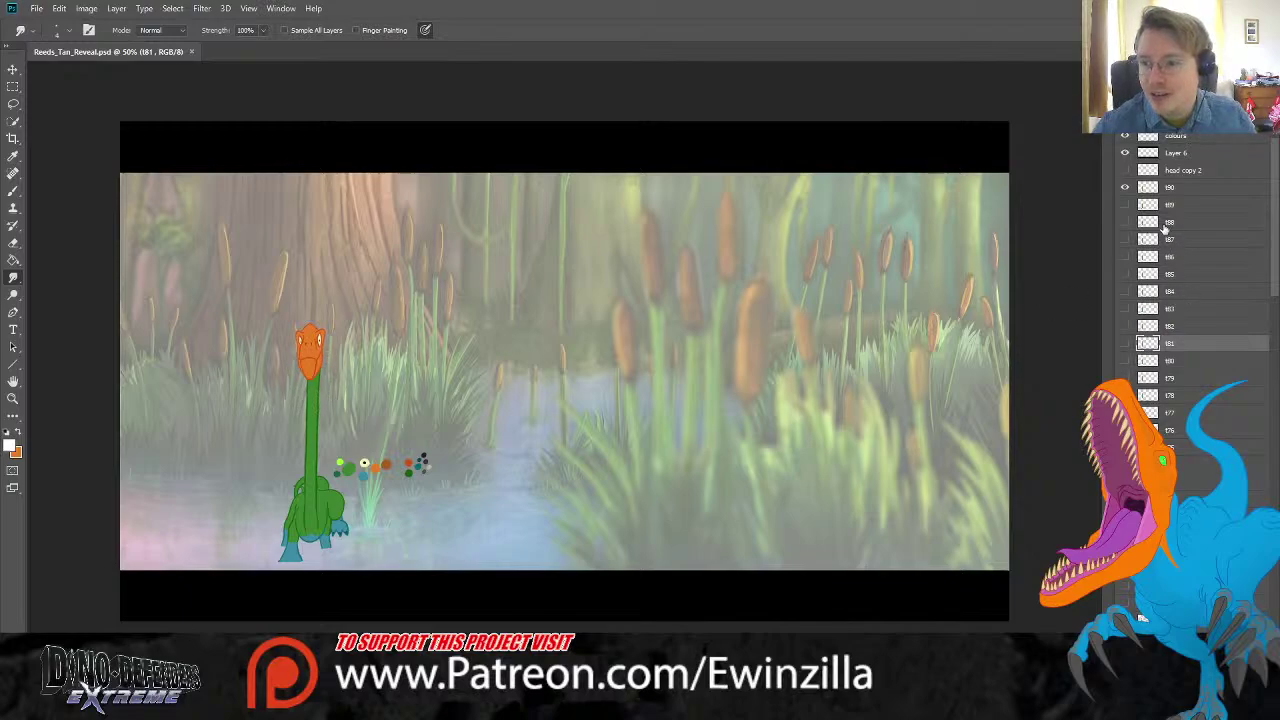
Step: Flip through the animation frame layers from t90 downward, showing one at a time, to examine the dinosaur's poses
left_click(1126, 188)
left_click(1128, 285)
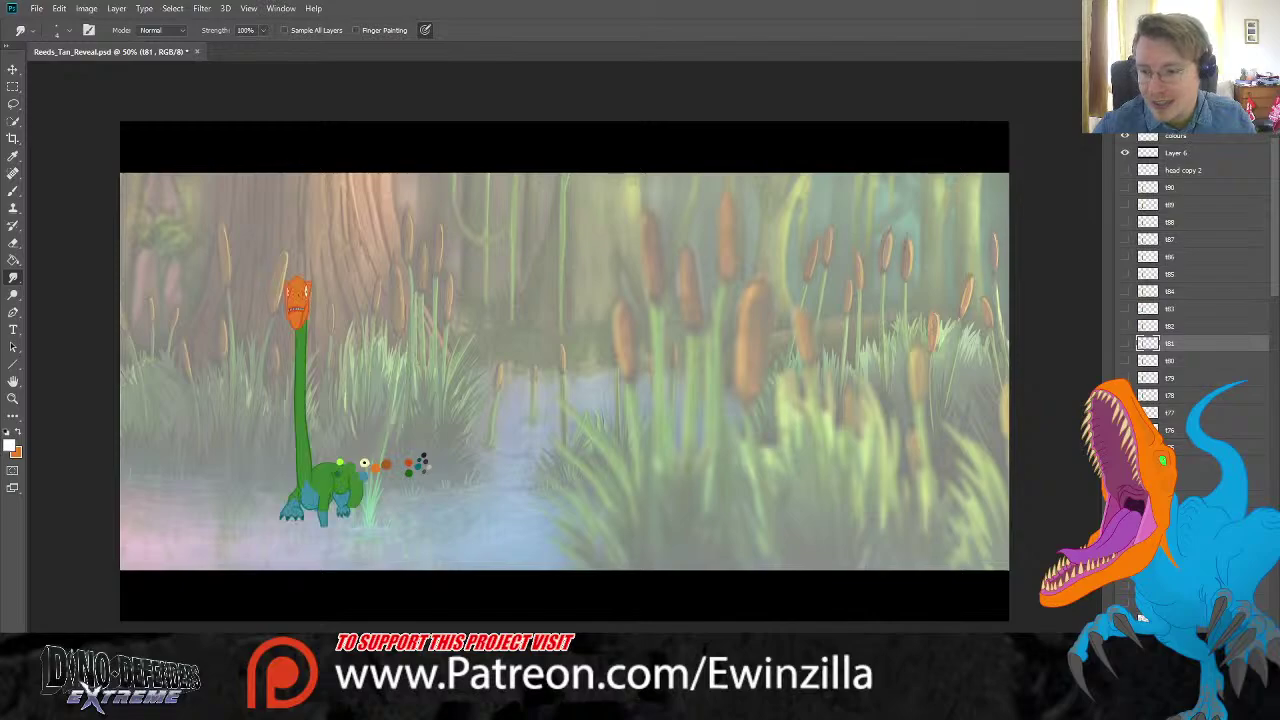
left_click(1141, 617)
left_click(1125, 430)
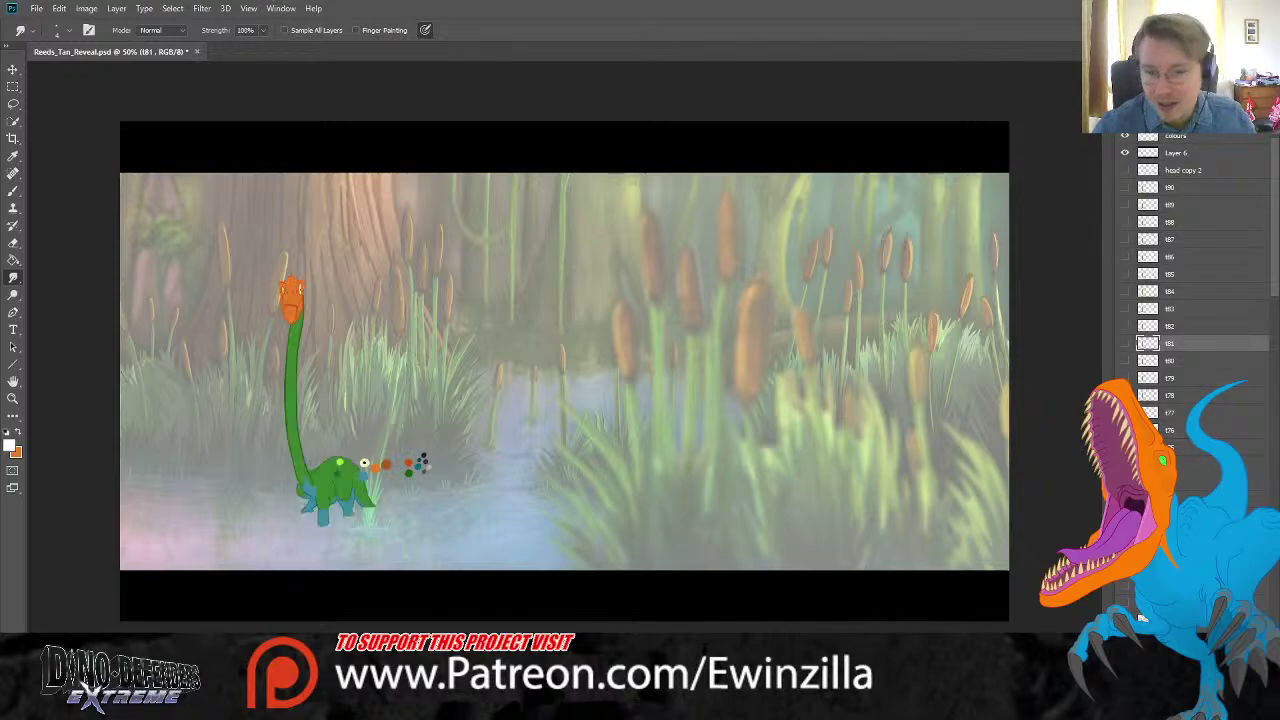
left_click(1125, 430)
scroll(1126, 430, "down", 4)
left_click(1125, 430)
left_click(1125, 430)
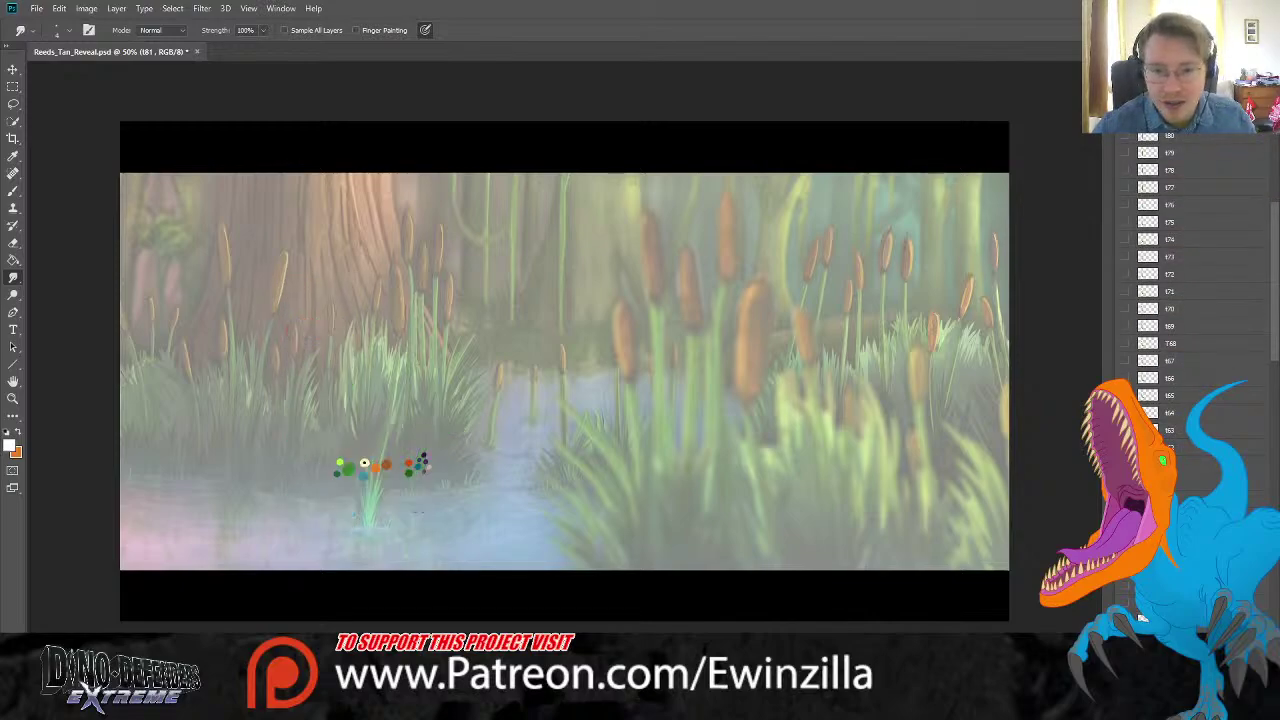
left_click(1125, 430)
left_click(1125, 430)
left_click(1125, 430)
left_click(1125, 430)
scroll(1125, 430, "down", 3)
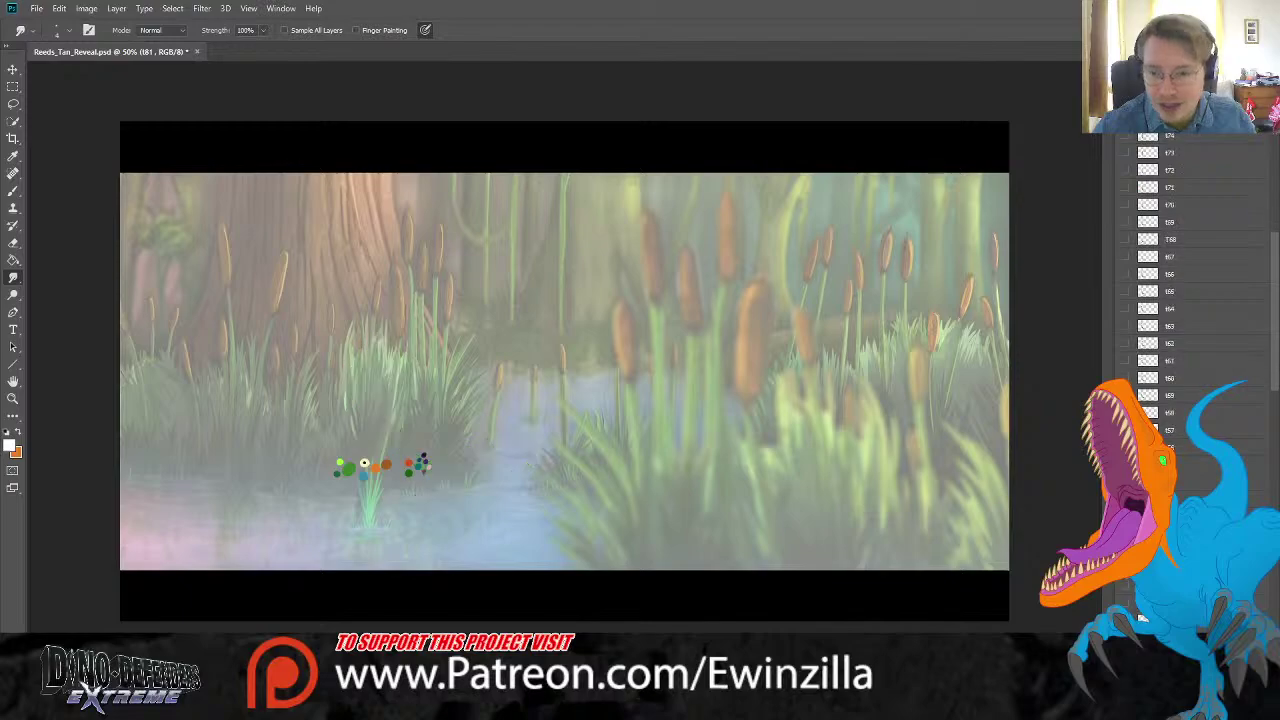
left_click(1125, 430)
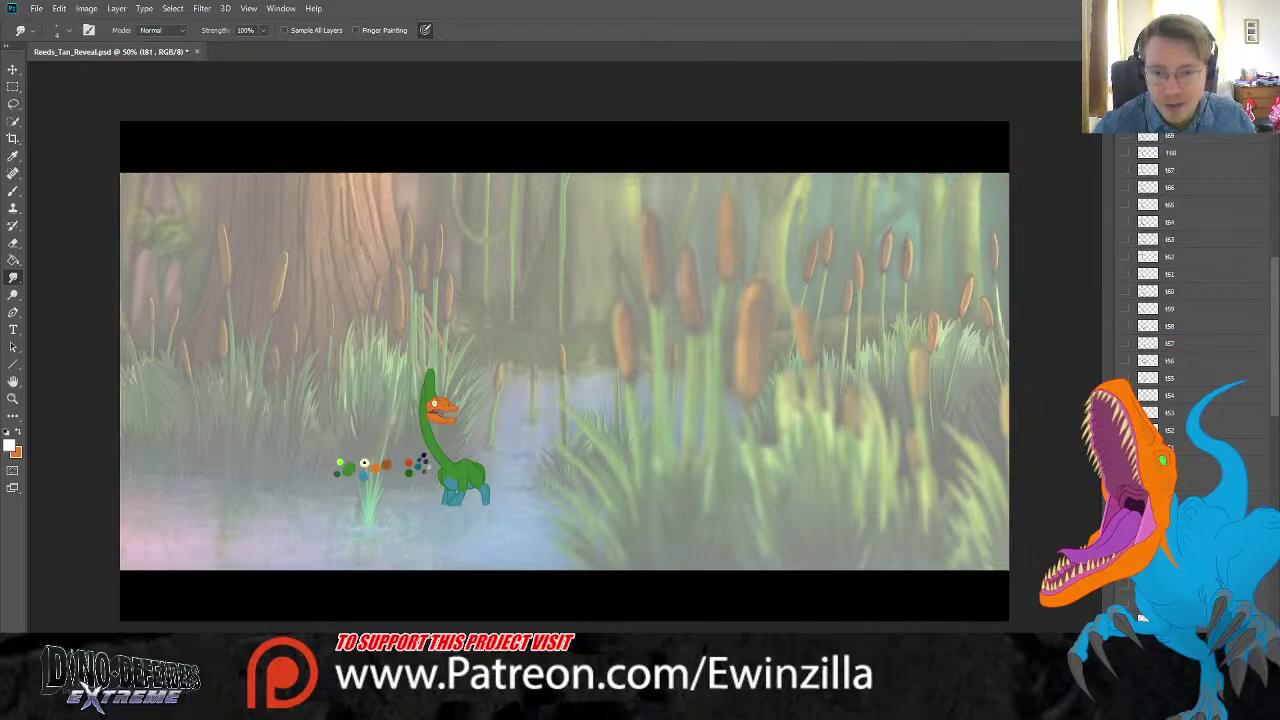
Step: Leave only frame layer t44 visible and inspect the dinosaur's open-mouthed head up close
left_click(1125, 548)
left_click(1125, 565)
left_click(1125, 565)
left_click(1125, 582)
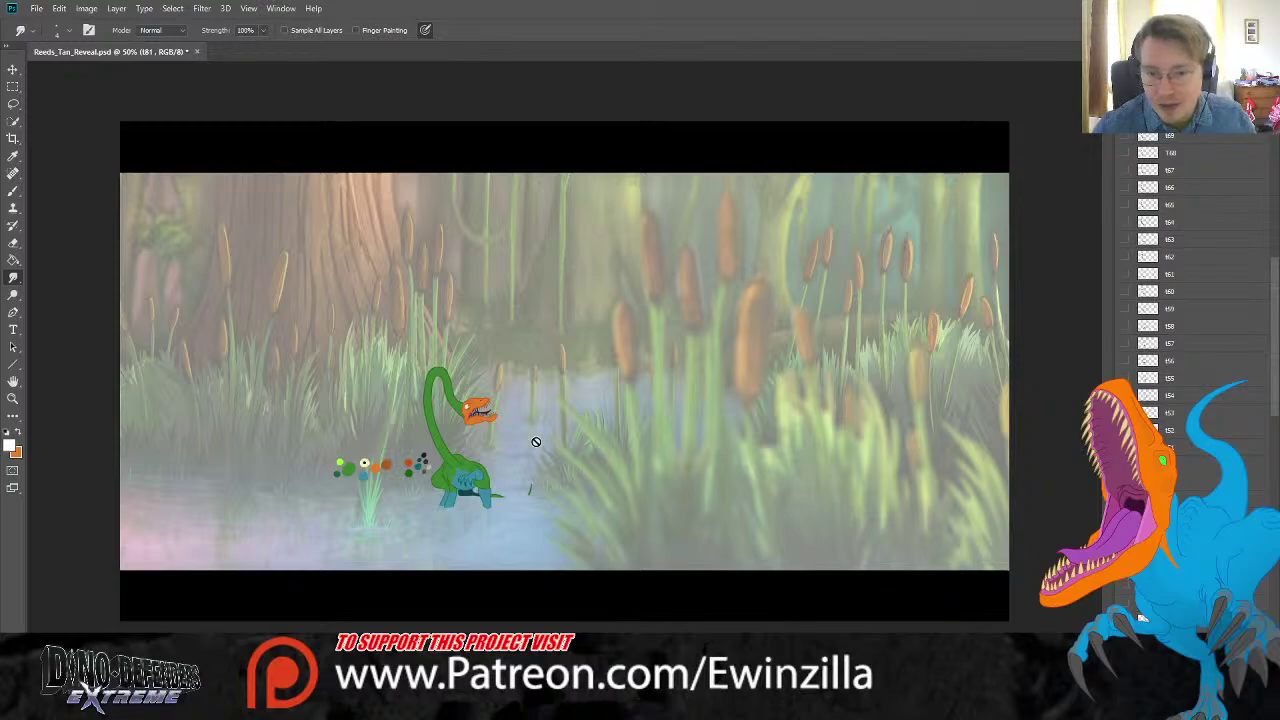
left_click(13, 398)
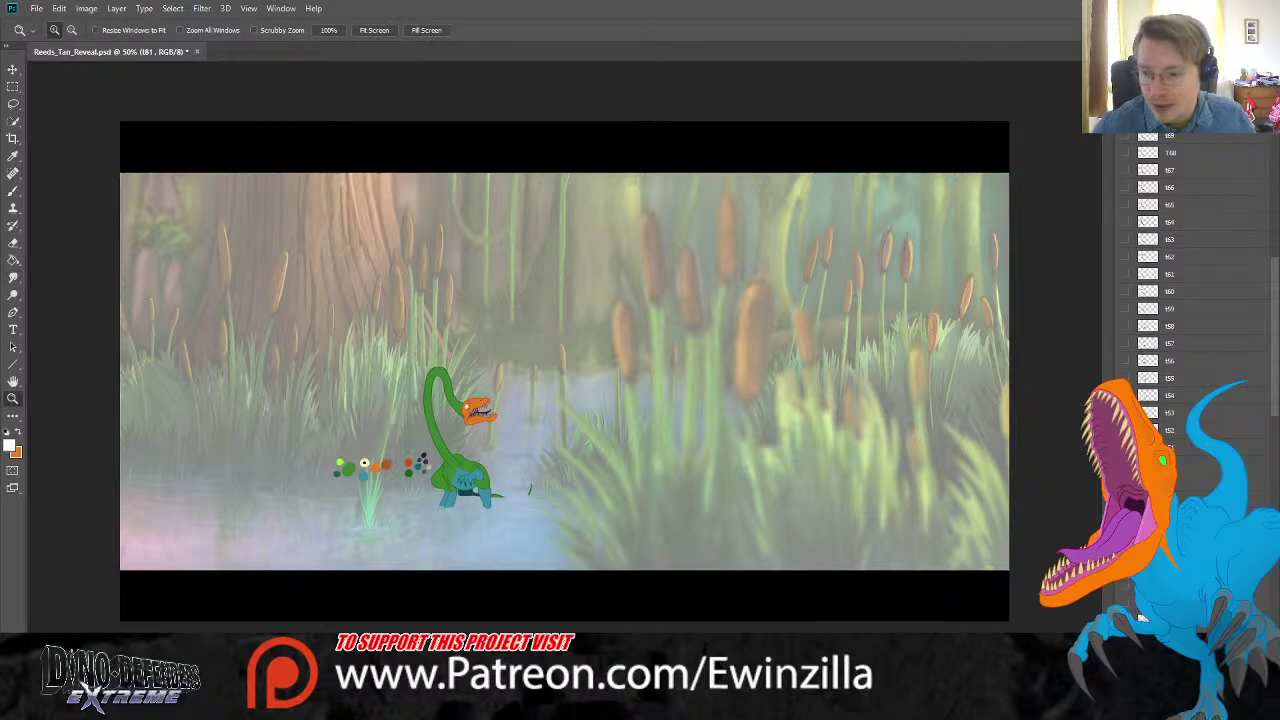
left_click(460, 418)
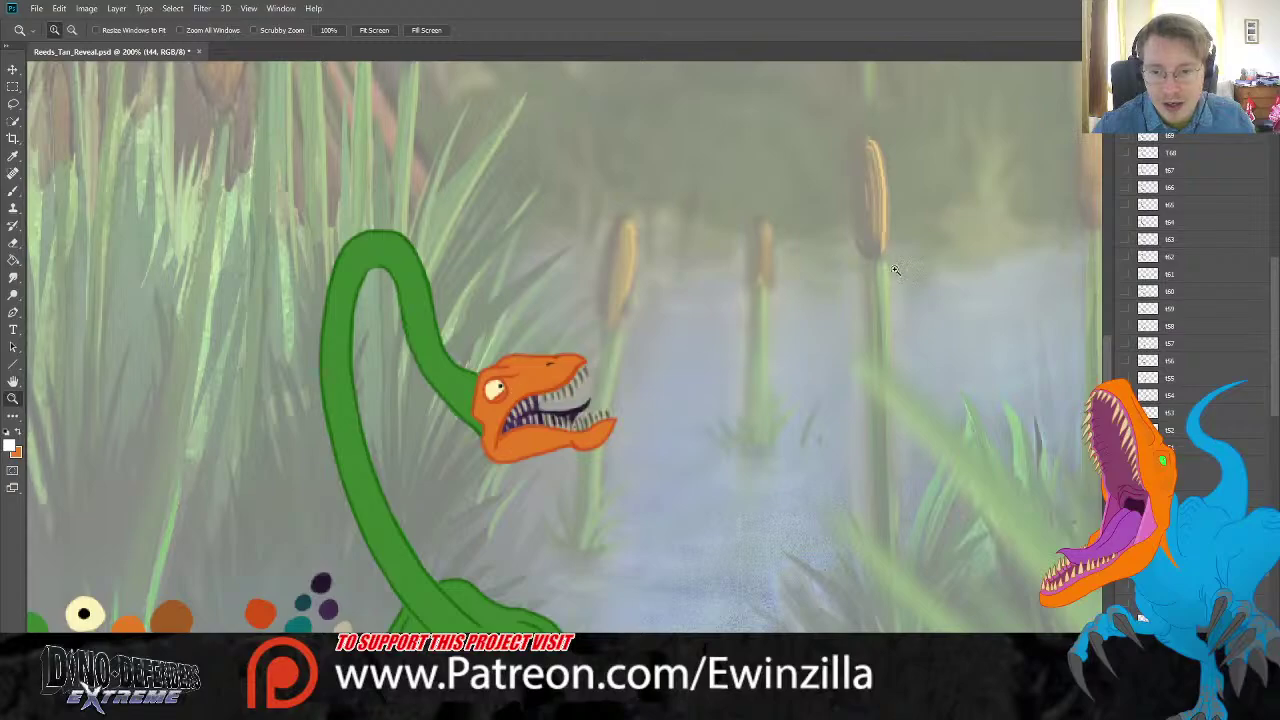
left_click(374, 30)
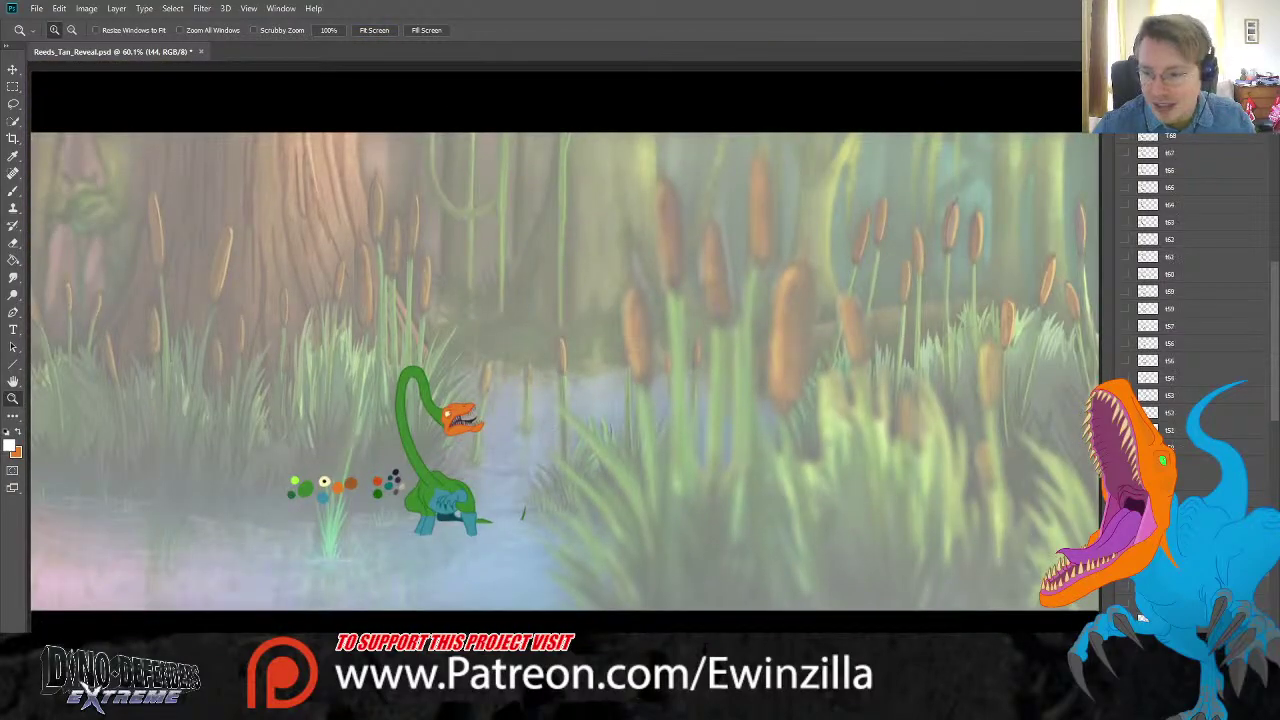
Step: Compare frame t44 with the poses on the frame layers below it by briefly showing each one over it
scroll(1195, 300, "down", 3)
left_click(1125, 395)
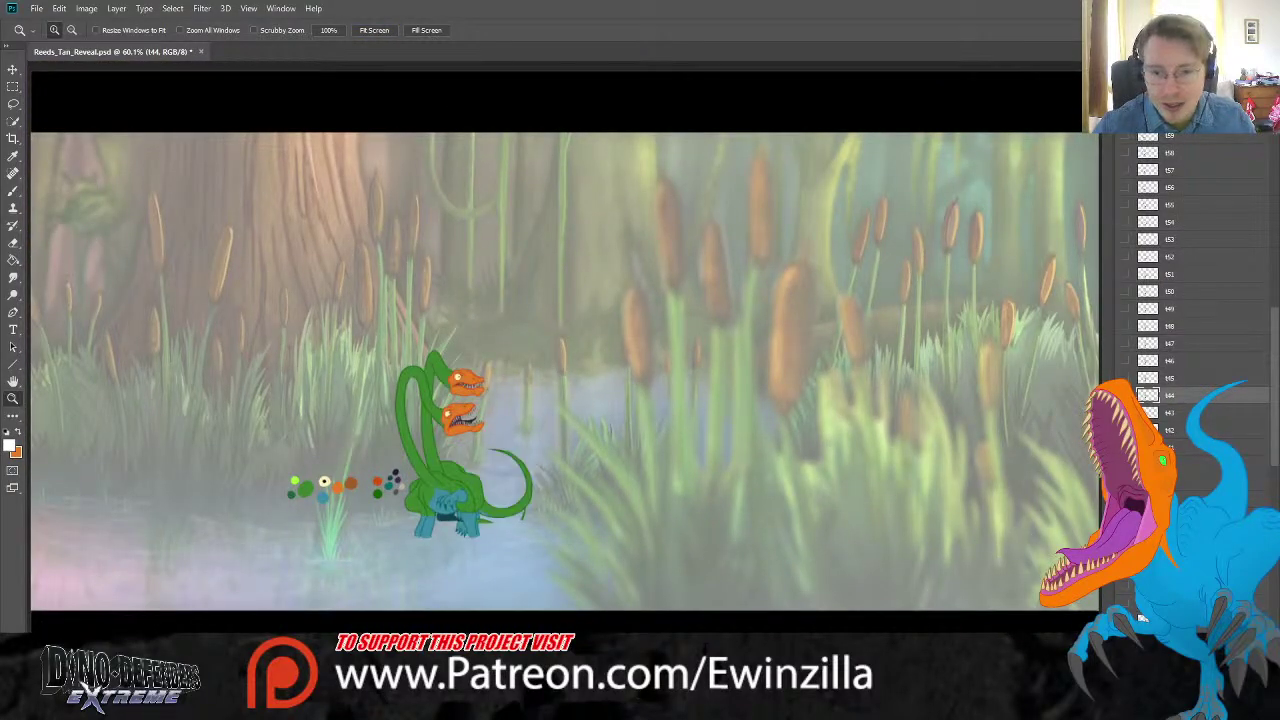
left_click(1125, 395)
left_click(1125, 412)
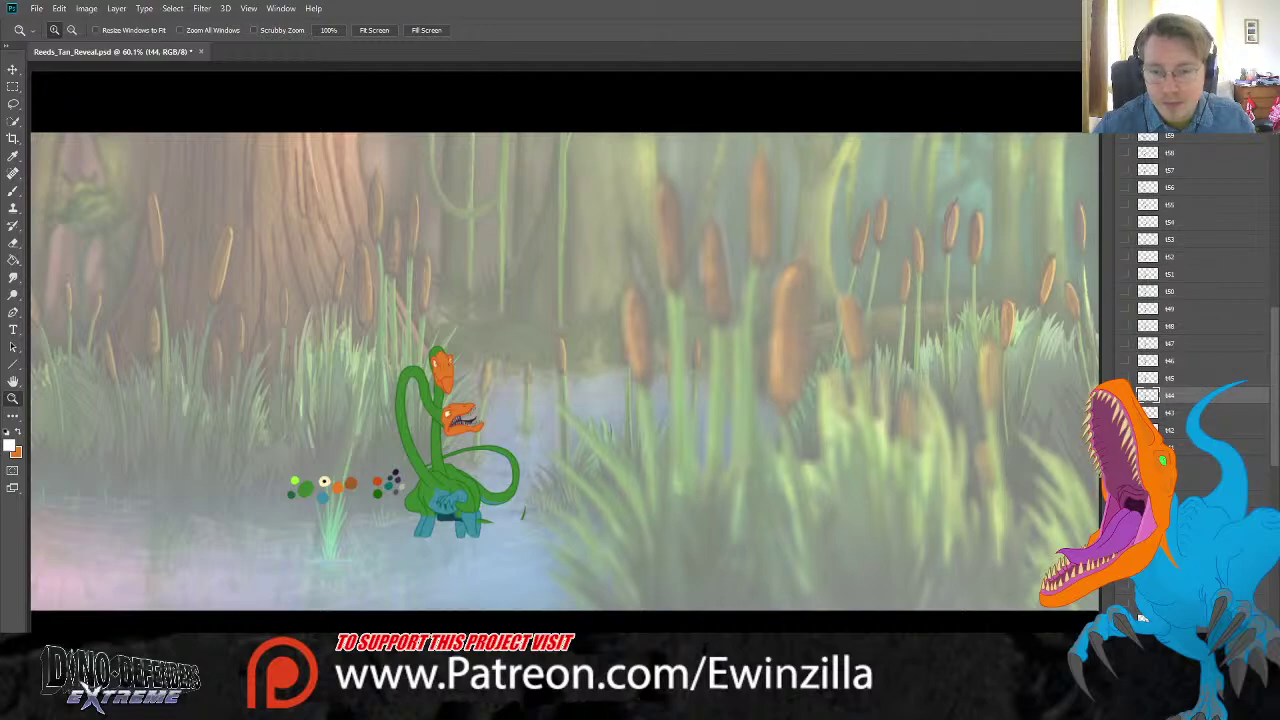
left_click(1125, 412)
left_click(1125, 412)
left_click(1125, 412)
scroll(1190, 290, "down", 2)
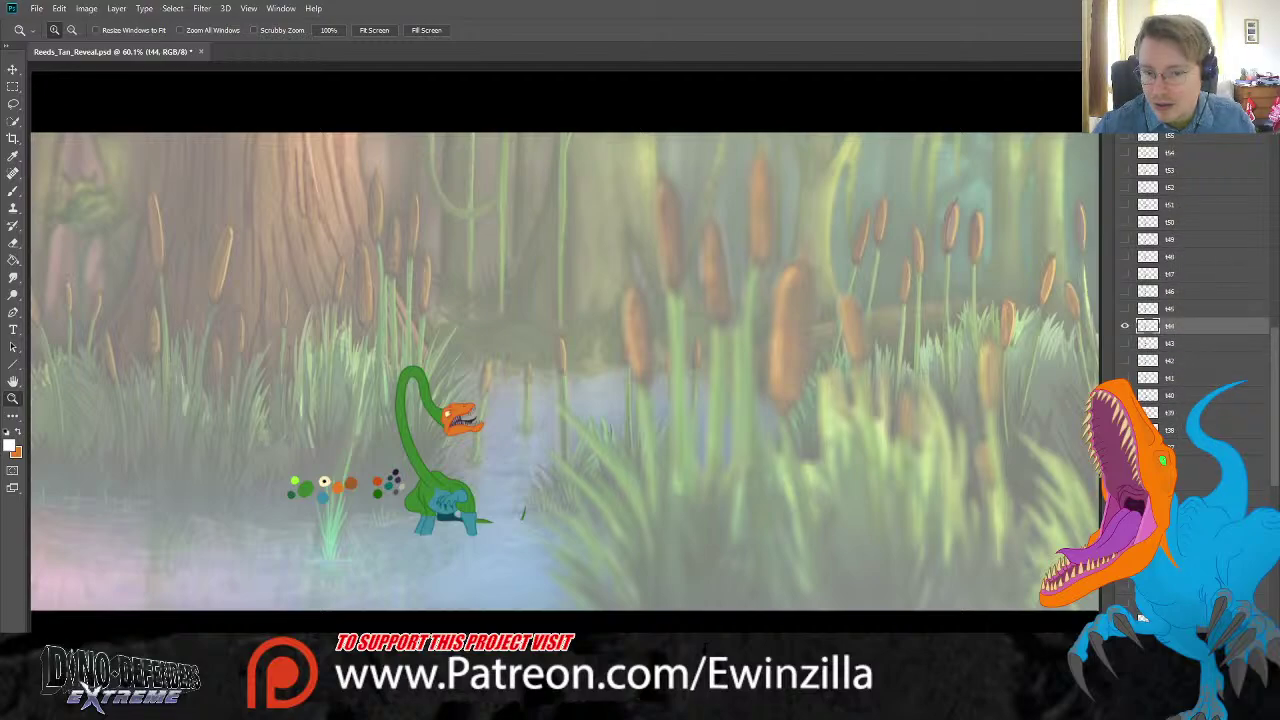
scroll(1125, 412, "down", 4)
left_click(1125, 412)
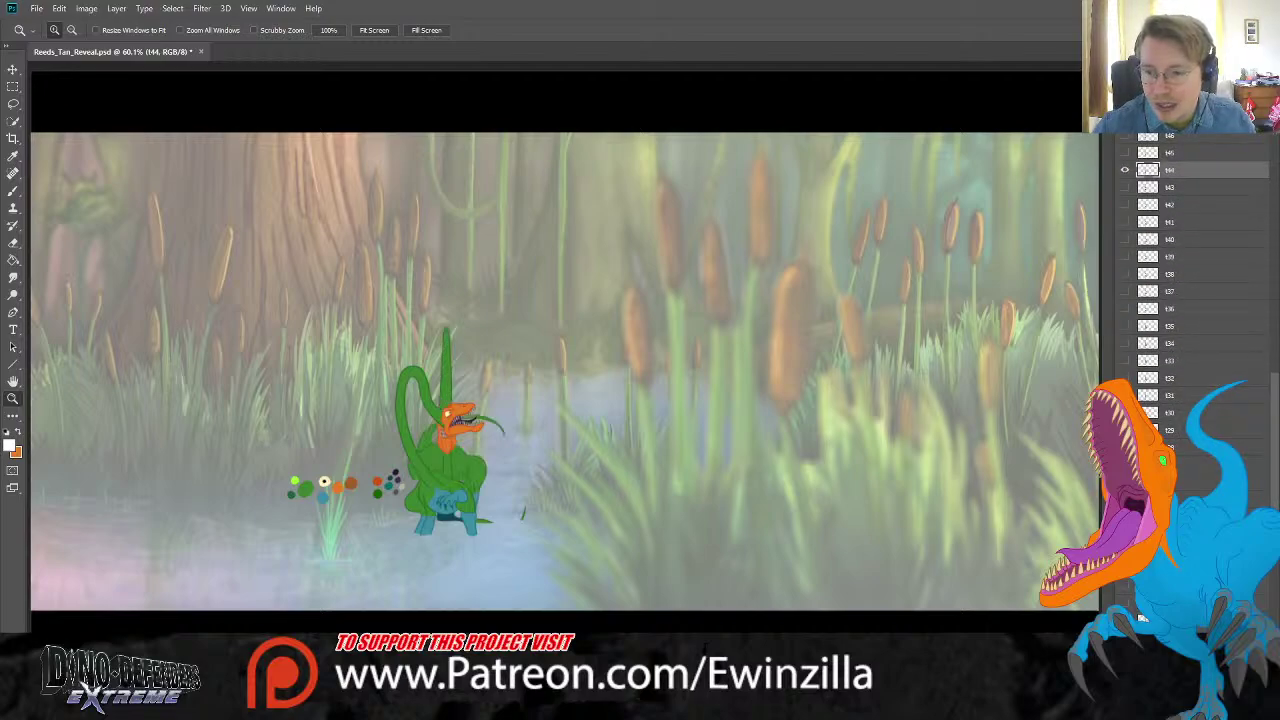
left_click(1125, 412)
left_click(1125, 412)
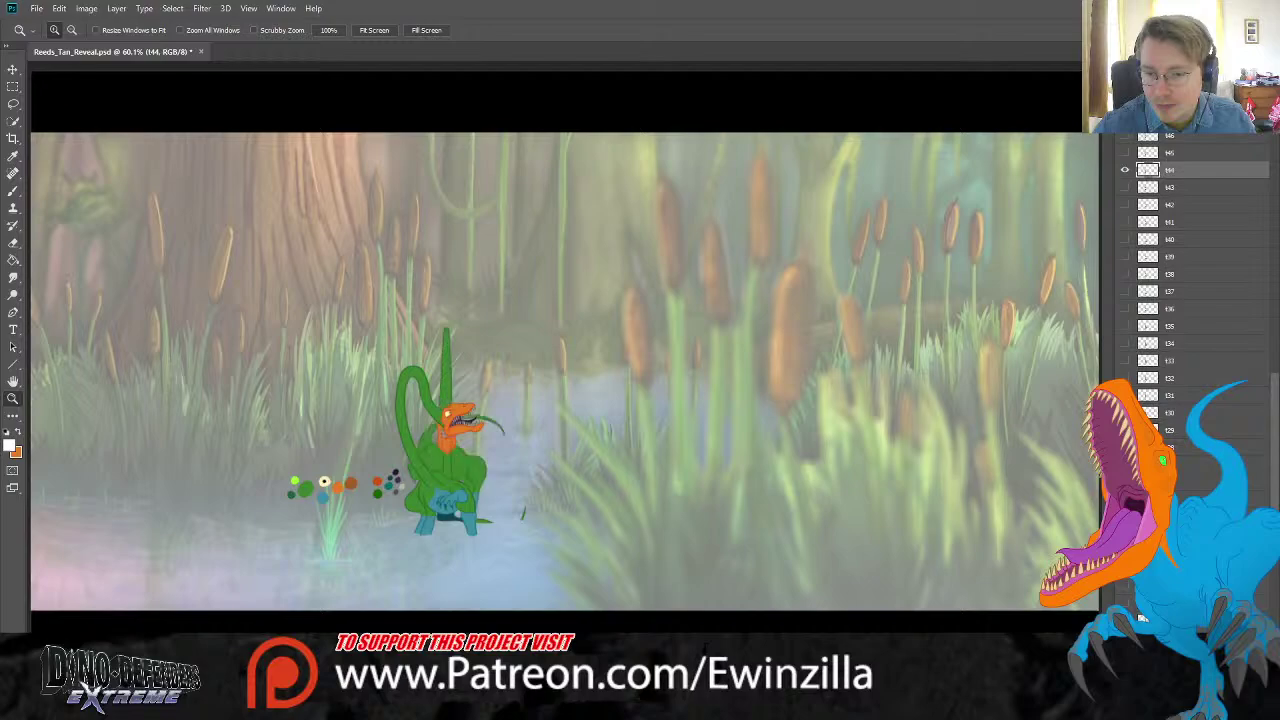
left_click(1125, 412)
Step: Delete all frame layers above t44, from t90 down to t45
scroll(1125, 412, "up", 10)
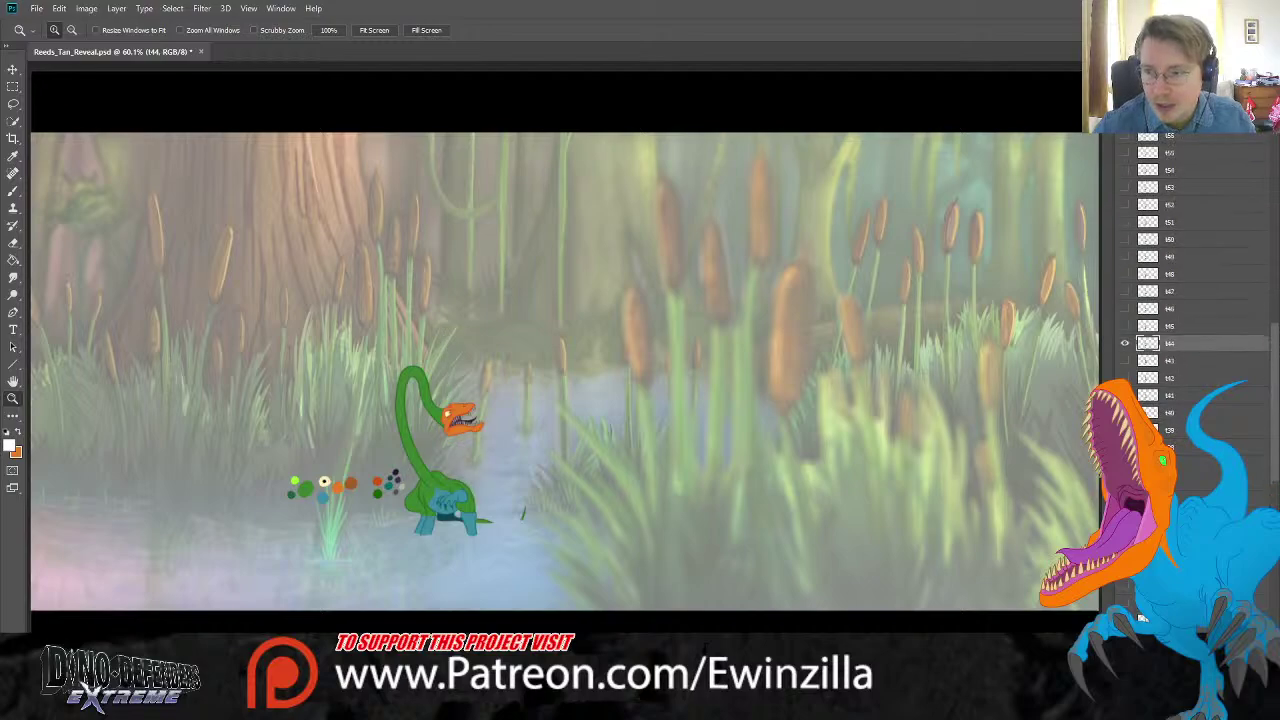
scroll(1125, 412, "up", 5)
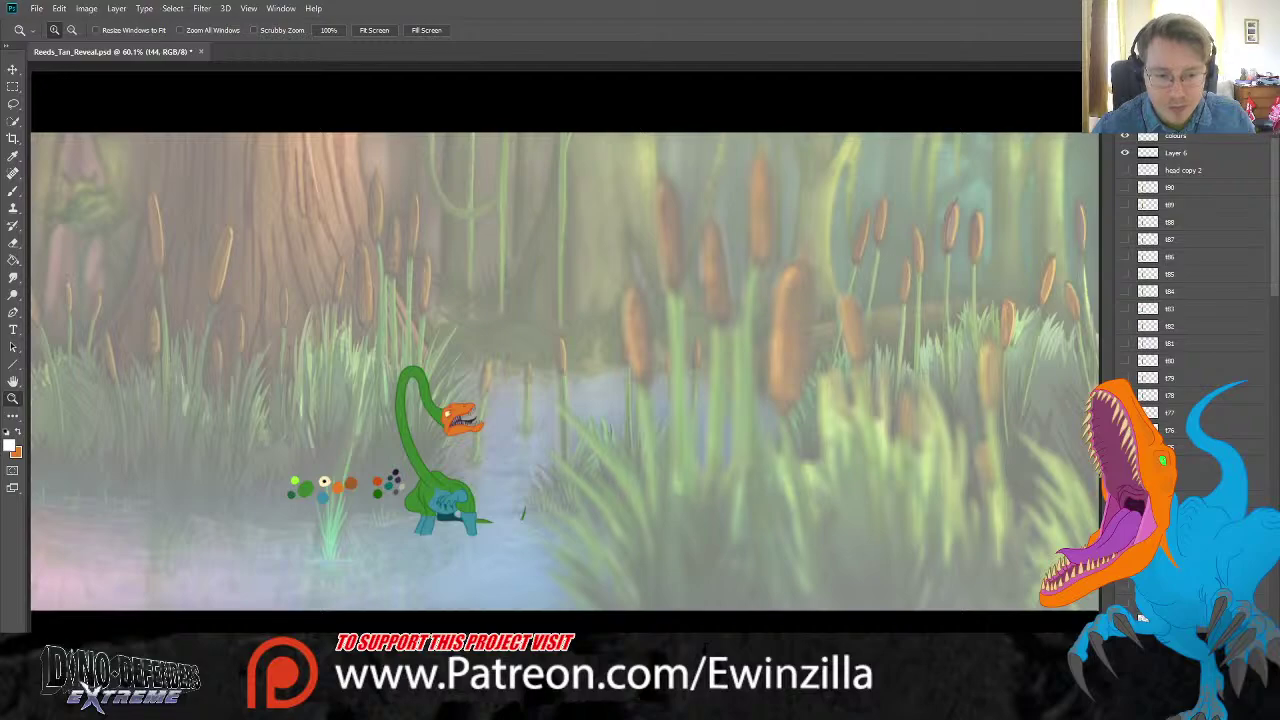
left_click(1180, 190)
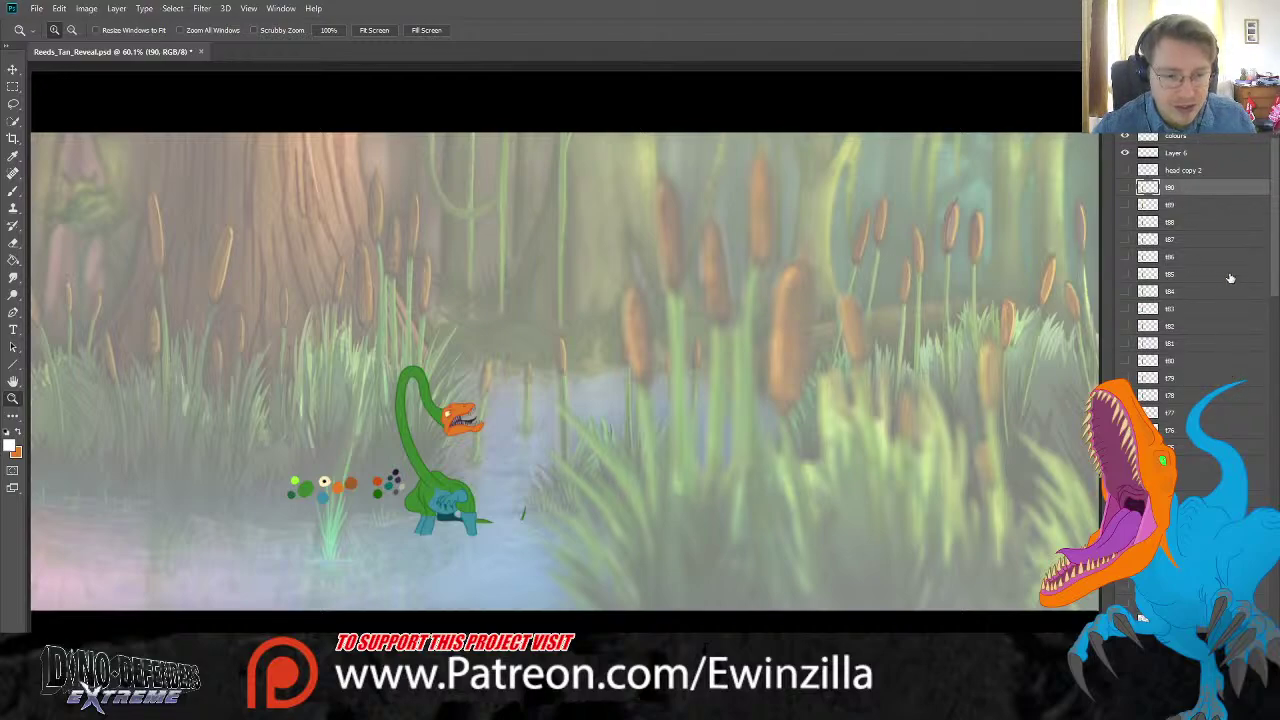
scroll(1237, 315, "down", 2)
scroll(1237, 315, "down", 10)
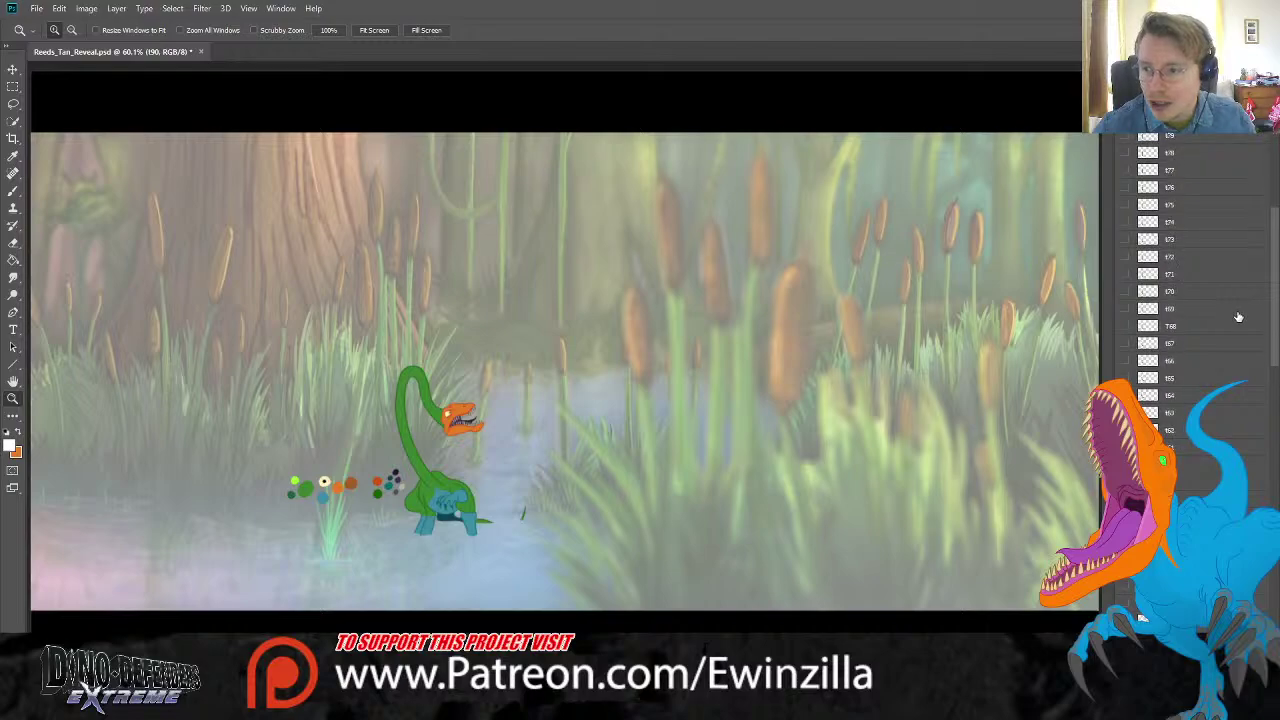
left_click(1190, 465, "shift")
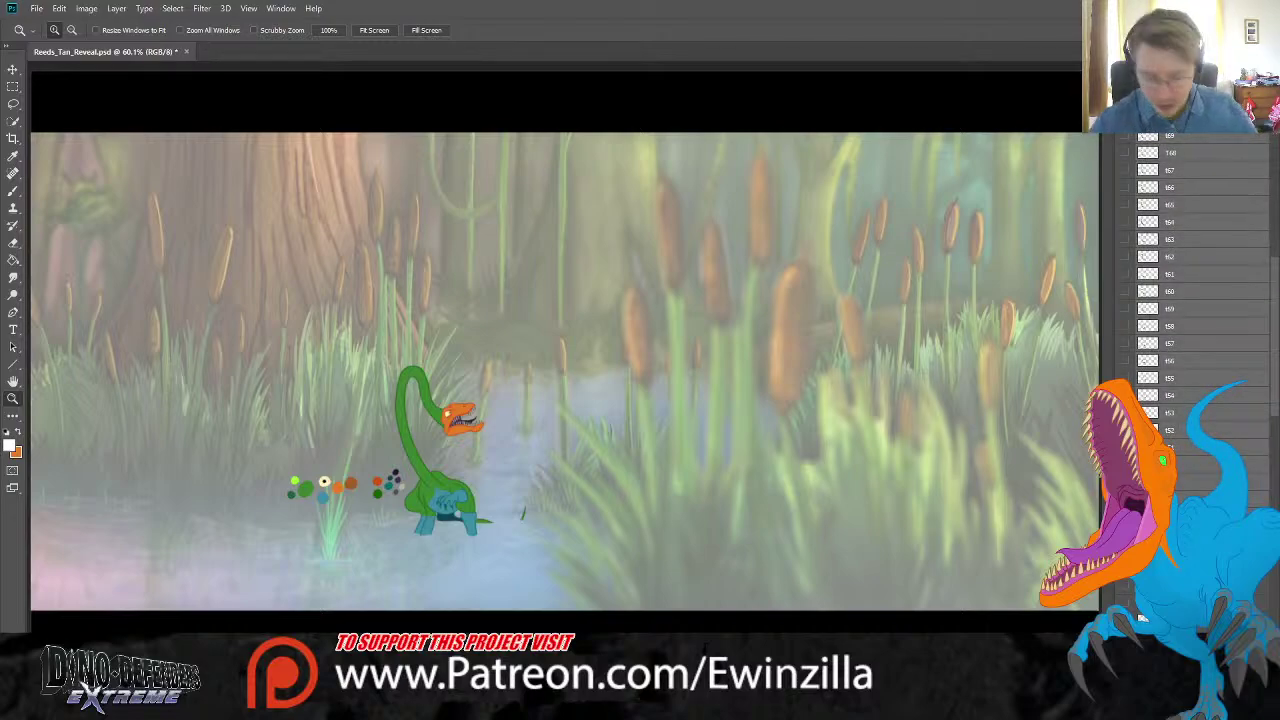
Step: Delete all frame layers between t44 and the white layer, starting from t43
scroll(1205, 300, "down", 12)
left_click(1190, 152)
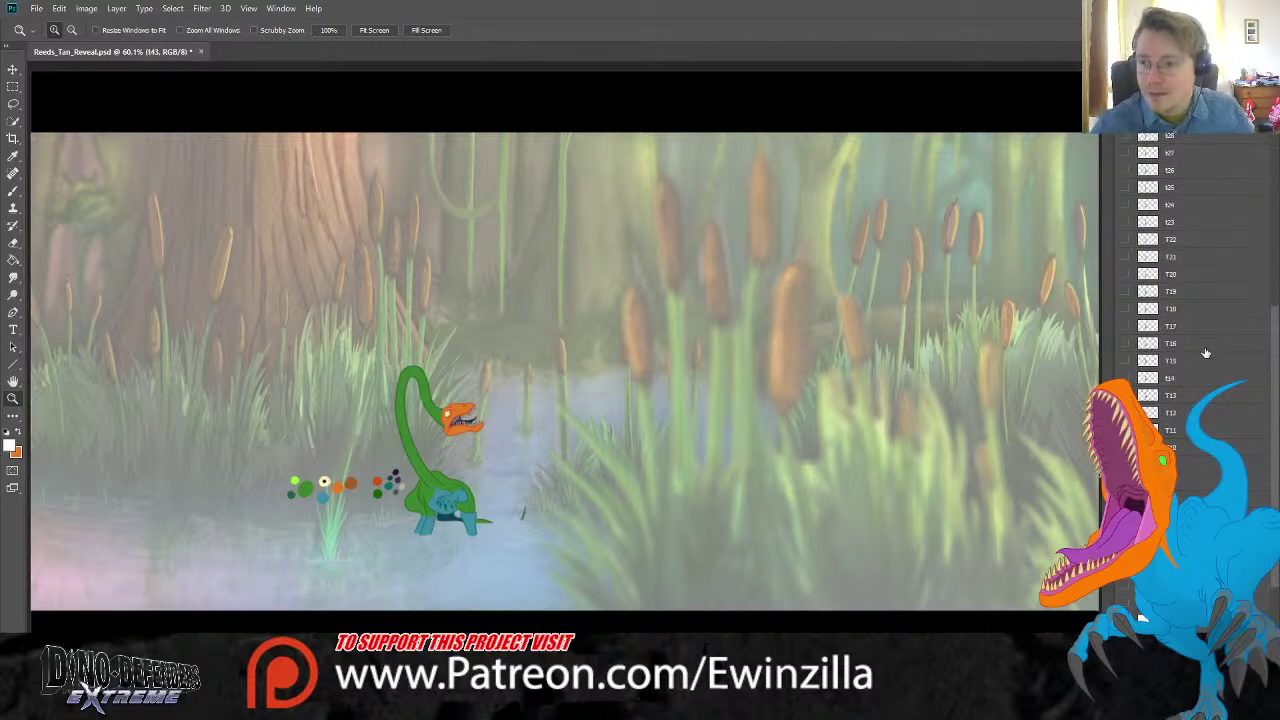
scroll(1205, 349, "down", 11)
left_click(1177, 487, "shift")
key("Delete")
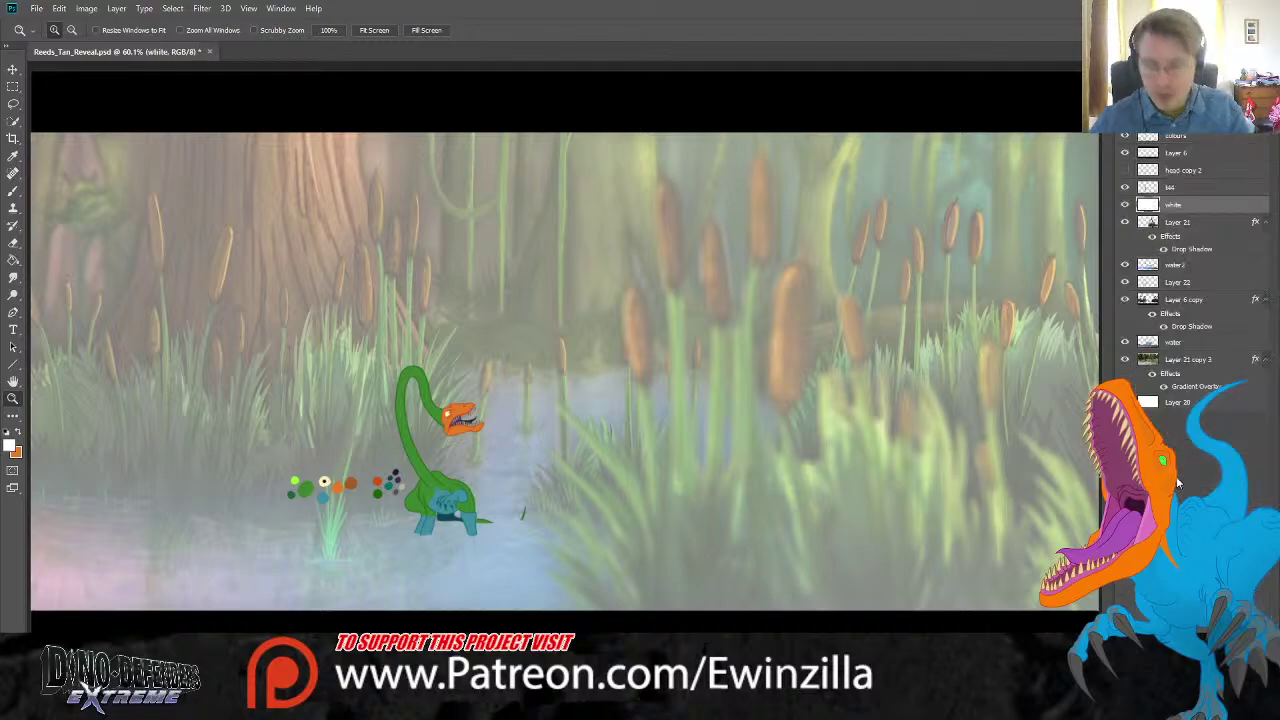
Step: Toggle the visibility of layer t44 to check the single drawing against the background
left_click(1124, 187)
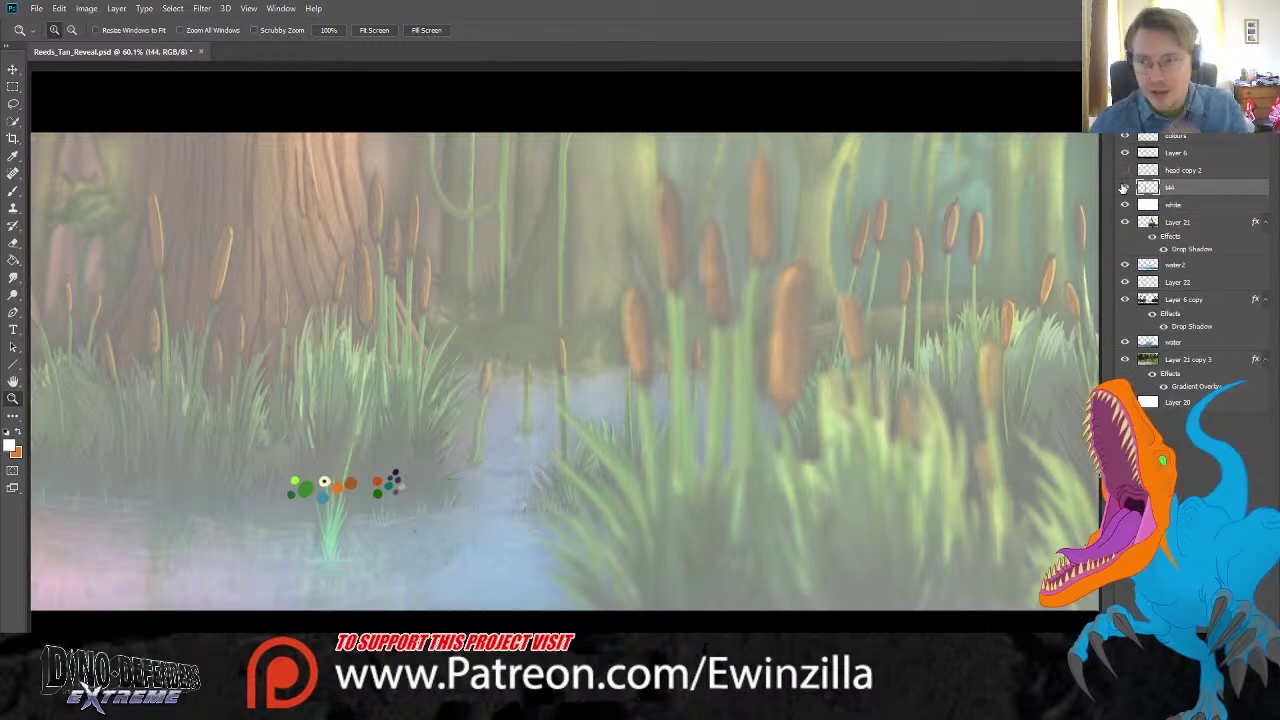
left_click(1124, 187)
left_click(1124, 187)
left_click(1124, 187)
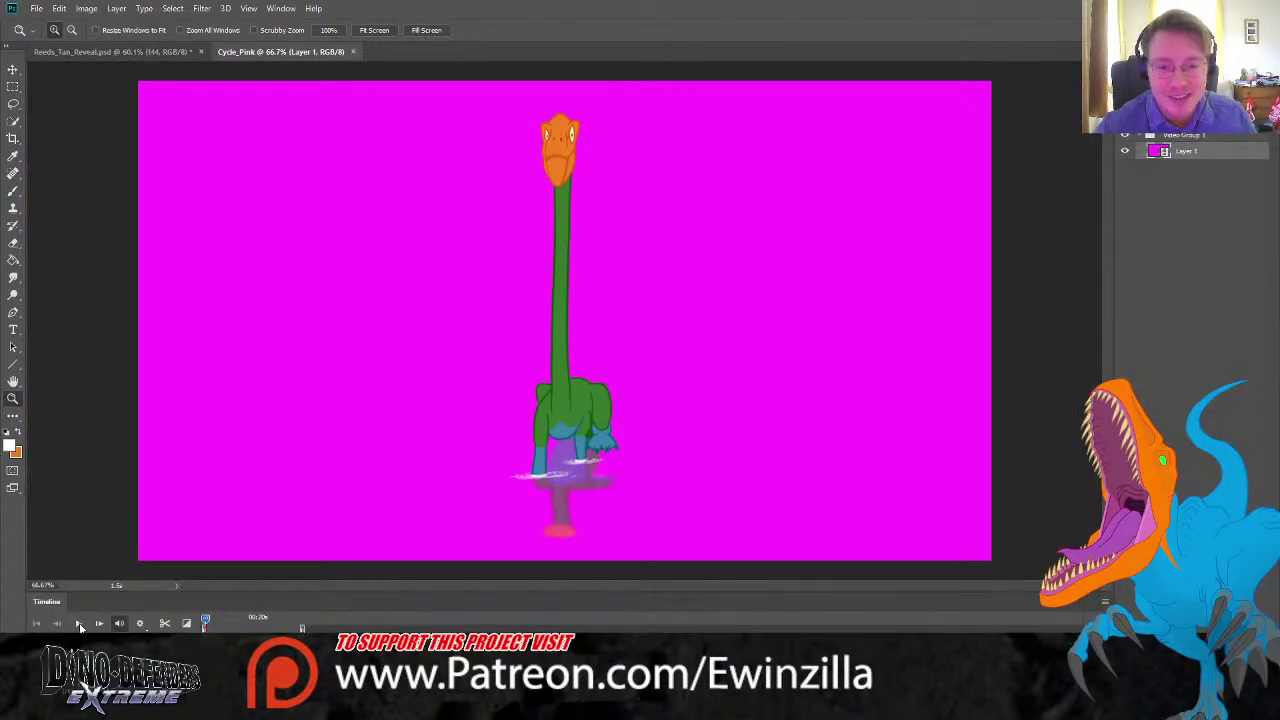
Step: Play the walk cycle in the Cycle_Pink document, and close the timeline and document when finished
left_click(79, 624)
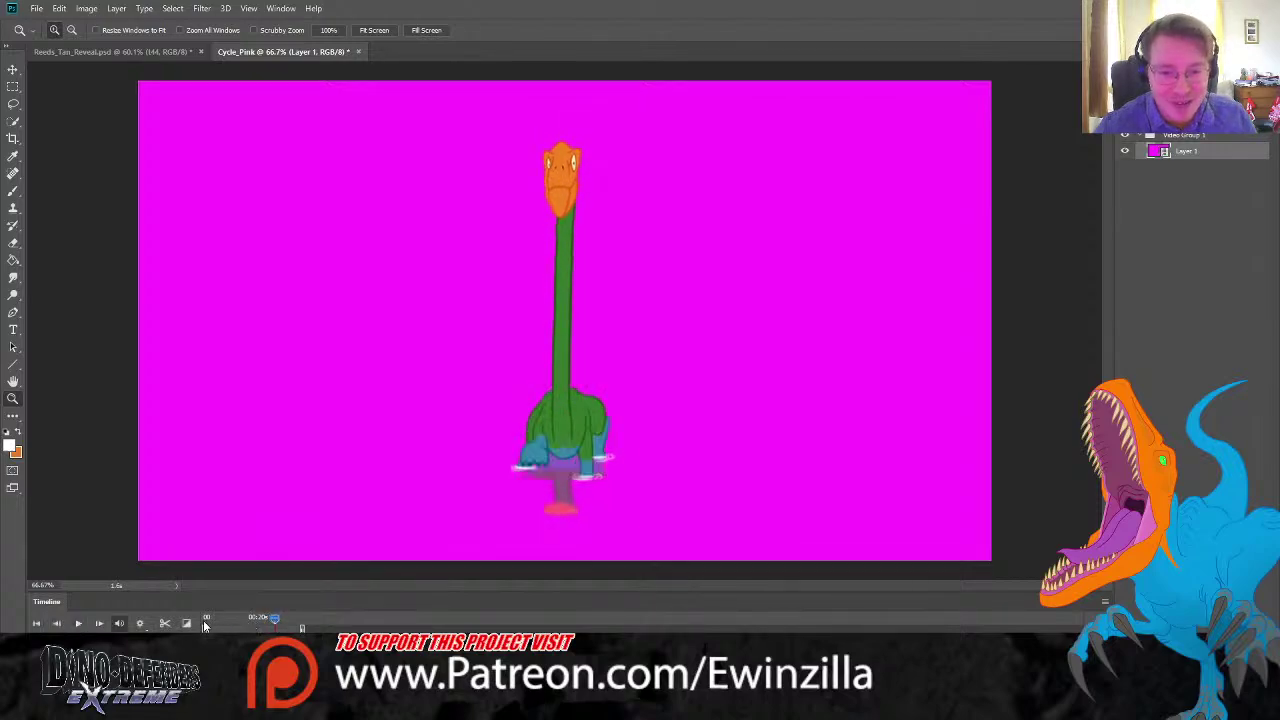
left_click(77, 623)
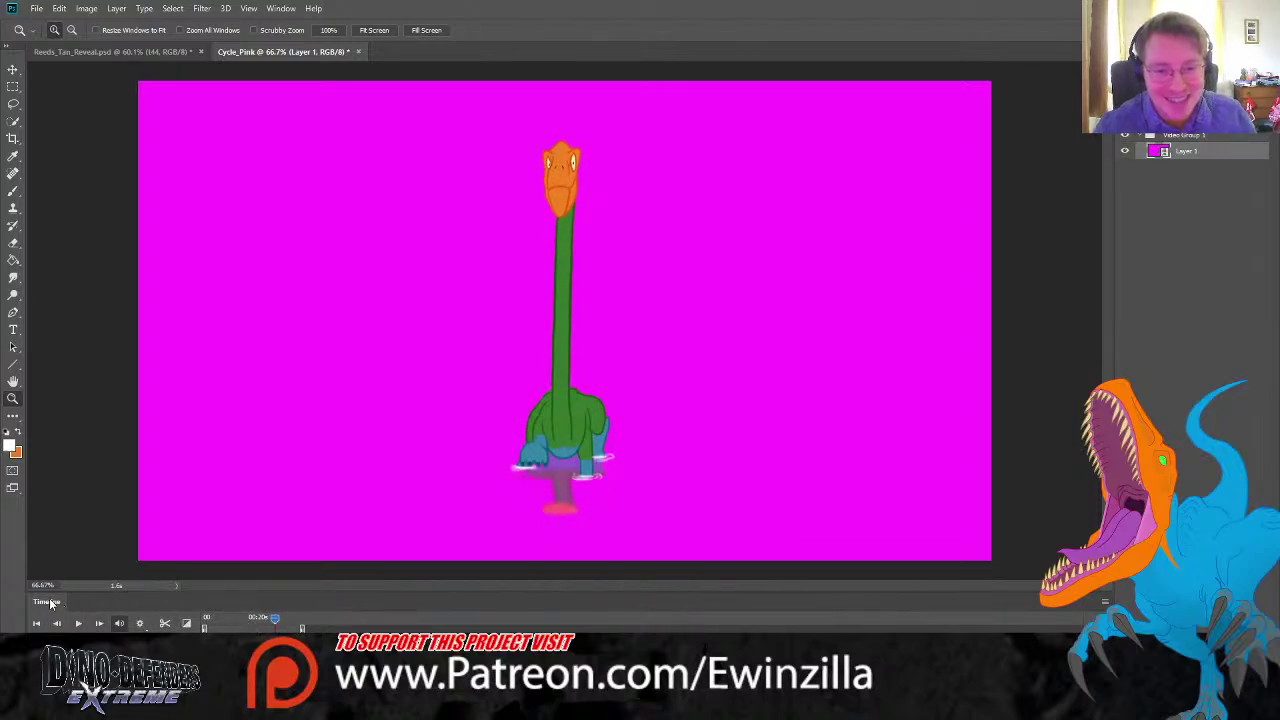
key("shift+Tab")
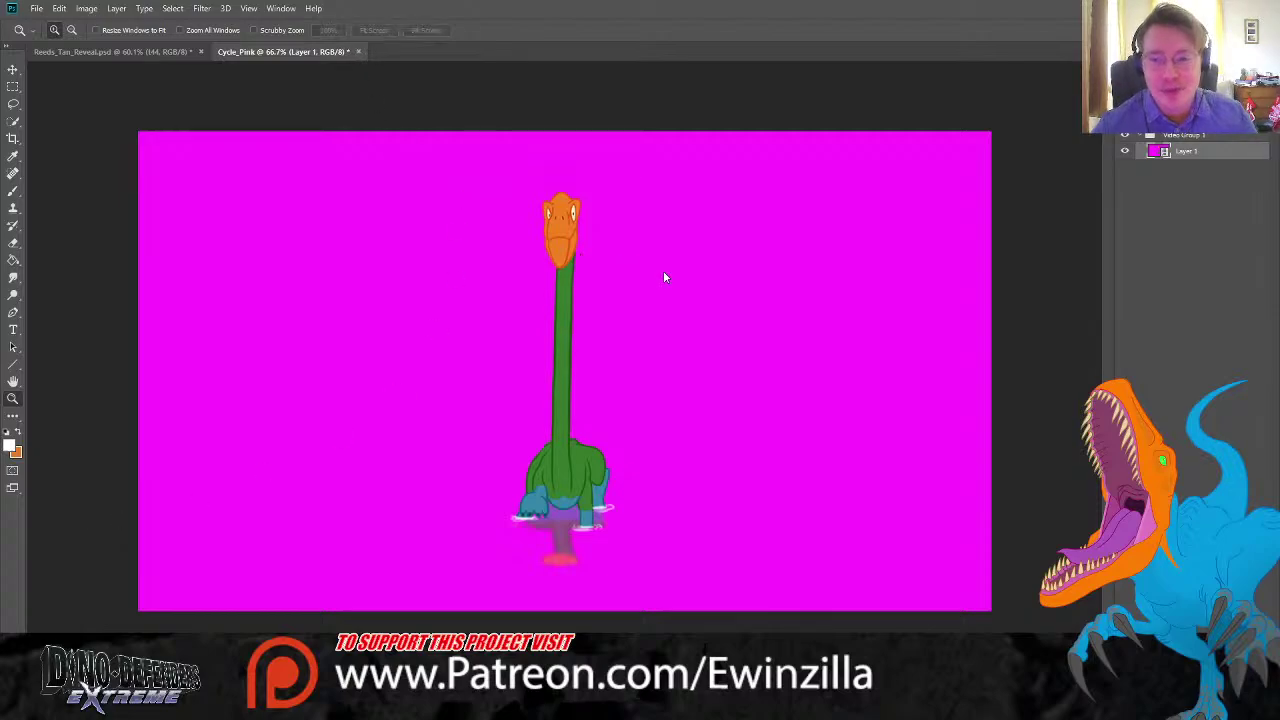
key("ctrl+w")
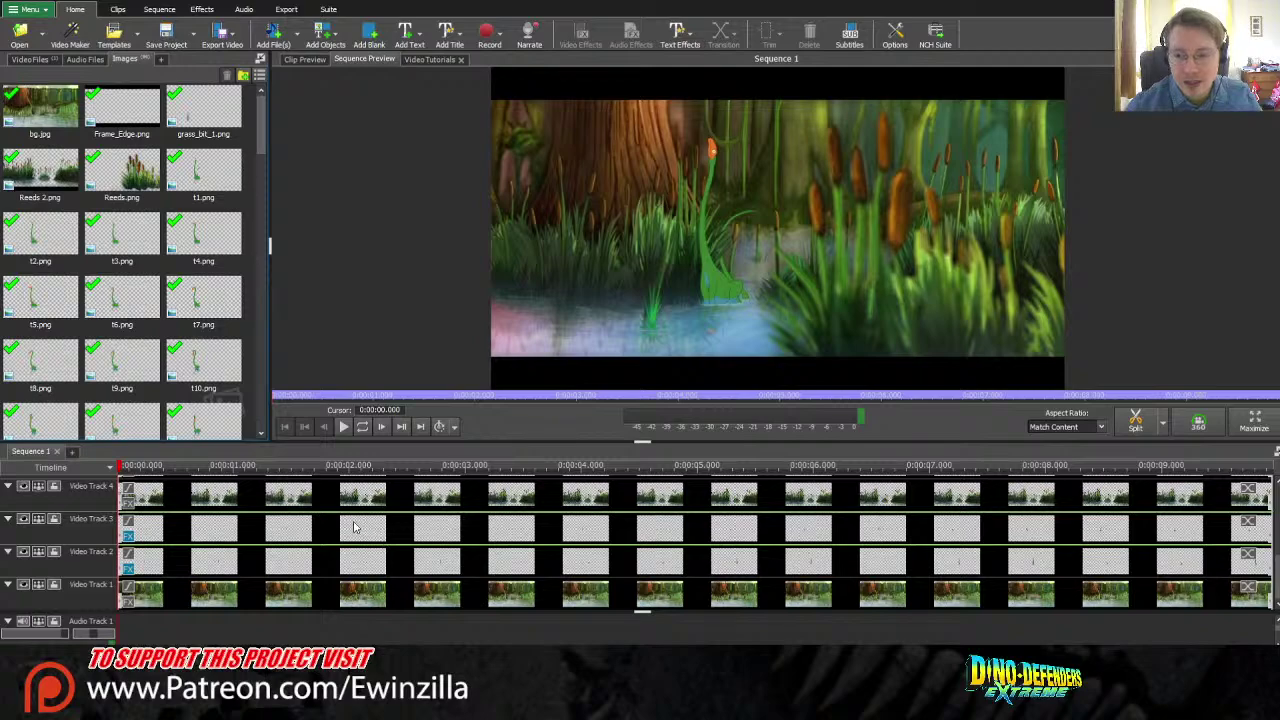
Step: In the video editor, fit the whole sequence on the timeline and preview its opening
left_click(1165, 668)
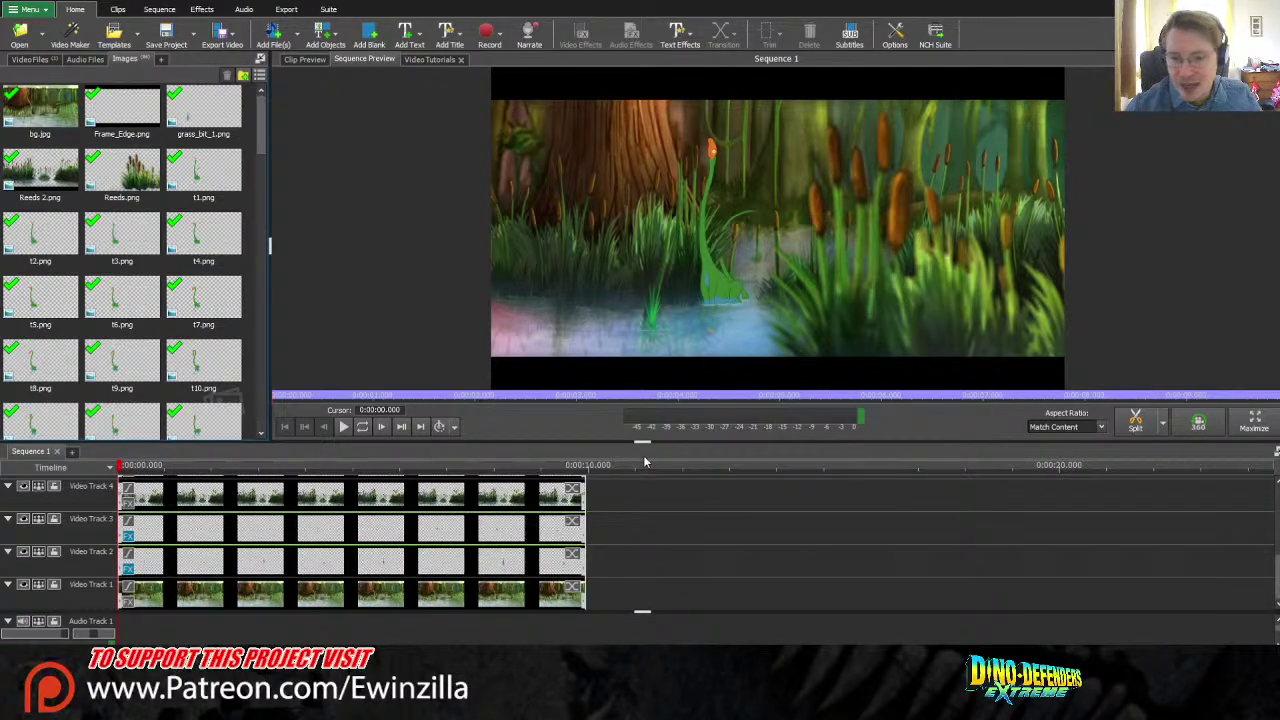
left_click_drag(643, 443, 642, 594)
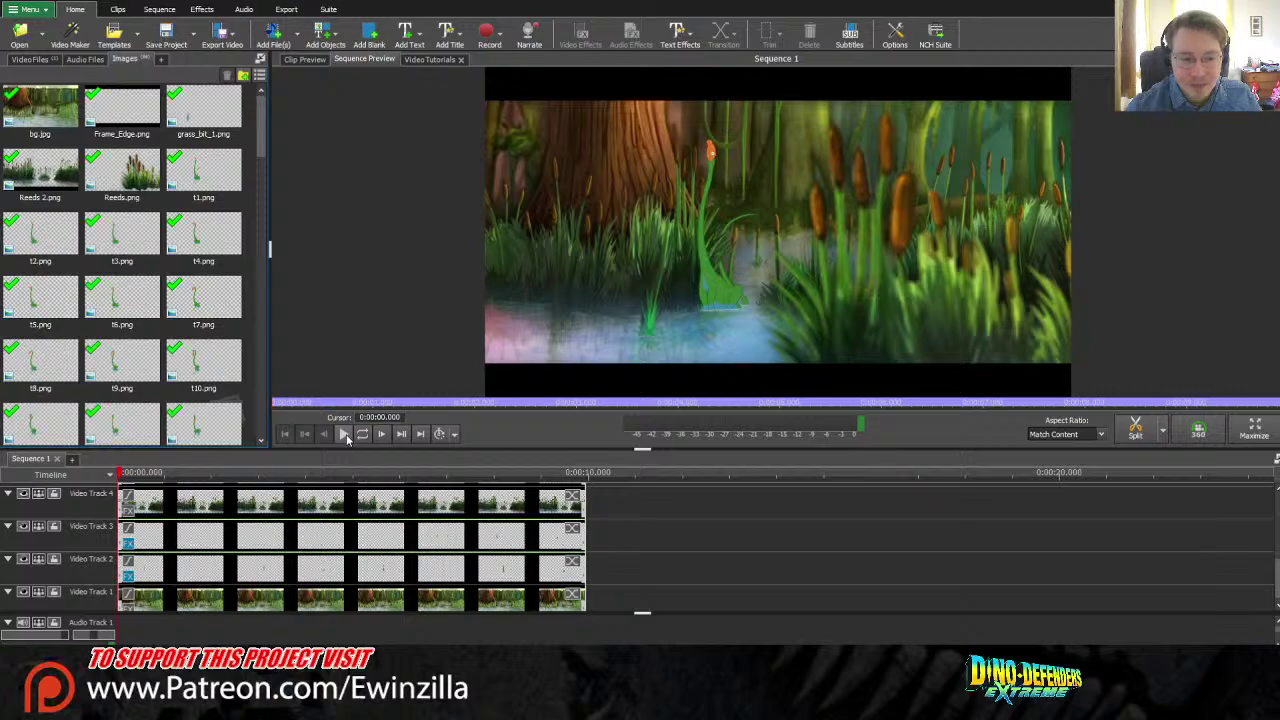
left_click(345, 435)
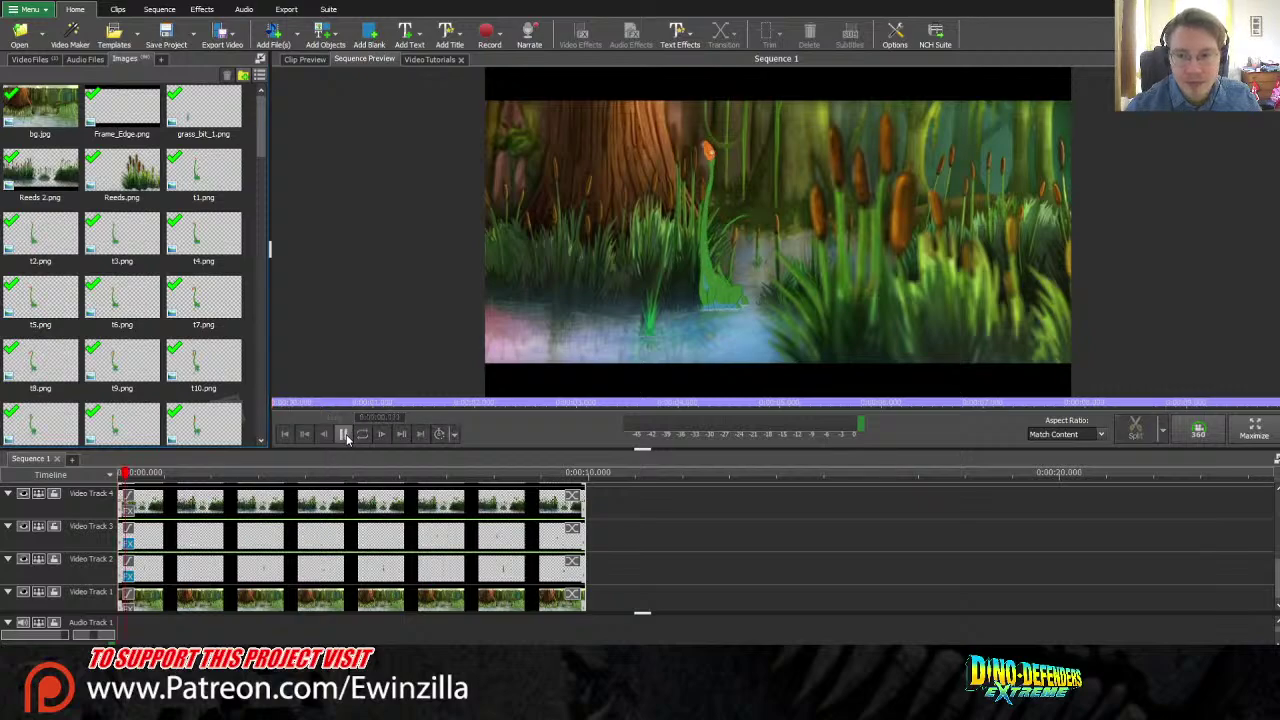
left_click(343, 434)
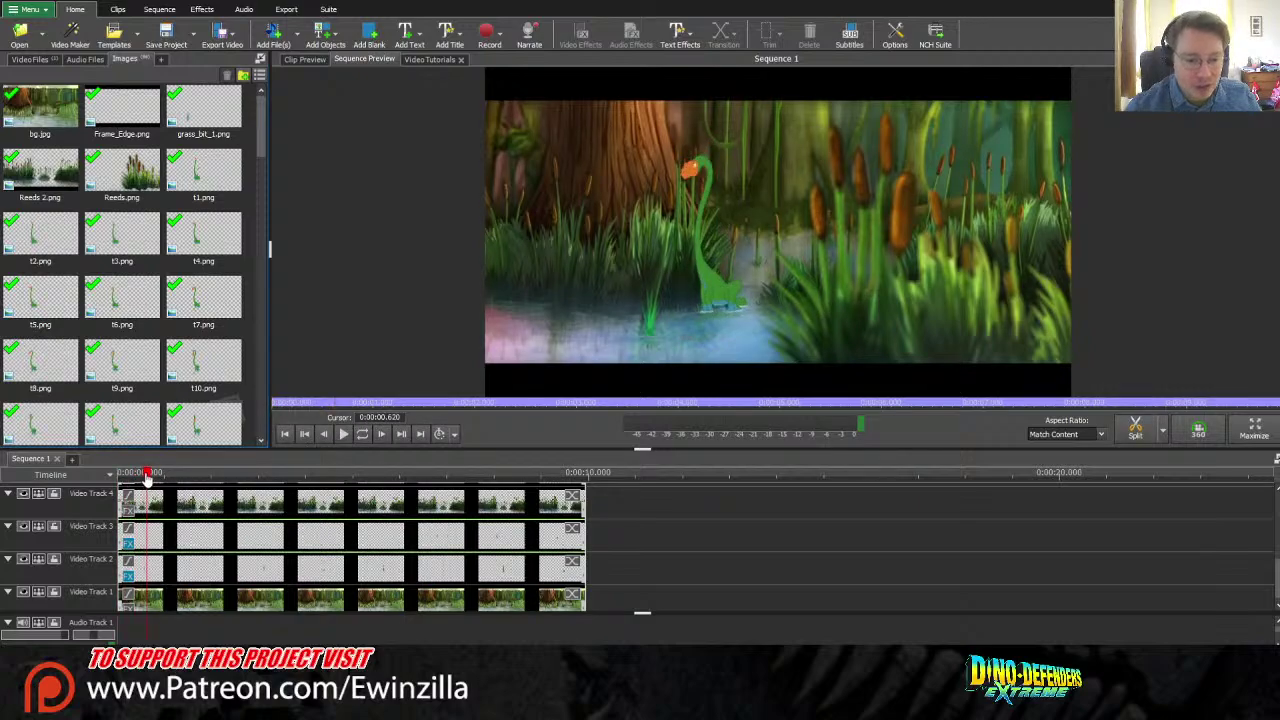
Step: Return to the start of Sequence 1 and play the composited scene through to its end
left_click_drag(146, 482, 72, 482)
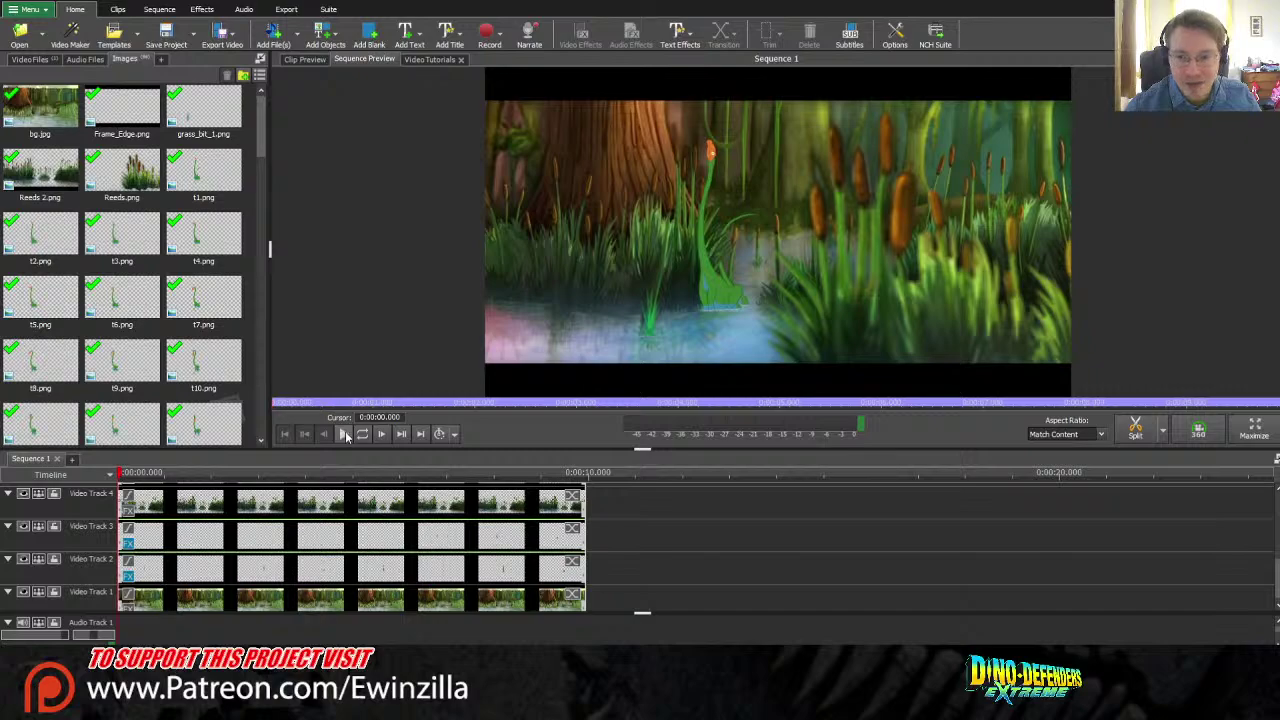
left_click(344, 435)
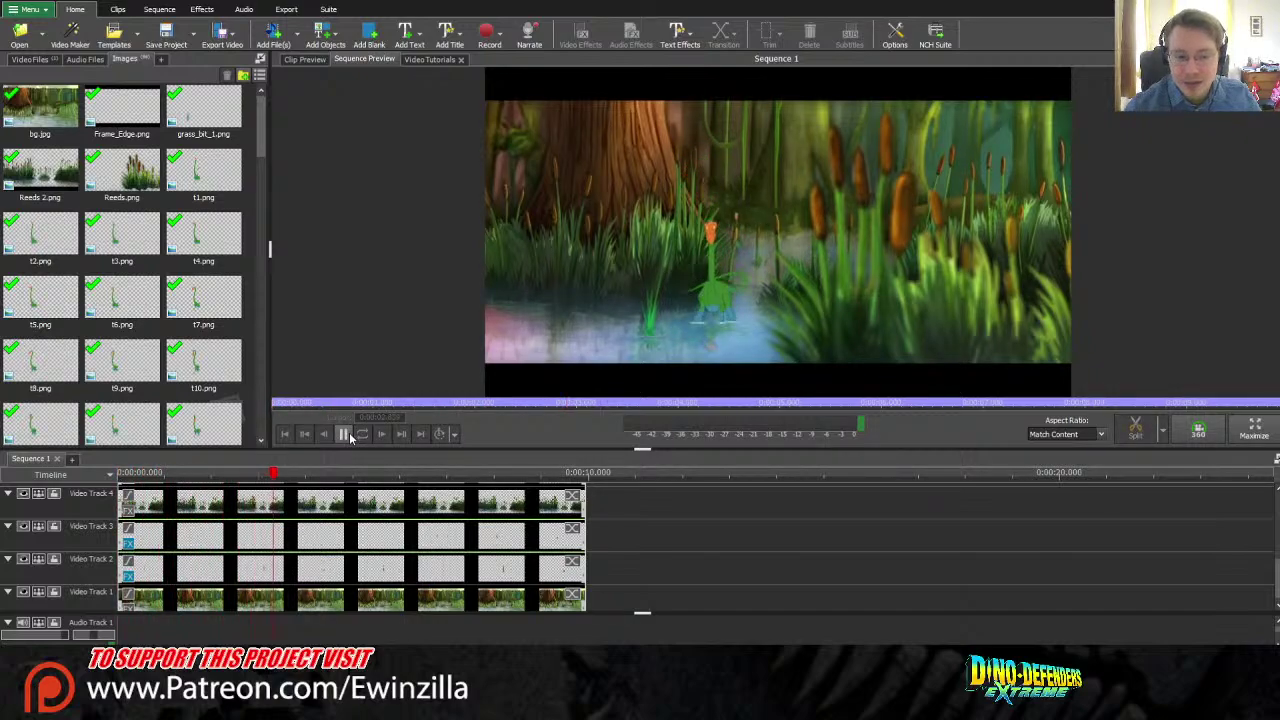
left_click(344, 435)
left_click(284, 433)
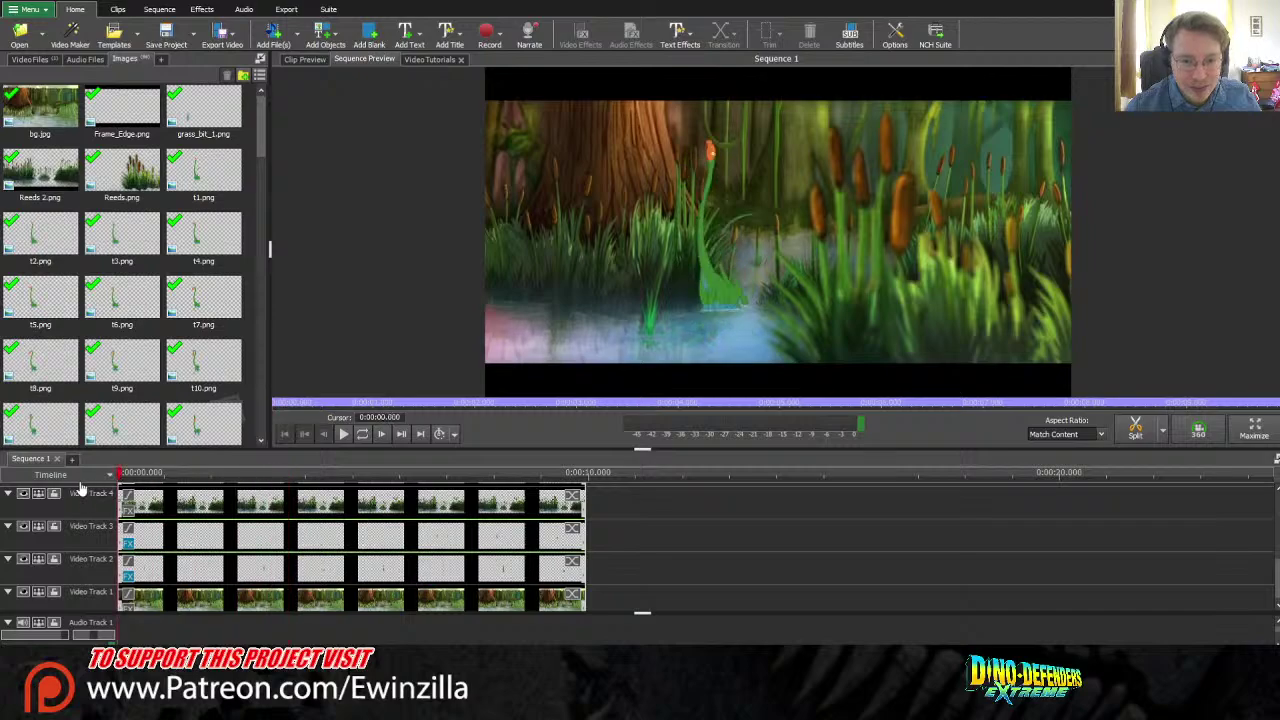
left_click(343, 434)
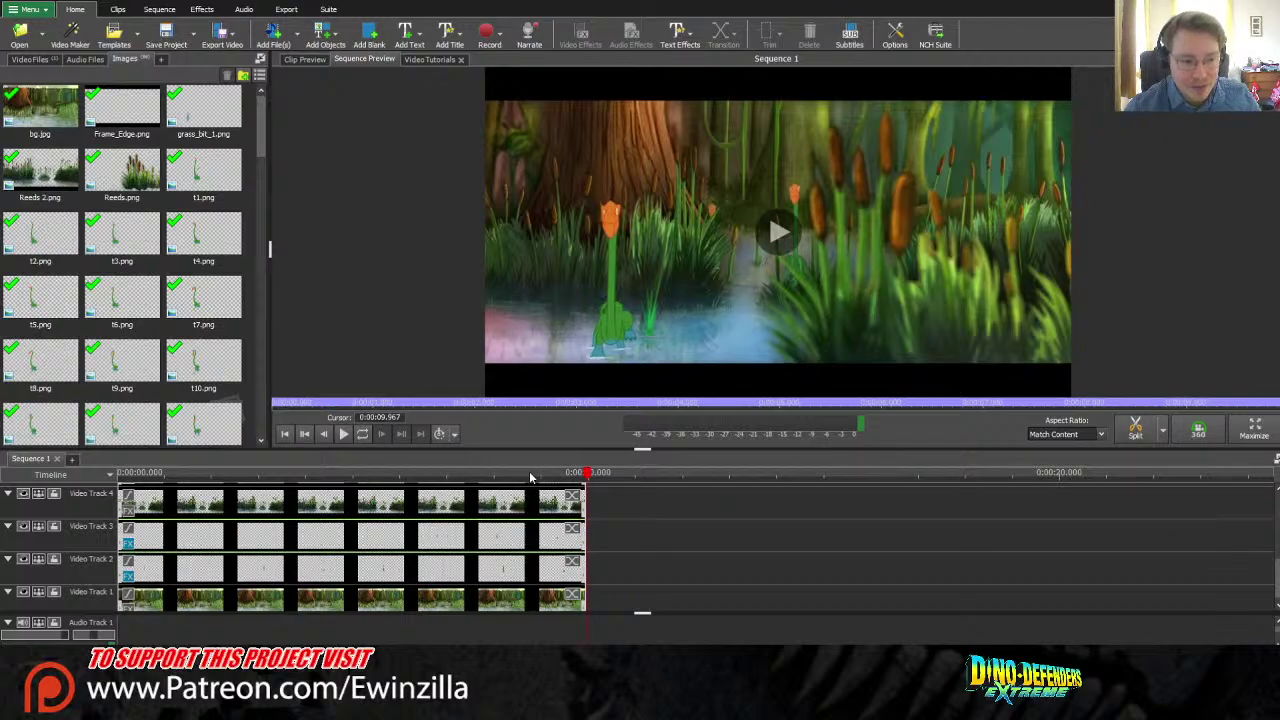
Step: Scrub Sequence 1 back to about 8.7 seconds to review the swamp scene near its end
left_click_drag(480, 474, 530, 490)
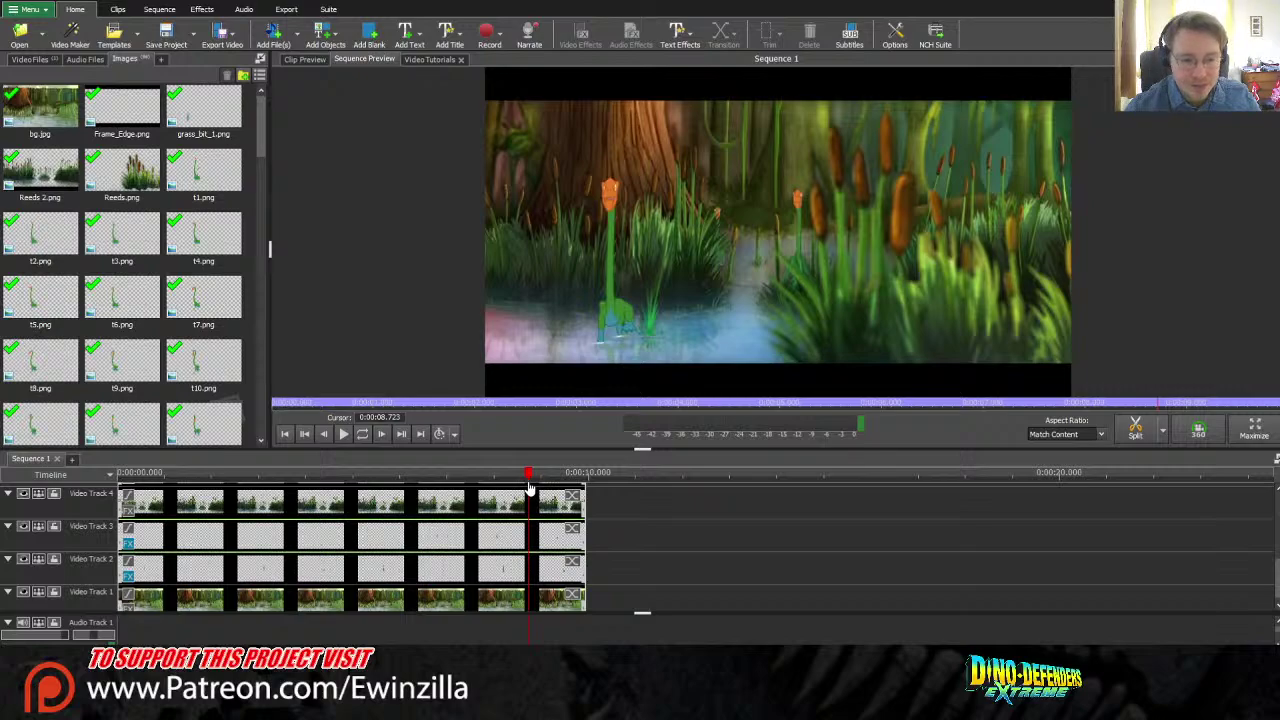
mouse_move(530, 490)
left_mouse_down()
mouse_move(263, 500)
mouse_move(530, 500)
left_mouse_up()
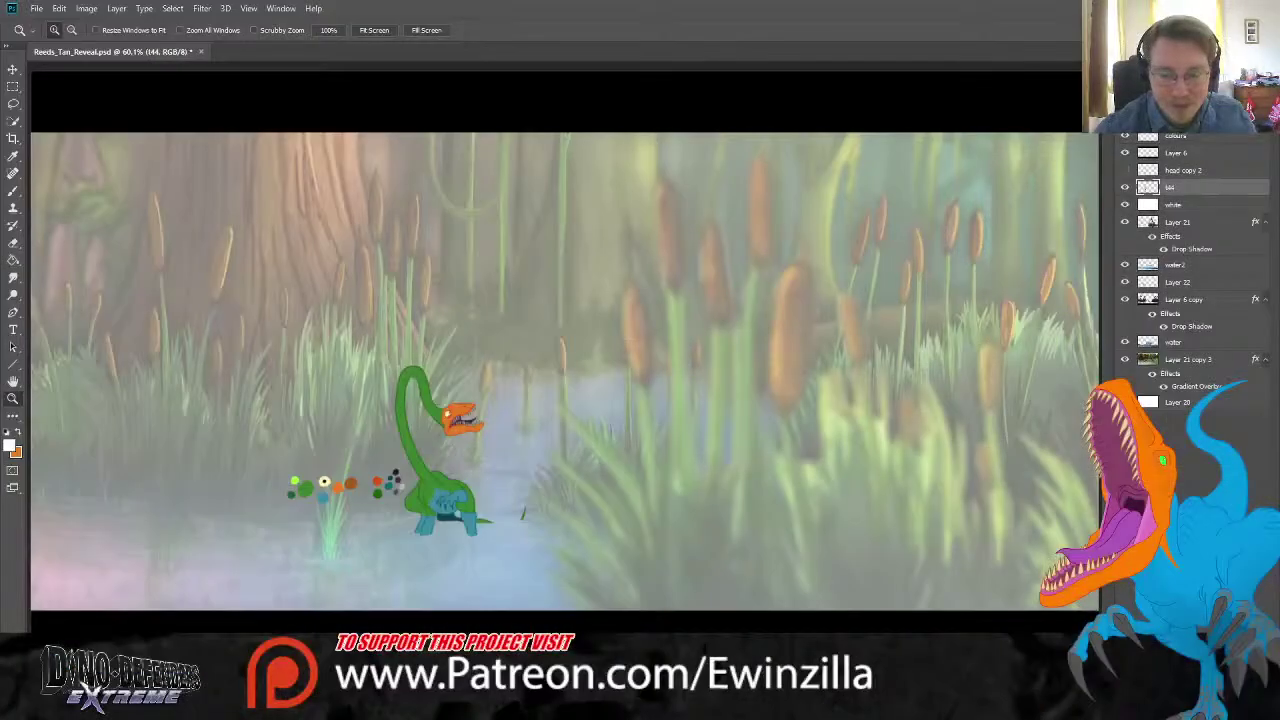
Step: Switch to Photoshop, paste the copied vacuum cleaner picture above layer t44, and shift it down and to the right
key("ctrl+v")
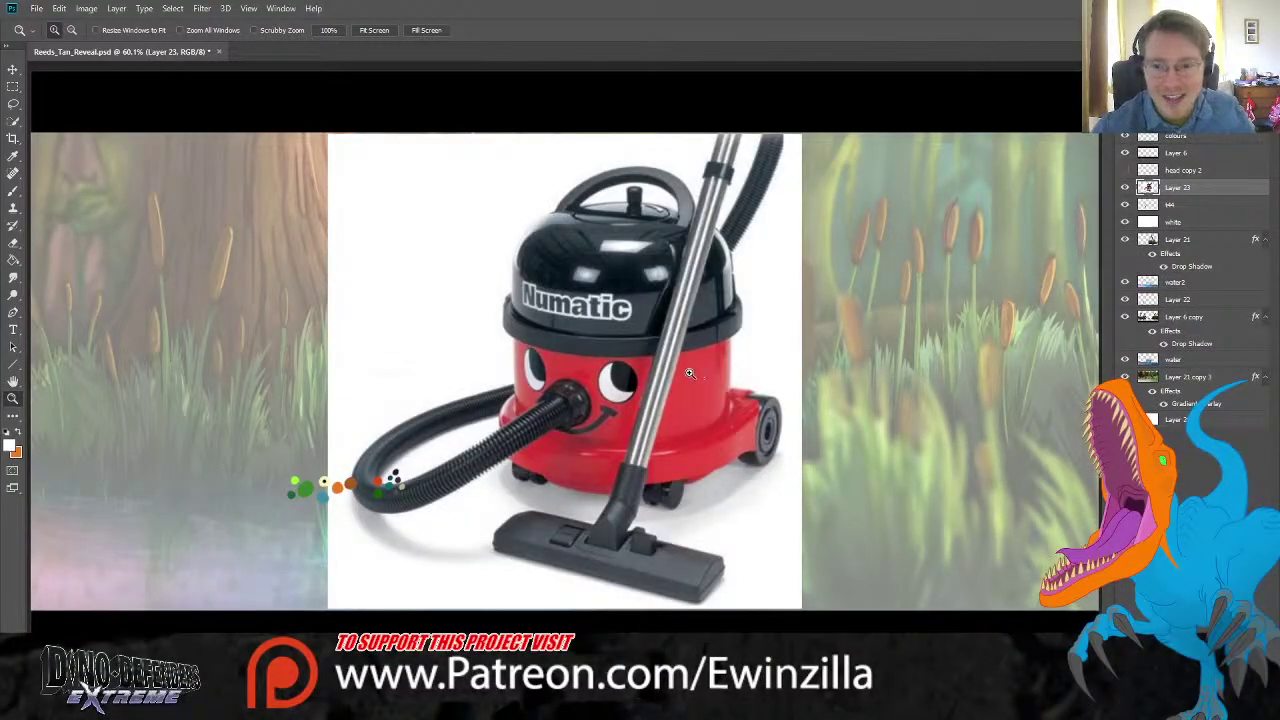
left_click(13, 69)
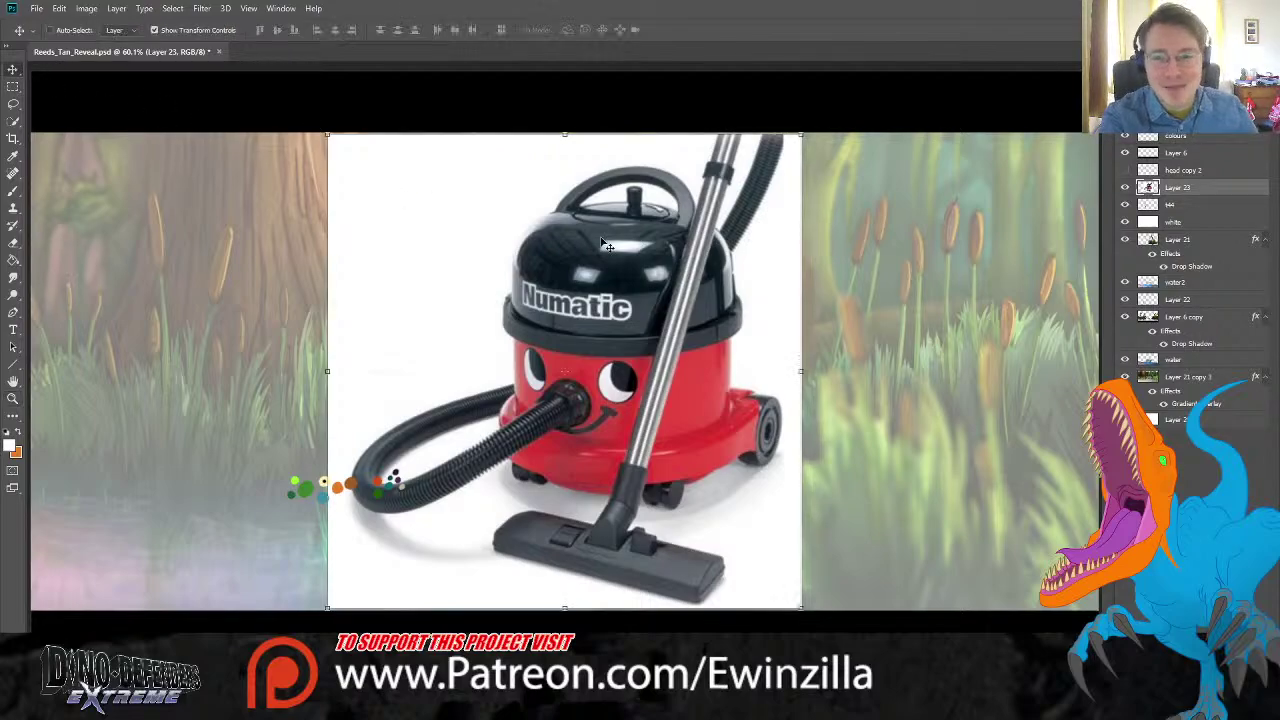
left_click_drag(654, 269, 707, 325)
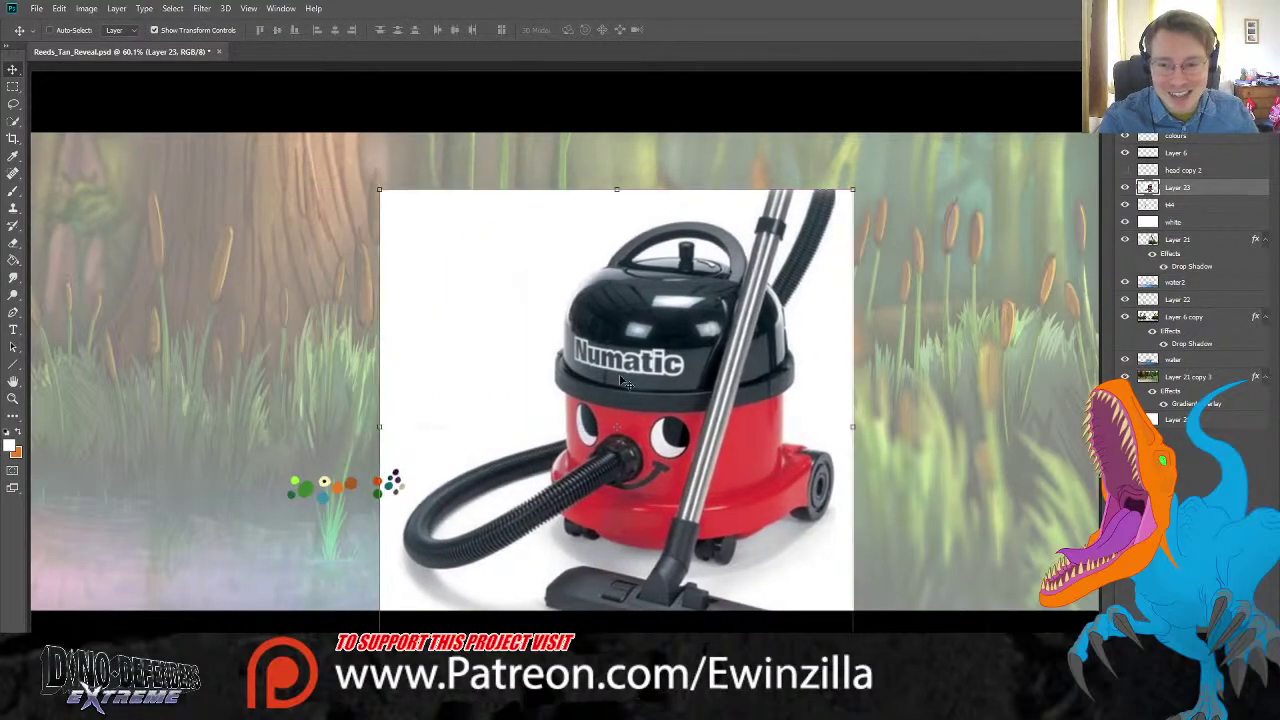
Step: Paint dark grey smoke over the vacuum cleaner picture with the brush at 100% opacity, and delete the picture's layer
left_click(13, 190)
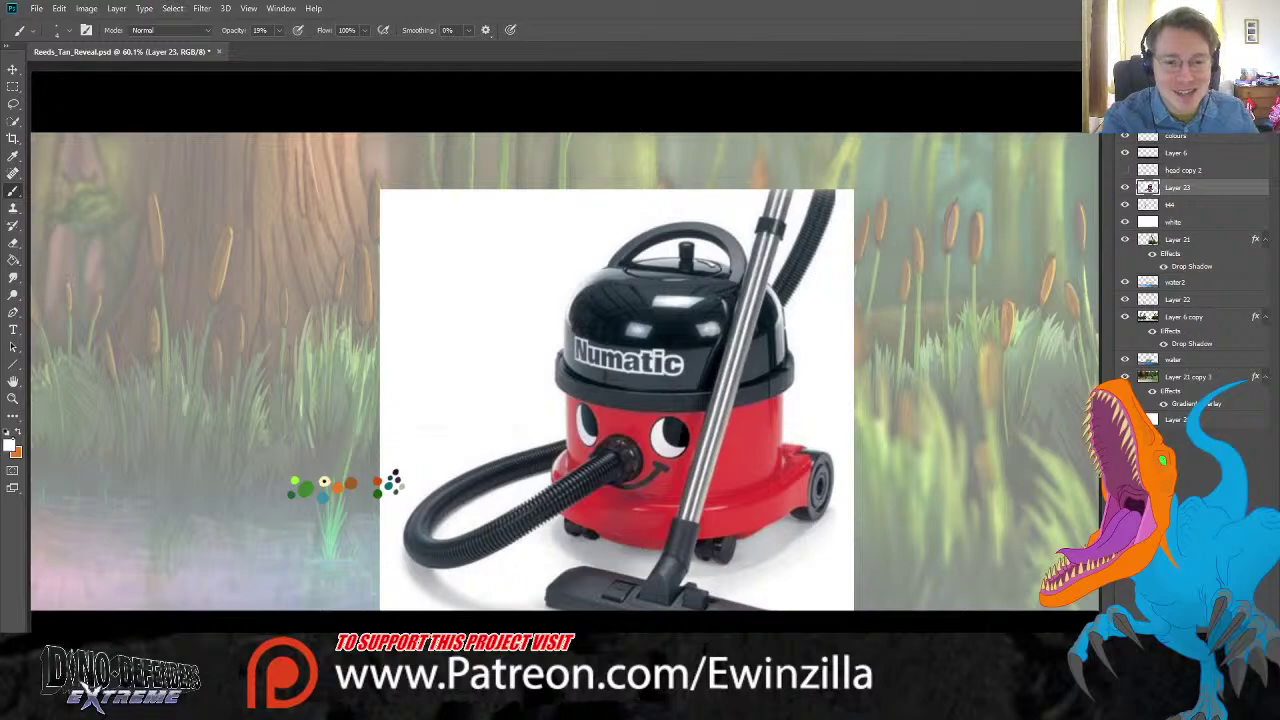
key("i")
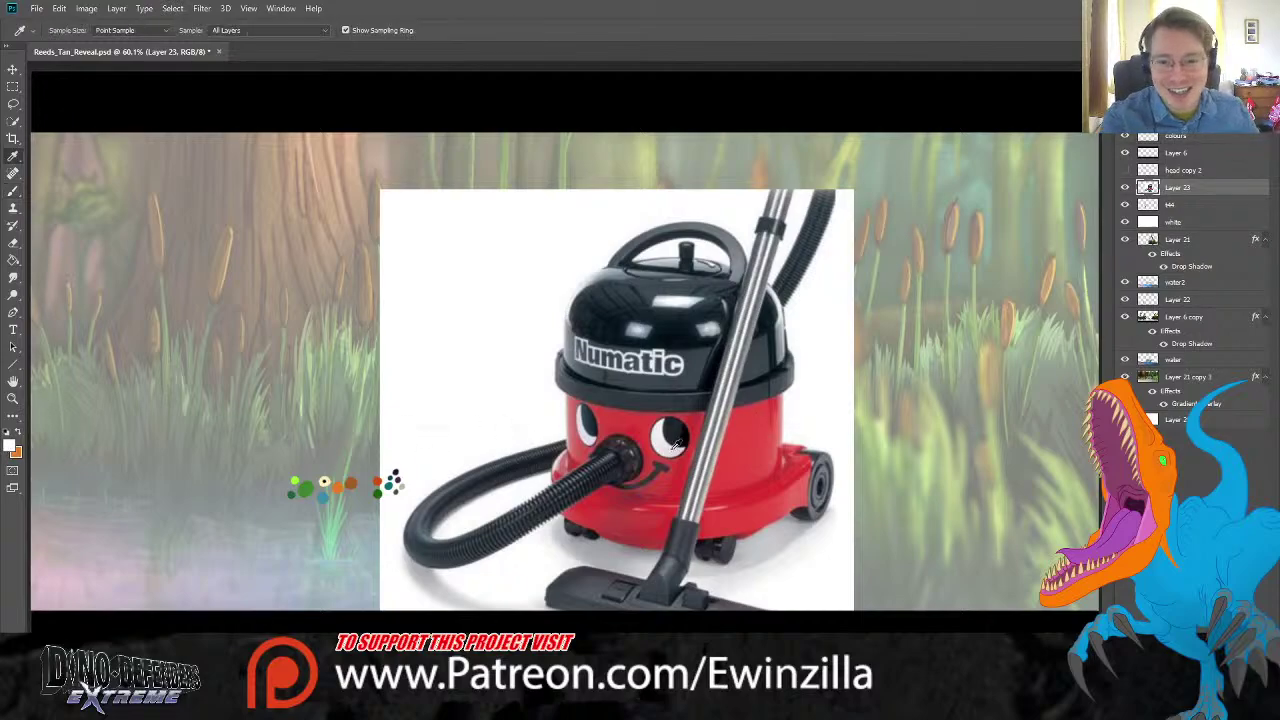
key("b")
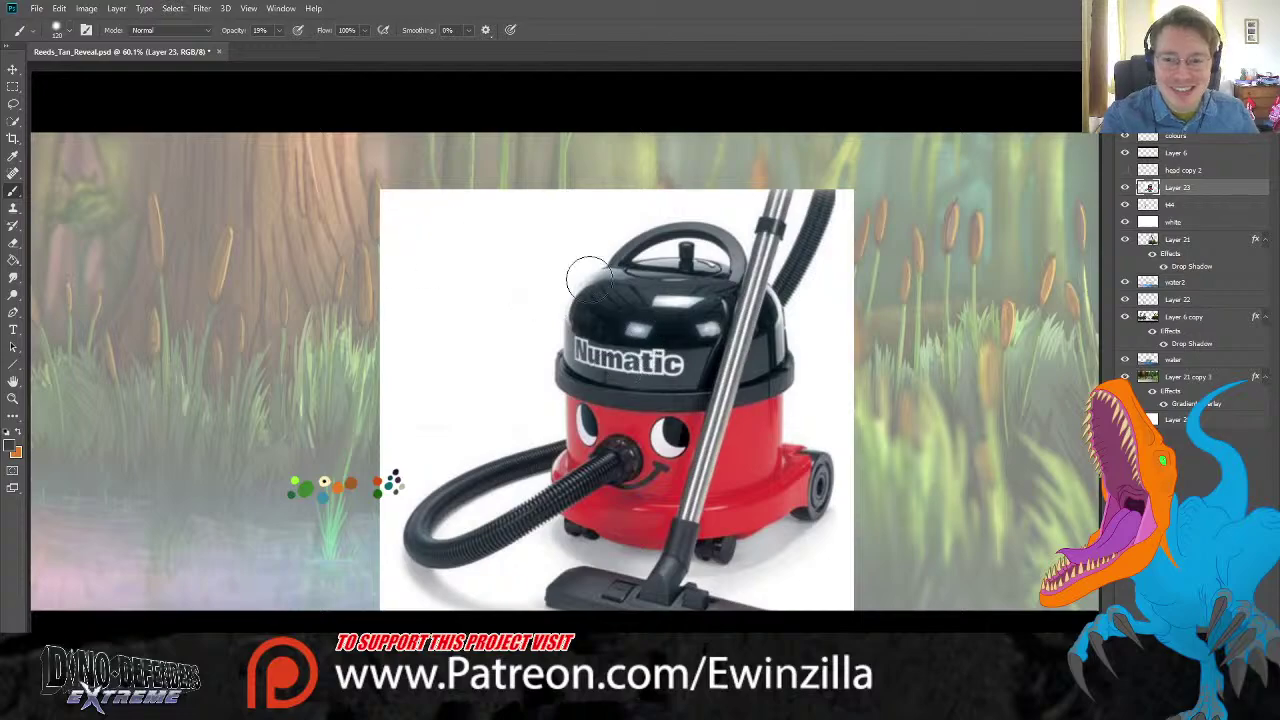
mouse_move(588, 278)
left_mouse_down()
mouse_move(609, 245)
mouse_move(677, 200)
left_mouse_up()
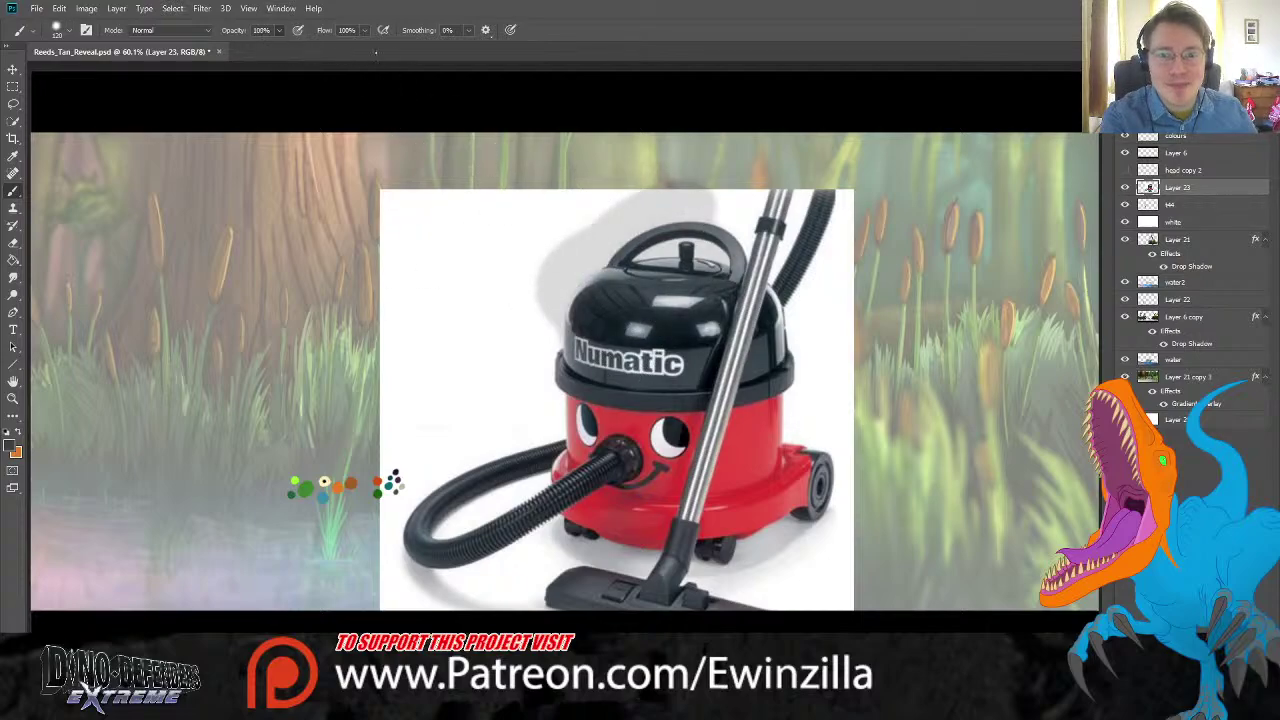
mouse_move(568, 400)
left_mouse_down()
mouse_move(575, 357)
mouse_move(524, 234)
mouse_move(640, 140)
left_mouse_up()
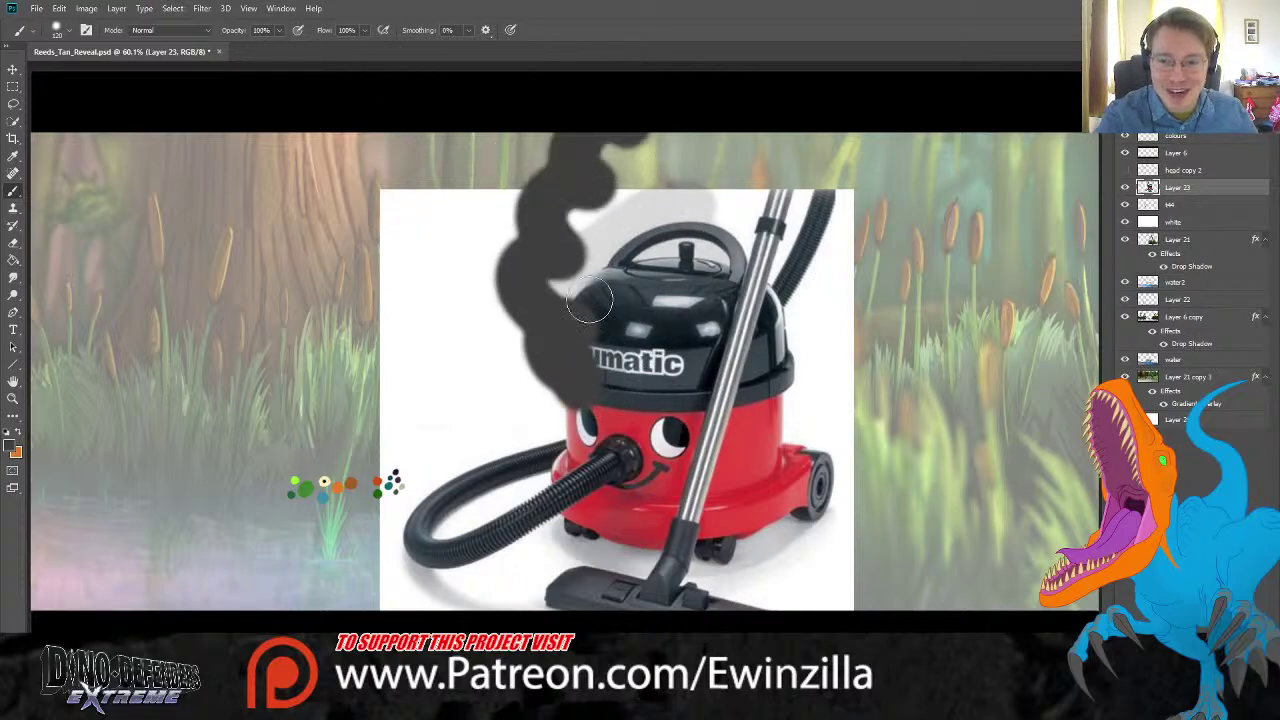
left_click_drag(589, 300, 738, 257)
mouse_move(606, 376)
left_mouse_down()
mouse_move(744, 395)
mouse_move(887, 250)
mouse_move(928, 161)
mouse_move(880, 171)
mouse_move(759, 291)
mouse_move(700, 258)
mouse_move(571, 297)
mouse_move(560, 205)
mouse_move(632, 233)
mouse_move(903, 262)
mouse_move(1004, 232)
mouse_move(1068, 173)
mouse_move(909, 181)
mouse_move(874, 72)
mouse_move(628, 275)
mouse_move(810, 248)
mouse_move(927, 159)
mouse_move(661, 140)
mouse_move(866, 119)
left_mouse_up()
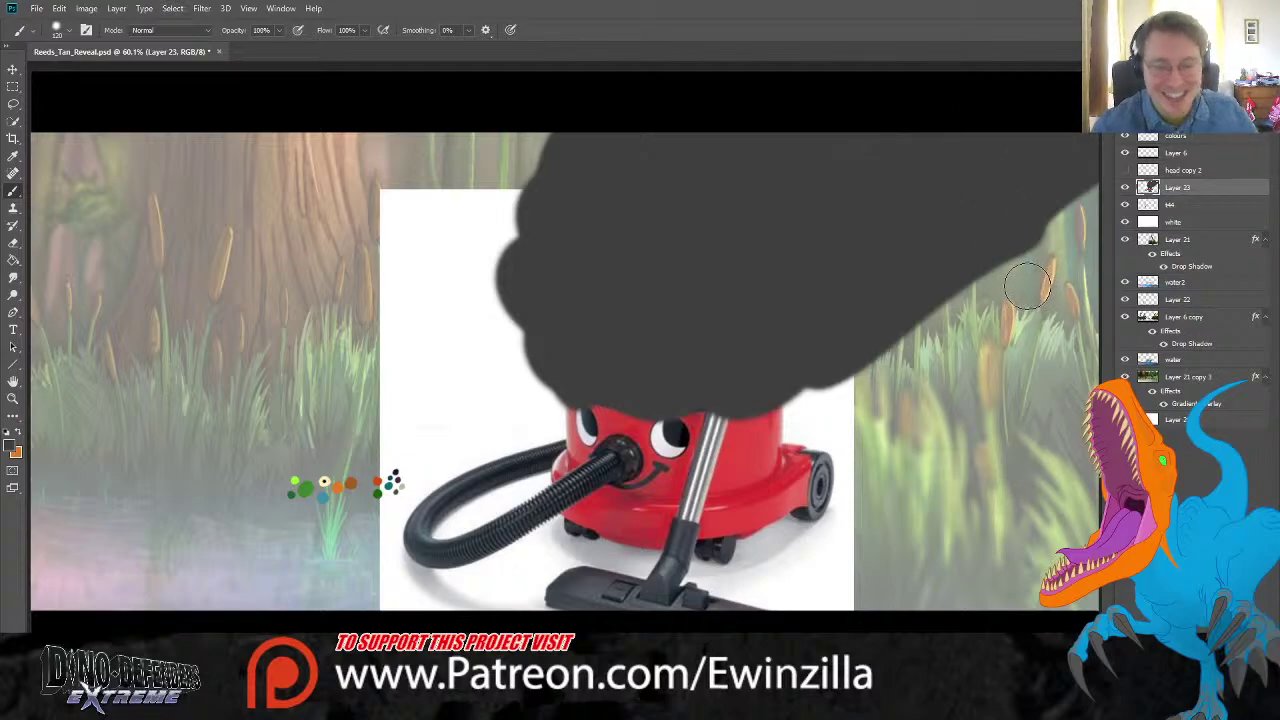
key("Delete")
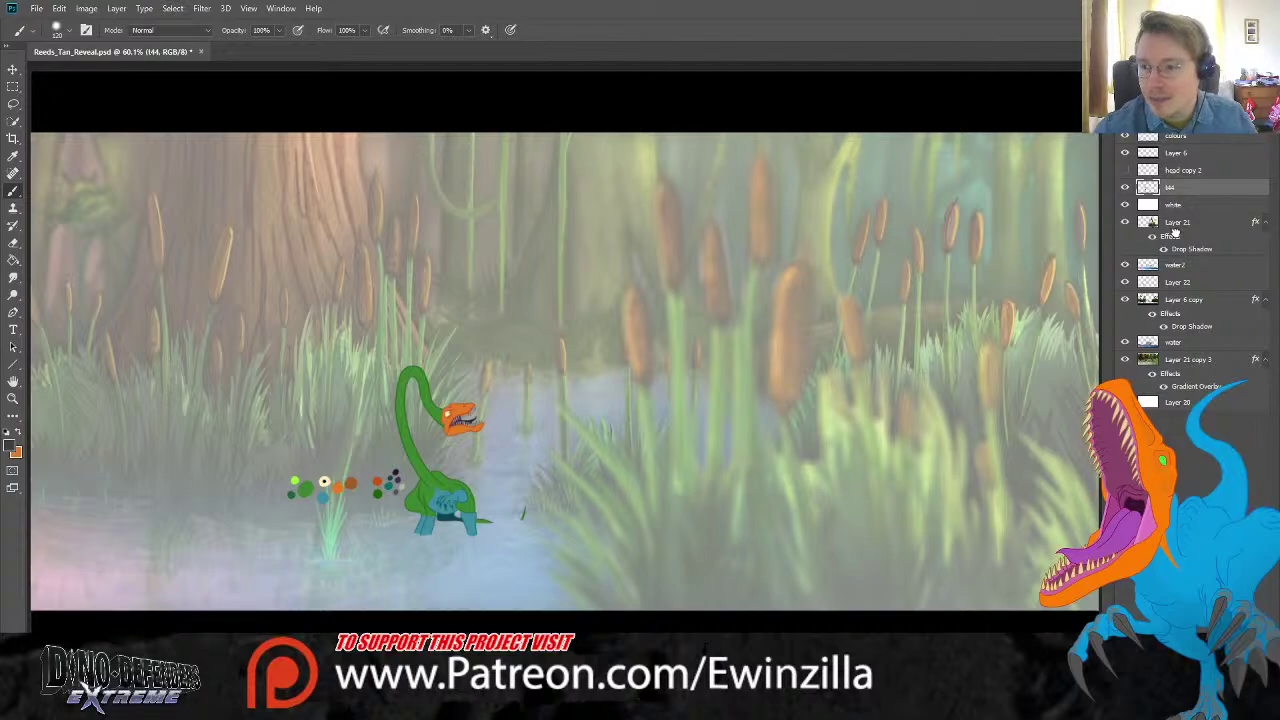
Step: Place the white layer directly below Layer 21, and move the colours layer's swatches up beside the tall foreground reeds
left_click_drag(1175, 232, 1177, 260)
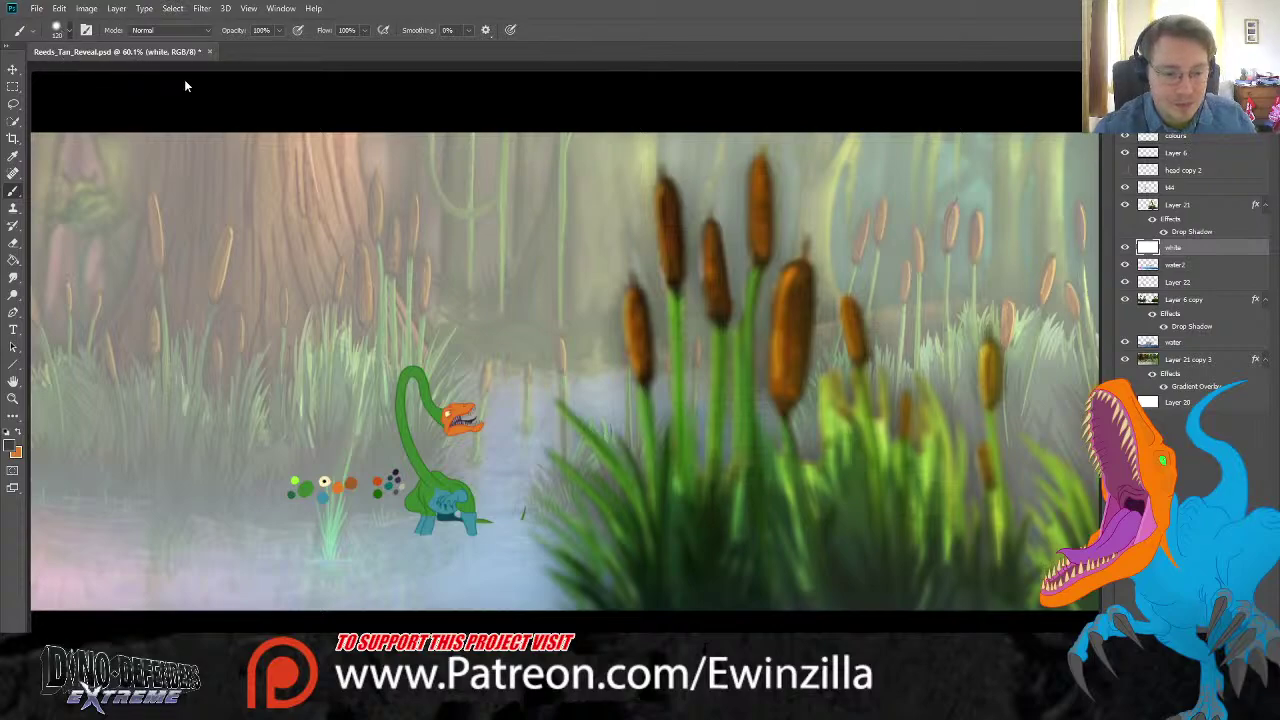
key("comma")
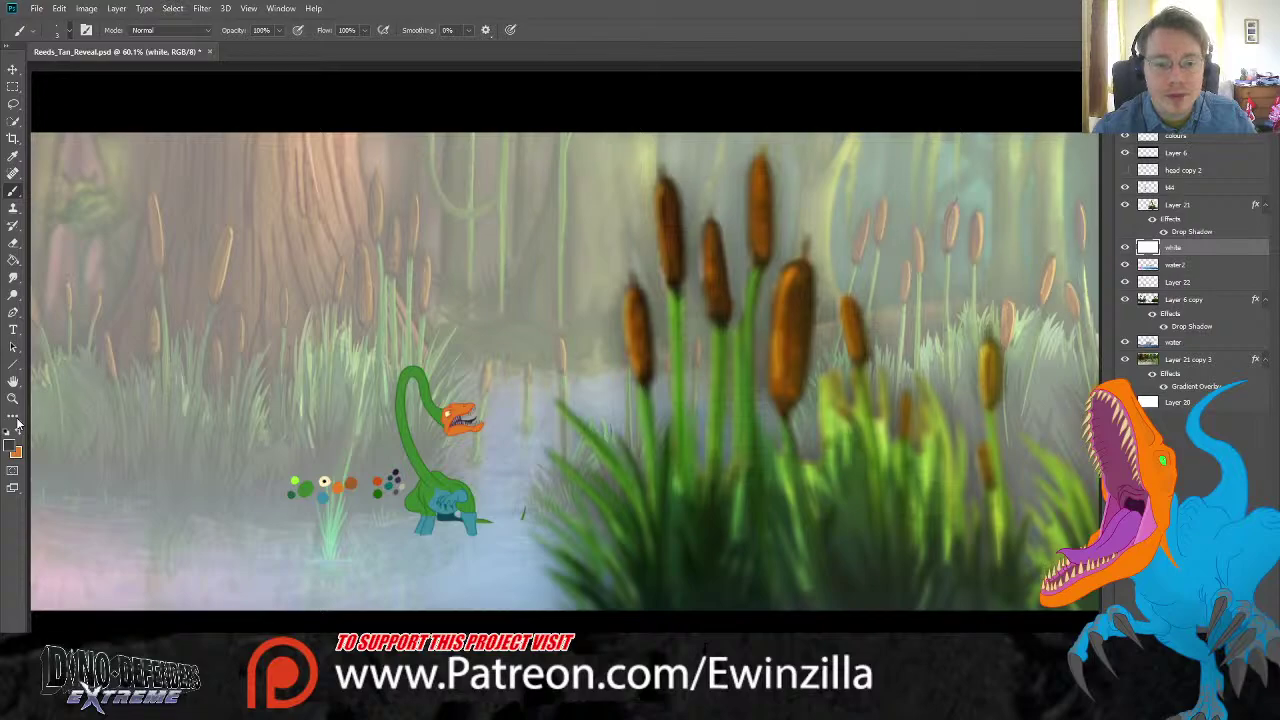
key("alt+period")
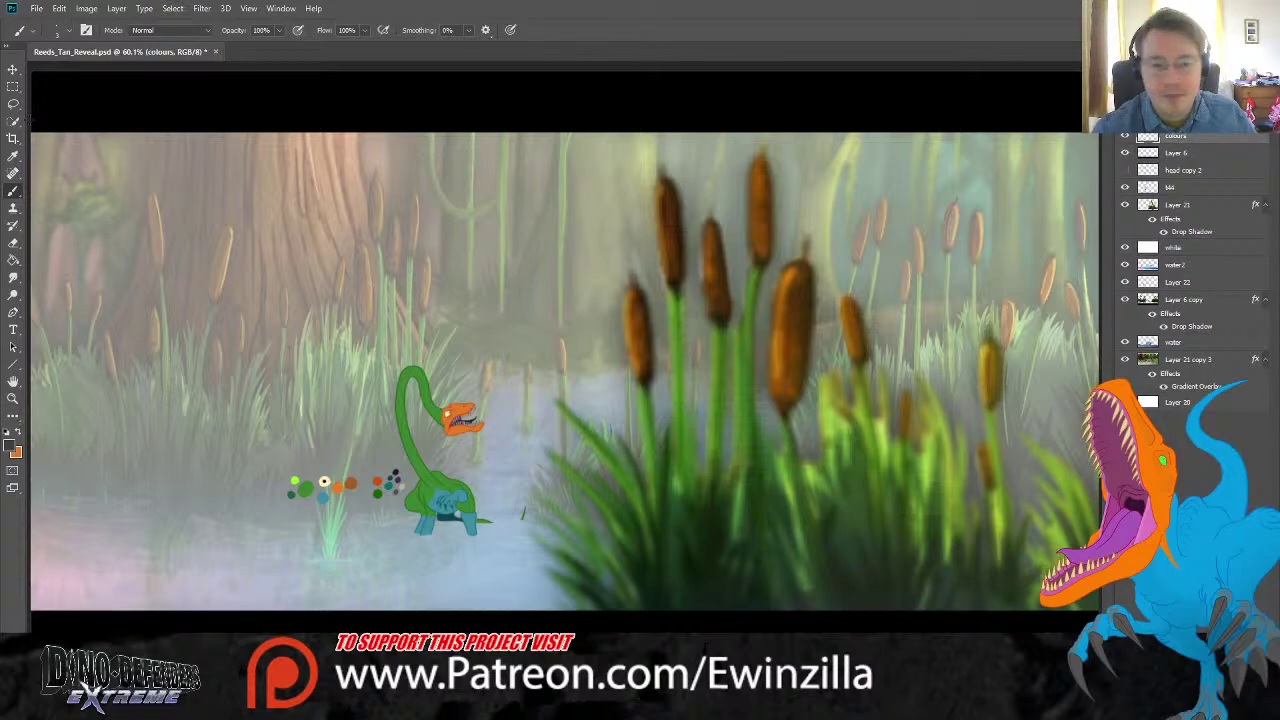
left_click(13, 69)
left_click_drag(405, 426, 601, 277)
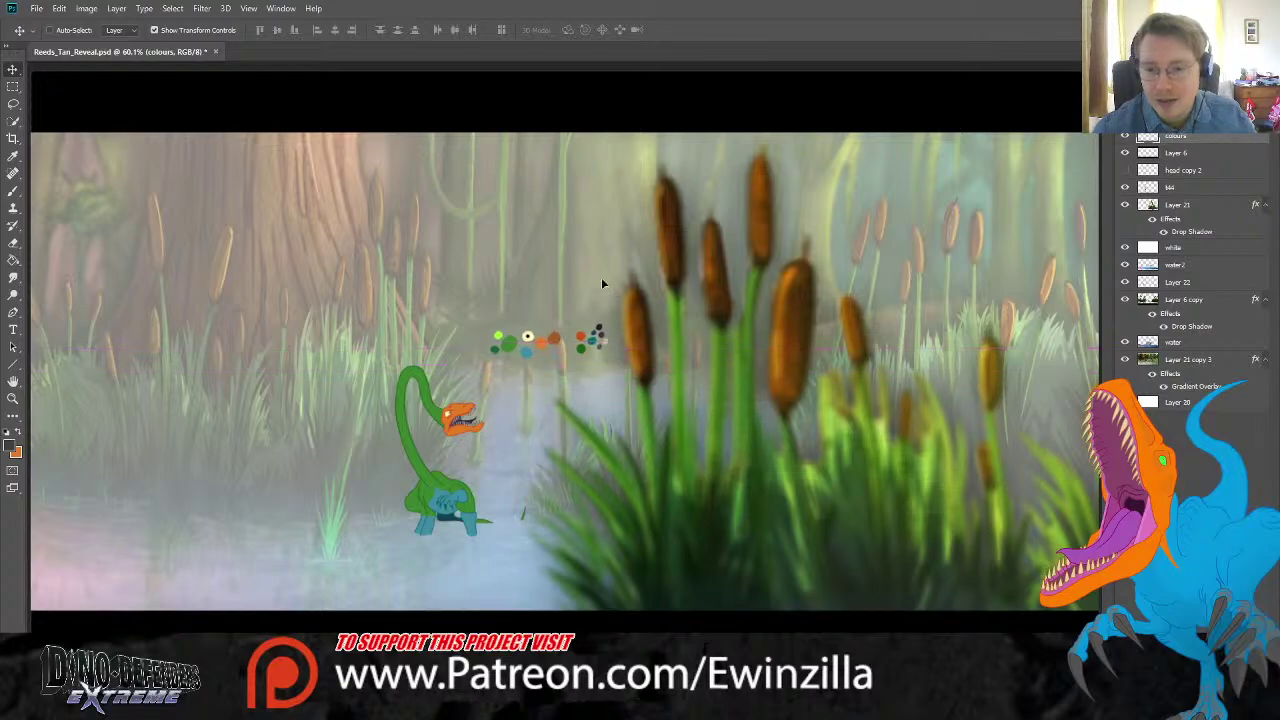
Step: Add a new layer named 21 and place it between head copy 2 and t44
left_click(12, 398)
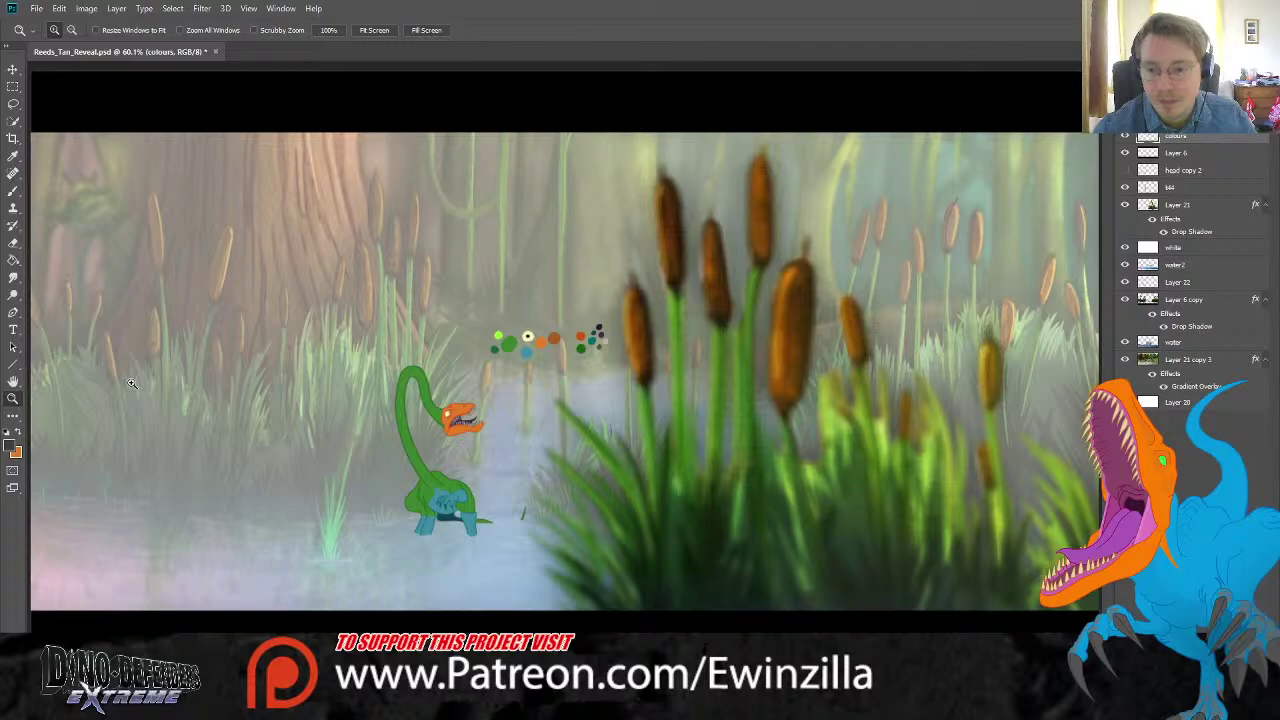
left_click(220, 388)
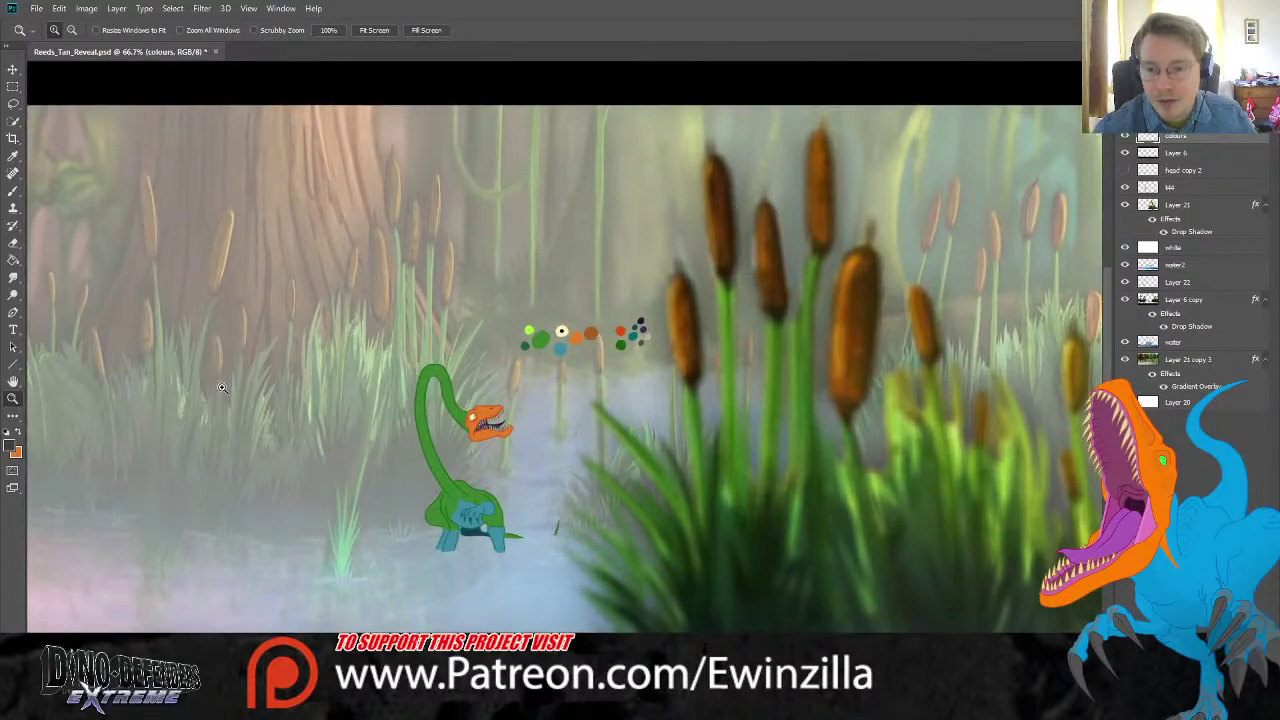
left_click(508, 449)
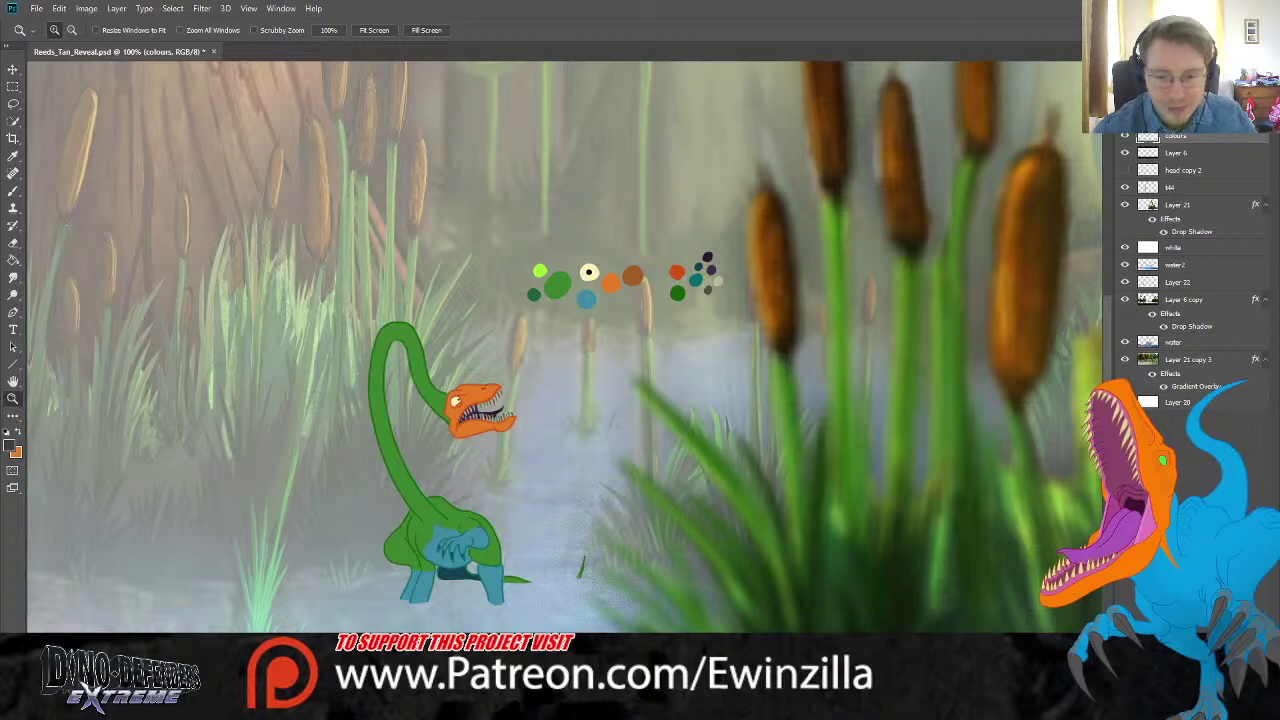
left_click_drag(1100, 463, 874, 463)
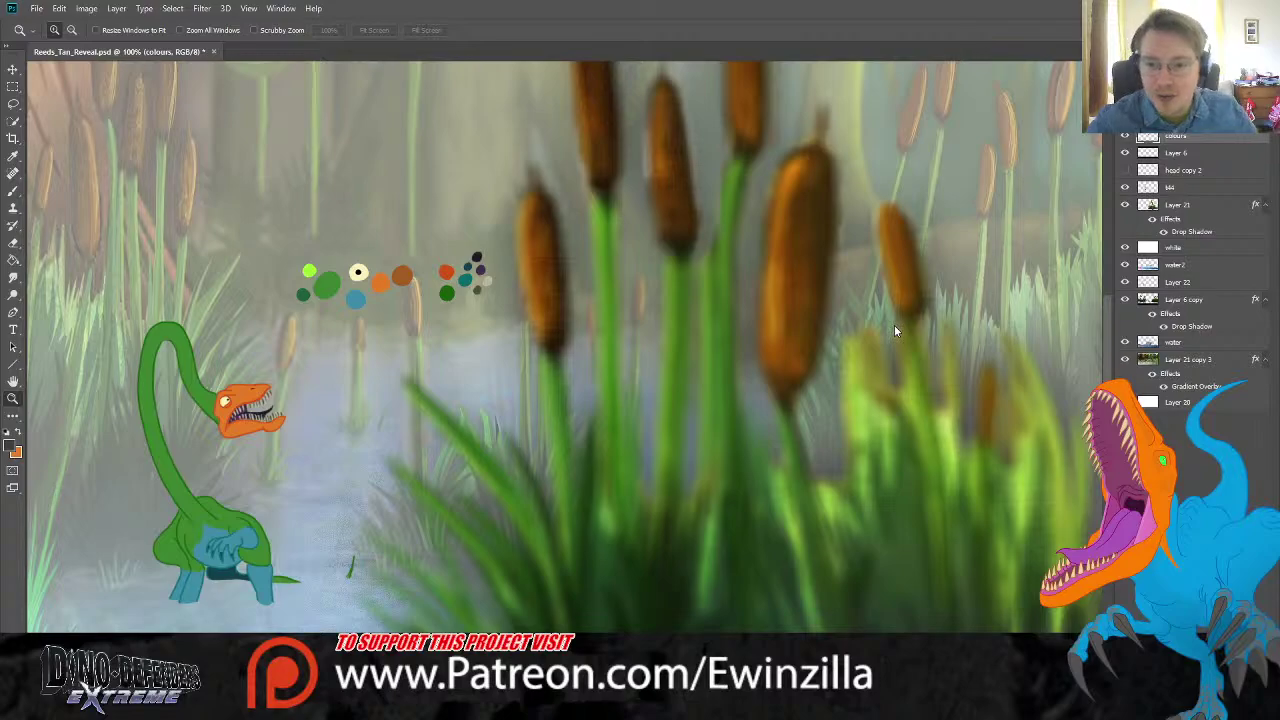
left_click(1193, 140)
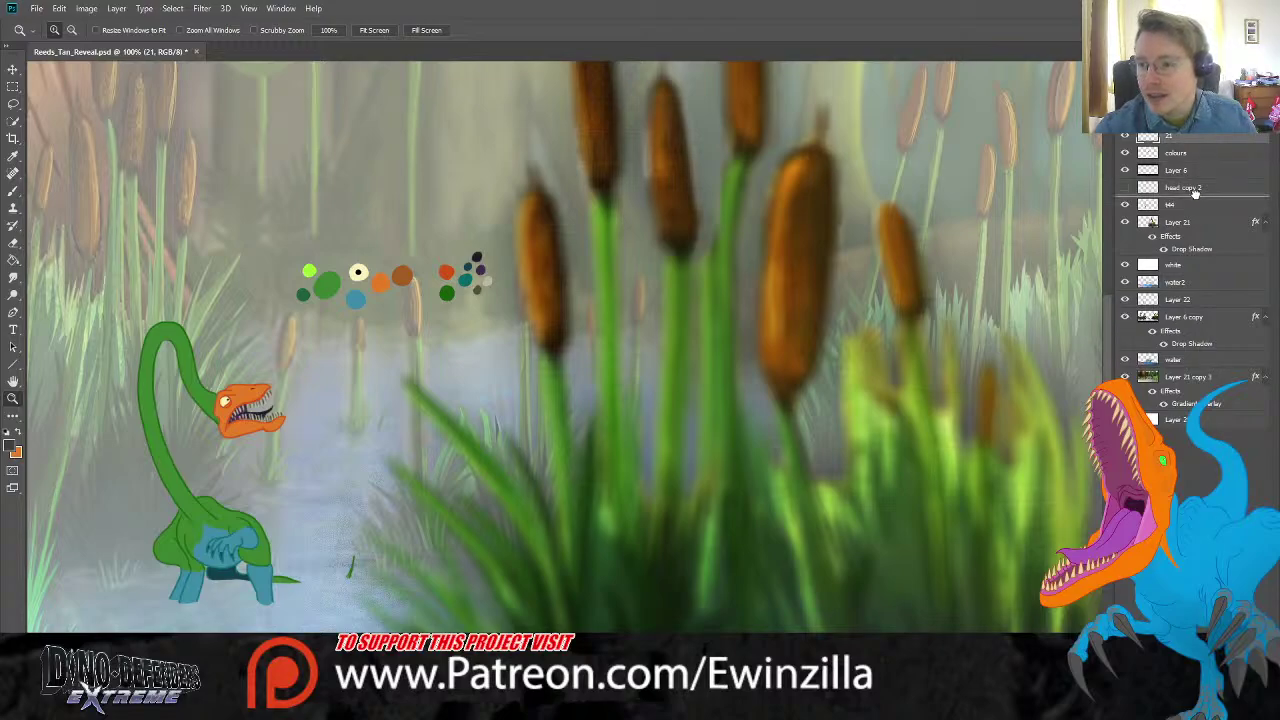
left_click_drag(1193, 192, 1192, 196)
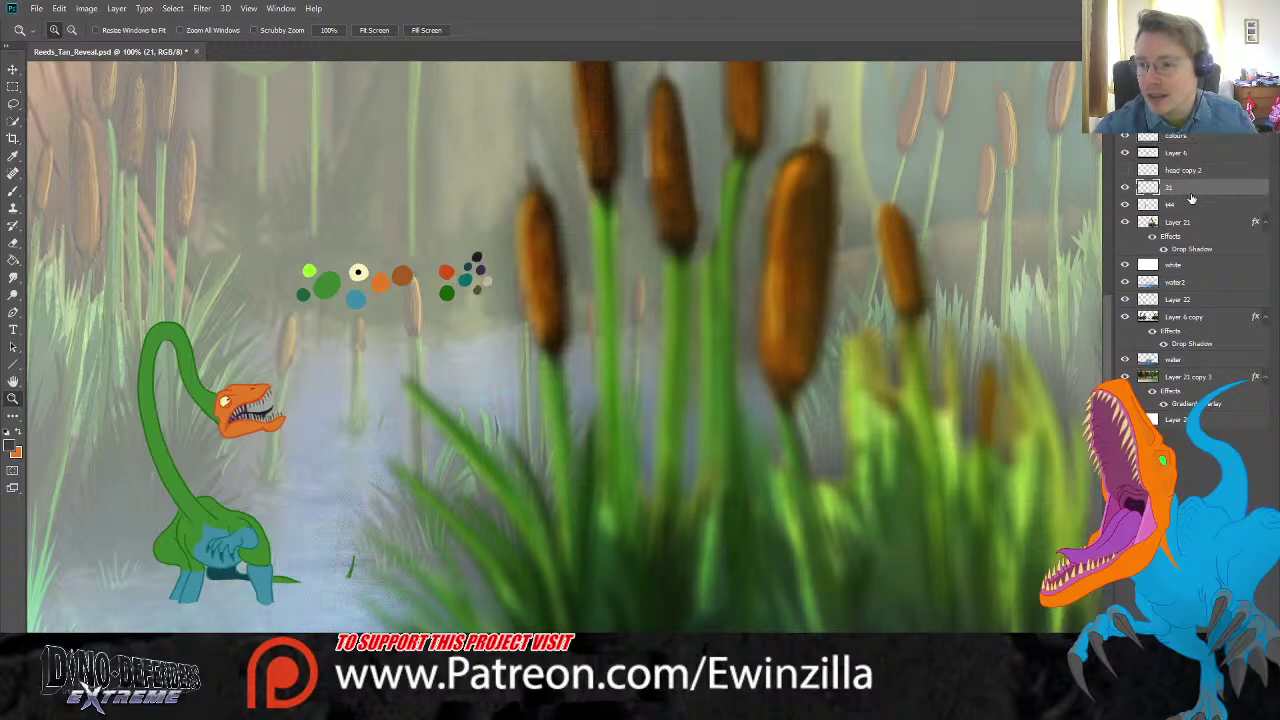
Step: Show the head copy 2 layer briefly to check the front-facing head, and hide it again
left_click(1124, 170)
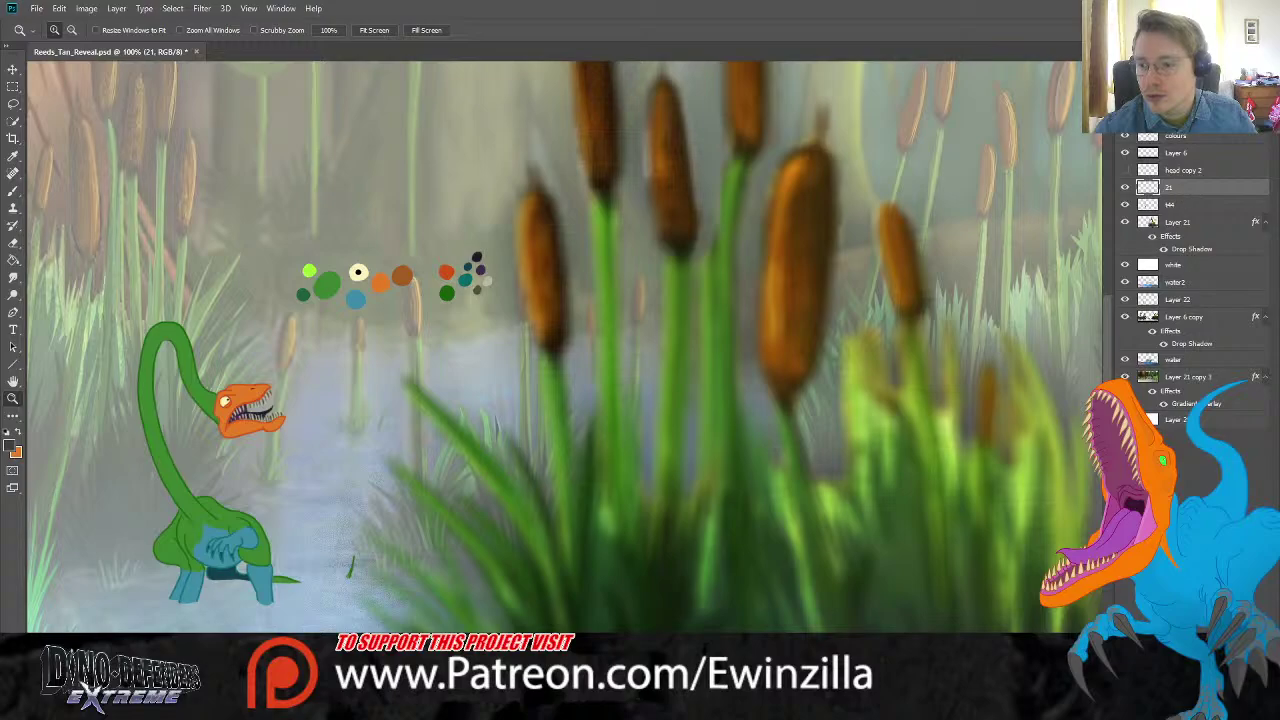
scroll(1080, 216, "left", 3)
left_click(1124, 170)
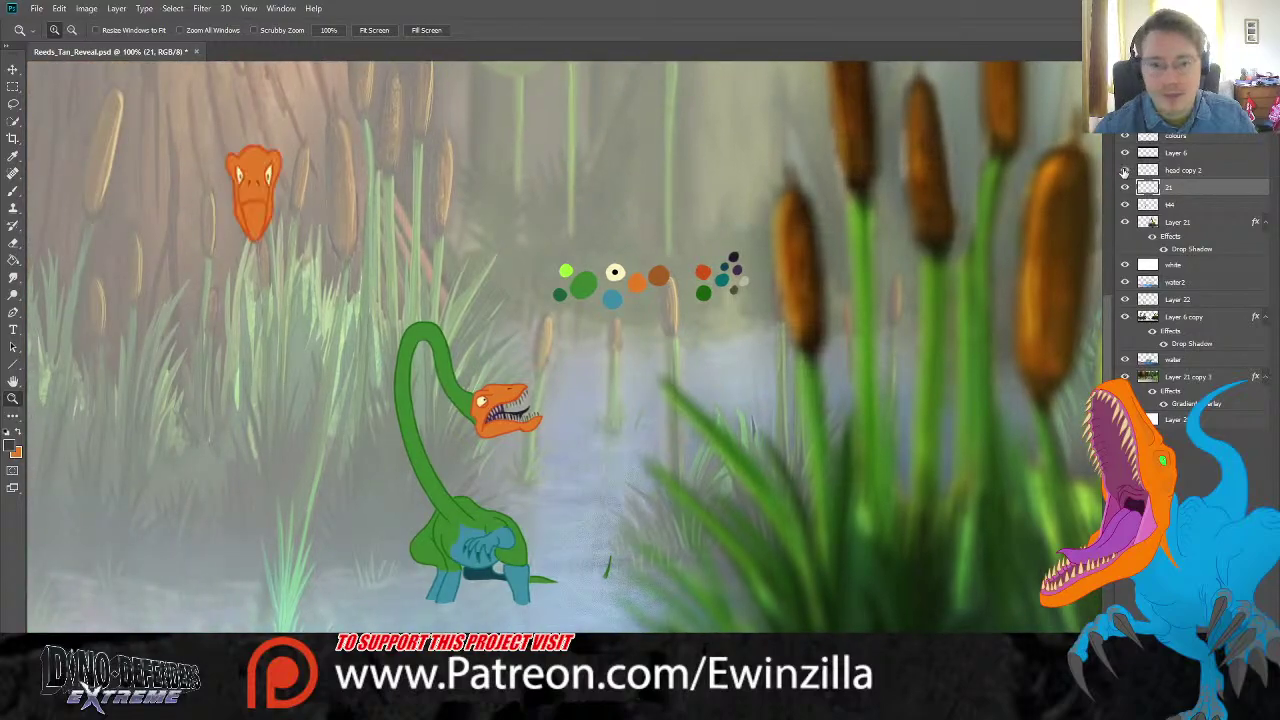
left_click(1124, 187)
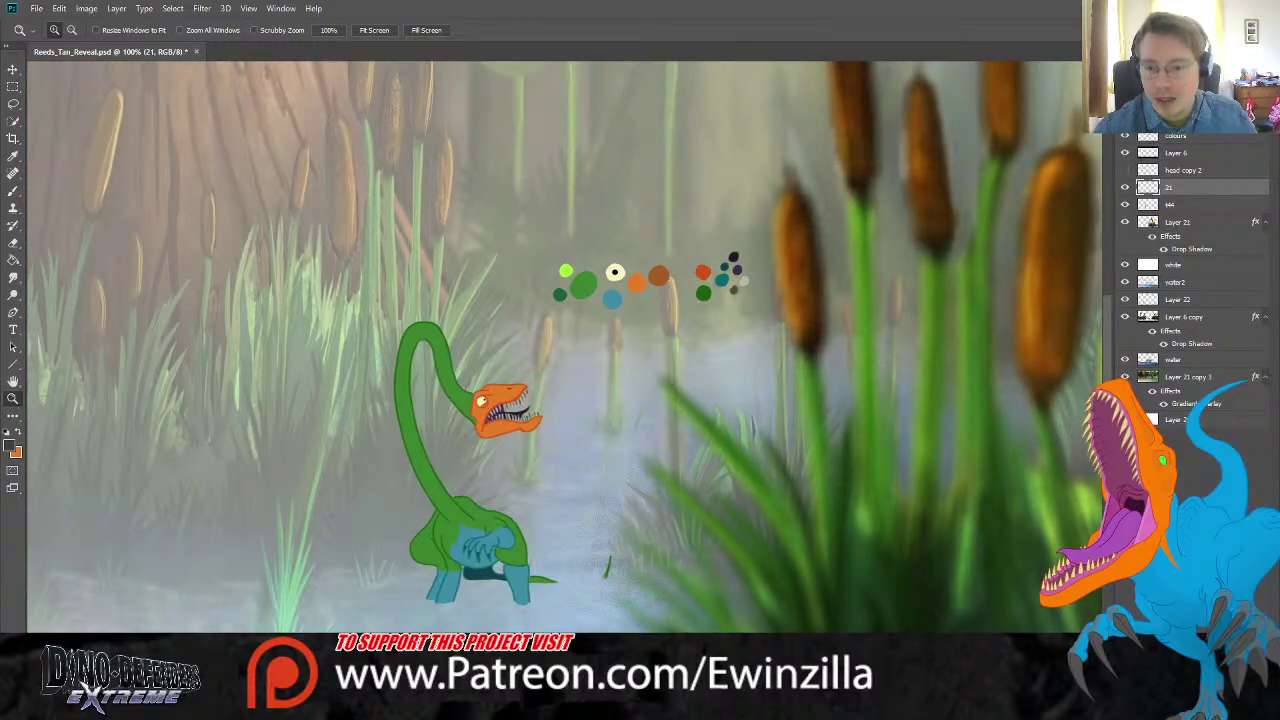
Step: Sample the red-orange swatch from the palette as the foreground colour for layer 21
left_click(675, 404)
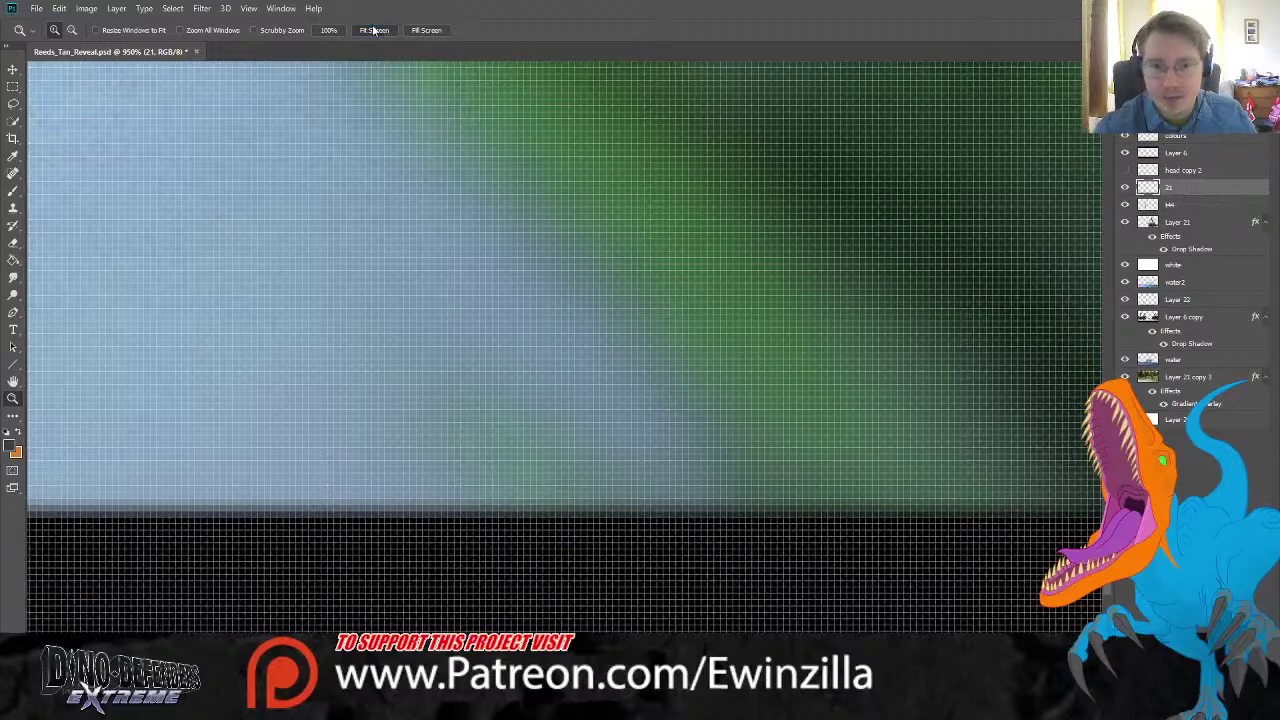
key("ctrl+1")
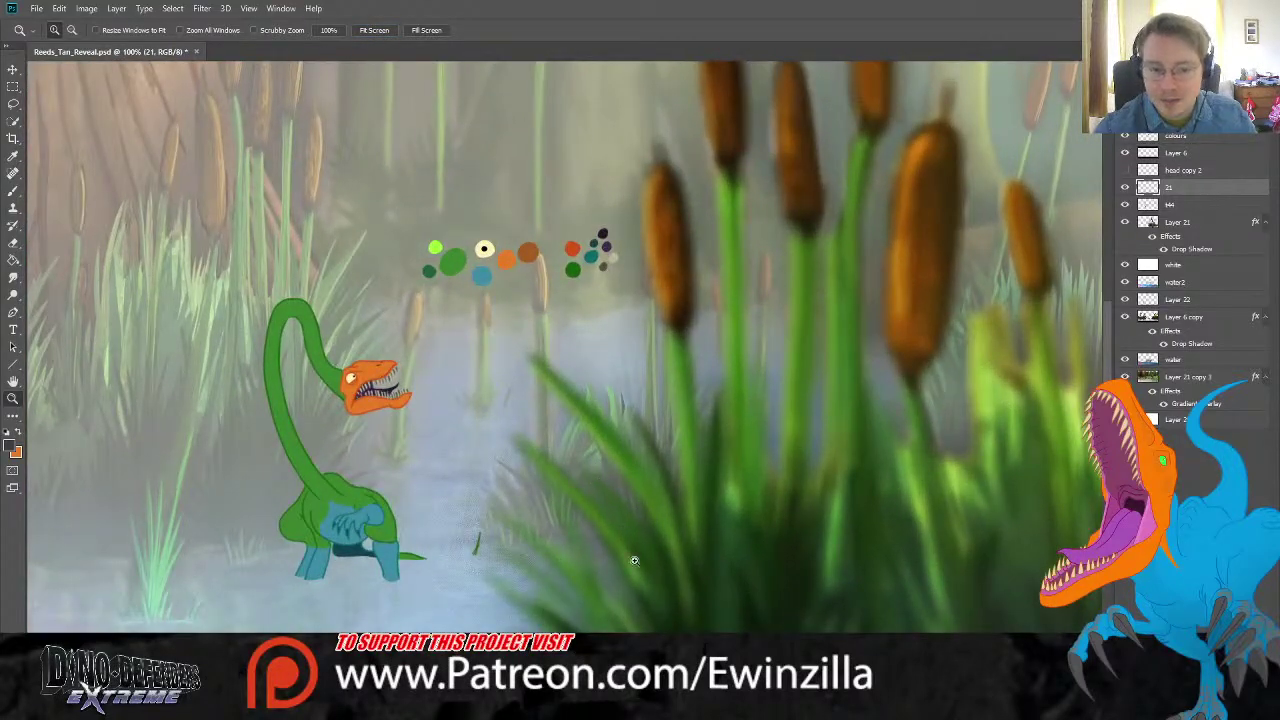
scroll(1000, 250, "right", 1)
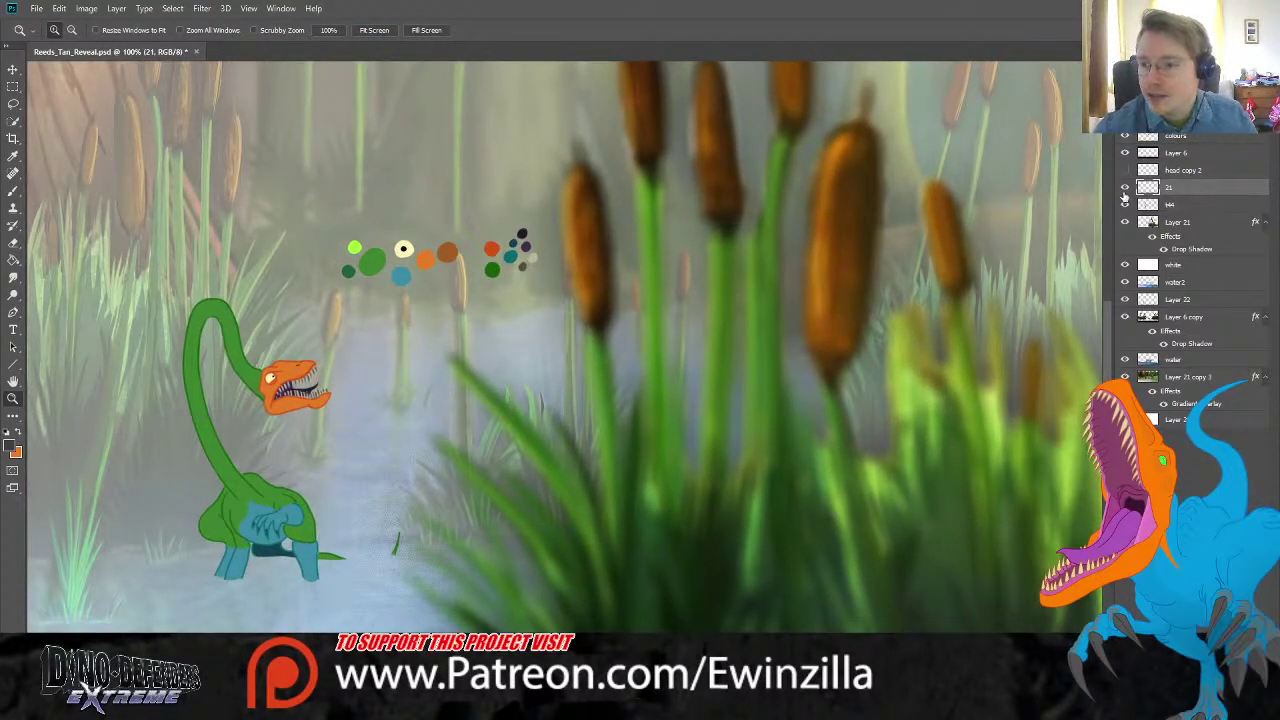
left_click(13, 158)
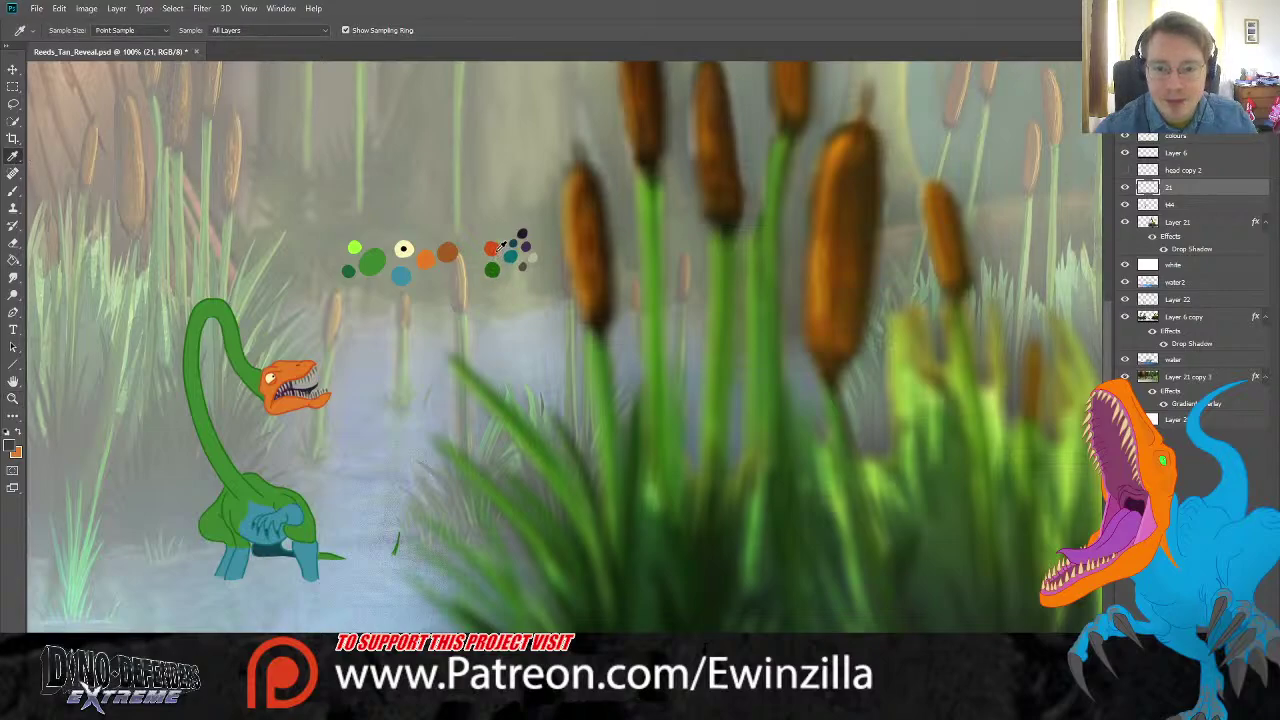
left_click(492, 249)
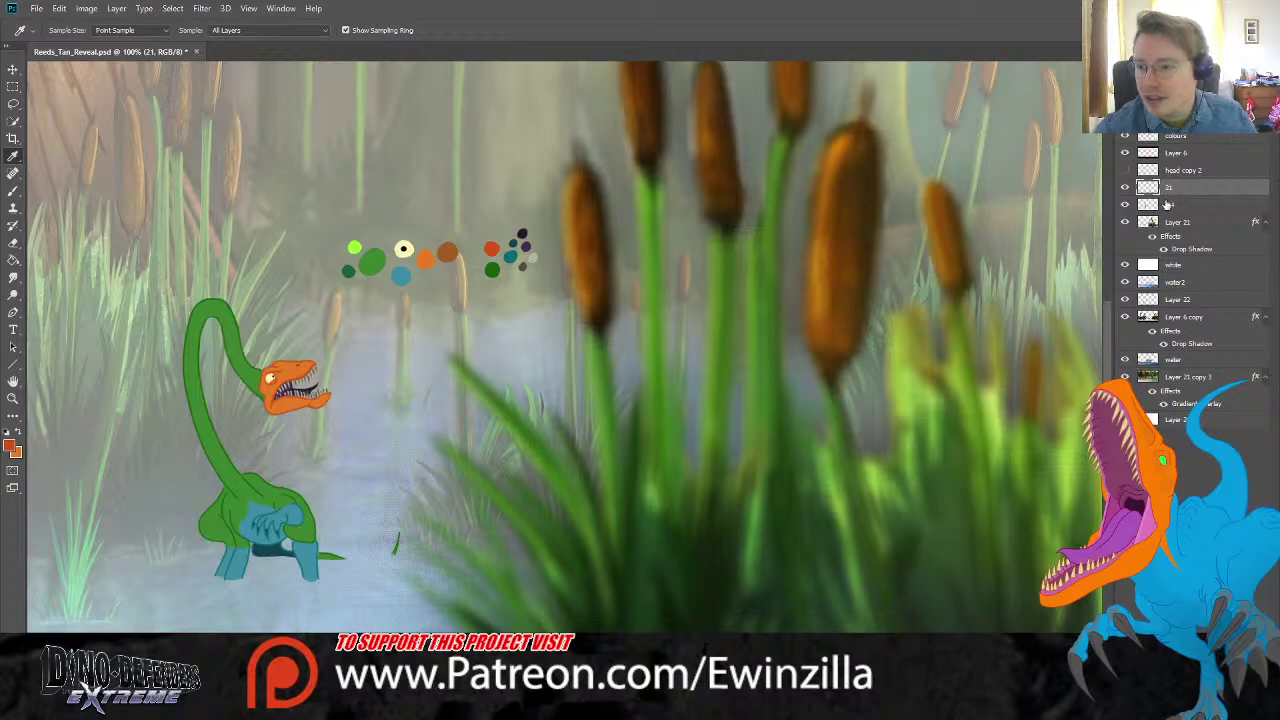
Step: Move the colours layer's swatches to the area just above the dinosaur's neck
left_click(13, 398)
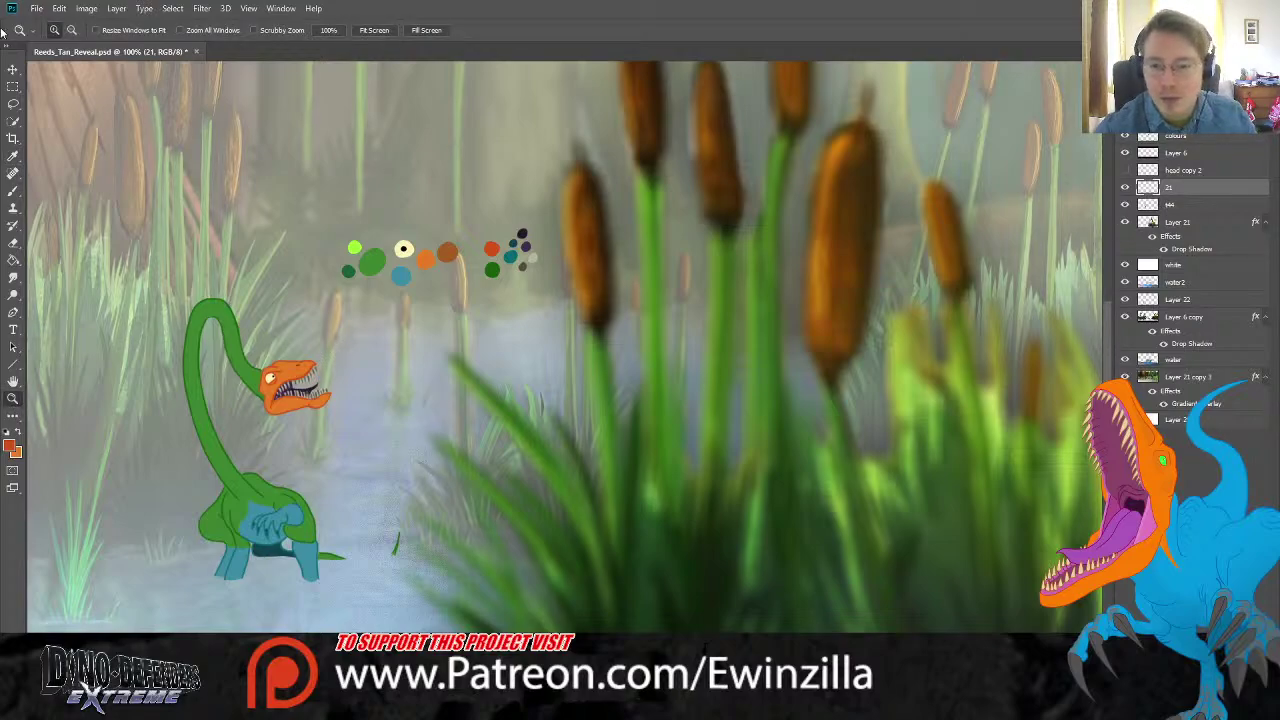
key("v")
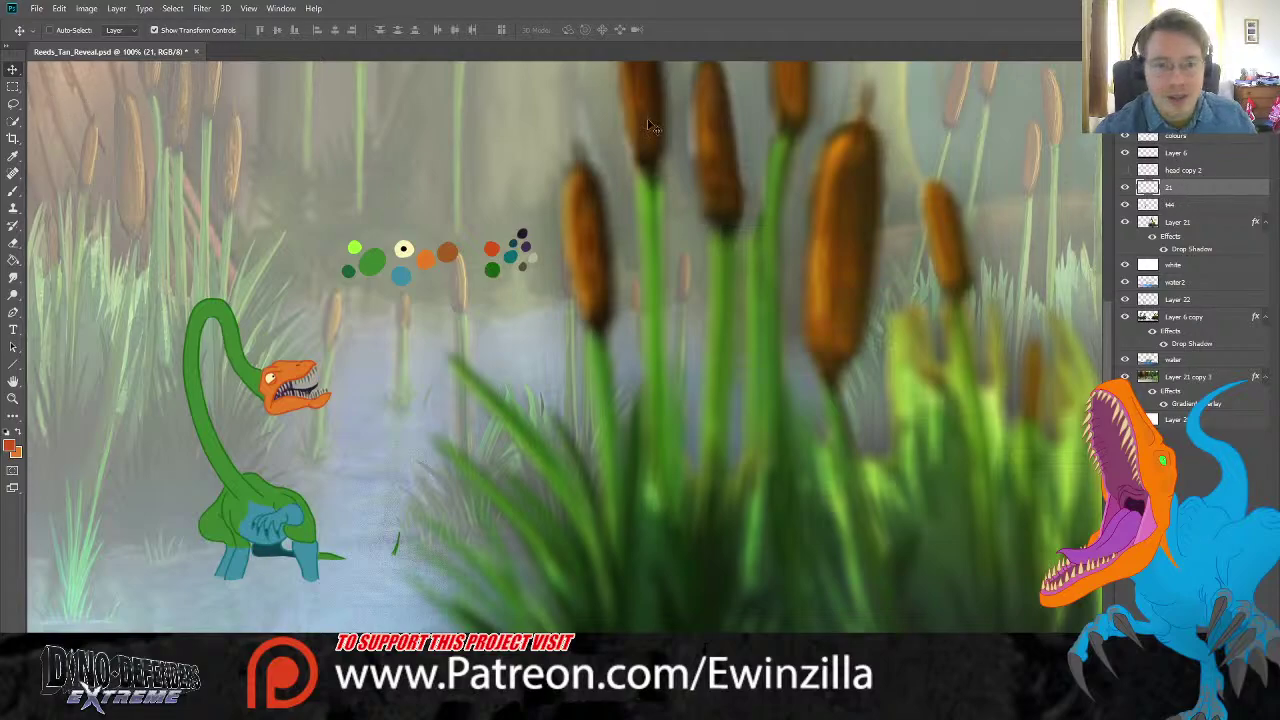
left_click(485, 258)
left_click_drag(485, 258, 205, 187)
Step: Fit the whole image in view, and magnify the dinosaur to 200%
left_click(12, 398)
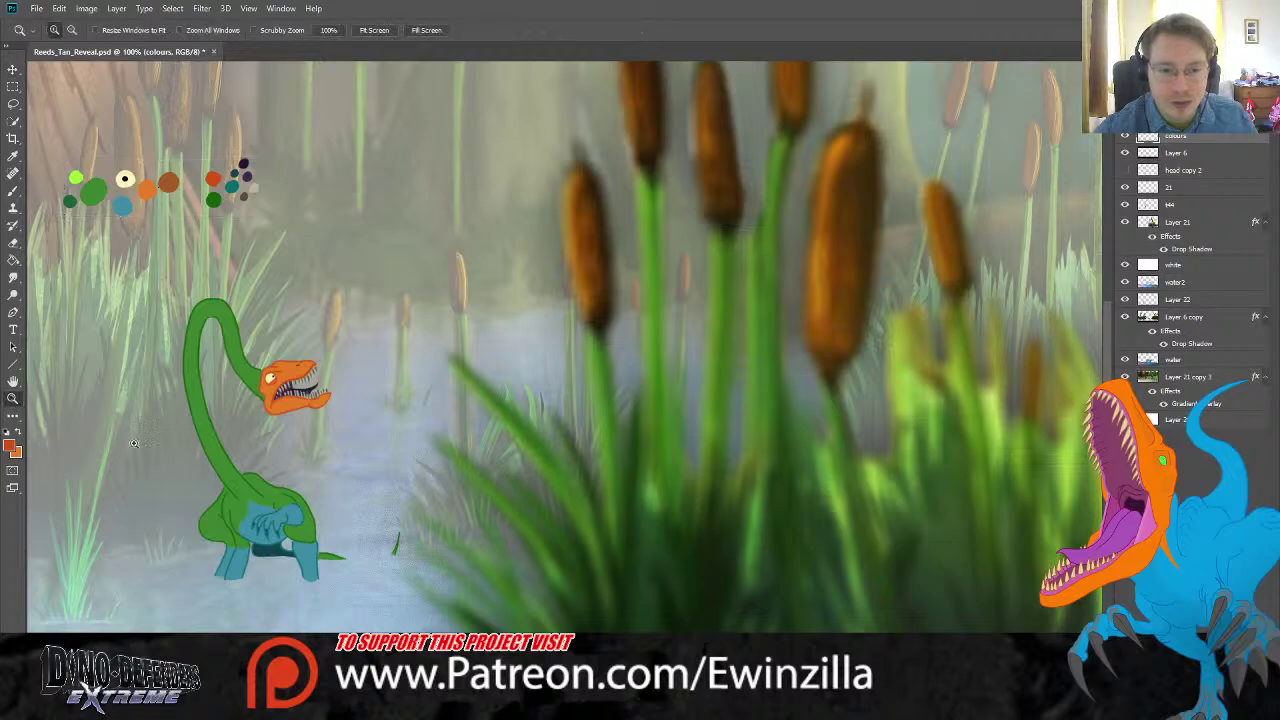
left_click(245, 480)
left_click(373, 30)
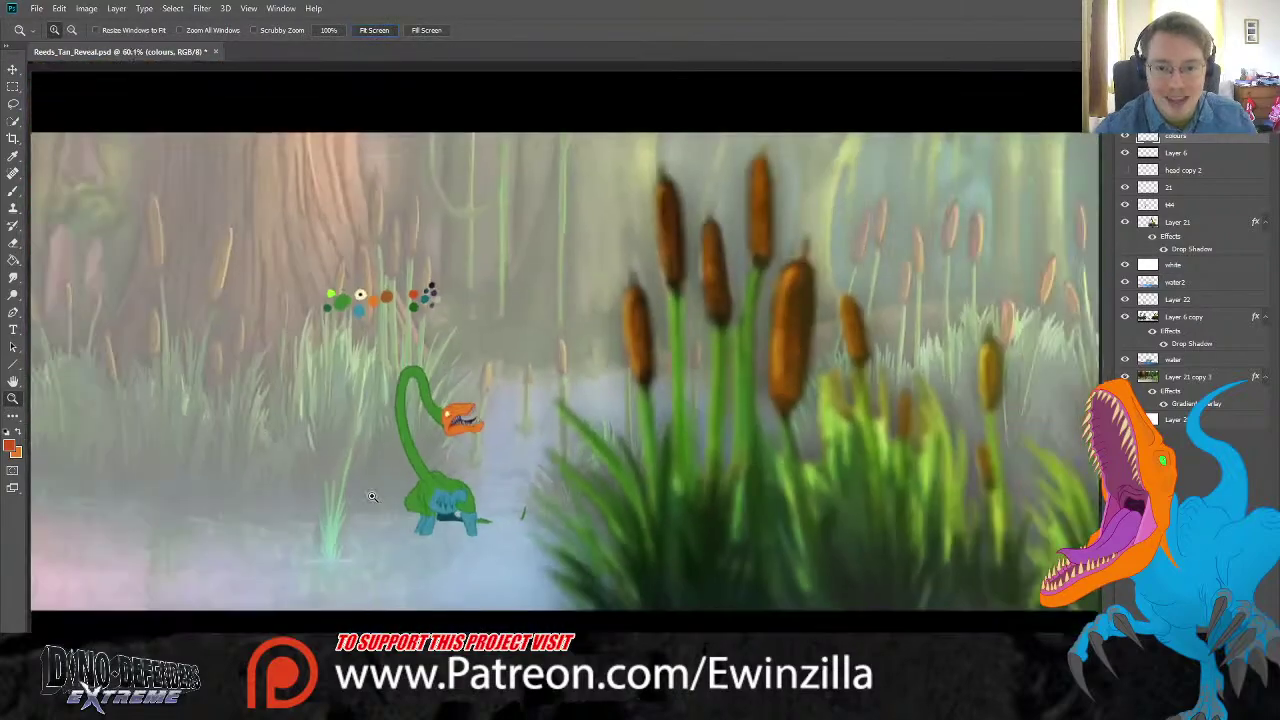
left_click(337, 89)
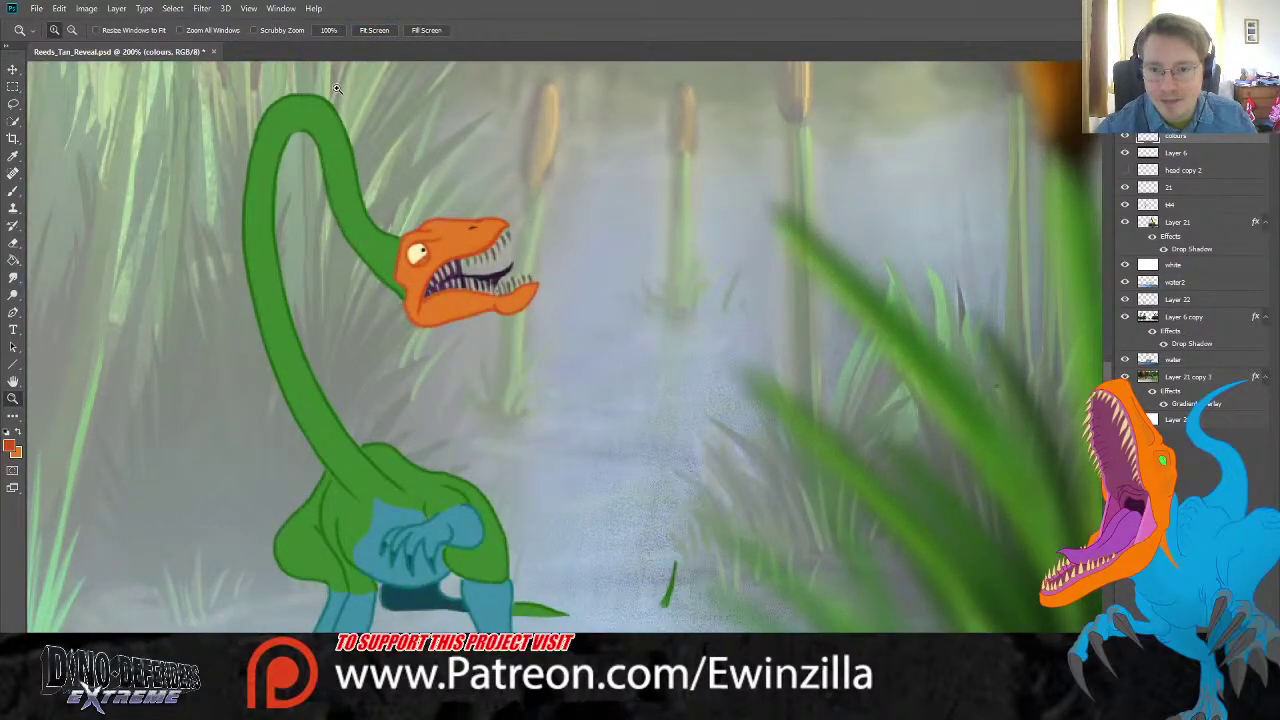
Step: Activate layer 21 and ready the Brush tool with the area beside the dinosaur's head magnified to 200%
left_click(370, 30)
left_click(489, 443)
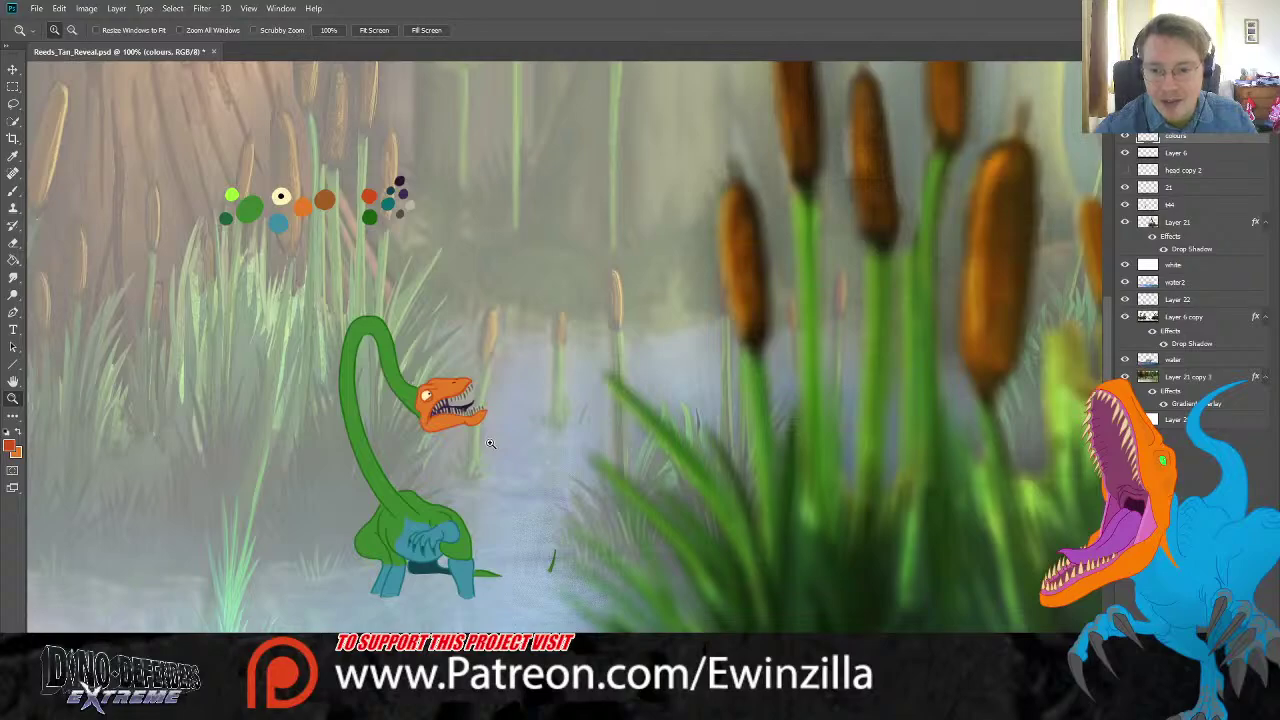
left_click(1172, 189)
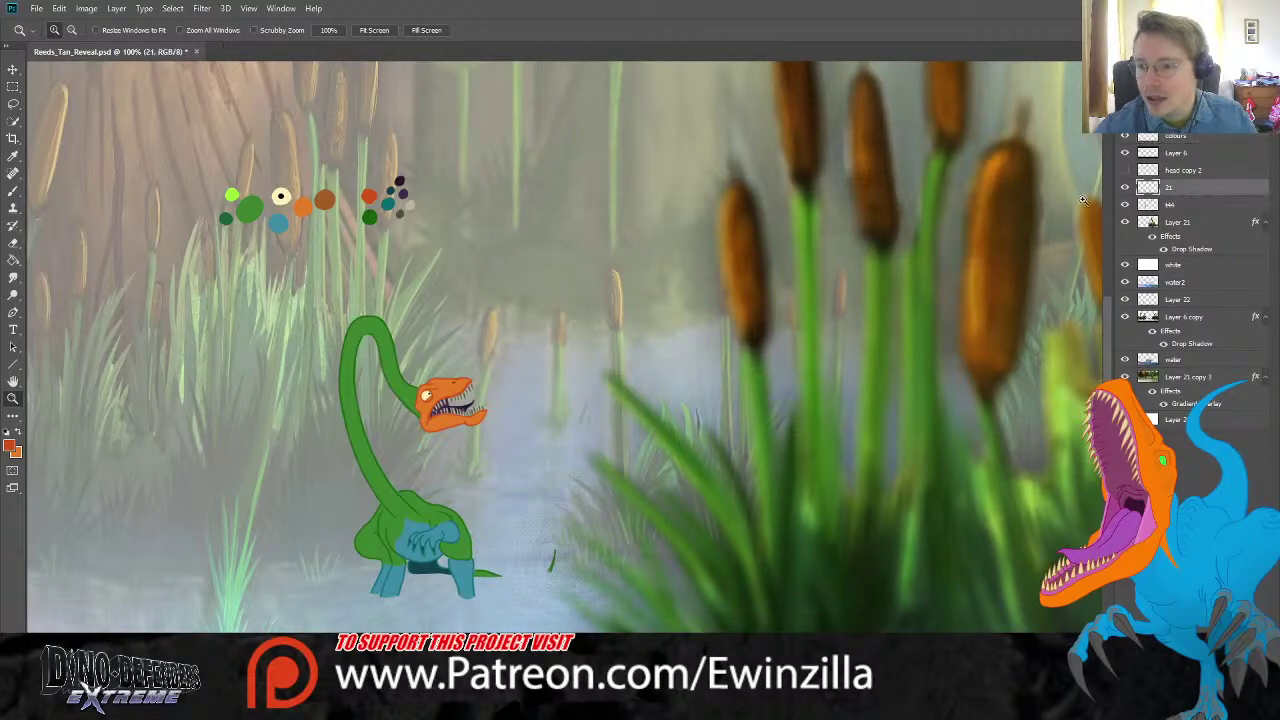
left_click(592, 455)
left_click(13, 190)
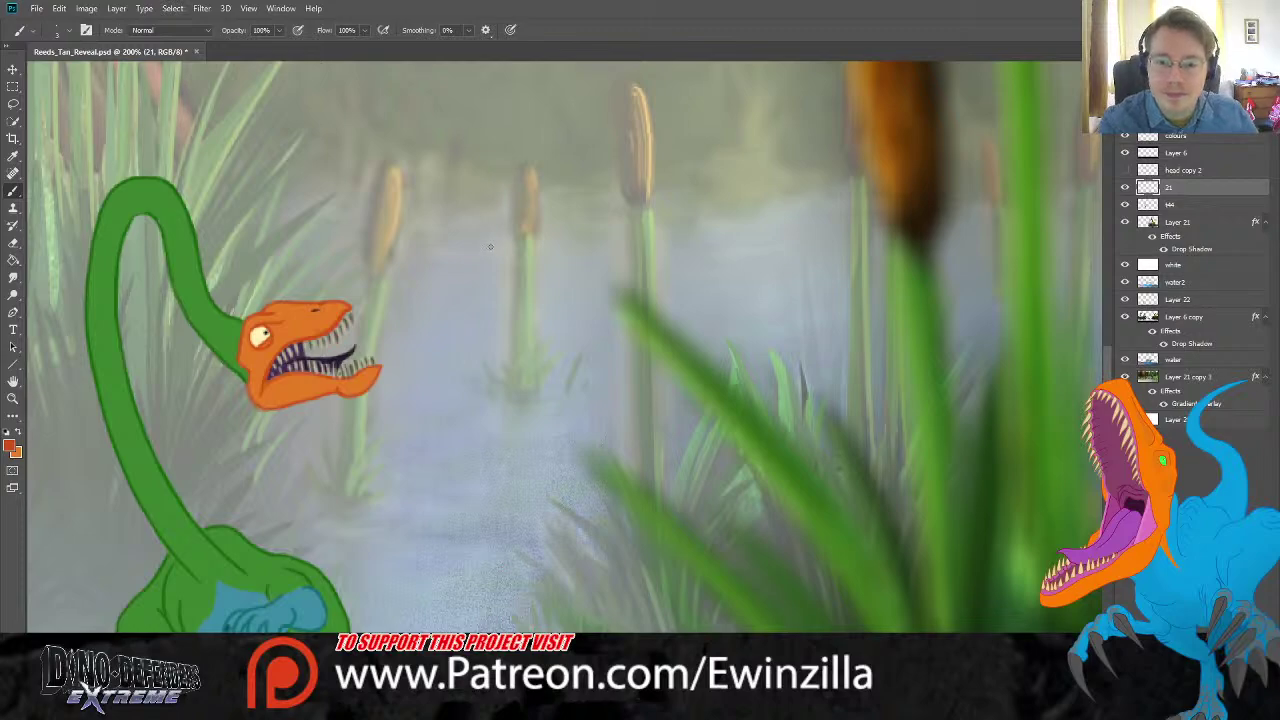
left_click_drag(493, 239, 468, 259)
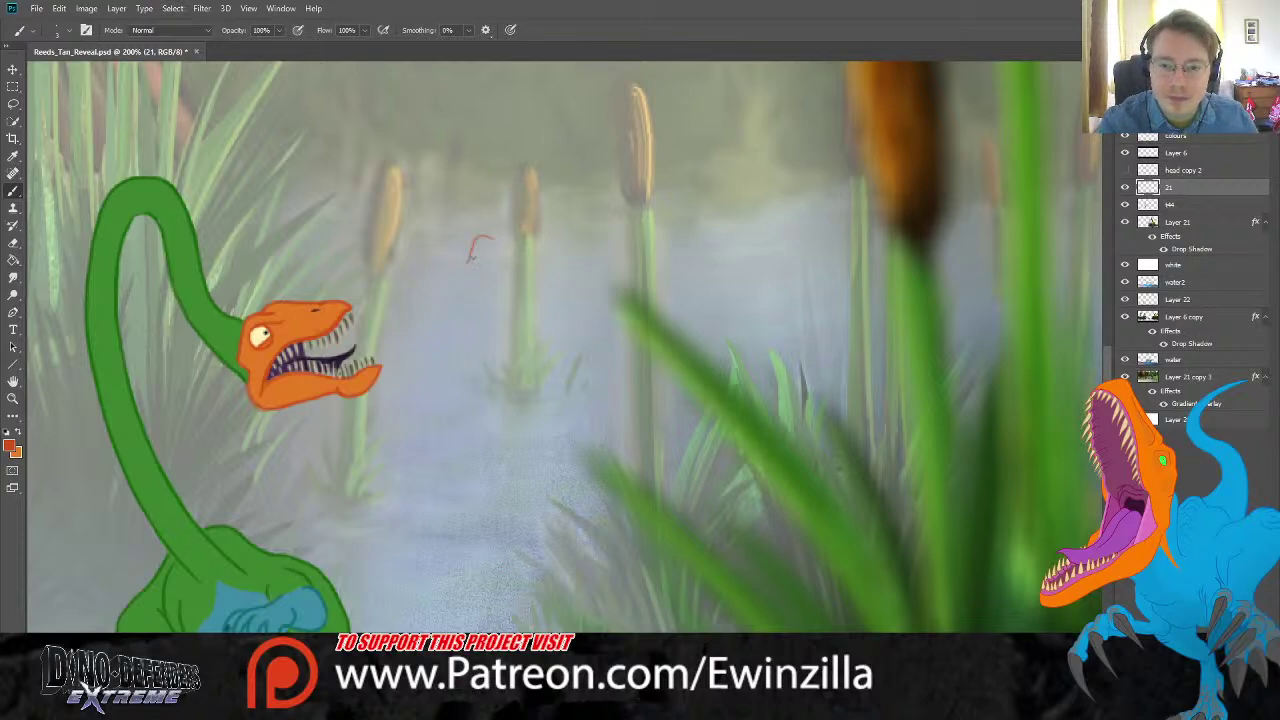
key("ctrl+z")
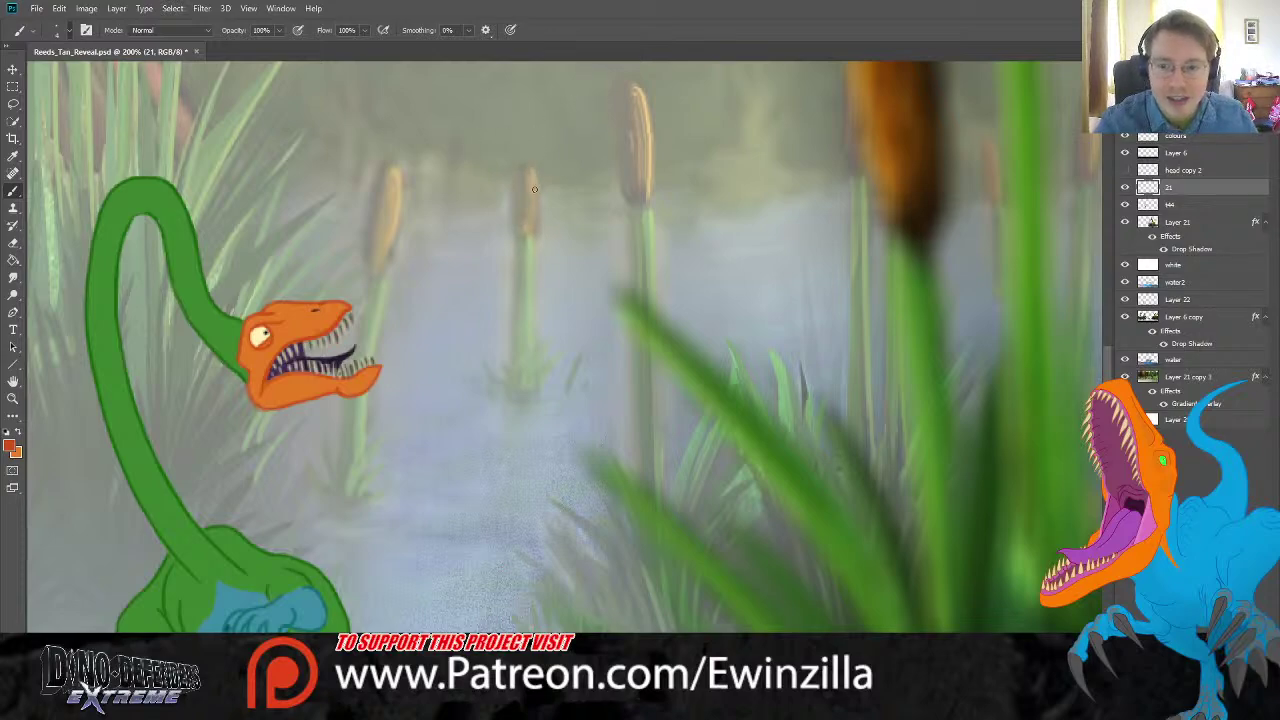
mouse_move(503, 218)
left_mouse_down()
mouse_move(470, 213)
mouse_move(470, 237)
mouse_move(435, 282)
mouse_move(470, 295)
left_mouse_up()
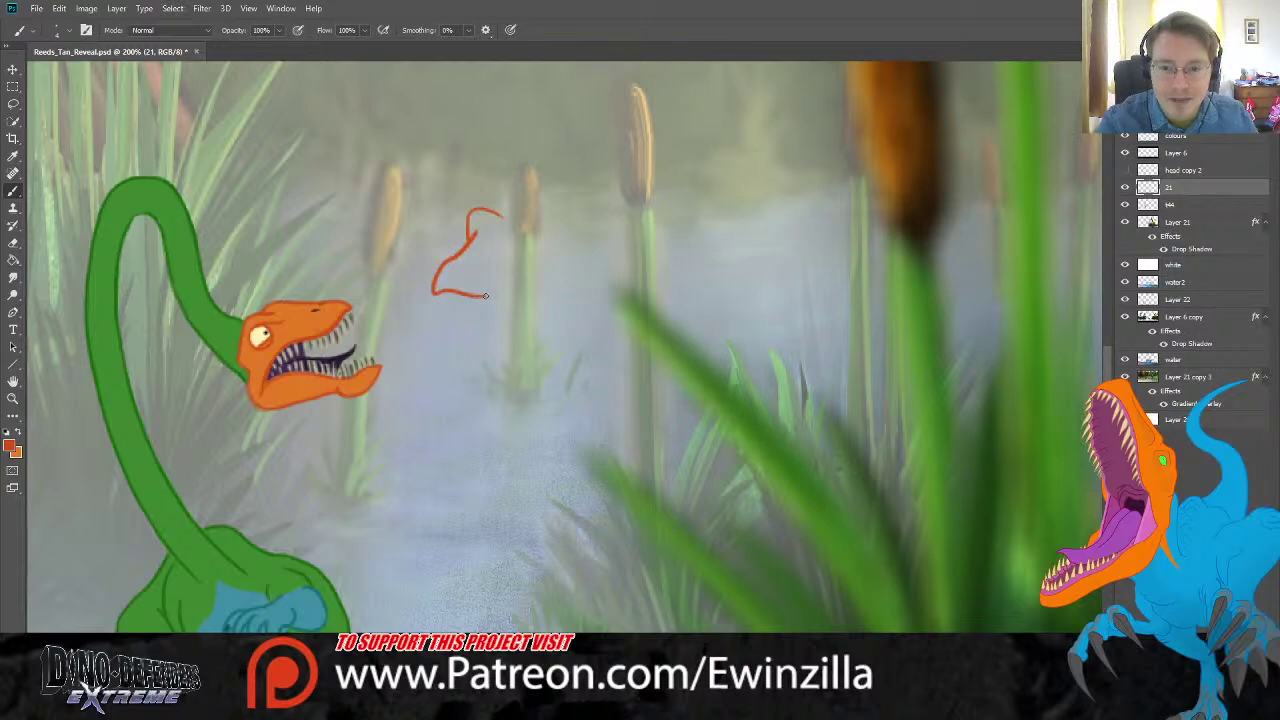
left_click_drag(494, 291, 547, 267)
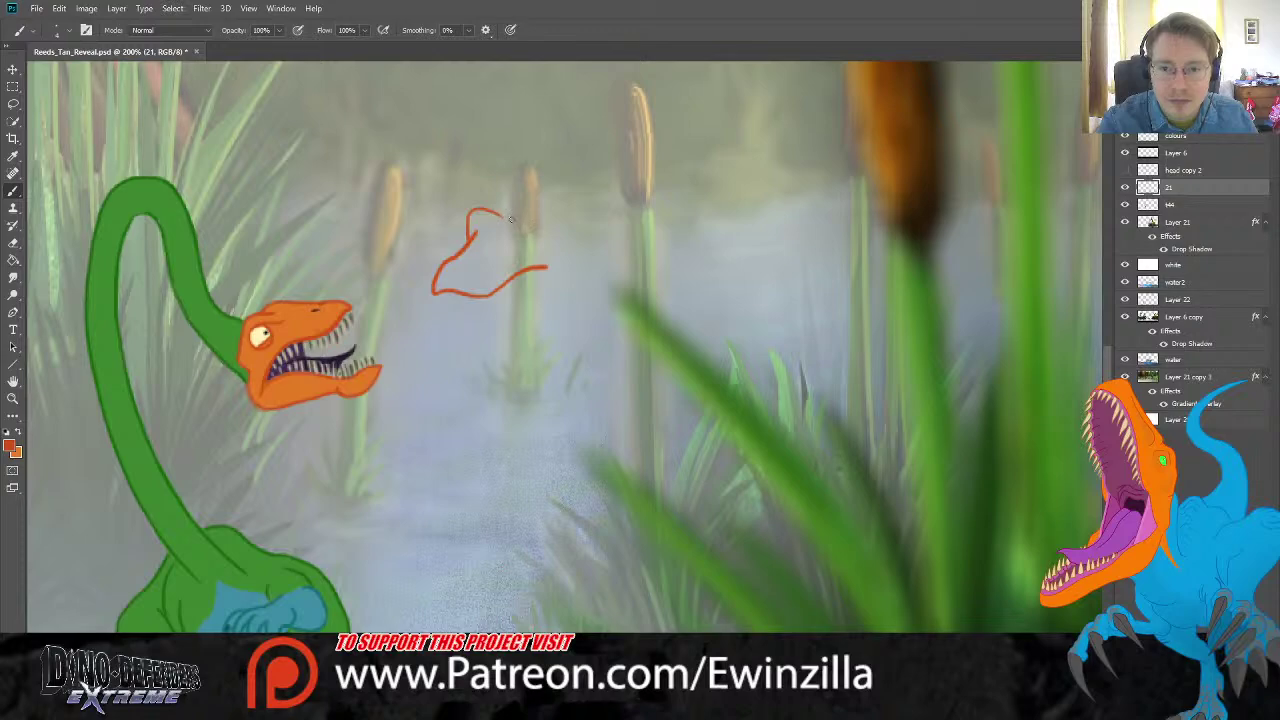
key("ctrl+z")
key("ctrl+z")
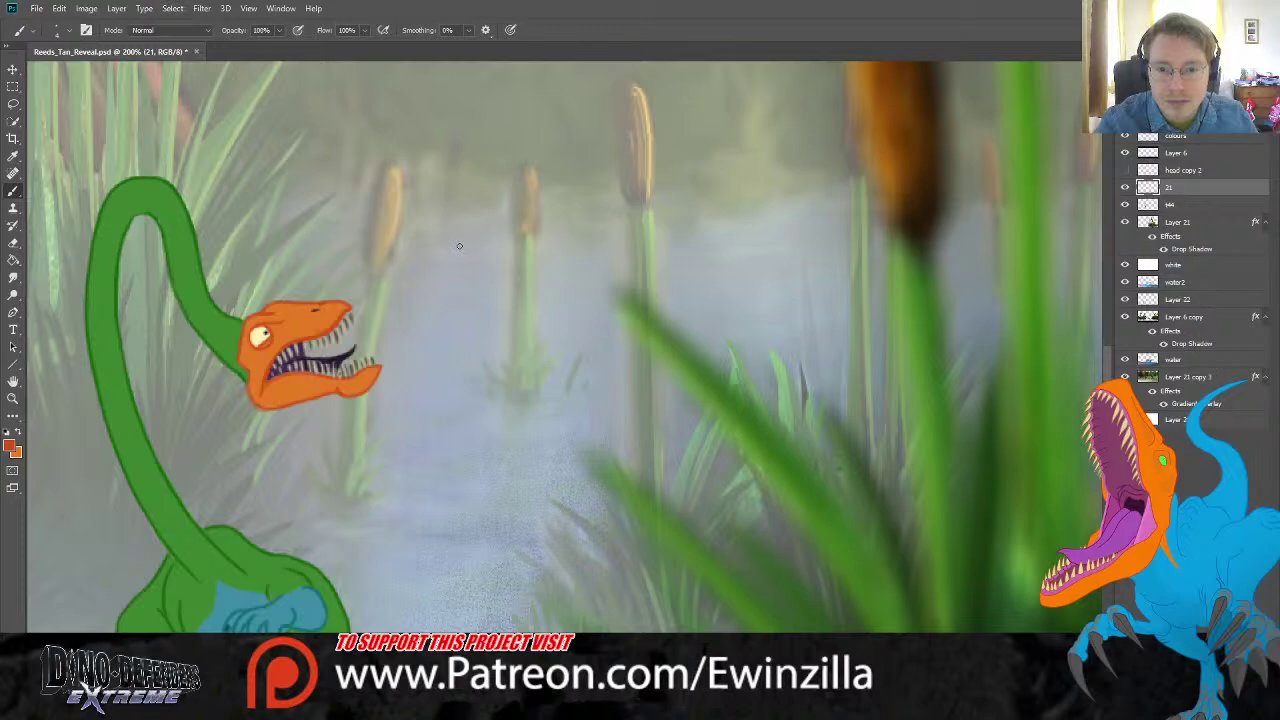
left_click_drag(425, 273, 457, 237)
key("ctrl+z")
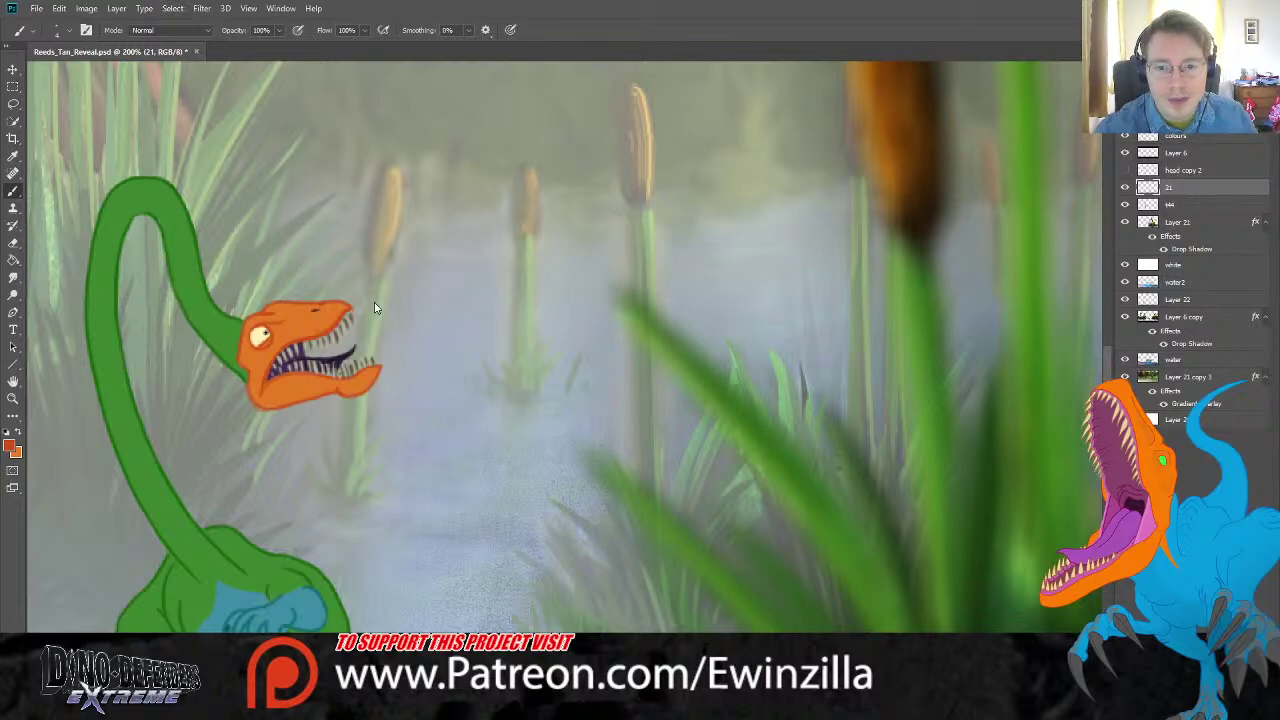
Step: Open Tanystropheus_EDIT.psd and magnify the two orange-headed necks beside the colour swatches
double_click(269, 208)
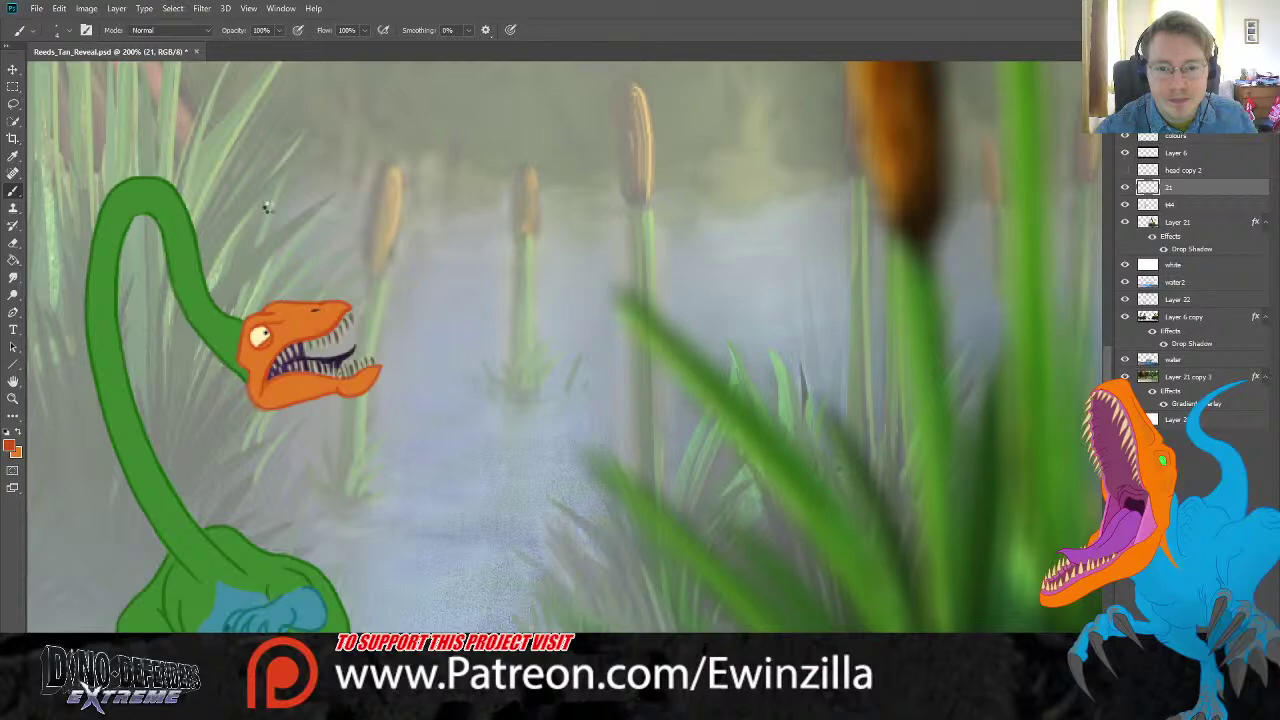
left_click(12, 399)
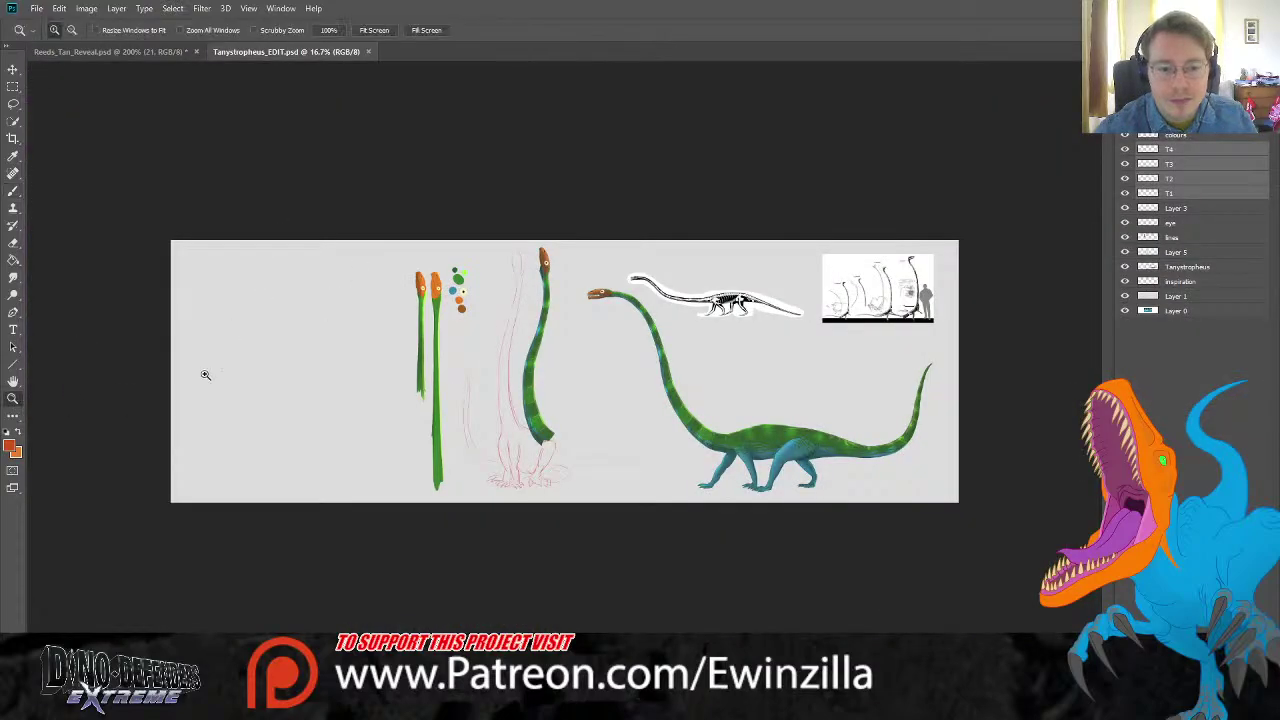
left_click_drag(408, 278, 408, 278)
left_click(474, 266)
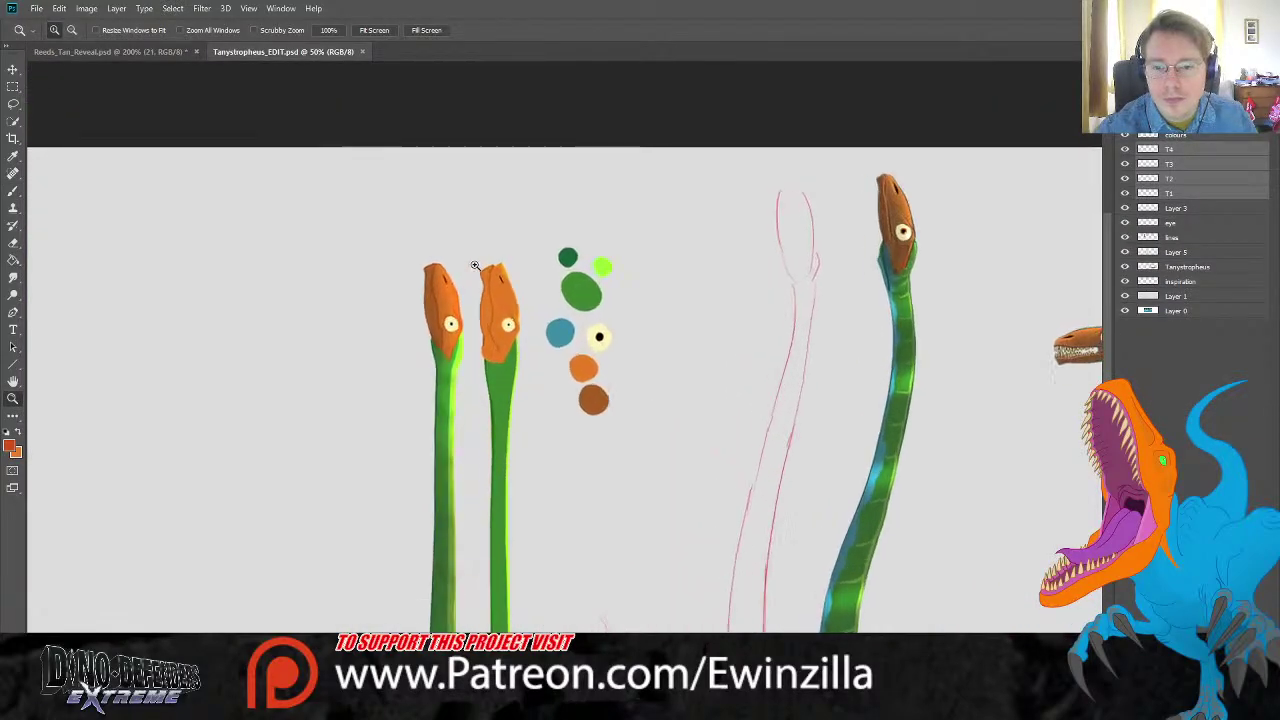
Step: Identify the T4 layer by toggling layer visibility, and copy its head and neck into Reeds_Tan_Reveal.psd
left_click(1166, 252)
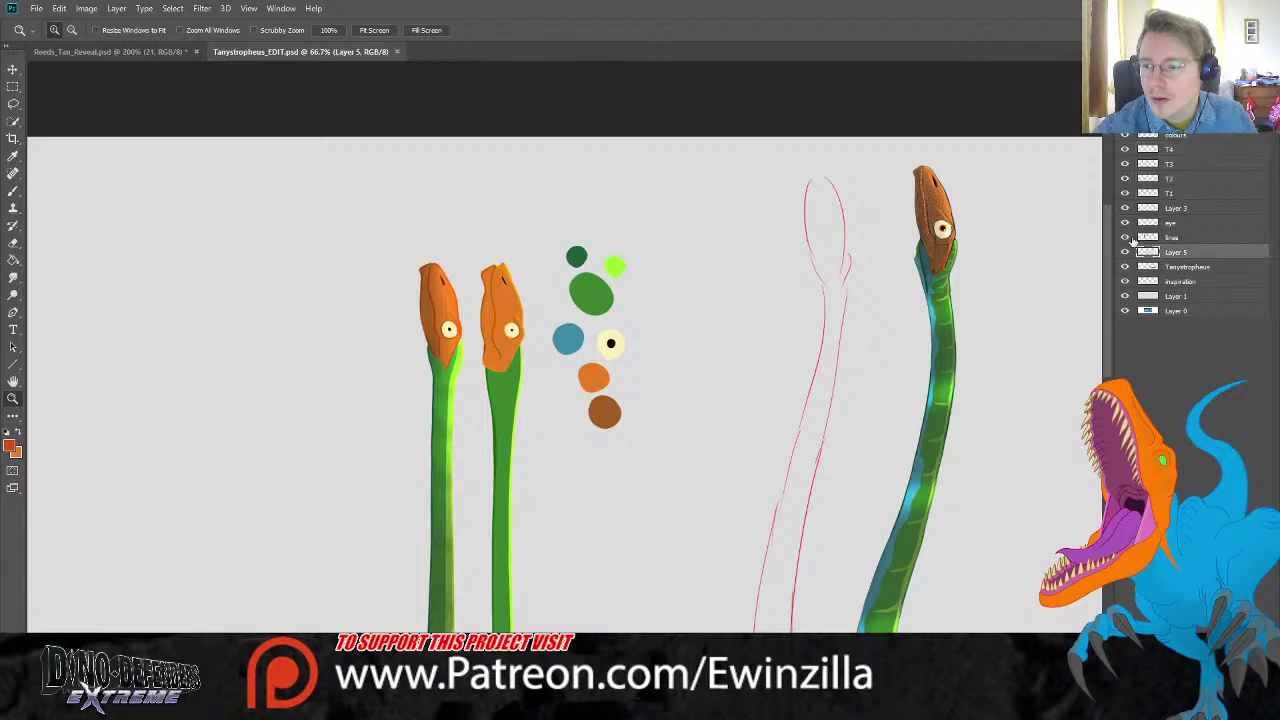
left_click(1167, 150)
left_click(1160, 193, "shift")
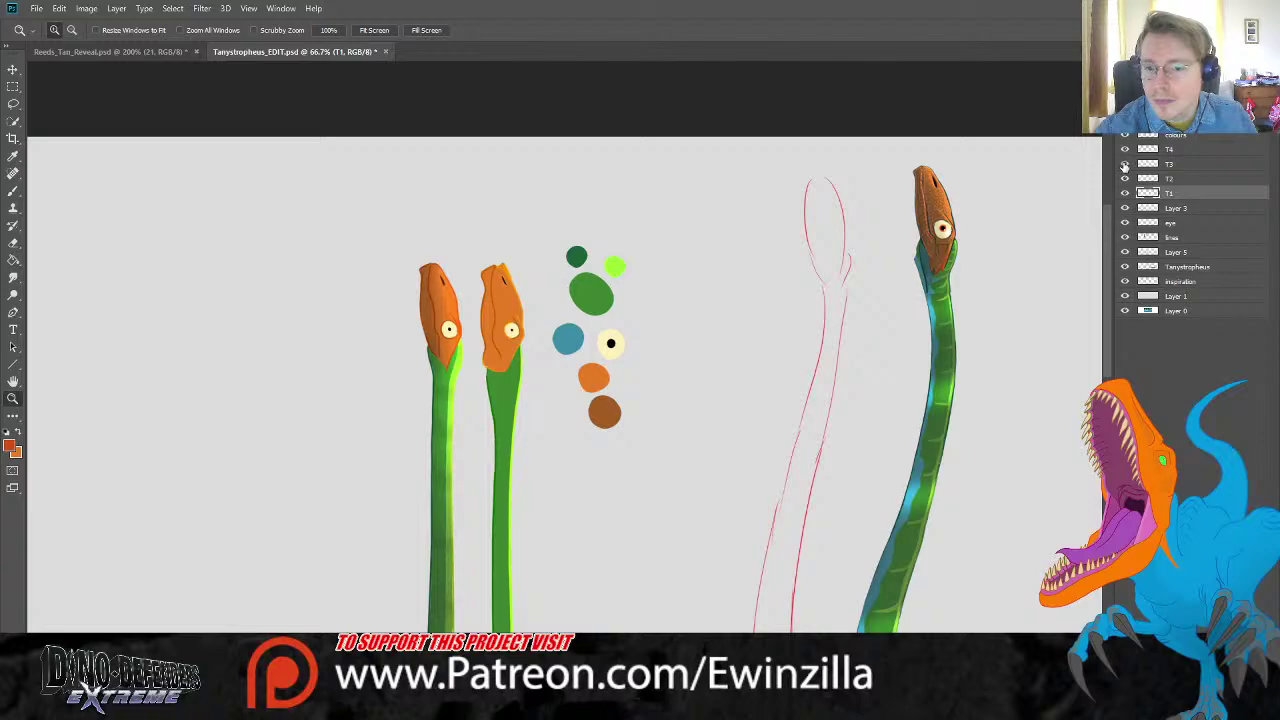
left_click(1124, 165)
left_click(1125, 150)
left_click(1125, 150)
left_click(1187, 152)
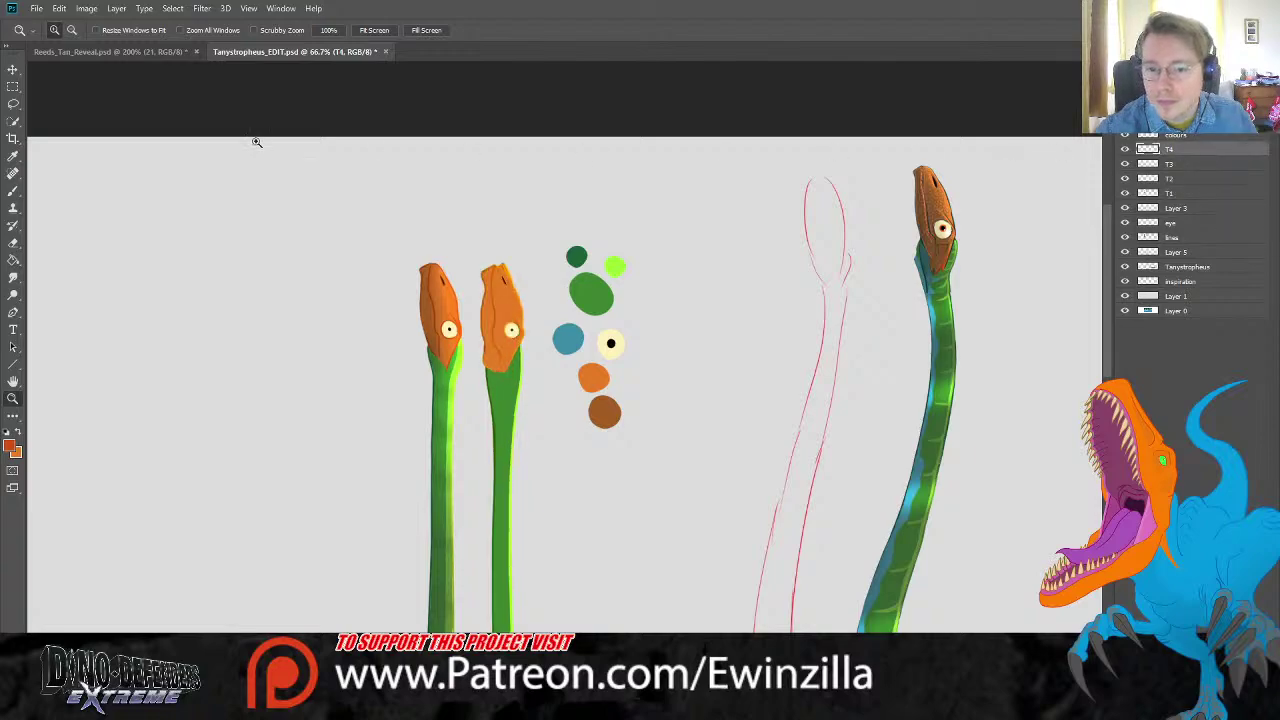
left_click(13, 68)
left_click_drag(512, 292, 700, 620)
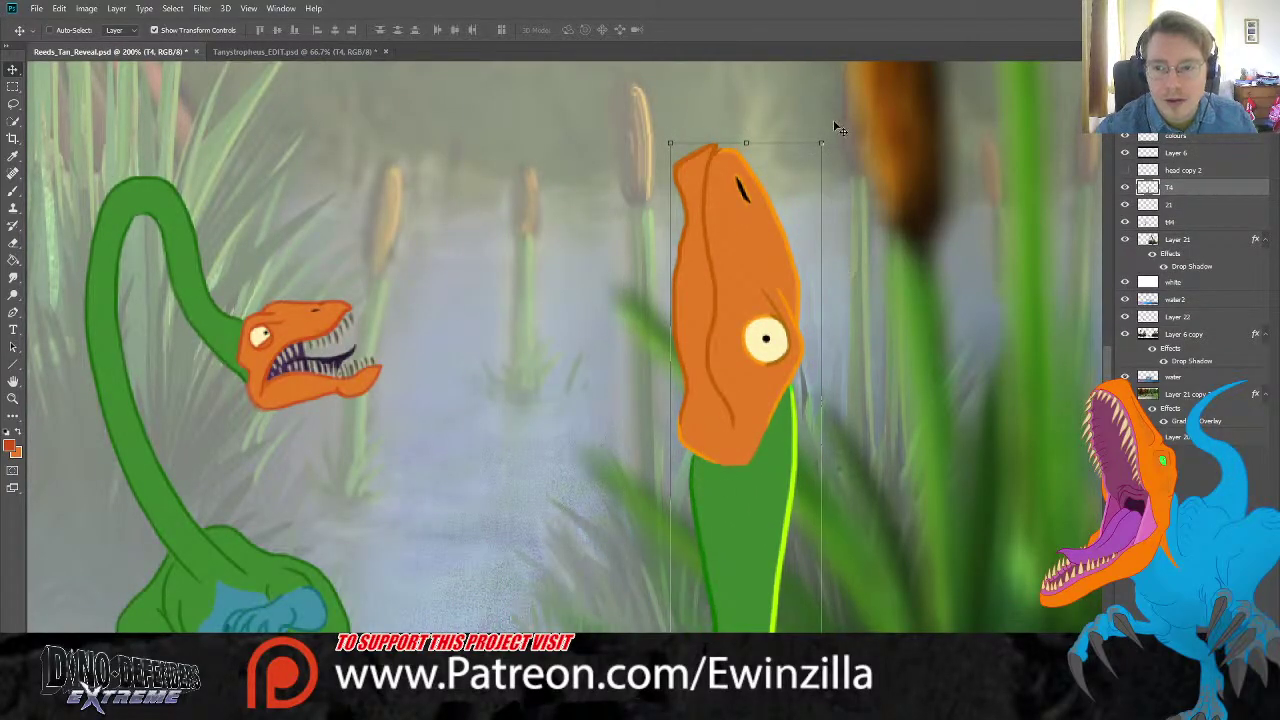
Step: Scale the copied T4 head and neck to 80.41% and rotate it to -44.14° in the open water beside the dinosaur
left_click_drag(838, 128, 280, 336)
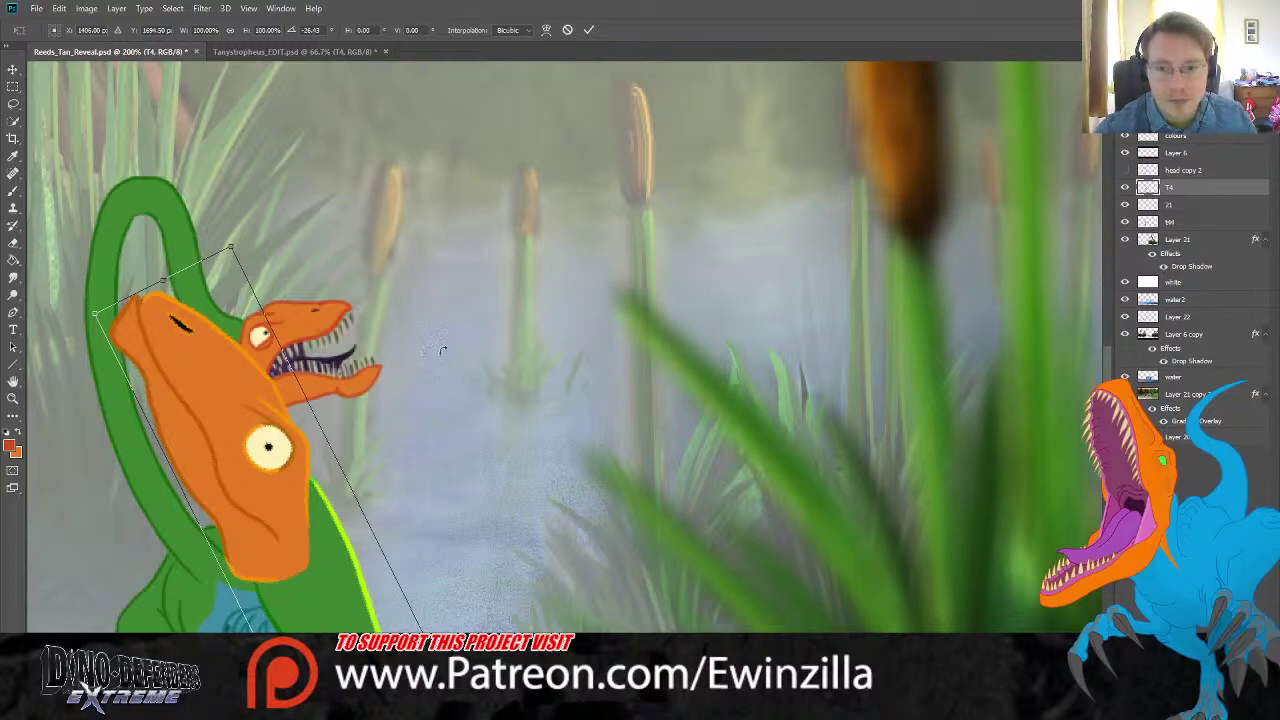
left_click_drag(231, 247, 311, 437)
left_click_drag(320, 612, 637, 285)
left_click_drag(628, 105, 504, 539)
left_click_drag(471, 618, 592, 270)
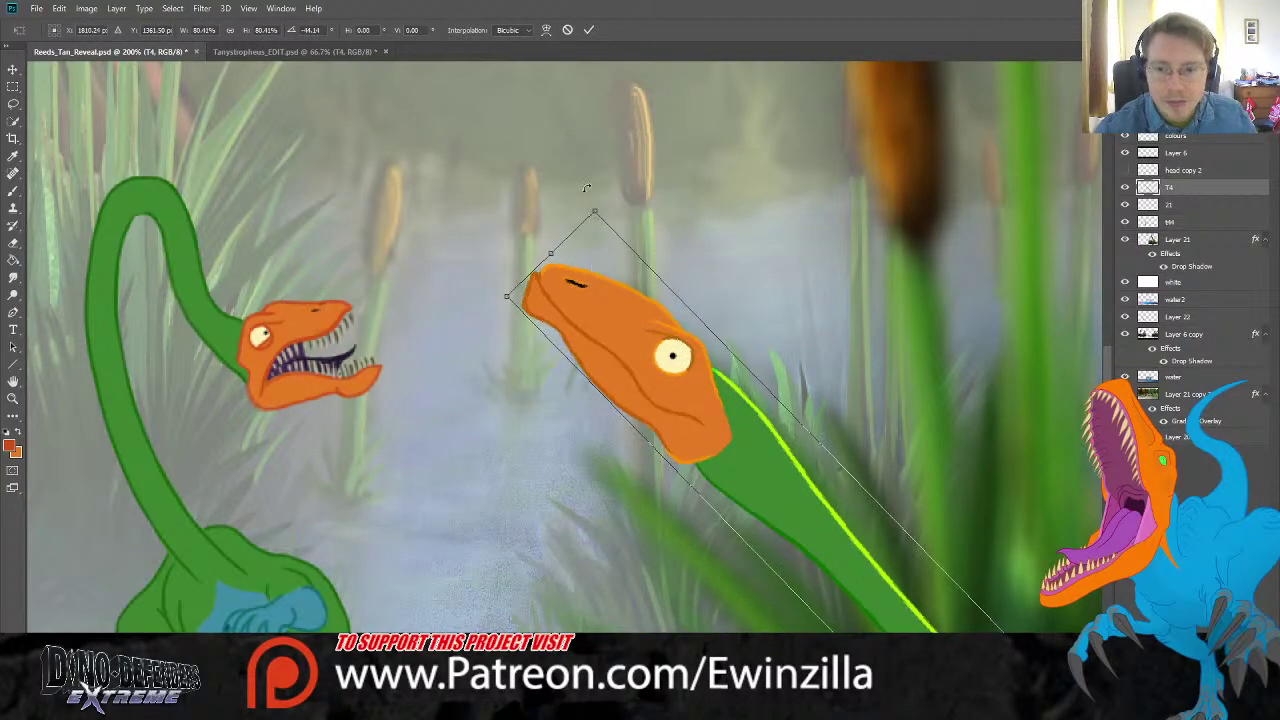
Step: Scale the T4 head to 52.11%, rotate it to -102.96°, place it facing the open-mouthed dinosaur, and apply the transform
left_click_drag(565, 203, 420, 486)
left_click_drag(512, 614, 696, 304)
left_click_drag(578, 133, 430, 706)
left_click_drag(812, 622, 772, 143)
left_click_drag(515, 267, 686, 233)
left_click_drag(441, 223, 875, 288)
left_click_drag(880, 225, 463, 233)
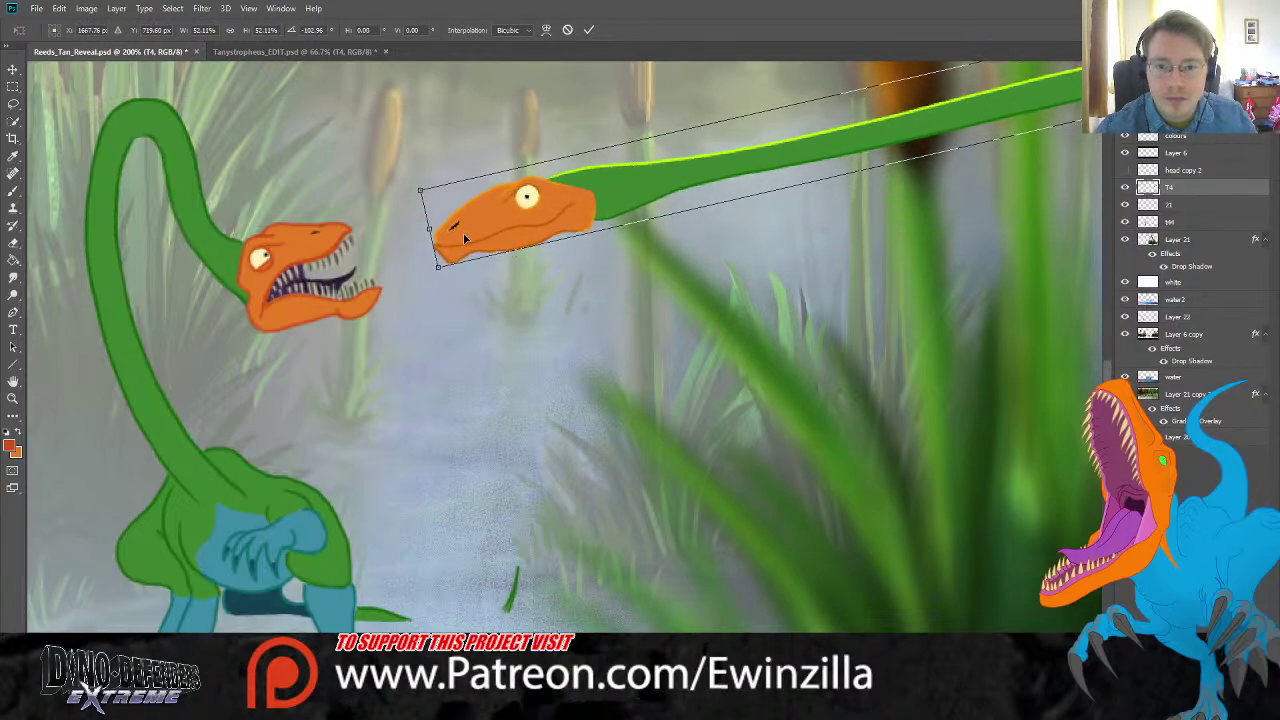
scroll(541, 412, "up", 3)
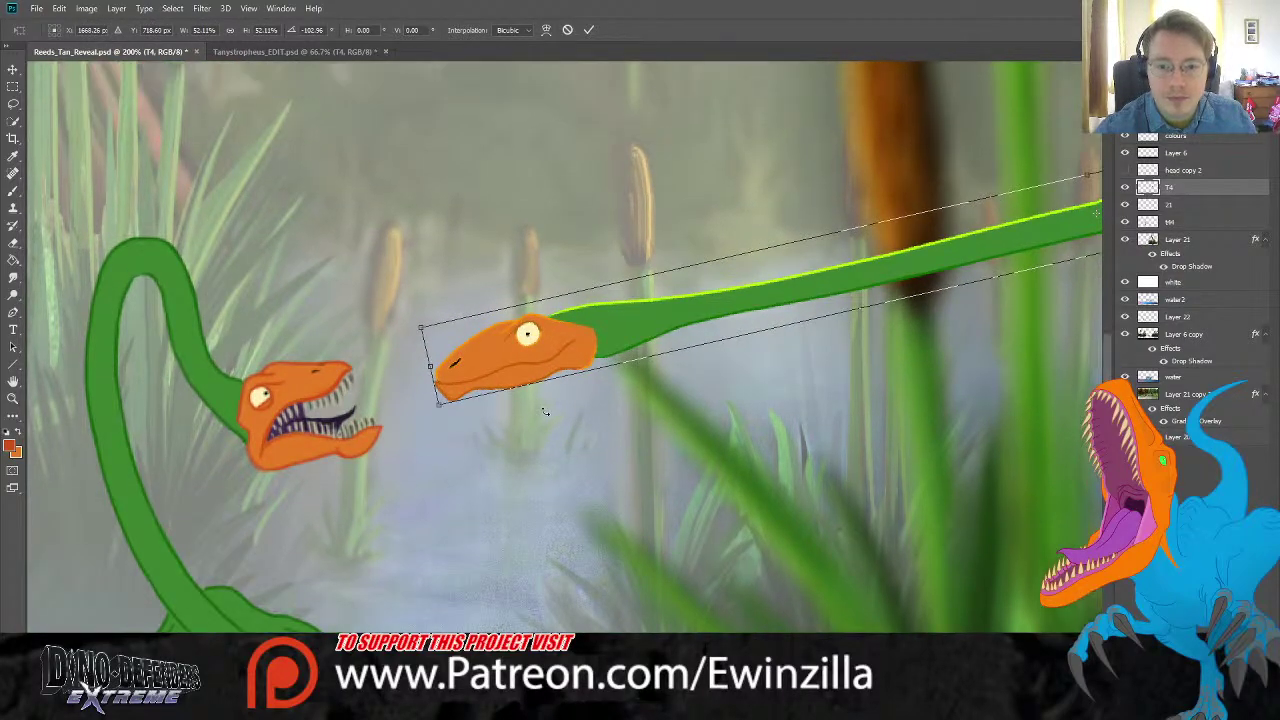
left_click_drag(562, 352, 572, 347)
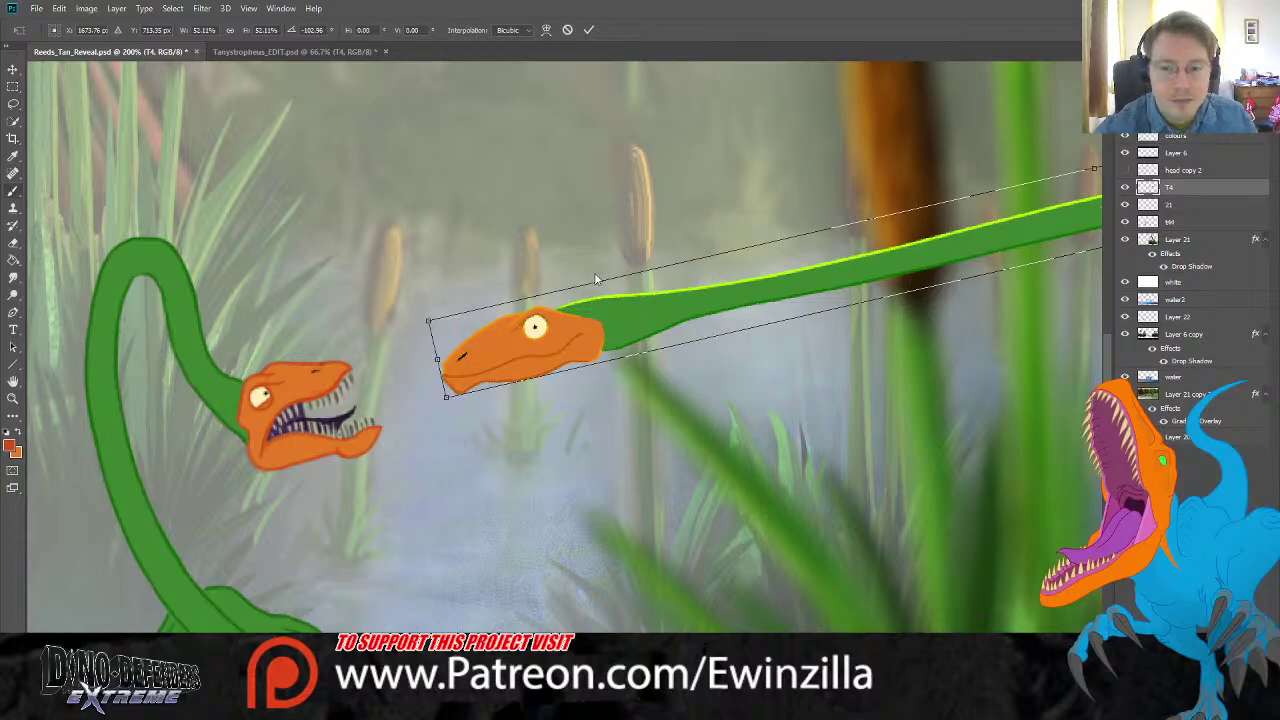
key("Return")
Step: Move layer T4 beneath layer 21 and lower T4's opacity to make it a faint tracing guide
left_click(1176, 207)
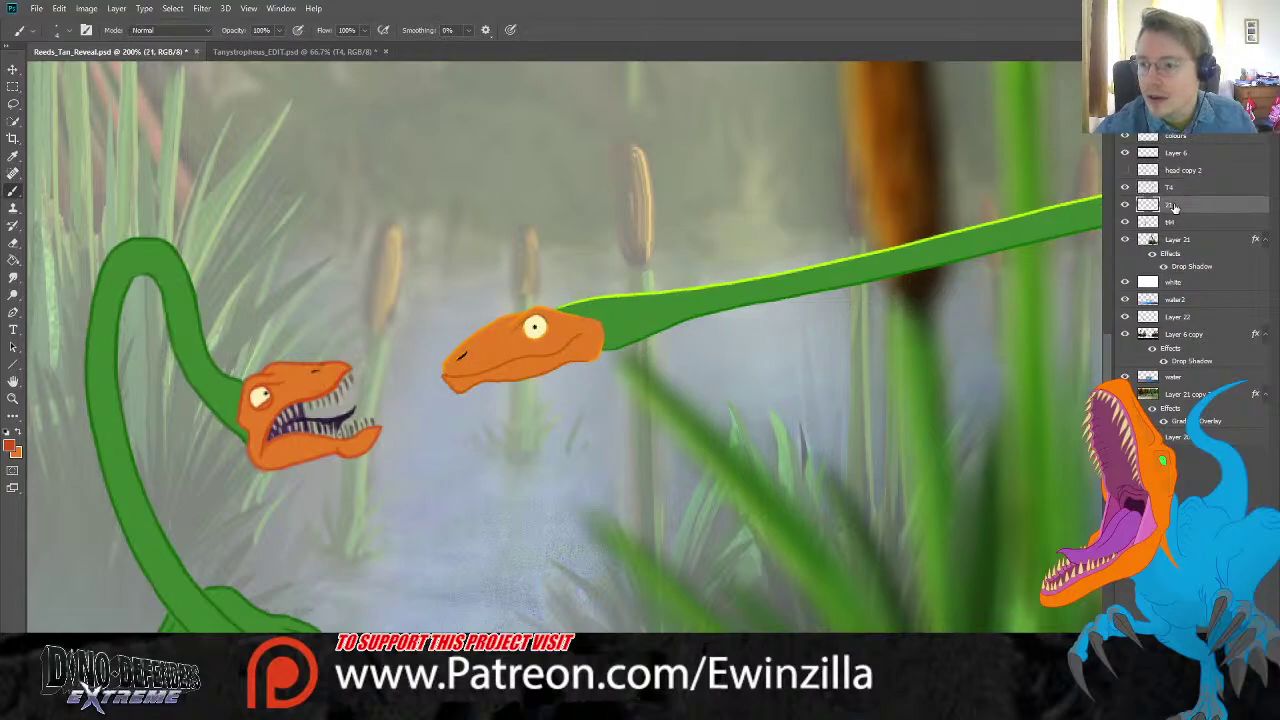
left_click_drag(1240, 187, 1240, 214)
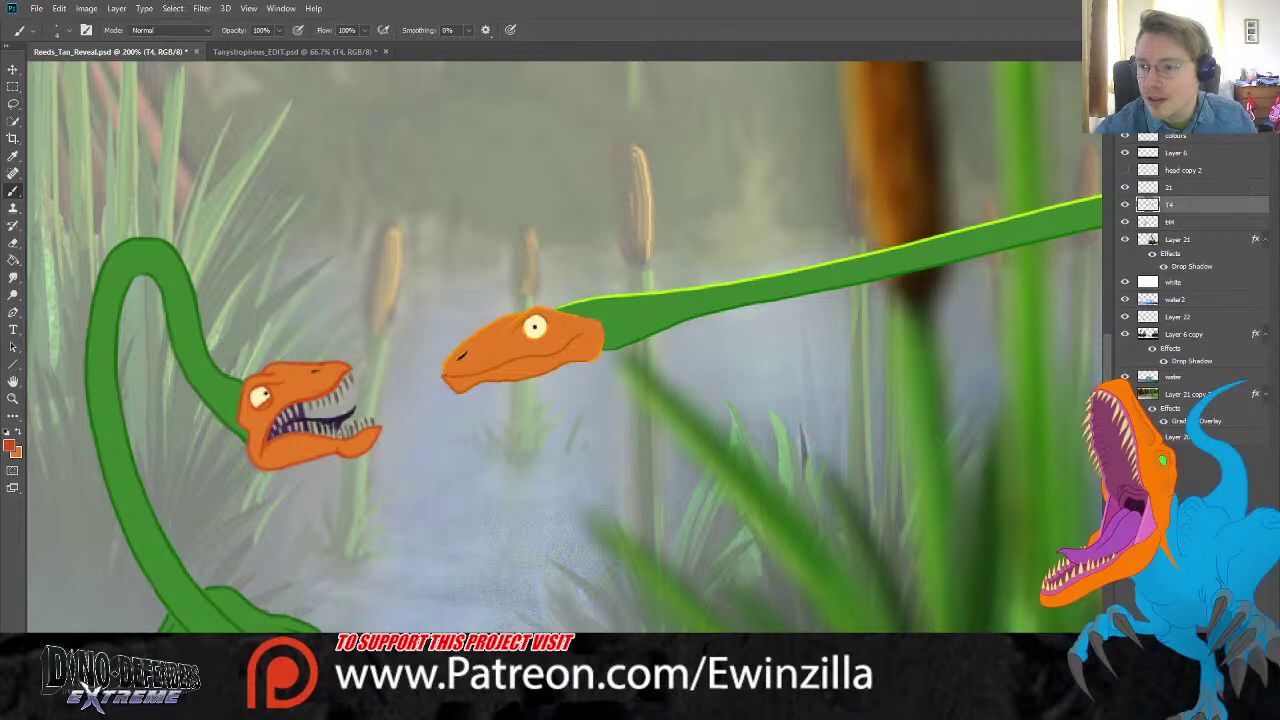
left_click_drag(1250, 110, 1228, 110)
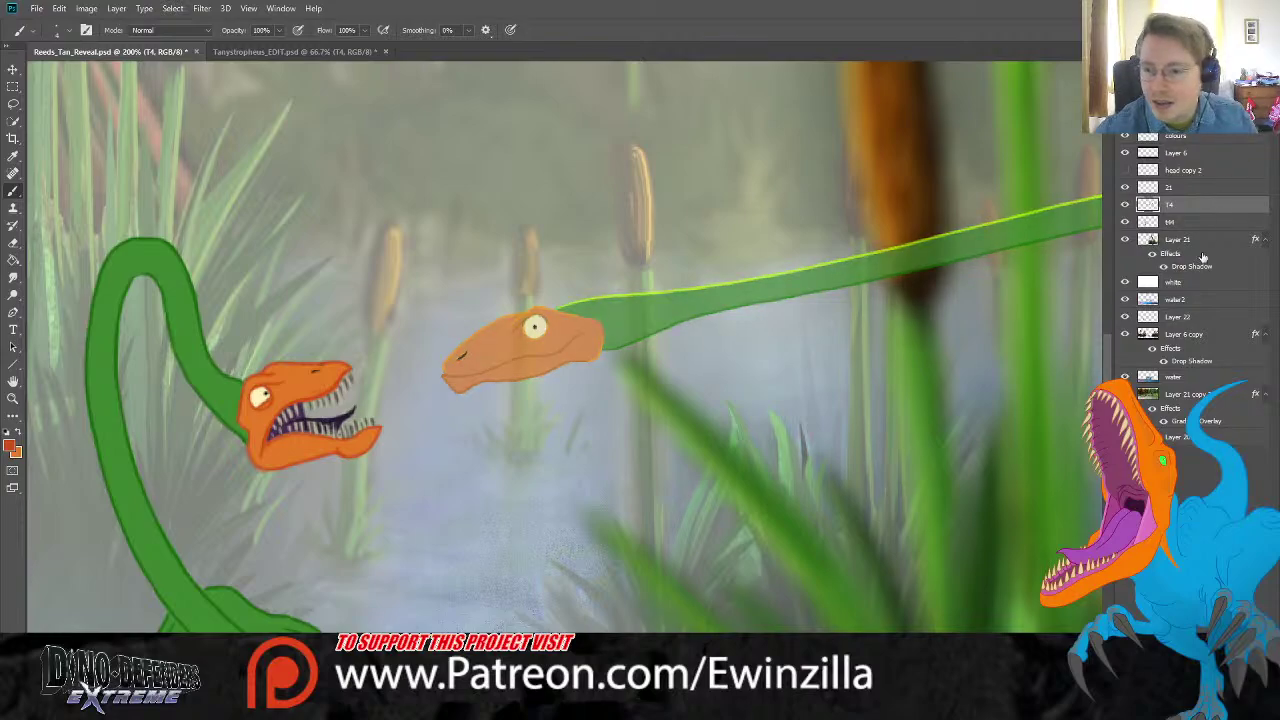
Step: On layer 21, brush red-orange outlines over the faded head's snout, brow and eye at 300% magnification
left_click(1170, 189)
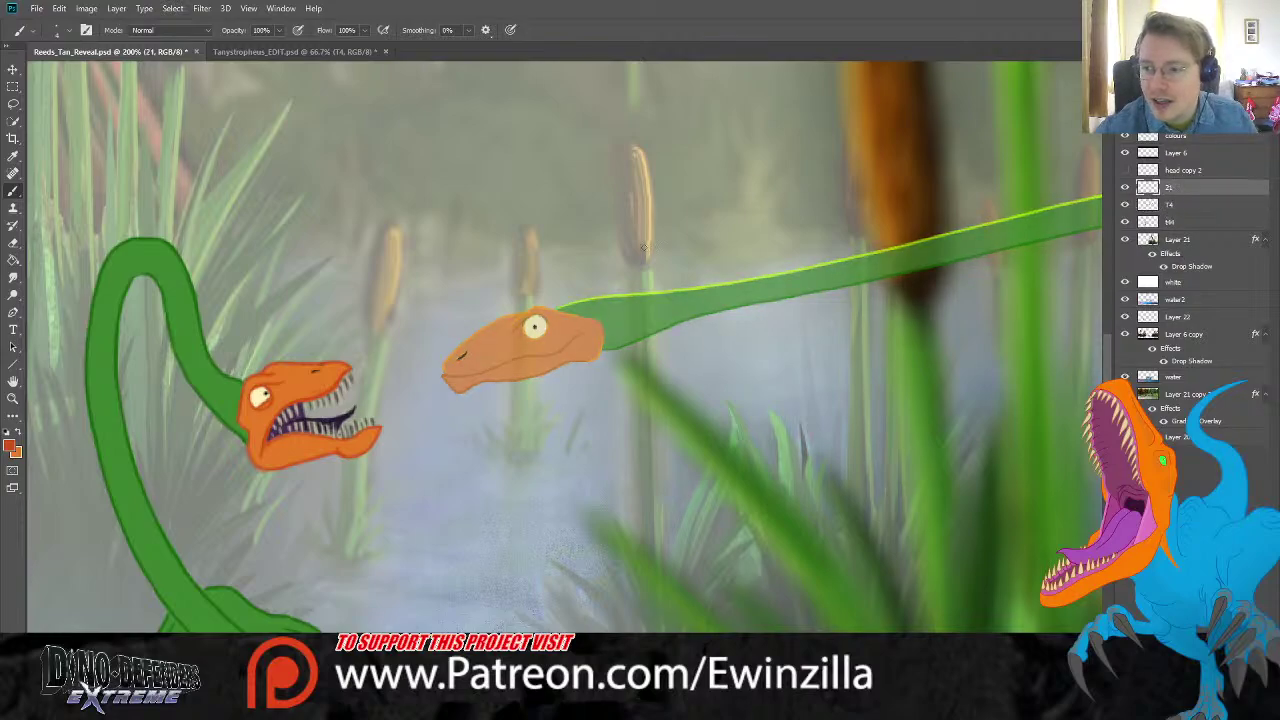
left_click(13, 398)
left_click(534, 316)
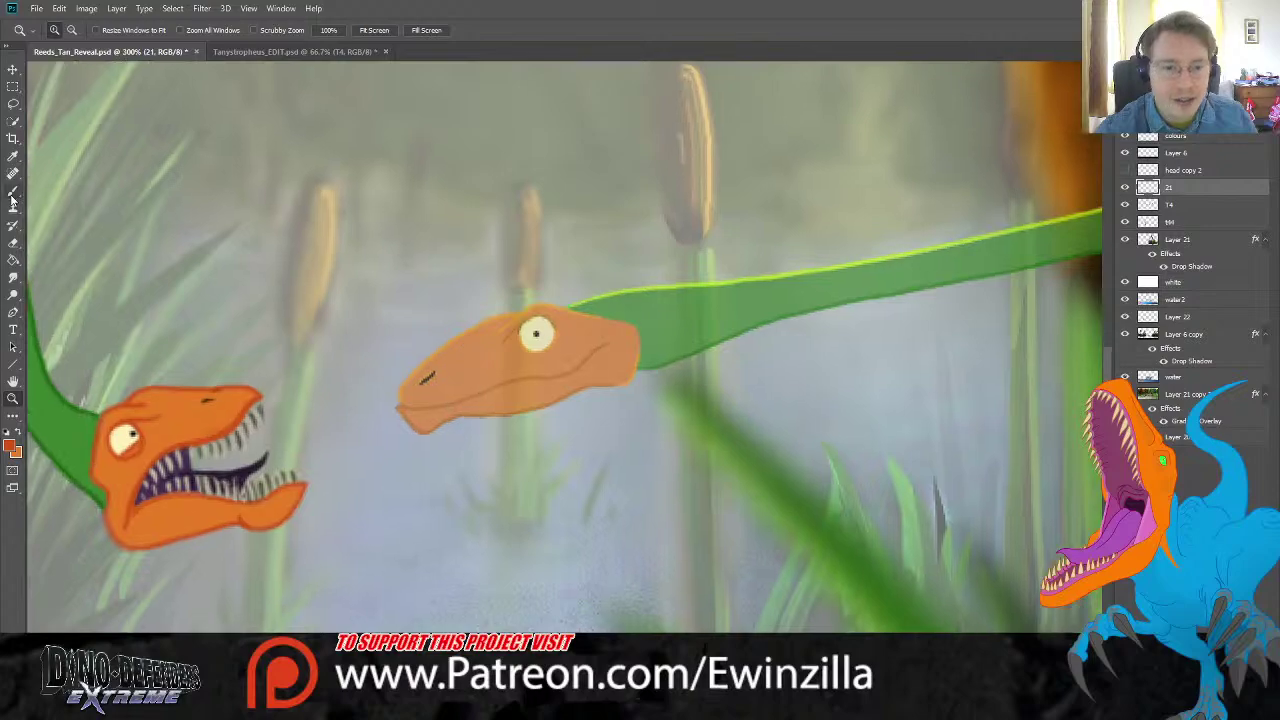
left_click(13, 196)
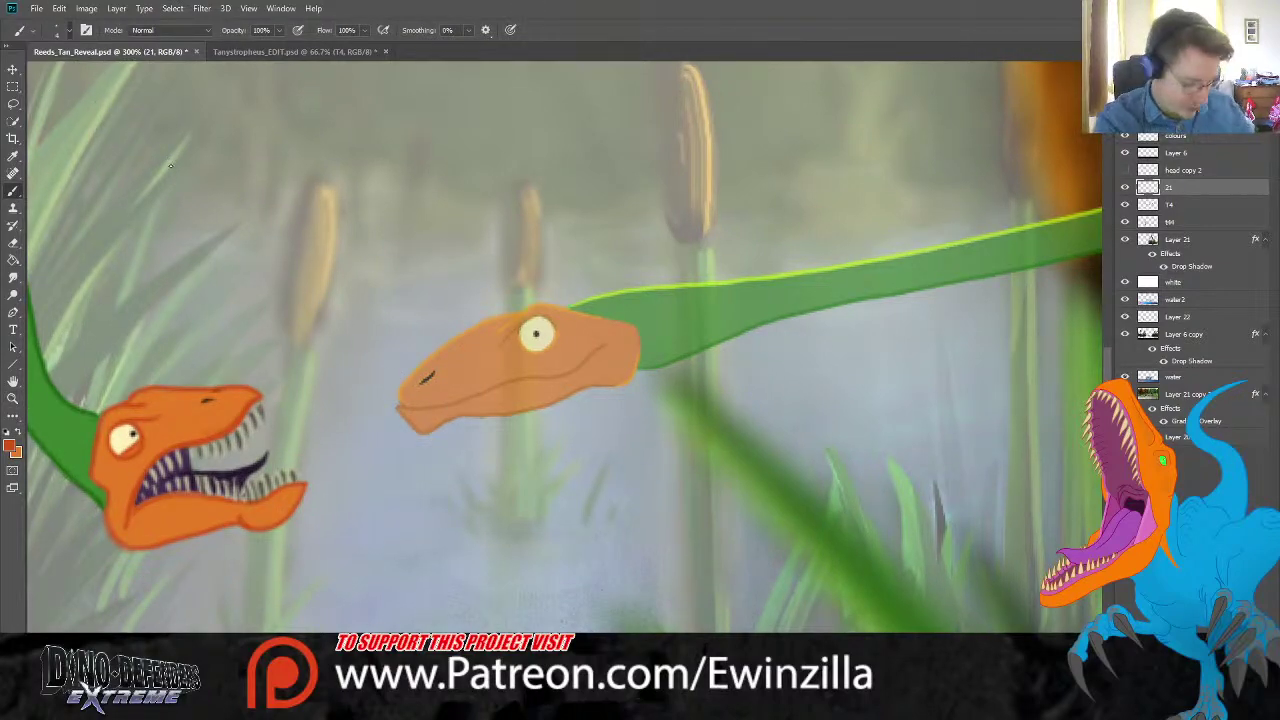
mouse_move(412, 386)
left_mouse_down()
mouse_move(504, 314)
mouse_move(521, 313)
mouse_move(494, 320)
mouse_move(524, 325)
mouse_move(506, 330)
mouse_move(540, 306)
mouse_move(602, 322)
left_mouse_up()
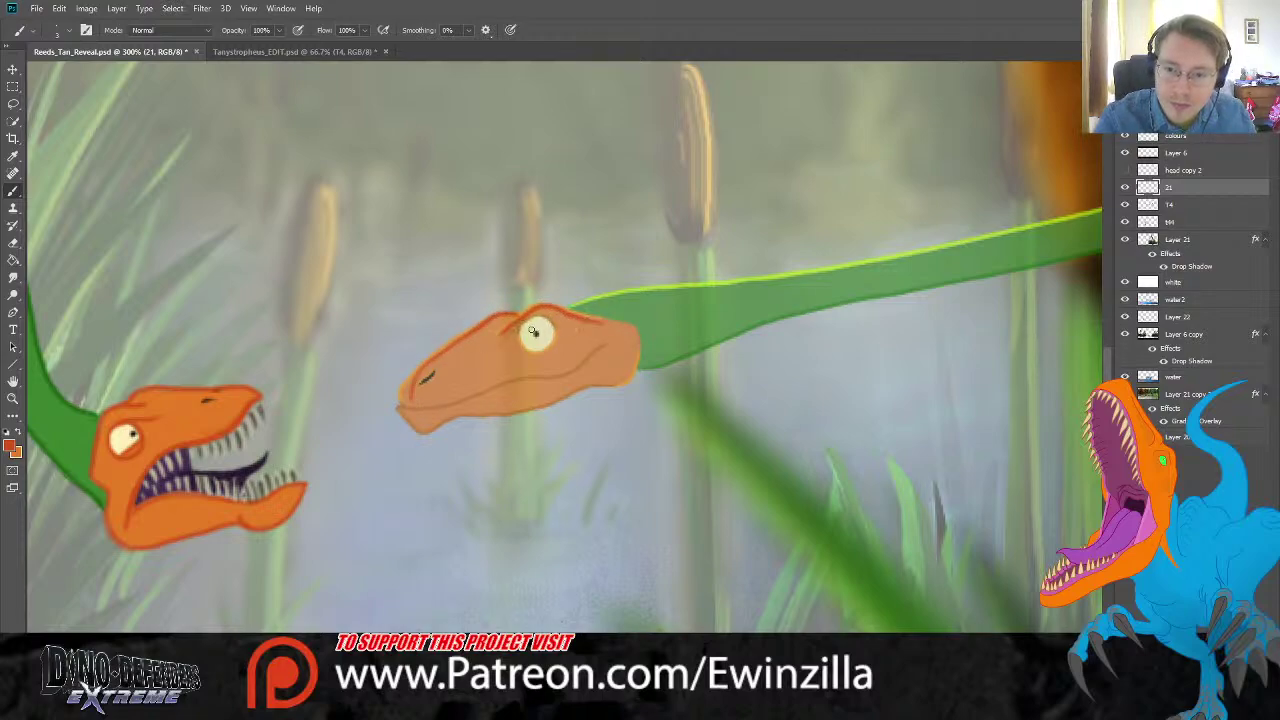
mouse_move(507, 341)
left_mouse_down()
mouse_move(546, 314)
mouse_move(563, 325)
mouse_move(532, 326)
left_mouse_up()
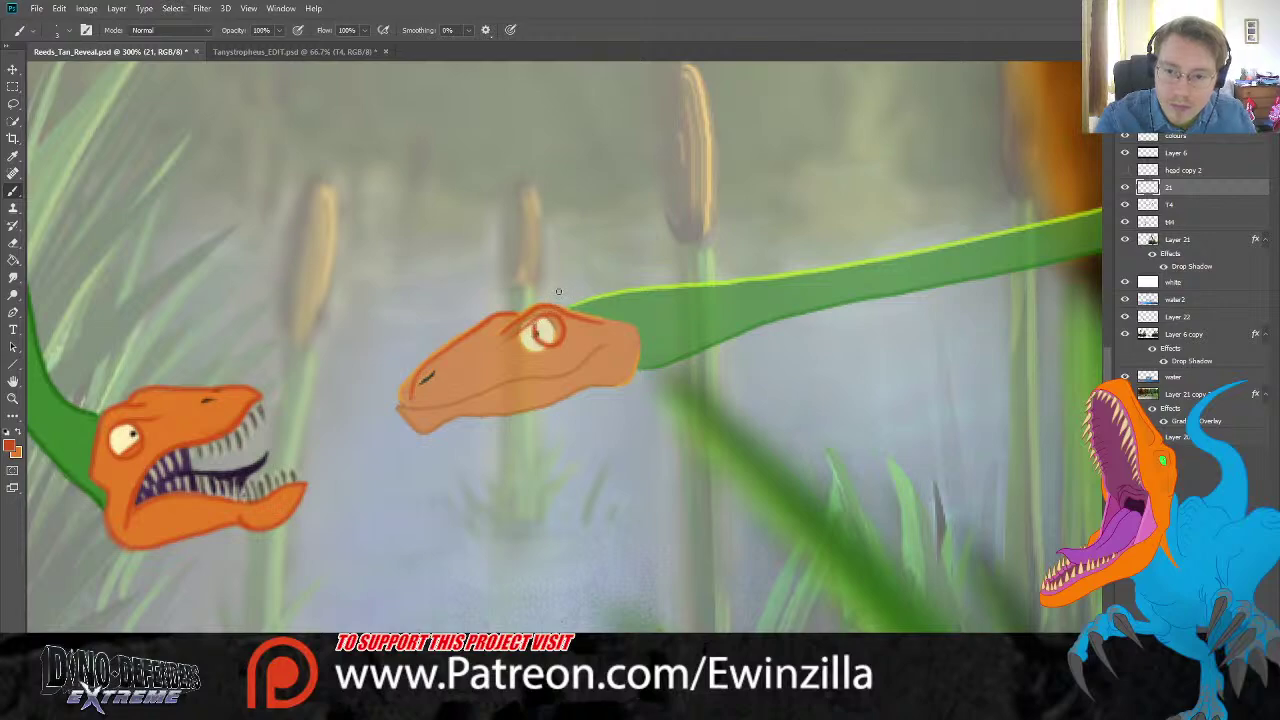
key("ctrl+z")
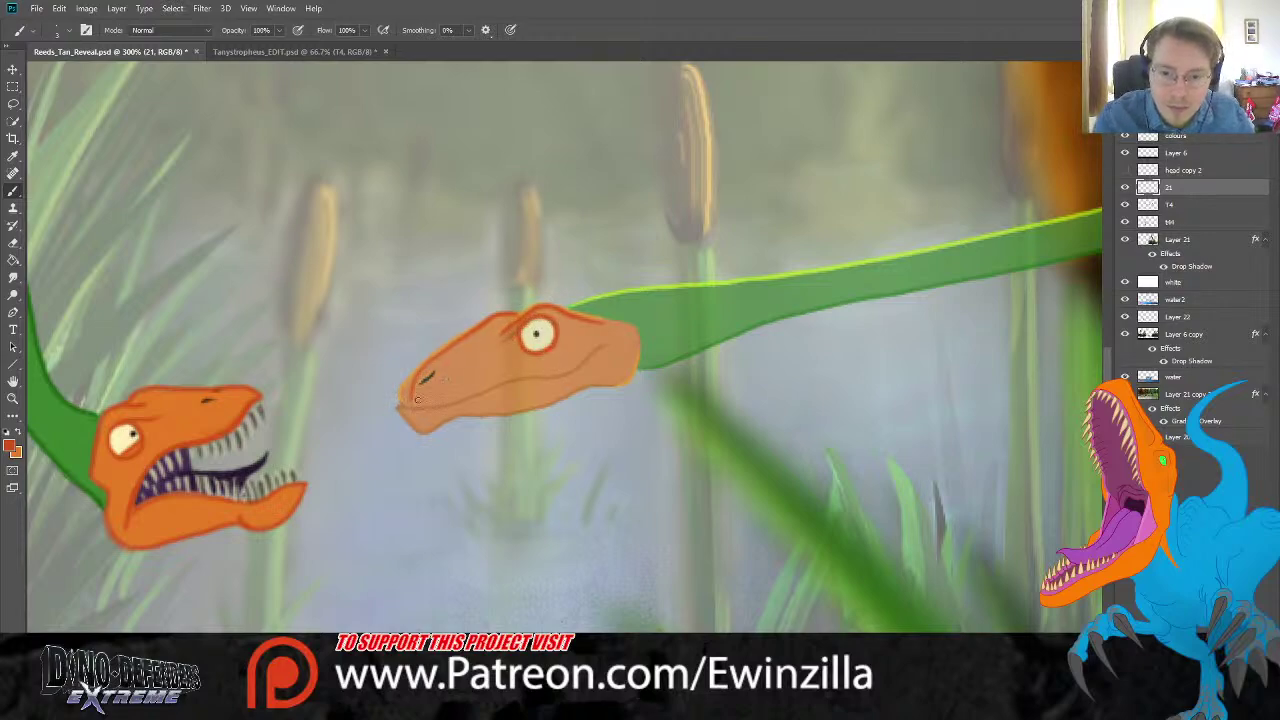
Step: Brush the upper lip line, the lower jaw and the mouth line of the new head on layer 21
mouse_move(412, 399)
left_mouse_down()
mouse_move(573, 367)
mouse_move(621, 340)
left_mouse_up()
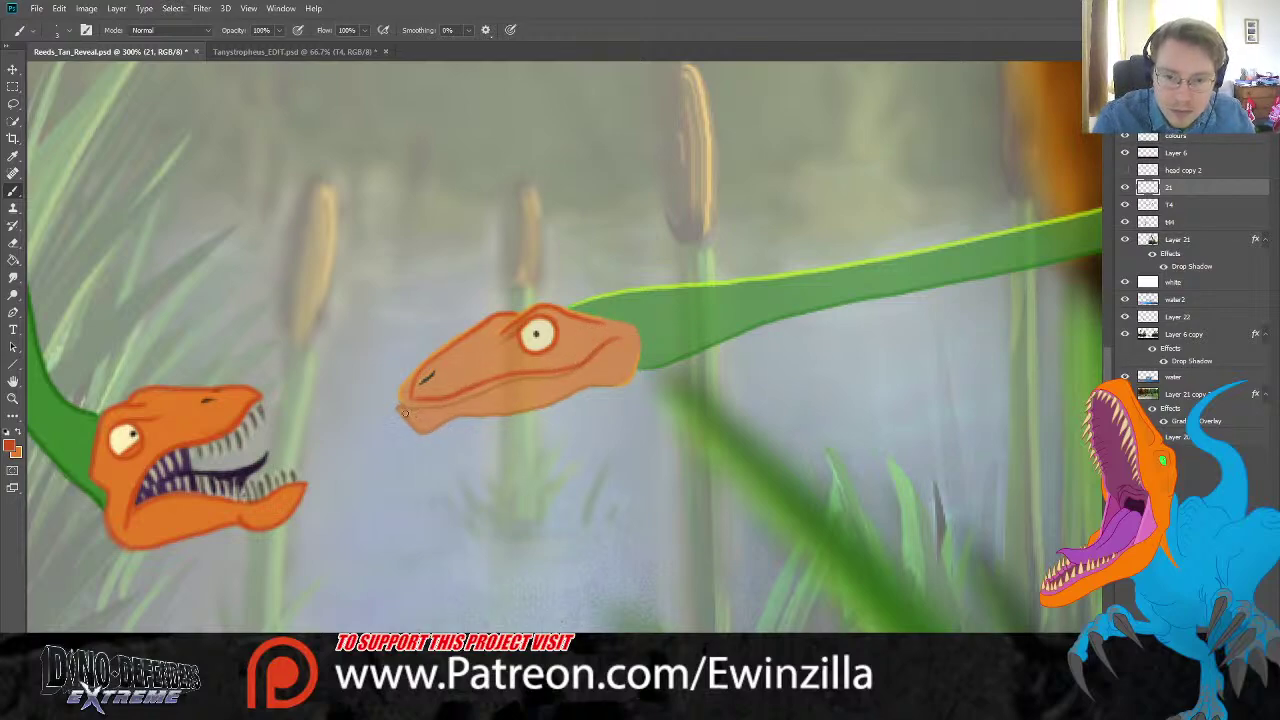
mouse_move(401, 411)
left_mouse_down()
mouse_move(617, 389)
mouse_move(633, 377)
mouse_move(634, 345)
left_mouse_up()
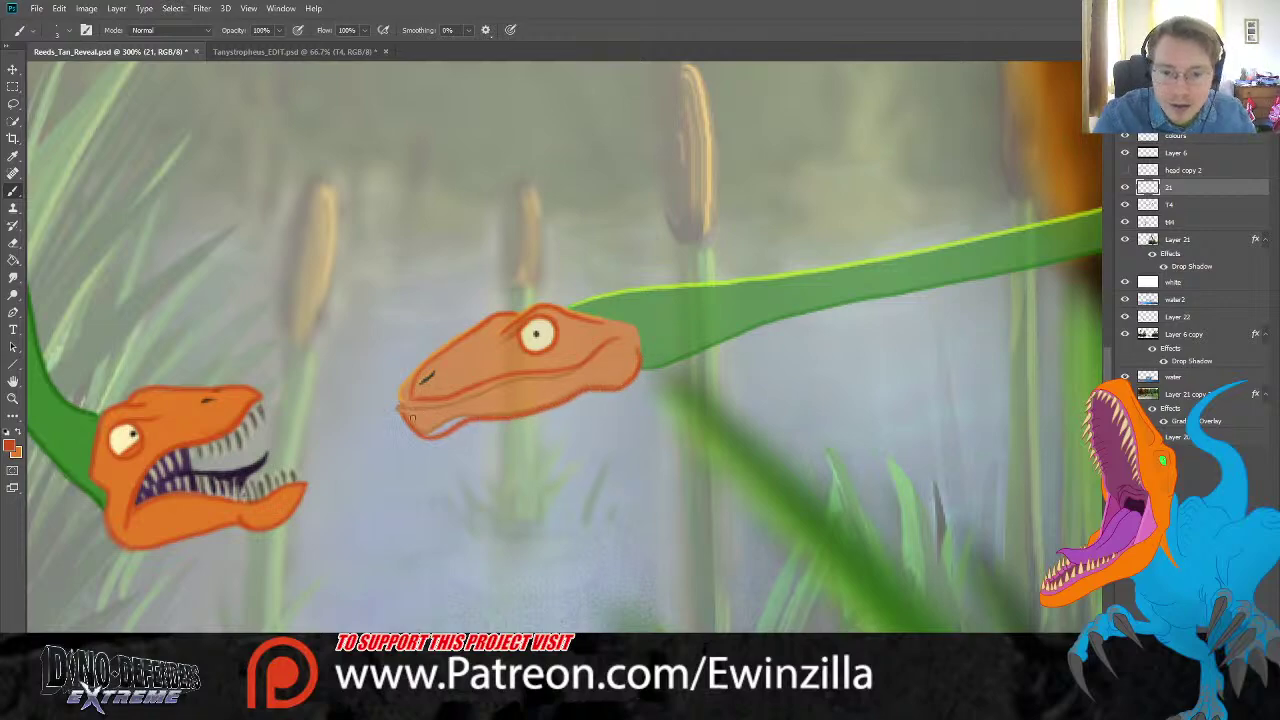
left_click_drag(400, 410, 569, 372)
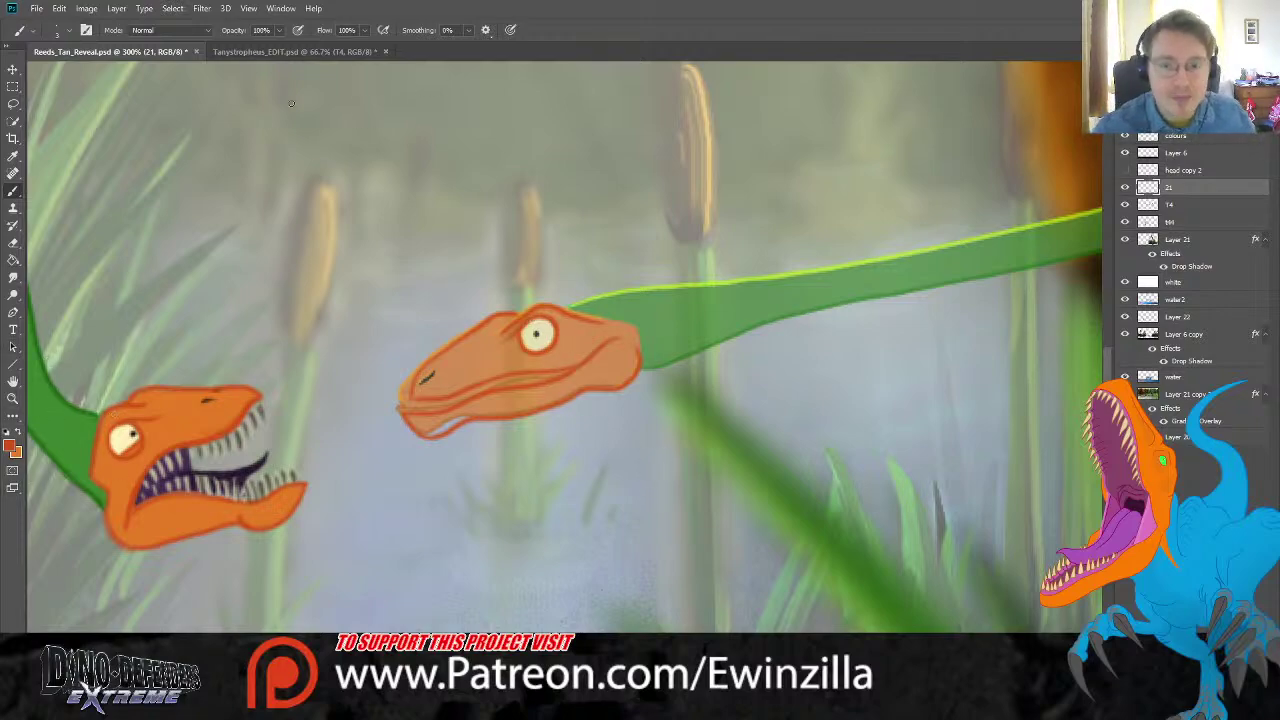
Step: Check the new head against the whole scene, and magnify the two facing heads to 200%
left_click(12, 400)
left_click(372, 31)
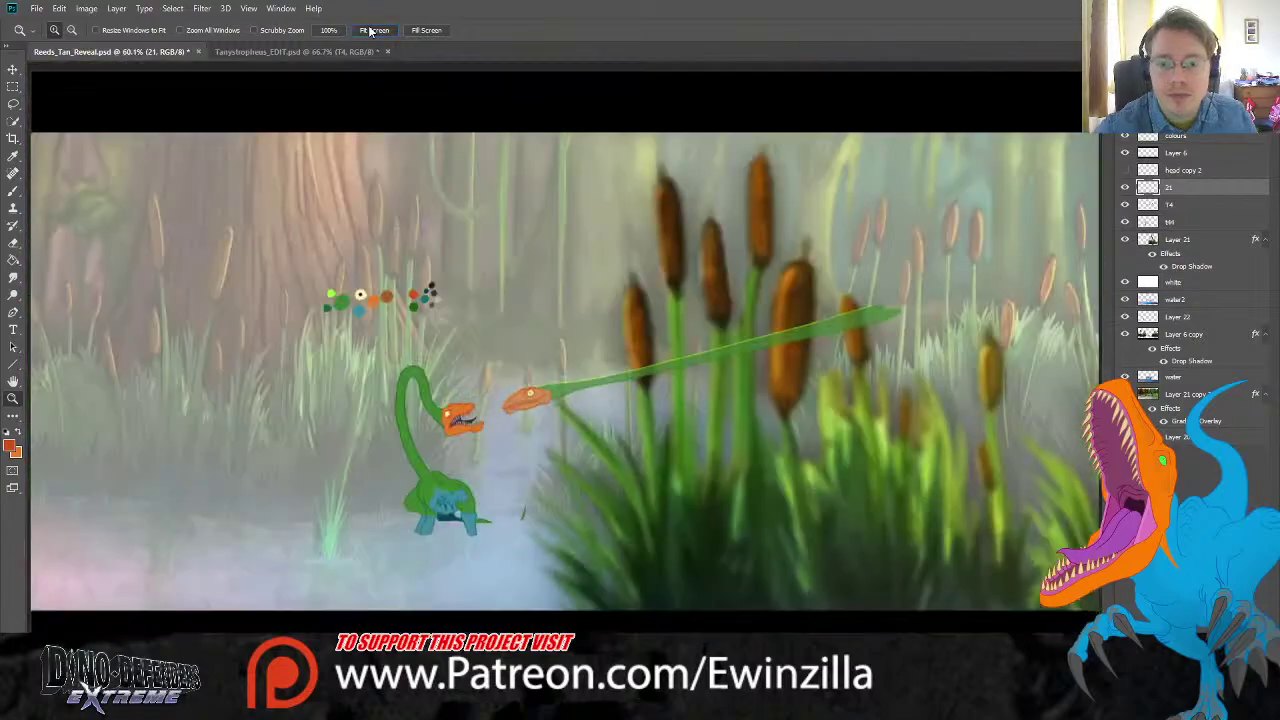
left_click_drag(486, 421, 849, 477)
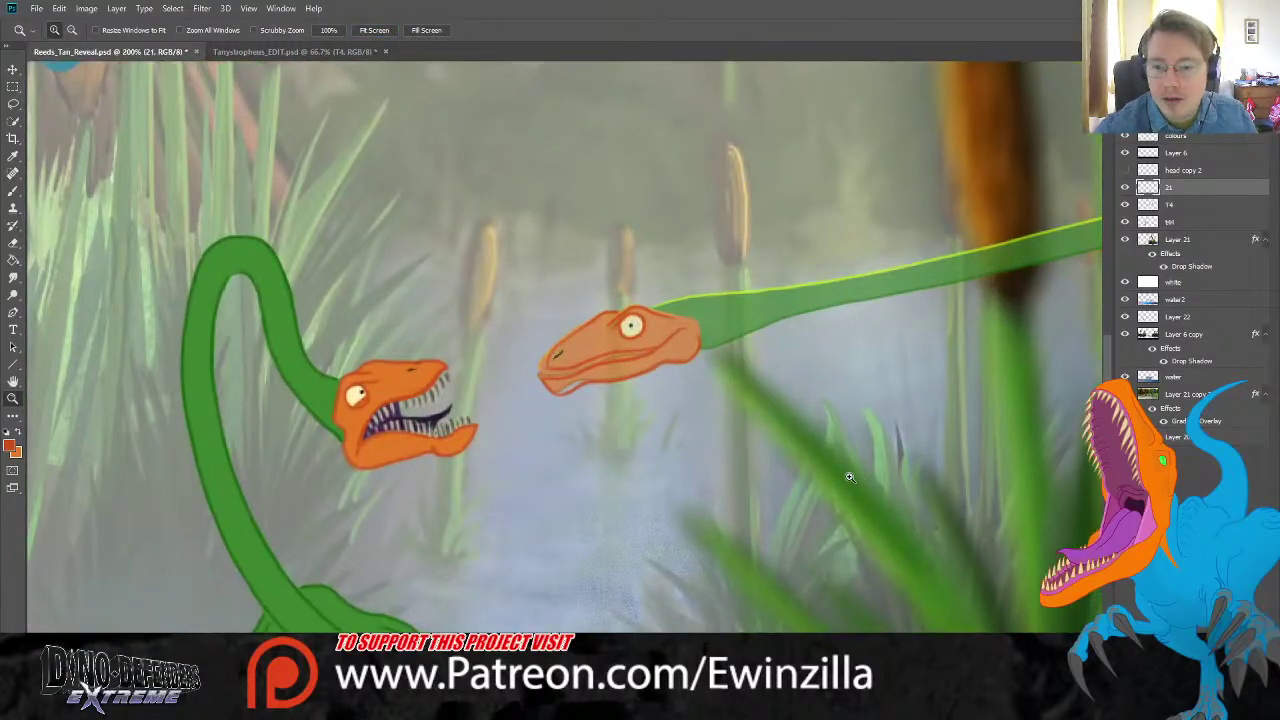
Step: Move the colours layer's swatches closer to the new head and sample the dark green outline colour
scroll(828, 421, "up", 3)
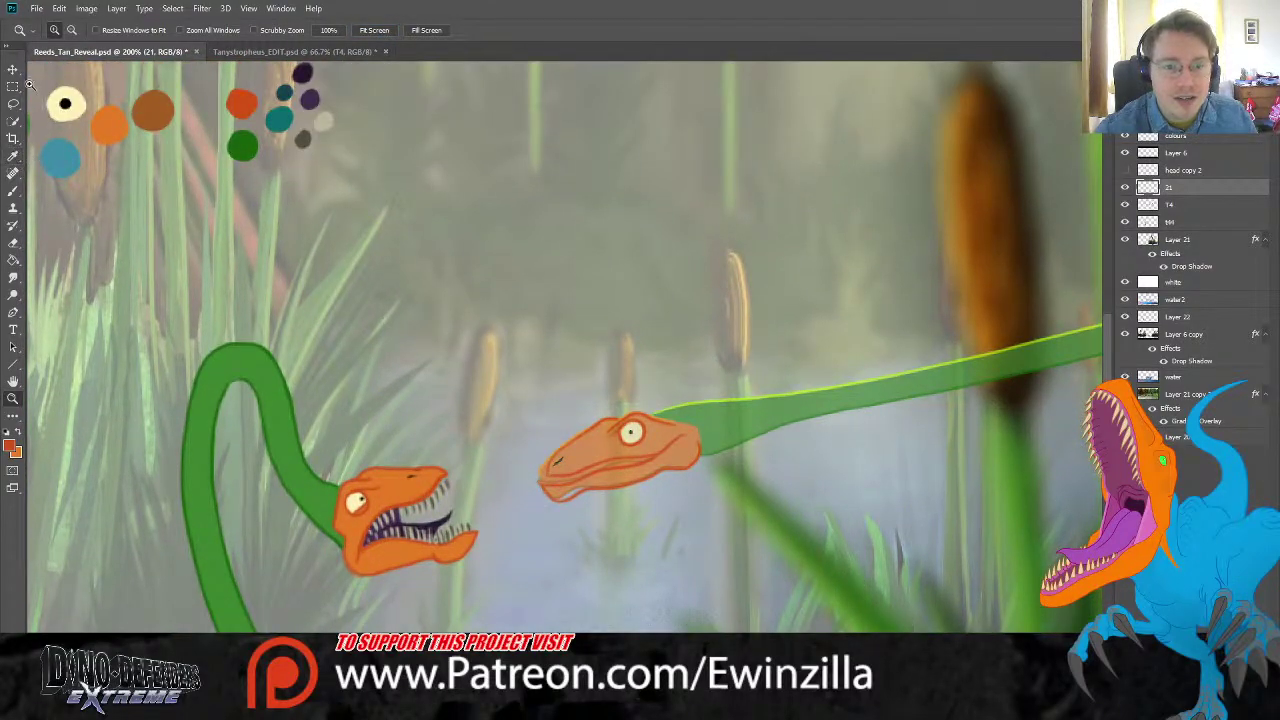
left_click(1185, 137)
left_click(13, 69)
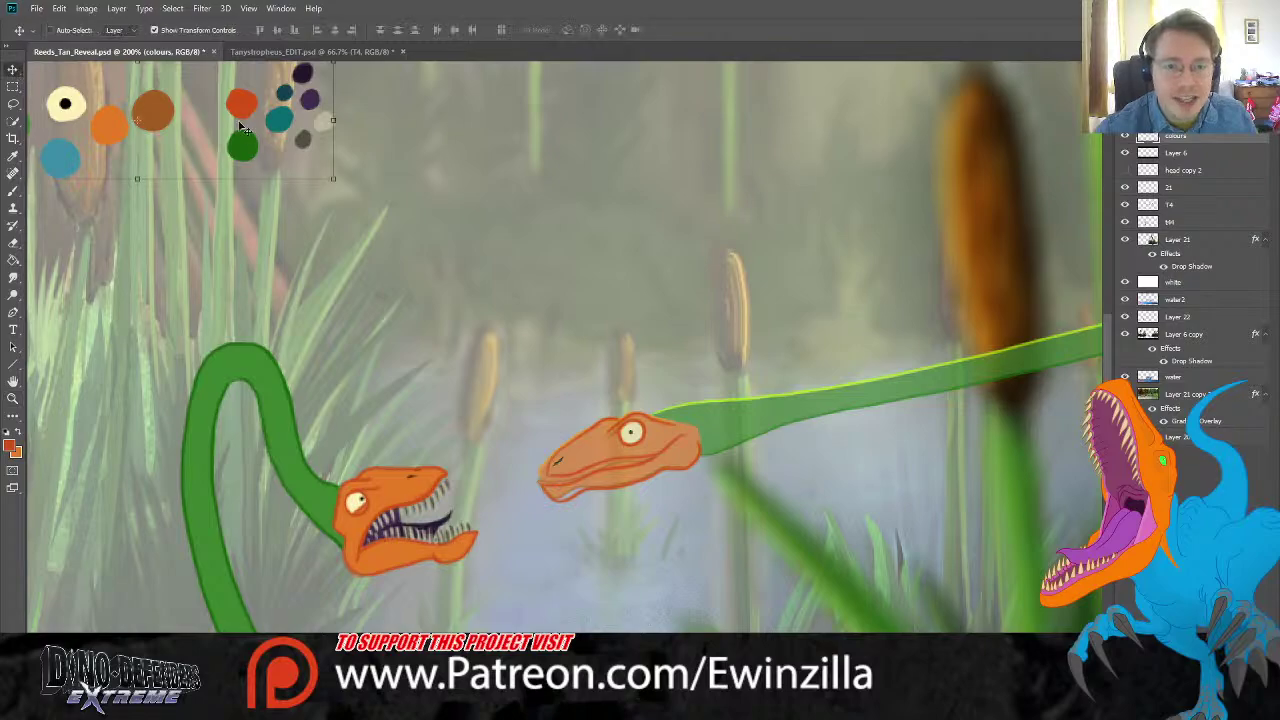
left_click_drag(45, 100, 329, 152)
left_click(13, 157)
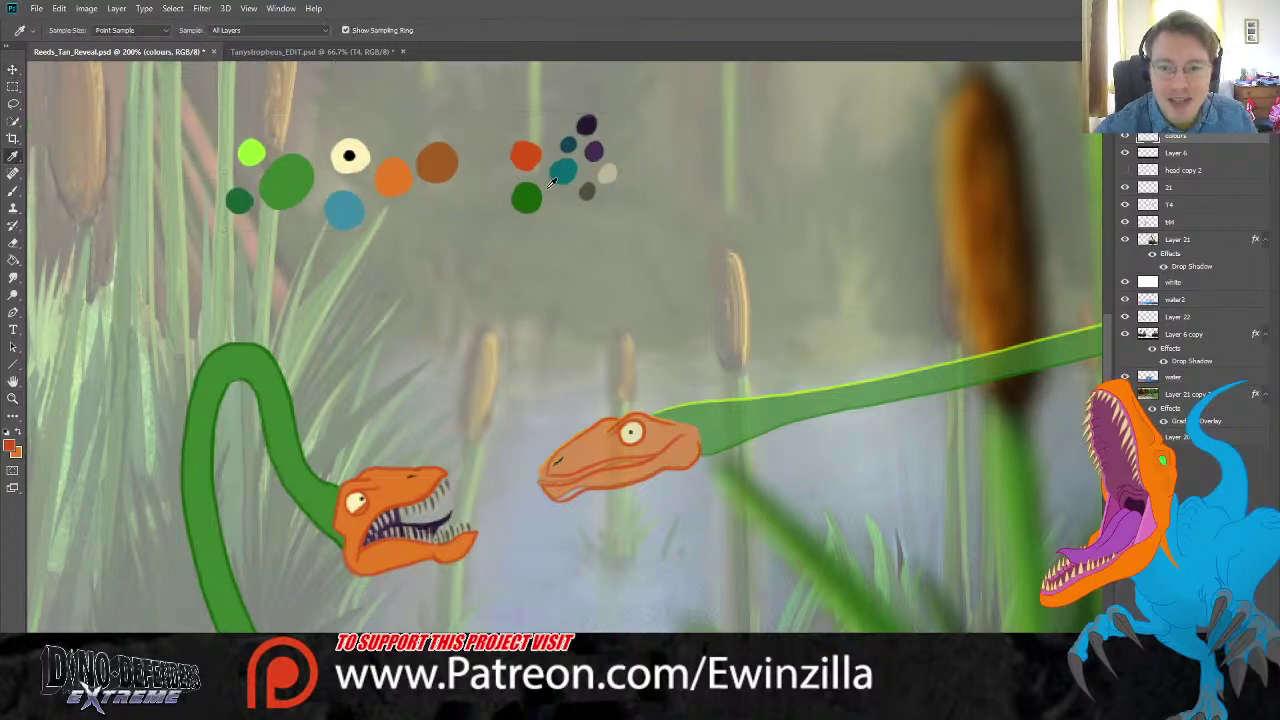
scroll(560, 340, "right", 3)
scroll(560, 340, "right", 3)
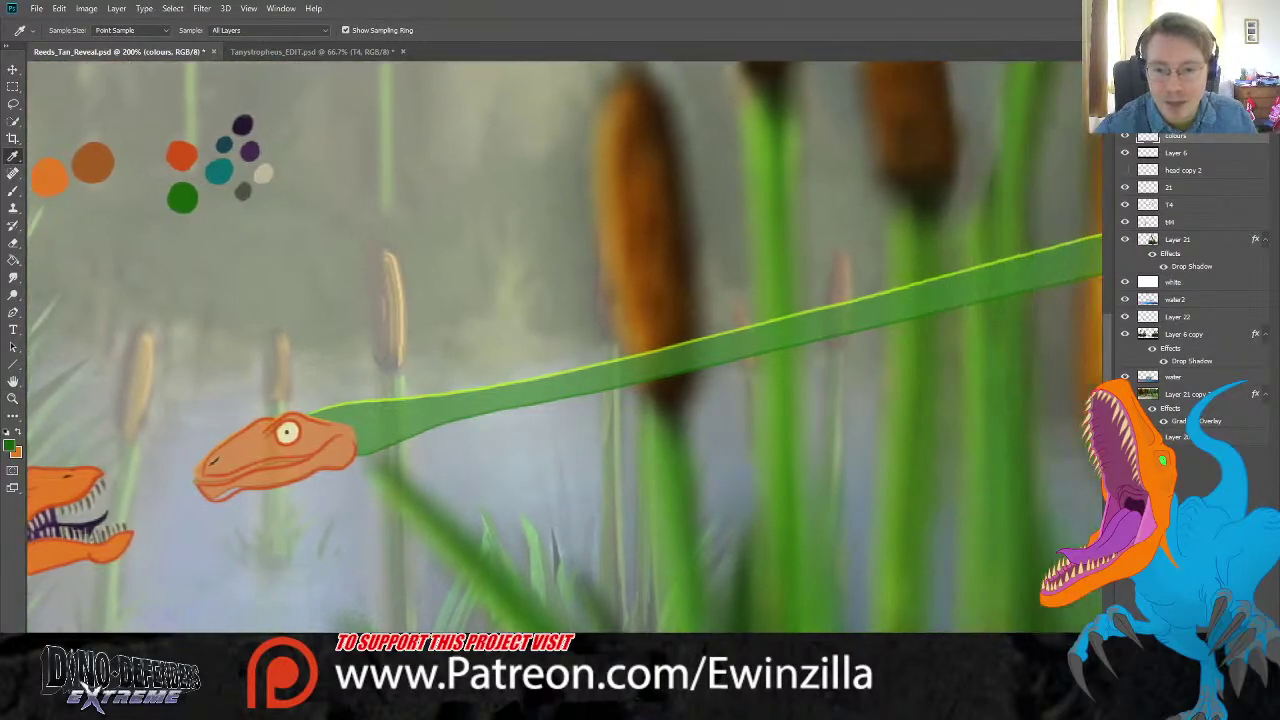
scroll(560, 340, "left", 2)
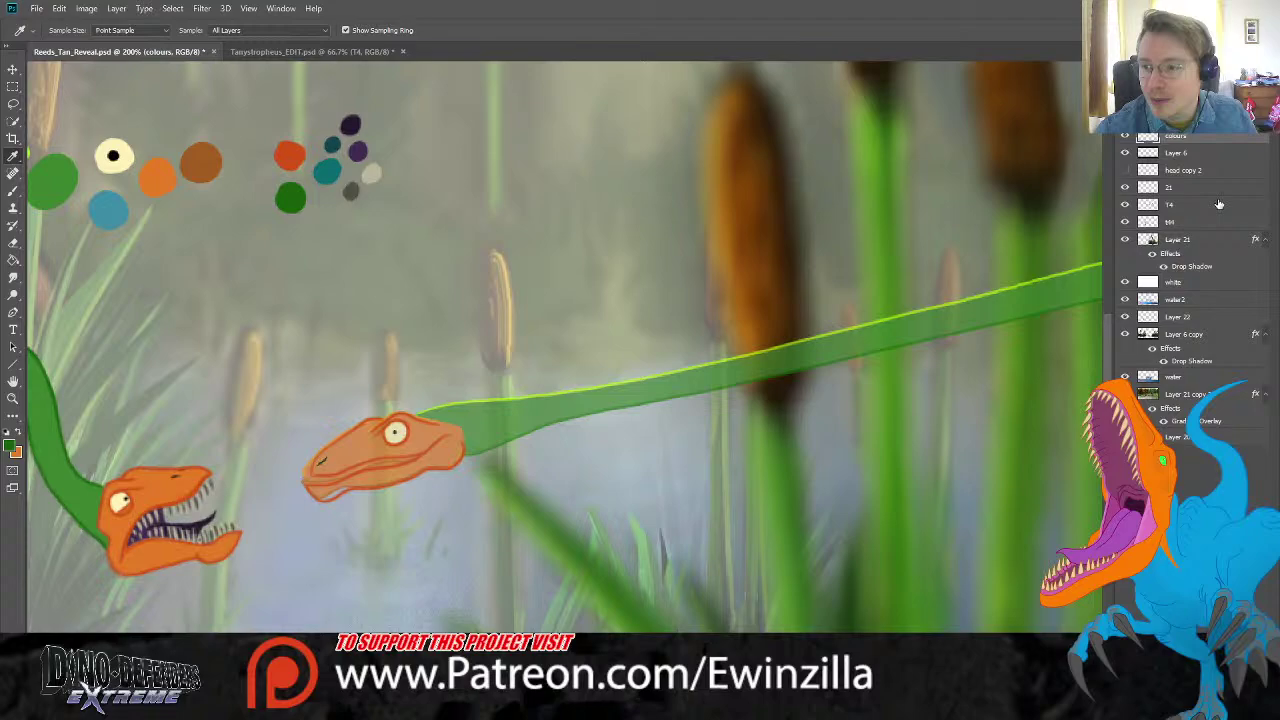
Step: Raise layers 21 and T4 together so the new head sits slightly higher, and ready layer 21 for brushing
left_click(1170, 222)
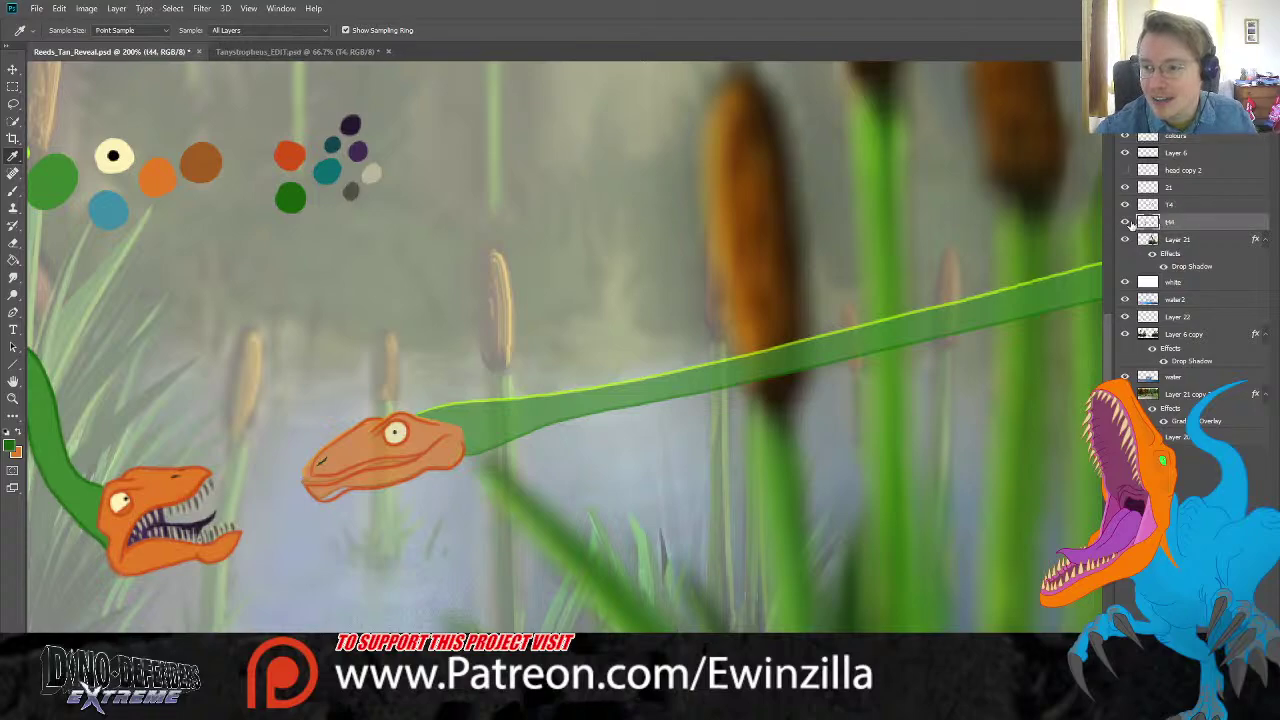
left_click(1178, 205)
left_click(1178, 189, "shift")
left_click(11, 68)
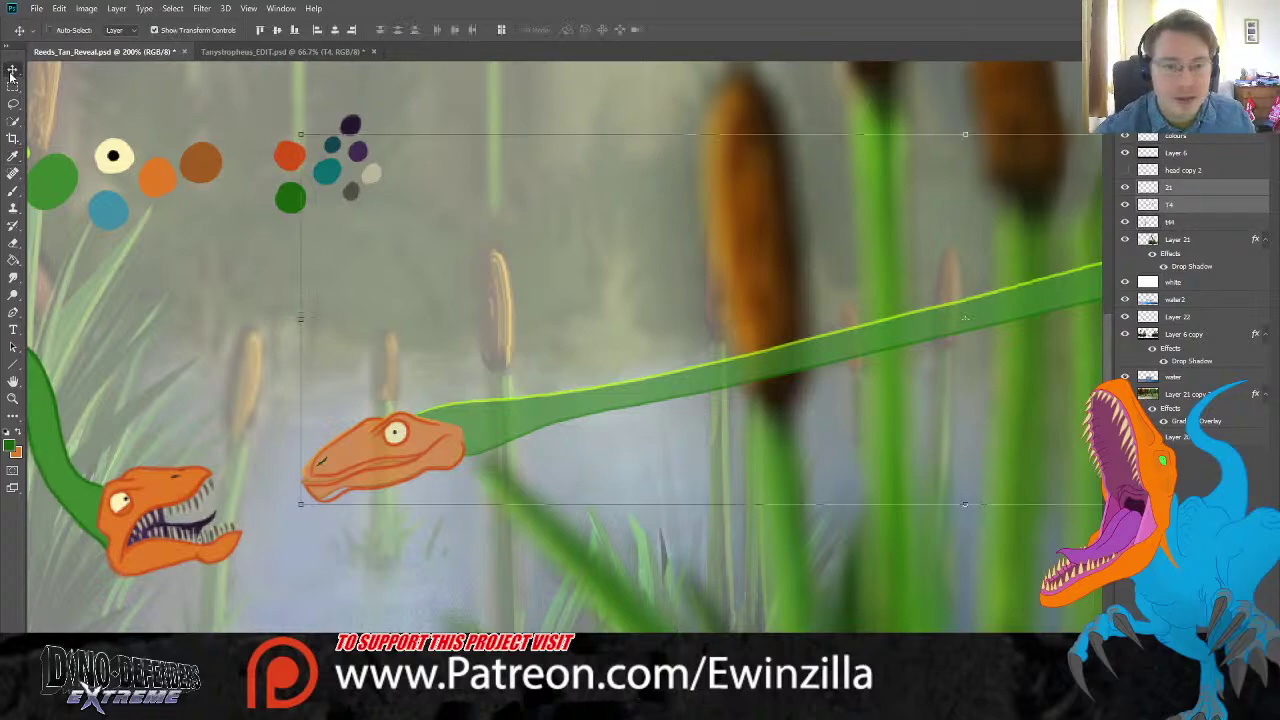
left_click_drag(549, 449, 558, 388)
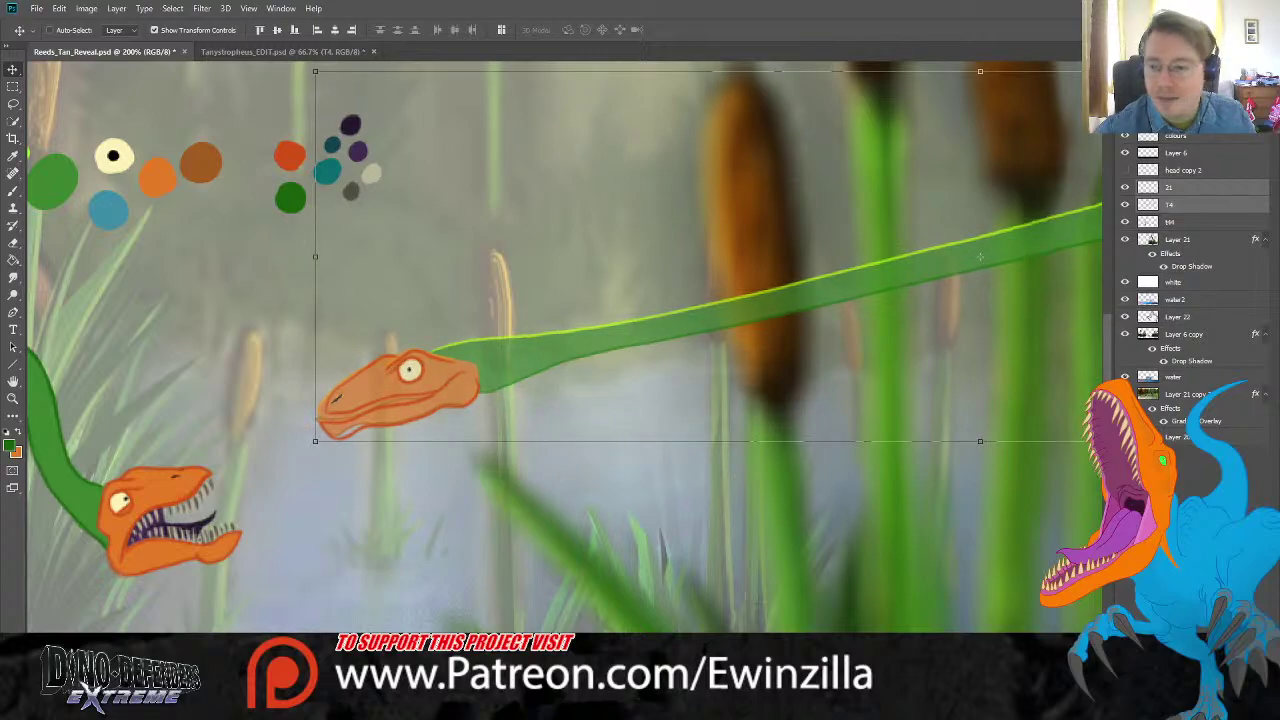
left_click(1200, 188)
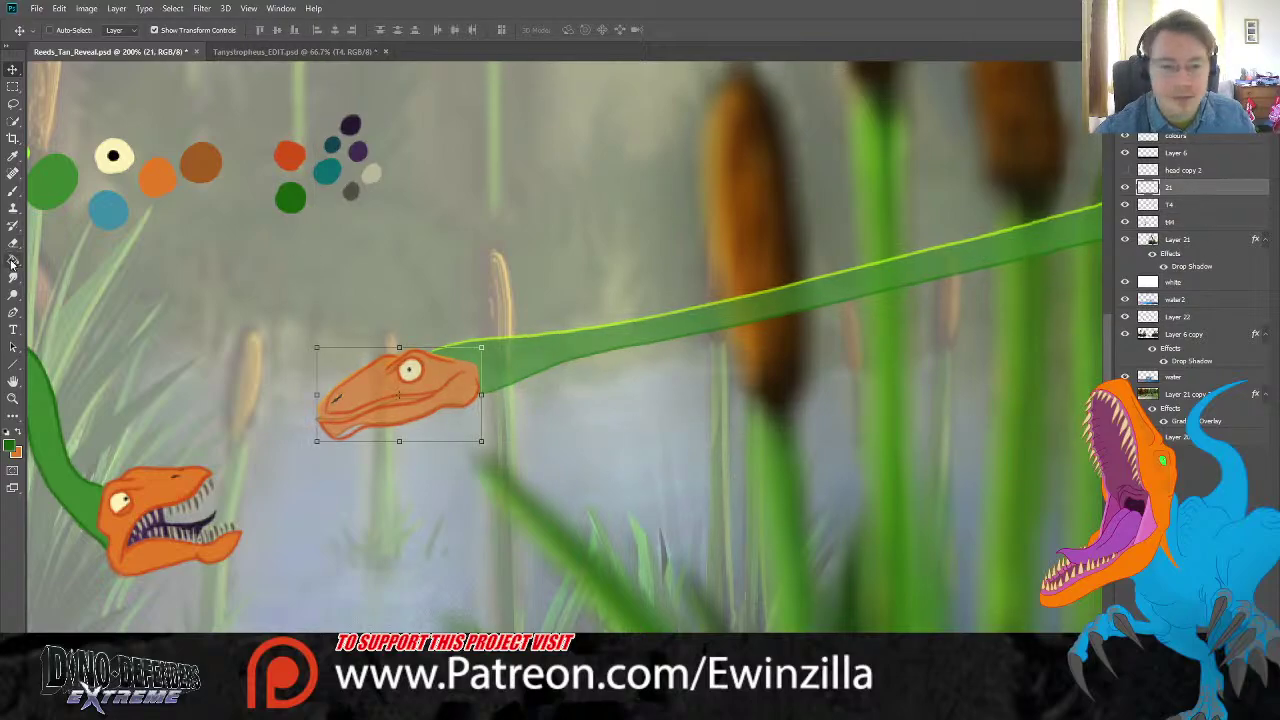
left_click(16, 191)
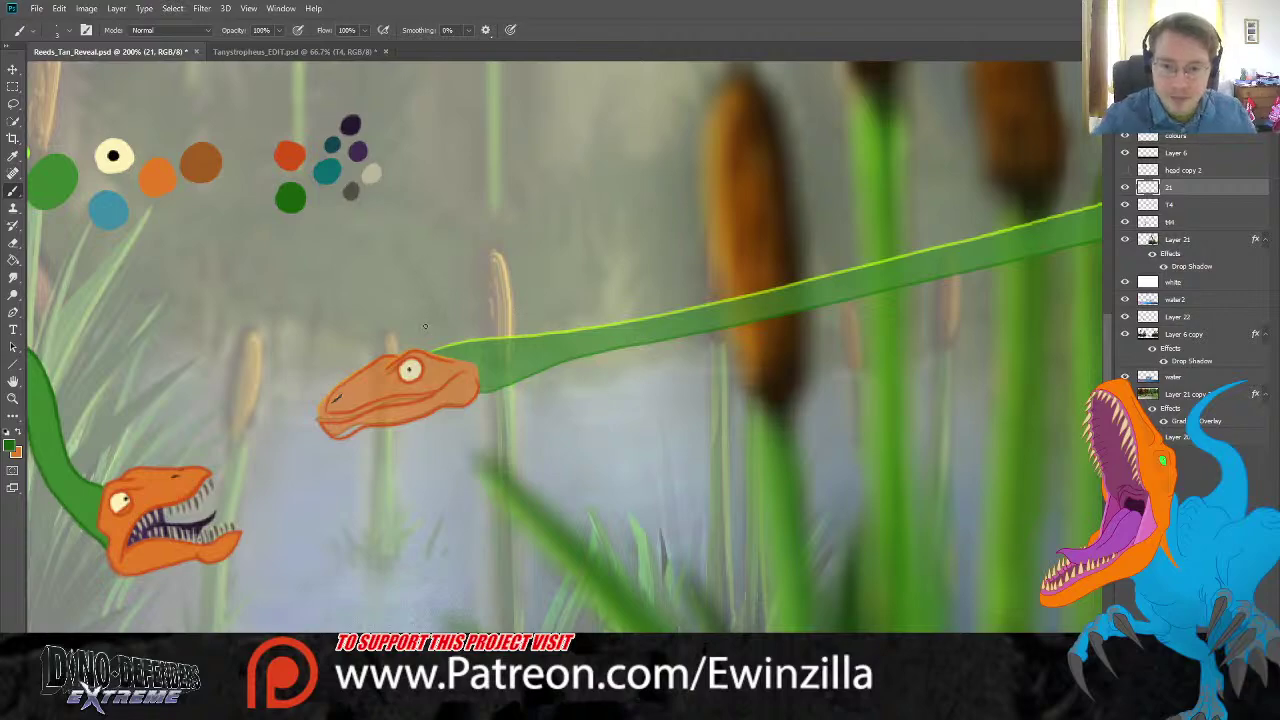
mouse_move(430, 352)
left_mouse_down()
mouse_move(524, 287)
mouse_move(592, 261)
mouse_move(650, 261)
mouse_move(728, 312)
mouse_move(756, 387)
mouse_move(665, 620)
left_mouse_up()
mouse_move(478, 380)
left_mouse_down()
mouse_move(540, 316)
mouse_move(604, 296)
mouse_move(655, 310)
left_mouse_up()
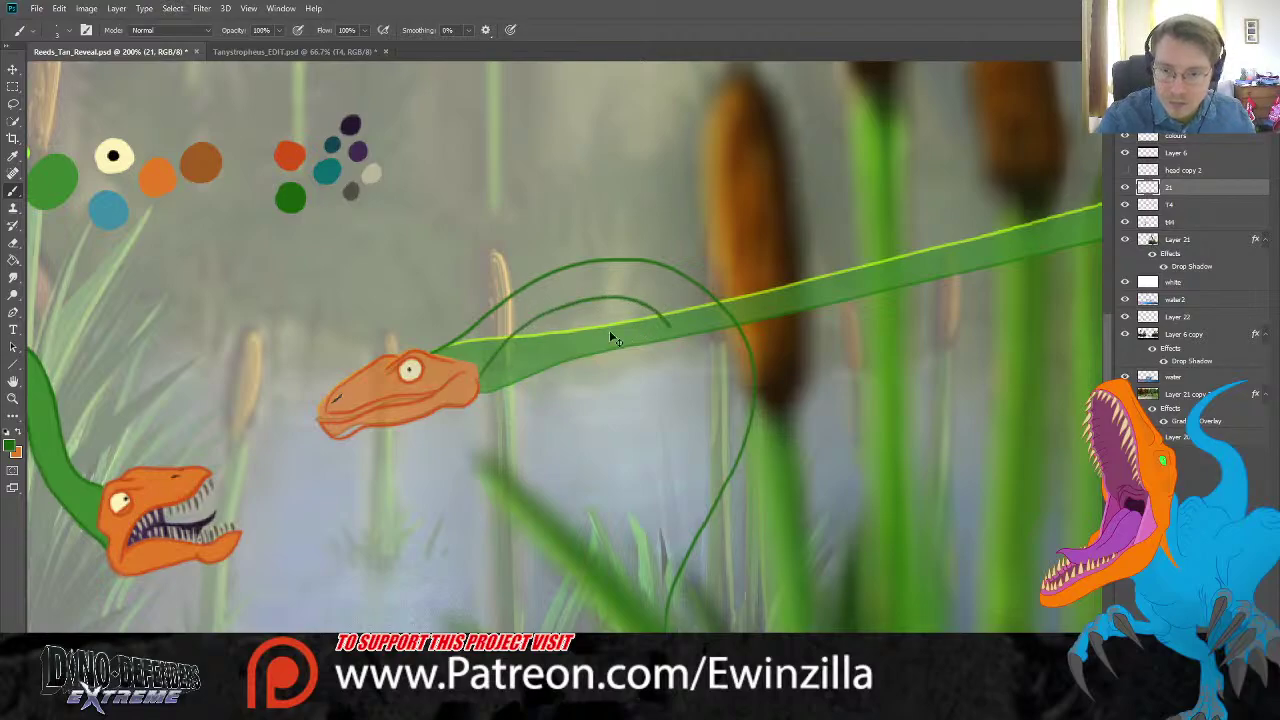
key("ctrl+z")
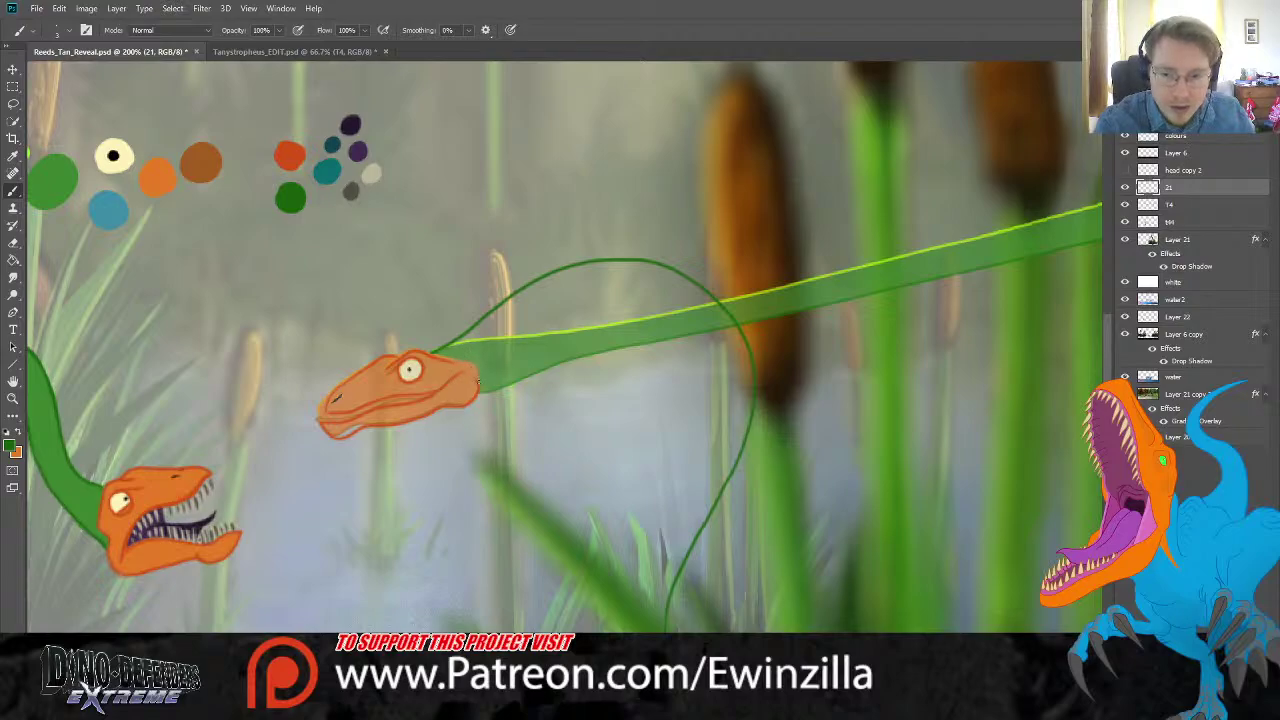
mouse_move(478, 381)
left_mouse_down()
mouse_move(525, 317)
mouse_move(604, 290)
mouse_move(664, 305)
mouse_move(712, 360)
left_mouse_up()
key("ctrl+z")
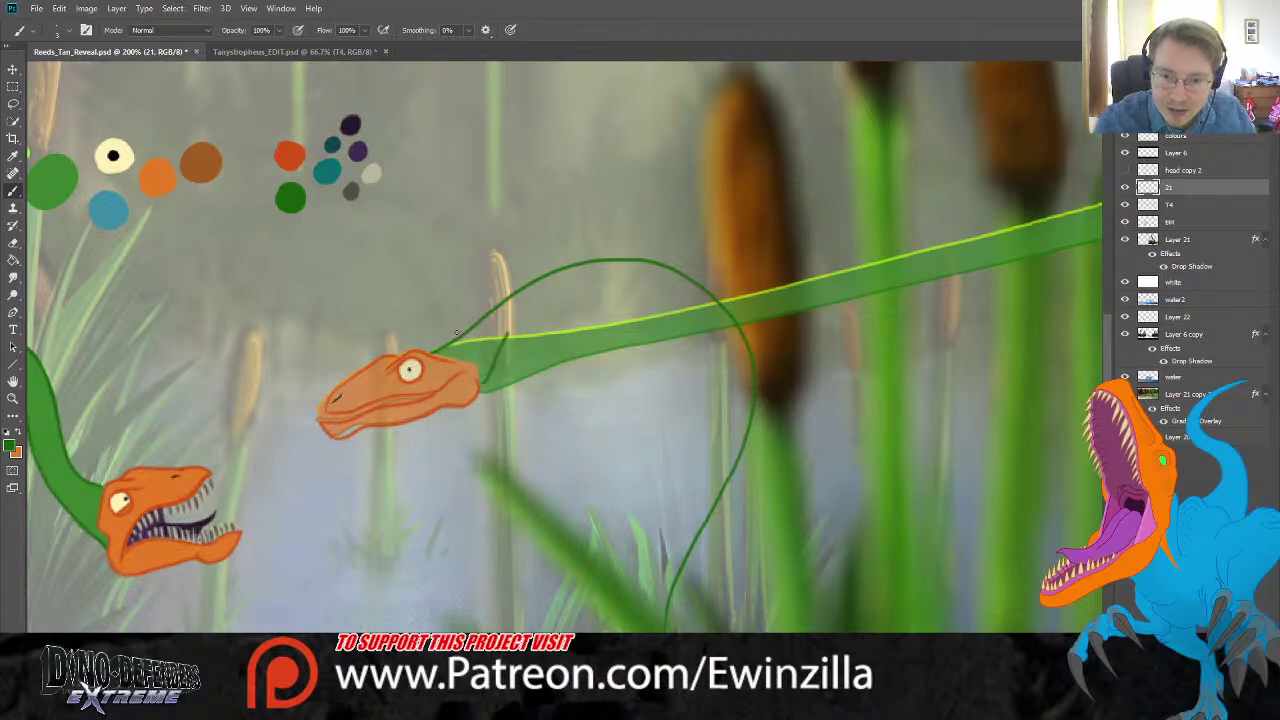
key("ctrl+z")
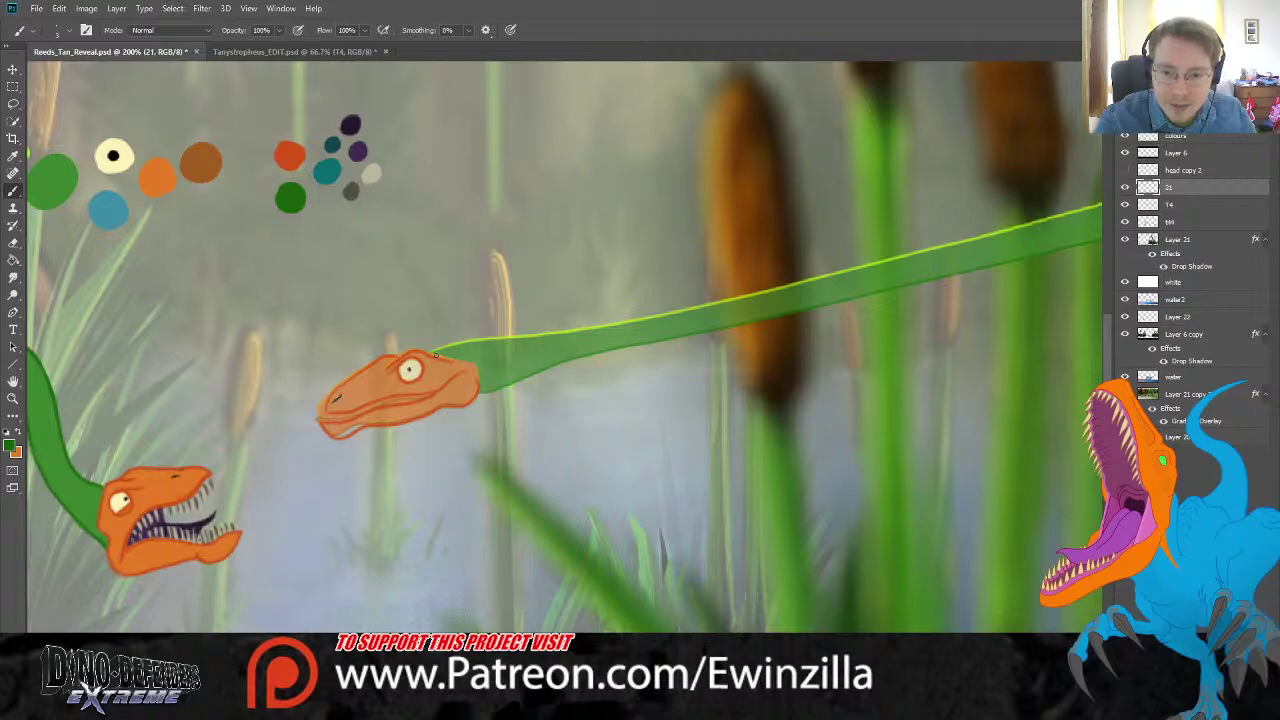
Step: Brush the upper and lower dark green contours of an arched neck curving from the new head down towards the reeds on layer 21
mouse_move(435, 354)
left_mouse_down()
mouse_move(583, 270)
mouse_move(635, 258)
mouse_move(684, 264)
mouse_move(725, 290)
mouse_move(758, 345)
mouse_move(769, 421)
mouse_move(712, 608)
left_mouse_up()
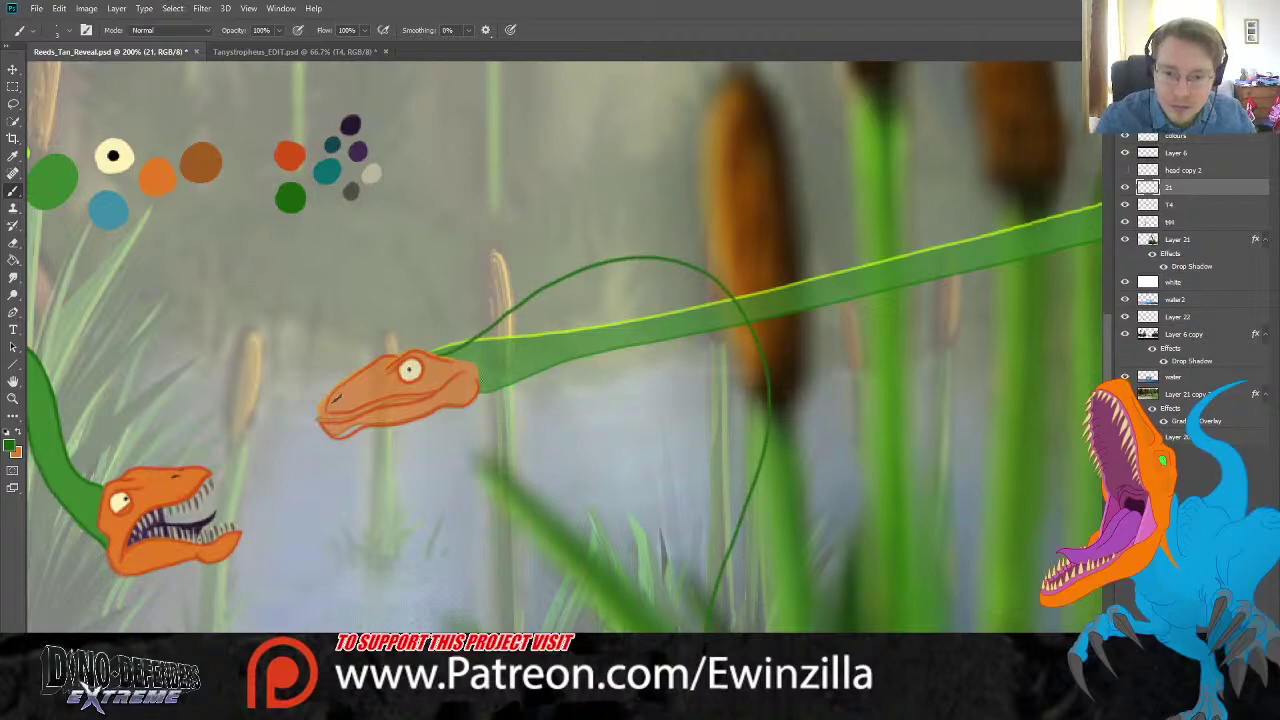
mouse_move(482, 378)
left_mouse_down()
mouse_move(581, 297)
mouse_move(638, 286)
mouse_move(684, 296)
mouse_move(717, 339)
mouse_move(726, 384)
mouse_move(712, 508)
left_mouse_up()
key("ctrl+z")
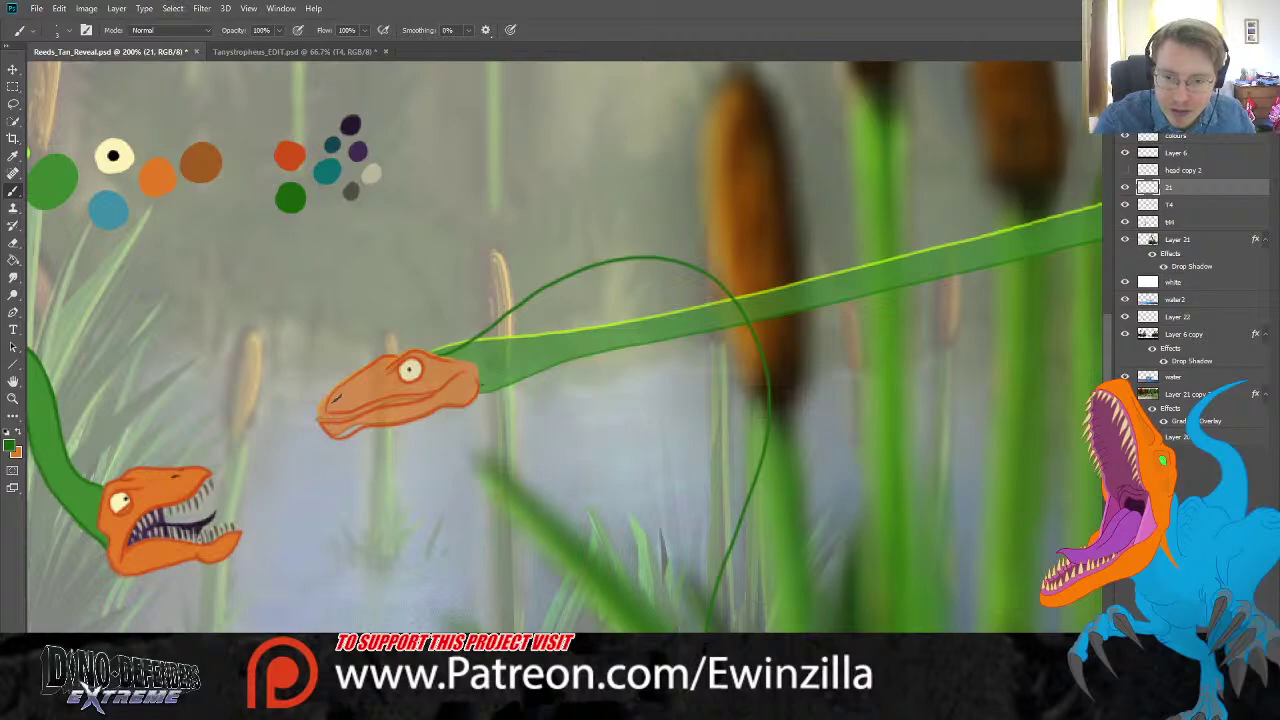
mouse_move(478, 382)
left_mouse_down()
mouse_move(536, 322)
mouse_move(610, 289)
mouse_move(678, 293)
mouse_move(716, 325)
mouse_move(741, 386)
mouse_move(739, 436)
mouse_move(658, 624)
left_mouse_up()
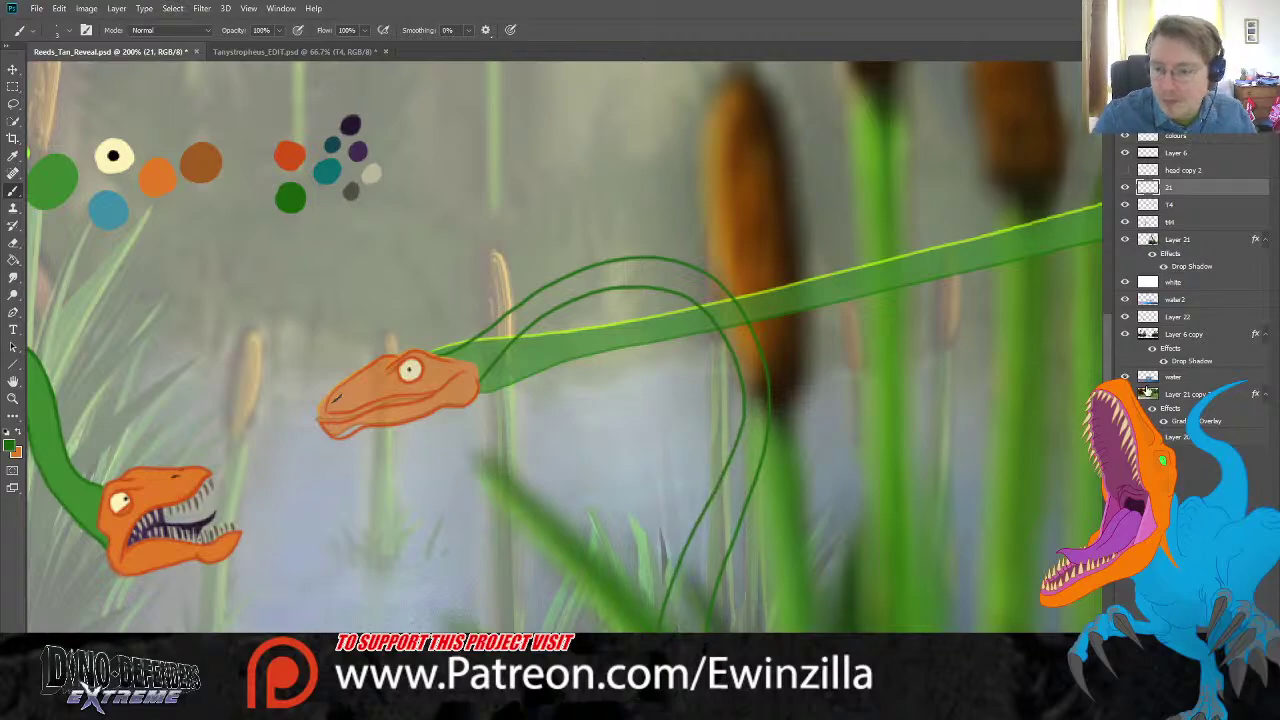
Step: Extend the neck contours down into the reeds and brush the start of the body's back and chest lines
scroll(982, 437, "down", 5)
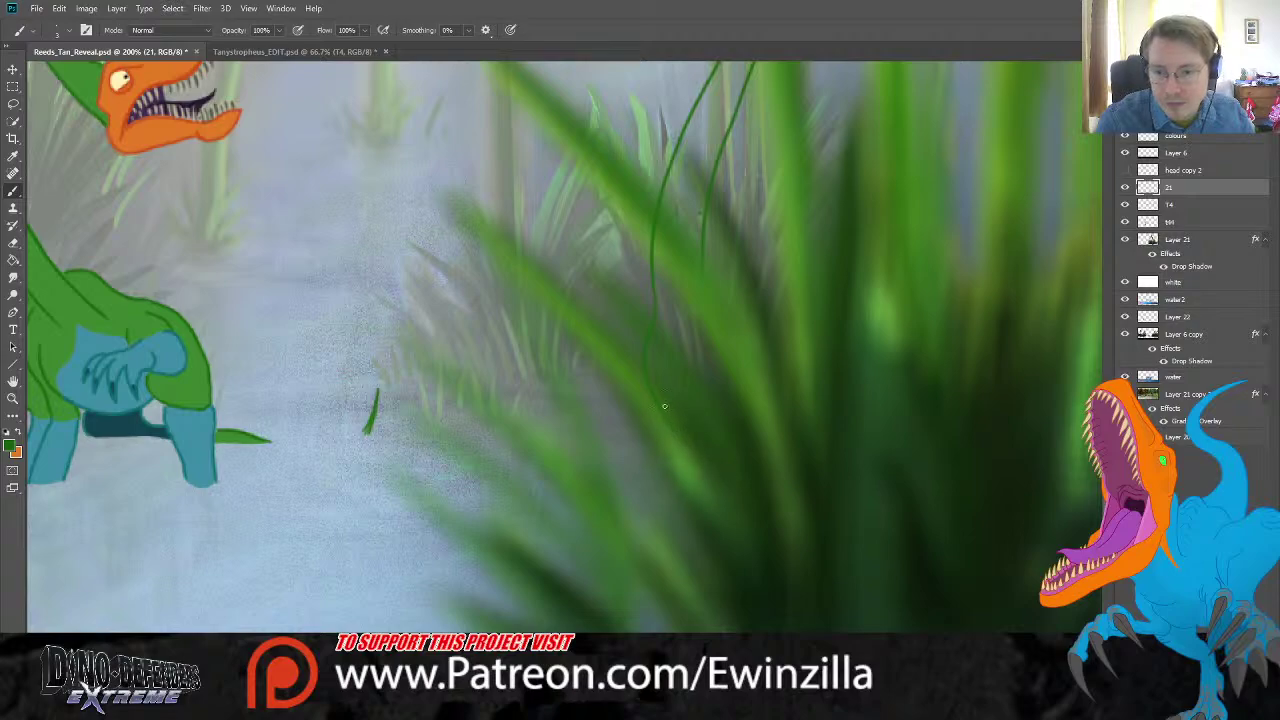
left_click_drag(691, 482, 686, 458)
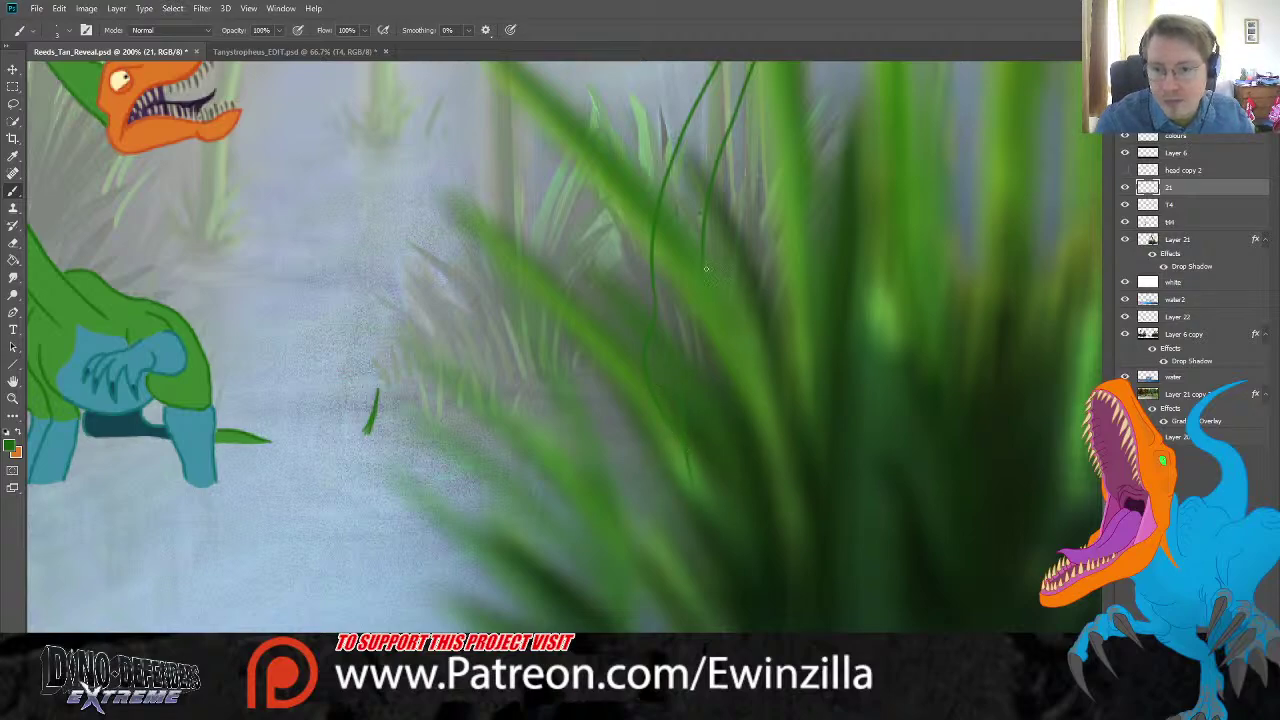
mouse_move(702, 288)
left_mouse_down()
mouse_move(721, 317)
mouse_move(821, 372)
mouse_move(886, 447)
left_mouse_up()
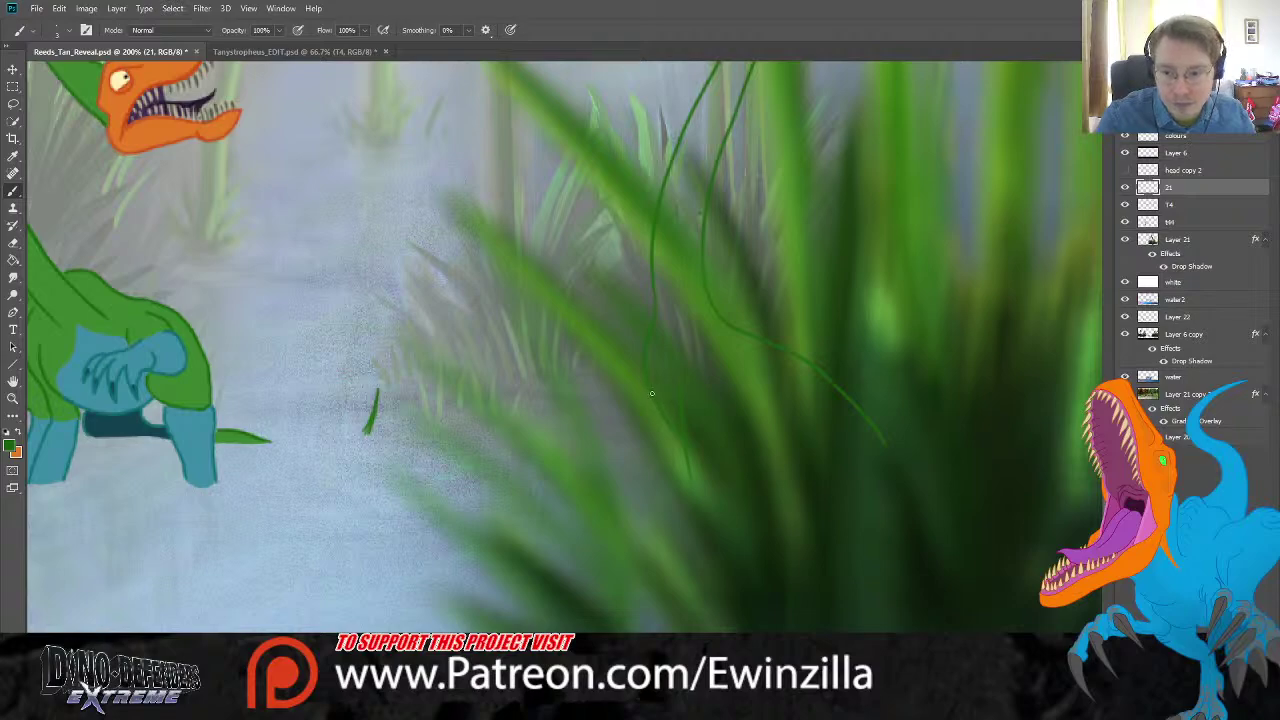
left_click_drag(652, 393, 652, 467)
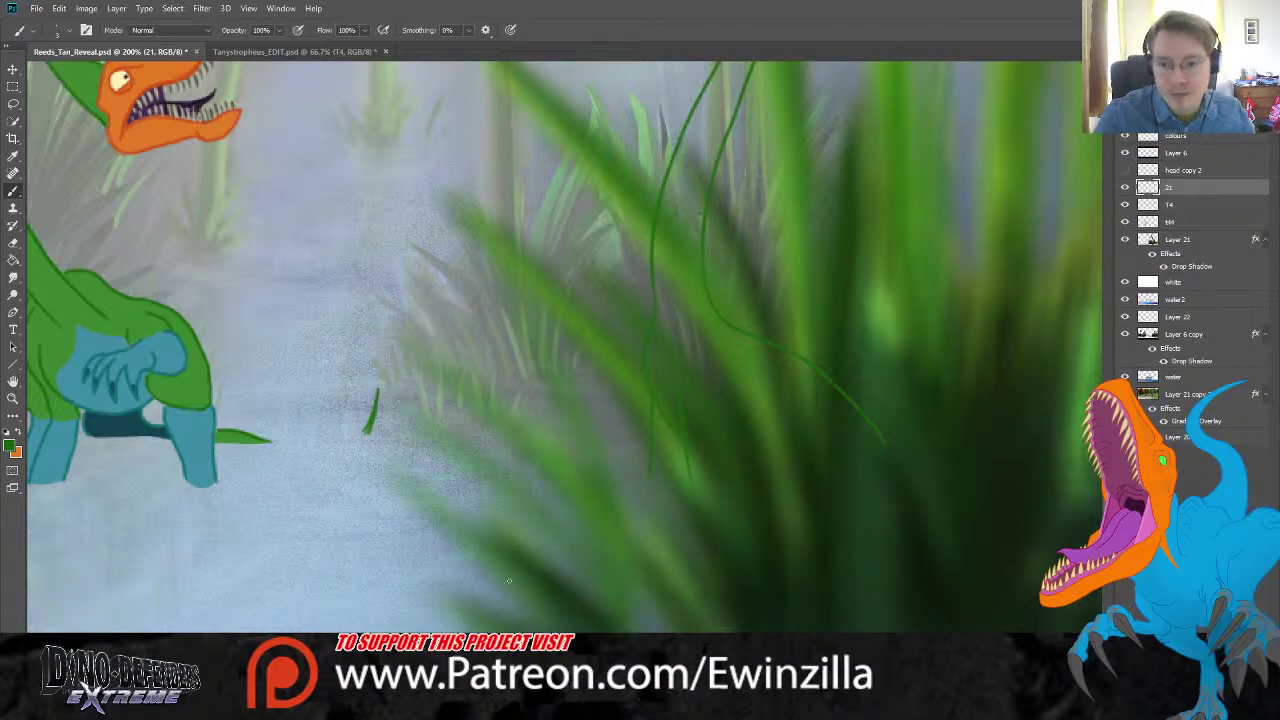
Step: Compare the scene with and without the T4 tracing guide, and delete layer T4
key("z")
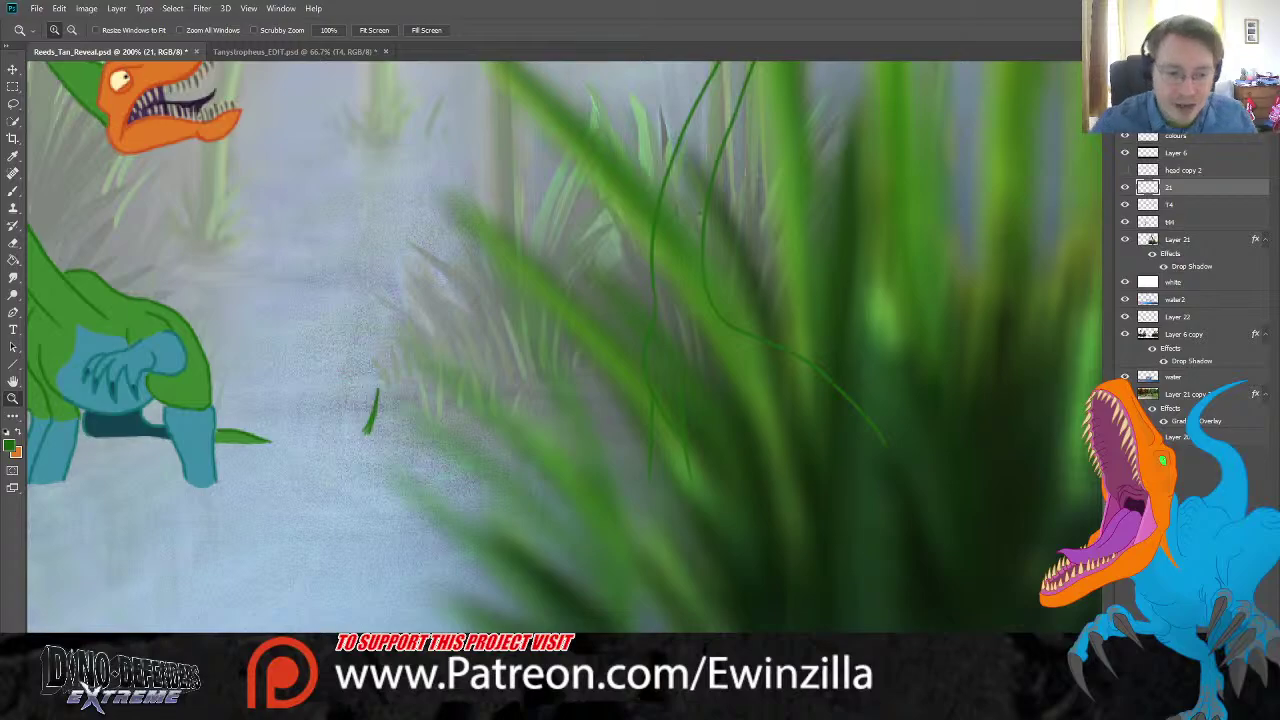
left_click(374, 30)
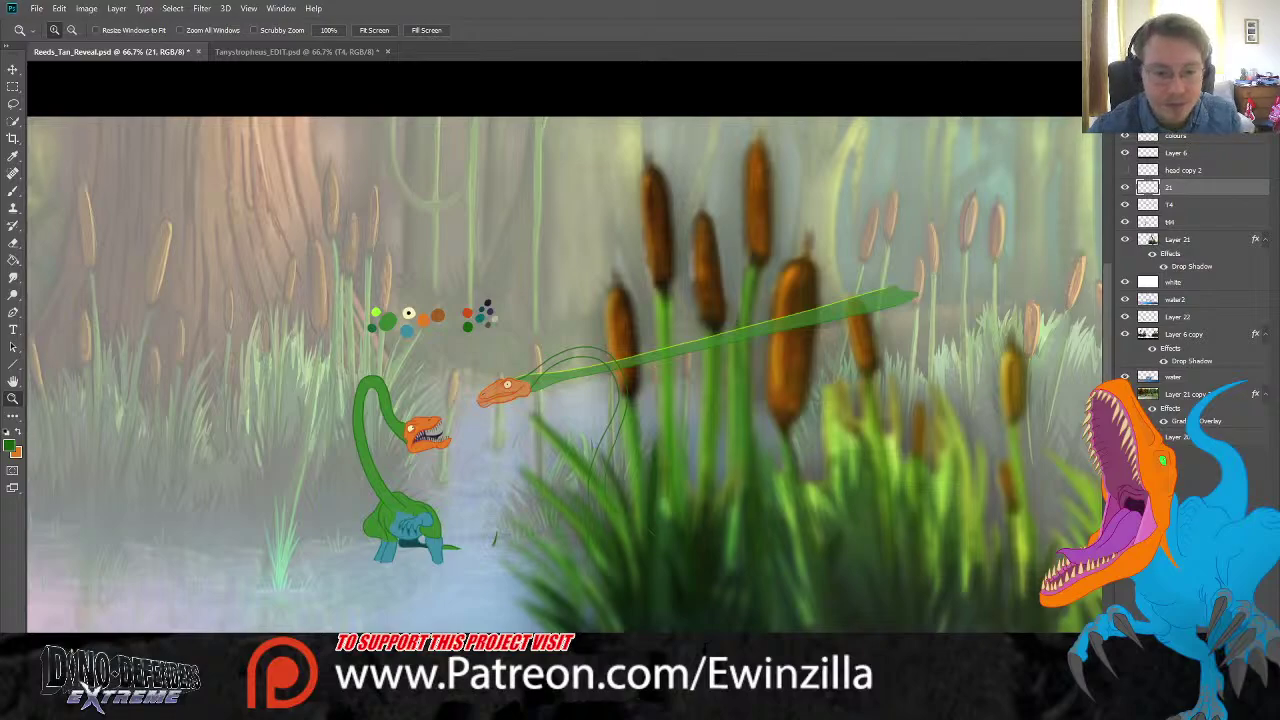
left_click(522, 447)
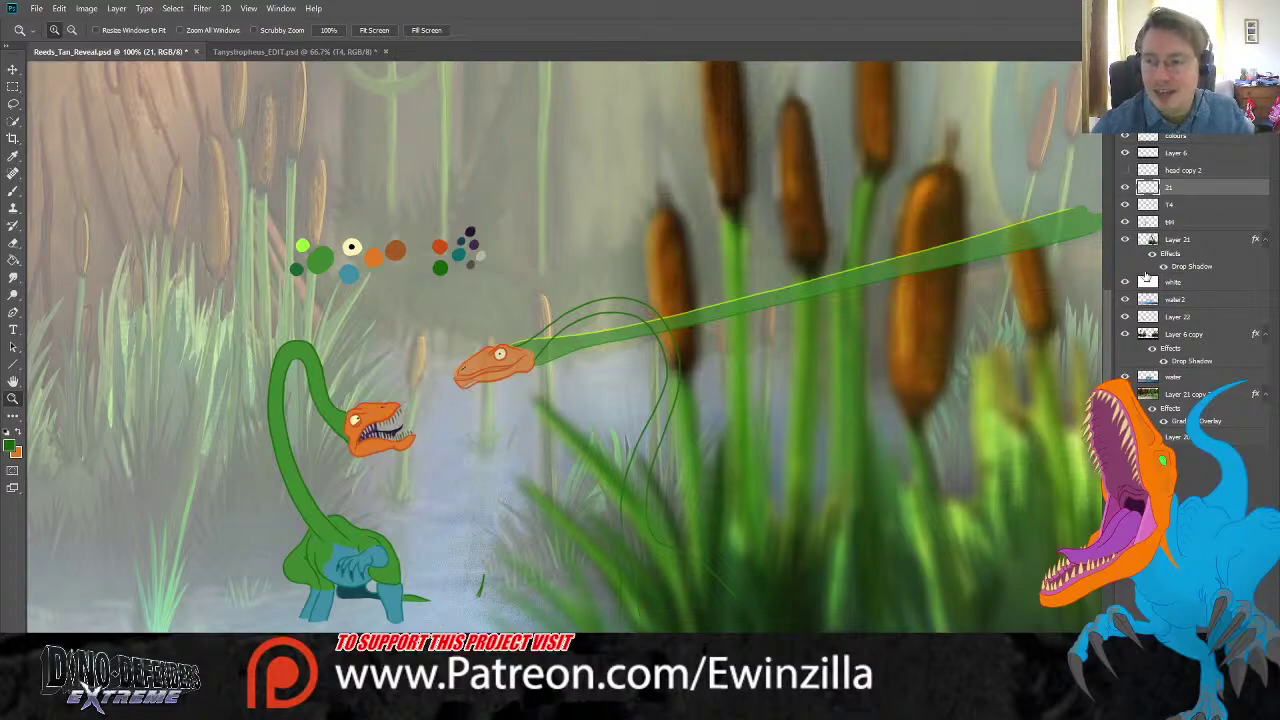
left_click(1125, 205)
left_click(1125, 205)
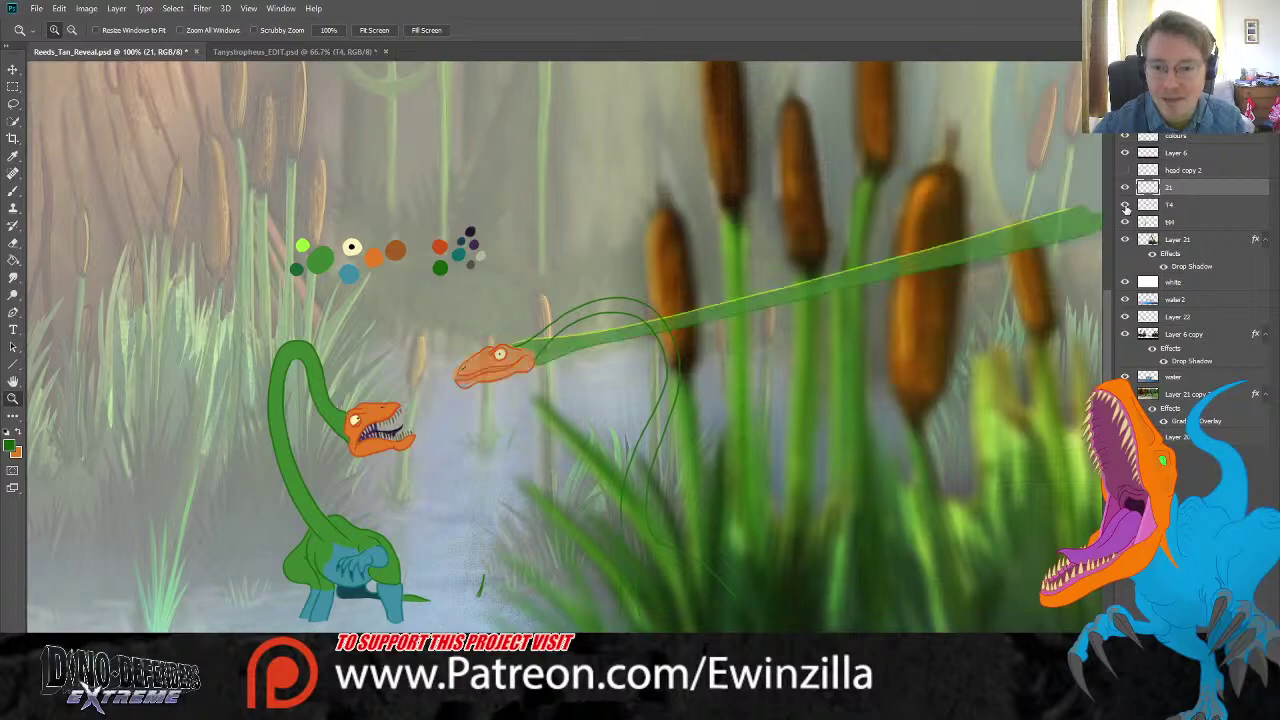
left_click(1172, 205)
key("Delete")
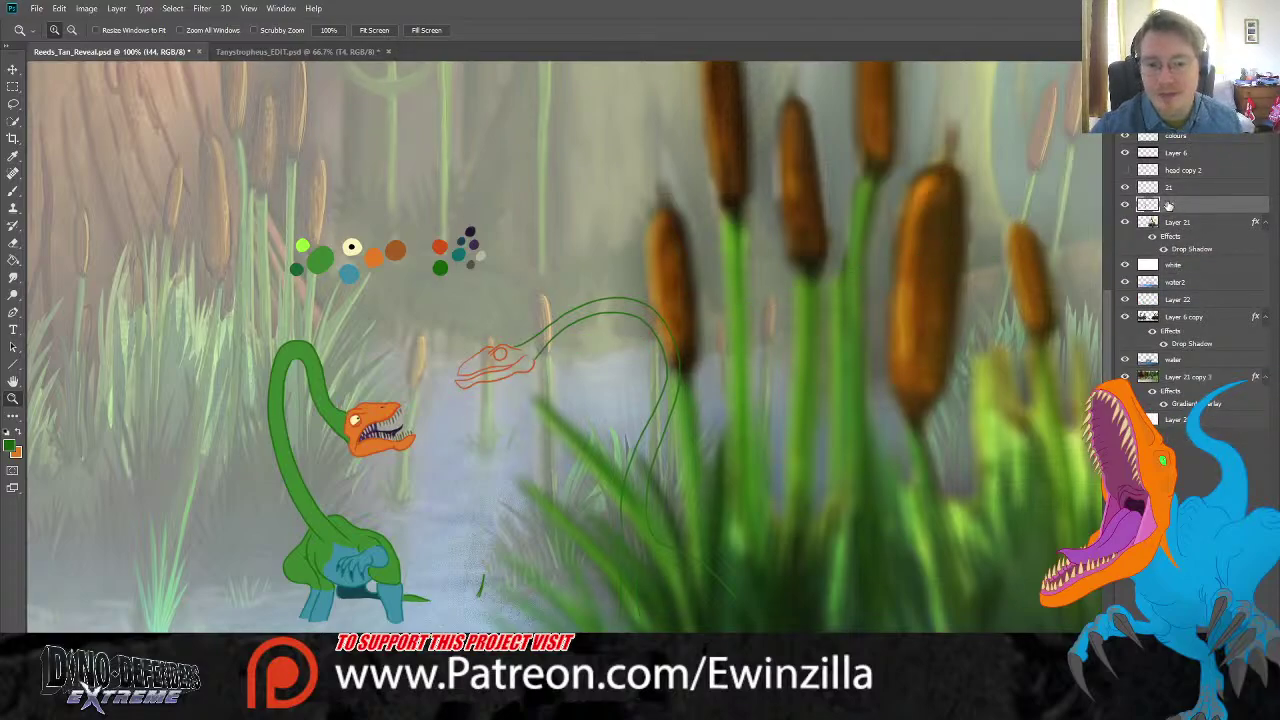
Step: Add a new layer for the second dinosaur's colour fill and place it directly beneath layer 21
left_click(1174, 192)
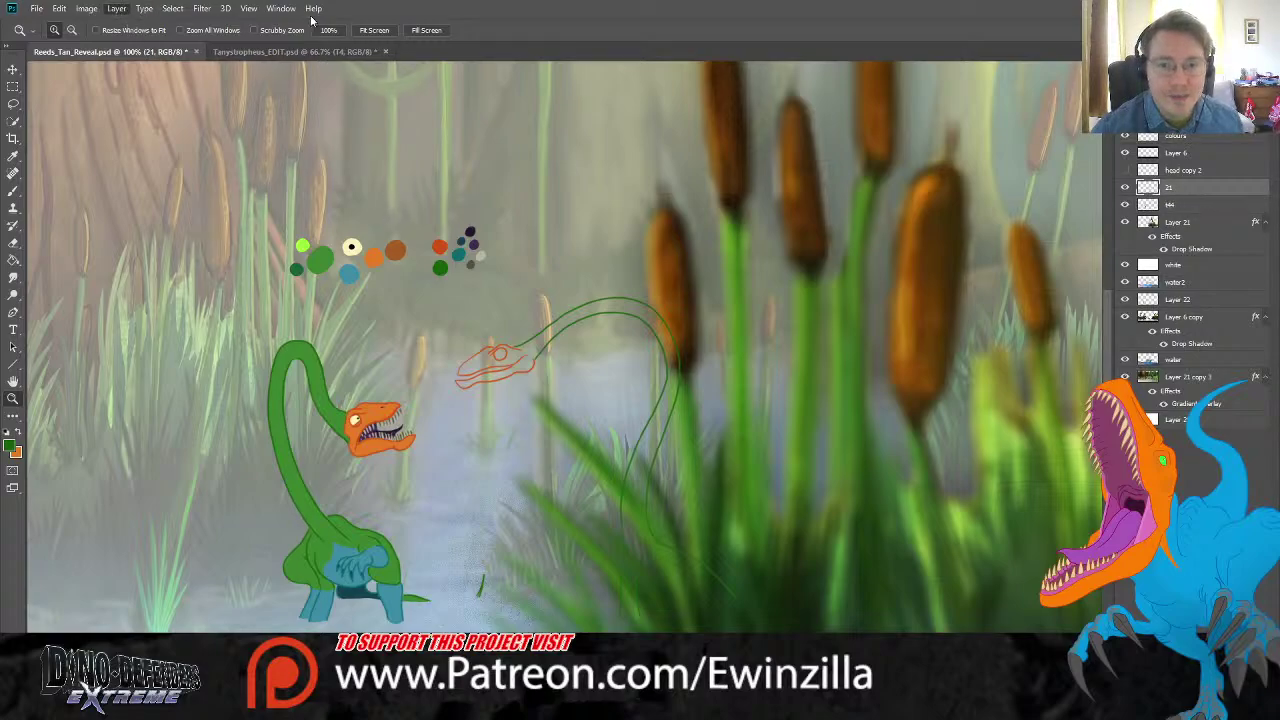
key("ctrl+shift+alt+n")
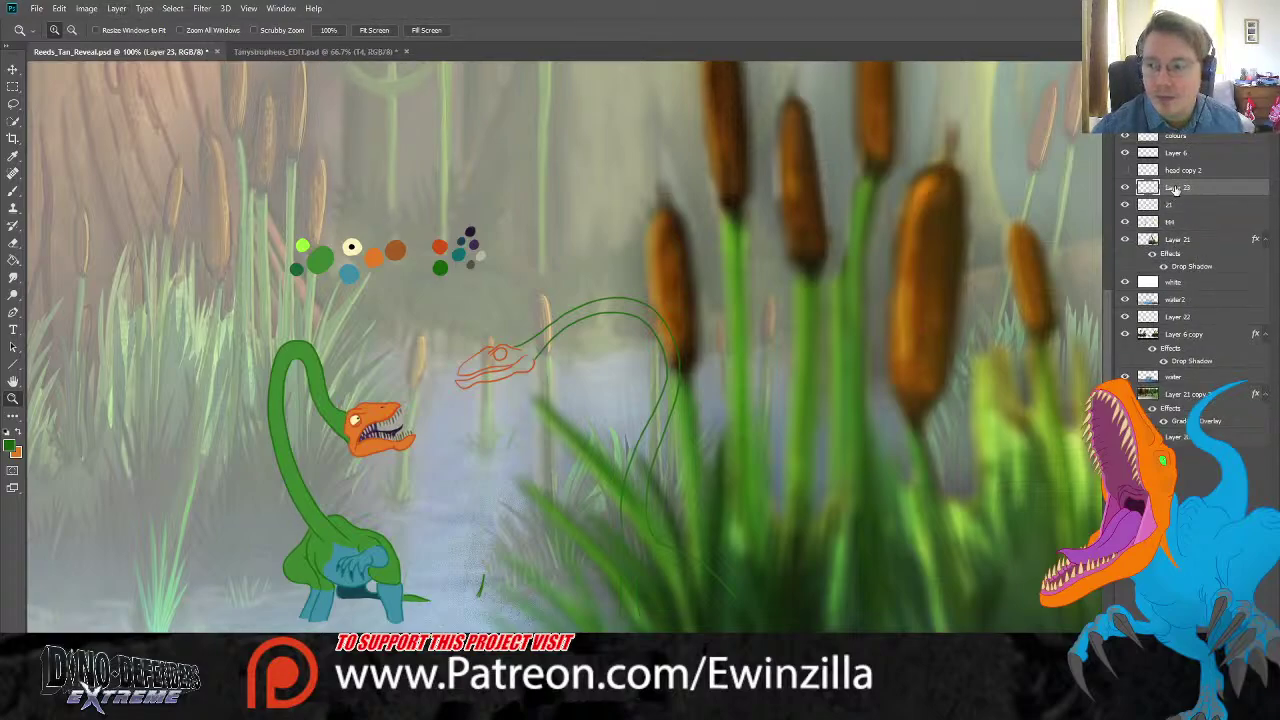
mouse_move(1170, 204)
left_mouse_down()
mouse_move(1203, 191)
mouse_move(1202, 210)
mouse_move(1185, 213)
left_mouse_up()
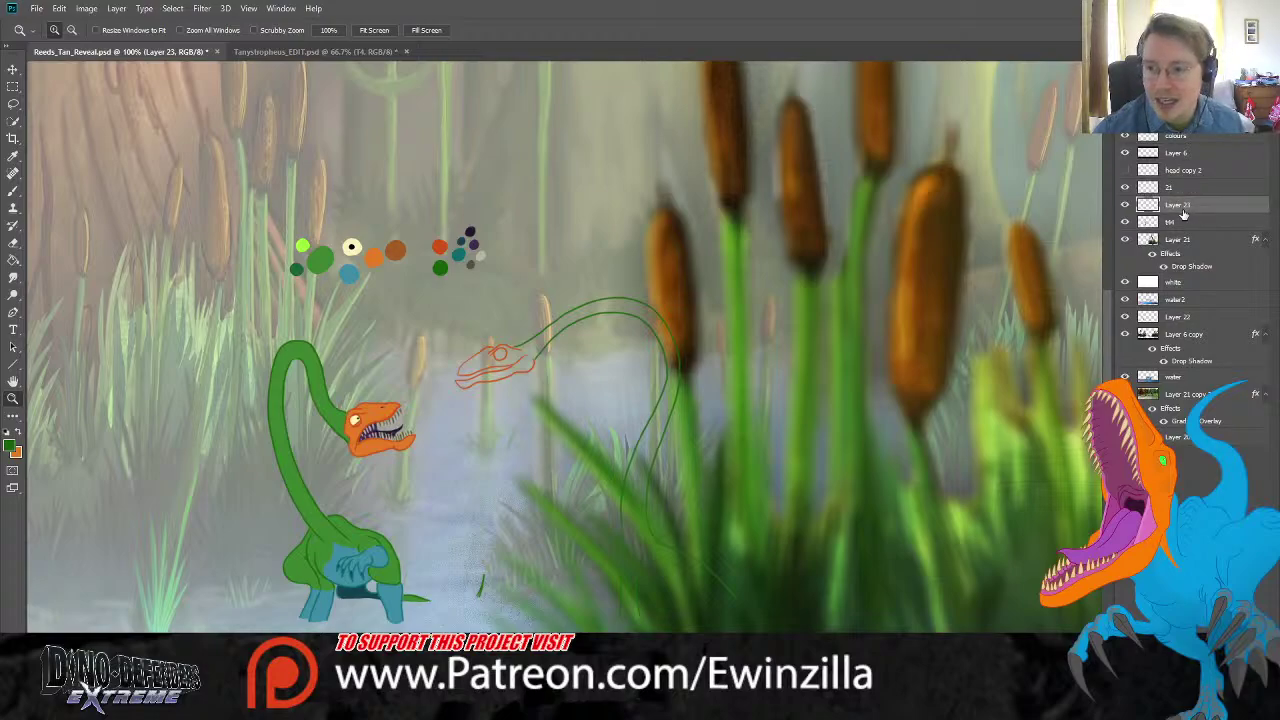
Step: Sample the orange swatch and brush colour along the new head's brow and lower jaw on Layer 23
left_click(457, 514)
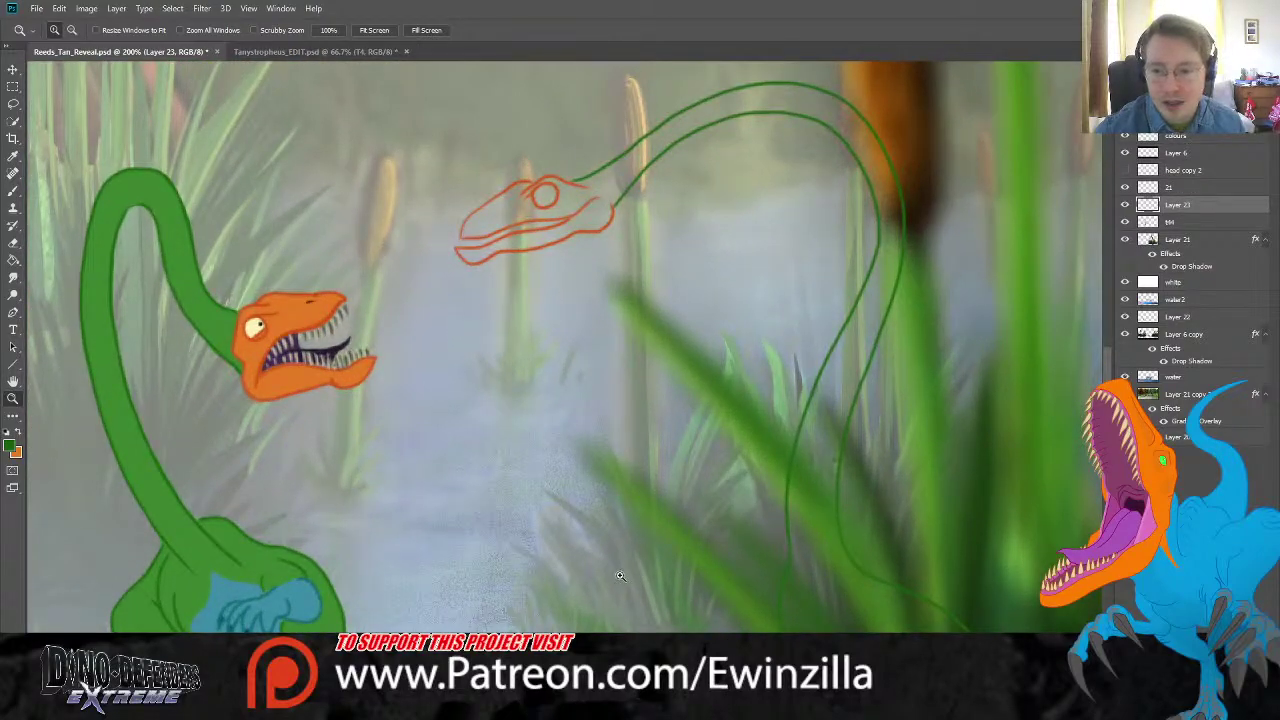
scroll(621, 577, "up", 3)
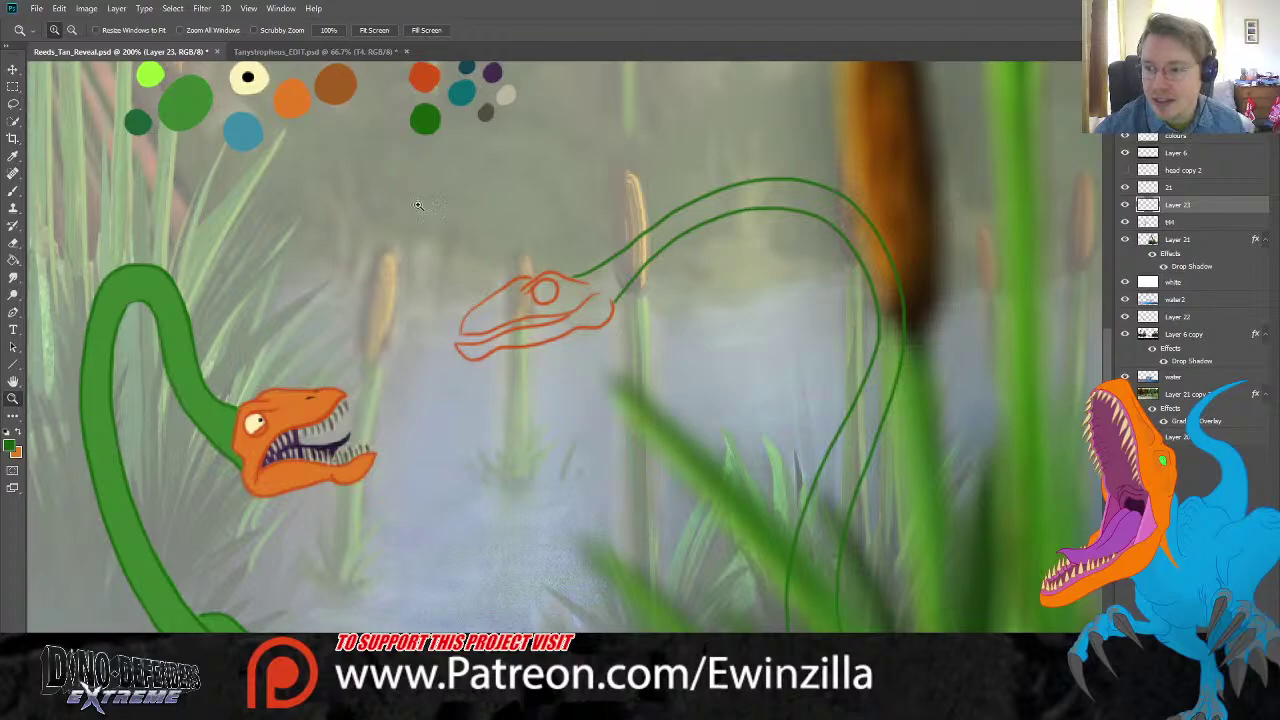
left_click(13, 157)
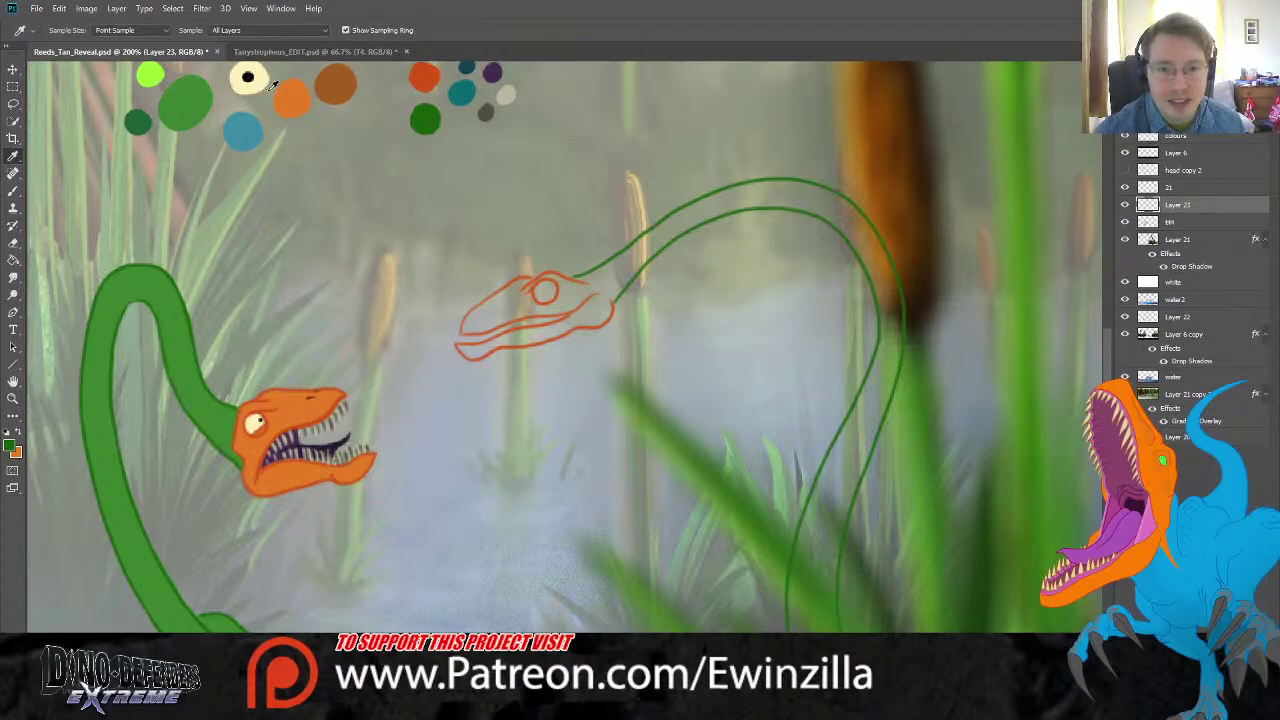
left_click(298, 110)
left_click(13, 190)
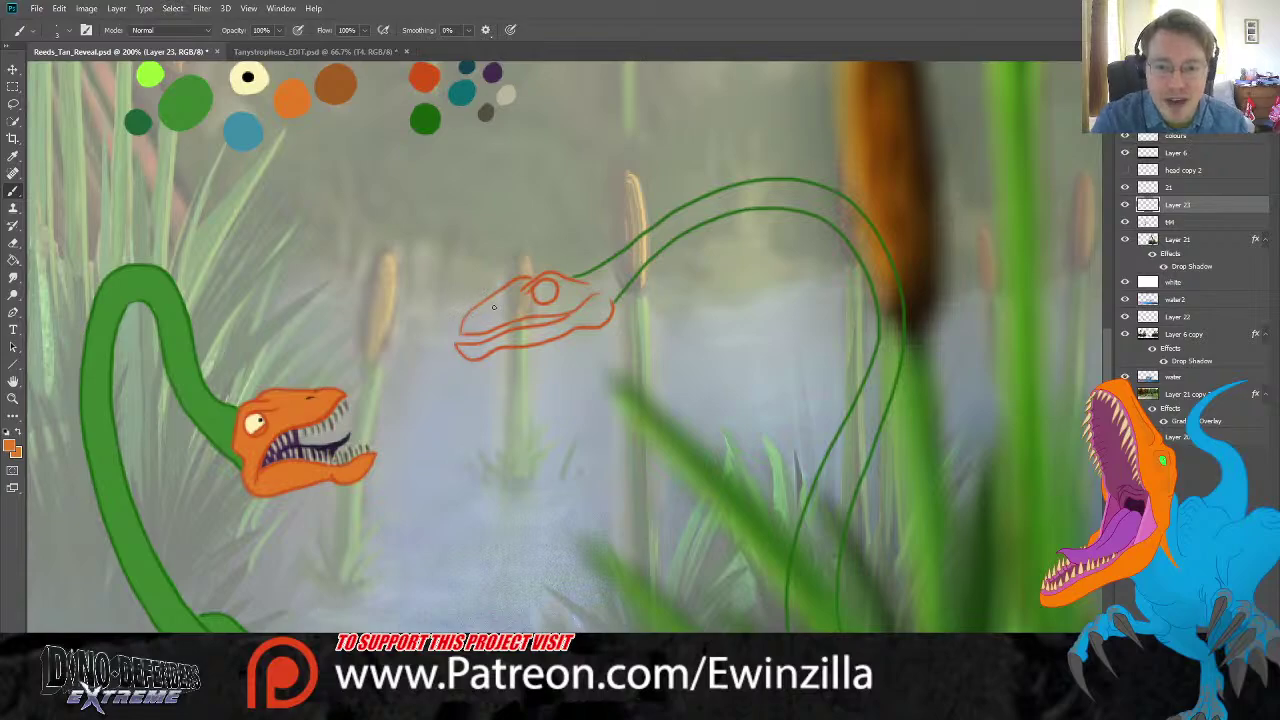
mouse_move(493, 307)
left_mouse_down()
mouse_move(484, 314)
mouse_move(522, 285)
left_mouse_up()
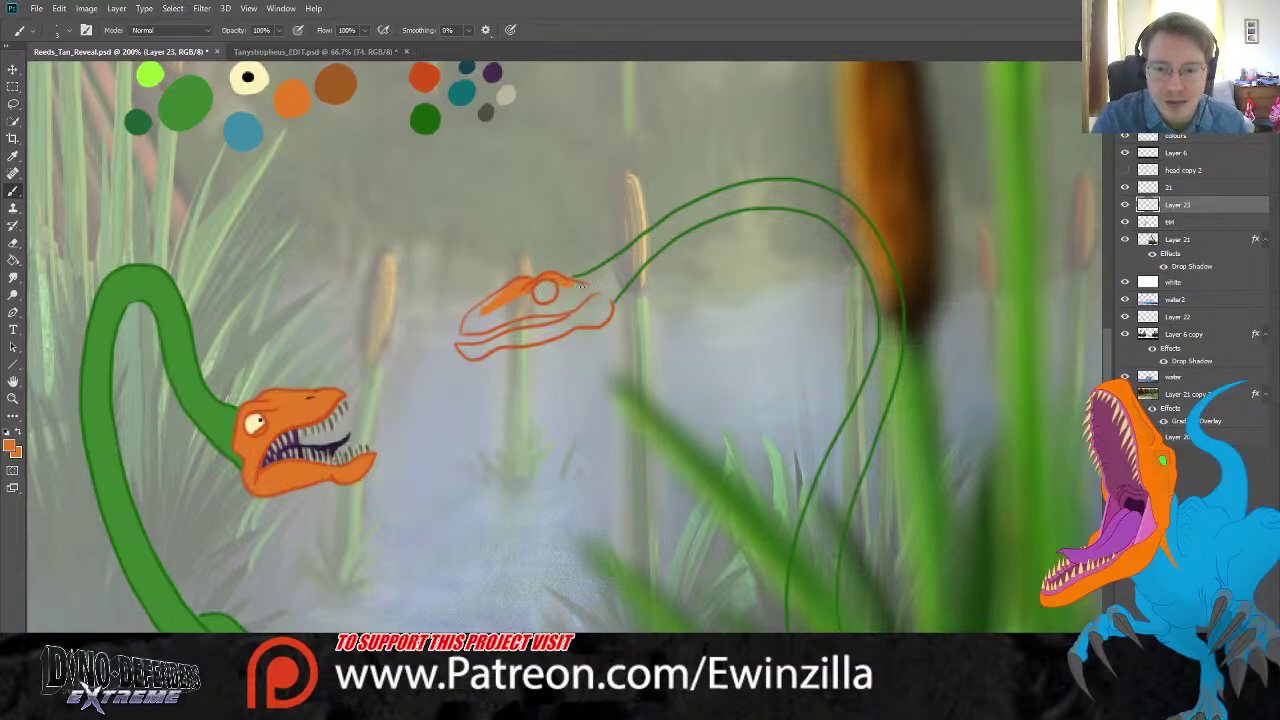
mouse_move(601, 291)
left_mouse_down()
mouse_move(605, 316)
mouse_move(580, 324)
mouse_move(602, 319)
mouse_move(522, 343)
left_mouse_up()
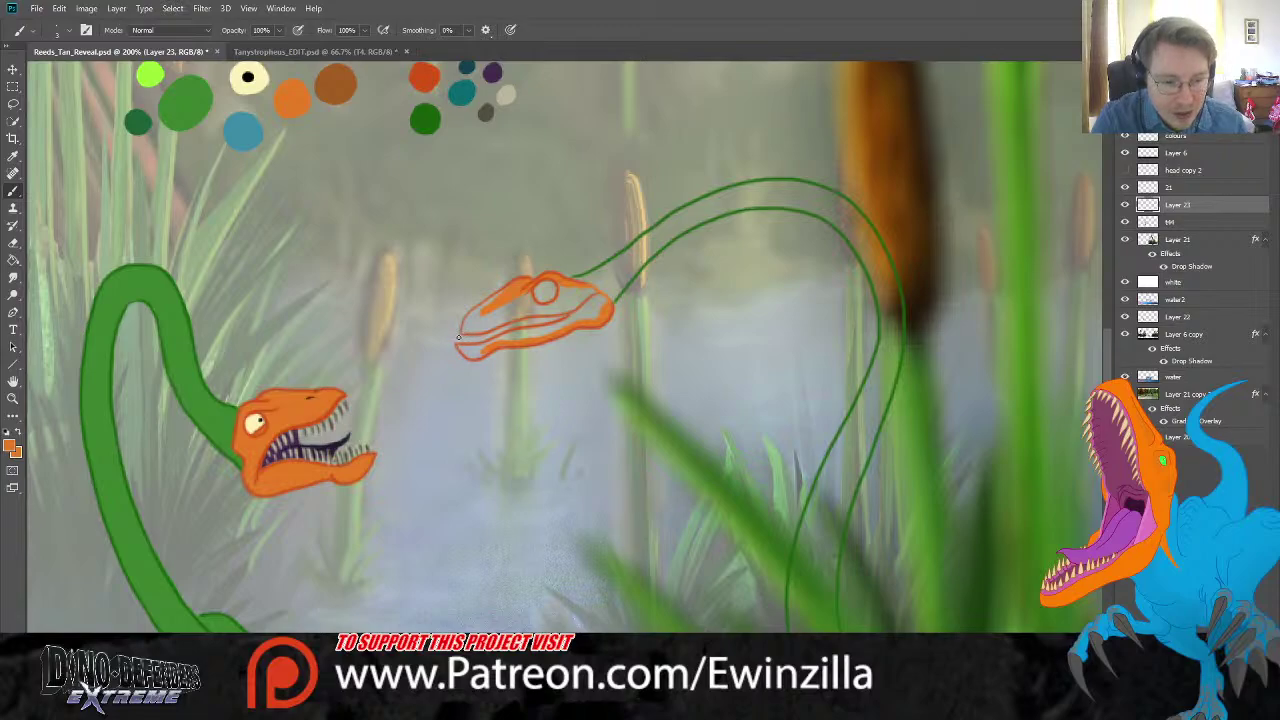
mouse_move(488, 347)
left_mouse_down()
mouse_move(555, 328)
mouse_move(468, 347)
mouse_move(478, 352)
left_mouse_up()
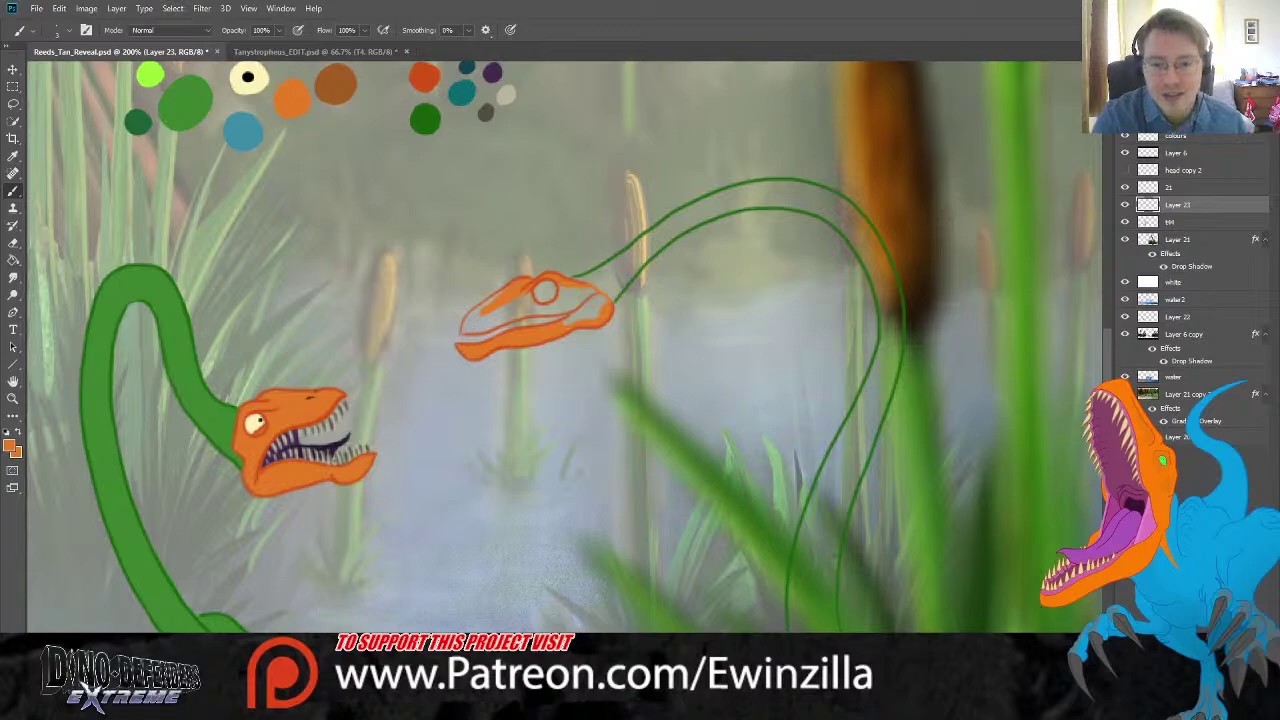
Step: Brush orange over the rest of the new head's jaw, cheek and snout, leaving the eye and mouth gap empty
left_click_drag(558, 330, 596, 304)
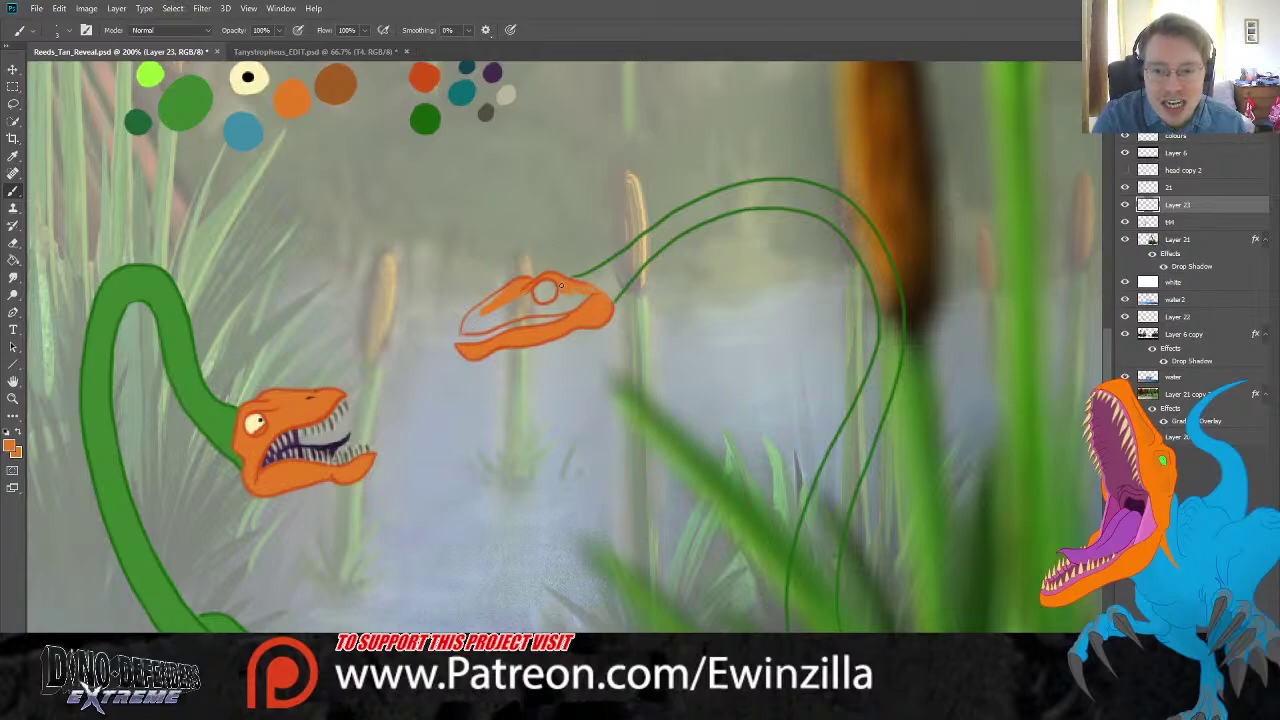
mouse_move(566, 298)
left_mouse_down()
mouse_move(605, 308)
mouse_move(546, 311)
mouse_move(569, 294)
mouse_move(550, 311)
mouse_move(574, 307)
mouse_move(541, 308)
mouse_move(580, 305)
mouse_move(522, 312)
mouse_move(558, 310)
left_mouse_up()
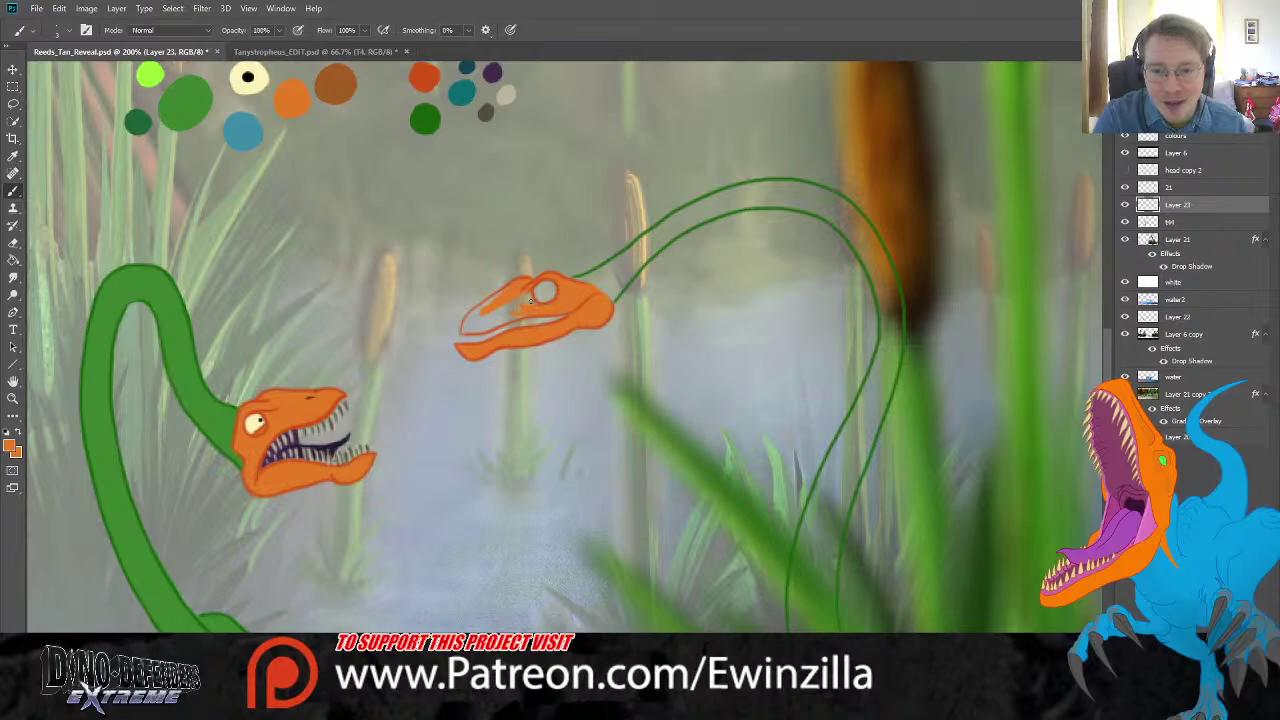
mouse_move(508, 308)
left_mouse_down()
mouse_move(482, 318)
mouse_move(513, 318)
left_mouse_up()
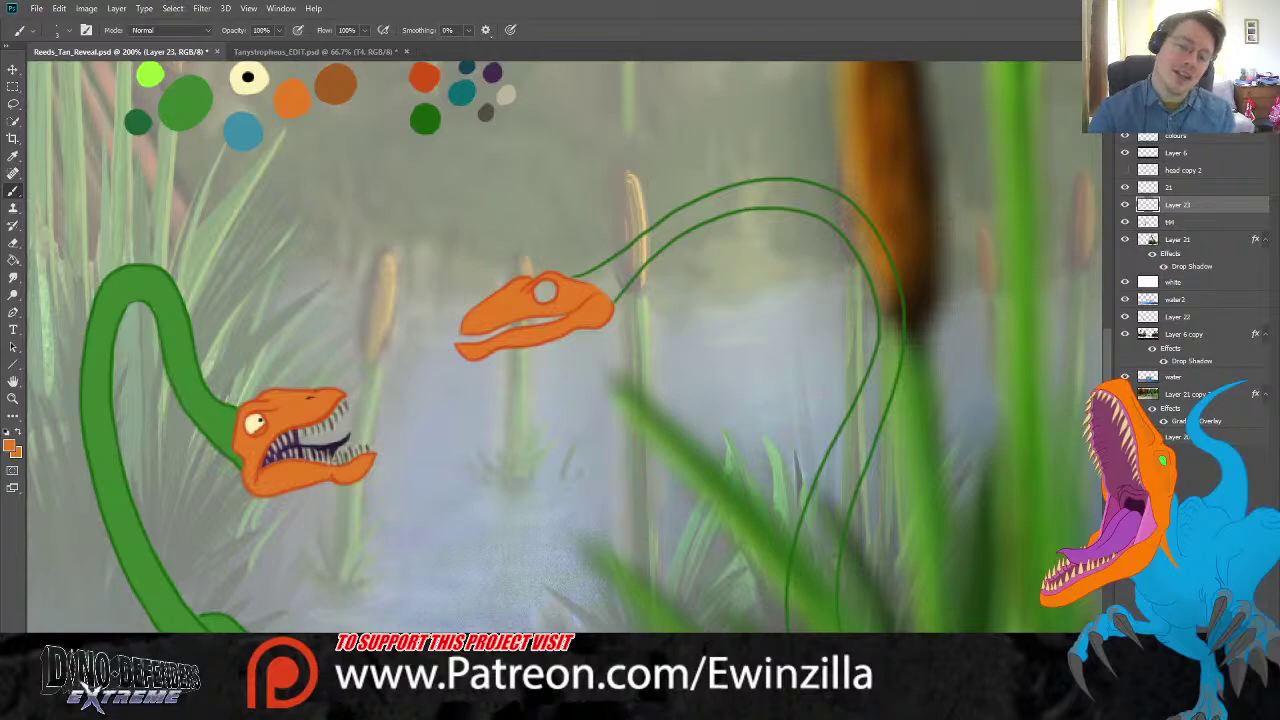
Step: Sample the dark purple swatch and brush it into the new head's mouth gap
key("i")
left_click(493, 70)
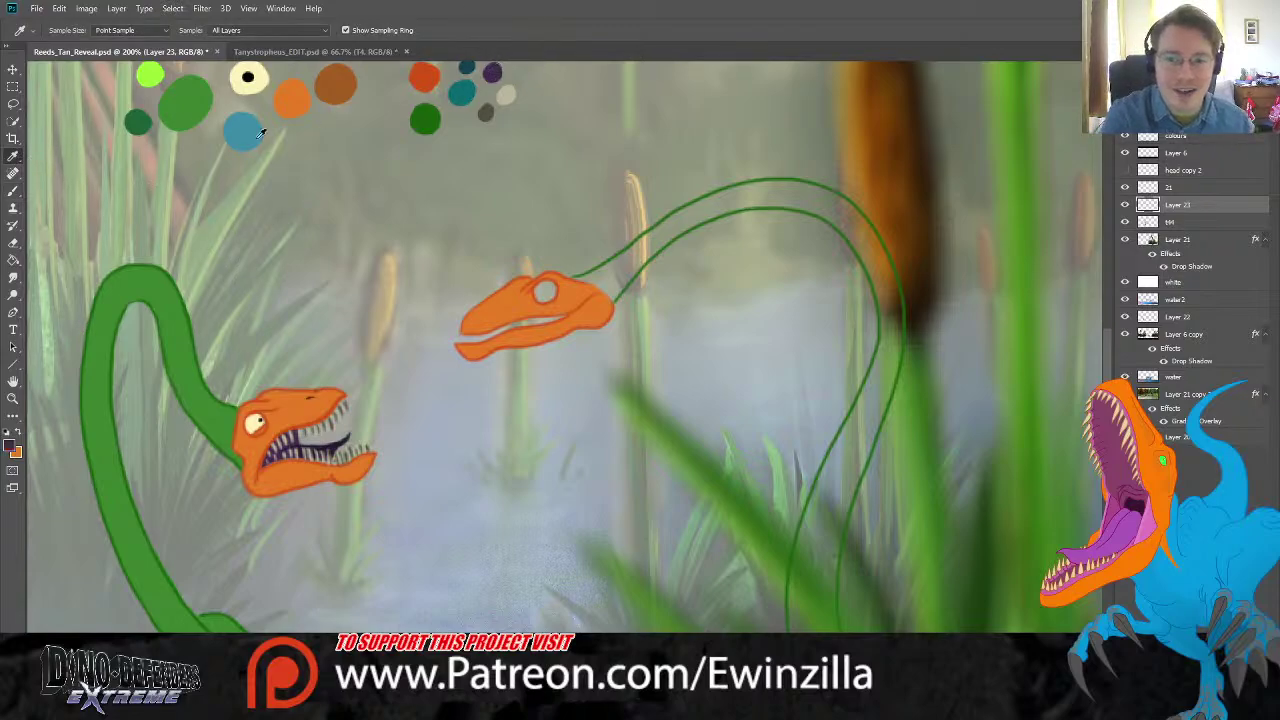
left_click(13, 190)
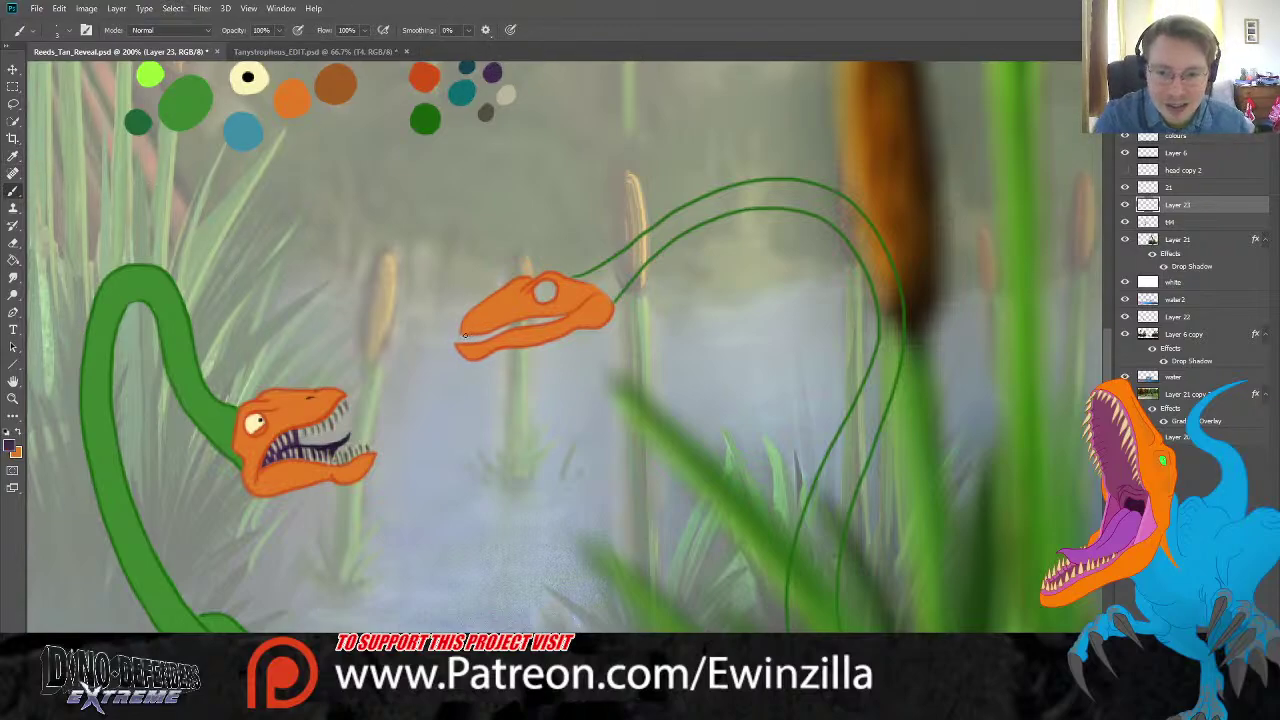
left_click_drag(467, 339, 557, 318)
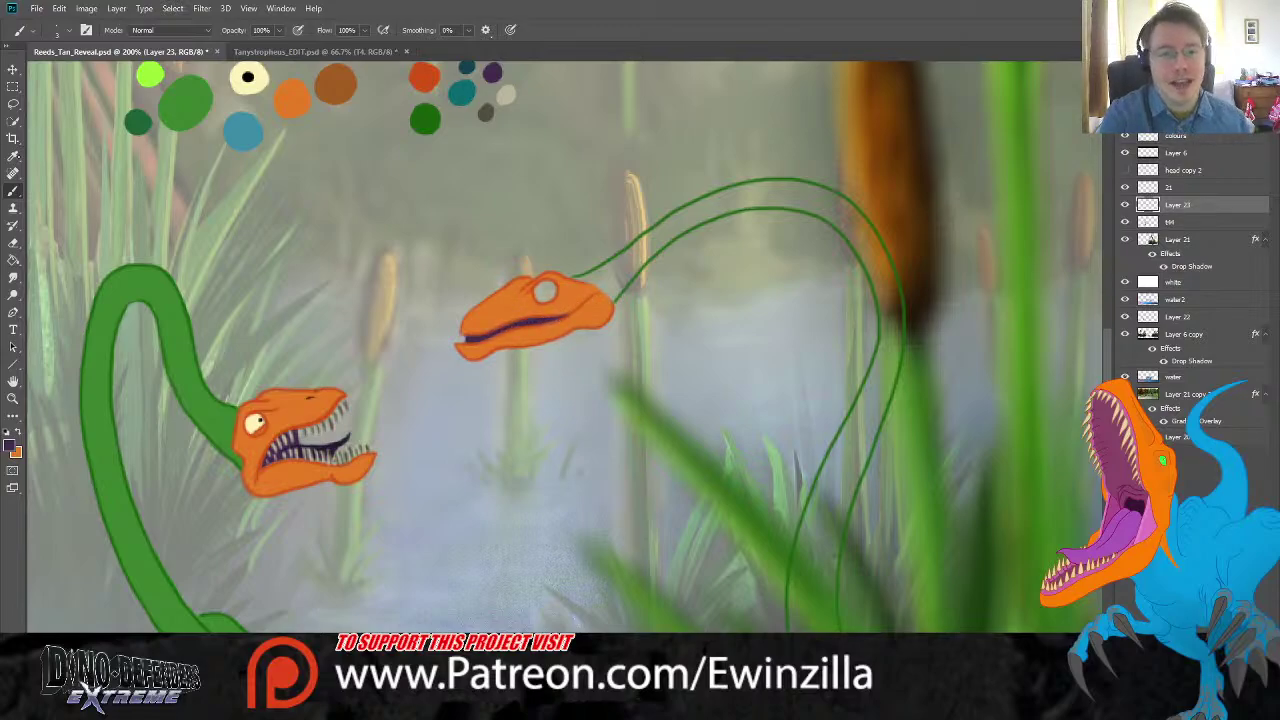
Step: Sample the cream swatch and fill the new head's eye with the Paint Bucket
key("i")
left_click(255, 82)
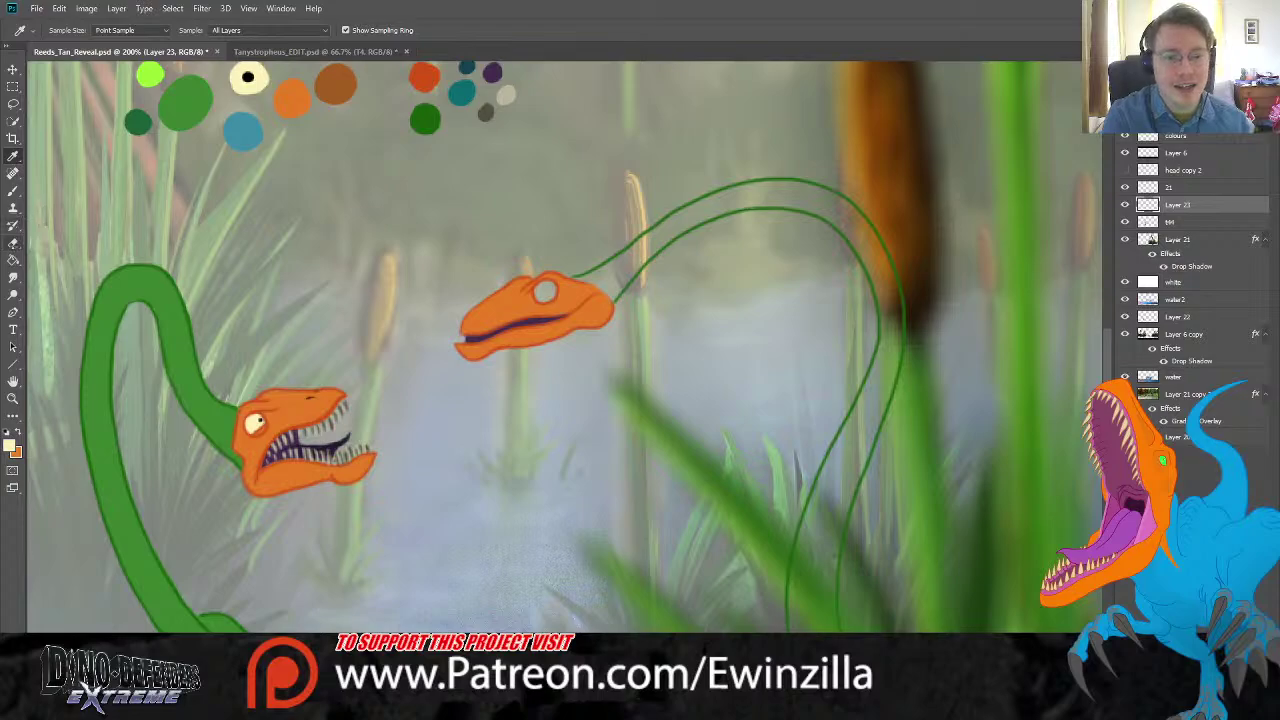
left_click(13, 259)
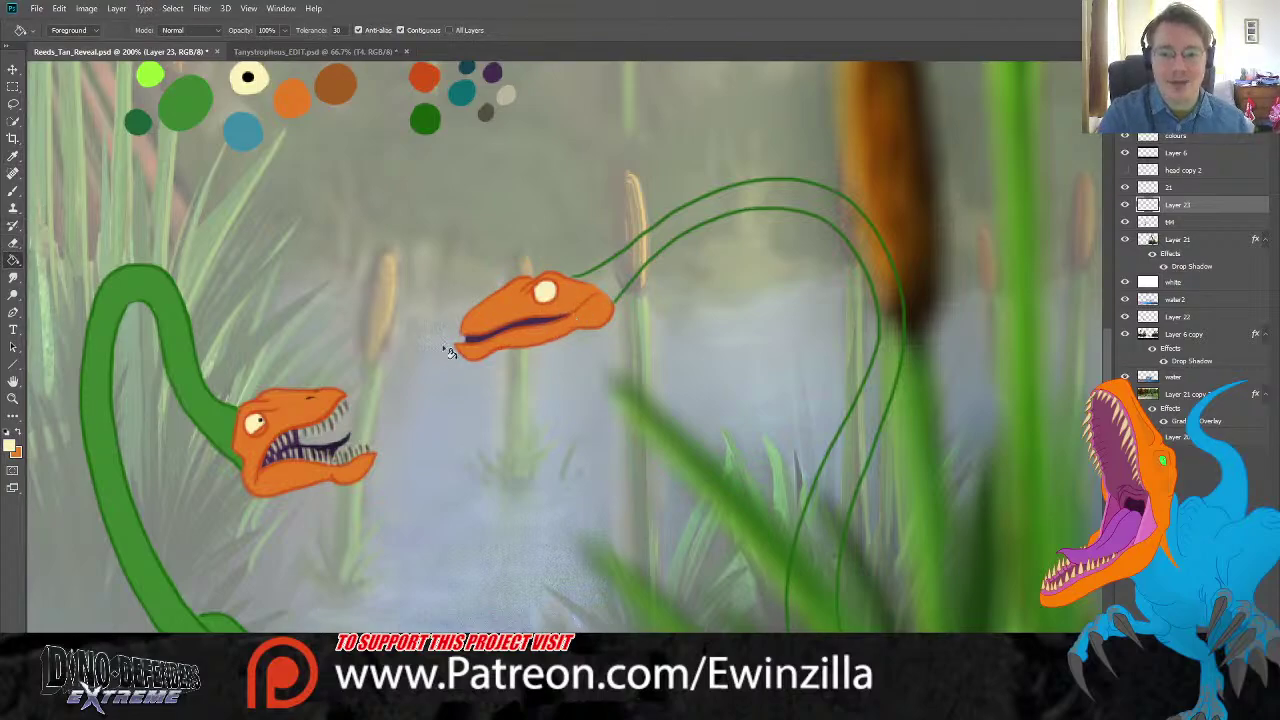
left_click(456, 344)
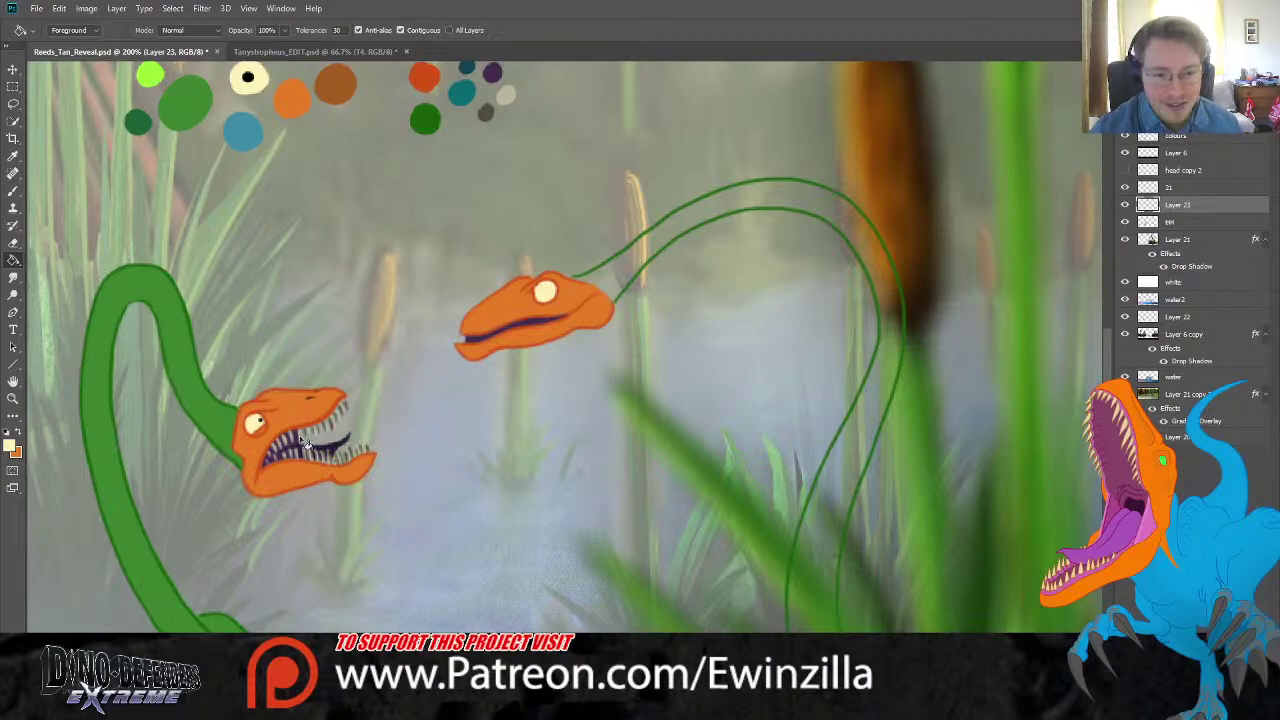
Step: Paste the toy dinosaur photo, raise it above the drawing layers, examine the raptor's teeth up close, and delete the photo layer
key("ctrl+v")
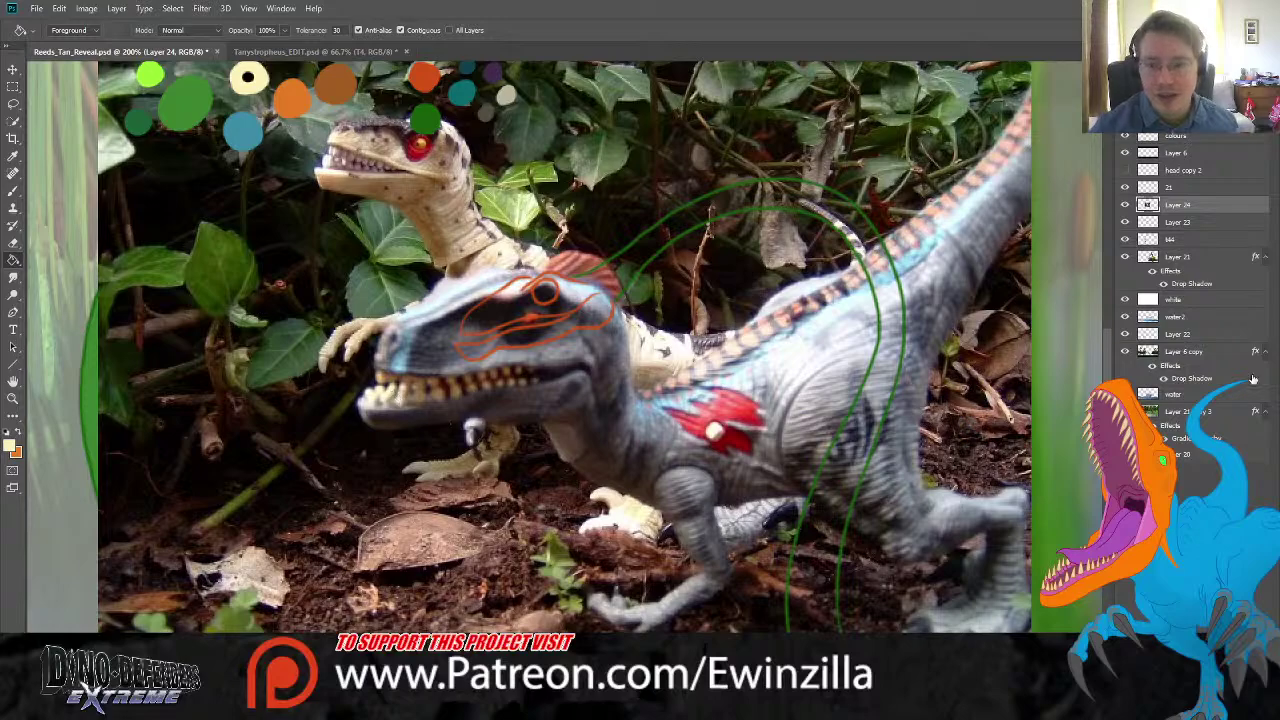
left_click_drag(1178, 206, 1170, 150)
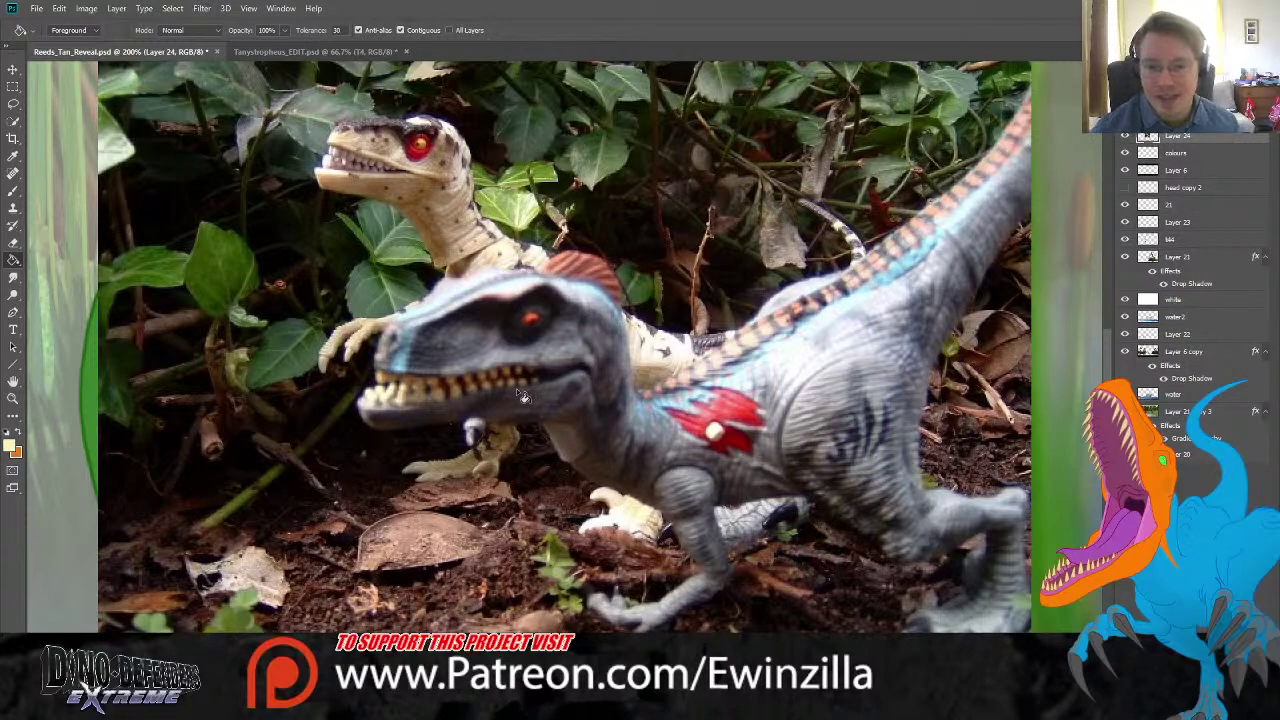
left_click(13, 398)
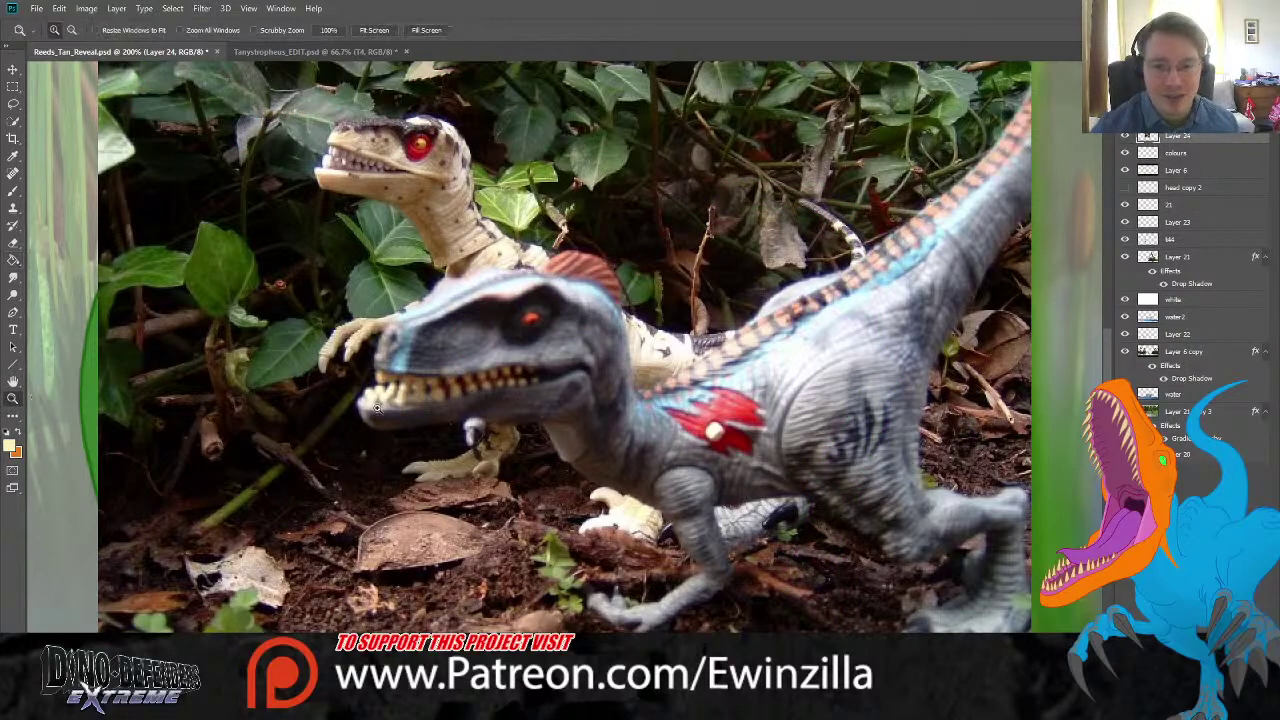
left_click(411, 396)
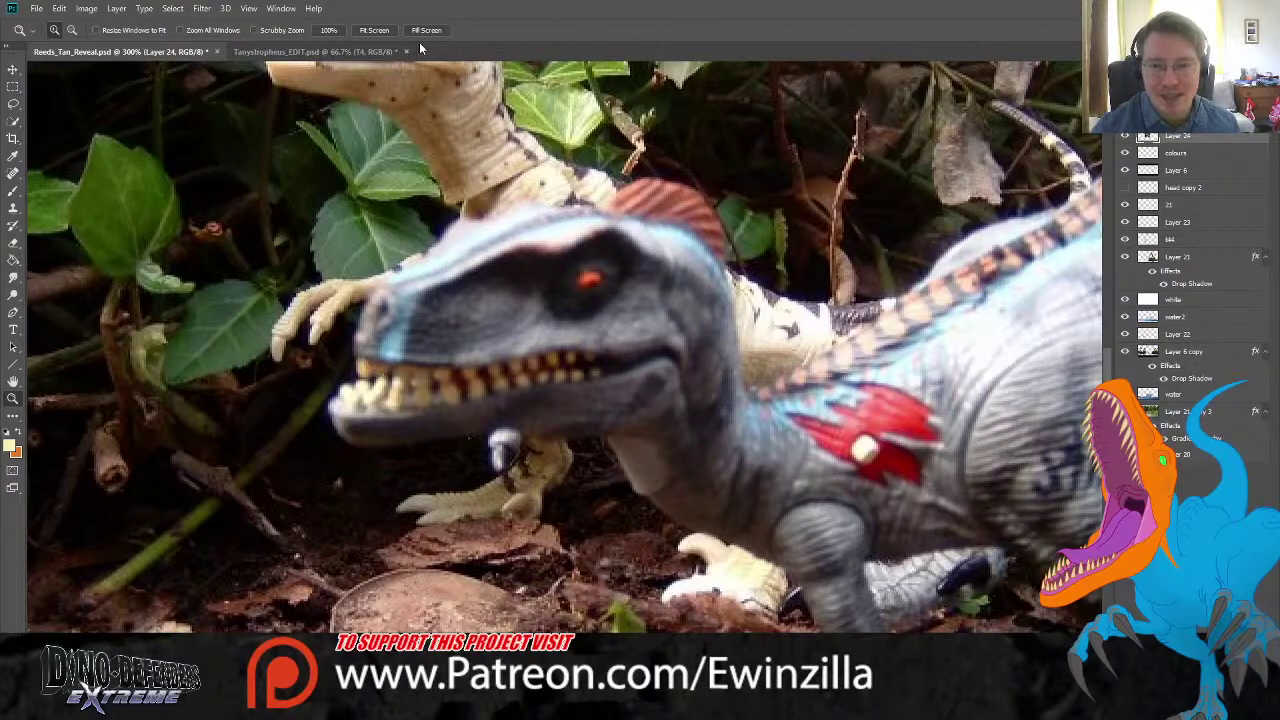
left_click(391, 33)
left_click(511, 405)
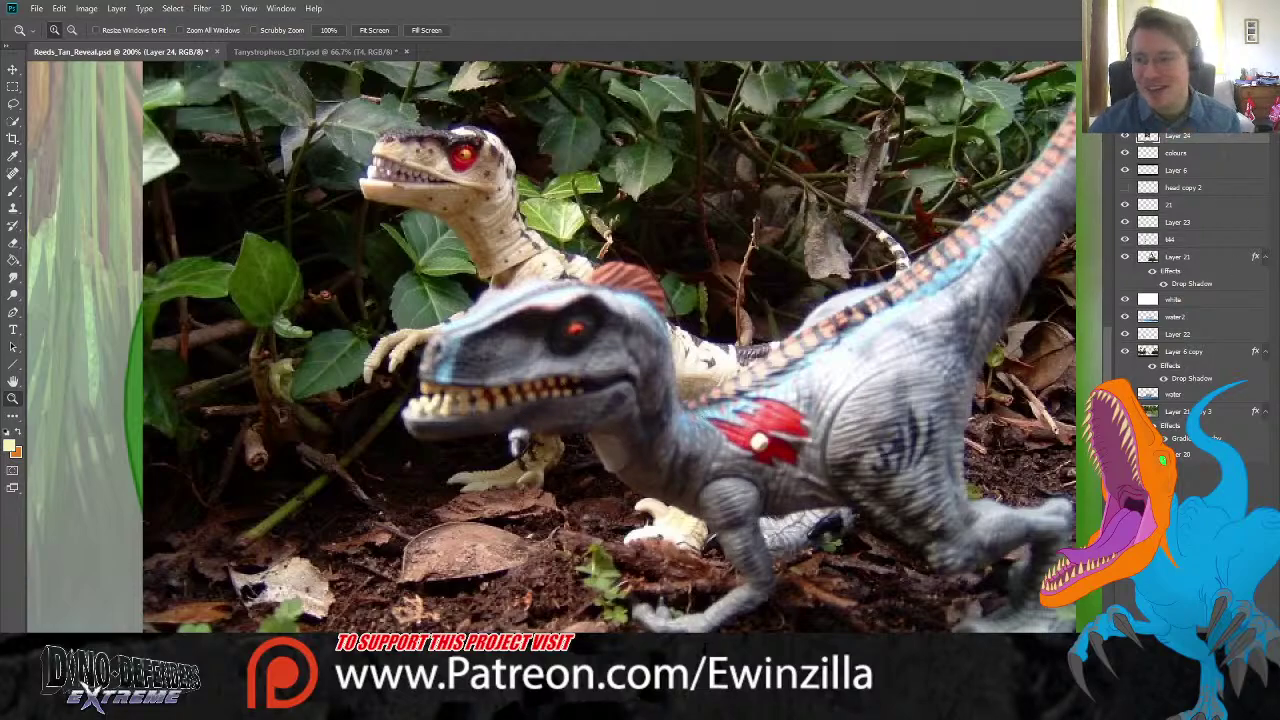
key("Delete")
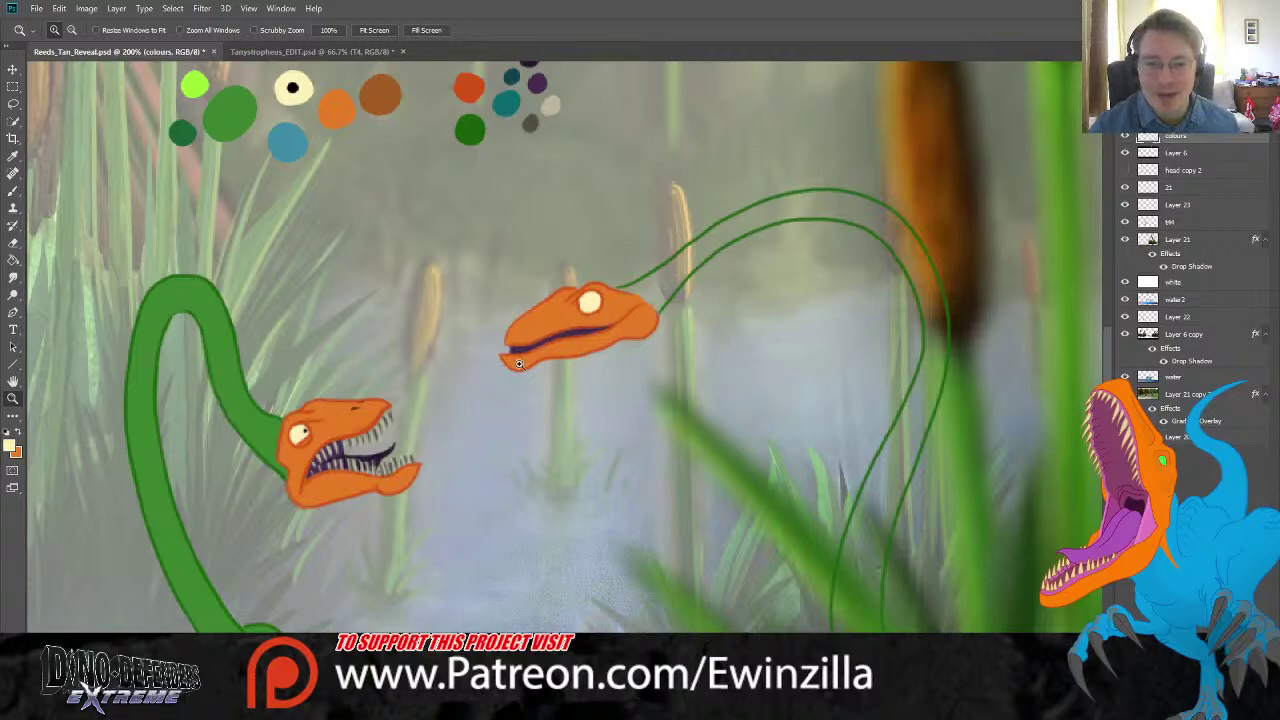
Step: Sample the light grey swatch and brush a row of small teeth along the new head's mouth on Layer 23
left_click(1178, 205)
left_click(1125, 204)
left_click(1125, 204)
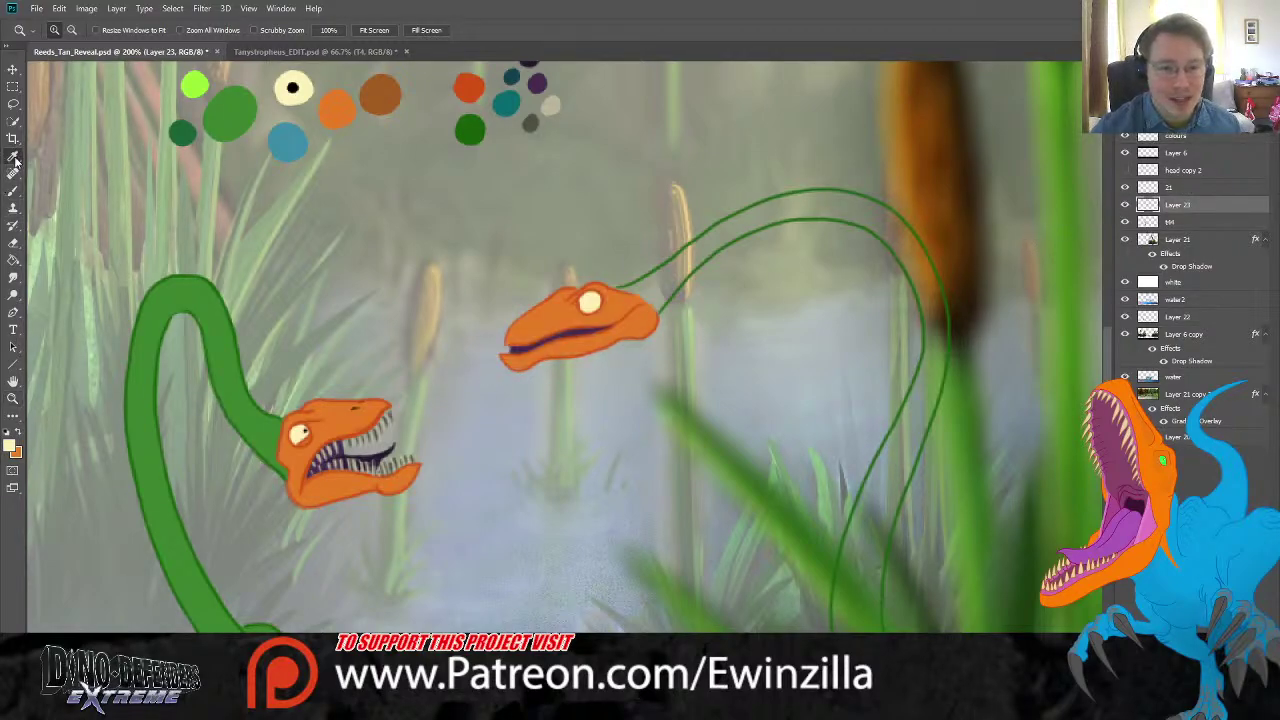
left_click(13, 155)
left_click(556, 106)
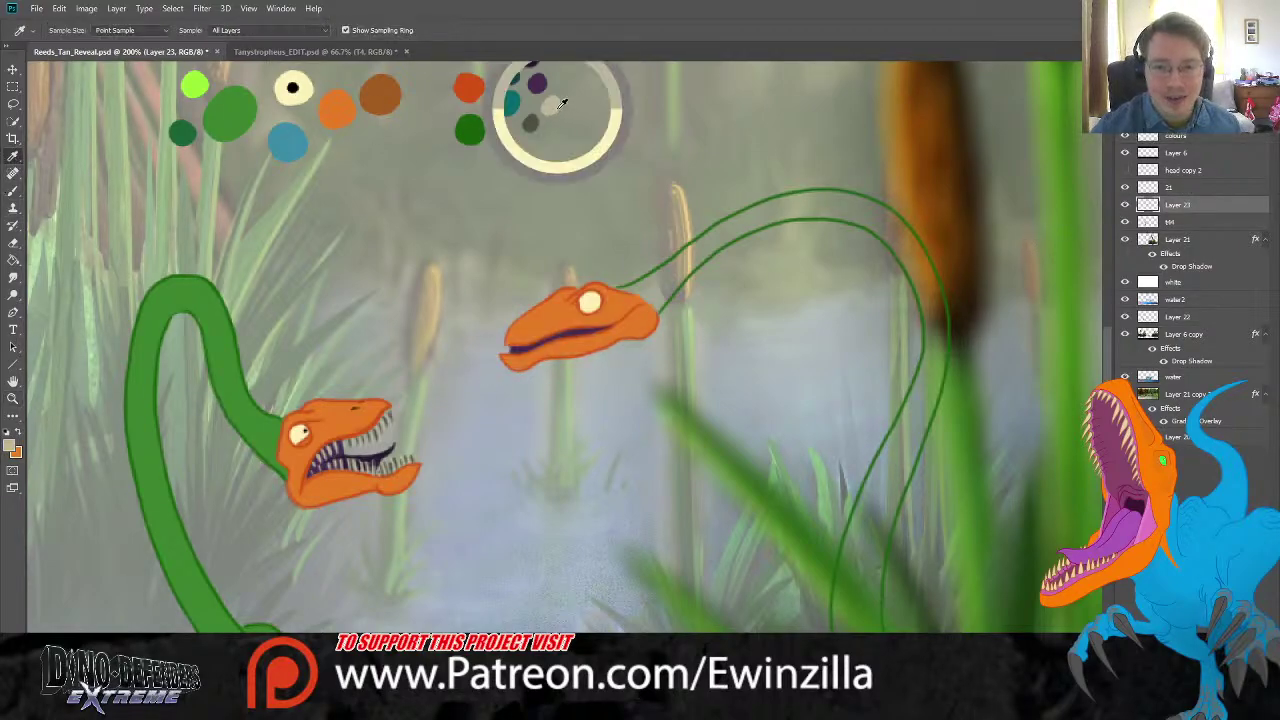
left_click(13, 190)
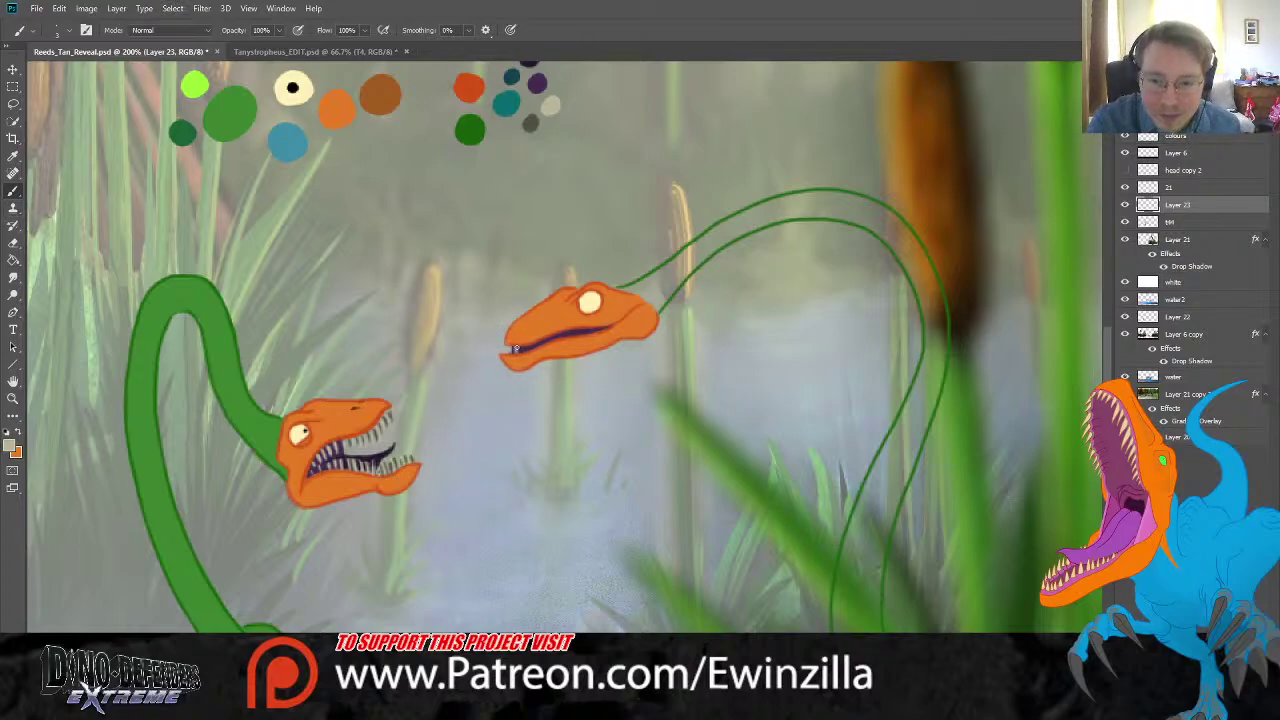
left_click_drag(515, 348, 607, 329)
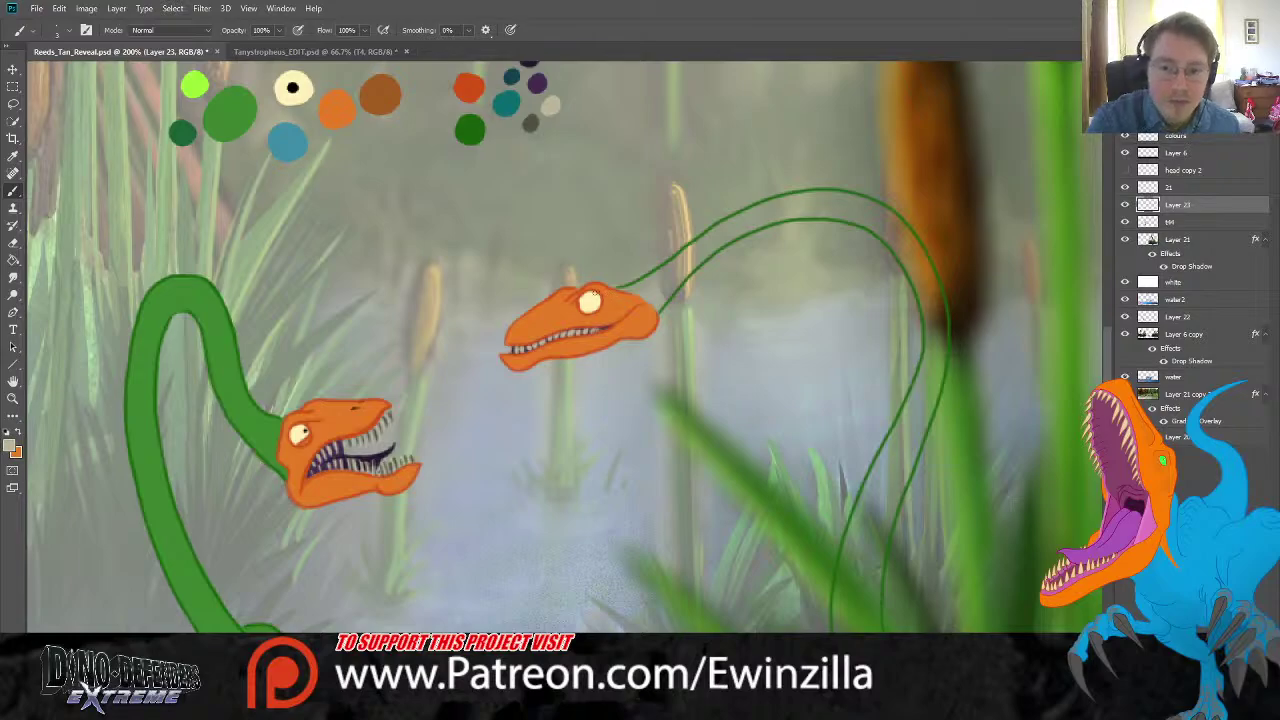
Step: Brush a black pupil and nostril on the new head, and undo the surplus last stroke
key("i")
left_click(293, 86)
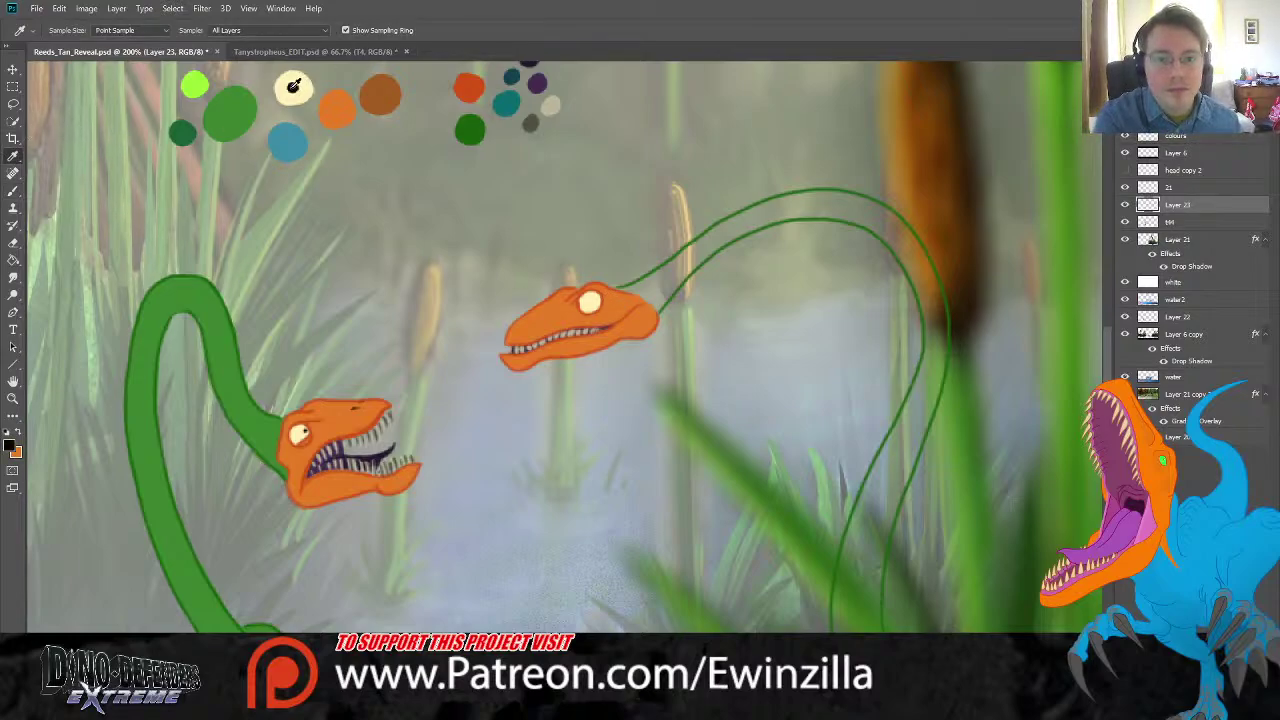
key("b")
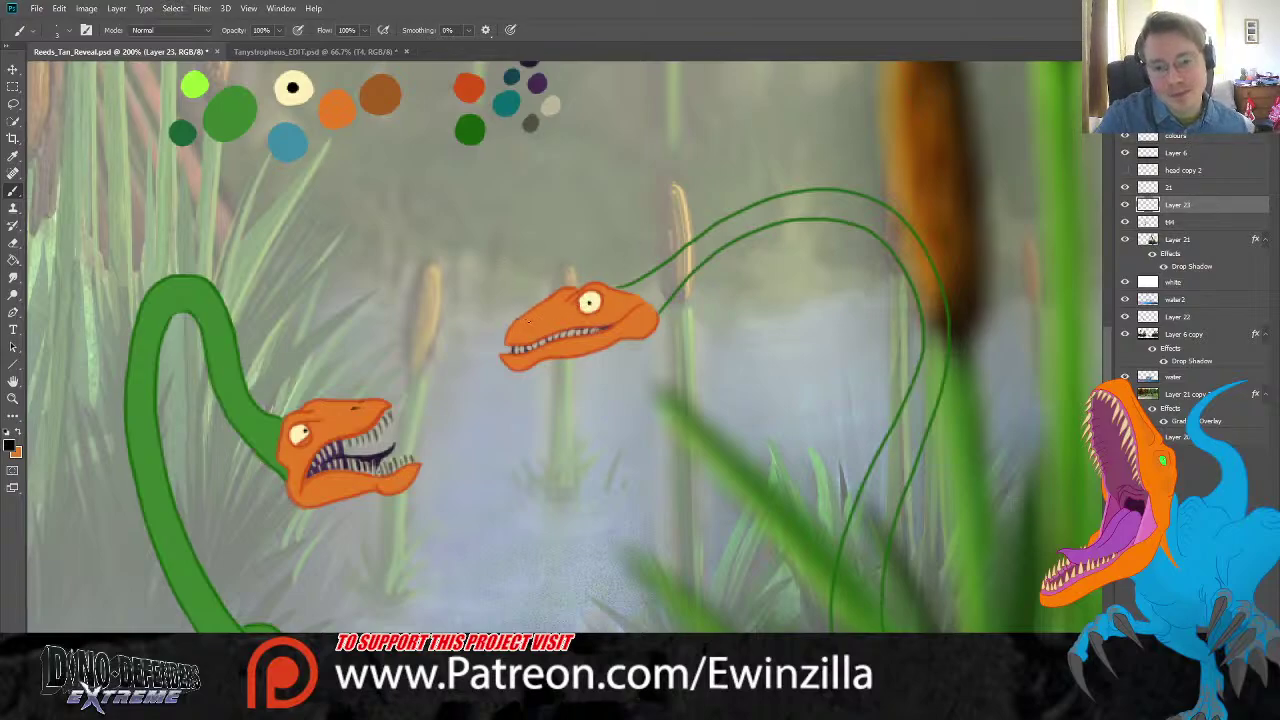
left_click_drag(528, 322, 536, 318)
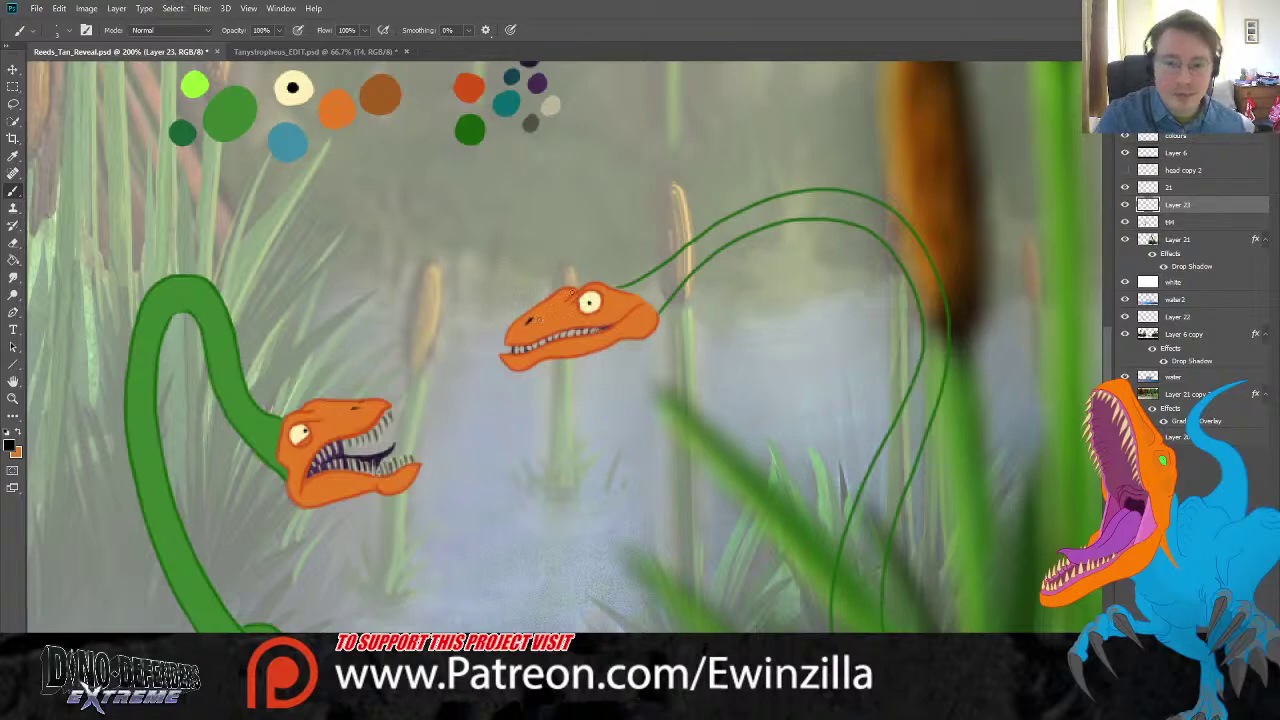
key("ctrl+z")
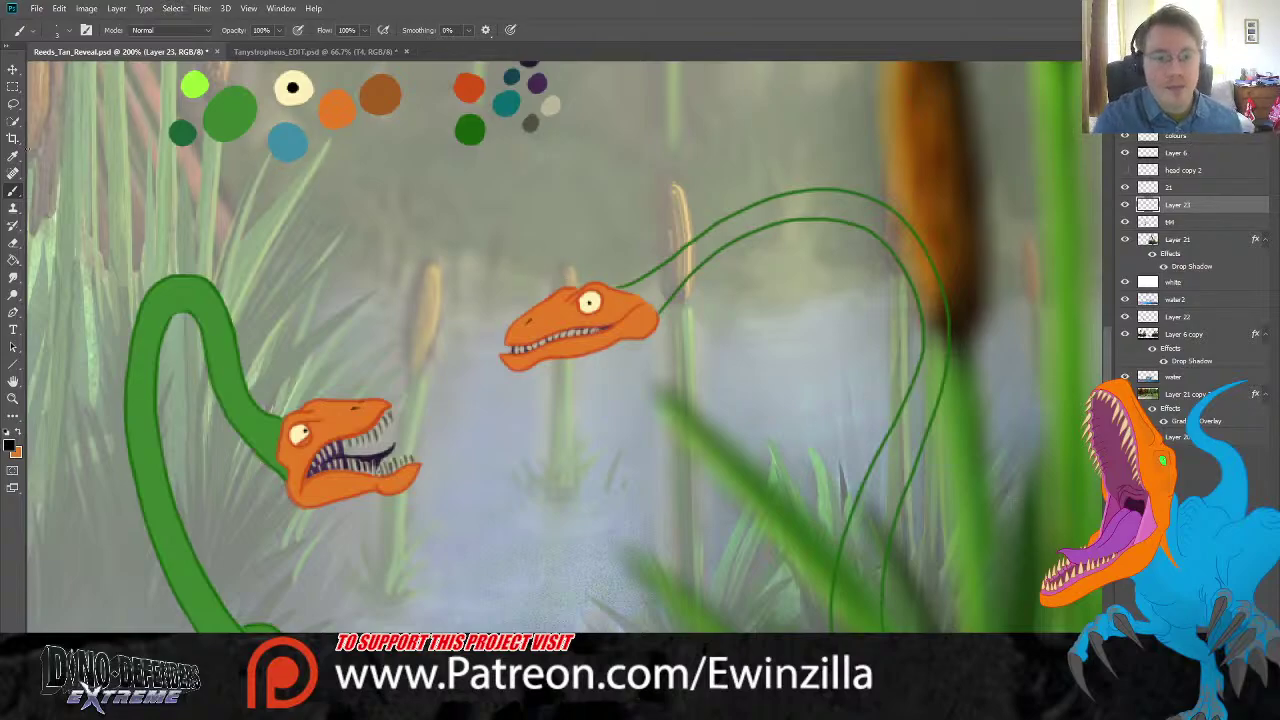
Step: Sample the large green swatch and brush it inside the new dinosaur's neck outline on Layer 23, from the head over the arch
left_click(233, 104, "alt")
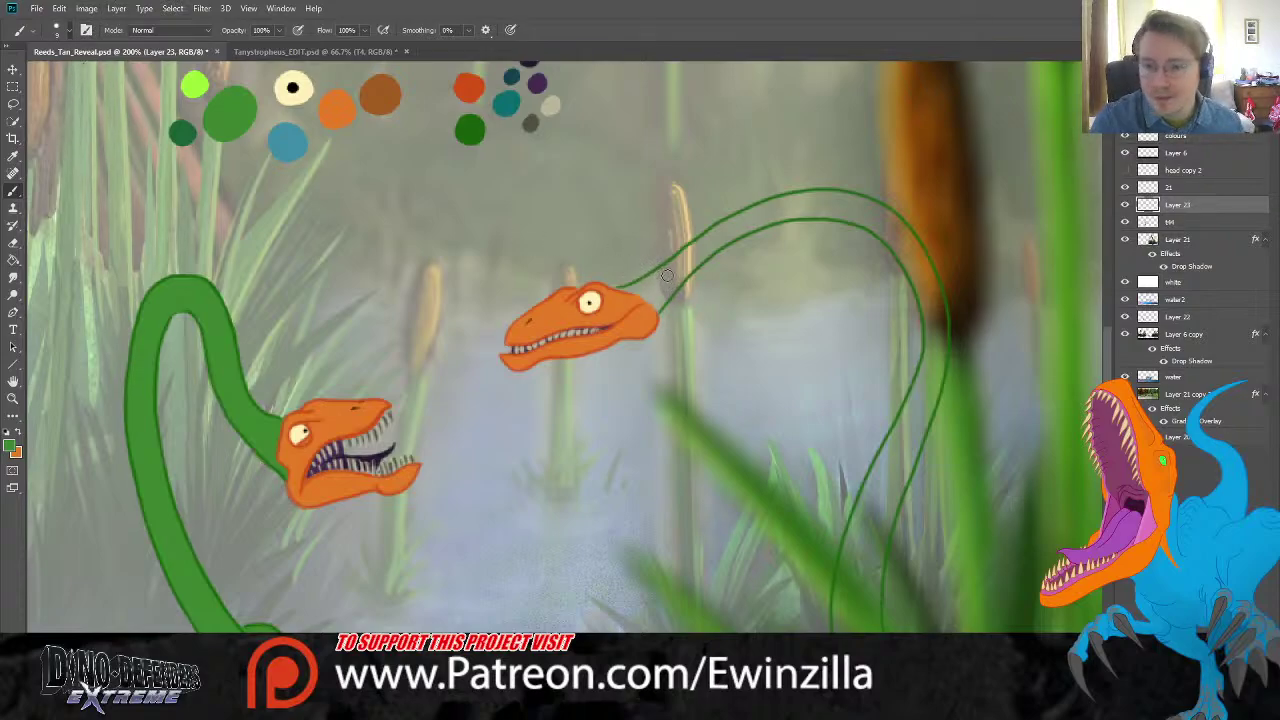
mouse_move(670, 276)
left_mouse_down()
mouse_move(618, 288)
mouse_move(654, 299)
mouse_move(644, 288)
left_mouse_up()
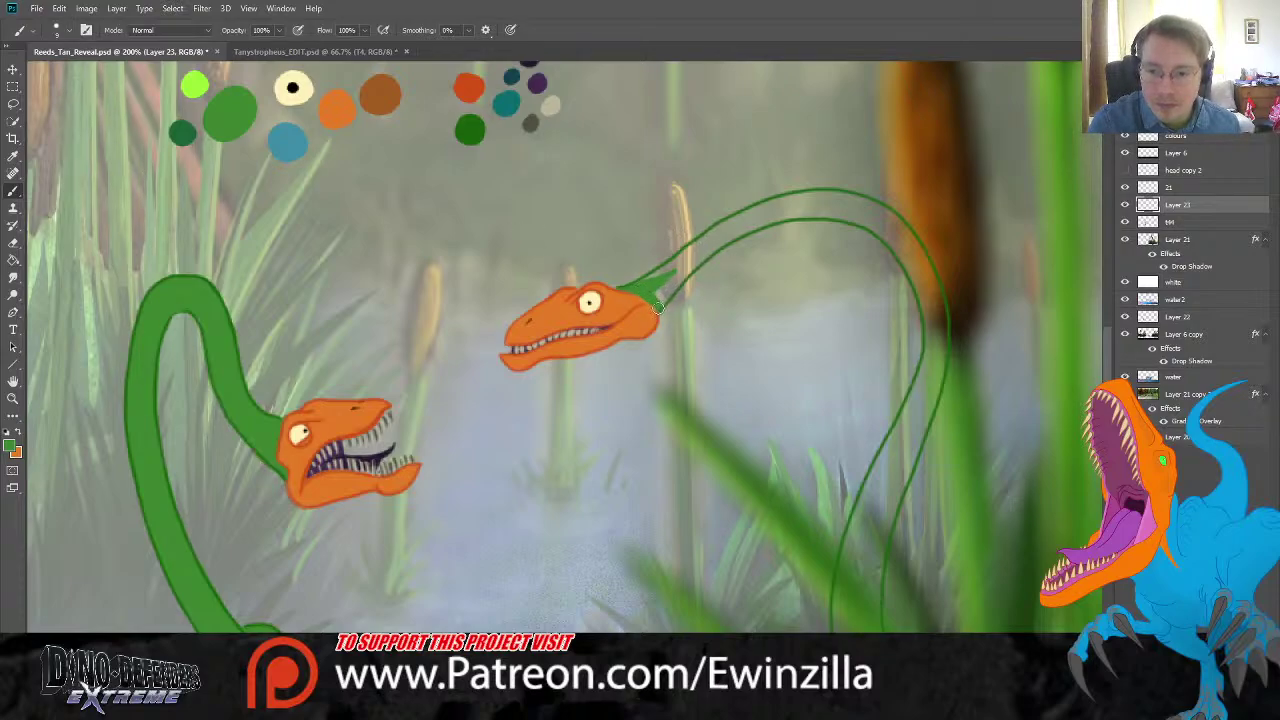
mouse_move(638, 290)
left_mouse_down()
mouse_move(692, 254)
mouse_move(642, 284)
mouse_move(671, 269)
mouse_move(659, 300)
mouse_move(735, 223)
mouse_move(803, 206)
mouse_move(786, 203)
mouse_move(884, 222)
left_mouse_up()
left_click(13, 277)
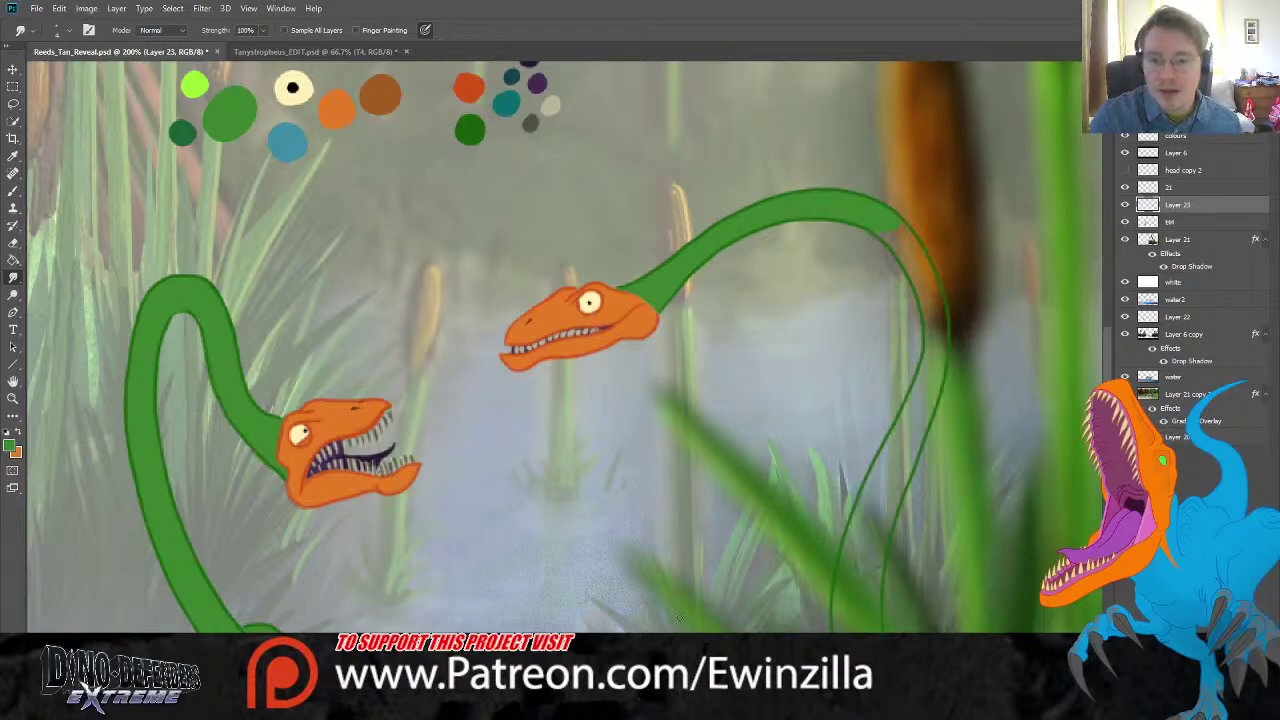
Step: Brush green down the descending part of the new dinosaur's neck to its base, following the back outline
scroll(560, 350, "right", 5)
scroll(560, 350, "left", 2)
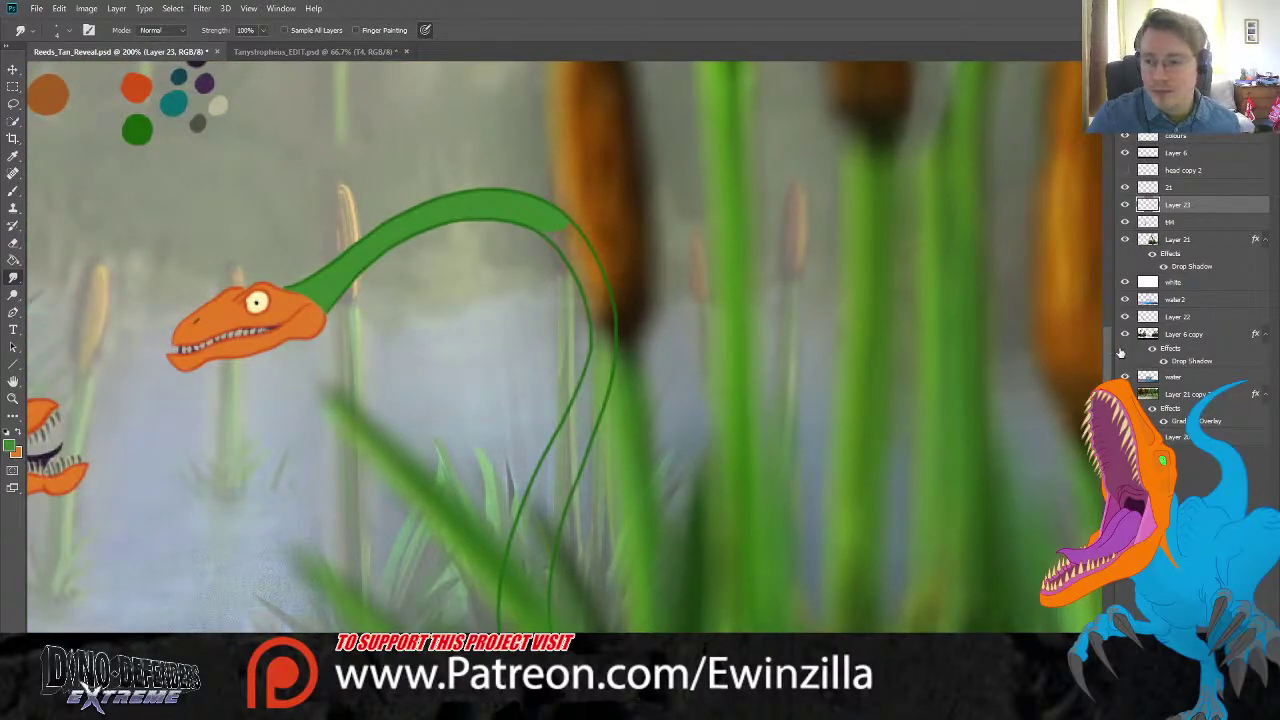
scroll(560, 350, "down", 2)
scroll(560, 350, "up", 3)
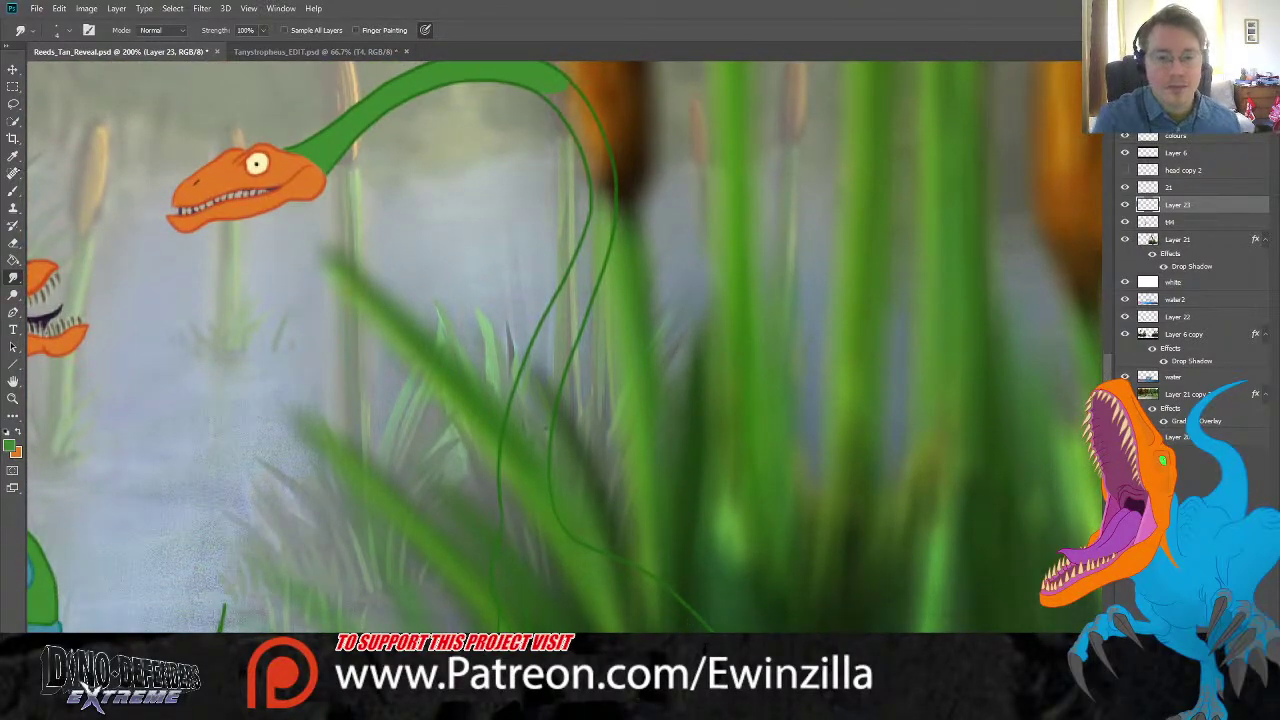
left_click(13, 190)
mouse_move(551, 85)
left_mouse_down()
mouse_move(591, 132)
mouse_move(599, 150)
mouse_move(584, 123)
mouse_move(605, 199)
mouse_move(607, 172)
mouse_move(592, 261)
mouse_move(602, 244)
mouse_move(569, 332)
left_mouse_up()
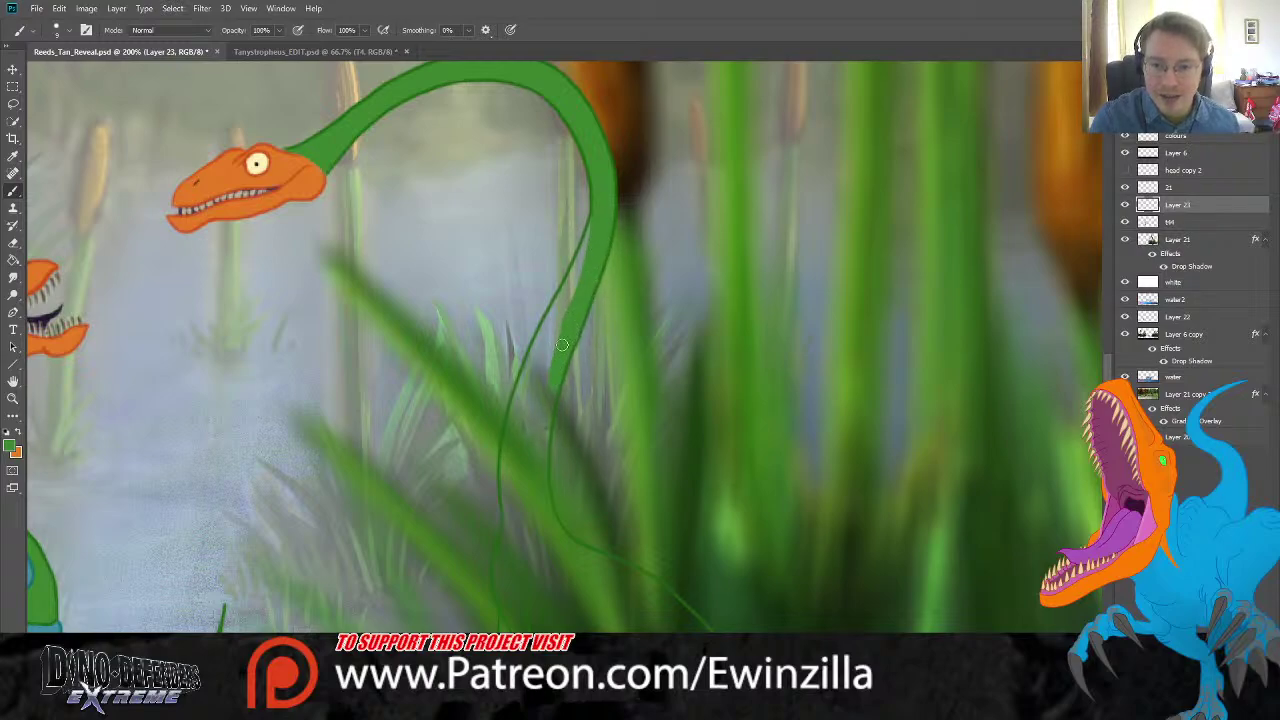
left_click_drag(588, 272, 536, 408)
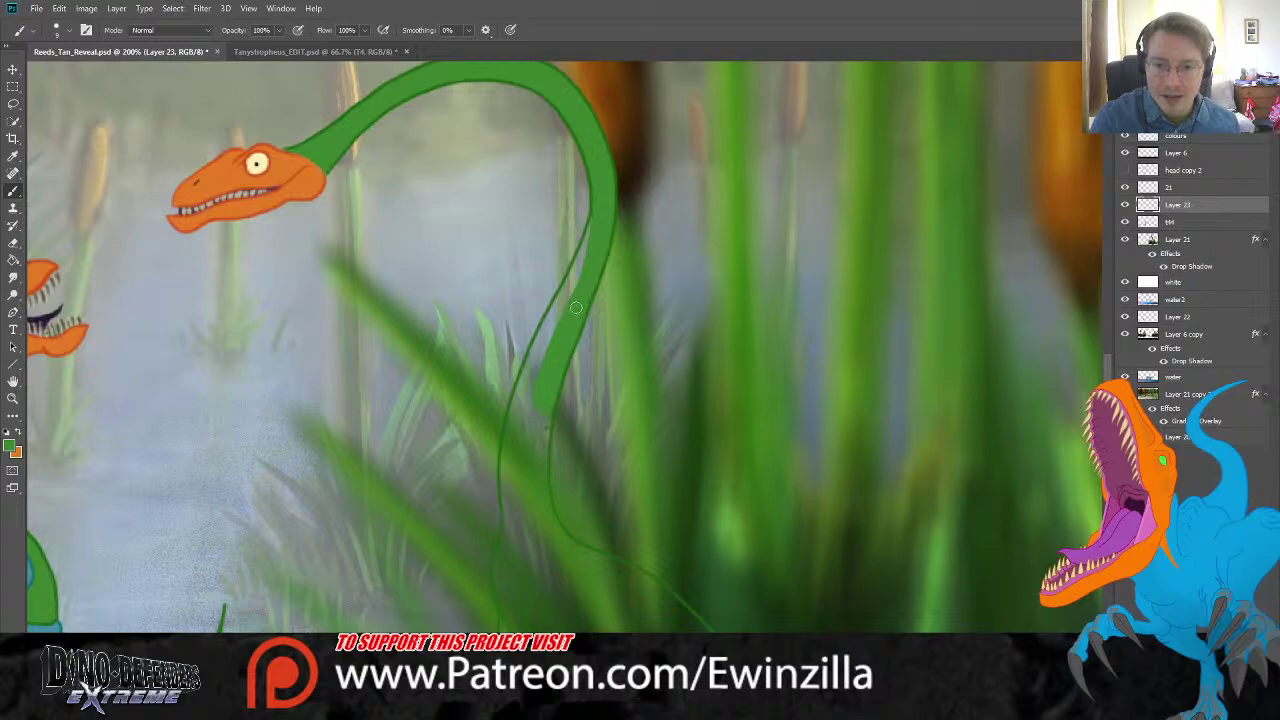
mouse_move(551, 362)
left_mouse_down()
mouse_move(539, 492)
mouse_move(544, 395)
mouse_move(578, 572)
mouse_move(540, 495)
mouse_move(575, 553)
mouse_move(565, 549)
mouse_move(572, 586)
mouse_move(542, 603)
mouse_move(540, 630)
mouse_move(555, 538)
mouse_move(551, 568)
mouse_move(544, 502)
mouse_move(550, 622)
mouse_move(542, 595)
mouse_move(537, 605)
mouse_move(532, 420)
mouse_move(565, 325)
left_mouse_up()
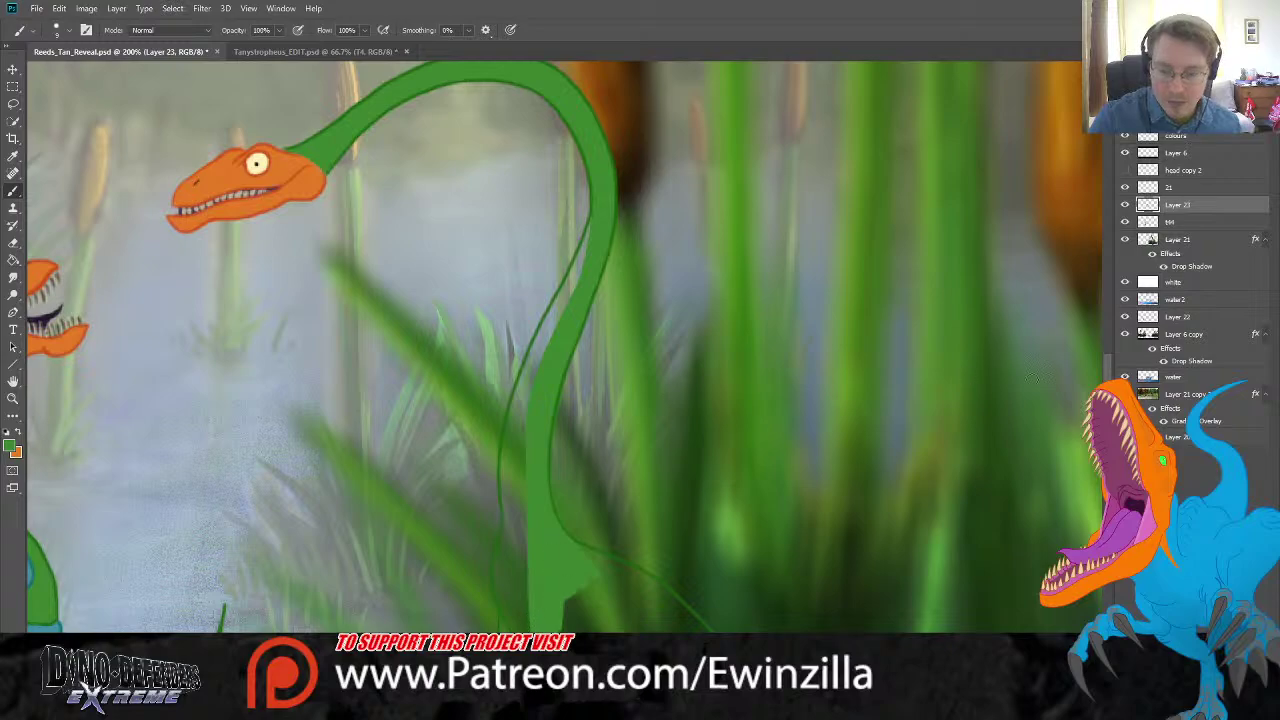
Step: Smudge away the ragged green overspill below the neck's base to leave a clean diagonal edge
scroll(548, 484, "down", 3)
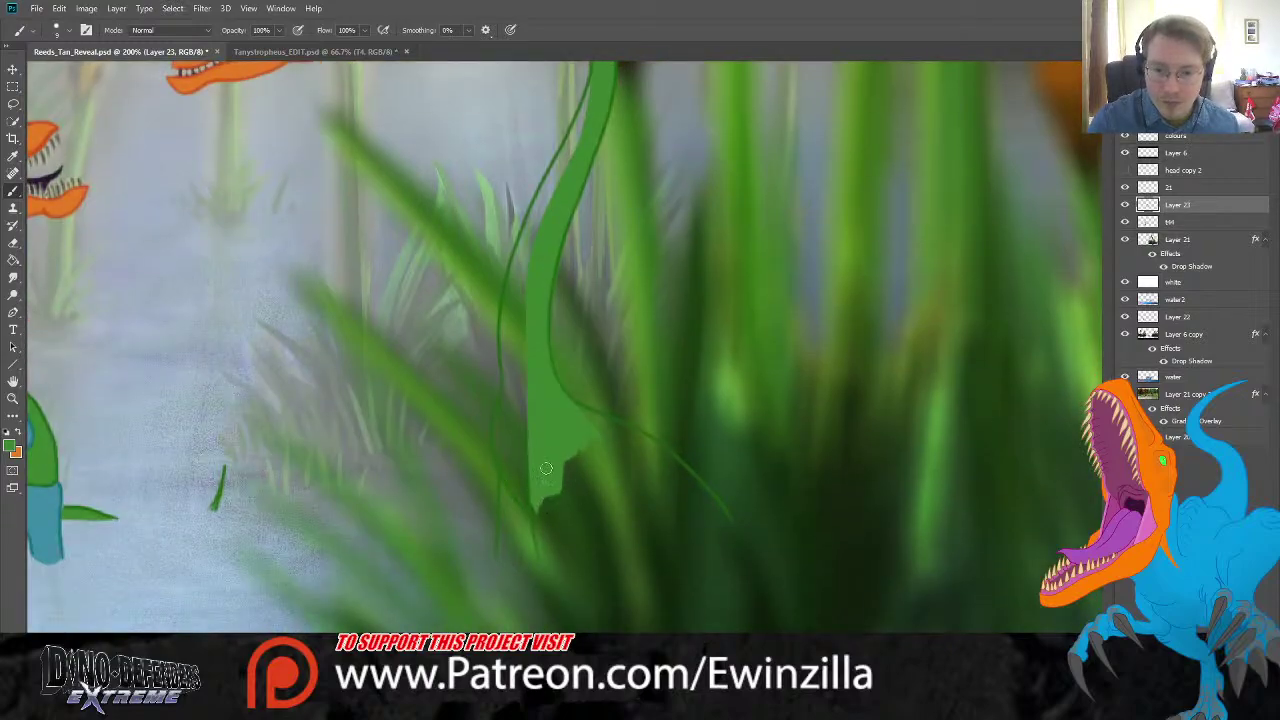
left_click(13, 277)
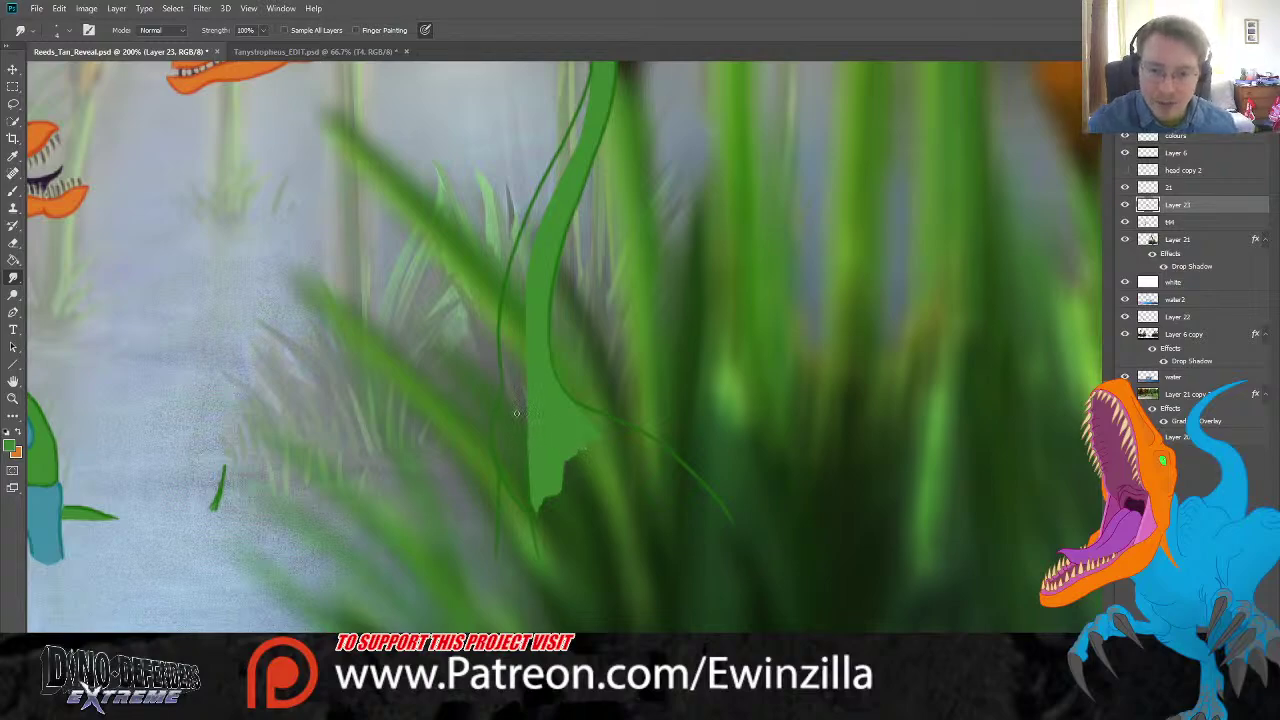
mouse_move(517, 415)
left_mouse_down()
mouse_move(560, 463)
mouse_move(574, 515)
mouse_move(521, 422)
mouse_move(560, 481)
mouse_move(525, 430)
mouse_move(542, 500)
left_mouse_up()
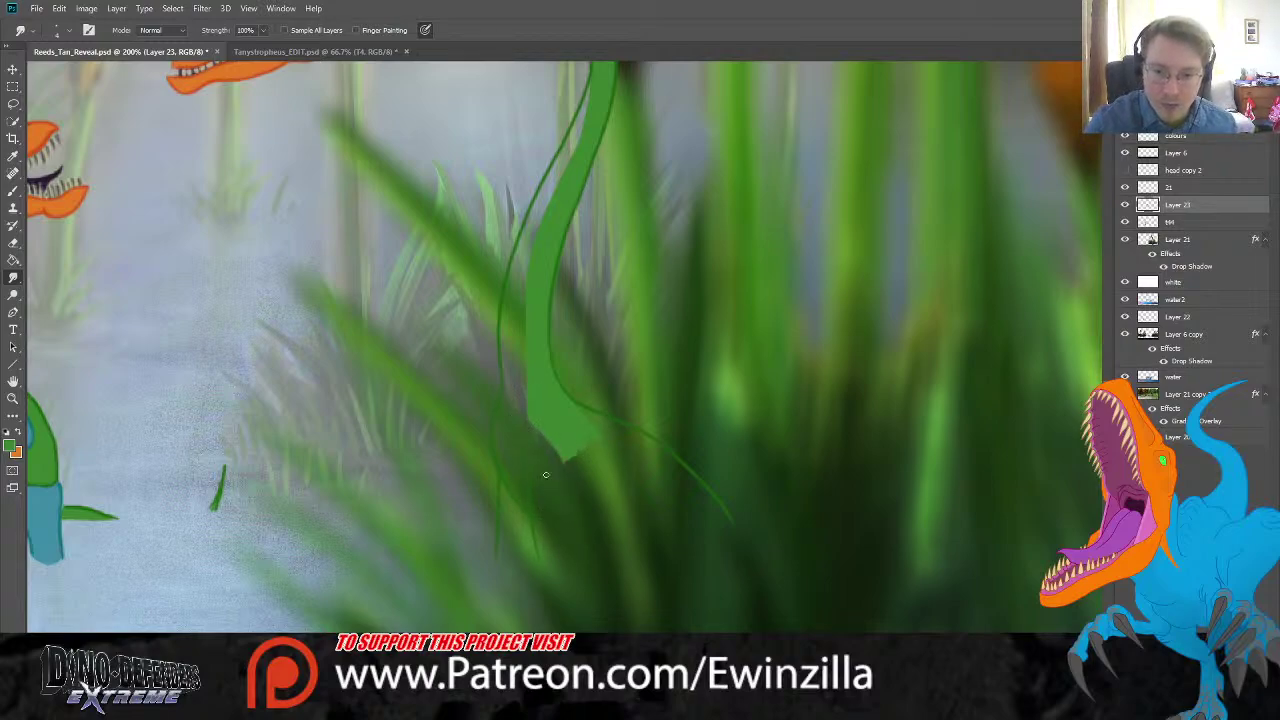
Step: Brush green over the new dinosaur's back below the neck and smudge the rear tip smooth
left_click(13, 190)
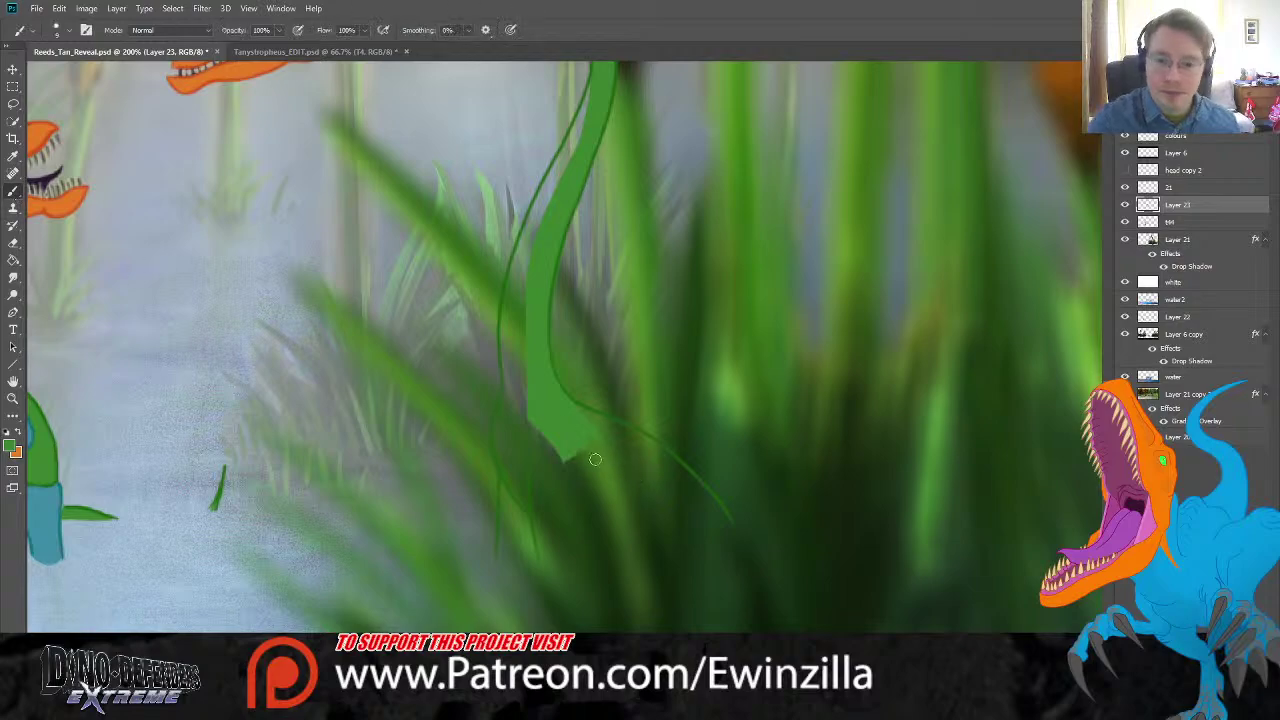
mouse_move(538, 418)
left_mouse_down()
mouse_move(588, 490)
mouse_move(651, 529)
mouse_move(736, 541)
mouse_move(694, 482)
mouse_move(571, 411)
mouse_move(654, 448)
mouse_move(566, 430)
mouse_move(611, 494)
mouse_move(724, 551)
mouse_move(673, 470)
mouse_move(713, 511)
left_mouse_up()
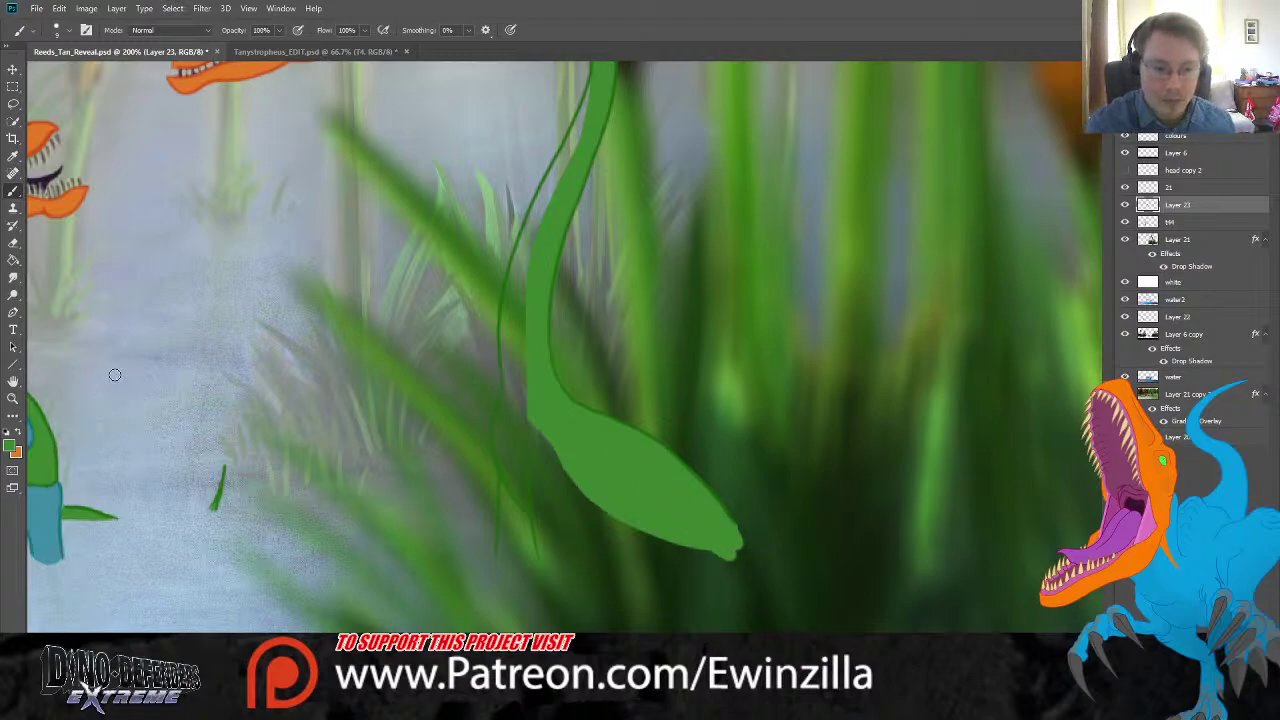
left_click(13, 277)
left_click_drag(708, 562, 763, 548)
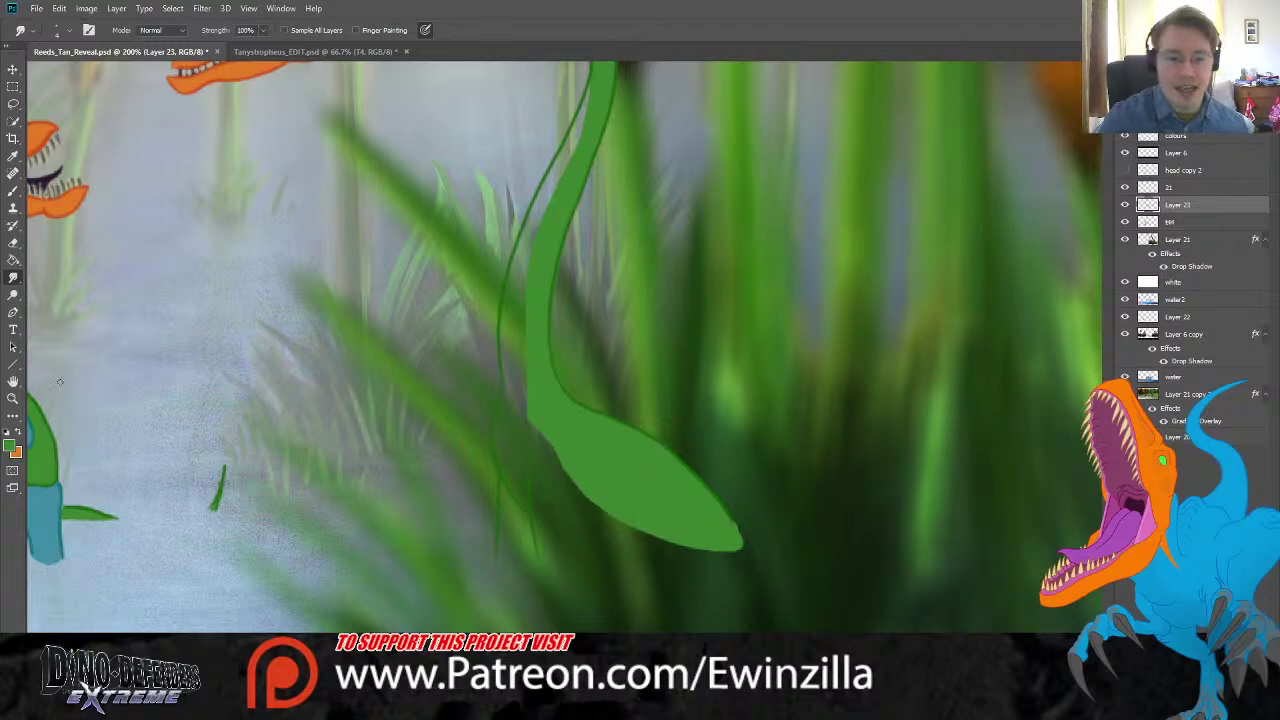
Step: Sample the light blue swatch and brush it along the new dinosaur's throat, chest and underside on Layer 23
scroll(565, 347, "up", 4)
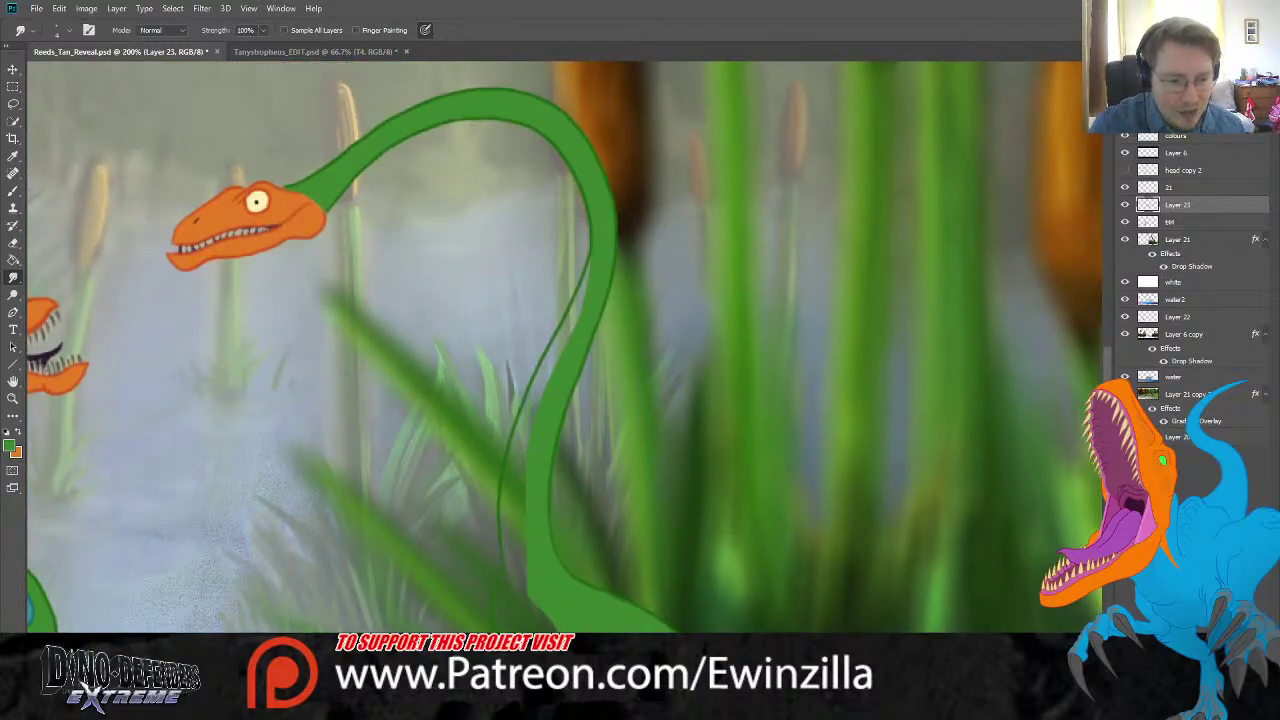
scroll(565, 347, "up", 1)
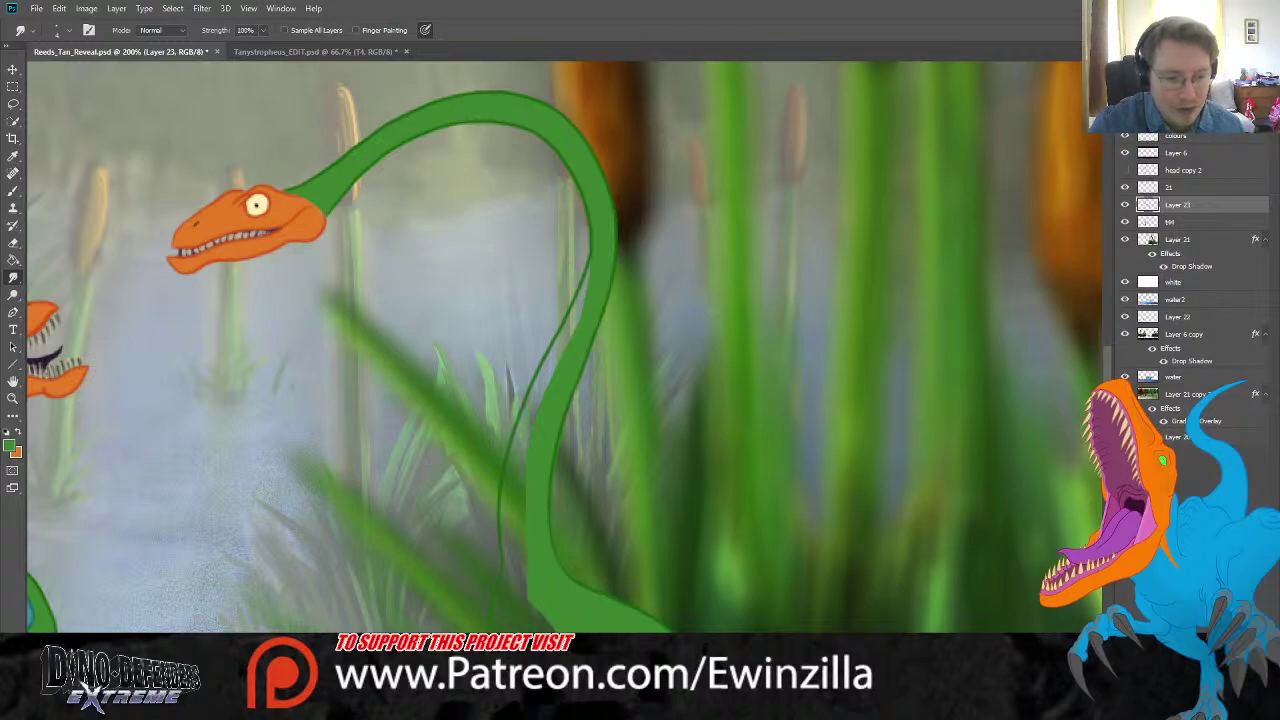
scroll(565, 347, "up", 3)
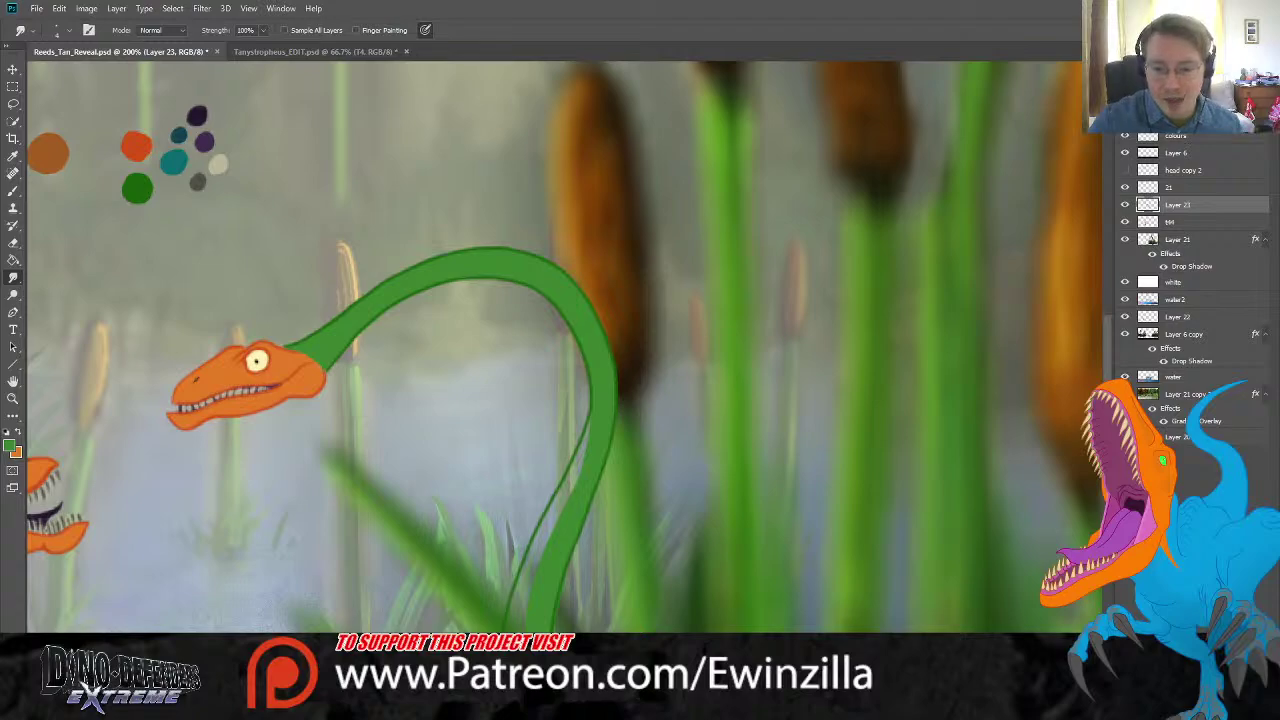
scroll(565, 347, "left", 5)
key("i")
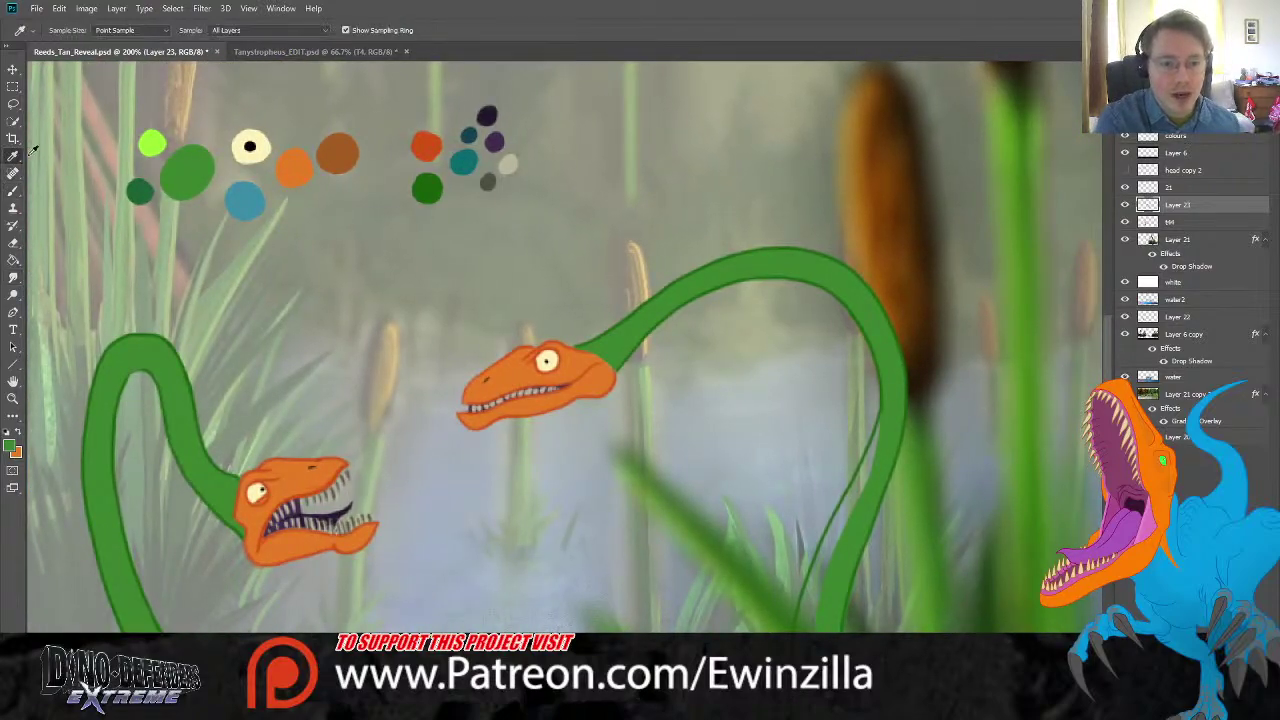
left_click(248, 192)
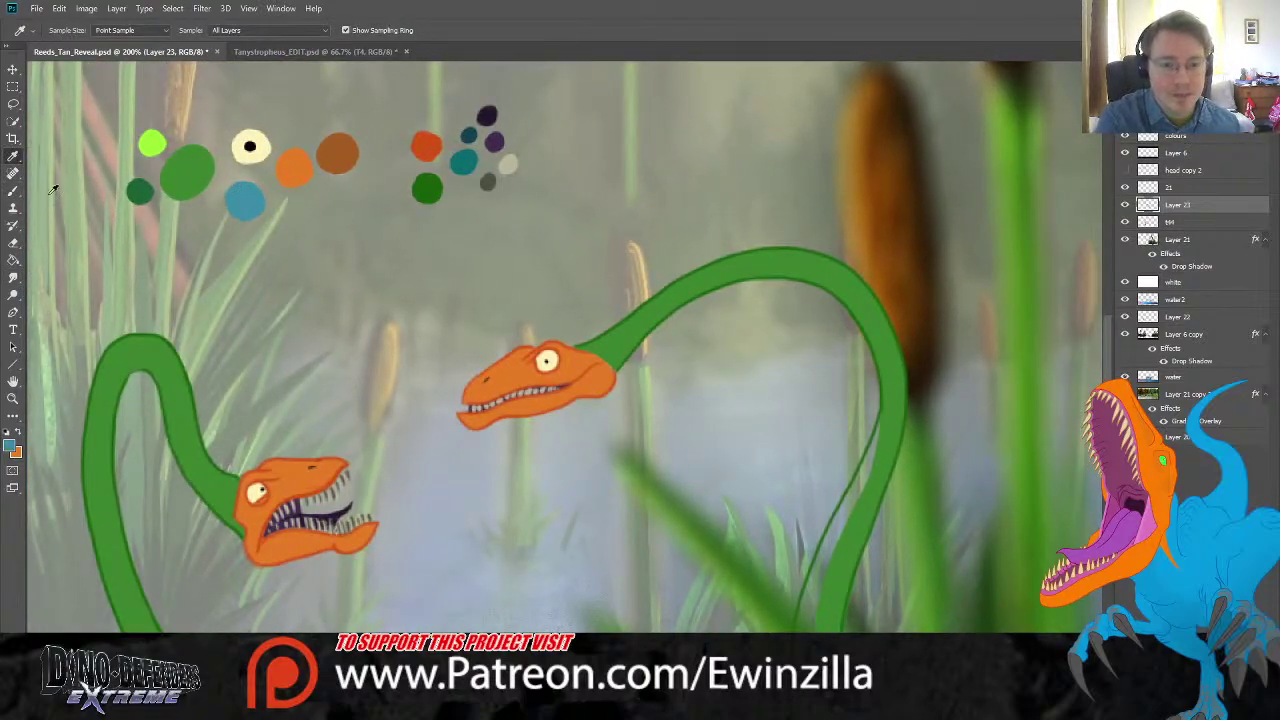
left_click(13, 190)
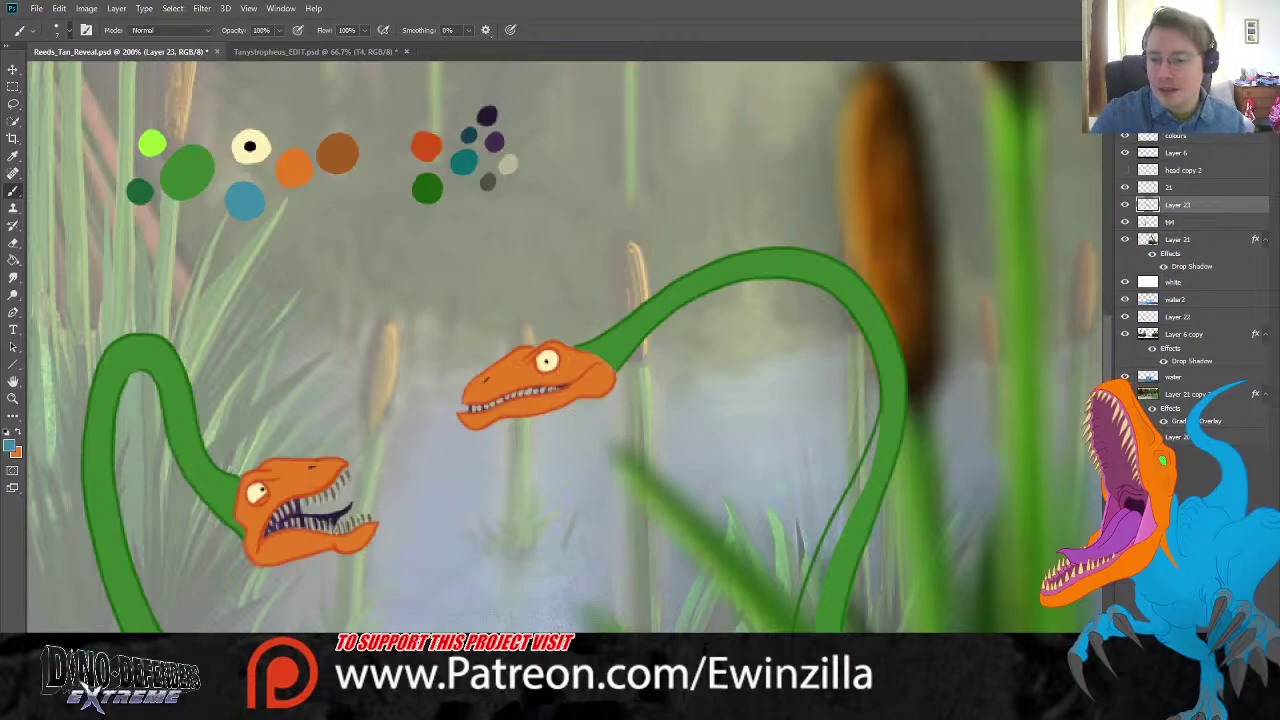
scroll(879, 160, "down", 5)
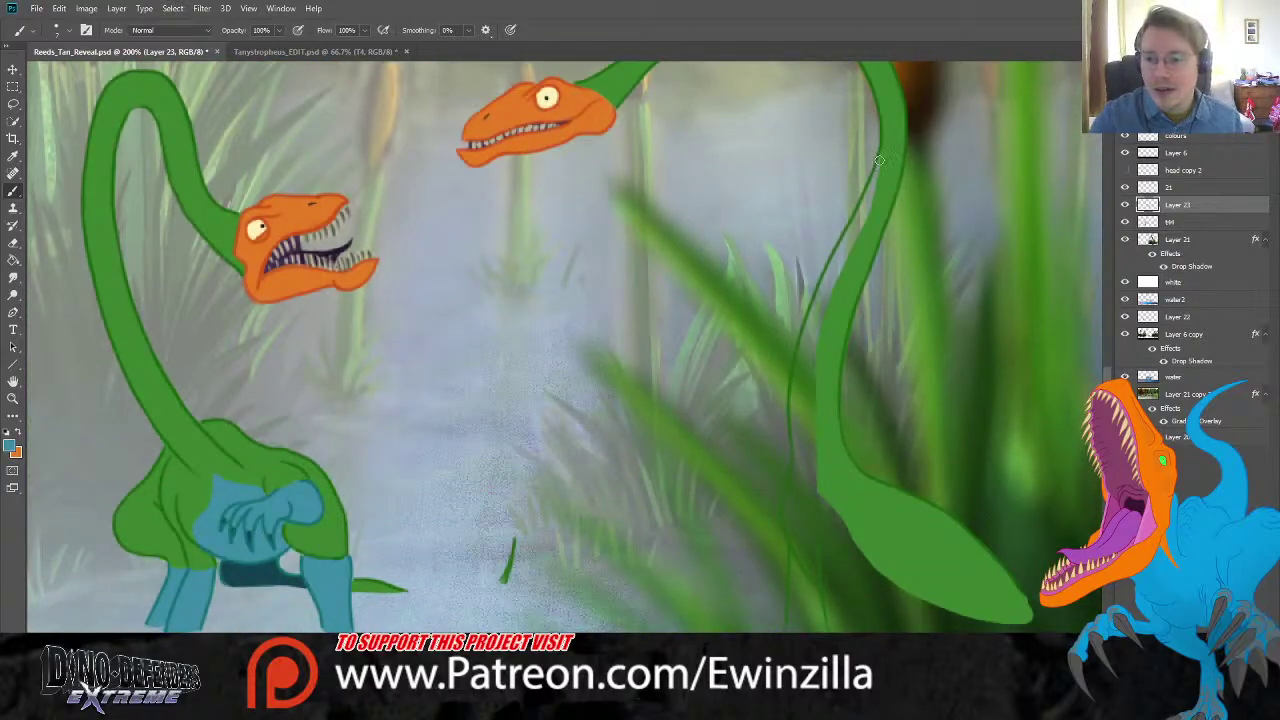
mouse_move(879, 162)
left_mouse_down()
mouse_move(806, 360)
mouse_move(809, 464)
mouse_move(879, 577)
mouse_move(926, 612)
mouse_move(1040, 630)
mouse_move(937, 604)
mouse_move(874, 567)
mouse_move(945, 622)
mouse_move(995, 631)
mouse_move(927, 612)
mouse_move(1027, 628)
left_mouse_up()
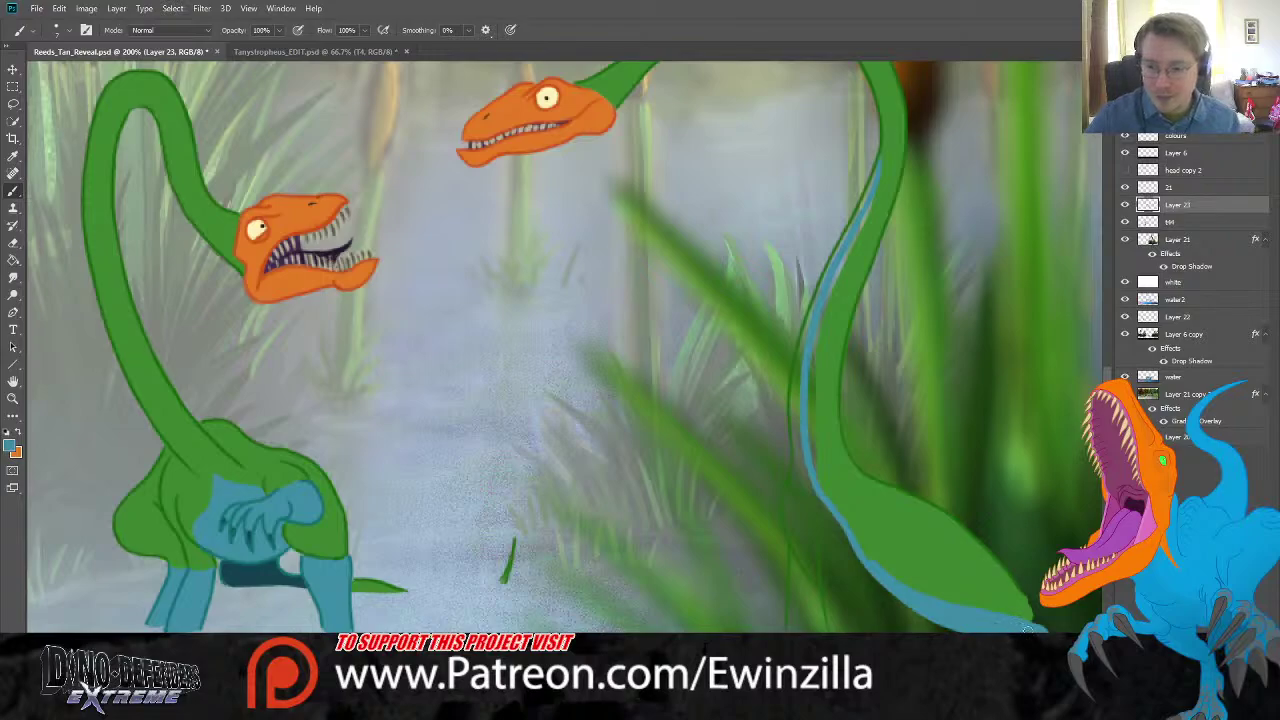
mouse_move(842, 580)
left_mouse_down()
mouse_move(825, 628)
mouse_move(845, 613)
mouse_move(836, 527)
mouse_move(862, 564)
mouse_move(825, 513)
mouse_move(861, 576)
mouse_move(902, 598)
mouse_move(901, 626)
mouse_move(884, 615)
mouse_move(950, 616)
mouse_move(792, 568)
mouse_move(811, 615)
mouse_move(809, 548)
mouse_move(798, 578)
mouse_move(795, 552)
mouse_move(791, 624)
mouse_move(808, 560)
mouse_move(828, 544)
mouse_move(805, 479)
mouse_move(796, 545)
mouse_move(803, 455)
mouse_move(841, 526)
left_mouse_up()
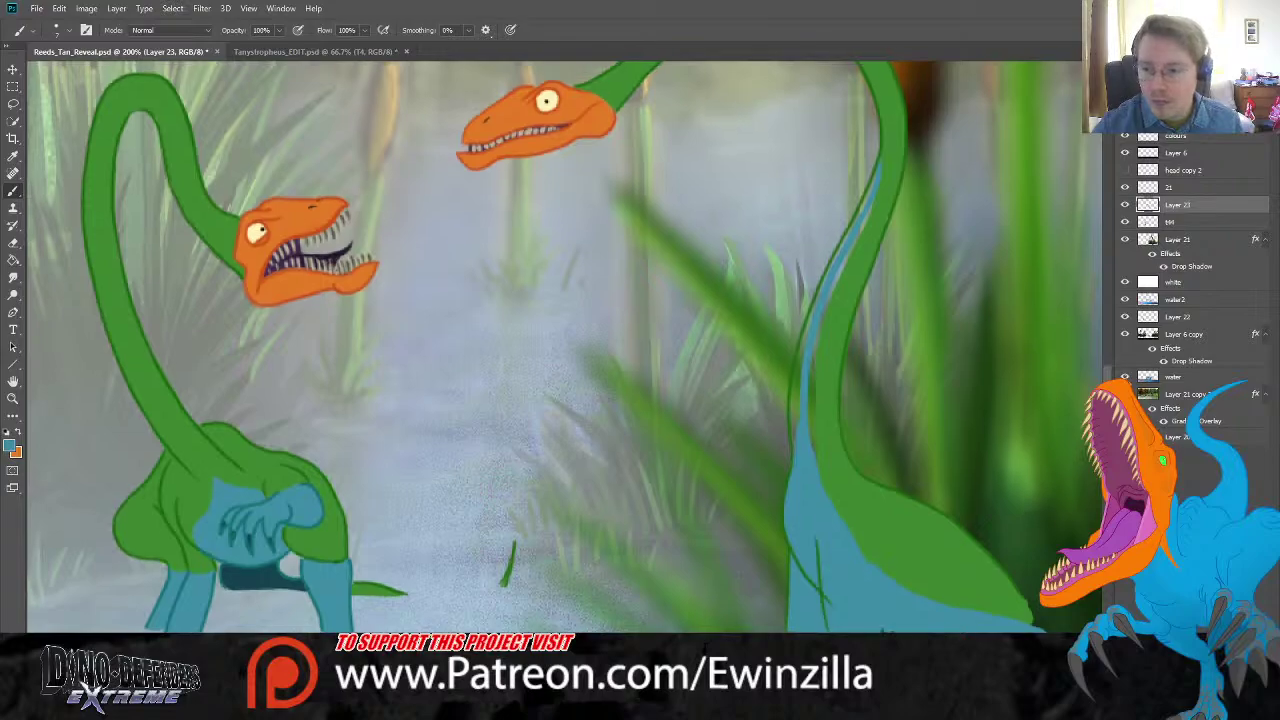
Step: Fill the remaining gaps along the front of the new dinosaur's lower neck with light blue
scroll(560, 340, "up", 3)
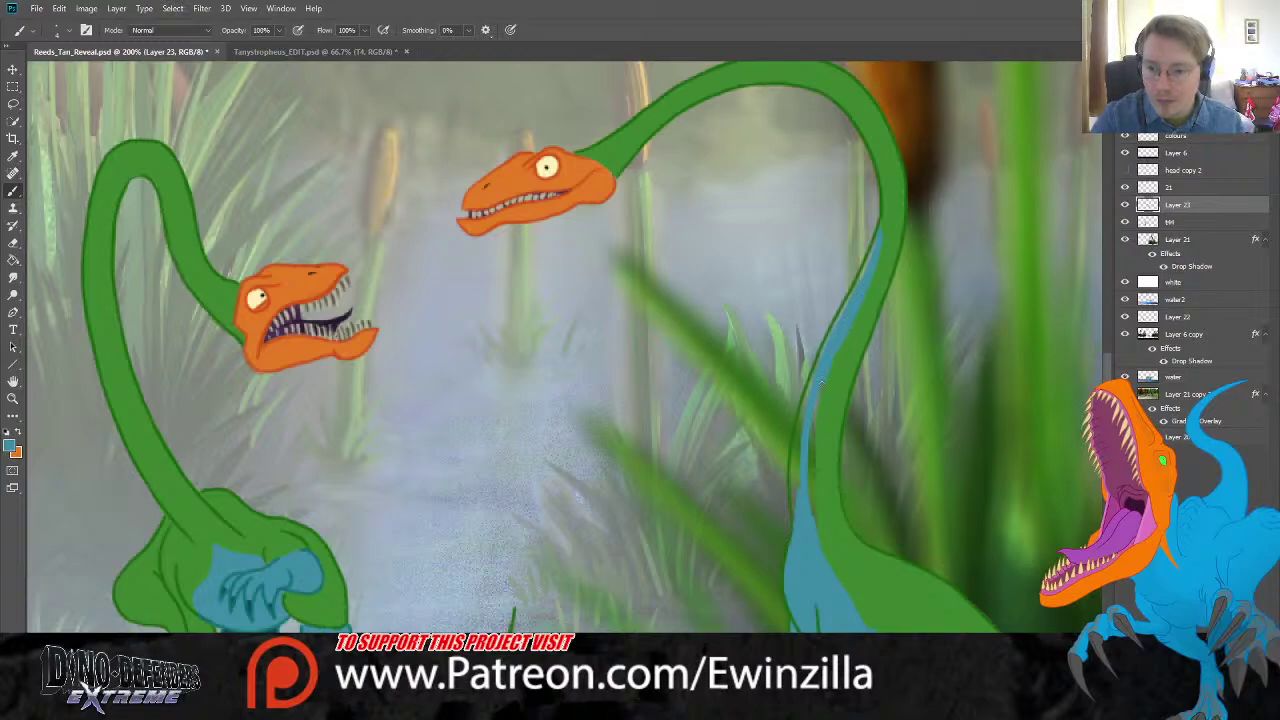
left_click_drag(816, 422, 810, 518)
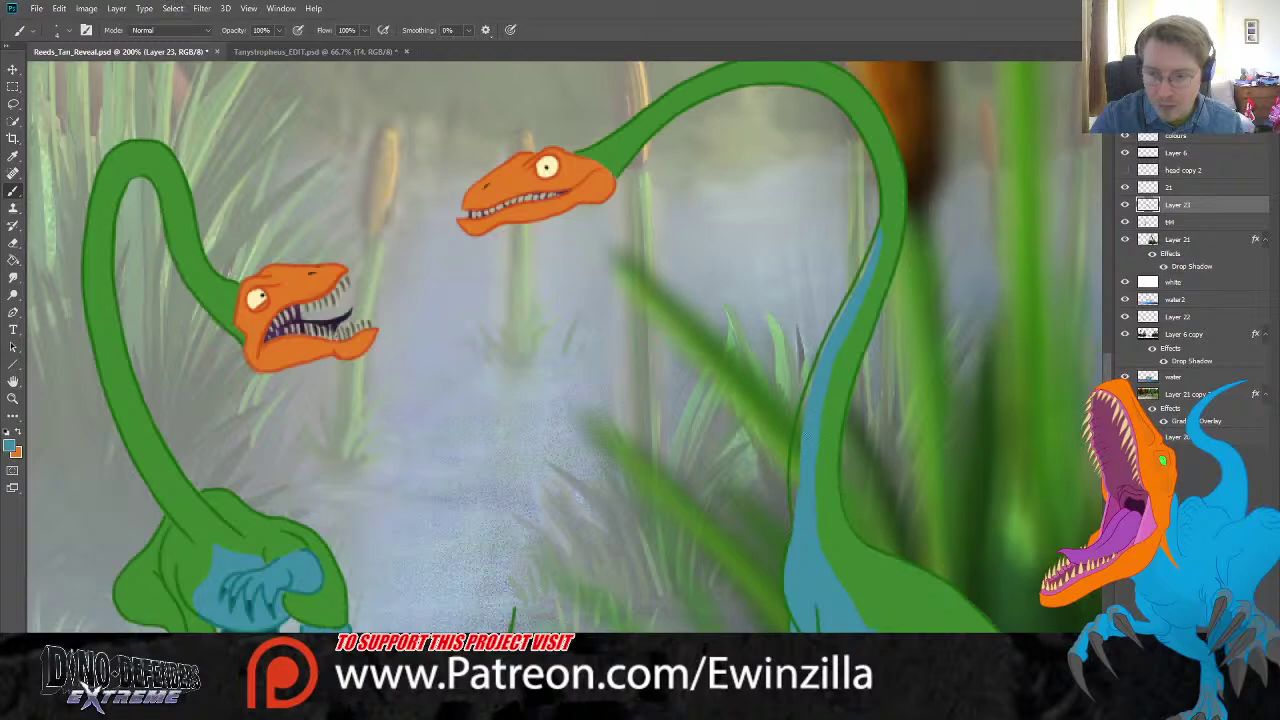
left_click_drag(795, 489, 797, 424)
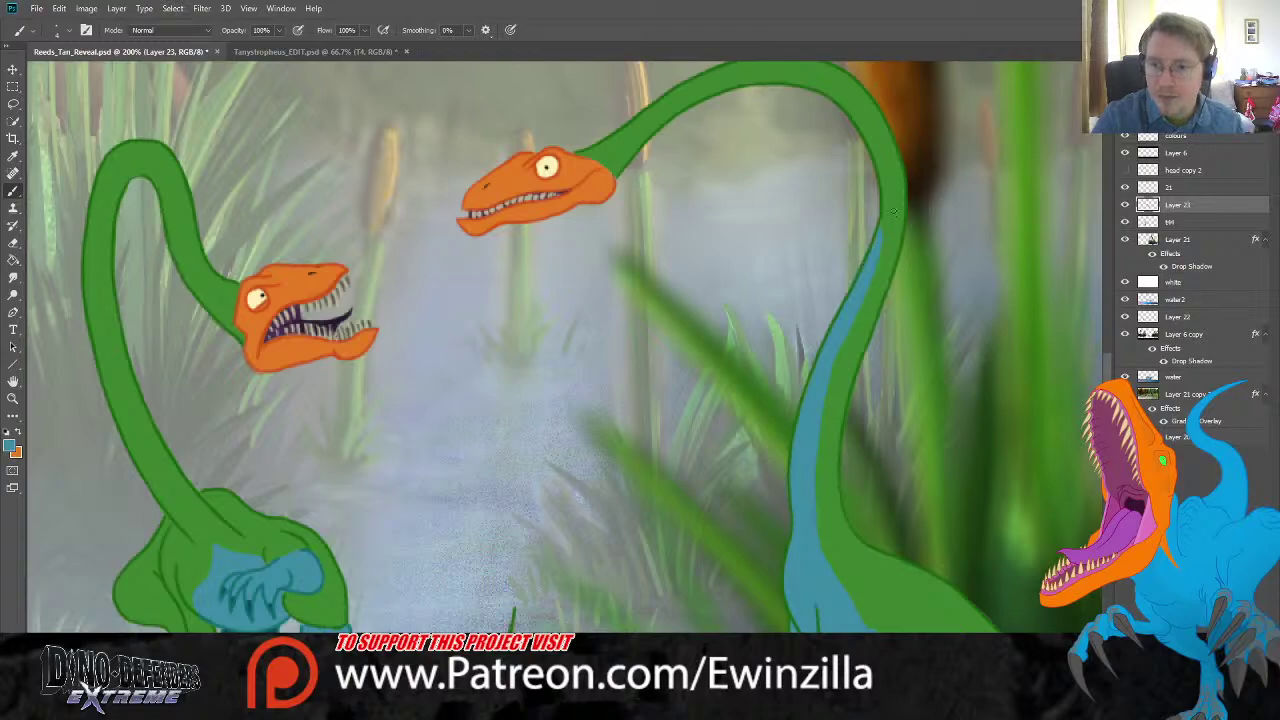
Step: Smudge the border between the blue underside and the green along the neck and chest into a smooth edge
left_click(13, 277)
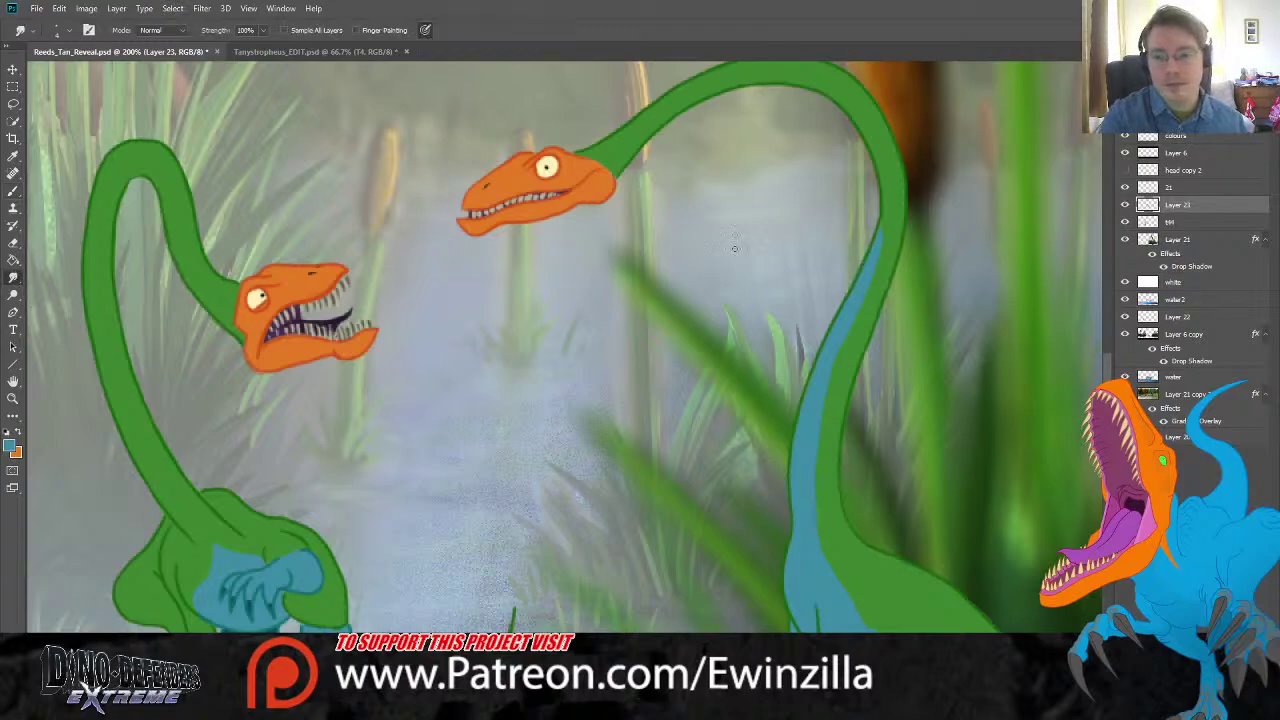
left_click_drag(880, 247, 840, 354)
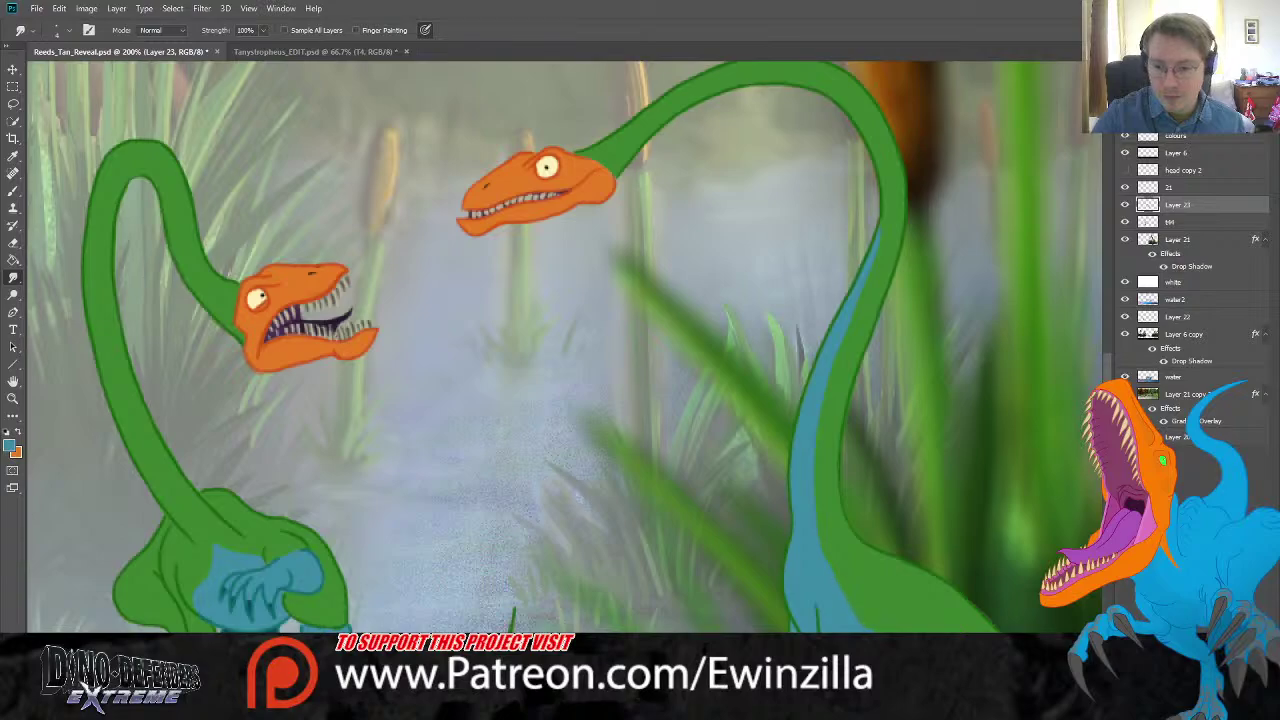
left_click_drag(825, 540, 858, 618)
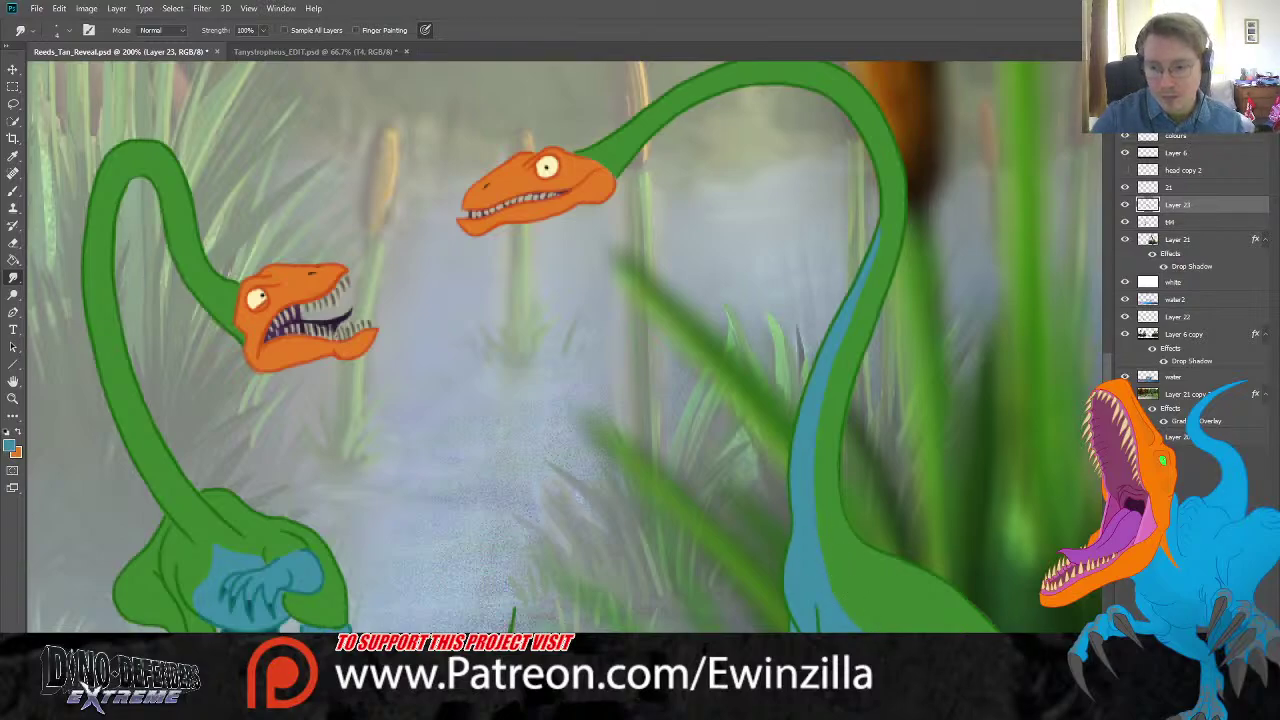
Step: On layer 21, sample the teal swatch and draw a short leg line down the second dinosaur's chest to its lower edge
scroll(564, 347, "down", 3)
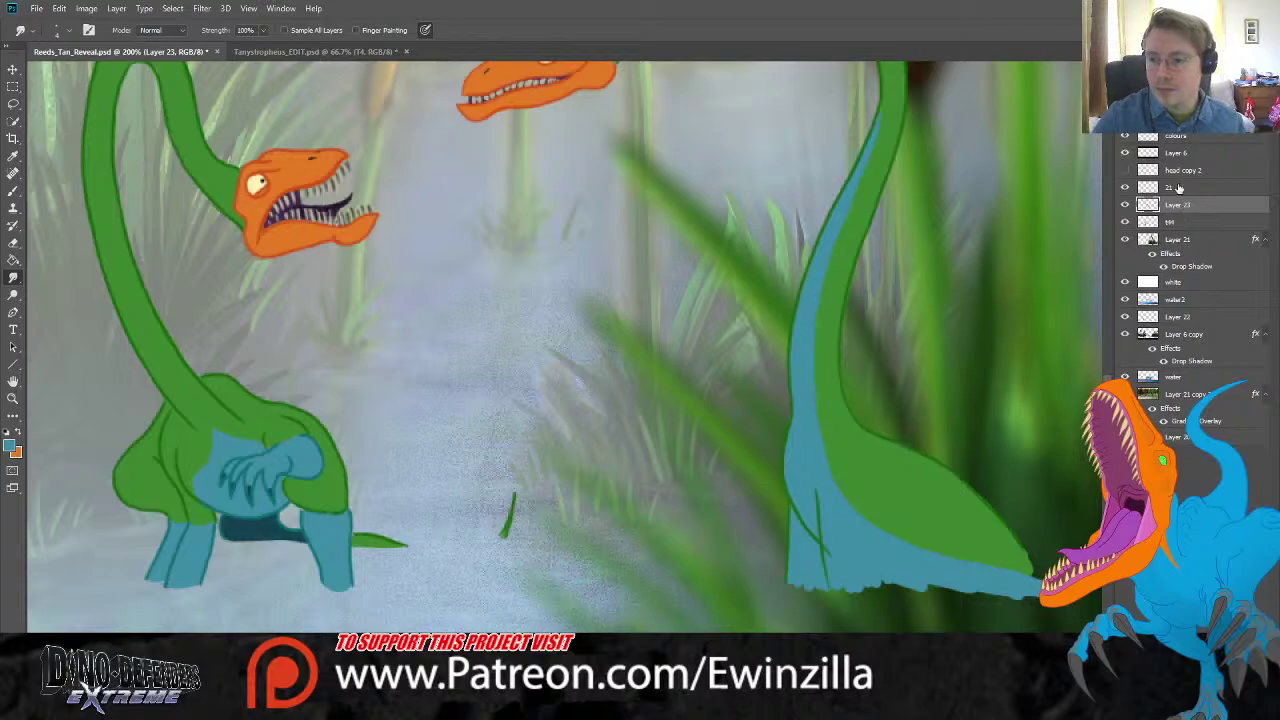
left_click(1172, 188)
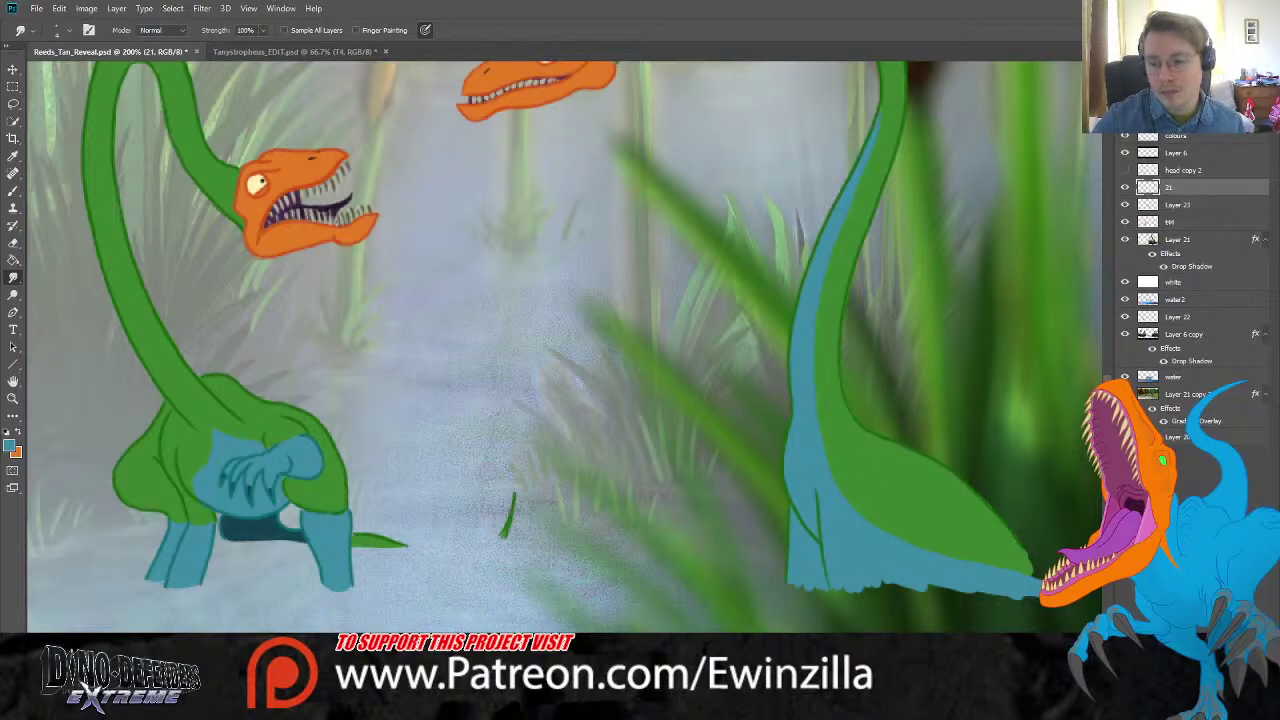
scroll(564, 347, "up", 9)
left_click(13, 157)
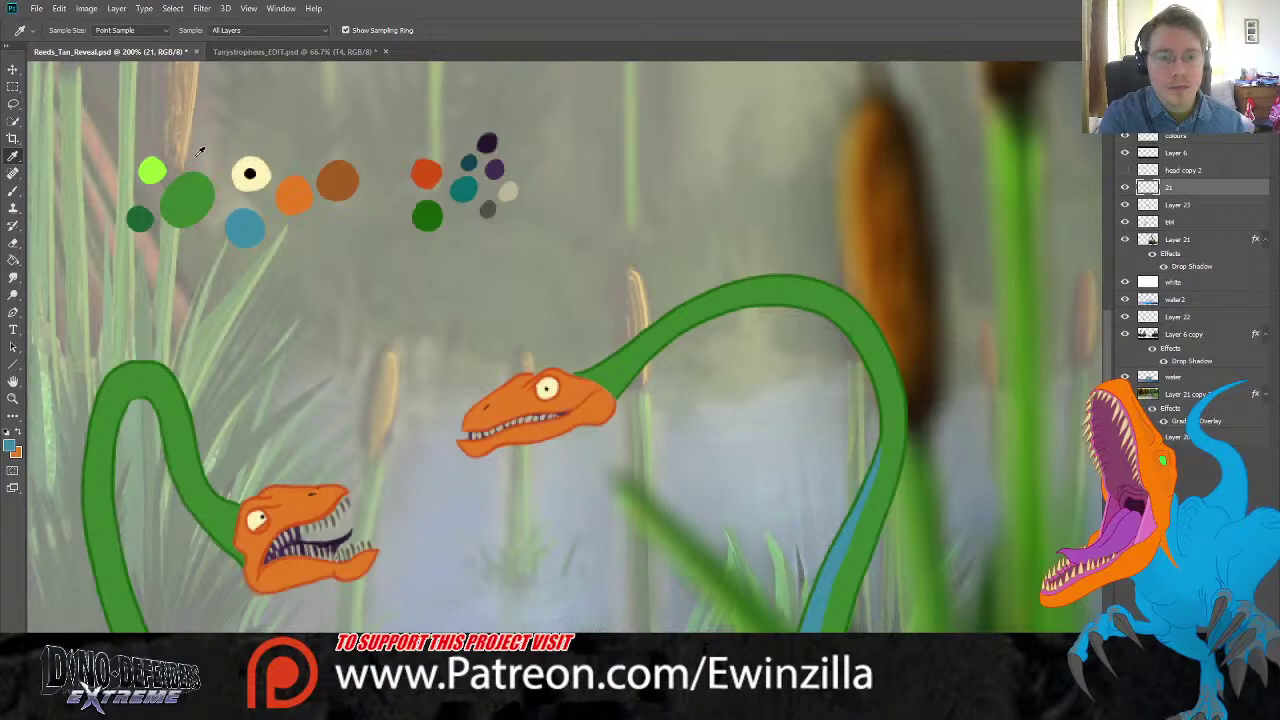
left_click(456, 180)
key("b")
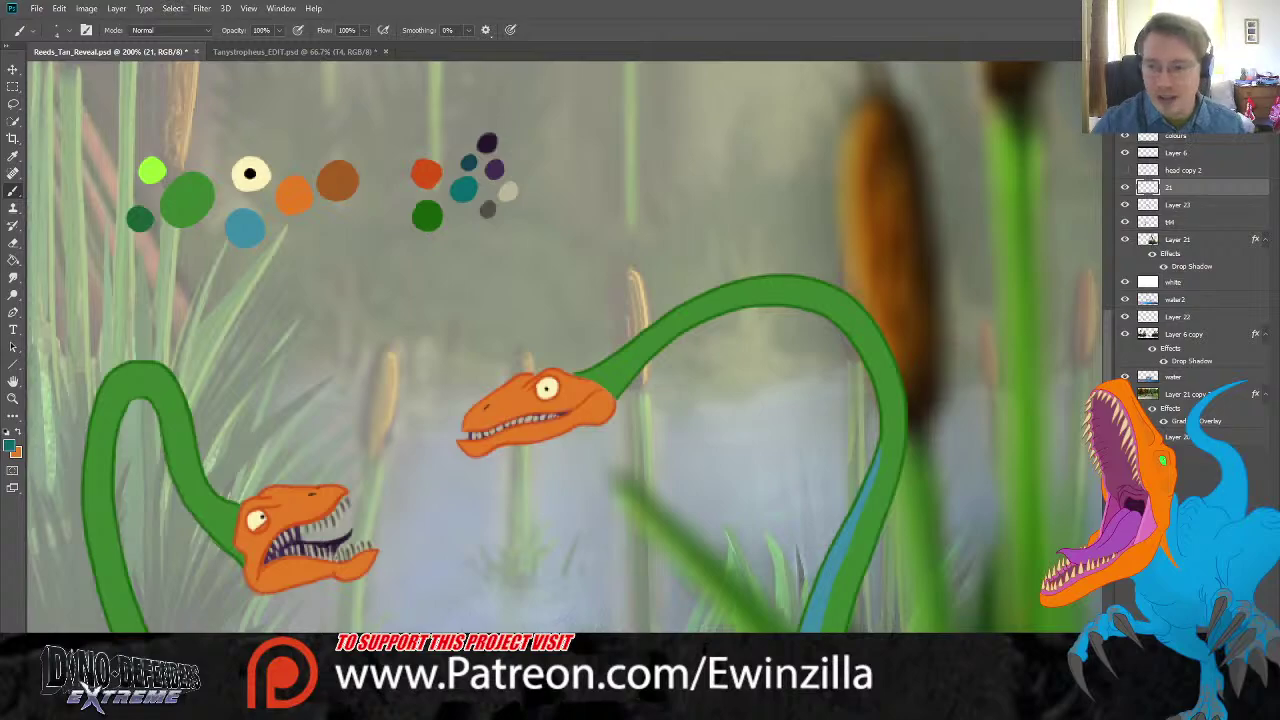
scroll(912, 497, "down", 8)
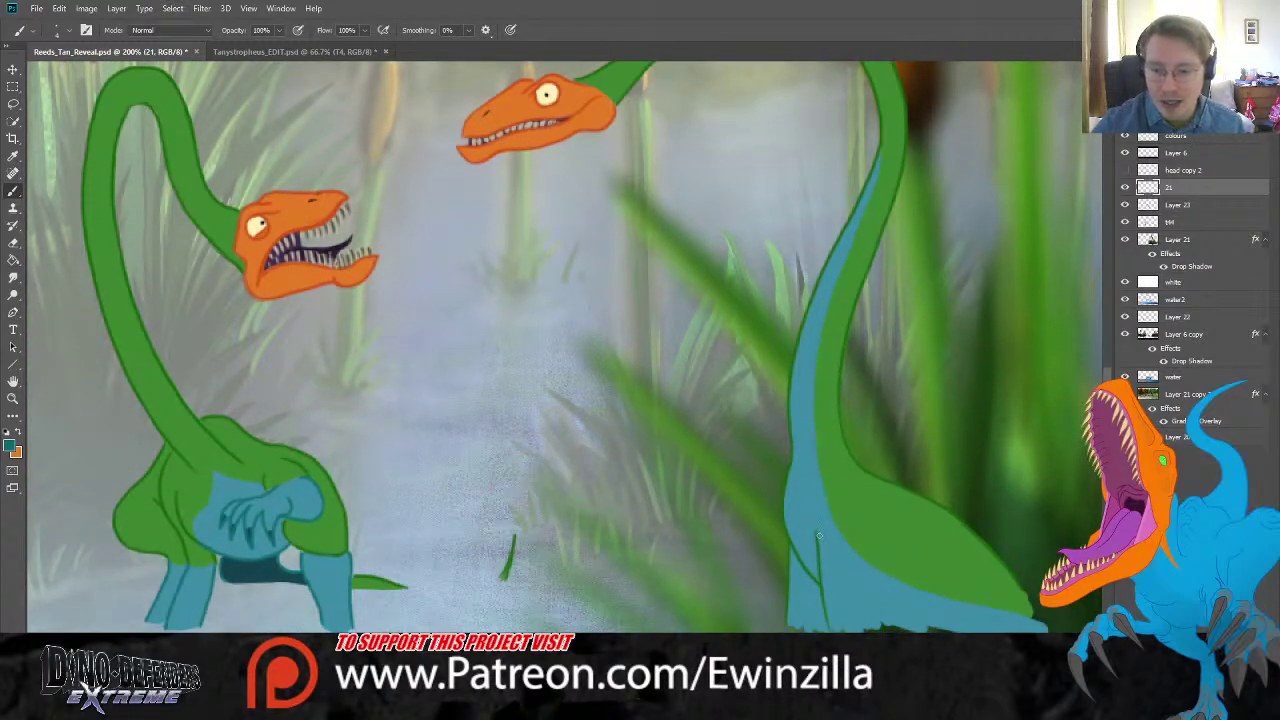
left_click_drag(818, 535, 830, 624)
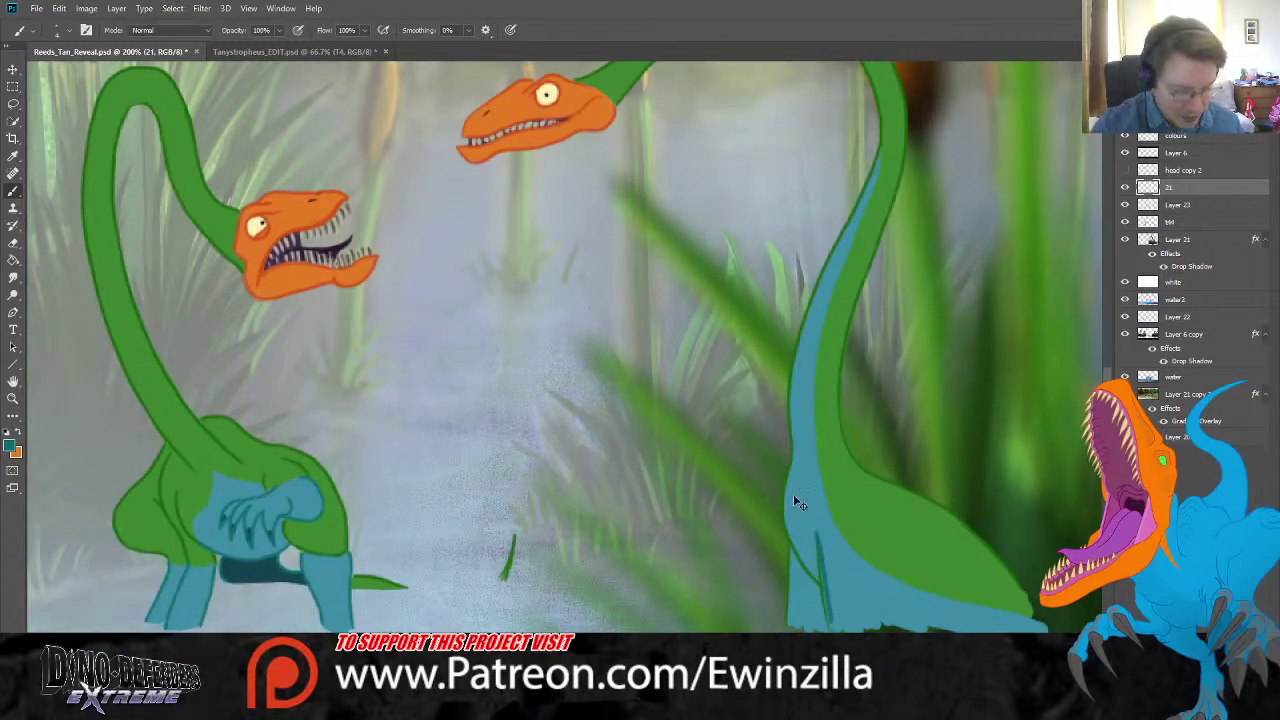
key("ctrl+z")
left_click_drag(818, 534, 826, 630)
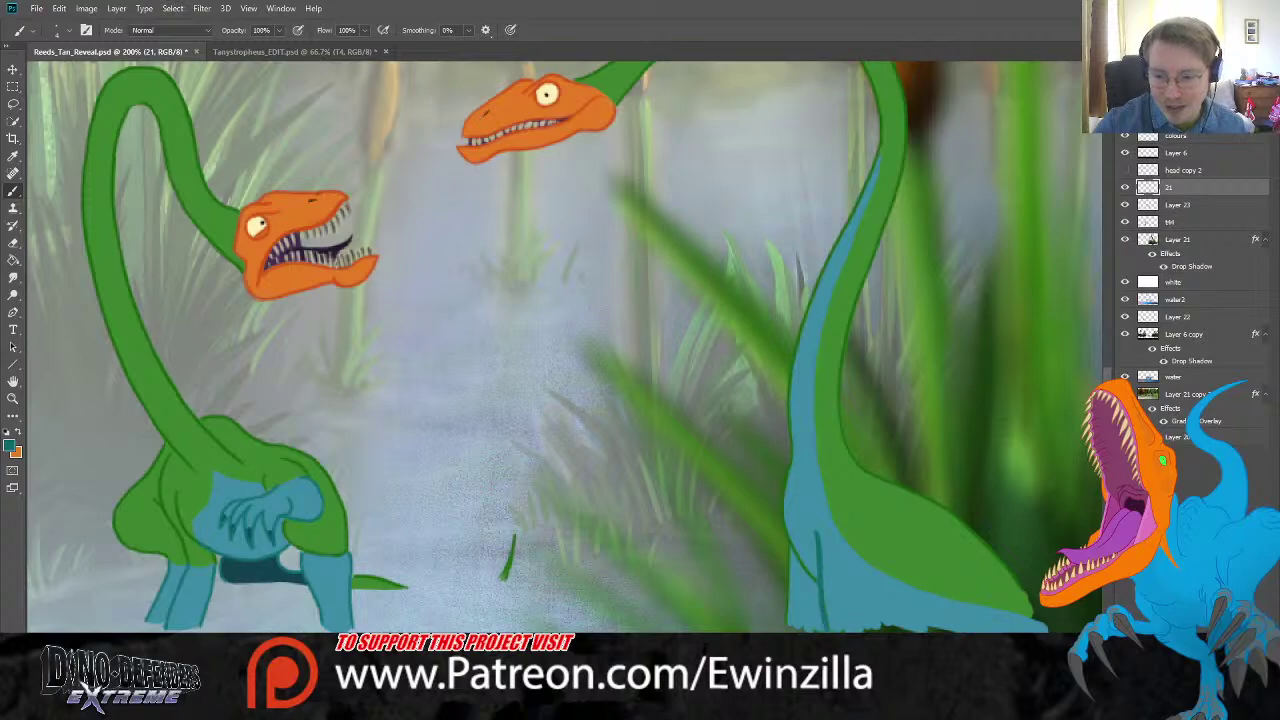
key("ctrl+z")
left_click_drag(818, 540, 826, 630)
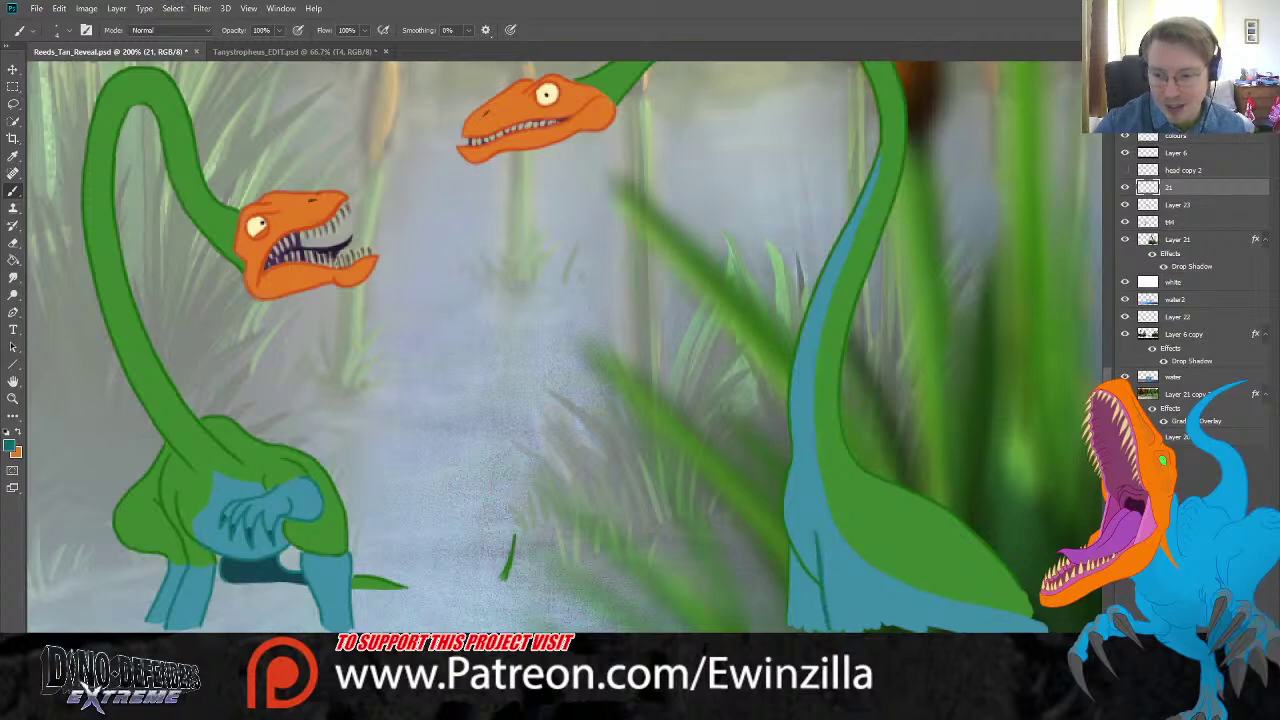
Step: Draw teal lines on the second dinosaur's belly and along its front leg edge, and smudge their lower ends smooth
left_click_drag(876, 584, 878, 626)
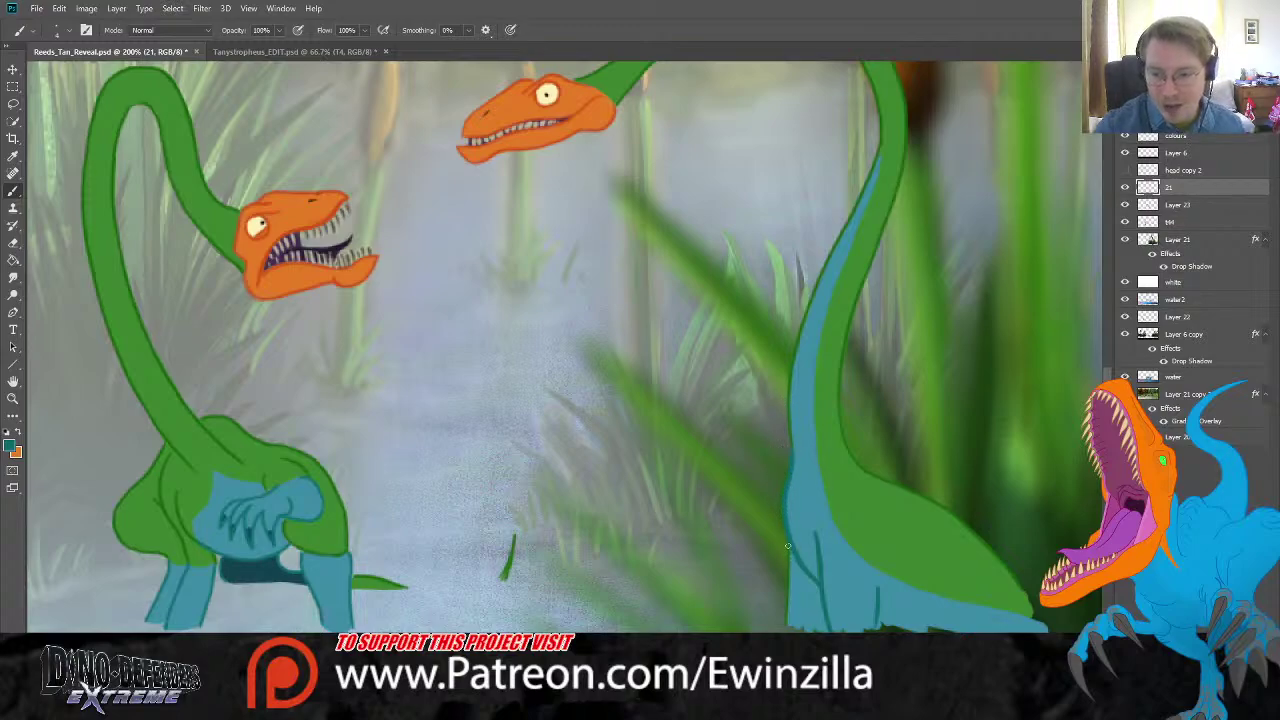
left_click_drag(787, 546, 781, 618)
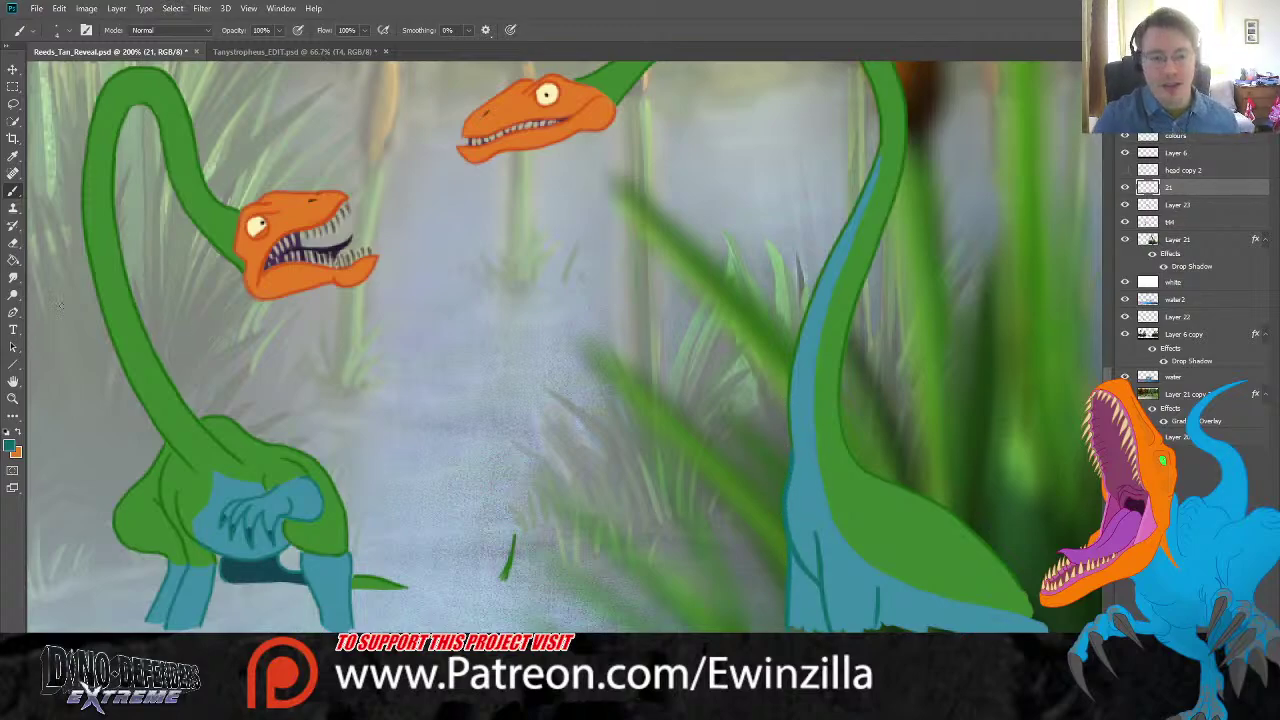
left_click(13, 277)
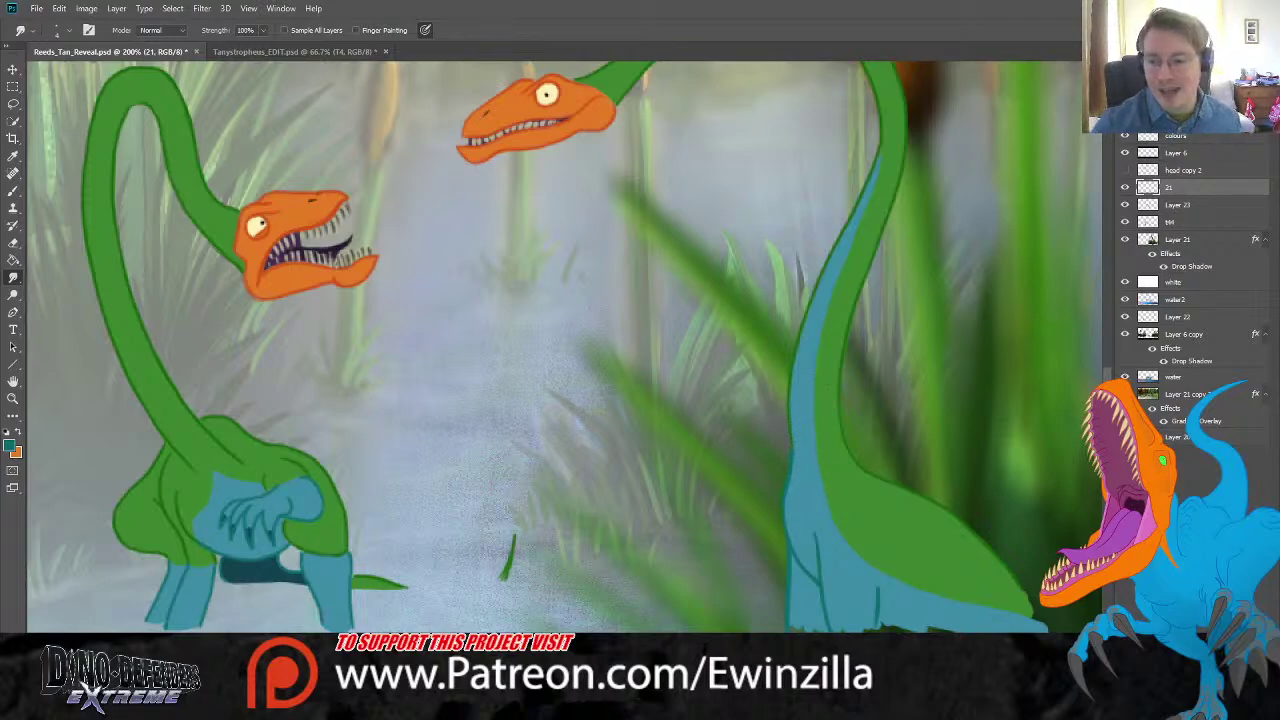
left_click_drag(867, 600, 876, 618)
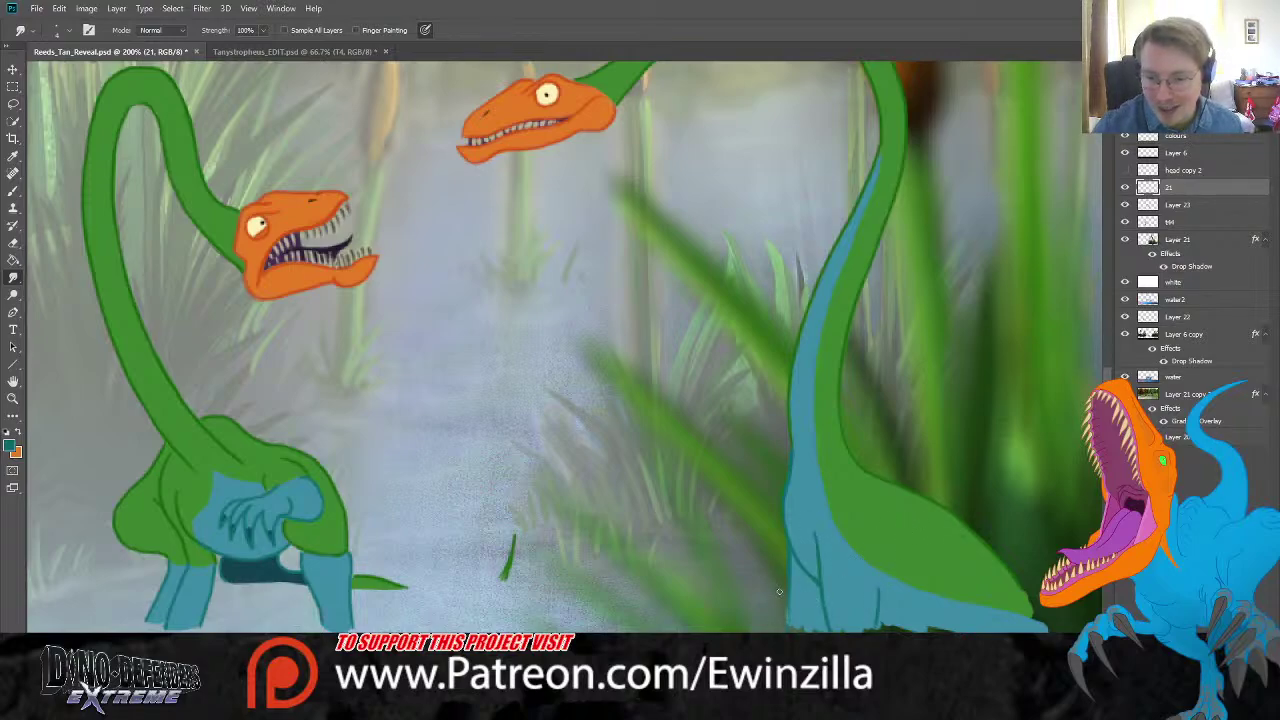
left_click_drag(789, 561, 789, 628)
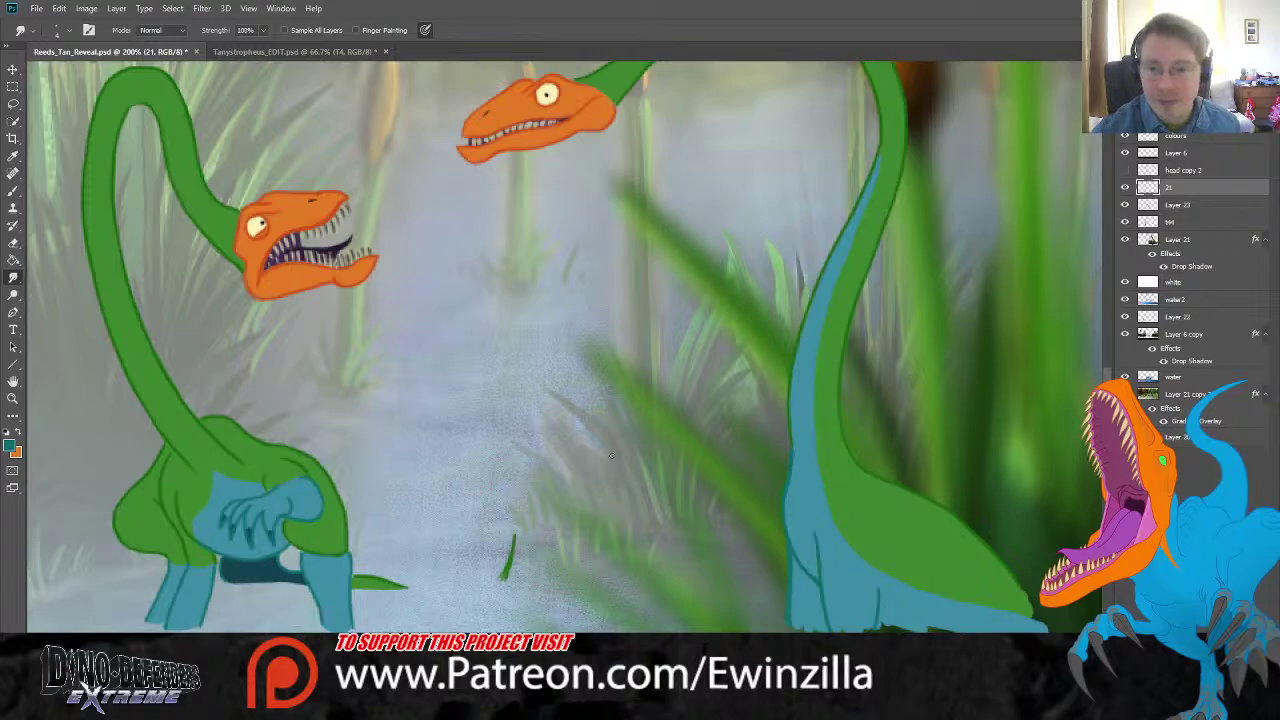
Step: Merge Layer 23 with layer 21 and toggle the merged layer's visibility to check the second dinosaur
scroll(938, 371, "up", 3)
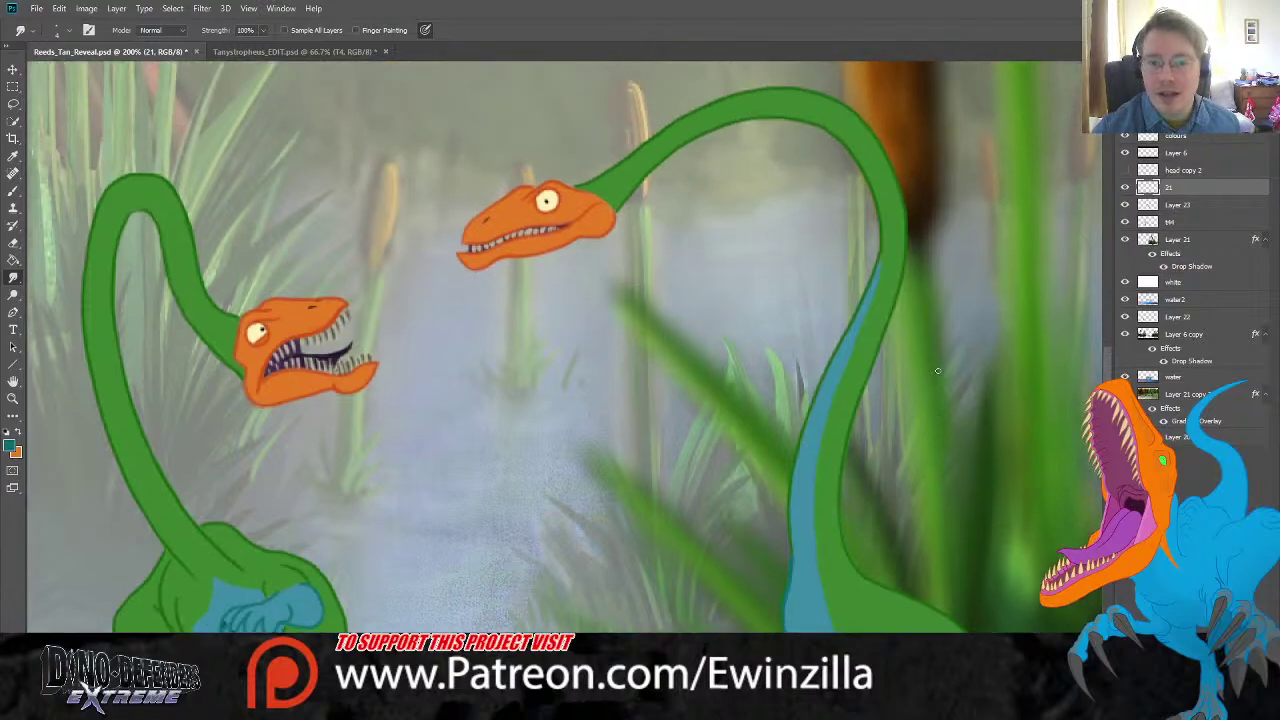
left_click(1181, 206, "shift")
key("ctrl+e")
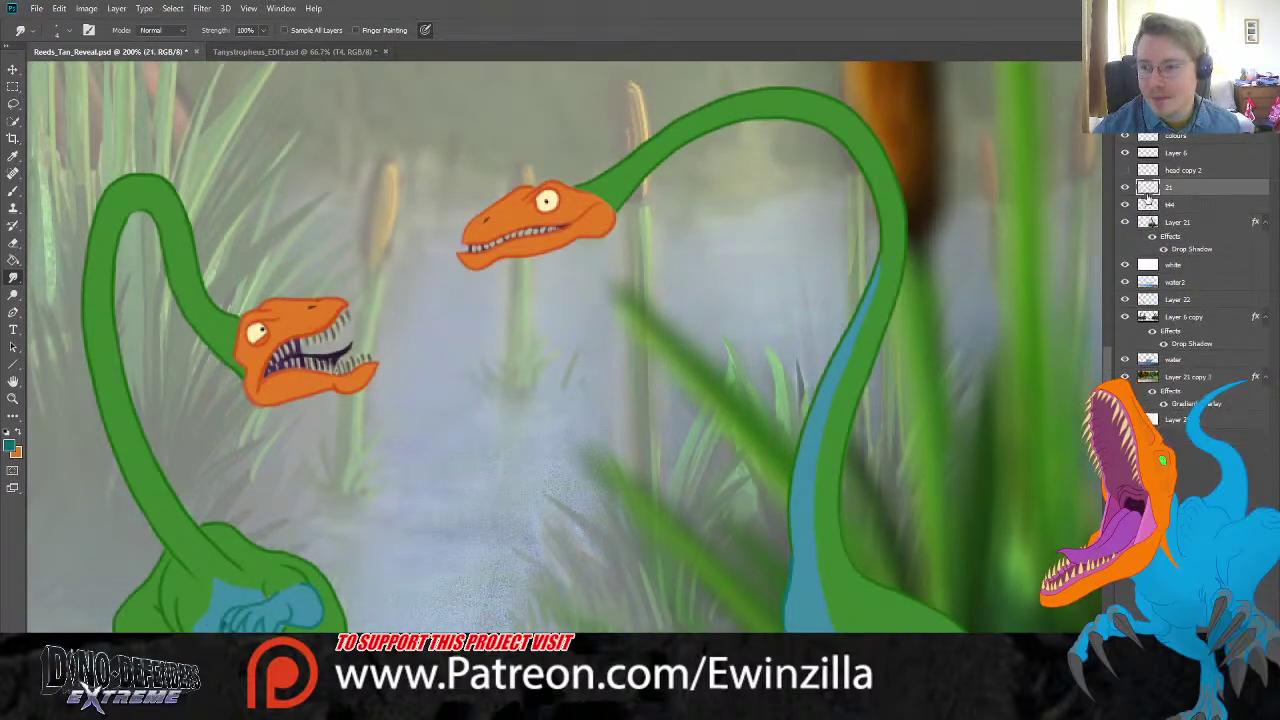
left_click(1123, 188)
left_click(1123, 188)
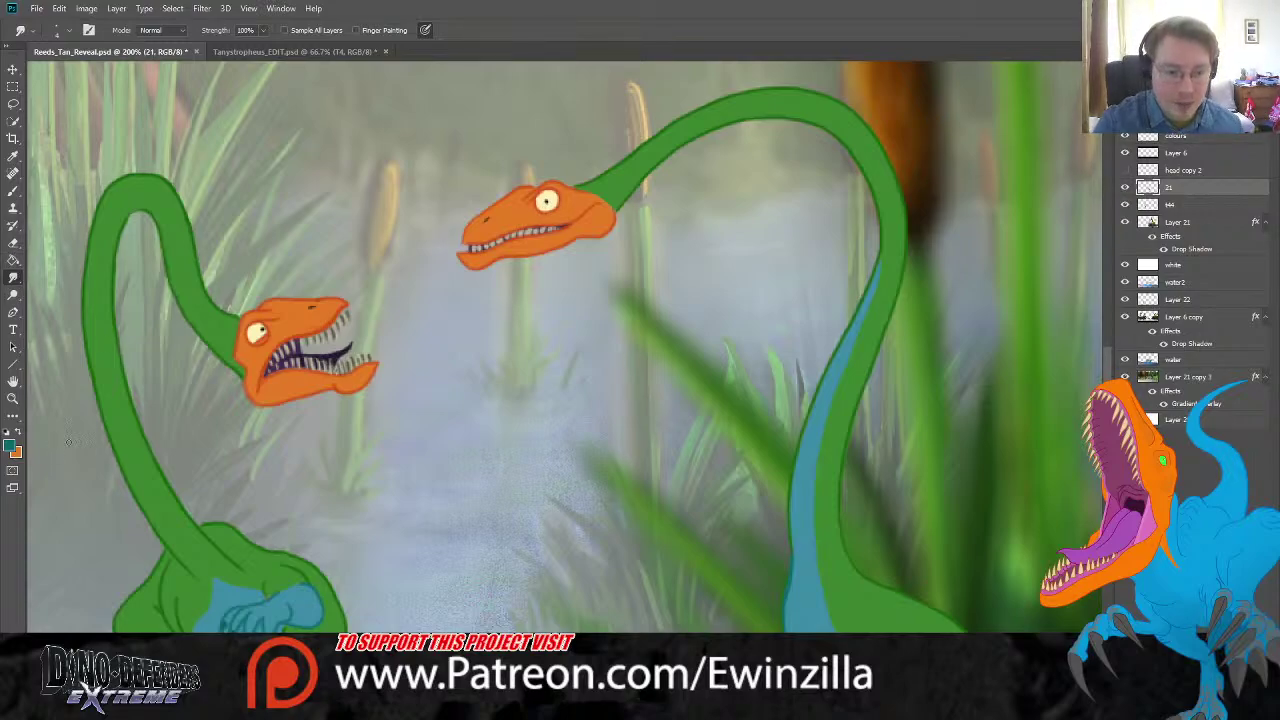
Step: Hide the white layer and move the merged dinosaur layer 21 beneath the foreground reeds on Layer 21
left_click(13, 397)
key("ctrl+0")
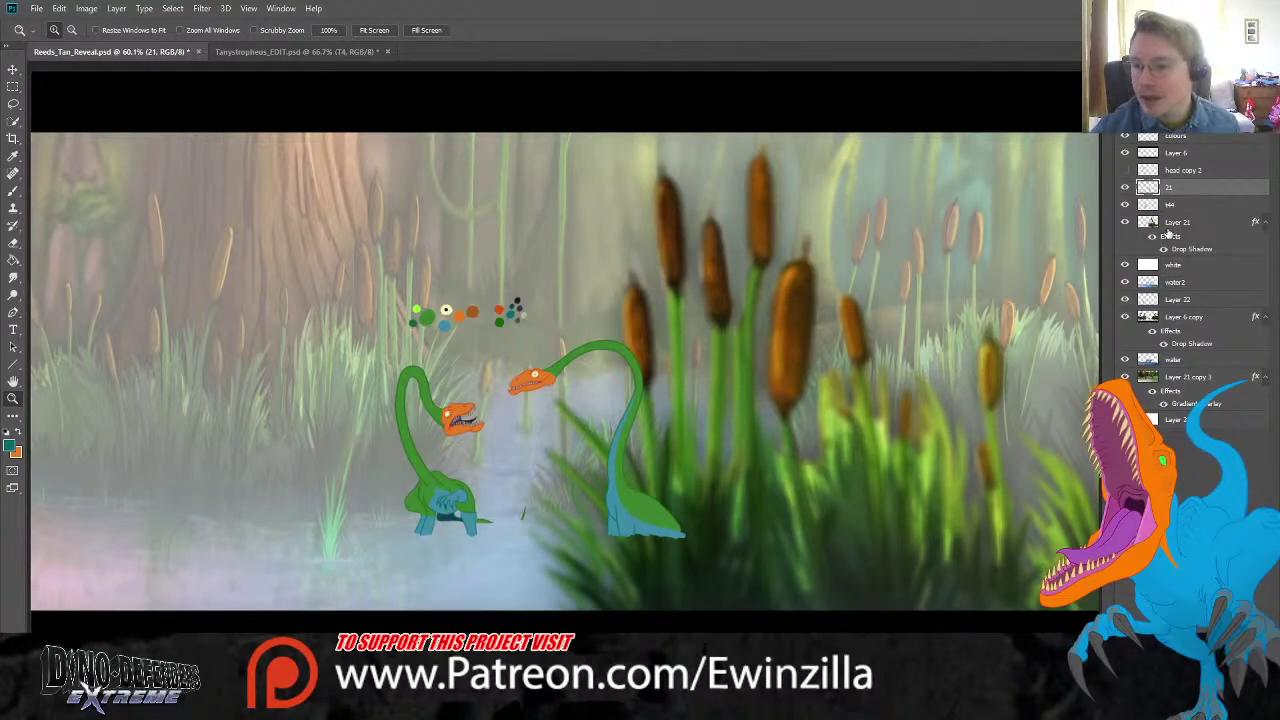
left_click(1126, 265)
left_click_drag(1176, 190, 1174, 257)
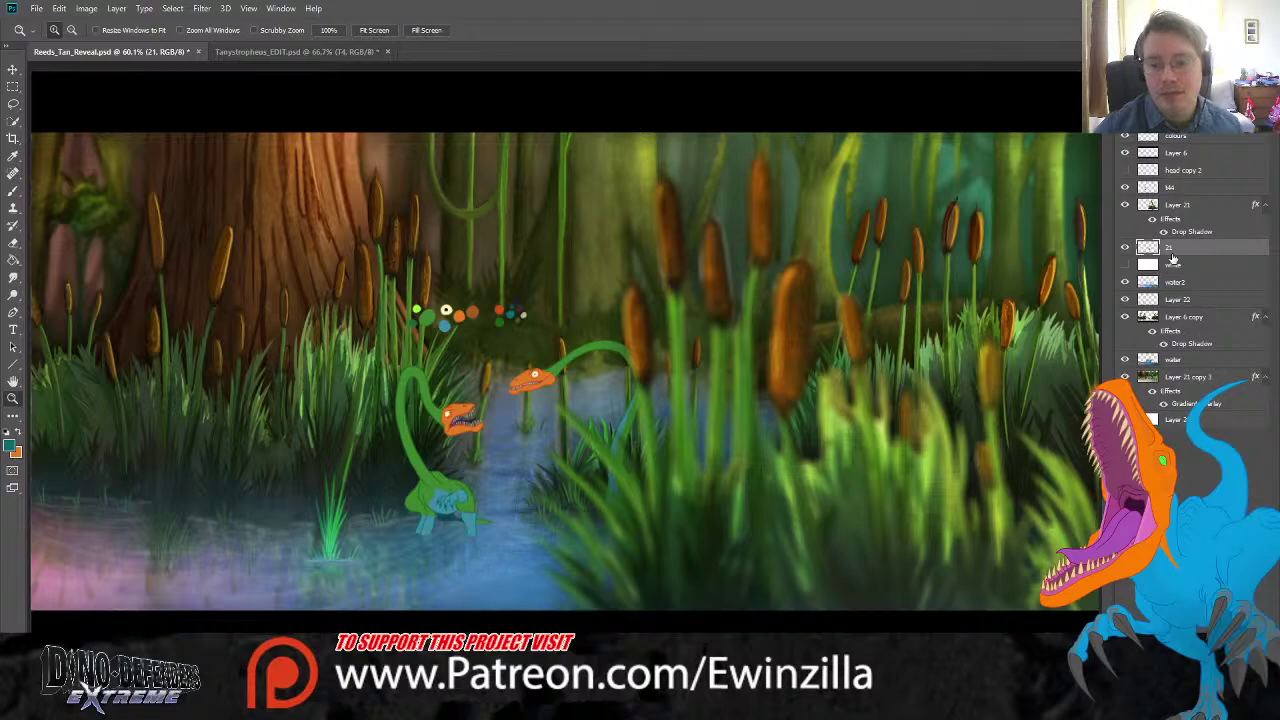
left_click_drag(581, 441, 581, 441)
scroll(581, 441, "down", 1)
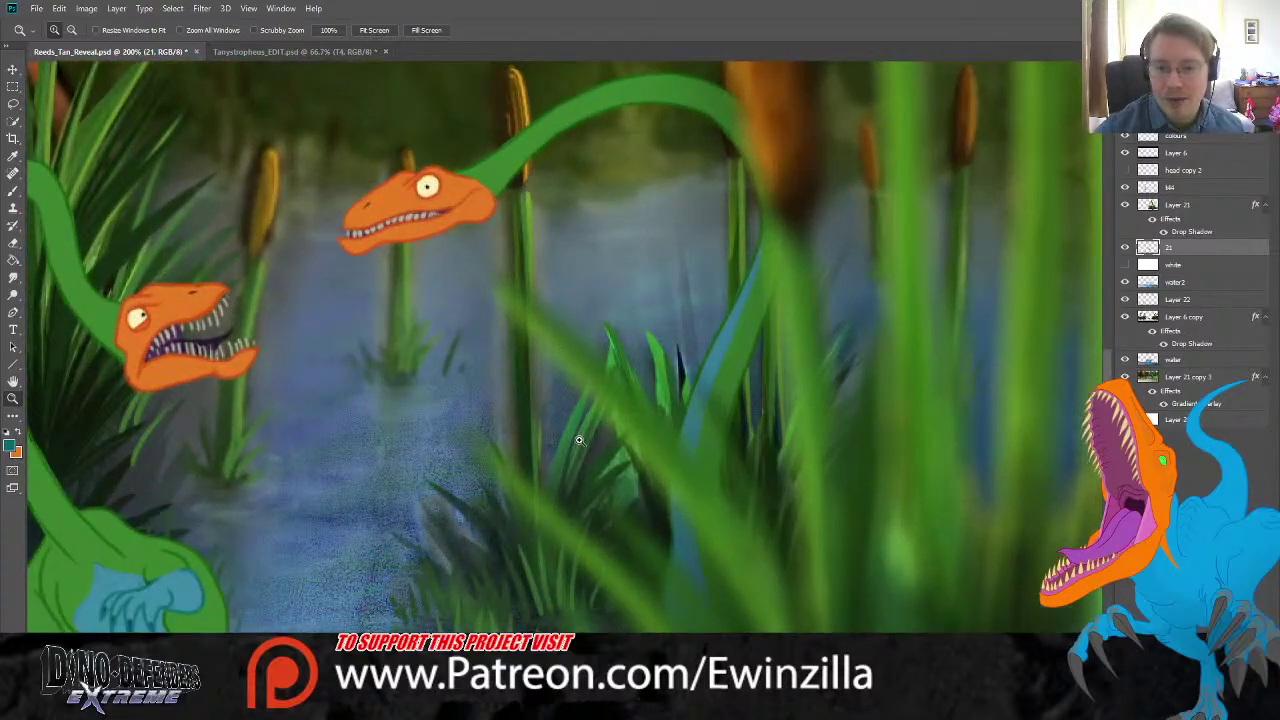
Step: Show the white layer again and hide the foreground reeds on Layer 21
left_click(13, 279)
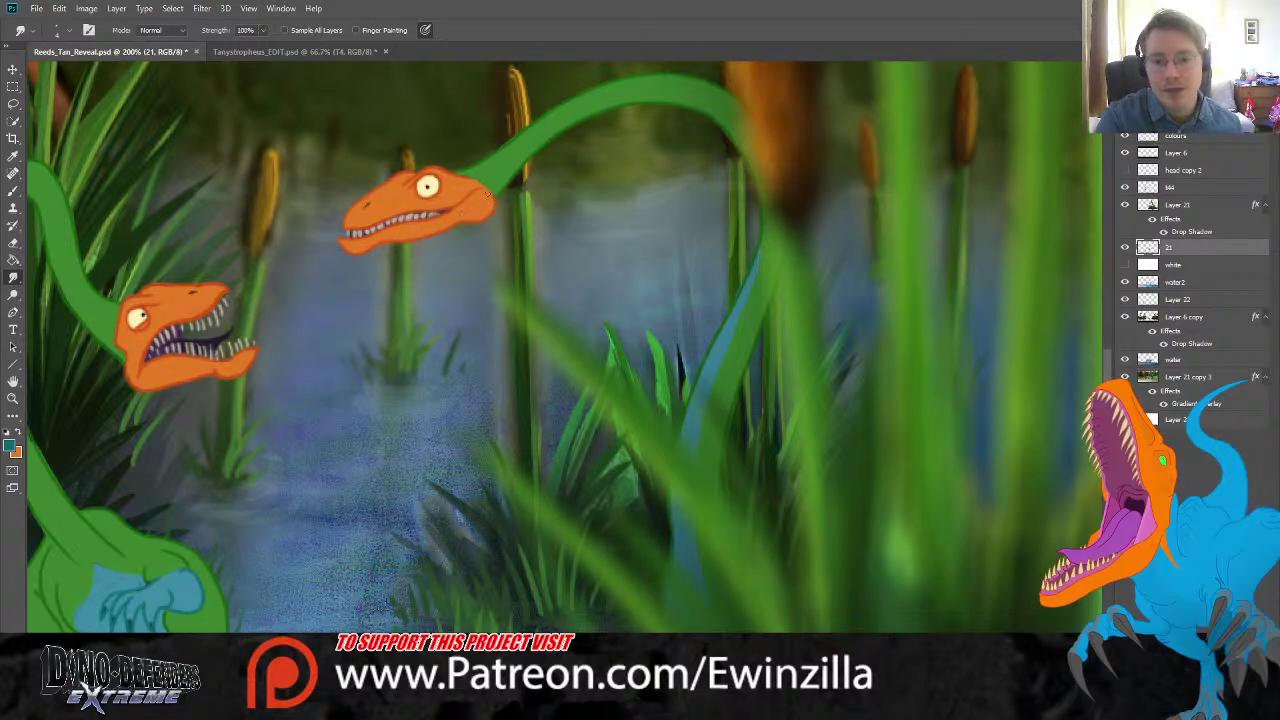
left_click(1125, 264)
left_click(1125, 204)
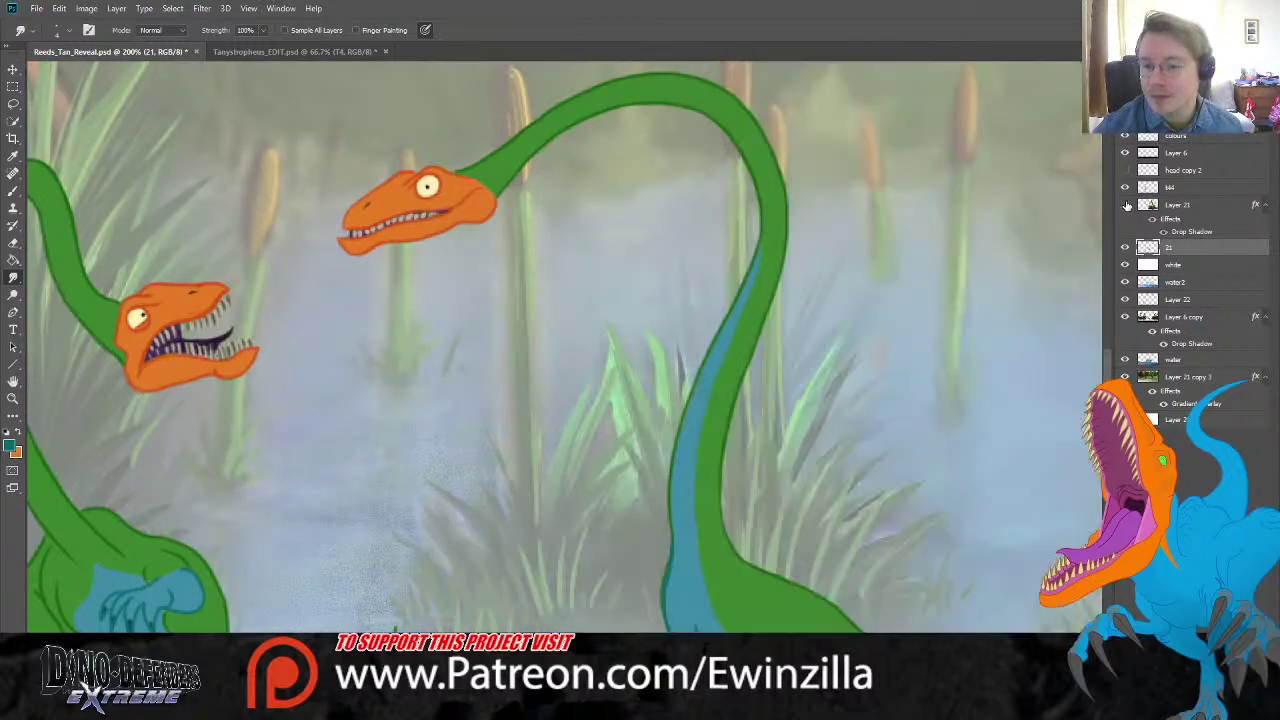
left_click(13, 397)
left_click(374, 30)
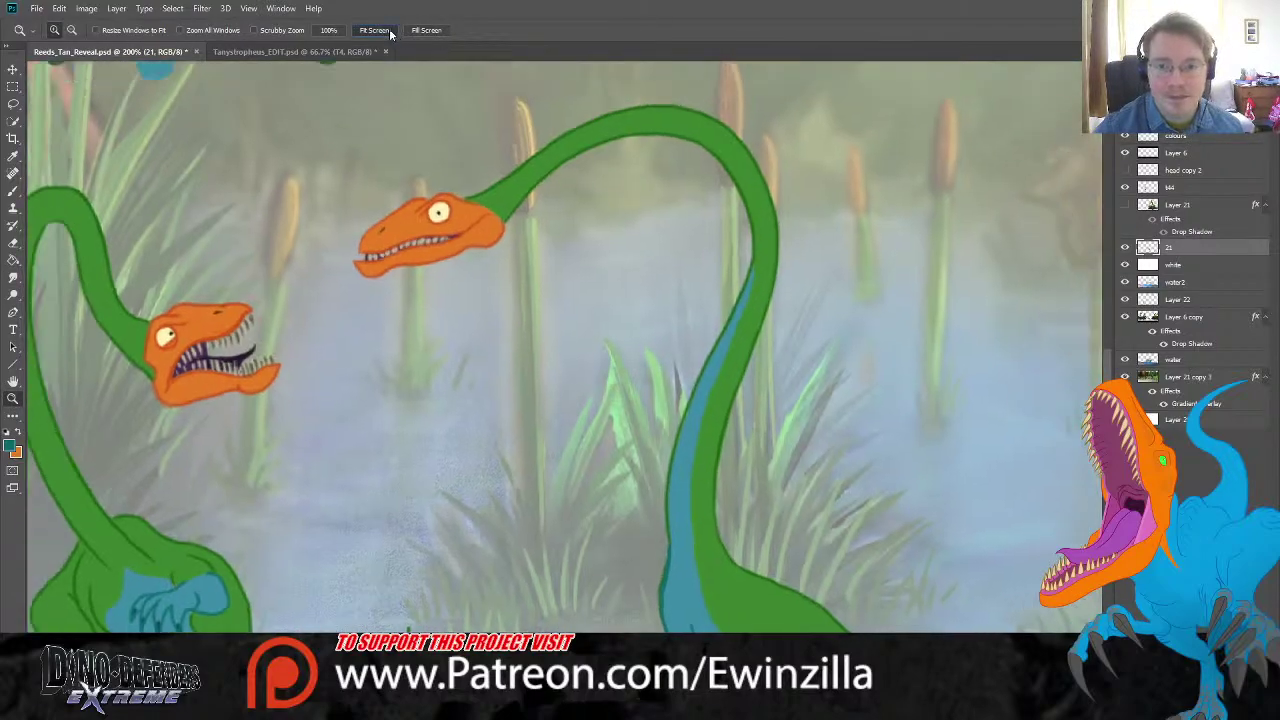
left_click(655, 557)
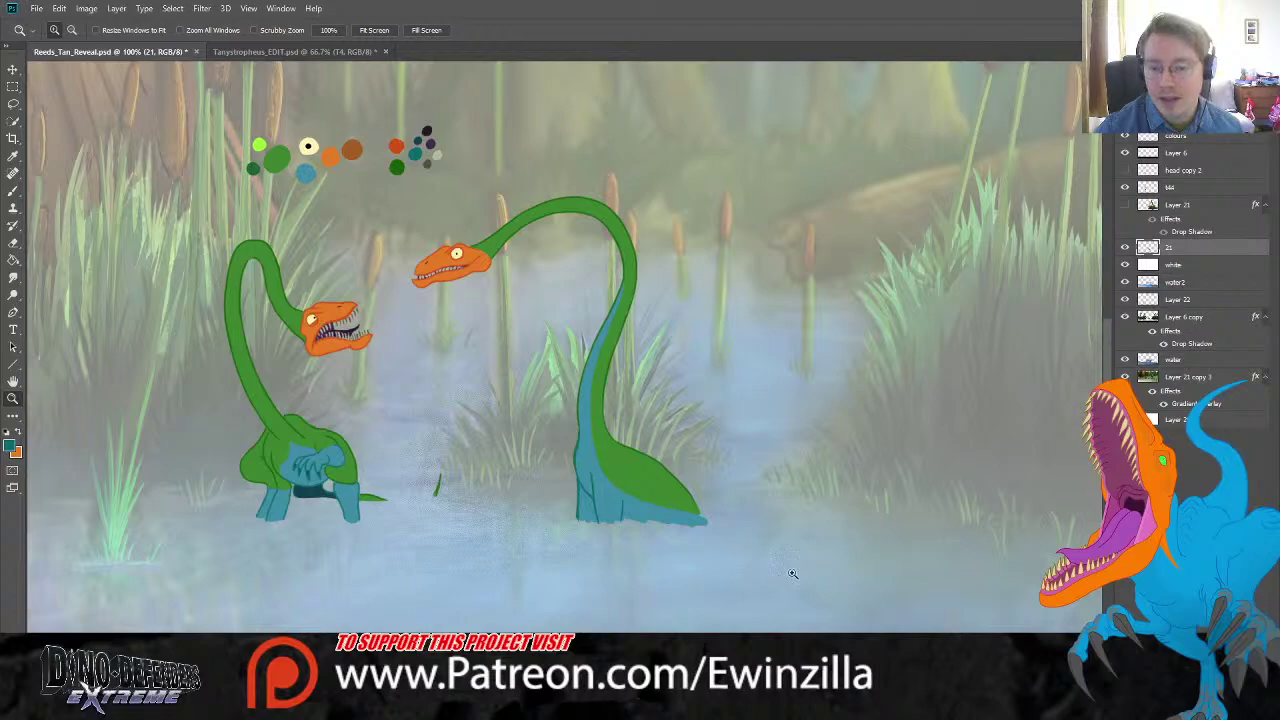
Step: Toggle the visibility of layers t44 and 21 to check which dinosaur each one holds
left_click(1178, 188)
left_click(1125, 187)
left_click(1125, 187)
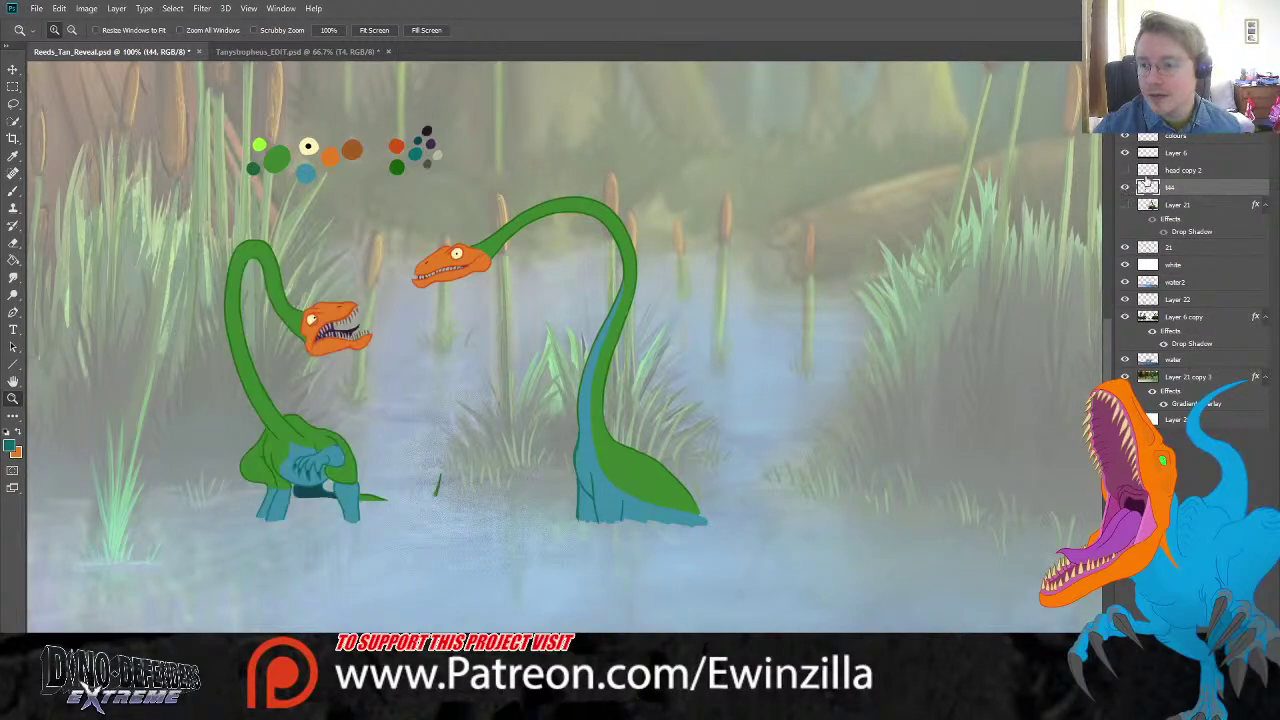
left_click(1170, 248)
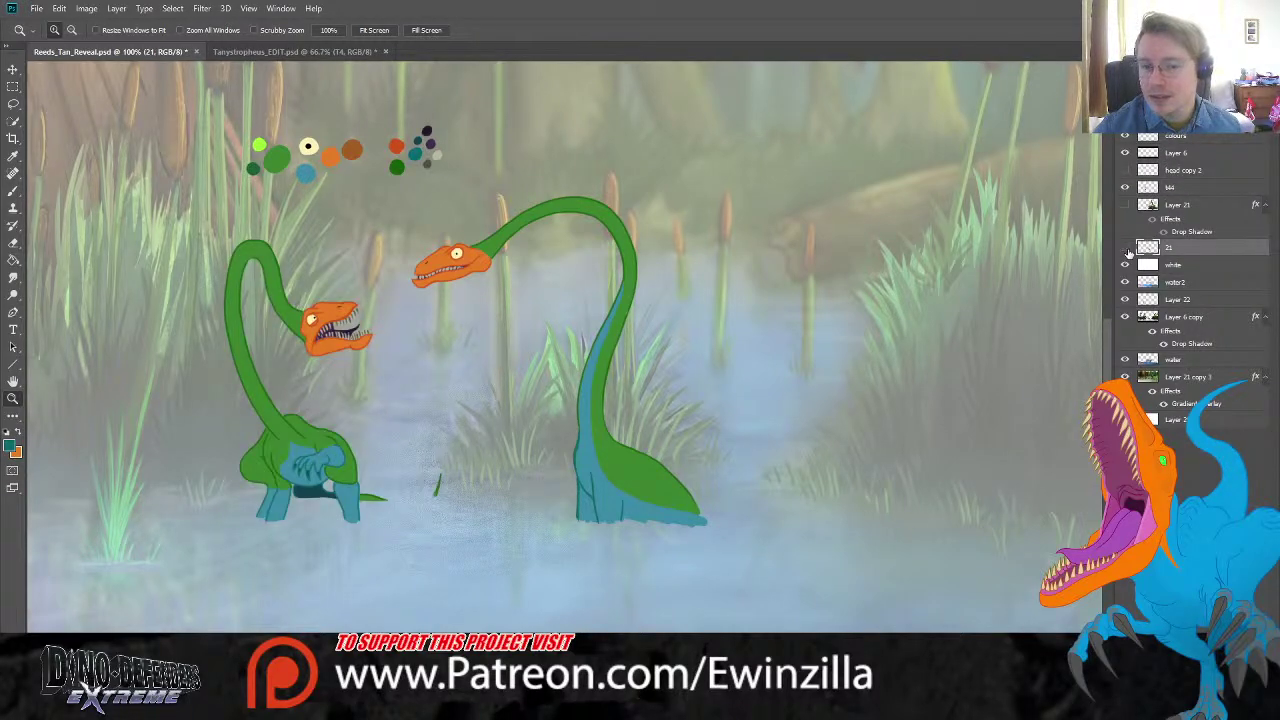
left_click(1126, 249)
left_click(1126, 249)
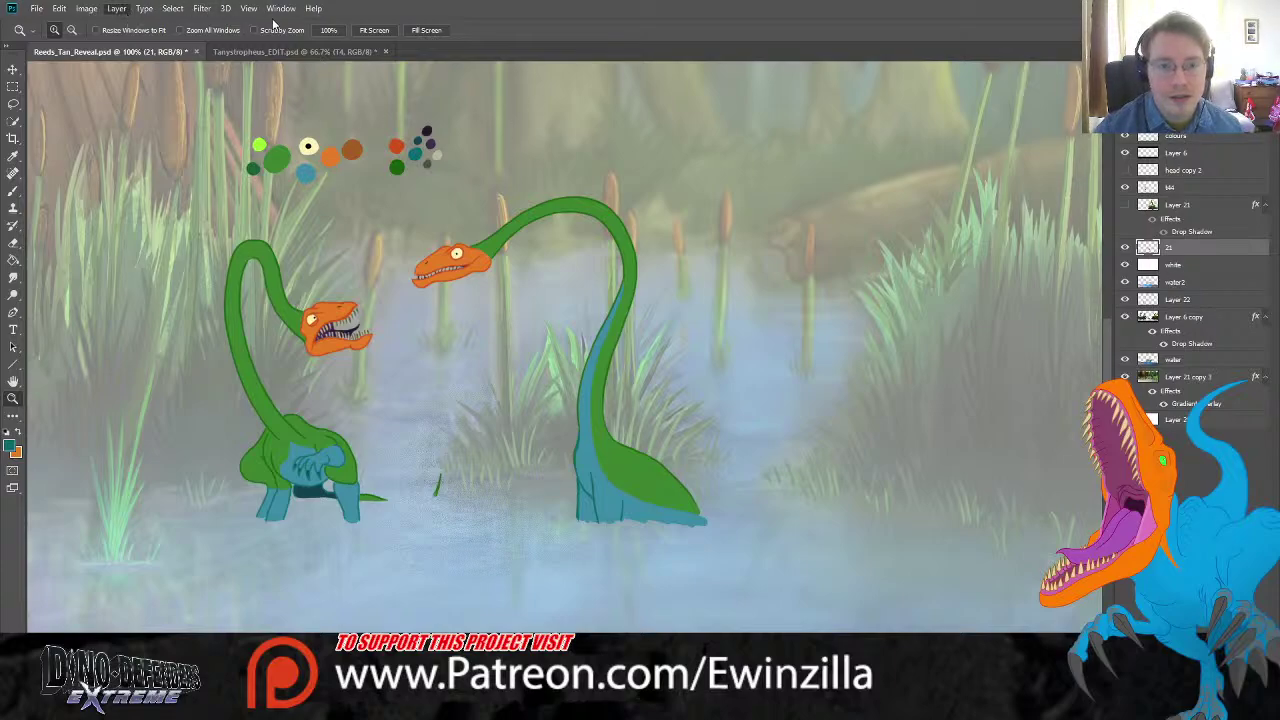
Step: Add a new layer directly beneath the second dinosaur's layer and name it 21
double_click(1175, 248)
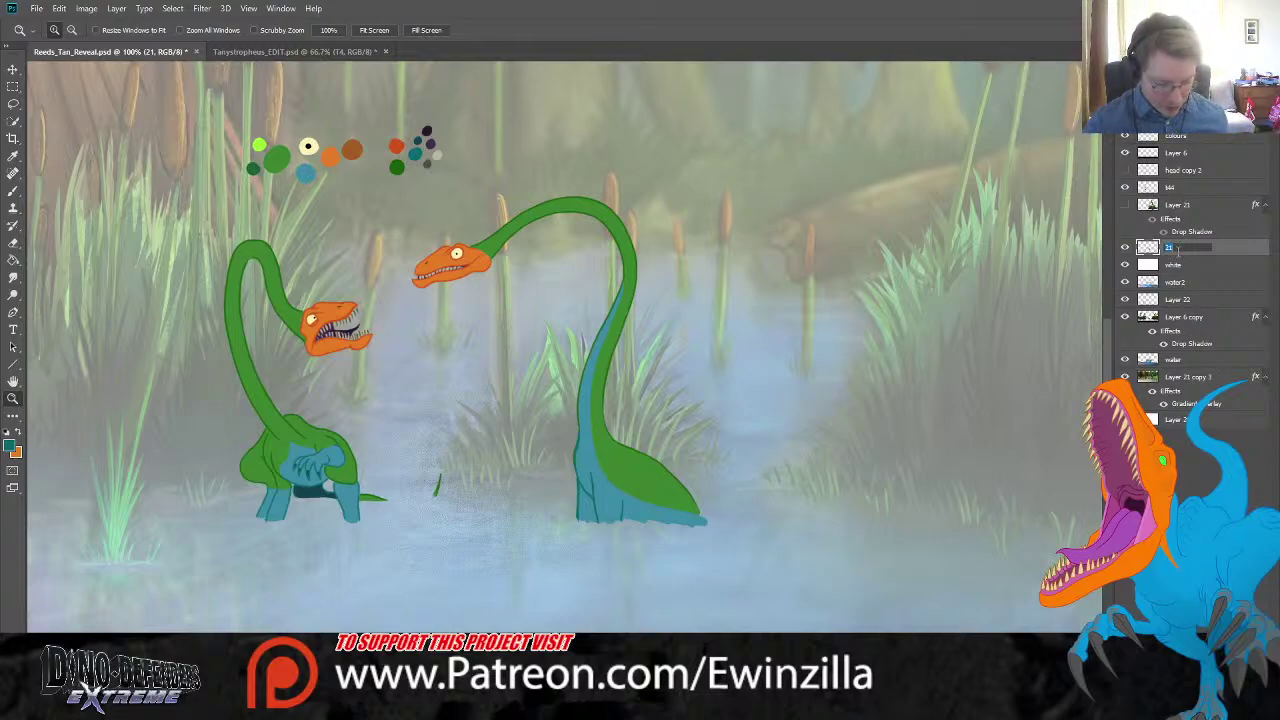
key("Return")
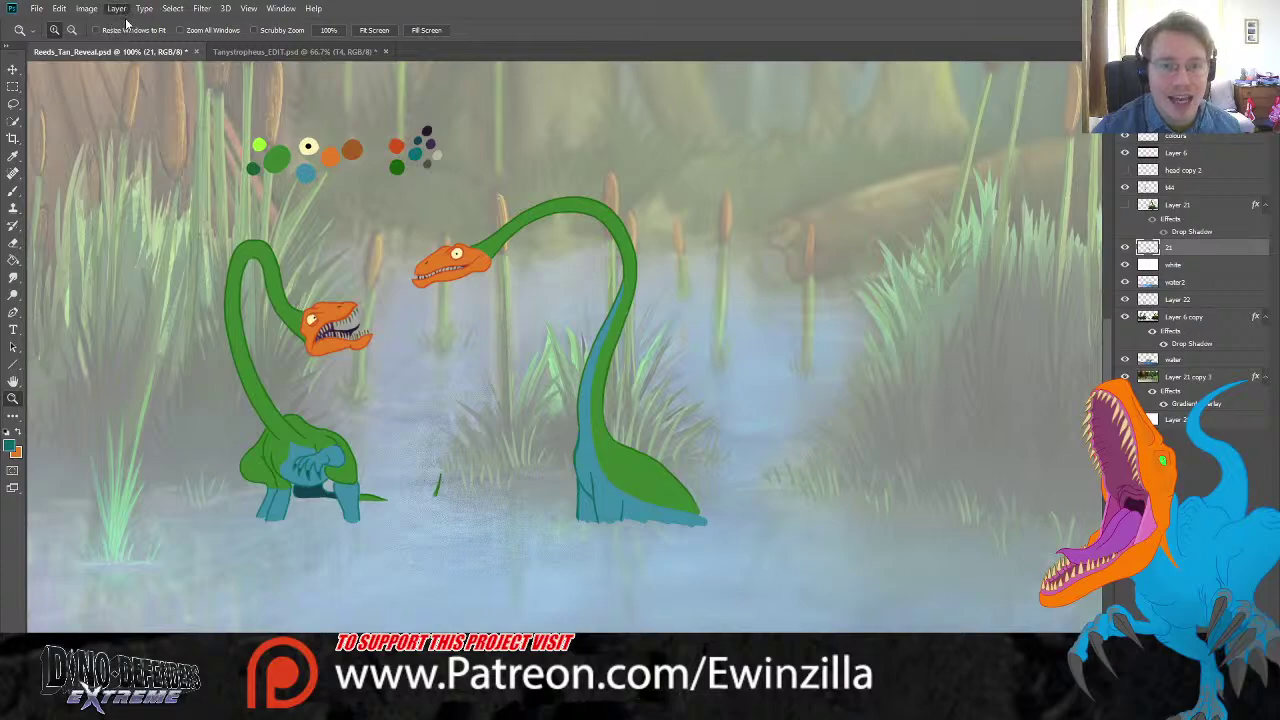
key("ctrl+shift+alt+n")
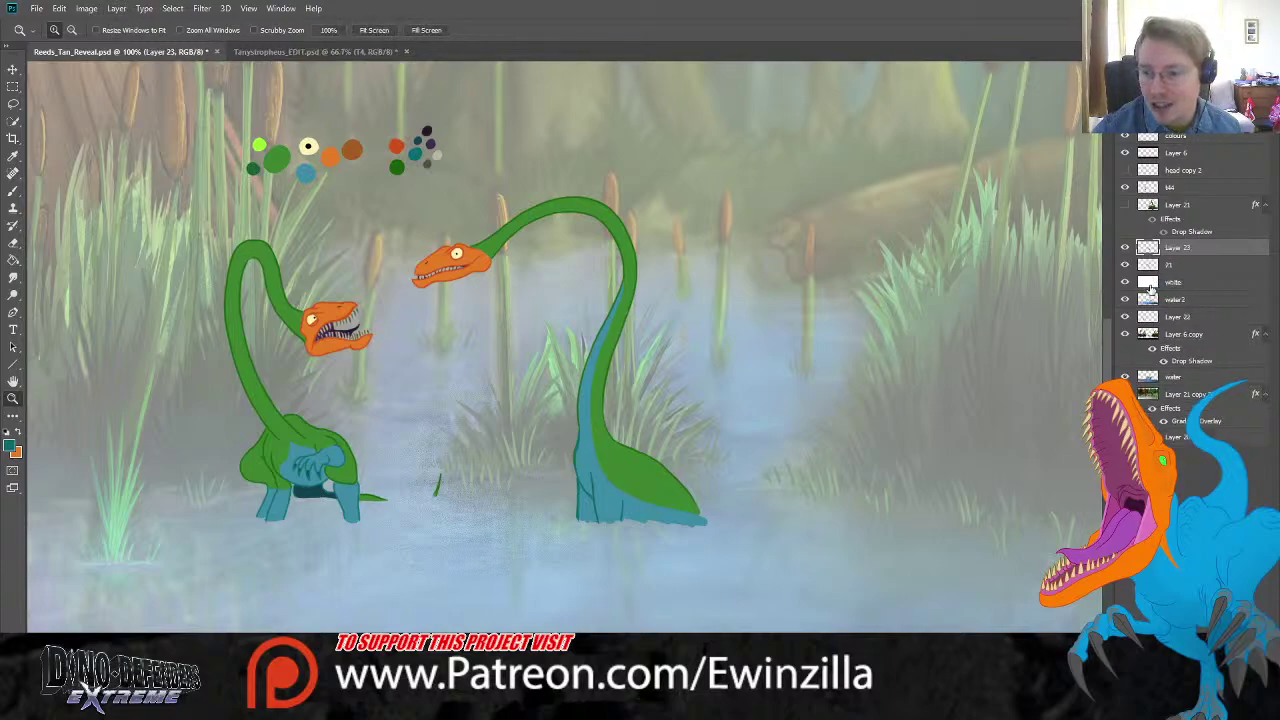
double_click(1178, 266)
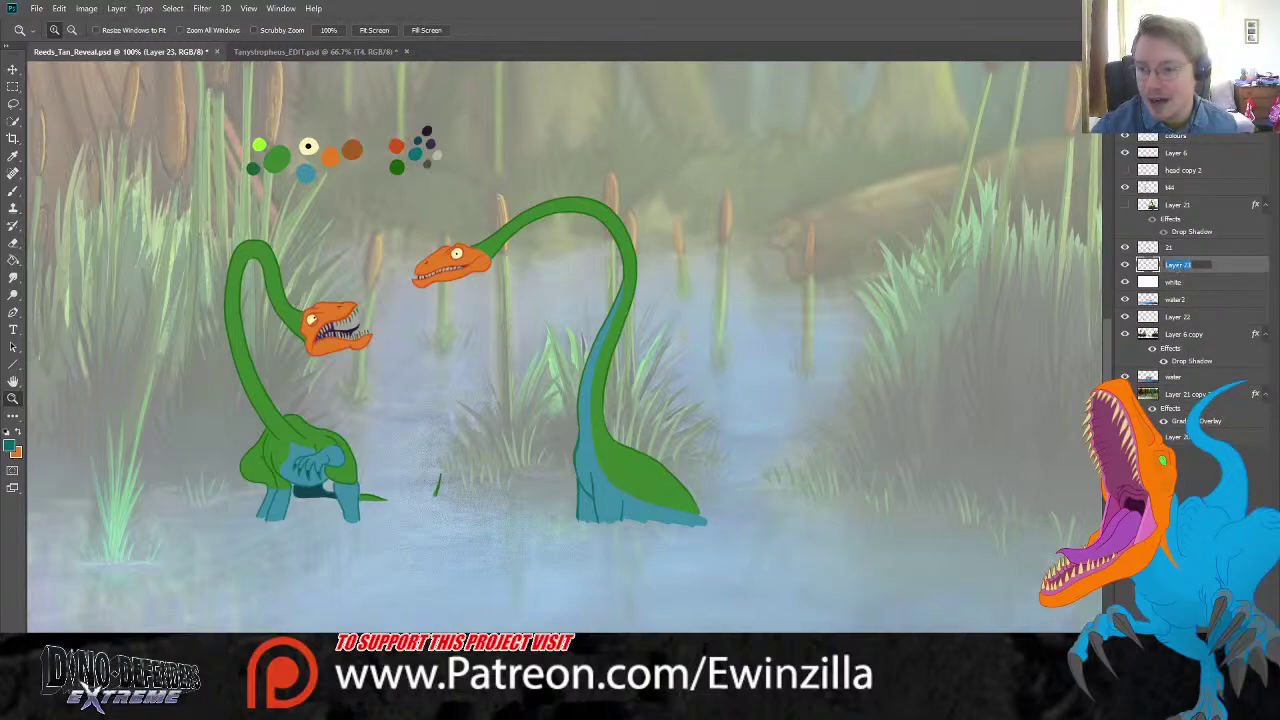
type("21")
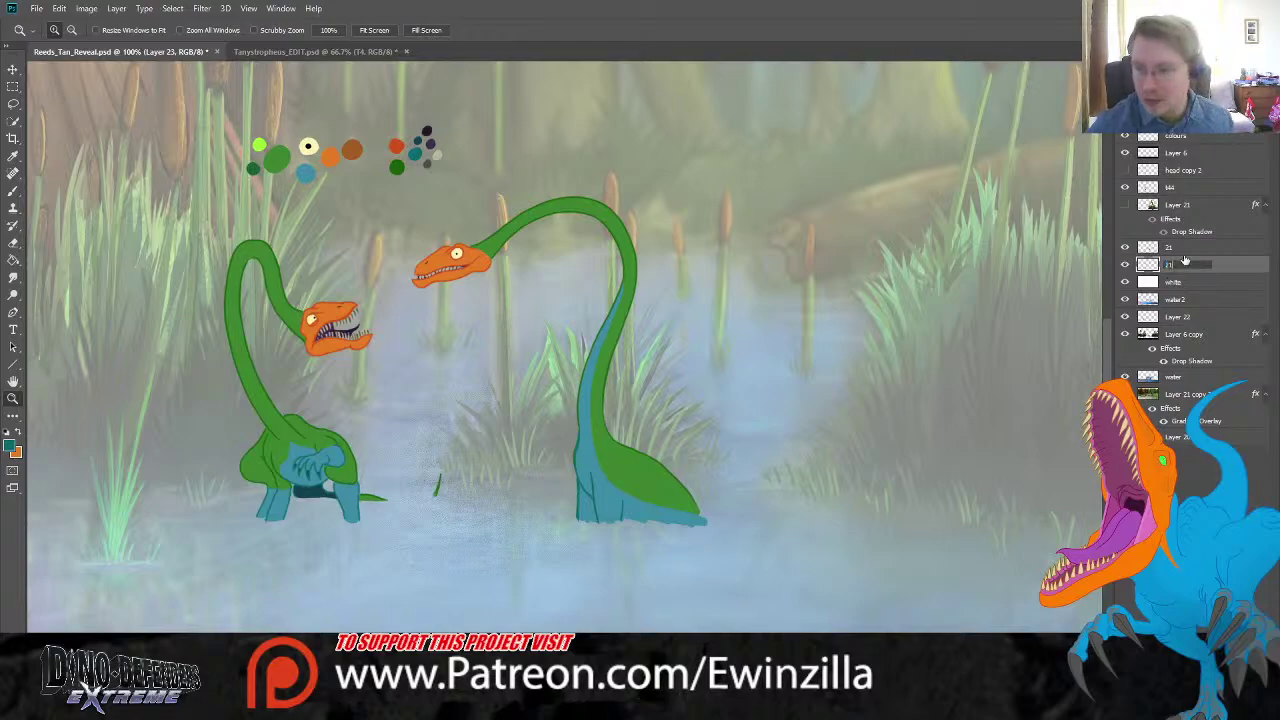
Step: Rename the second dinosaur's painted layer to 215 and make the empty layer 21 beneath it active
double_click(1168, 248)
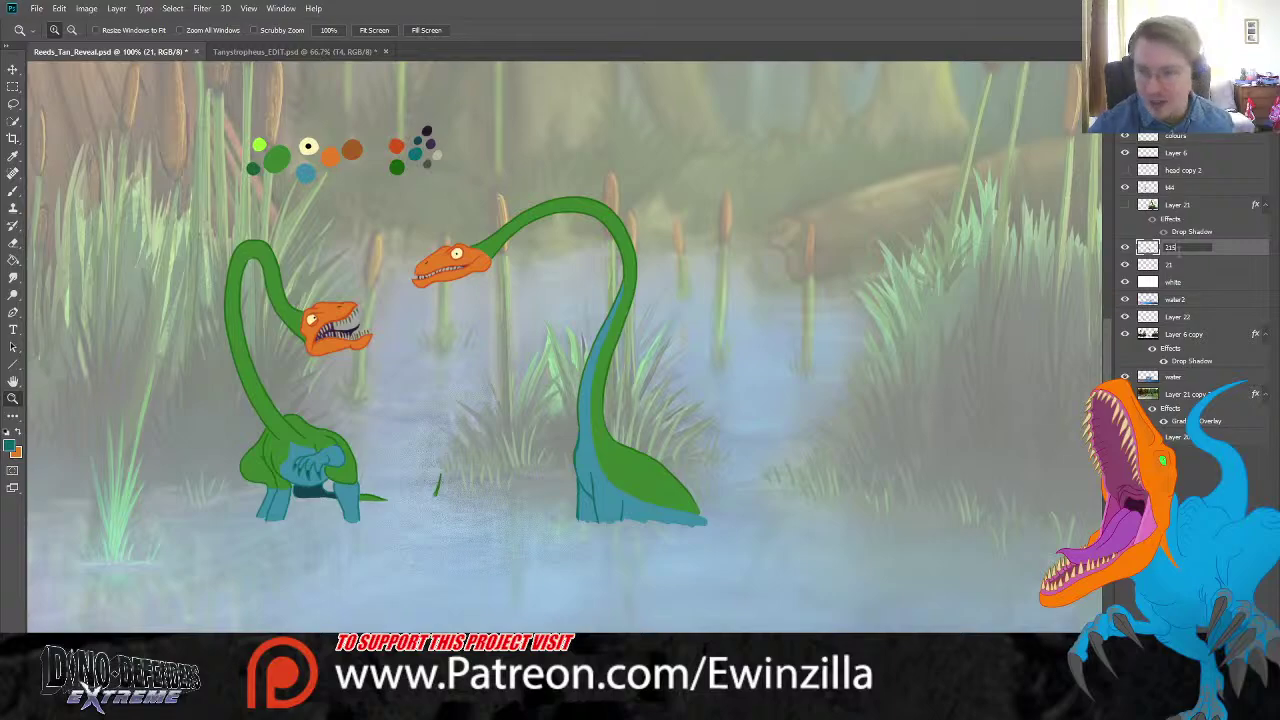
type("215")
left_click(1181, 264)
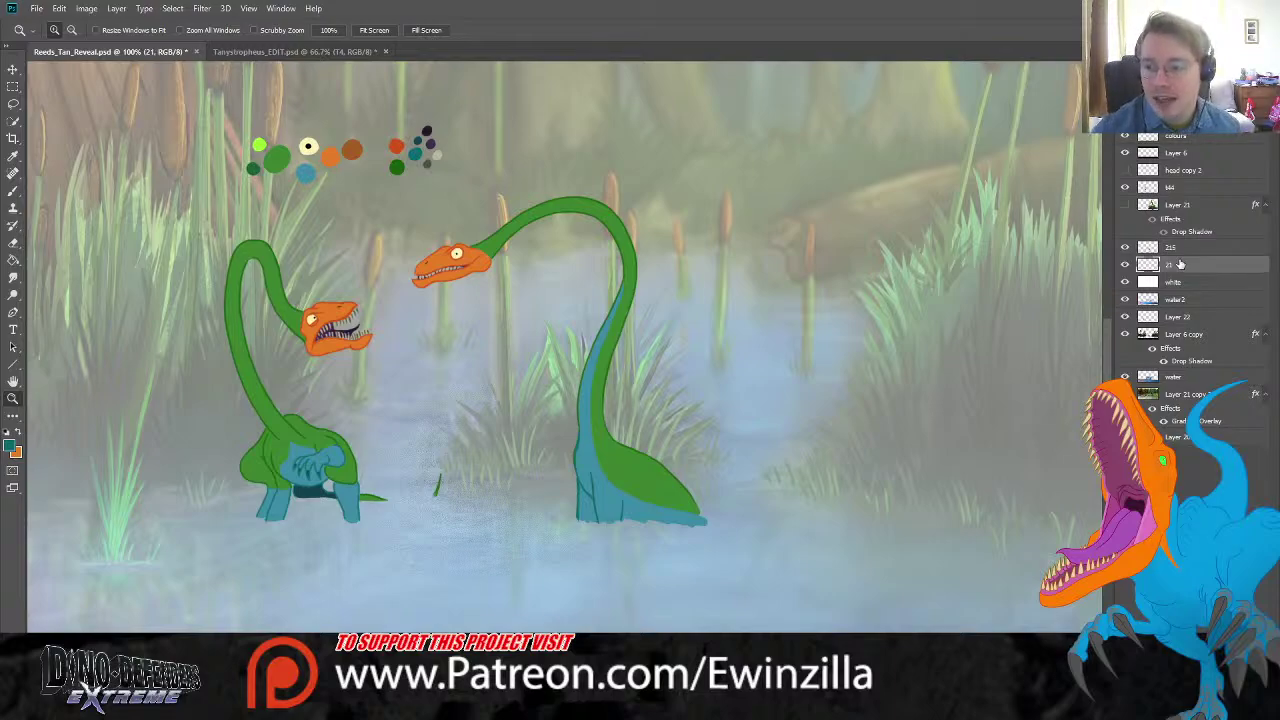
double_click(1171, 259)
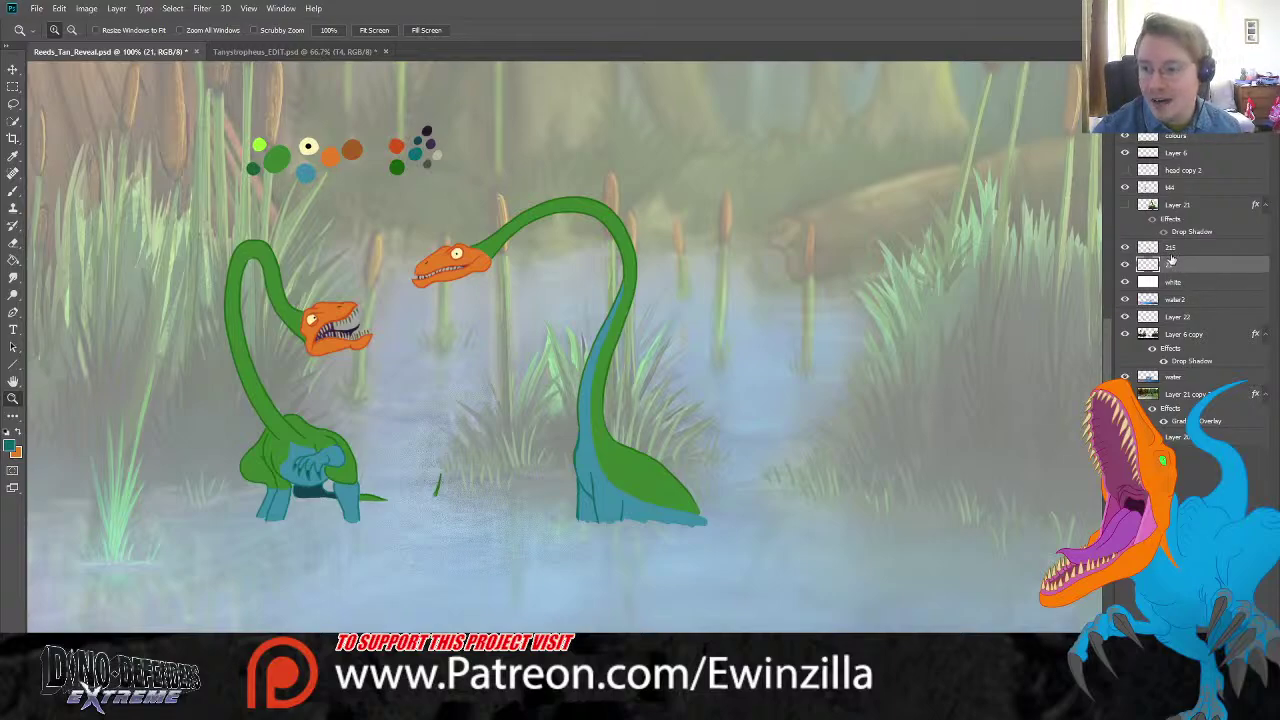
key("Return")
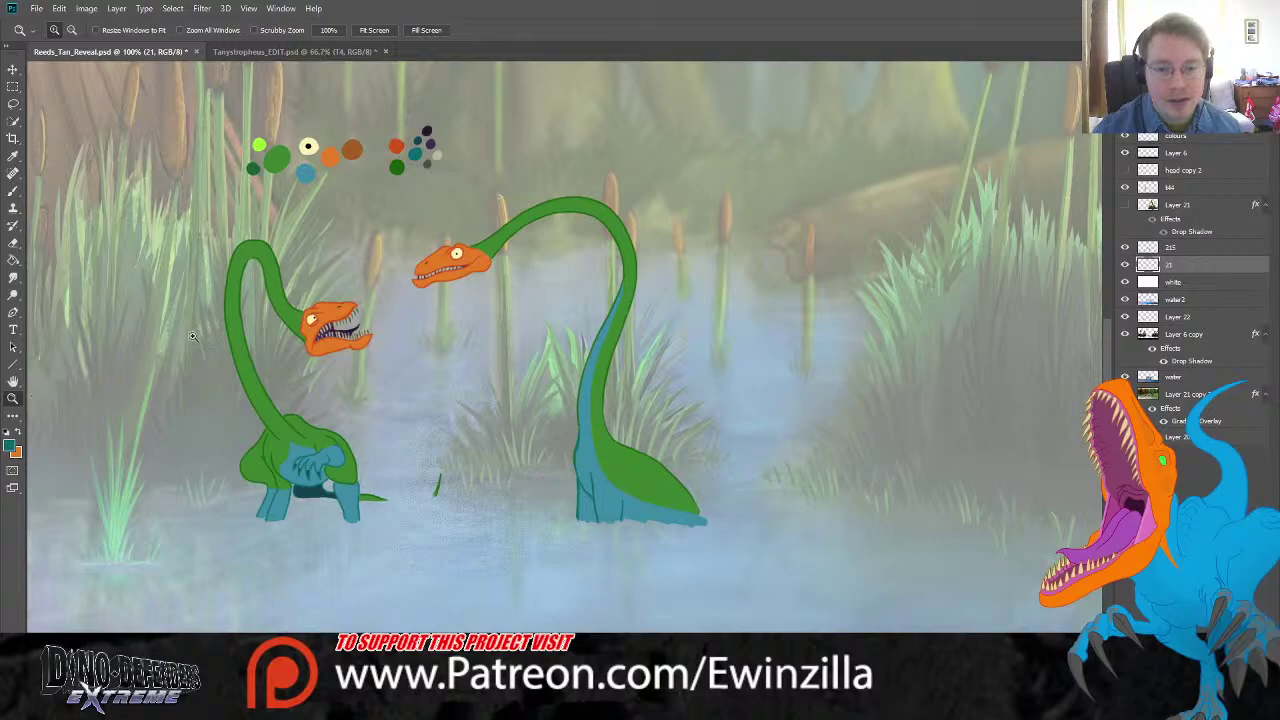
Step: Sample the red-orange palette swatch as the brush colour for outlining the second dinosaur's head
left_click(462, 255)
left_click(462, 255)
scroll(450, 252, "up", 4)
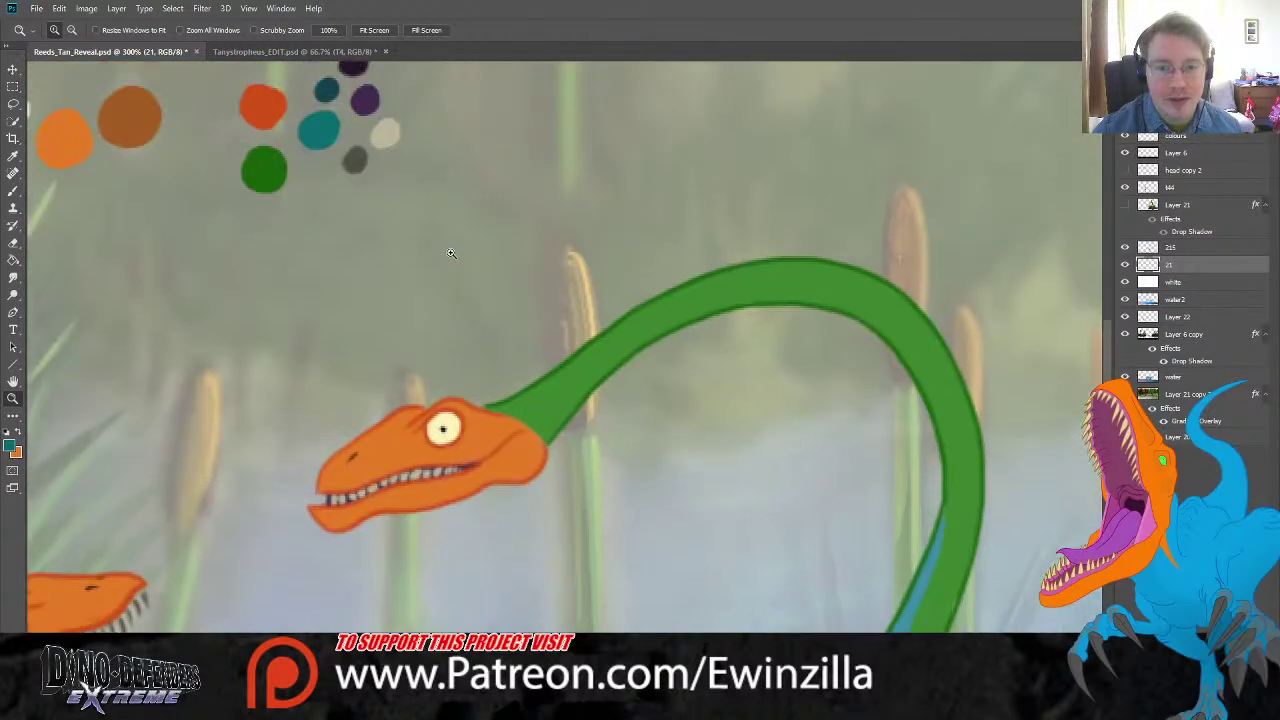
scroll(450, 252, "up", 1)
left_click(13, 156)
left_click(262, 110)
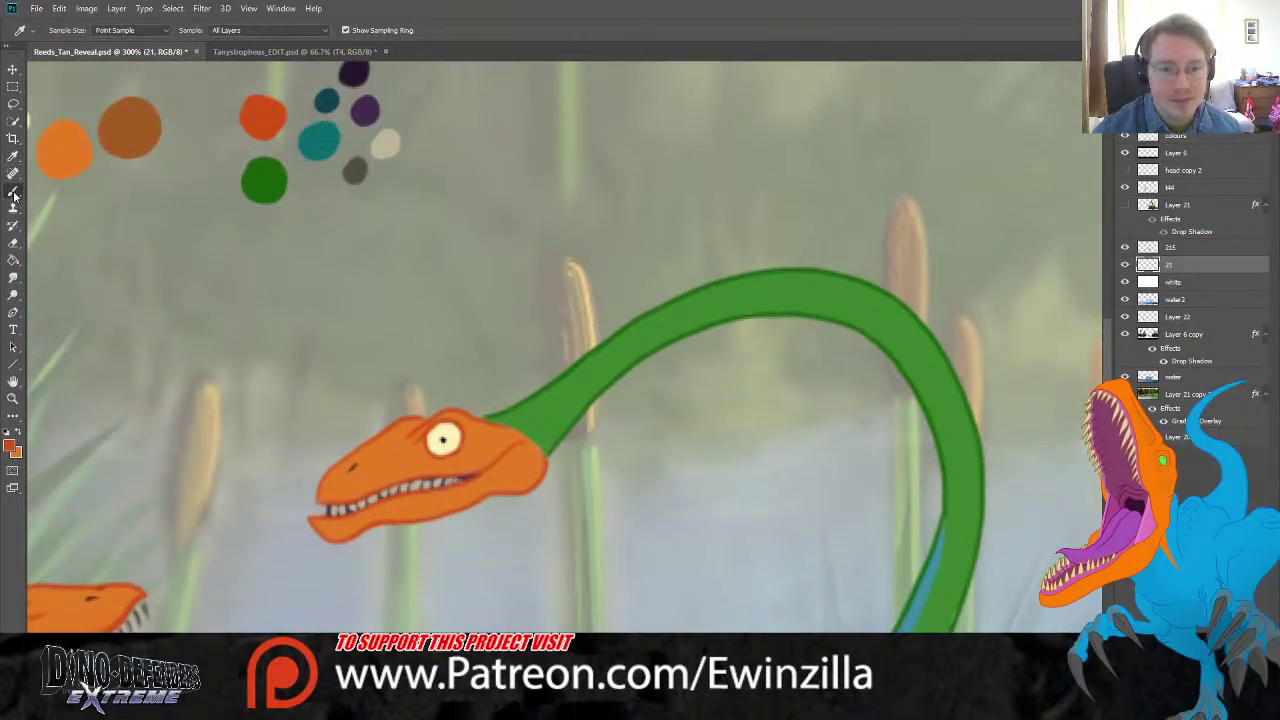
left_click(14, 193)
Step: Move layer 21 above layer 215, fade layer 215 as a tracing guide, and make layer 21 active
left_click_drag(1226, 261, 1190, 246)
left_click(1160, 265)
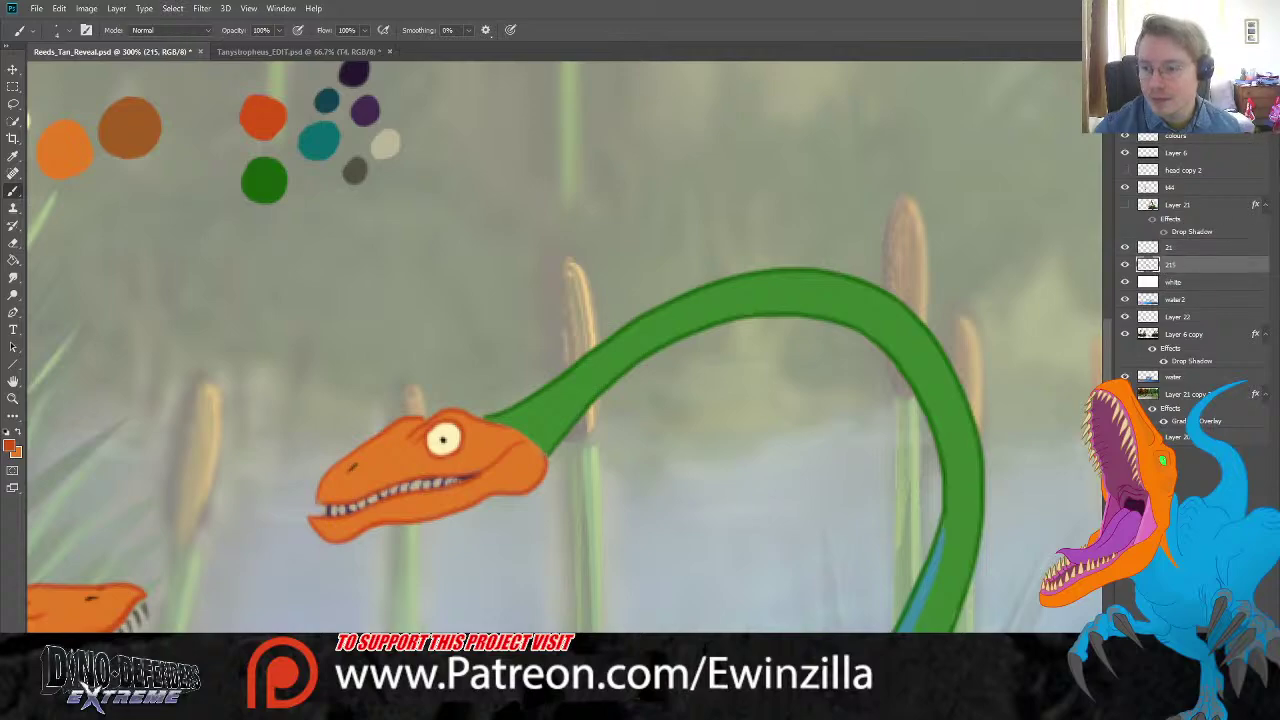
left_click(1170, 247)
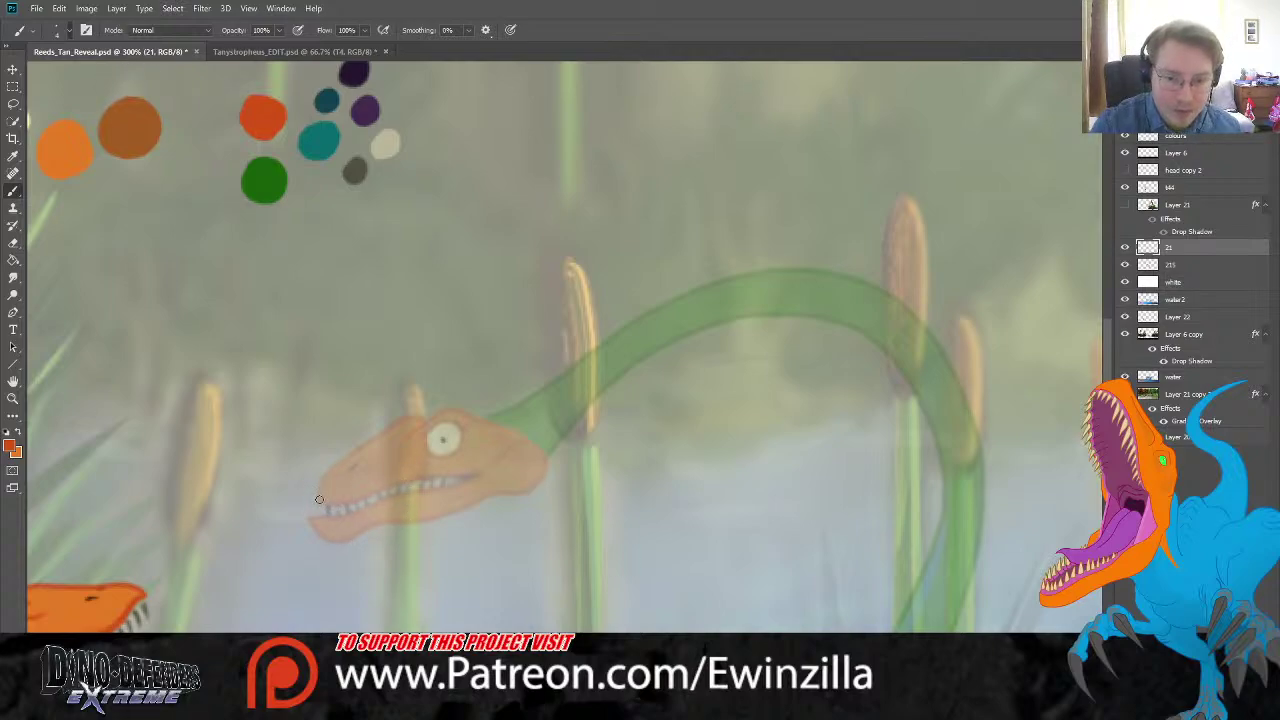
Step: Trace the faded dinosaur's head in red-orange on layer 21, outlining the snout, mouth line, brow, eye and lower jaw
mouse_move(319, 499)
left_mouse_down()
mouse_move(320, 474)
mouse_move(396, 422)
mouse_move(428, 418)
mouse_move(330, 478)
mouse_move(313, 513)
mouse_move(408, 486)
left_mouse_up()
key("ctrl+z")
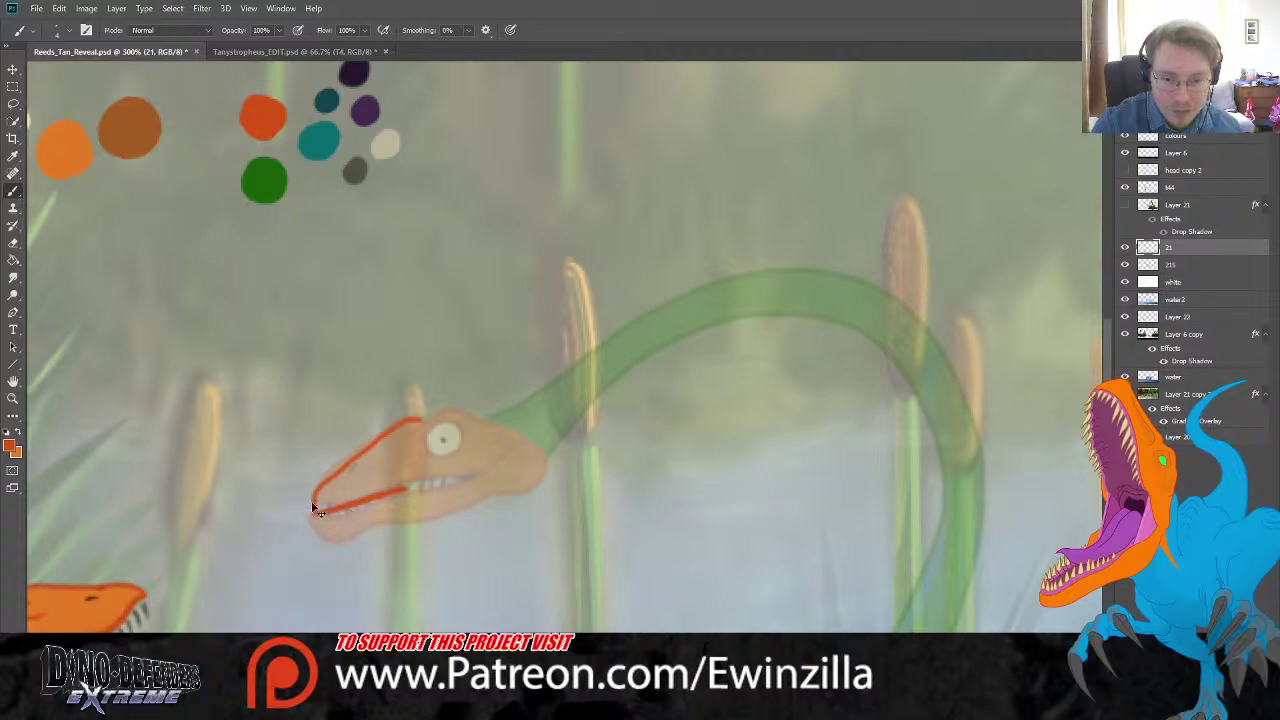
key("ctrl+z")
left_click_drag(313, 512, 522, 444)
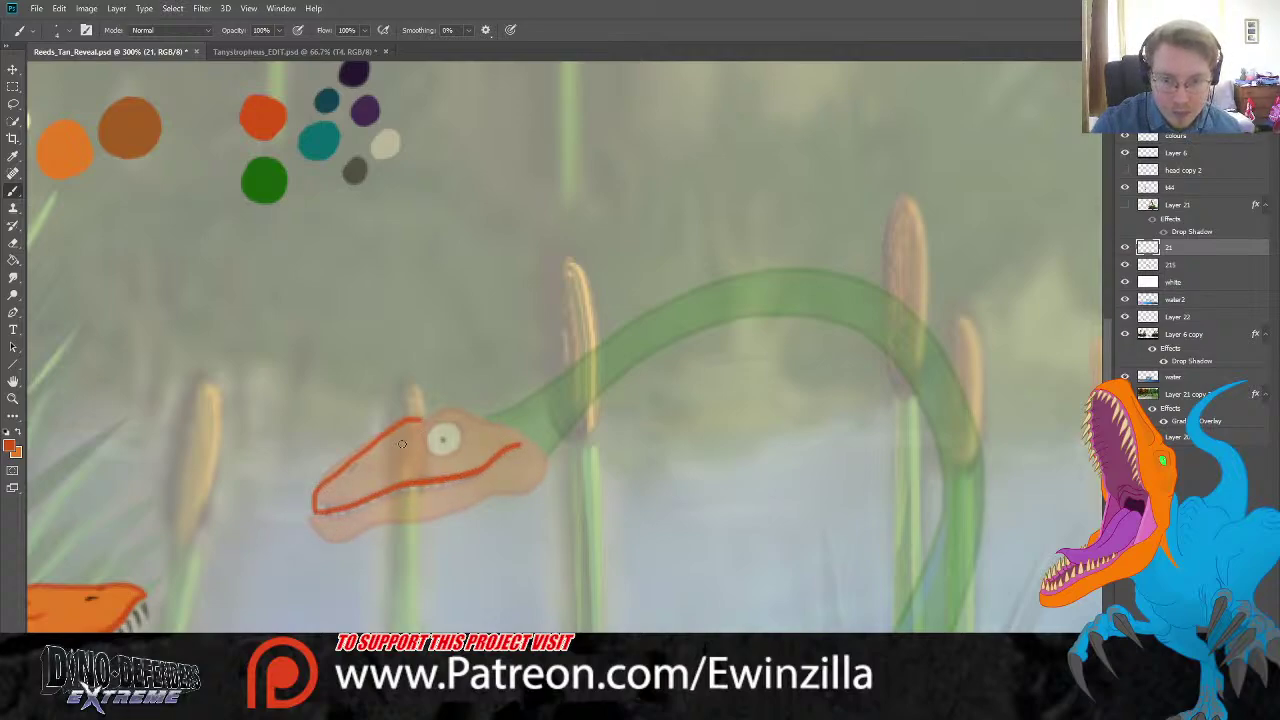
mouse_move(407, 440)
left_mouse_down()
mouse_move(432, 412)
mouse_move(492, 425)
left_mouse_up()
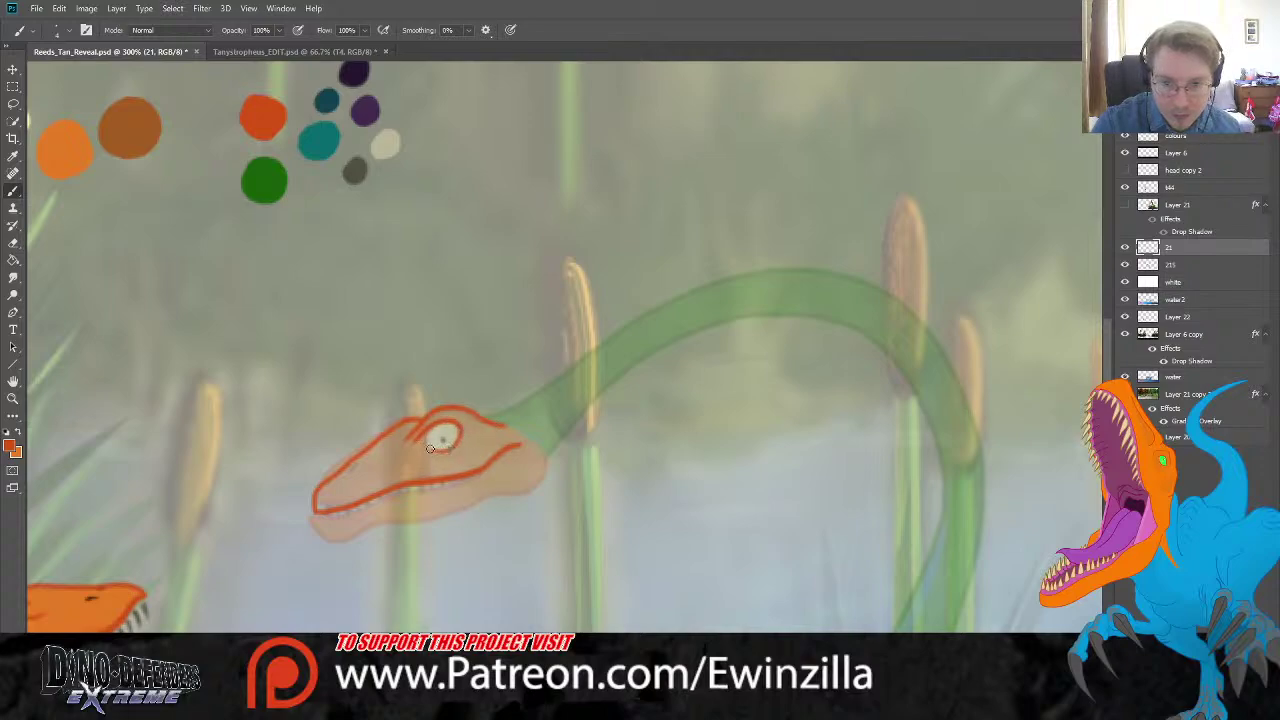
mouse_move(420, 441)
left_mouse_down()
mouse_move(428, 431)
mouse_move(458, 450)
mouse_move(442, 418)
mouse_move(424, 434)
left_mouse_up()
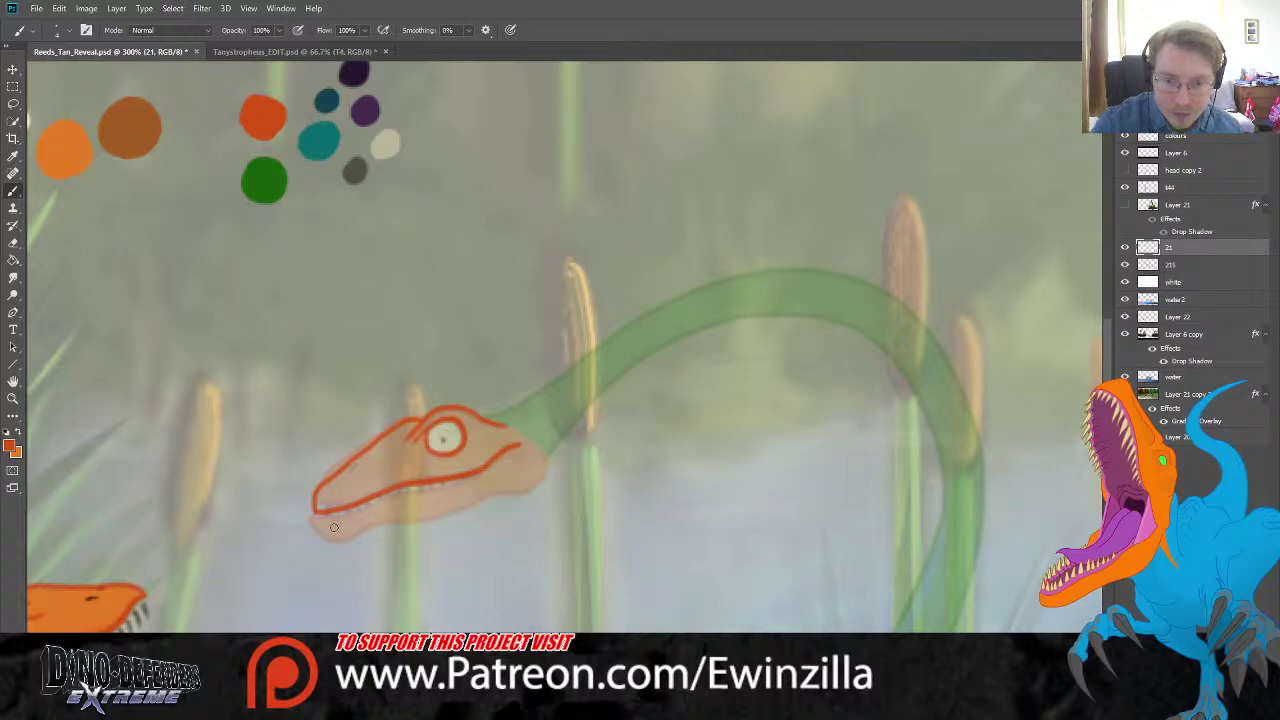
mouse_move(315, 511)
left_mouse_down()
mouse_move(328, 540)
mouse_move(356, 538)
mouse_move(532, 481)
mouse_move(528, 437)
left_mouse_up()
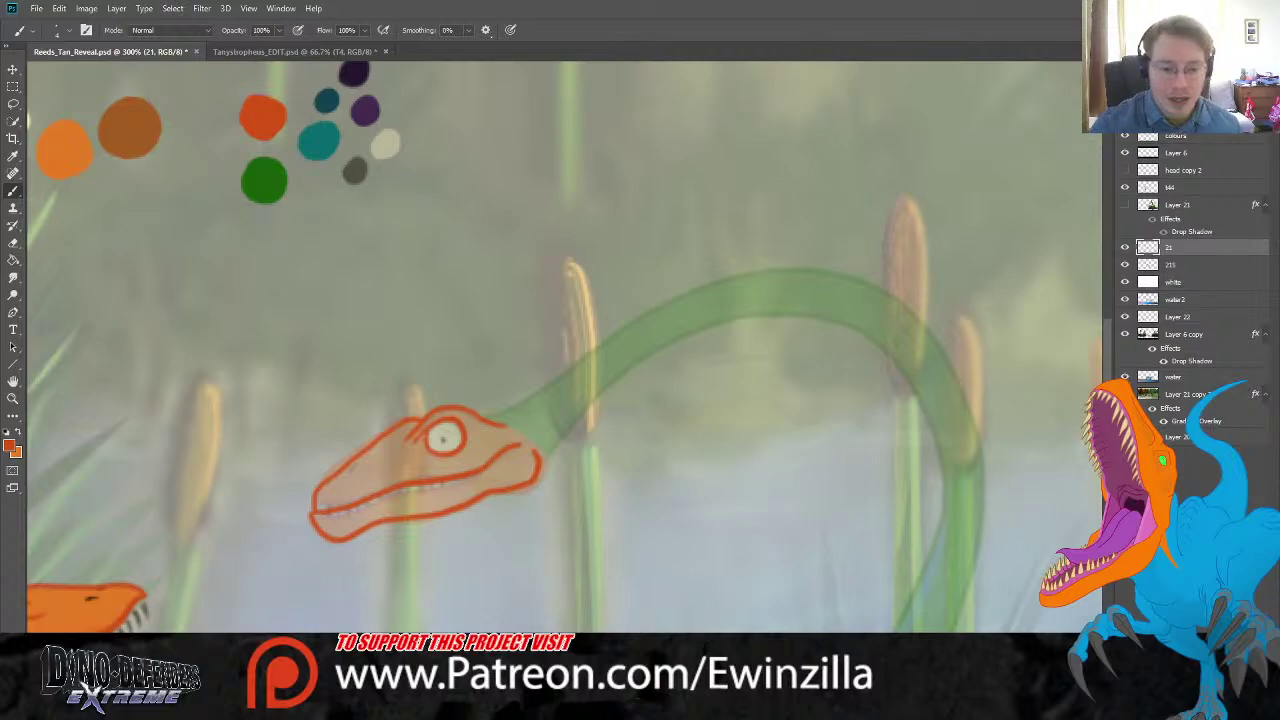
Step: Flip the traced head to face the opposite way, rotate it and move it over the water near the far reed bank
left_click(13, 398)
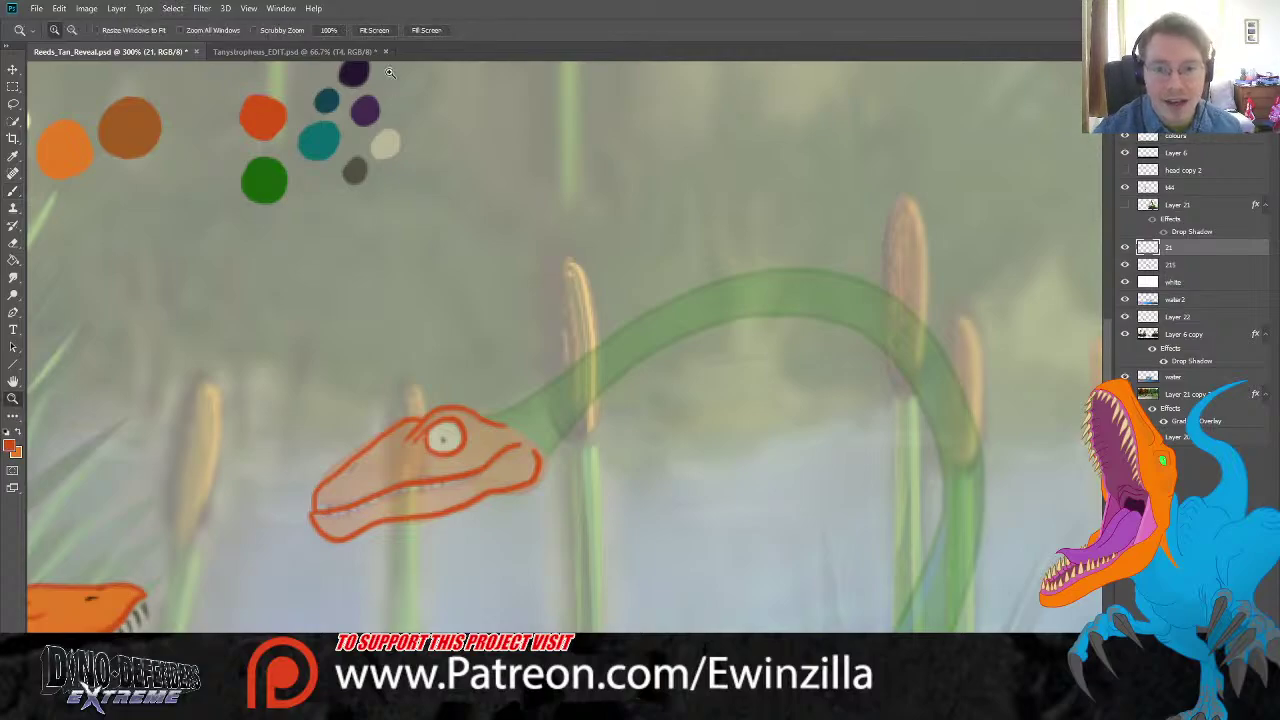
left_click(374, 30)
left_click(329, 30)
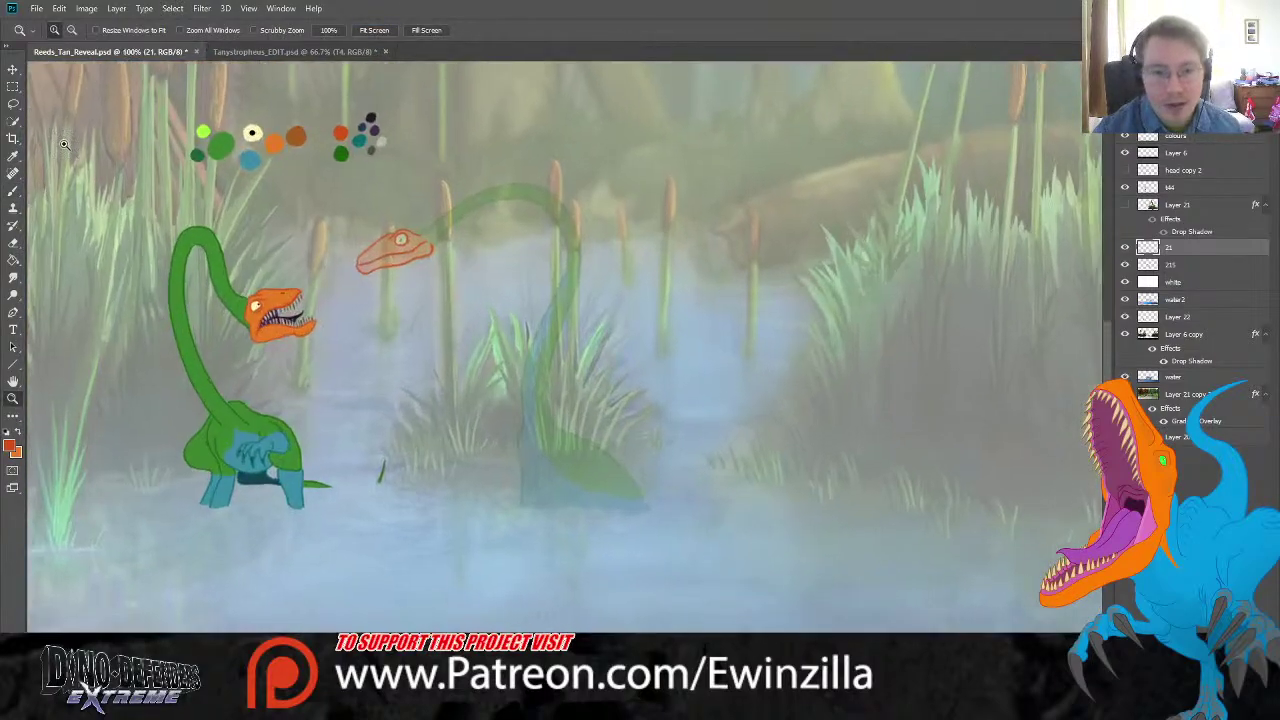
left_click(13, 69)
key("ctrl+t")
mouse_move(444, 223)
left_mouse_down()
mouse_move(451, 244)
mouse_move(454, 232)
mouse_move(242, 222)
mouse_move(300, 218)
mouse_move(290, 195)
mouse_move(375, 190)
mouse_move(373, 258)
mouse_move(744, 527)
mouse_move(727, 477)
mouse_move(771, 366)
left_mouse_up()
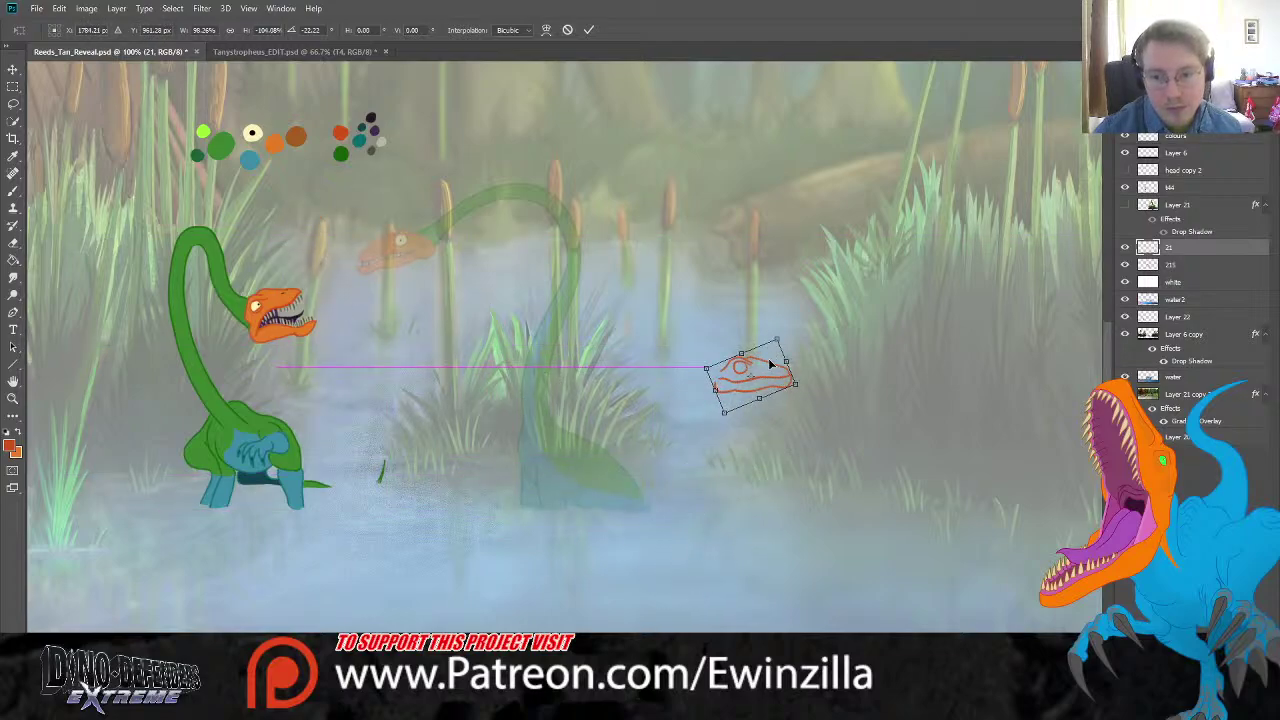
left_click_drag(771, 366, 766, 306)
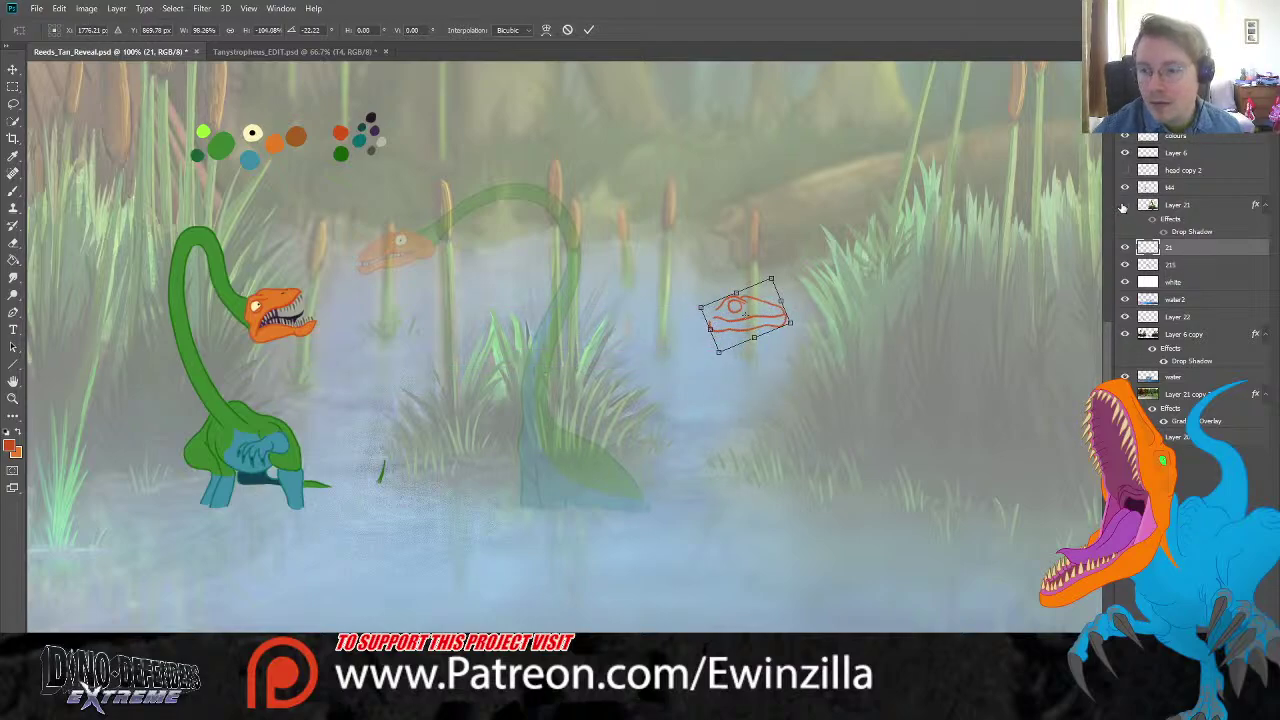
key("Return")
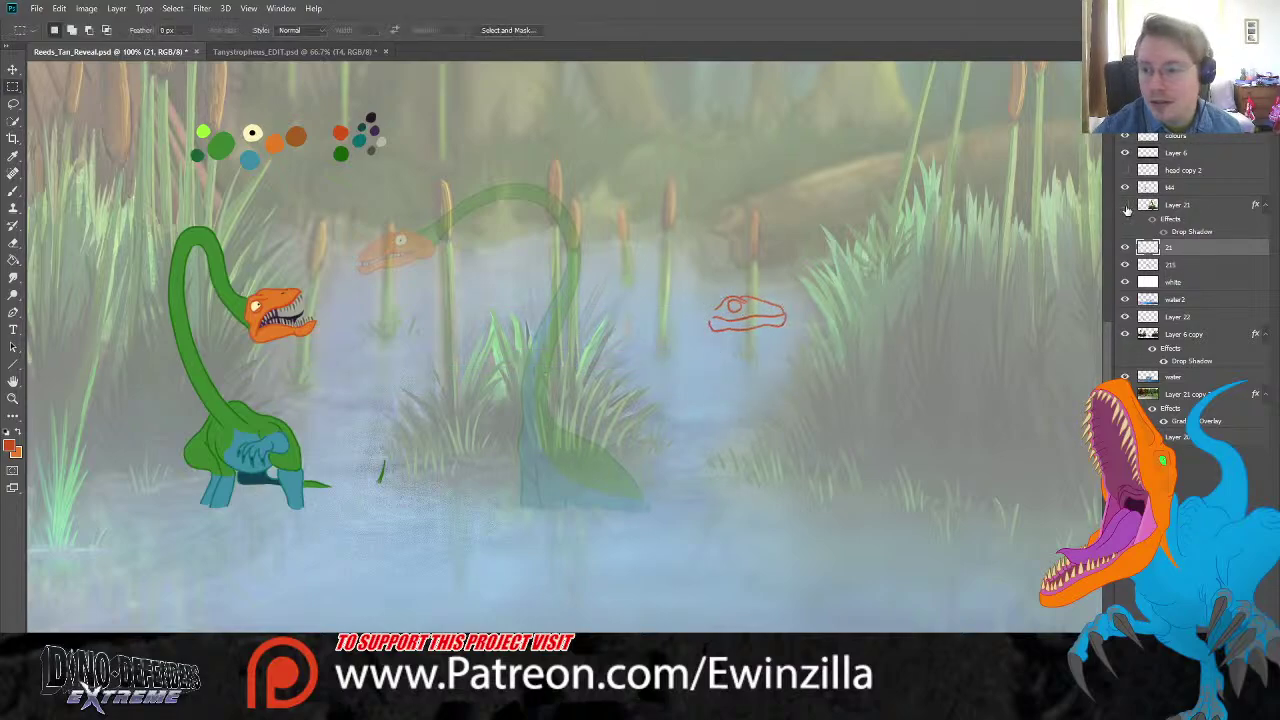
Step: Show the foreground reeds on Layer 21, reposition the head outline in their gap rotated about 9°, and hide the reeds again
left_click(1125, 205)
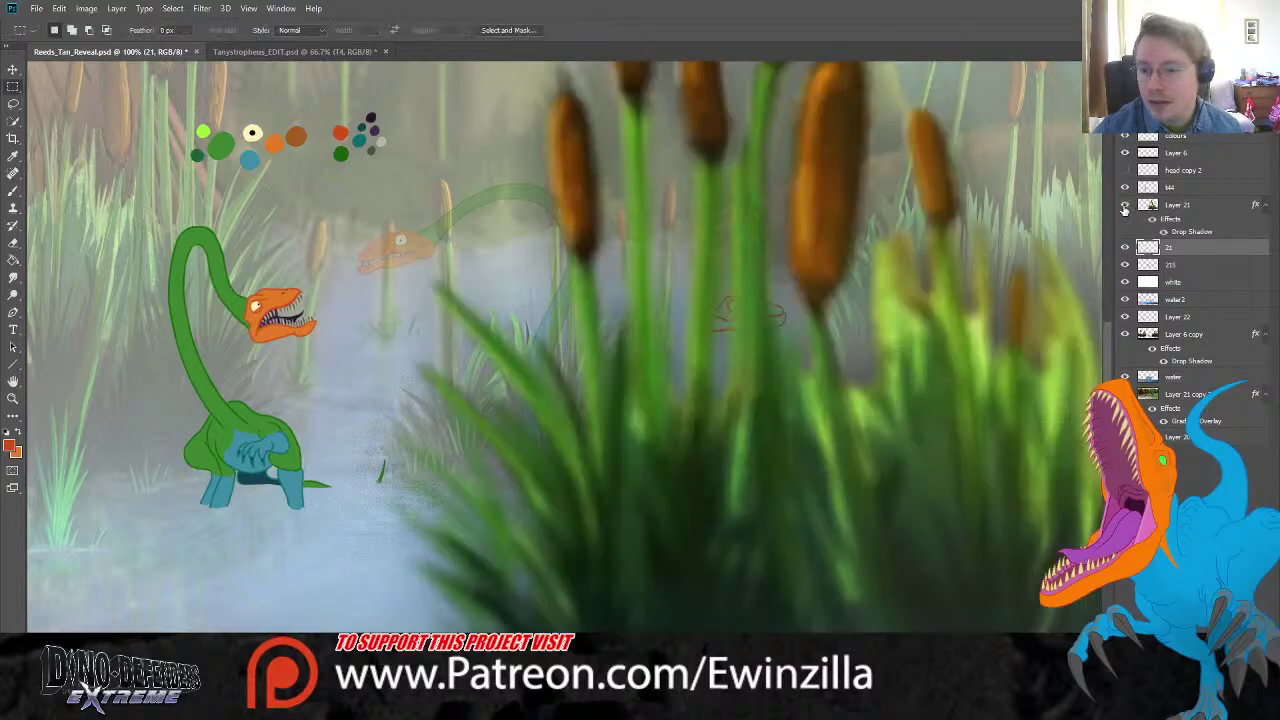
left_click(13, 69)
mouse_move(658, 235)
left_mouse_down()
mouse_move(731, 260)
mouse_move(721, 267)
left_mouse_up()
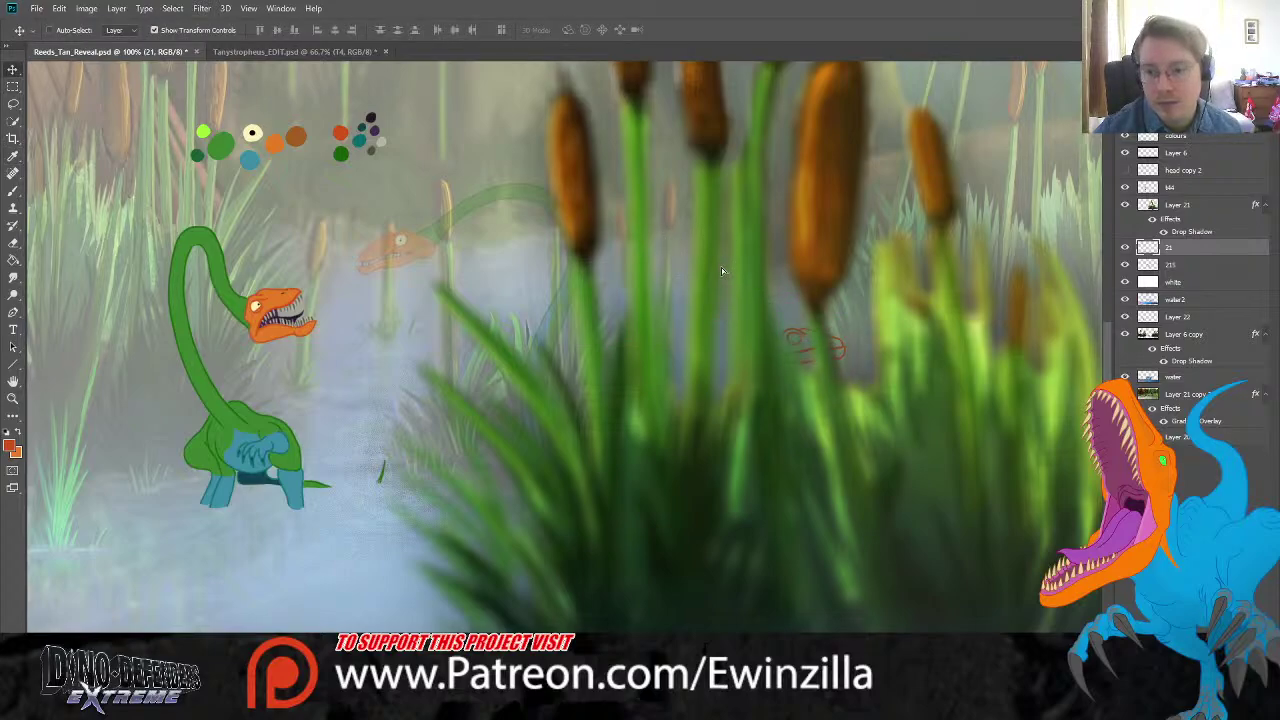
key("ctrl+t")
mouse_move(862, 322)
left_mouse_down()
mouse_move(869, 344)
mouse_move(837, 362)
left_mouse_up()
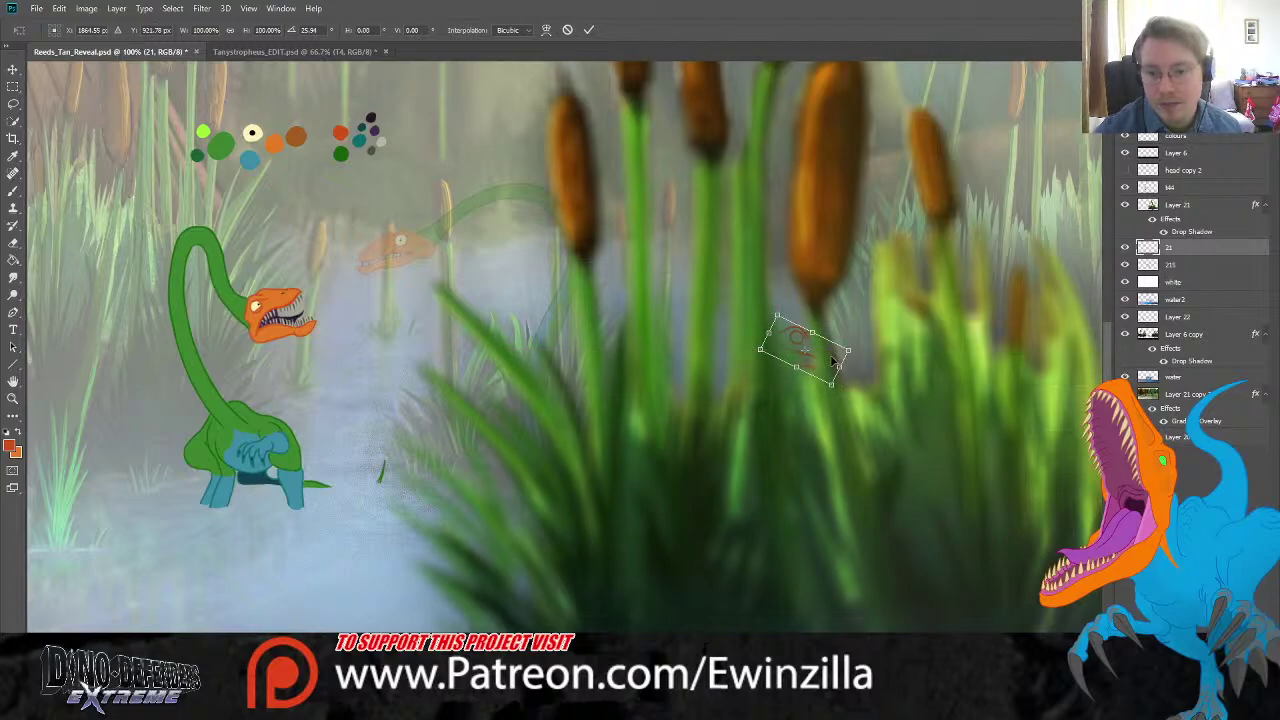
mouse_move(827, 355)
left_mouse_down()
mouse_move(731, 372)
mouse_move(882, 373)
left_mouse_up()
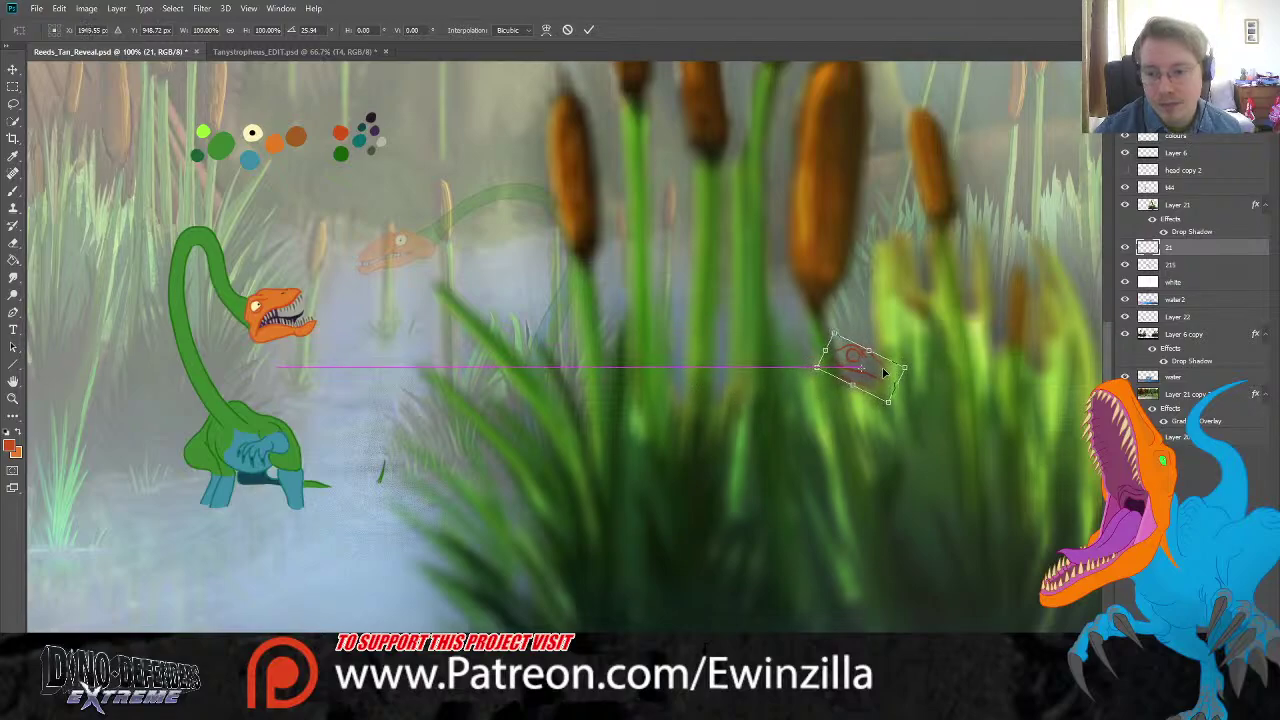
left_click_drag(890, 313, 884, 309)
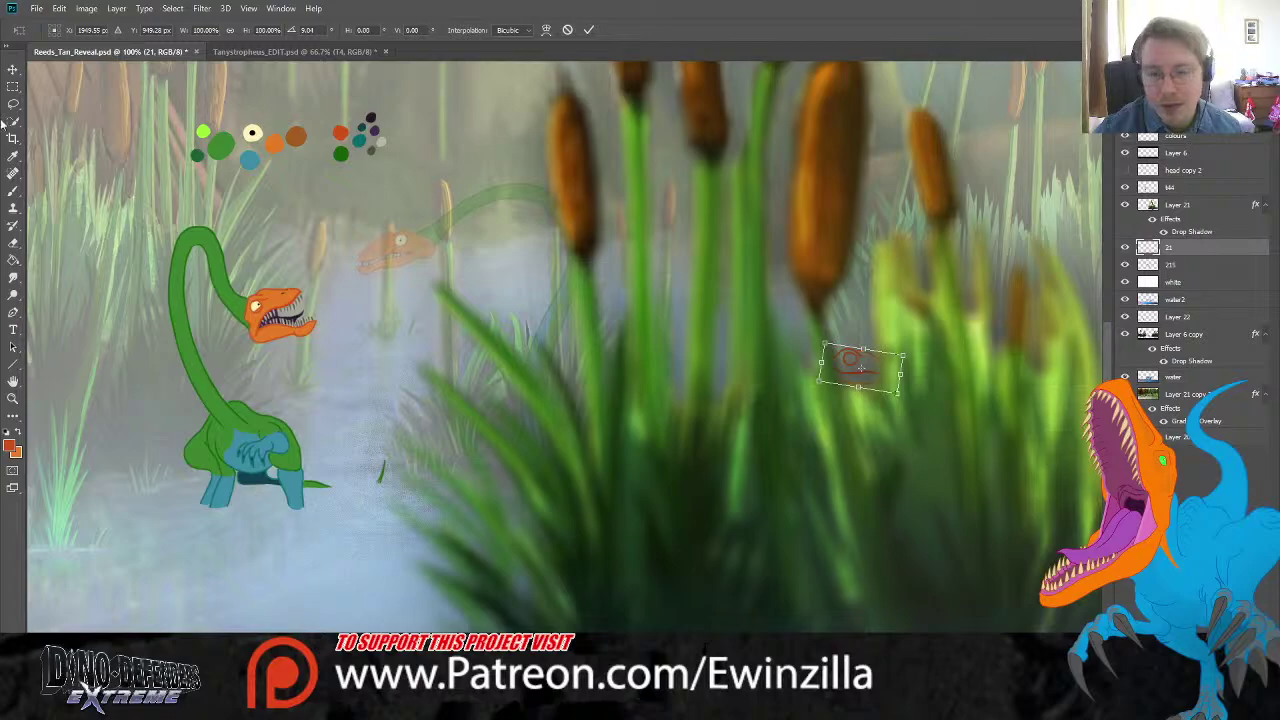
key("m")
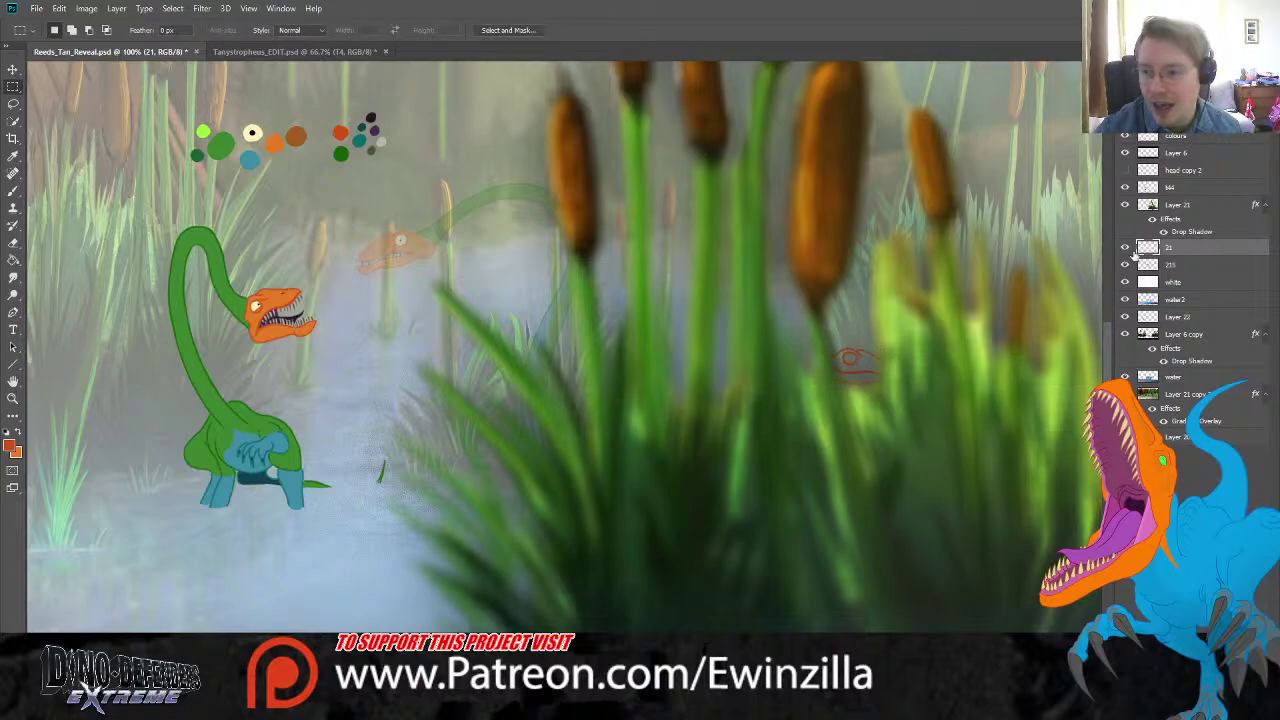
left_click(1125, 205)
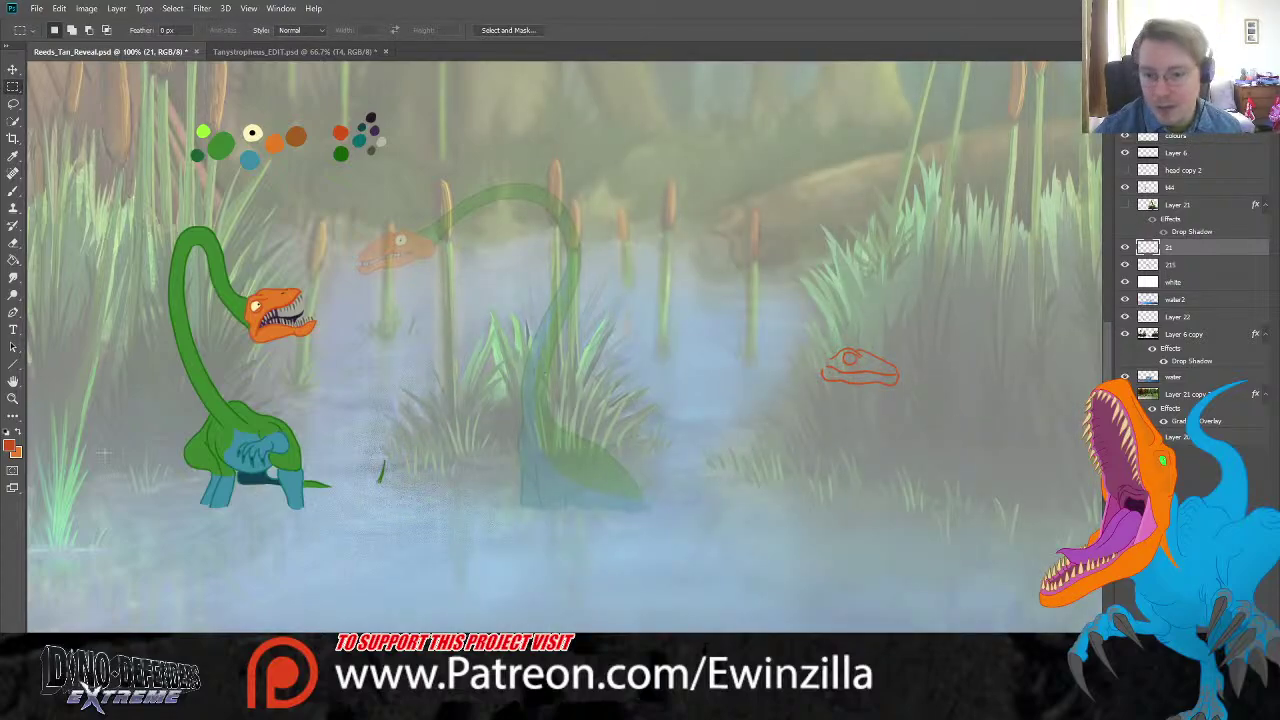
Step: Outline the dinosaur's back on layer 21 with the dark green swatch colour, following the faded body down to the waterline
left_click(12, 399)
left_click(749, 424)
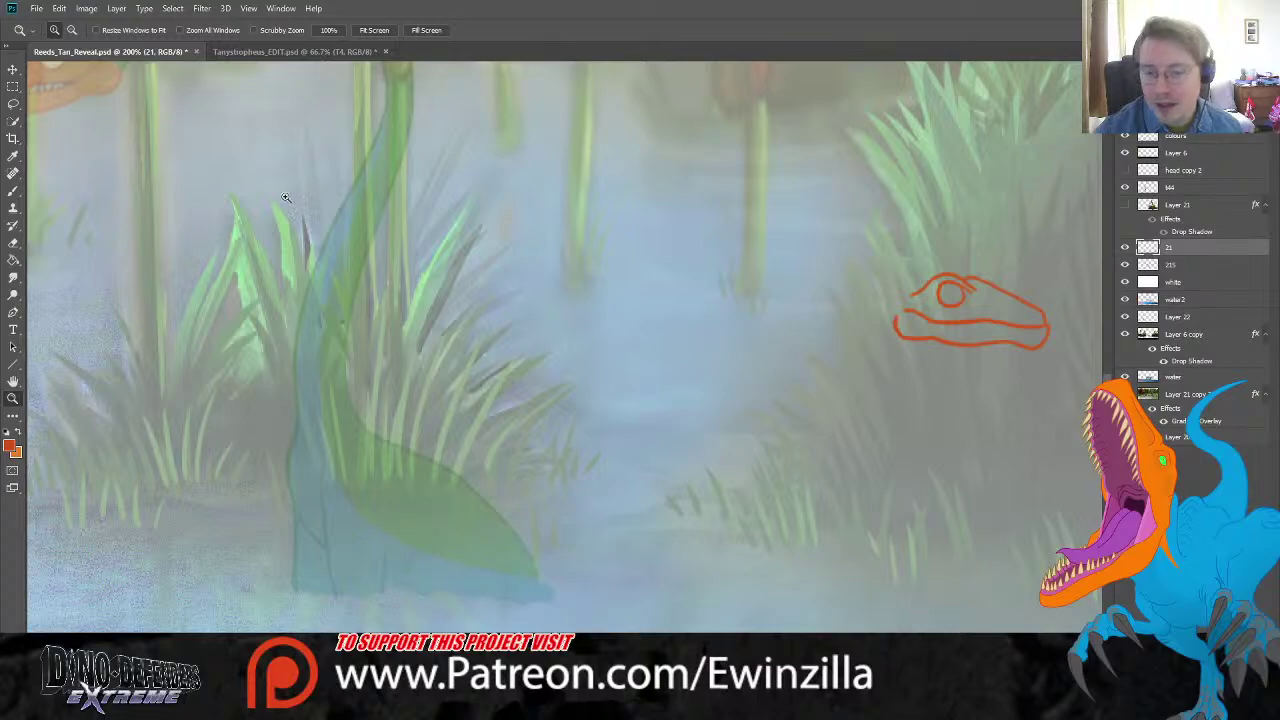
left_click(374, 30)
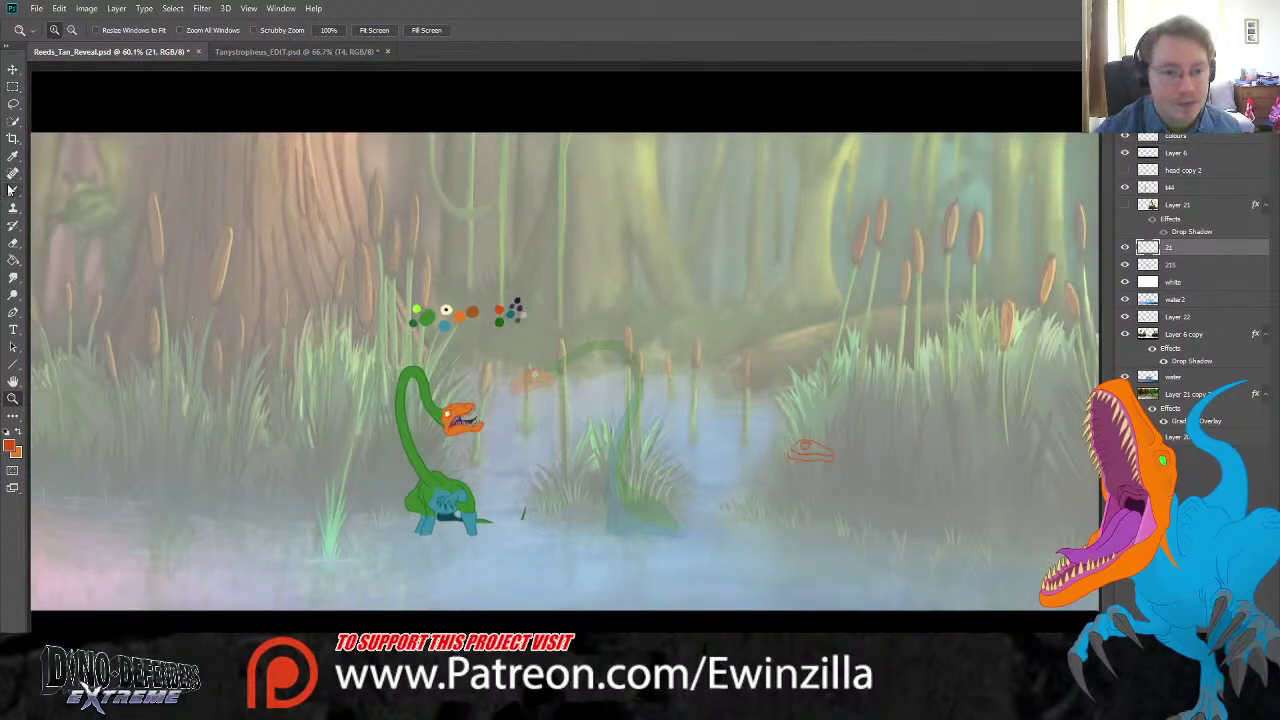
key("i")
left_click(499, 321)
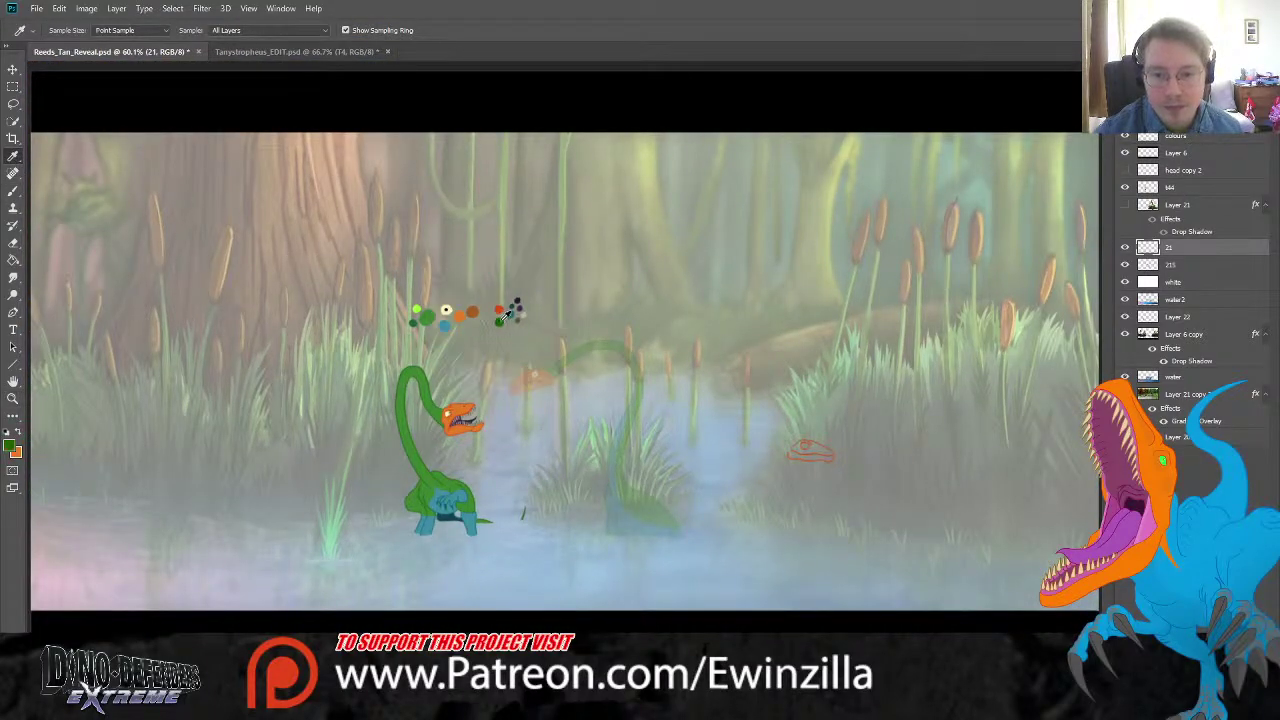
left_click(13, 397)
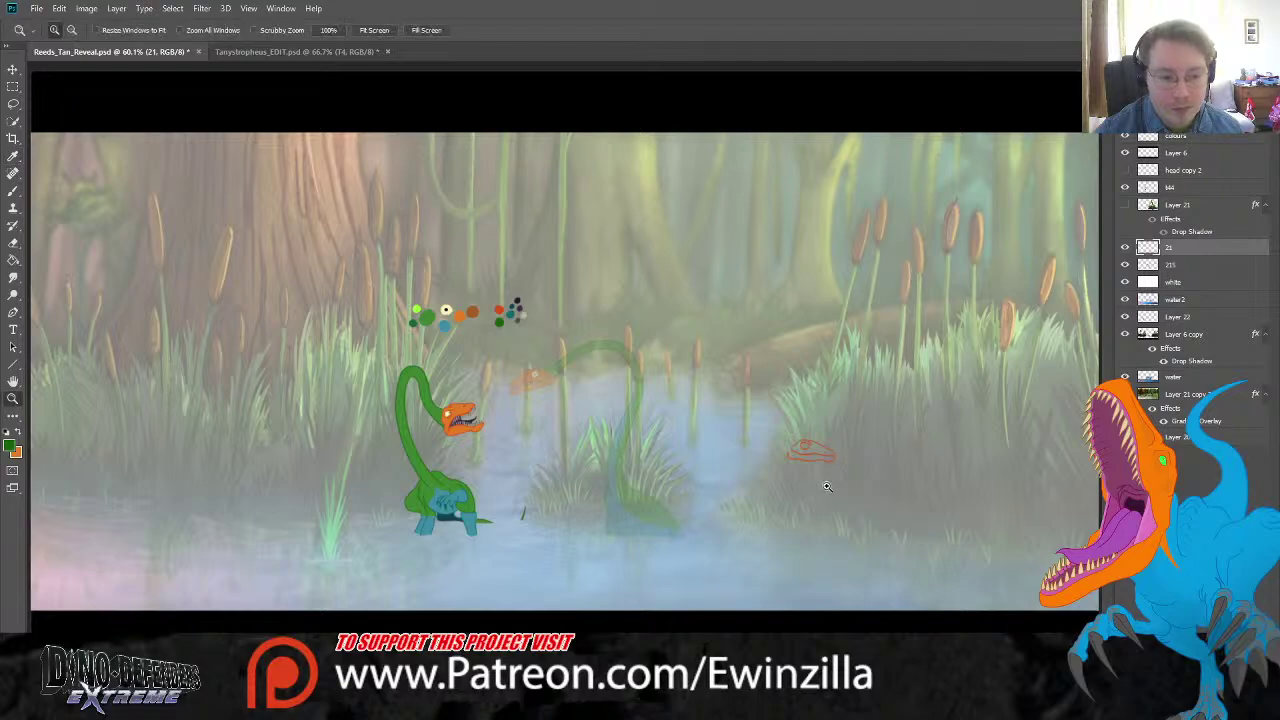
left_click(825, 487)
left_click(825, 487)
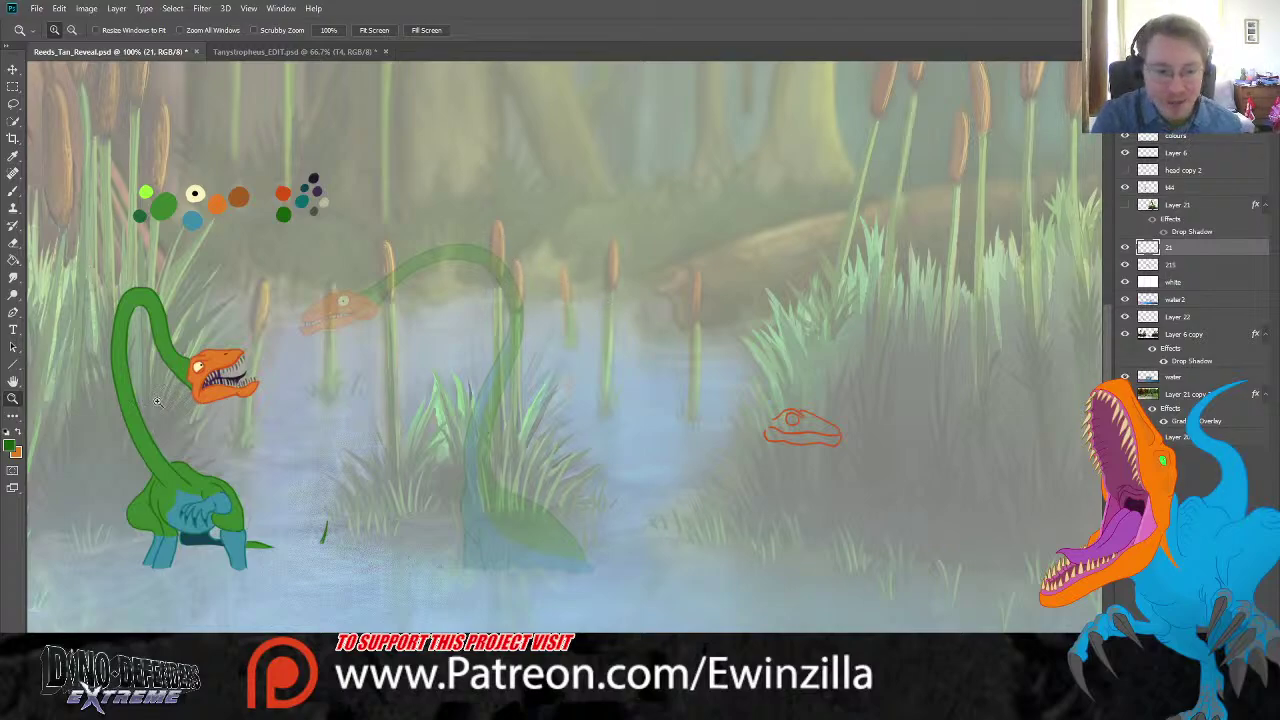
left_click(13, 190)
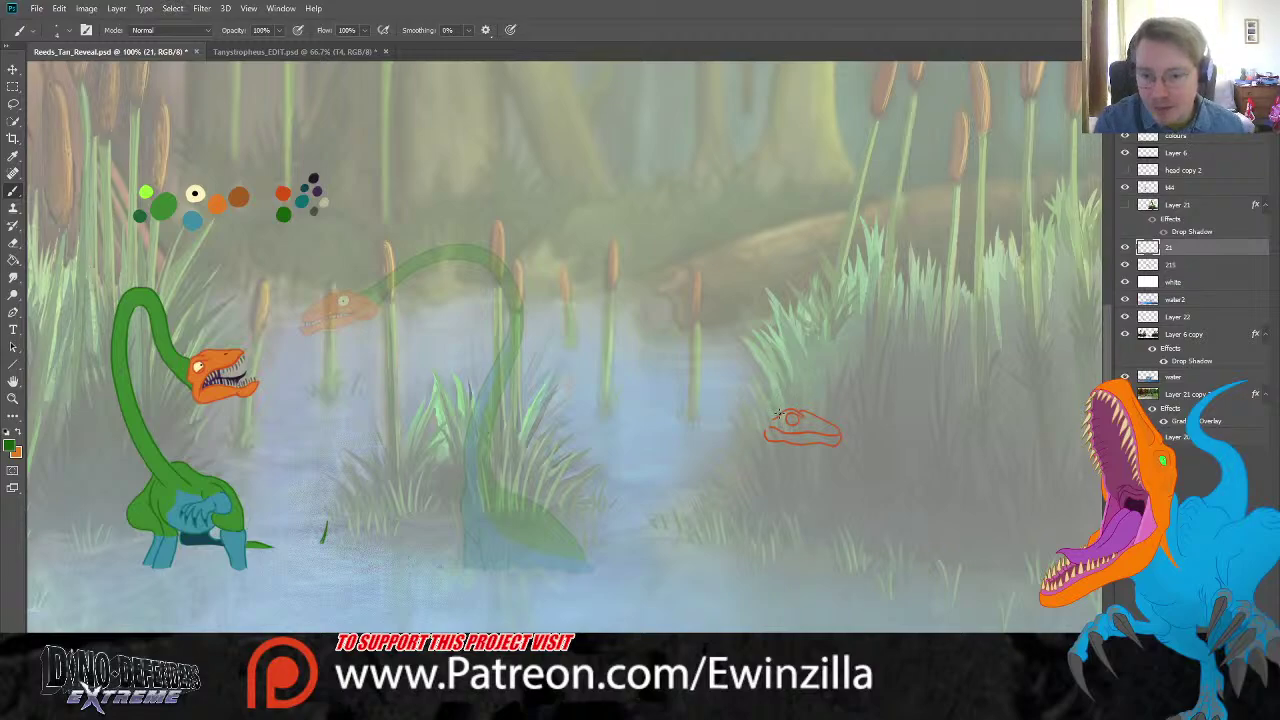
mouse_move(590, 562)
left_mouse_down()
mouse_move(546, 506)
mouse_move(506, 492)
left_mouse_up()
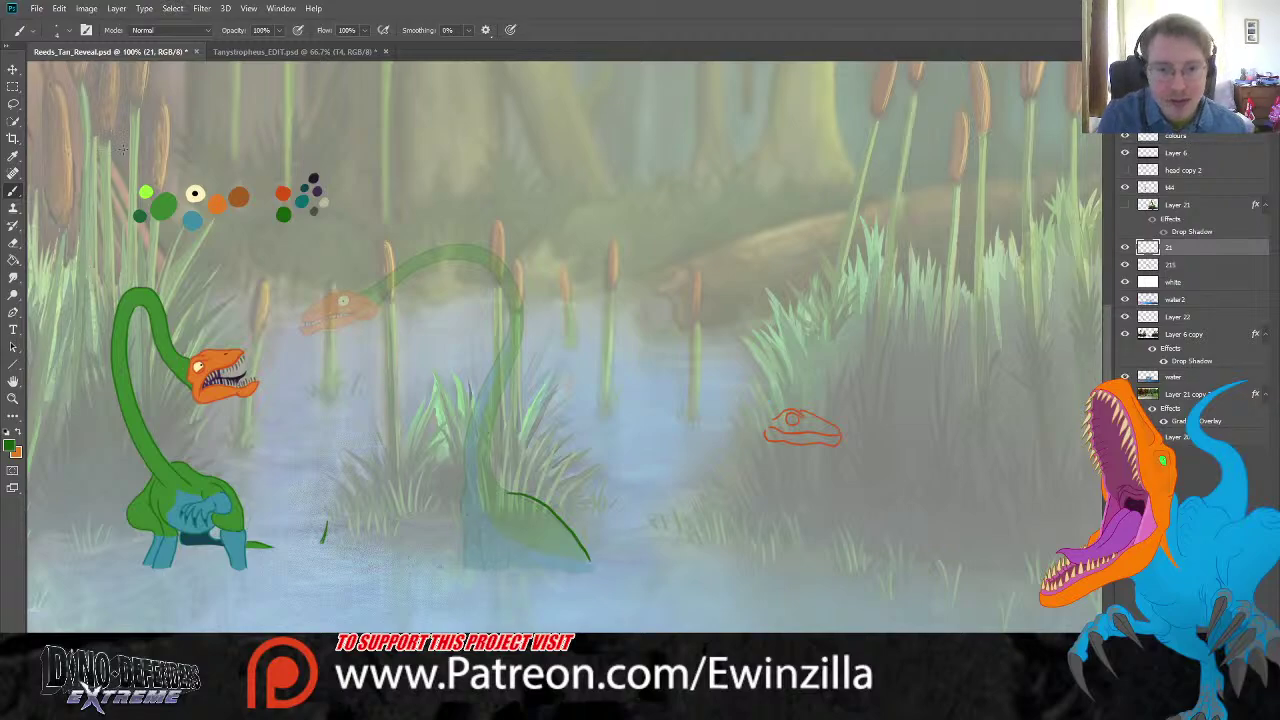
Step: Draw the dinosaur's front legs and belly line at the waterline on layer 21 in the teal swatch colour
left_click(13, 155)
key("b")
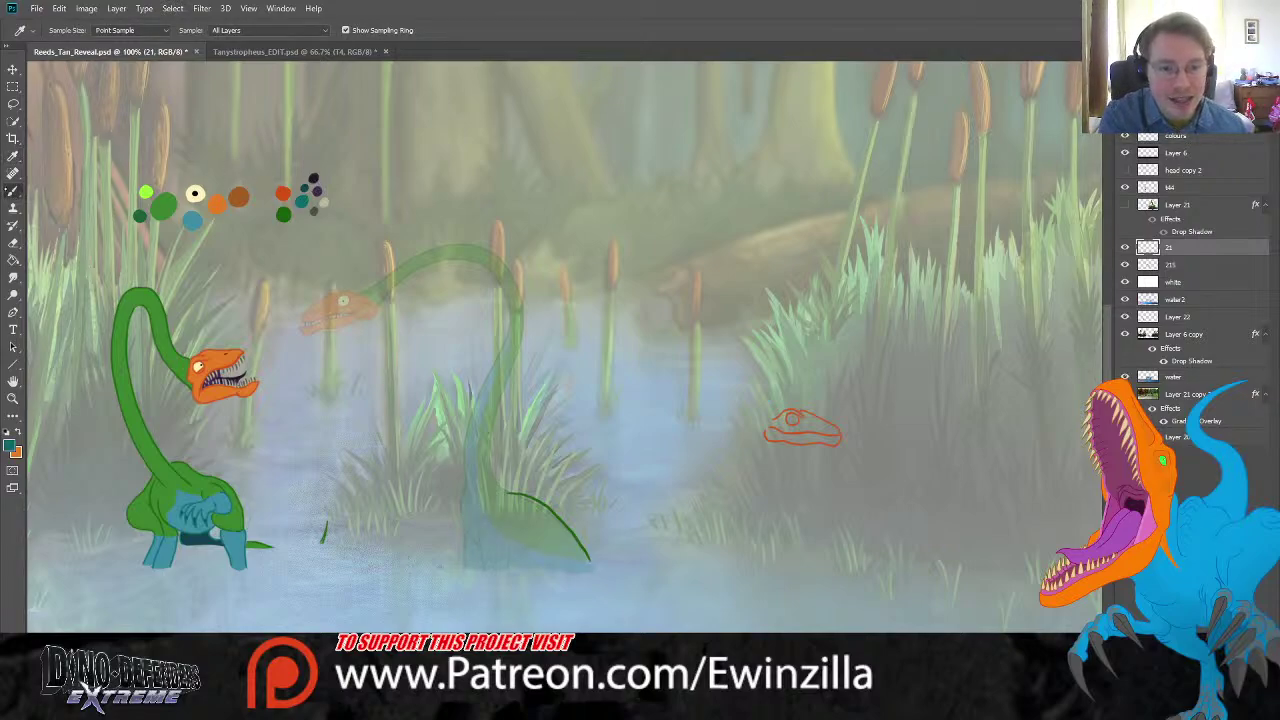
mouse_move(478, 513)
left_mouse_down()
mouse_move(464, 567)
mouse_move(478, 568)
left_mouse_up()
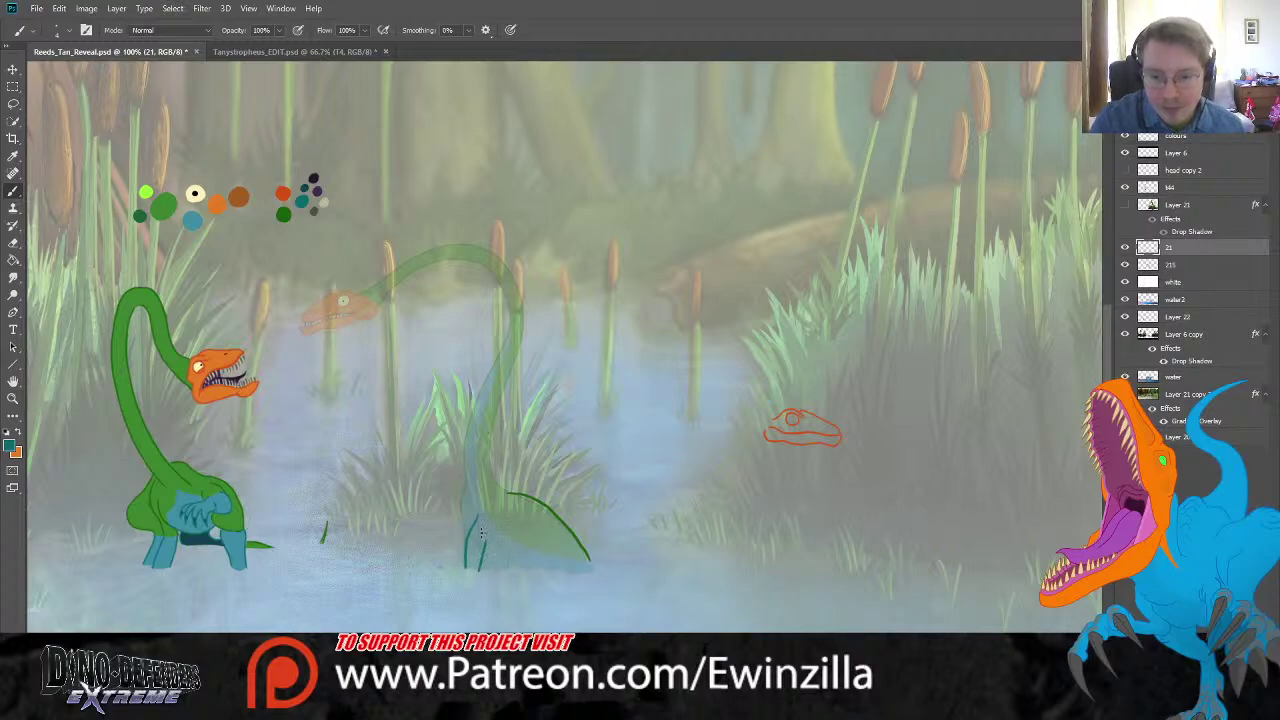
mouse_move(481, 523)
left_mouse_down()
mouse_move(492, 555)
mouse_move(521, 567)
mouse_move(538, 550)
mouse_move(563, 566)
left_mouse_up()
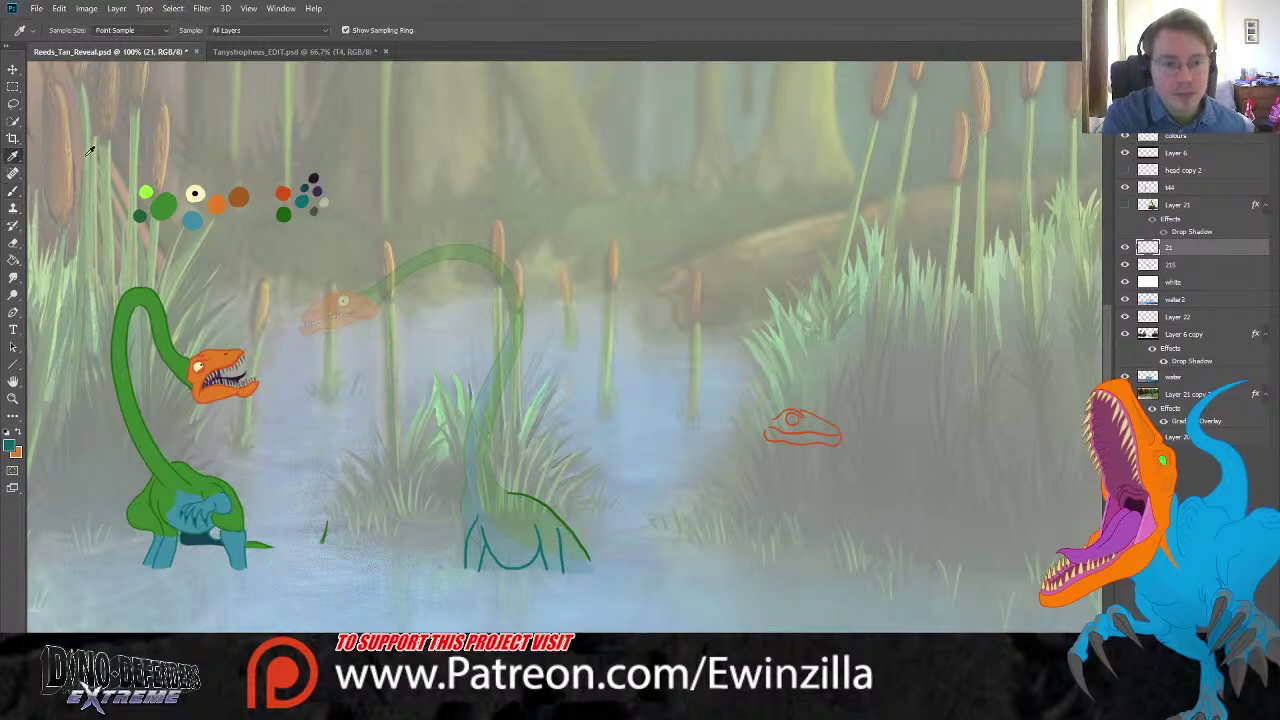
Step: Draw the long curved neck in dark green, joining the body to the relocated head outline with an upper and lower line
left_click(288, 209, "alt")
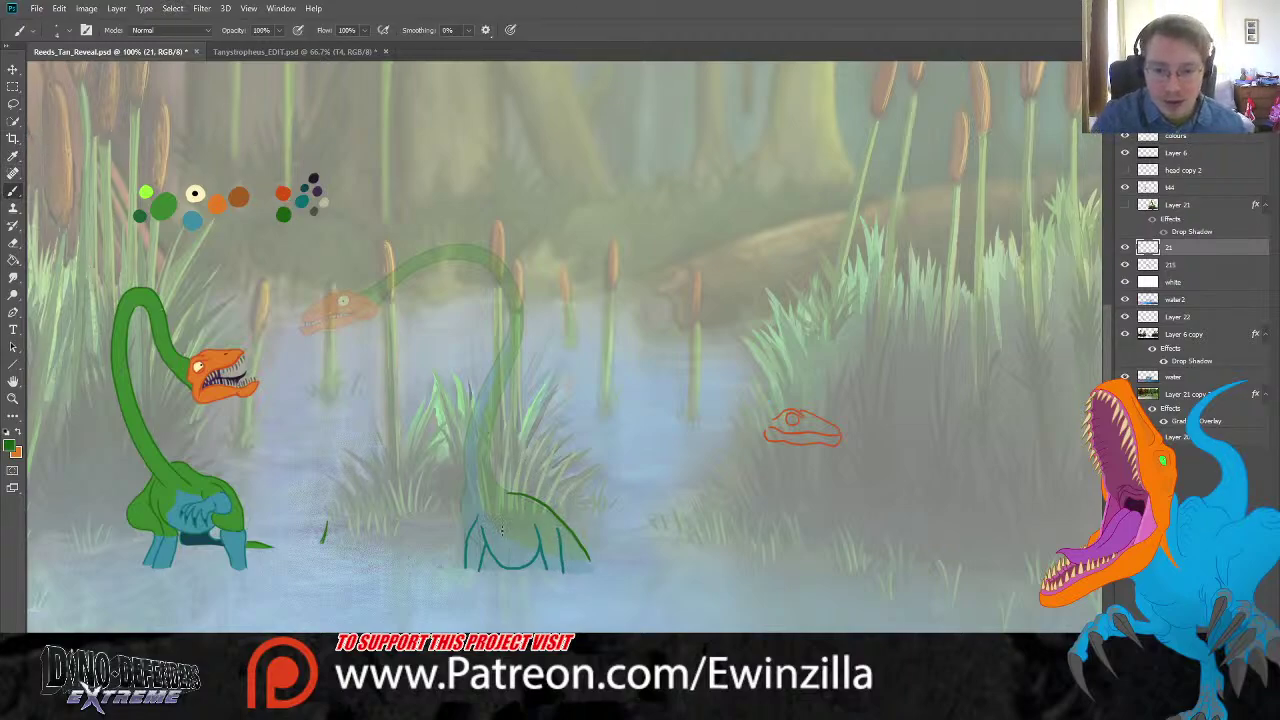
mouse_move(500, 526)
left_mouse_down()
mouse_move(470, 498)
mouse_move(482, 458)
mouse_move(520, 422)
left_mouse_up()
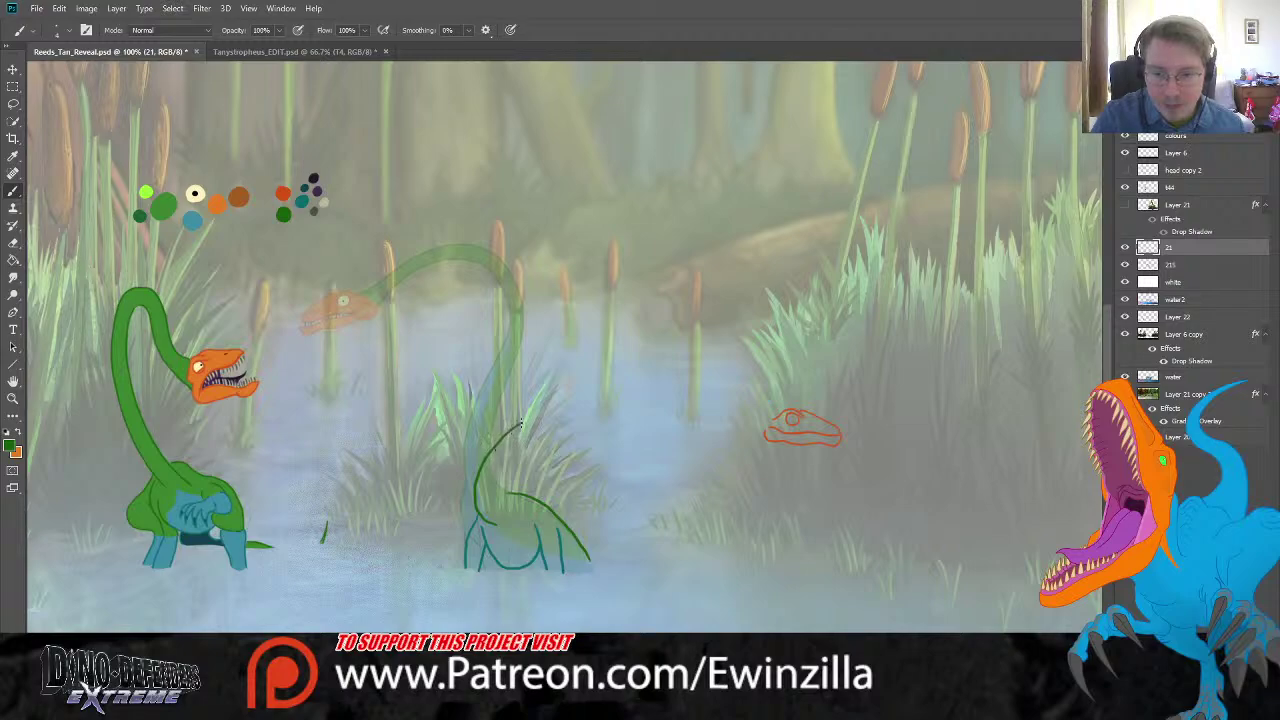
key("ctrl+z")
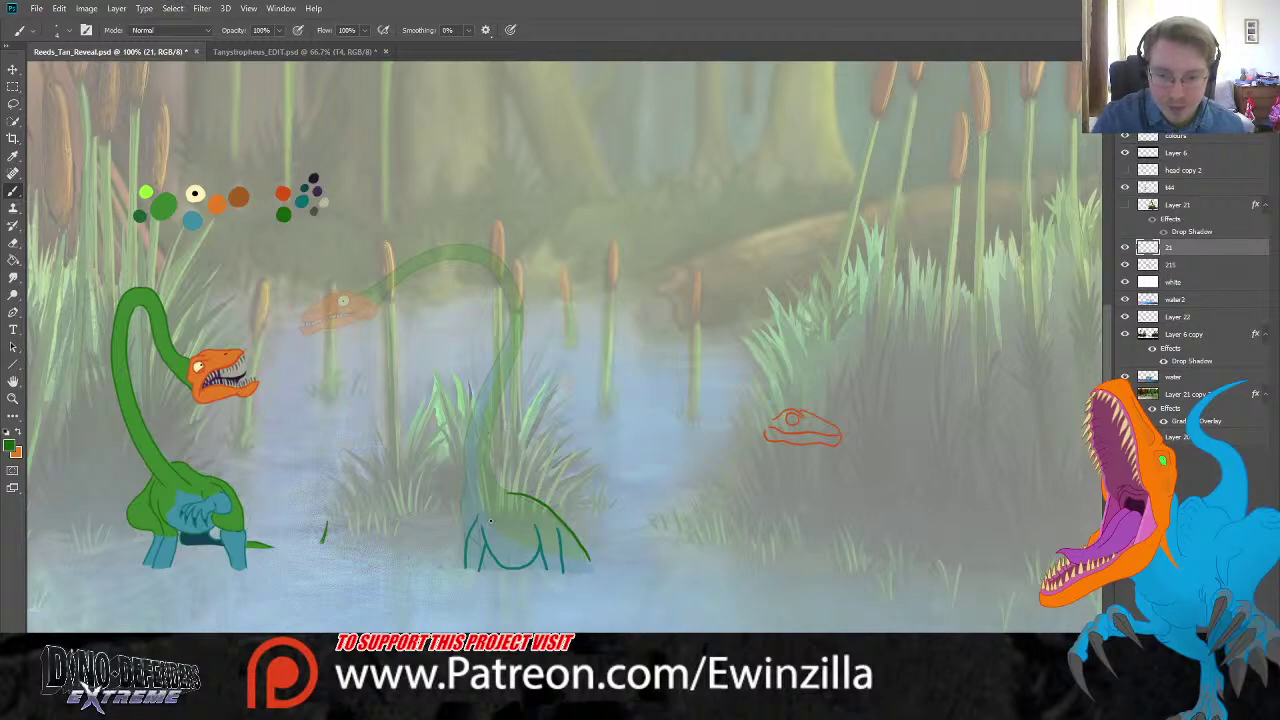
mouse_move(490, 520)
left_mouse_down()
mouse_move(469, 460)
mouse_move(526, 398)
mouse_move(614, 383)
mouse_move(774, 416)
mouse_move(698, 423)
mouse_move(603, 402)
mouse_move(551, 413)
mouse_move(505, 458)
mouse_move(525, 530)
left_mouse_up()
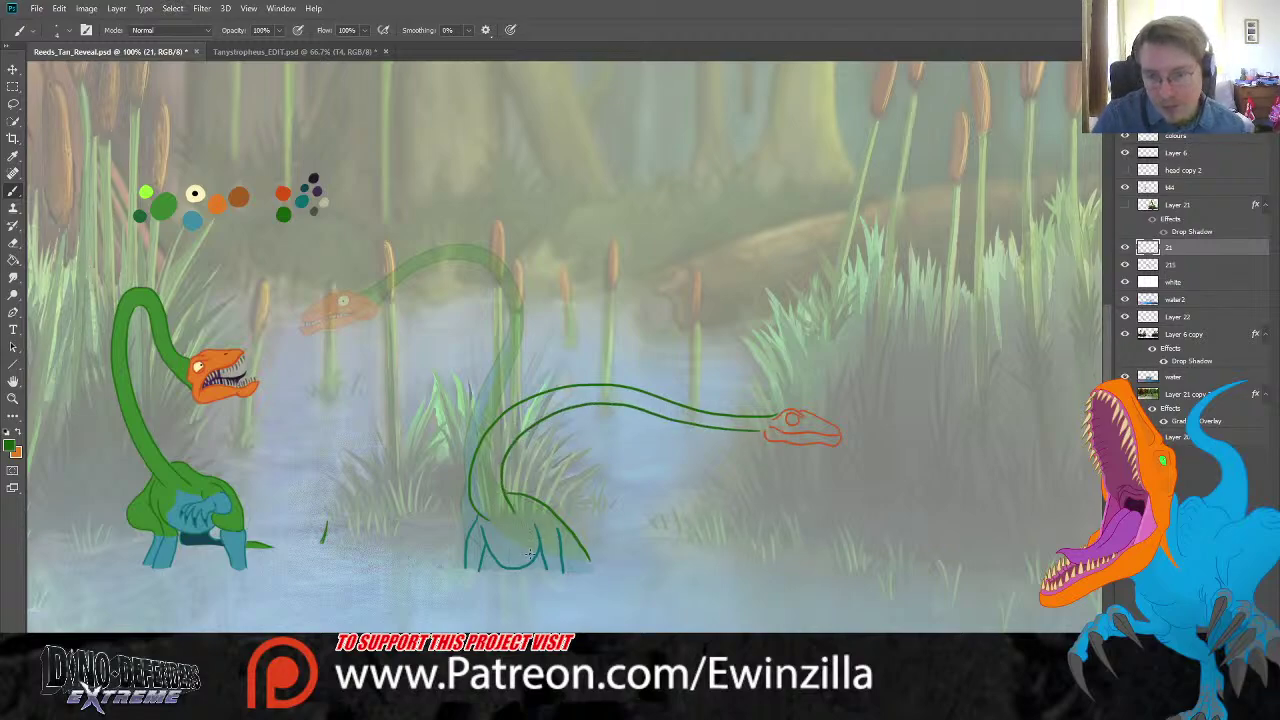
Step: Redraw the neck's lower line from the relocated head back to the body on layer 21, and compare it with the foreground reeds
key("ctrl+z")
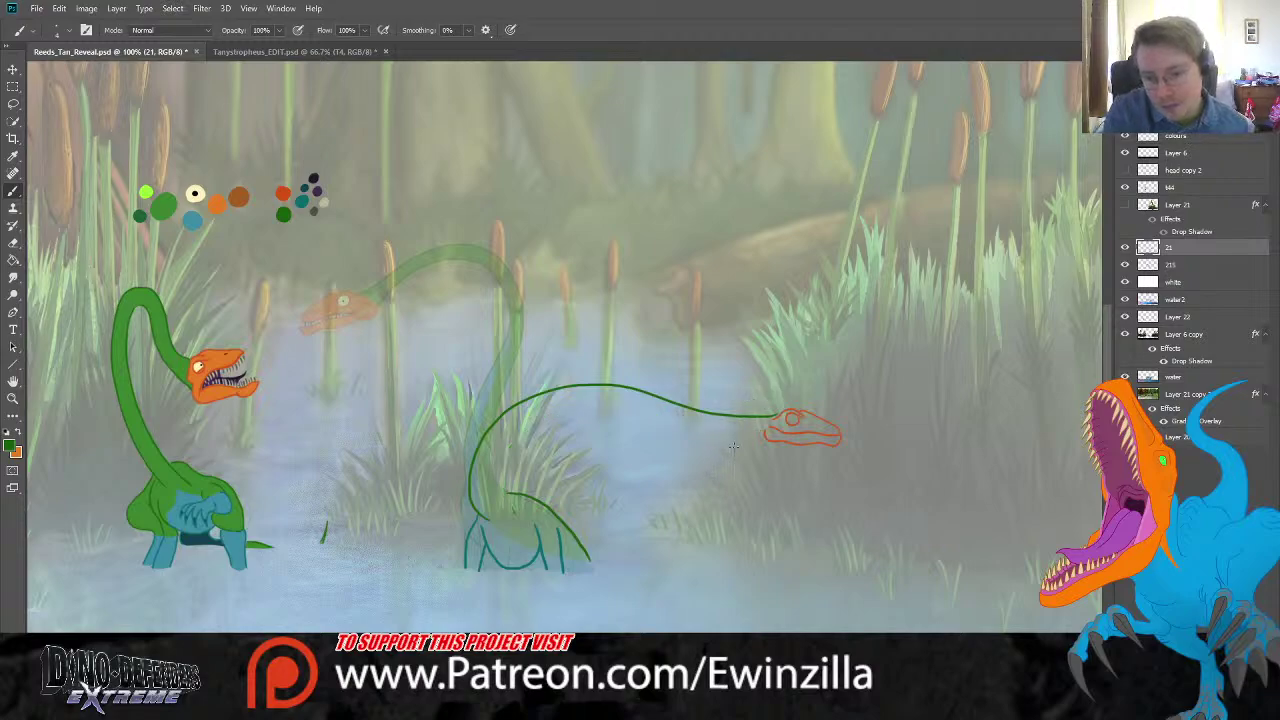
mouse_move(762, 432)
left_mouse_down()
mouse_move(562, 403)
mouse_move(512, 437)
mouse_move(501, 488)
mouse_move(512, 545)
left_mouse_up()
key("ctrl+z")
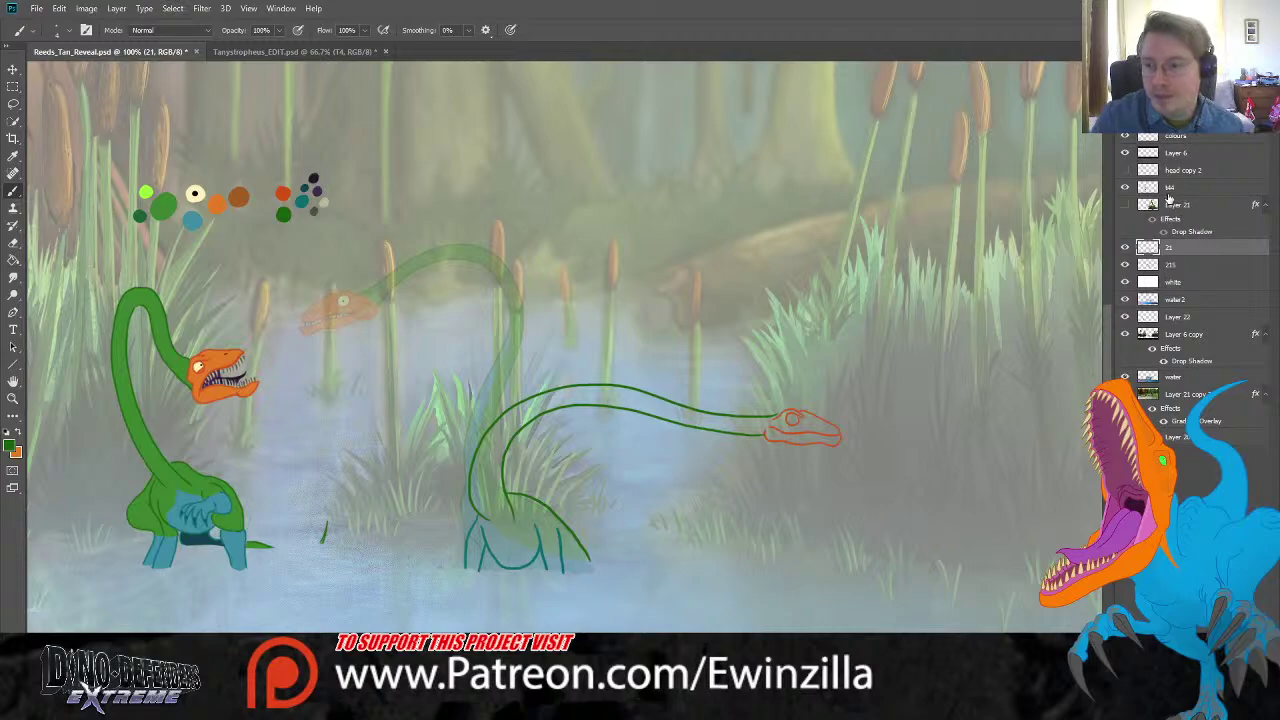
left_click(1124, 205)
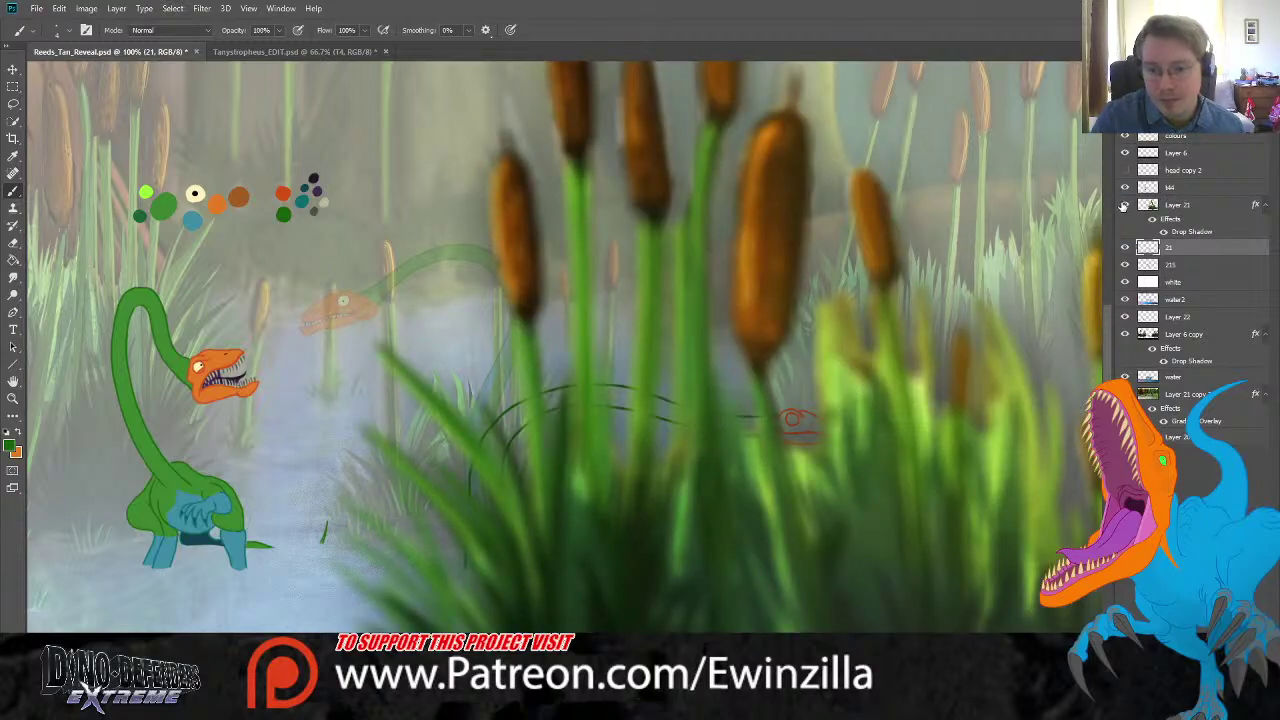
left_click(1124, 205)
left_click(1124, 205)
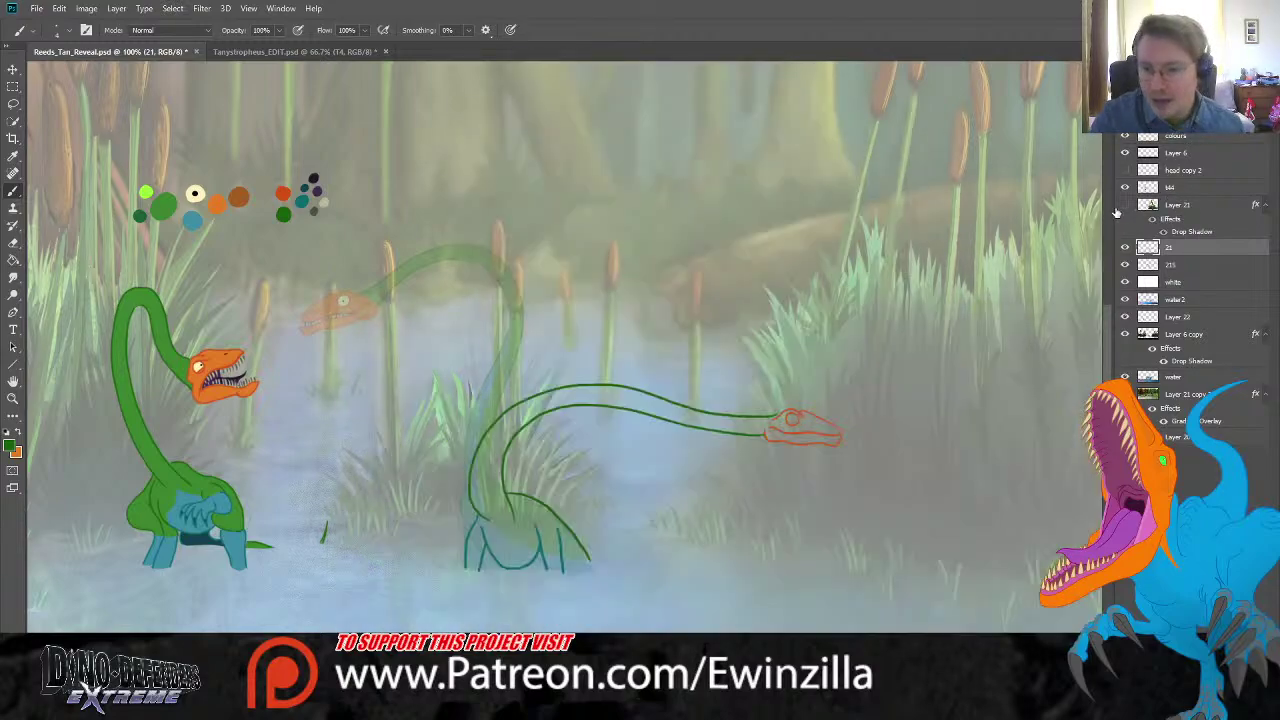
left_click(1124, 205)
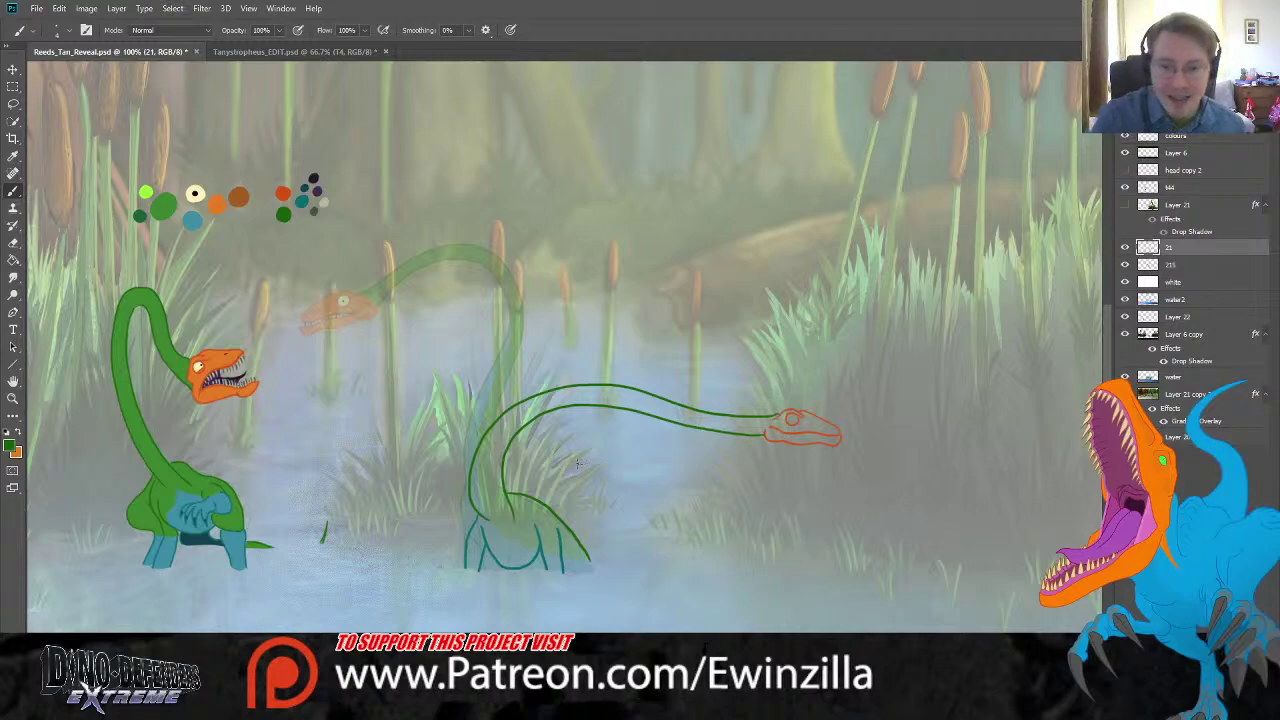
mouse_move(590, 460)
left_mouse_down()
mouse_move(404, 376)
mouse_move(399, 362)
mouse_move(432, 368)
left_mouse_up()
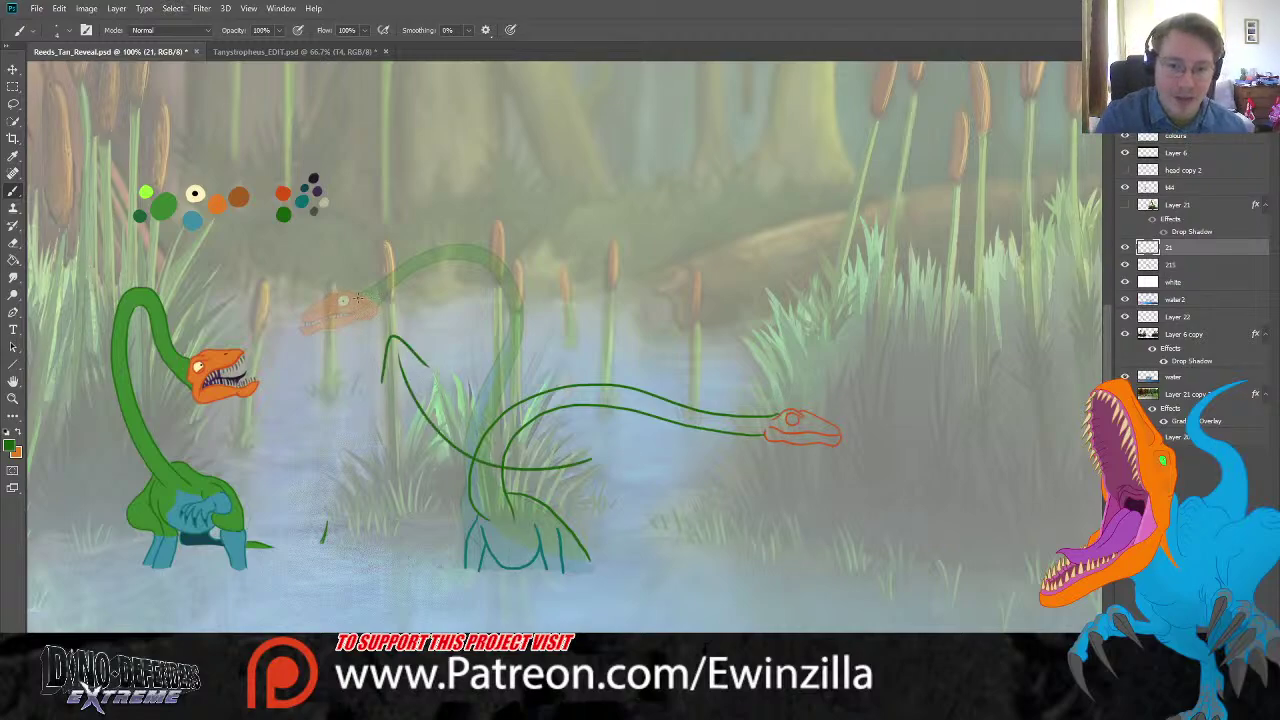
left_click_drag(380, 282, 302, 274)
mouse_move(208, 322)
left_mouse_down()
mouse_move(270, 395)
mouse_move(258, 338)
left_mouse_up()
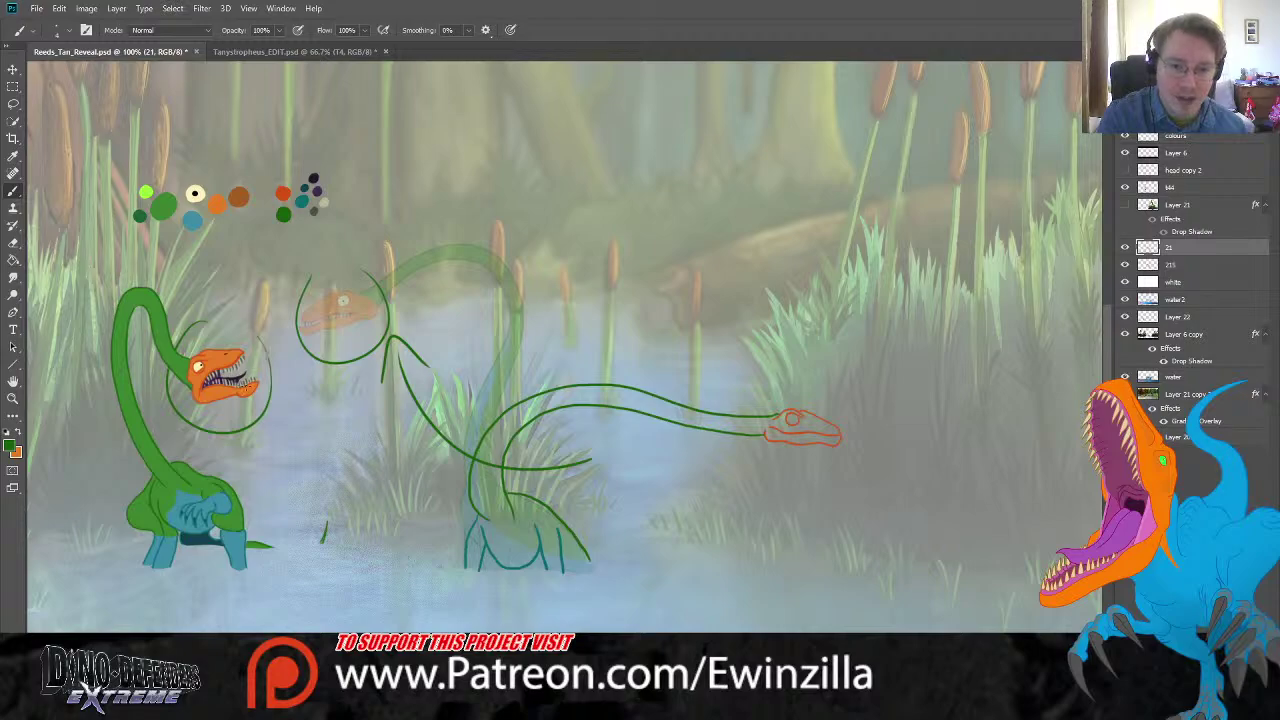
key("ctrl+z")
key("ctrl+z")
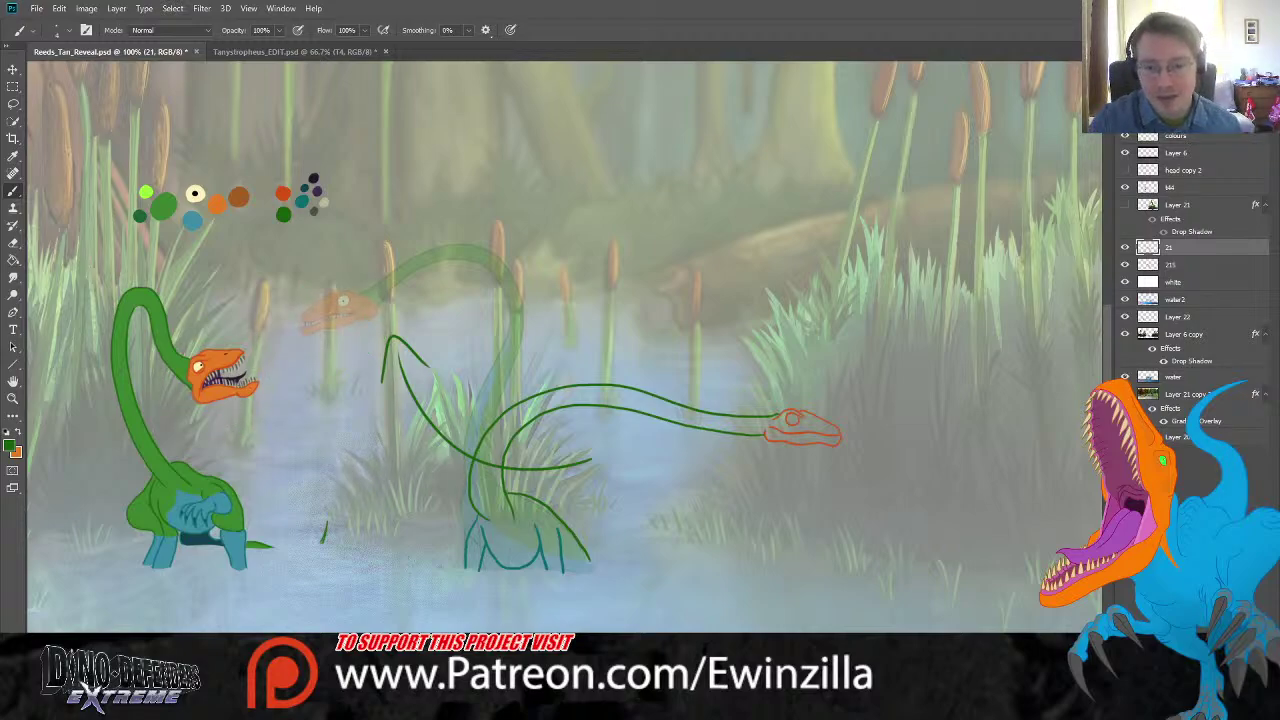
key("ctrl+z")
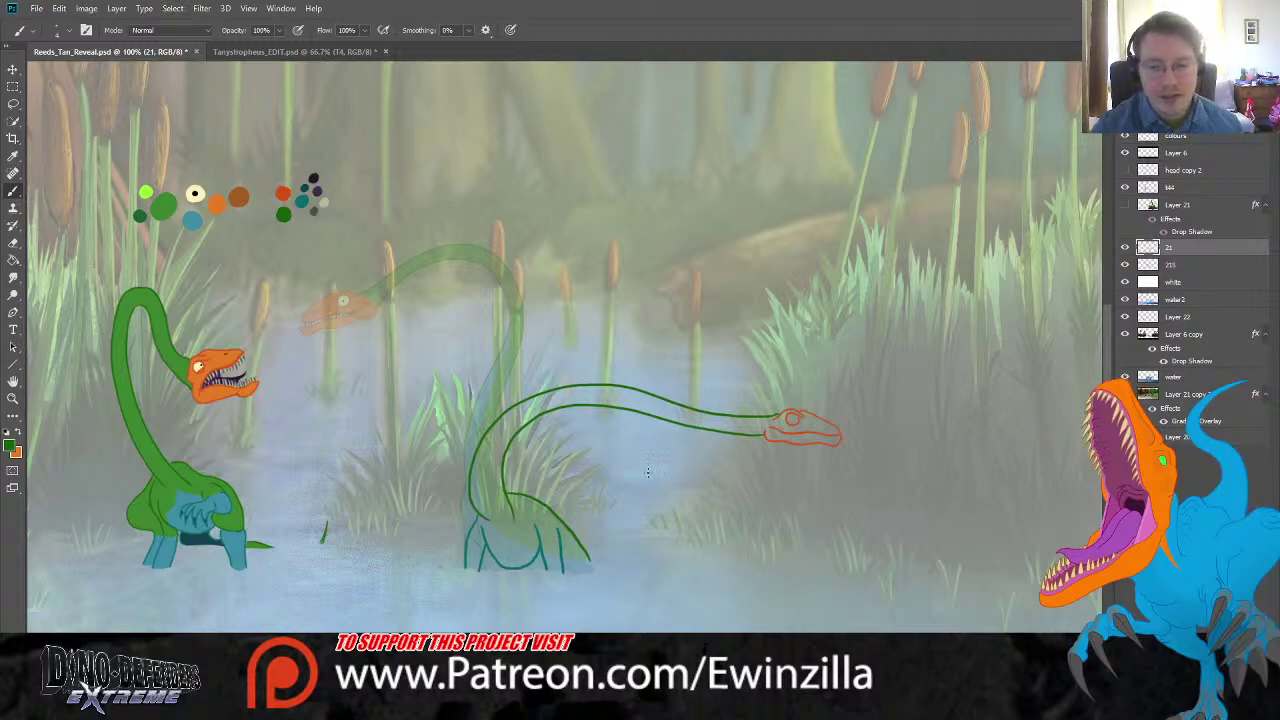
Step: Replace the lower part of the neck's outer line with a dark green curve set slightly further inward, running down into the chest
left_click(13, 277)
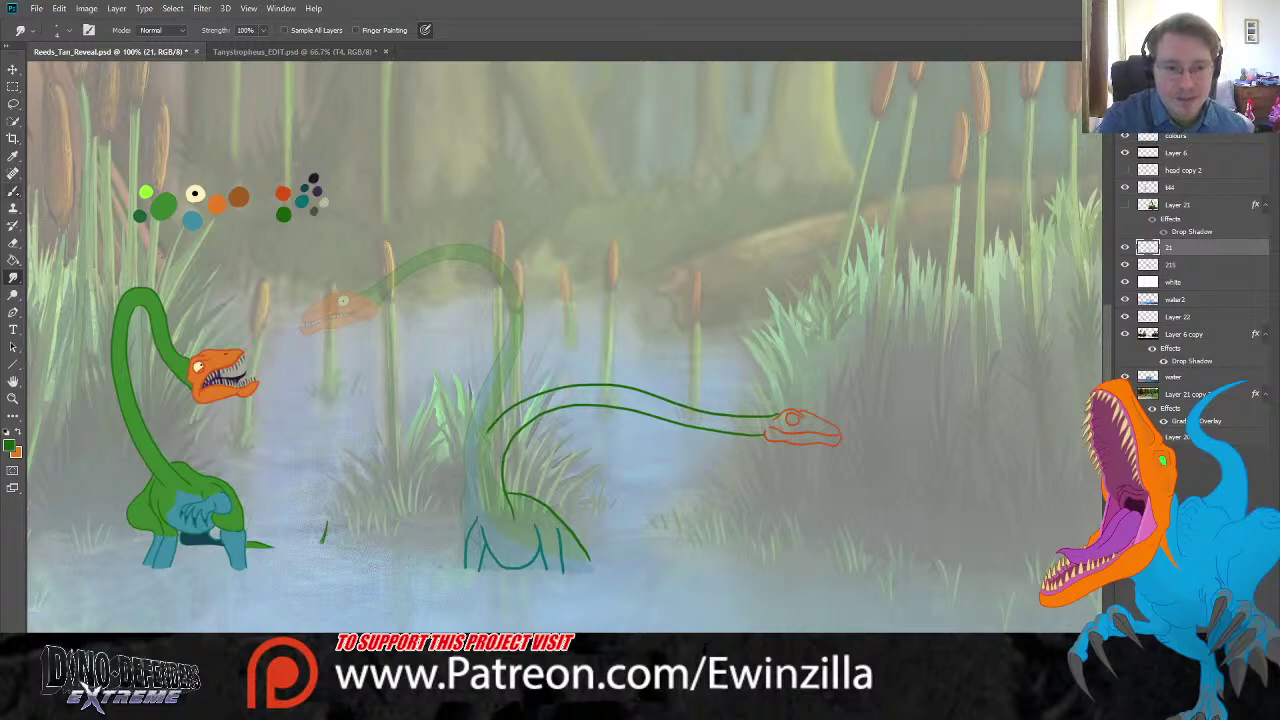
left_click(13, 191)
left_click_drag(487, 432, 482, 510)
key("ctrl+z")
left_click_drag(487, 428, 480, 505)
key("ctrl+z")
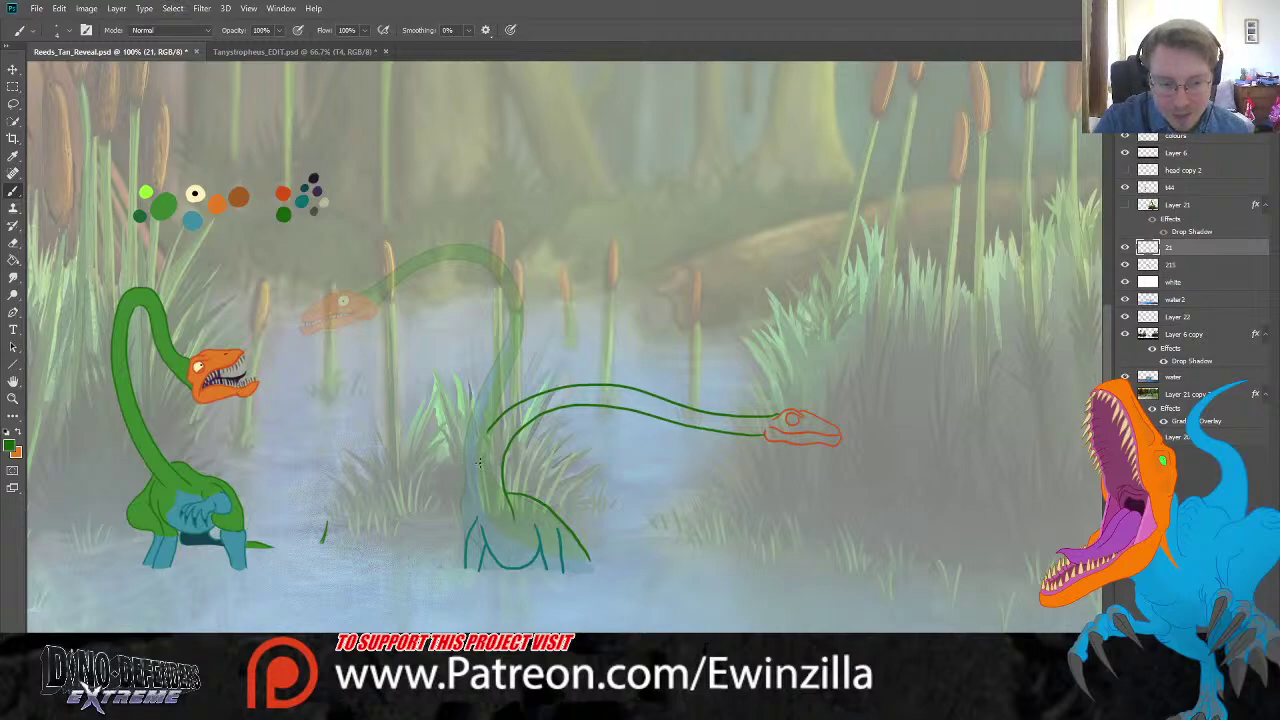
mouse_move(490, 428)
left_mouse_down()
mouse_move(478, 470)
mouse_move(488, 524)
left_mouse_up()
key("ctrl+z")
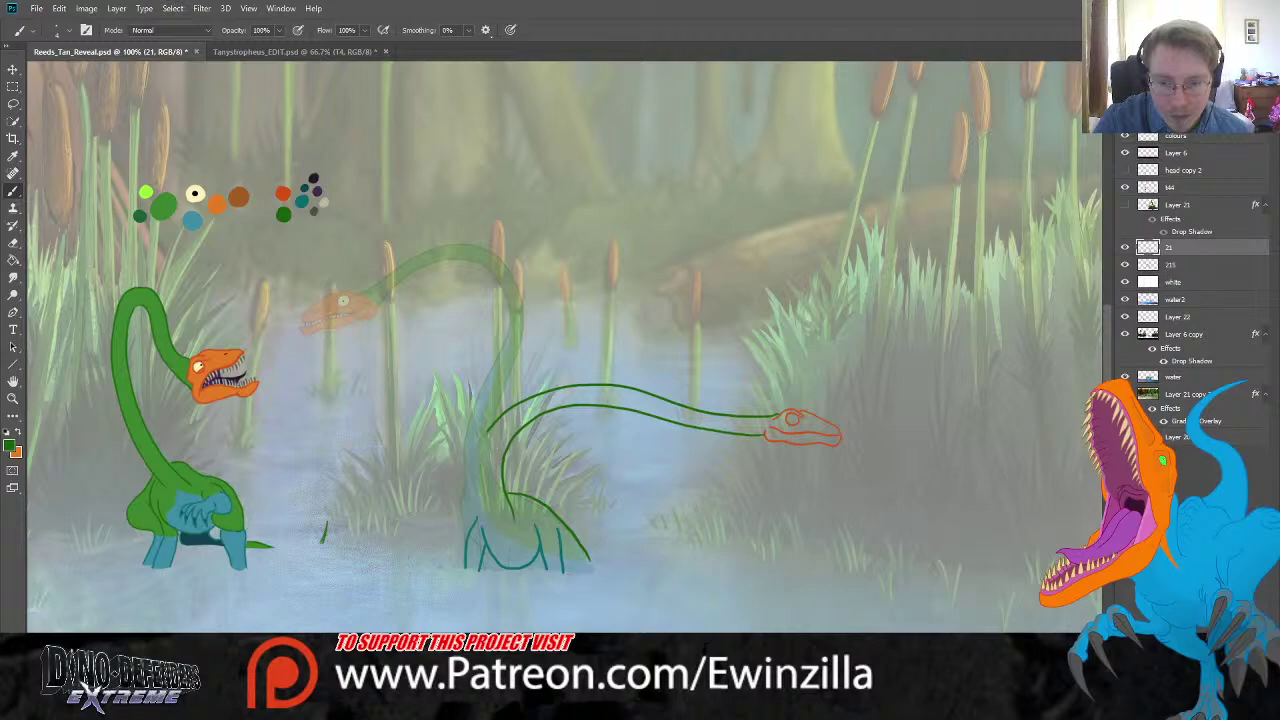
mouse_move(490, 428)
left_mouse_down()
mouse_move(478, 460)
mouse_move(488, 520)
left_mouse_up()
key("ctrl+z")
mouse_move(490, 428)
left_mouse_down()
mouse_move(478, 482)
mouse_move(510, 534)
left_mouse_up()
key("ctrl+z")
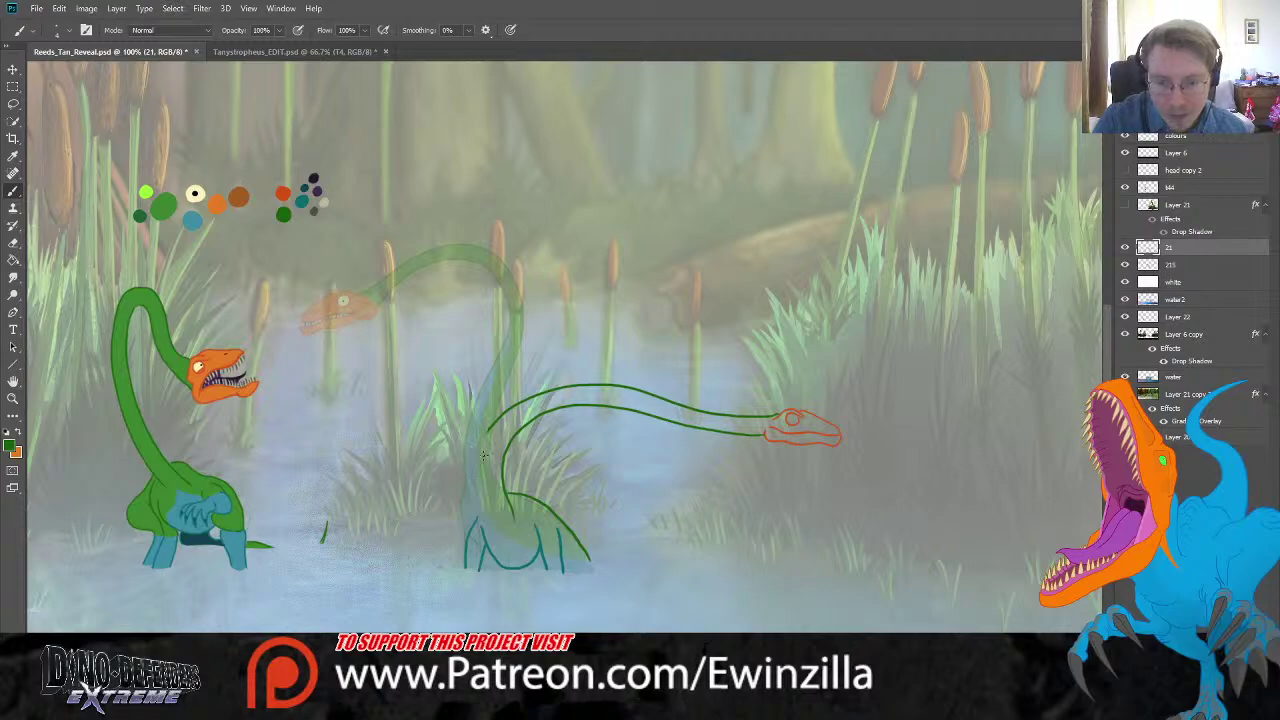
left_click_drag(489, 430, 495, 532)
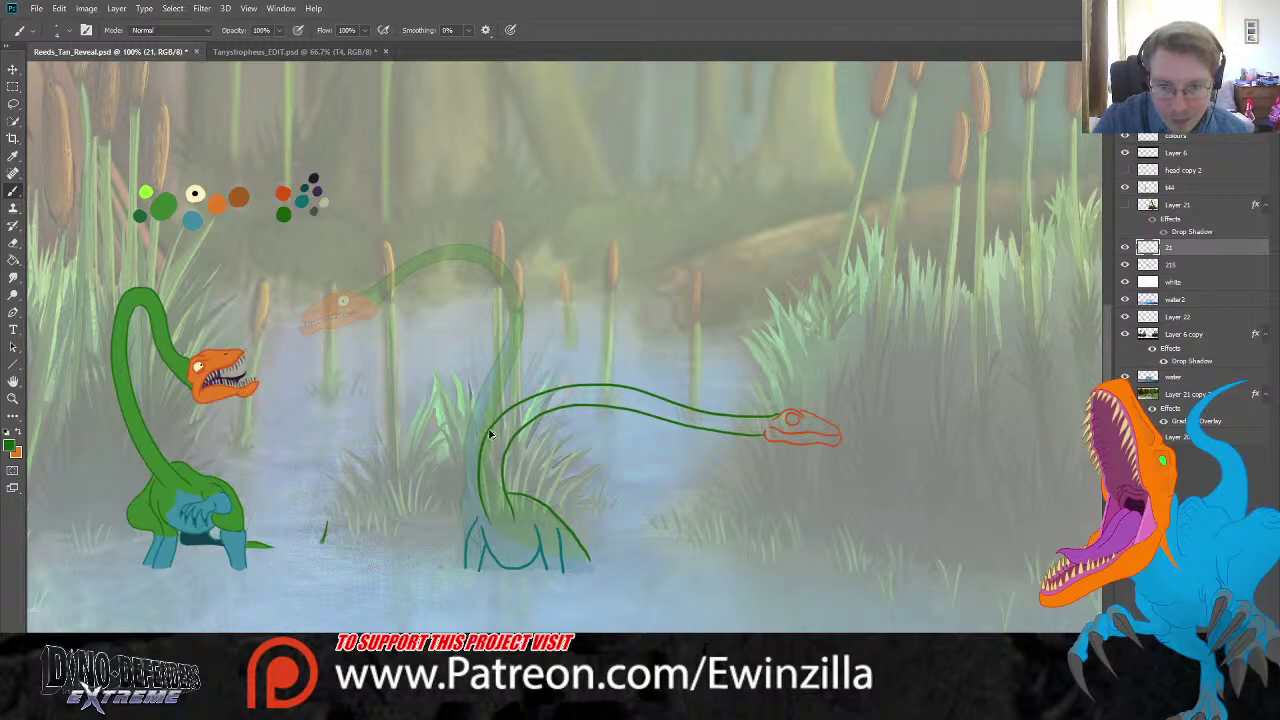
key("ctrl+z")
left_click_drag(489, 428, 507, 526)
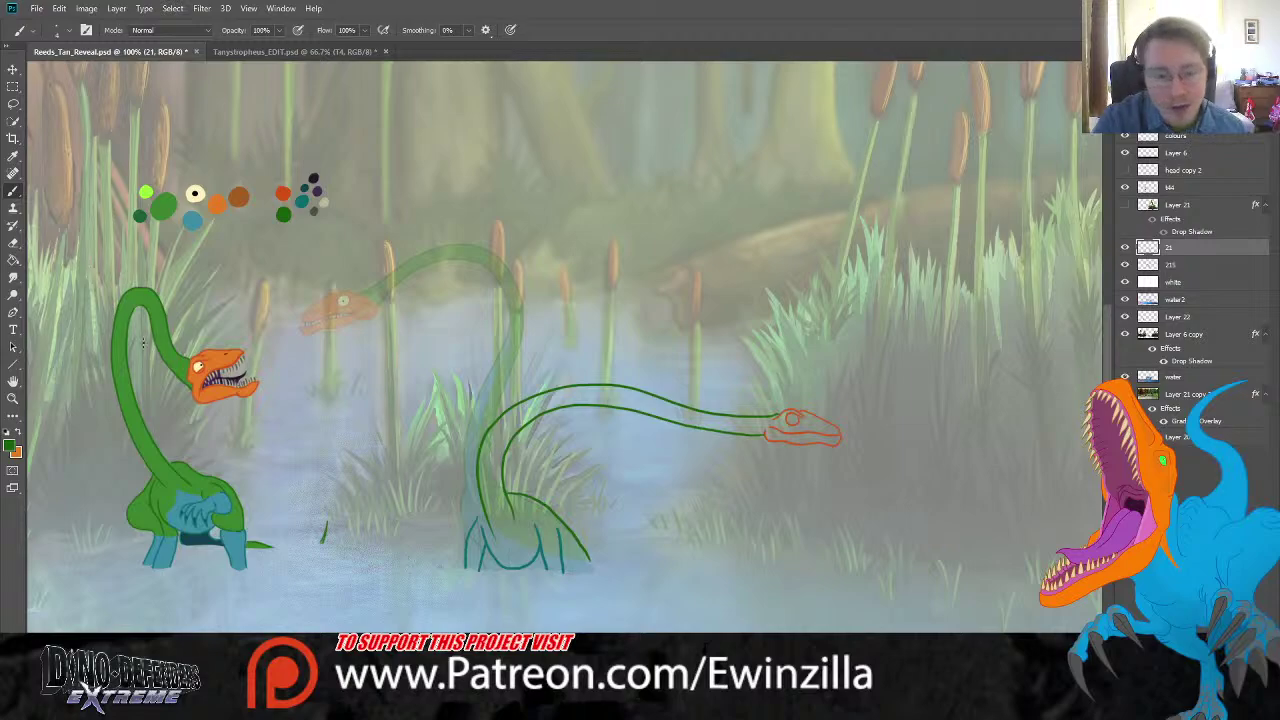
Step: Remove the old belly line and redraw it in the teal swatch colour as a shallower curve between the legs on layer 21
left_click(13, 276)
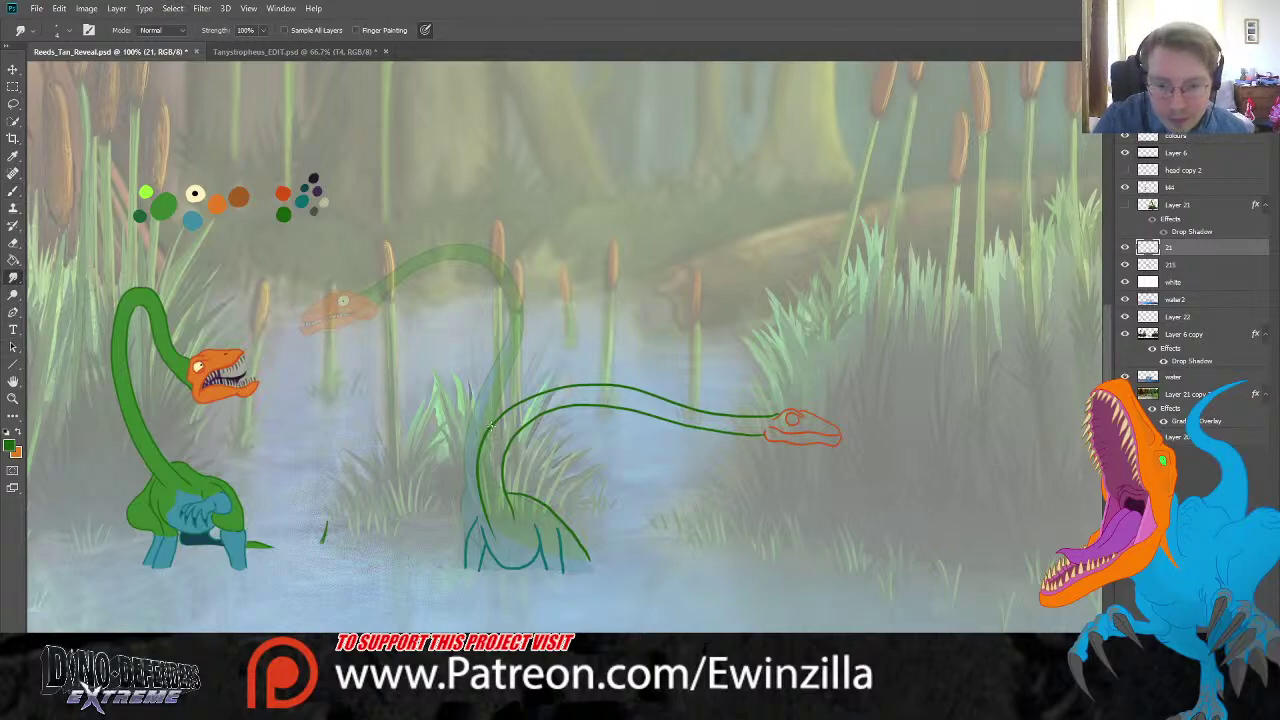
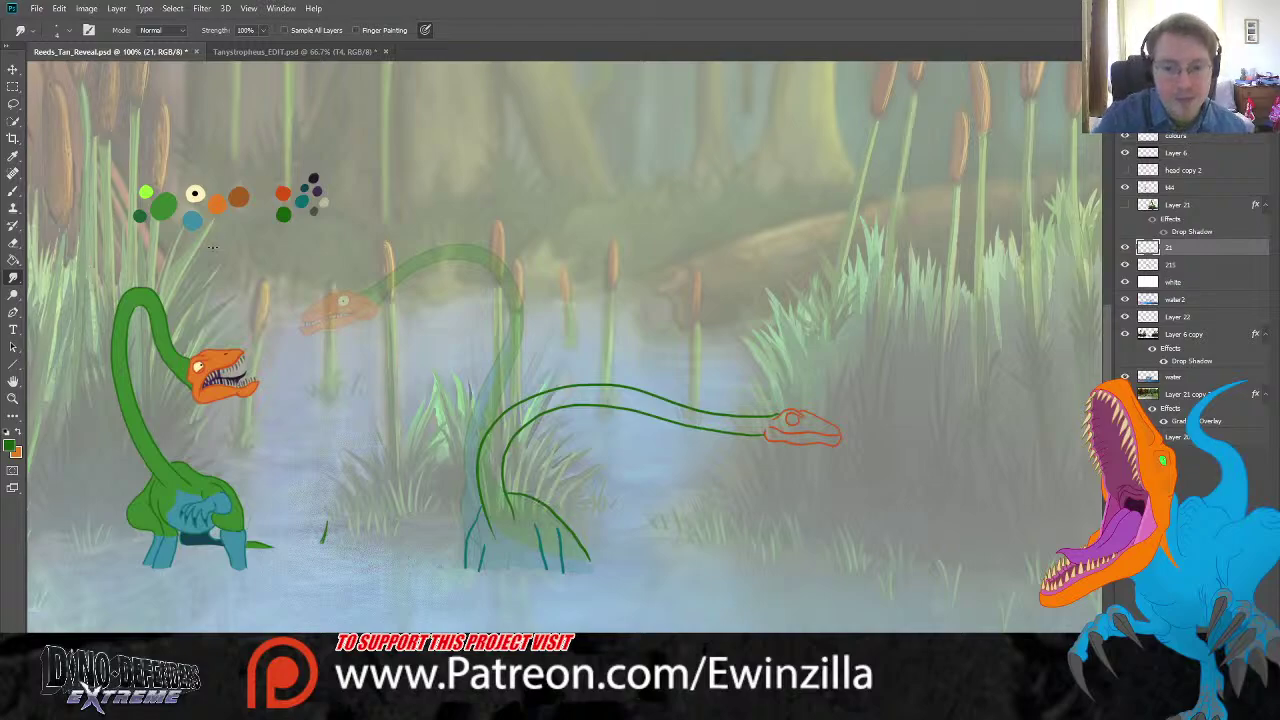
key("i")
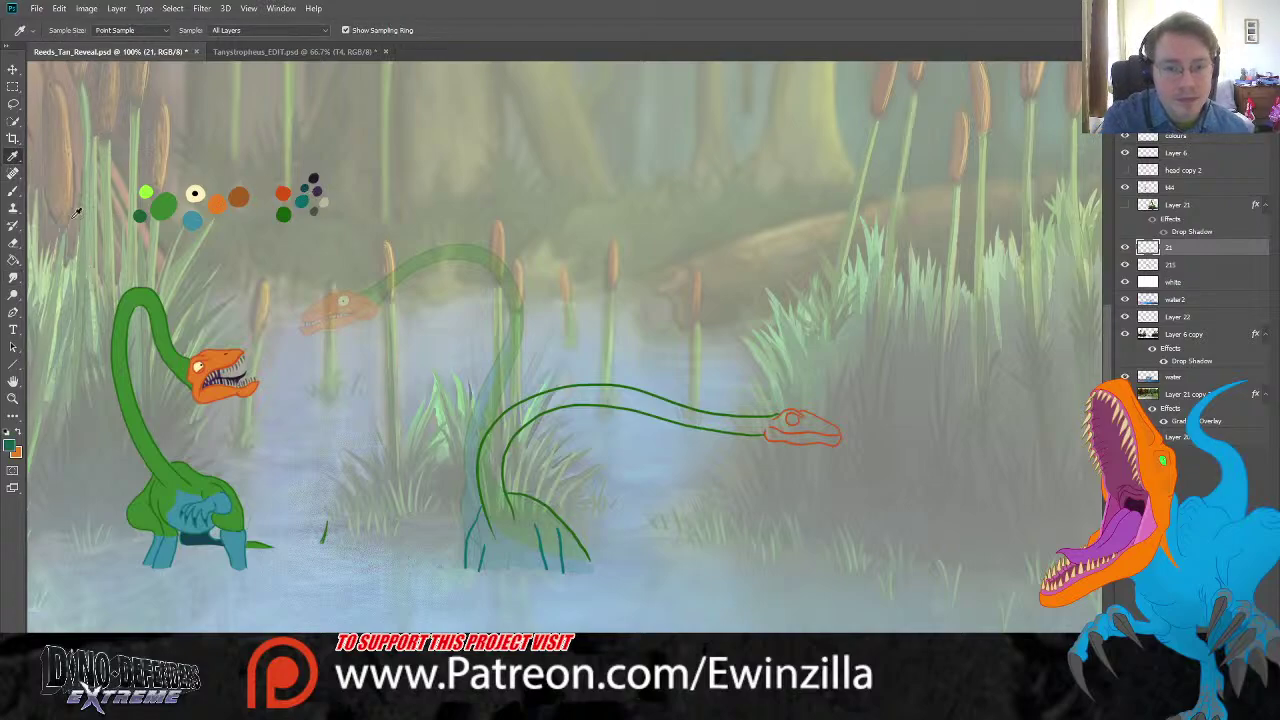
key("b")
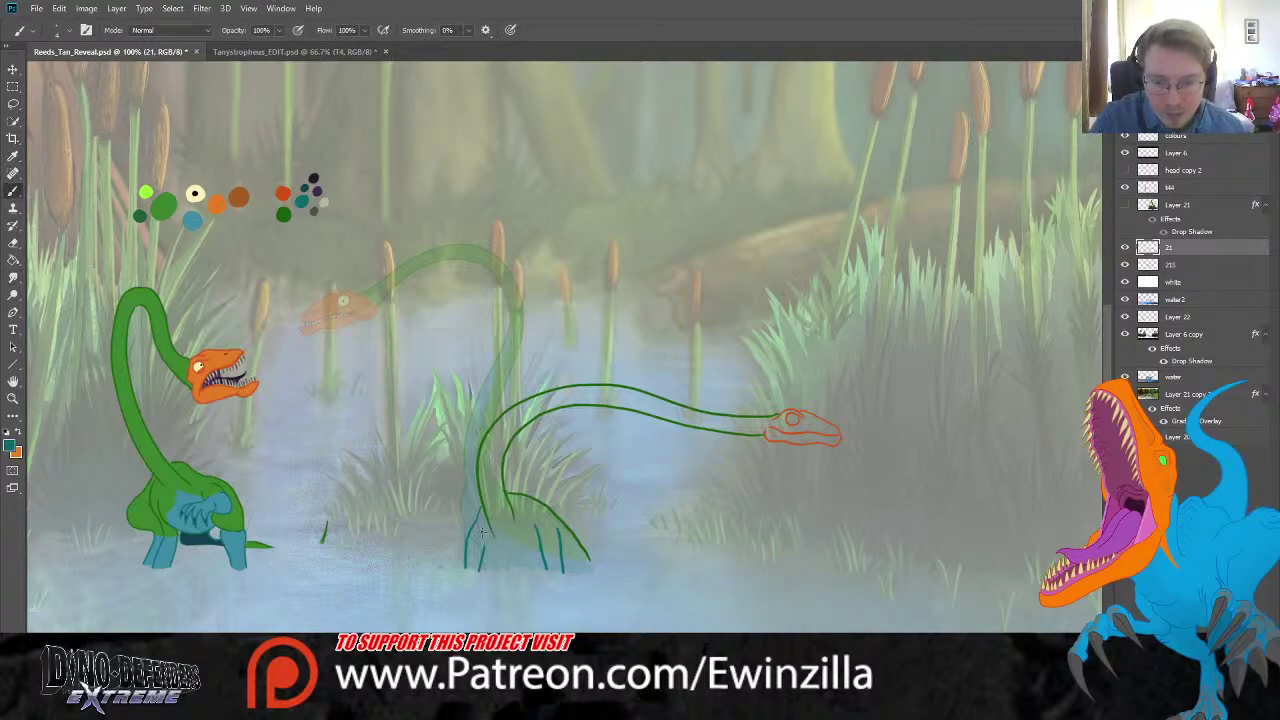
left_click_drag(505, 562, 542, 565)
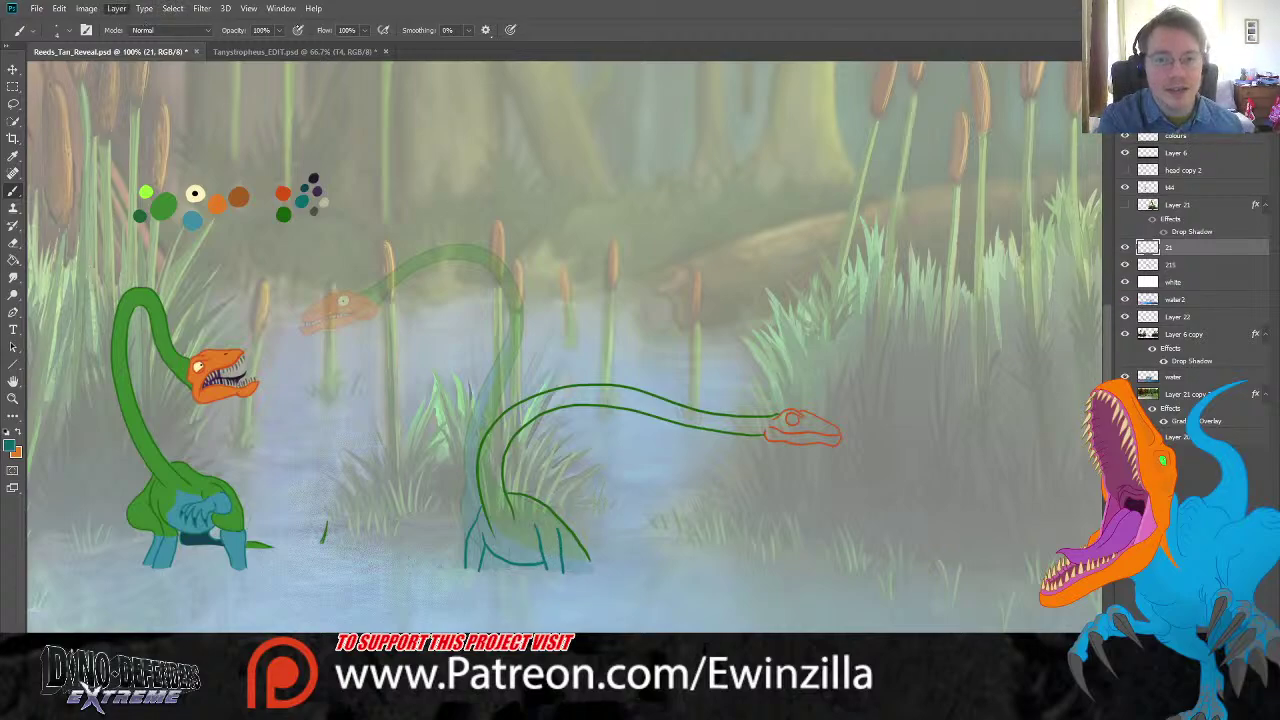
Step: Add a new layer between layers 21 and 215, and check the pose against the foreground reeds
key("Return")
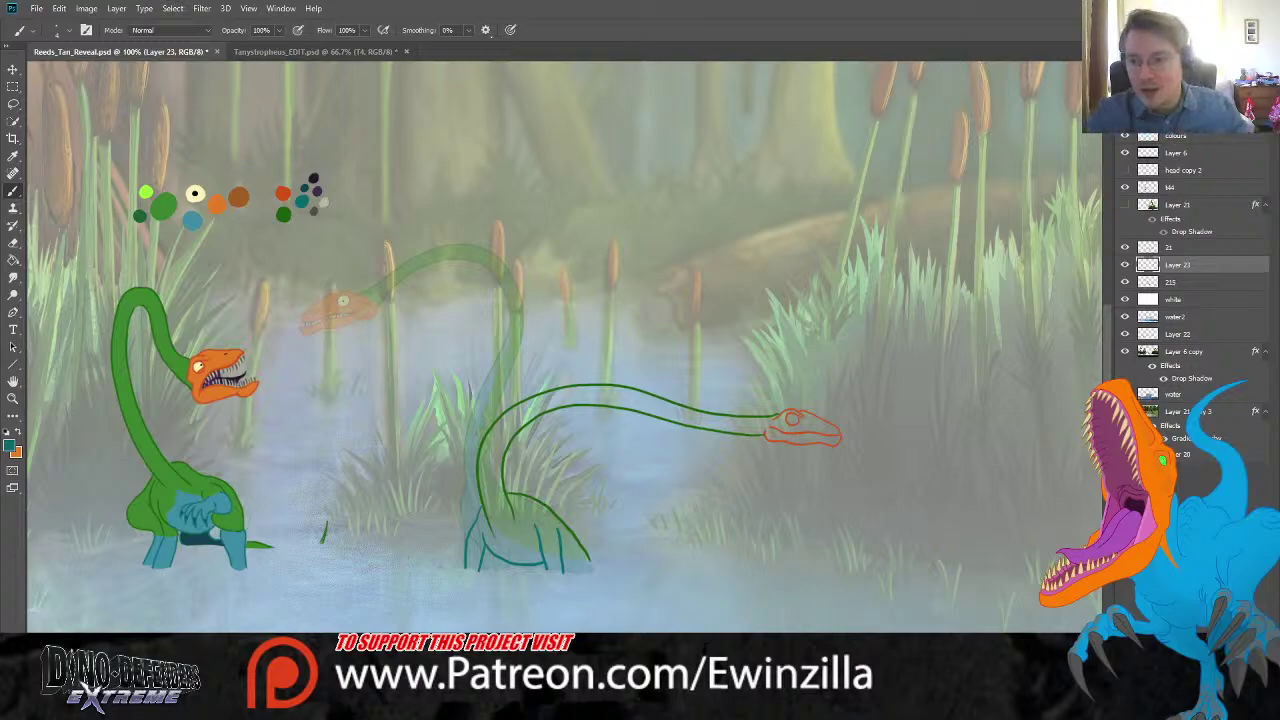
left_click(1124, 204)
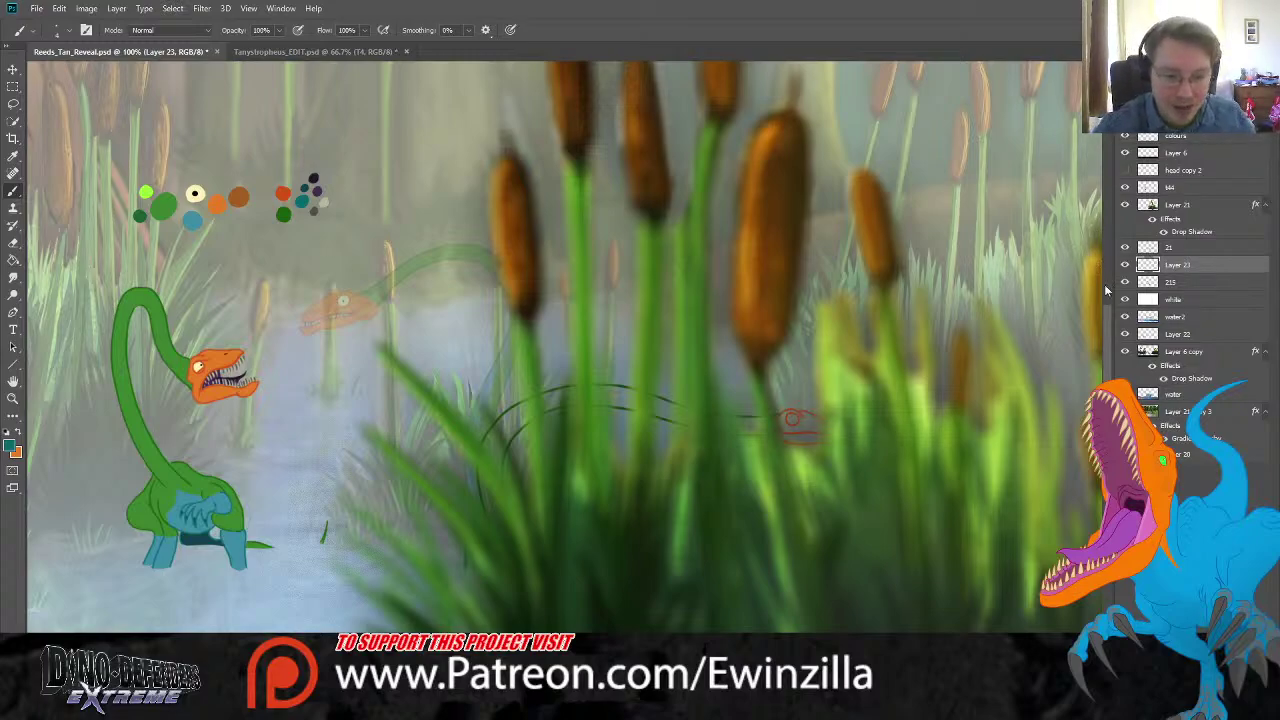
left_click(1125, 205)
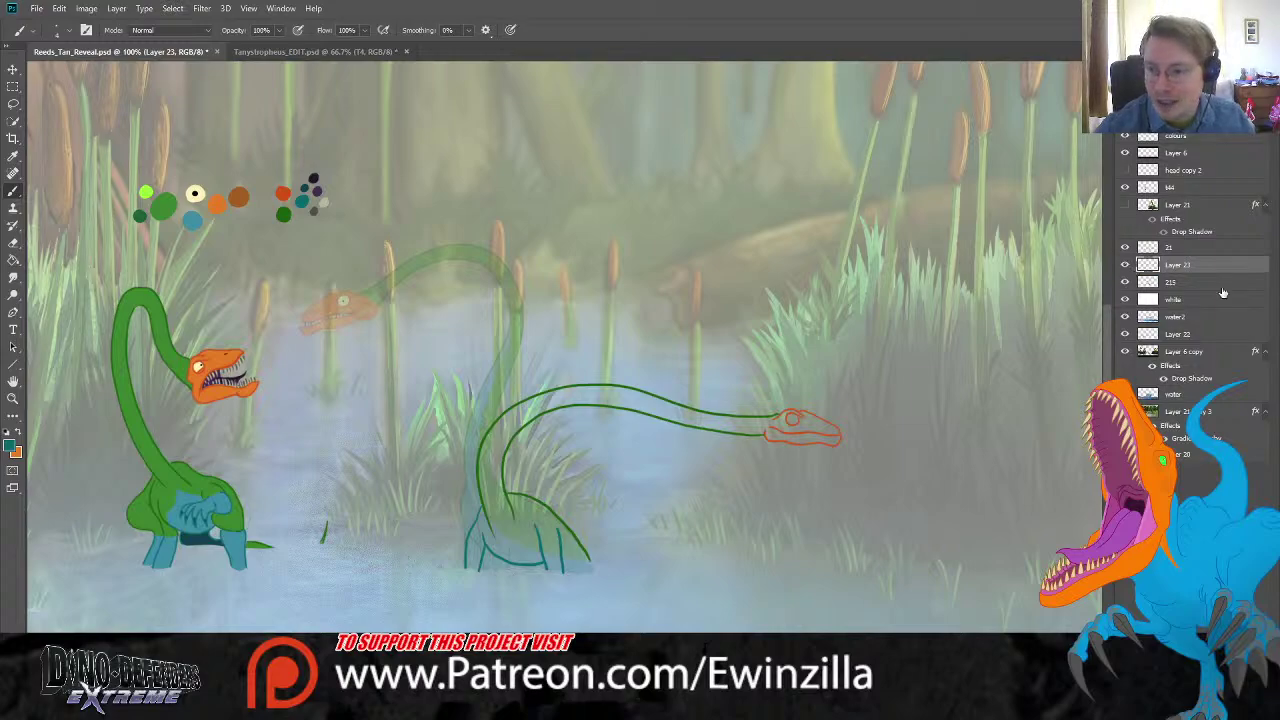
Step: Fill the outlined head with the orange swatch colour on the new layer, leaving the eye empty
key("i")
left_click(232, 199)
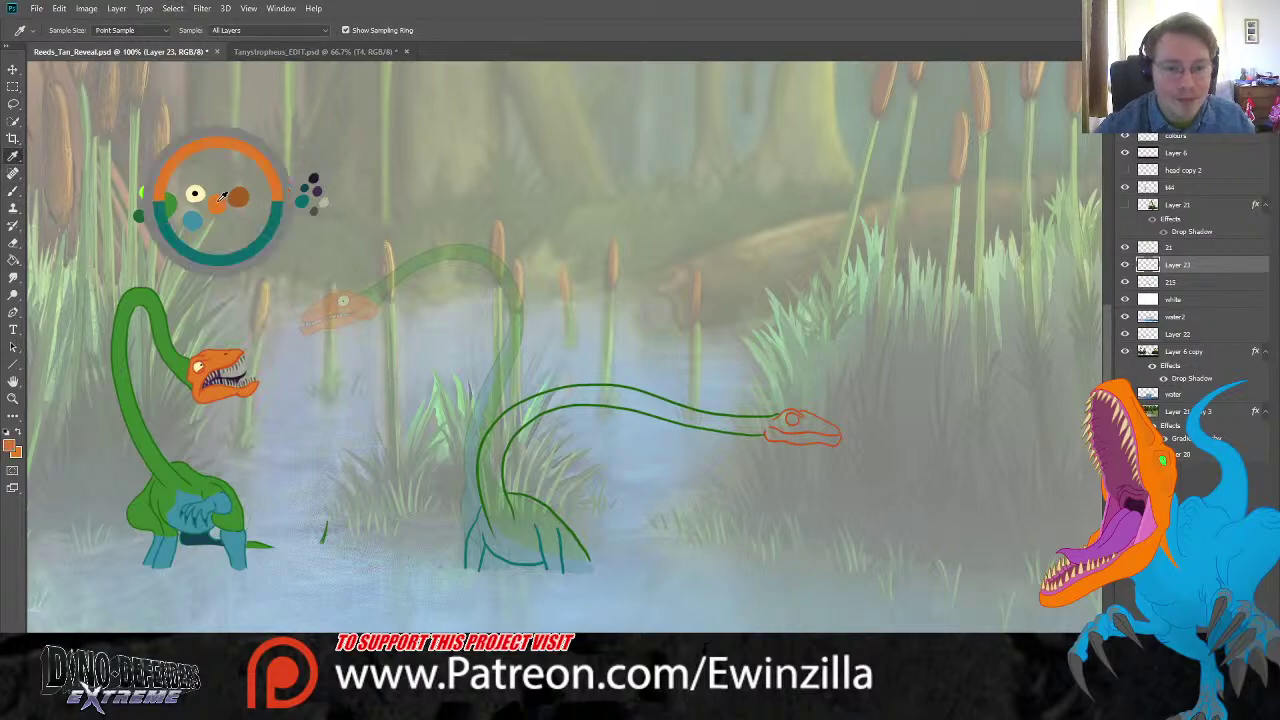
key("z")
left_click(795, 411)
left_click(875, 446)
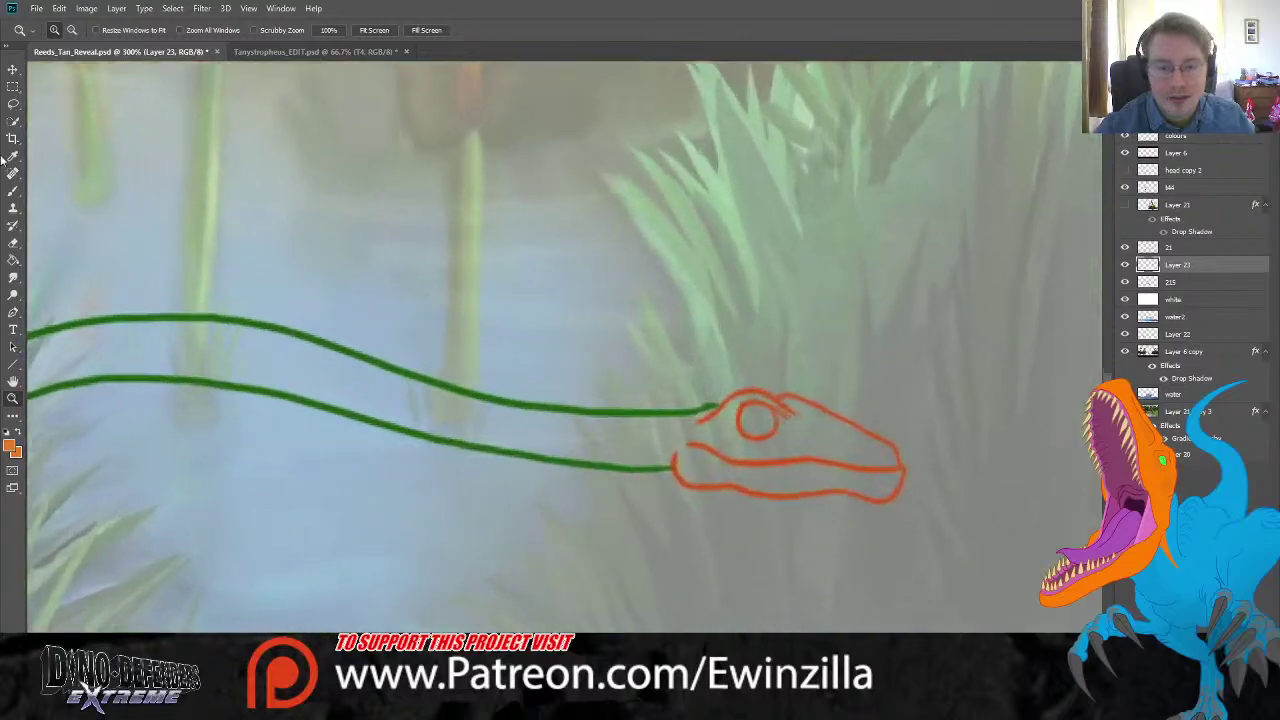
key("b")
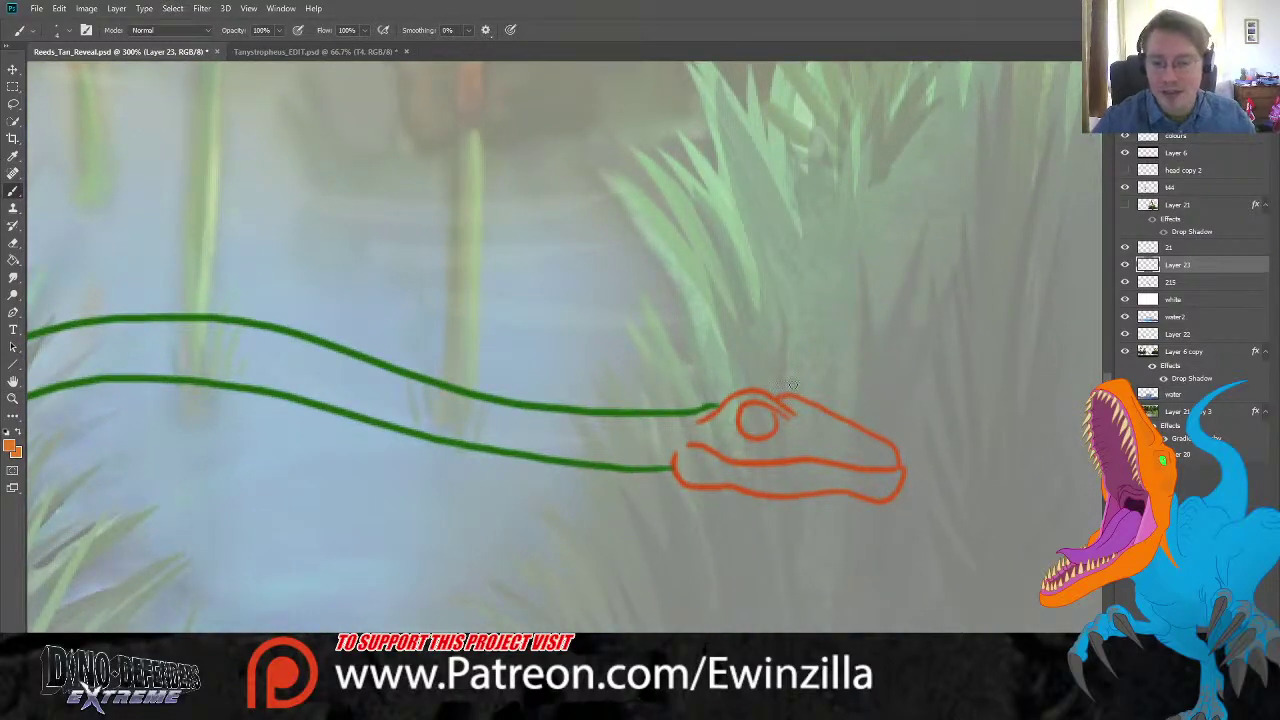
mouse_move(732, 405)
left_mouse_down()
mouse_move(680, 458)
mouse_move(684, 476)
mouse_move(716, 462)
mouse_move(714, 450)
mouse_move(690, 465)
mouse_move(695, 479)
mouse_move(749, 472)
mouse_move(773, 491)
mouse_move(833, 478)
mouse_move(816, 482)
mouse_move(868, 491)
mouse_move(897, 476)
mouse_move(890, 451)
mouse_move(781, 410)
mouse_move(798, 406)
mouse_move(871, 441)
mouse_move(873, 486)
mouse_move(888, 463)
mouse_move(795, 478)
mouse_move(846, 446)
mouse_move(868, 456)
mouse_move(859, 474)
mouse_move(778, 467)
mouse_move(824, 428)
mouse_move(786, 439)
mouse_move(782, 422)
mouse_move(846, 439)
mouse_move(741, 460)
left_mouse_up()
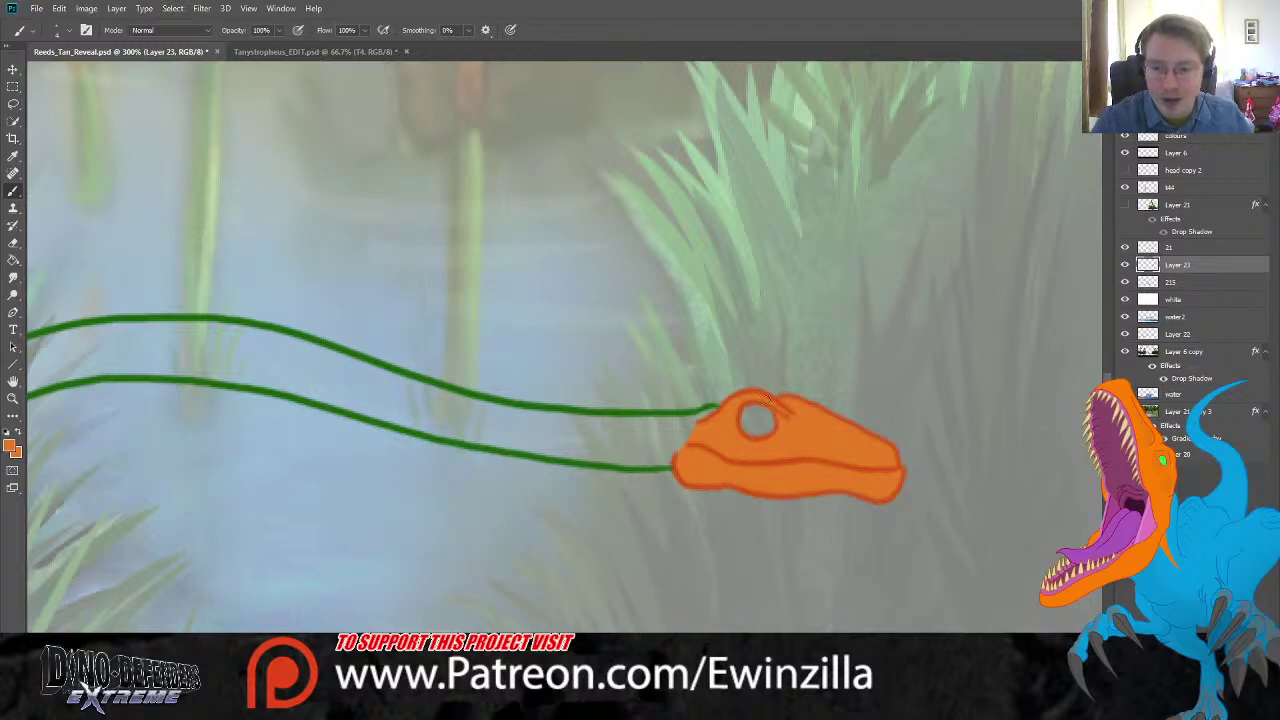
Step: Fill the eye of the orange head with the cream swatch colour
key("z")
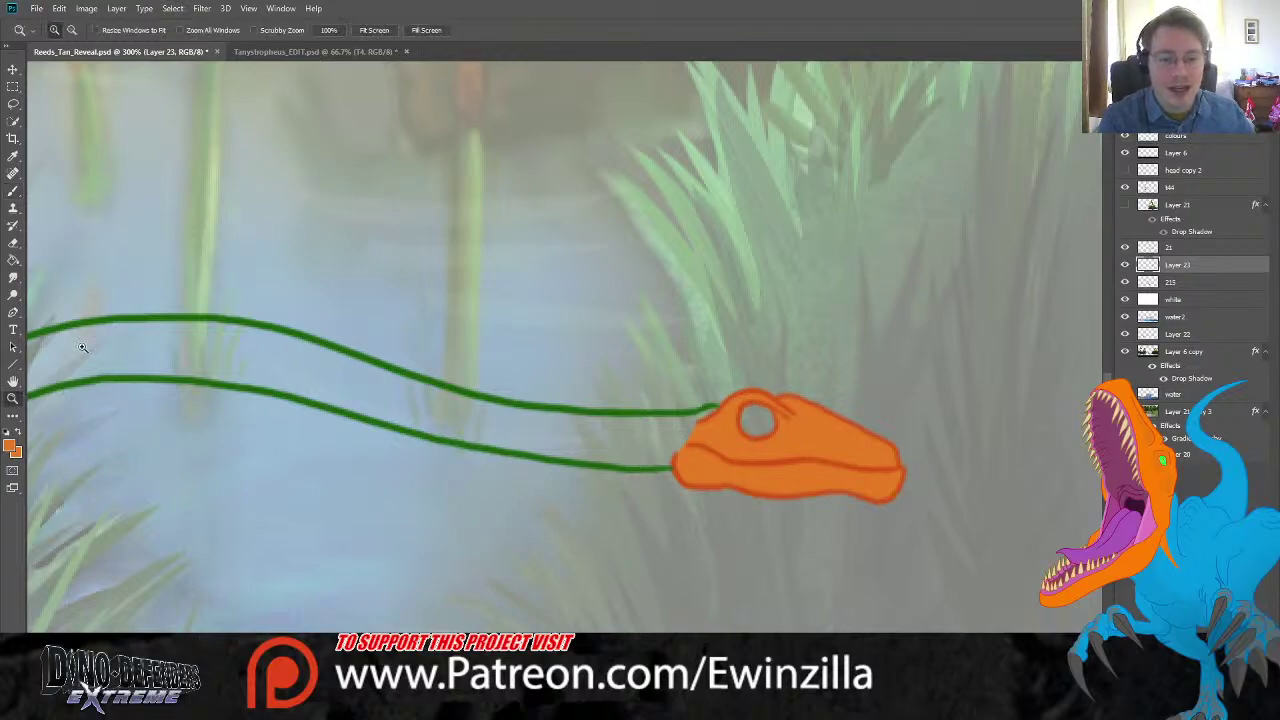
key("ctrl+0")
key("i")
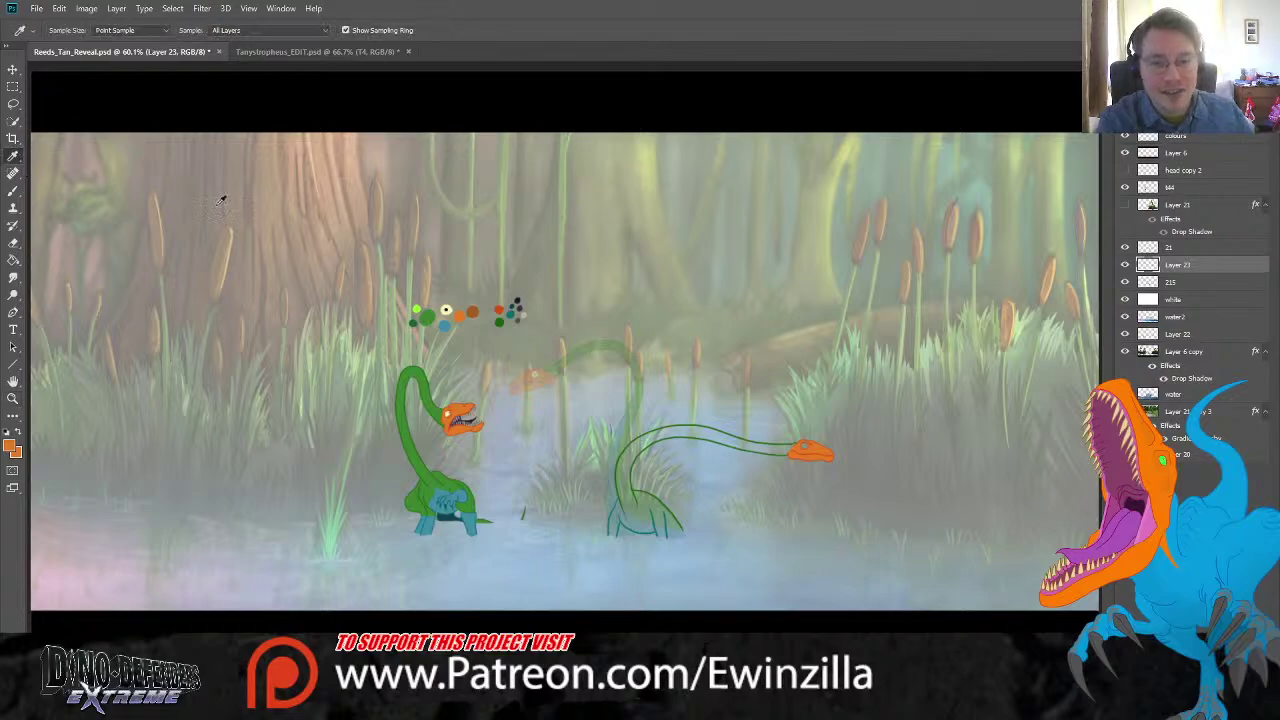
left_click(447, 311)
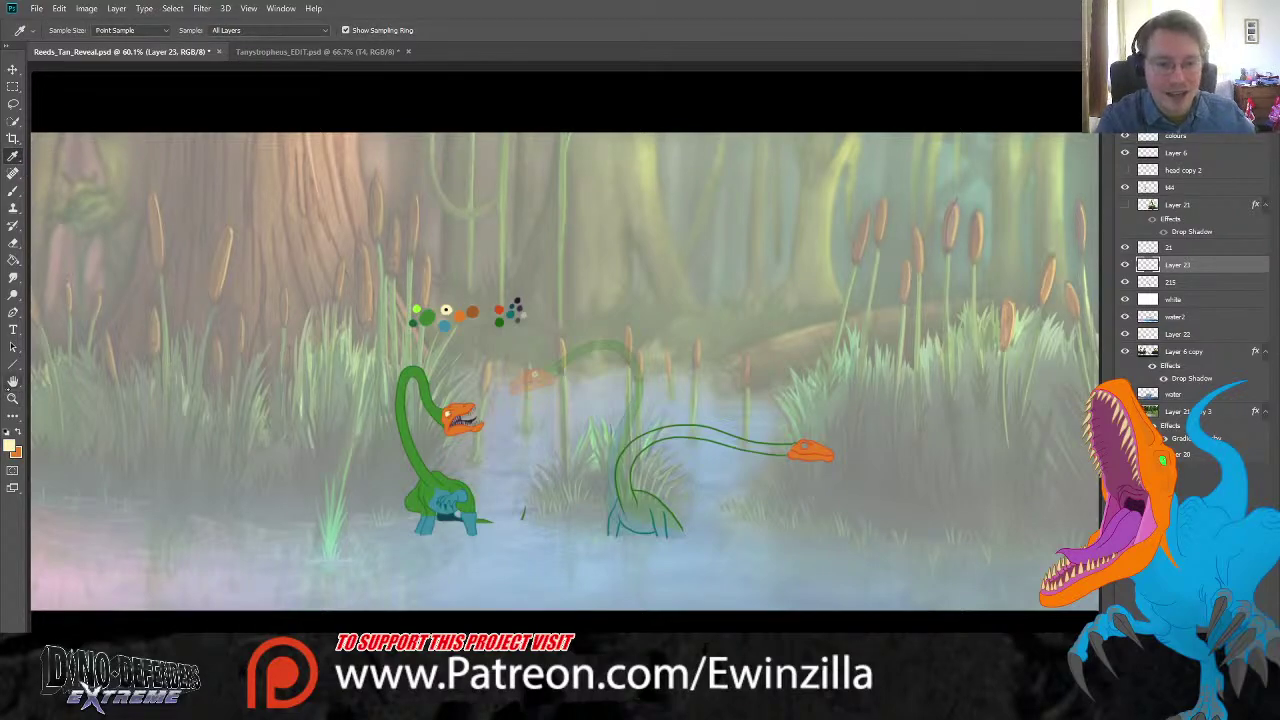
left_click(13, 381)
left_click(13, 398)
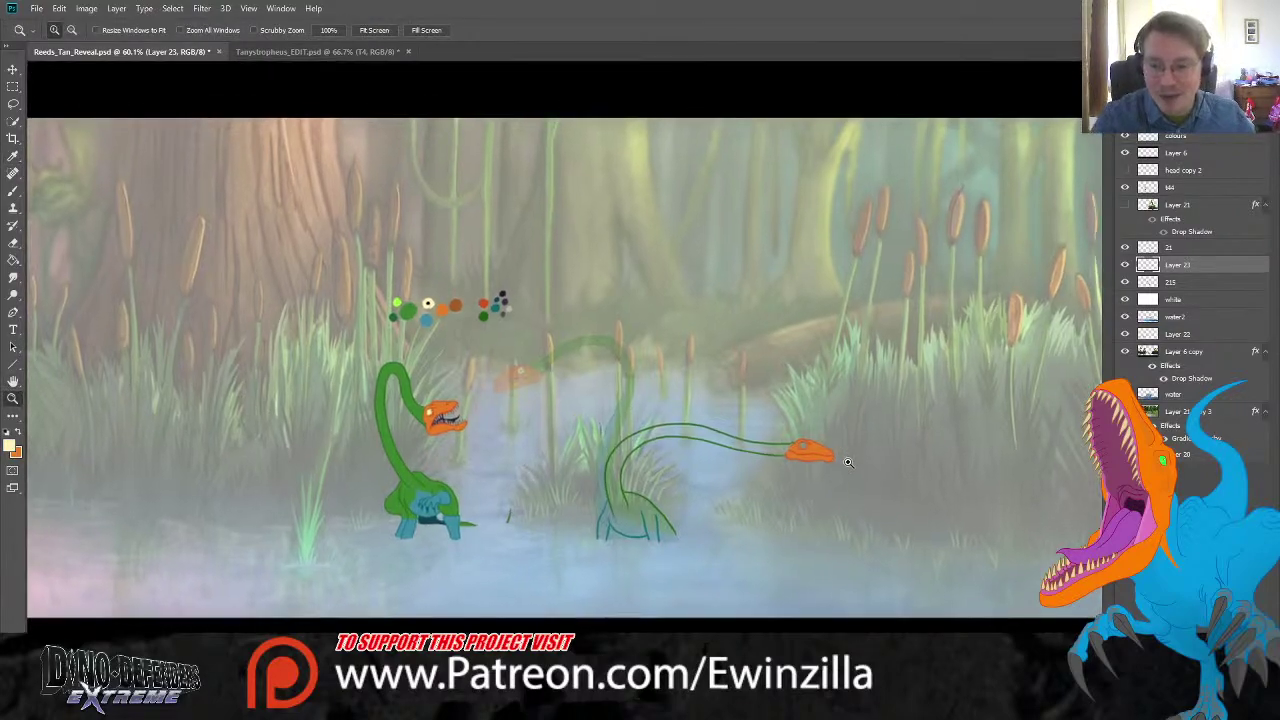
left_click(846, 462)
key("b")
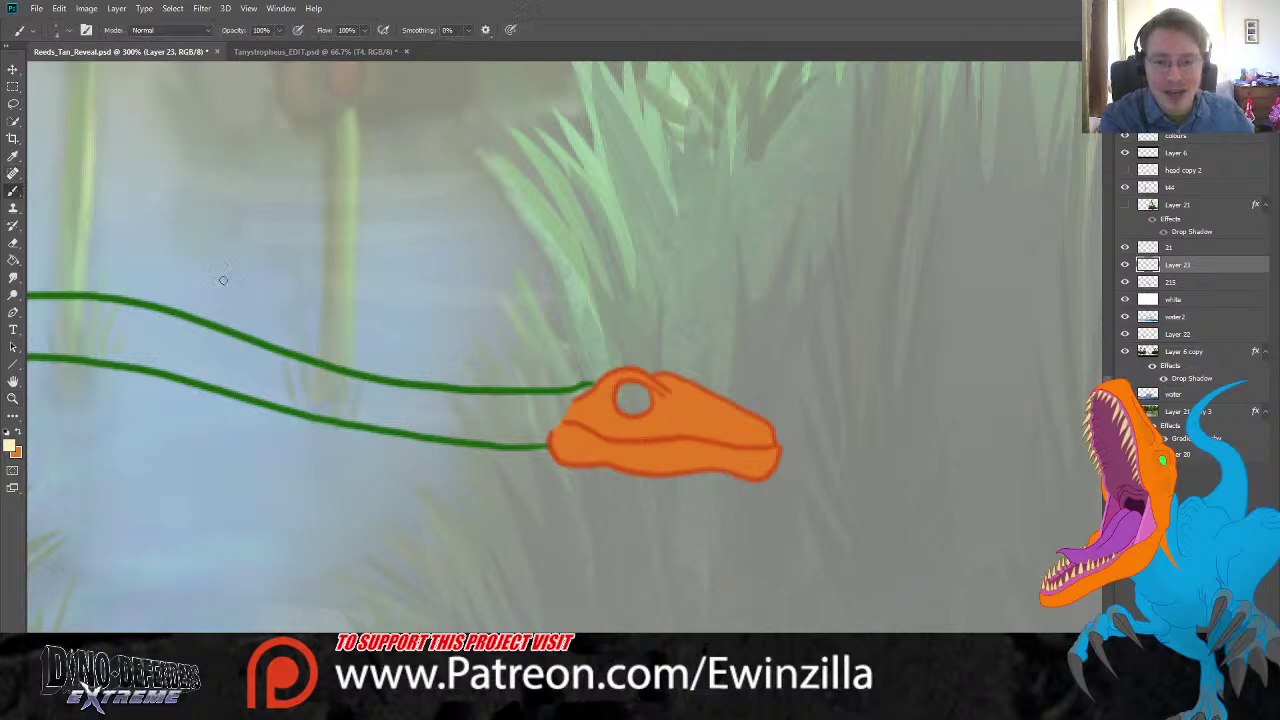
mouse_move(630, 400)
left_mouse_down()
mouse_move(625, 387)
mouse_move(640, 408)
mouse_move(660, 392)
left_mouse_up()
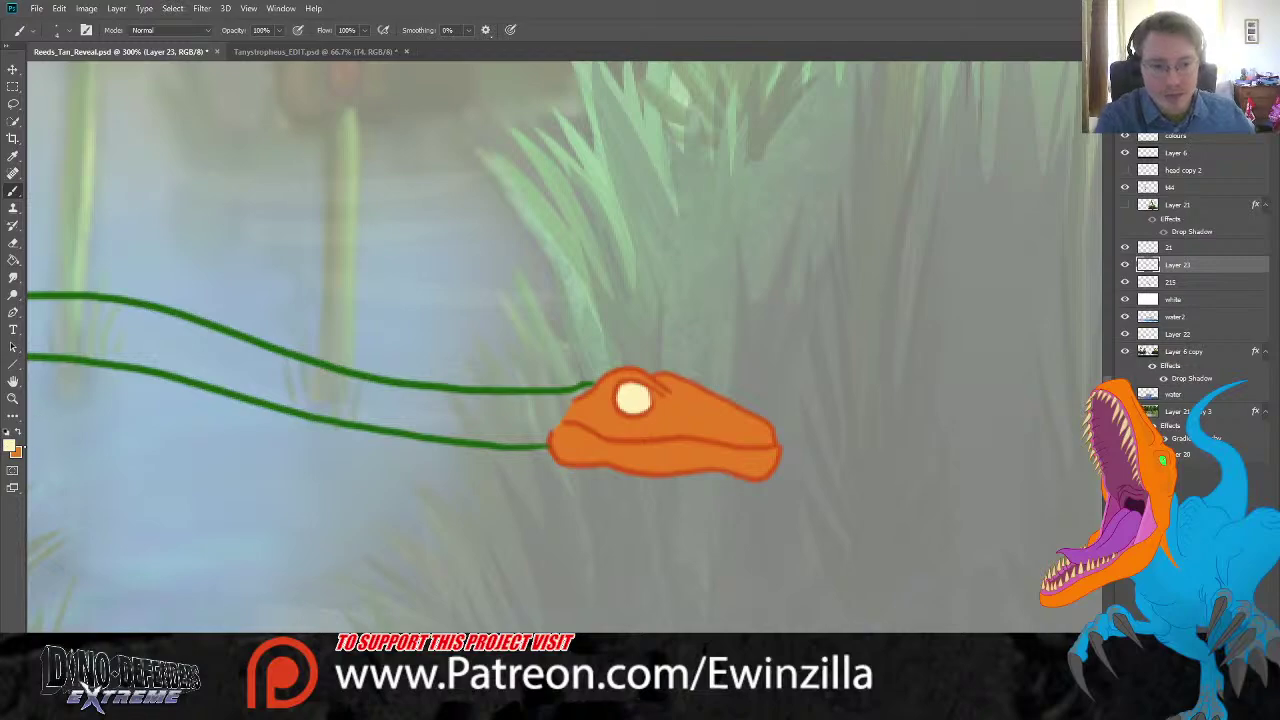
Step: Paint a small black pupil in the eye and a short black nostril line on the snout
key("i")
key("b")
left_click_drag(637, 397, 634, 399)
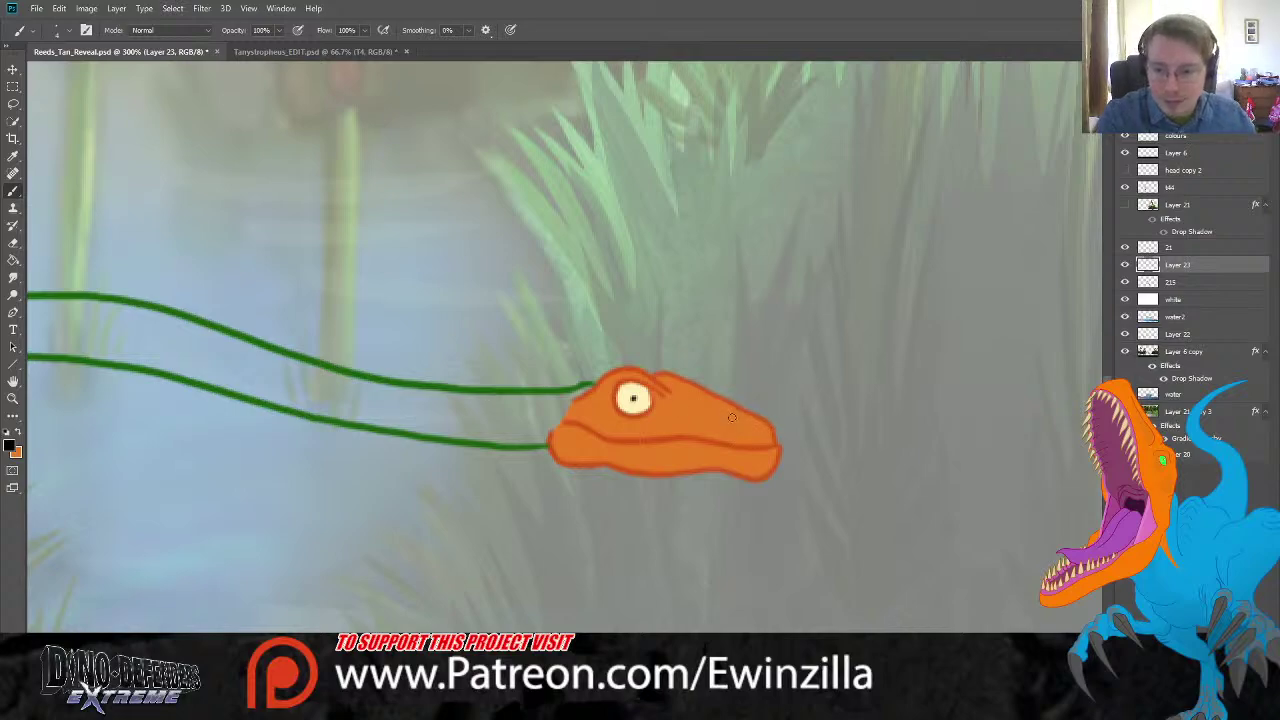
left_click_drag(728, 412, 745, 421)
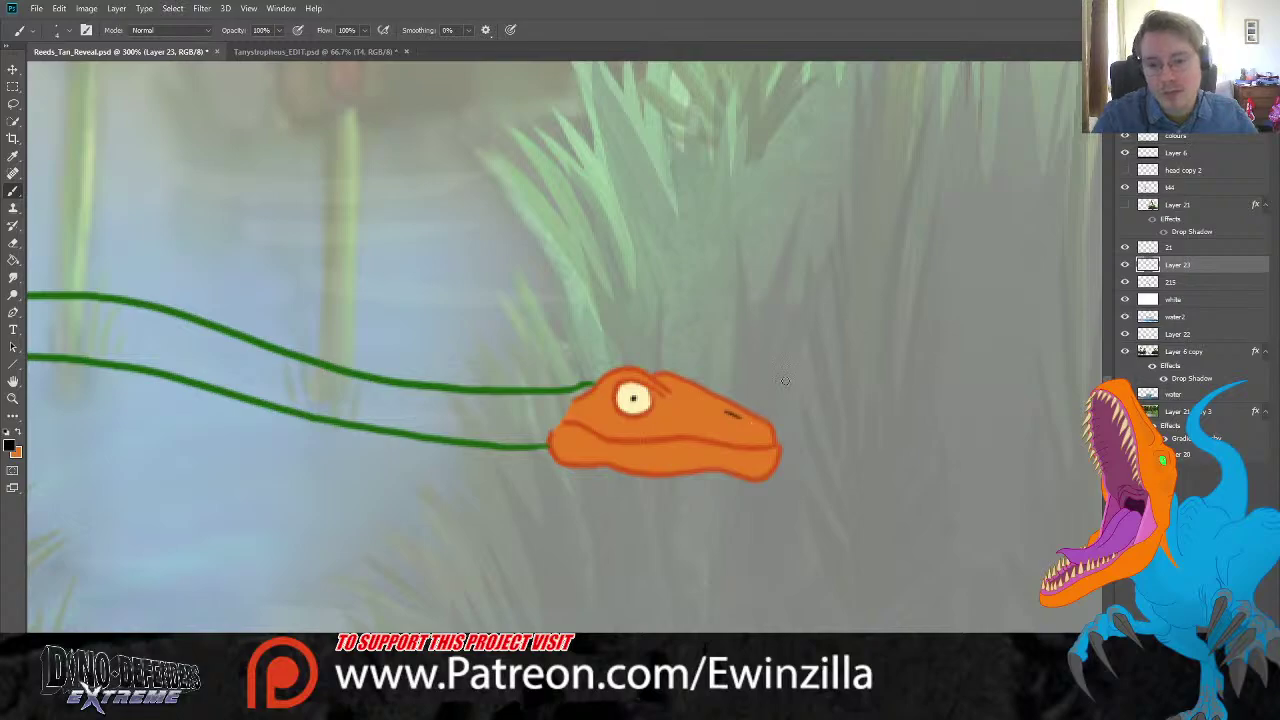
Step: Pick the mid-green swatch colour and fill the end of the neck right behind the orange head with it
left_click(13, 398)
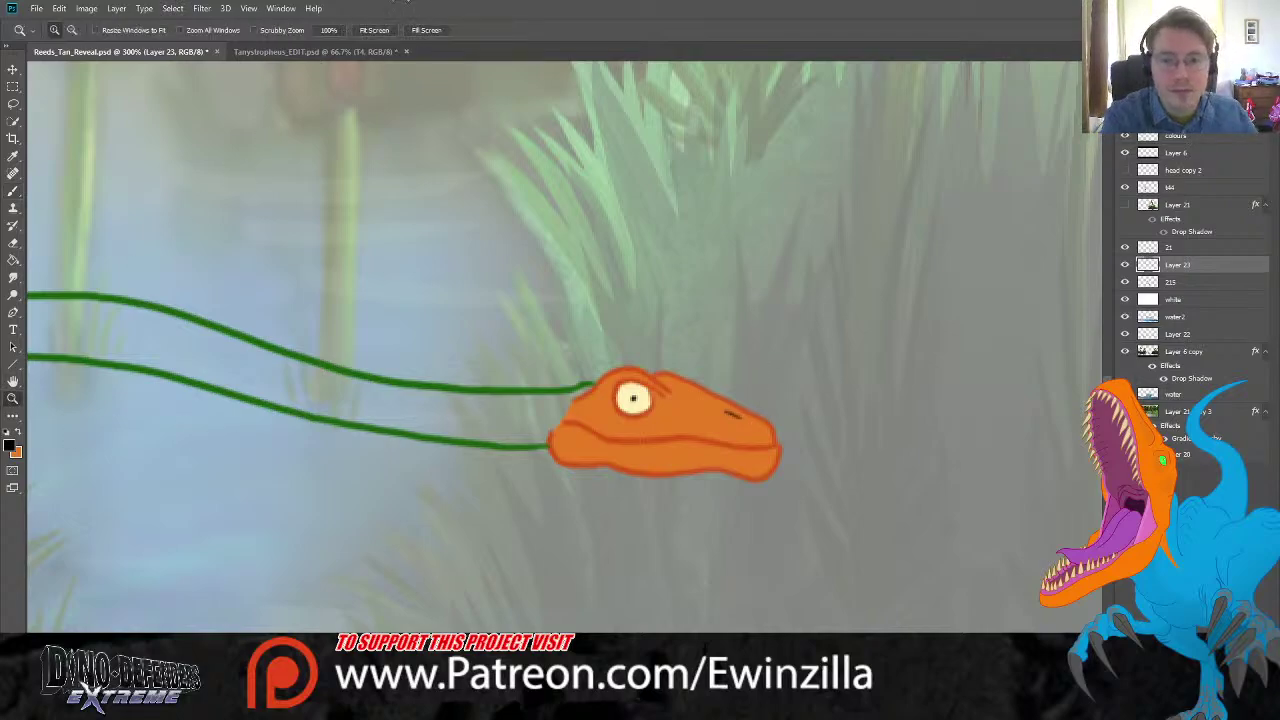
left_click(386, 33)
left_click(13, 155)
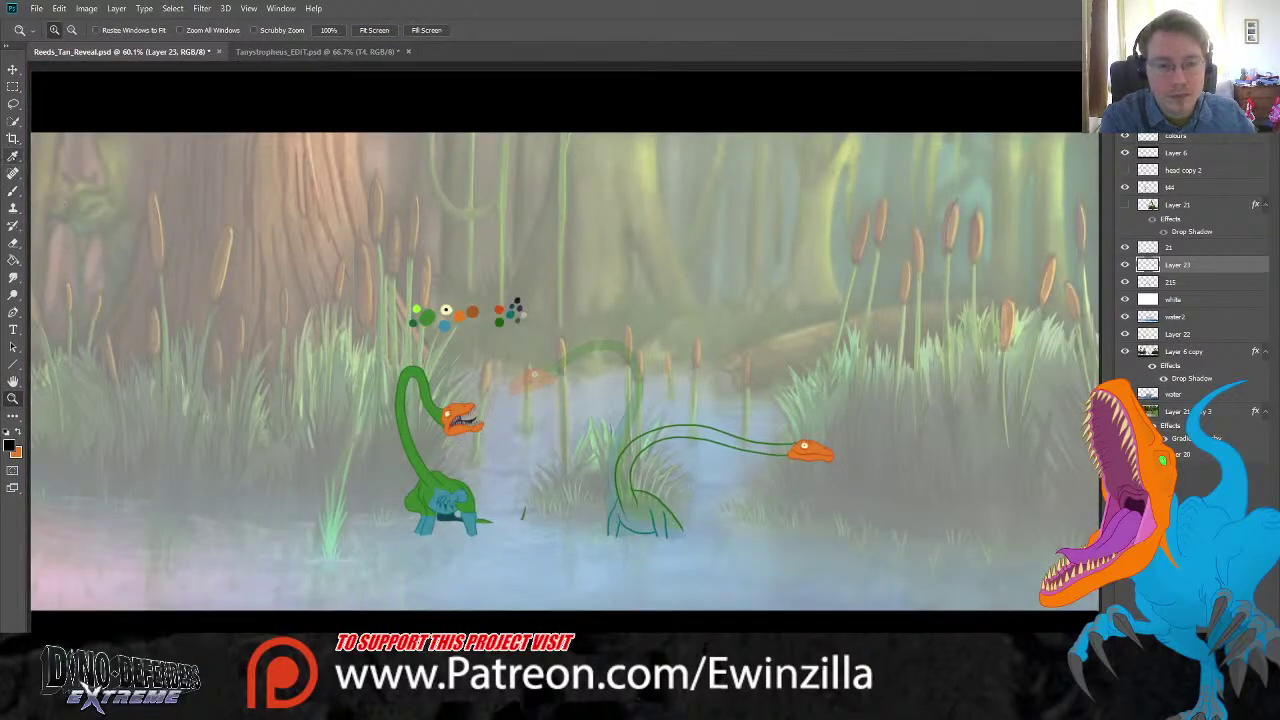
left_click(417, 312)
left_click(13, 398)
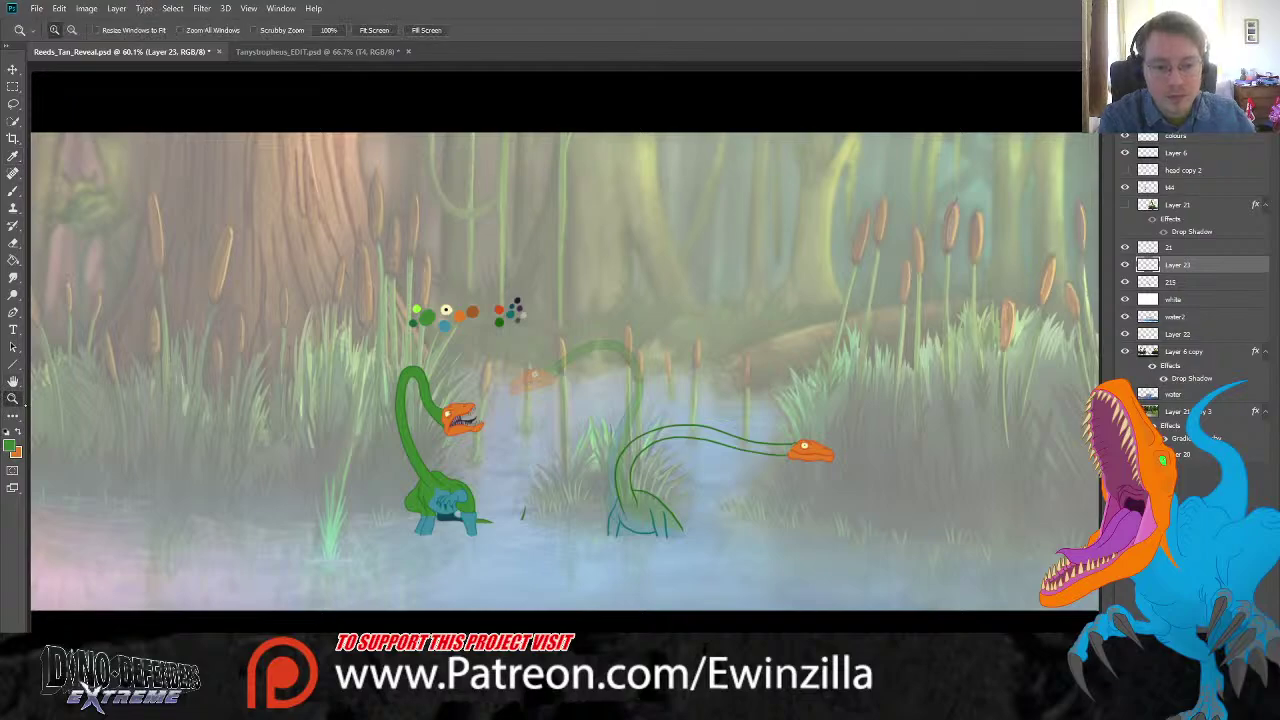
left_click(739, 517)
left_click(739, 517)
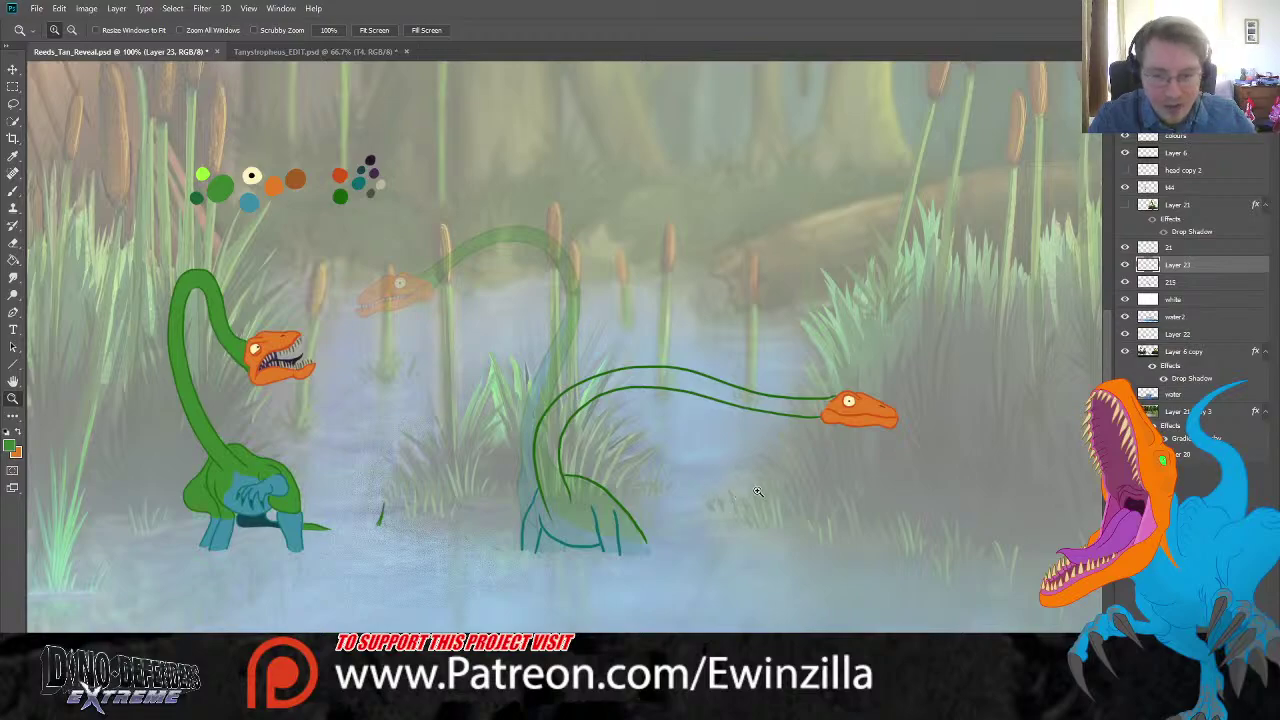
left_click(758, 491)
key("b")
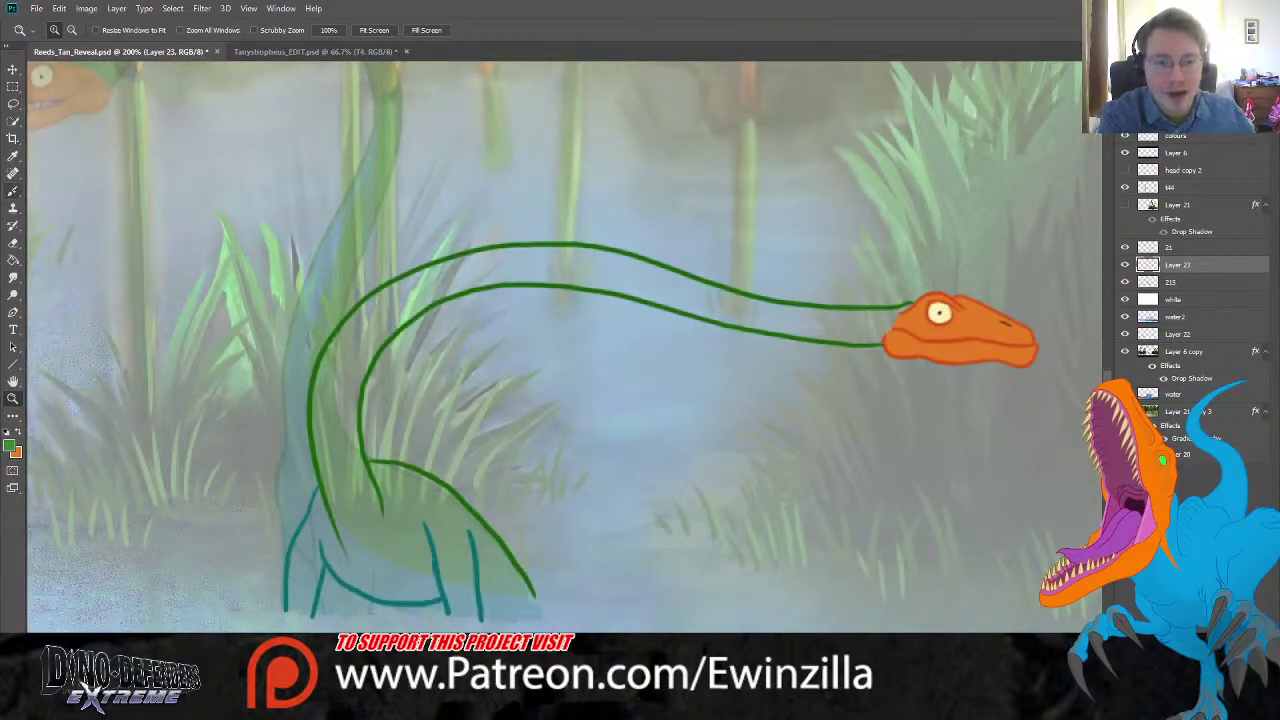
mouse_move(890, 316)
left_mouse_down()
mouse_move(852, 324)
mouse_move(900, 309)
mouse_move(880, 340)
mouse_move(868, 330)
mouse_move(884, 318)
mouse_move(852, 336)
mouse_move(875, 341)
left_mouse_up()
left_click(894, 316)
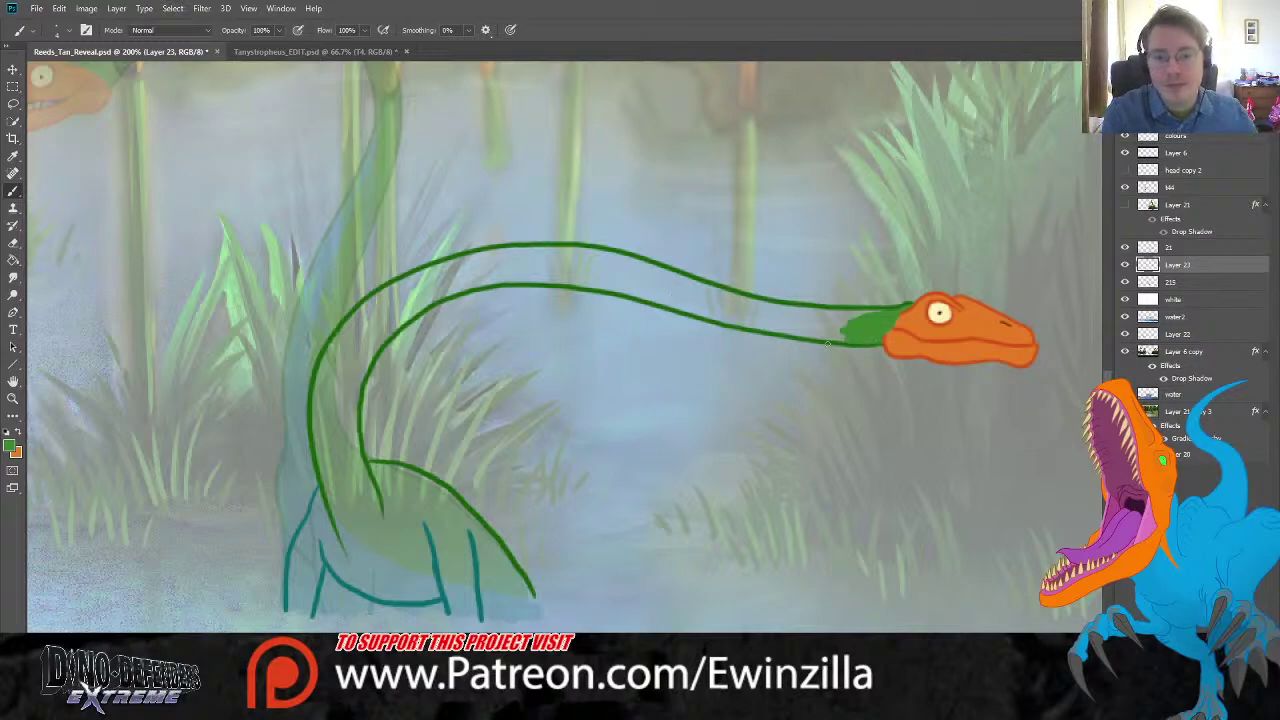
Step: Paint a green dividing line along the neck's bend and a green strip along the inner curve of its lower part
left_click_drag(740, 326, 594, 272)
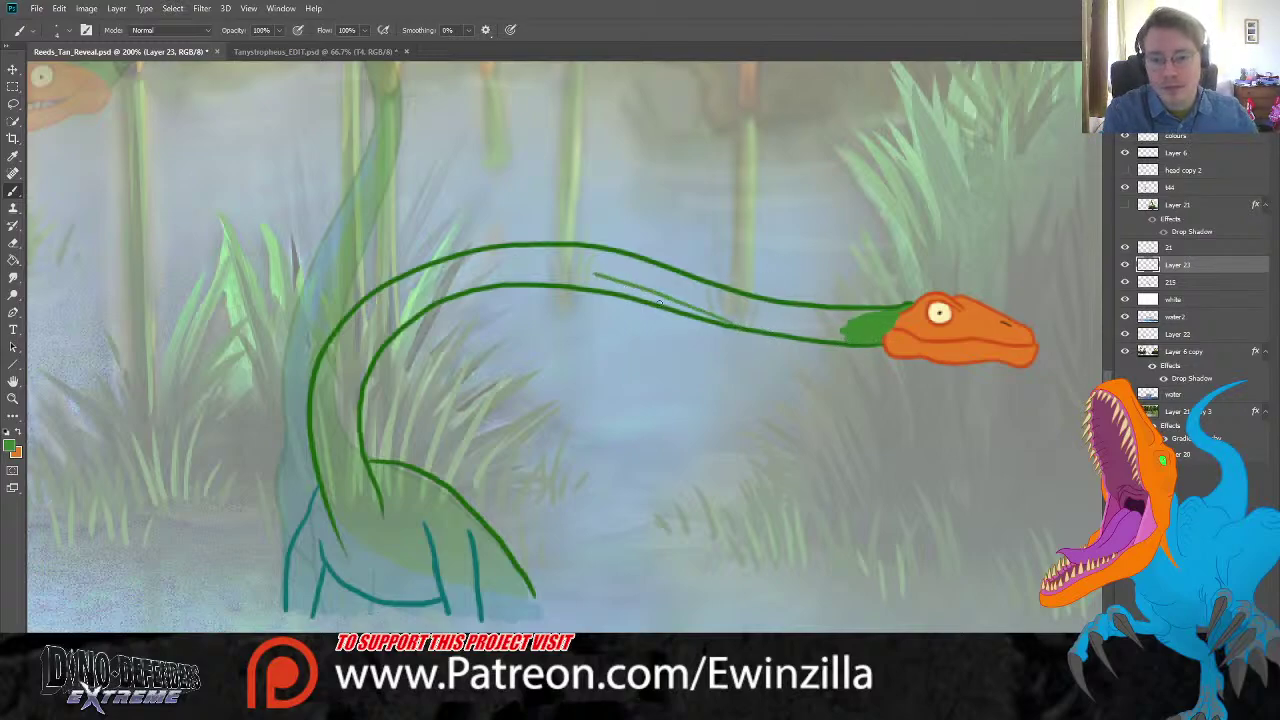
key("ctrl+z")
mouse_move(692, 316)
left_mouse_down()
mouse_move(580, 272)
mouse_move(500, 266)
mouse_move(398, 296)
mouse_move(340, 345)
mouse_move(323, 433)
left_mouse_up()
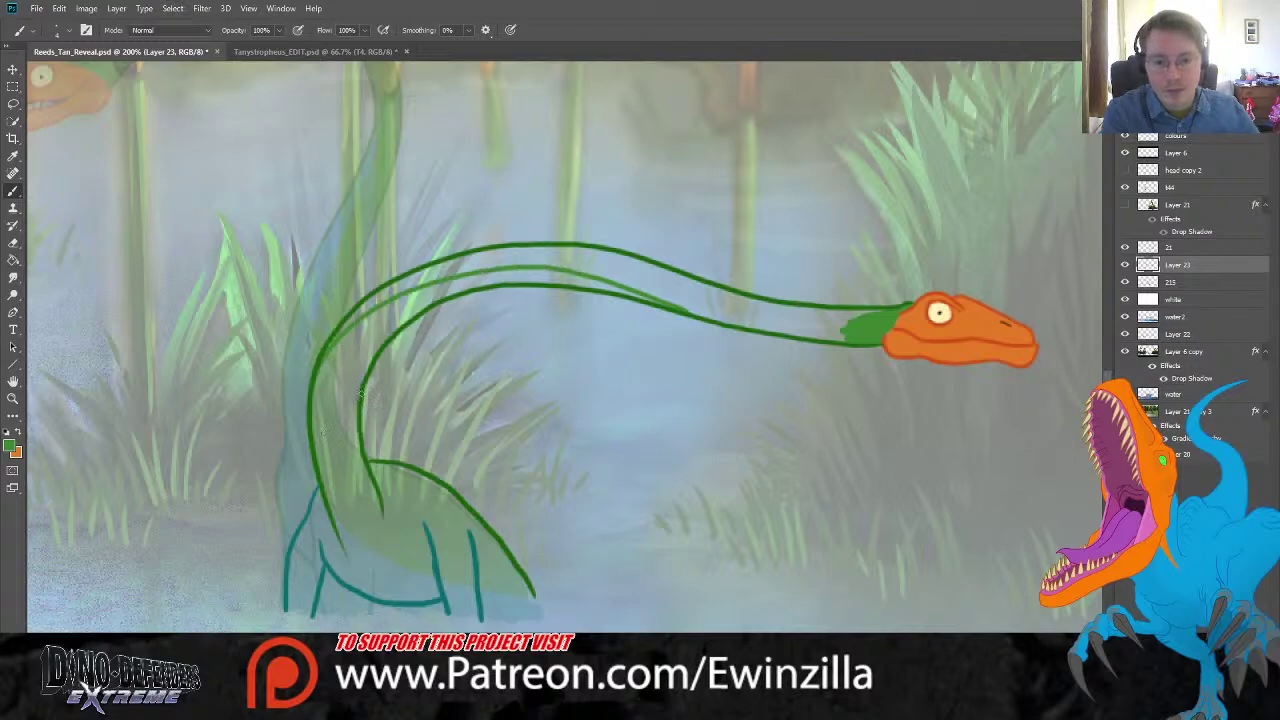
mouse_move(372, 481)
left_mouse_down()
mouse_move(351, 390)
mouse_move(375, 344)
mouse_move(428, 310)
mouse_move(361, 368)
mouse_move(355, 437)
left_mouse_up()
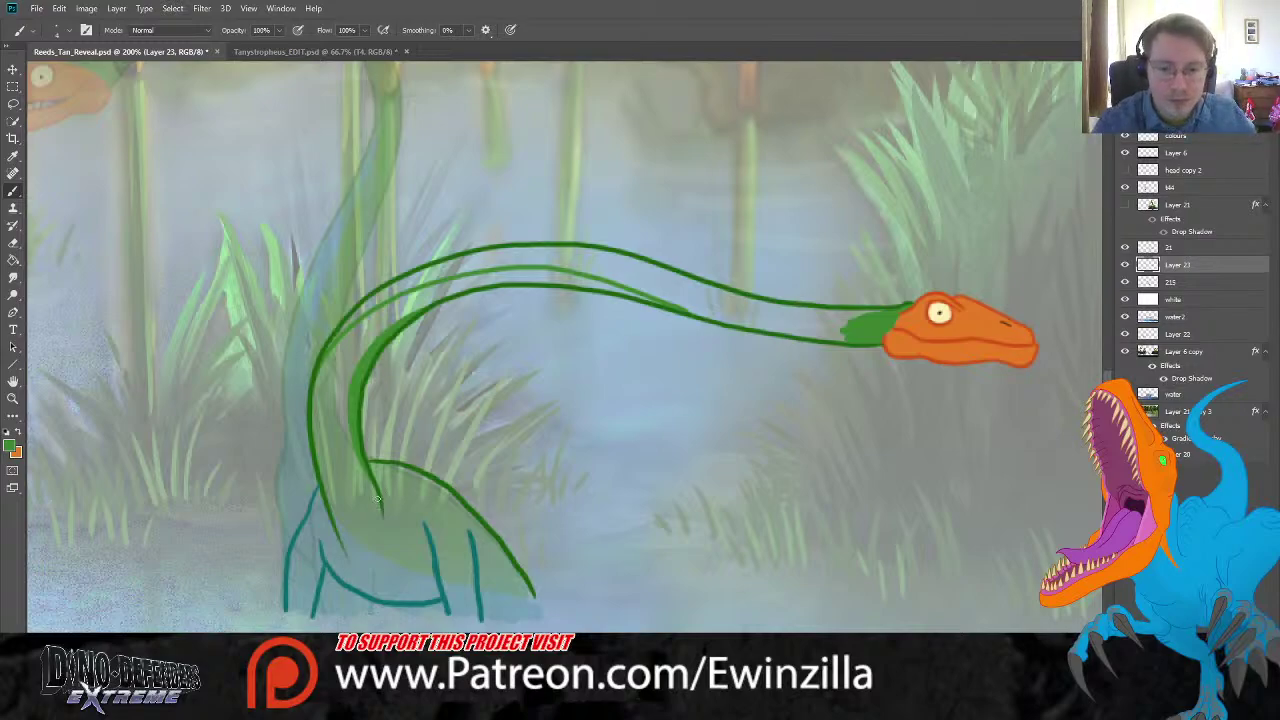
Step: Fill the back green from the base of the neck down to the waterline, leaving the belly and legs empty
mouse_move(370, 468)
left_mouse_down()
mouse_move(378, 486)
mouse_move(466, 533)
left_mouse_up()
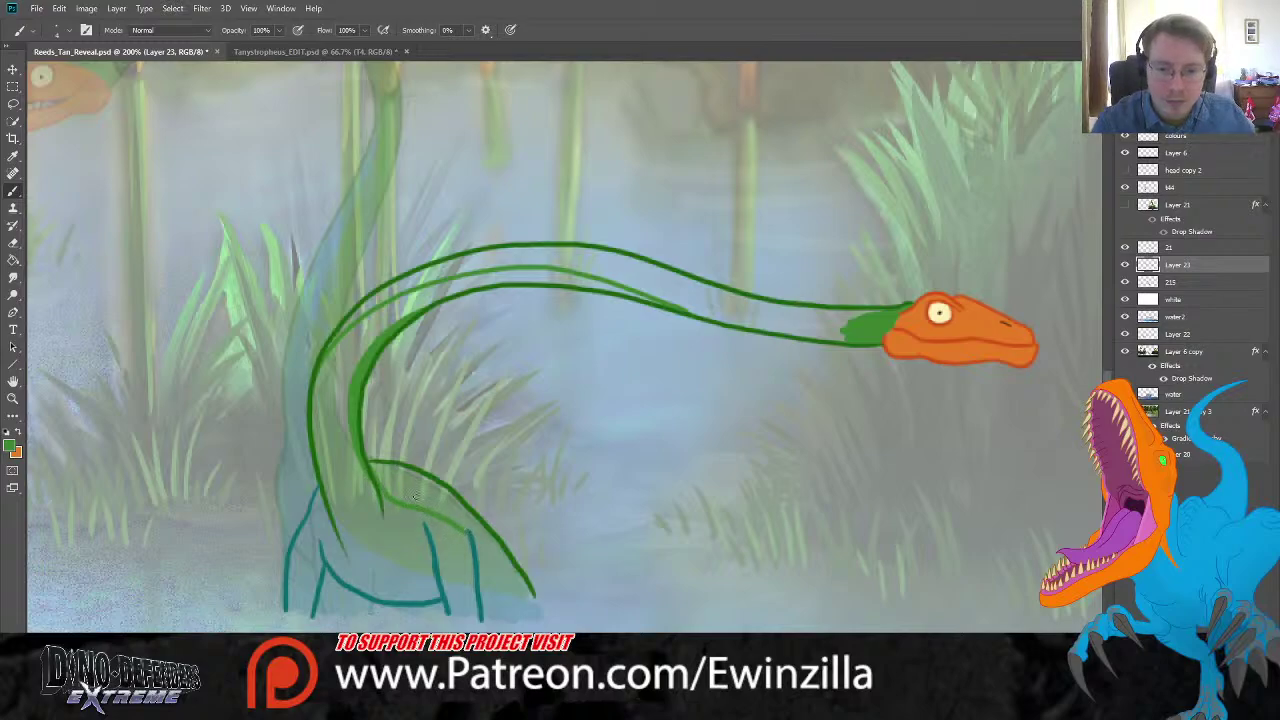
key("ctrl+z")
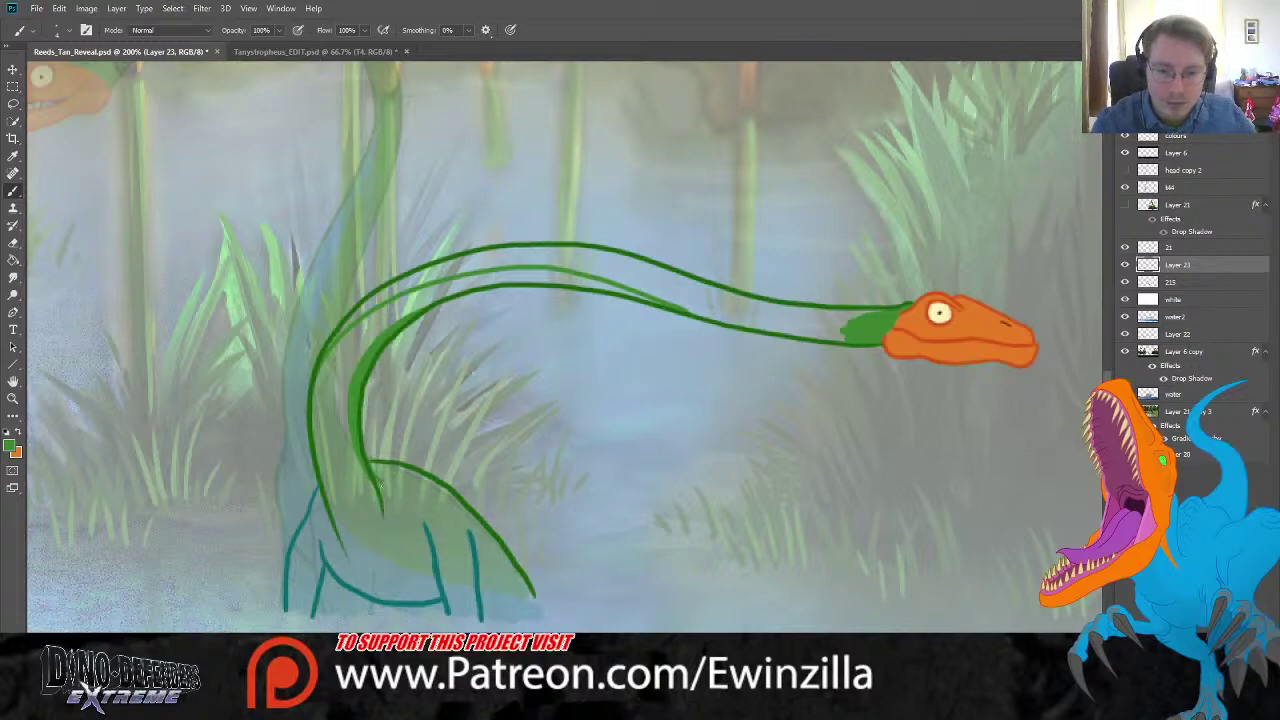
mouse_move(380, 483)
left_mouse_down()
mouse_move(466, 527)
mouse_move(495, 584)
mouse_move(524, 595)
mouse_move(490, 568)
mouse_move(486, 586)
mouse_move(531, 602)
mouse_move(503, 550)
mouse_move(434, 485)
mouse_move(451, 498)
mouse_move(464, 525)
mouse_move(371, 471)
mouse_move(417, 474)
mouse_move(440, 496)
mouse_move(394, 473)
left_mouse_up()
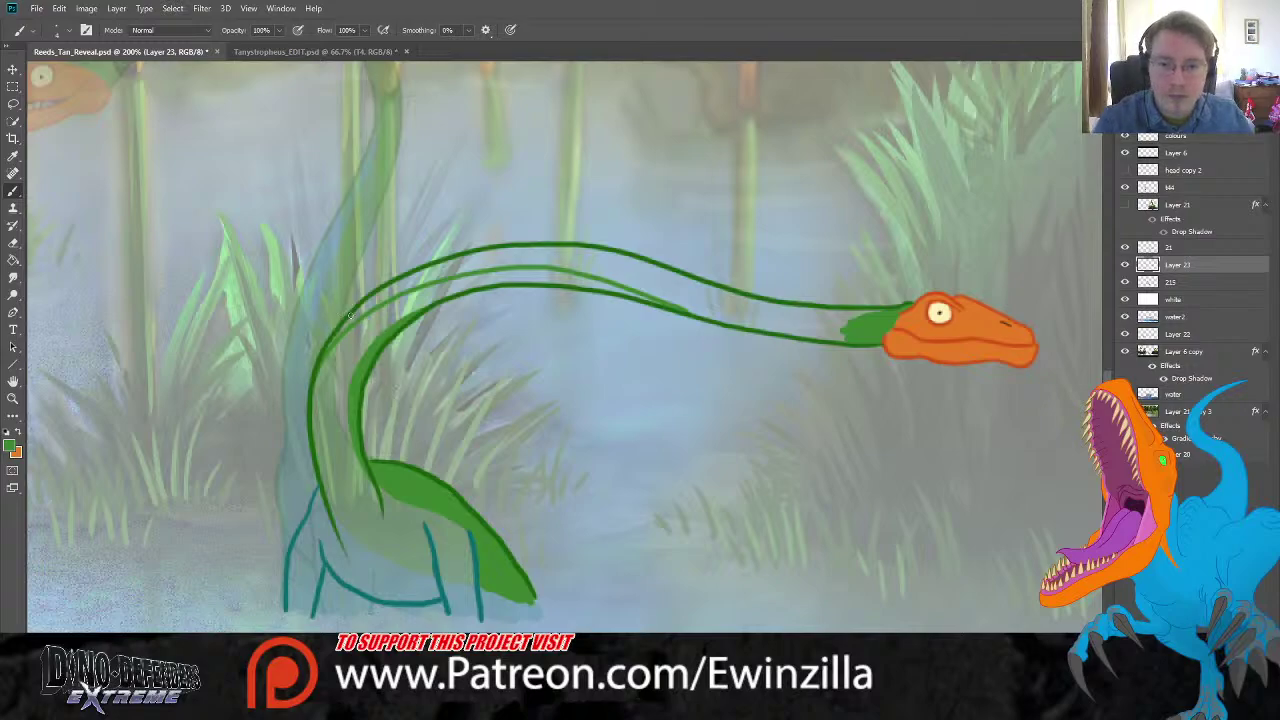
Step: Fill the upper band of the neck green from the bend to the head, smudging the paint out to the outlines
mouse_move(350, 316)
left_mouse_down()
mouse_move(410, 280)
mouse_move(355, 316)
mouse_move(420, 276)
mouse_move(505, 252)
mouse_move(412, 284)
mouse_move(570, 250)
mouse_move(612, 256)
mouse_move(541, 263)
left_mouse_up()
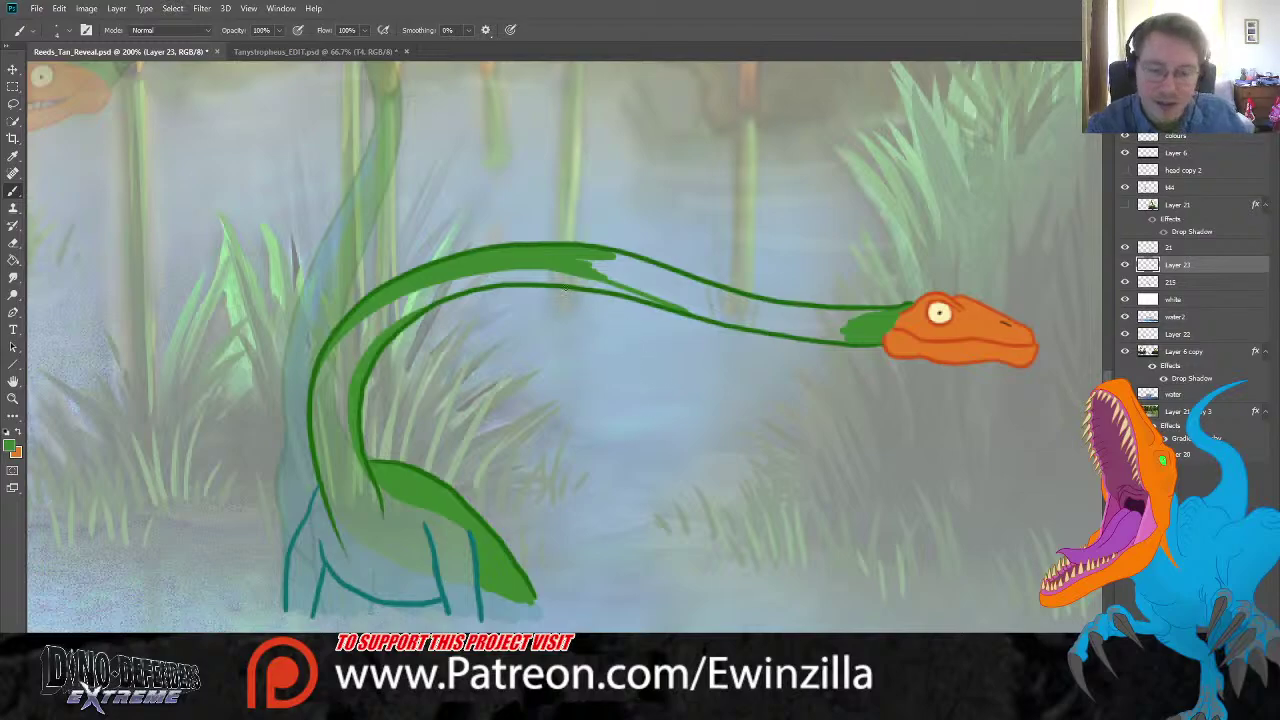
mouse_move(587, 258)
left_mouse_down()
mouse_move(670, 294)
mouse_move(587, 266)
mouse_move(636, 292)
mouse_move(718, 318)
mouse_move(670, 305)
mouse_move(810, 332)
left_mouse_up()
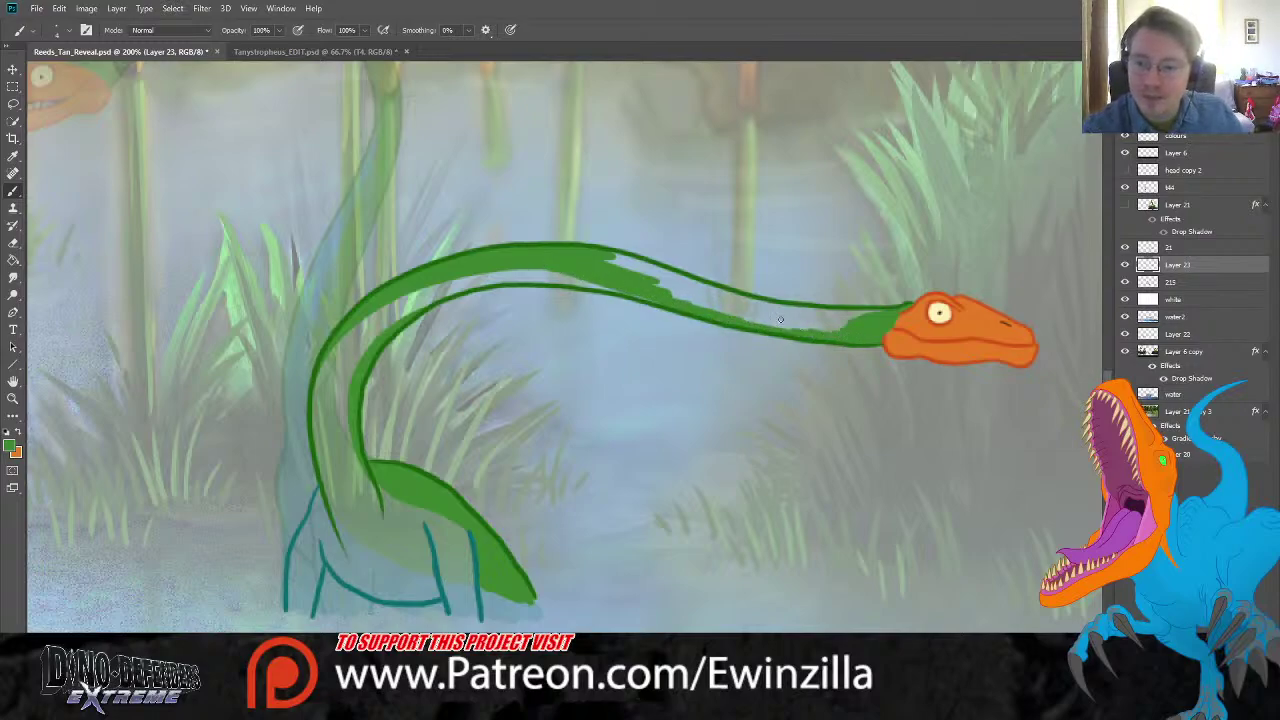
key("r")
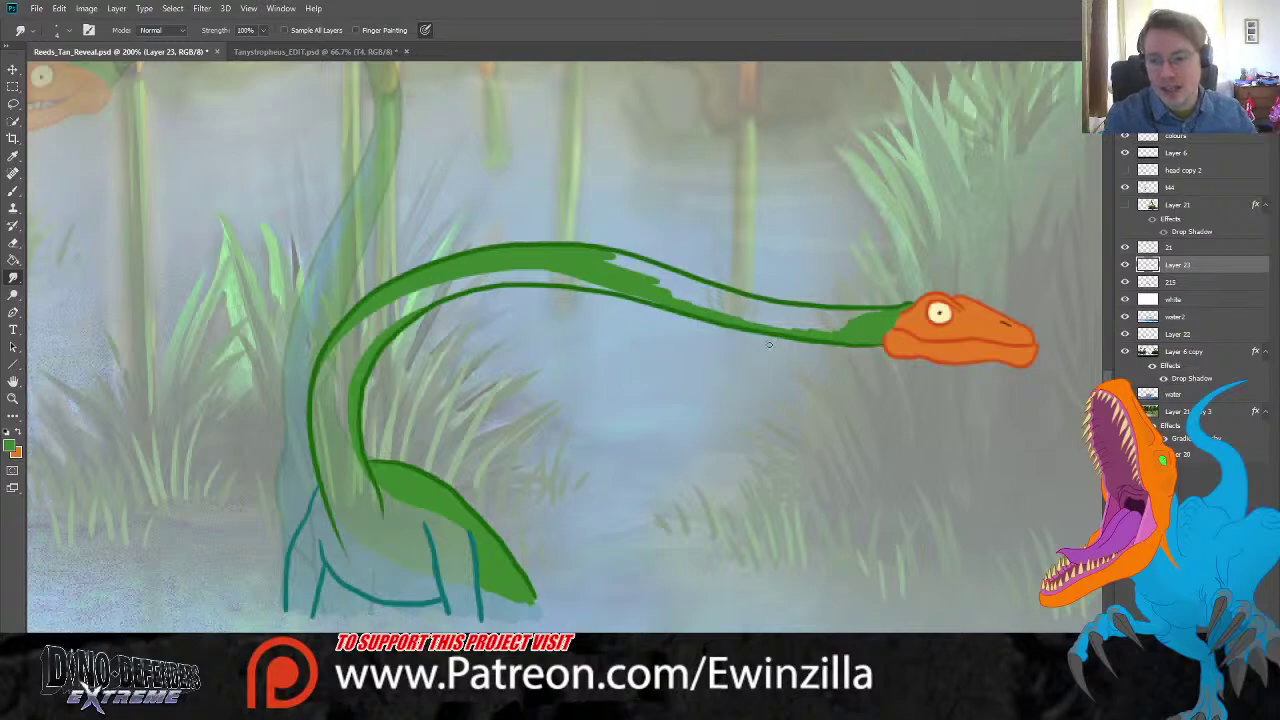
left_click_drag(573, 260, 716, 293)
mouse_move(620, 262)
left_mouse_down()
mouse_move(766, 309)
mouse_move(874, 317)
mouse_move(762, 330)
mouse_move(661, 287)
mouse_move(780, 316)
mouse_move(748, 310)
left_mouse_up()
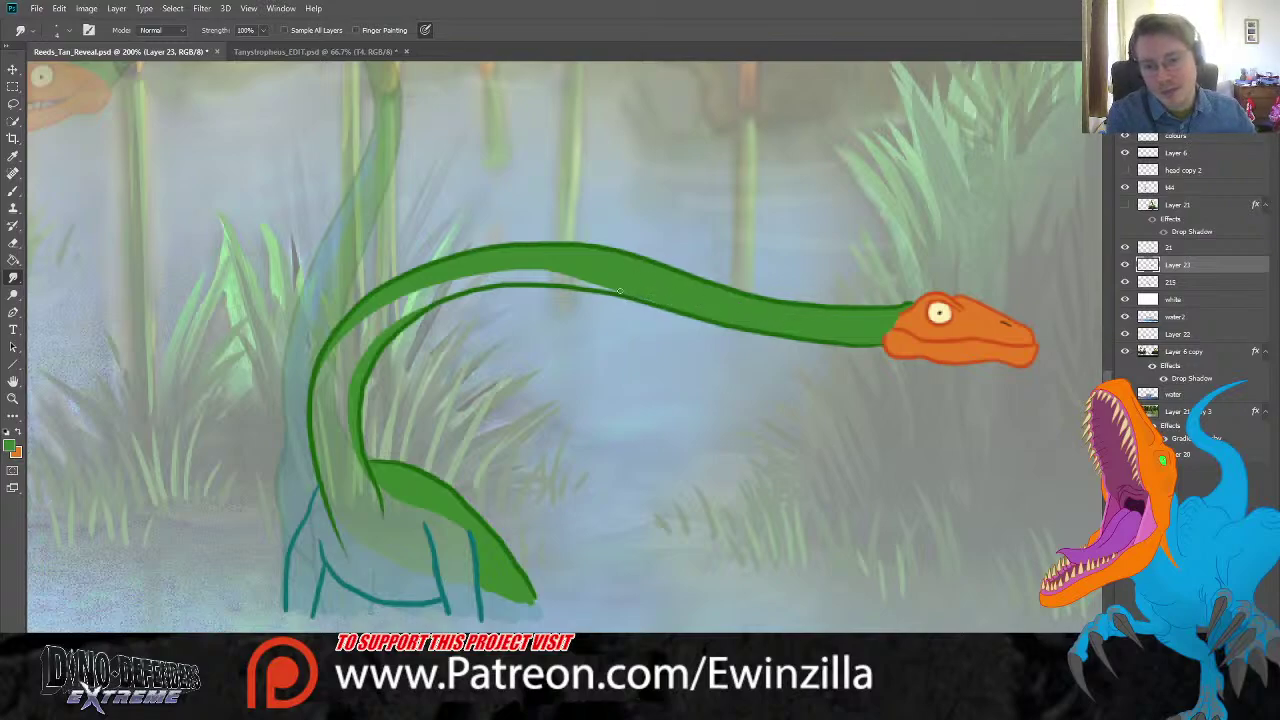
mouse_move(620, 291)
left_mouse_down()
mouse_move(560, 272)
mouse_move(440, 282)
left_mouse_up()
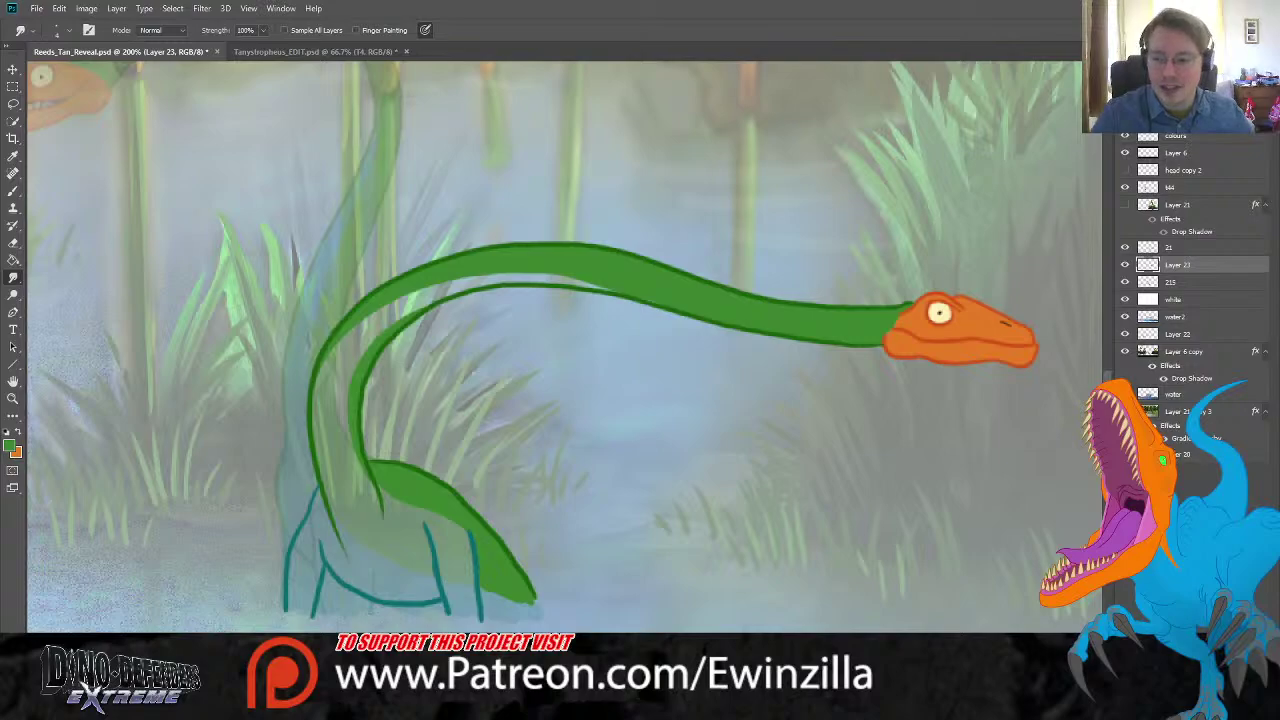
Step: Pick the blue swatch colour and paint a line along the lower edge of the green band on the neck's bend
scroll(560, 350, "up", 5)
scroll(560, 350, "left", 5)
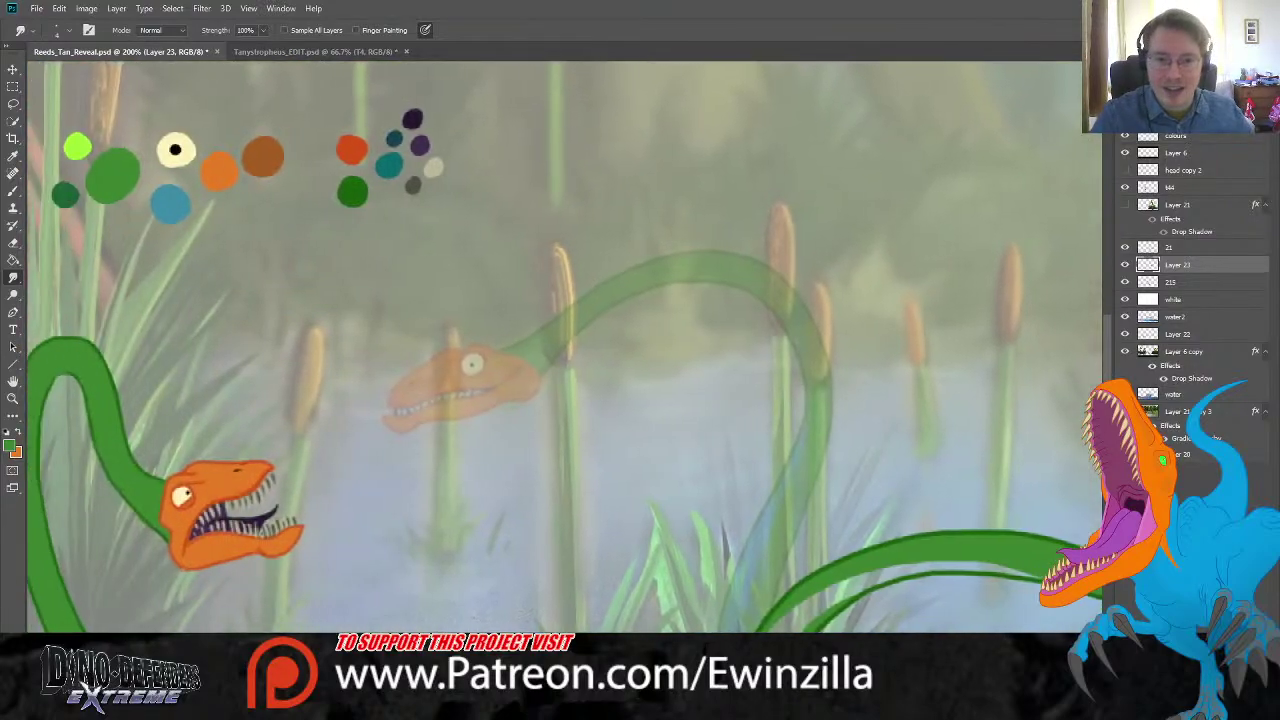
key("i")
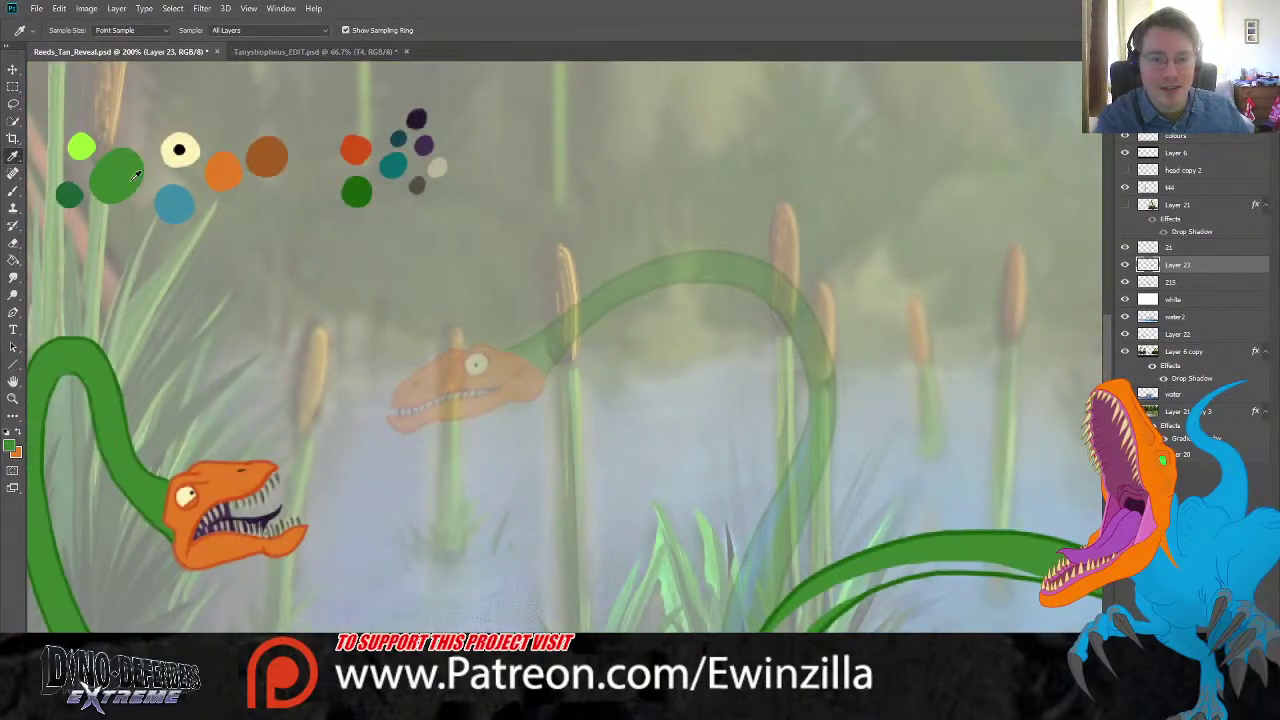
left_click(185, 194)
scroll(560, 350, "down", 4)
scroll(955, 540, "down", 2)
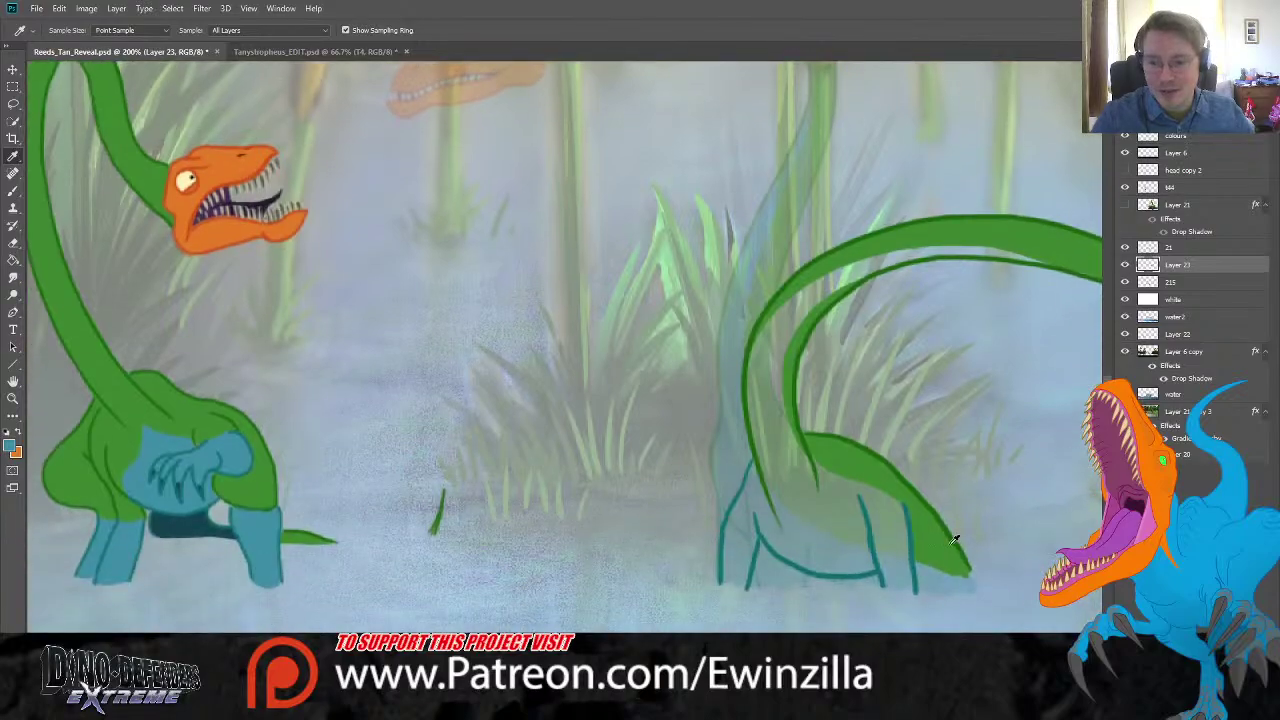
scroll(560, 350, "right", 4)
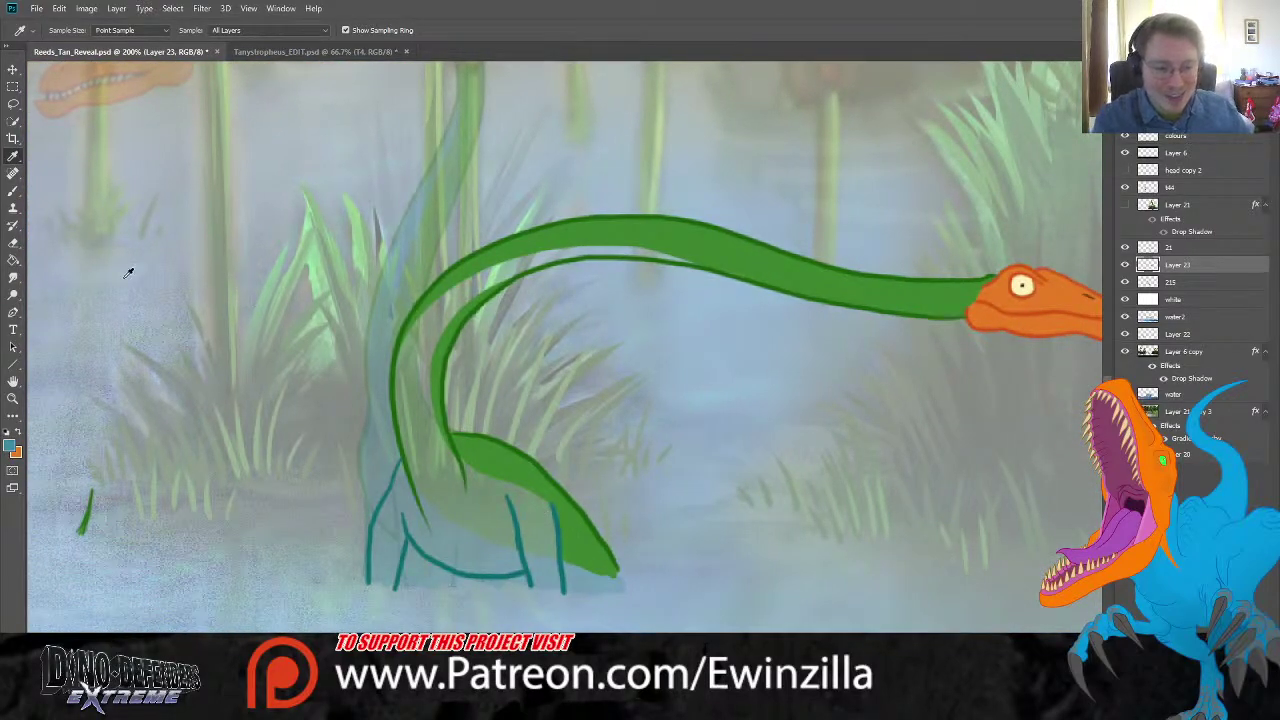
left_click(13, 190)
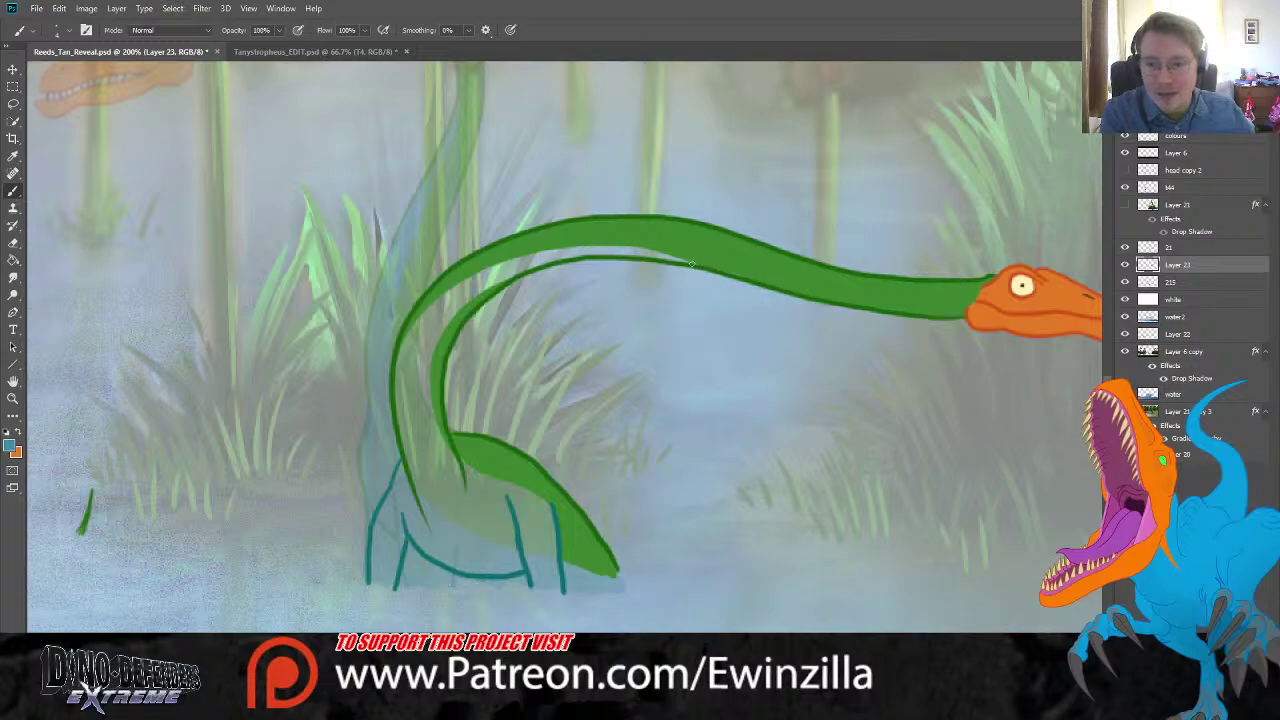
mouse_move(690, 263)
left_mouse_down()
mouse_move(613, 245)
mouse_move(503, 264)
mouse_move(437, 299)
mouse_move(390, 368)
left_mouse_up()
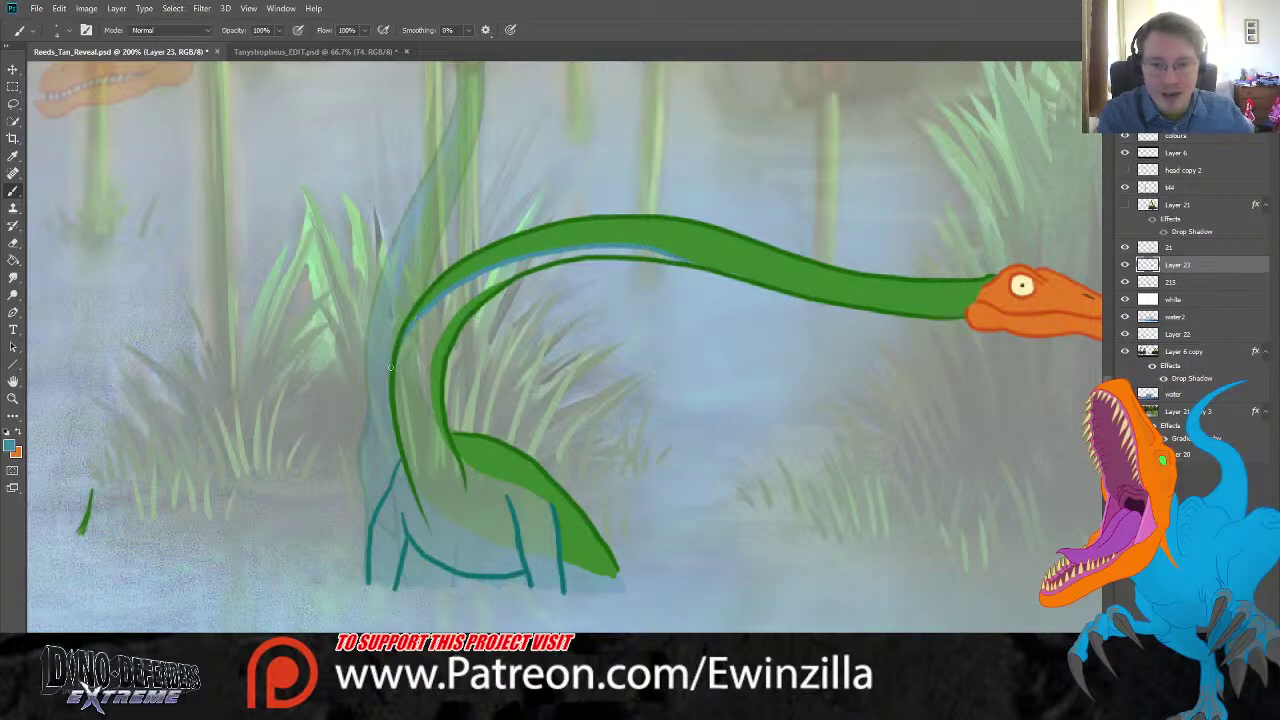
Step: Paint blue along the inner side of the neck's unfilled strip, down to its base and under the green back
key("r")
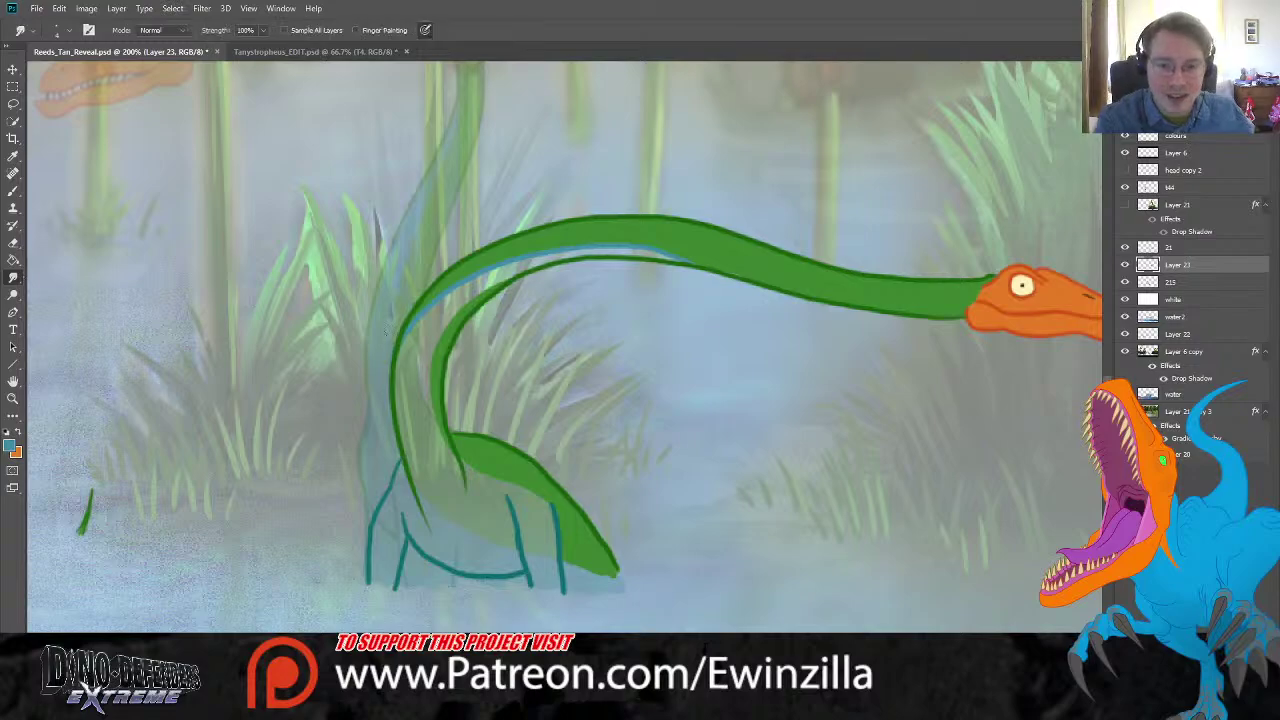
key("b")
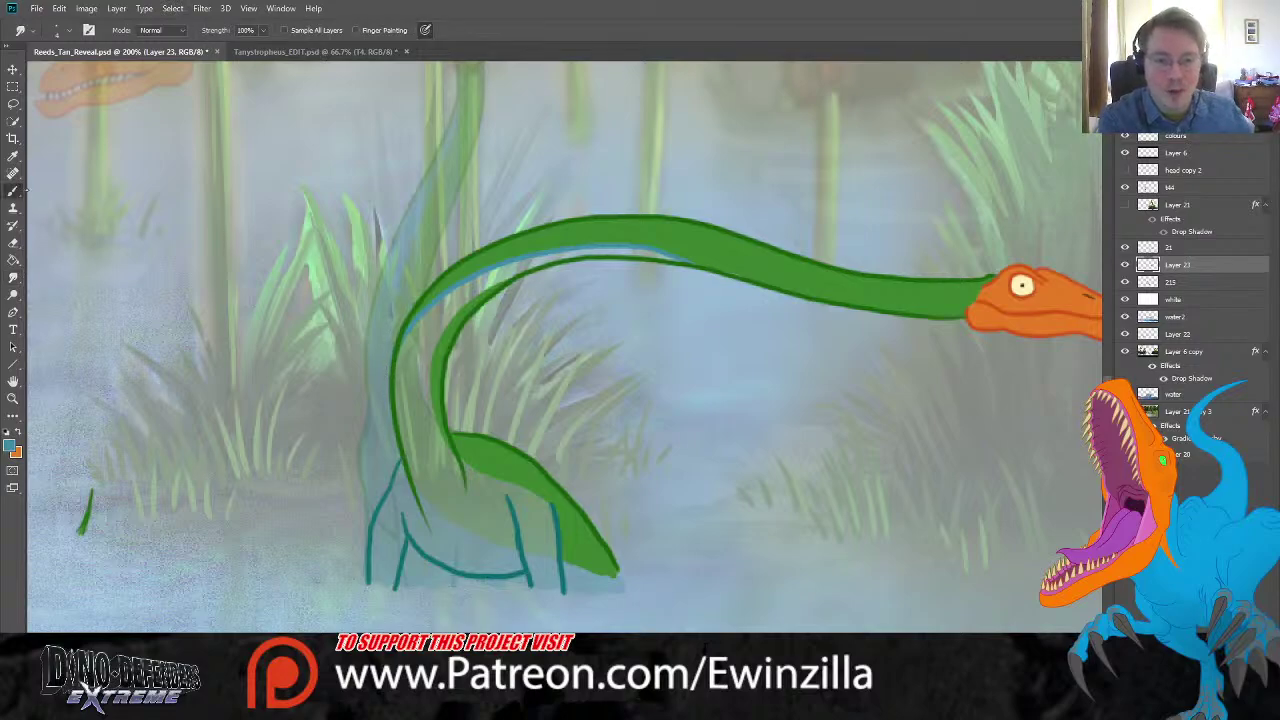
mouse_move(688, 262)
left_mouse_down()
mouse_move(565, 258)
mouse_move(484, 288)
left_mouse_up()
mouse_move(440, 329)
left_mouse_down()
mouse_move(460, 305)
mouse_move(422, 400)
left_mouse_up()
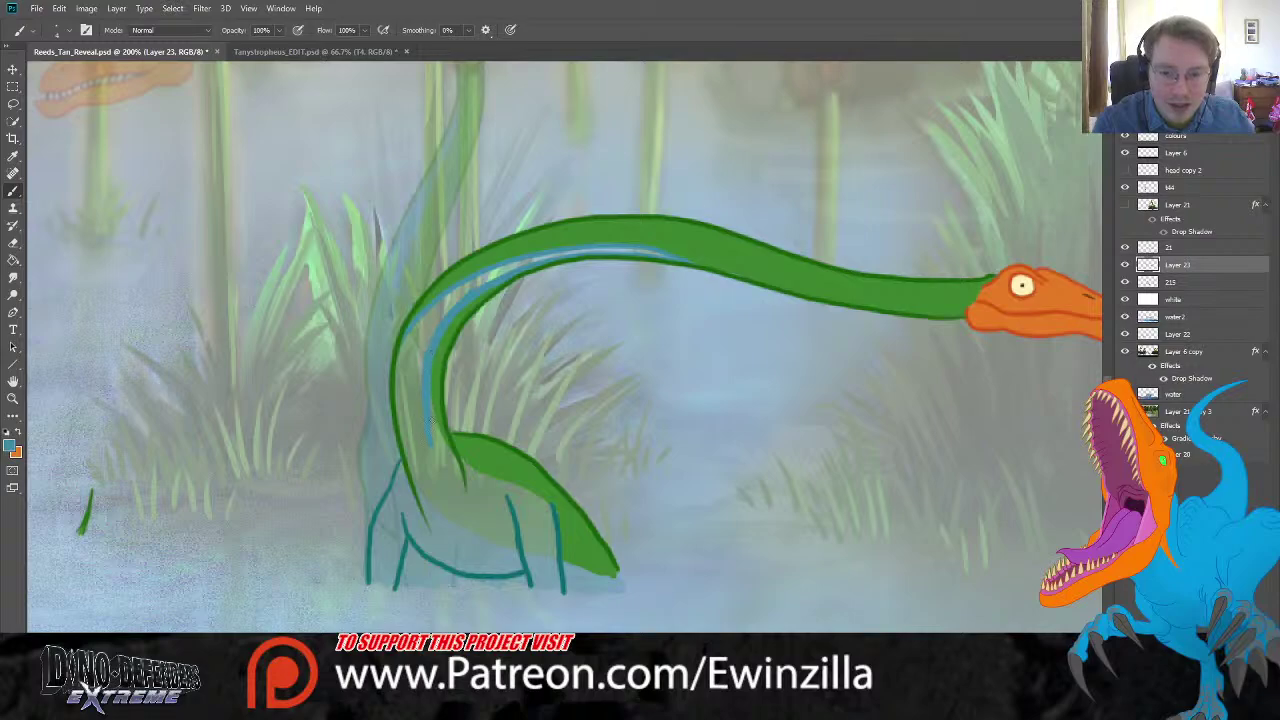
left_click_drag(429, 420, 444, 468)
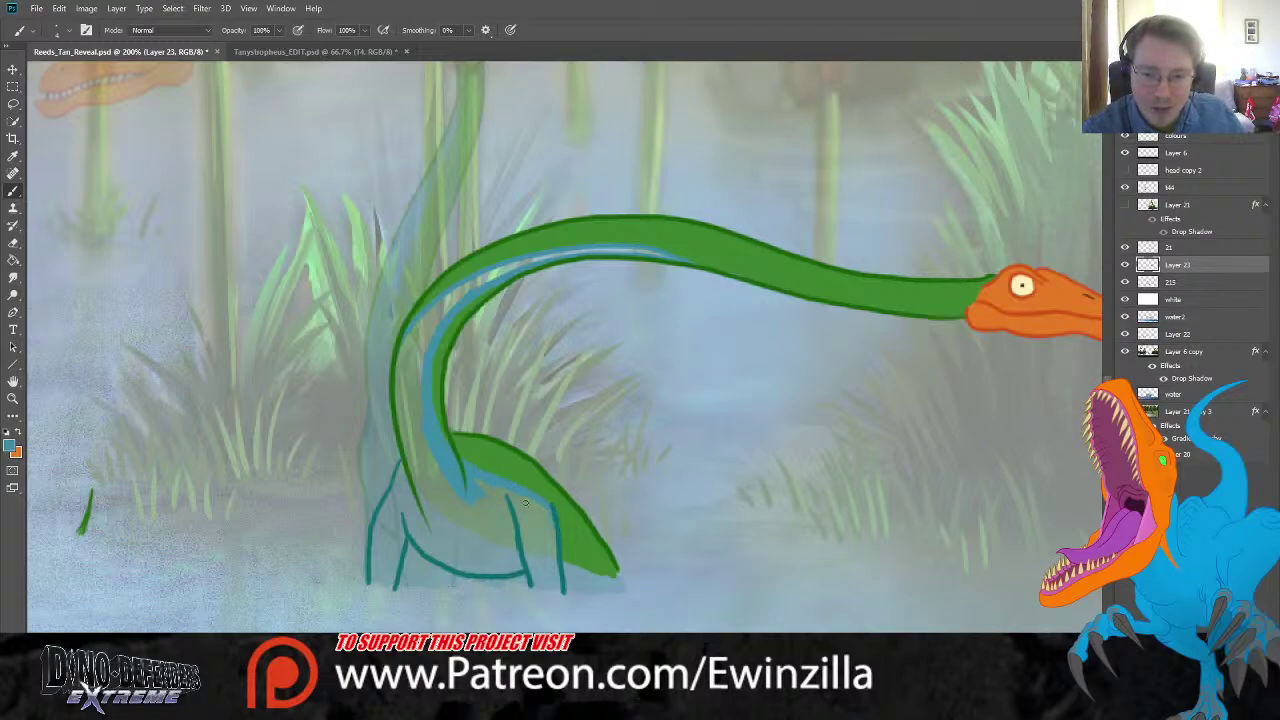
Step: Fill the chest, belly and both front legs with the blue colour
mouse_move(553, 567)
left_mouse_down()
mouse_move(603, 573)
mouse_move(537, 567)
mouse_move(549, 578)
mouse_move(531, 569)
mouse_move(533, 585)
mouse_move(557, 592)
mouse_move(555, 572)
mouse_move(551, 582)
mouse_move(522, 551)
mouse_move(515, 513)
mouse_move(550, 558)
mouse_move(545, 510)
mouse_move(553, 552)
mouse_move(537, 507)
mouse_move(480, 488)
mouse_move(528, 564)
mouse_move(475, 549)
mouse_move(508, 567)
mouse_move(472, 567)
mouse_move(484, 566)
mouse_move(437, 552)
mouse_move(483, 571)
mouse_move(472, 571)
mouse_move(419, 538)
left_mouse_up()
mouse_move(418, 484)
left_mouse_down()
mouse_move(399, 511)
mouse_move(400, 470)
left_mouse_up()
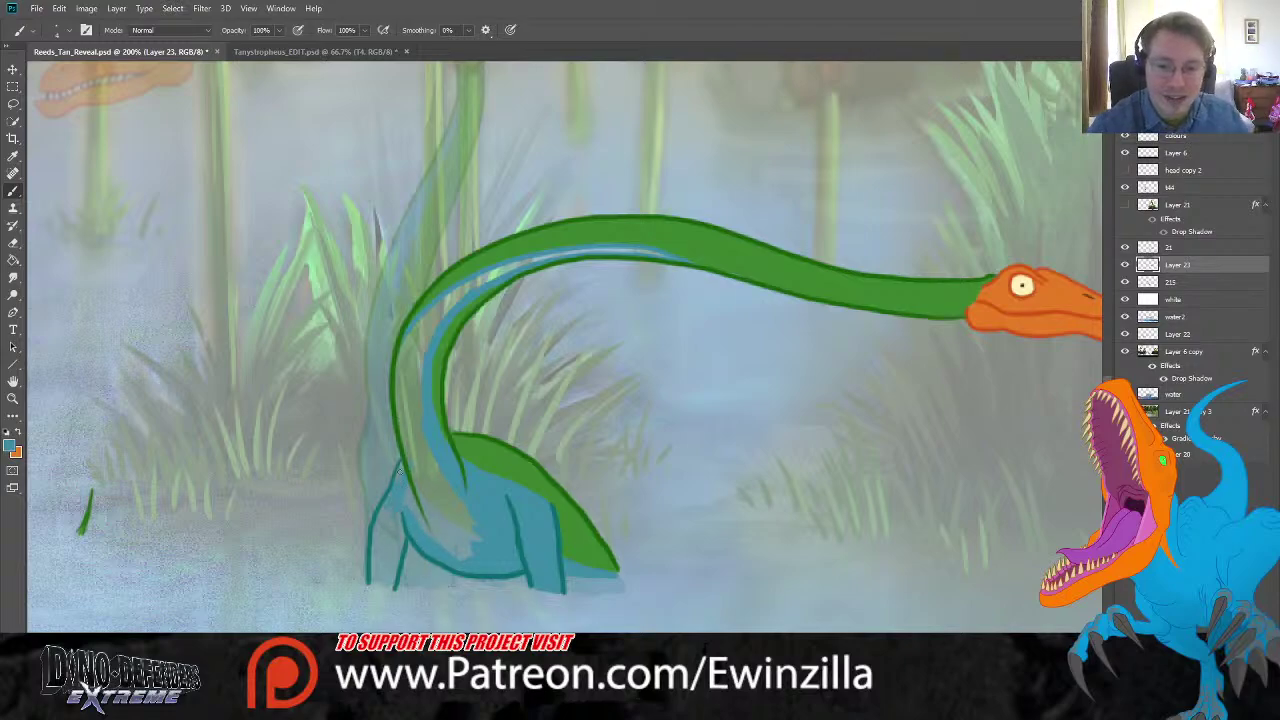
mouse_move(373, 531)
left_mouse_down()
mouse_move(373, 584)
mouse_move(391, 573)
mouse_move(394, 587)
mouse_move(378, 567)
mouse_move(386, 527)
mouse_move(385, 578)
mouse_move(408, 527)
mouse_move(388, 555)
mouse_move(381, 526)
mouse_move(397, 492)
mouse_move(409, 489)
mouse_move(408, 517)
mouse_move(441, 470)
left_mouse_up()
mouse_move(425, 520)
left_mouse_down()
mouse_move(457, 489)
mouse_move(440, 547)
mouse_move(467, 503)
mouse_move(465, 550)
left_mouse_up()
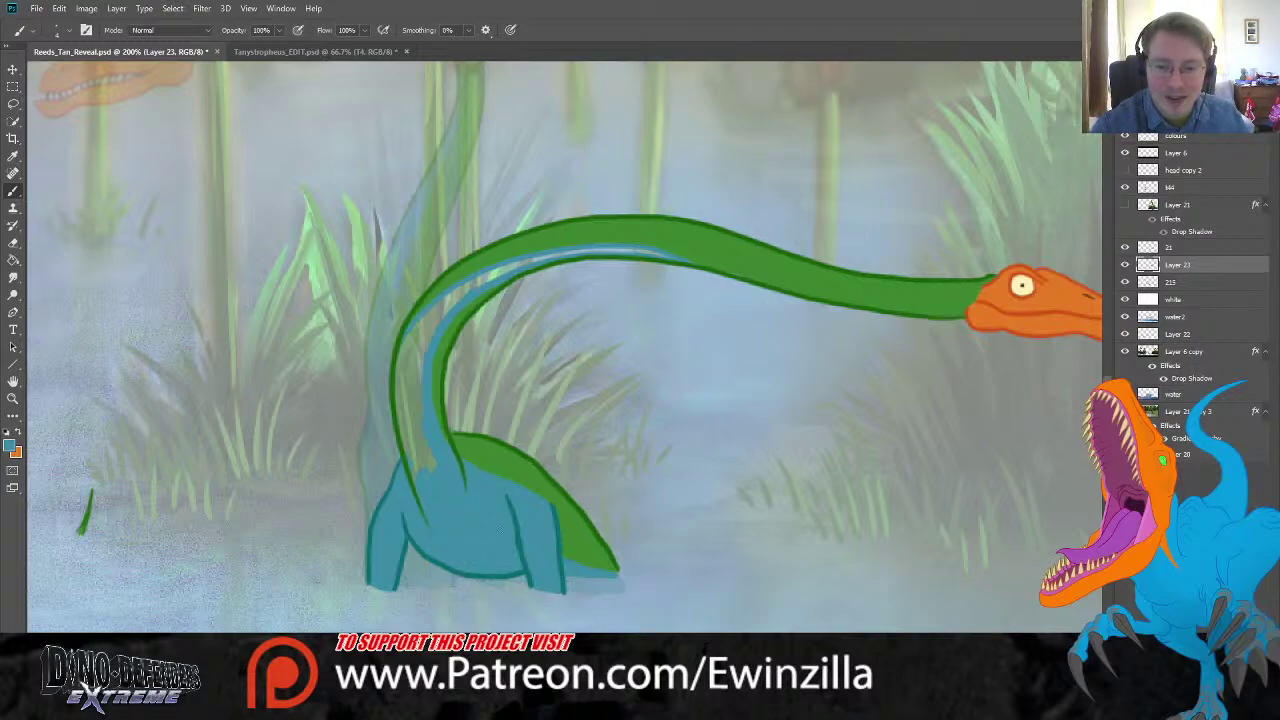
Step: Fill the remaining throat strip blue from the chest up around the neck's bend to its tapered end
left_click_drag(422, 460, 406, 411)
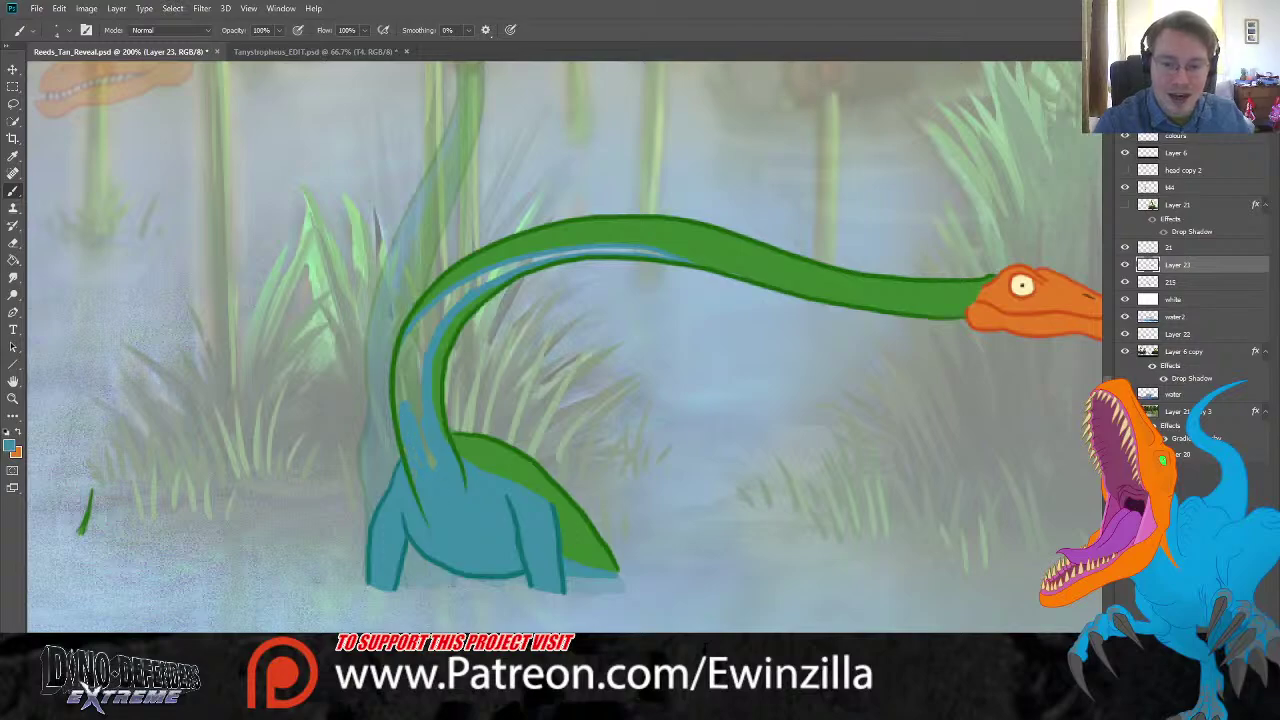
left_click_drag(418, 478, 422, 430)
mouse_move(420, 366)
left_mouse_down()
mouse_move(427, 330)
mouse_move(403, 396)
left_mouse_up()
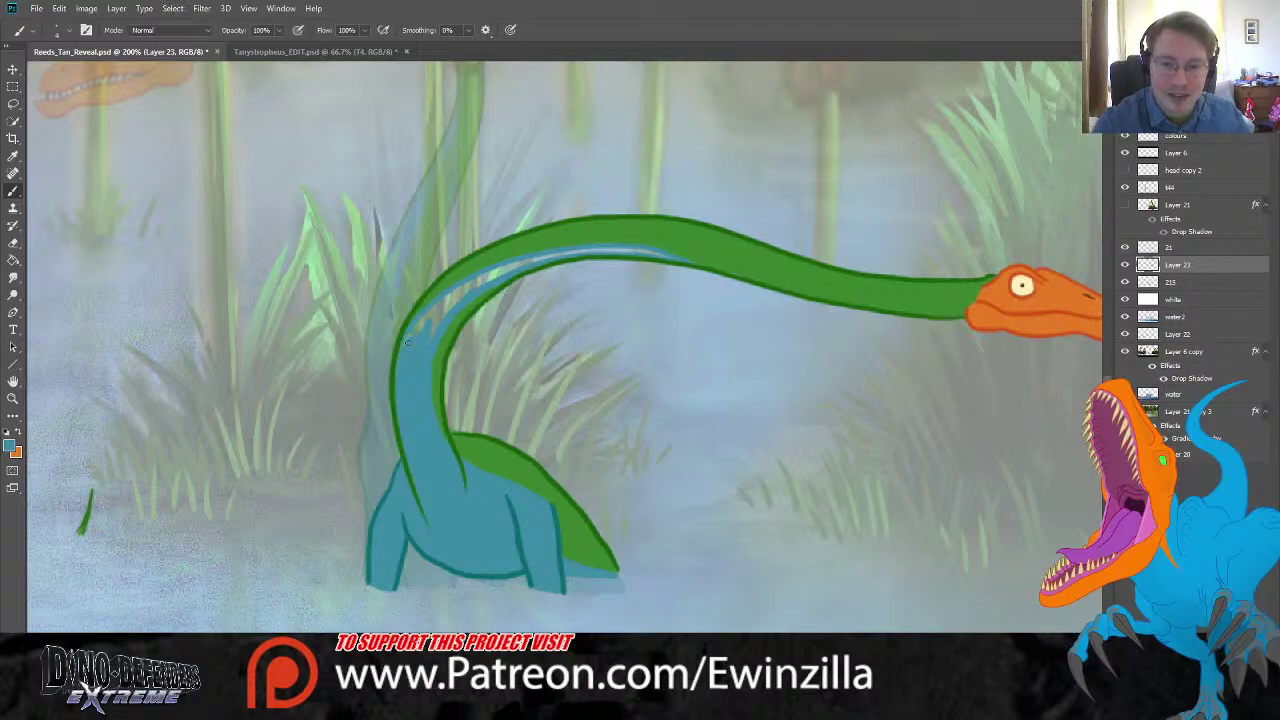
left_click_drag(407, 341, 461, 290)
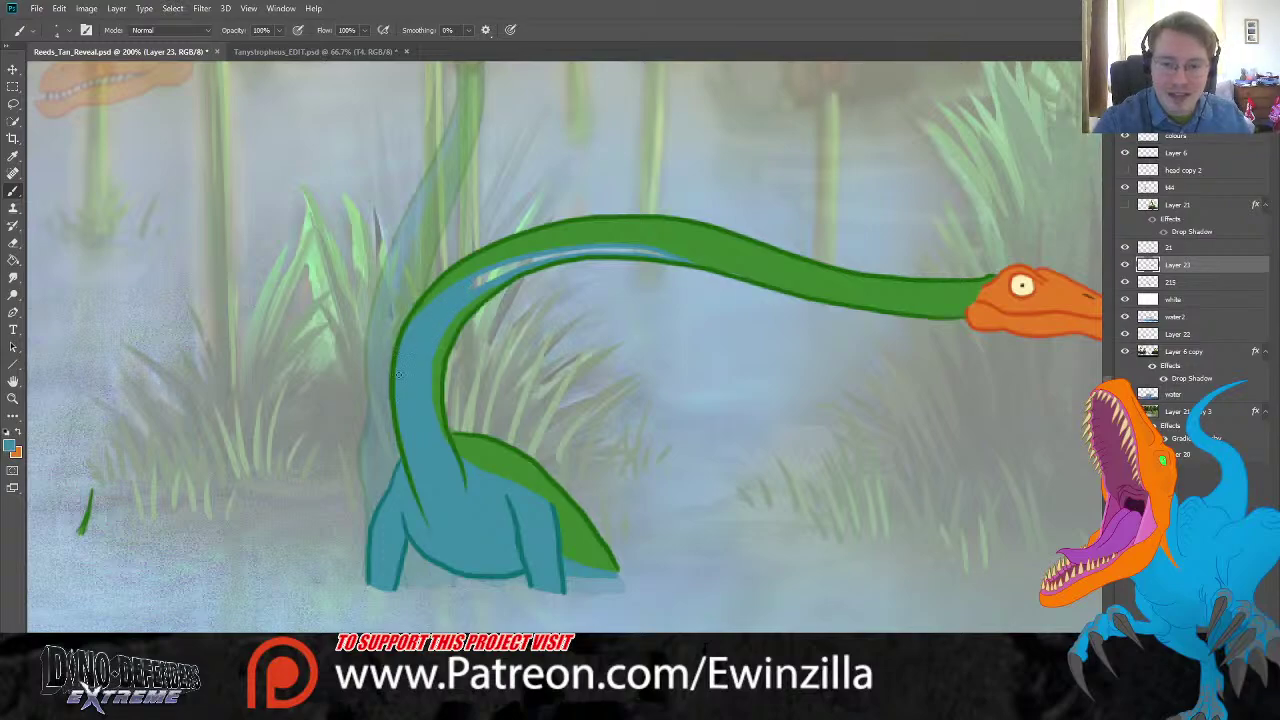
mouse_move(451, 307)
left_mouse_down()
mouse_move(485, 272)
mouse_move(562, 255)
mouse_move(672, 259)
left_mouse_up()
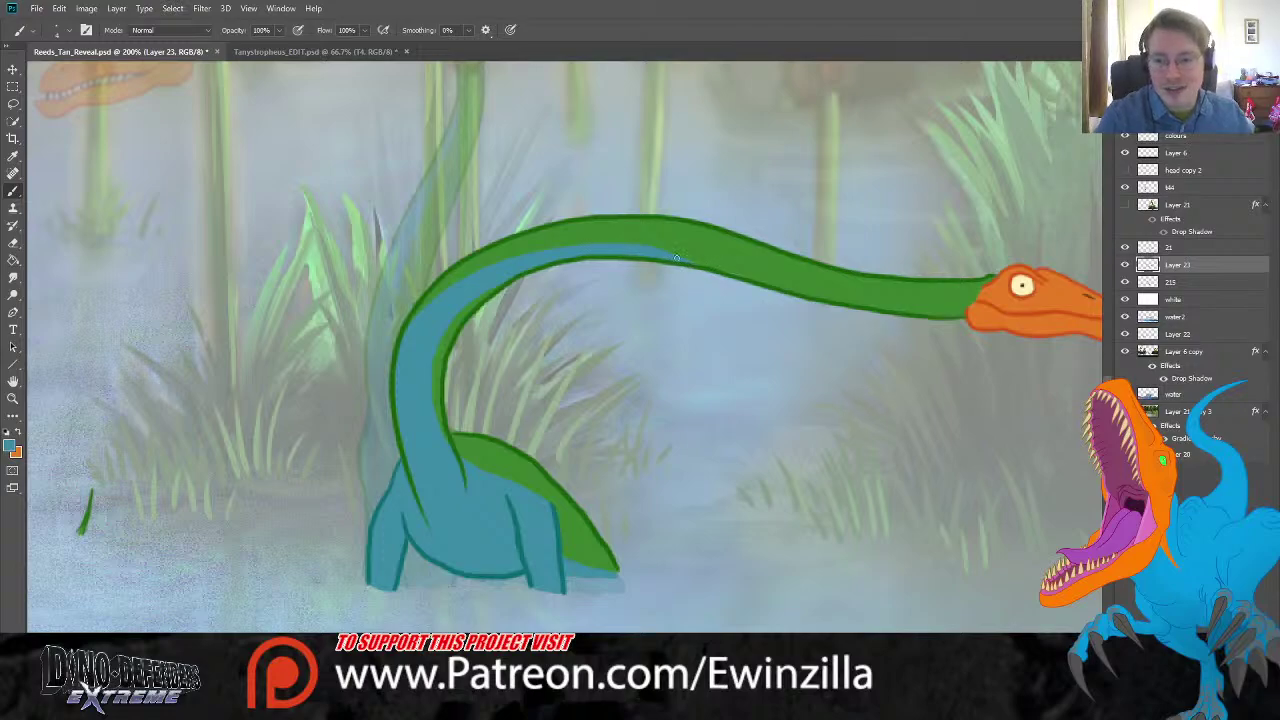
key("r")
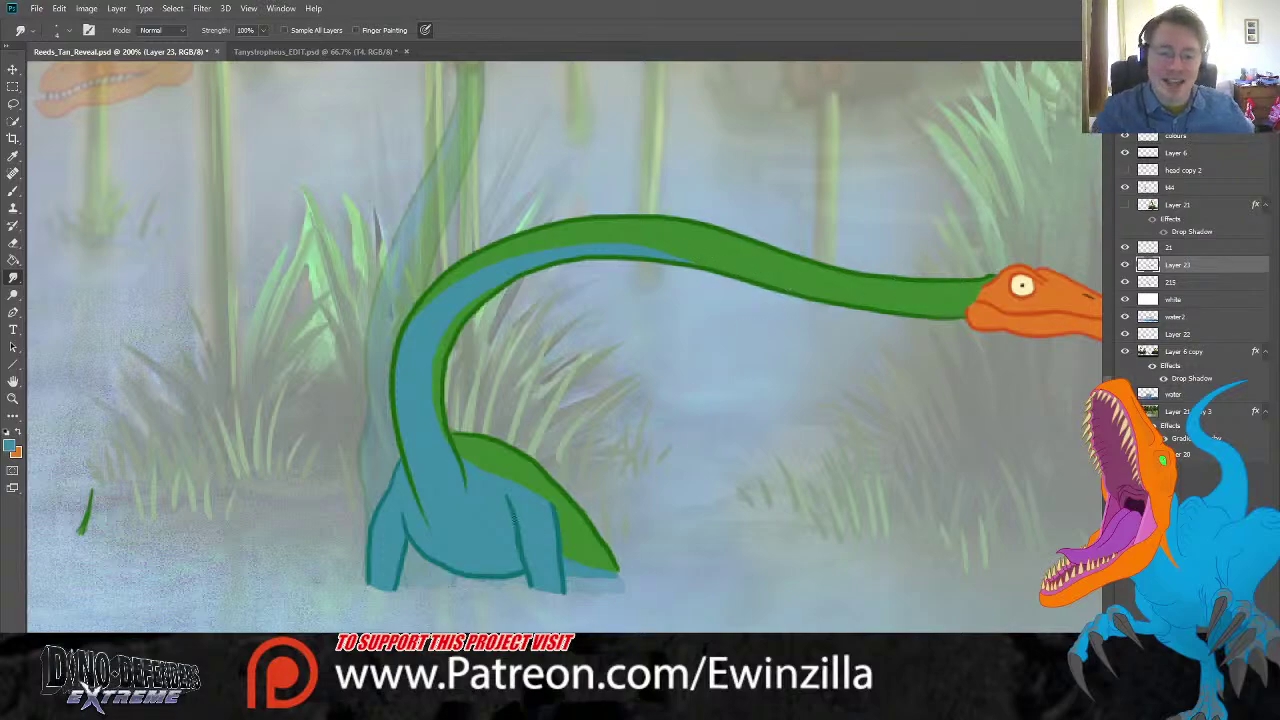
Step: View the whole scene and merge the colour layer 23 with the line art layer 21
left_click(13, 398)
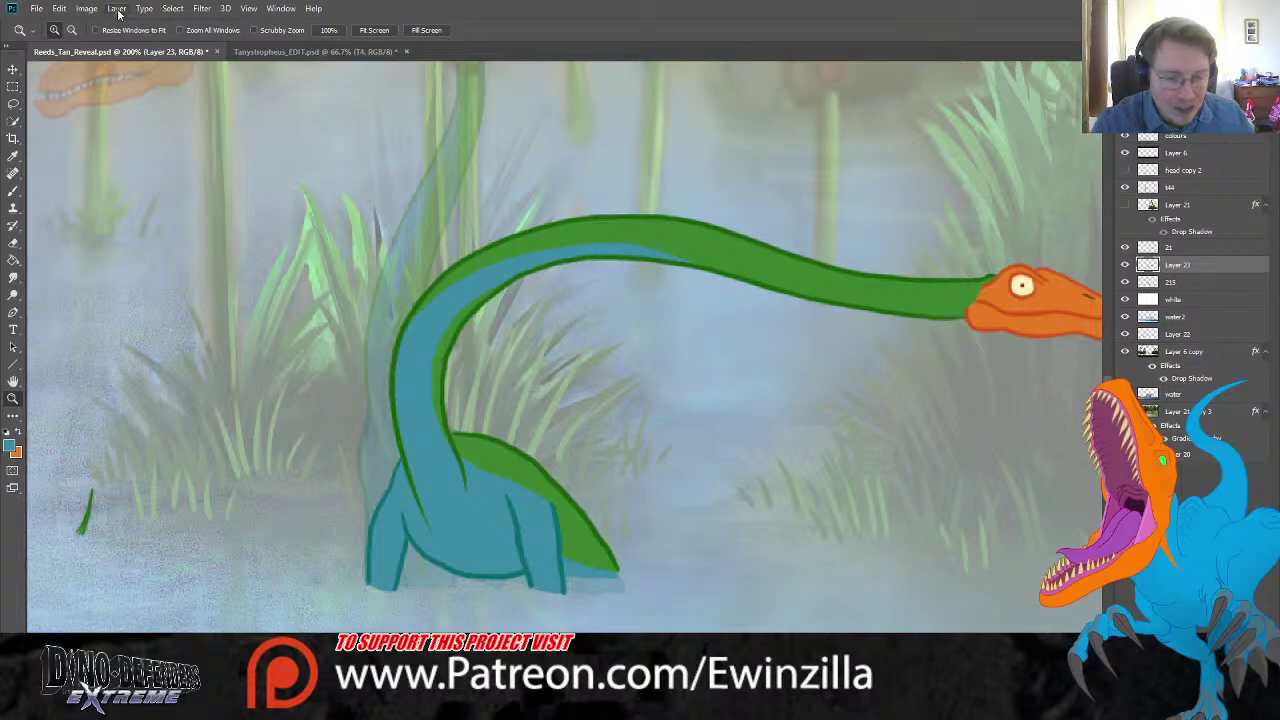
left_click(374, 30)
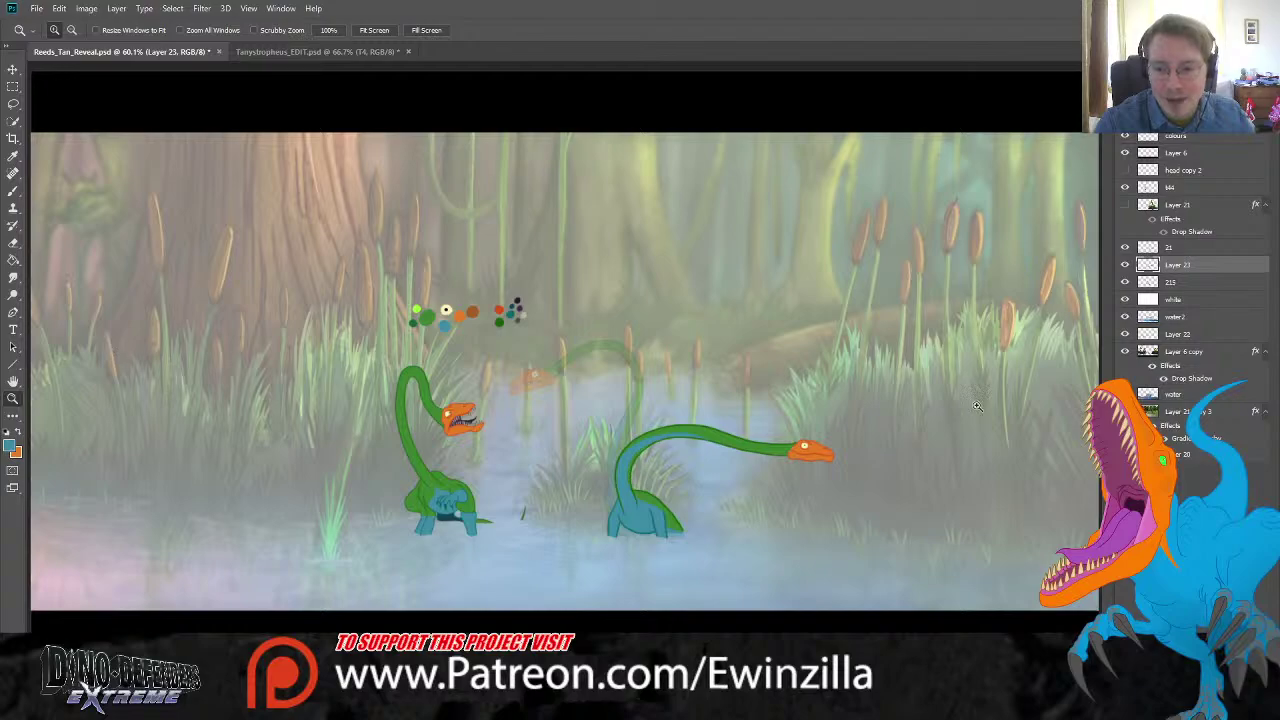
left_click_drag(1176, 265, 1176, 258)
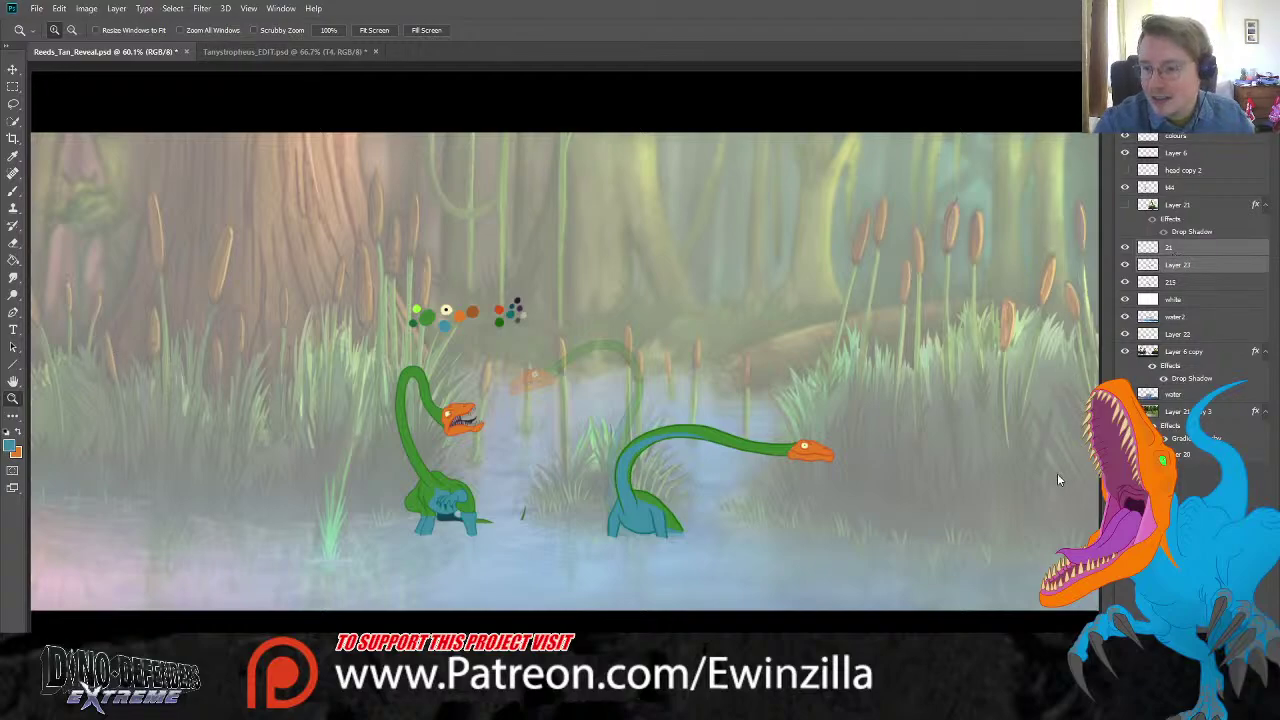
key("ctrl+e")
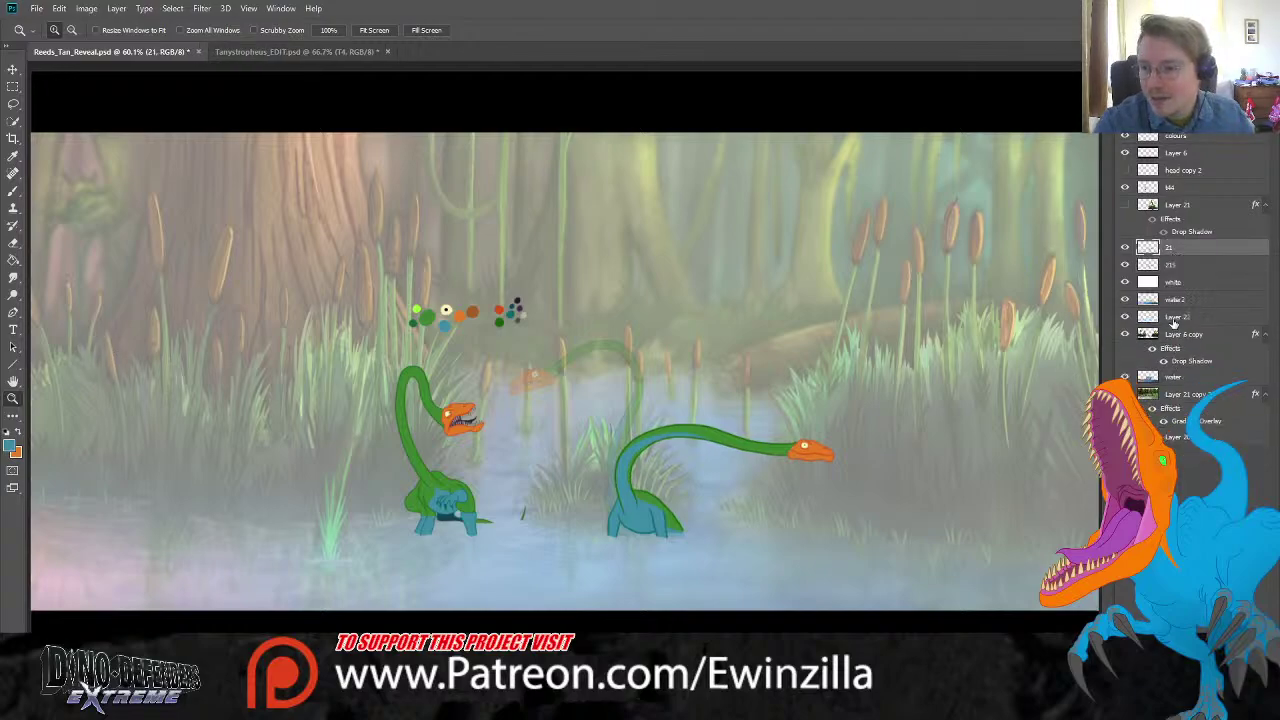
Step: Select layer 215 and restore it to 100% opacity
left_click(1125, 247)
left_click(1125, 247)
left_click(1168, 265)
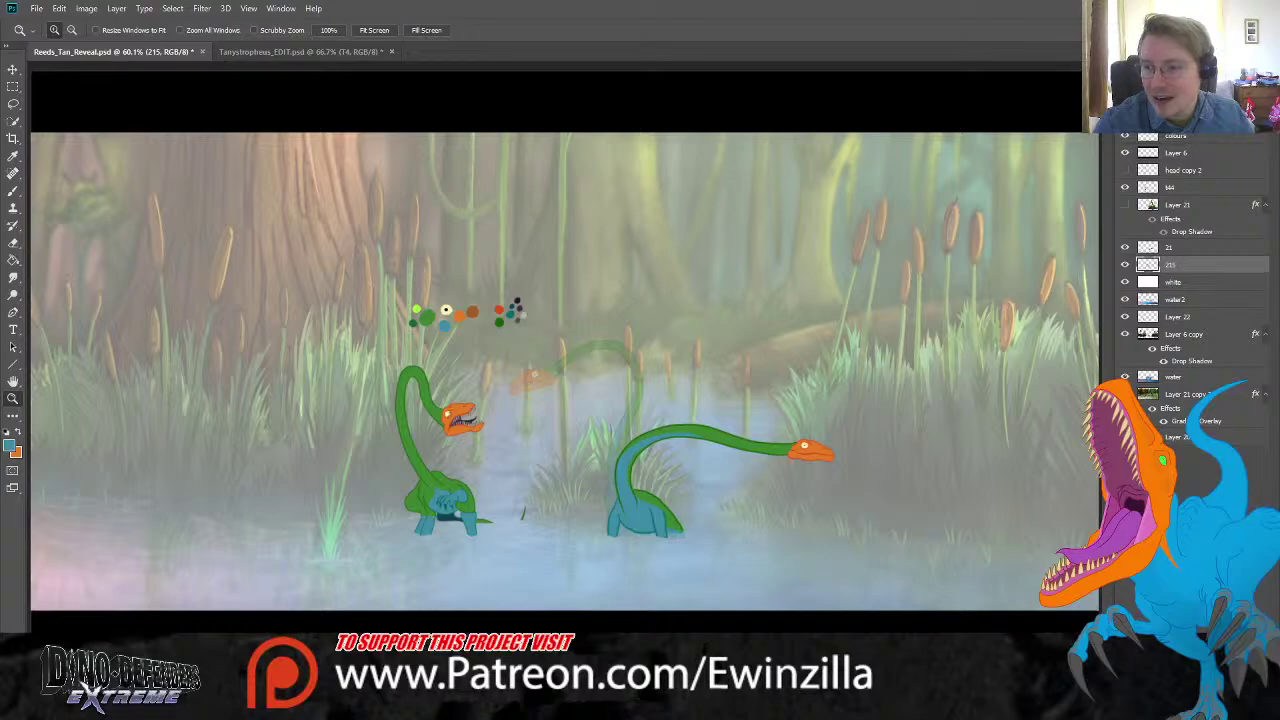
key("0")
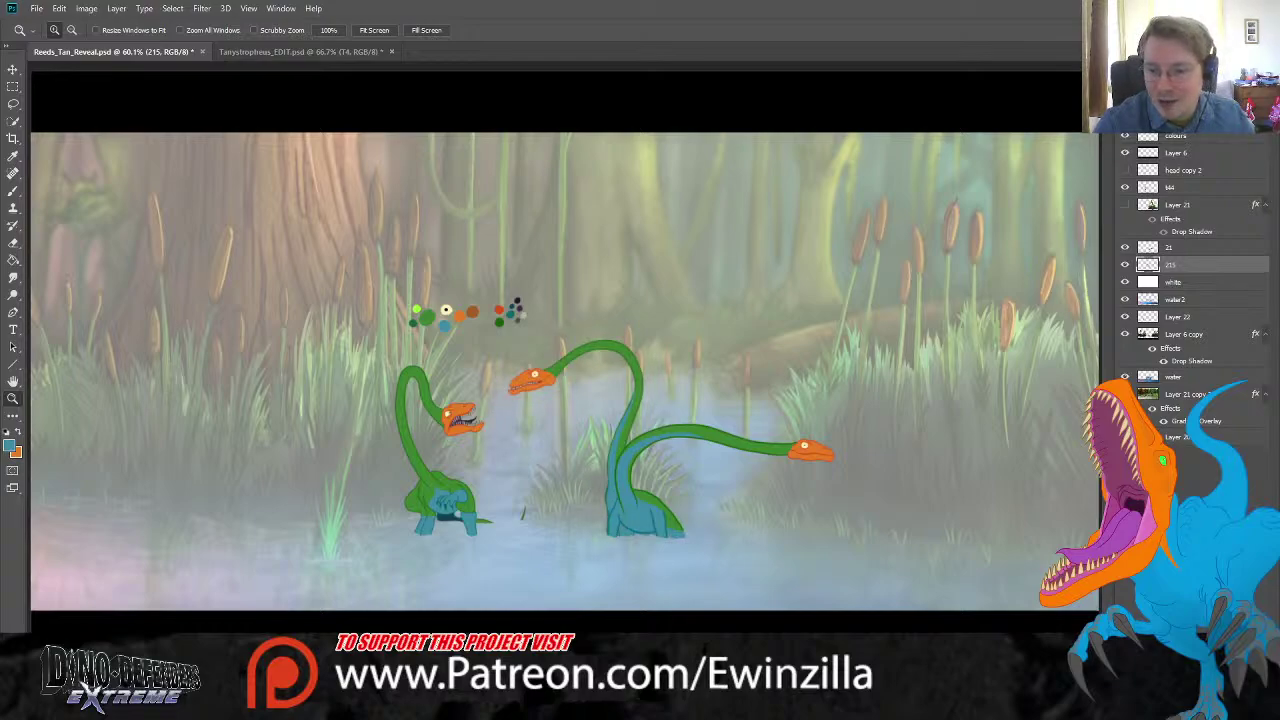
Step: Add a new layer named 2lids above layer 21 for the outstretched head's eyelids
left_click(1176, 250)
left_click_drag(836, 473, 836, 473)
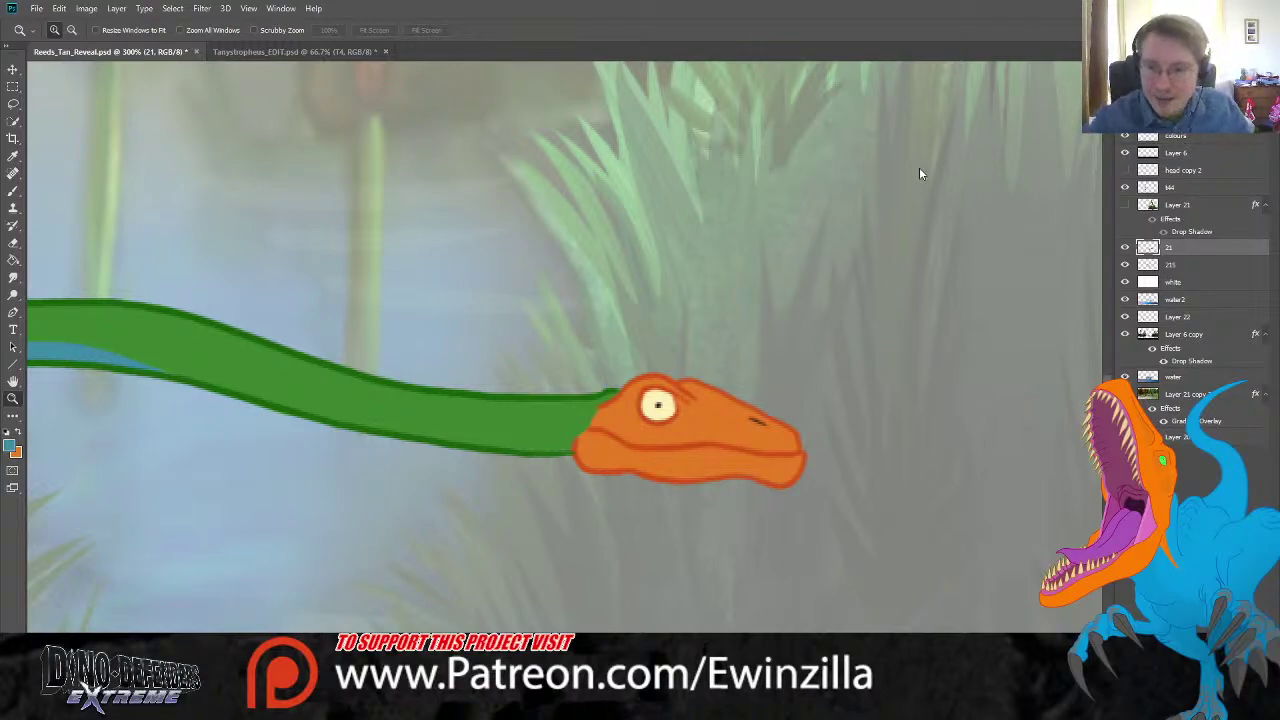
key("ctrl+j")
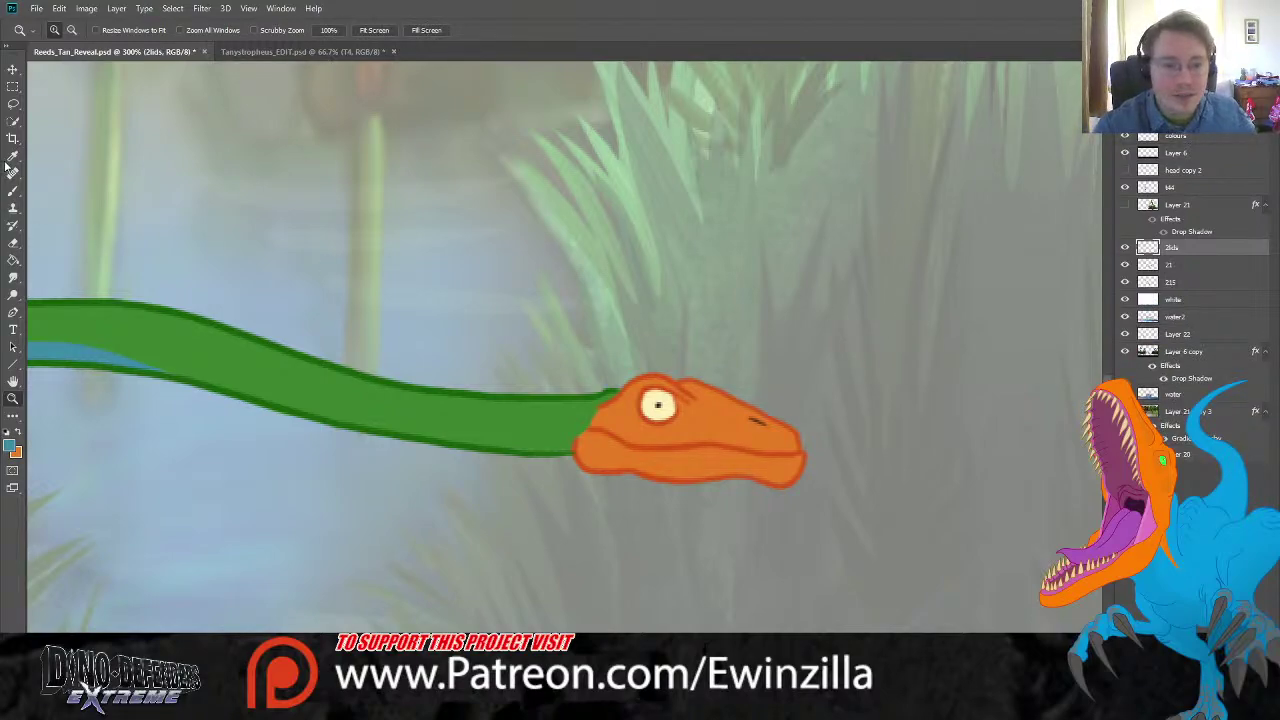
Step: Sample the head's orange and paint over the outstretched head's eye on the 2lids layer
key("i")
left_click(700, 456)
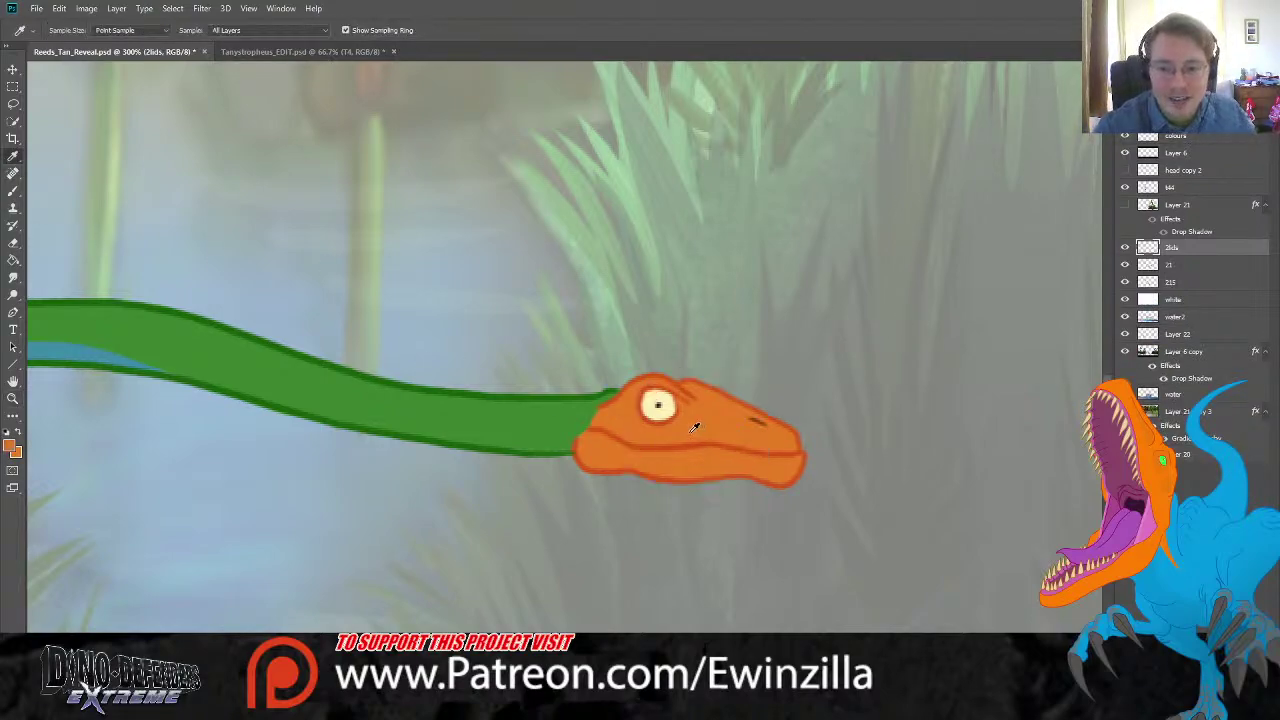
left_click(13, 191)
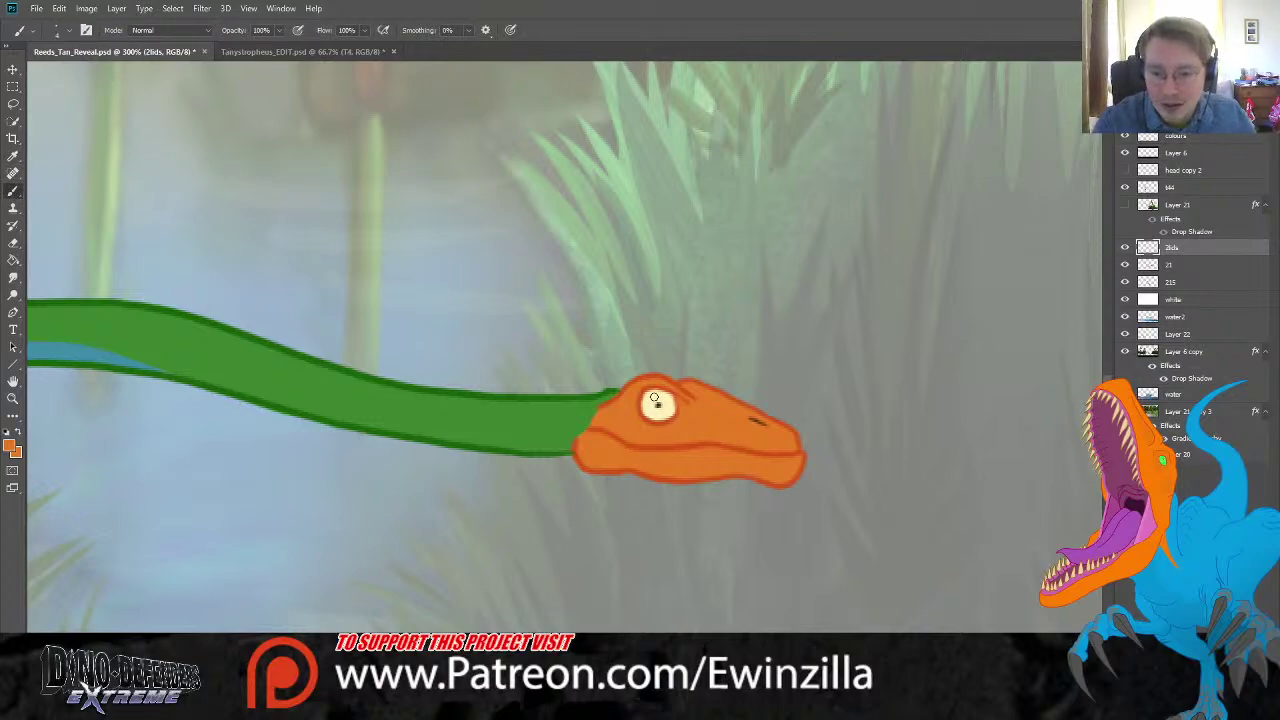
mouse_move(650, 408)
left_mouse_down()
mouse_move(656, 392)
mouse_move(668, 412)
mouse_move(645, 414)
mouse_move(646, 402)
mouse_move(669, 407)
left_mouse_up()
key("ctrl+z")
key("ctrl+z")
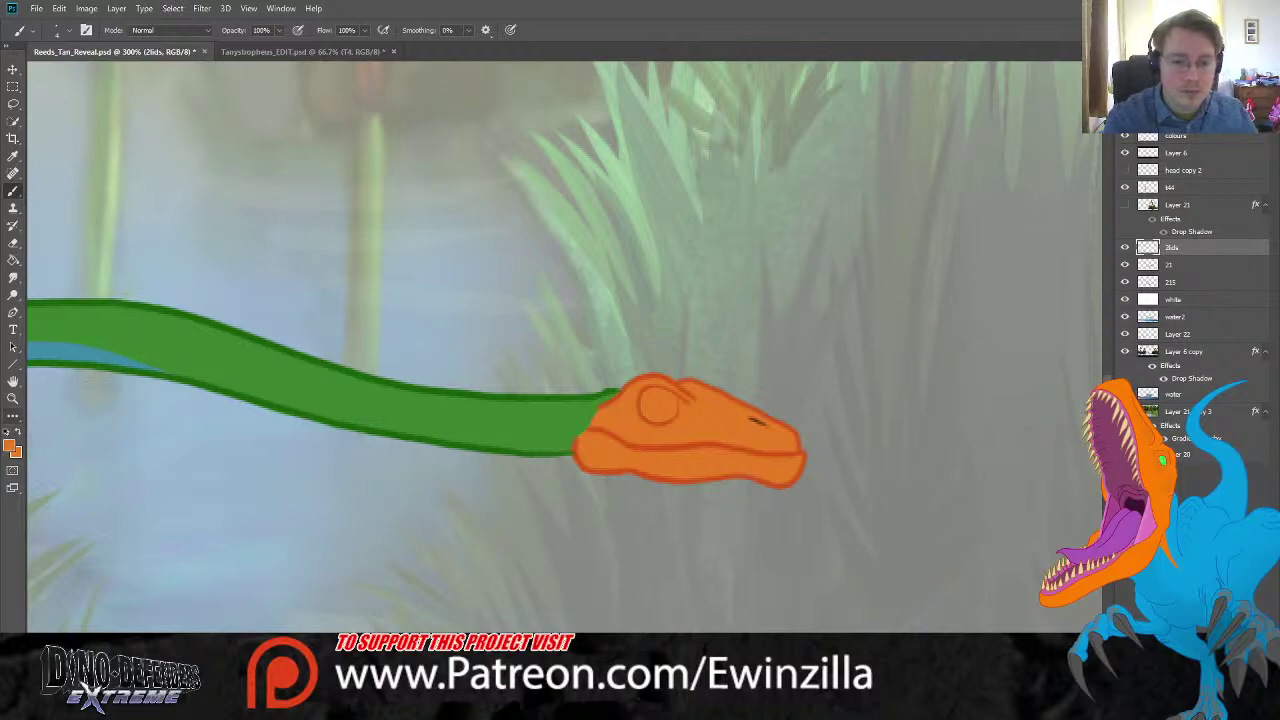
Step: Sample the darker orange outline colour and draw the closed eyelid's outline and crease over the eye
left_click(13, 156)
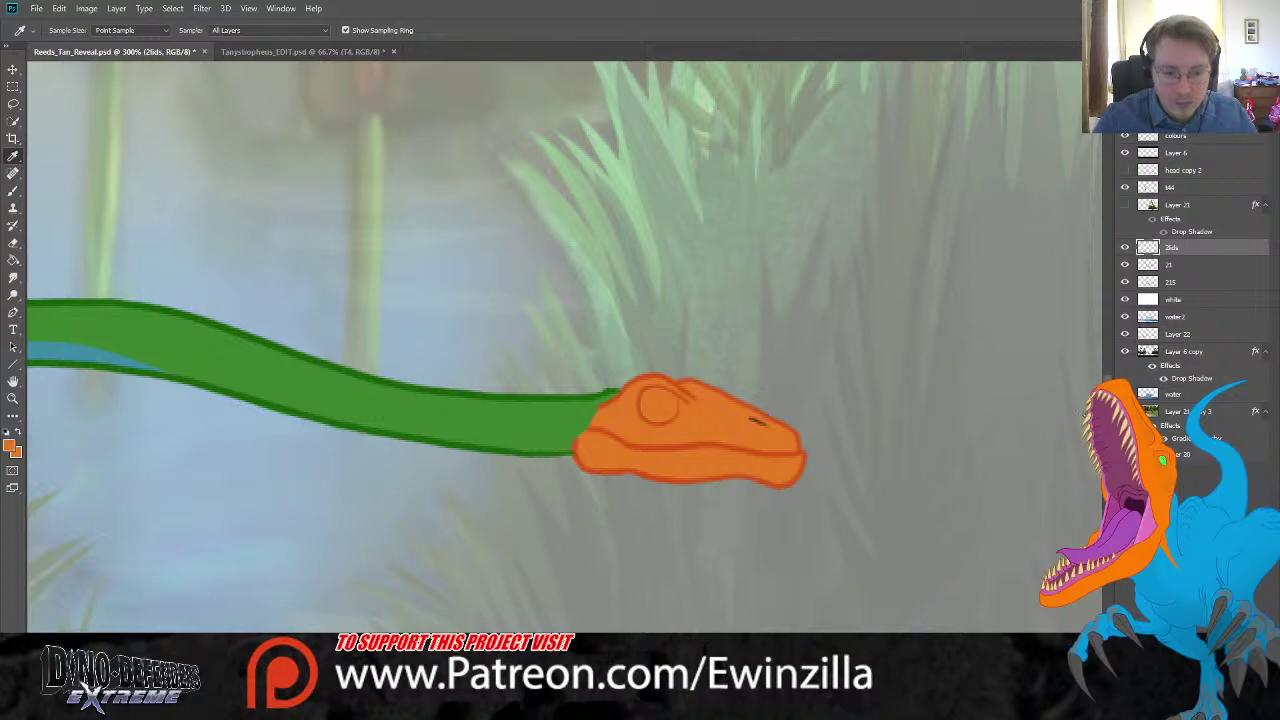
key("b")
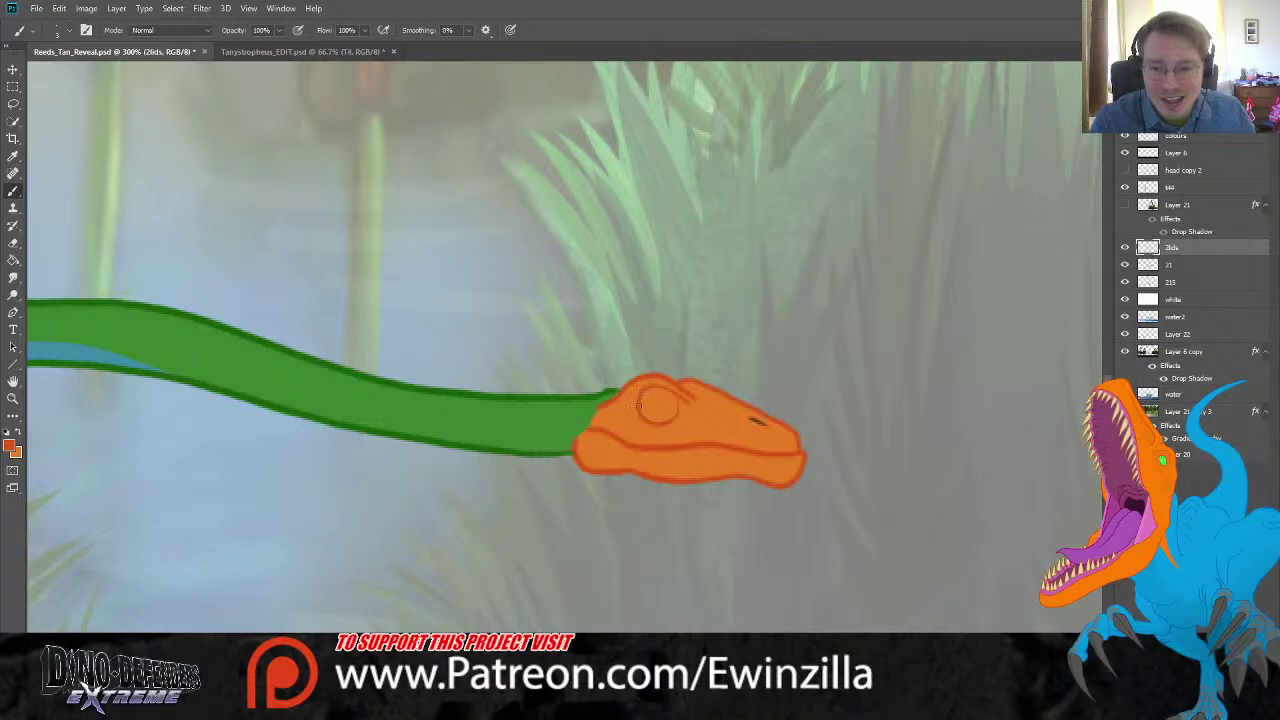
mouse_move(654, 422)
left_mouse_down()
mouse_move(676, 418)
mouse_move(678, 400)
mouse_move(657, 388)
left_mouse_up()
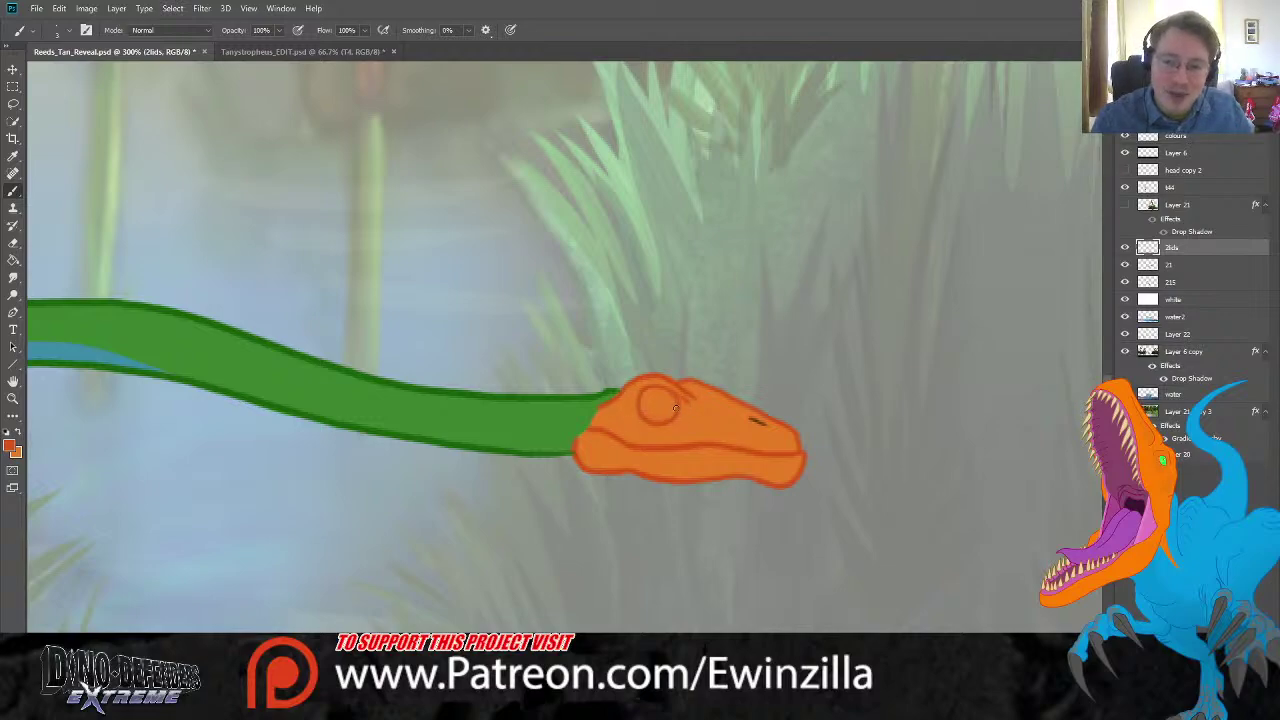
mouse_move(672, 409)
left_mouse_down()
mouse_move(638, 405)
mouse_move(686, 397)
left_mouse_up()
key("ctrl+z")
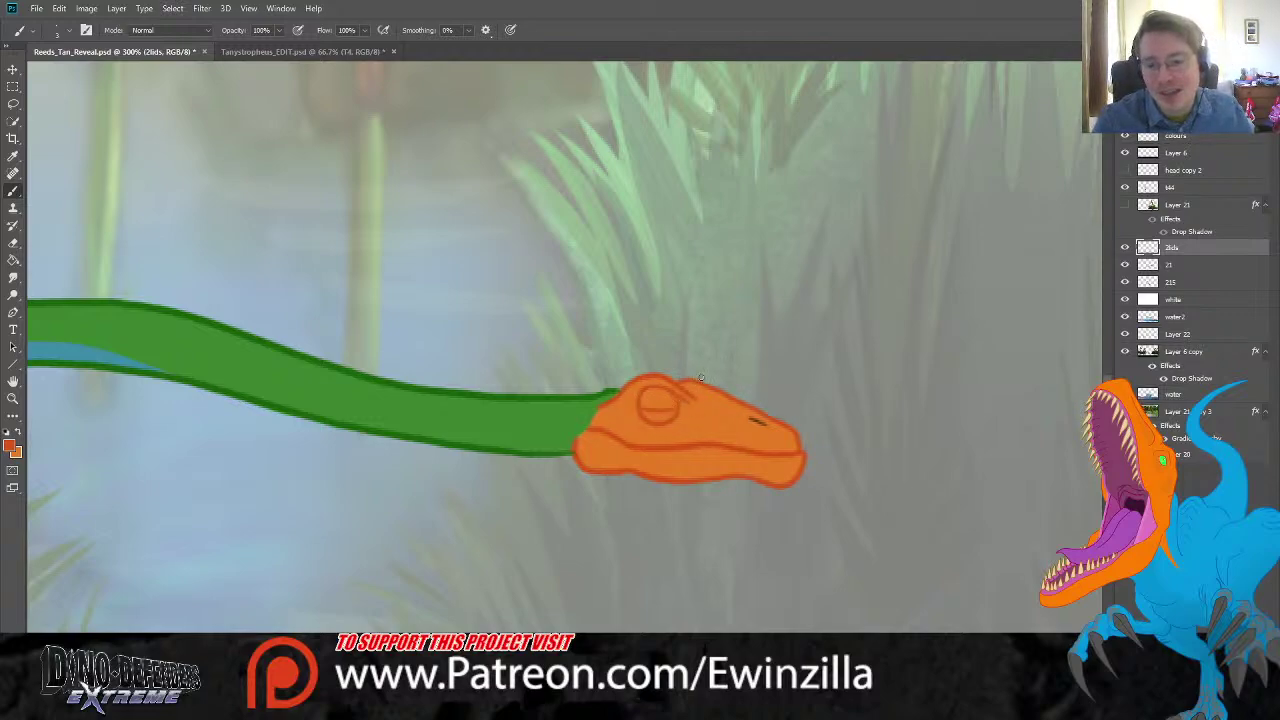
Step: Toggle the 2lids layer on and off to preview the blink, and leave it hidden
left_click(1125, 248)
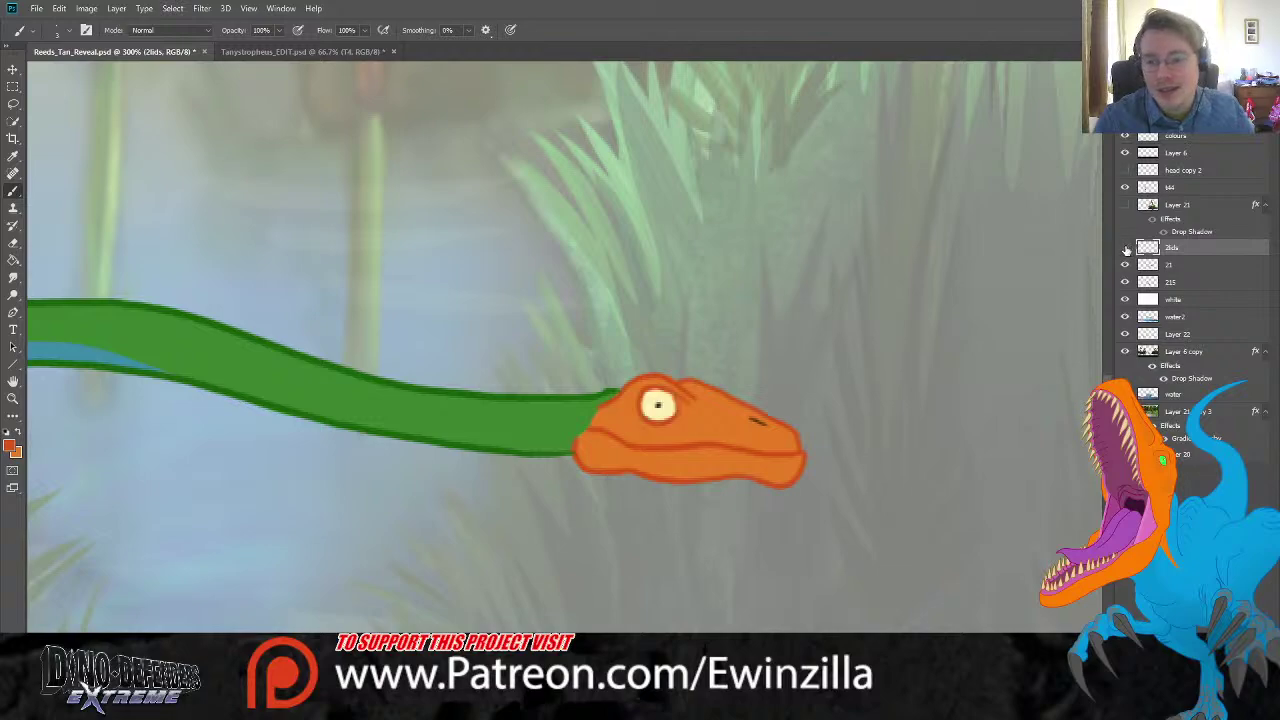
left_click(1125, 248)
left_click(1125, 248)
left_click(1125, 248)
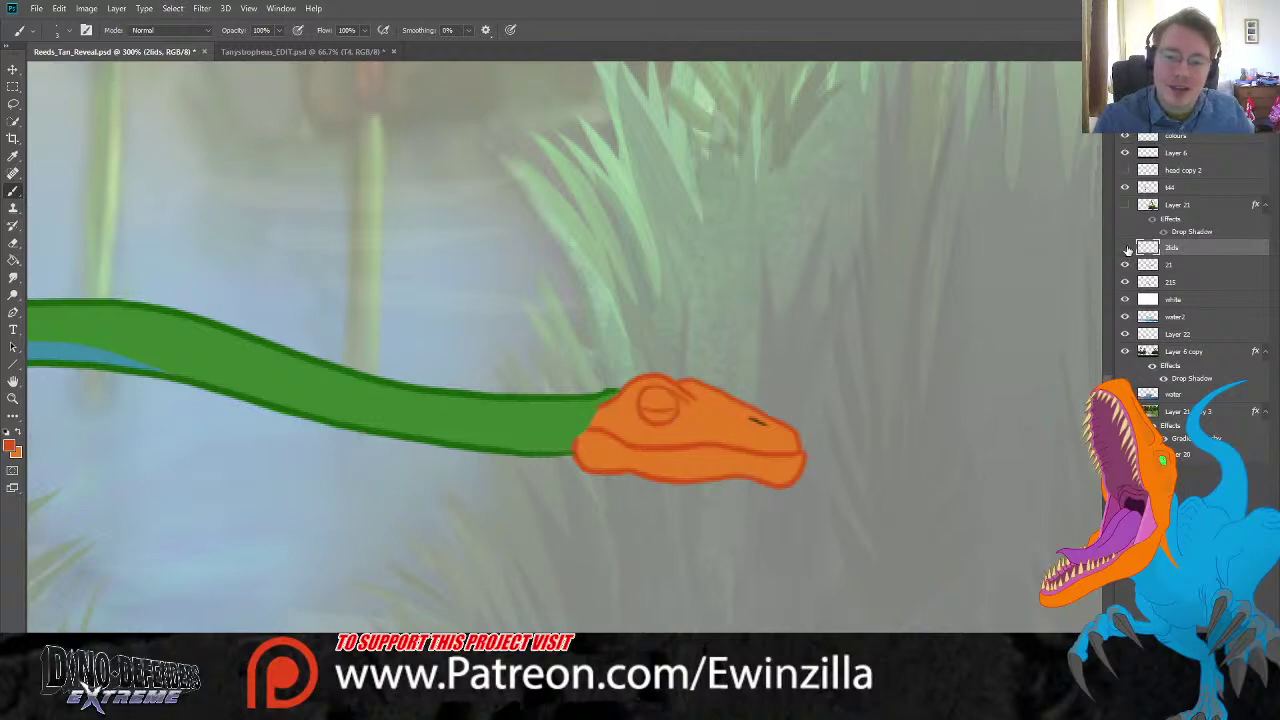
left_click(1126, 248)
left_click(1126, 248)
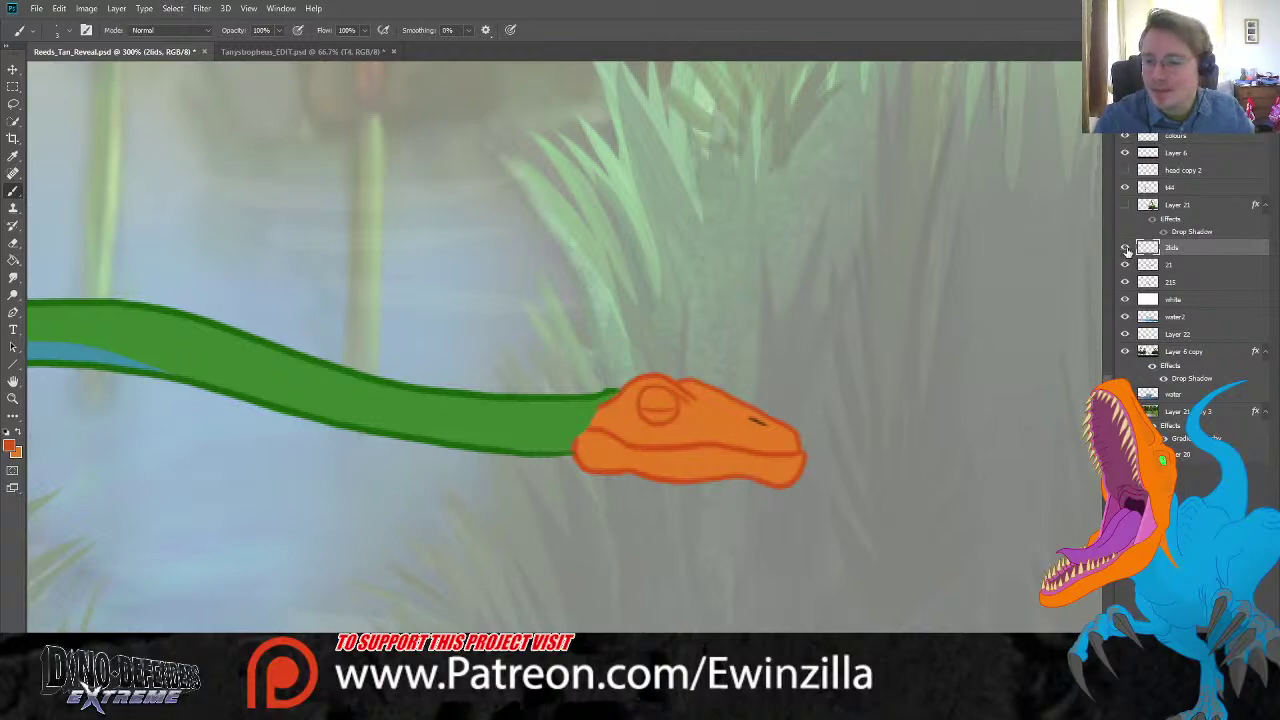
left_click(1126, 248)
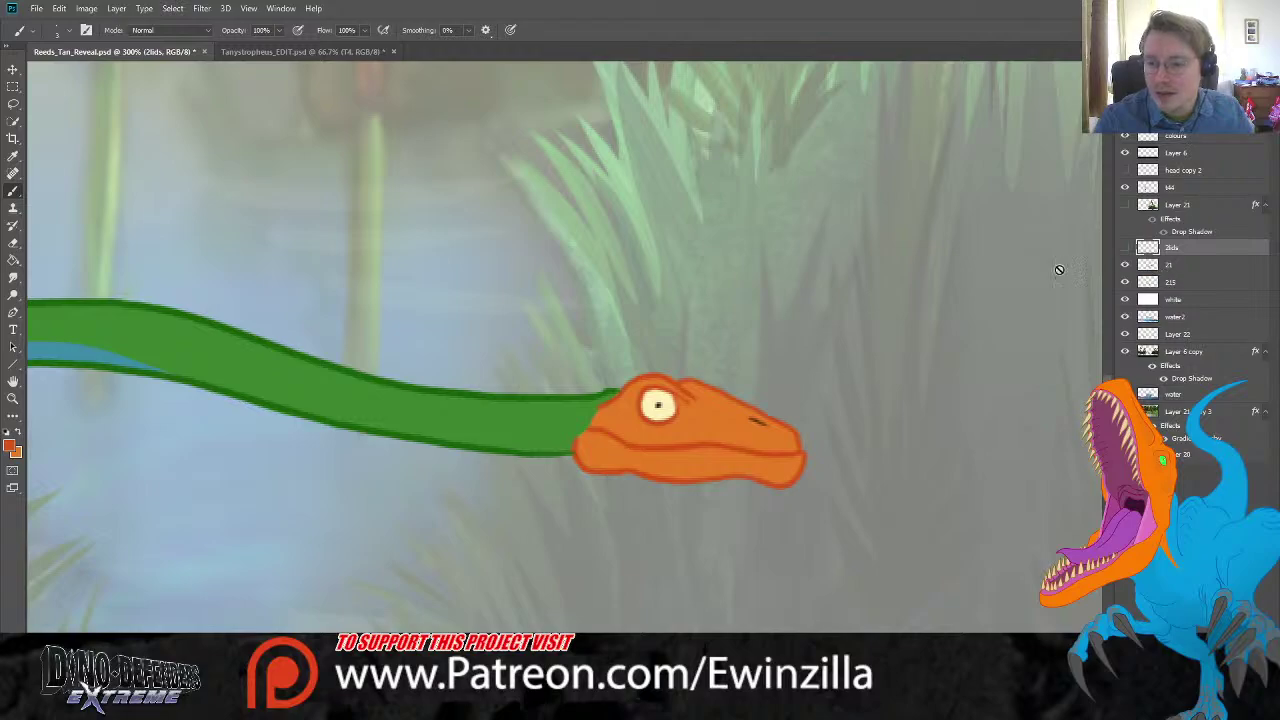
Step: Examine the long-necked creatures in the full scene and the outstretched head and neck up close
key("z")
key("ctrl+0")
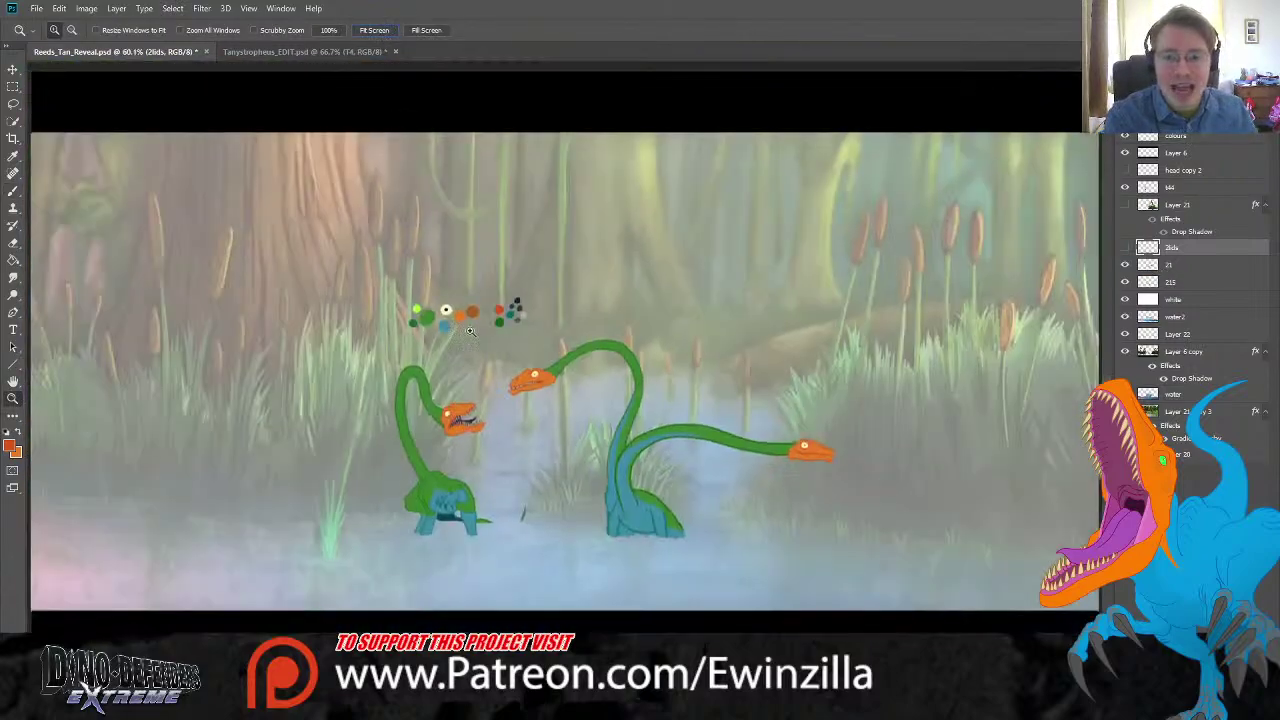
key("ctrl+1")
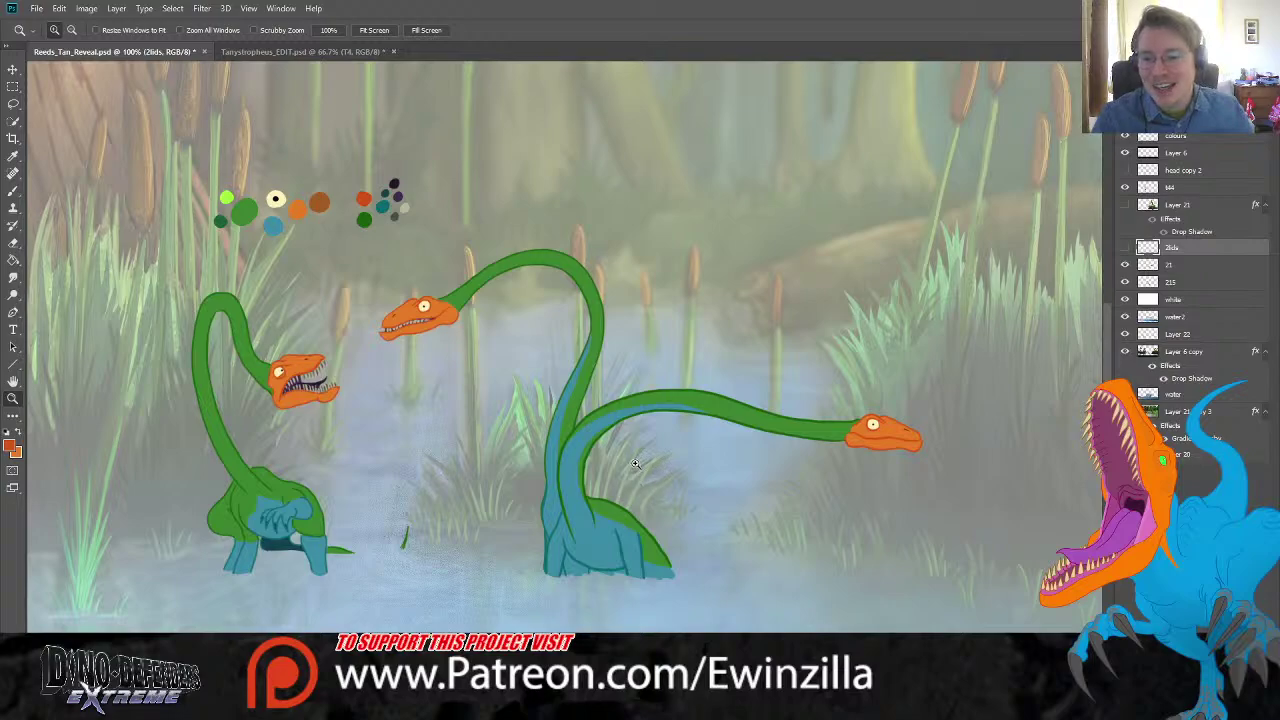
left_click(928, 403)
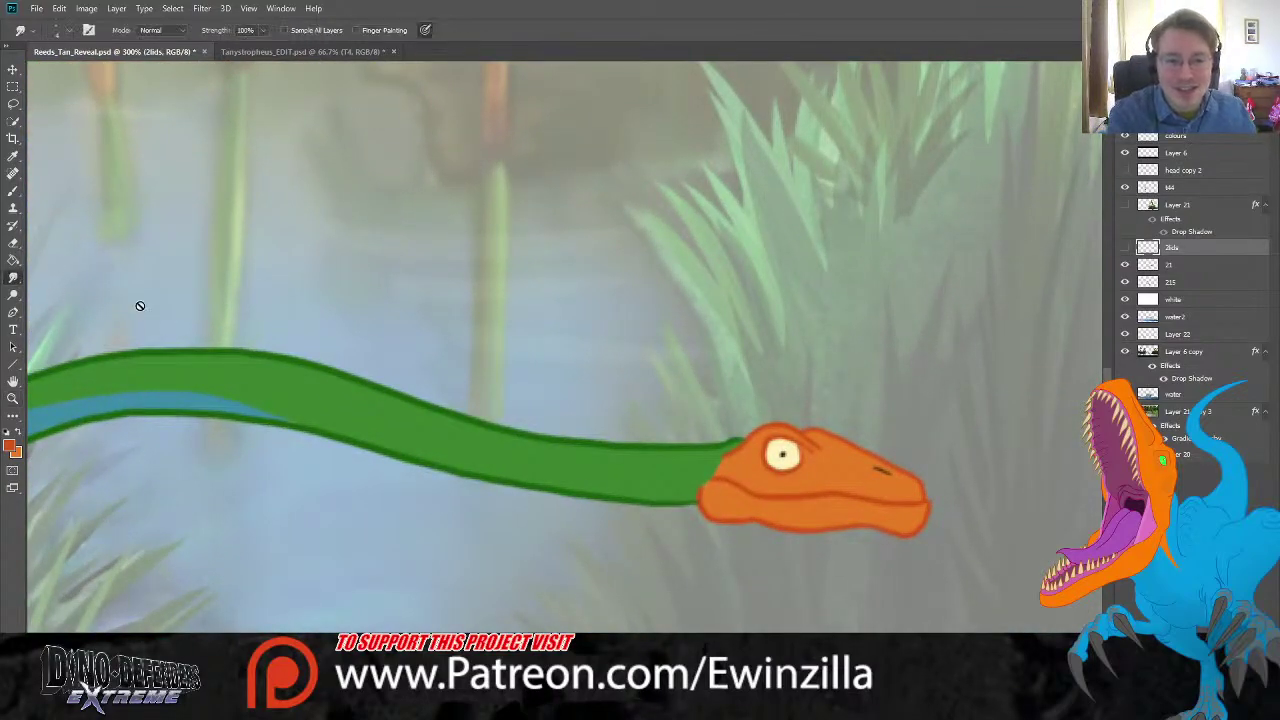
key("r")
left_click(1176, 266)
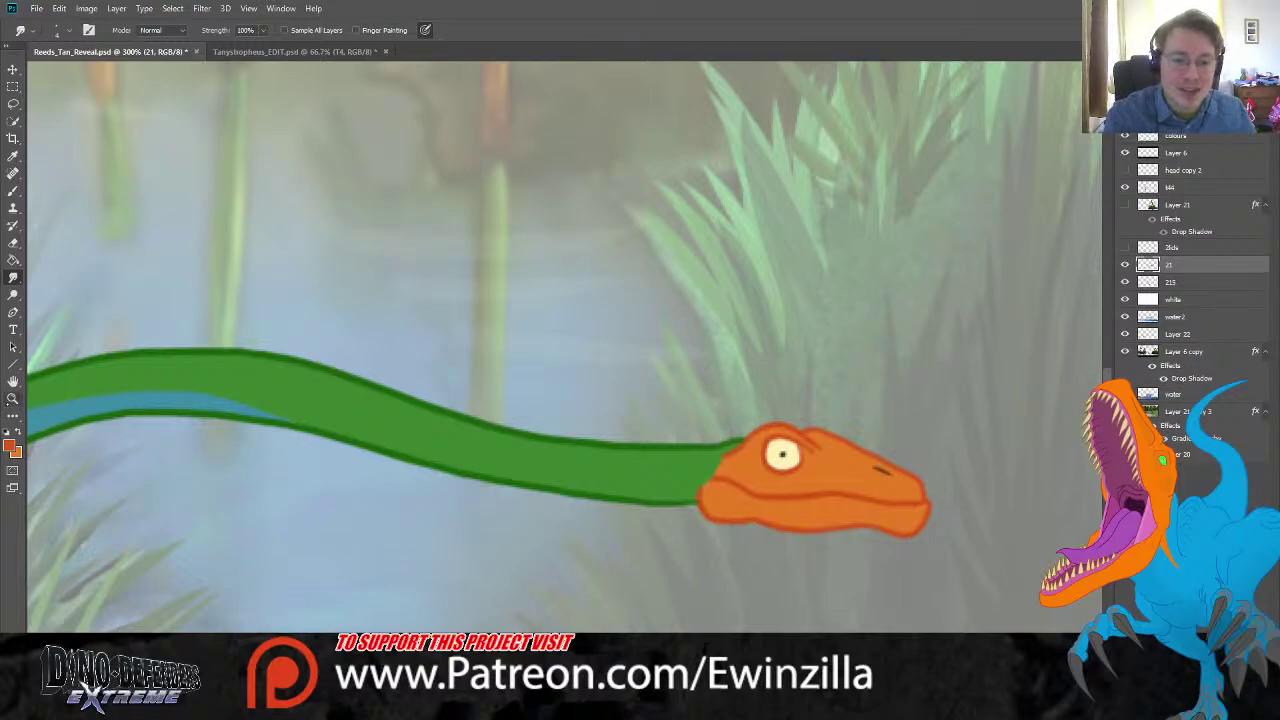
left_click(13, 398)
left_click(374, 30)
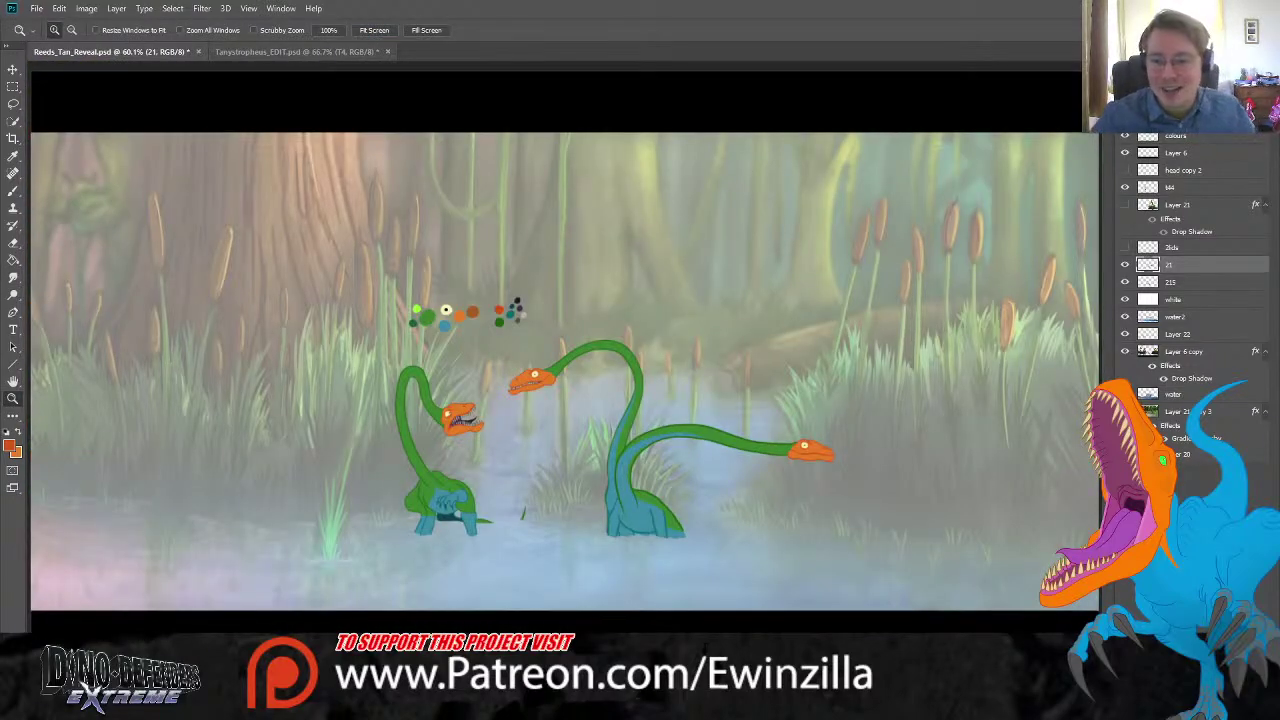
left_click(785, 507)
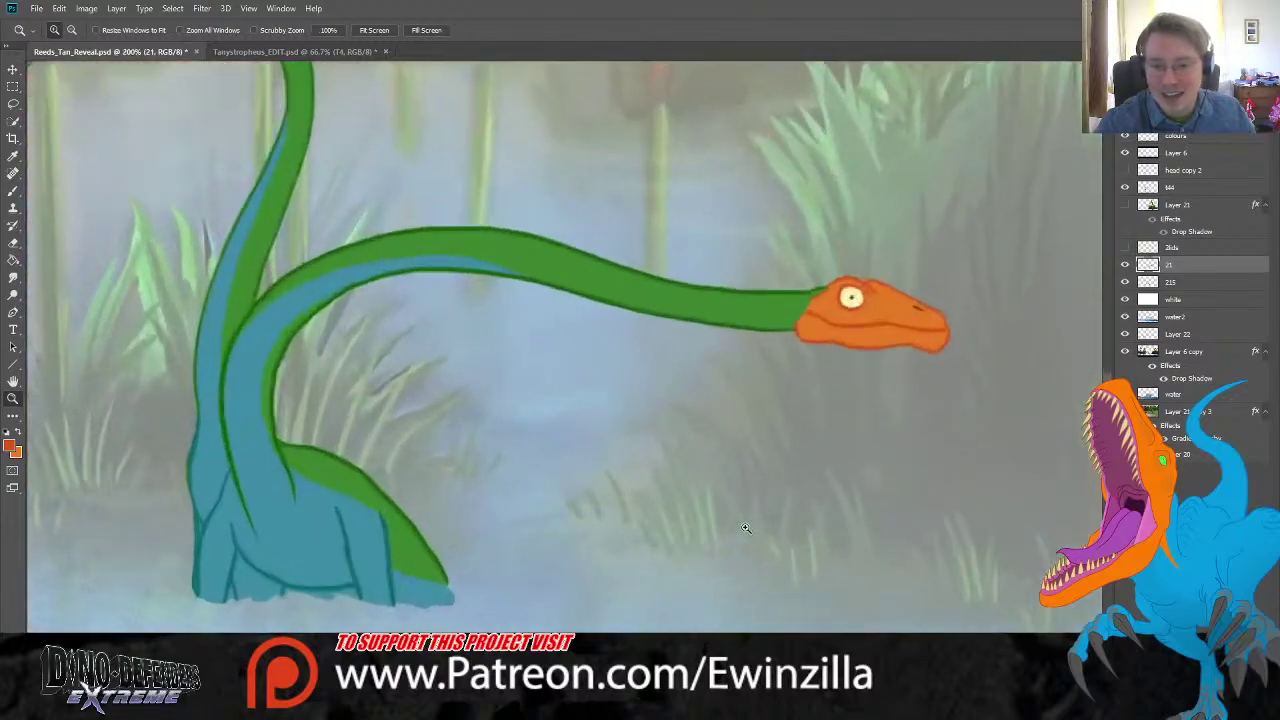
left_click(376, 32)
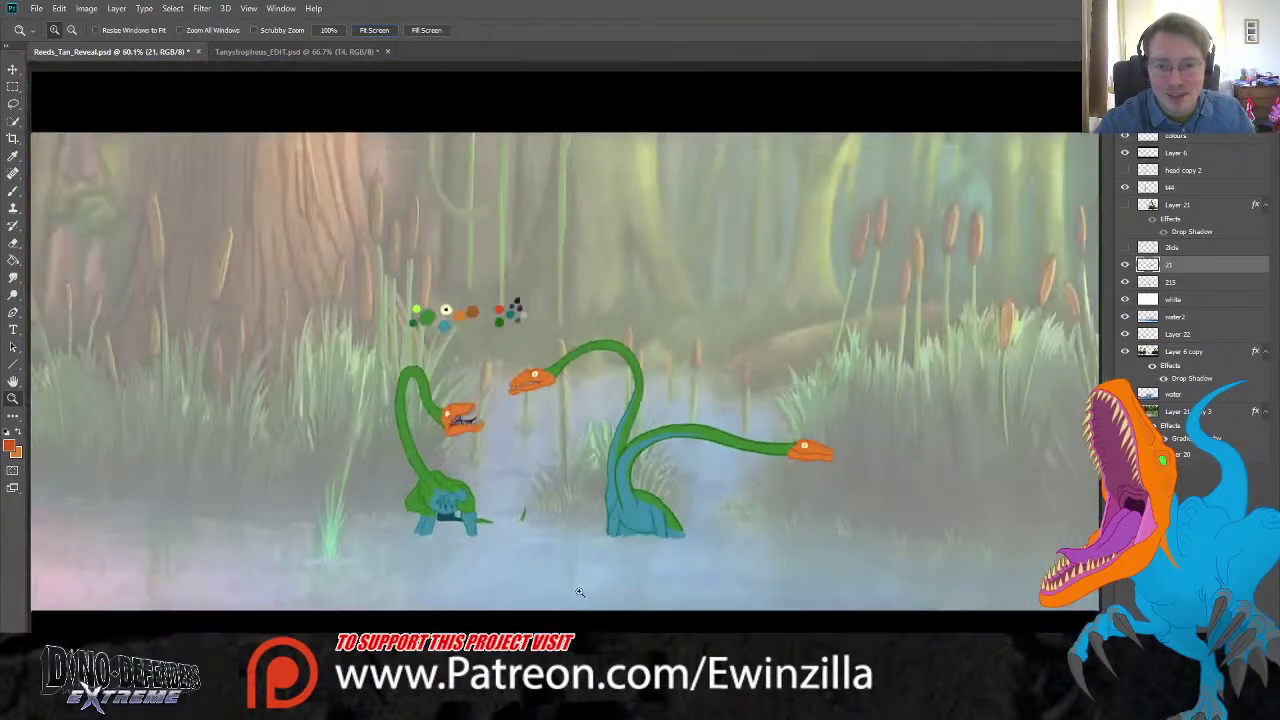
Step: Hide layer 21 and make layer 215 active for work at the creature's waterline
left_click(640, 566)
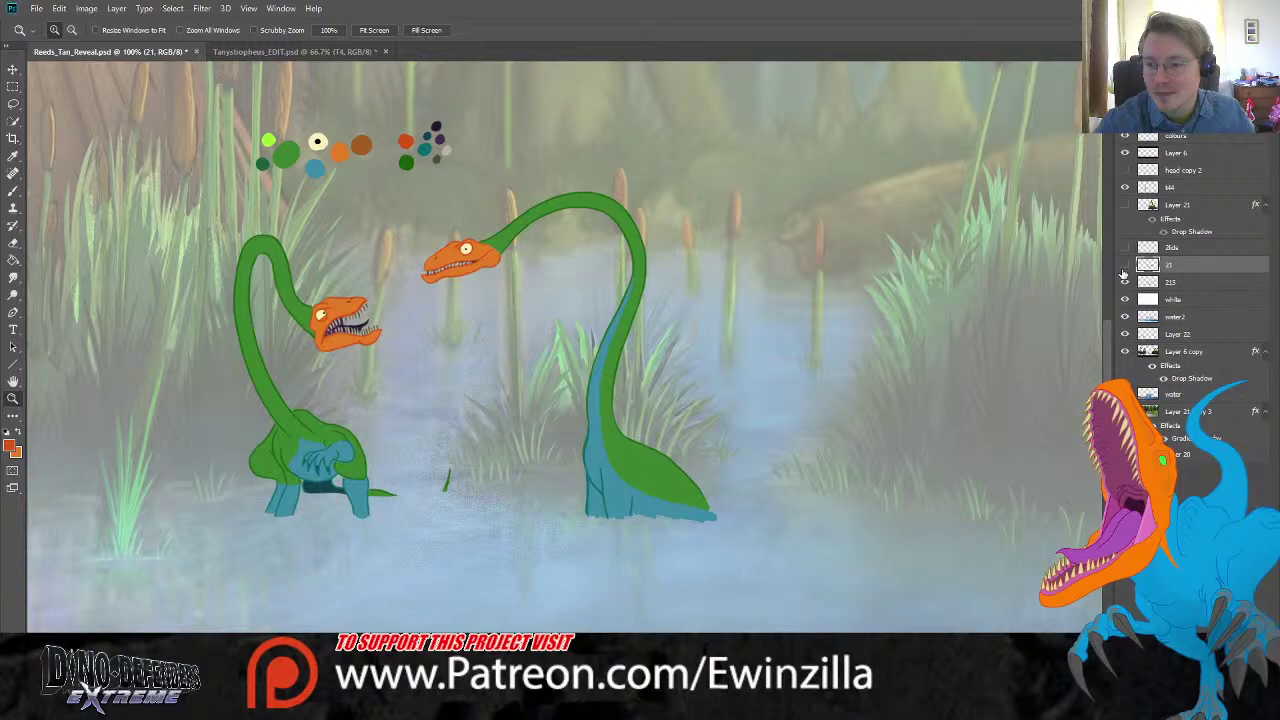
left_click(1124, 205)
left_click(1124, 205)
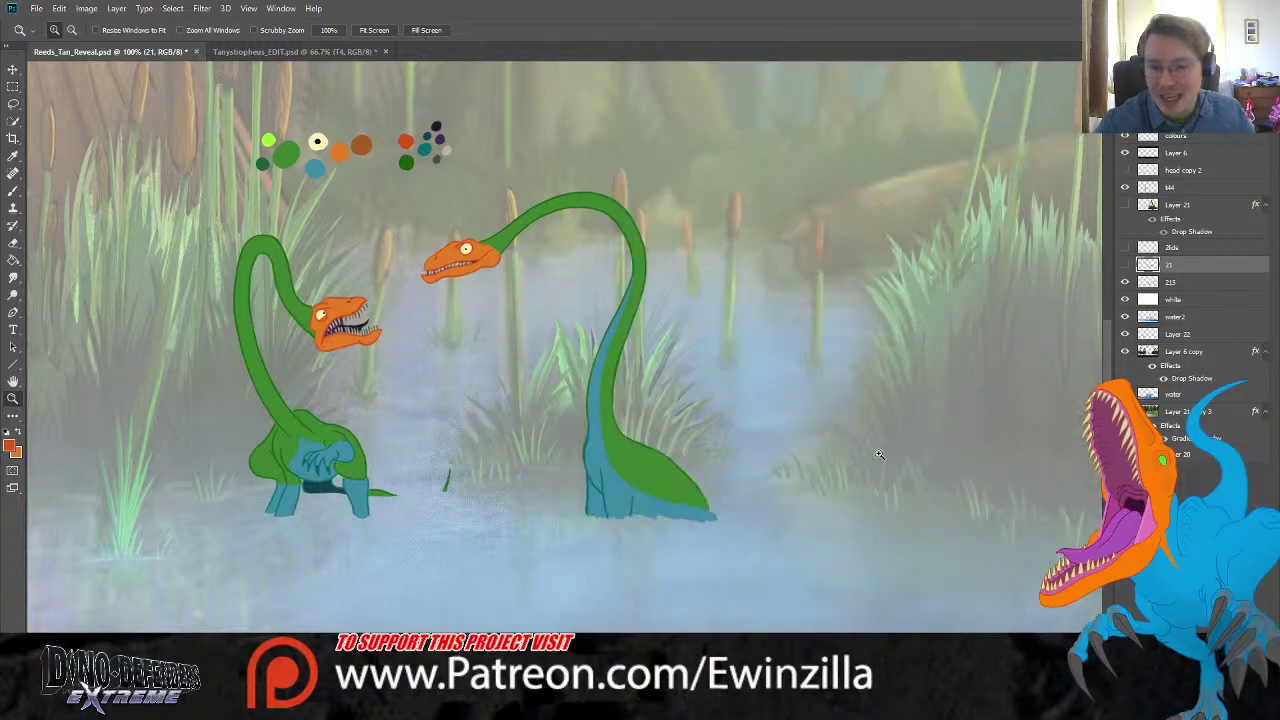
left_click(649, 563)
left_click(1176, 284)
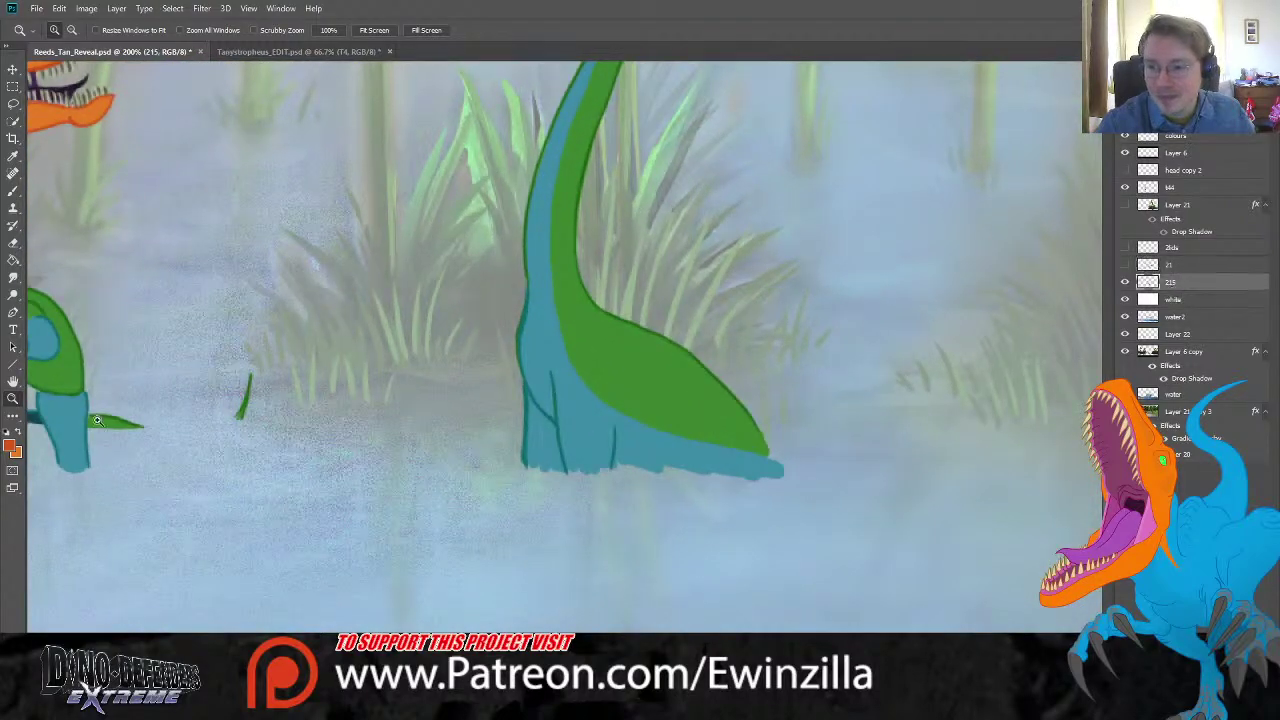
Step: Paint a thin white waterline along the base of the creature's body on layer 215
left_click(13, 190)
key("i")
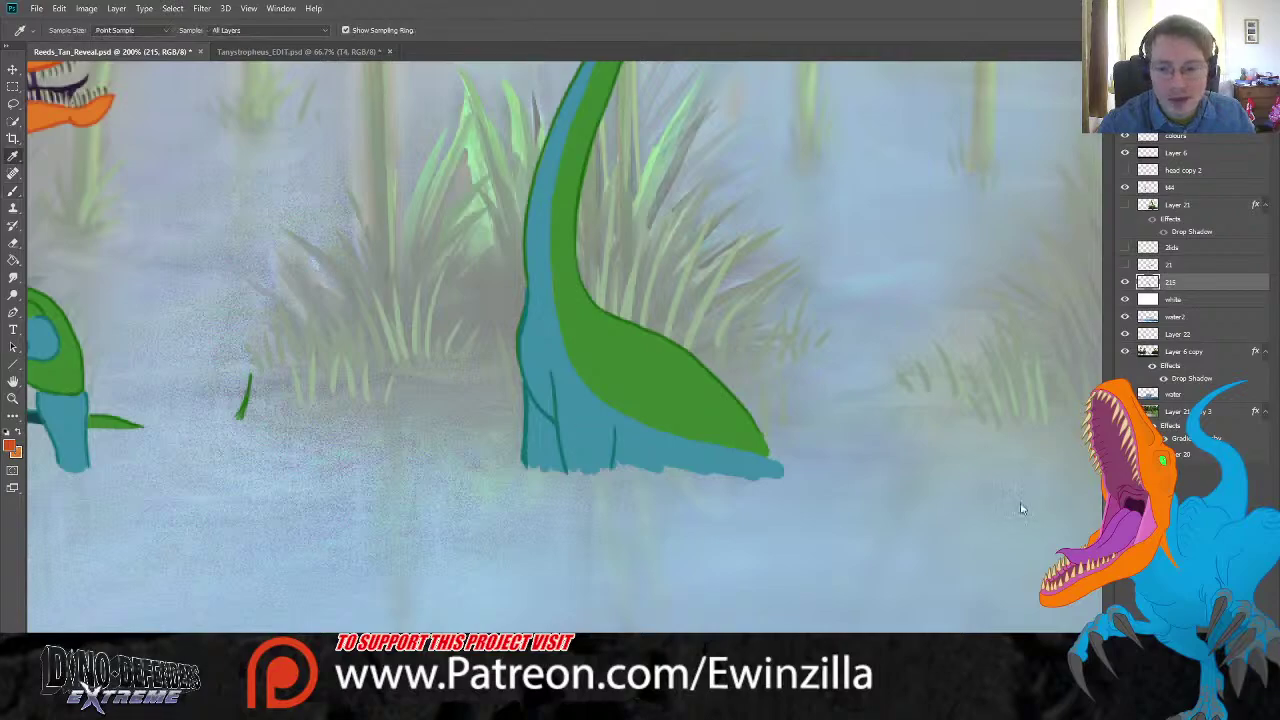
key("b")
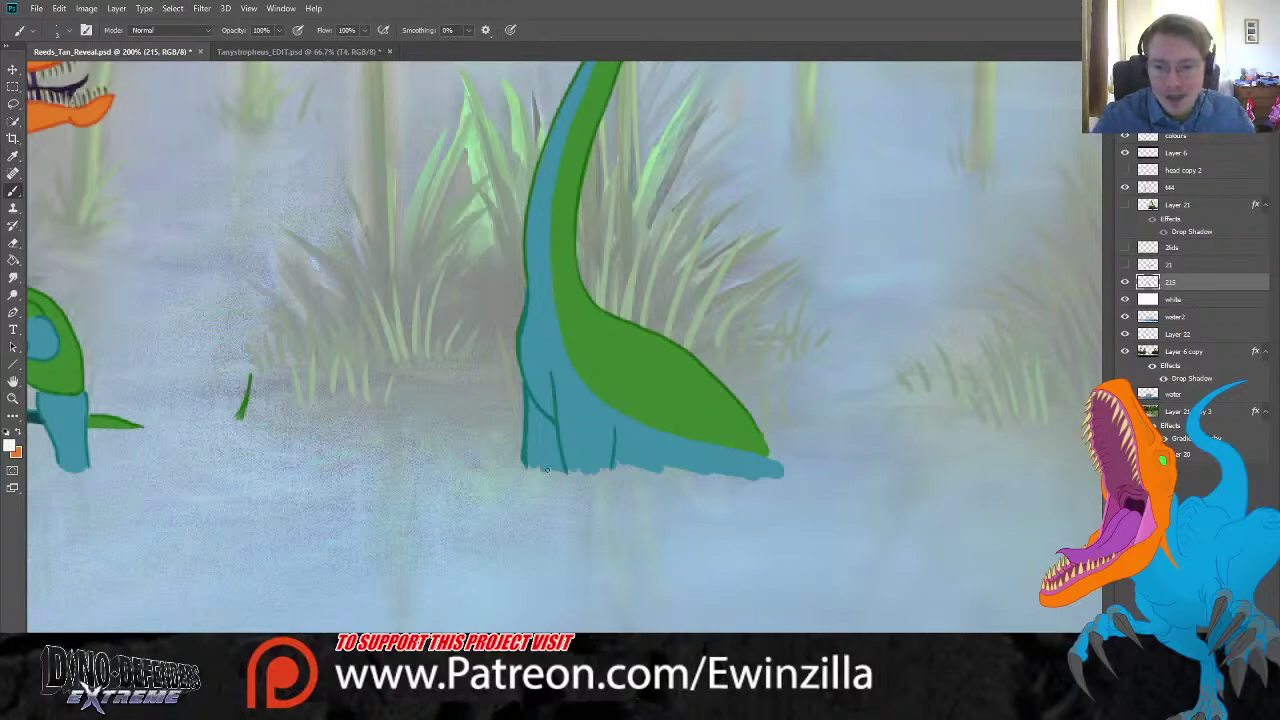
left_click_drag(520, 462, 776, 474)
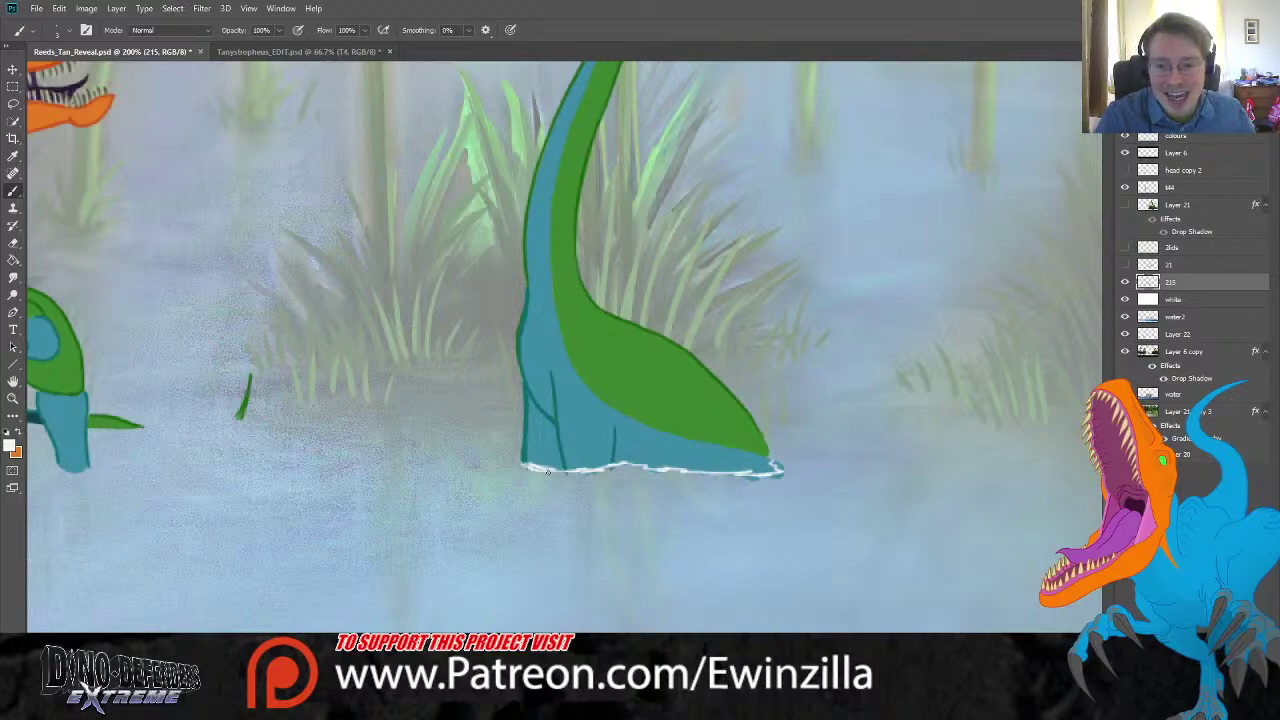
Step: With the brush at 39% opacity, paint faint white ripples around the base of the creature on layer 215
left_click_drag(519, 458, 526, 465)
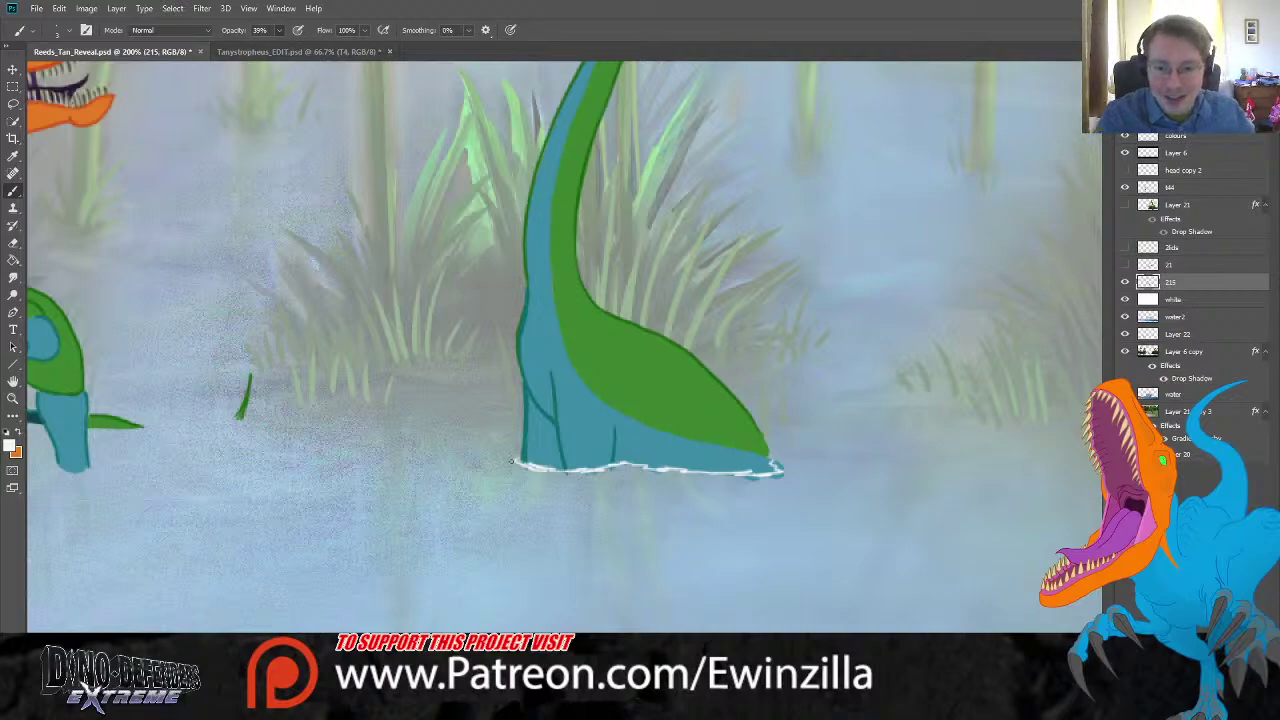
mouse_move(546, 470)
left_mouse_down()
mouse_move(502, 466)
mouse_move(588, 468)
left_mouse_up()
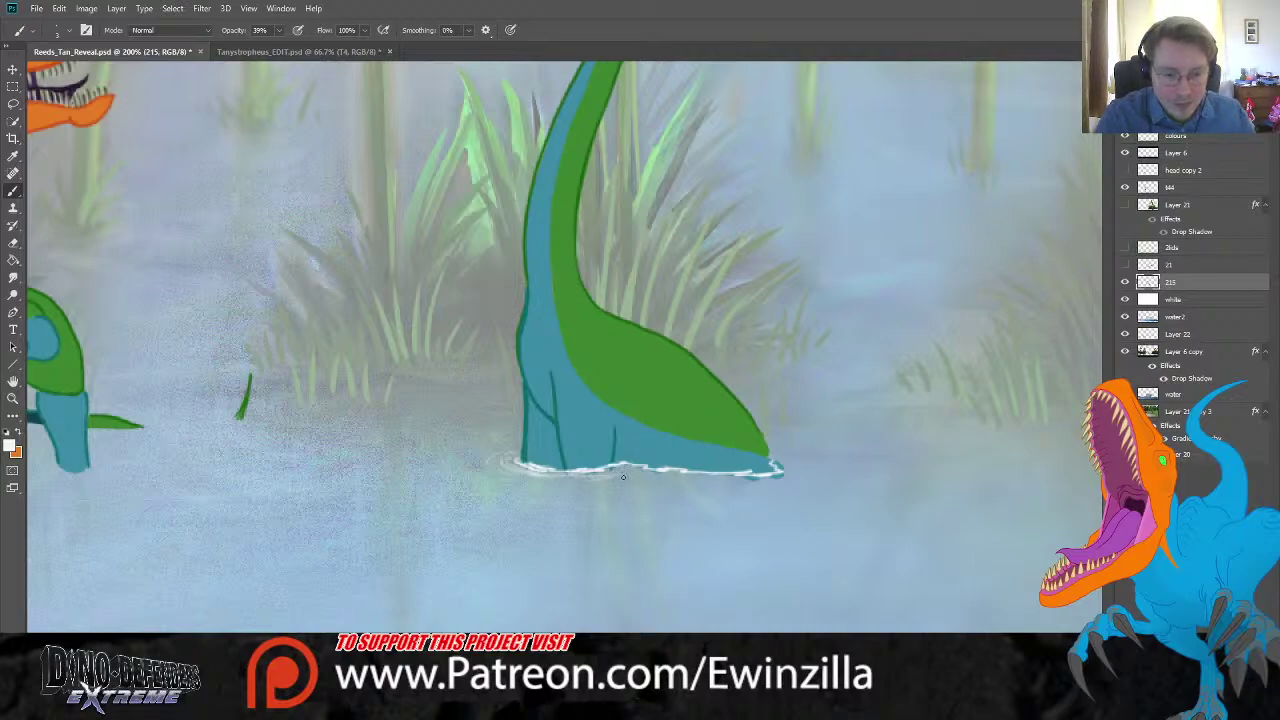
mouse_move(612, 470)
left_mouse_down()
mouse_move(786, 470)
mouse_move(757, 474)
left_mouse_up()
left_click_drag(634, 484, 795, 463)
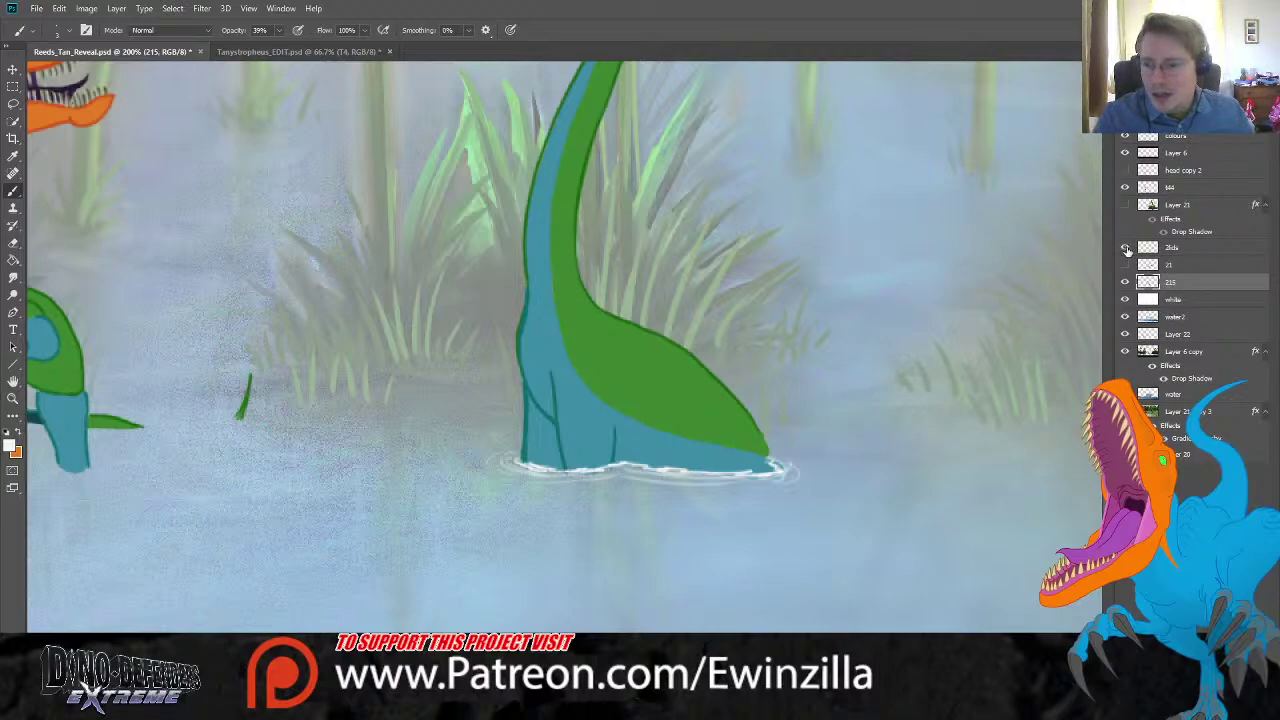
Step: Show layer 21, hide layer 215 and keep 2lids hidden, with layer 21 active
left_click(1126, 248)
left_click(1125, 265)
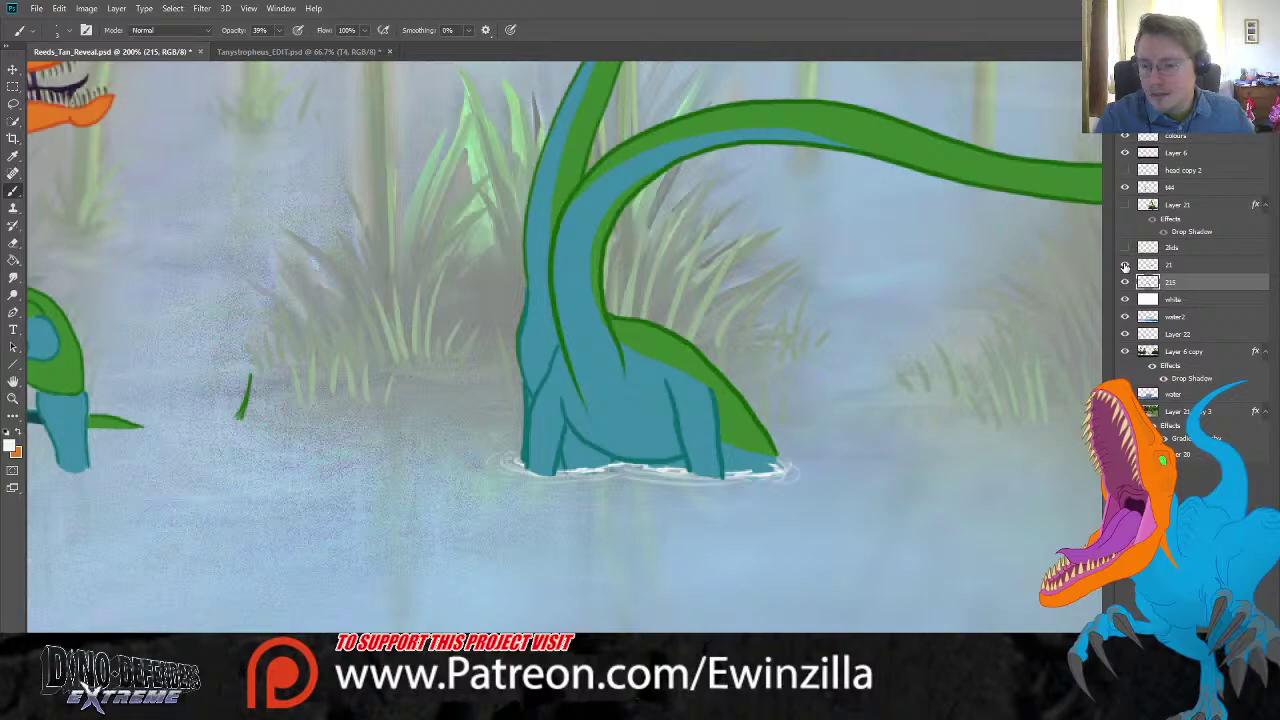
left_click(1125, 282)
left_click(1148, 265)
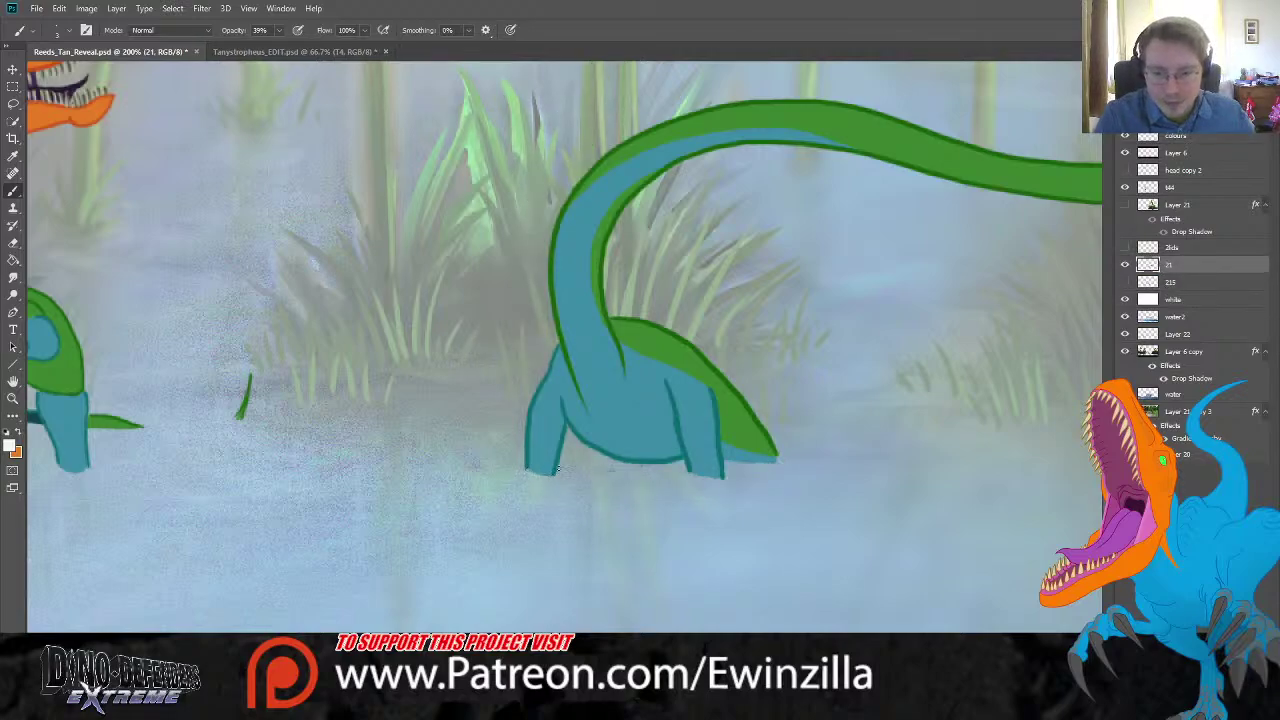
Step: Paint faint white ripples at 39% brush opacity around the front legs and tail end on layer 21
mouse_move(558, 468)
left_mouse_down()
mouse_move(535, 472)
mouse_move(572, 474)
mouse_move(529, 470)
mouse_move(538, 475)
left_mouse_up()
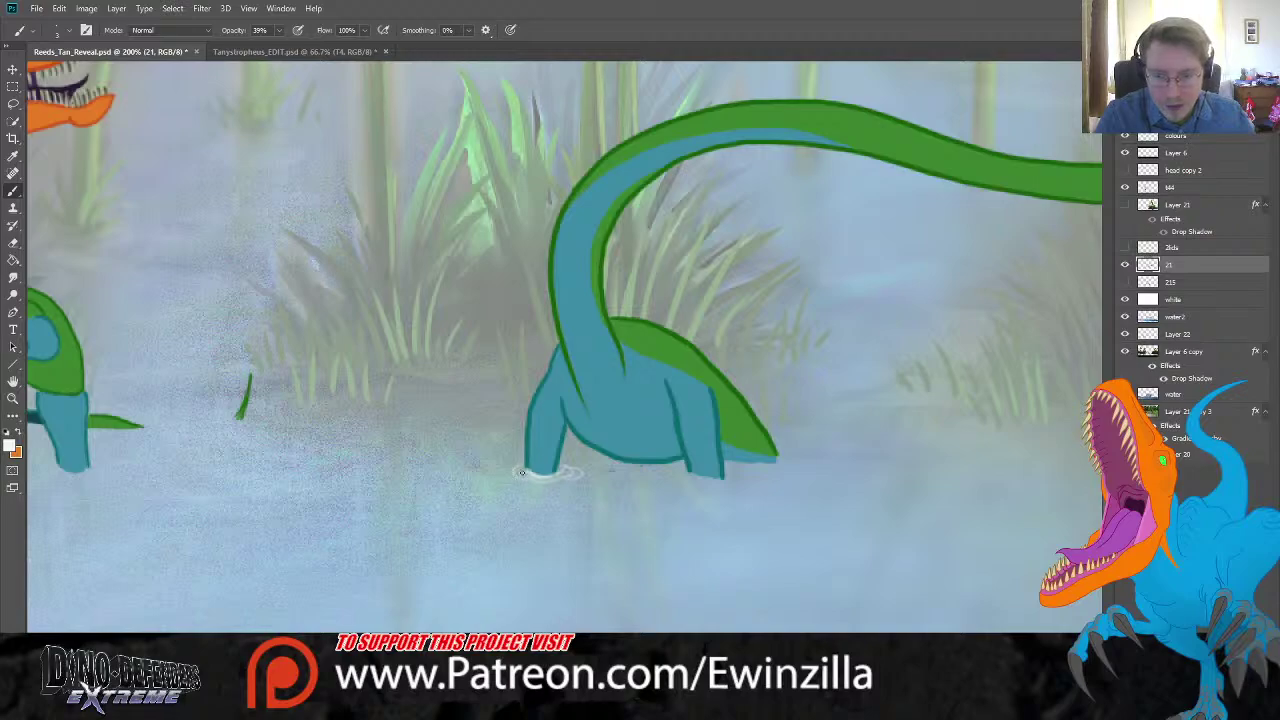
left_click_drag(684, 474, 779, 457)
left_click_drag(680, 474, 741, 480)
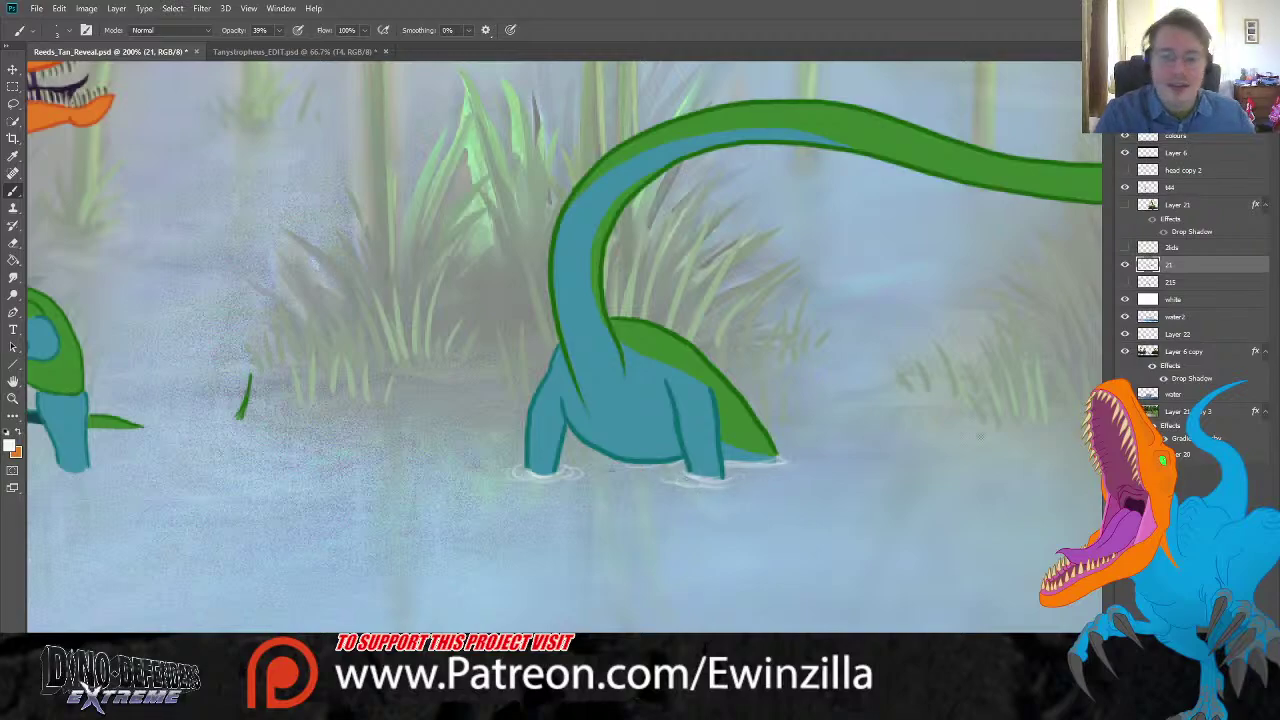
Step: Show layer 215 alongside layer 21, and lower the opacity of layer 215 to 30% and layer 21 to 50%
left_click(13, 398)
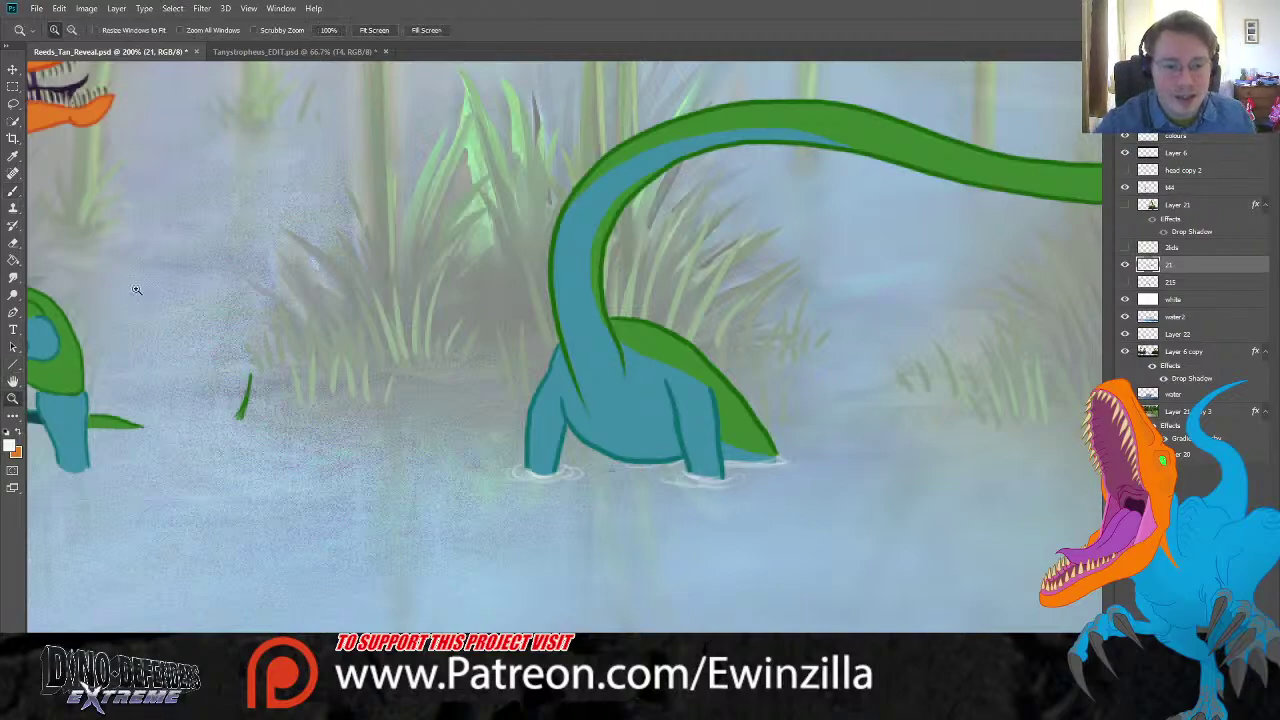
left_click(358, 31)
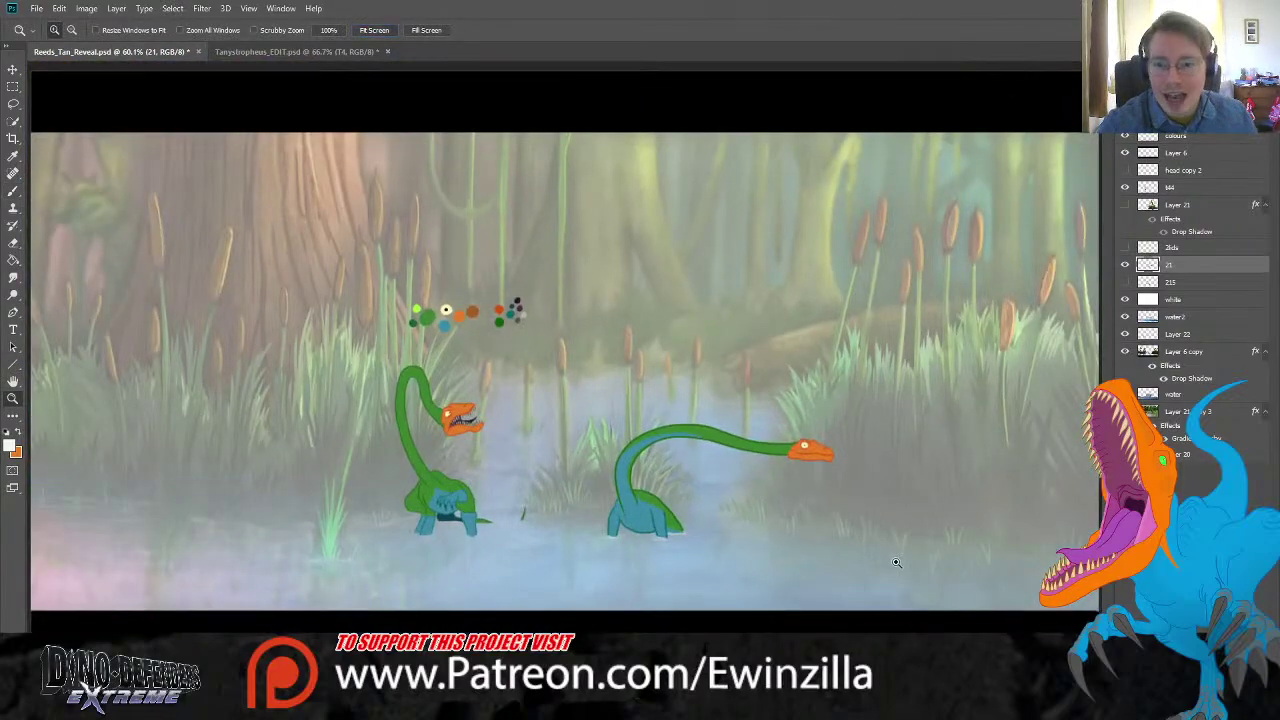
left_click(1125, 283)
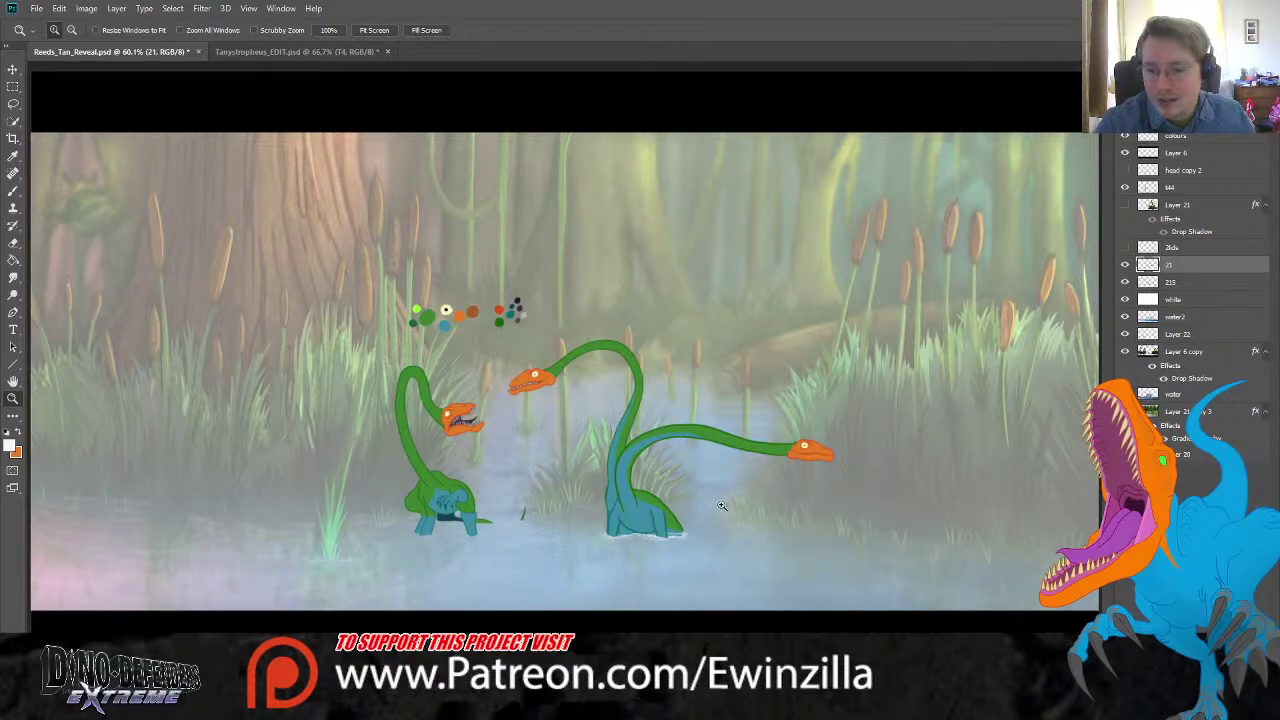
key("ctrl+1")
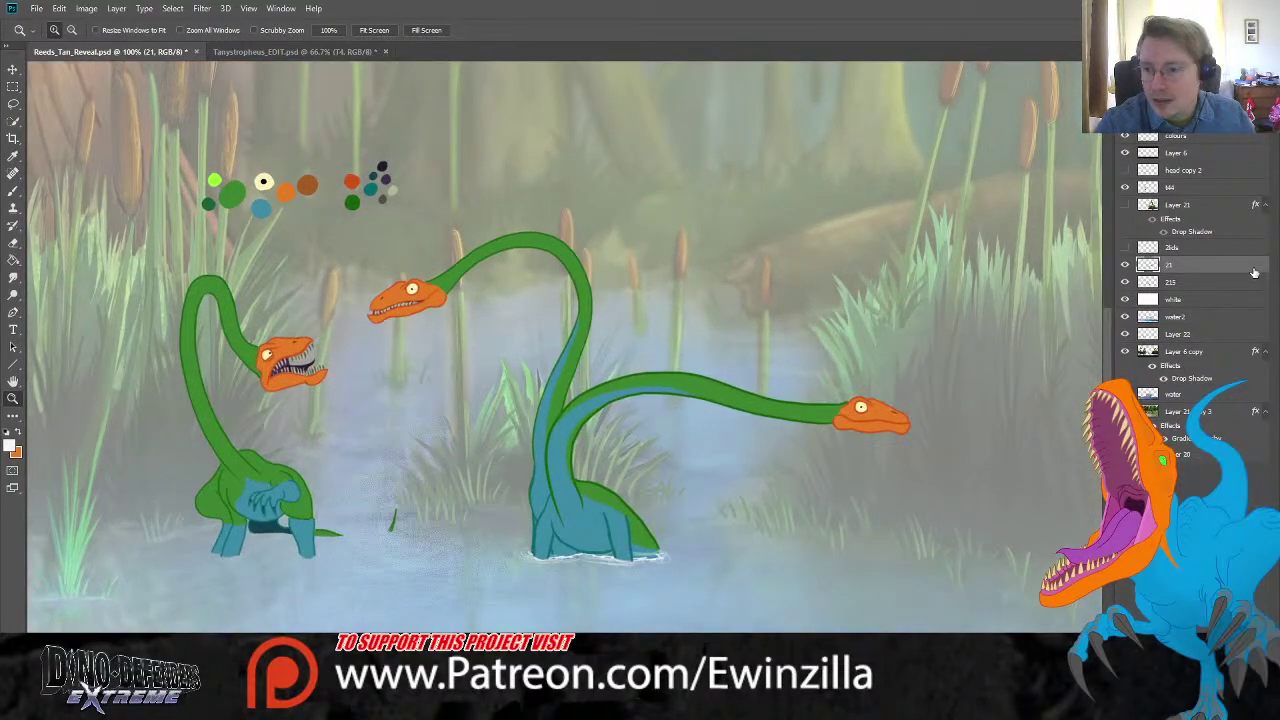
left_click(1160, 284)
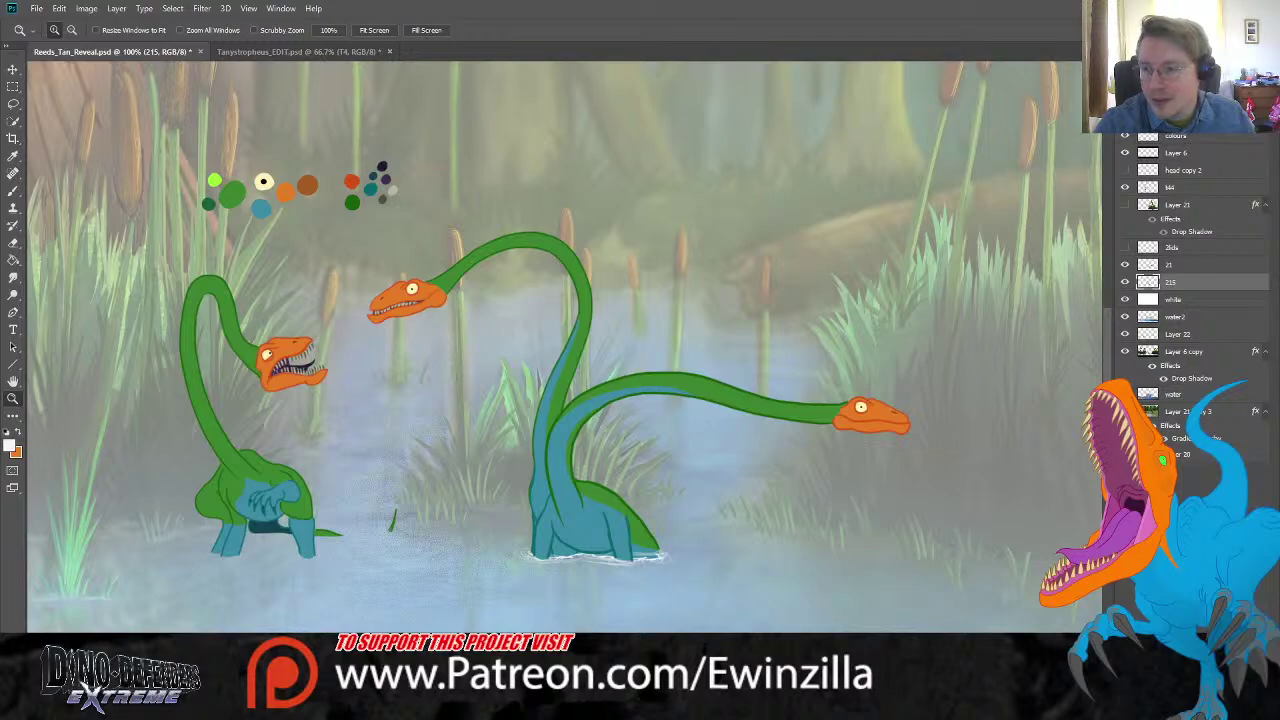
key("3")
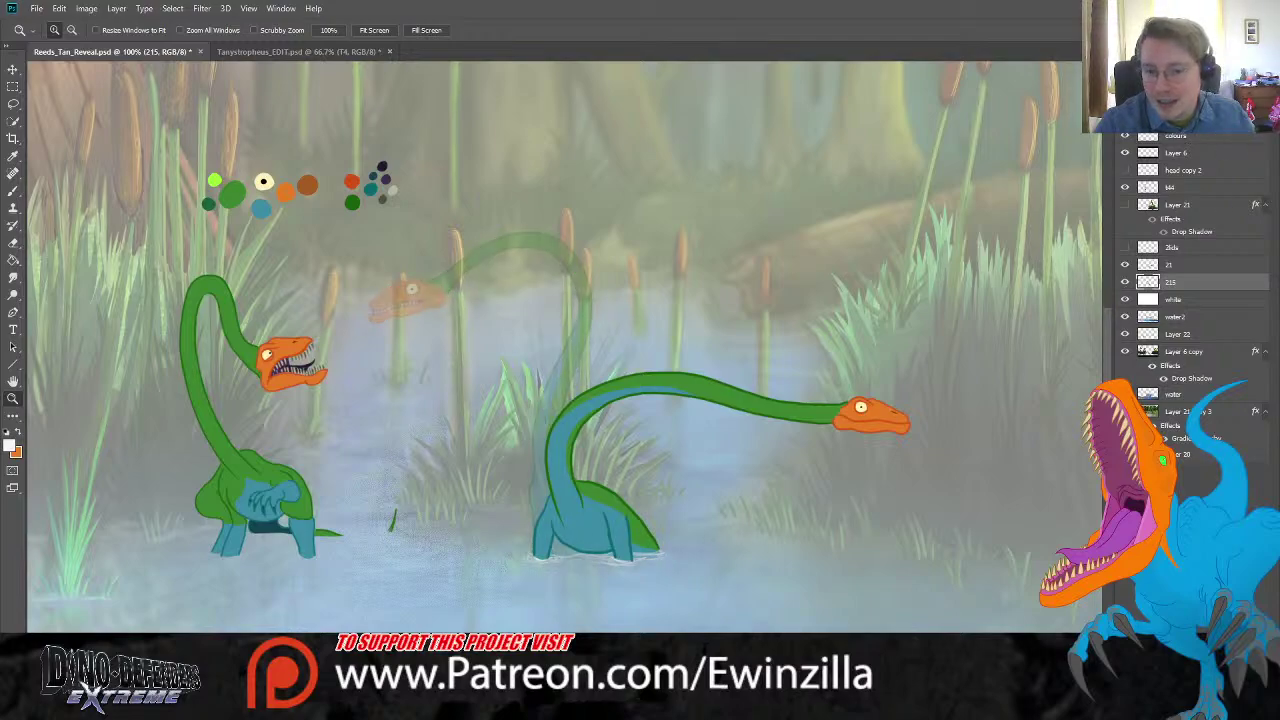
left_click(1178, 266)
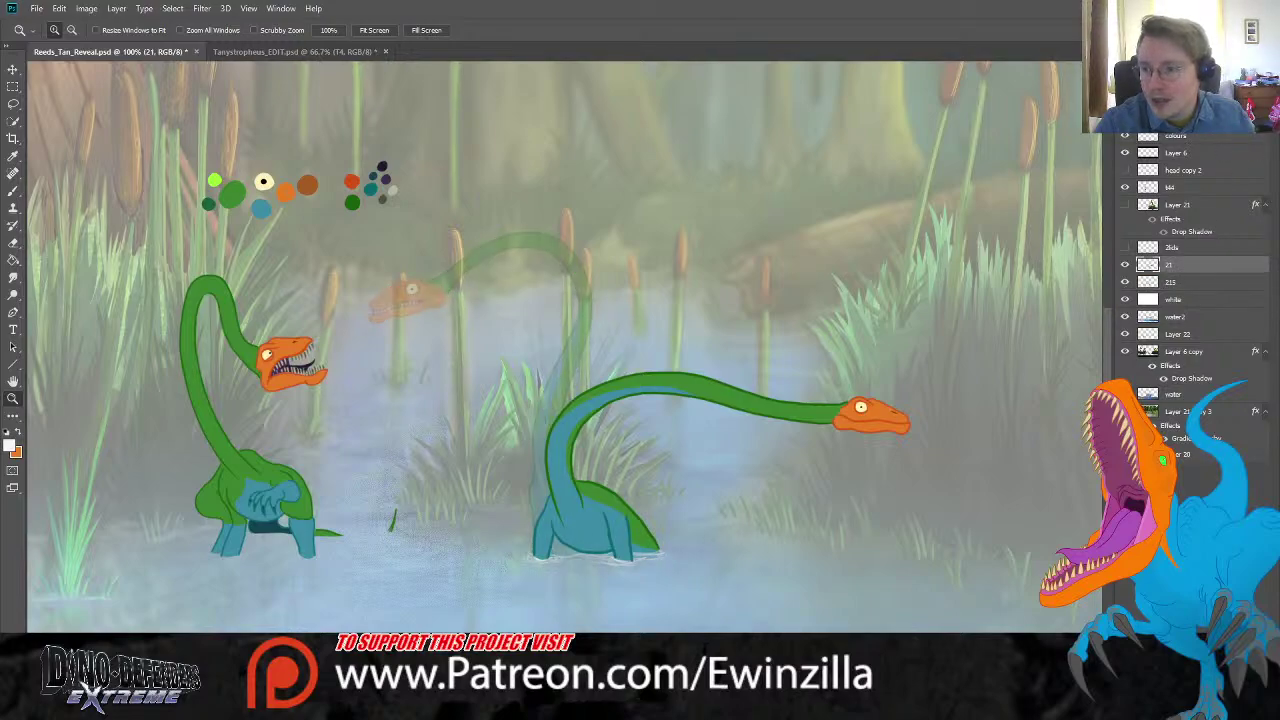
key("5")
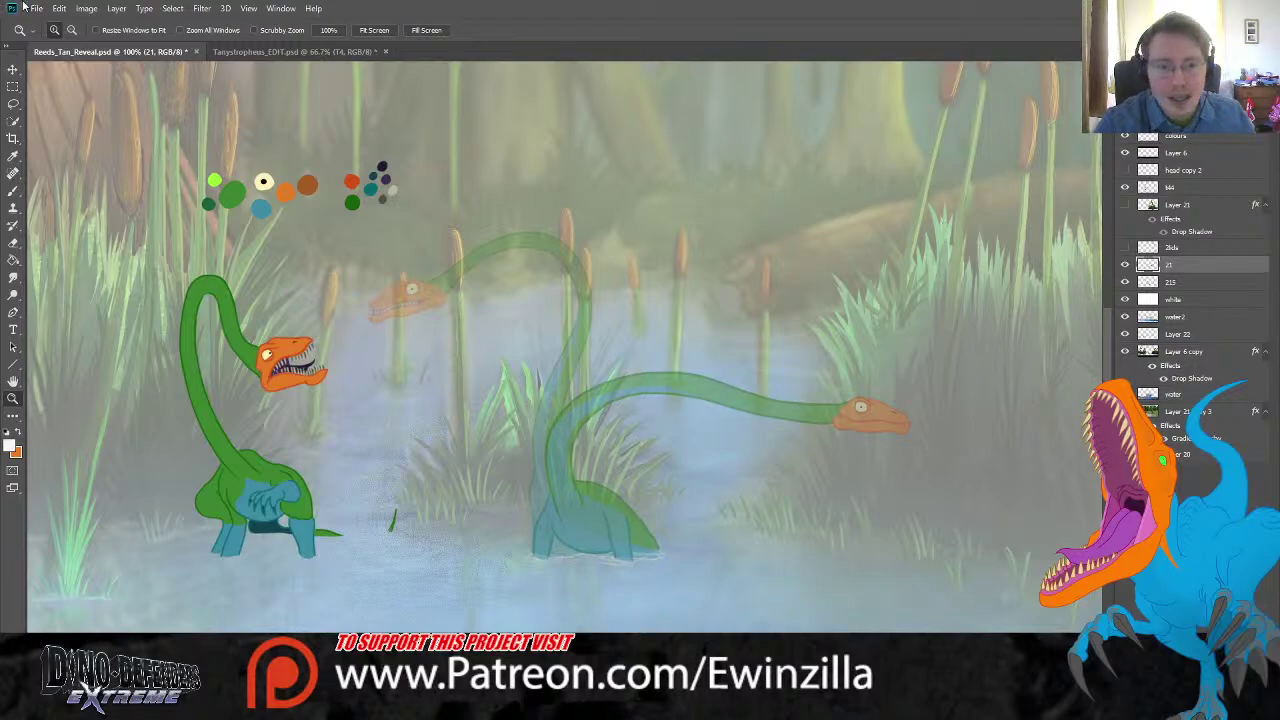
Step: Create a new layer named 22 above layer 21 and sample the red-orange swatch as the foreground color
left_click(335, 28)
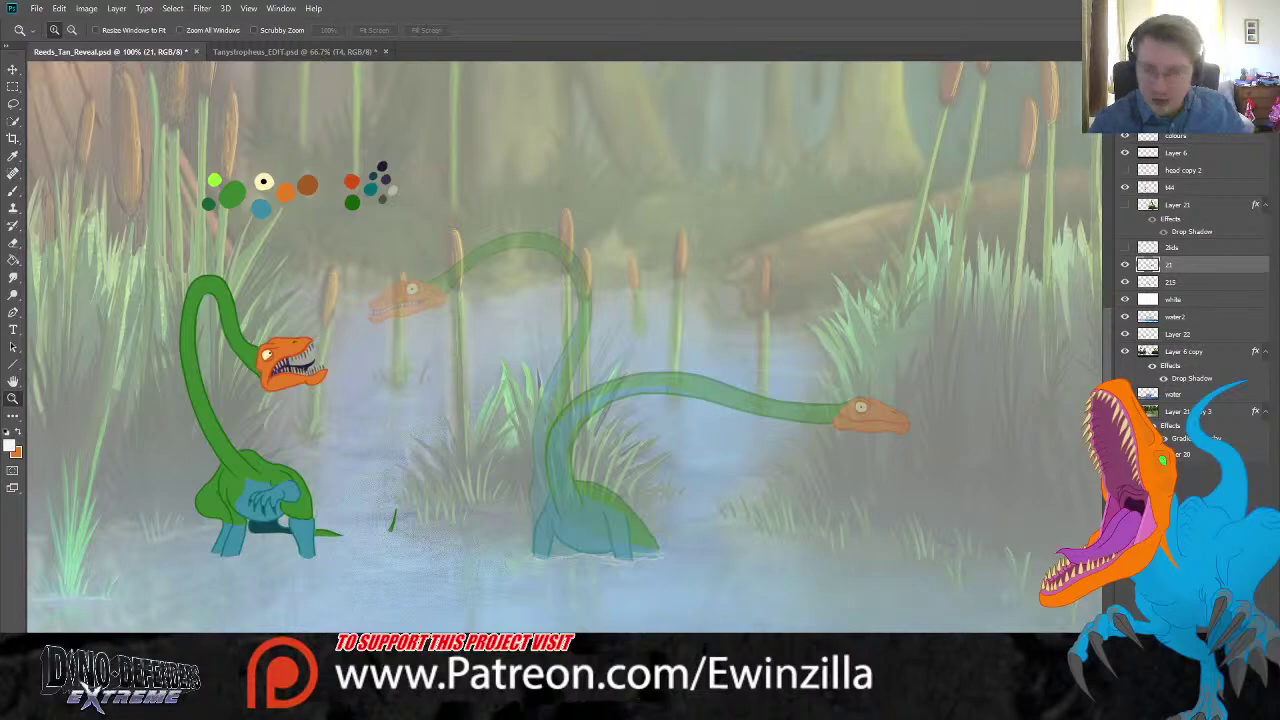
key("ctrl+shift+alt+n")
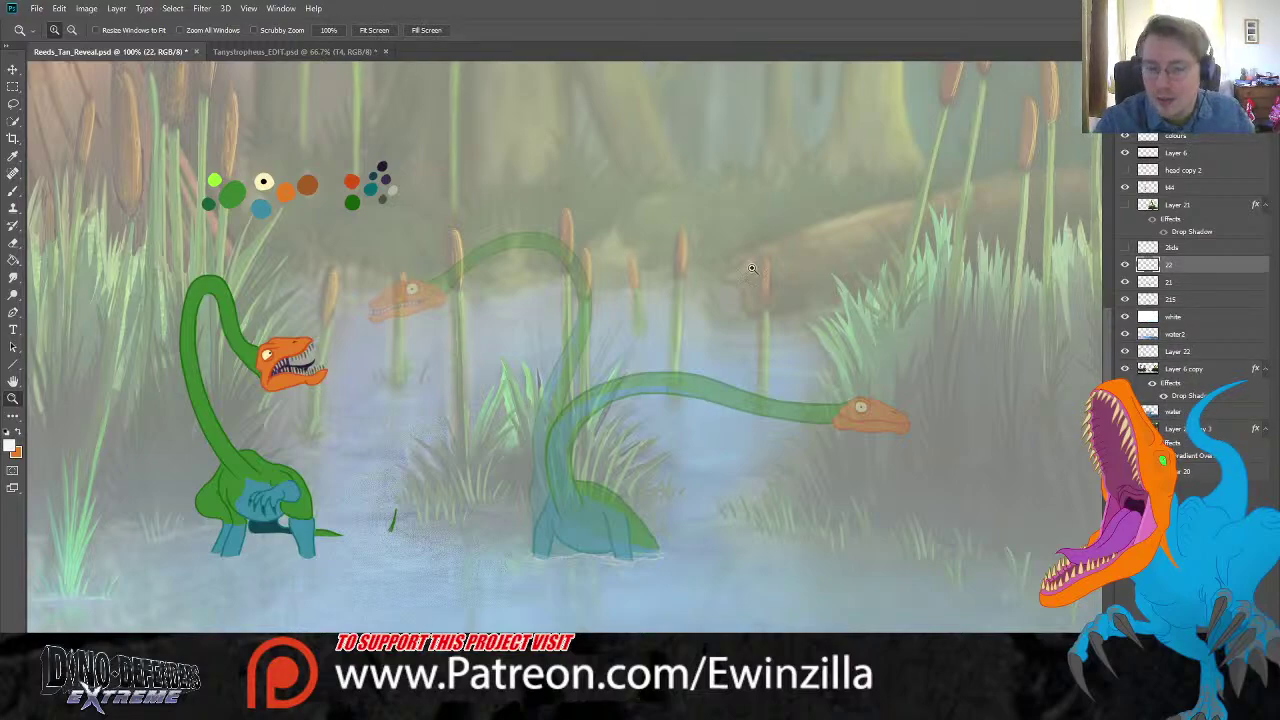
key("i")
left_click(349, 181)
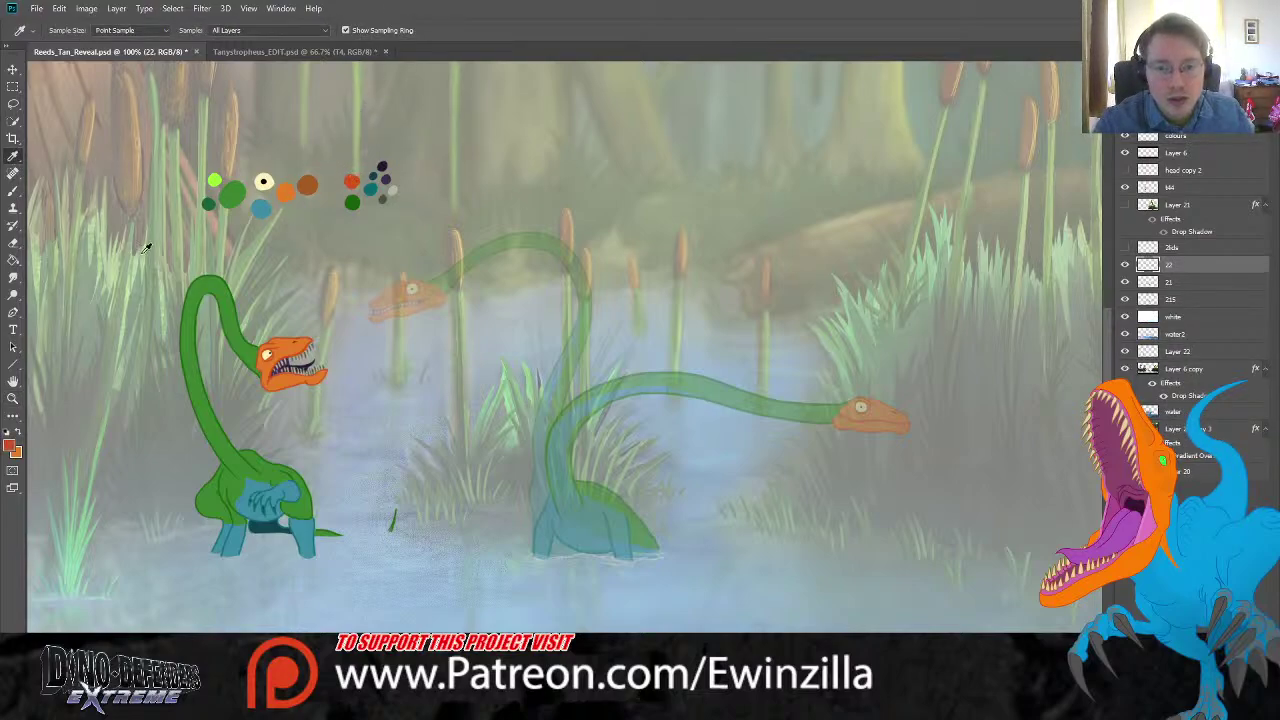
Step: With the brush at 100% opacity, sketch the new head outline with eye and jaw on layer 22, beside the faded layer 21 head
left_click(13, 398)
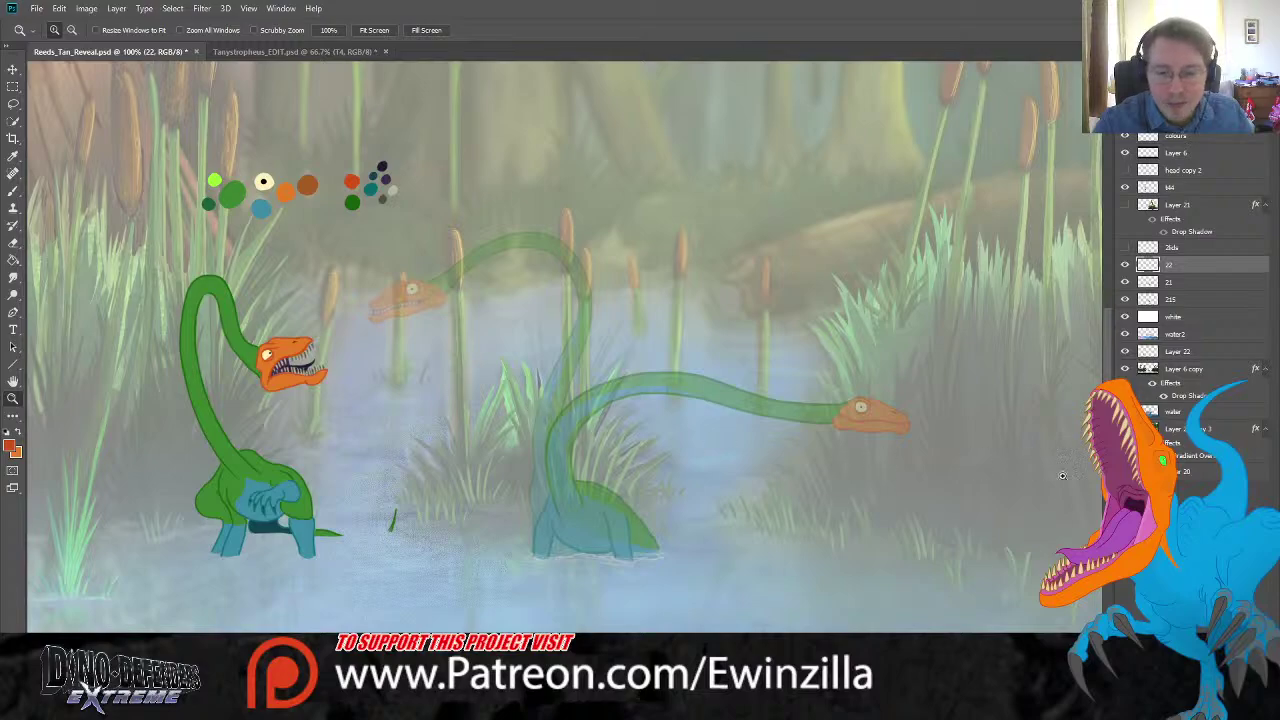
left_click(864, 497)
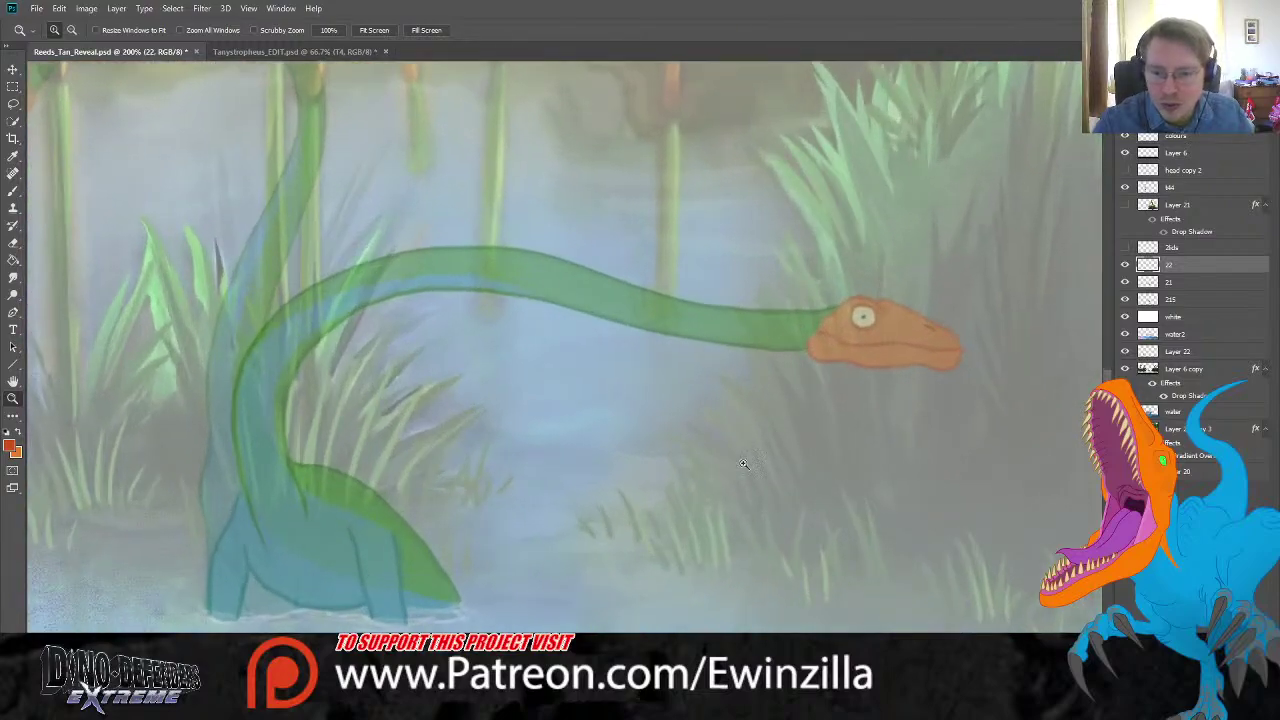
left_click(13, 190)
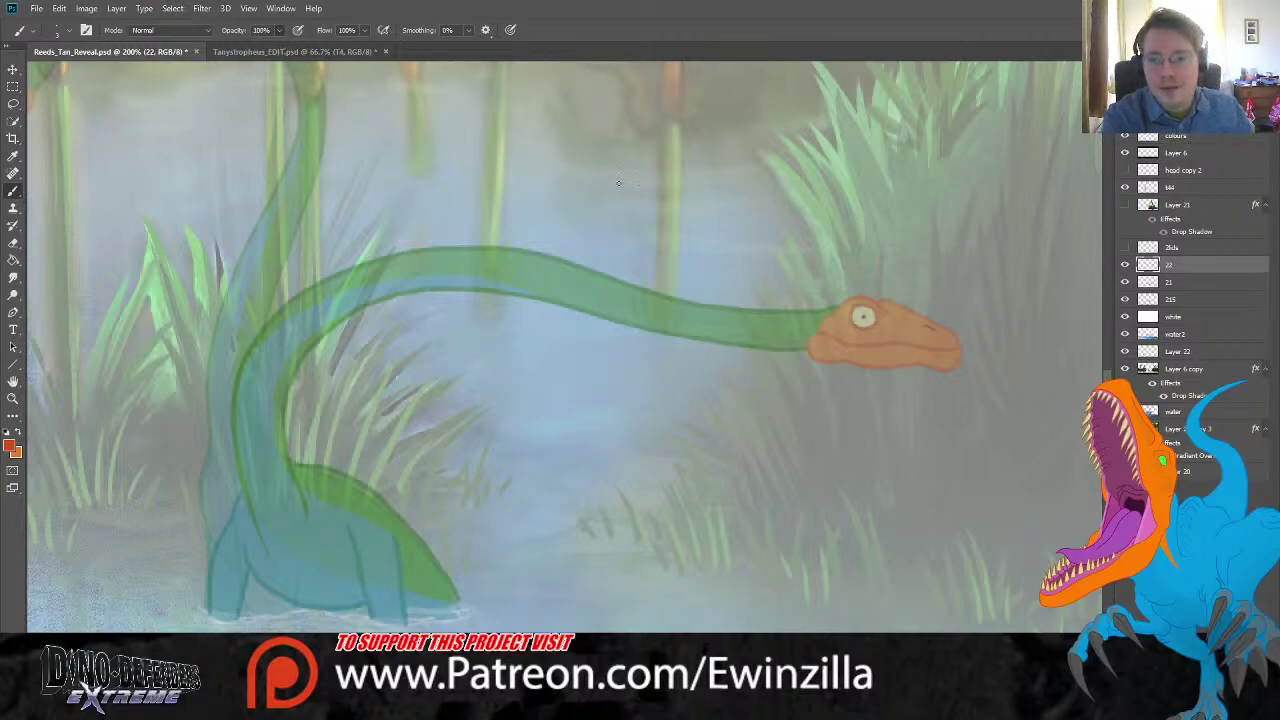
mouse_move(741, 286)
left_mouse_down()
mouse_move(770, 273)
mouse_move(815, 283)
mouse_move(876, 334)
mouse_move(822, 342)
mouse_move(742, 324)
mouse_move(731, 308)
mouse_move(770, 311)
mouse_move(777, 298)
mouse_move(752, 288)
mouse_move(780, 293)
left_mouse_up()
key("ctrl+z")
key("ctrl+z")
key("ctrl+z")
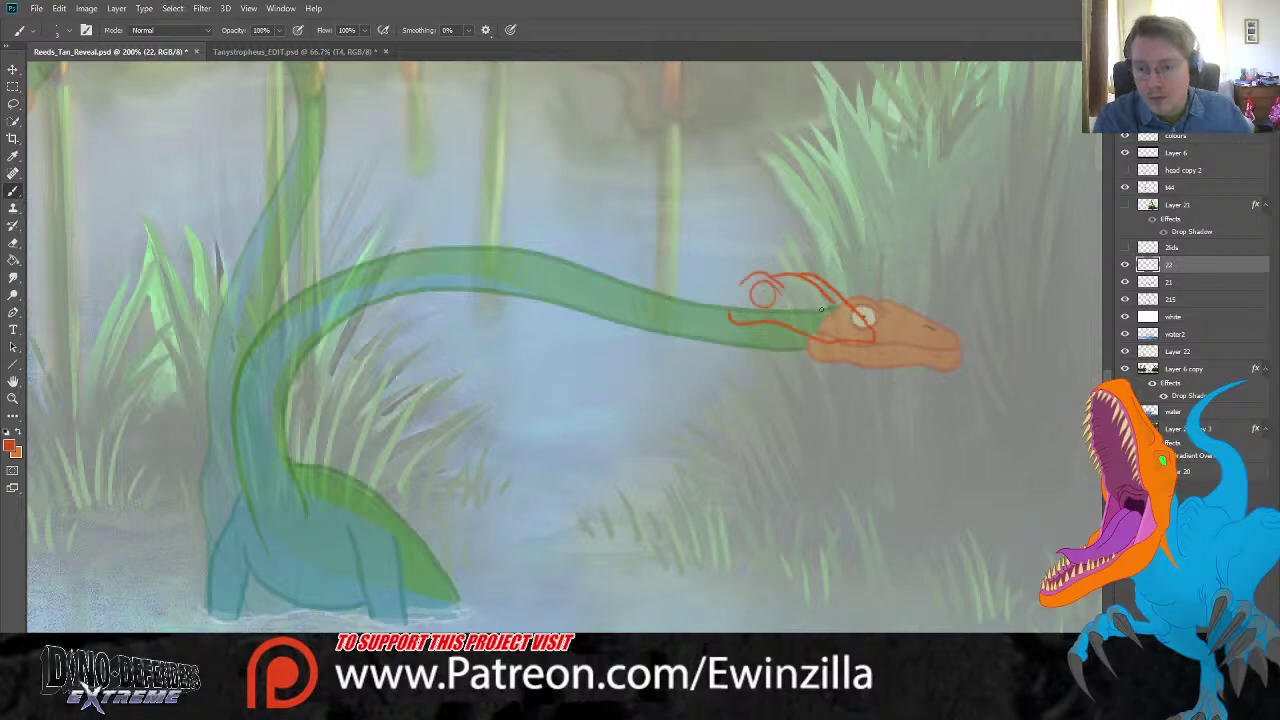
mouse_move(867, 365)
left_mouse_down()
mouse_move(770, 354)
mouse_move(722, 338)
mouse_move(724, 324)
left_mouse_up()
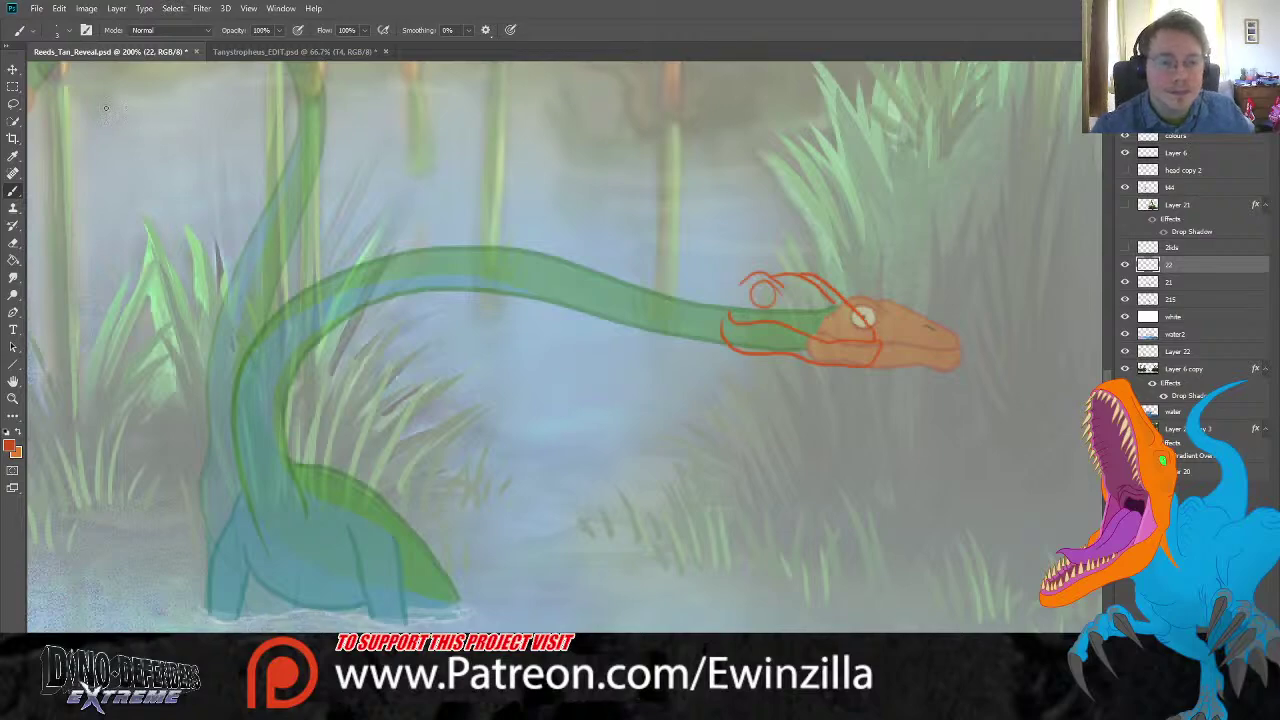
Step: Scale the head sketch on layer 22 to about 87% and move it over the back of the faded layer 21 head
key("ctrl+t")
left_click_drag(887, 265, 866, 280)
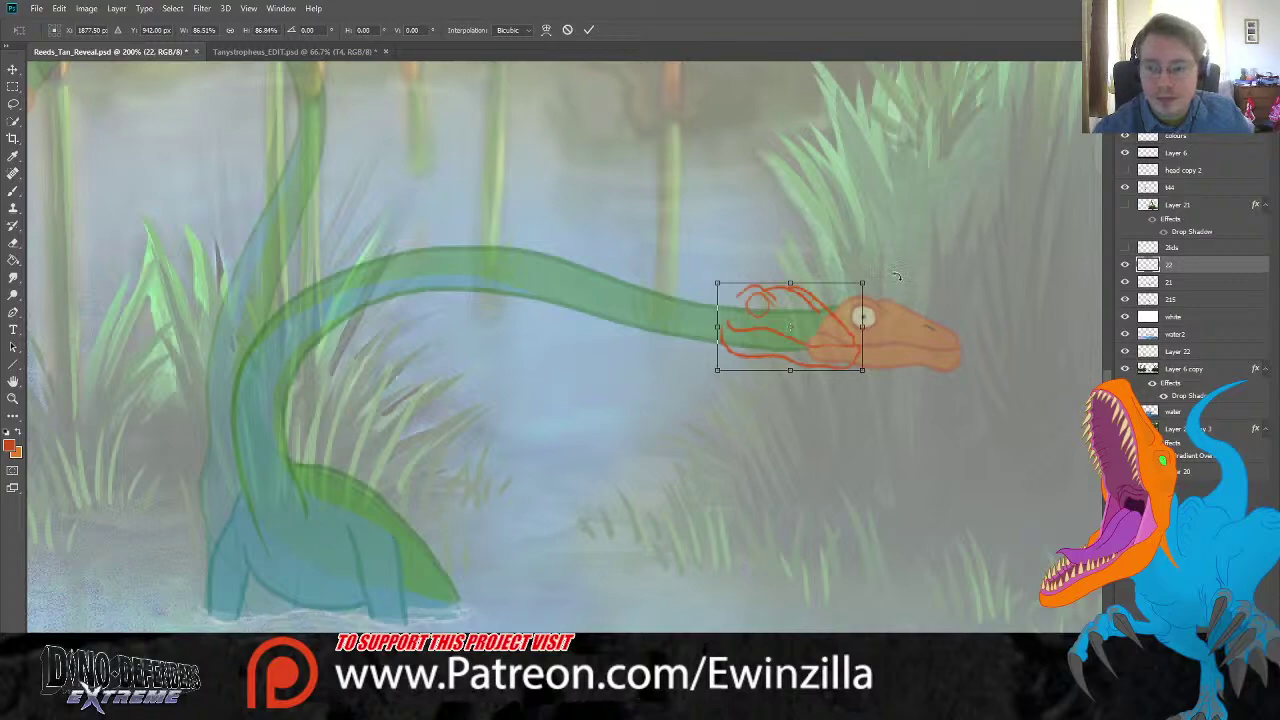
left_click_drag(779, 298, 839, 295)
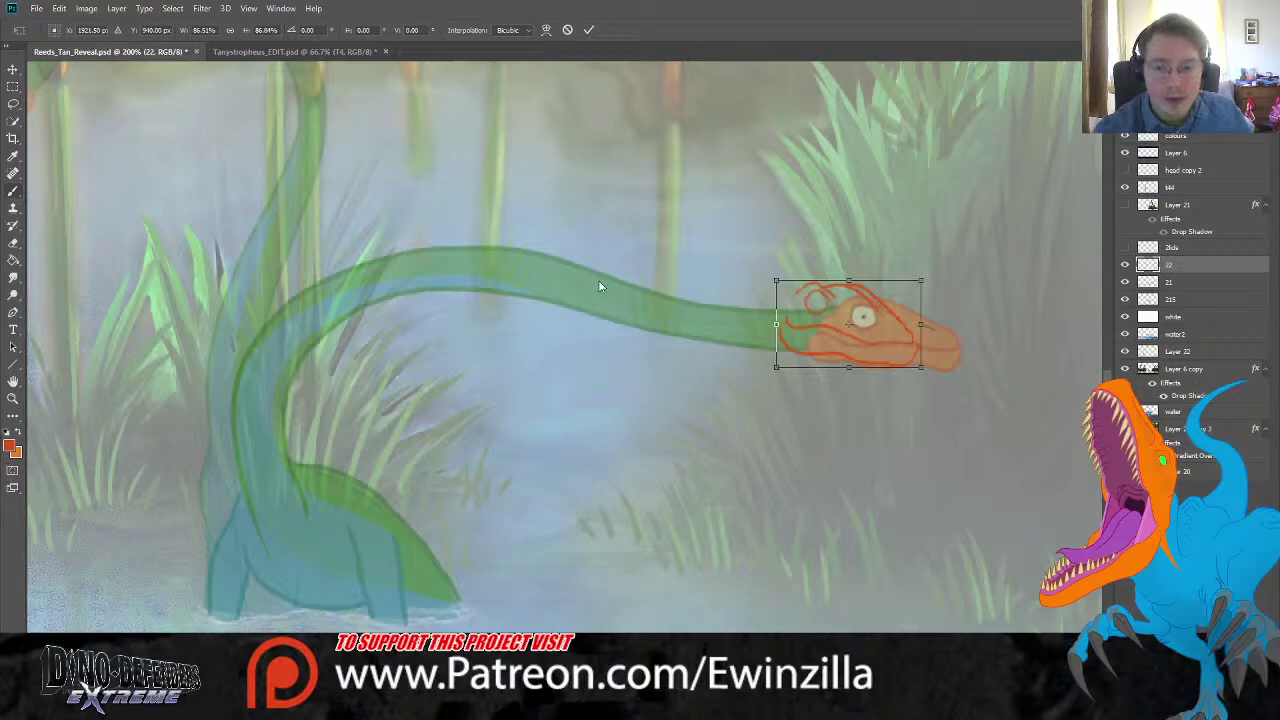
key("Return")
Step: Move the palette swatches on the colours layer above the creature's neck and head, and sample the dark green swatch for the brush
scroll(700, 250, "up", 2)
left_click(863, 157, "ctrl")
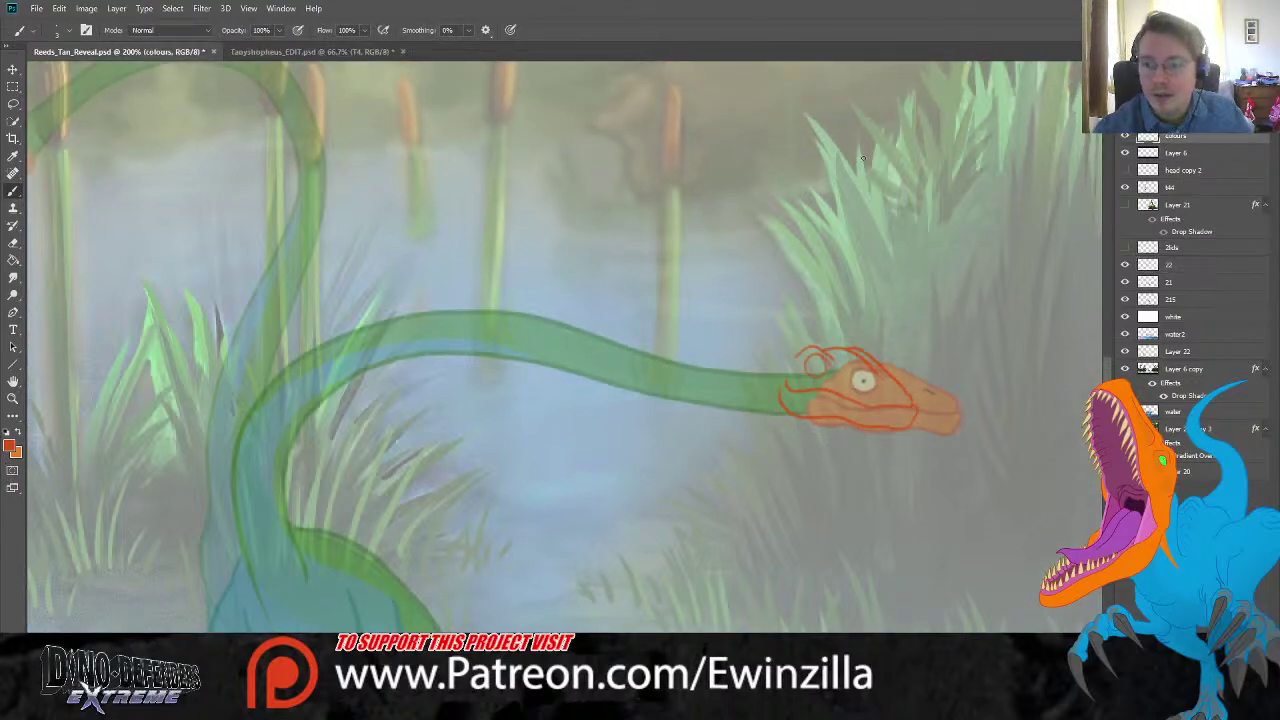
left_click(13, 69)
mouse_move(150, 290)
left_mouse_down()
mouse_move(440, 465)
mouse_move(643, 430)
left_mouse_up()
left_click(13, 156)
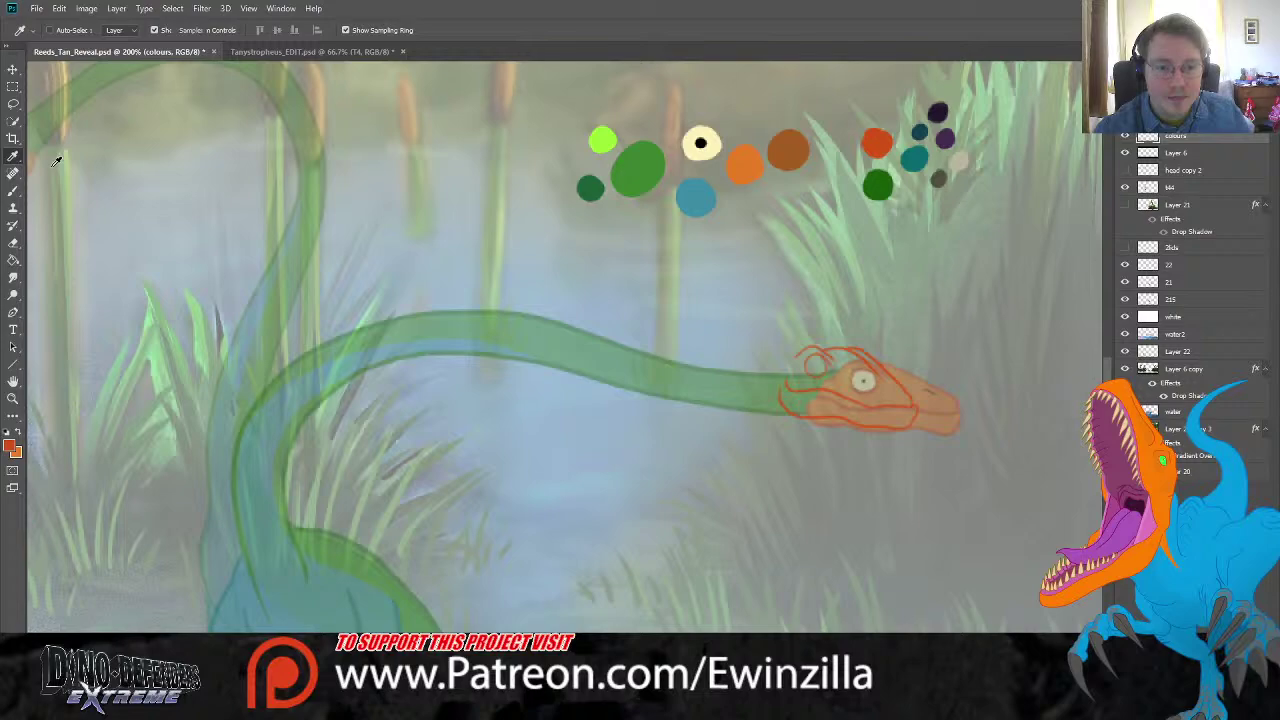
left_click(885, 181)
scroll(890, 250, "down", 2)
left_click(14, 192)
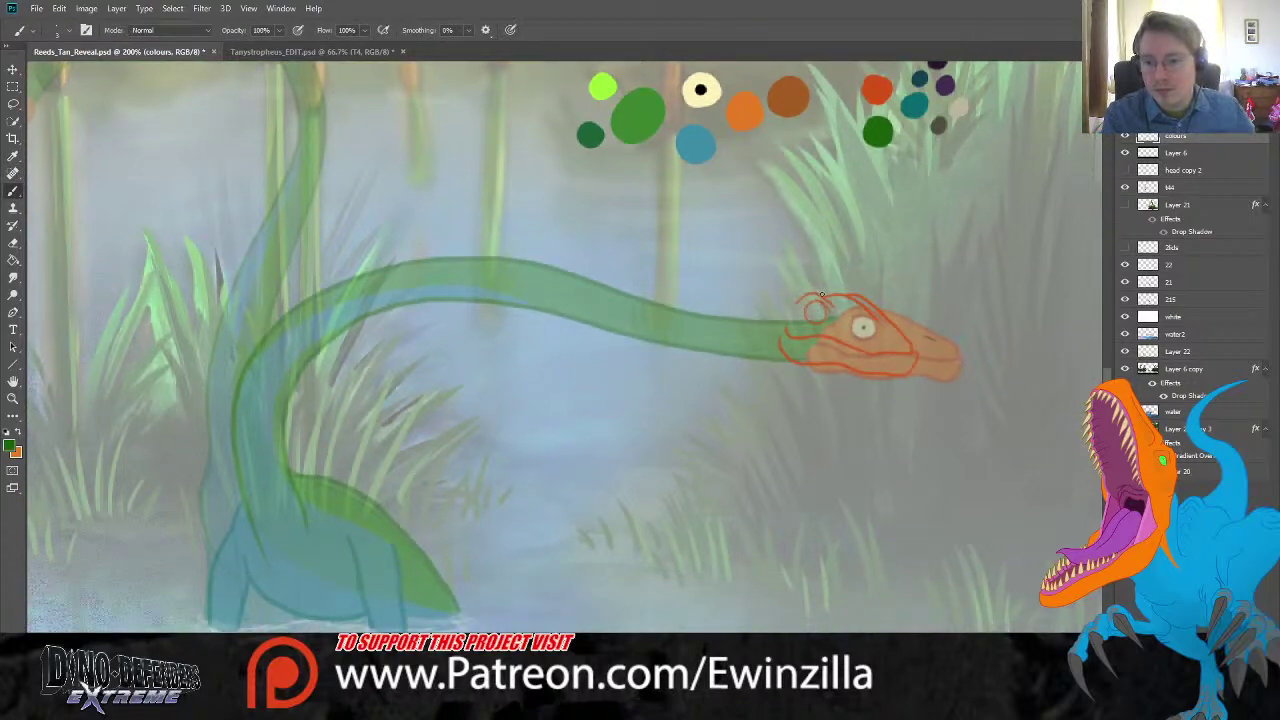
mouse_move(822, 295)
left_mouse_down()
mouse_move(595, 227)
mouse_move(411, 245)
mouse_move(333, 293)
mouse_move(278, 363)
mouse_move(256, 446)
left_mouse_up()
key("ctrl+z")
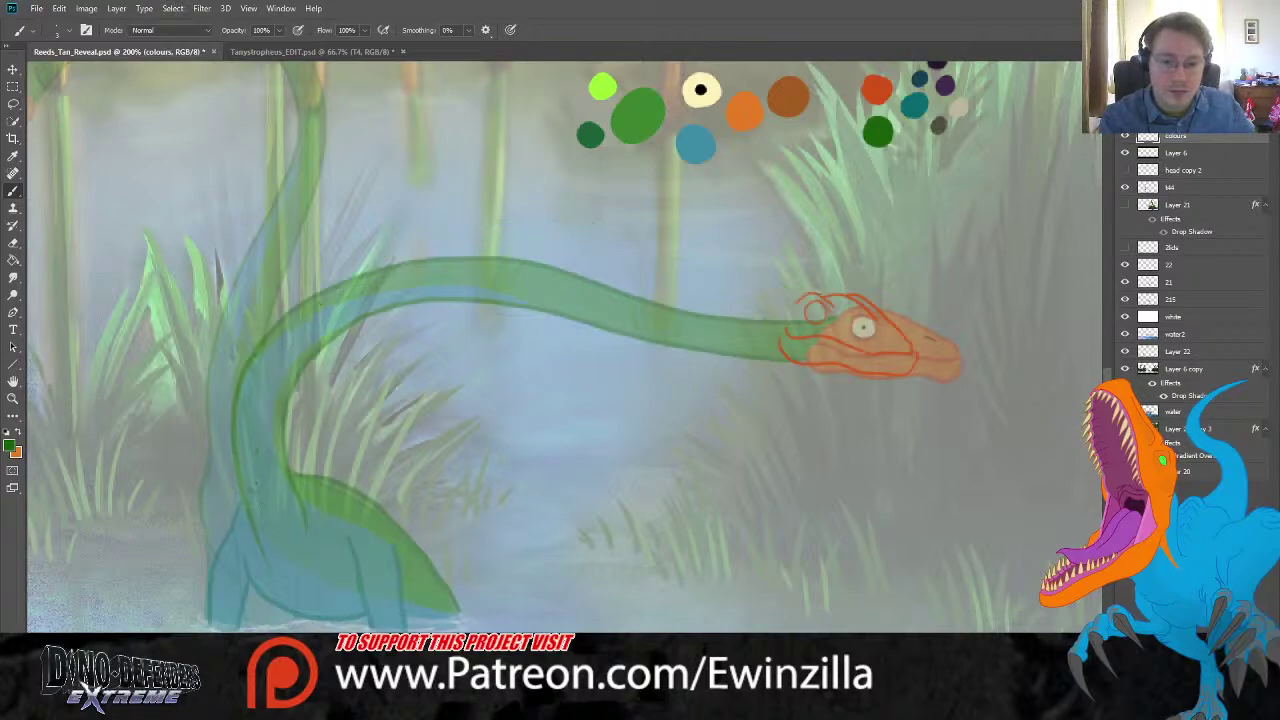
mouse_move(250, 516)
left_mouse_down()
mouse_move(224, 395)
mouse_move(239, 324)
mouse_move(285, 266)
mouse_move(349, 223)
mouse_move(505, 218)
mouse_move(802, 294)
left_mouse_up()
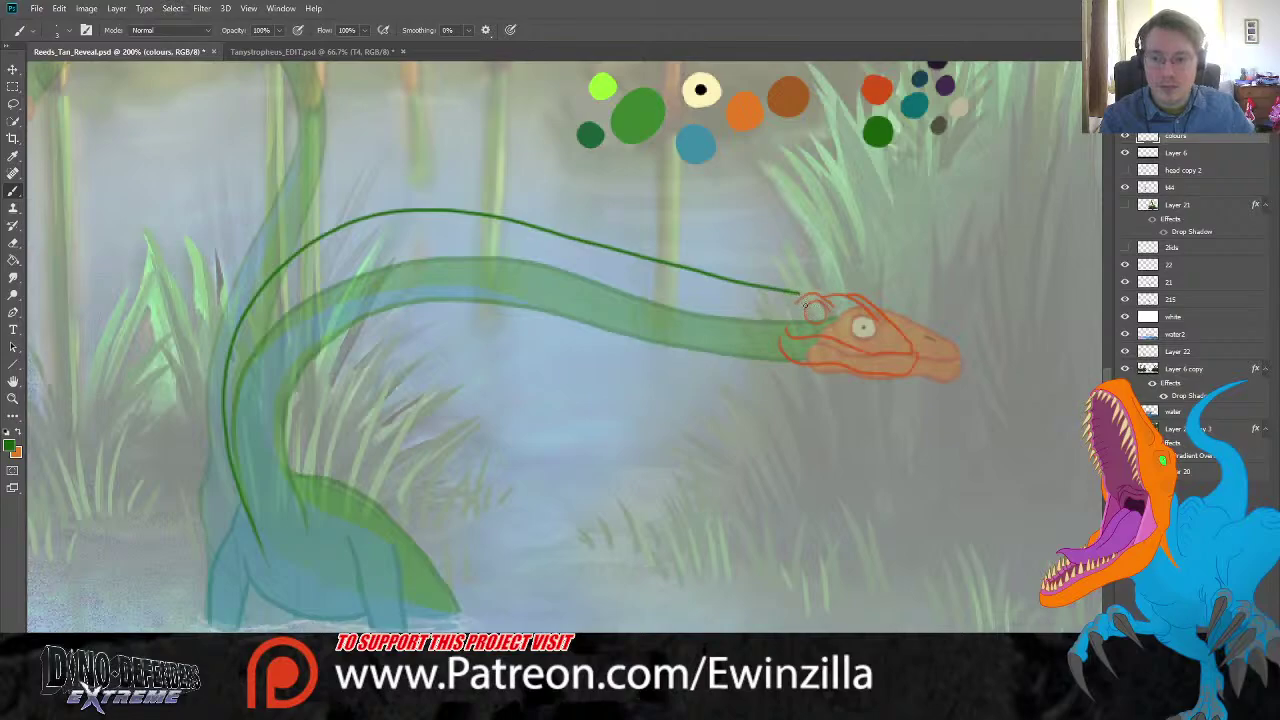
key("ctrl+z")
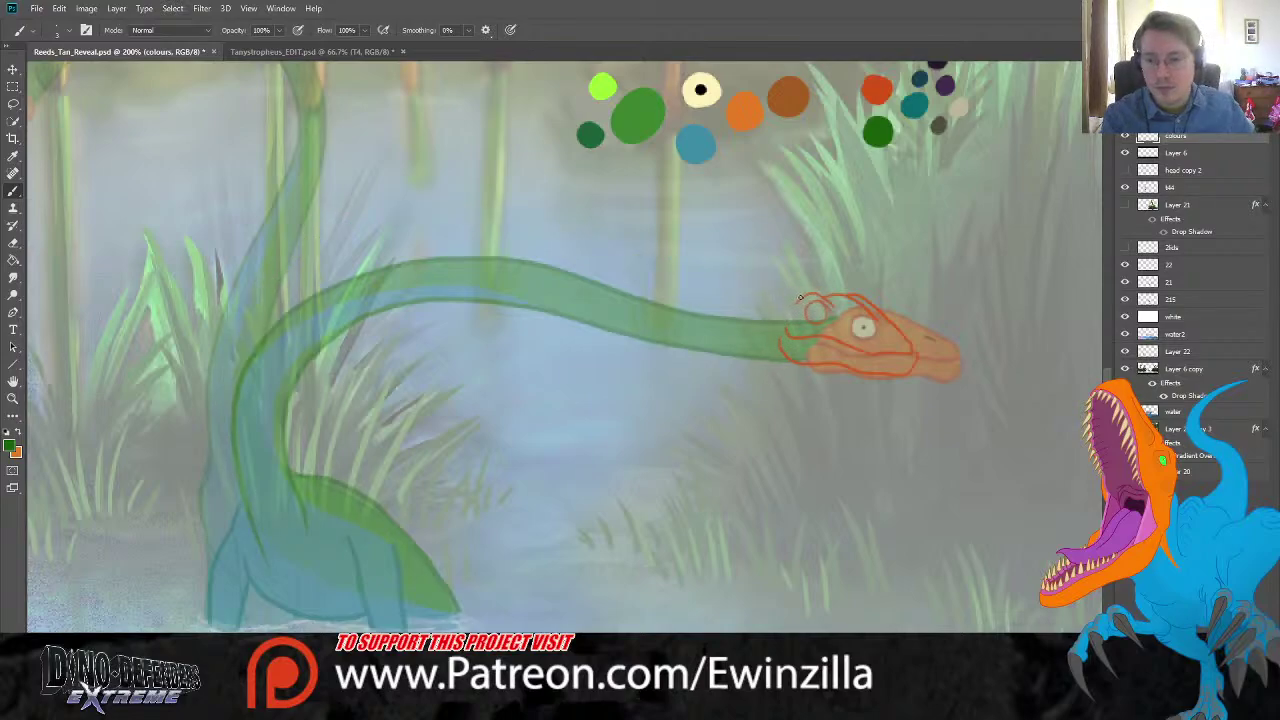
mouse_move(800, 297)
left_mouse_down()
mouse_move(700, 285)
mouse_move(584, 233)
left_mouse_up()
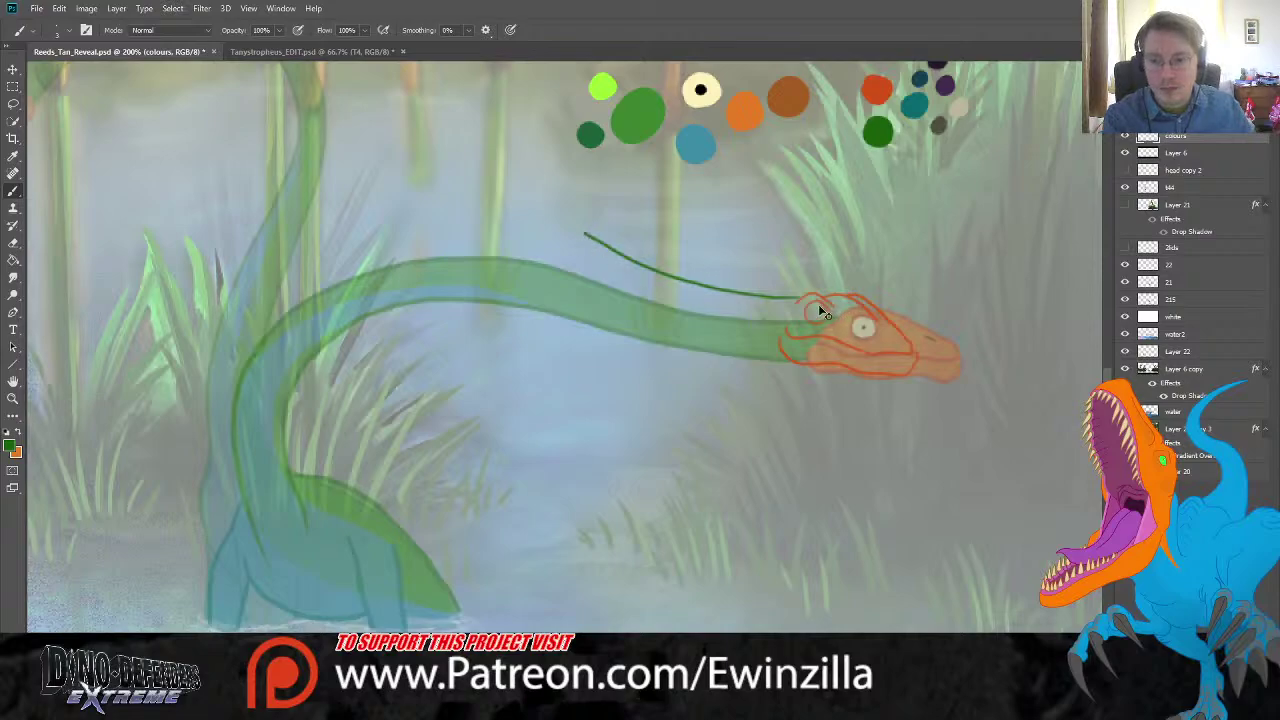
key("ctrl+z")
Step: With the colours layer active, outline the neck's upper and lower edges and the back down to the tail in dark green
mouse_move(800, 297)
left_mouse_down()
mouse_move(692, 303)
mouse_move(531, 242)
mouse_move(474, 235)
mouse_move(390, 241)
mouse_move(309, 276)
mouse_move(249, 338)
mouse_move(222, 424)
mouse_move(265, 554)
left_mouse_up()
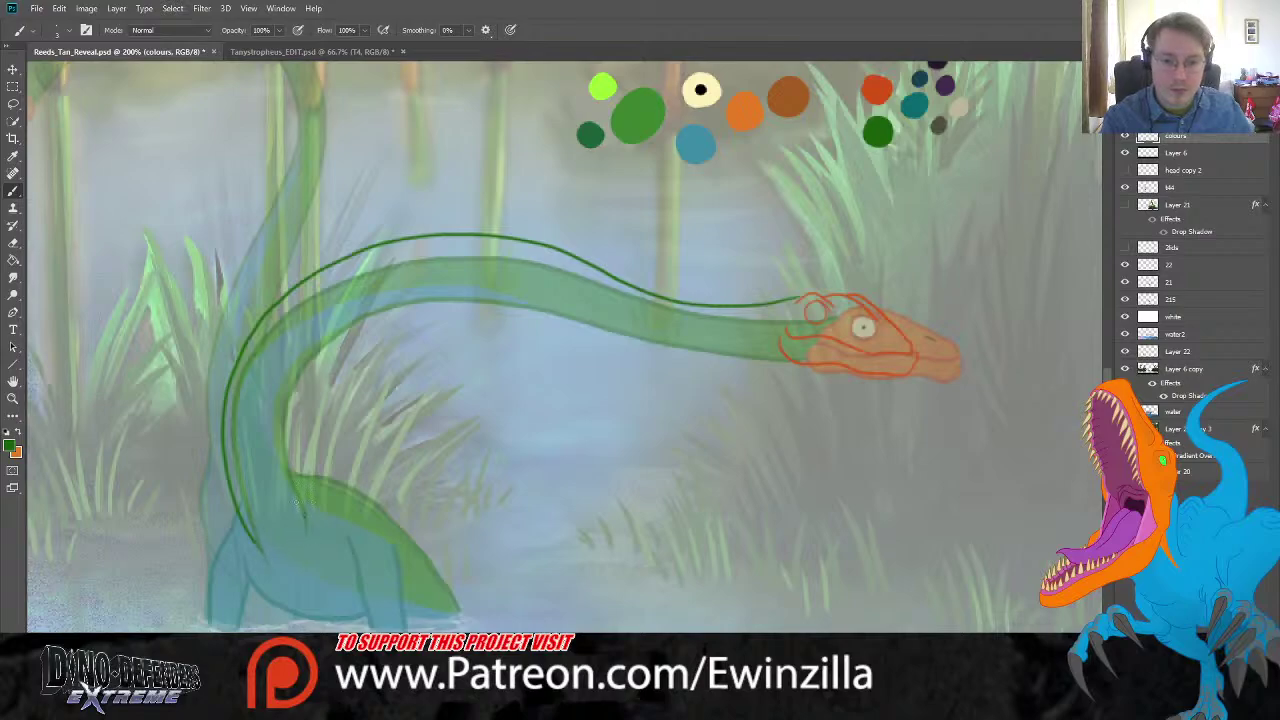
mouse_move(296, 505)
left_mouse_down()
mouse_move(281, 456)
mouse_move(278, 371)
mouse_move(331, 297)
mouse_move(431, 270)
mouse_move(556, 292)
left_mouse_up()
key("ctrl+z")
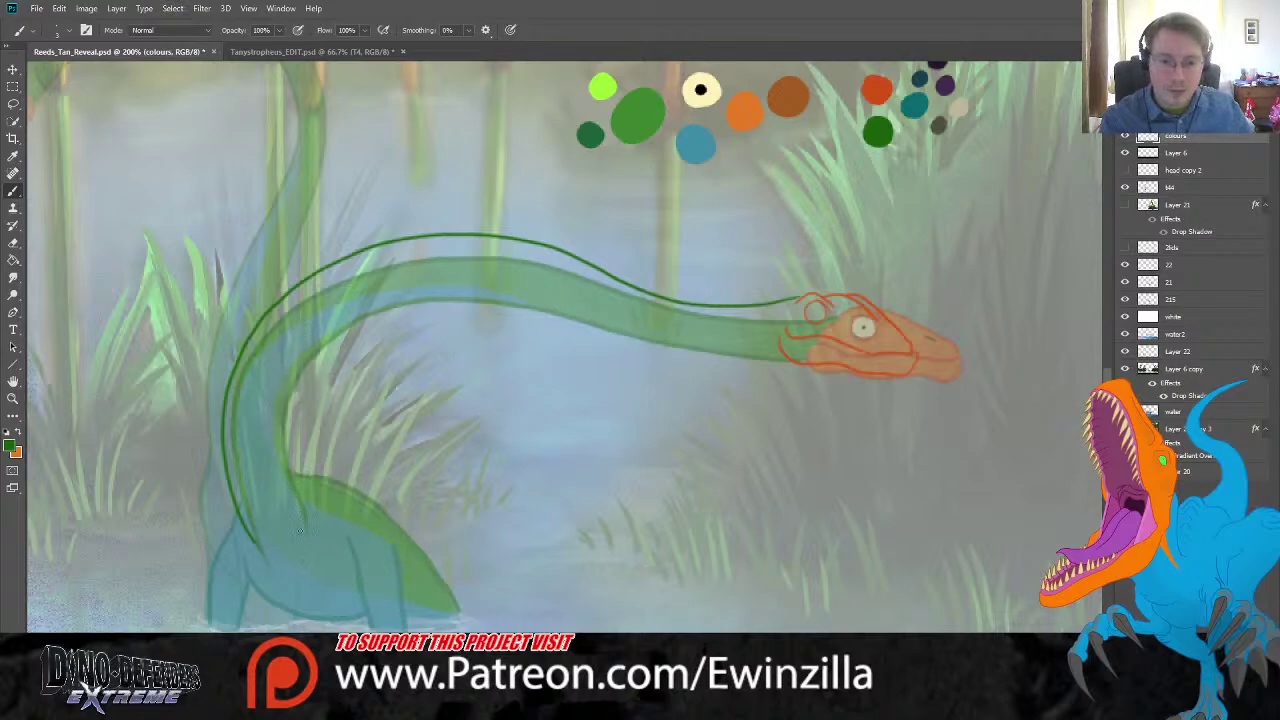
mouse_move(300, 530)
left_mouse_down()
mouse_move(283, 377)
mouse_move(328, 298)
mouse_move(368, 277)
mouse_move(484, 264)
mouse_move(770, 343)
left_mouse_up()
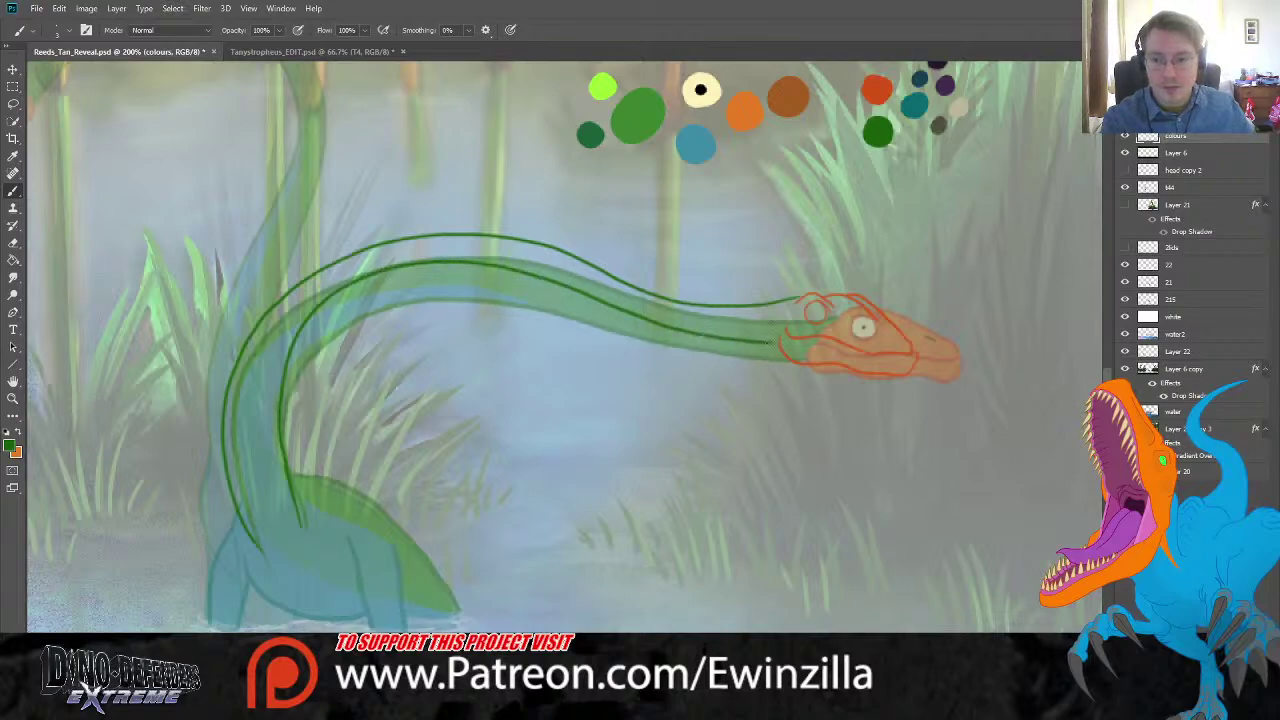
key("ctrl+z")
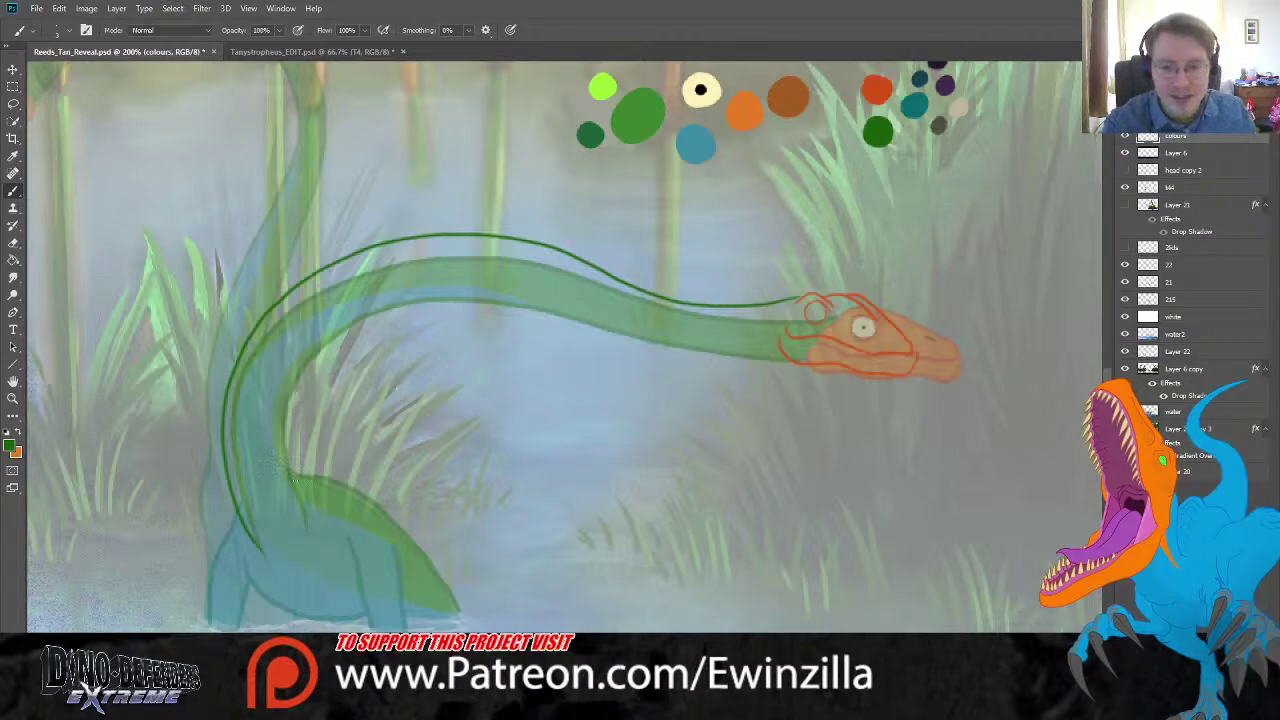
mouse_move(303, 520)
left_mouse_down()
mouse_move(266, 440)
mouse_move(271, 379)
mouse_move(310, 318)
mouse_move(376, 278)
mouse_move(498, 267)
mouse_move(766, 342)
left_mouse_up()
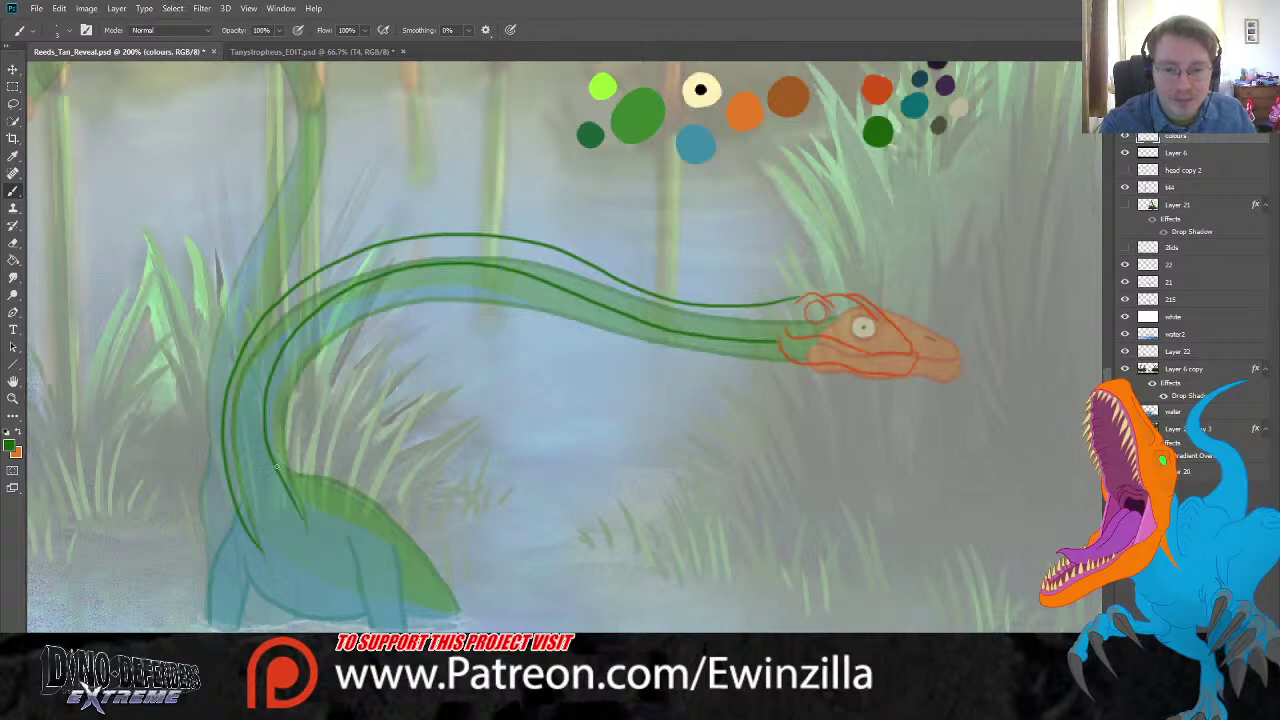
mouse_move(277, 466)
left_mouse_down()
mouse_move(399, 524)
mouse_move(468, 606)
left_mouse_up()
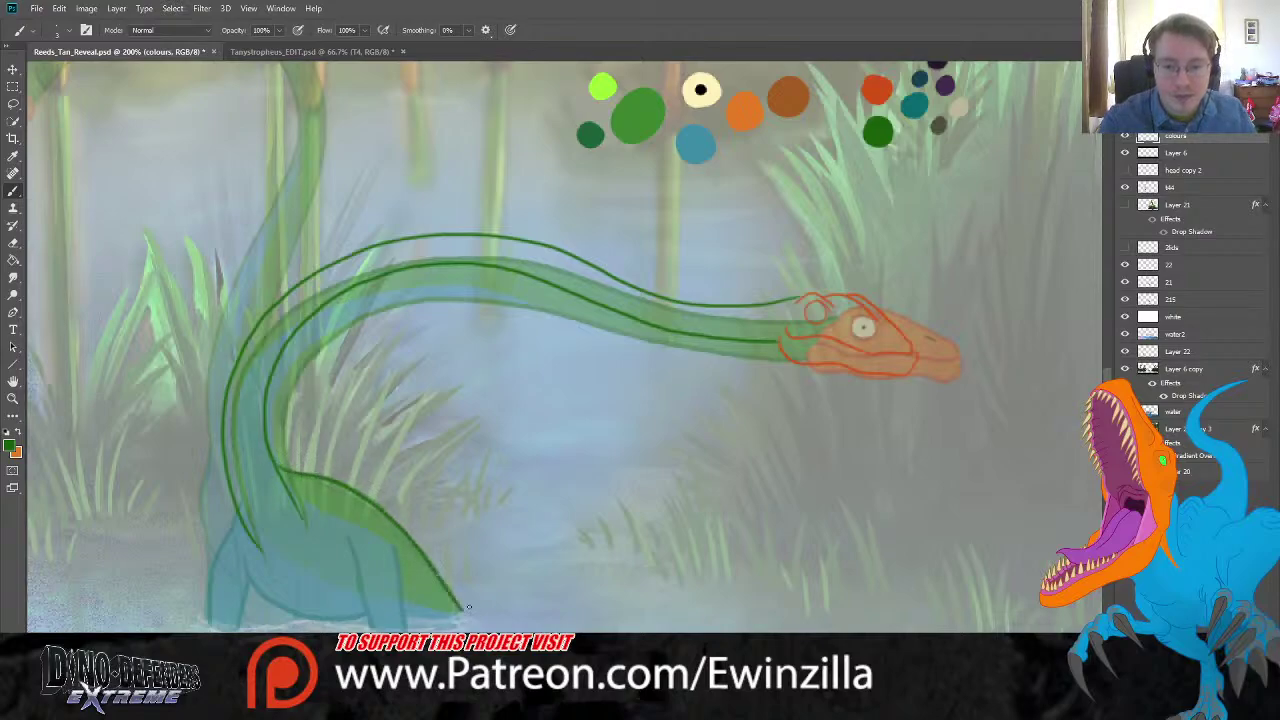
Step: Sample the teal swatch and outline the creature's chest, belly and legs down to the waterline on the colours layer
key("i")
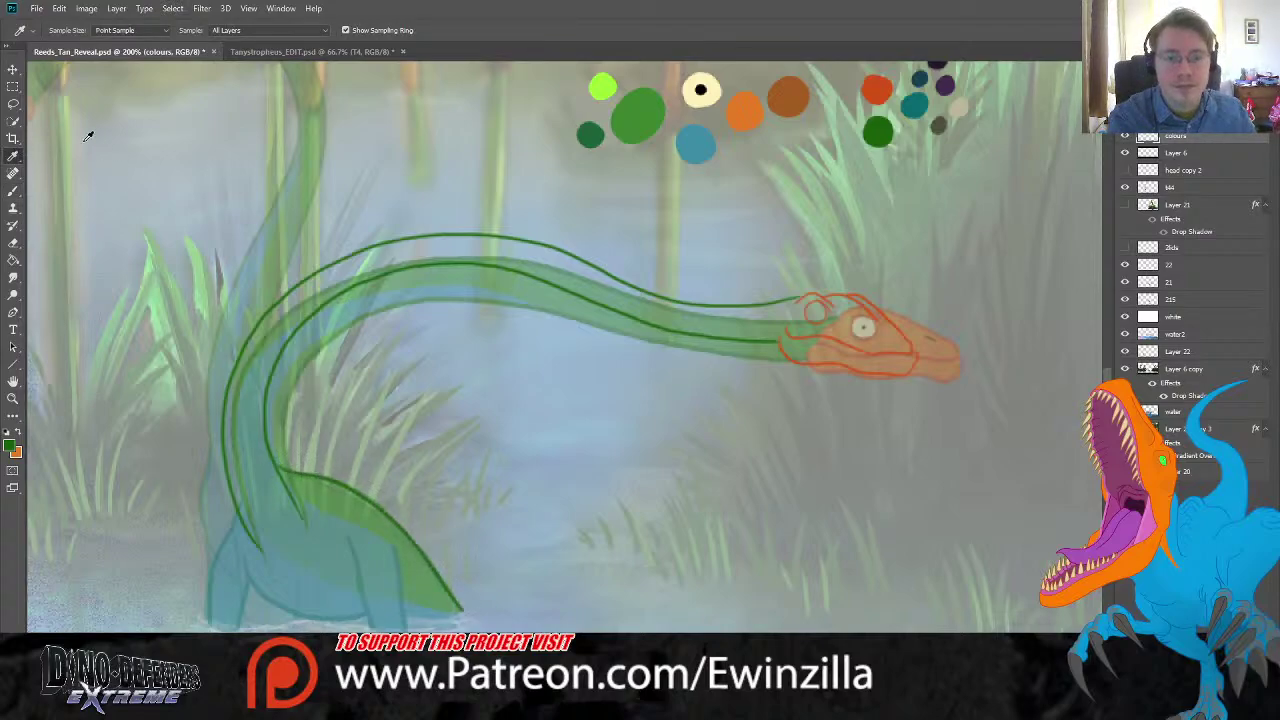
left_click(917, 101)
key("b")
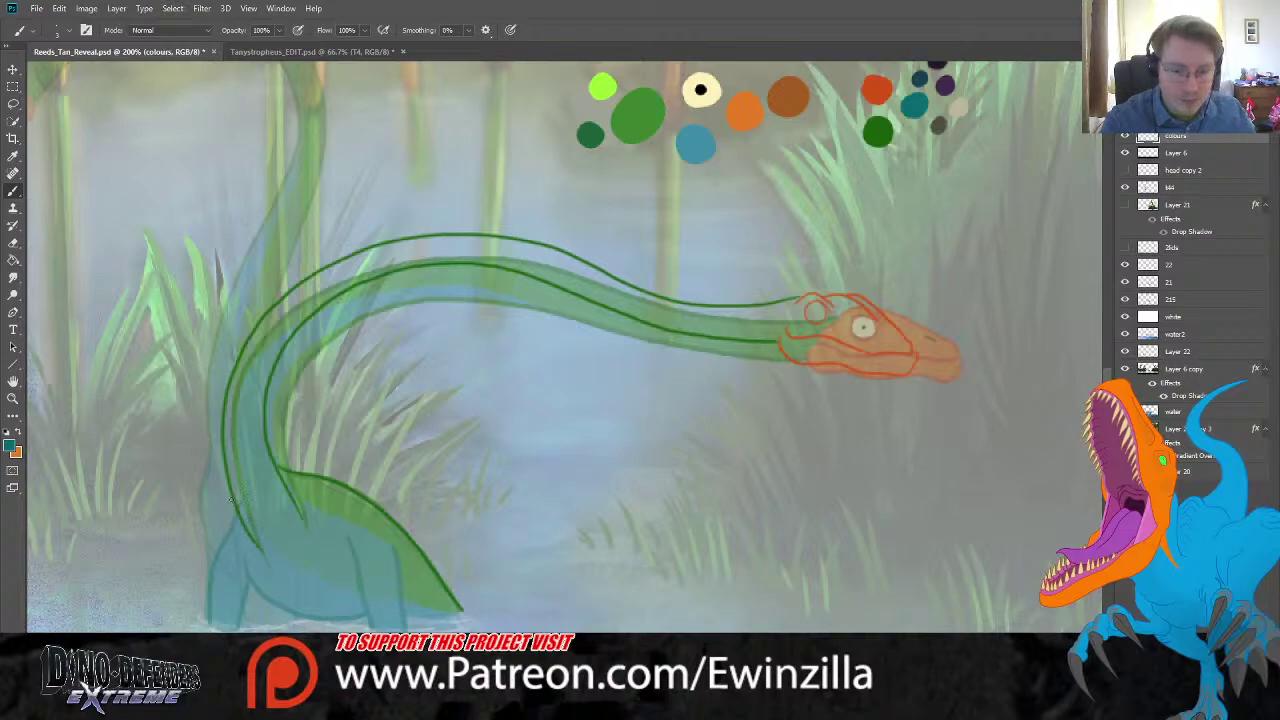
left_click_drag(226, 494, 214, 626)
mouse_move(238, 550)
left_mouse_down()
mouse_move(252, 592)
mouse_move(318, 624)
mouse_move(365, 617)
left_mouse_up()
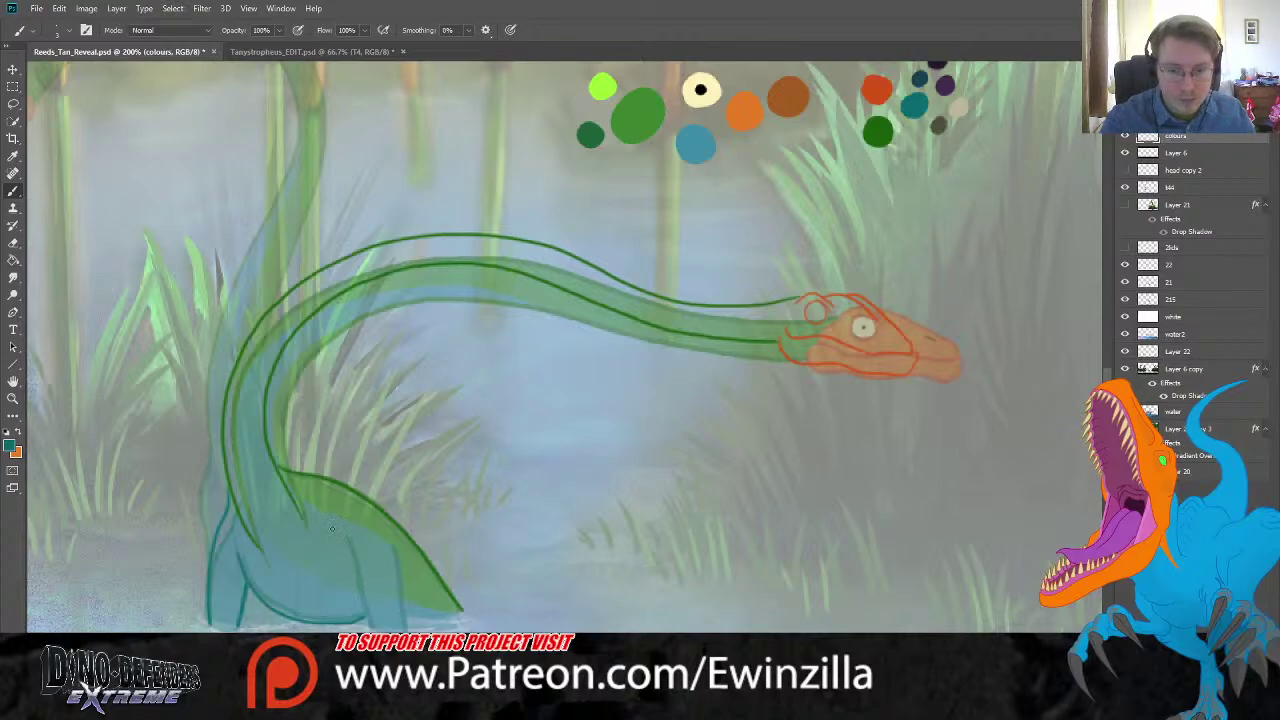
left_click_drag(334, 527, 368, 618)
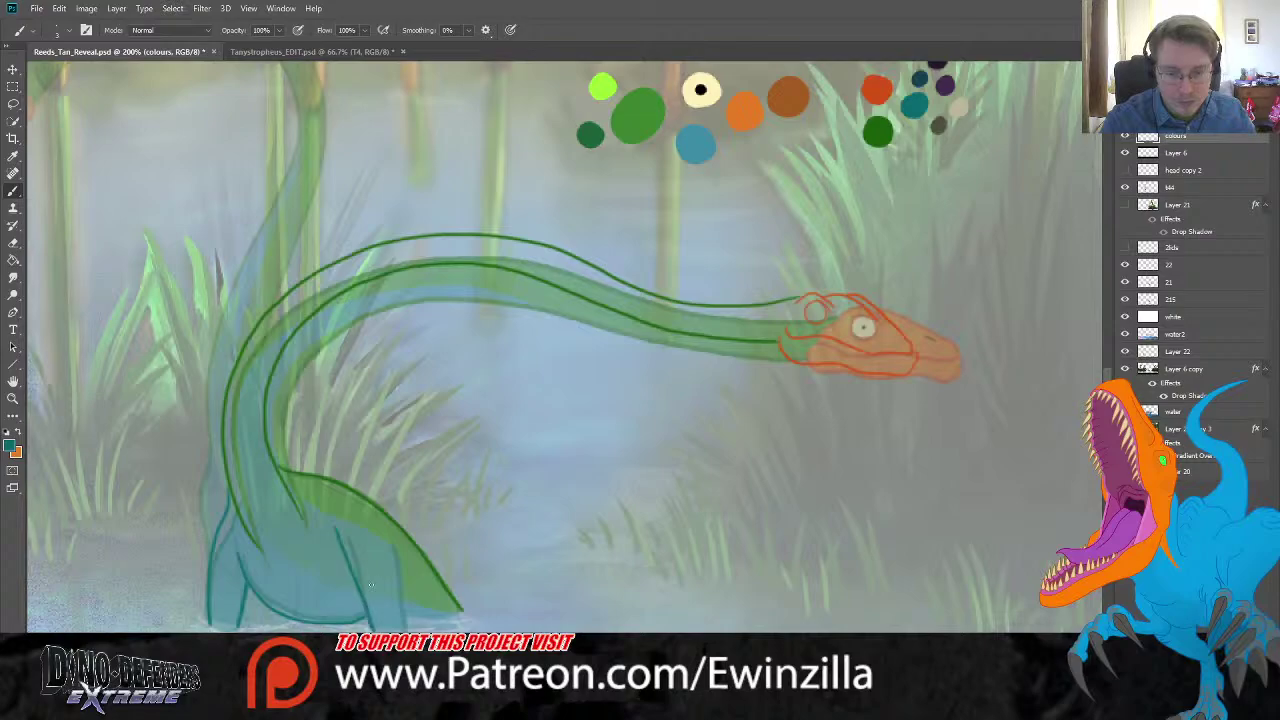
mouse_move(376, 533)
left_mouse_down()
mouse_move(395, 556)
mouse_move(408, 632)
left_mouse_up()
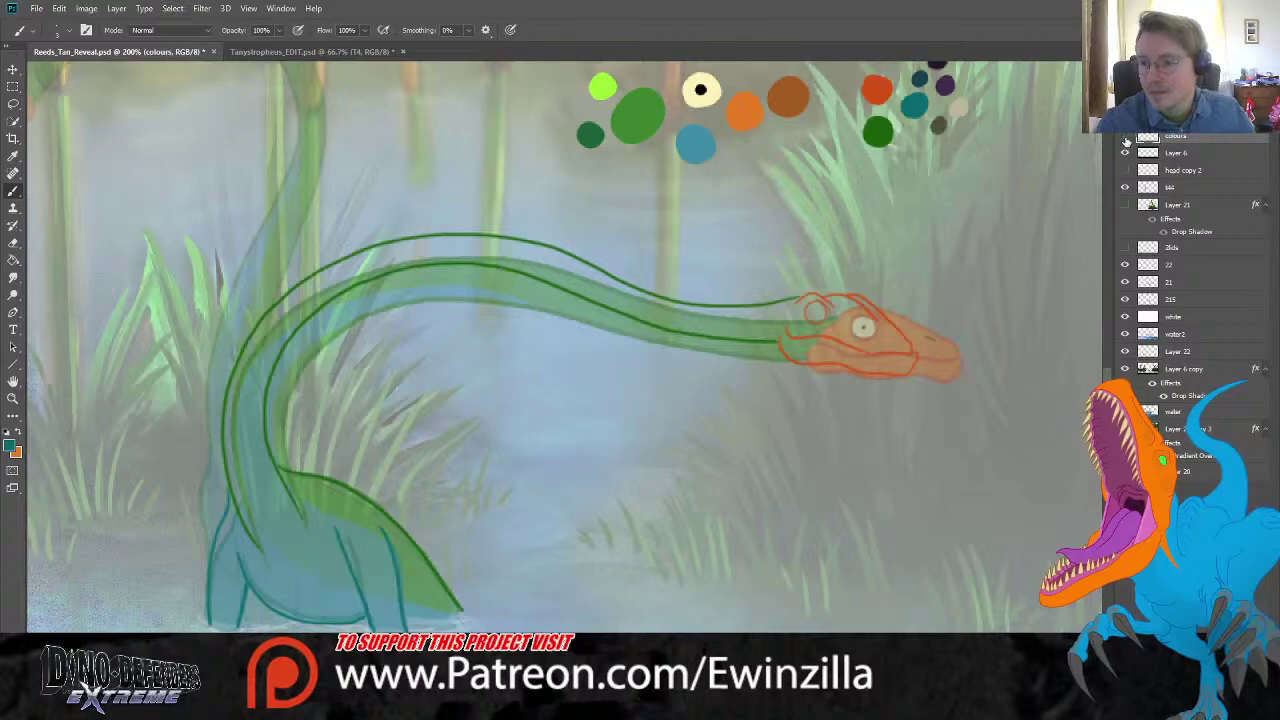
Step: Cut the neck and body outline from the colours layer and paste it as a new layer directly below layer 22
left_click(12, 89)
mouse_move(137, 191)
left_mouse_down()
mouse_move(928, 604)
mouse_move(912, 630)
mouse_move(895, 628)
left_mouse_up()
key("Delete")
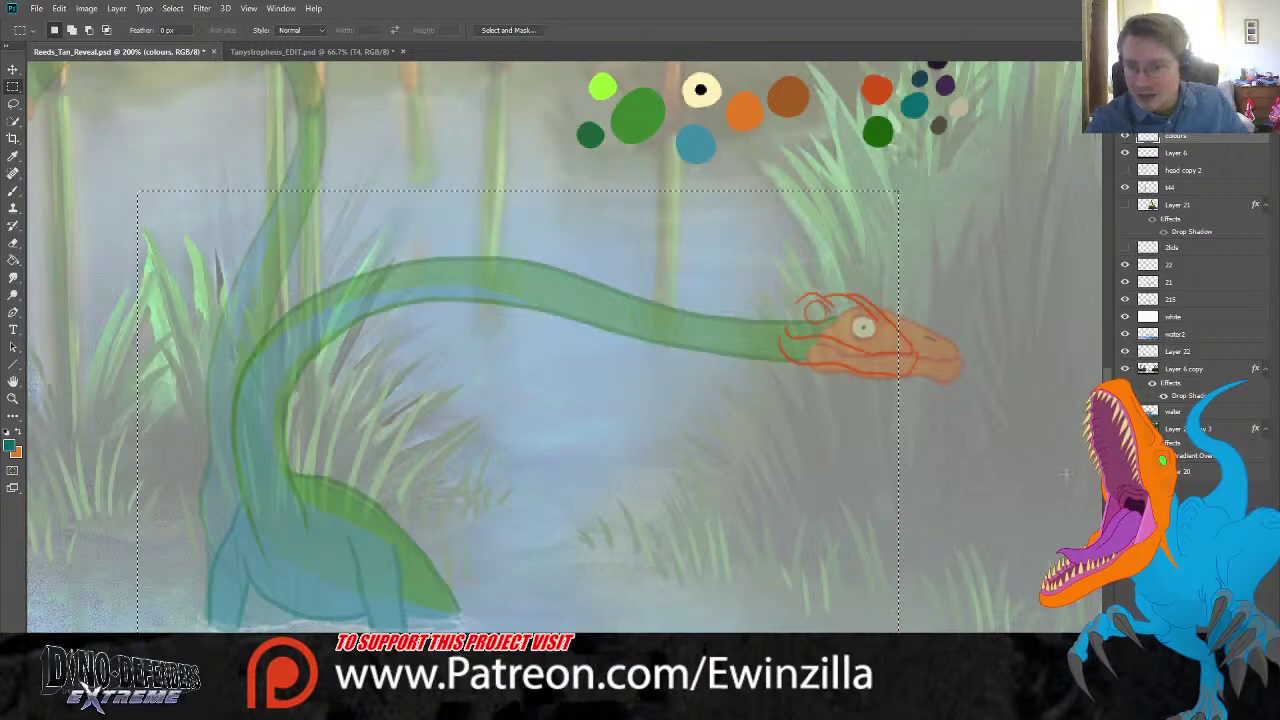
key("ctrl+v")
left_click_drag(1178, 173, 1178, 292)
Step: Realign the pasted neck and body outline with the head sketch and merge it into layer 22
key("v")
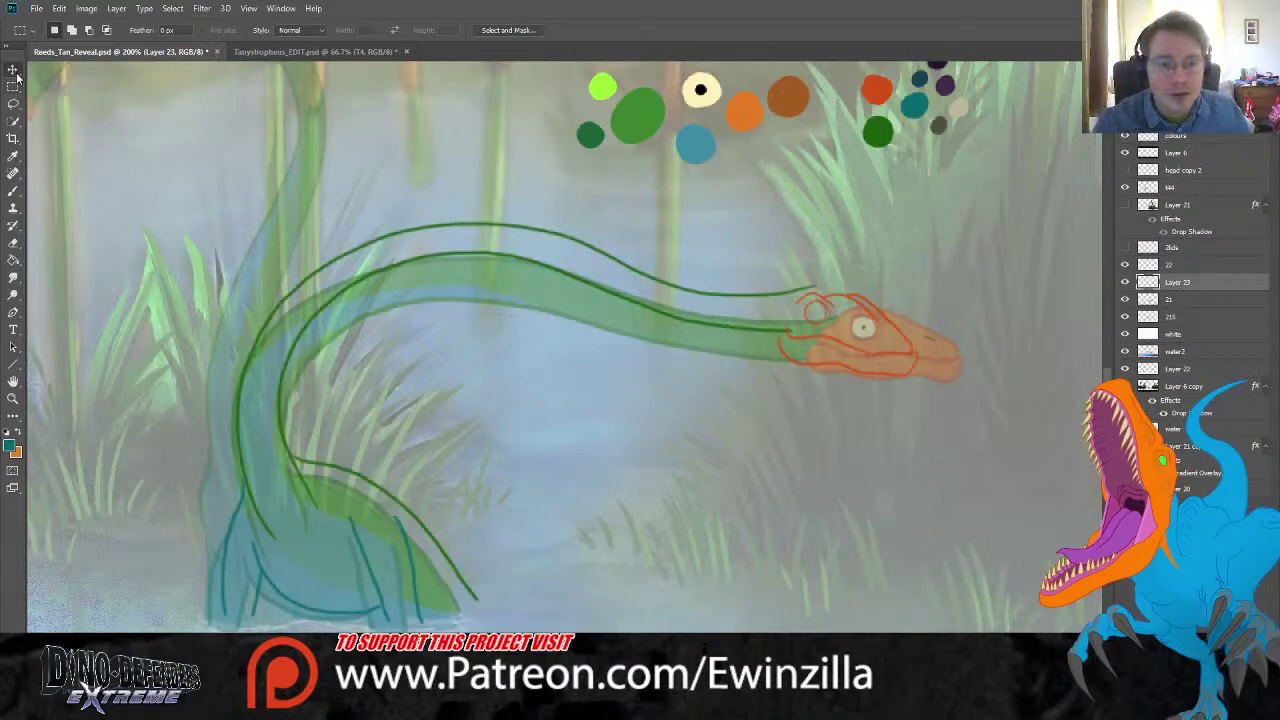
left_click_drag(474, 269, 464, 274)
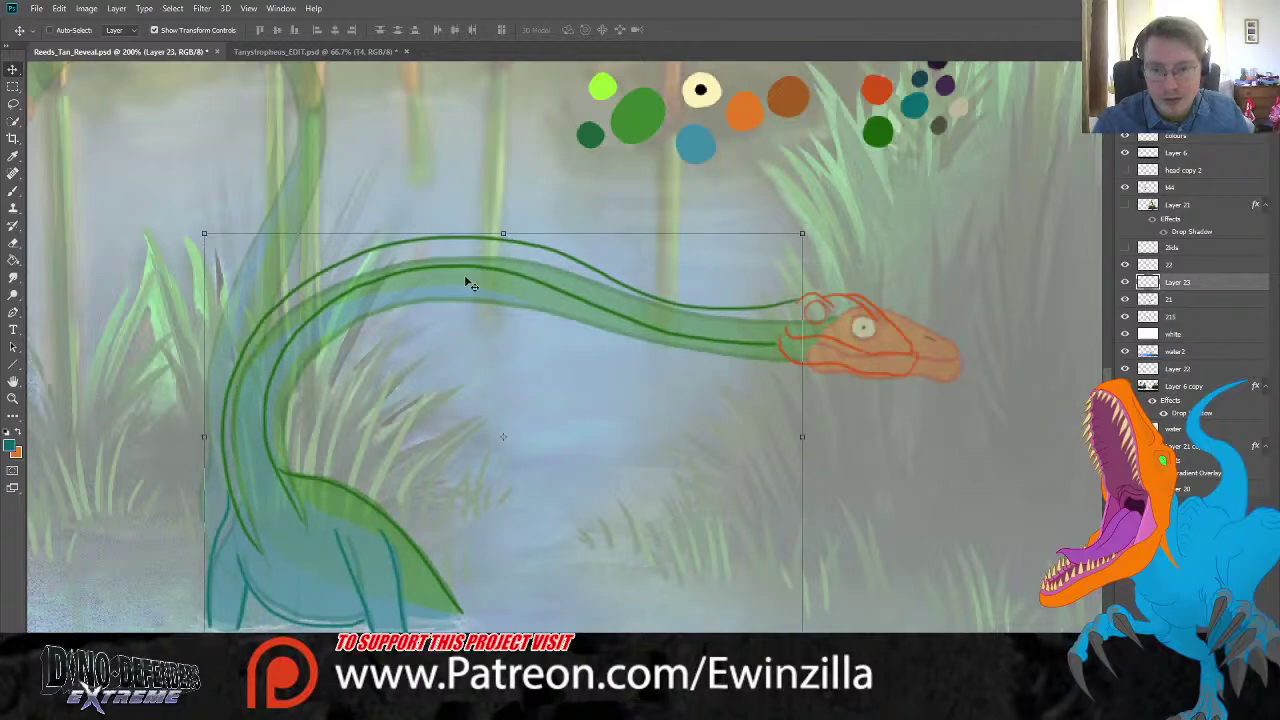
left_click(1172, 266, "ctrl")
key("ctrl+e")
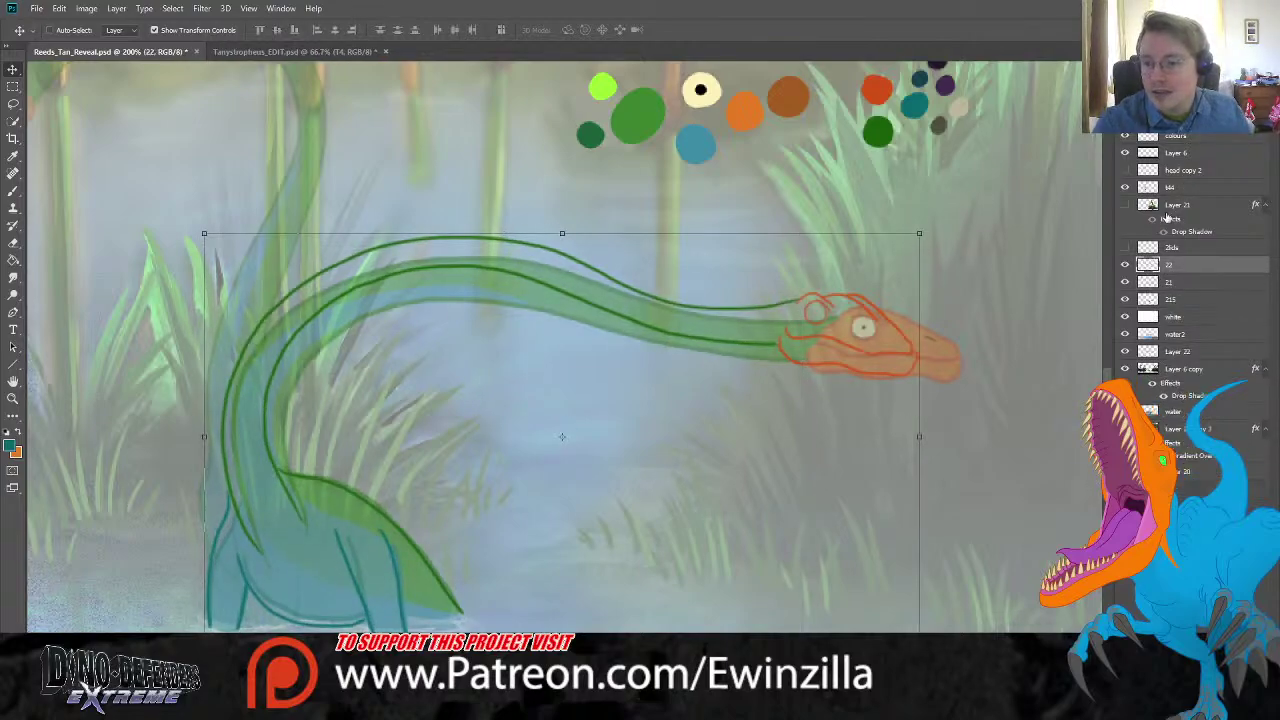
Step: Compare the complete outline with the faded pose beneath by repeatedly hiding and showing layer 22
left_click(1124, 266)
left_click(1124, 266)
left_click(1124, 266)
left_click(1124, 266)
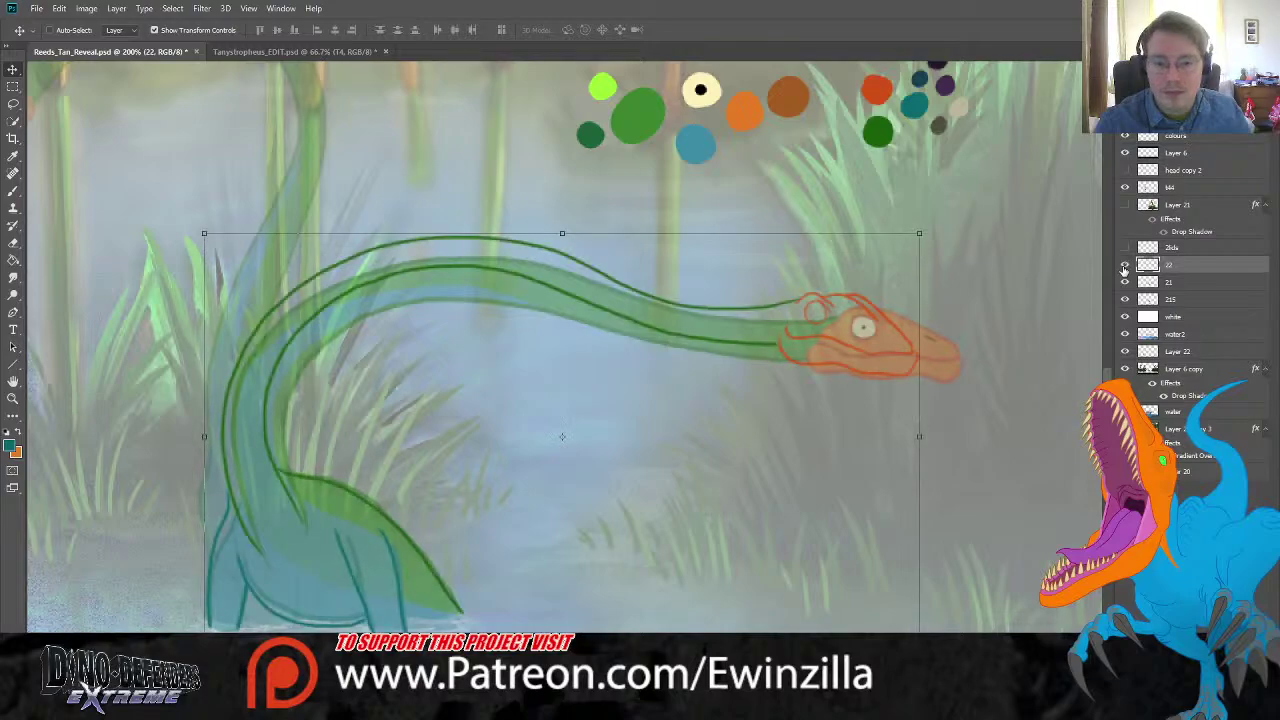
left_click(1124, 266)
left_click(1124, 266)
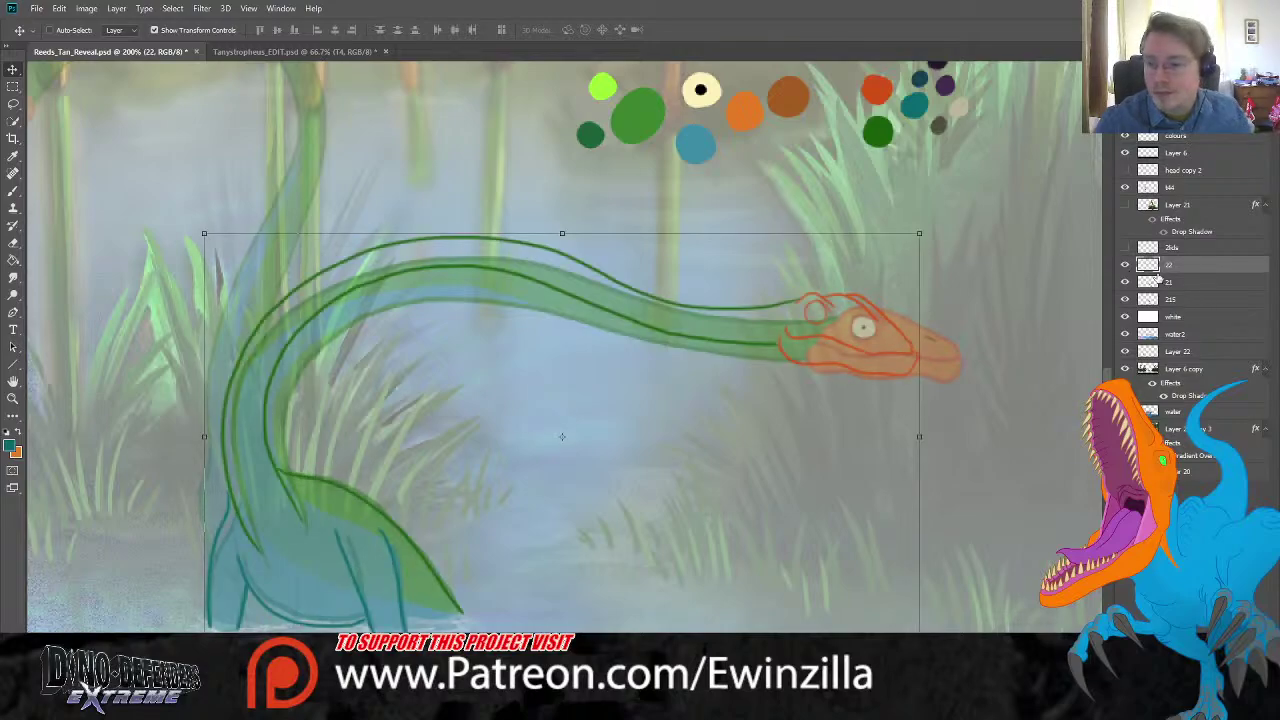
double_click(119, 20)
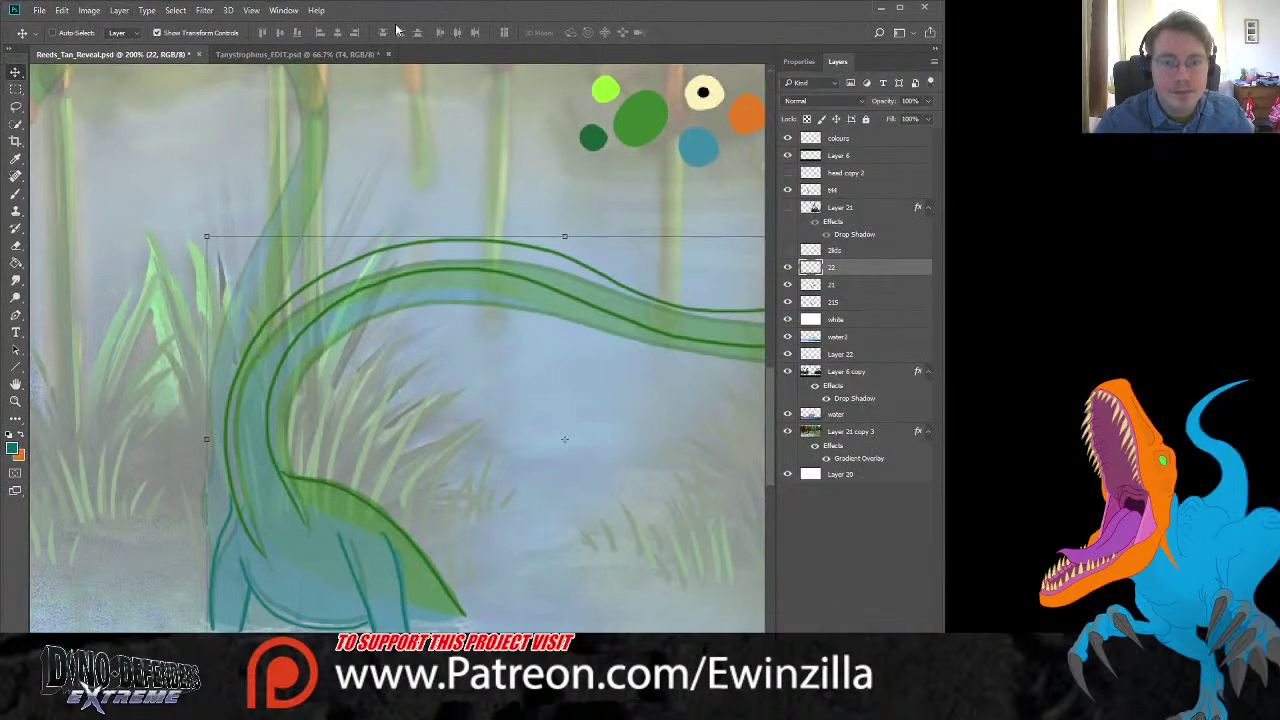
left_click(900, 9)
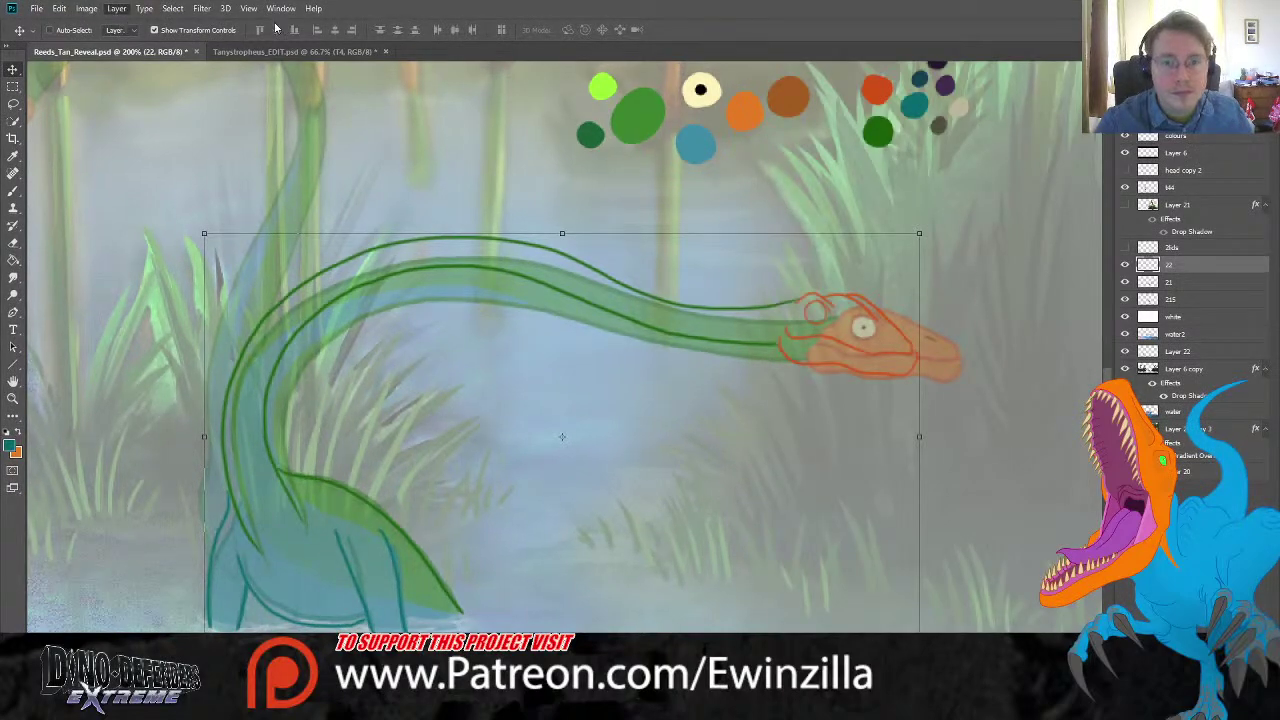
Step: Create a new layer below layer 22 and fill the head with the orange swatch colour, leaving the eye open
key("ctrl+shift+alt+n")
left_click_drag(1181, 278, 1167, 291)
key("i")
left_click(741, 108)
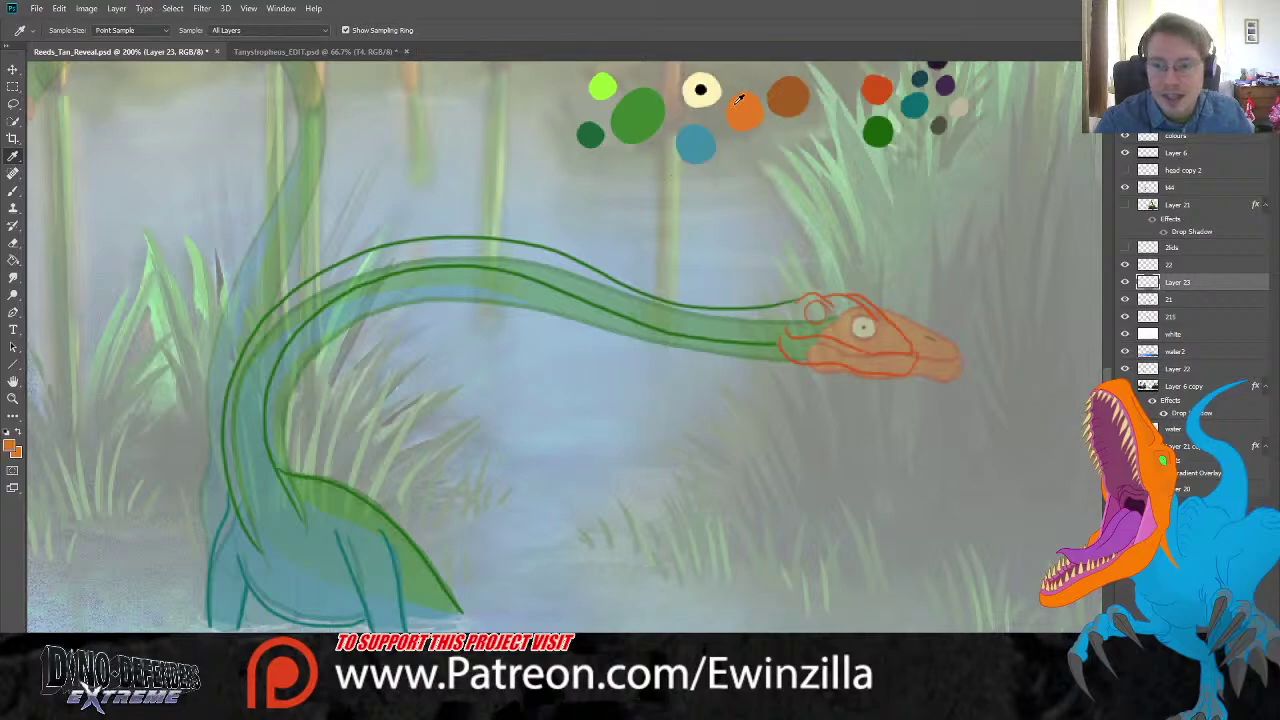
key("b")
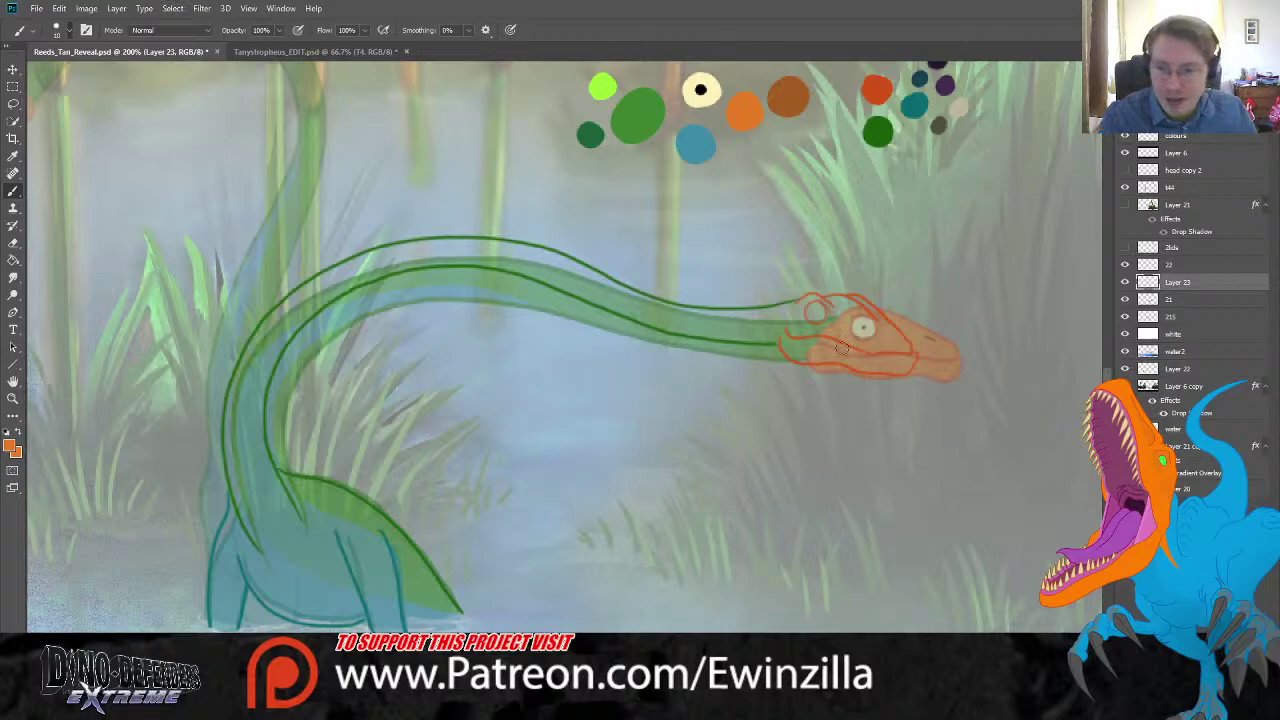
mouse_move(794, 312)
left_mouse_down()
mouse_move(790, 343)
mouse_move(804, 355)
mouse_move(908, 358)
mouse_move(805, 320)
left_mouse_up()
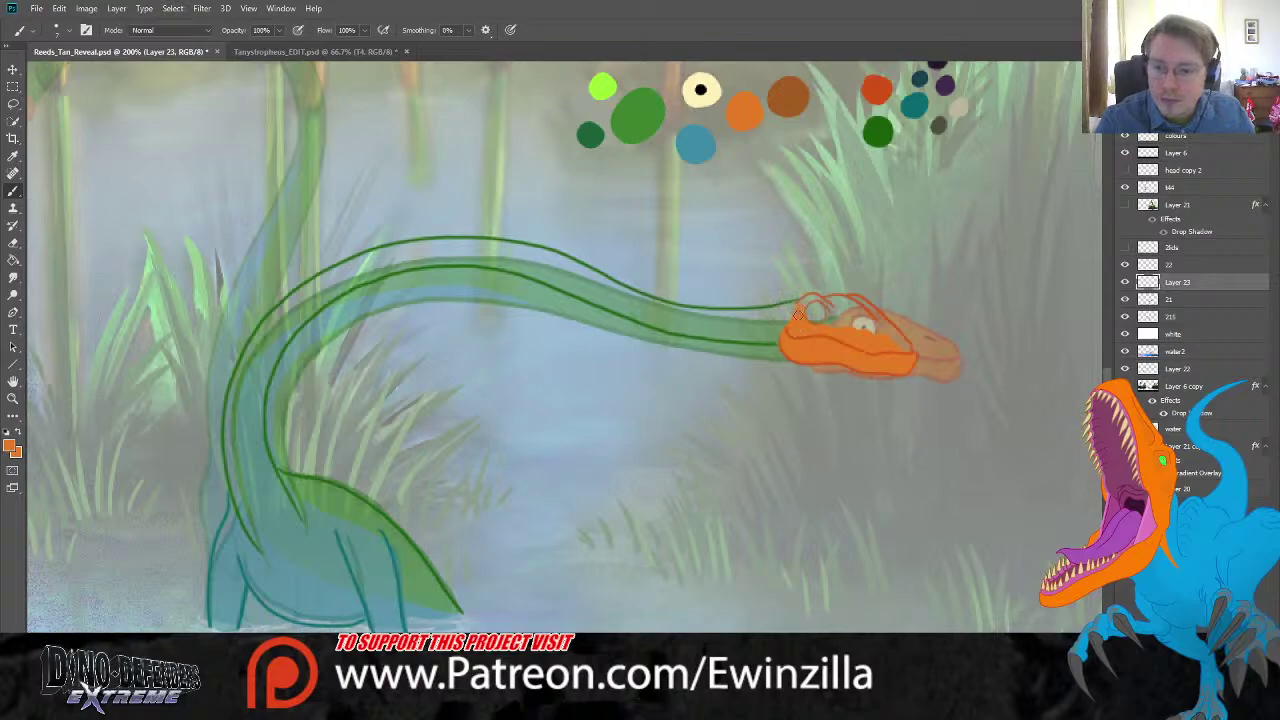
mouse_move(797, 314)
left_mouse_down()
mouse_move(840, 301)
mouse_move(827, 323)
mouse_move(831, 300)
mouse_move(846, 307)
mouse_move(828, 300)
mouse_move(862, 302)
mouse_move(903, 343)
mouse_move(833, 313)
left_mouse_up()
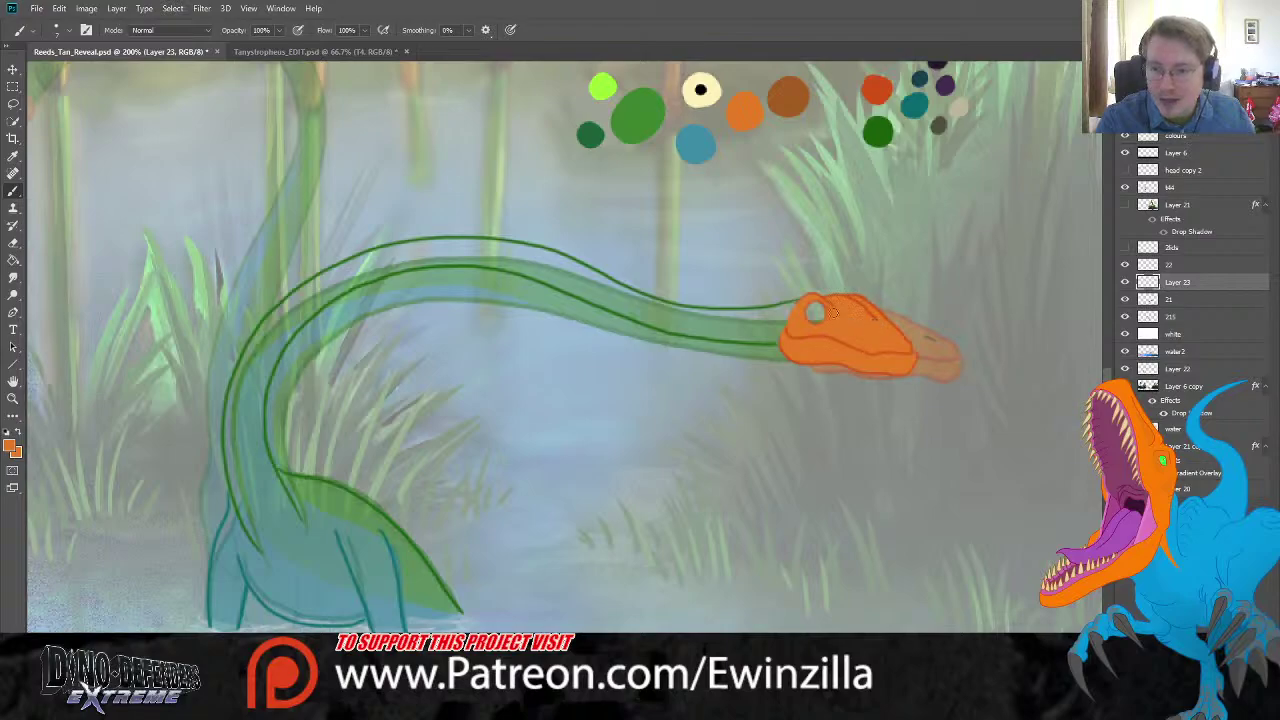
Step: Sample the cream swatch and fill in the eye on Layer 23
left_click(13, 155)
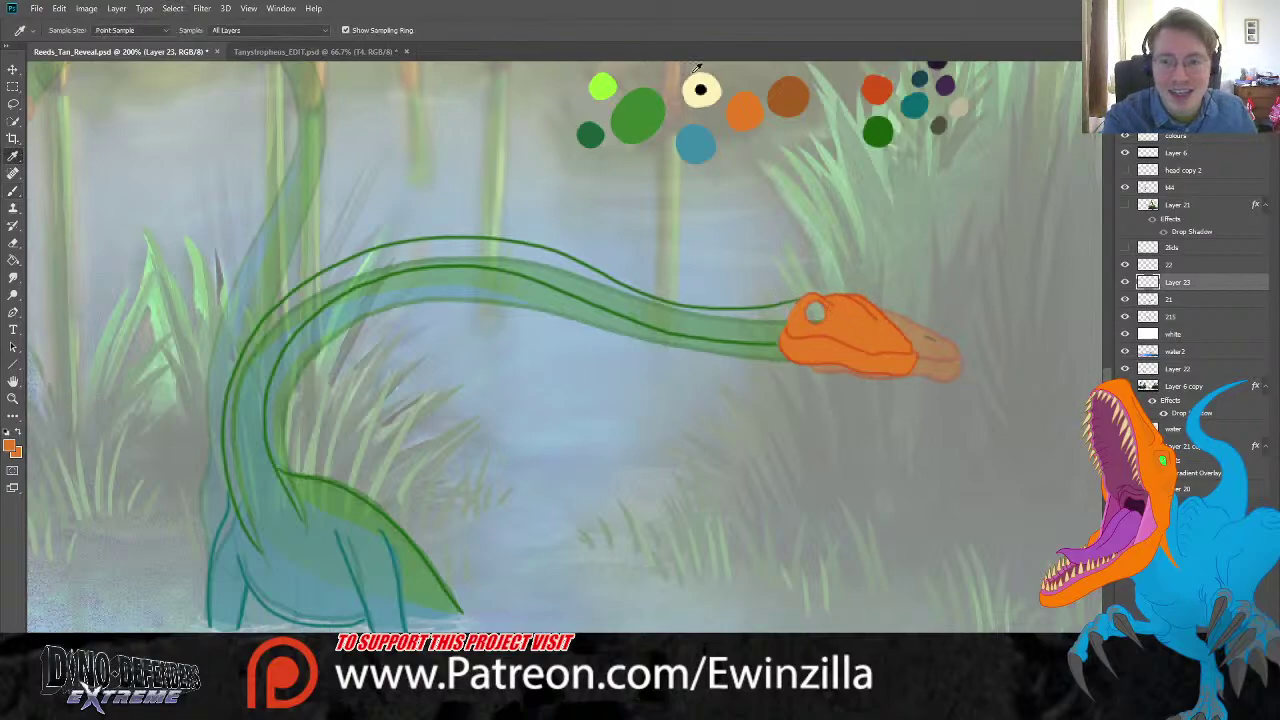
left_click(692, 90)
left_click(13, 190)
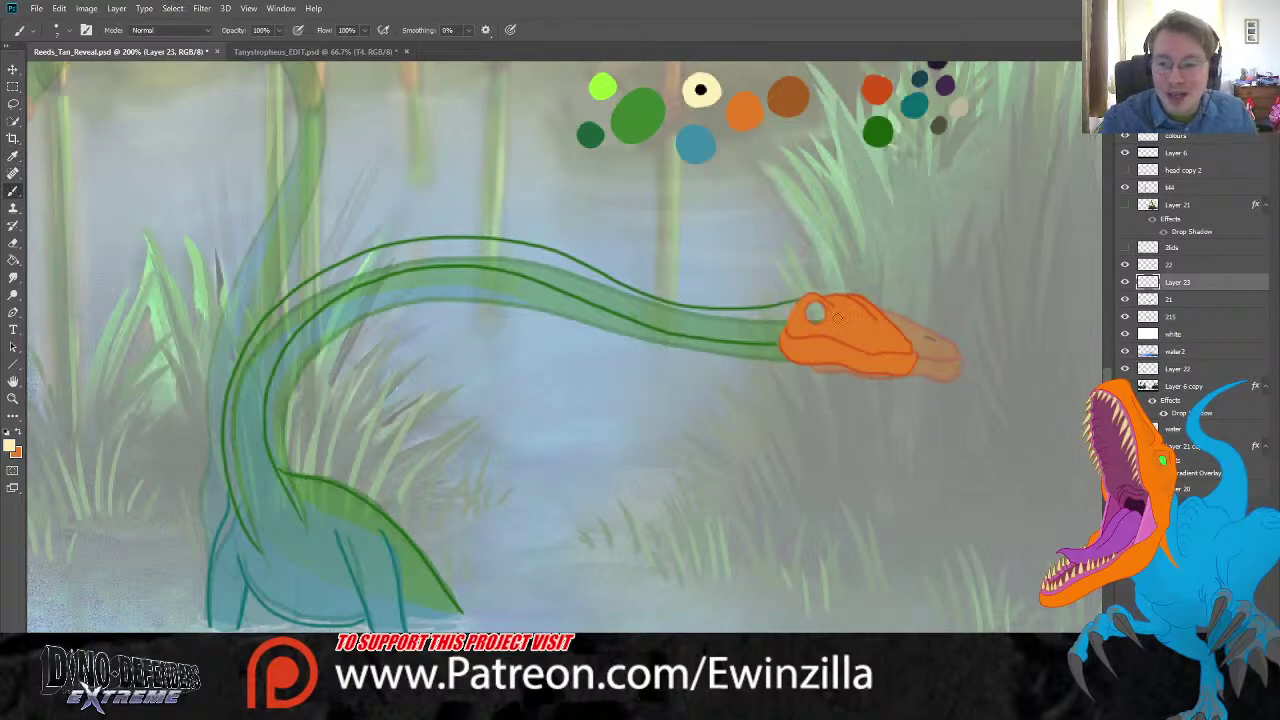
left_click_drag(838, 318, 818, 310)
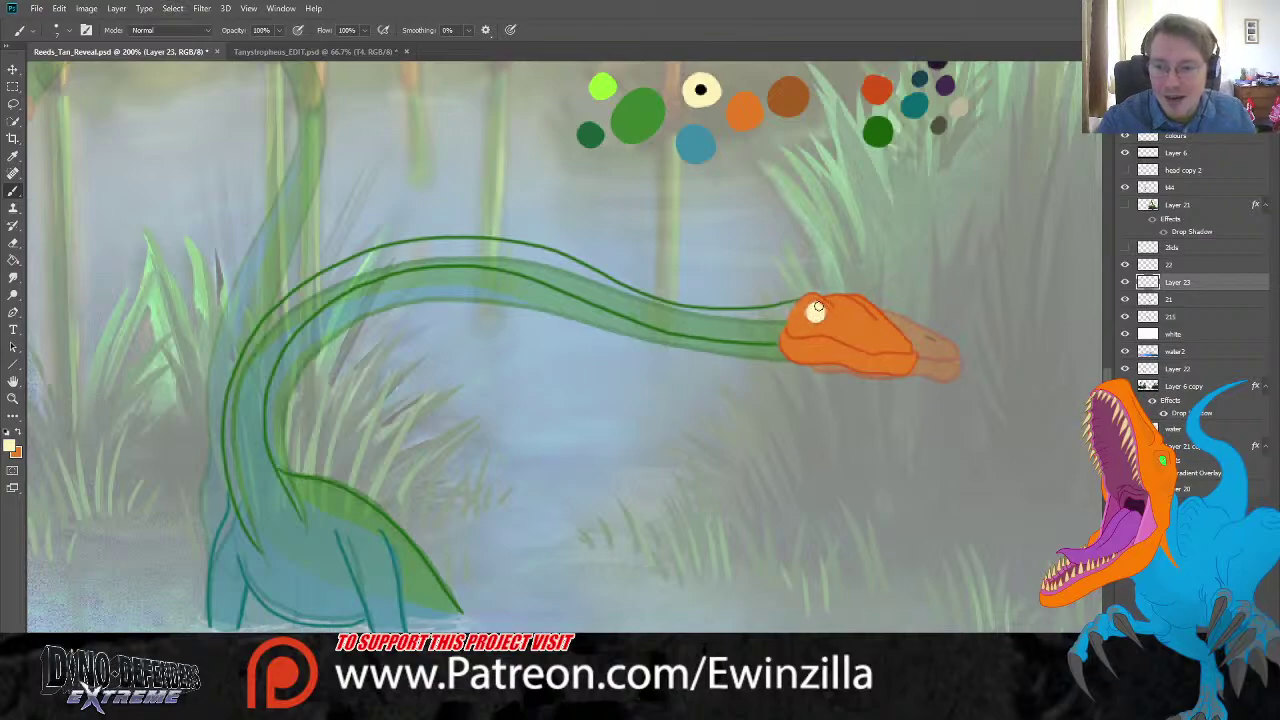
Step: Sample the red swatch and redraw the line work around the eye on layer 22
left_click(13, 155)
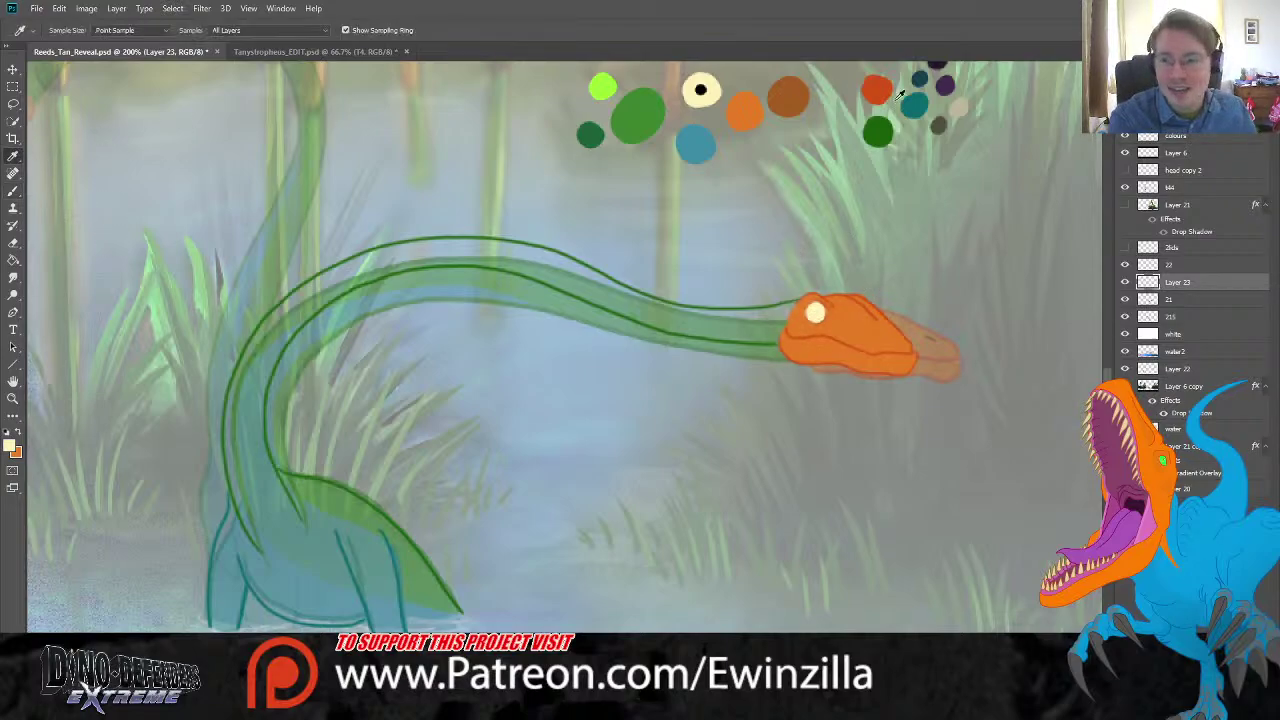
left_click(877, 88)
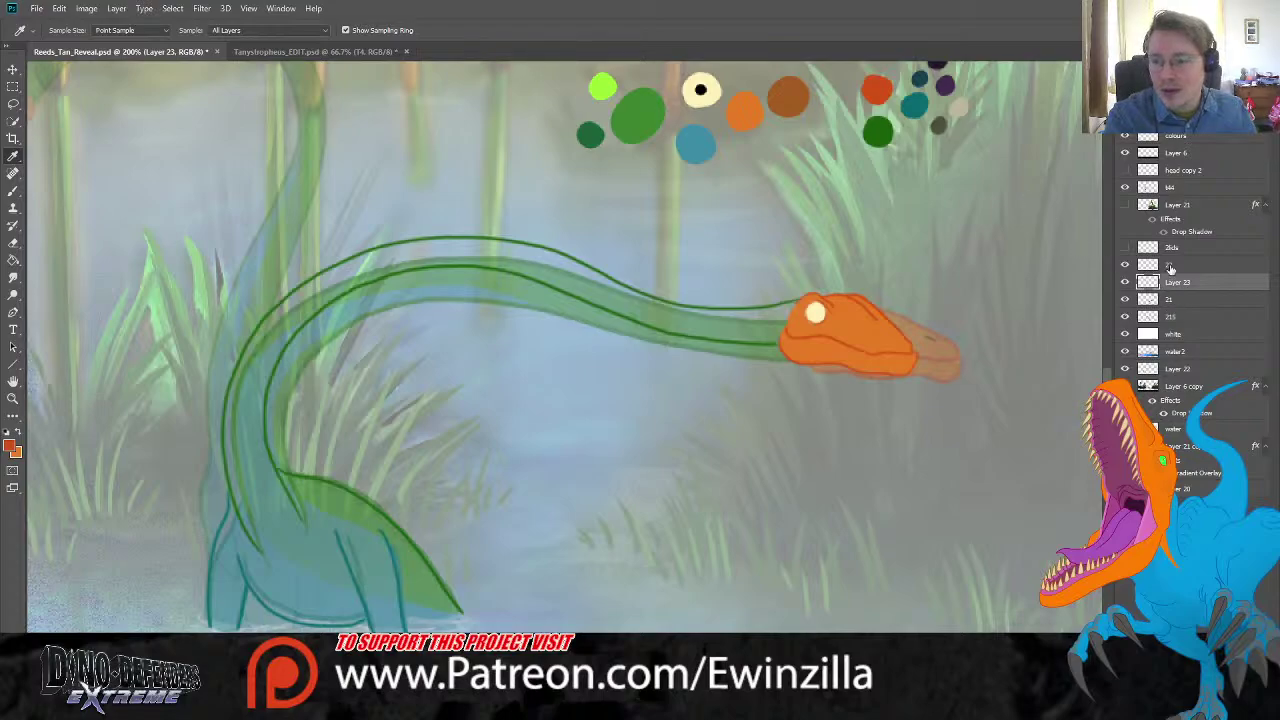
left_click(1170, 265)
key("b")
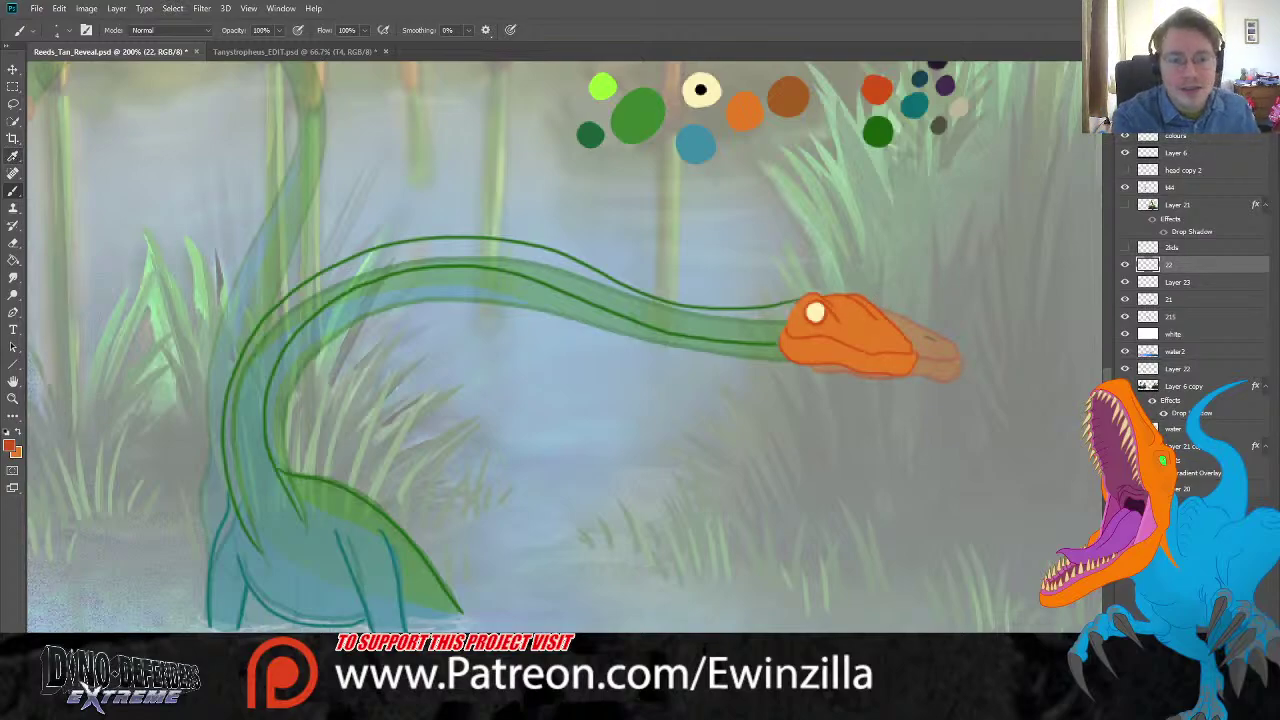
Step: Sample the darkest swatch and add the pupil and nostrils to the head on layer 22
left_click(13, 155)
scroll(1044, 180, "up", 3)
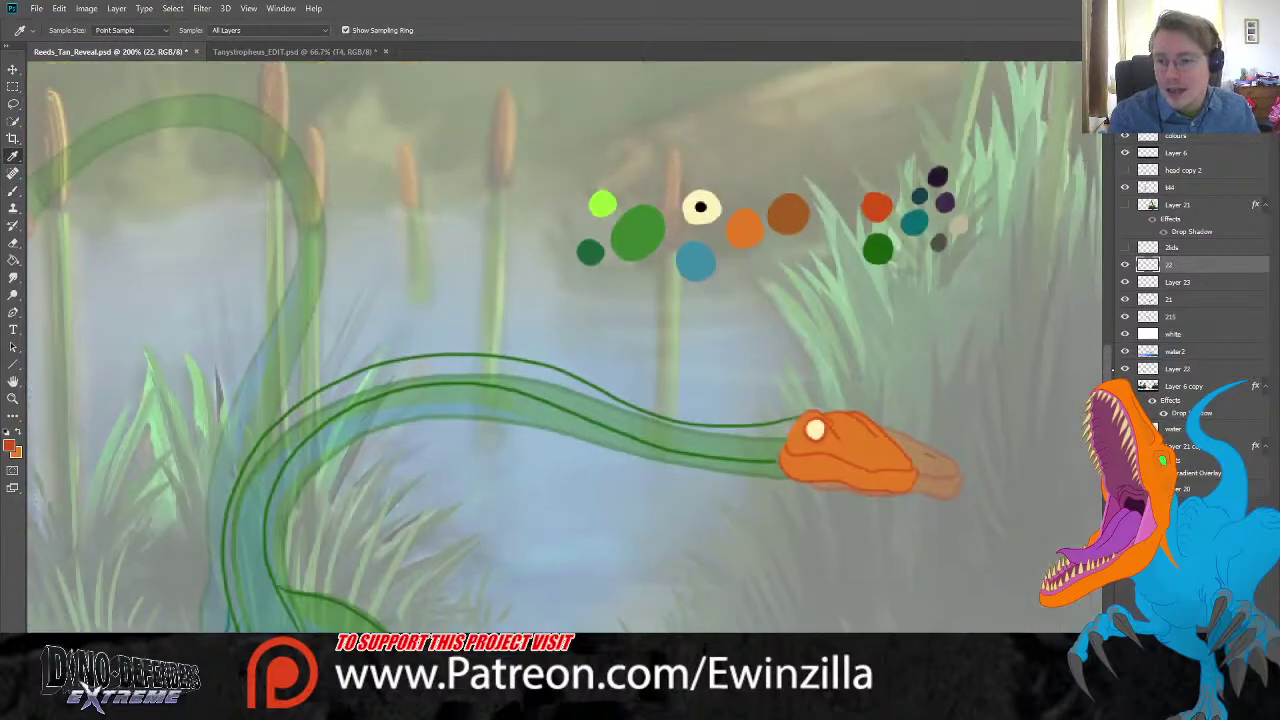
scroll(980, 200, "down", 1)
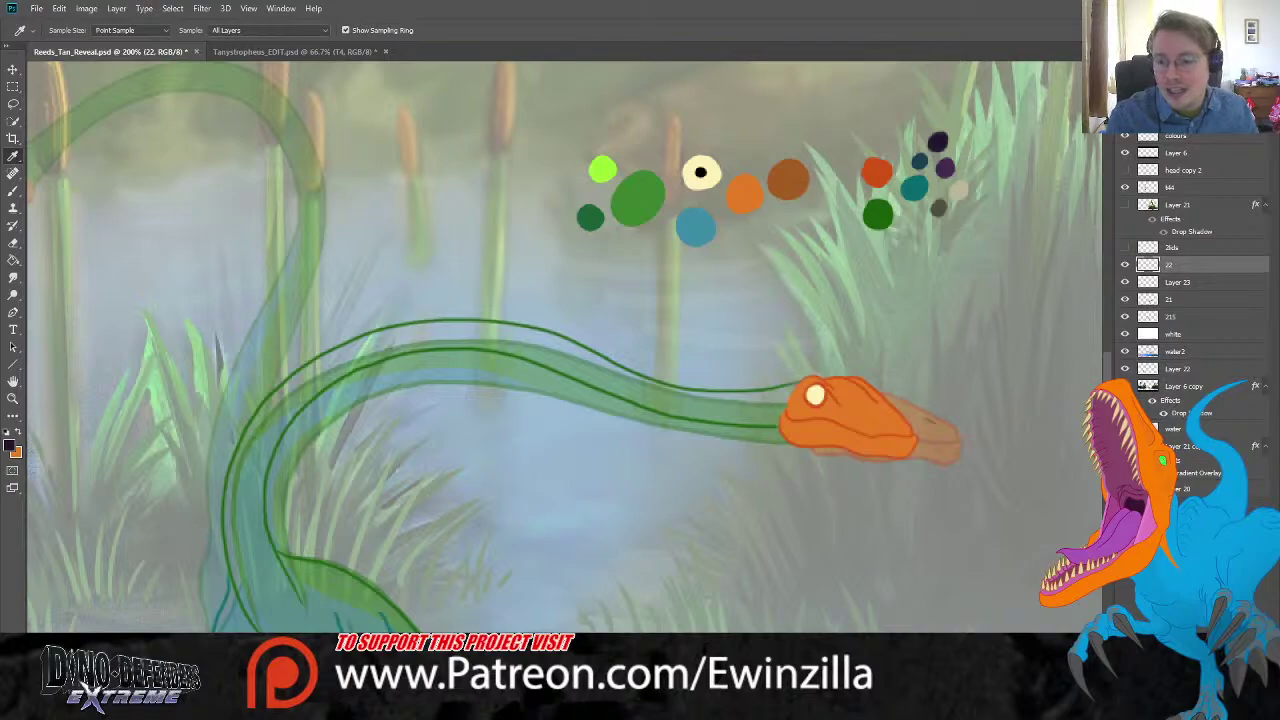
scroll(786, 309, "down", 3)
left_click(13, 190)
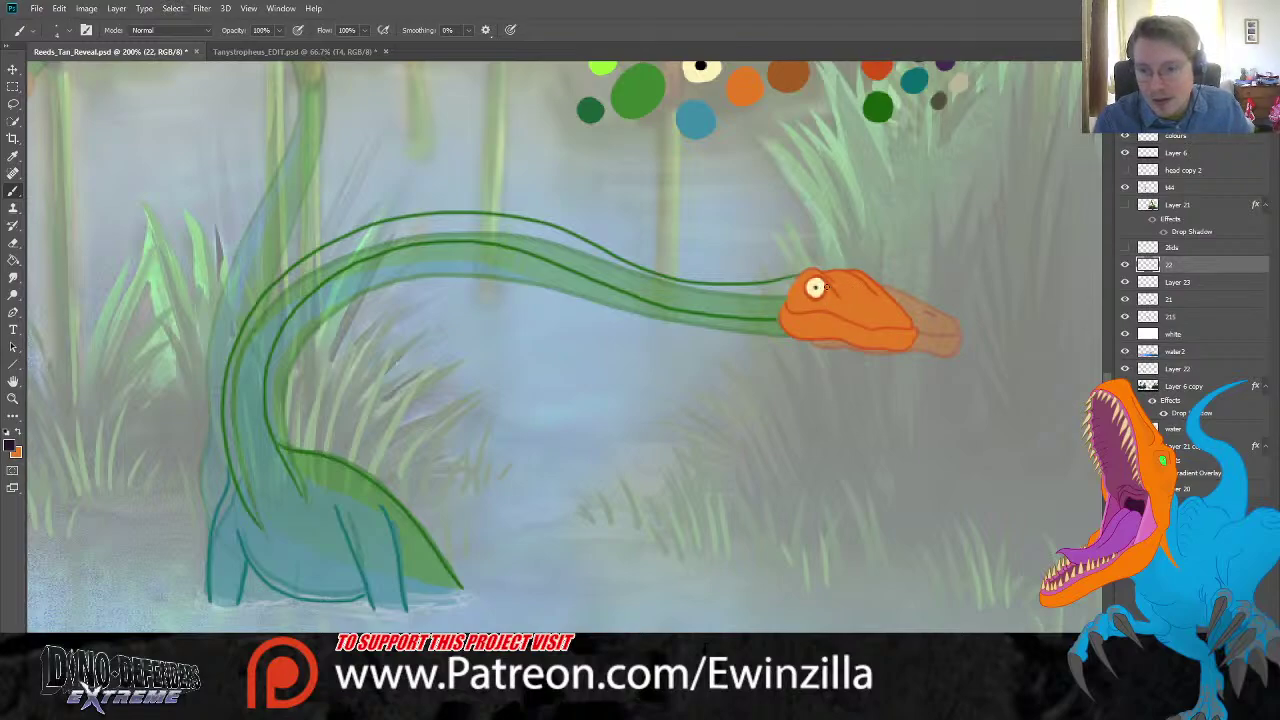
left_click_drag(868, 301, 880, 312)
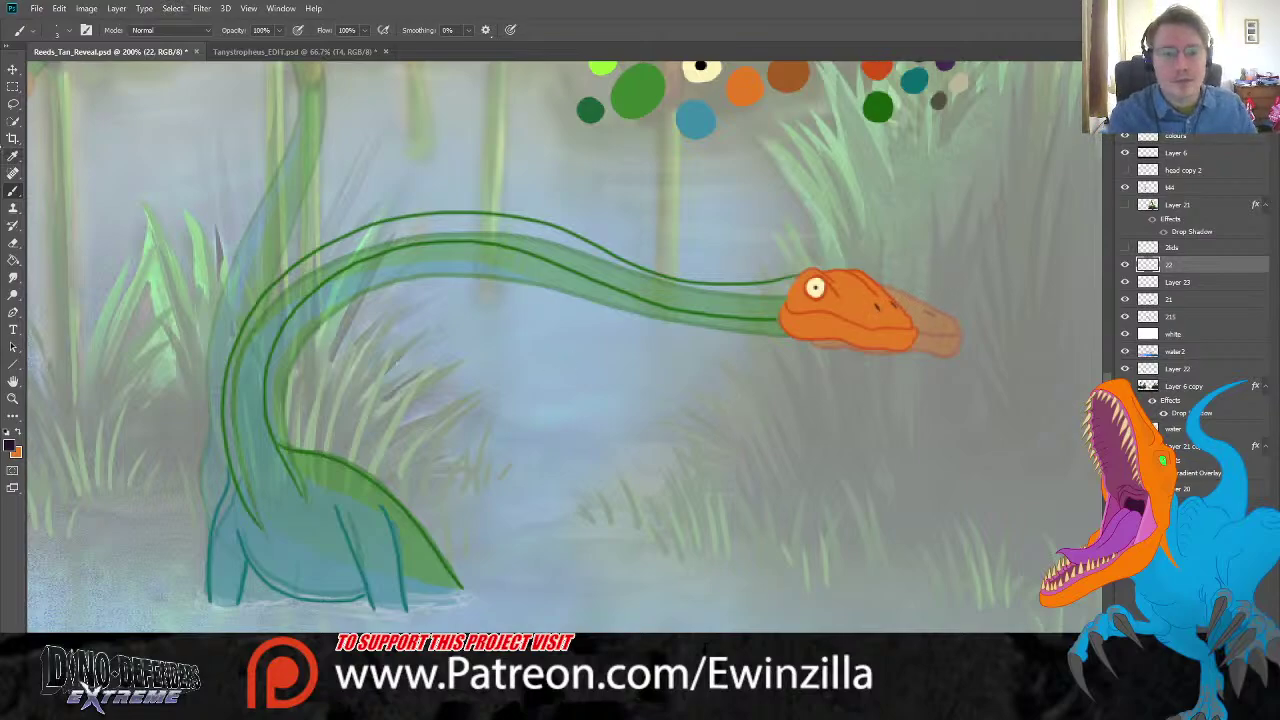
Step: Sample the large mid-green swatch as the brush colour for the neck
key("i")
left_click(655, 83)
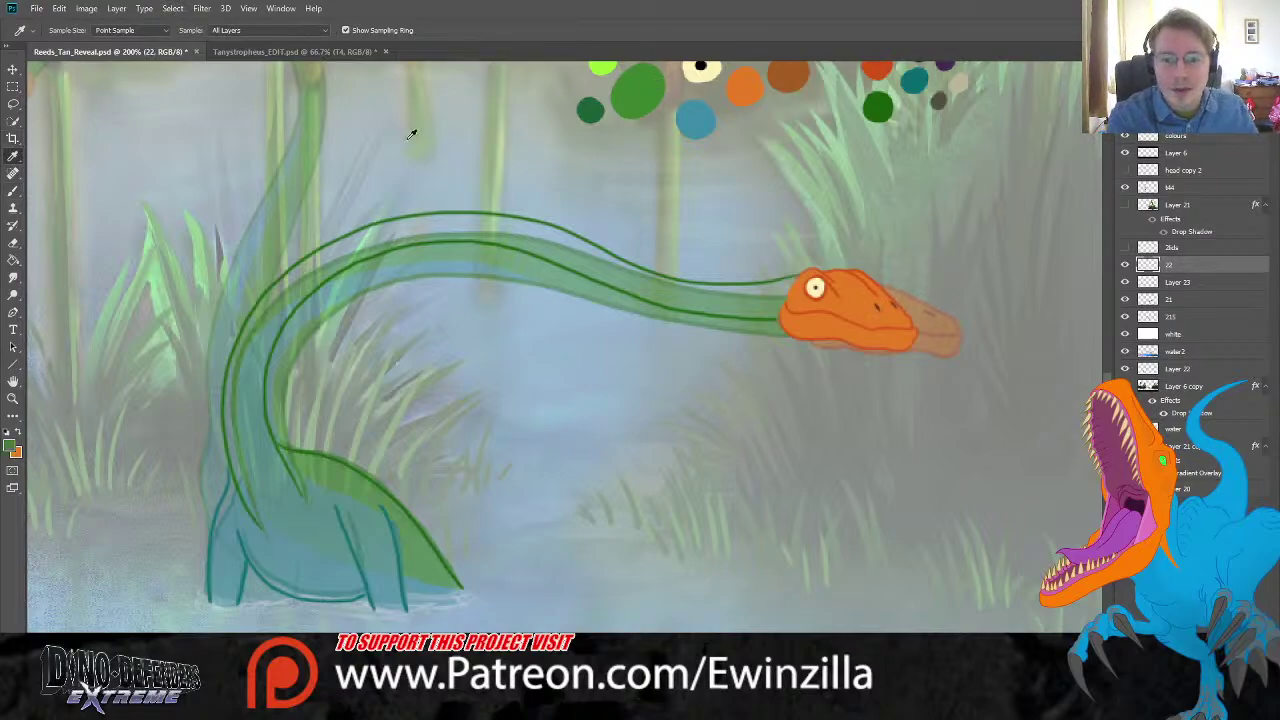
left_click(13, 190)
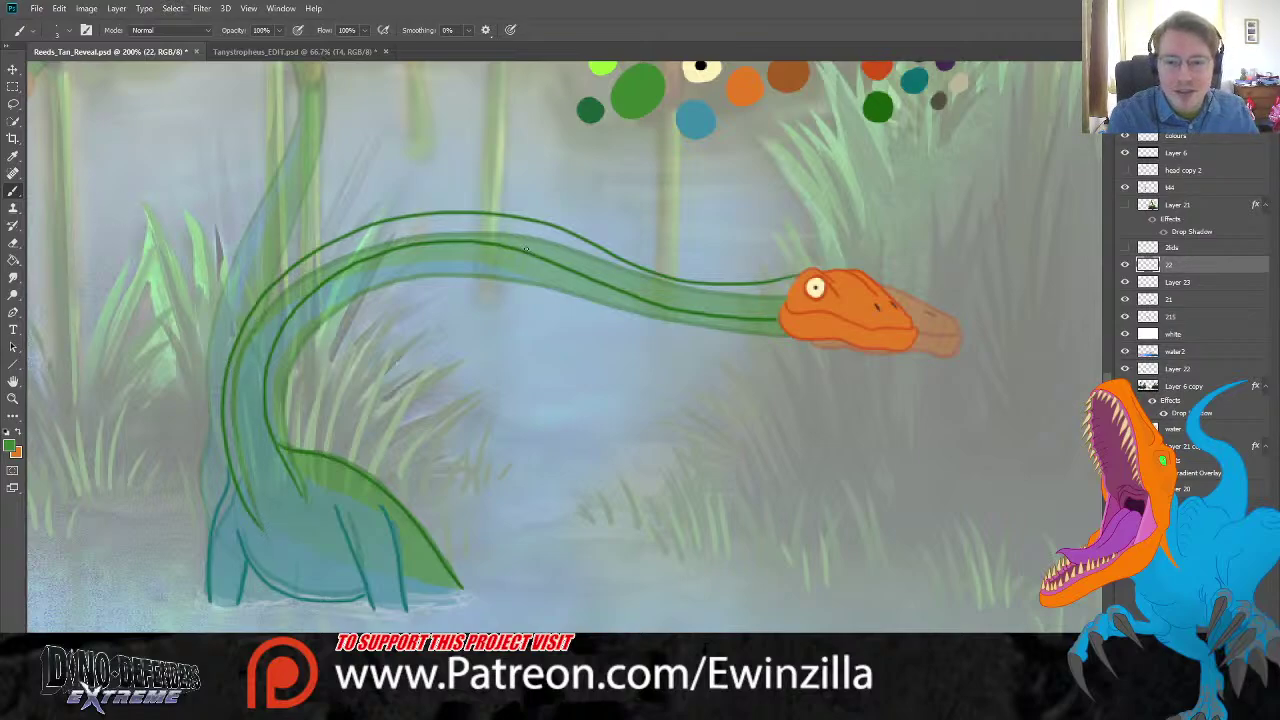
mouse_move(518, 240)
left_mouse_down()
mouse_move(431, 223)
mouse_move(386, 233)
mouse_move(259, 298)
mouse_move(309, 259)
mouse_move(279, 281)
mouse_move(422, 228)
mouse_move(521, 243)
mouse_move(433, 222)
mouse_move(391, 229)
mouse_move(490, 230)
mouse_move(419, 218)
mouse_move(518, 237)
mouse_move(447, 219)
mouse_move(358, 236)
mouse_move(424, 217)
mouse_move(340, 241)
left_mouse_up()
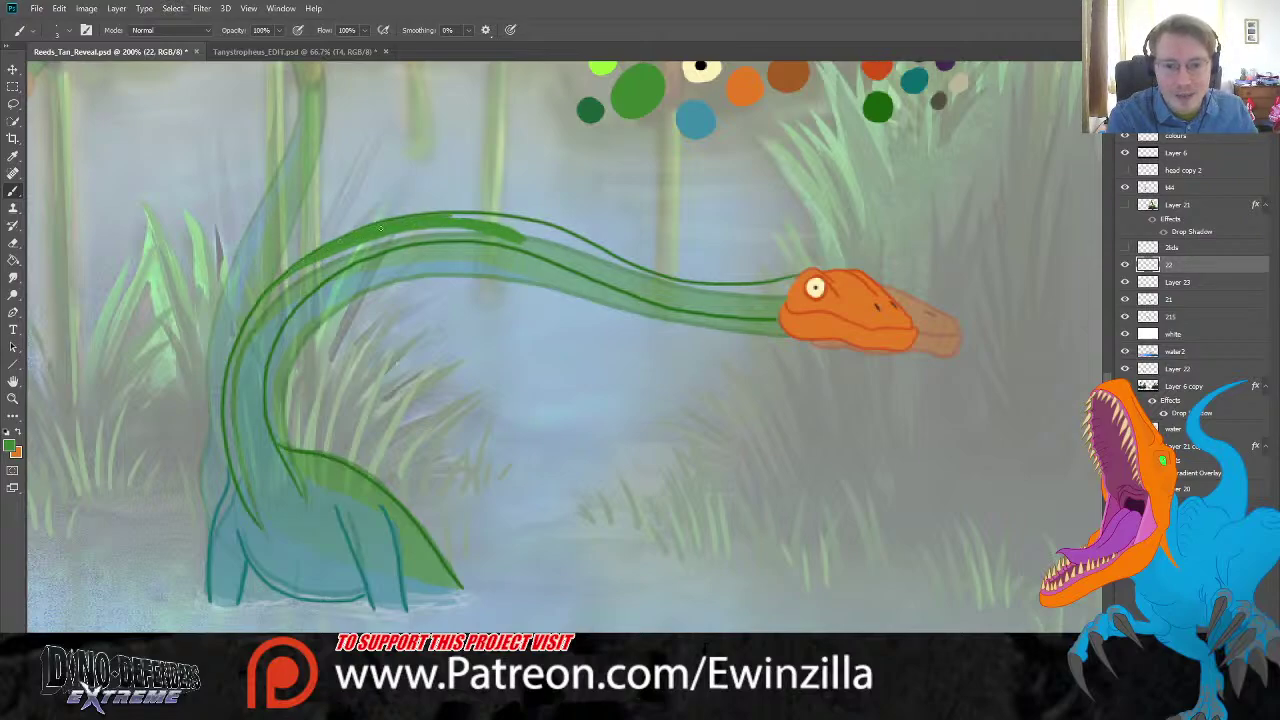
key("ctrl+z")
key("ctrl+z")
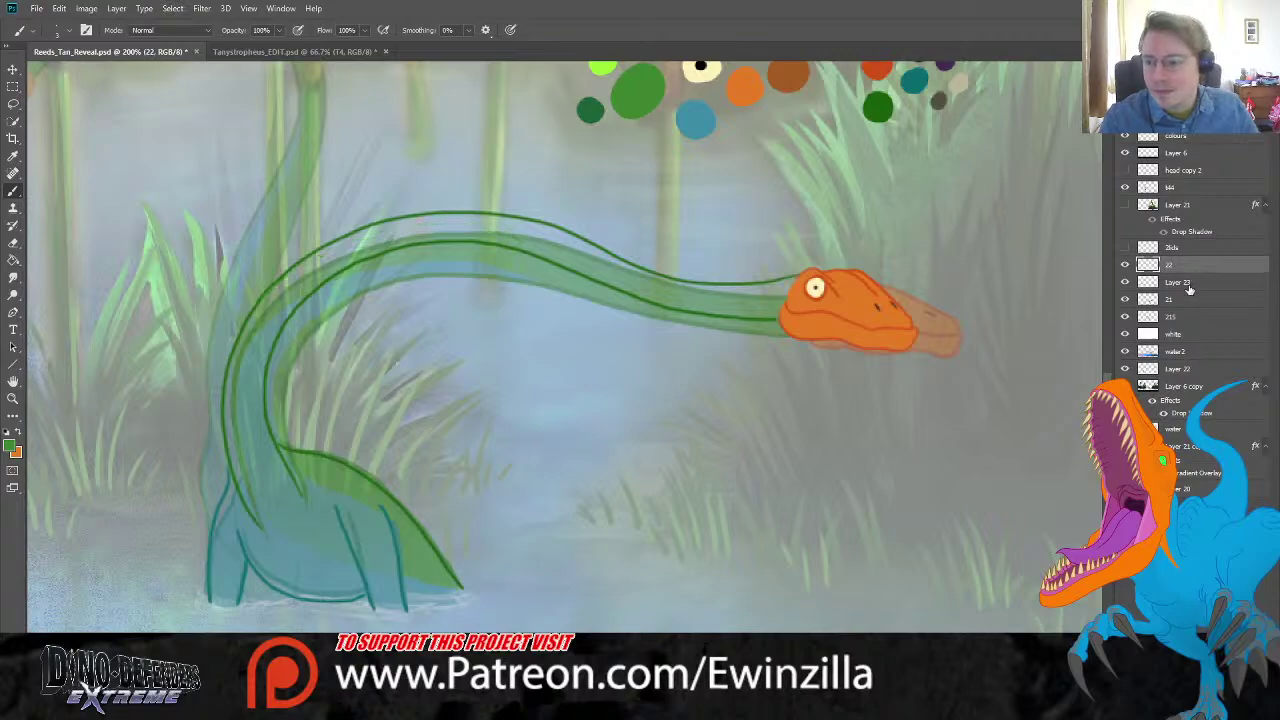
Step: On Layer 23, draw a mid-green boundary line inside the neck, following the outer curve up to its arch
left_click(1176, 285)
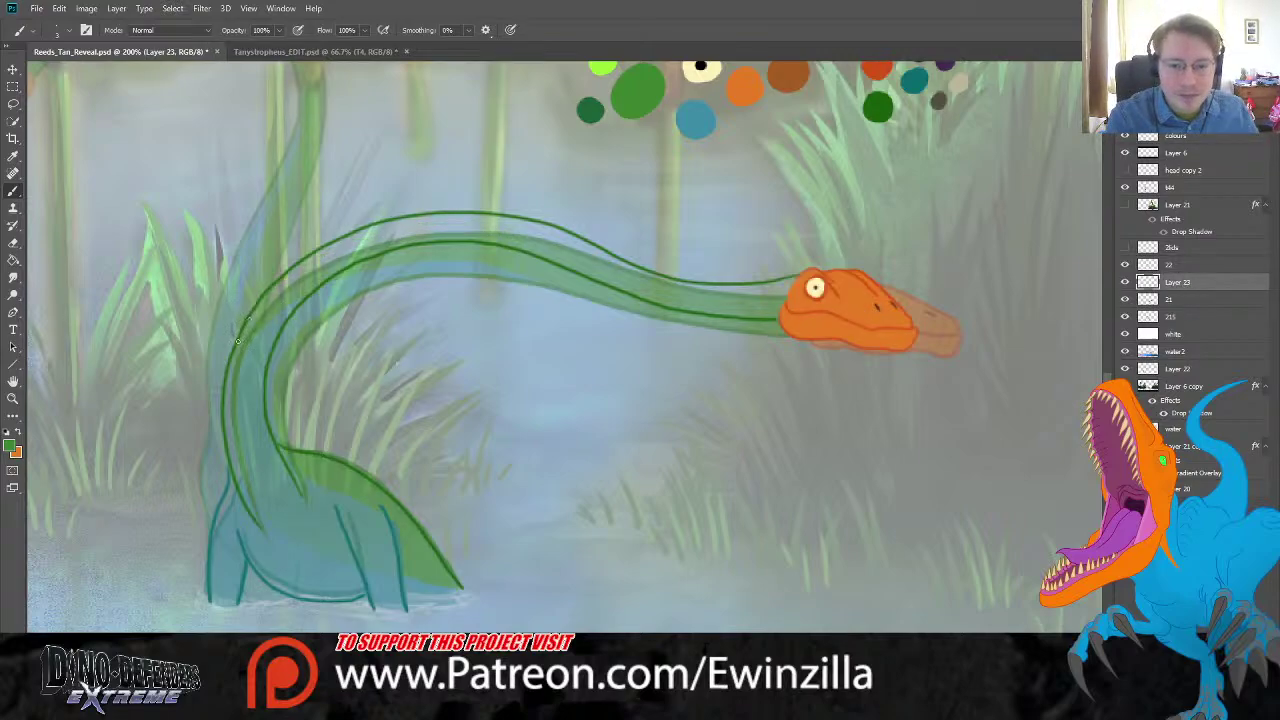
mouse_move(238, 340)
left_mouse_down()
mouse_move(278, 294)
mouse_move(356, 246)
mouse_move(436, 225)
mouse_move(505, 230)
mouse_move(575, 268)
left_mouse_up()
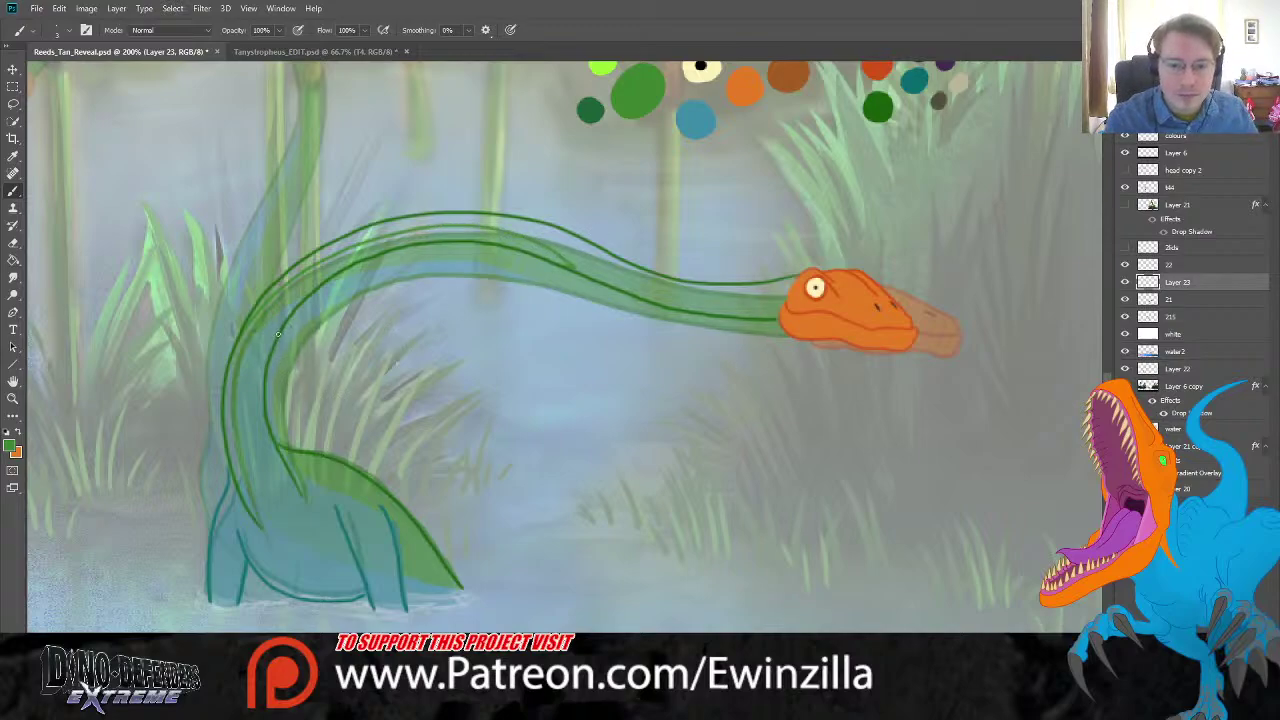
left_click_drag(266, 354, 261, 414)
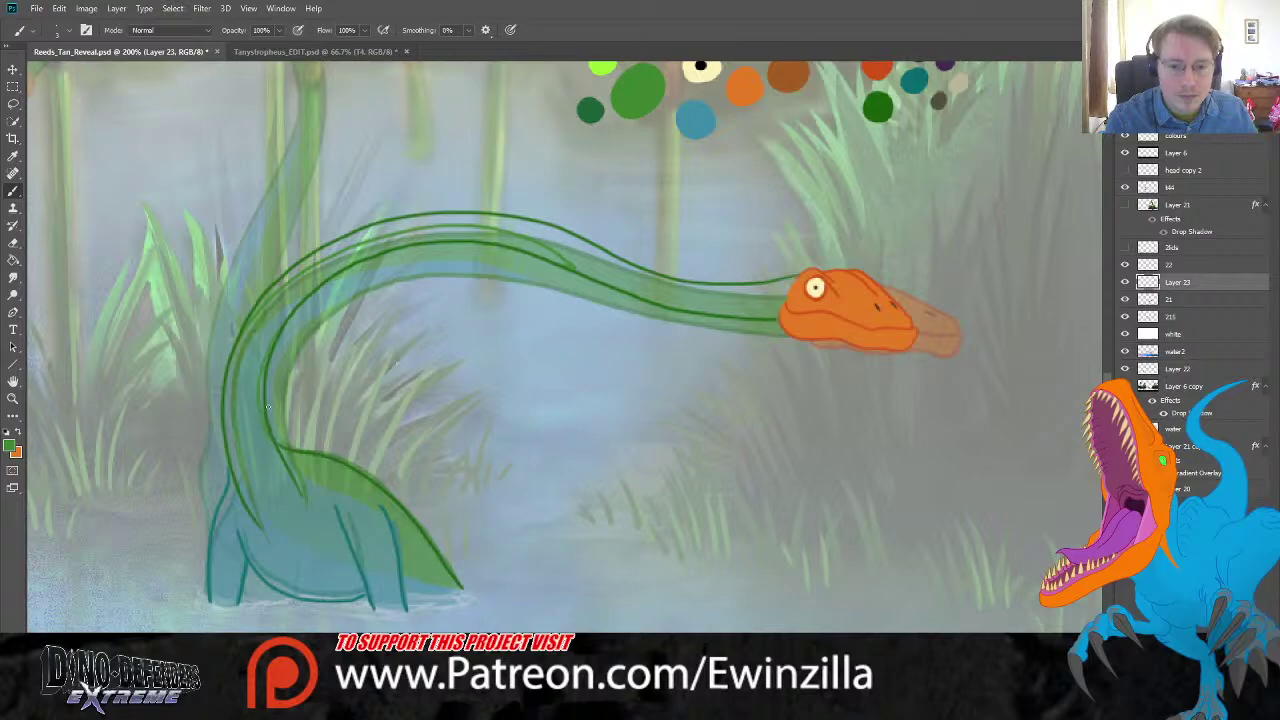
left_click_drag(272, 340, 257, 412)
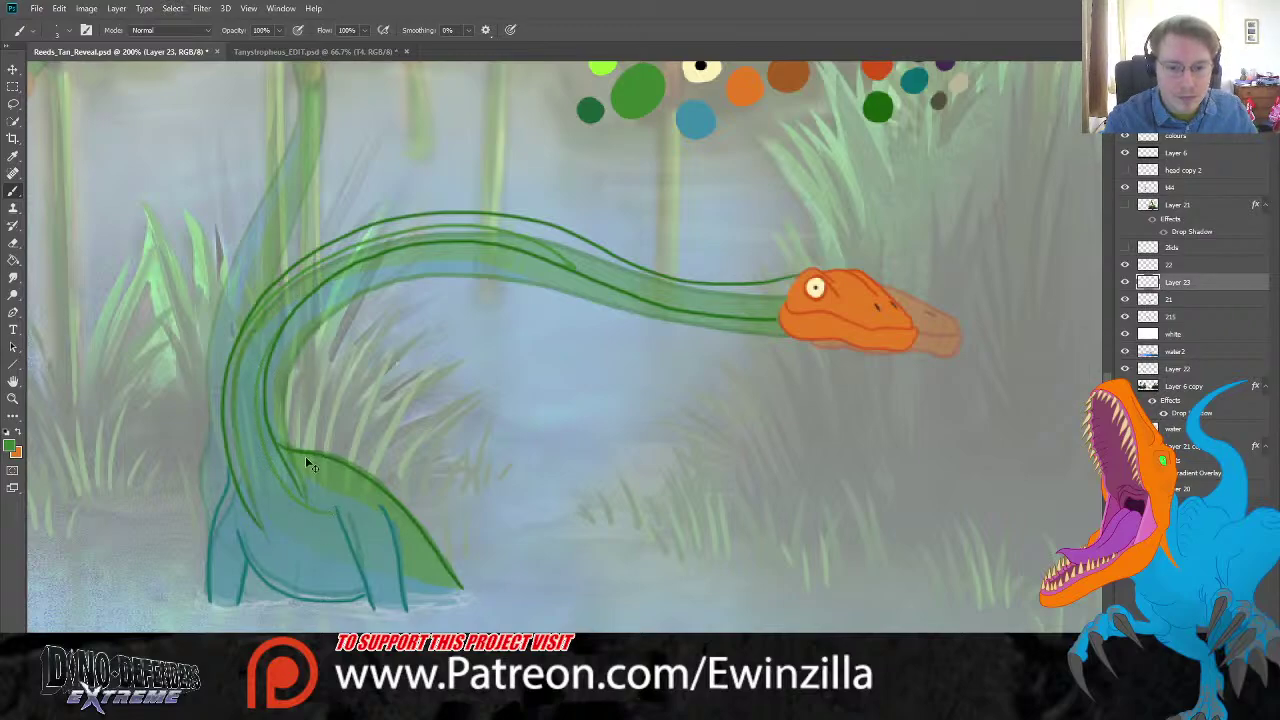
key("ctrl+z")
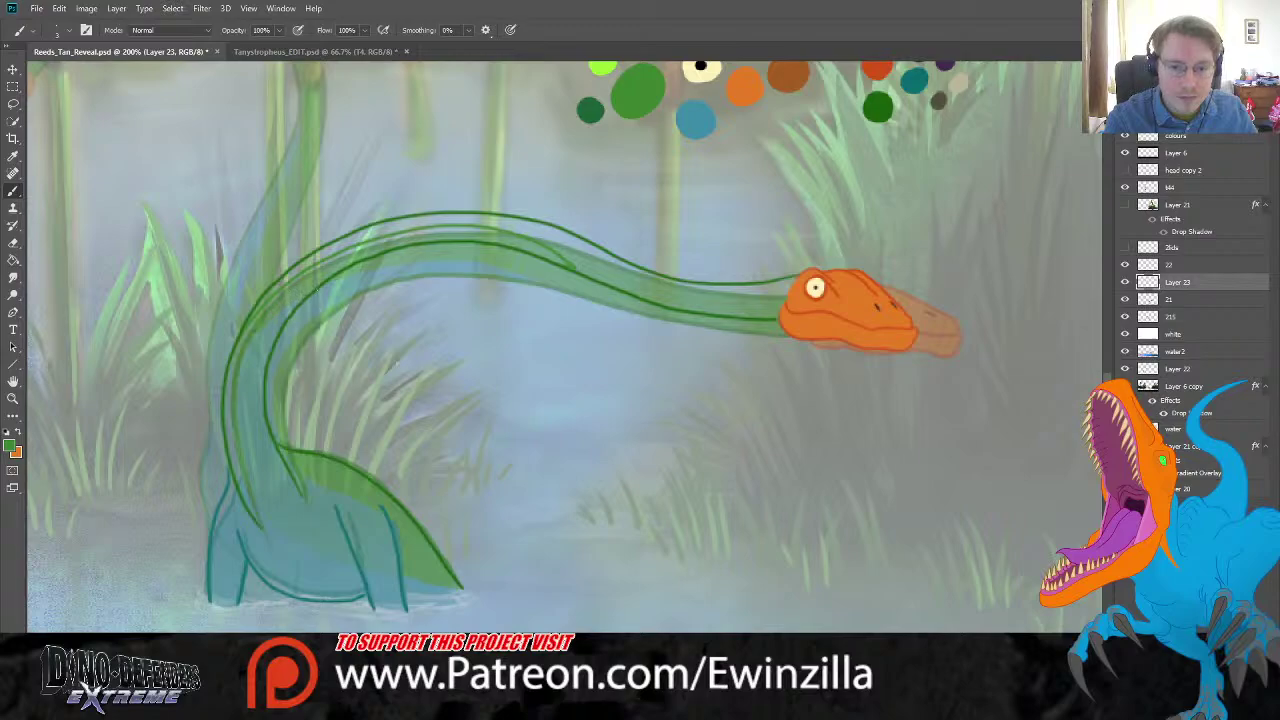
left_click_drag(314, 286, 261, 382)
key("ctrl+z")
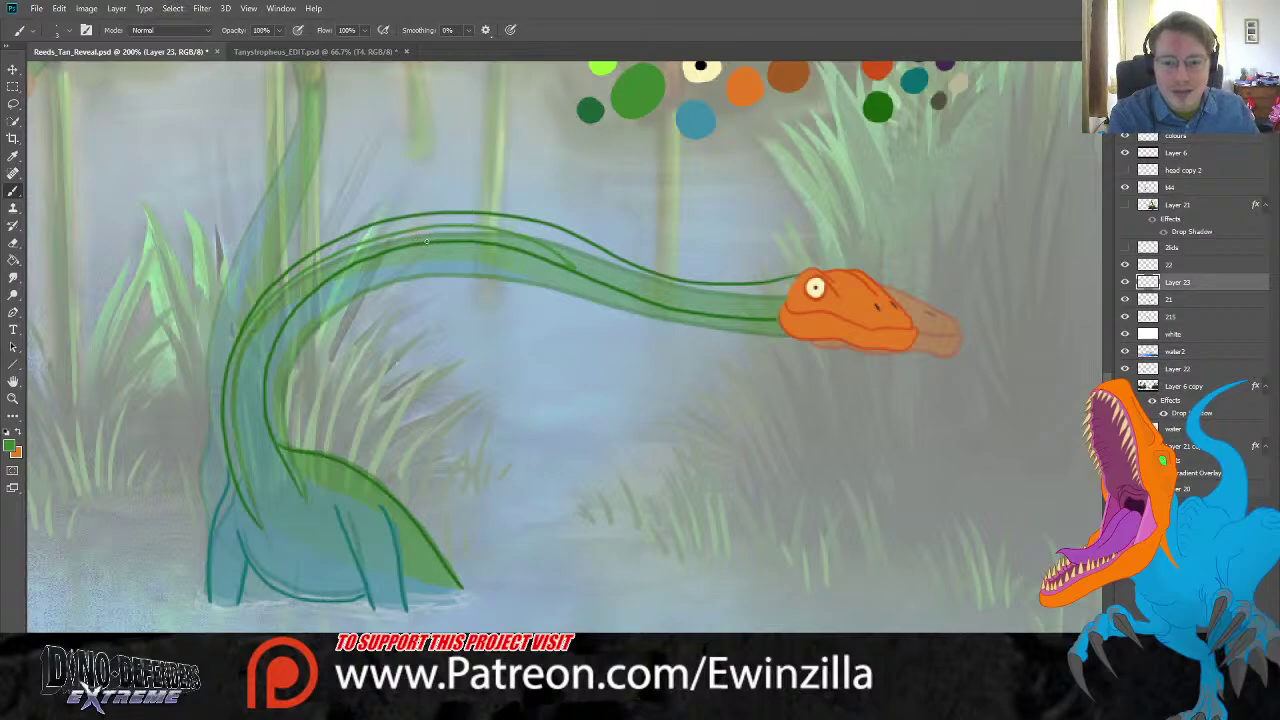
Step: Draw the green area's boundary down the inner neck and along the back to the waterline, and hide layer 21
mouse_move(427, 241)
left_mouse_down()
mouse_move(320, 277)
mouse_move(261, 355)
mouse_move(264, 421)
mouse_move(290, 477)
mouse_move(385, 510)
left_mouse_up()
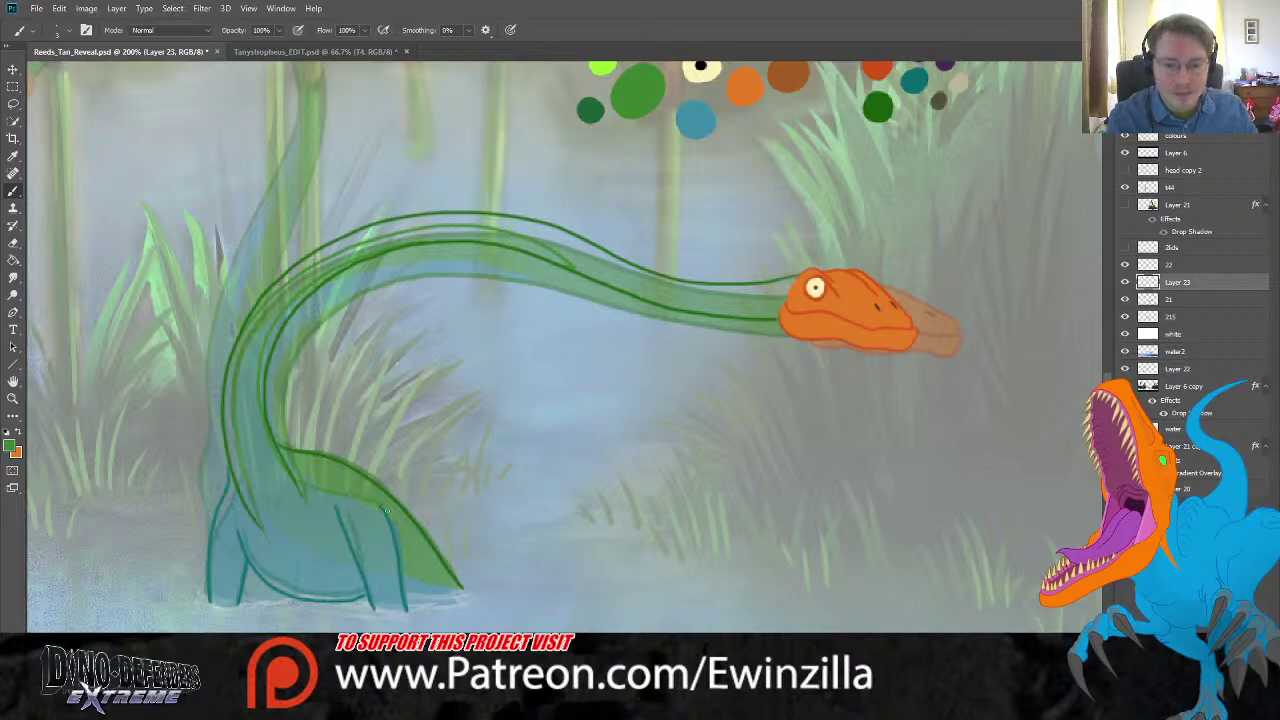
left_click_drag(406, 577, 459, 585)
left_click(1125, 300)
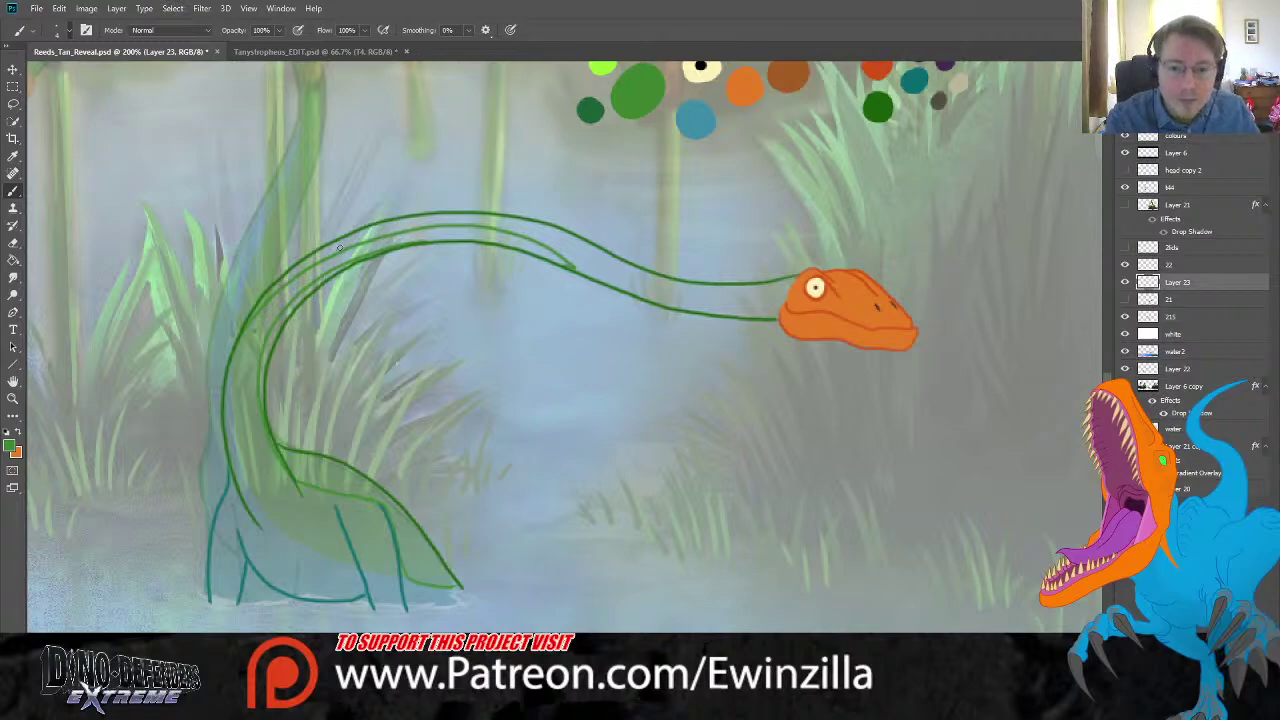
Step: Fill the upper side of the neck with mid-green, from the rear bend over the arch to the head
mouse_move(339, 247)
left_mouse_down()
mouse_move(290, 272)
mouse_move(360, 240)
mouse_move(260, 300)
left_mouse_up()
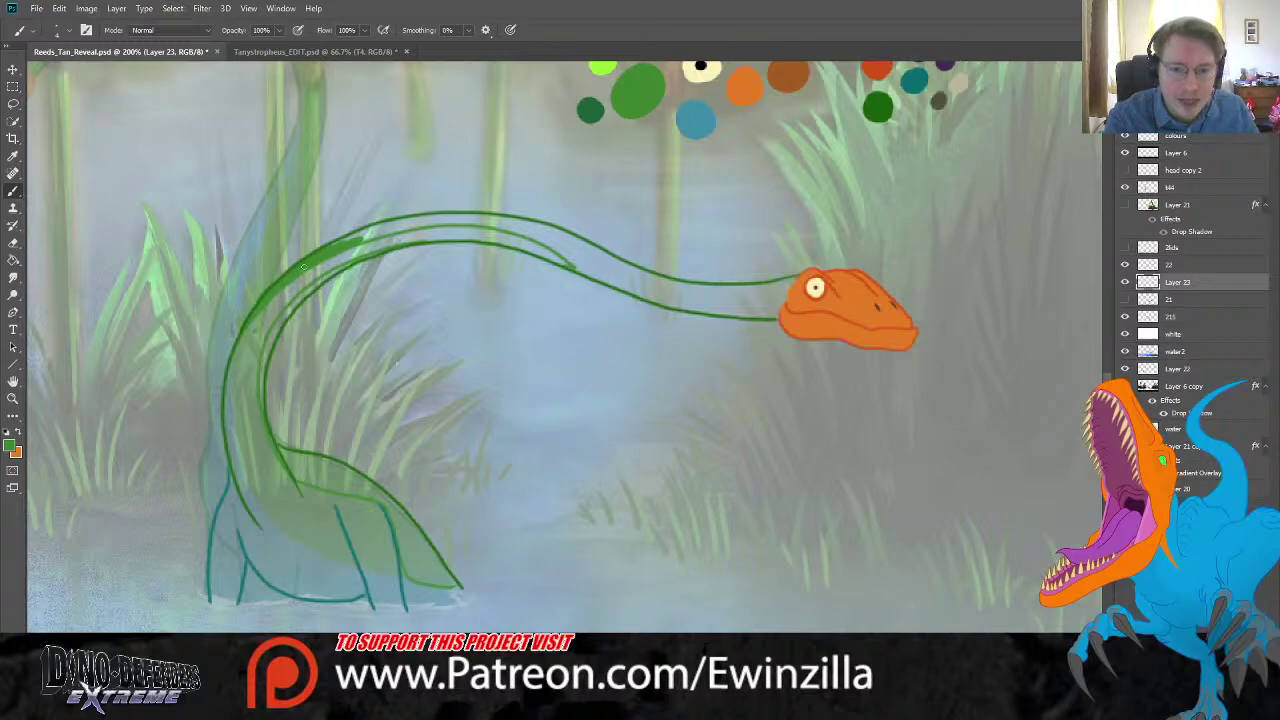
mouse_move(303, 266)
left_mouse_down()
mouse_move(396, 229)
mouse_move(341, 243)
mouse_move(372, 228)
mouse_move(450, 217)
mouse_move(525, 225)
mouse_move(506, 229)
mouse_move(550, 245)
mouse_move(428, 228)
left_mouse_up()
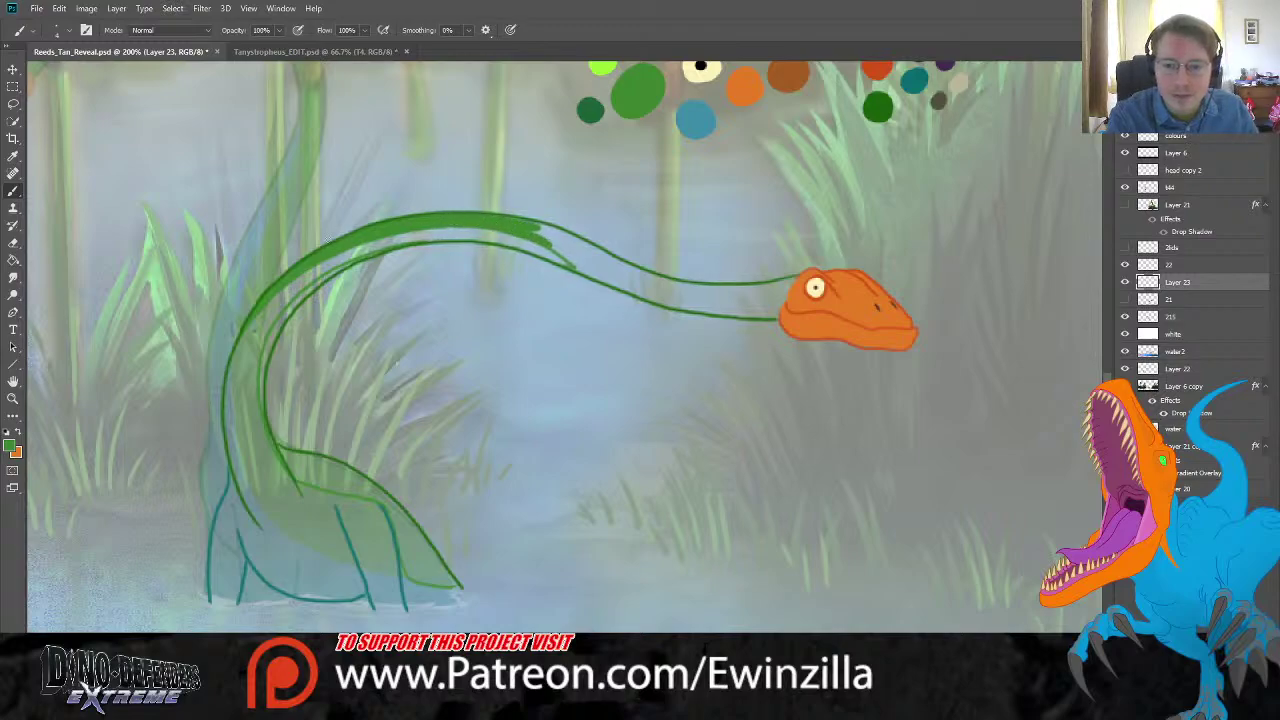
mouse_move(576, 260)
left_mouse_down()
mouse_move(534, 232)
mouse_move(585, 268)
mouse_move(570, 268)
mouse_move(615, 282)
mouse_move(530, 222)
mouse_move(655, 288)
mouse_move(626, 262)
mouse_move(647, 280)
mouse_move(792, 280)
mouse_move(774, 316)
mouse_move(664, 304)
mouse_move(613, 284)
mouse_move(728, 315)
mouse_move(628, 285)
mouse_move(768, 300)
mouse_move(715, 306)
mouse_move(775, 297)
mouse_move(742, 310)
mouse_move(779, 298)
left_mouse_up()
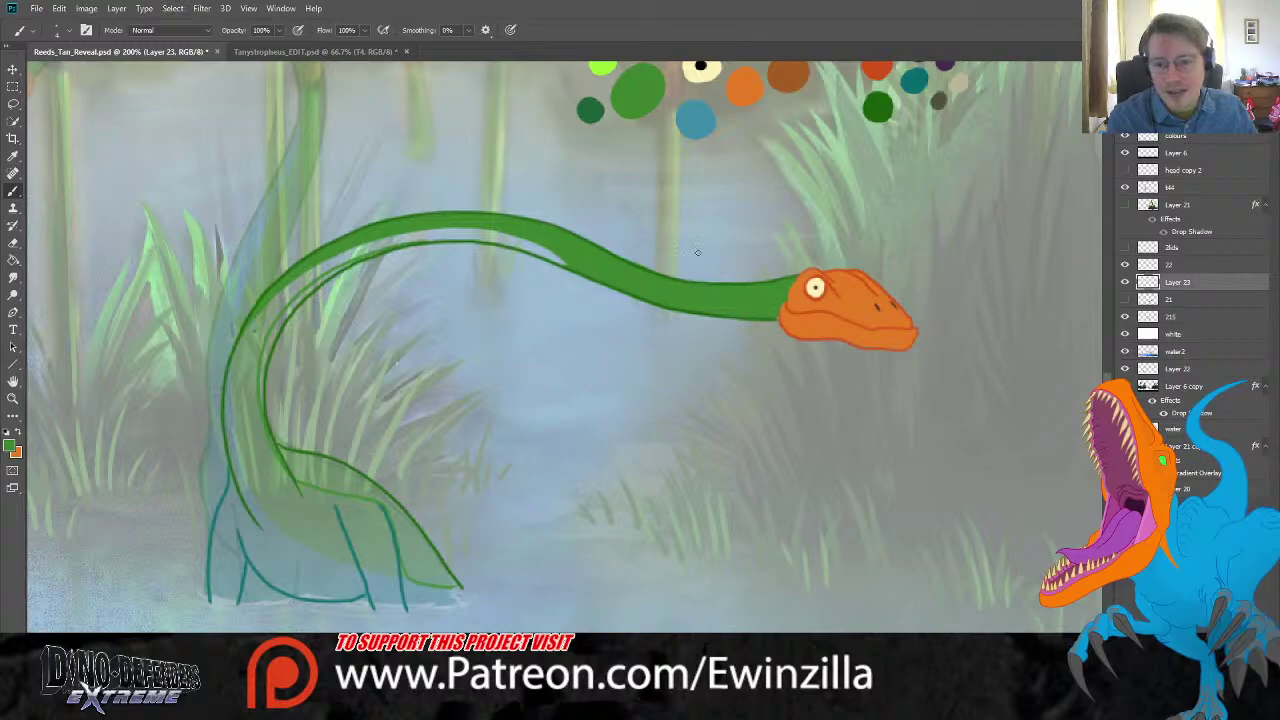
mouse_move(380, 235)
left_mouse_down()
mouse_move(462, 228)
mouse_move(526, 238)
mouse_move(560, 260)
left_mouse_up()
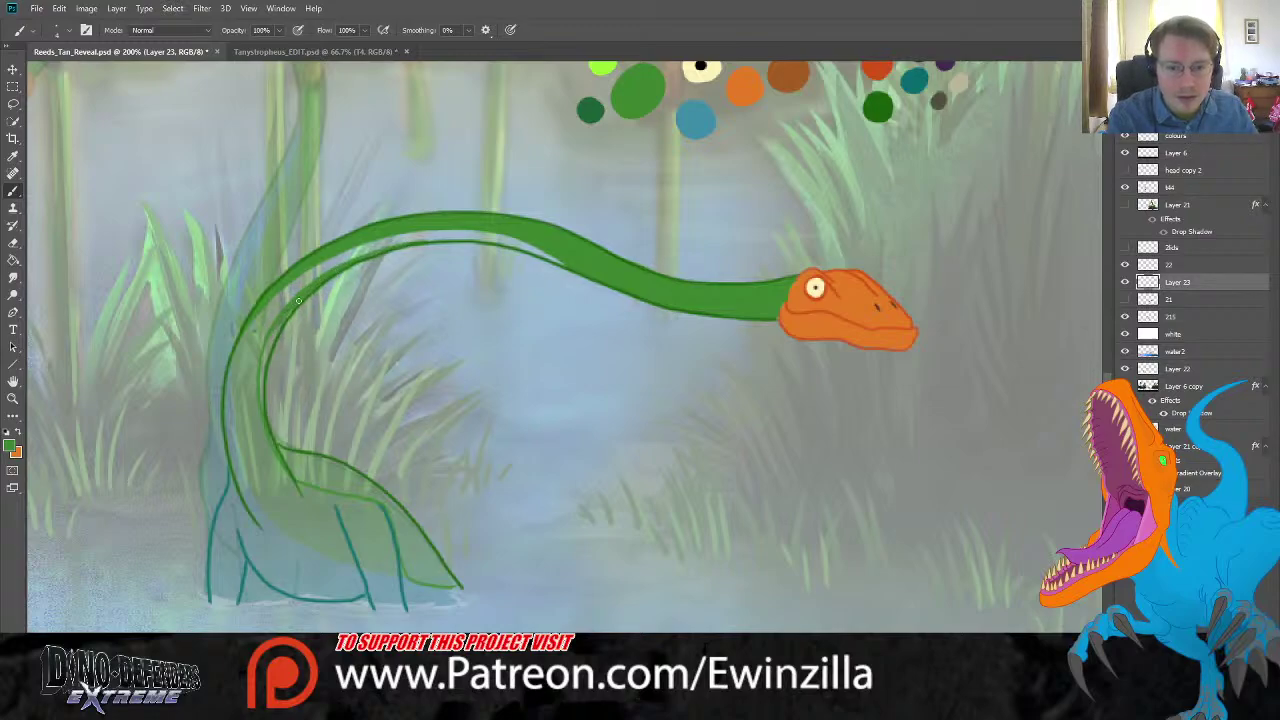
Step: Fill the inner strip of the lower neck and the back down to the waterline with mid-green
left_click_drag(298, 300, 265, 347)
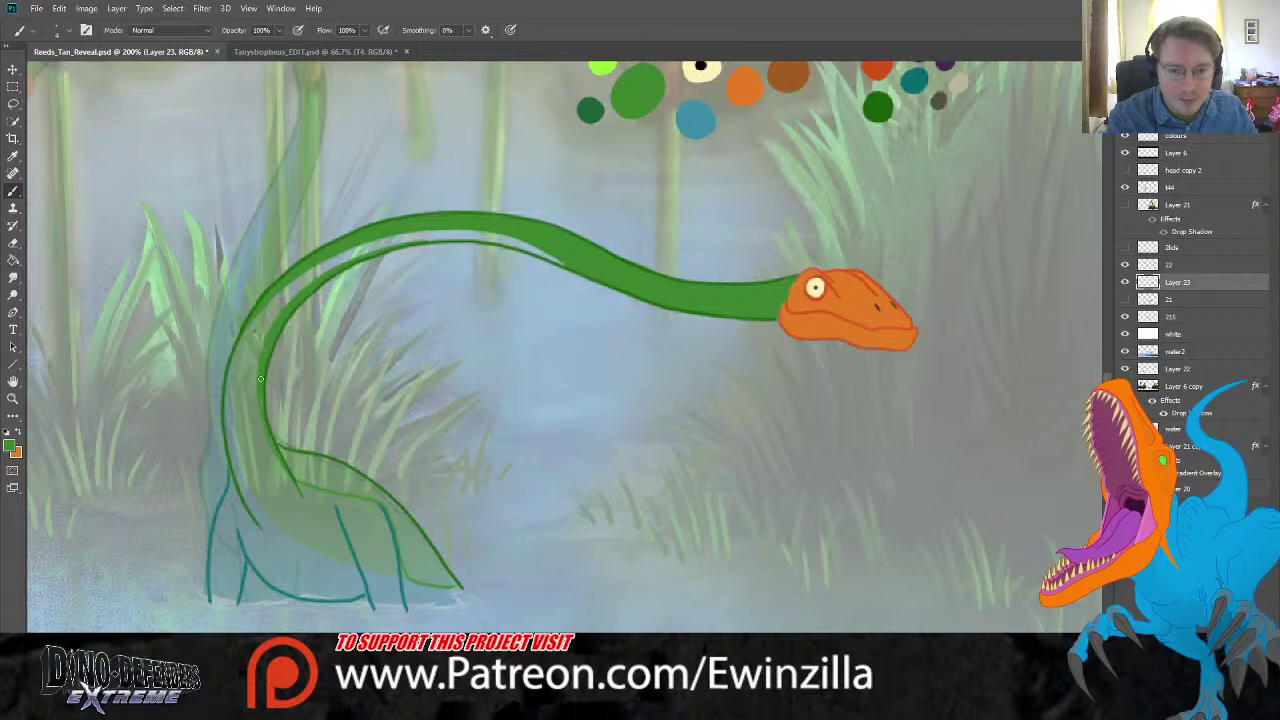
left_click_drag(262, 405, 268, 440)
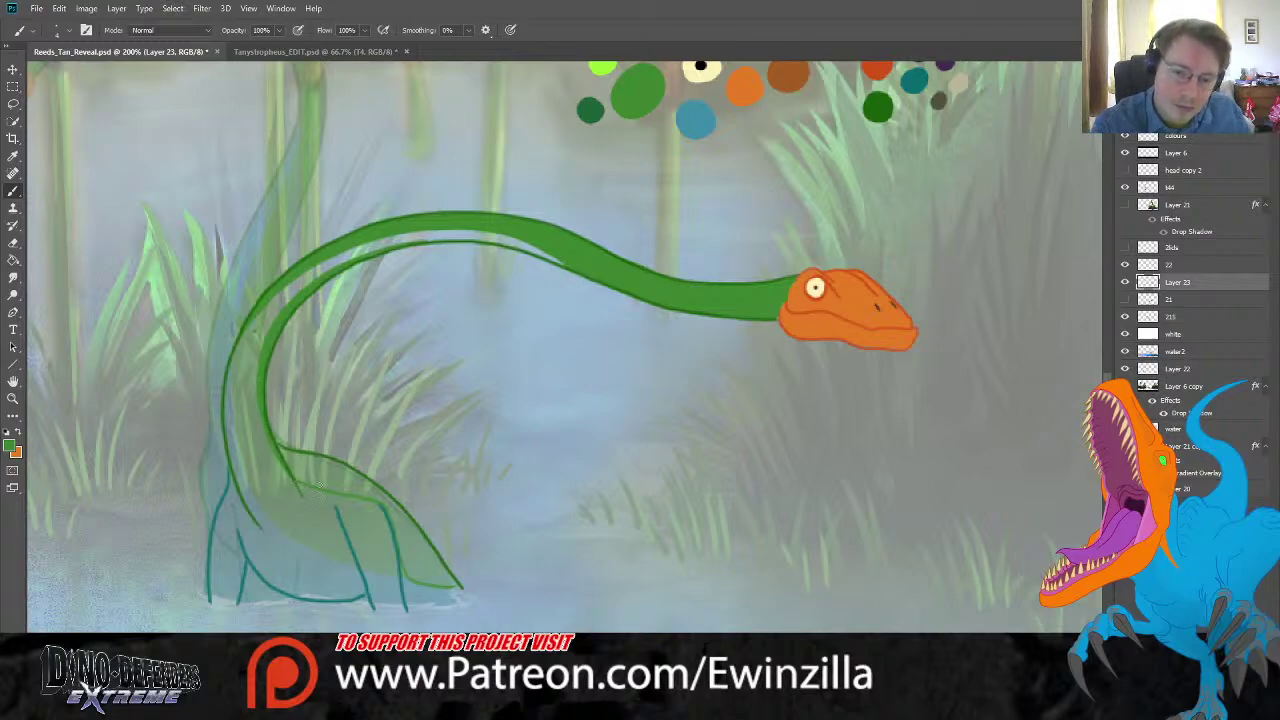
mouse_move(320, 484)
left_mouse_down()
mouse_move(282, 450)
mouse_move(372, 485)
mouse_move(308, 471)
mouse_move(384, 503)
mouse_move(300, 468)
mouse_move(375, 496)
mouse_move(365, 483)
mouse_move(429, 547)
mouse_move(389, 517)
mouse_move(404, 574)
mouse_move(457, 584)
mouse_move(410, 567)
left_mouse_up()
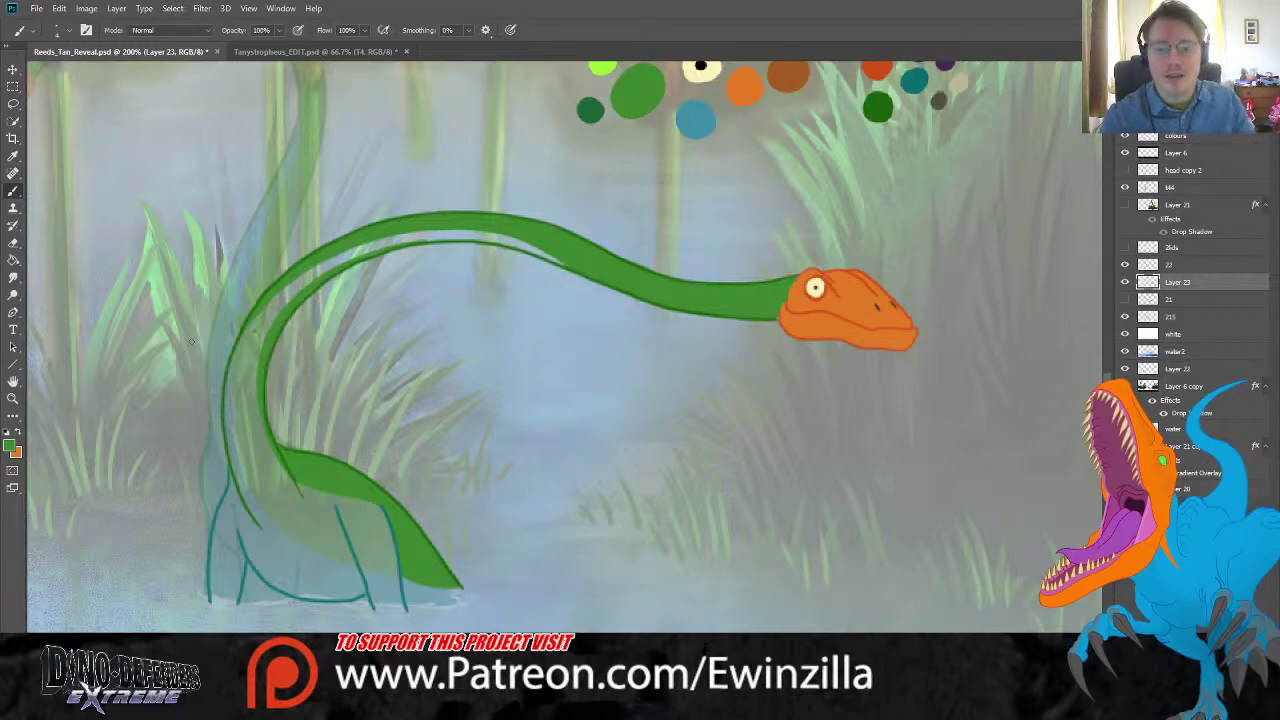
Step: Sample the blue swatch and fill the underside of the arched neck down to its rear bend
left_click(13, 155)
left_click(693, 119)
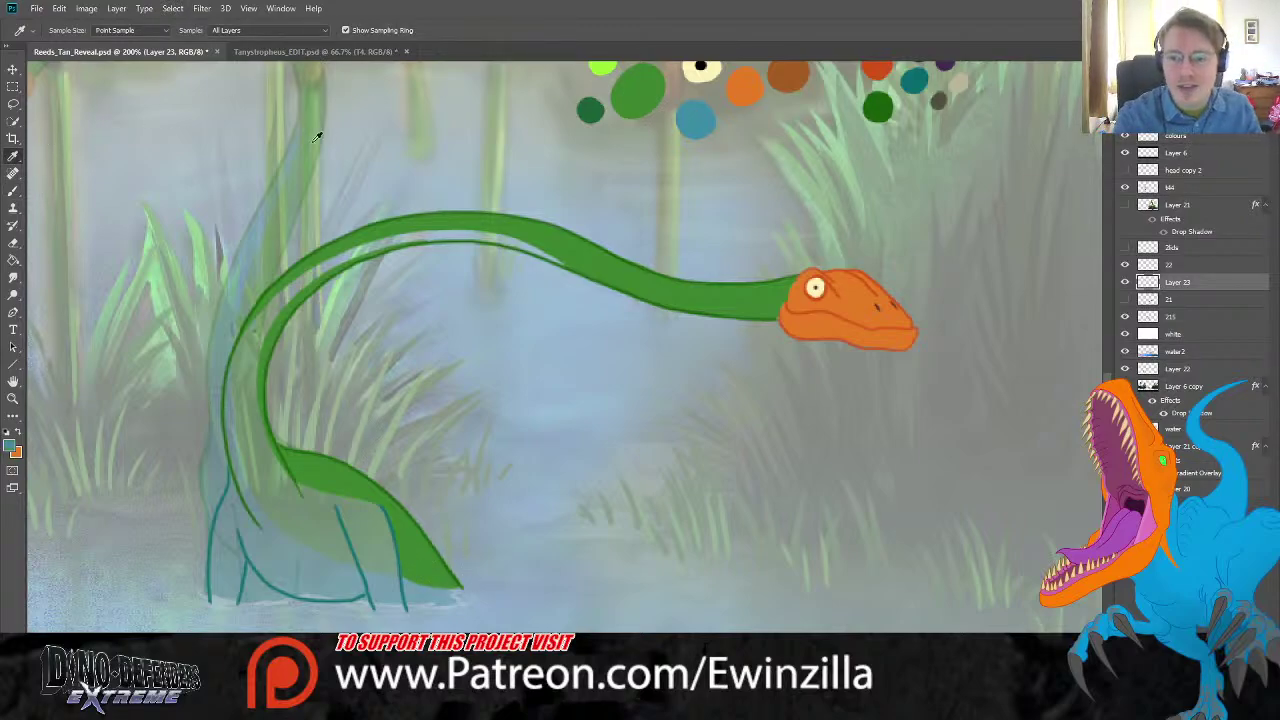
left_click(13, 190)
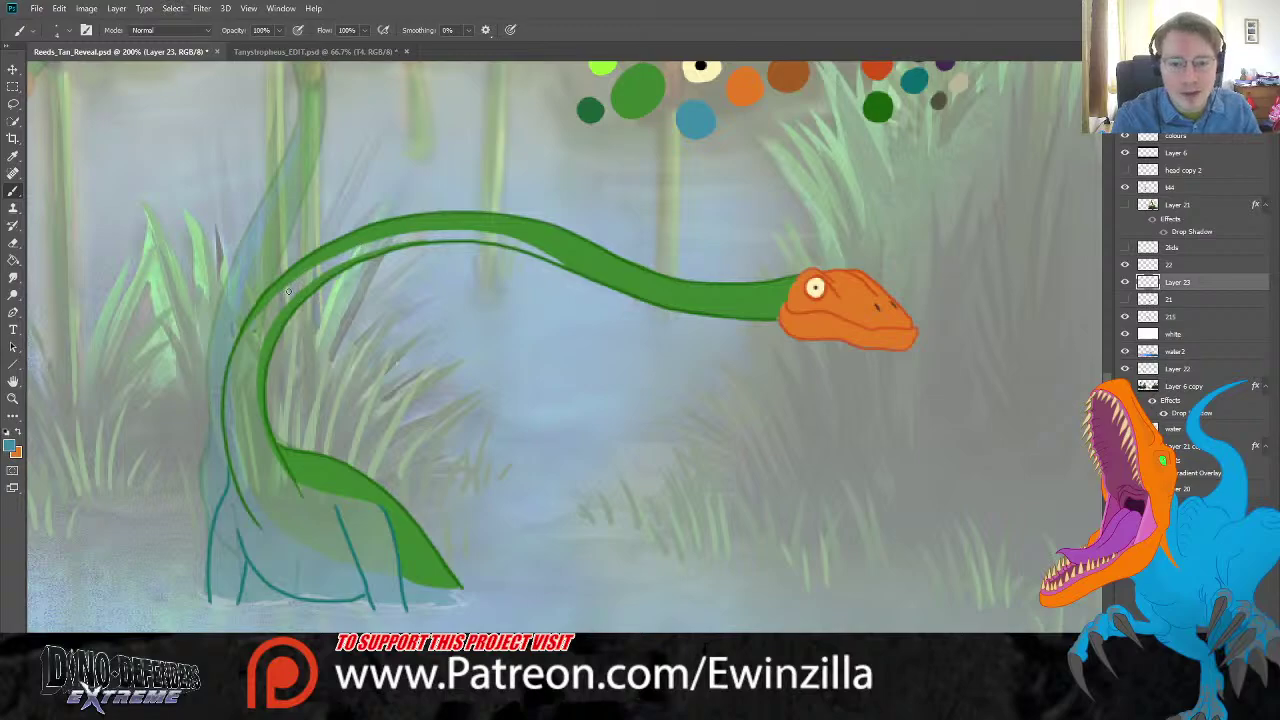
mouse_move(288, 291)
left_mouse_down()
mouse_move(376, 243)
mouse_move(276, 305)
mouse_move(397, 242)
mouse_move(317, 270)
mouse_move(464, 235)
left_mouse_up()
mouse_move(394, 238)
left_mouse_down()
mouse_move(503, 240)
mouse_move(564, 266)
left_mouse_up()
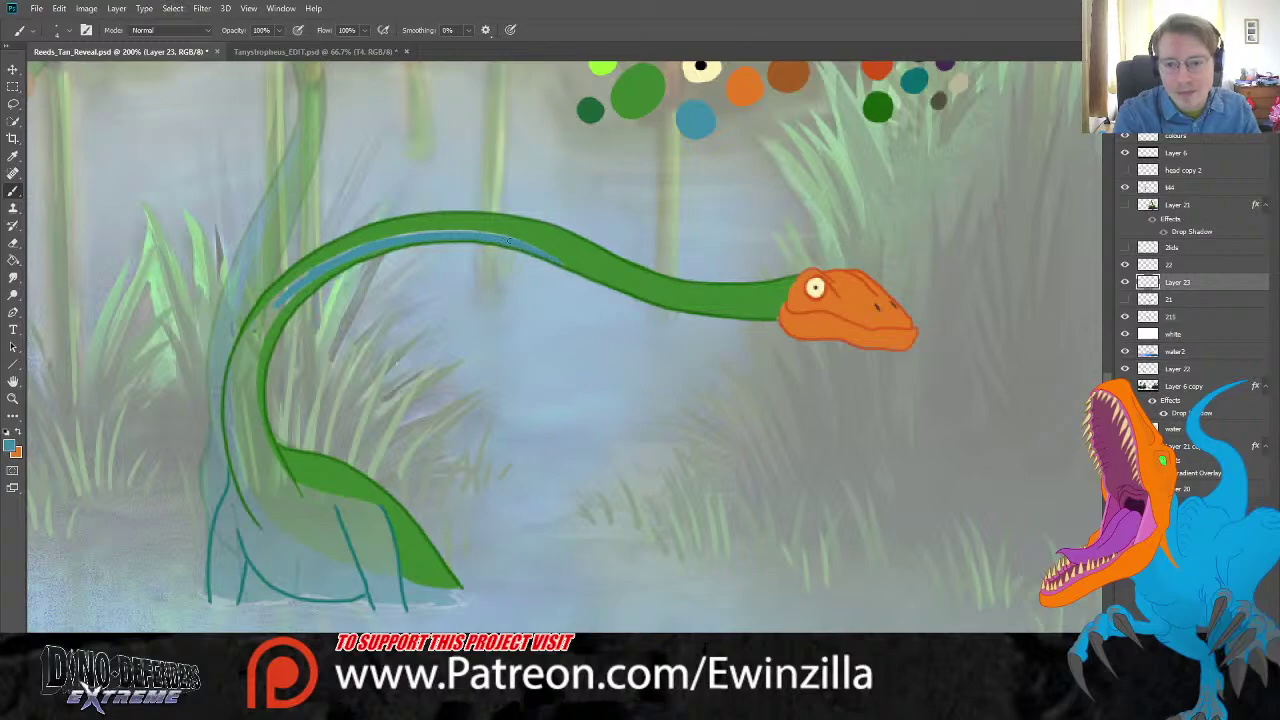
mouse_move(440, 235)
left_mouse_down()
mouse_move(353, 251)
mouse_move(408, 234)
mouse_move(494, 235)
left_mouse_up()
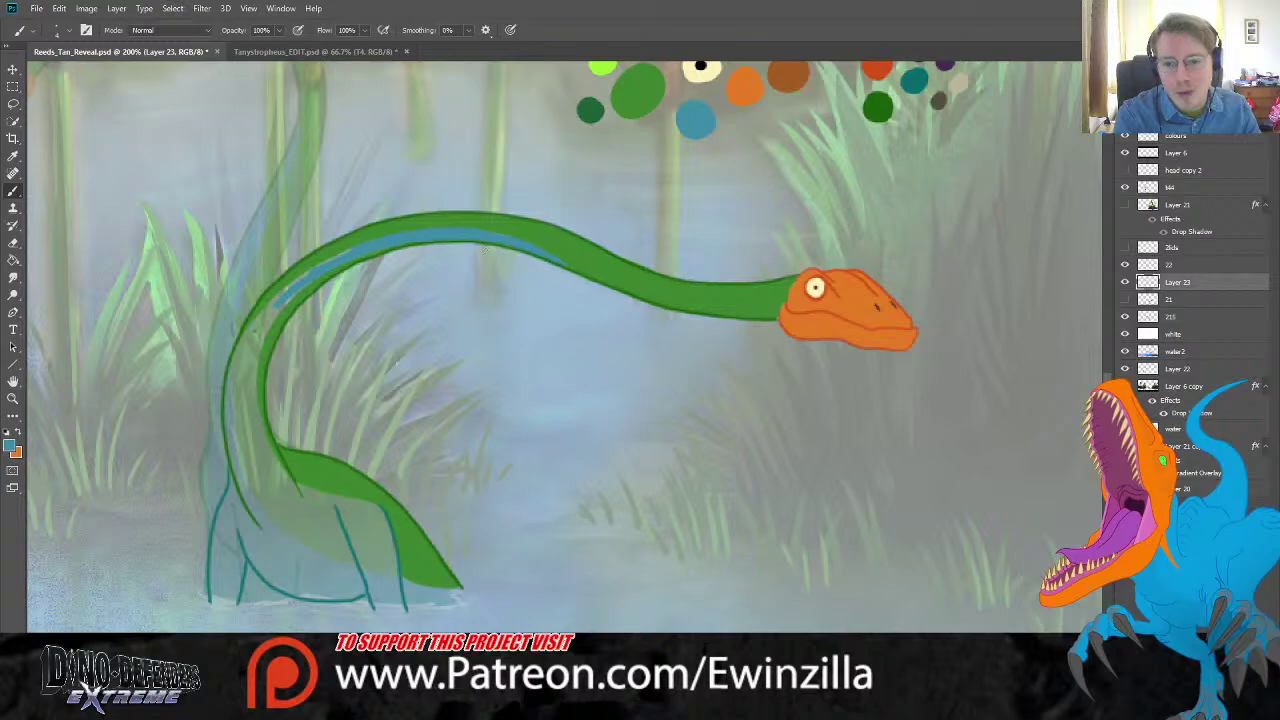
left_click_drag(300, 282, 237, 338)
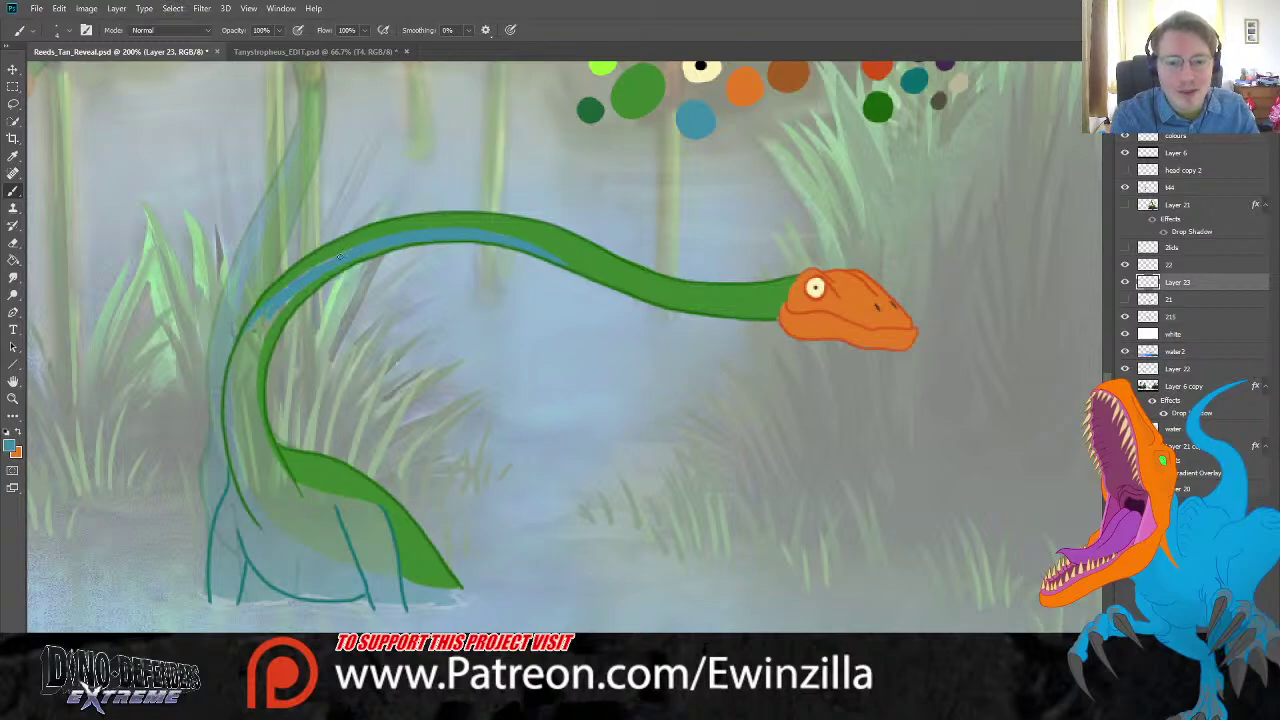
left_click_drag(339, 257, 372, 241)
mouse_move(258, 310)
left_mouse_down()
mouse_move(309, 273)
mouse_move(266, 325)
mouse_move(303, 286)
mouse_move(227, 407)
left_mouse_up()
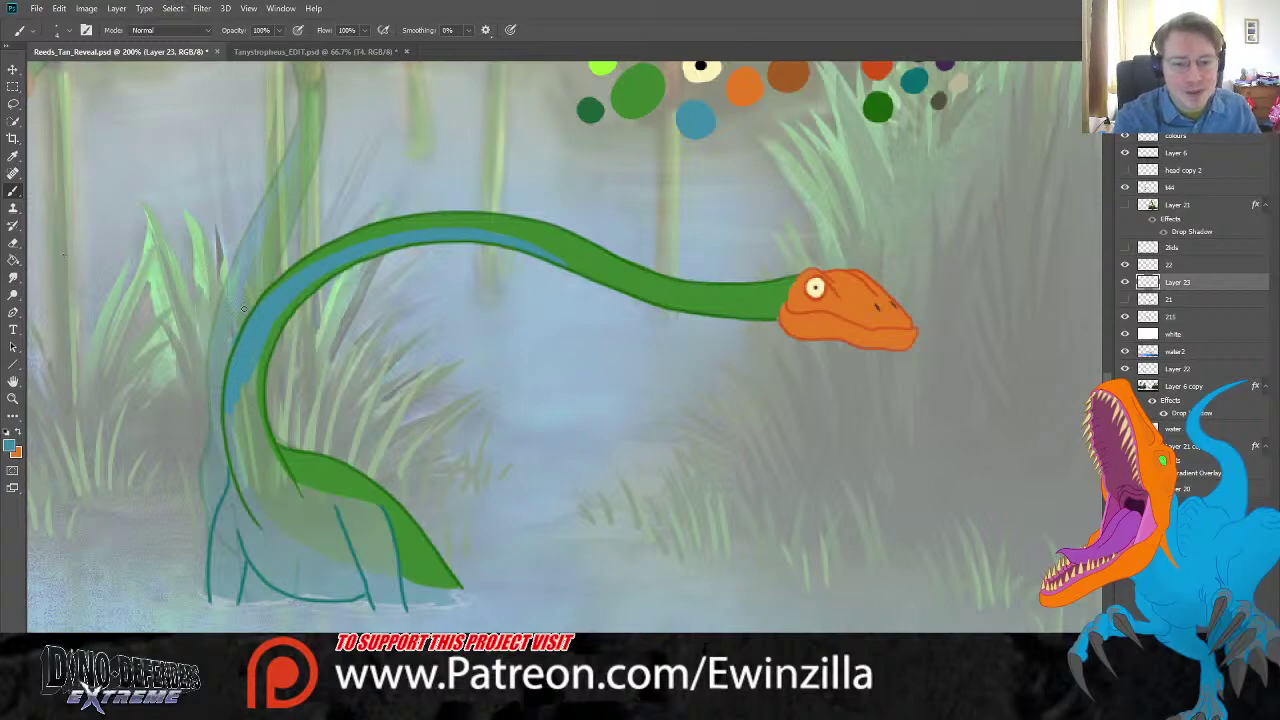
left_click_drag(246, 306, 218, 370)
Step: Fill the lower part of the neck down to the chest with the blue
key("r")
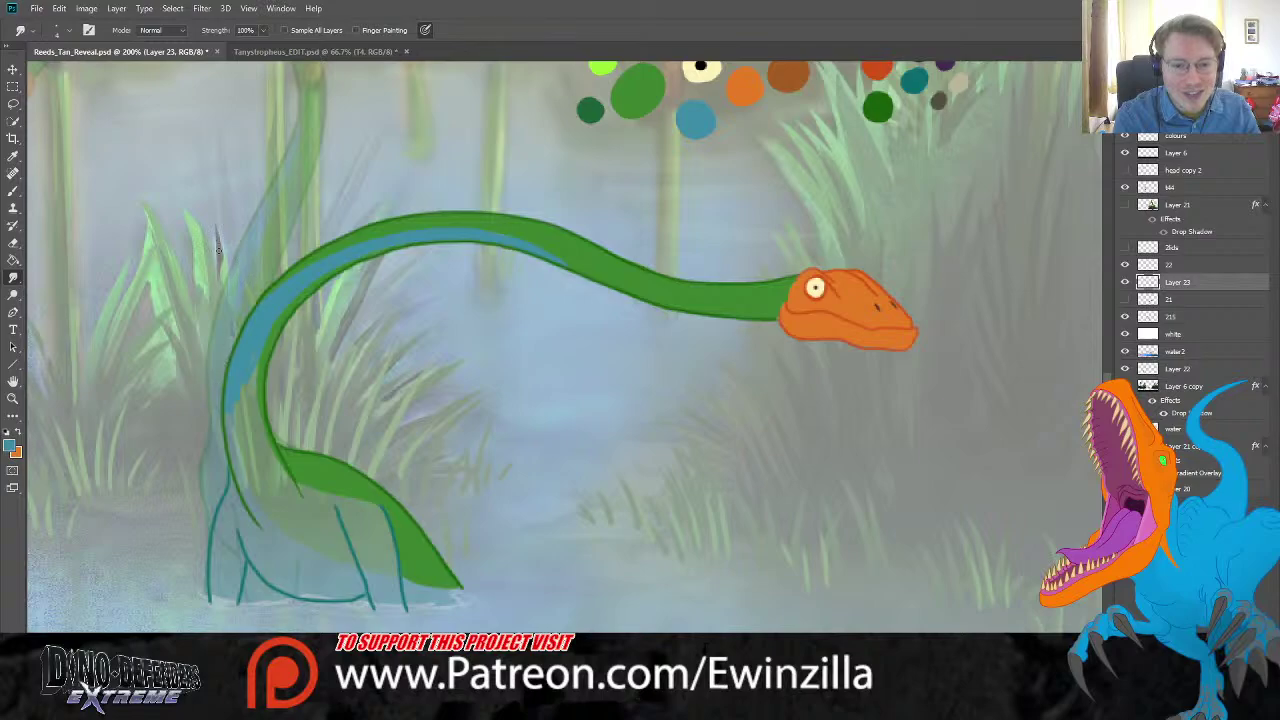
key("b")
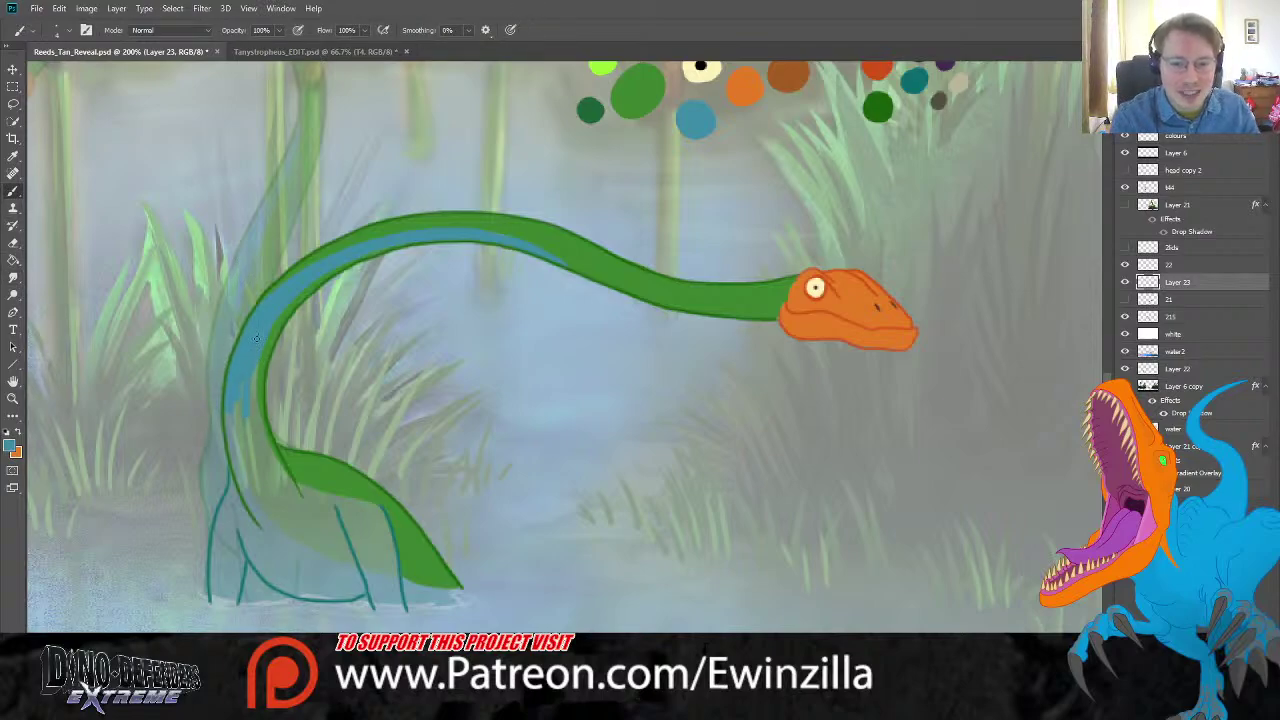
left_click_drag(266, 448, 288, 486)
mouse_move(255, 413)
left_mouse_down()
mouse_move(282, 512)
mouse_move(256, 466)
mouse_move(241, 473)
mouse_move(296, 490)
left_mouse_up()
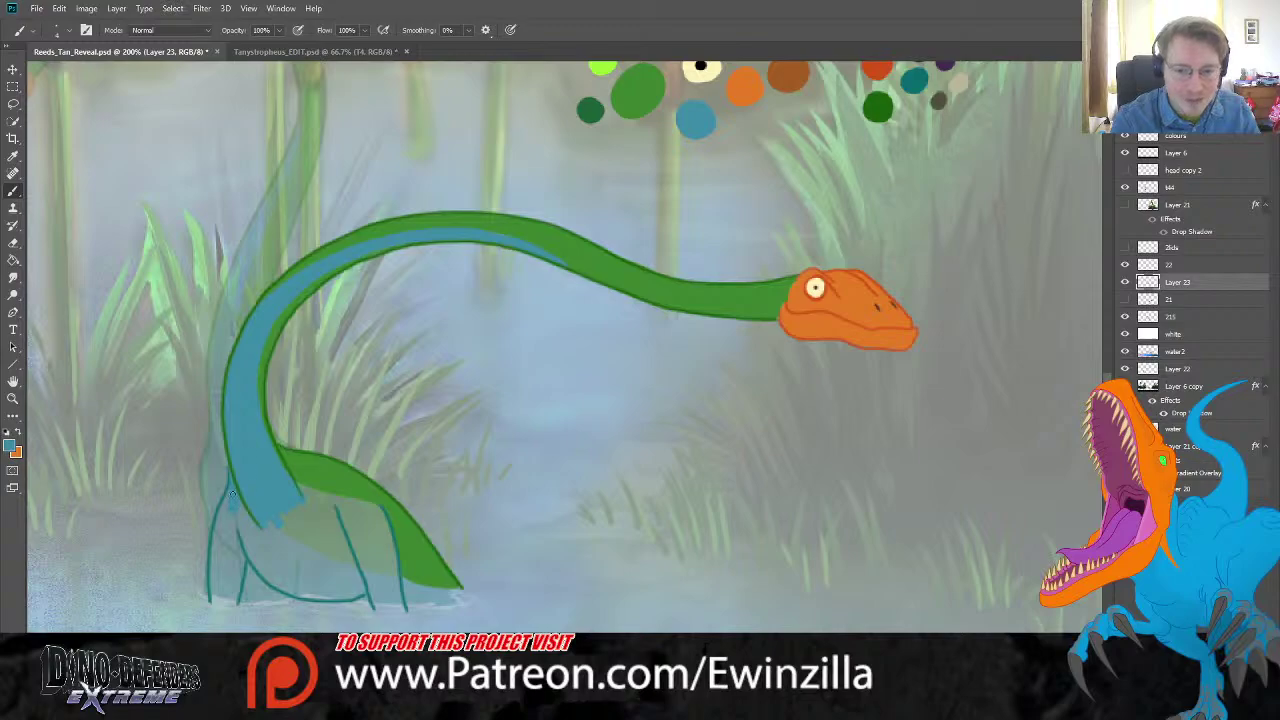
Step: Fill both legs, the shoulder and the belly between the legs with the blue
mouse_move(219, 526)
left_mouse_down()
mouse_move(212, 602)
mouse_move(230, 603)
mouse_move(237, 566)
mouse_move(238, 587)
mouse_move(216, 601)
left_mouse_up()
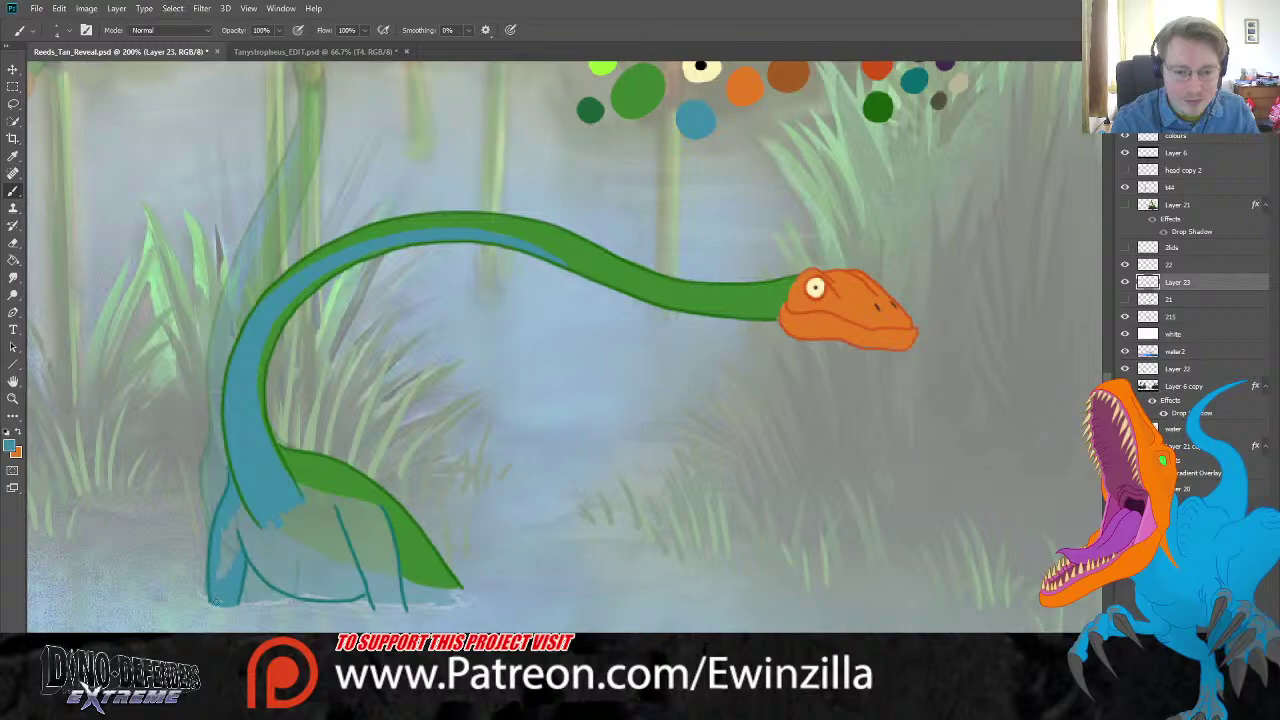
mouse_move(219, 532)
left_mouse_down()
mouse_move(225, 581)
mouse_move(253, 490)
mouse_move(313, 495)
mouse_move(261, 484)
mouse_move(374, 508)
left_mouse_up()
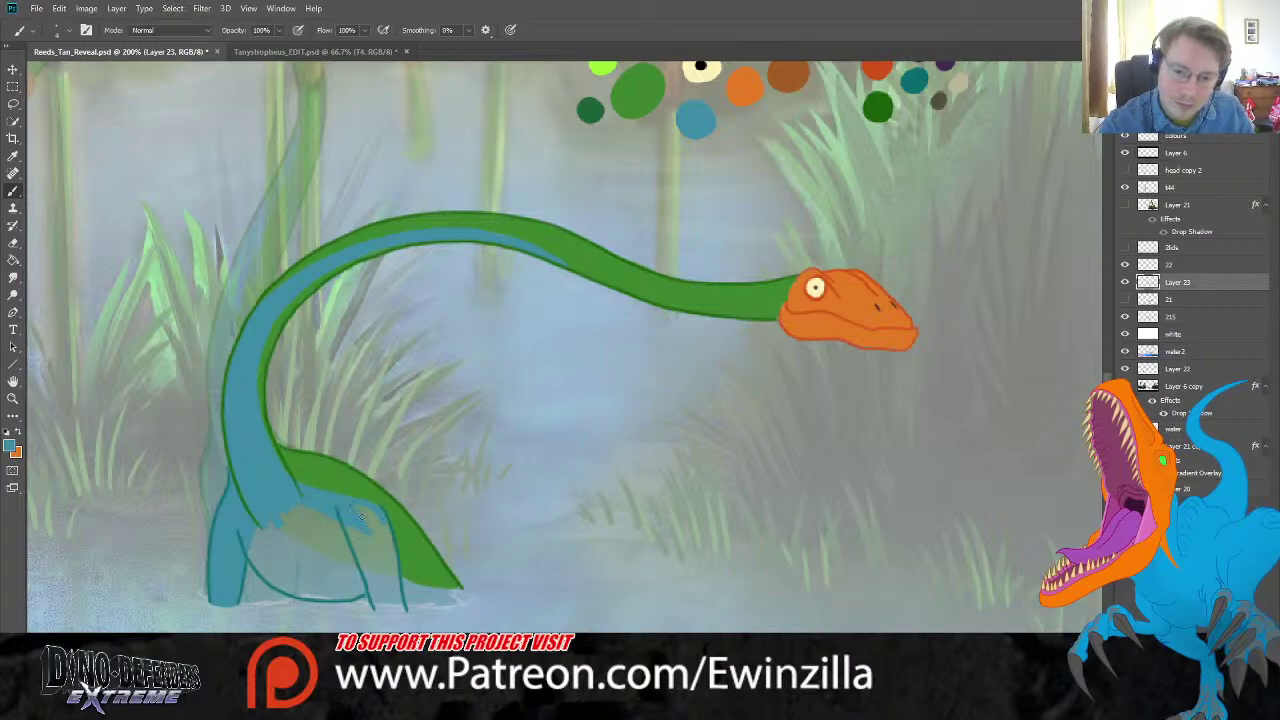
mouse_move(362, 516)
left_mouse_down()
mouse_move(372, 505)
mouse_move(403, 609)
mouse_move(376, 604)
mouse_move(401, 613)
mouse_move(376, 602)
mouse_move(380, 527)
left_mouse_up()
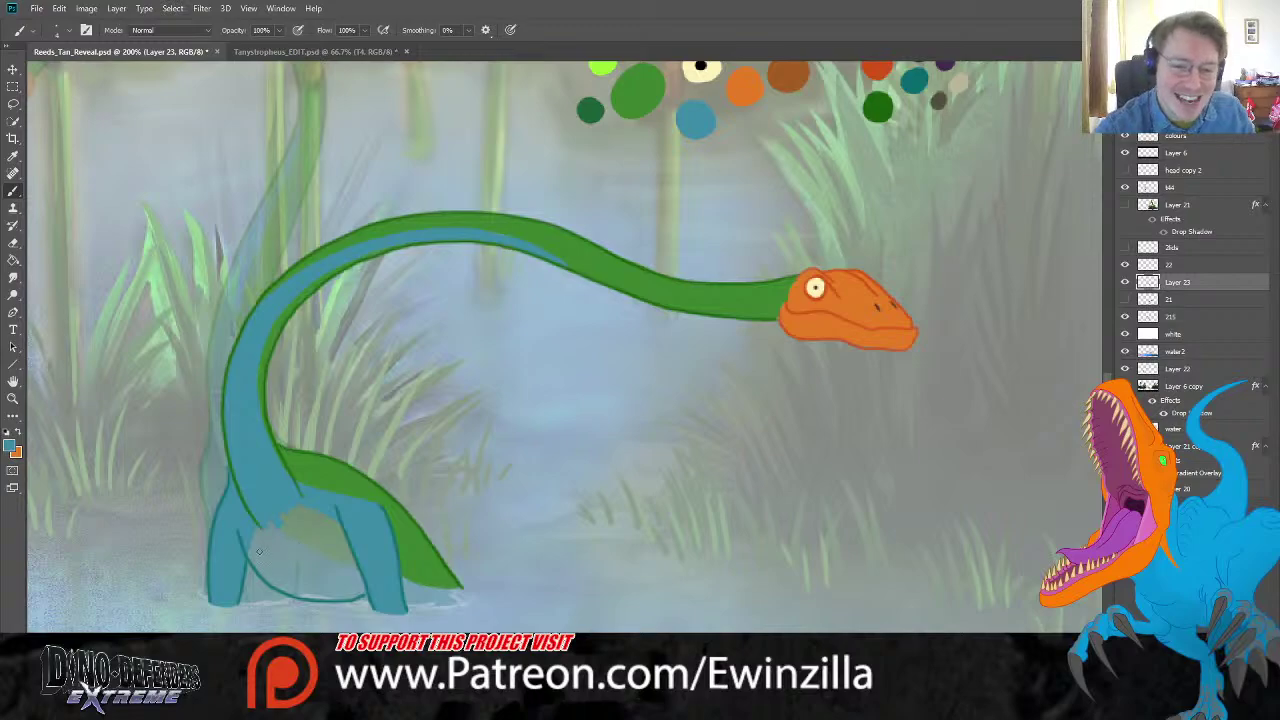
mouse_move(259, 551)
left_mouse_down()
mouse_move(278, 589)
mouse_move(359, 596)
mouse_move(349, 572)
mouse_move(372, 575)
mouse_move(340, 561)
mouse_move(299, 499)
mouse_move(338, 532)
left_mouse_up()
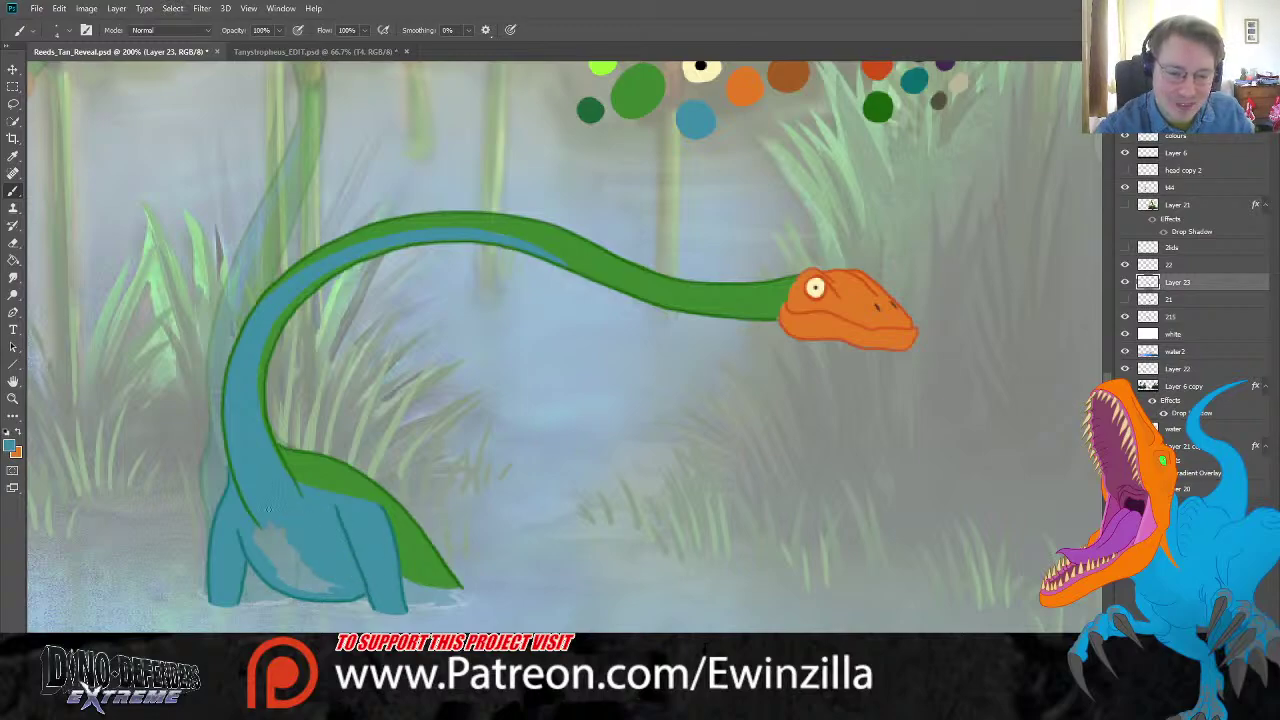
left_click_drag(261, 512, 263, 507)
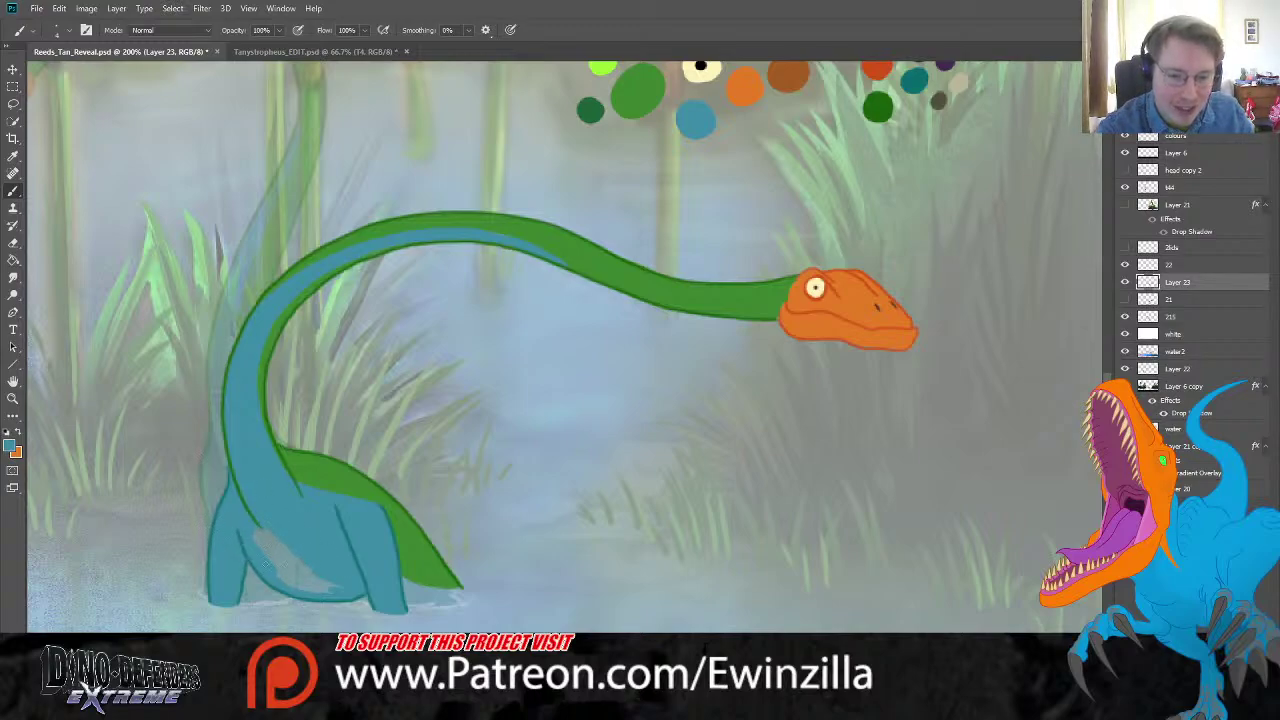
mouse_move(265, 565)
left_mouse_down()
mouse_move(328, 589)
mouse_move(246, 530)
mouse_move(258, 521)
mouse_move(297, 562)
left_mouse_up()
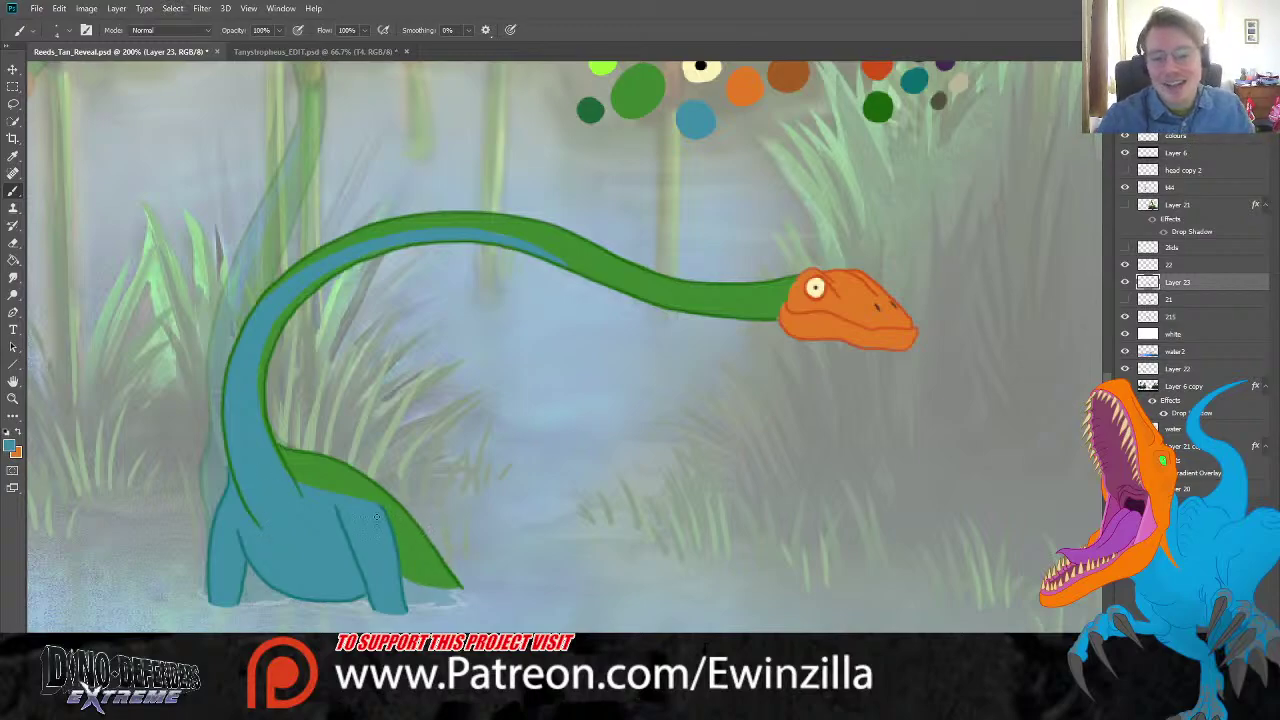
Step: Sample a pale water colour for the brush and work in the blue strip beneath the green back at the waterline
key("i")
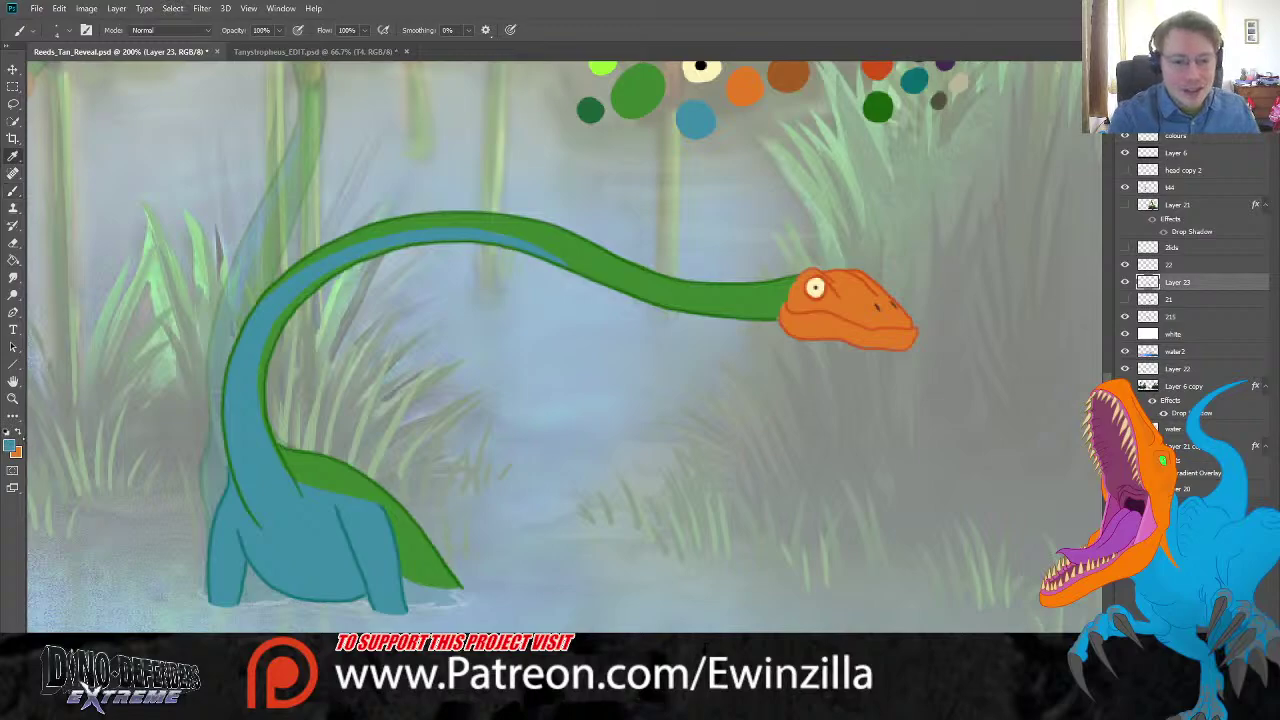
left_click(534, 518)
key("b")
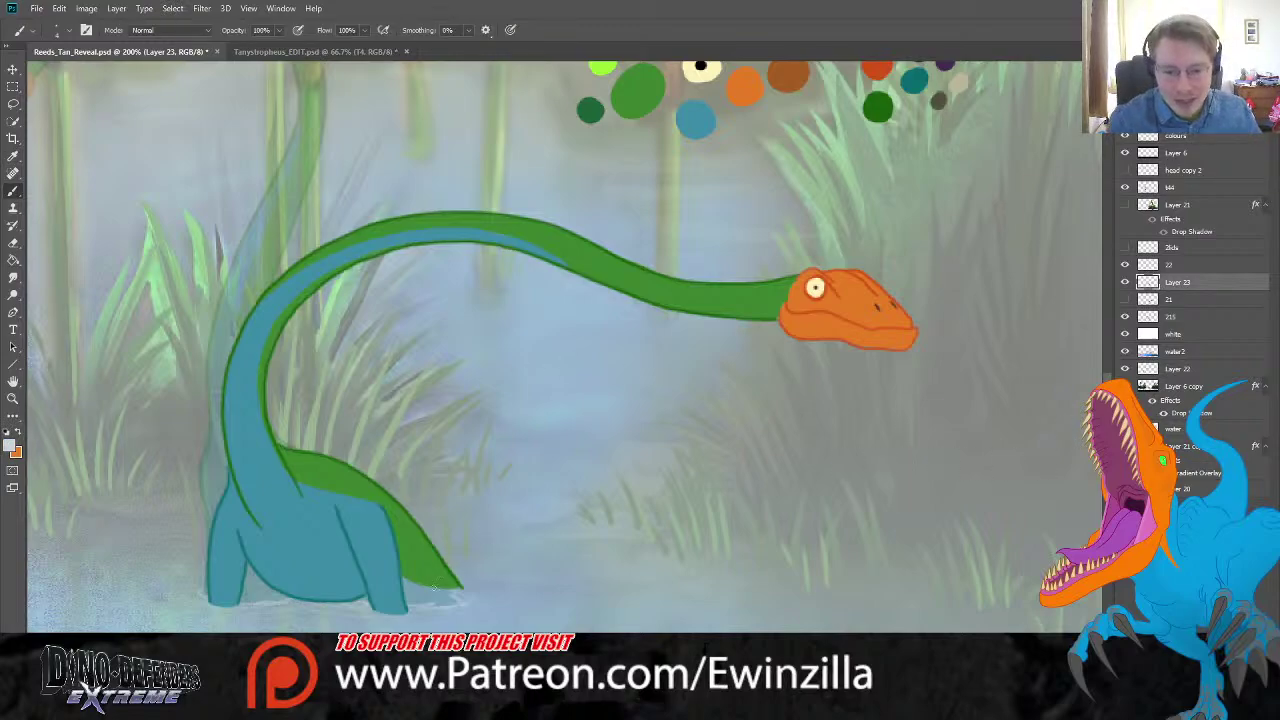
key("r")
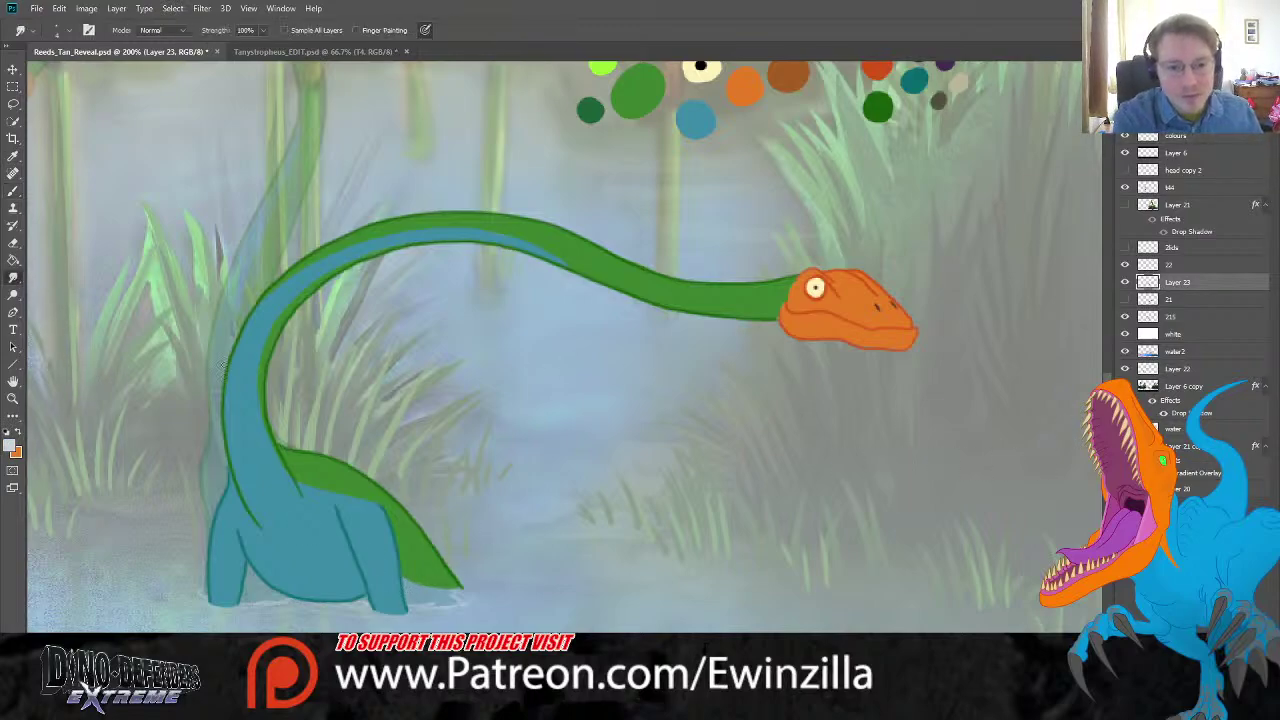
left_click_drag(404, 592, 452, 588)
Step: Paint pale water ripples around both legs and along the waterline beneath the body
left_click(13, 190)
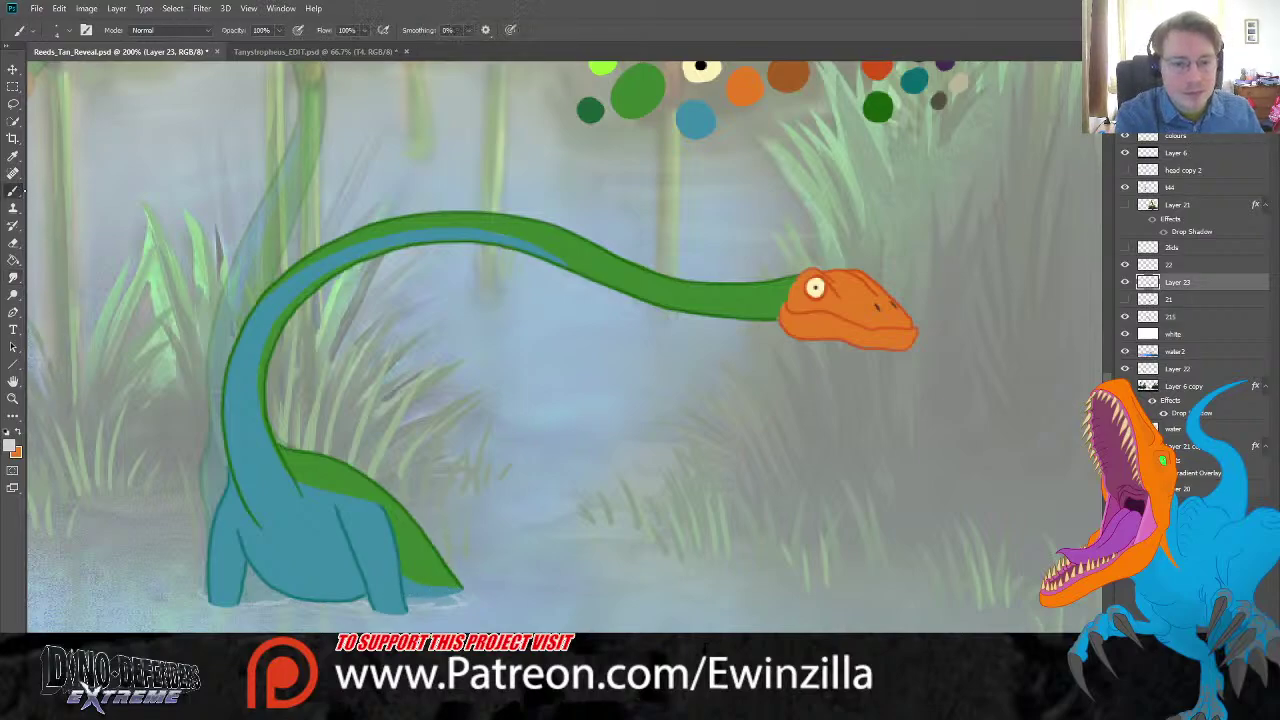
mouse_move(406, 600)
left_mouse_down()
mouse_move(476, 590)
mouse_move(370, 612)
mouse_move(420, 606)
mouse_move(334, 604)
mouse_move(350, 604)
left_mouse_up()
left_click_drag(214, 604, 238, 604)
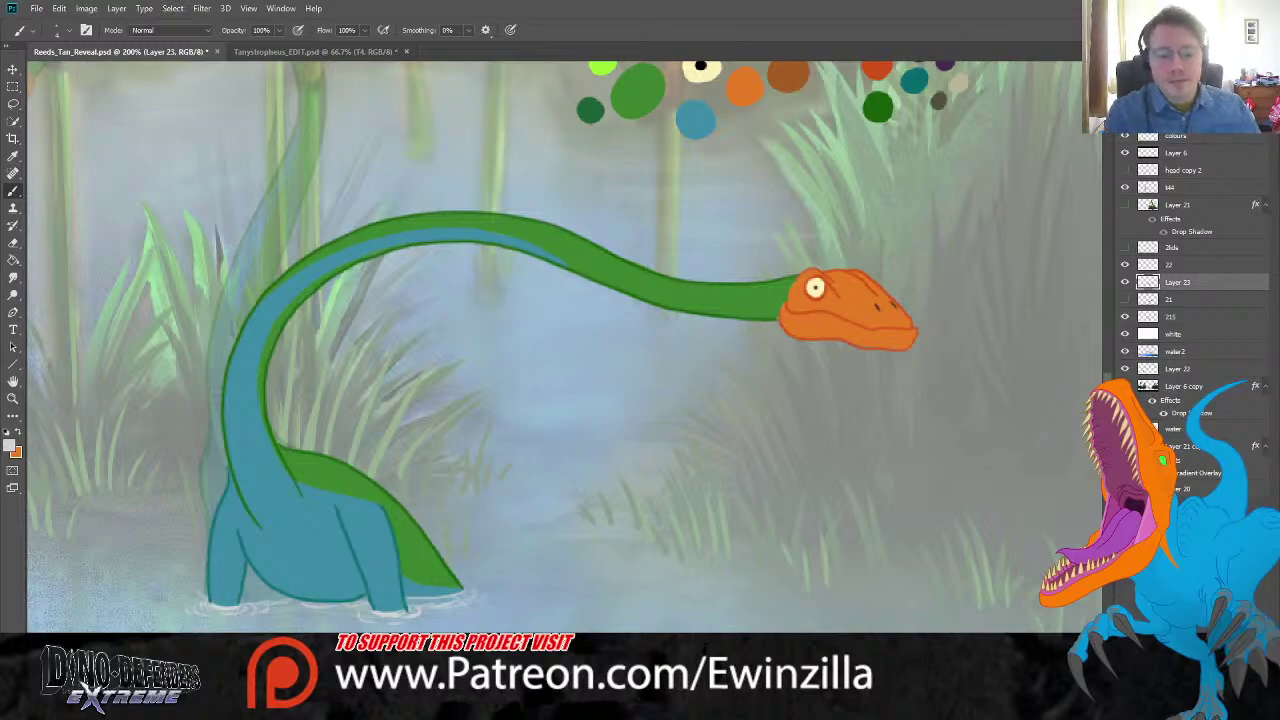
Step: Merge the pose 22 outline layer with its colour layer, Layer 23, beneath it
left_click(1182, 280, "ctrl")
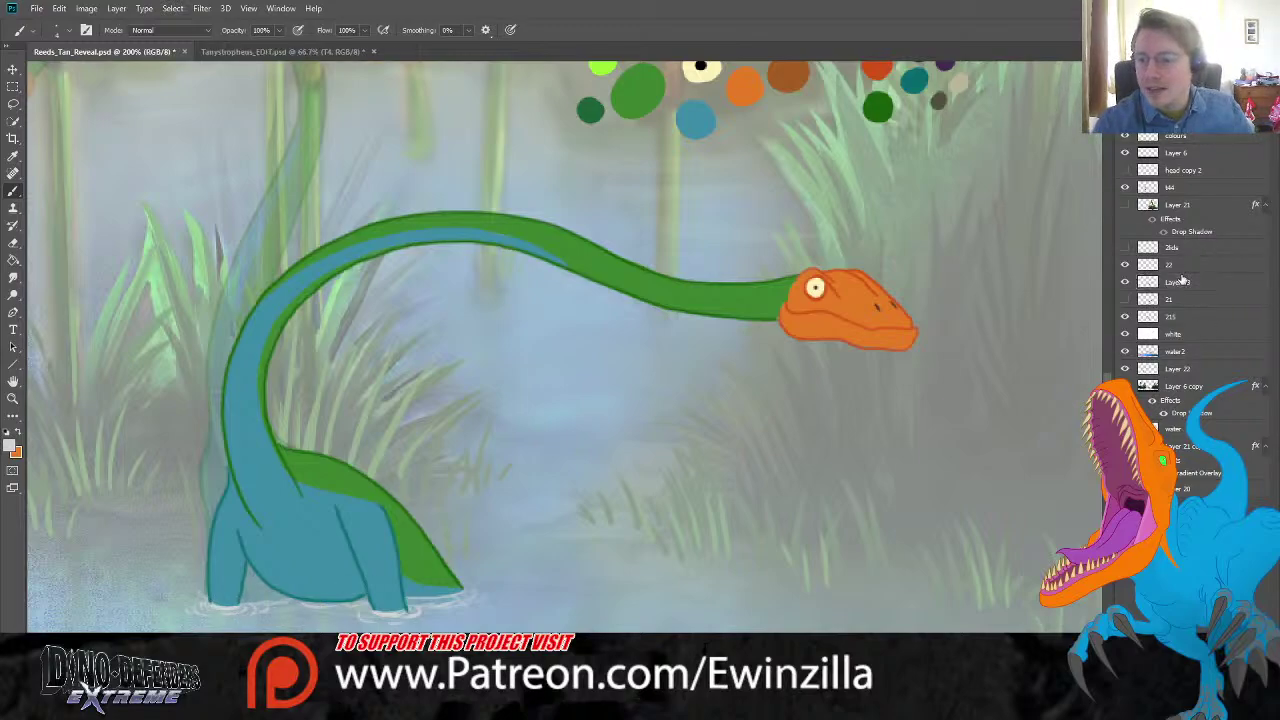
left_click(1182, 279, "ctrl")
left_click(1180, 266, "ctrl")
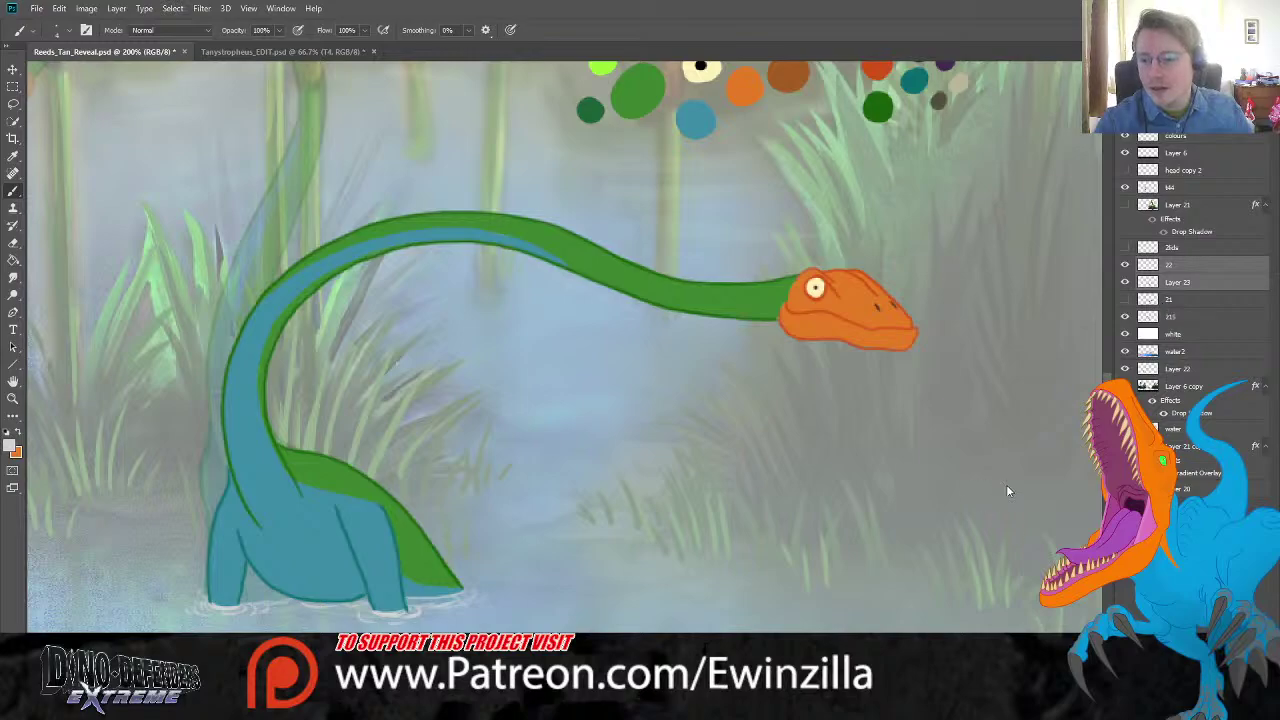
key("ctrl+e")
Step: Restore layer 21 to full opacity and toggle layer 22 to compare the two poses
left_click(1125, 264)
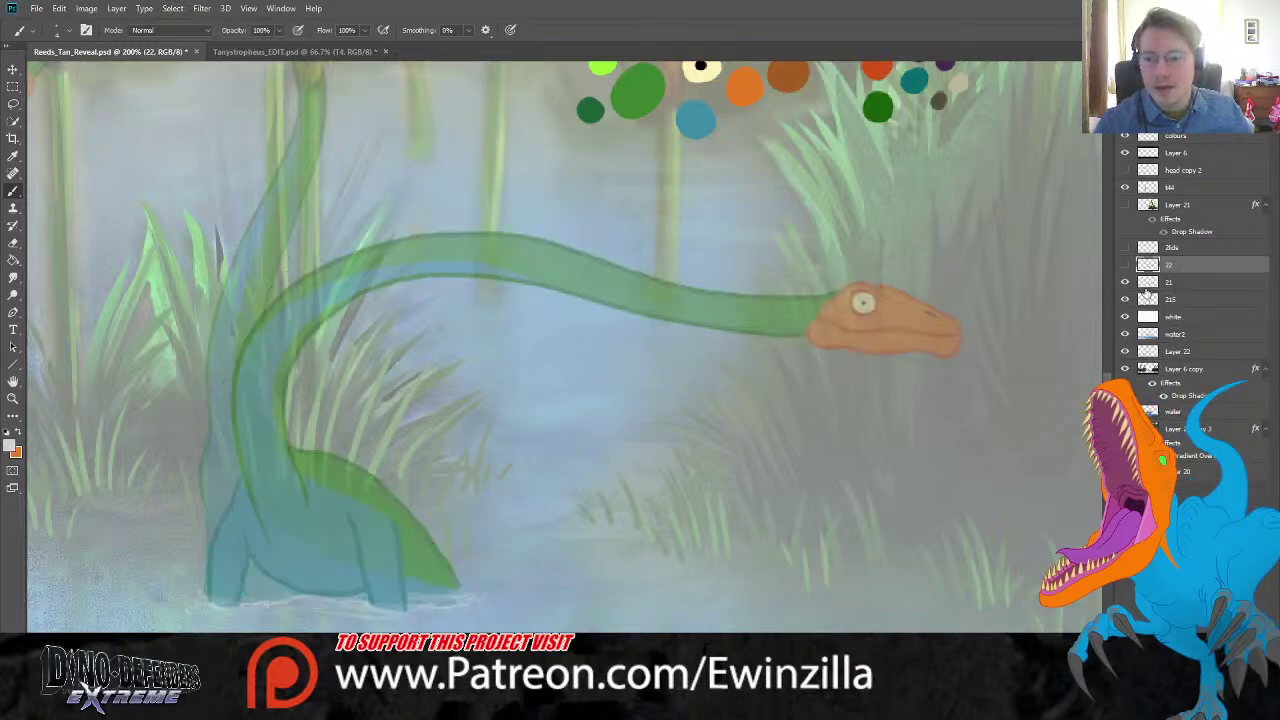
left_click(1147, 285)
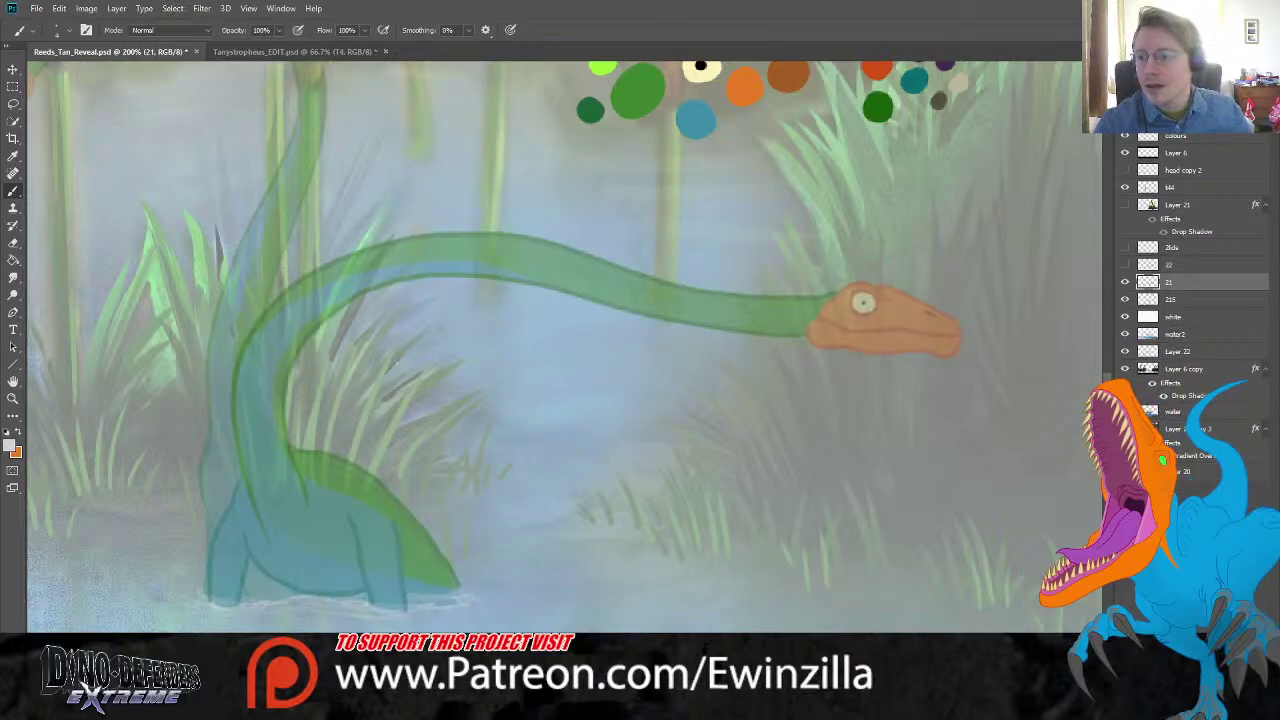
left_click(1125, 264)
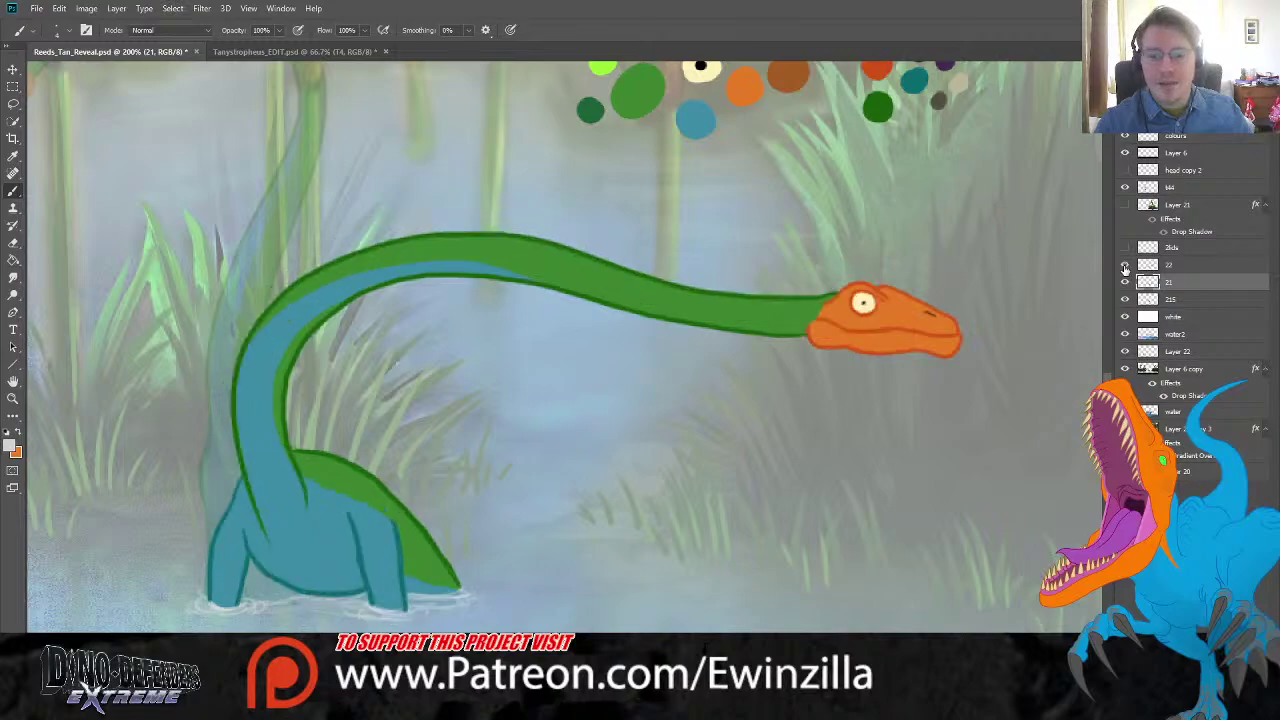
left_click(1125, 265)
left_click(1125, 265)
left_click(1125, 265)
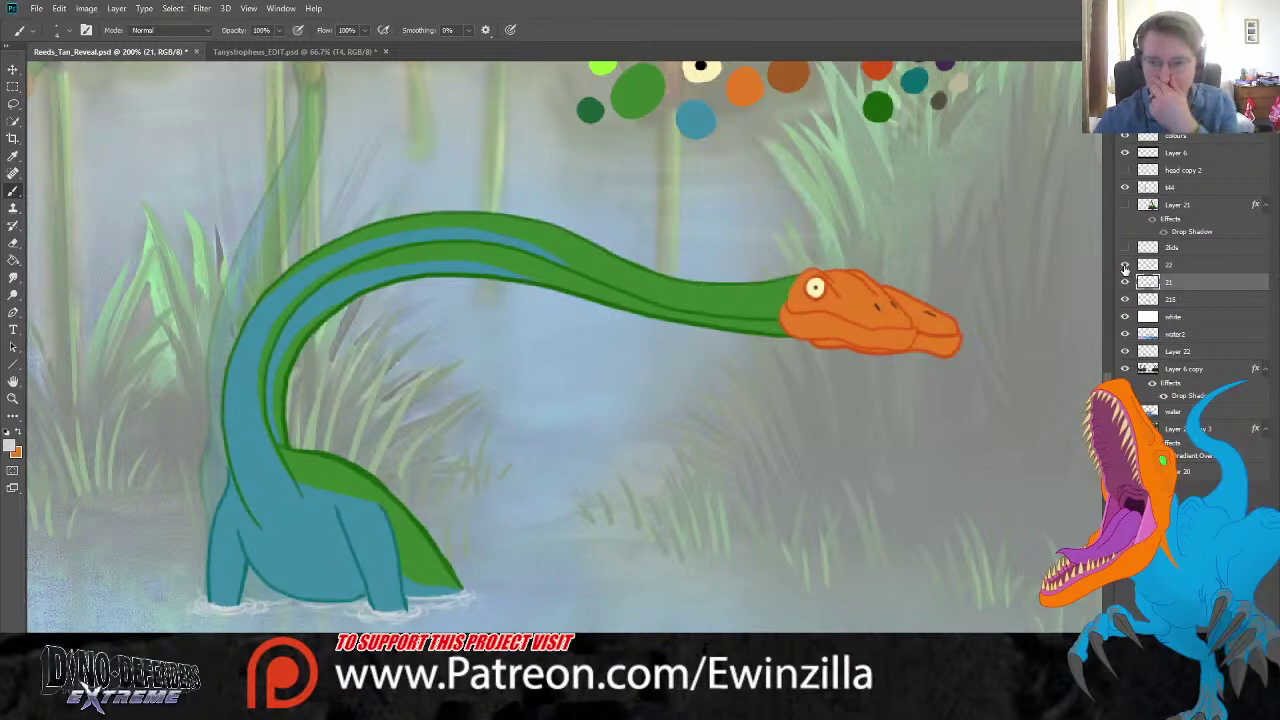
Step: Lasso the head and most of the neck on layer 22, reapply the last blur filter to them, and clear the selection
left_click(1200, 265)
left_click(13, 103)
mouse_move(645, 210)
left_mouse_down()
mouse_move(318, 172)
mouse_move(288, 214)
mouse_move(302, 248)
mouse_move(262, 326)
mouse_move(253, 428)
mouse_move(410, 404)
mouse_move(1012, 385)
mouse_move(955, 252)
left_mouse_up()
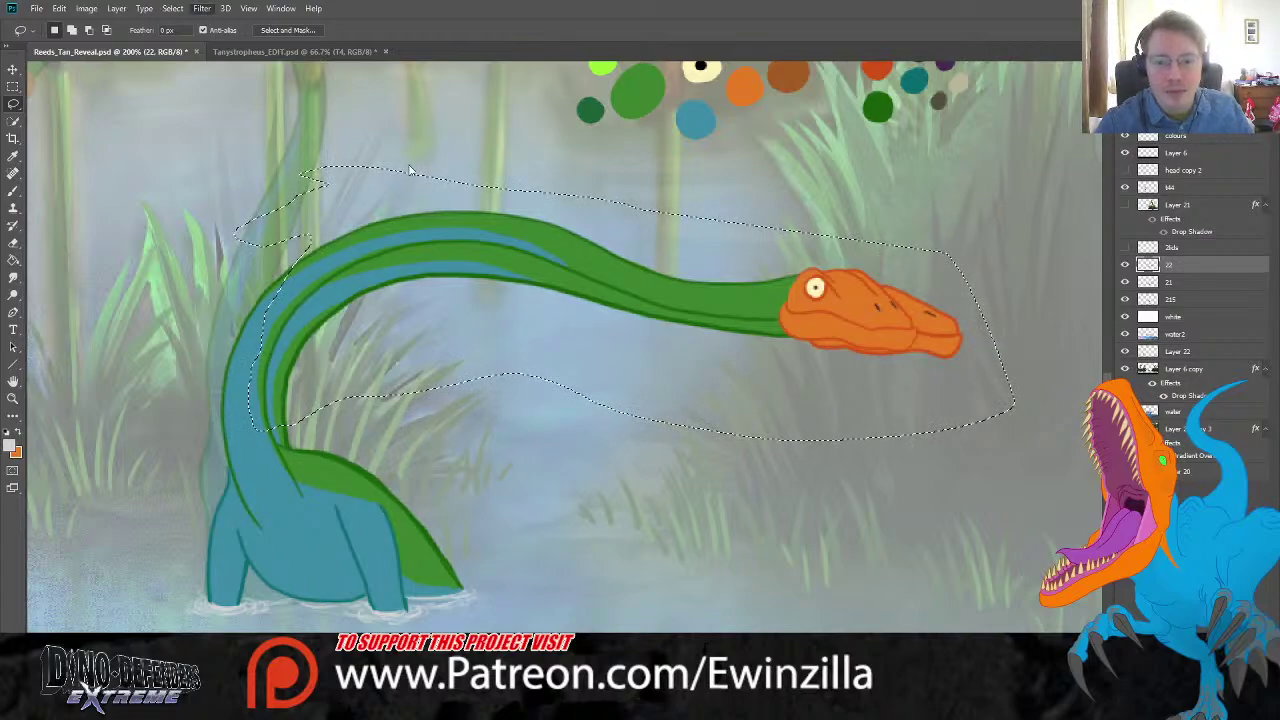
key("ctrl+alt+f")
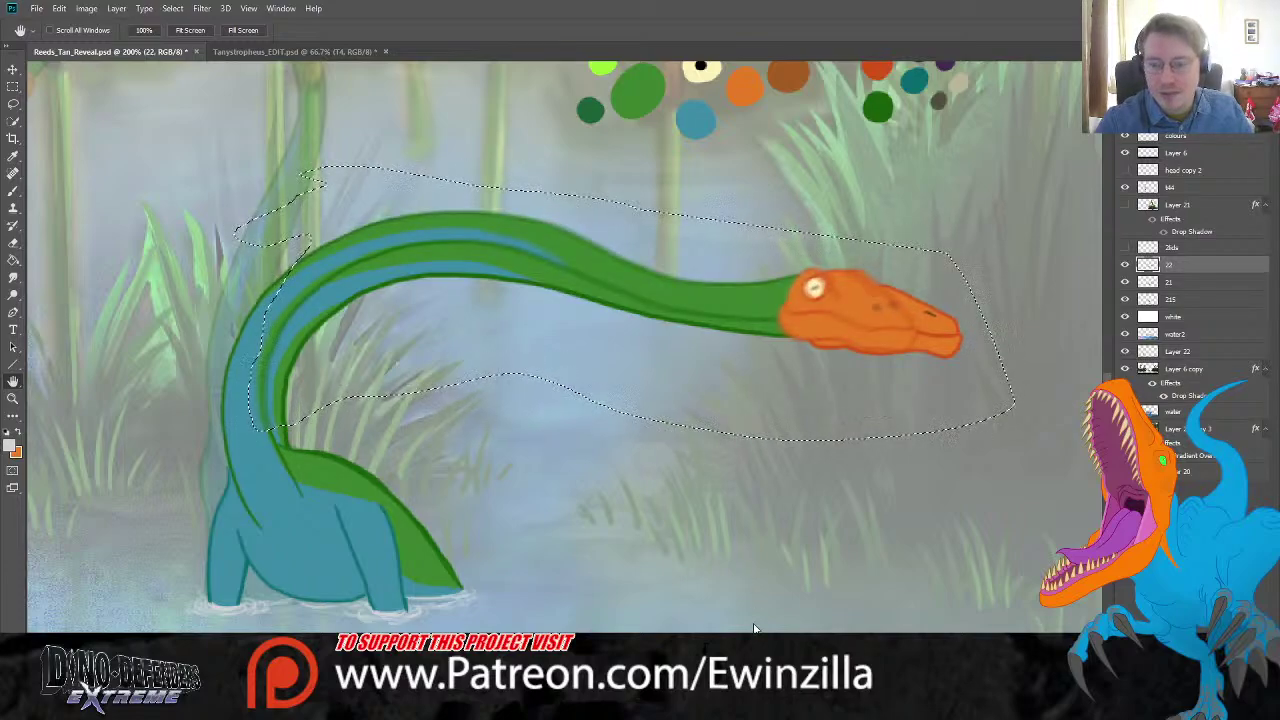
key("m")
key("ctrl+d")
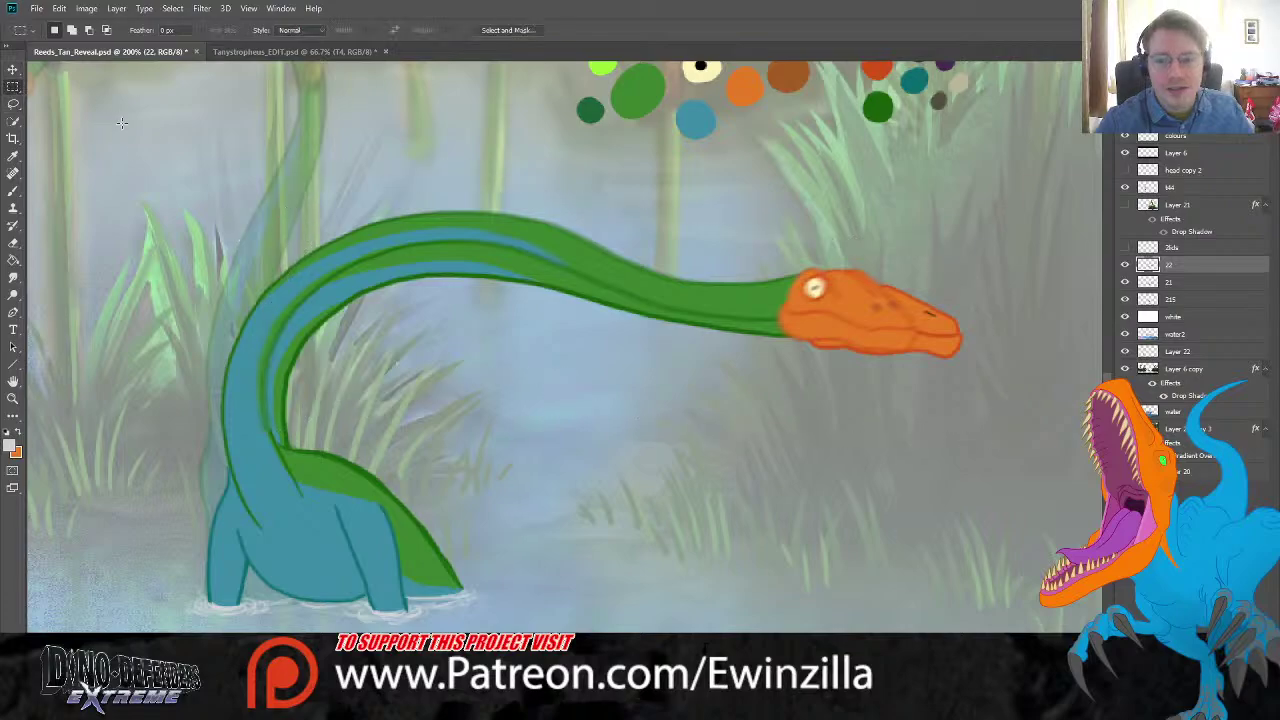
Step: Toggle layer 22's visibility repeatedly to check the blurred pose's motion against pose 21
left_click(1124, 265)
left_click(1124, 265)
left_click(1124, 265)
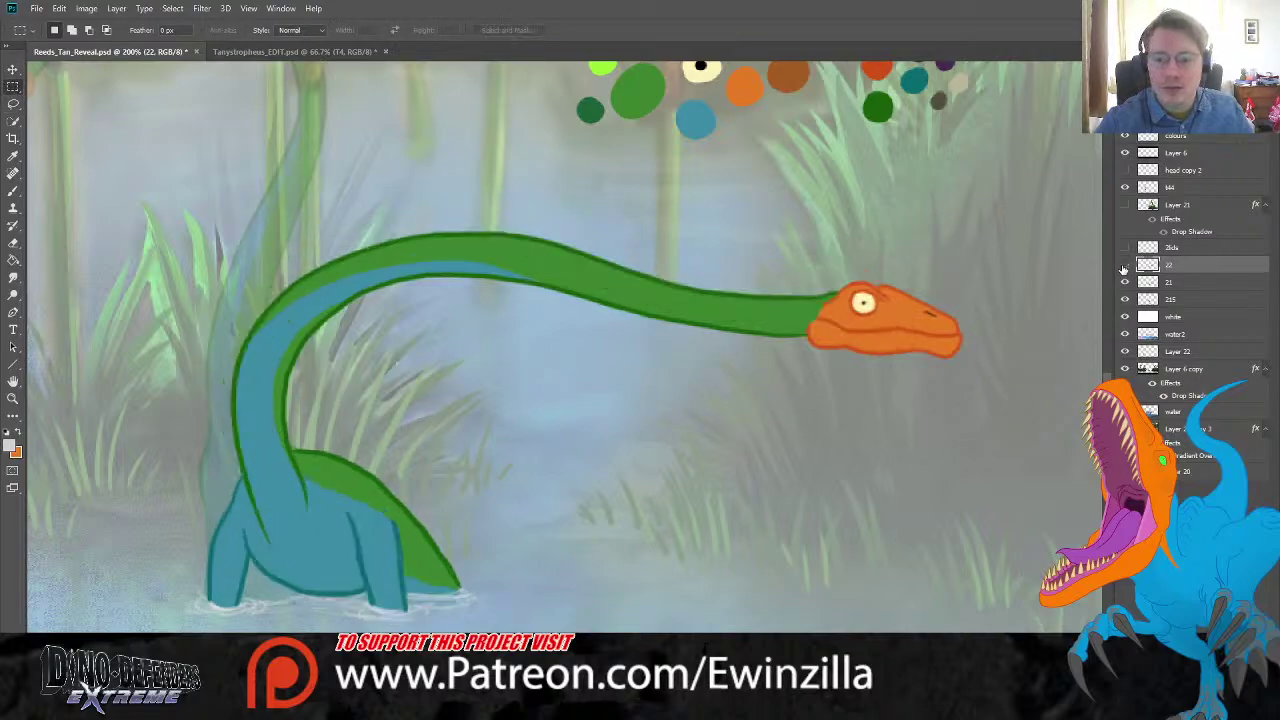
left_click(1124, 265)
left_click(1124, 265)
left_click(1124, 265)
left_click(1124, 265)
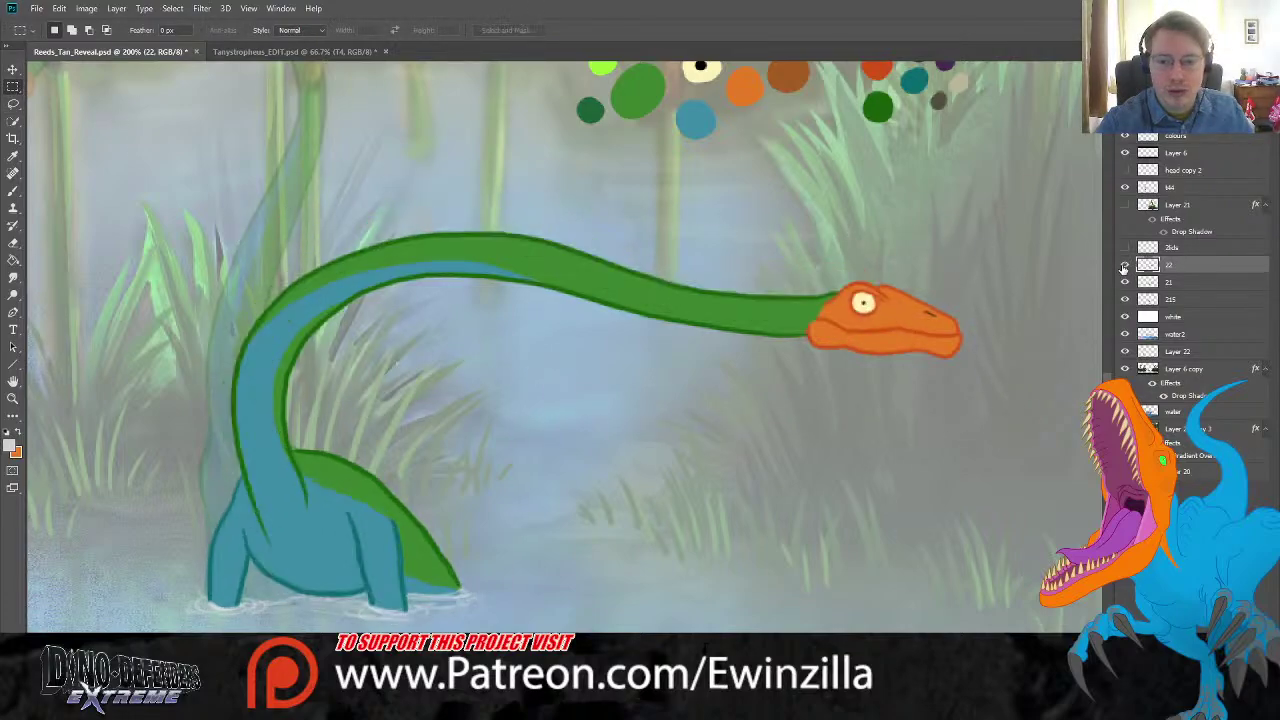
left_click(1124, 265)
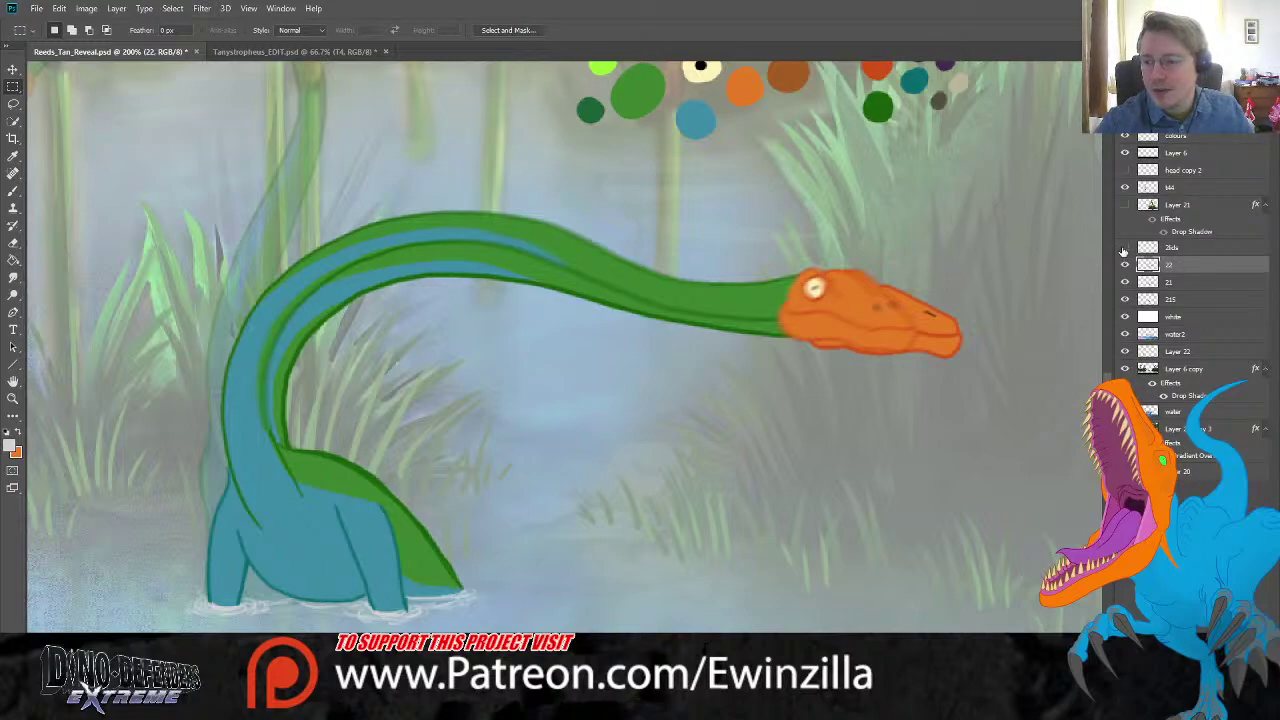
Step: Check the eyelid layer above layer 22, move it beneath layer 22, and hide layer 21
left_click(1124, 248)
left_click(1124, 248)
left_click_drag(1140, 252, 1176, 280)
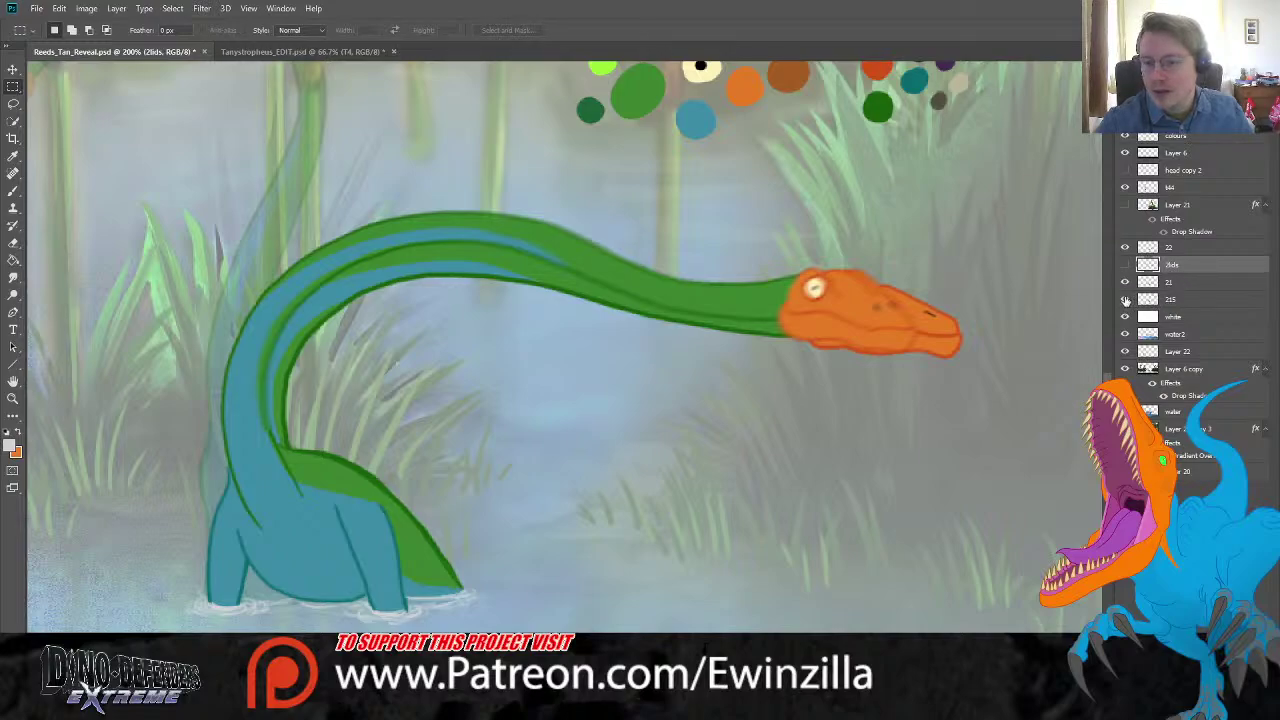
scroll(1150, 301, "up", 3)
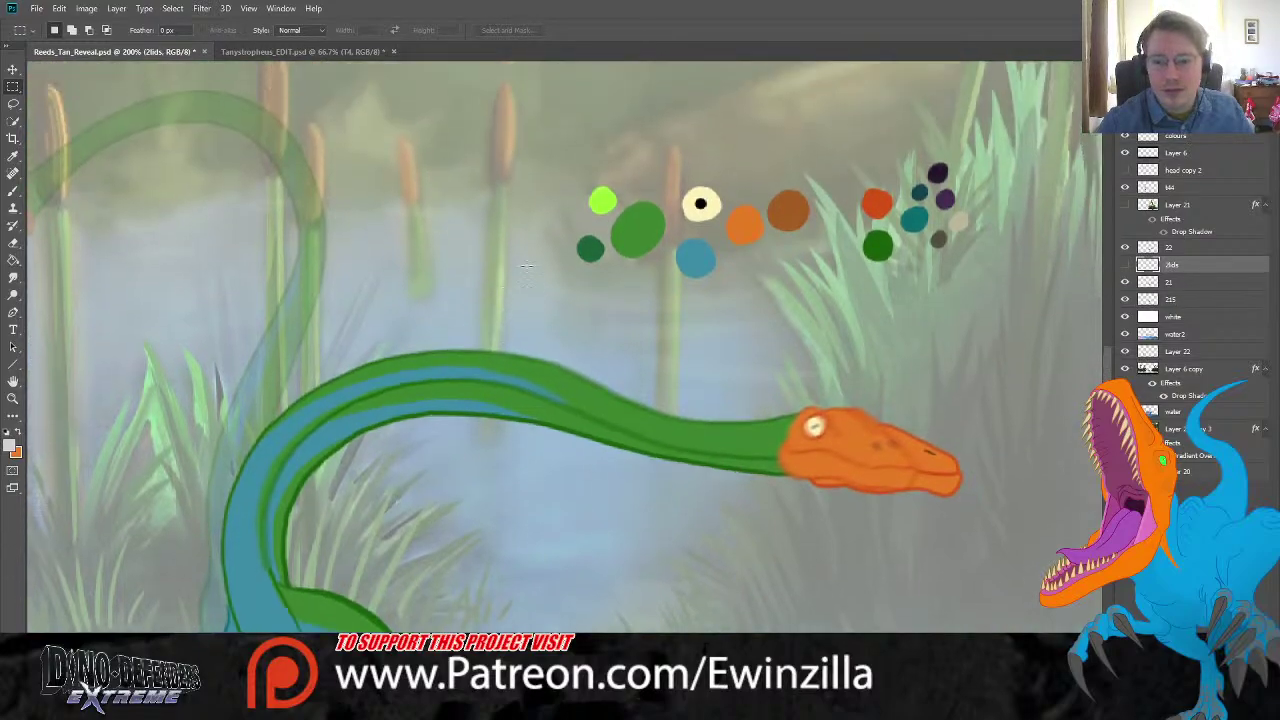
left_click(1124, 282)
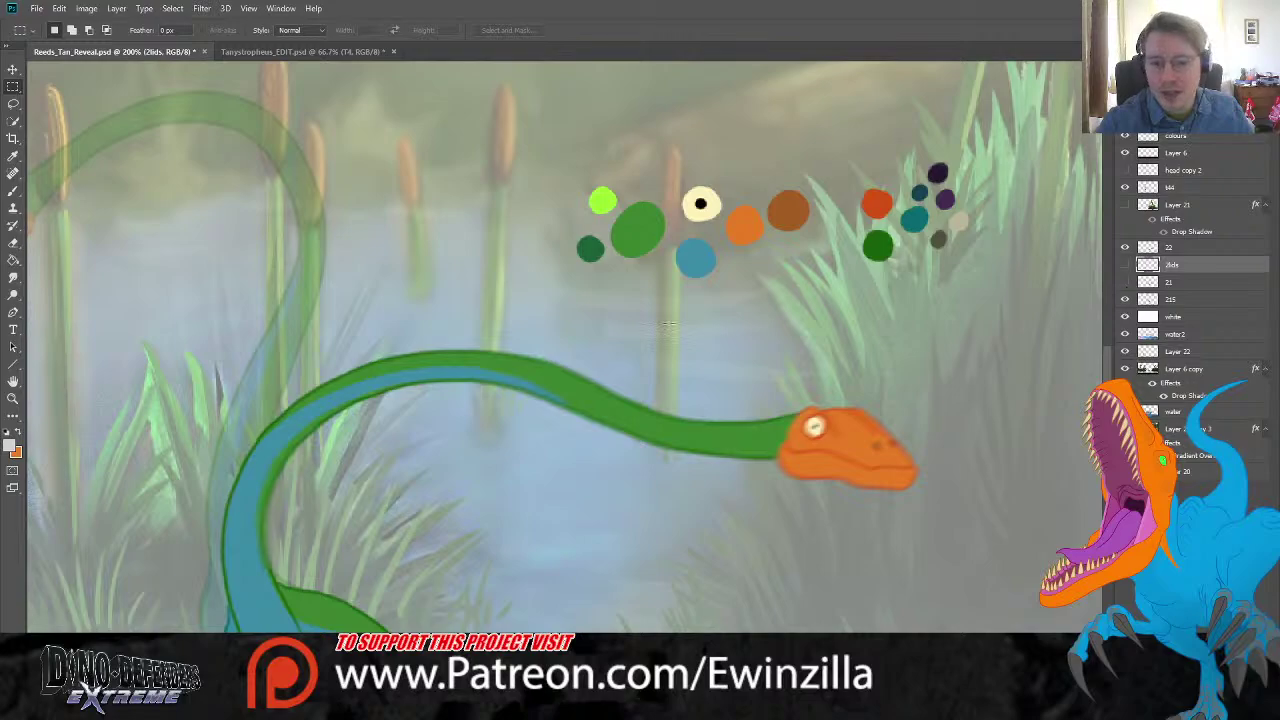
Step: Lower layer 22's opacity to 30% and add a new layer named 23 above it
scroll(564, 349, "left", 3)
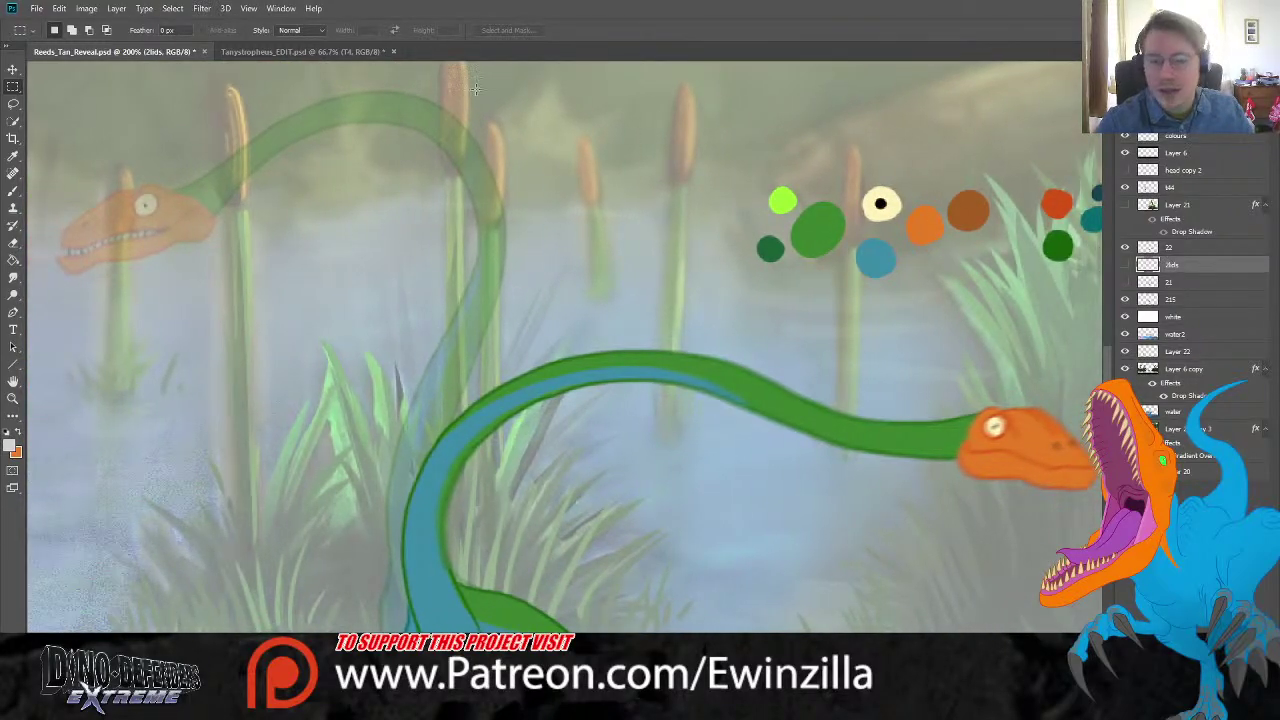
left_click(1172, 248)
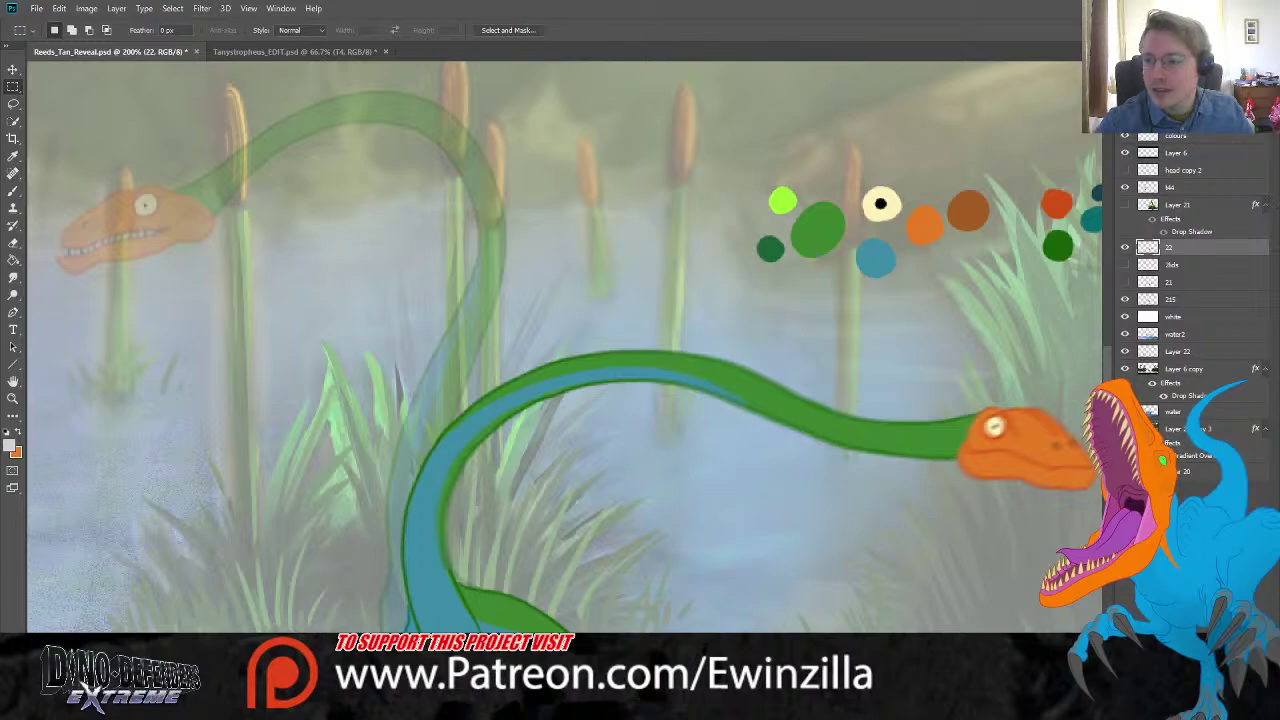
key("3")
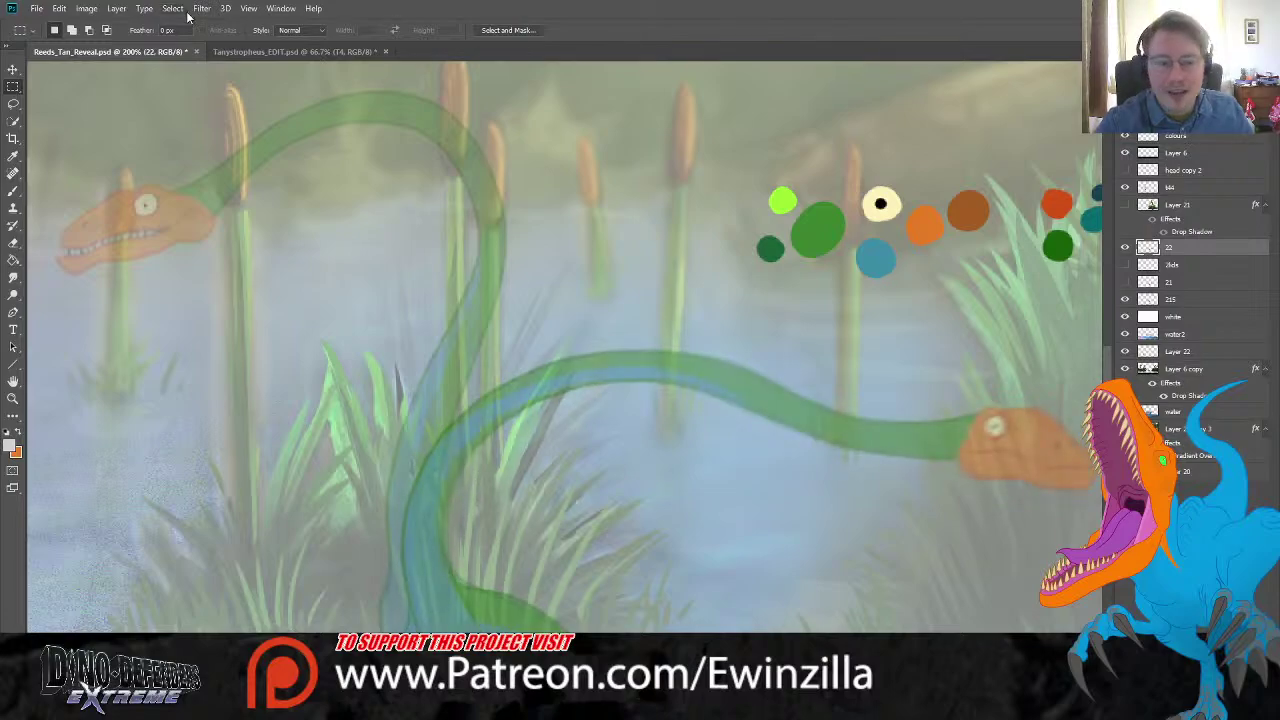
left_click(119, 10)
left_click(290, 22)
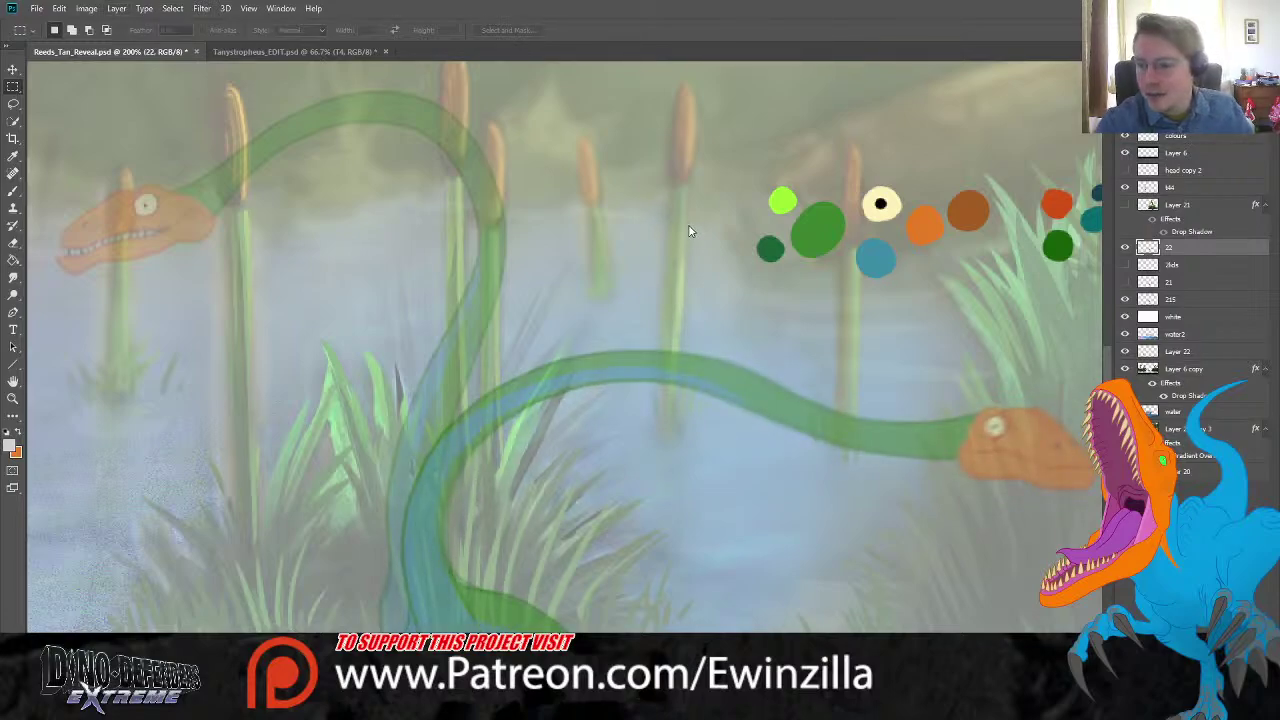
key("Return")
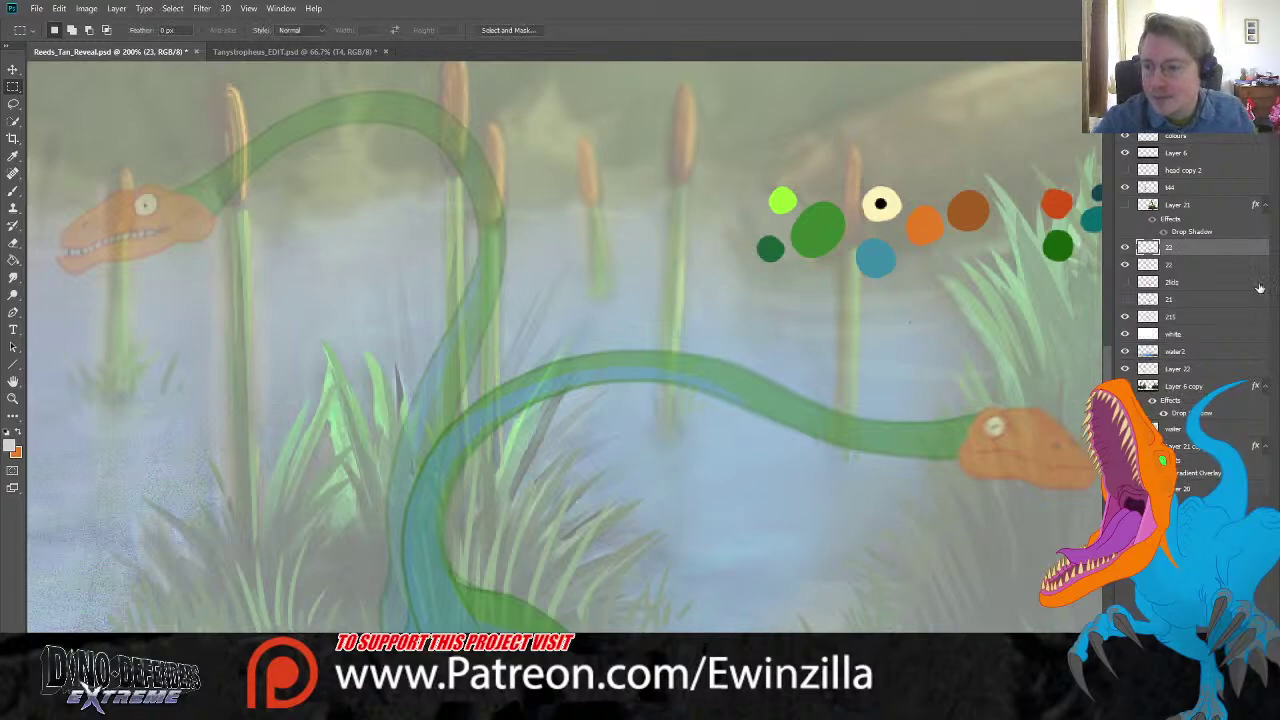
Step: Sample the red-orange swatch and sketch the new pose's head and lower jaw outline just above the end of the faded neck
left_click(13, 155)
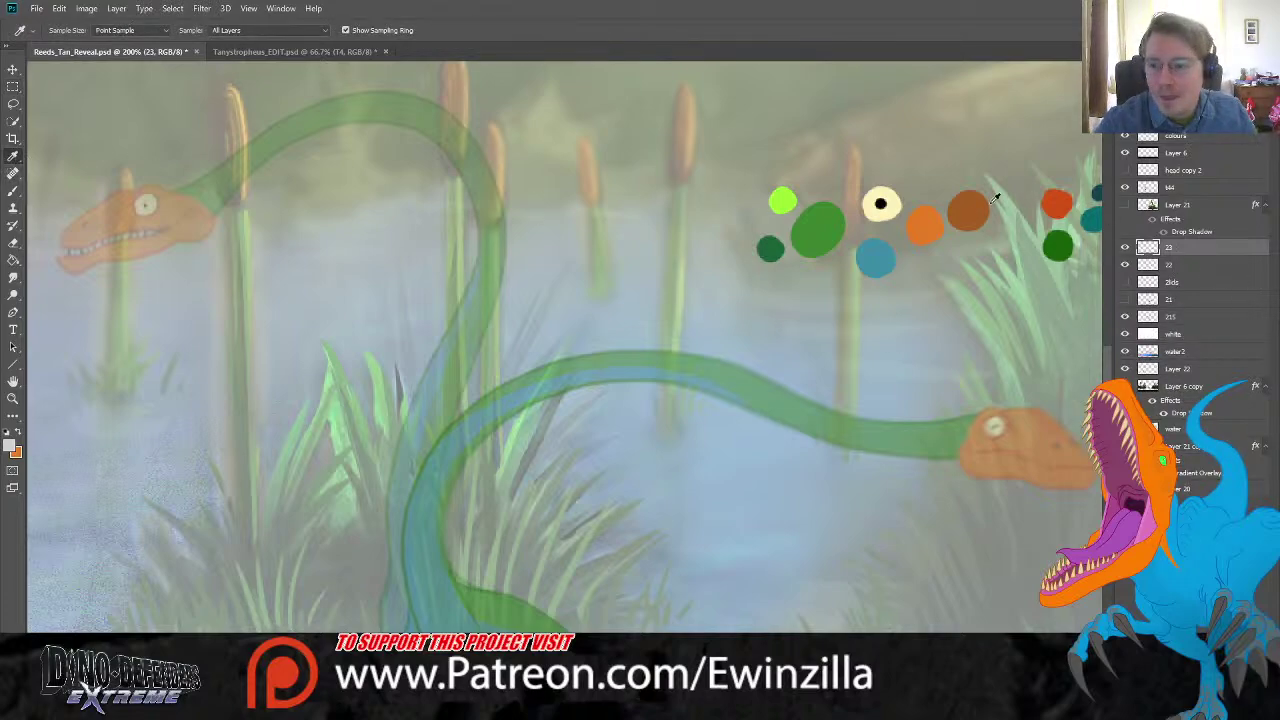
left_click(1062, 204)
left_click(13, 190)
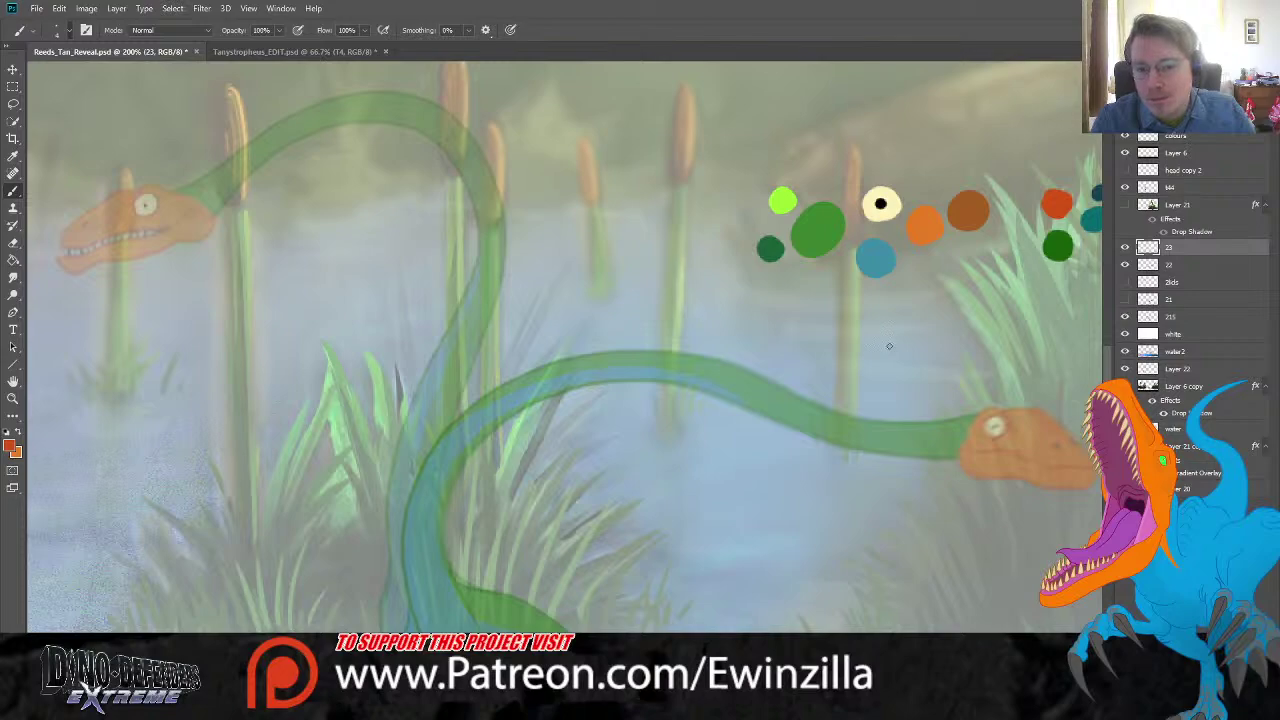
mouse_move(889, 348)
left_mouse_down()
mouse_move(887, 381)
mouse_move(898, 350)
mouse_move(957, 368)
mouse_move(966, 392)
mouse_move(912, 404)
mouse_move(889, 396)
mouse_move(886, 368)
mouse_move(912, 376)
mouse_move(946, 354)
left_mouse_up()
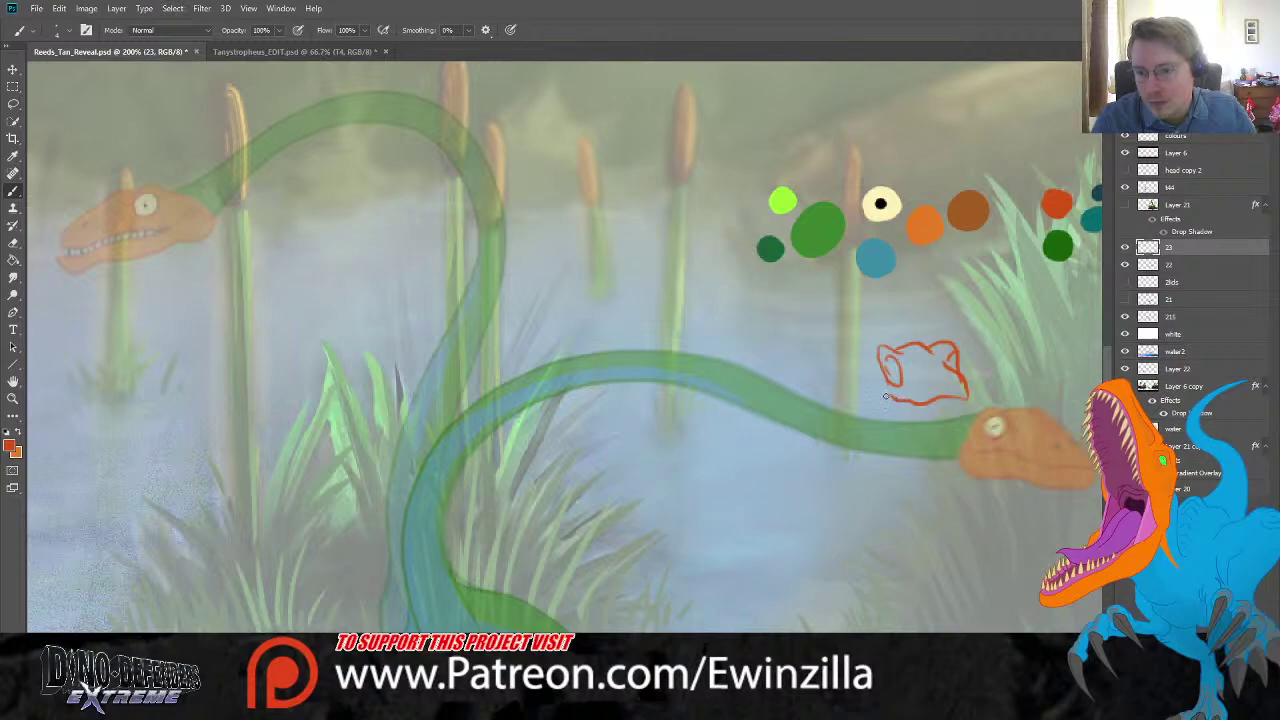
mouse_move(885, 397)
left_mouse_down()
mouse_move(896, 425)
mouse_move(949, 436)
mouse_move(975, 407)
mouse_move(939, 430)
mouse_move(968, 410)
left_mouse_up()
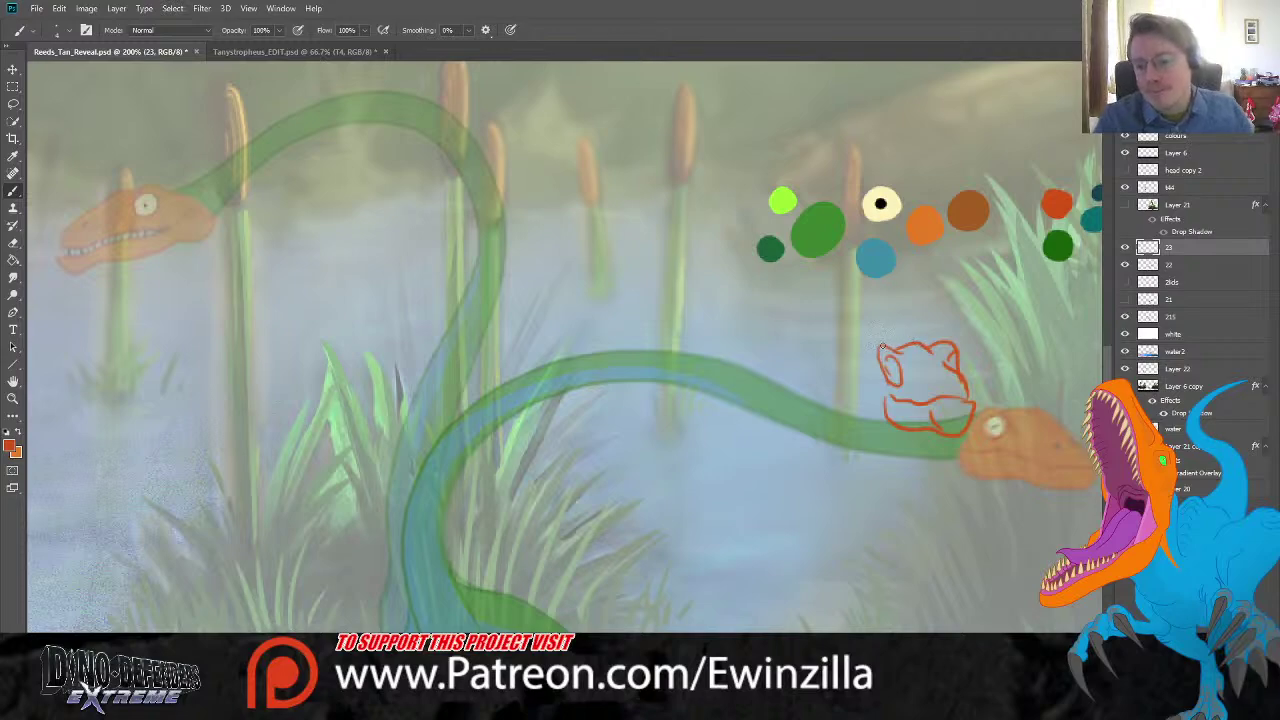
Step: Strengthen the top edge of the new head outline with the brush and refine its upper contour with the Smudge tool
left_click_drag(884, 346, 935, 342)
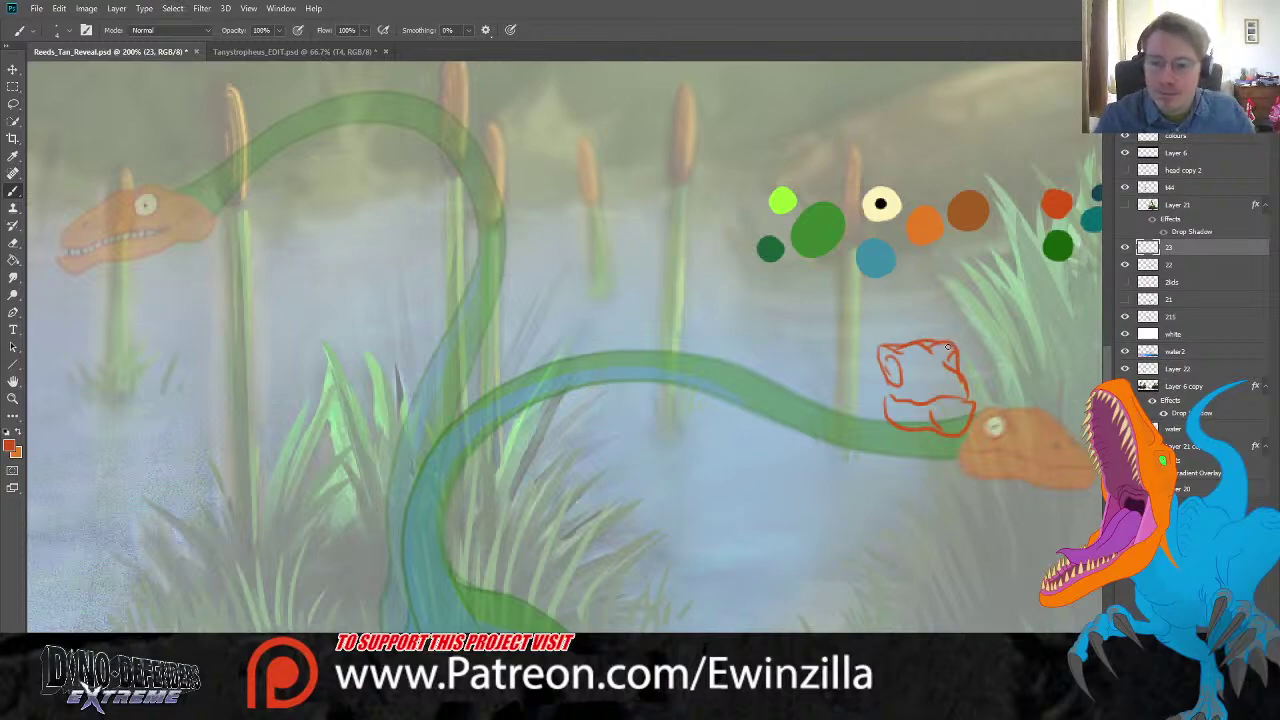
left_click_drag(953, 346, 920, 342)
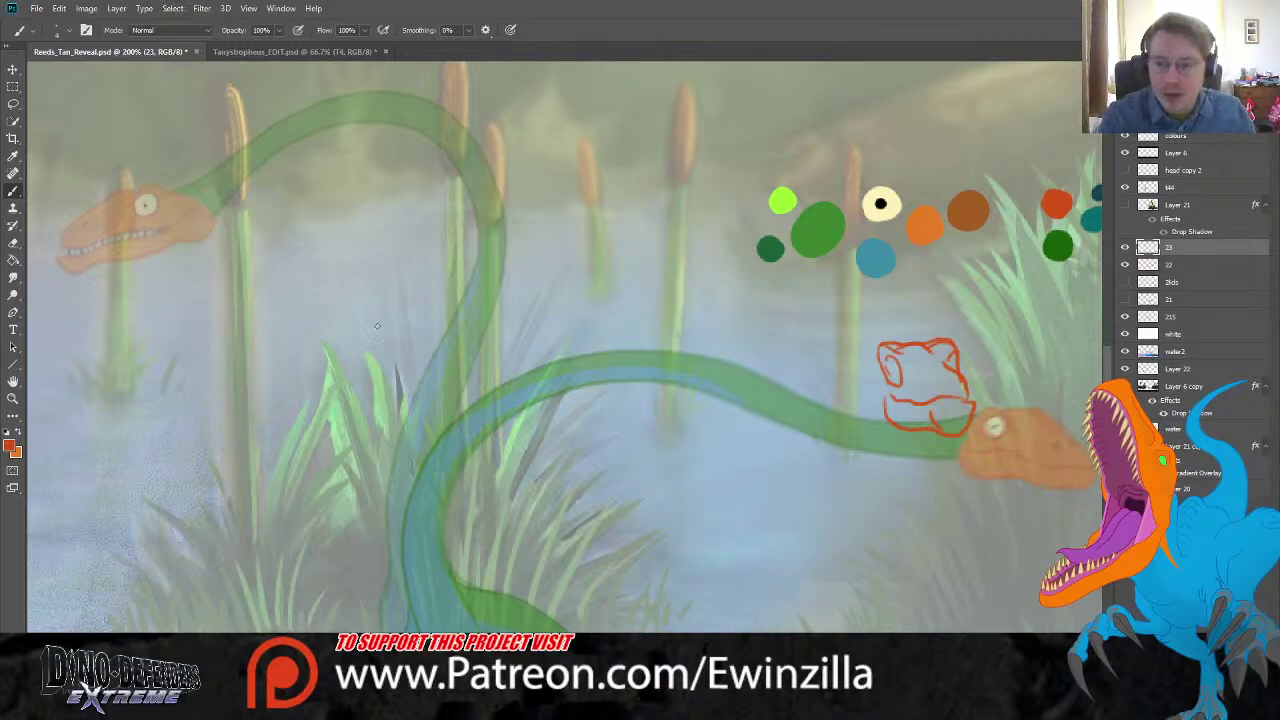
left_click(13, 277)
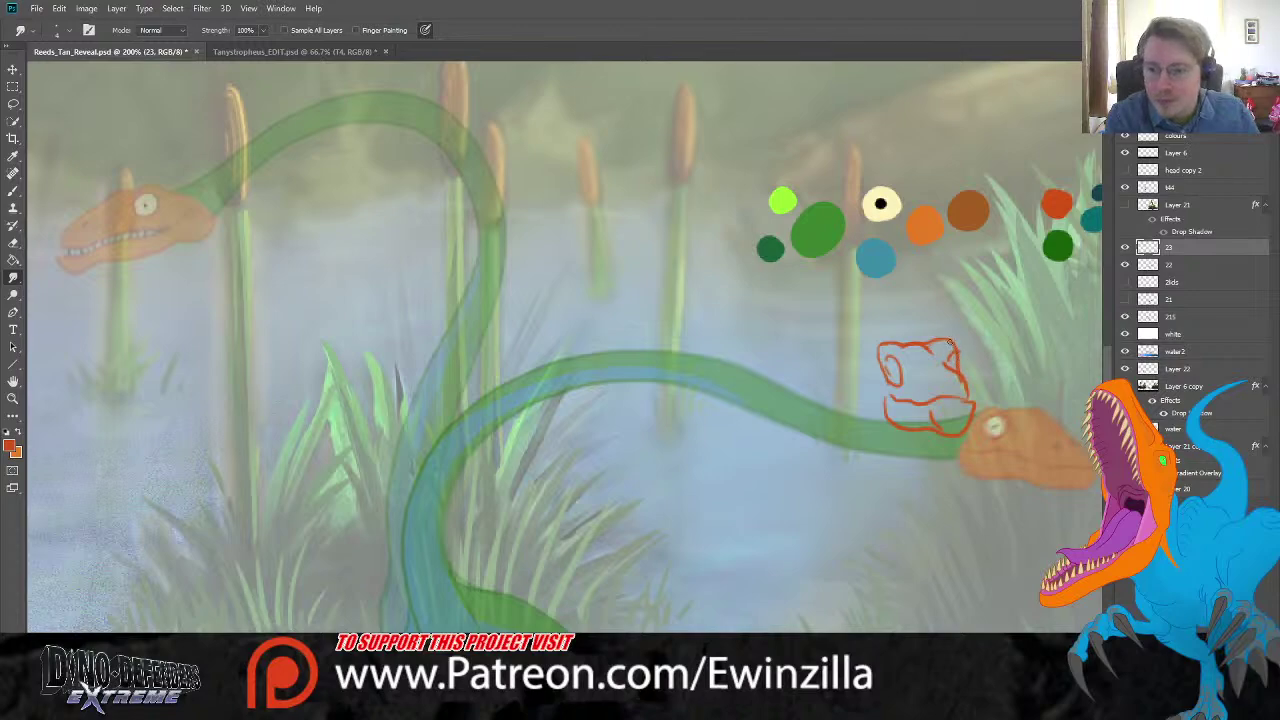
mouse_move(925, 345)
left_mouse_down()
mouse_move(955, 342)
mouse_move(963, 355)
left_mouse_up()
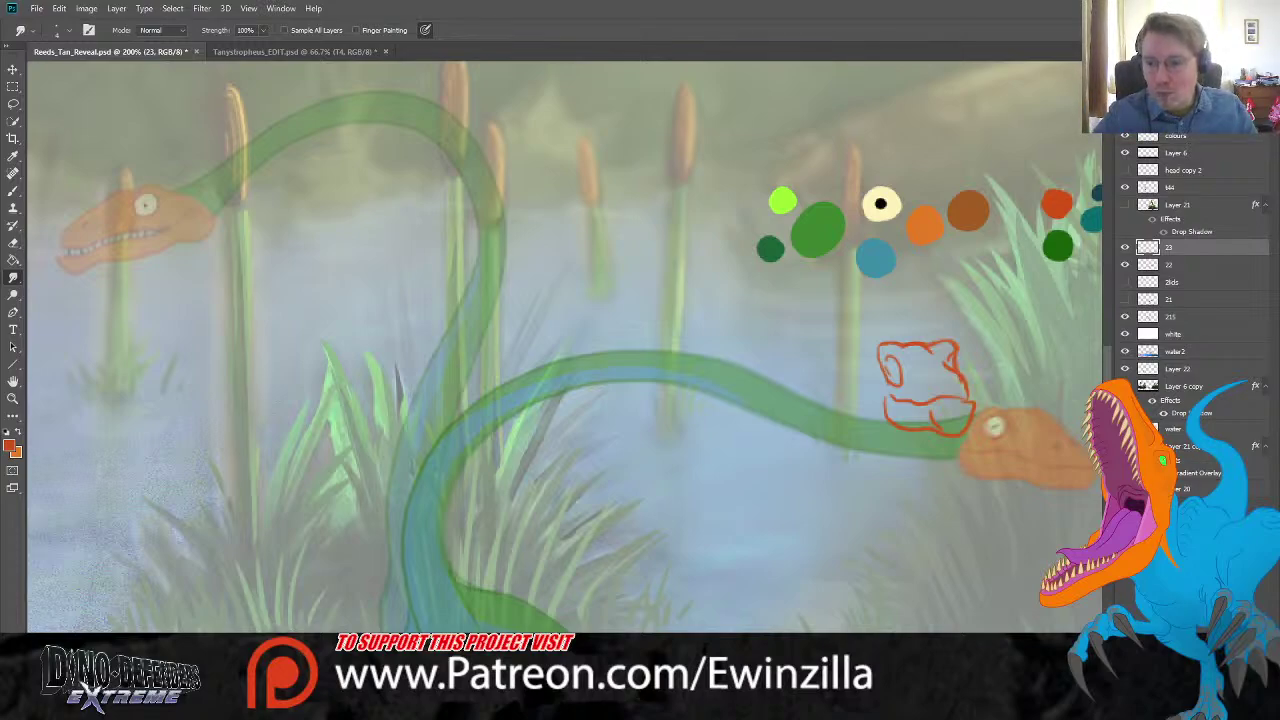
Step: Sample the dark green swatch as the brush colour for the neck outline
key("i")
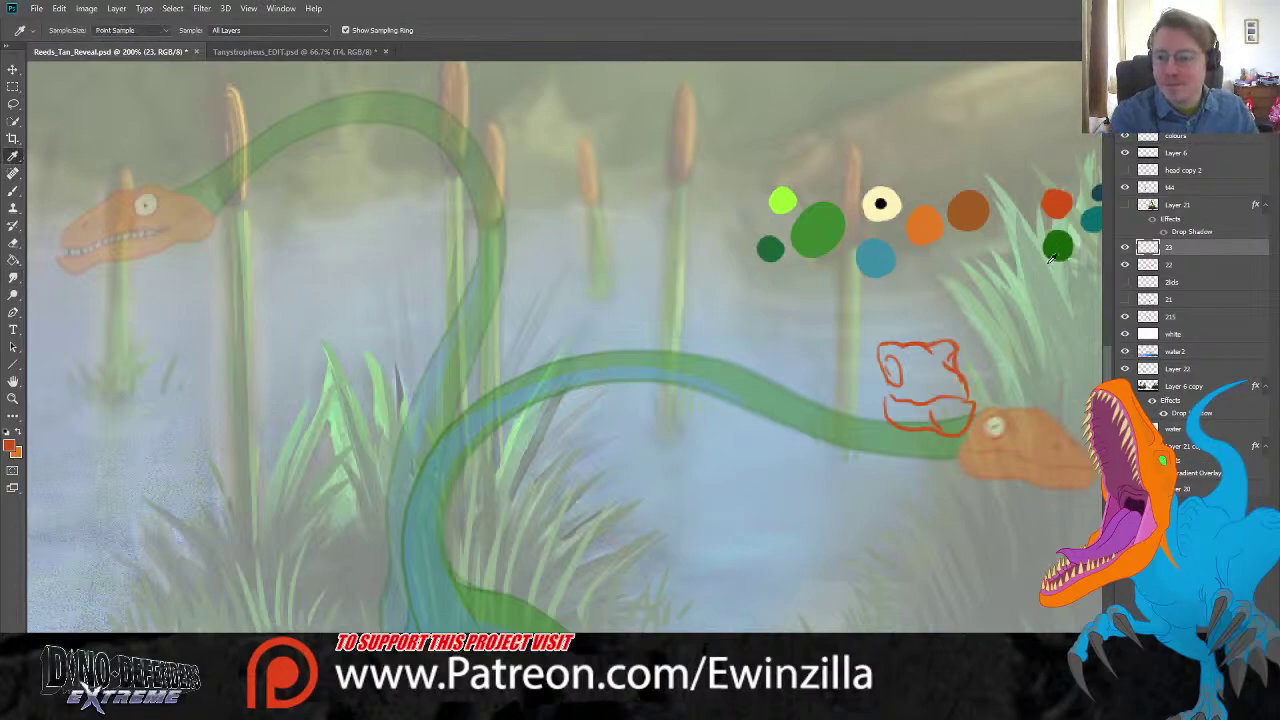
left_click(1057, 246)
scroll(999, 373, "down", 5)
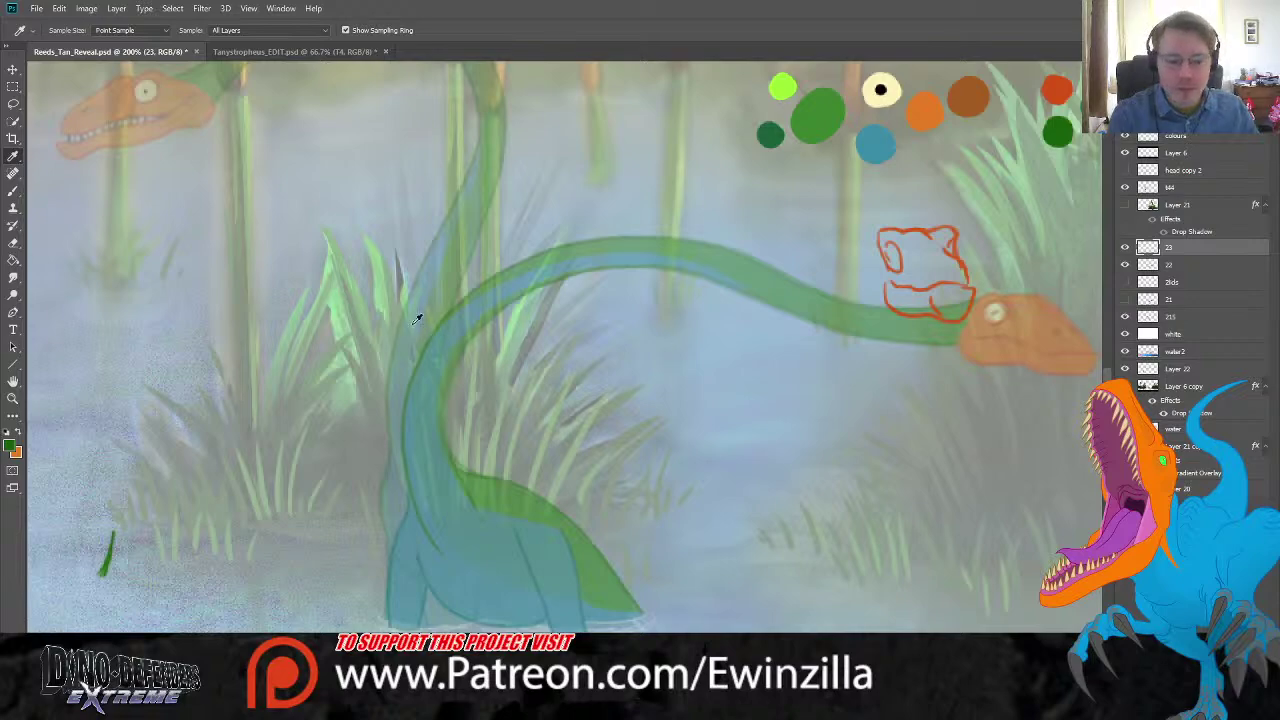
left_click(13, 190)
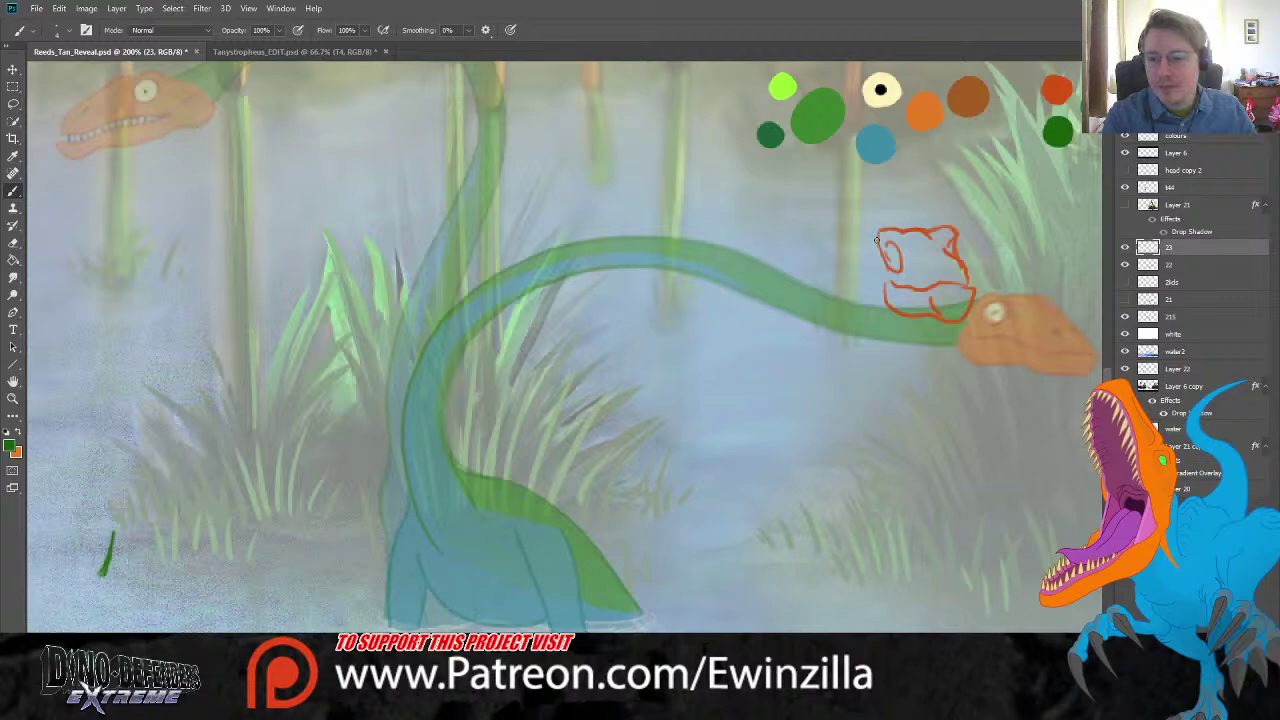
mouse_move(876, 240)
left_mouse_down()
mouse_move(662, 136)
mouse_move(590, 140)
left_mouse_up()
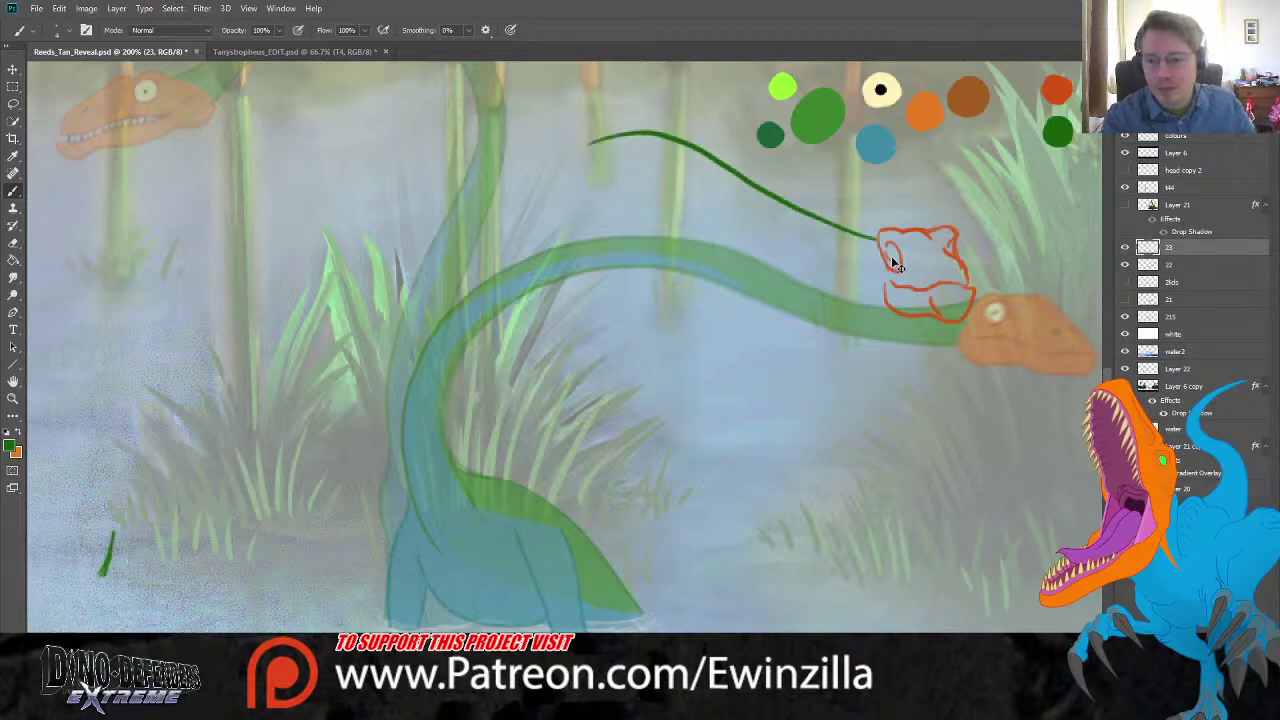
key("ctrl+z")
mouse_move(878, 244)
left_mouse_down()
mouse_move(811, 253)
mouse_move(607, 211)
mouse_move(541, 218)
mouse_move(478, 258)
mouse_move(426, 322)
mouse_move(409, 411)
mouse_move(434, 528)
left_mouse_up()
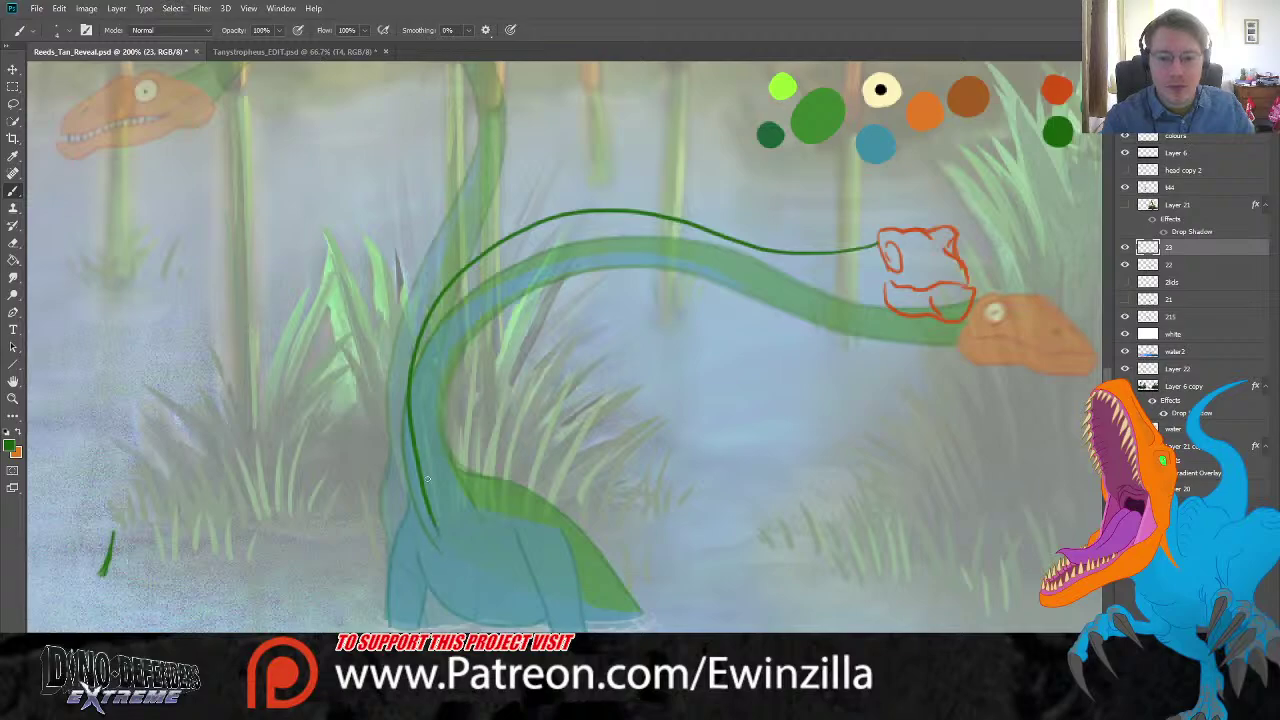
key("ctrl+z")
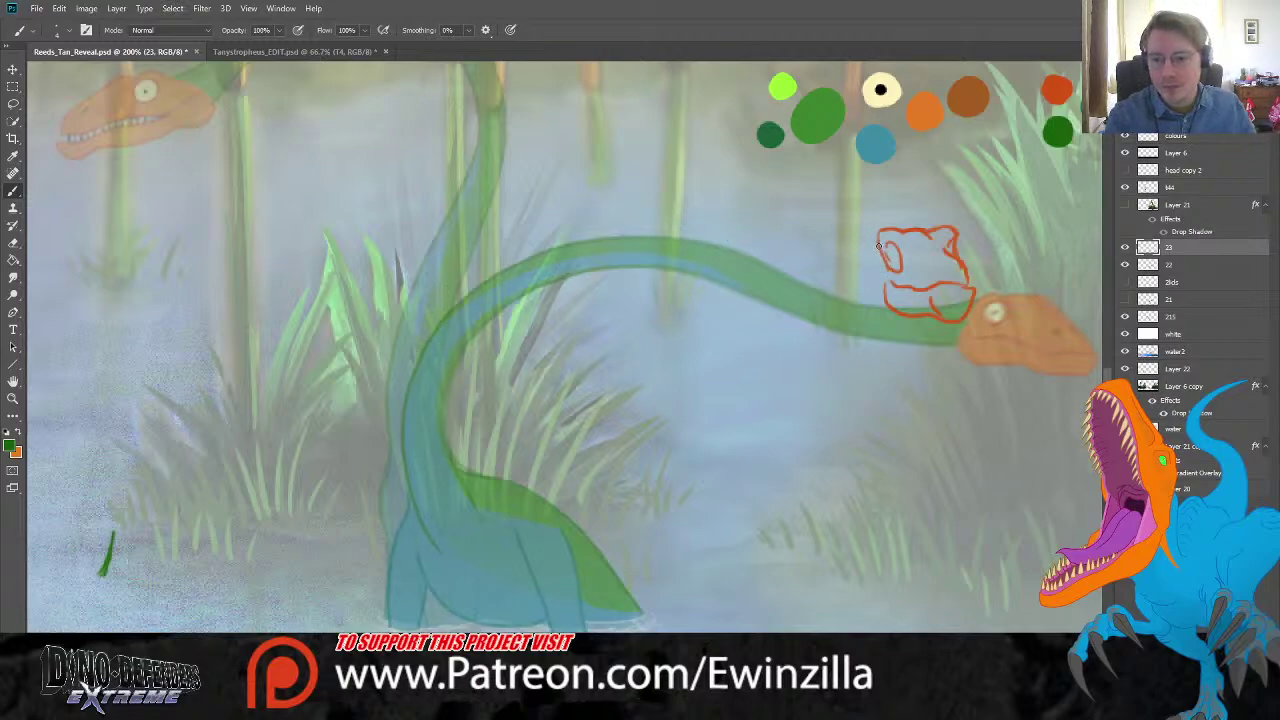
mouse_move(878, 244)
left_mouse_down()
mouse_move(748, 236)
mouse_move(630, 205)
mouse_move(486, 232)
left_mouse_up()
key("ctrl+z")
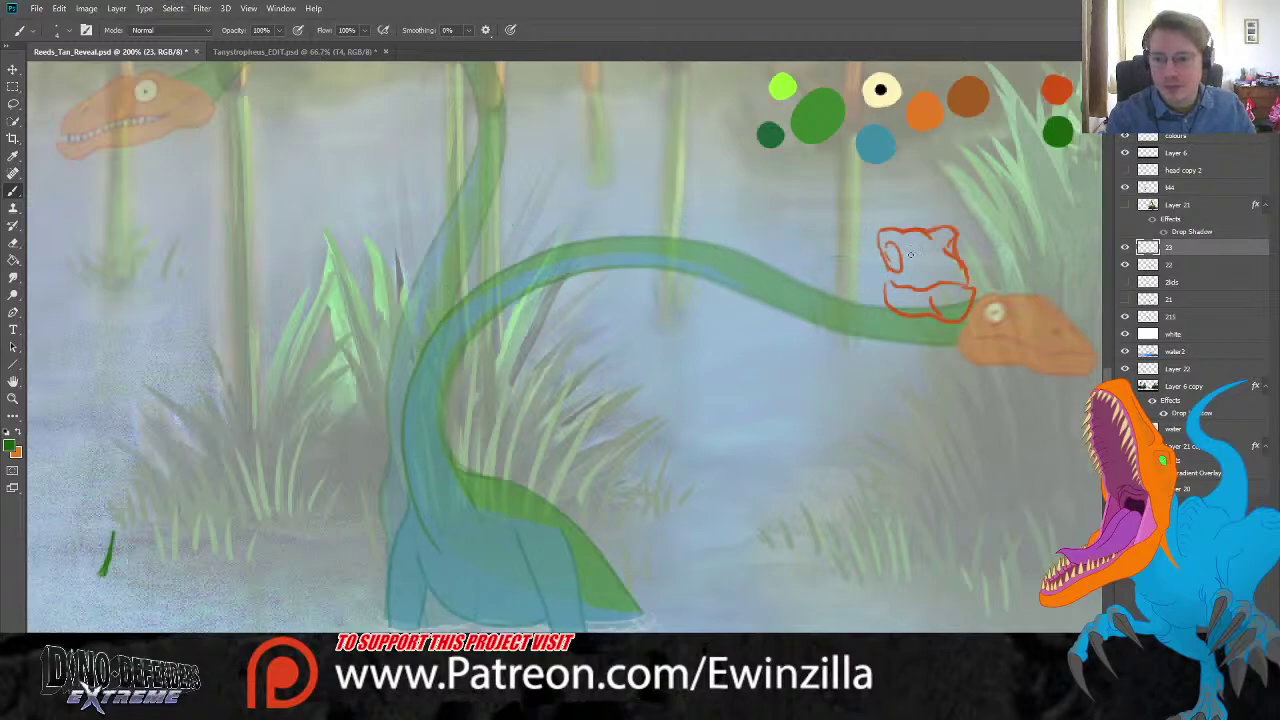
Step: Draw the long neck's upper and lower outlines in dark green, curving between the new head and the chest
mouse_move(878, 252)
left_mouse_down()
mouse_move(753, 265)
mouse_move(588, 221)
mouse_move(472, 267)
mouse_move(425, 321)
mouse_move(394, 406)
mouse_move(404, 517)
mouse_move(430, 562)
left_mouse_up()
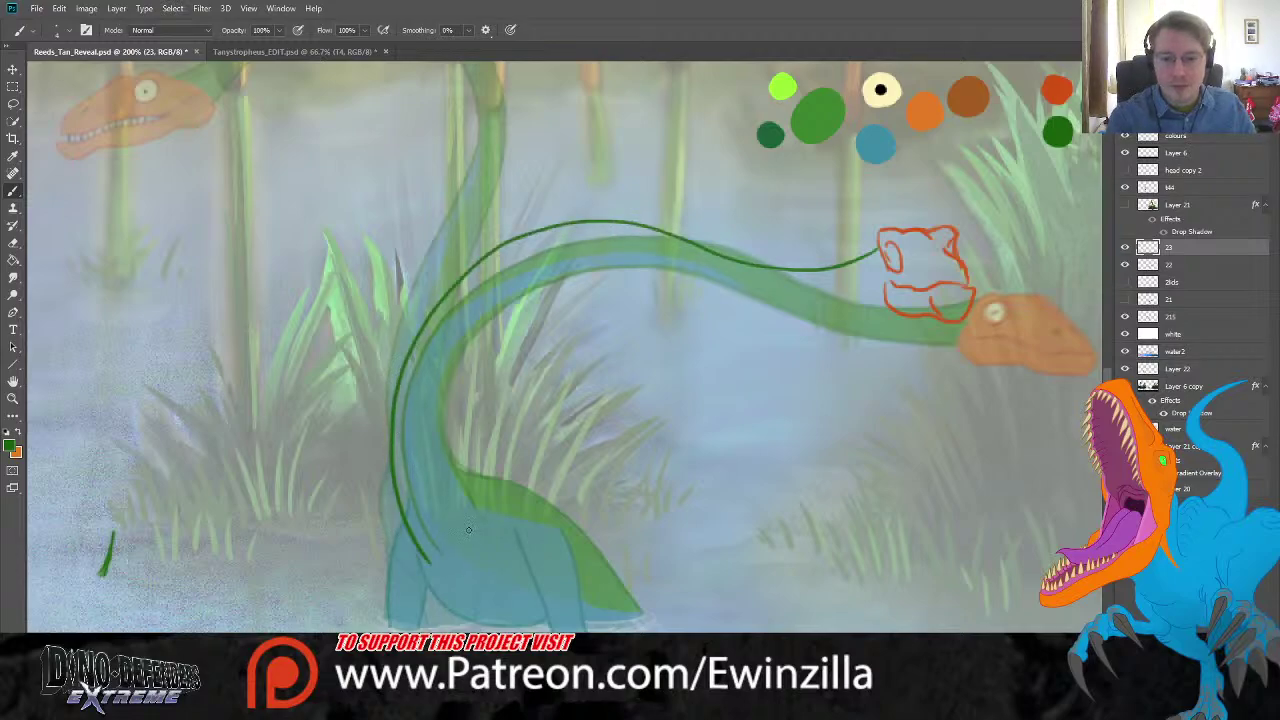
mouse_move(466, 528)
left_mouse_down()
mouse_move(444, 408)
mouse_move(495, 298)
left_mouse_up()
key("ctrl+z")
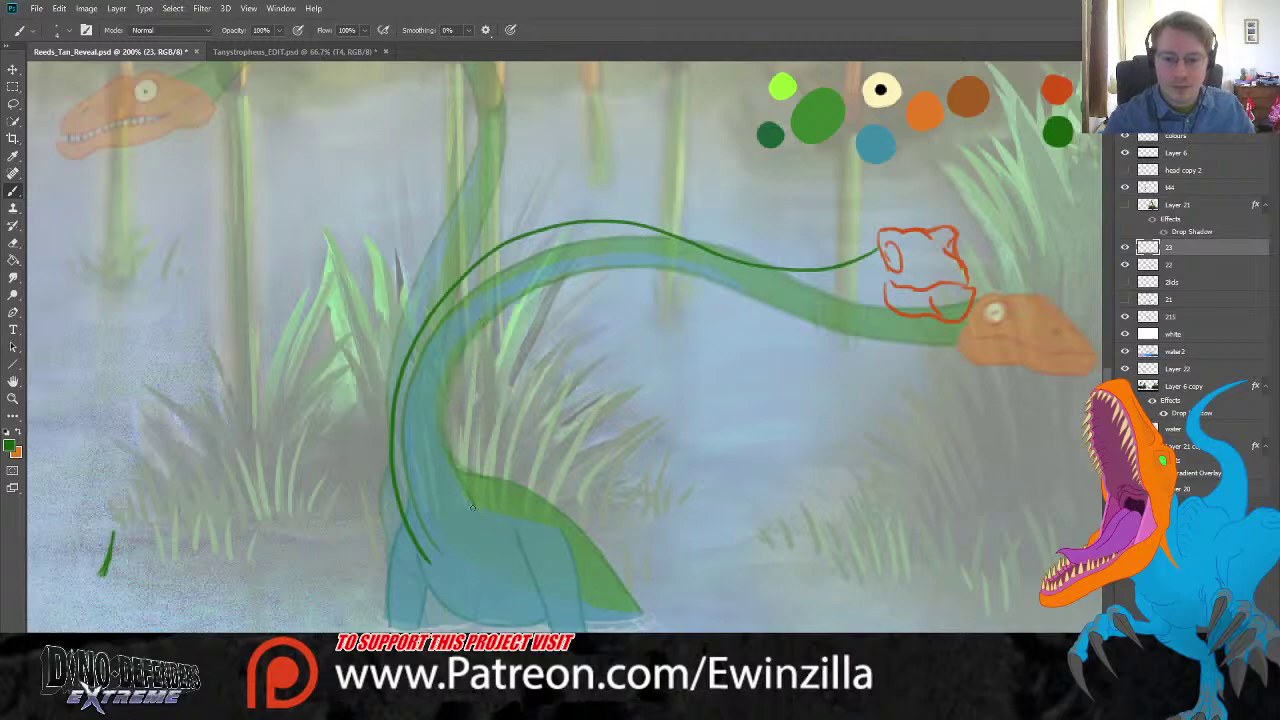
mouse_move(475, 516)
left_mouse_down()
mouse_move(446, 470)
mouse_move(434, 381)
mouse_move(477, 305)
mouse_move(532, 267)
mouse_move(616, 250)
mouse_move(772, 300)
mouse_move(884, 304)
left_mouse_up()
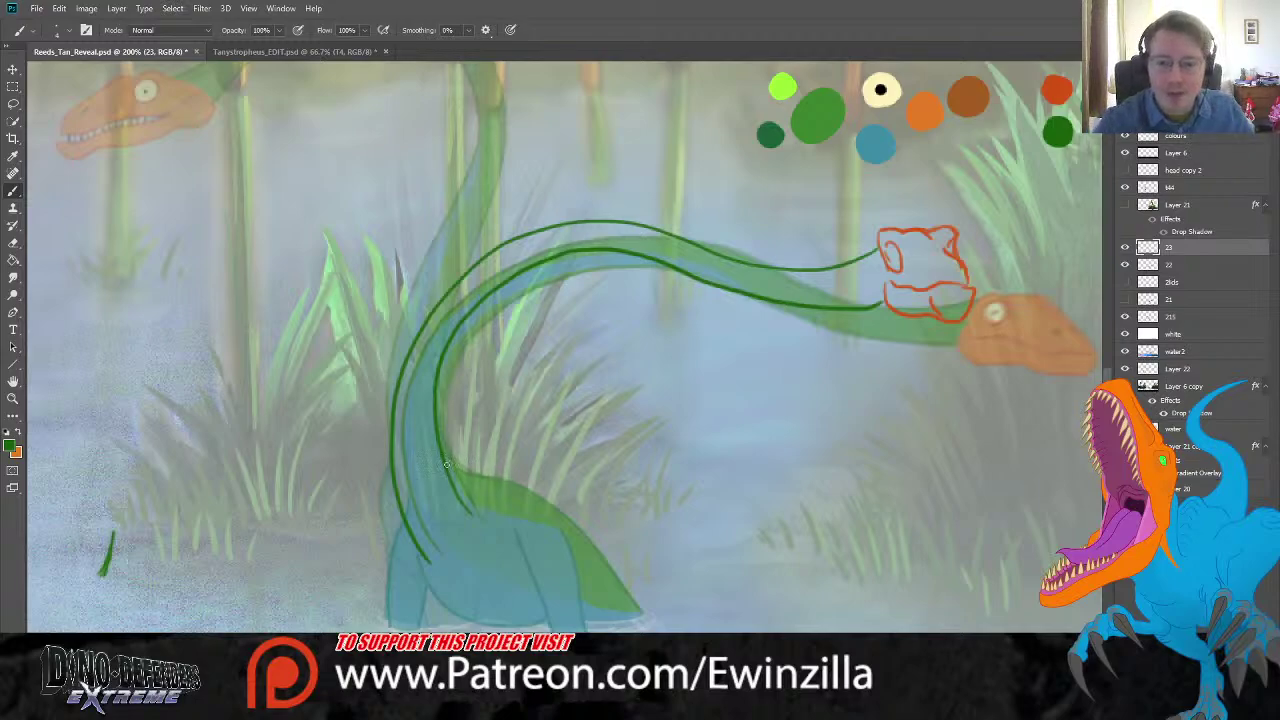
left_click_drag(446, 461, 562, 527)
key("ctrl+z")
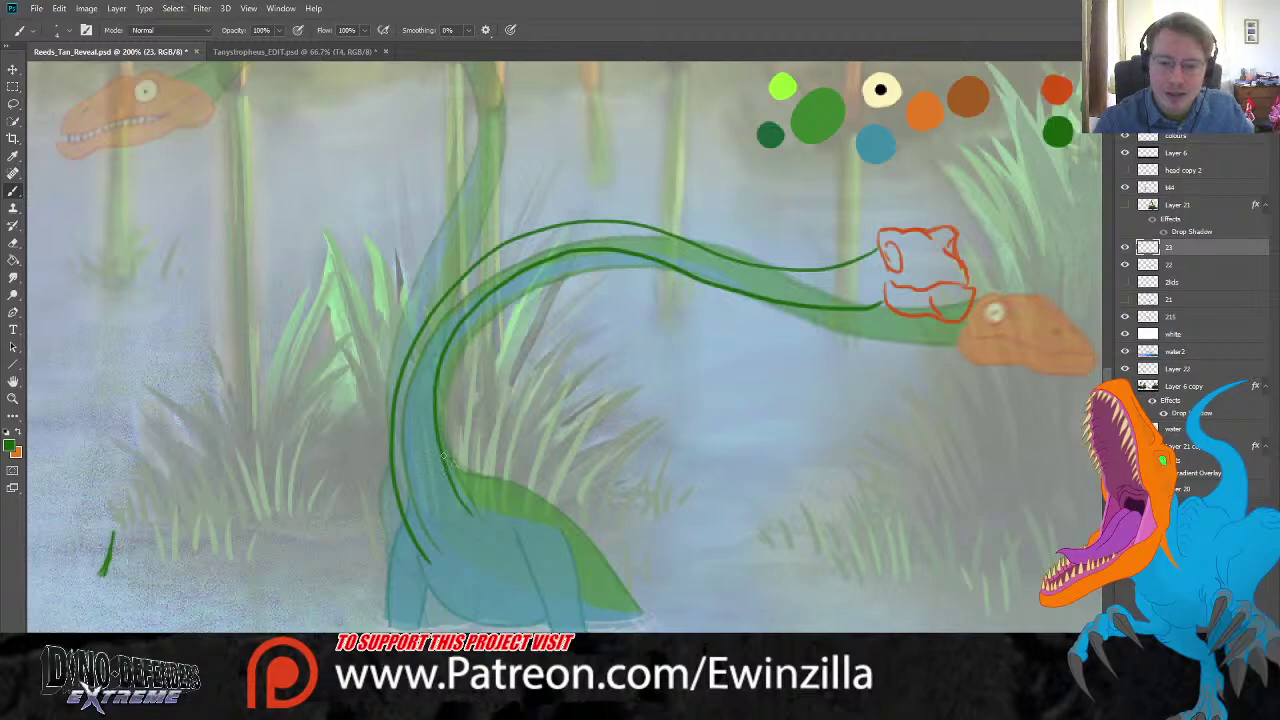
mouse_move(446, 460)
left_mouse_down()
mouse_move(530, 497)
mouse_move(590, 545)
mouse_move(641, 618)
left_mouse_up()
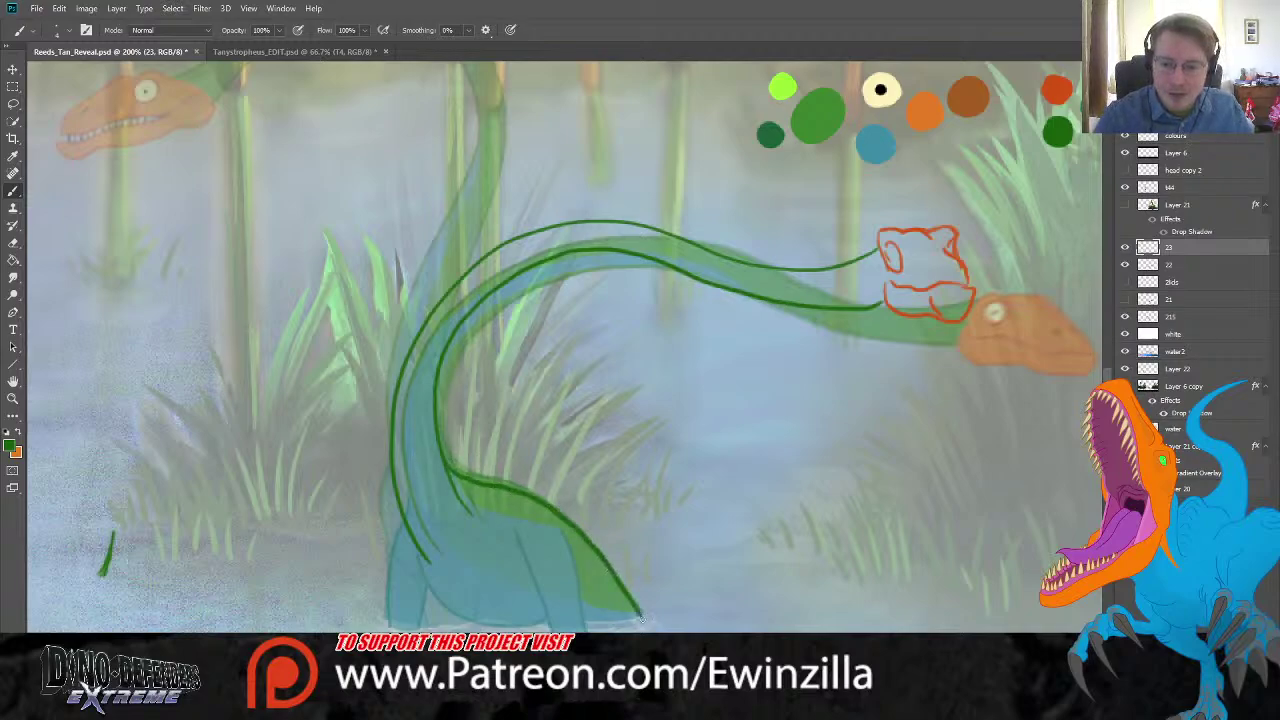
key("ctrl+z")
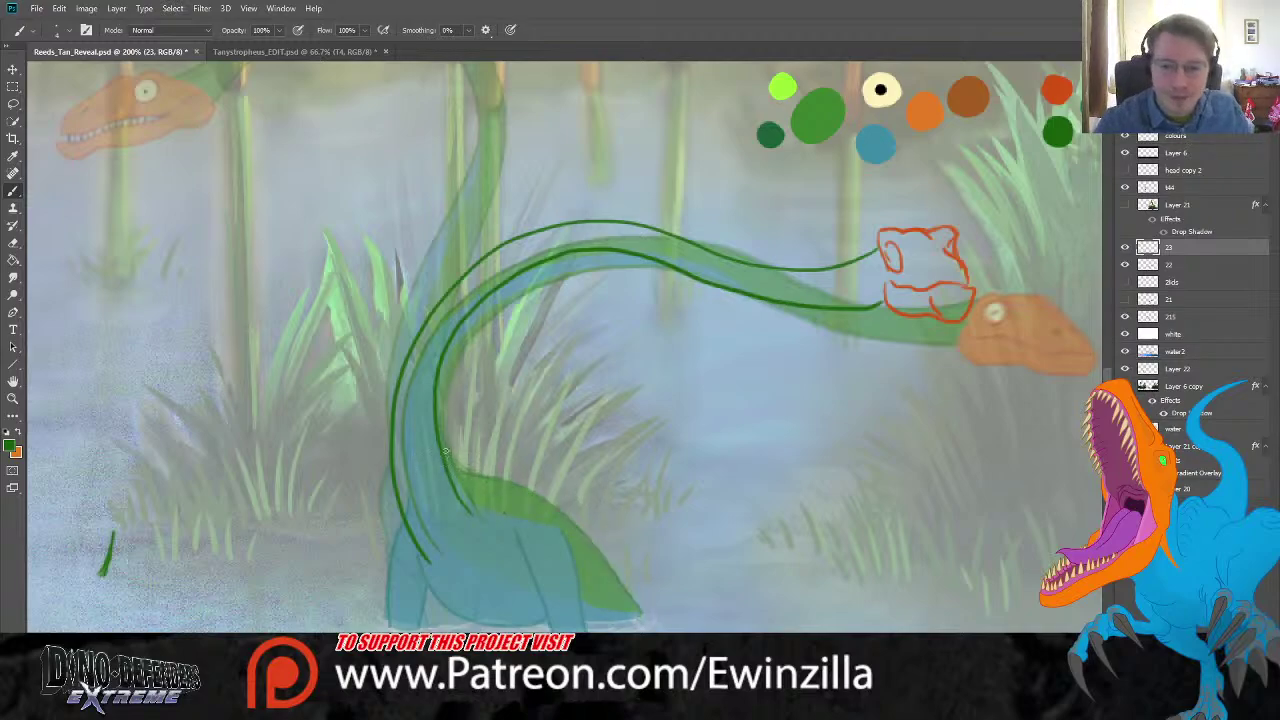
mouse_move(438, 445)
left_mouse_down()
mouse_move(562, 515)
mouse_move(584, 542)
left_mouse_up()
key("ctrl+z")
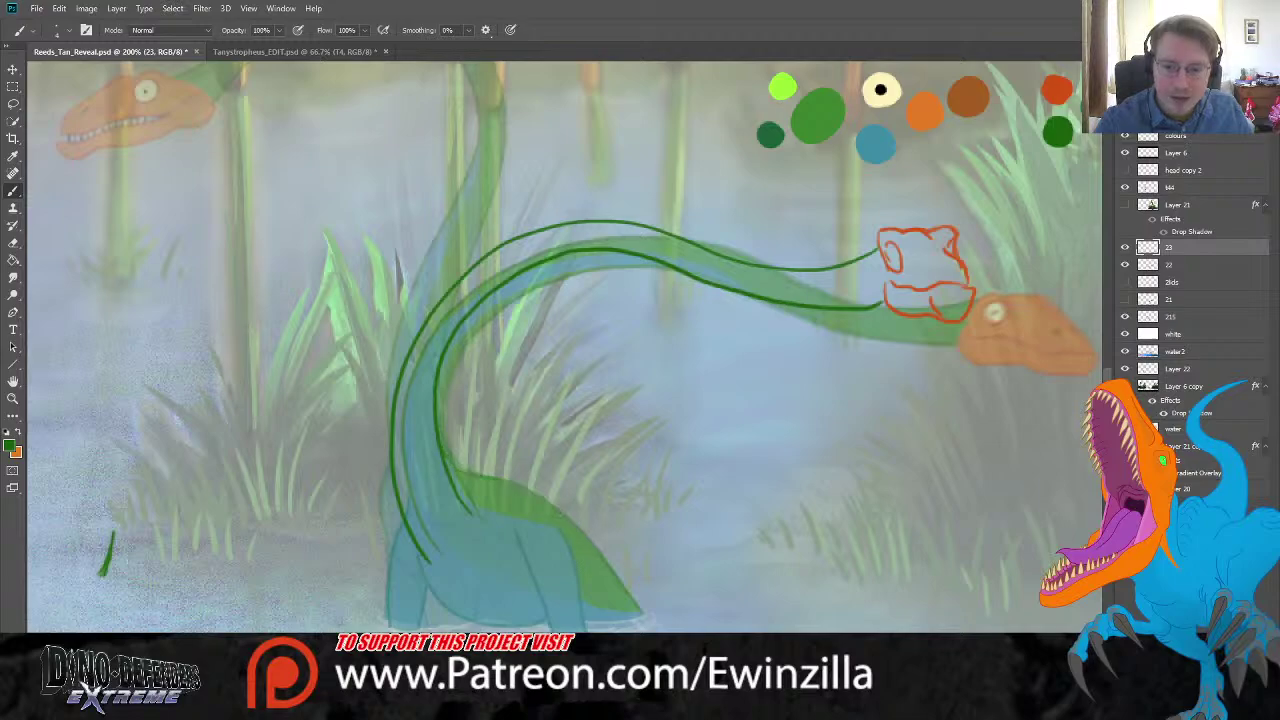
mouse_move(446, 463)
left_mouse_down()
mouse_move(534, 498)
mouse_move(590, 555)
left_mouse_up()
key("ctrl+z")
left_click_drag(446, 460, 532, 502)
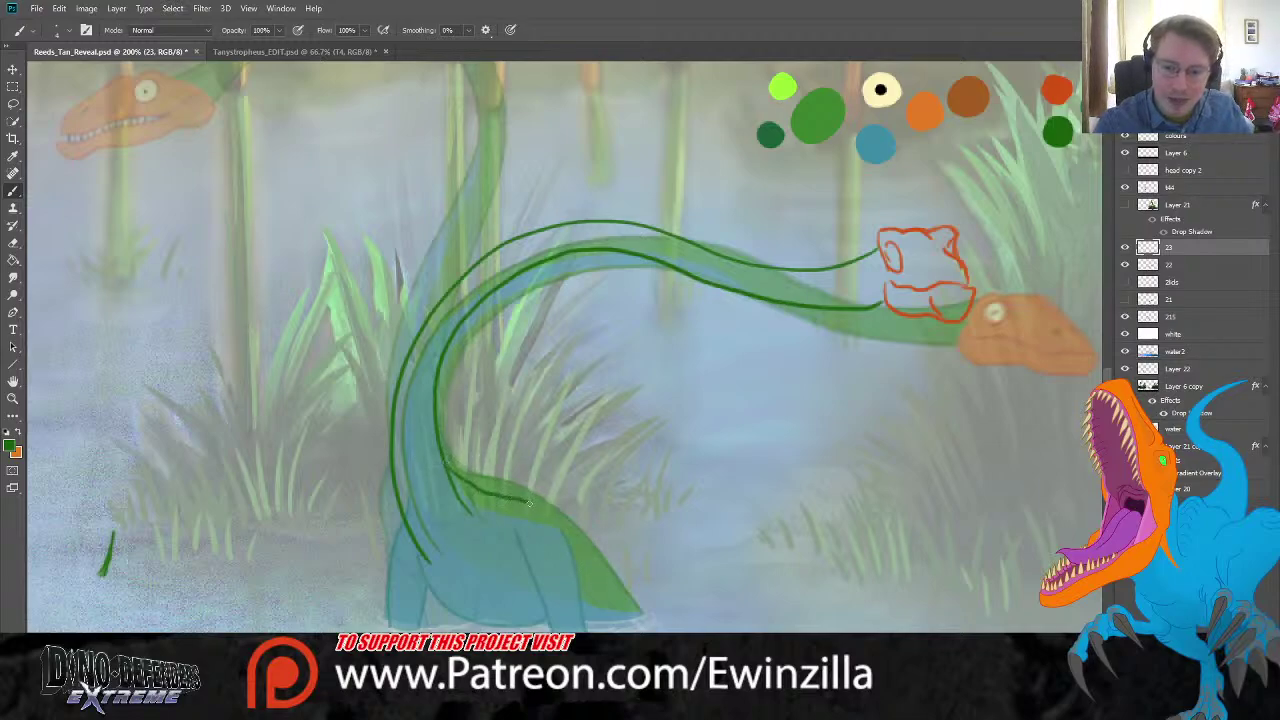
key("ctrl+z")
left_click_drag(438, 447, 522, 493)
key("ctrl+z")
Step: Outline the back from the neck base to the waterline in dark green, and the far front leg with the sampled teal
mouse_move(440, 447)
left_mouse_down()
mouse_move(552, 513)
mouse_move(636, 618)
left_mouse_up()
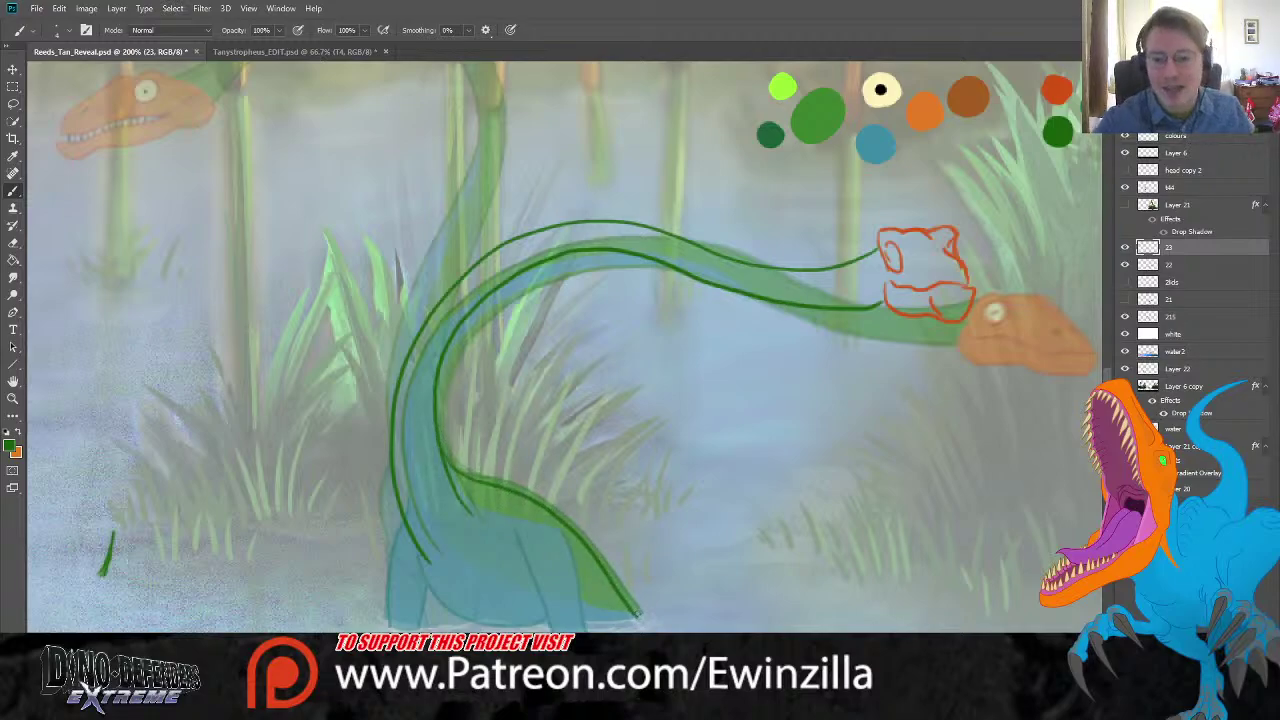
key("i")
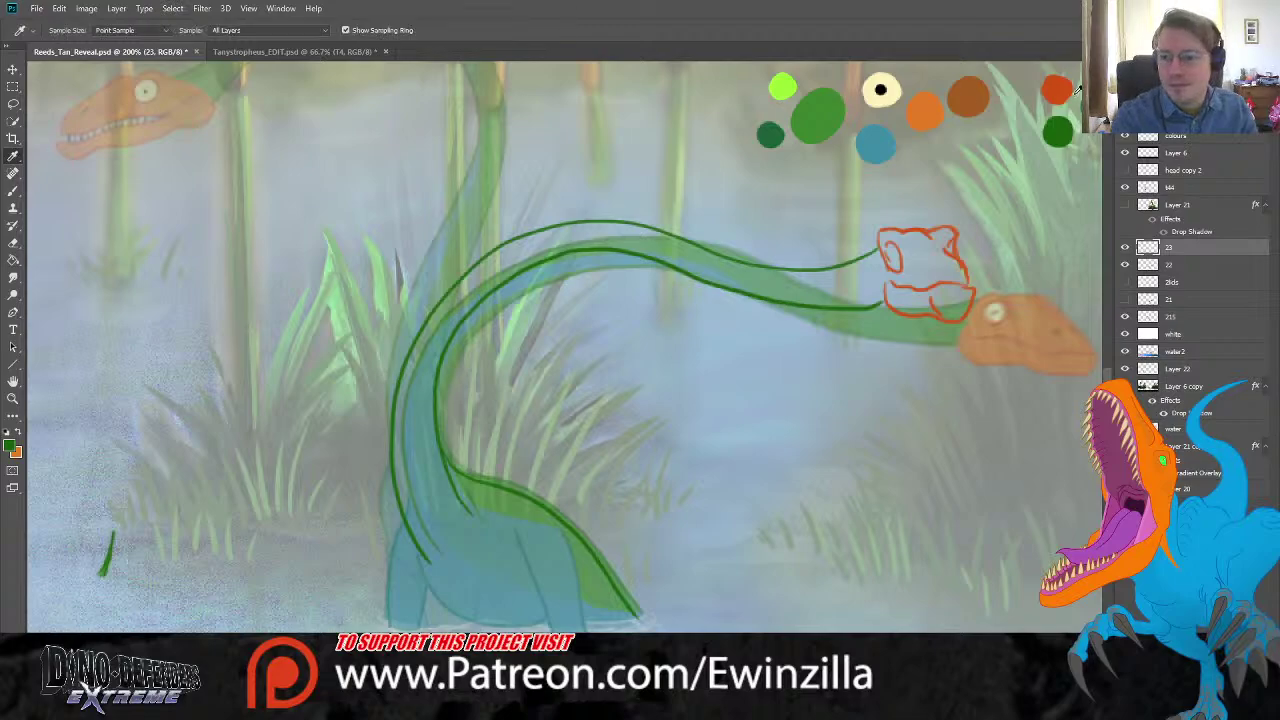
left_click(770, 135)
left_click(13, 191)
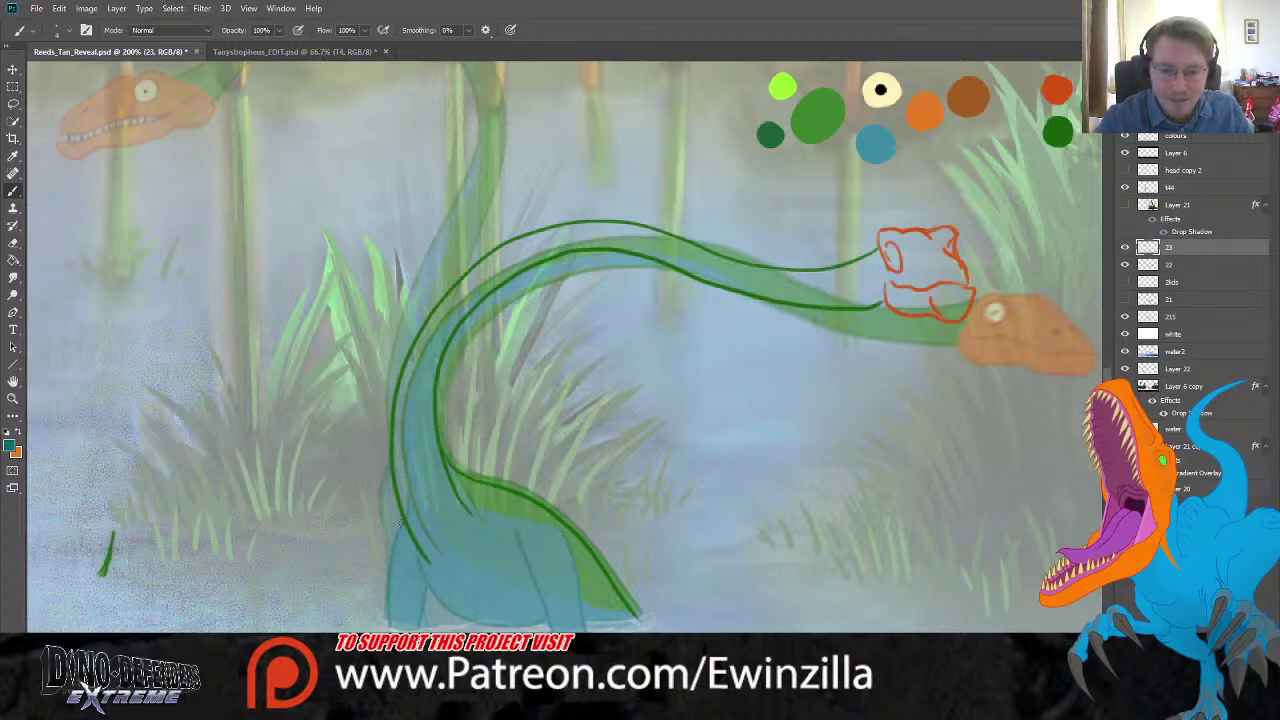
mouse_move(396, 505)
left_mouse_down()
mouse_move(386, 558)
mouse_move(419, 628)
left_mouse_up()
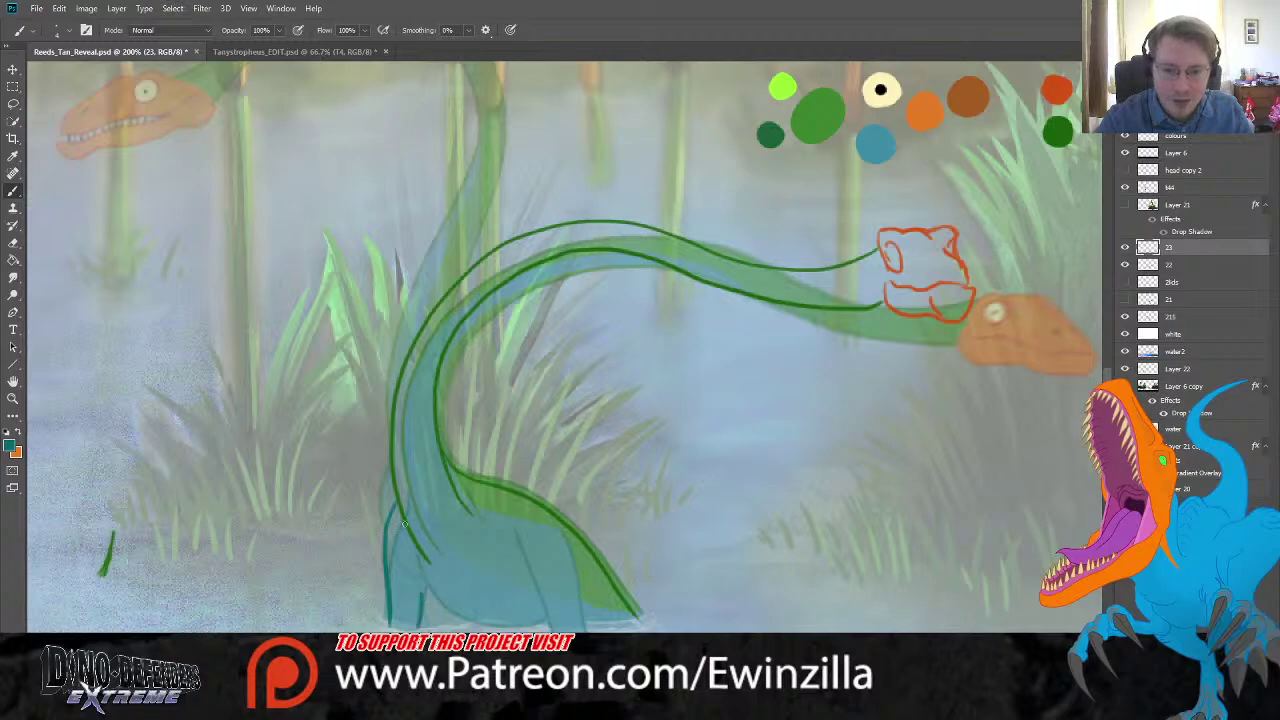
Step: Shorten the lower end of the neck's front line above the chest with the Smudge tool and return to the brush
key("r")
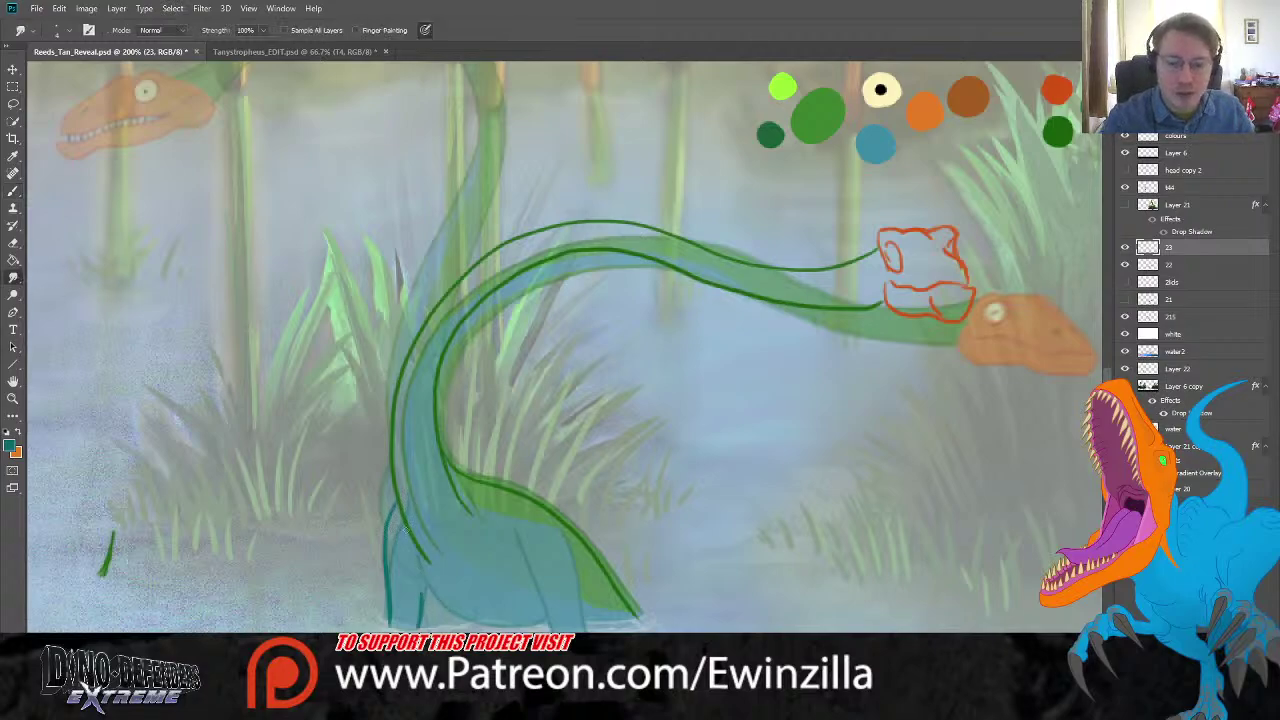
mouse_move(407, 505)
left_mouse_down()
mouse_move(422, 550)
mouse_move(415, 537)
left_mouse_up()
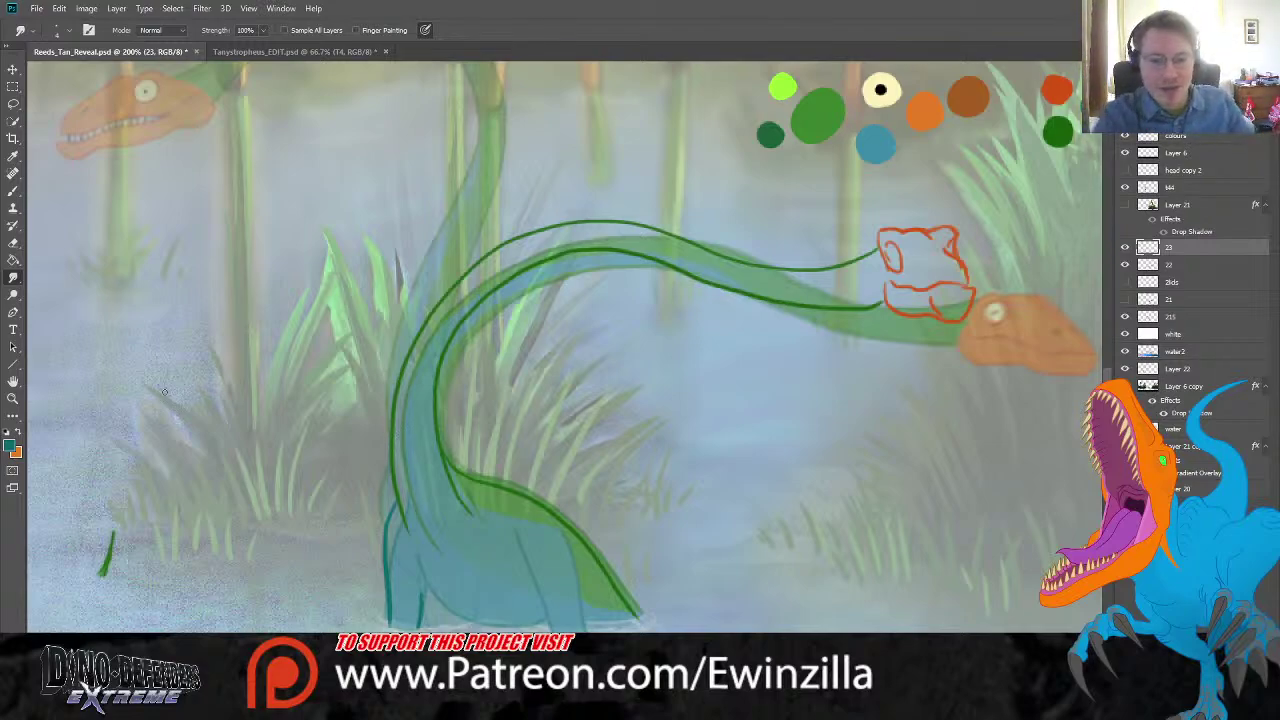
key("b")
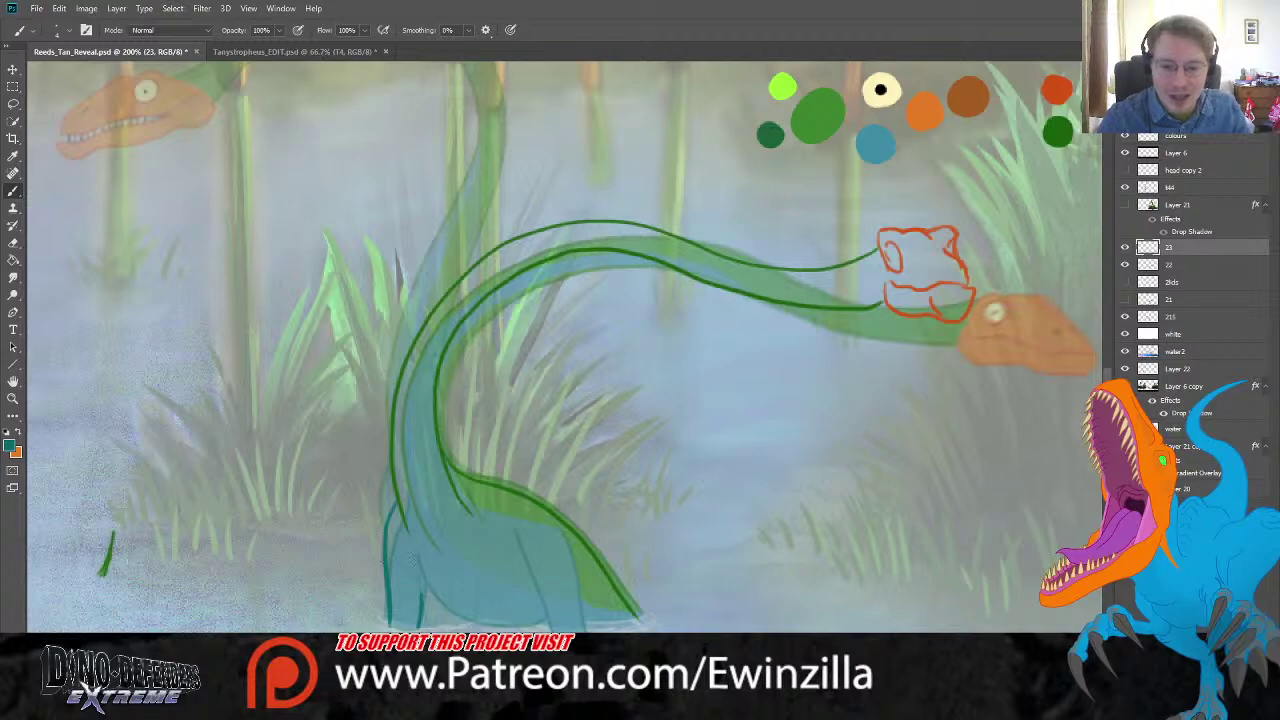
mouse_move(404, 541)
left_mouse_down()
mouse_move(430, 604)
mouse_move(452, 604)
left_mouse_up()
key("ctrl+z")
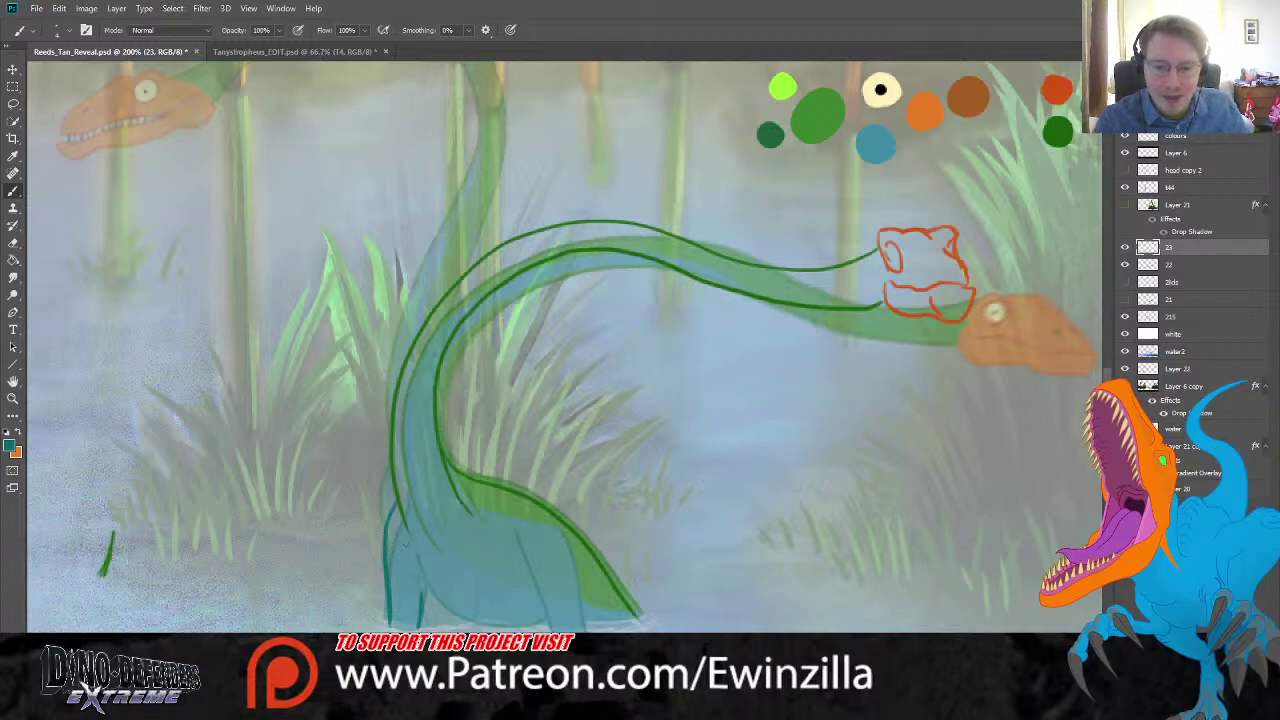
mouse_move(406, 542)
left_mouse_down()
mouse_move(434, 608)
mouse_move(470, 623)
left_mouse_up()
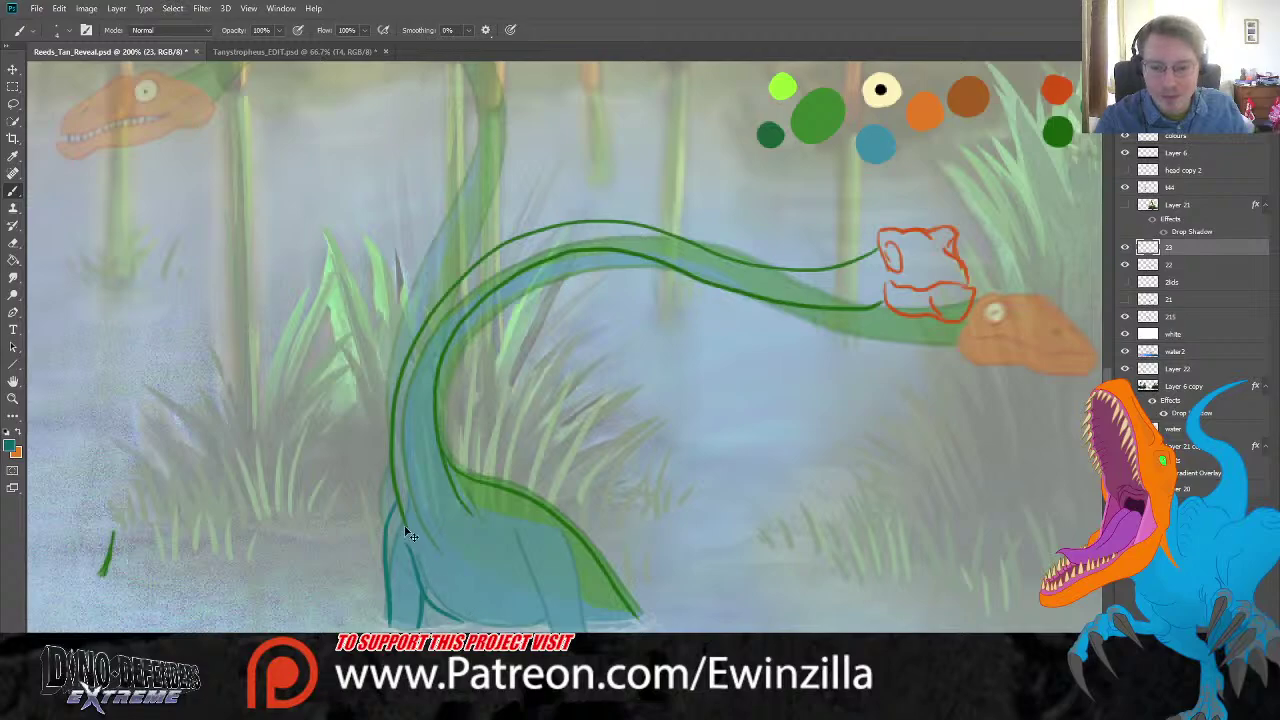
key("ctrl+z")
mouse_move(404, 542)
left_mouse_down()
mouse_move(430, 598)
mouse_move(466, 620)
left_mouse_up()
key("ctrl+z")
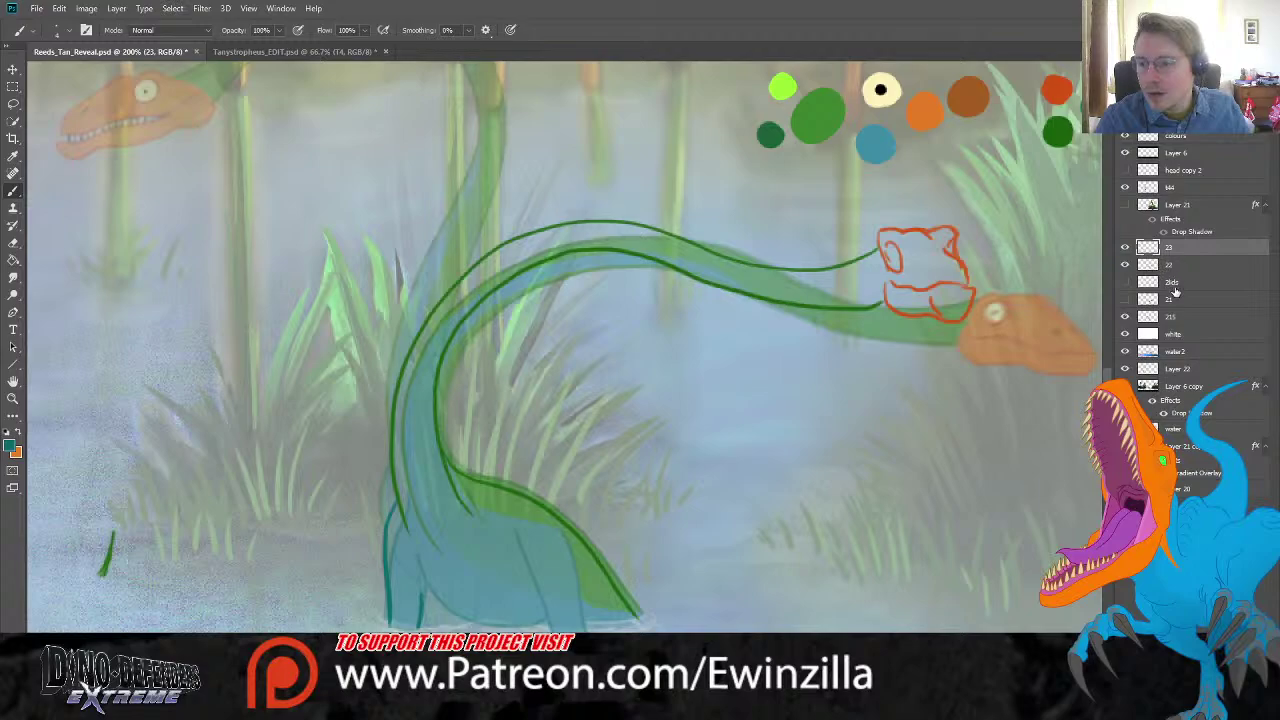
Step: Compare layer 215's pose with the new outline by placing it above layer 23 and toggling its visibility, and return it below layer 21
left_click_drag(1176, 318, 1160, 240)
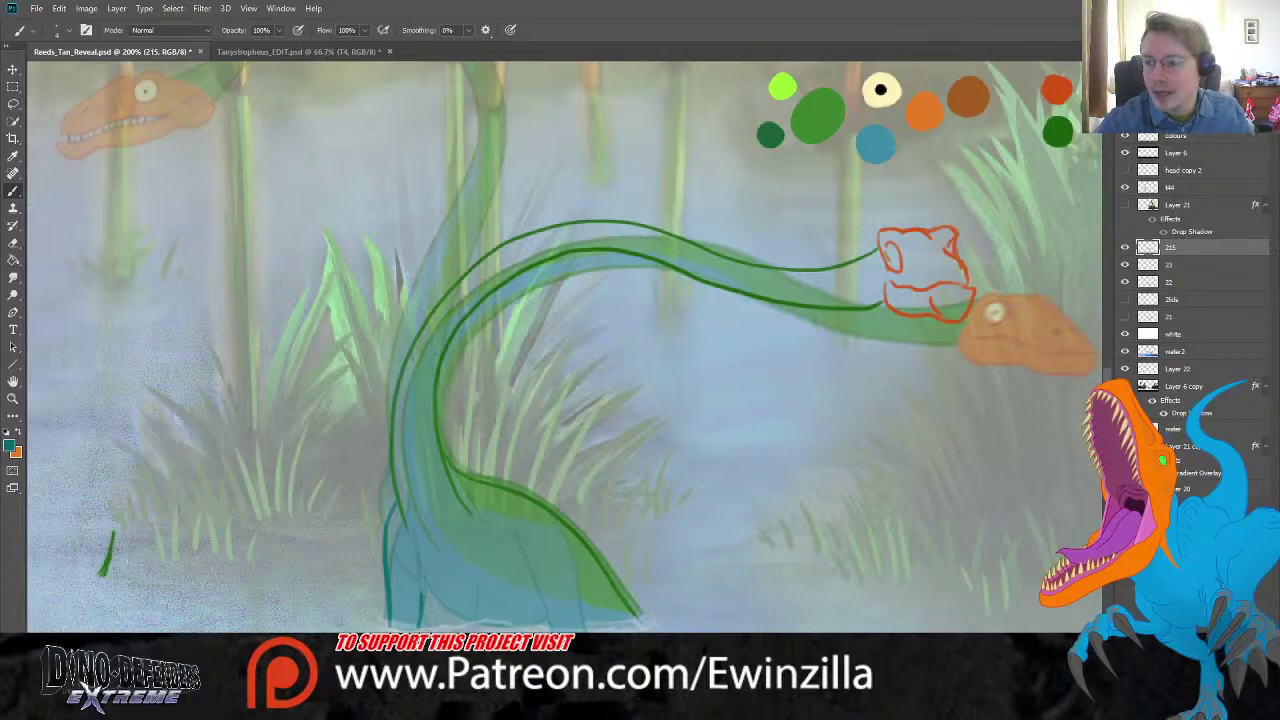
left_click(1125, 247)
left_click(1125, 247)
left_click(1125, 247)
left_click(1125, 247)
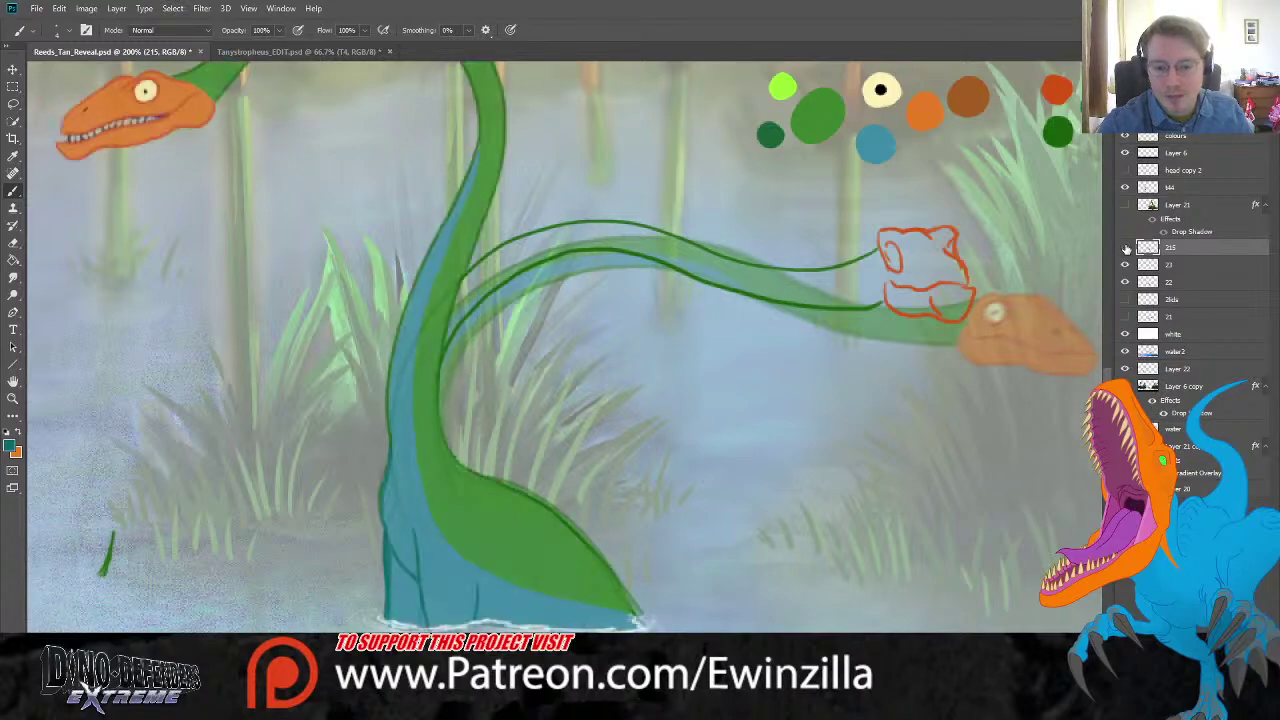
left_click(1125, 247)
left_click(1125, 247)
left_click(1125, 247)
left_click(1125, 247)
left_click(1125, 247)
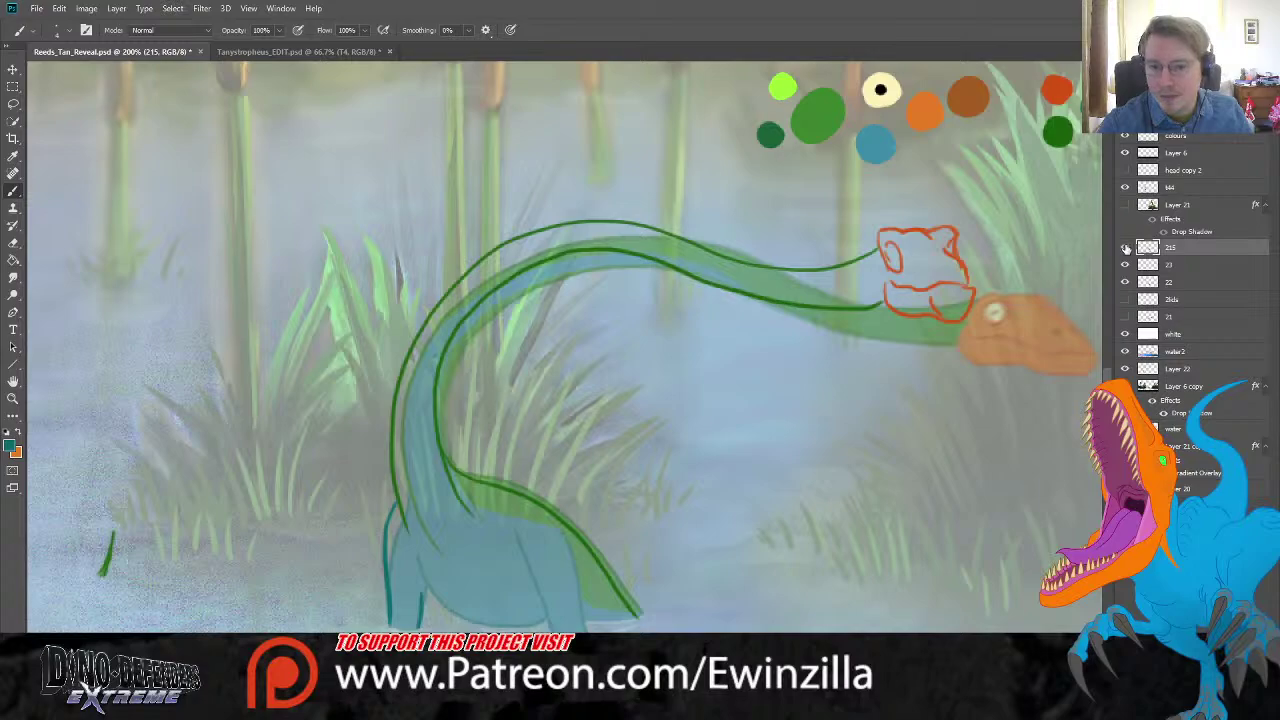
left_click(1125, 247)
left_click_drag(1170, 247, 1170, 314)
left_click(1125, 316)
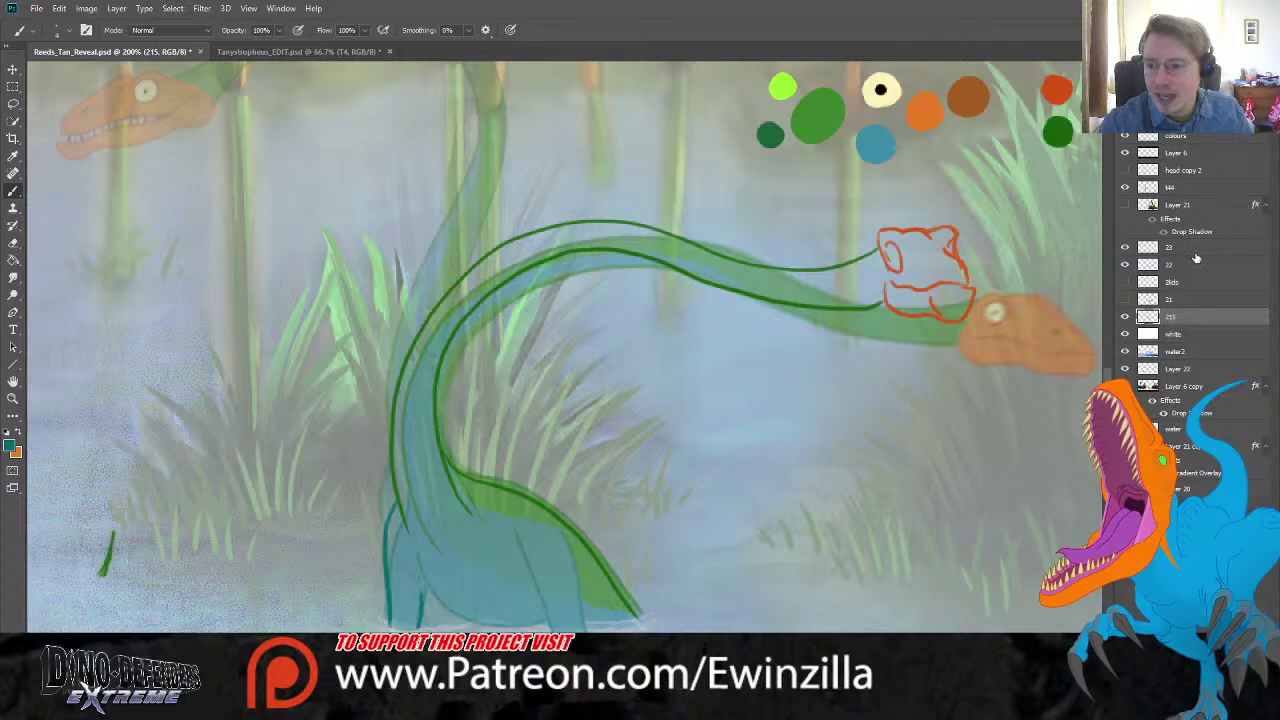
Step: On layer 23, draw the chest line down to the waterline and the near leg's contours in teal
left_click(1129, 248)
left_click(1126, 248)
left_click(1126, 248)
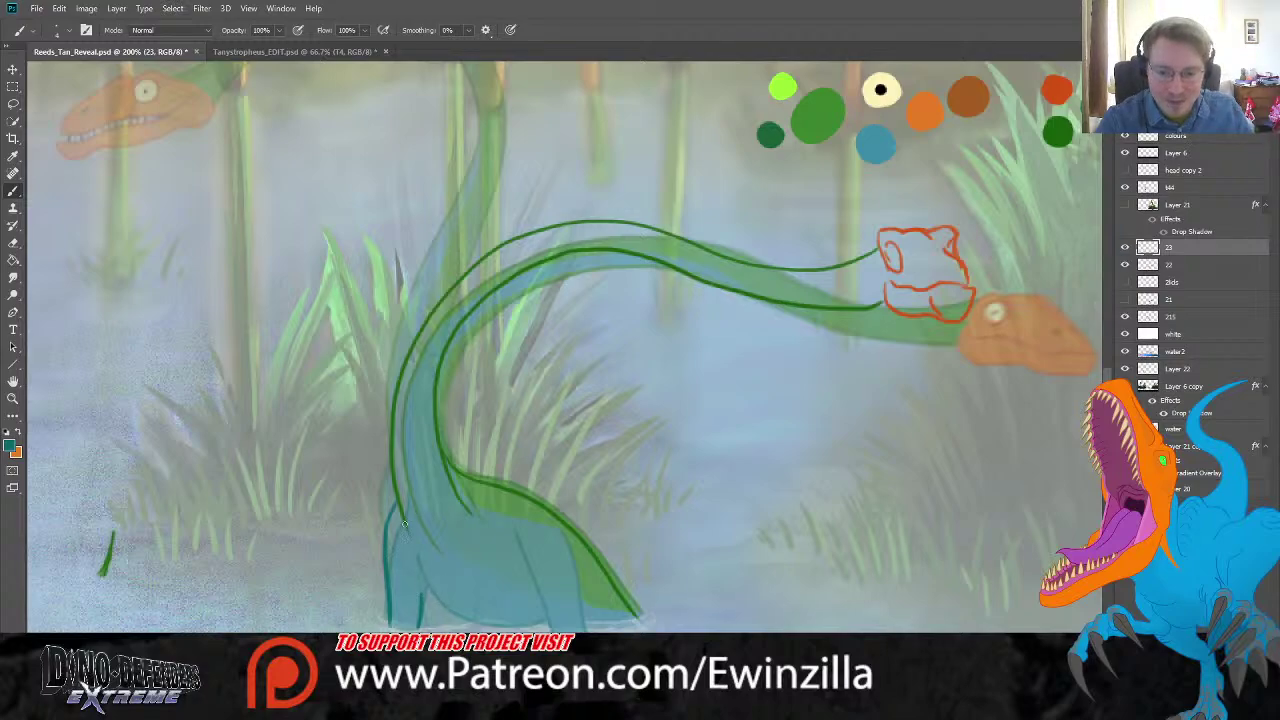
mouse_move(403, 515)
left_mouse_down()
mouse_move(419, 589)
mouse_move(485, 630)
left_mouse_up()
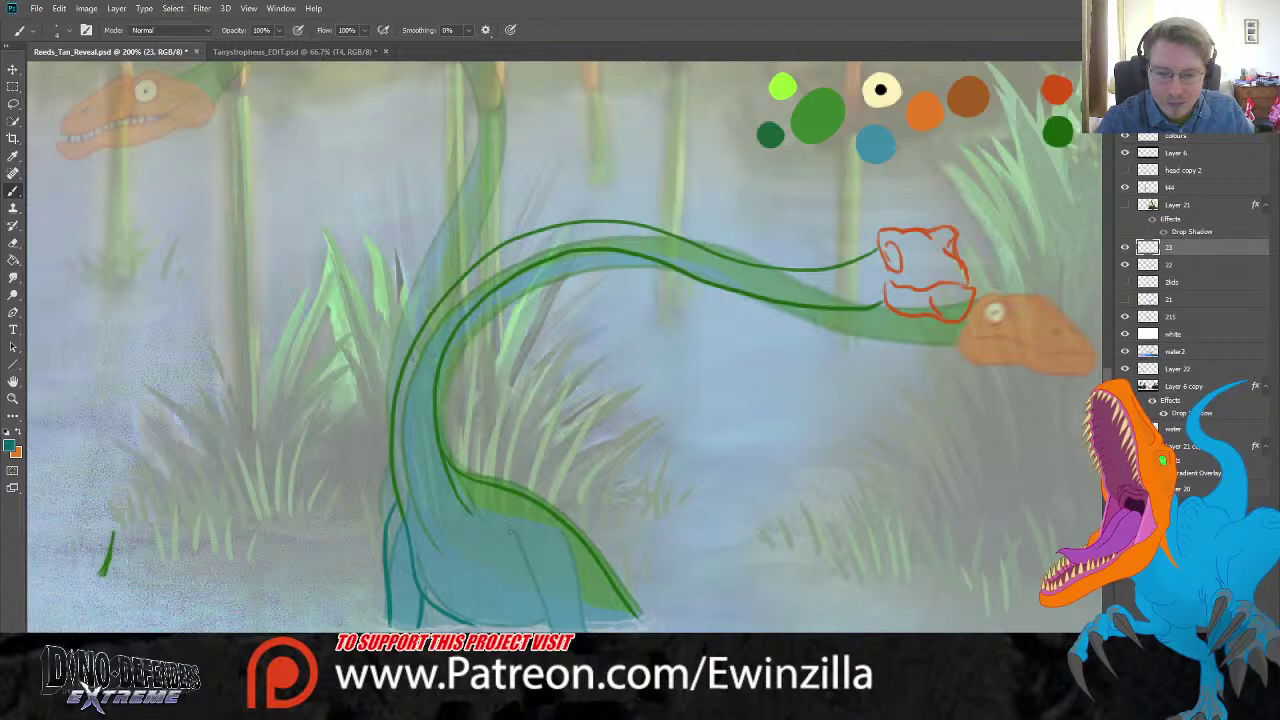
mouse_move(528, 579)
left_mouse_down()
mouse_move(516, 610)
mouse_move(559, 590)
left_mouse_up()
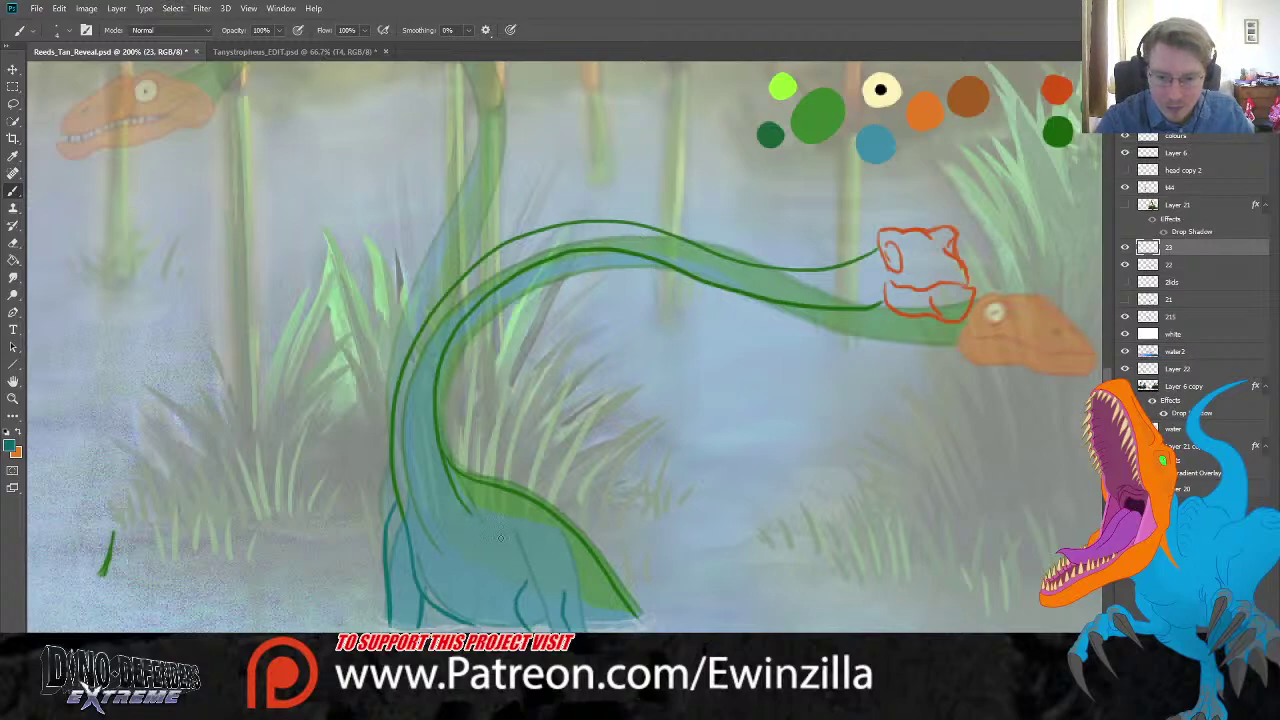
mouse_move(500, 537)
left_mouse_down()
mouse_move(527, 583)
mouse_move(543, 572)
mouse_move(565, 598)
mouse_move(569, 574)
mouse_move(527, 517)
left_mouse_up()
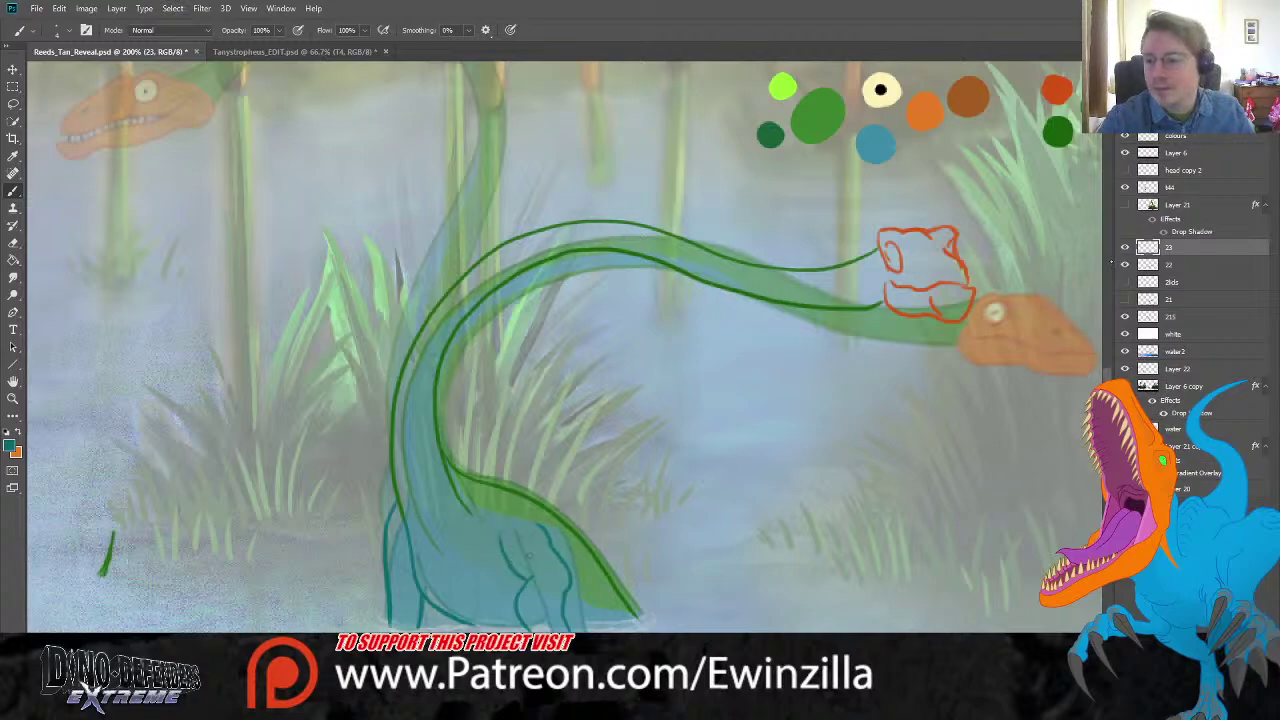
Step: Hide layer 22 and make layer 23 the active layer again
left_click(1182, 266)
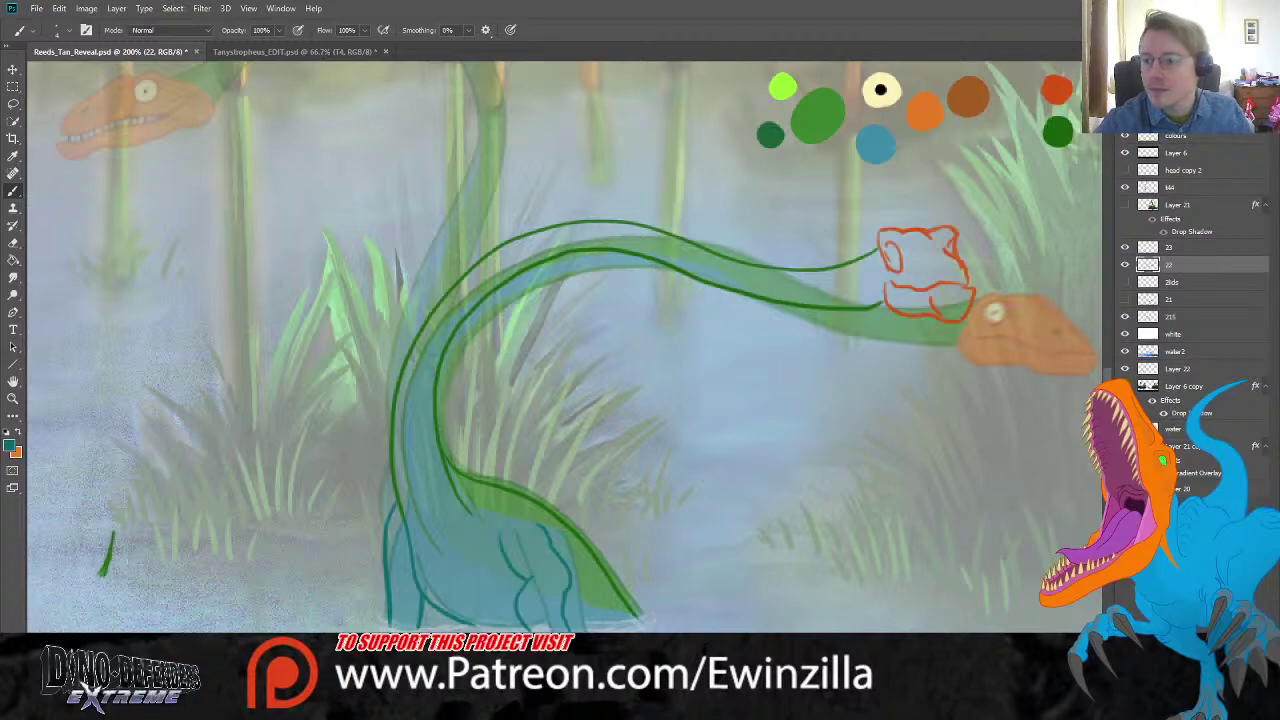
left_click(1125, 265)
left_click(1125, 265)
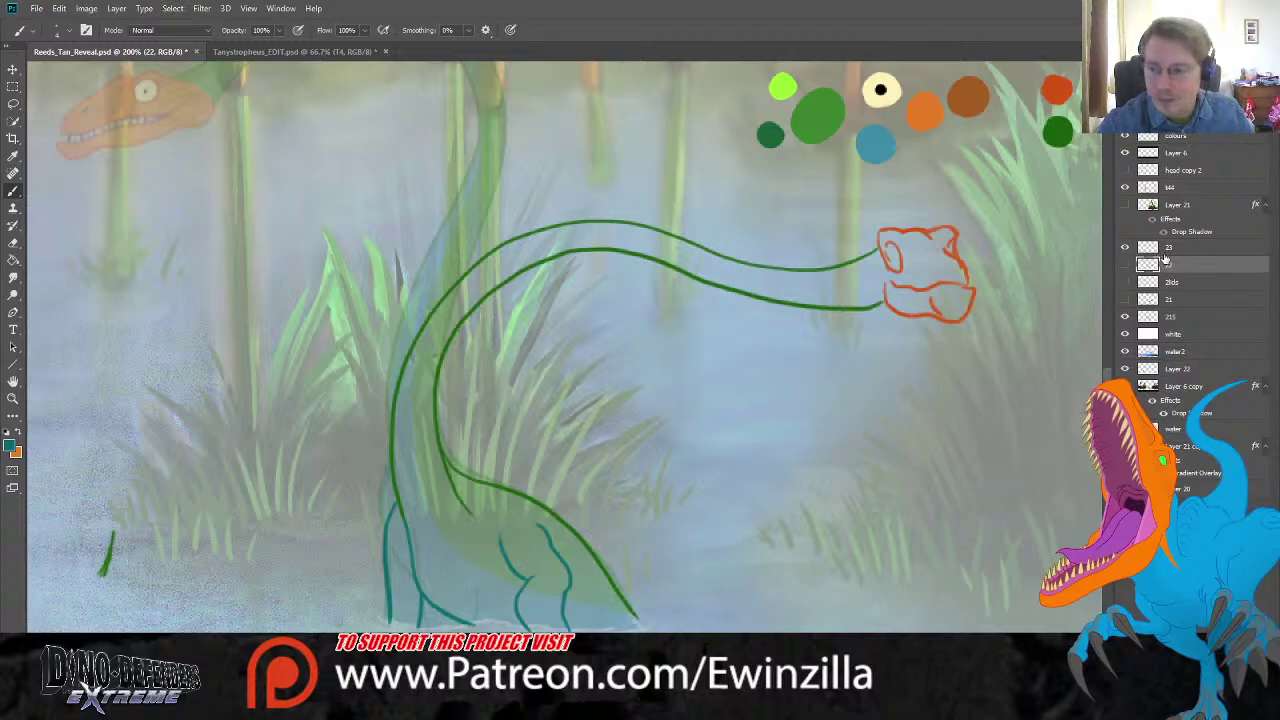
left_click(1166, 249)
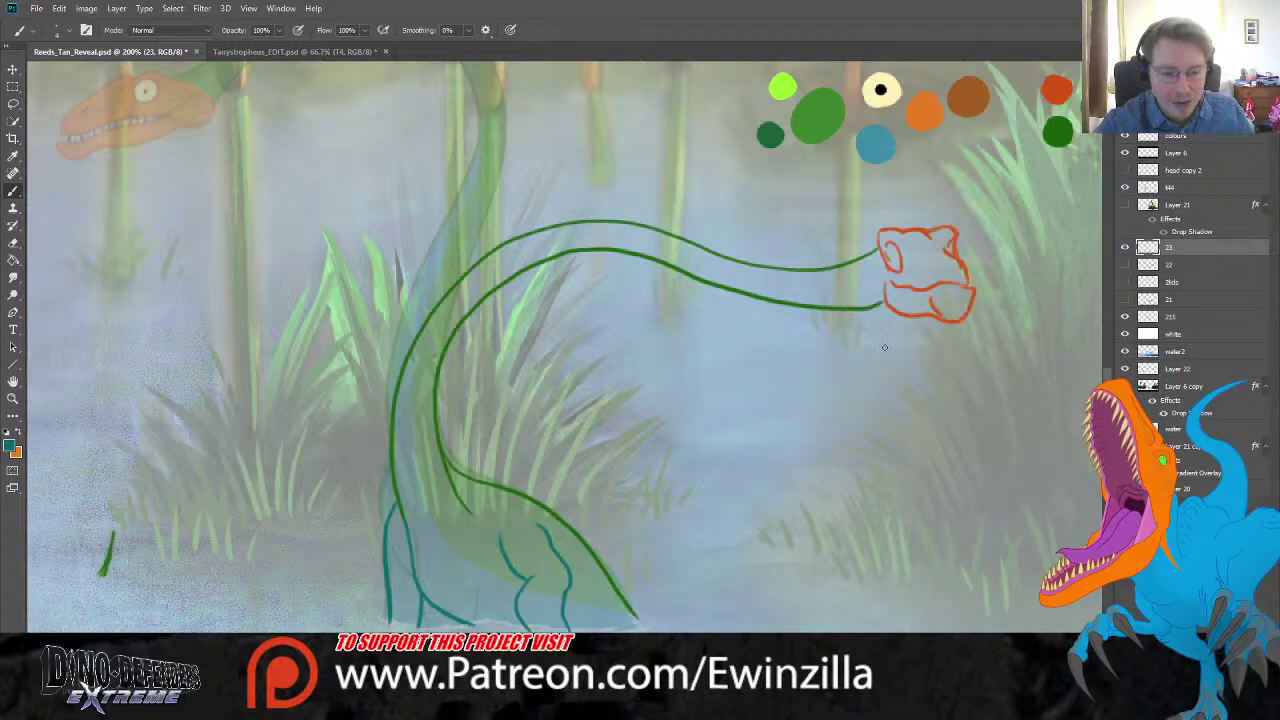
scroll(884, 347, "up", 1)
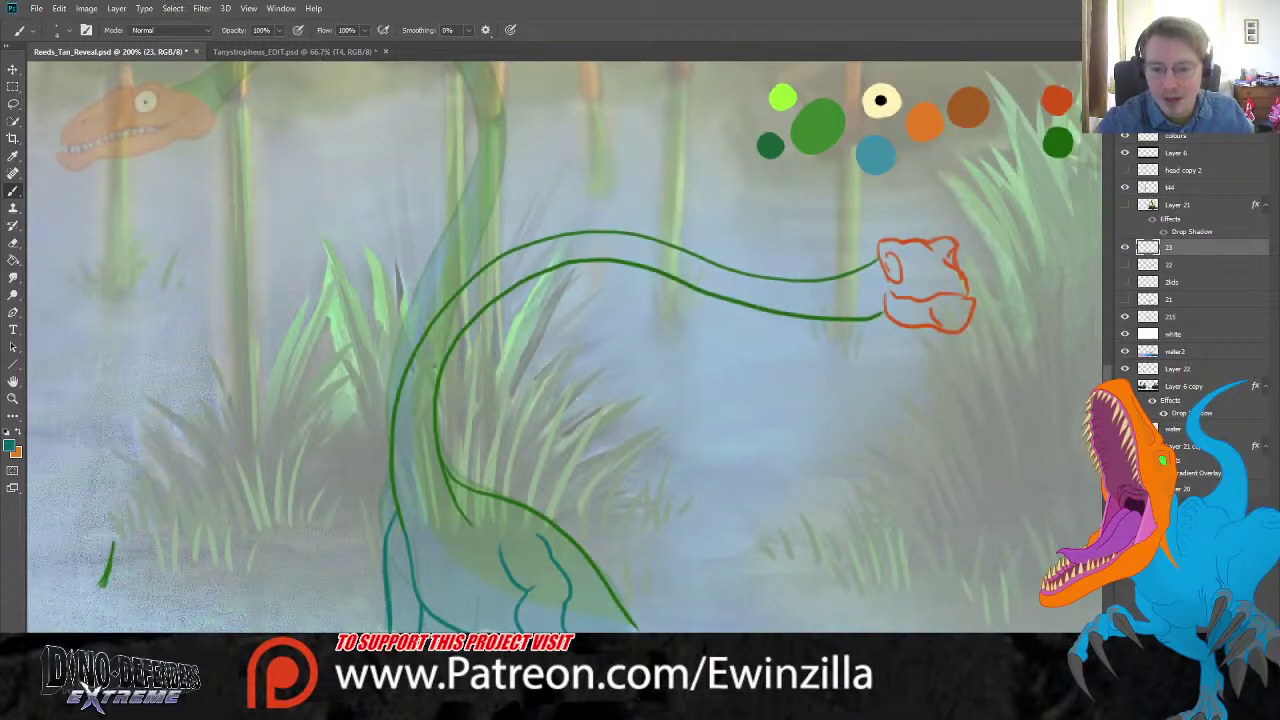
scroll(565, 349, "right", 2)
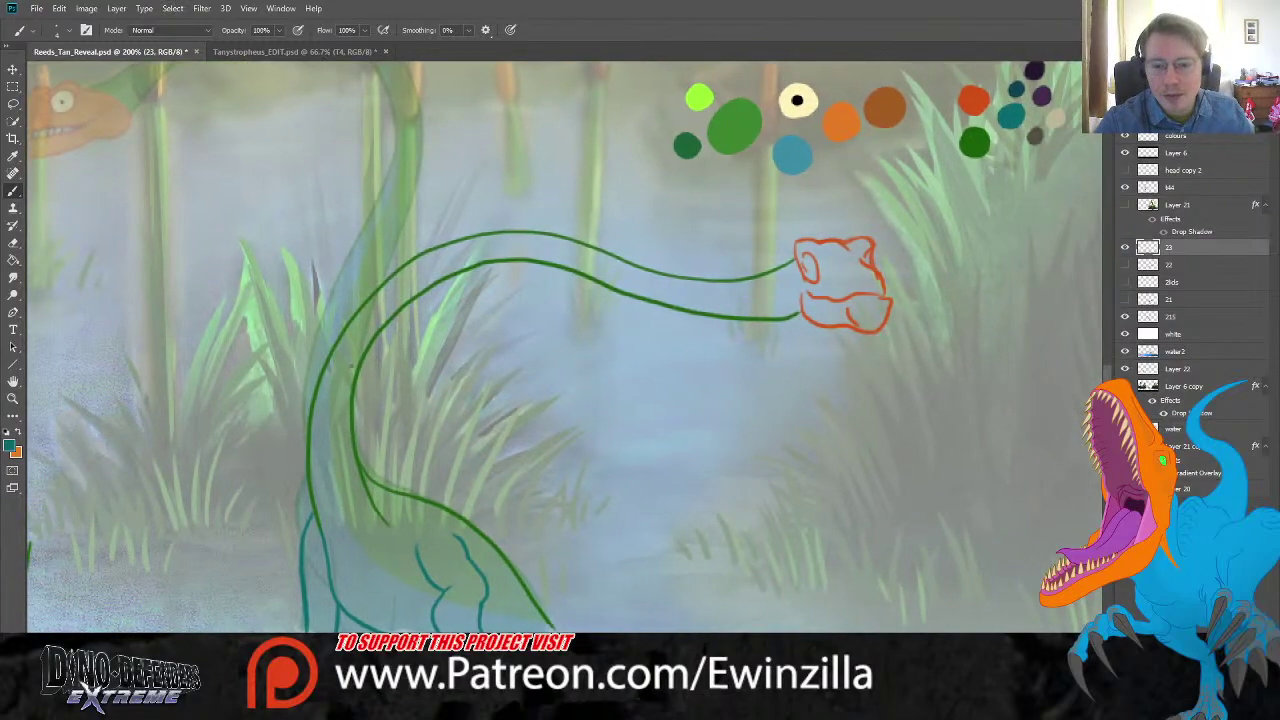
Step: Reshape the snout's front contour on layer 23 with the Smudge tool so the upper outline meets the lower jaw
left_click(1131, 247)
left_click(1131, 247)
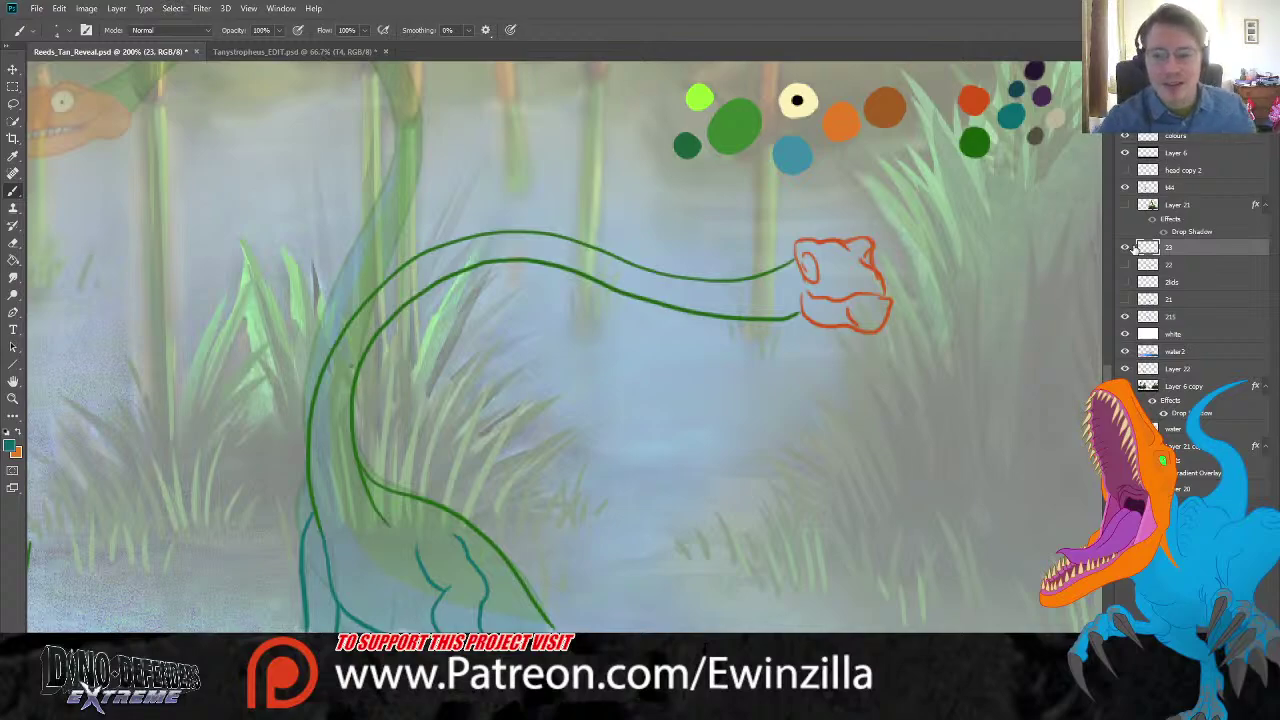
left_click(20, 280)
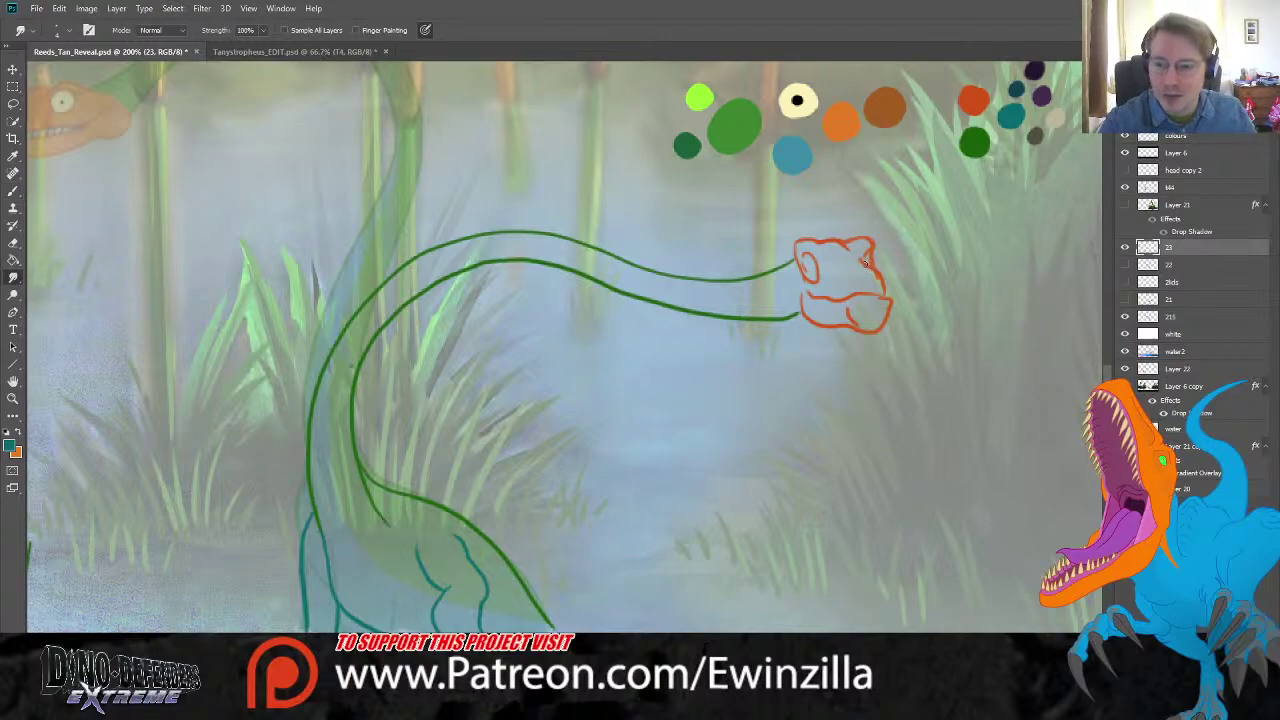
left_click_drag(866, 262, 884, 296)
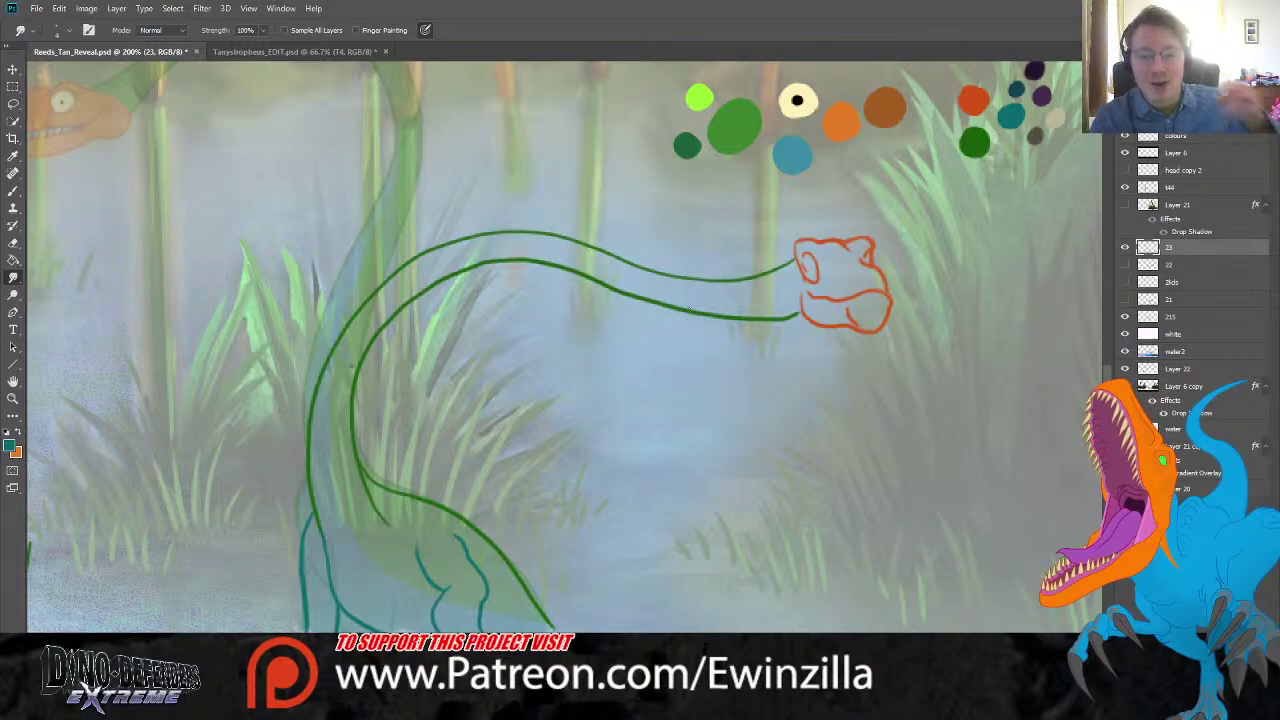
Step: Add a new layer directly beneath layer 23 and fill the head with the palette's orange, leaving the eyes open
key("i")
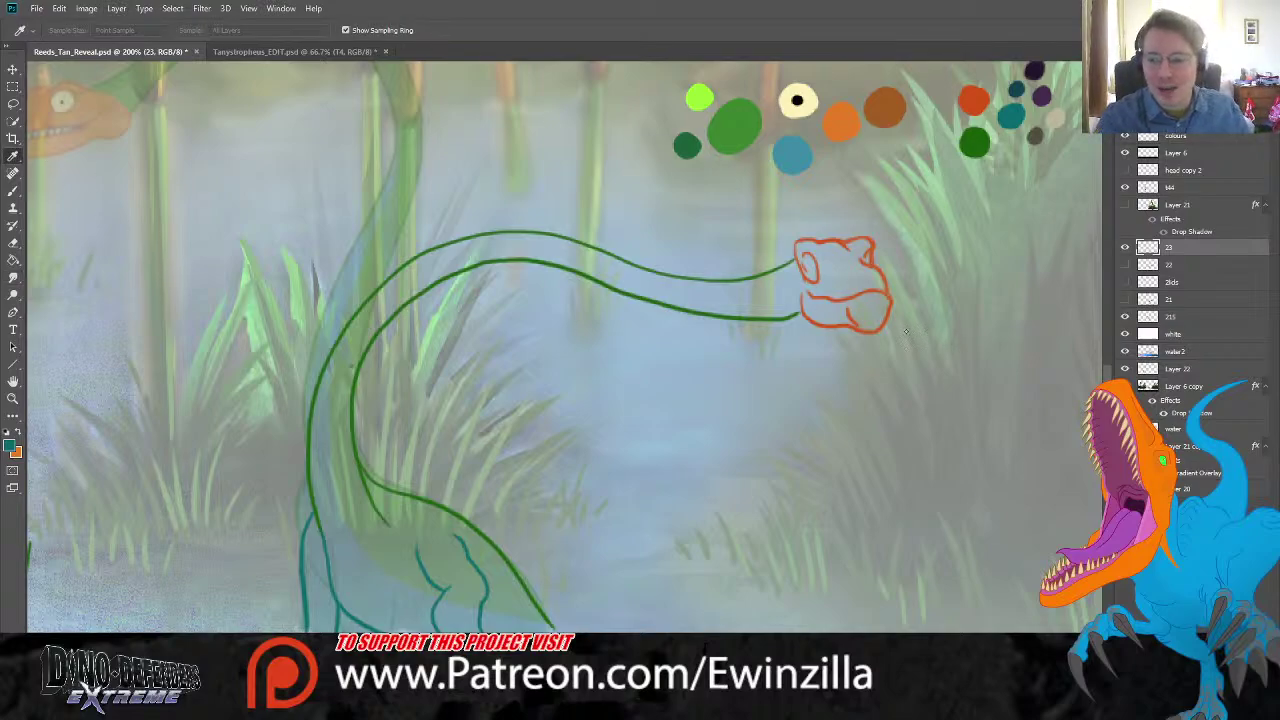
key("ctrl+shift+alt+n")
left_click_drag(1176, 271, 1178, 276)
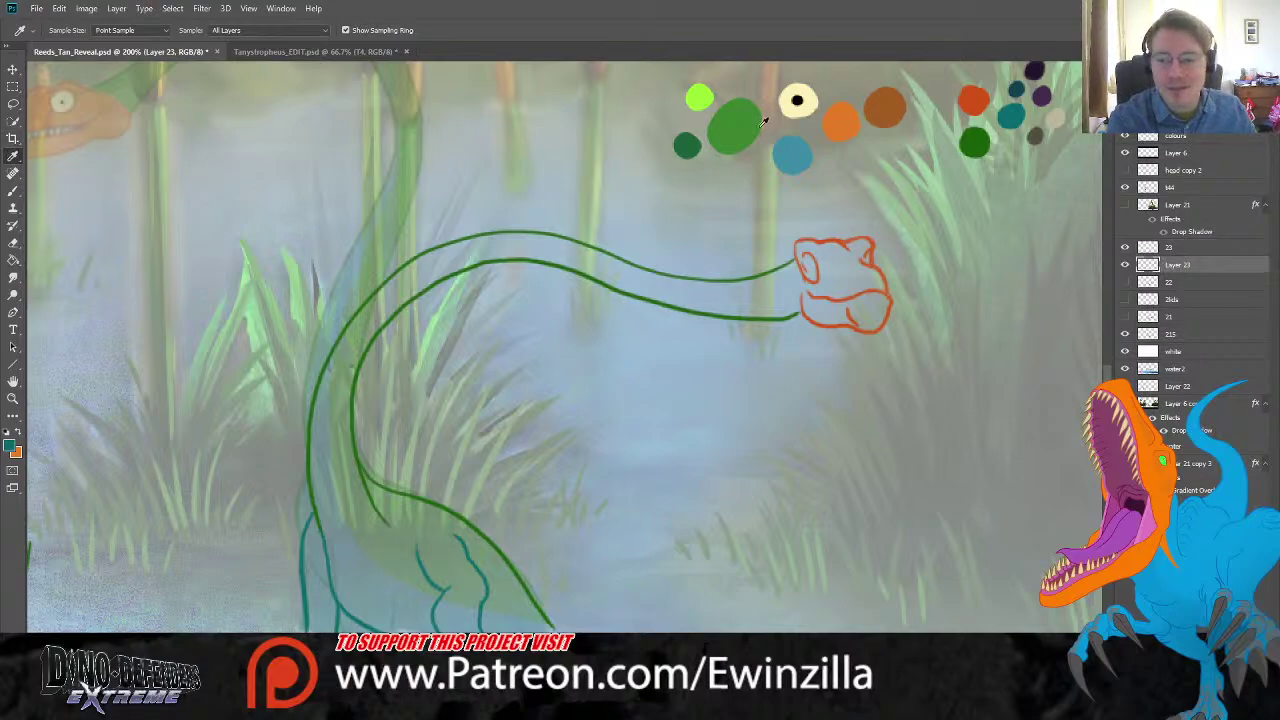
left_click(838, 116)
left_click(13, 190)
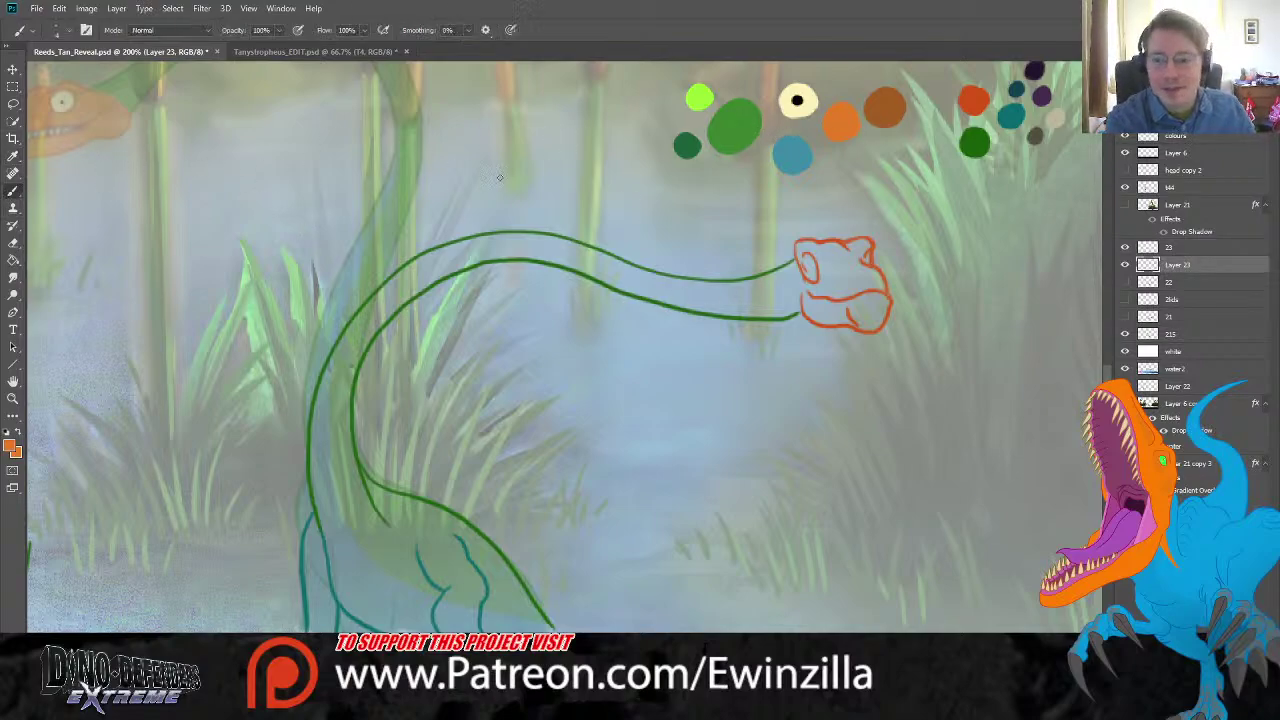
mouse_move(798, 260)
left_mouse_down()
mouse_move(801, 272)
mouse_move(808, 246)
mouse_move(820, 276)
mouse_move(806, 314)
mouse_move(879, 319)
mouse_move(884, 288)
mouse_move(852, 243)
mouse_move(874, 306)
mouse_move(840, 308)
mouse_move(873, 287)
mouse_move(822, 280)
mouse_move(846, 272)
mouse_move(834, 248)
mouse_move(825, 265)
mouse_move(850, 270)
left_mouse_up()
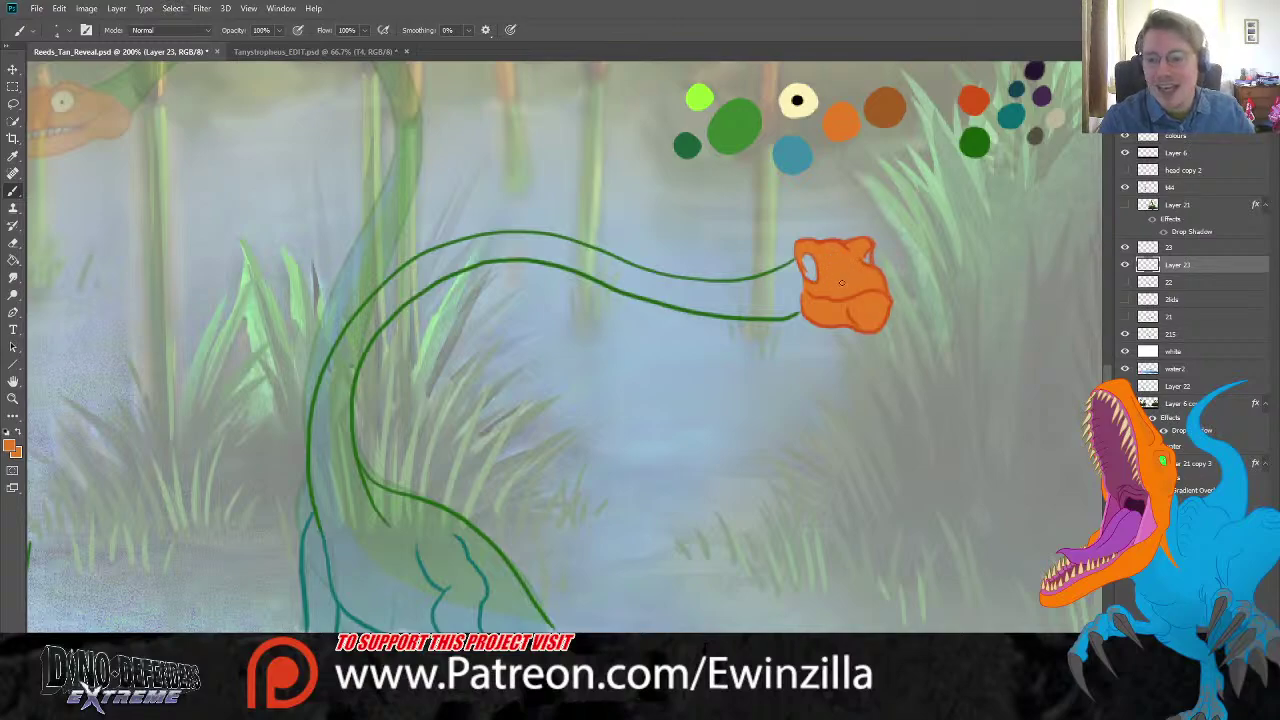
Step: Fill both eyes with the palette's cream colour and smudge the paint edge around the near eye
left_click(13, 156)
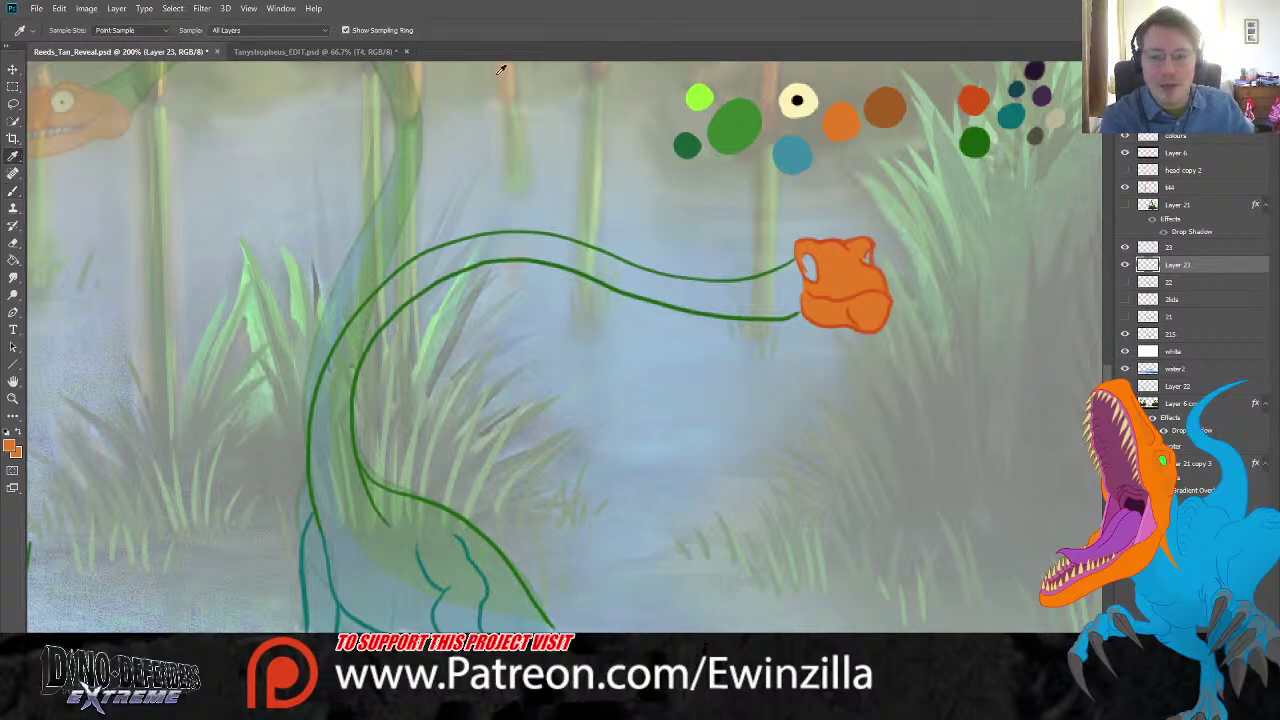
left_click(784, 96)
key("b")
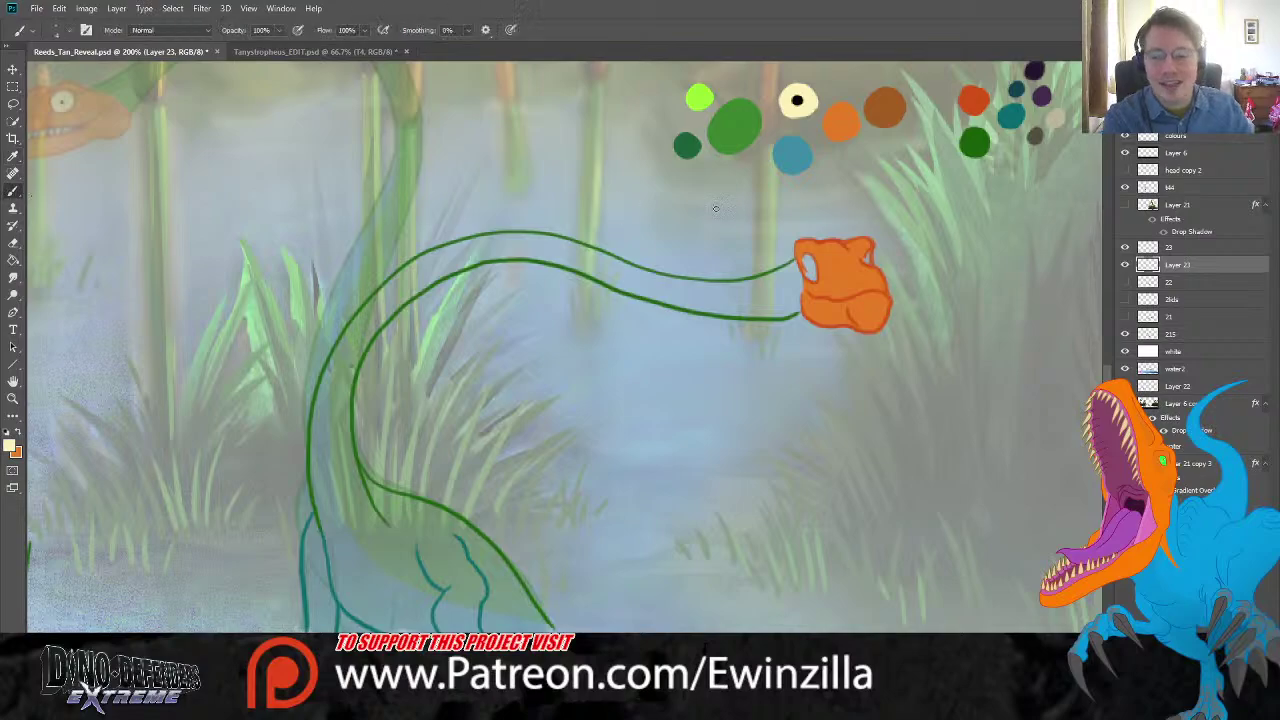
left_click(868, 258)
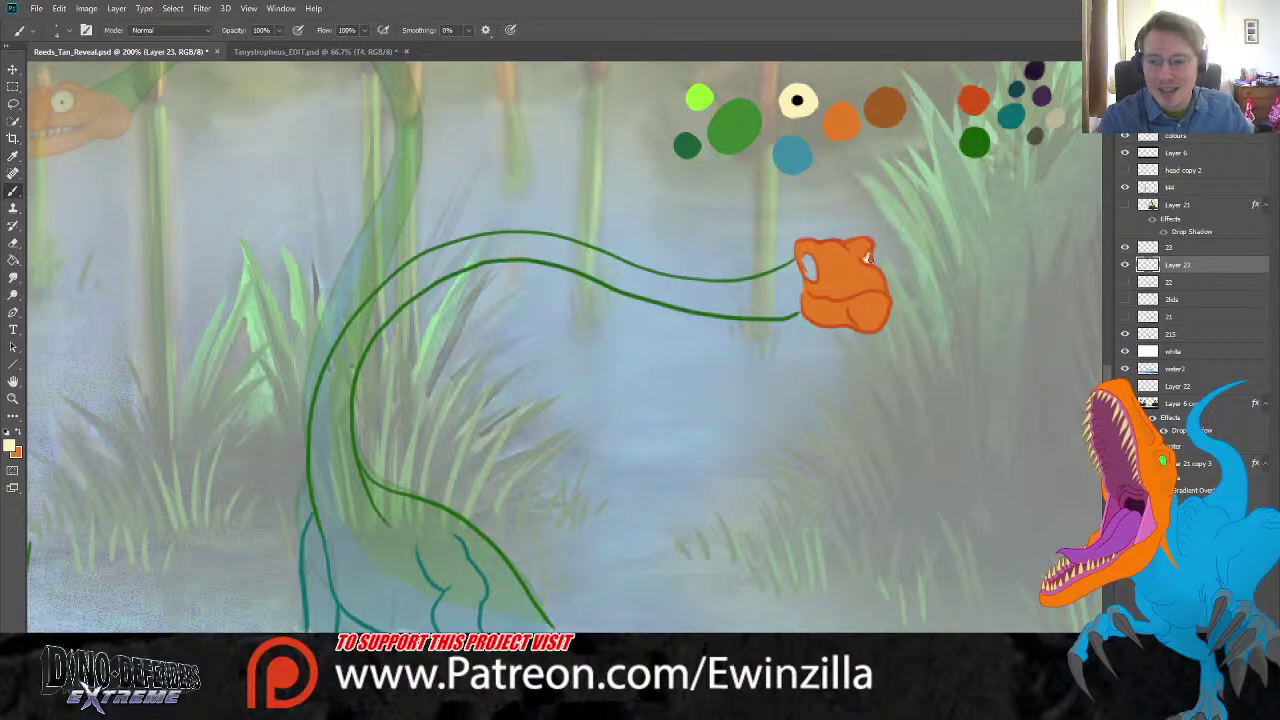
left_click_drag(808, 260, 814, 276)
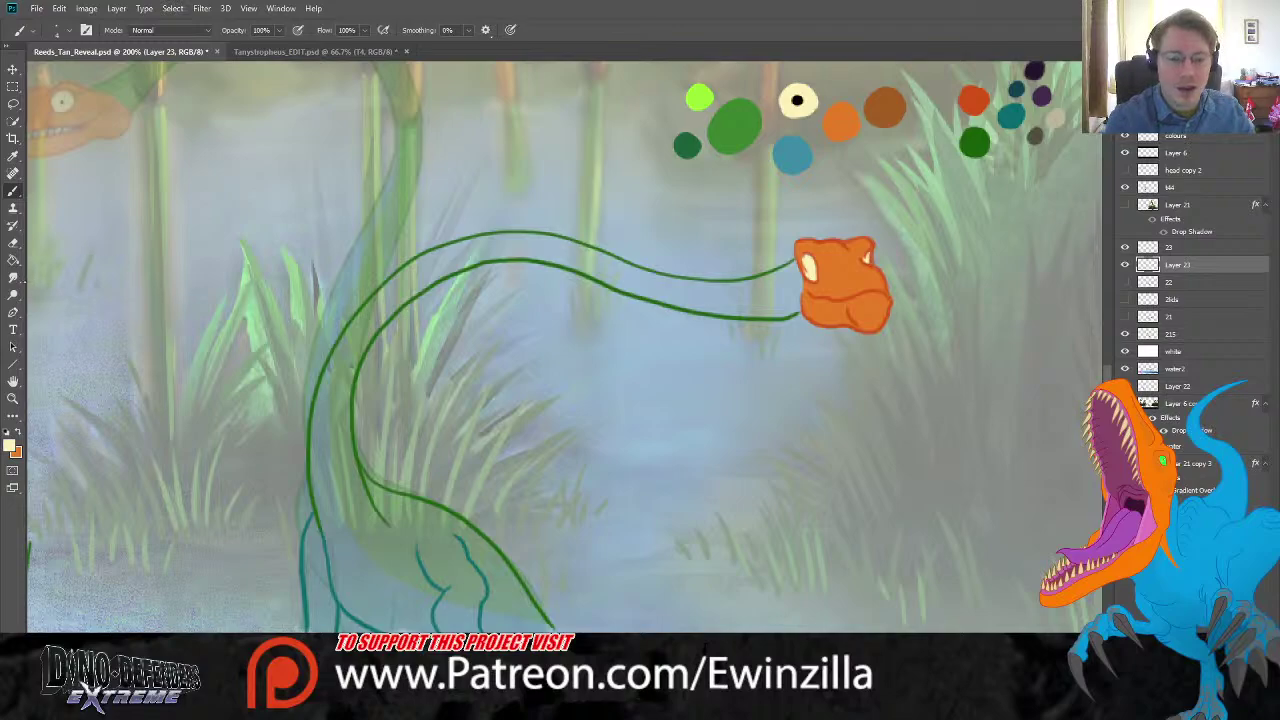
key("r")
left_click_drag(806, 270, 802, 258)
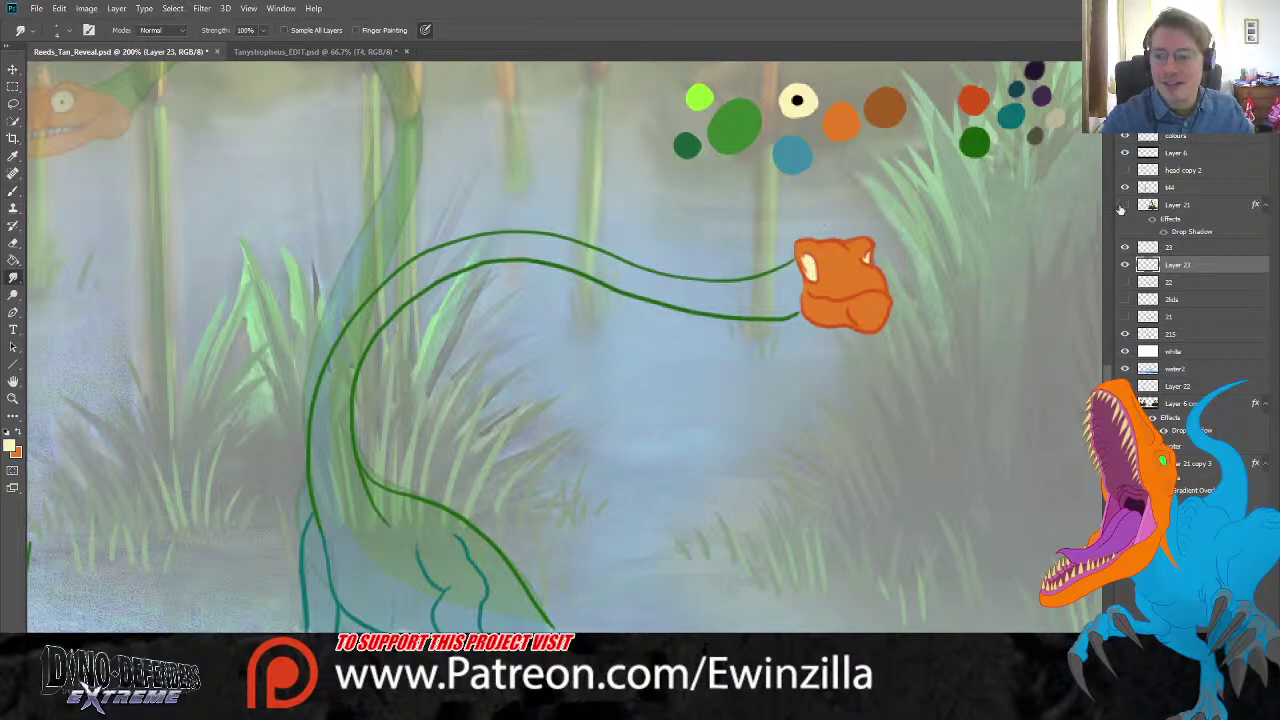
Step: On layer 23, draw black pupils in both eyes and small nostrils on the snout, and check the line art by toggling its visibility
left_click(1176, 242)
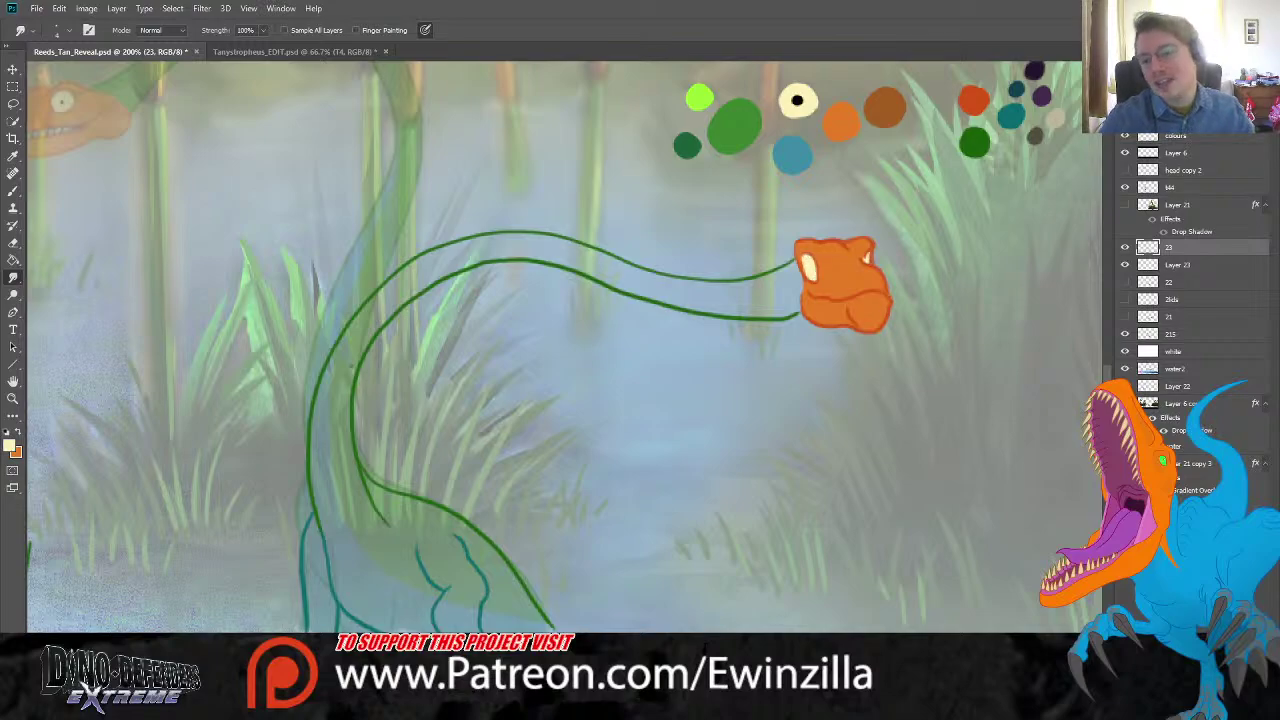
left_click(14, 156)
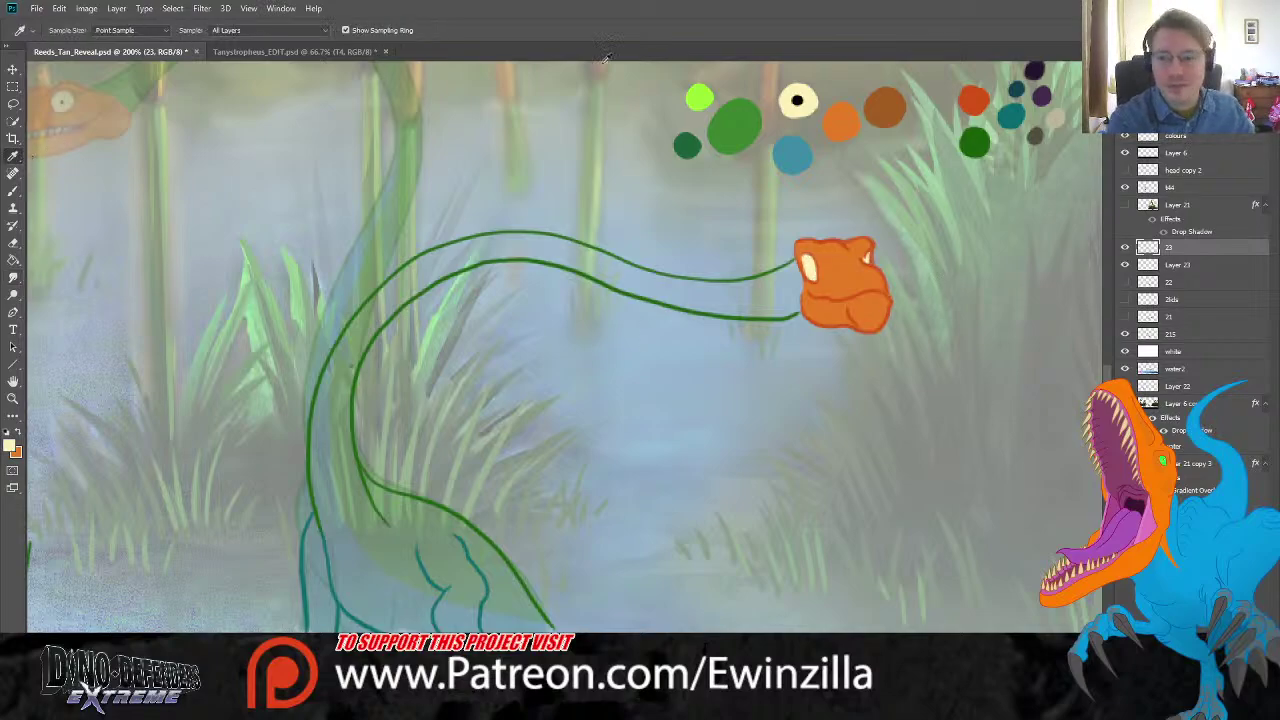
left_click(337, 171)
key("b")
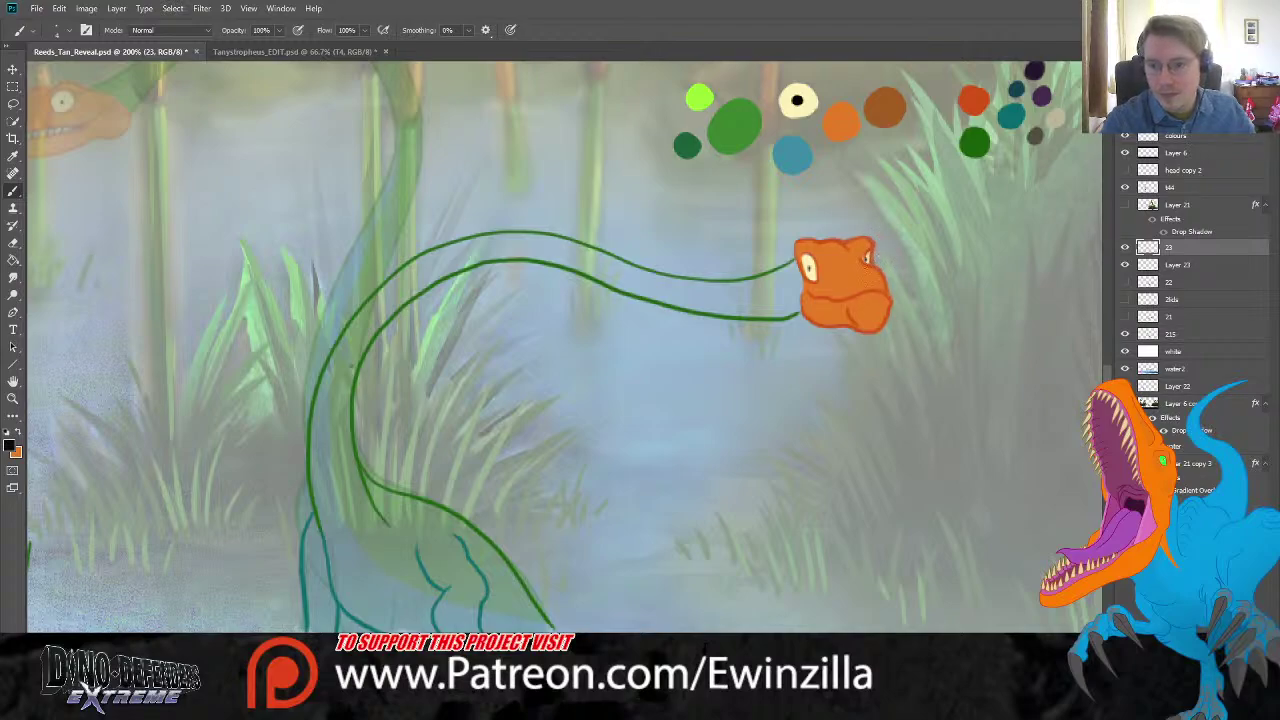
left_click(850, 272)
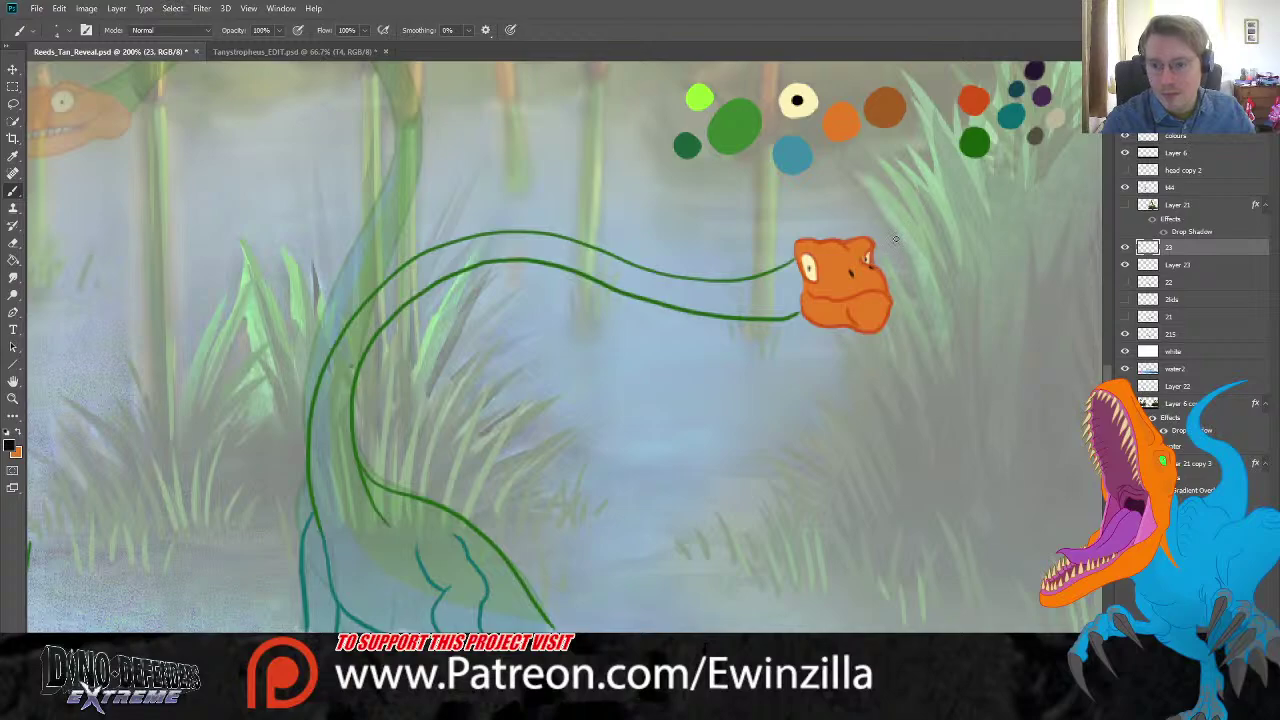
key("ctrl+z")
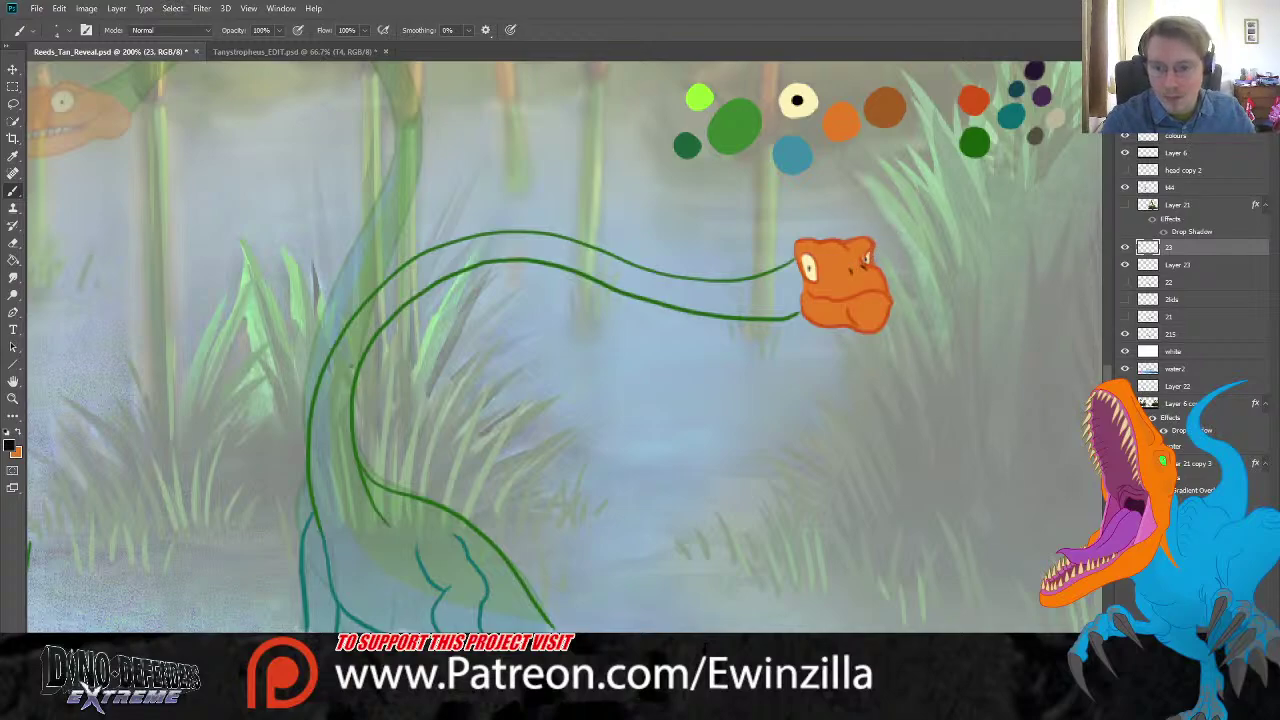
left_click(1125, 248)
left_click(1125, 248)
Step: On the head's colour layer, paint the palette's mid green along the neck's upper bend and along its underside up to the head
left_click(1178, 265)
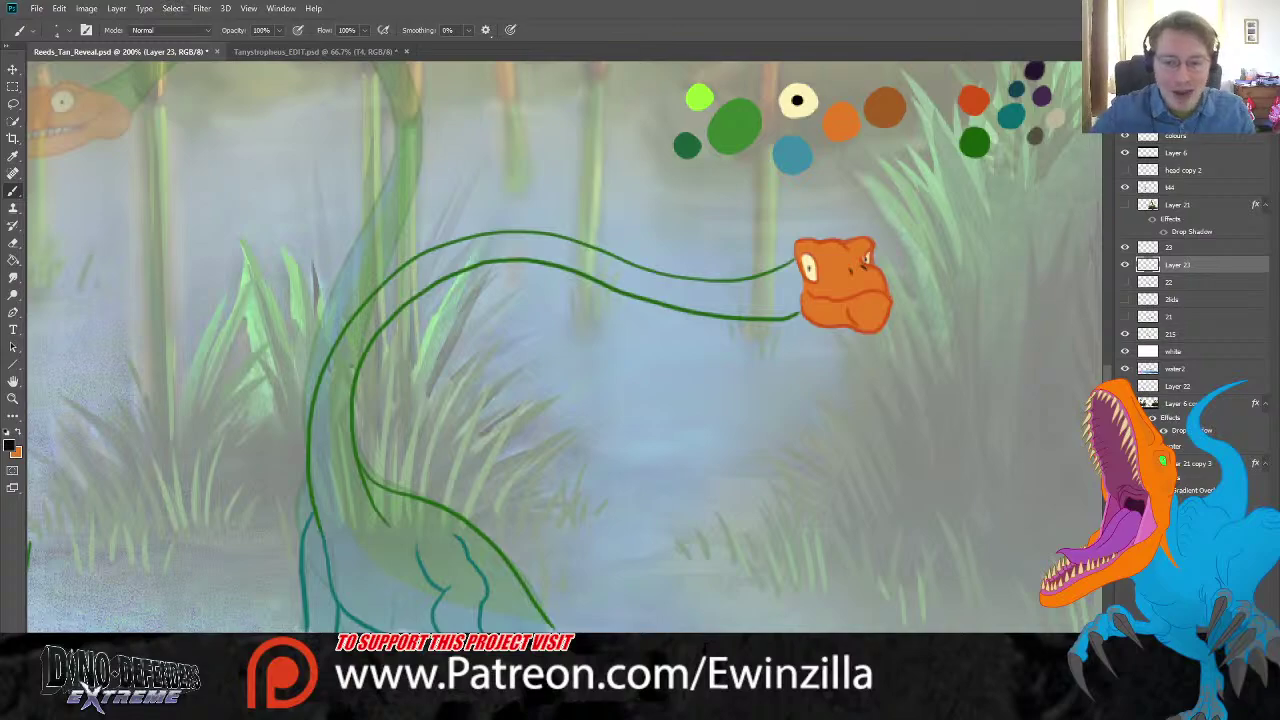
left_click(1124, 265)
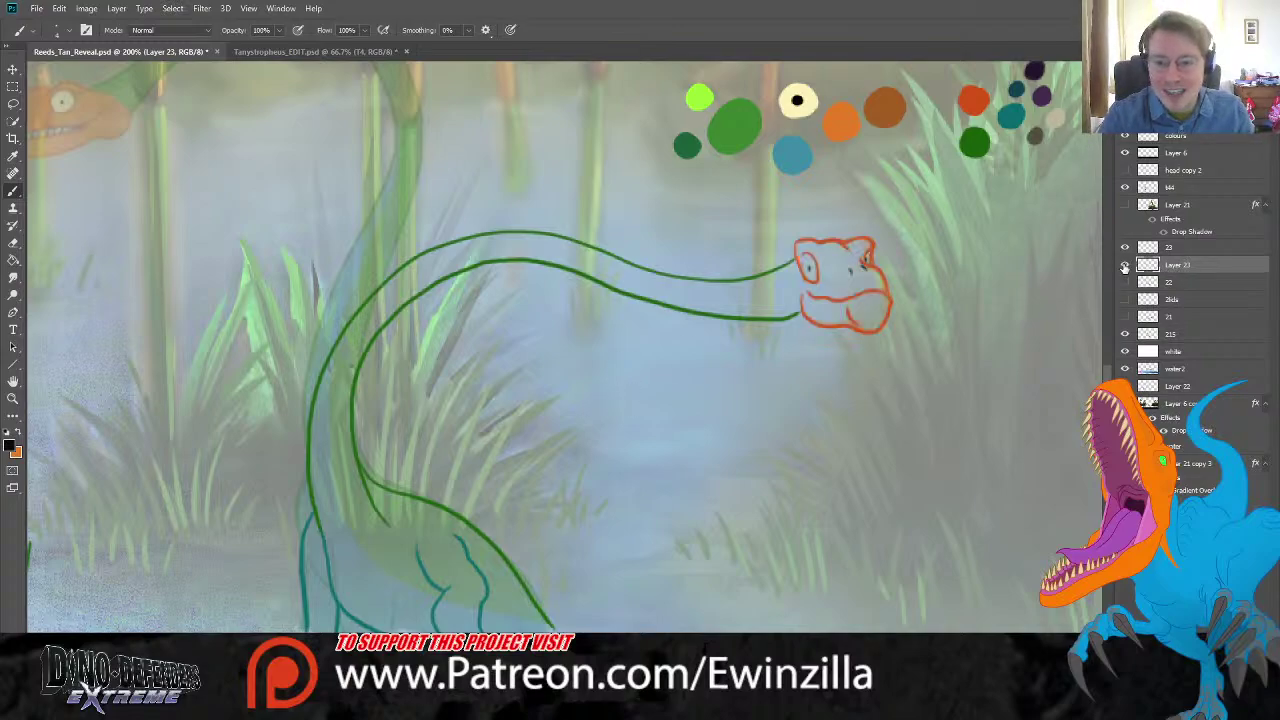
left_click(1124, 265)
key("i")
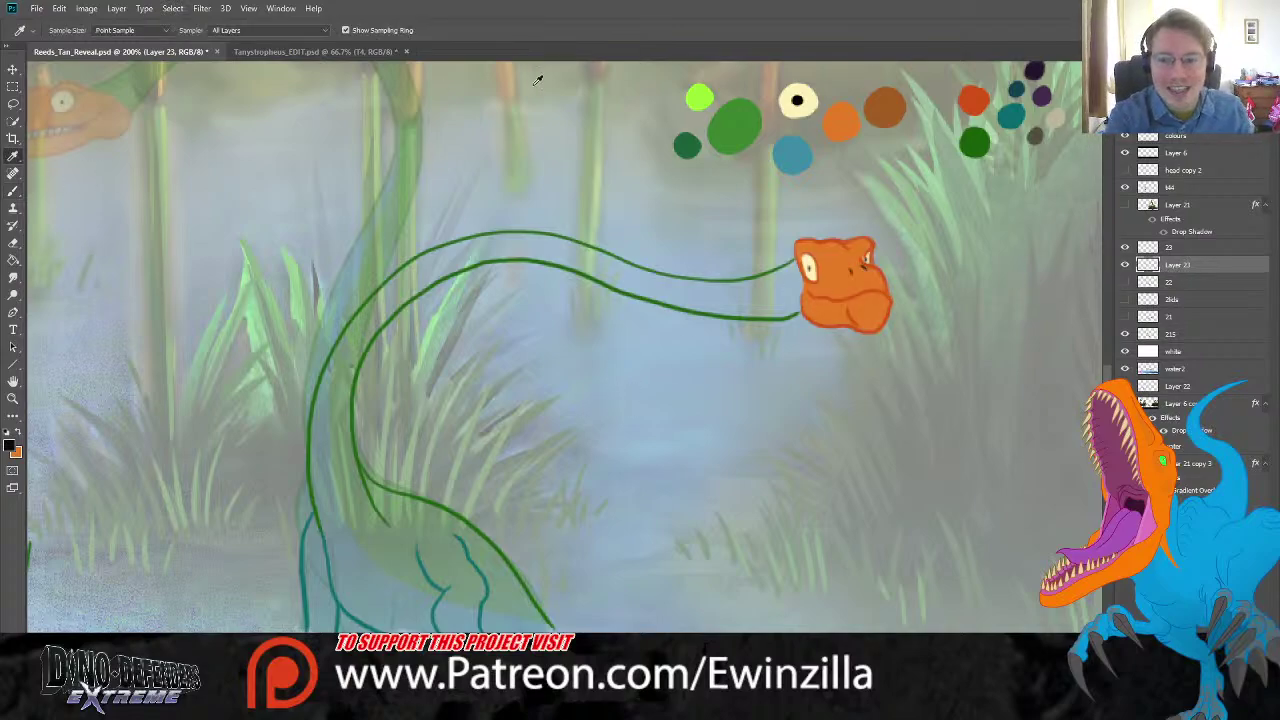
left_click(725, 118)
key("b")
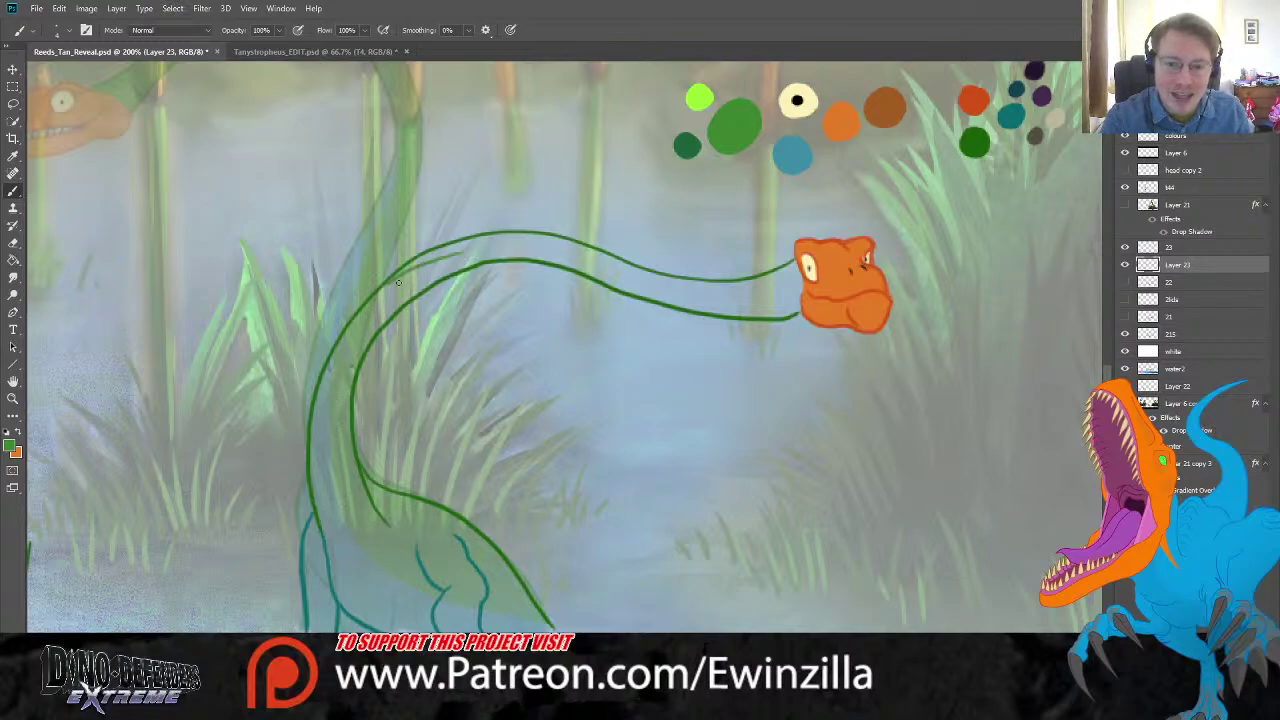
left_click_drag(458, 254, 512, 246)
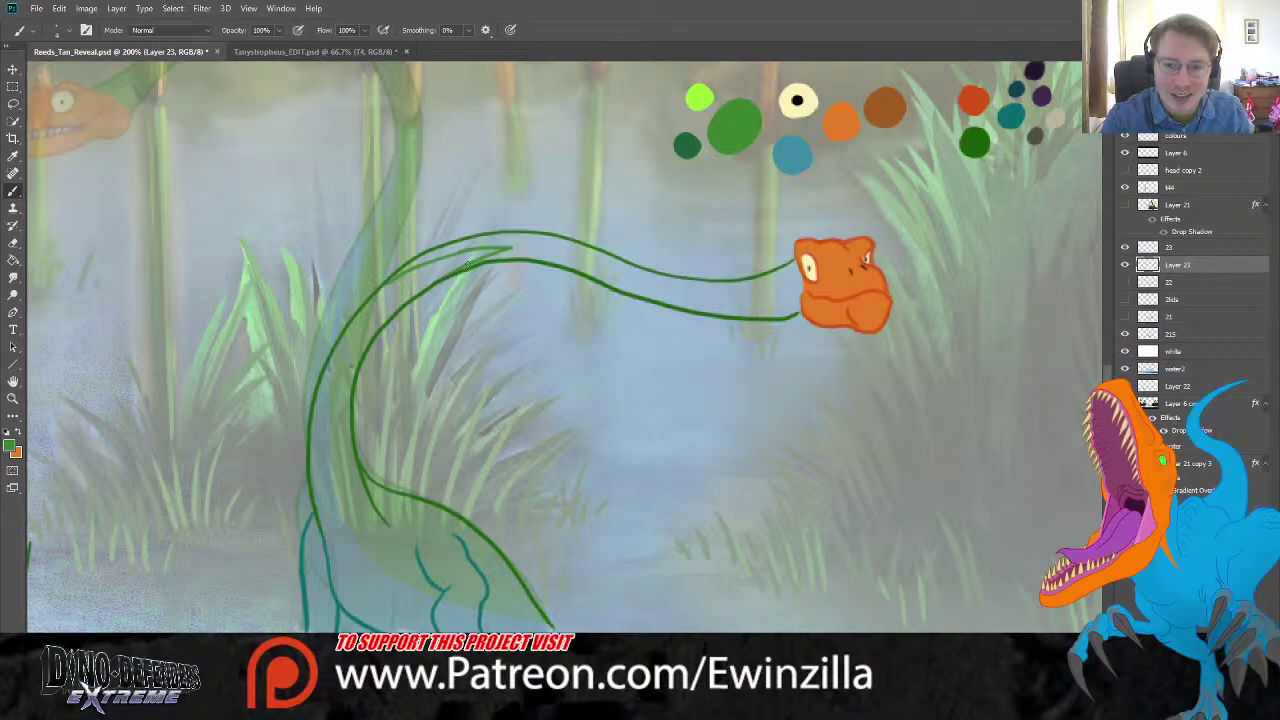
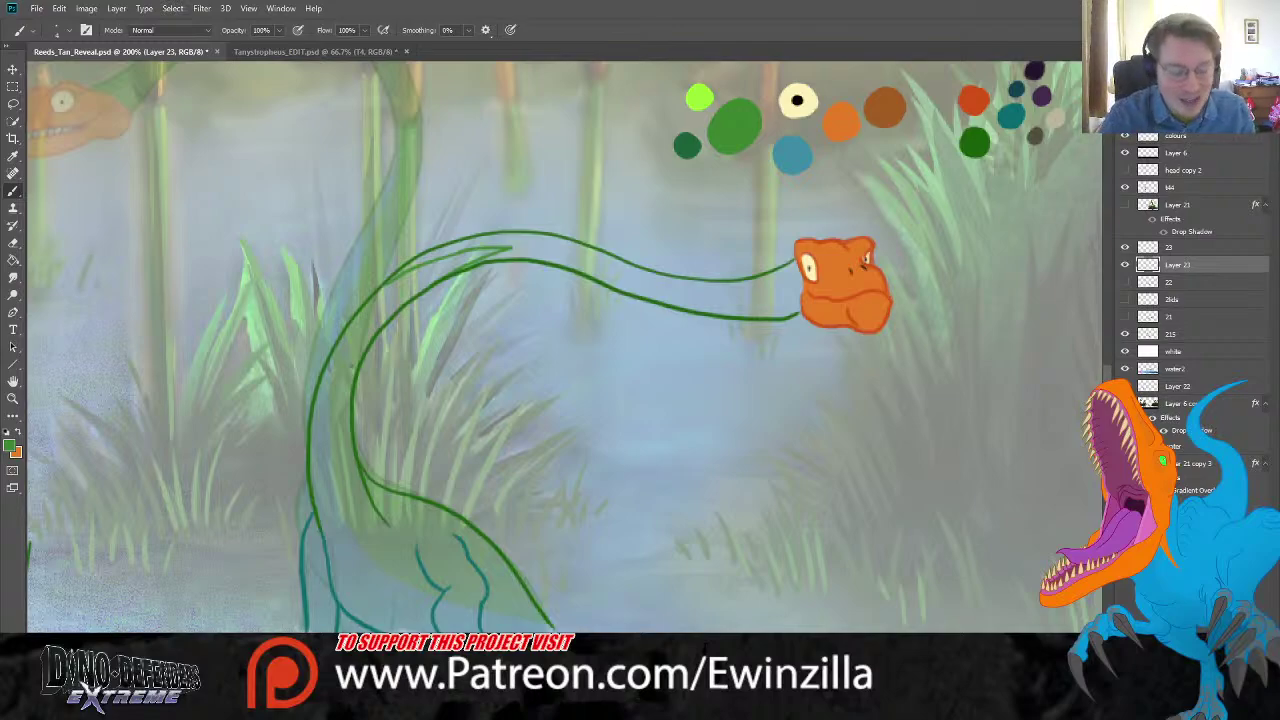
mouse_move(418, 257)
left_mouse_down()
mouse_move(480, 243)
mouse_move(406, 258)
left_mouse_up()
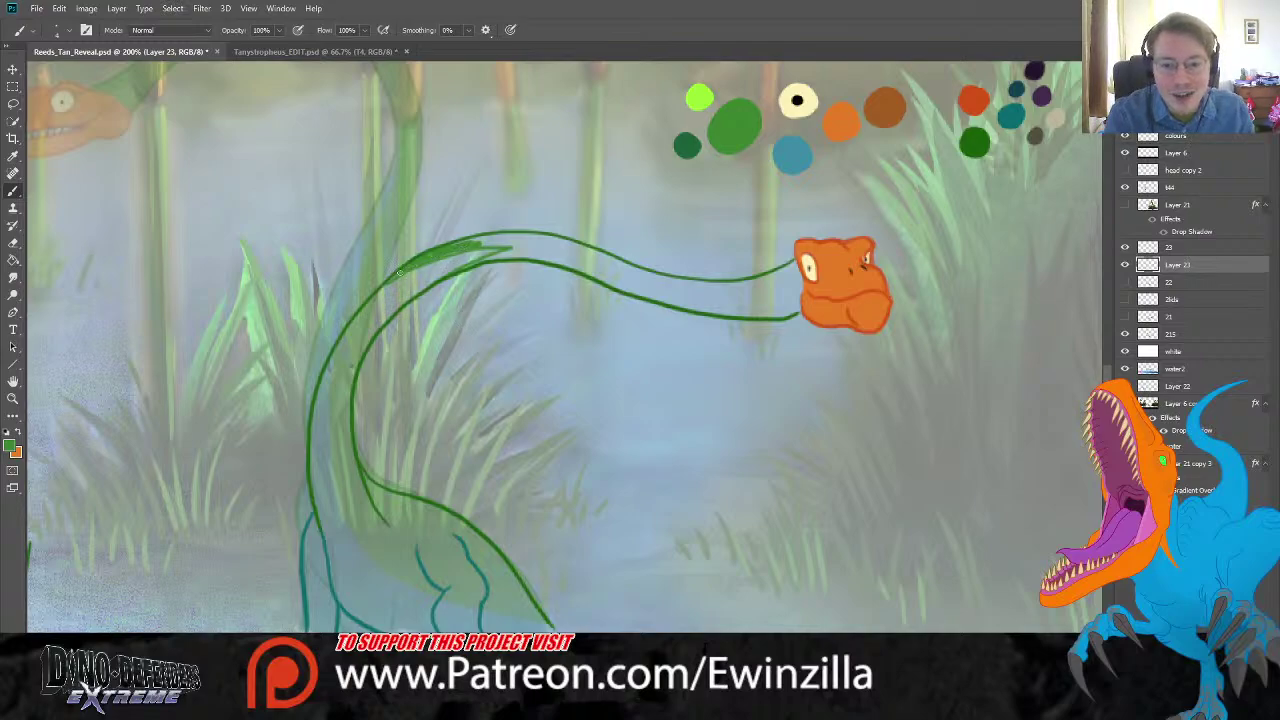
mouse_move(390, 278)
left_mouse_down()
mouse_move(521, 242)
mouse_move(496, 239)
mouse_move(548, 240)
mouse_move(511, 236)
mouse_move(527, 247)
mouse_move(456, 270)
mouse_move(531, 252)
mouse_move(498, 257)
mouse_move(568, 259)
mouse_move(666, 302)
mouse_move(798, 308)
mouse_move(748, 314)
mouse_move(760, 315)
mouse_move(796, 291)
left_mouse_up()
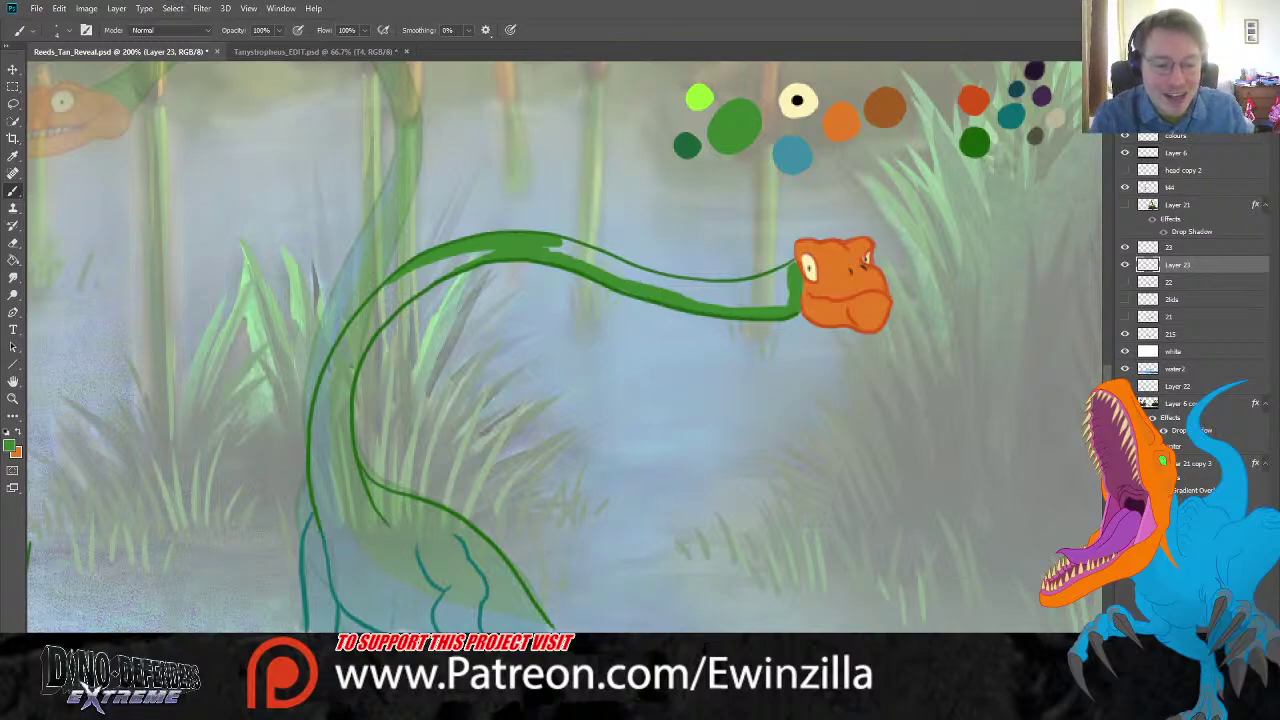
Step: Fill the rest of the neck between the bend and the head in green, tapering the colour down the outer curve
left_click_drag(555, 243, 635, 285)
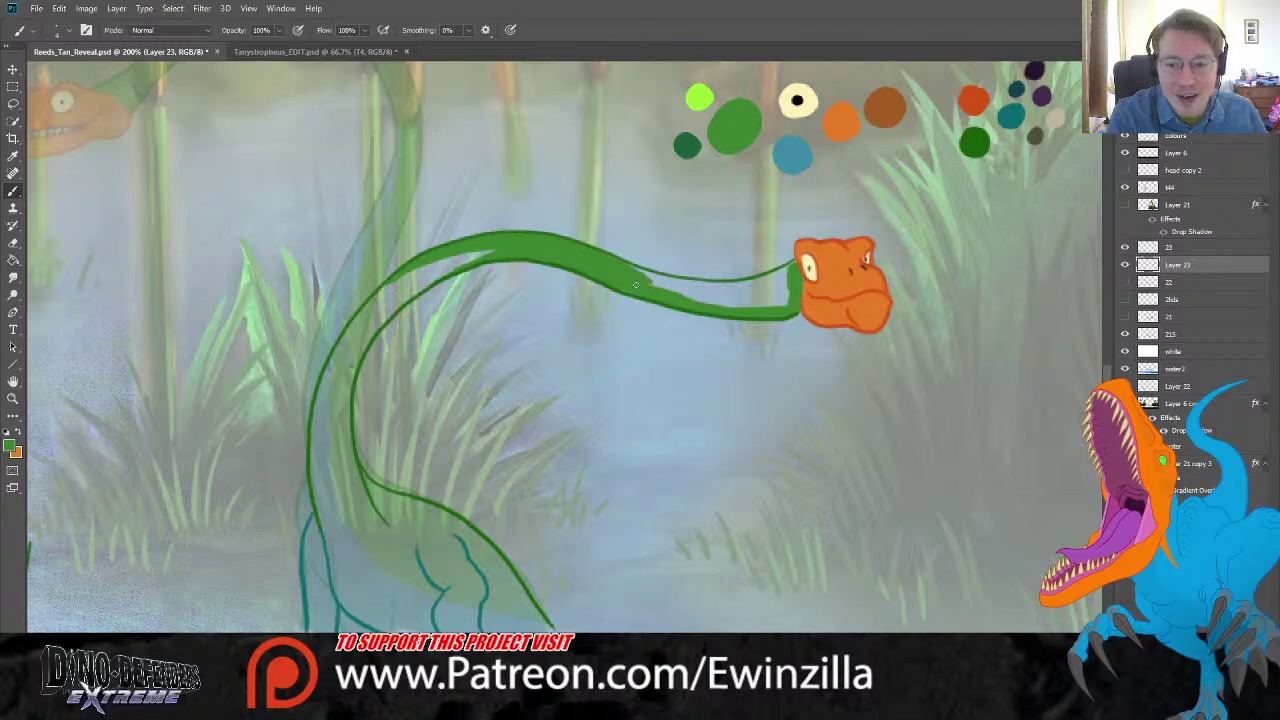
mouse_move(562, 263)
left_mouse_down()
mouse_move(690, 285)
mouse_move(675, 289)
mouse_move(763, 287)
mouse_move(751, 284)
mouse_move(776, 276)
mouse_move(740, 282)
mouse_move(794, 264)
mouse_move(725, 305)
mouse_move(798, 288)
mouse_move(743, 304)
mouse_move(790, 307)
mouse_move(667, 289)
mouse_move(721, 293)
left_mouse_up()
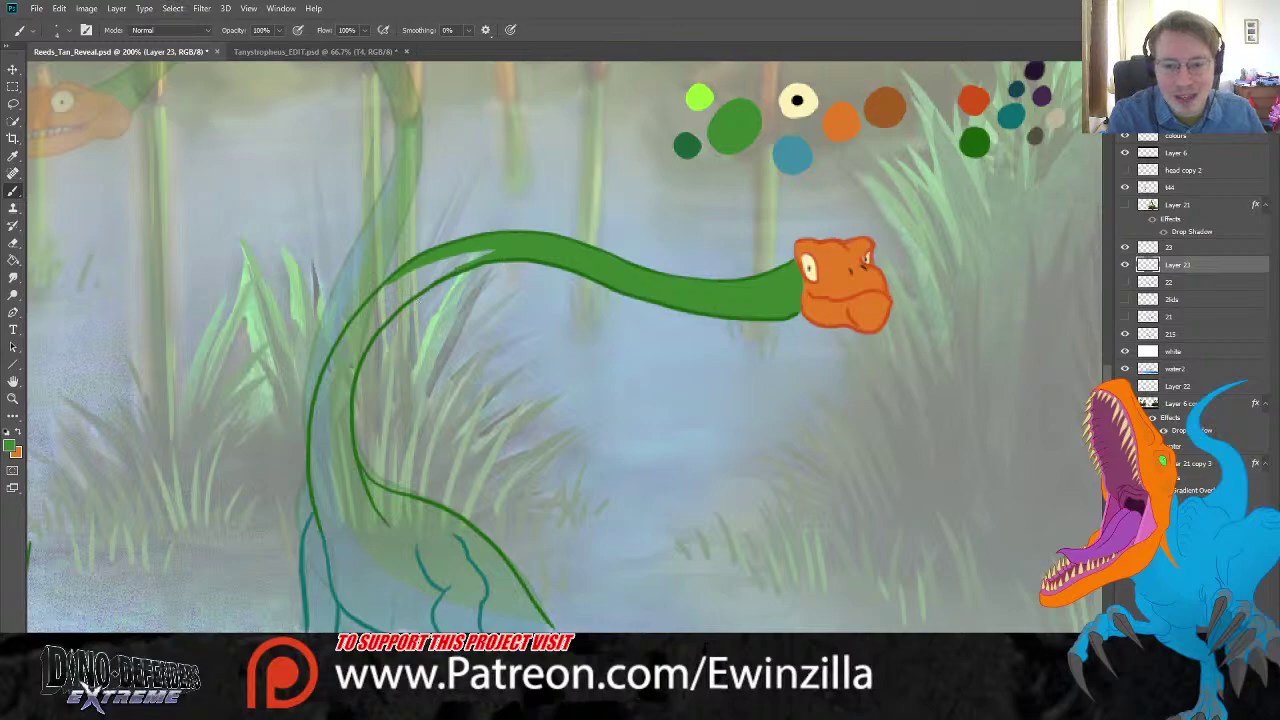
left_click_drag(459, 268, 497, 252)
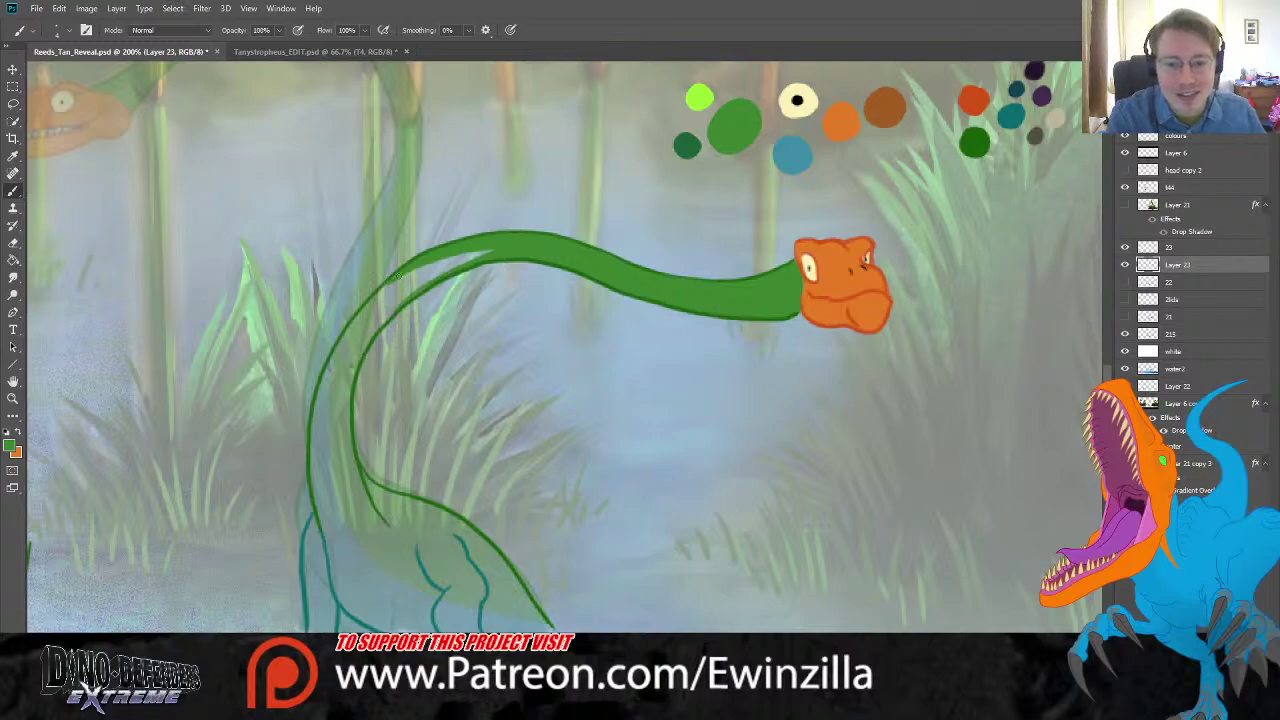
left_click_drag(396, 274, 362, 302)
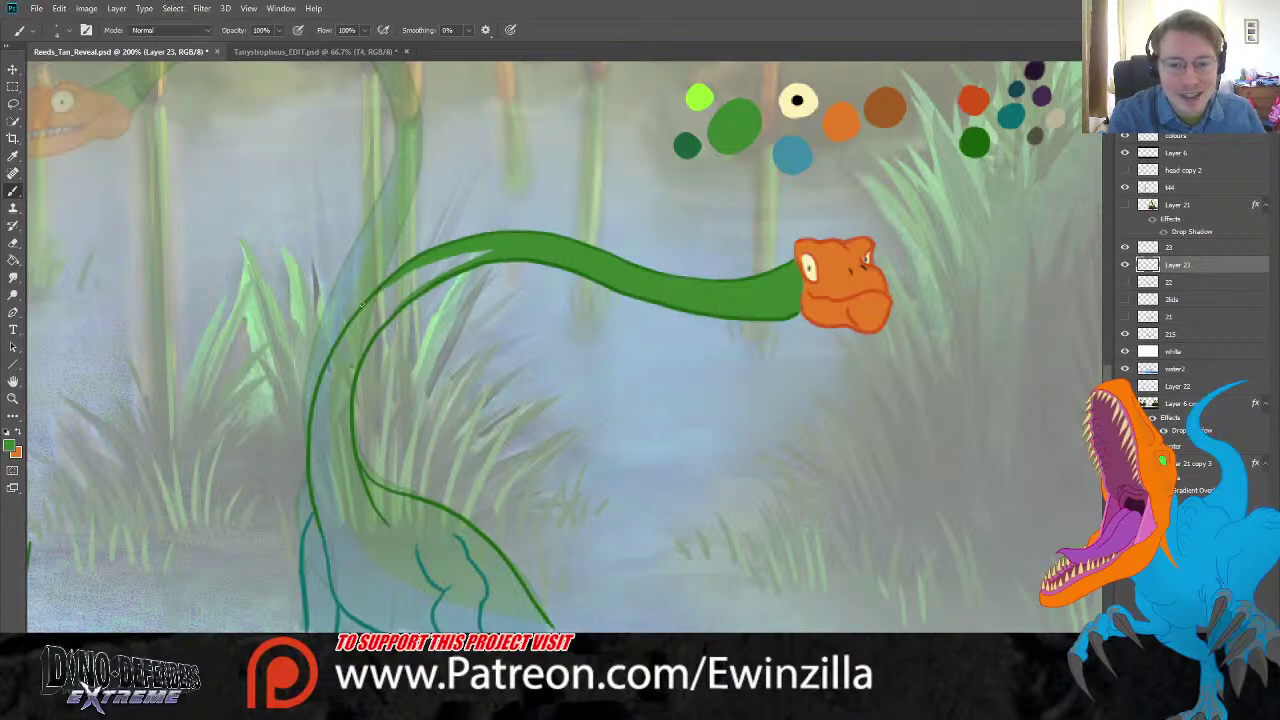
Step: Paint the green band down the neck's inner curve and over the back to the waterline, blending it around the shoulder with the Smudge tool
key("r")
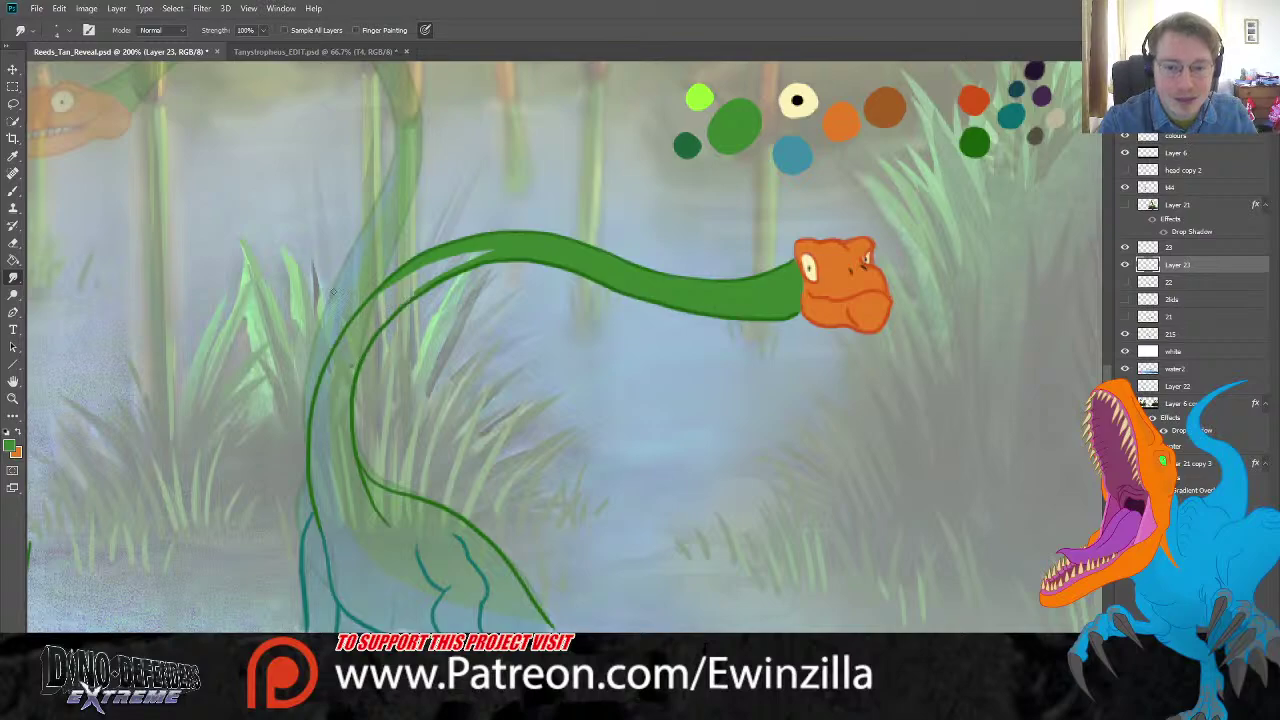
key("b")
mouse_move(477, 263)
left_mouse_down()
mouse_move(388, 320)
mouse_move(348, 392)
left_mouse_up()
left_click_drag(379, 323, 490, 252)
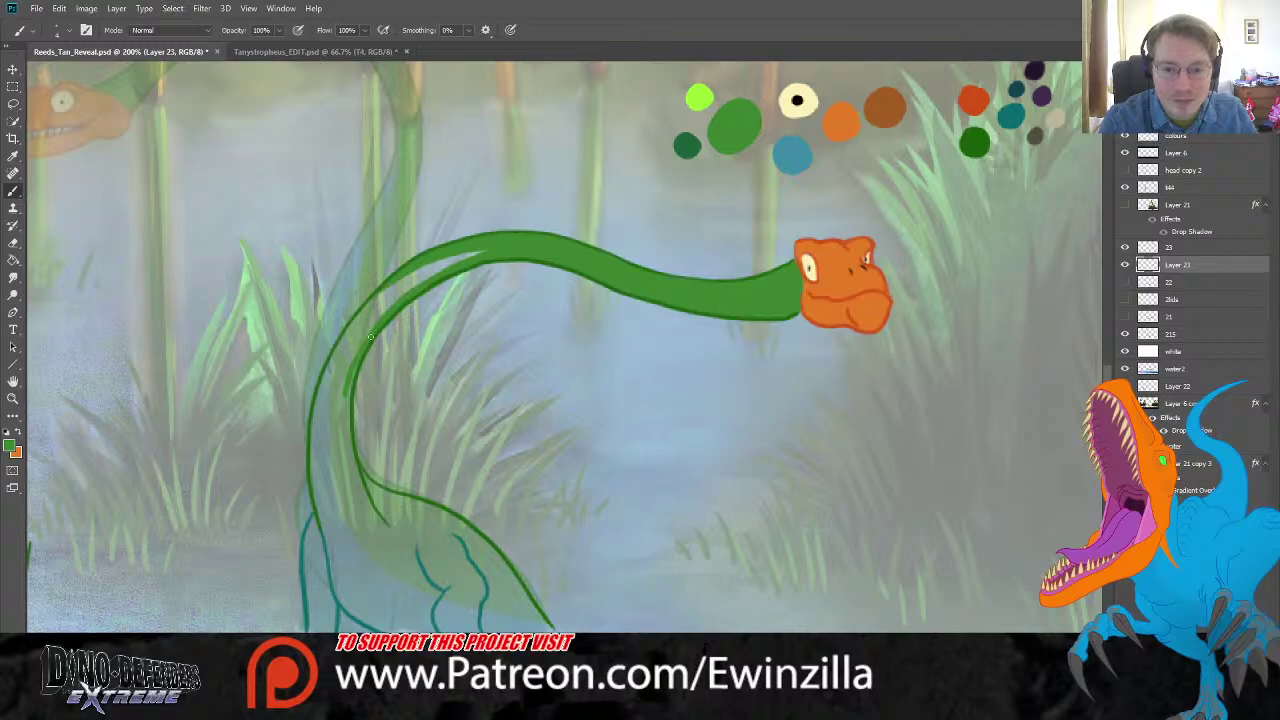
mouse_move(348, 381)
left_mouse_down()
mouse_move(340, 478)
mouse_move(370, 534)
mouse_move(408, 548)
mouse_move(466, 534)
mouse_move(484, 606)
mouse_move(548, 627)
mouse_move(490, 604)
mouse_move(540, 625)
mouse_move(496, 598)
mouse_move(488, 570)
mouse_move(550, 628)
mouse_move(456, 518)
mouse_move(502, 552)
mouse_move(378, 488)
mouse_move(366, 462)
left_mouse_up()
left_click(13, 277)
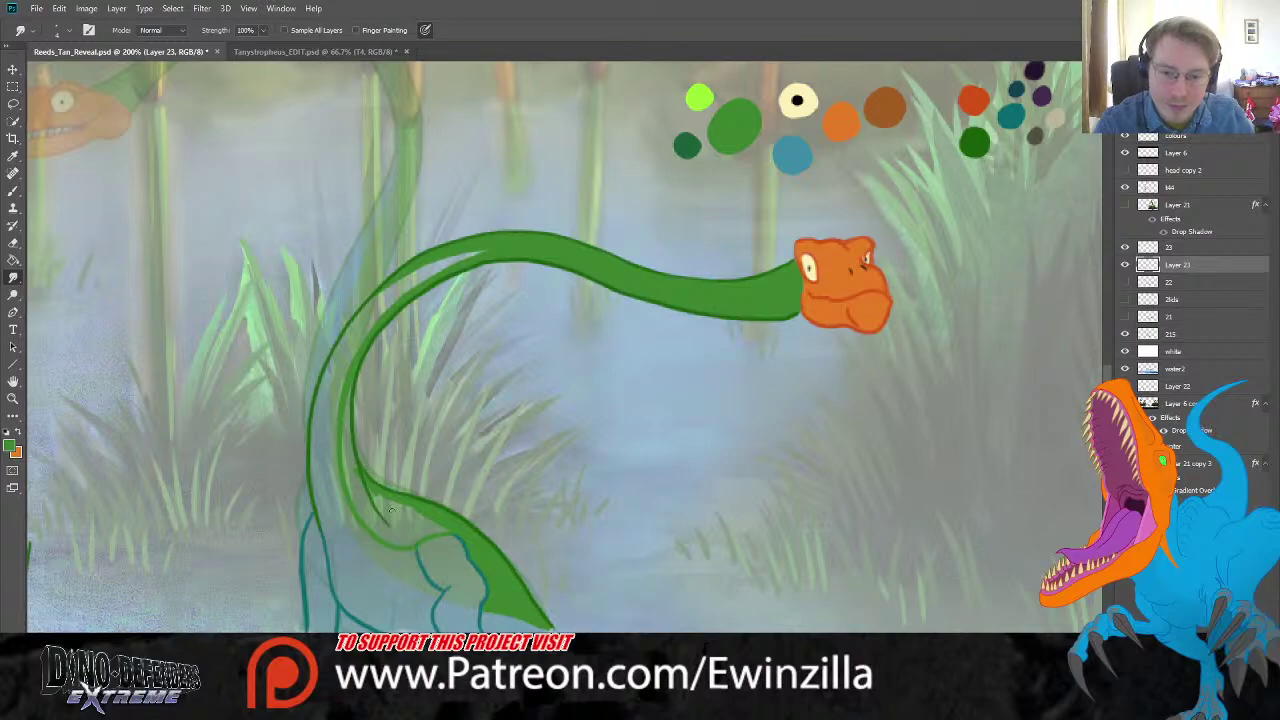
mouse_move(466, 538)
left_mouse_down()
mouse_move(436, 524)
mouse_move(412, 541)
mouse_move(409, 514)
mouse_move(429, 527)
mouse_move(394, 500)
mouse_move(402, 543)
mouse_move(382, 495)
mouse_move(403, 540)
mouse_move(365, 511)
mouse_move(393, 544)
mouse_move(355, 502)
mouse_move(346, 457)
mouse_move(369, 517)
mouse_move(356, 500)
mouse_move(346, 467)
mouse_move(375, 511)
mouse_move(346, 444)
mouse_move(343, 476)
left_mouse_up()
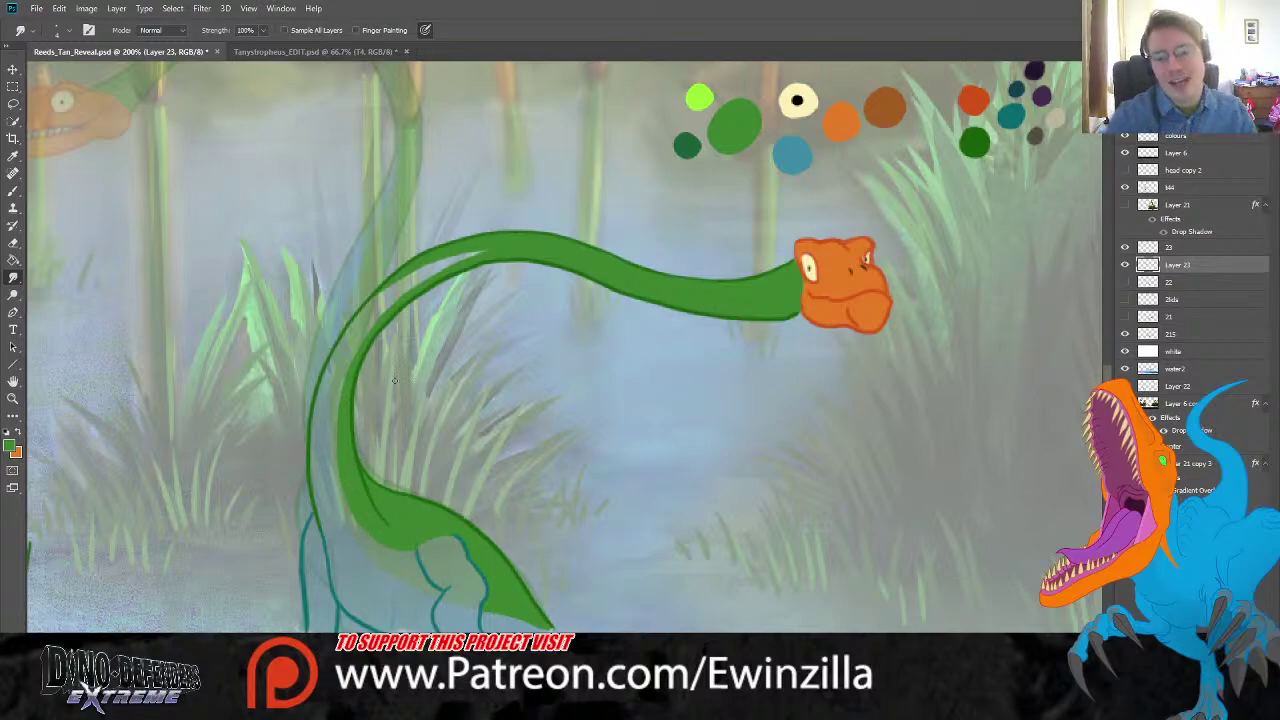
Step: Sample the palette's blue and paint a stripe into the uncoloured gap along the neck's upper bend on the colour layer
left_click(13, 156)
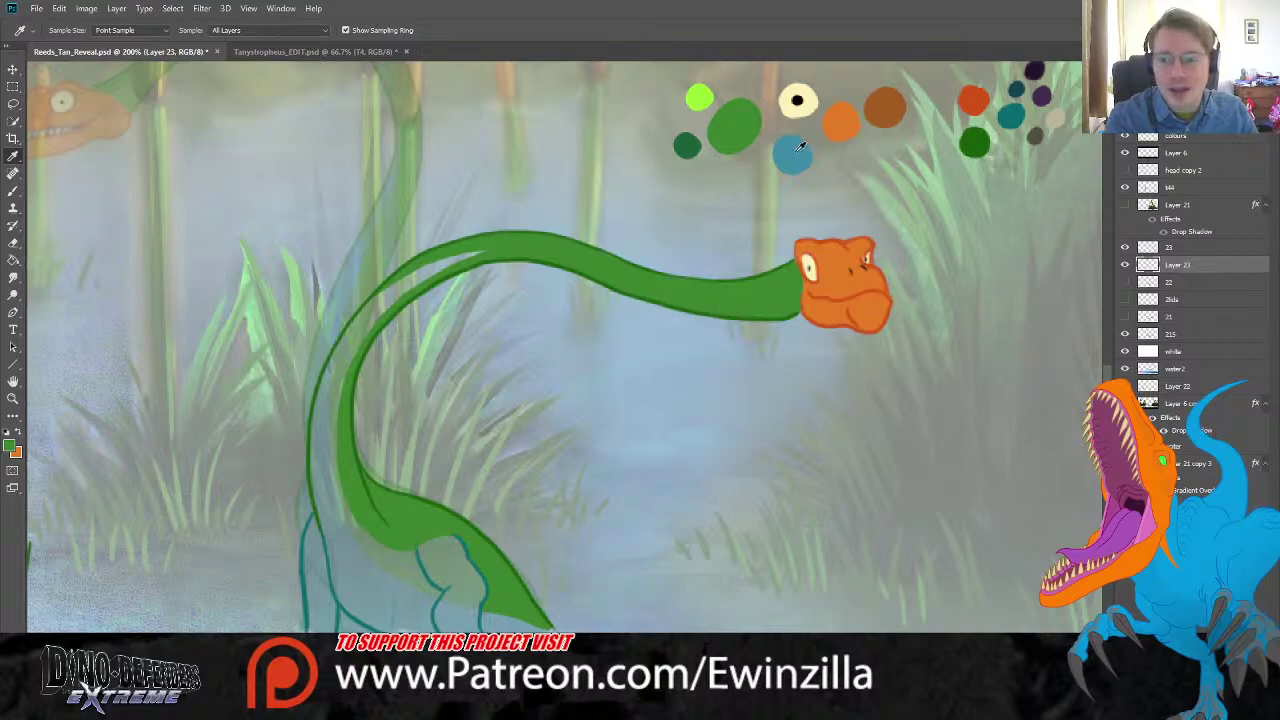
left_click(13, 190)
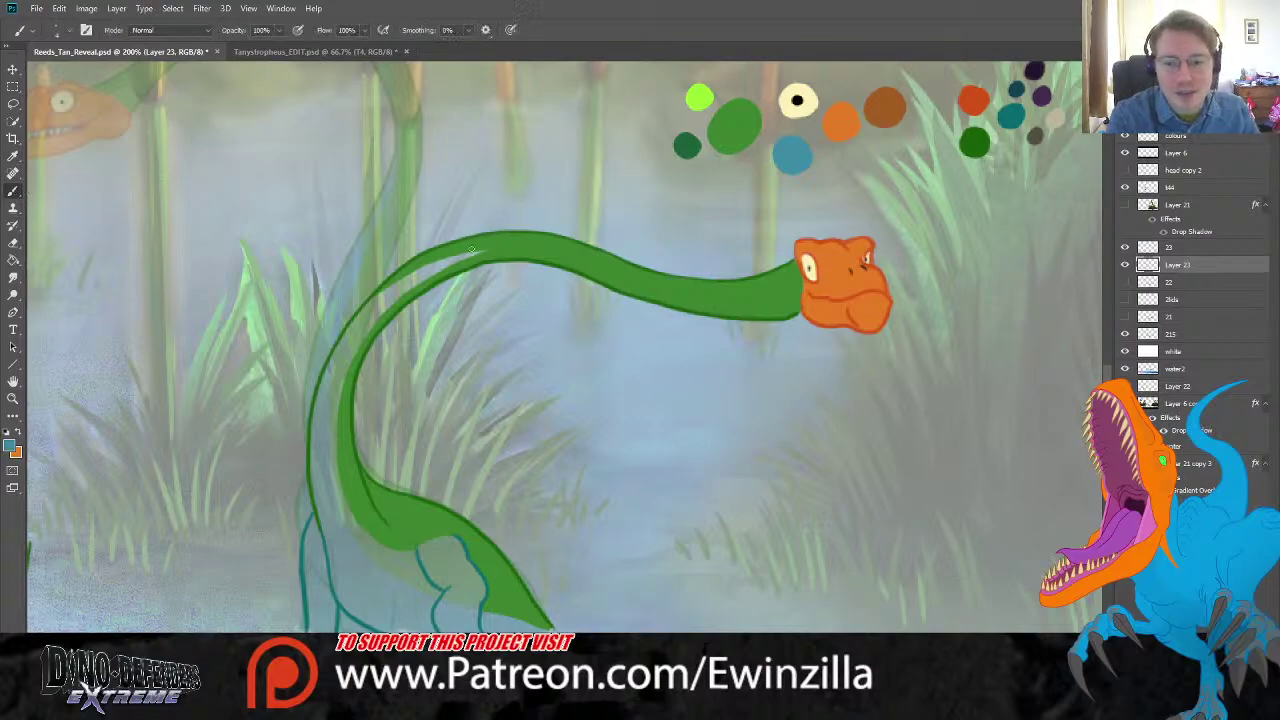
mouse_move(536, 255)
left_mouse_down()
mouse_move(456, 257)
mouse_move(373, 298)
mouse_move(530, 252)
mouse_move(386, 300)
left_mouse_up()
left_click_drag(496, 253, 380, 299)
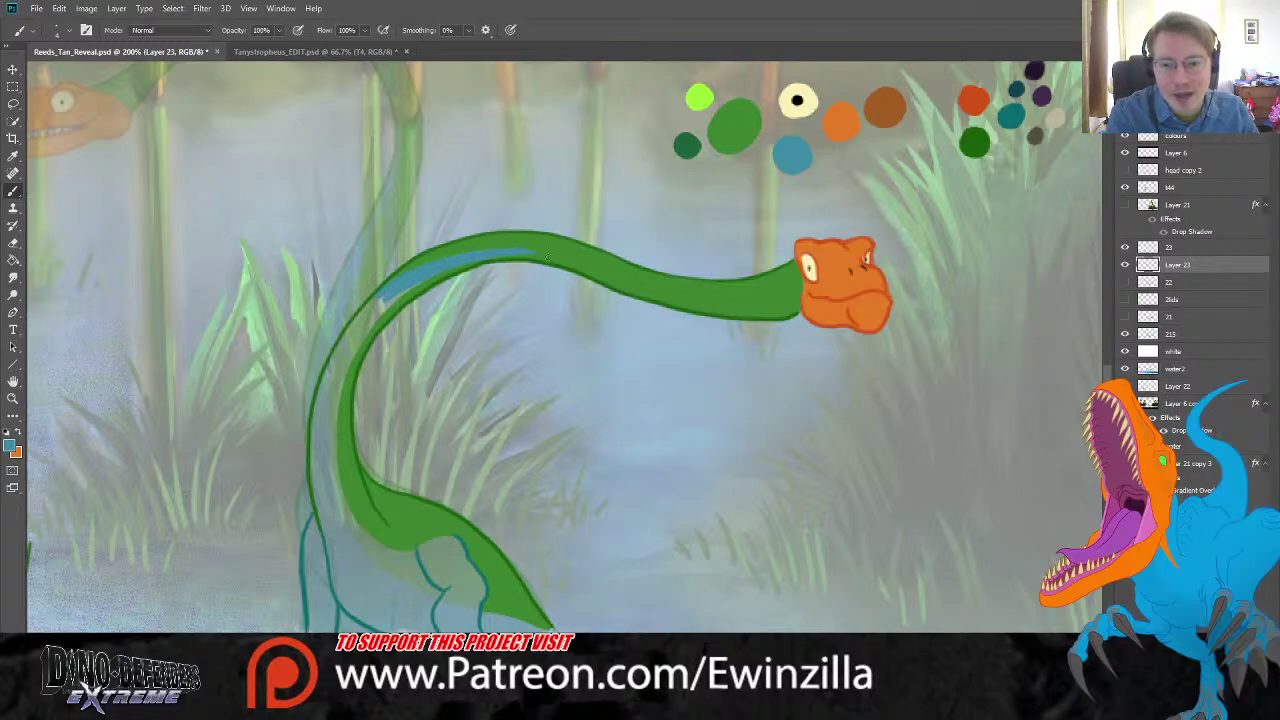
Step: Pull the blue down the outer curve of the neck to its base with the Smudge tool, blending it against the green band
left_click(13, 278)
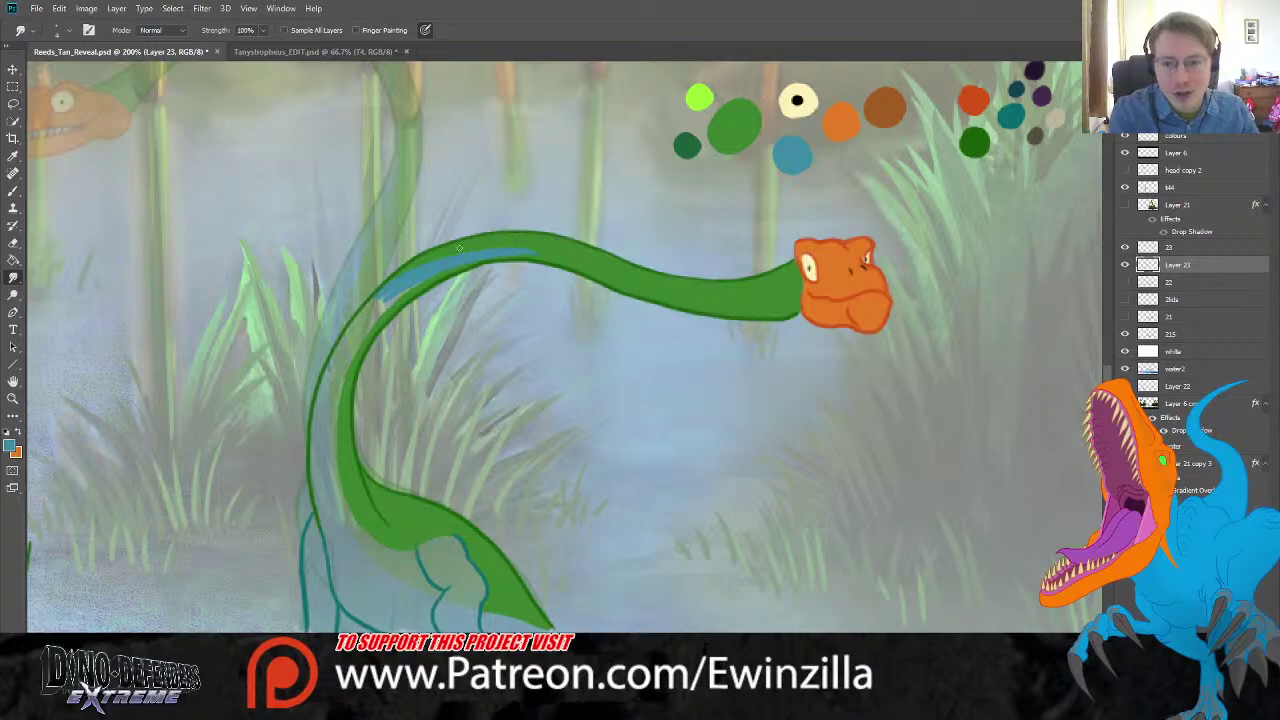
mouse_move(551, 256)
left_mouse_down()
mouse_move(405, 284)
mouse_move(431, 267)
mouse_move(374, 305)
mouse_move(424, 273)
mouse_move(352, 344)
mouse_move(432, 272)
mouse_move(346, 349)
left_mouse_up()
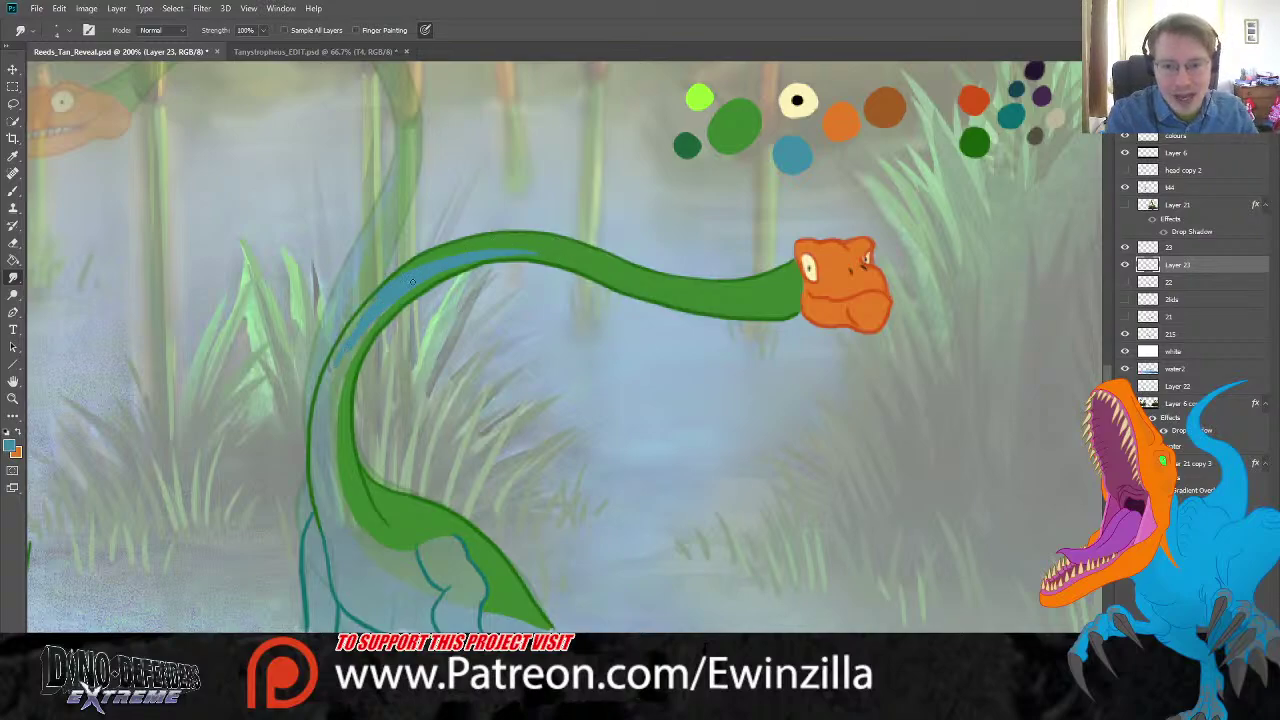
mouse_move(404, 287)
left_mouse_down()
mouse_move(355, 350)
mouse_move(460, 259)
left_mouse_up()
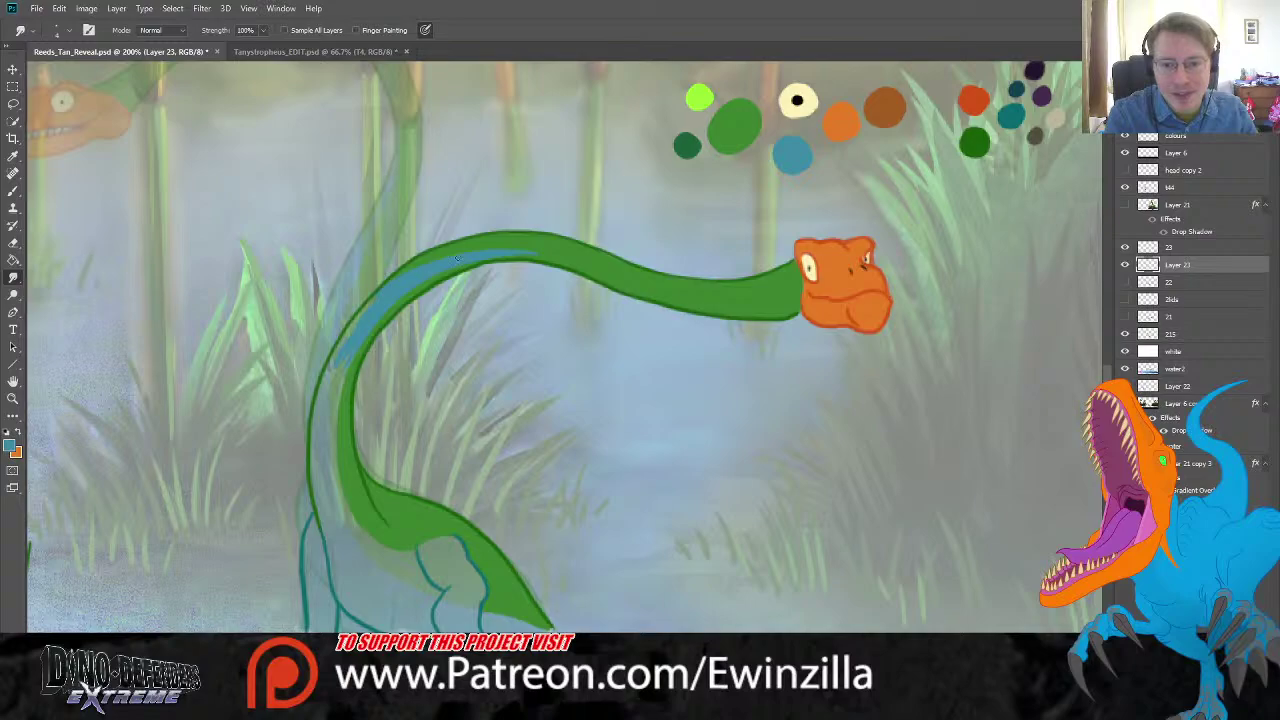
mouse_move(347, 337)
left_mouse_down()
mouse_move(319, 419)
mouse_move(339, 374)
left_mouse_up()
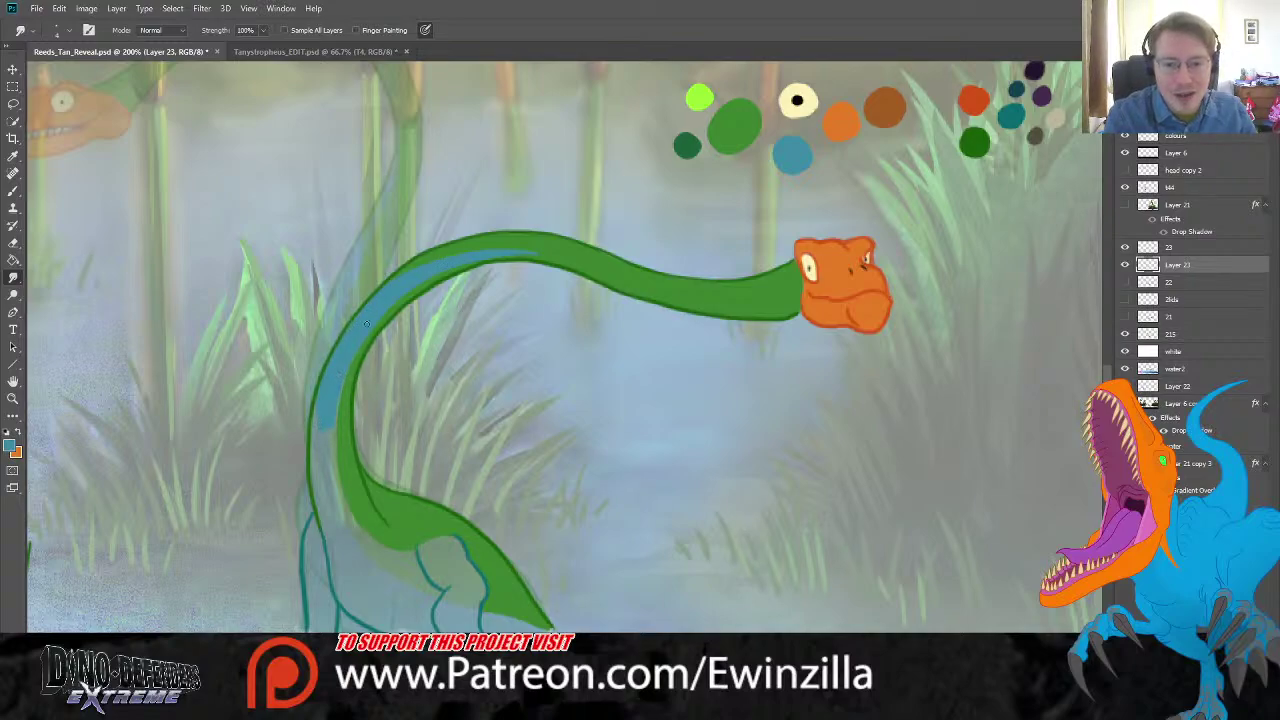
mouse_move(366, 320)
left_mouse_down()
mouse_move(341, 473)
mouse_move(339, 374)
mouse_move(341, 515)
mouse_move(334, 403)
mouse_move(348, 512)
left_mouse_up()
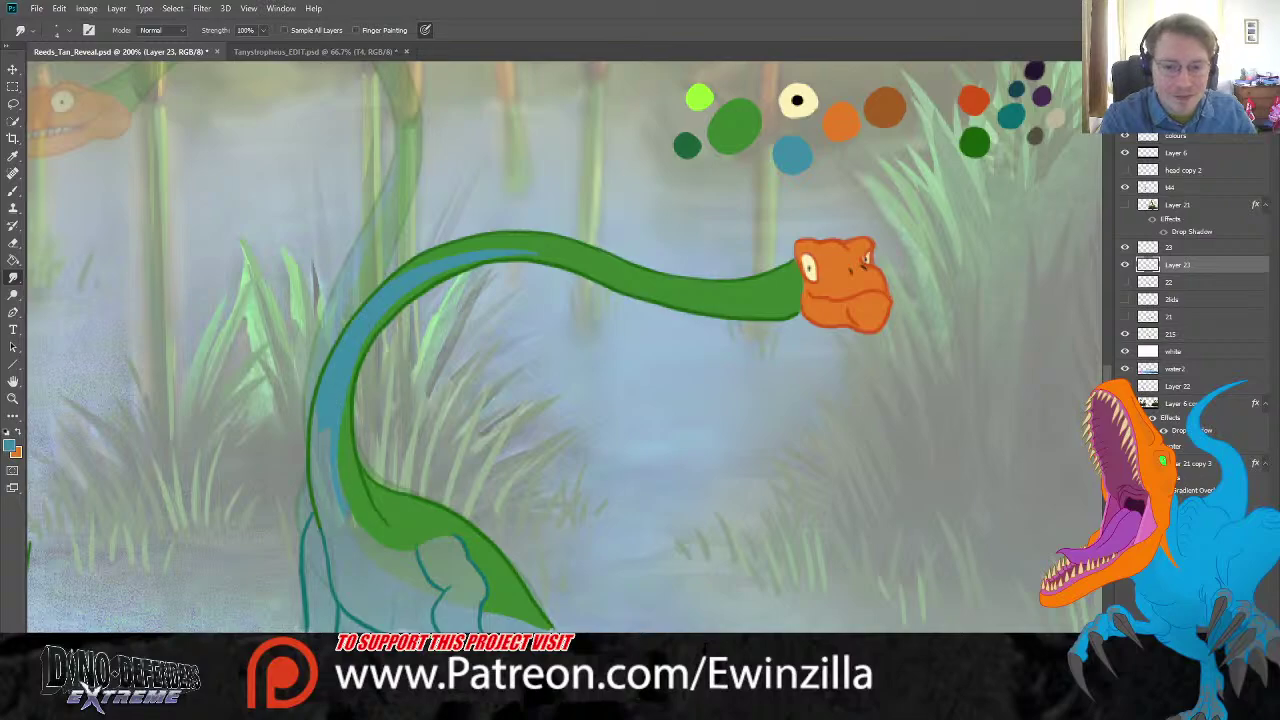
mouse_move(334, 412)
left_mouse_down()
mouse_move(323, 400)
mouse_move(340, 443)
mouse_move(359, 350)
mouse_move(323, 505)
mouse_move(311, 448)
left_mouse_up()
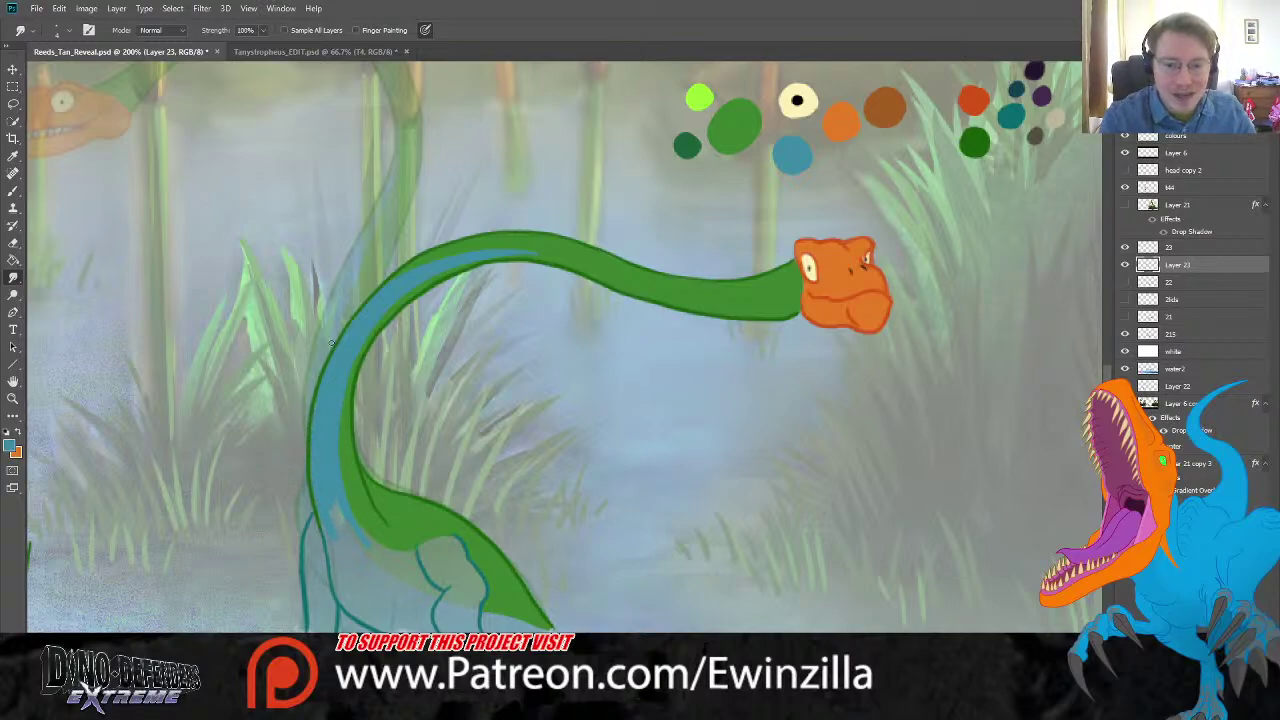
Step: Smudge the blue from the neck's base down over the chest and far foreleg to the waterline and up to the shoulder
left_click_drag(336, 540, 345, 584)
mouse_move(323, 508)
left_mouse_down()
mouse_move(333, 625)
mouse_move(311, 618)
mouse_move(313, 630)
mouse_move(332, 603)
mouse_move(325, 593)
mouse_move(319, 611)
mouse_move(309, 596)
mouse_move(311, 539)
mouse_move(305, 570)
mouse_move(307, 549)
mouse_move(337, 495)
mouse_move(358, 596)
mouse_move(341, 604)
mouse_move(386, 628)
left_mouse_up()
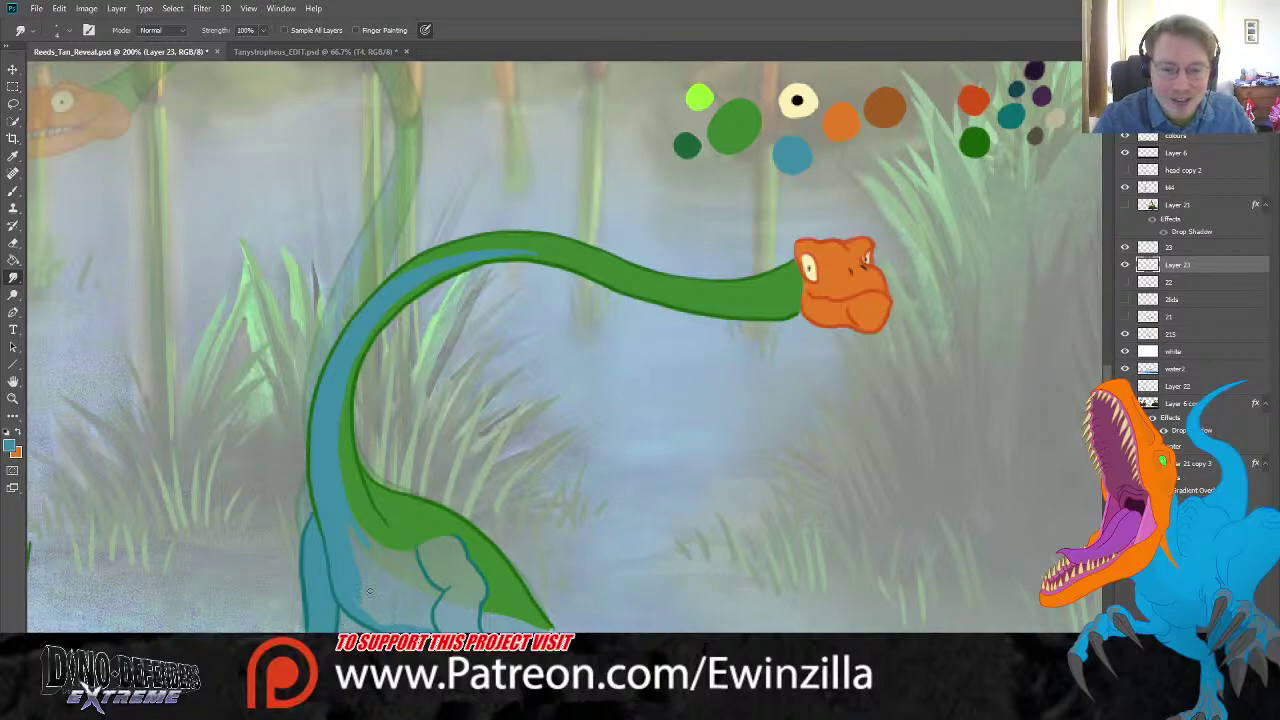
left_click_drag(369, 591, 386, 625)
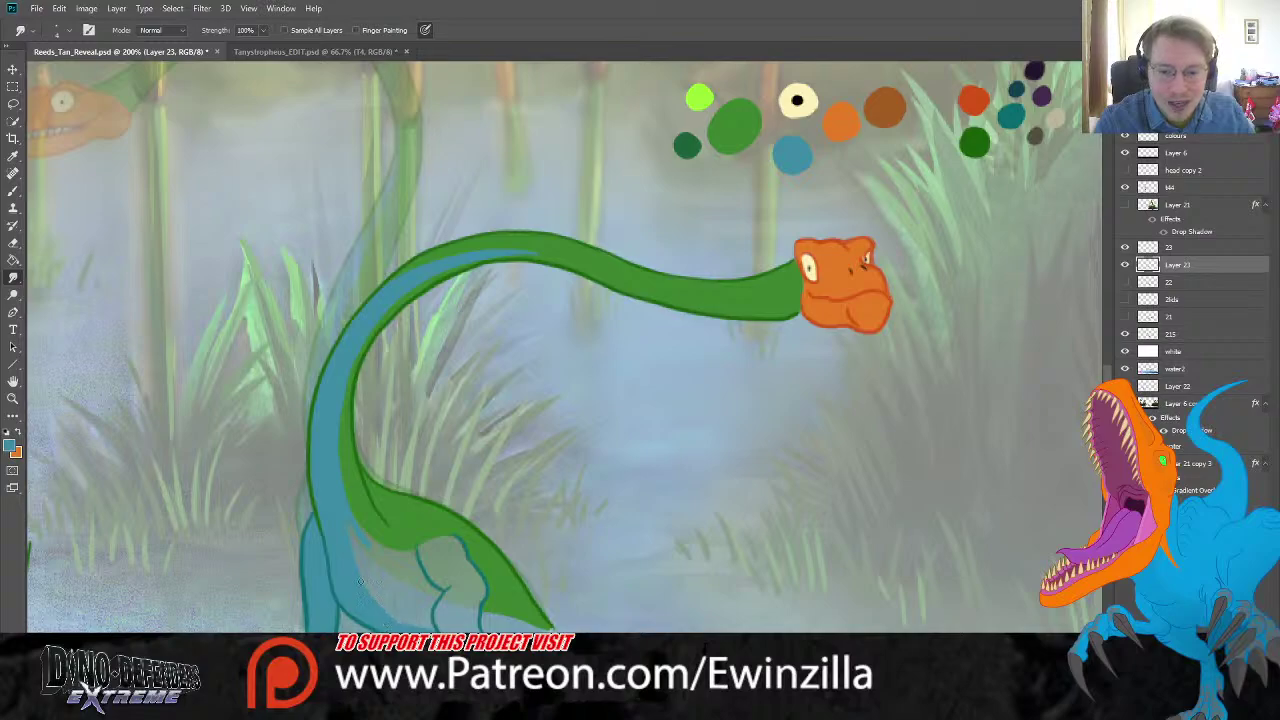
mouse_move(361, 581)
left_mouse_down()
mouse_move(344, 521)
mouse_move(365, 537)
left_mouse_up()
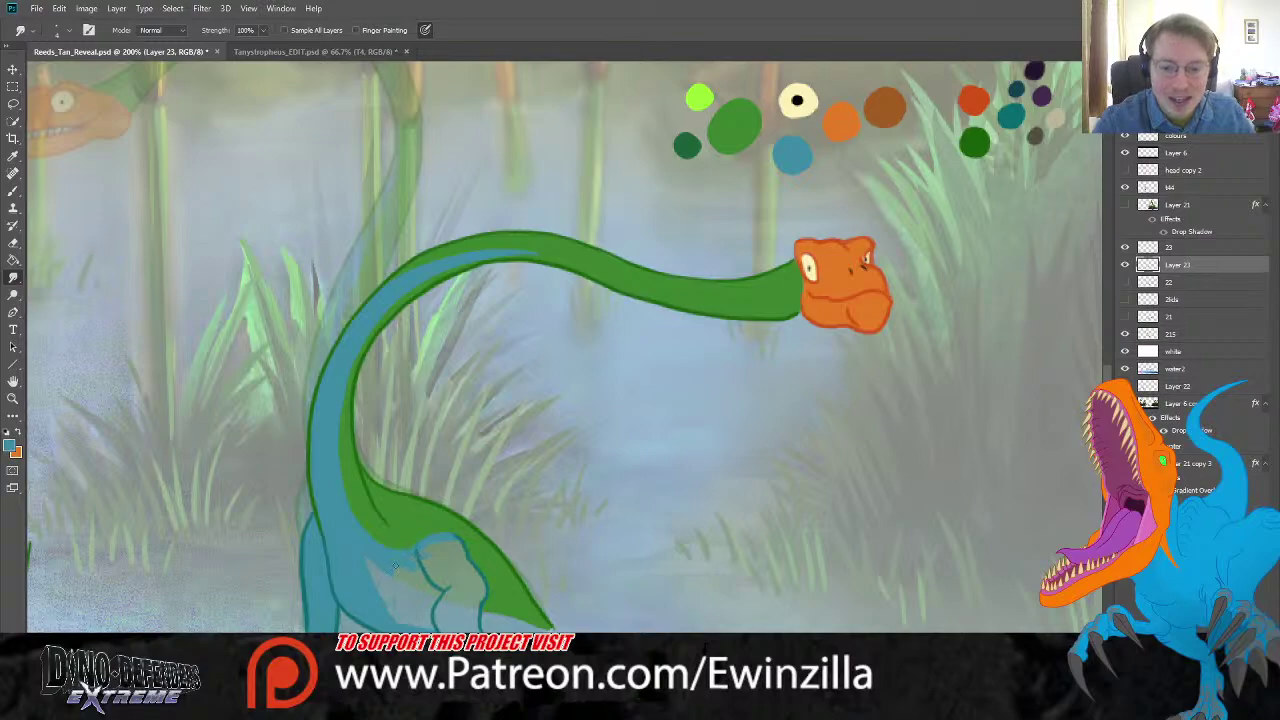
Step: Spread the blue over the near limb and along the body's lower edge, closing in around the uncoloured belly patch
mouse_move(436, 540)
left_mouse_down()
mouse_move(444, 575)
mouse_move(455, 541)
left_mouse_up()
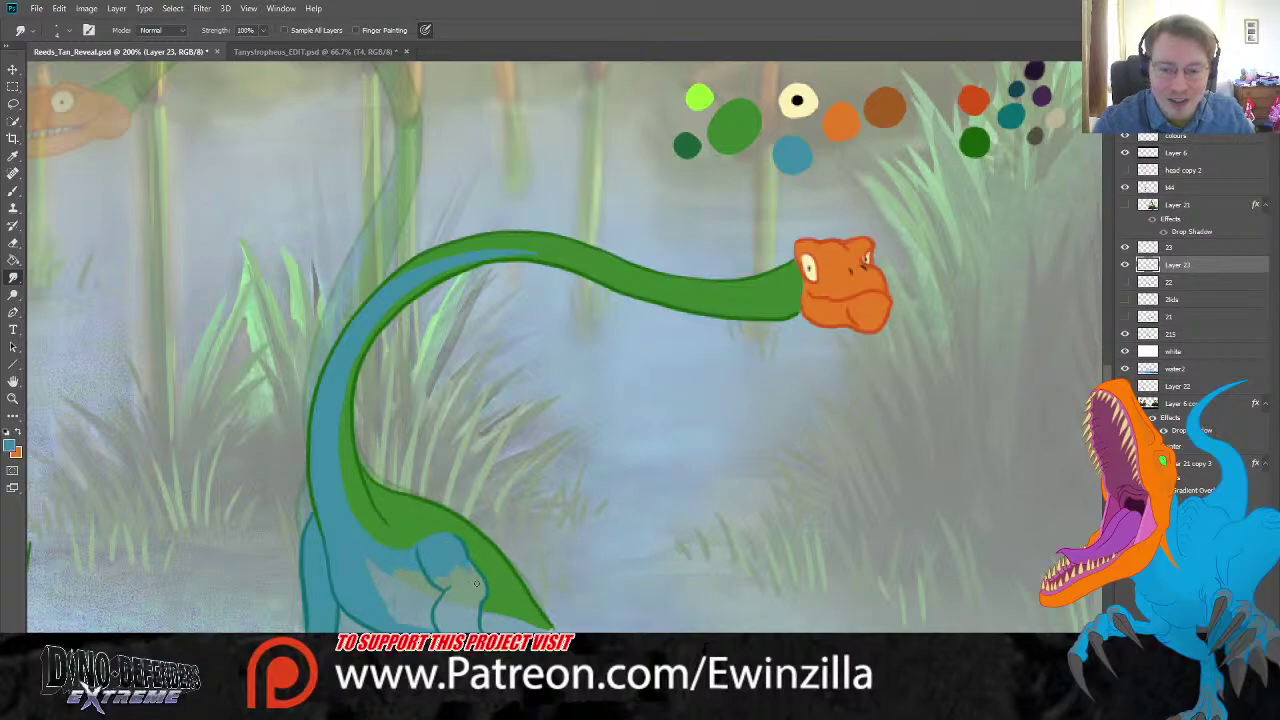
mouse_move(476, 583)
left_mouse_down()
mouse_move(474, 566)
mouse_move(484, 586)
mouse_move(469, 620)
mouse_move(548, 628)
mouse_move(480, 620)
mouse_move(508, 622)
left_mouse_up()
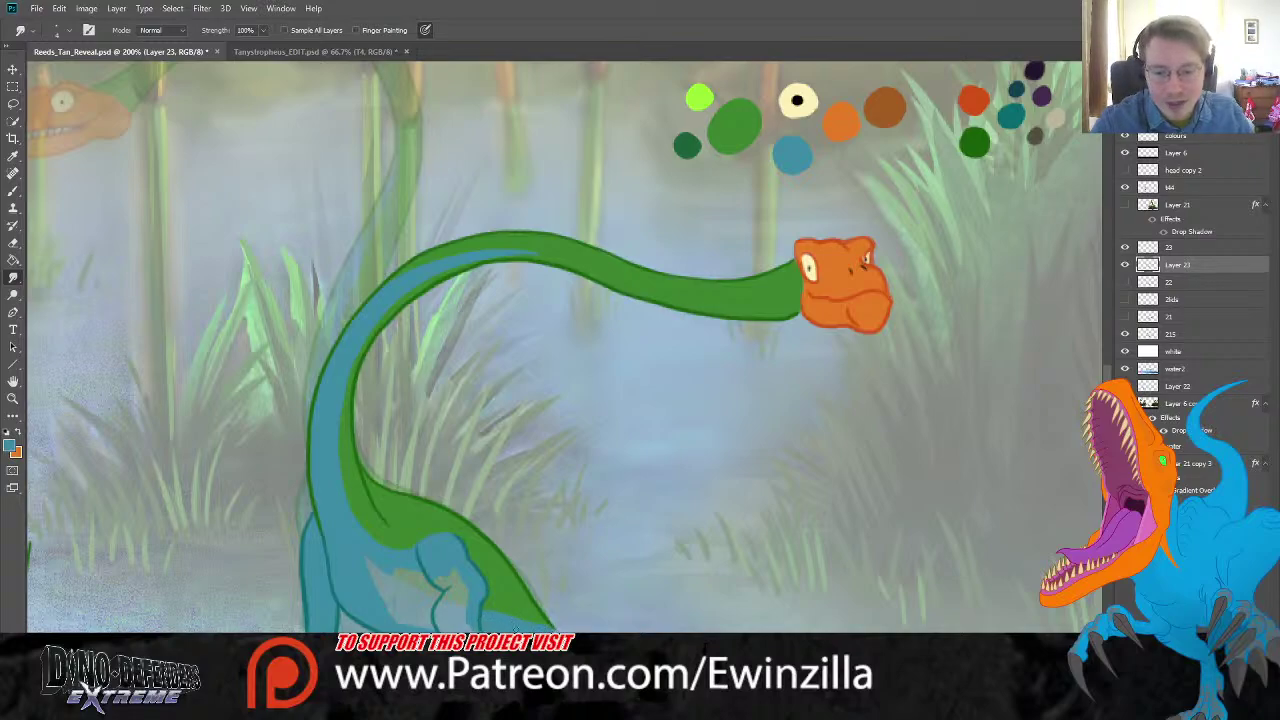
left_click_drag(552, 630, 440, 631)
mouse_move(452, 565)
left_mouse_down()
mouse_move(365, 555)
mouse_move(364, 593)
mouse_move(390, 573)
mouse_move(378, 603)
mouse_move(381, 567)
mouse_move(375, 611)
mouse_move(400, 568)
left_mouse_up()
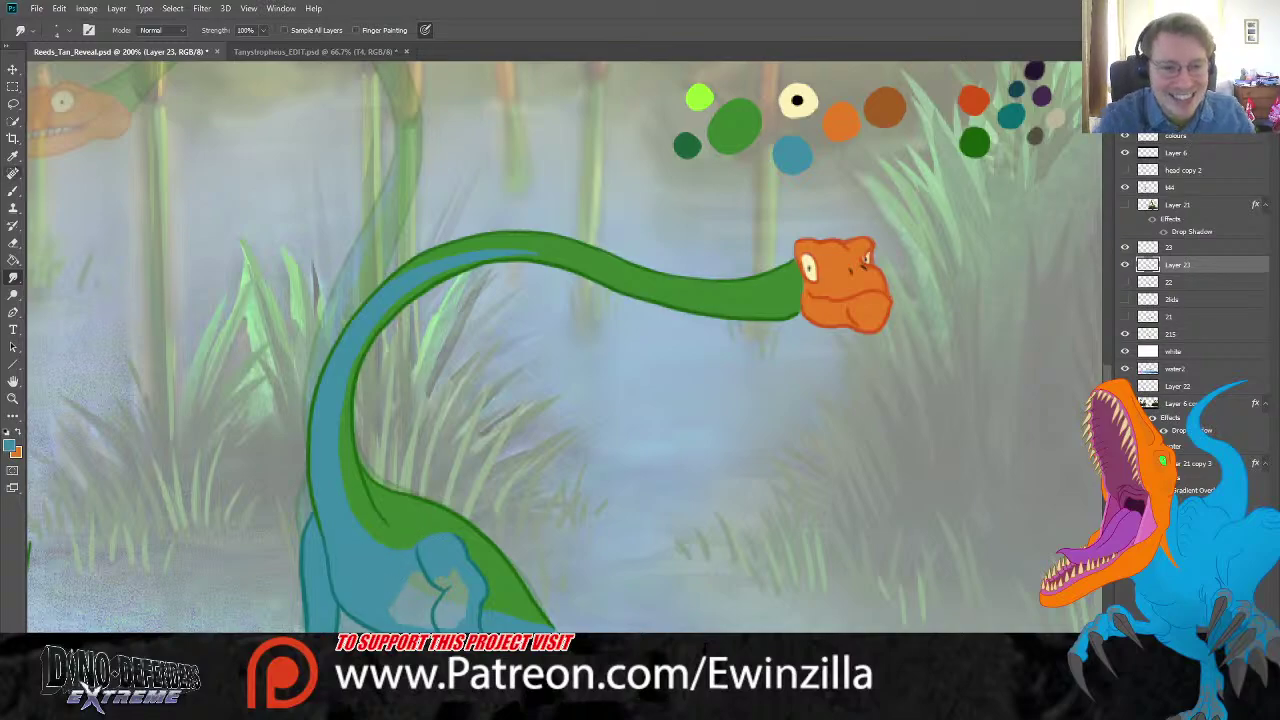
Step: Brush blue into the remaining gaps on the belly and near limb, and merge outline layer 23 with its colour layer
key("b")
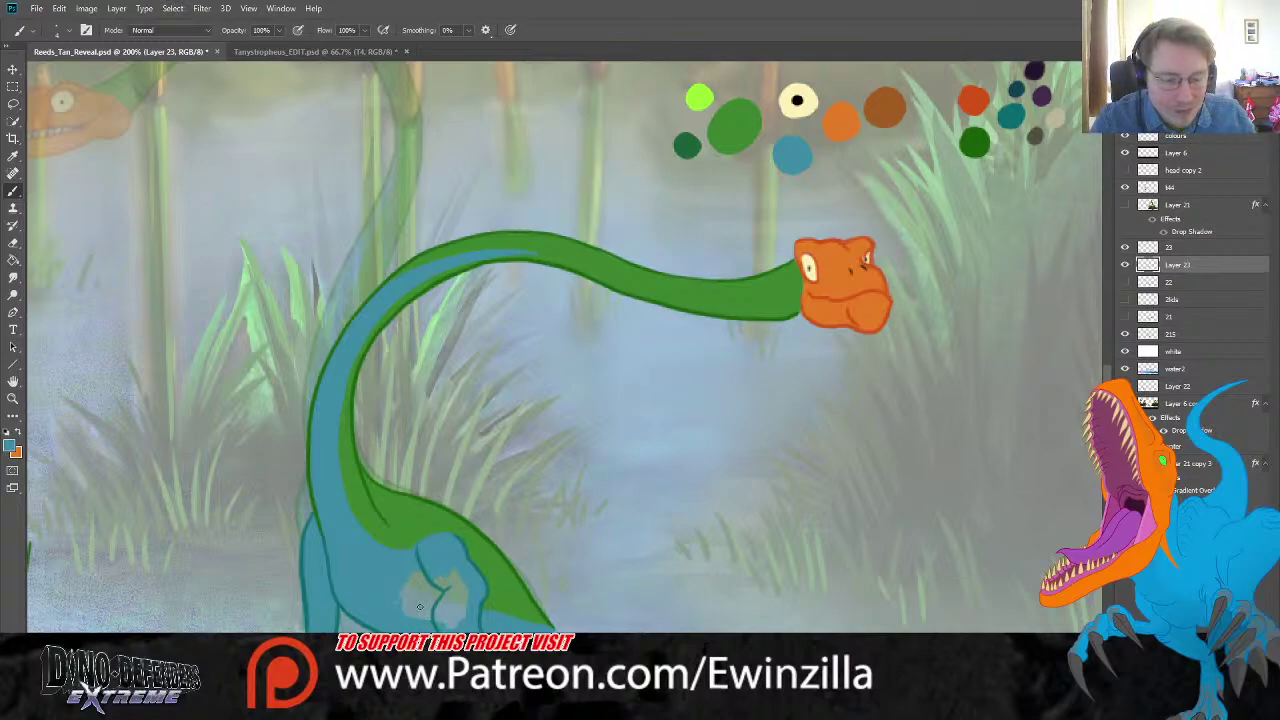
mouse_move(397, 573)
left_mouse_down()
mouse_move(402, 600)
mouse_move(412, 578)
mouse_move(421, 592)
left_mouse_up()
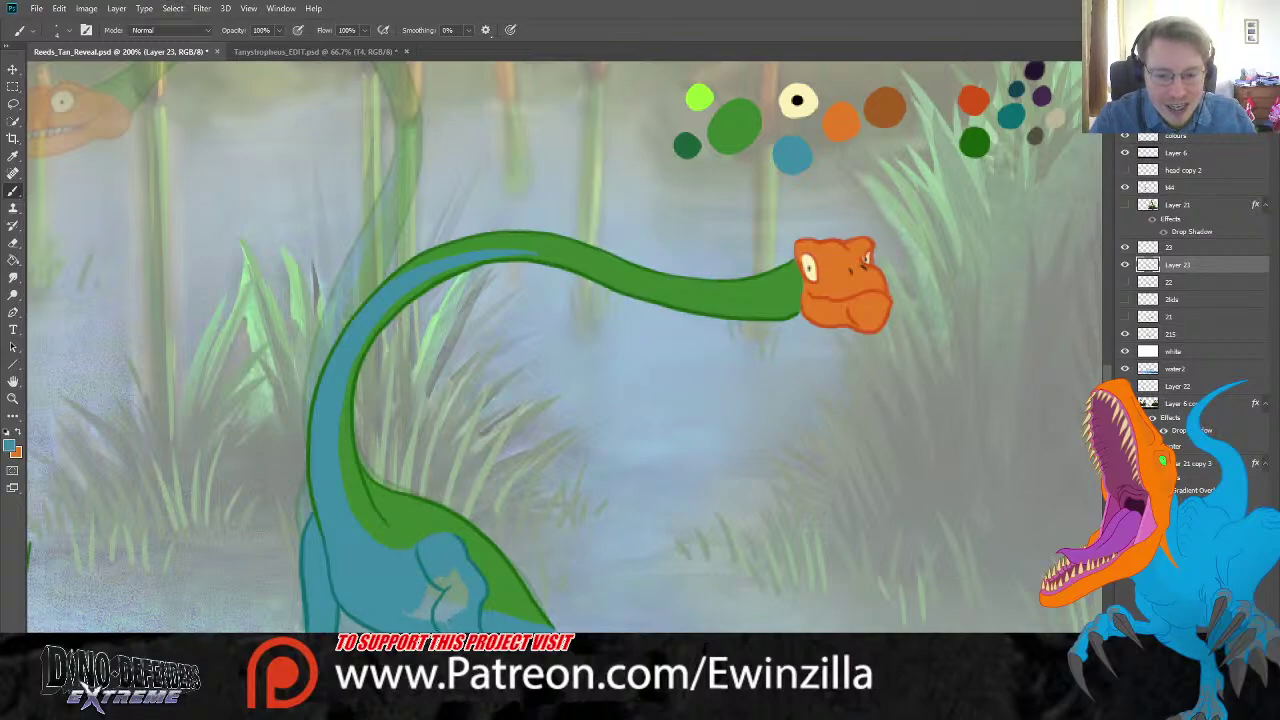
mouse_move(436, 618)
left_mouse_down()
mouse_move(472, 603)
mouse_move(434, 616)
mouse_move(467, 574)
mouse_move(418, 603)
left_mouse_up()
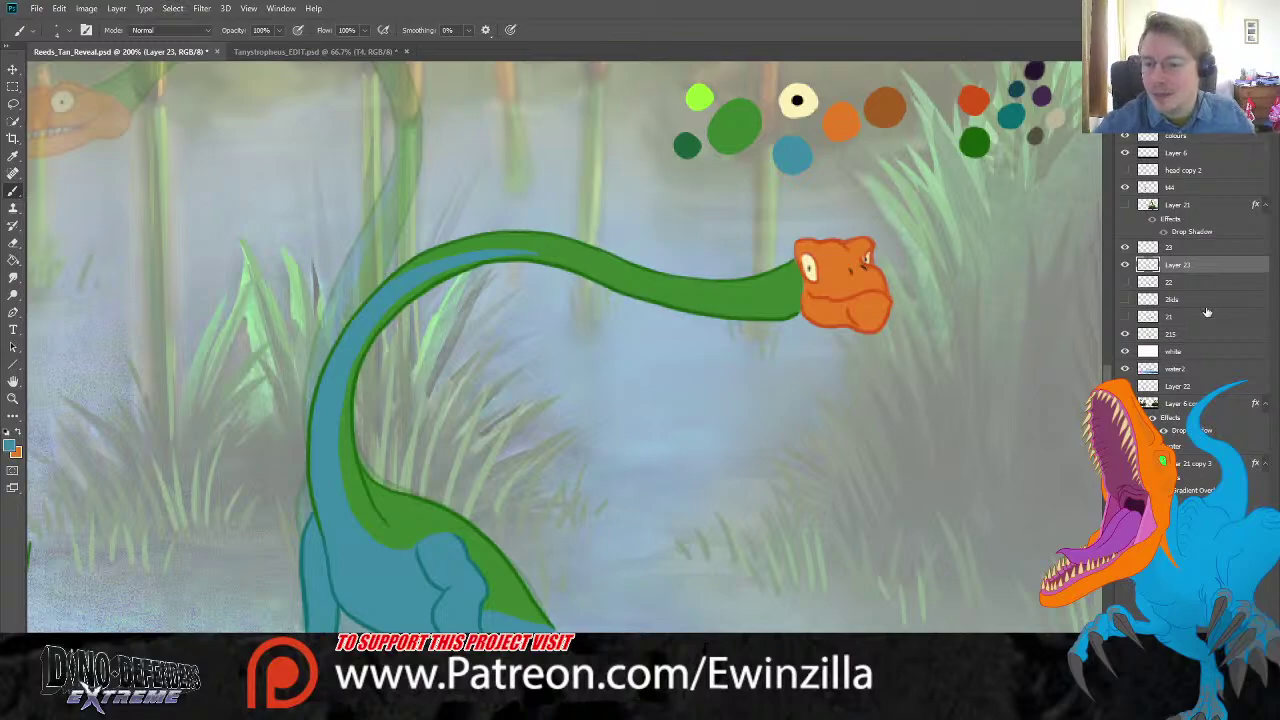
left_click(1180, 247, "shift")
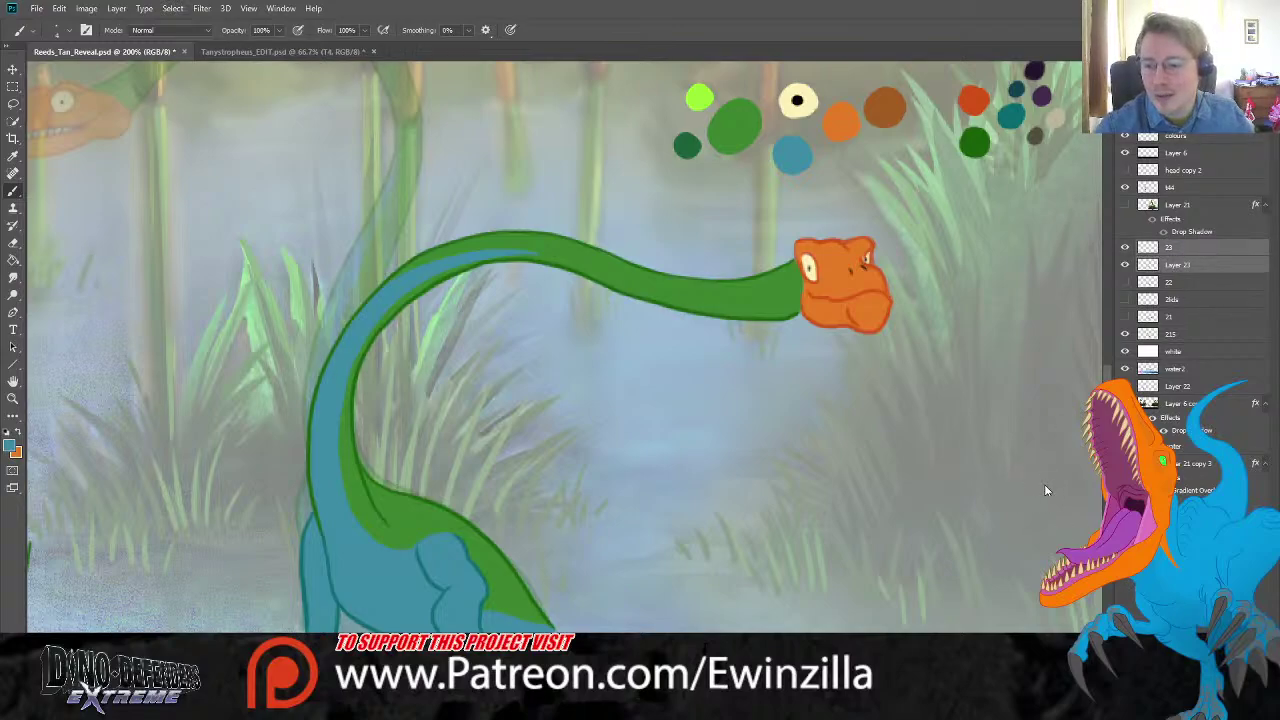
key("ctrl+e")
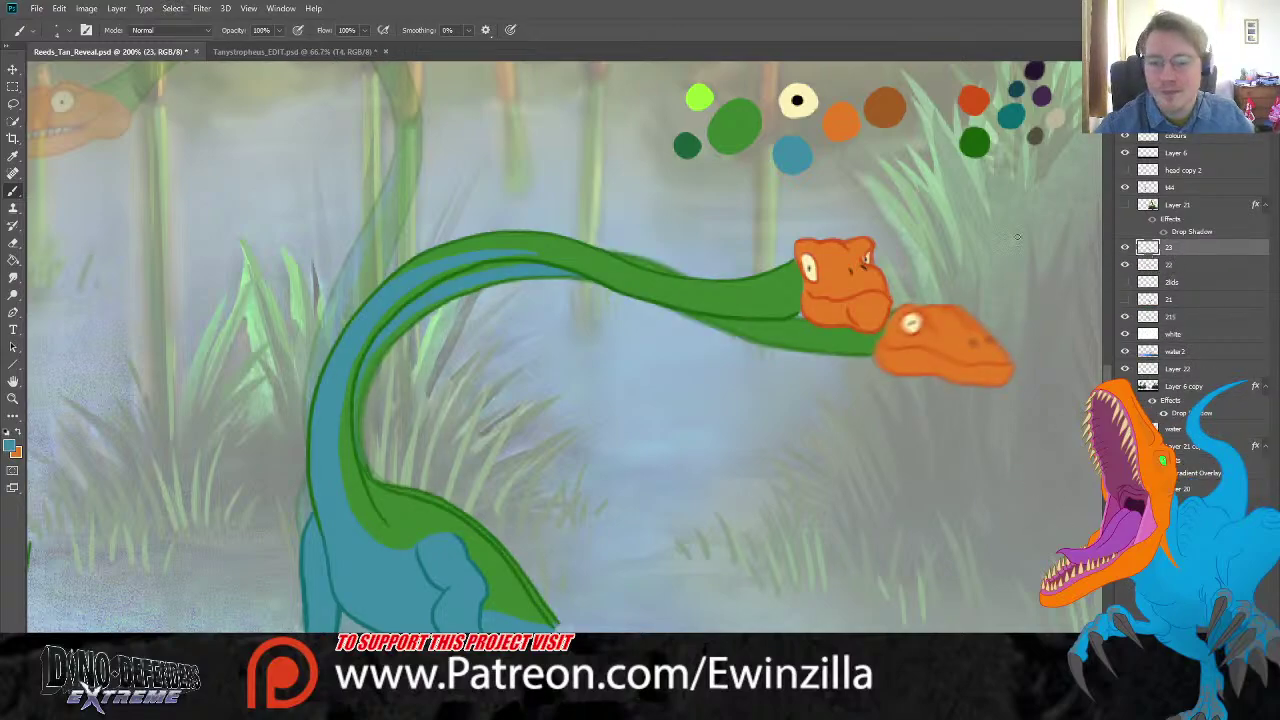
key("l")
mouse_move(797, 224)
left_mouse_down()
mouse_move(333, 225)
mouse_move(325, 395)
mouse_move(856, 426)
mouse_move(892, 225)
mouse_move(838, 217)
left_mouse_up()
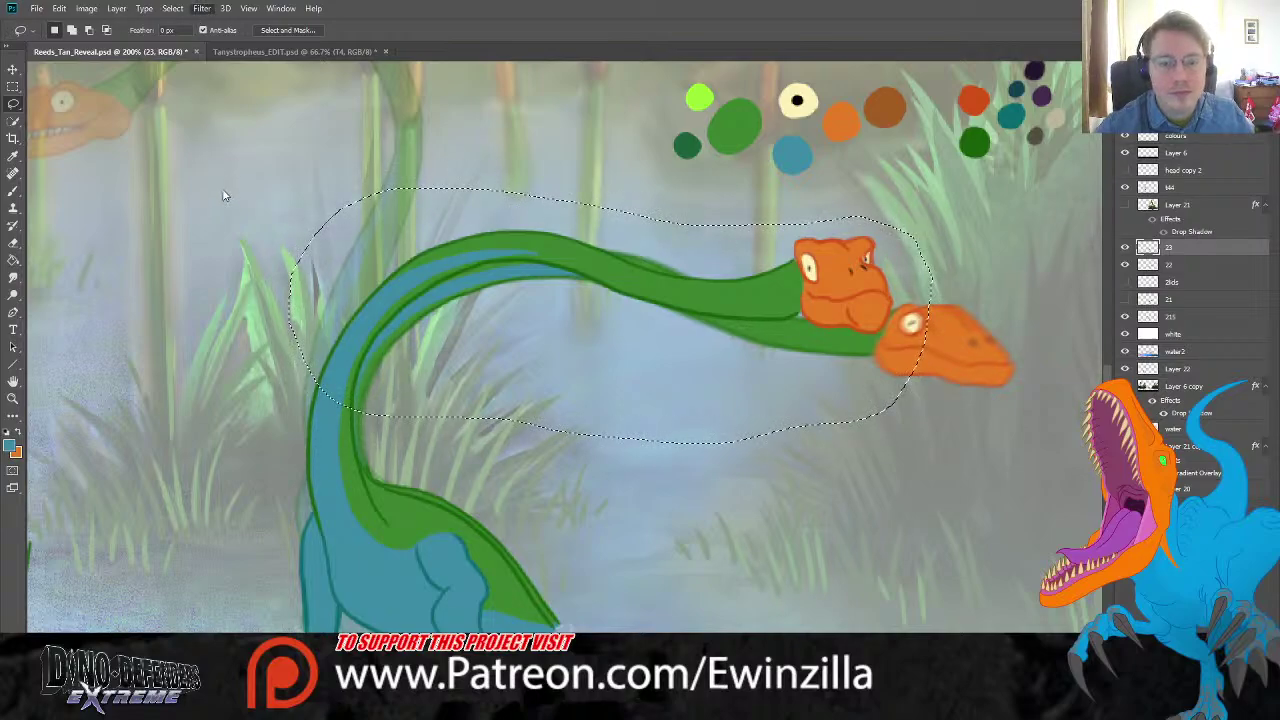
key("h")
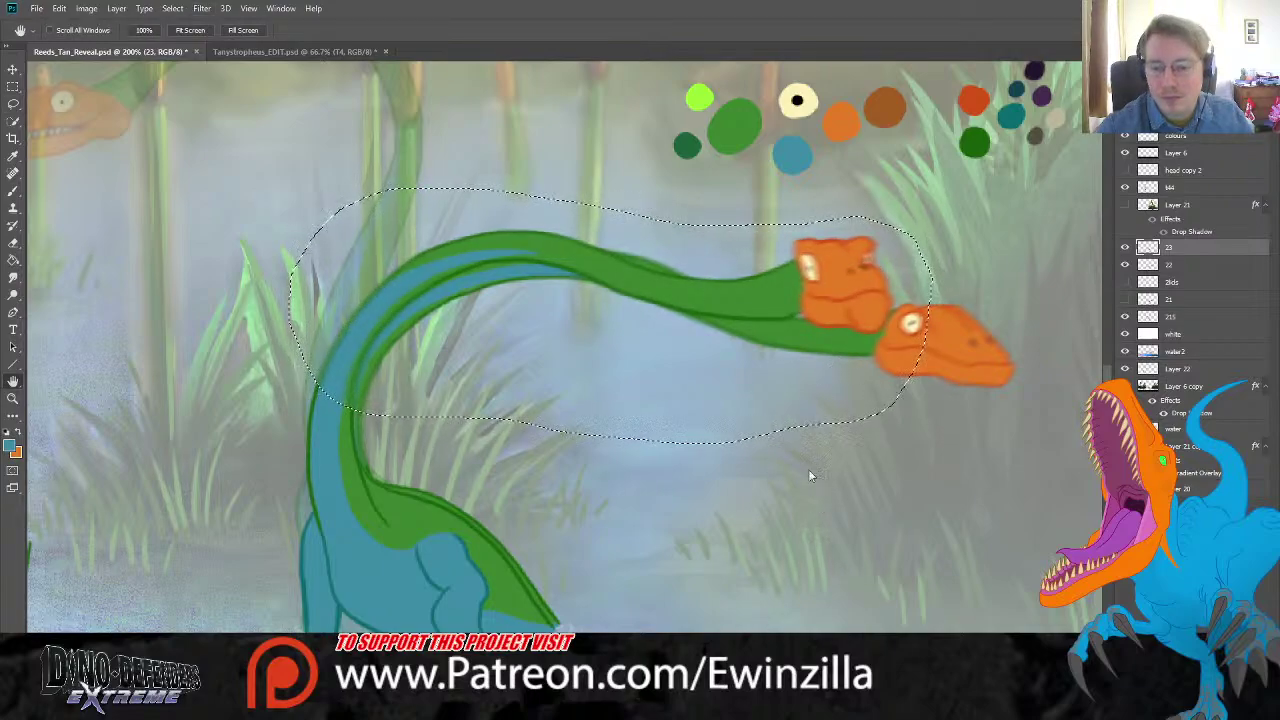
key("m")
key("ctrl+d")
Step: Lasso the head, the underside of the neck and its inner curve down to the shoulder, blur that area on layer 23, and deselect
left_click(14, 103)
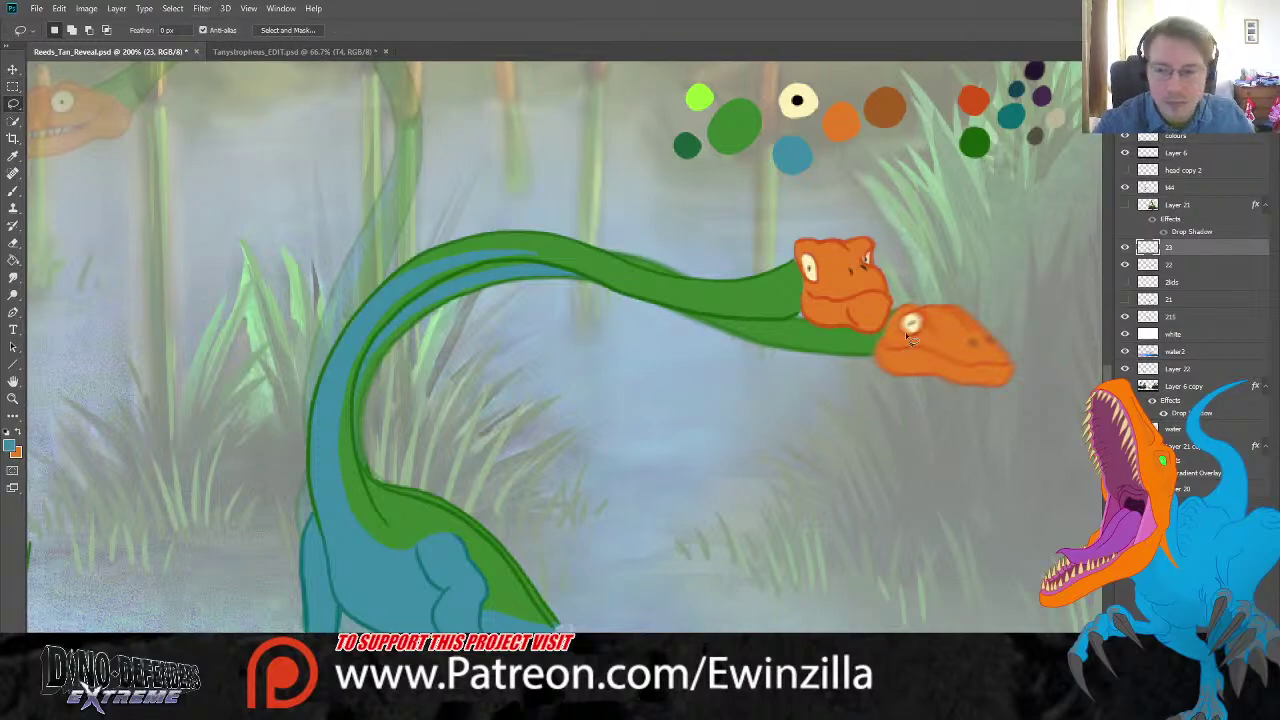
mouse_move(930, 285)
left_mouse_down()
mouse_move(856, 214)
mouse_move(792, 231)
mouse_move(718, 284)
left_mouse_up()
mouse_move(705, 291)
left_mouse_down()
mouse_move(641, 288)
mouse_move(537, 254)
mouse_move(481, 255)
mouse_move(398, 285)
mouse_move(368, 320)
left_mouse_up()
mouse_move(338, 377)
left_mouse_down()
mouse_move(358, 524)
mouse_move(396, 530)
mouse_move(368, 480)
mouse_move(578, 385)
mouse_move(940, 360)
left_mouse_up()
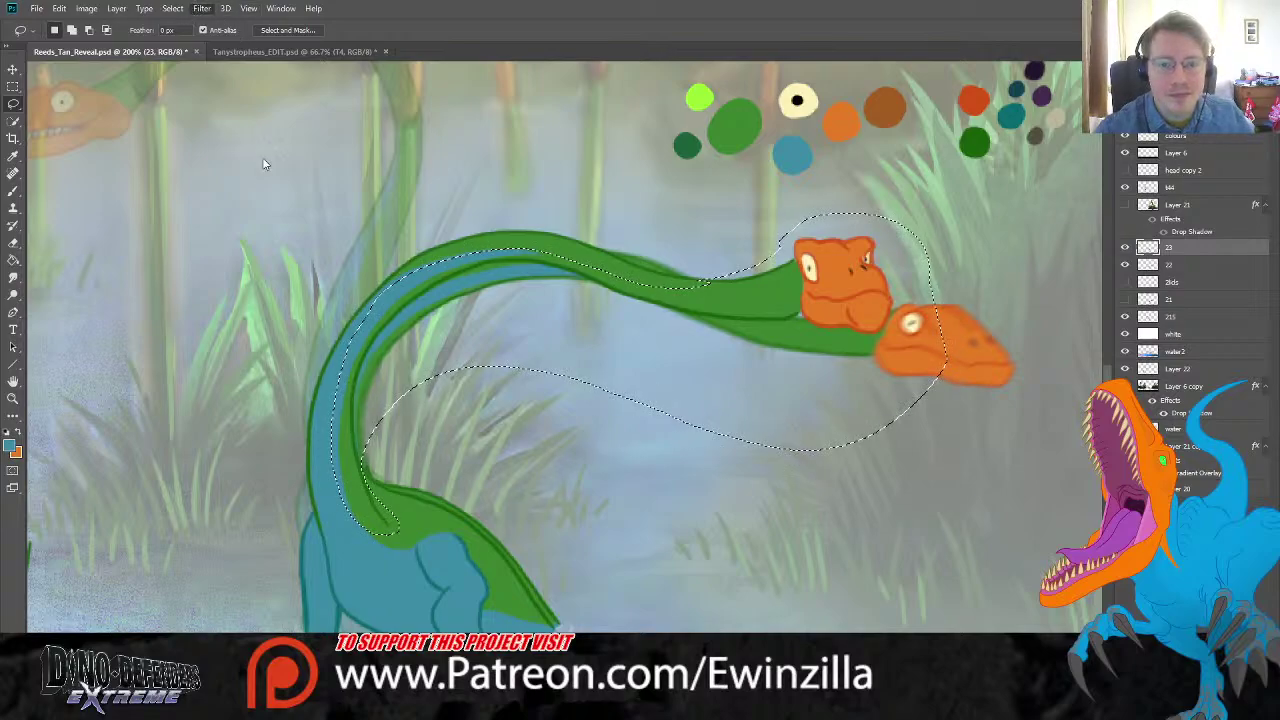
key("h")
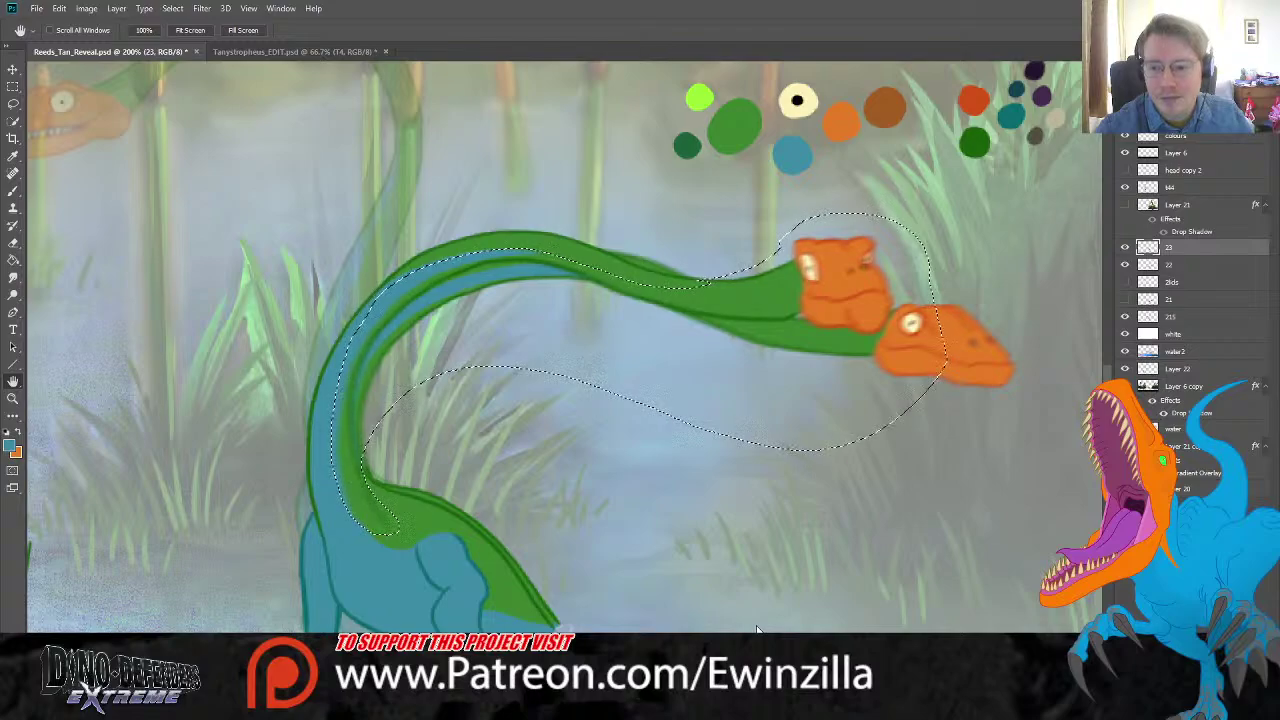
key("l")
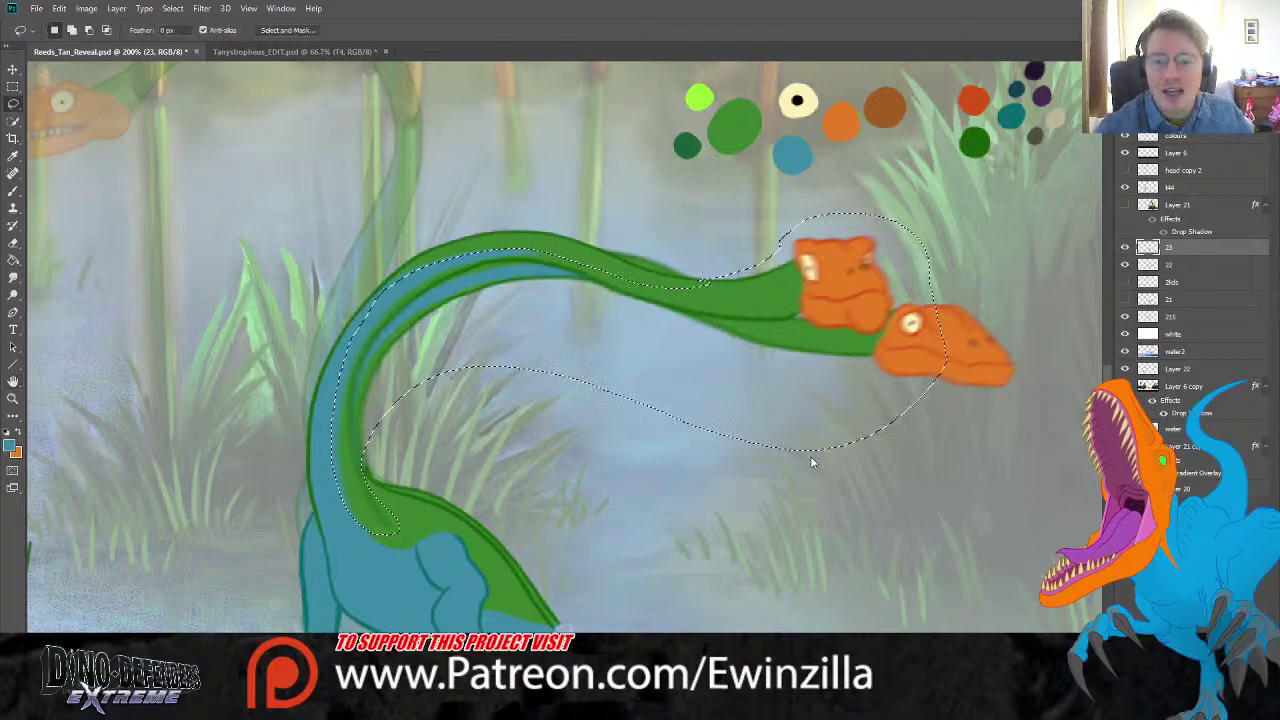
left_click(13, 86)
key("ctrl+d")
Step: Toggle layer 23's visibility repeatedly to compare the blurred pose with the pose on layer 22
left_click(1124, 249)
left_click(1124, 249)
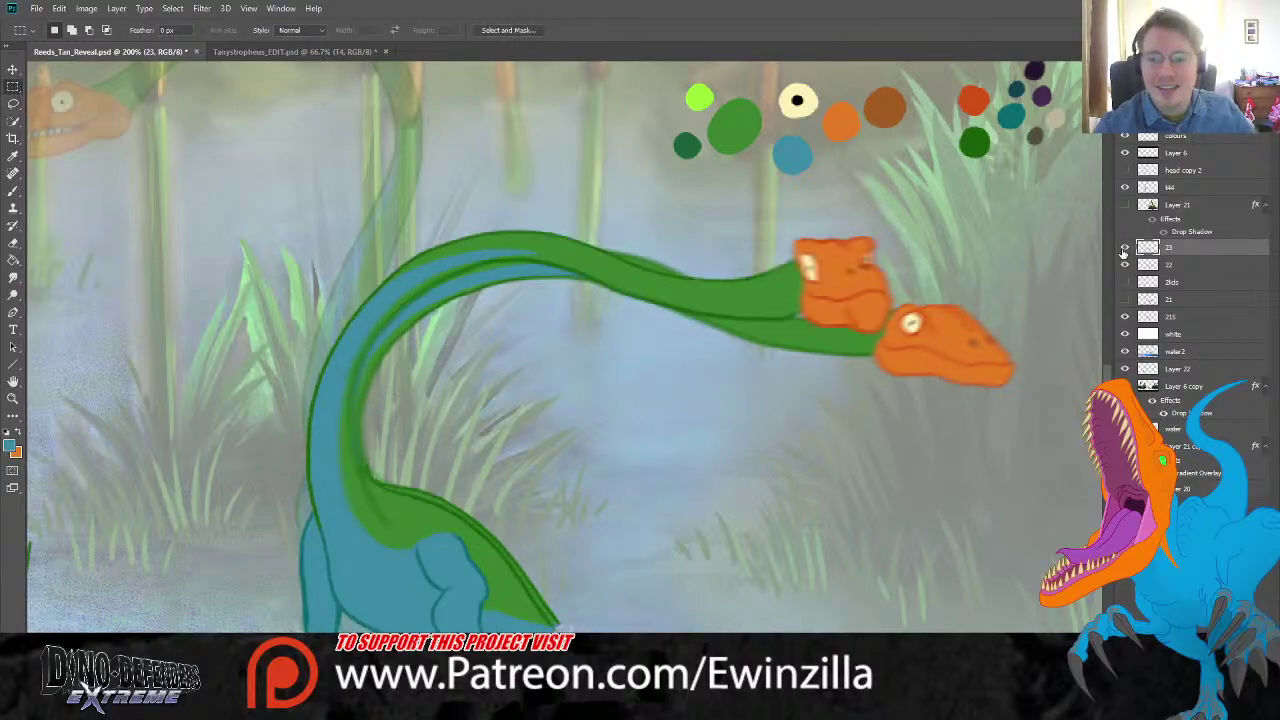
left_click(1124, 249)
left_click(1124, 249)
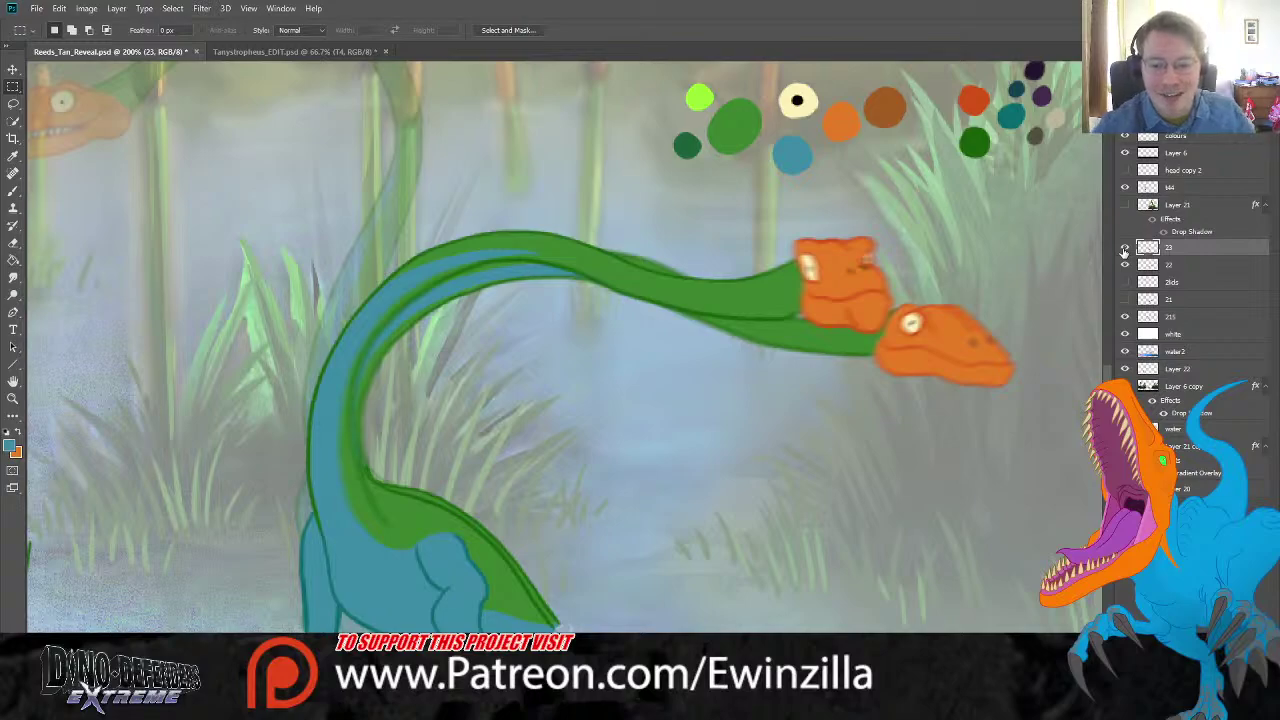
left_click(1126, 248)
left_click(1126, 248)
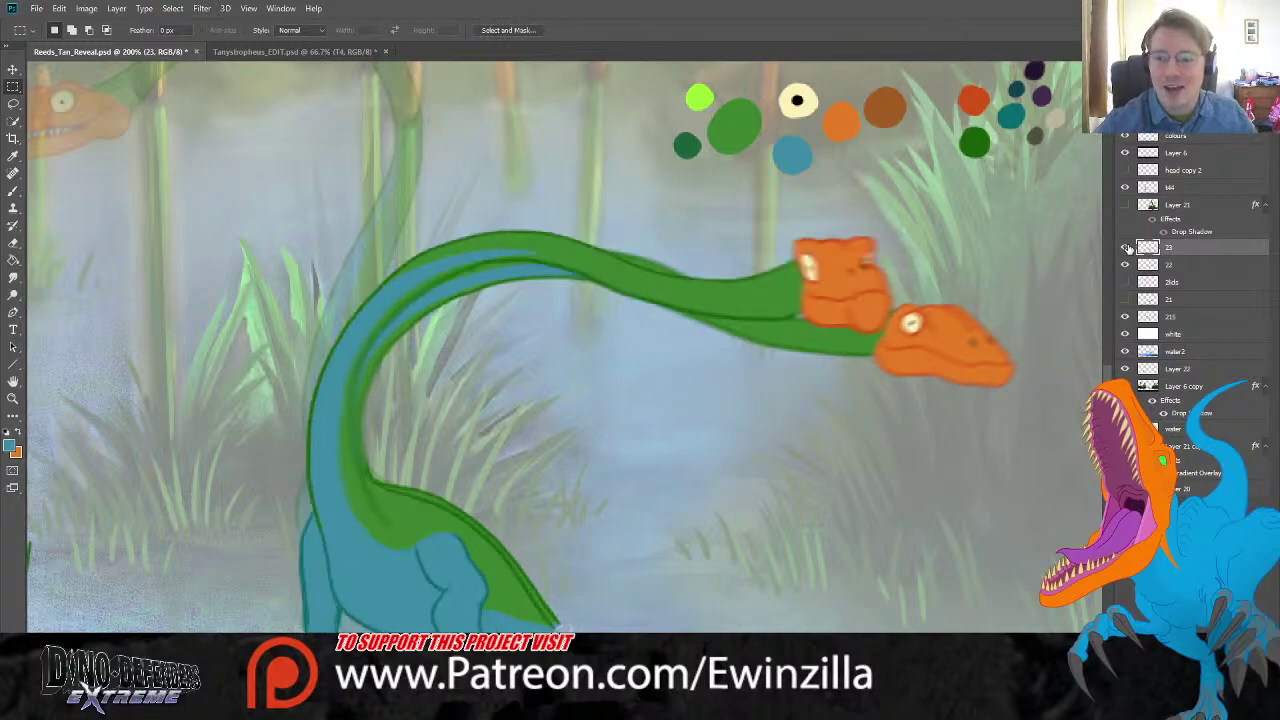
Step: Hide layer 22 and reduce layer 23's opacity to 50% as an onion-skin reference
scroll(564, 348, "left", 2)
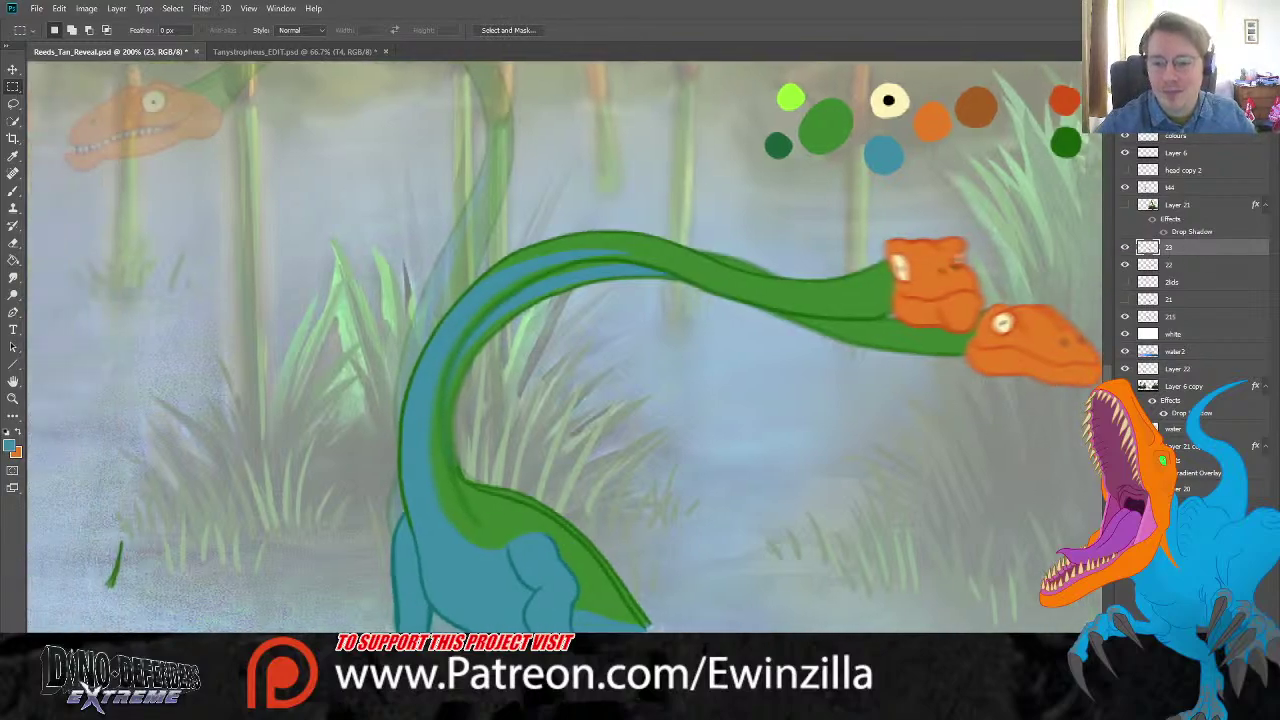
scroll(564, 348, "up", 2)
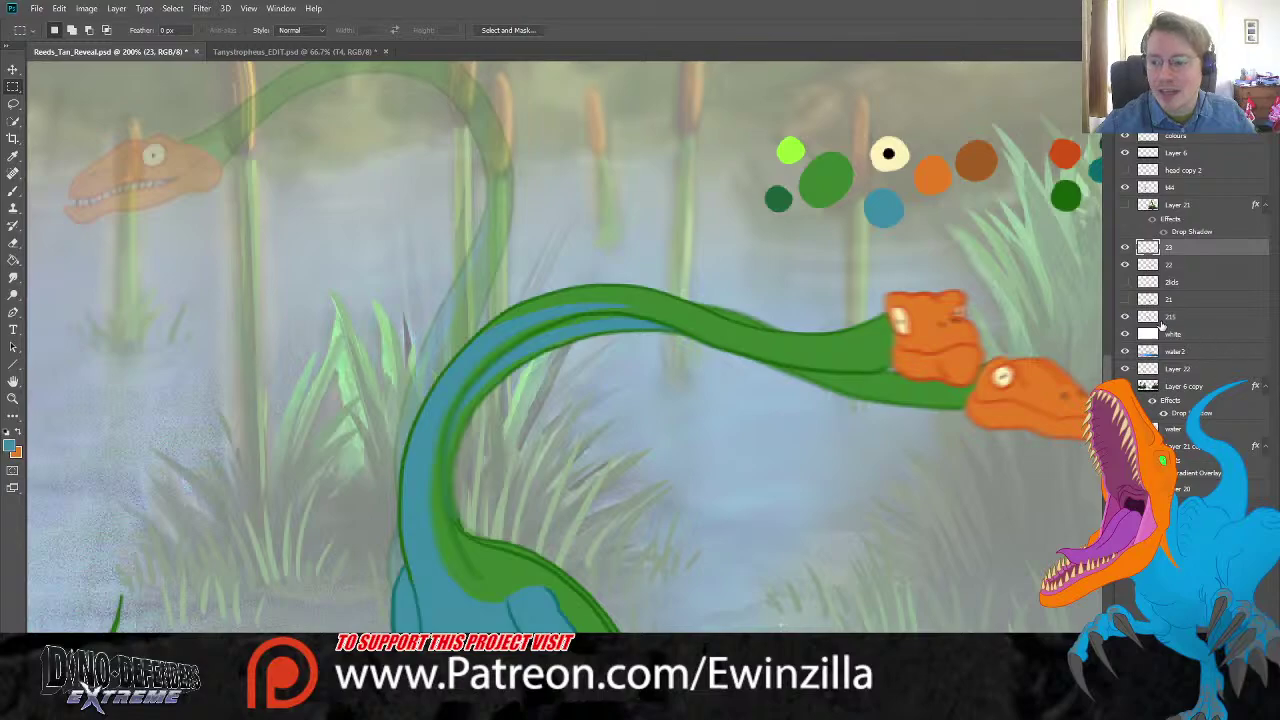
left_click(1126, 265)
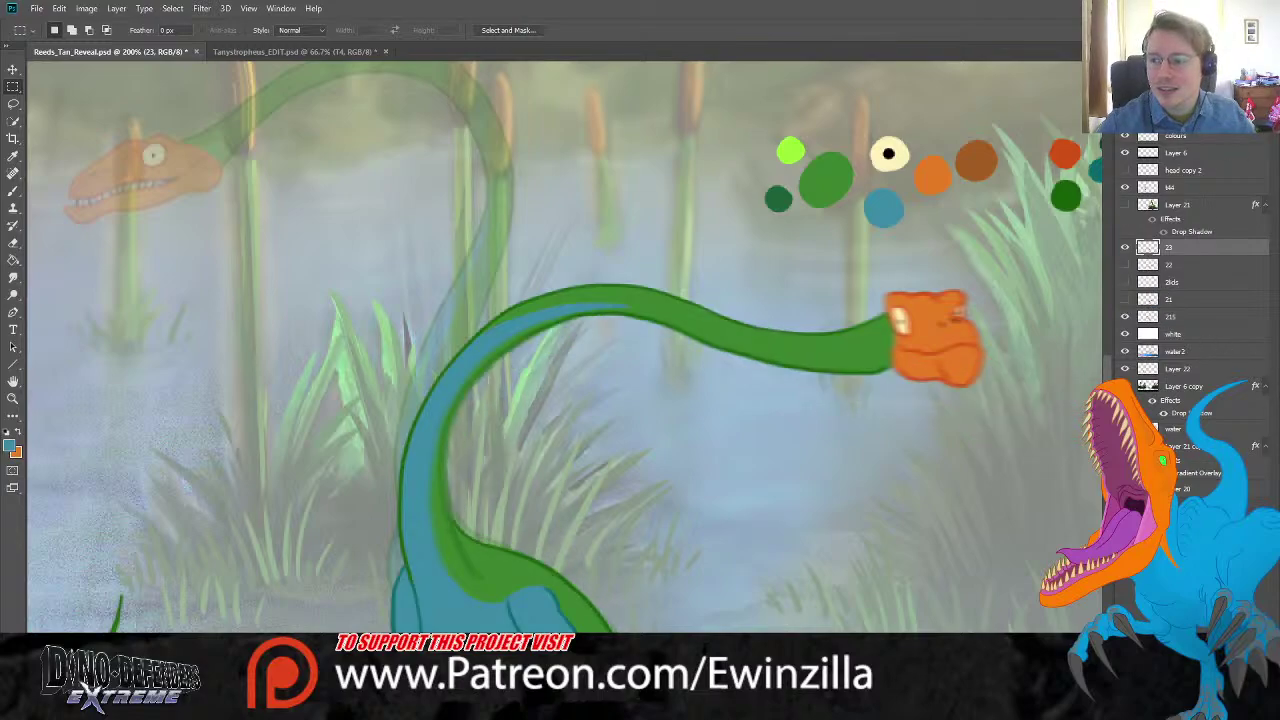
key("5")
Step: Sample the red-orange swatch, add a new layer named 24 above layer 23, and switch to the Brush tool
key("i")
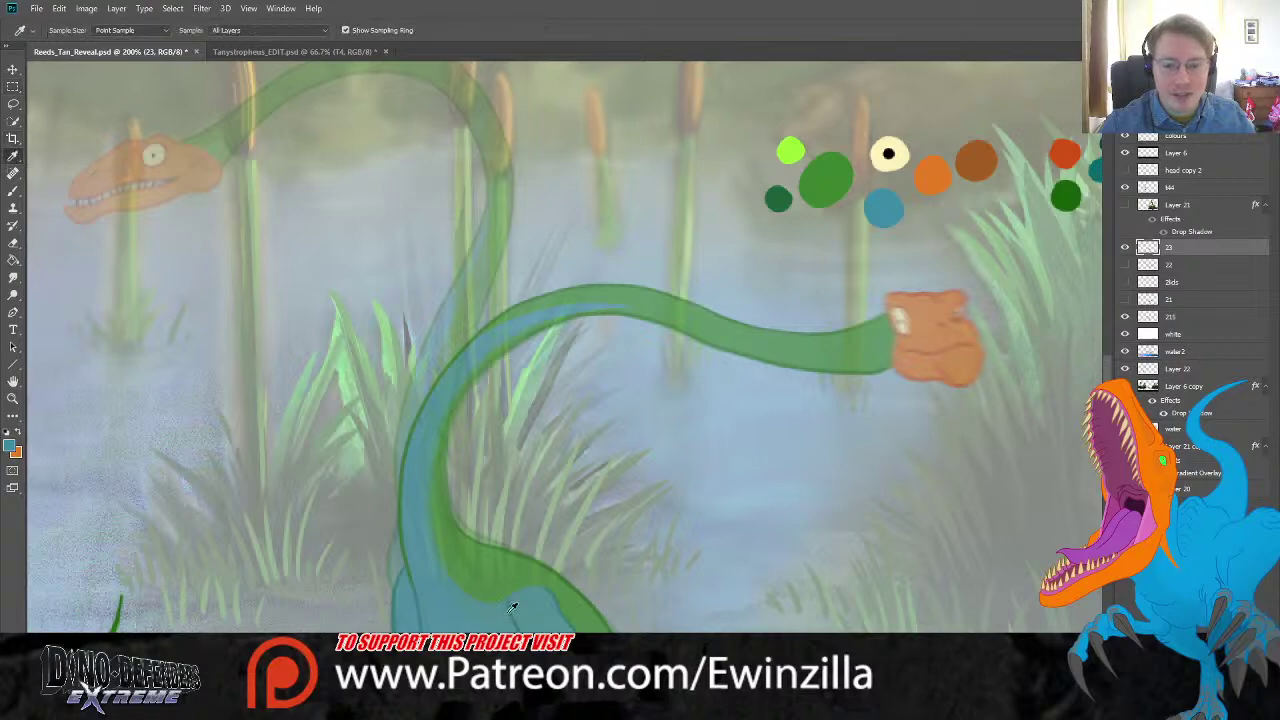
scroll(800, 300, "right", 5)
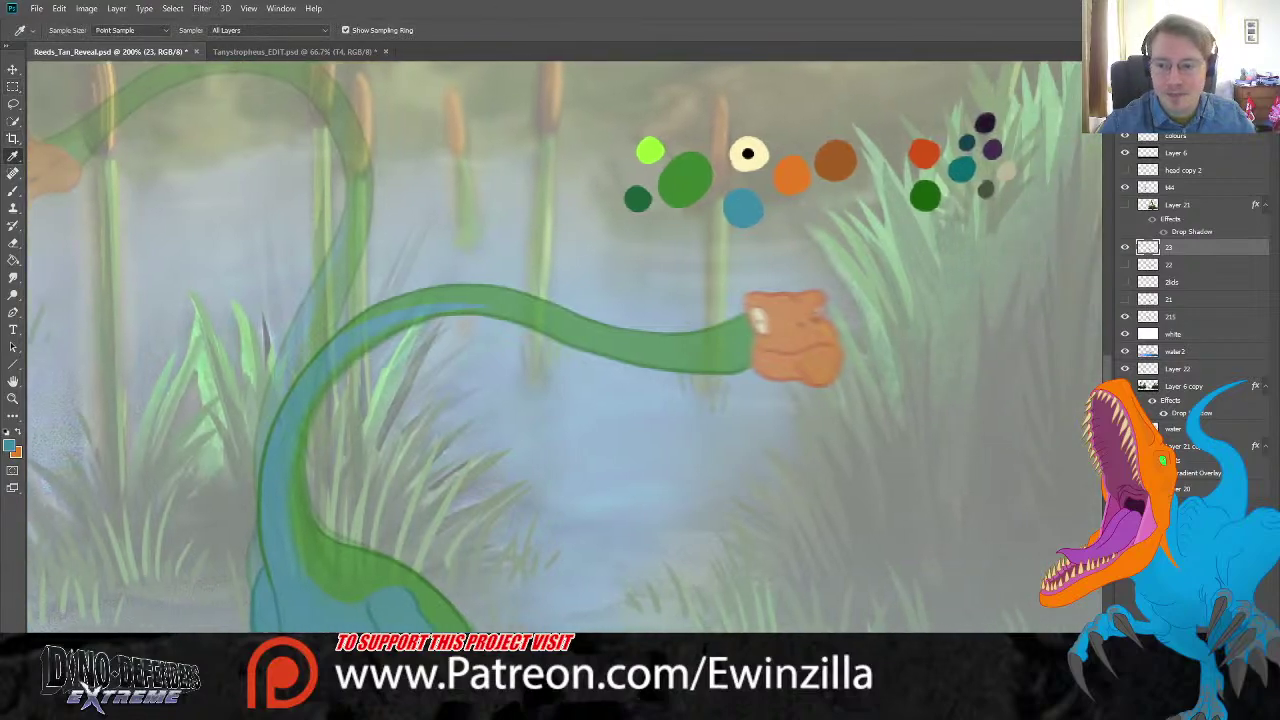
left_click(925, 155)
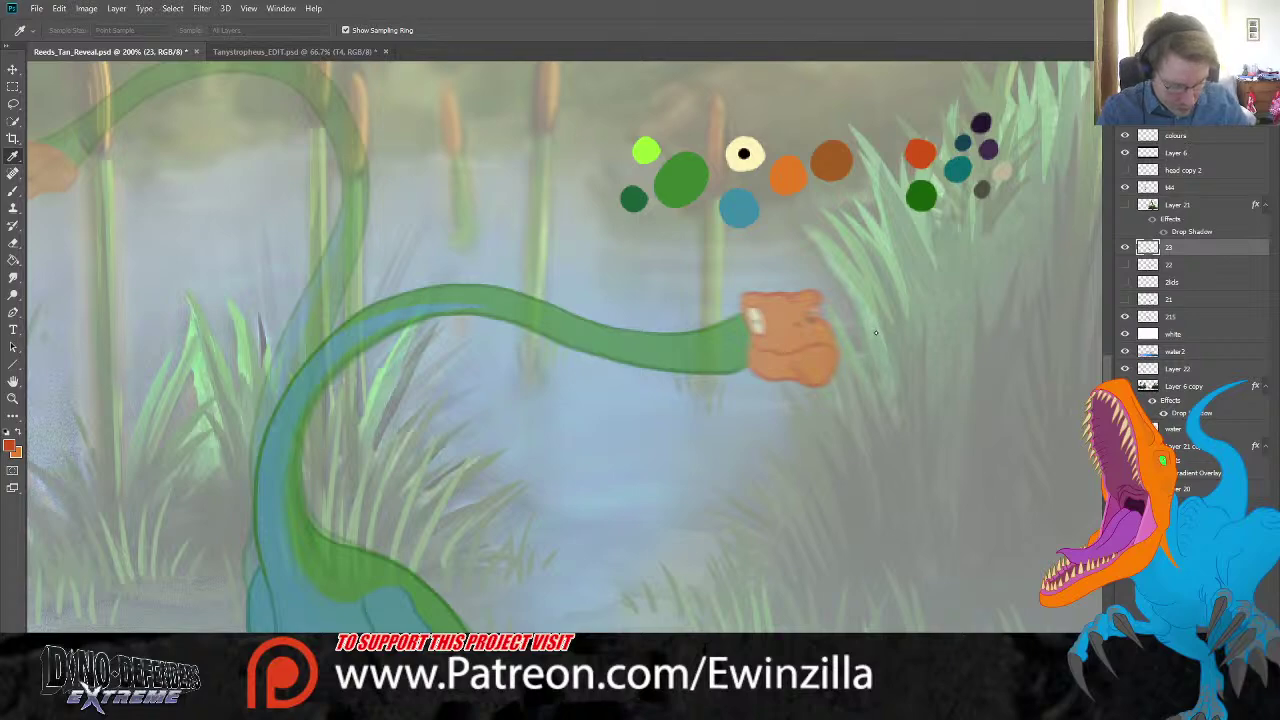
key("ctrl+shift+alt+n")
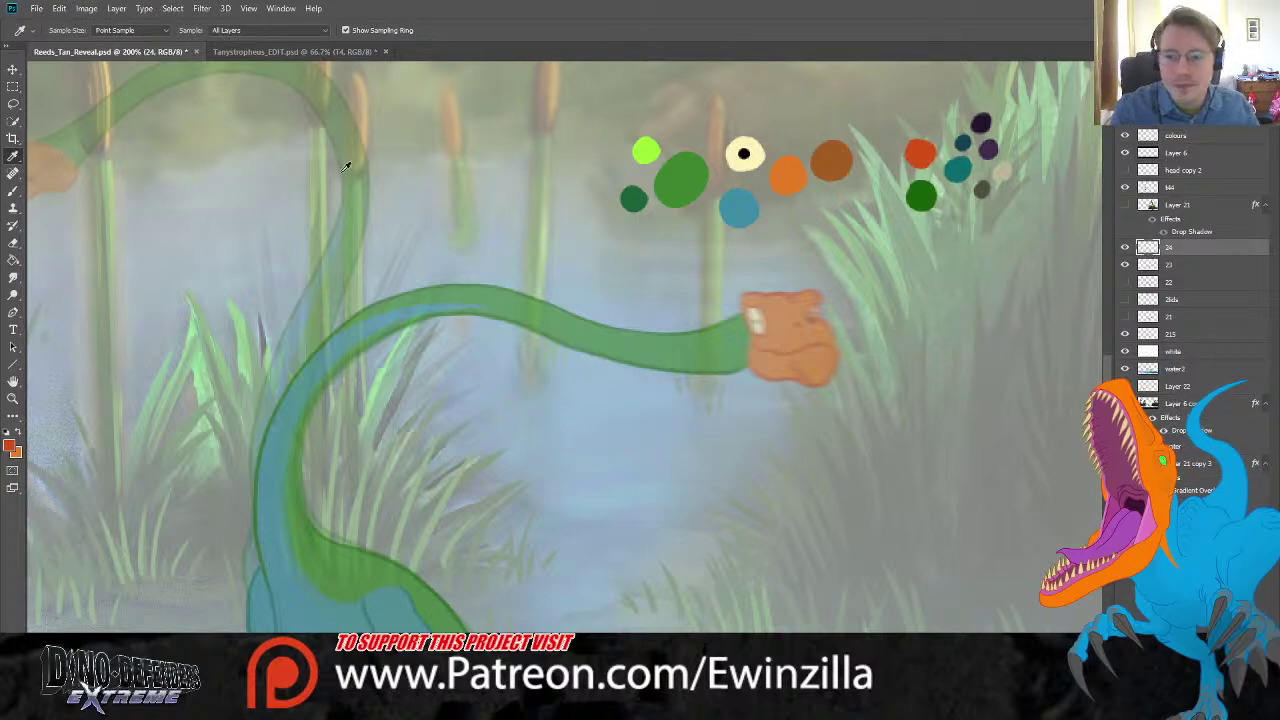
left_click(13, 190)
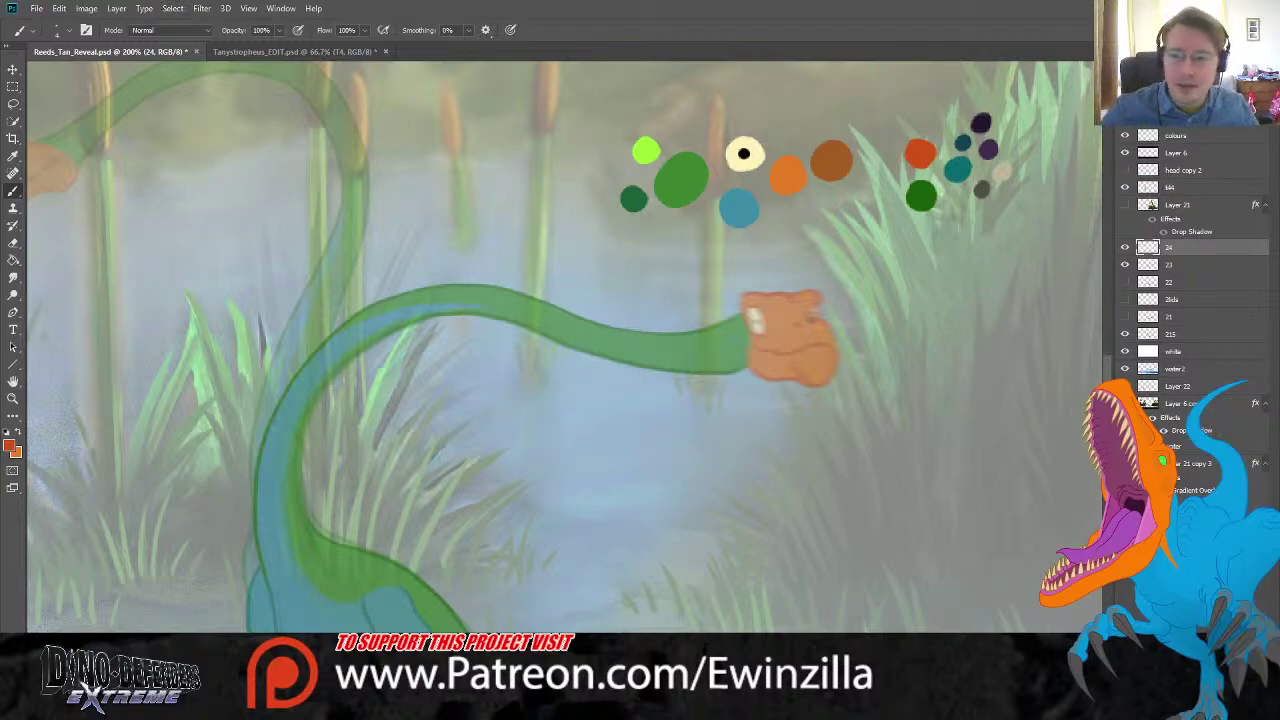
Step: Show the head copy 2 layer and scale the front-facing head to about 71% width and 66% height, placed over the neck
left_click(1124, 170)
left_click(1180, 170)
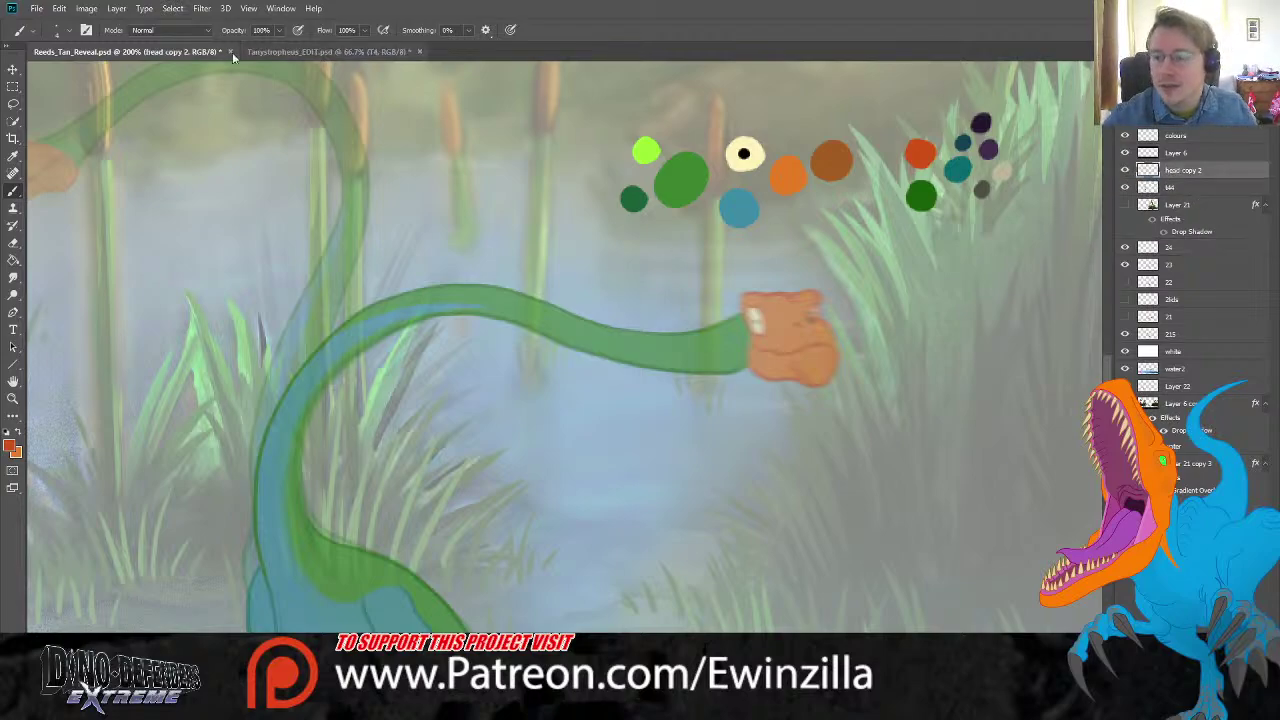
left_click(13, 70)
left_click_drag(581, 207, 709, 214)
left_click_drag(700, 140, 680, 206)
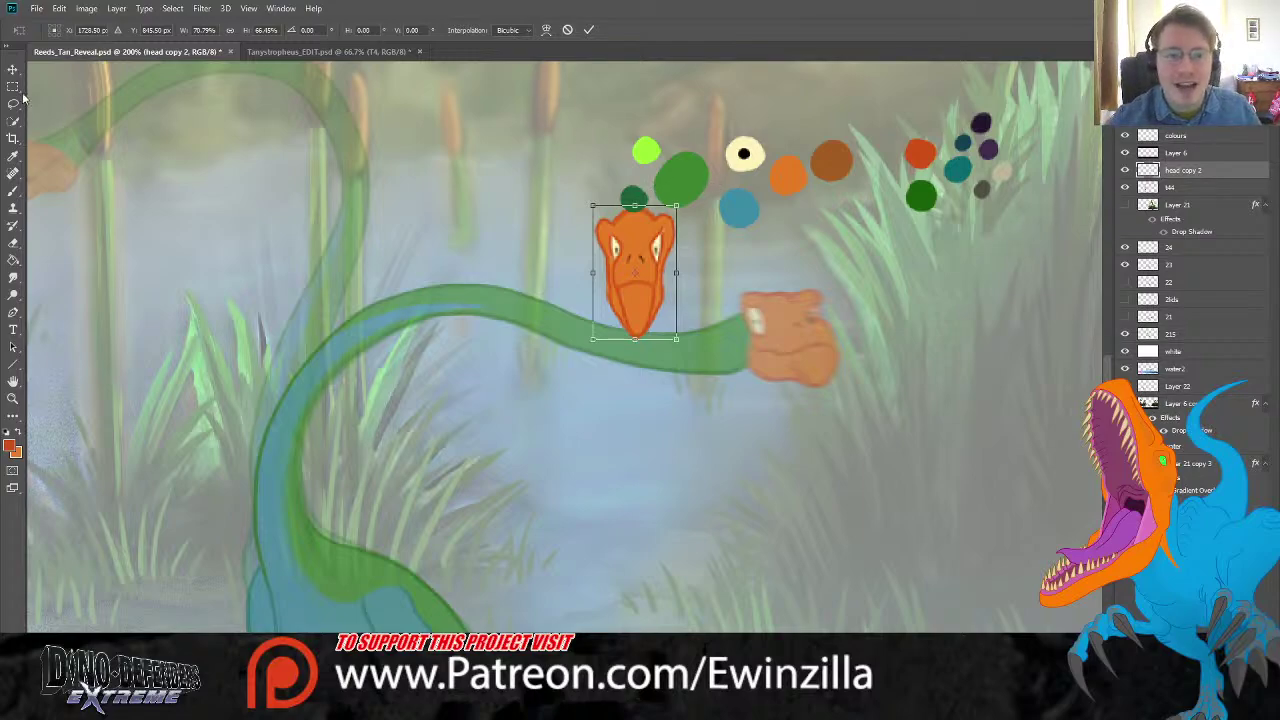
key("Return")
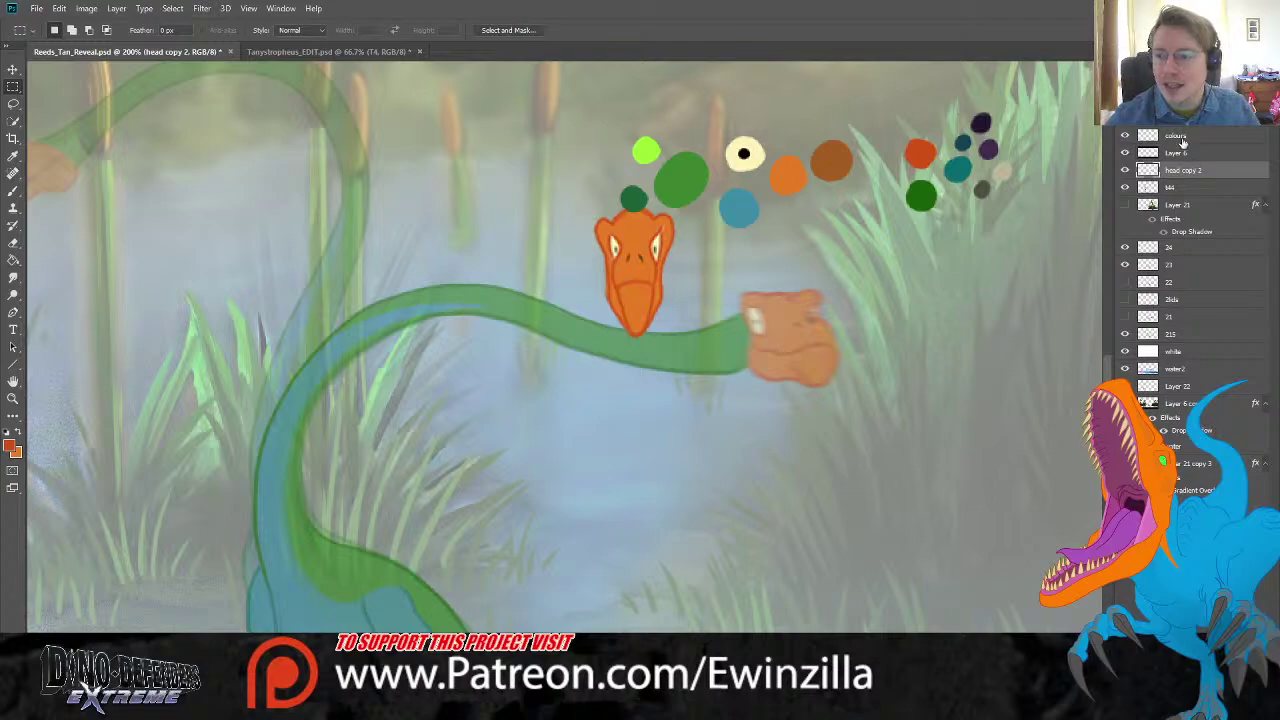
Step: Move the palette on the colours layer up clear of the front-facing head and sample the dark green outline swatch
left_click(1175, 135)
left_click(13, 68)
left_click_drag(822, 158, 757, 117)
left_click(13, 155)
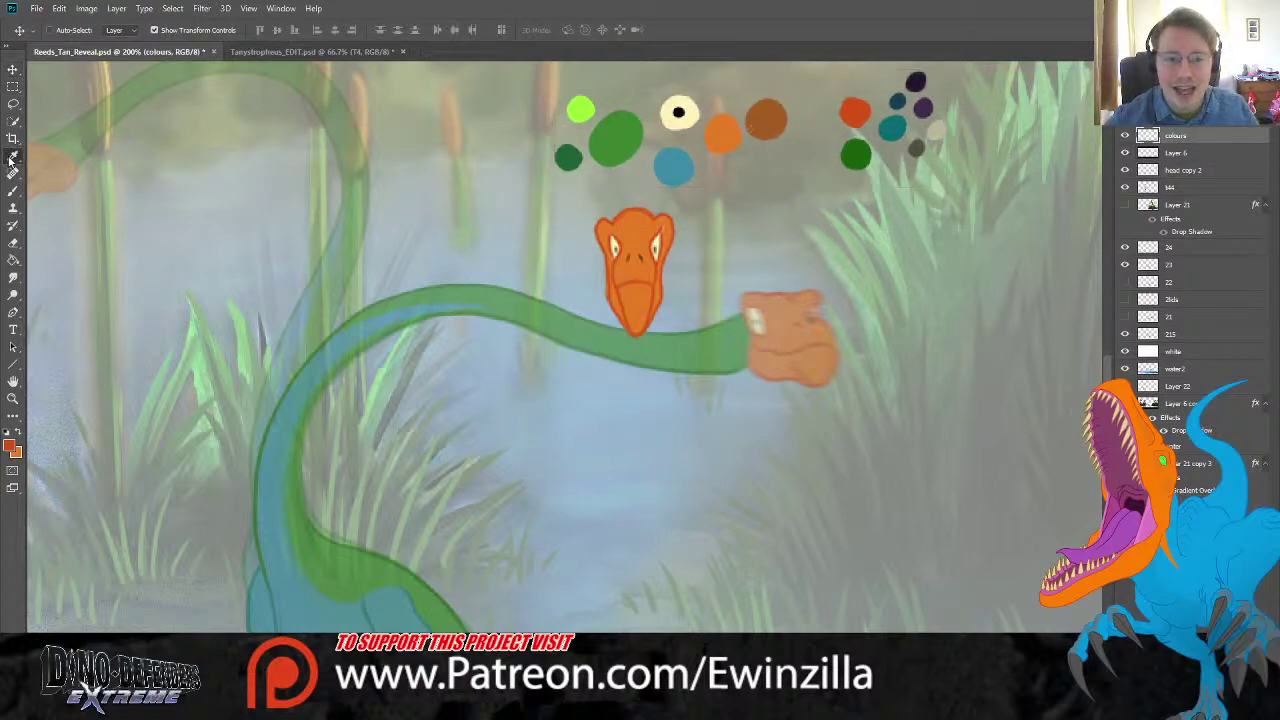
left_click(857, 149)
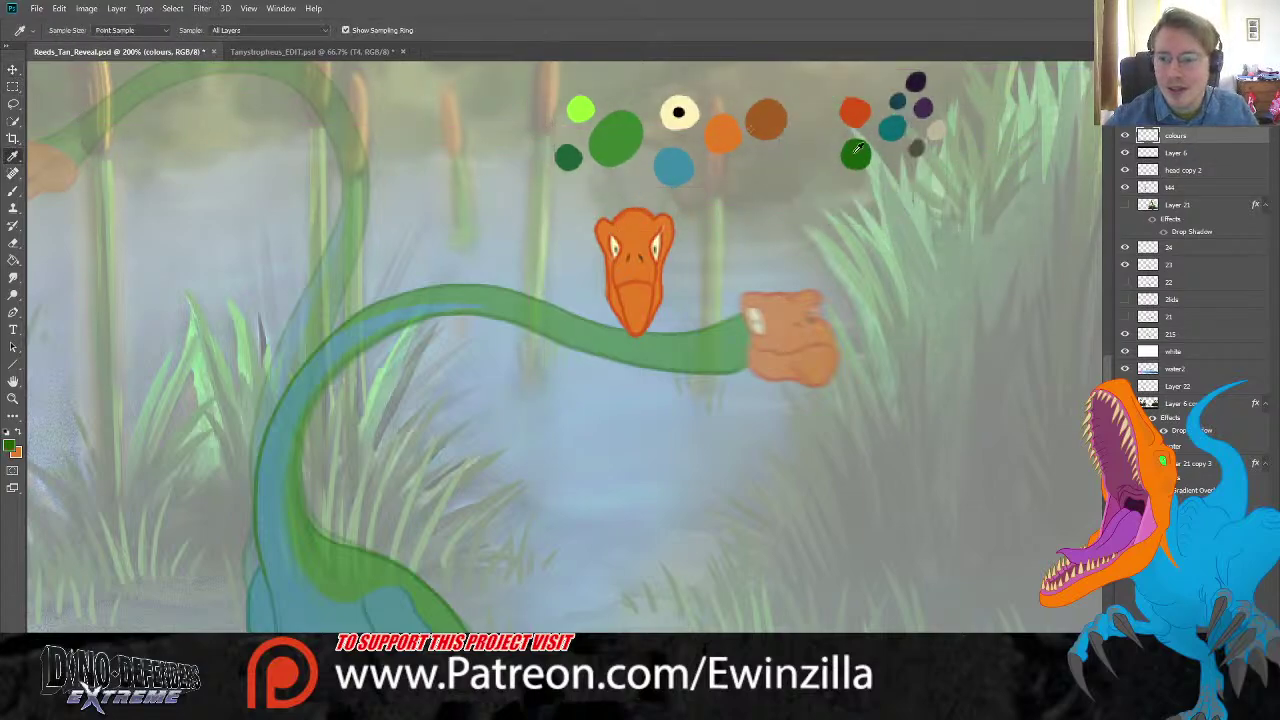
Step: Reorder head copy 2 directly above layer 24 and rename it 24
left_click(1160, 253)
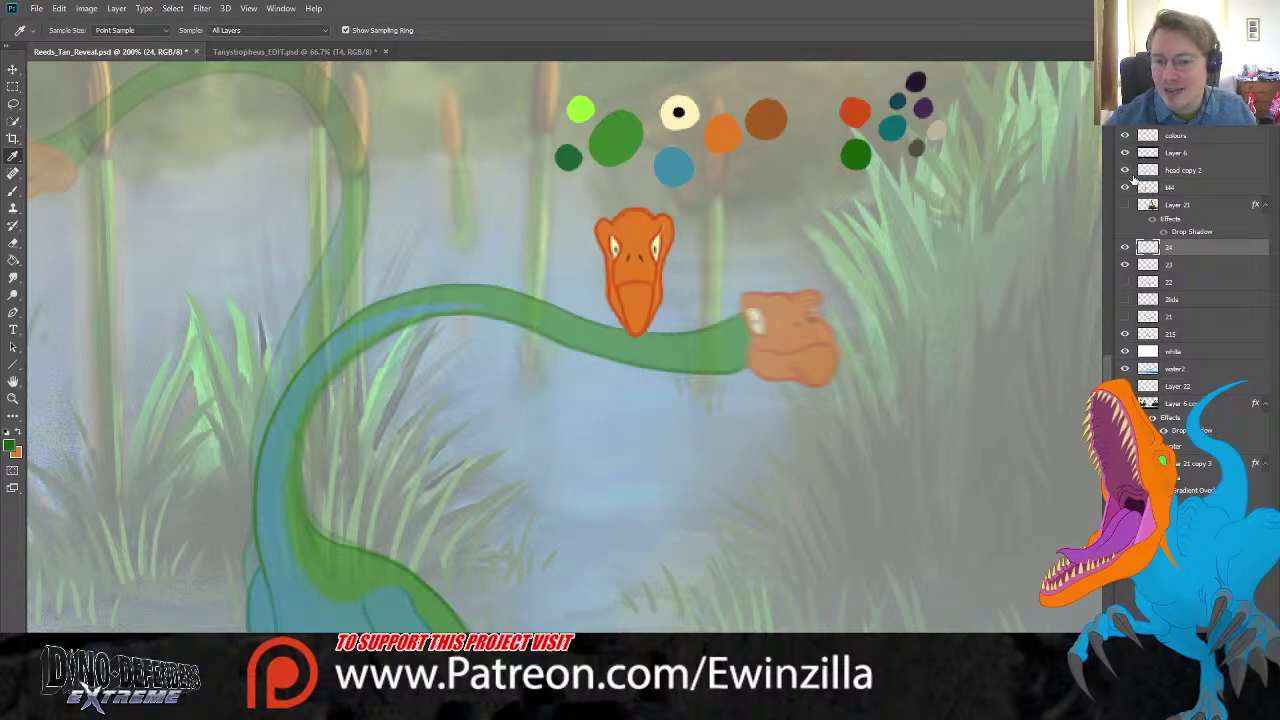
left_click_drag(1172, 176, 1174, 236)
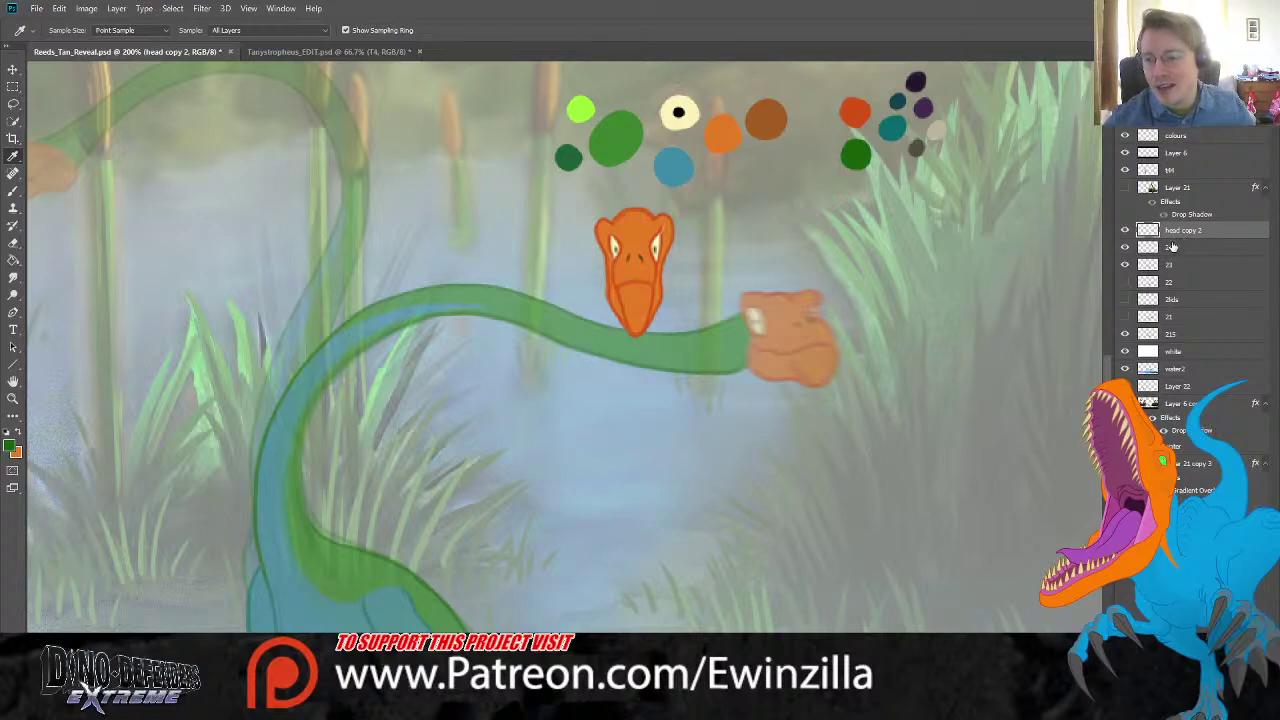
left_click(1197, 246)
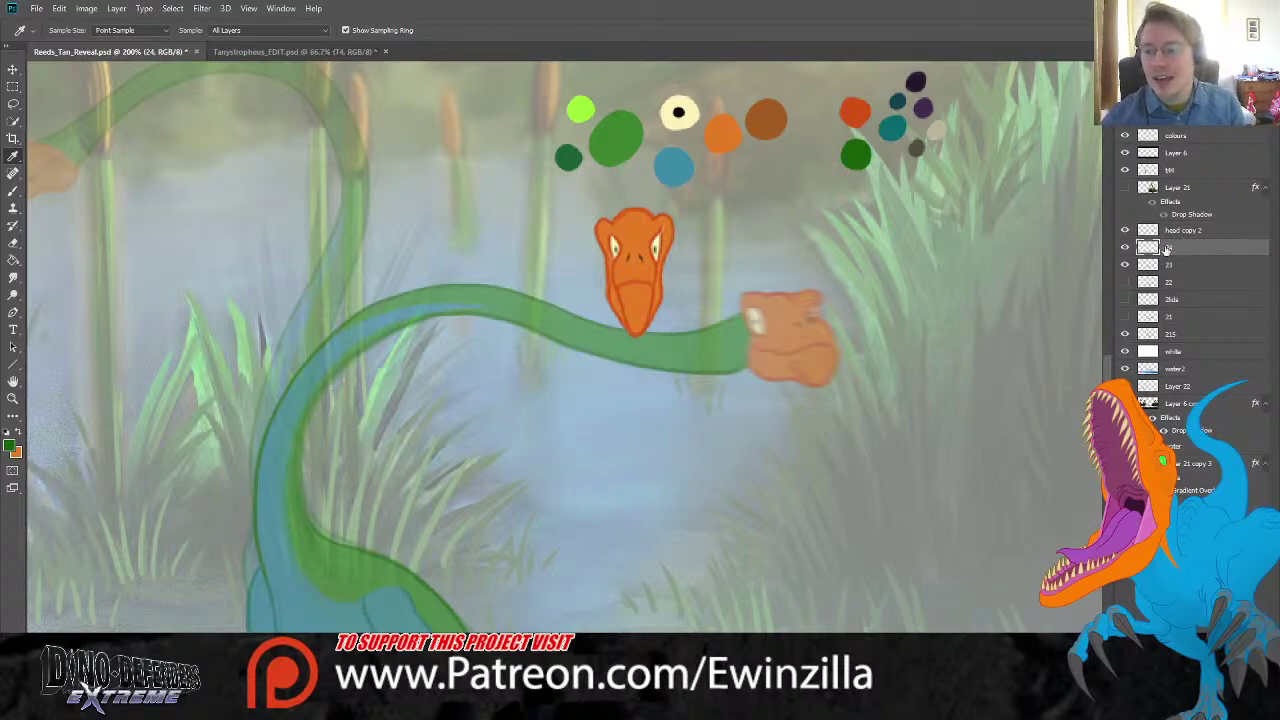
double_click(1178, 231)
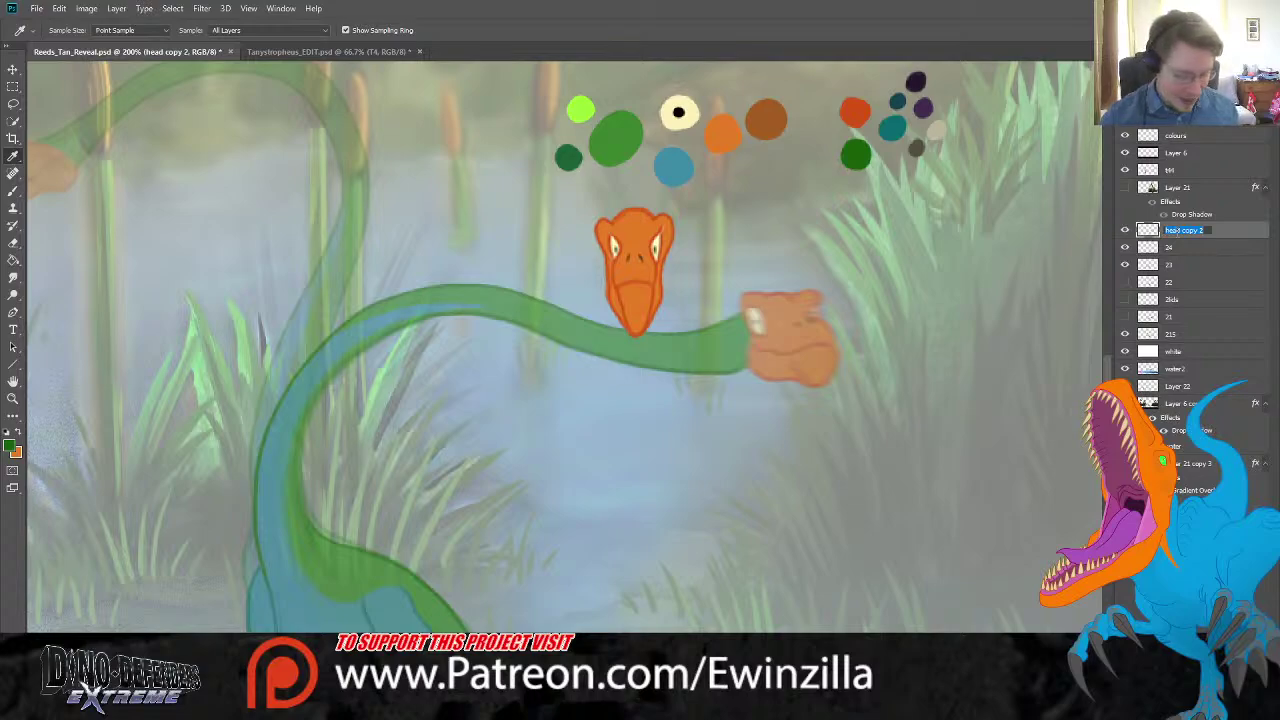
type("24")
key("Return")
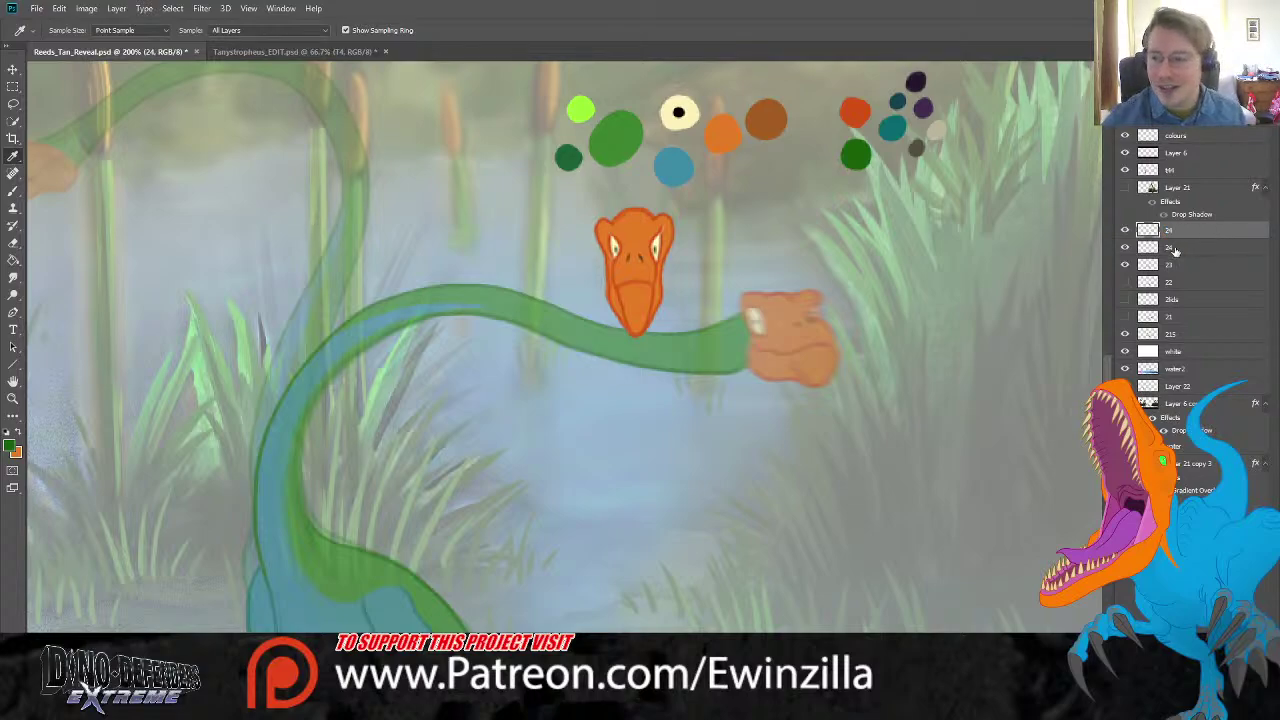
Step: Rename the empty layer beneath the head layer as colour, and reselect the head layer
double_click(1170, 247)
type("2")
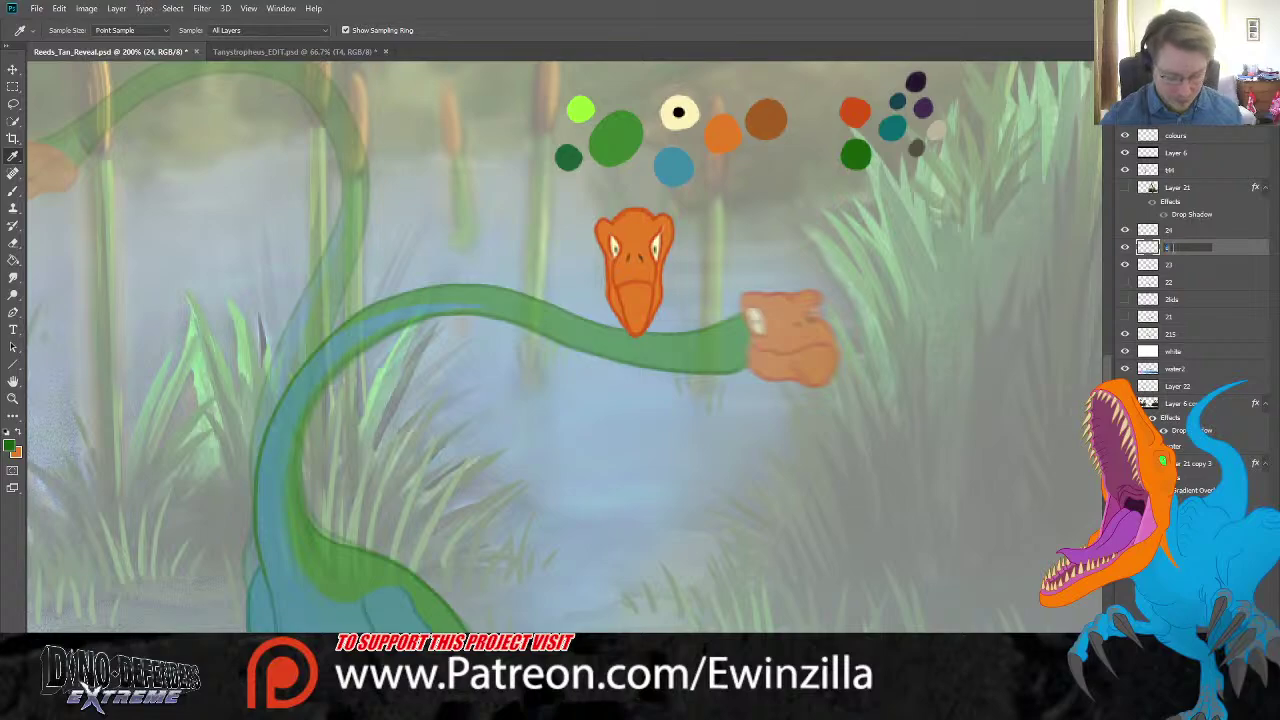
type("olou")
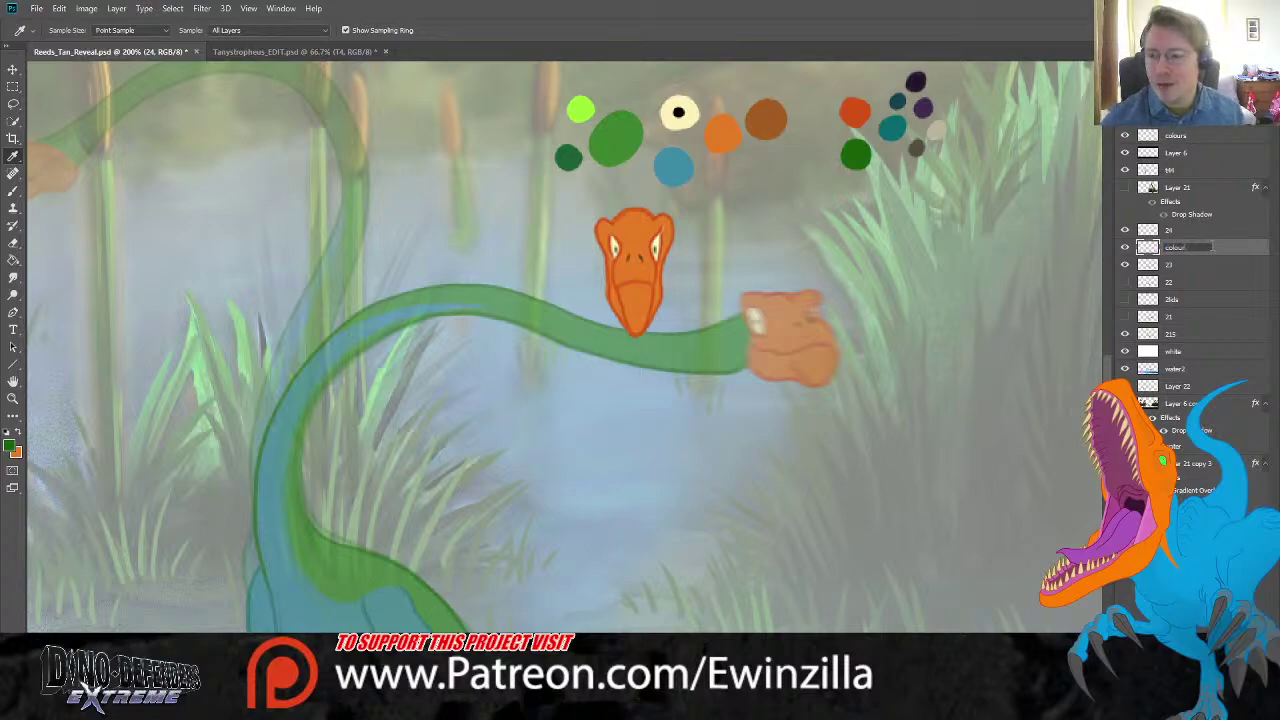
type("r")
left_click(1230, 231)
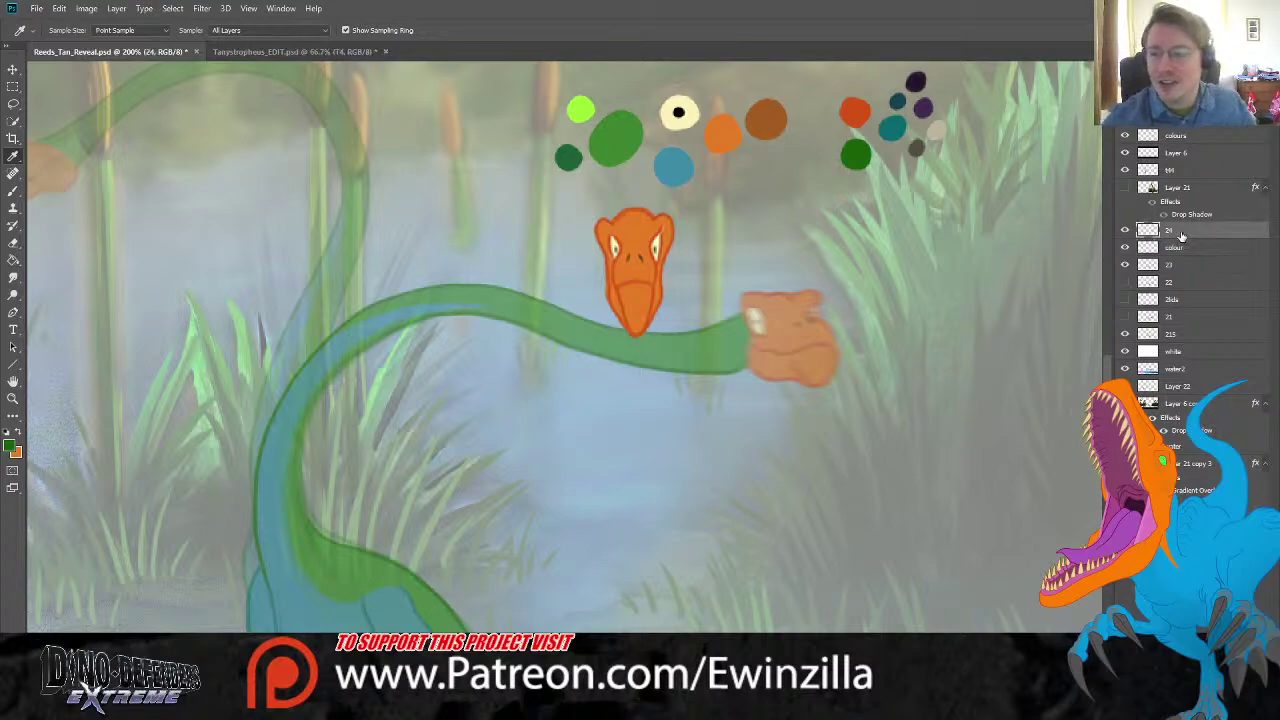
Step: On the colour layer, brush the neck's lower outline in dark green from under the head along the inner curve to the shoulder
left_click(14, 196)
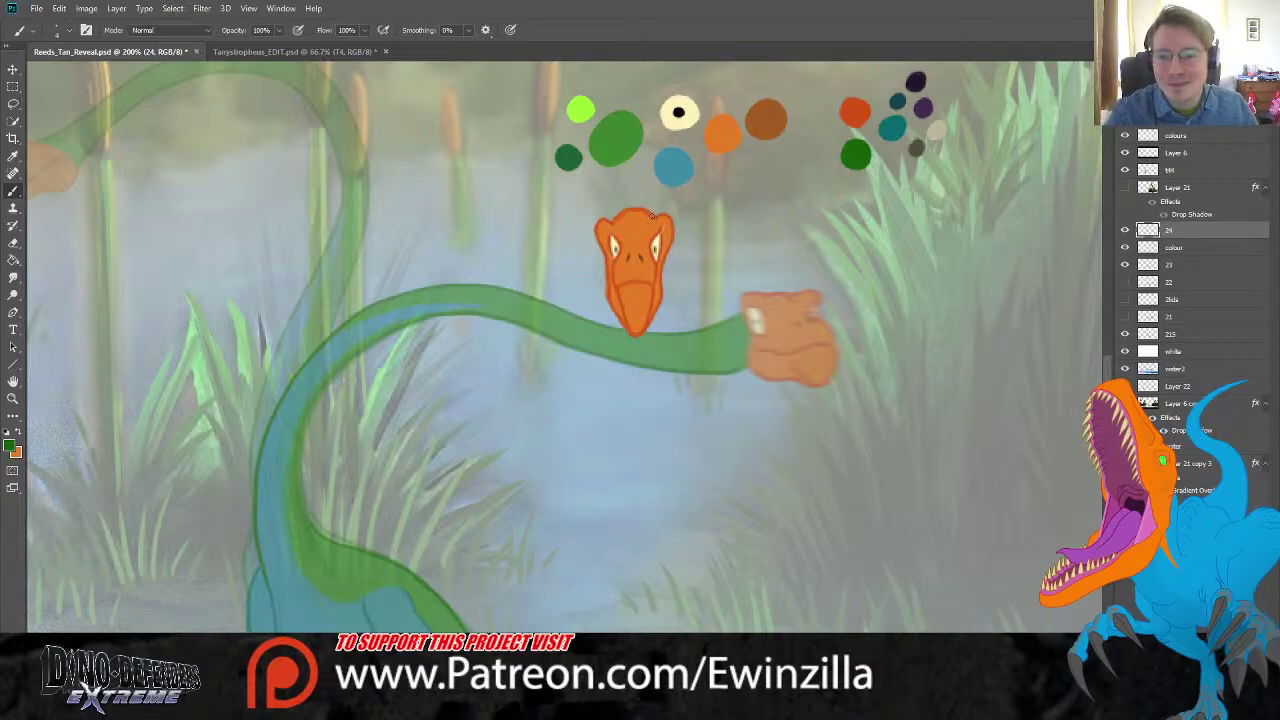
left_click_drag(651, 215, 607, 237)
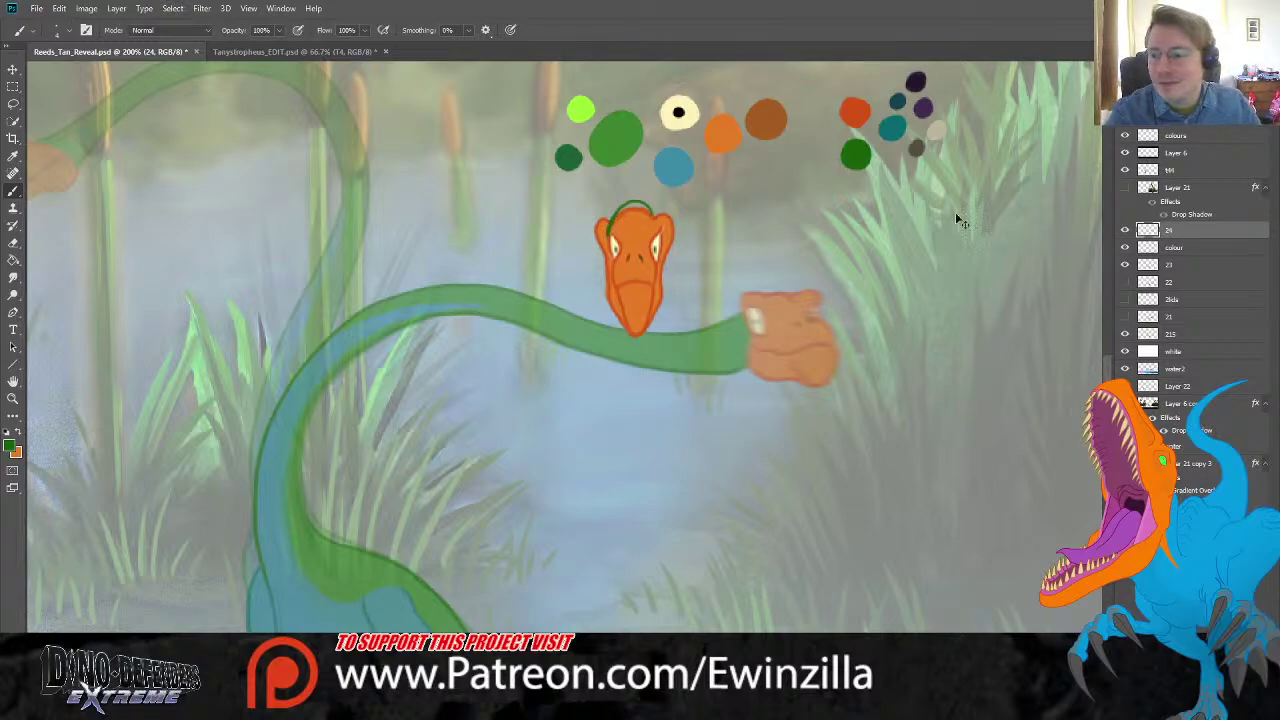
key("ctrl+z")
key("alt+bracketleft")
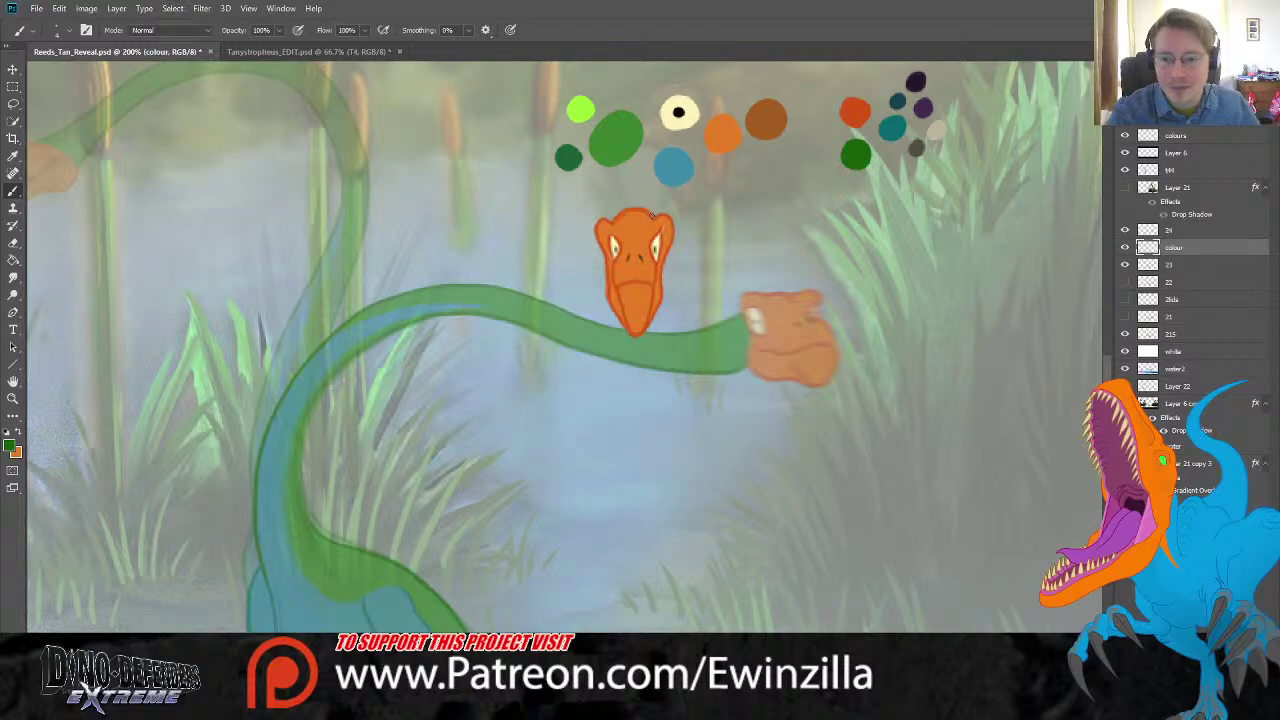
mouse_move(652, 215)
left_mouse_down()
mouse_move(614, 214)
mouse_move(575, 297)
left_mouse_up()
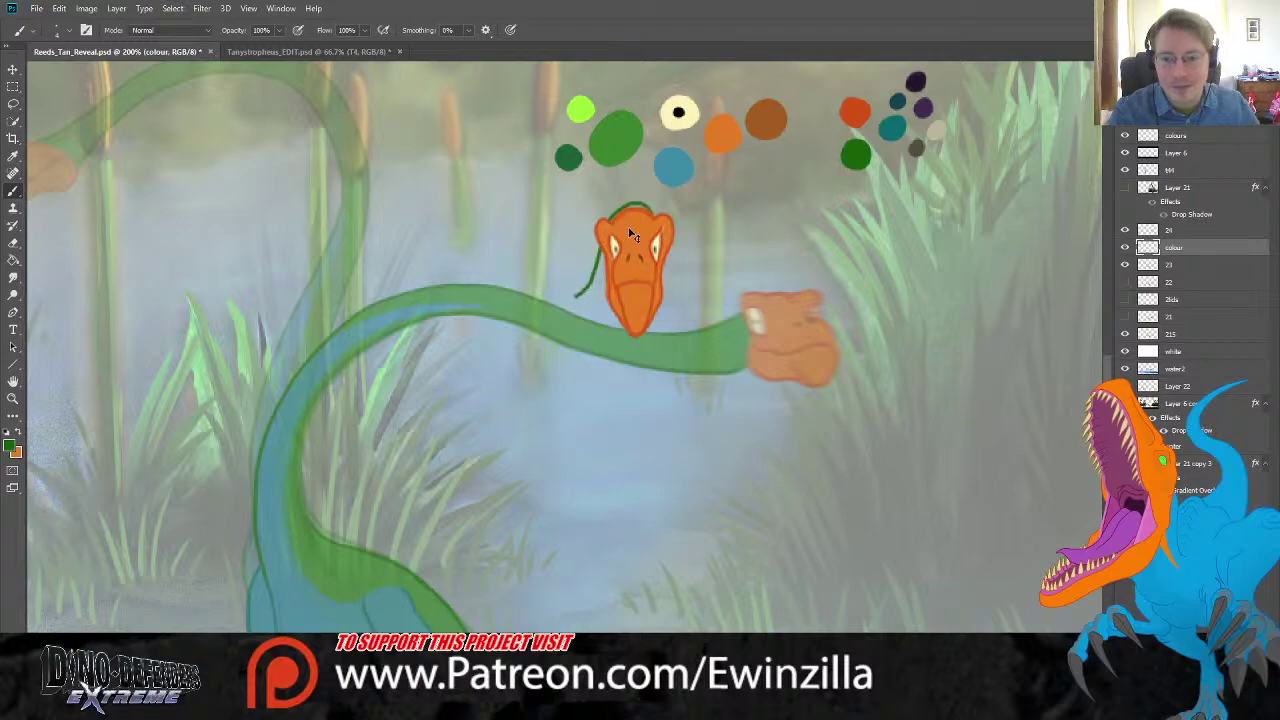
key("ctrl+z")
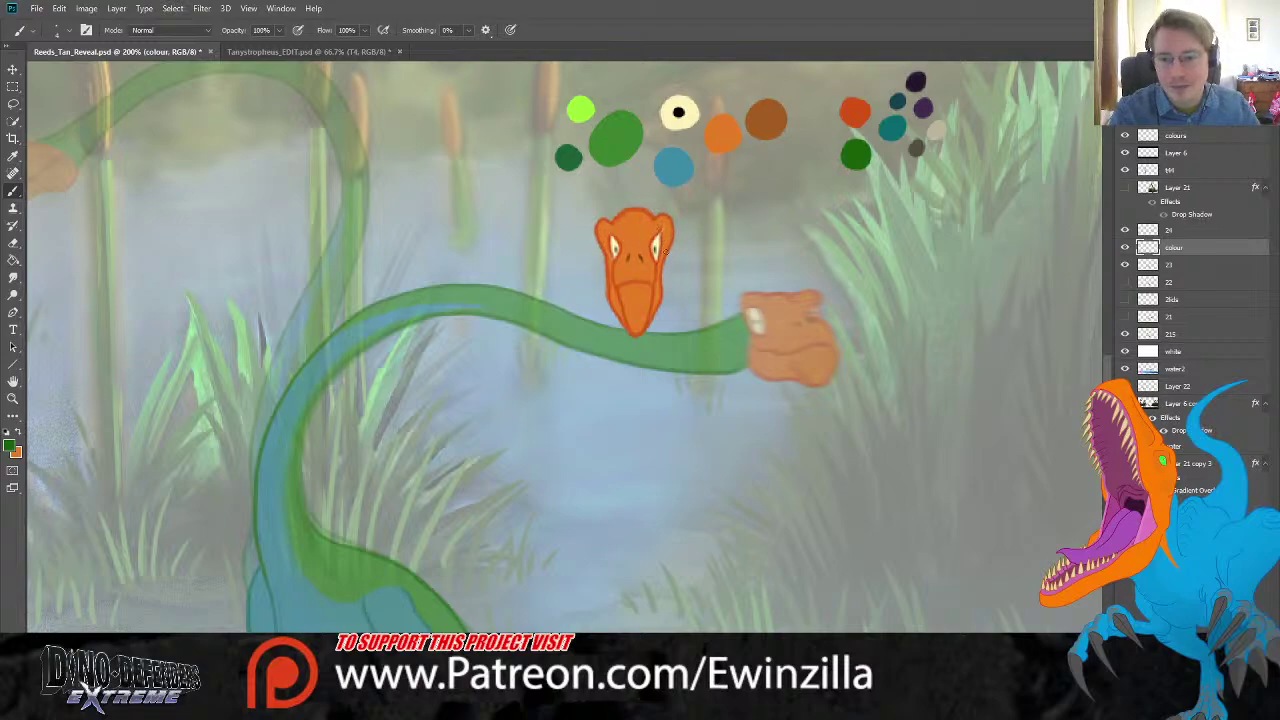
mouse_move(665, 255)
left_mouse_down()
mouse_move(632, 322)
mouse_move(392, 330)
mouse_move(302, 418)
mouse_move(302, 540)
mouse_move(320, 588)
left_mouse_up()
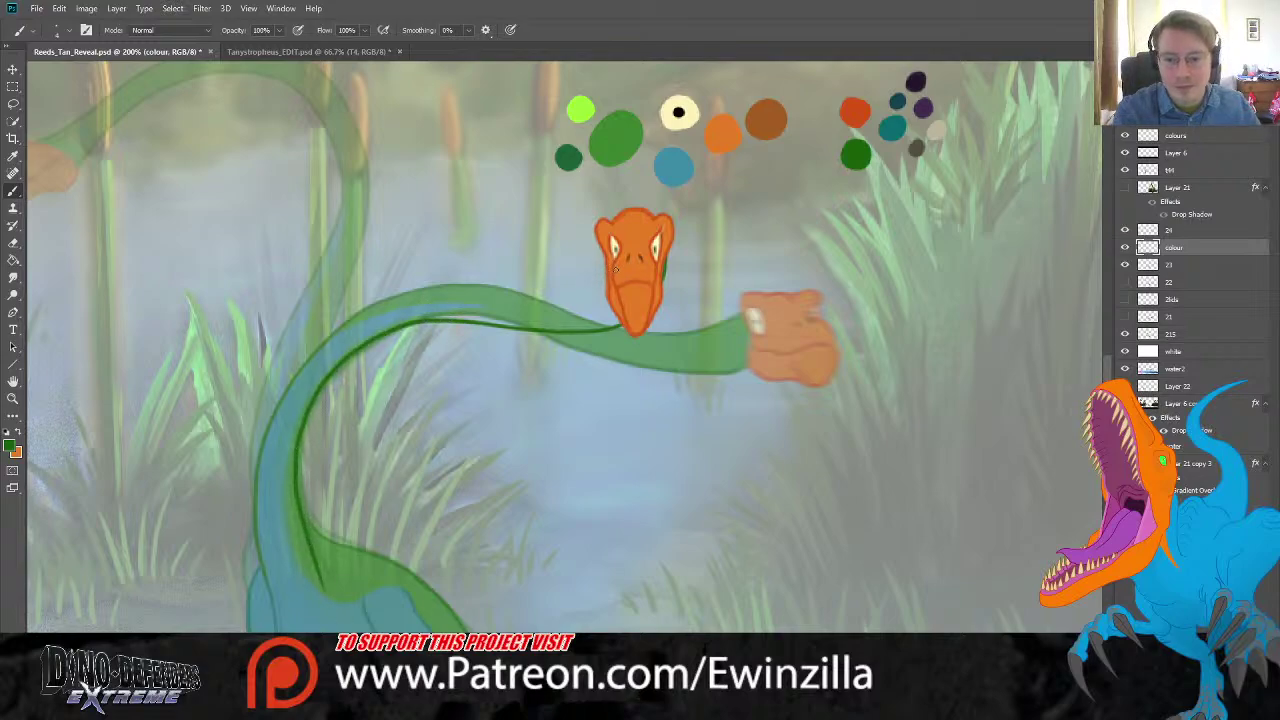
left_click_drag(600, 284, 484, 310)
key("ctrl+z")
mouse_move(600, 299)
left_mouse_down()
mouse_move(456, 288)
mouse_move(402, 300)
mouse_move(352, 330)
left_mouse_up()
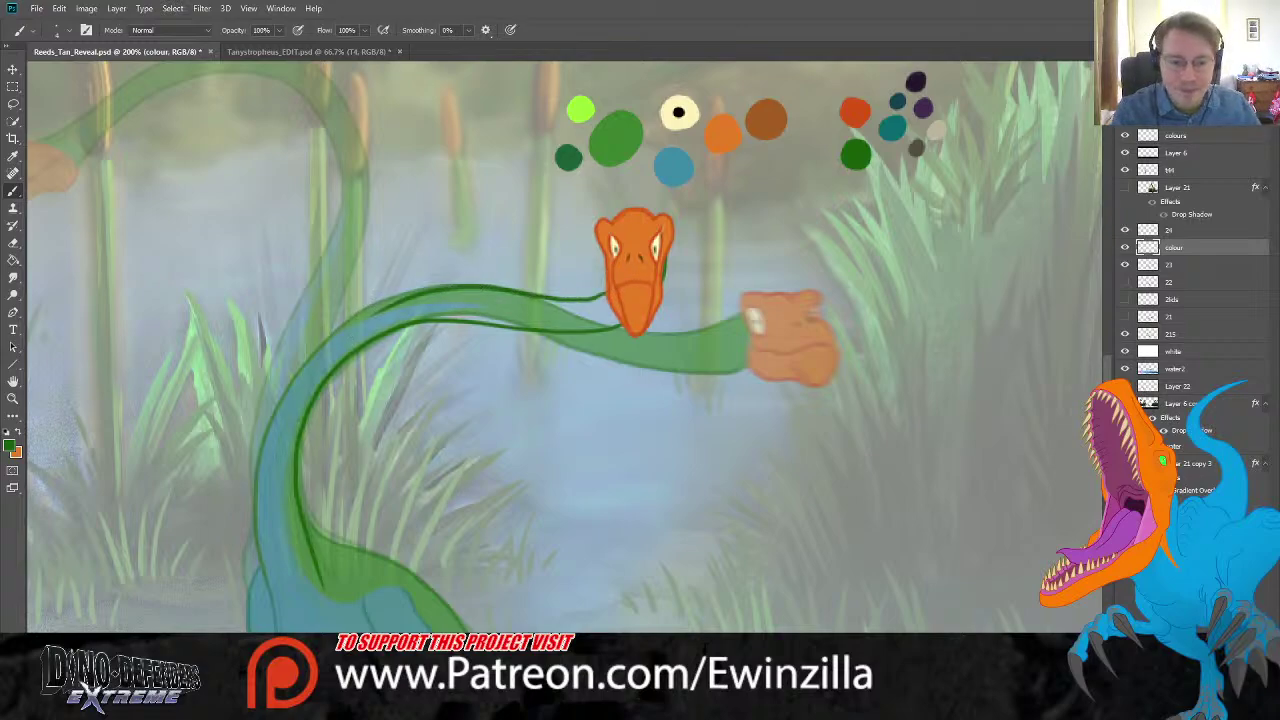
key("ctrl+z")
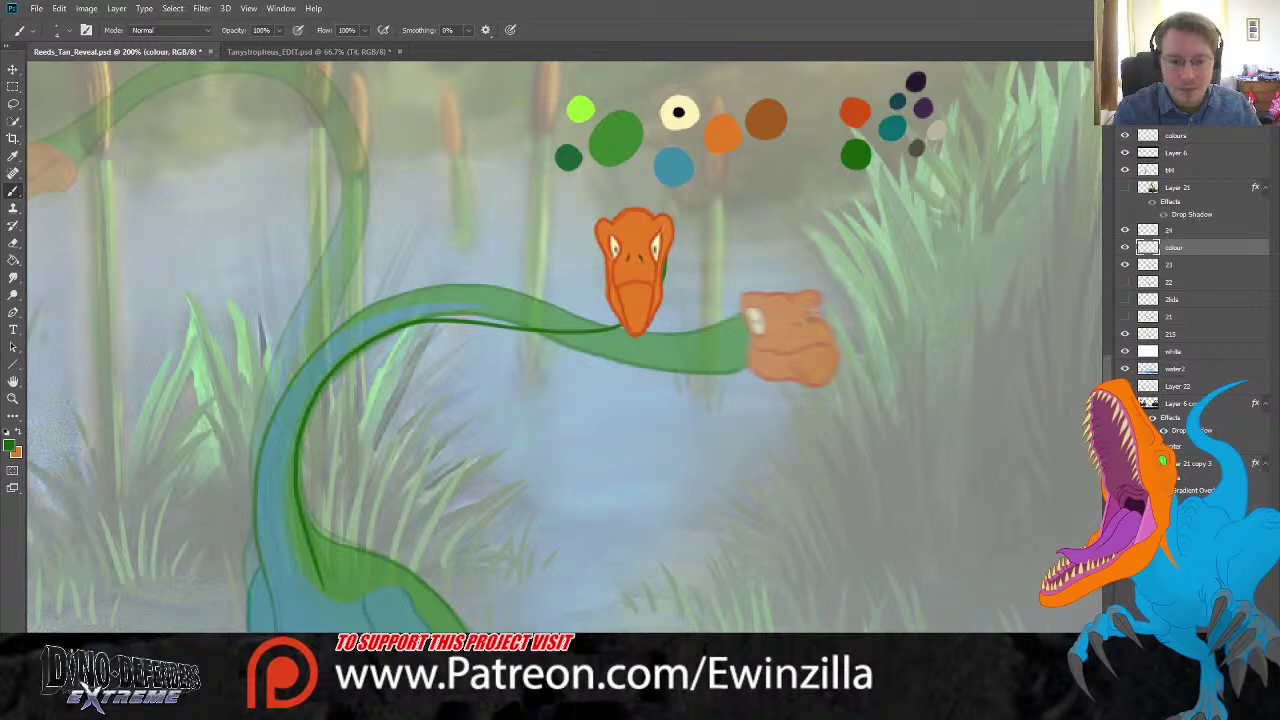
mouse_move(604, 298)
left_mouse_down()
mouse_move(429, 286)
mouse_move(323, 328)
mouse_move(282, 369)
mouse_move(252, 444)
mouse_move(270, 626)
left_mouse_up()
key("ctrl+z")
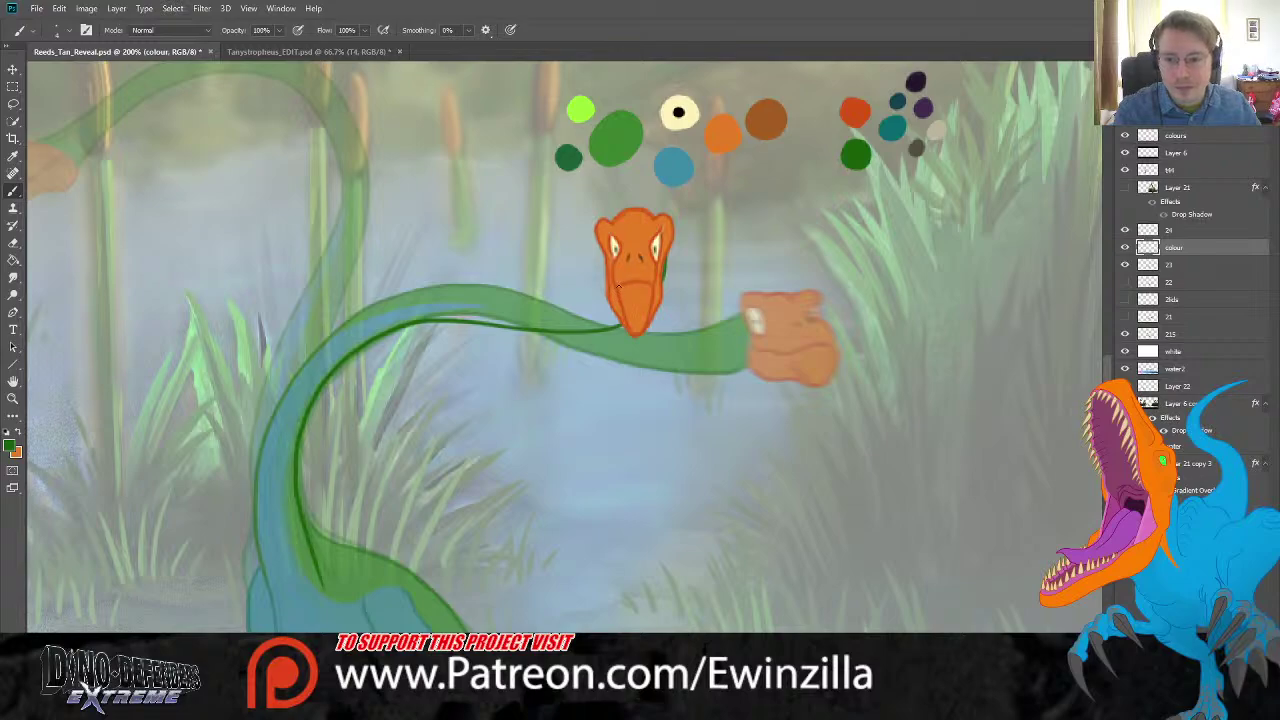
mouse_move(604, 298)
left_mouse_down()
mouse_move(420, 284)
mouse_move(293, 344)
mouse_move(268, 584)
left_mouse_up()
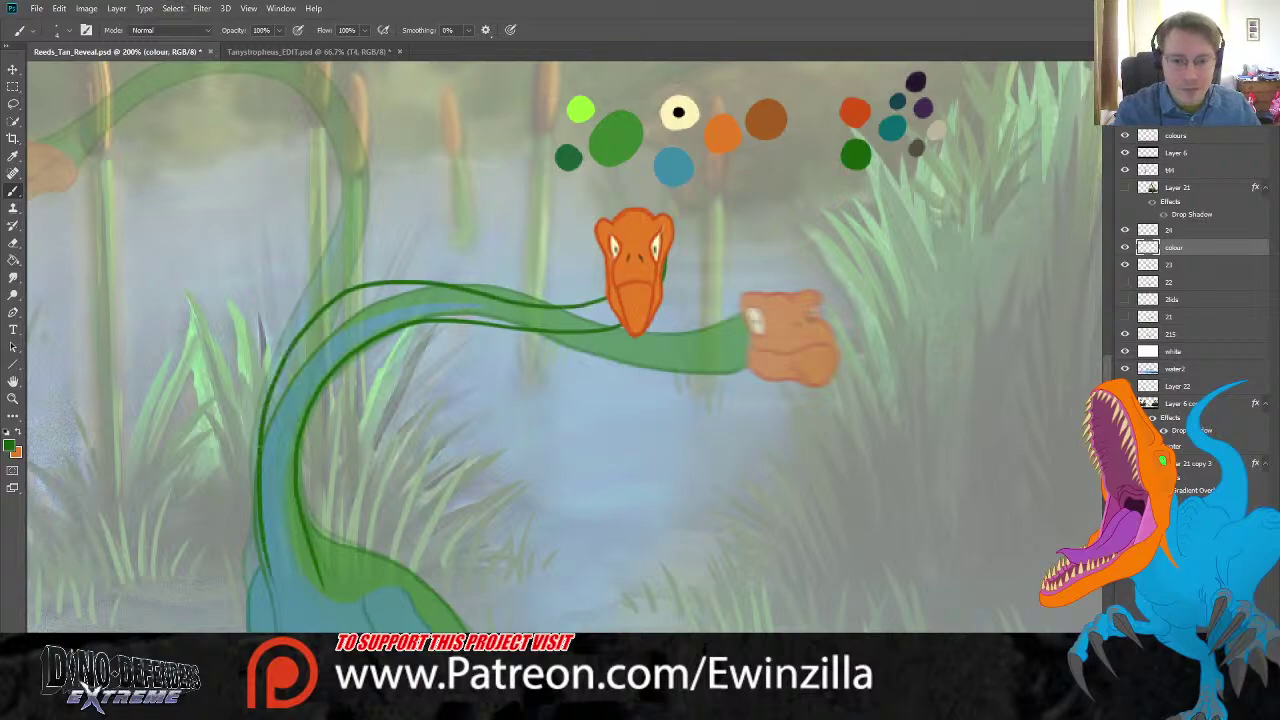
key("ctrl+z")
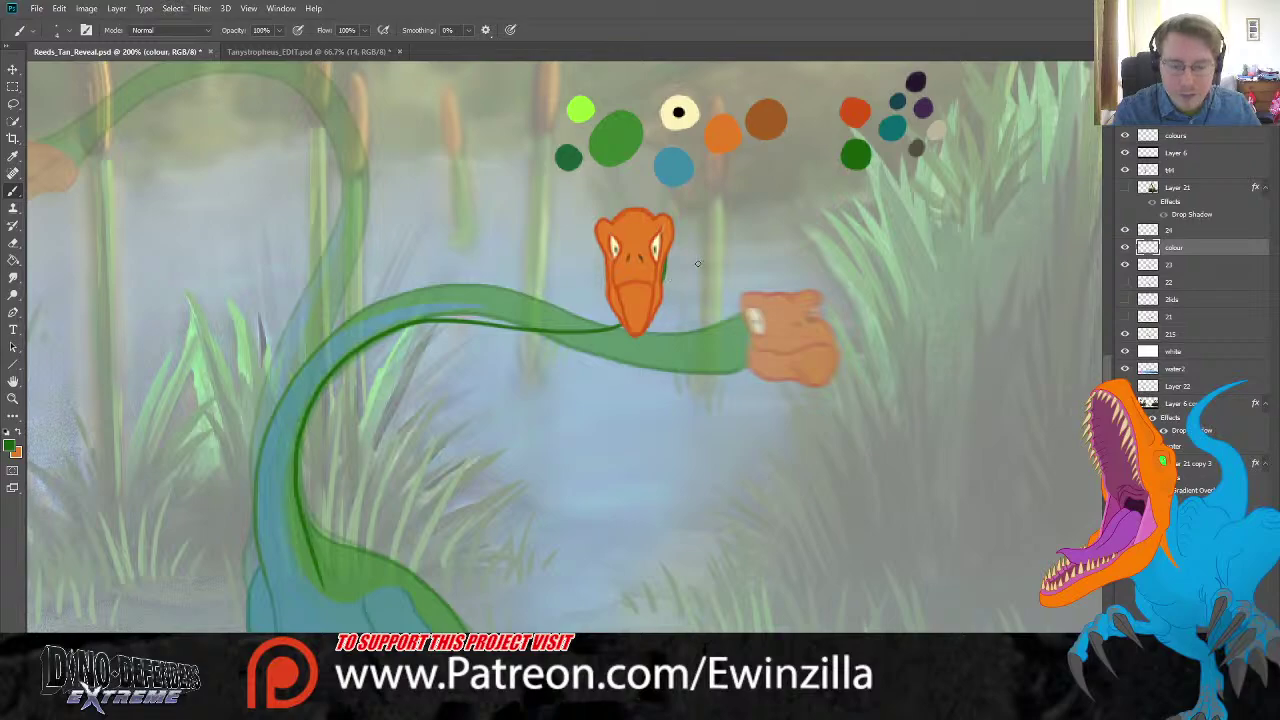
mouse_move(606, 296)
left_mouse_down()
mouse_move(435, 277)
mouse_move(394, 278)
left_mouse_up()
key("ctrl+z")
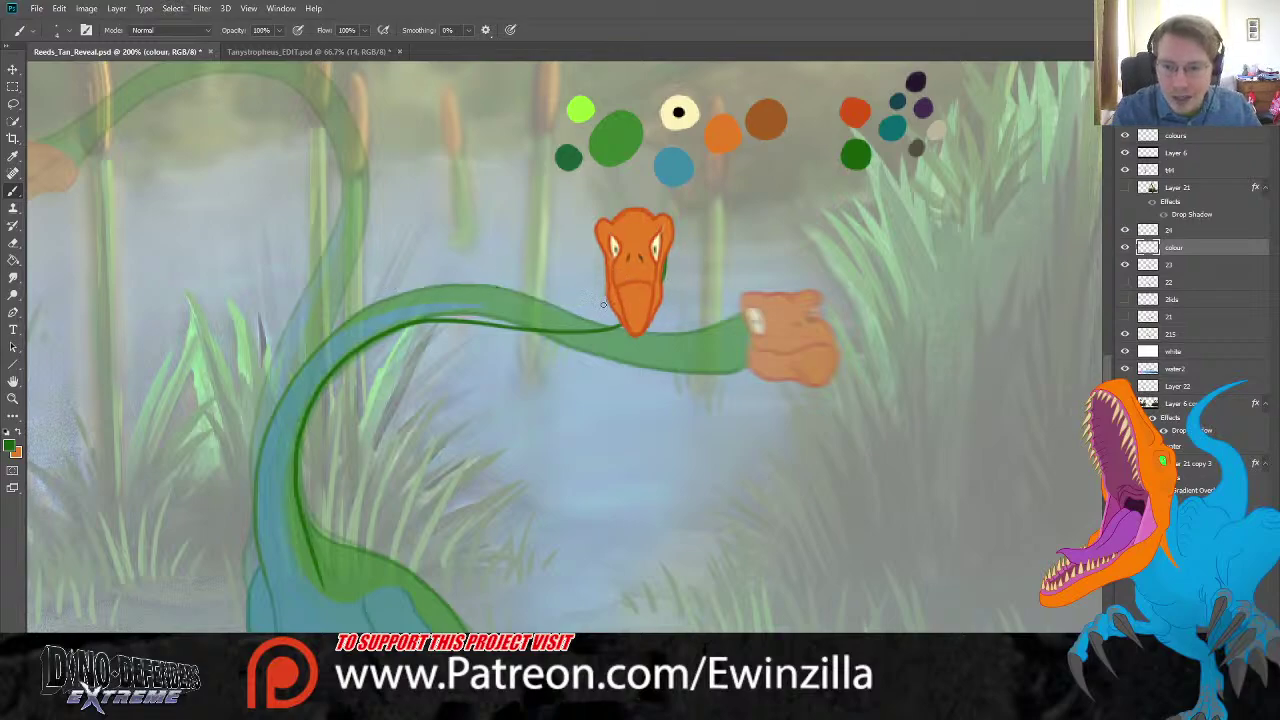
Step: Brush the neck's upper outline in dark green from the head around the outer curve, and merge the colour layer with layer 24
mouse_move(606, 298)
left_mouse_down()
mouse_move(556, 308)
mouse_move(582, 302)
mouse_move(432, 291)
mouse_move(347, 315)
mouse_move(297, 355)
mouse_move(263, 419)
mouse_move(266, 598)
left_mouse_up()
key("ctrl+z")
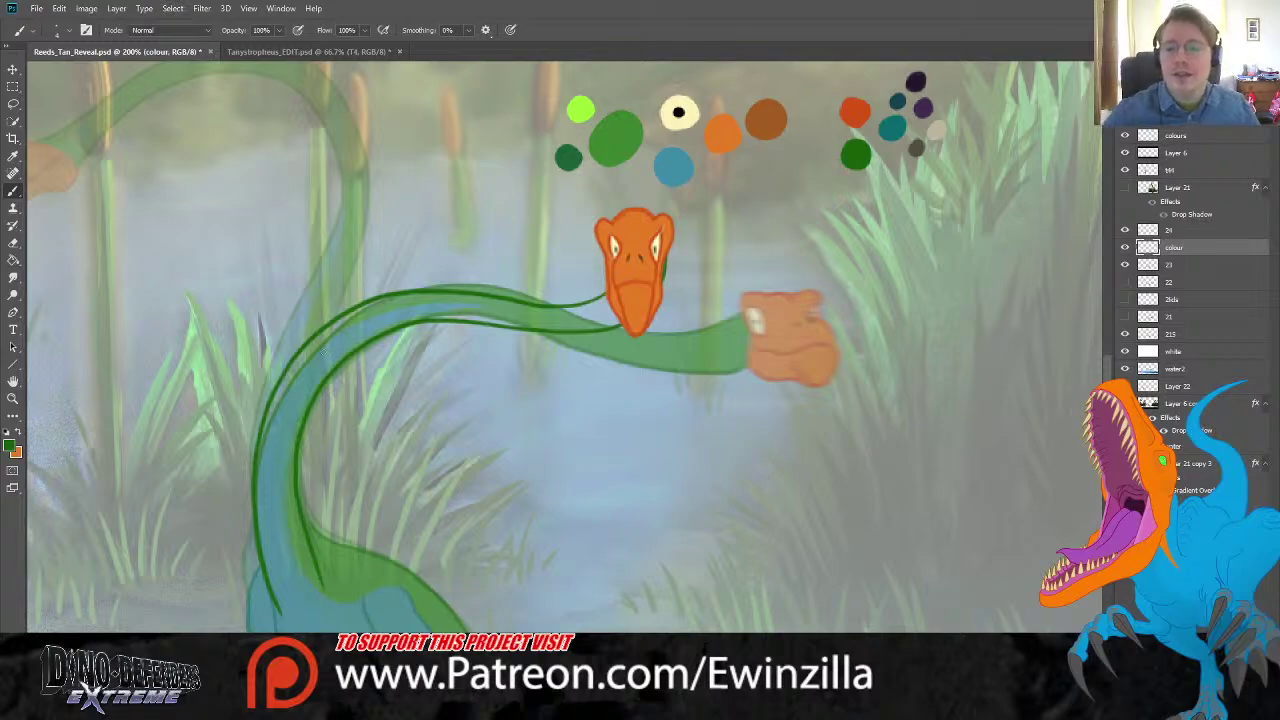
left_click(1181, 233, "shift")
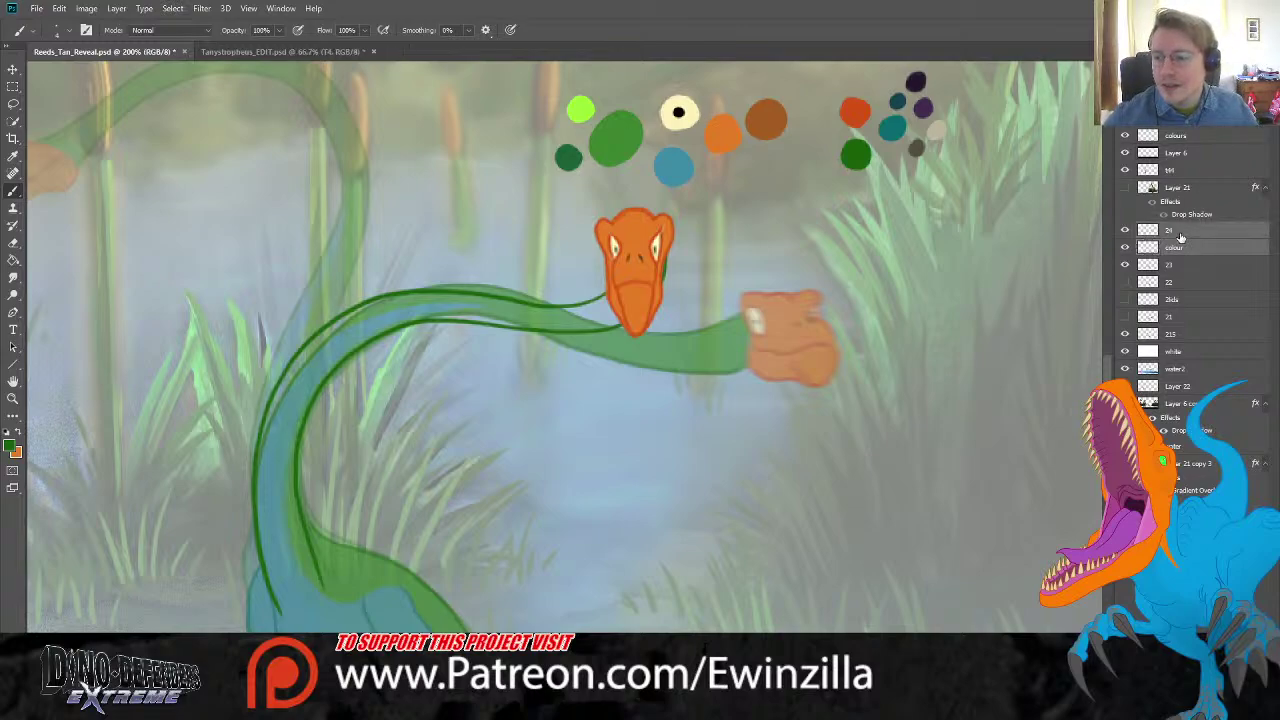
Step: Toggle layer 24's visibility repeatedly to compare its head and neck with the faded pose on layer 23
left_click(1125, 231)
left_click(1125, 231)
left_click(1125, 231)
left_click(1125, 231)
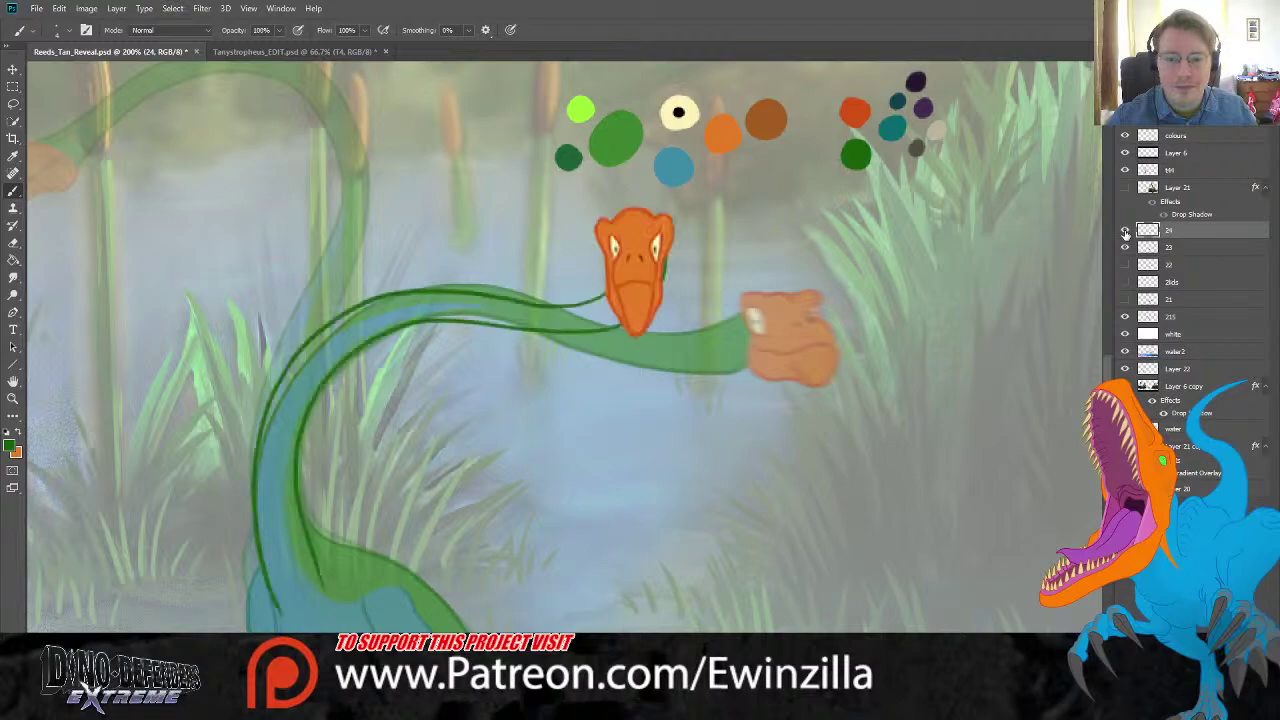
left_click(1125, 231)
left_click(1125, 231)
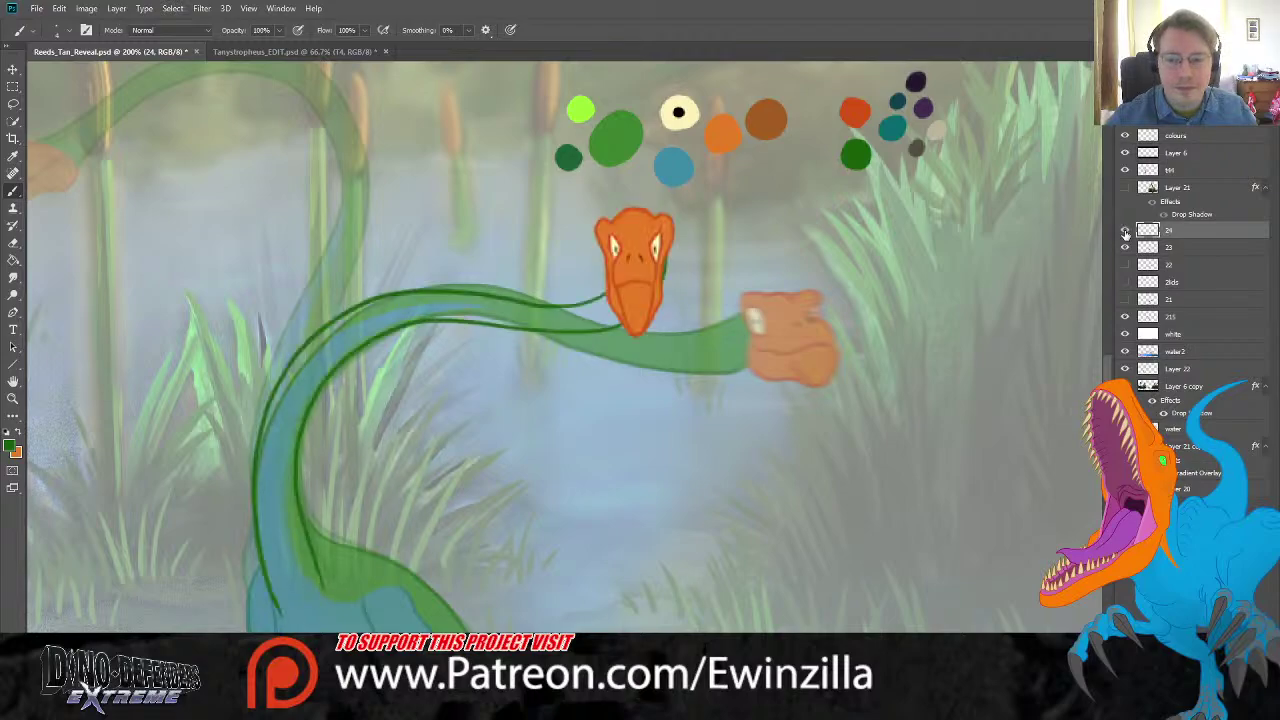
Step: Distort layer 24's head and neck outline to about 110% width, pulling the head right, and raise it to match the faded neck
left_click(13, 69)
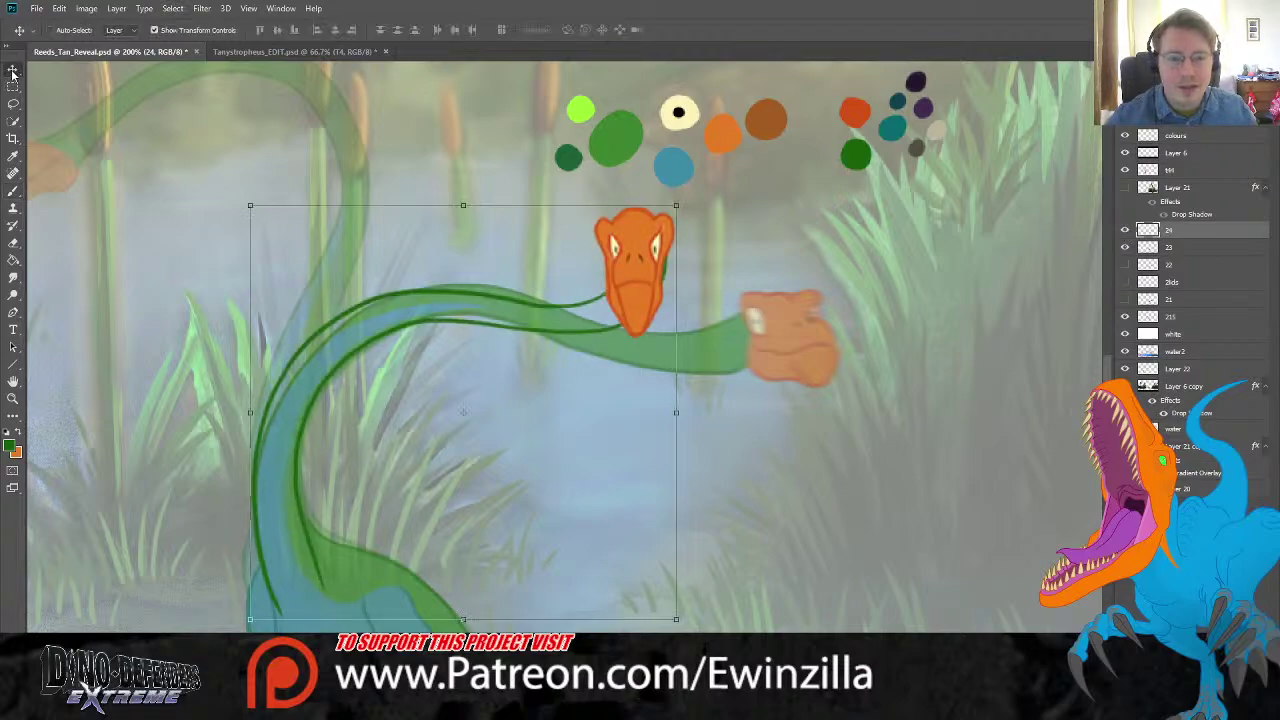
left_click_drag(679, 203, 724, 225)
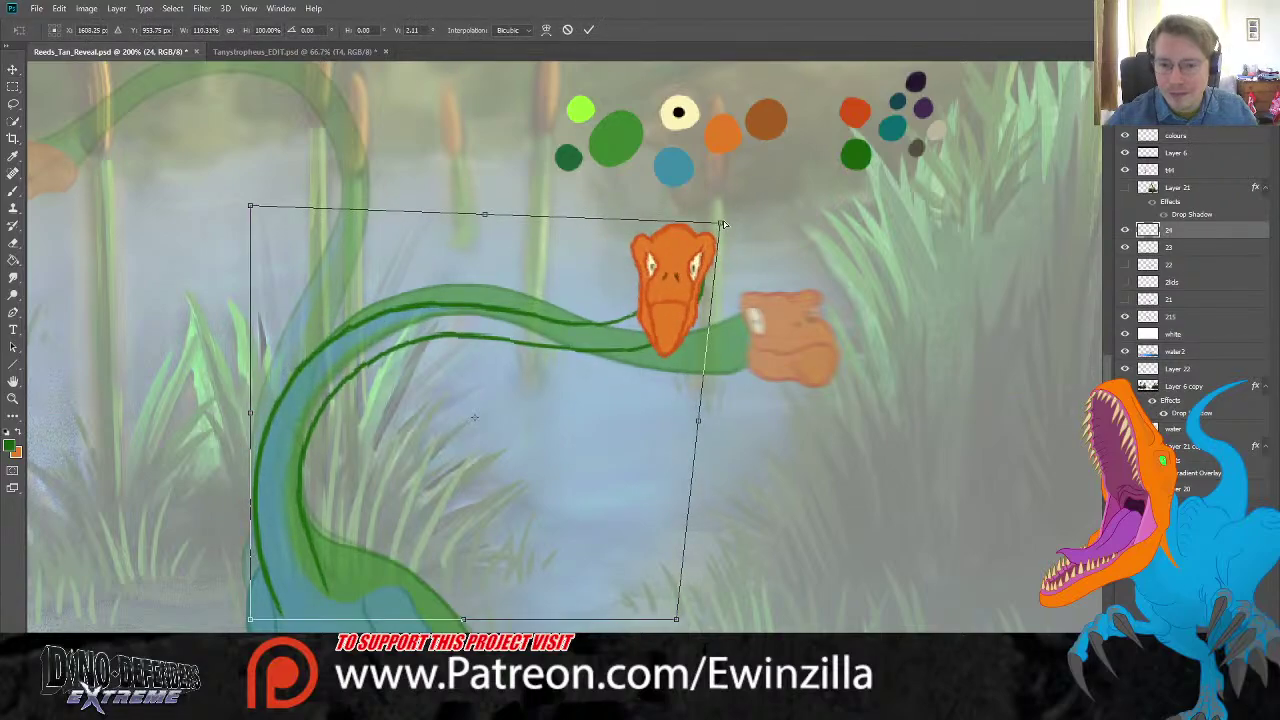
left_click_drag(523, 262, 528, 248)
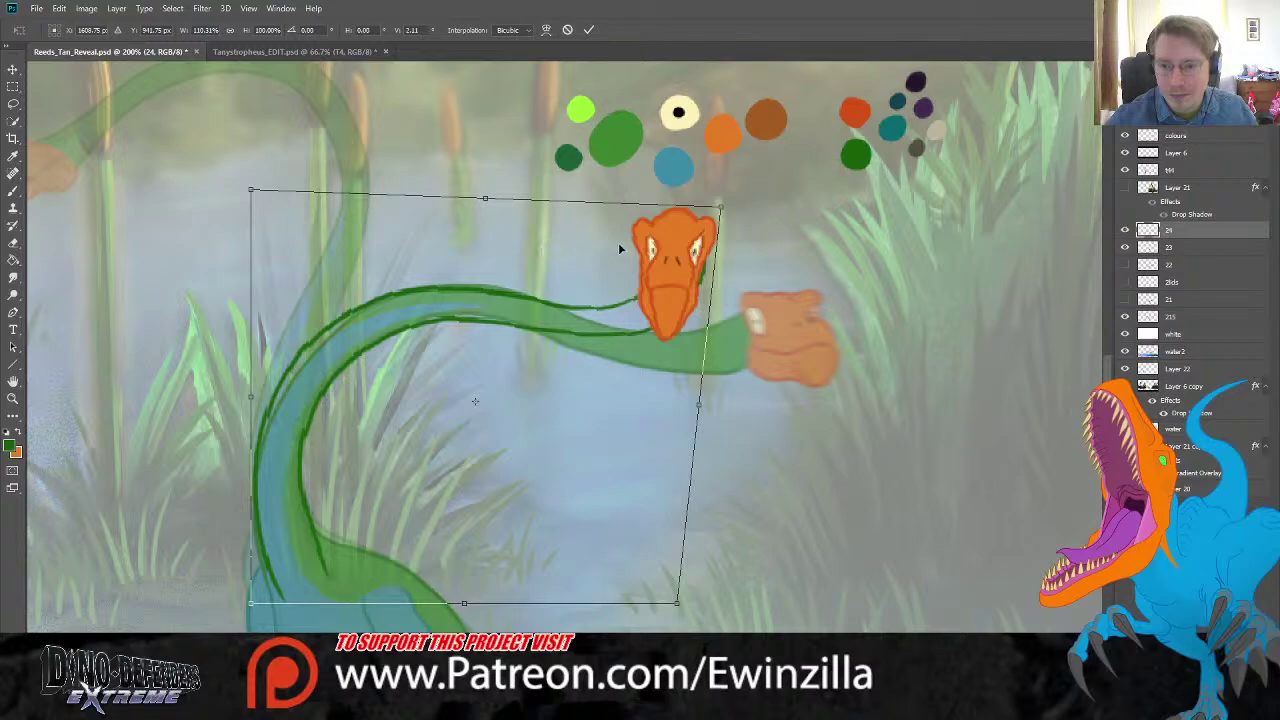
key("Return")
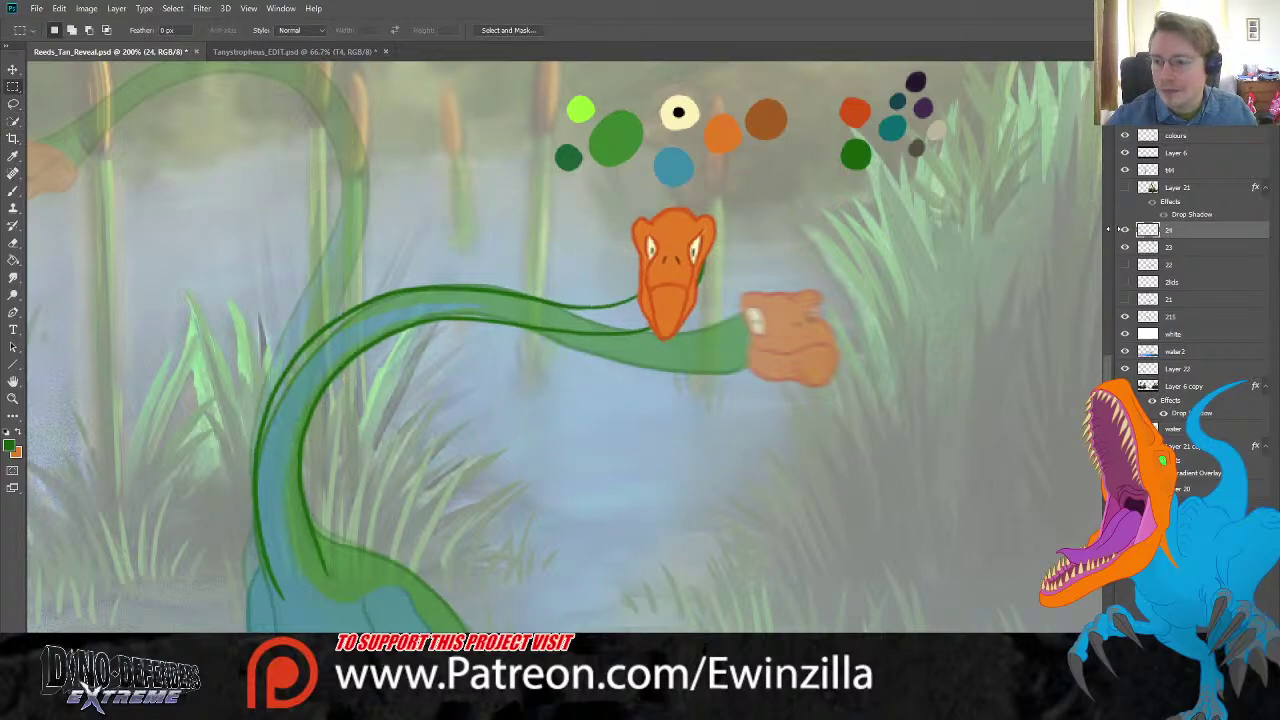
Step: Compare layer 24 with the faded pose by toggling its visibility, and nudge its head and neck slightly left
left_click(1124, 229)
left_click(1124, 229)
left_click(1124, 229)
left_click(1124, 229)
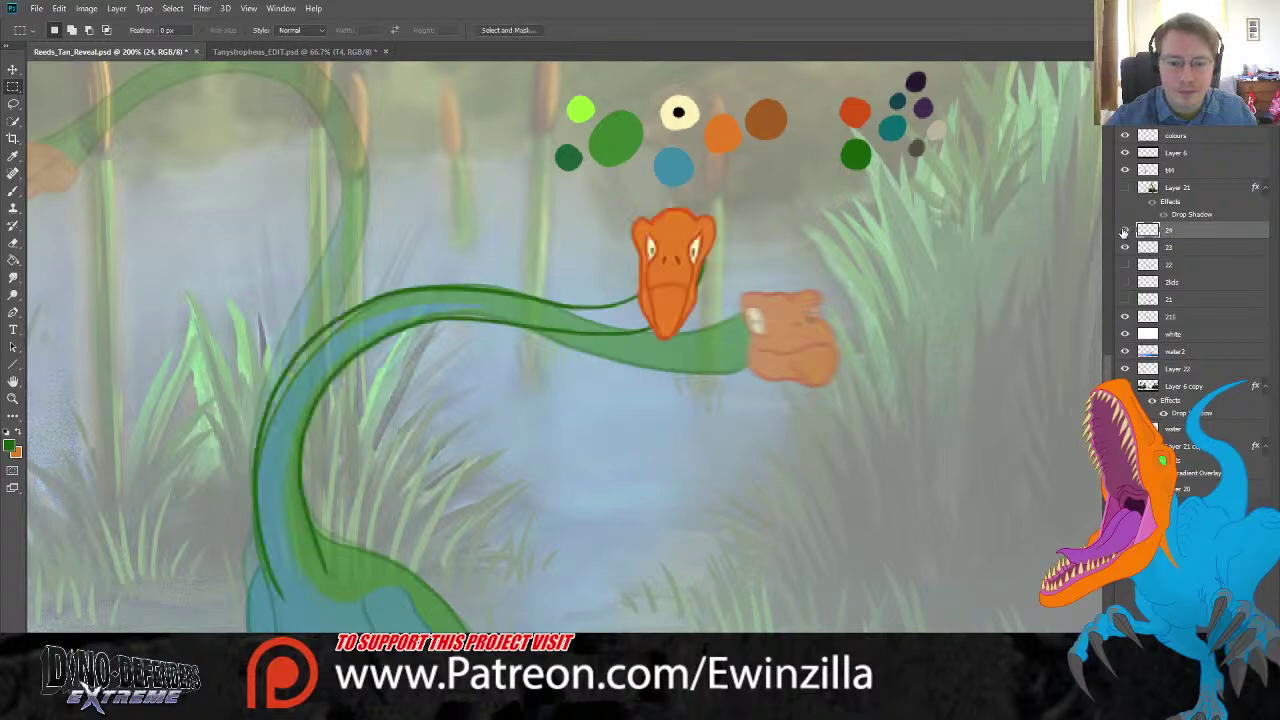
scroll(864, 361, "down", 2)
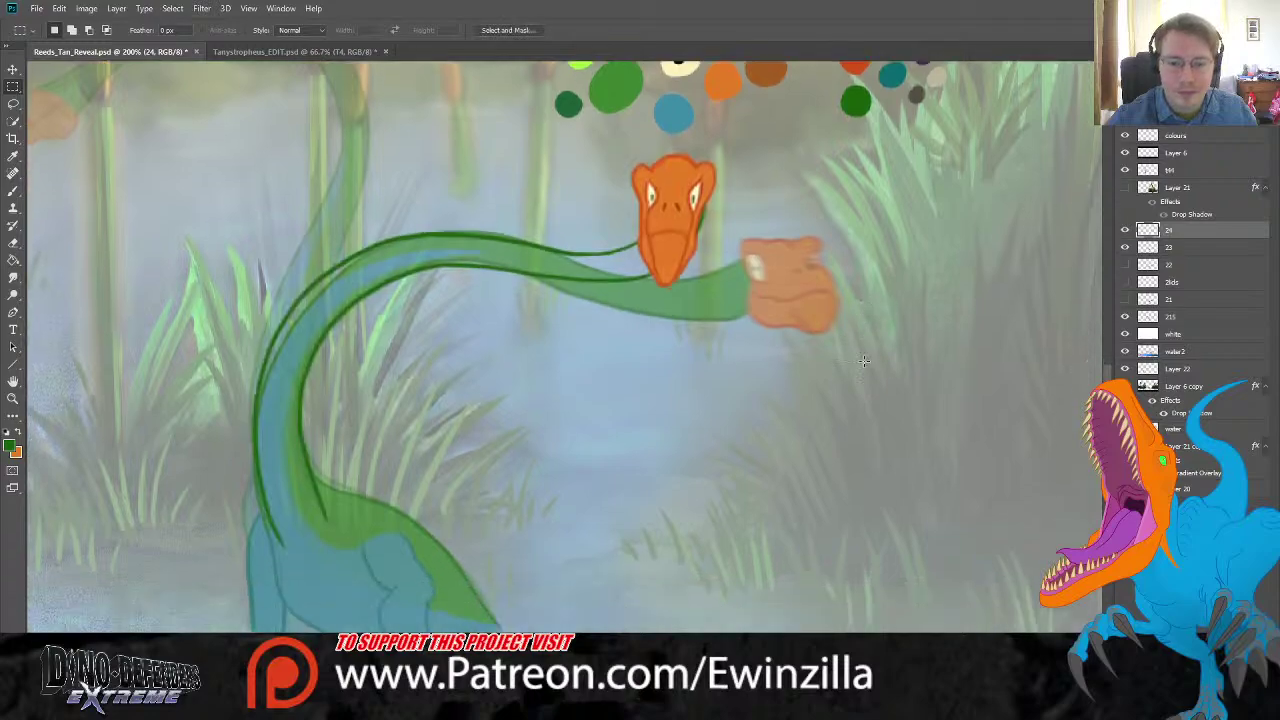
left_click(13, 68)
left_click_drag(377, 268, 369, 268)
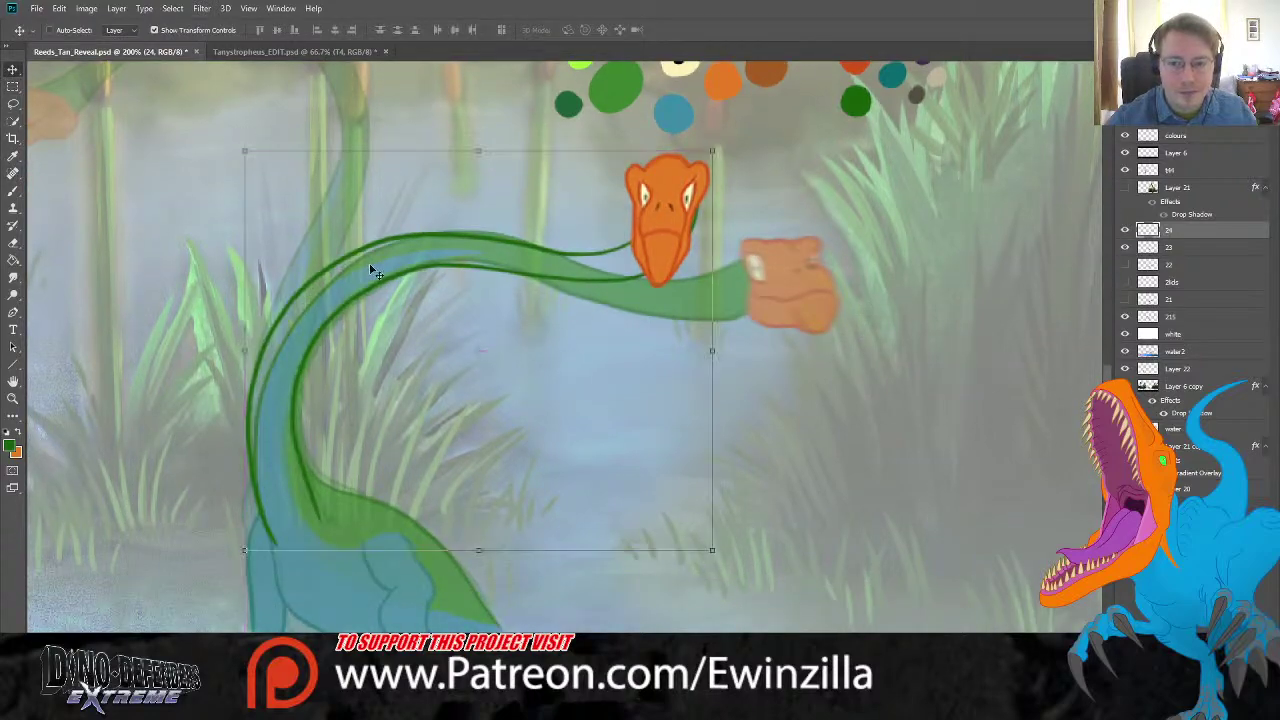
Step: Sample the teal swatch, brush the creature's bent arm and clawed hand on the chest, and smudge the arm's upper end
left_click(13, 155)
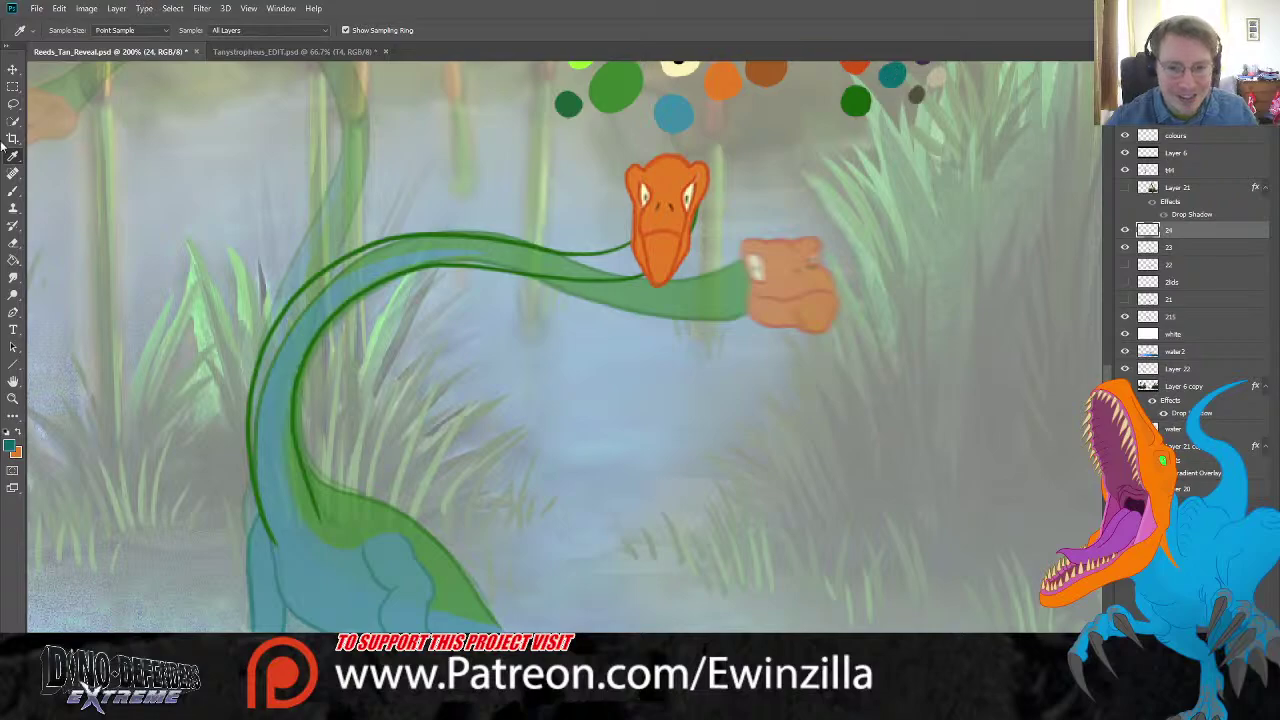
left_click(13, 190)
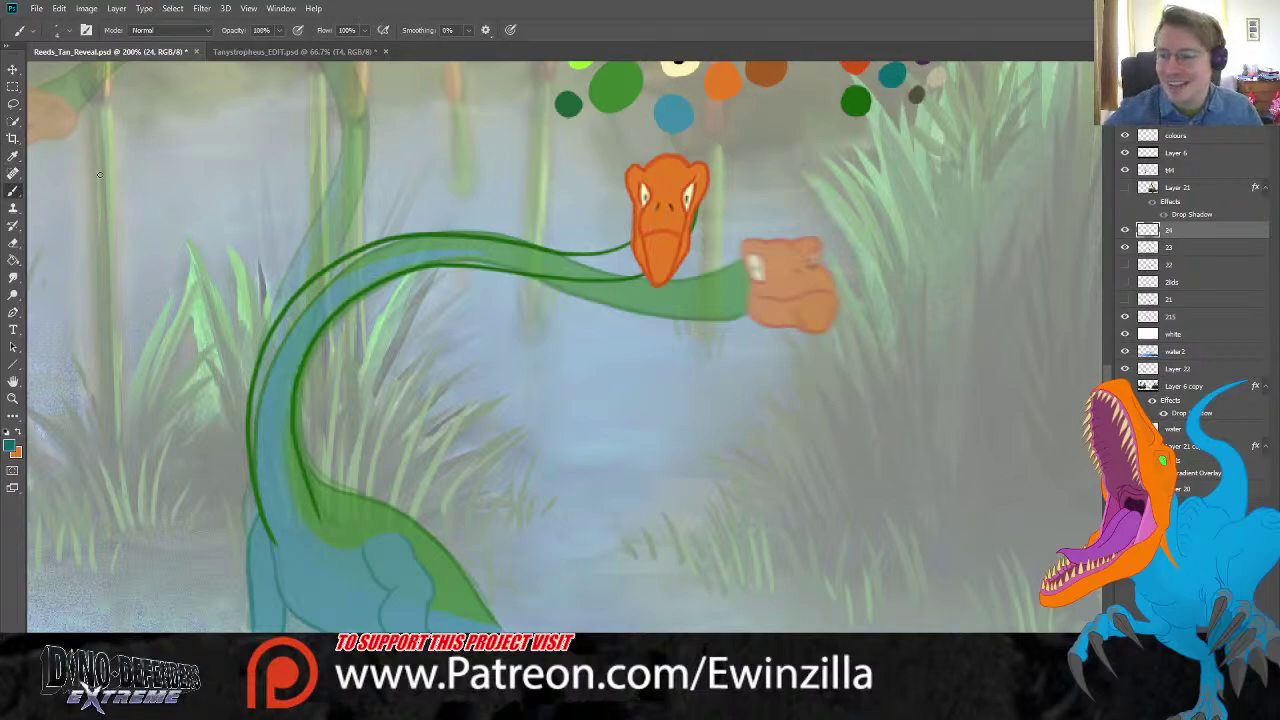
left_click(1125, 230)
left_click(1125, 230)
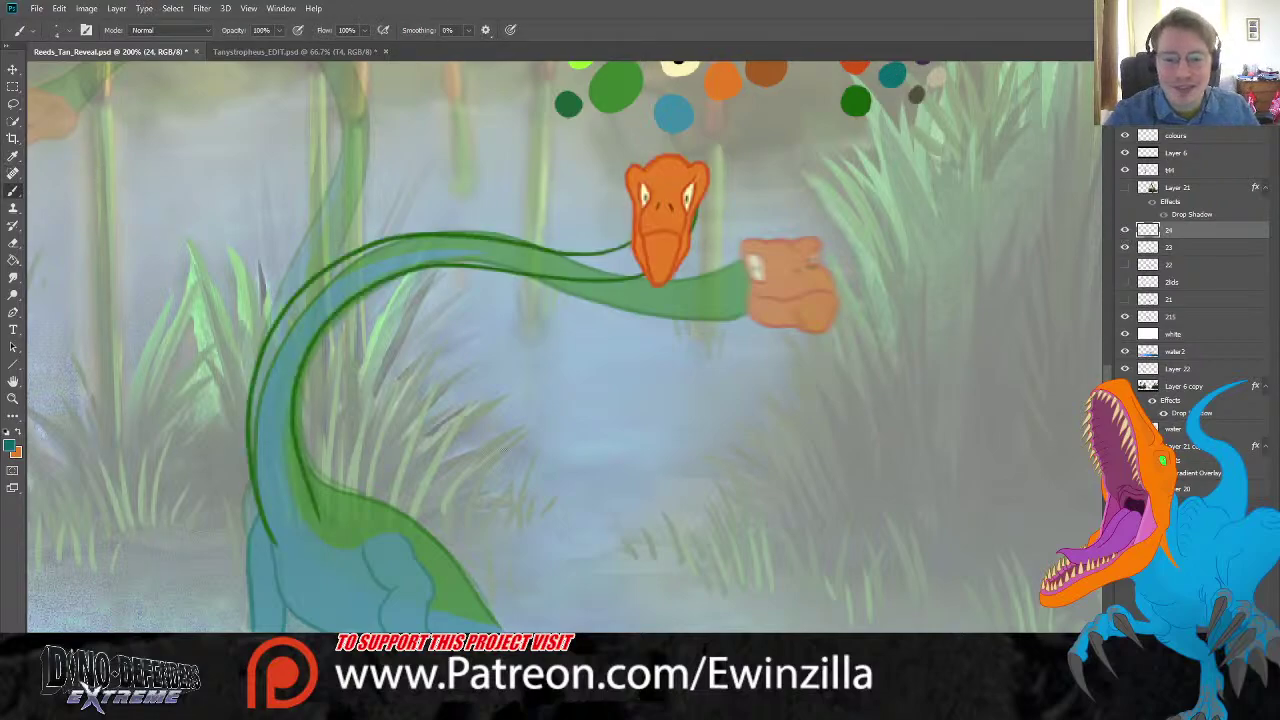
mouse_move(340, 525)
left_mouse_down()
mouse_move(346, 559)
mouse_move(366, 585)
left_mouse_up()
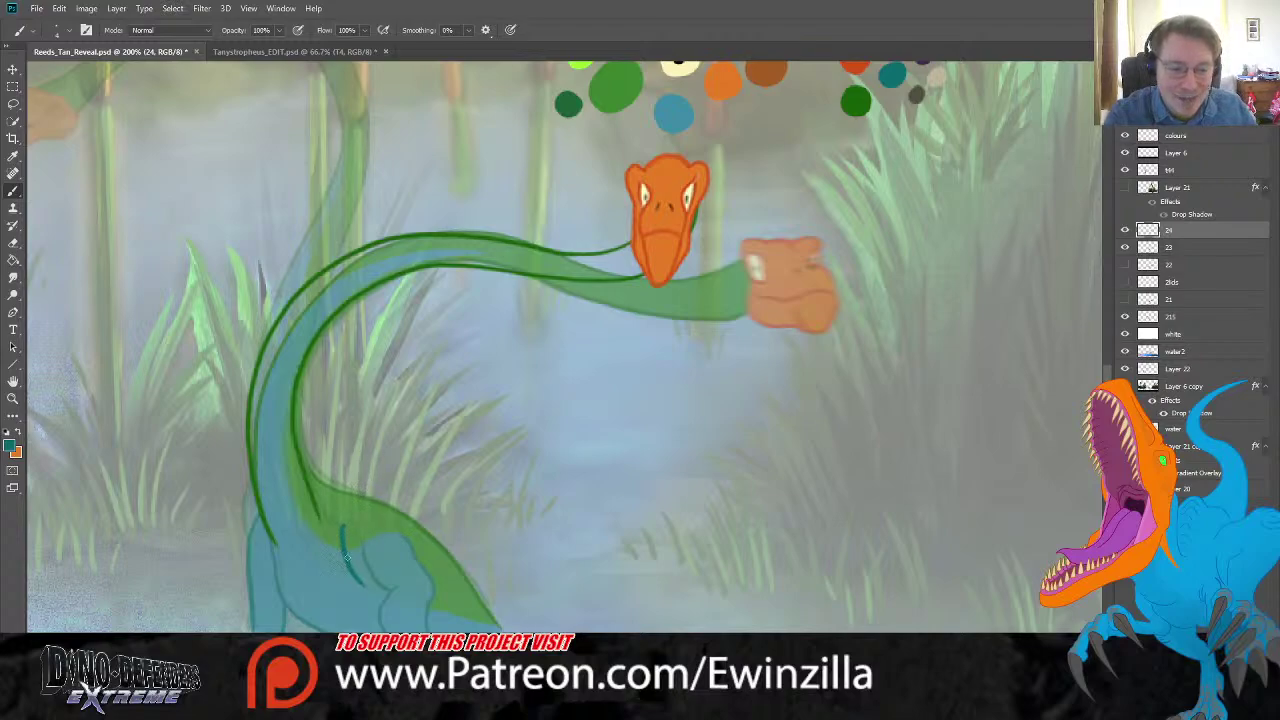
mouse_move(370, 568)
left_mouse_down()
mouse_move(348, 622)
mouse_move(358, 606)
mouse_move(390, 612)
mouse_move(386, 598)
left_mouse_up()
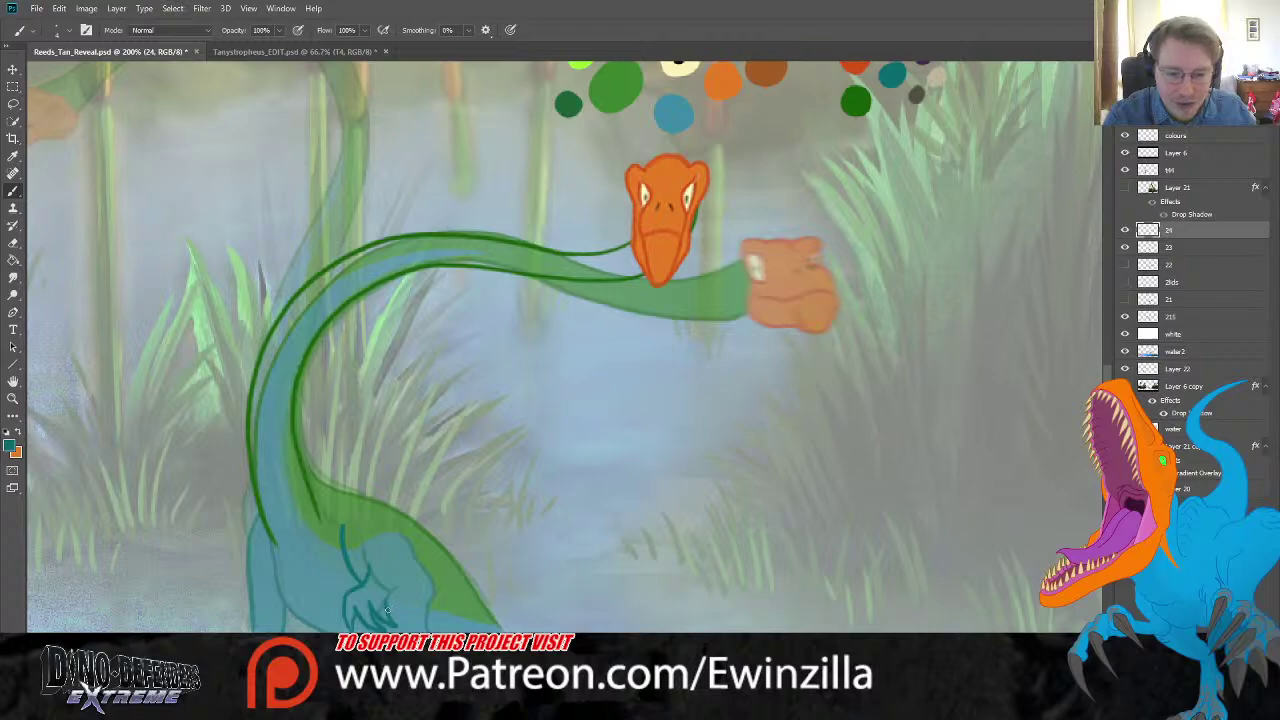
mouse_move(388, 598)
left_mouse_down()
mouse_move(408, 620)
mouse_move(385, 545)
left_mouse_up()
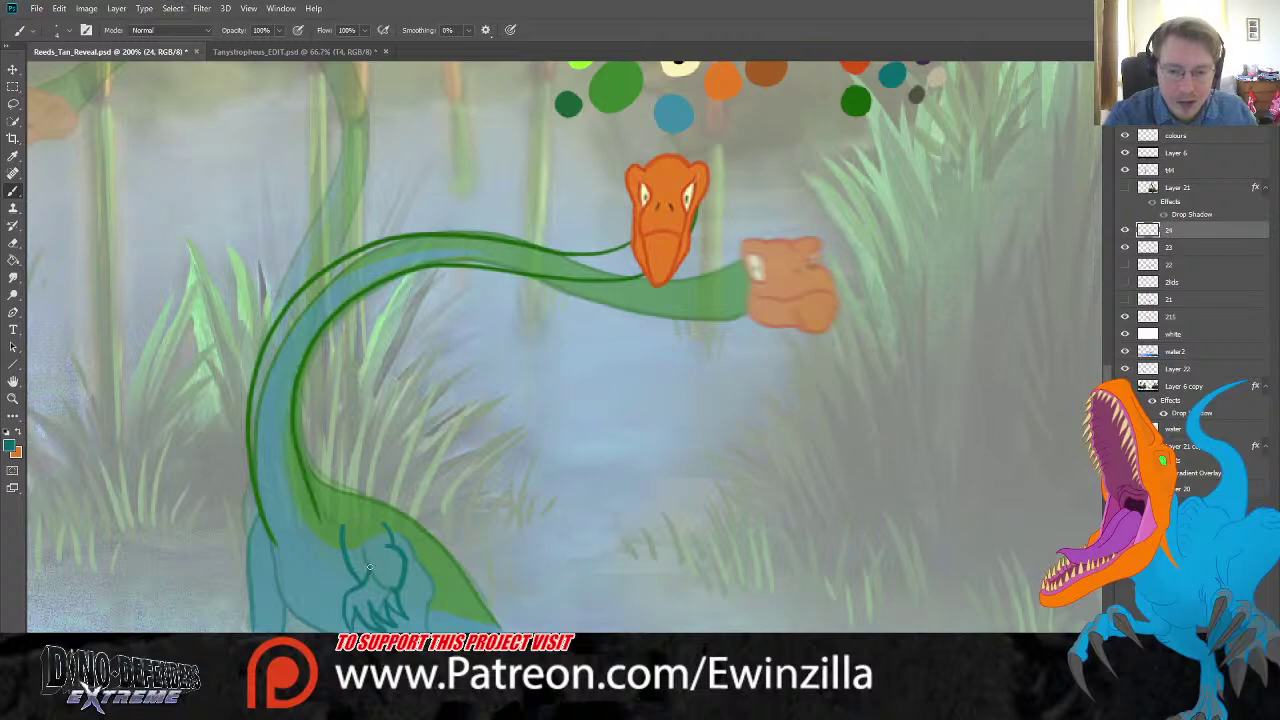
left_click_drag(368, 569, 346, 540)
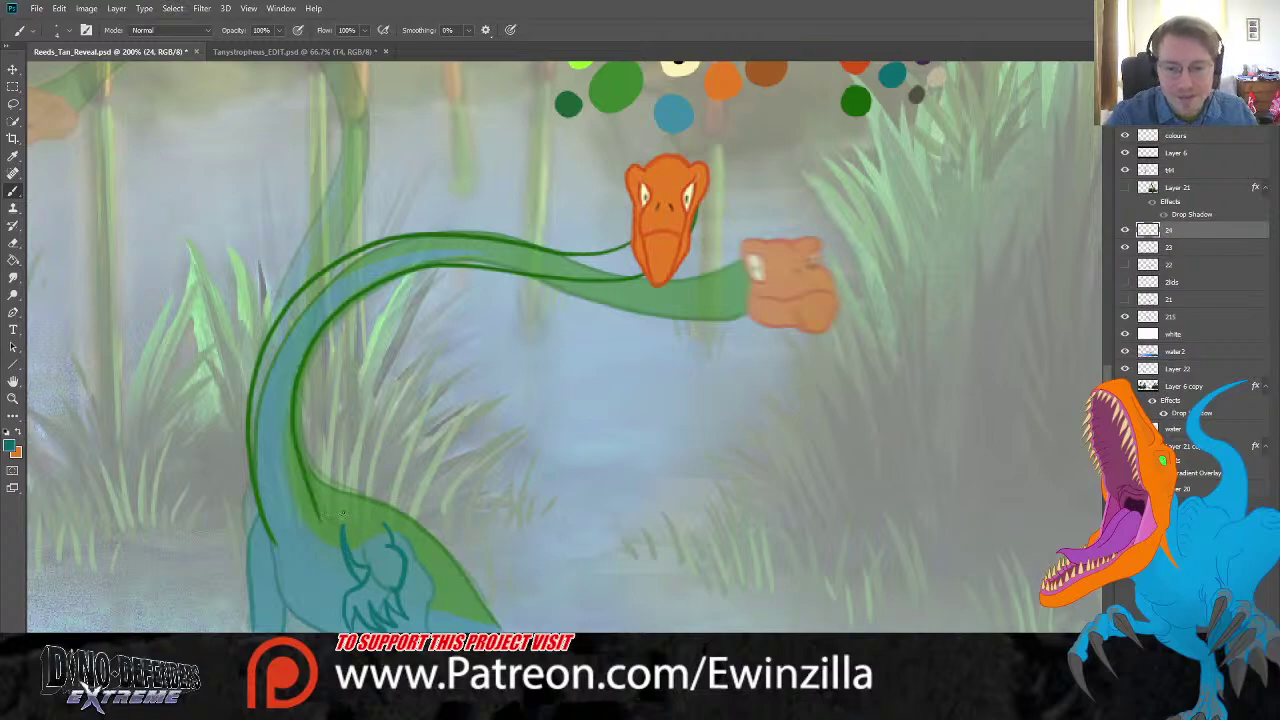
key("r")
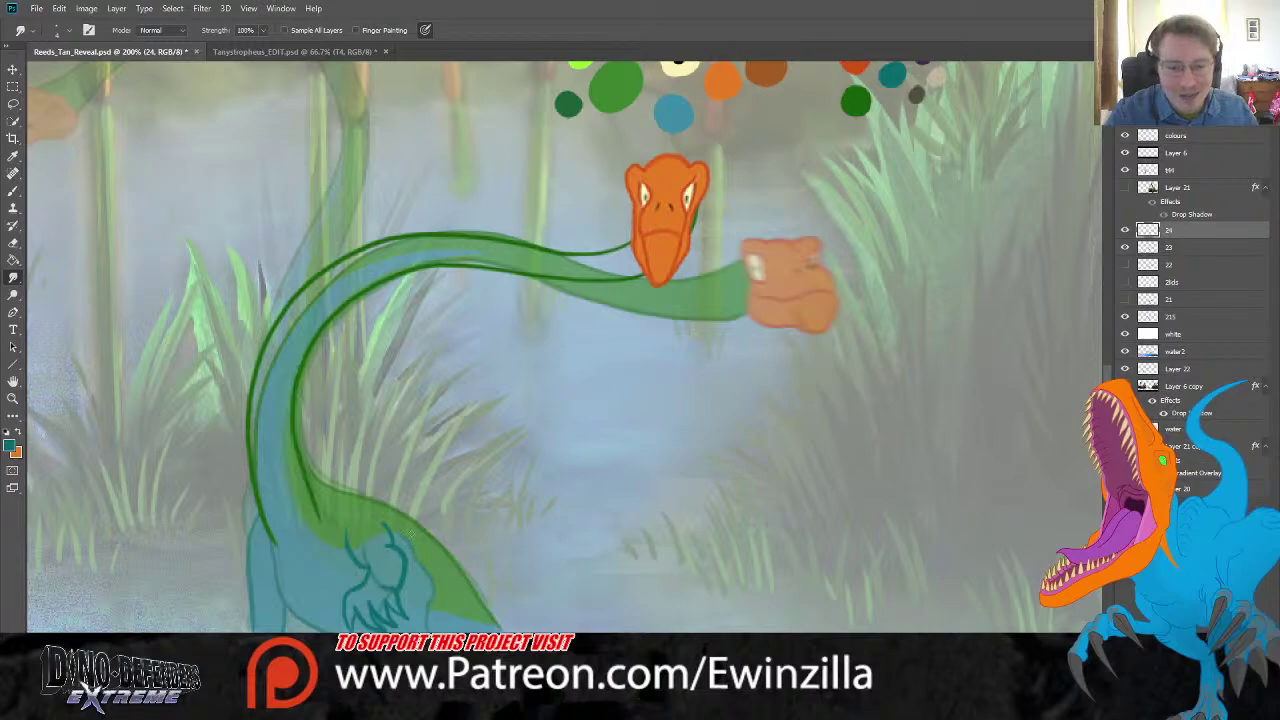
Step: Sample the dark green and brush the back outline from the base of the neck down over the faded body, redoing misaligned strokes
left_click(13, 156)
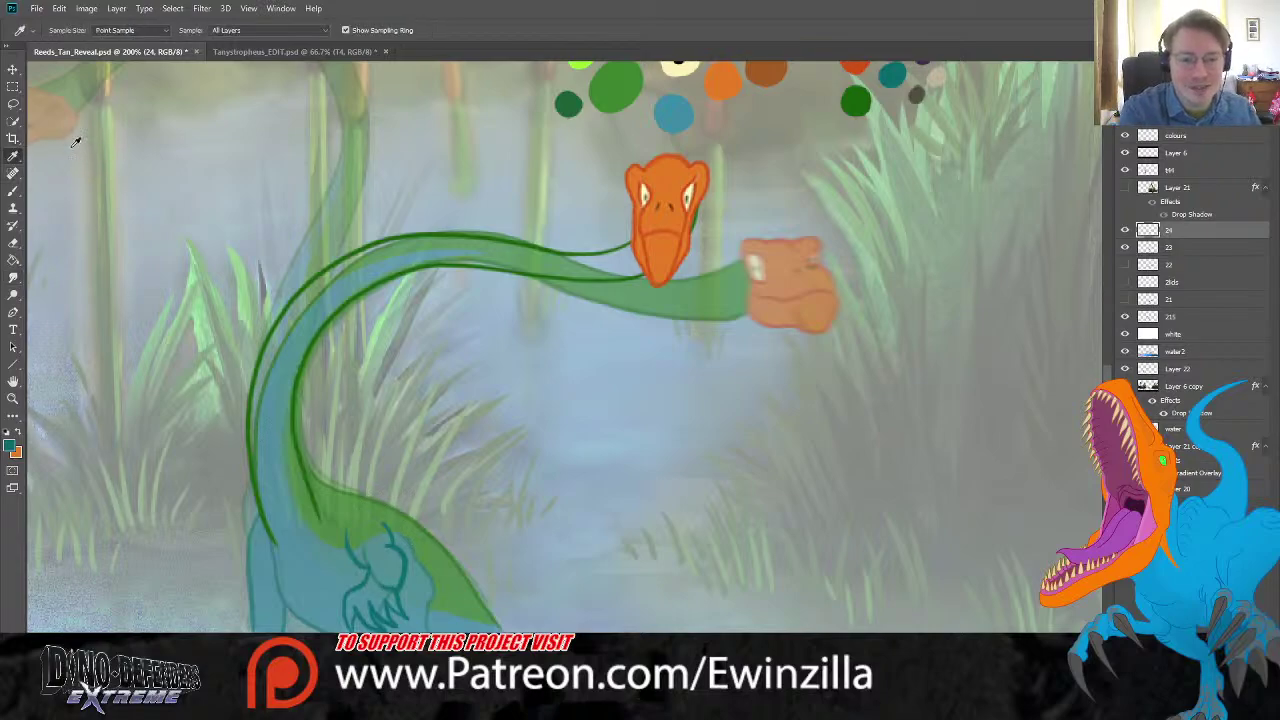
key("b")
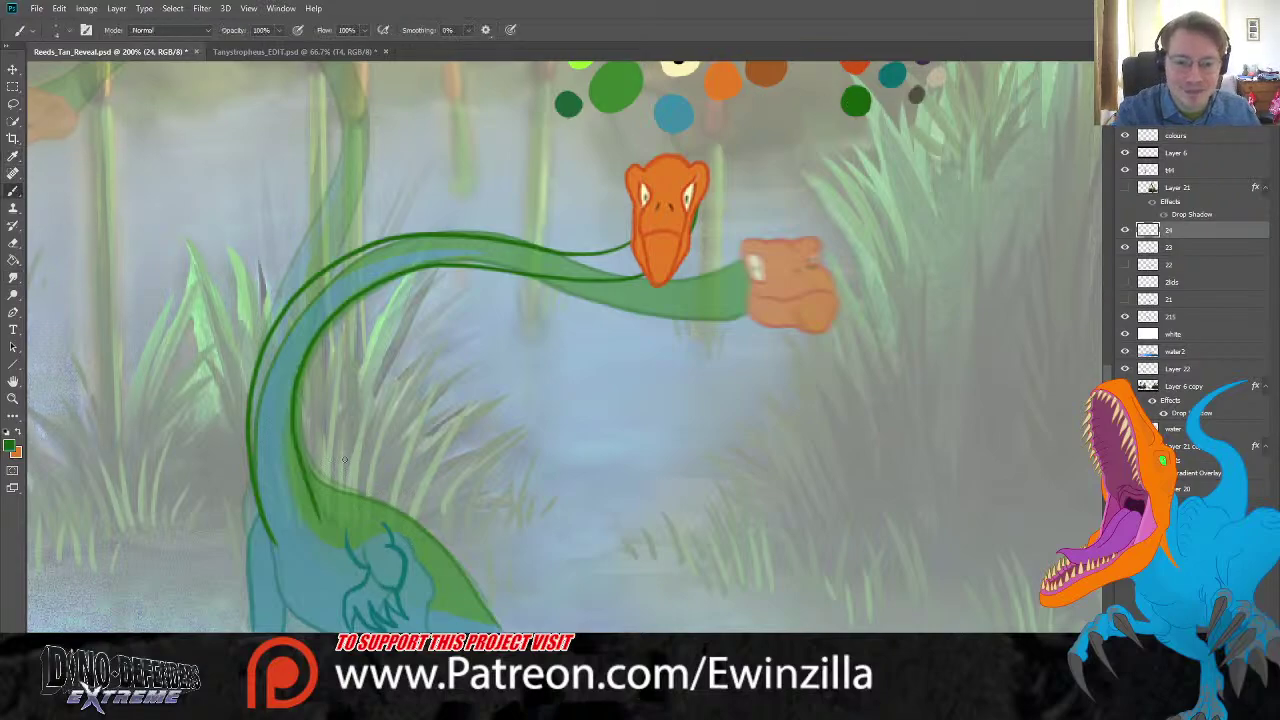
mouse_move(303, 488)
left_mouse_down()
mouse_move(382, 510)
mouse_move(430, 543)
mouse_move(506, 632)
left_mouse_up()
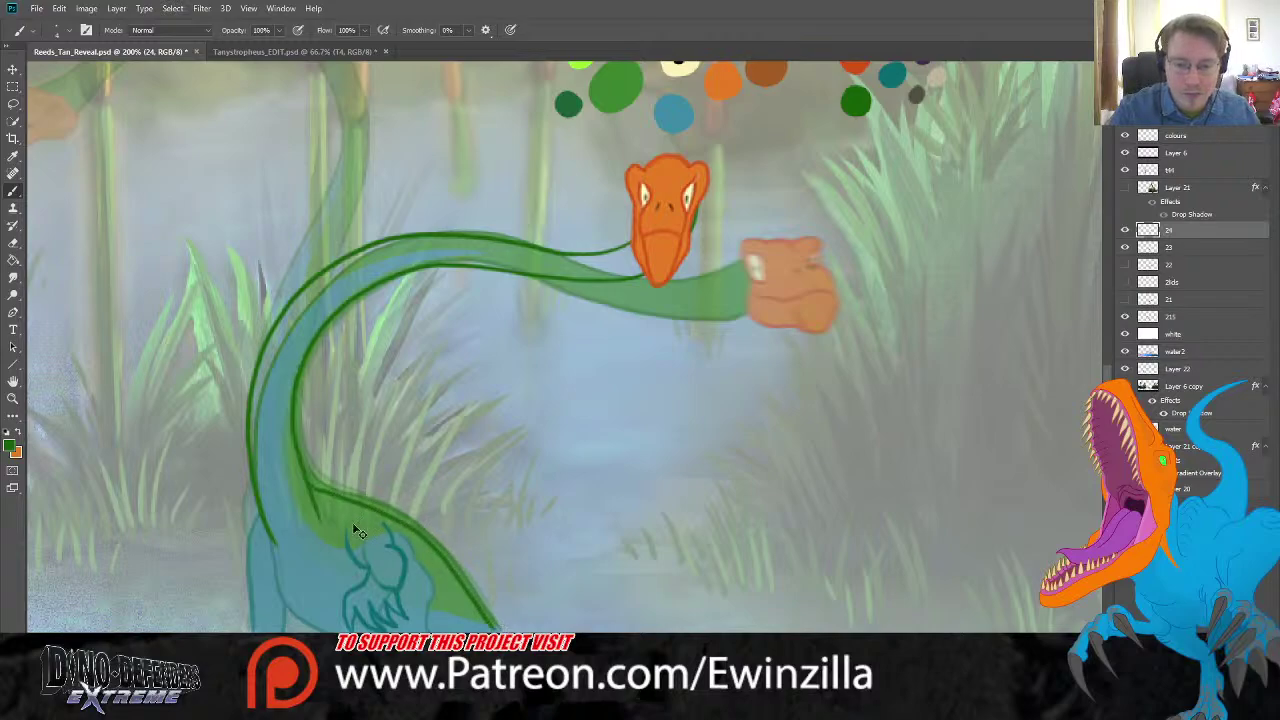
key("ctrl+z")
mouse_move(306, 480)
left_mouse_down()
mouse_move(443, 544)
mouse_move(500, 604)
left_mouse_up()
key("ctrl+z")
mouse_move(302, 455)
left_mouse_down()
mouse_move(431, 535)
mouse_move(499, 622)
left_mouse_up()
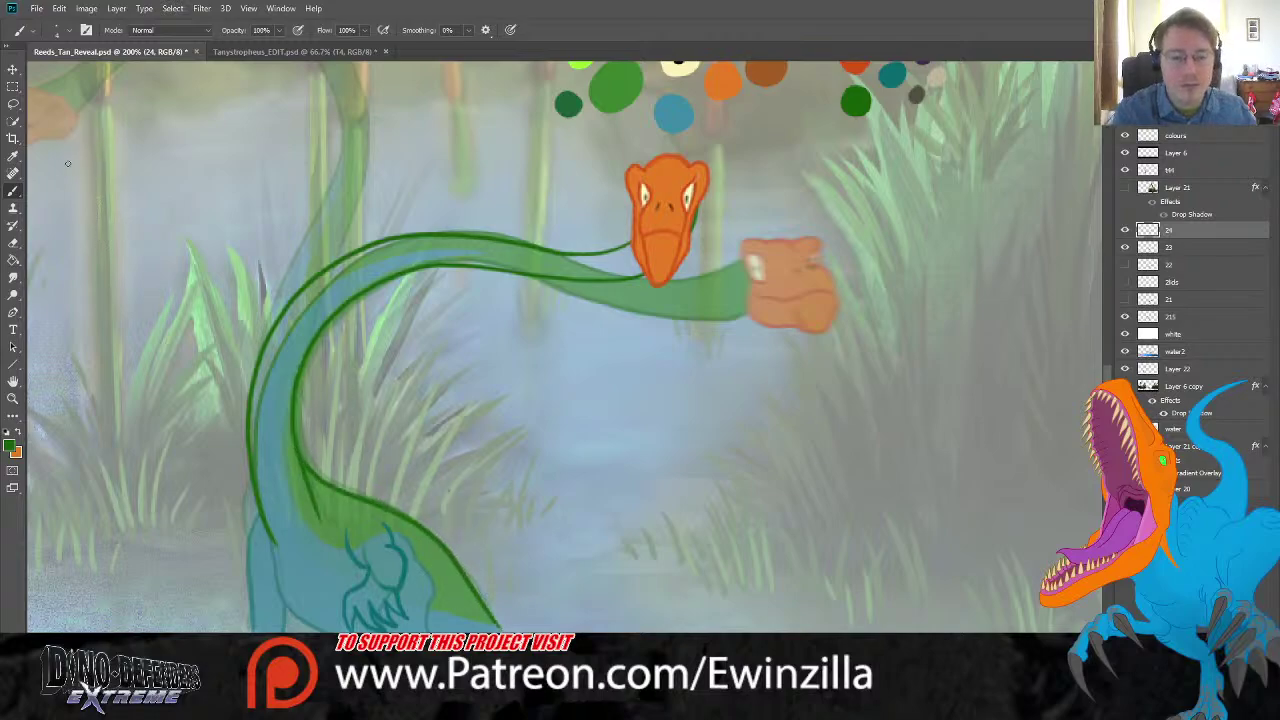
Step: Sample the teal swatch and brush the chest and outer limb outlines from the base of the neck to the water
key("i")
left_click(893, 72)
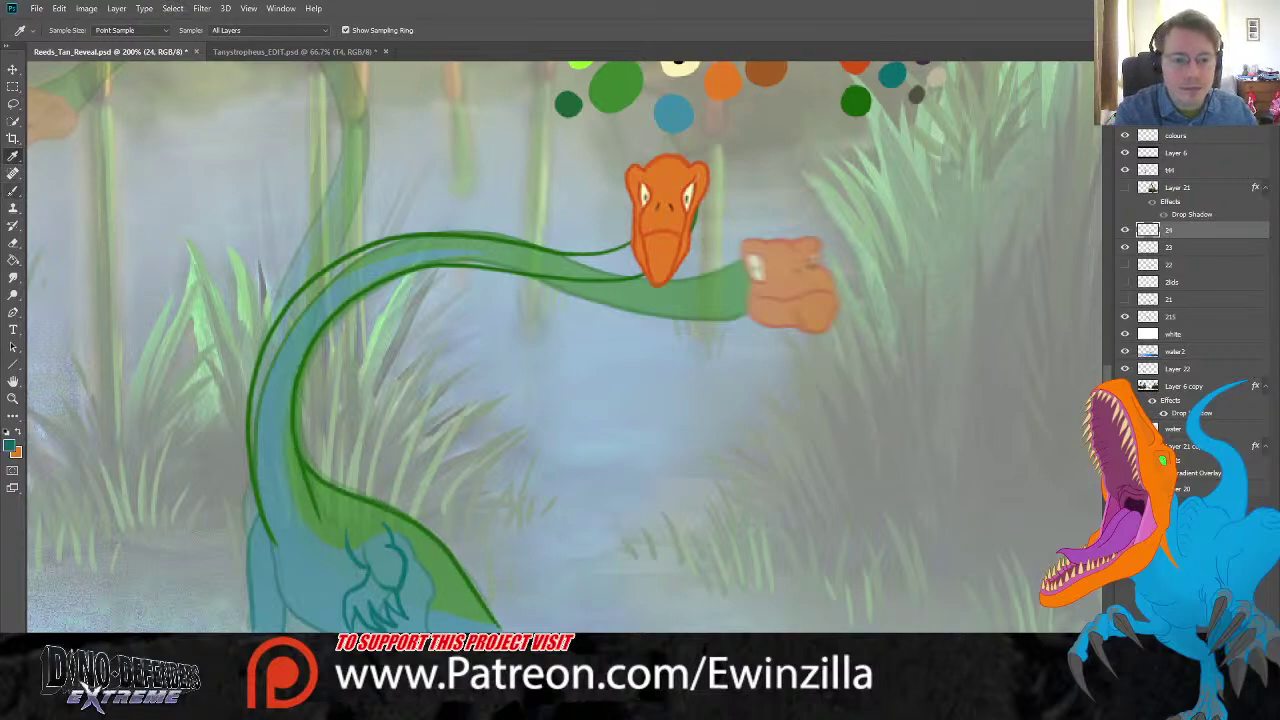
key("b")
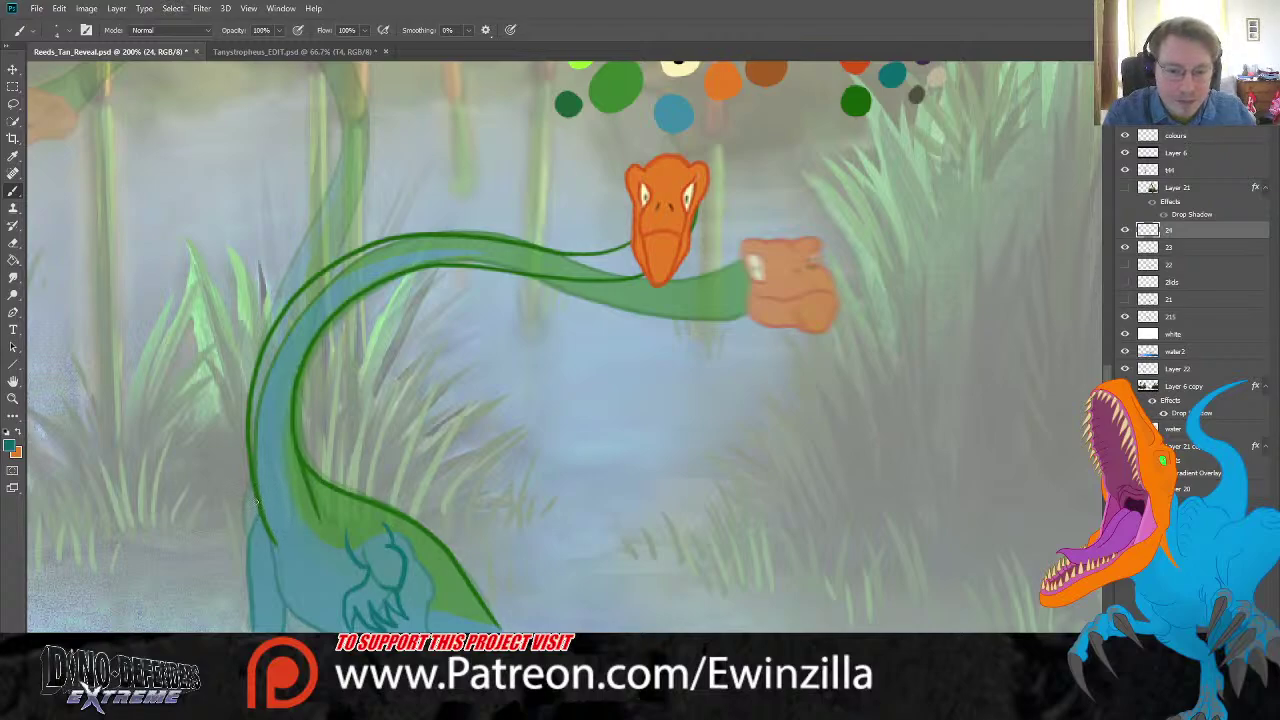
mouse_move(255, 507)
left_mouse_down()
mouse_move(278, 592)
mouse_move(326, 632)
left_mouse_up()
left_click_drag(254, 528, 251, 630)
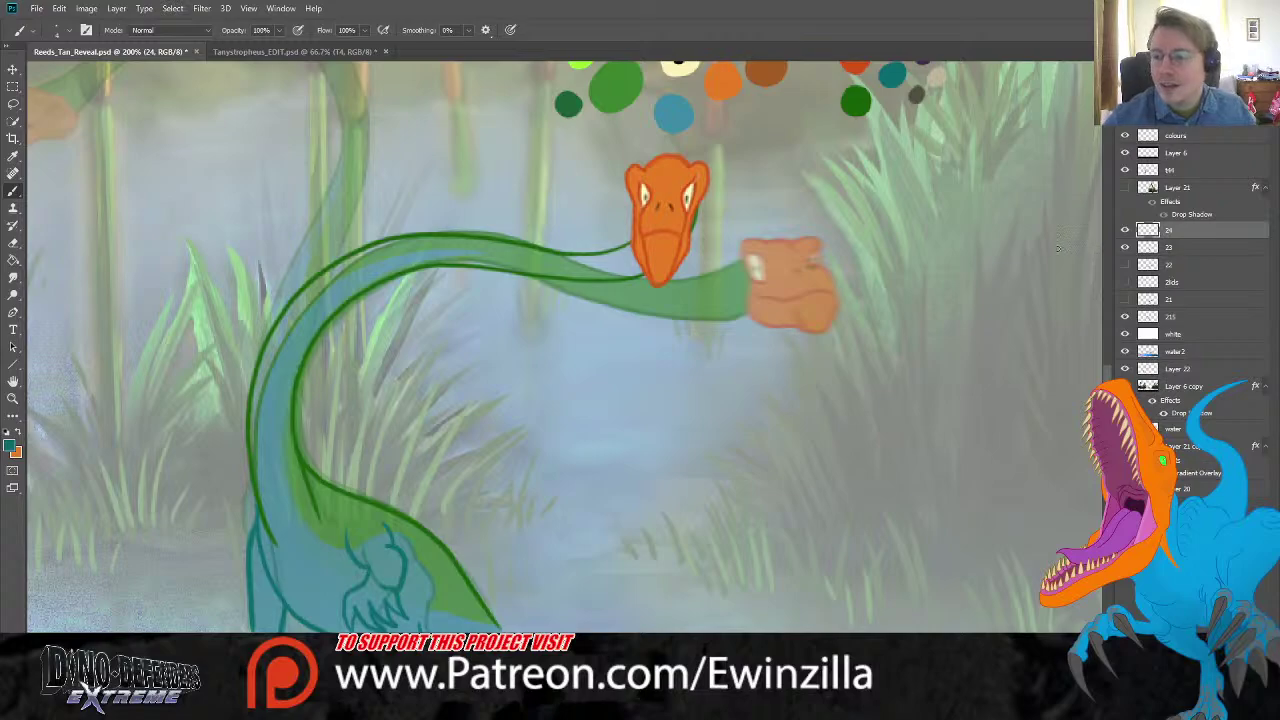
Step: Toggle the visibility of layers 23 and 24 to compare the faded pose with the pose 24 outline
left_click(1125, 248)
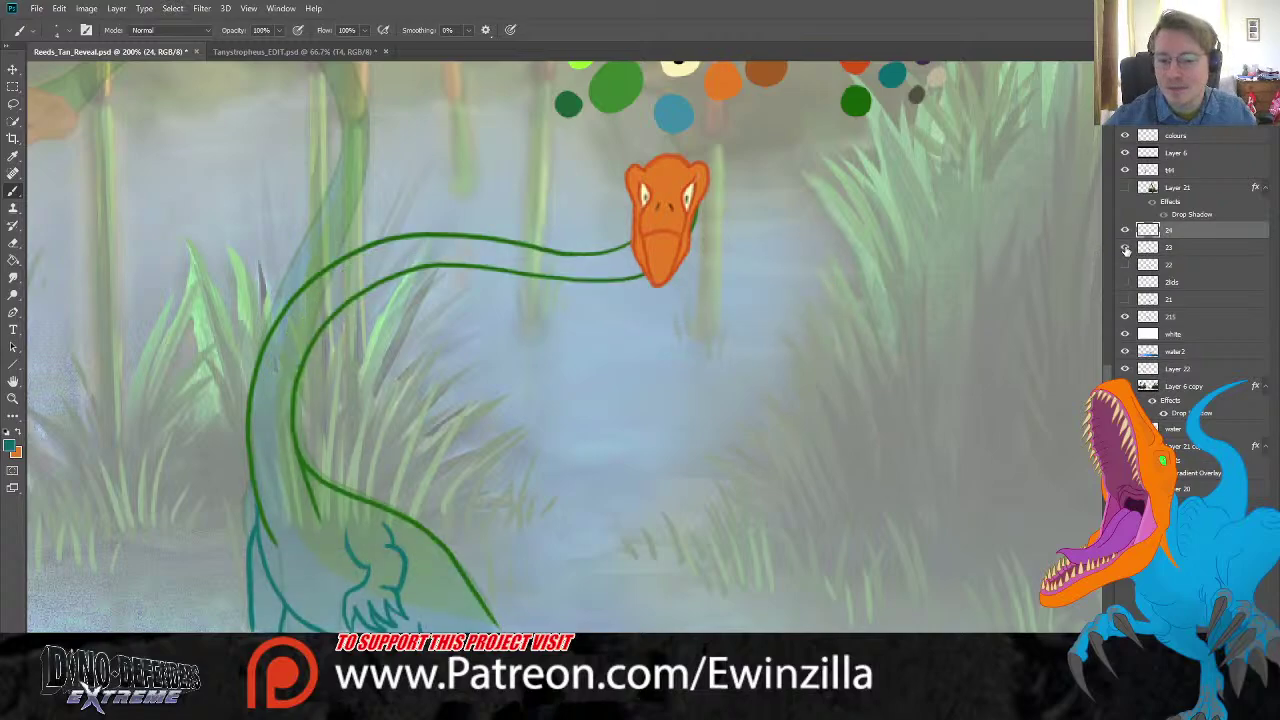
left_click(1125, 248)
left_click(1125, 248)
left_click(1125, 248)
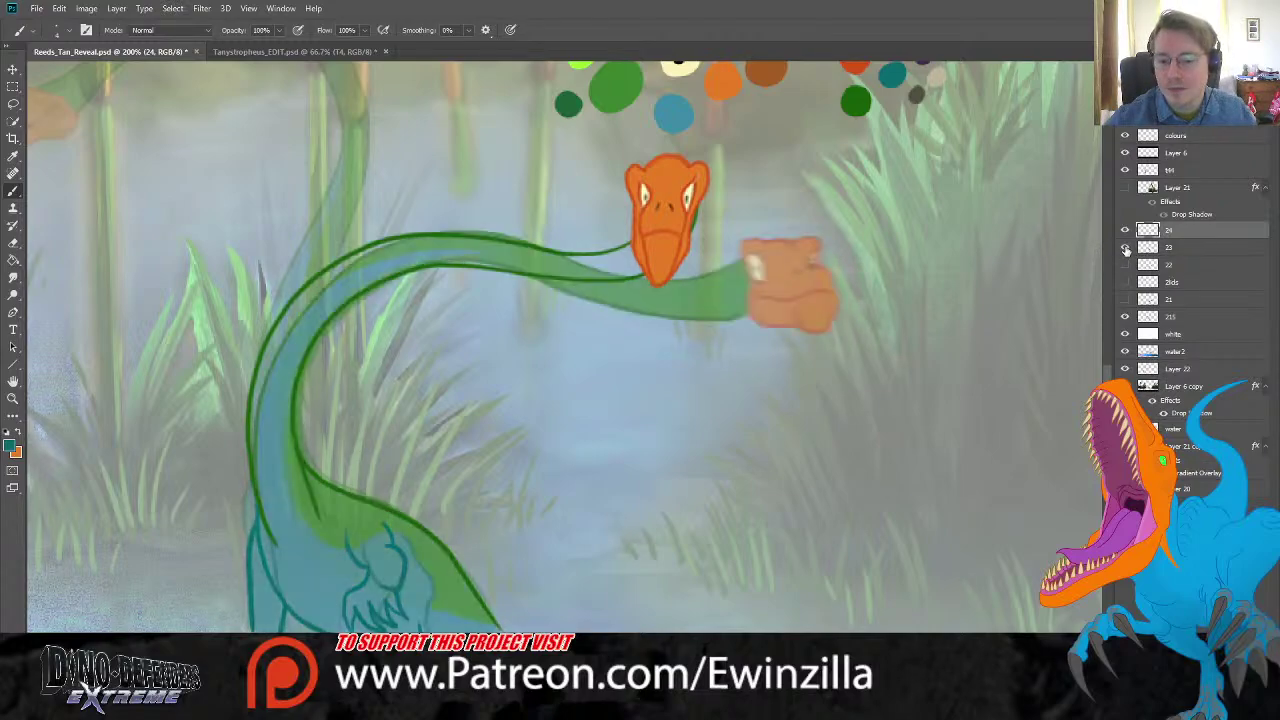
left_click(1125, 231)
left_click(1125, 231)
left_click(1125, 231)
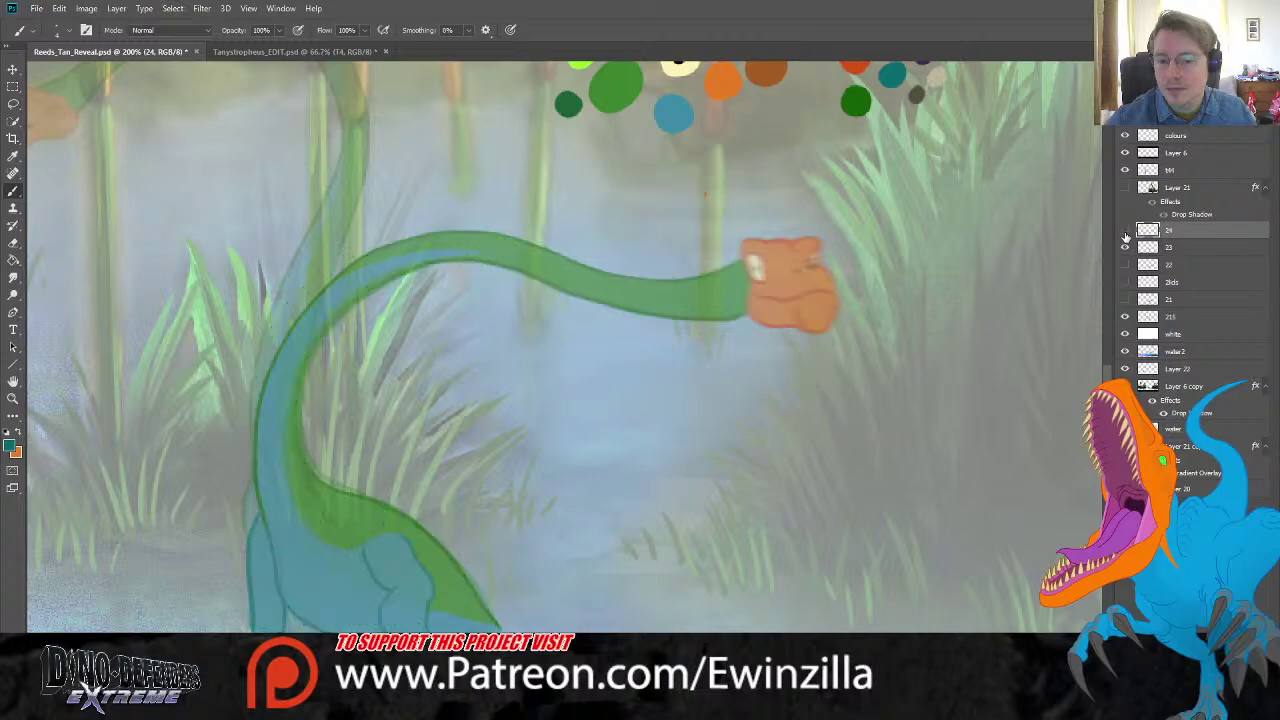
left_click(1125, 231)
left_click(1125, 231)
left_click(1125, 231)
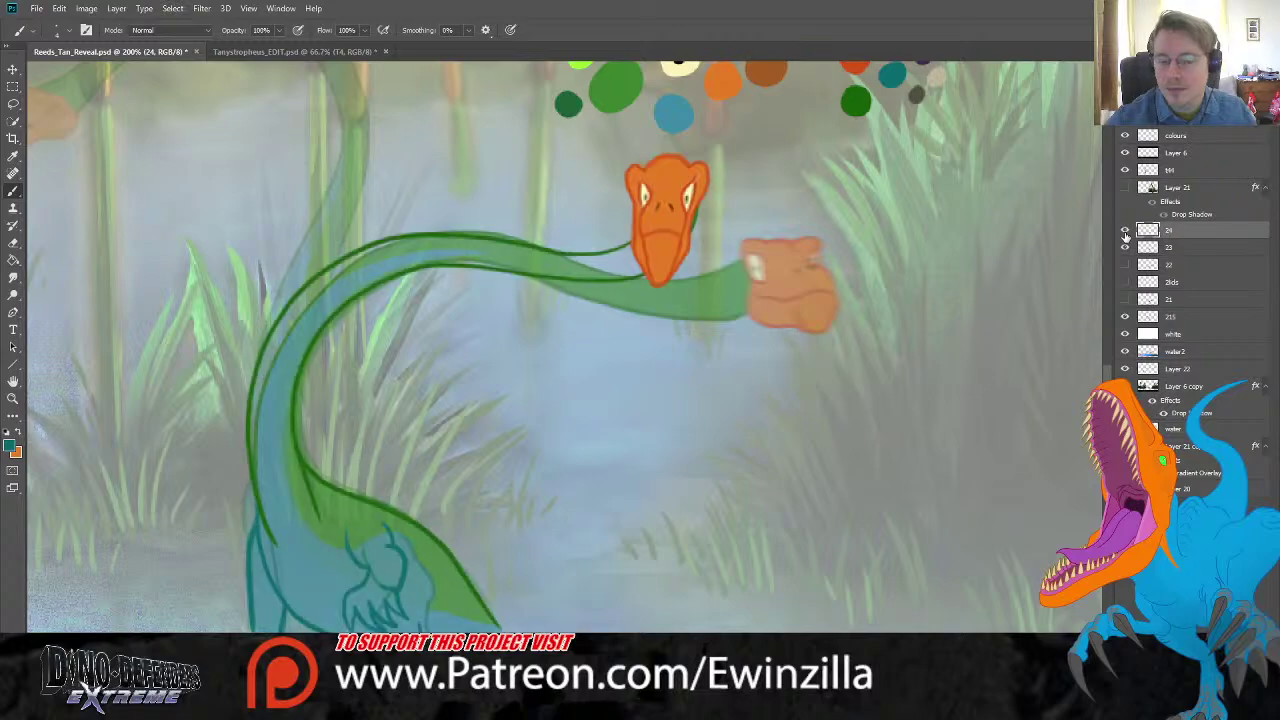
Step: Hide layer 23 and add an empty layer directly beneath layer 24 for the body colours
left_click(1185, 249)
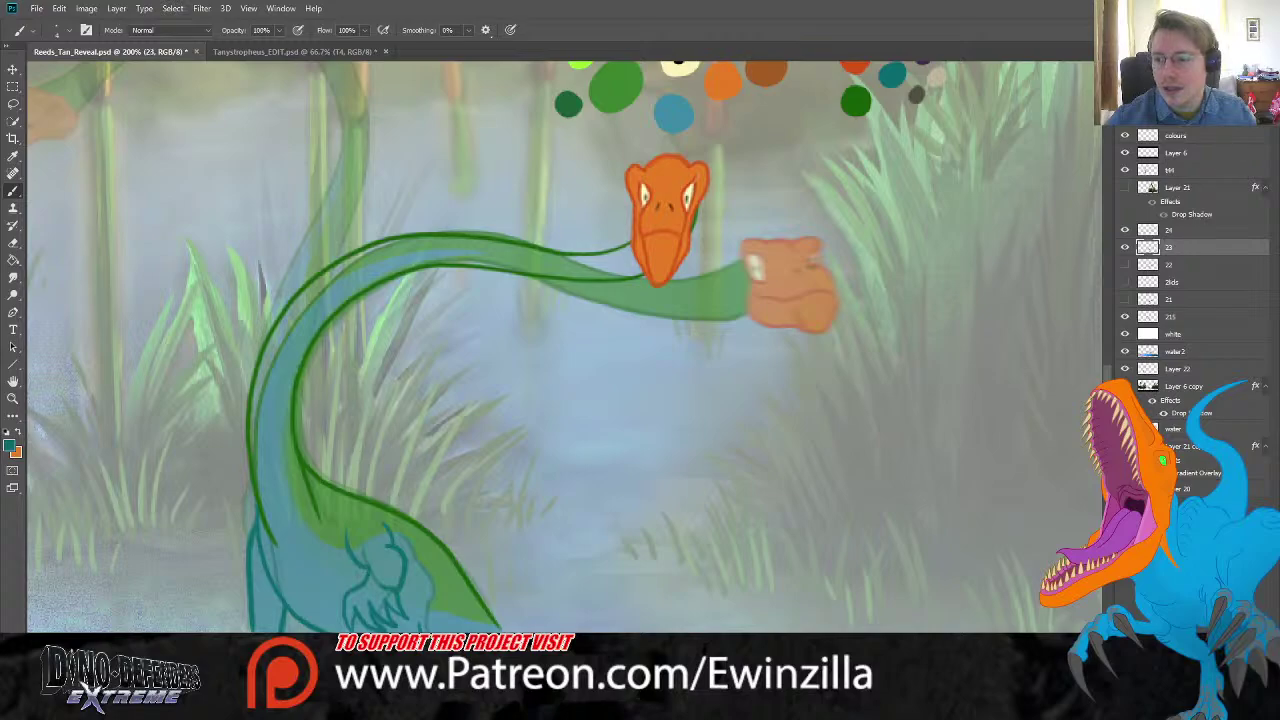
left_click(1125, 247)
left_click(1185, 233)
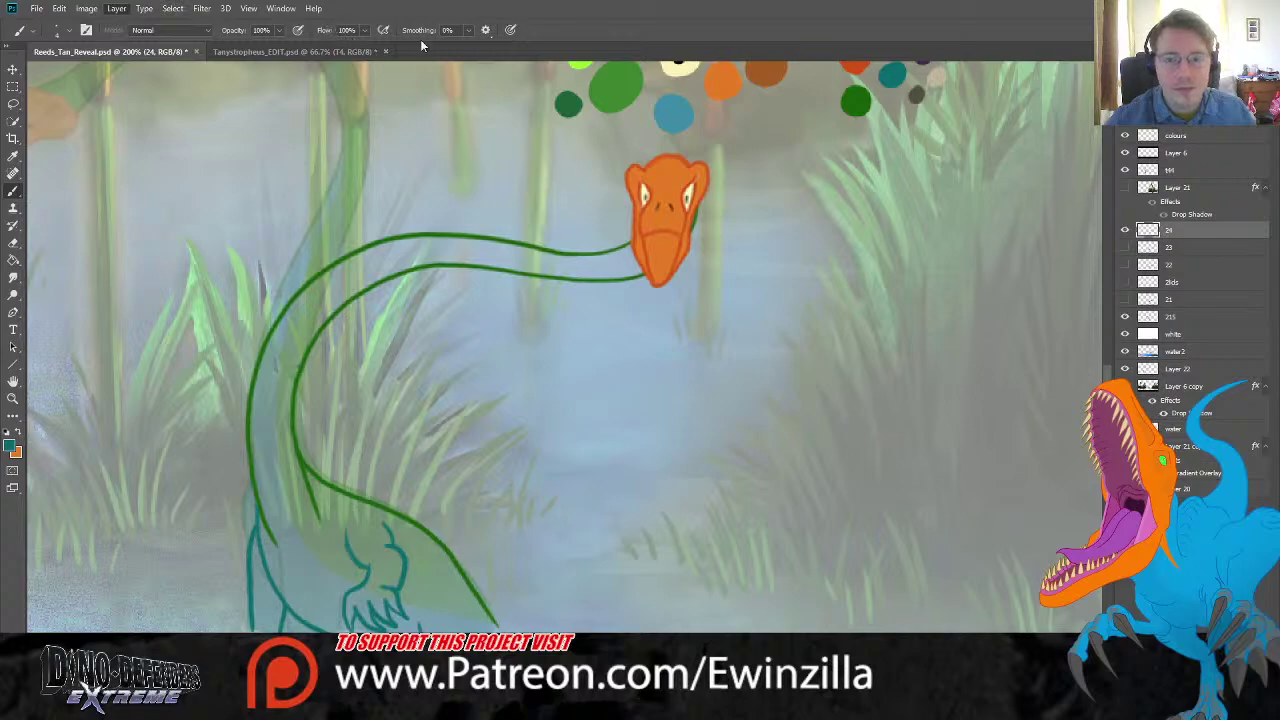
key("ctrl+shift+alt+n")
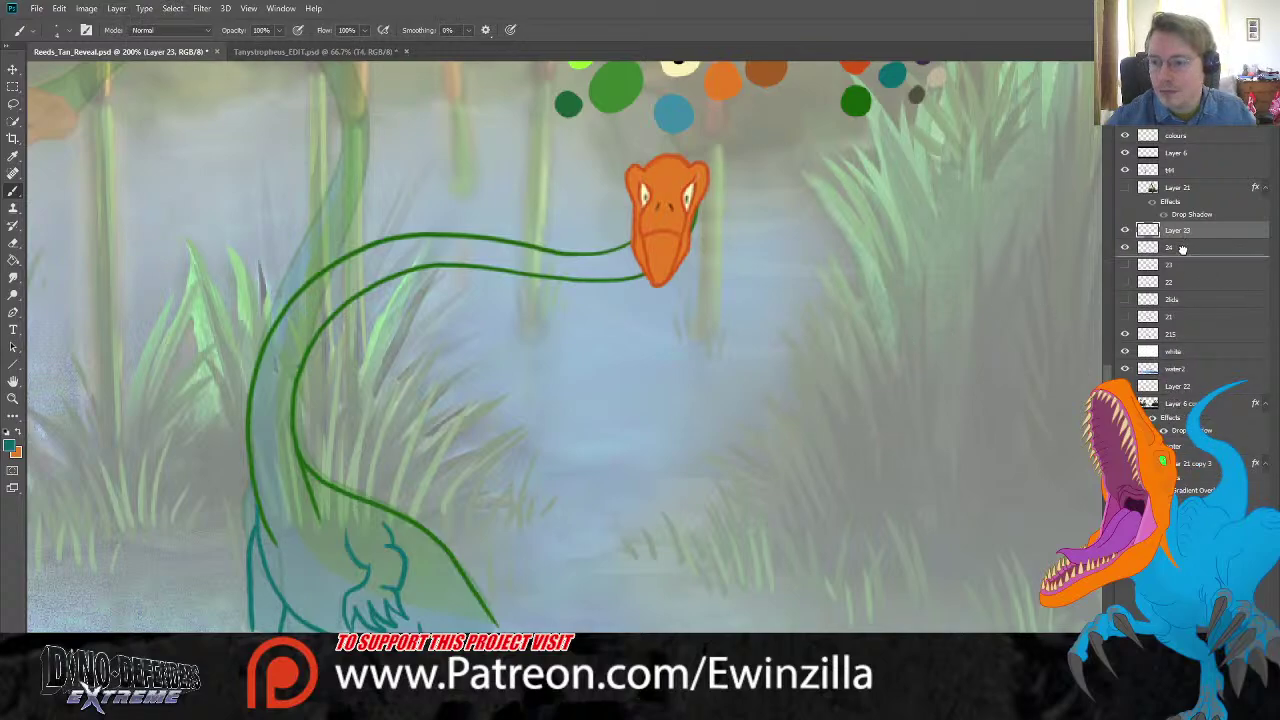
left_click_drag(1188, 232, 1192, 250)
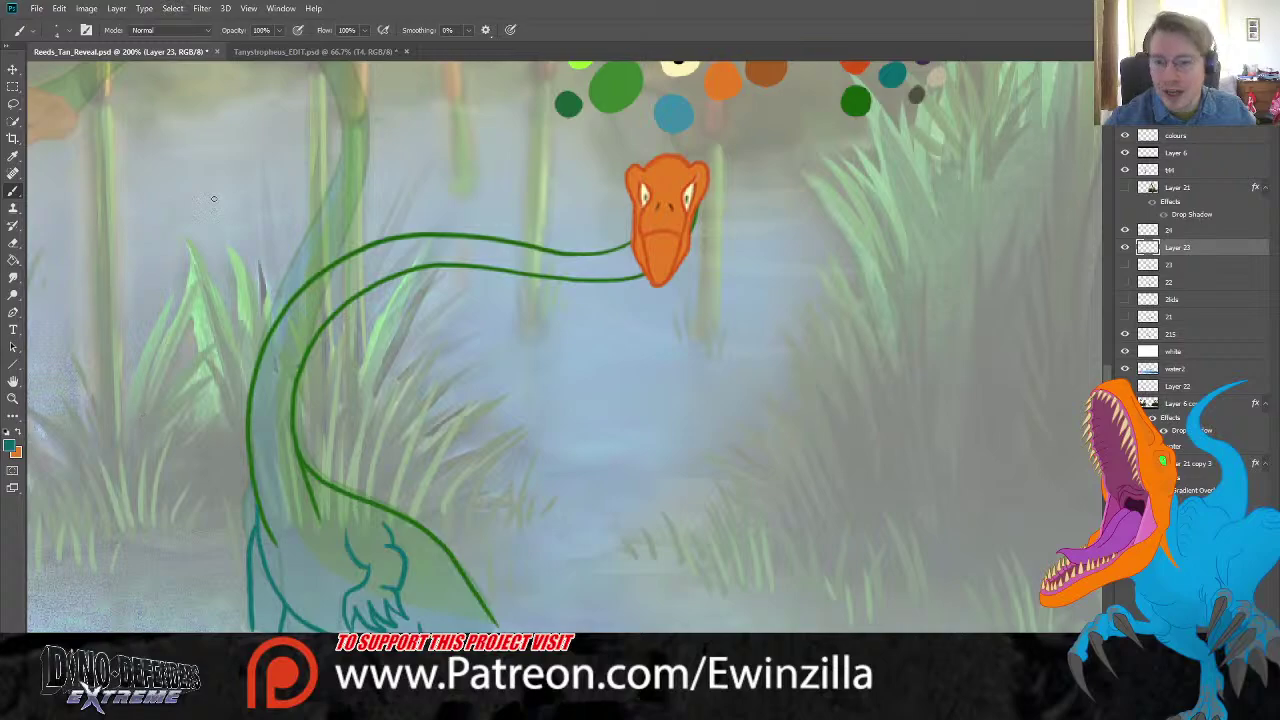
Step: Sample the mid-green swatch, paint behind the head, mark the green stripe's edge along the neck, and fill the back area
left_click(628, 92, "alt")
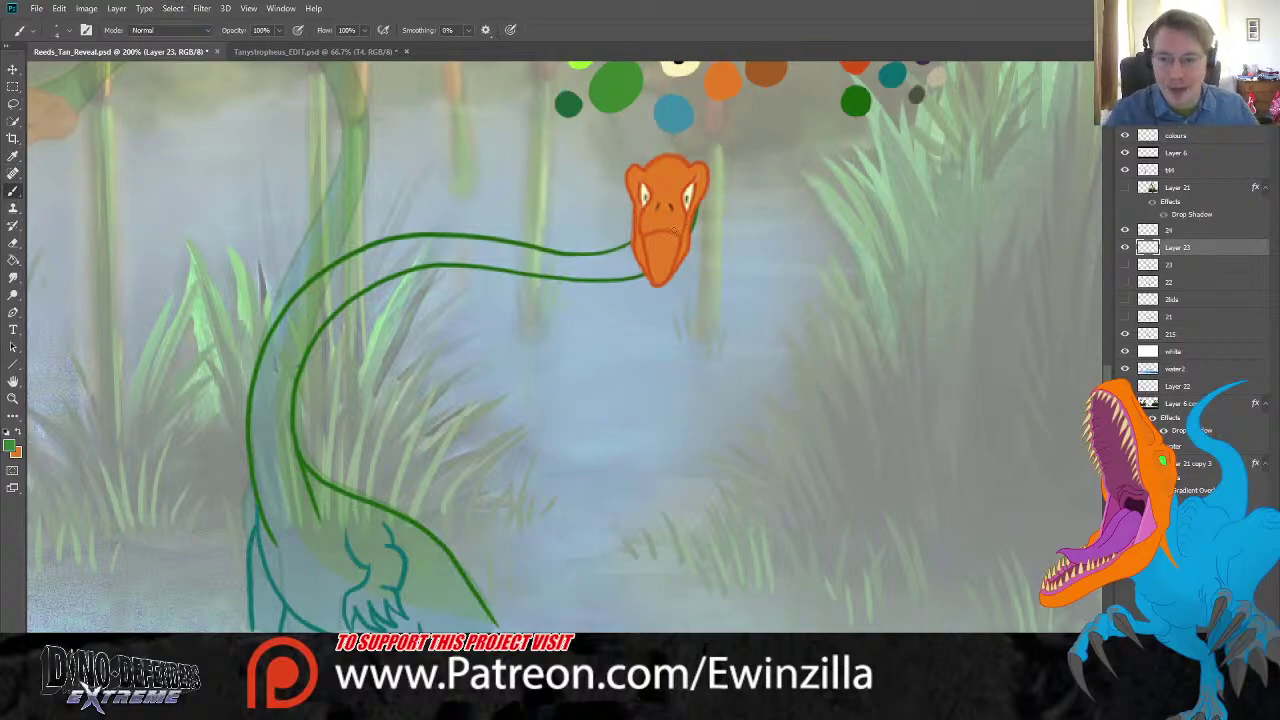
mouse_move(648, 264)
left_mouse_down()
mouse_move(604, 266)
mouse_move(651, 236)
mouse_move(606, 267)
mouse_move(571, 267)
mouse_move(609, 273)
left_mouse_up()
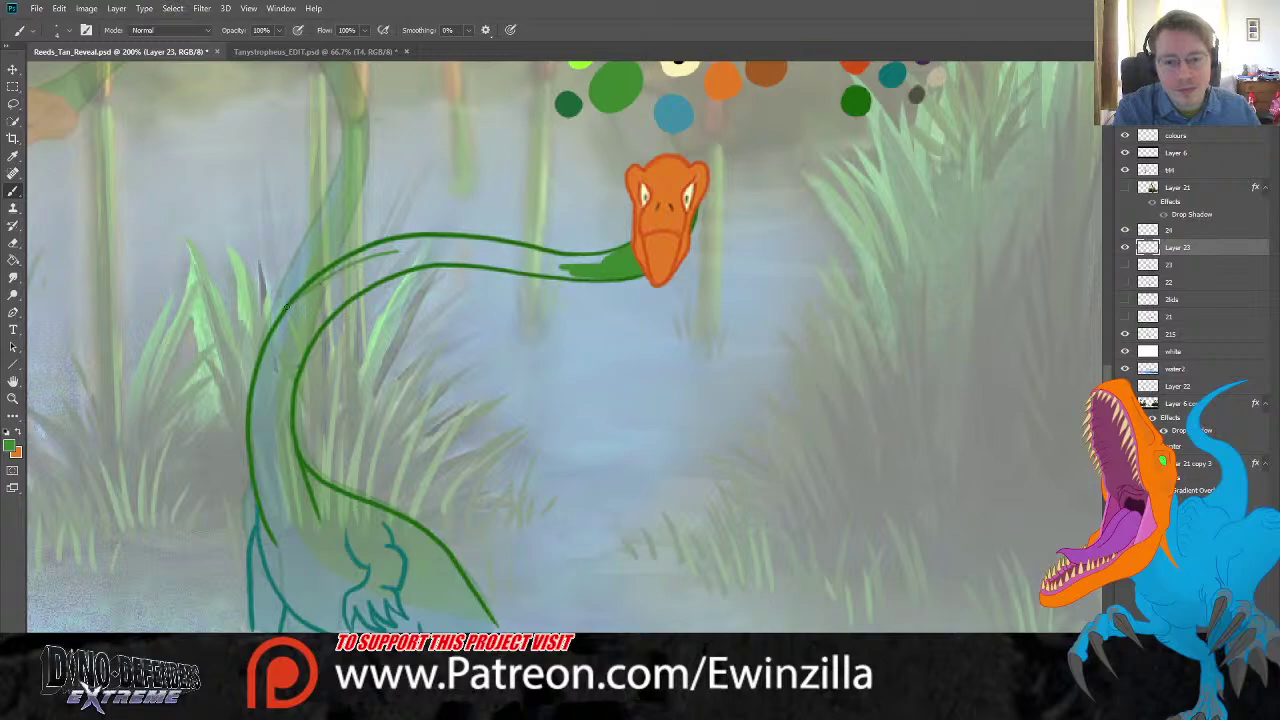
mouse_move(397, 254)
left_mouse_down()
mouse_move(302, 341)
mouse_move(283, 438)
mouse_move(313, 500)
mouse_move(410, 553)
mouse_move(397, 534)
mouse_move(404, 594)
mouse_move(420, 611)
mouse_move(495, 628)
mouse_move(460, 602)
mouse_move(470, 618)
mouse_move(409, 598)
mouse_move(410, 572)
mouse_move(428, 595)
mouse_move(413, 556)
mouse_move(435, 581)
mouse_move(406, 537)
mouse_move(430, 566)
left_mouse_up()
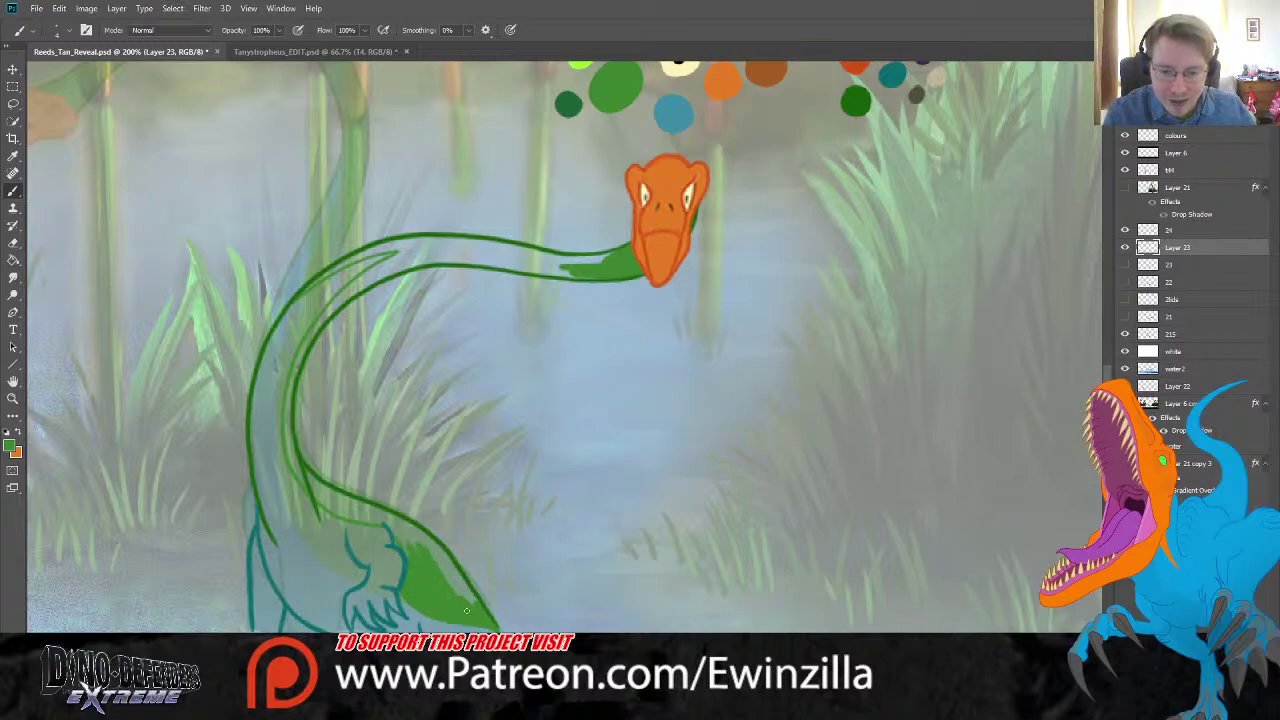
mouse_move(466, 610)
left_mouse_down()
mouse_move(442, 554)
mouse_move(476, 604)
left_mouse_up()
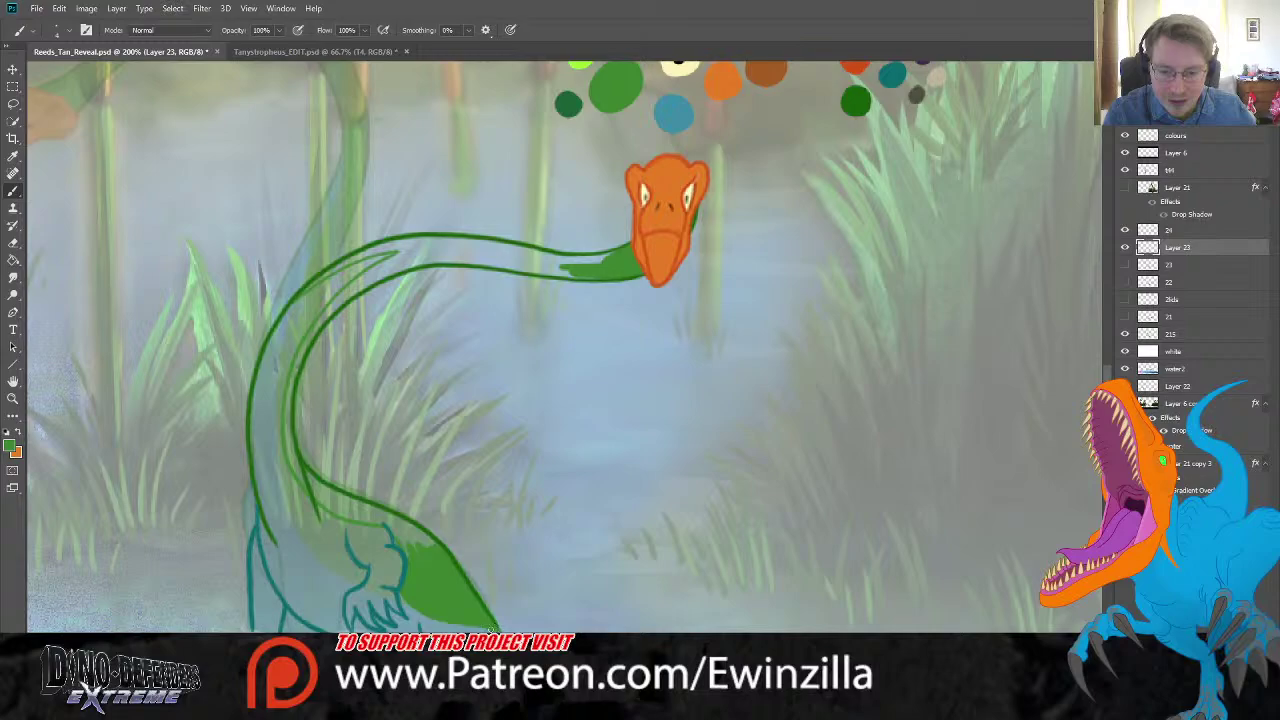
mouse_move(401, 548)
left_mouse_down()
mouse_move(432, 543)
mouse_move(355, 496)
mouse_move(379, 528)
mouse_move(351, 504)
mouse_move(415, 535)
mouse_move(318, 501)
mouse_move(344, 520)
mouse_move(290, 461)
mouse_move(322, 510)
left_mouse_up()
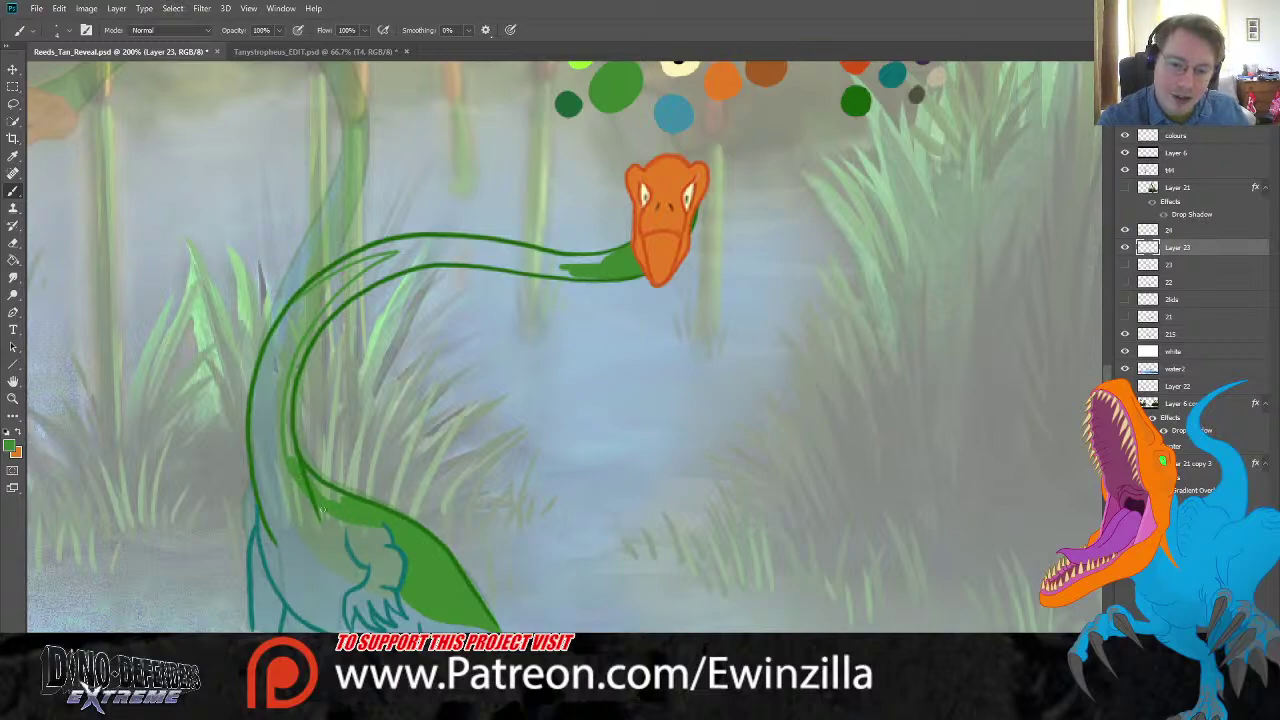
Step: Fill the green stripe up the neck's inner curve and along the whole upper neck to the head
mouse_move(302, 478)
left_mouse_down()
mouse_move(347, 498)
mouse_move(303, 478)
mouse_move(284, 420)
left_mouse_up()
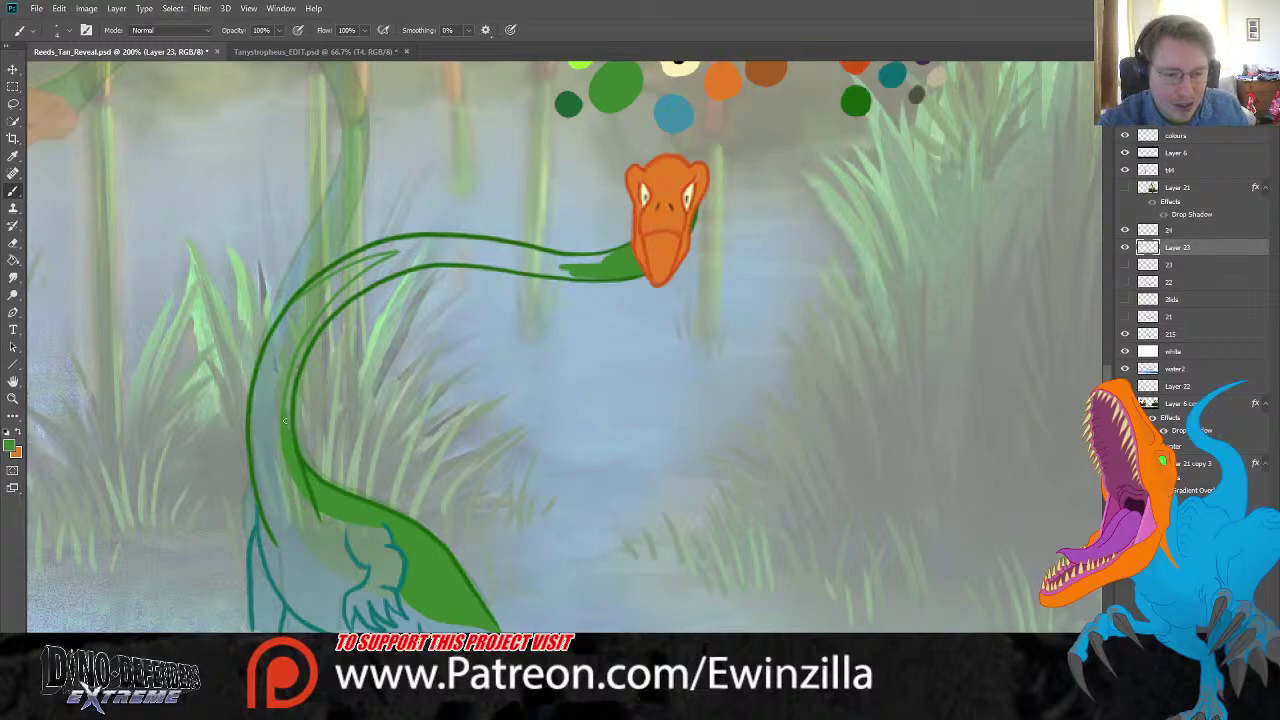
mouse_move(293, 433)
left_mouse_down()
mouse_move(291, 385)
mouse_move(286, 439)
mouse_move(324, 311)
mouse_move(422, 252)
left_mouse_up()
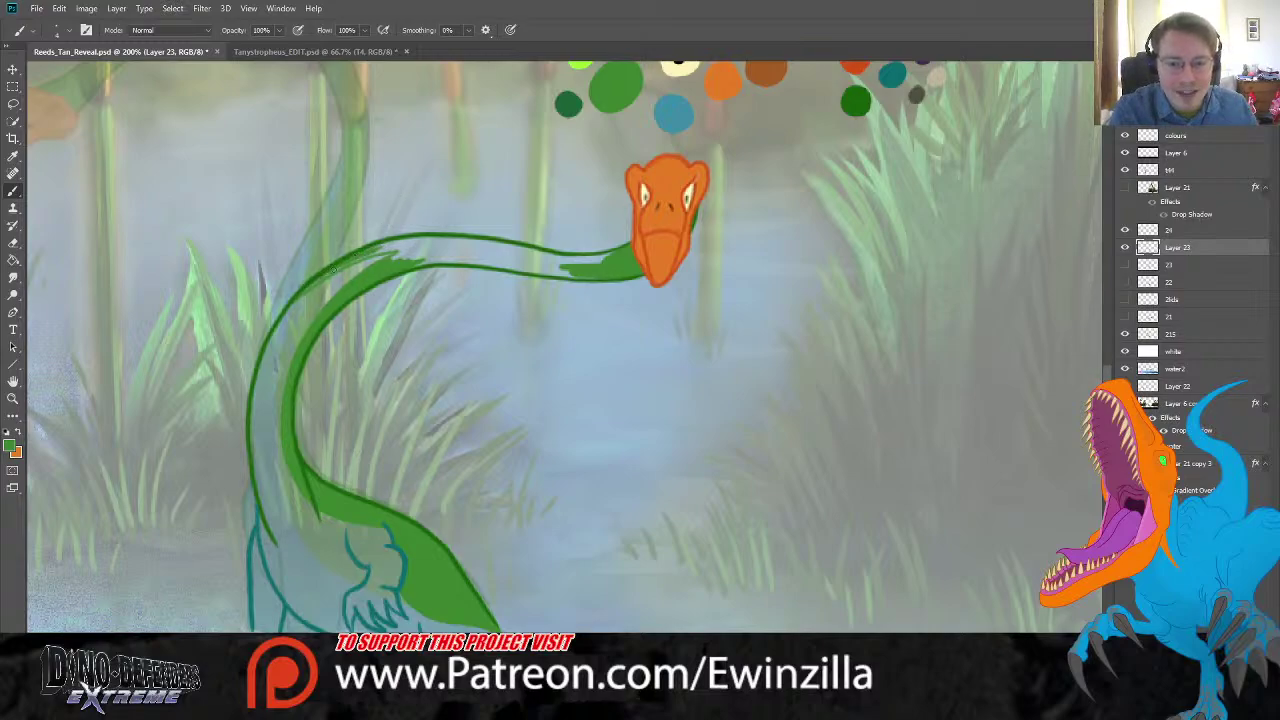
mouse_move(299, 290)
left_mouse_down()
mouse_move(430, 240)
mouse_move(397, 258)
mouse_move(445, 249)
mouse_move(402, 266)
mouse_move(465, 241)
mouse_move(616, 263)
mouse_move(562, 265)
mouse_move(599, 279)
mouse_move(536, 270)
mouse_move(575, 280)
mouse_move(446, 258)
mouse_move(571, 262)
left_mouse_up()
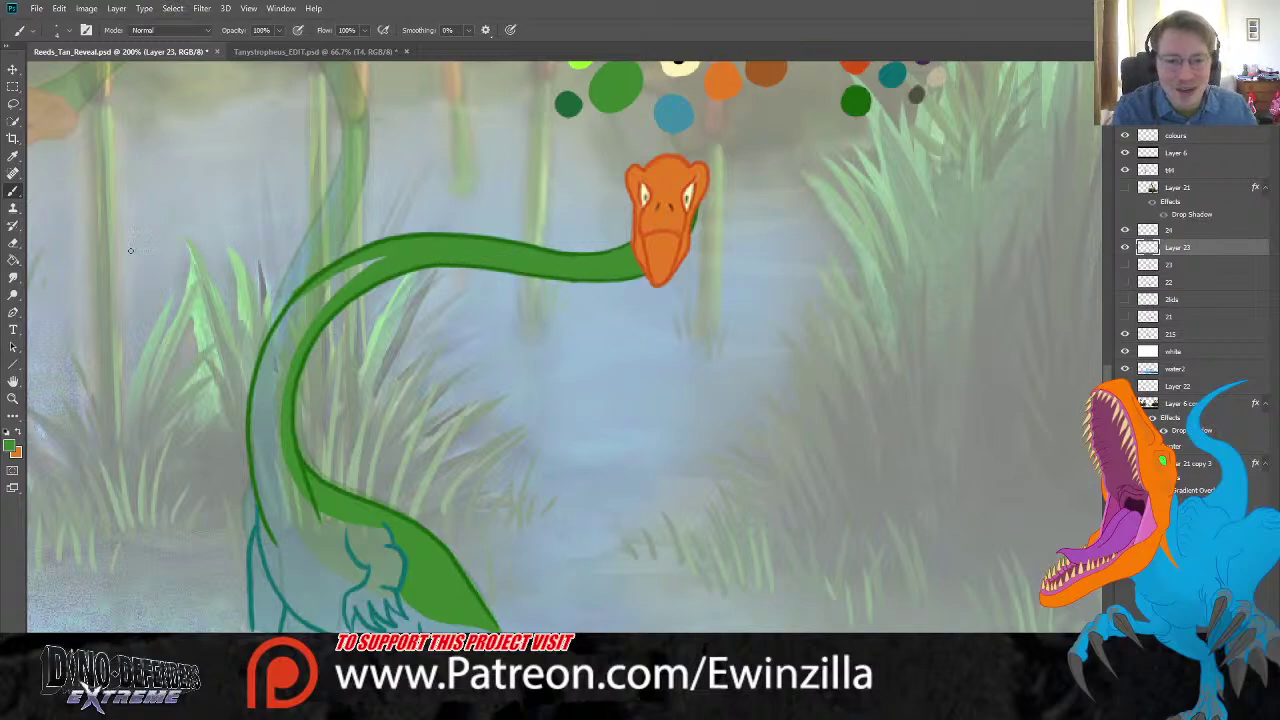
Step: Sample the blue palette swatch and paint blue along the neck's inner edge and across its upper bend on Layer 23
left_click(13, 277)
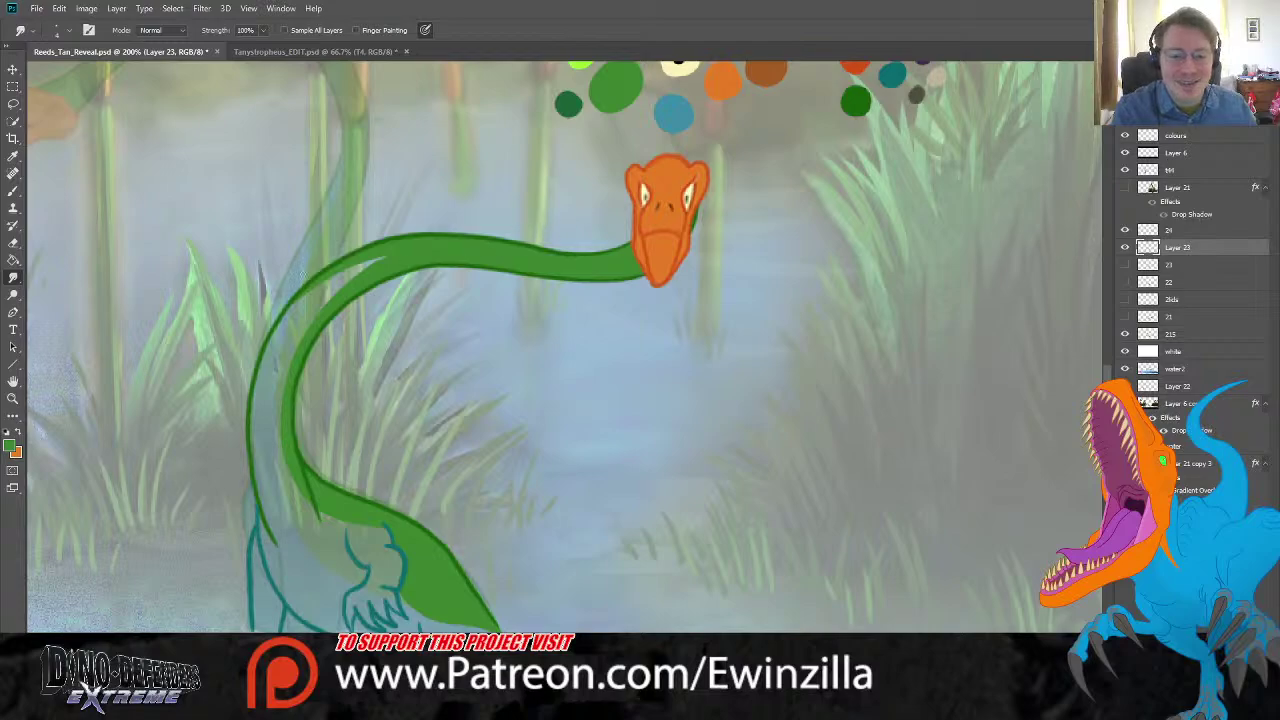
left_click(13, 156)
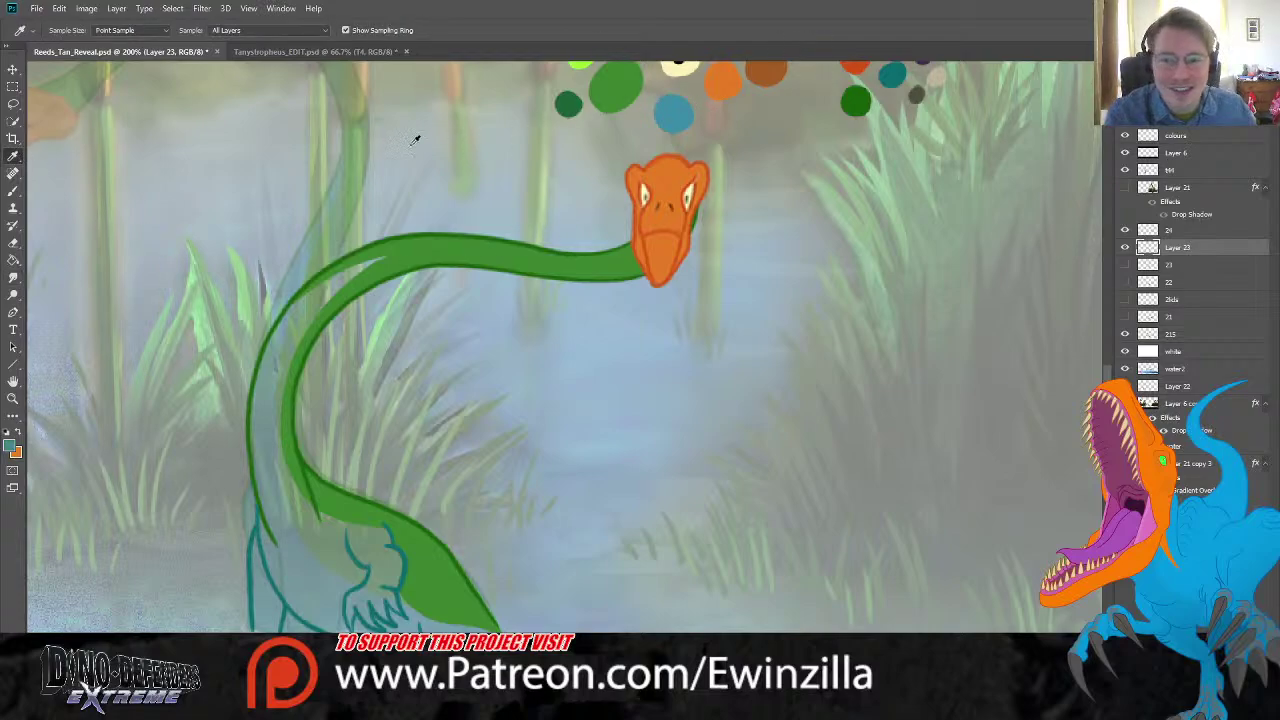
left_click(672, 114)
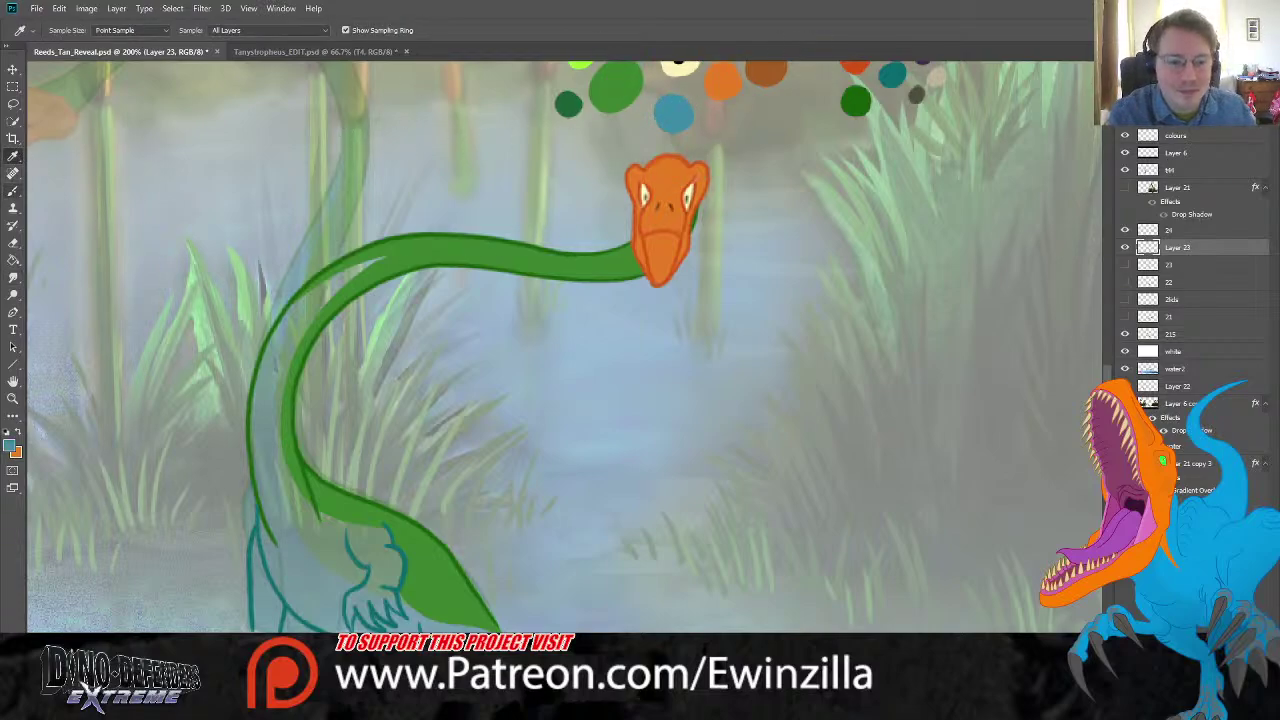
left_click(13, 190)
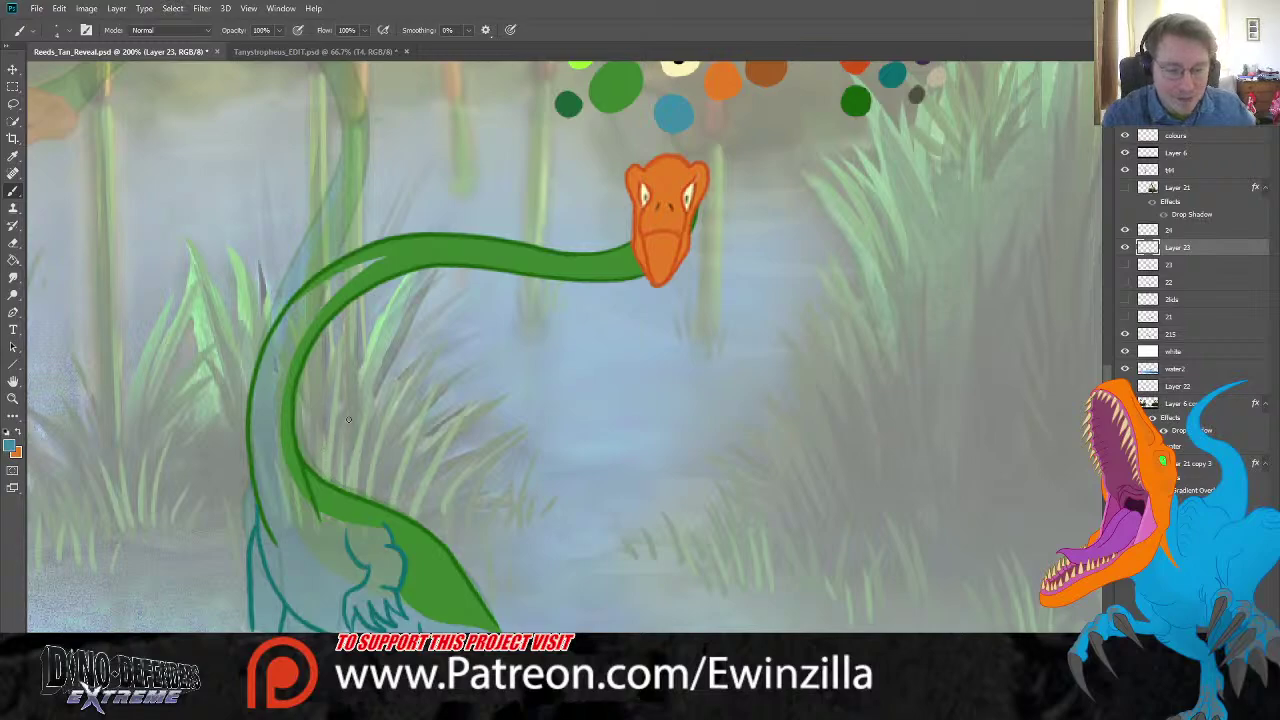
mouse_move(387, 256)
left_mouse_down()
mouse_move(326, 304)
mouse_move(290, 374)
mouse_move(279, 458)
mouse_move(290, 487)
left_mouse_up()
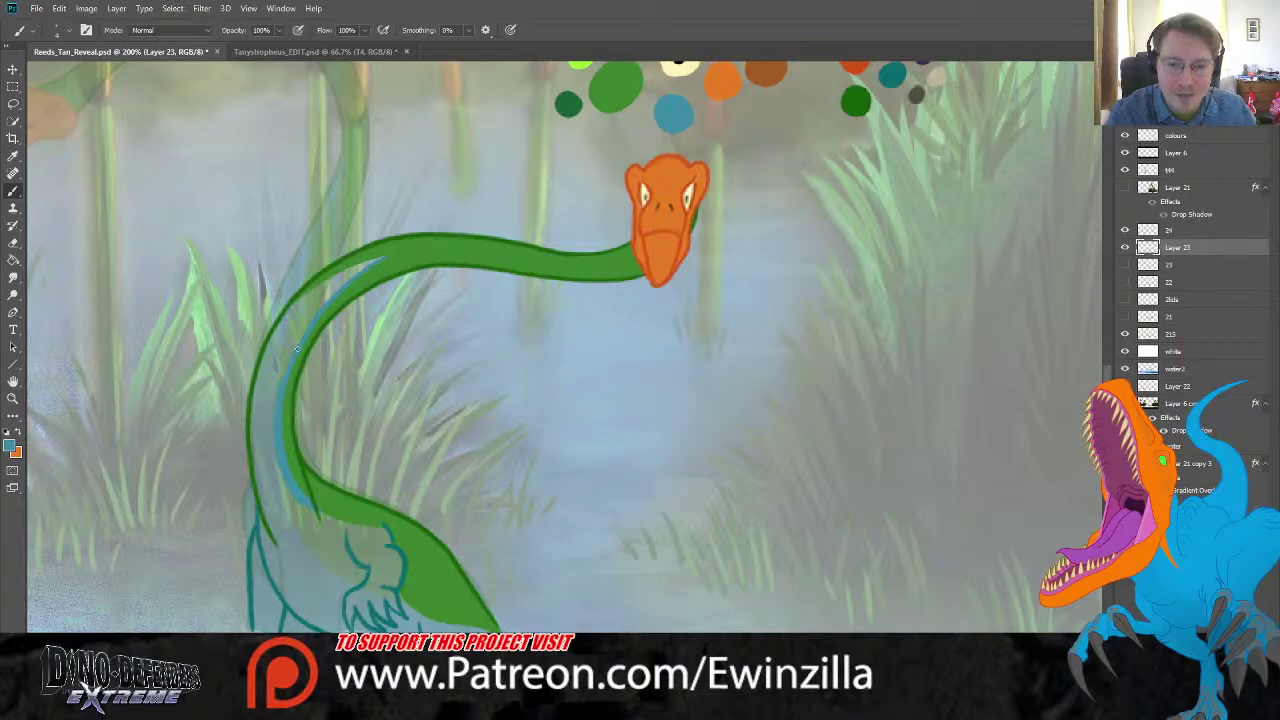
mouse_move(392, 256)
left_mouse_down()
mouse_move(314, 295)
mouse_move(281, 328)
left_mouse_up()
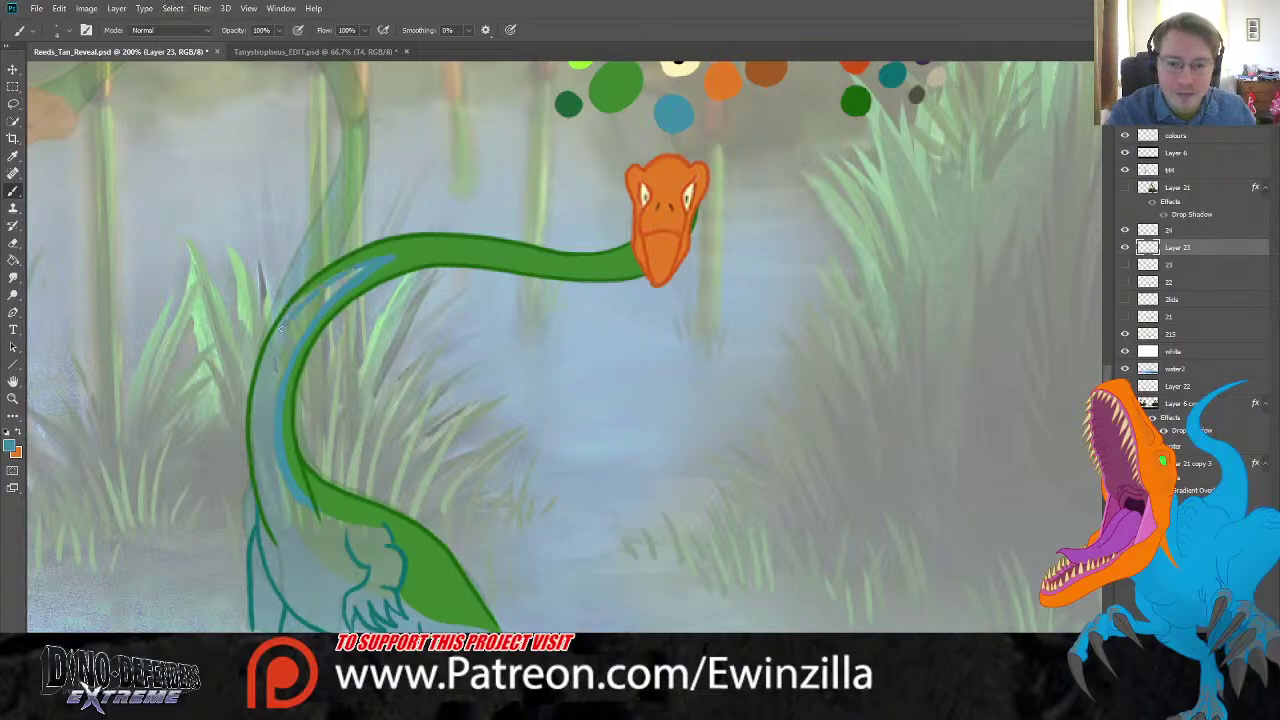
left_click_drag(330, 285, 300, 332)
left_click_drag(418, 252, 325, 300)
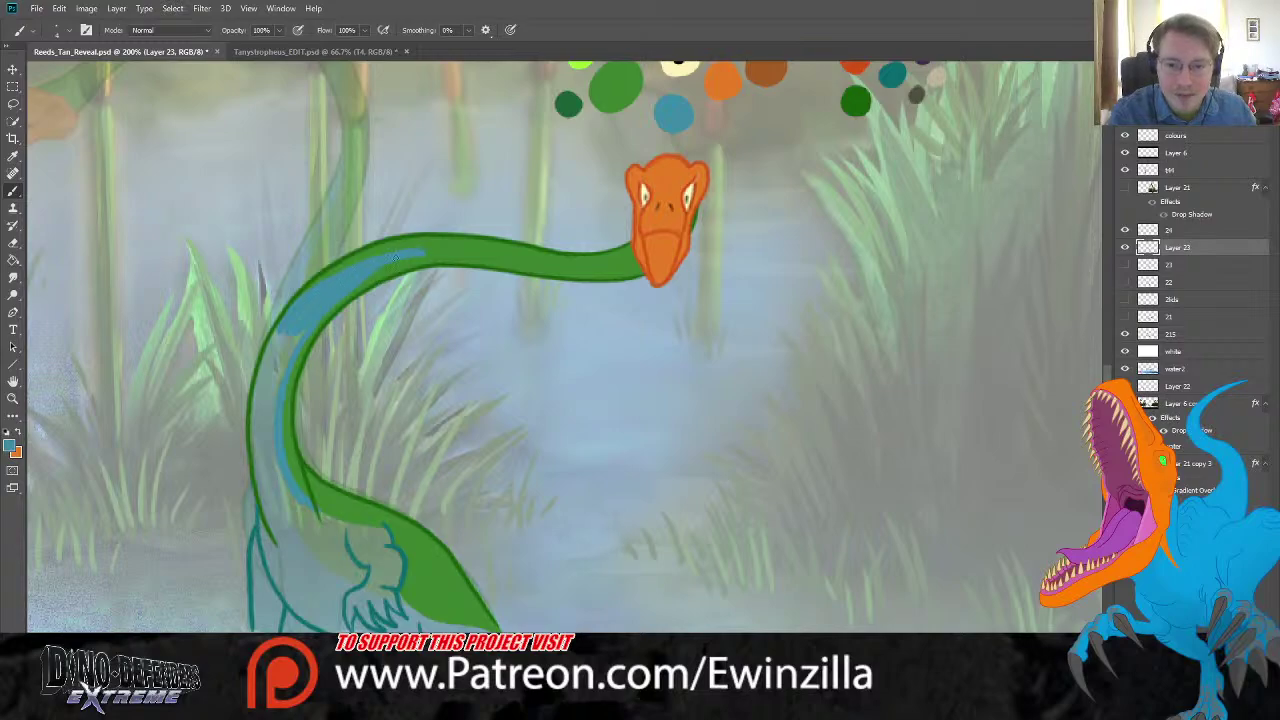
Step: Smudge the tip of the blue on the neck's bend and extend the blue fill down the neck to the chest
key("r")
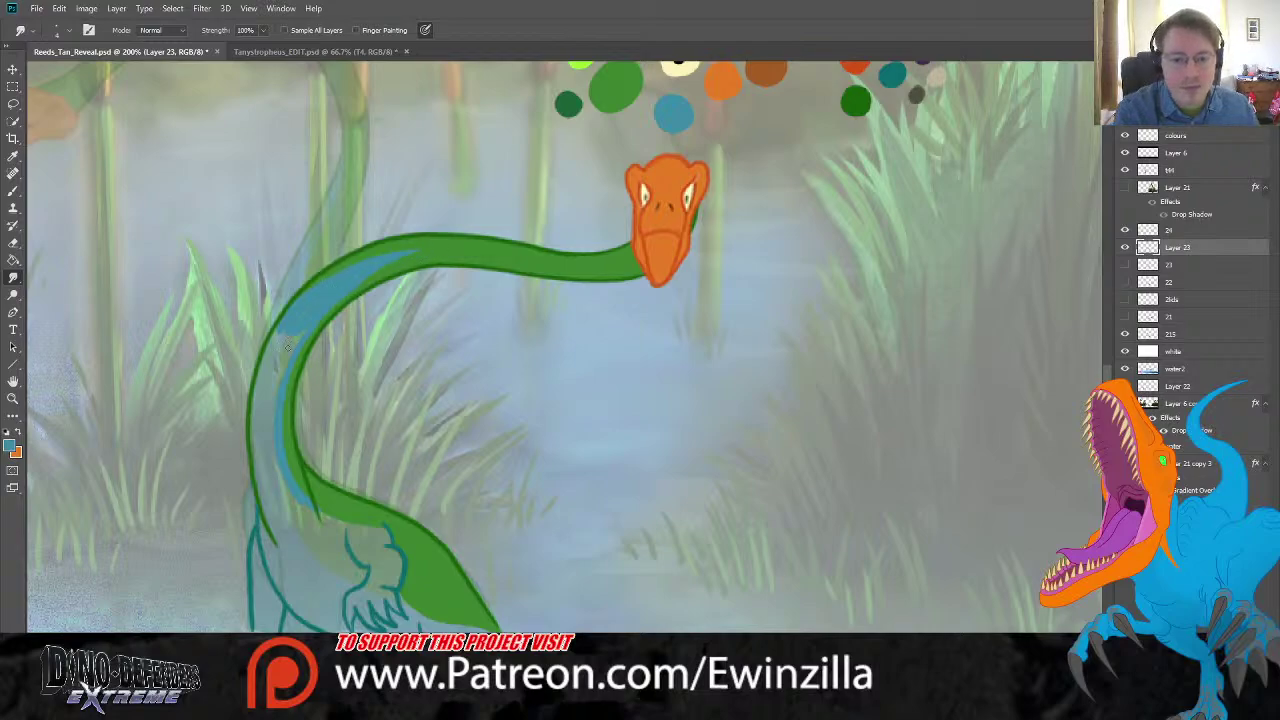
mouse_move(288, 346)
left_mouse_down()
mouse_move(270, 400)
mouse_move(300, 340)
mouse_move(260, 415)
mouse_move(276, 353)
mouse_move(264, 392)
mouse_move(259, 372)
left_mouse_up()
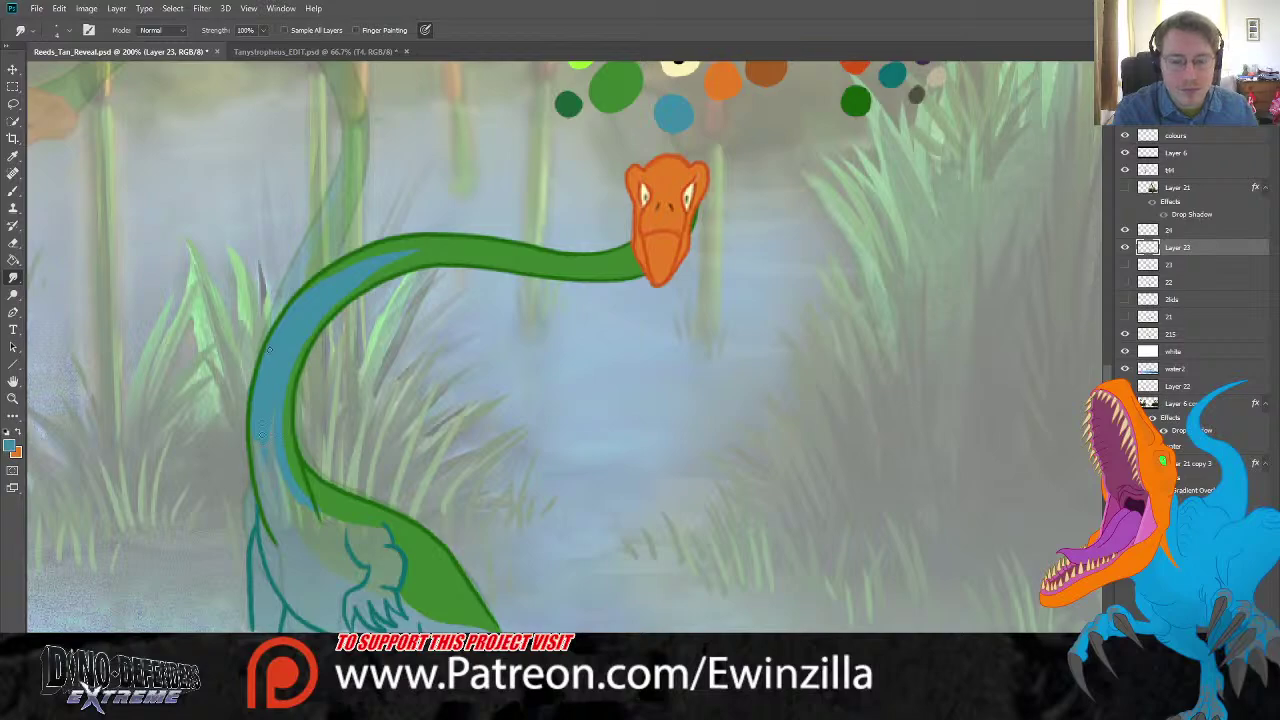
left_click_drag(262, 432, 266, 508)
mouse_move(264, 409)
left_mouse_down()
mouse_move(284, 526)
mouse_move(276, 452)
mouse_move(300, 526)
mouse_move(320, 517)
left_mouse_up()
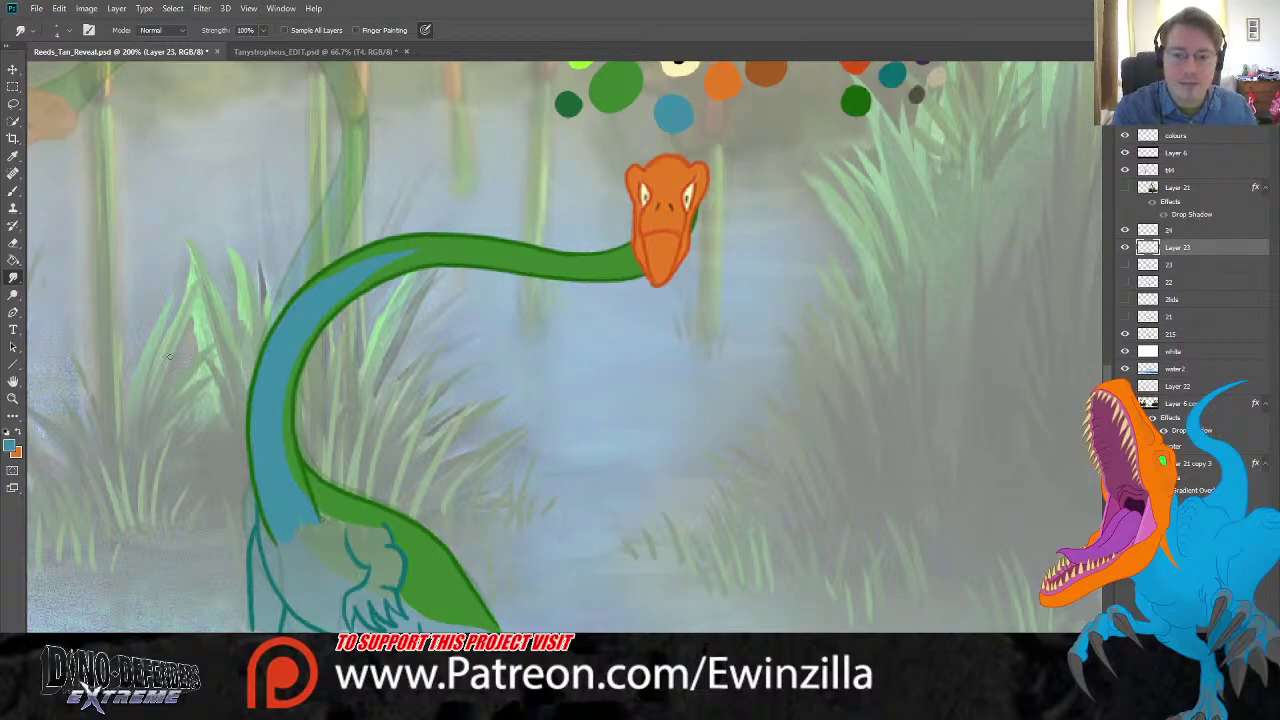
Step: Paint the far leg, chest, belly and near arm in the same blue with the Brush
left_click(13, 190)
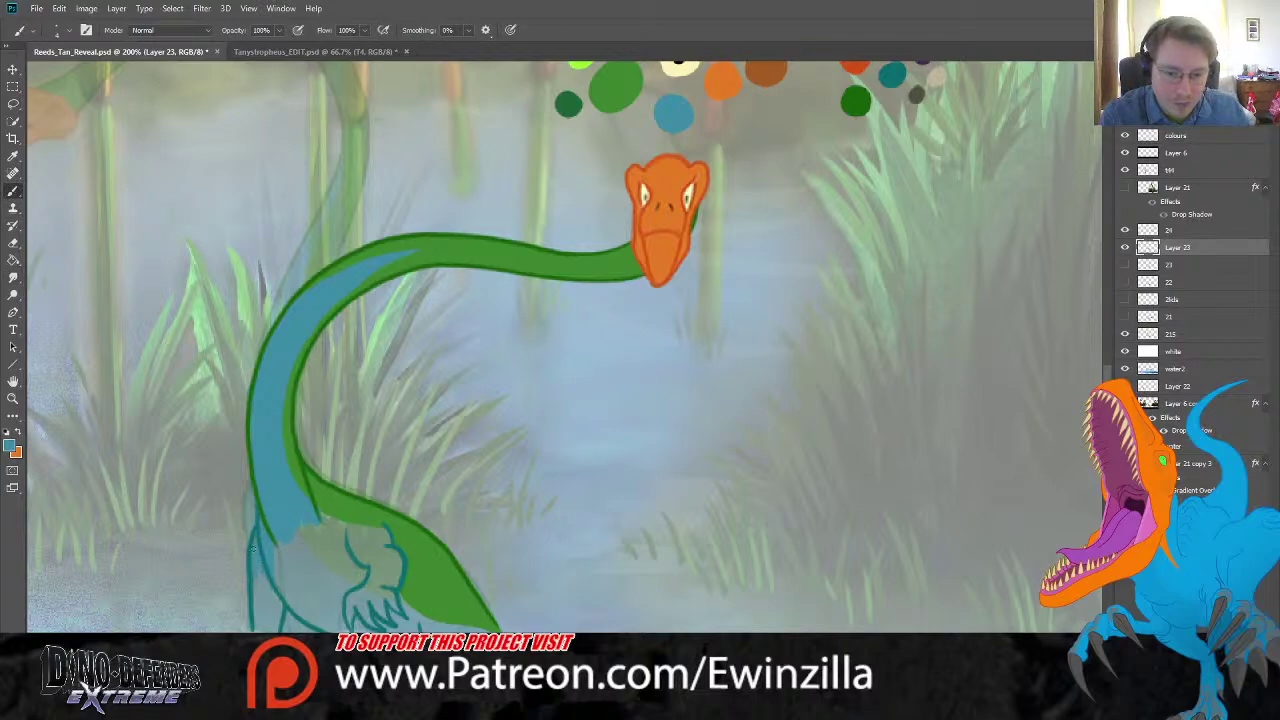
left_click_drag(254, 560, 259, 622)
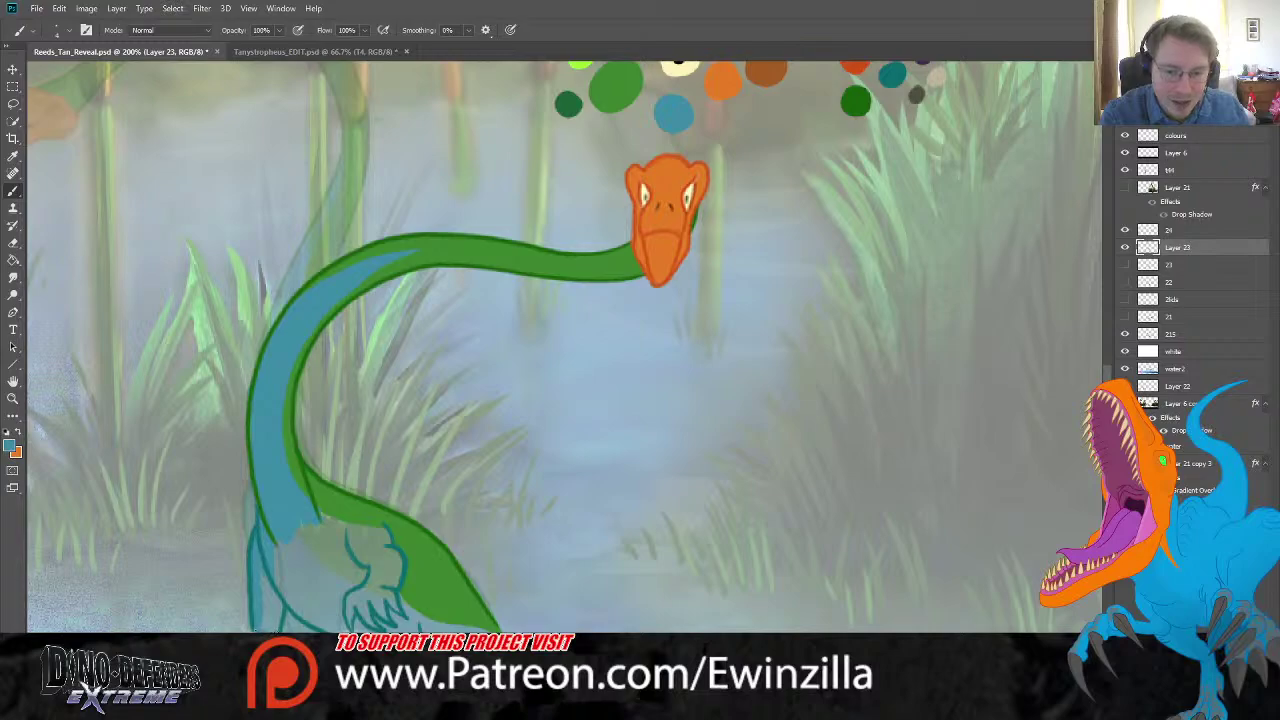
mouse_move(265, 608)
left_mouse_down()
mouse_move(276, 628)
mouse_move(282, 578)
mouse_move(263, 606)
mouse_move(284, 545)
mouse_move(293, 590)
mouse_move(305, 548)
left_mouse_up()
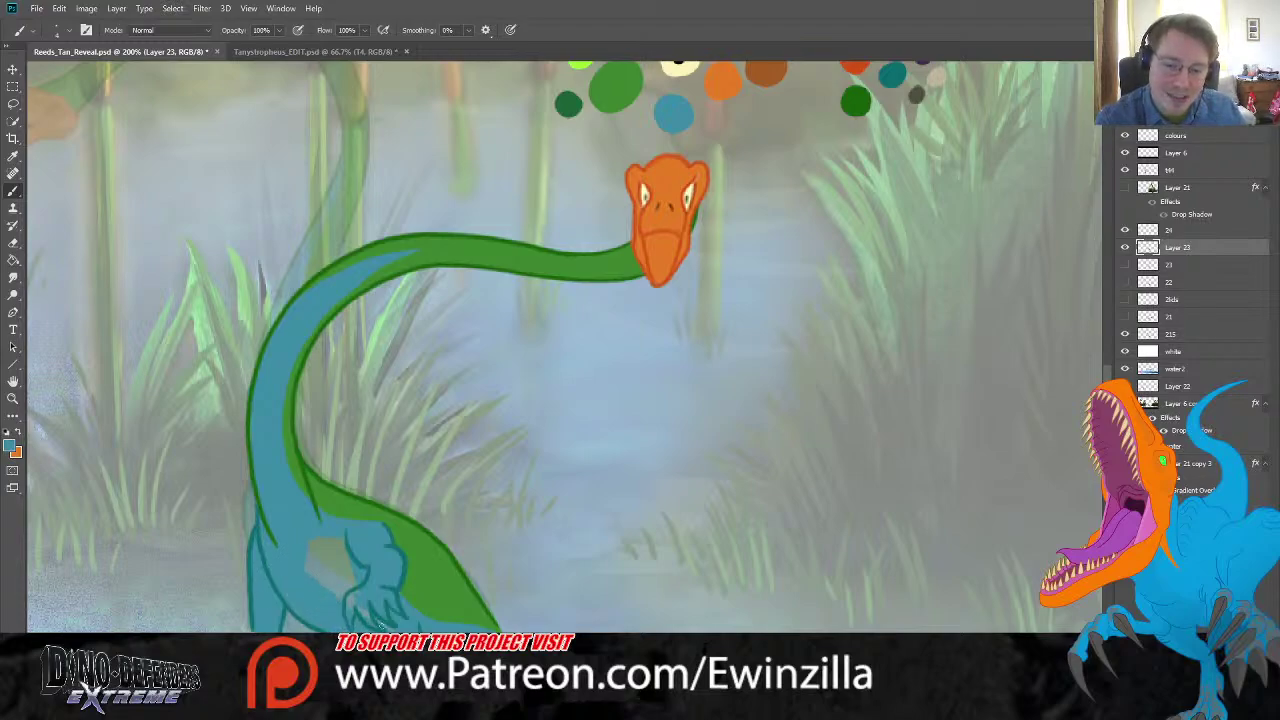
mouse_move(340, 598)
left_mouse_down()
mouse_move(308, 567)
mouse_move(347, 590)
mouse_move(306, 548)
mouse_move(368, 598)
left_mouse_up()
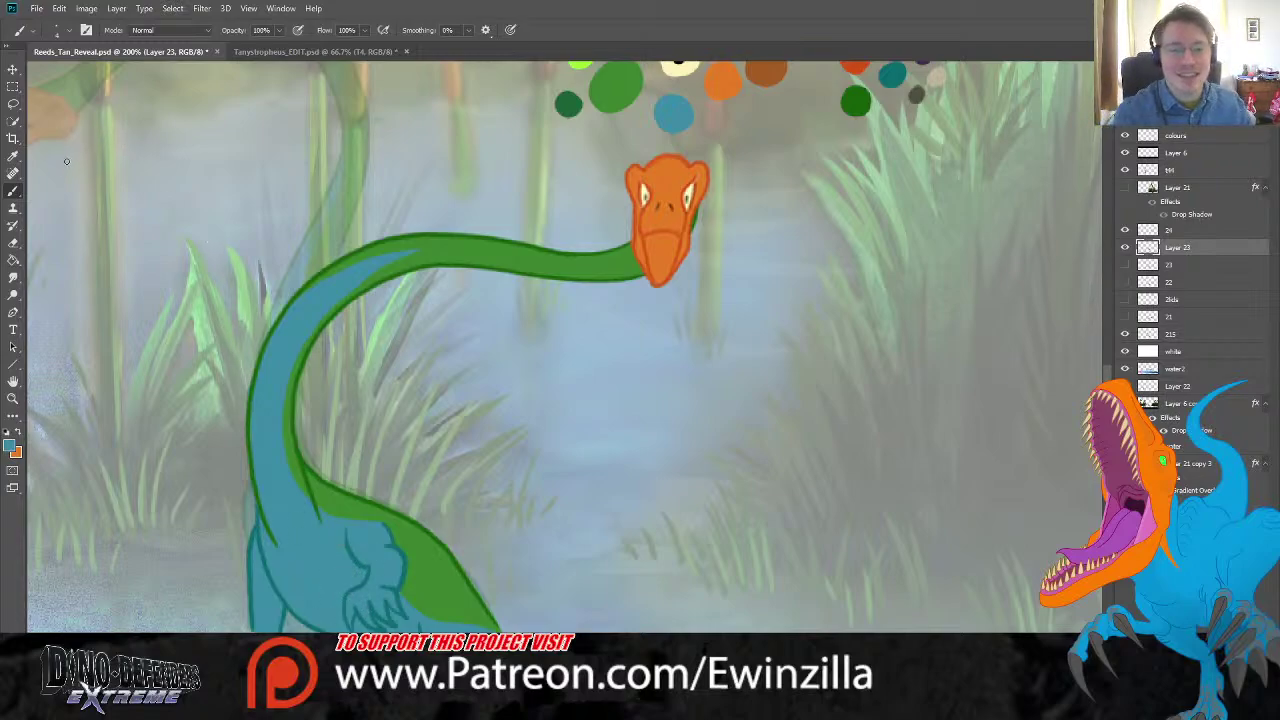
Step: Sample a dark teal and paint the claws of the front hand with the Brush
key("i")
scroll(1058, 177, "up", 2)
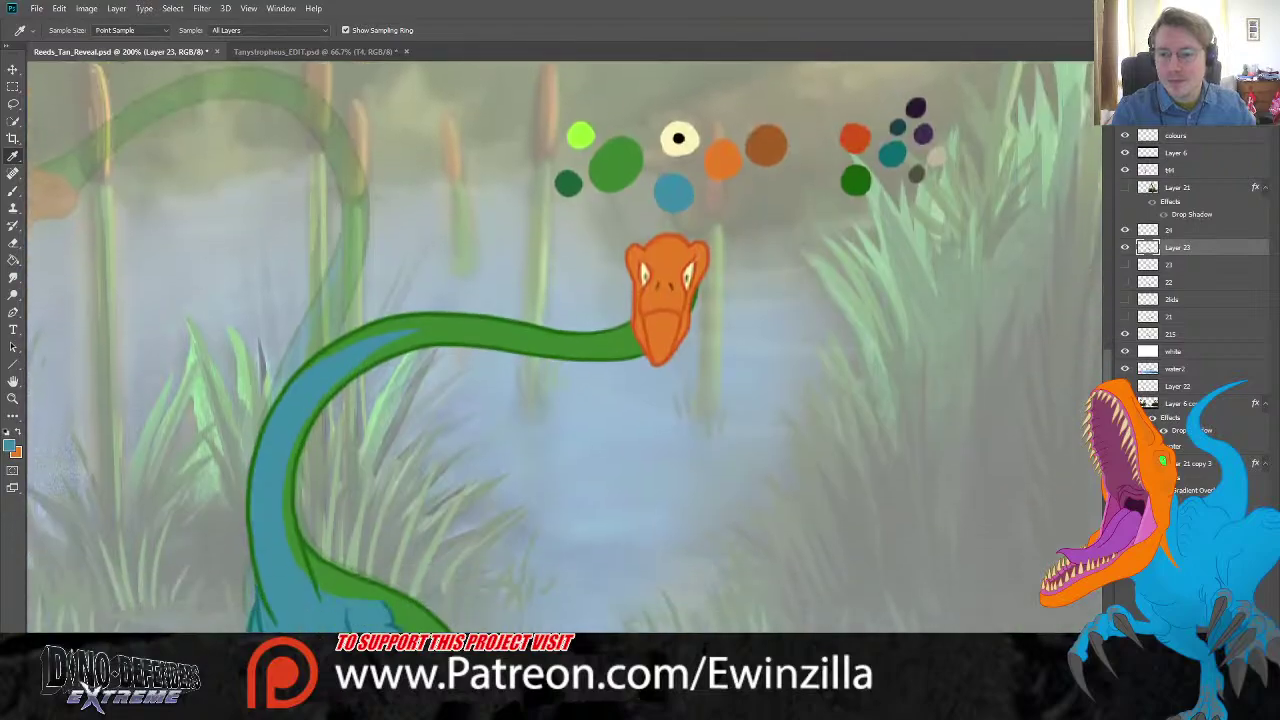
scroll(1088, 352, "down", 1)
scroll(560, 345, "down", 3)
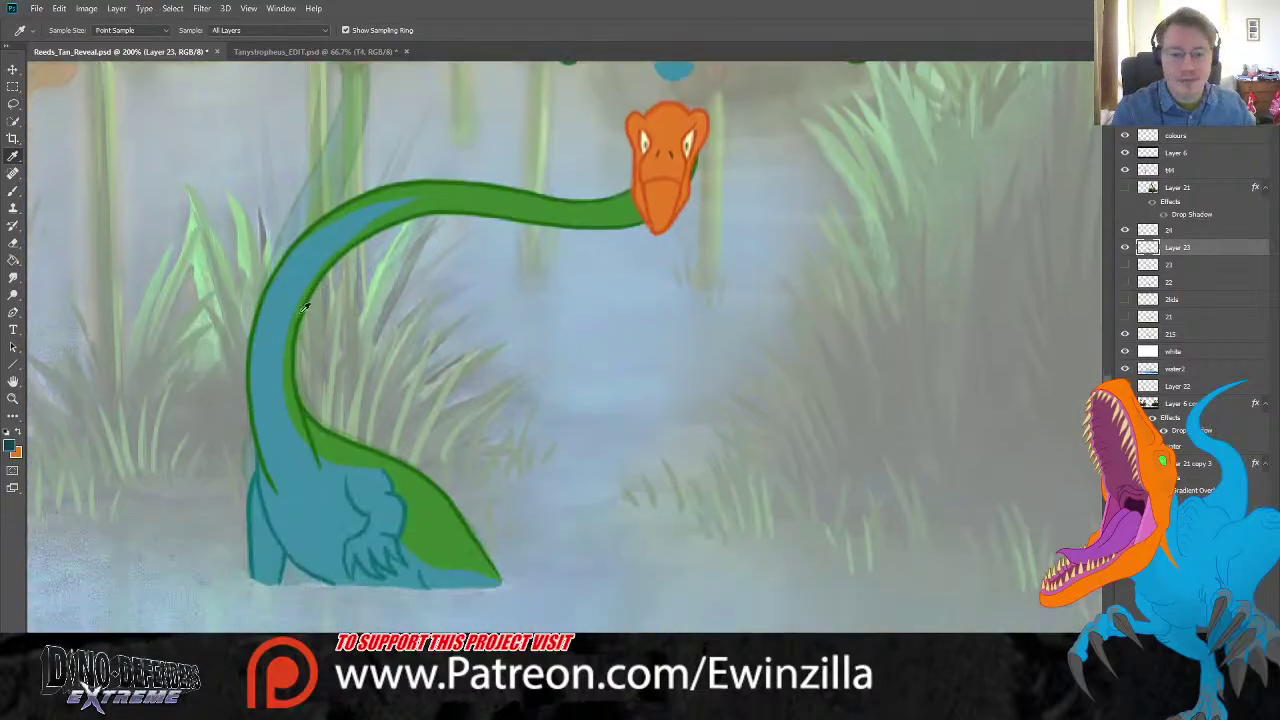
key("b")
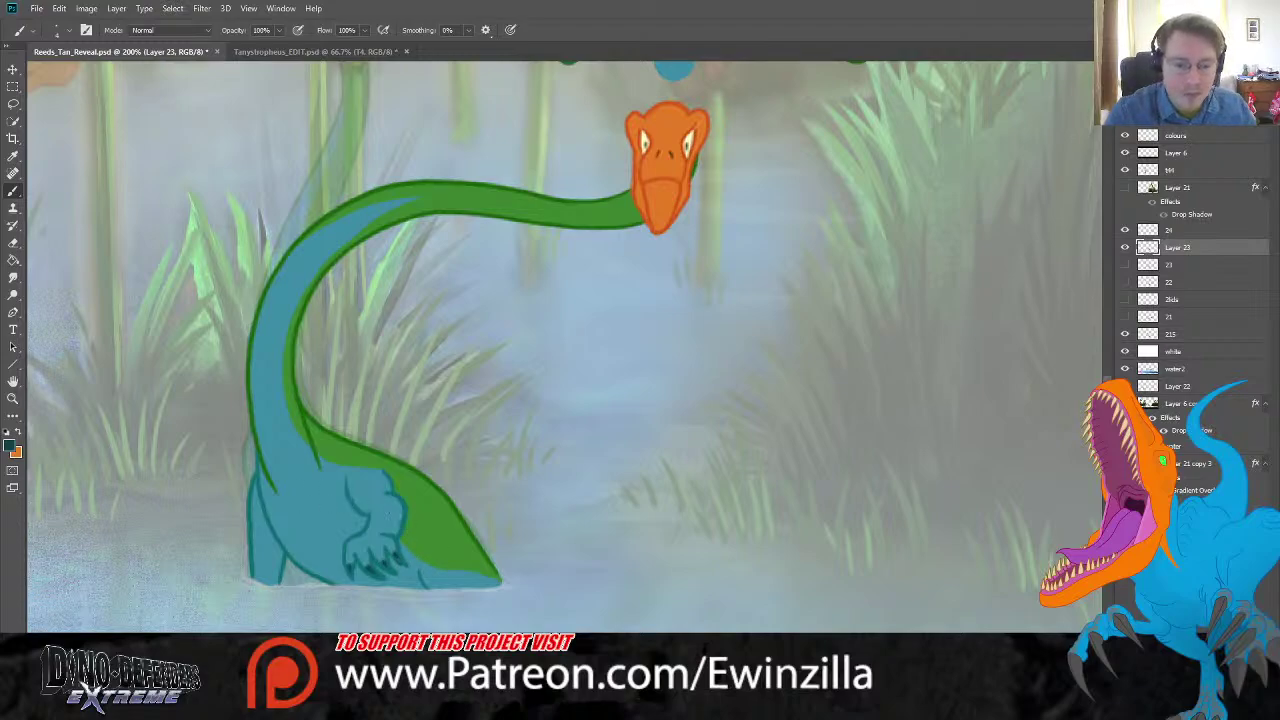
Step: Sample a pale grey and paint ripples along the waterline around the creature's leg and body
left_click(13, 277)
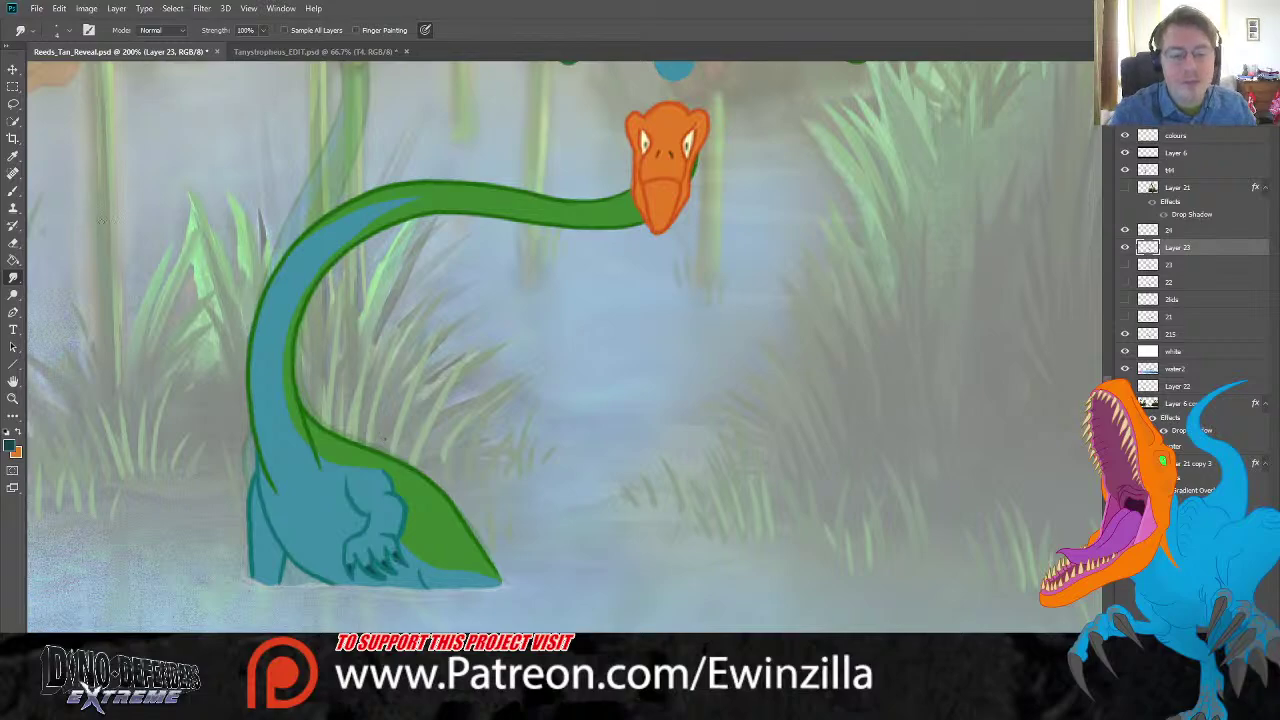
left_click(13, 191)
left_click(13, 156)
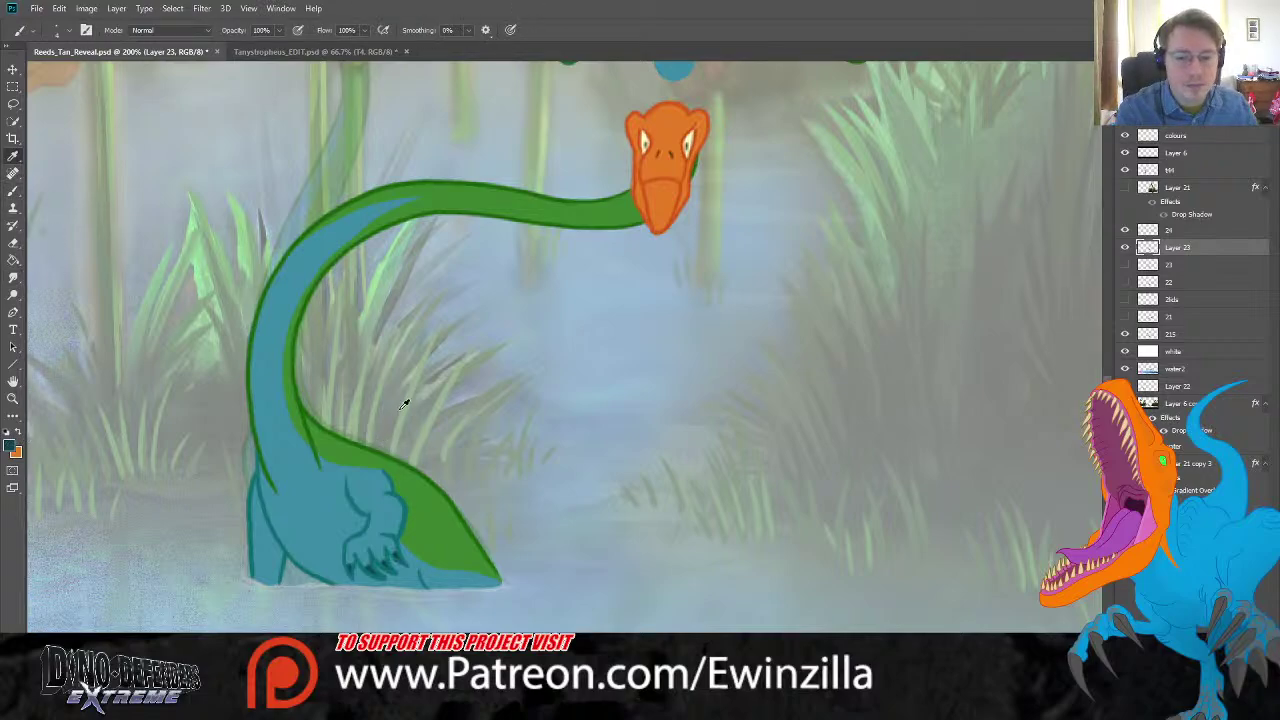
left_click(752, 442)
key("b")
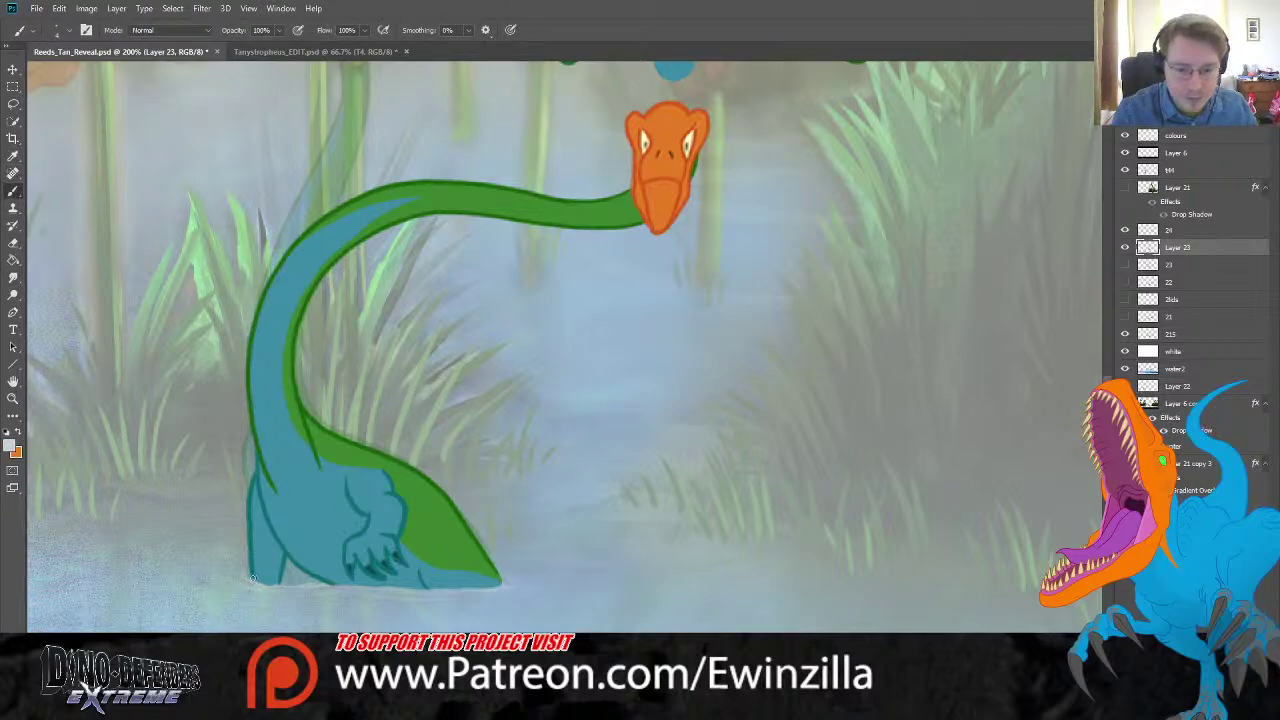
mouse_move(252, 578)
left_mouse_down()
mouse_move(293, 581)
mouse_move(250, 580)
left_mouse_up()
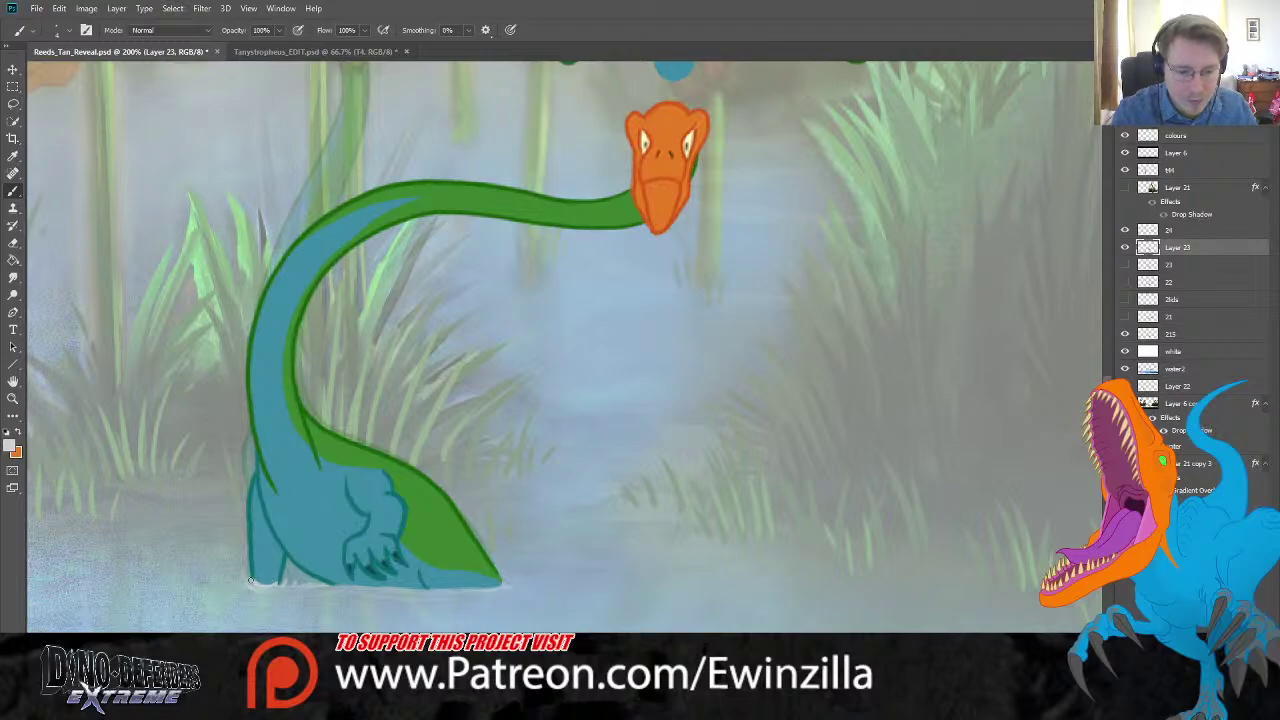
left_click(251, 580)
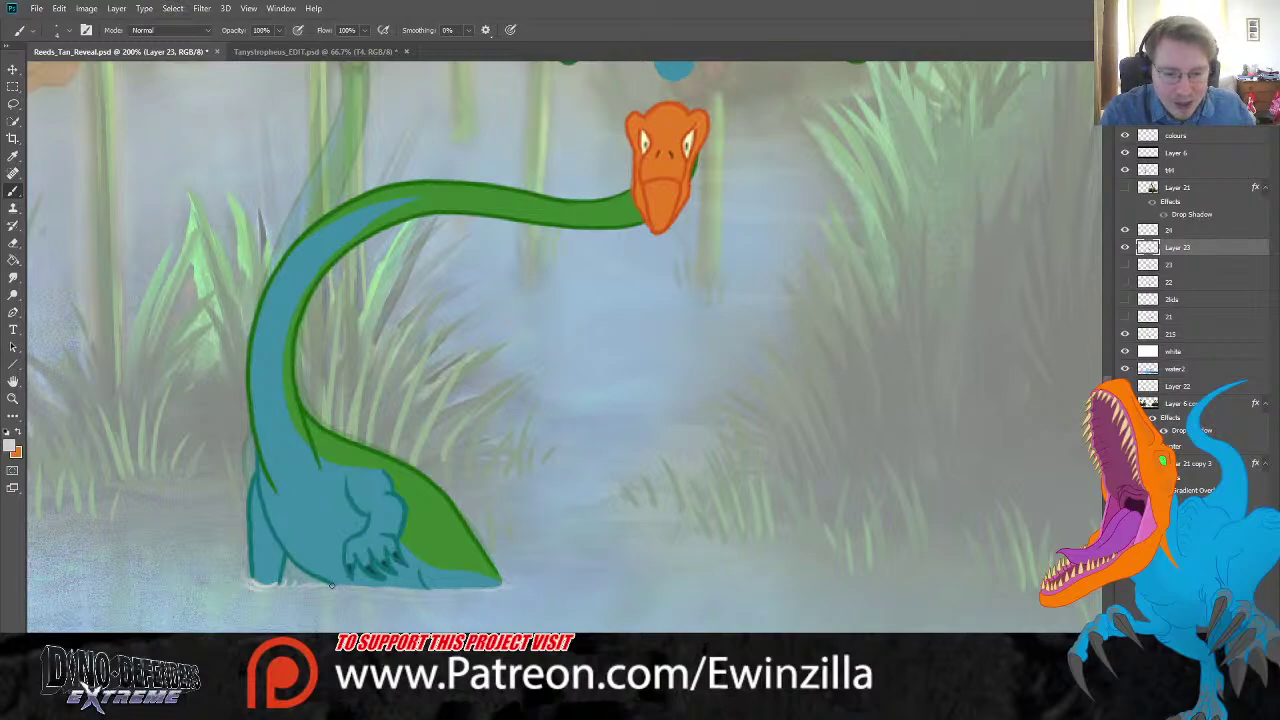
left_click_drag(355, 587, 502, 587)
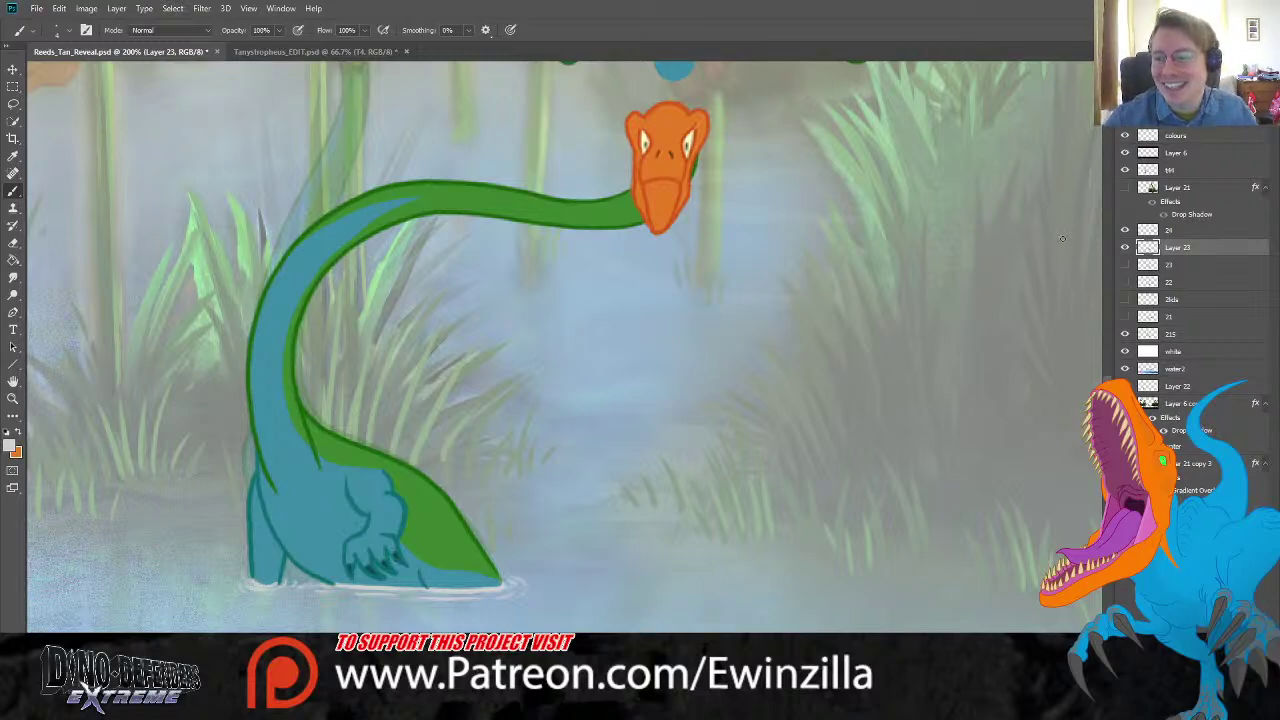
Step: Toggle Layer 23 to check its contents, and merge it with layer 24
left_click(1125, 248)
left_click(1125, 248)
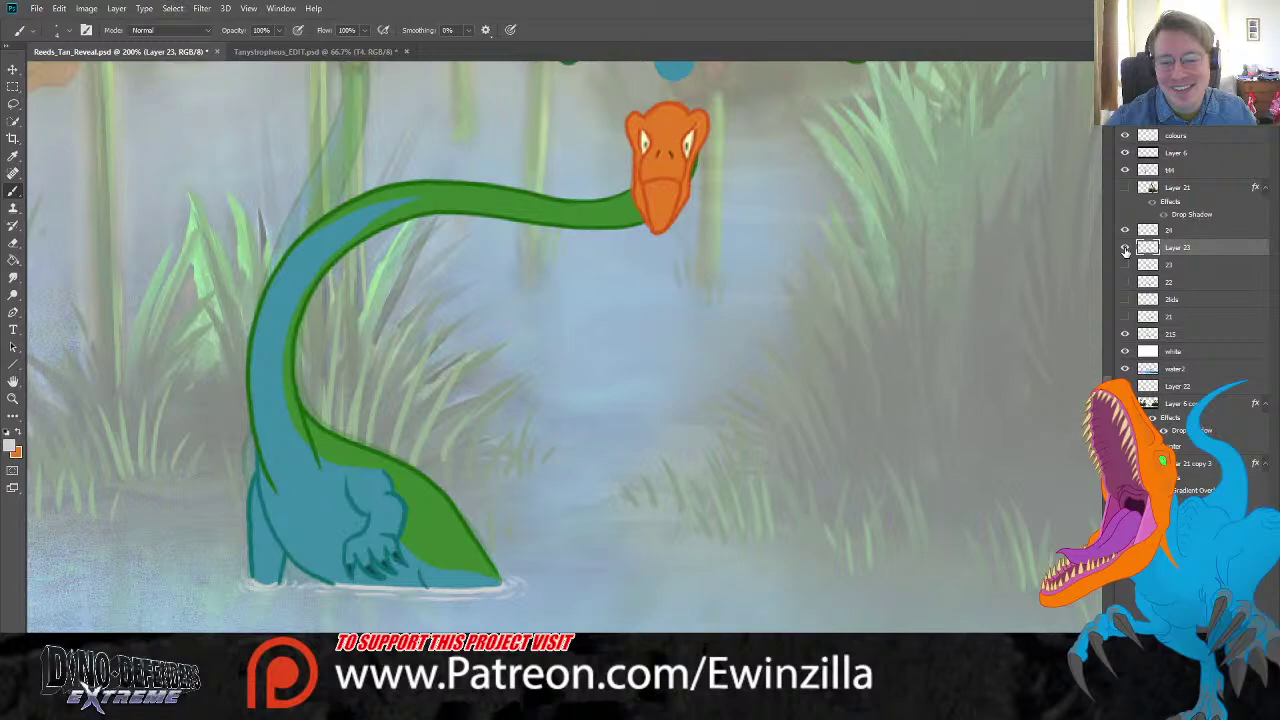
left_click(1184, 232, "shift")
key("ctrl+e")
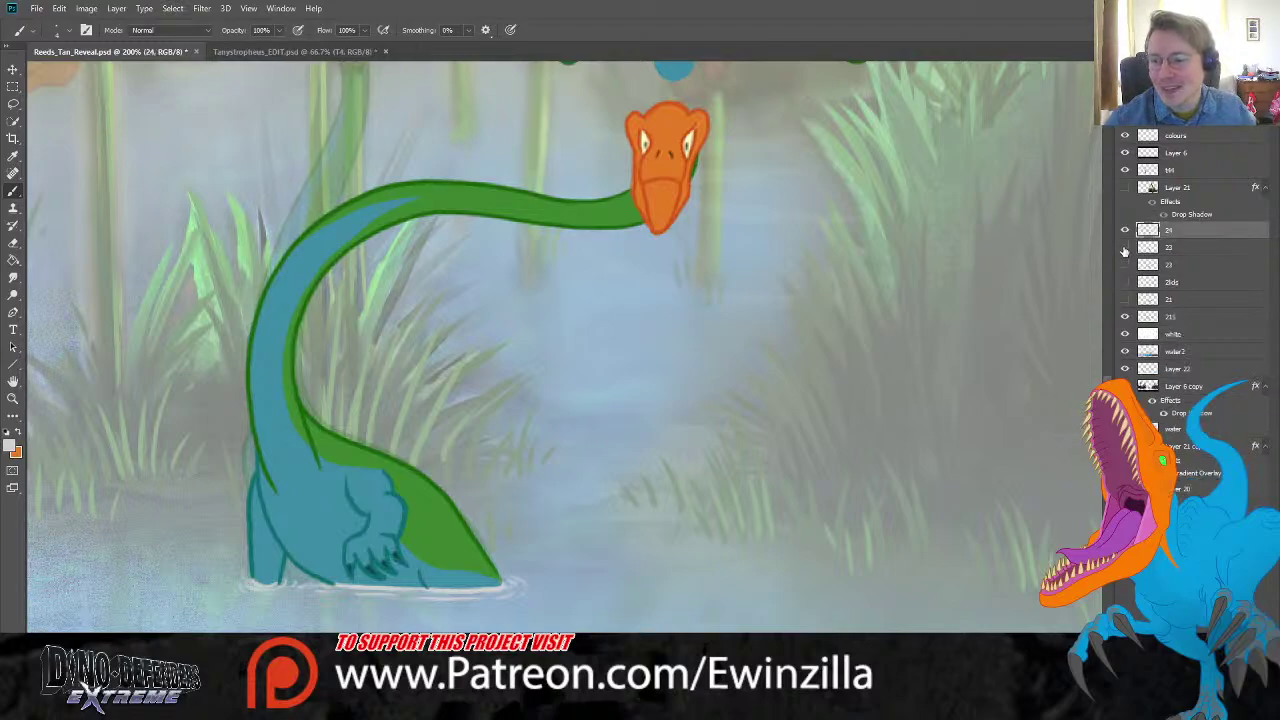
Step: Show layer 23 and toggle layer 24 repeatedly to compare the two poses
left_click(1125, 248)
left_click(1125, 230)
left_click(1125, 230)
left_click(1125, 230)
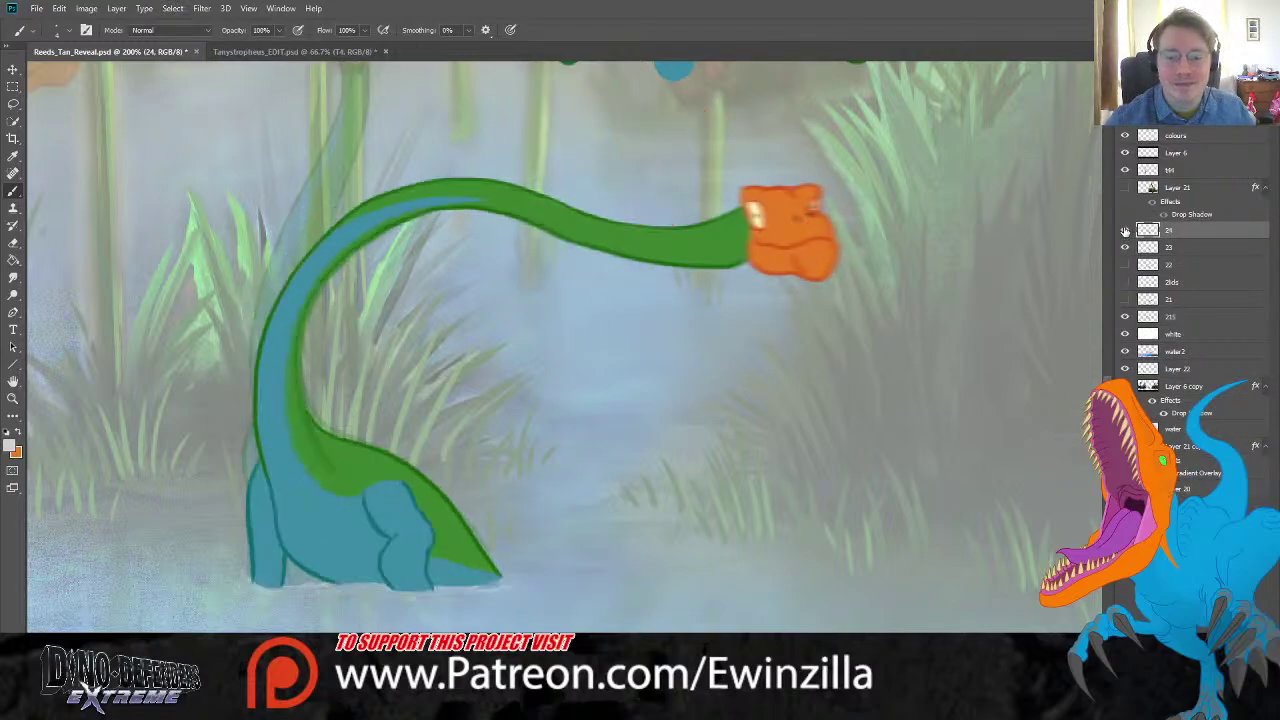
left_click(1125, 230)
left_click(1125, 230)
left_click(1125, 230)
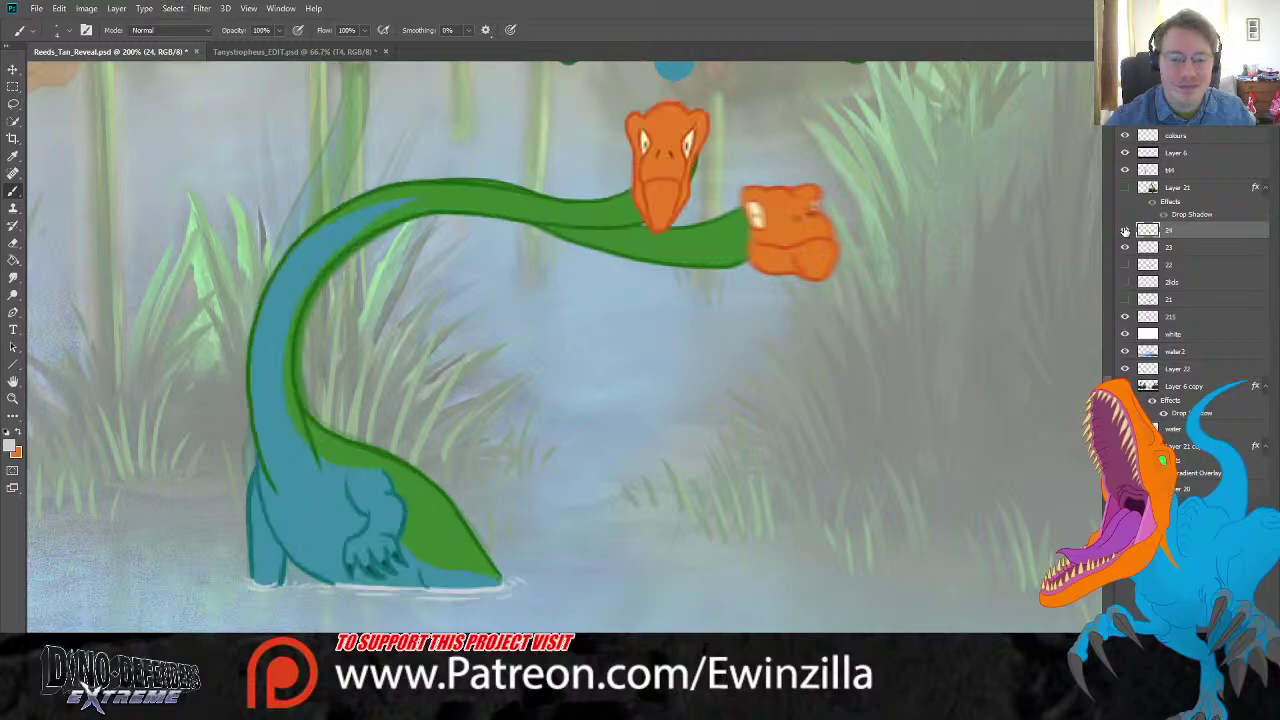
left_click(1125, 230)
left_click(1125, 230)
left_click(1125, 230)
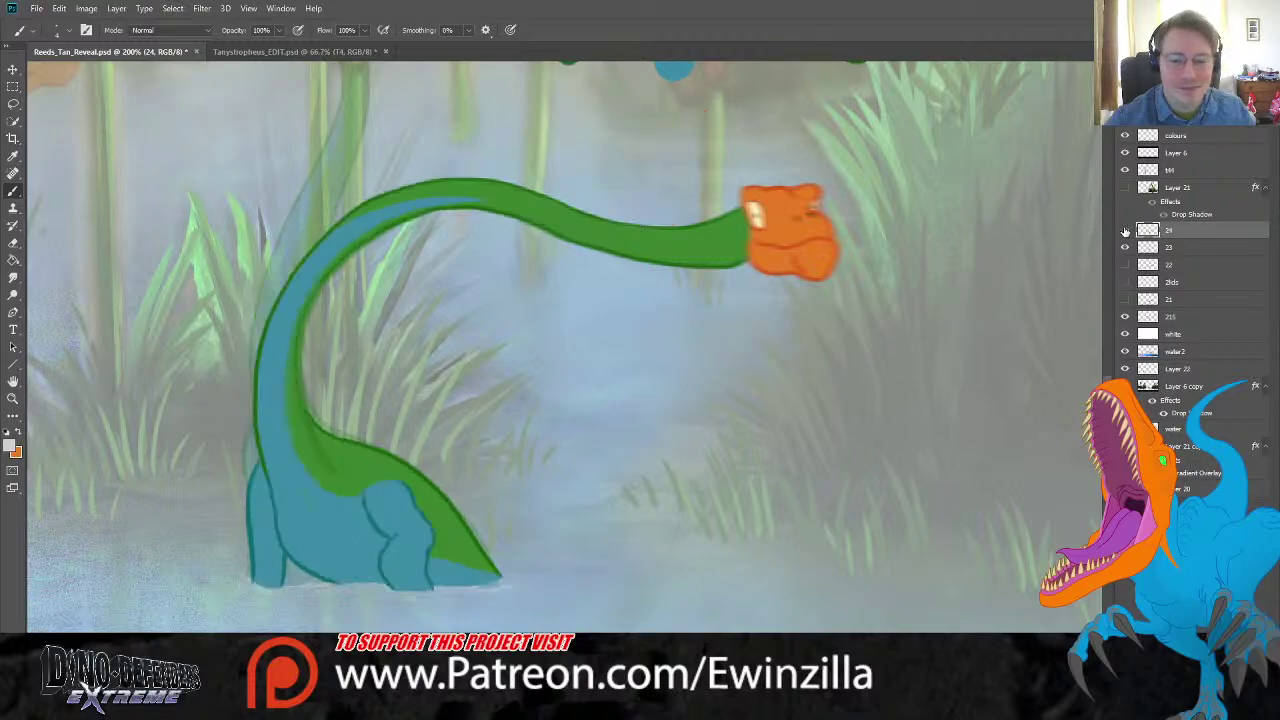
left_click(1125, 230)
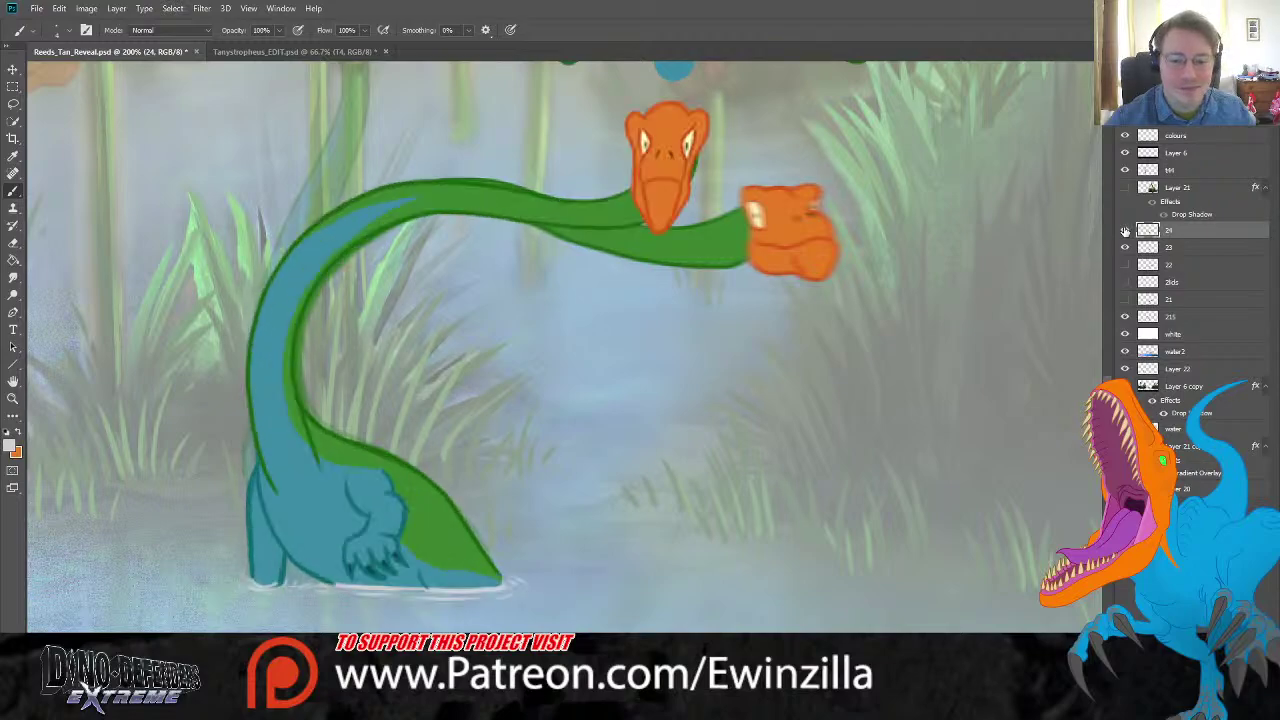
Step: Smudge the green of the back around the shoulder of the near arm on layer 24
left_click(15, 277)
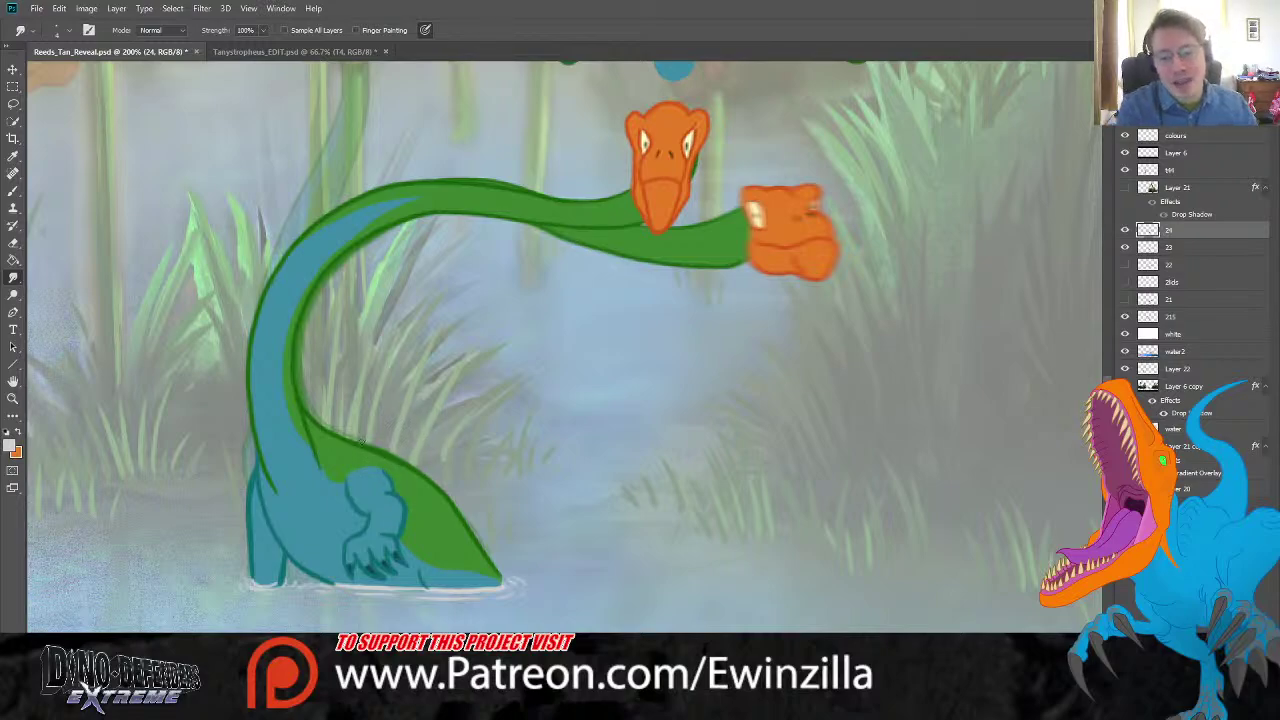
left_click_drag(340, 446, 396, 472)
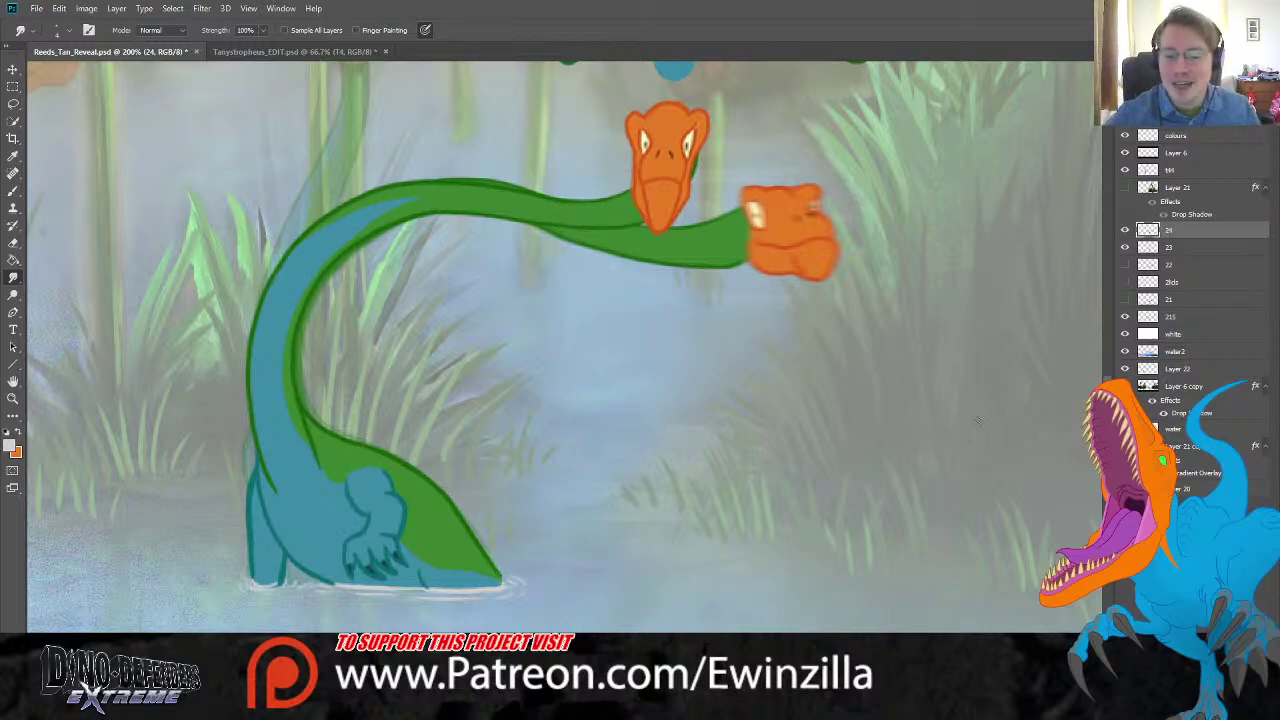
Step: Paint pale highlights on the claws and small splashes beneath the hand, using 23% brush opacity for the softer strokes
key("b")
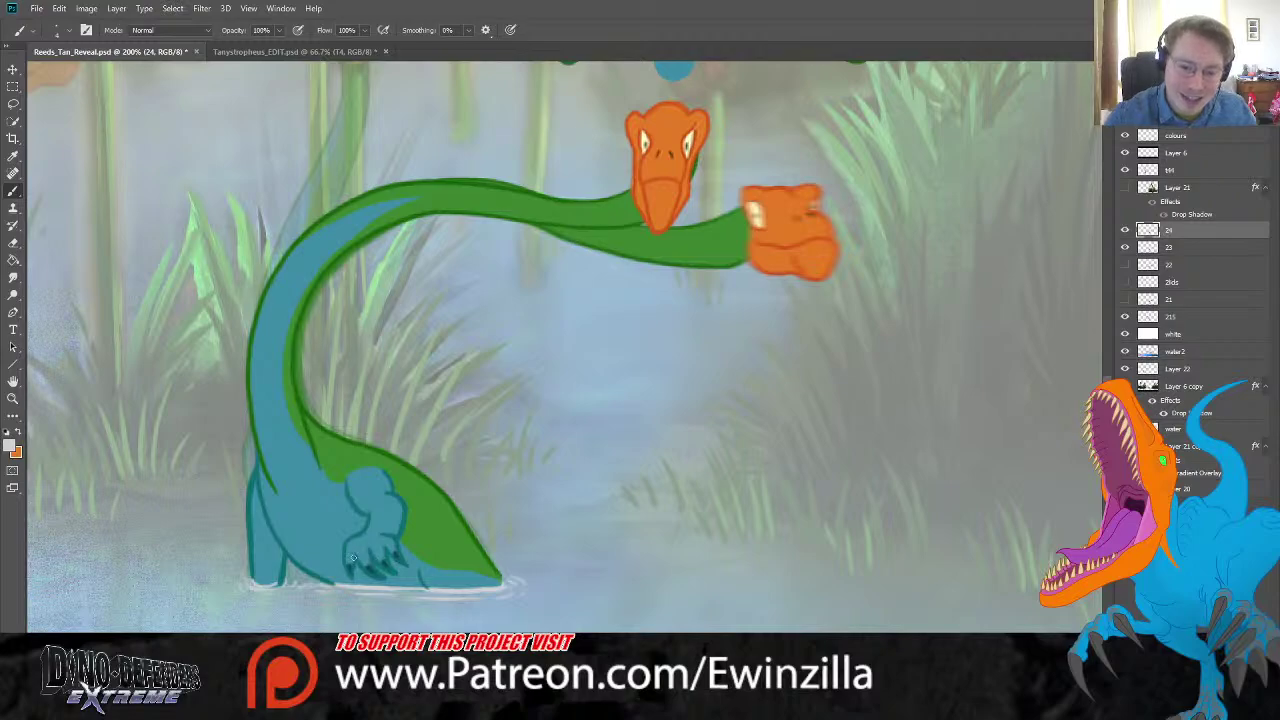
left_click_drag(353, 559, 355, 577)
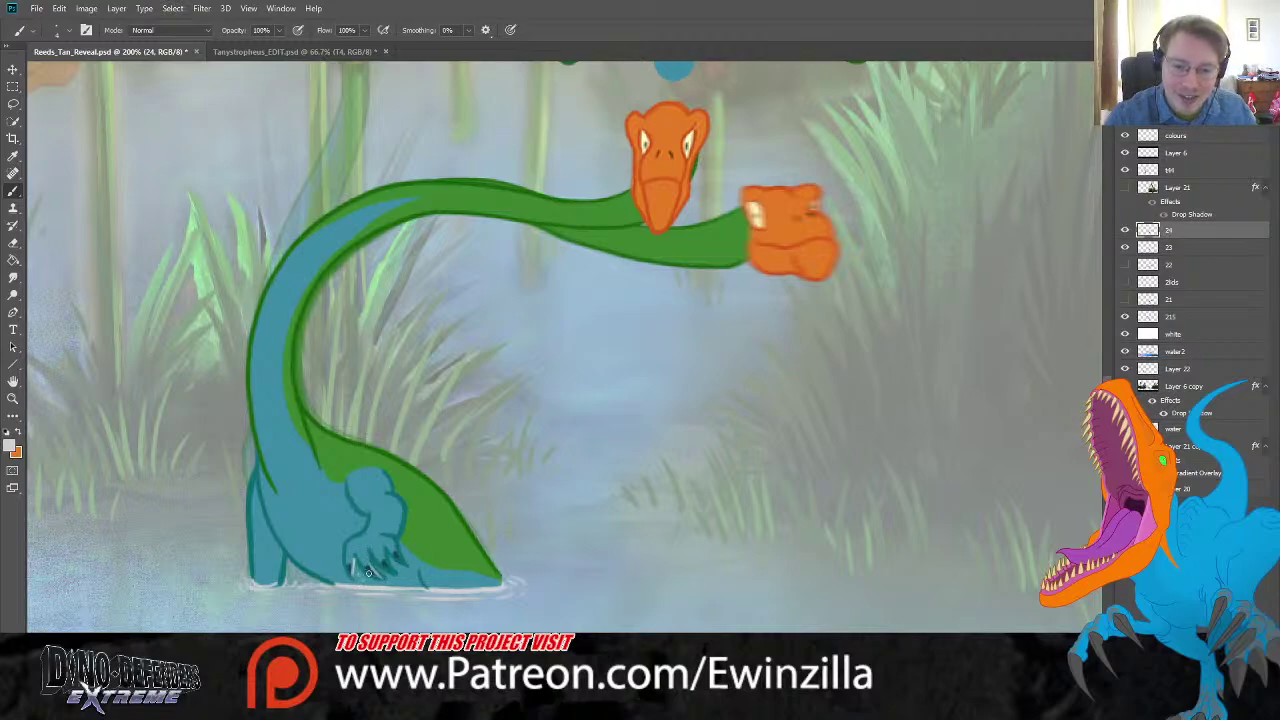
mouse_move(368, 572)
left_mouse_down()
mouse_move(396, 588)
mouse_move(388, 570)
mouse_move(402, 590)
left_mouse_up()
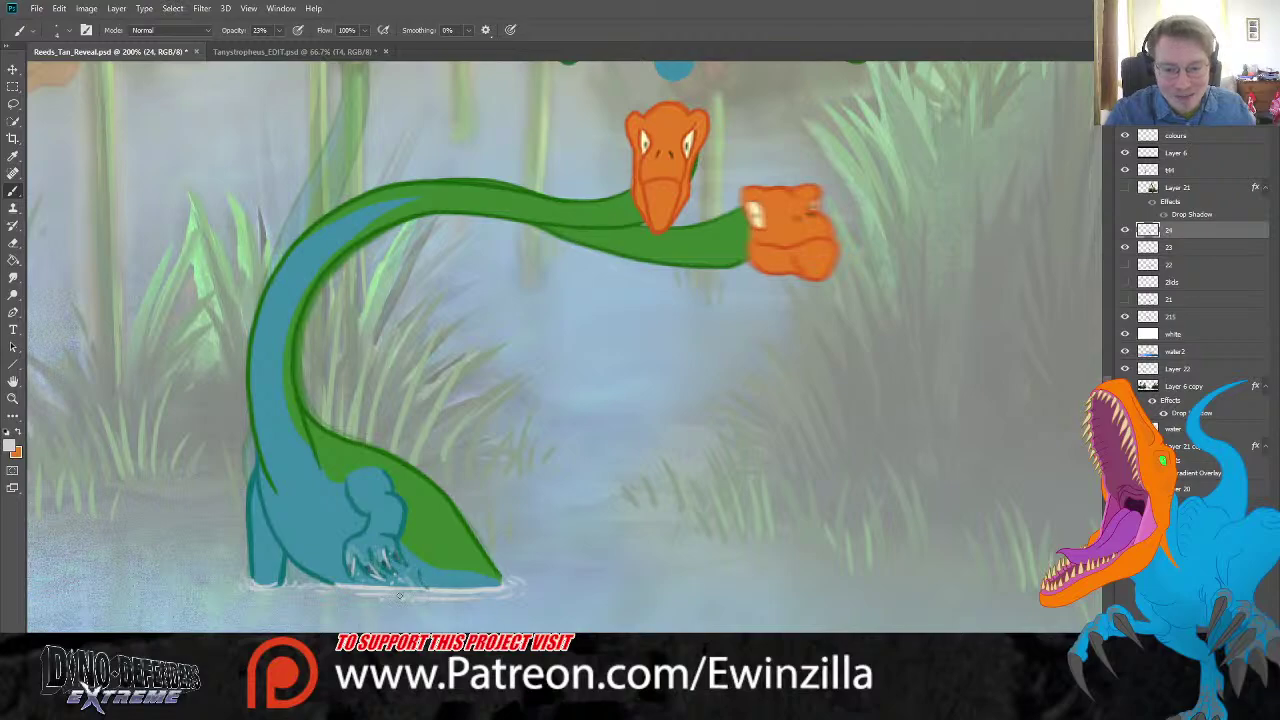
Step: Show the foreground reeds on Layer 21 in front of the creature
left_click(1125, 188)
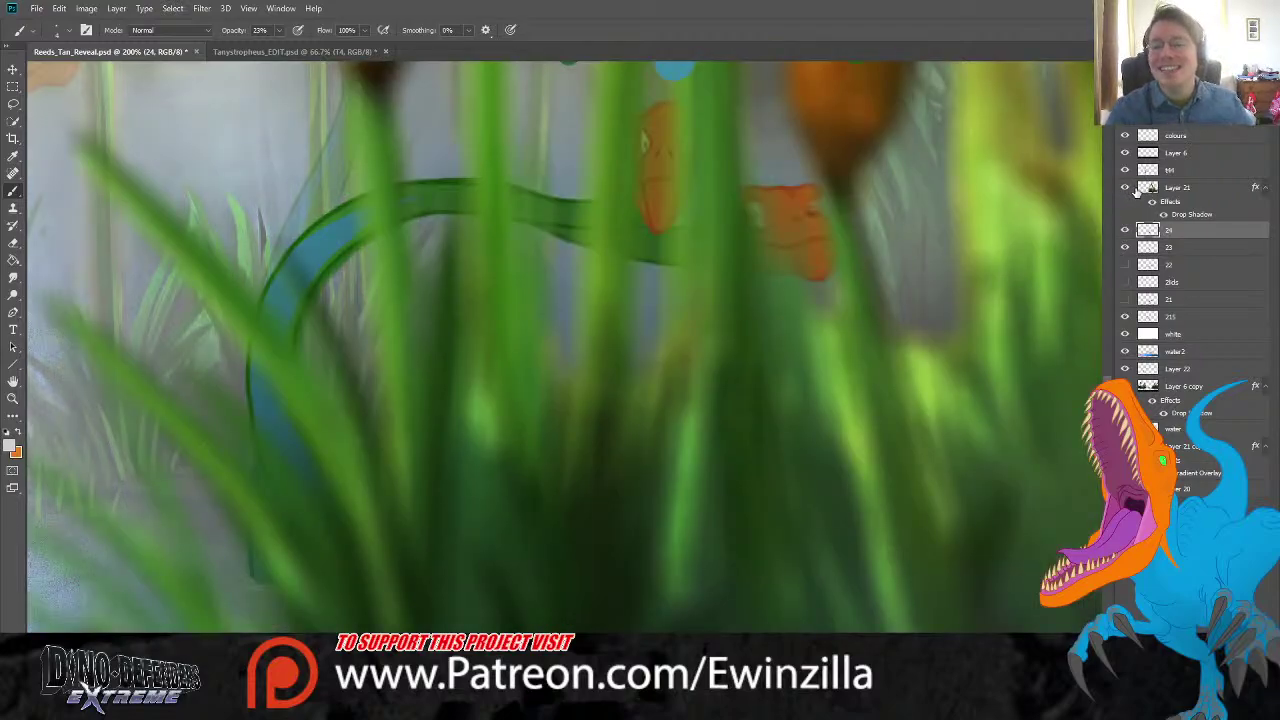
Step: Hide the foreground reeds on Layer 21, lasso the heads and upper neck on layer 24, blur that area and deselect it
left_click(1125, 188)
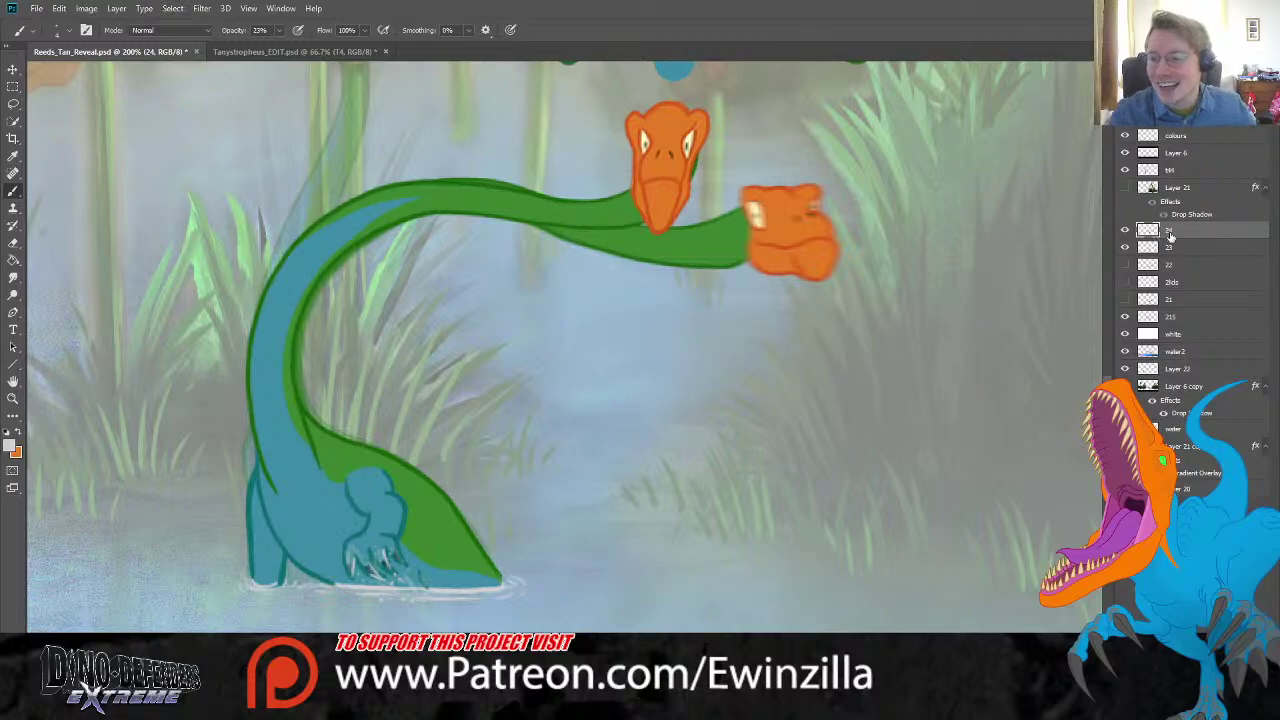
key("l")
mouse_move(718, 88)
left_mouse_down()
mouse_move(516, 92)
mouse_move(278, 177)
mouse_move(240, 362)
mouse_move(291, 291)
mouse_move(281, 325)
mouse_move(297, 406)
mouse_move(492, 340)
mouse_move(848, 143)
mouse_move(725, 85)
left_mouse_up()
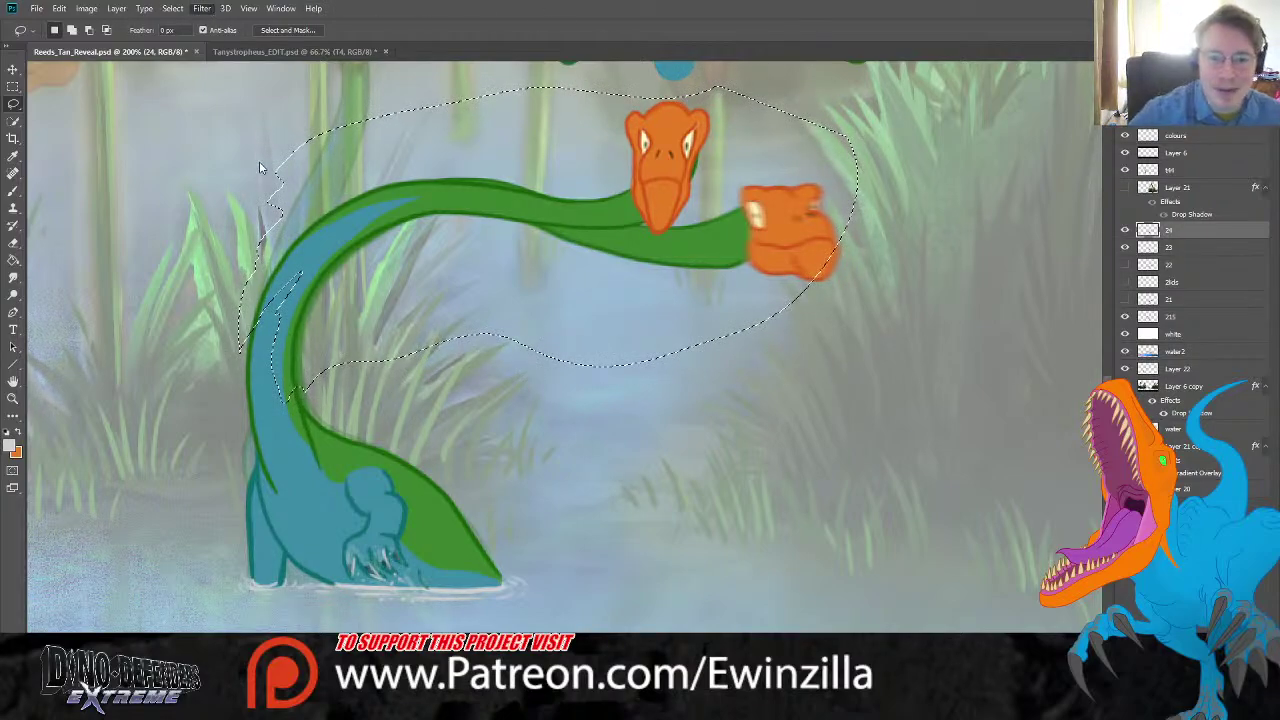
key("h")
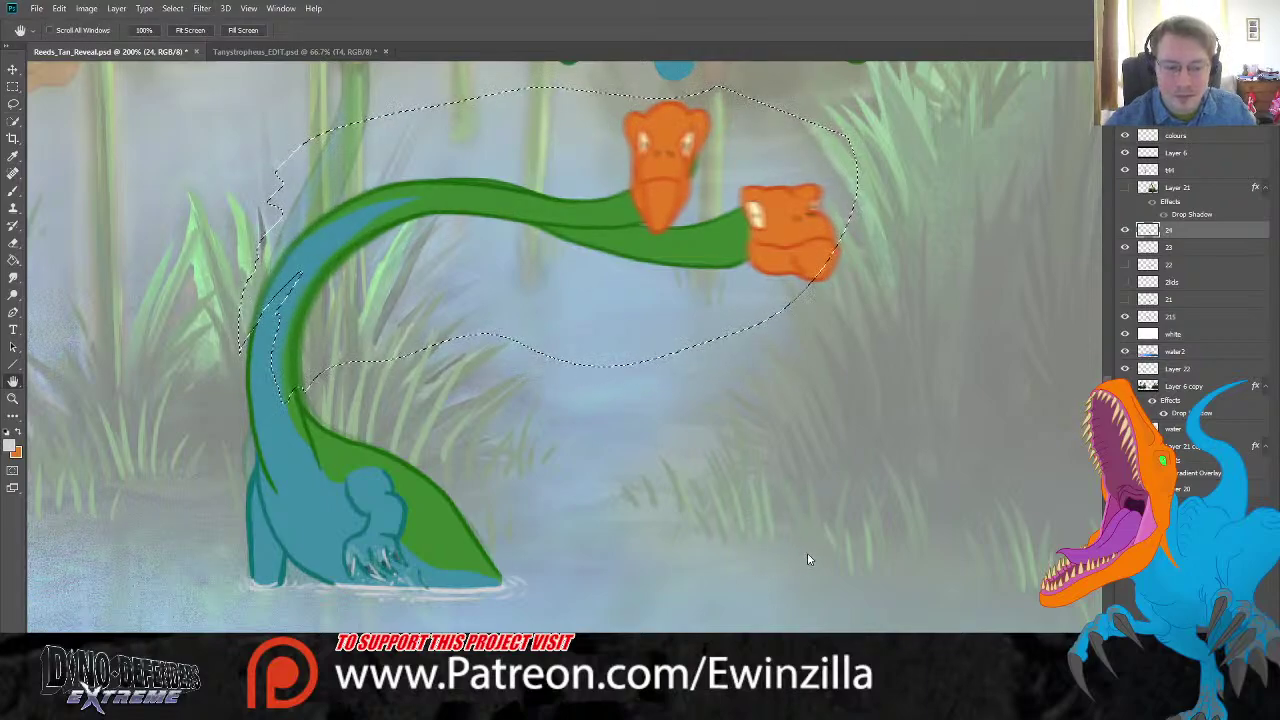
key("l")
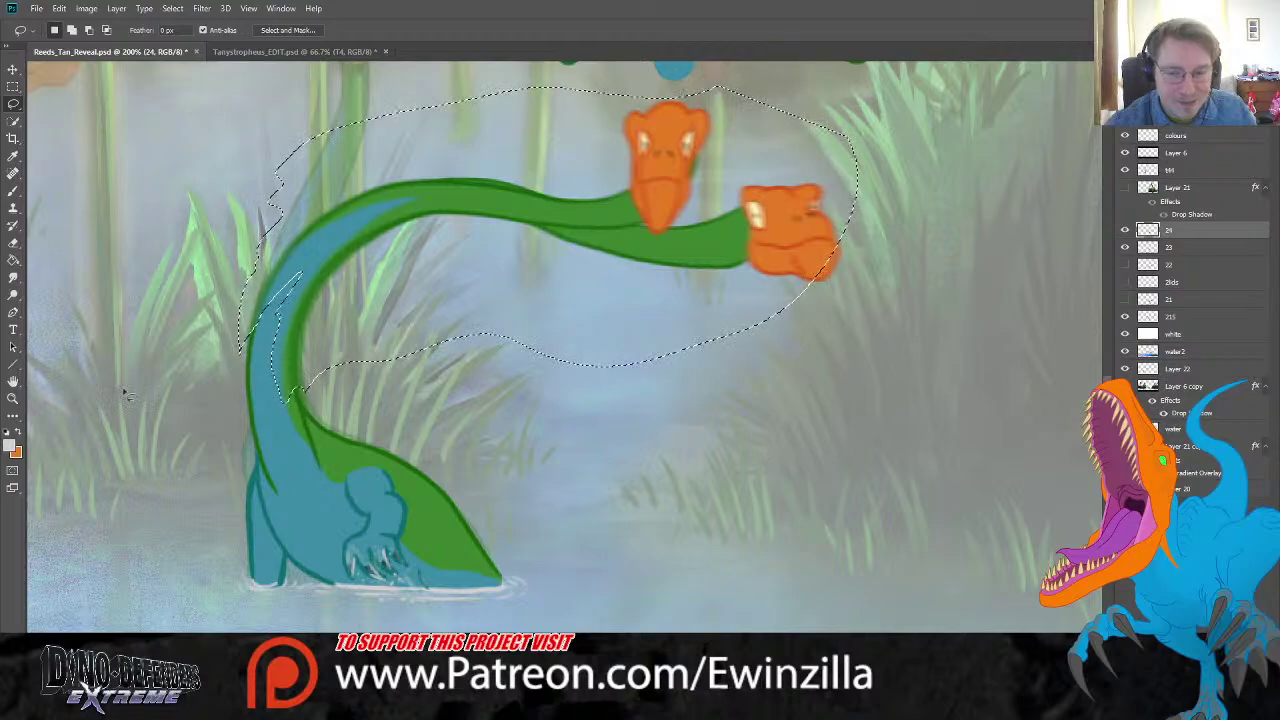
left_click(13, 86)
left_click(104, 147)
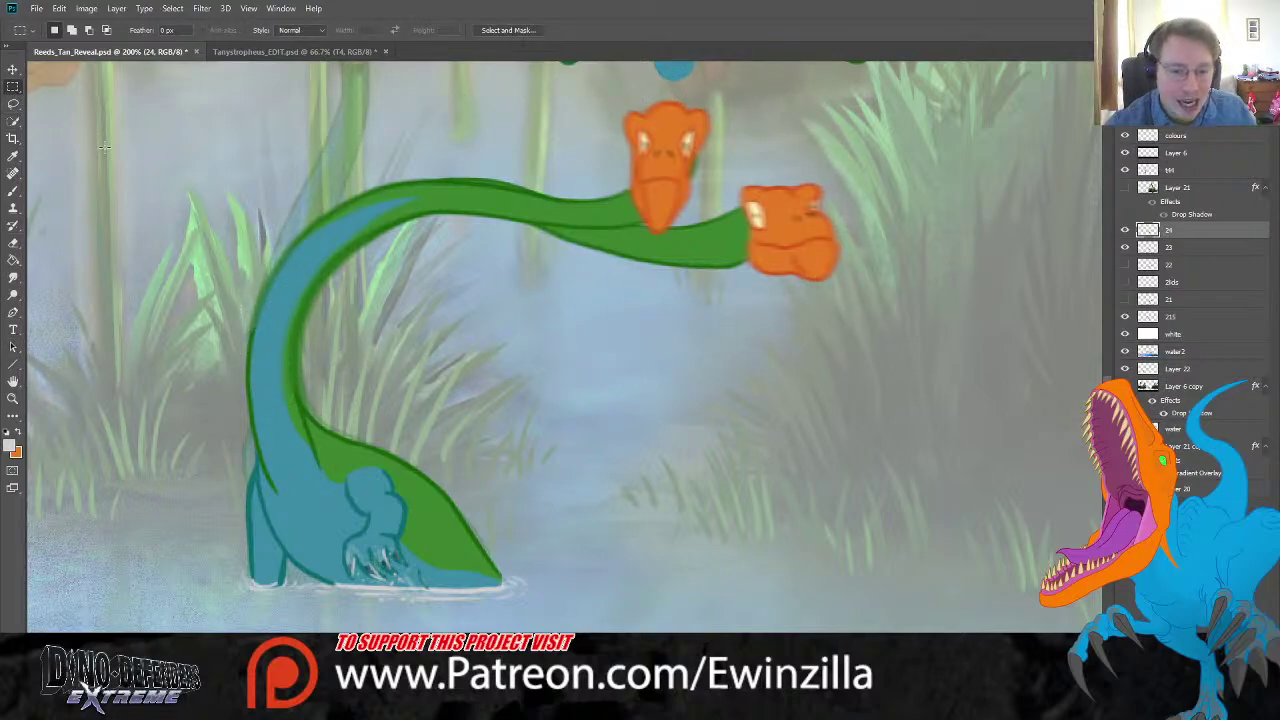
left_click(13, 277)
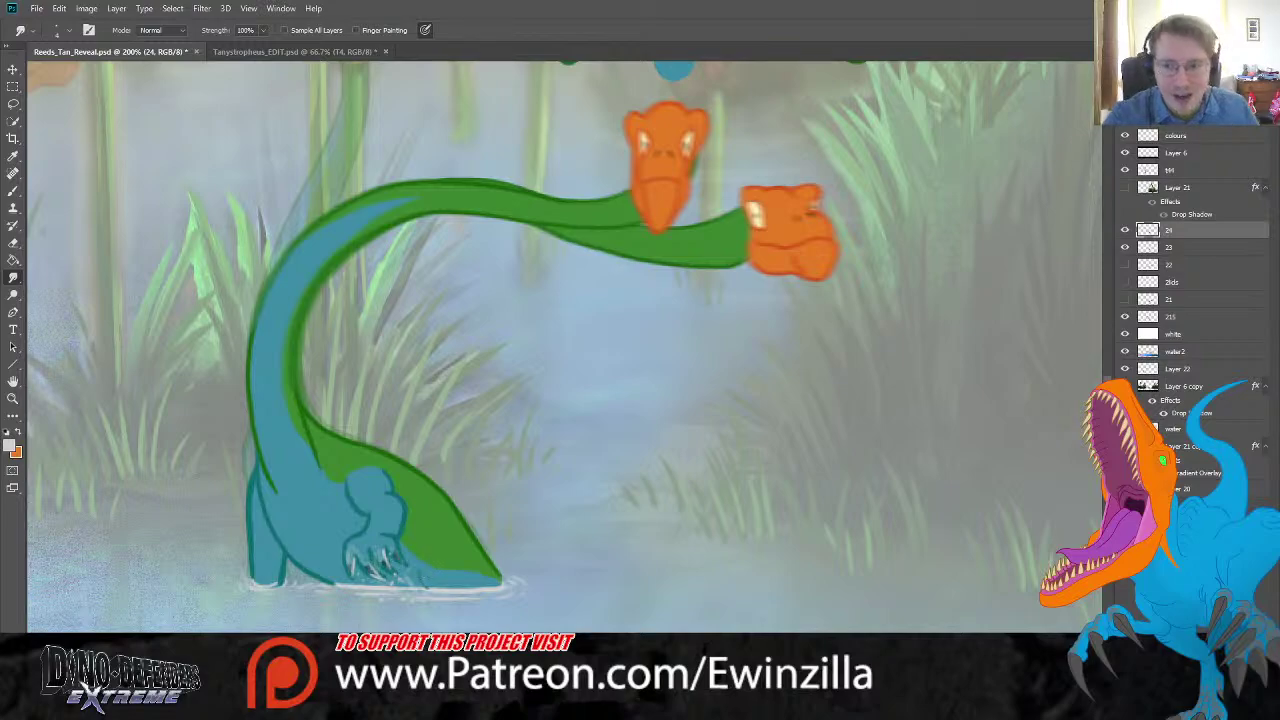
Step: Toggle layers 22, 23 and 24 to compare the successive poses, leaving 22 and 23 hidden and layer 24 shown
left_click(1124, 264)
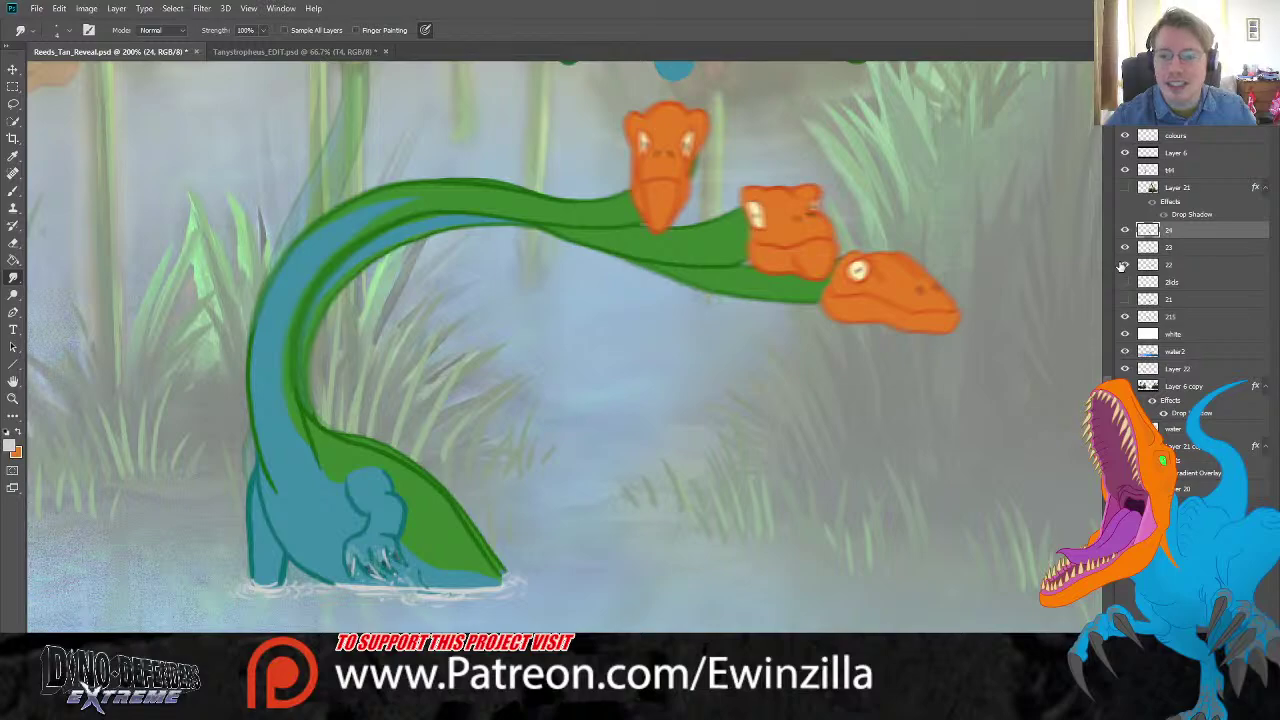
left_click(1123, 265)
left_click(1128, 231)
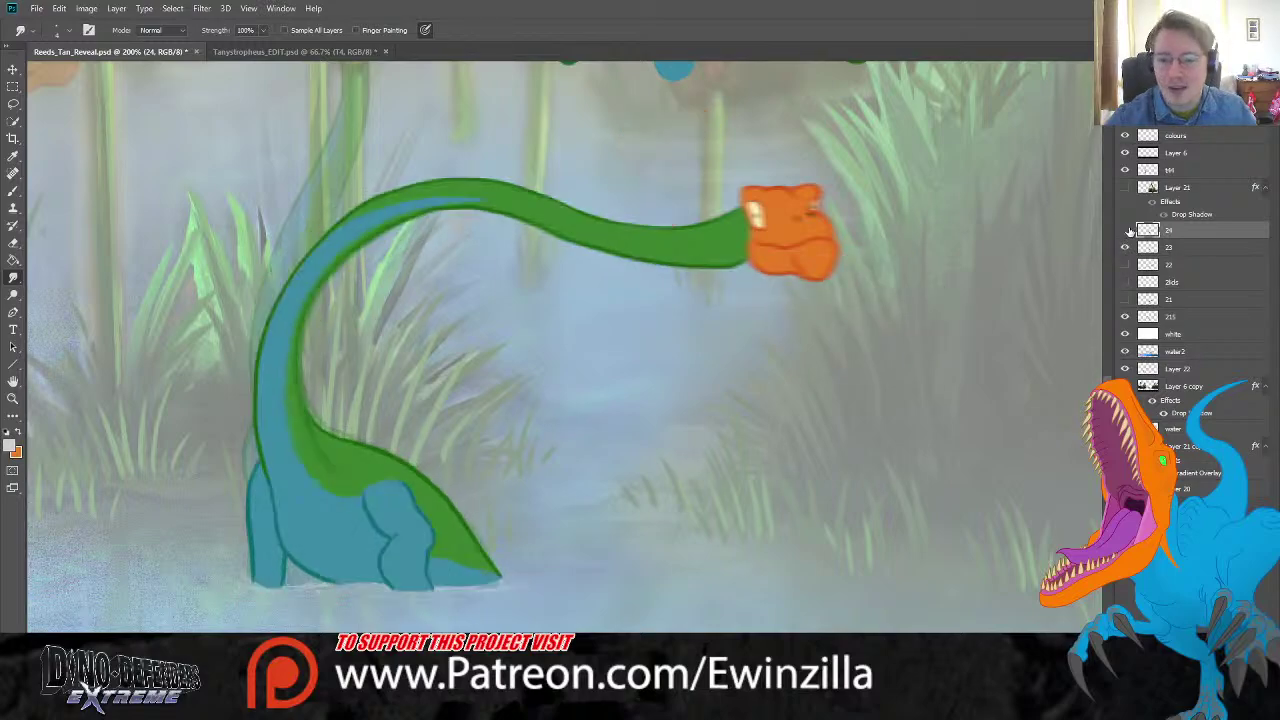
left_click(1128, 231)
left_click(1128, 247)
left_click(1129, 231)
left_click(1129, 231)
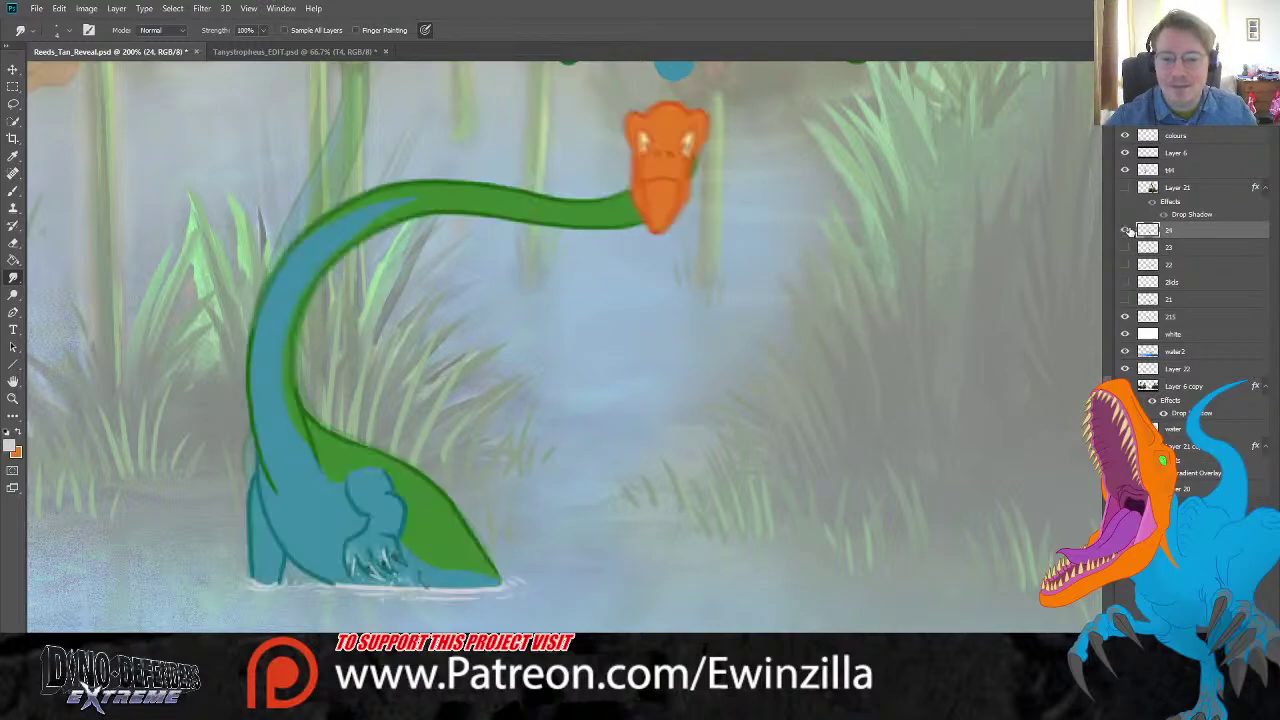
Step: Lower the opacity of layer 24 to use it as a faded pose guide and briefly show layer 22 for comparison
scroll(890, 274, "up", 5)
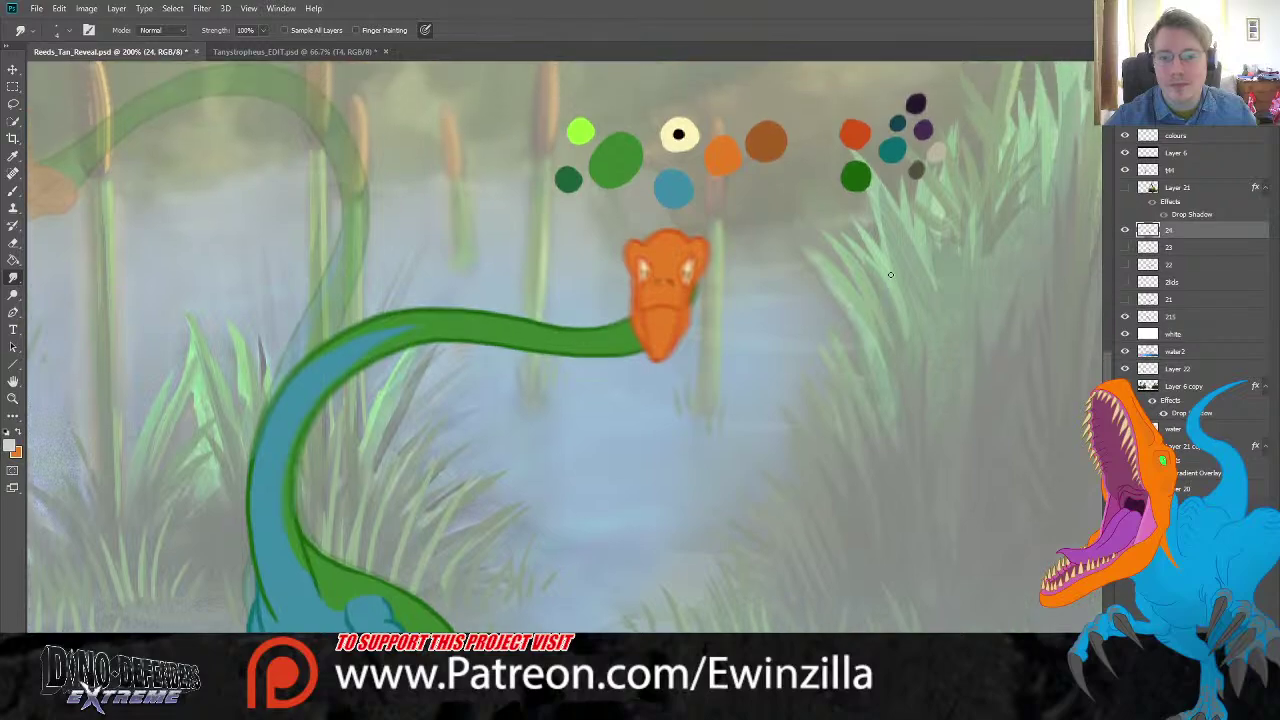
scroll(736, 595, "left", 4)
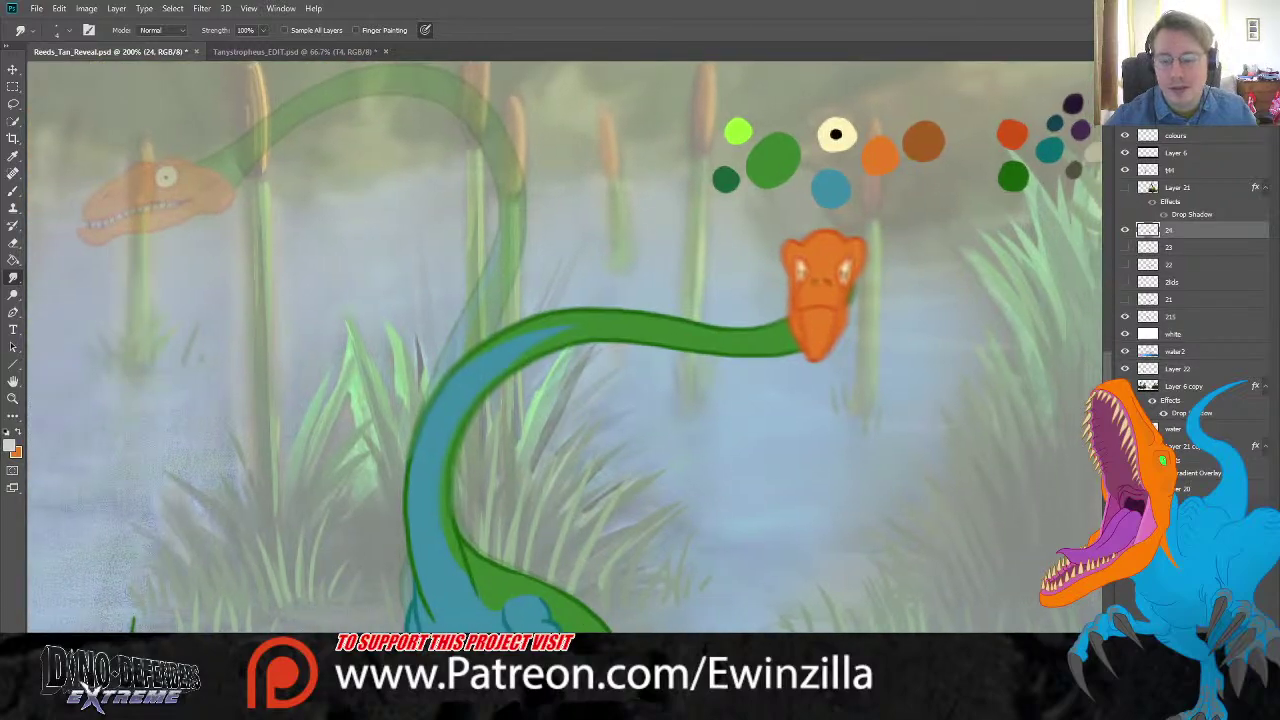
scroll(736, 595, "down", 1)
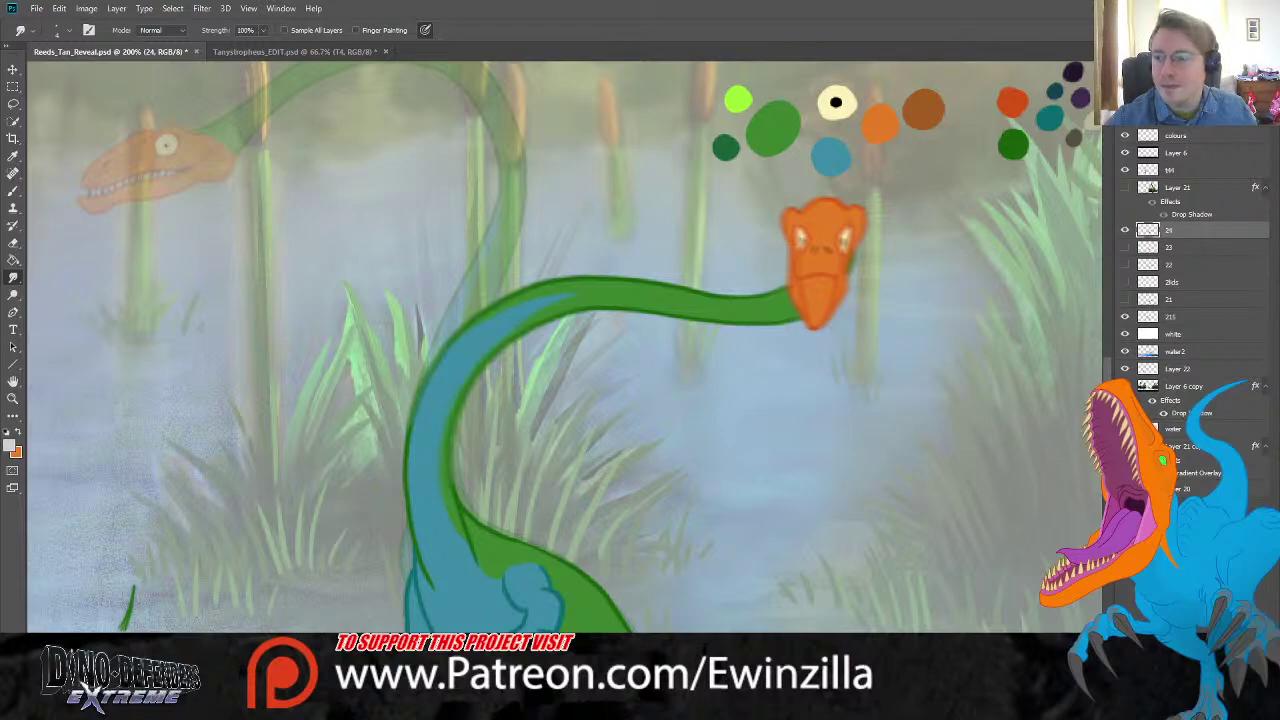
left_click_drag(1256, 112, 1230, 112)
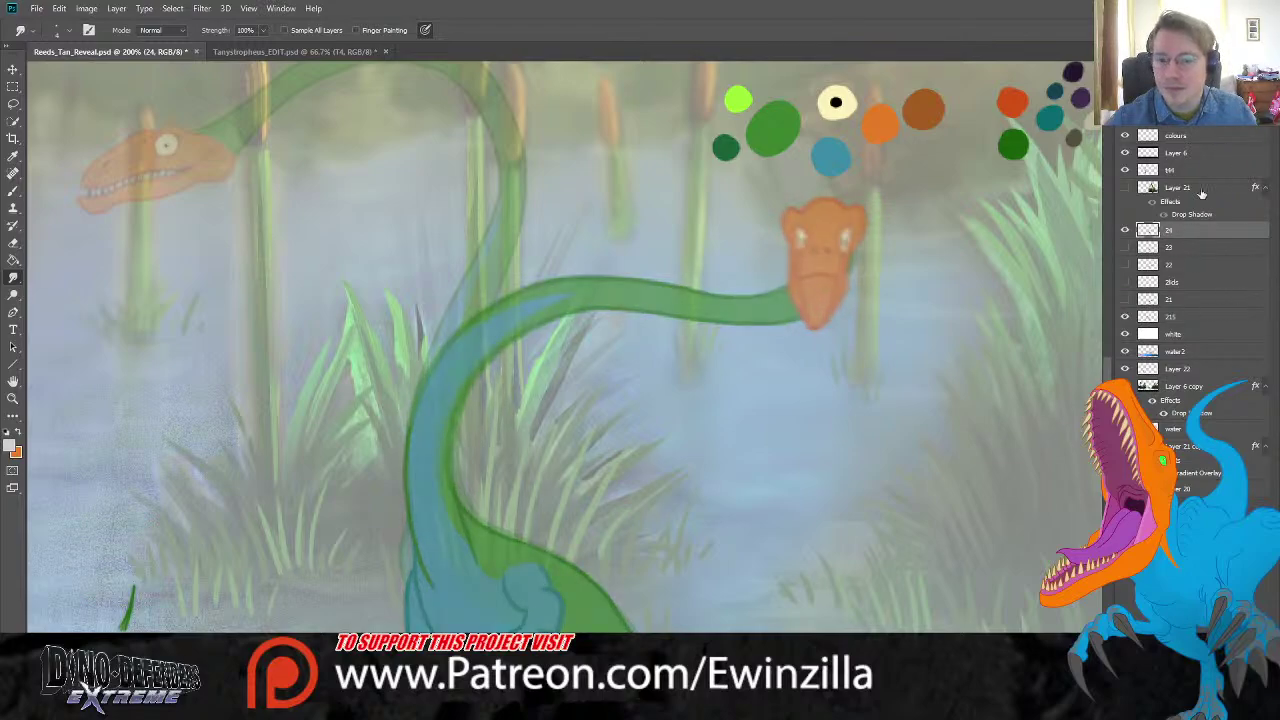
left_click(1123, 265)
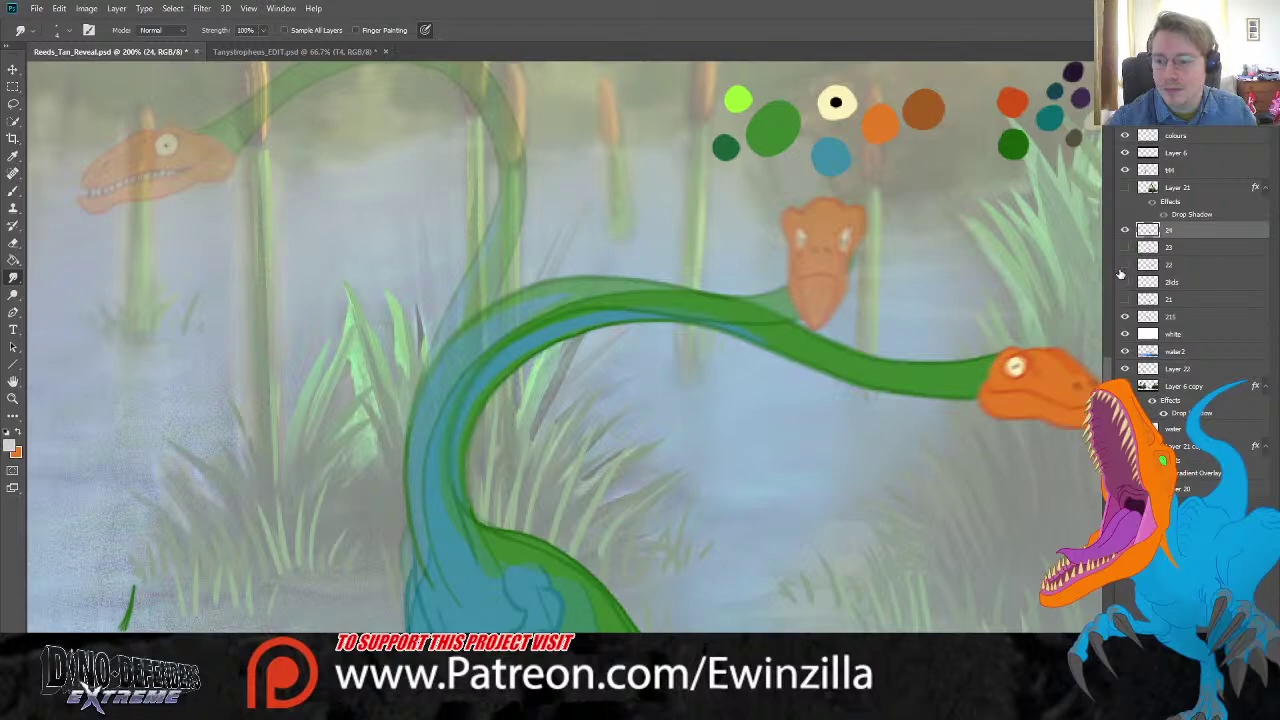
left_click(1123, 265)
Step: Show layer 23, copy its lassoed orange head onto a new layer and raise that layer above layer 24
left_click(1124, 247)
left_click(1195, 247)
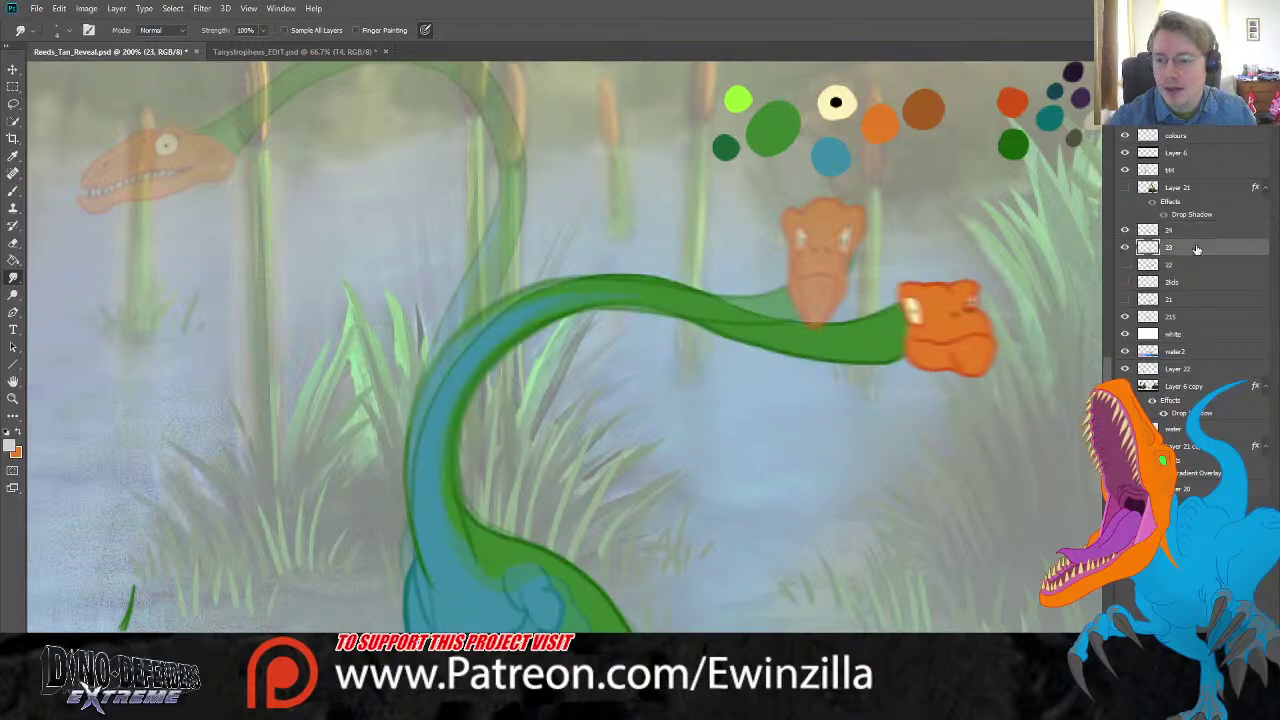
key("l")
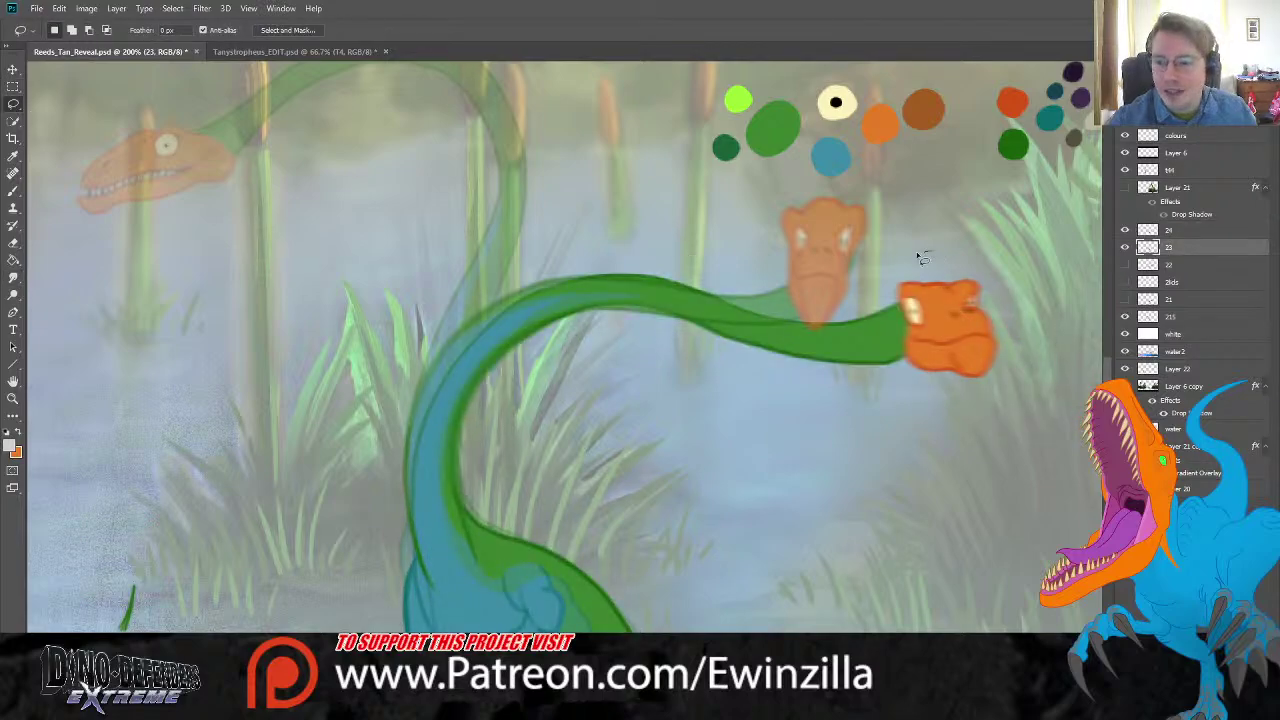
mouse_move(930, 252)
left_mouse_down()
mouse_move(895, 286)
mouse_move(902, 366)
mouse_move(1050, 330)
mouse_move(930, 252)
left_mouse_up()
key("ctrl+j")
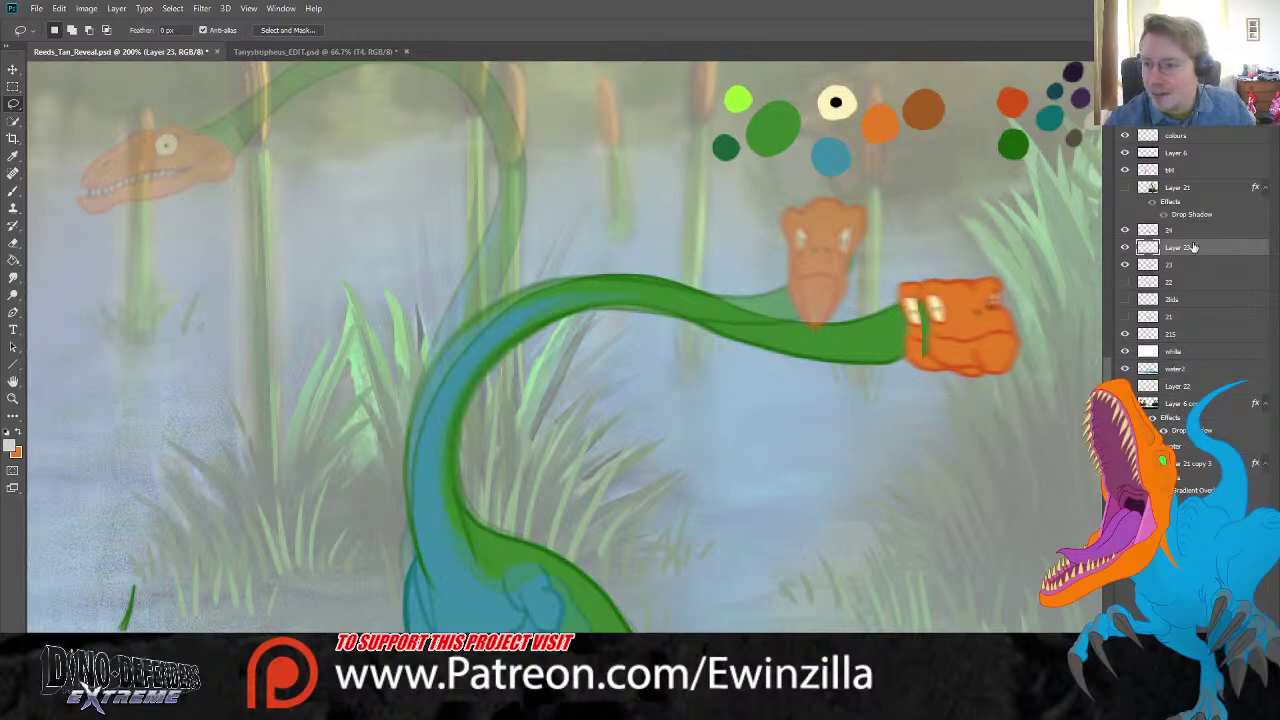
key("ctrl+bracketright")
Step: Mirror the copied head horizontally, tilt it about 14 degrees and place it just left of the faded head on layer 24
key("ctrl+t")
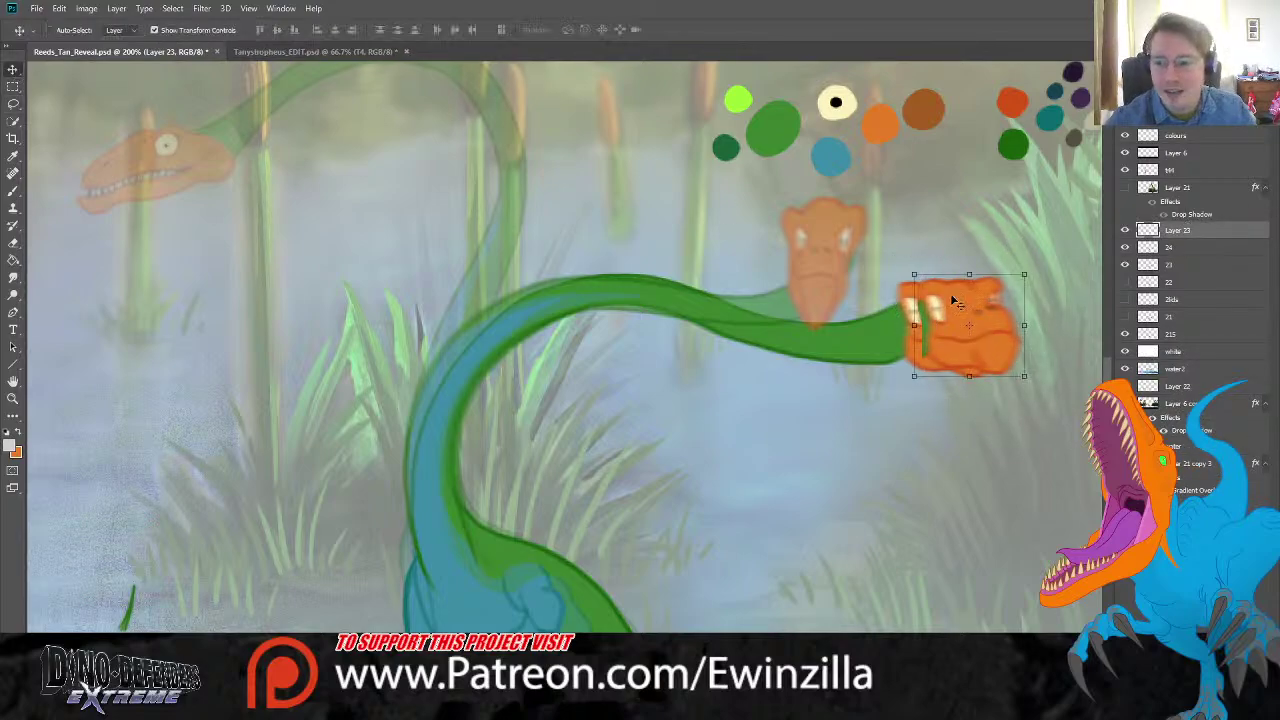
left_click_drag(1021, 273, 800, 292)
left_click_drag(880, 312, 742, 218)
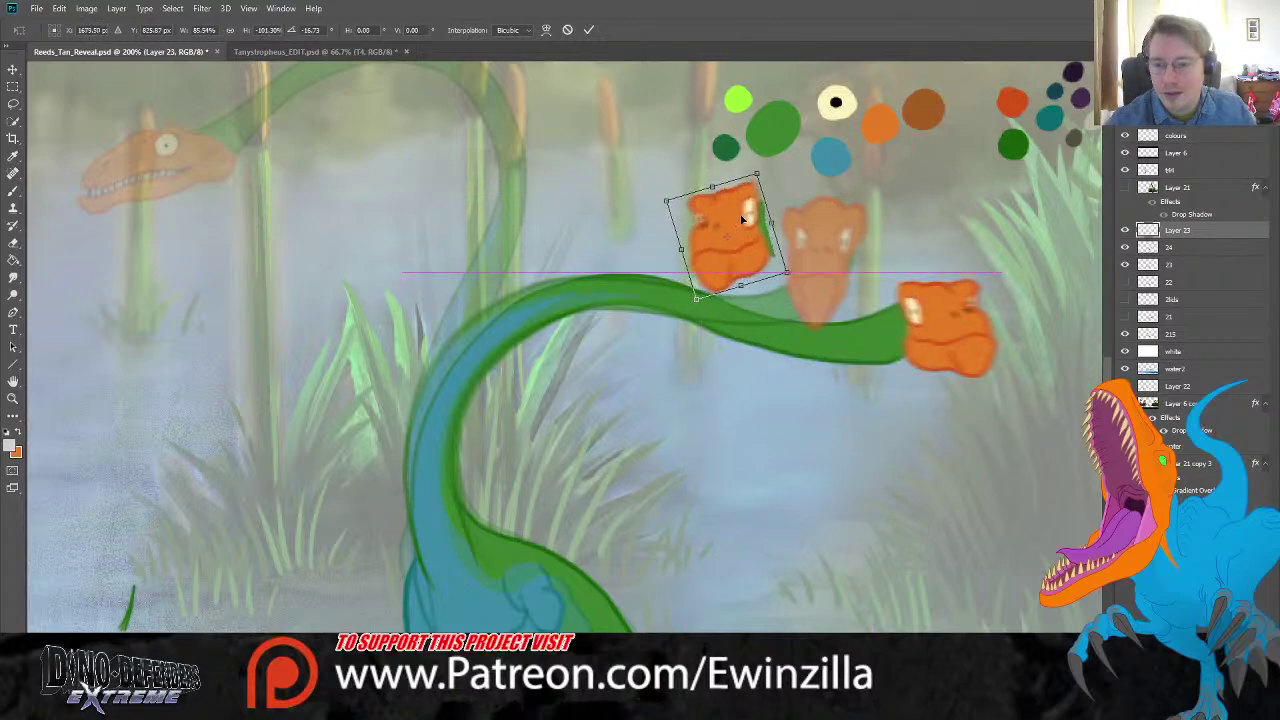
left_click_drag(758, 174, 760, 174)
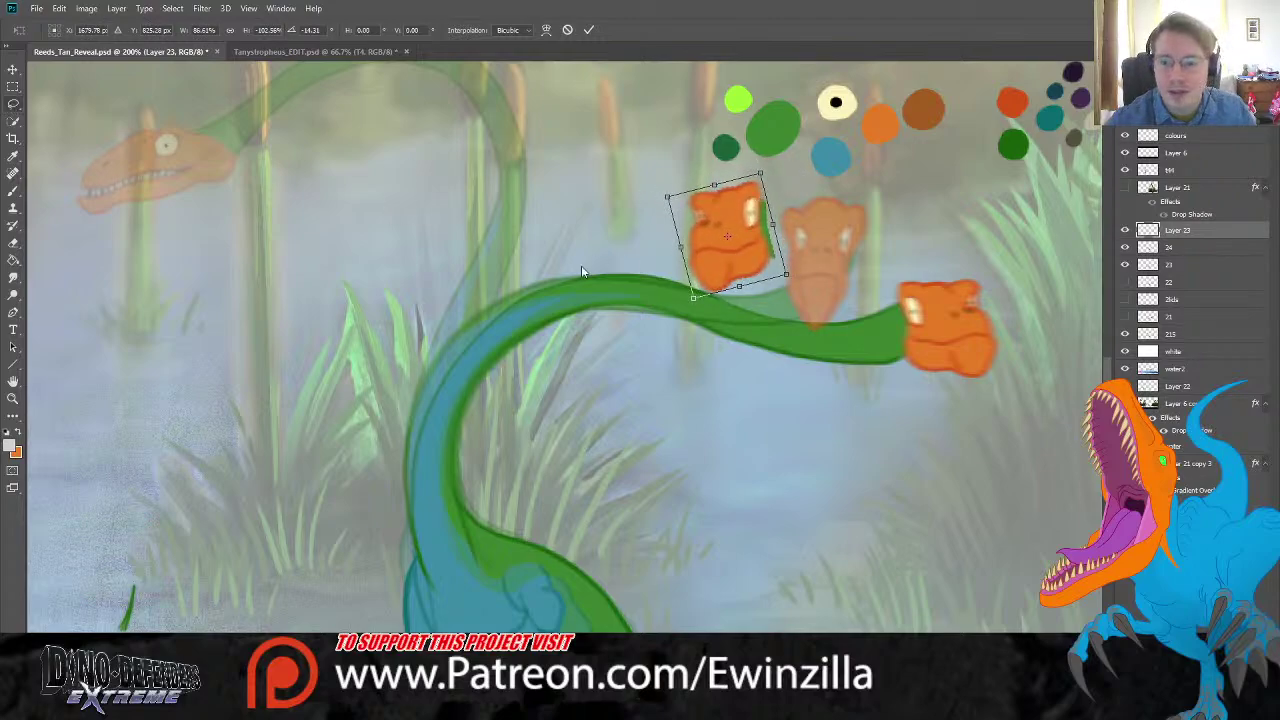
key("Return")
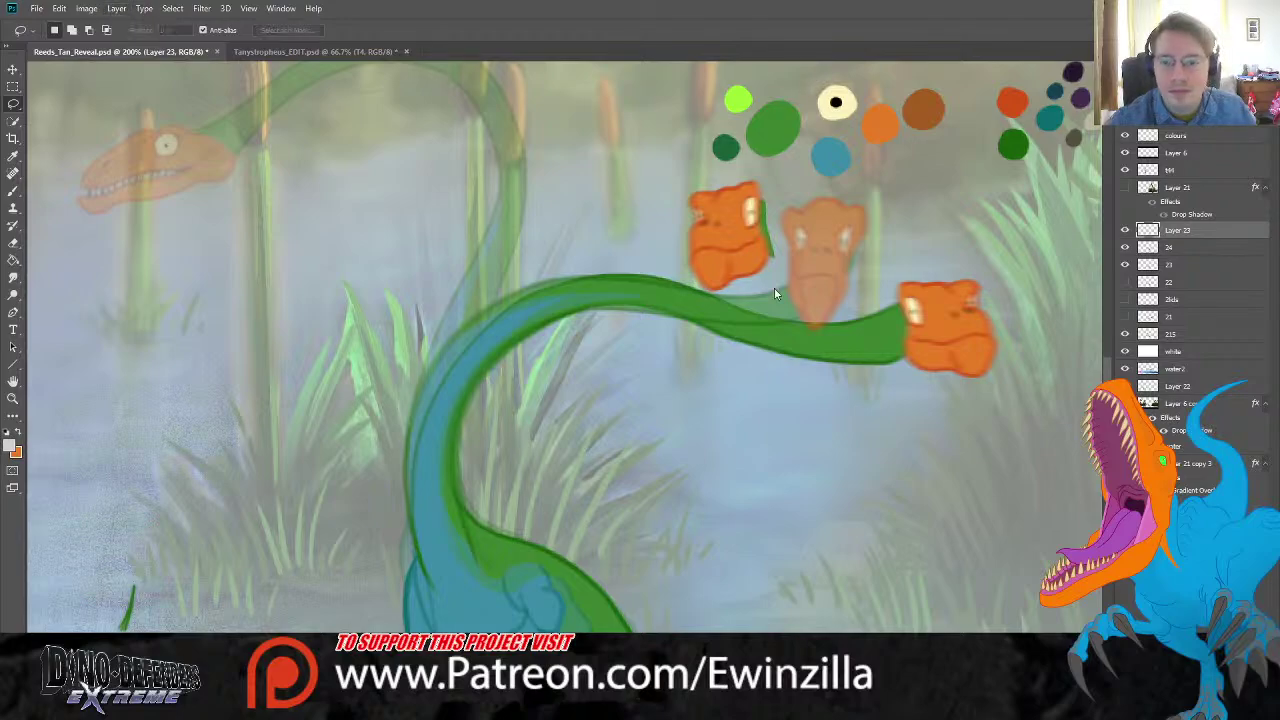
Step: Add an empty layer directly beneath the copied head's layer and rename the head's layer 25
key("ctrl+shift+alt+n")
left_click_drag(1185, 232, 1185, 258)
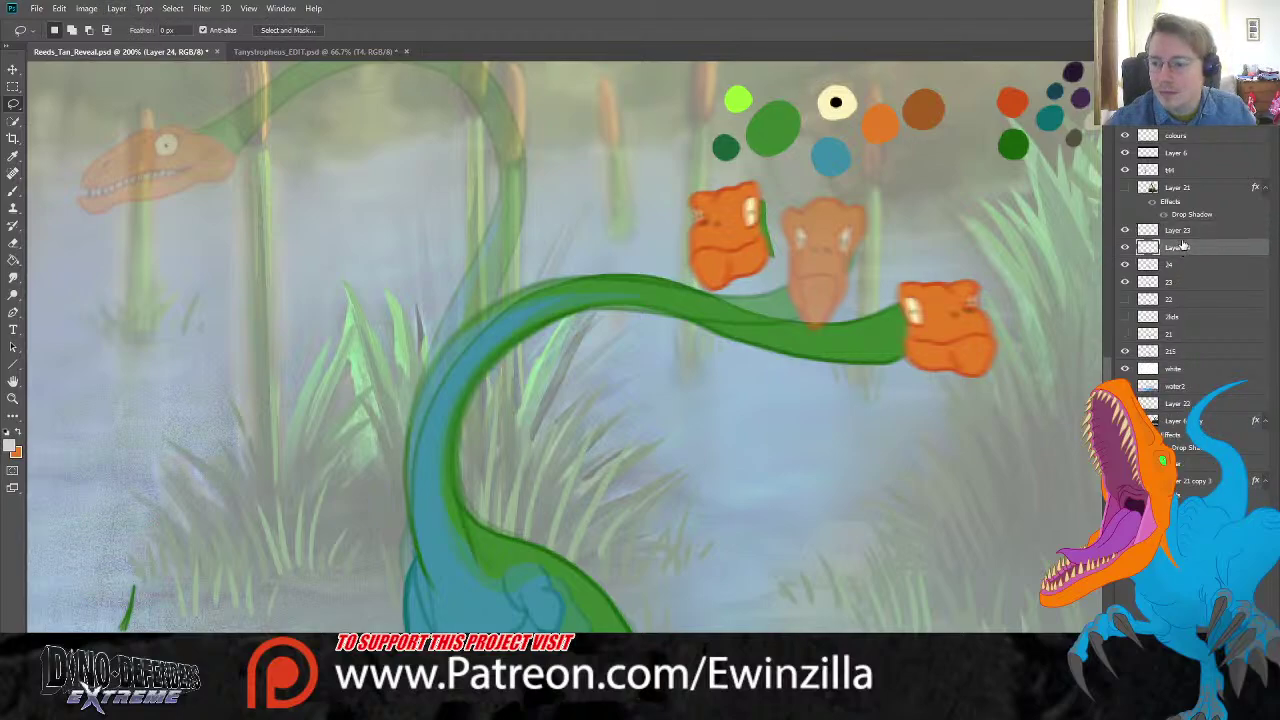
left_click(1125, 230)
double_click(1177, 230)
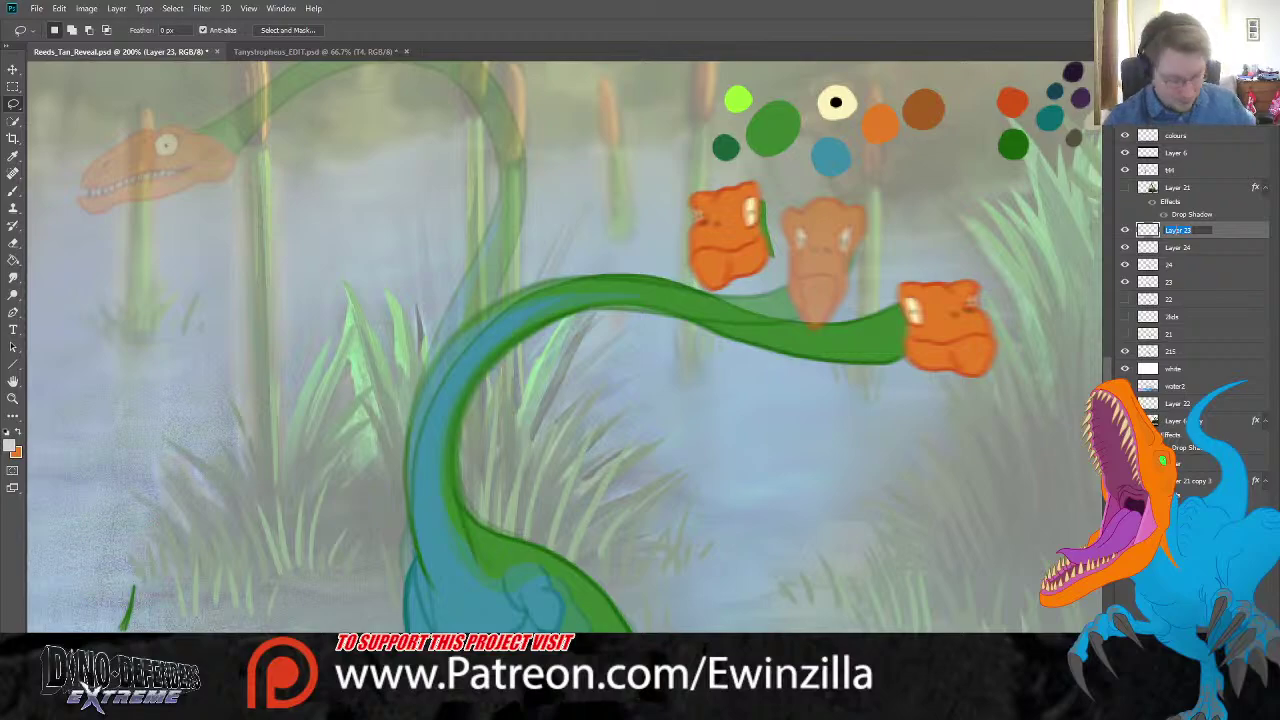
type("25")
key("Return")
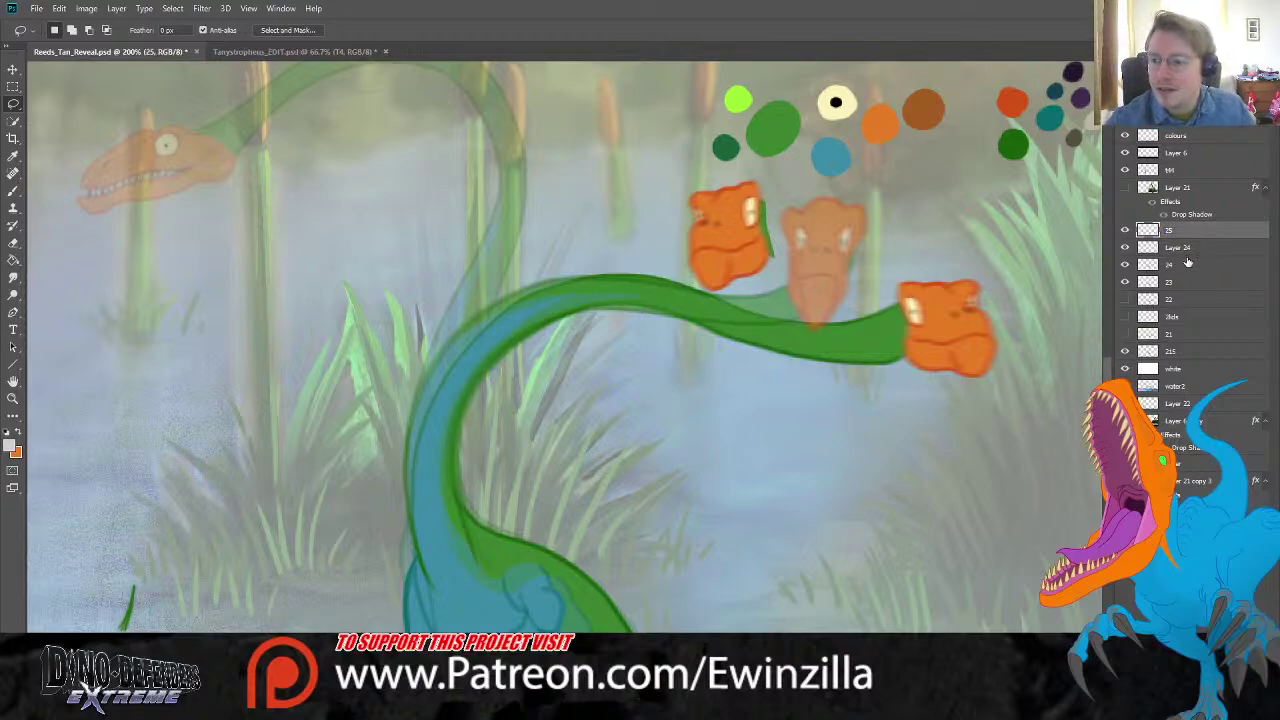
Step: On the new empty layer, outline the outer edge of the neck curling behind the new head in dark swatch green at 100% brush opacity
left_click(1186, 249)
left_click(13, 155)
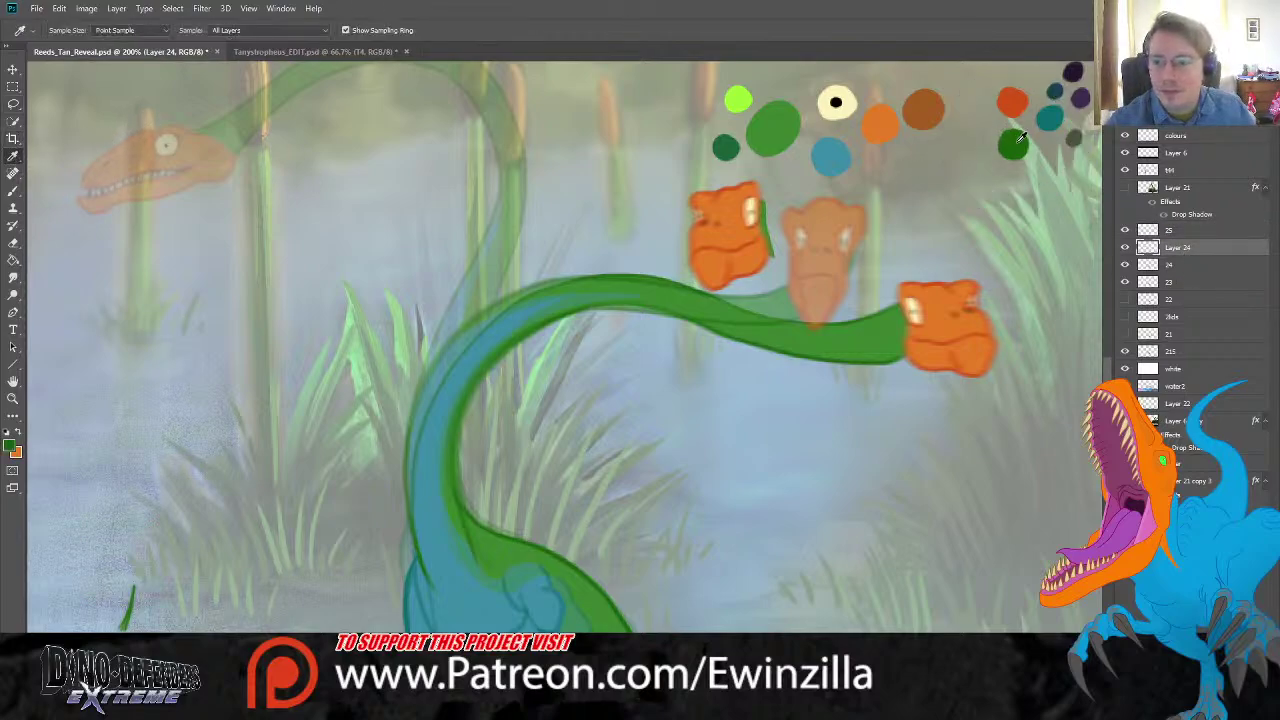
left_click(14, 191)
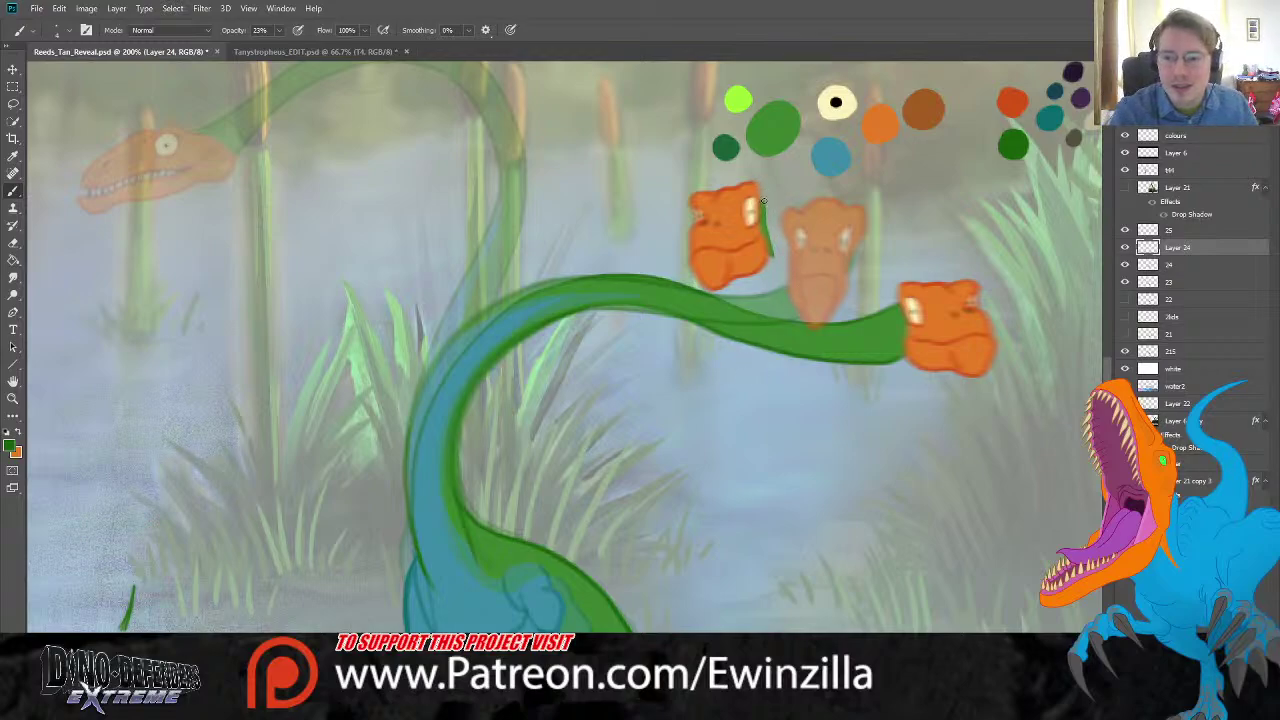
mouse_move(762, 201)
left_mouse_down()
mouse_move(809, 209)
mouse_move(823, 240)
left_mouse_up()
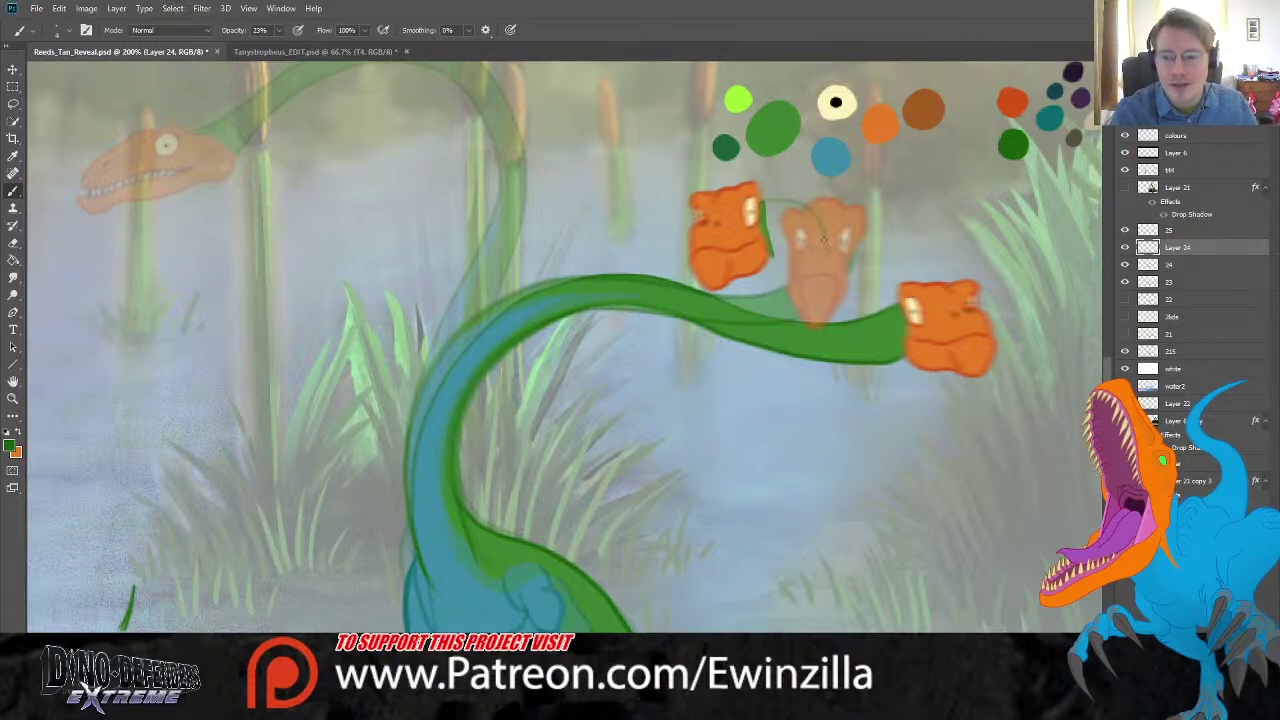
key("ctrl+z")
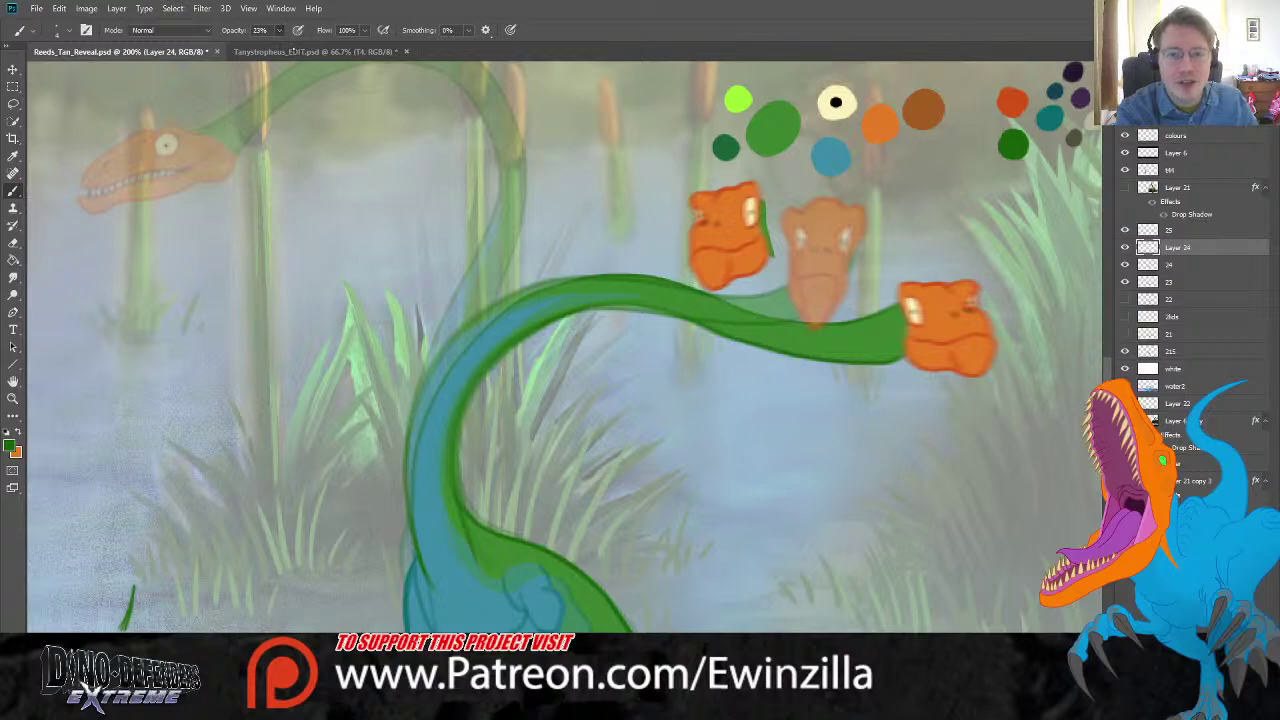
key("0")
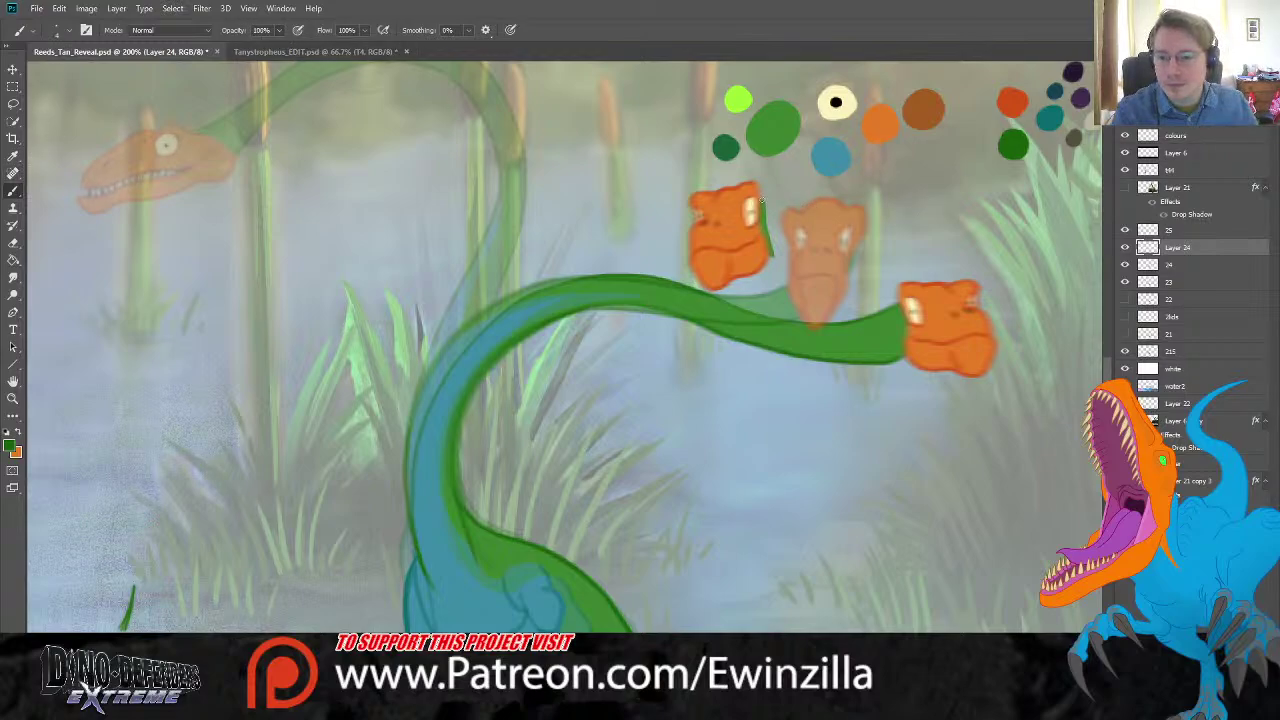
mouse_move(762, 200)
left_mouse_down()
mouse_move(830, 211)
mouse_move(851, 230)
mouse_move(858, 250)
mouse_move(822, 299)
left_mouse_up()
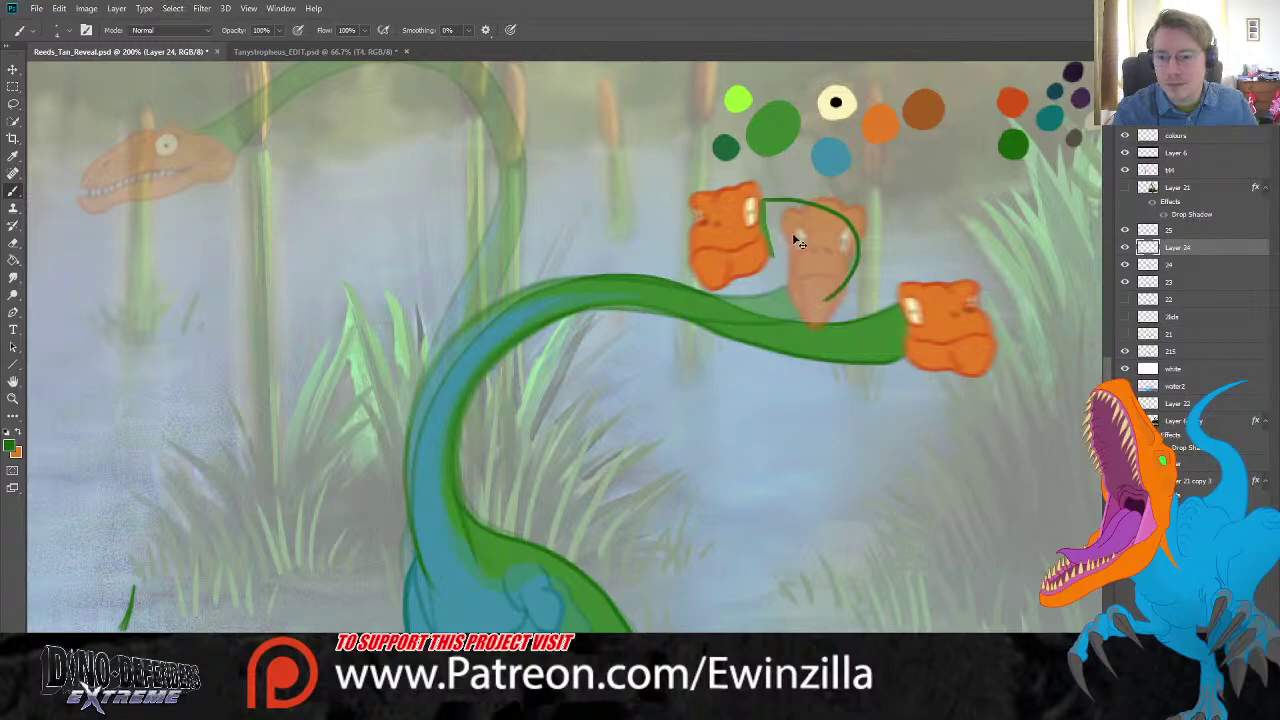
key("ctrl+z")
mouse_move(762, 200)
left_mouse_down()
mouse_move(837, 240)
mouse_move(838, 272)
mouse_move(812, 309)
mouse_move(709, 327)
mouse_move(580, 318)
mouse_move(507, 334)
mouse_move(450, 385)
mouse_move(431, 463)
mouse_move(475, 560)
mouse_move(454, 476)
mouse_move(458, 420)
mouse_move(483, 370)
mouse_move(519, 336)
mouse_move(614, 308)
mouse_move(780, 315)
mouse_move(822, 262)
mouse_move(811, 234)
mouse_move(754, 208)
left_mouse_up()
key("ctrl+z")
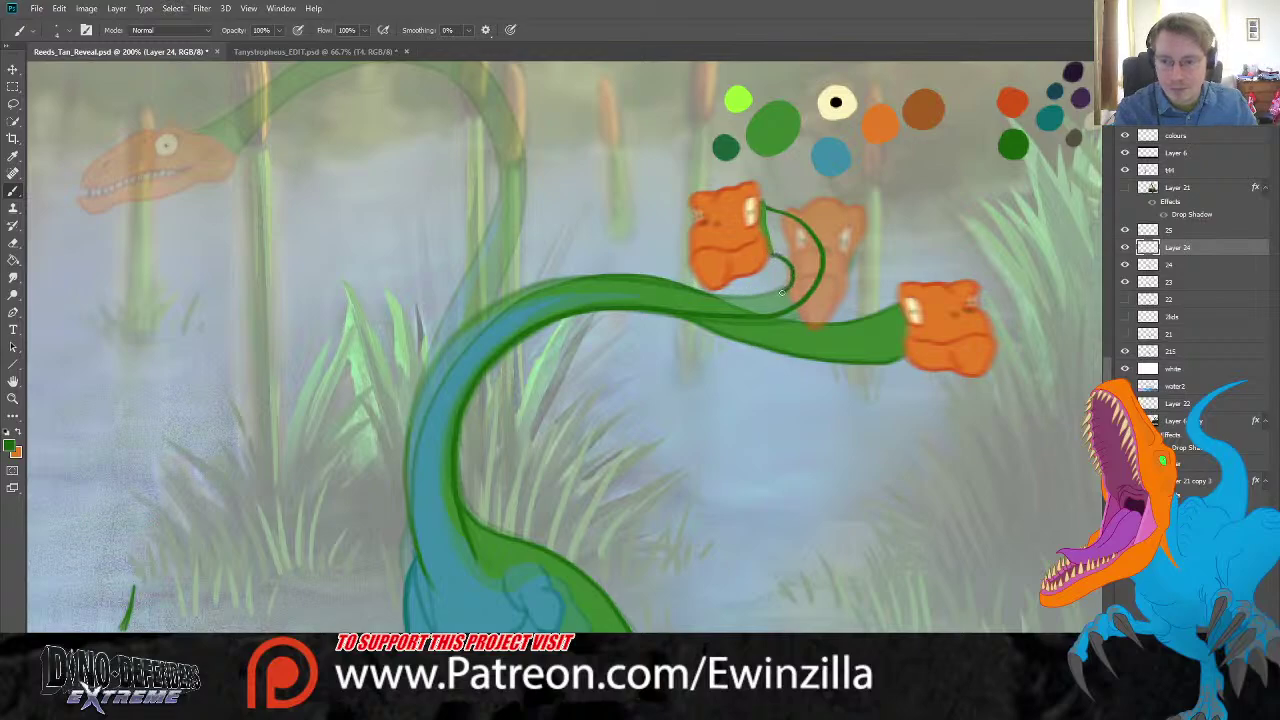
Step: Draw the inner edge of the curled neck from the jaw down to the chest, then hide layer 23 and the outline layer
left_click_drag(770, 253, 782, 268)
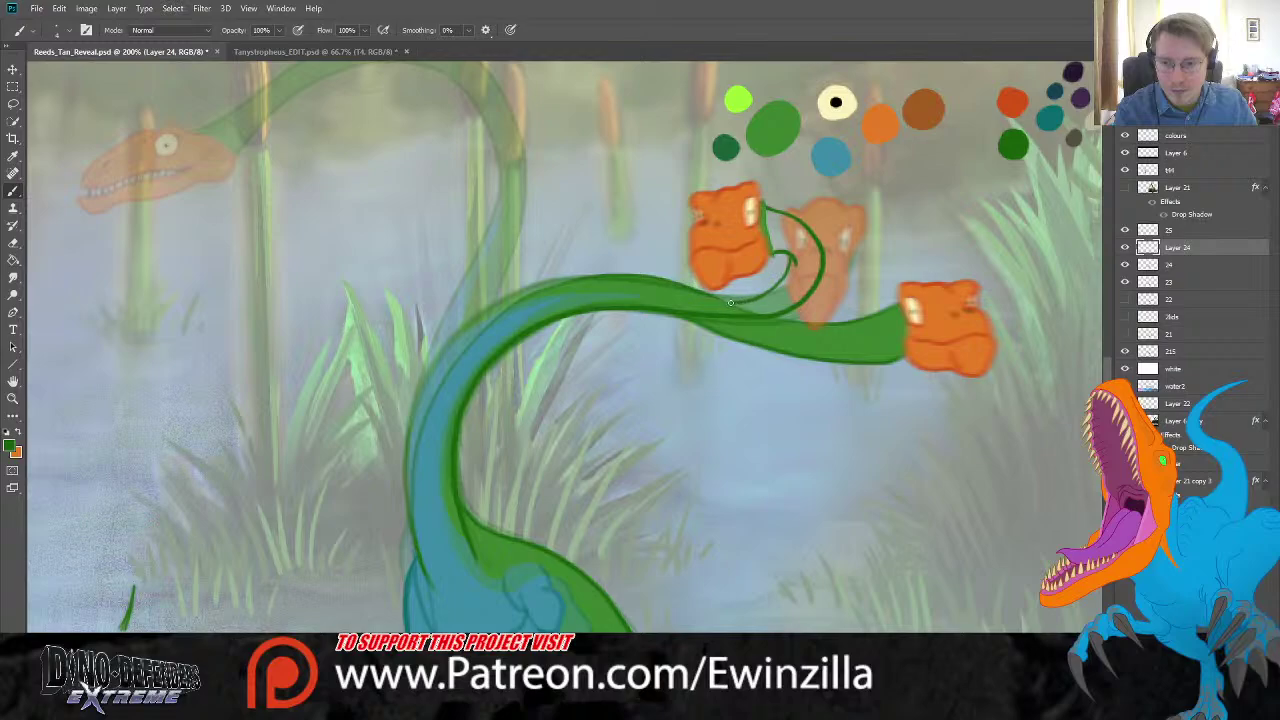
mouse_move(757, 298)
left_mouse_down()
mouse_move(610, 273)
mouse_move(534, 287)
mouse_move(462, 332)
mouse_move(420, 402)
mouse_move(408, 498)
mouse_move(436, 600)
left_mouse_up()
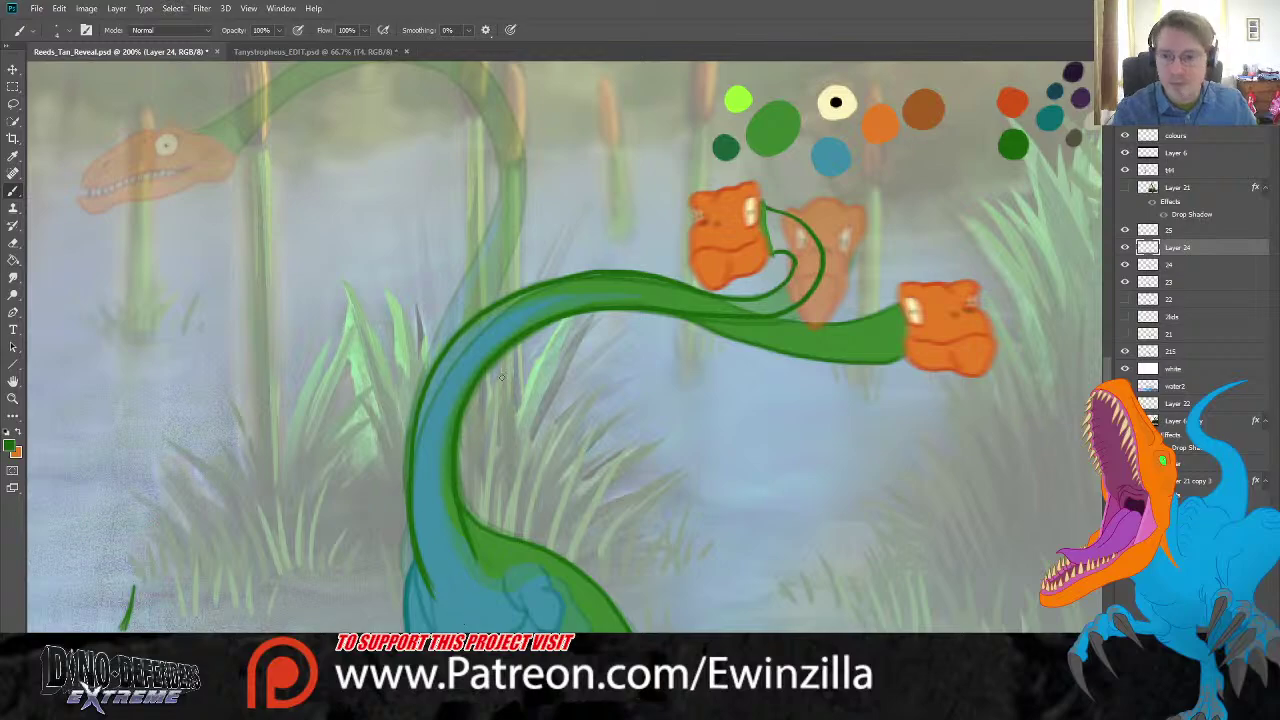
left_click(1124, 285)
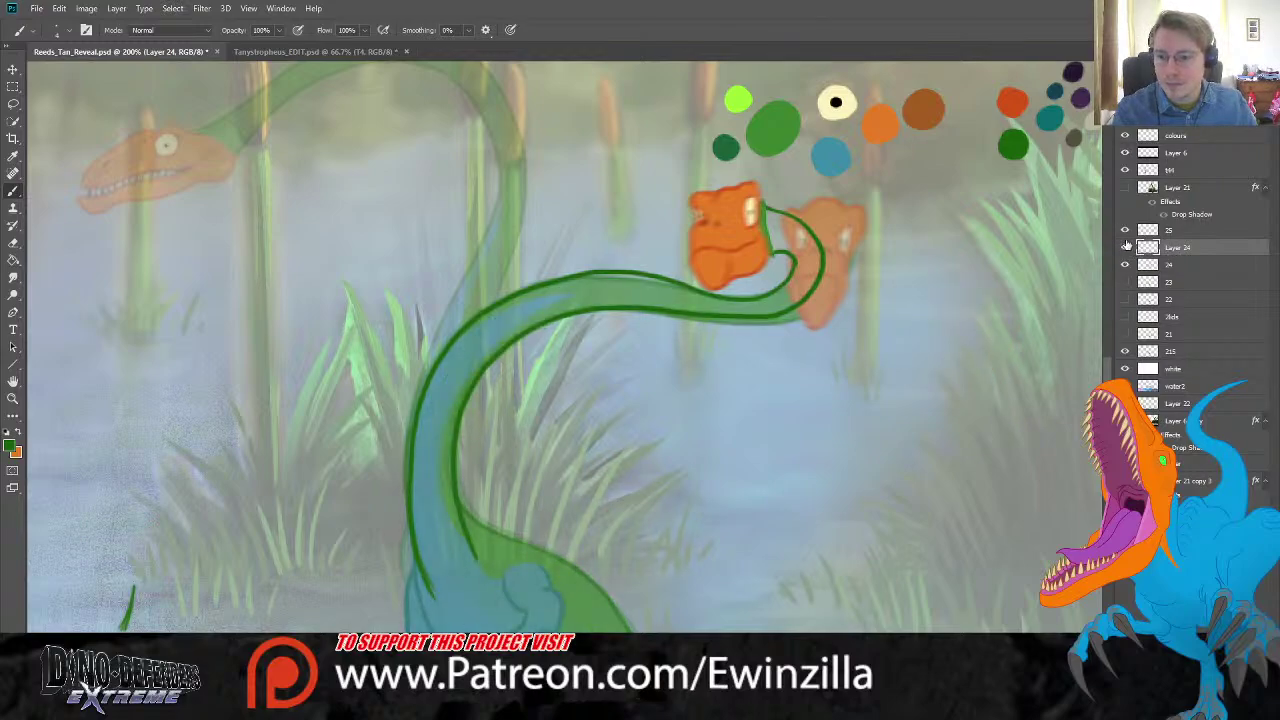
left_click(1125, 247)
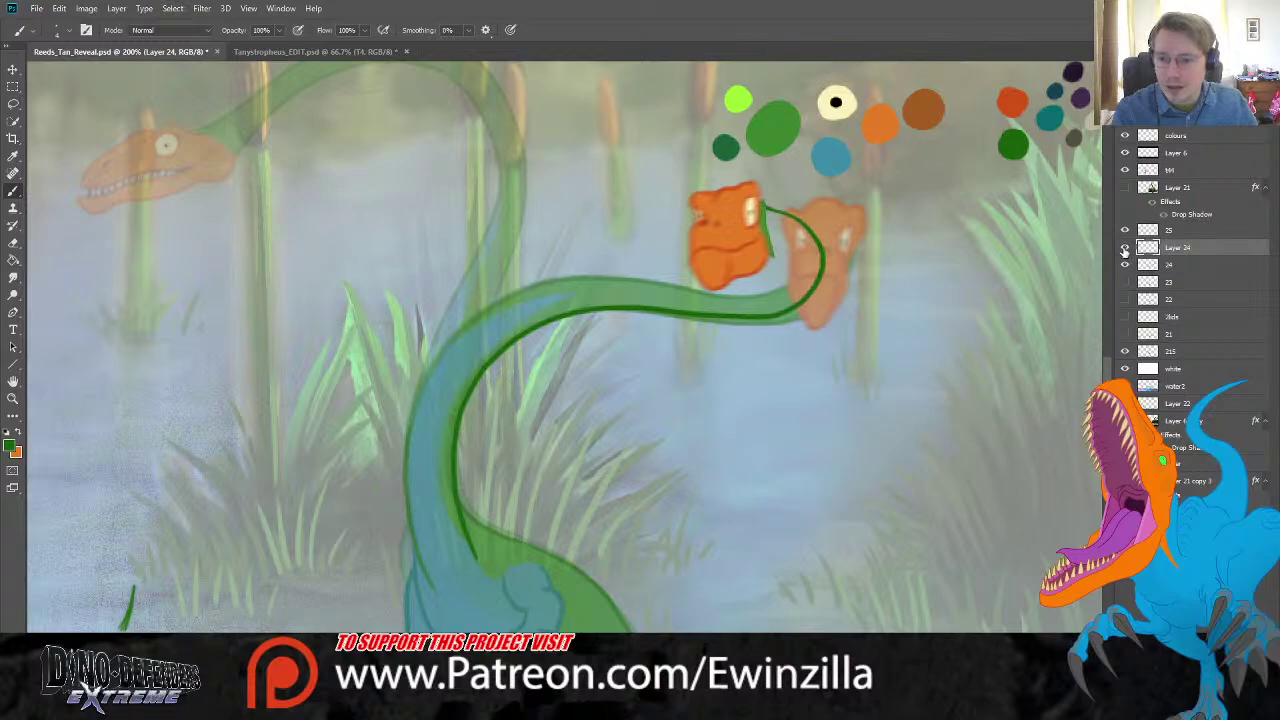
Step: Undo the last neck edge and redraw it as a wider loop from behind the new head, sagging beneath the neck, down to the chest
key("ctrl+z")
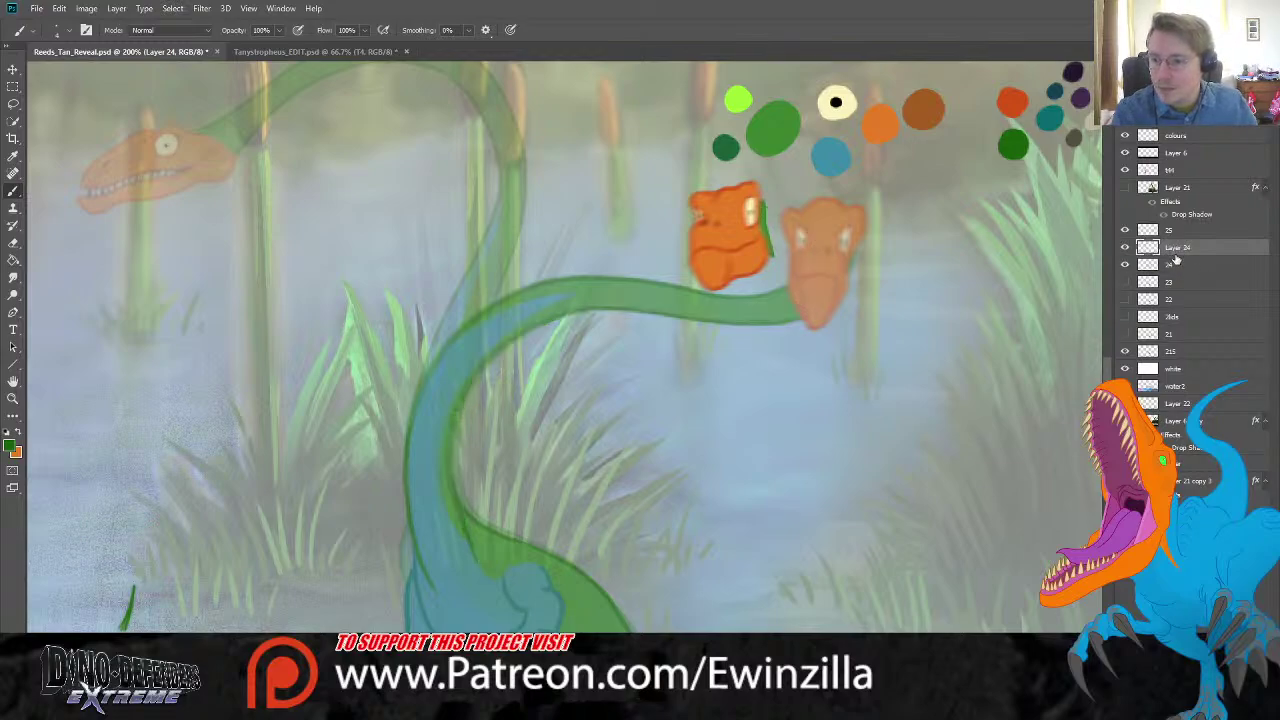
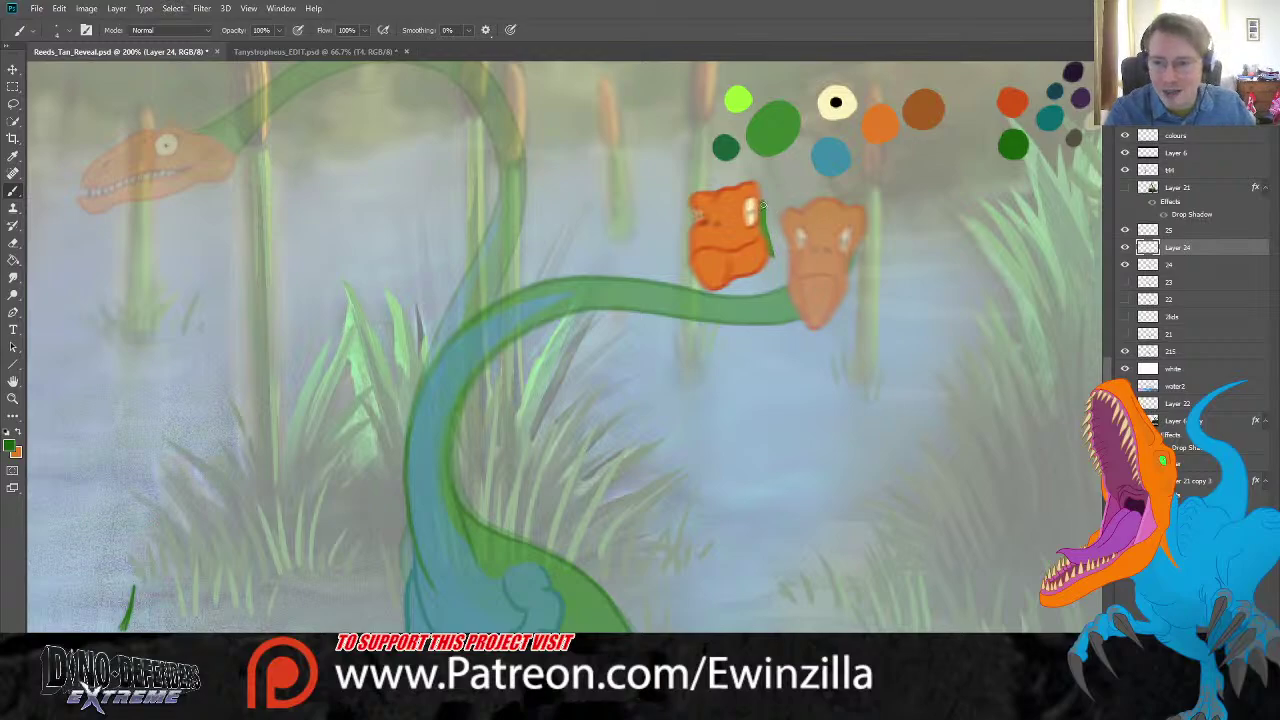
mouse_move(761, 203)
left_mouse_down()
mouse_move(802, 203)
mouse_move(846, 230)
mouse_move(843, 281)
mouse_move(808, 318)
mouse_move(760, 323)
left_mouse_up()
key("ctrl+z")
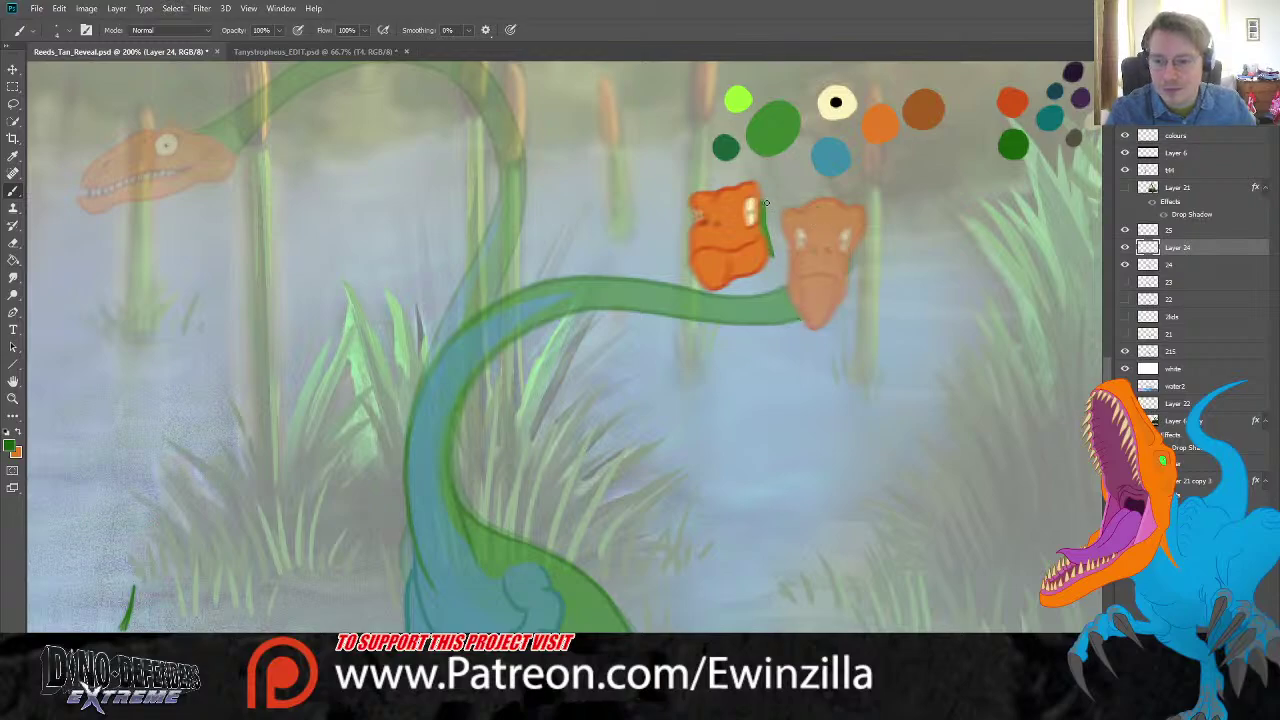
mouse_move(762, 201)
left_mouse_down()
mouse_move(828, 244)
mouse_move(809, 299)
mouse_move(700, 336)
mouse_move(574, 318)
mouse_move(516, 342)
mouse_move(452, 404)
mouse_move(462, 550)
mouse_move(480, 570)
mouse_move(430, 590)
mouse_move(402, 502)
mouse_move(400, 430)
mouse_move(422, 372)
mouse_move(478, 314)
mouse_move(542, 290)
mouse_move(628, 290)
left_mouse_up()
key("ctrl+z")
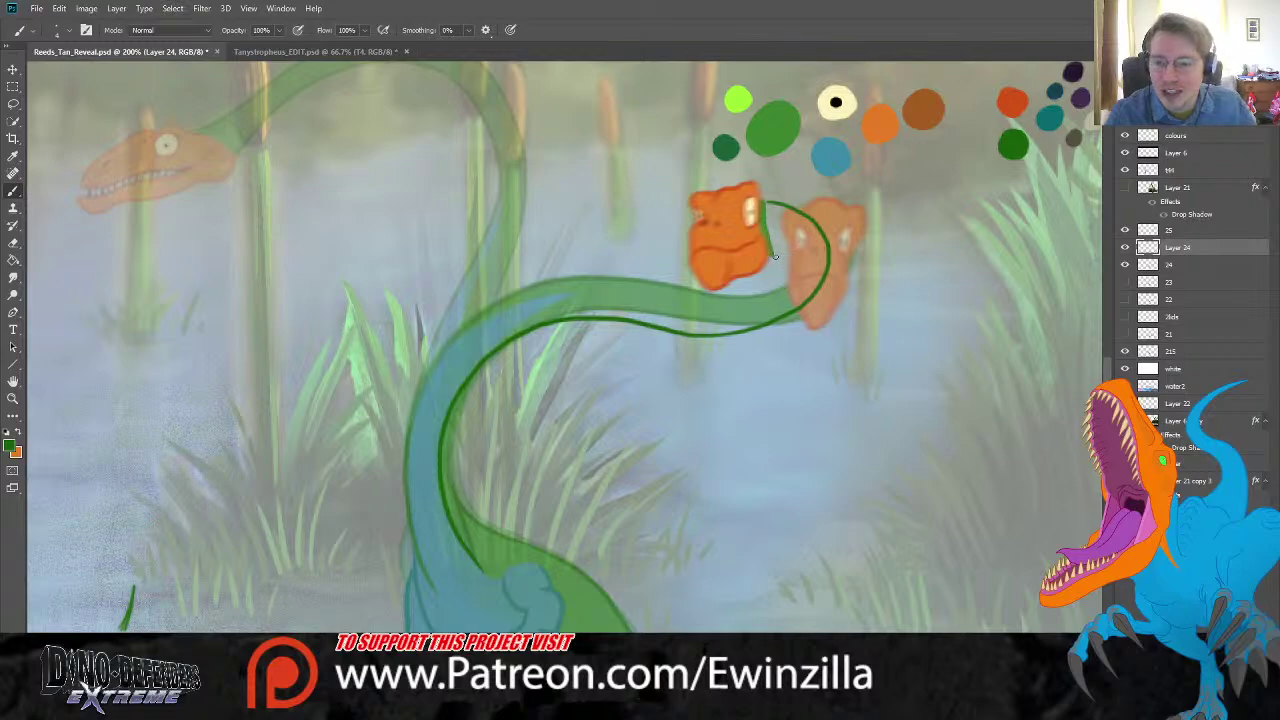
Step: Draw the neck's other edge from the jaw, curling round inside the loop and along the top of the neck to the chest
mouse_move(770, 253)
left_mouse_down()
mouse_move(796, 270)
mouse_move(788, 285)
mouse_move(700, 301)
left_mouse_up()
key("ctrl+z")
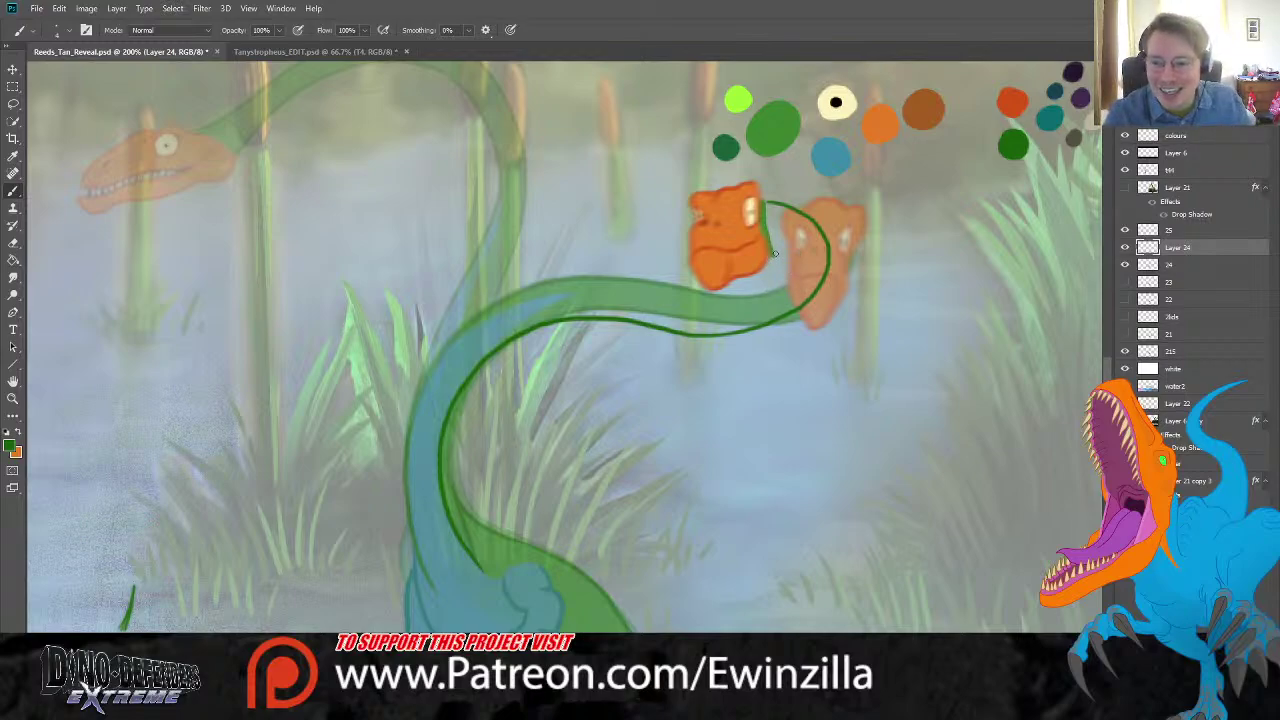
mouse_move(770, 252)
left_mouse_down()
mouse_move(798, 268)
mouse_move(790, 288)
mouse_move(682, 312)
left_mouse_up()
key("ctrl+z")
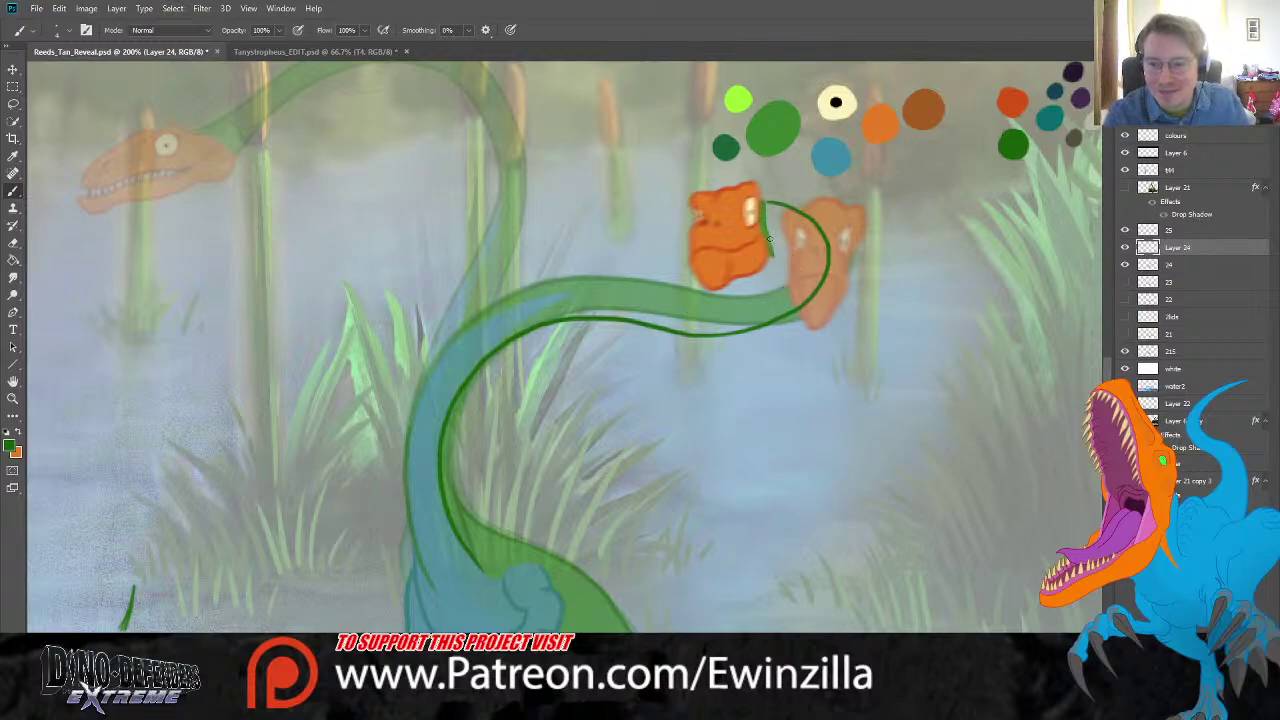
mouse_move(770, 252)
left_mouse_down()
mouse_move(801, 263)
mouse_move(770, 301)
mouse_move(690, 310)
mouse_move(578, 283)
mouse_move(519, 287)
mouse_move(450, 336)
mouse_move(405, 414)
mouse_move(410, 540)
mouse_move(451, 583)
left_mouse_up()
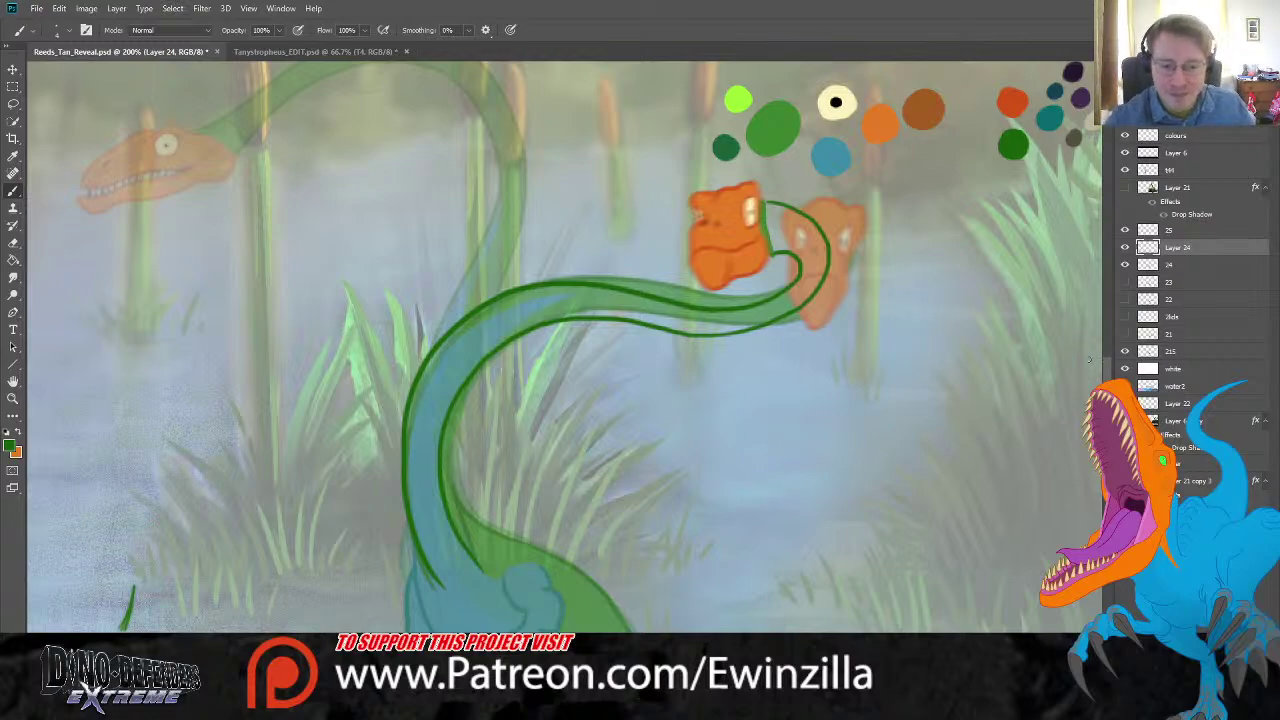
Step: Merge the neck outline layer with the head layer 25 and toggle the merged layer to compare the pose with layer 24
left_click(1125, 230)
left_click(1125, 230)
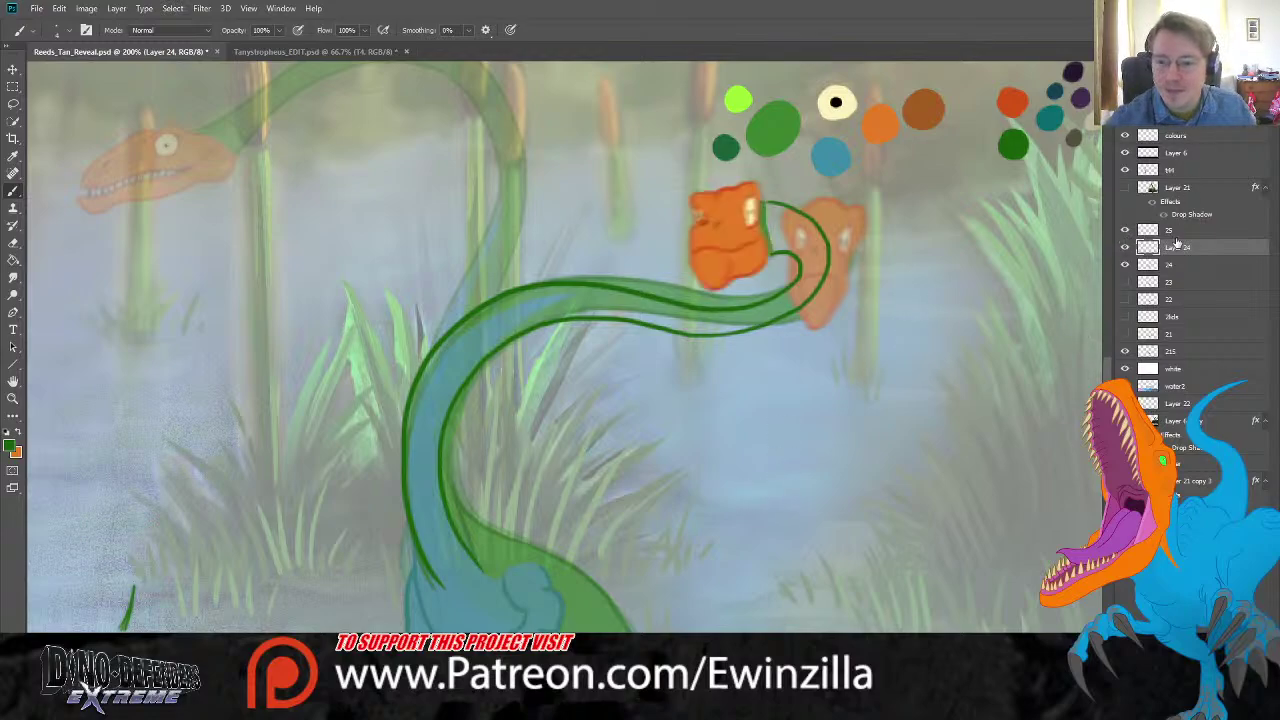
left_click(1177, 231, "shift")
key("ctrl+e")
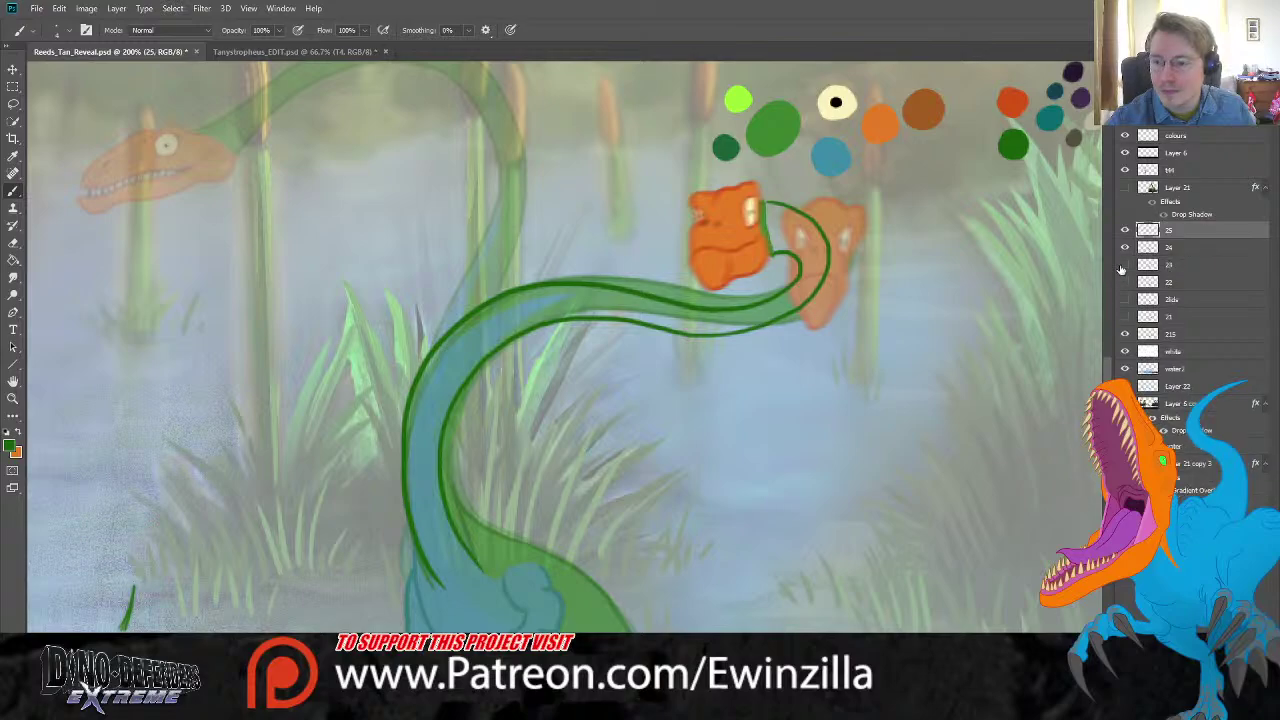
left_click(1125, 230)
left_click(1125, 230)
left_click(1125, 230)
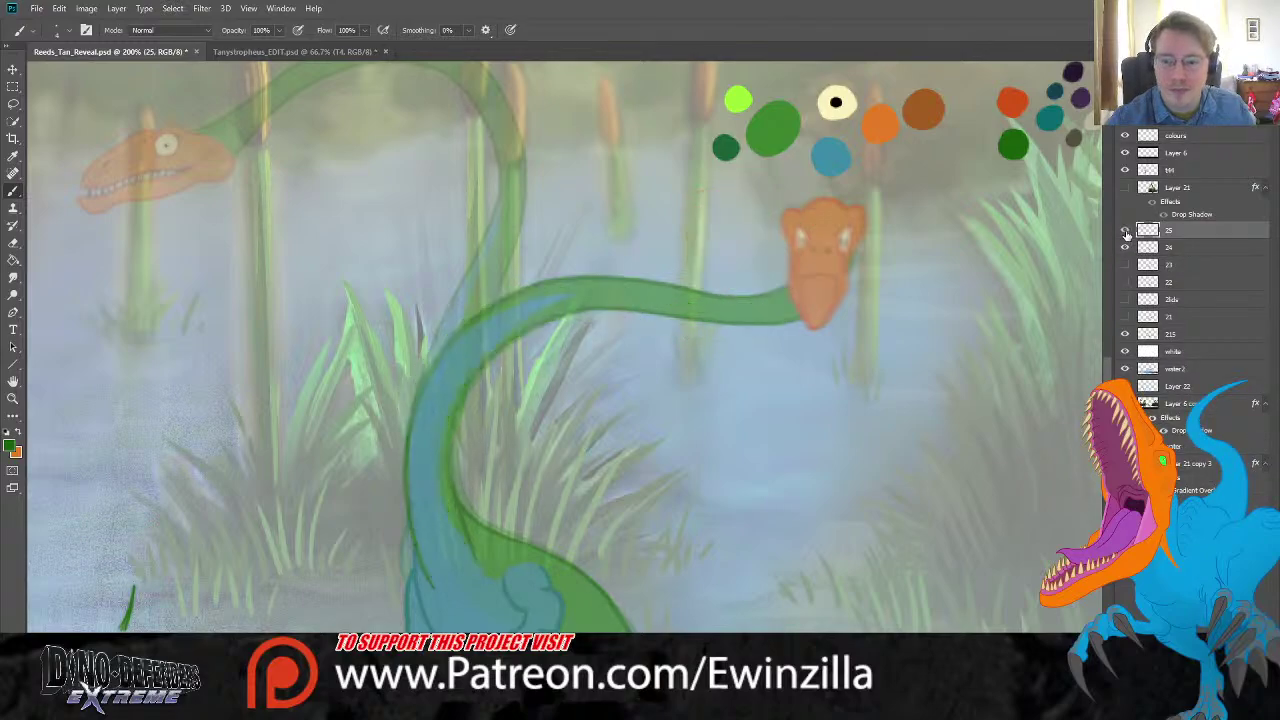
left_click(1125, 230)
left_click(1125, 230)
left_click(1125, 230)
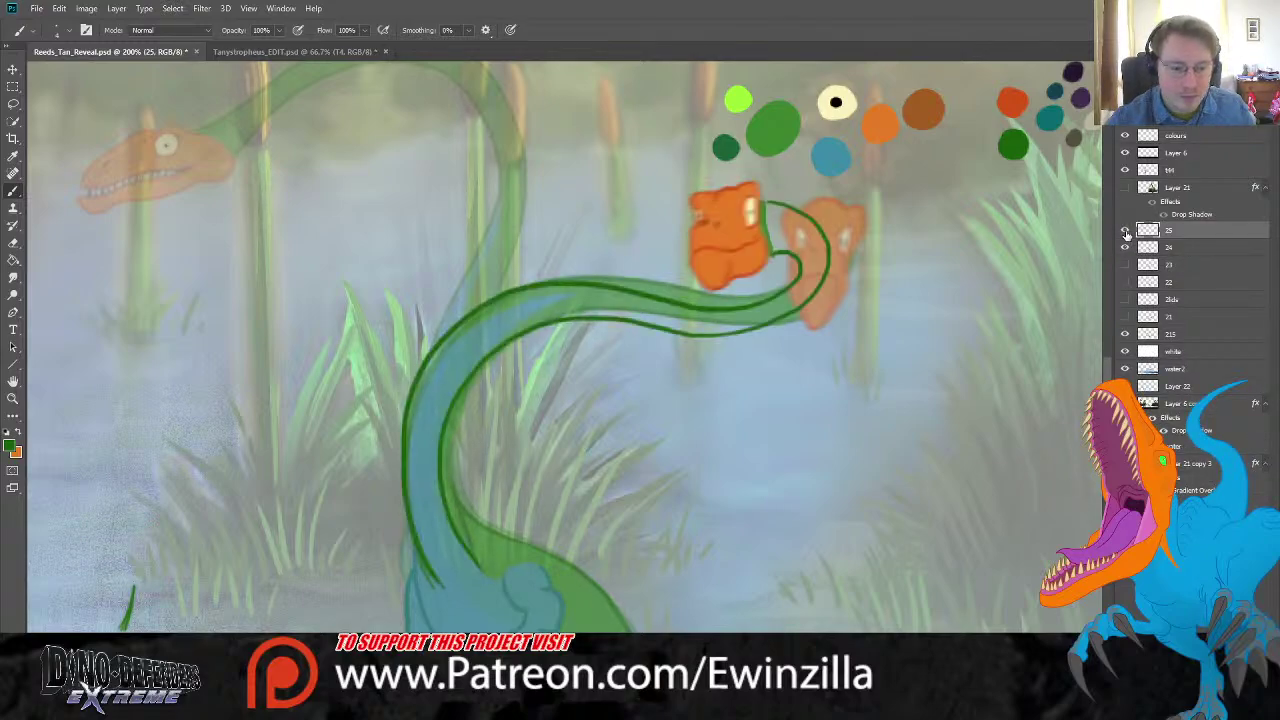
Step: Outline the creature's back in dark green from the base of the neck over the body to the waterline
scroll(560, 320, "down", 3)
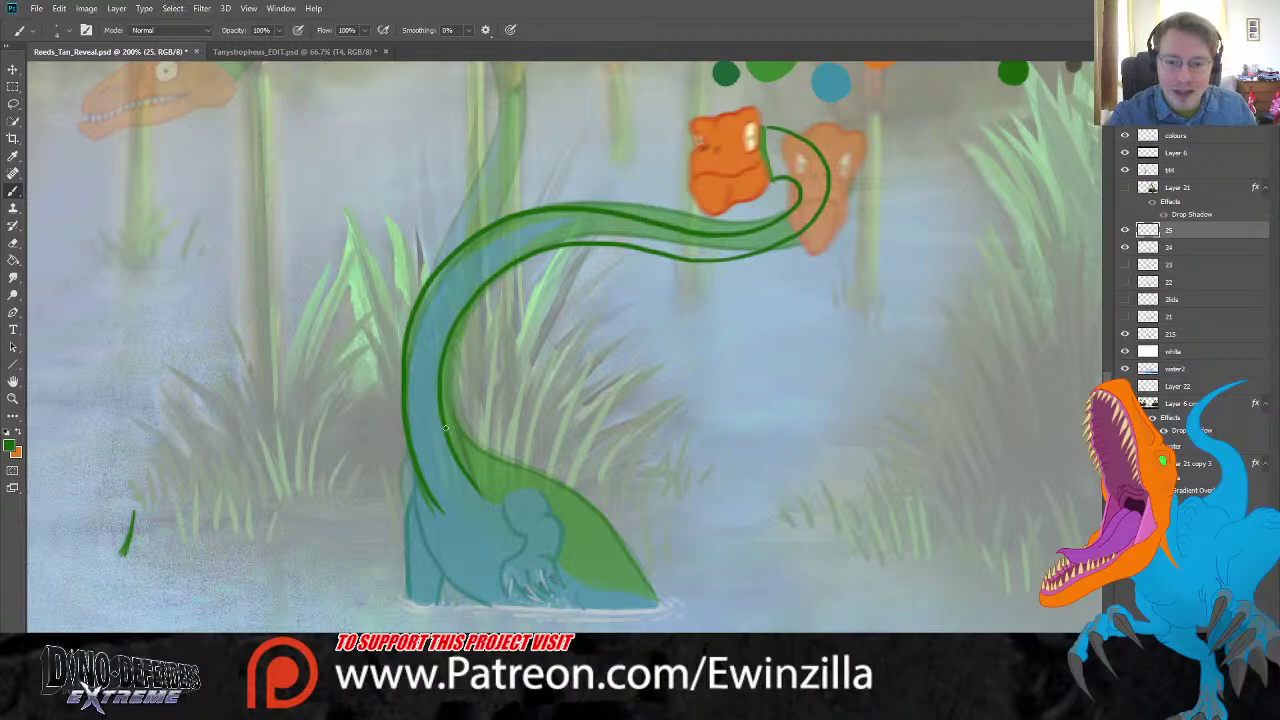
left_click_drag(446, 428, 514, 482)
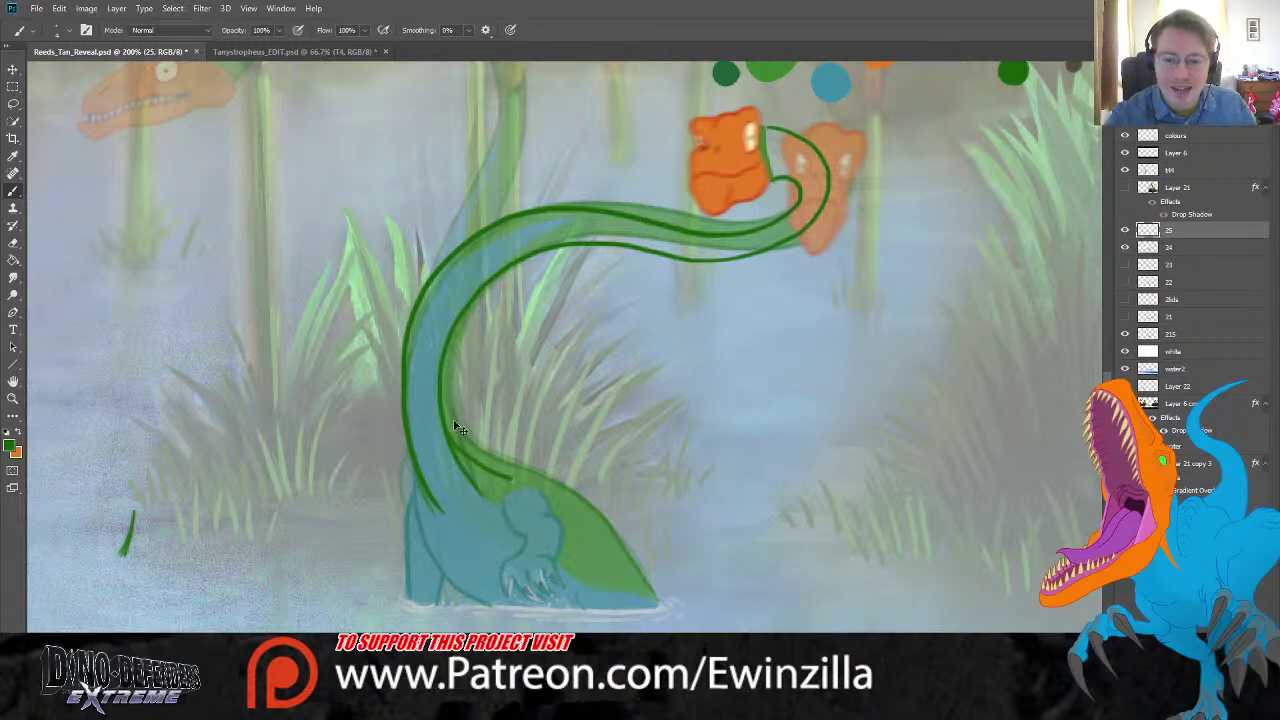
key("ctrl+z")
mouse_move(444, 424)
left_mouse_down()
mouse_move(576, 491)
mouse_move(662, 589)
left_mouse_up()
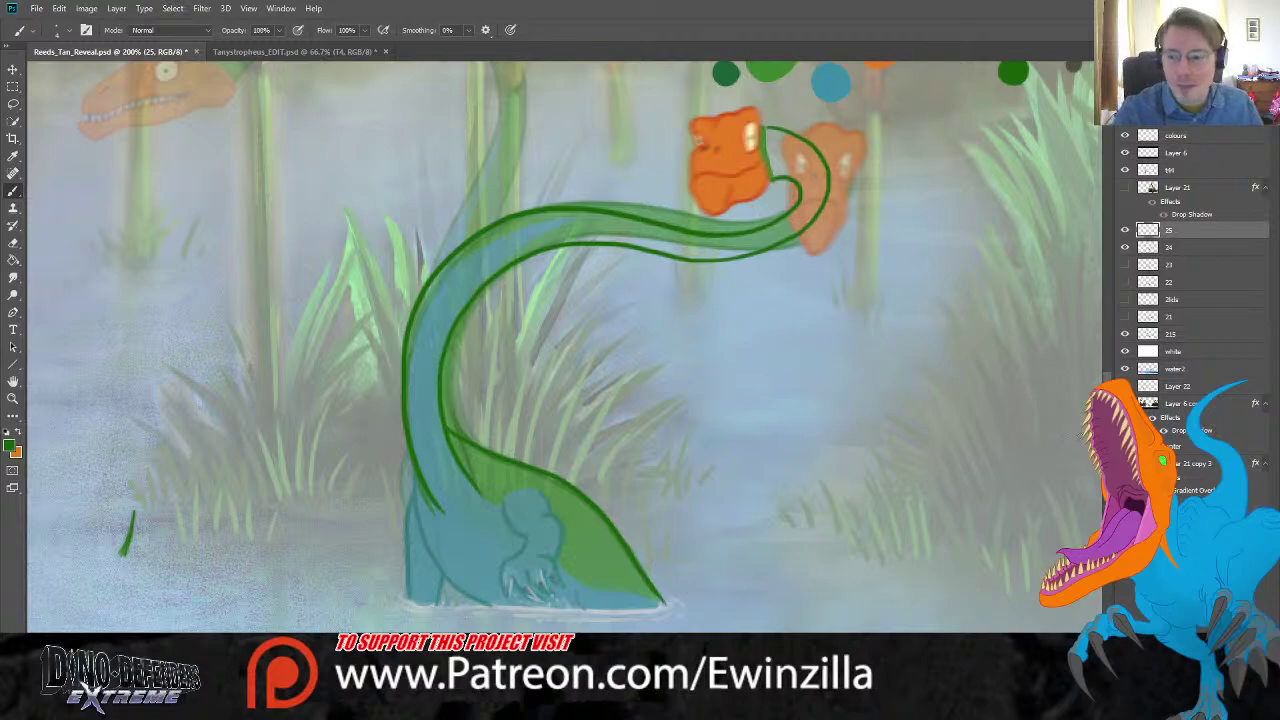
Step: Sample the teal swatch and outline the front edge of the far leg from the neck base to the waterline
left_click_drag(1107, 430, 1107, 418)
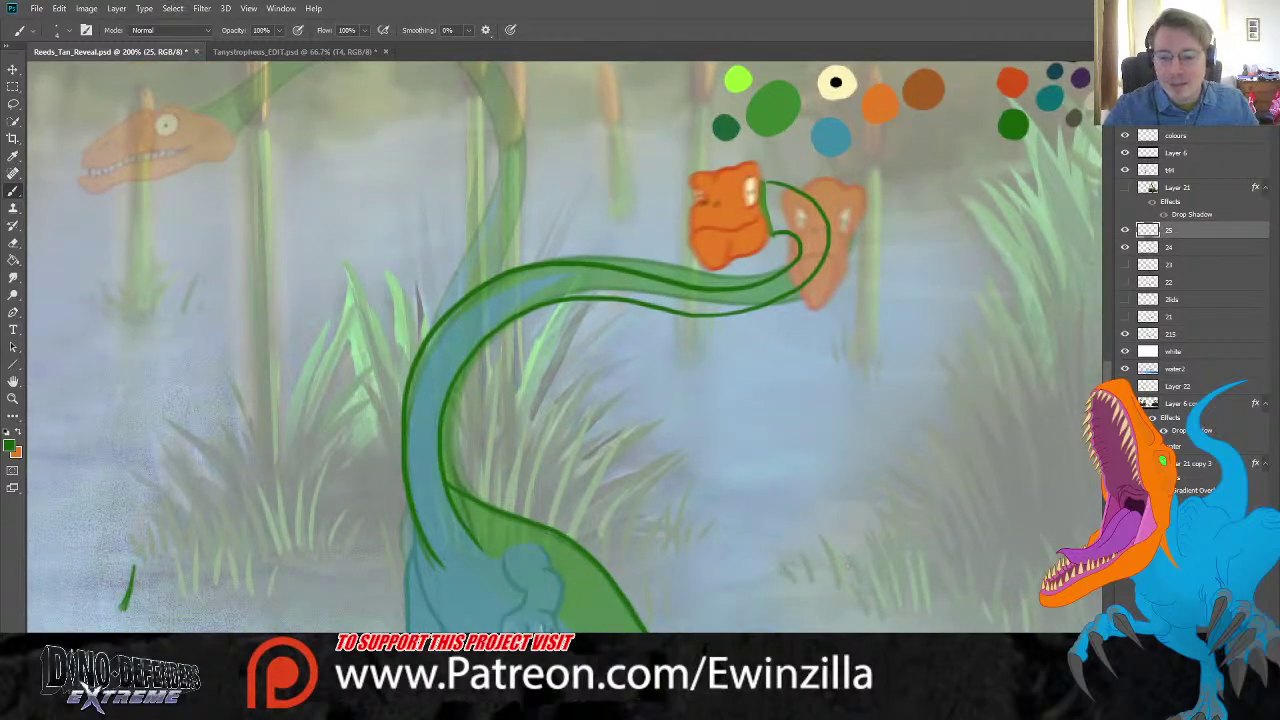
scroll(564, 348, "right", 4)
key("i")
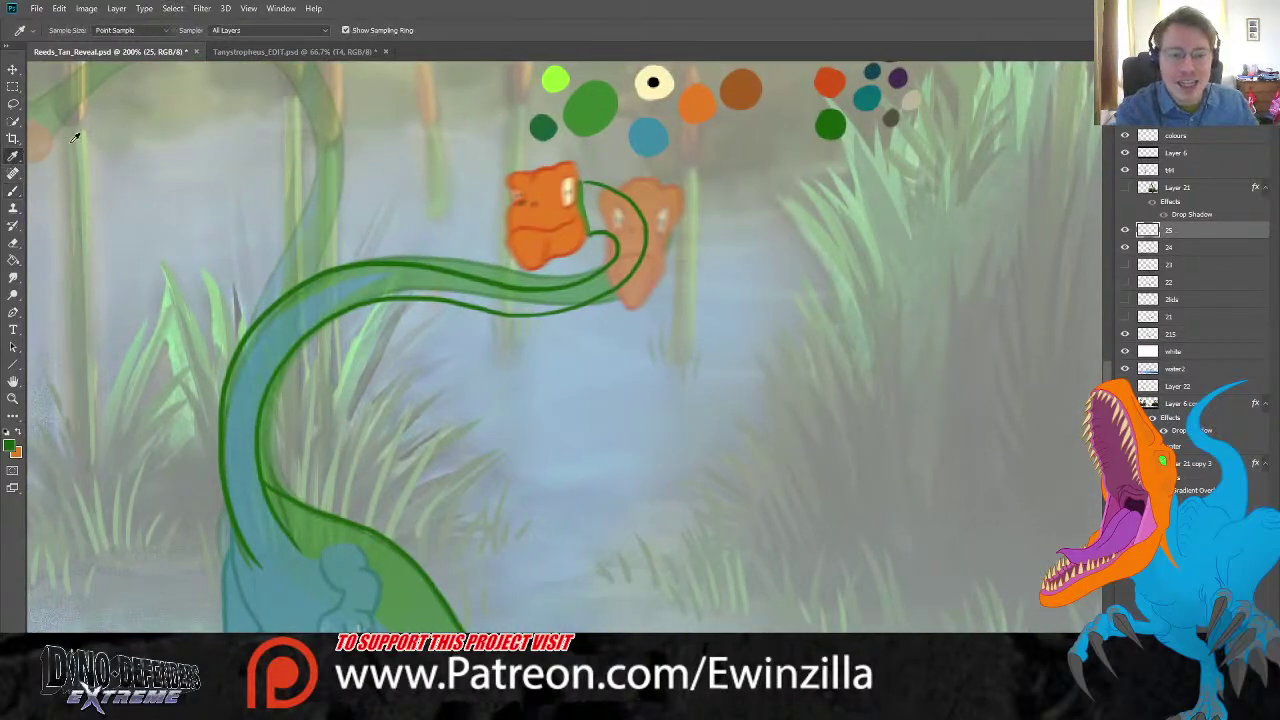
left_click(876, 93)
scroll(554, 410, "down", 3)
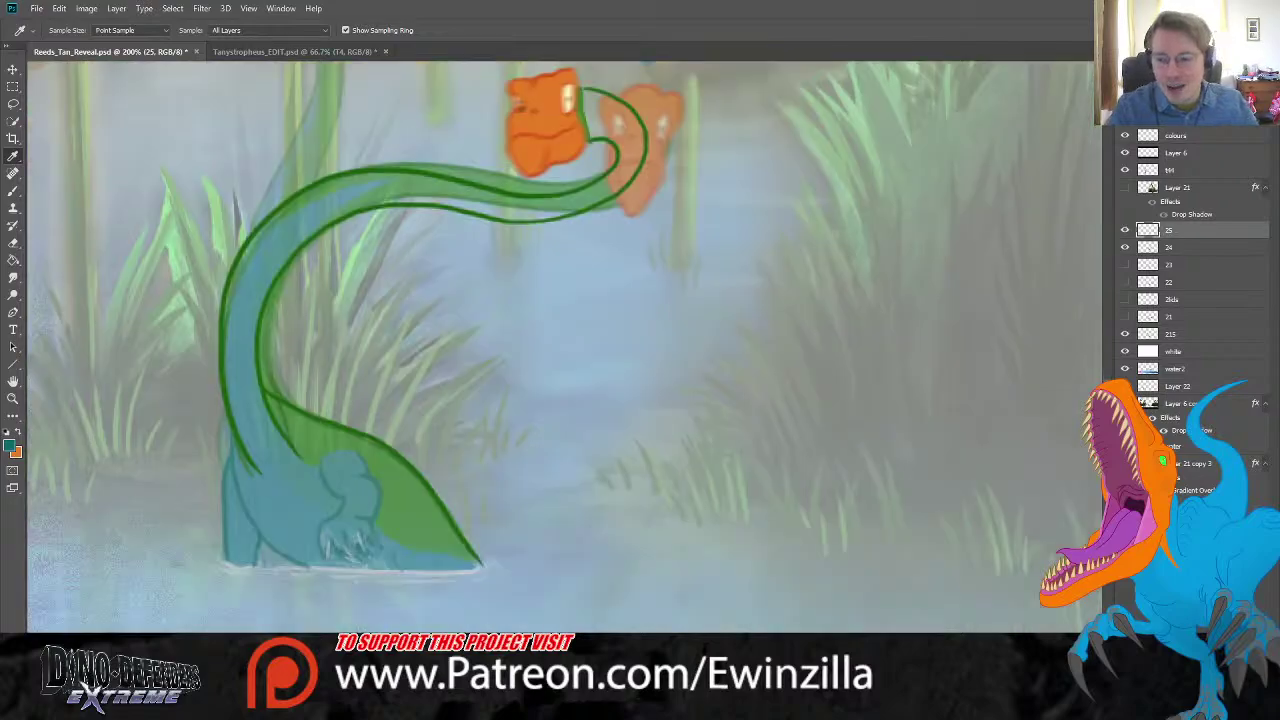
left_click(13, 190)
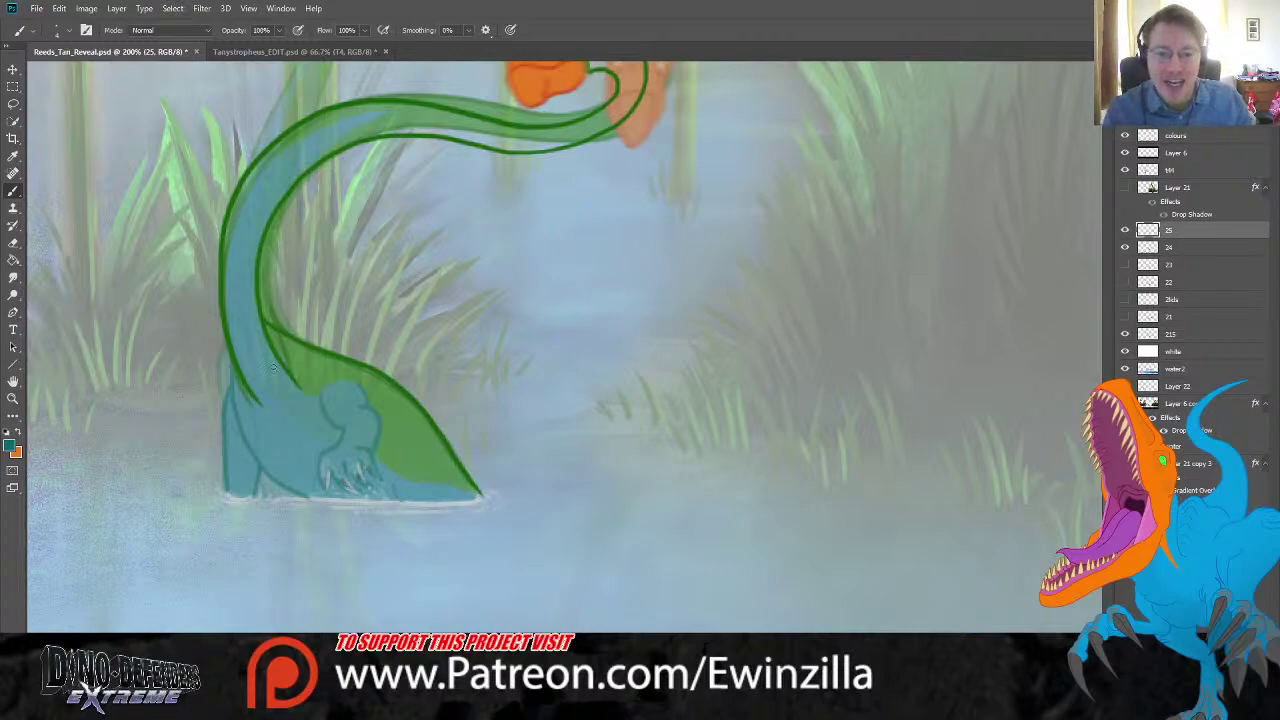
left_click_drag(231, 374, 225, 484)
key("ctrl+z")
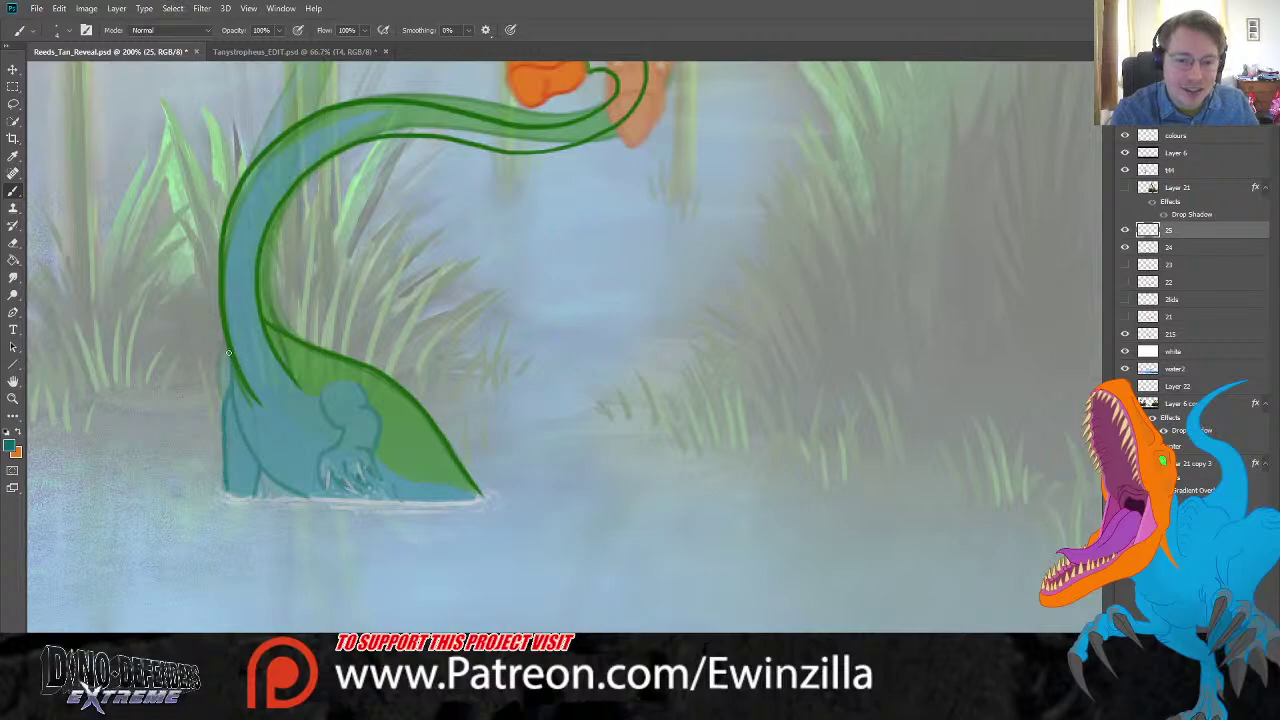
left_click_drag(227, 352, 224, 405)
key("ctrl+z")
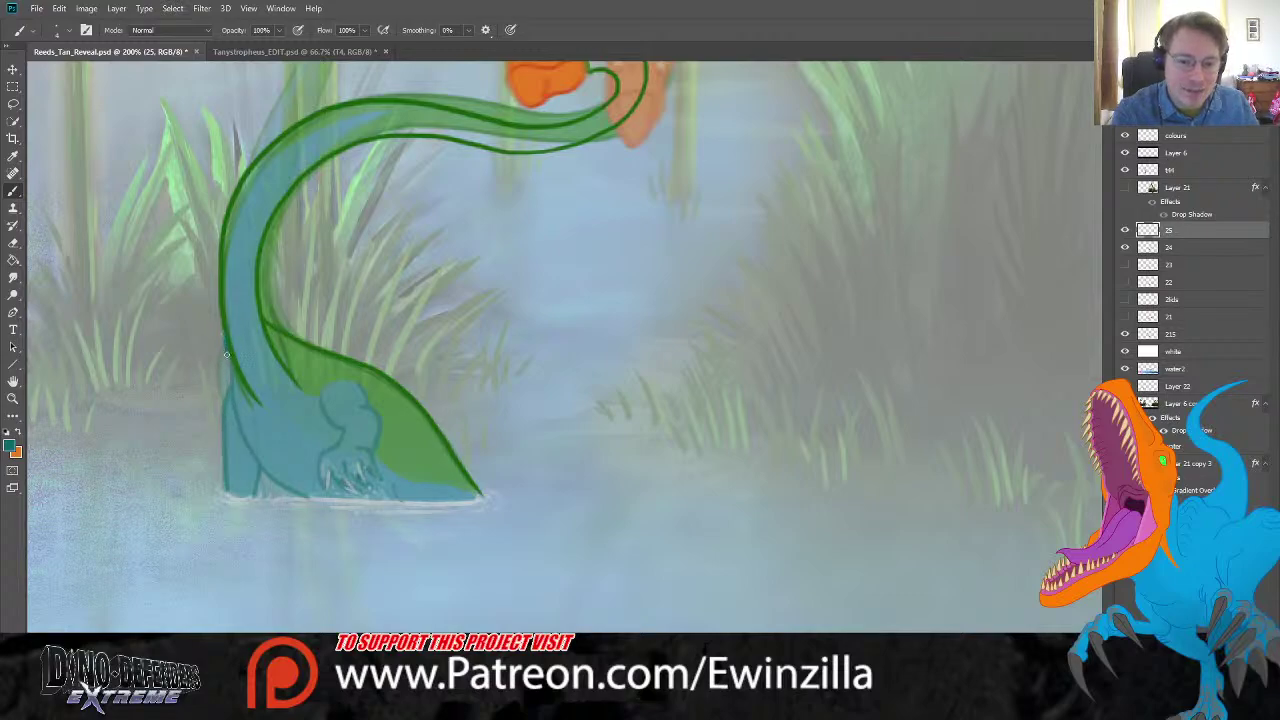
left_click_drag(226, 350, 228, 494)
key("ctrl+z")
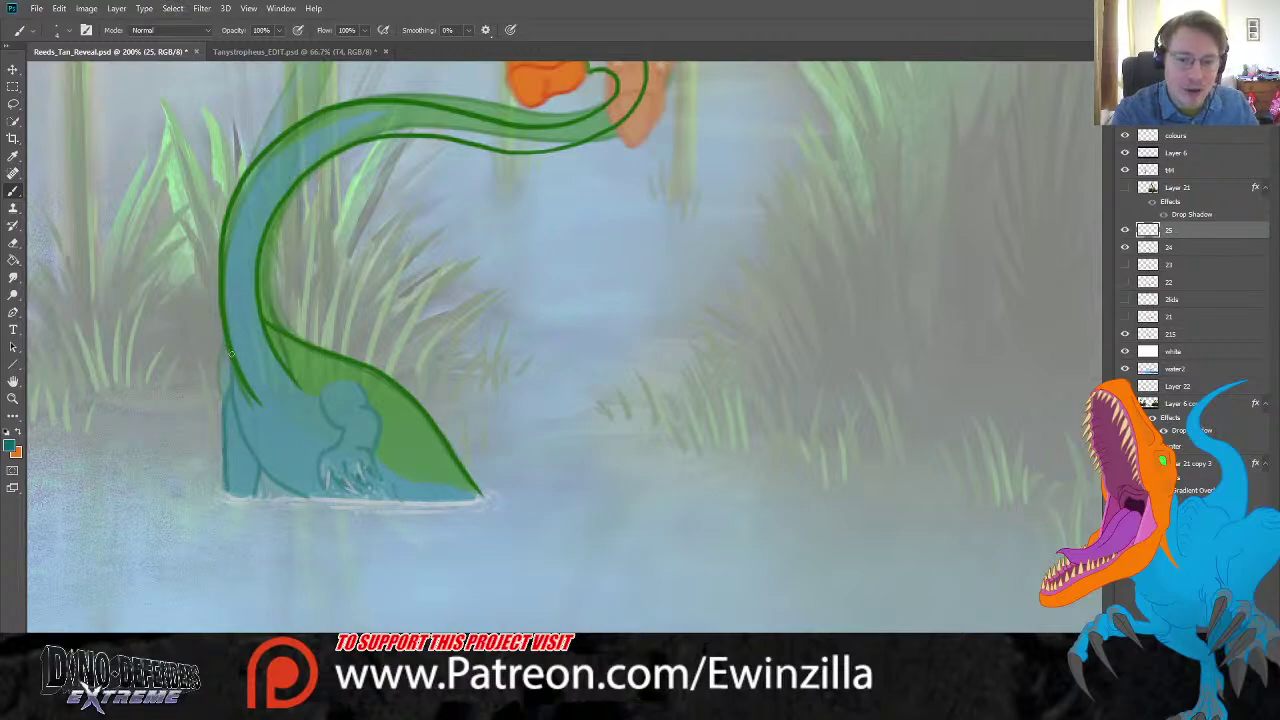
left_click_drag(226, 349, 228, 492)
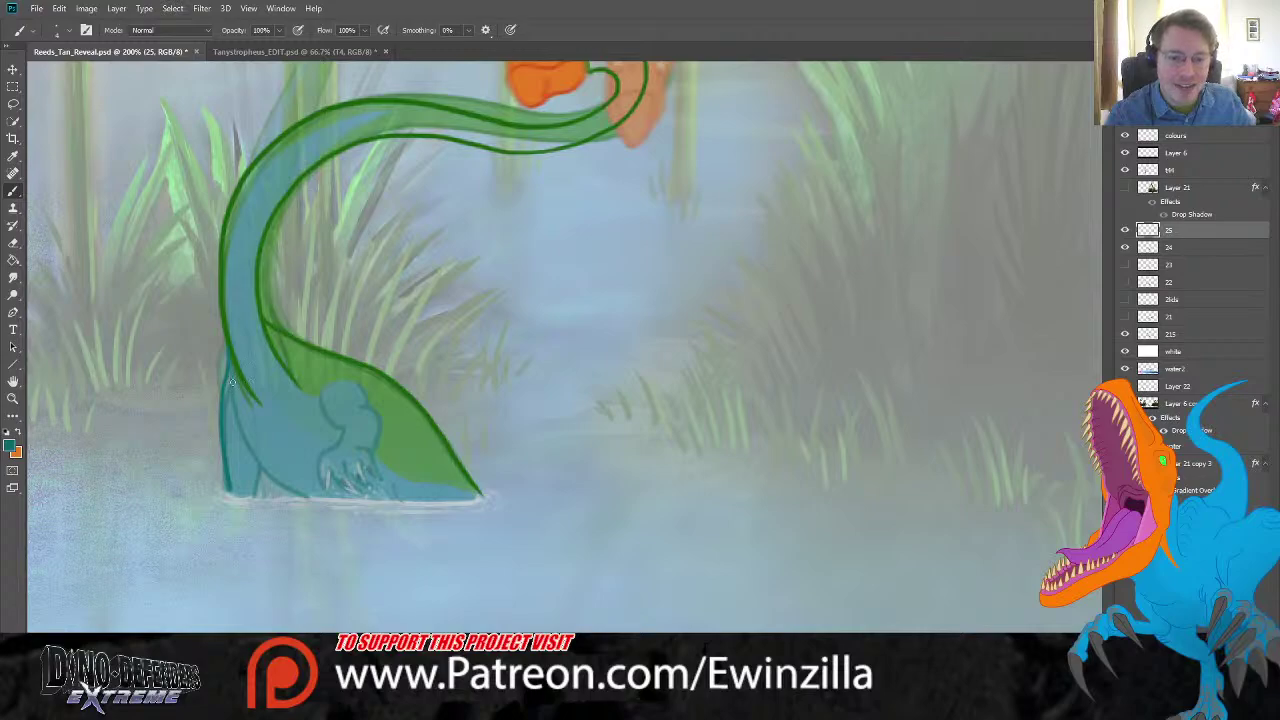
Step: Complete the teal lower-body lines with the chest curve, the legs' remaining edges and a raised clawed foot above the water
mouse_move(235, 410)
left_mouse_down()
mouse_move(267, 471)
mouse_move(318, 501)
left_mouse_up()
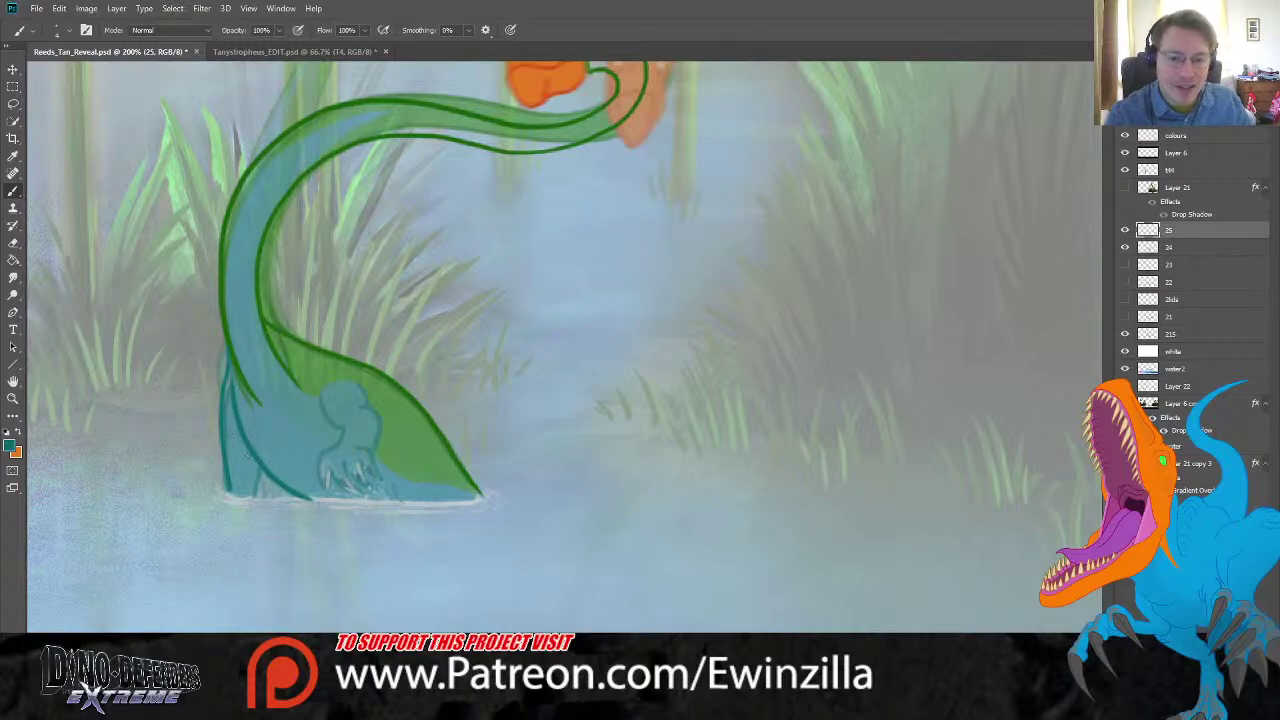
left_click_drag(259, 466, 254, 494)
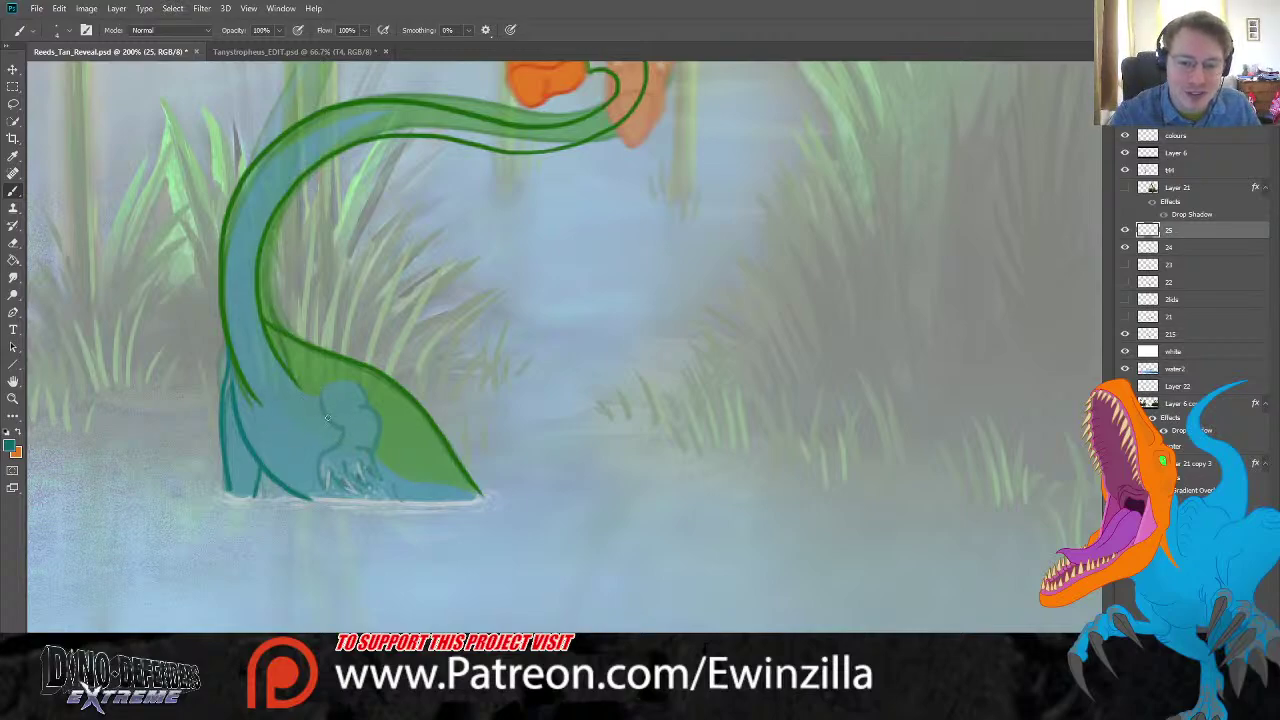
mouse_move(332, 410)
left_mouse_down()
mouse_move(291, 444)
mouse_move(301, 479)
mouse_move(304, 447)
mouse_move(321, 473)
mouse_move(320, 443)
mouse_move(341, 473)
mouse_move(332, 442)
left_mouse_up()
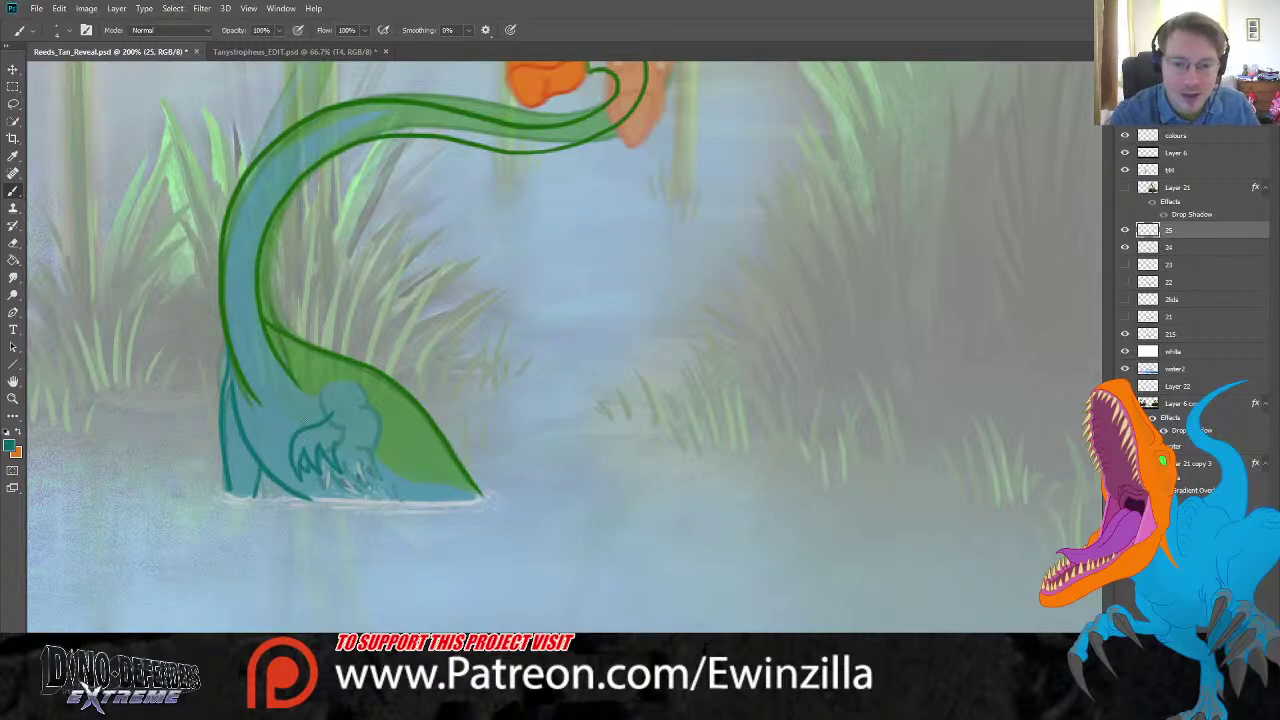
mouse_move(300, 458)
left_mouse_down()
mouse_move(367, 430)
mouse_move(371, 415)
mouse_move(350, 383)
mouse_move(301, 398)
mouse_move(334, 412)
left_mouse_up()
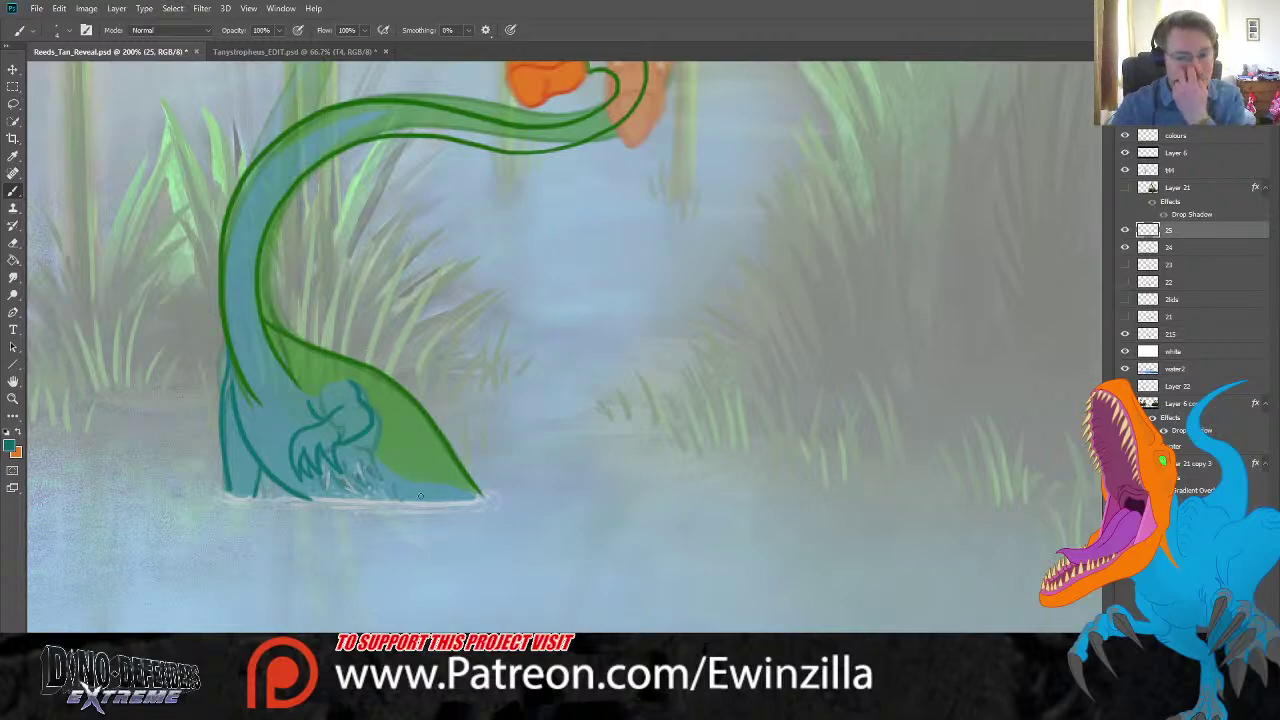
left_click_drag(391, 474, 400, 500)
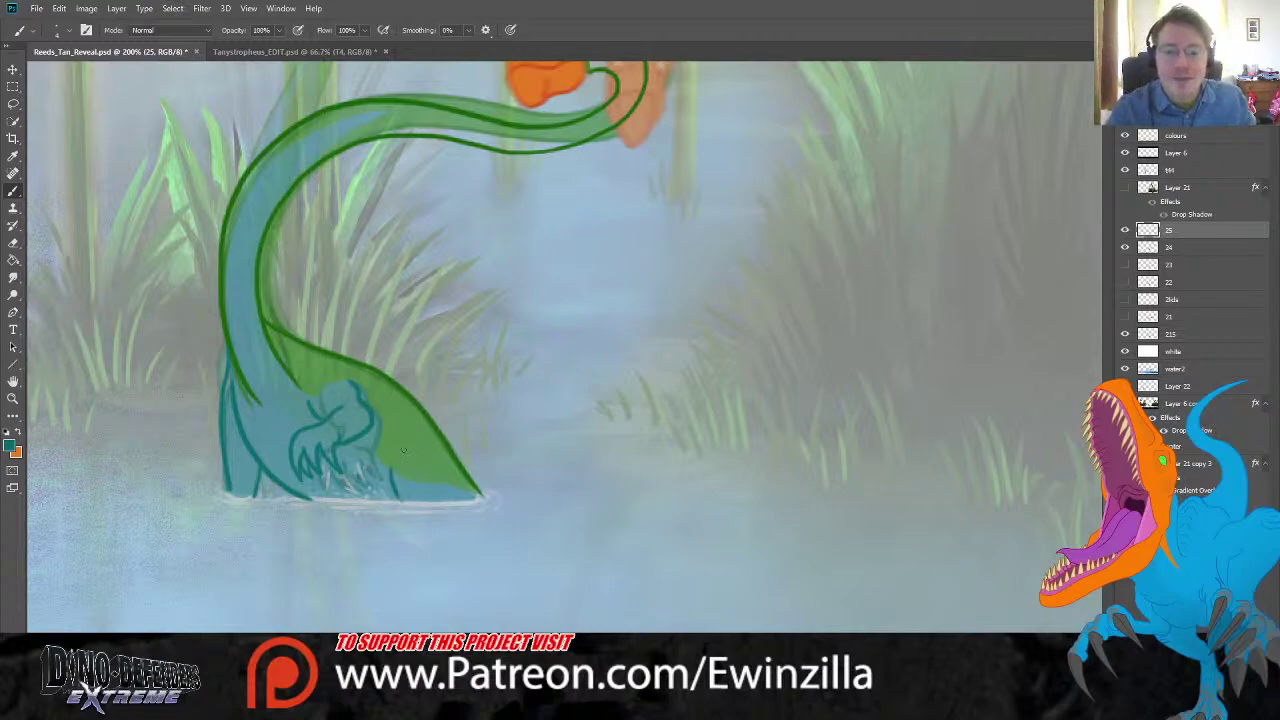
Step: Smudge away the tail of the inner neck line where it runs past the back outline into the body
key("r")
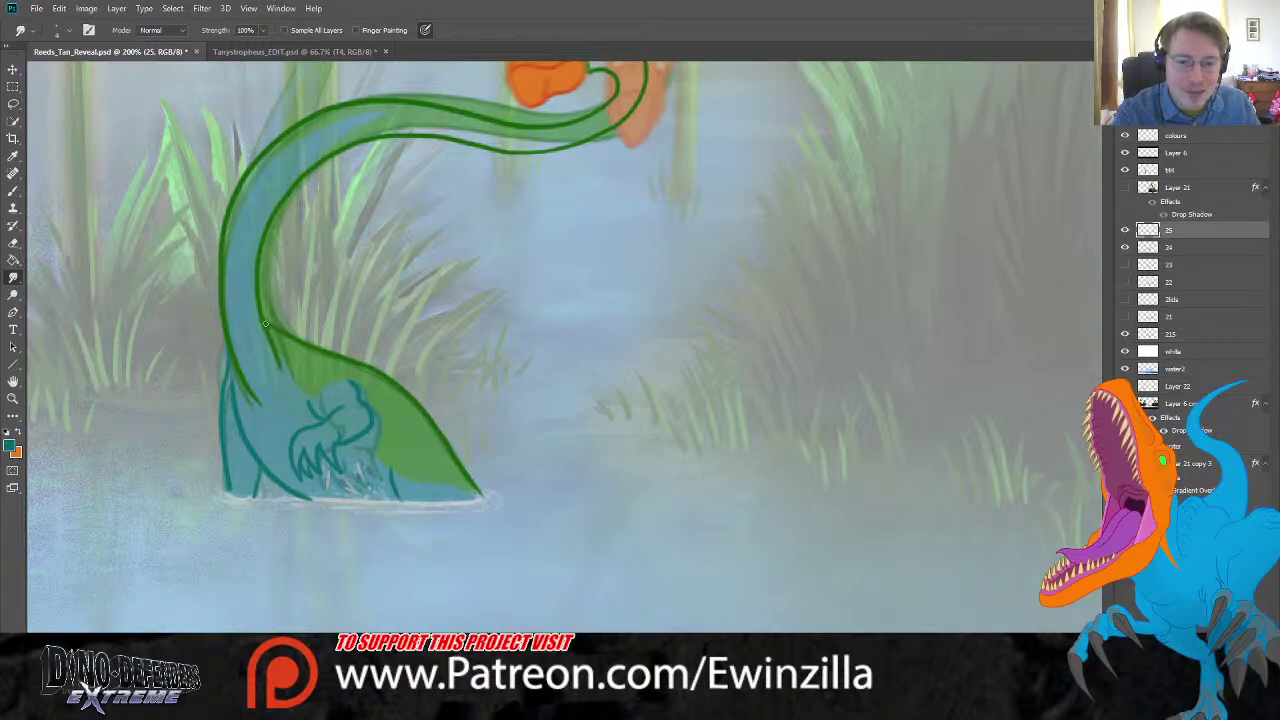
left_click_drag(264, 326, 289, 374)
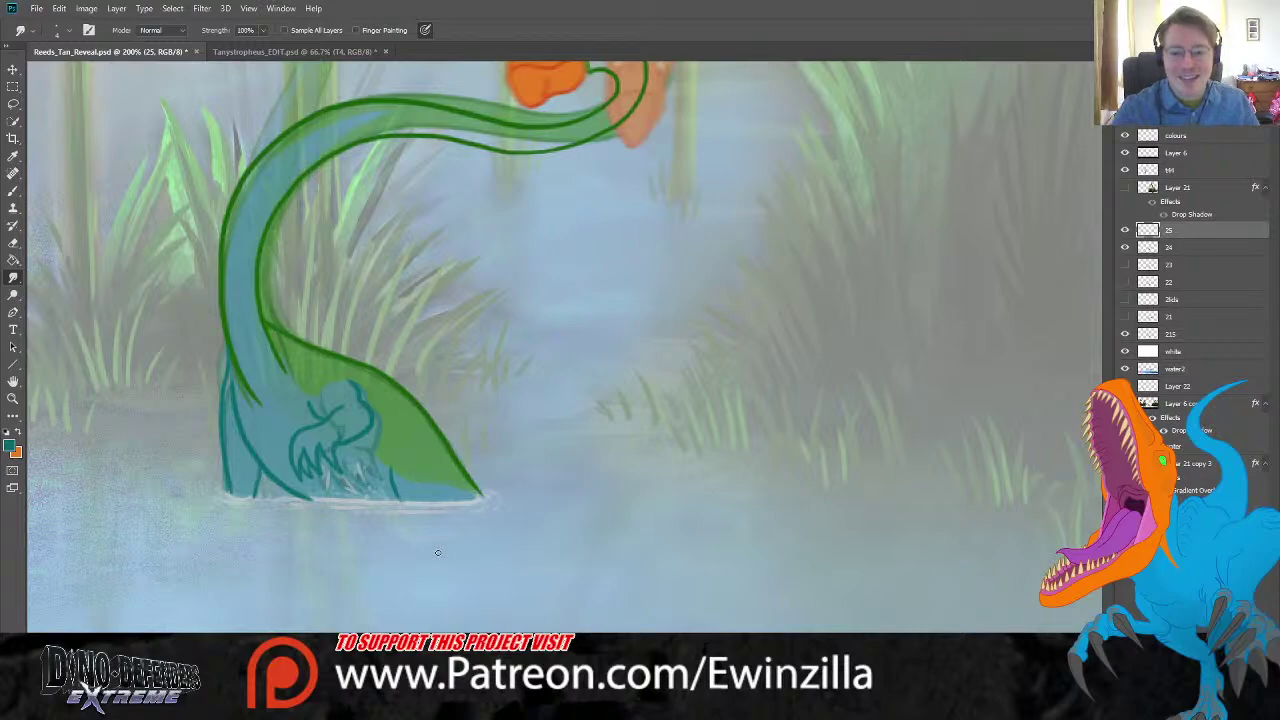
Step: Add an empty layer directly beneath layer 25 and load the brush with the large mid-green swatch colour
scroll(560, 345, "up", 3)
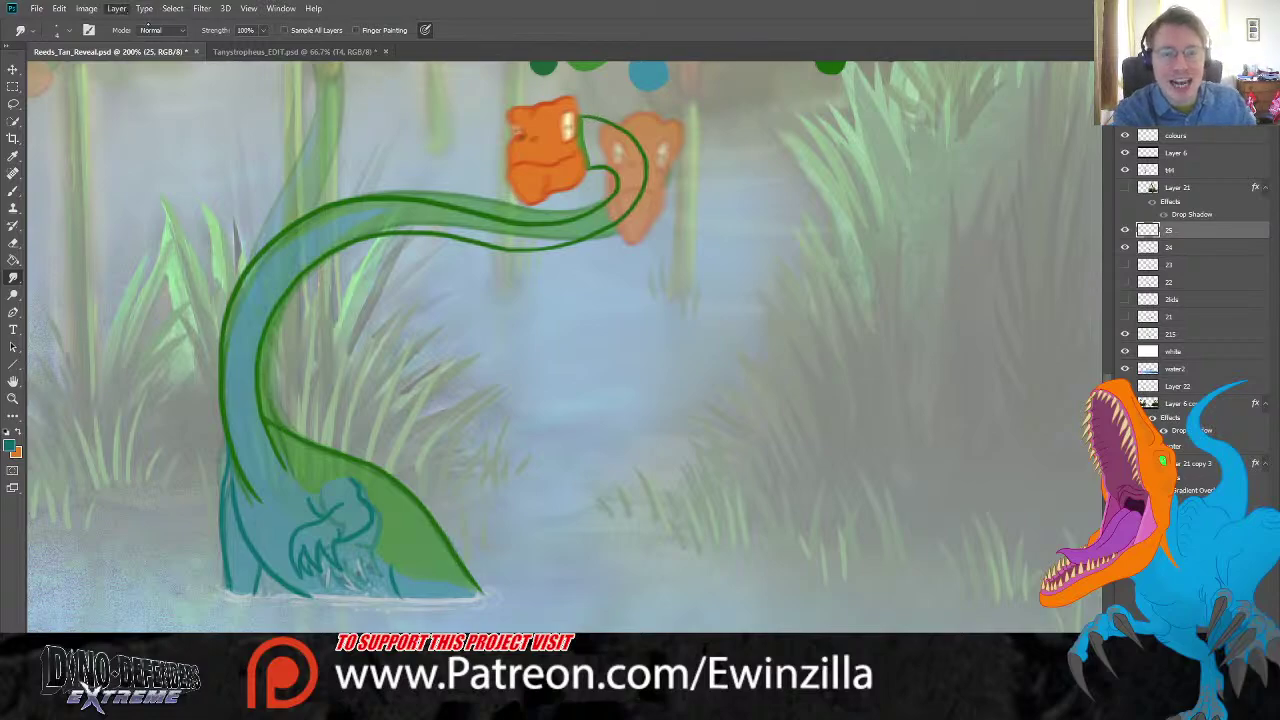
key("ctrl+shift+alt+n")
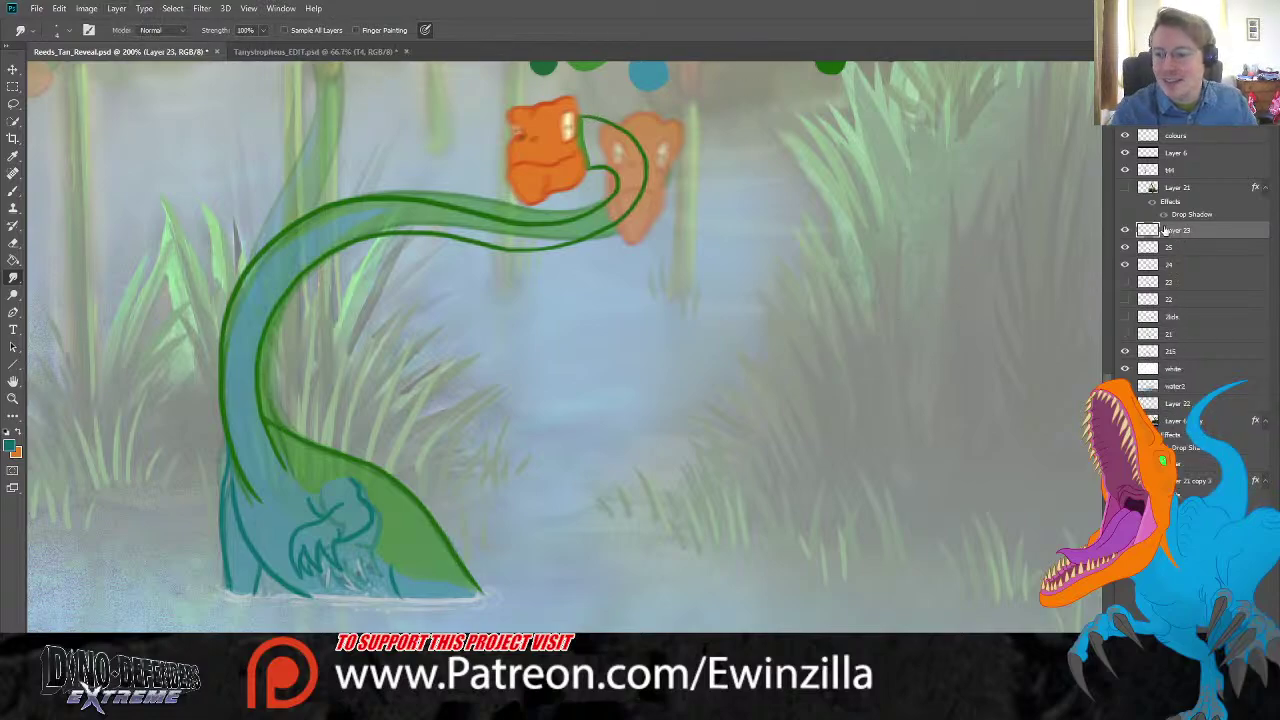
scroll(438, 226, "up", 3)
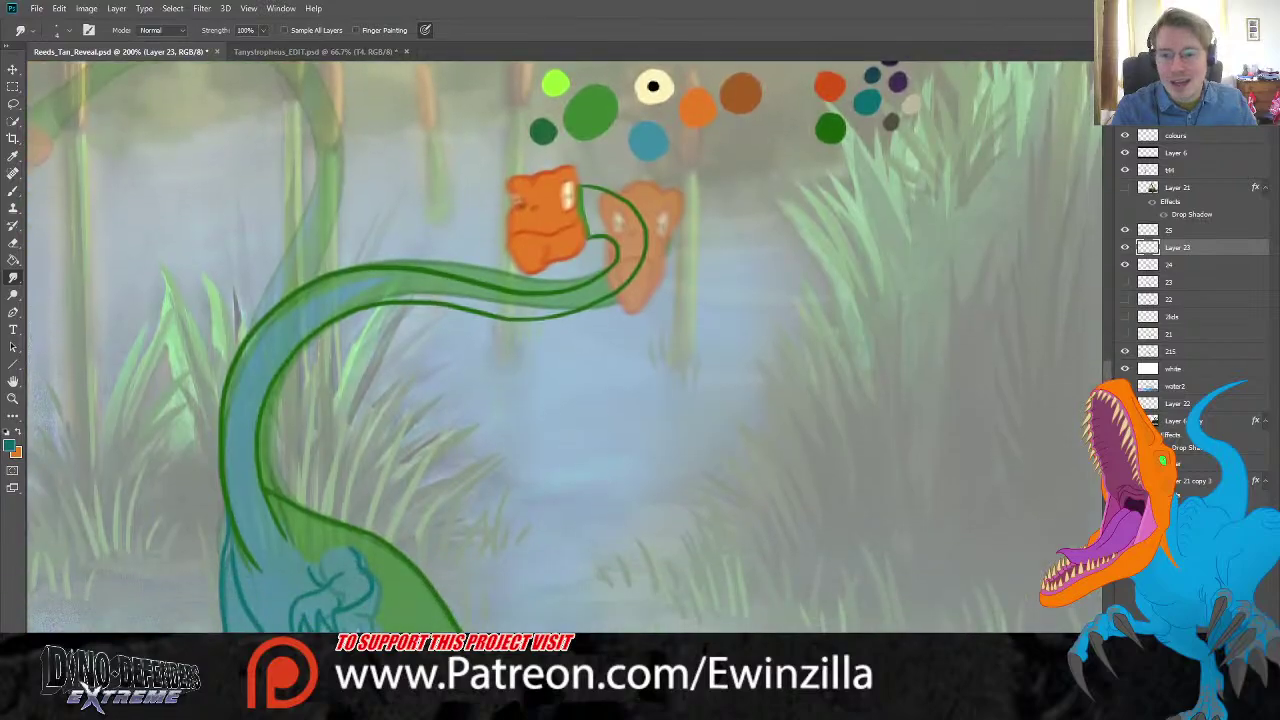
left_click(13, 156)
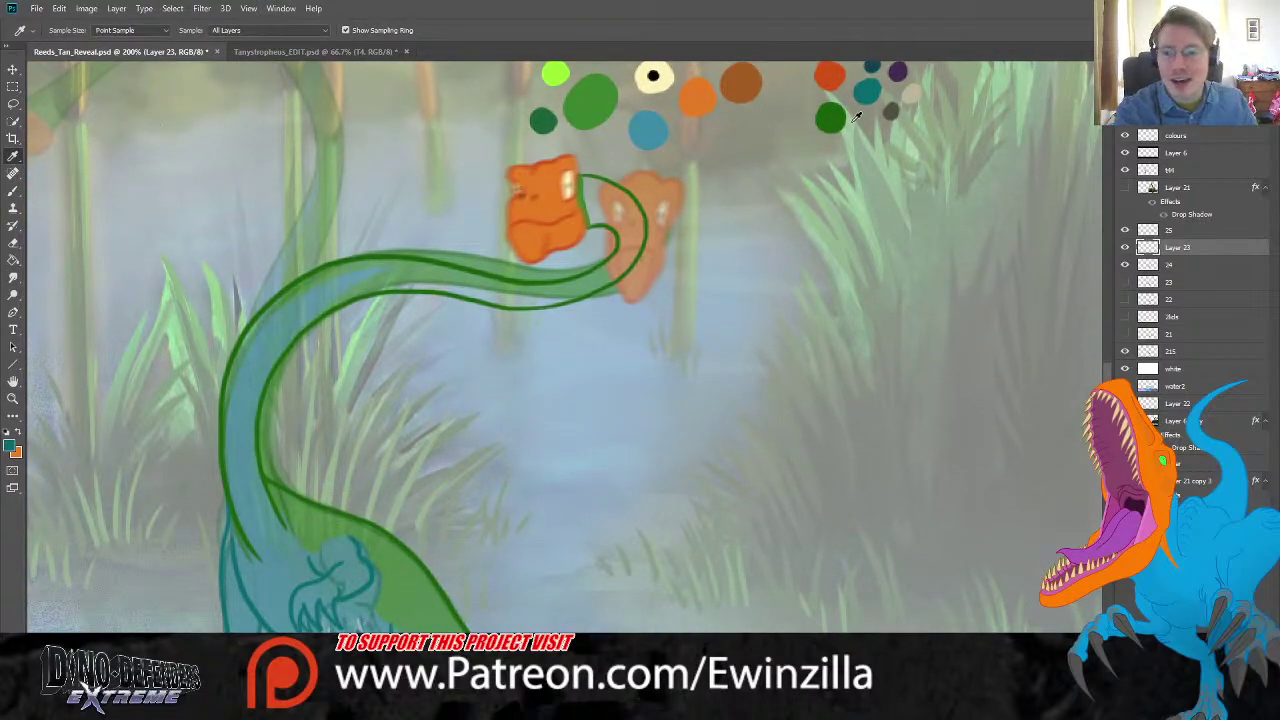
left_click(585, 90)
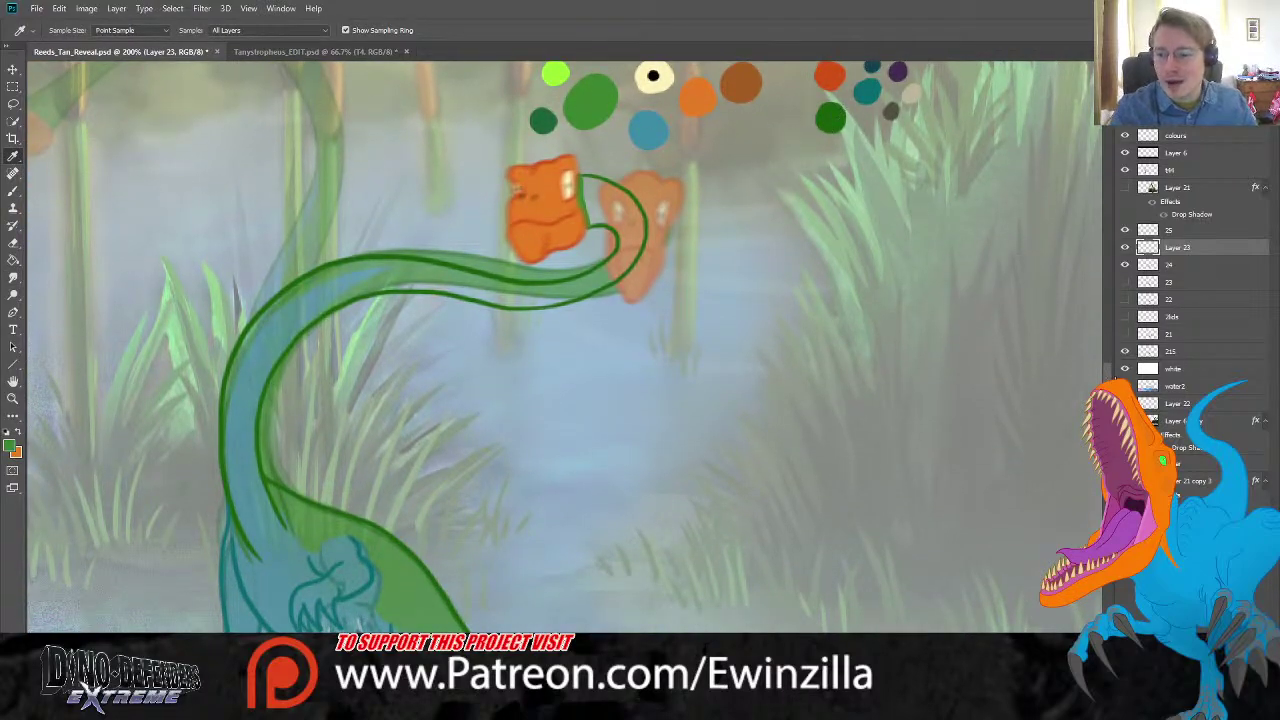
scroll(700, 290, "down", 3)
key("b")
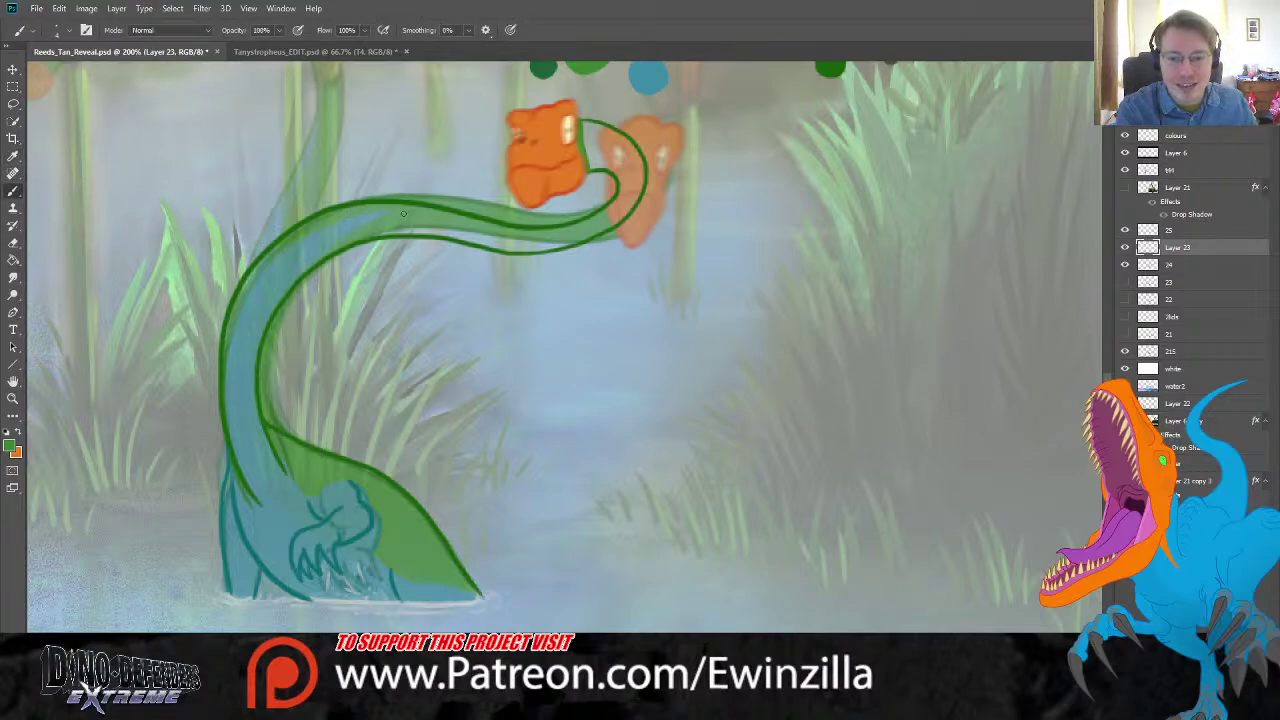
Step: Paint a green band along the inner edge of the neck's curve down to its base and smudge its edge smooth
left_click_drag(390, 209, 318, 219)
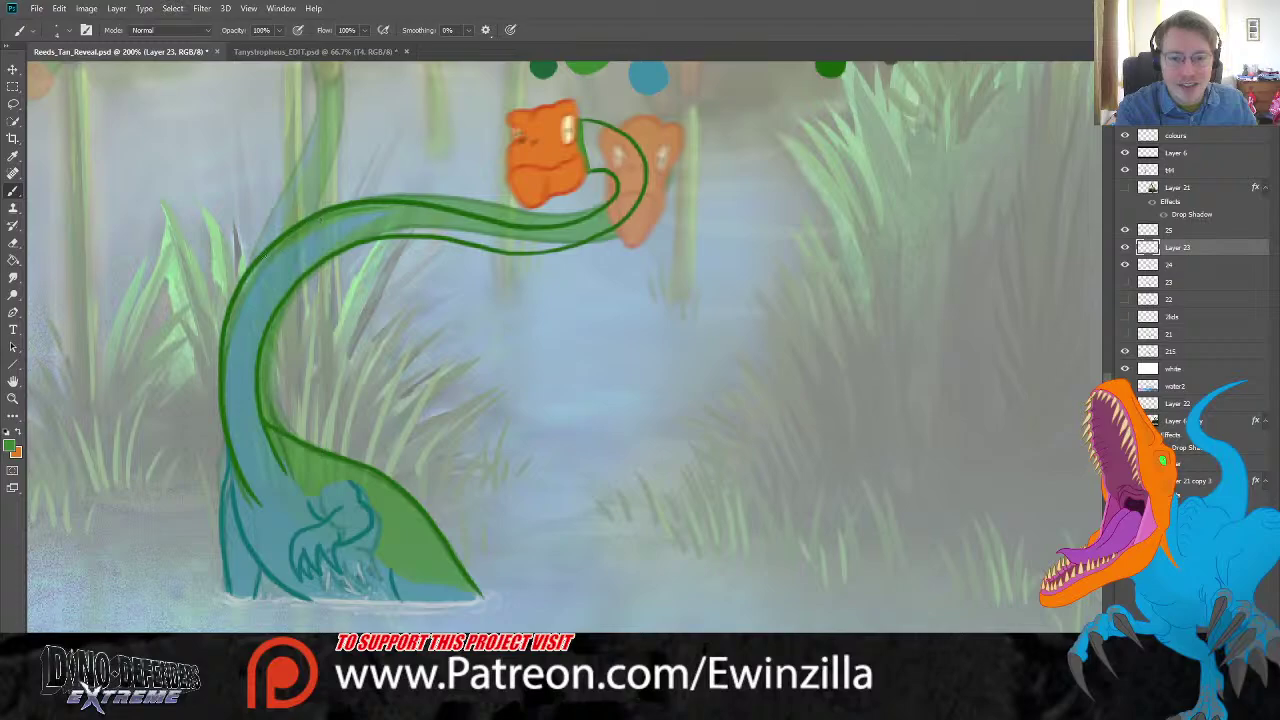
left_click_drag(236, 297, 275, 249)
mouse_move(372, 209)
left_mouse_down()
mouse_move(440, 212)
mouse_move(371, 226)
mouse_move(268, 310)
mouse_move(359, 228)
mouse_move(406, 213)
left_mouse_up()
mouse_move(284, 288)
left_mouse_down()
mouse_move(318, 251)
mouse_move(267, 308)
mouse_move(248, 375)
mouse_move(258, 330)
mouse_move(257, 413)
left_mouse_up()
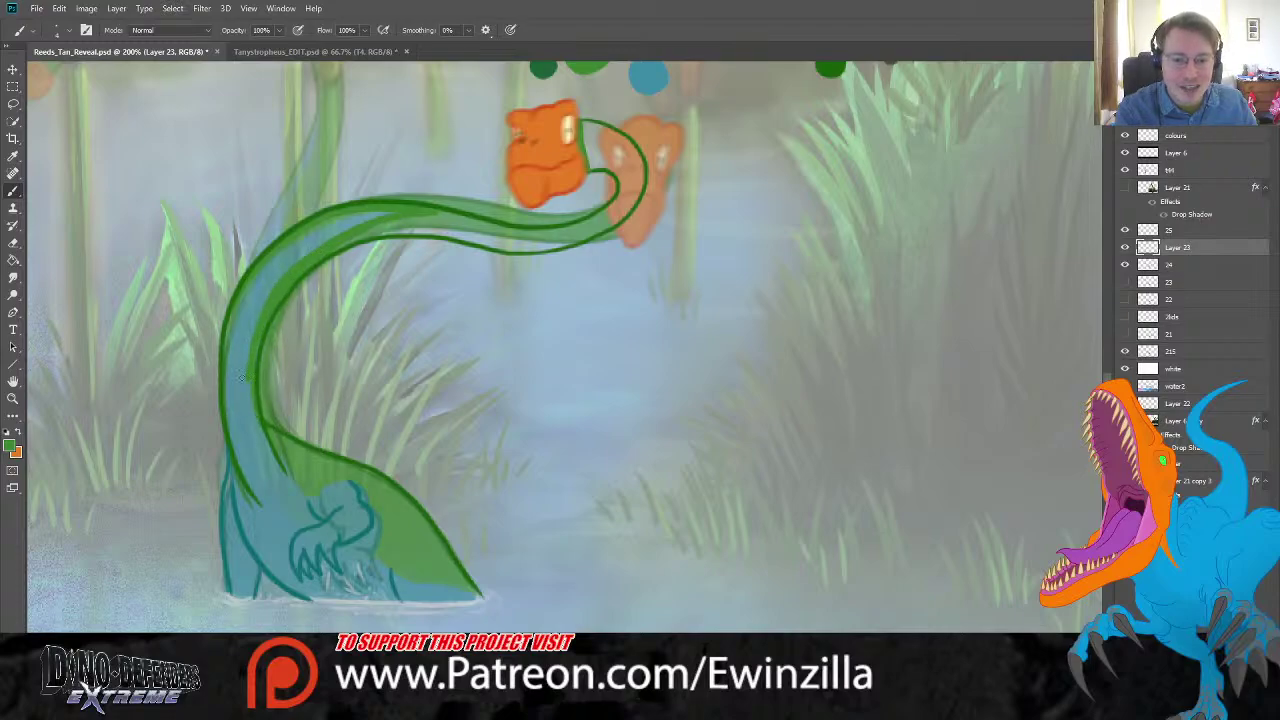
left_click(13, 277)
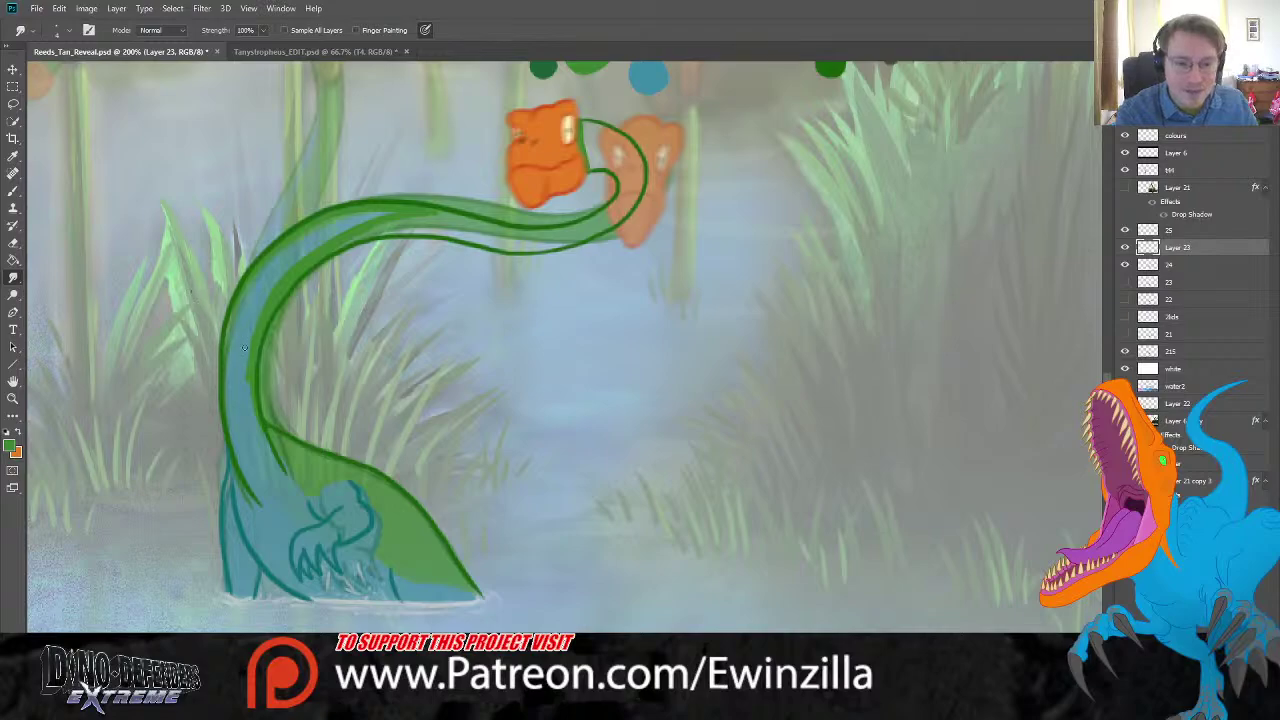
mouse_move(244, 348)
left_mouse_down()
mouse_move(246, 418)
mouse_move(266, 466)
left_mouse_up()
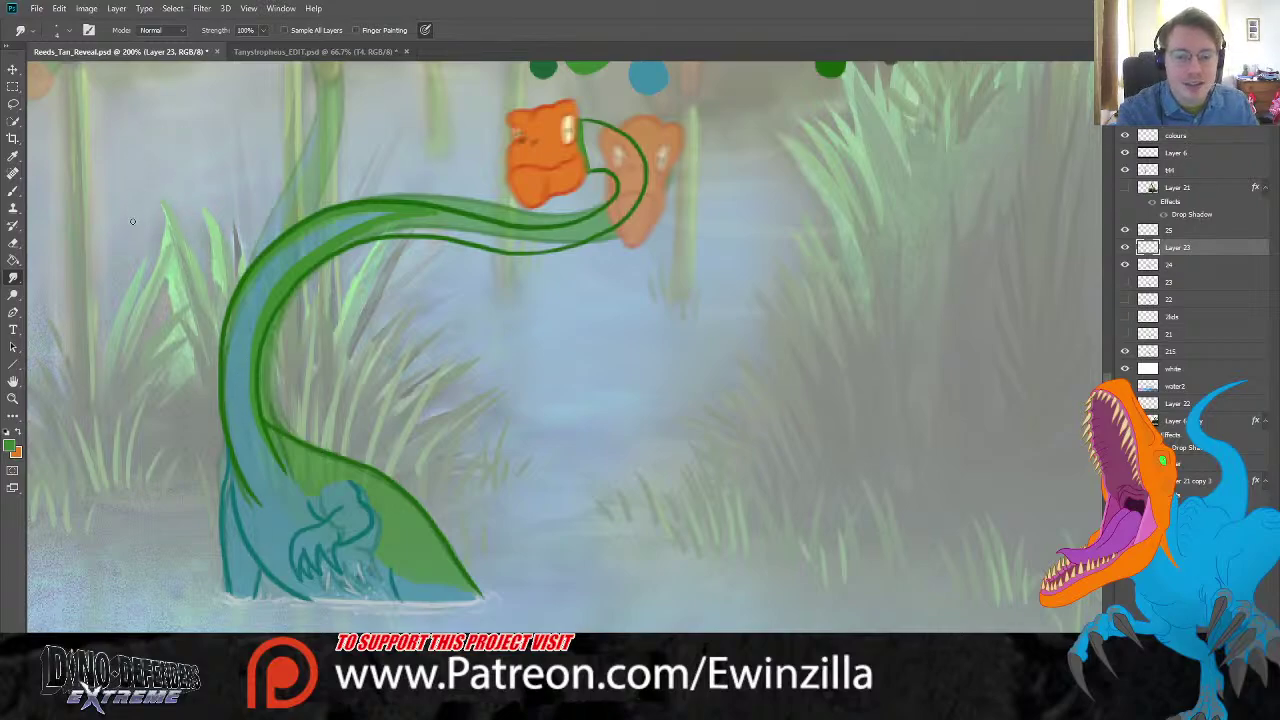
Step: Fill the rest of the upper neck with solid green, through the loop up to the orange head
left_click(13, 190)
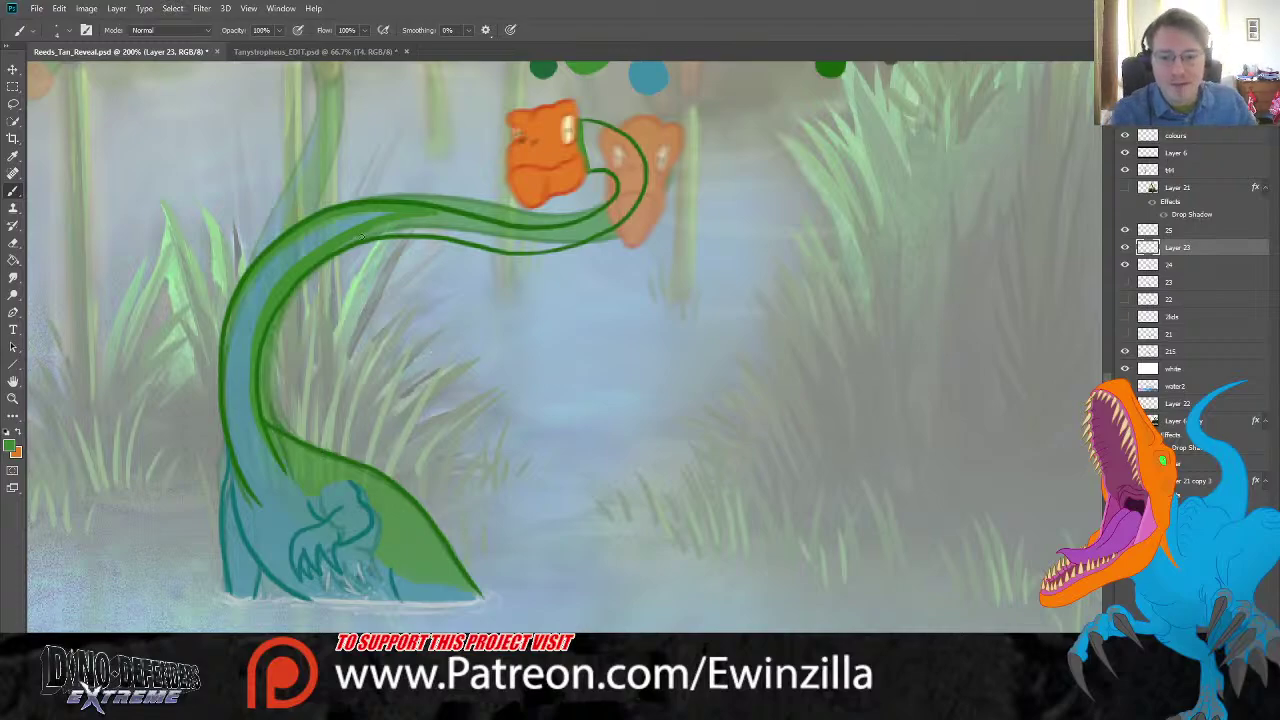
mouse_move(320, 257)
left_mouse_down()
mouse_move(429, 226)
mouse_move(373, 234)
mouse_move(467, 235)
mouse_move(382, 231)
mouse_move(469, 237)
mouse_move(420, 226)
mouse_move(454, 218)
mouse_move(494, 238)
mouse_move(562, 234)
mouse_move(488, 240)
mouse_move(550, 244)
mouse_move(501, 243)
mouse_move(532, 242)
mouse_move(510, 223)
mouse_move(613, 195)
mouse_move(520, 245)
mouse_move(498, 241)
mouse_move(554, 244)
mouse_move(507, 245)
mouse_move(583, 233)
mouse_move(558, 243)
mouse_move(604, 220)
mouse_move(582, 233)
mouse_move(603, 231)
mouse_move(640, 176)
mouse_move(624, 193)
mouse_move(623, 169)
mouse_move(592, 168)
mouse_move(603, 160)
mouse_move(583, 125)
mouse_move(618, 141)
left_mouse_up()
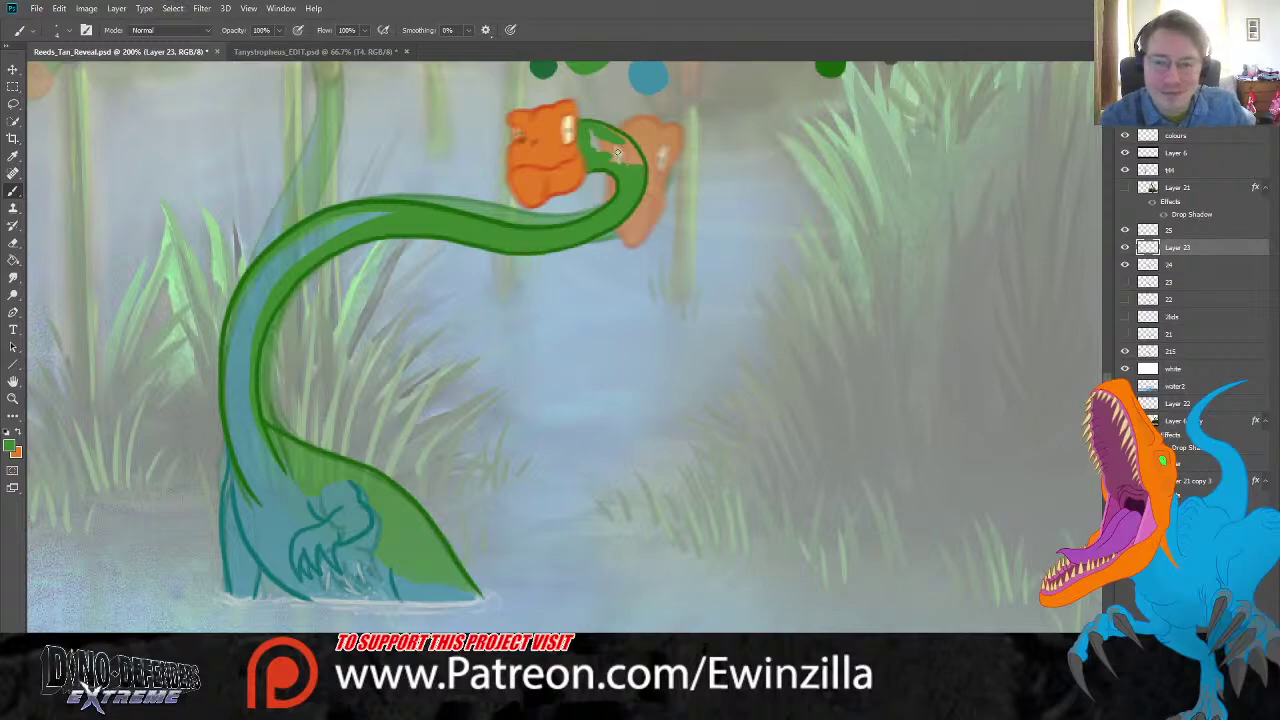
mouse_move(617, 152)
left_mouse_down()
mouse_move(591, 128)
mouse_move(600, 159)
mouse_move(595, 137)
mouse_move(633, 178)
mouse_move(618, 134)
left_mouse_up()
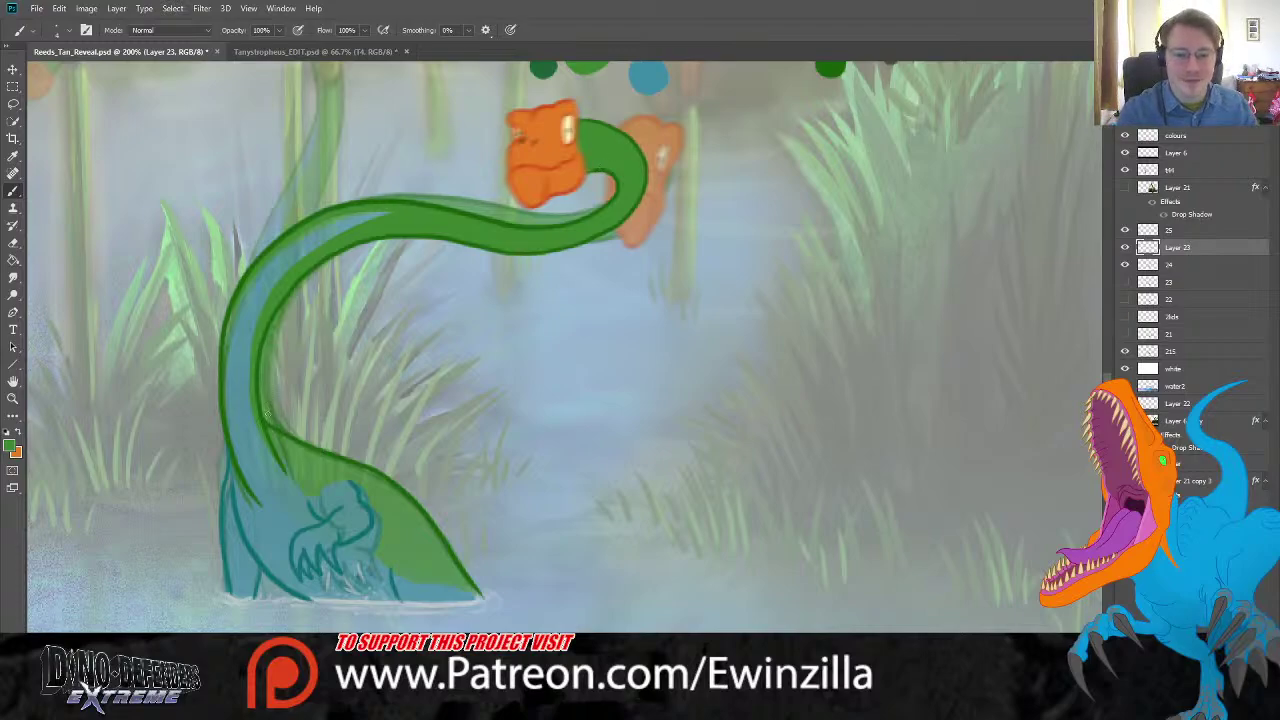
Step: Hide layer 24 and fill the back with green from the neck base around the raised foot to the waterline
mouse_move(278, 464)
left_mouse_down()
mouse_move(307, 501)
mouse_move(353, 477)
left_mouse_up()
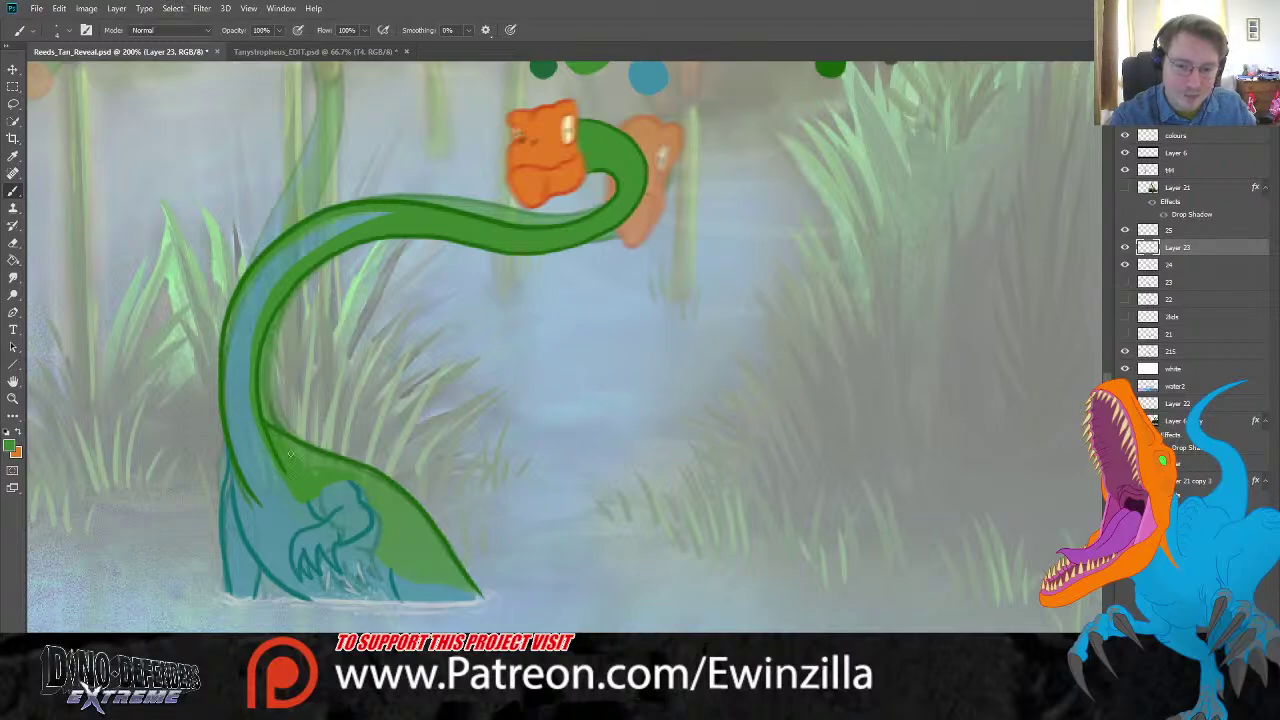
left_click_drag(290, 455, 345, 470)
key("r")
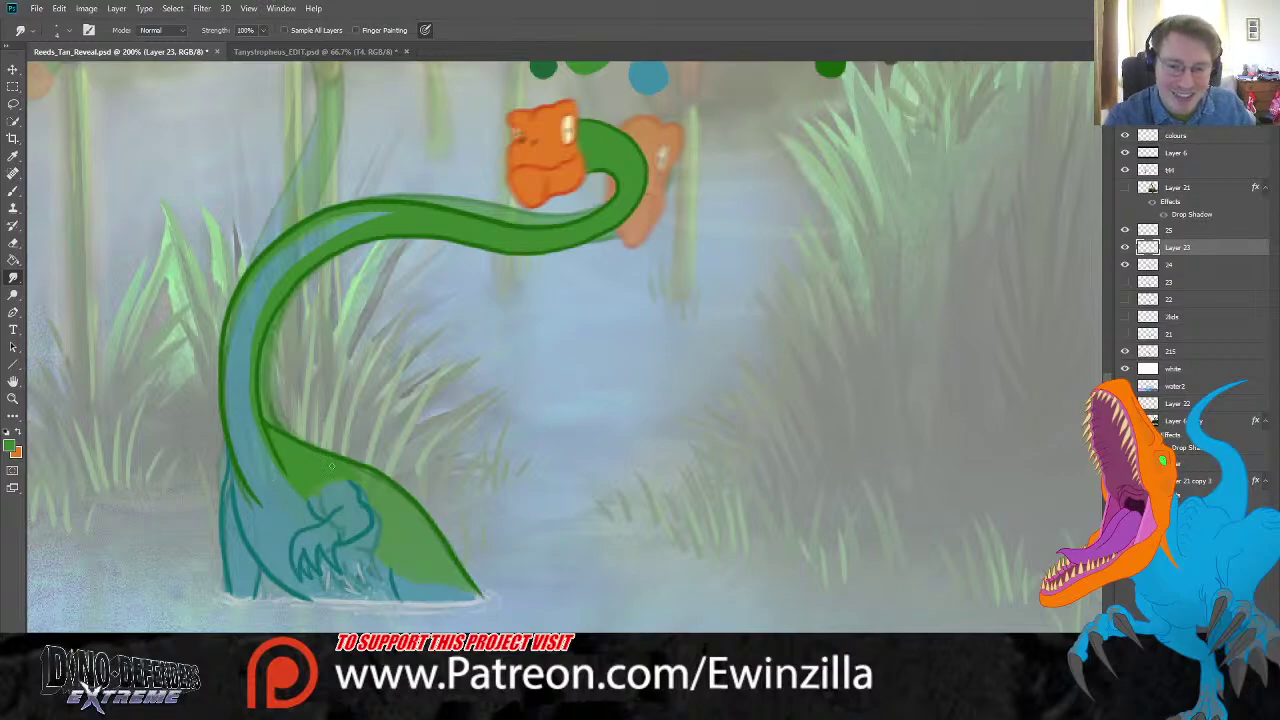
left_click(1124, 264)
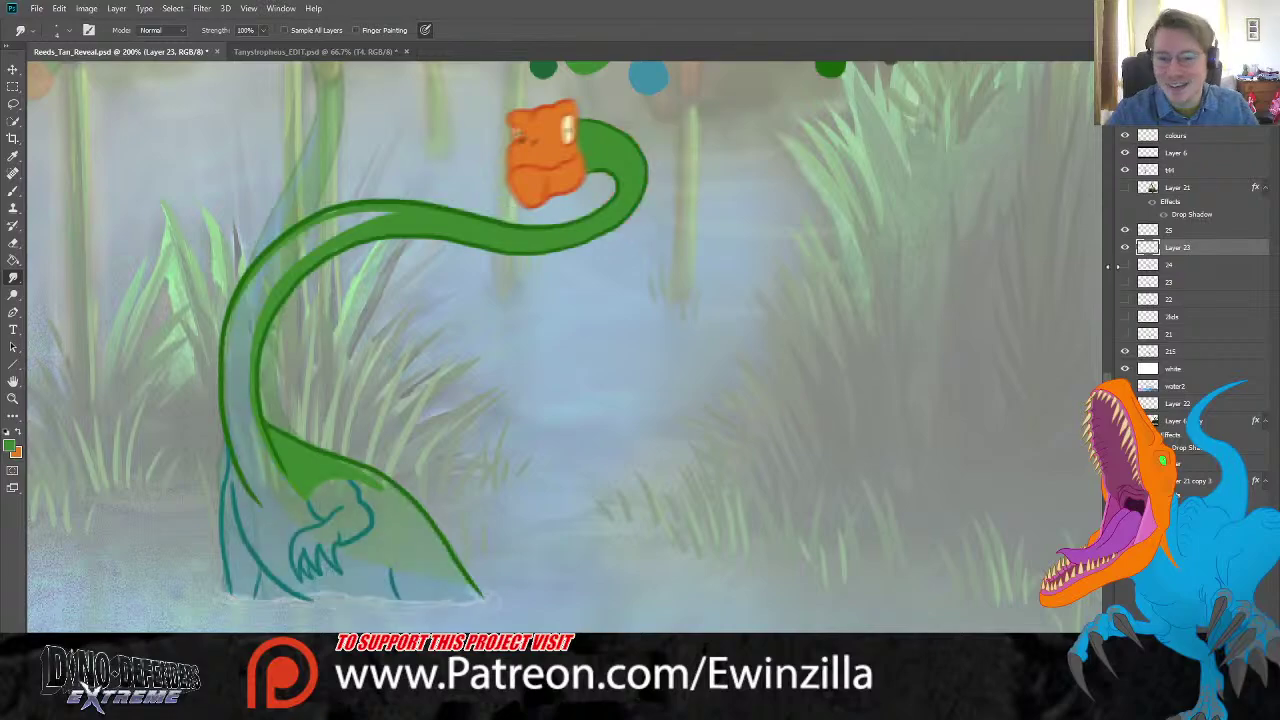
key("b")
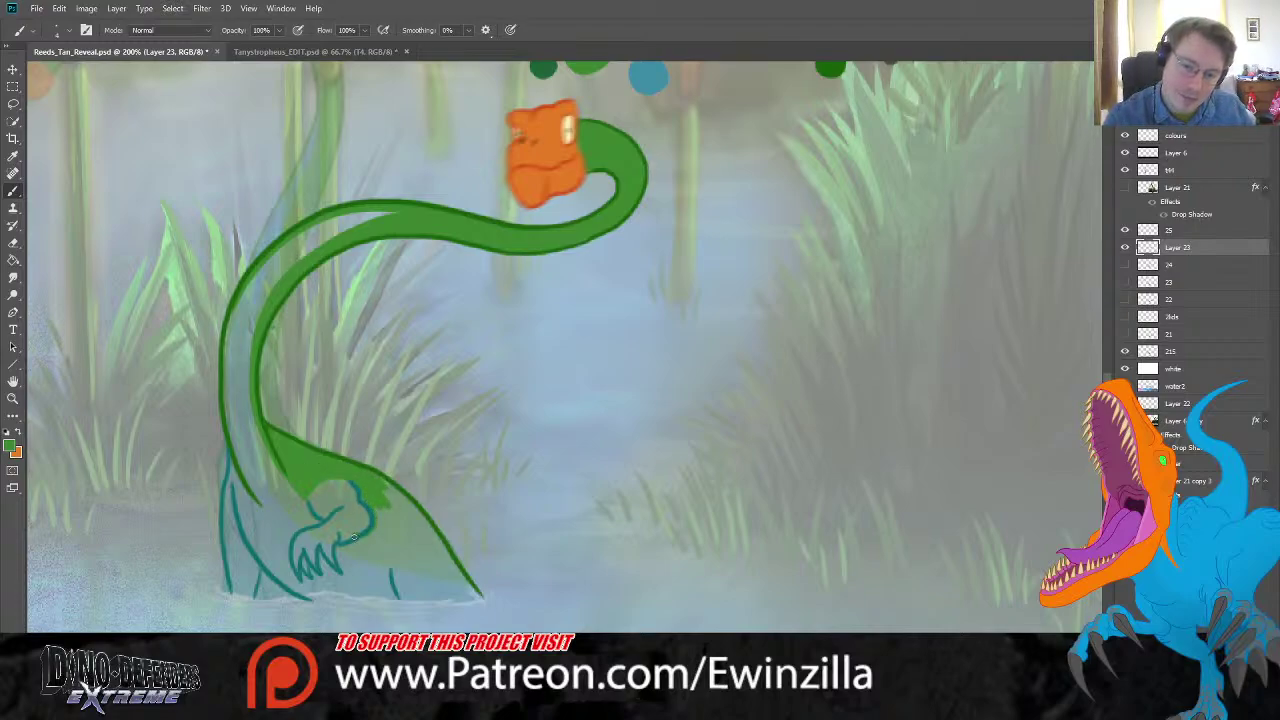
mouse_move(355, 538)
left_mouse_down()
mouse_move(475, 596)
mouse_move(364, 536)
mouse_move(395, 565)
mouse_move(383, 559)
mouse_move(398, 556)
mouse_move(383, 523)
mouse_move(401, 559)
mouse_move(433, 574)
mouse_move(389, 532)
mouse_move(405, 560)
mouse_move(476, 594)
mouse_move(444, 554)
mouse_move(483, 598)
left_mouse_up()
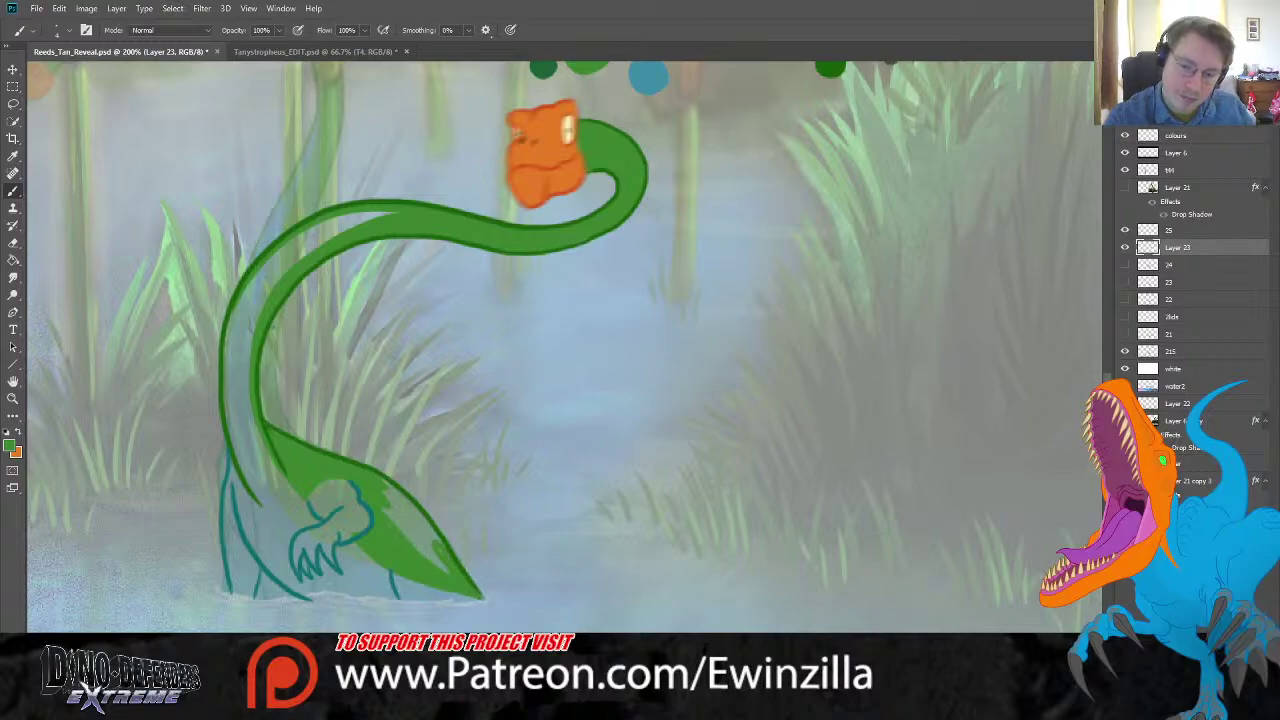
mouse_move(384, 512)
left_mouse_down()
mouse_move(432, 562)
mouse_move(404, 498)
mouse_move(442, 545)
mouse_move(432, 566)
mouse_move(403, 518)
left_mouse_up()
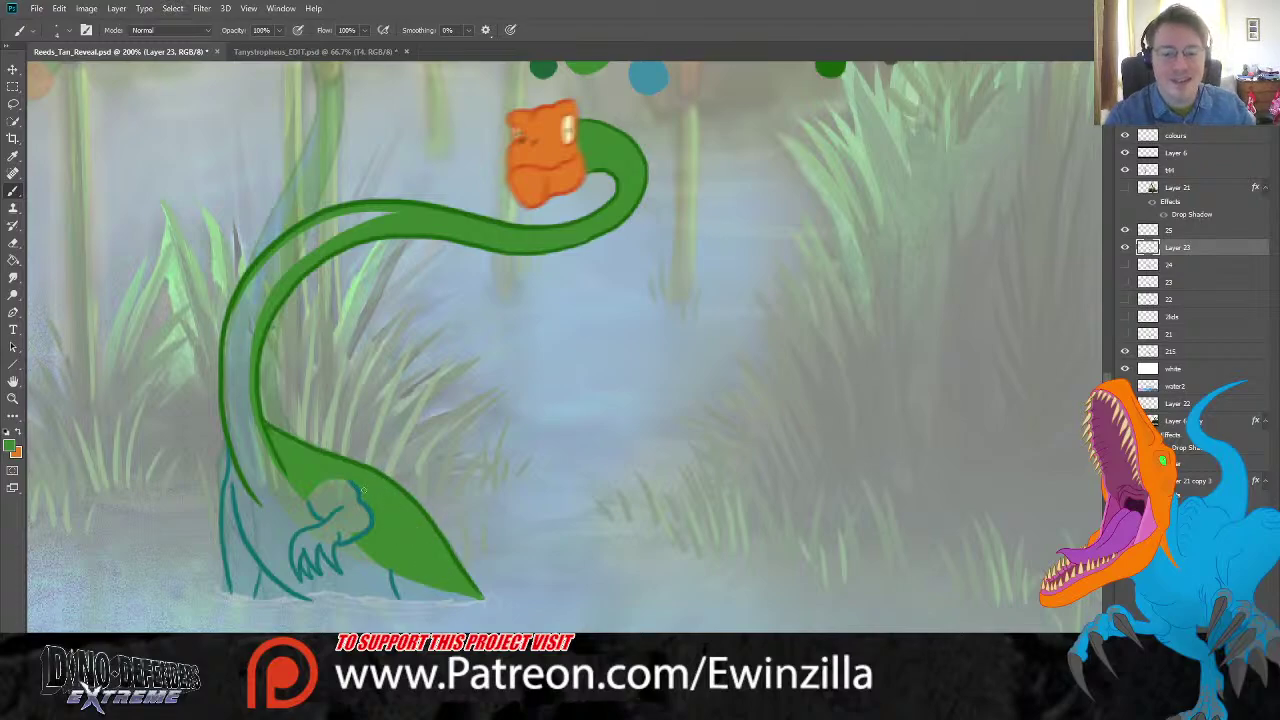
Step: Sample the blue swatch and fill the neck's underside from its tapered upper end down the outer curve
left_click(13, 155)
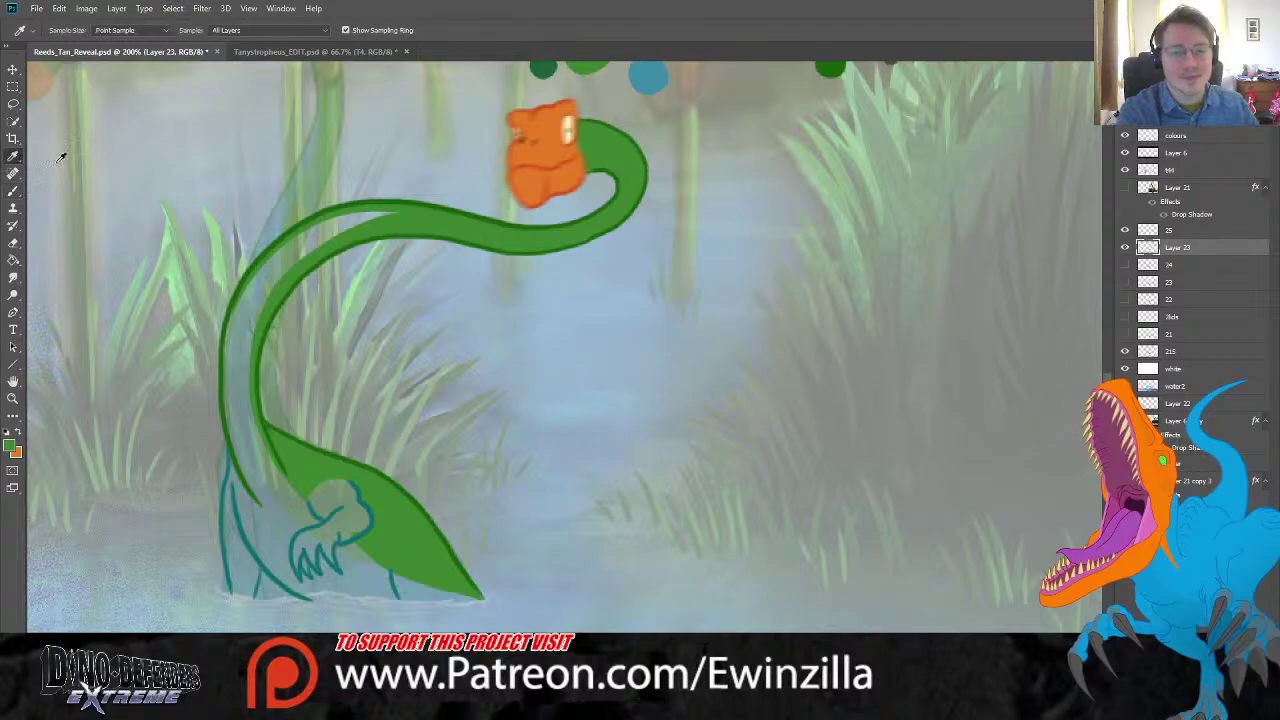
scroll(560, 350, "up", 3)
scroll(560, 350, "down", 2)
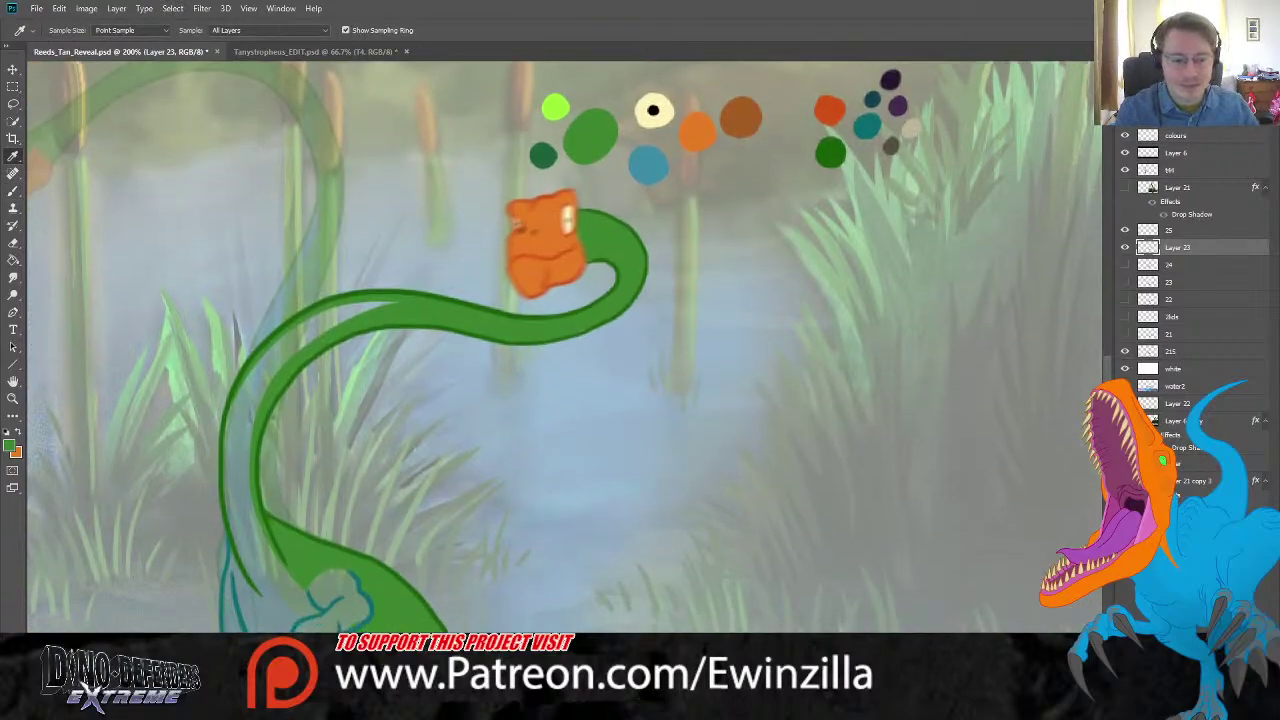
scroll(560, 350, "up", 1)
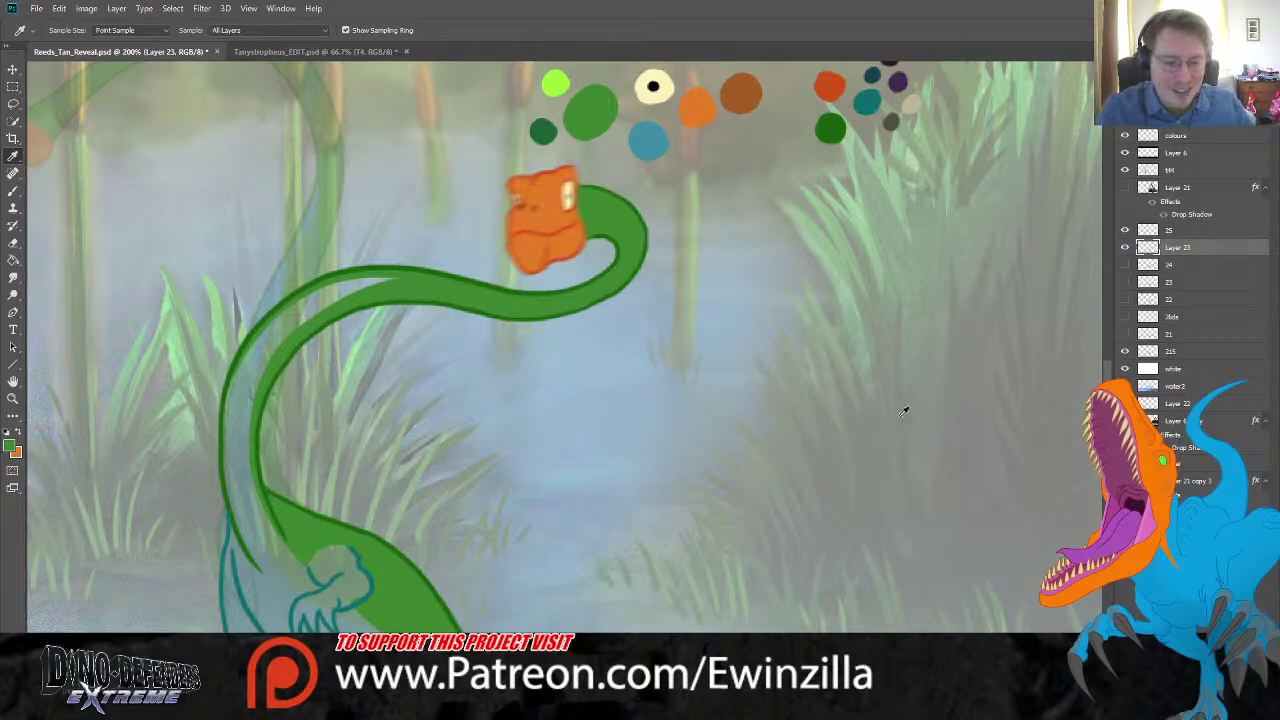
left_click(652, 138)
left_click(13, 191)
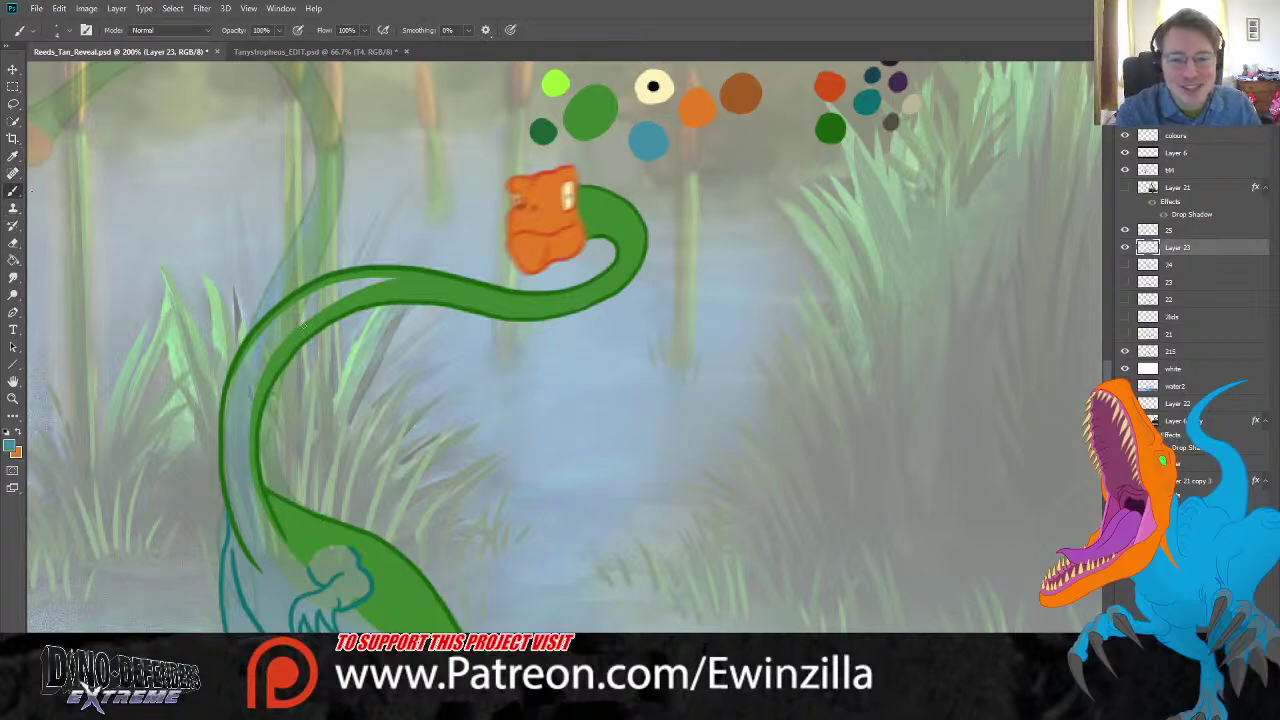
mouse_move(233, 408)
left_mouse_down()
mouse_move(227, 388)
mouse_move(225, 440)
left_mouse_up()
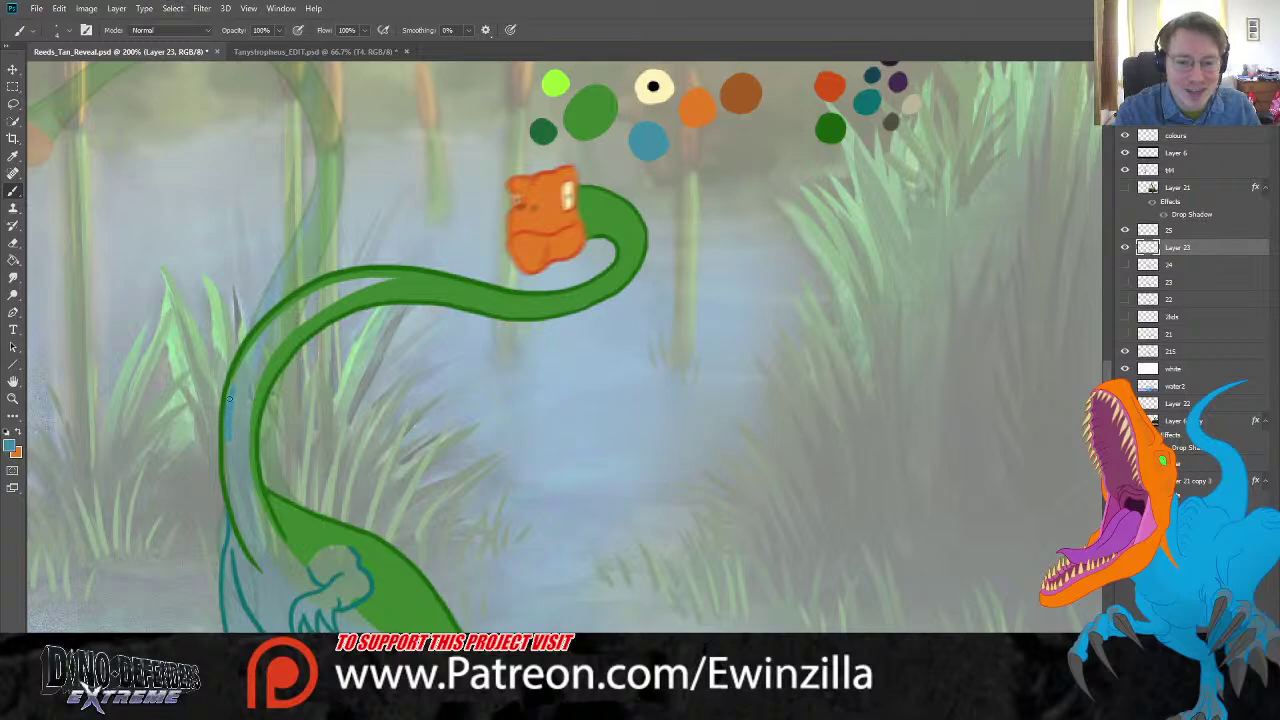
mouse_move(236, 362)
left_mouse_down()
mouse_move(229, 394)
mouse_move(250, 350)
mouse_move(300, 302)
mouse_move(258, 349)
left_mouse_up()
mouse_move(299, 305)
left_mouse_down()
mouse_move(267, 331)
mouse_move(330, 288)
mouse_move(404, 280)
mouse_move(325, 291)
left_mouse_up()
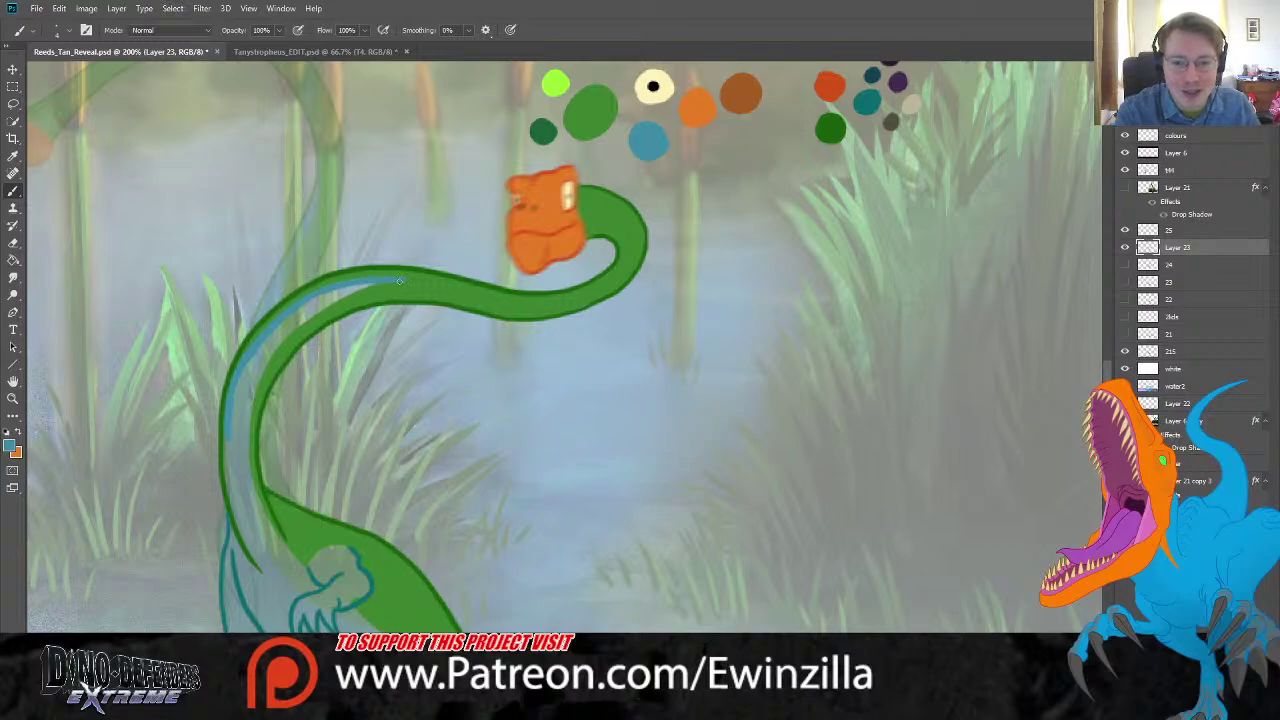
mouse_move(402, 280)
left_mouse_down()
mouse_move(288, 345)
mouse_move(243, 414)
left_mouse_up()
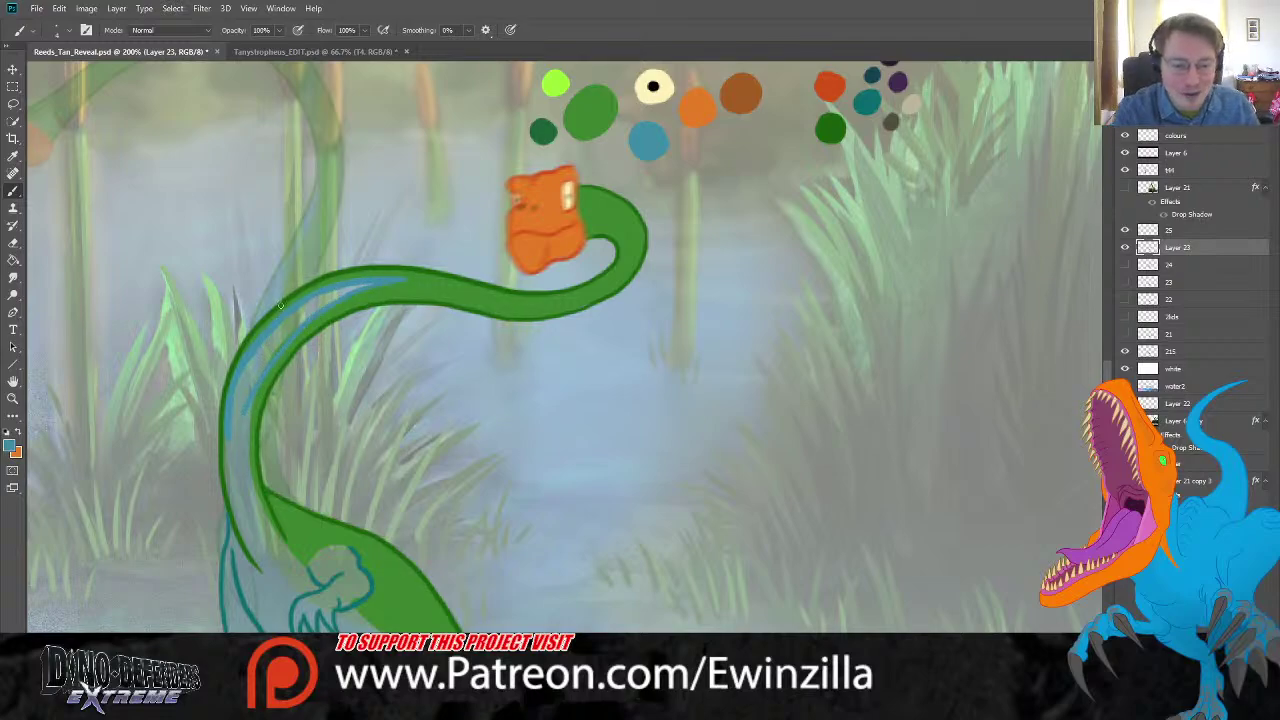
key("ctrl+z")
mouse_move(402, 280)
left_mouse_down()
mouse_move(319, 312)
mouse_move(248, 409)
mouse_move(285, 337)
mouse_move(247, 417)
mouse_move(246, 396)
mouse_move(235, 412)
mouse_move(230, 484)
mouse_move(238, 397)
mouse_move(309, 300)
left_mouse_up()
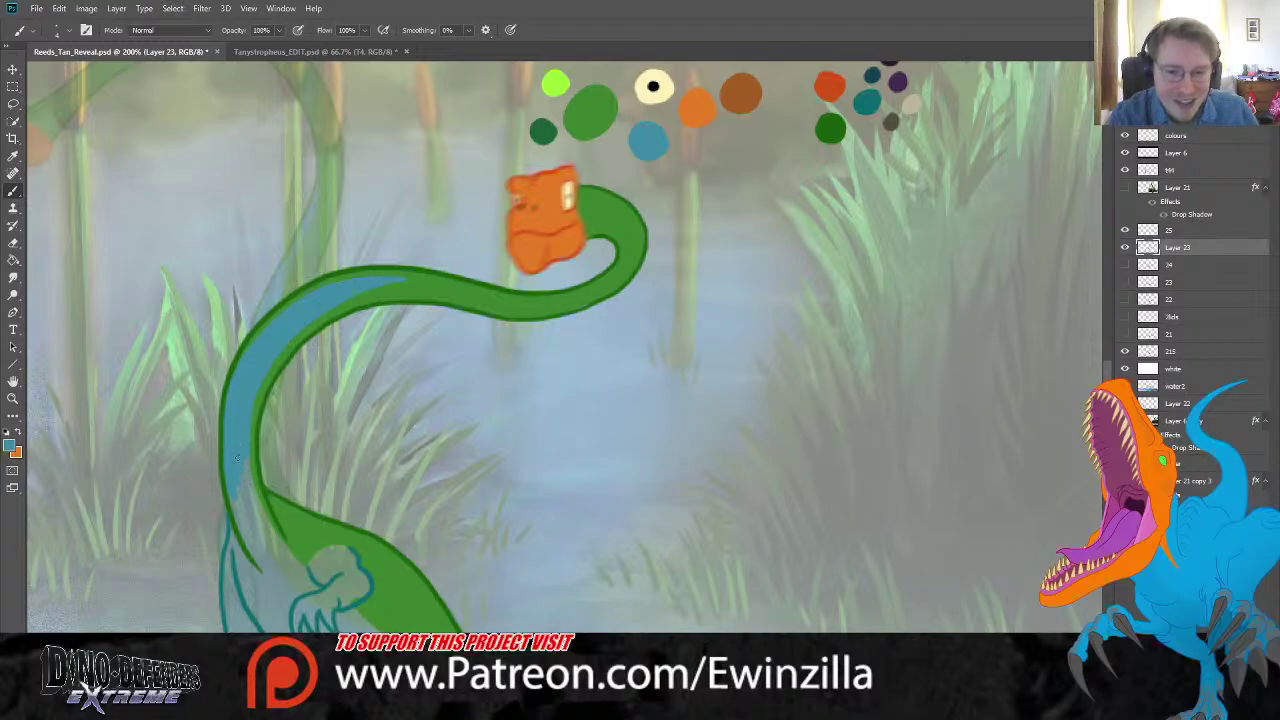
Step: Fill the neck base, chest, legs and raised foot with the same blue down to the waterline
left_click_drag(255, 520, 244, 441)
mouse_move(258, 512)
left_mouse_down()
mouse_move(296, 565)
mouse_move(261, 519)
mouse_move(295, 577)
mouse_move(255, 575)
mouse_move(239, 529)
mouse_move(232, 580)
mouse_move(236, 525)
mouse_move(231, 618)
left_mouse_up()
left_click_drag(228, 558, 228, 620)
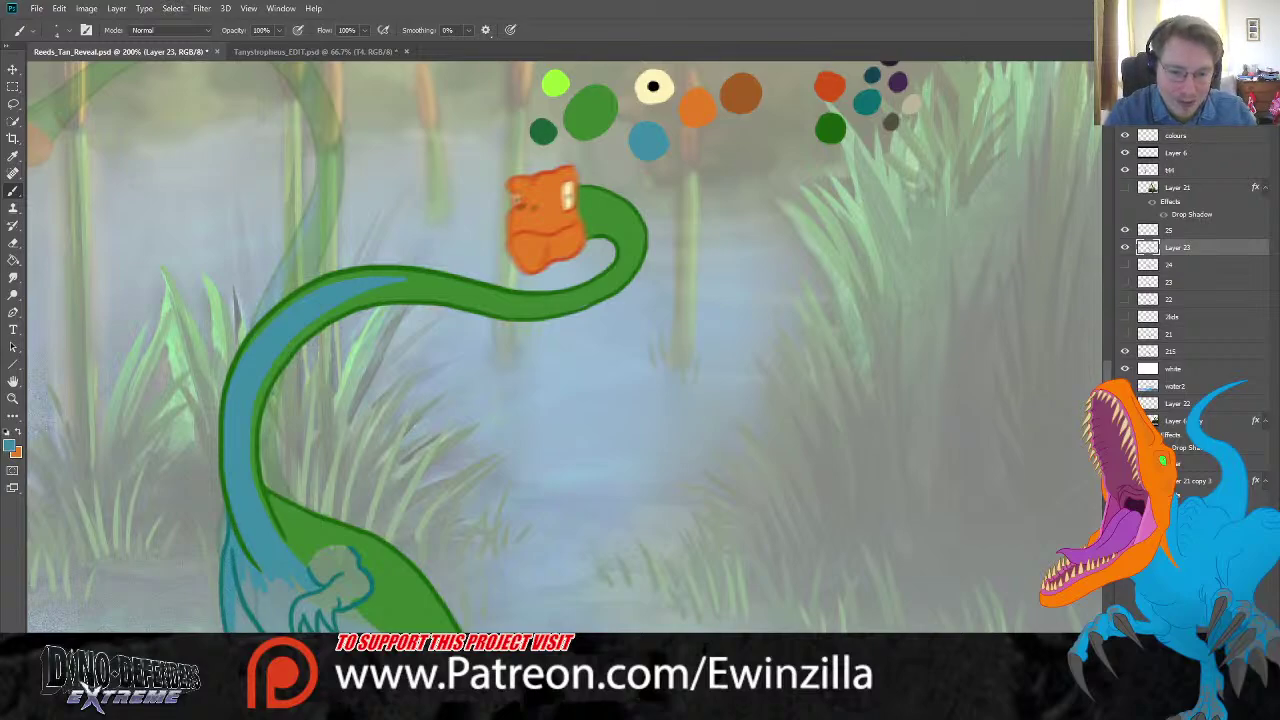
mouse_move(250, 630)
left_mouse_down()
mouse_move(232, 595)
mouse_move(236, 626)
mouse_move(249, 567)
mouse_move(256, 610)
left_mouse_up()
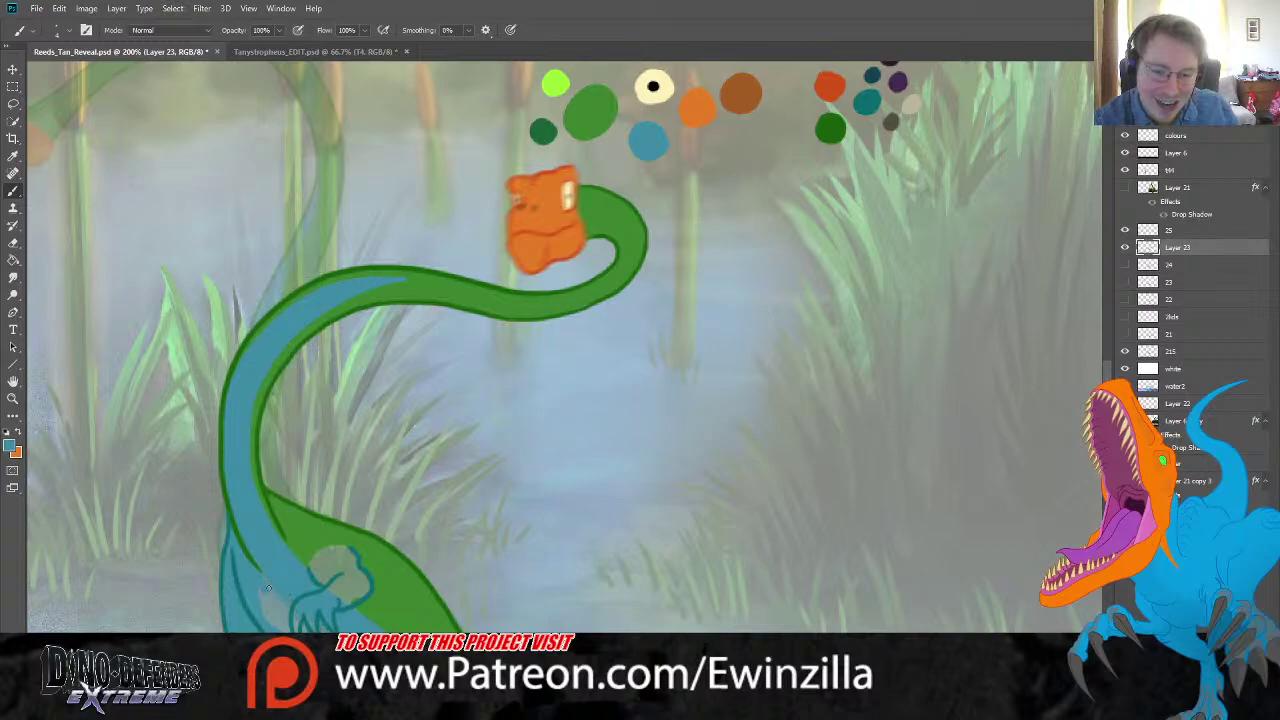
left_click_drag(275, 611, 277, 628)
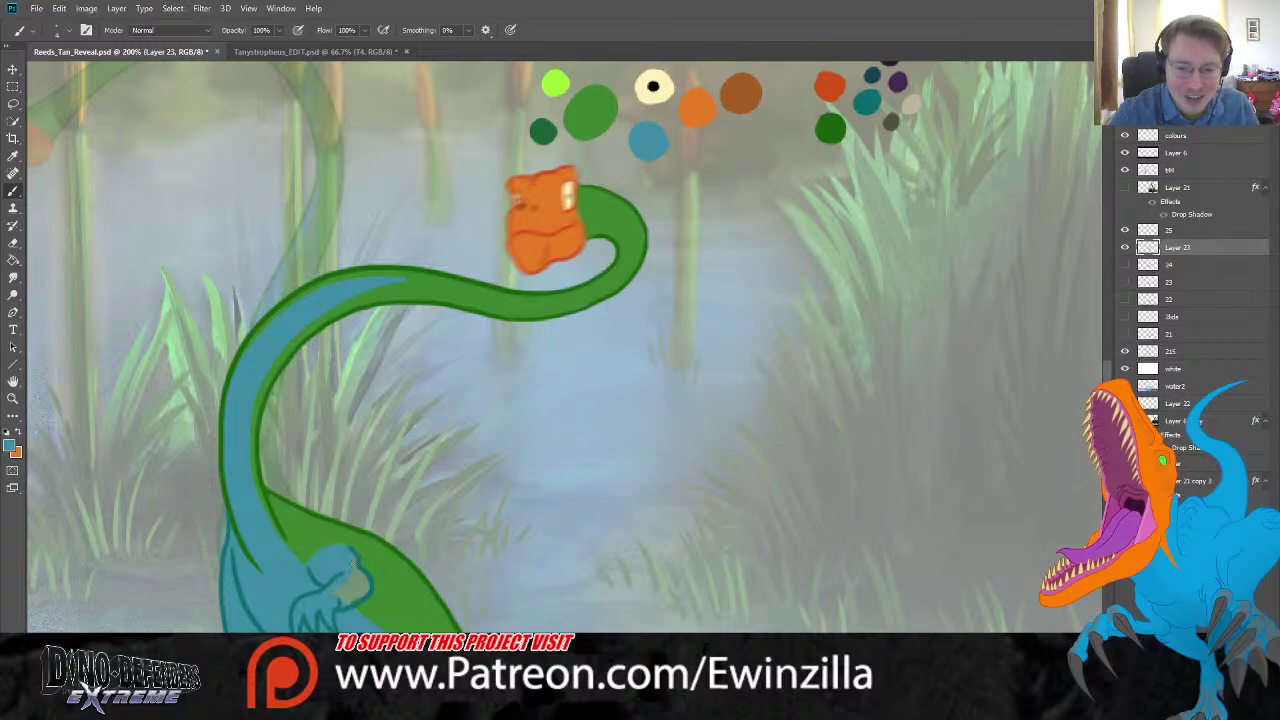
left_click_drag(324, 594, 368, 588)
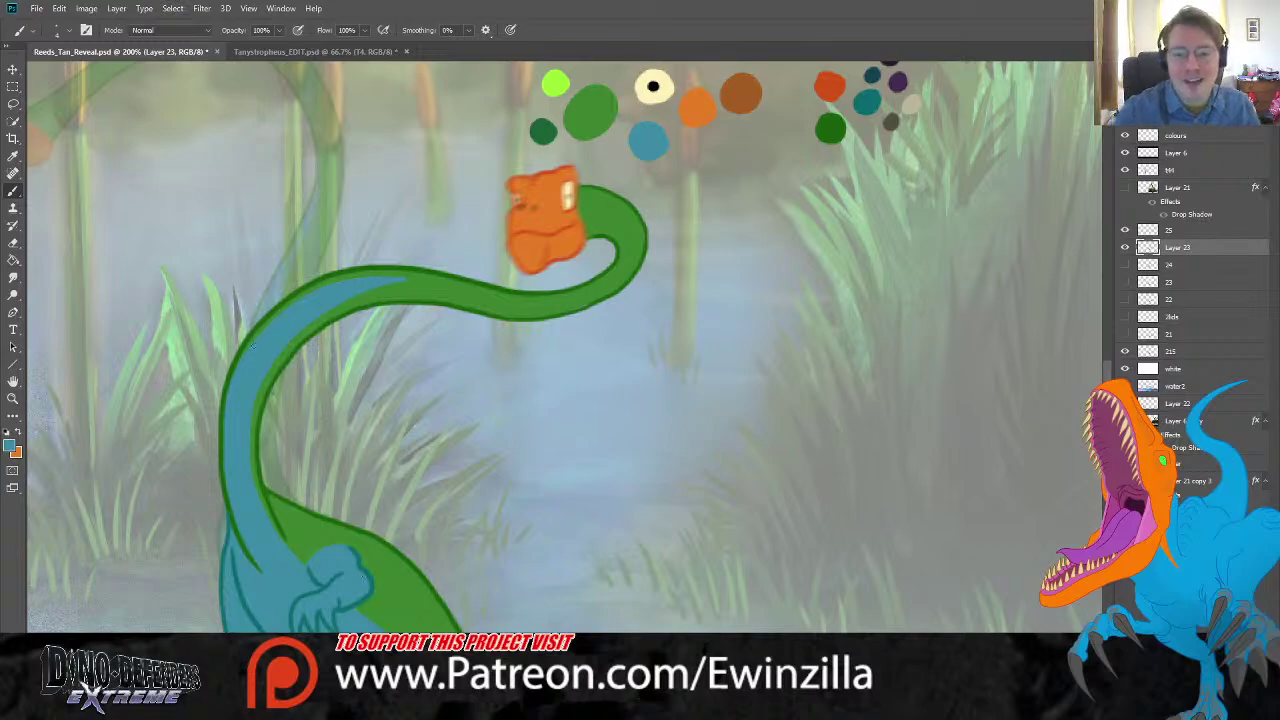
Step: Sample the dark teal swatch and colour the claws of the raised foot
left_click(13, 157)
left_click(871, 78)
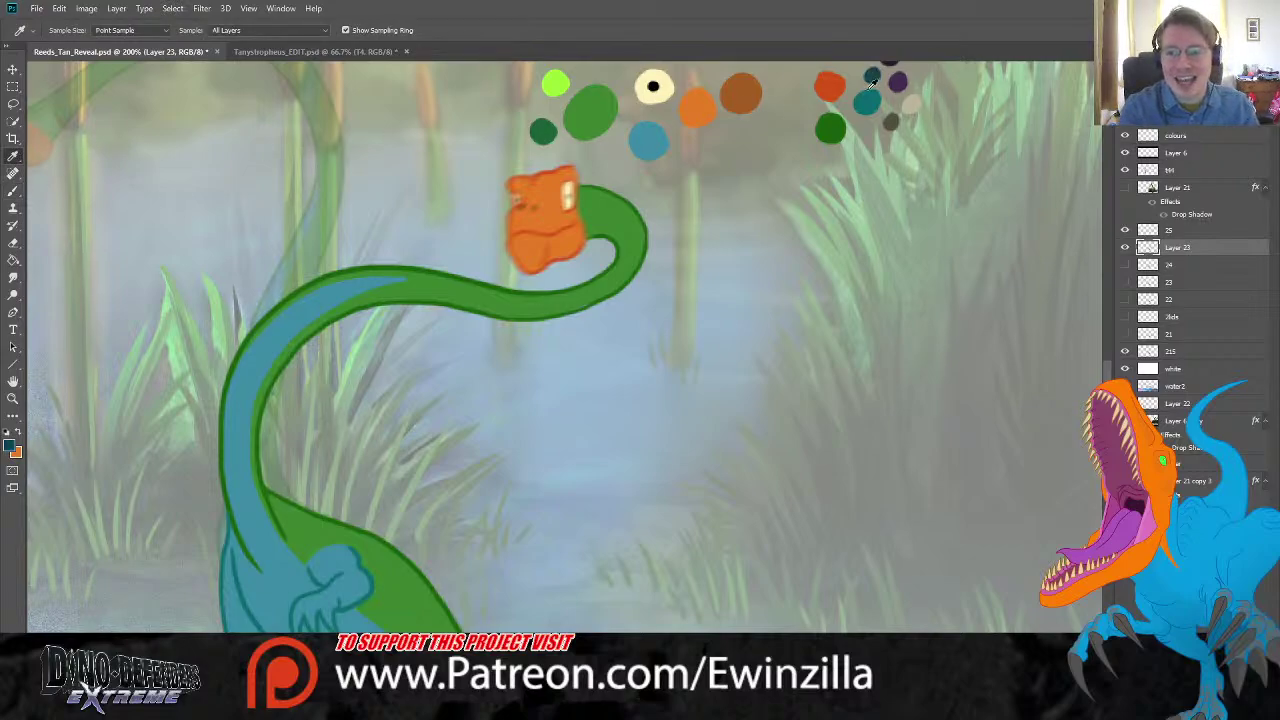
left_click(13, 190)
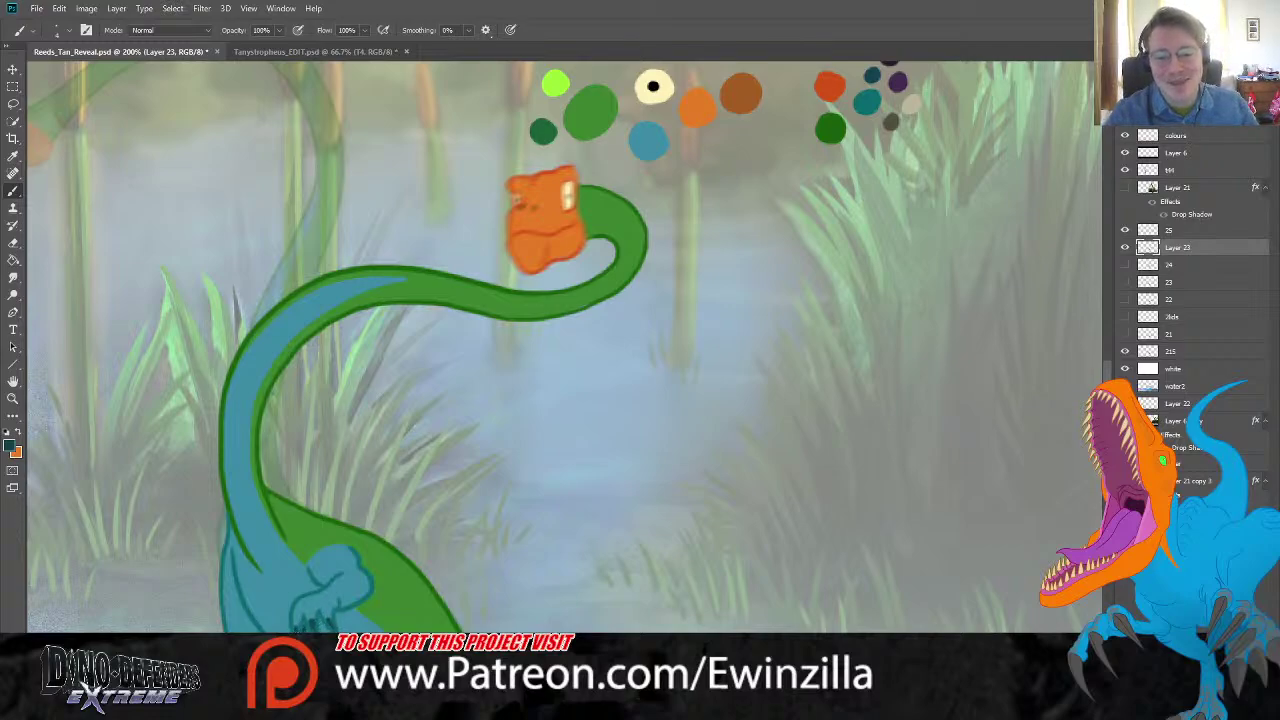
Step: Load the brush with white and paint ripples along the waterline around the legs and body, plus small drips below the claws
key("i")
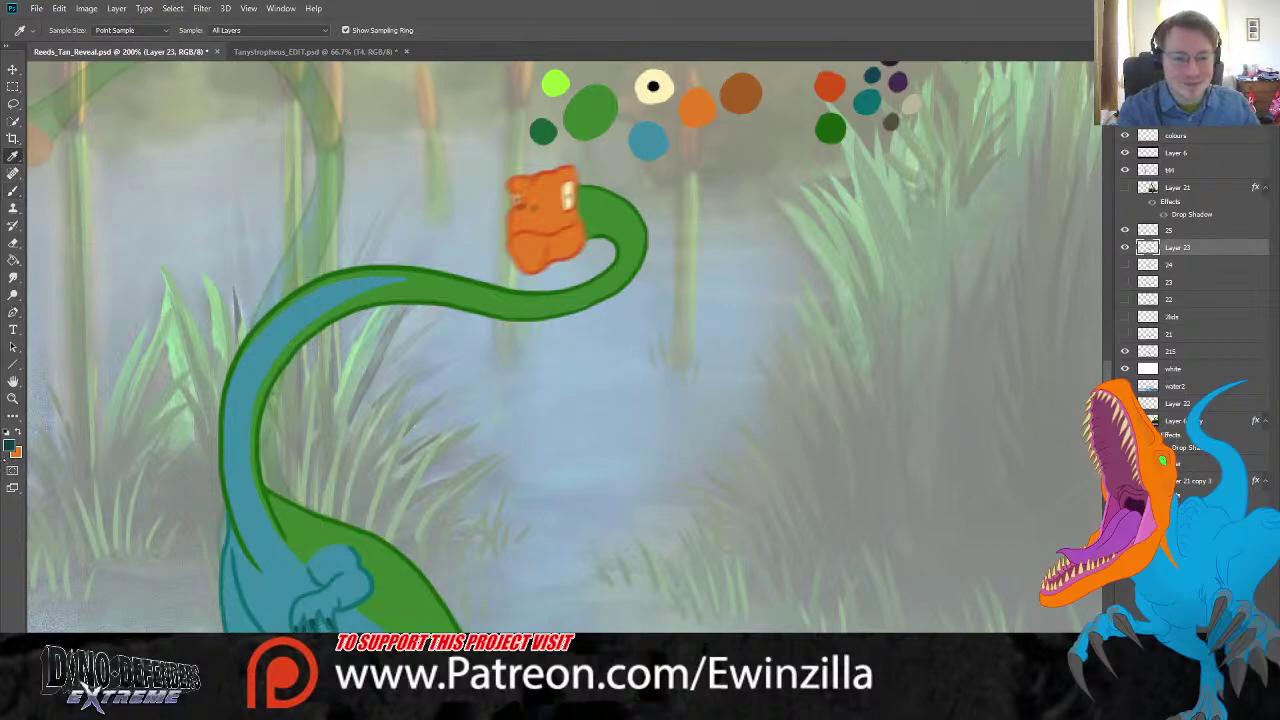
left_click(792, 436)
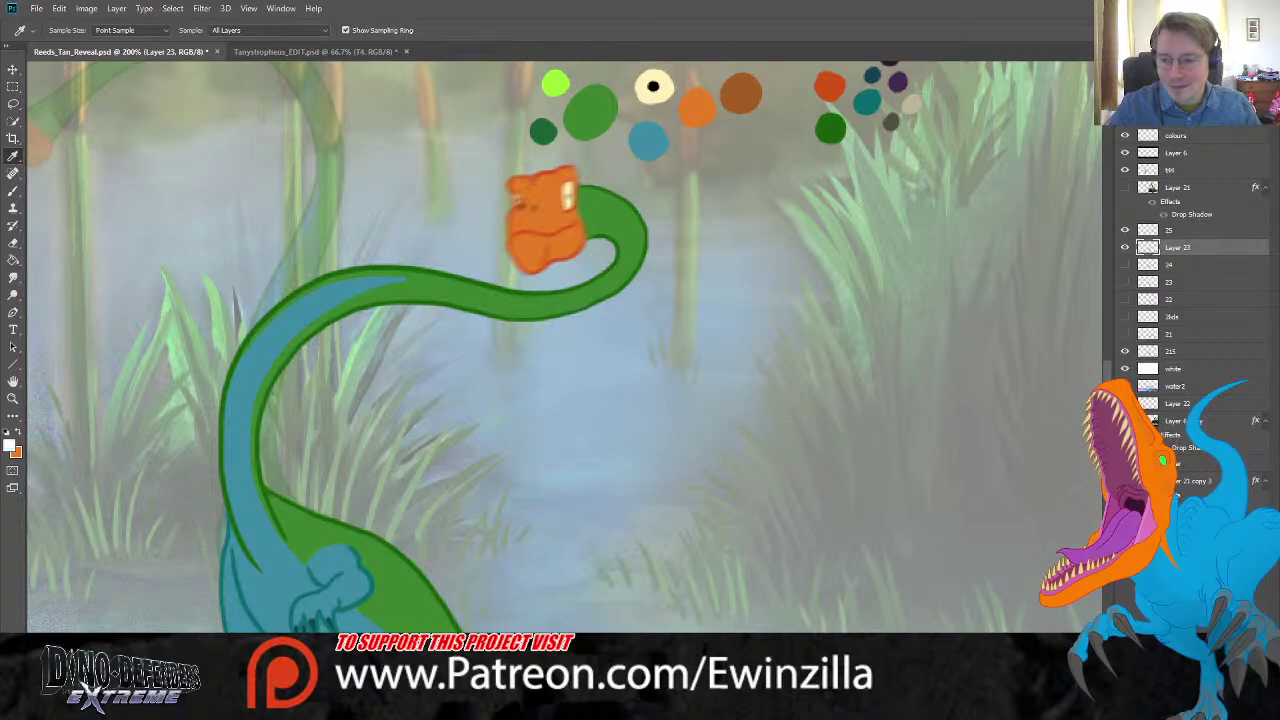
scroll(666, 438, "down", 3)
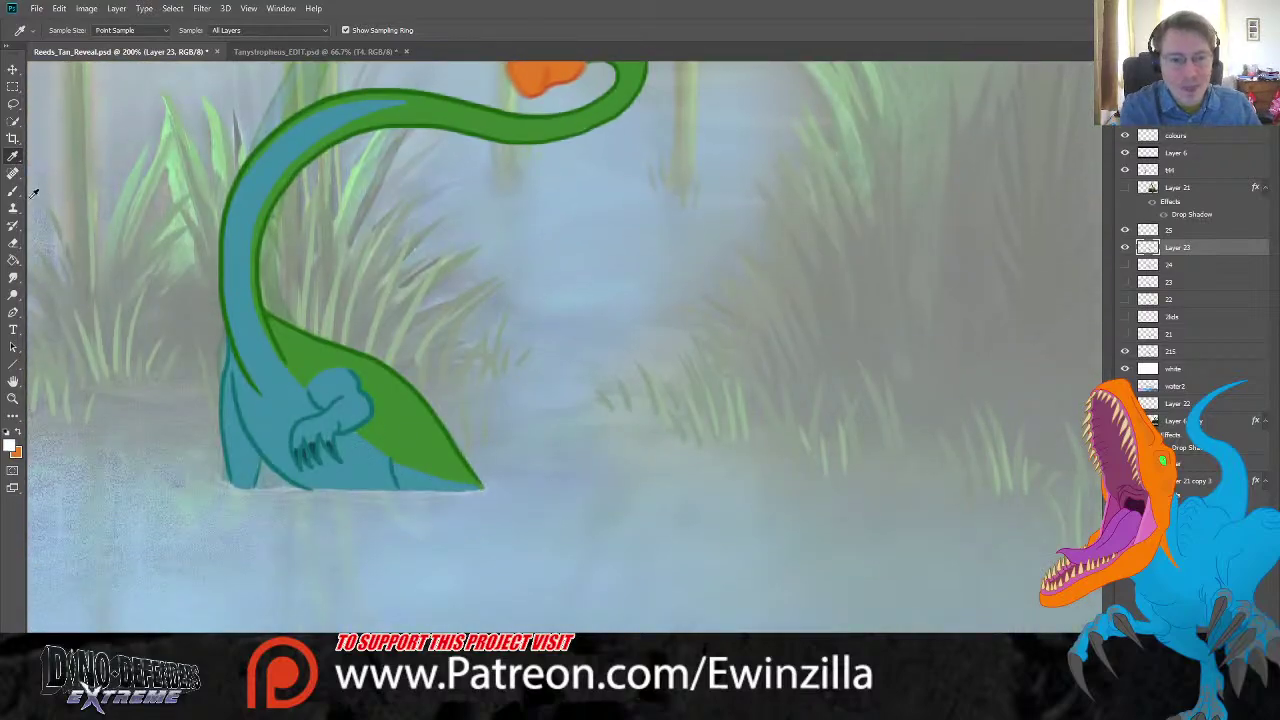
key("b")
mouse_move(236, 485)
left_mouse_down()
mouse_move(258, 488)
mouse_move(210, 488)
mouse_move(505, 487)
mouse_move(484, 491)
left_mouse_up()
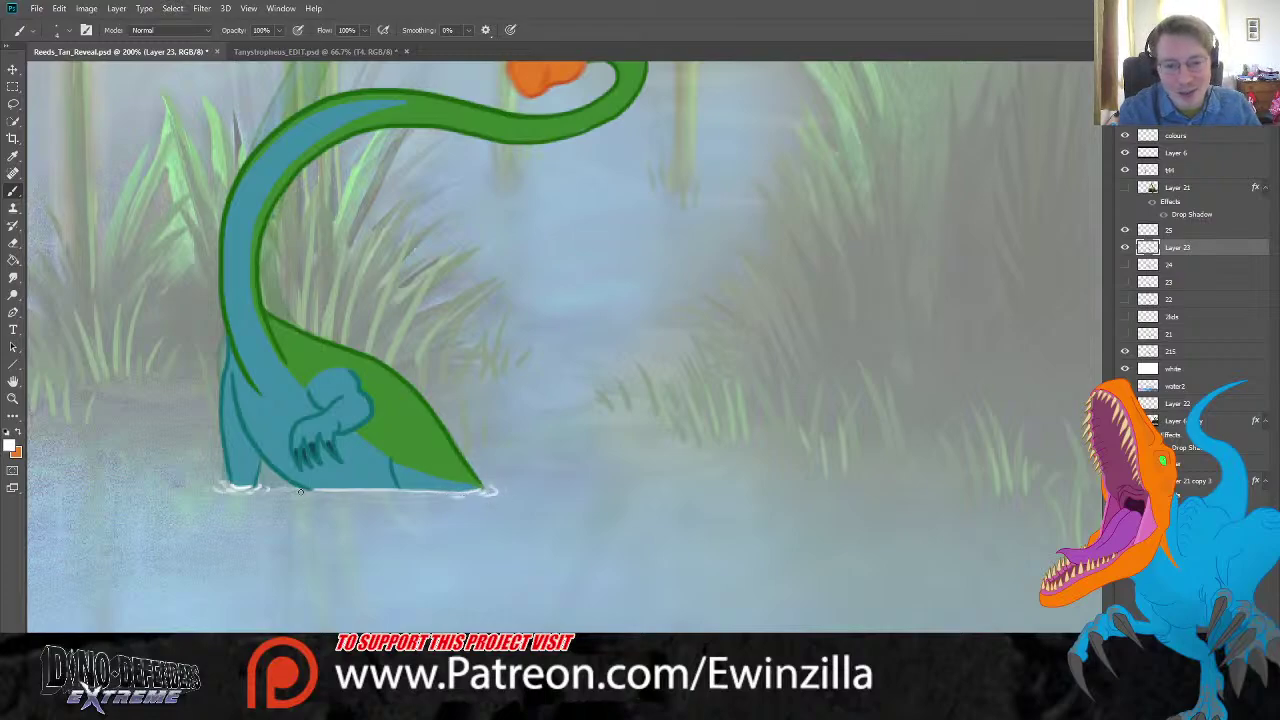
left_click_drag(319, 493, 447, 500)
left_click_drag(309, 493, 437, 497)
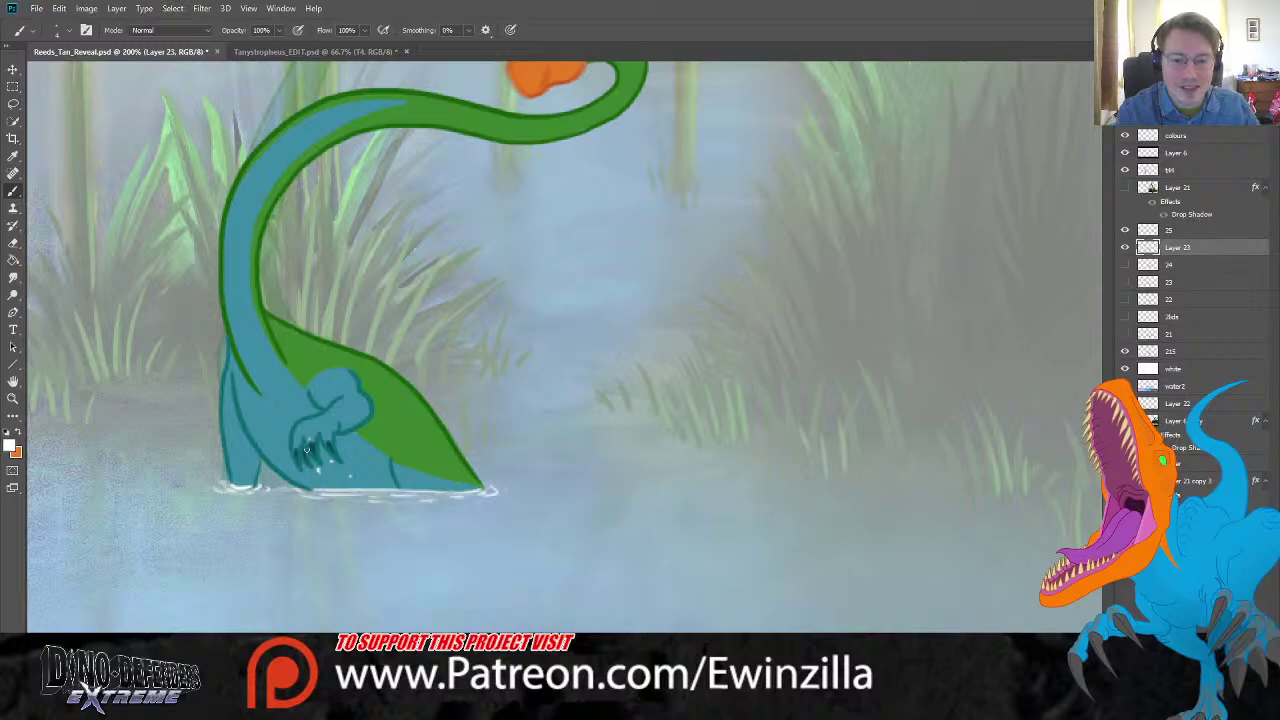
Step: Check the finished pose in the full scene and merge the colour layer, Layer 23, with line layer 25
left_click(13, 398)
key("ctrl+0")
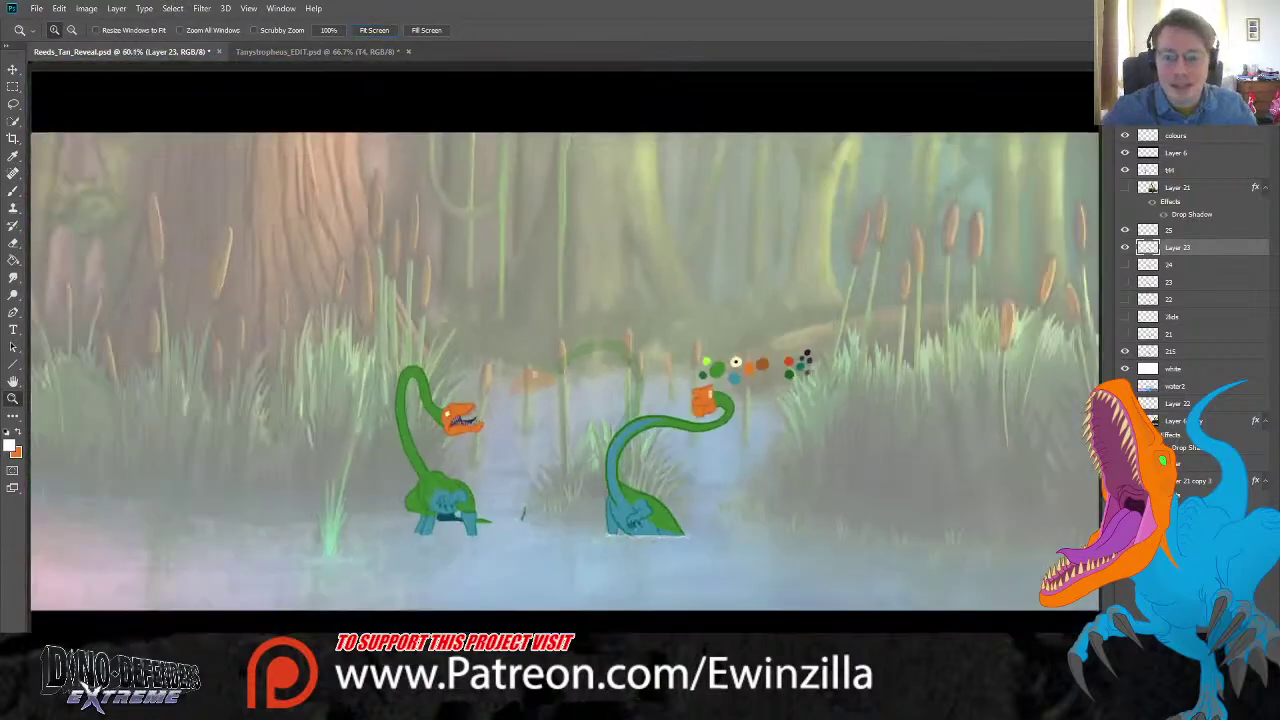
double_click(715, 475)
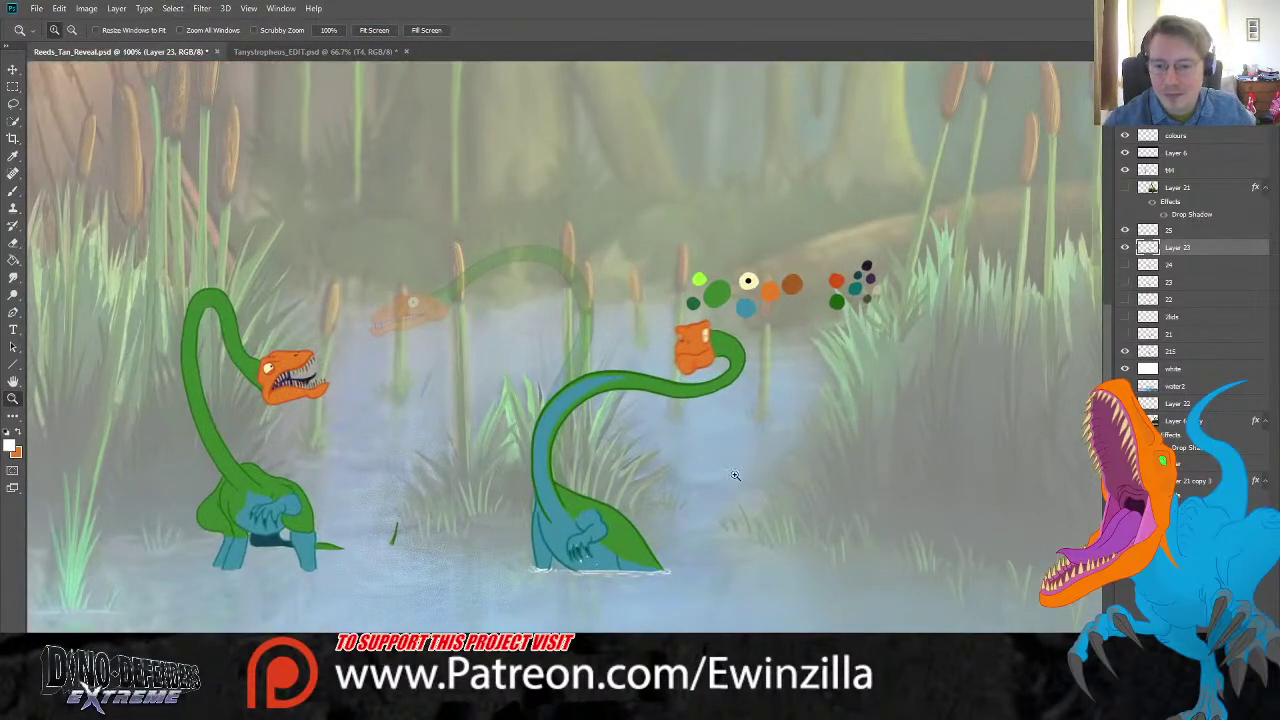
left_click(1175, 234, "shift")
key("ctrl+e")
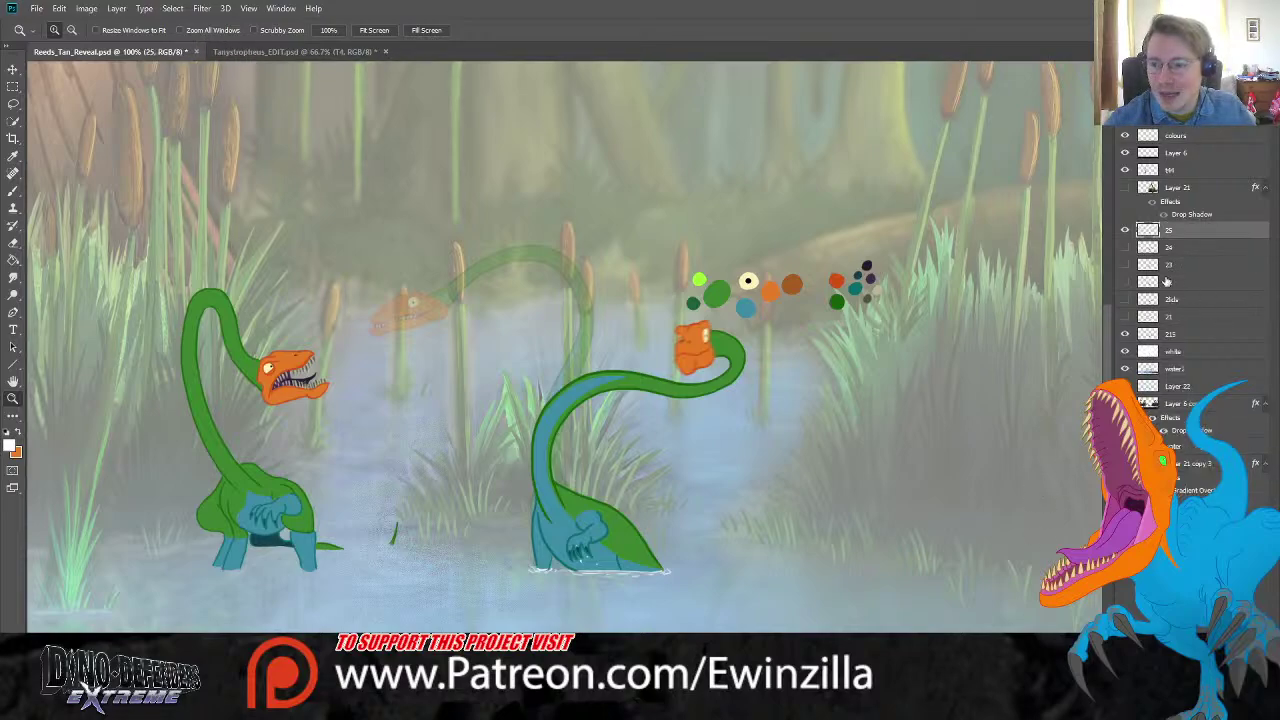
Step: Compare the new pose on layer 25 with the pose on layer 24 by switching the two layers' visibility
left_click(1125, 232)
left_click(1125, 231)
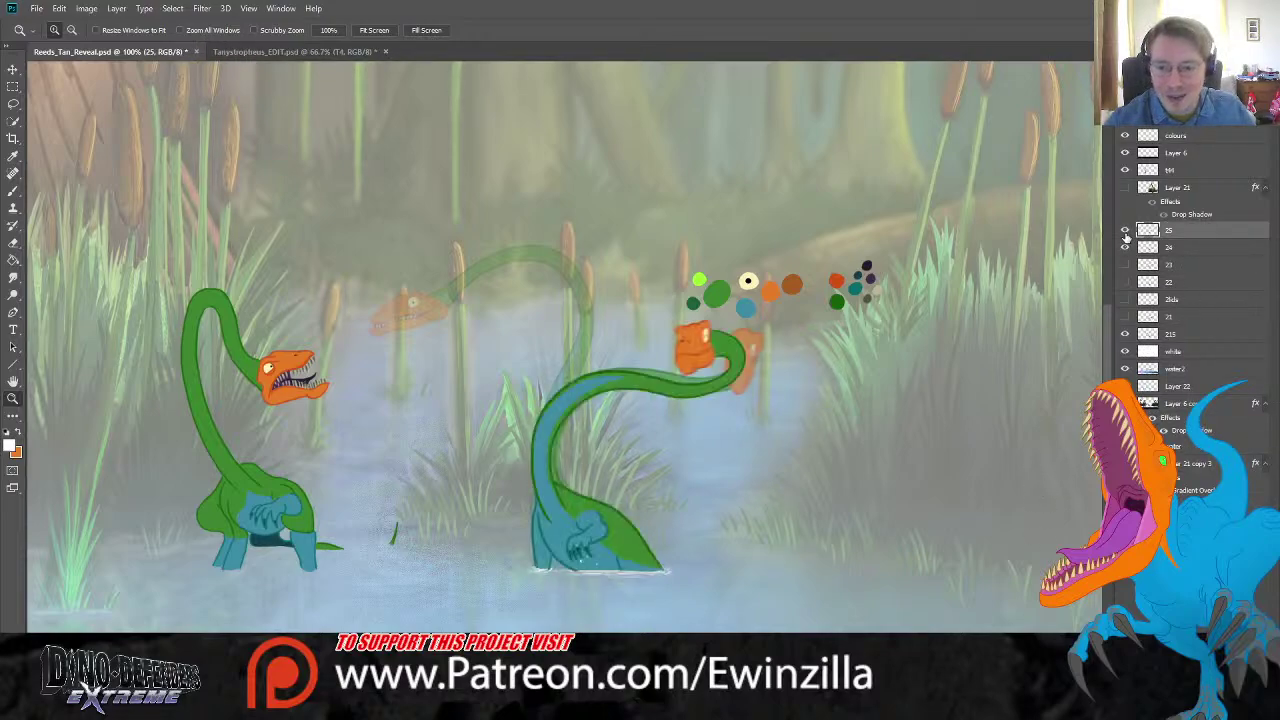
left_click(1170, 255)
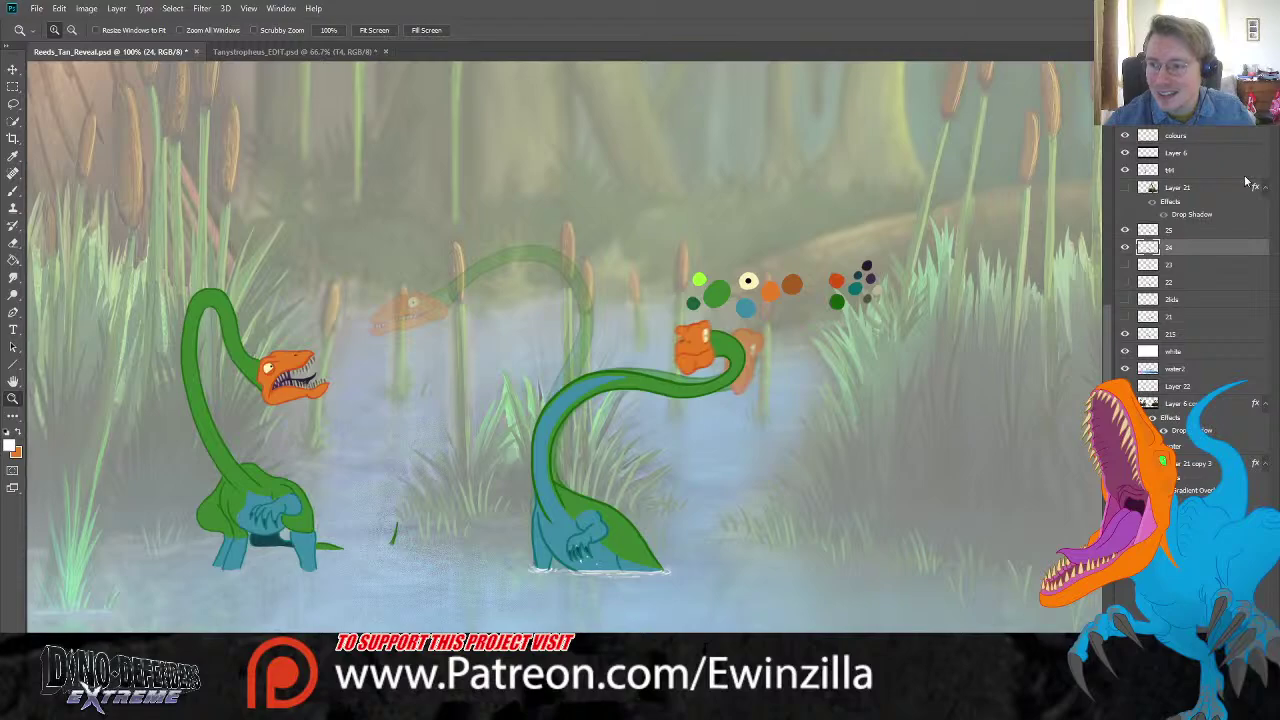
left_click(1124, 249)
left_click(1125, 230)
left_click(1125, 230)
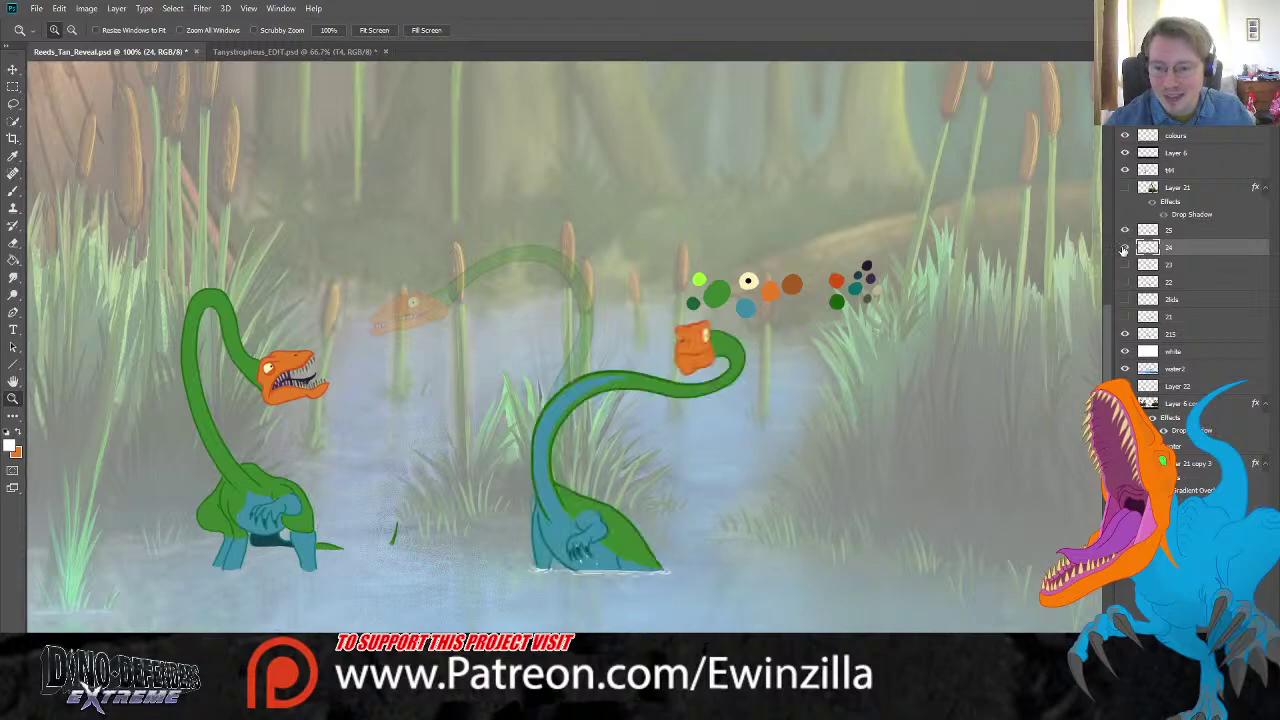
left_click(1124, 249)
Step: Try a filter on the head and neck of layer 25 inside a freehand lasso selection, and clear the selection
left_click(1165, 232)
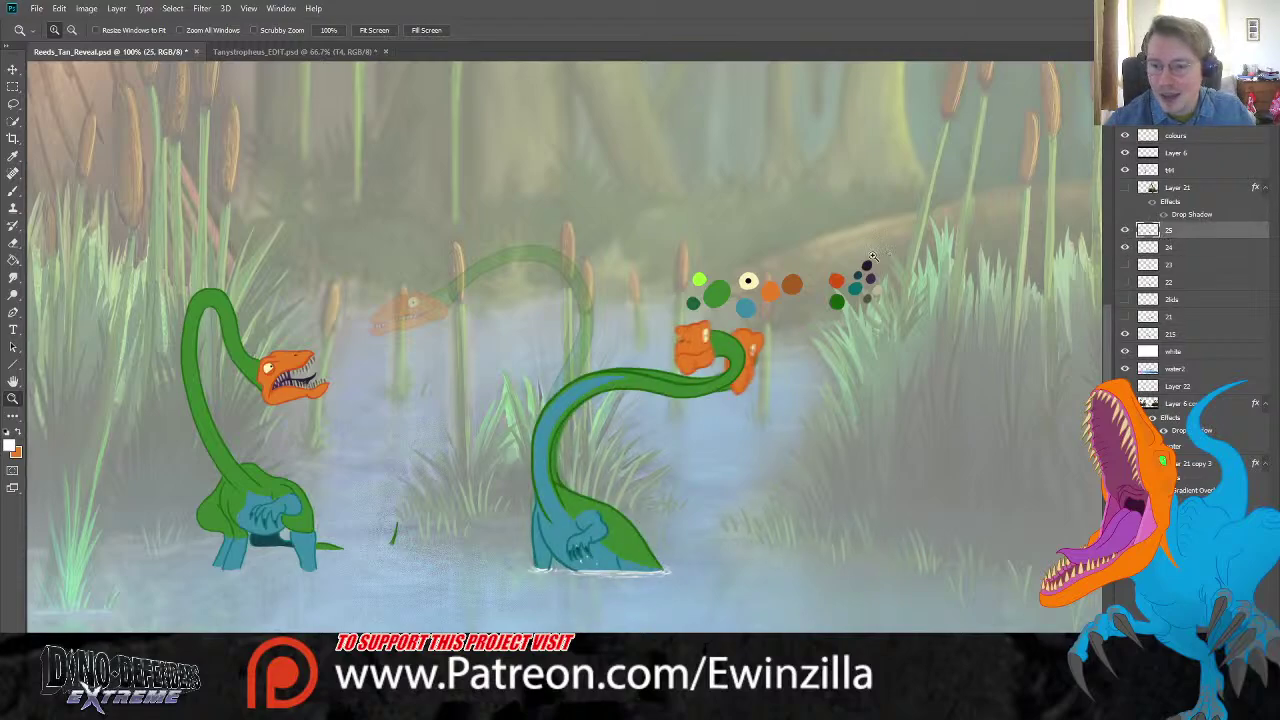
left_click(13, 105)
mouse_move(610, 305)
left_mouse_down()
mouse_move(535, 378)
mouse_move(527, 455)
mouse_move(555, 498)
mouse_move(566, 480)
mouse_move(797, 443)
mouse_move(792, 280)
left_mouse_up()
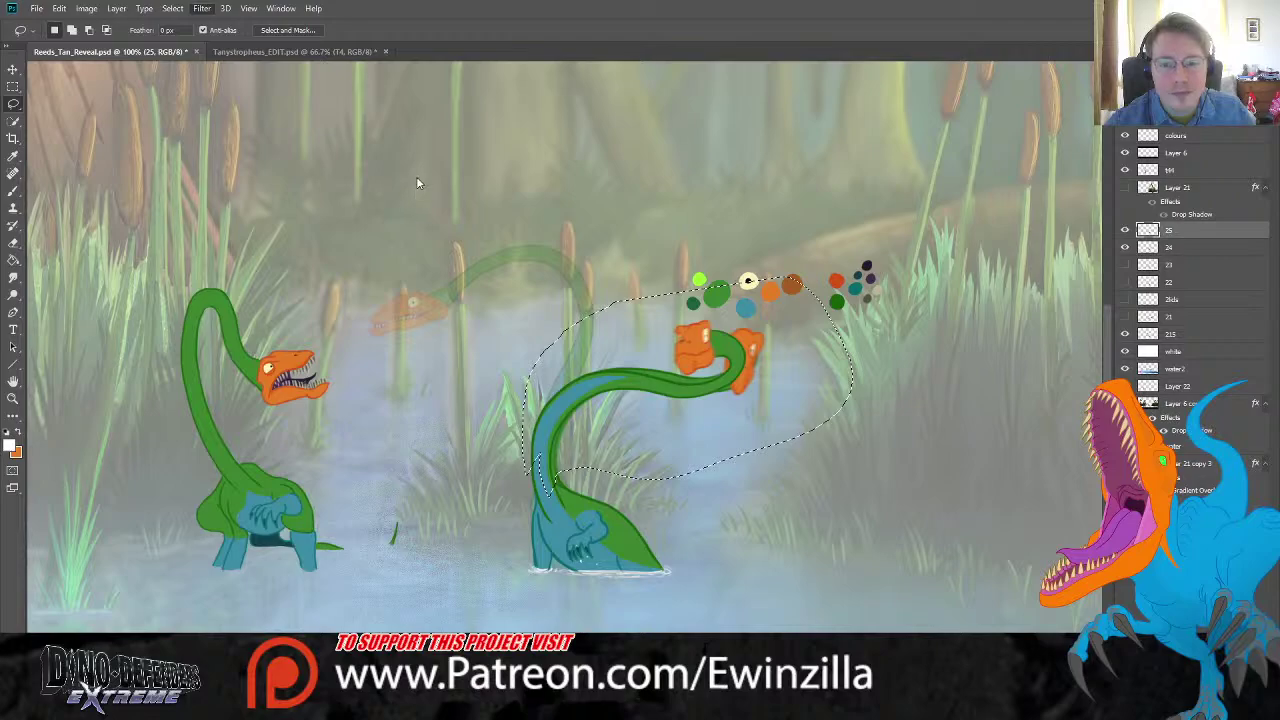
key("space")
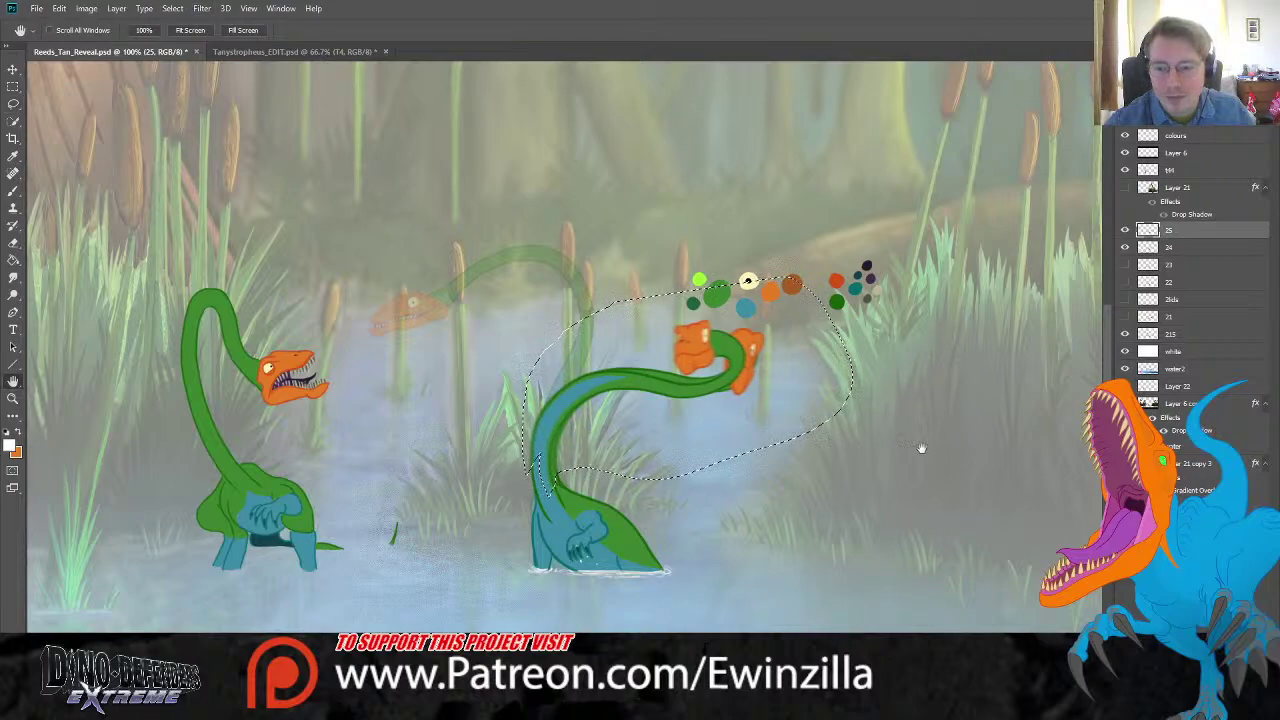
left_click(836, 615)
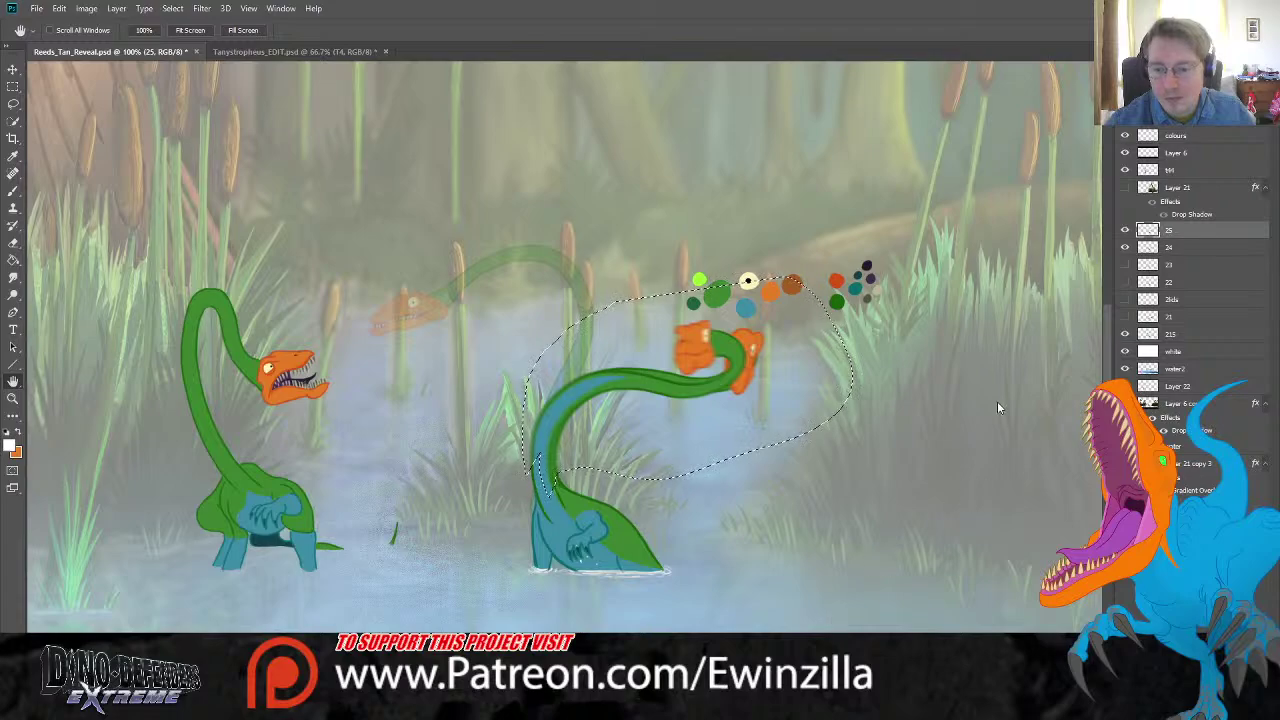
key("m")
key("ctrl+d")
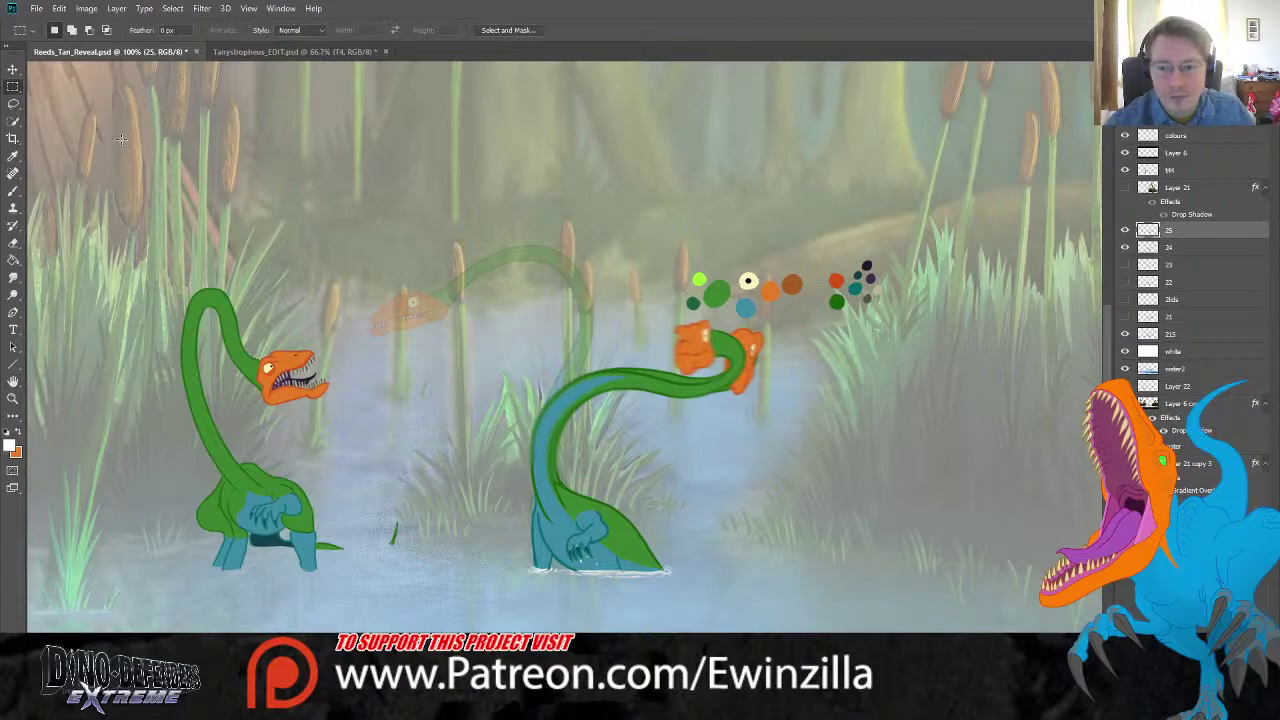
Step: Preview frame 25 behind the foreground reeds of Layer 21, and compare it with frames 21 to 24 by toggling their visibility
left_click(1125, 188)
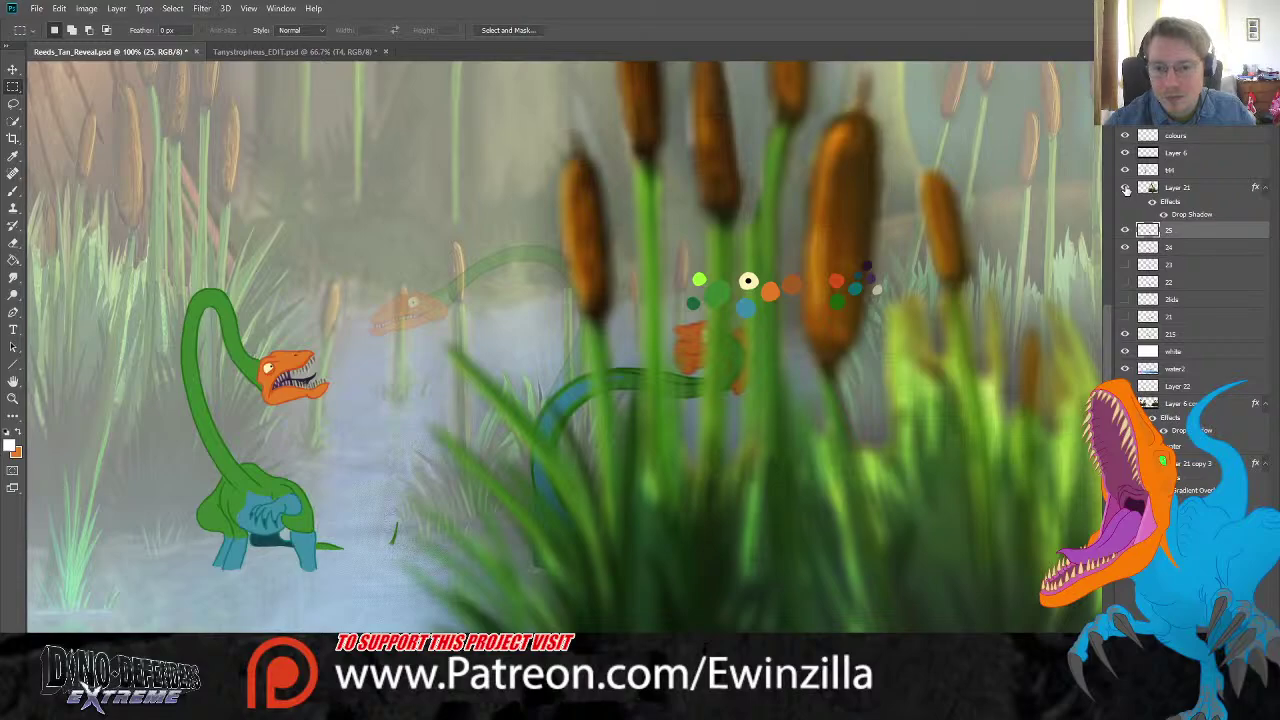
left_click(1126, 190)
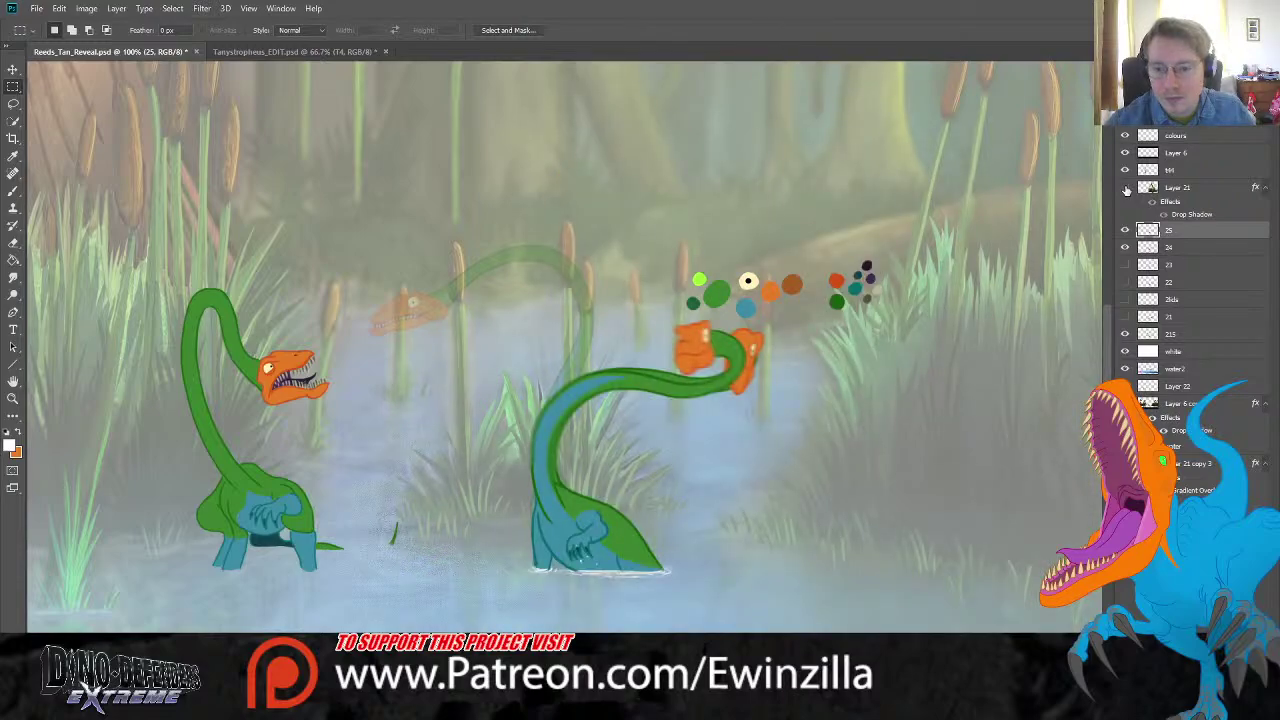
left_click(1176, 248)
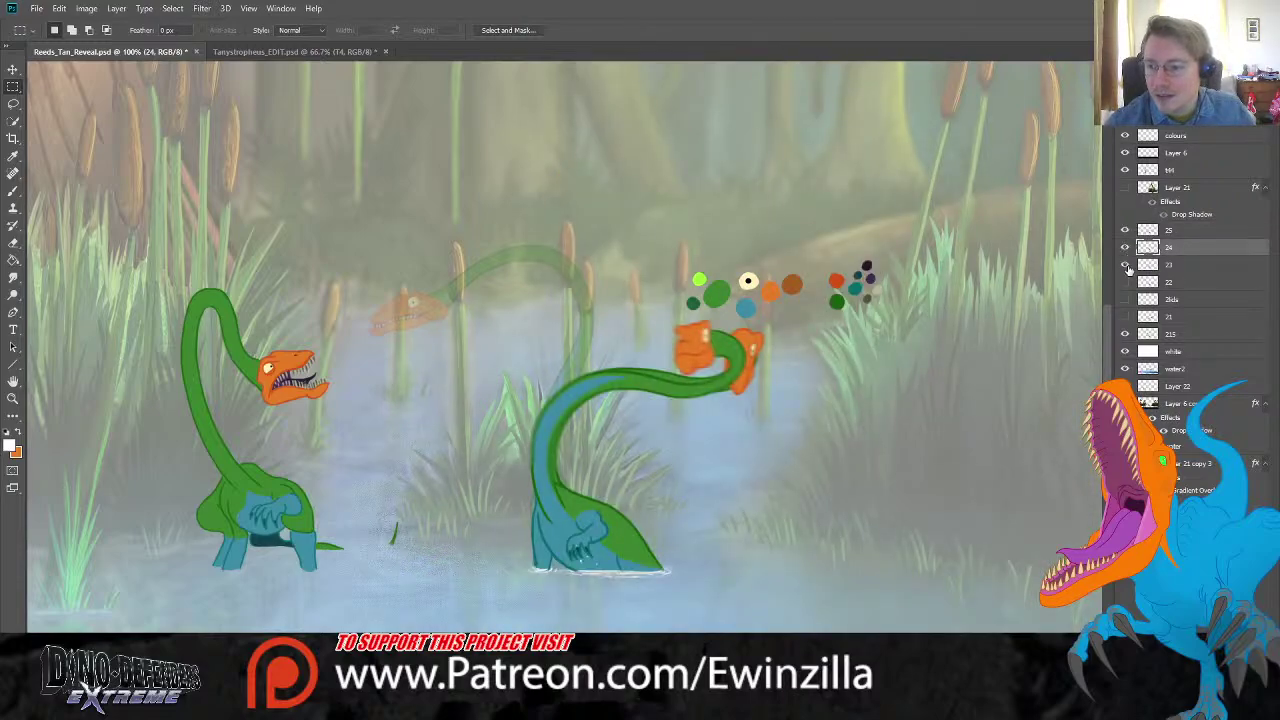
left_click(1126, 264)
left_click(1126, 264)
left_click(1125, 247)
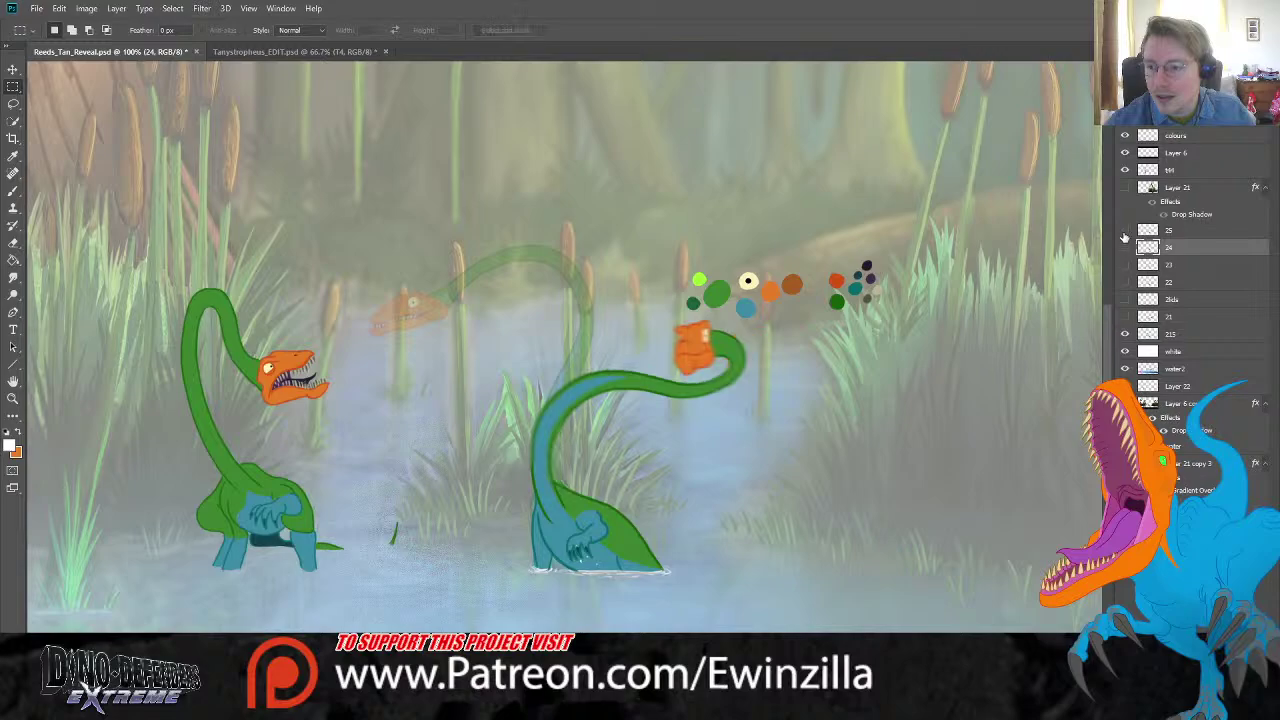
left_click_drag(1122, 320, 1125, 232)
left_click(1125, 248)
left_click(1125, 248)
left_click(1125, 231)
left_click(1125, 231)
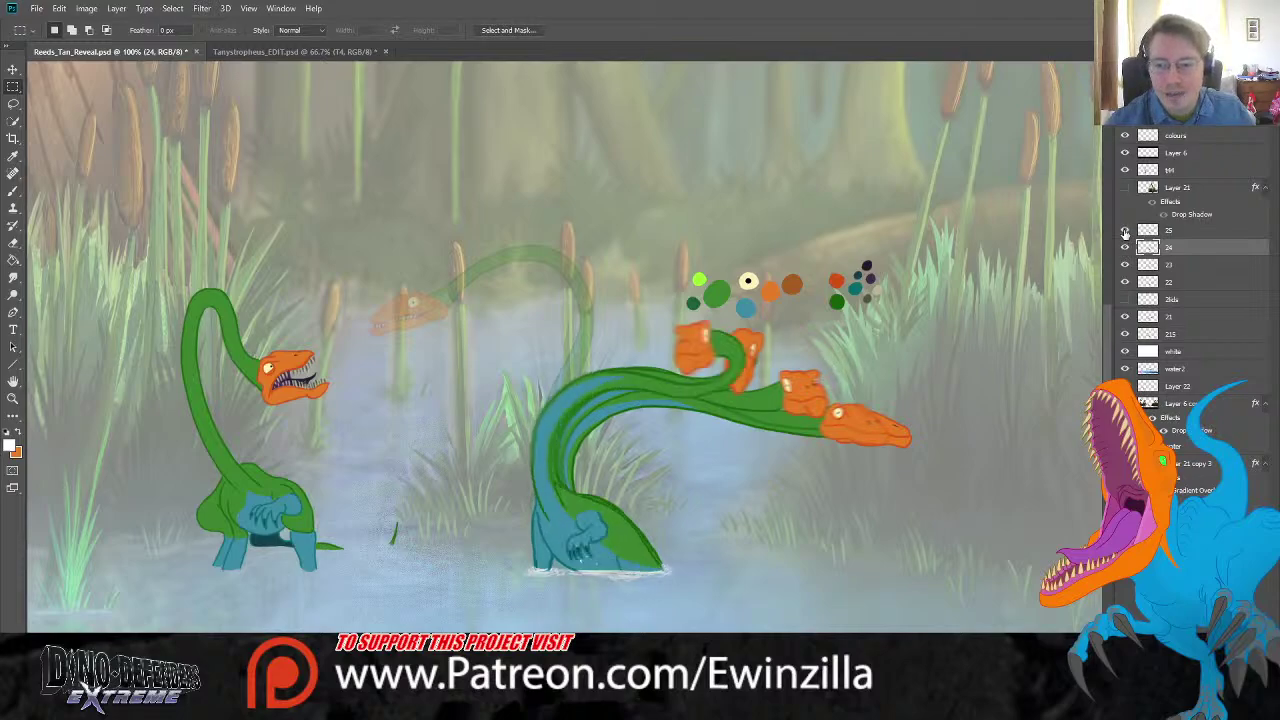
left_click(1125, 231)
left_click(1125, 231)
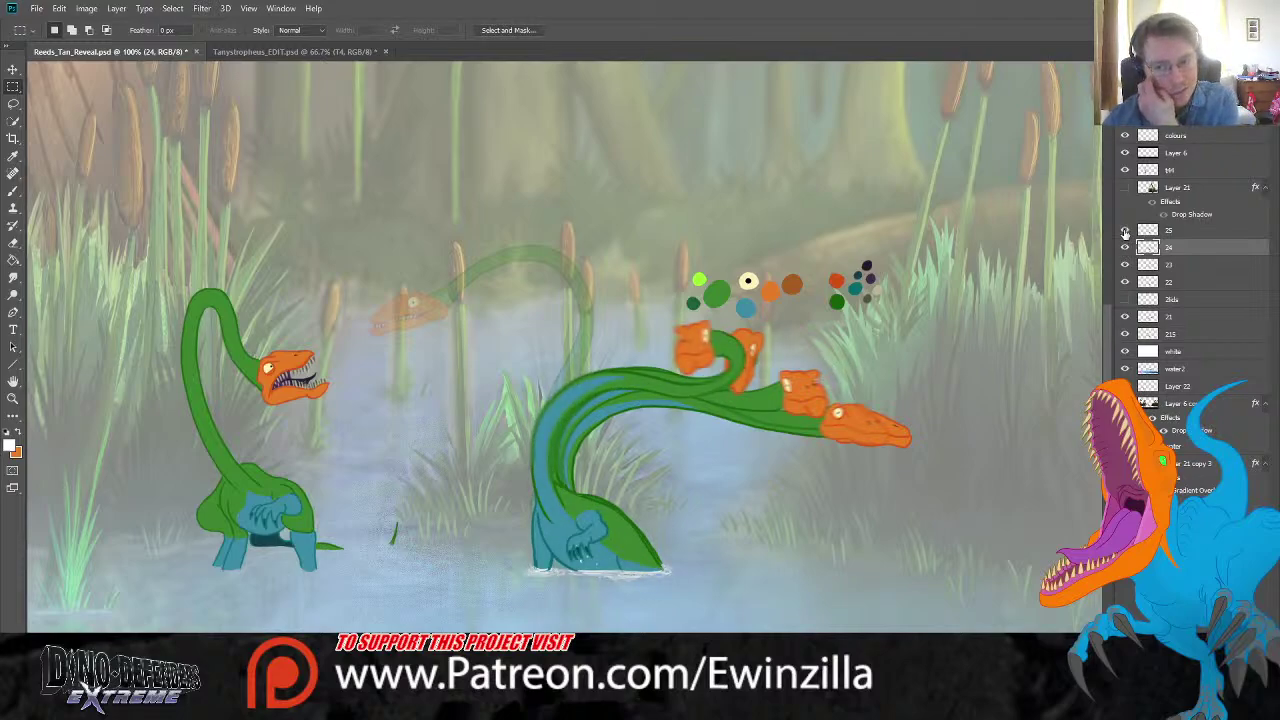
left_click(1125, 231)
left_click(1125, 231)
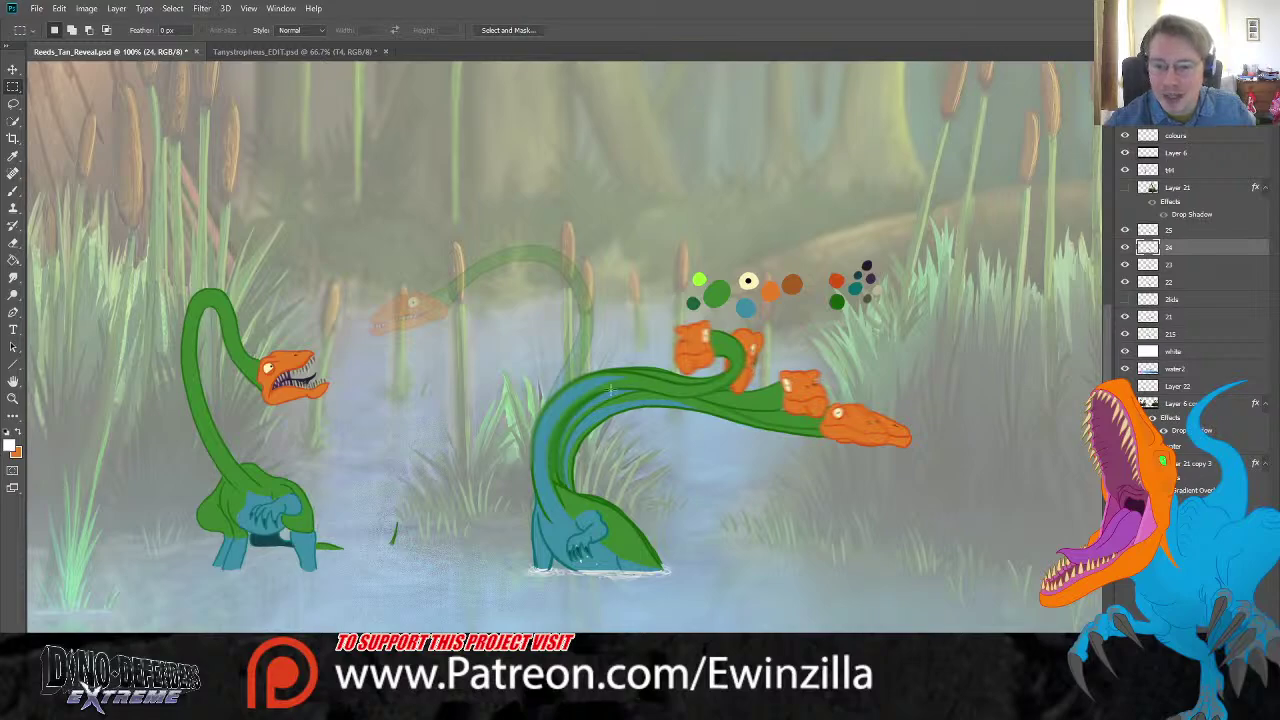
Step: Hide layers 22 to 24, make layer 25 active and clear the selection around the neck
left_click(1125, 264)
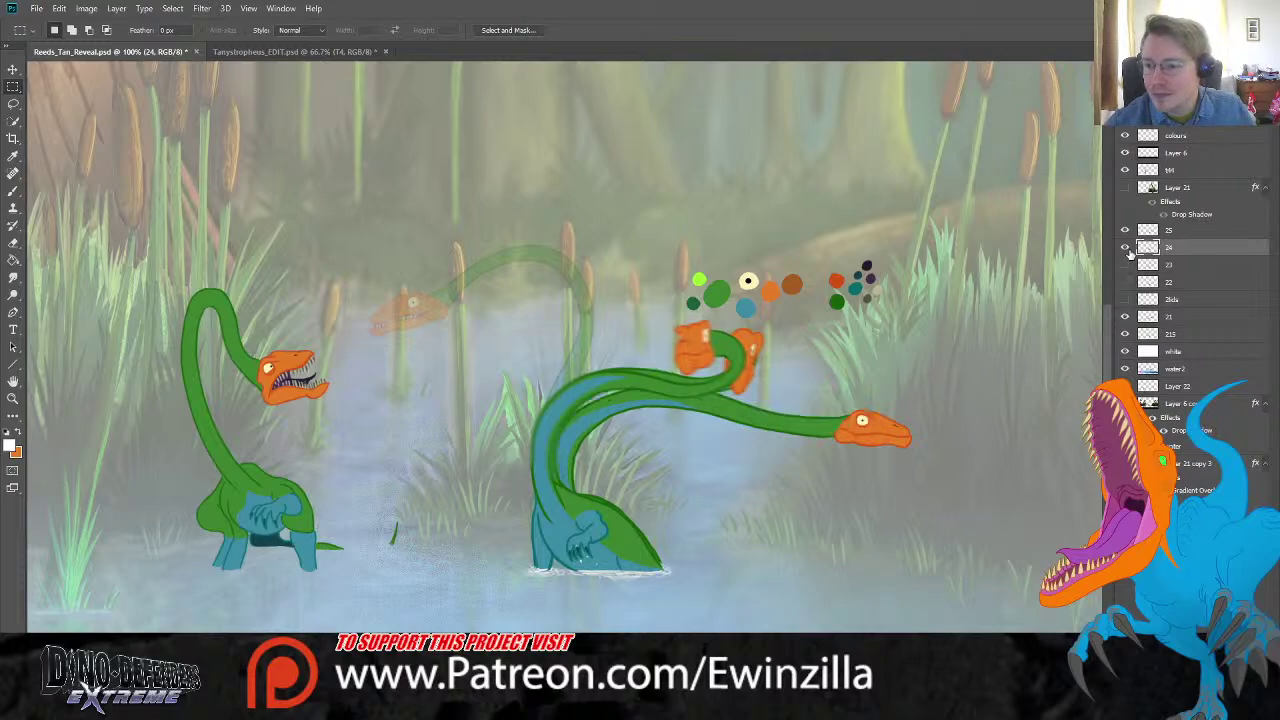
left_click(1125, 247)
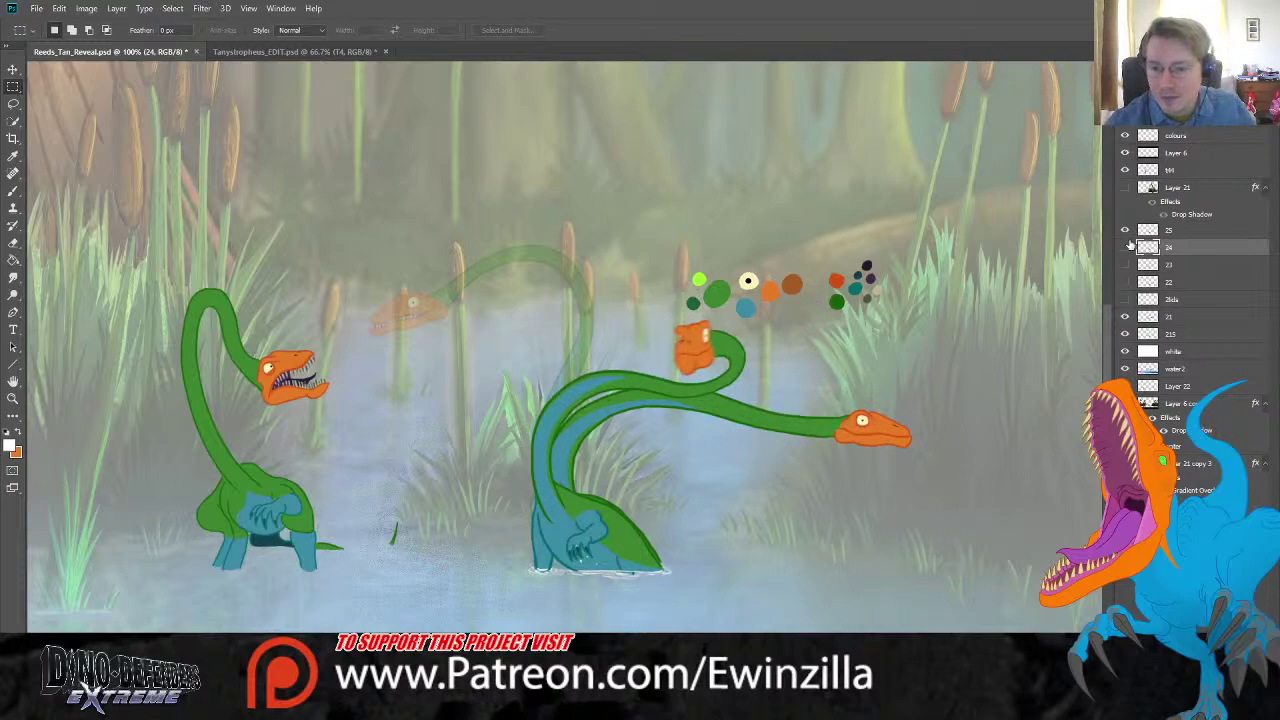
left_click(1170, 234)
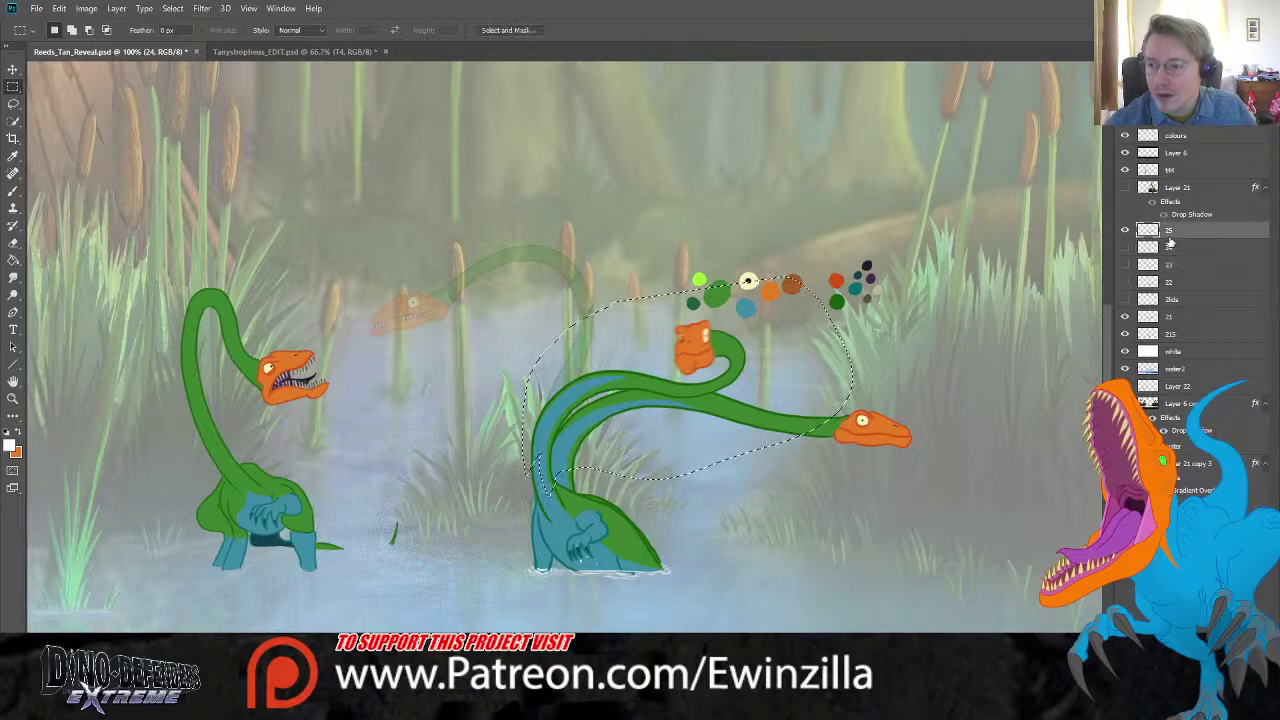
key("ctrl+d")
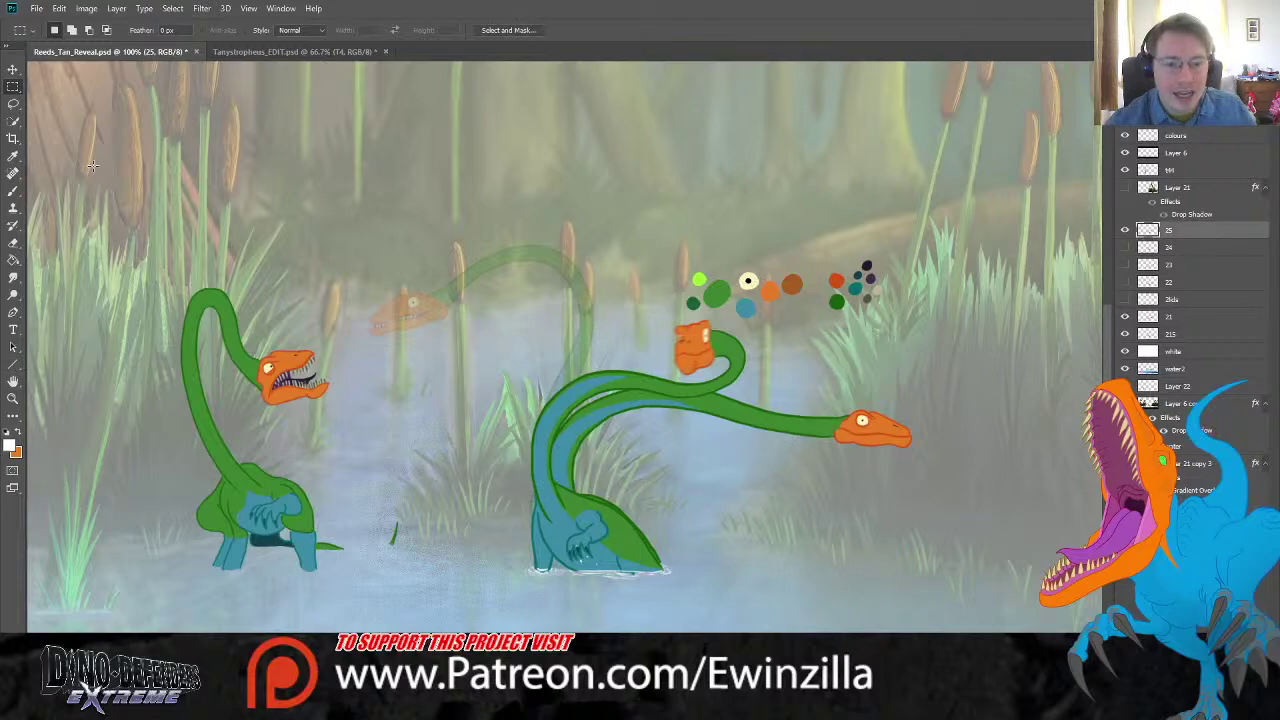
Step: Smudge the inner outline of layer 25's neck bend towards the head at 100% strength to thicken the neck
left_click(13, 398)
left_click(745, 392)
left_click(745, 392)
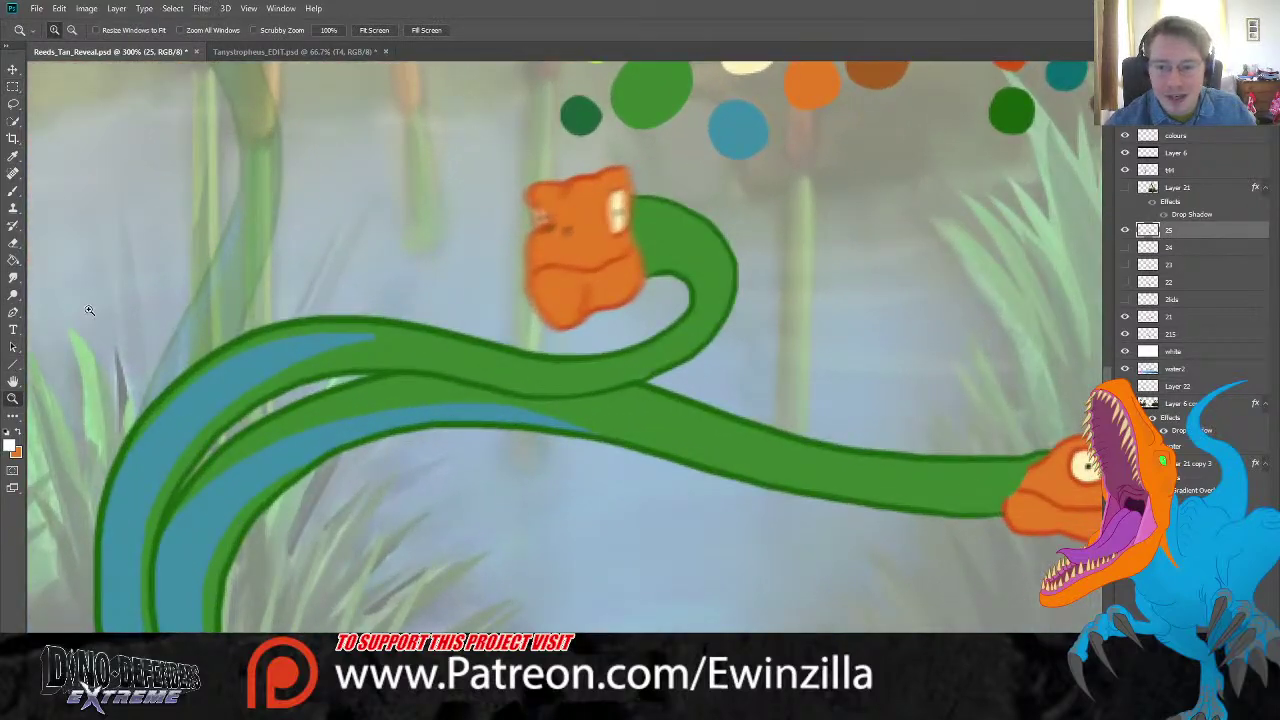
left_click(12, 280)
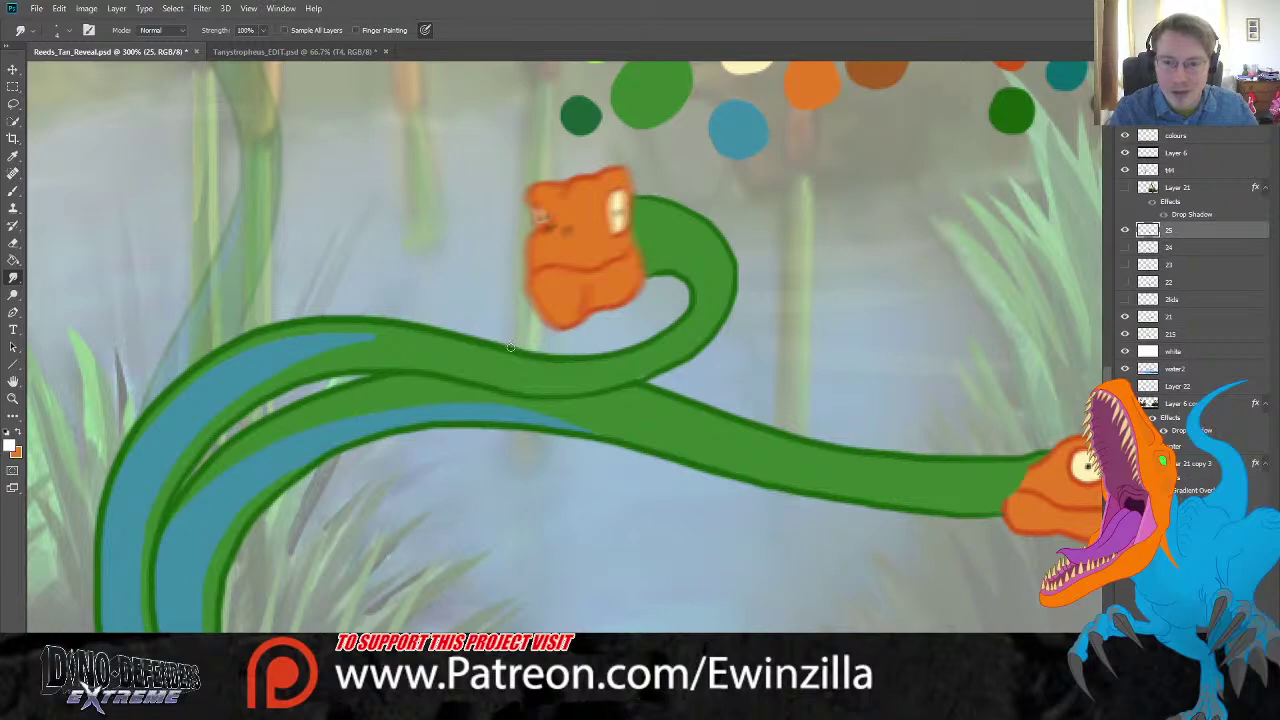
mouse_move(509, 349)
left_mouse_down()
mouse_move(600, 352)
mouse_move(676, 289)
mouse_move(662, 325)
mouse_move(595, 358)
mouse_move(525, 356)
mouse_move(630, 343)
mouse_move(679, 287)
mouse_move(650, 332)
mouse_move(590, 356)
left_mouse_up()
key("ctrl+z")
key("ctrl+z")
key("ctrl+z")
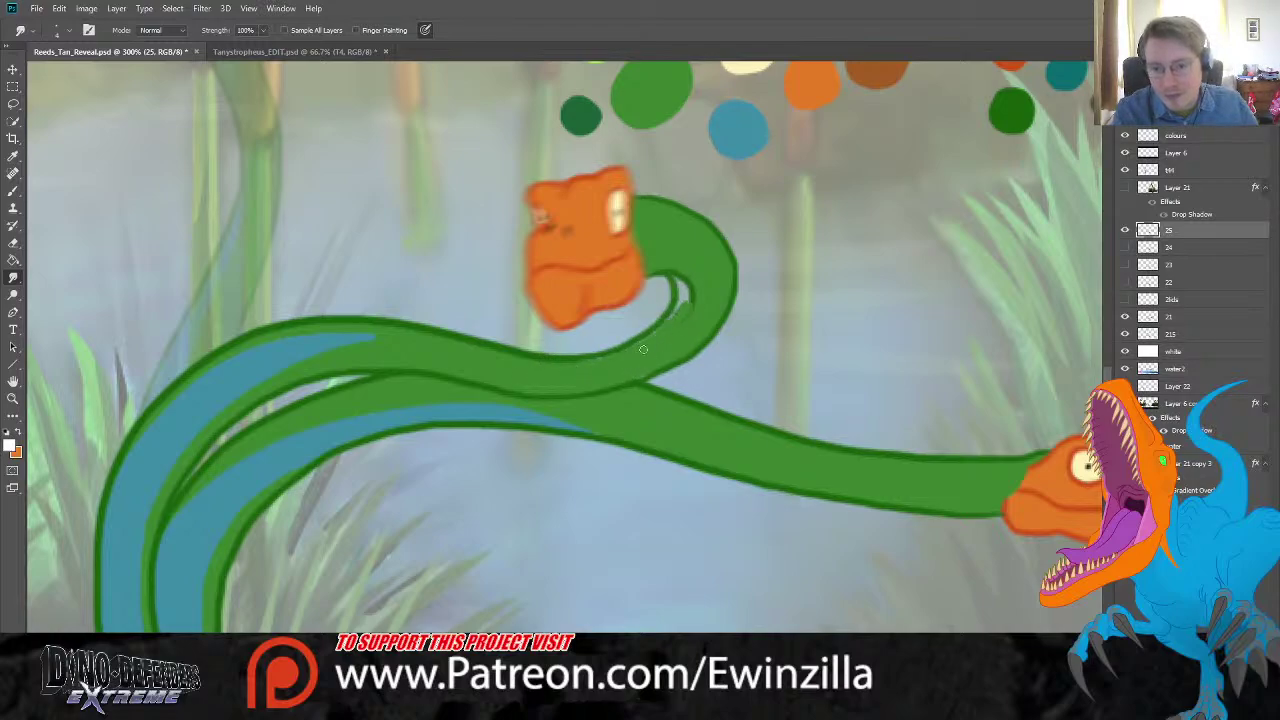
mouse_move(681, 321)
left_mouse_down()
mouse_move(679, 275)
mouse_move(672, 322)
mouse_move(692, 300)
mouse_move(667, 268)
left_mouse_up()
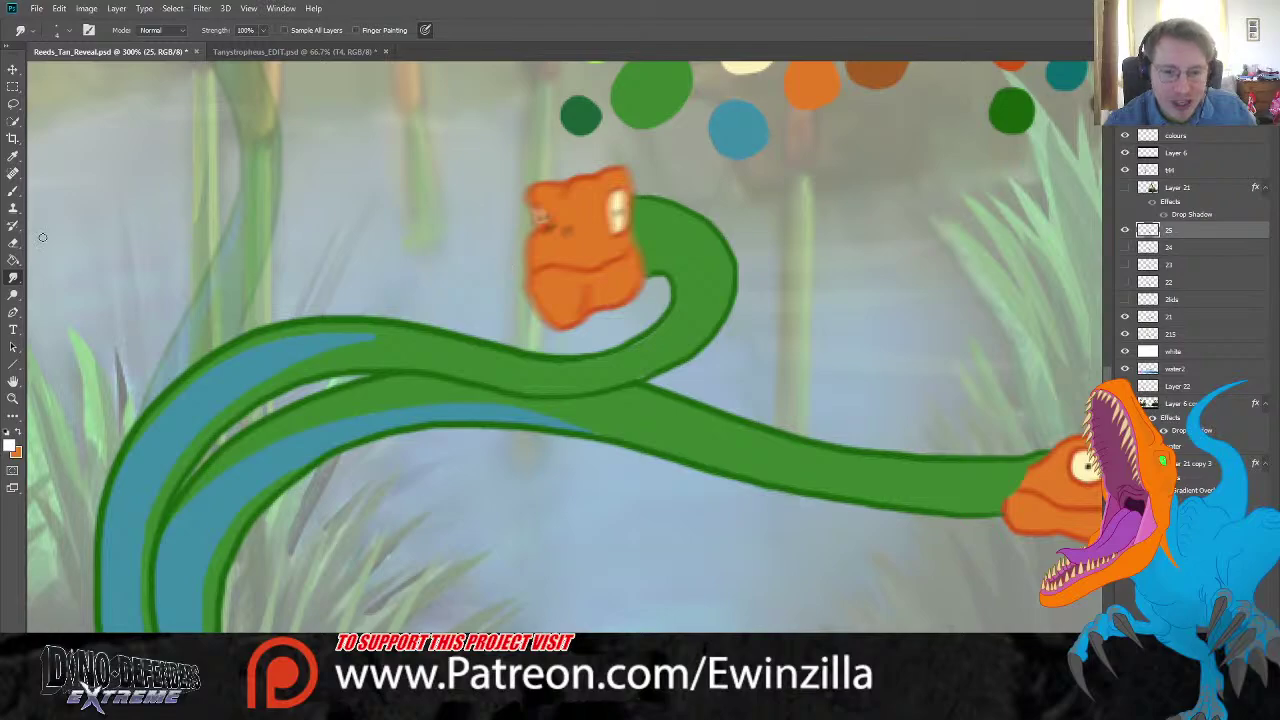
Step: Smudge the outer outline of layer 25's neck bend inward to slim the curve behind the head
left_click(13, 398)
left_click(374, 30)
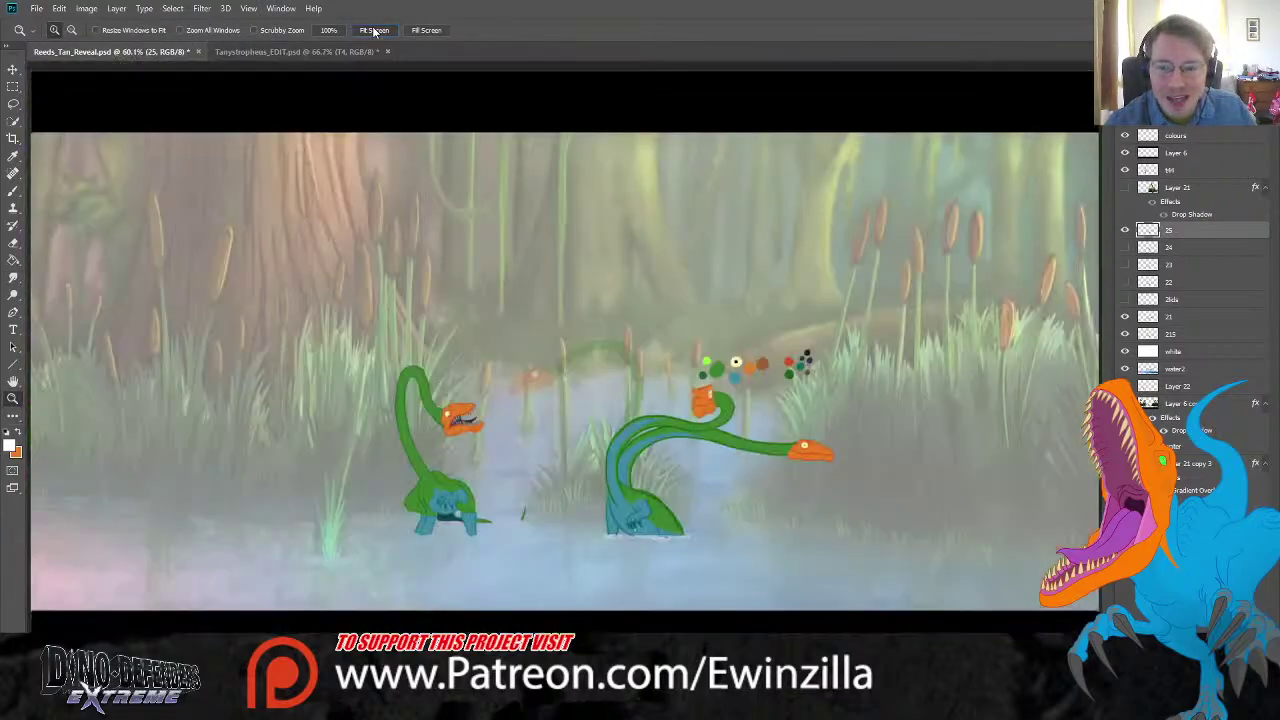
left_click(707, 492)
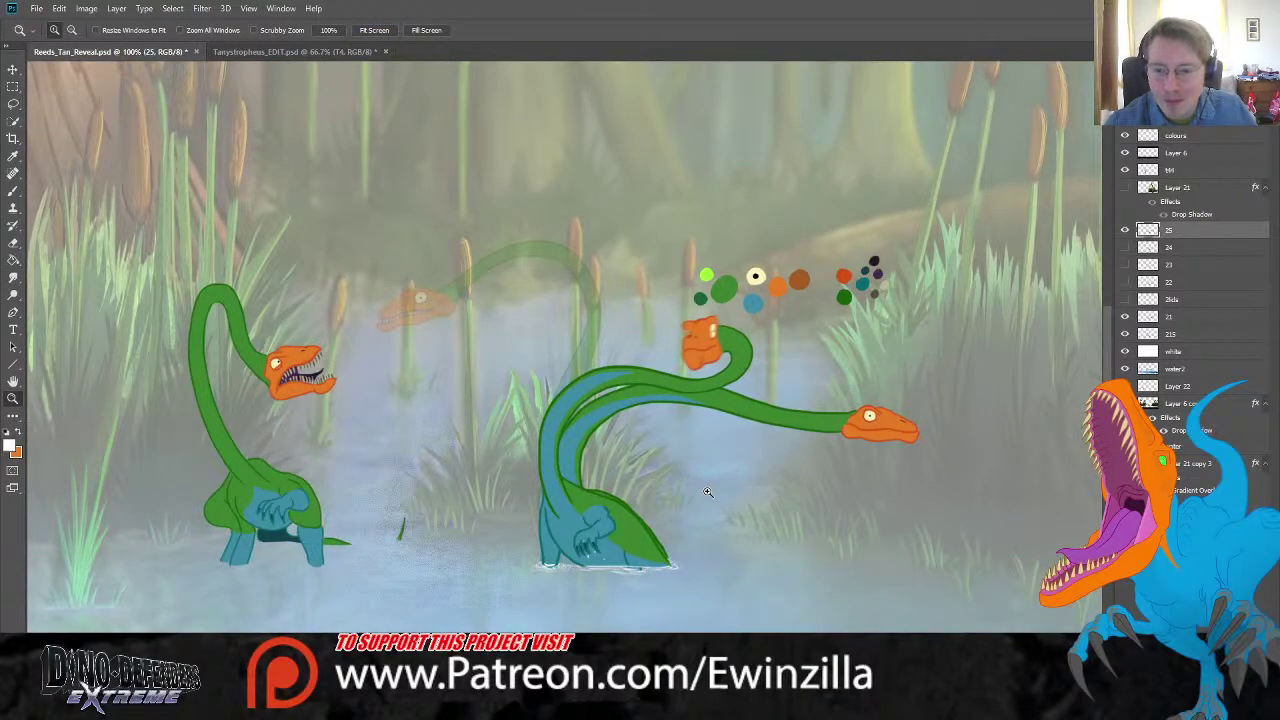
left_click(807, 333)
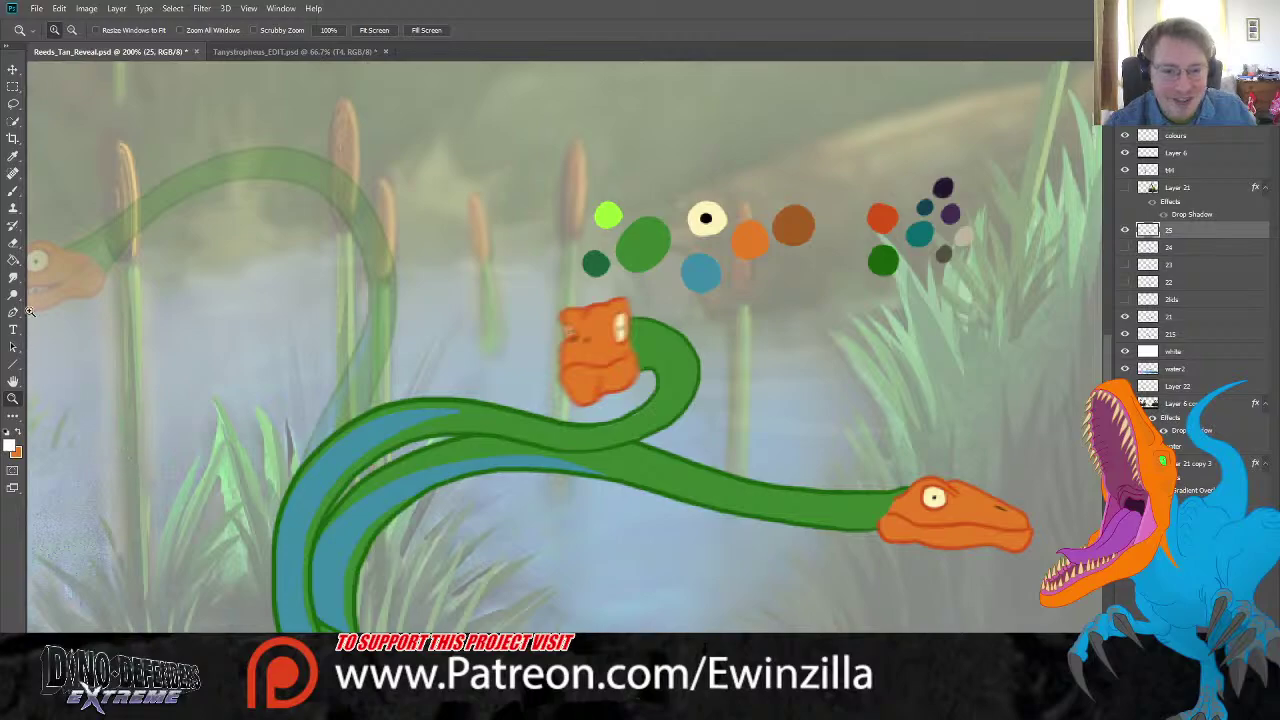
left_click(14, 279)
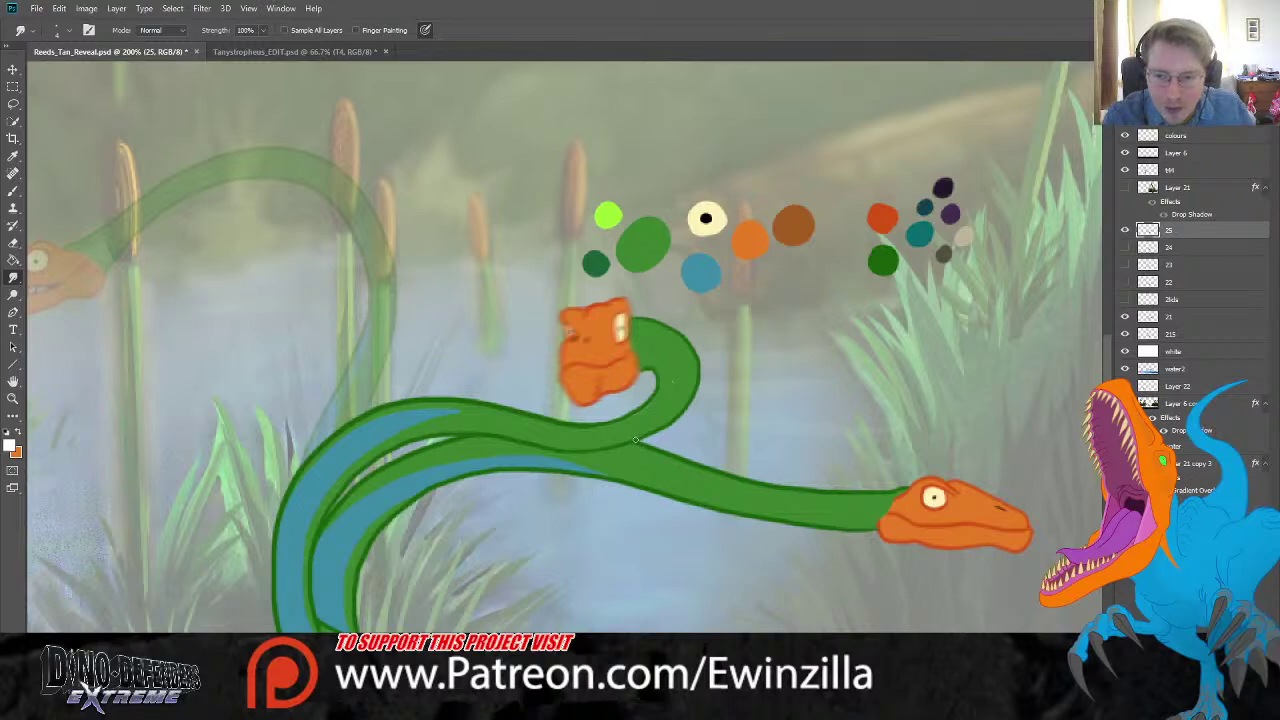
mouse_move(672, 410)
left_mouse_down()
mouse_move(691, 332)
mouse_move(700, 360)
mouse_move(672, 428)
left_mouse_up()
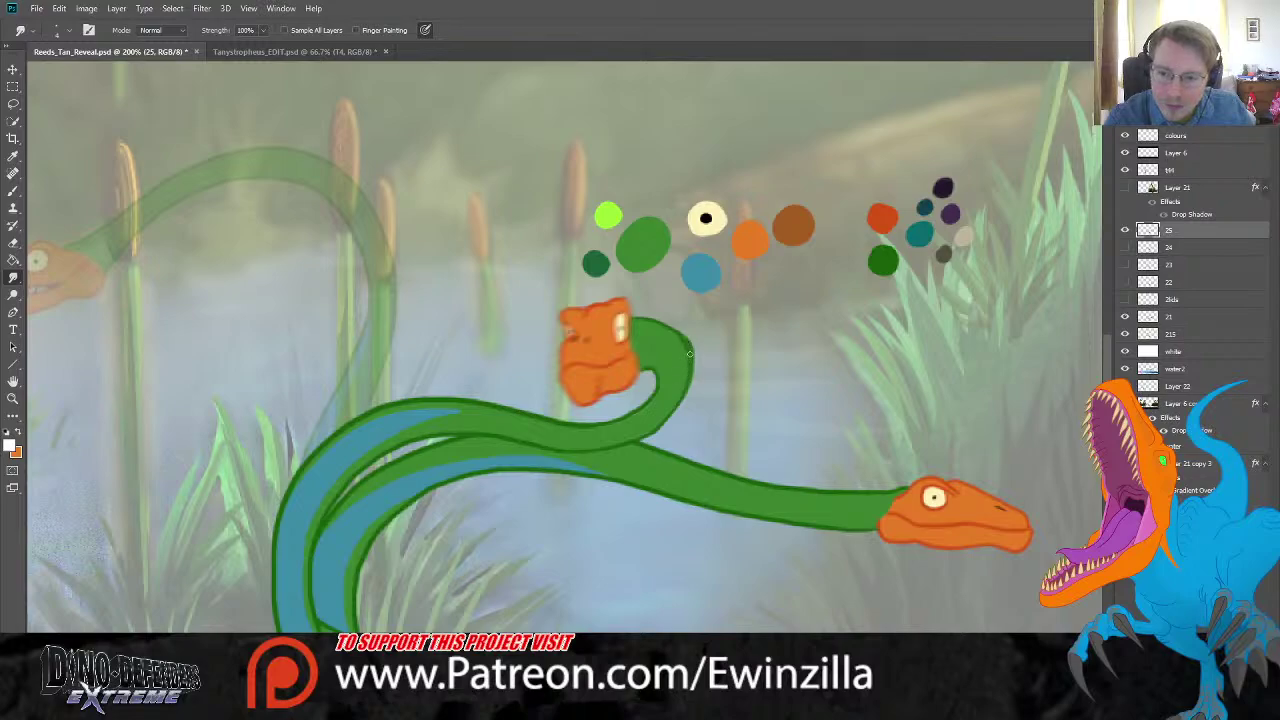
left_click_drag(679, 325, 694, 361)
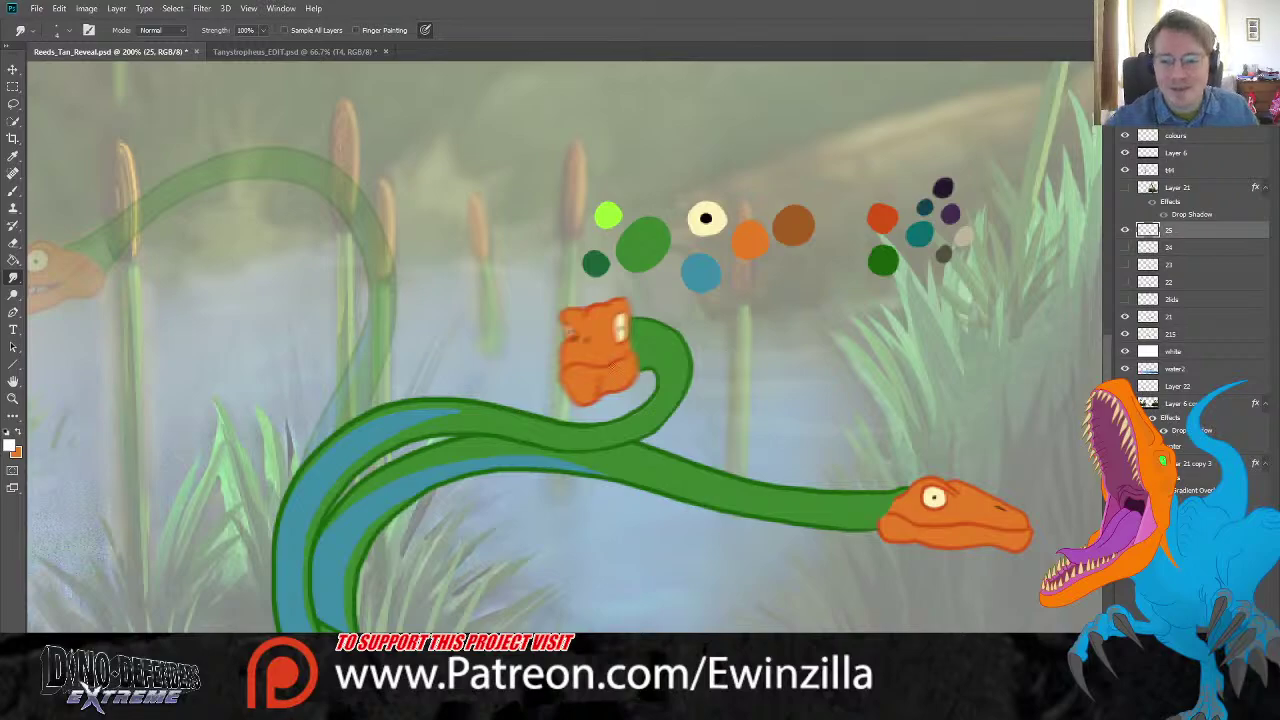
Step: Hide layer 21 and check the reshaped neck of layer 25 in the full scene
left_click(13, 398)
left_click(369, 32)
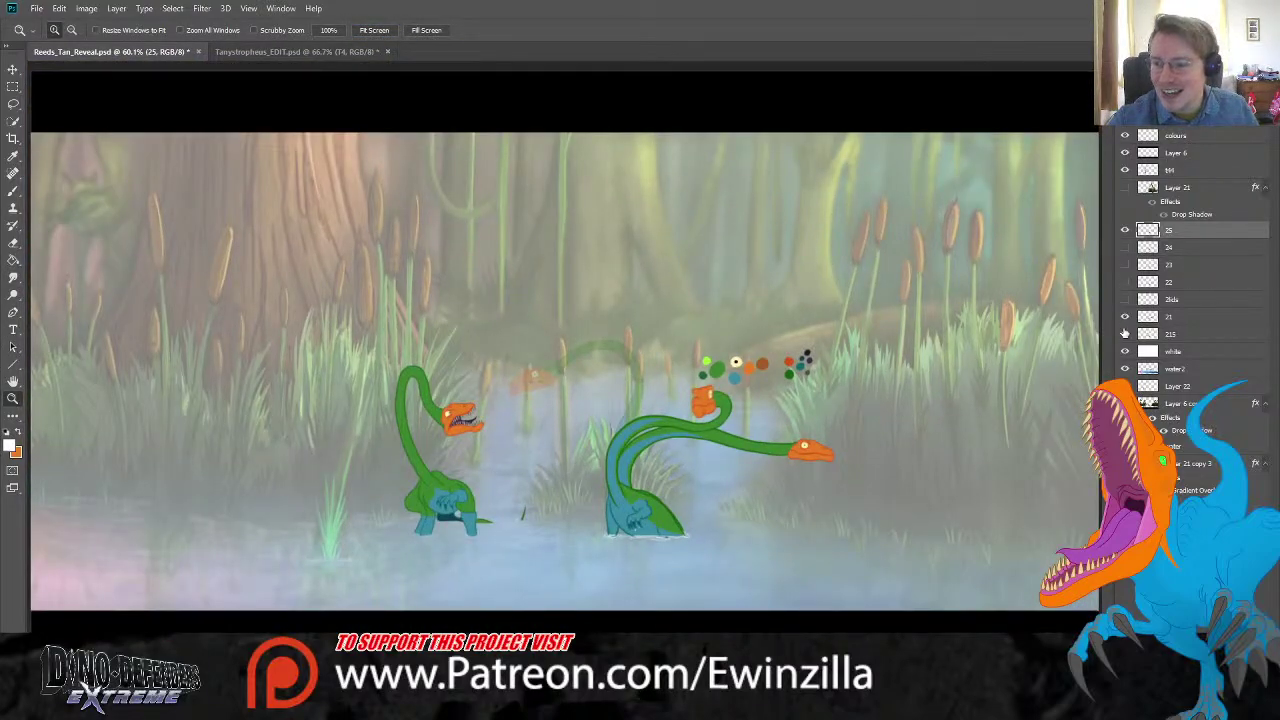
left_click(597, 436)
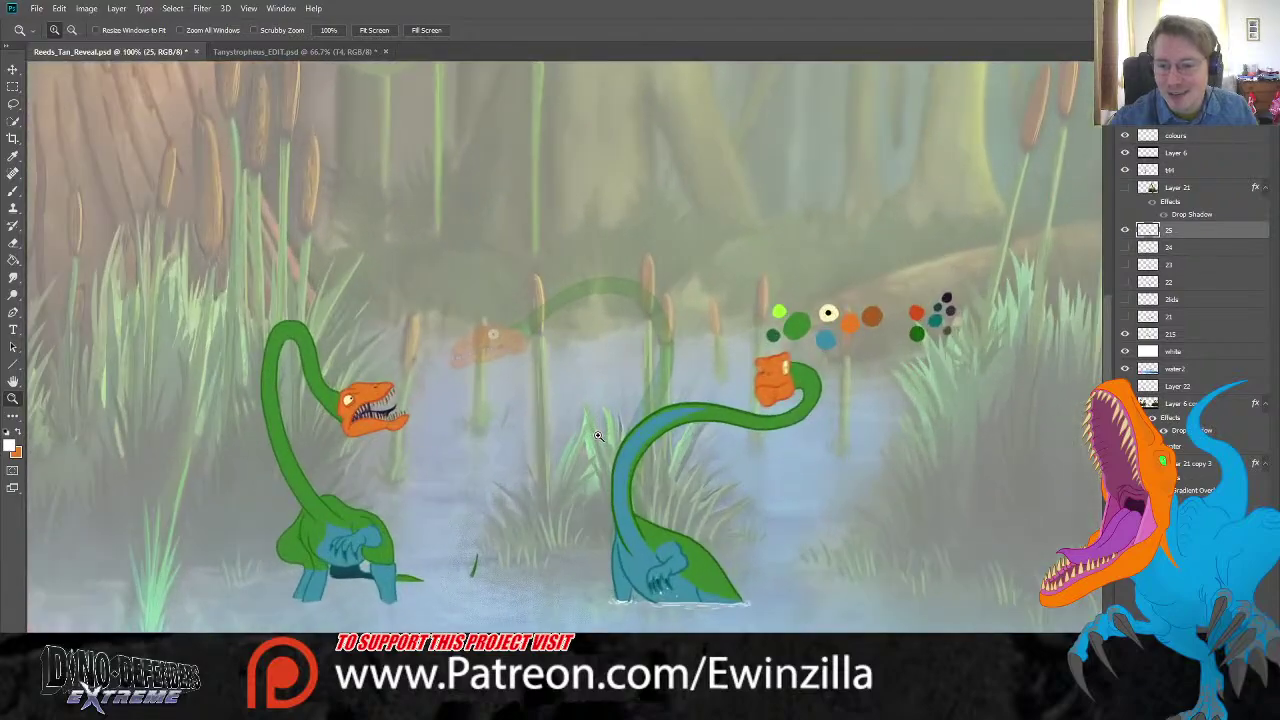
left_click(374, 30)
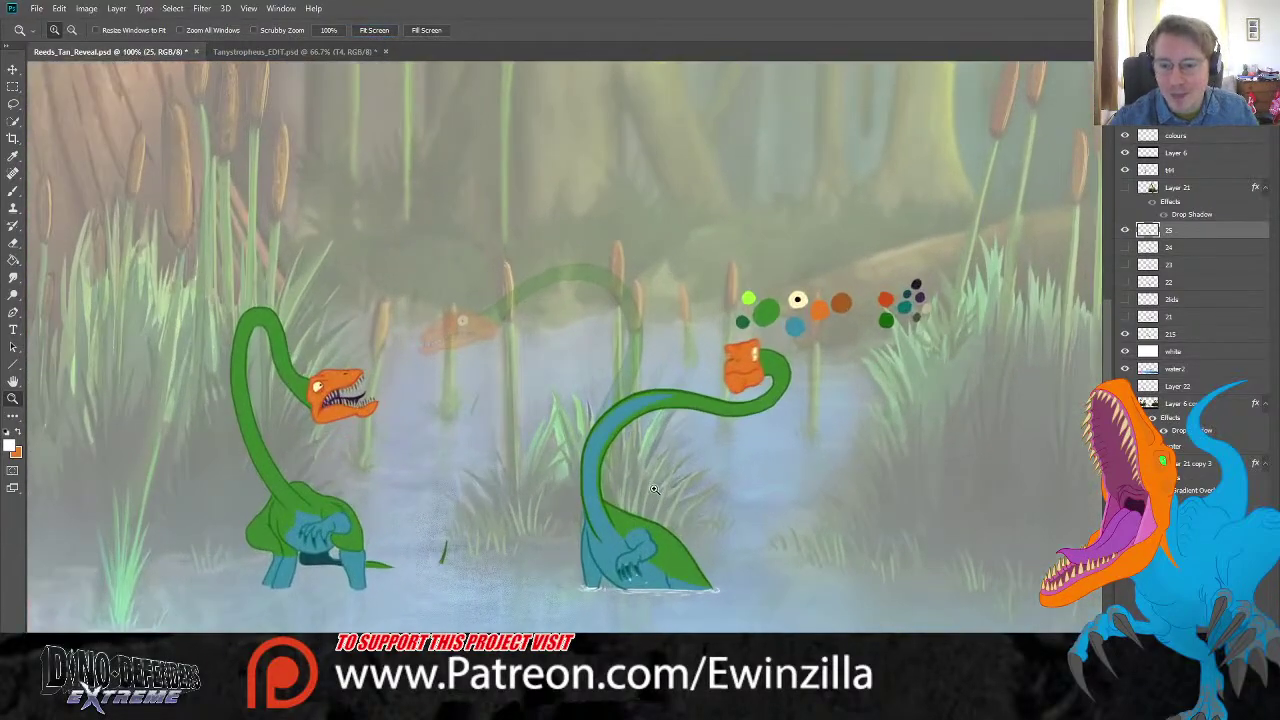
Step: Set layer 25's opacity to 50% and show layer 22 for comparing the two neck poses
left_click(681, 487)
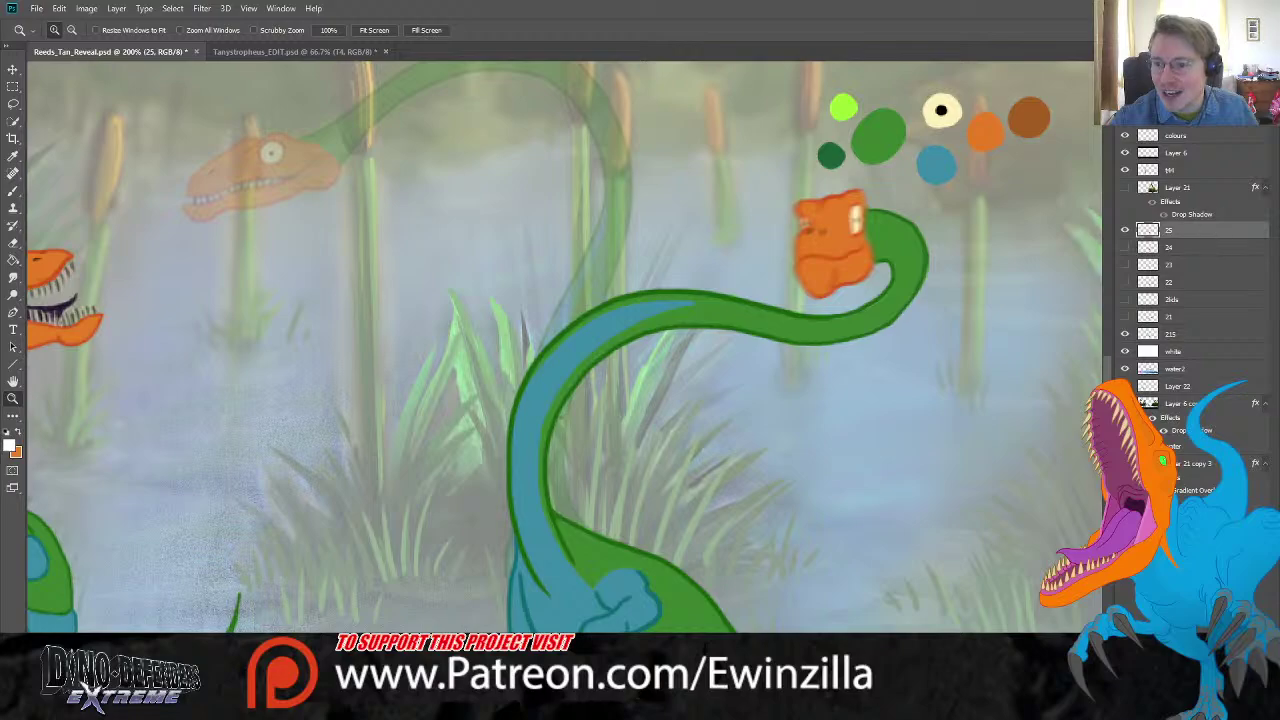
key("5")
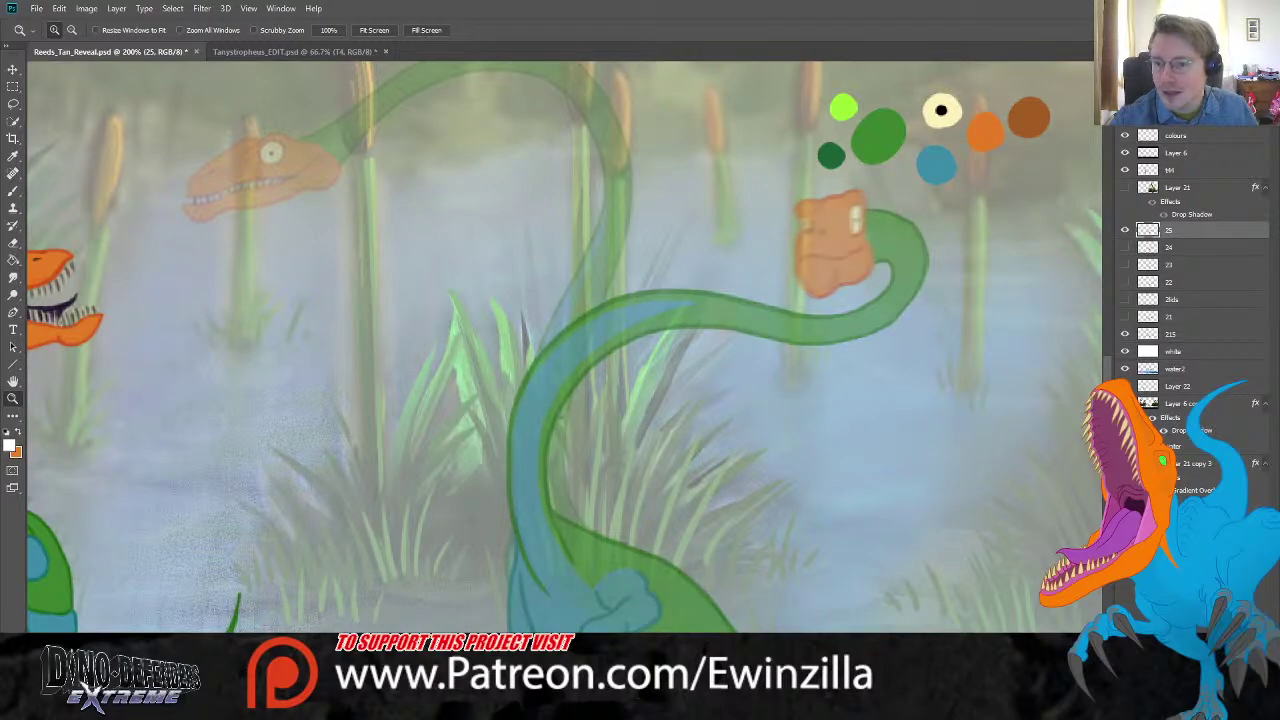
left_click(1125, 287)
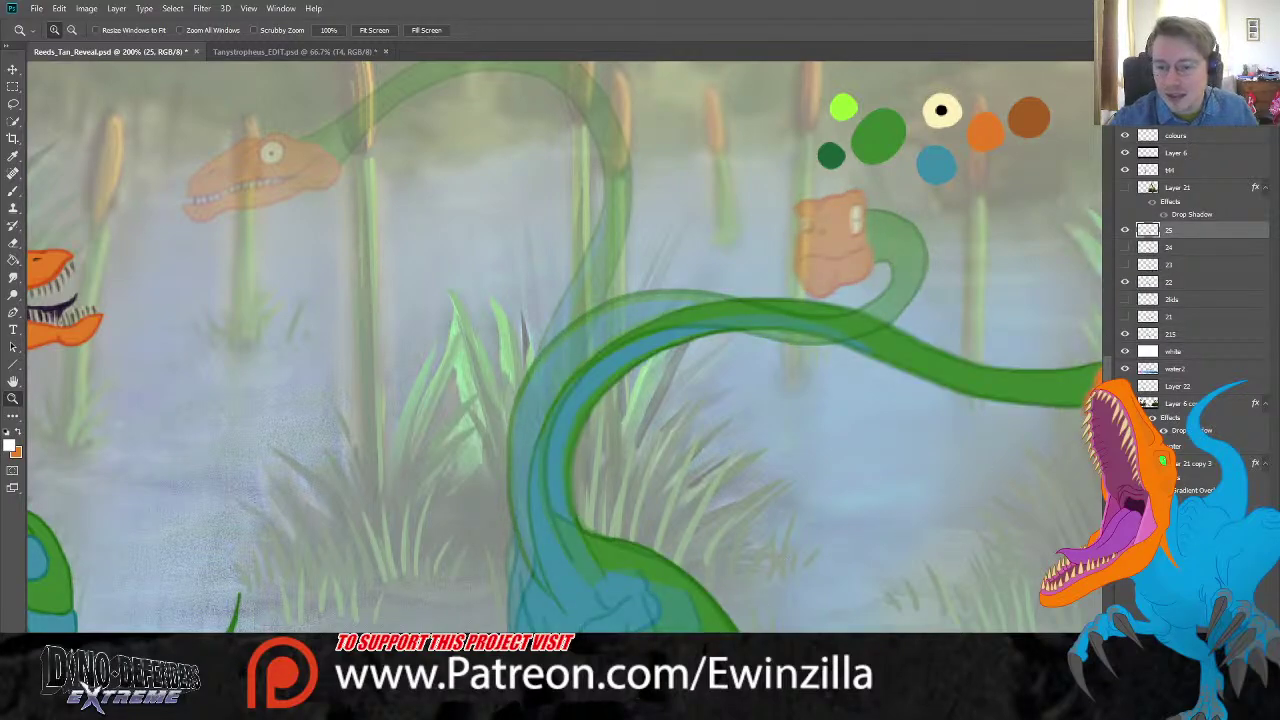
Step: Lasso the creature's head with a short piece of neck and copy it from layer 22 onto a new layer, shifted slightly right
left_click_drag(626, 262, 316, 262)
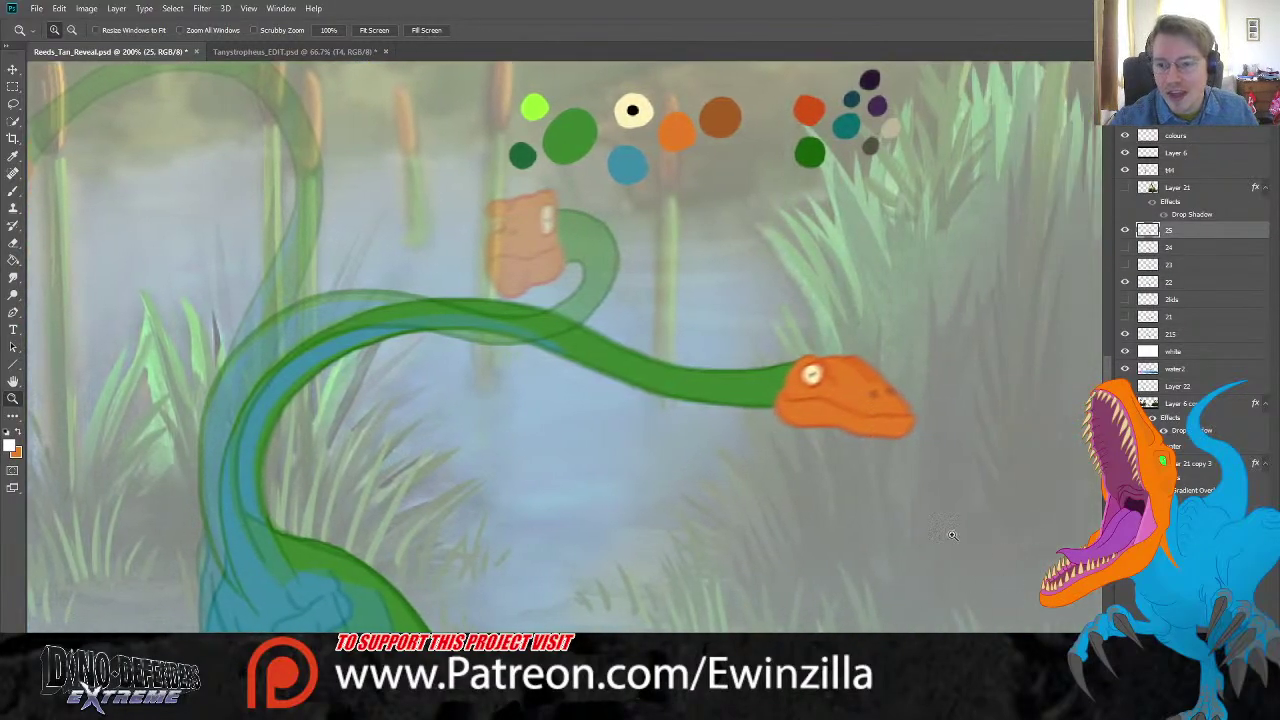
left_click(13, 103)
mouse_move(820, 324)
left_mouse_down()
mouse_move(750, 408)
mouse_move(943, 349)
mouse_move(914, 316)
left_mouse_up()
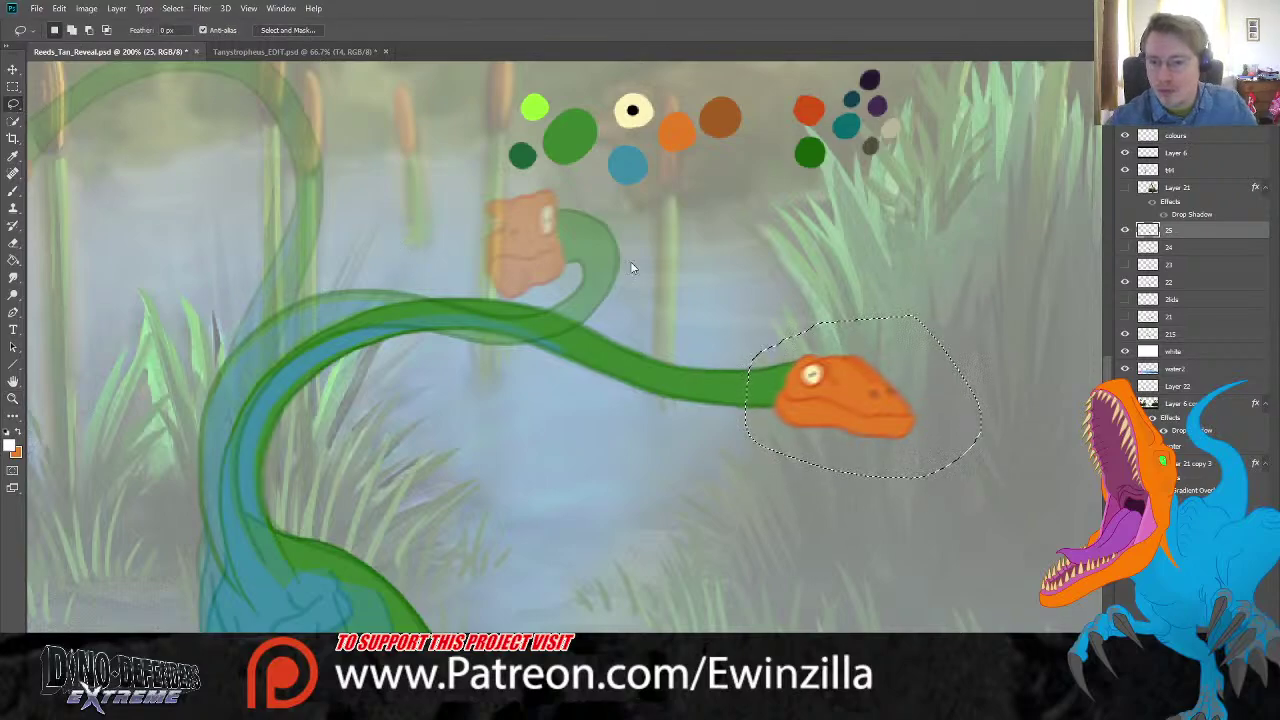
left_click(1180, 282)
key("ctrl+j")
key("ctrl+shift+Right")
key("ctrl+shift+Right")
key("ctrl+shift+Right")
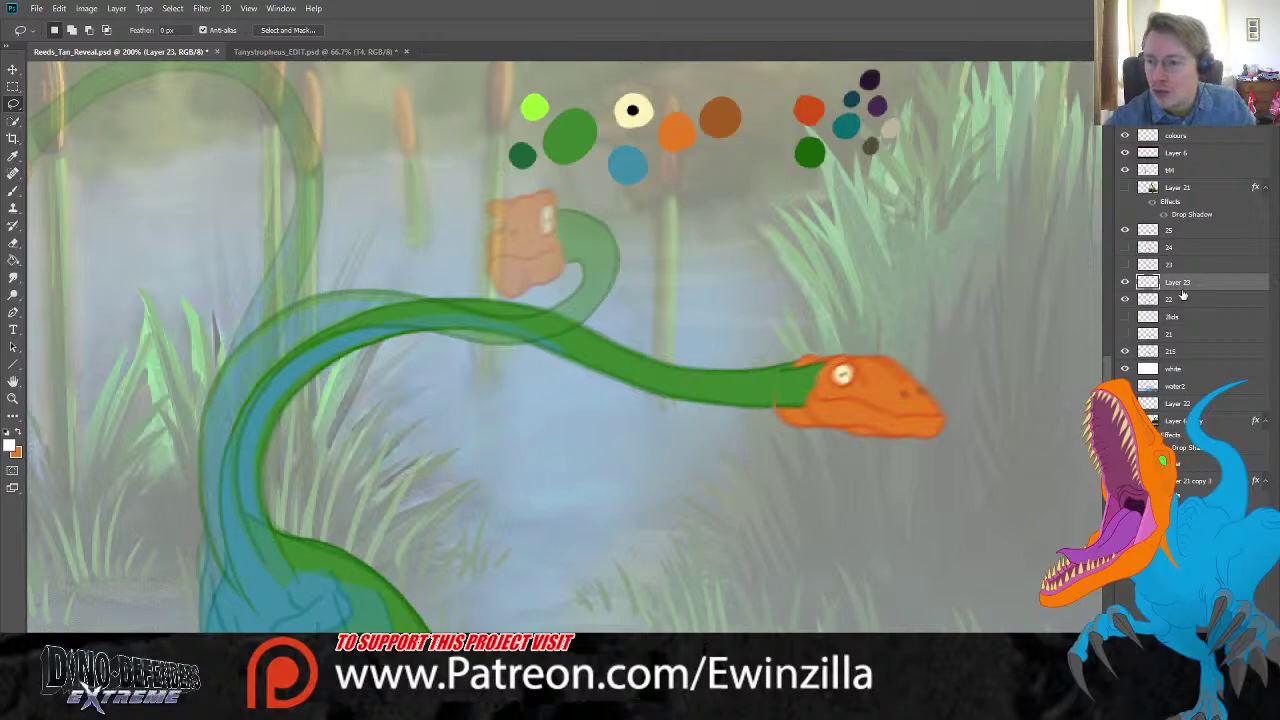
Step: Hide layer 22, move the copied head layer above layer 25 and rename it 26
left_click(1124, 299)
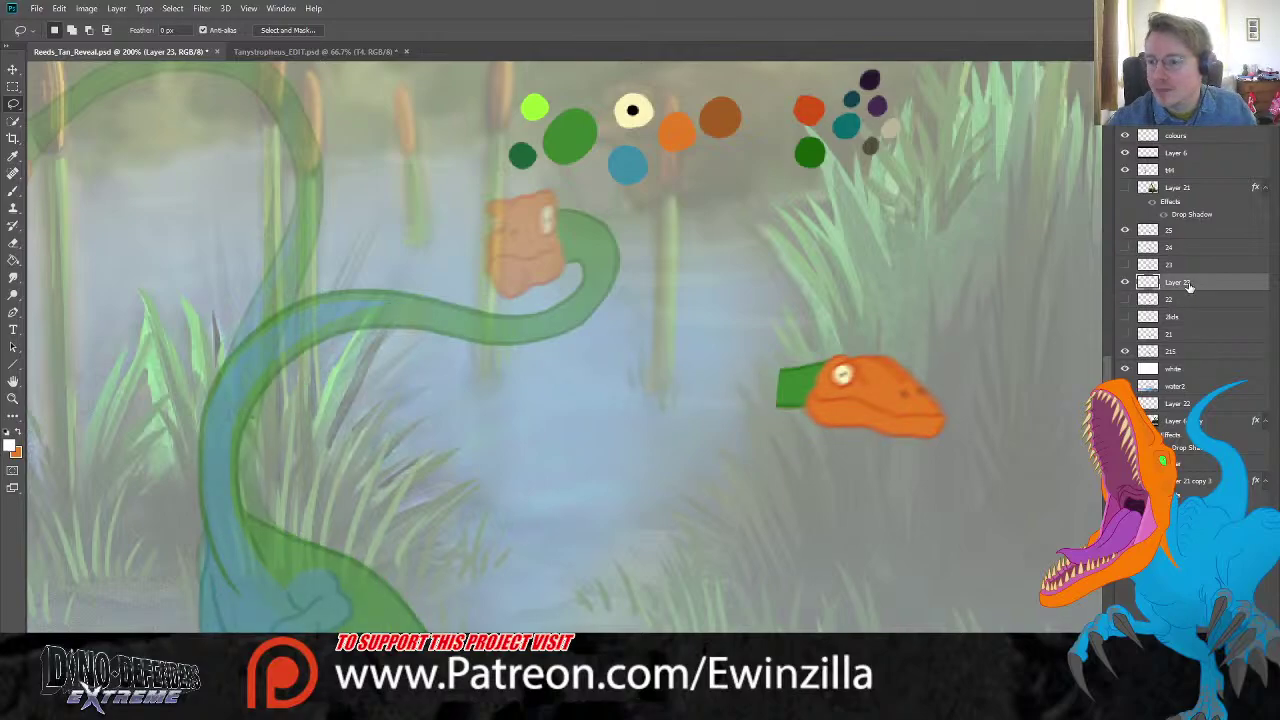
left_click_drag(1187, 230, 1189, 223)
double_click(1178, 230)
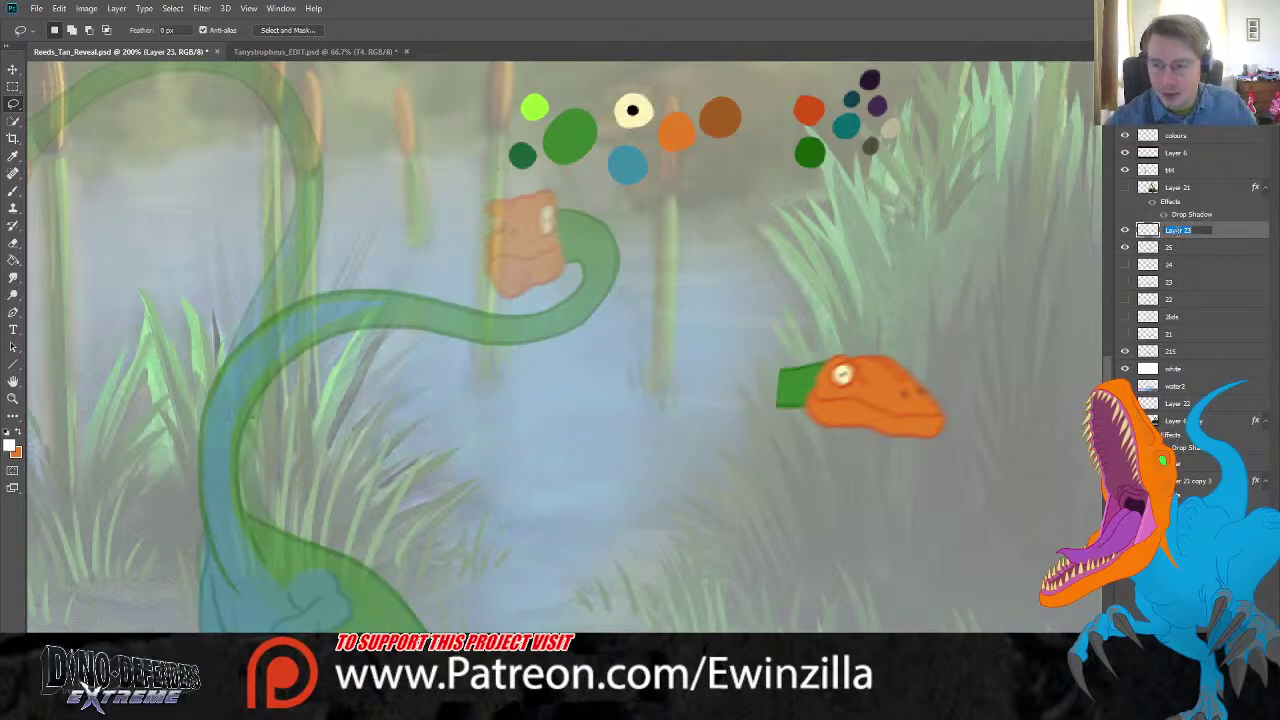
type("26")
key("Return")
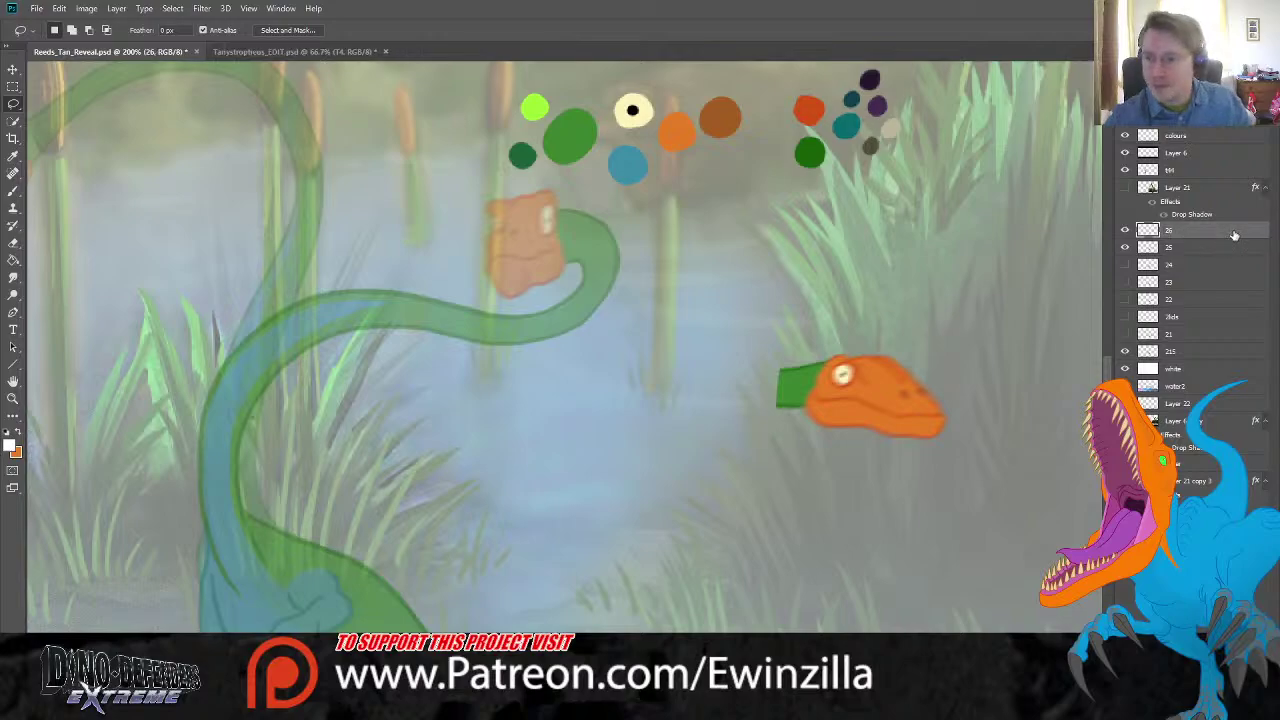
Step: Mirror layer 26's head to face left, scale it to about 92% width, tilt it -5.70° and place it beside layer 25's head
key("v")
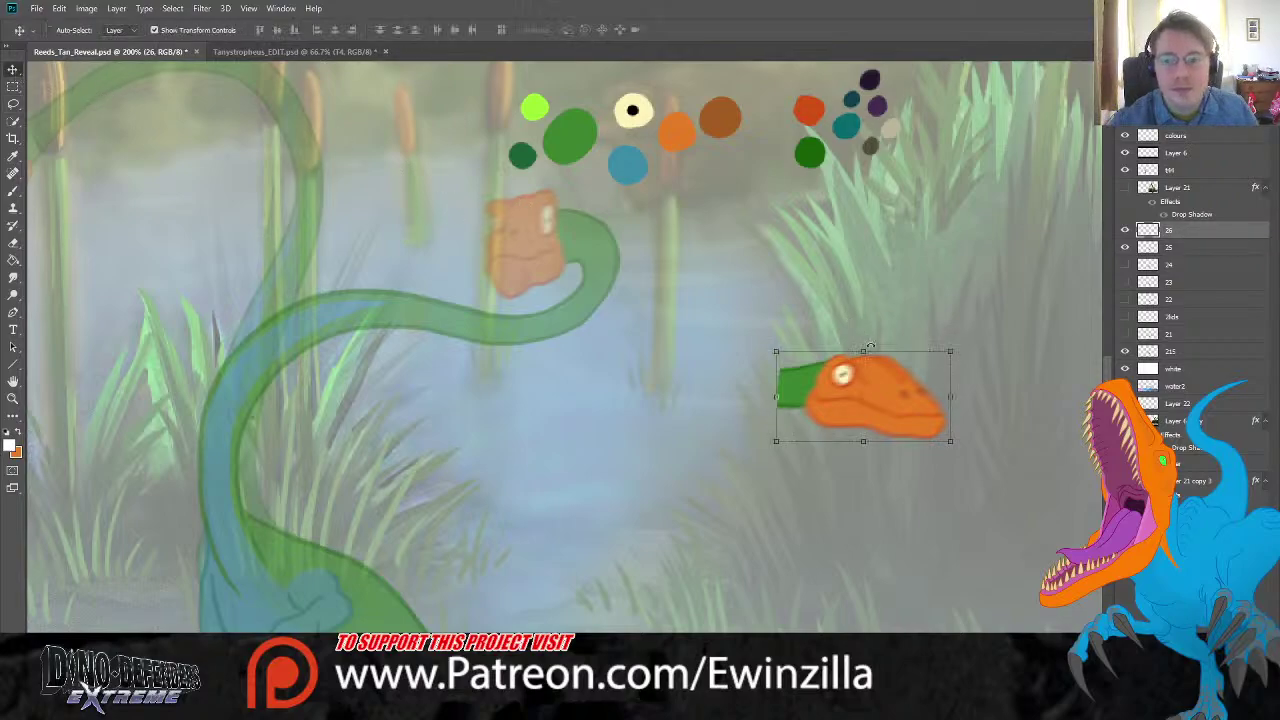
left_click_drag(870, 400, 455, 232)
scroll(598, 535, "left", 5)
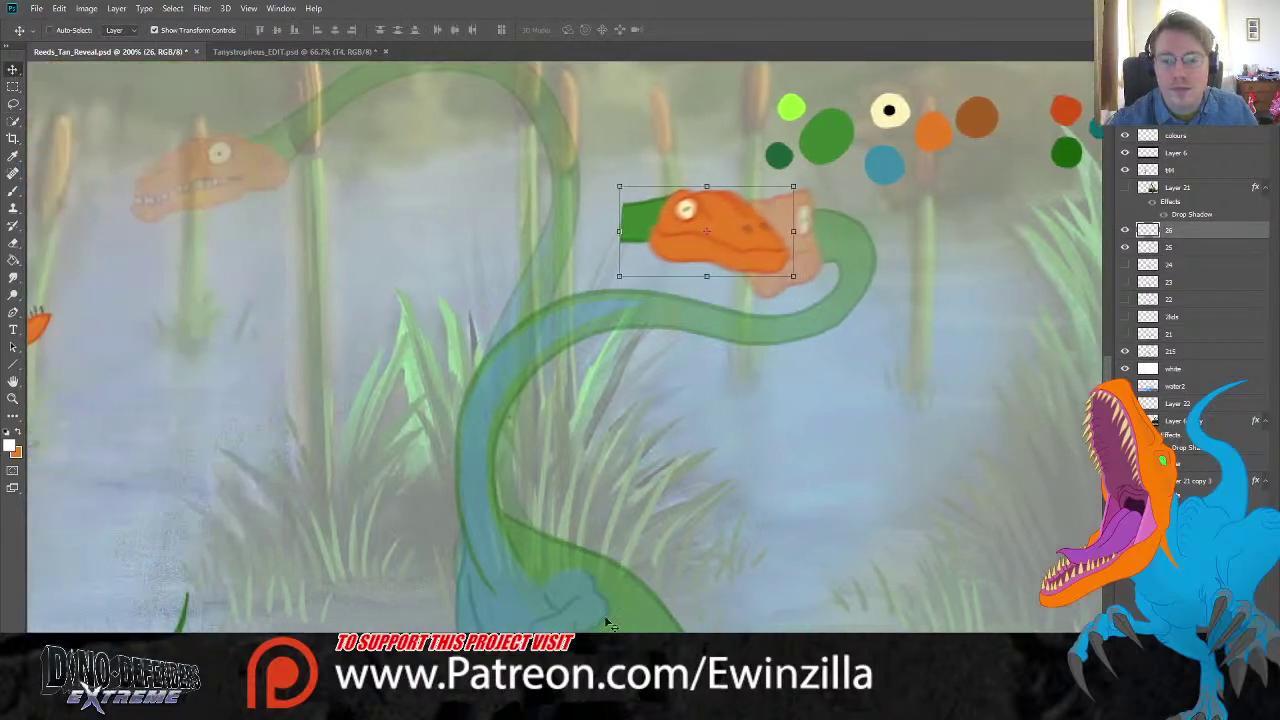
scroll(598, 535, "up", 2)
left_click_drag(792, 261, 472, 272)
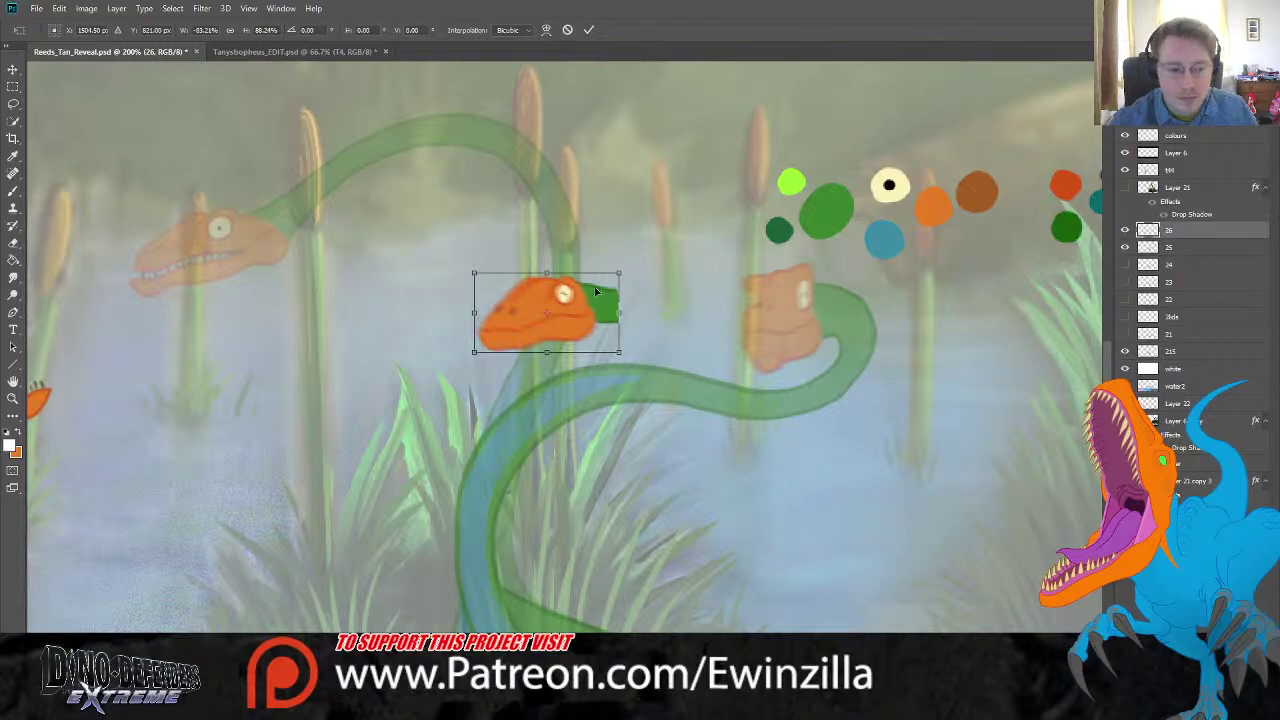
left_click_drag(753, 290, 741, 270)
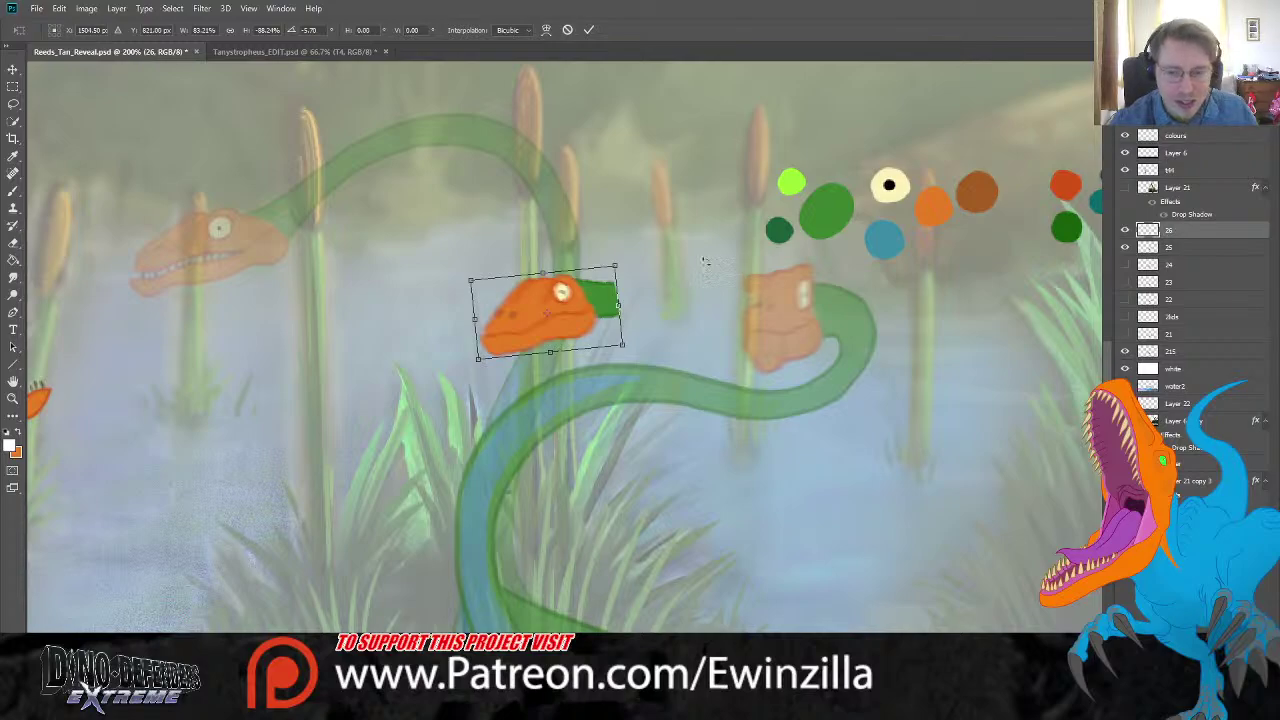
left_click_drag(590, 303, 755, 307)
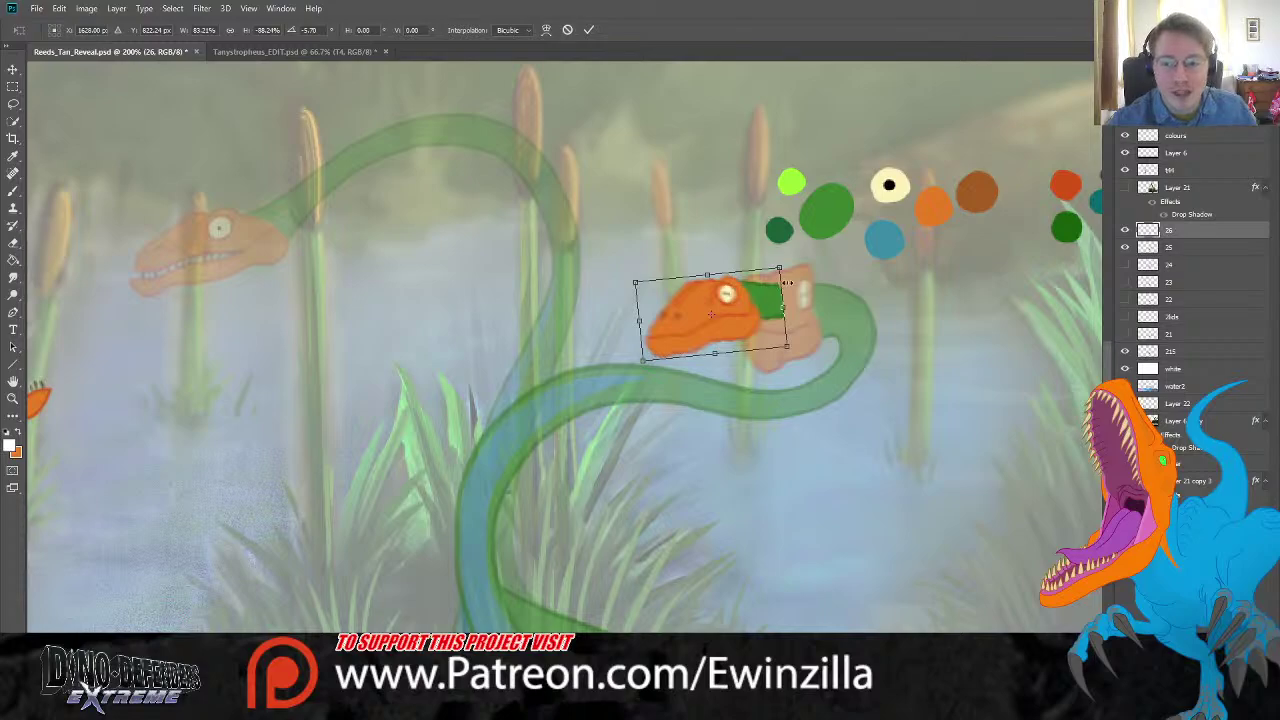
mouse_move(781, 268)
left_mouse_down()
mouse_move(935, 333)
mouse_move(764, 285)
left_mouse_up()
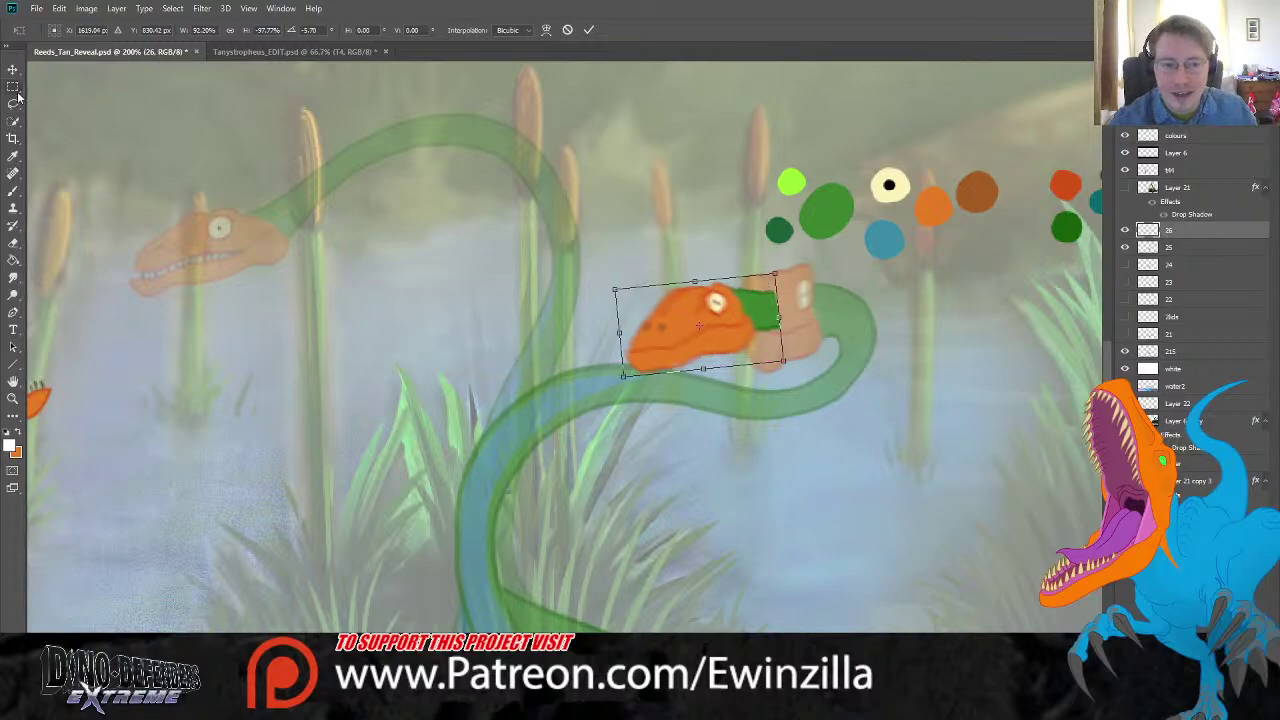
key("Return")
Step: Smudge away the green neck stub behind layer 26's head at 100% strength
scroll(1040, 385, "down", 3)
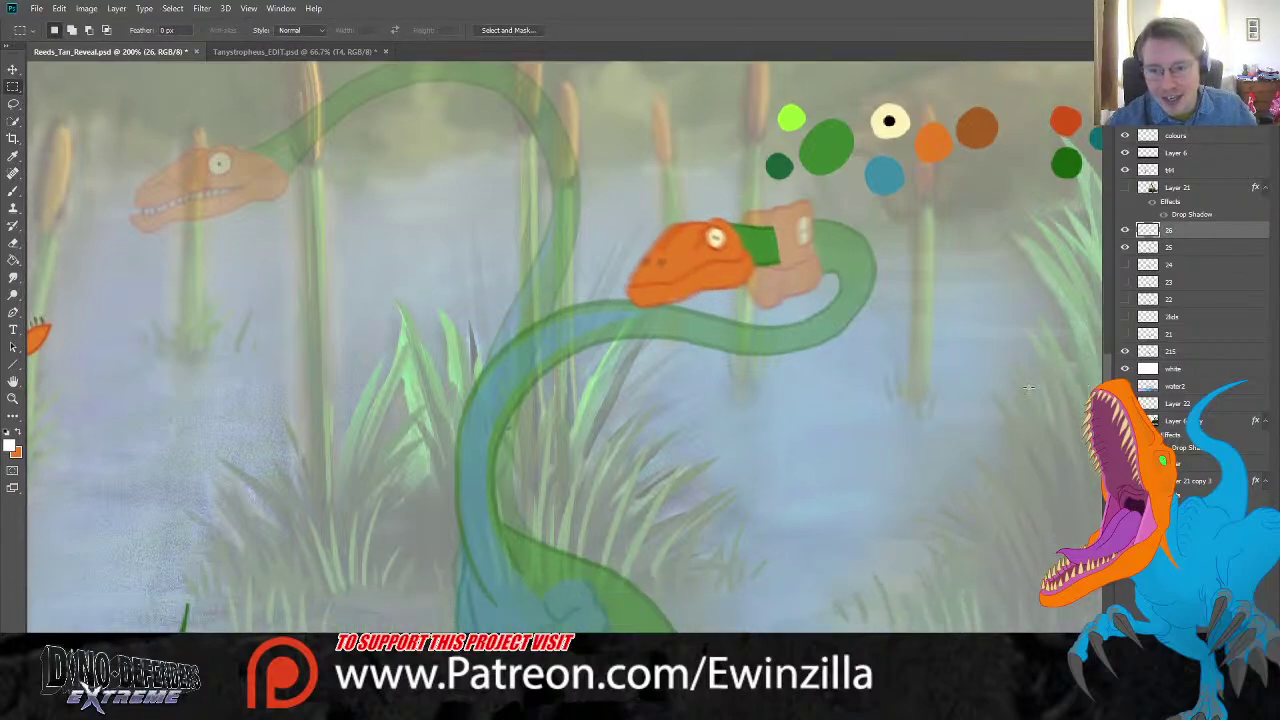
left_click(13, 157)
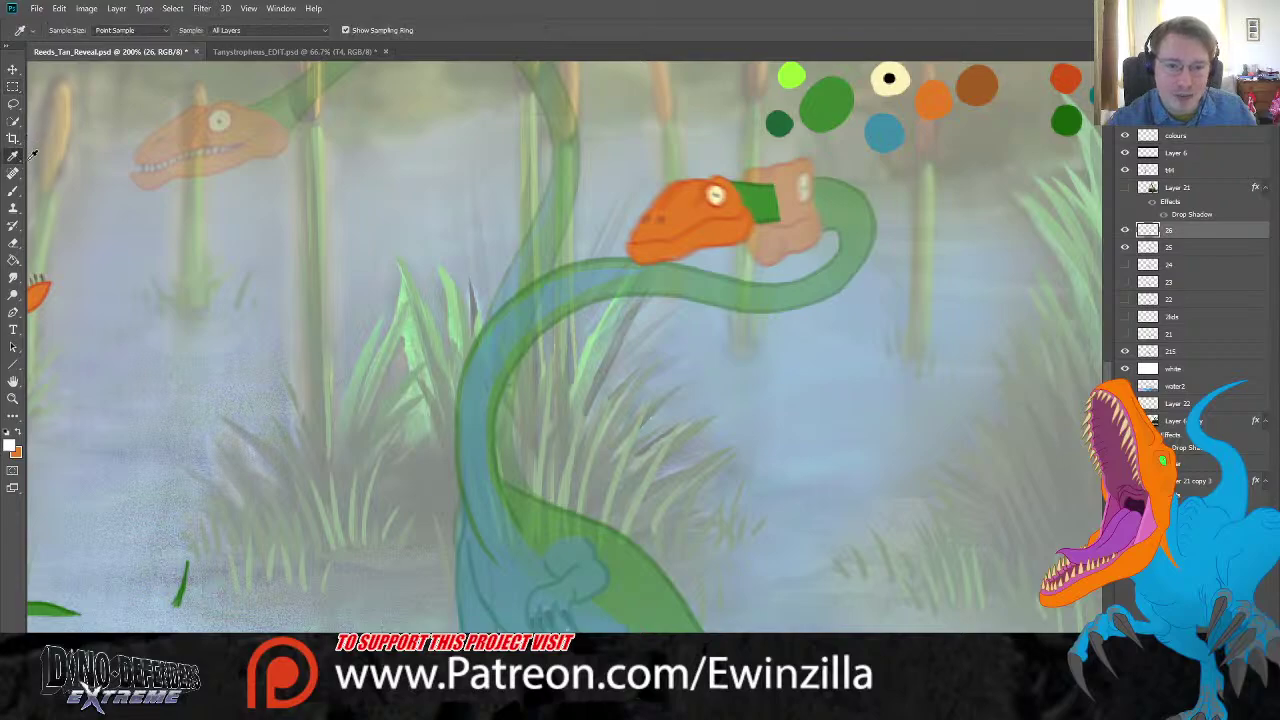
scroll(793, 280, "up", 2)
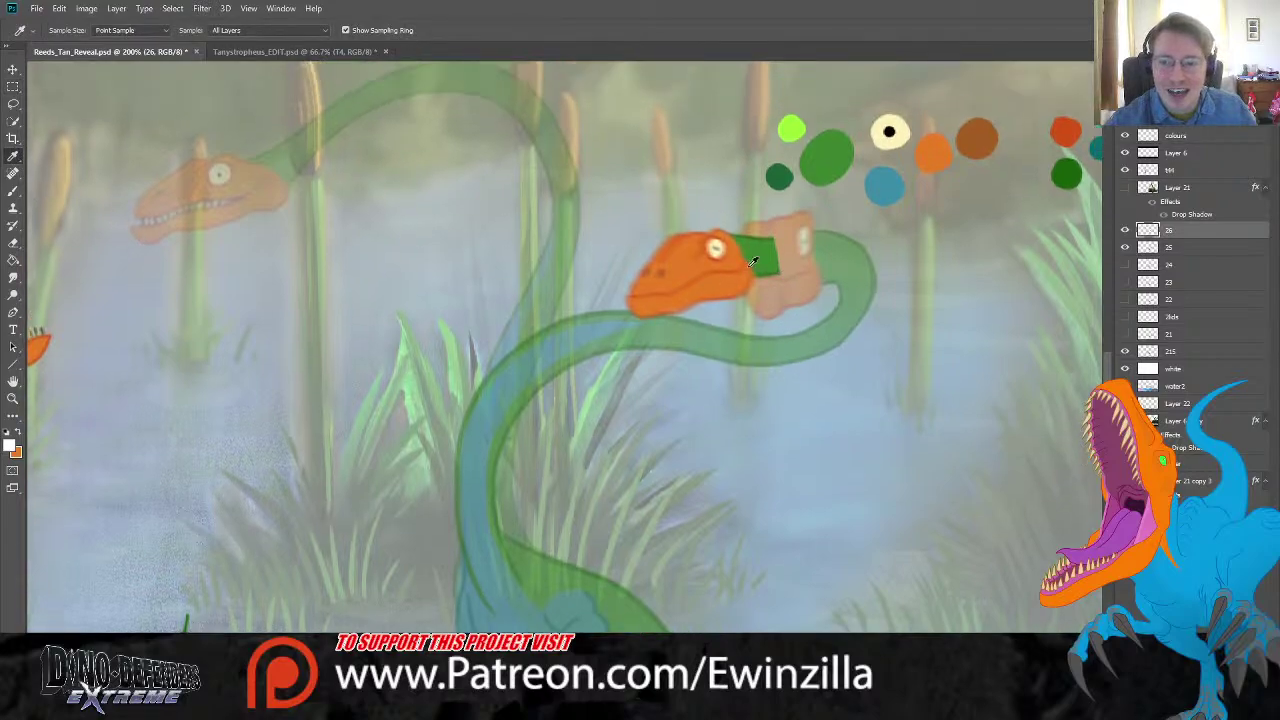
left_click(13, 277)
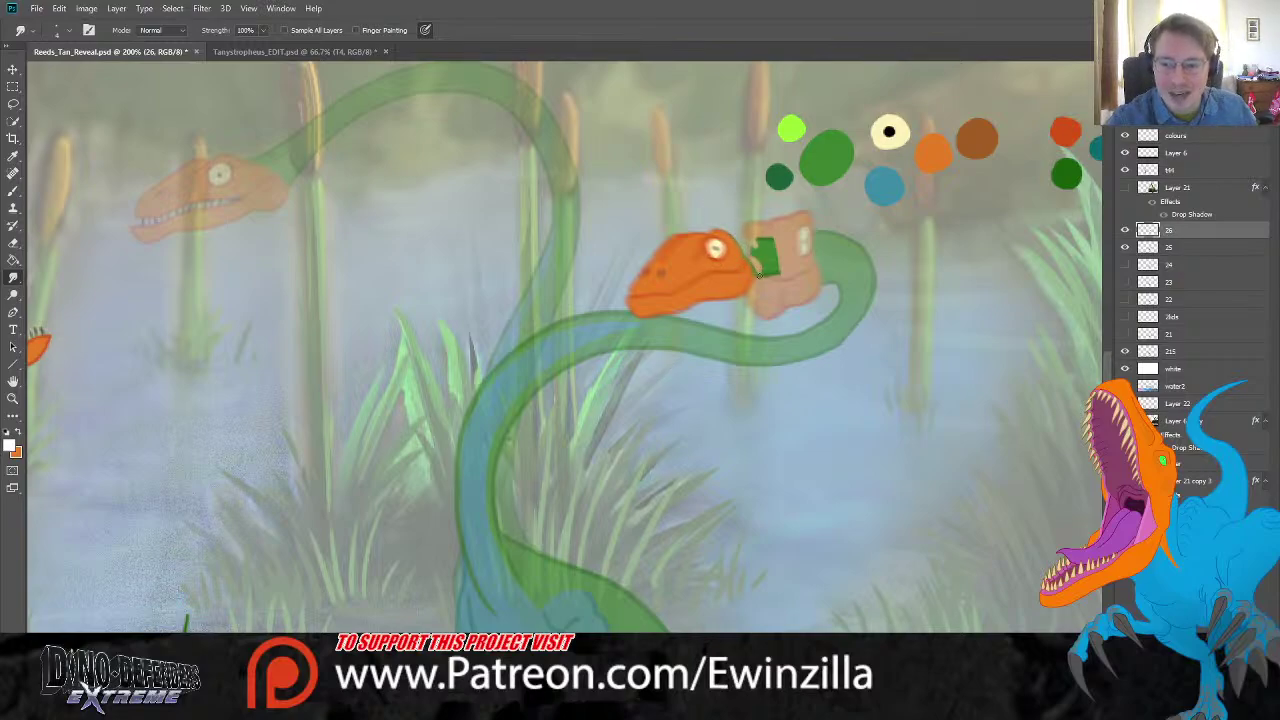
mouse_move(760, 276)
left_mouse_down()
mouse_move(754, 258)
mouse_move(770, 280)
mouse_move(768, 245)
mouse_move(775, 253)
left_mouse_up()
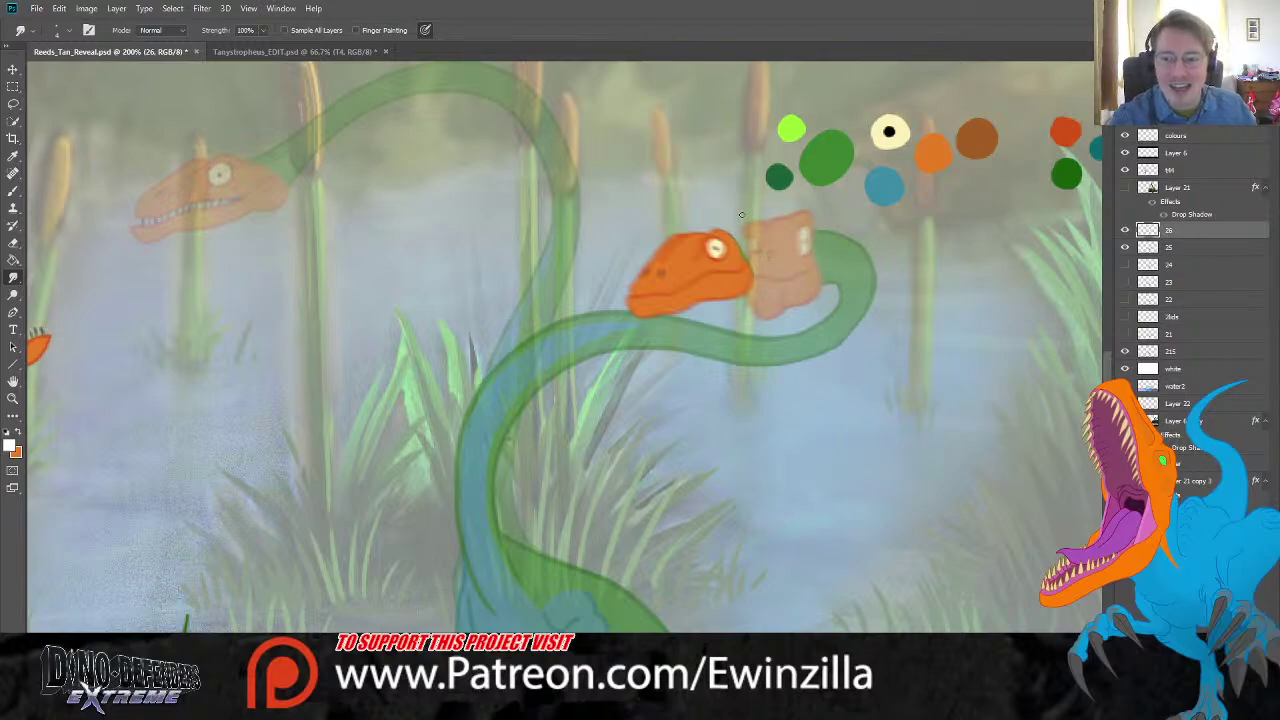
Step: Sample the dark green swatch, add an empty layer beneath layer 26 and try a neck stroke behind the head
scroll(564, 347, "right", 4)
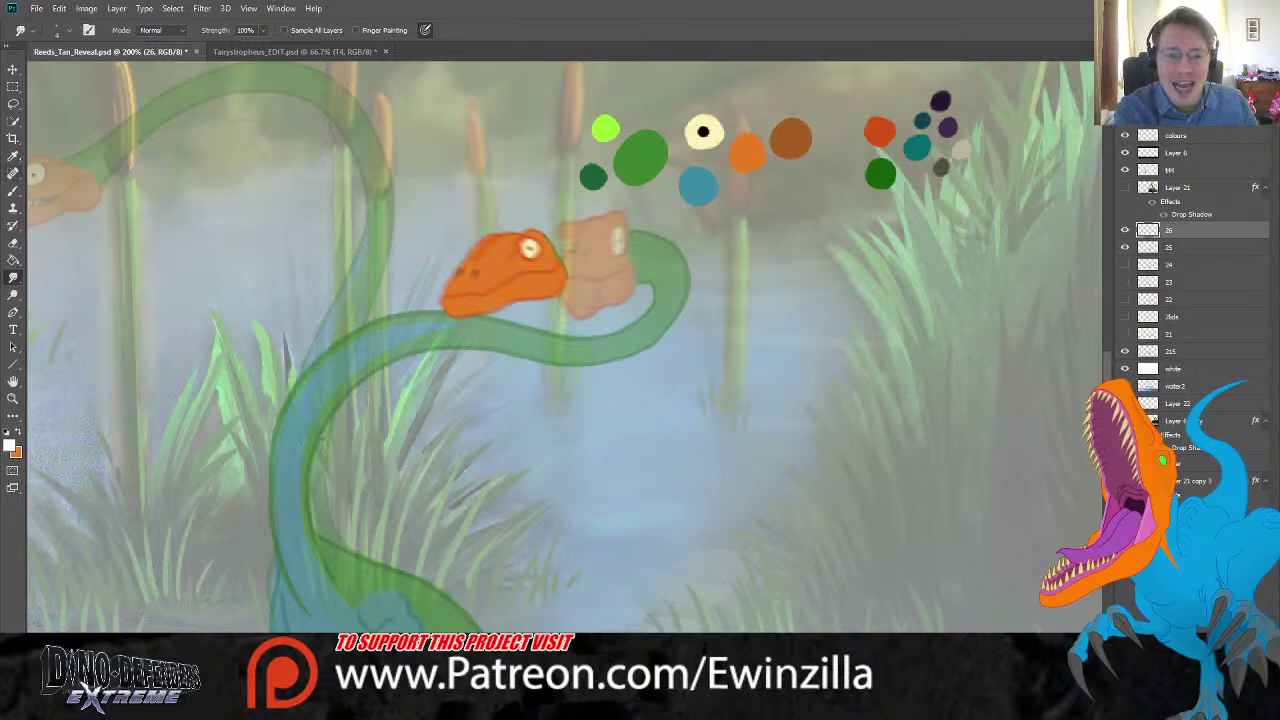
key("i")
left_click(885, 176)
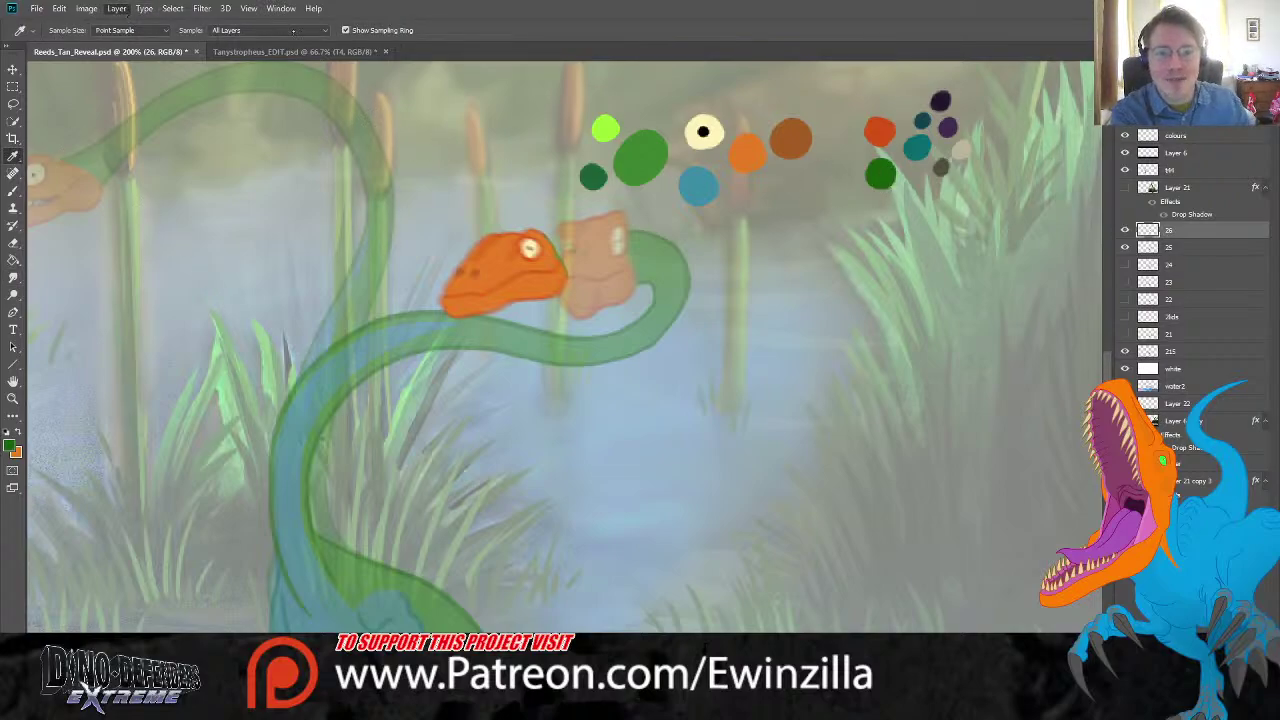
key("ctrl+shift+alt+n")
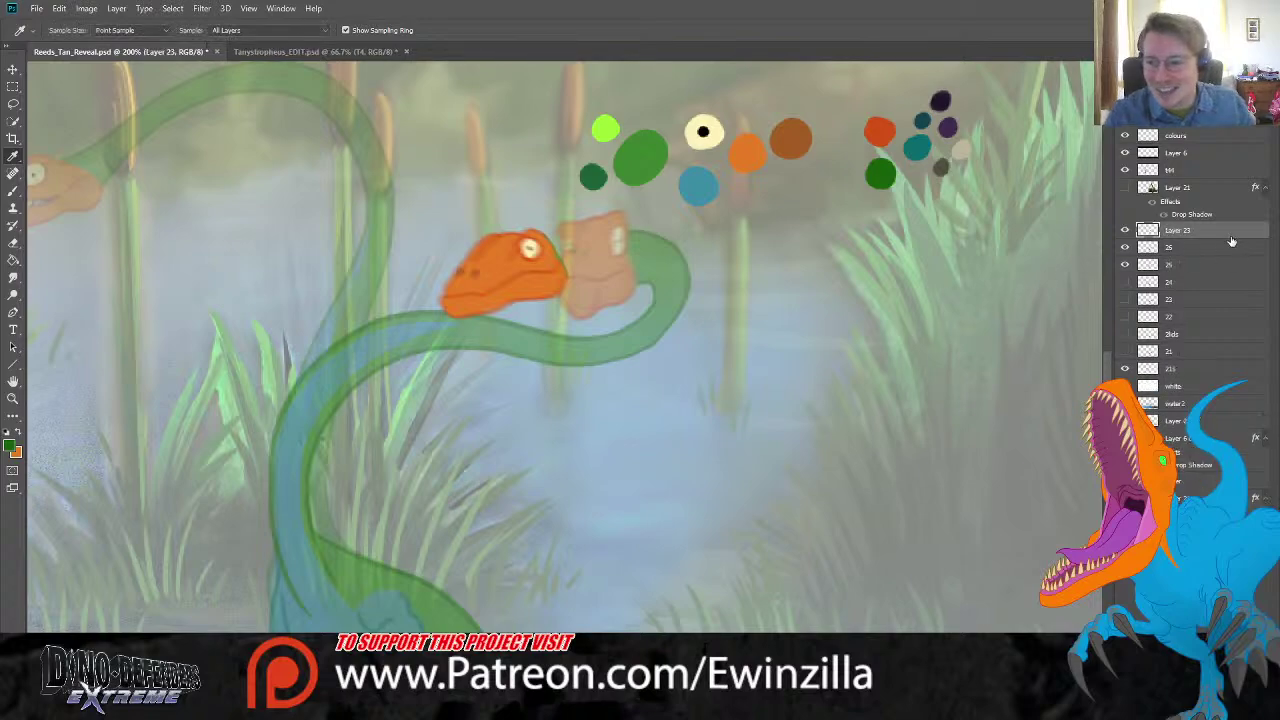
left_click_drag(1200, 233, 1197, 258)
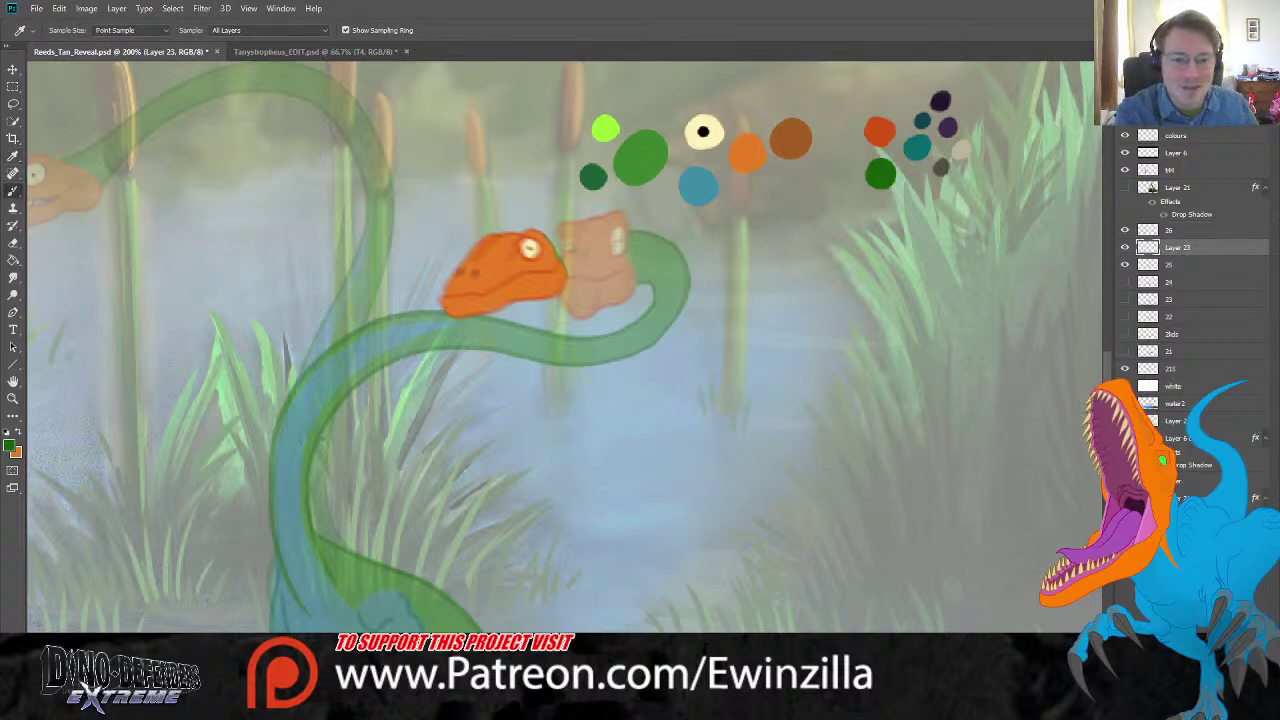
key("b")
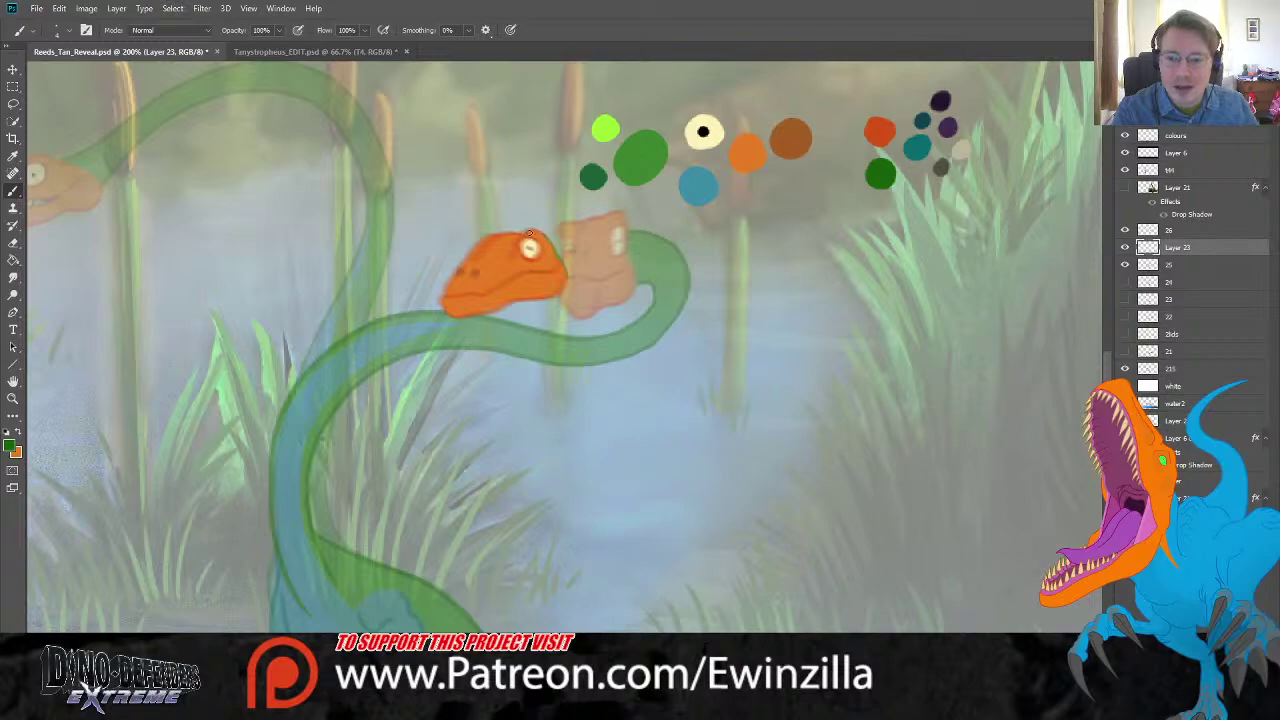
mouse_move(540, 235)
left_mouse_down()
mouse_move(650, 224)
mouse_move(676, 244)
mouse_move(686, 286)
mouse_move(658, 336)
mouse_move(590, 358)
mouse_move(565, 330)
left_mouse_up()
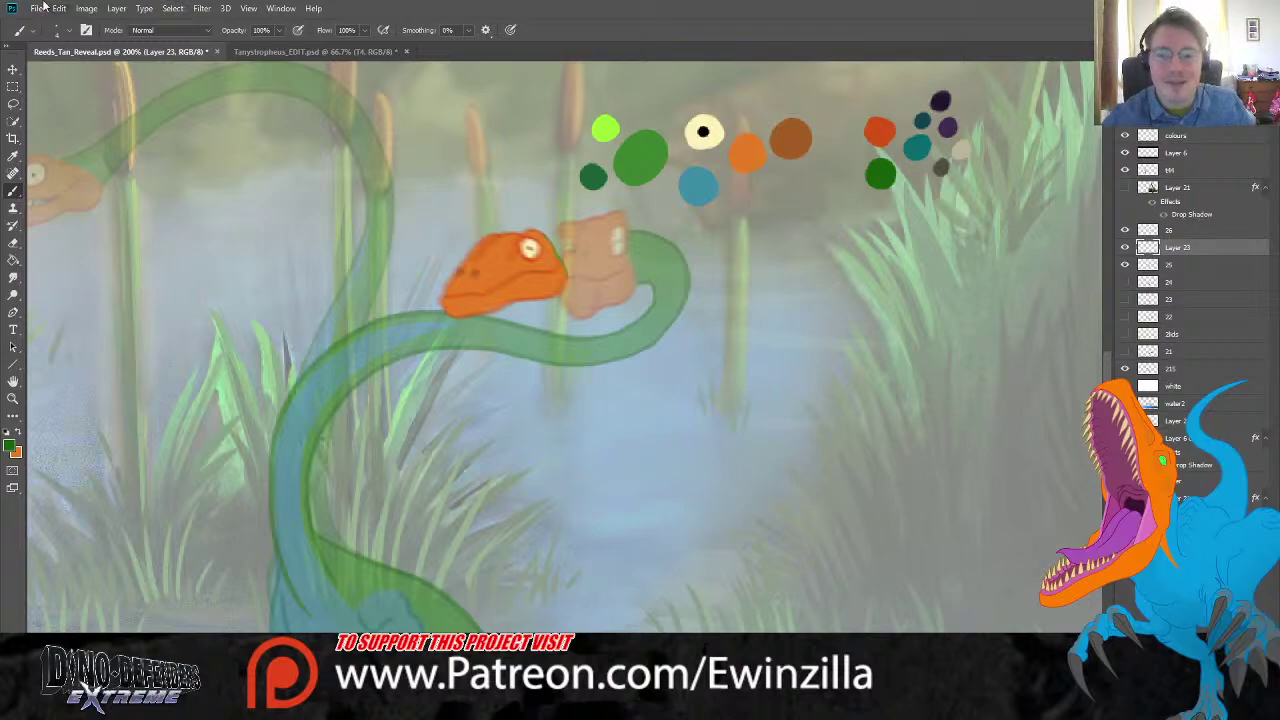
Step: Move layer 26's head up and left, clear of layer 25's head, and nudge it slightly down
left_click(13, 69)
left_click(1190, 231)
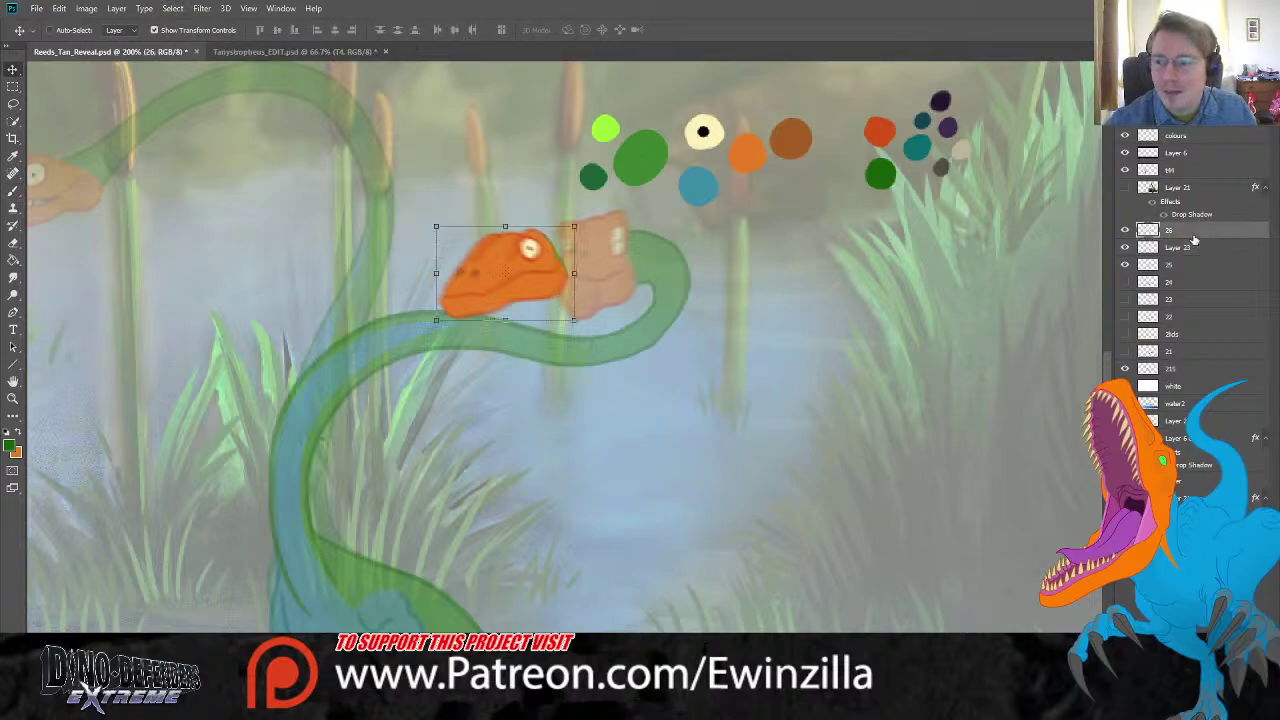
left_click_drag(546, 272, 485, 237)
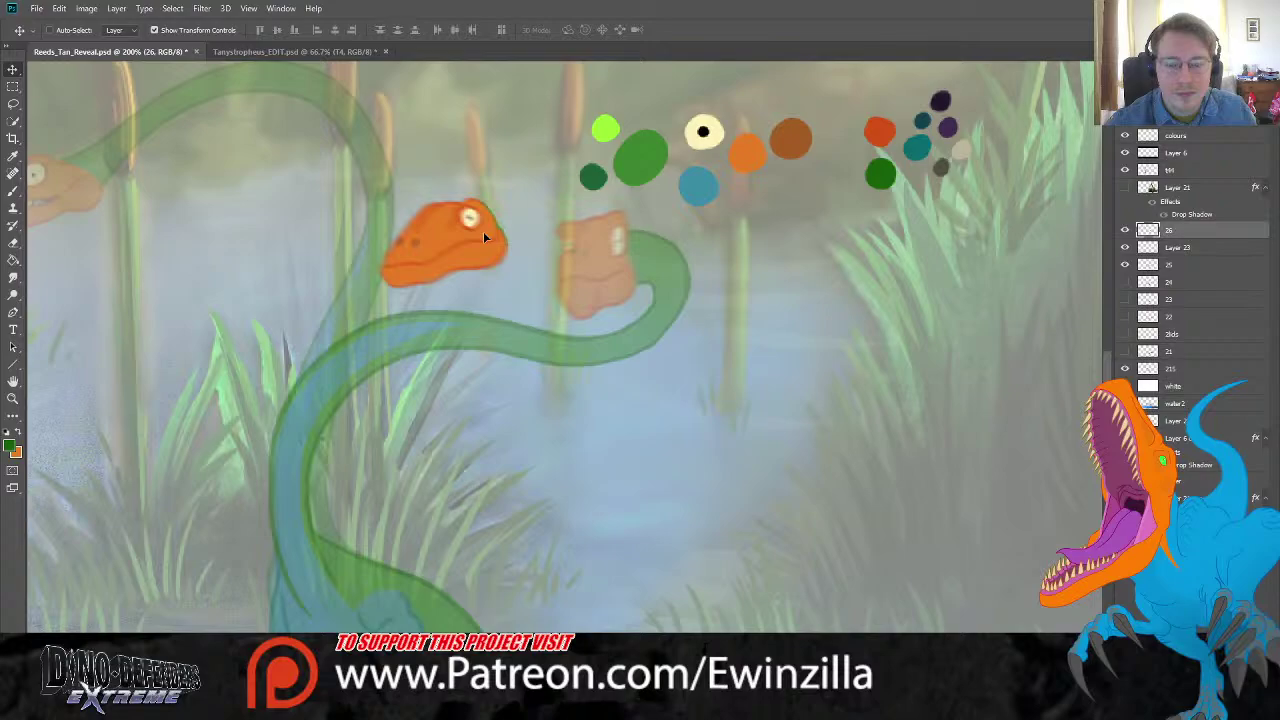
left_click(483, 237)
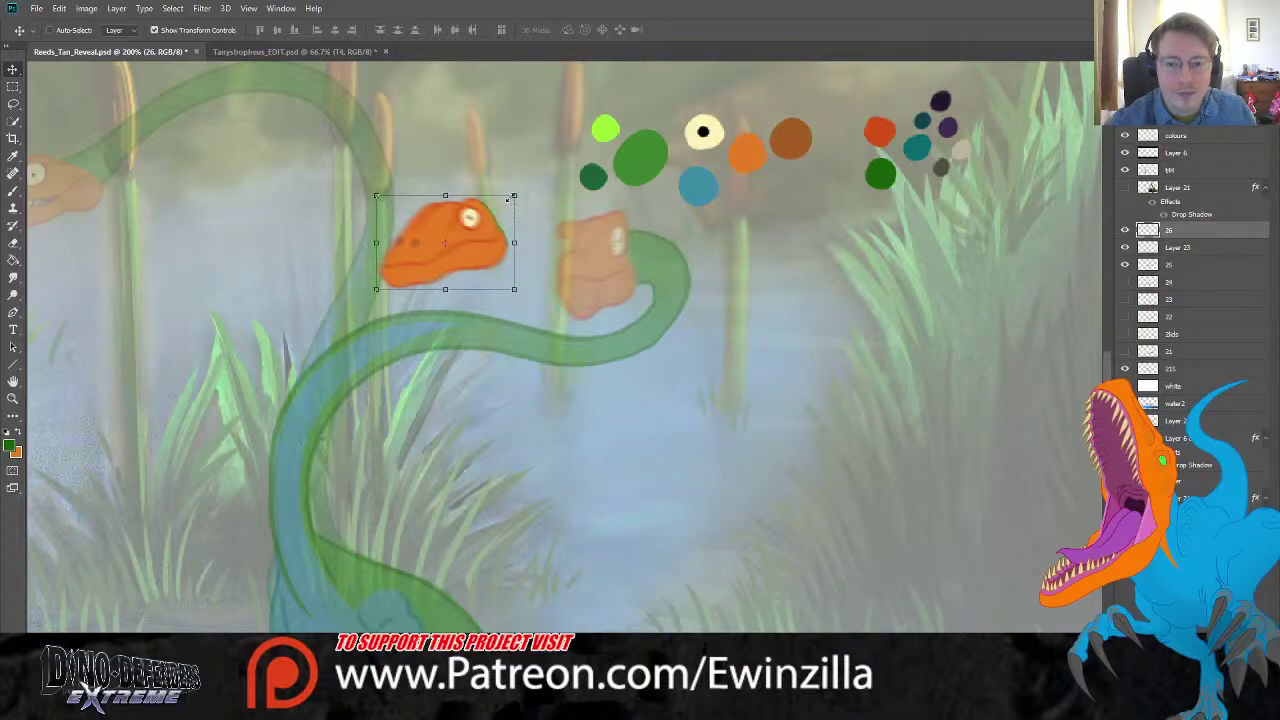
key("Down")
key("Down")
key("Down")
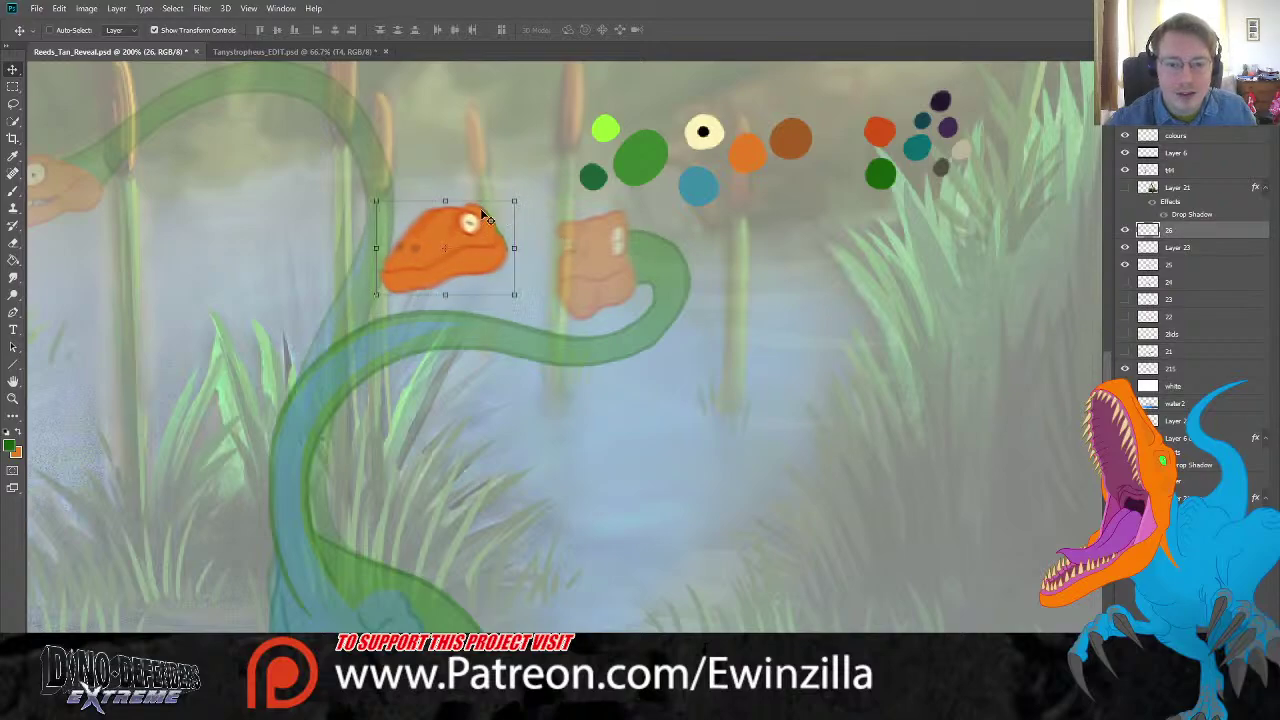
Step: Brush the neck's outer outline in dark green on Layer 23, from the shoulder around the bend to the back of the head
left_click(13, 190)
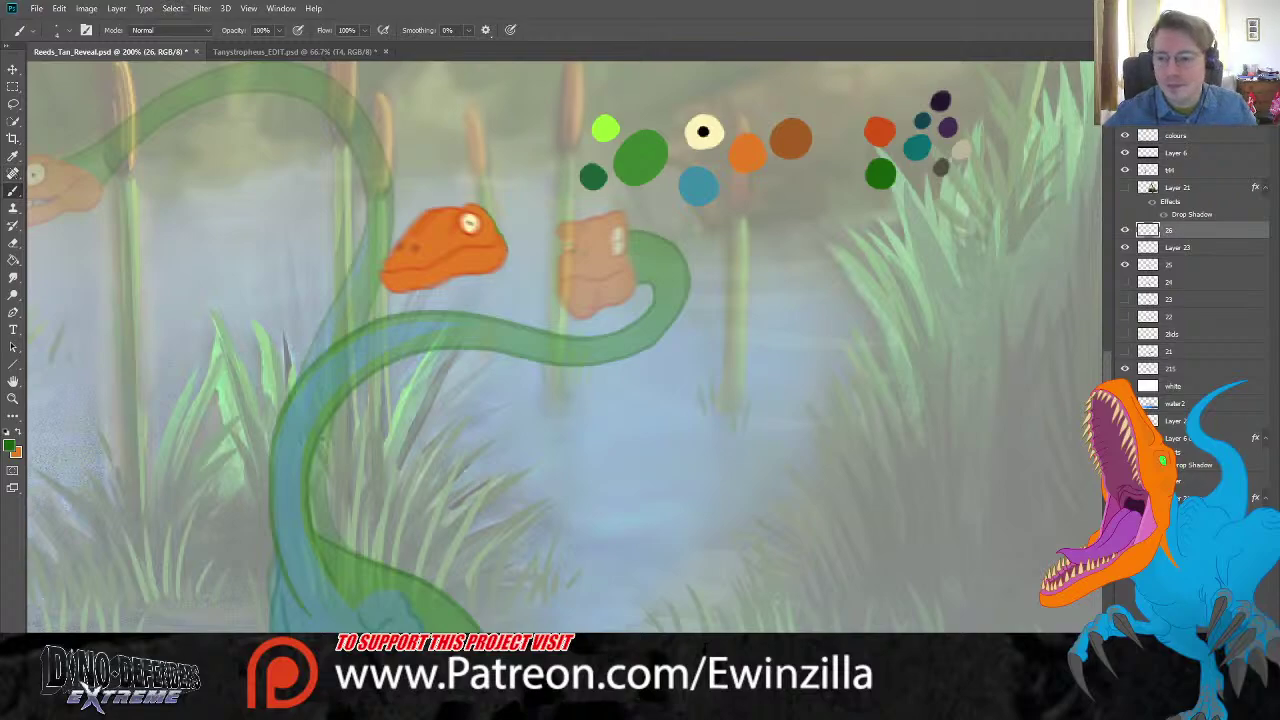
scroll(564, 346, "down", 2)
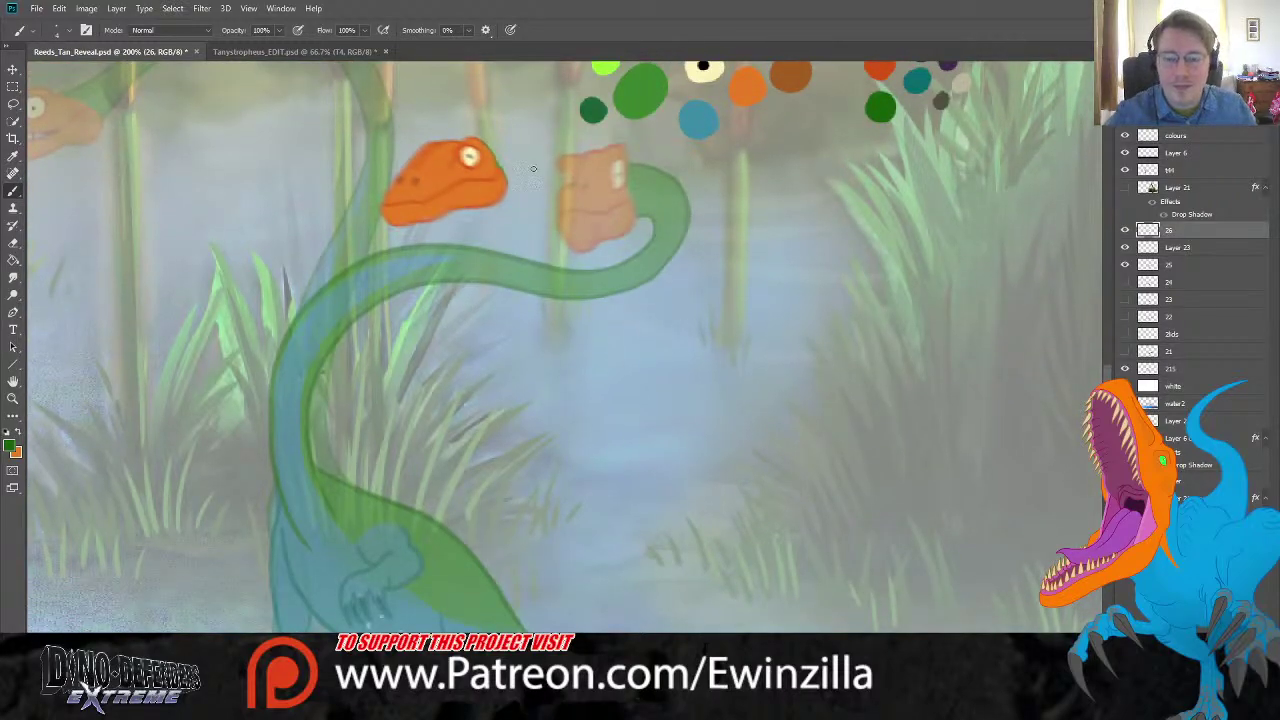
left_click_drag(460, 145, 552, 112)
key("ctrl+z")
key("alt+bracketleft")
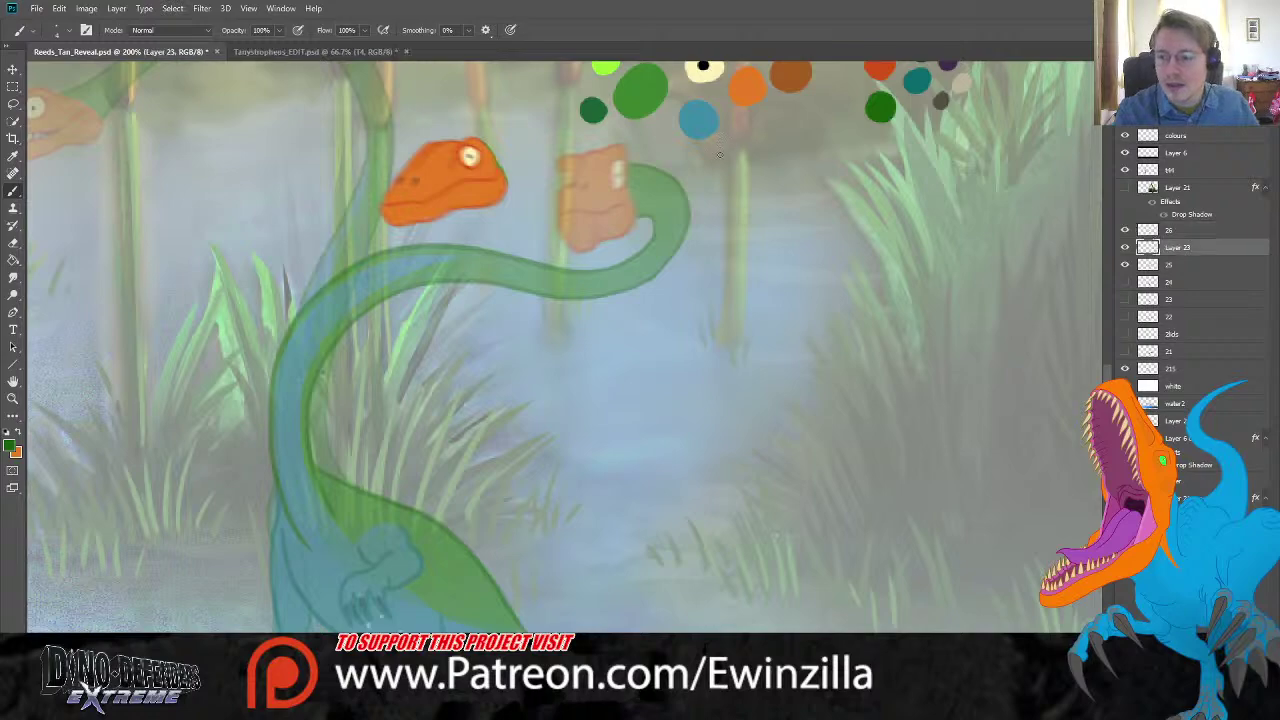
mouse_move(478, 140)
left_mouse_down()
mouse_move(587, 102)
mouse_move(650, 133)
mouse_move(672, 186)
mouse_move(660, 233)
mouse_move(597, 281)
mouse_move(442, 286)
left_mouse_up()
key("ctrl+z")
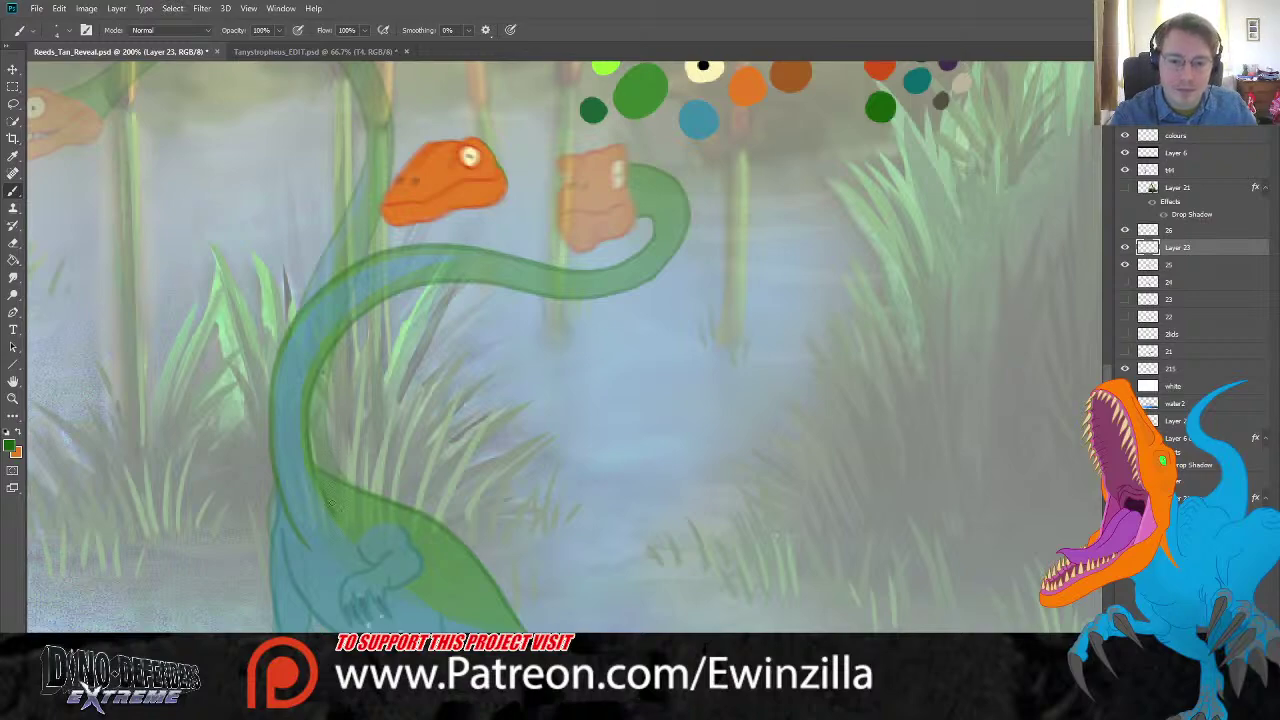
left_click_drag(331, 504, 320, 396)
key("ctrl+z")
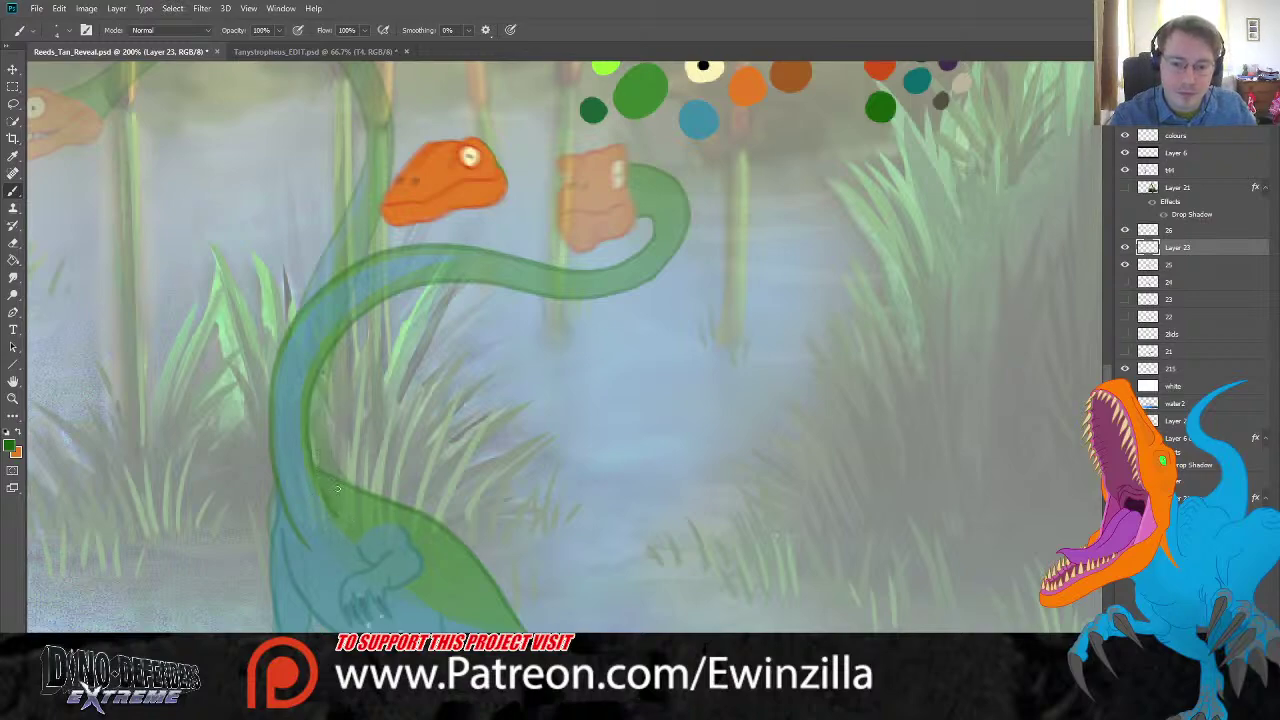
mouse_move(337, 514)
left_mouse_down()
mouse_move(317, 404)
mouse_move(352, 318)
mouse_move(427, 282)
mouse_move(567, 309)
mouse_move(614, 283)
mouse_move(631, 218)
mouse_move(617, 177)
mouse_move(540, 140)
mouse_move(485, 151)
mouse_move(582, 186)
left_mouse_up()
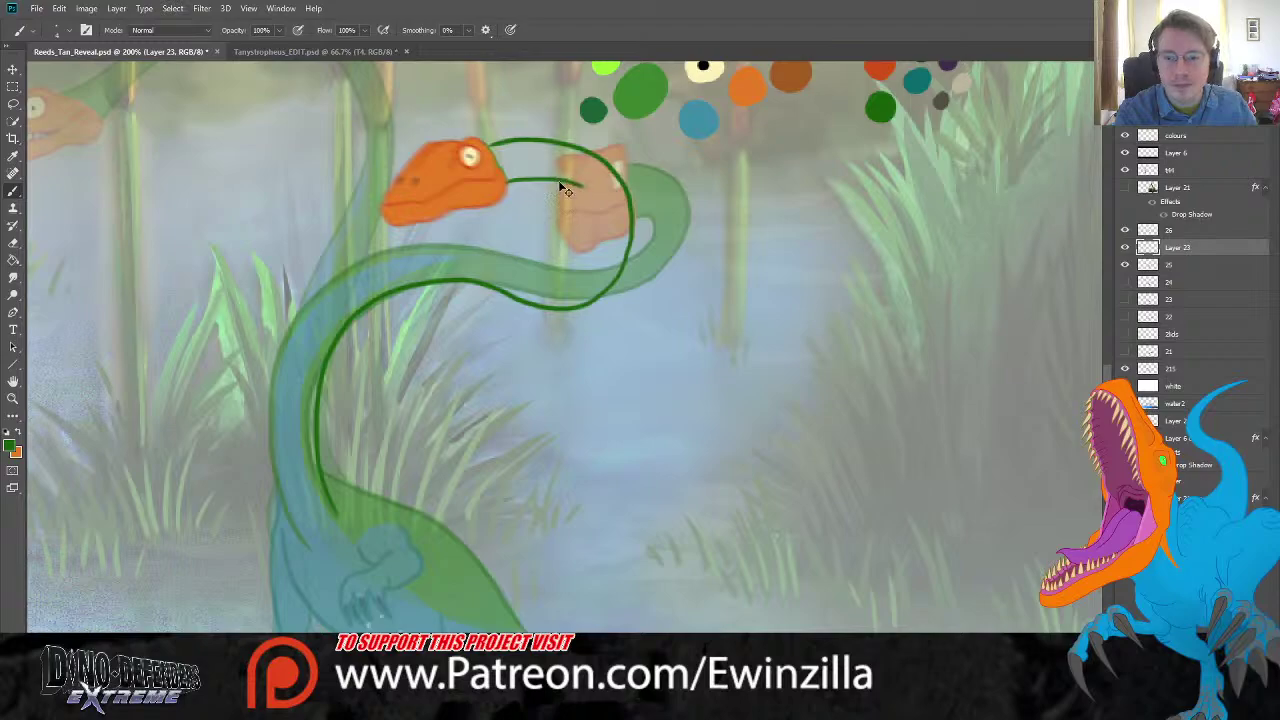
Step: Redraw the neck's inner outline from the jaw around the bend to the chest, and trace the line of the back
key("ctrl+z")
mouse_move(500, 182)
left_mouse_down()
mouse_move(541, 172)
mouse_move(584, 184)
mouse_move(603, 208)
mouse_move(590, 264)
mouse_move(543, 275)
mouse_move(470, 249)
mouse_move(401, 247)
mouse_move(336, 277)
mouse_move(295, 331)
mouse_move(277, 428)
mouse_move(289, 506)
mouse_move(302, 542)
left_mouse_up()
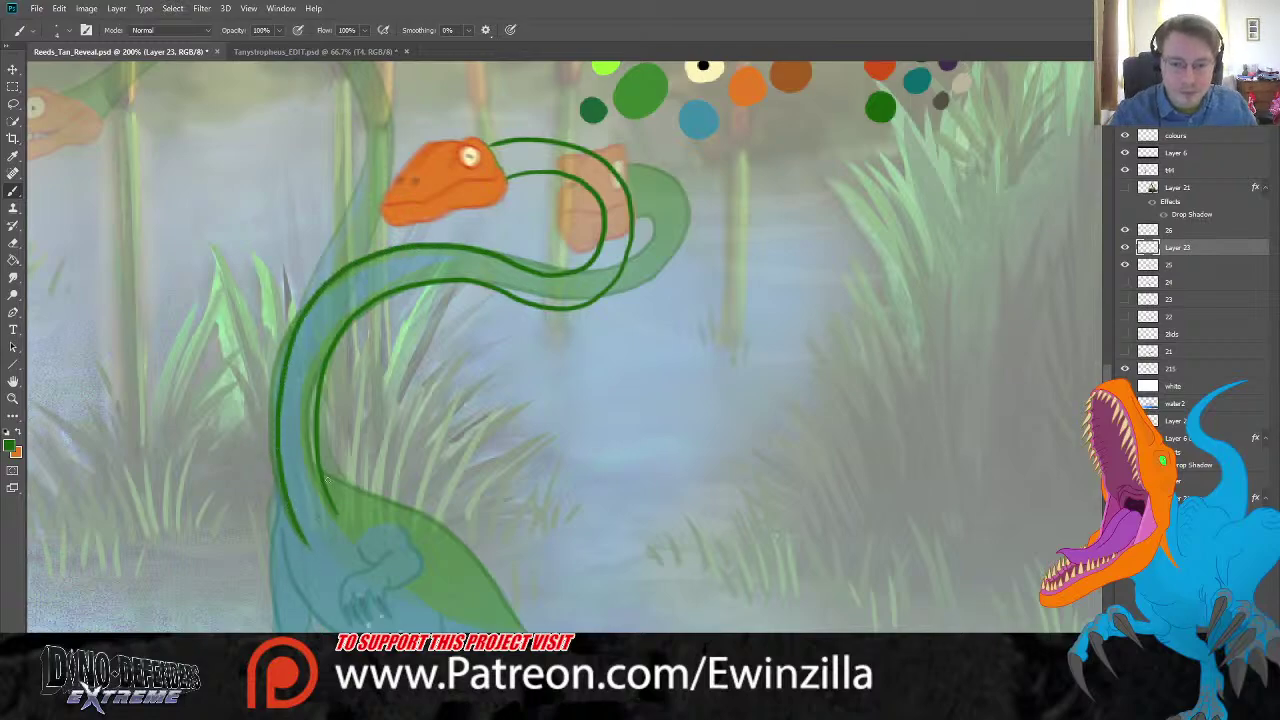
mouse_move(322, 472)
left_mouse_down()
mouse_move(422, 518)
mouse_move(522, 632)
left_mouse_up()
key("i")
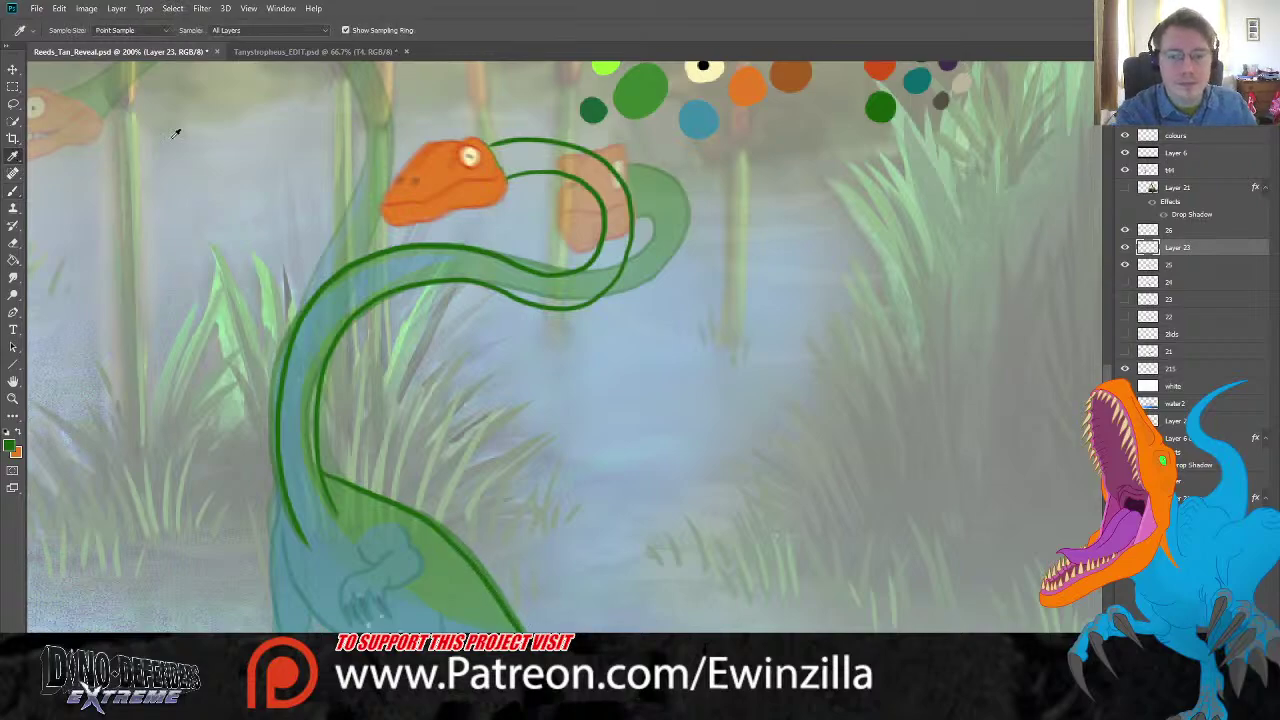
Step: Sample the teal swatch and brush the chest's front edge and the inner chest line below the neck on Layer 23
left_click(917, 80)
left_click(13, 190)
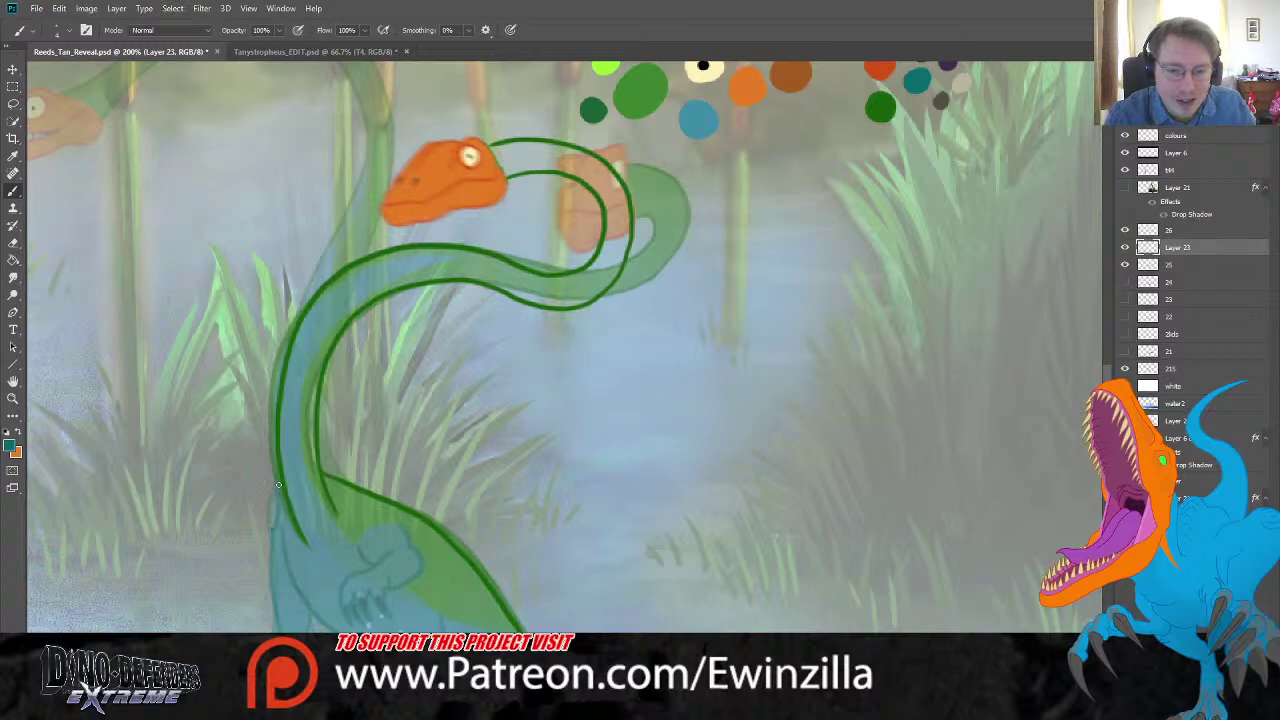
mouse_move(277, 487)
left_mouse_down()
mouse_move(270, 570)
mouse_move(283, 622)
left_mouse_up()
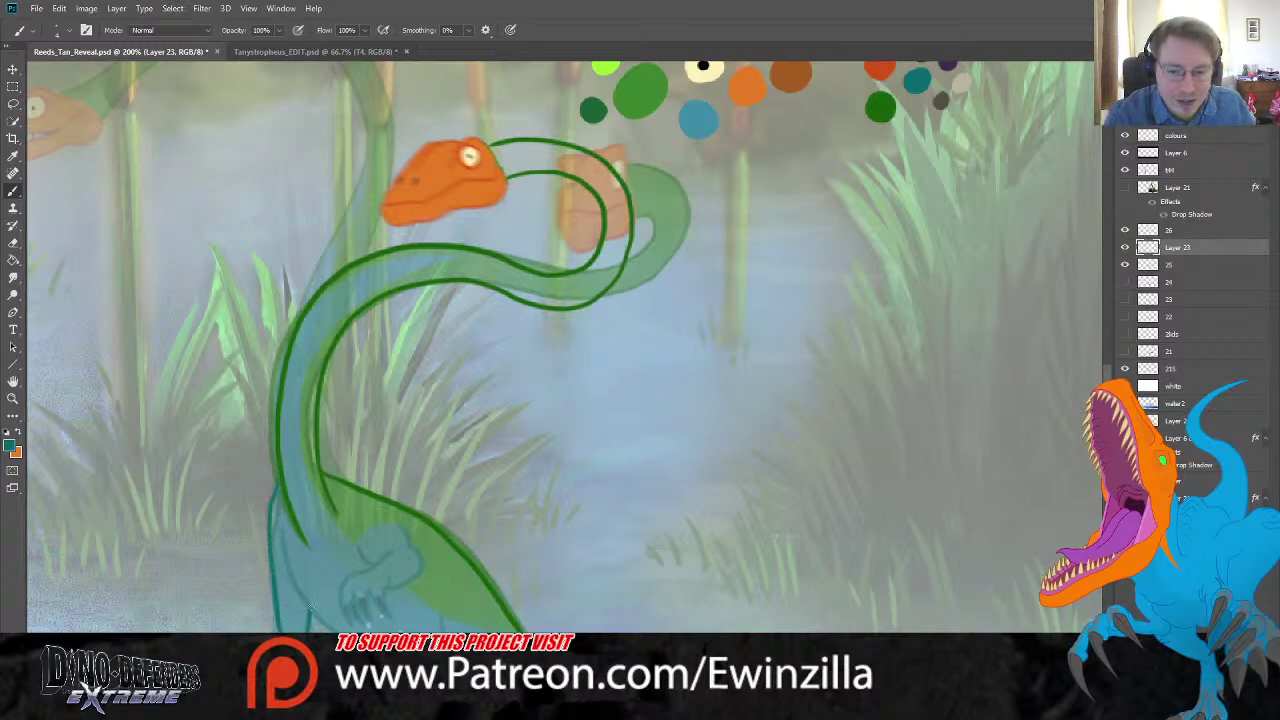
mouse_move(283, 523)
left_mouse_down()
mouse_move(304, 606)
mouse_move(332, 630)
left_mouse_up()
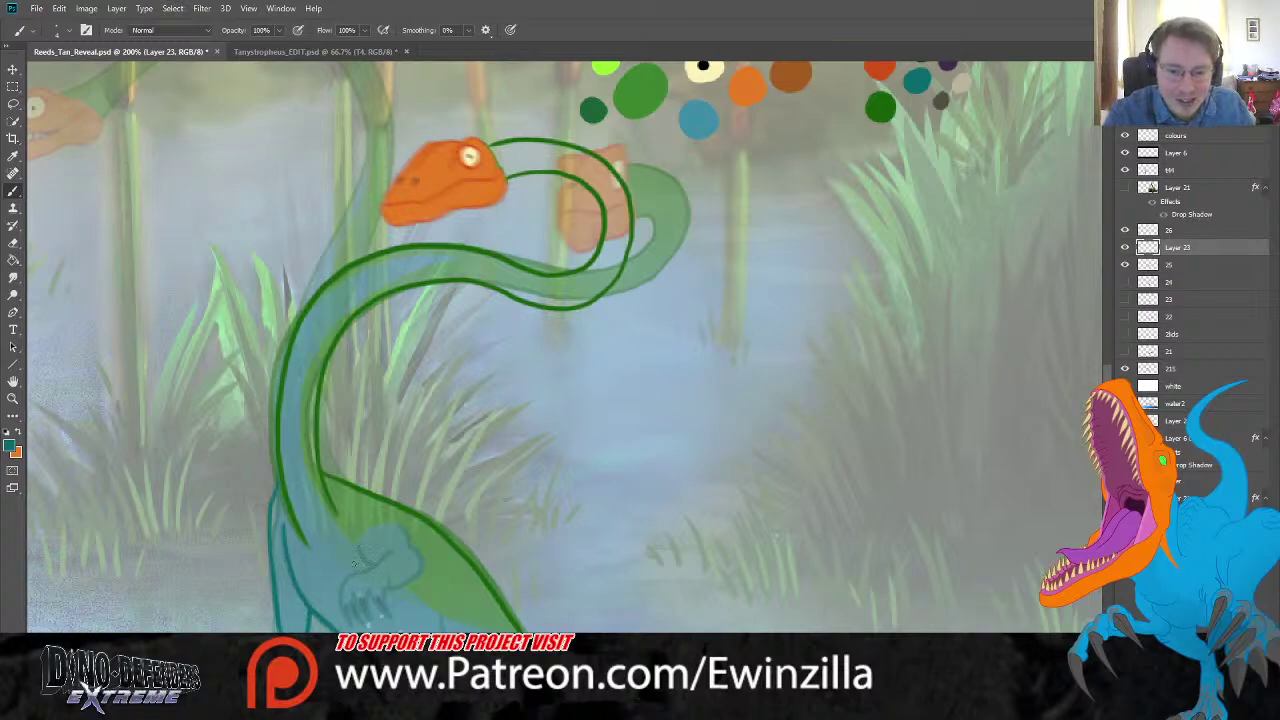
Step: Outline the bent arm and its clawed hand in teal and add the short belly line beside the back
mouse_move(352, 560)
left_mouse_down()
mouse_move(310, 628)
mouse_move(350, 626)
mouse_move(358, 600)
mouse_move(360, 612)
mouse_move(390, 583)
mouse_move(398, 566)
mouse_move(376, 516)
mouse_move(350, 550)
left_mouse_up()
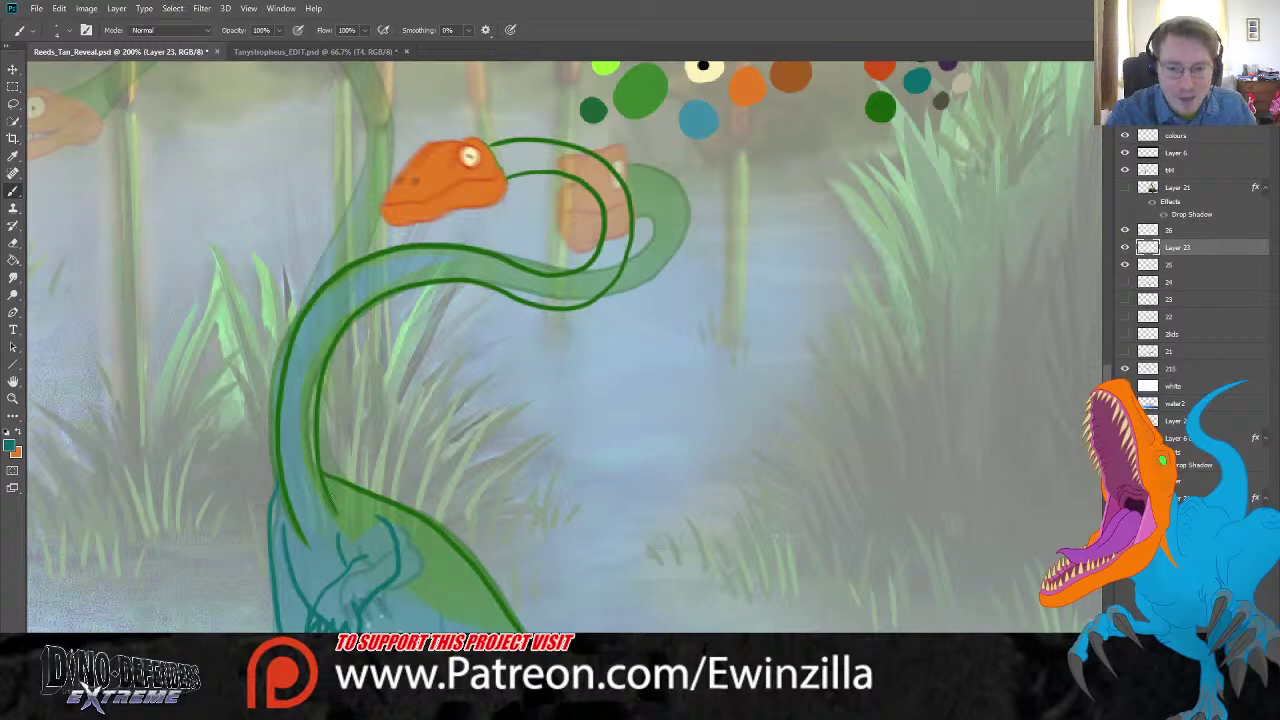
key("r")
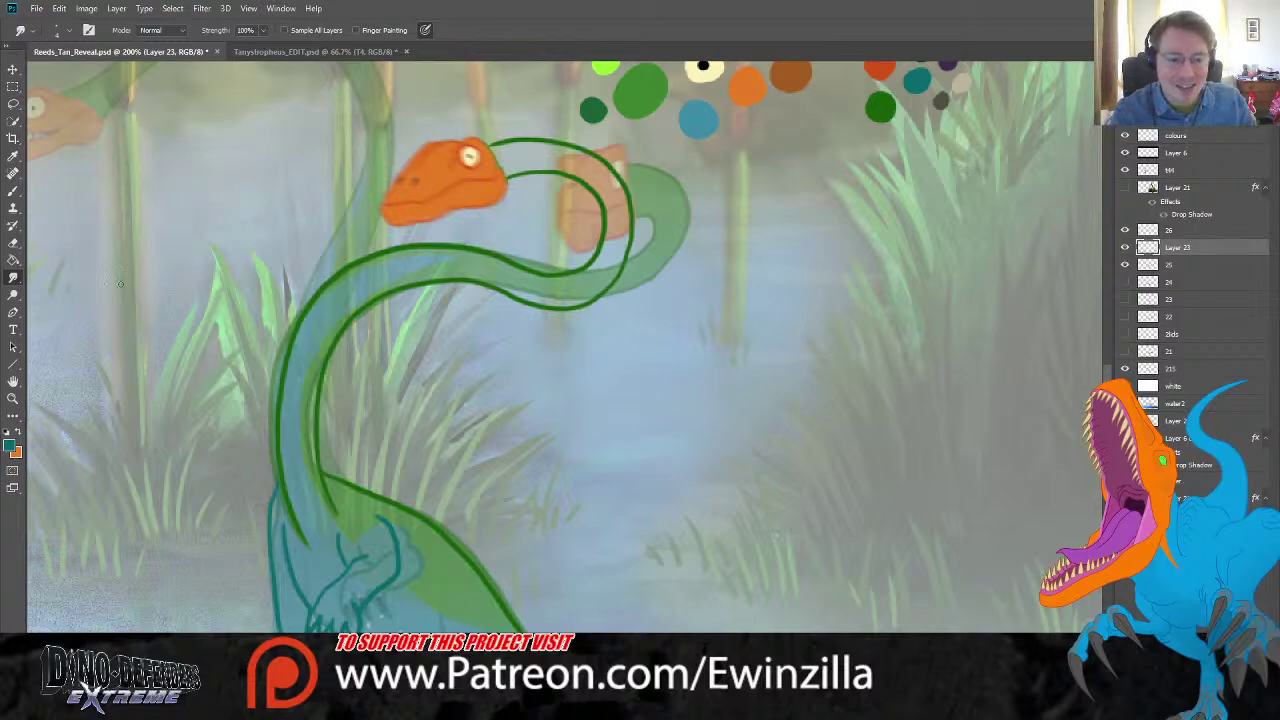
left_click(13, 190)
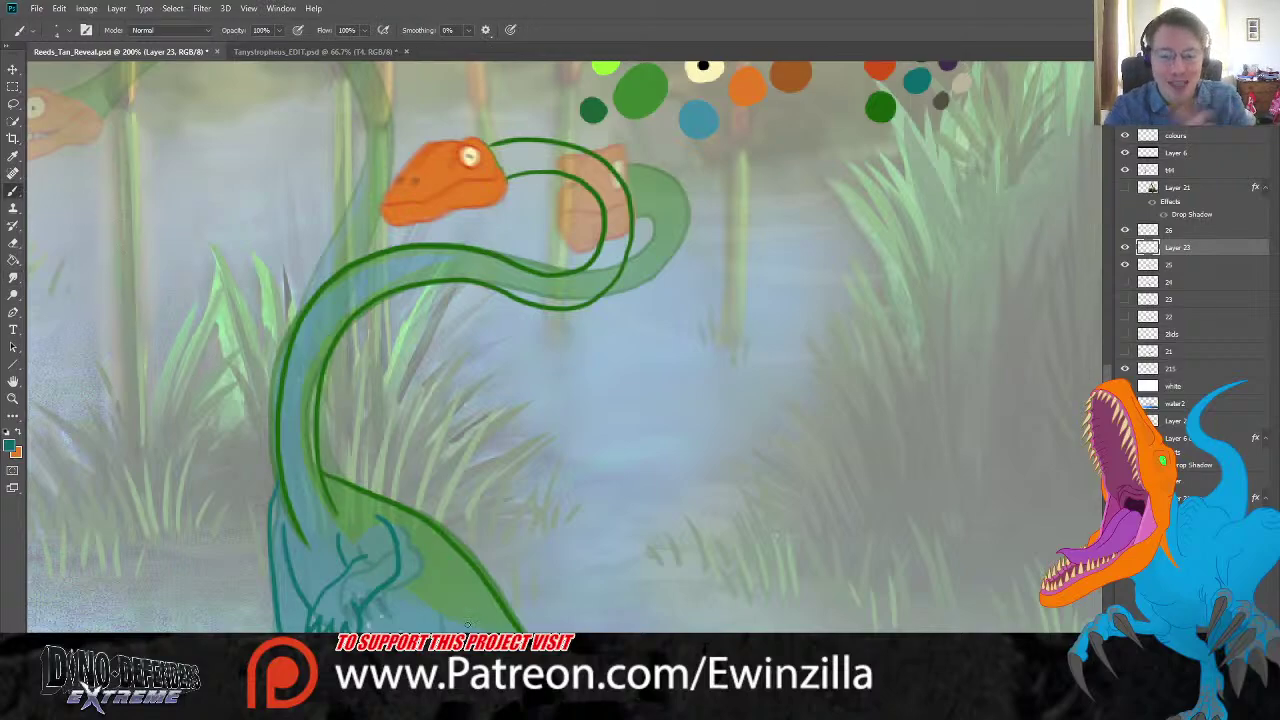
left_click_drag(440, 607, 440, 632)
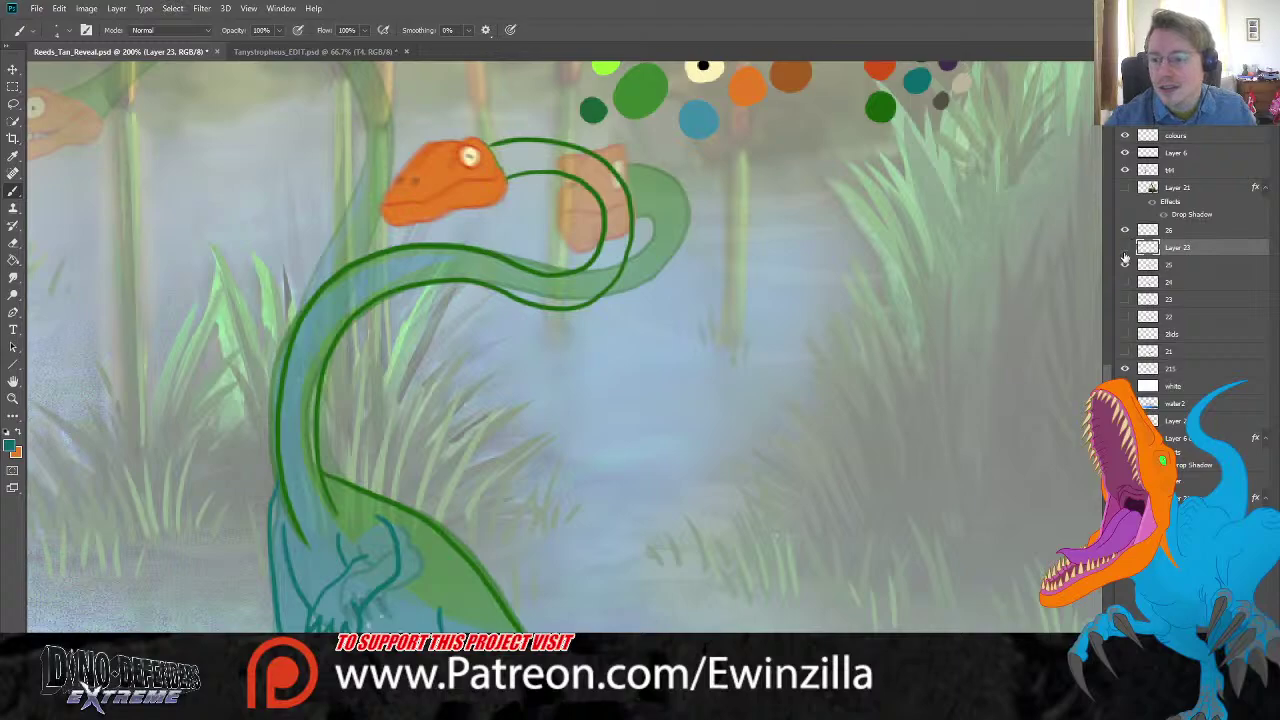
Step: Check Layer 23's linework, then merge Layer 23 and layer 26 into a single layer 26
double_click(1125, 247)
left_click(1170, 246, "ctrl")
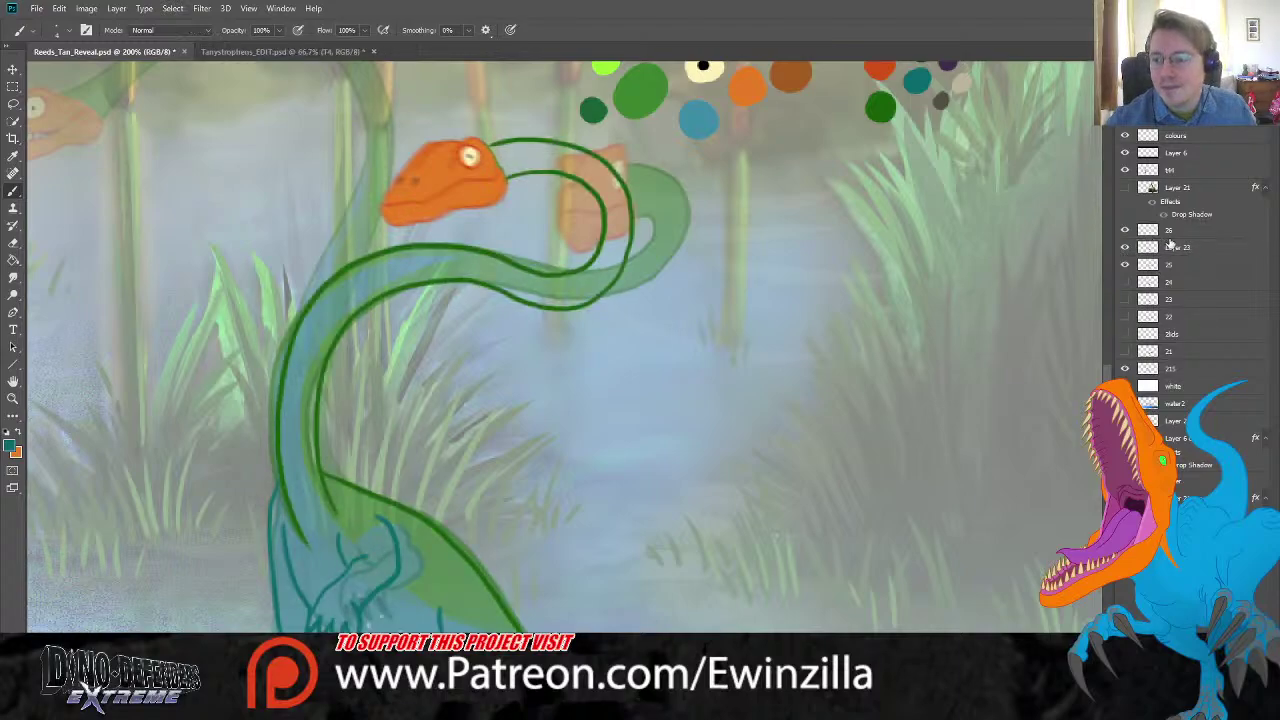
left_click(1182, 250)
left_click(1181, 233, "ctrl")
key("ctrl+e")
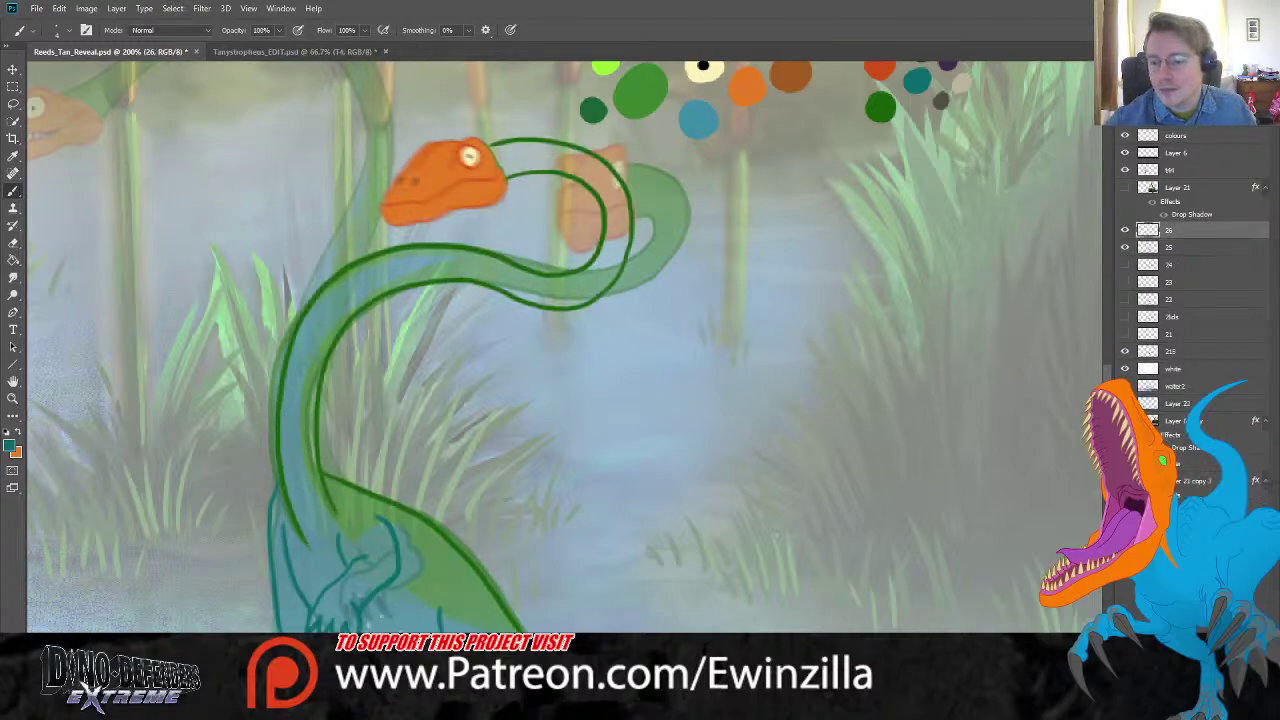
Step: Flip layer 26's visibility off and on repeatedly to compare its pose with layer 25
left_click(1125, 231)
left_click(1125, 231)
left_click(1125, 231)
left_click(1125, 231)
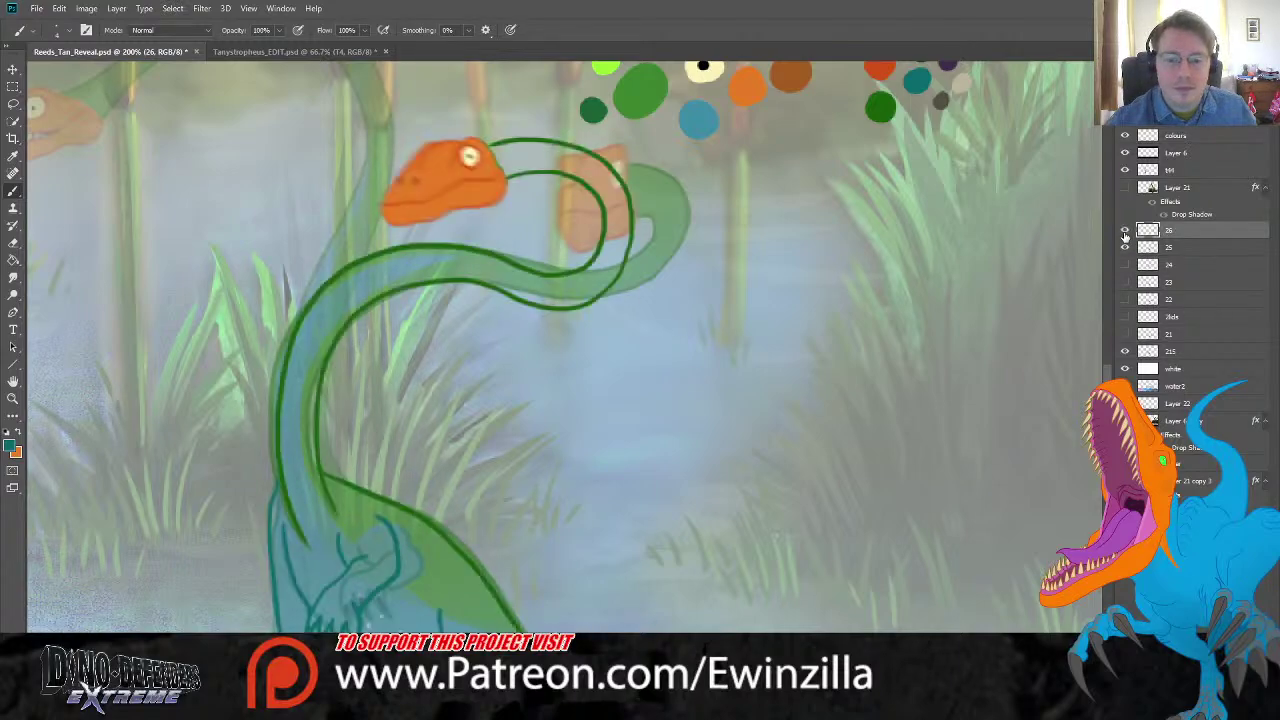
left_click(1125, 231)
left_click(1125, 231)
left_click(1125, 231)
left_click(1125, 231)
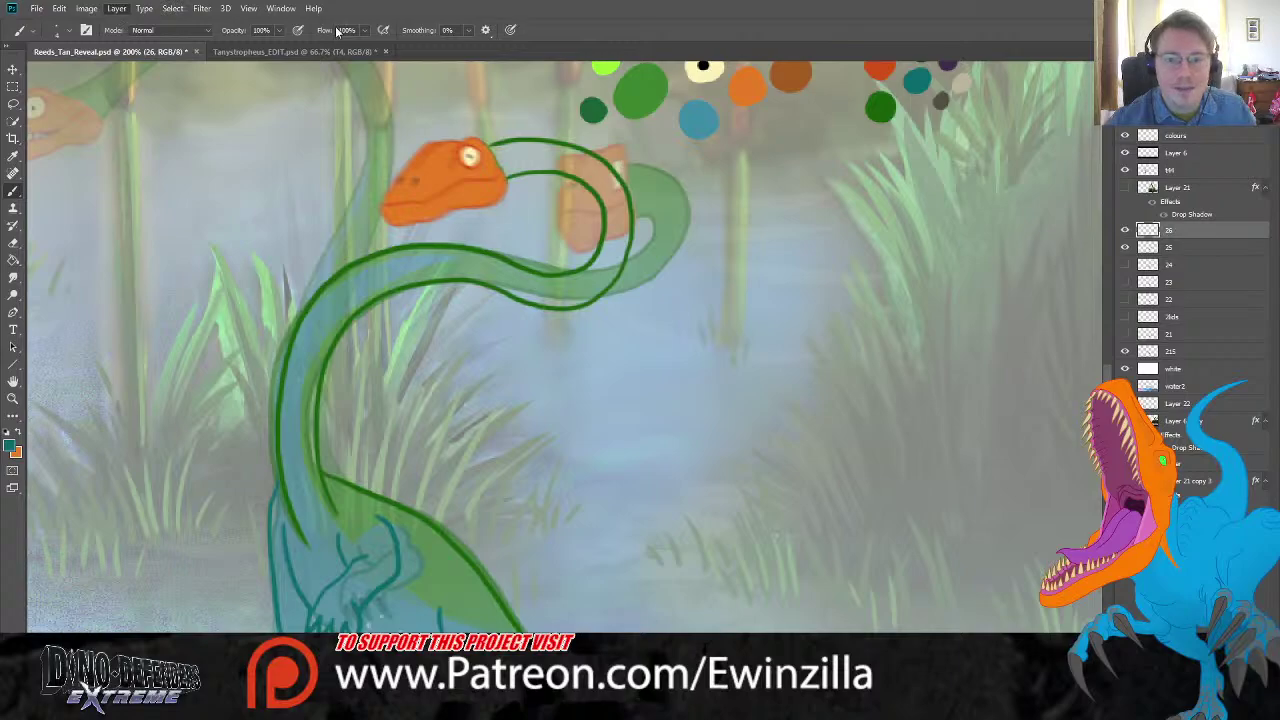
Step: Add an empty layer beneath layer 26 and paint the upper neck bend behind the head in the mid-green swatch colour
key("ctrl+shift+alt+n")
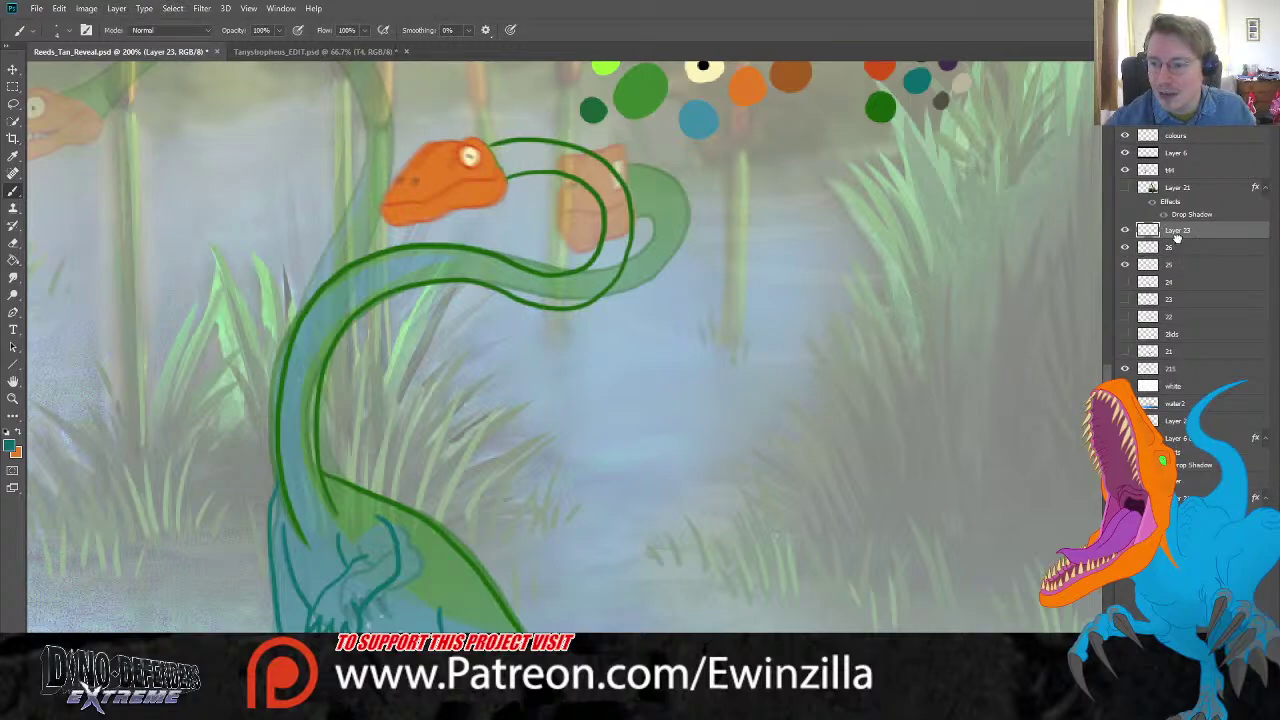
left_click_drag(1176, 231, 1176, 253)
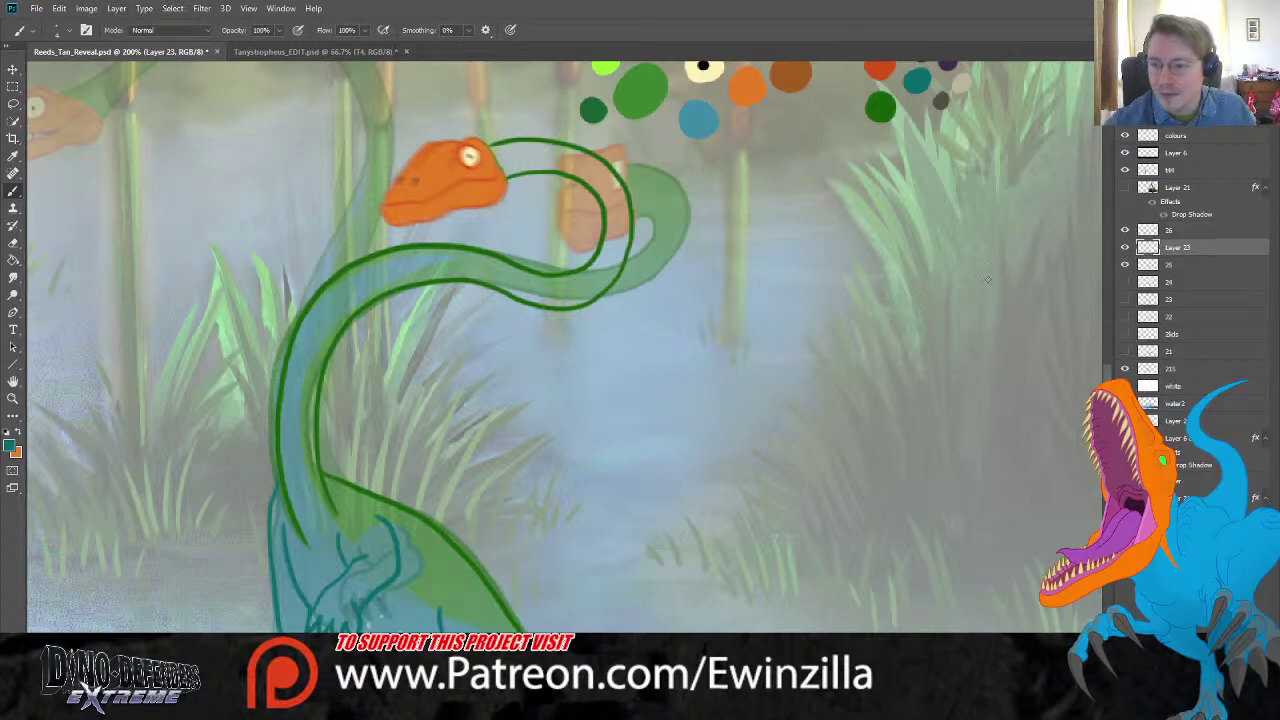
left_click(12, 157)
left_click(652, 90)
left_click(14, 189)
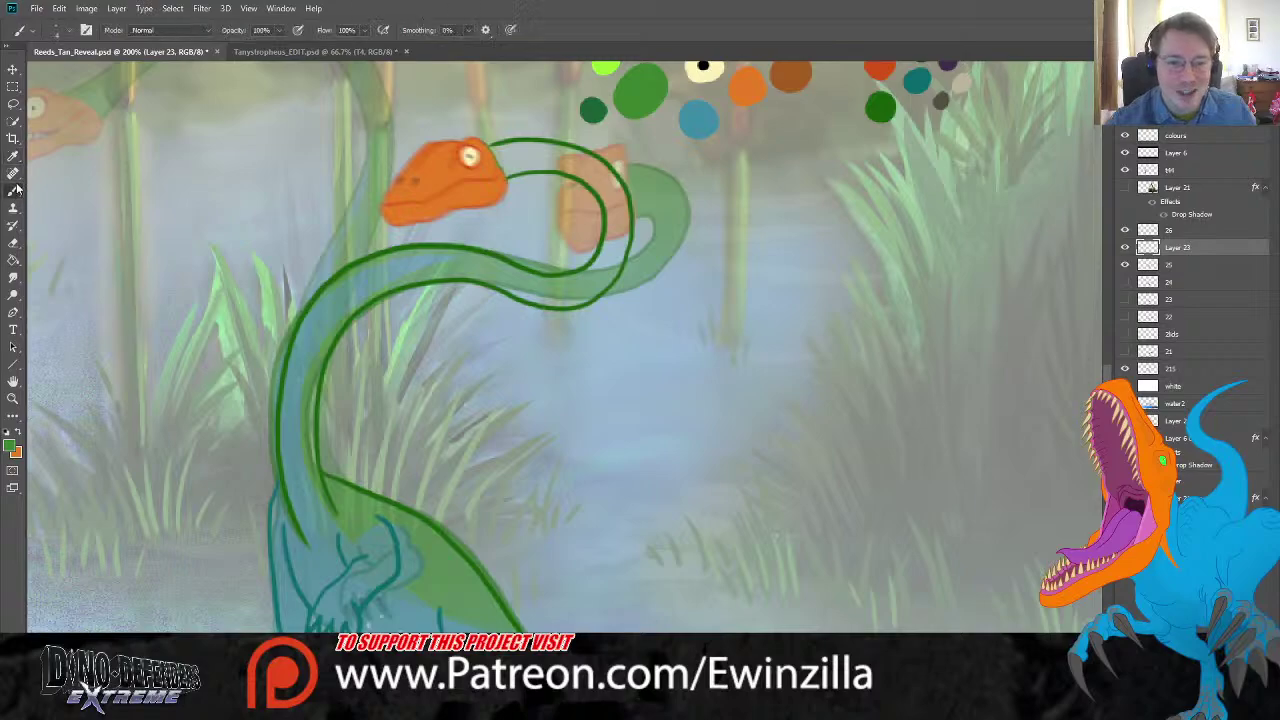
mouse_move(502, 167)
left_mouse_down()
mouse_move(532, 153)
mouse_move(495, 150)
mouse_move(525, 145)
mouse_move(509, 153)
mouse_move(566, 150)
mouse_move(555, 147)
mouse_move(496, 171)
mouse_move(584, 171)
left_mouse_up()
mouse_move(541, 153)
left_mouse_down()
mouse_move(609, 173)
mouse_move(609, 190)
mouse_move(584, 181)
mouse_move(604, 186)
mouse_move(599, 201)
mouse_move(604, 168)
mouse_move(624, 234)
mouse_move(628, 203)
left_mouse_up()
key("r")
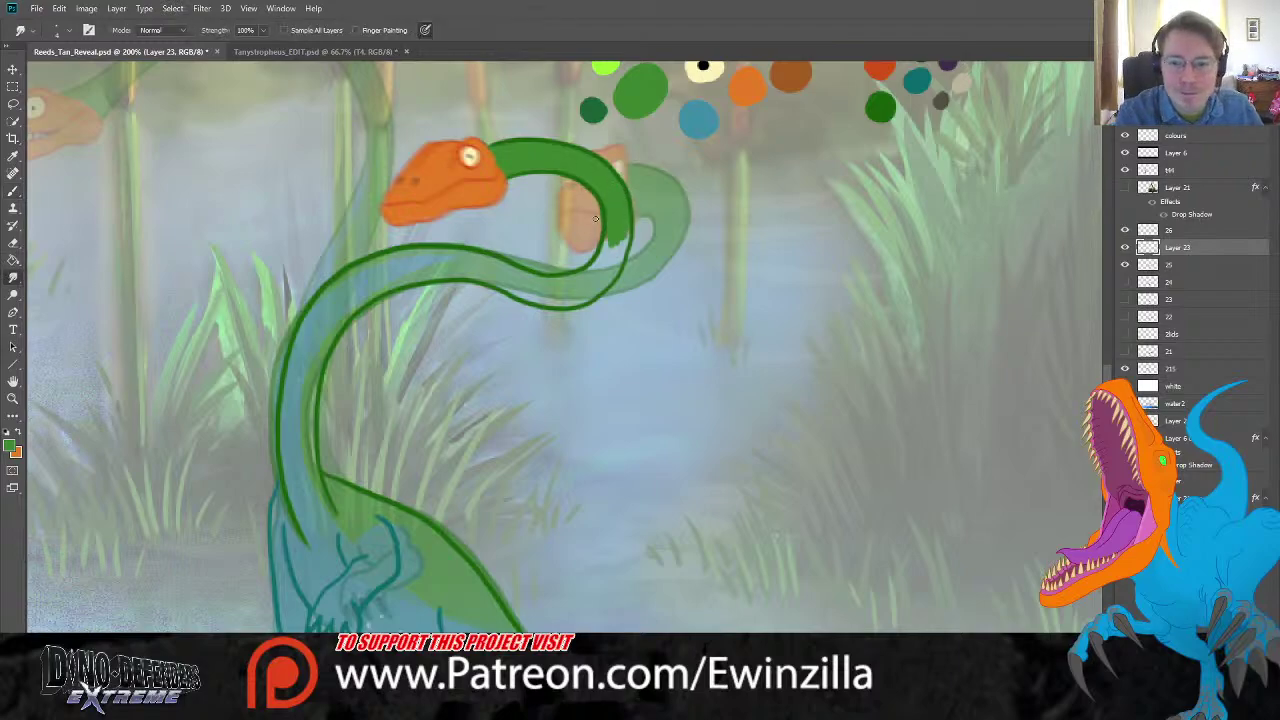
key("b")
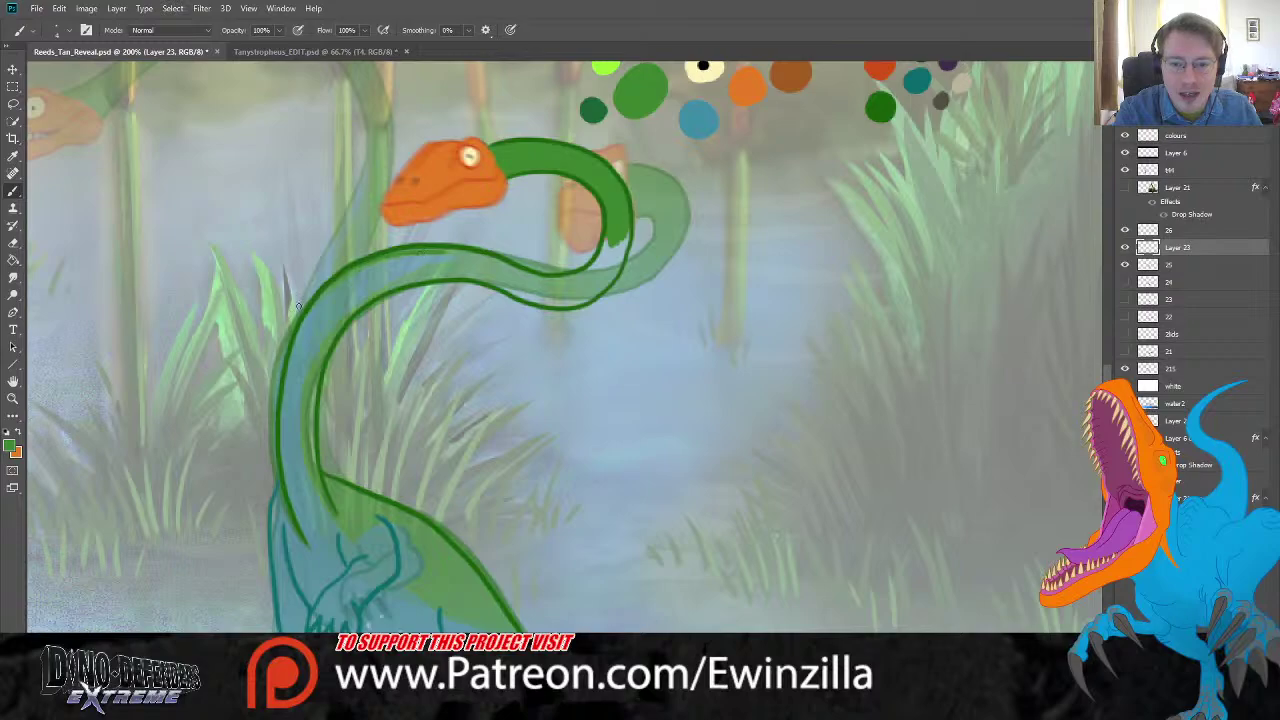
Step: Paint the rest of the neck bend and the back strip of the lower neck mid green, down to the shoulder
mouse_move(440, 254)
left_mouse_down()
mouse_move(354, 292)
mouse_move(324, 358)
left_mouse_up()
key("ctrl+z")
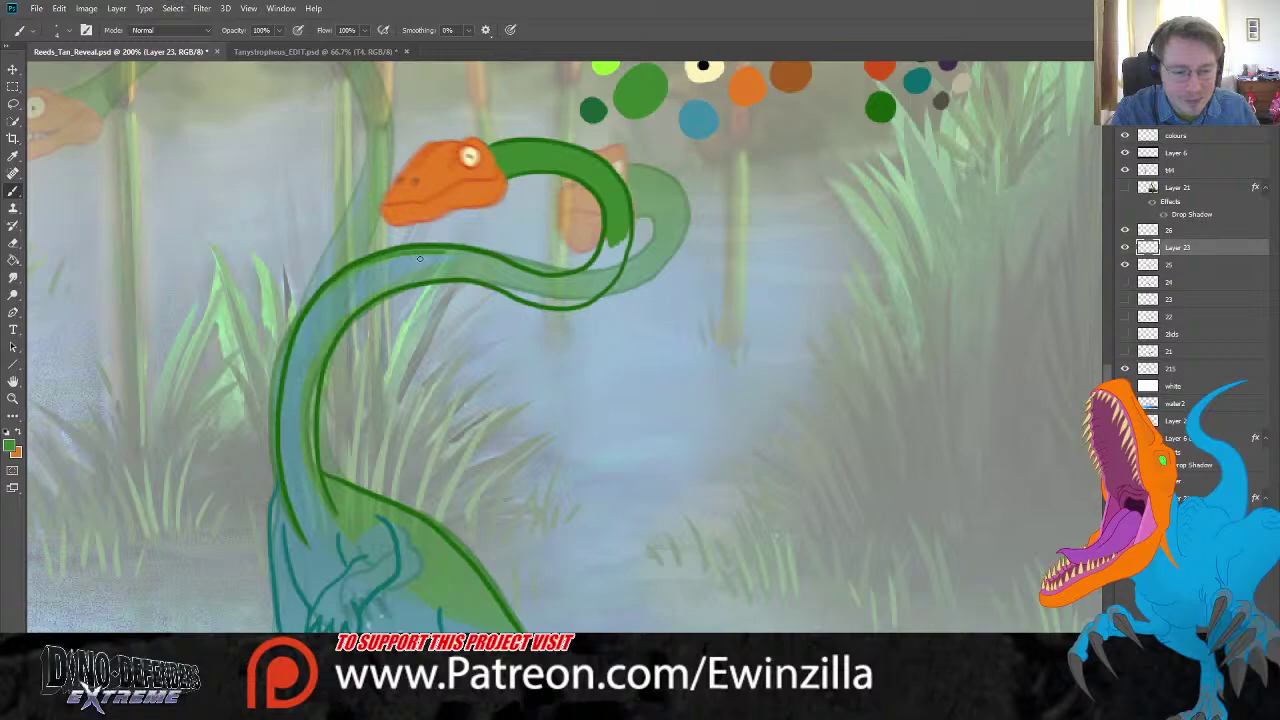
mouse_move(376, 276)
left_mouse_down()
mouse_move(318, 361)
mouse_move(304, 446)
mouse_move(321, 510)
mouse_move(362, 521)
mouse_move(335, 524)
mouse_move(314, 497)
left_mouse_up()
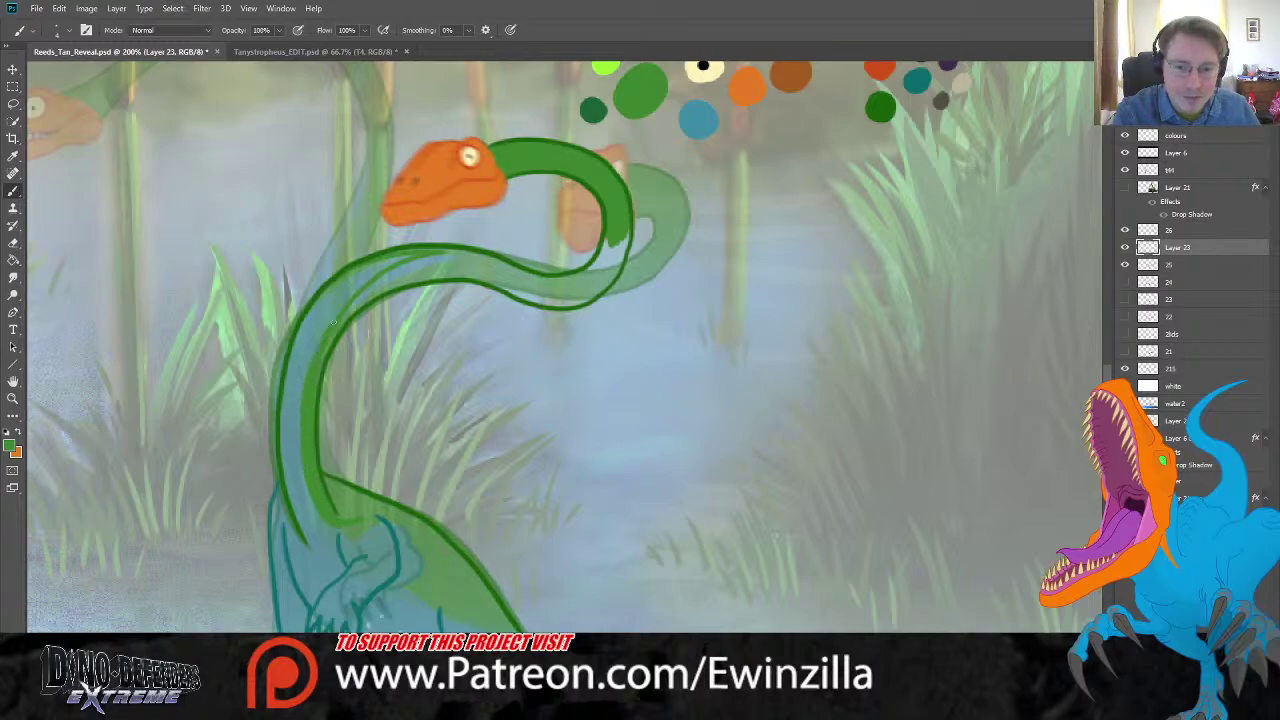
mouse_move(411, 257)
left_mouse_down()
mouse_move(440, 250)
mouse_move(400, 252)
mouse_move(460, 252)
mouse_move(358, 298)
mouse_move(323, 347)
left_mouse_up()
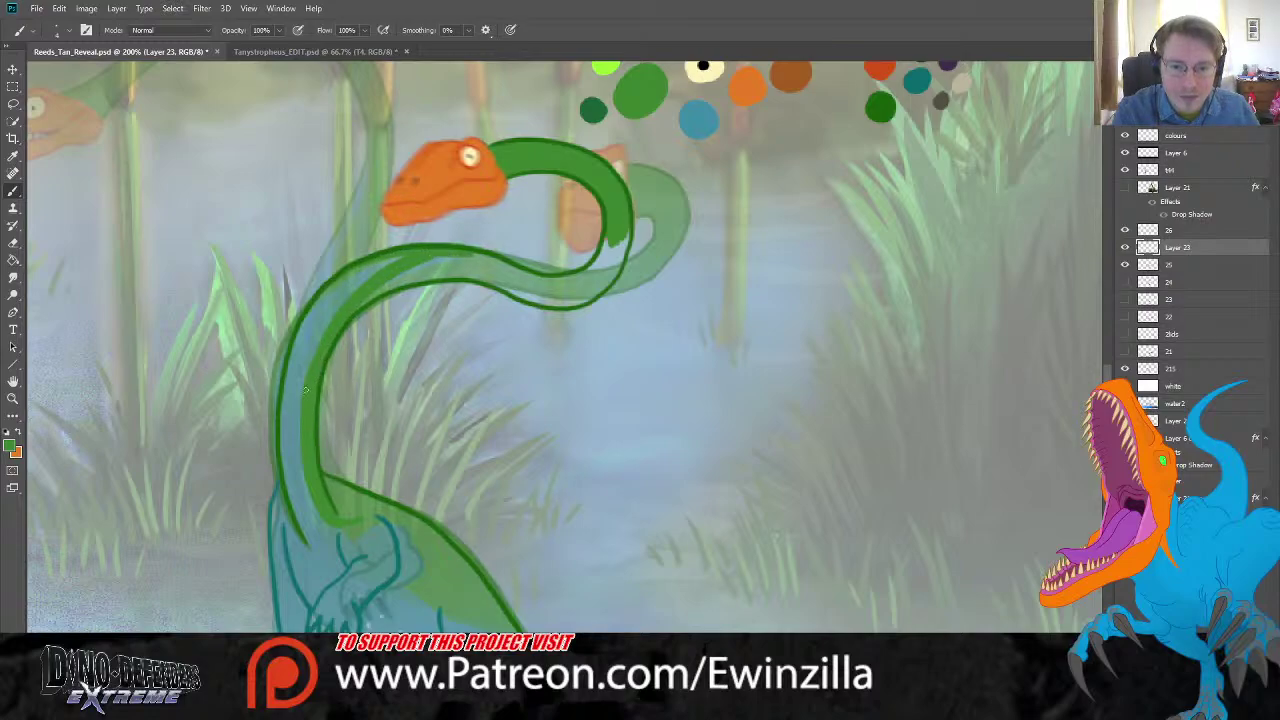
mouse_move(425, 266)
left_mouse_down()
mouse_move(358, 309)
mouse_move(462, 265)
mouse_move(391, 286)
mouse_move(409, 268)
mouse_move(454, 256)
mouse_move(499, 271)
mouse_move(464, 248)
left_mouse_up()
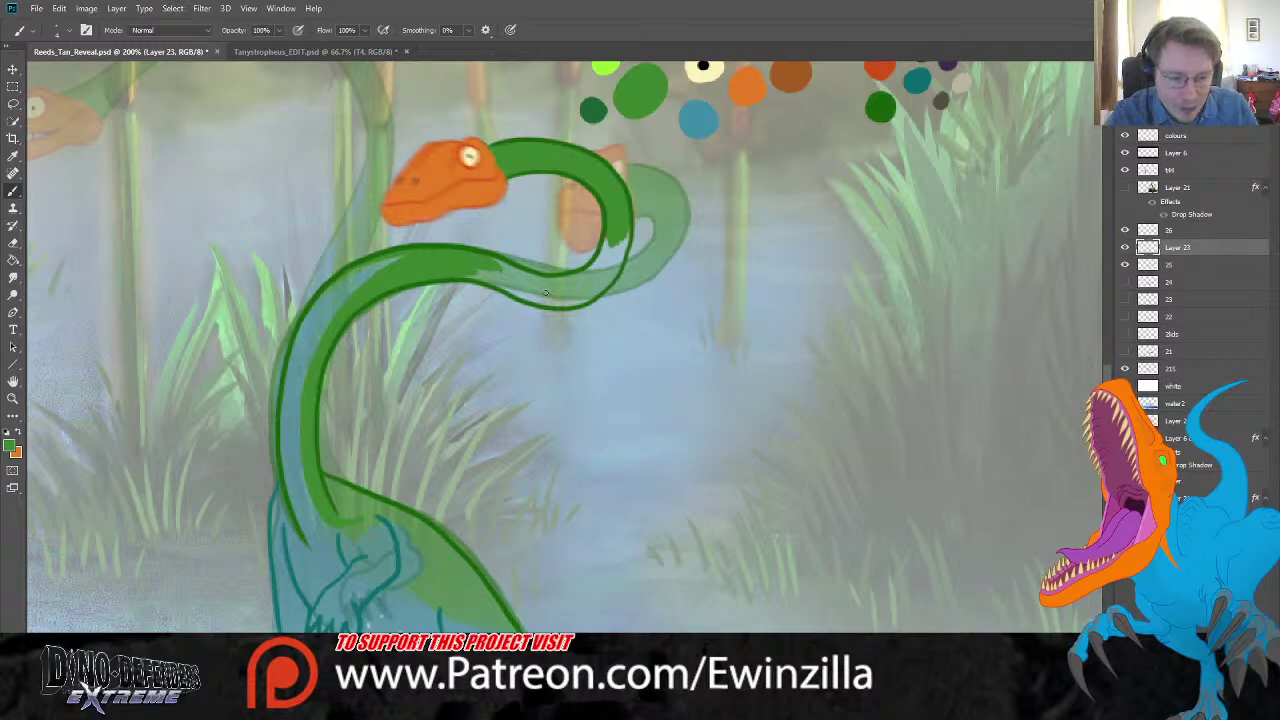
mouse_move(439, 268)
left_mouse_down()
mouse_move(512, 277)
mouse_move(492, 282)
mouse_move(504, 264)
mouse_move(551, 290)
mouse_move(546, 276)
mouse_move(620, 254)
mouse_move(567, 263)
mouse_move(558, 301)
mouse_move(522, 295)
mouse_move(563, 284)
mouse_move(521, 294)
mouse_move(546, 303)
mouse_move(592, 296)
mouse_move(562, 297)
mouse_move(591, 280)
mouse_move(552, 283)
mouse_move(601, 256)
mouse_move(614, 228)
mouse_move(586, 271)
mouse_move(622, 232)
mouse_move(619, 265)
left_mouse_up()
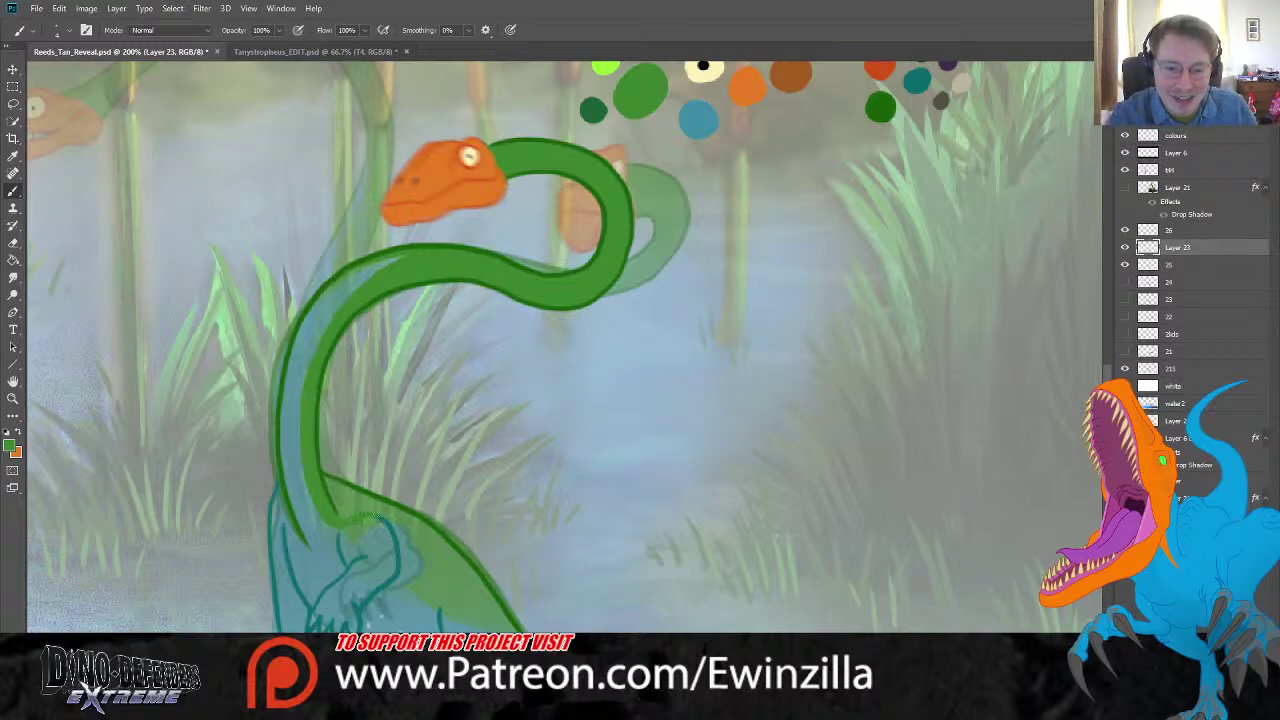
Step: Fill the shoulder and the back with mid green, stopping at the arm and belly lines
mouse_move(361, 508)
left_mouse_down()
mouse_move(338, 514)
mouse_move(360, 500)
mouse_move(317, 468)
left_mouse_up()
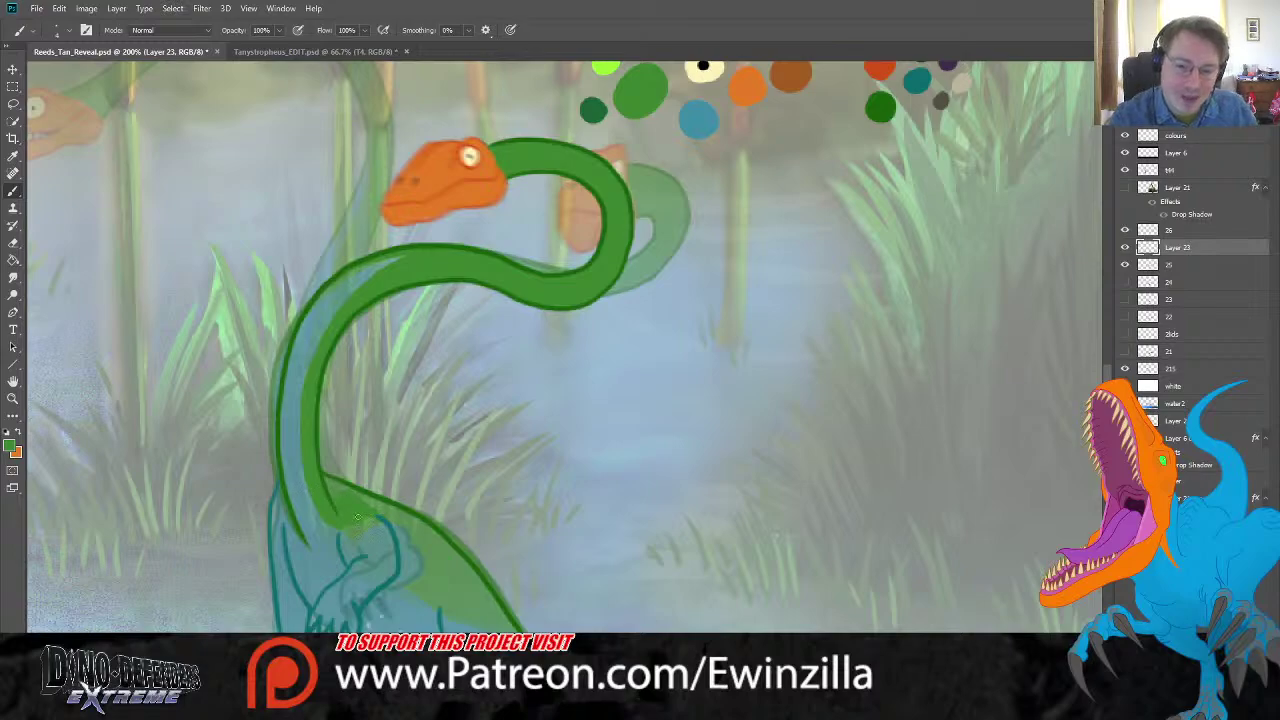
mouse_move(338, 490)
left_mouse_down()
mouse_move(411, 524)
mouse_move(390, 518)
mouse_move(395, 584)
mouse_move(415, 603)
mouse_move(488, 621)
mouse_move(368, 532)
mouse_move(406, 591)
mouse_move(491, 622)
mouse_move(402, 586)
mouse_move(448, 607)
mouse_move(406, 552)
mouse_move(413, 580)
mouse_move(403, 564)
mouse_move(397, 524)
mouse_move(411, 529)
mouse_move(391, 513)
mouse_move(416, 523)
mouse_move(393, 506)
mouse_move(468, 572)
mouse_move(466, 604)
mouse_move(415, 565)
mouse_move(477, 619)
mouse_move(444, 580)
mouse_move(503, 622)
left_mouse_up()
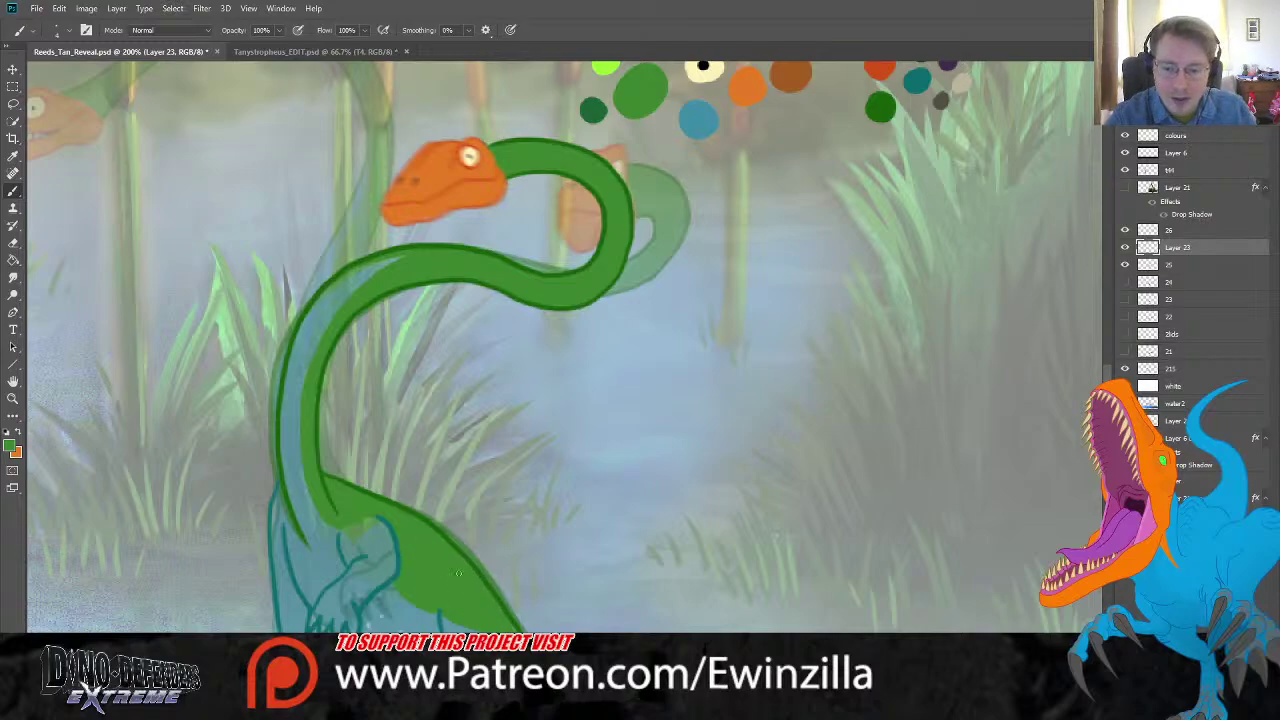
left_click(13, 277)
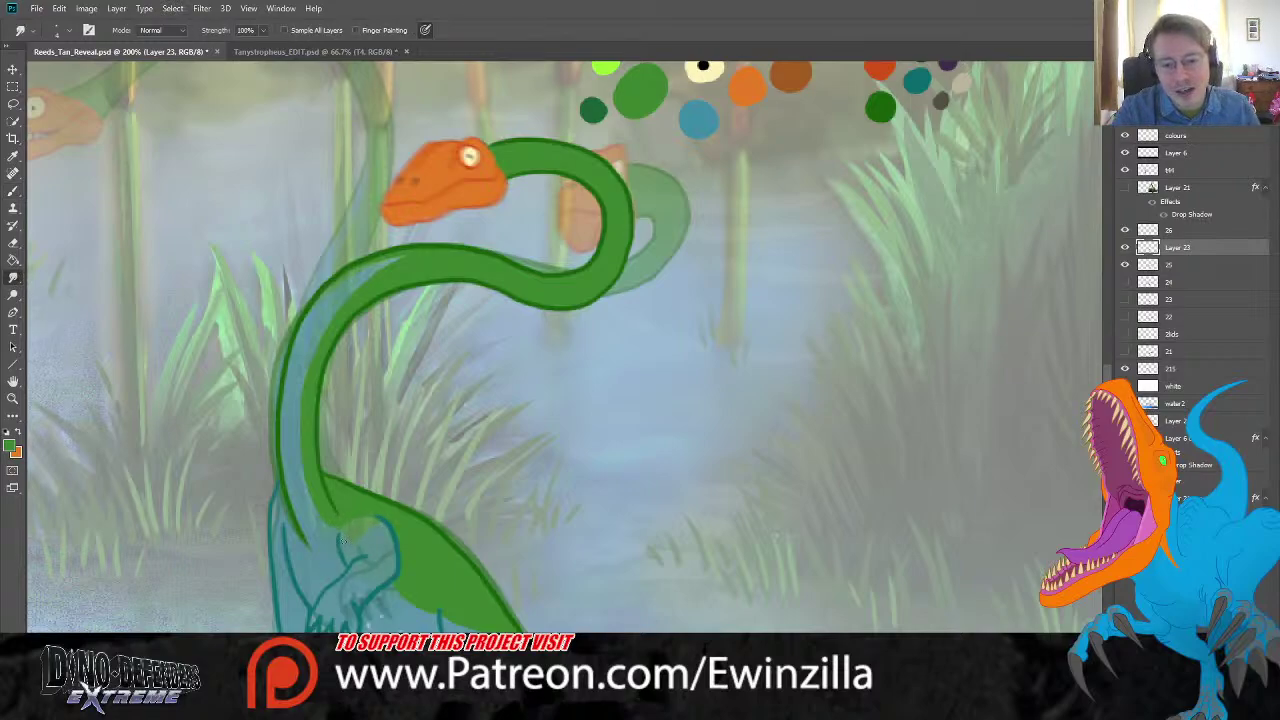
Step: Sample the blue swatch and paint along the throat strip of the neck and into the chest
left_click(13, 156)
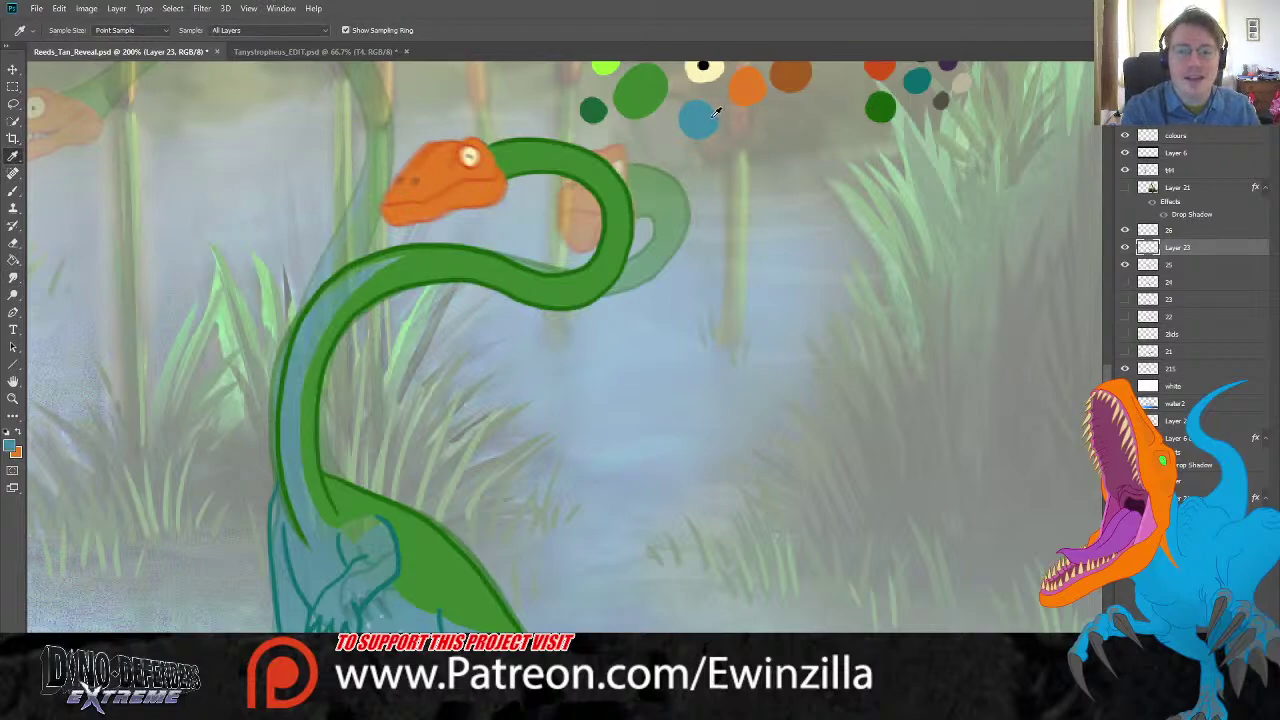
left_click(13, 190)
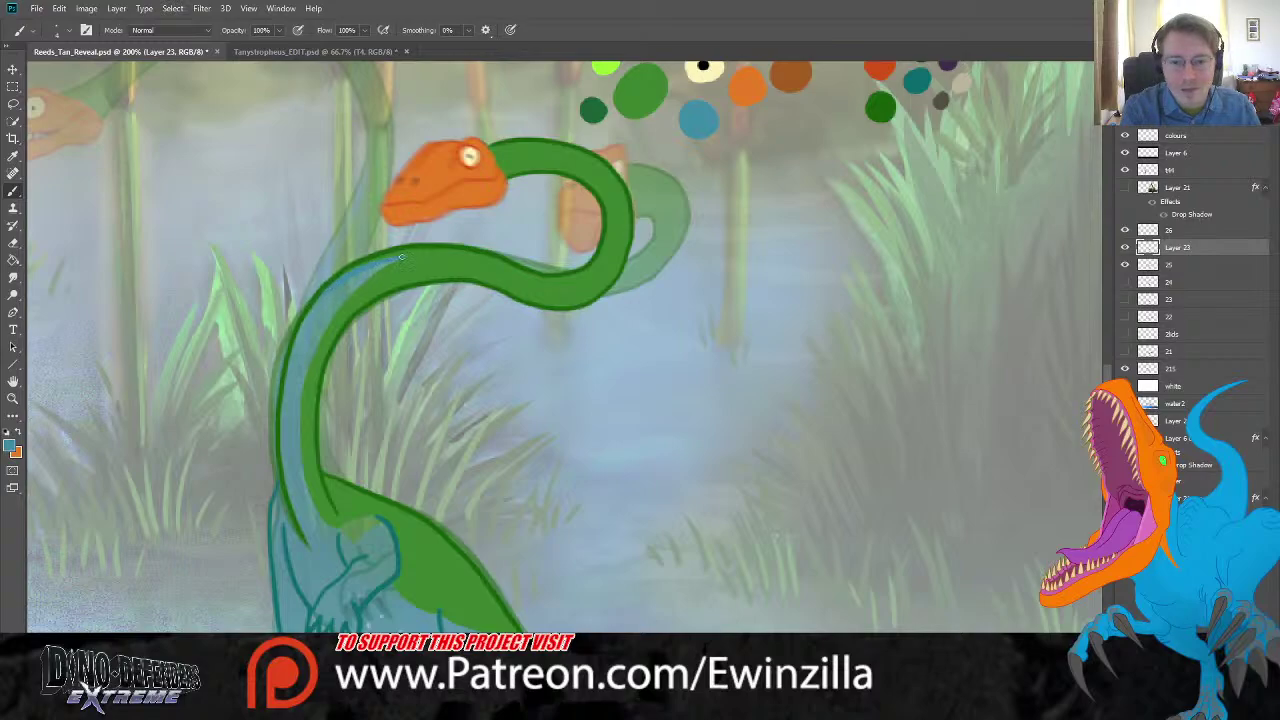
mouse_move(401, 258)
left_mouse_down()
mouse_move(323, 329)
mouse_move(300, 404)
left_mouse_up()
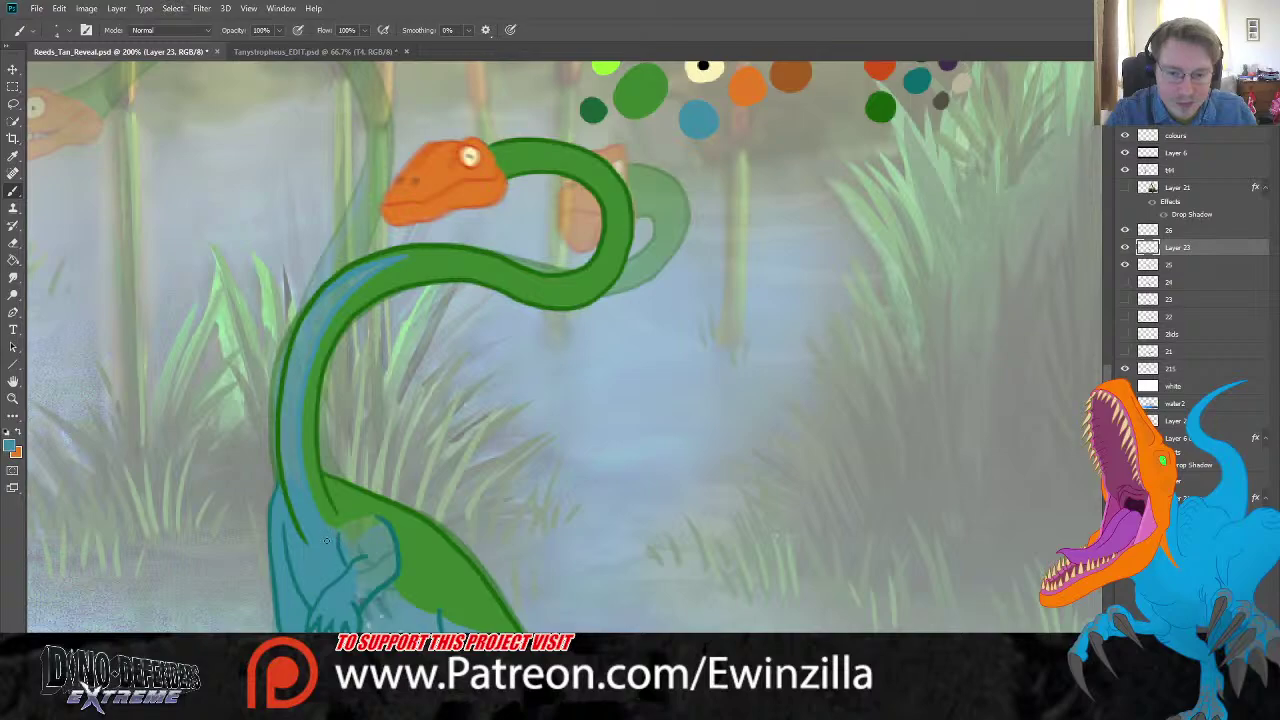
Step: Hide layer 25 and fill the unpainted gaps in the arm, belly and throat strip with blue on Layer 23
left_click(1170, 266)
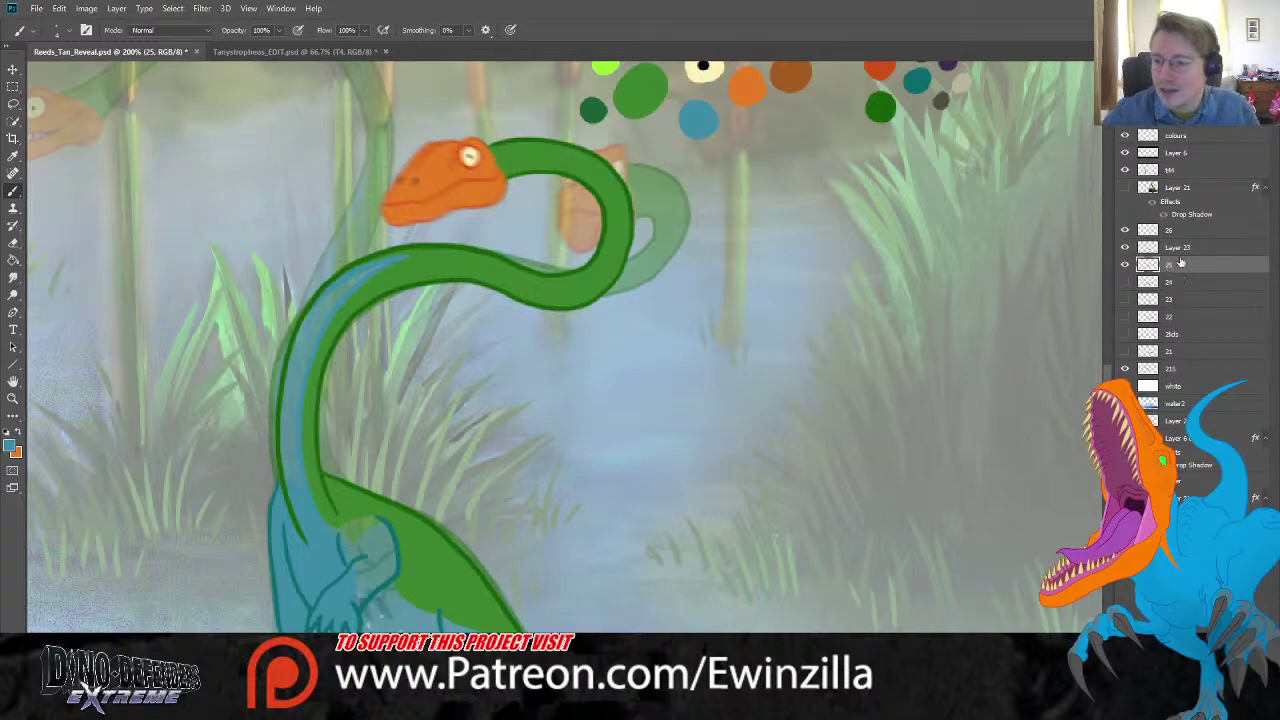
left_click(1124, 264)
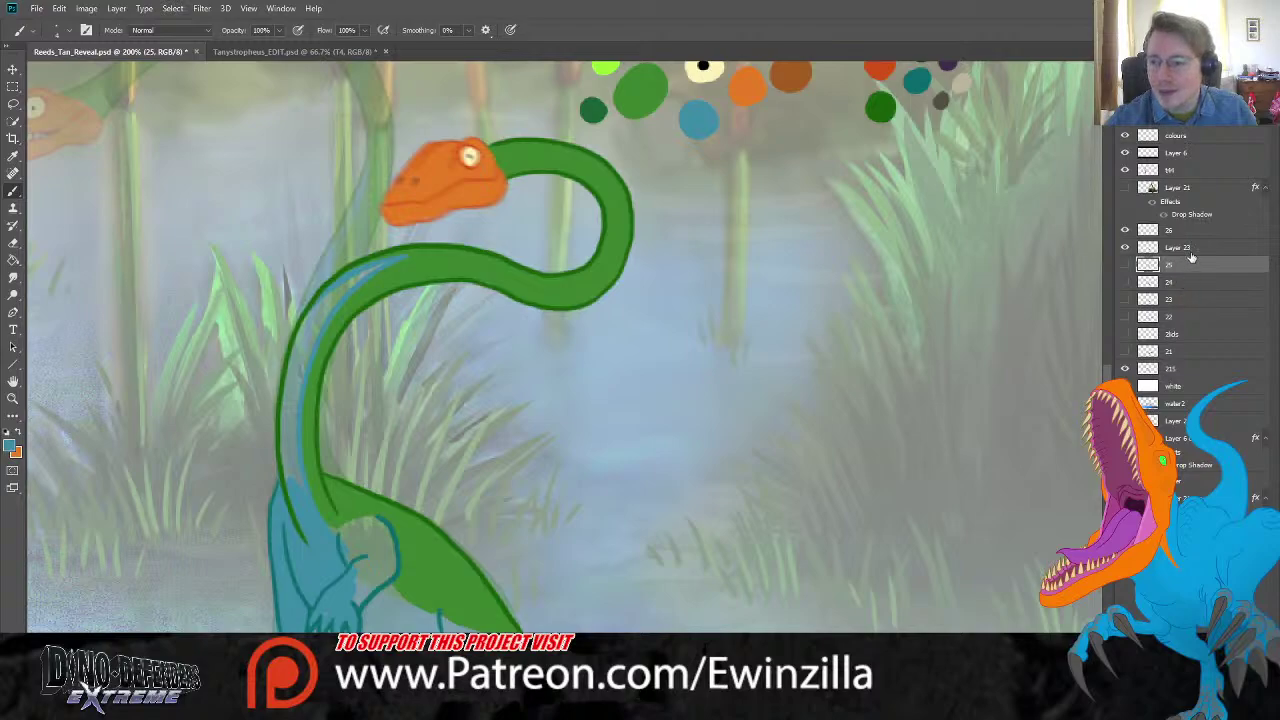
left_click(1182, 252)
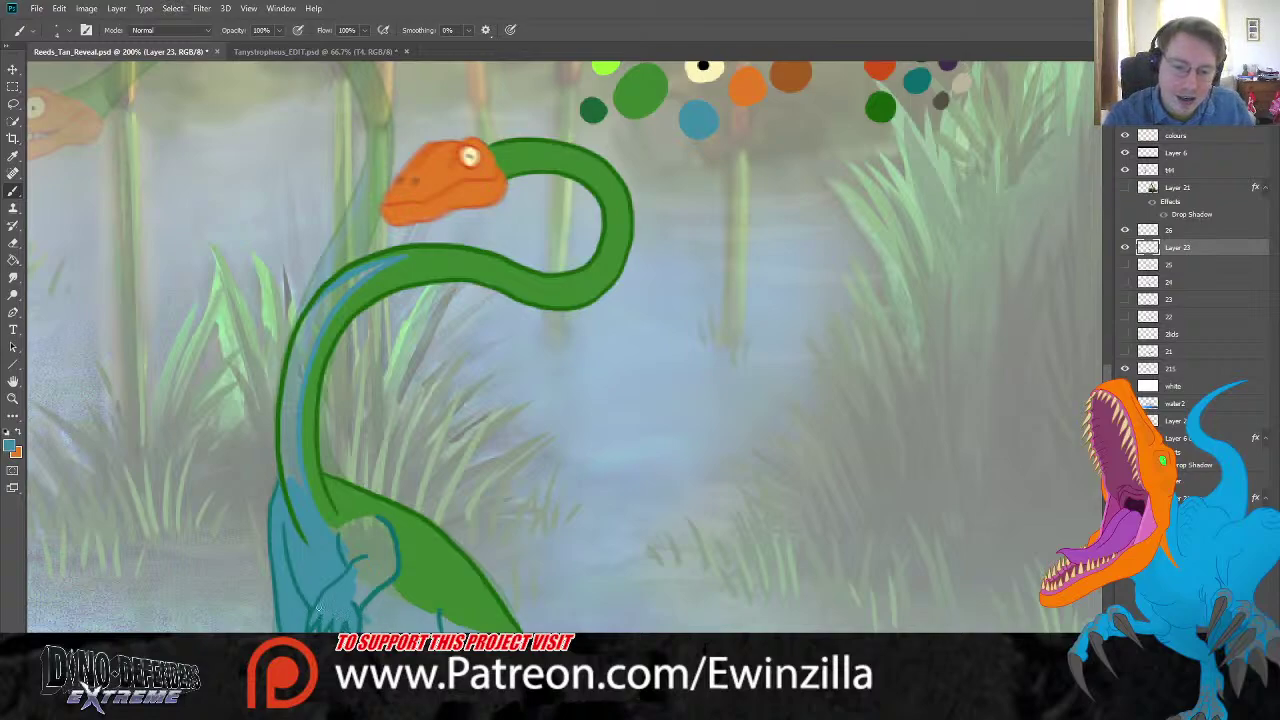
left_click_drag(357, 611, 355, 595)
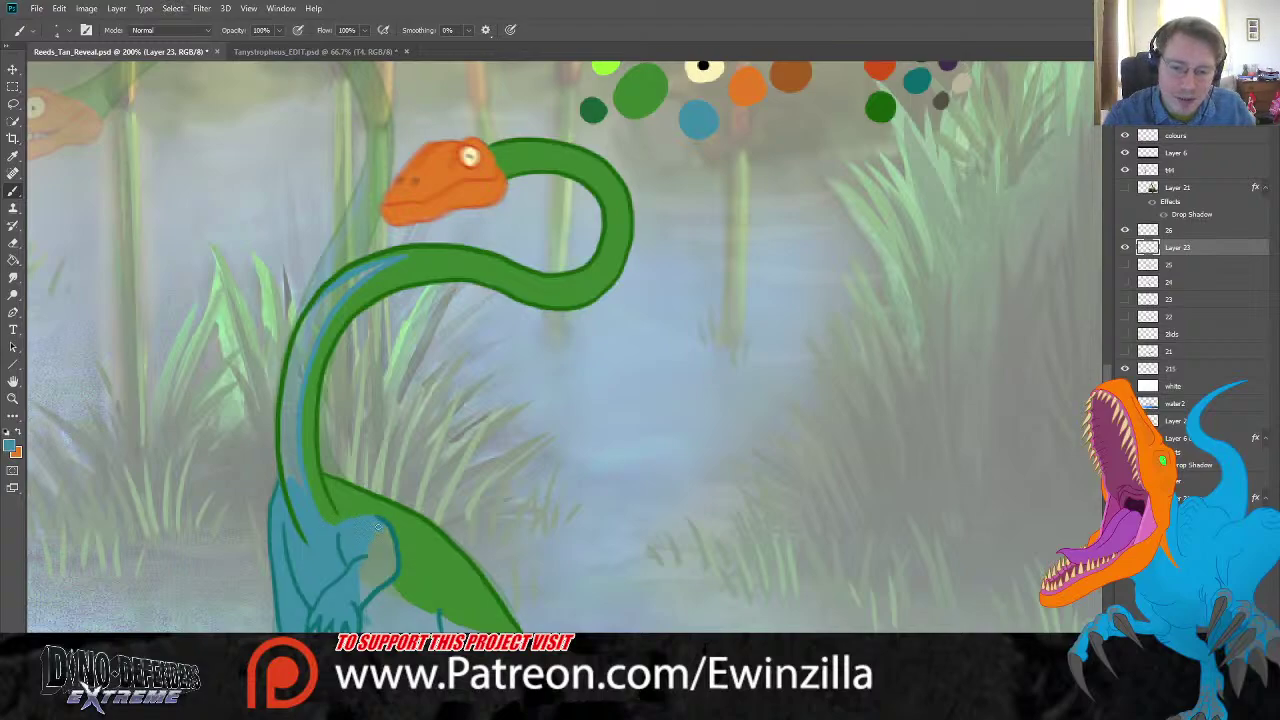
mouse_move(368, 555)
left_mouse_down()
mouse_move(378, 574)
mouse_move(388, 530)
left_mouse_up()
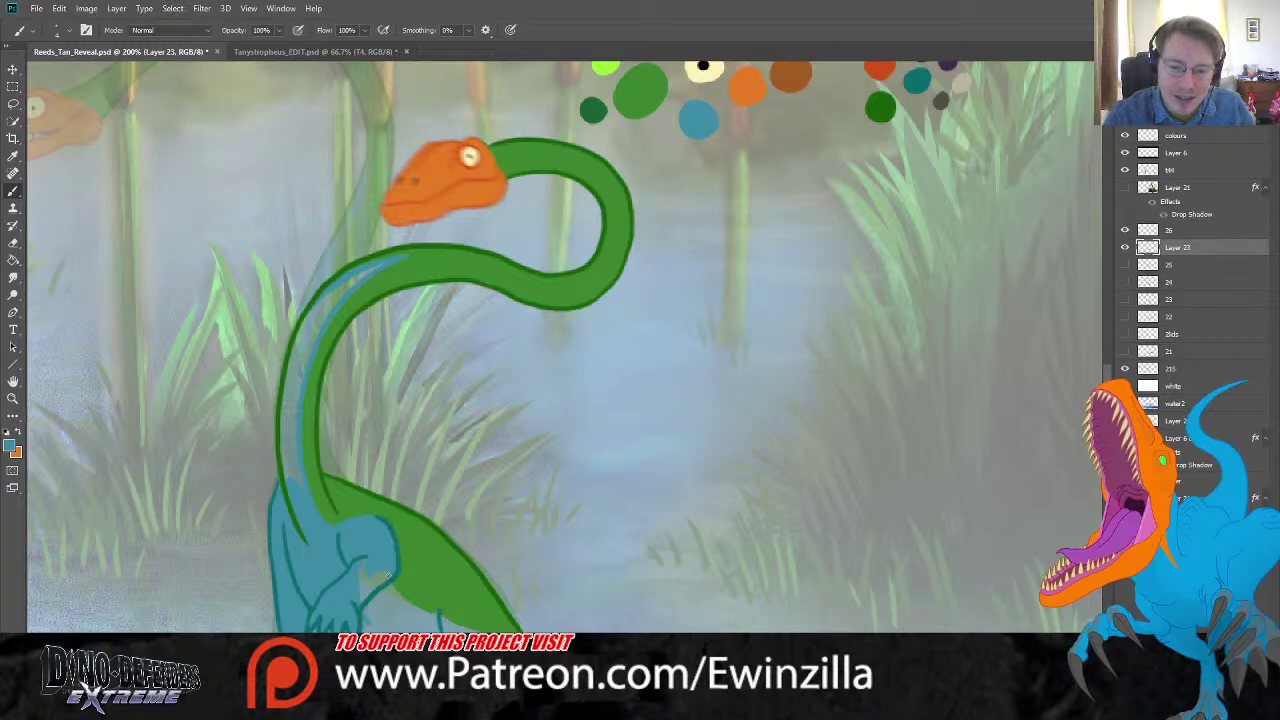
mouse_move(386, 590)
left_mouse_down()
mouse_move(361, 585)
mouse_move(382, 578)
mouse_move(436, 620)
left_mouse_up()
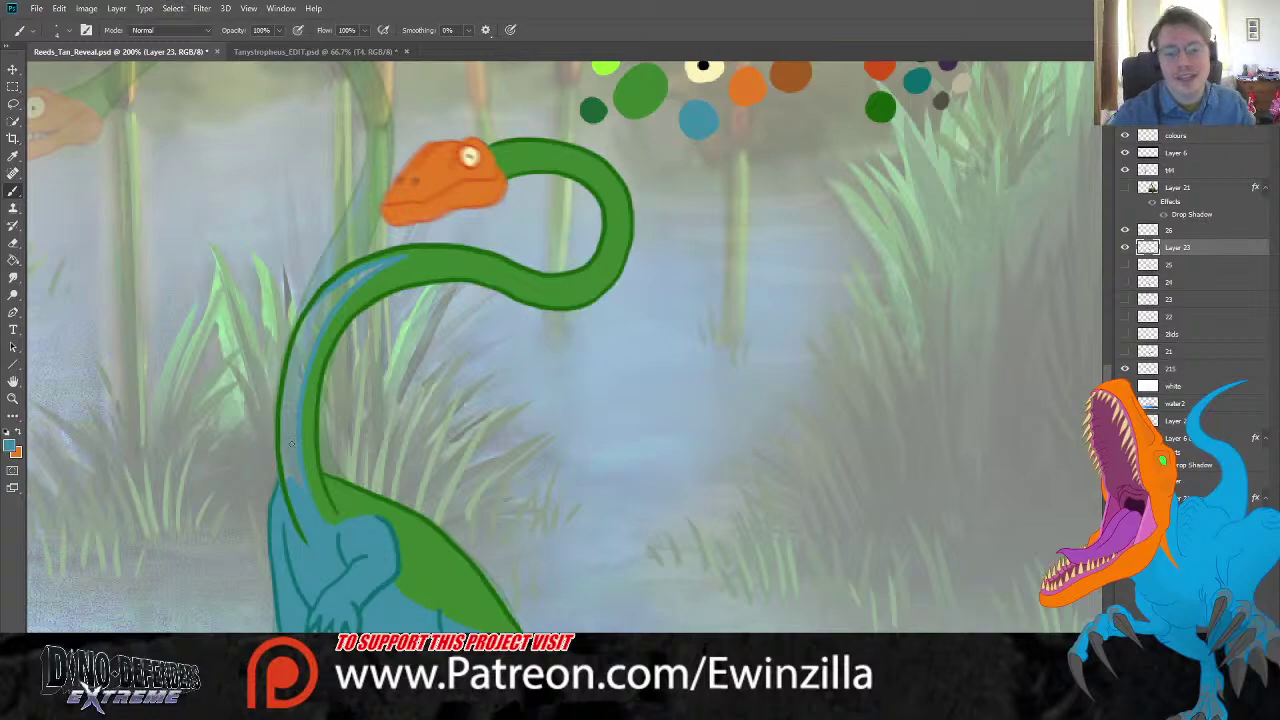
mouse_move(292, 444)
left_mouse_down()
mouse_move(314, 521)
mouse_move(284, 447)
mouse_move(291, 366)
mouse_move(285, 419)
mouse_move(328, 302)
mouse_move(296, 345)
mouse_move(317, 302)
mouse_move(351, 281)
mouse_move(332, 305)
left_mouse_up()
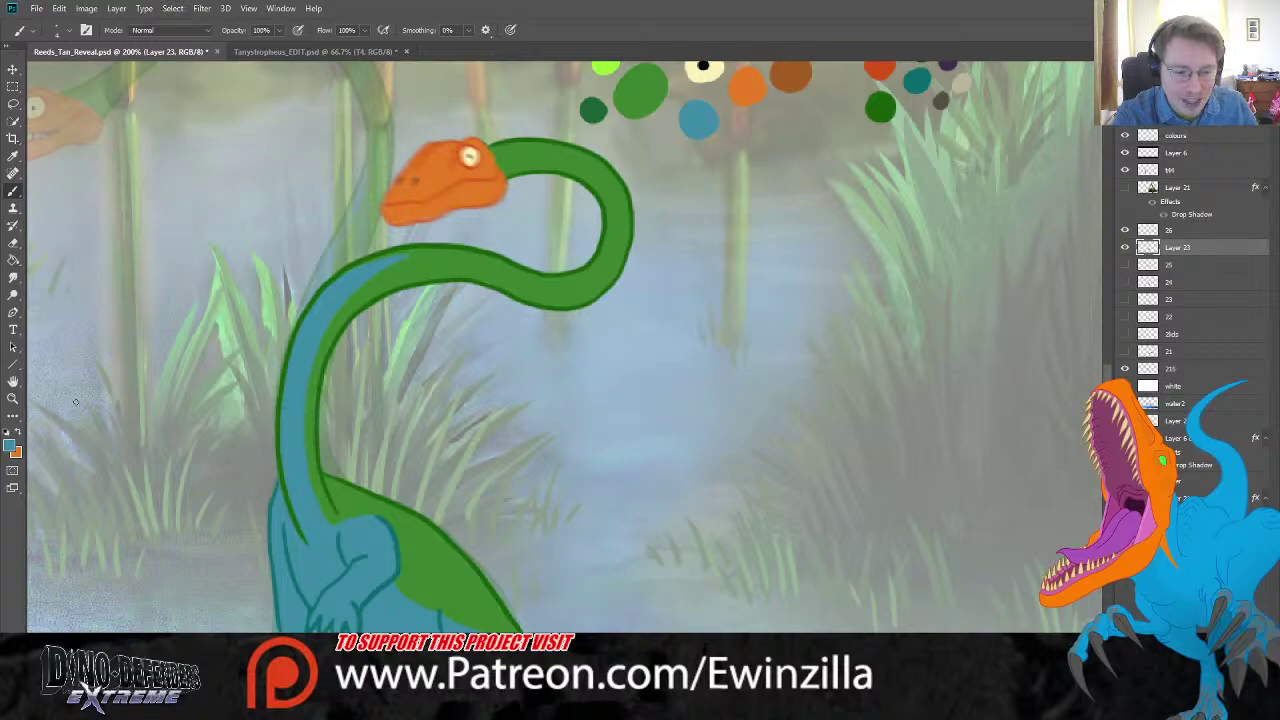
left_click(13, 277)
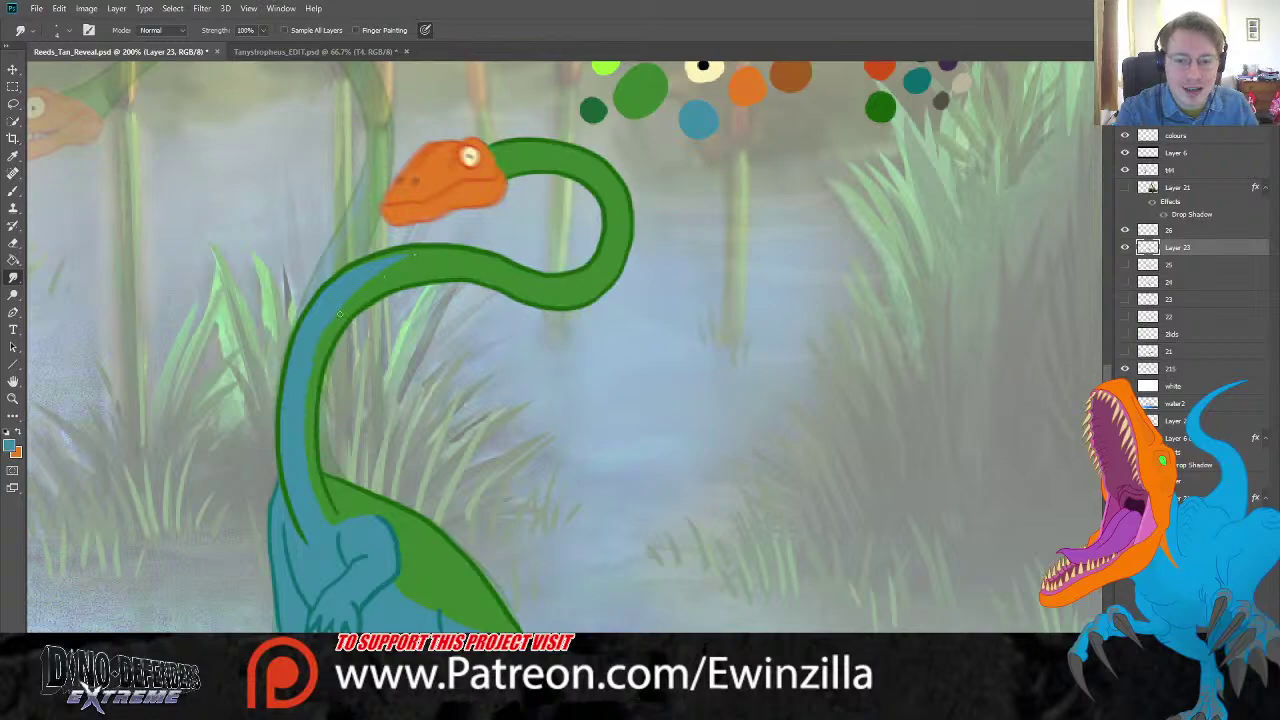
Step: Smudge the border between the blue throat strip and green back strip smooth, and merge Layer 23 with layer 26
mouse_move(339, 314)
left_mouse_down()
mouse_move(301, 390)
mouse_move(298, 430)
mouse_move(326, 515)
mouse_move(303, 396)
left_mouse_up()
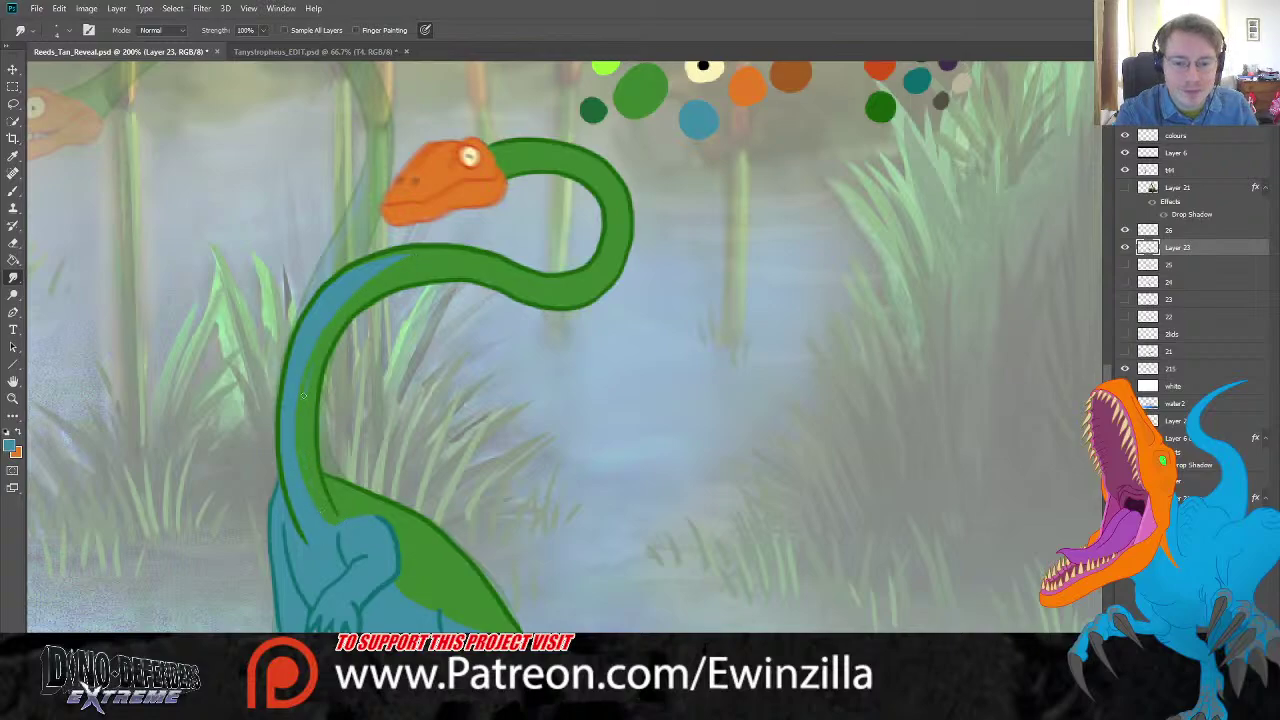
left_click_drag(298, 455, 289, 408)
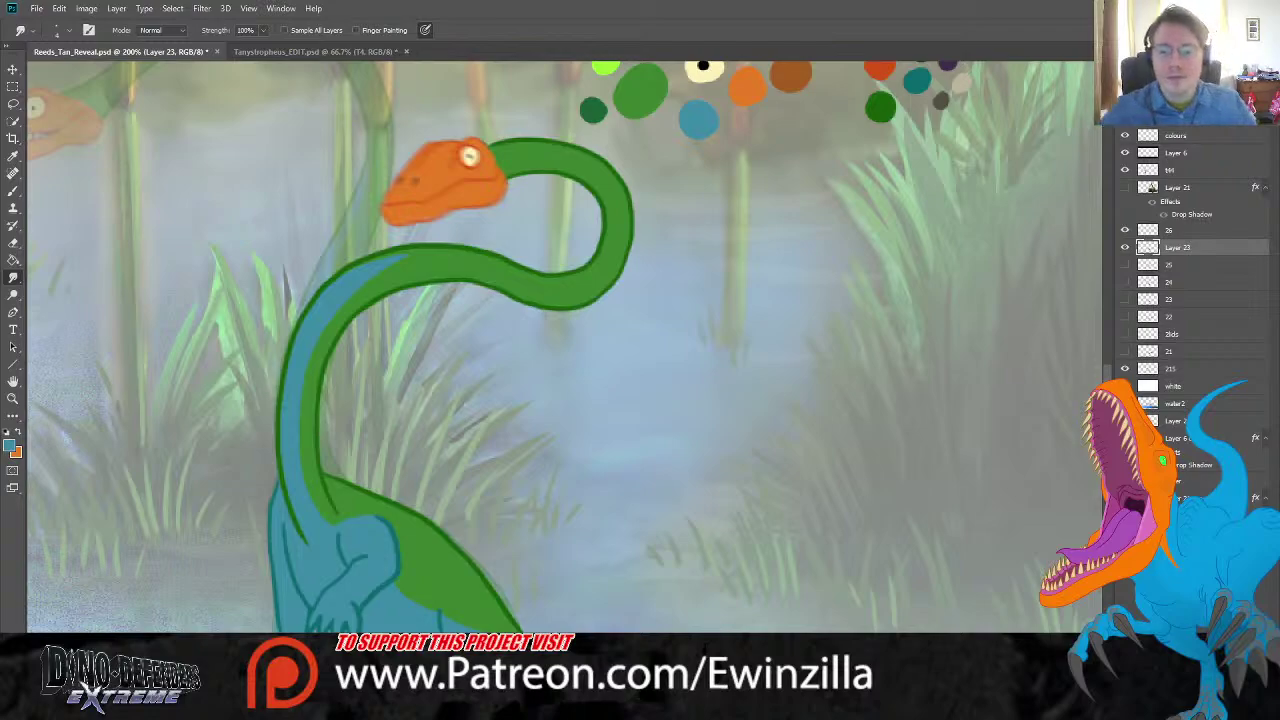
left_click(1190, 235, "ctrl")
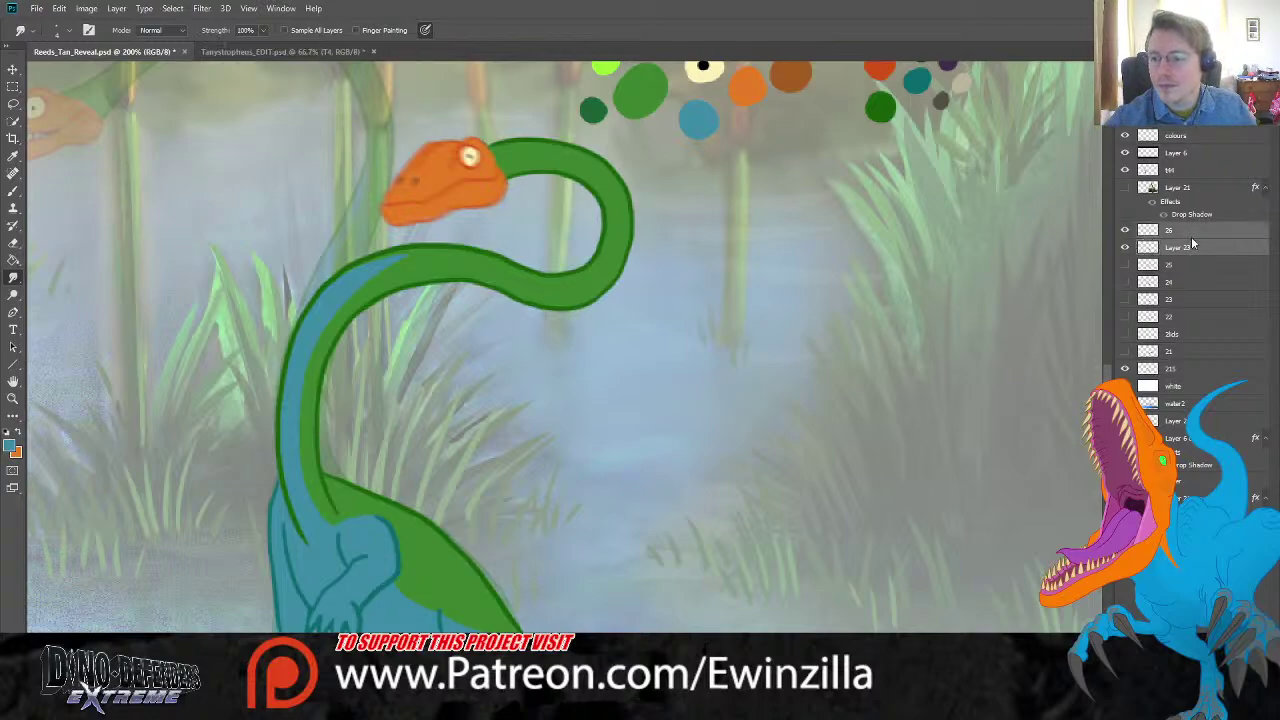
key("ctrl+e")
Step: Show layer 25, compare its neck and body pose with layer 26, and hide layer 25 again
left_click(1125, 247)
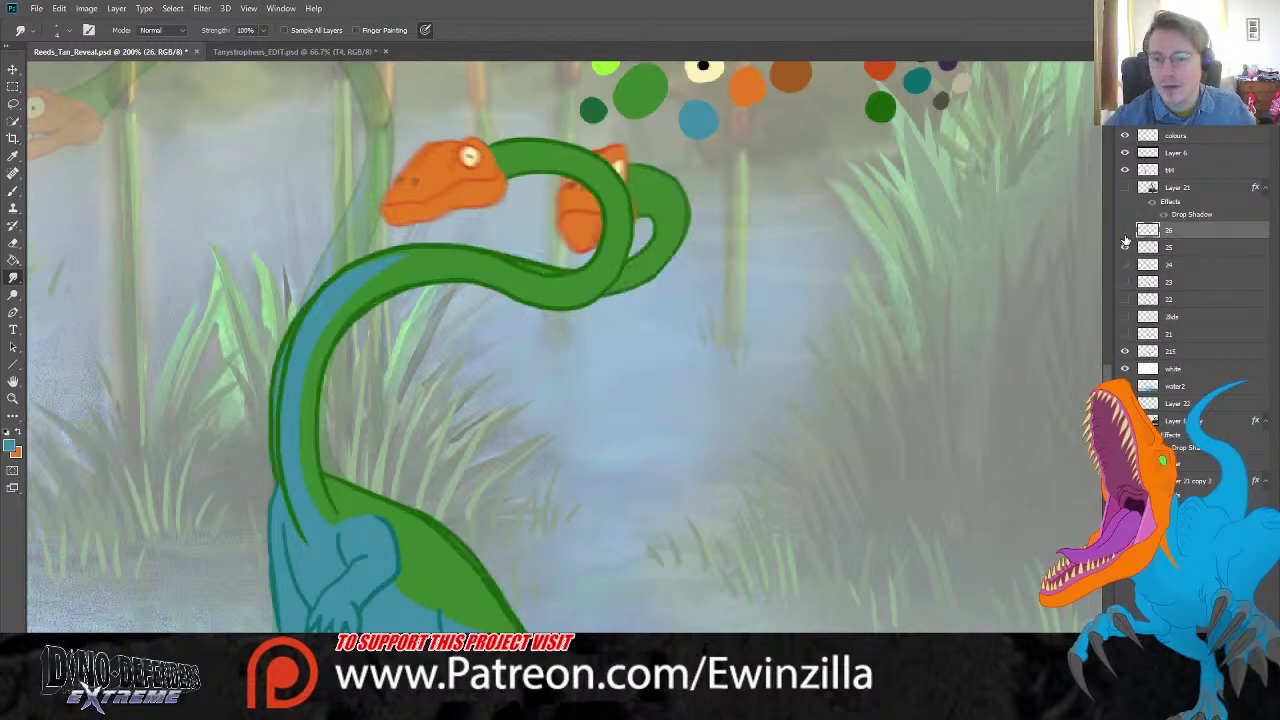
left_click(1125, 236)
left_click(1125, 236)
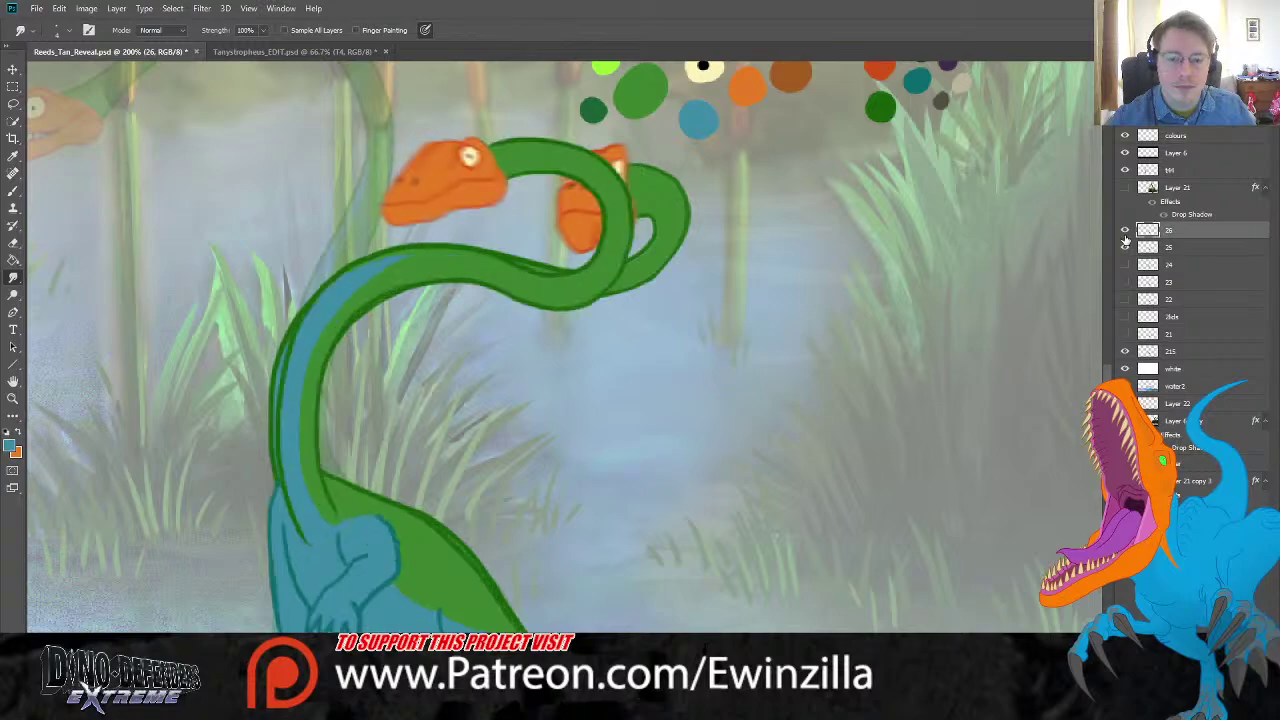
left_click(1125, 236)
left_click(1125, 236)
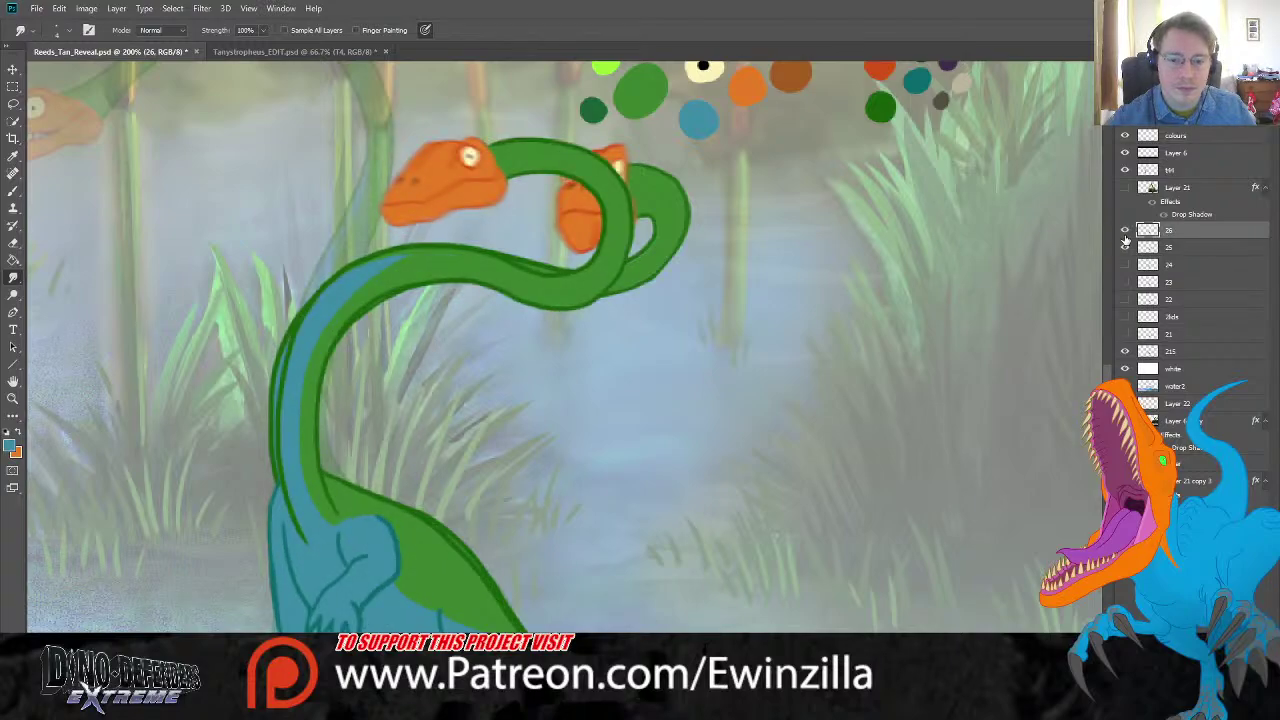
left_click(1125, 236)
left_click(1125, 236)
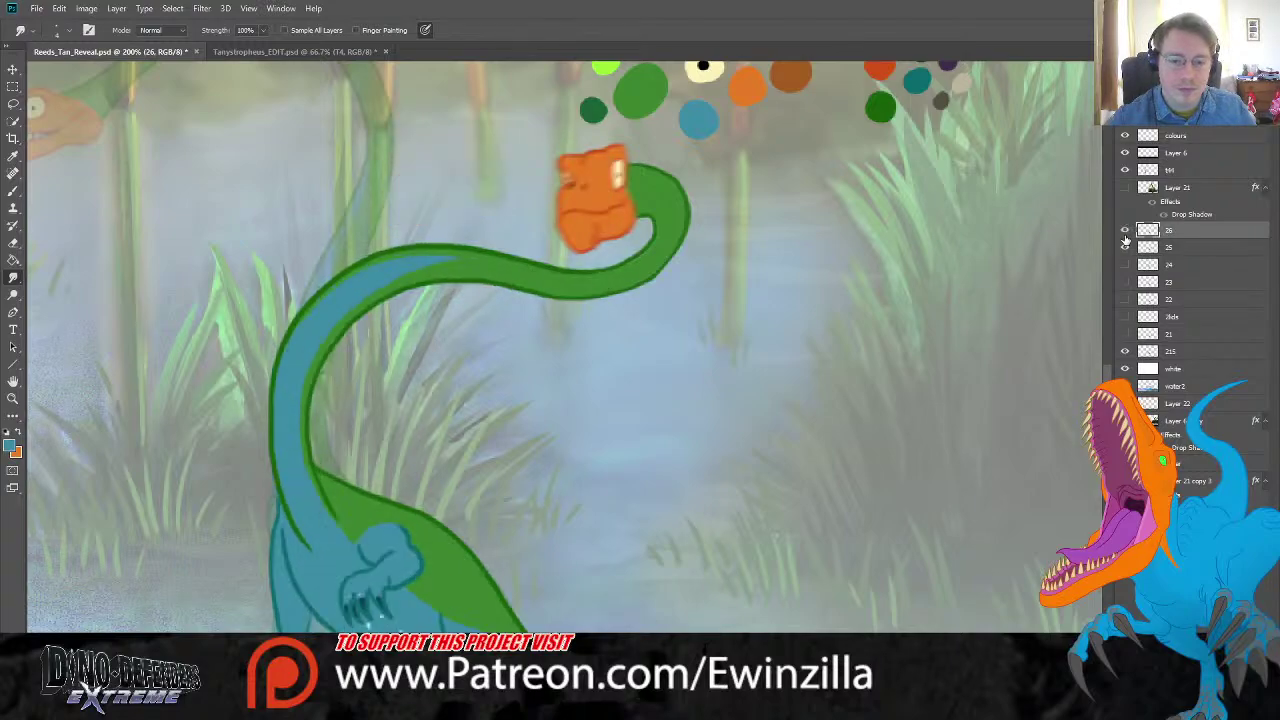
left_click(1125, 241)
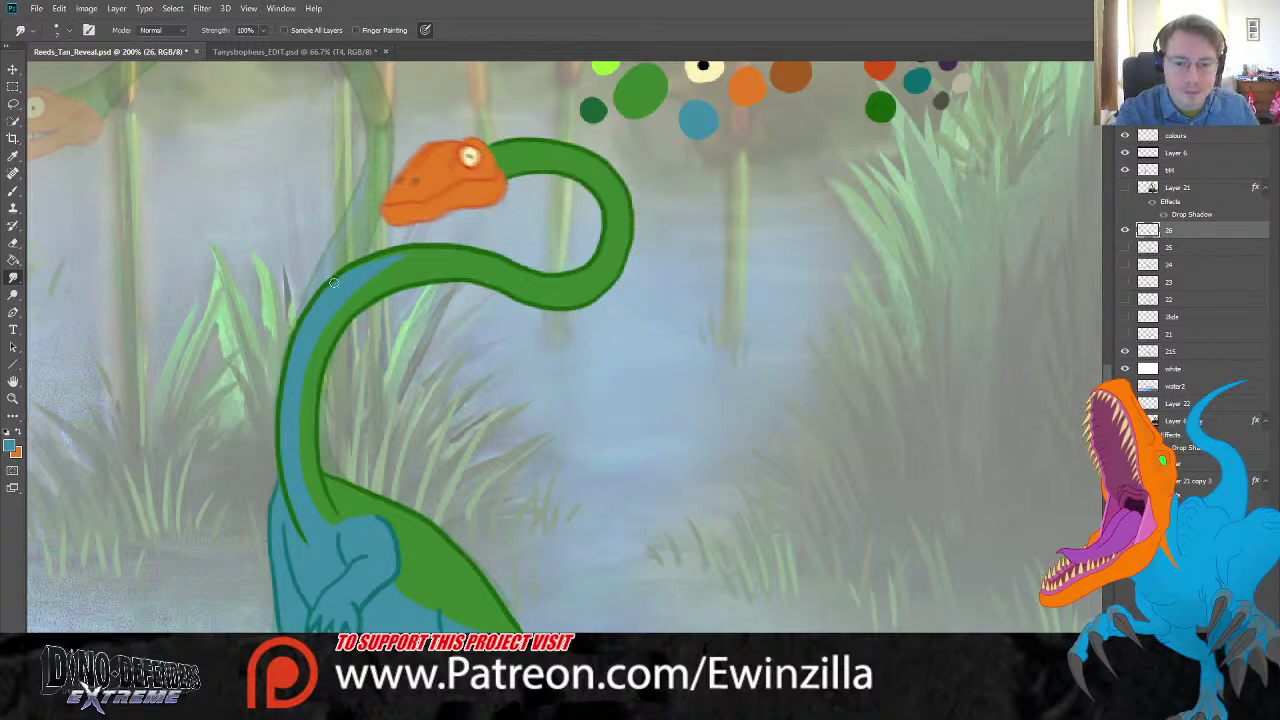
Step: Smudge the front outline of the lower neck outward, widening the blue throat strip down to the chest
mouse_move(326, 284)
left_mouse_down()
mouse_move(280, 355)
mouse_move(272, 430)
left_mouse_up()
key("ctrl+z")
mouse_move(334, 278)
left_mouse_down()
mouse_move(278, 374)
mouse_move(279, 480)
left_mouse_up()
key("ctrl+z")
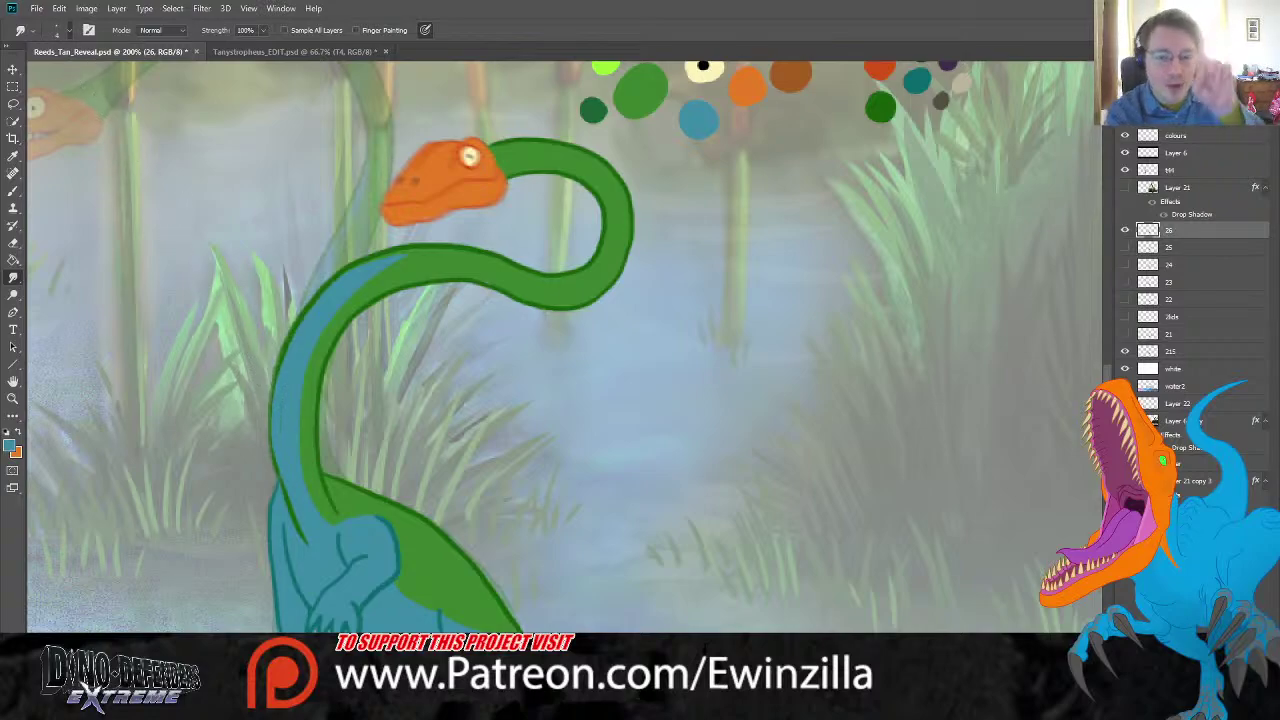
left_click_drag(284, 350, 285, 477)
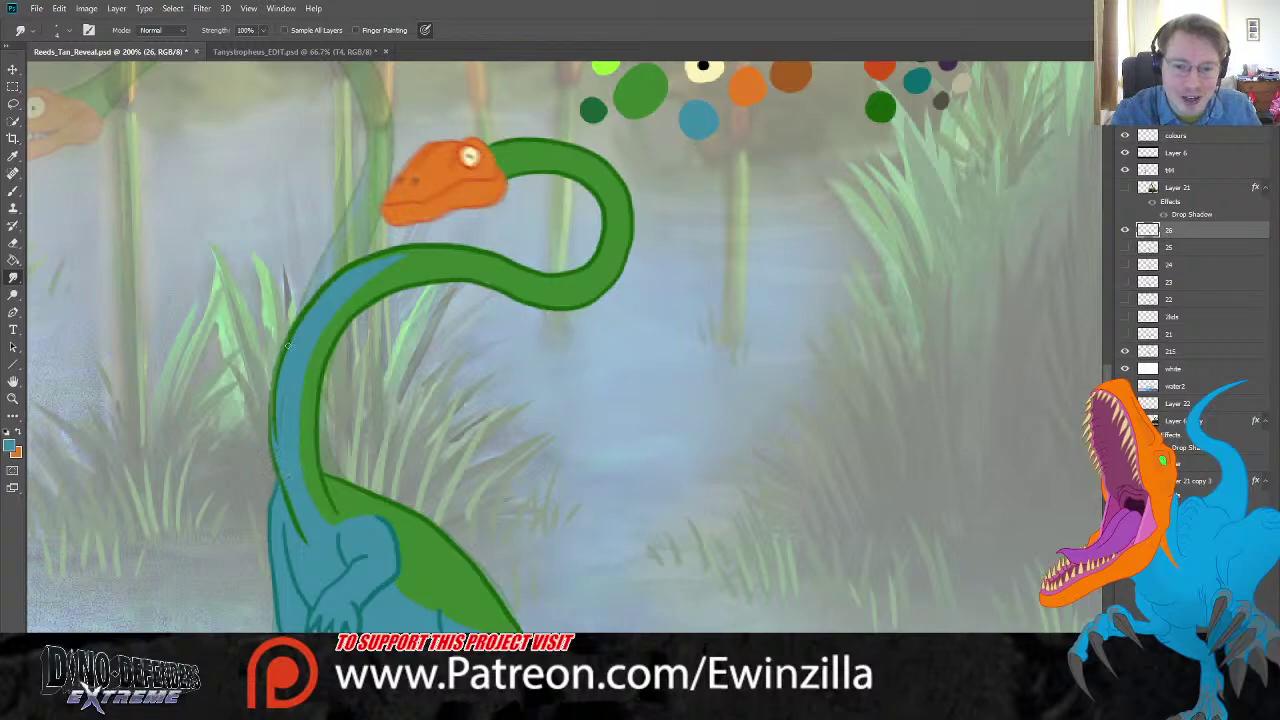
left_click_drag(272, 390, 278, 480)
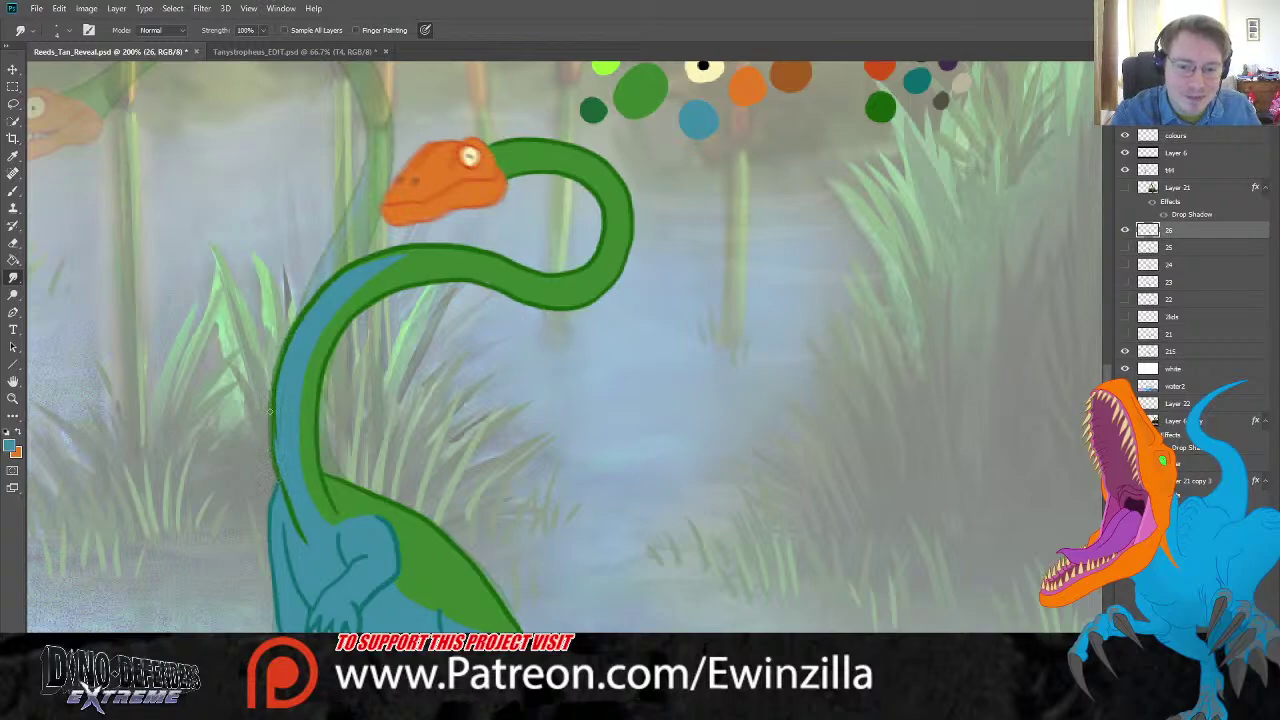
left_click_drag(270, 412, 279, 476)
left_click_drag(270, 410, 280, 484)
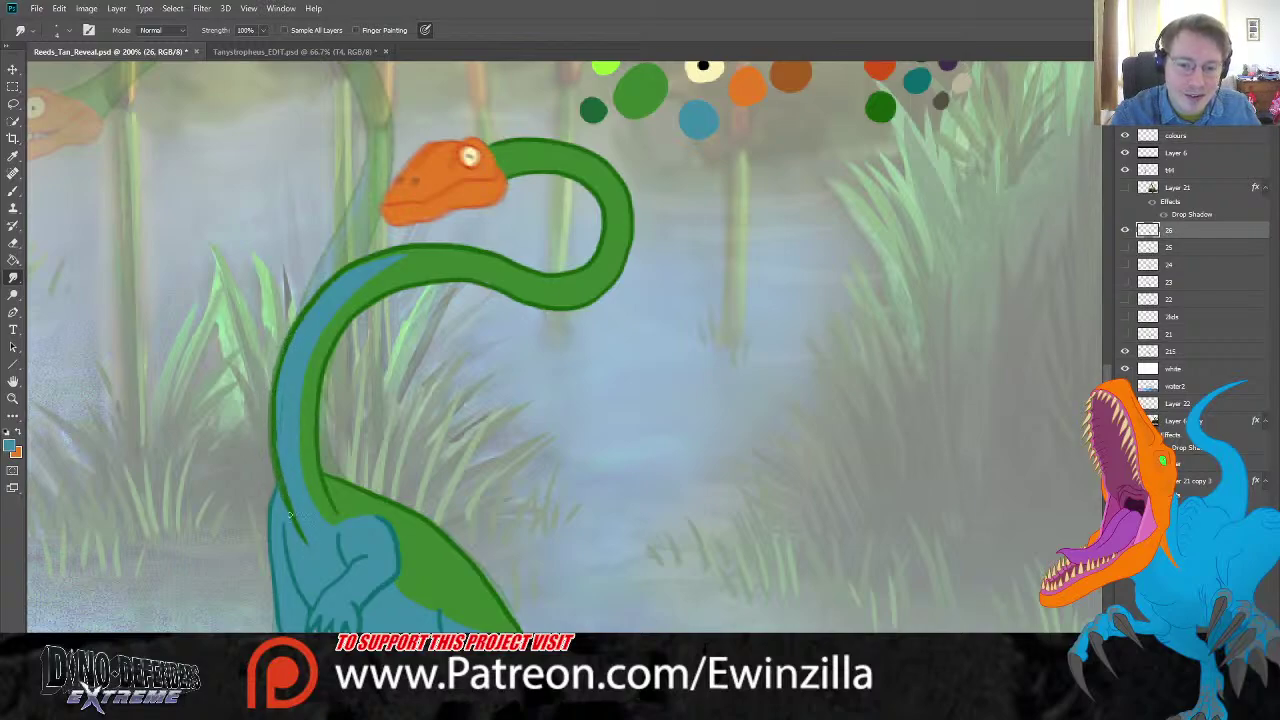
left_click_drag(270, 440, 288, 508)
left_click_drag(274, 422, 292, 515)
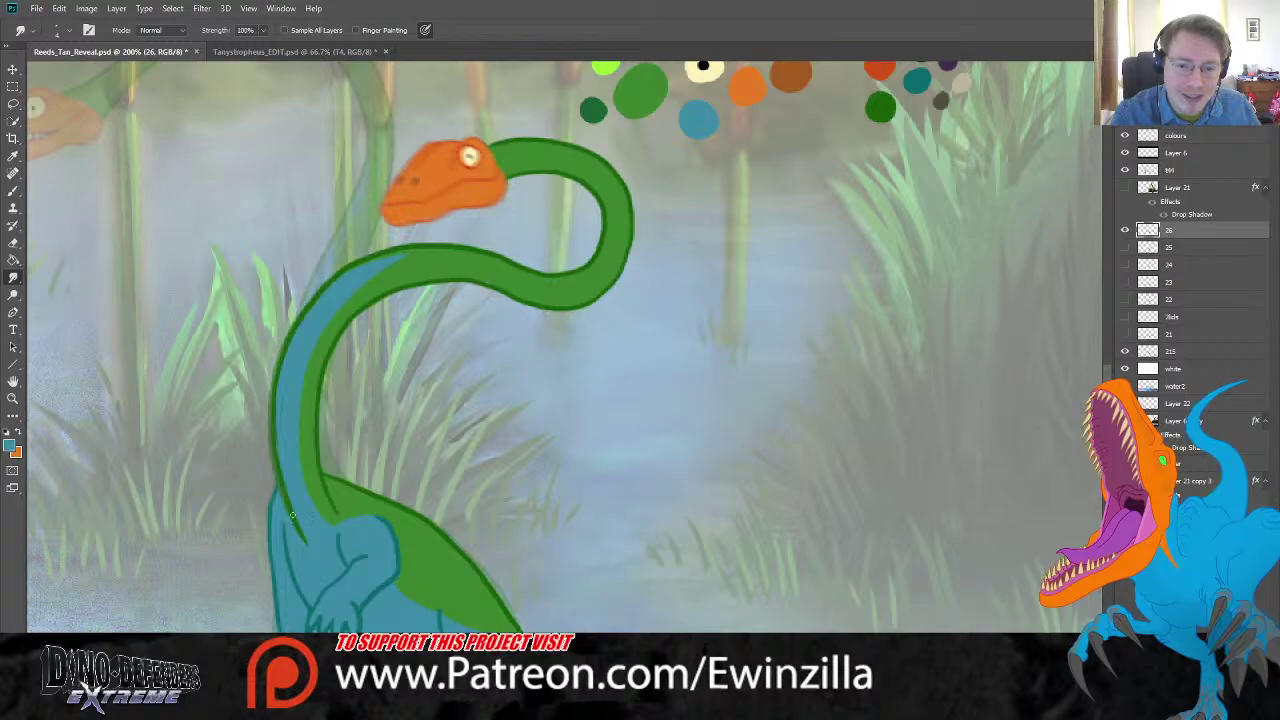
Step: Blend away the lower end of the green neck line inside the chest and smooth the front outline up to the bend
mouse_move(283, 381)
left_mouse_down()
mouse_move(297, 511)
mouse_move(278, 416)
mouse_move(302, 538)
left_mouse_up()
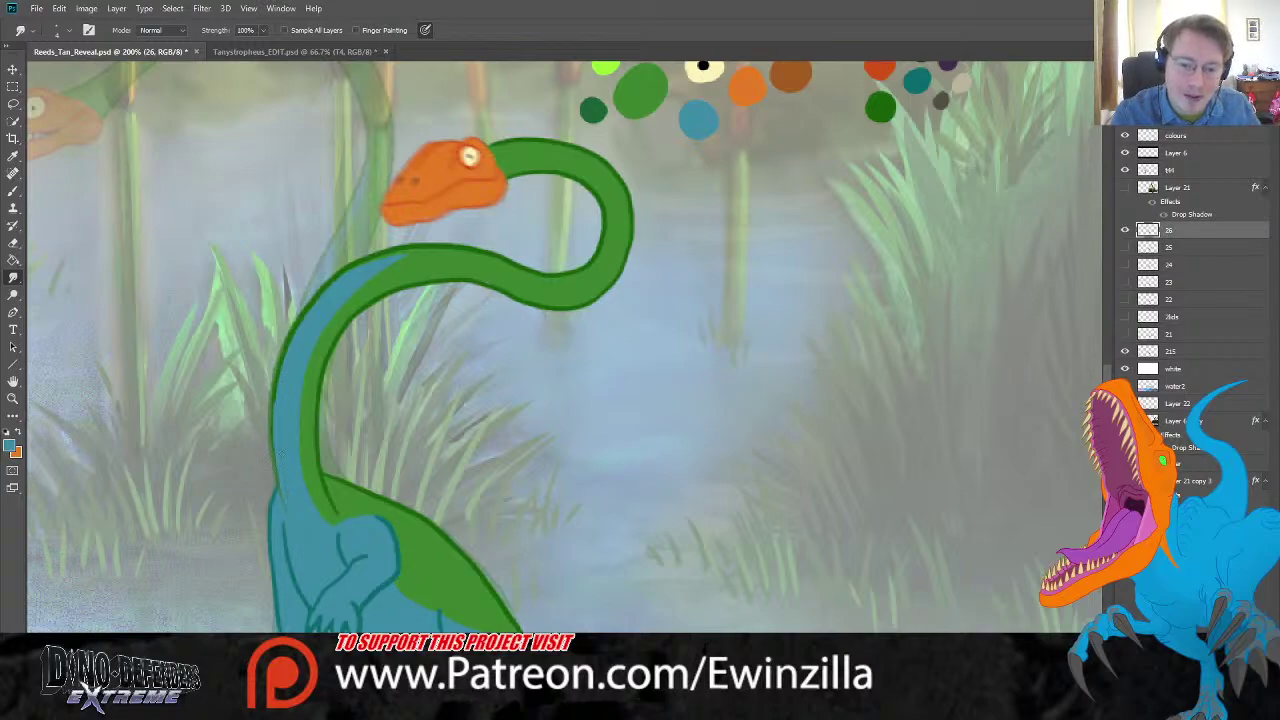
left_click_drag(274, 385, 272, 478)
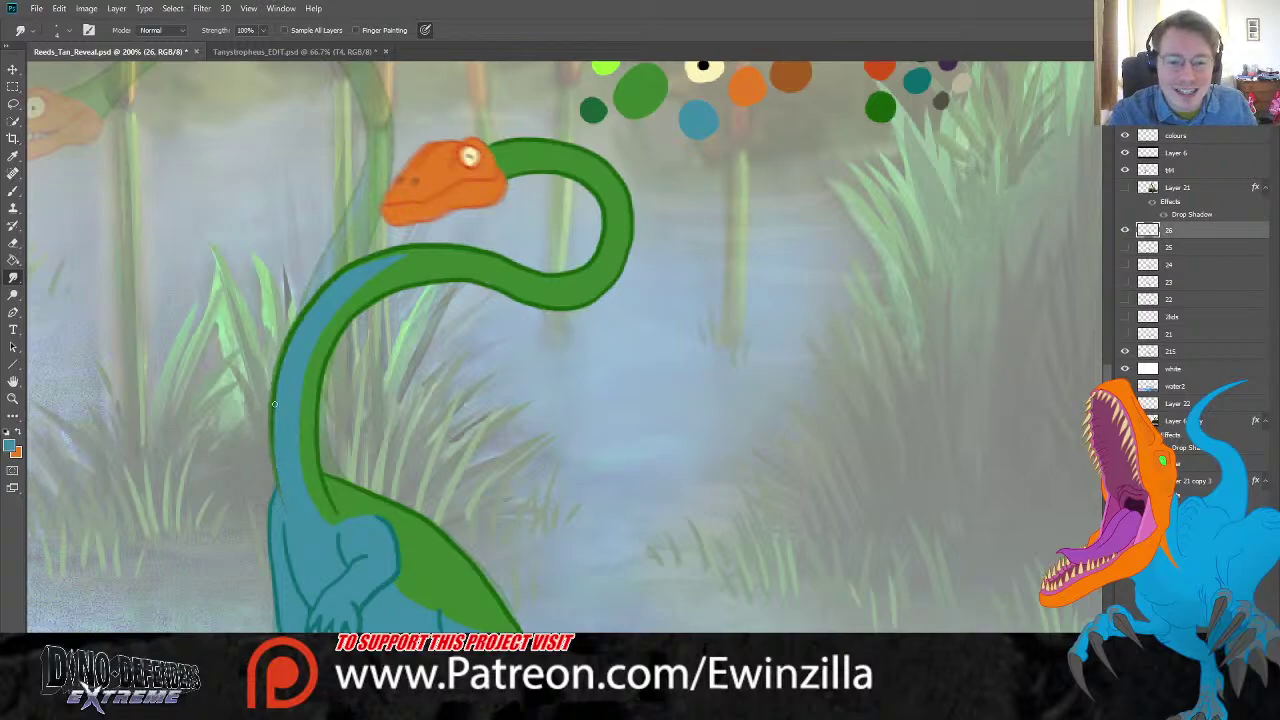
left_click_drag(274, 404, 286, 518)
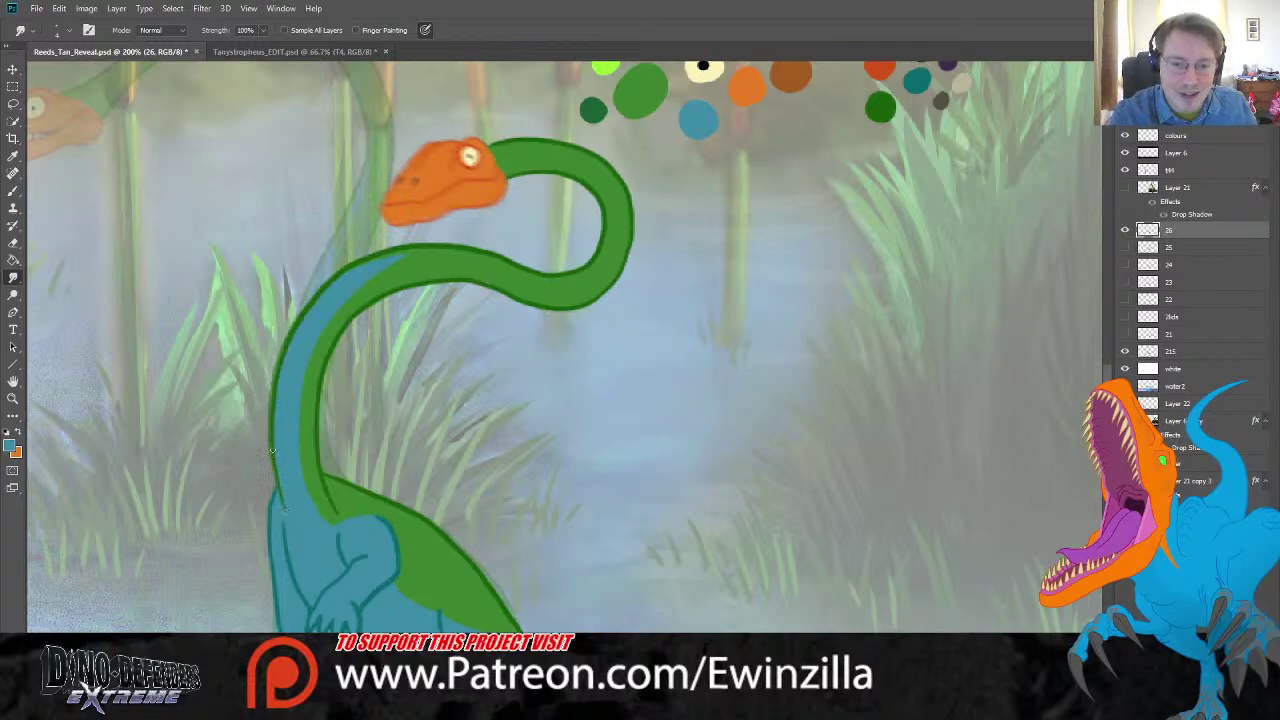
left_click_drag(272, 452, 284, 504)
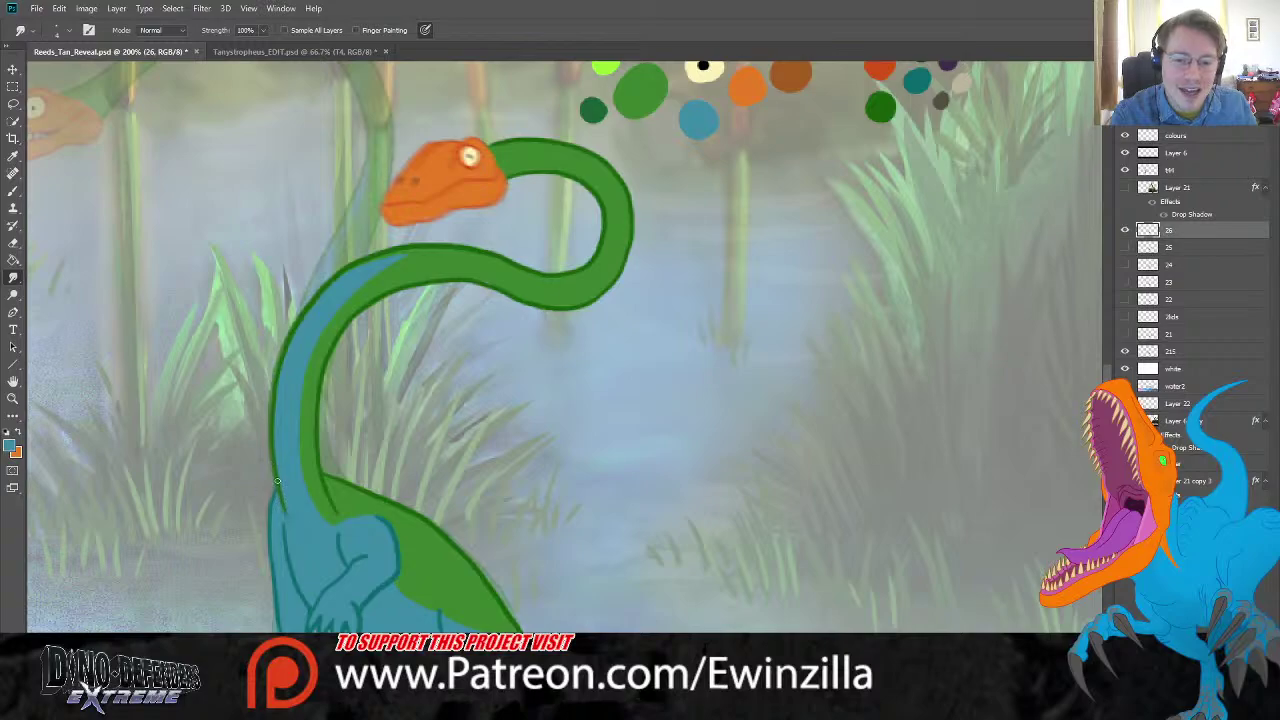
mouse_move(282, 329)
left_mouse_down()
mouse_move(268, 459)
mouse_move(266, 397)
mouse_move(271, 478)
left_mouse_up()
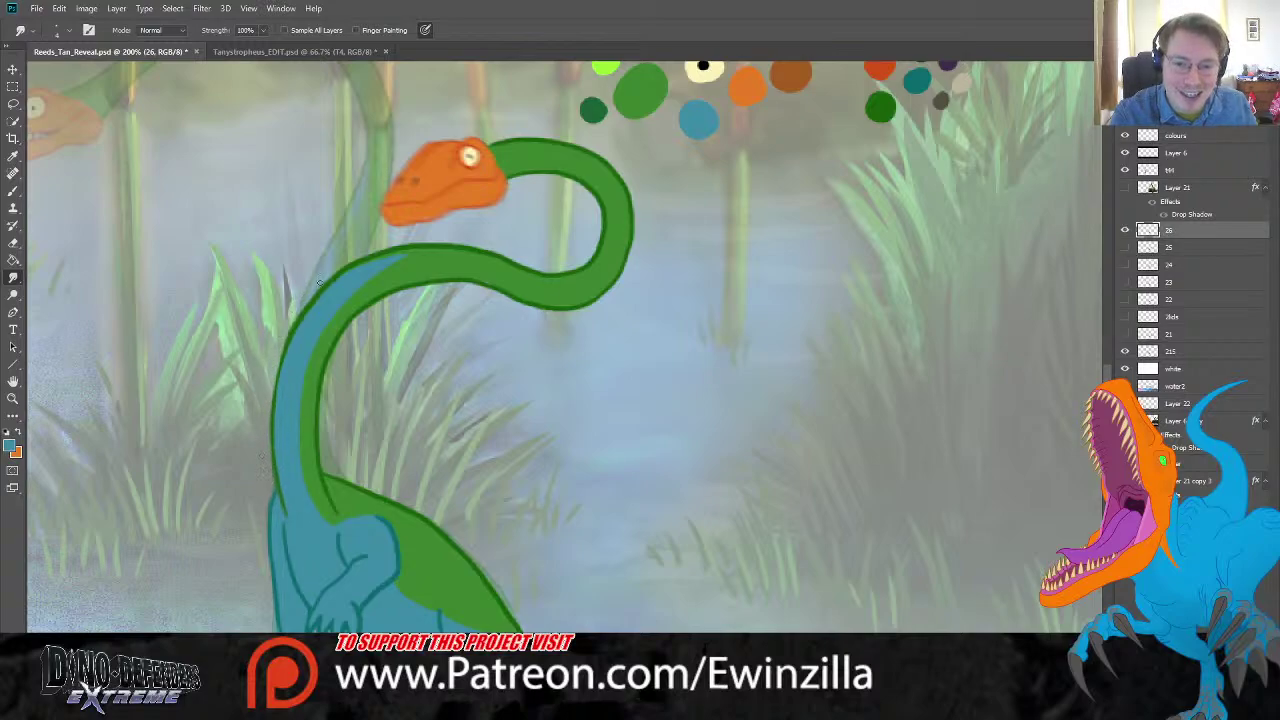
left_click_drag(318, 283, 282, 350)
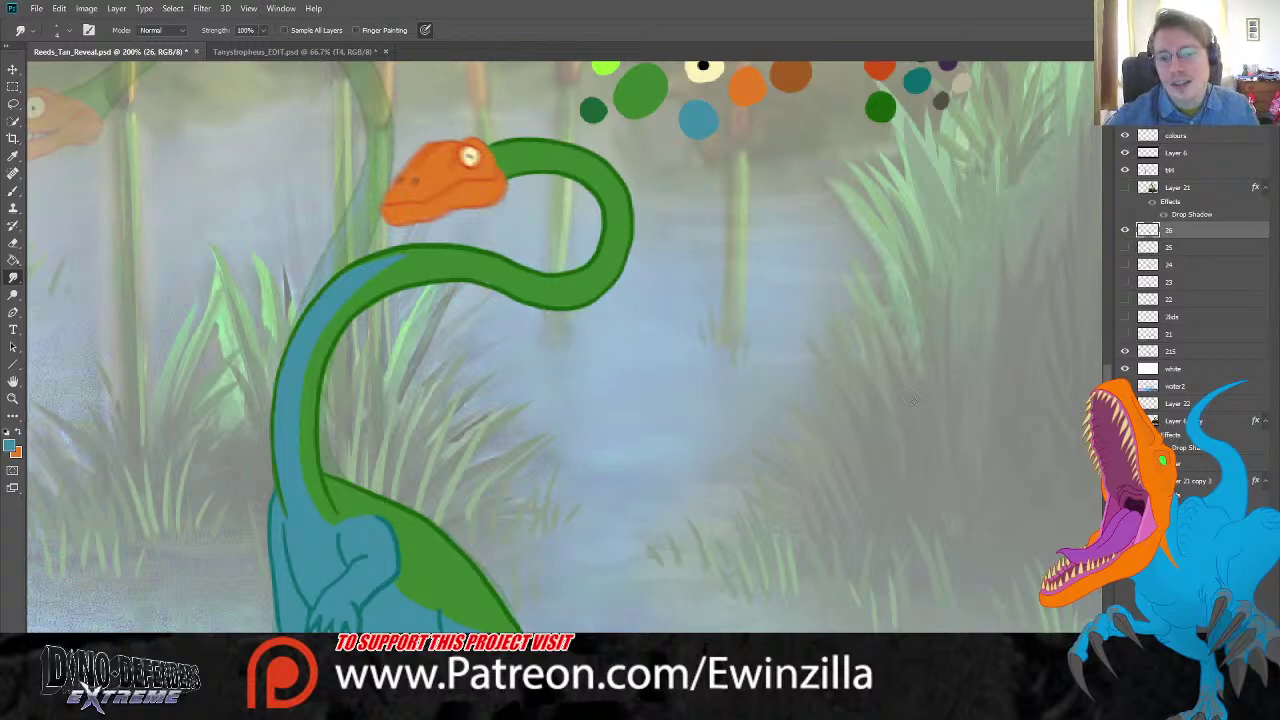
Step: Check the reworked neck outline of layer 26 against layer 25, leaving only layer 26 visible
left_click(1124, 247)
left_click(1124, 230)
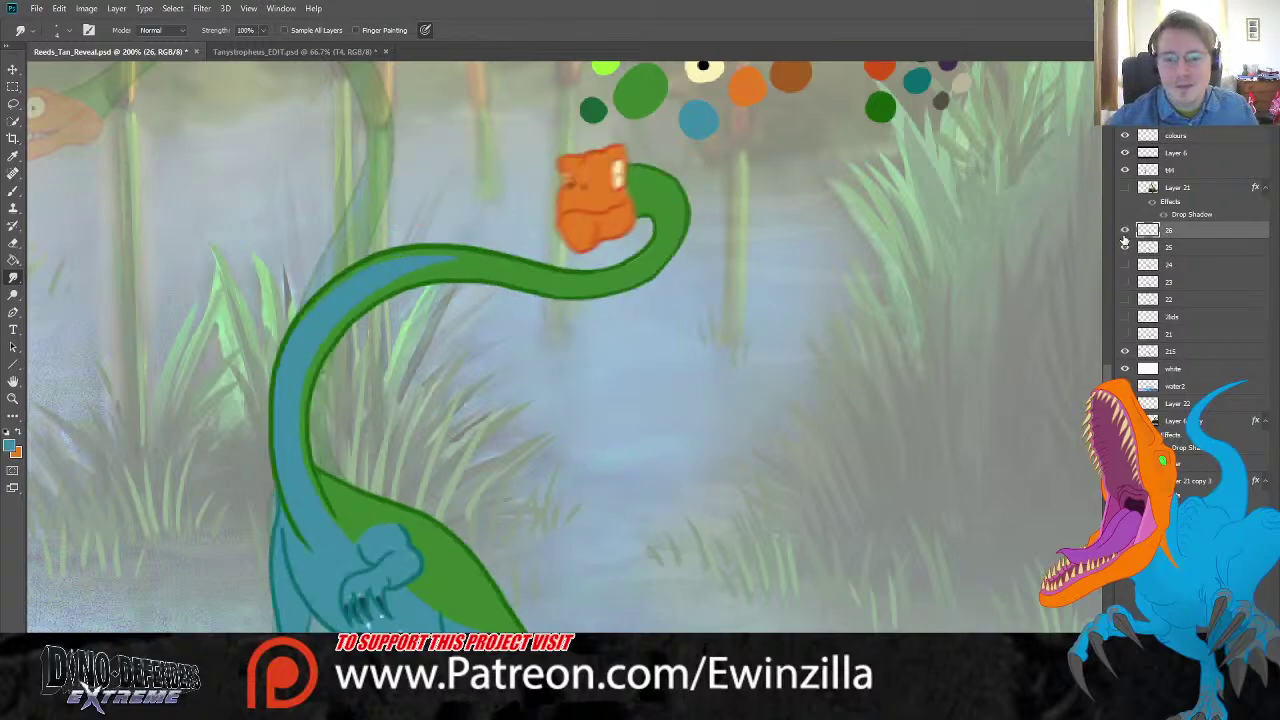
left_click(1124, 230)
left_click(1124, 230)
left_click(1124, 246)
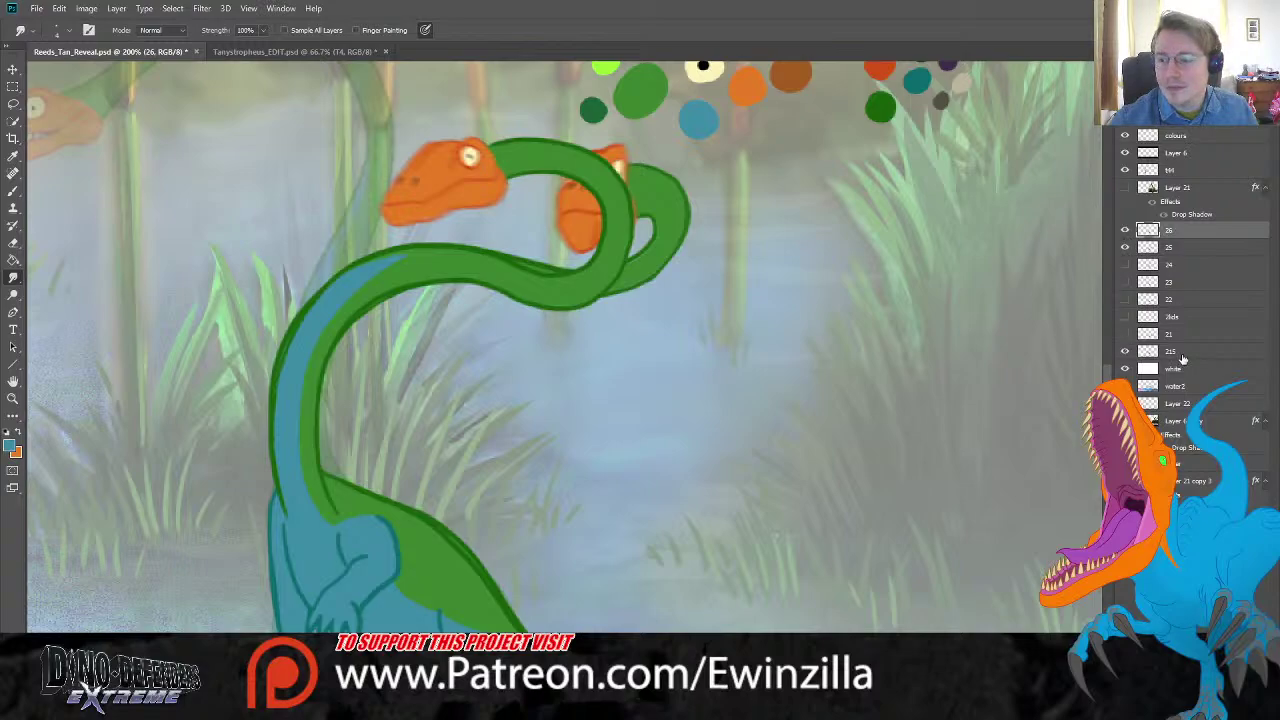
left_click(1124, 247)
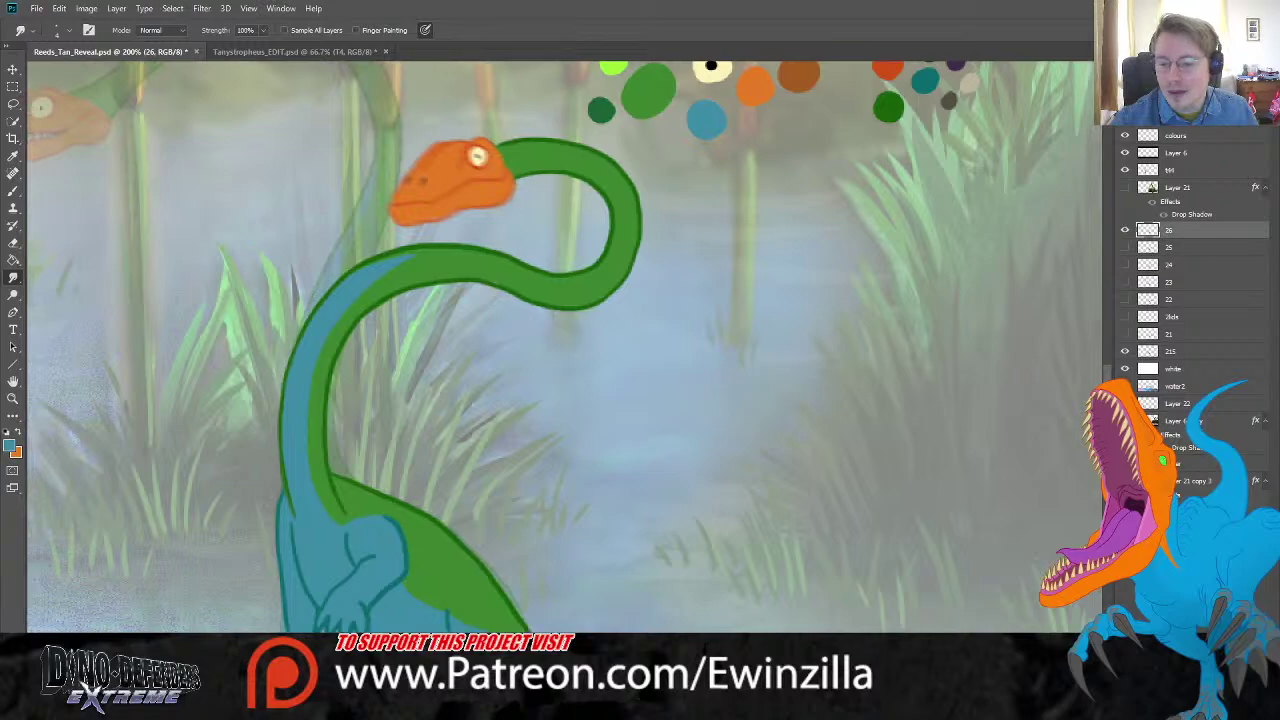
Step: Lower the opacity of layer 26 so the finished pose serves as a faint reference
left_click_drag(540, 564, 677, 564)
scroll(677, 564, "up", 3)
scroll(671, 564, "down", 1)
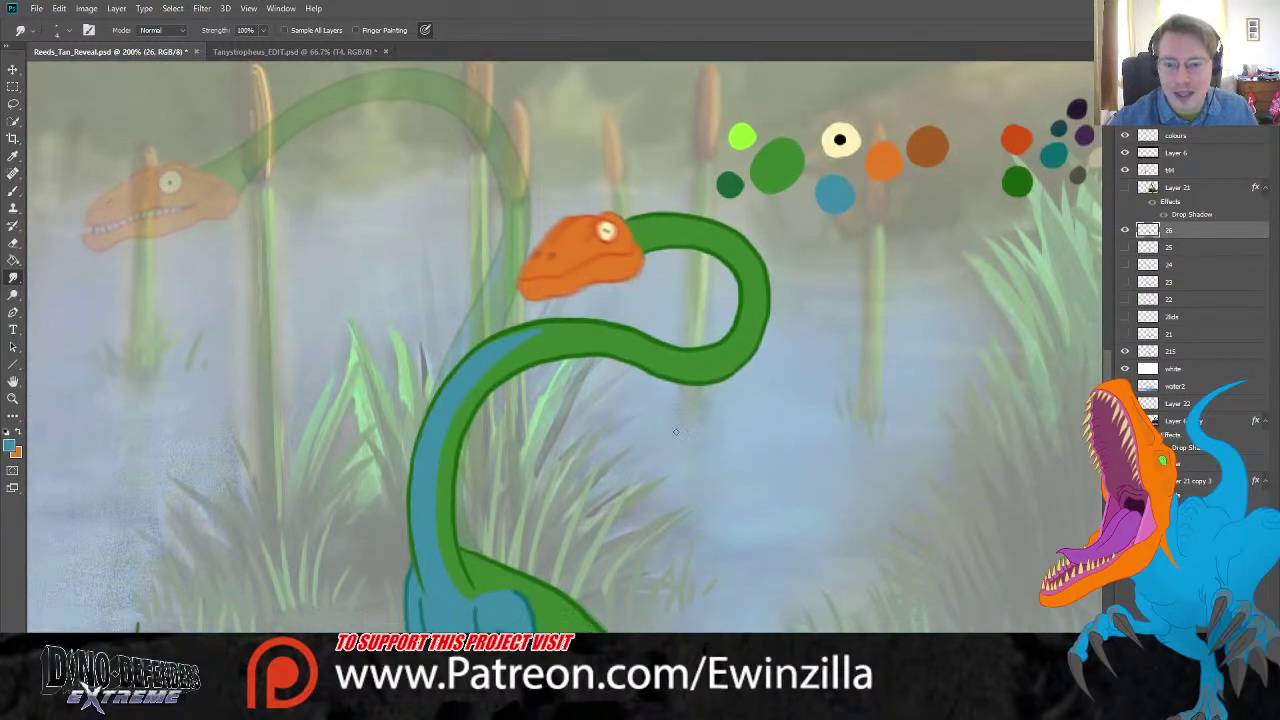
left_click_drag(761, 491, 931, 503)
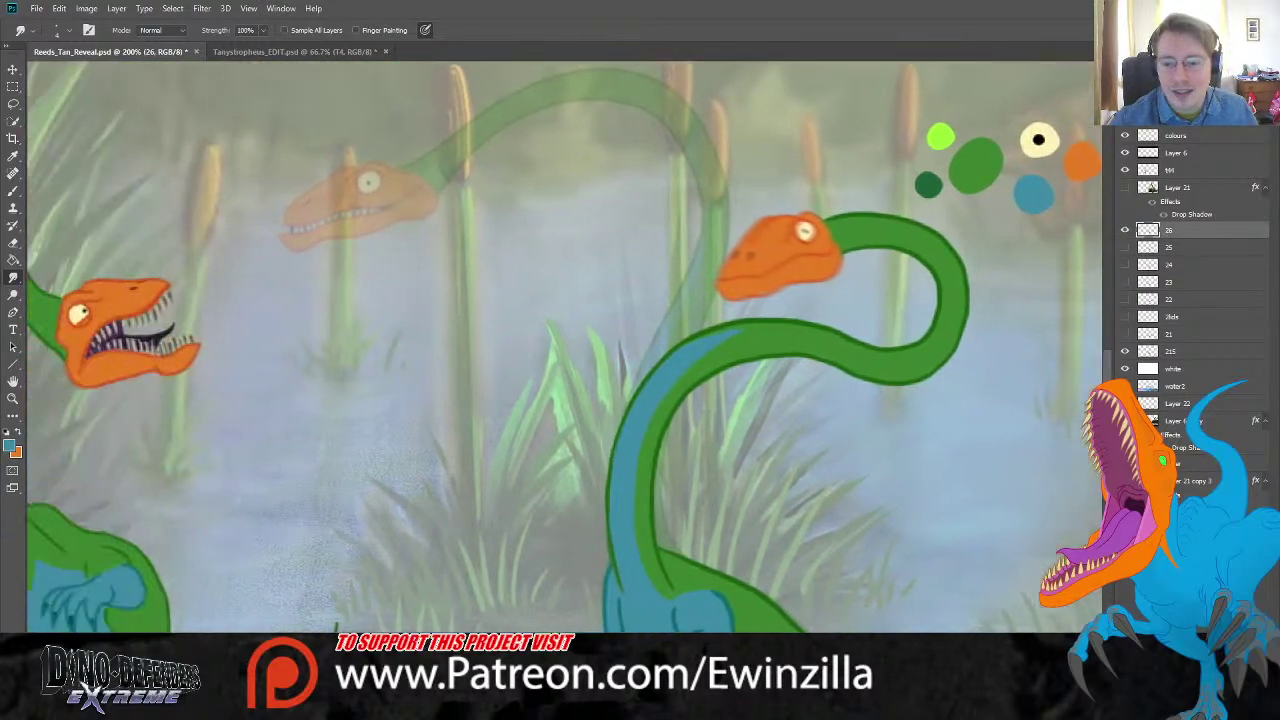
scroll(931, 503, "down", 1)
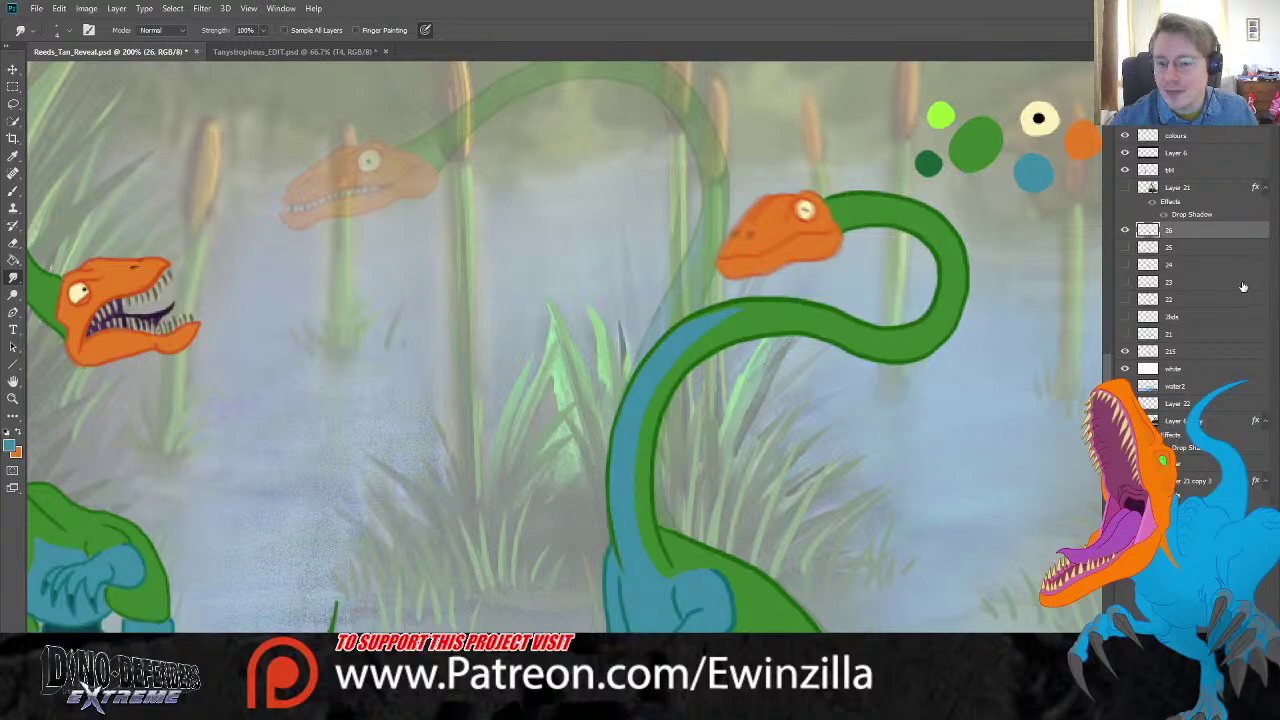
scroll(1063, 407, "down", 3)
scroll(1063, 407, "up", 2)
scroll(1063, 407, "up", 1)
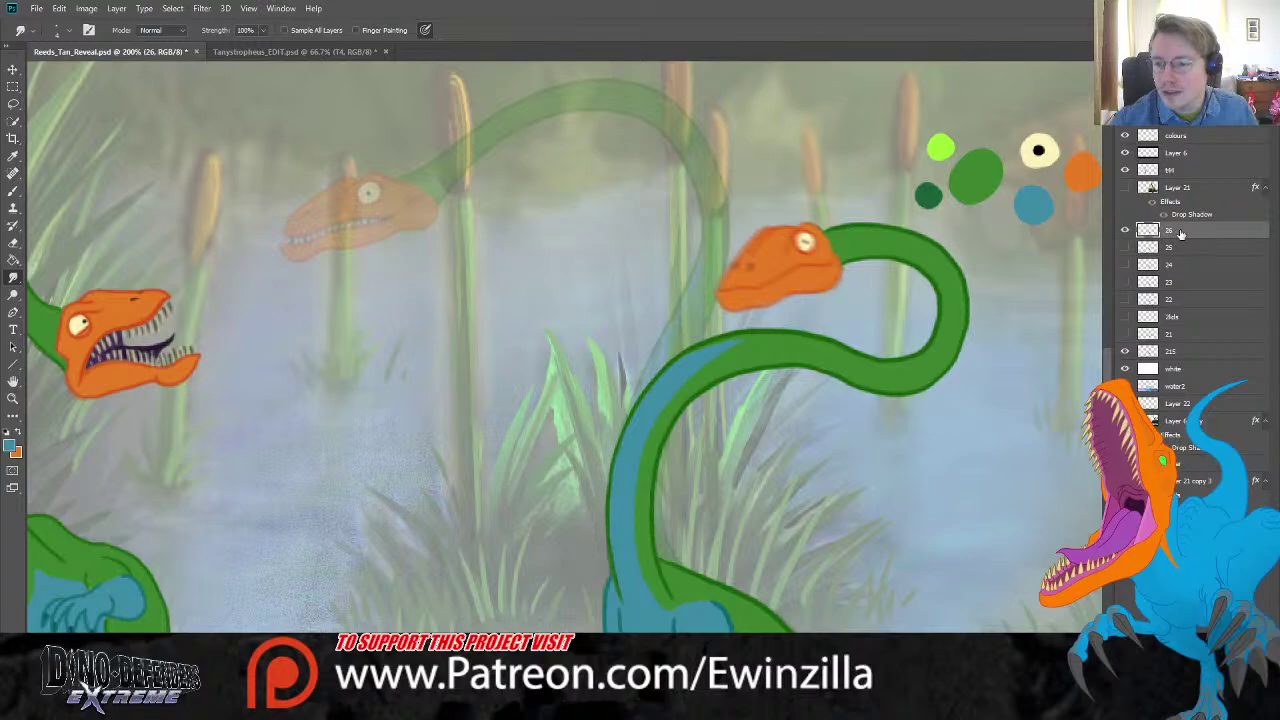
left_click_drag(1263, 119, 1243, 120)
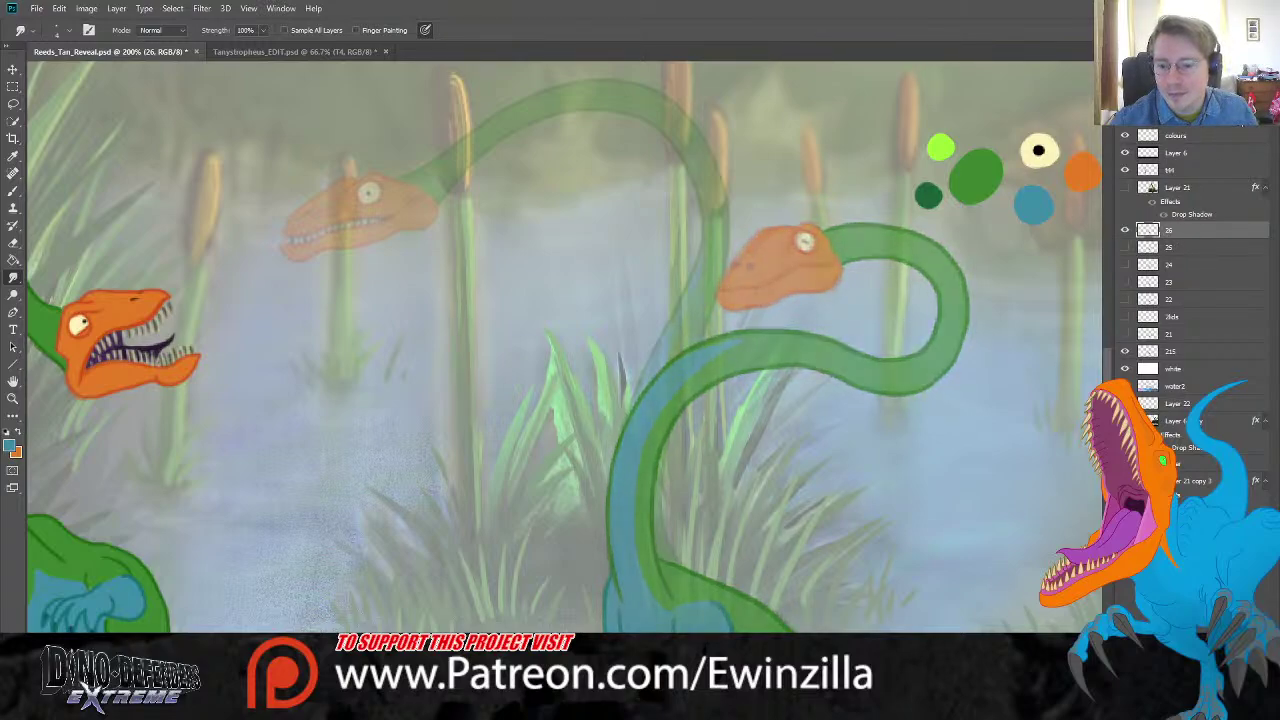
Step: Sample the red-orange swatch and add a new layer named 27 above layer 26 for brush drawing
scroll(564, 348, "right", 3)
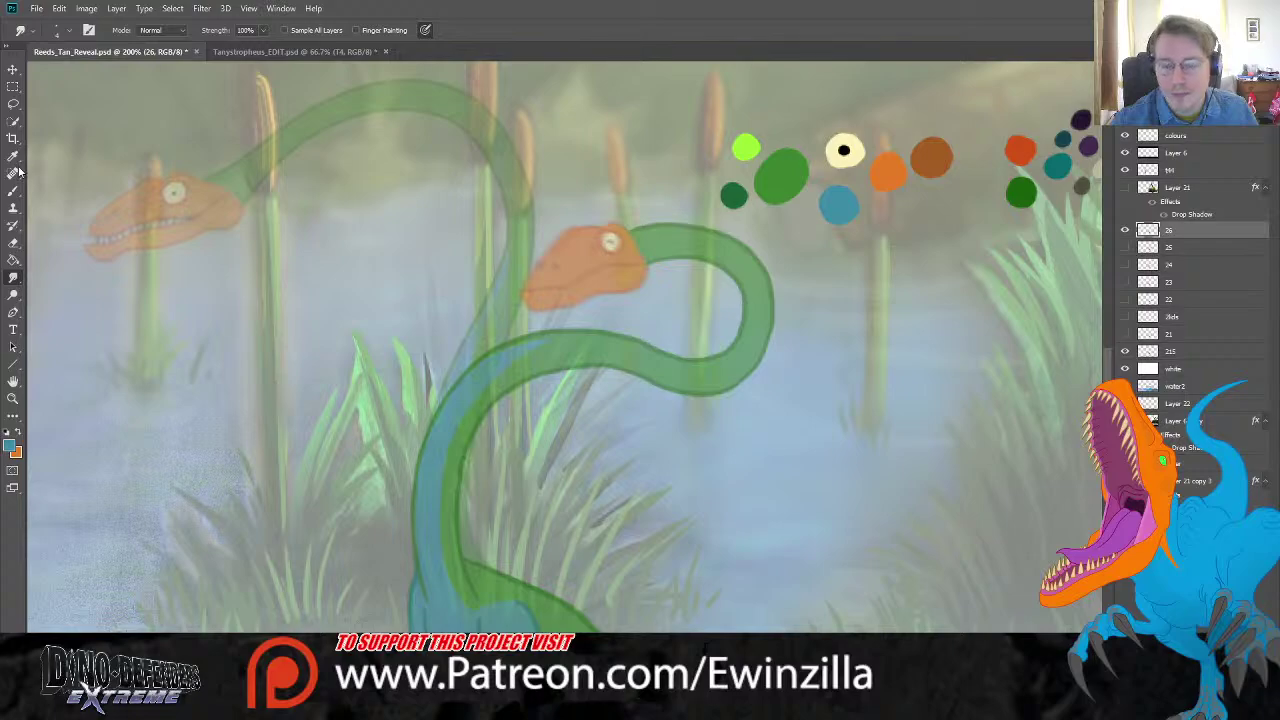
key("i")
left_click(1012, 145)
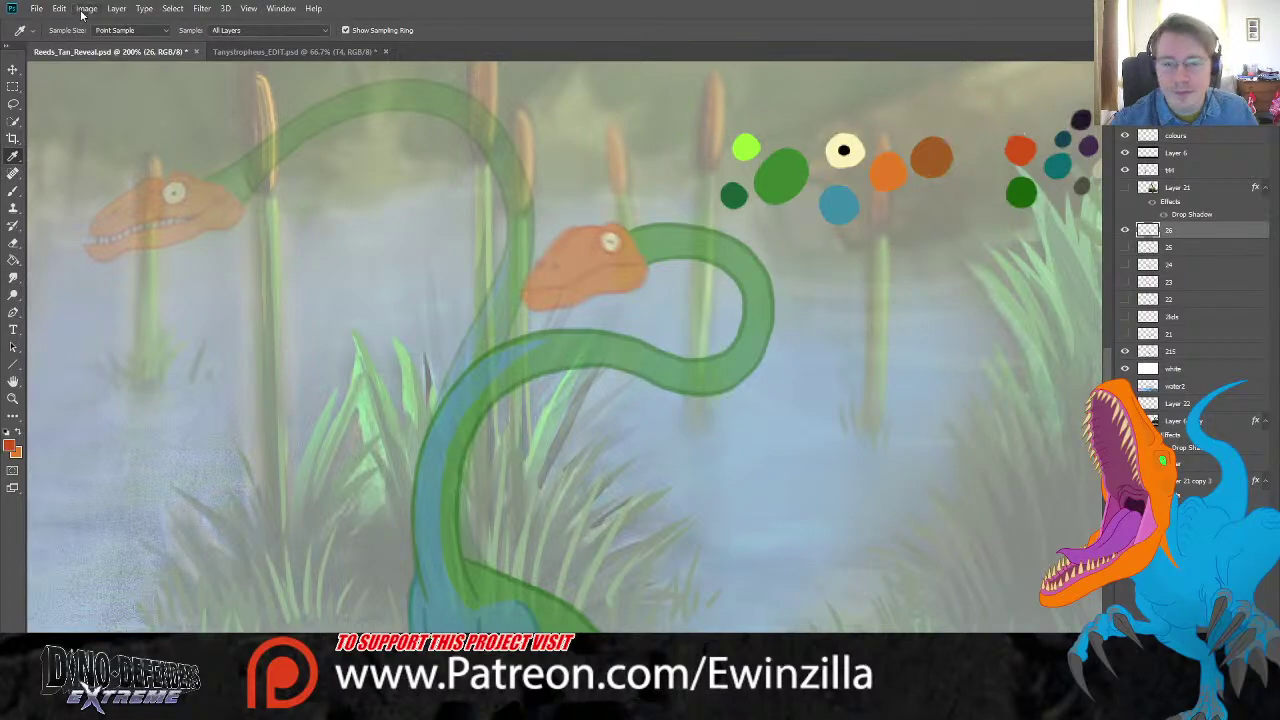
left_click(319, 23)
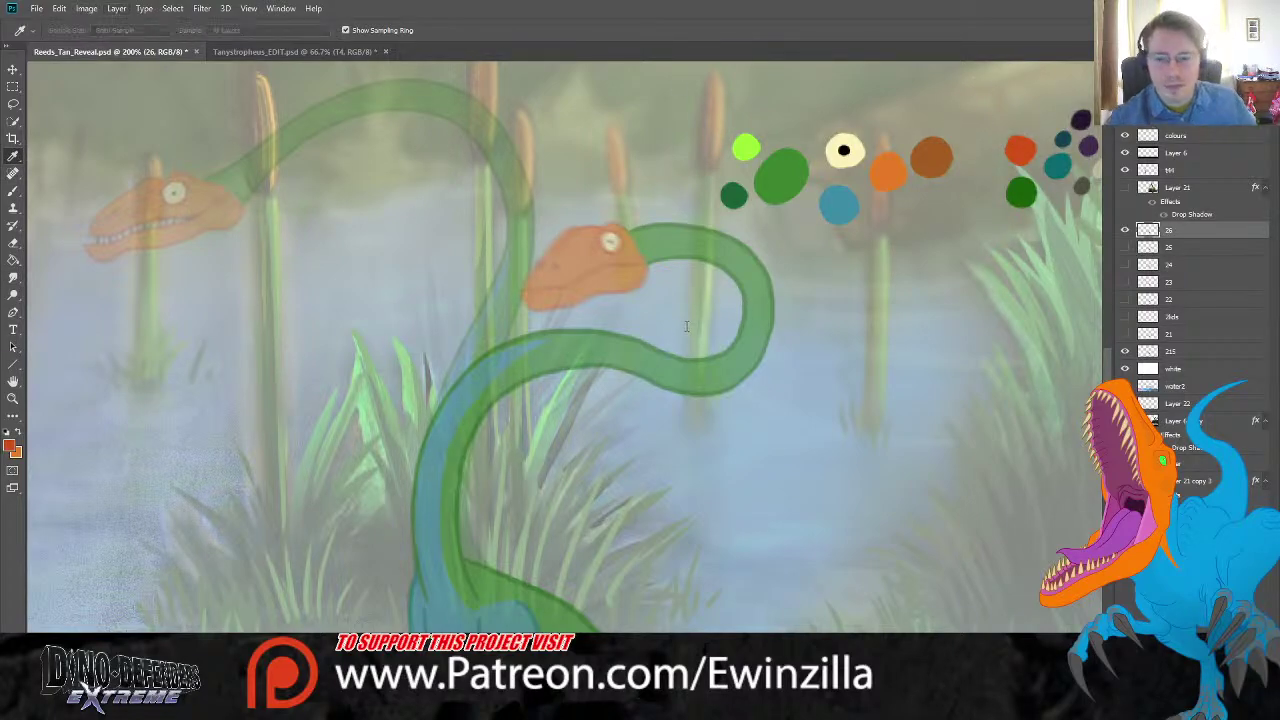
type("27")
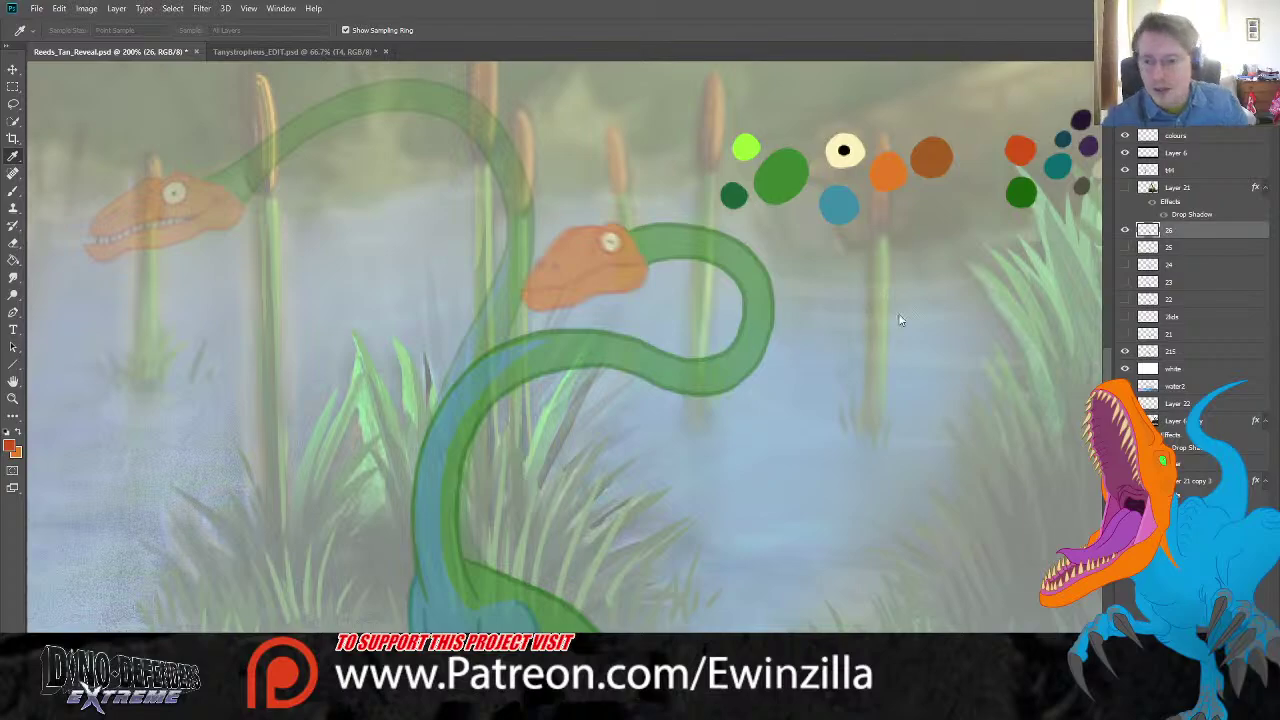
key("Return")
left_click(14, 191)
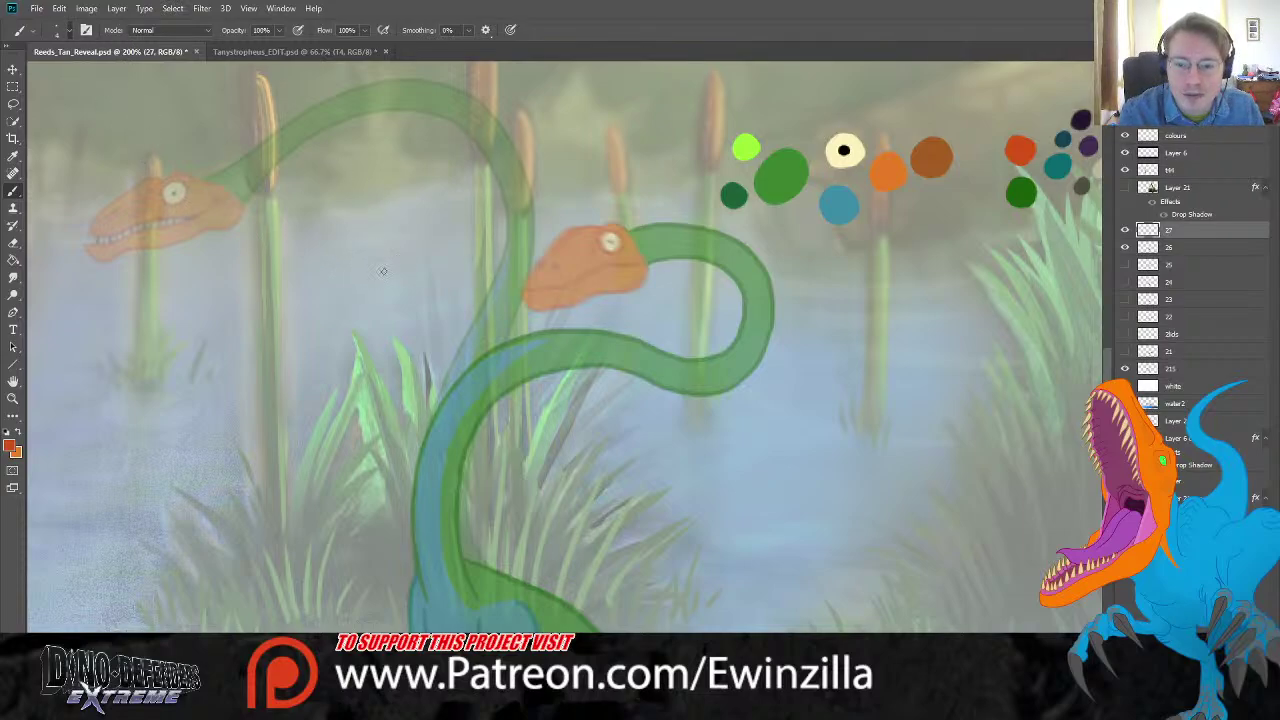
left_click_drag(373, 279, 403, 258)
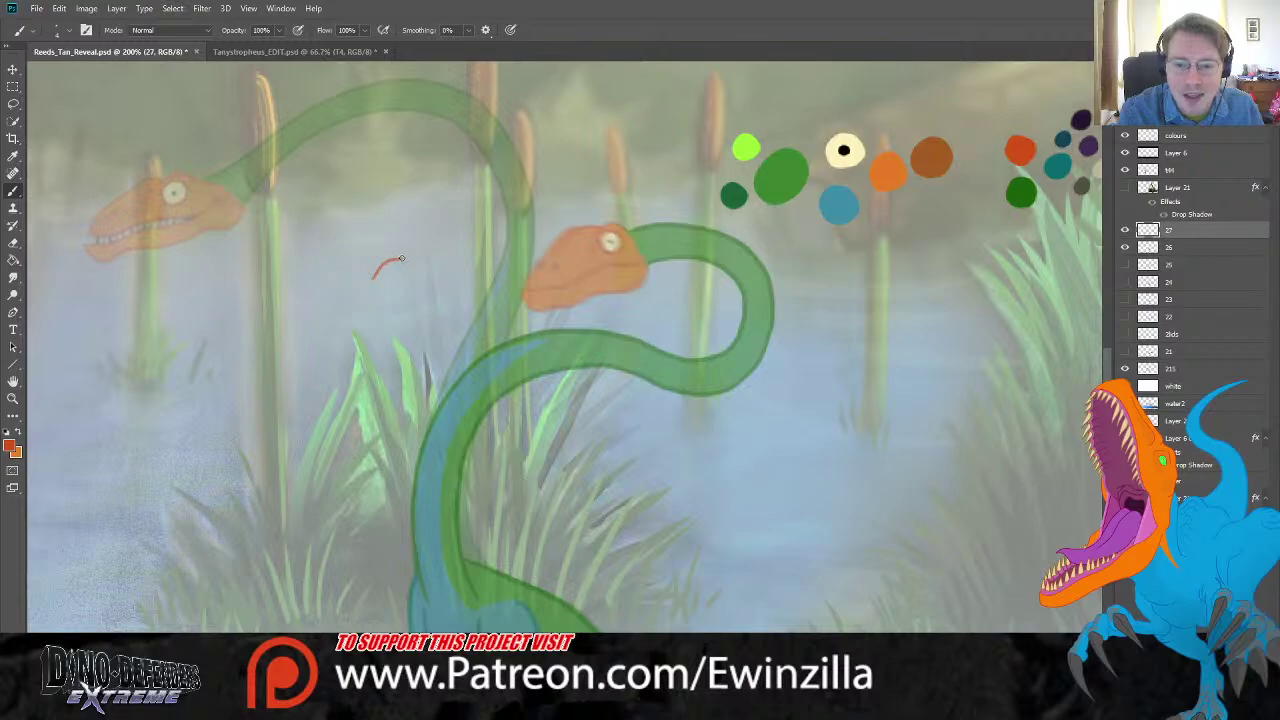
left_click(13, 206)
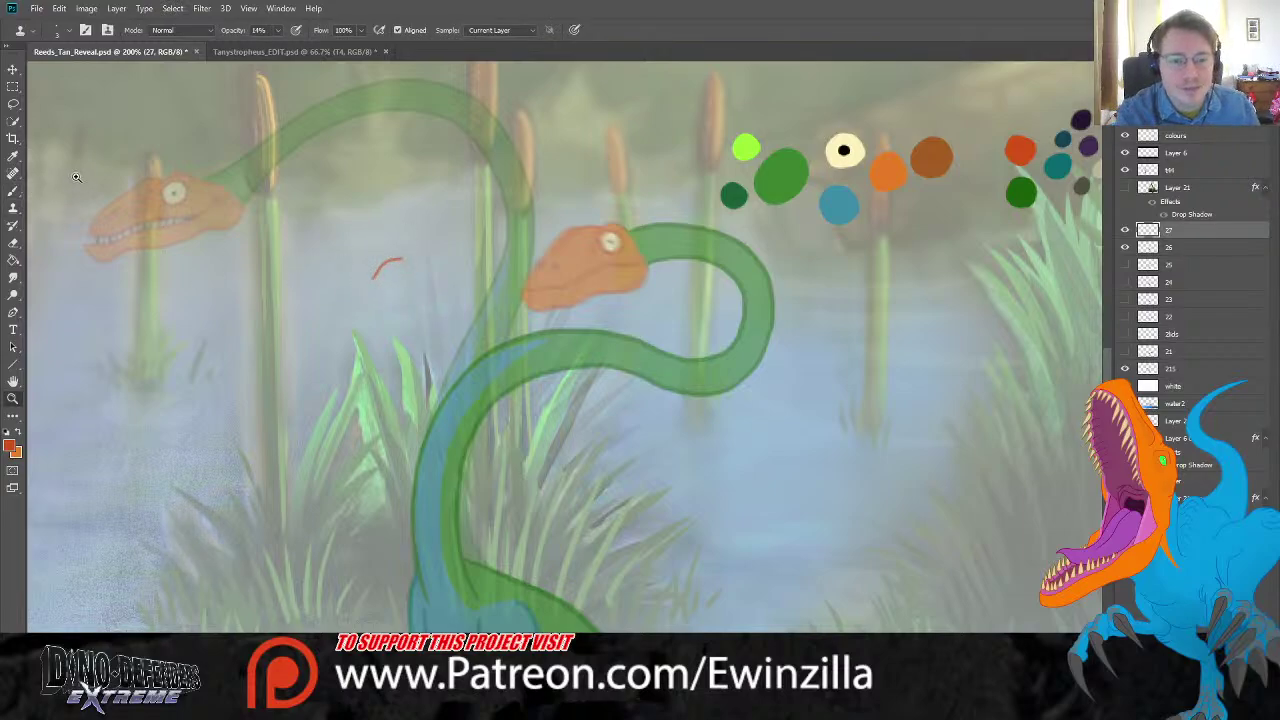
left_click(13, 189)
key("ctrl+z")
key("b")
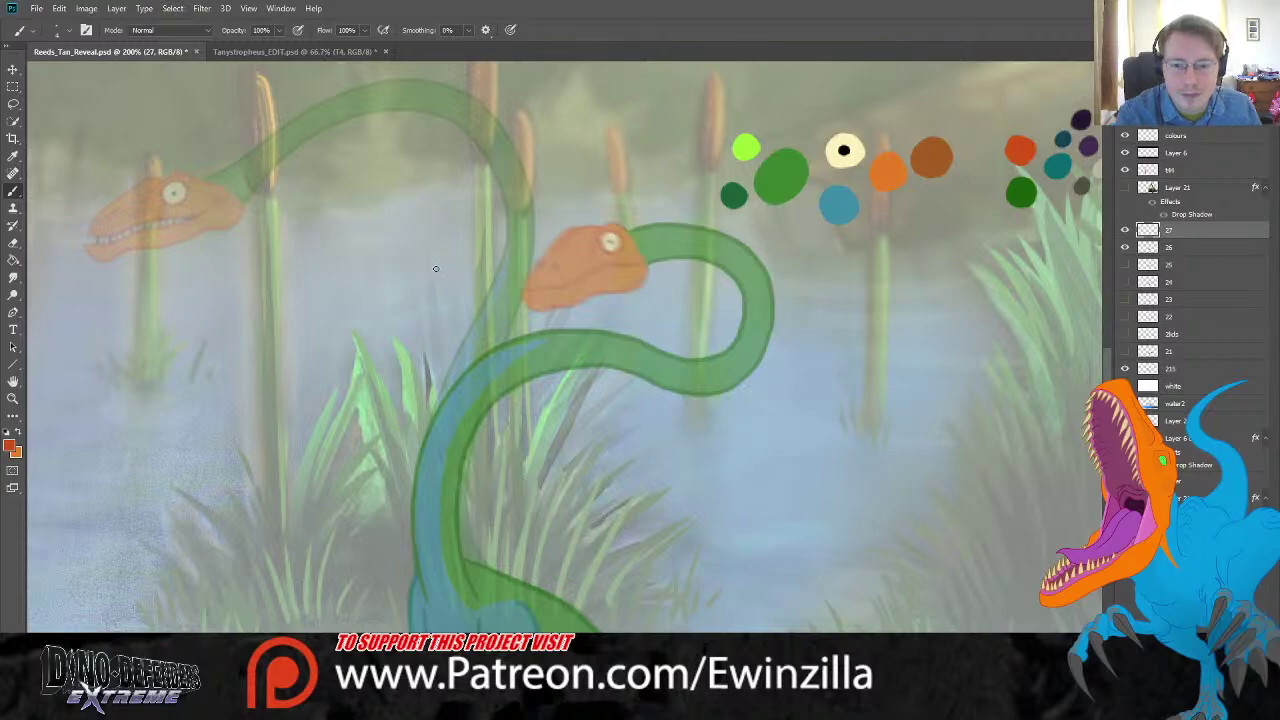
Step: Outline the raised head on layer 27 in red-orange, with the snout, eye and both jaws overlapping the faded head of frame 26
mouse_move(434, 268)
left_mouse_down()
mouse_move(476, 232)
mouse_move(546, 209)
mouse_move(480, 220)
mouse_move(512, 238)
mouse_move(526, 214)
mouse_move(531, 234)
mouse_move(527, 220)
left_mouse_up()
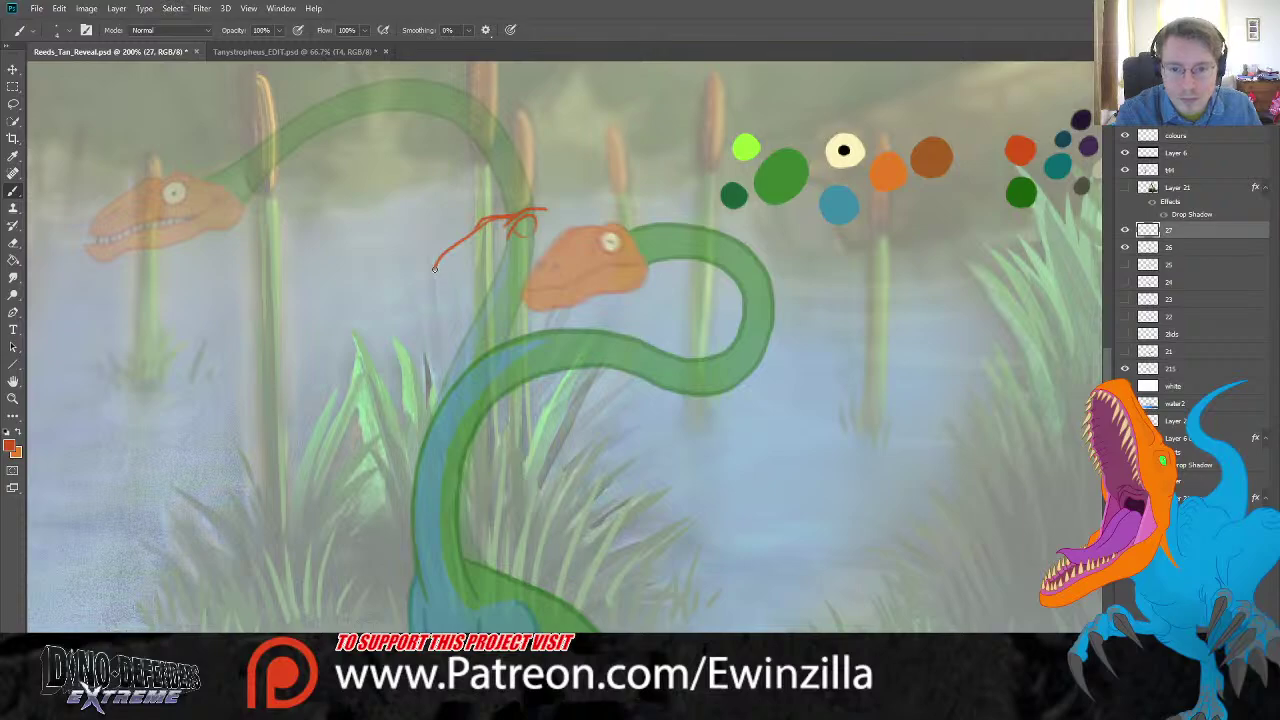
mouse_move(441, 268)
left_mouse_down()
mouse_move(519, 261)
mouse_move(570, 222)
left_mouse_up()
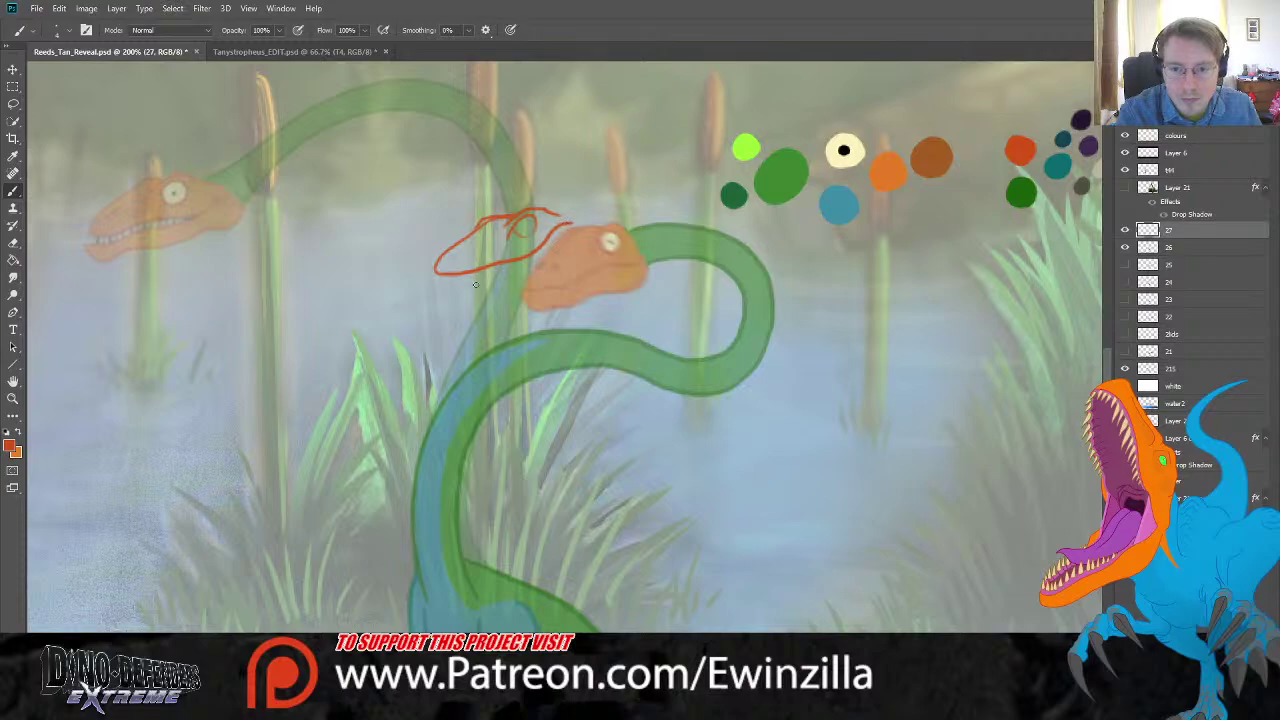
mouse_move(435, 272)
left_mouse_down()
mouse_move(442, 298)
mouse_move(538, 274)
mouse_move(578, 228)
mouse_move(516, 228)
left_mouse_up()
key("r")
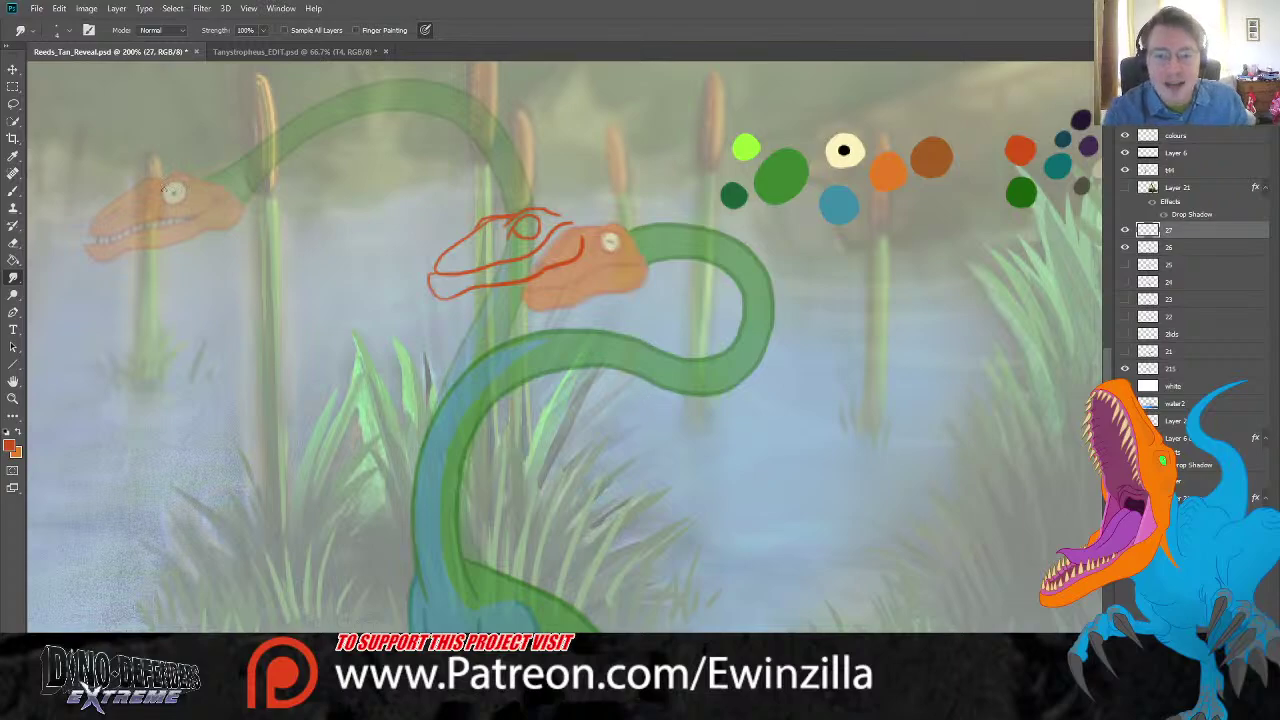
Step: Sample the dark green swatch and draw the neck's outer line from the back of the head around the loop down to the chest
left_click(13, 157)
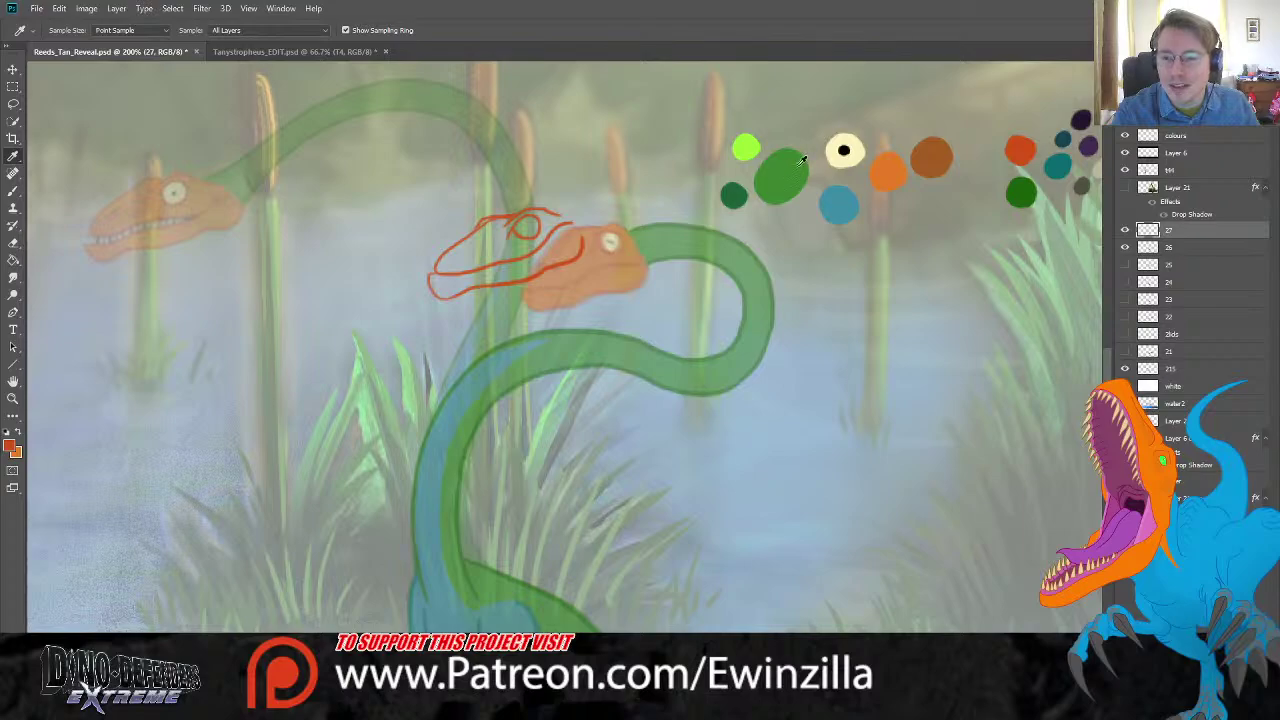
left_click(1027, 190)
key("b")
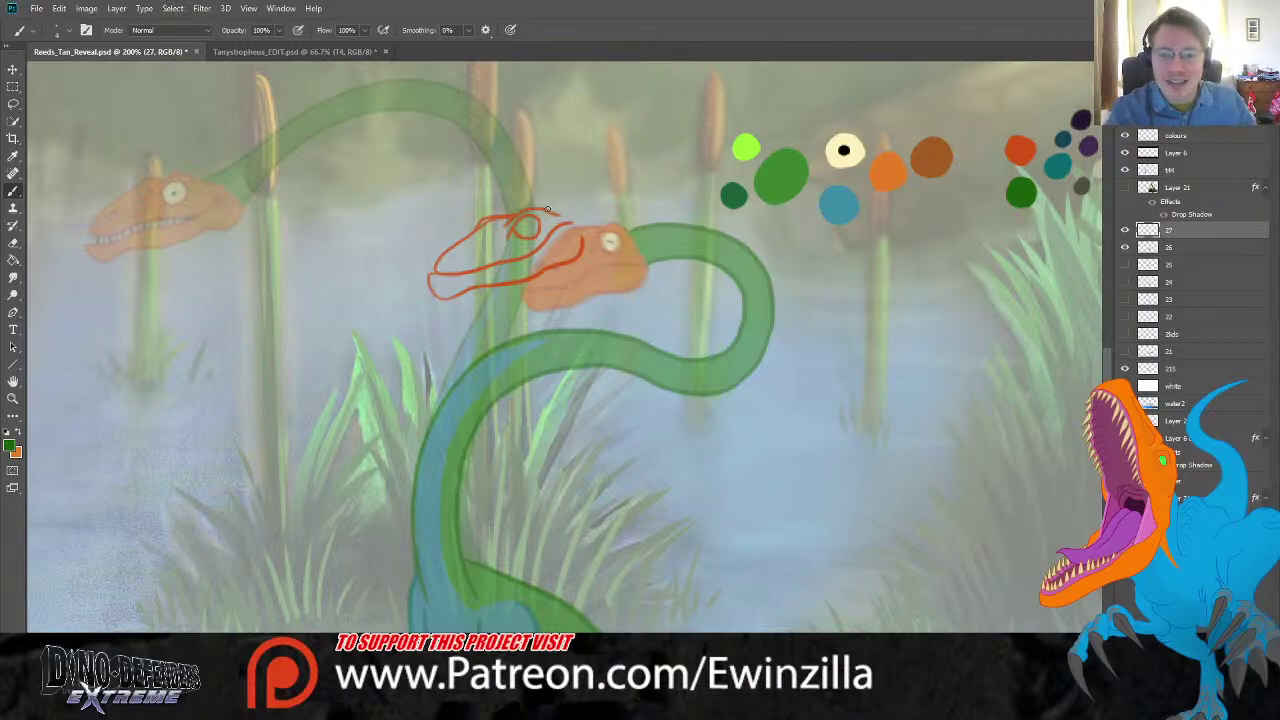
left_click_drag(541, 207, 630, 185)
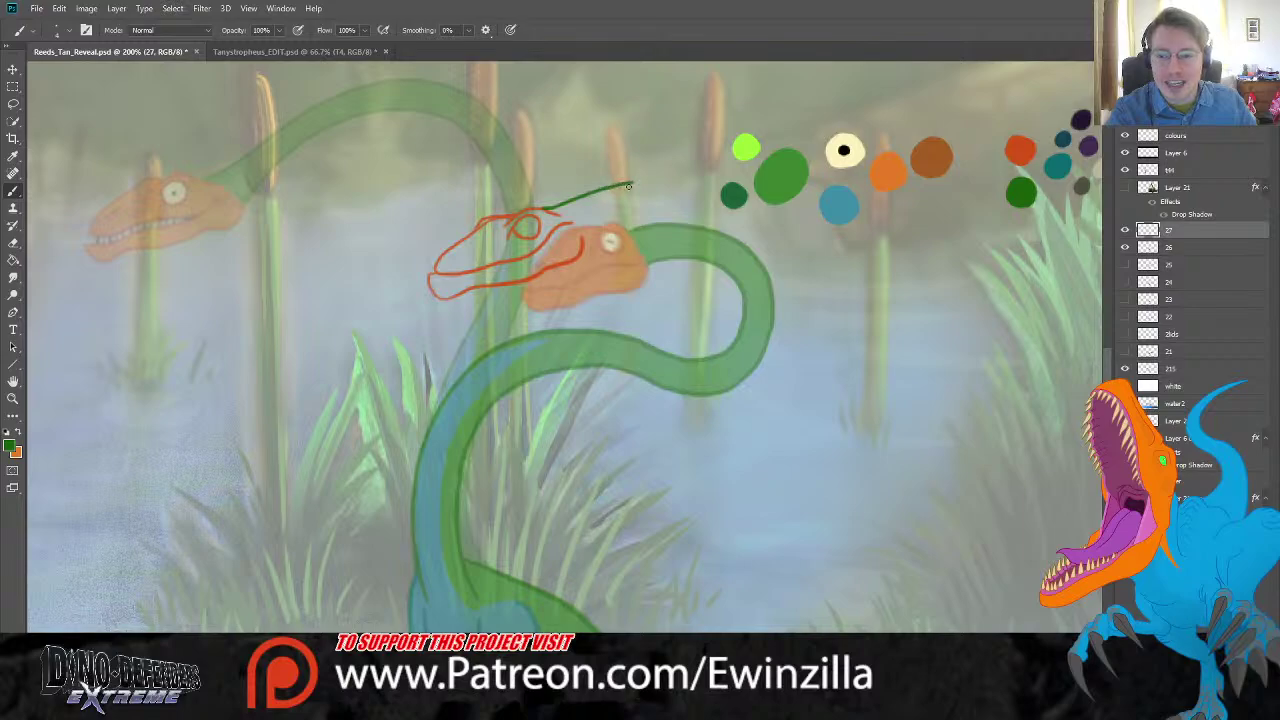
key("ctrl+z")
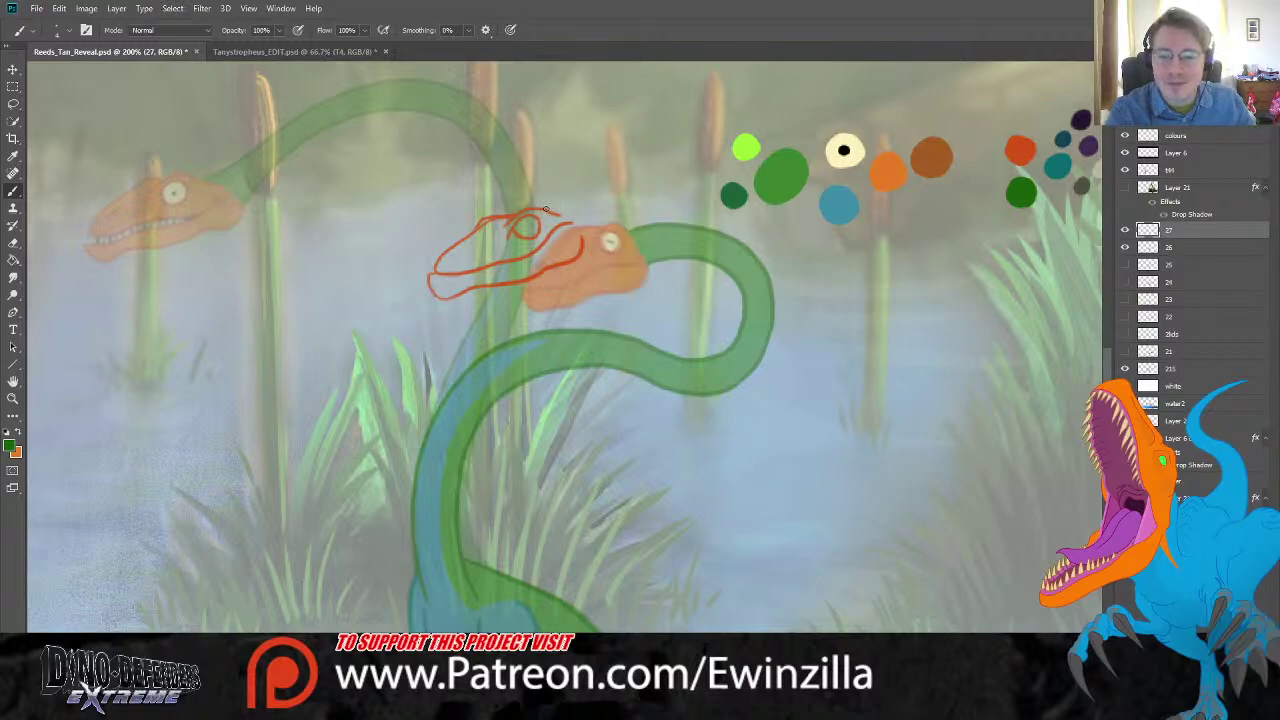
mouse_move(546, 210)
left_mouse_down()
mouse_move(644, 186)
mouse_move(712, 207)
mouse_move(740, 275)
mouse_move(721, 334)
mouse_move(654, 366)
mouse_move(551, 373)
mouse_move(478, 412)
mouse_move(446, 504)
mouse_move(454, 558)
mouse_move(486, 613)
mouse_move(418, 578)
mouse_move(410, 555)
mouse_move(405, 504)
mouse_move(424, 428)
left_mouse_up()
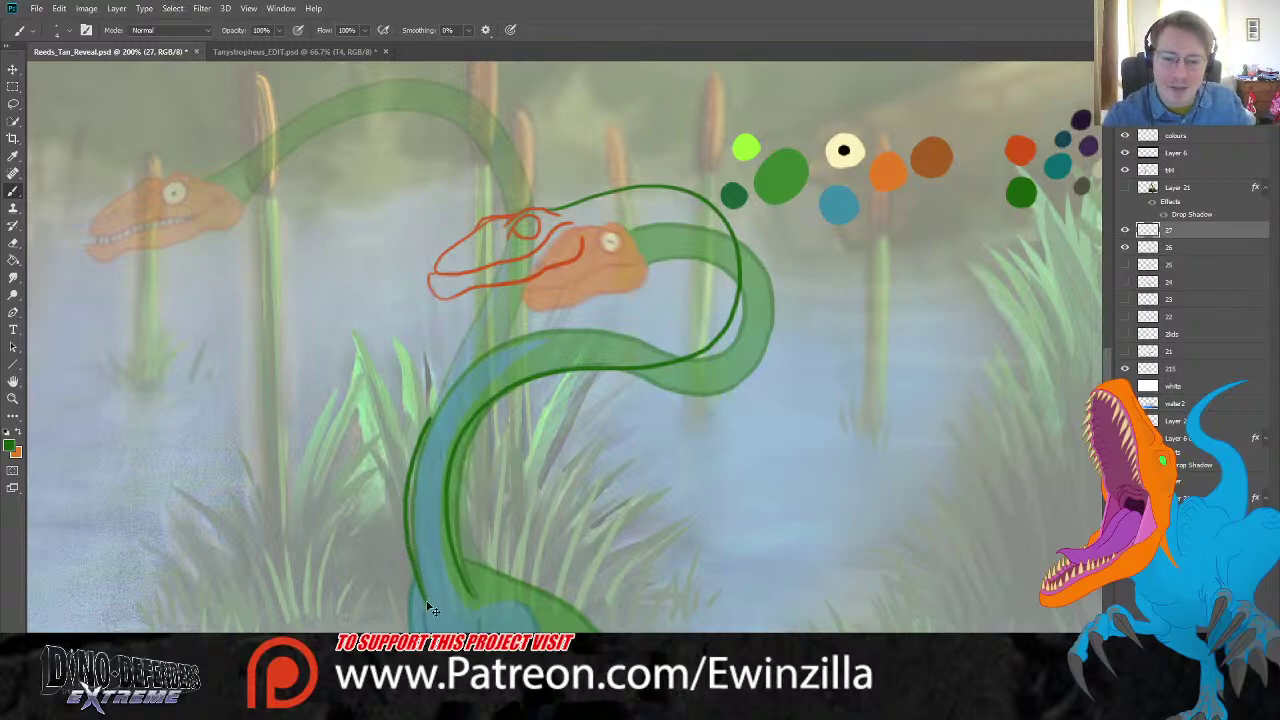
Step: Redraw the neck's front line in dark green from the chest up over the bend to below the head
key("ctrl+z")
mouse_move(427, 604)
left_mouse_down()
mouse_move(405, 530)
mouse_move(414, 451)
mouse_move(441, 390)
mouse_move(503, 338)
left_mouse_up()
key("ctrl+z")
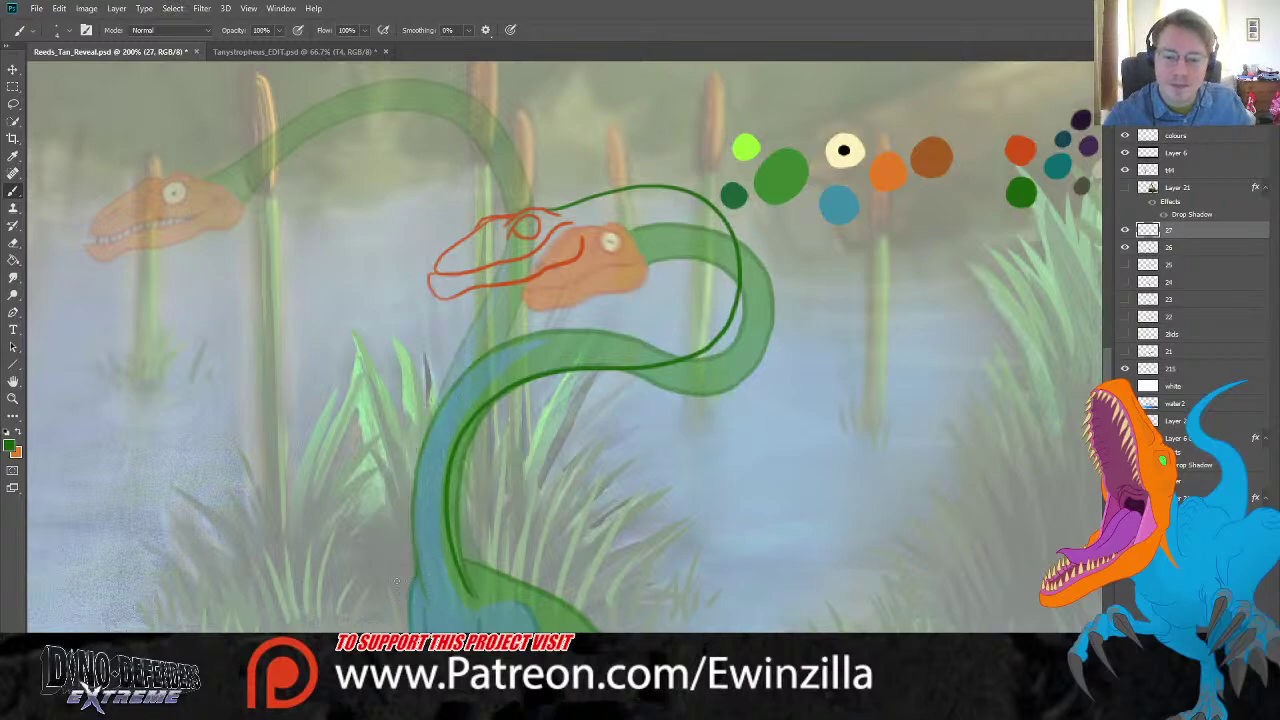
mouse_move(429, 590)
left_mouse_down()
mouse_move(408, 521)
mouse_move(419, 451)
mouse_move(474, 365)
left_mouse_up()
key("ctrl+z")
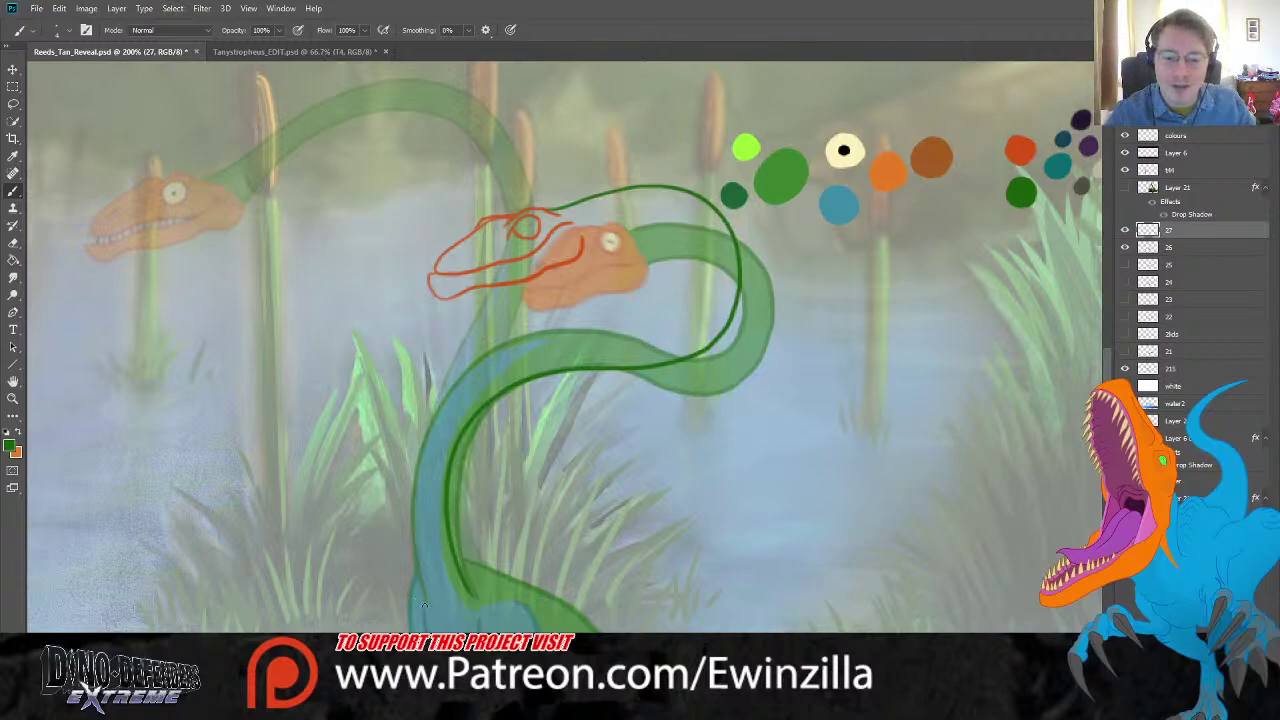
mouse_move(420, 600)
left_mouse_down()
mouse_move(409, 508)
mouse_move(431, 425)
mouse_move(486, 361)
mouse_move(569, 330)
left_mouse_up()
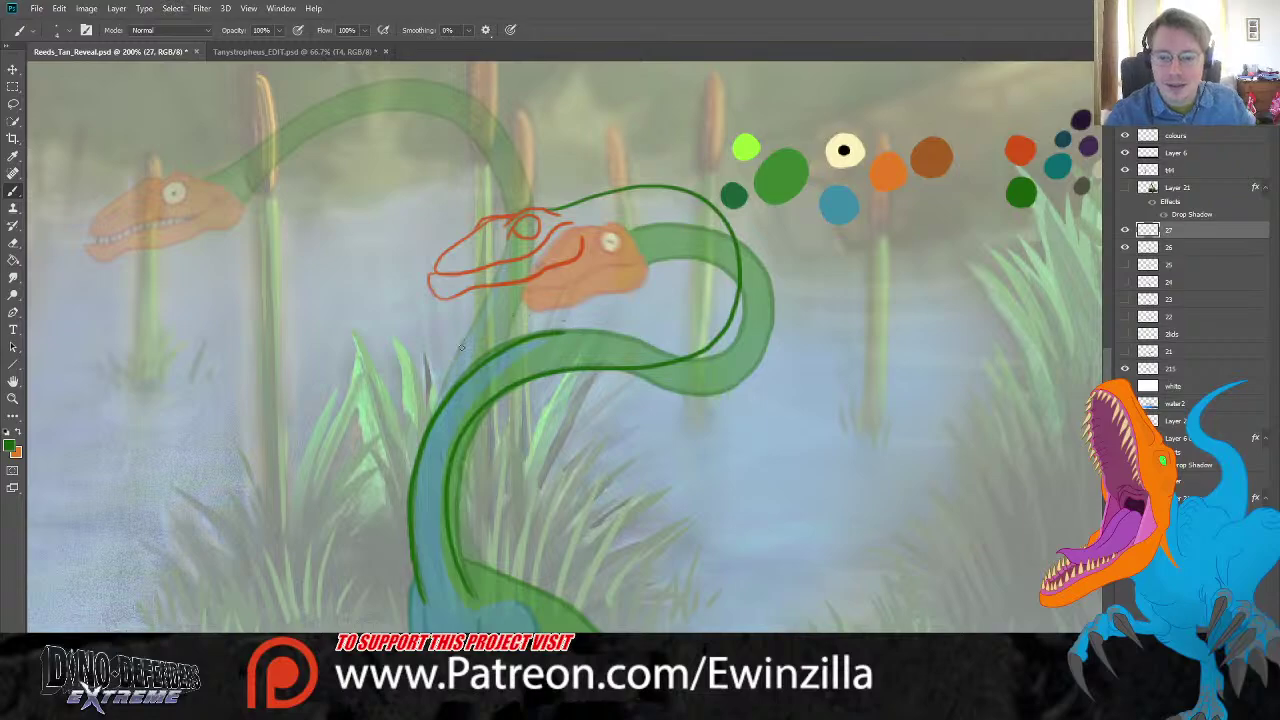
key("ctrl+z")
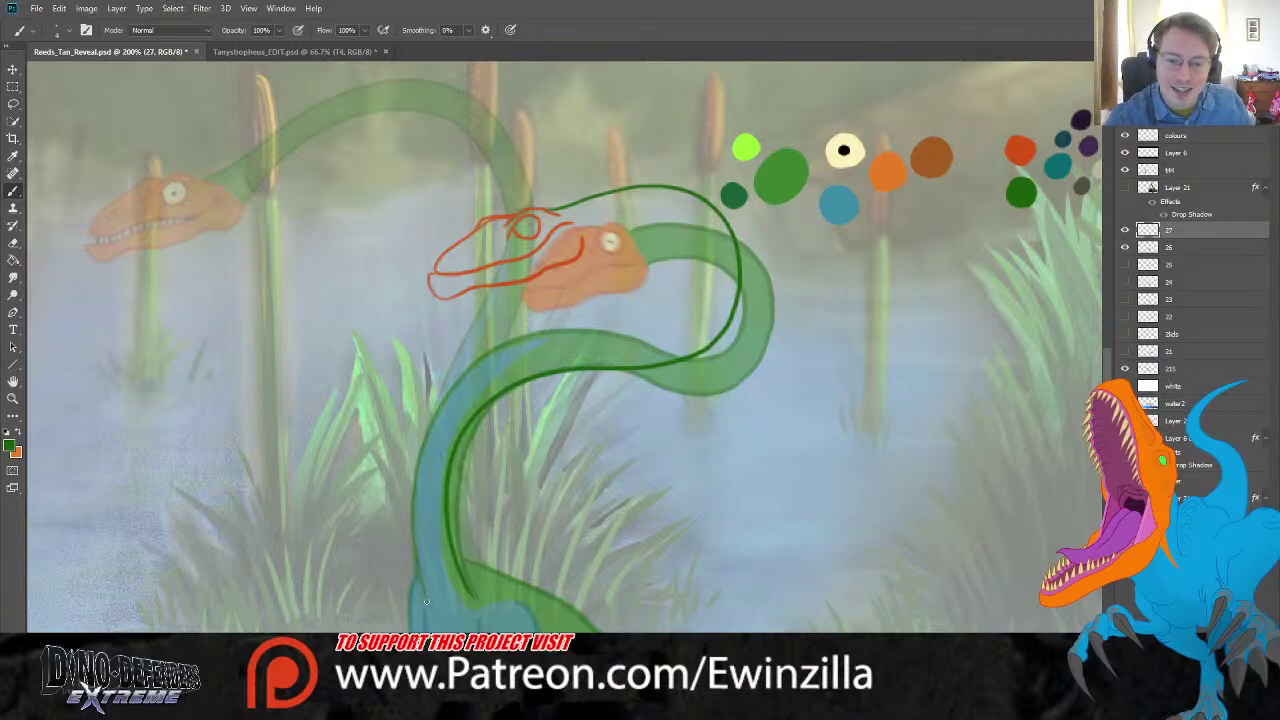
left_click_drag(426, 601, 404, 498)
key("ctrl+z")
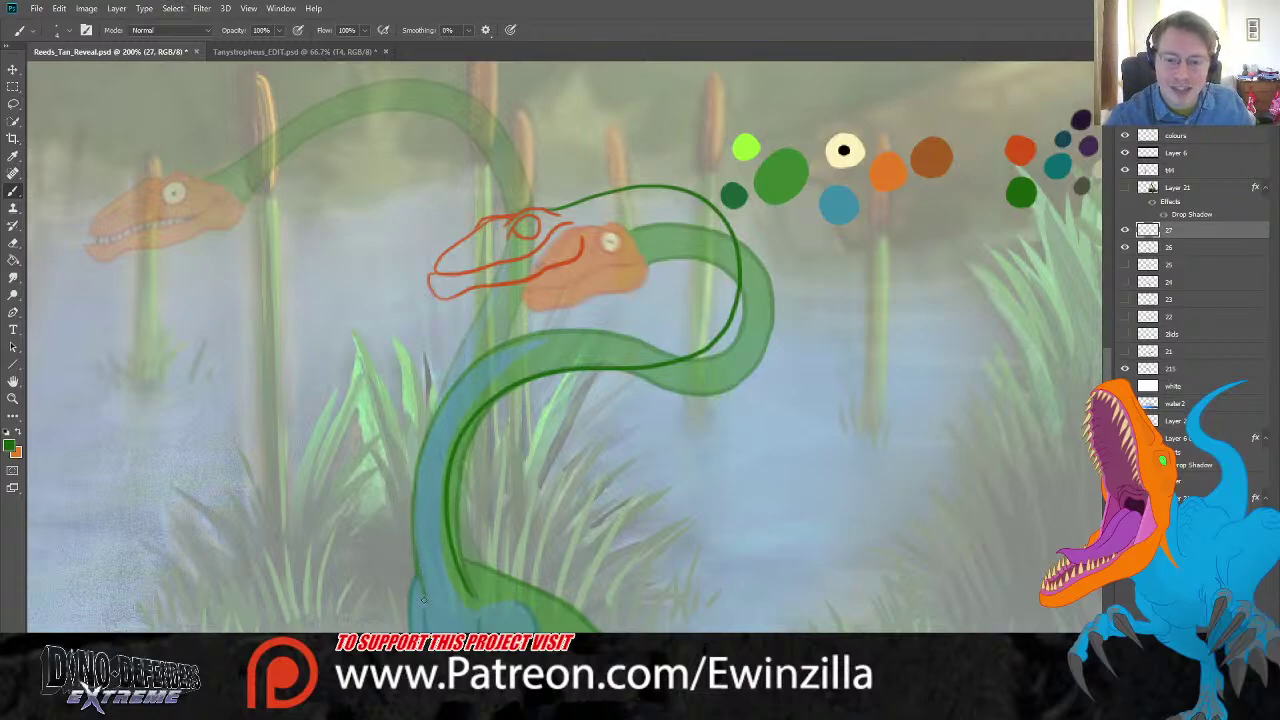
mouse_move(423, 598)
left_mouse_down()
mouse_move(406, 518)
mouse_move(440, 402)
mouse_move(474, 357)
mouse_move(518, 332)
mouse_move(620, 322)
left_mouse_up()
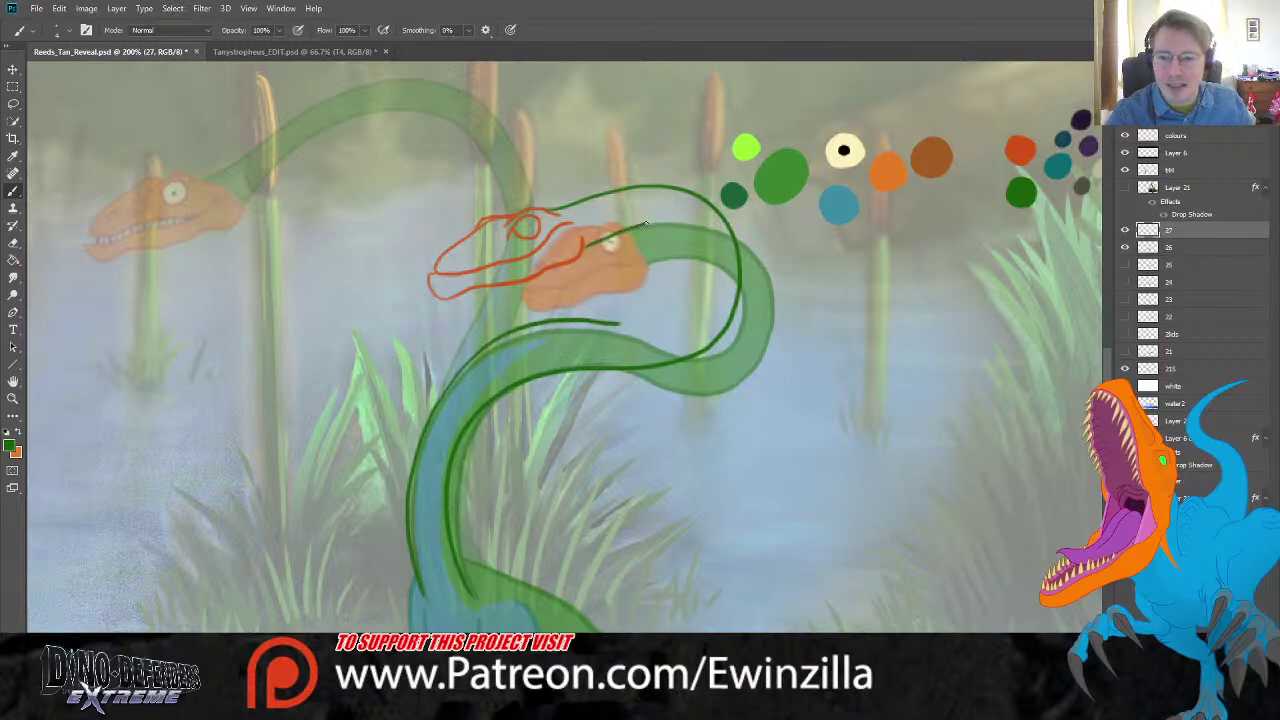
Step: Draw the inner line of the neck loop from the jaw around the curve back to the front outline
mouse_move(582, 243)
left_mouse_down()
mouse_move(624, 217)
mouse_move(680, 215)
mouse_move(709, 239)
mouse_move(711, 293)
mouse_move(662, 335)
mouse_move(506, 350)
mouse_move(455, 390)
left_mouse_up()
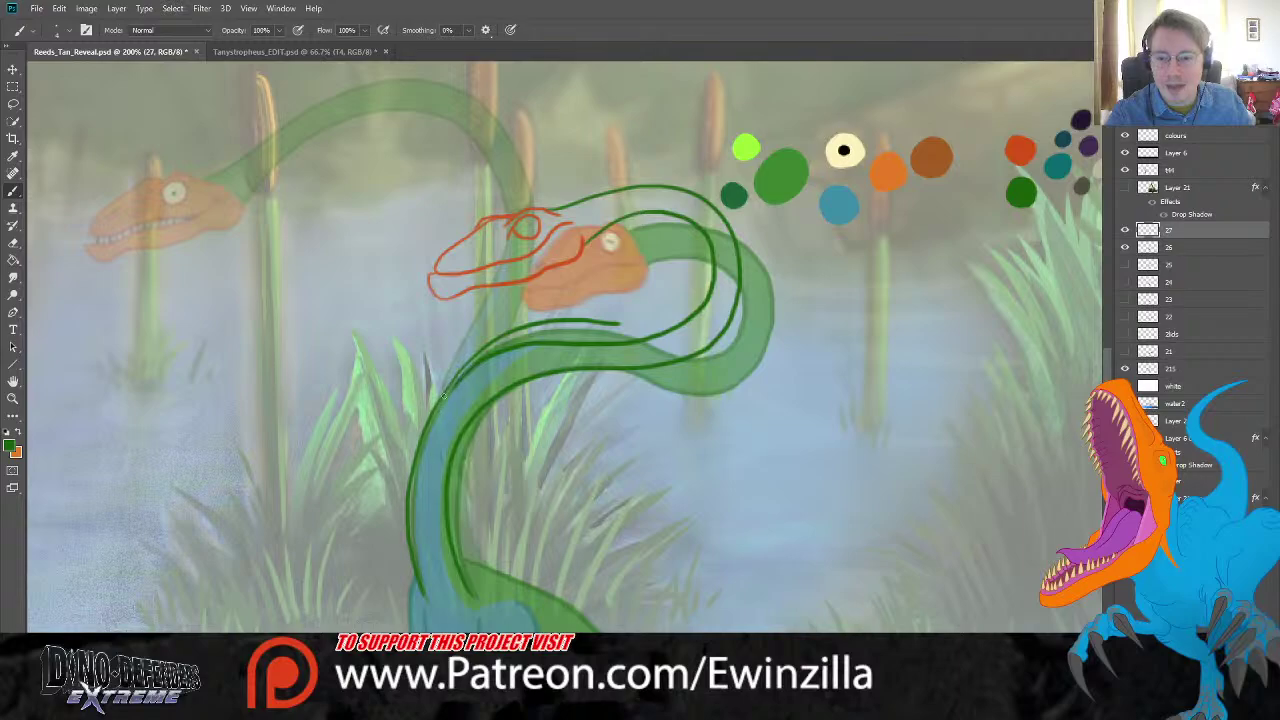
key("ctrl+z")
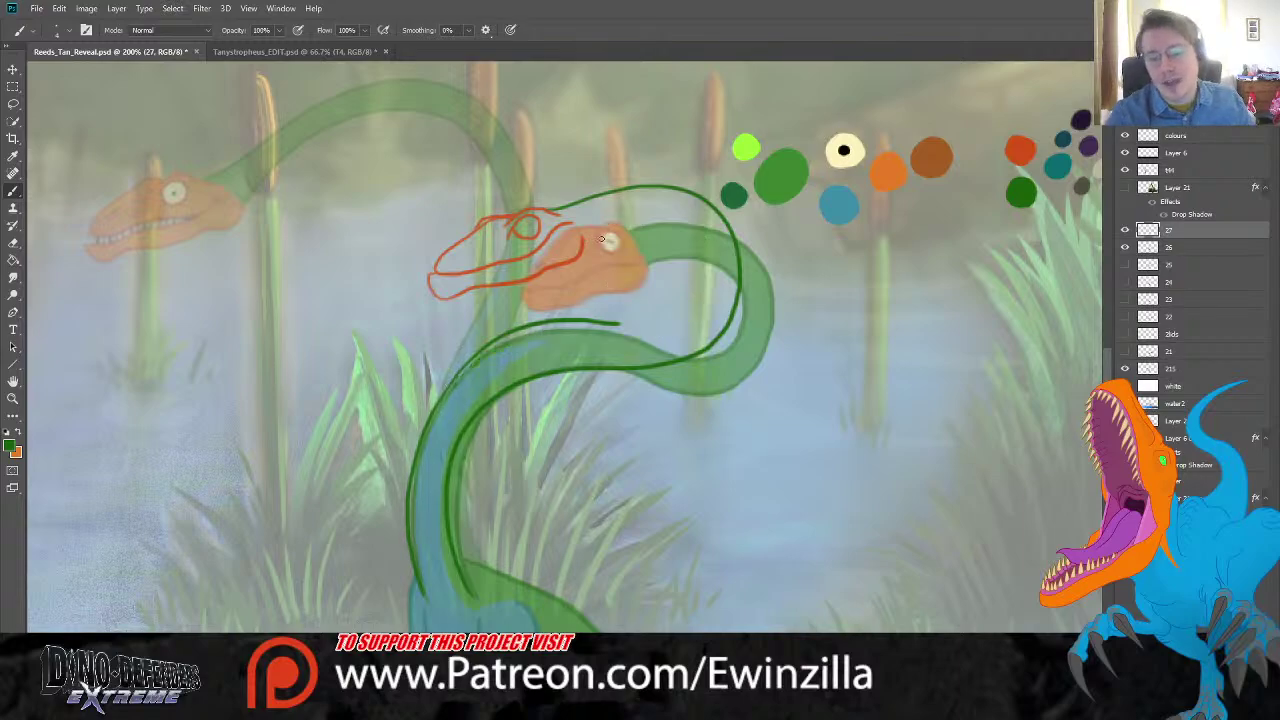
mouse_move(583, 246)
left_mouse_down()
mouse_move(622, 220)
mouse_move(660, 217)
mouse_move(701, 241)
mouse_move(704, 282)
mouse_move(658, 328)
left_mouse_up()
key("ctrl+z")
mouse_move(586, 243)
left_mouse_down()
mouse_move(636, 217)
mouse_move(674, 220)
mouse_move(708, 247)
mouse_move(705, 298)
mouse_move(640, 343)
mouse_move(528, 352)
left_mouse_up()
key("ctrl+z")
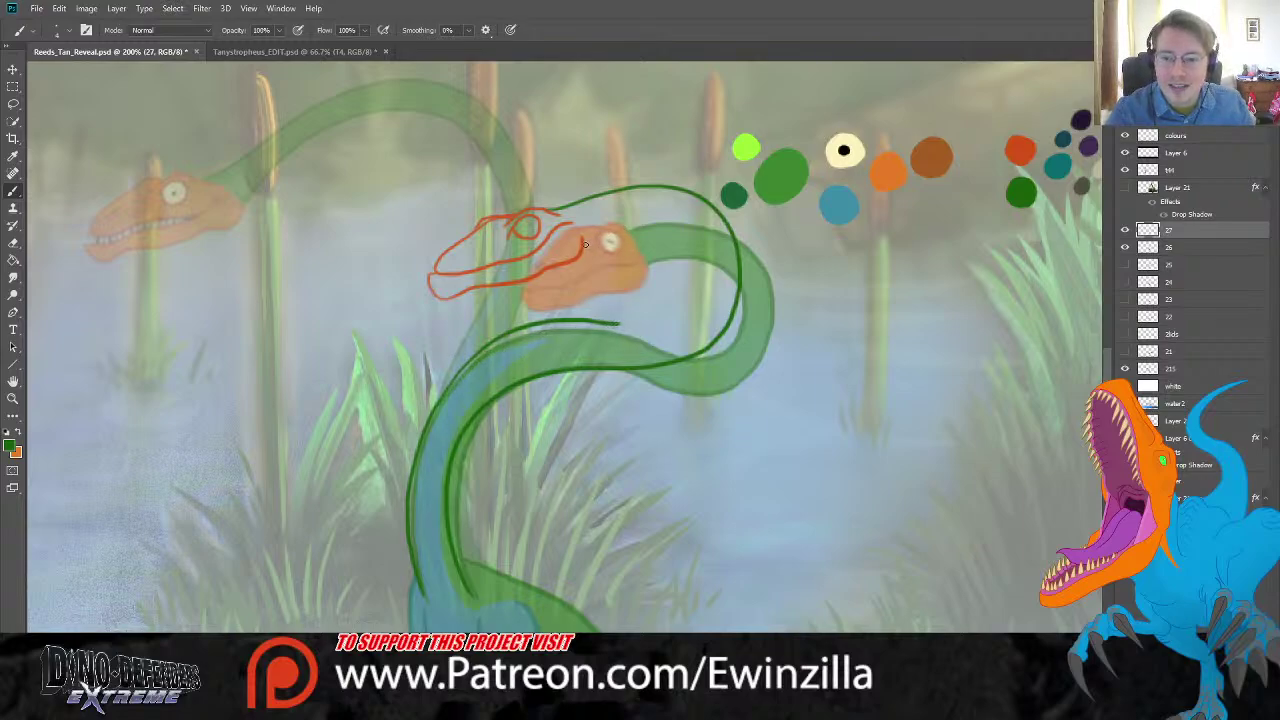
mouse_move(585, 244)
left_mouse_down()
mouse_move(641, 219)
mouse_move(682, 221)
mouse_move(708, 256)
mouse_move(709, 287)
mouse_move(640, 338)
mouse_move(497, 347)
mouse_move(432, 410)
left_mouse_up()
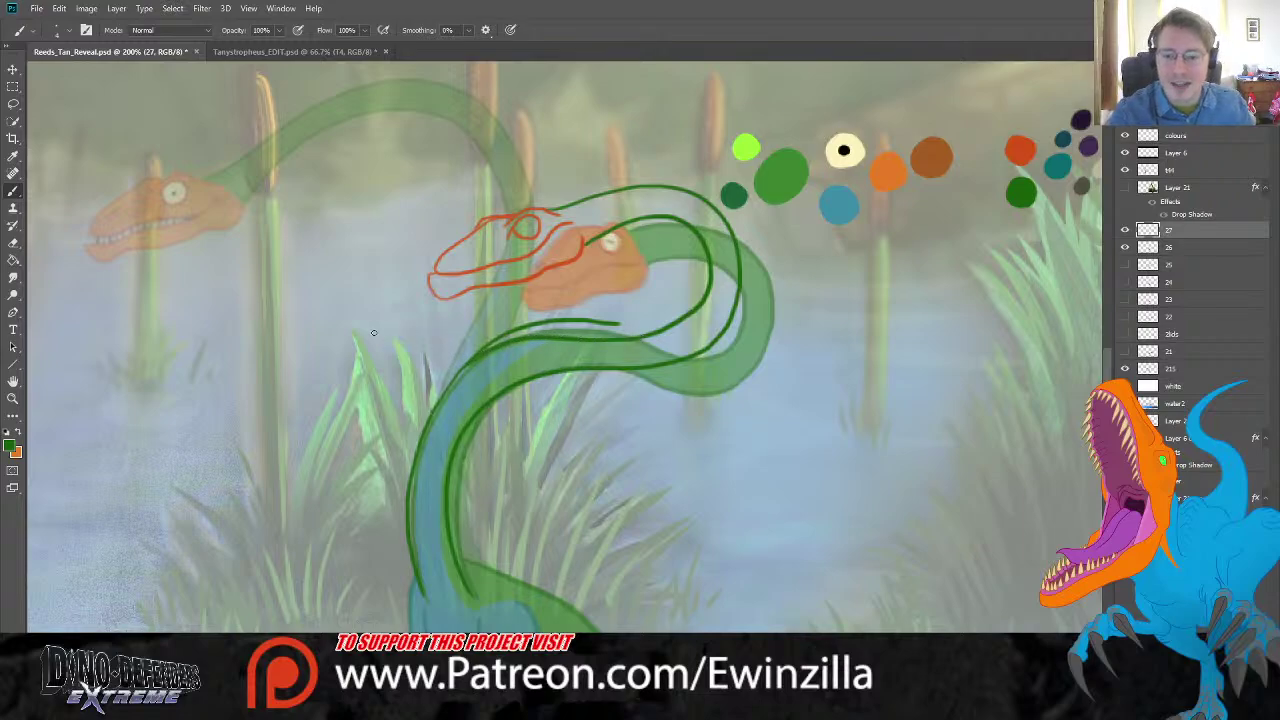
Step: Smudge the doubled lines at the neck bend into one smooth front outline and blend away the leftover stub
left_click(13, 277)
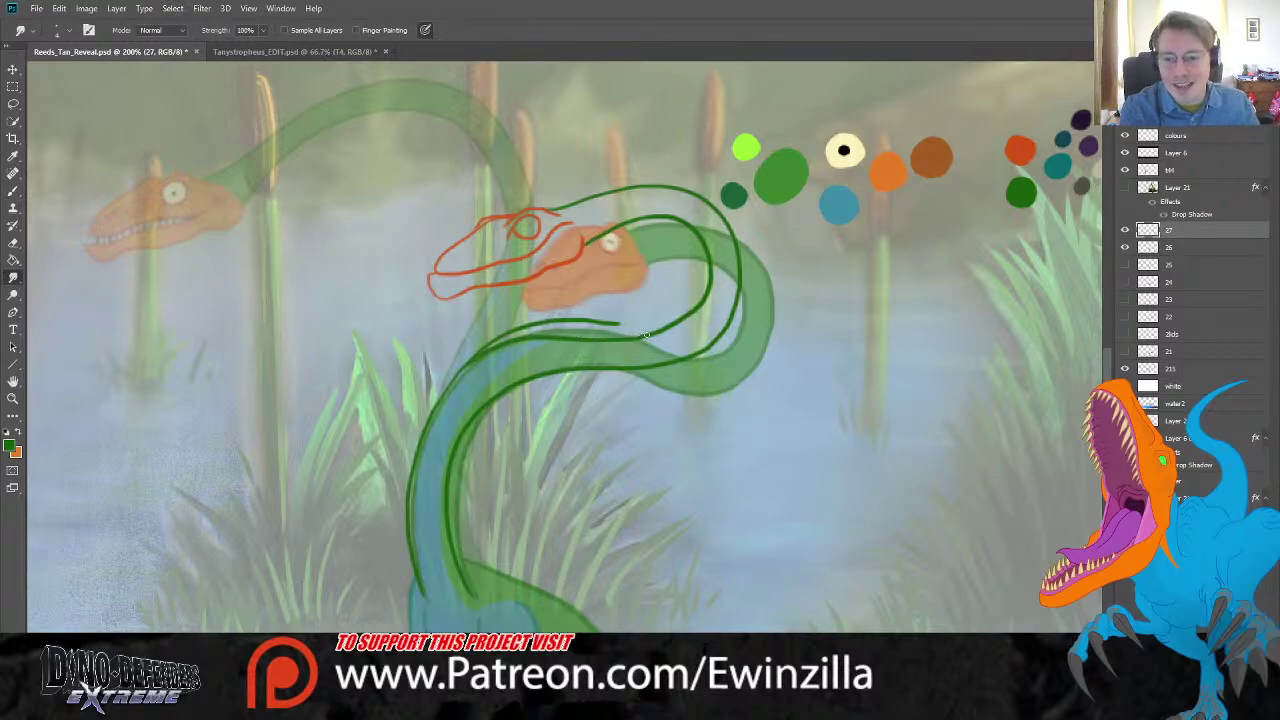
left_click_drag(645, 336, 480, 352)
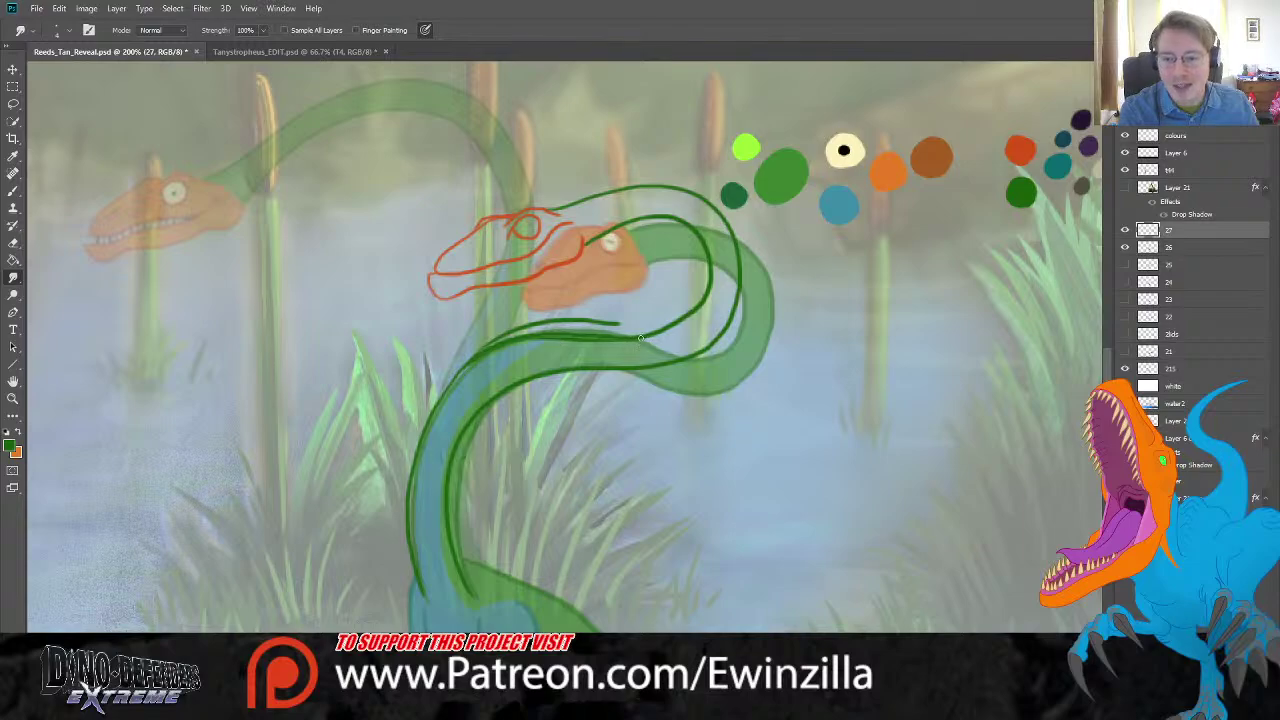
mouse_move(648, 336)
left_mouse_down()
mouse_move(503, 341)
mouse_move(475, 360)
left_mouse_up()
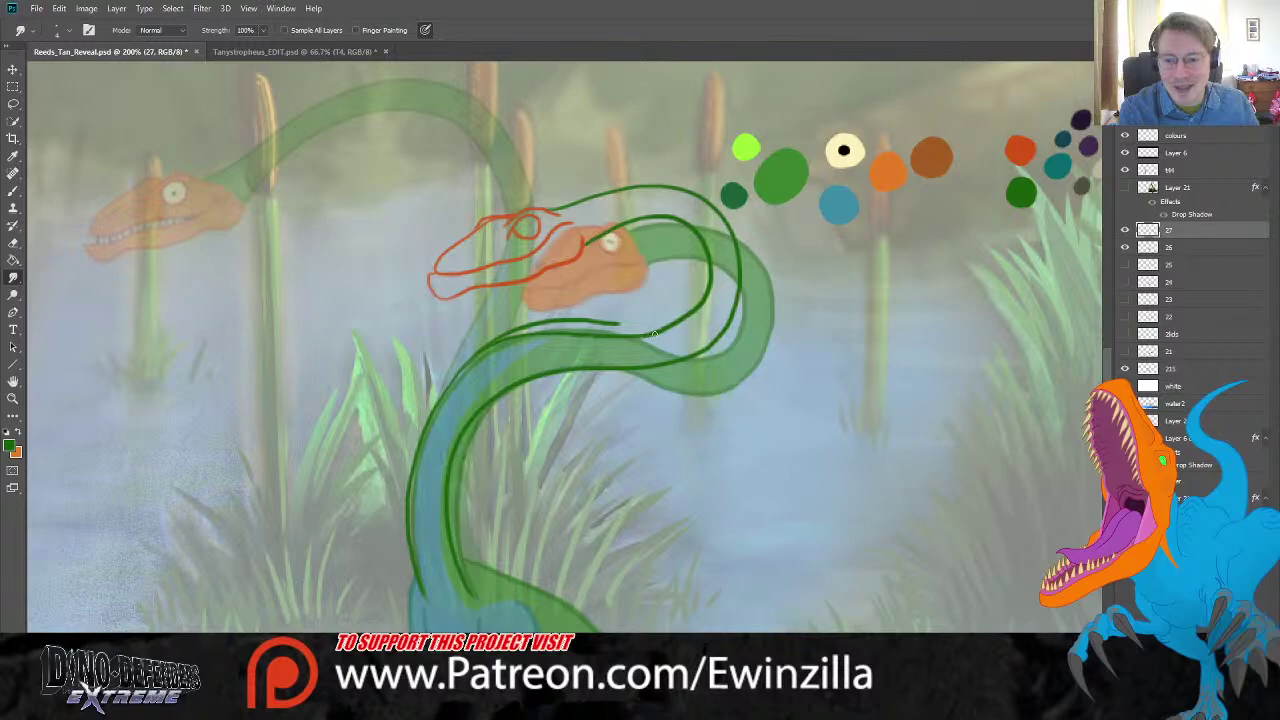
mouse_move(655, 333)
left_mouse_down()
mouse_move(520, 336)
mouse_move(469, 361)
mouse_move(492, 337)
mouse_move(463, 358)
mouse_move(540, 324)
mouse_move(521, 327)
mouse_move(620, 326)
mouse_move(541, 333)
left_mouse_up()
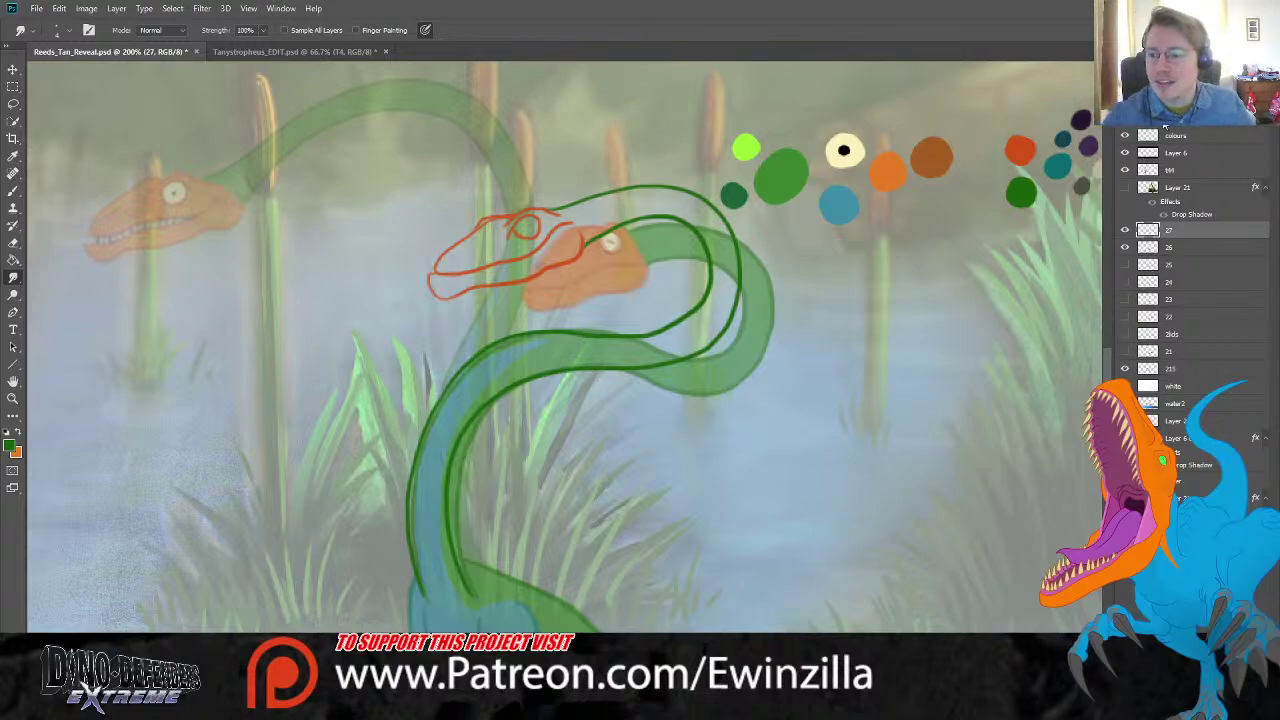
Step: Compare the new head and neck outline on layer 27 with the faded pose on layer 26
left_click(1124, 230)
left_click(1124, 230)
left_click(1124, 230)
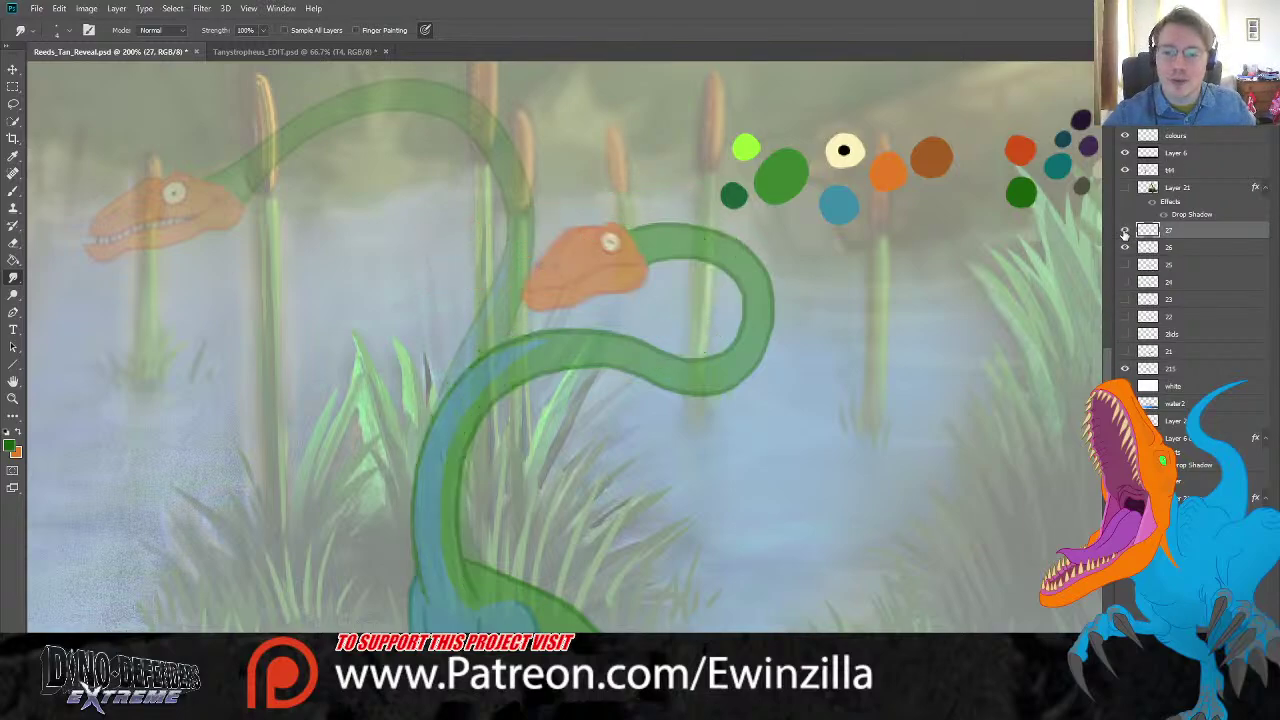
left_click(1124, 230)
left_click(1124, 230)
left_click(1124, 230)
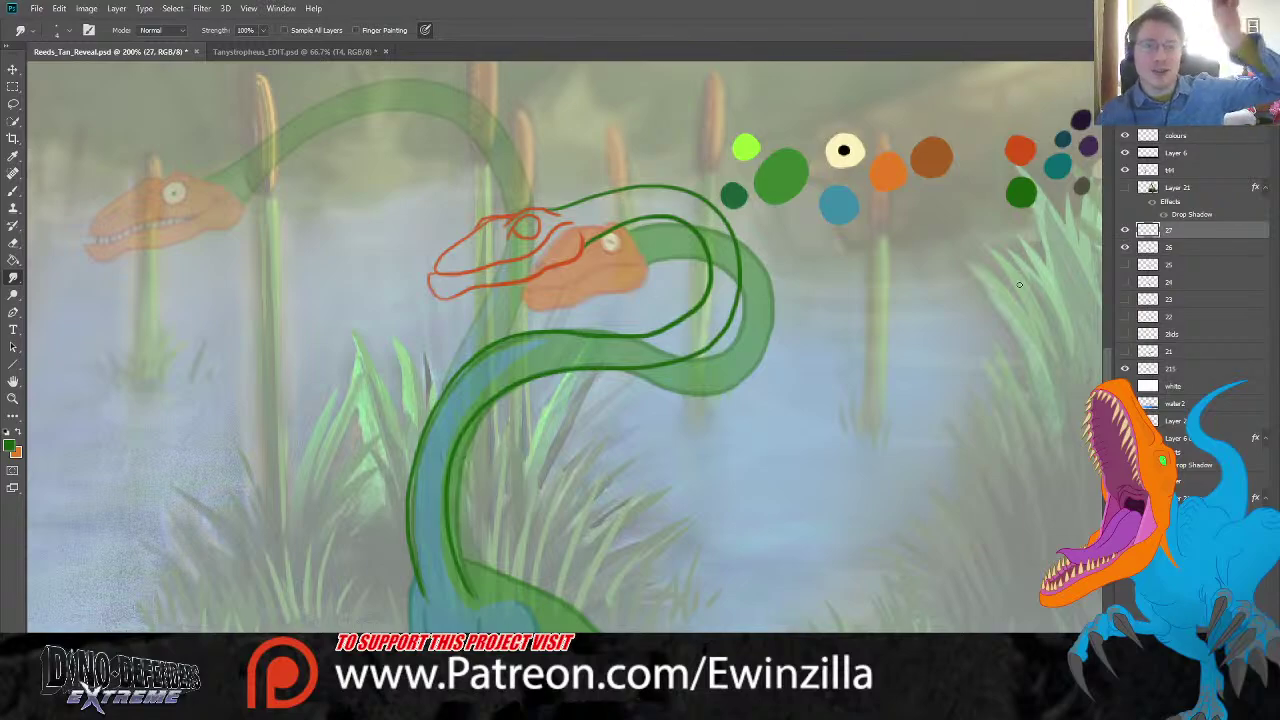
Step: Draw the dark green back line from the base of the neck down along the body with the Brush
scroll(1088, 270, "down", 3)
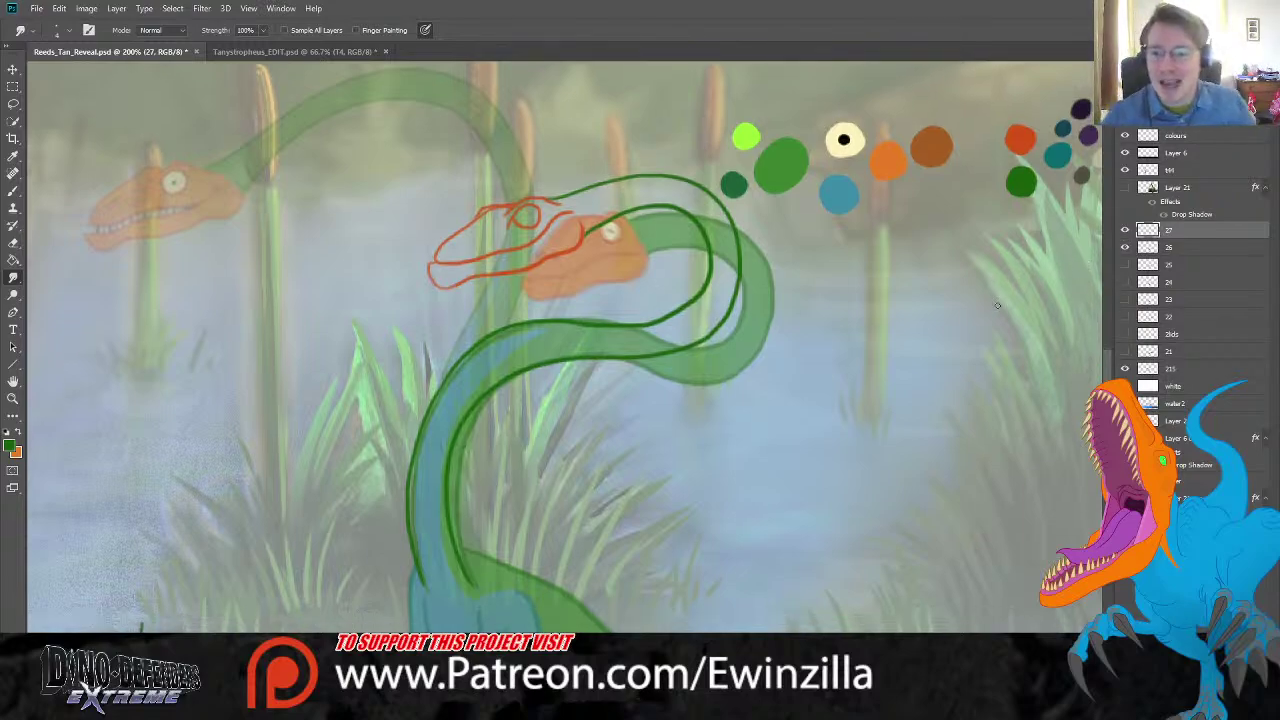
left_click(13, 191)
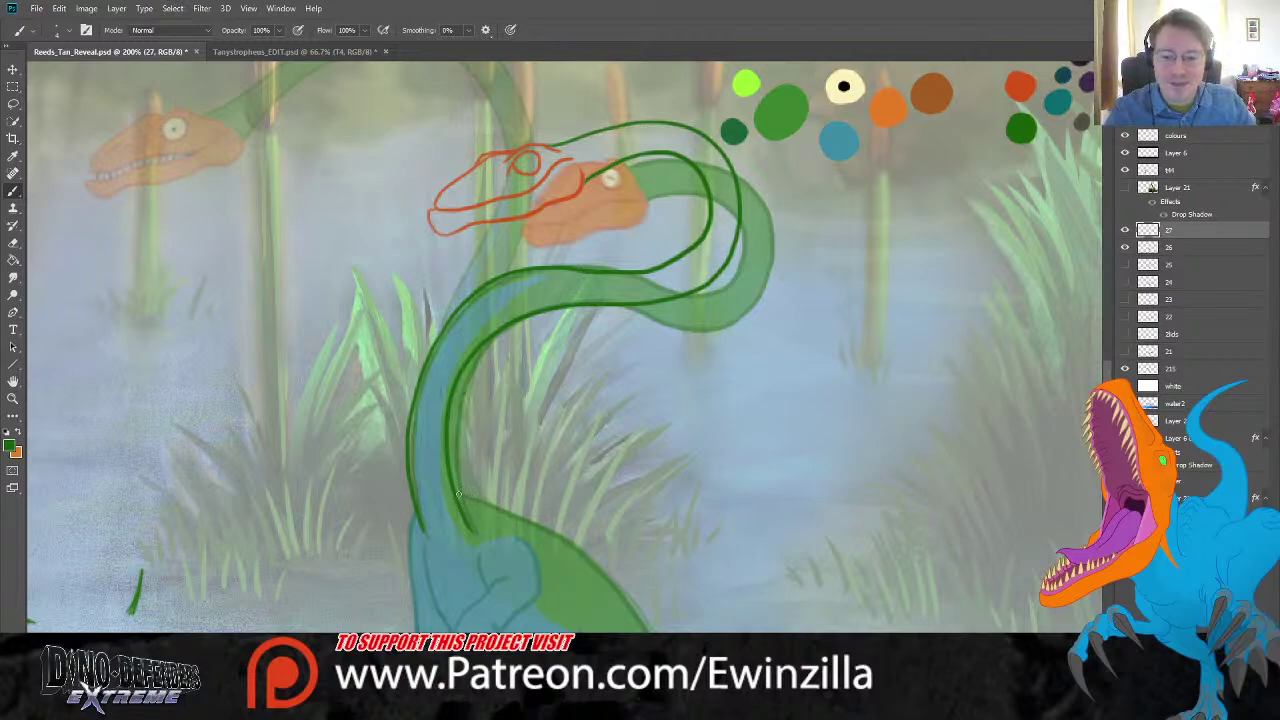
left_click_drag(453, 490, 566, 539)
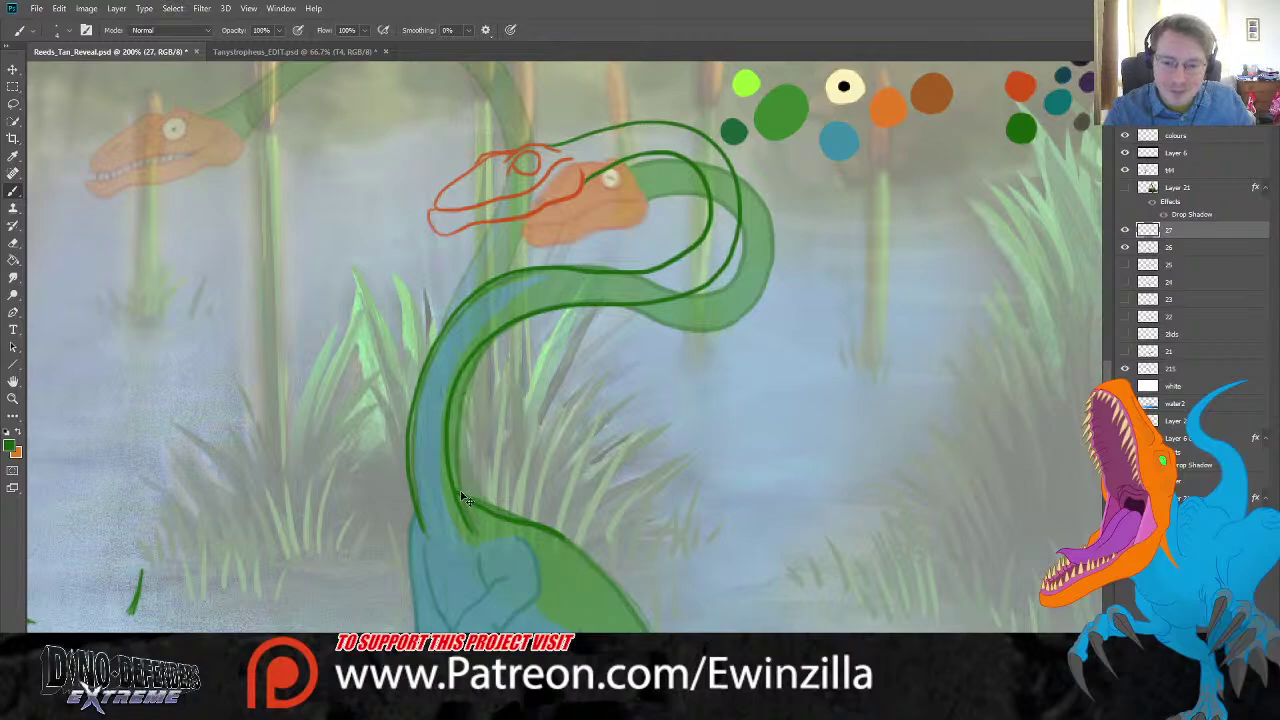
key("ctrl+z")
left_click_drag(451, 480, 569, 543)
key("ctrl+z")
mouse_move(452, 485)
left_mouse_down()
mouse_move(548, 531)
mouse_move(648, 630)
left_mouse_up()
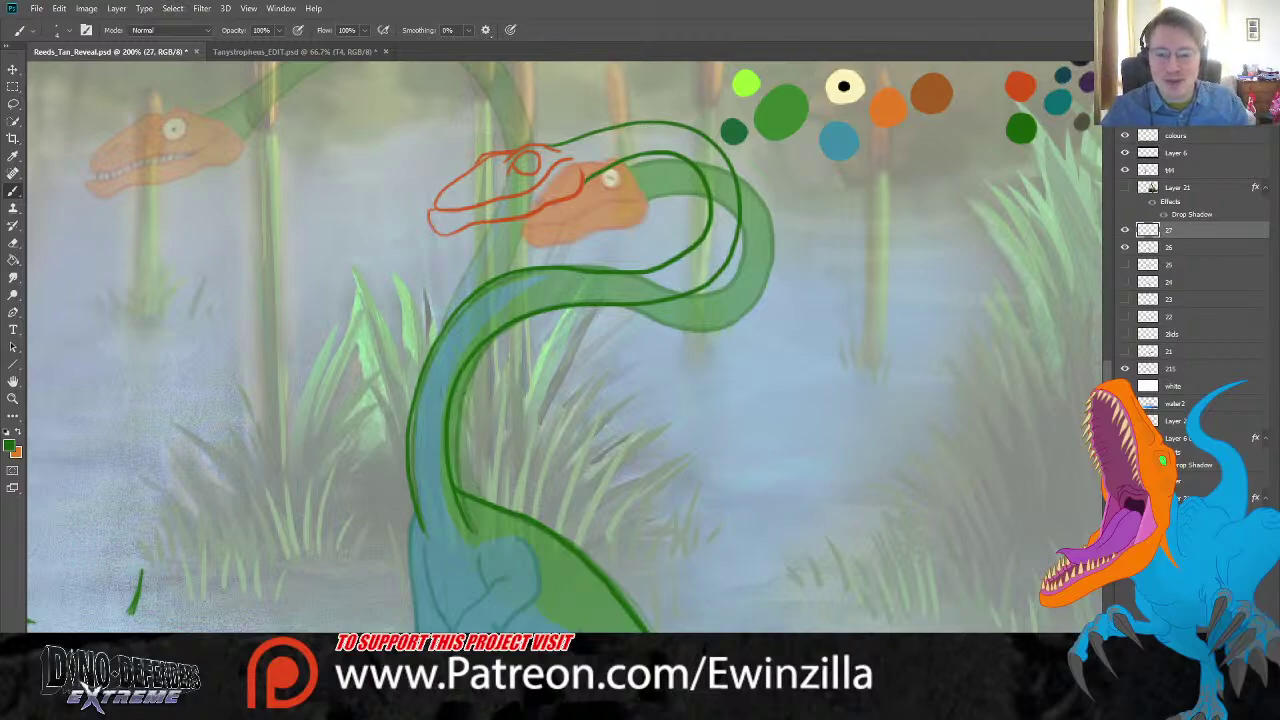
Step: Sample the teal swatch and trace the shoulder contour and the inner fold lines of the chest
left_click(13, 155)
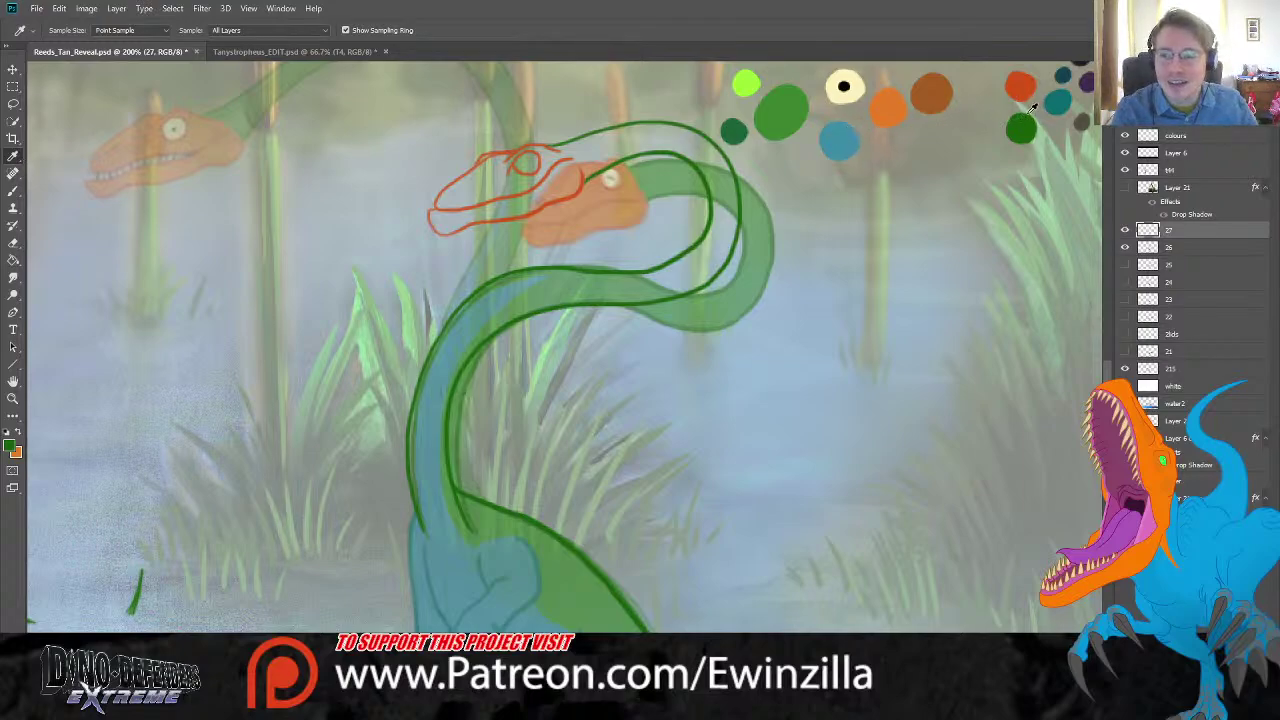
left_click(13, 190)
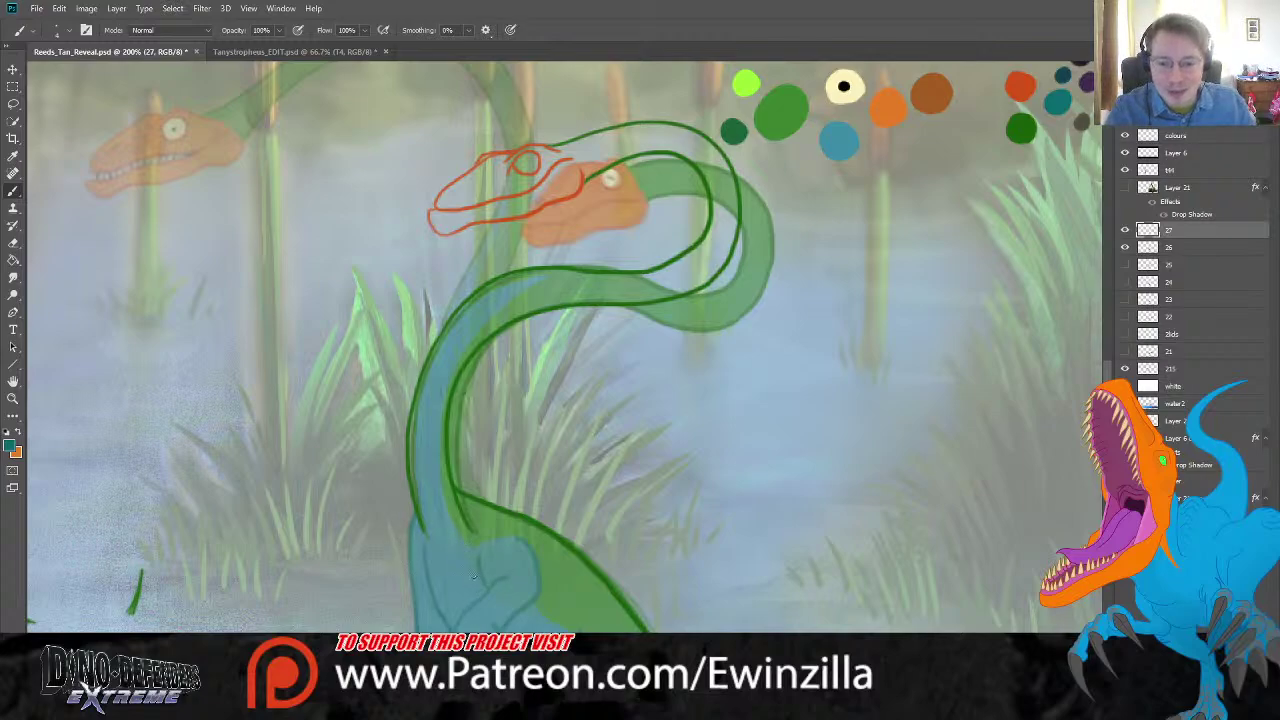
left_click_drag(477, 562, 479, 612)
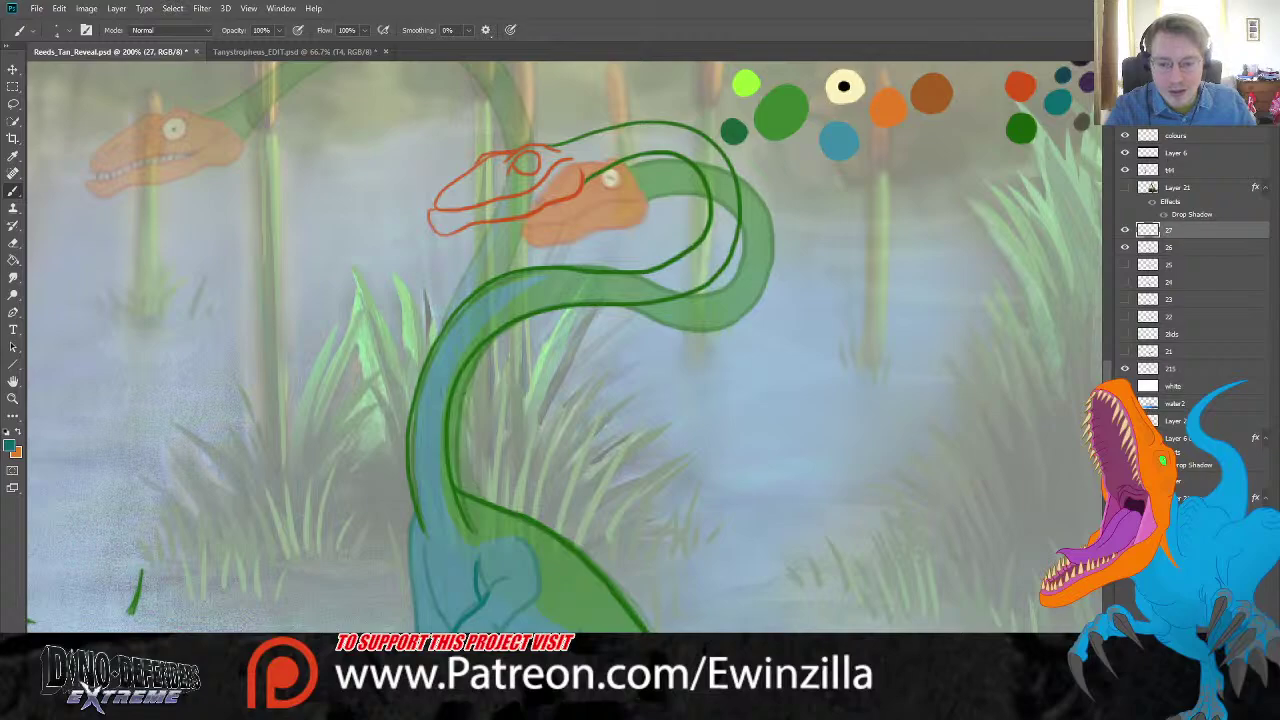
mouse_move(500, 632)
left_mouse_down()
mouse_move(528, 600)
mouse_move(509, 534)
left_mouse_up()
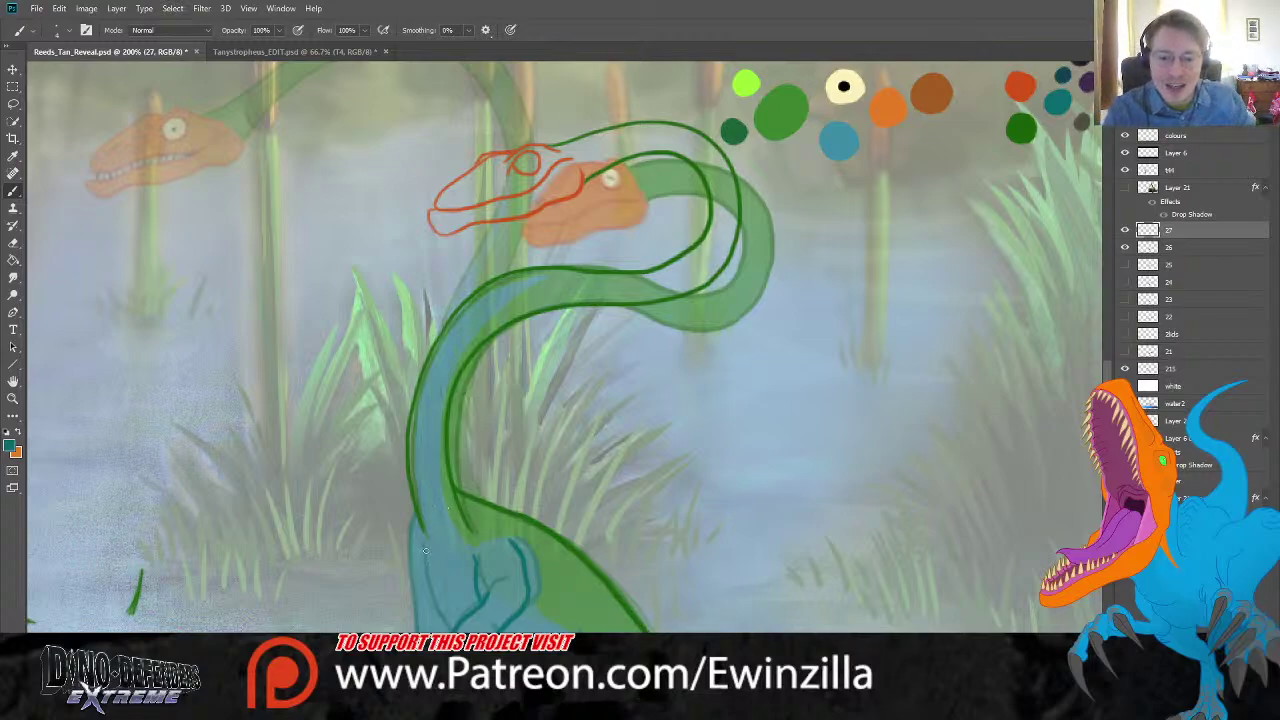
mouse_move(426, 546)
left_mouse_down()
mouse_move(434, 608)
mouse_move(450, 618)
left_mouse_up()
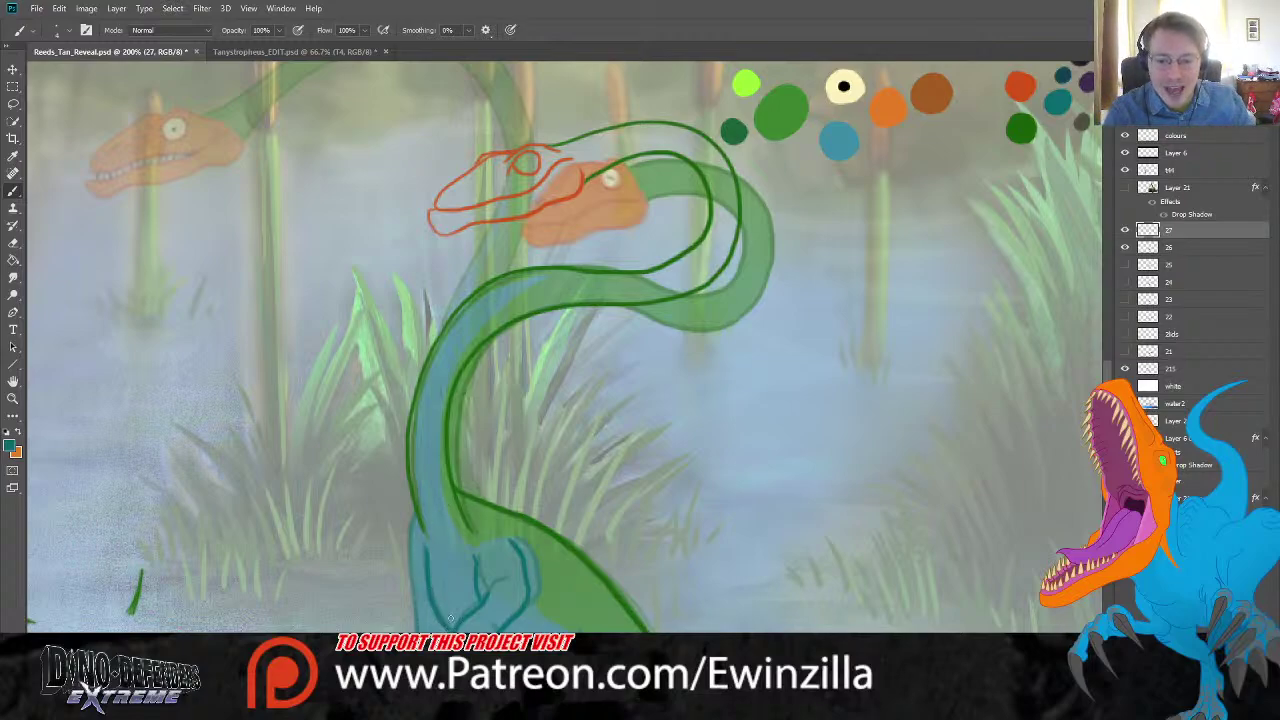
Step: Outline the front edge of the chest in teal from the neck base downward
left_click_drag(416, 516, 412, 628)
key("ctrl+z")
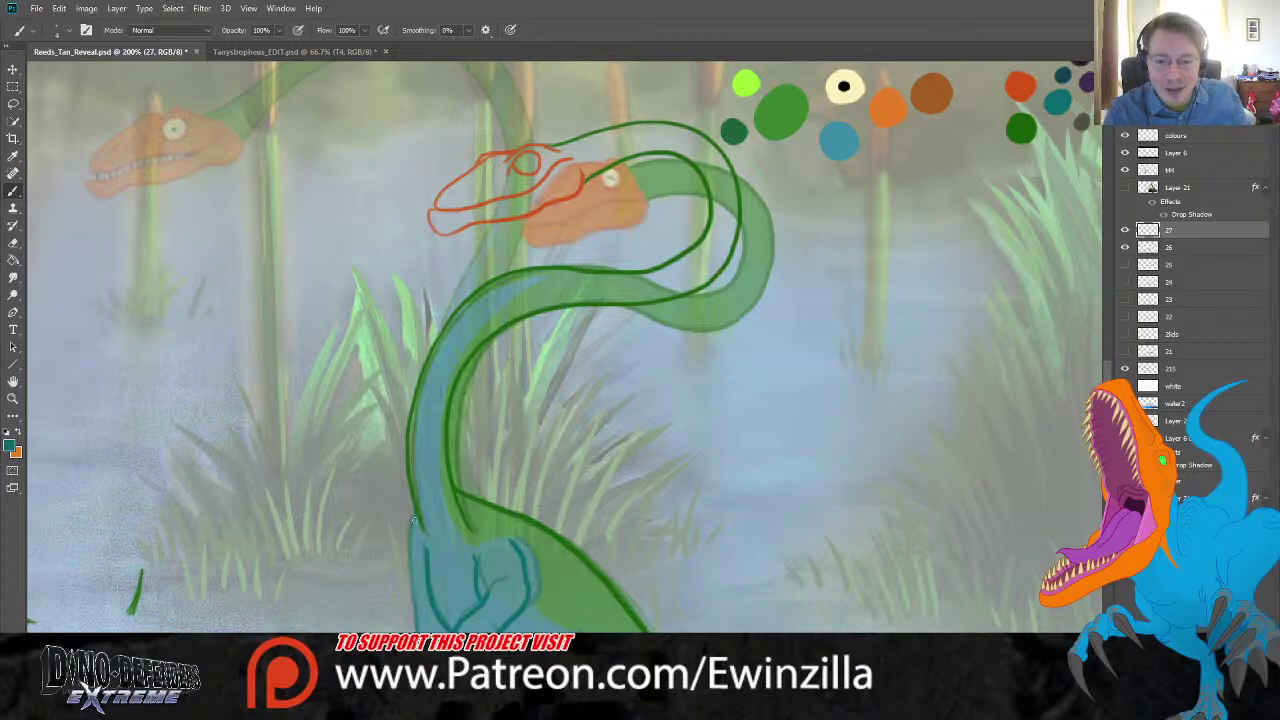
left_click_drag(415, 512, 416, 630)
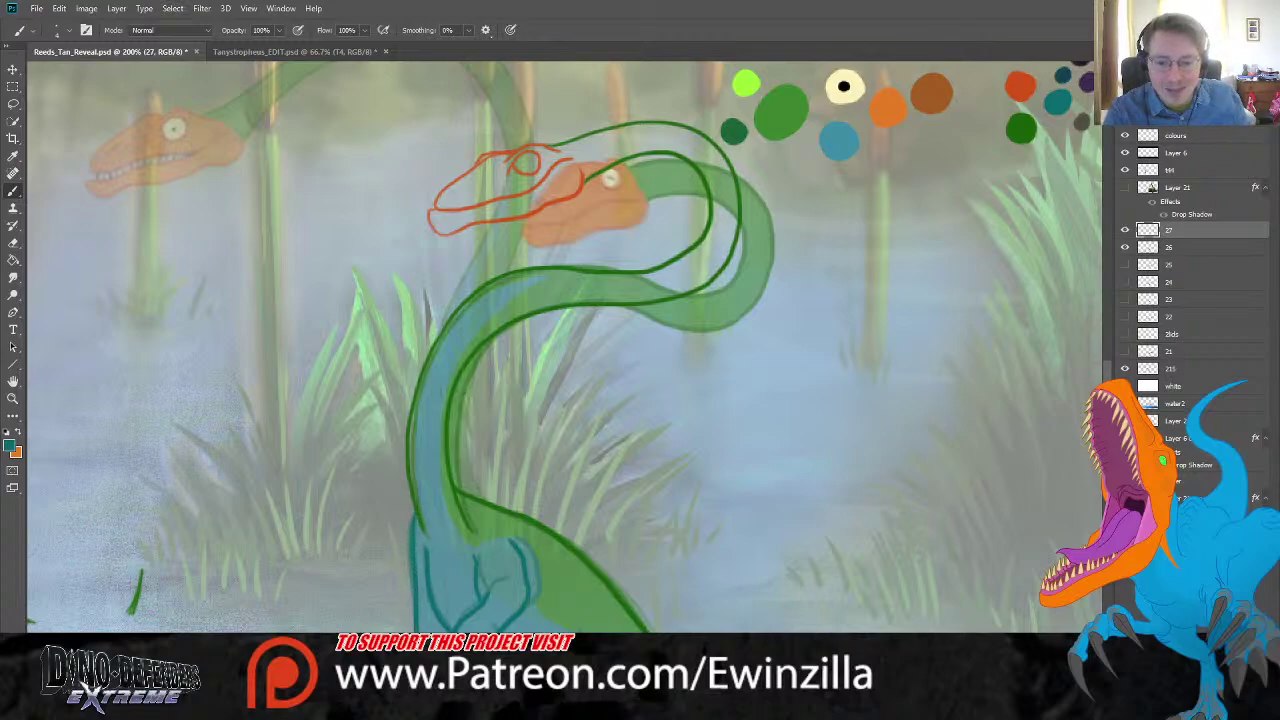
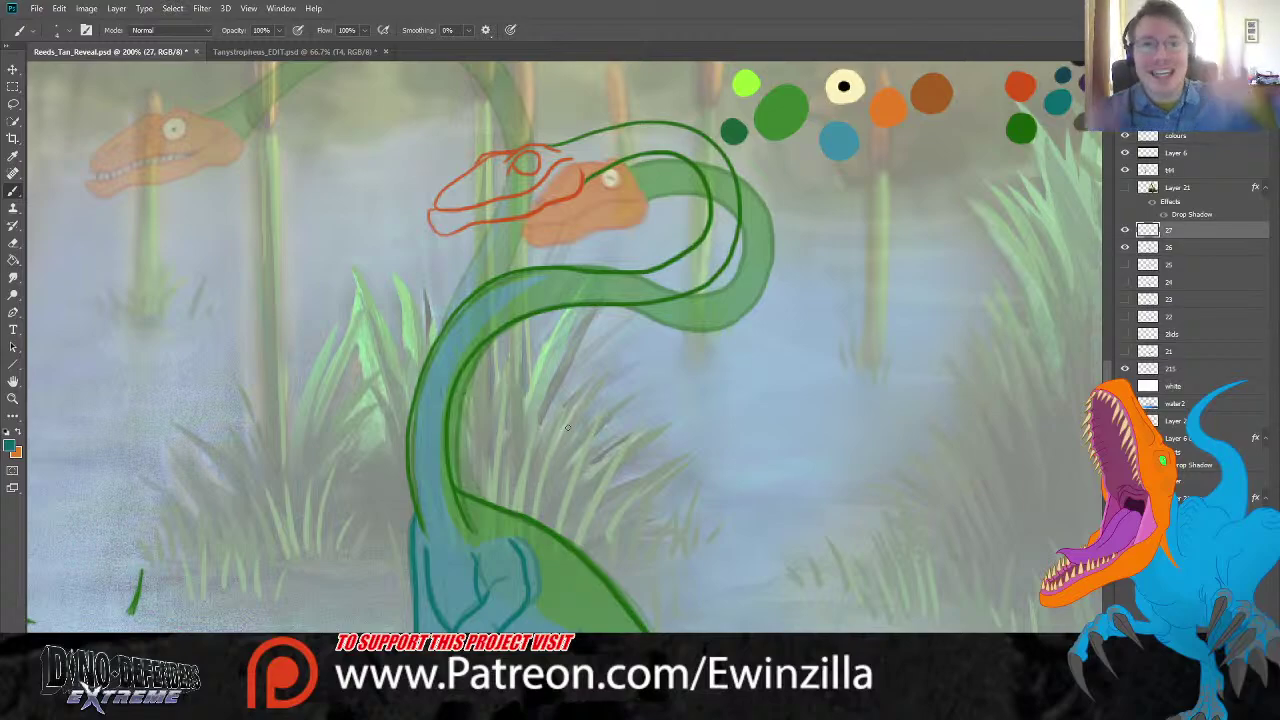
Step: Create a new layer for the fill colours between layers 27 and 26, leaving the line art and faded pose visible
left_click(1124, 230)
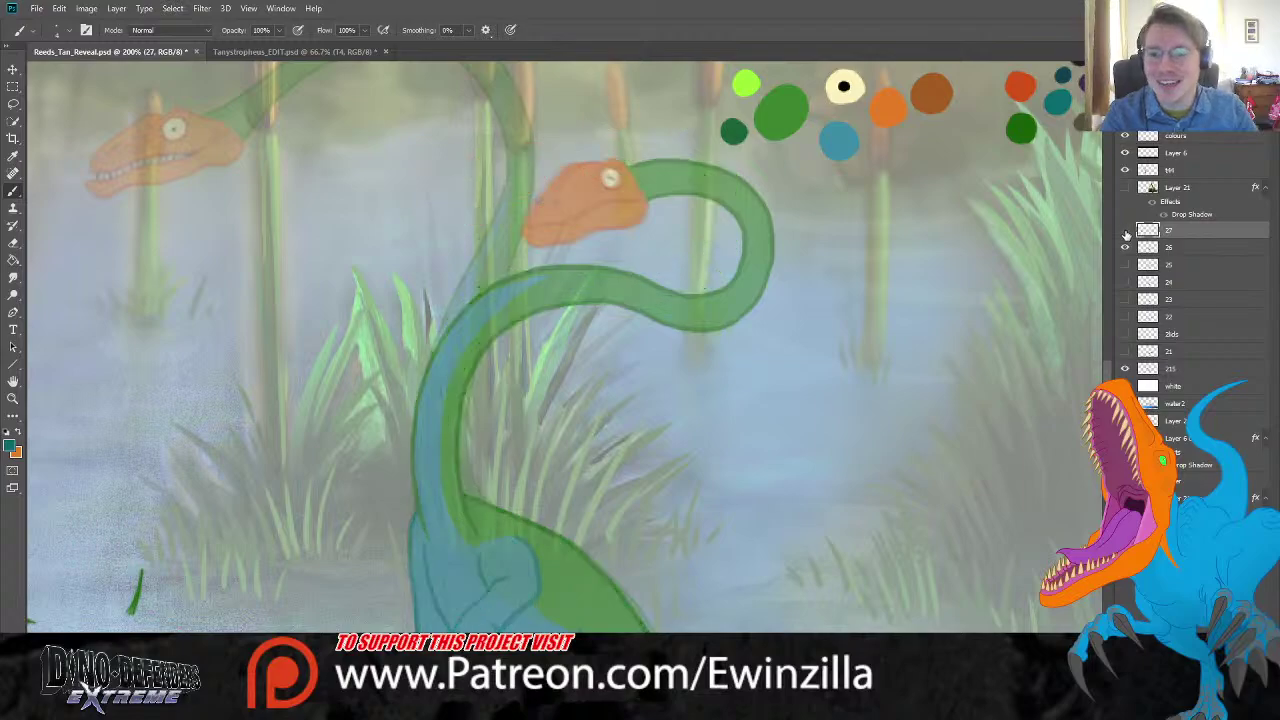
left_click(1124, 230)
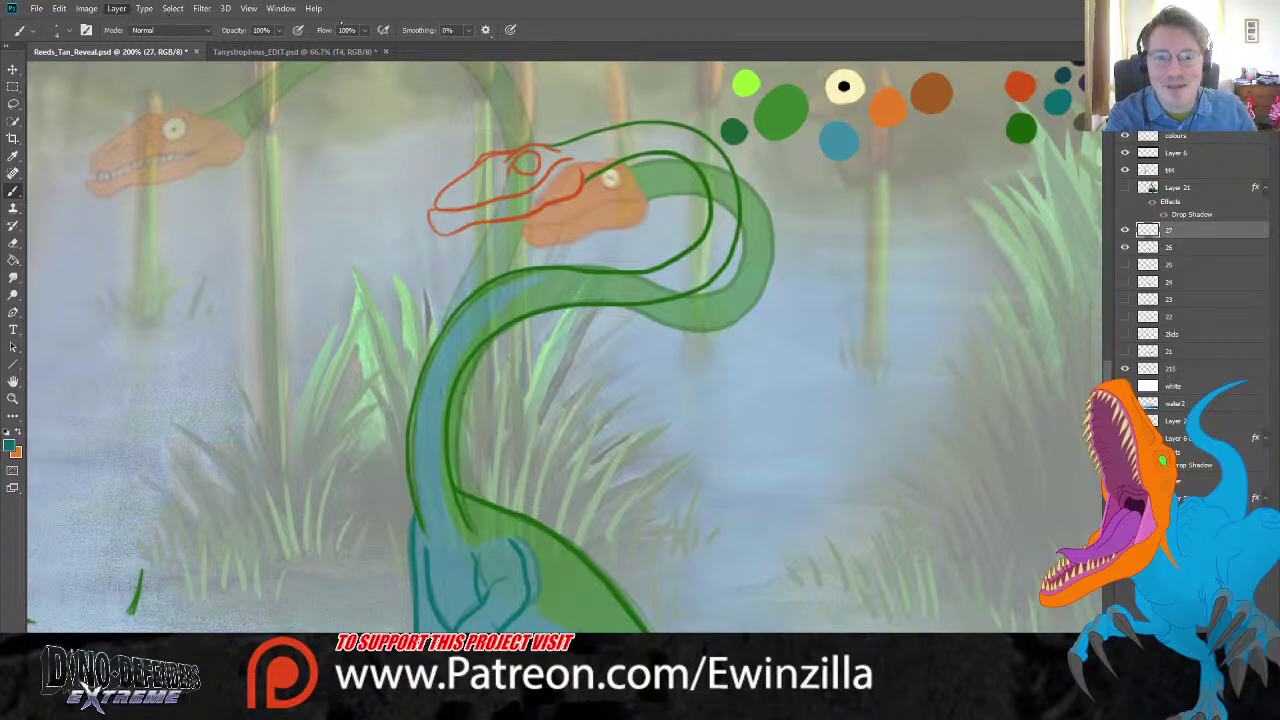
left_click(1178, 247)
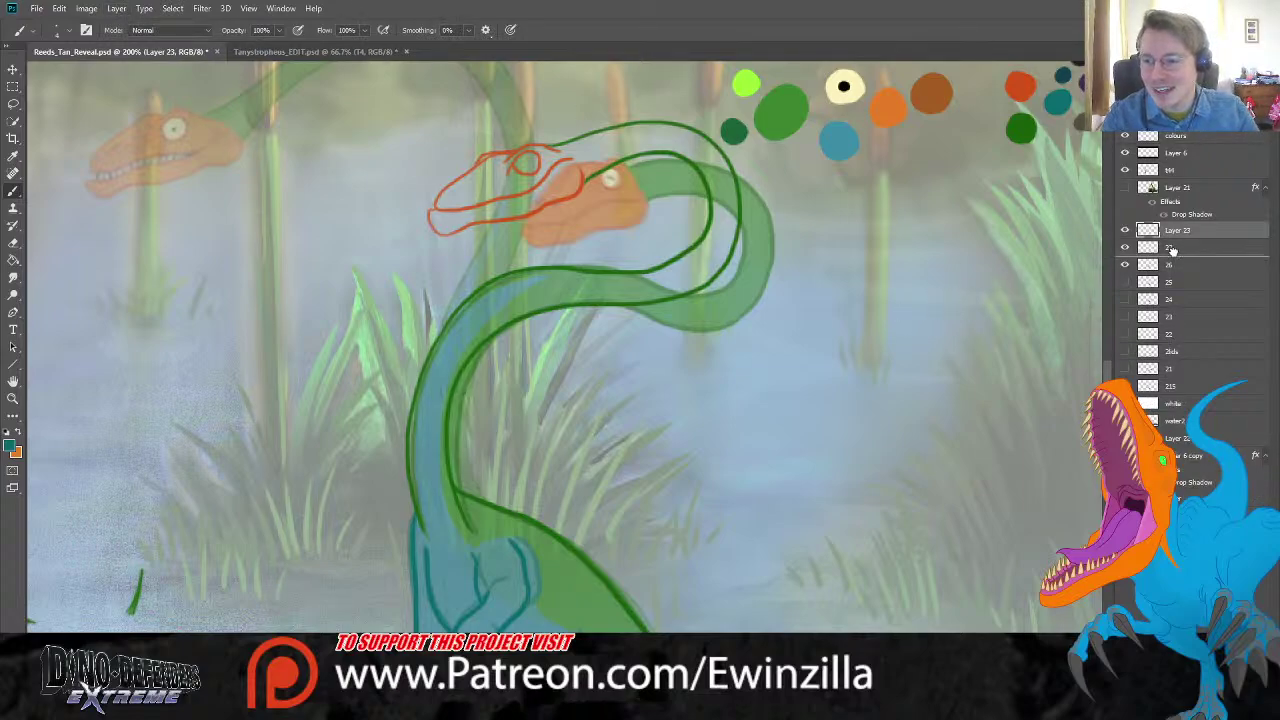
key("ctrl+shift+alt+n")
left_click(1178, 269)
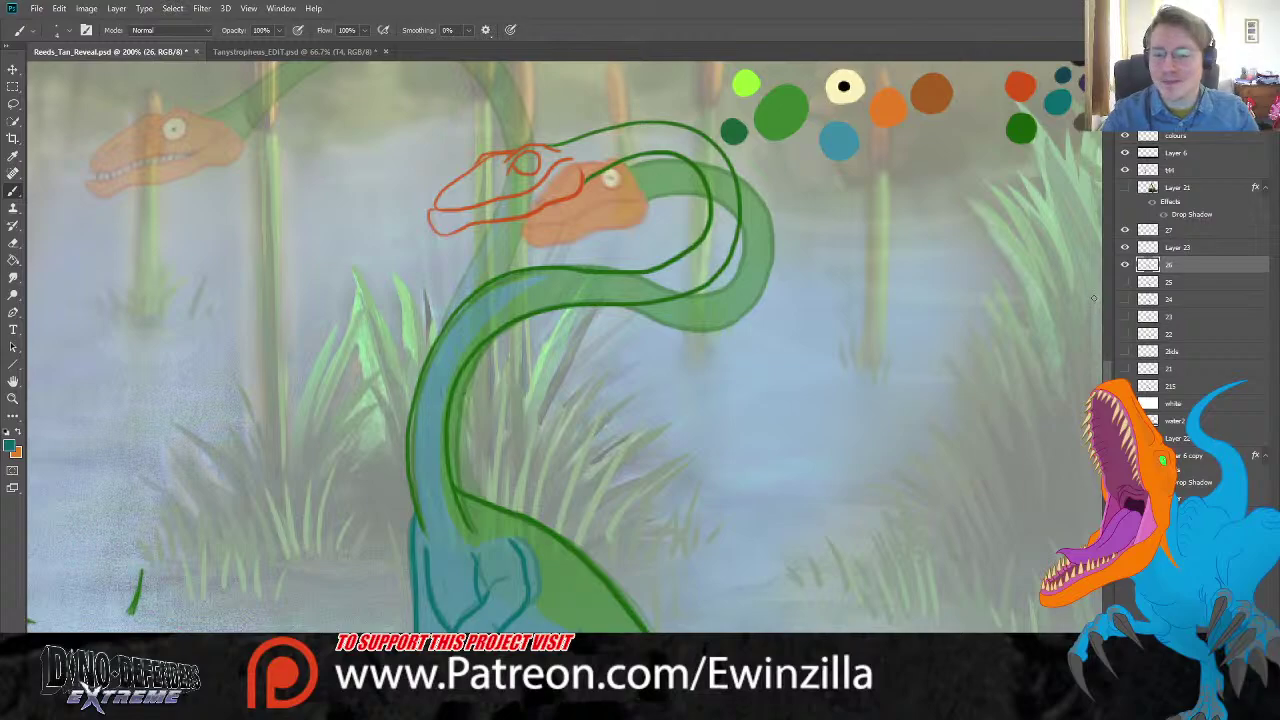
left_click(1160, 250)
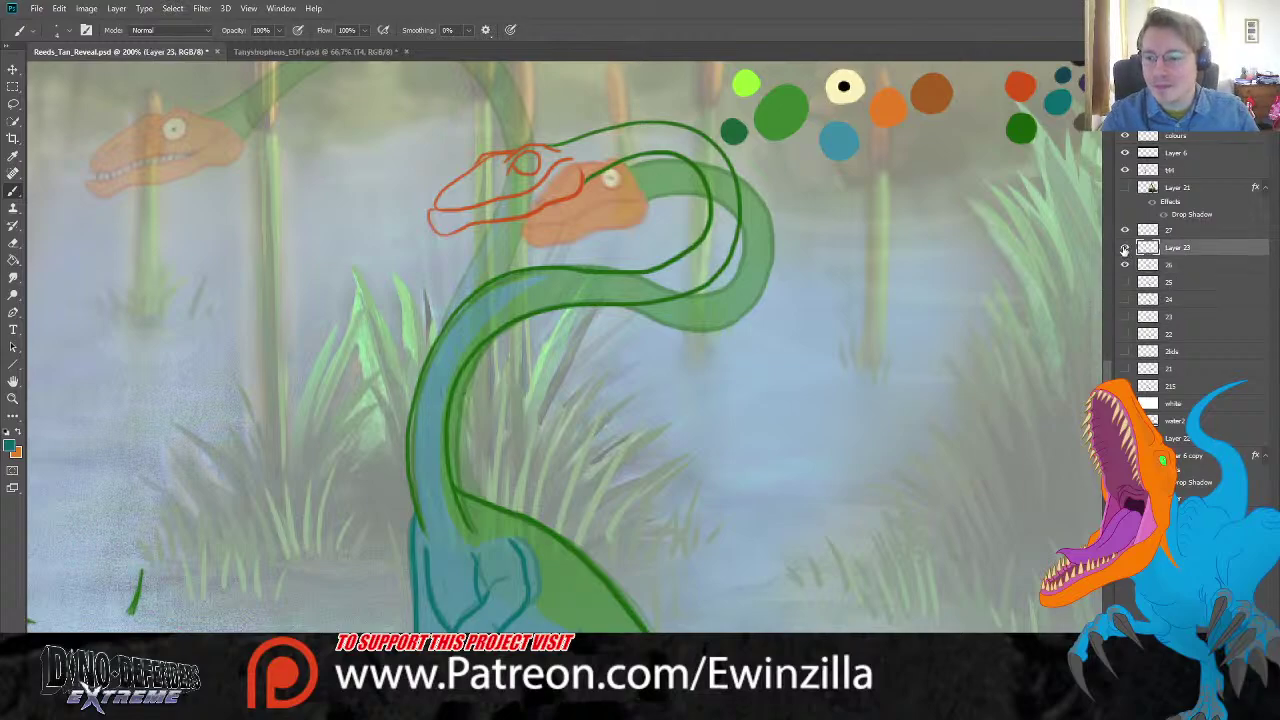
left_click(1125, 247)
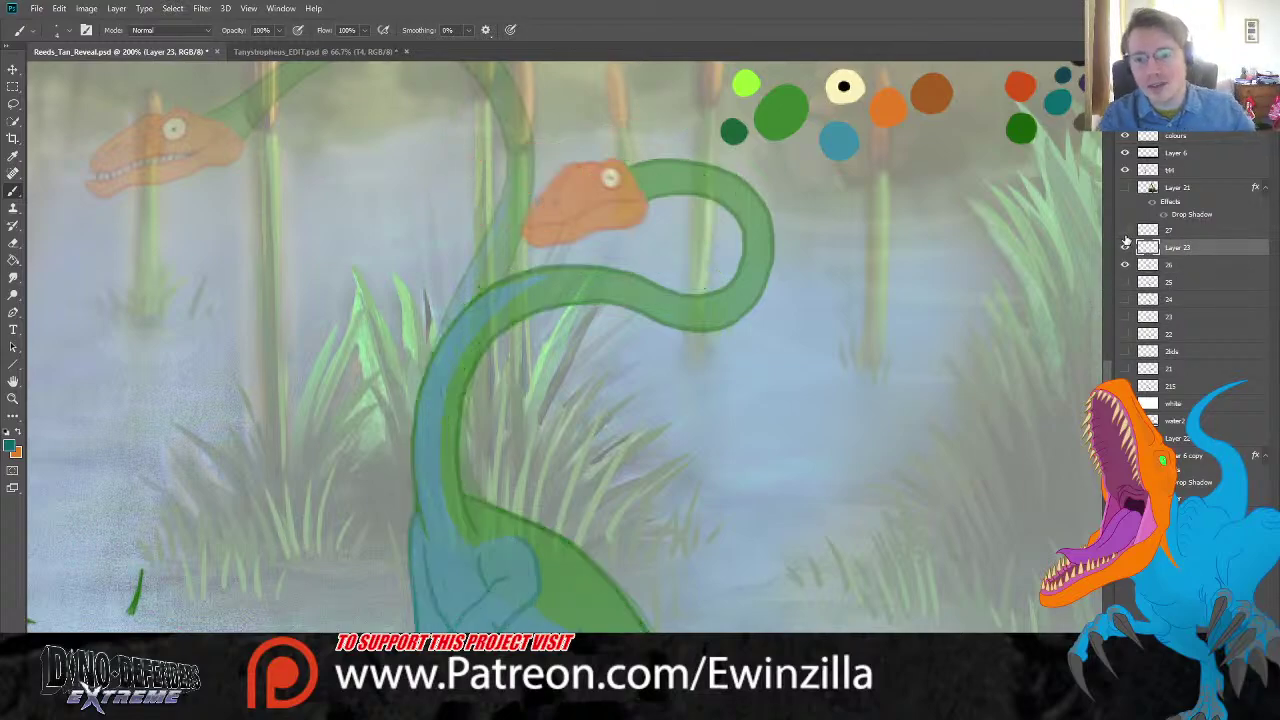
left_click(1125, 247)
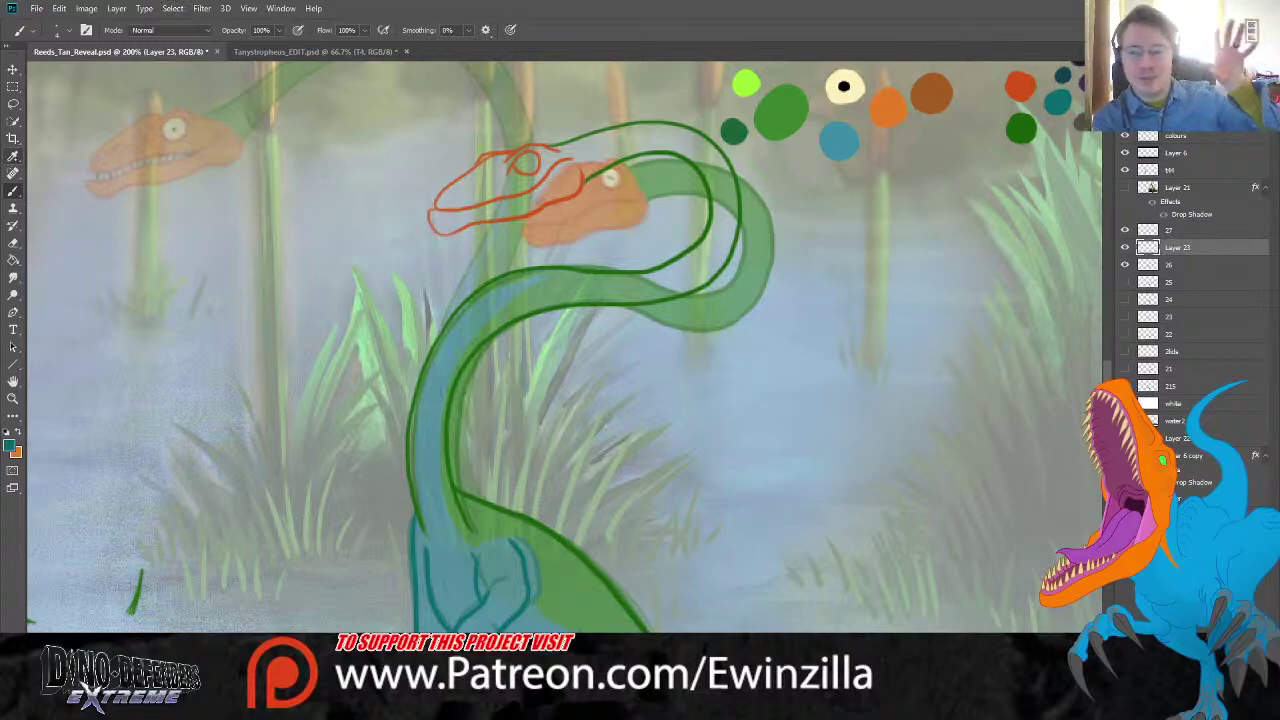
Step: Sample the mid green and fill the upper neck curve from behind the head down around the bend on the new layer
left_click(13, 157)
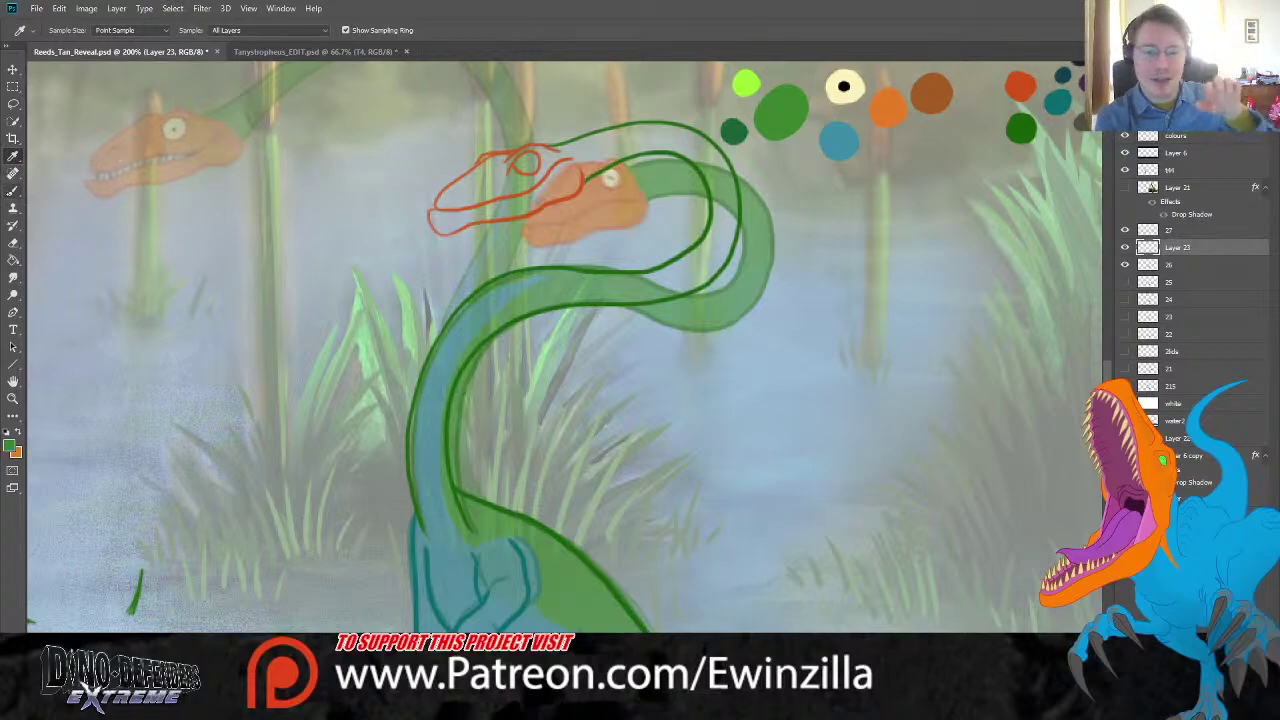
key("b")
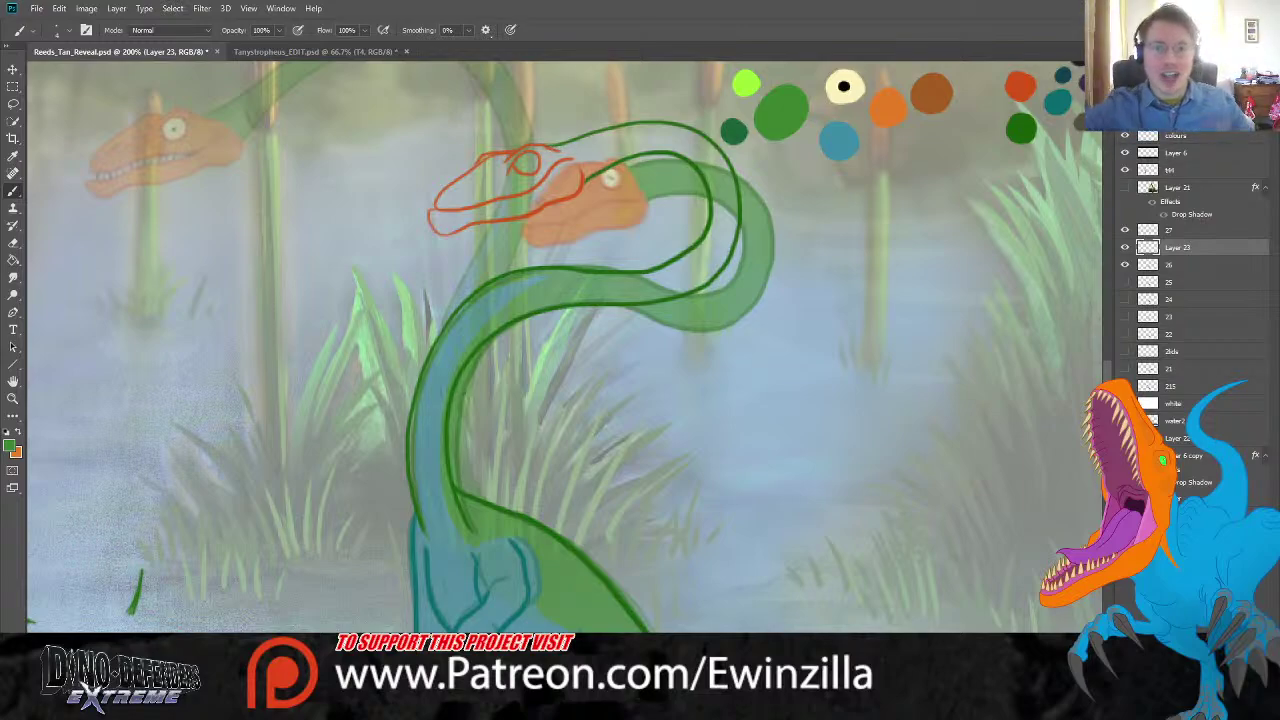
mouse_move(614, 136)
left_mouse_down()
mouse_move(553, 148)
mouse_move(640, 126)
left_mouse_up()
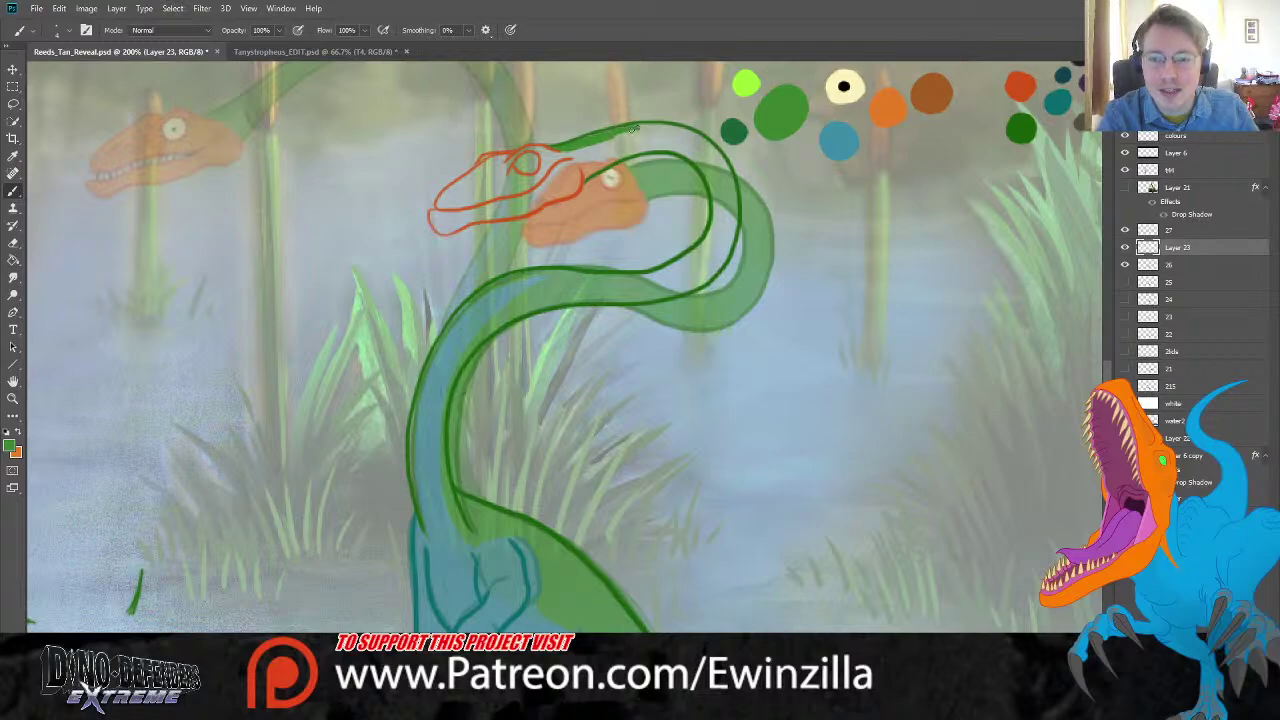
mouse_move(562, 148)
left_mouse_down()
mouse_move(584, 180)
mouse_move(596, 165)
mouse_move(570, 151)
mouse_move(634, 134)
mouse_move(582, 158)
mouse_move(633, 145)
mouse_move(599, 165)
mouse_move(674, 139)
mouse_move(610, 133)
mouse_move(686, 140)
left_mouse_up()
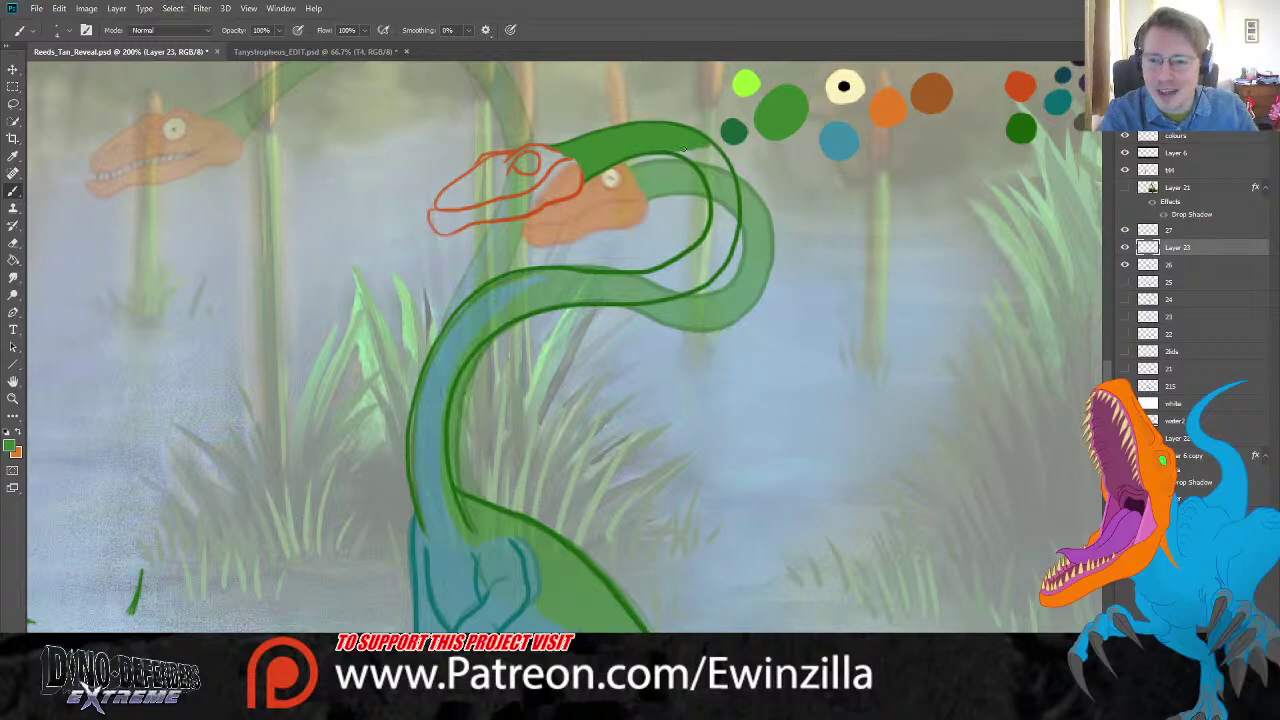
mouse_move(706, 164)
left_mouse_down()
mouse_move(719, 202)
mouse_move(711, 148)
mouse_move(735, 213)
mouse_move(734, 193)
mouse_move(726, 230)
mouse_move(718, 178)
mouse_move(718, 244)
mouse_move(731, 191)
mouse_move(729, 248)
mouse_move(739, 216)
mouse_move(720, 268)
left_mouse_up()
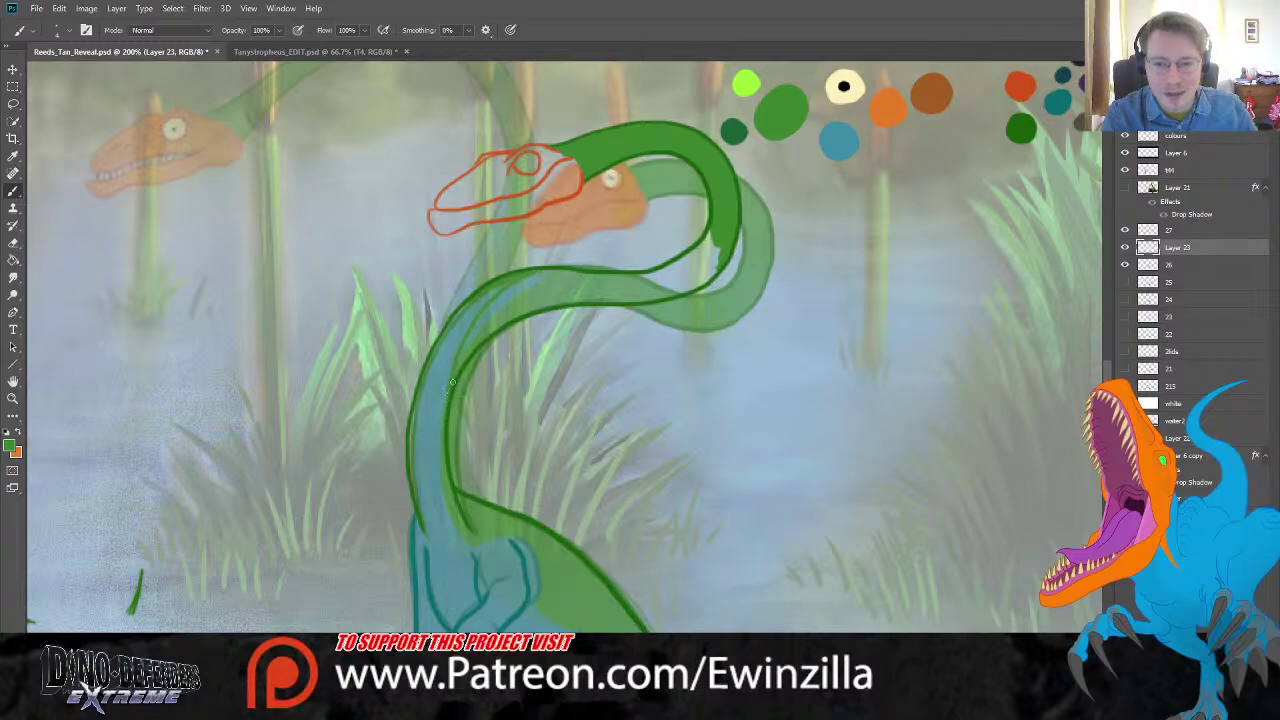
Step: Paint a mid green band along the rear side of the lower neck and fill the creature's back behind the shoulder
mouse_move(463, 348)
left_mouse_down()
mouse_move(442, 451)
mouse_move(454, 371)
mouse_move(452, 513)
left_mouse_up()
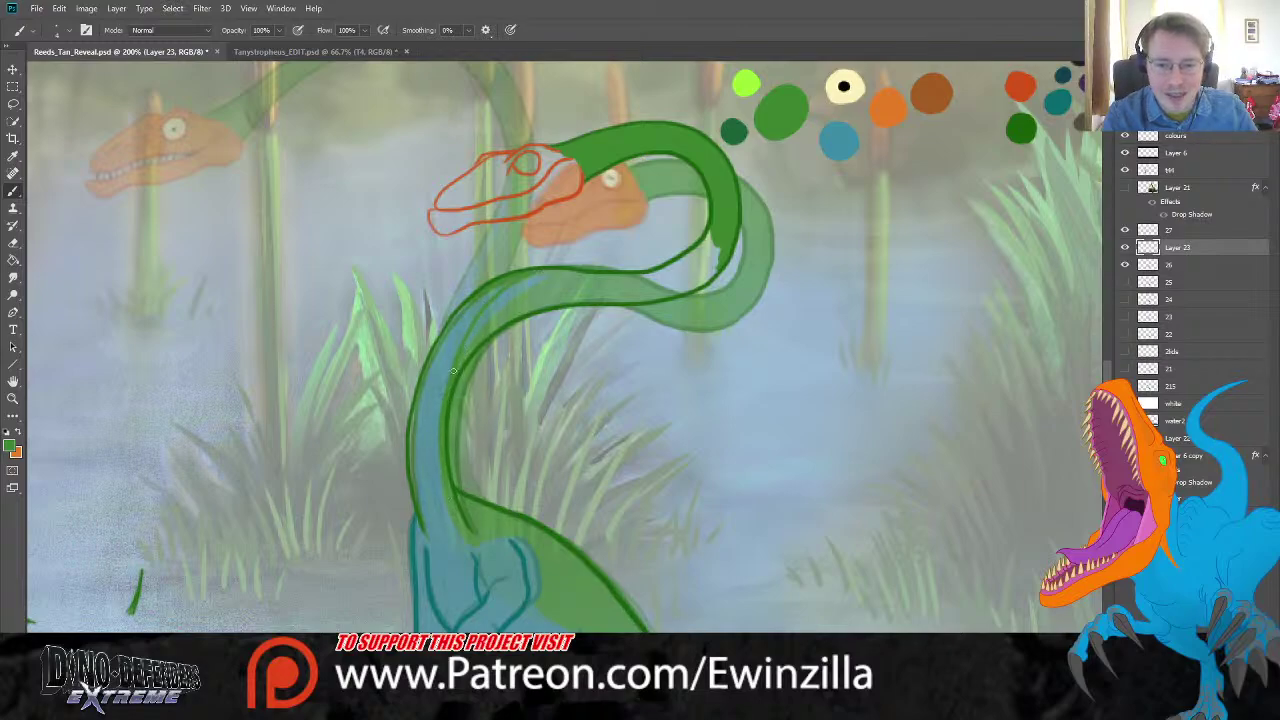
mouse_move(463, 343)
left_mouse_down()
mouse_move(440, 455)
mouse_move(450, 515)
mouse_move(473, 541)
left_mouse_up()
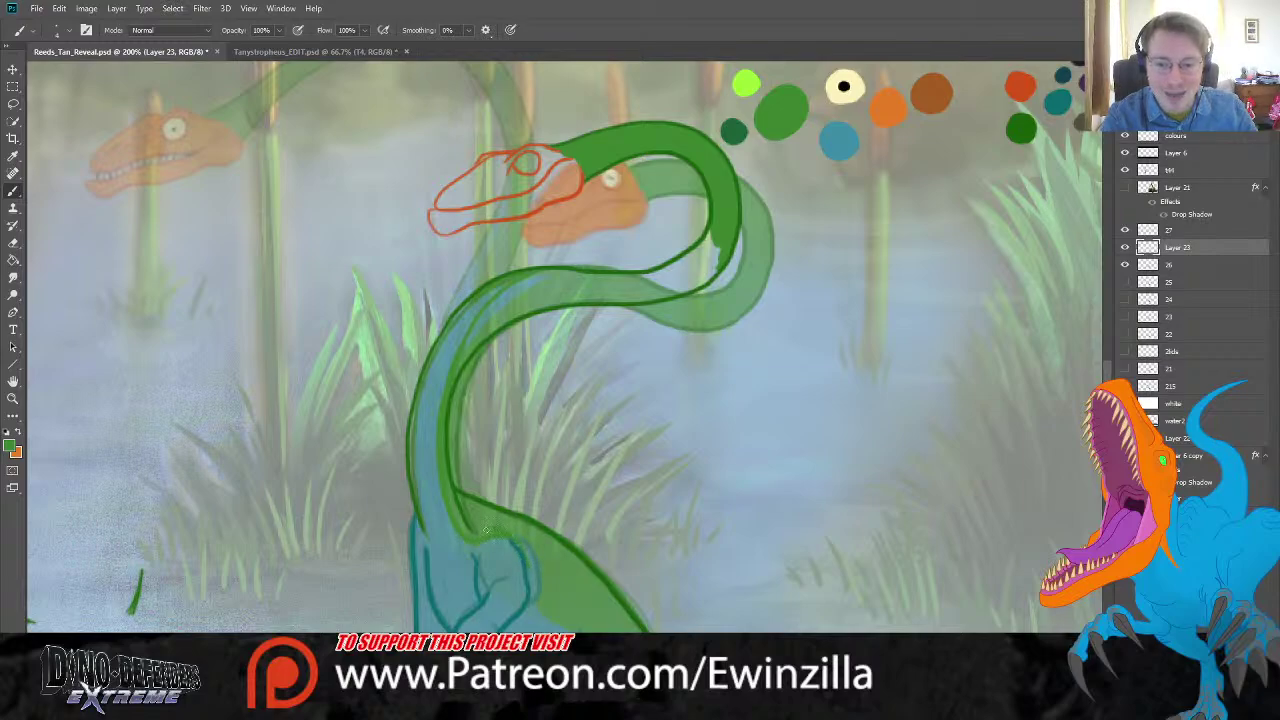
mouse_move(468, 540)
left_mouse_down()
mouse_move(432, 446)
mouse_move(458, 340)
left_mouse_up()
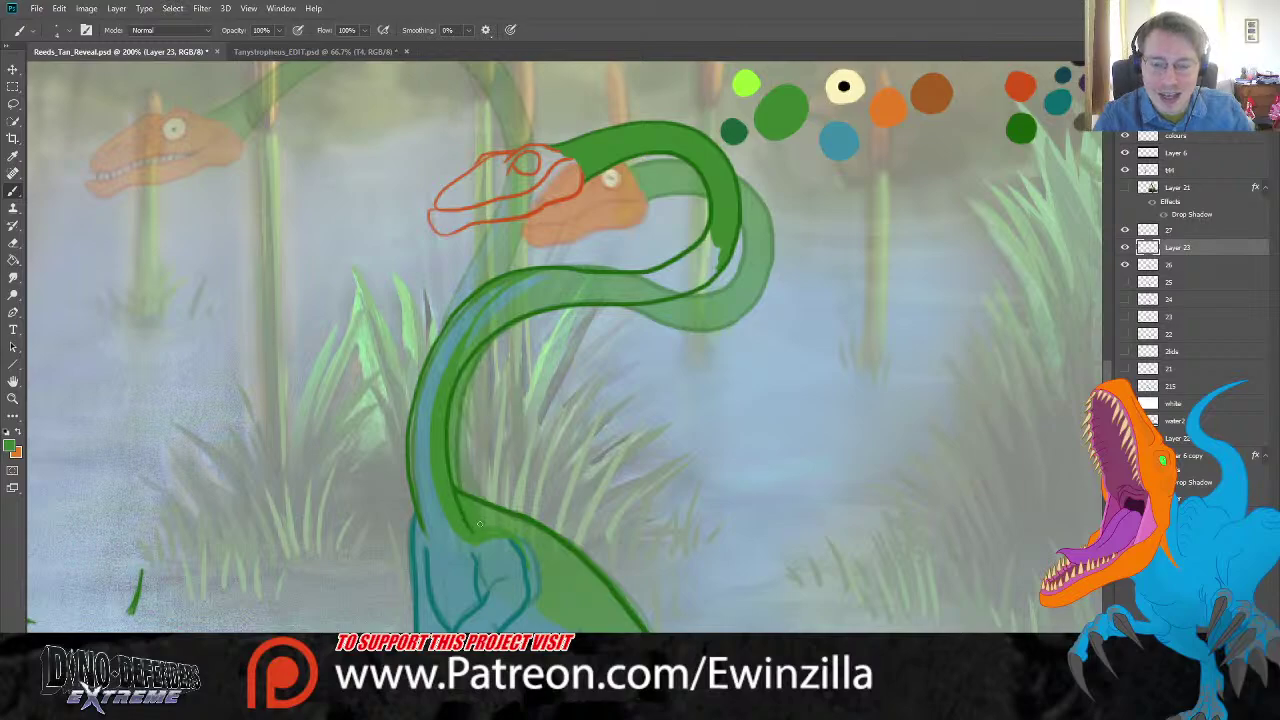
mouse_move(478, 529)
left_mouse_down()
mouse_move(493, 517)
mouse_move(530, 545)
left_mouse_up()
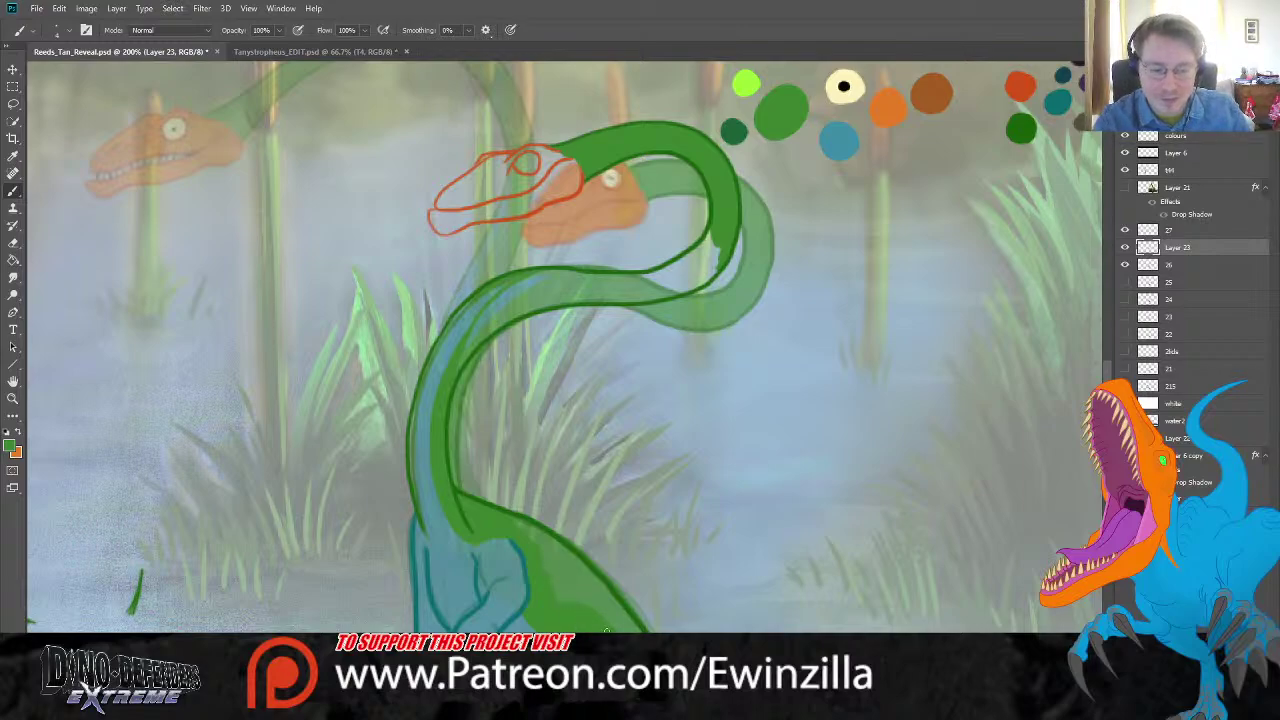
mouse_move(604, 625)
left_mouse_down()
mouse_move(561, 542)
mouse_move(612, 625)
mouse_move(564, 602)
mouse_move(546, 566)
left_mouse_up()
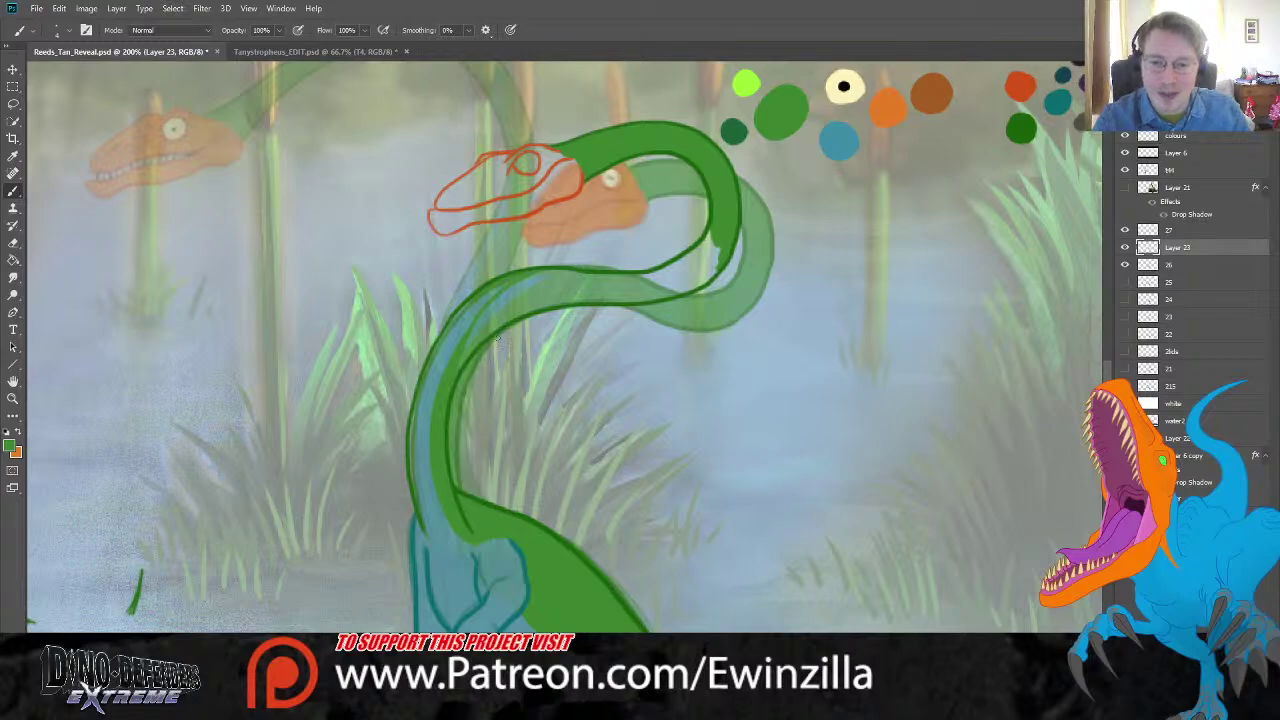
Step: Extend the green band up into the lower neck bend and hide the faded pose on layer 26
mouse_move(456, 362)
left_mouse_down()
mouse_move(514, 293)
mouse_move(479, 319)
left_mouse_up()
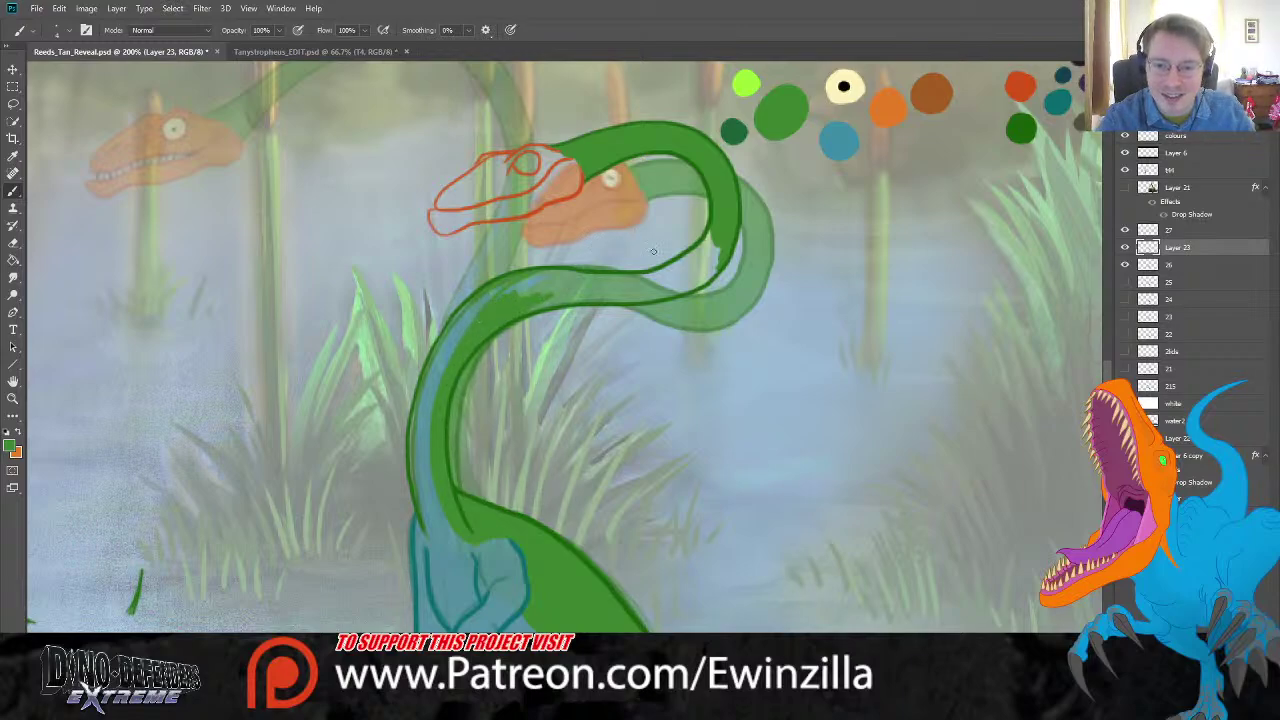
left_click(1175, 264)
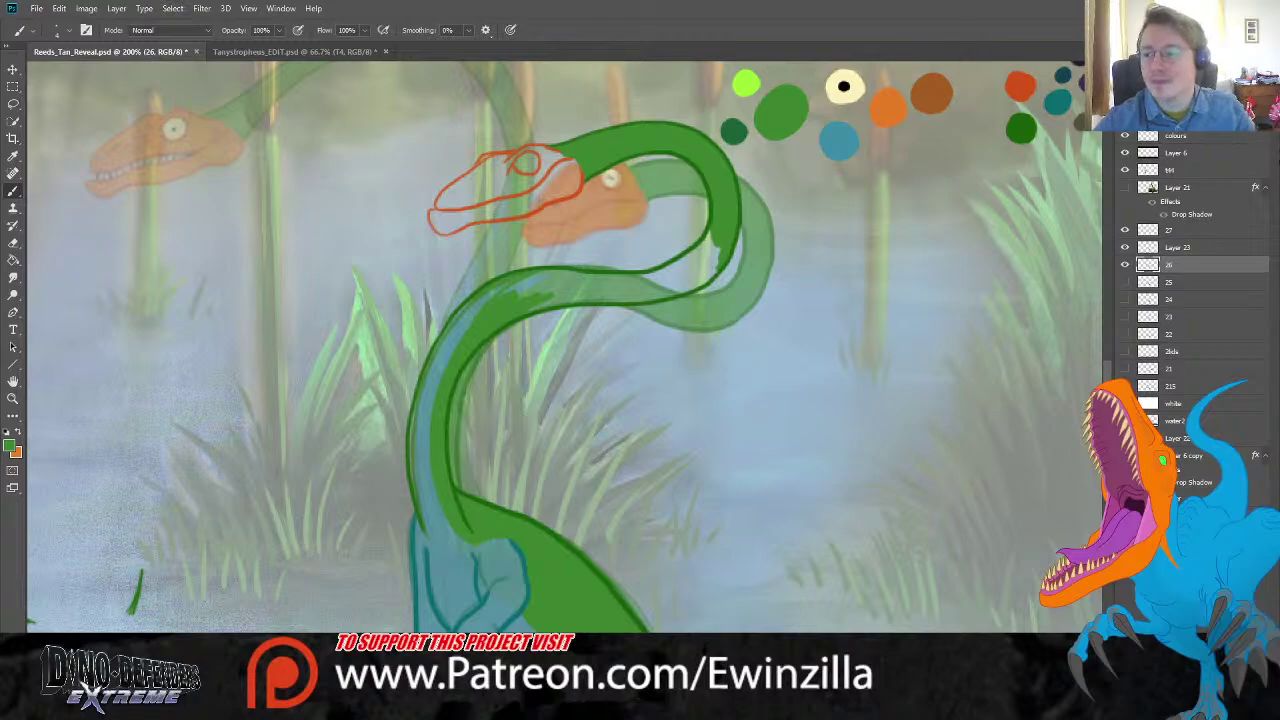
left_click(1125, 264)
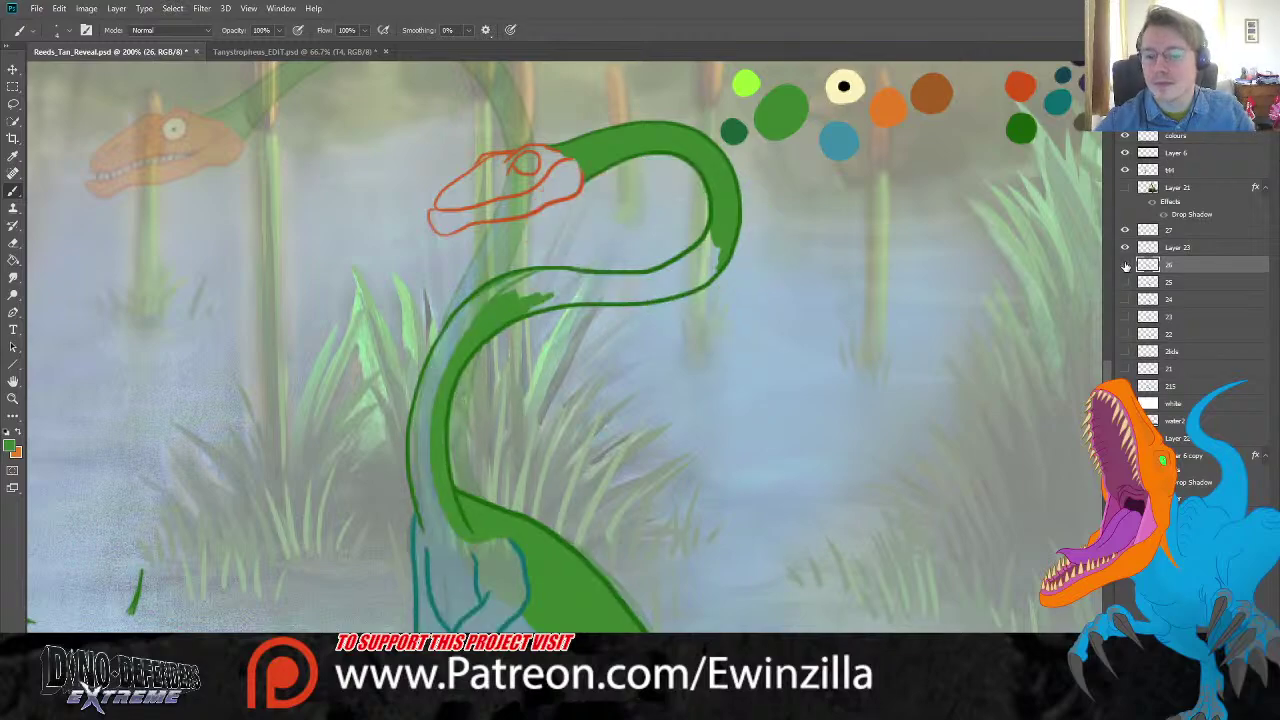
Step: On Layer 23, paint the creature's remaining unfilled neck section green, up to the bend behind the head
left_click(1165, 248)
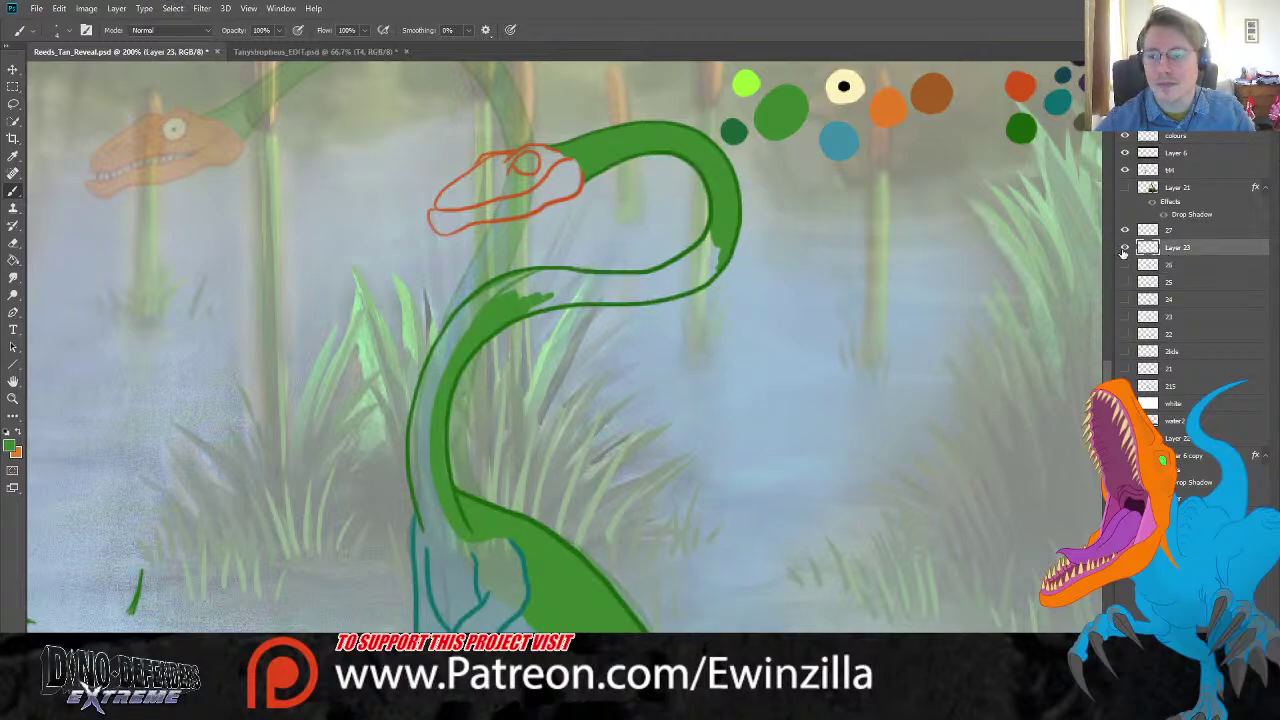
left_click(1125, 247)
left_click(1125, 247)
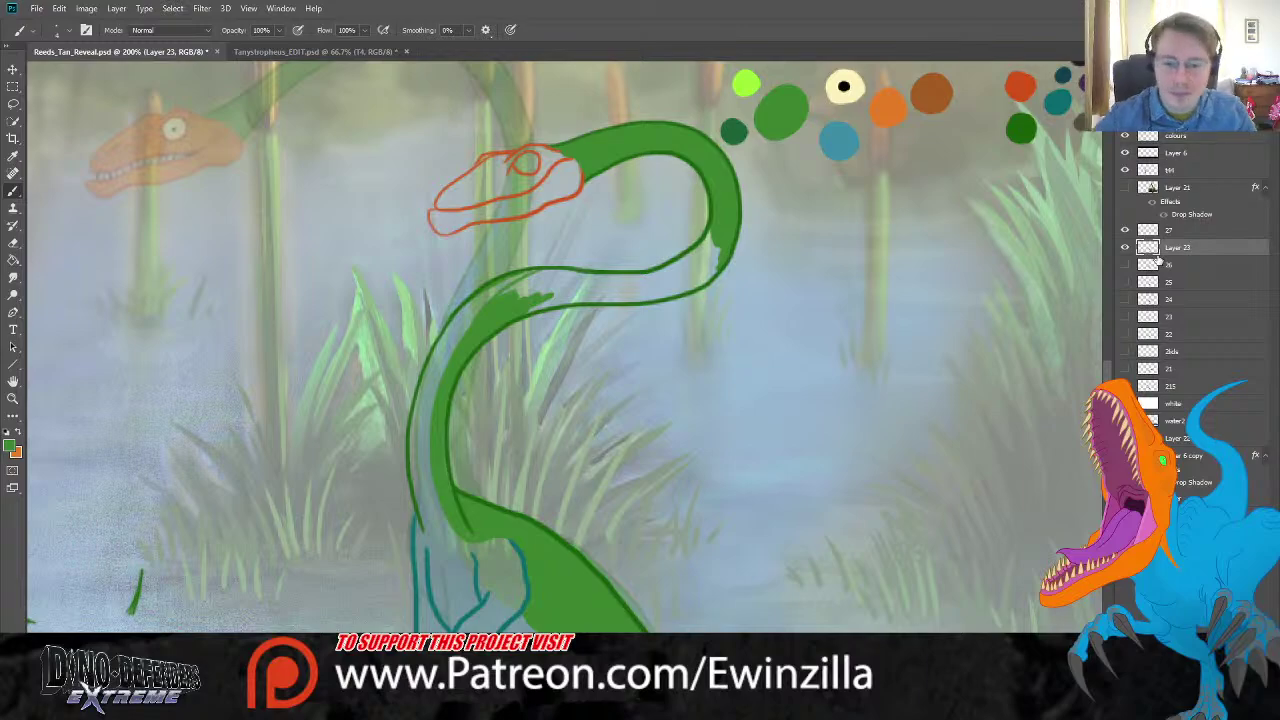
mouse_move(493, 308)
left_mouse_down()
mouse_move(548, 272)
mouse_move(492, 287)
left_mouse_up()
mouse_move(567, 271)
left_mouse_down()
mouse_move(530, 285)
mouse_move(590, 290)
mouse_move(565, 299)
mouse_move(580, 302)
mouse_move(645, 294)
mouse_move(600, 300)
mouse_move(612, 289)
mouse_move(555, 274)
mouse_move(696, 284)
mouse_move(636, 290)
left_mouse_up()
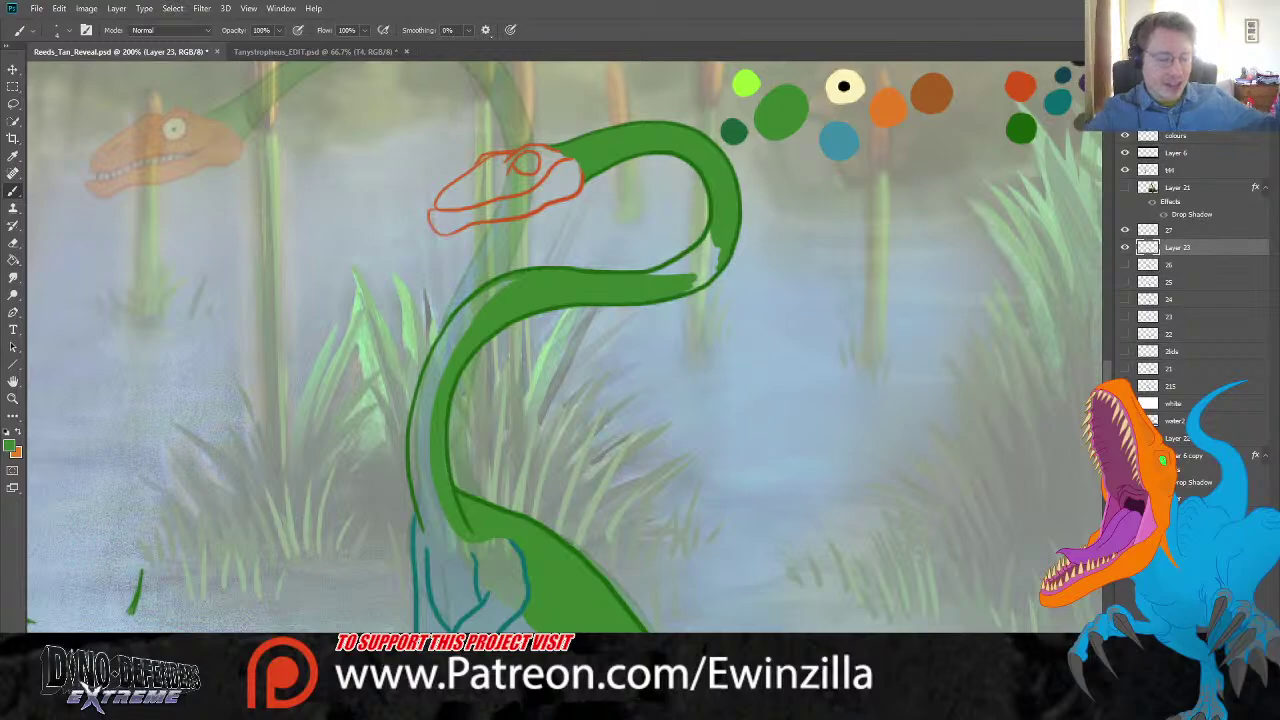
mouse_move(662, 275)
left_mouse_down()
mouse_move(698, 269)
mouse_move(646, 279)
mouse_move(719, 226)
mouse_move(725, 238)
mouse_move(682, 281)
mouse_move(719, 259)
mouse_move(683, 290)
mouse_move(718, 266)
left_mouse_up()
Step: Sample the blue palette swatch and paint the chest and shoulder at the base of the neck
key("i")
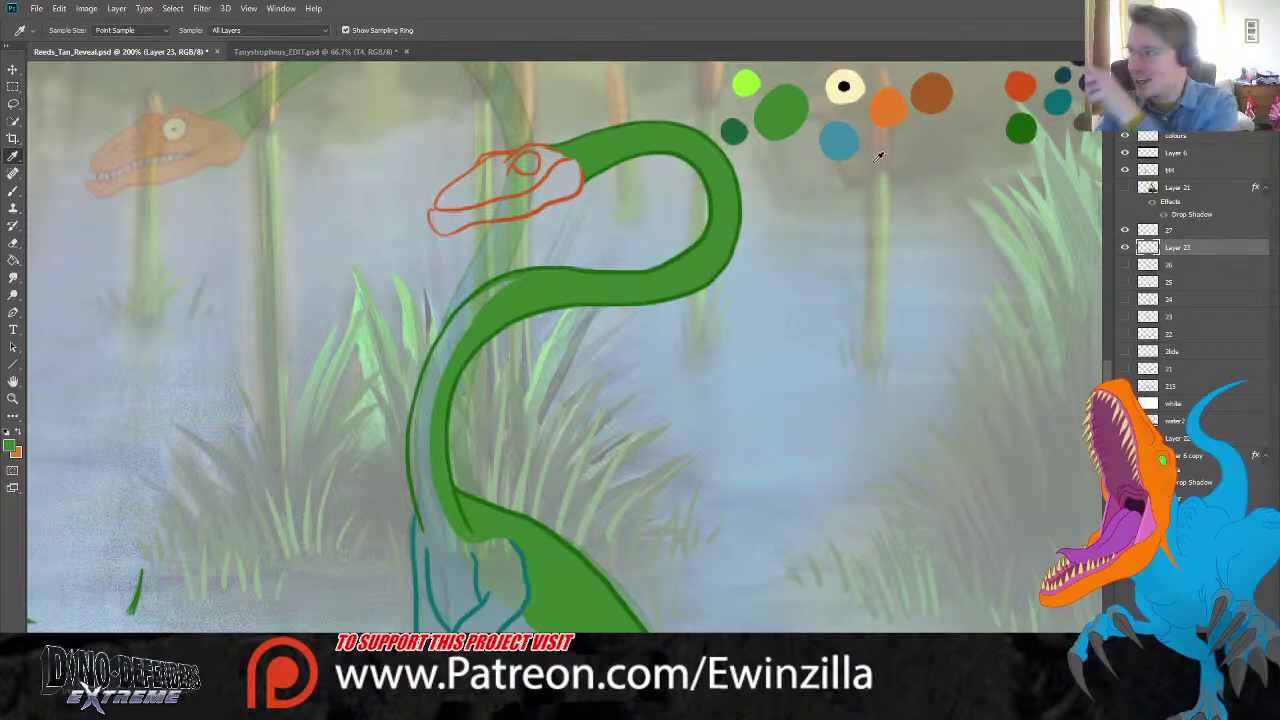
left_click(845, 140)
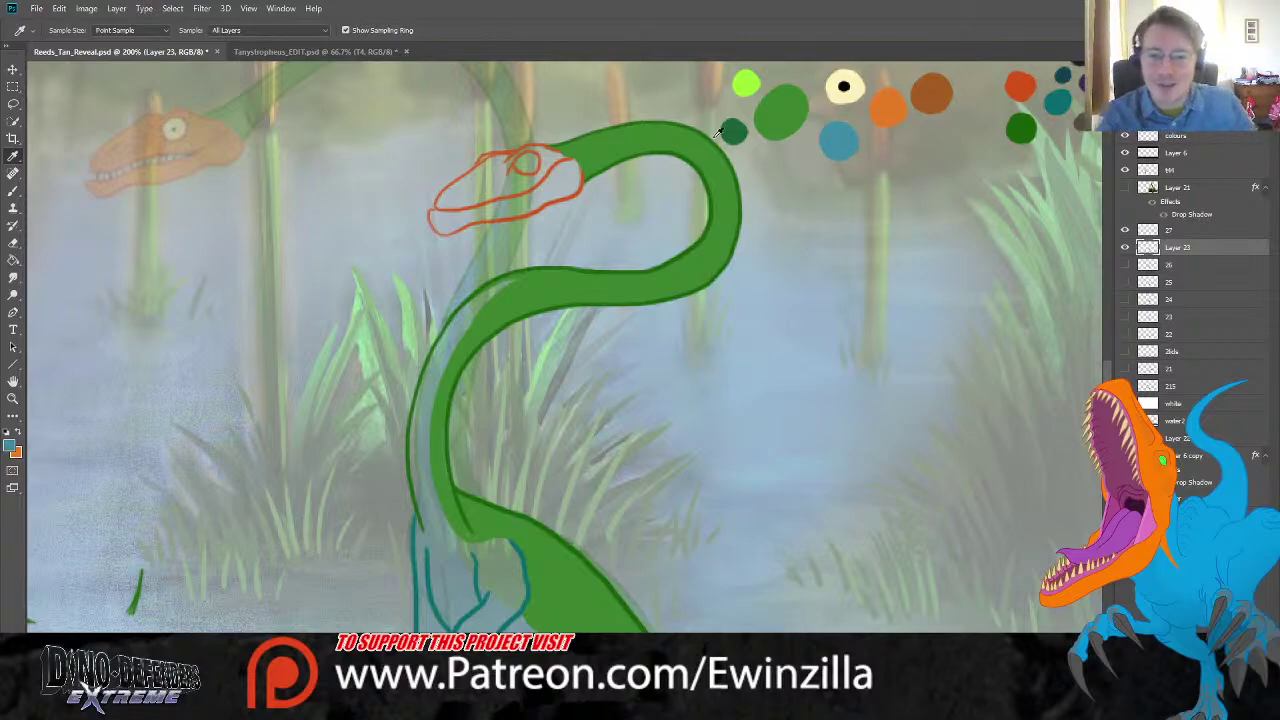
left_click(13, 190)
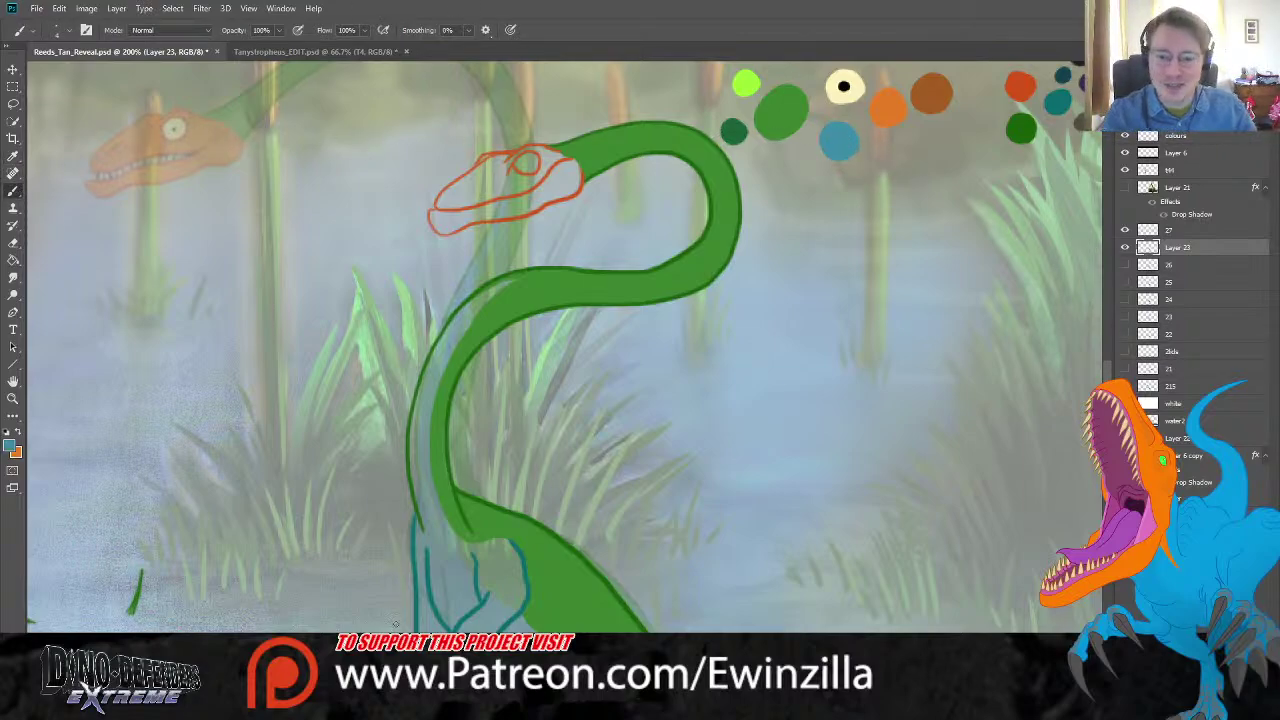
left_click_drag(422, 518, 422, 628)
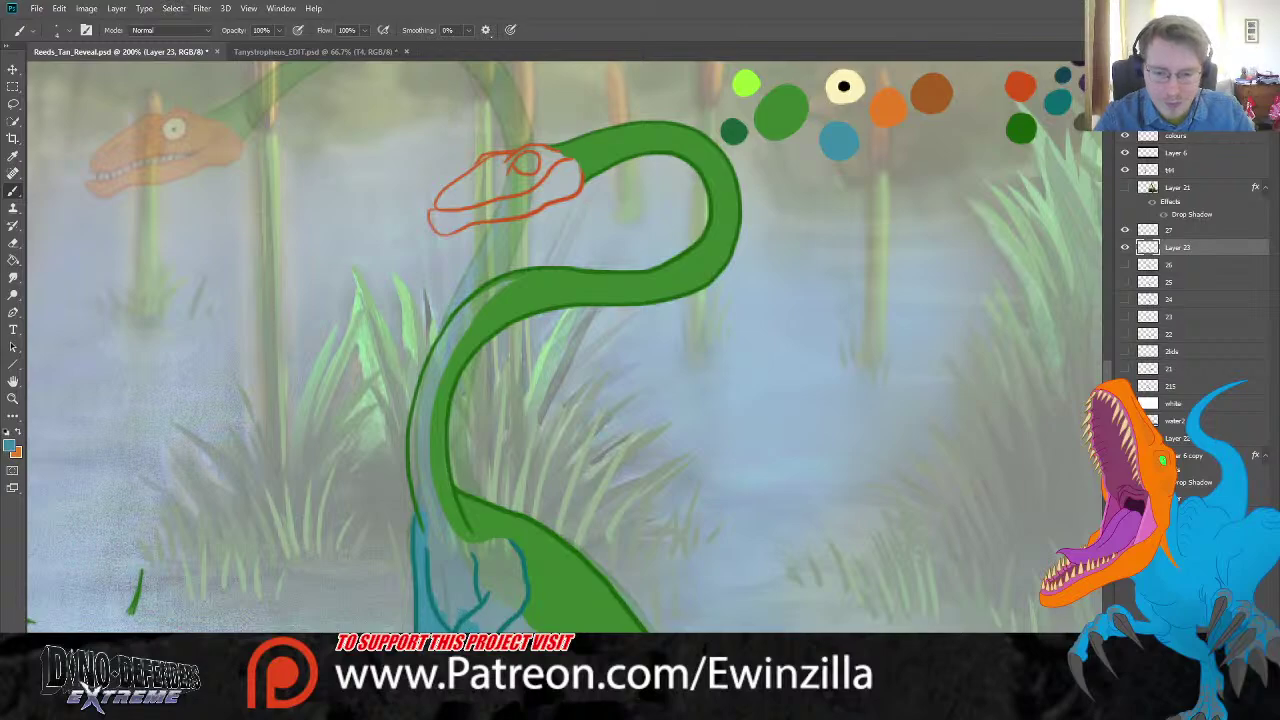
mouse_move(452, 610)
left_mouse_down()
mouse_move(440, 604)
mouse_move(476, 606)
mouse_move(483, 582)
left_mouse_up()
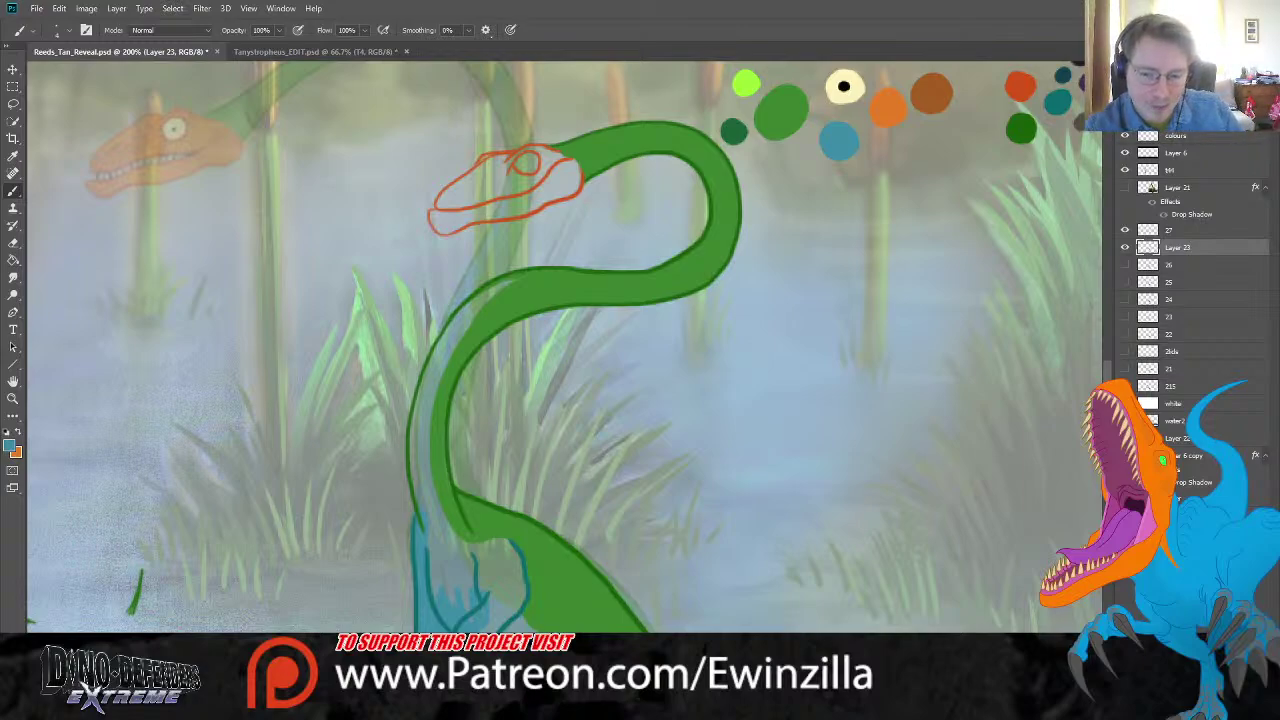
mouse_move(486, 628)
left_mouse_down()
mouse_move(452, 596)
mouse_move(530, 628)
left_mouse_up()
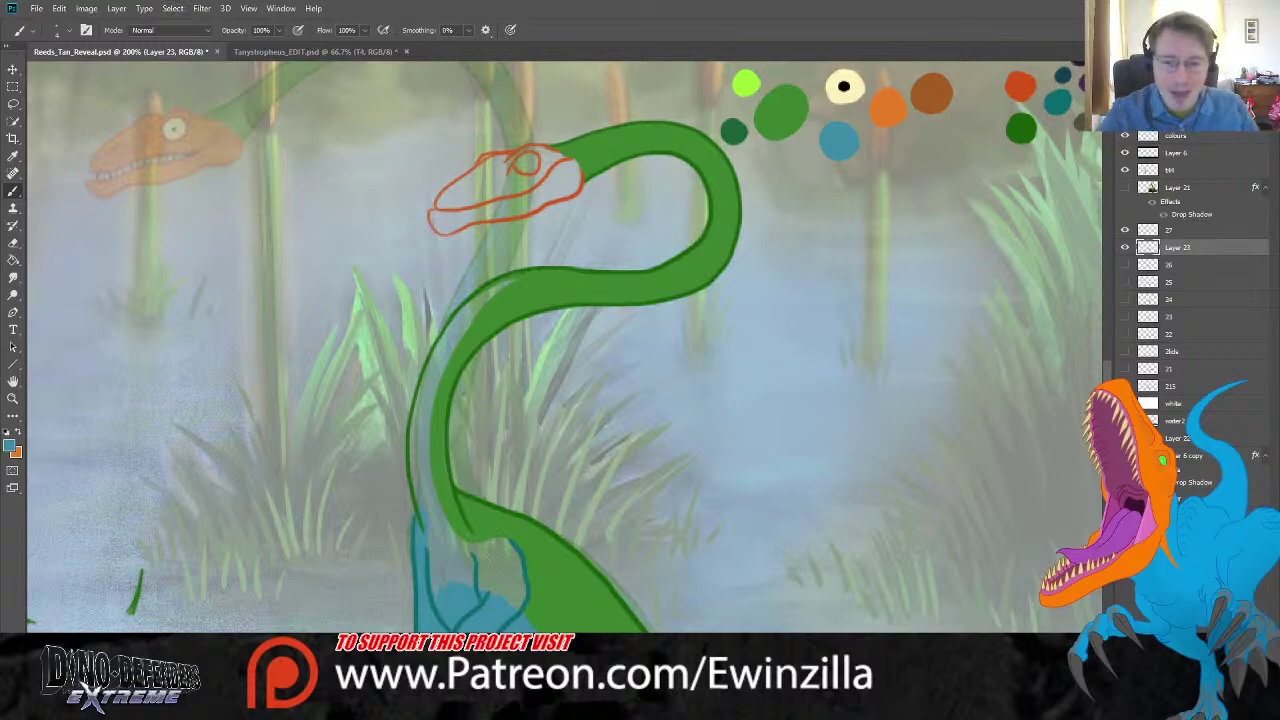
mouse_move(499, 600)
left_mouse_down()
mouse_move(504, 564)
mouse_move(516, 607)
mouse_move(520, 580)
mouse_move(523, 593)
mouse_move(512, 545)
mouse_move(471, 554)
mouse_move(475, 574)
mouse_move(506, 547)
mouse_move(507, 561)
mouse_move(452, 535)
left_mouse_up()
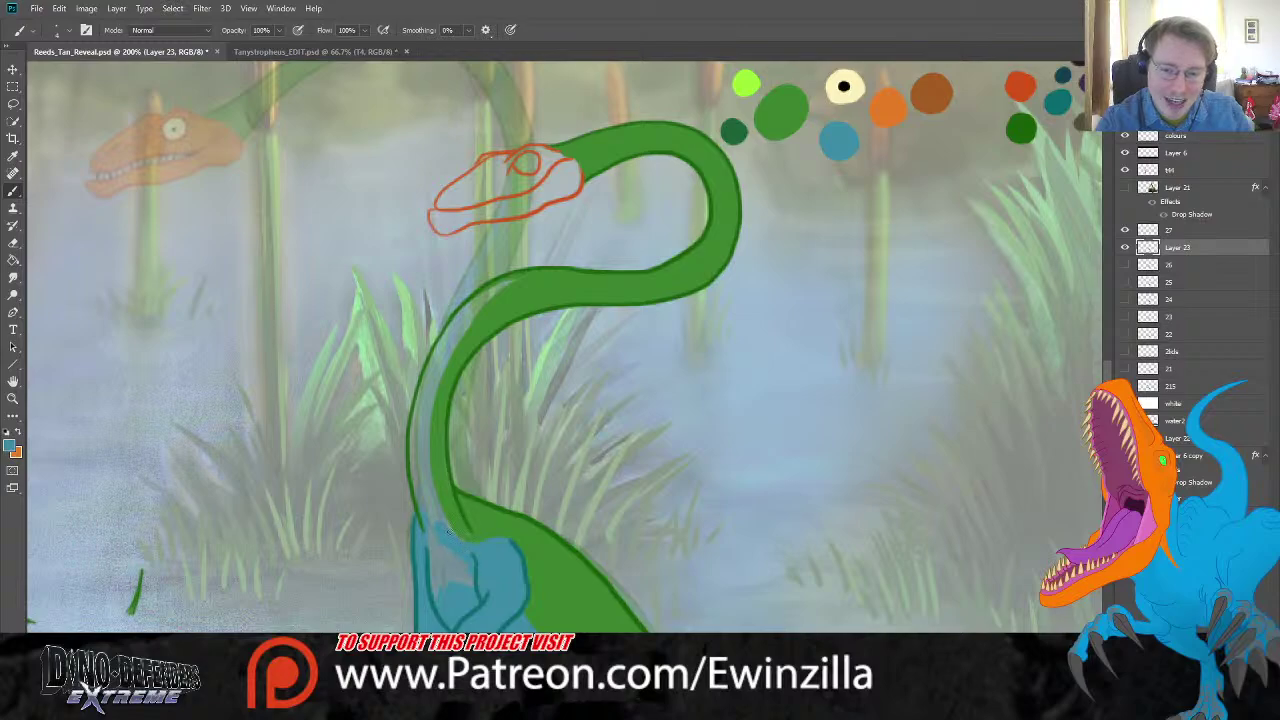
Step: Smudge the blue over the gaps in the chest and up the front of the lower neck
key("r")
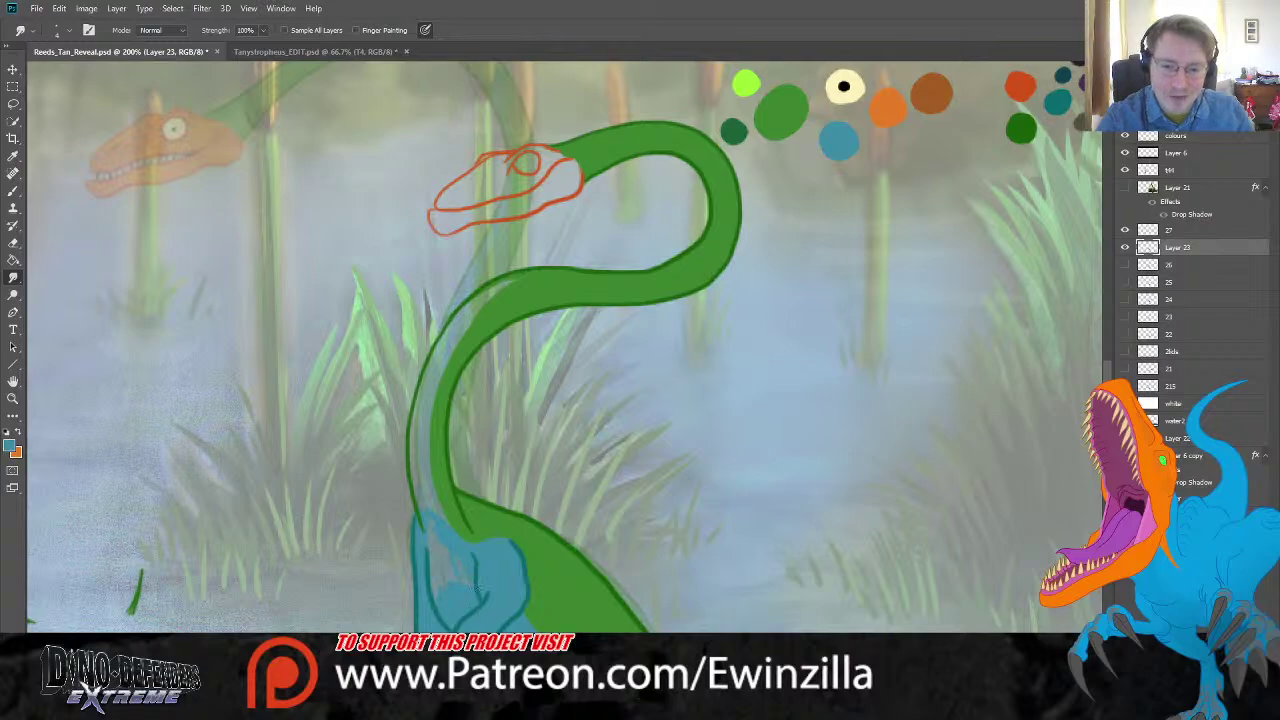
mouse_move(450, 580)
left_mouse_down()
mouse_move(430, 532)
mouse_move(428, 566)
left_mouse_up()
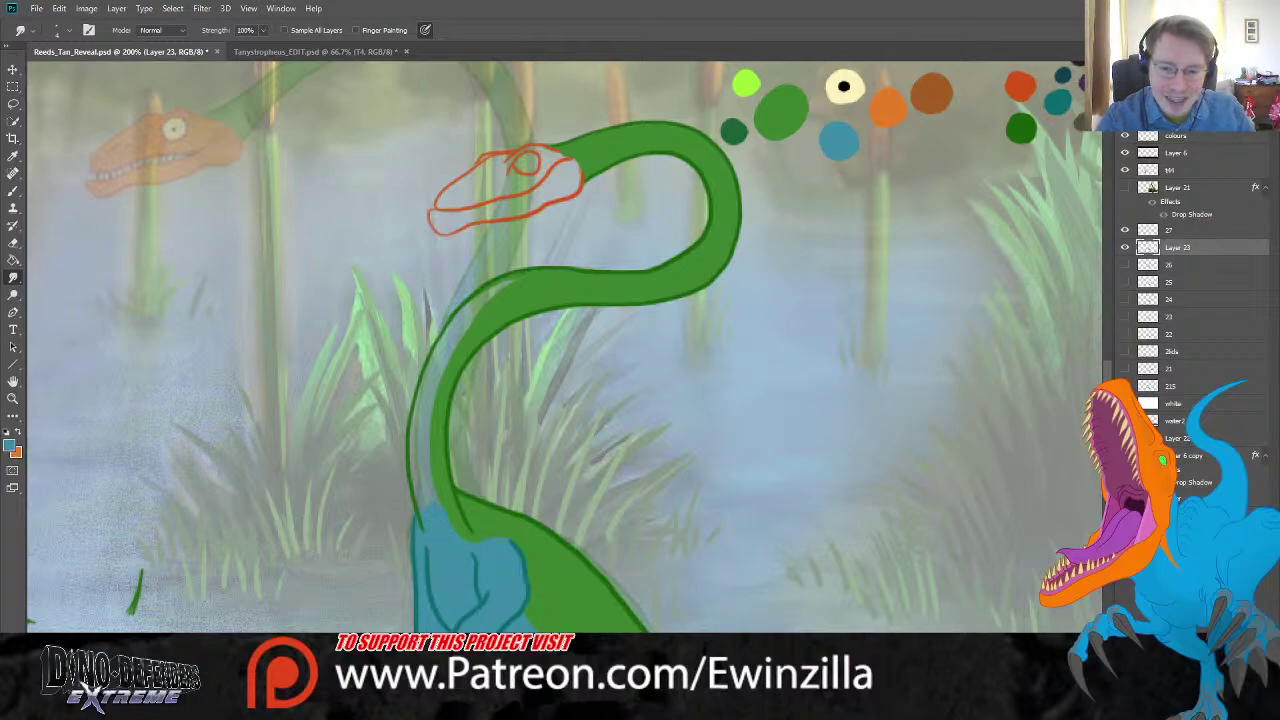
mouse_move(430, 510)
left_mouse_down()
mouse_move(413, 458)
mouse_move(464, 542)
mouse_move(427, 459)
mouse_move(431, 386)
left_mouse_up()
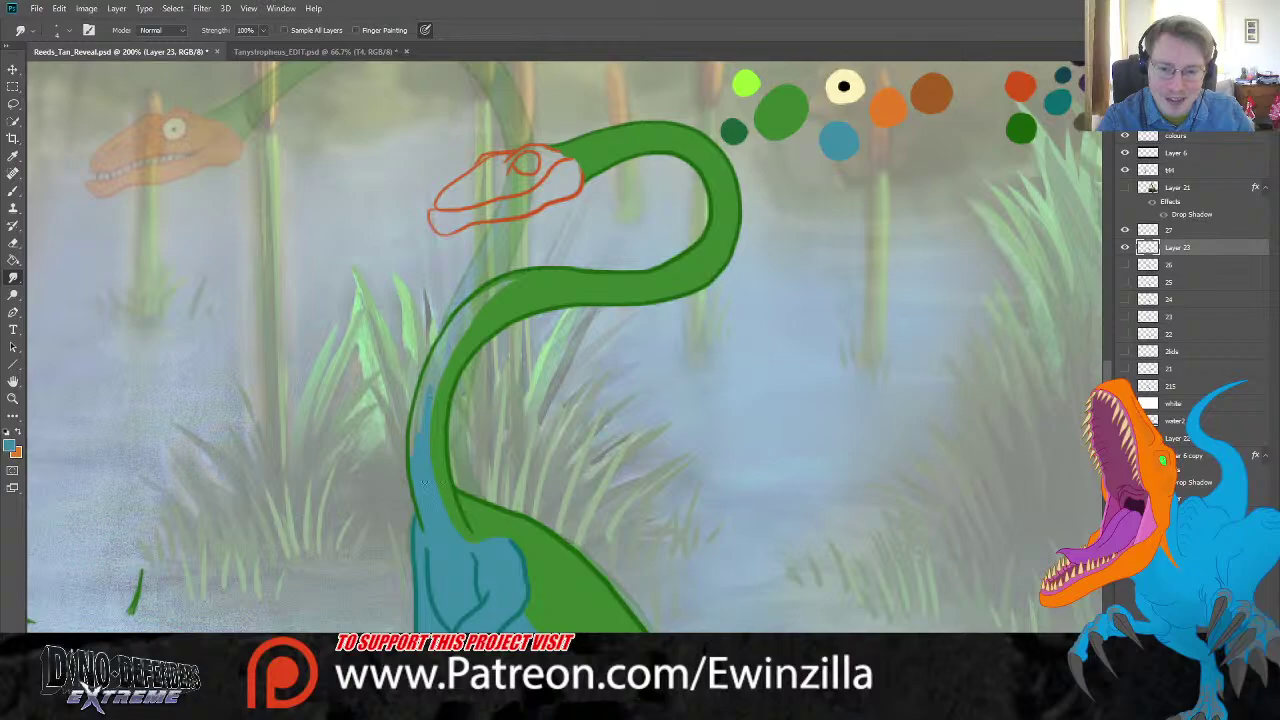
left_click_drag(422, 436, 432, 358)
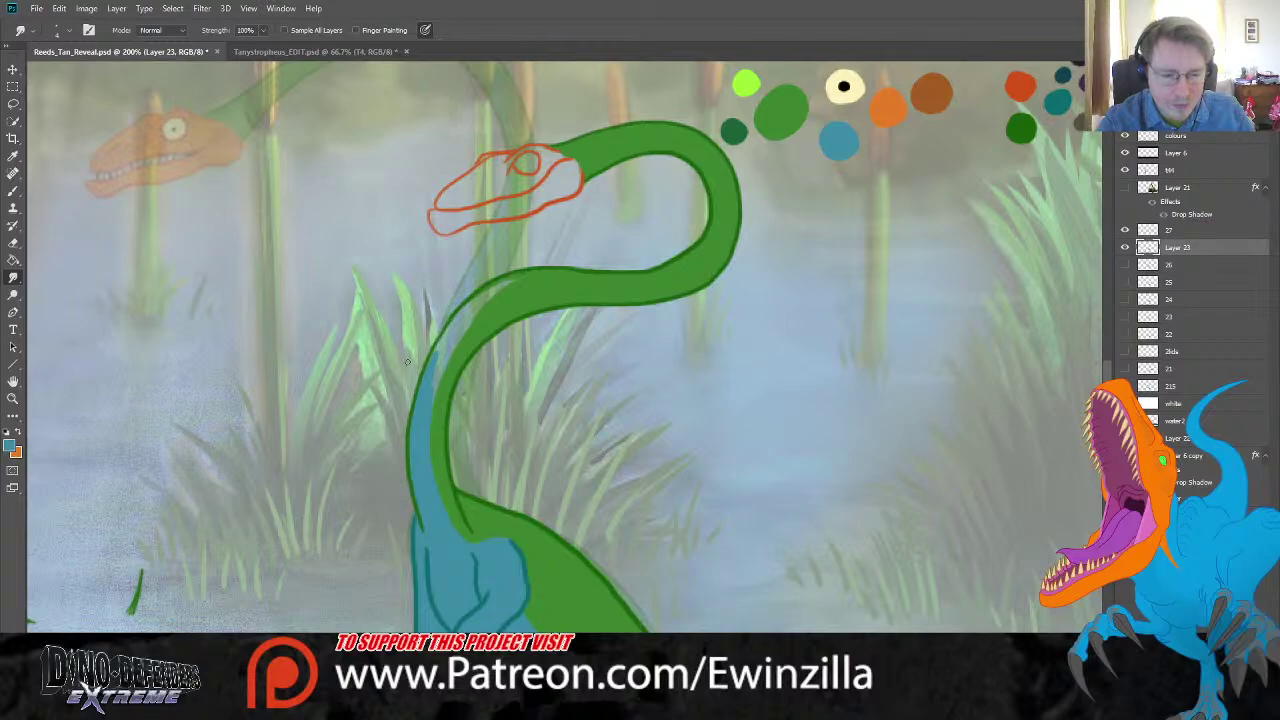
Step: Brush blue along the front of the upper neck curve, tapering it into the green
left_click(13, 190)
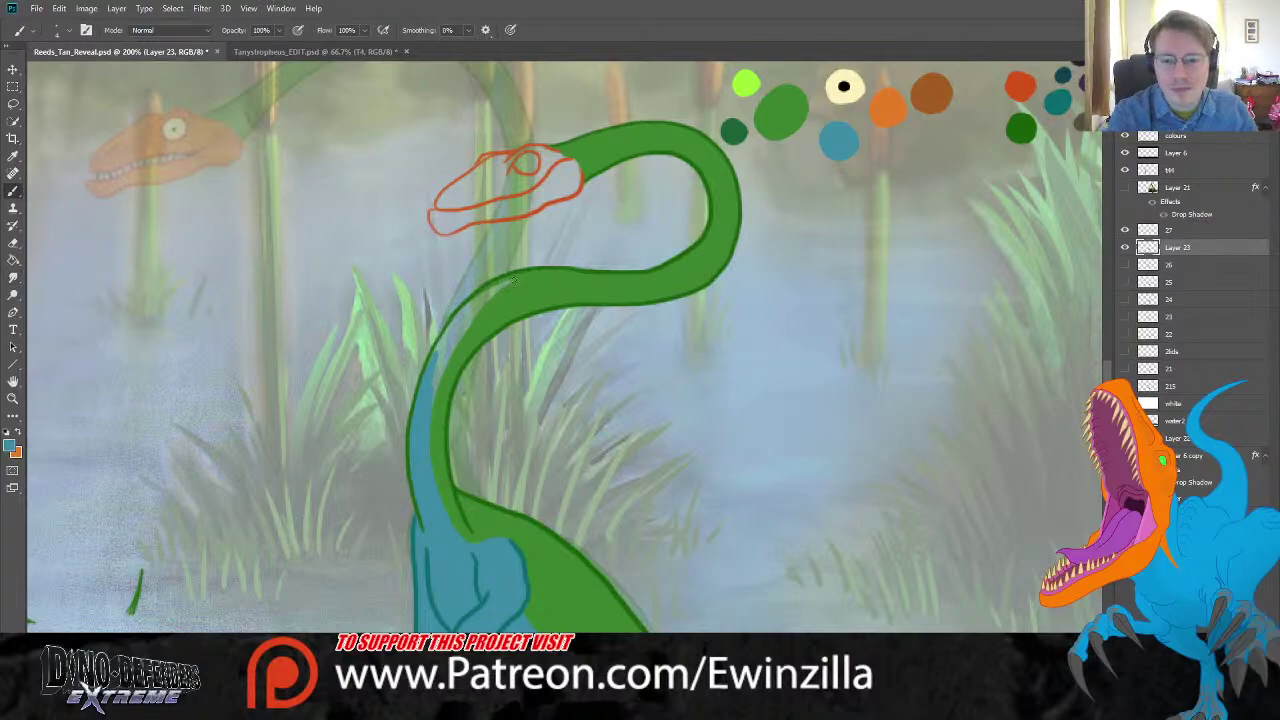
mouse_move(455, 316)
left_mouse_down()
mouse_move(528, 275)
mouse_move(465, 315)
mouse_move(508, 282)
mouse_move(462, 329)
mouse_move(426, 422)
left_mouse_up()
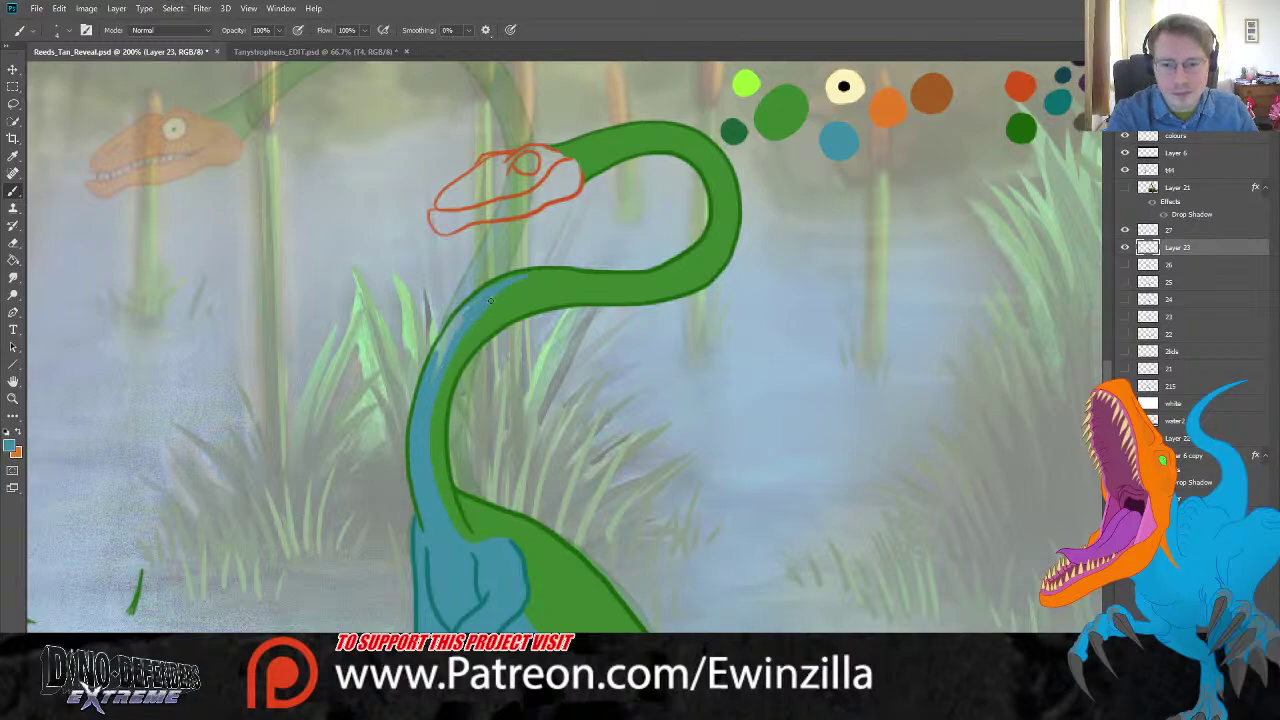
mouse_move(476, 319)
left_mouse_down()
mouse_move(538, 277)
mouse_move(493, 291)
mouse_move(437, 354)
mouse_move(458, 316)
left_mouse_up()
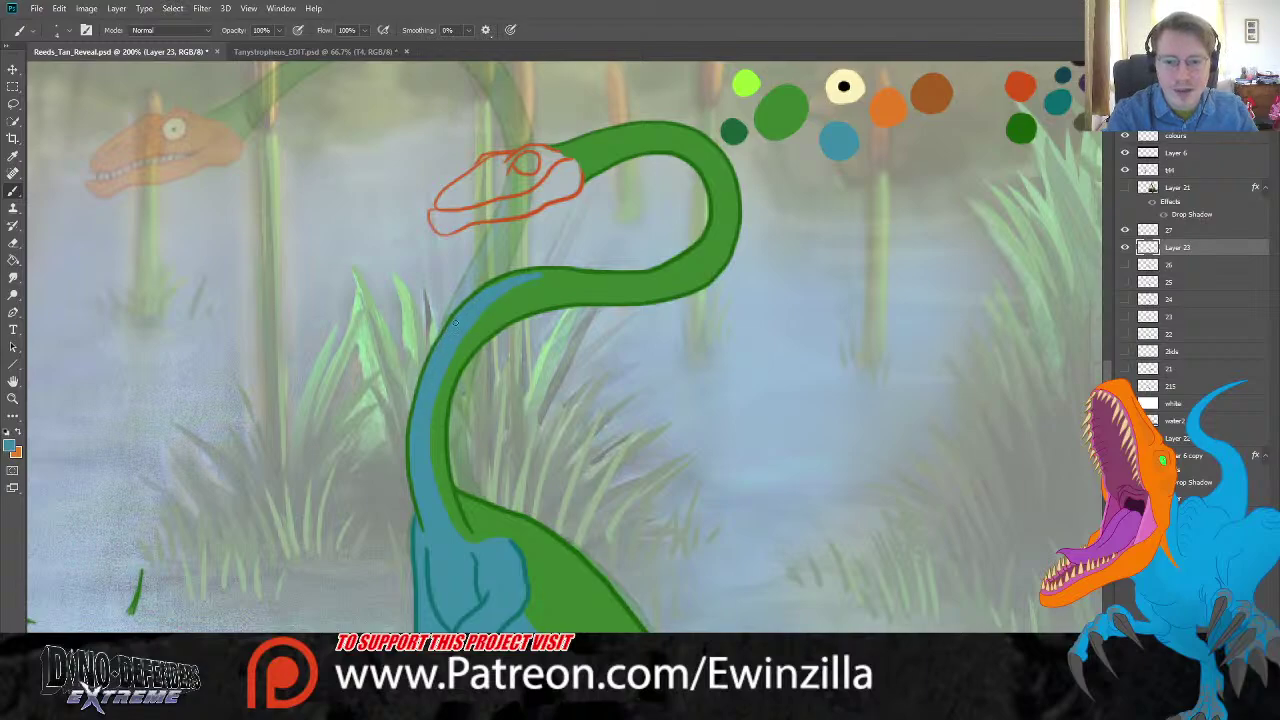
key("r")
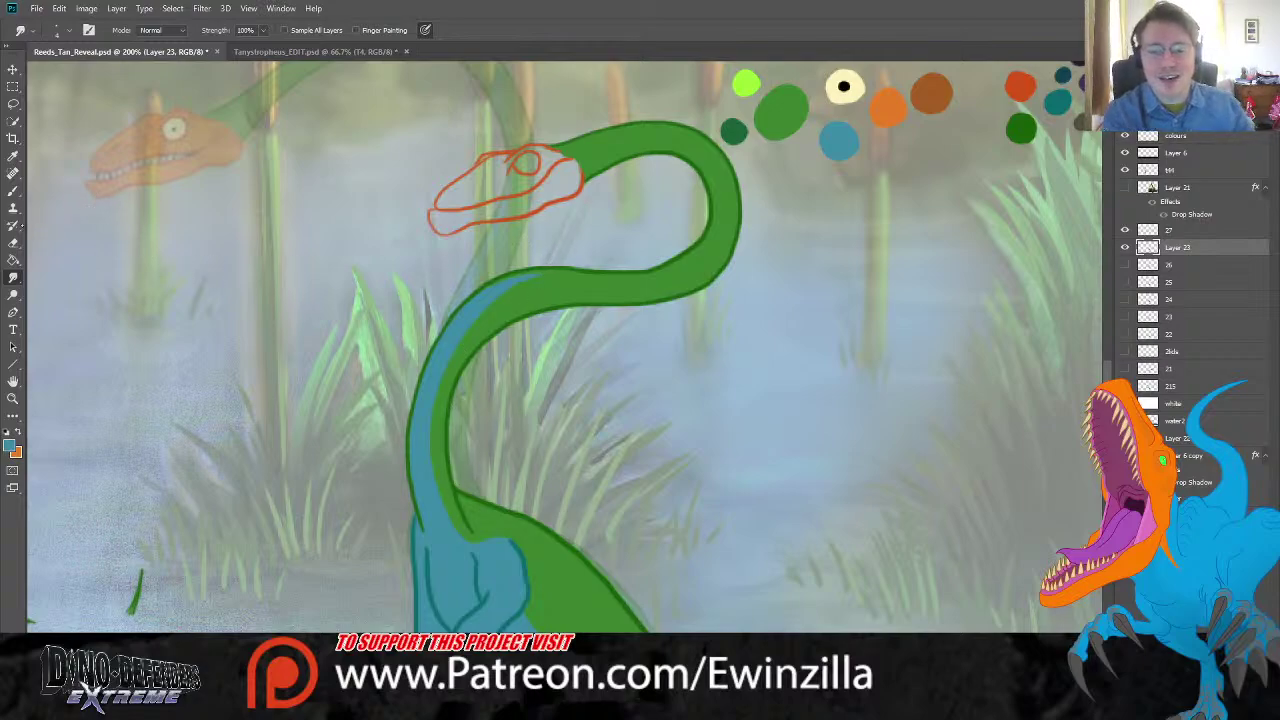
Step: Sample the orange palette swatch and paint the creature's head, leaving the eye unfilled
left_click(13, 155)
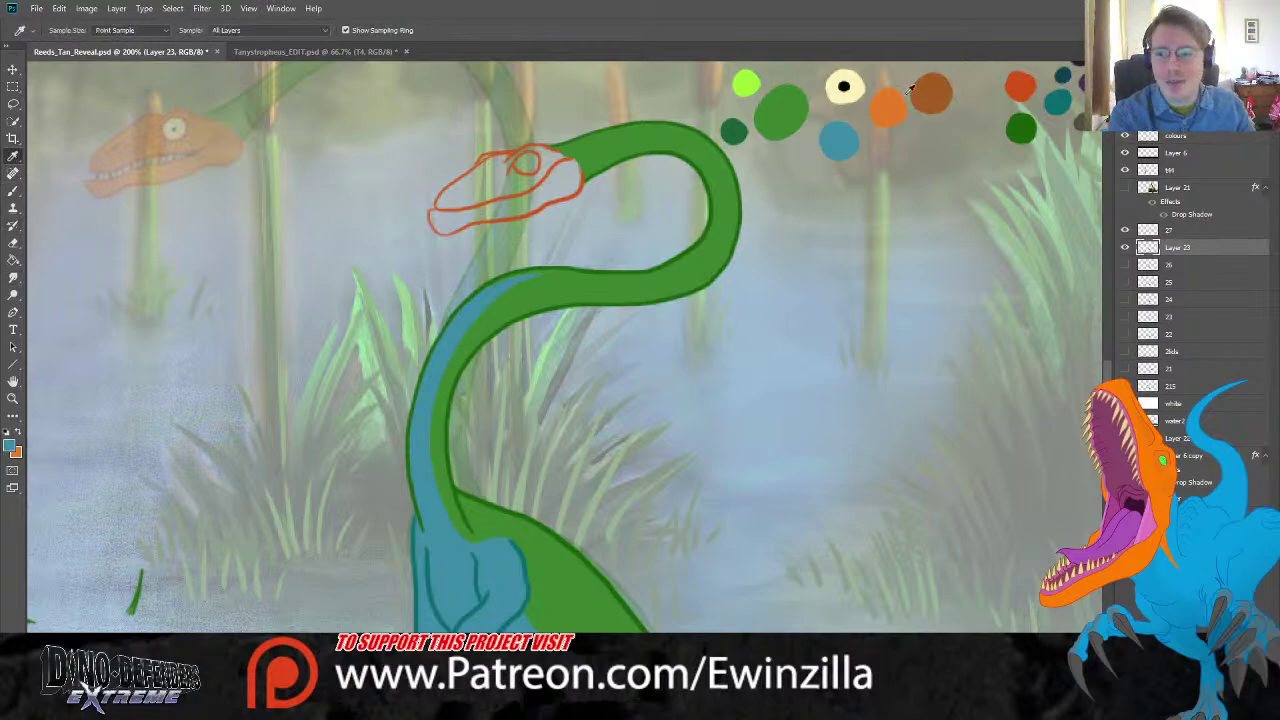
left_click(874, 96)
key("b")
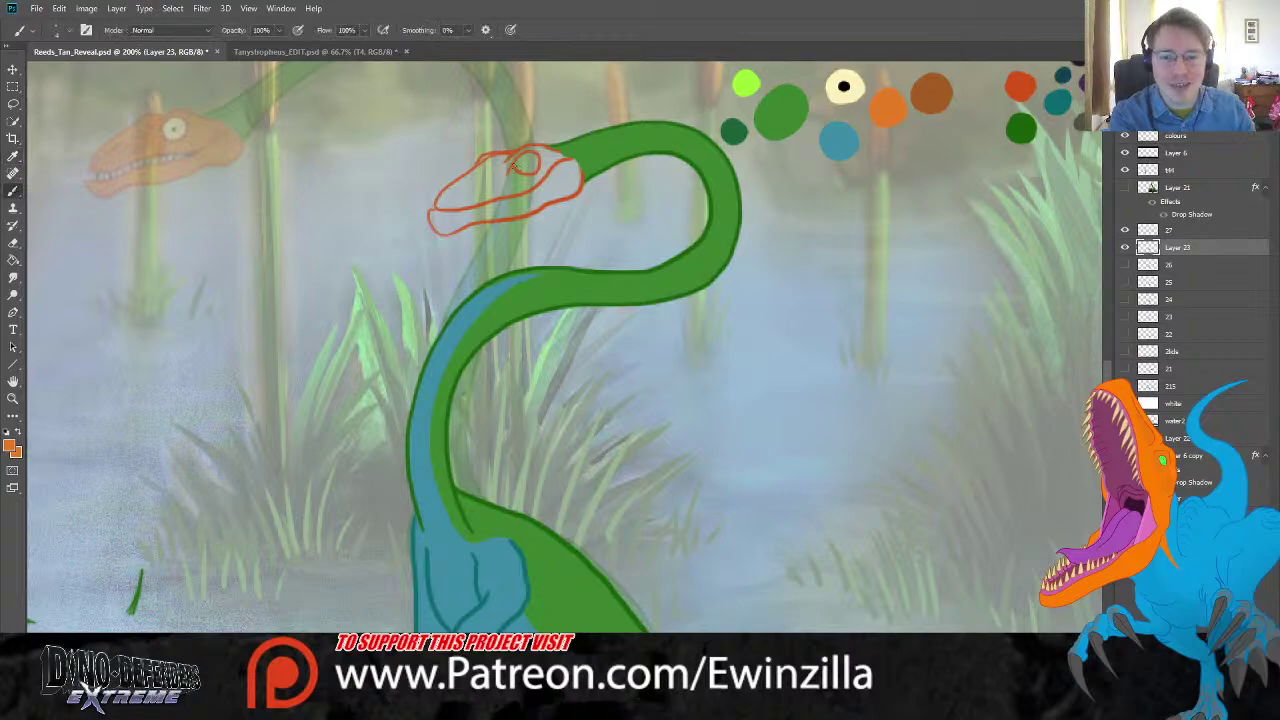
mouse_move(512, 165)
left_mouse_down()
mouse_move(455, 193)
mouse_move(485, 158)
mouse_move(503, 157)
mouse_move(493, 169)
mouse_move(529, 148)
mouse_move(543, 166)
mouse_move(517, 178)
mouse_move(507, 168)
mouse_move(541, 175)
mouse_move(558, 155)
mouse_move(538, 149)
mouse_move(565, 156)
mouse_move(552, 178)
mouse_move(559, 156)
mouse_move(579, 182)
mouse_move(558, 175)
mouse_move(573, 170)
mouse_move(577, 187)
mouse_move(504, 209)
mouse_move(564, 177)
mouse_move(492, 189)
mouse_move(509, 177)
mouse_move(486, 177)
mouse_move(444, 201)
mouse_move(464, 182)
mouse_move(472, 200)
mouse_move(458, 210)
mouse_move(538, 204)
mouse_move(431, 216)
mouse_move(462, 226)
mouse_move(440, 214)
mouse_move(507, 197)
left_mouse_up()
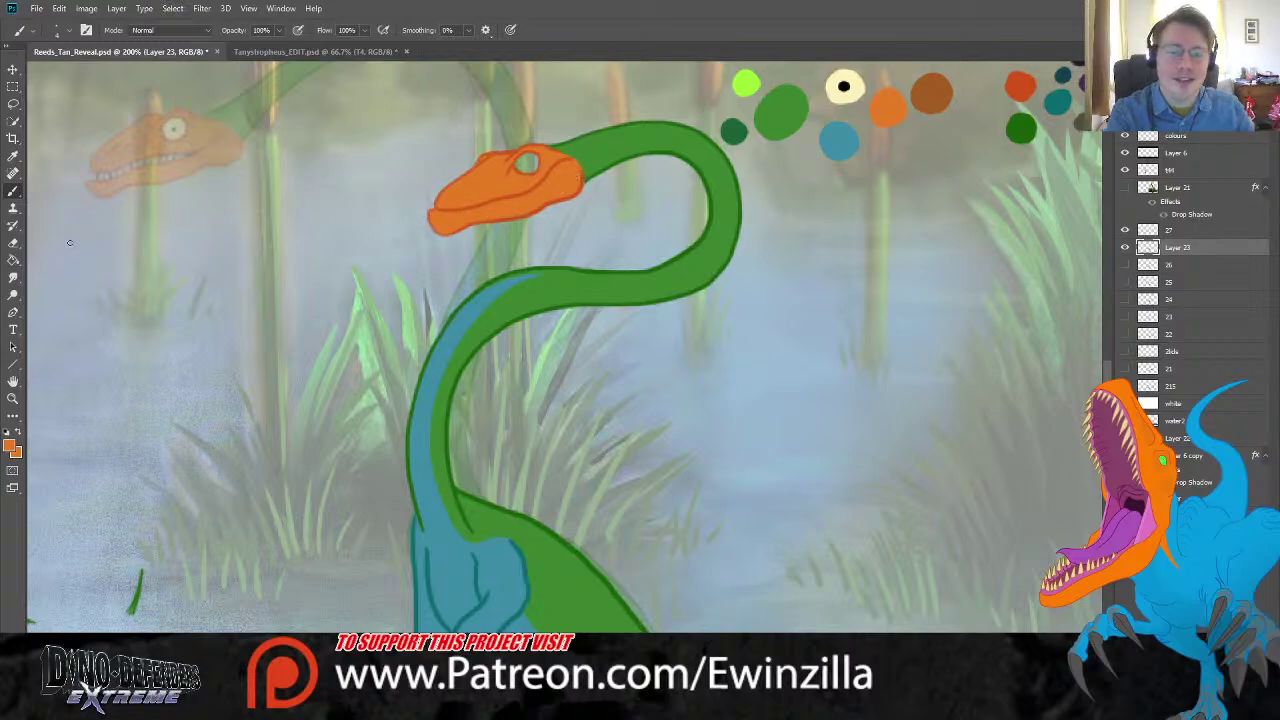
left_click(13, 277)
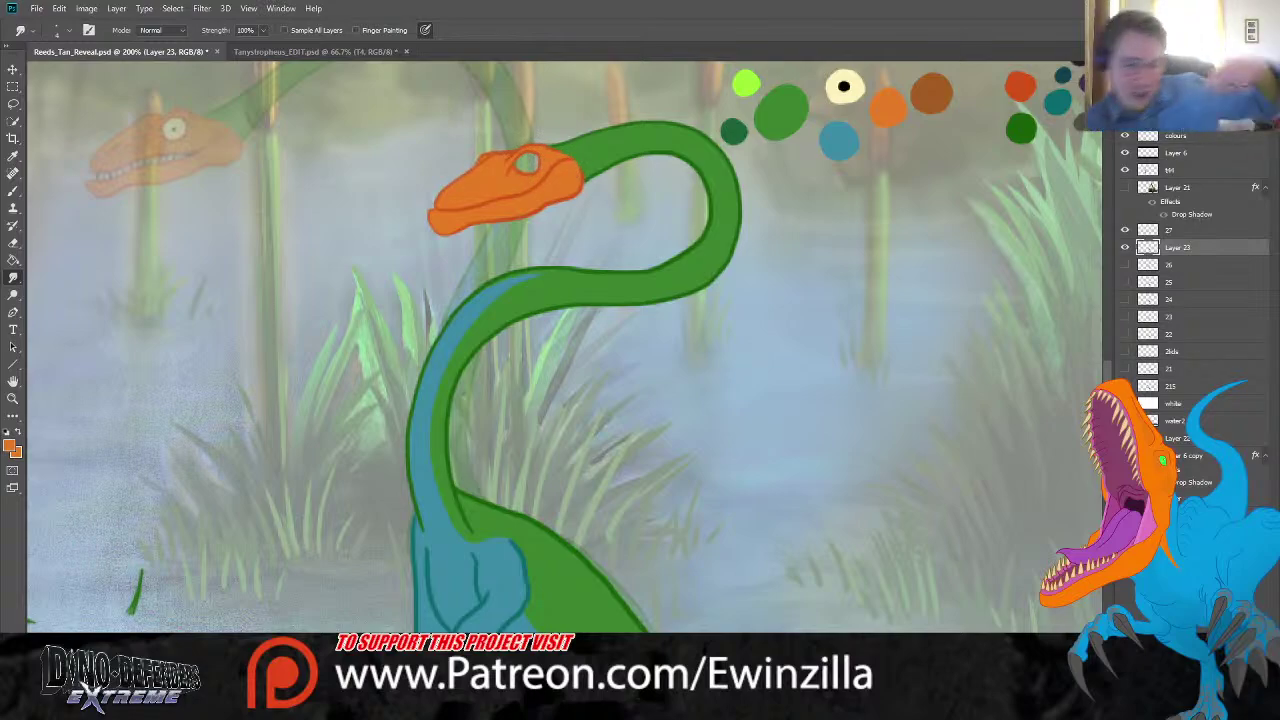
Step: Sample the cream palette colour and fill the eye with it using the Paint Bucket
key("i")
left_click(858, 86)
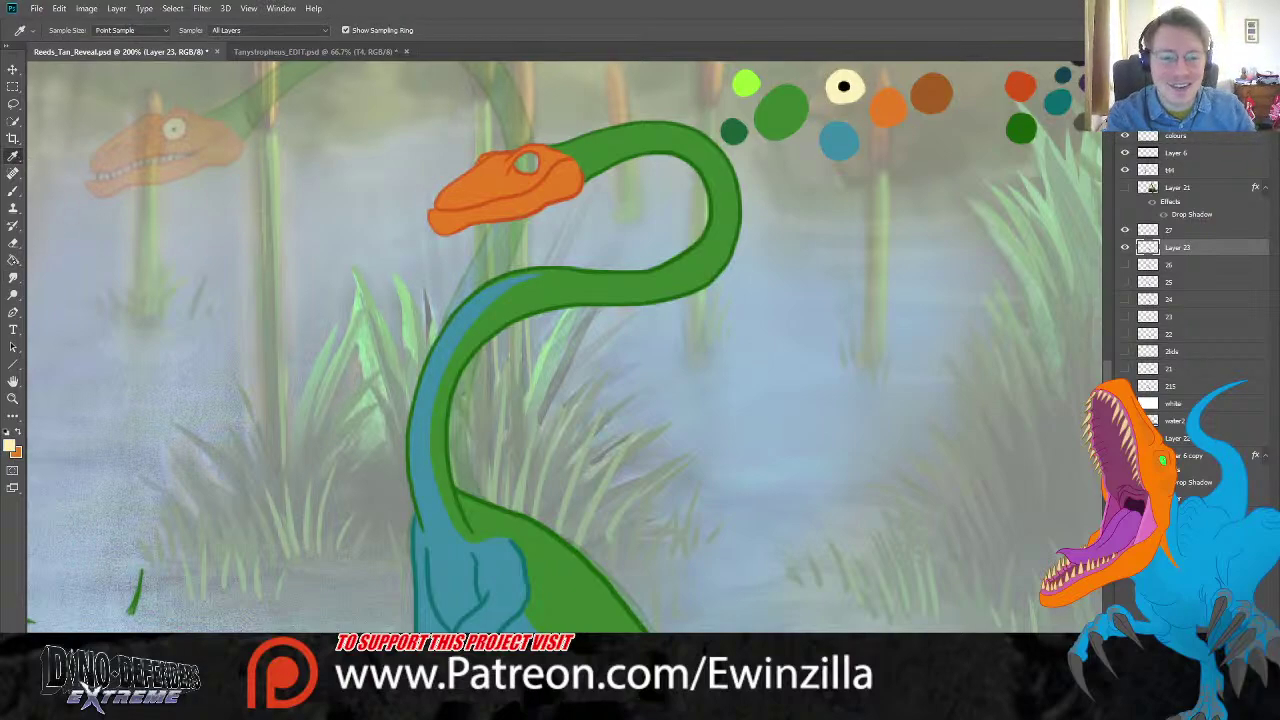
key("g")
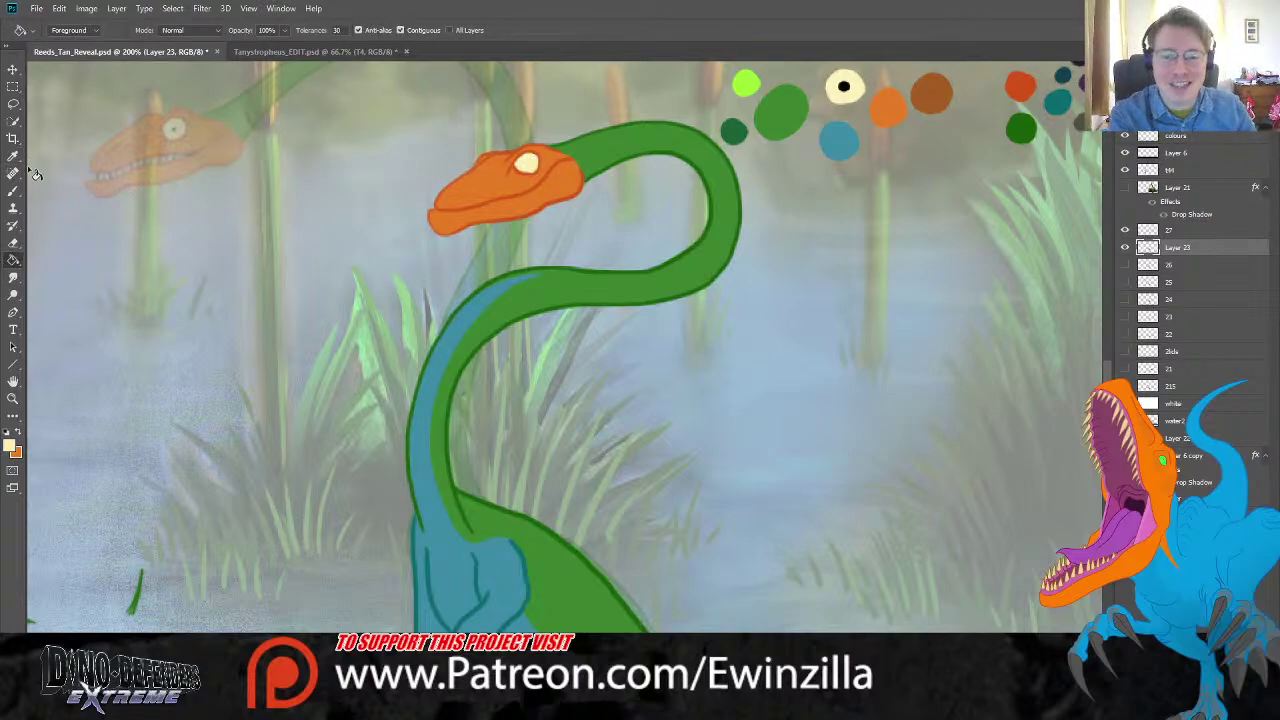
Step: Sample black from the palette's eye swatch and paint the pupil and the nostrils on the snout
key("i")
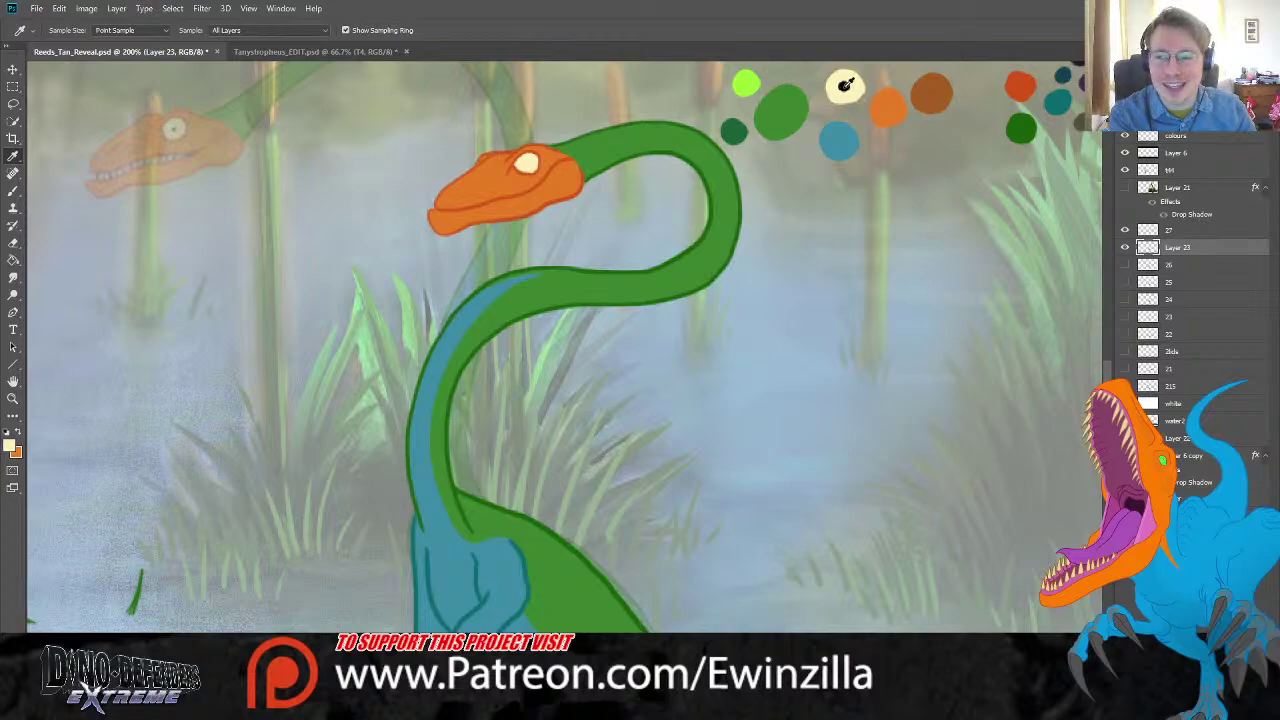
left_click(845, 86)
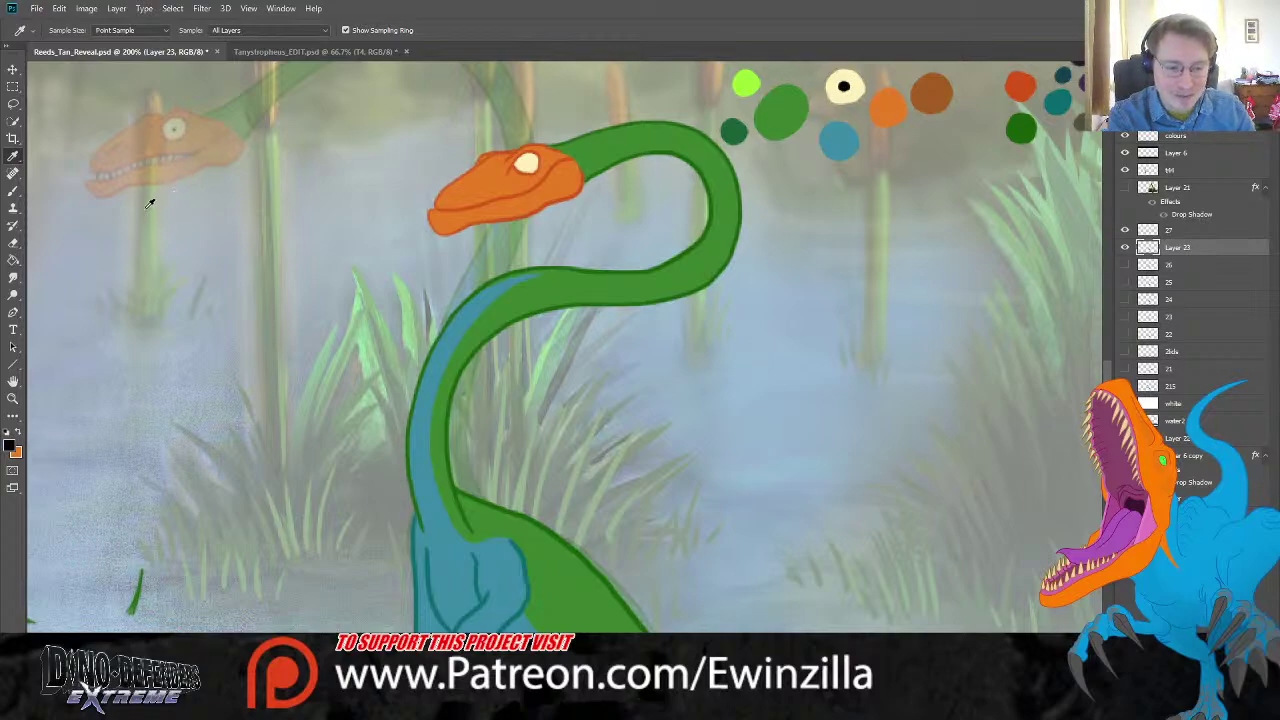
left_click(13, 190)
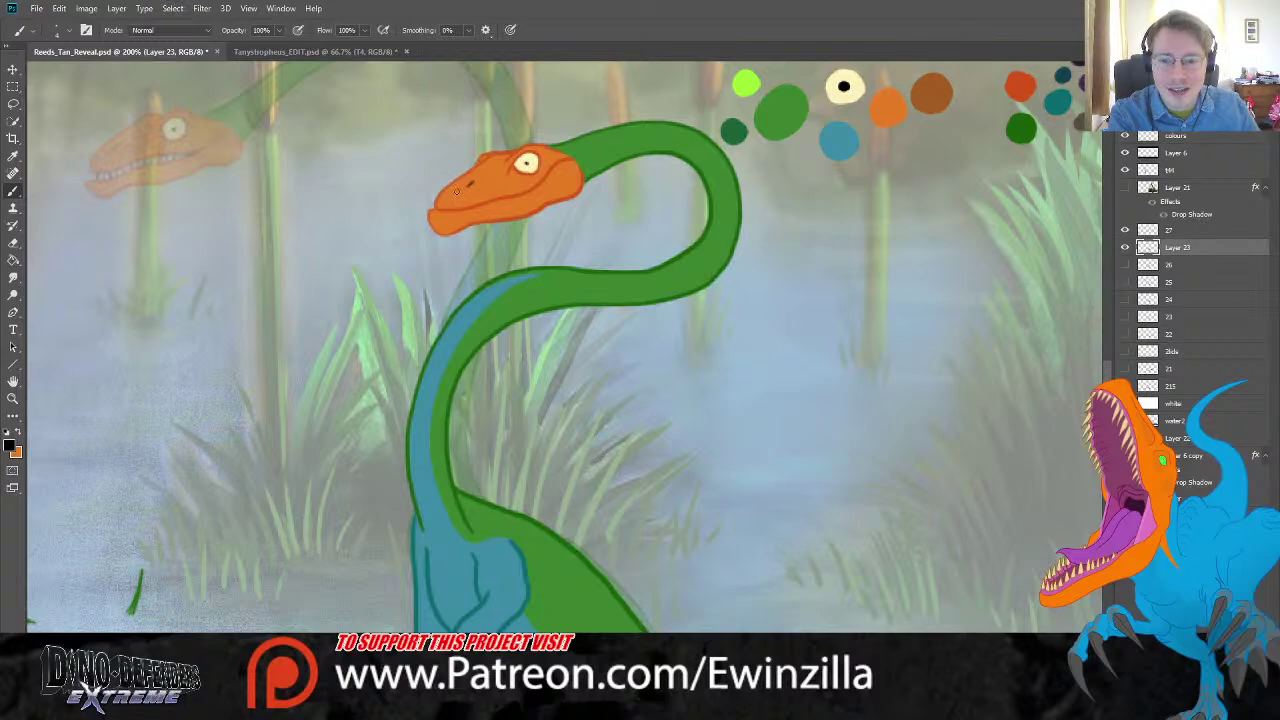
left_click_drag(462, 186, 474, 179)
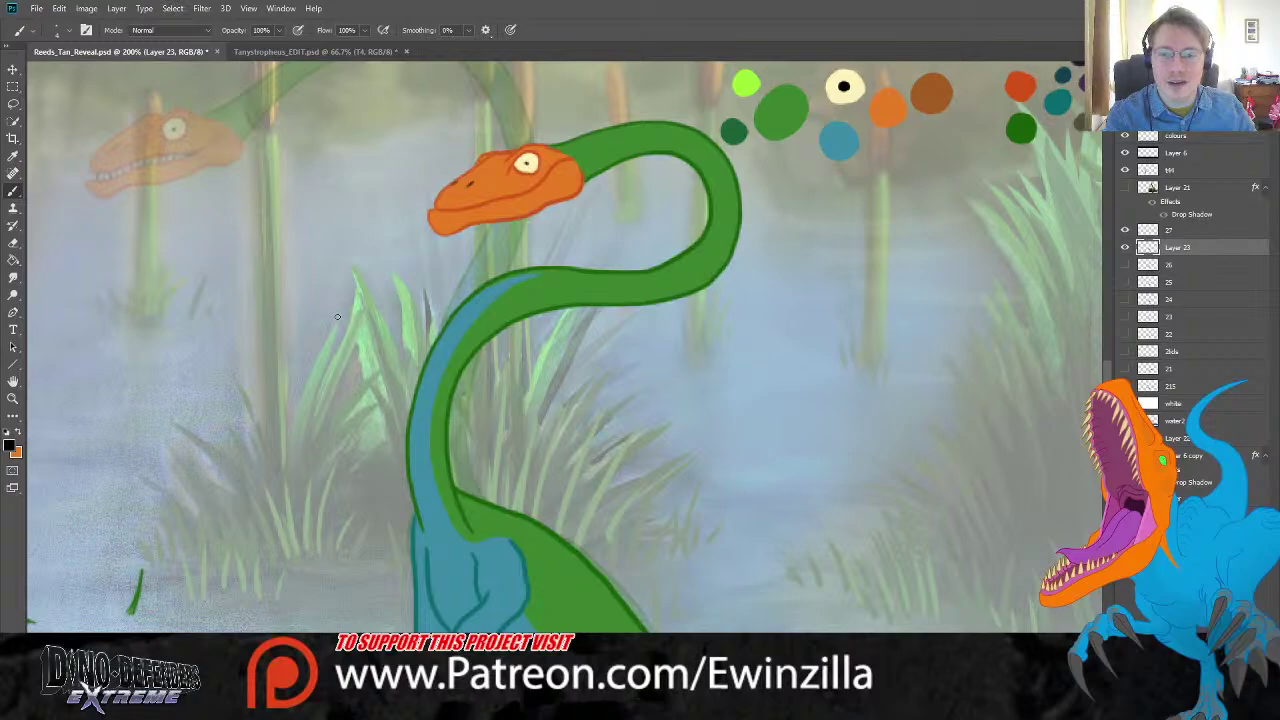
left_click(14, 277)
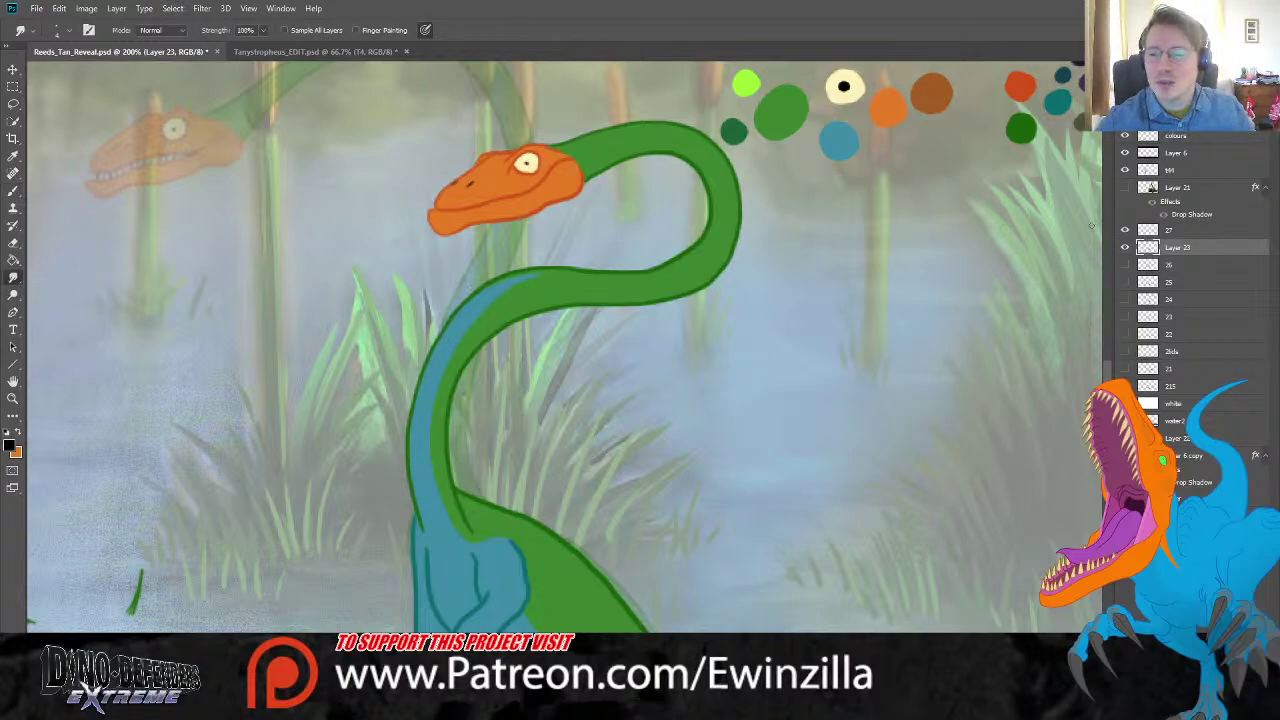
Step: Merge the coloured Layer 23 with line-art layer 27
left_click(1174, 233, "ctrl")
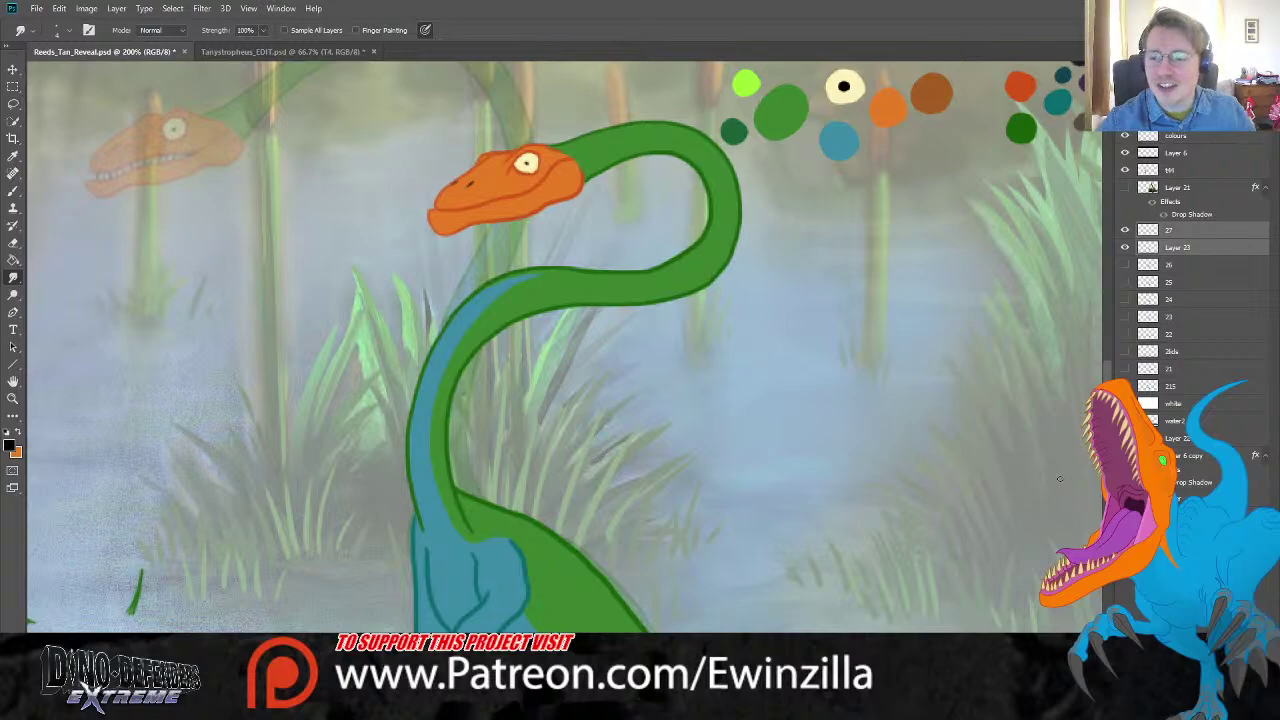
key("ctrl+e")
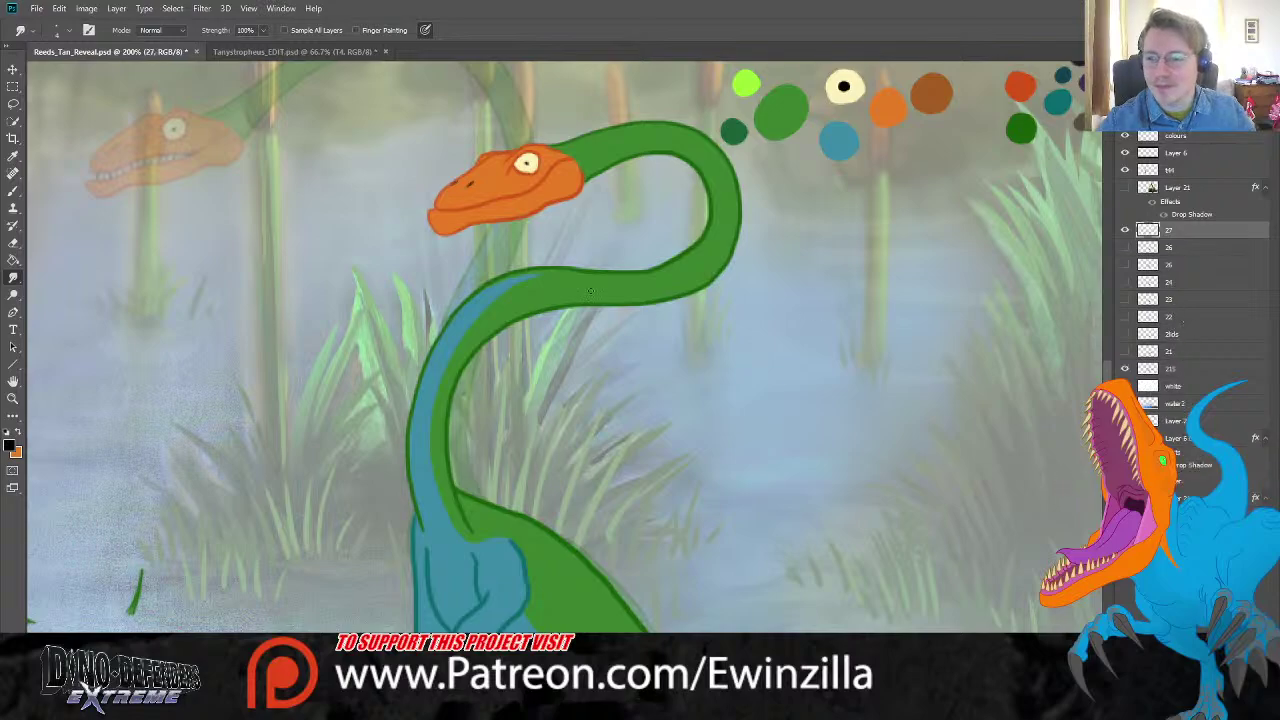
left_click(12, 157)
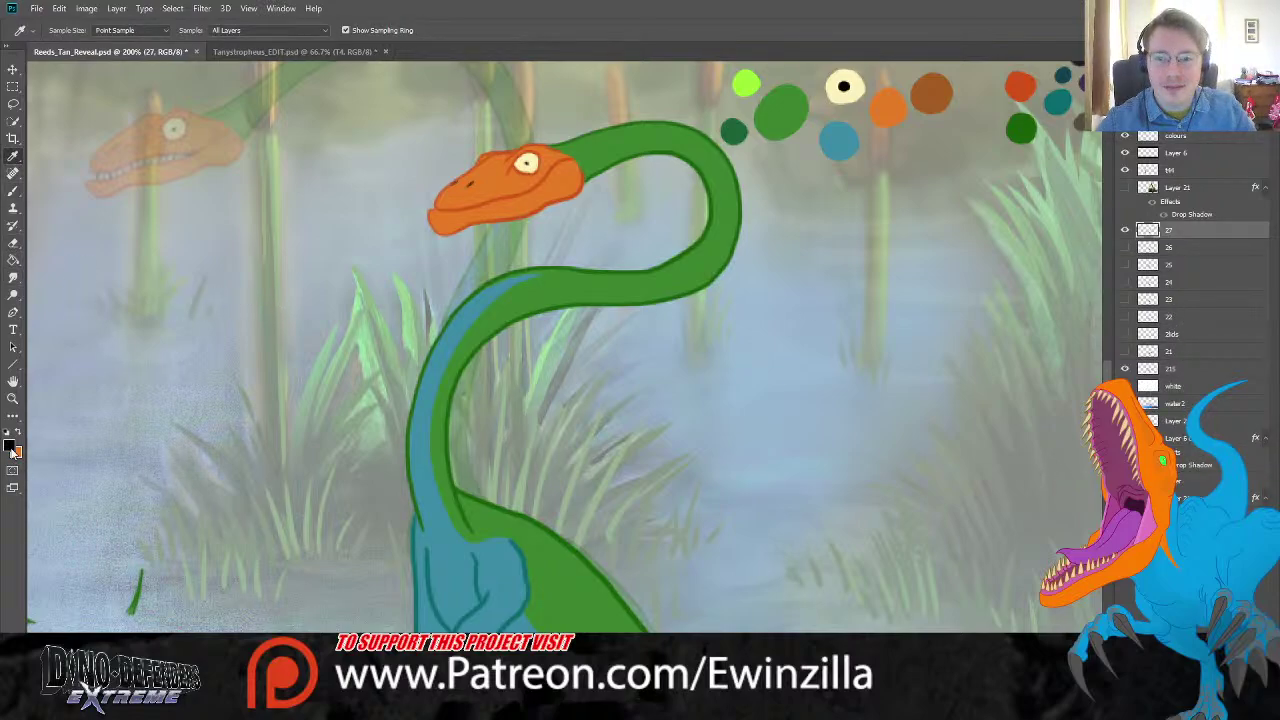
left_click(14, 280)
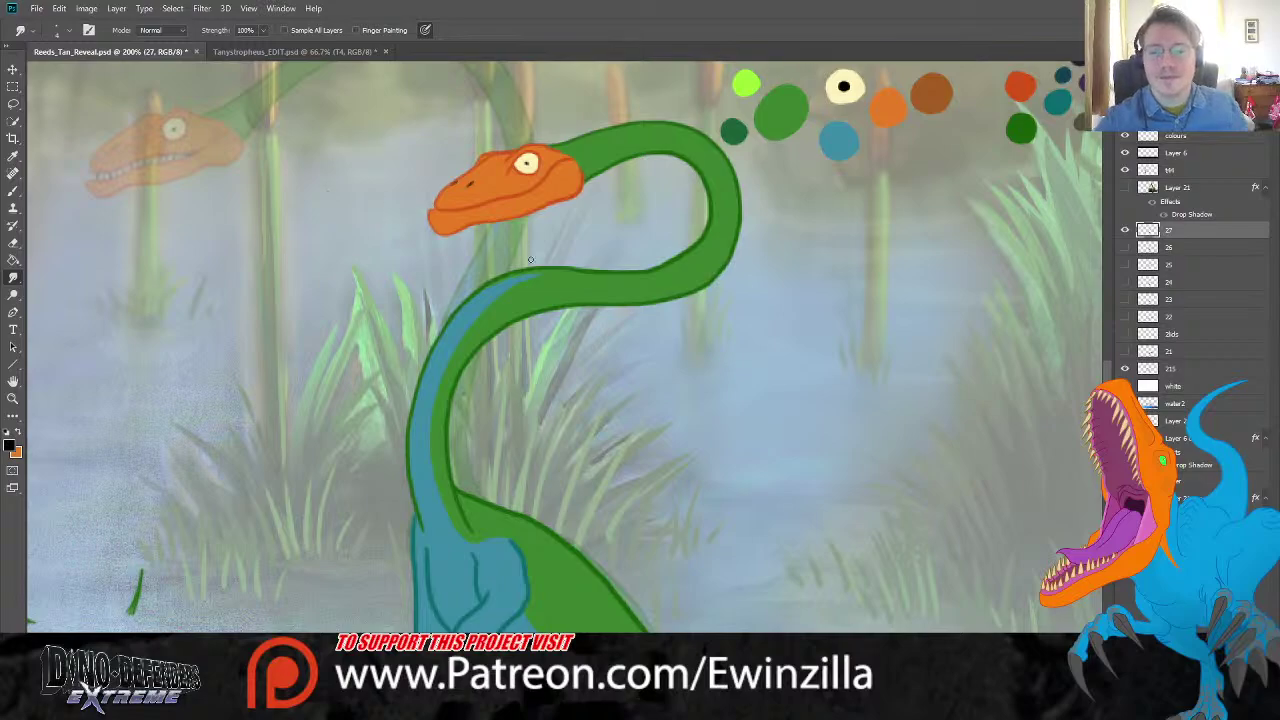
left_click(13, 190)
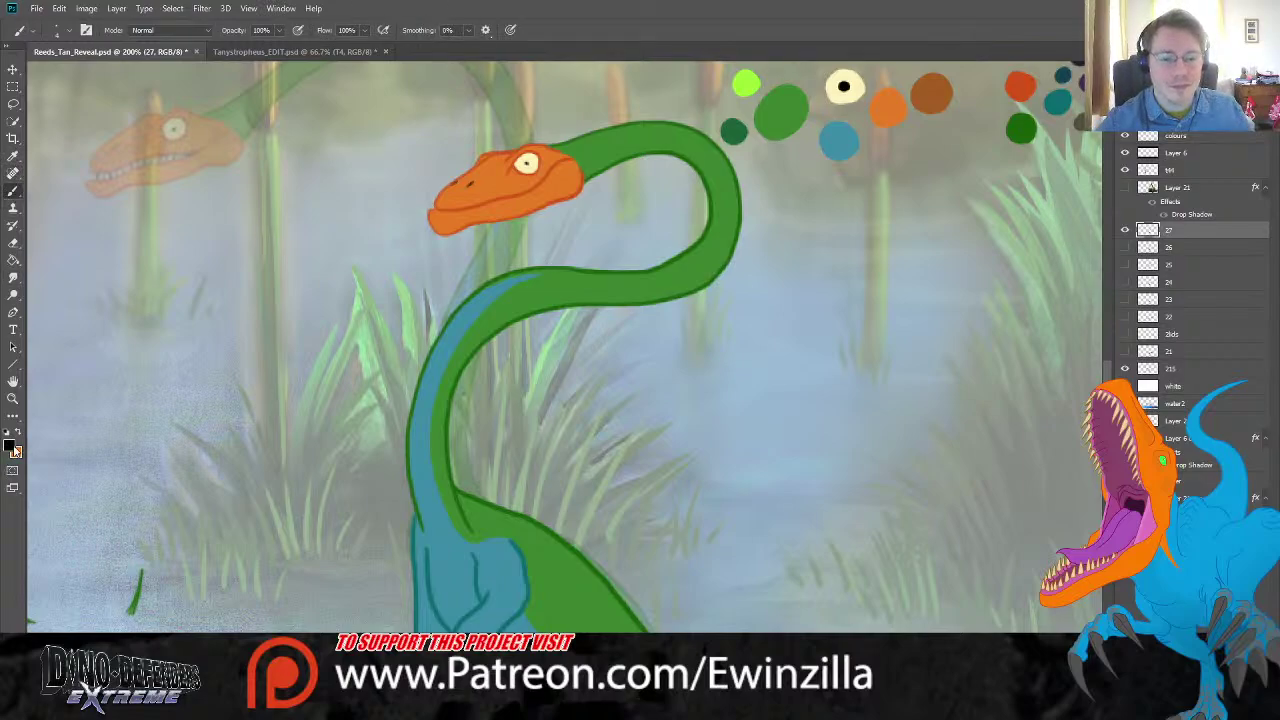
key("i")
key("b")
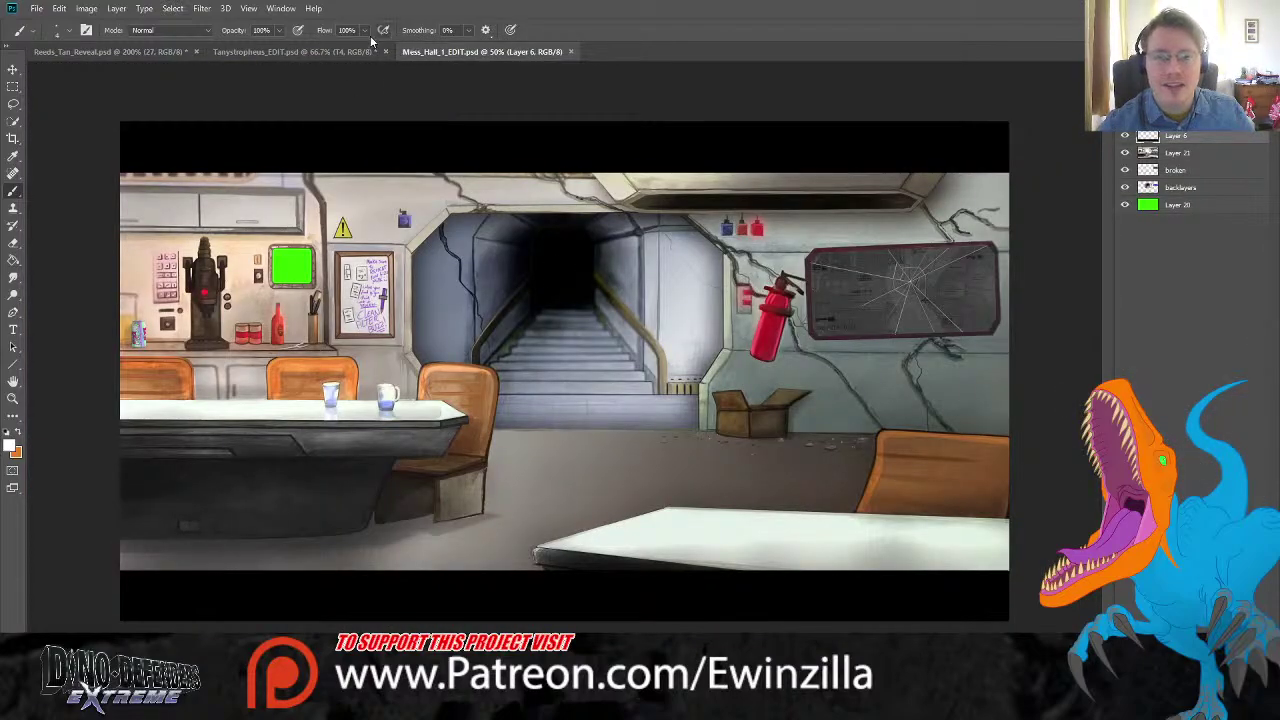
Step: Compare the mess hall's wall screen with the "broken" layer shown and hidden, and close Mess_Hall_1_EDIT.psd
left_click(14, 399)
left_click(374, 30)
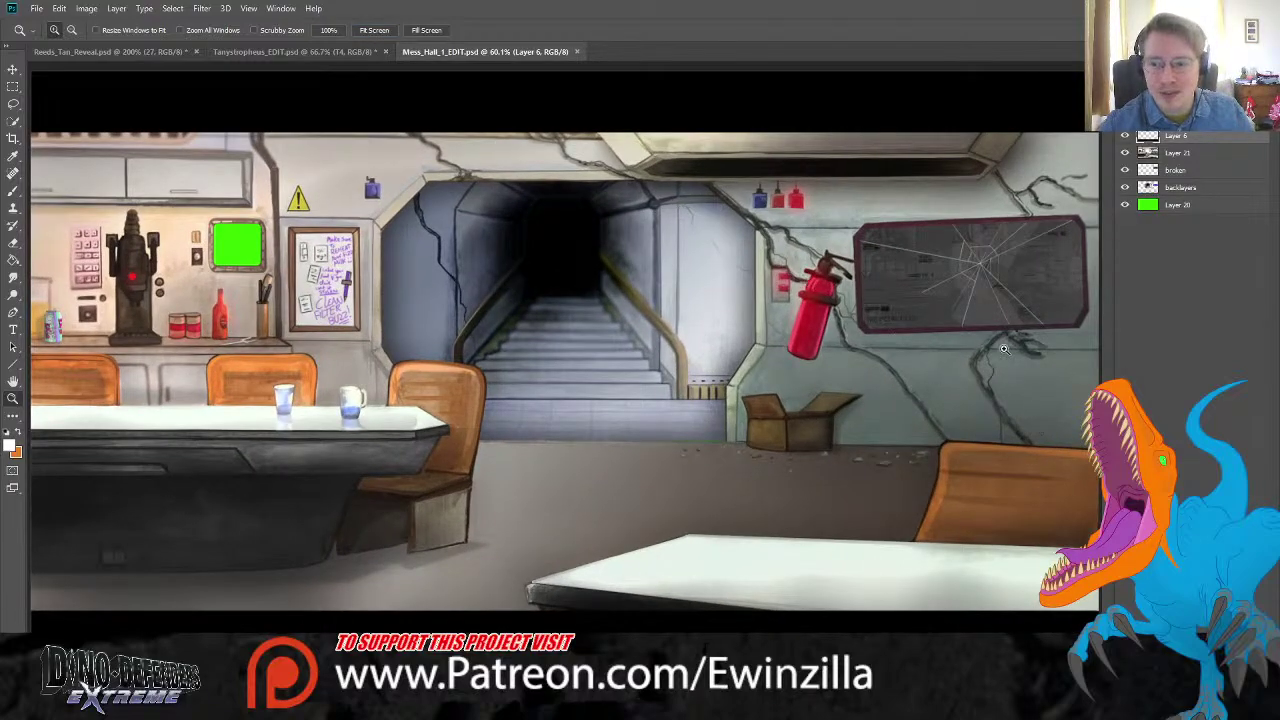
left_click(1125, 172)
left_click(1125, 172)
left_click(1125, 172)
left_click(1125, 172)
left_click(1125, 172)
left_click(1125, 172)
left_click(1125, 172)
left_click(1125, 172)
left_click(1125, 172)
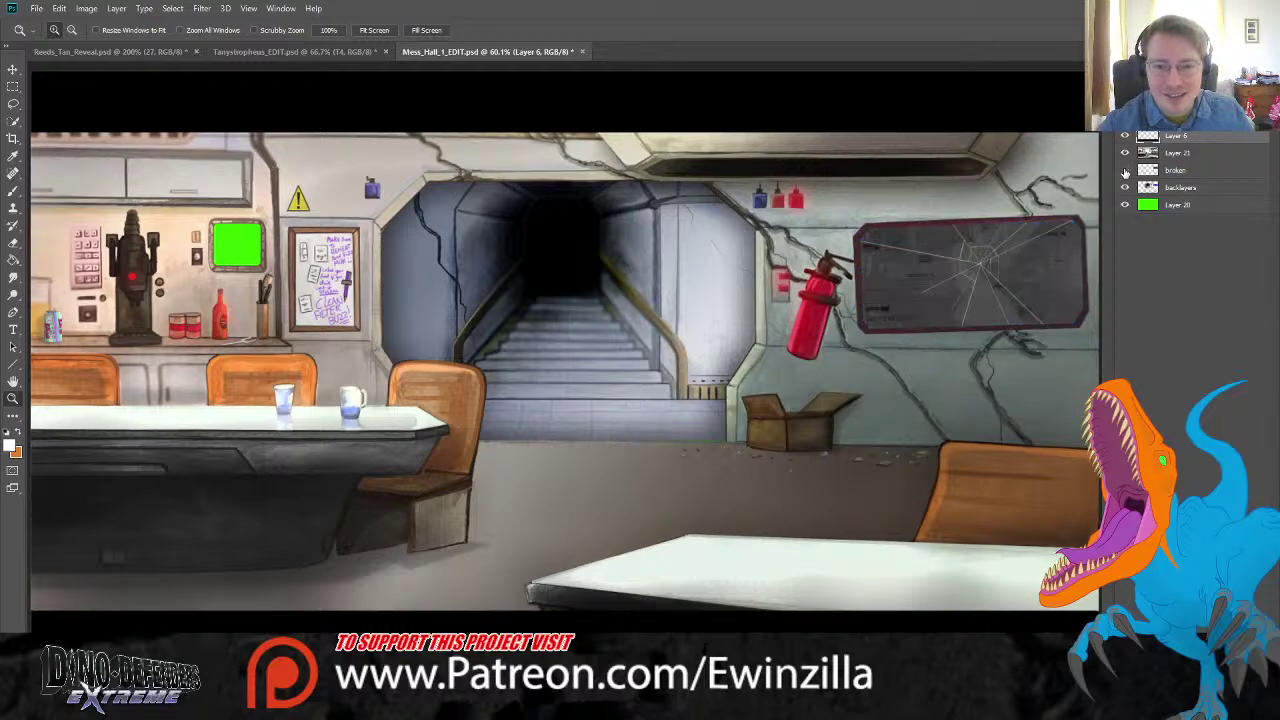
left_click(1125, 172)
left_click(1125, 172)
left_click(1125, 172)
left_click(1125, 172)
left_click(1125, 172)
left_click(1125, 172)
left_click(1125, 172)
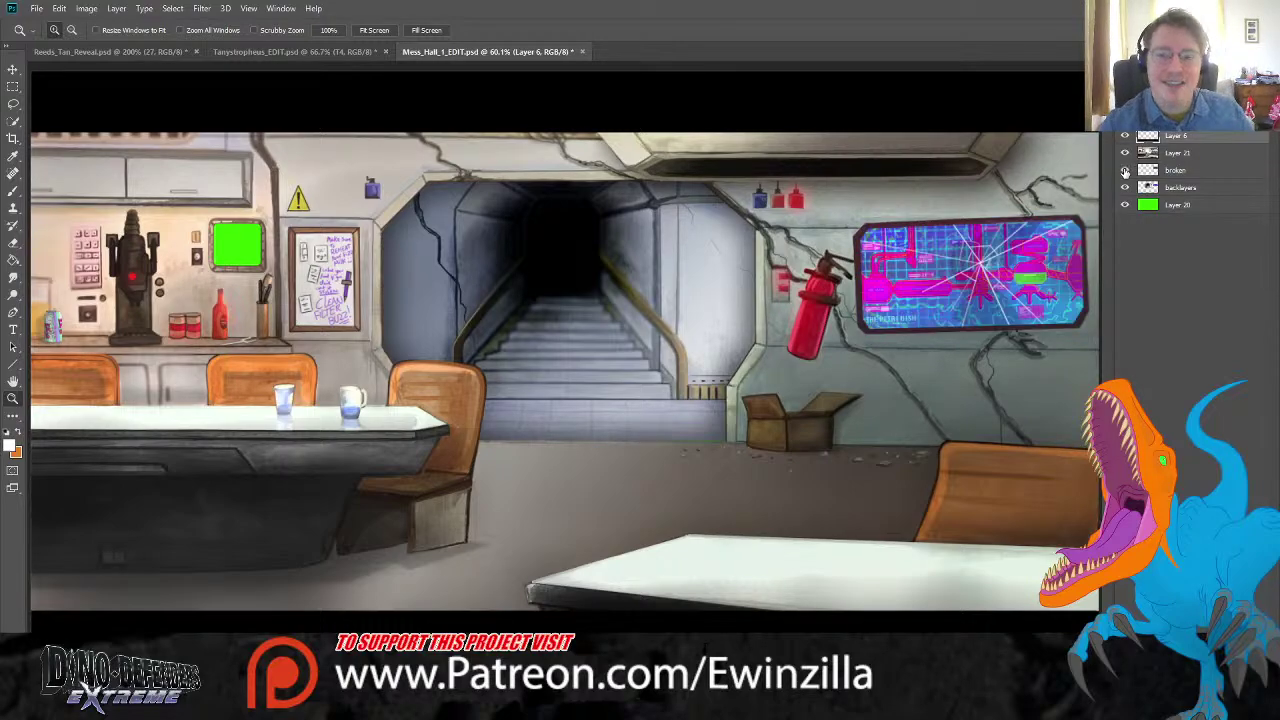
left_click(1125, 172)
left_click(1125, 172)
left_click(1125, 172)
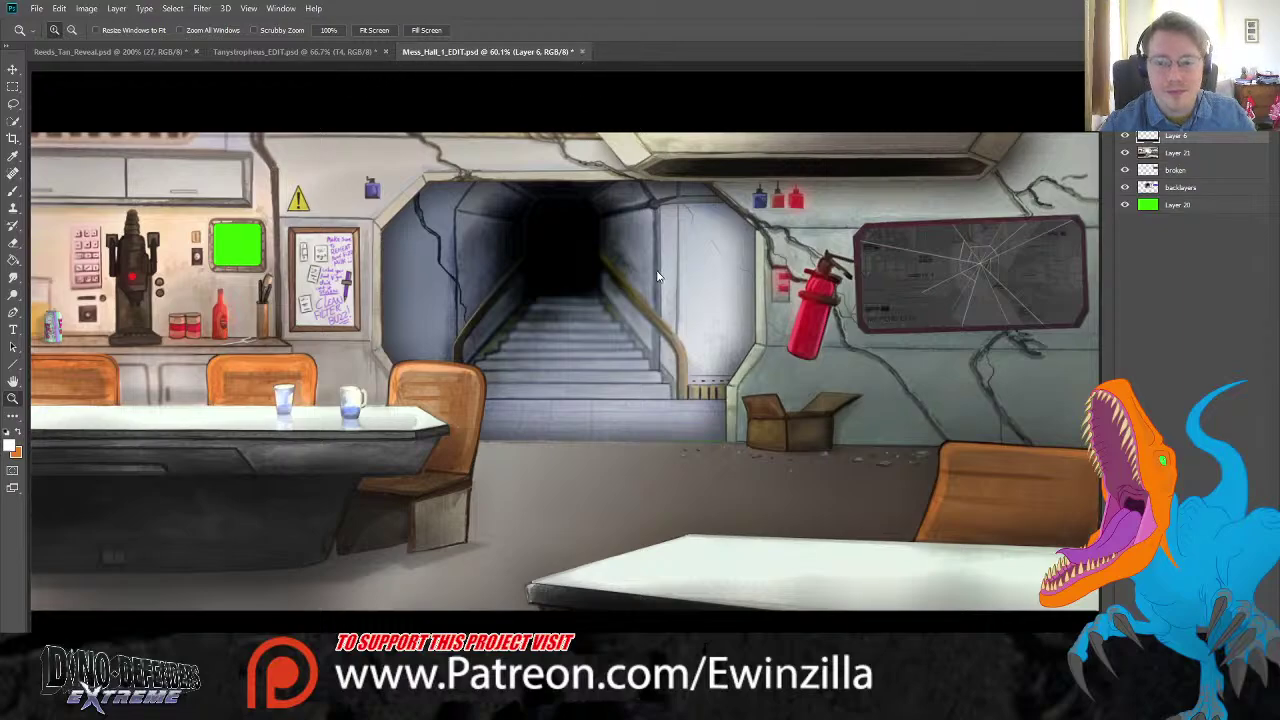
left_click(584, 52)
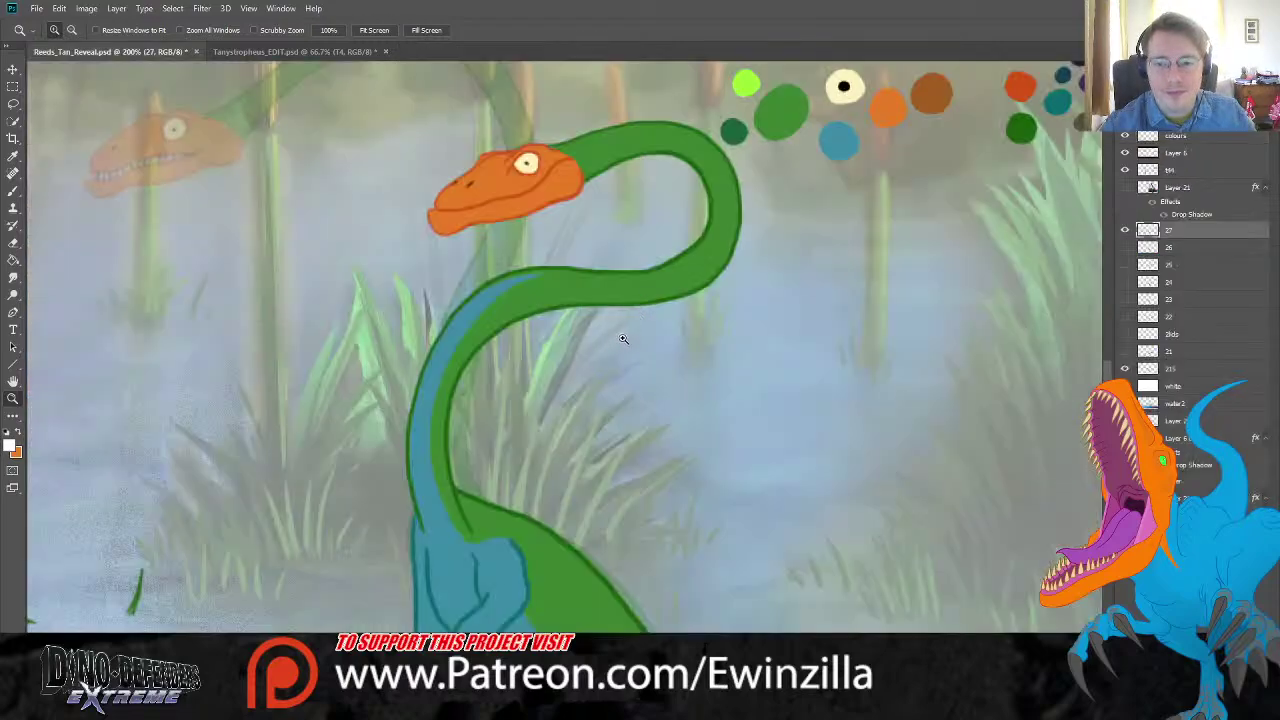
Step: Compare the coloured creature poses on layers 26 and 27 by alternating the two layers' visibility
left_click(1124, 246)
left_click(1124, 229)
left_click(1124, 246)
left_click(1124, 246)
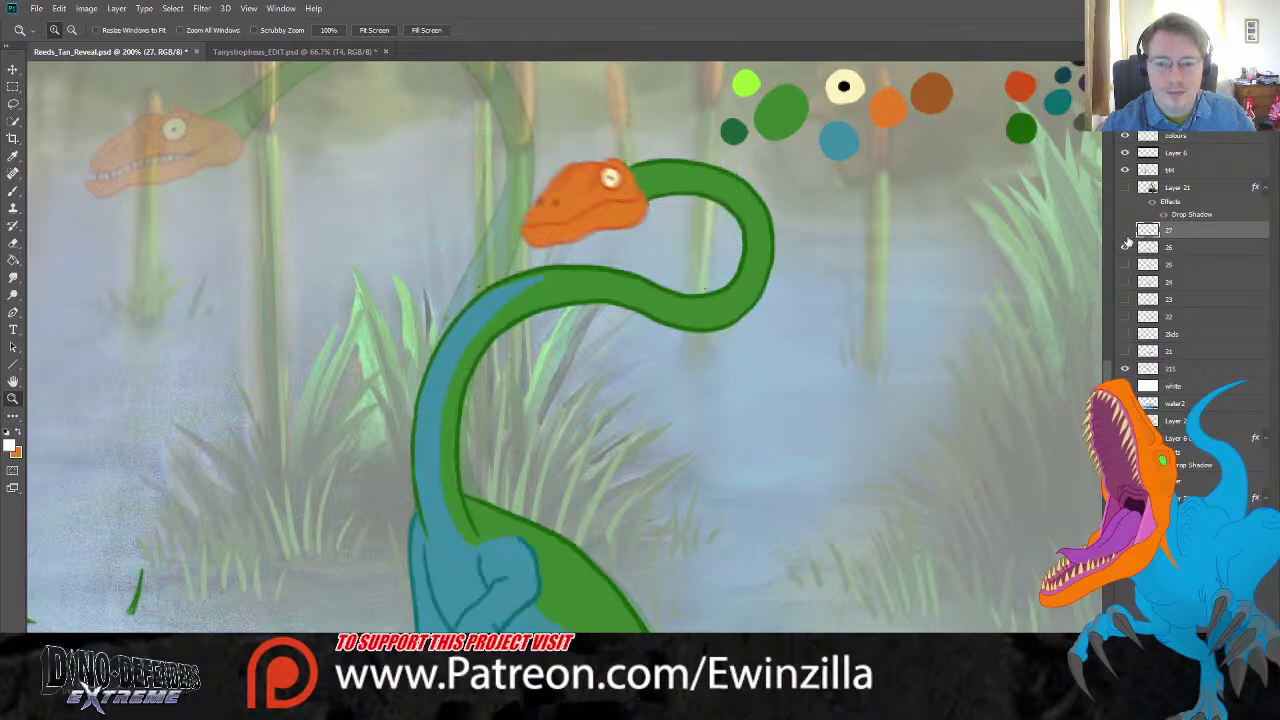
left_click(1124, 246)
left_click(1124, 230)
left_click(1150, 247)
key("i")
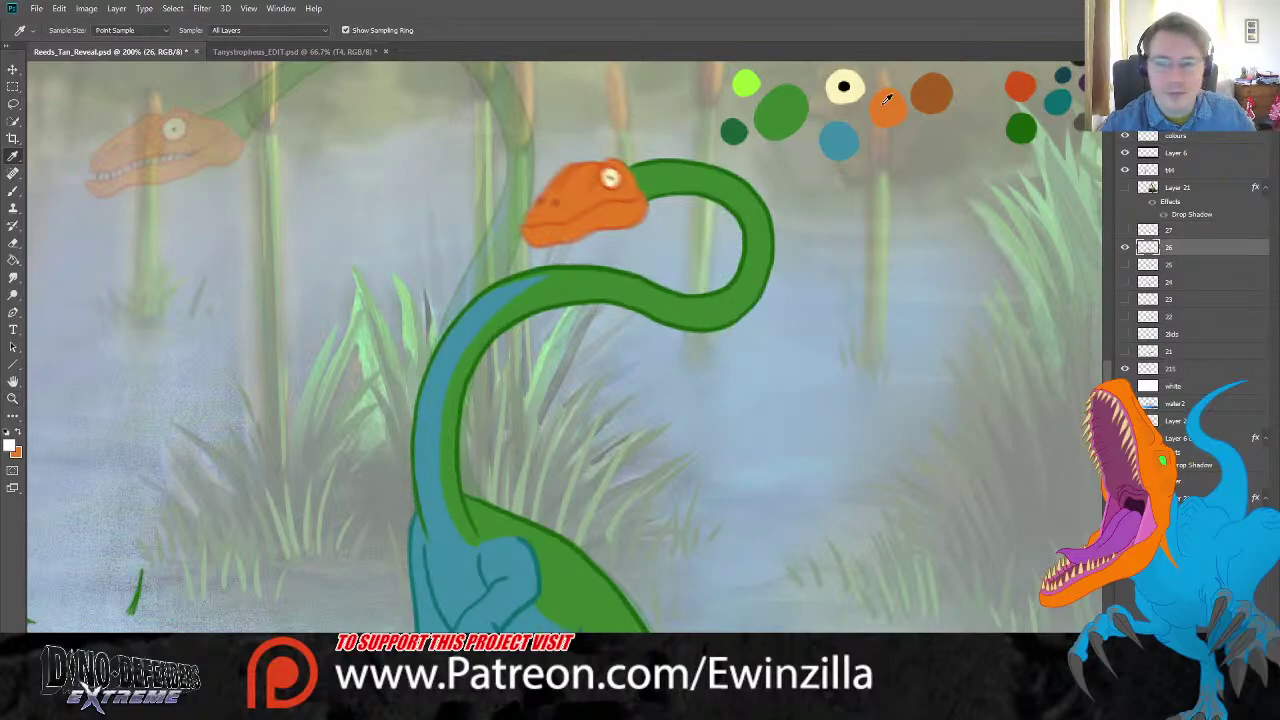
left_click(1065, 74)
left_click(18, 190)
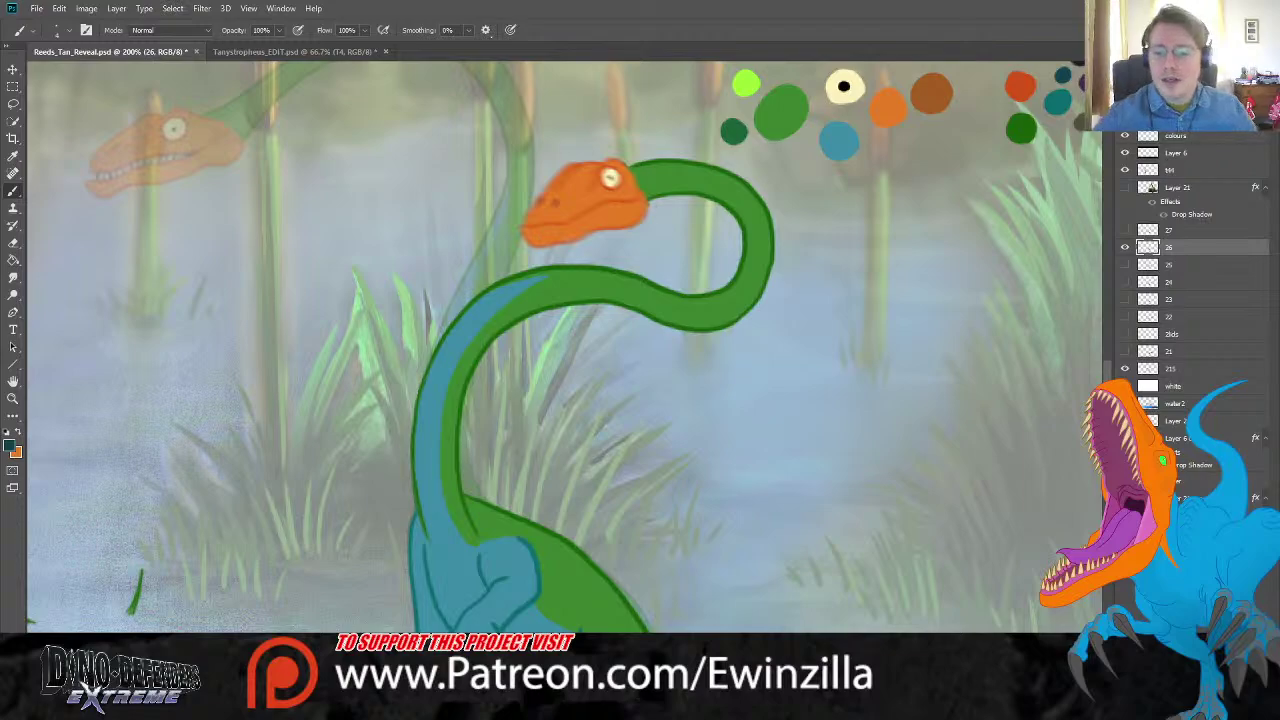
left_click(1124, 230)
left_click(1124, 247)
left_click(1190, 230)
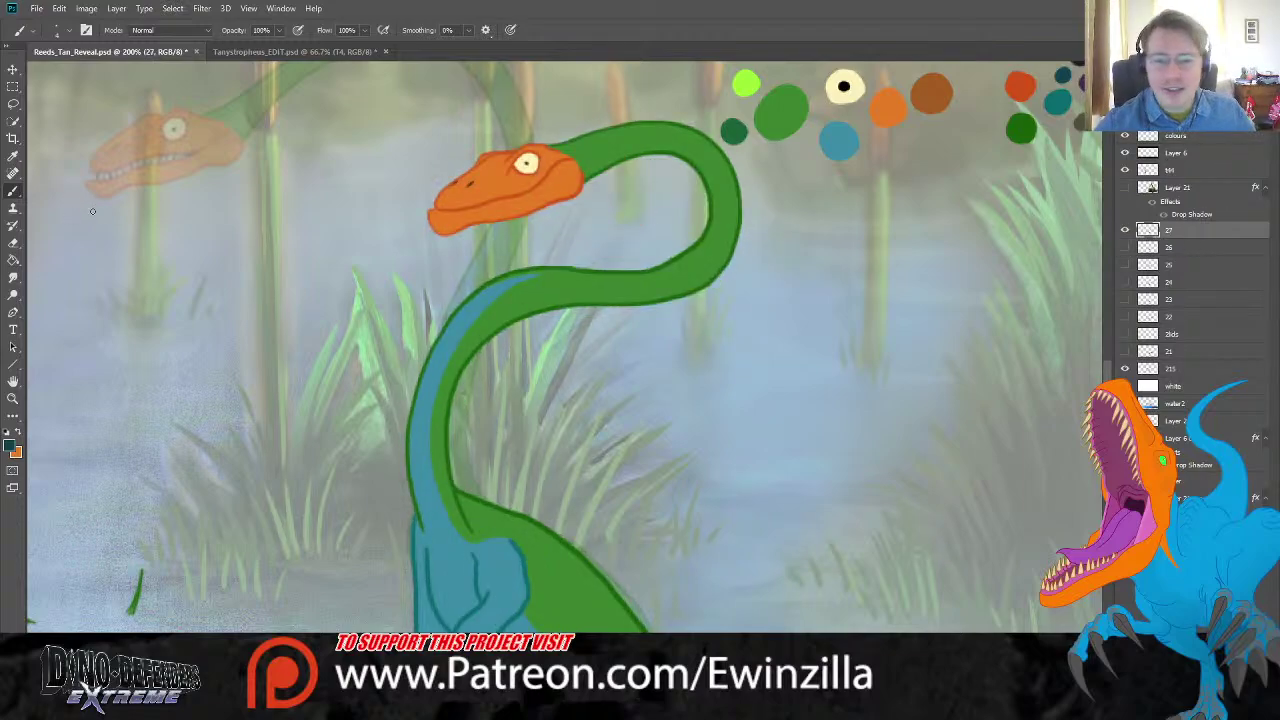
Step: Paint thin white water ripples around the base of the creature's body on layer 27 with the Brush
scroll(92, 211, "down", 2)
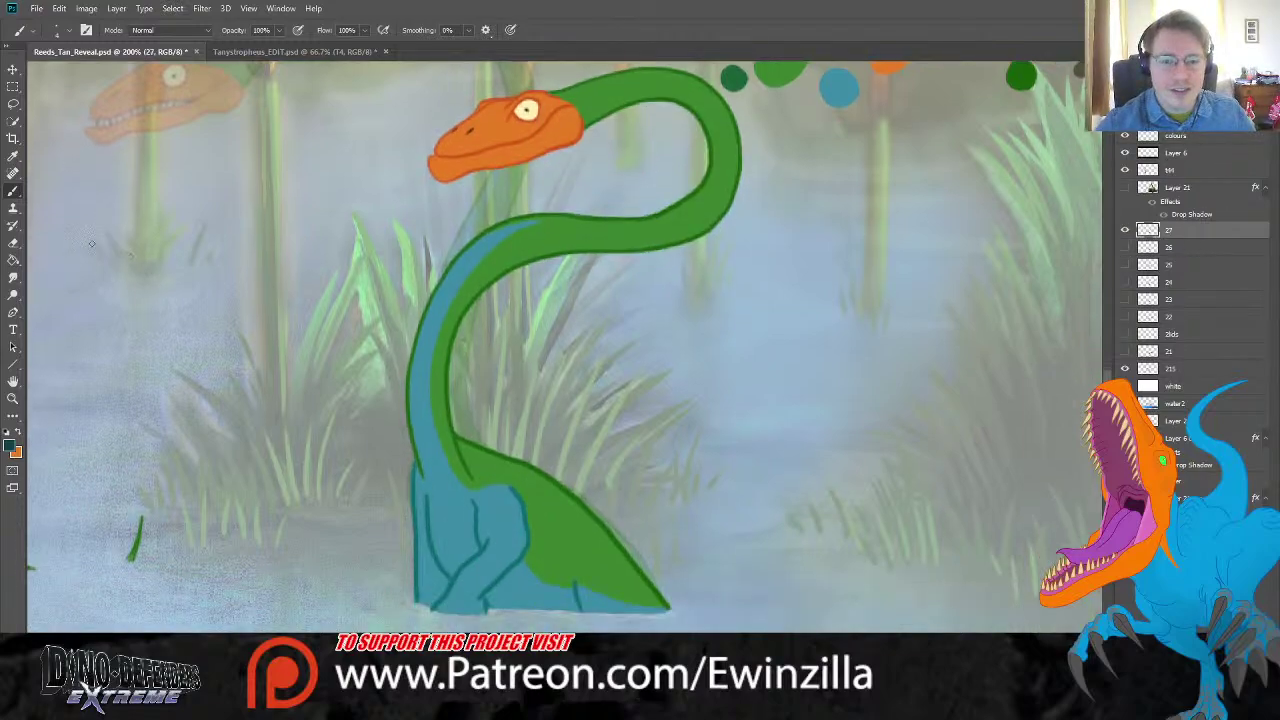
left_click(1124, 188)
left_click(1124, 190)
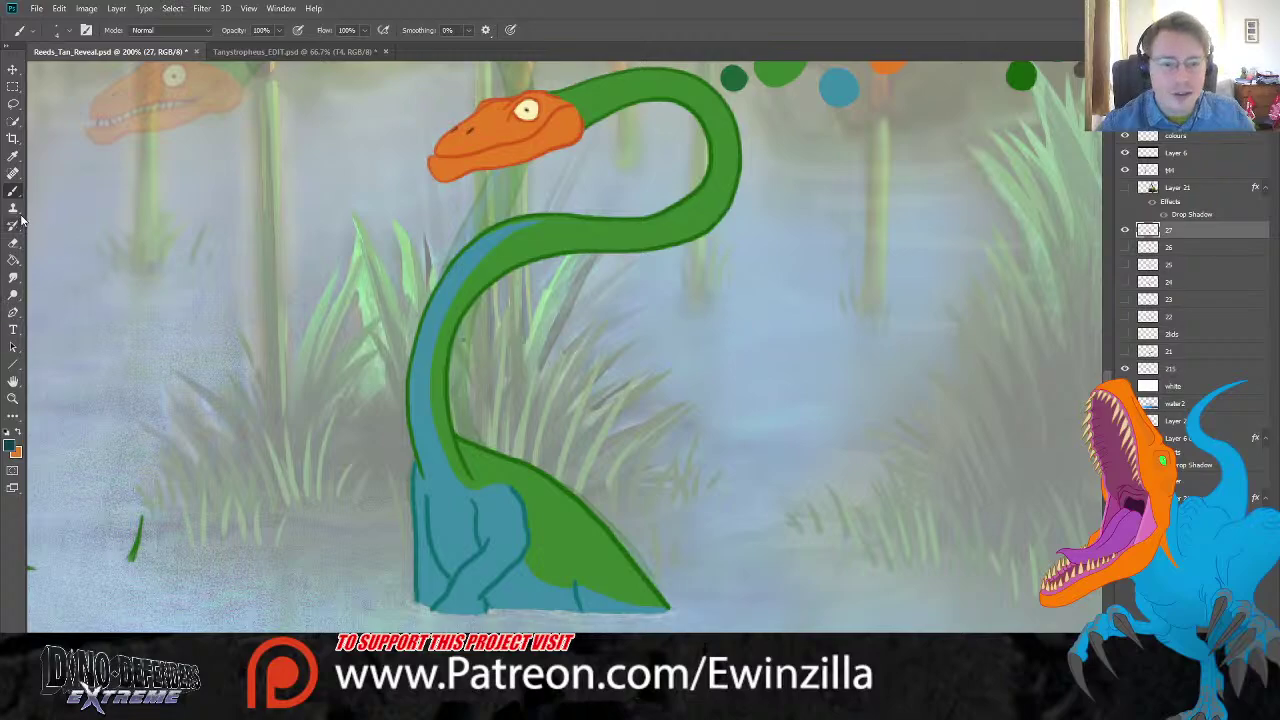
key("i")
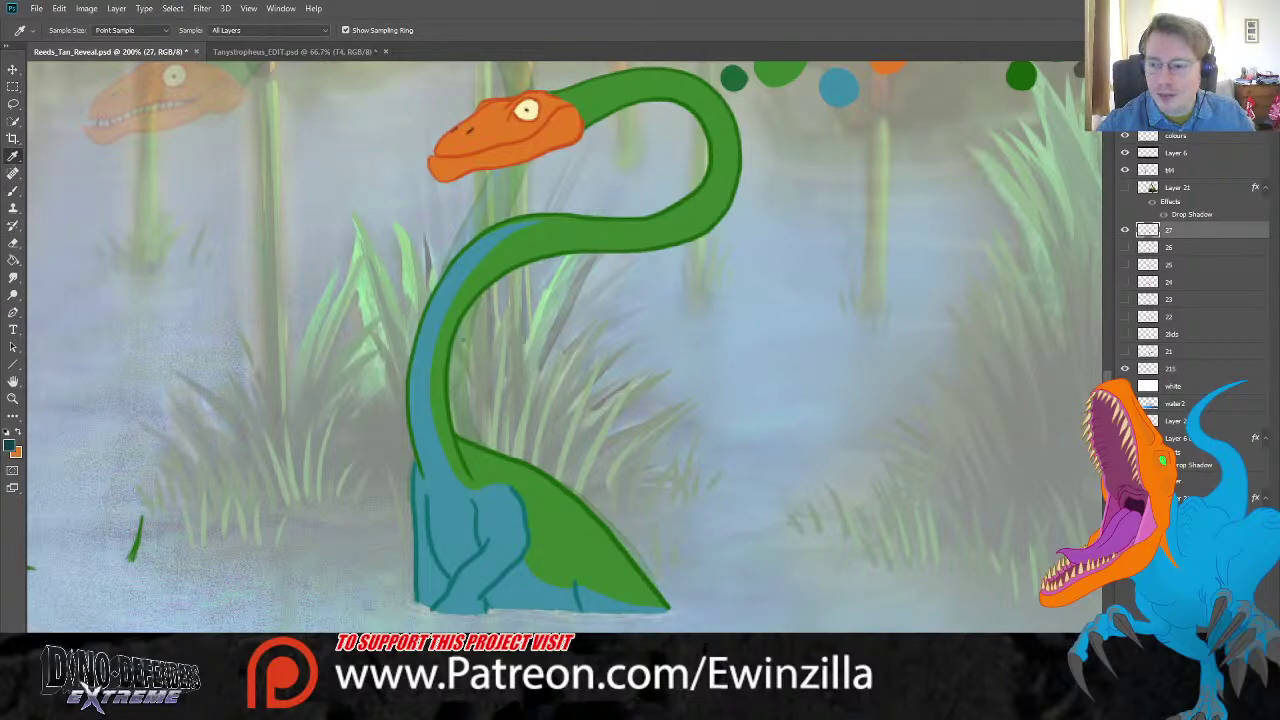
key("b")
mouse_move(416, 600)
left_mouse_down()
mouse_move(450, 611)
mouse_move(404, 604)
mouse_move(430, 616)
mouse_move(431, 597)
mouse_move(422, 609)
mouse_move(468, 617)
mouse_move(411, 601)
mouse_move(420, 608)
mouse_move(398, 606)
mouse_move(413, 614)
mouse_move(394, 611)
mouse_move(410, 598)
mouse_move(420, 618)
mouse_move(688, 600)
mouse_move(565, 623)
left_mouse_up()
key("ctrl+z")
left_click_drag(490, 610, 622, 612)
key("ctrl+z")
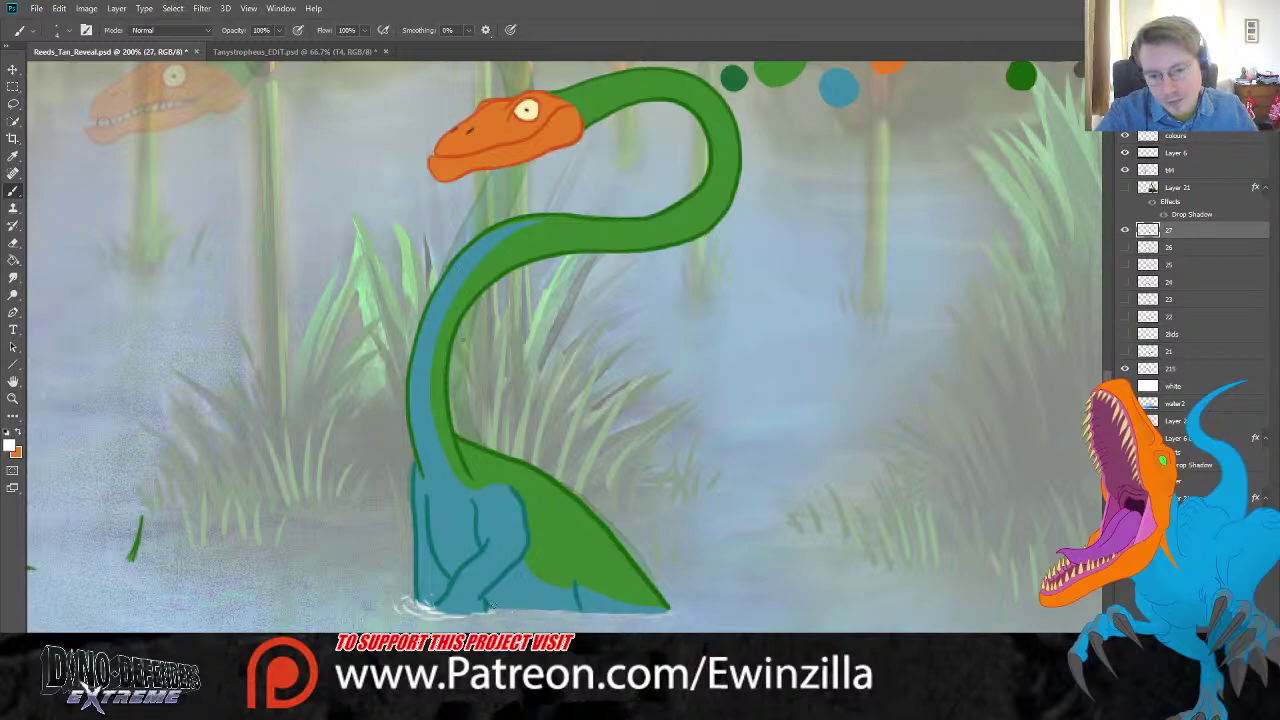
left_click_drag(486, 607, 680, 607)
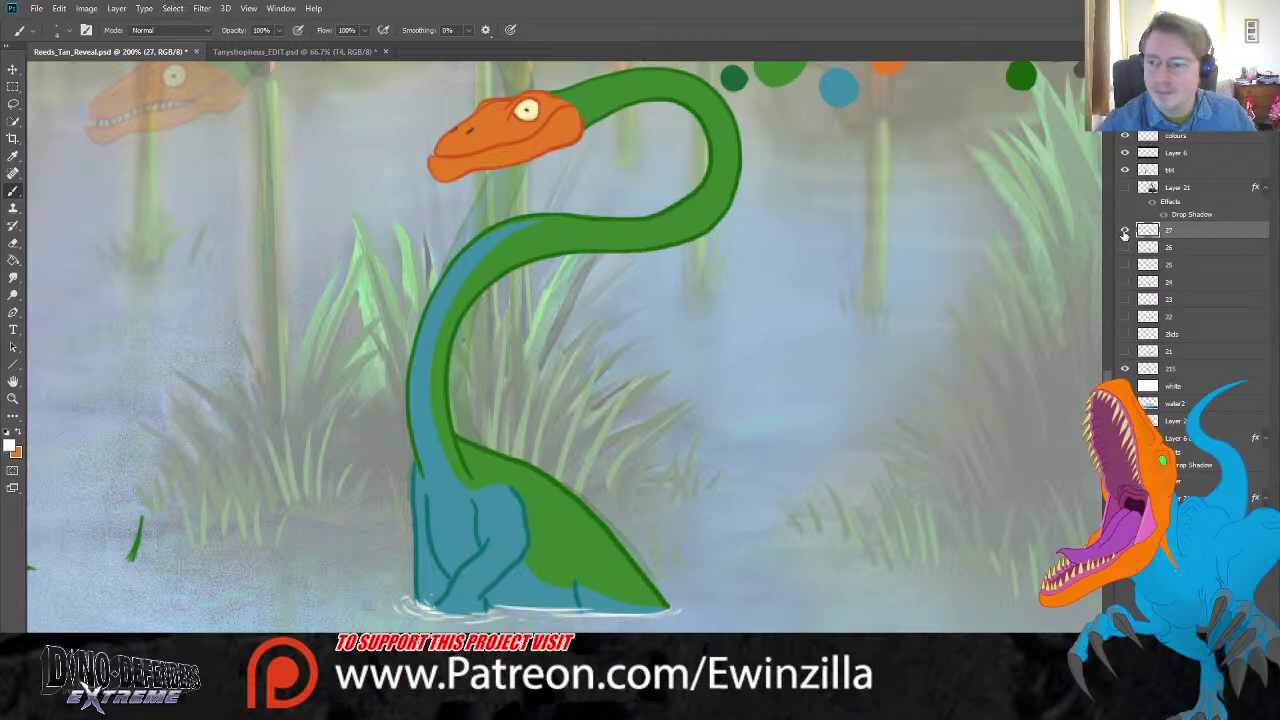
Step: Lasso the head and upper neck on layer 27, reapply the last blur filter to them, and deselect
left_click(1124, 232)
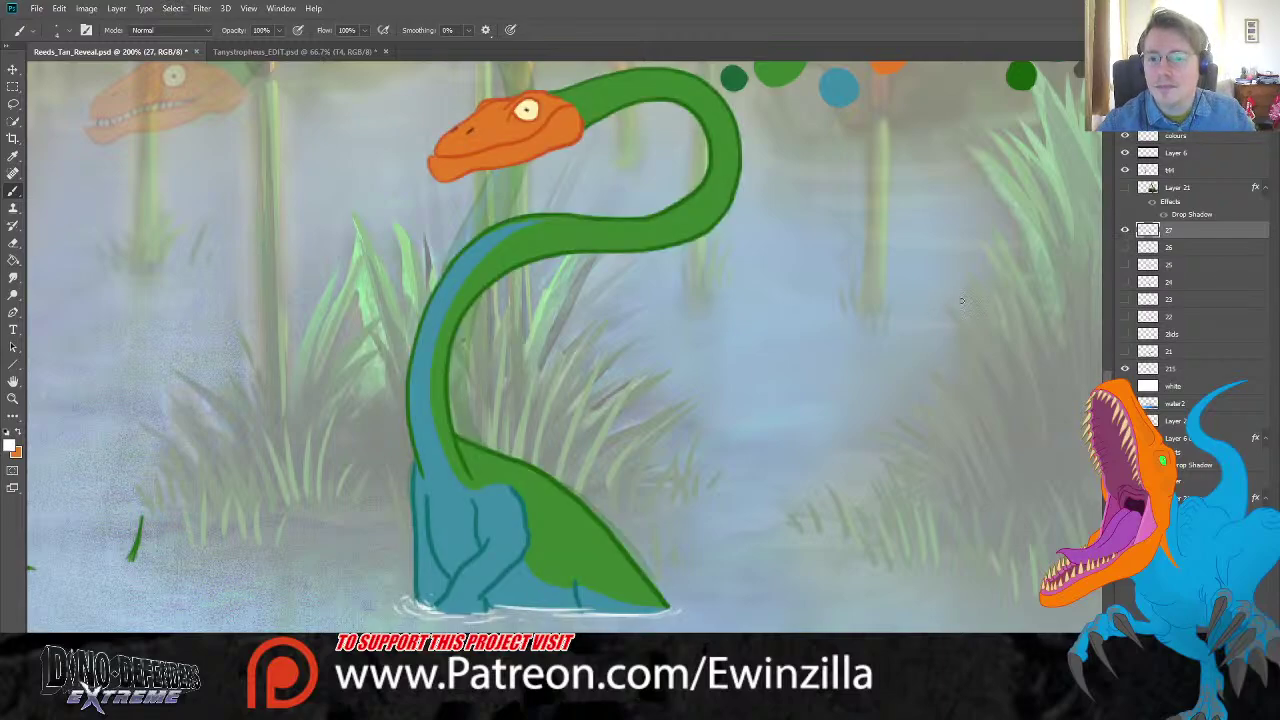
scroll(961, 300, "up", 3)
left_click(1124, 247)
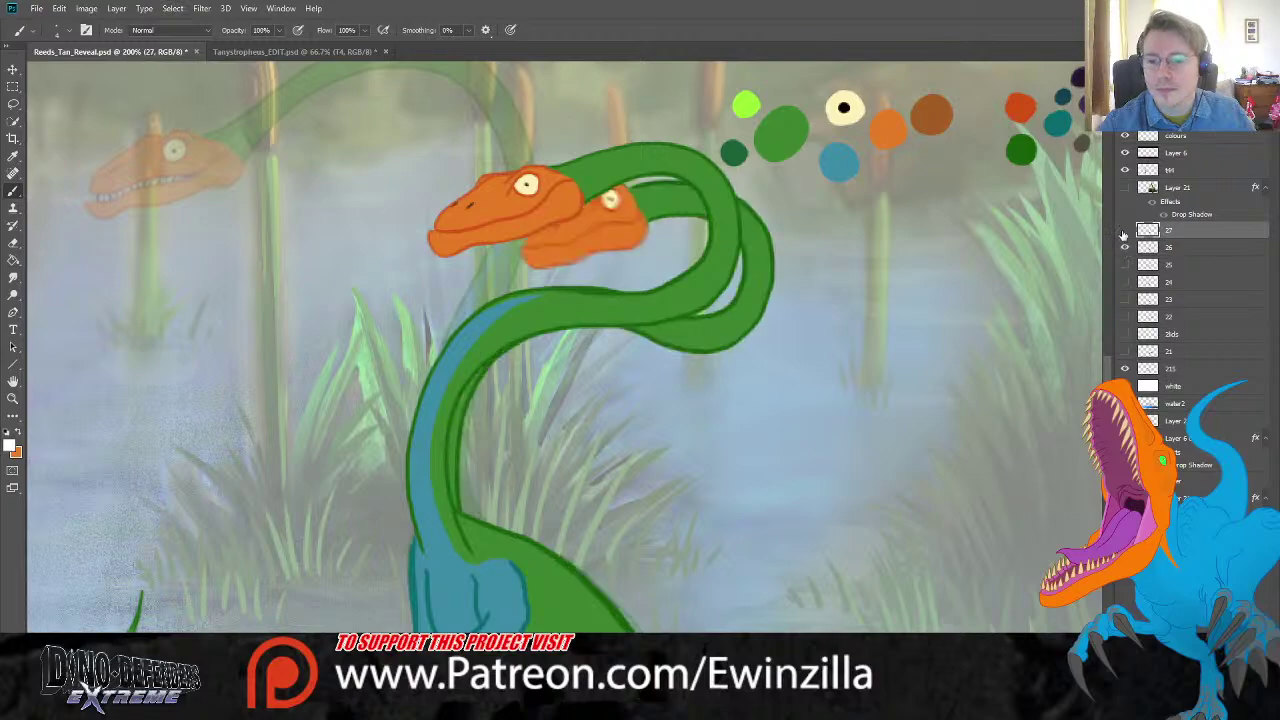
left_click(1124, 247)
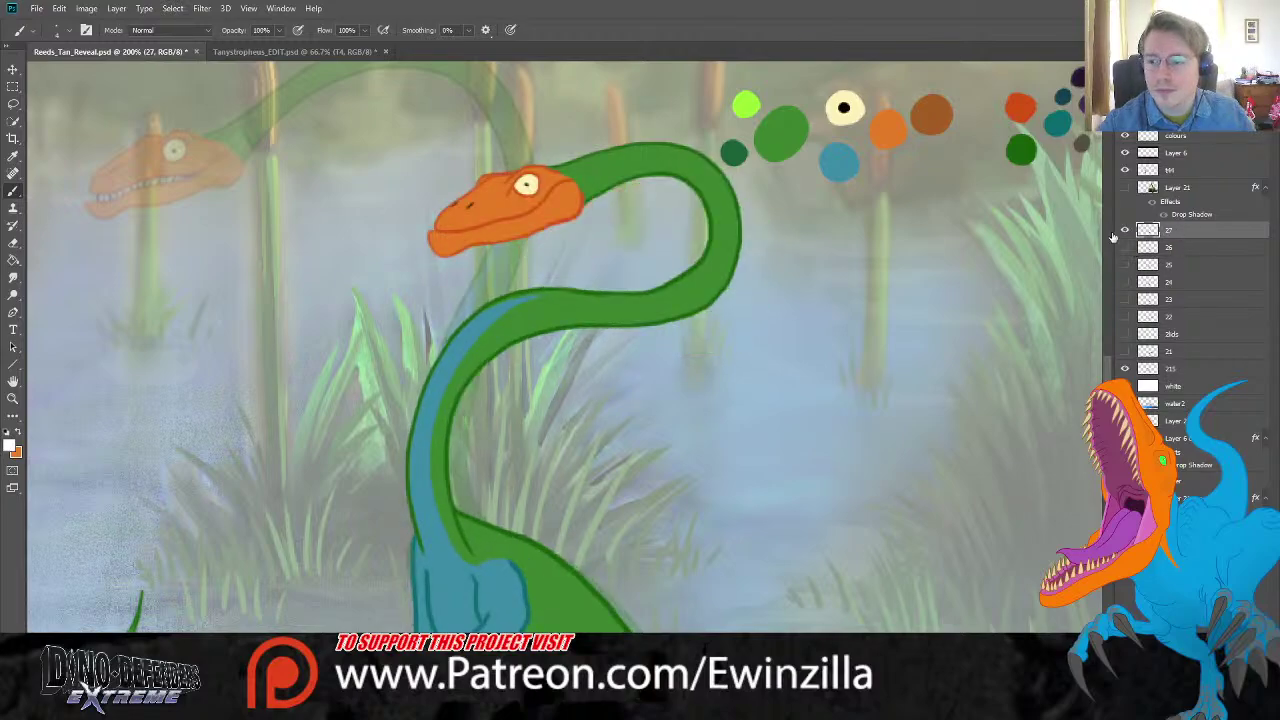
left_click(13, 103)
mouse_move(490, 148)
left_mouse_down()
mouse_move(396, 292)
mouse_move(646, 266)
mouse_move(503, 324)
mouse_move(445, 403)
mouse_move(574, 383)
mouse_move(876, 258)
mouse_move(680, 98)
left_mouse_up()
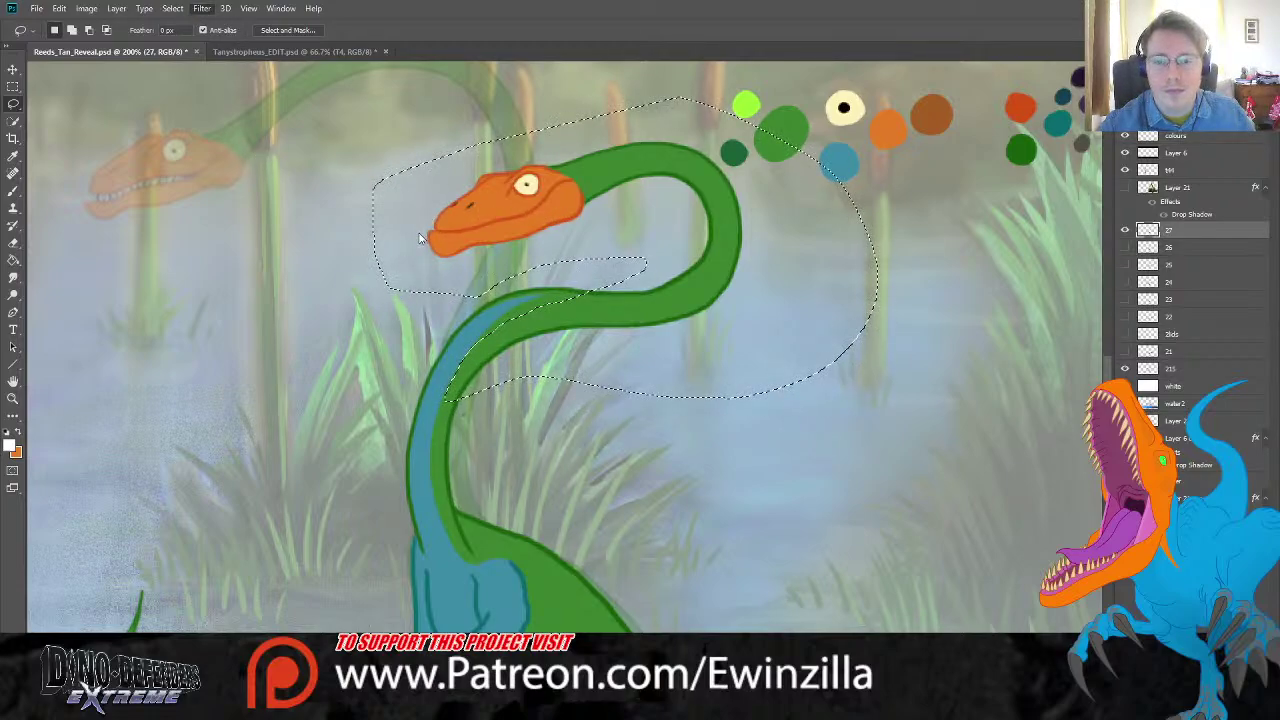
key("h")
key("ctrl+f")
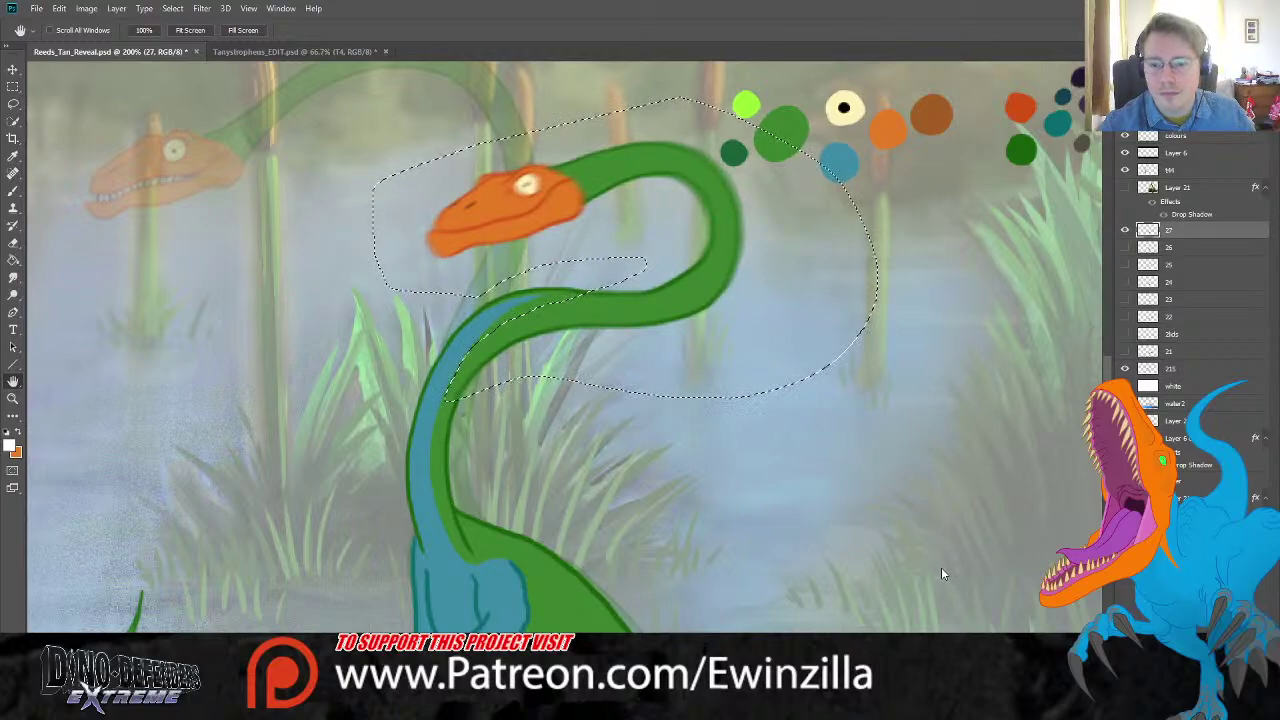
key("l")
left_click(13, 86)
key("ctrl+d")
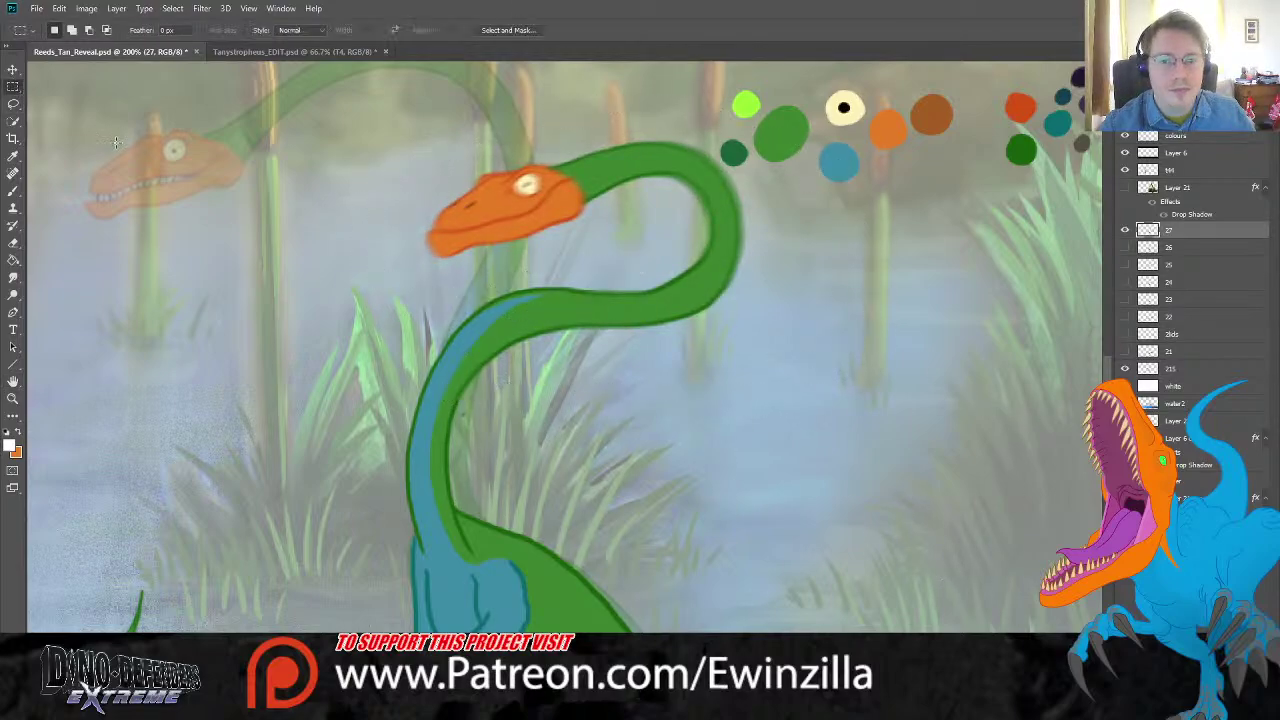
Step: Check the blurred frame against layer 26, set layer 27's opacity to 50%, and add a new layer 28 above it
left_click(1124, 247)
left_click(1124, 230)
left_click(1125, 231)
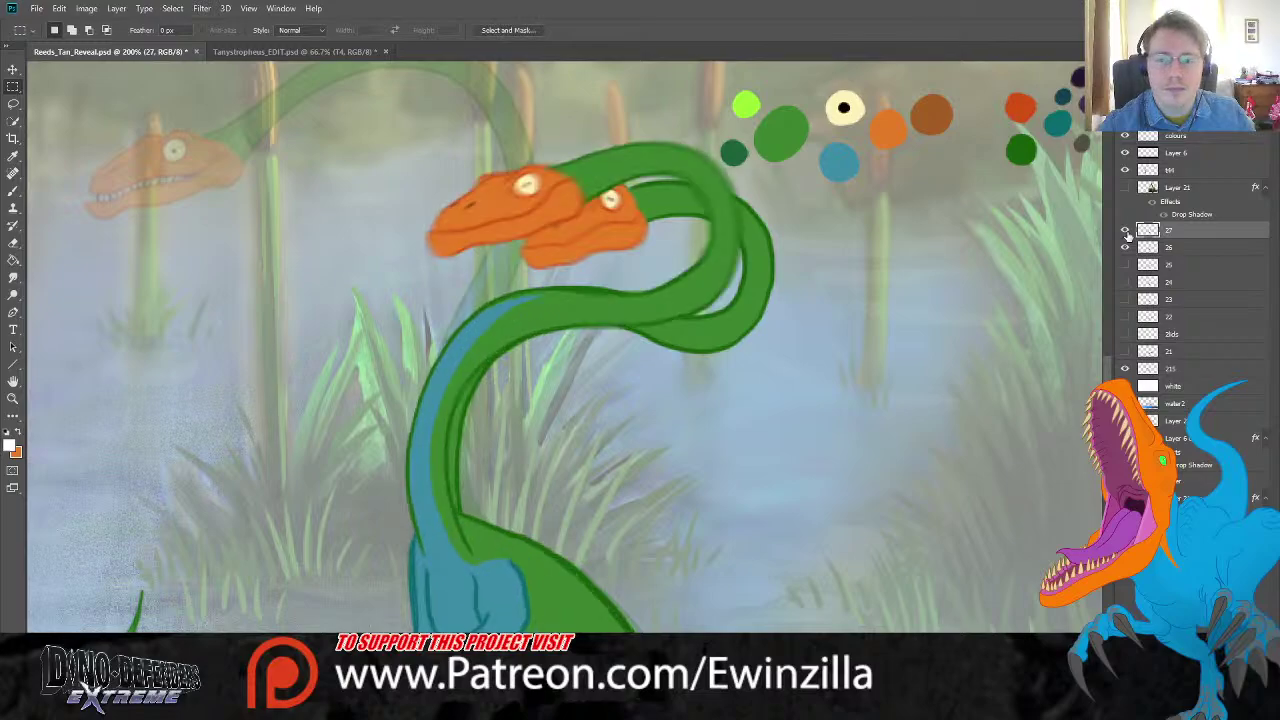
left_click(1125, 231)
left_click(1125, 231)
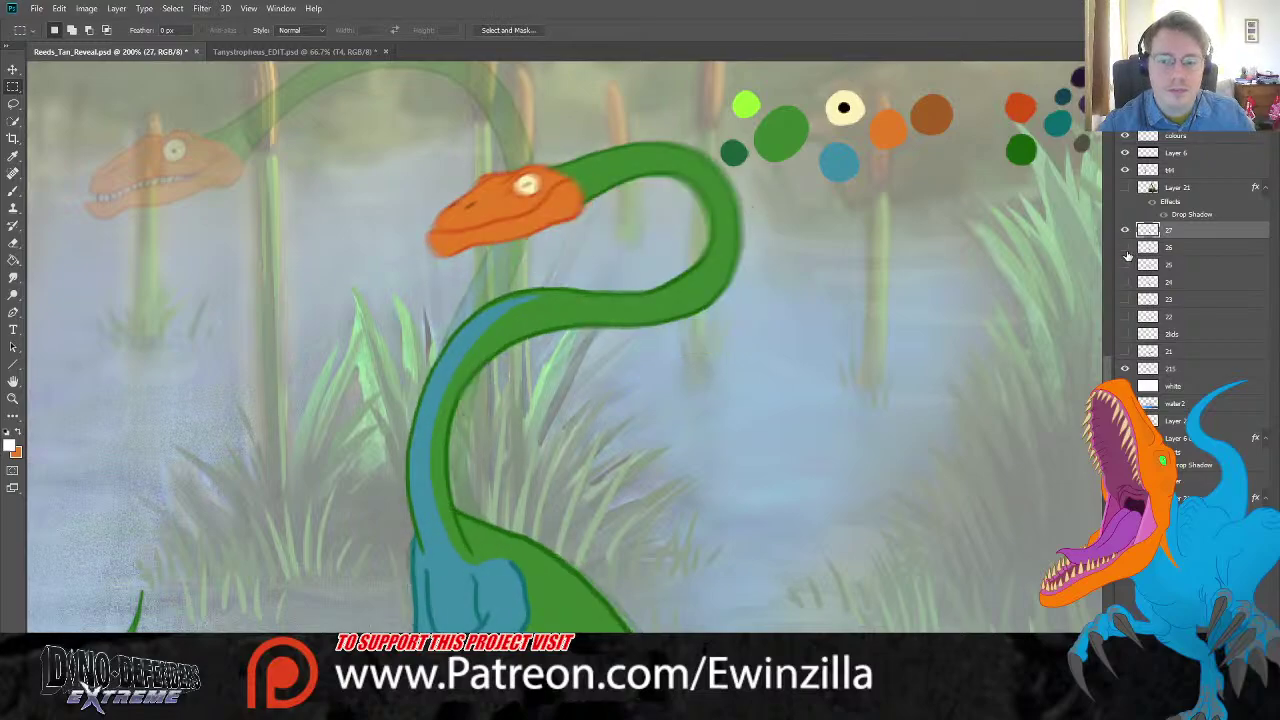
left_click_drag(563, 348, 741, 414)
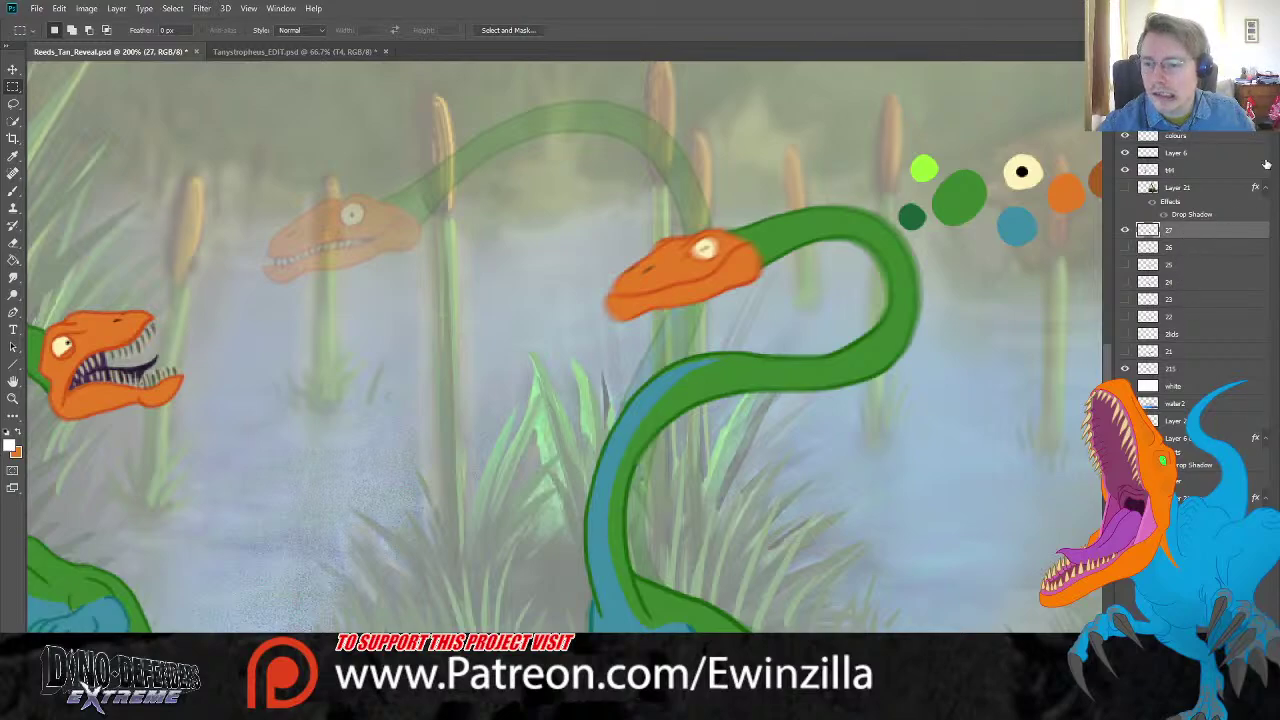
key("5")
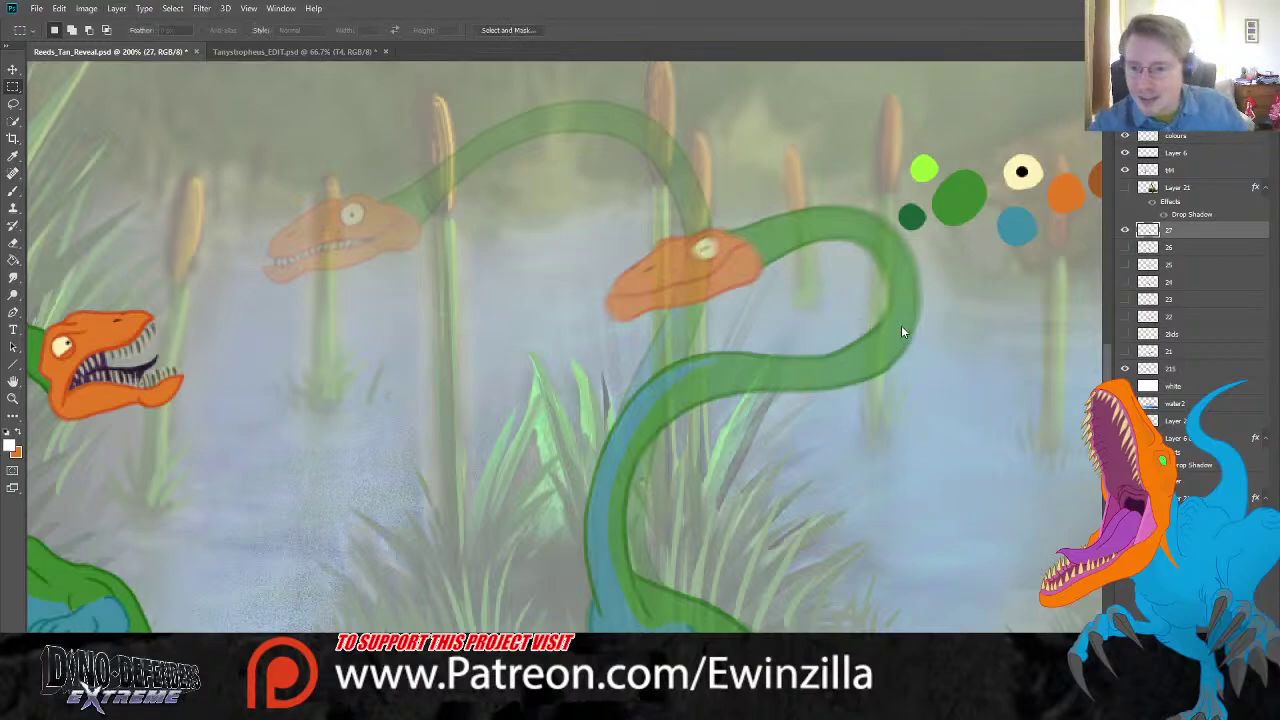
key("ctrl+shift+alt+n")
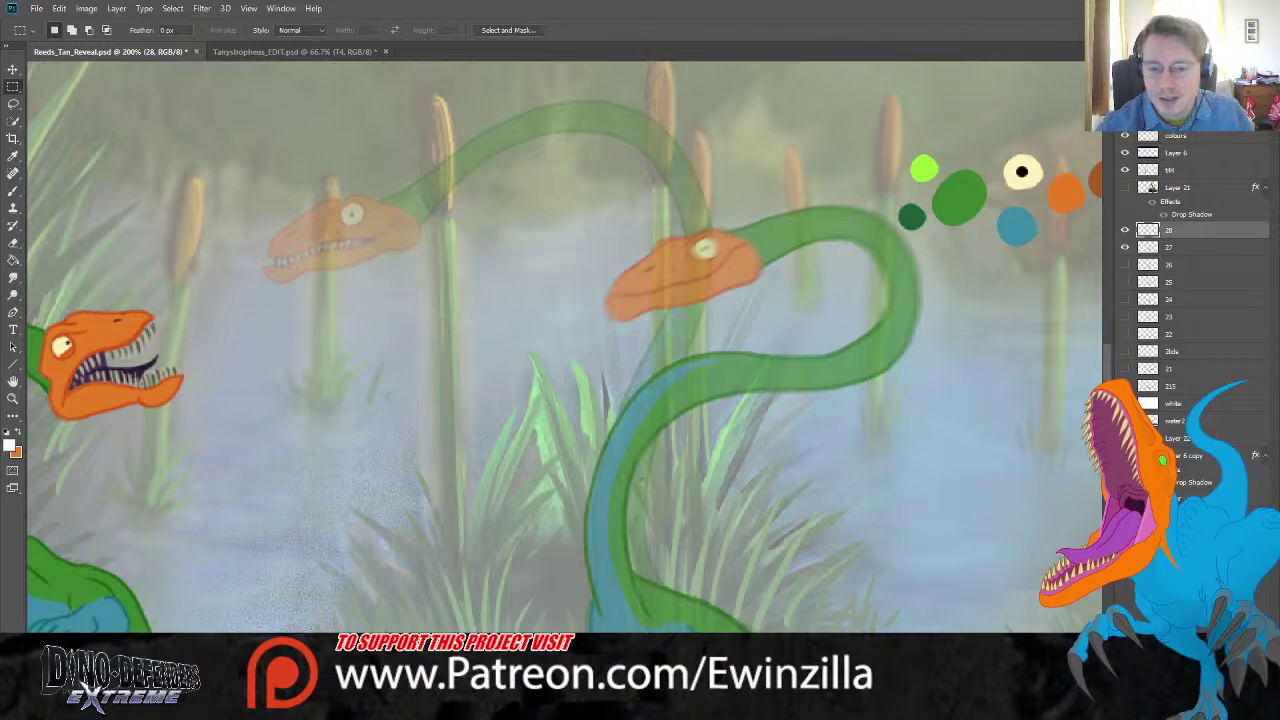
Step: Sample the red-orange palette swatch and trace the faint creature head's outline, eye and mouth on layer 28 with the Brush
scroll(564, 349, "right", 4)
key("i")
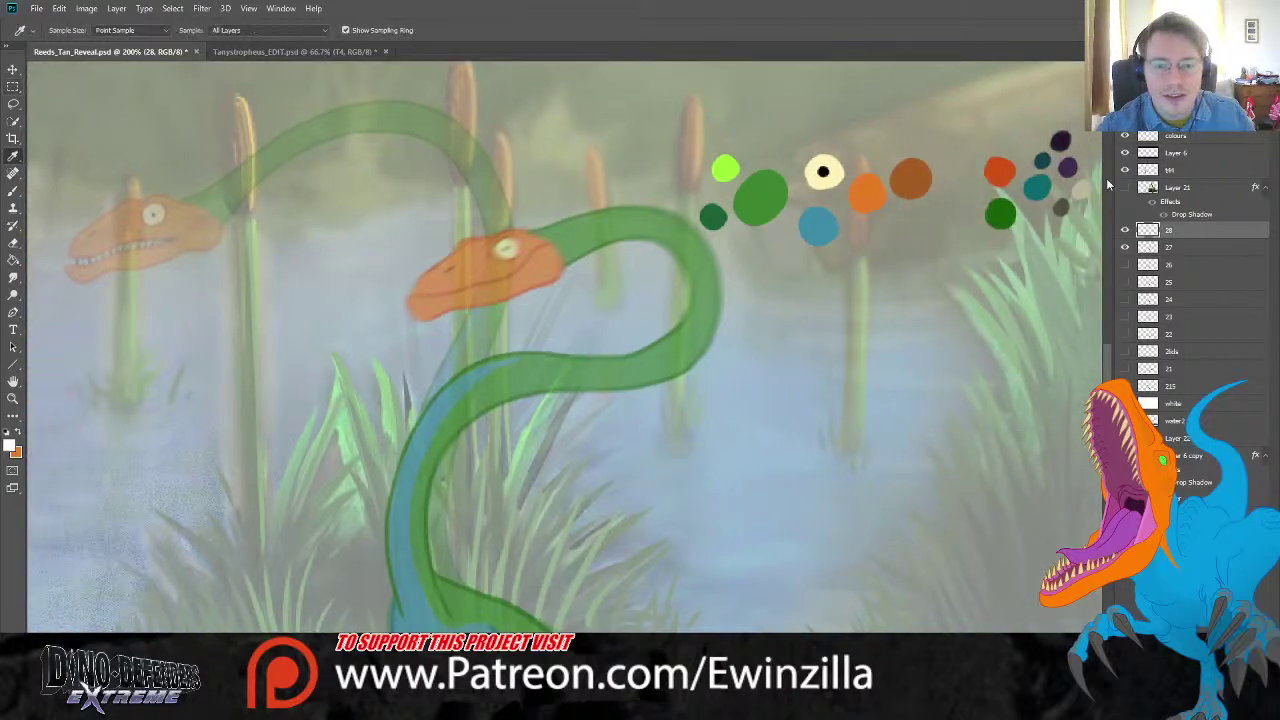
left_click(1002, 170)
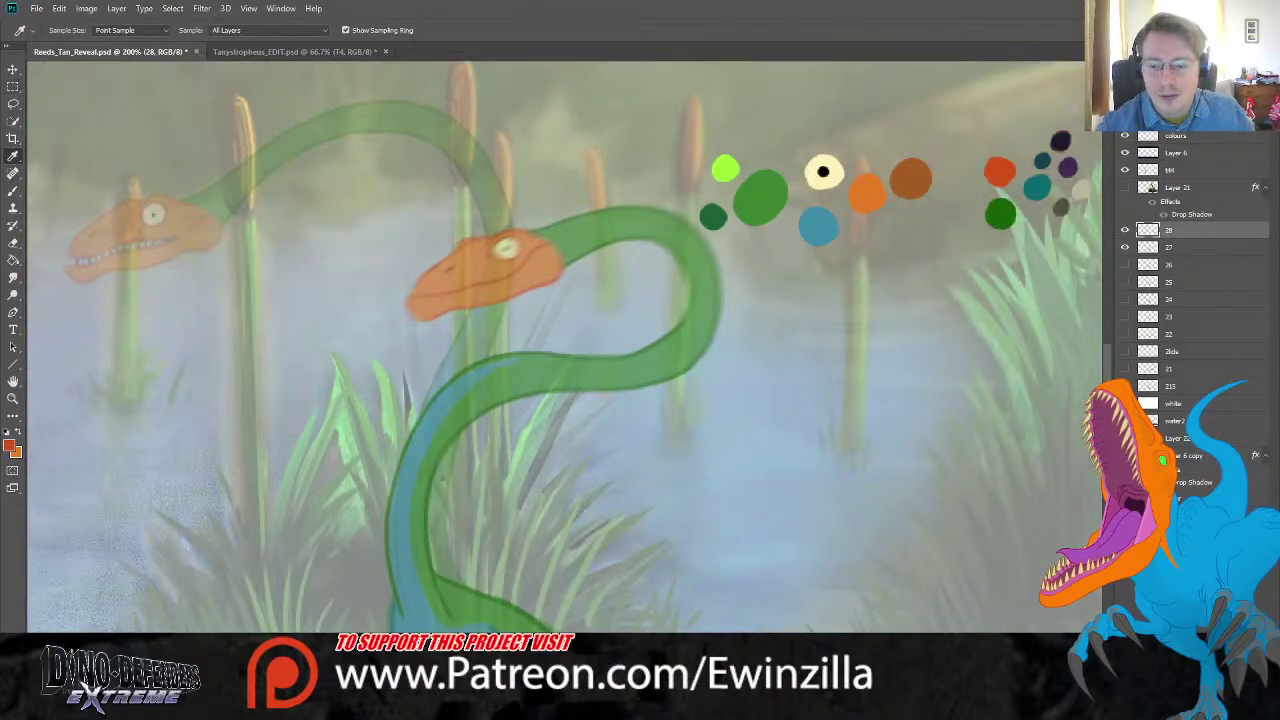
scroll(564, 349, "left", 4)
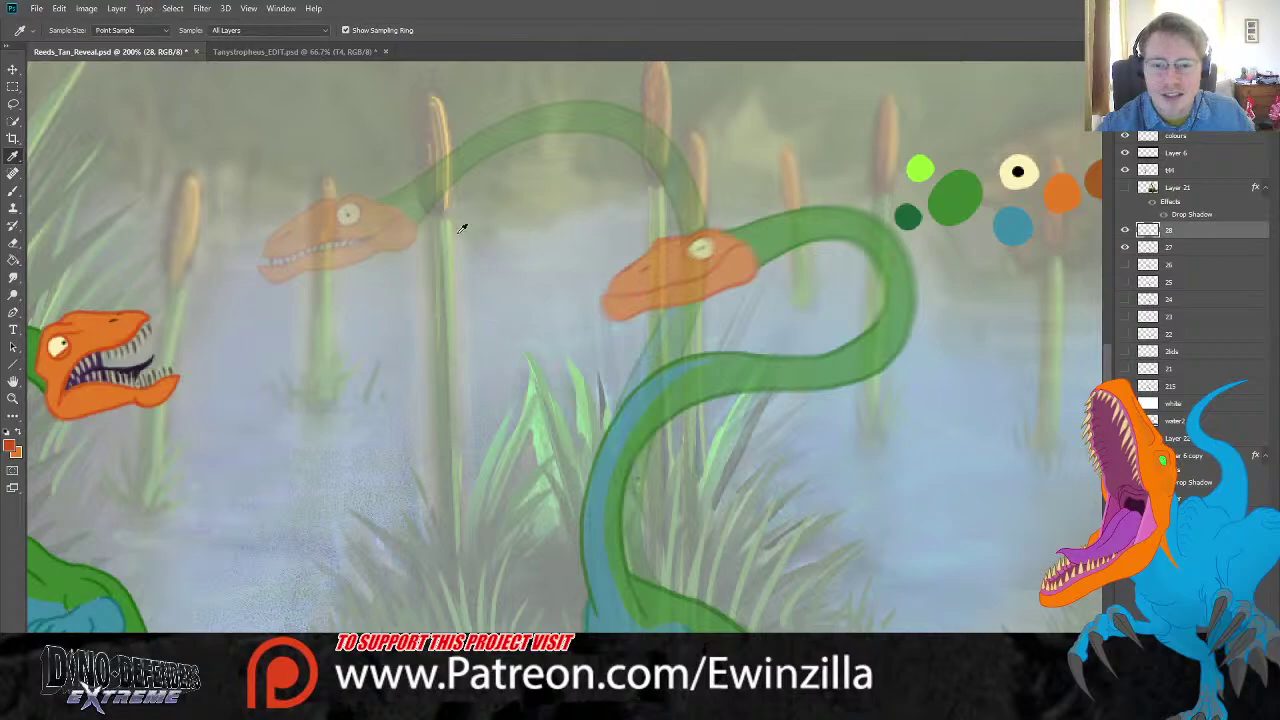
left_click(13, 190)
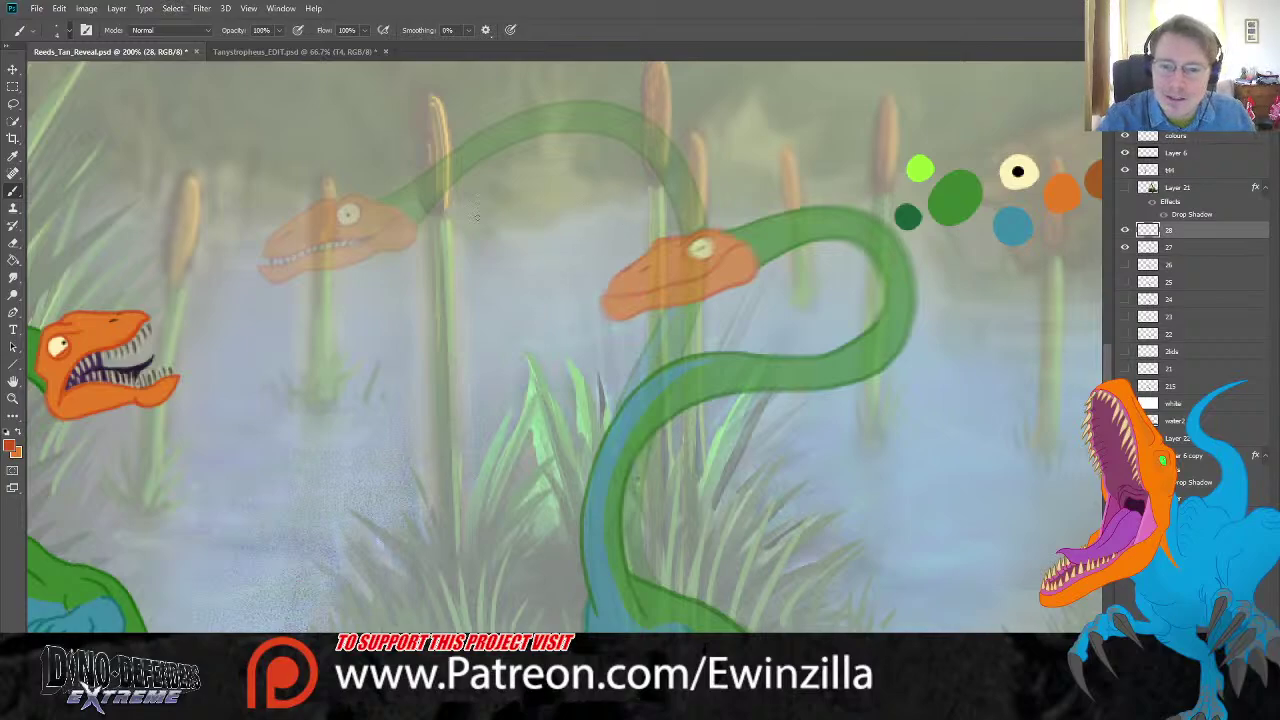
mouse_move(318, 216)
left_mouse_down()
mouse_move(354, 194)
mouse_move(394, 204)
mouse_move(335, 213)
mouse_move(353, 201)
mouse_move(359, 218)
mouse_move(338, 217)
mouse_move(355, 203)
mouse_move(329, 218)
mouse_move(354, 201)
mouse_move(358, 219)
mouse_move(341, 222)
mouse_move(343, 202)
mouse_move(360, 199)
mouse_move(411, 207)
mouse_move(397, 227)
mouse_move(265, 275)
mouse_move(418, 218)
left_mouse_up()
key("ctrl+z")
key("ctrl+z")
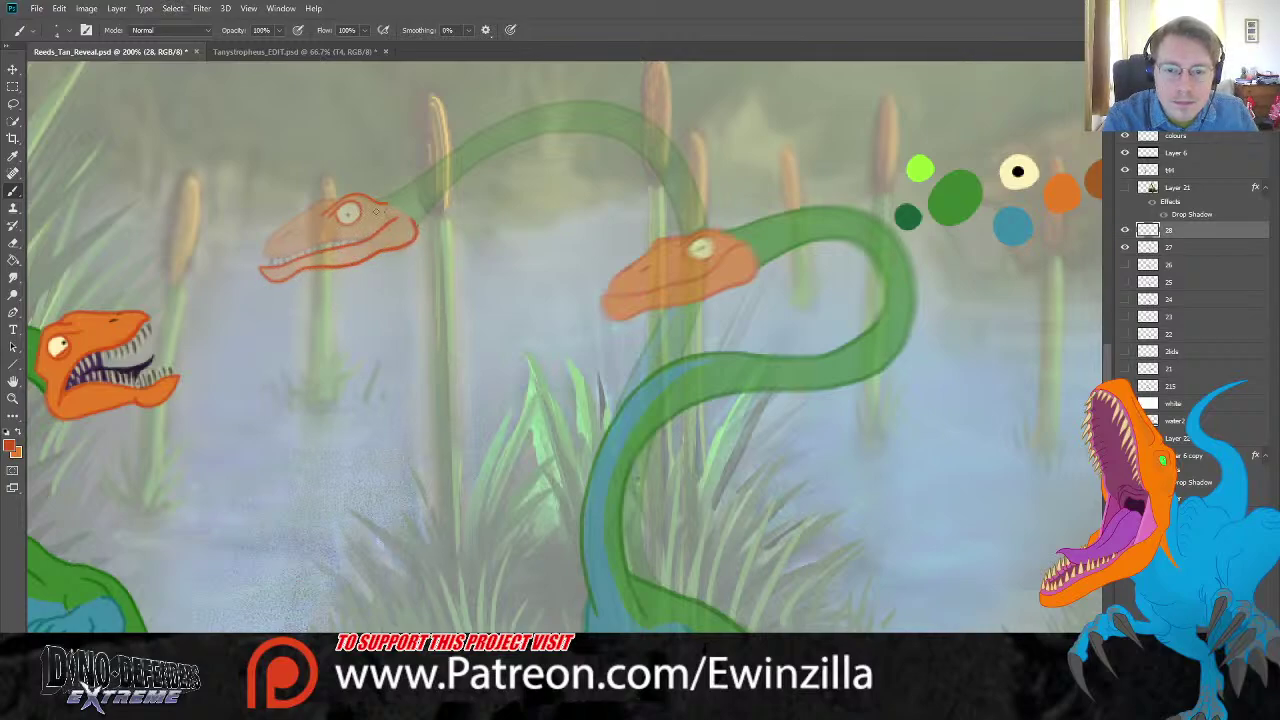
mouse_move(339, 202)
left_mouse_down()
mouse_move(298, 216)
mouse_move(264, 263)
left_mouse_up()
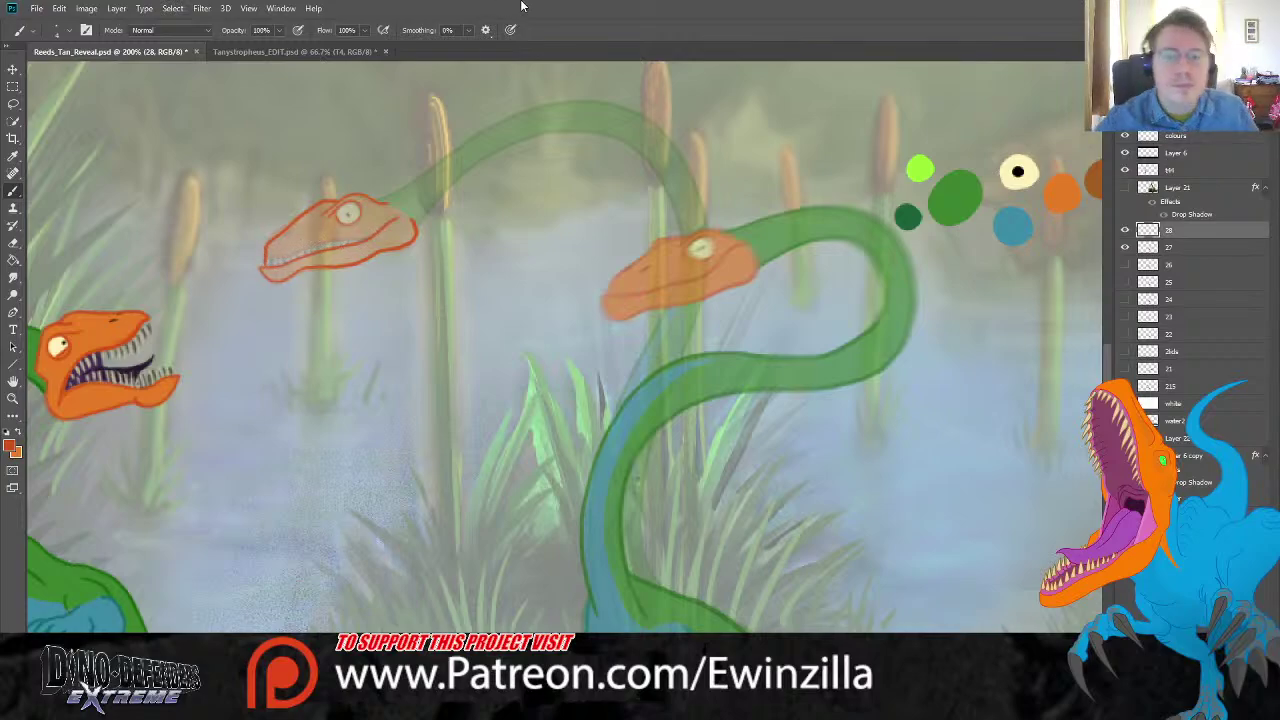
Step: Move the traced head outline beside layer 27's snout, partly overlapping it, and rotate it about 4° counterclockwise
left_click(13, 69)
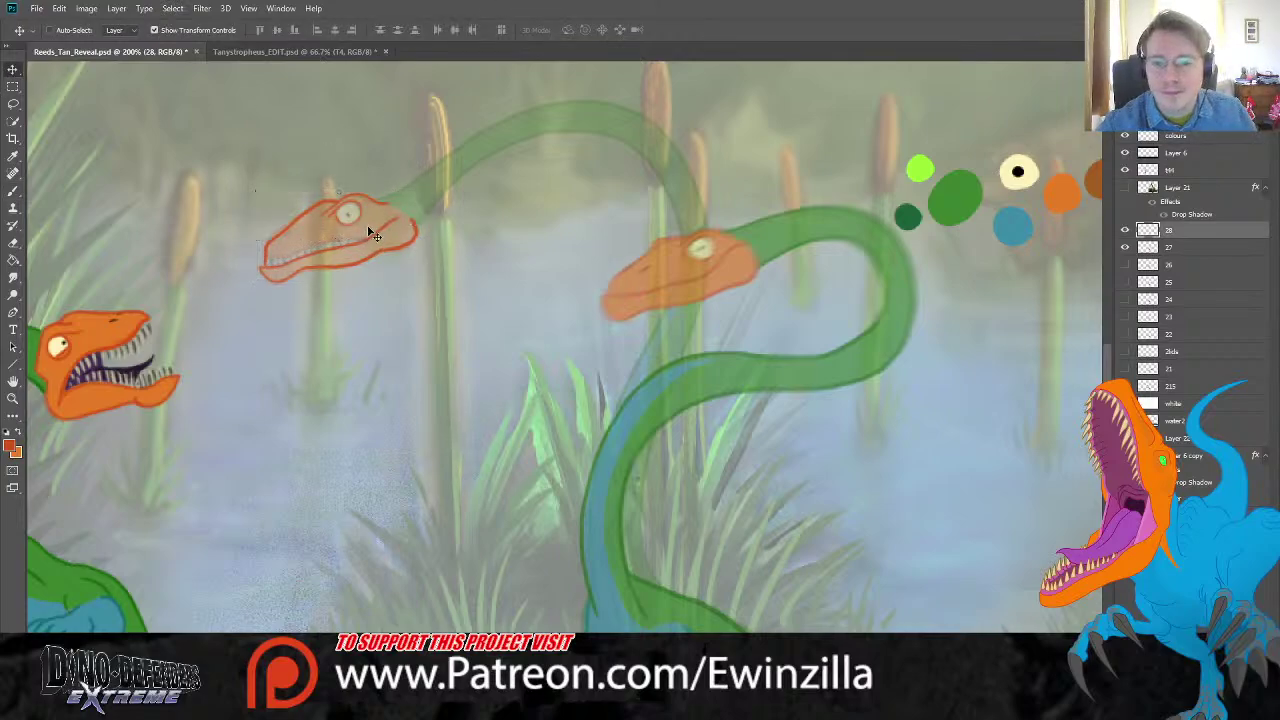
mouse_move(371, 236)
left_mouse_down()
mouse_move(640, 255)
mouse_move(625, 256)
left_mouse_up()
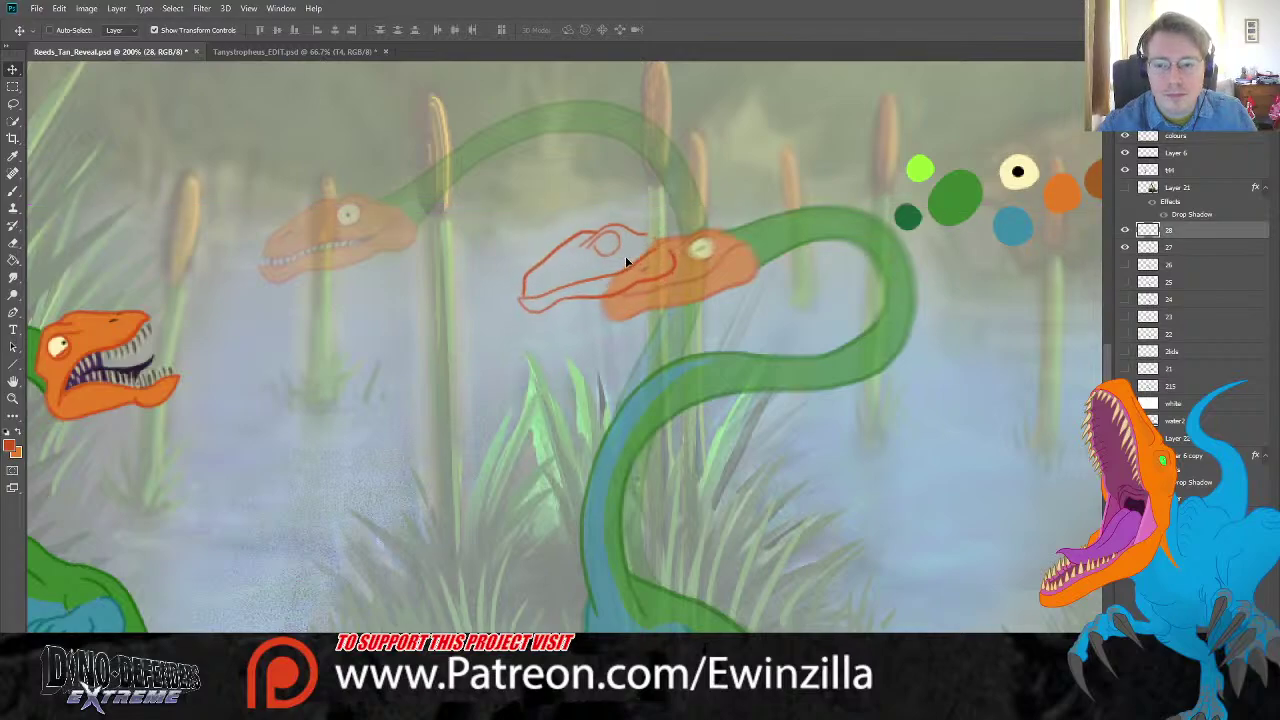
key("ctrl+t")
left_click_drag(686, 212, 696, 195)
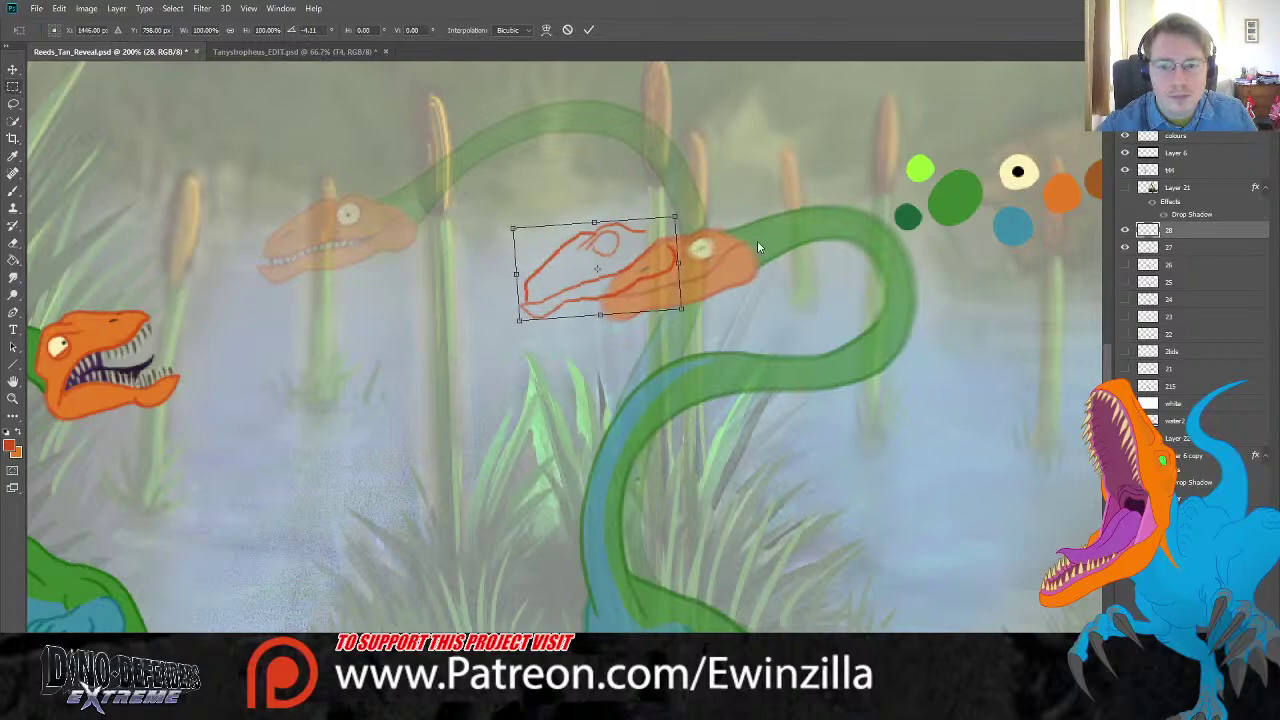
key("Return")
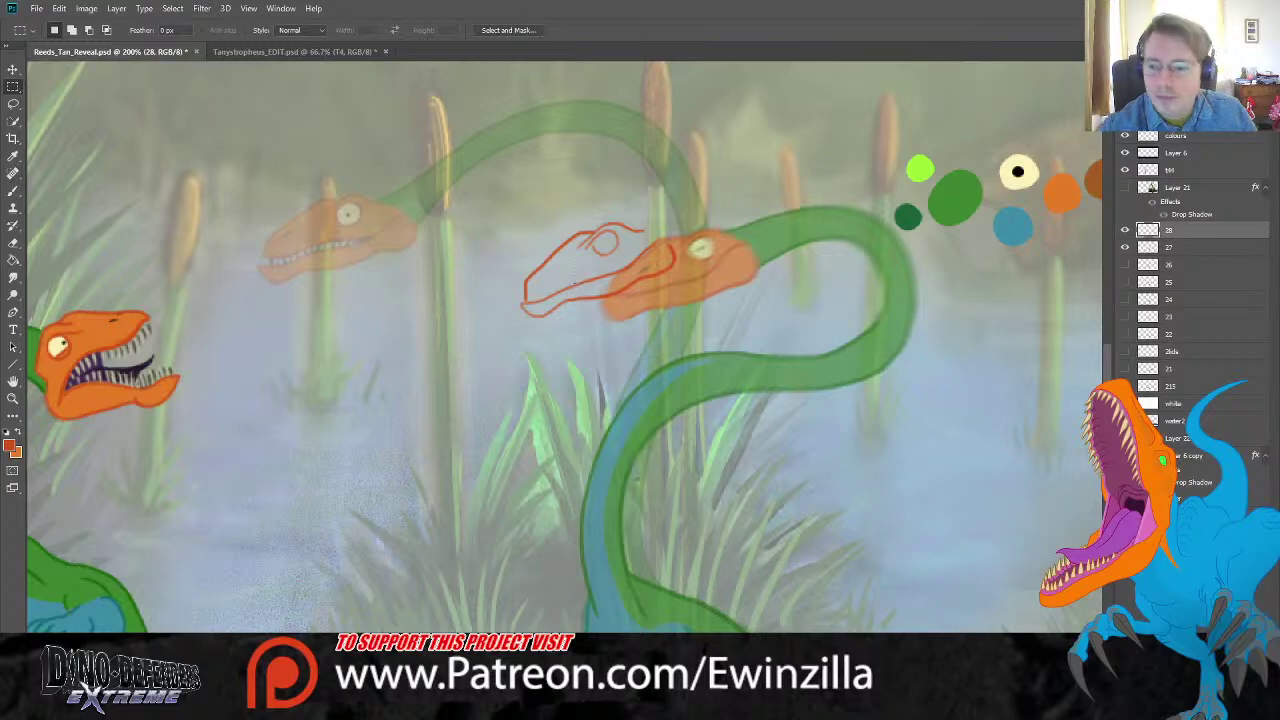
Step: Sample the dark green palette swatch and brush the neck's outer curve on layer 28, from the back of the head down to the body
scroll(575, 282, "right", 5)
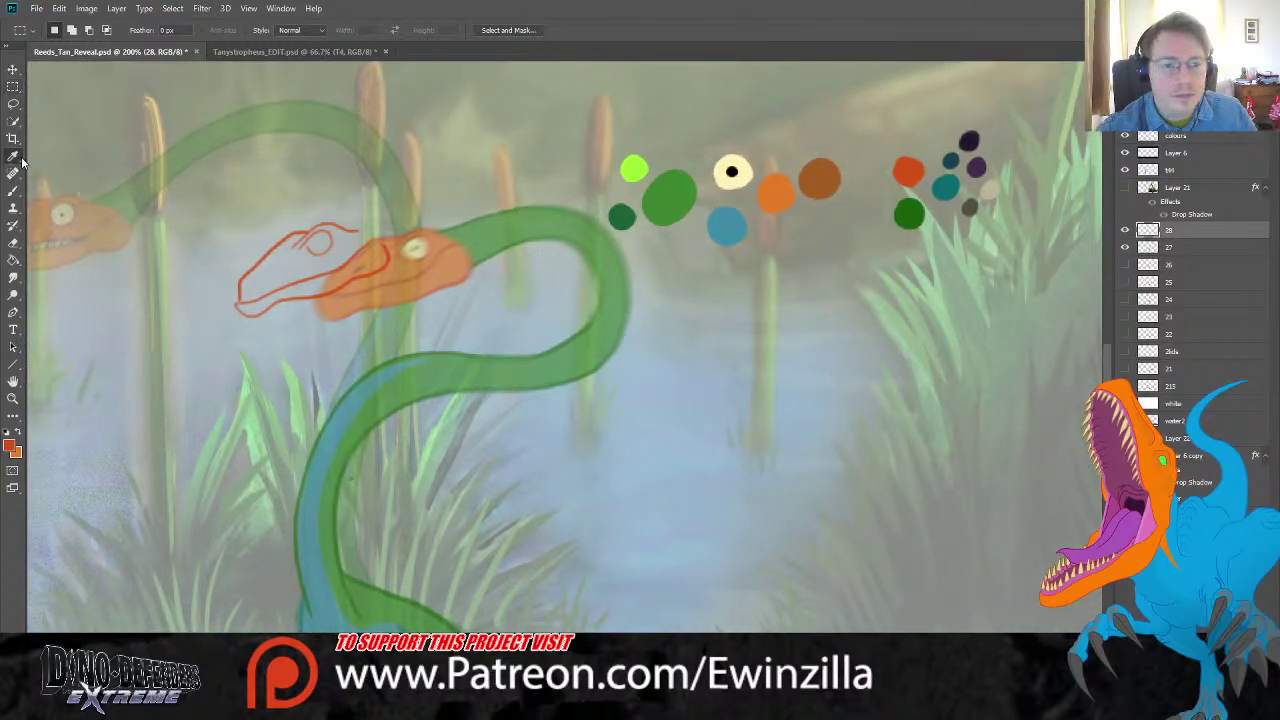
key("i")
left_click(938, 183)
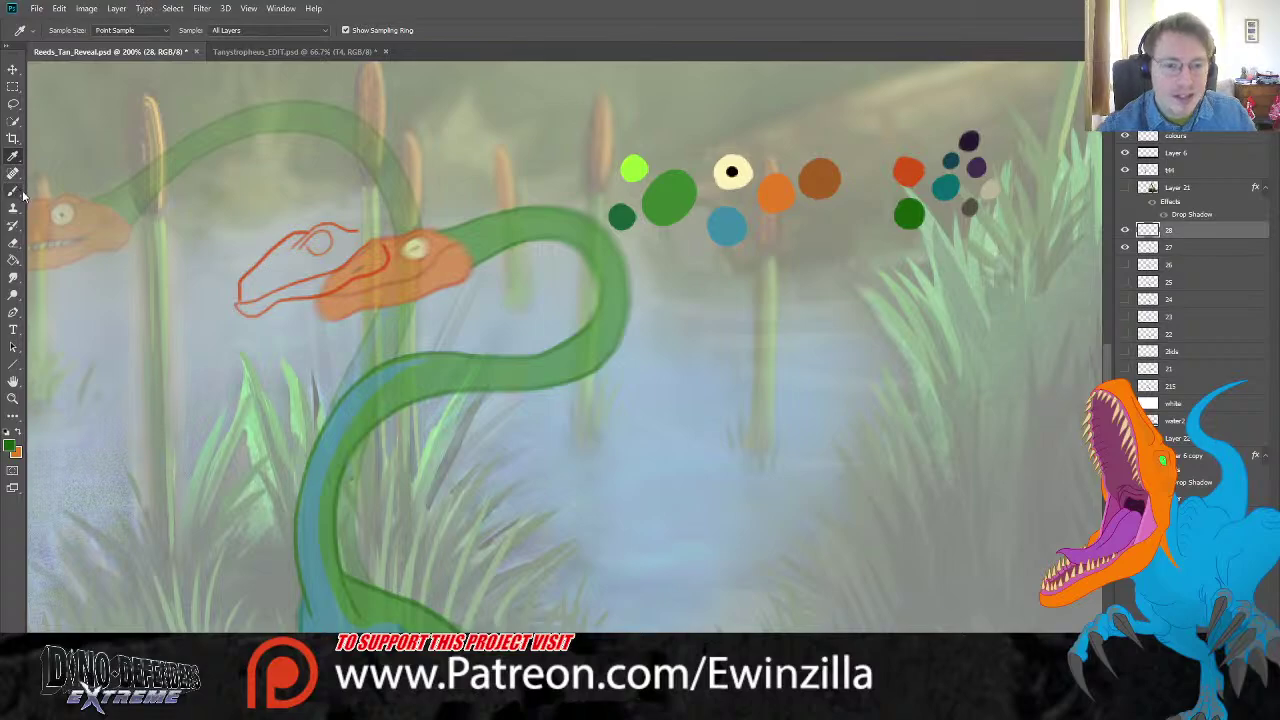
key("b")
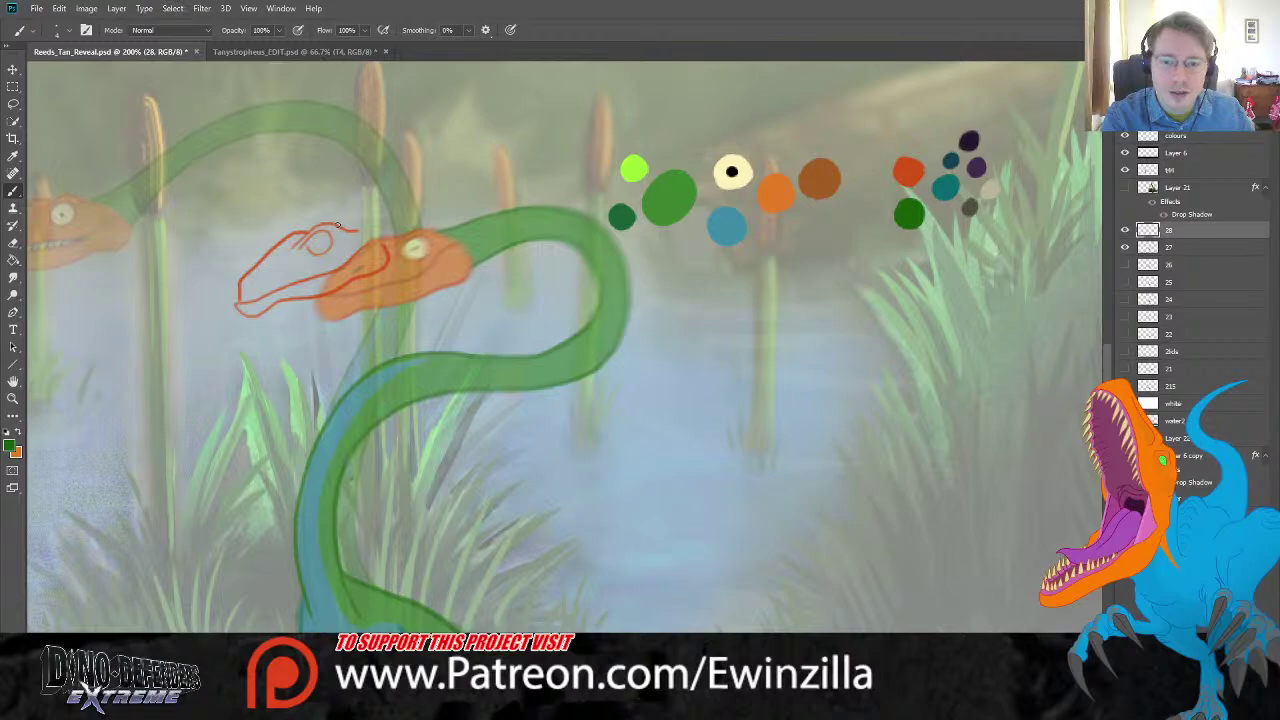
mouse_move(338, 227)
left_mouse_down()
mouse_move(475, 175)
mouse_move(517, 181)
mouse_move(573, 240)
left_mouse_up()
mouse_move(568, 310)
left_mouse_down()
mouse_move(528, 356)
mouse_move(410, 402)
mouse_move(358, 440)
mouse_move(328, 512)
left_mouse_up()
key("ctrl+z")
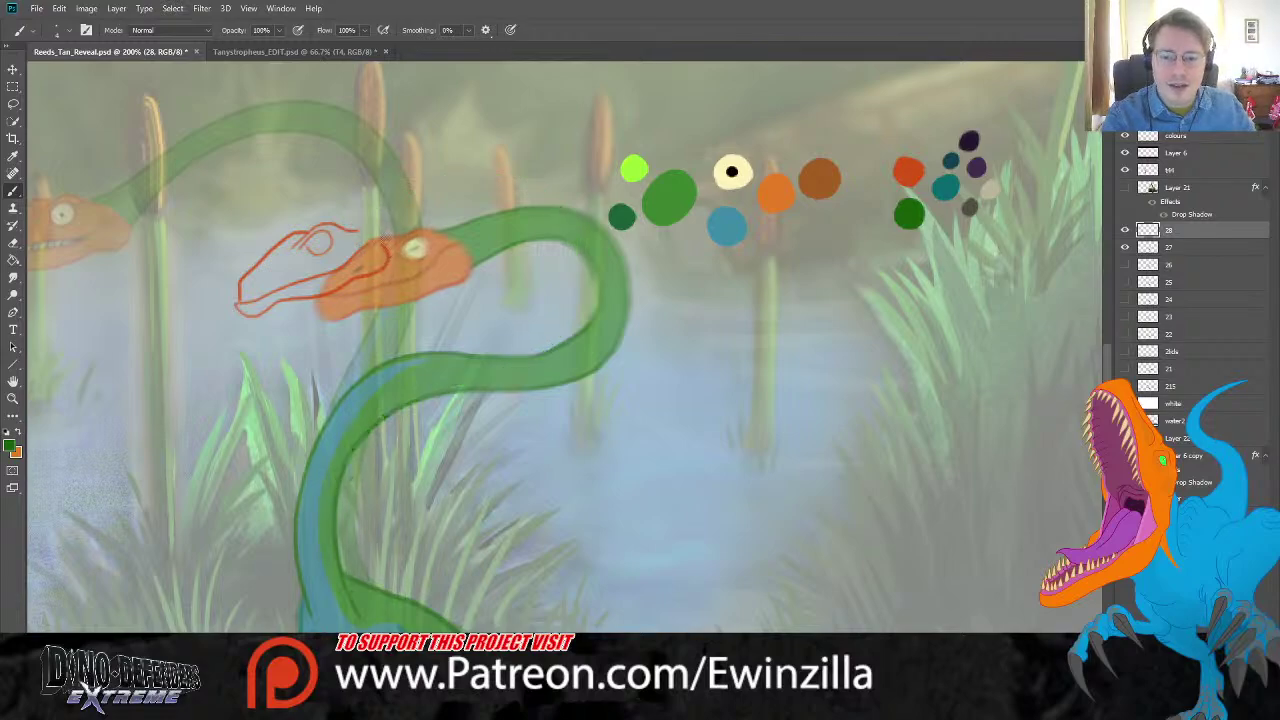
mouse_move(336, 226)
left_mouse_down()
mouse_move(445, 179)
mouse_move(516, 174)
mouse_move(557, 191)
mouse_move(584, 231)
mouse_move(588, 275)
mouse_move(571, 327)
mouse_move(532, 363)
mouse_move(402, 413)
mouse_move(374, 438)
mouse_move(348, 511)
mouse_move(373, 605)
mouse_move(320, 595)
mouse_move(312, 609)
mouse_move(305, 488)
left_mouse_up()
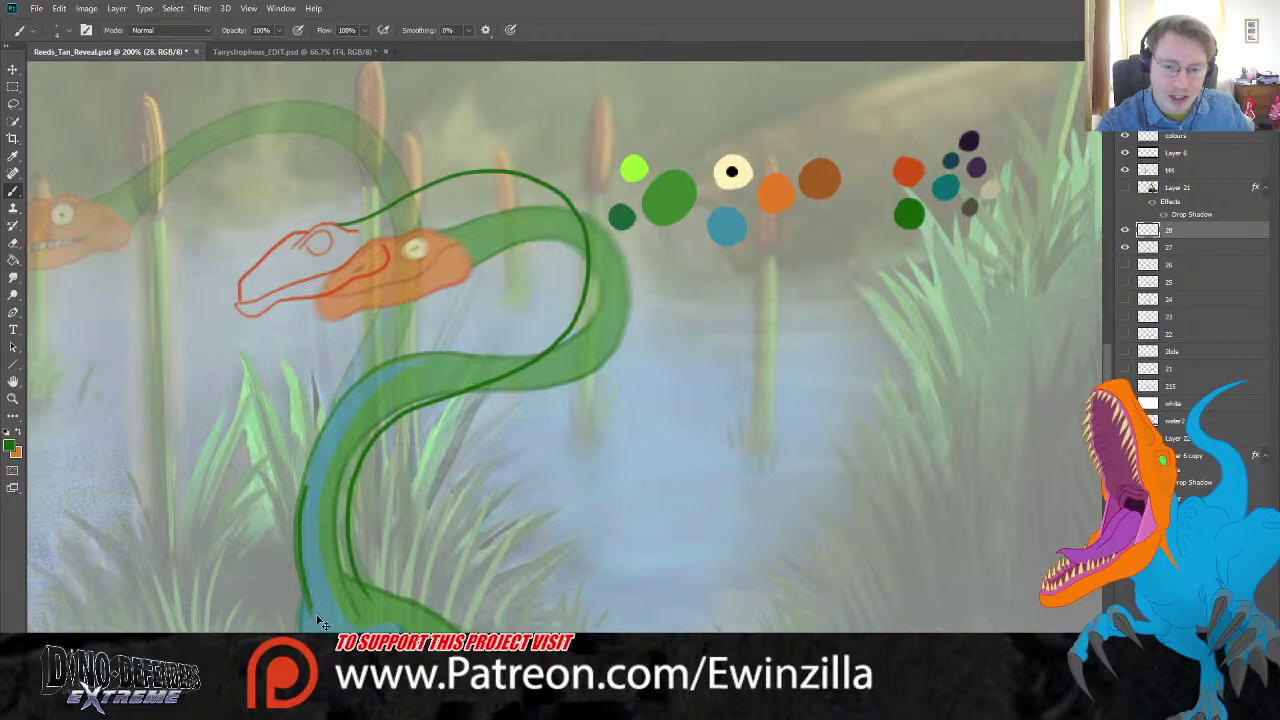
Step: Undo the stray throat stroke and redraw the neck's inner outline from the chest up around the bend to the jaw
key("ctrl+z")
left_click_drag(316, 614, 310, 498)
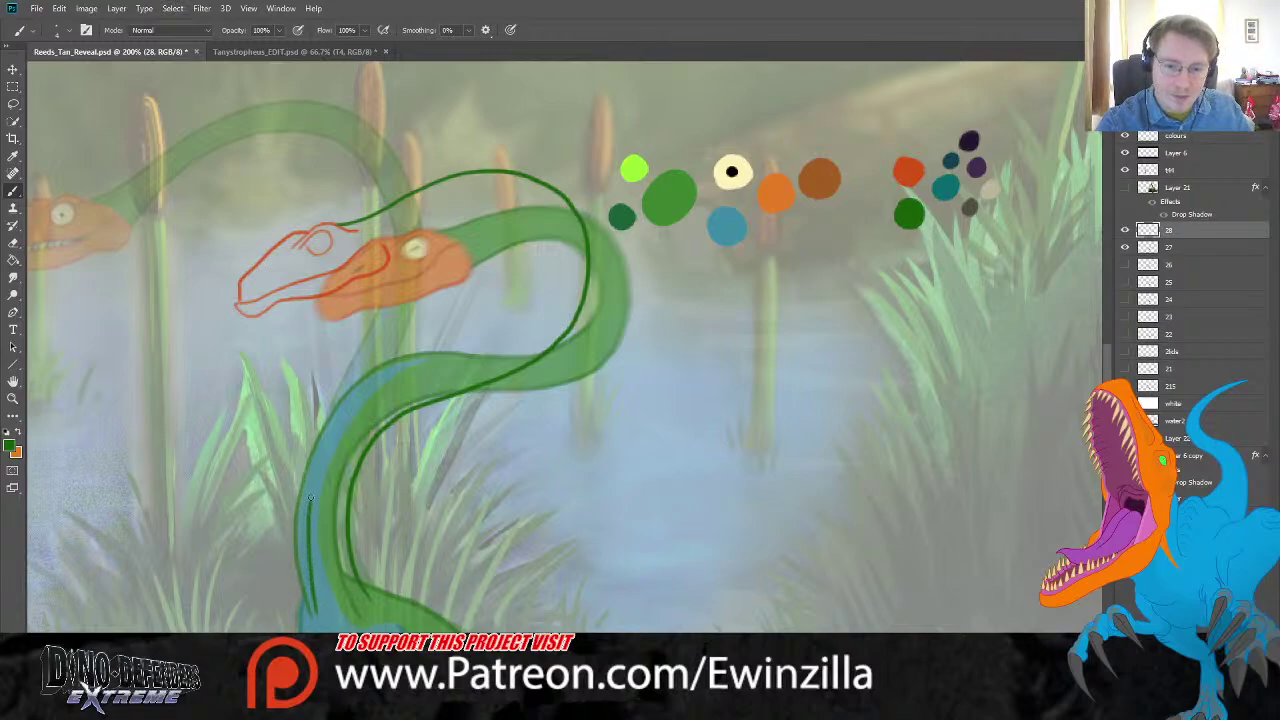
key("ctrl+z")
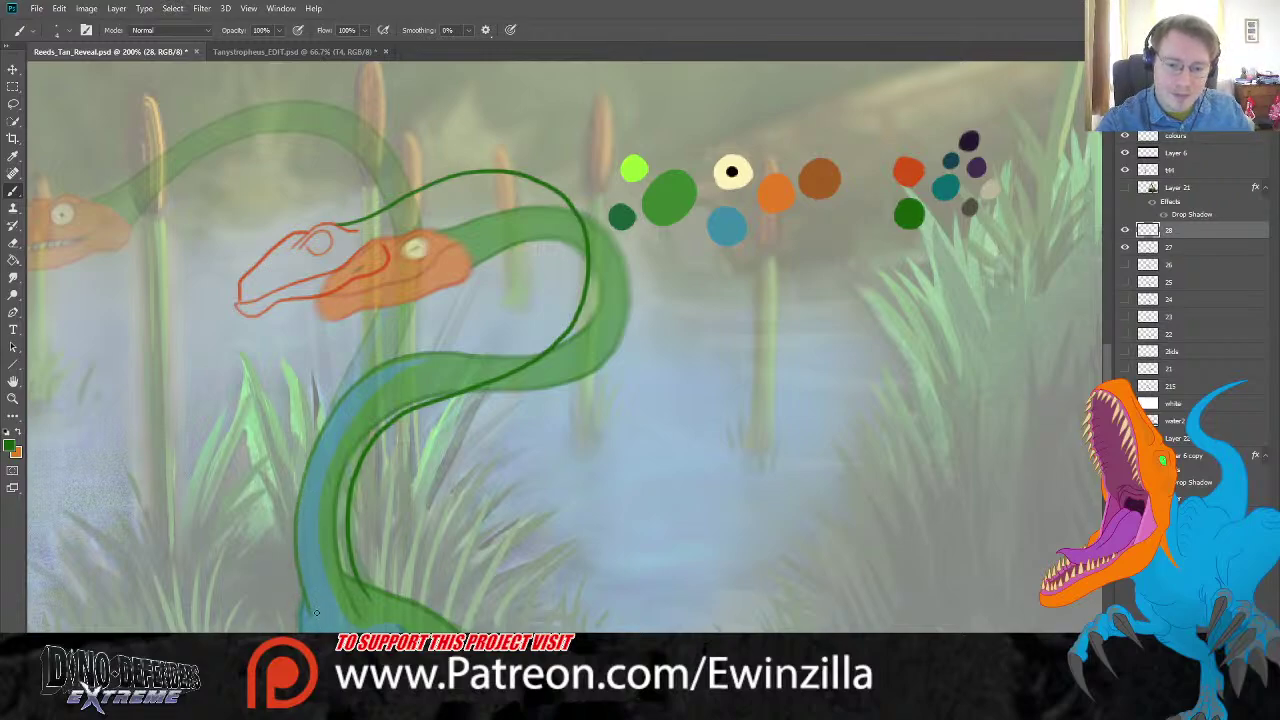
mouse_move(316, 614)
left_mouse_down()
mouse_move(305, 516)
mouse_move(348, 407)
mouse_move(414, 366)
mouse_move(520, 333)
mouse_move(557, 281)
mouse_move(546, 225)
mouse_move(519, 205)
mouse_move(455, 211)
mouse_move(393, 252)
left_mouse_up()
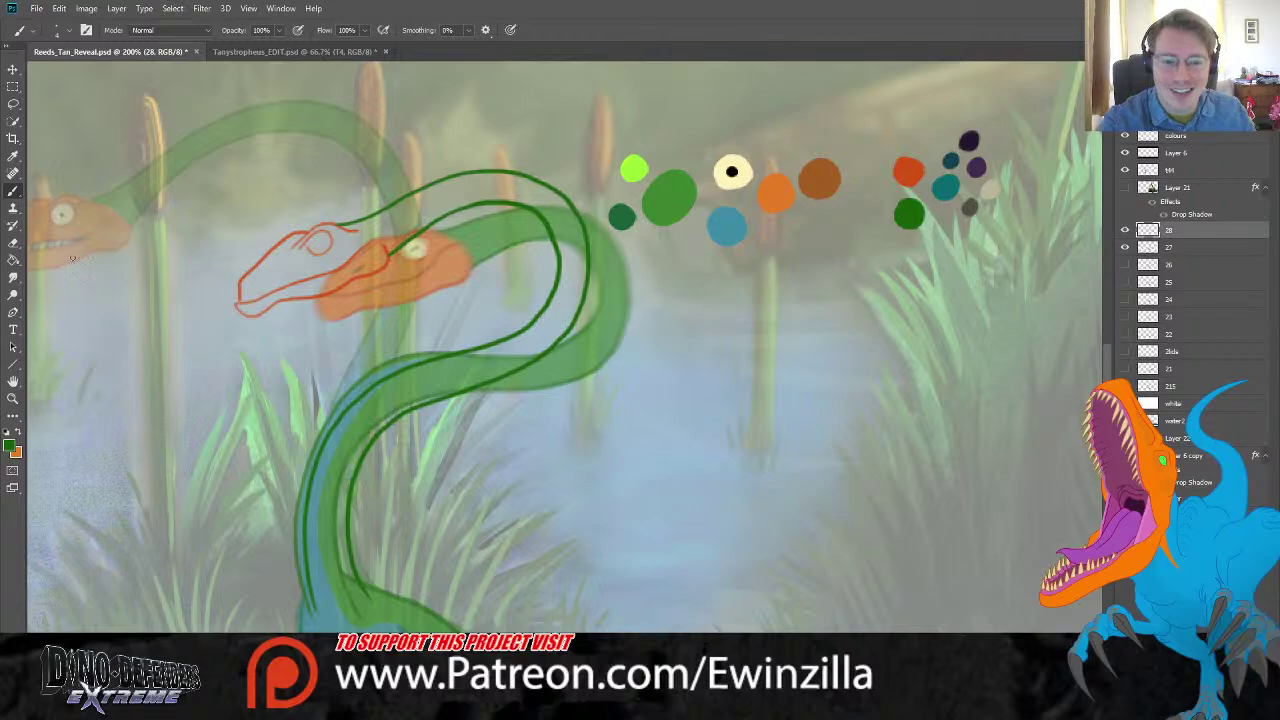
left_click(13, 277)
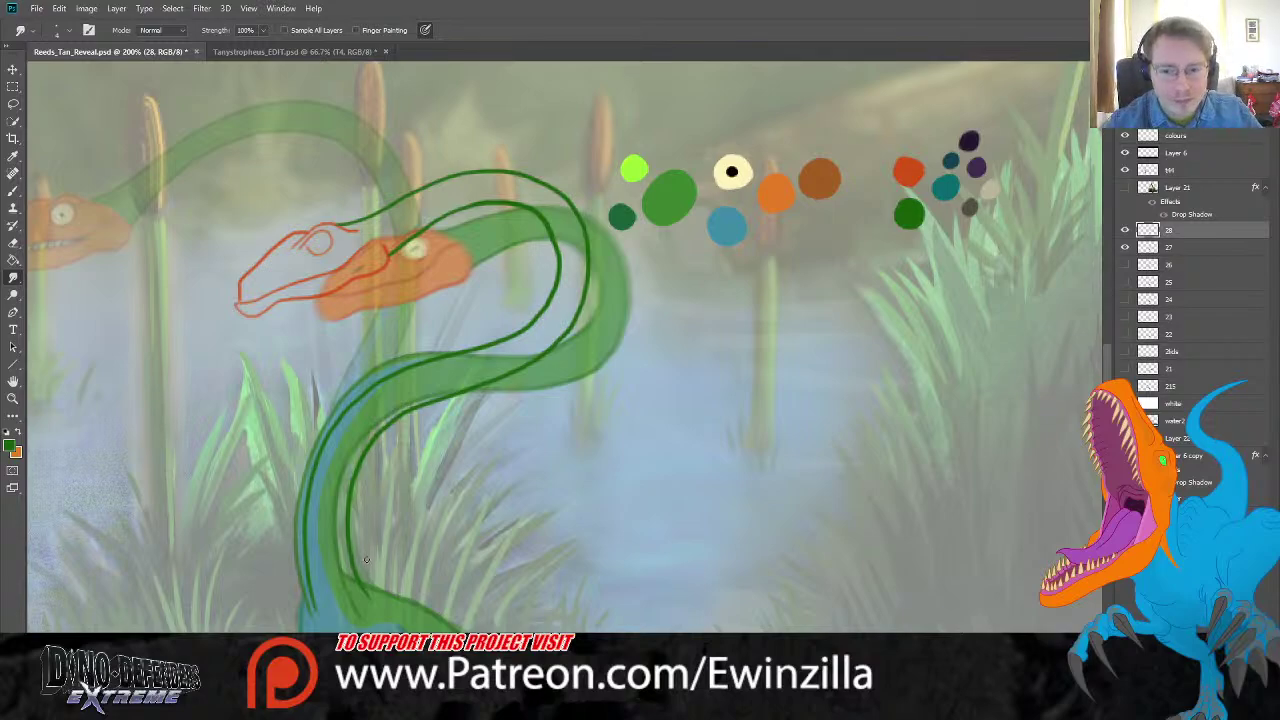
Step: Sample the teal palette swatch and trace the chest edge, front limb lines and belly crease down to the waterline on layer 28
scroll(370, 558, "down", 4)
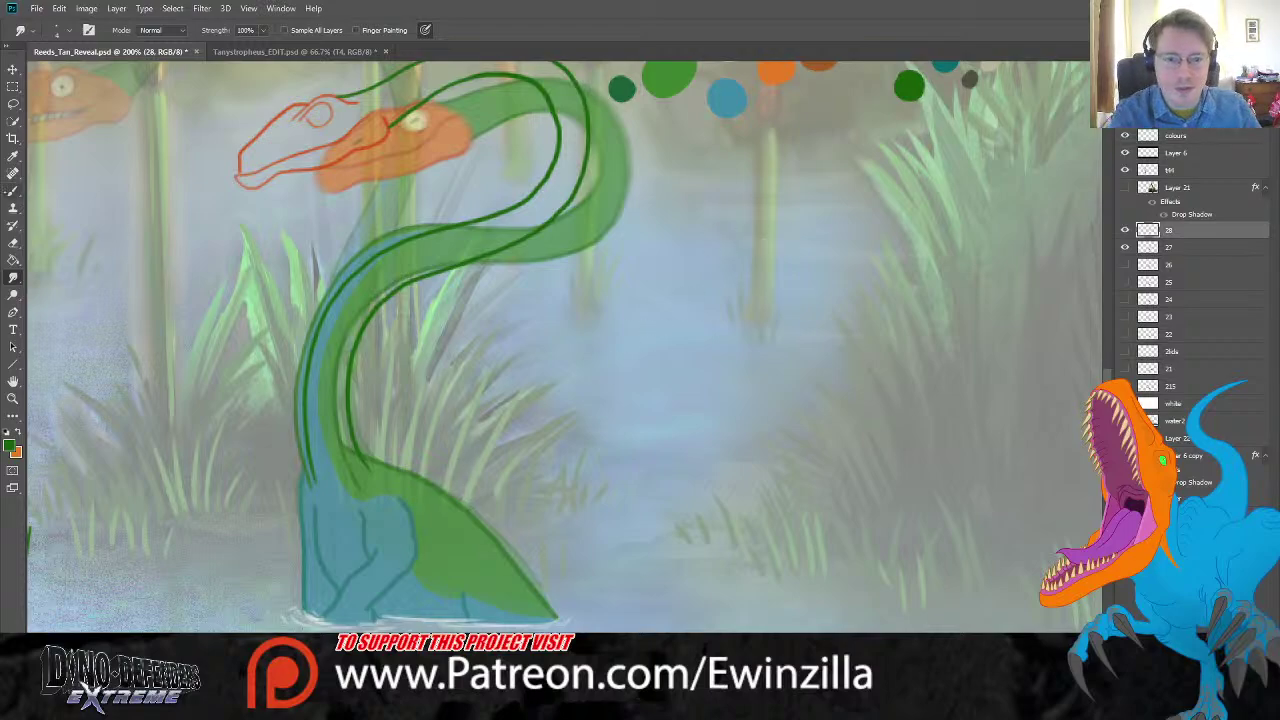
left_click(12, 158)
left_click(950, 64)
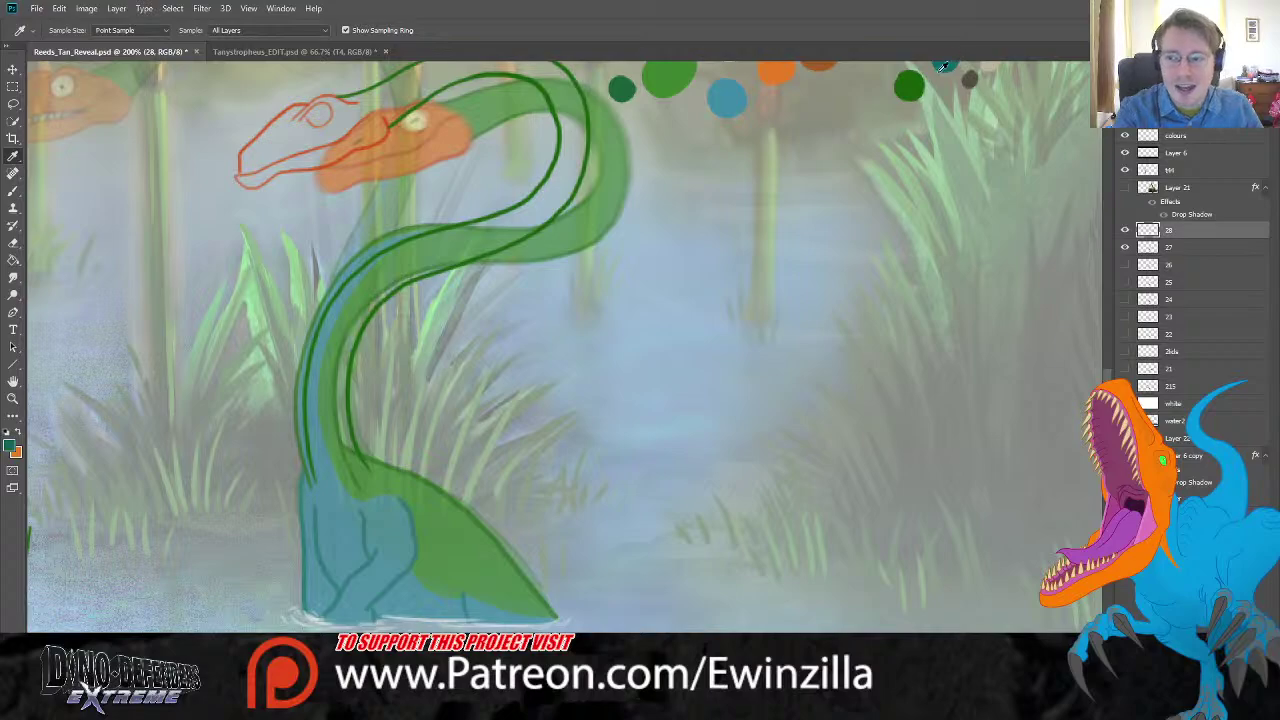
left_click(13, 190)
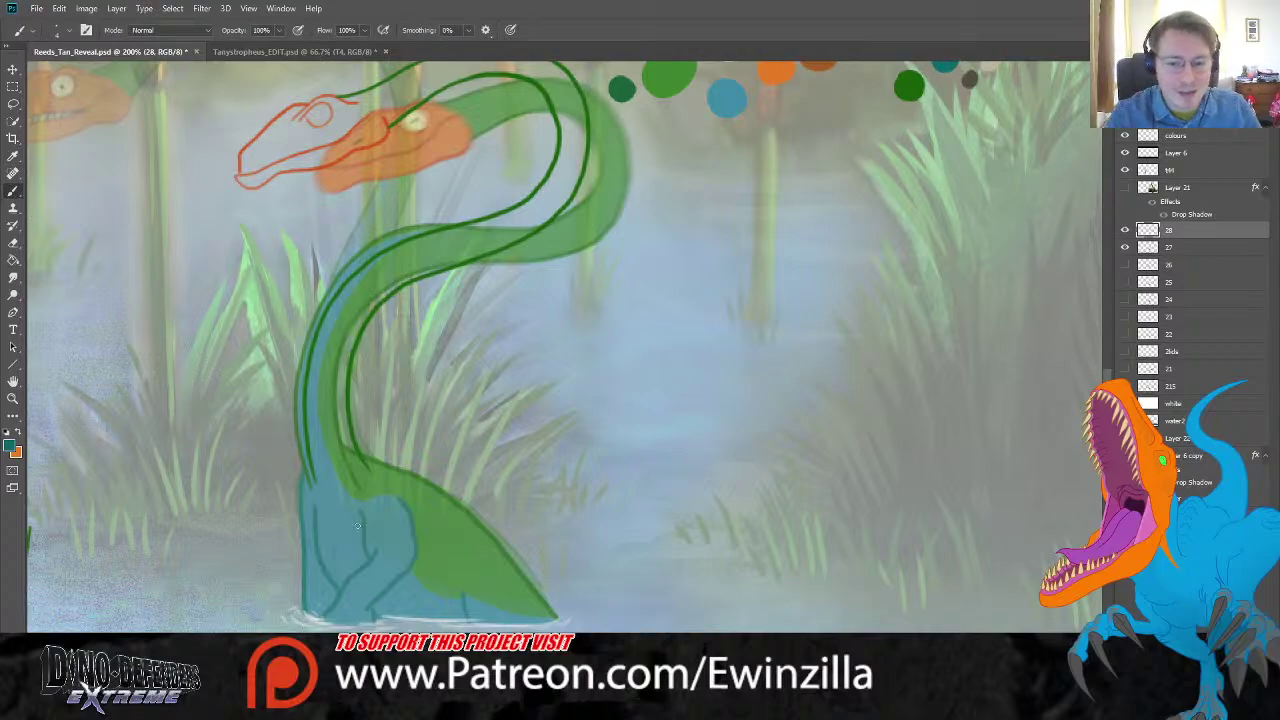
mouse_move(349, 516)
left_mouse_down()
mouse_move(325, 617)
mouse_move(371, 613)
mouse_move(395, 495)
left_mouse_up()
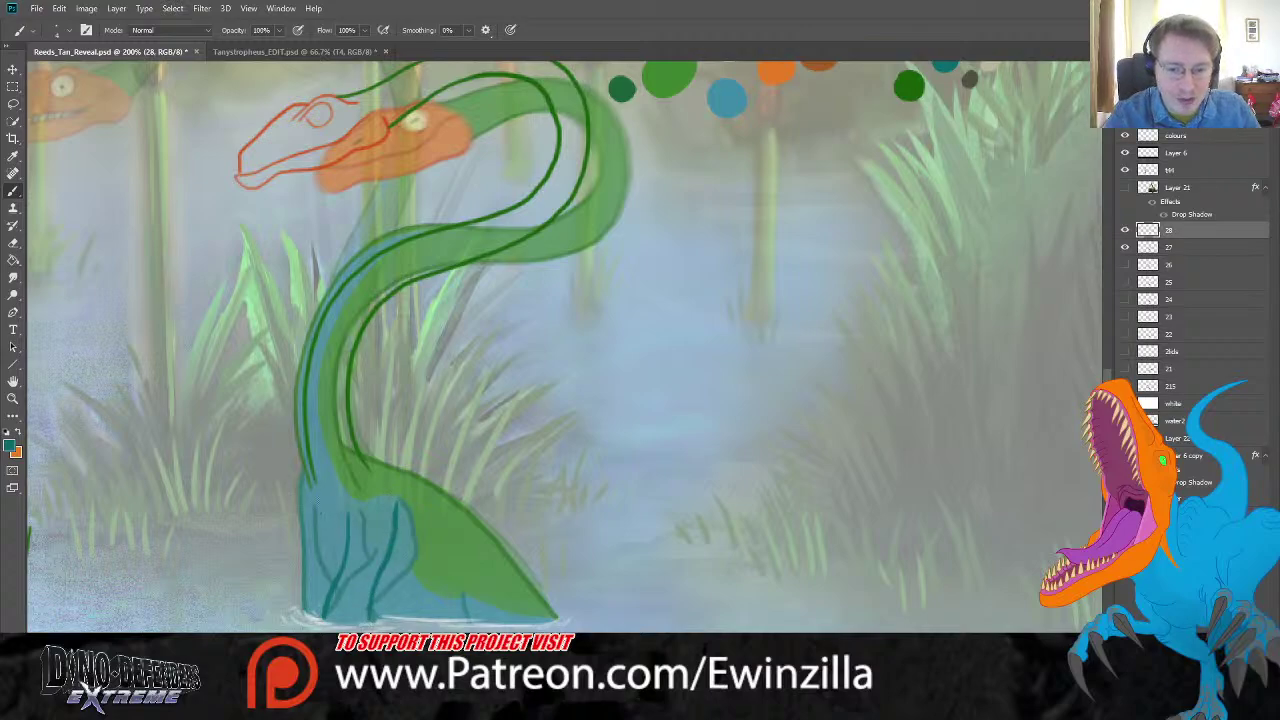
left_click_drag(313, 489, 334, 579)
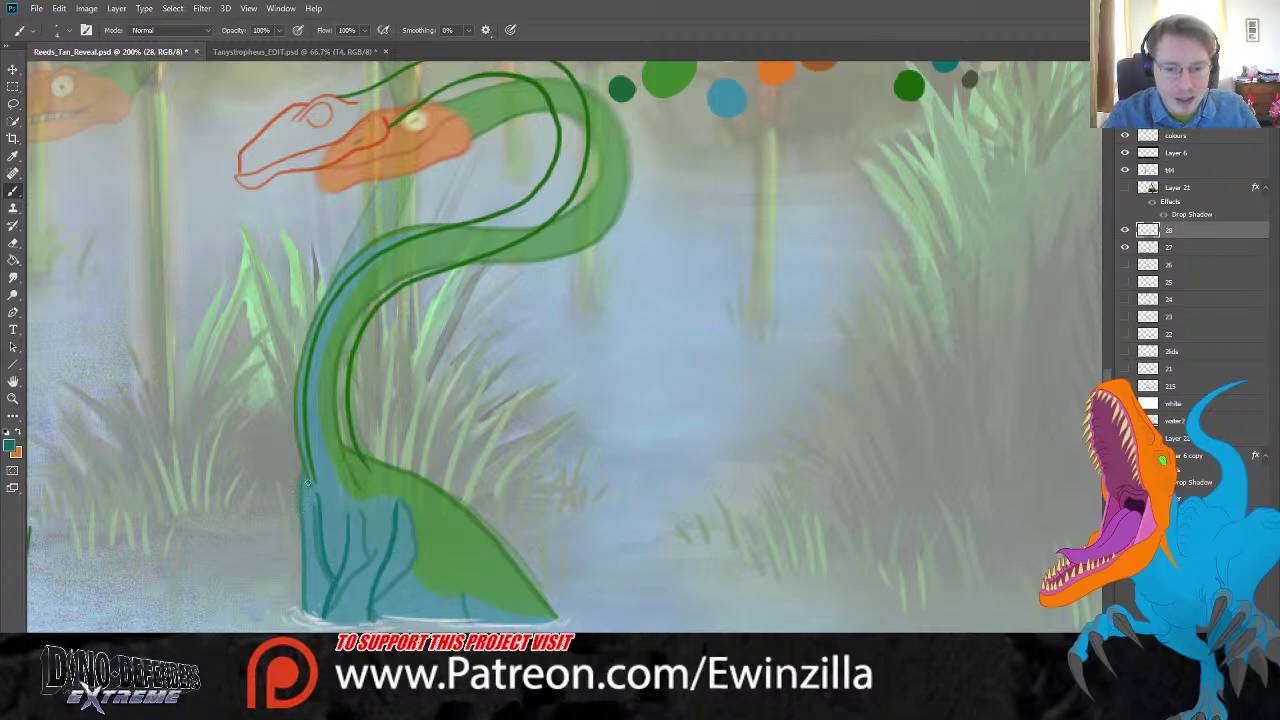
left_click_drag(308, 466, 300, 612)
left_click_drag(462, 596, 464, 612)
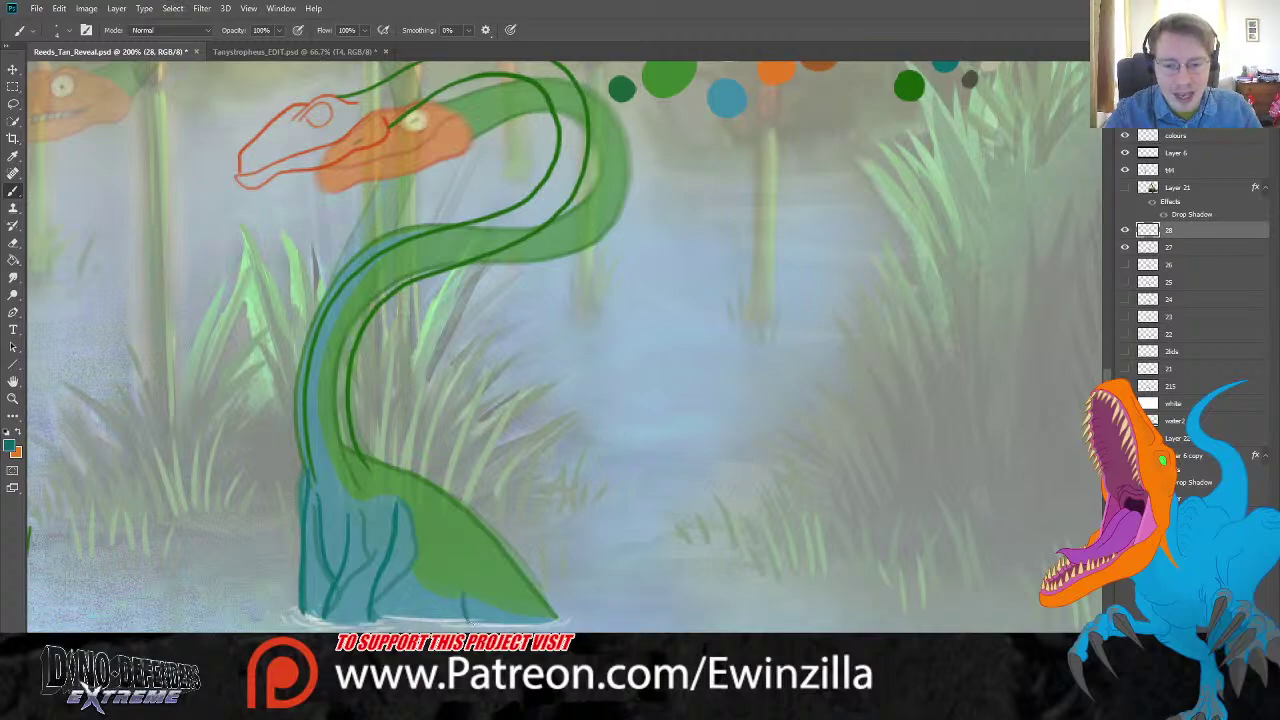
Step: Resample the dark green swatch and draw the back's outline from the neck base down to the waterline, redoing the stroke until smooth
key("i")
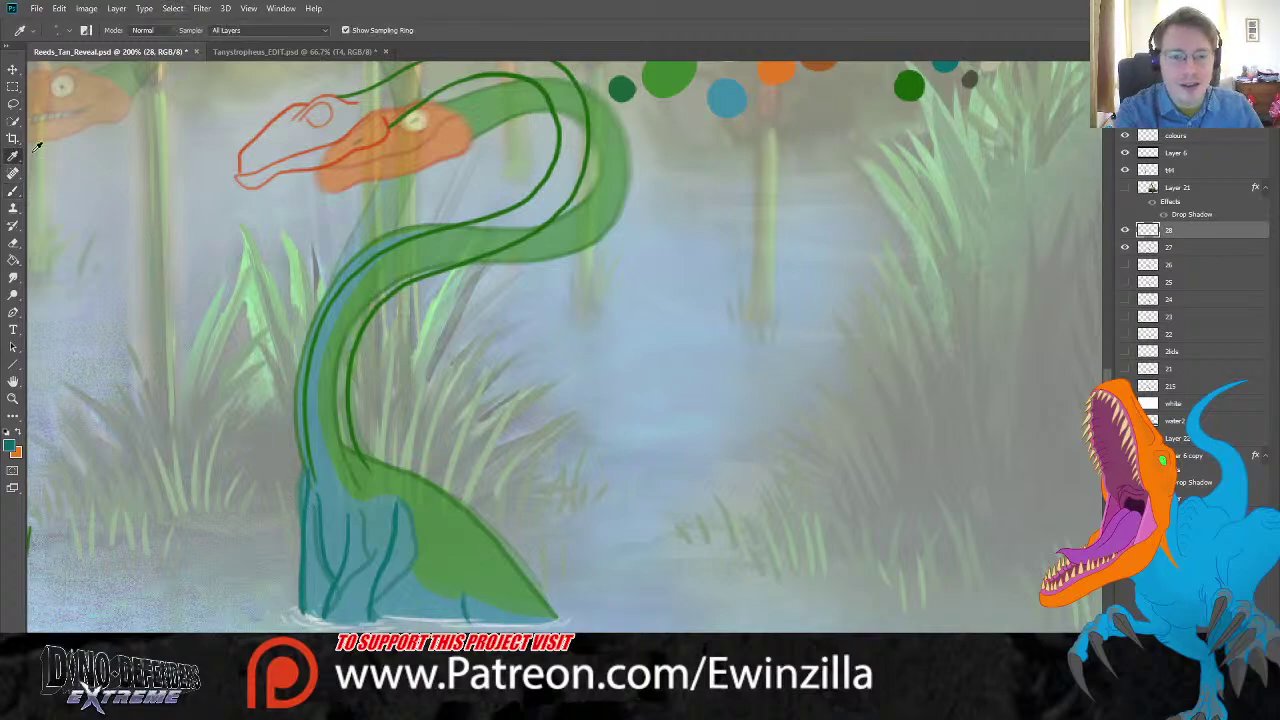
left_click(13, 190)
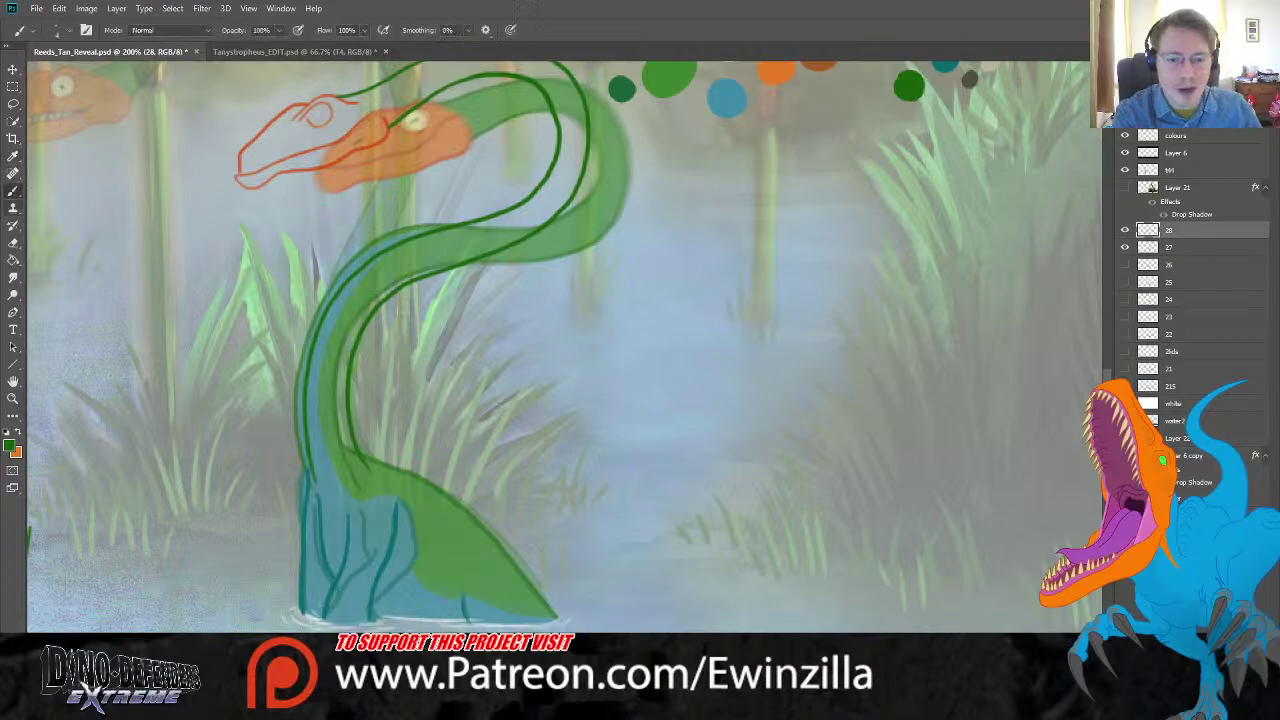
mouse_move(362, 458)
left_mouse_down()
mouse_move(458, 520)
mouse_move(502, 570)
left_mouse_up()
key("ctrl+z")
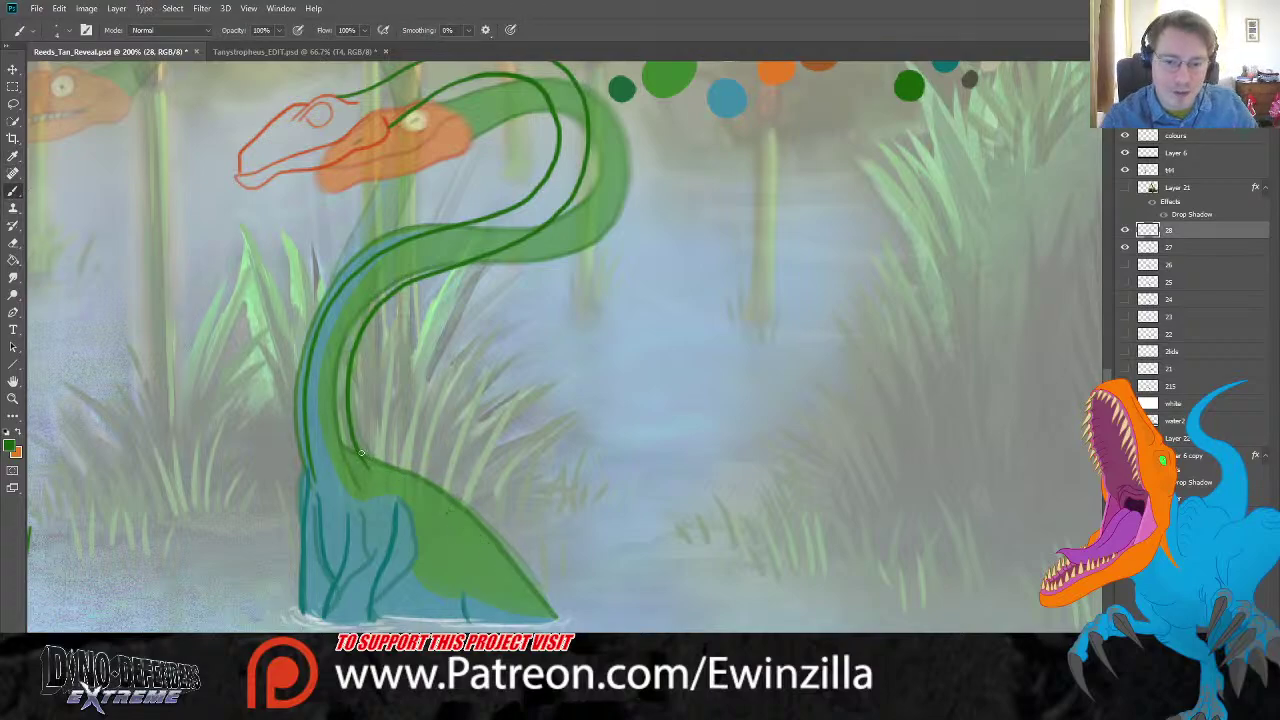
mouse_move(355, 448)
left_mouse_down()
mouse_move(452, 504)
mouse_move(558, 618)
left_mouse_up()
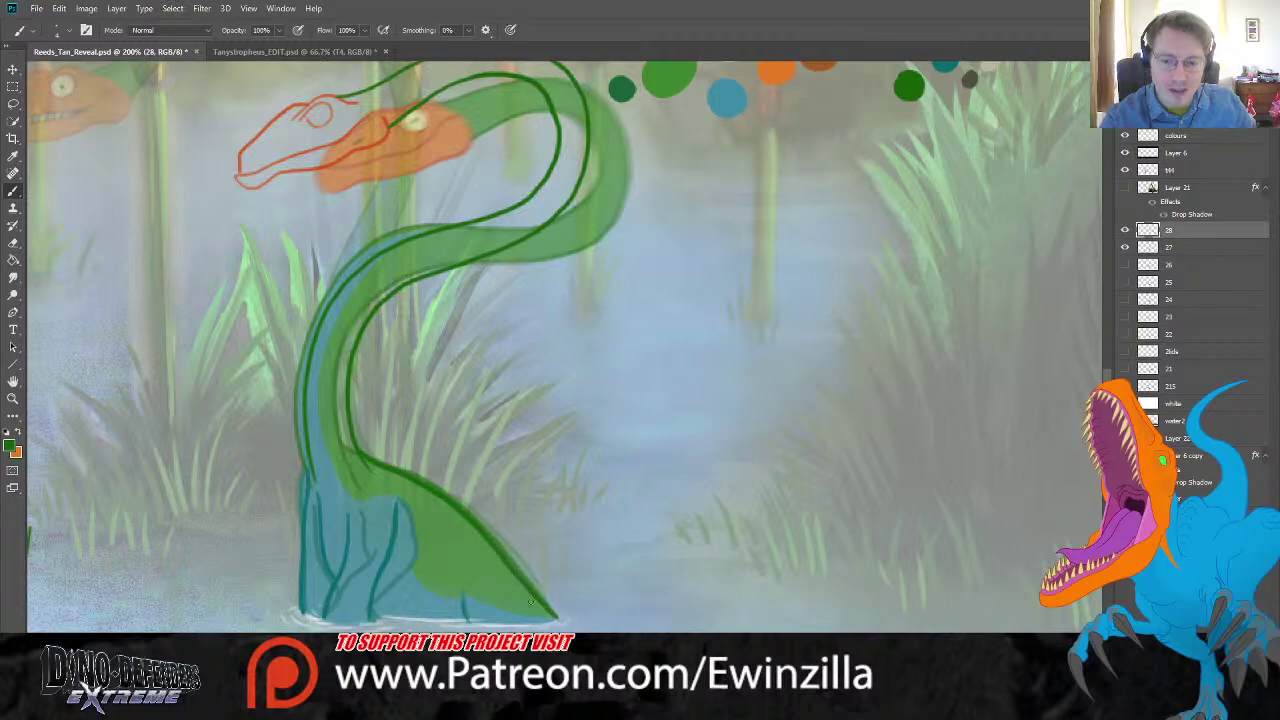
key("ctrl+z")
mouse_move(362, 450)
left_mouse_down()
mouse_move(447, 505)
mouse_move(512, 572)
left_mouse_up()
key("ctrl+z")
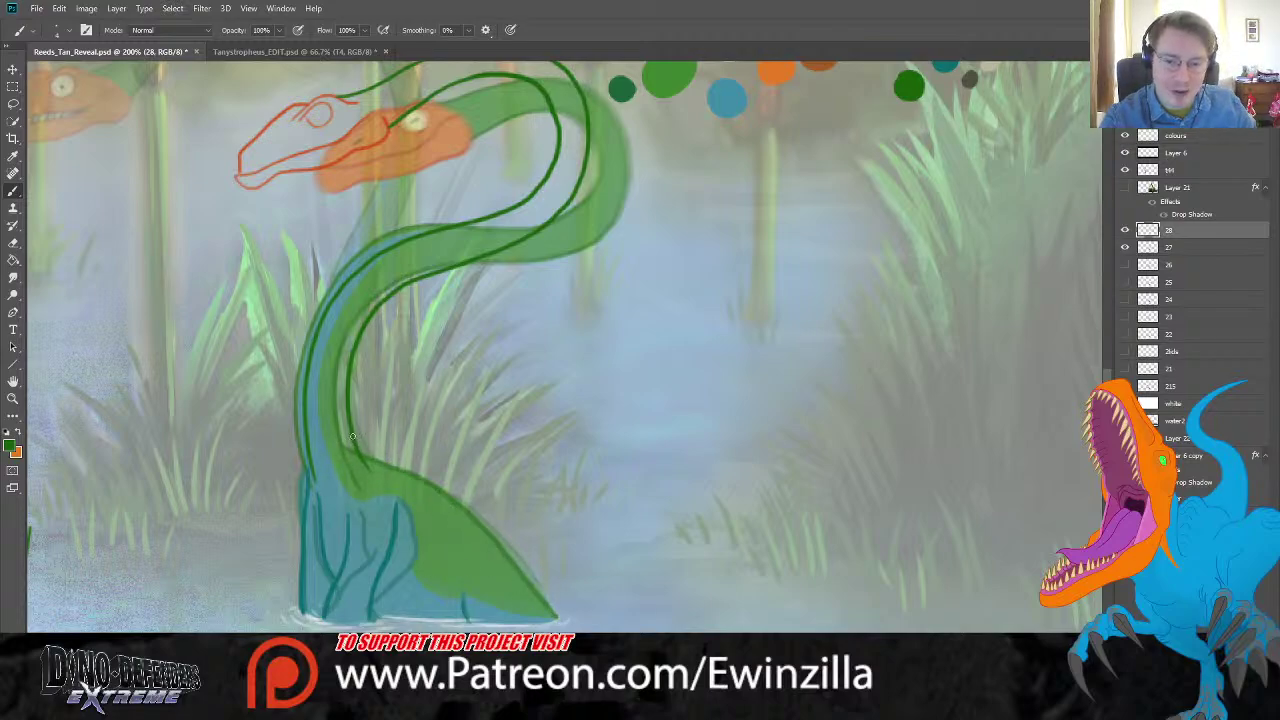
mouse_move(352, 438)
left_mouse_down()
mouse_move(460, 506)
mouse_move(542, 598)
left_mouse_up()
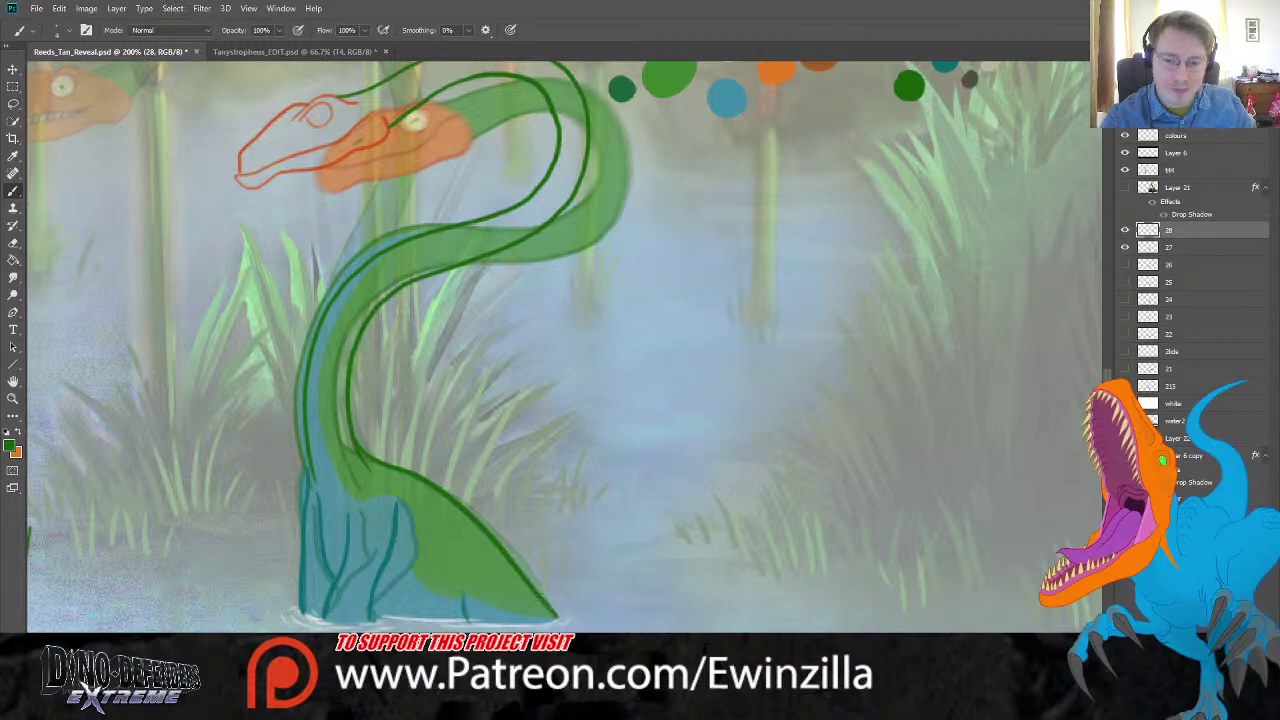
Step: Compare the new line art with the previous frame by toggling layers 27 and 28, leaving layer 27 hidden and layer 28 selected
scroll(676, 155, "up", 2)
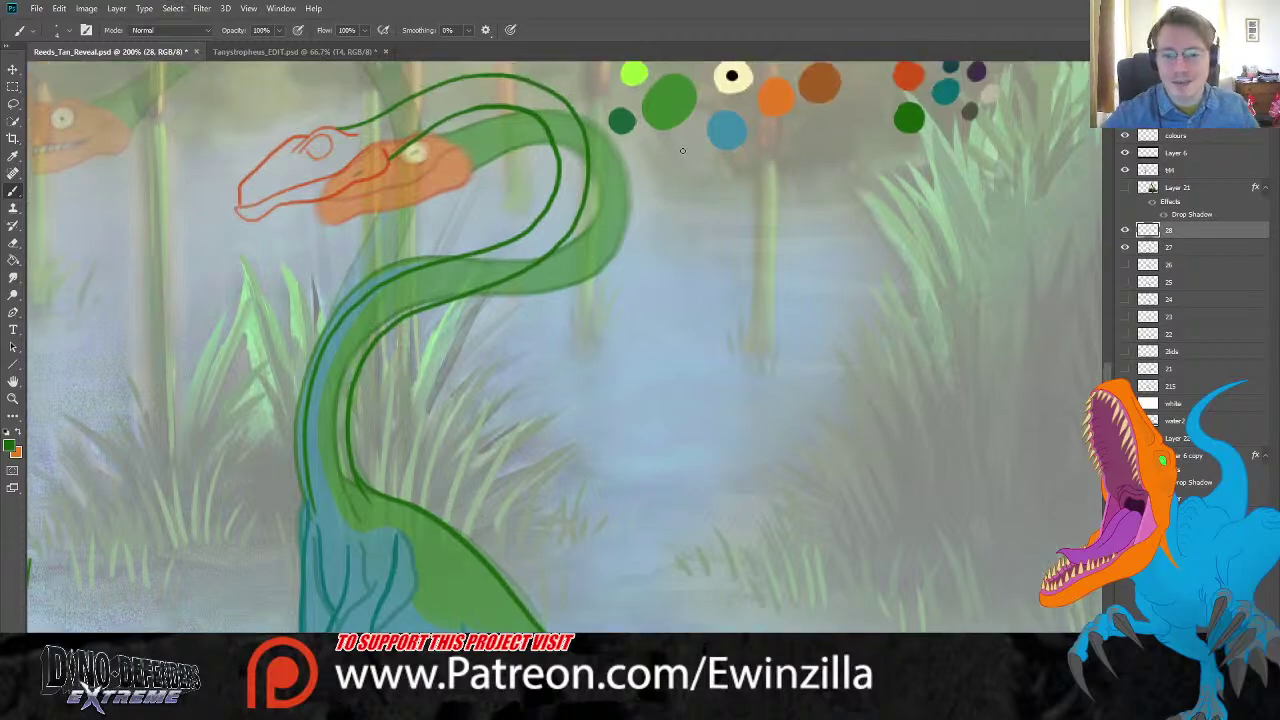
left_click(1170, 252)
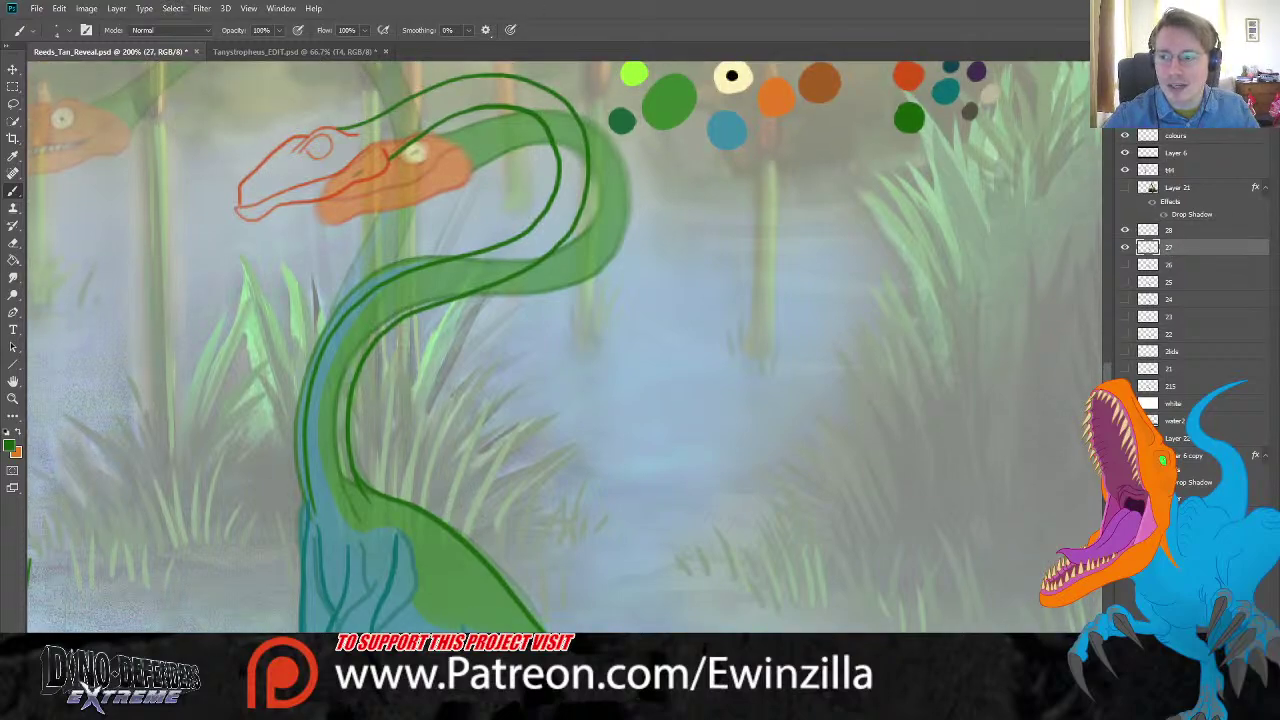
left_click(1126, 248)
left_click(1126, 248)
left_click(1126, 248)
left_click(1126, 248)
left_click(1127, 250)
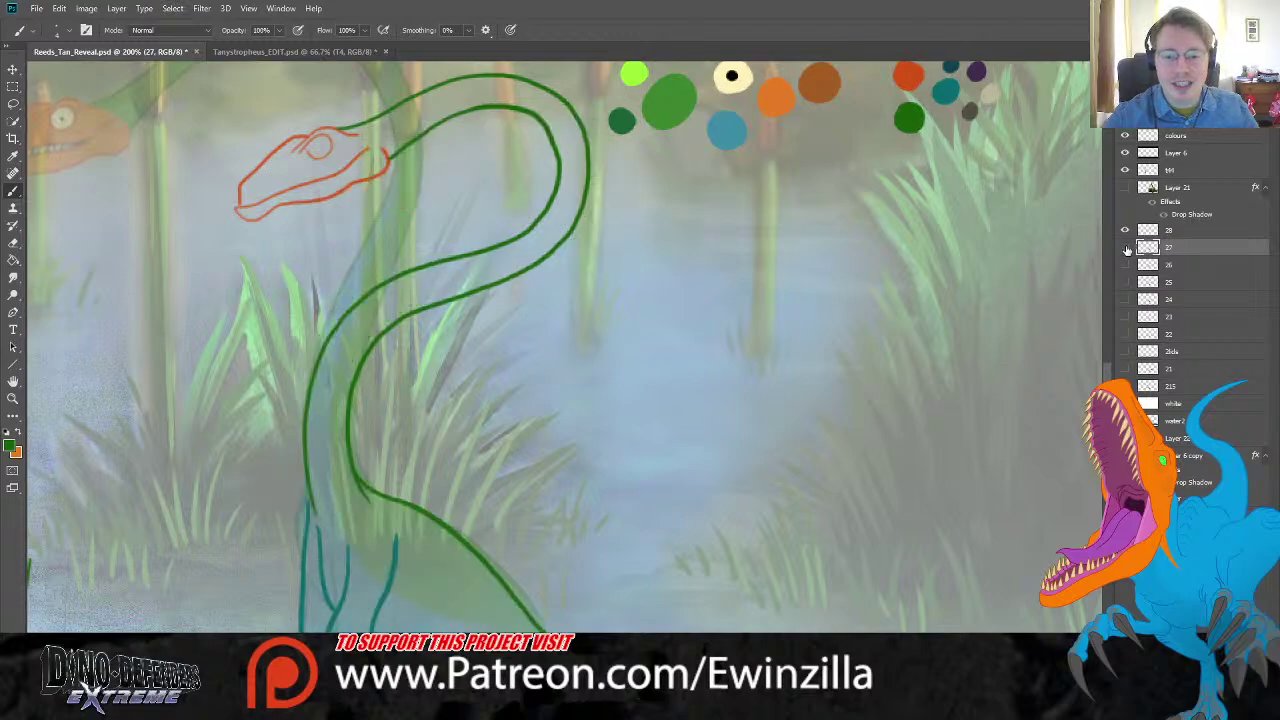
left_click(1126, 248)
left_click(1125, 230)
left_click(1125, 230)
left_click(1126, 250)
left_click(1126, 250)
left_click(1126, 250)
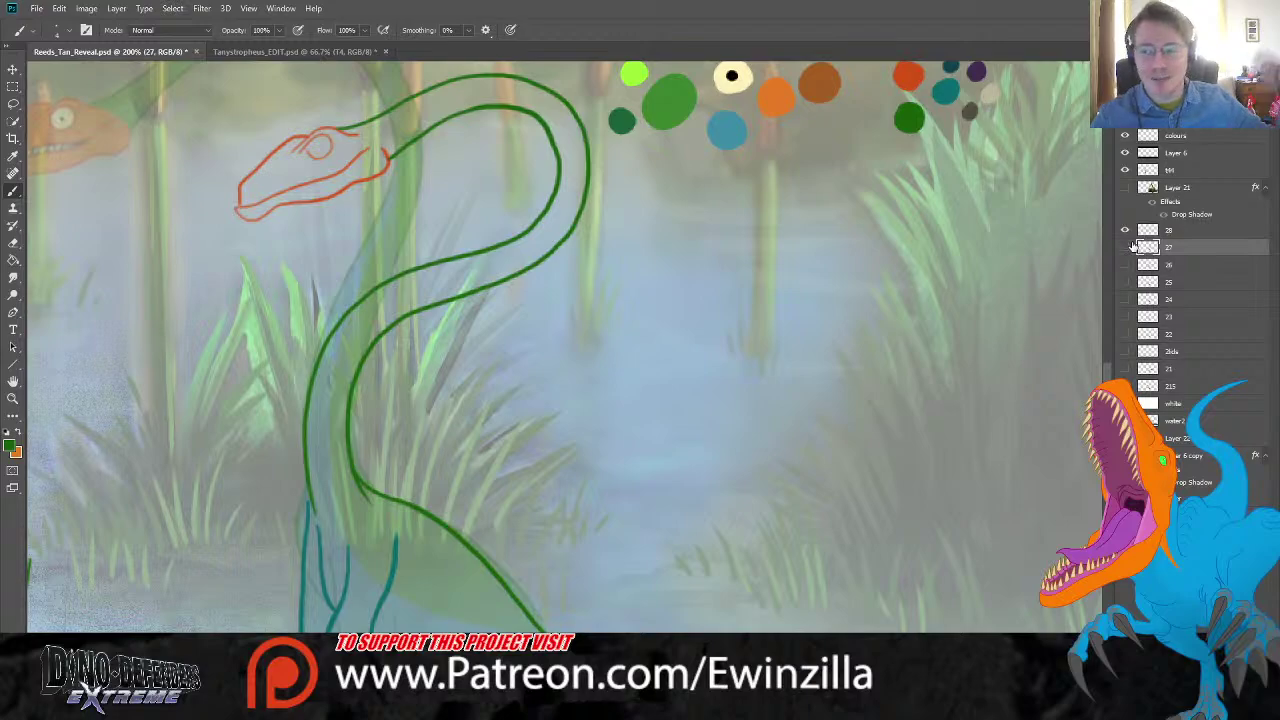
left_click(1168, 238)
left_click(1125, 231)
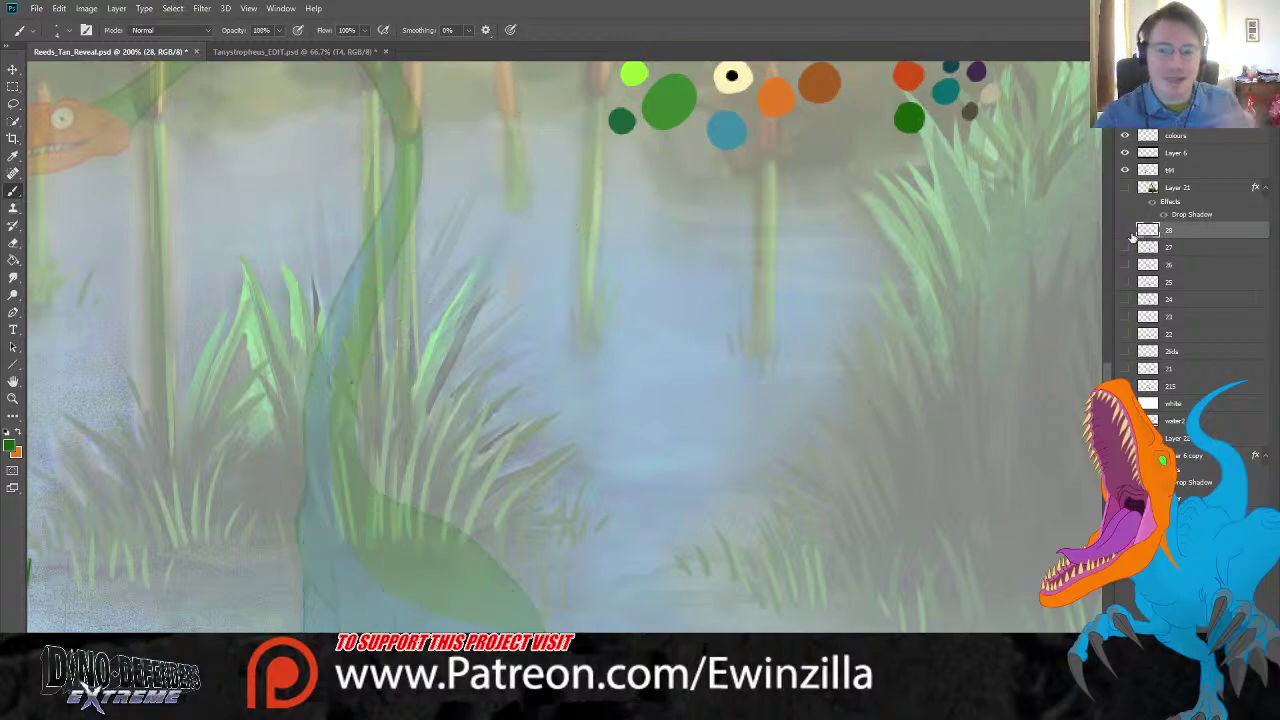
left_click(1125, 231)
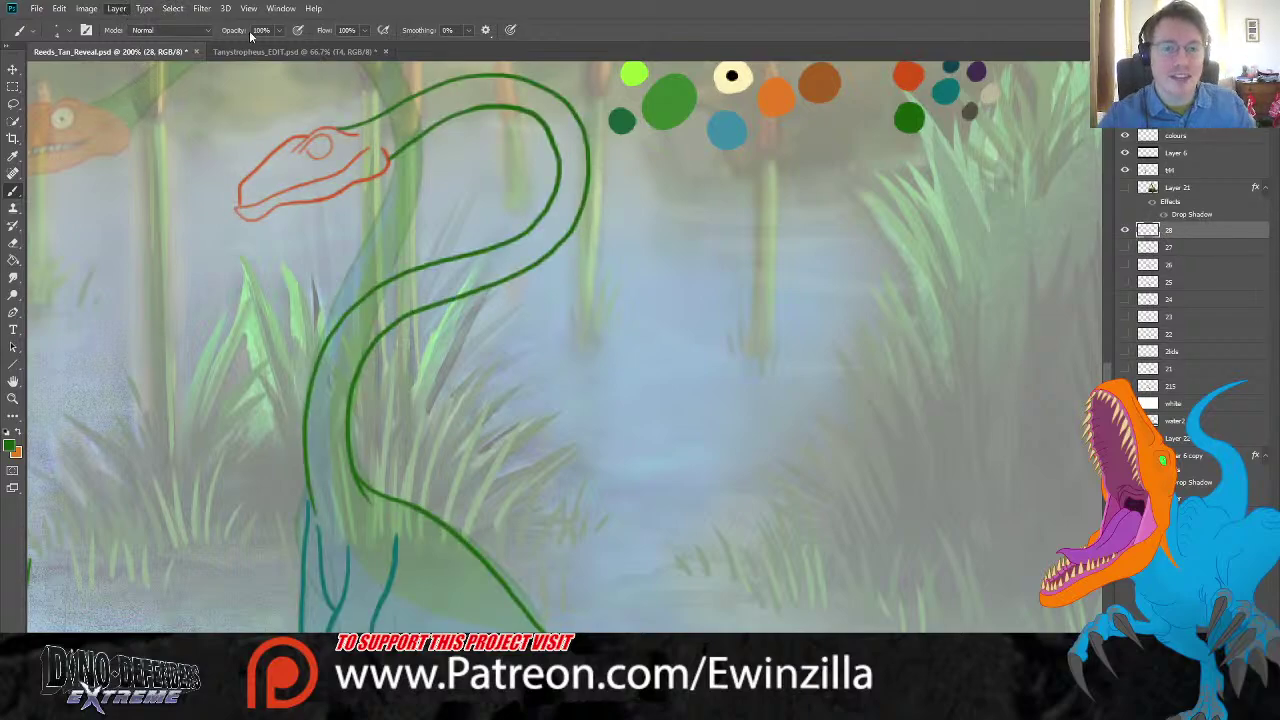
Step: Add a new layer below layer 28 and paint the head in the palette's orange with the Brush, leaving the eye empty
key("ctrl+shift+alt+n")
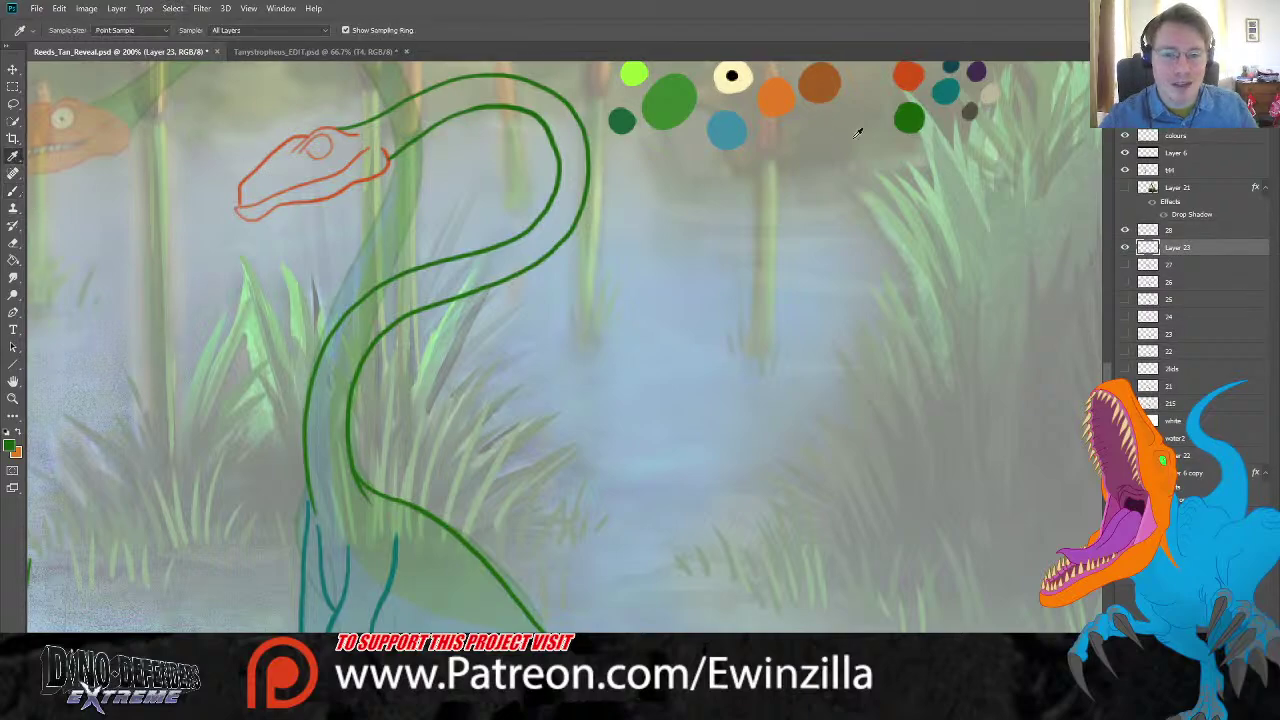
left_click(786, 98, "alt")
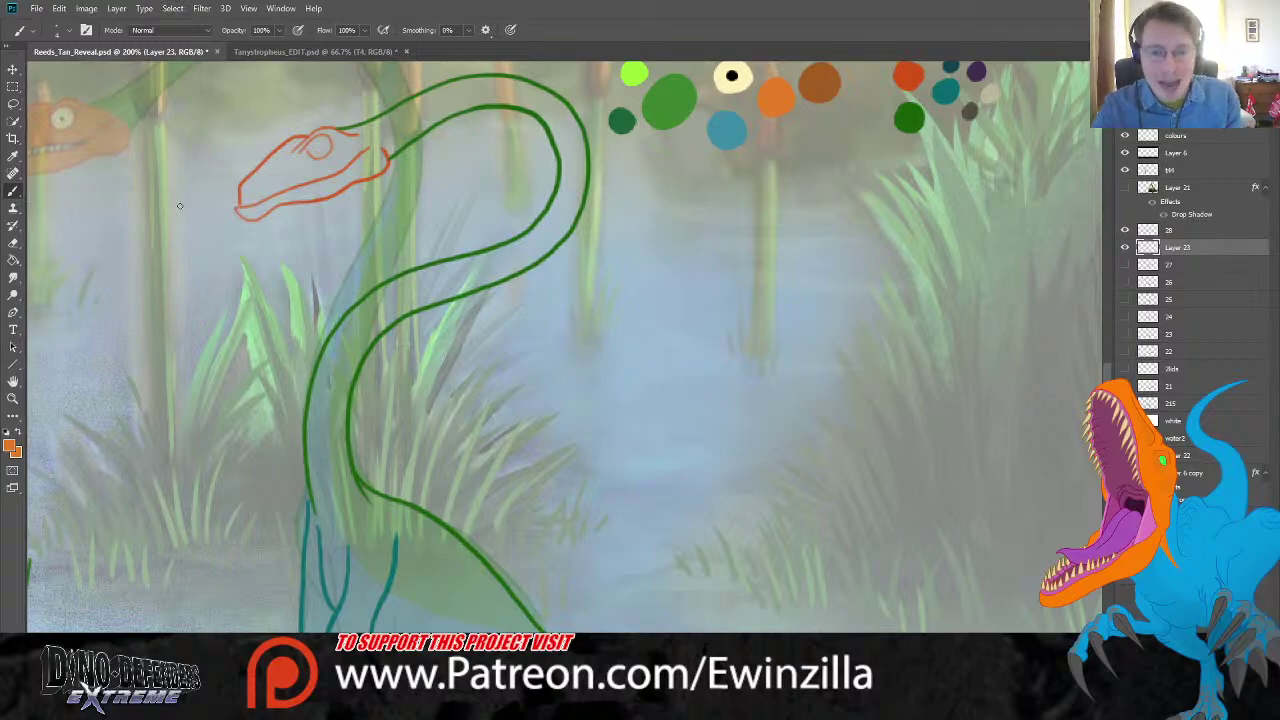
mouse_move(246, 188)
left_mouse_down()
mouse_move(316, 134)
mouse_move(336, 142)
mouse_move(322, 162)
mouse_move(302, 150)
mouse_move(322, 160)
left_mouse_up()
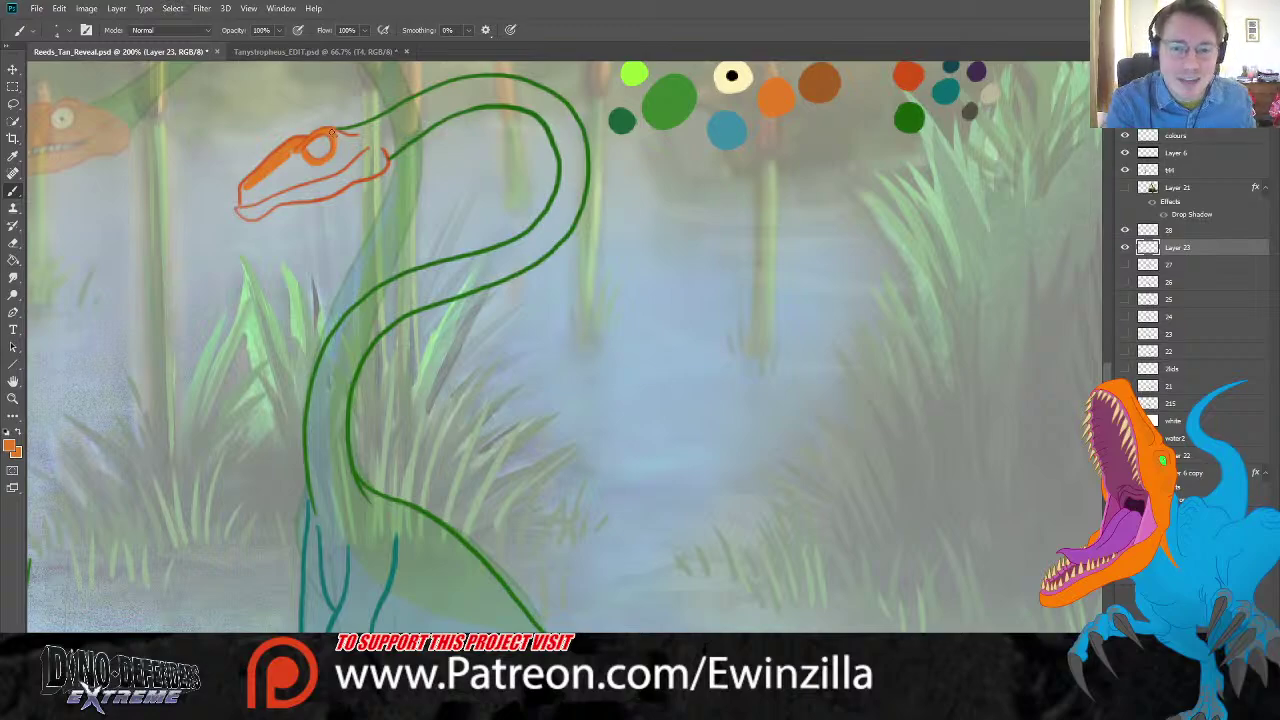
left_click_drag(334, 133, 395, 153)
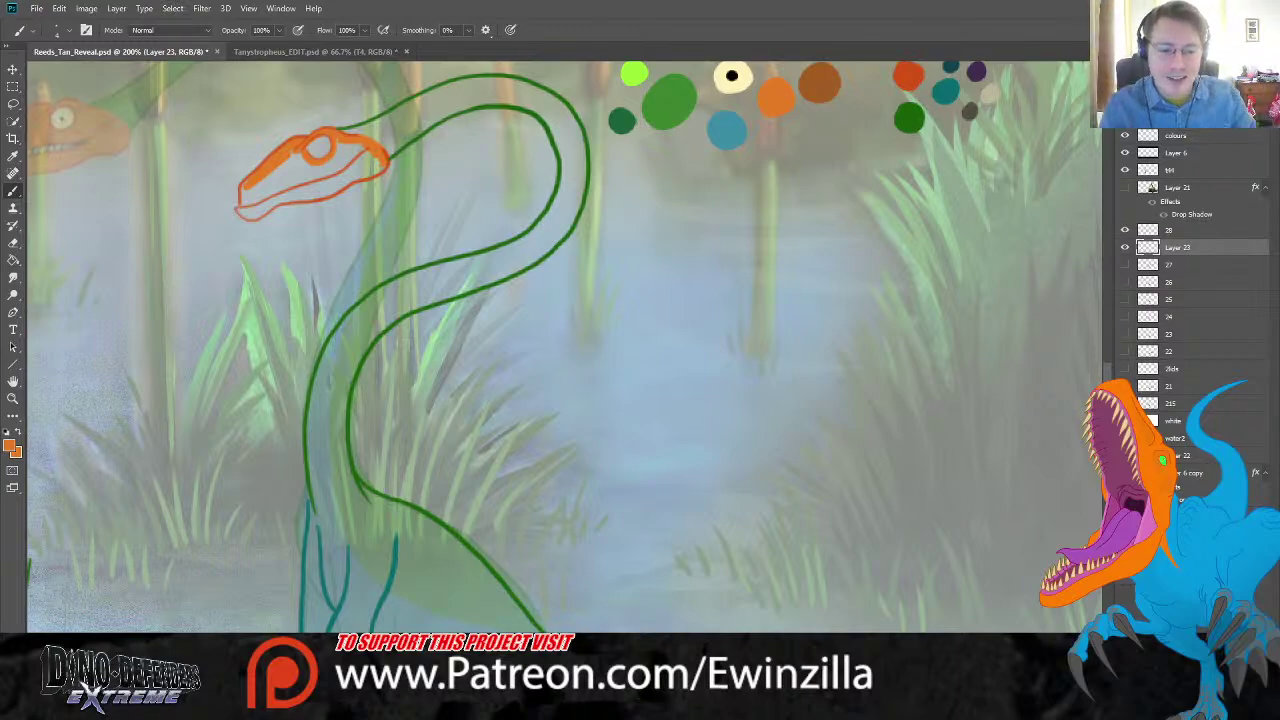
mouse_move(347, 161)
left_mouse_down()
mouse_move(382, 163)
mouse_move(257, 215)
mouse_move(238, 210)
mouse_move(259, 208)
mouse_move(243, 207)
mouse_move(250, 179)
mouse_move(263, 182)
mouse_move(259, 207)
mouse_move(299, 154)
mouse_move(293, 183)
mouse_move(307, 174)
mouse_move(302, 157)
mouse_move(339, 159)
mouse_move(300, 183)
left_mouse_up()
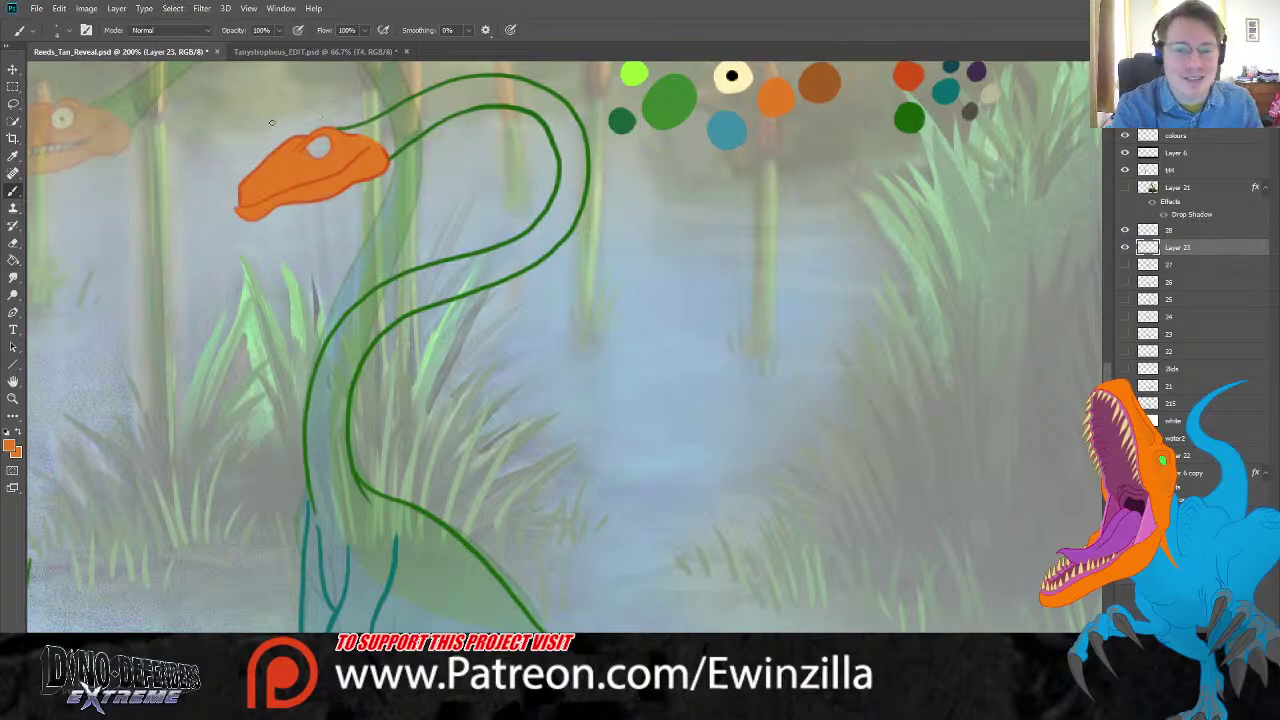
Step: Sample the cream palette swatch and fill the eye with it on the new colour layer
key("i")
left_click(740, 80)
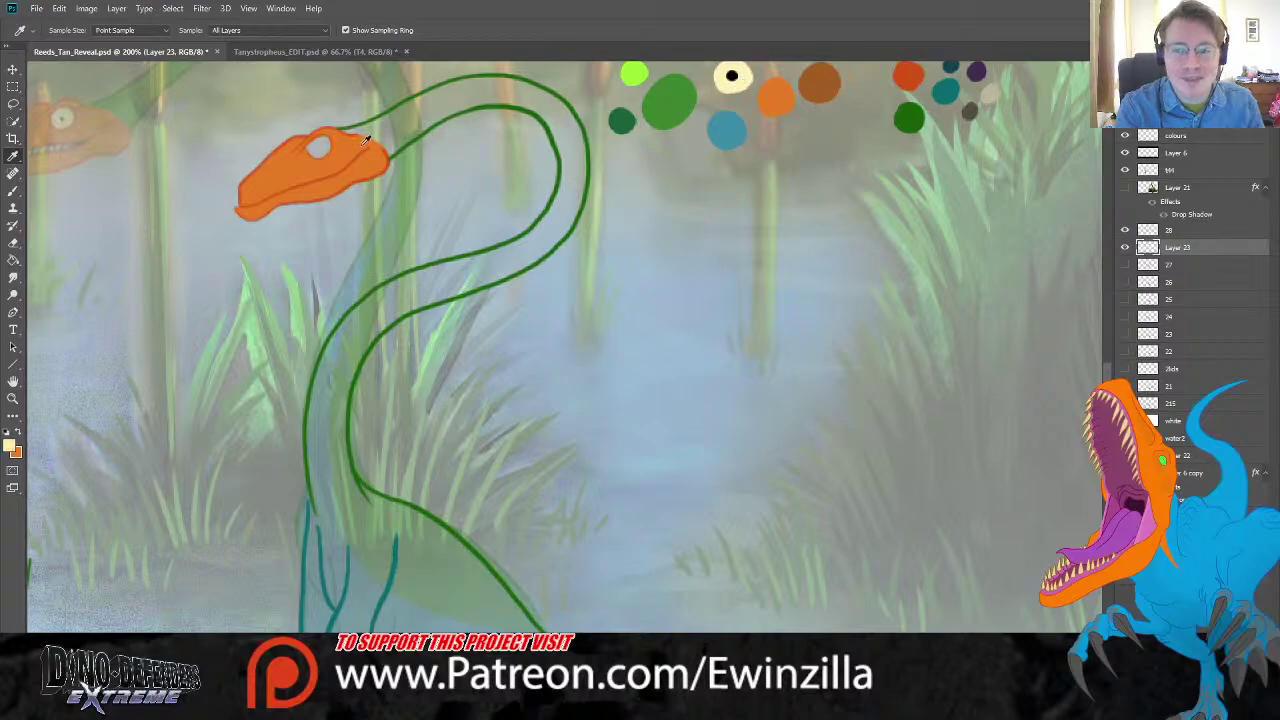
key("g")
left_click(320, 149)
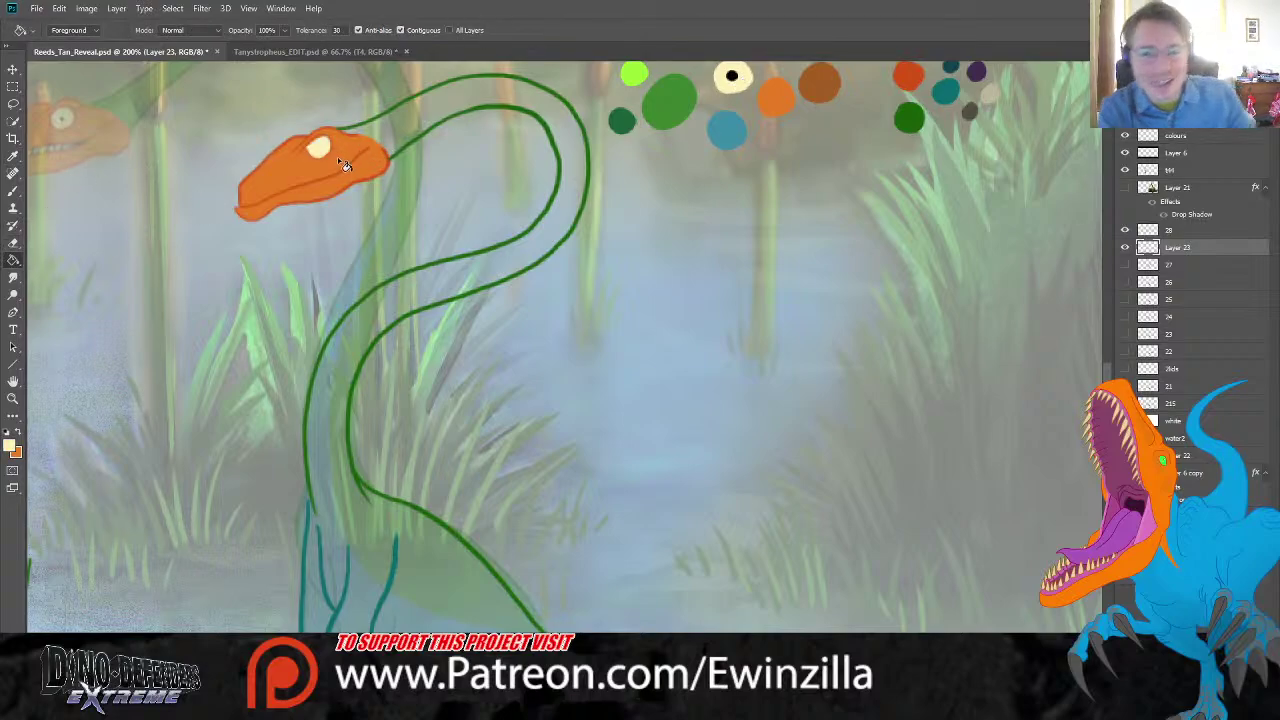
left_click(13, 277)
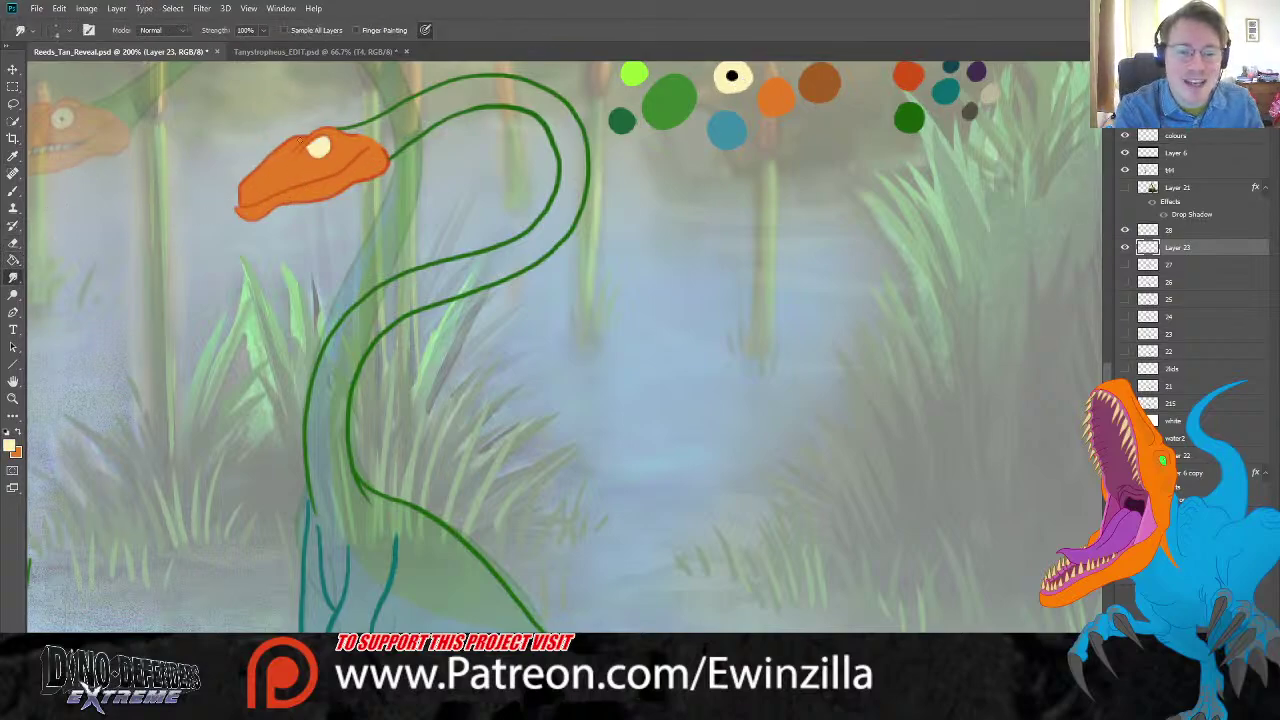
Step: Sample black from the palette's eye swatch and paint the pupil and a small nostril on the head with the Brush
key("i")
left_click(732, 76)
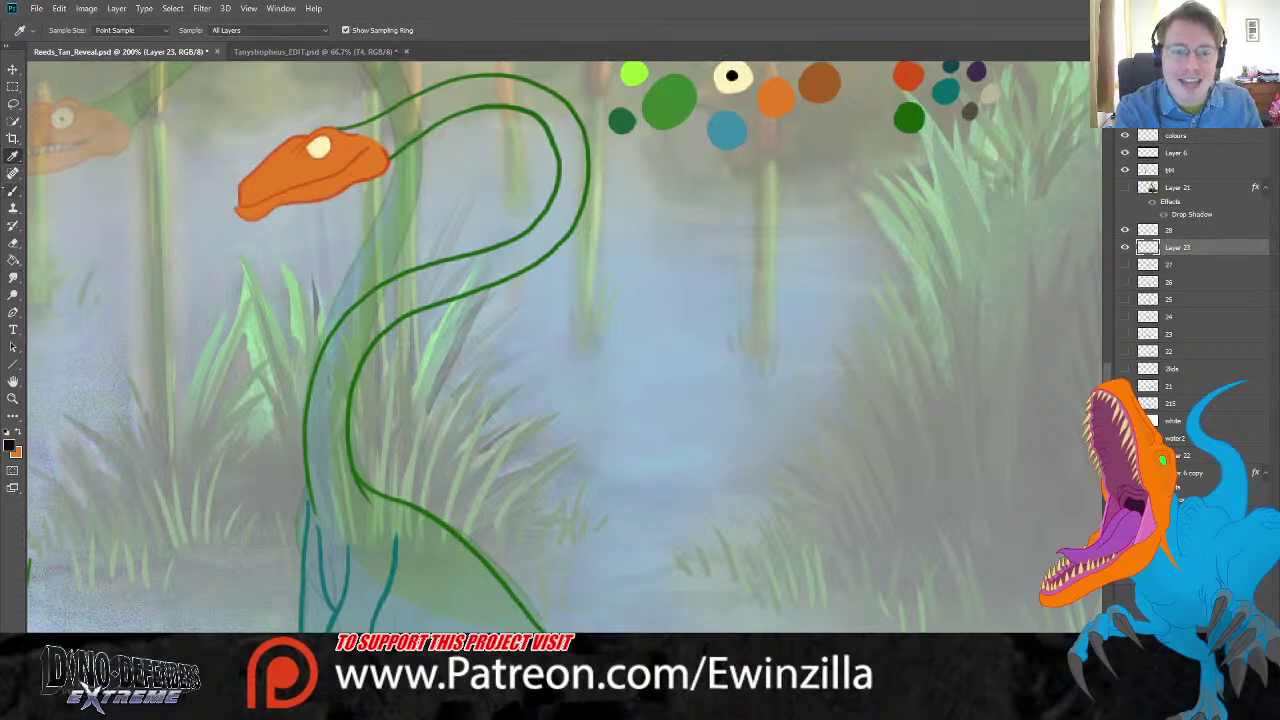
key("b")
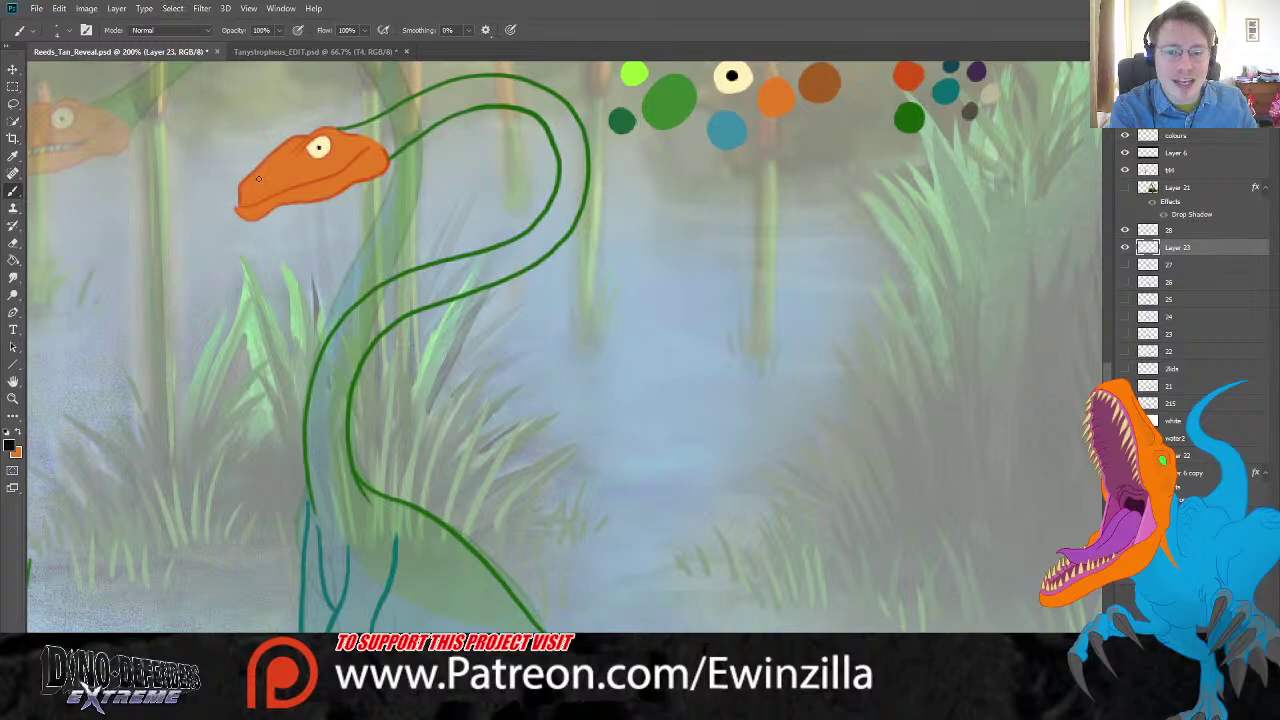
mouse_move(258, 178)
left_mouse_down()
mouse_move(254, 205)
mouse_move(252, 179)
left_mouse_up()
key("ctrl+z")
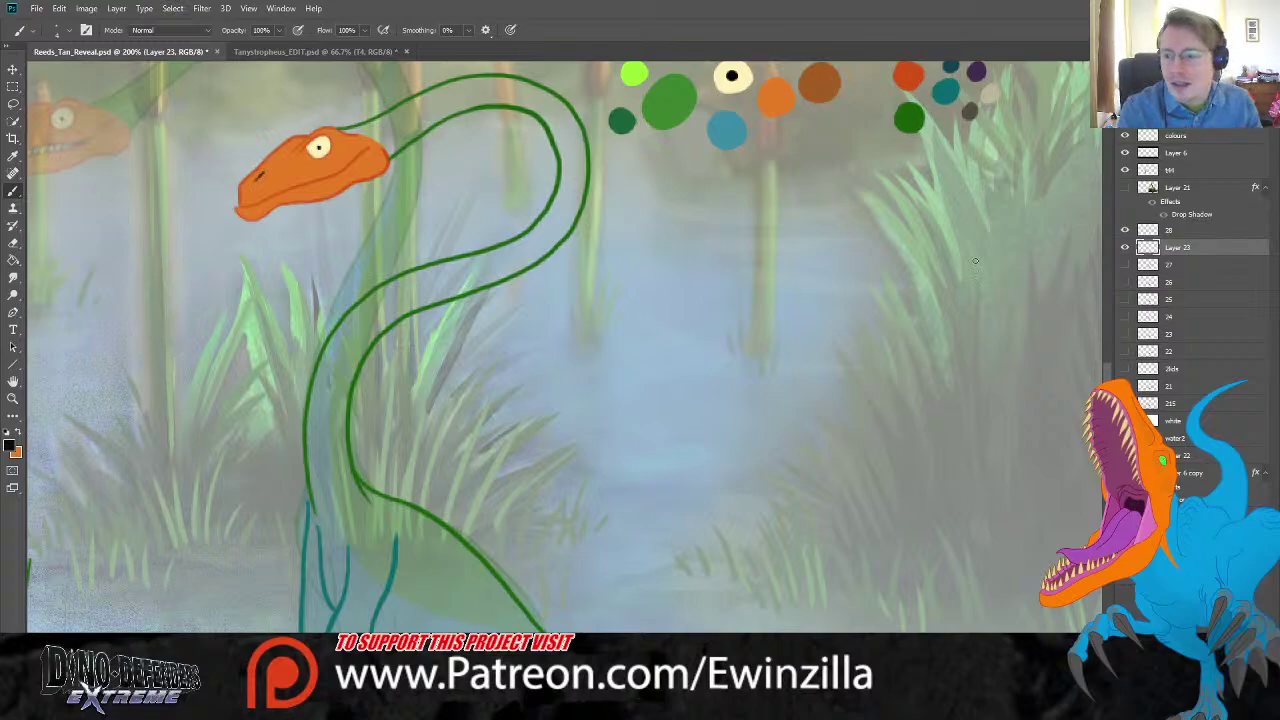
Step: Sample the mid-green palette colour and paint the upper curve of the neck behind the head
key("i")
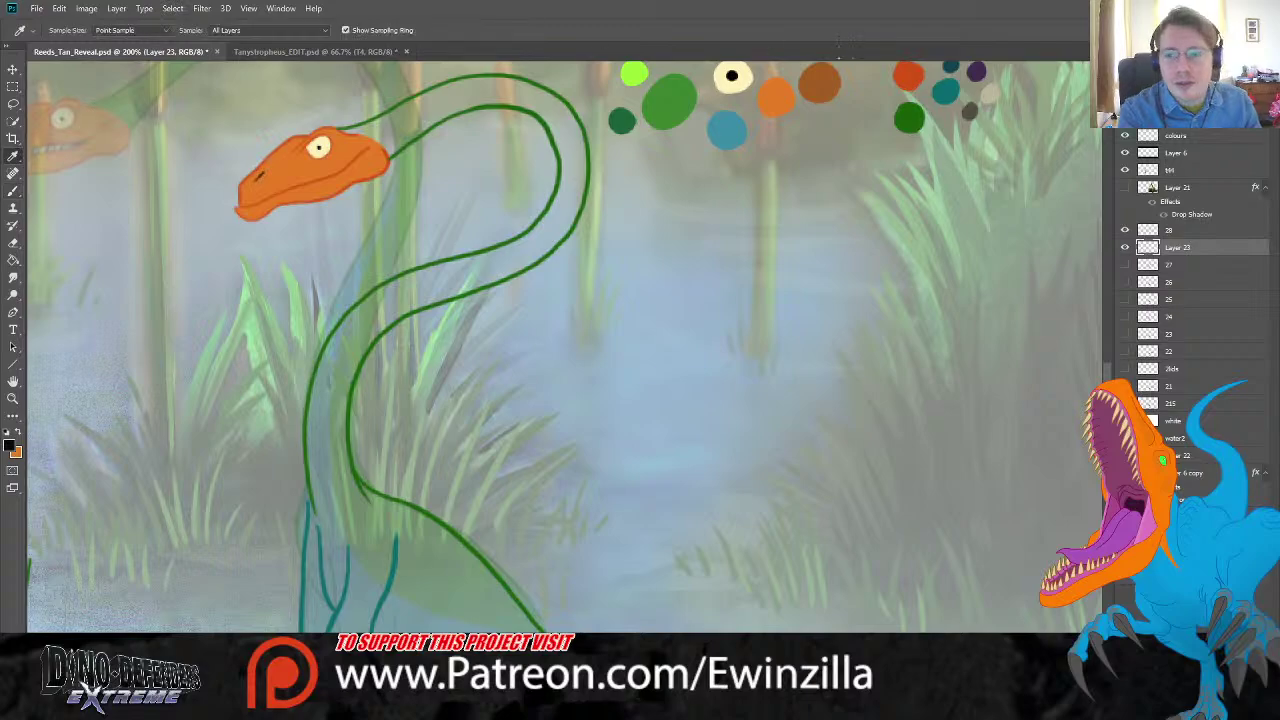
left_click(387, 126)
key("b")
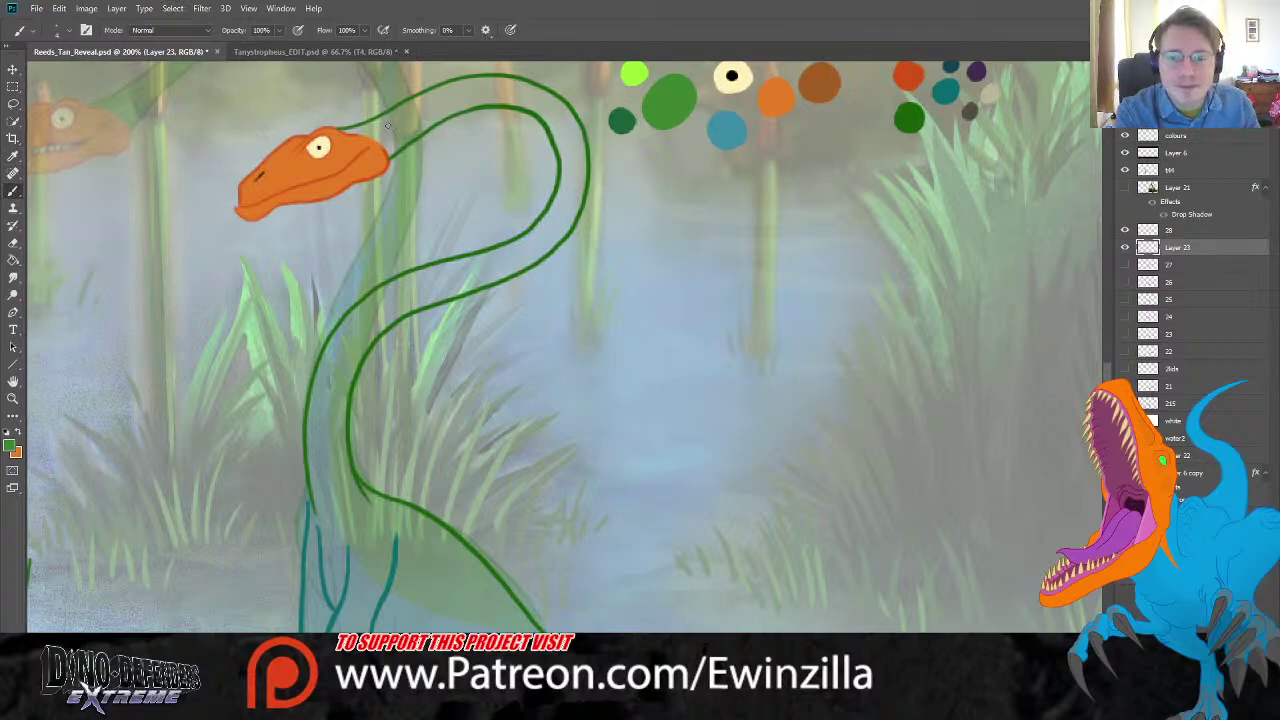
mouse_move(387, 126)
left_mouse_down()
mouse_move(344, 130)
mouse_move(392, 155)
mouse_move(416, 130)
mouse_move(386, 146)
mouse_move(385, 124)
mouse_move(369, 128)
mouse_move(436, 96)
mouse_move(403, 103)
mouse_move(506, 80)
mouse_move(490, 78)
mouse_move(434, 94)
mouse_move(478, 93)
mouse_move(400, 136)
mouse_move(524, 98)
mouse_move(456, 86)
mouse_move(536, 110)
mouse_move(556, 102)
mouse_move(564, 153)
mouse_move(574, 108)
mouse_move(574, 186)
mouse_move(563, 148)
left_mouse_up()
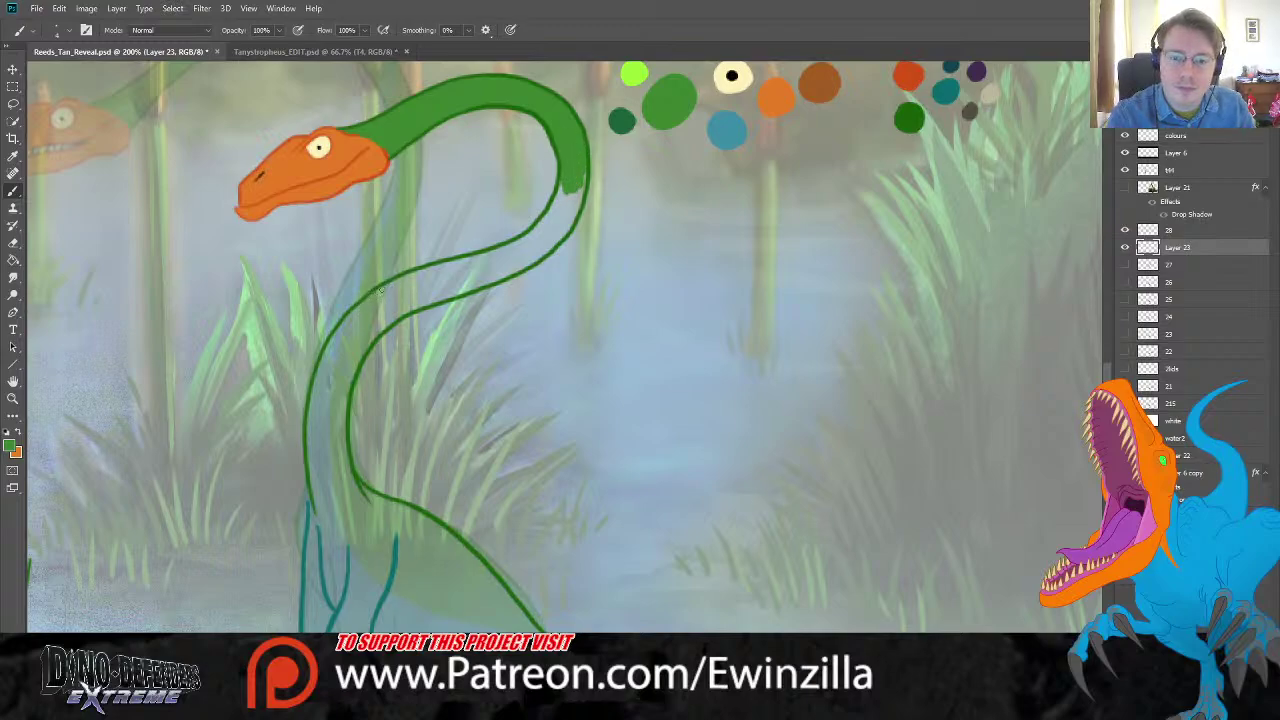
Step: Brush a green boundary line down the middle of the lower neck, over the shoulder and along the flank to the waterline
mouse_move(447, 262)
left_mouse_down()
mouse_move(371, 307)
mouse_move(348, 346)
mouse_move(428, 270)
mouse_move(371, 313)
mouse_move(342, 373)
left_mouse_up()
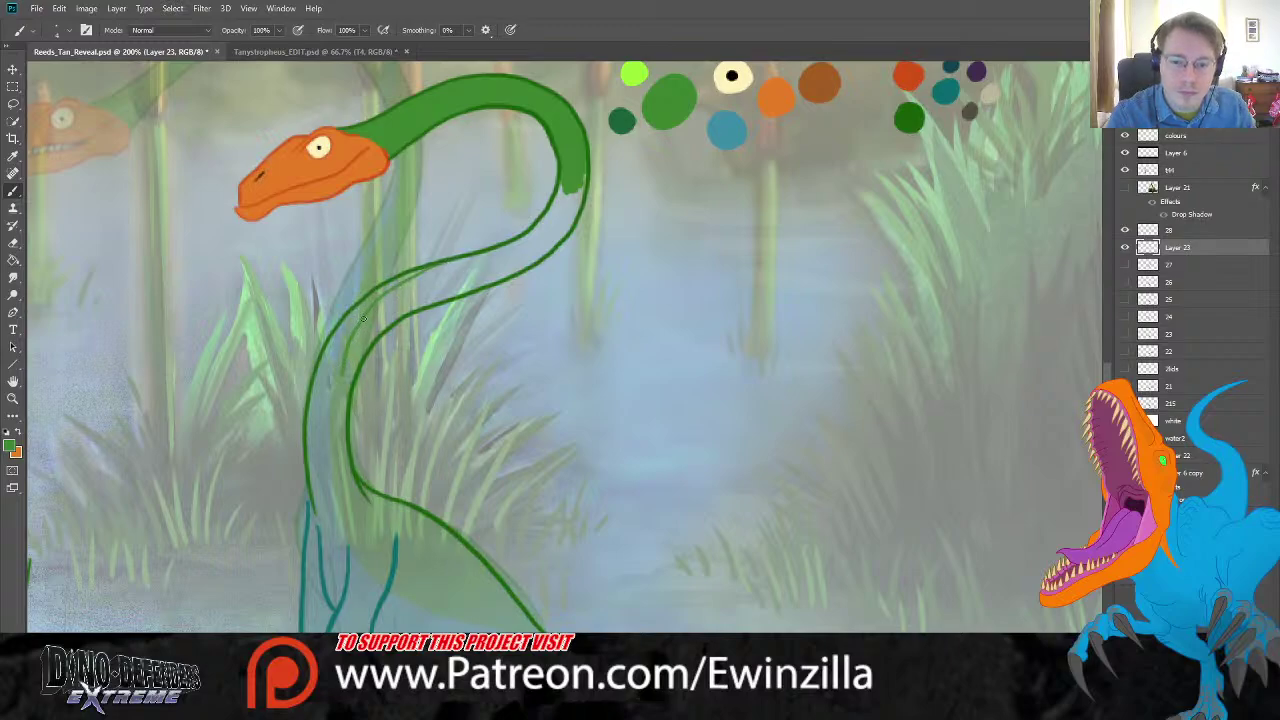
mouse_move(363, 318)
left_mouse_down()
mouse_move(338, 370)
mouse_move(330, 445)
mouse_move(351, 533)
mouse_move(395, 540)
mouse_move(349, 529)
mouse_move(392, 542)
left_mouse_up()
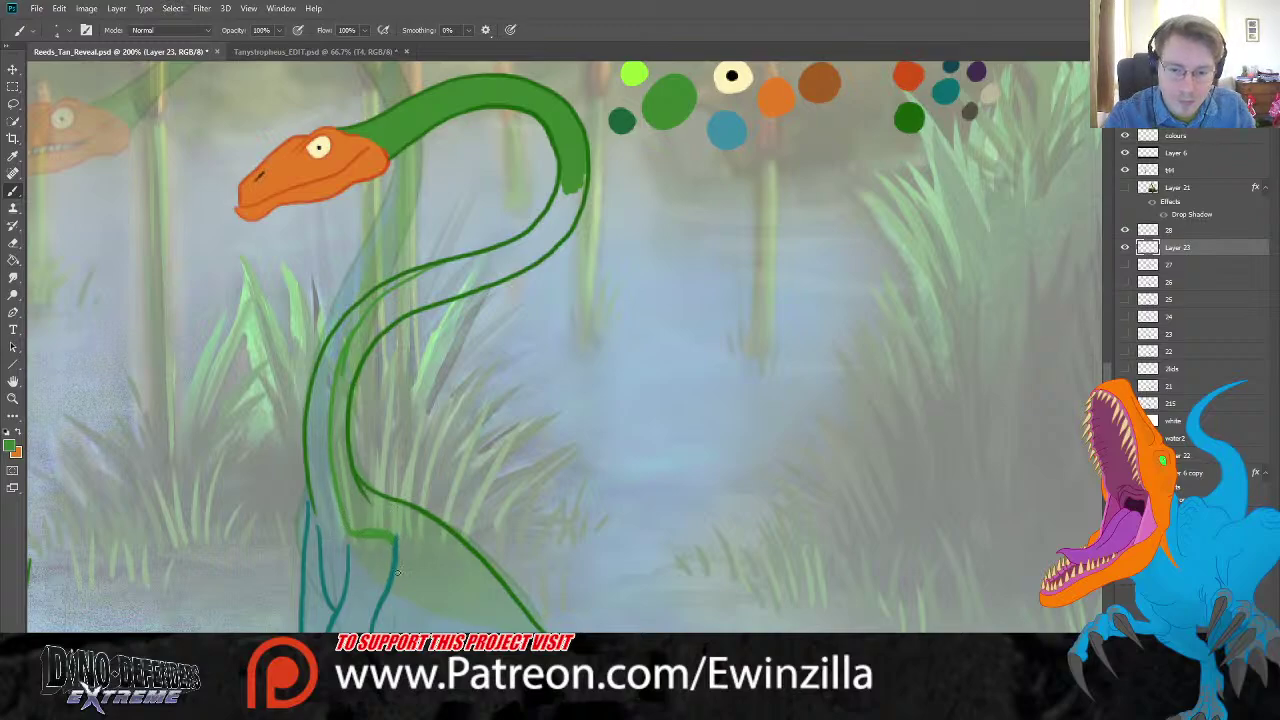
left_click_drag(395, 590, 500, 634)
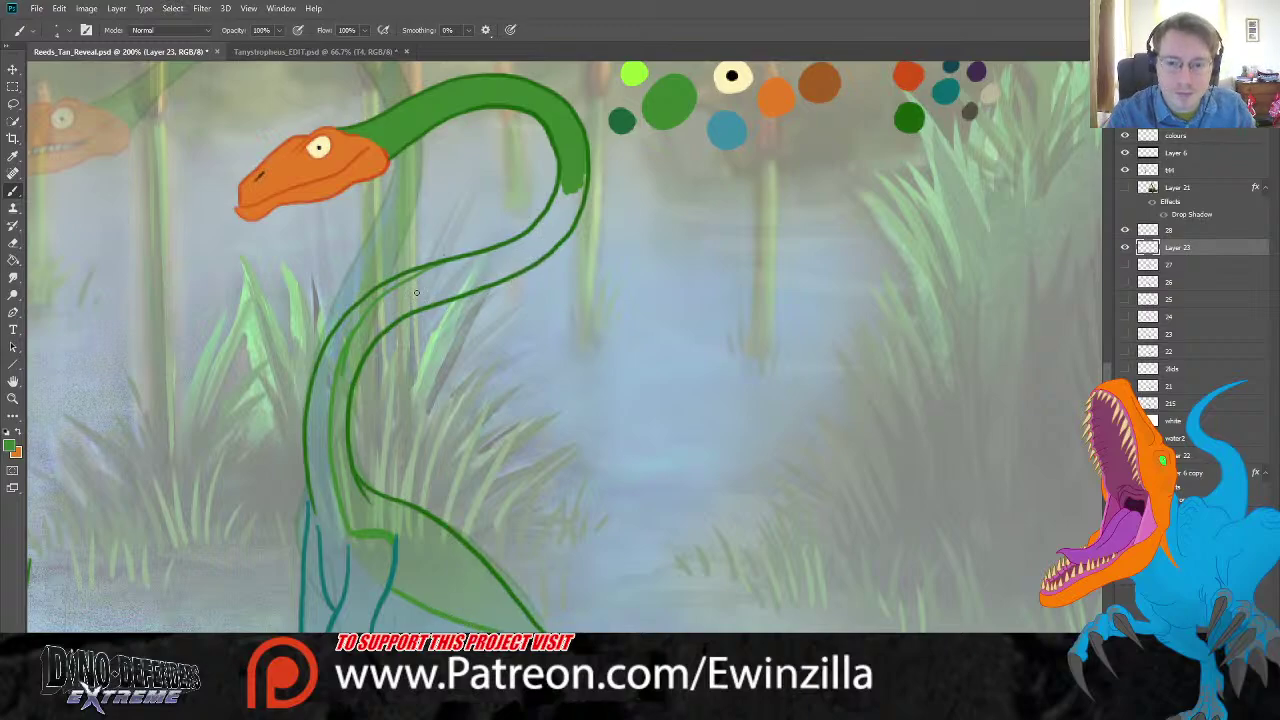
Step: Fill the rest of the neck's back edge and the animal's back with green, up to the boundary line
mouse_move(420, 296)
left_mouse_down()
mouse_move(532, 262)
mouse_move(499, 270)
mouse_move(588, 195)
mouse_move(493, 271)
mouse_move(558, 236)
mouse_move(540, 257)
mouse_move(584, 184)
mouse_move(515, 255)
mouse_move(419, 278)
mouse_move(428, 272)
mouse_move(473, 259)
mouse_move(373, 313)
left_mouse_up()
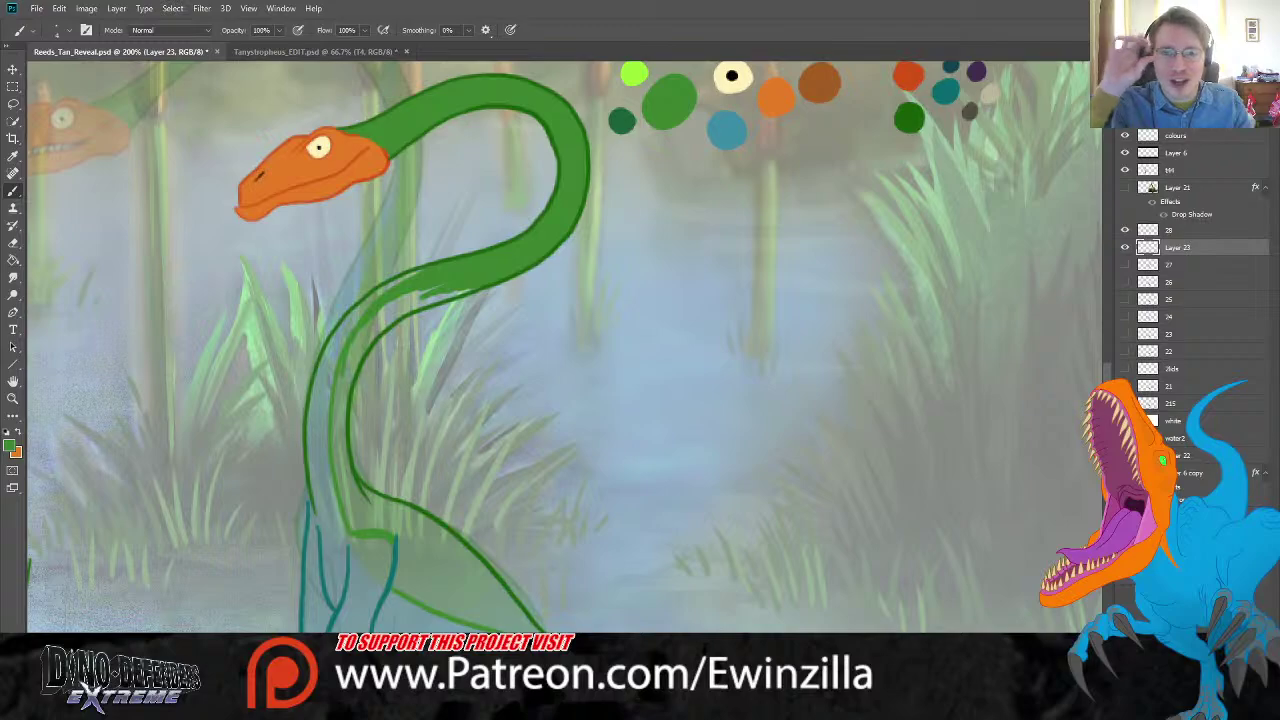
left_click_drag(424, 292, 368, 326)
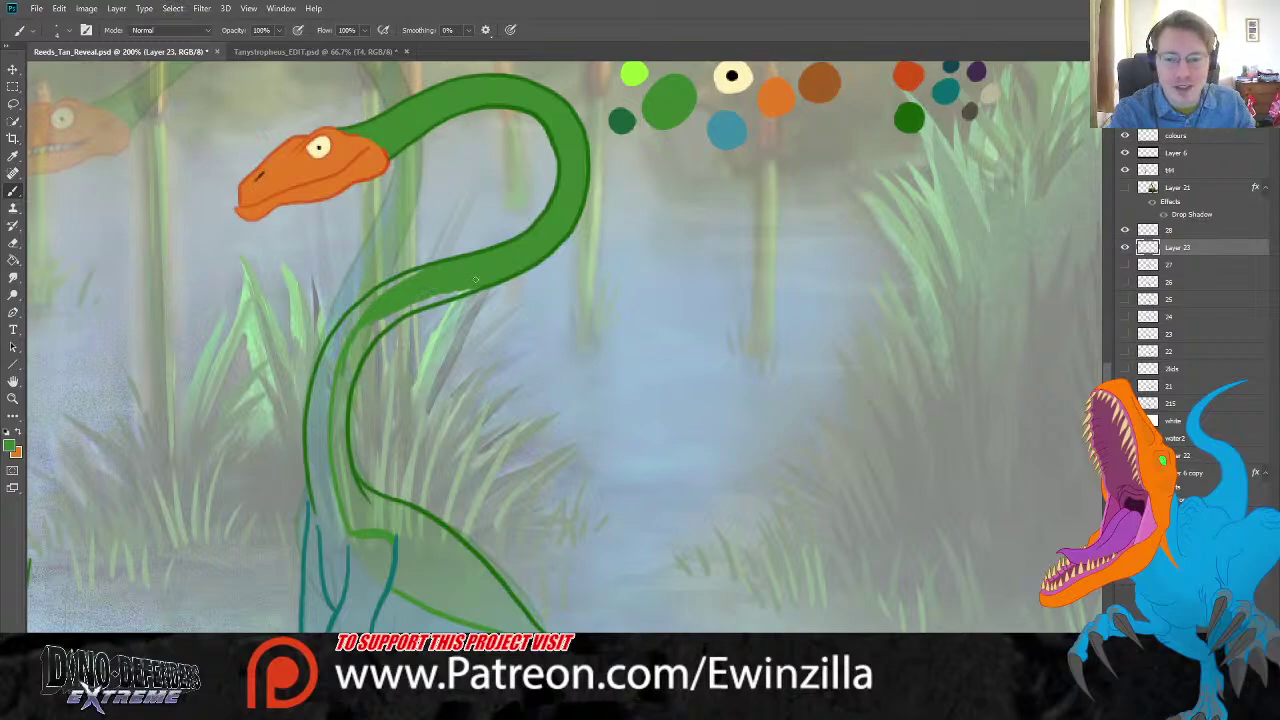
mouse_move(470, 288)
left_mouse_down()
mouse_move(400, 310)
mouse_move(414, 310)
mouse_move(358, 342)
mouse_move(334, 432)
left_mouse_up()
mouse_move(344, 384)
left_mouse_down()
mouse_move(381, 318)
mouse_move(344, 406)
mouse_move(339, 478)
mouse_move(335, 445)
mouse_move(358, 532)
left_mouse_up()
mouse_move(346, 468)
left_mouse_down()
mouse_move(362, 530)
mouse_move(406, 512)
mouse_move(408, 537)
mouse_move(388, 516)
mouse_move(412, 596)
mouse_move(428, 600)
mouse_move(419, 572)
mouse_move(438, 600)
mouse_move(446, 588)
mouse_move(440, 600)
mouse_move(418, 520)
mouse_move(530, 624)
mouse_move(460, 614)
left_mouse_up()
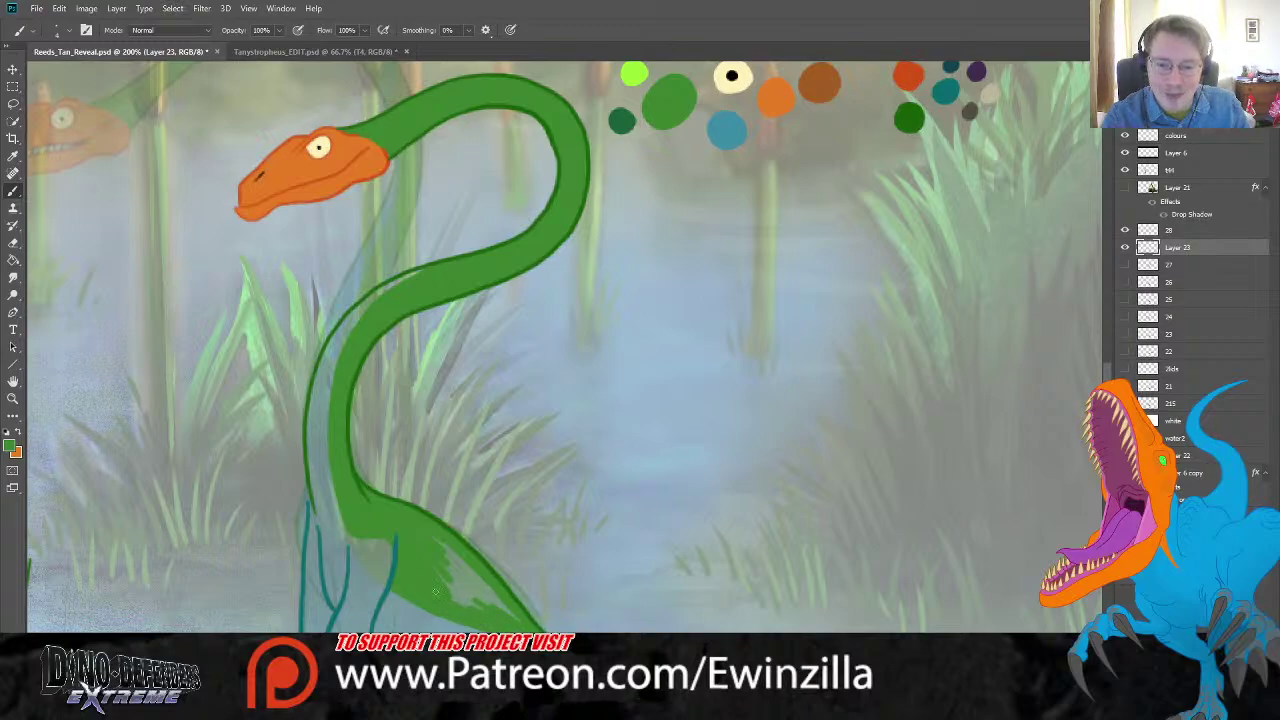
mouse_move(422, 571)
left_mouse_down()
mouse_move(465, 595)
mouse_move(422, 548)
mouse_move(432, 531)
mouse_move(454, 543)
left_mouse_up()
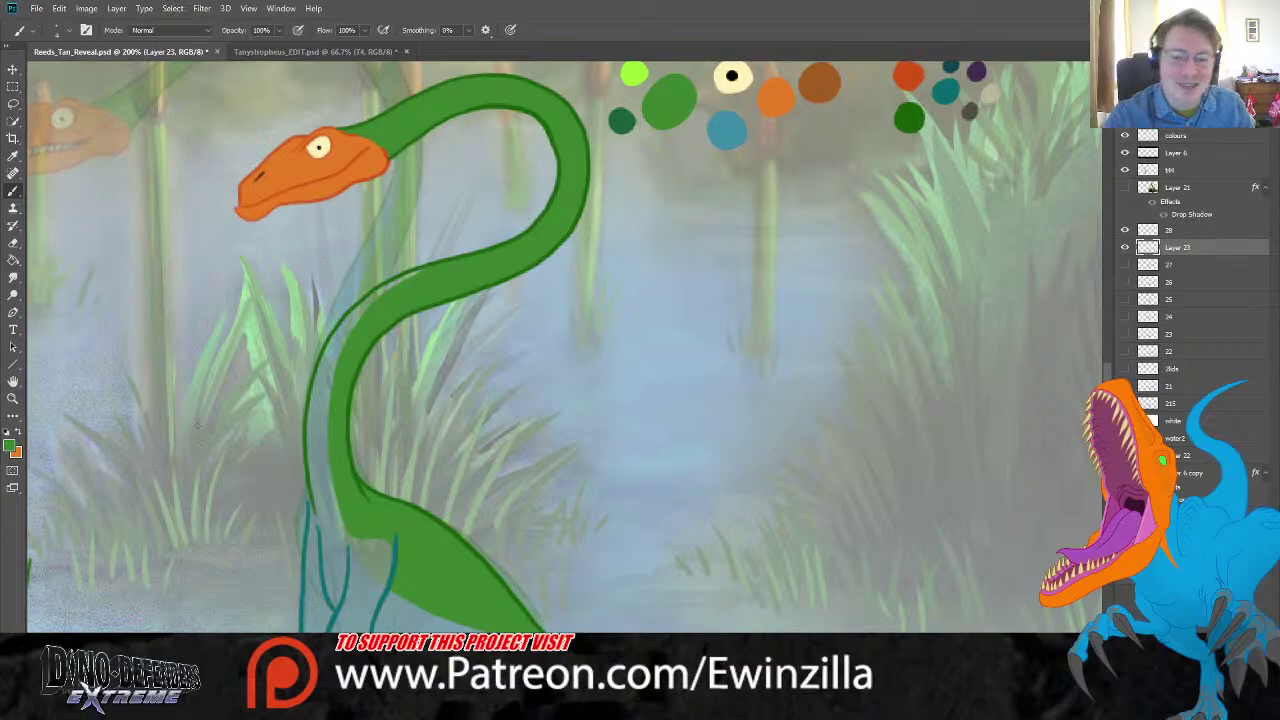
key("r")
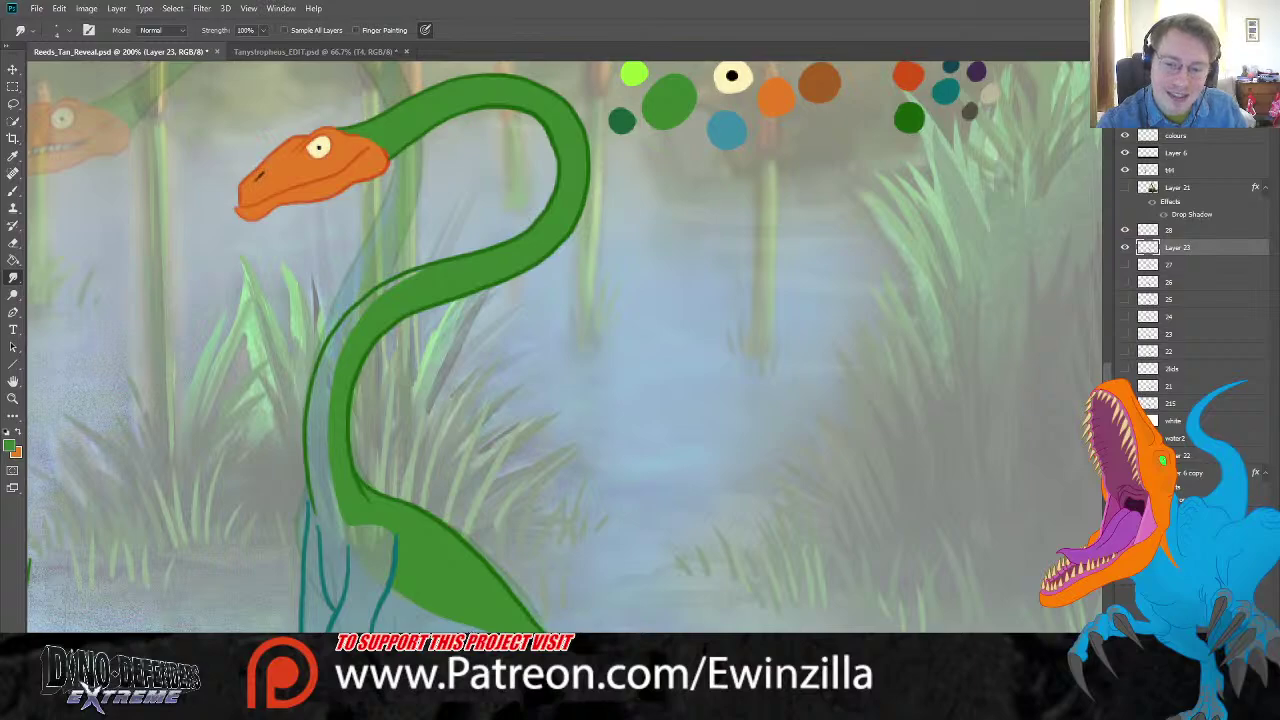
key("b")
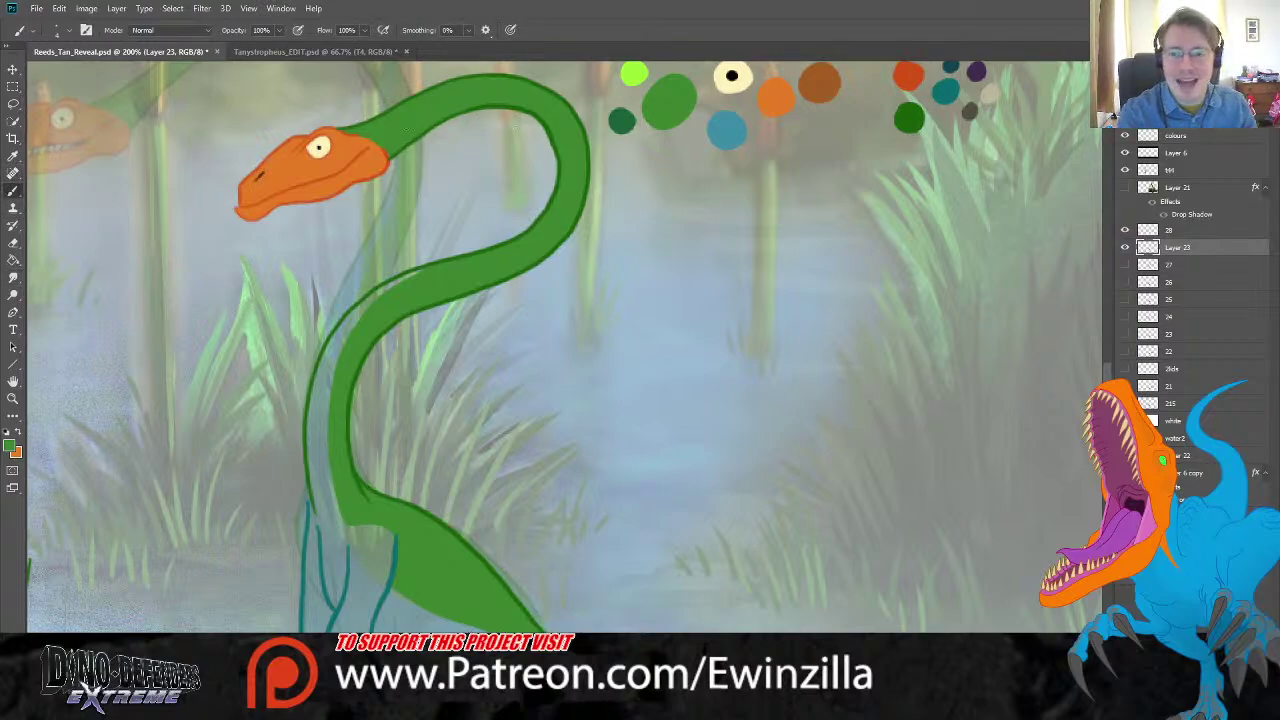
Step: Sample the blue palette swatch and paint the front strip of the neck down to the chest
key("i")
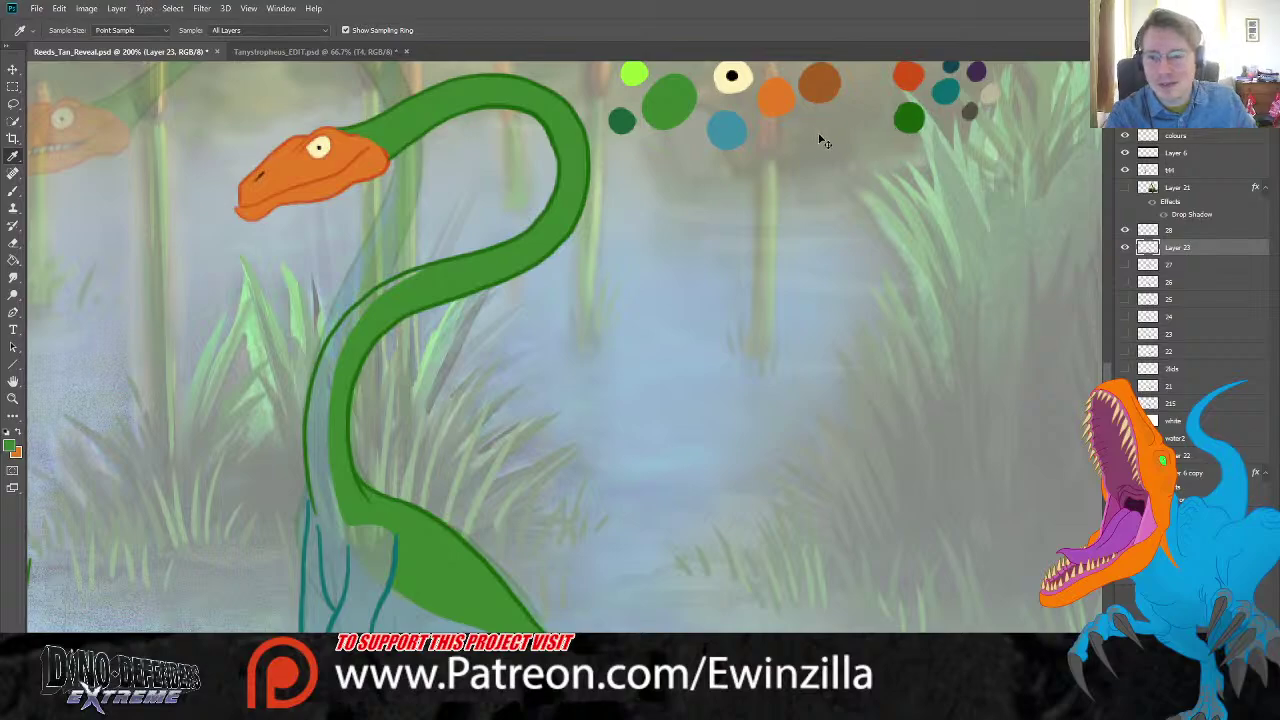
left_click(740, 133)
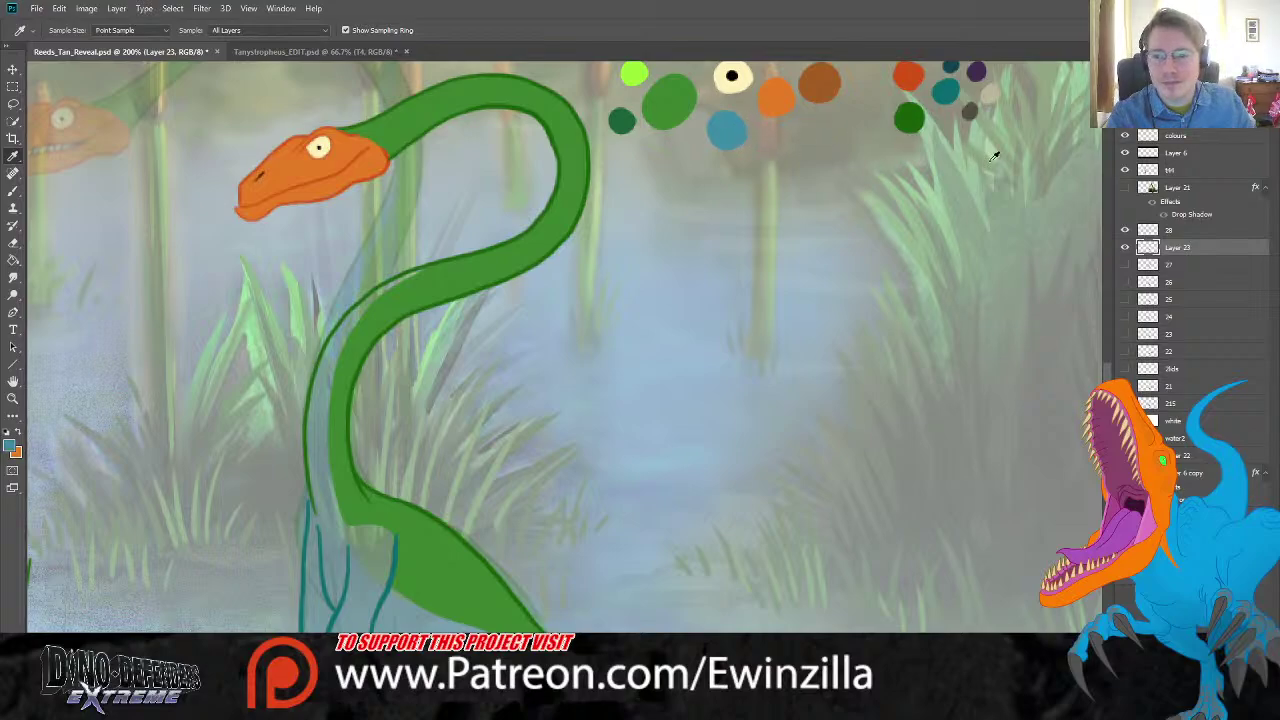
left_click(1125, 137)
left_click(1125, 137)
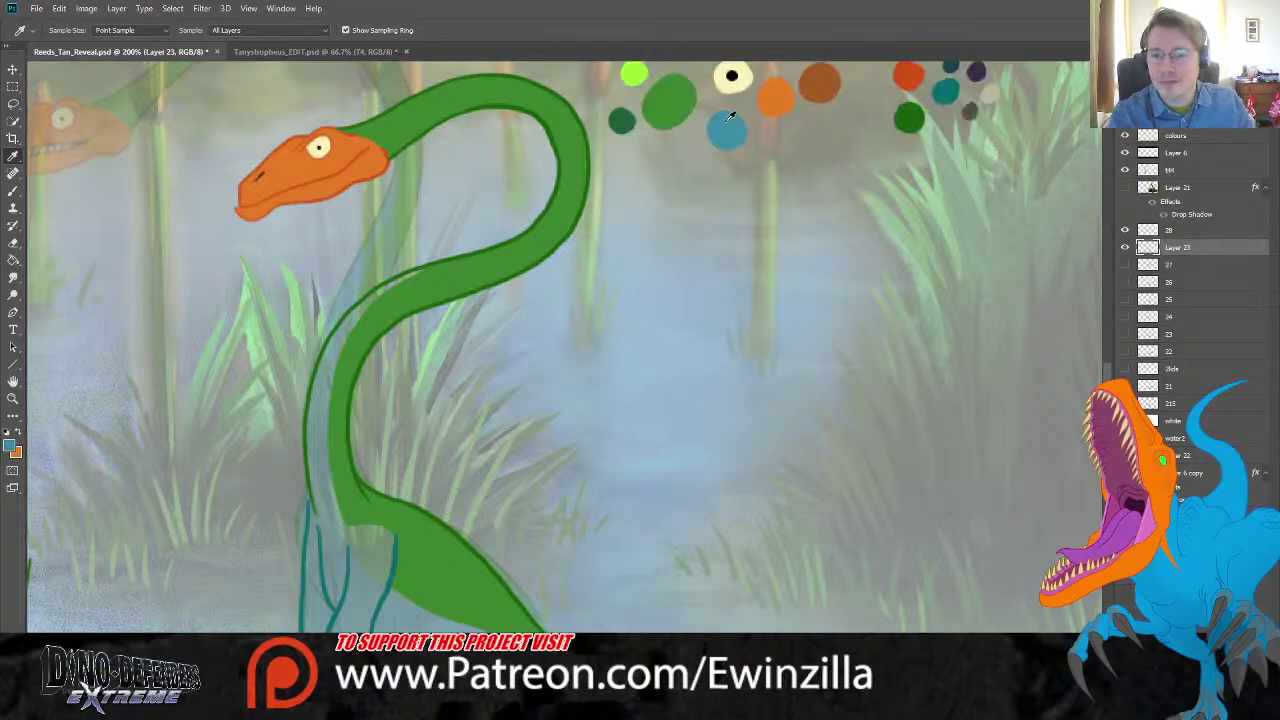
key("b")
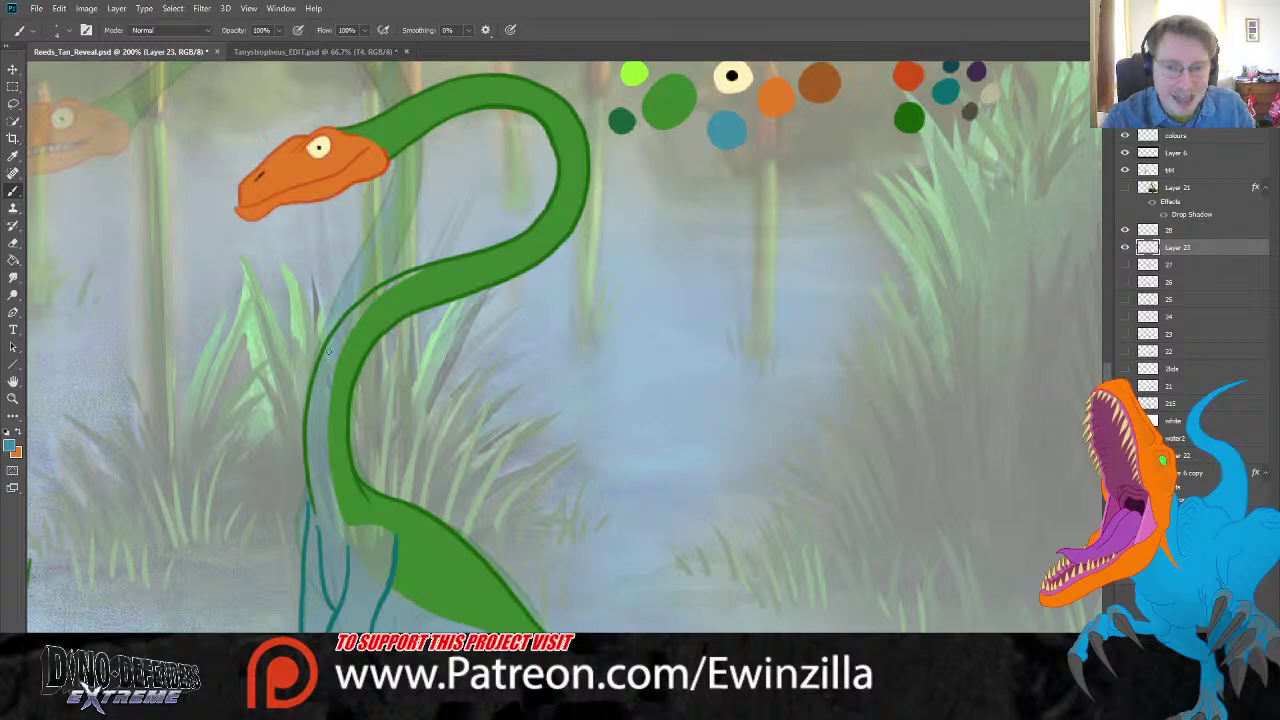
mouse_move(426, 266)
left_mouse_down()
mouse_move(353, 334)
mouse_move(322, 453)
mouse_move(342, 354)
mouse_move(322, 371)
mouse_move(338, 328)
mouse_move(372, 297)
left_mouse_up()
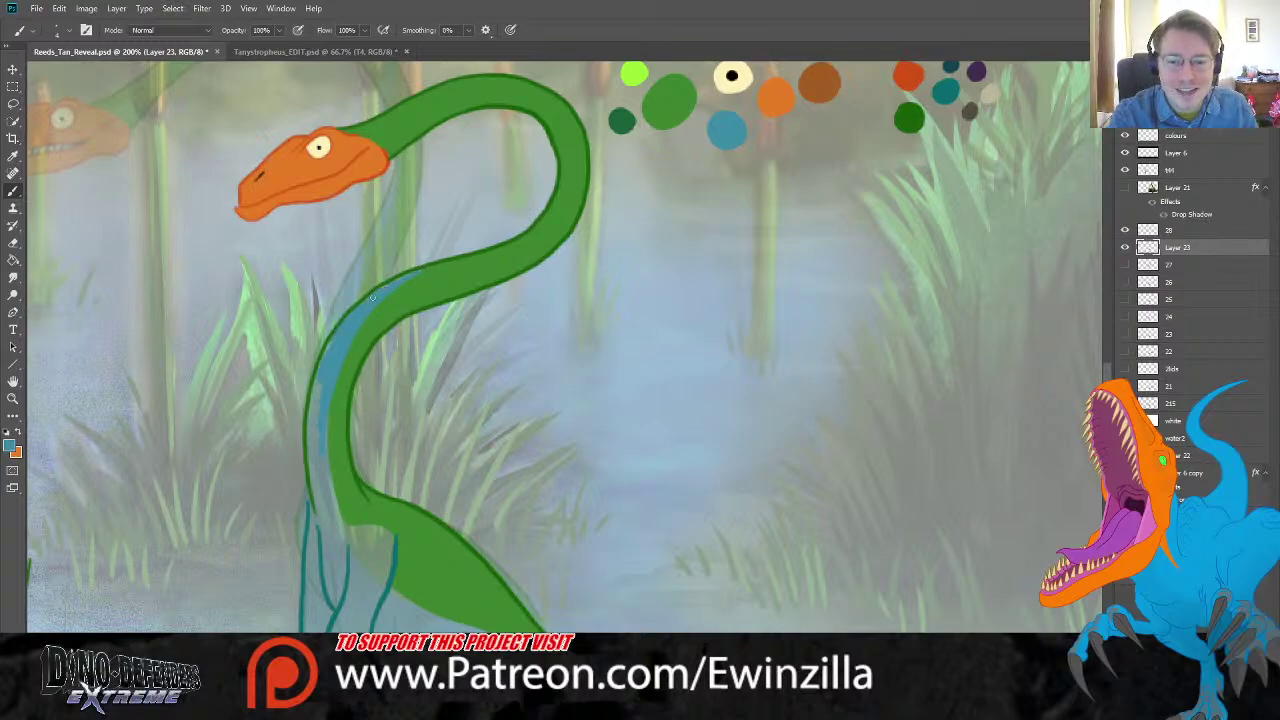
mouse_move(327, 378)
left_mouse_down()
mouse_move(315, 432)
mouse_move(312, 422)
mouse_move(312, 409)
mouse_move(348, 528)
left_mouse_up()
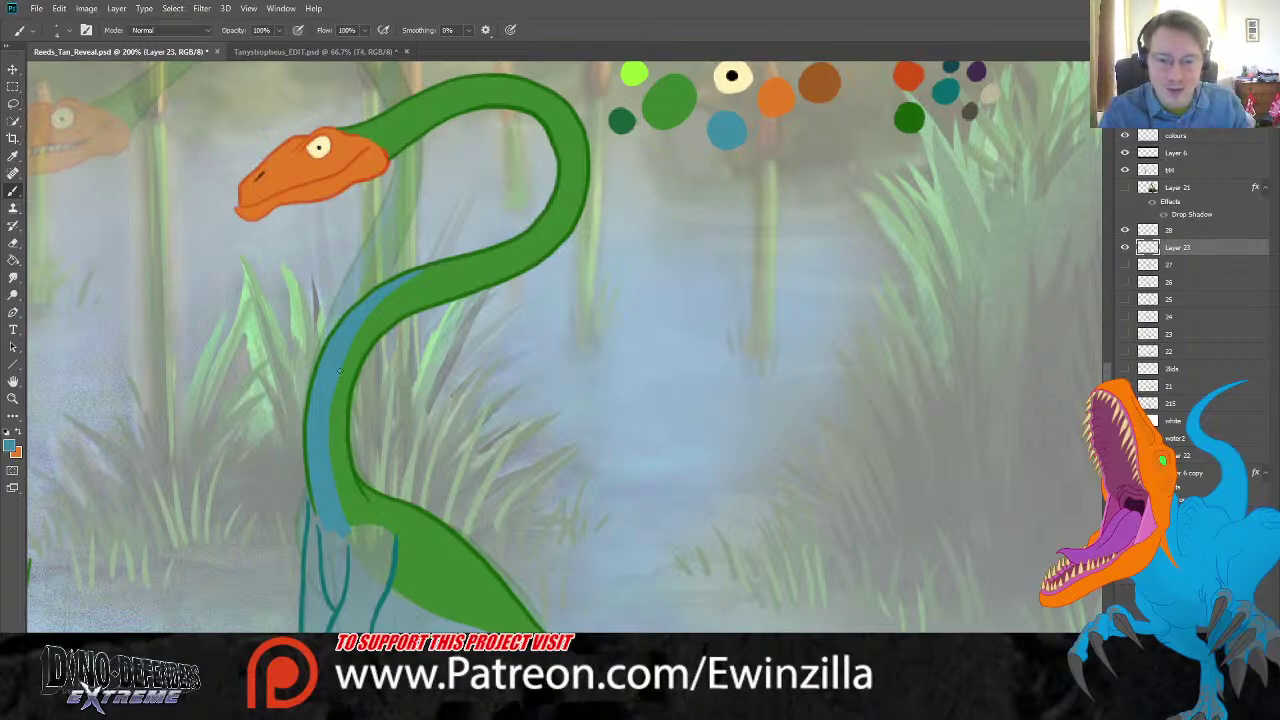
Step: Fill the chest, both front legs, the shoulder and the belly with the same blue down to the waterline
left_click_drag(314, 514, 291, 612)
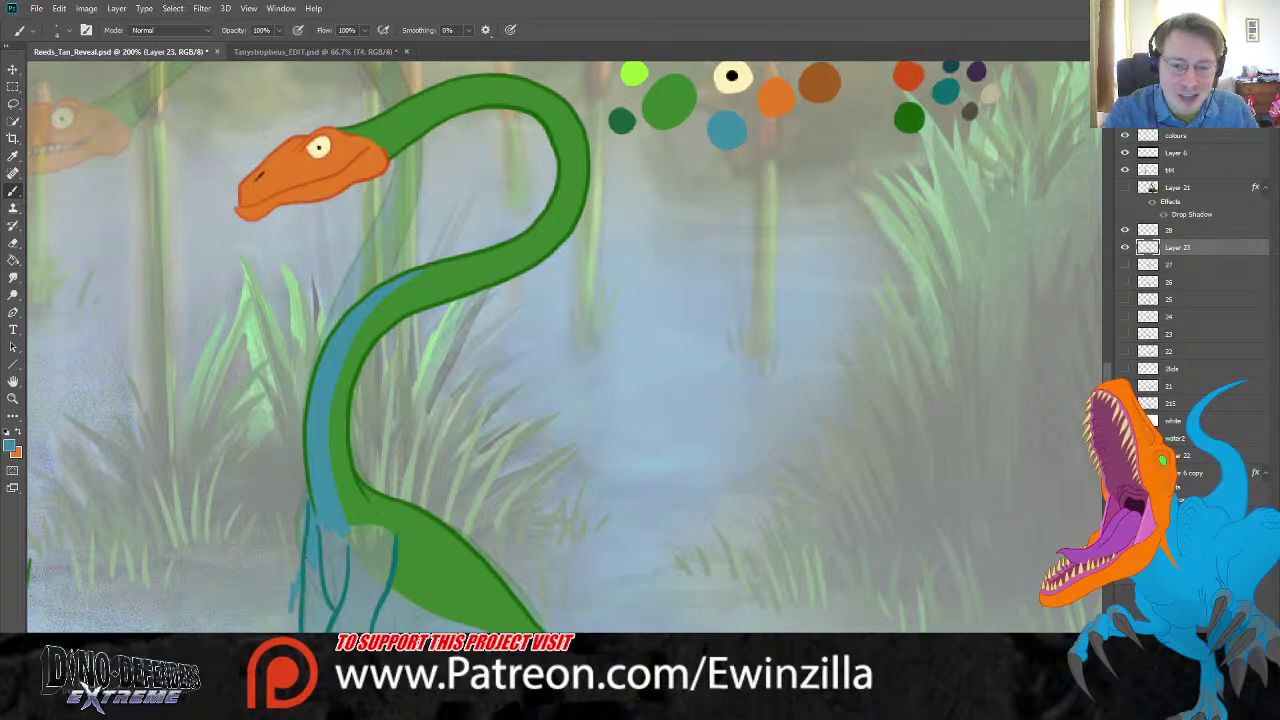
key("ctrl+z")
left_click_drag(310, 520, 314, 580)
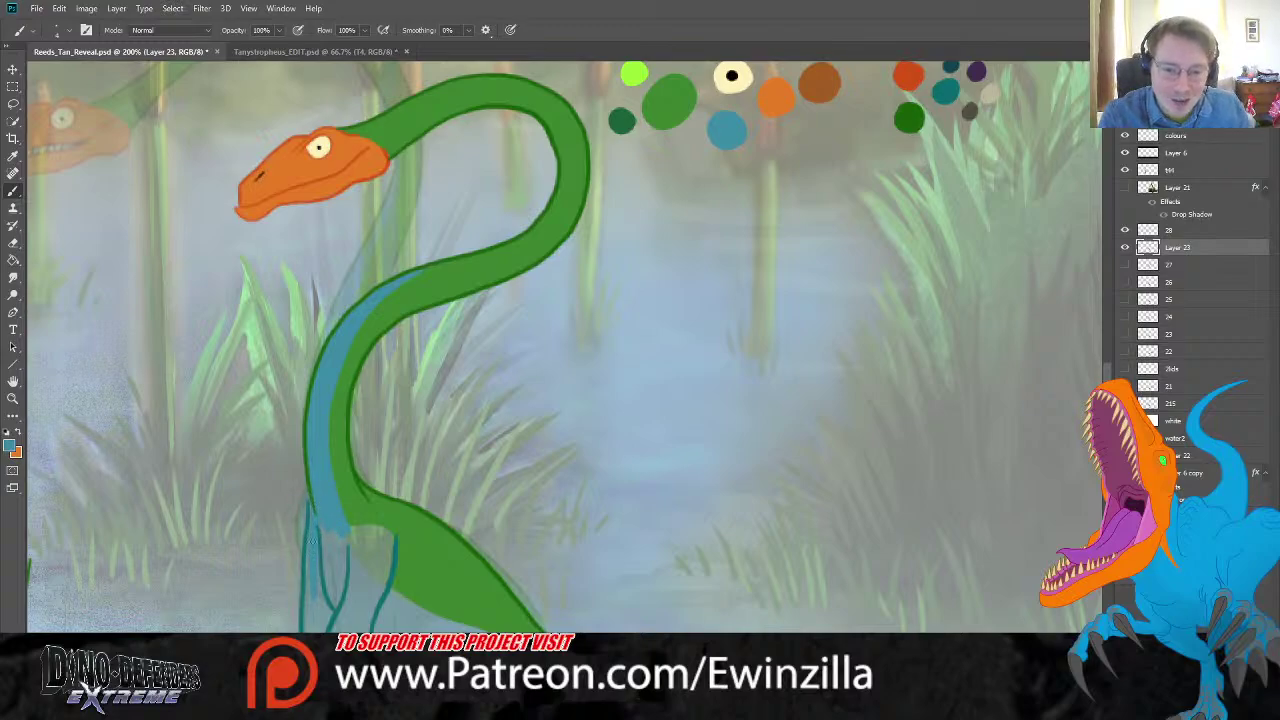
mouse_move(316, 522)
left_mouse_down()
mouse_move(316, 618)
mouse_move(320, 604)
left_mouse_up()
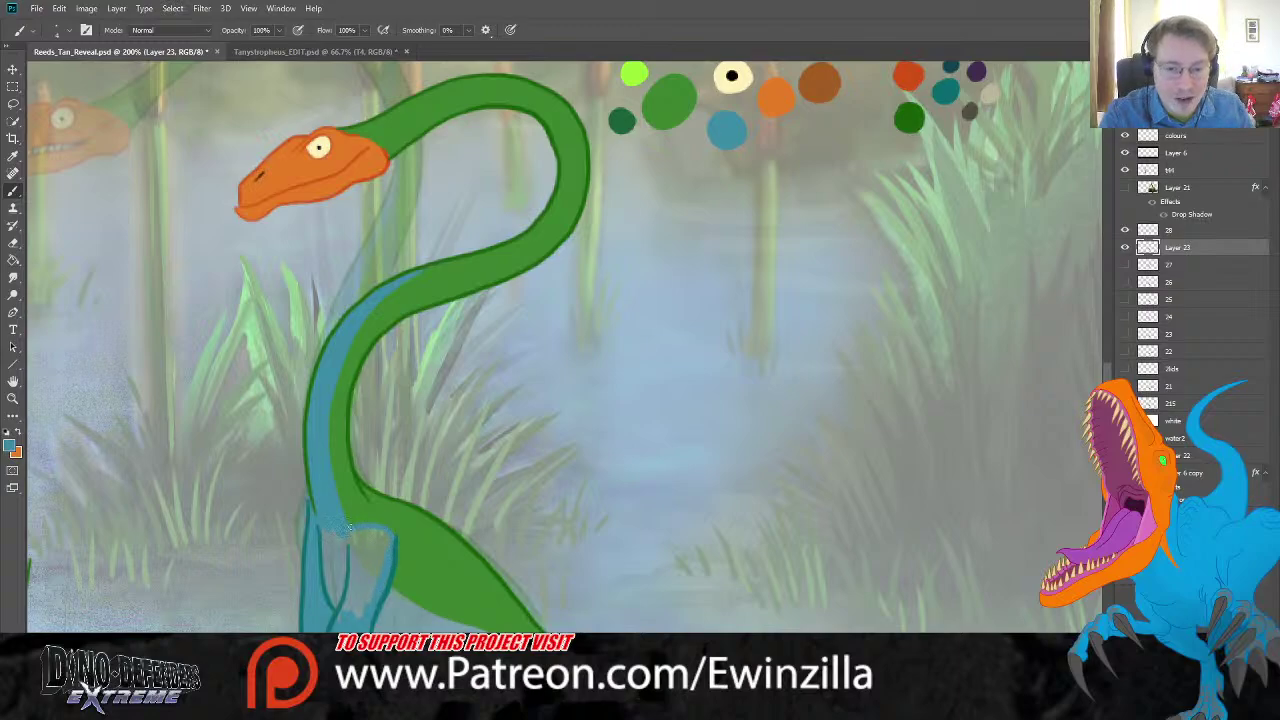
left_click_drag(376, 572, 356, 612)
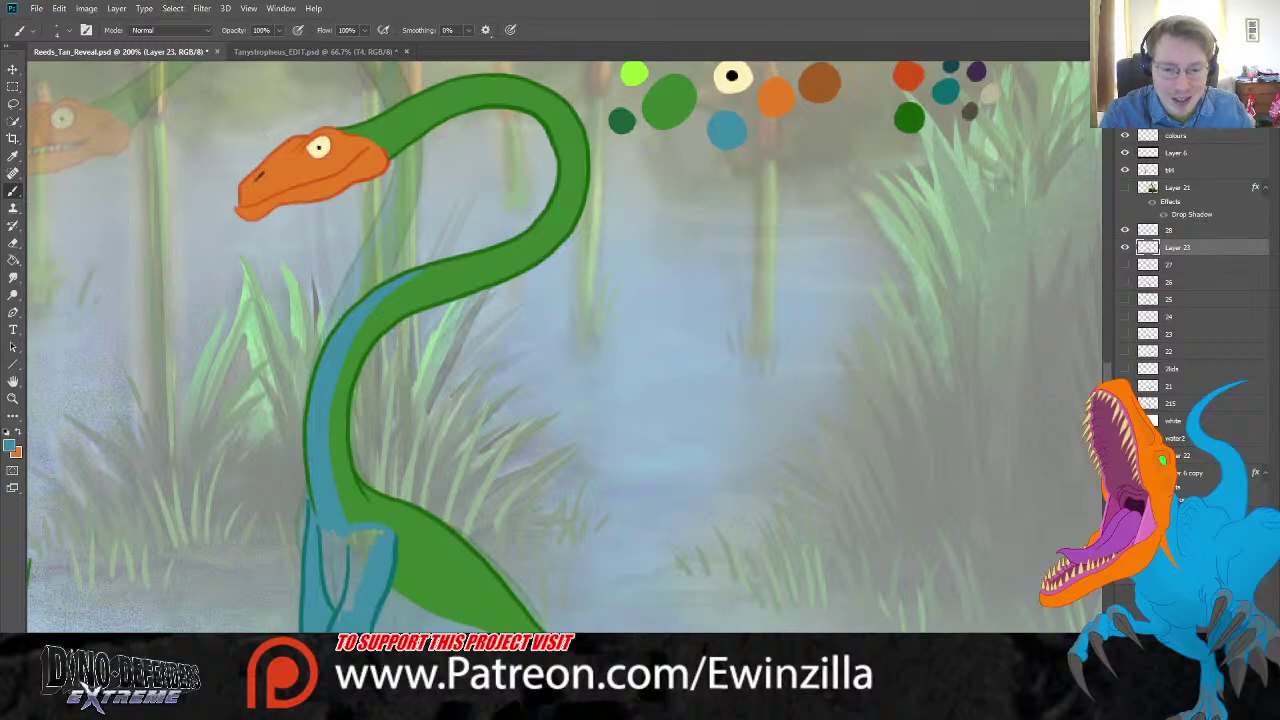
mouse_move(375, 533)
left_mouse_down()
mouse_move(342, 608)
mouse_move(367, 540)
mouse_move(326, 590)
mouse_move(340, 562)
mouse_move(326, 535)
left_mouse_up()
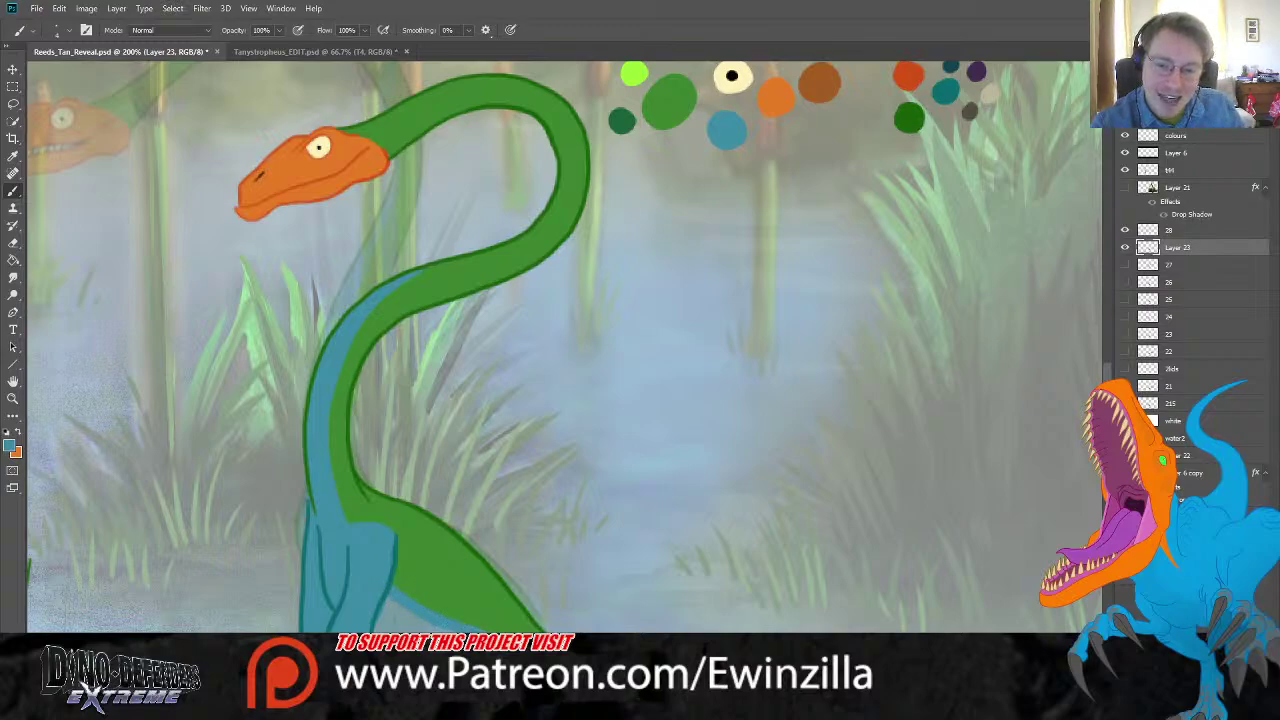
mouse_move(445, 630)
left_mouse_down()
mouse_move(353, 595)
mouse_move(400, 625)
mouse_move(372, 630)
left_mouse_up()
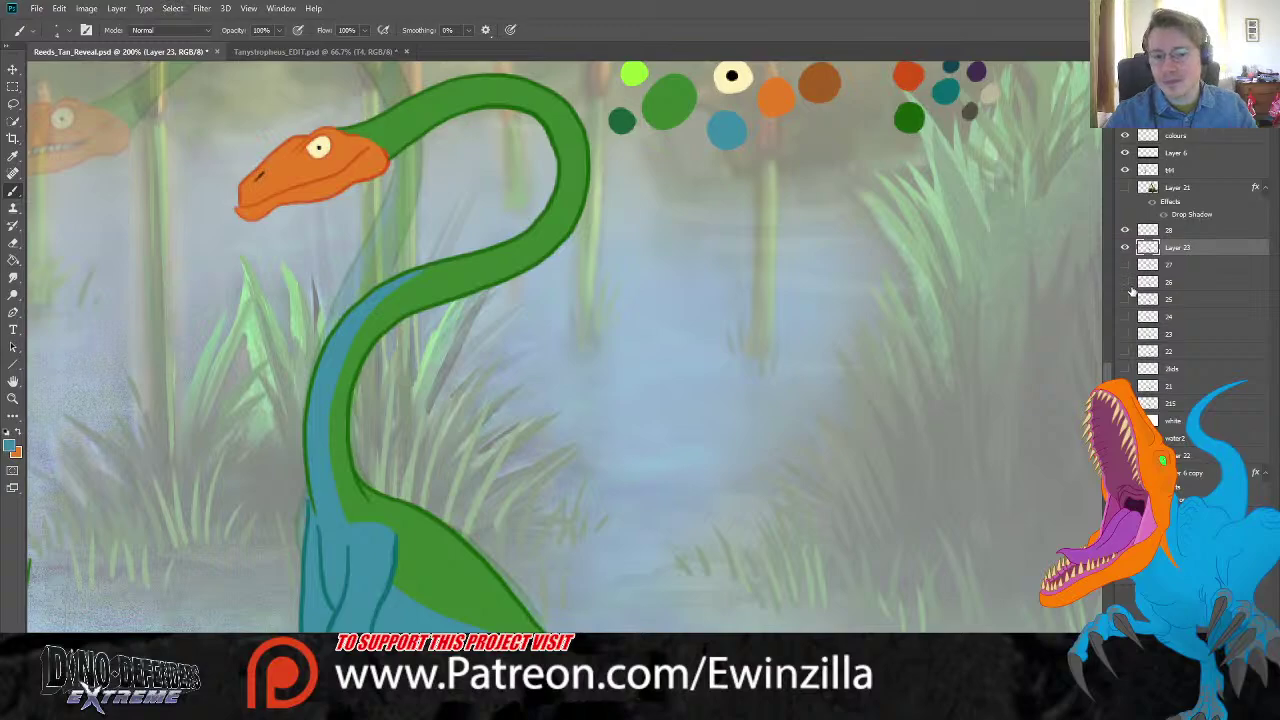
Step: Check the colouring with the faded reference frame briefly hidden, then merge colour Layer 23 with line-art layer 28
left_click(1125, 455)
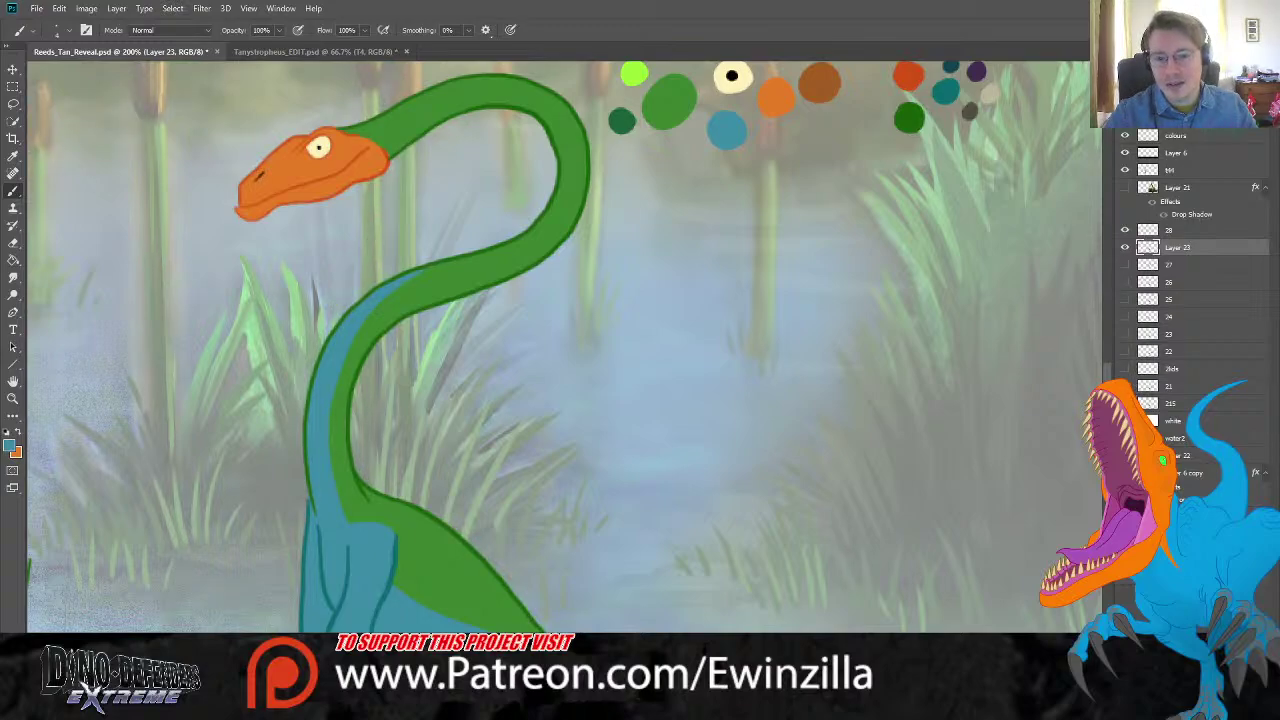
left_click(1125, 455)
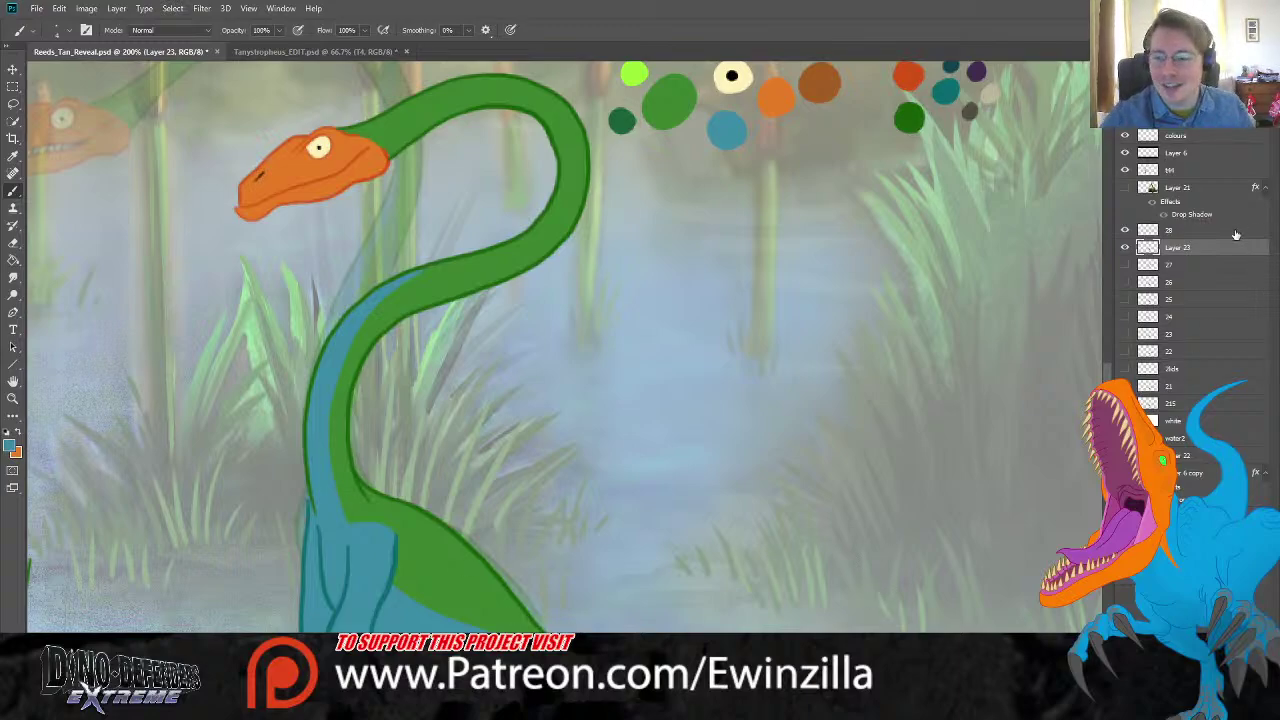
left_click(1186, 230, "shift")
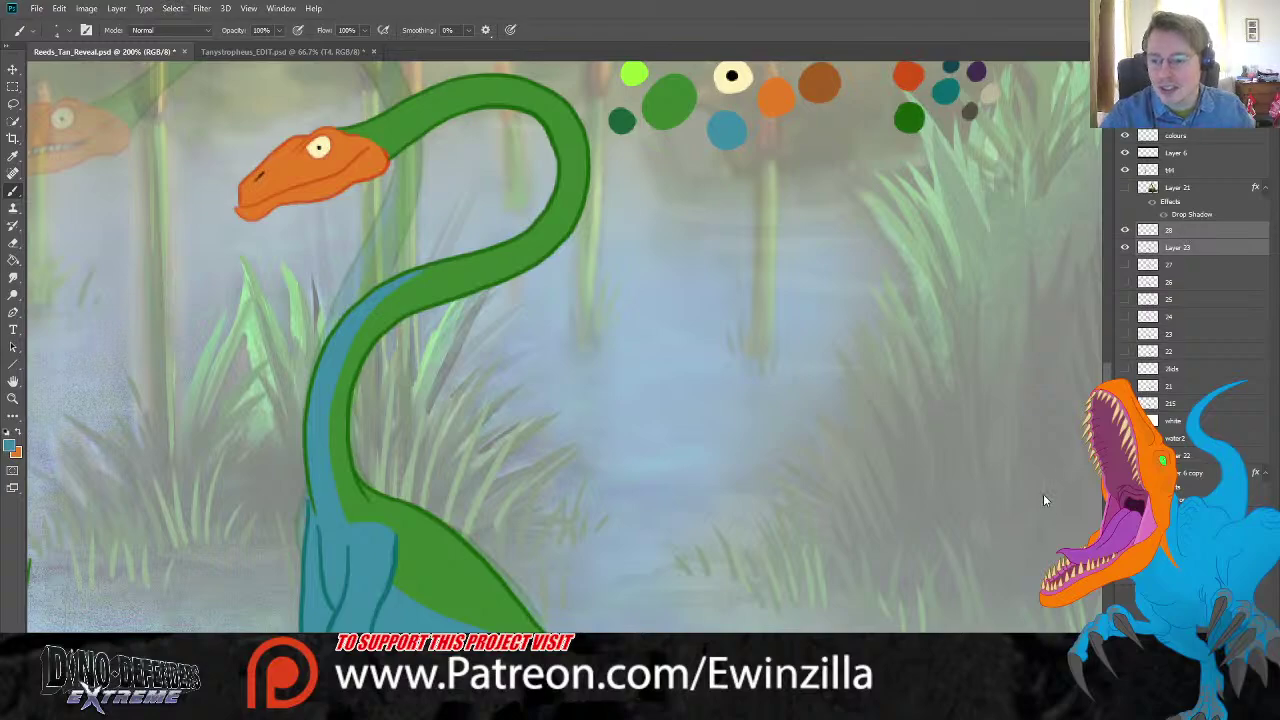
key("ctrl+e")
Step: Sample white and paint thin ripples with the Brush where the body meets the water on layer 28
left_click(13, 155)
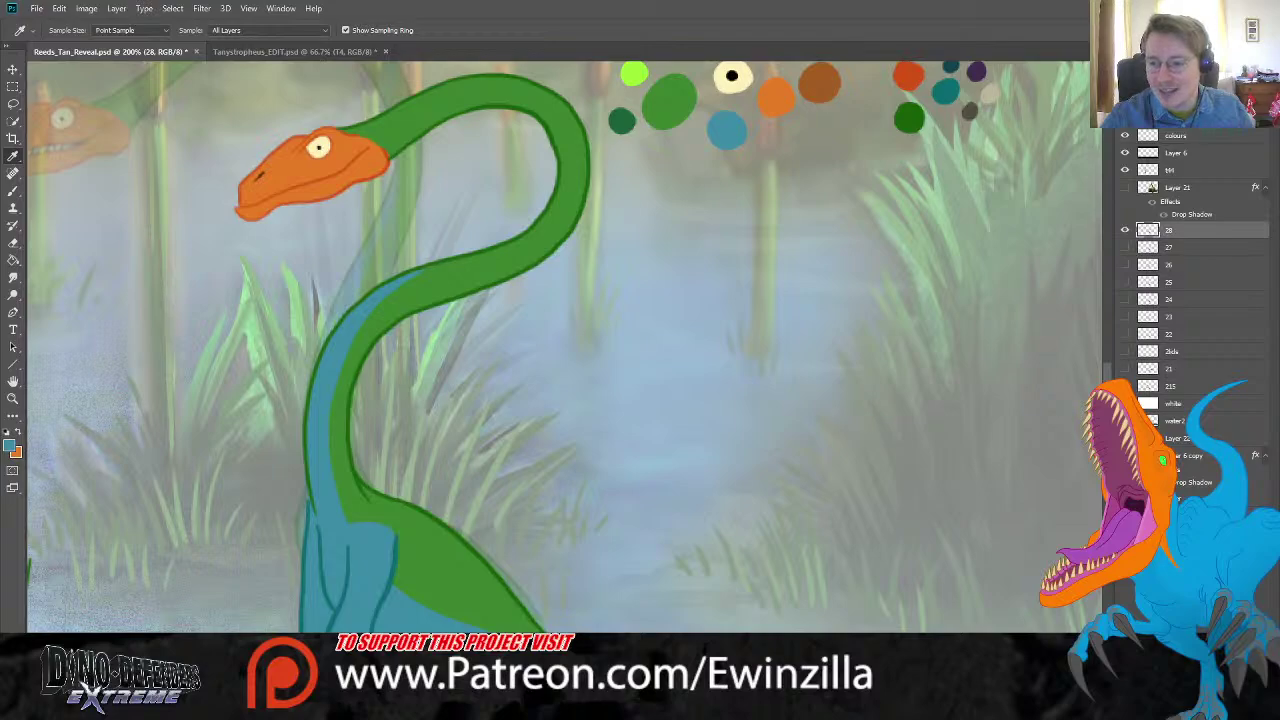
left_click(676, 391)
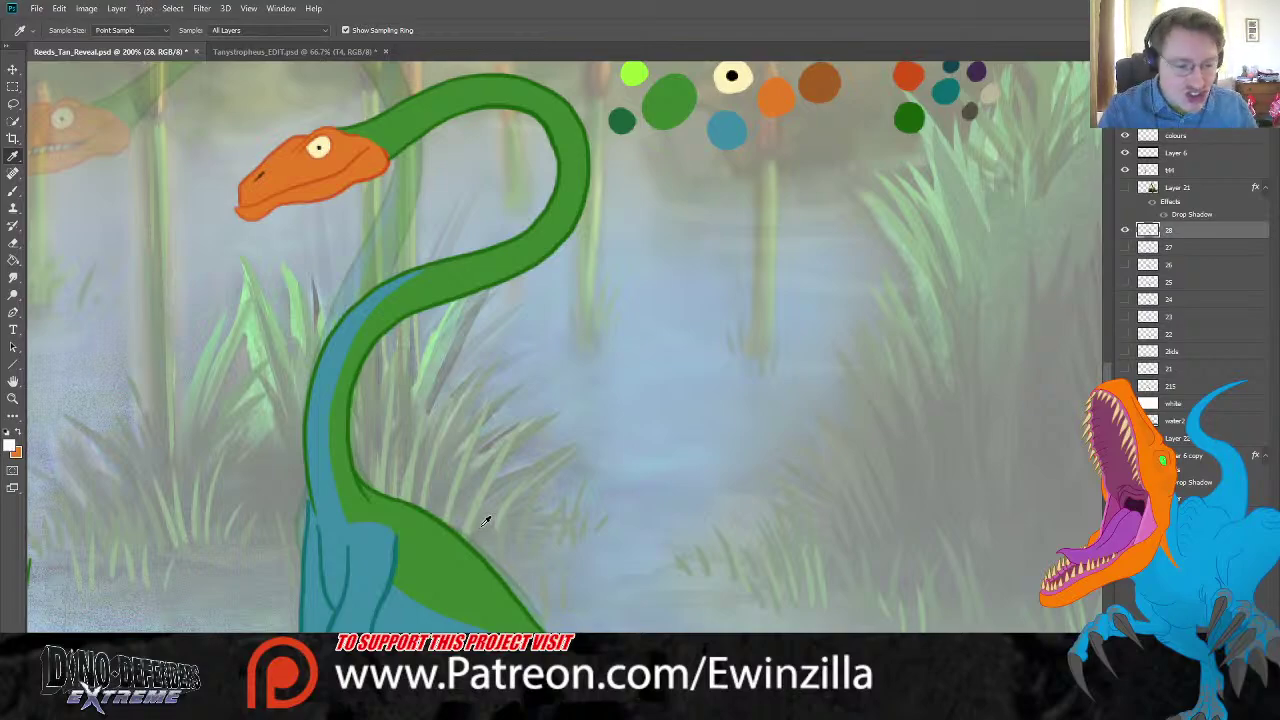
key("b")
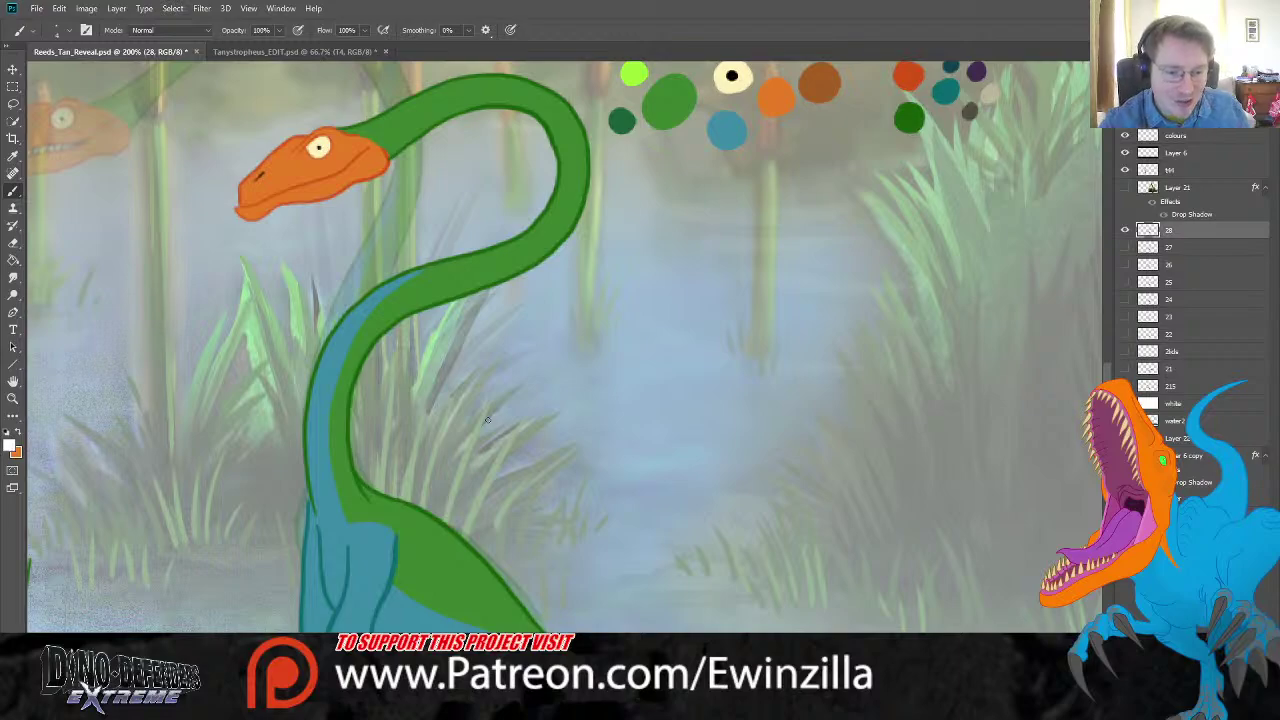
left_click(13, 398)
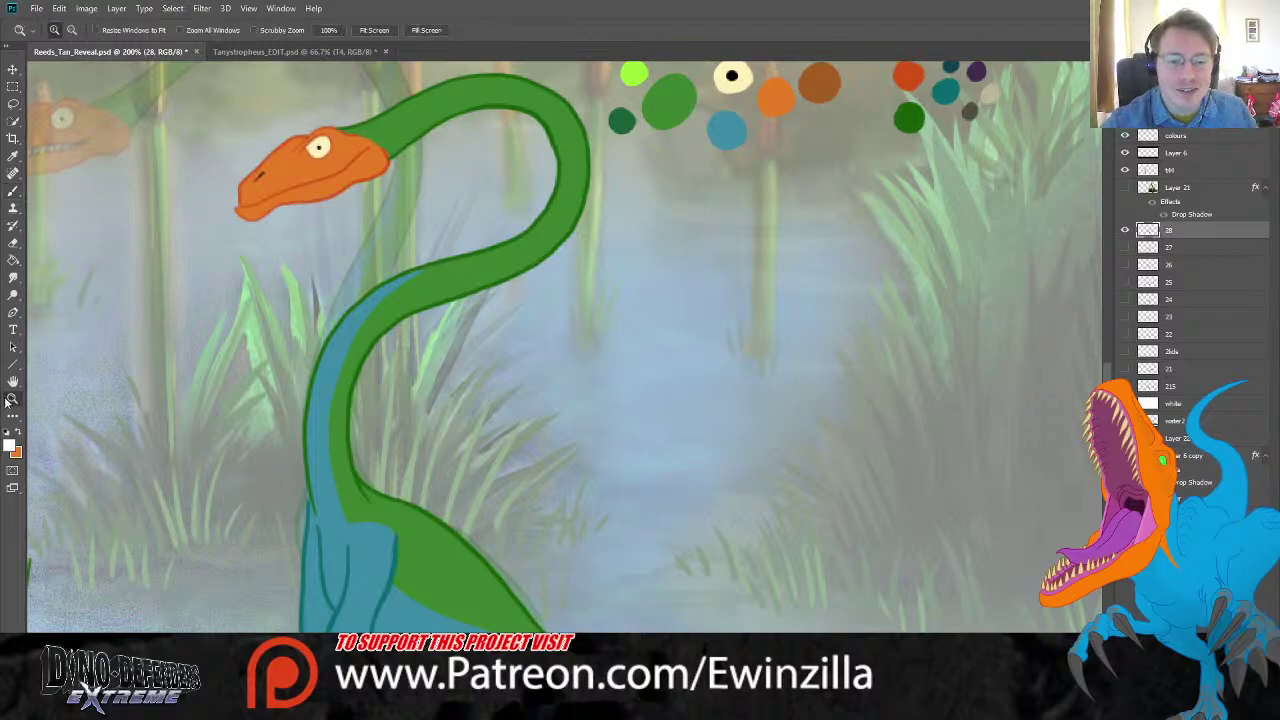
left_click(374, 30)
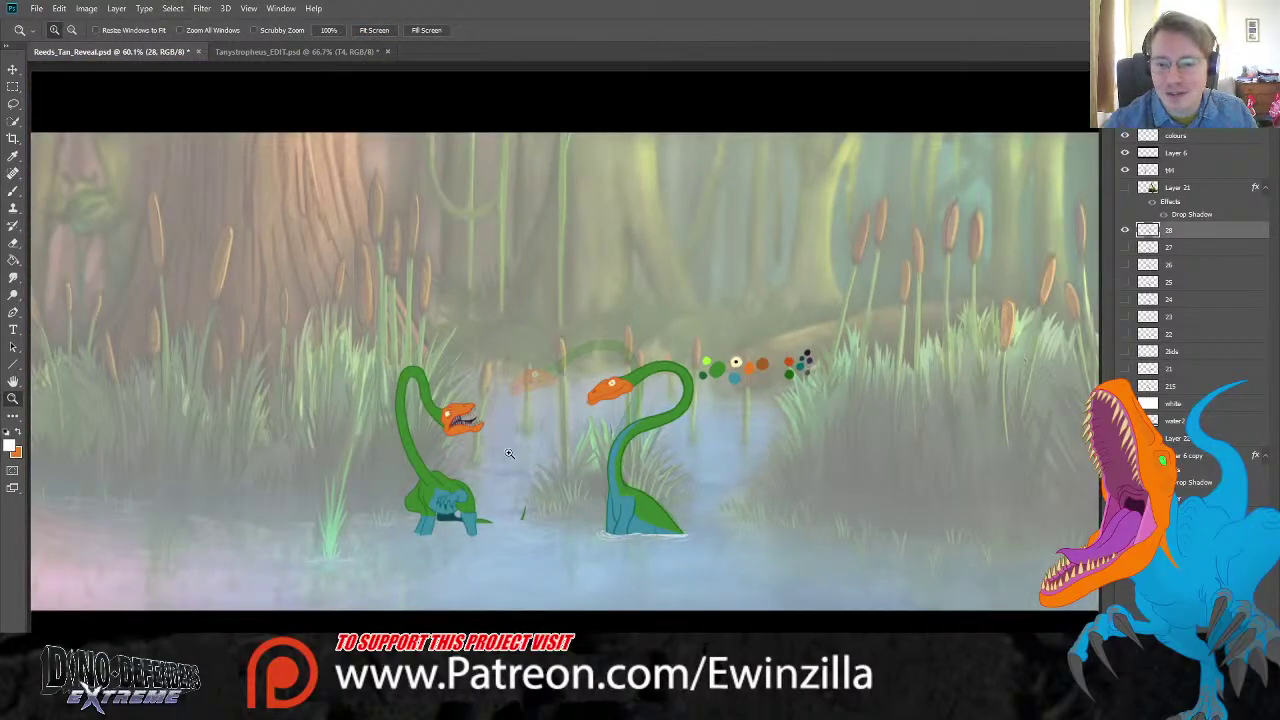
Step: Compare the poses of frames 27 and 28 by toggling the visibility of their layers
left_click(563, 455)
left_click(611, 432)
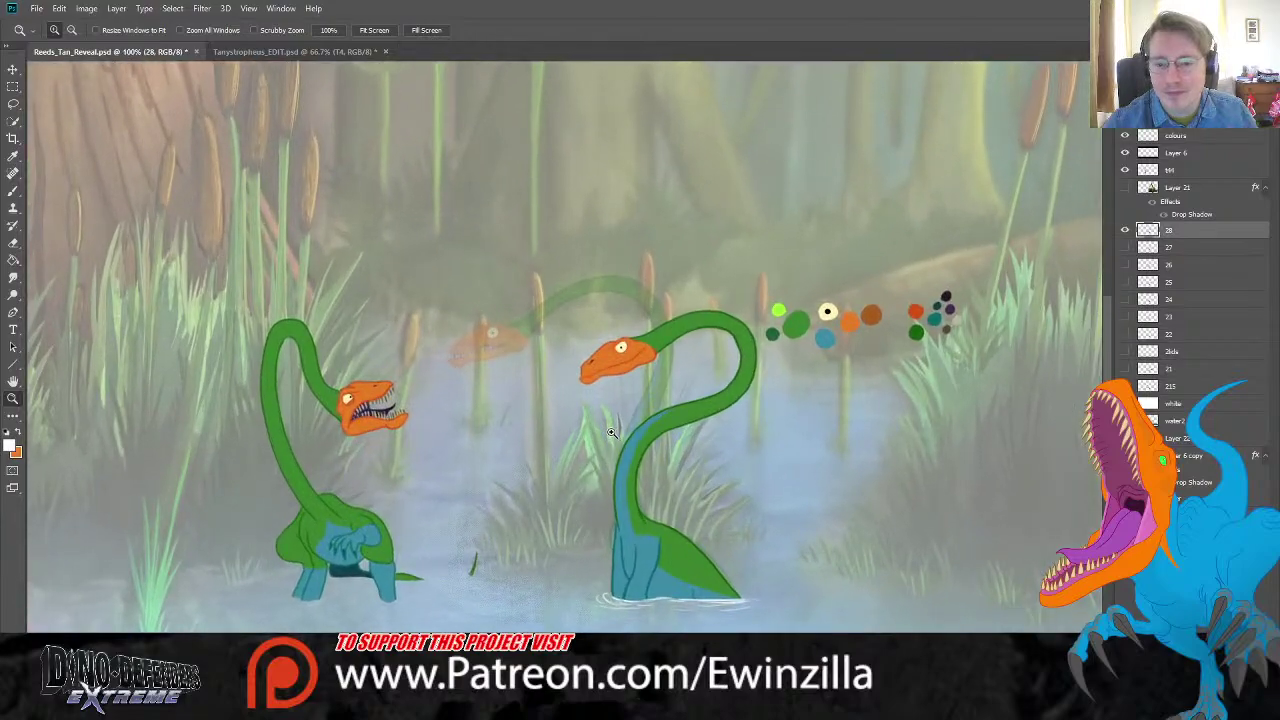
left_click(1124, 231)
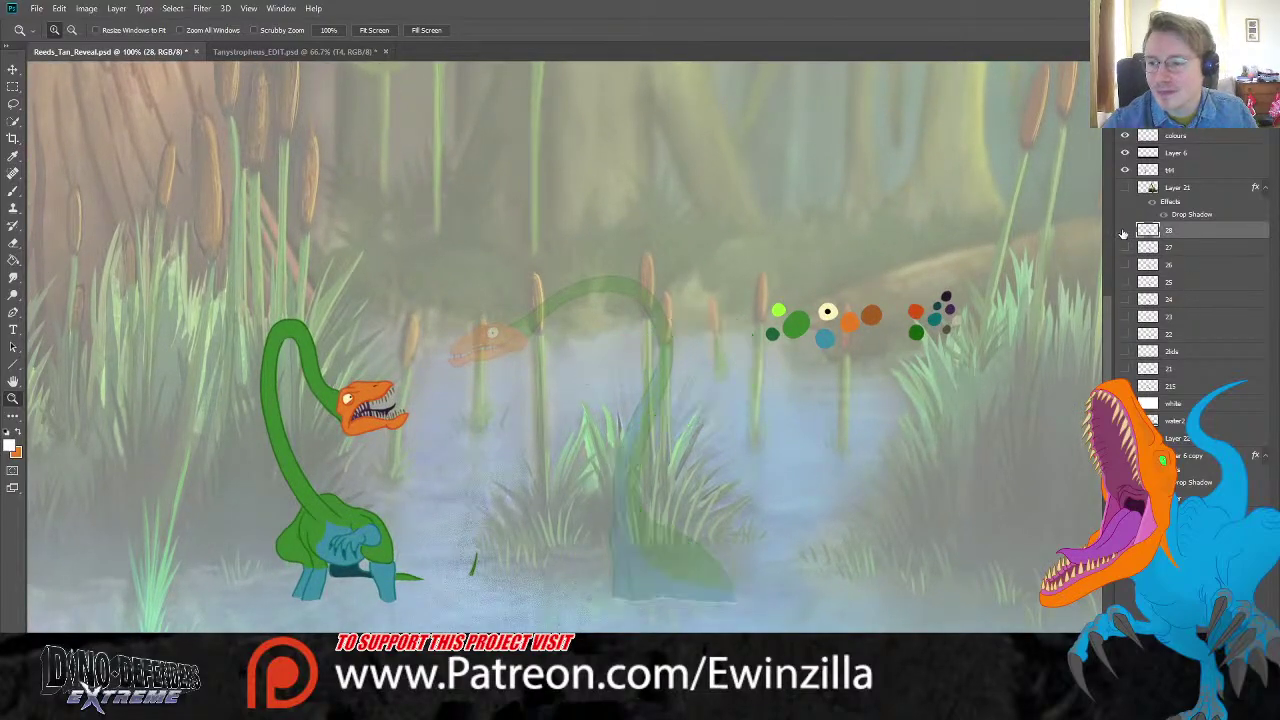
left_click(1124, 231)
left_click(1124, 231)
left_click(1124, 231)
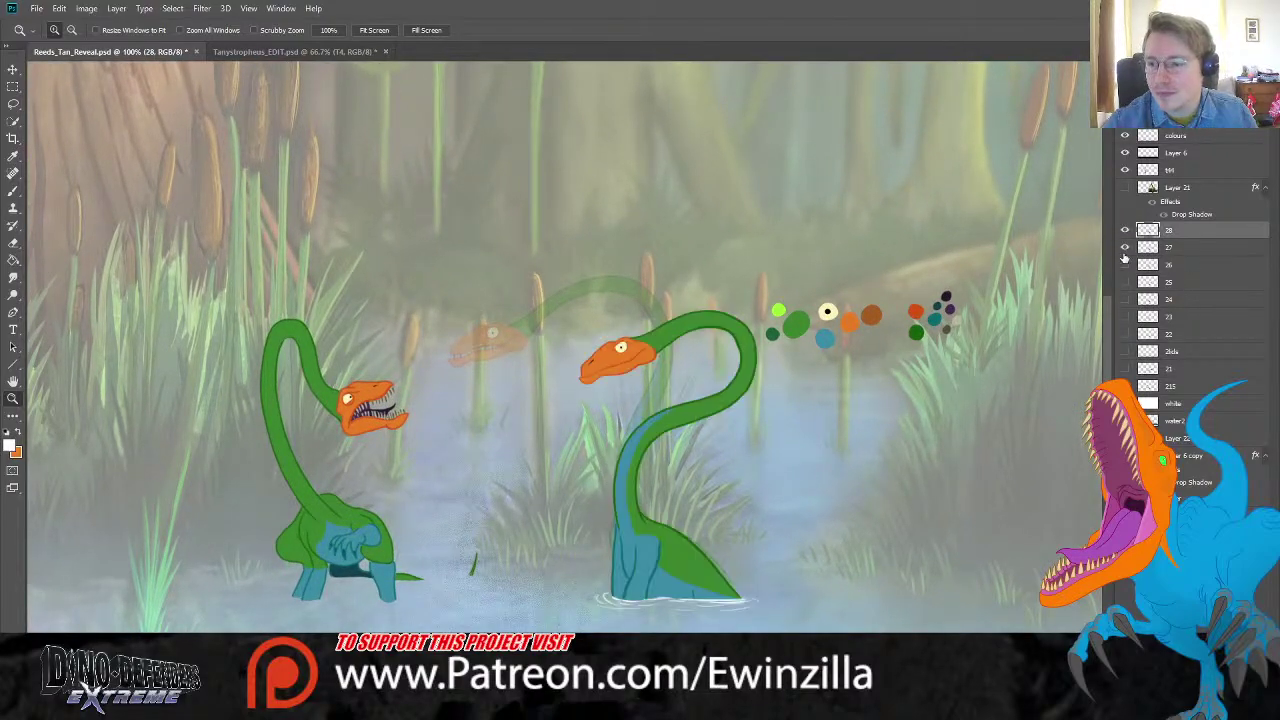
left_click(1124, 247)
left_click(1124, 231)
left_click(1124, 231)
left_click(1124, 231)
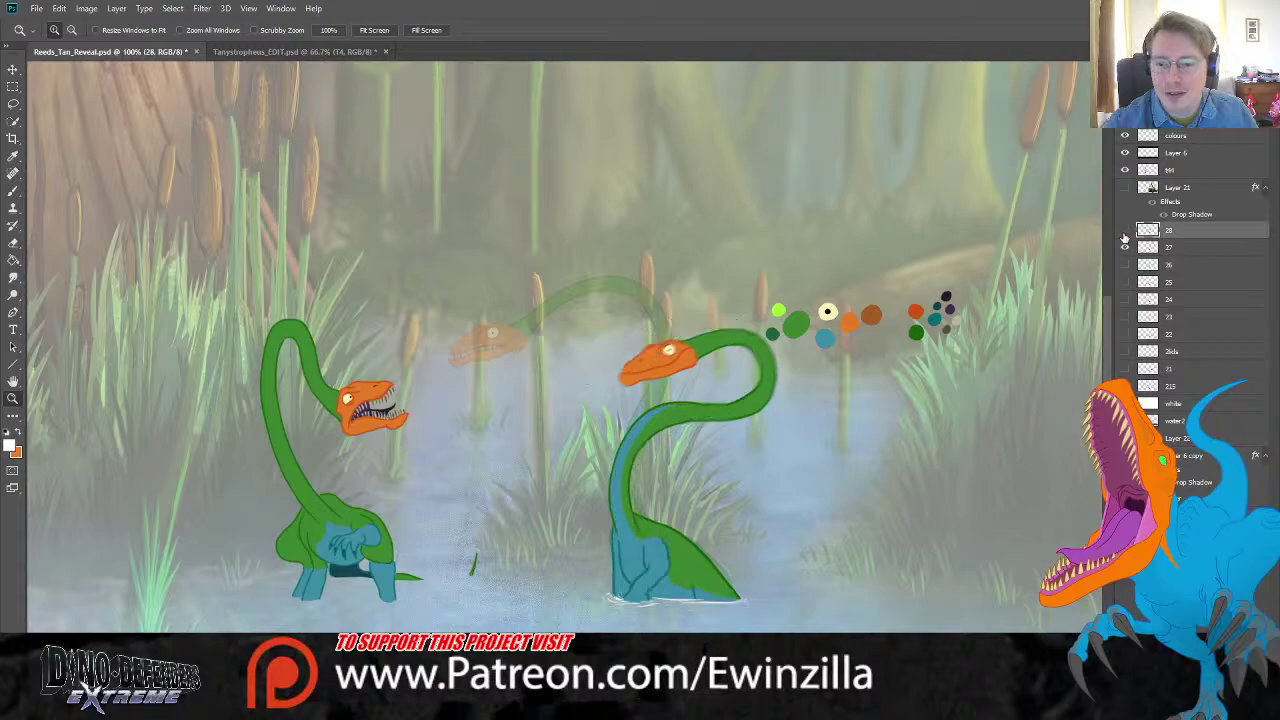
left_click(1124, 231)
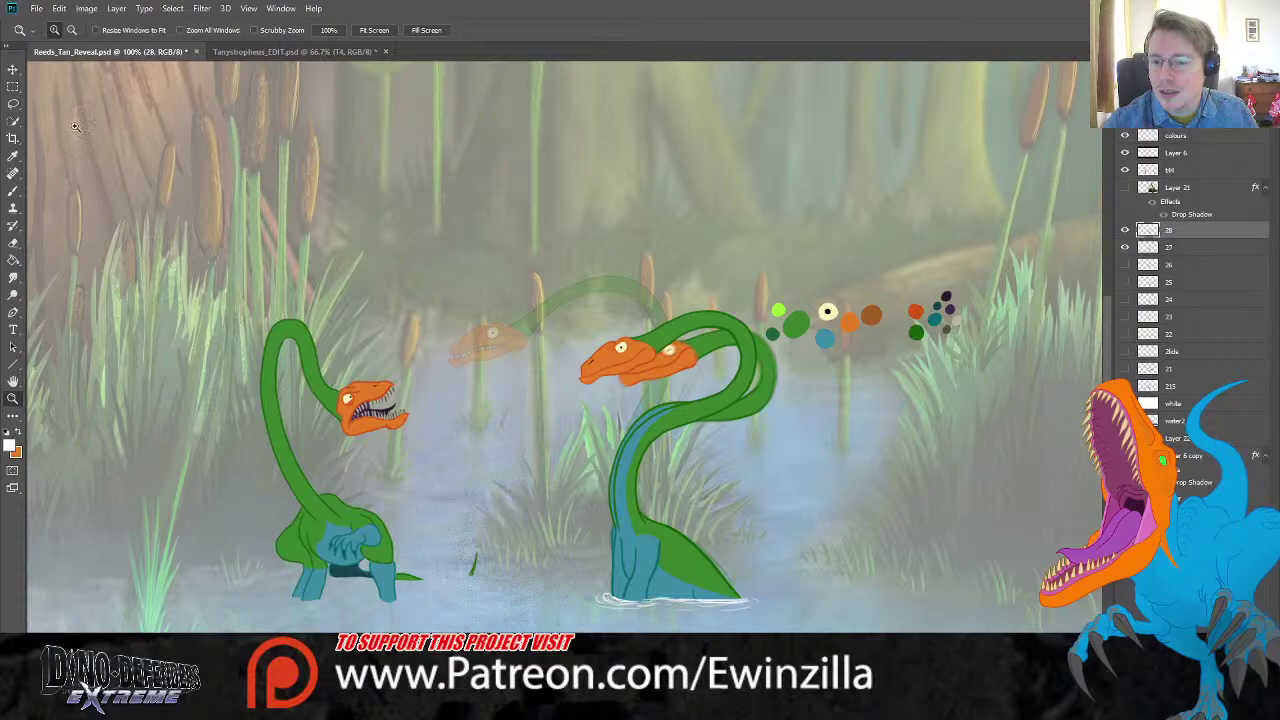
left_click(13, 103)
mouse_move(645, 309)
left_mouse_down()
mouse_move(586, 328)
mouse_move(551, 383)
mouse_move(607, 522)
mouse_move(642, 469)
mouse_move(704, 457)
mouse_move(821, 390)
mouse_move(775, 300)
left_mouse_up()
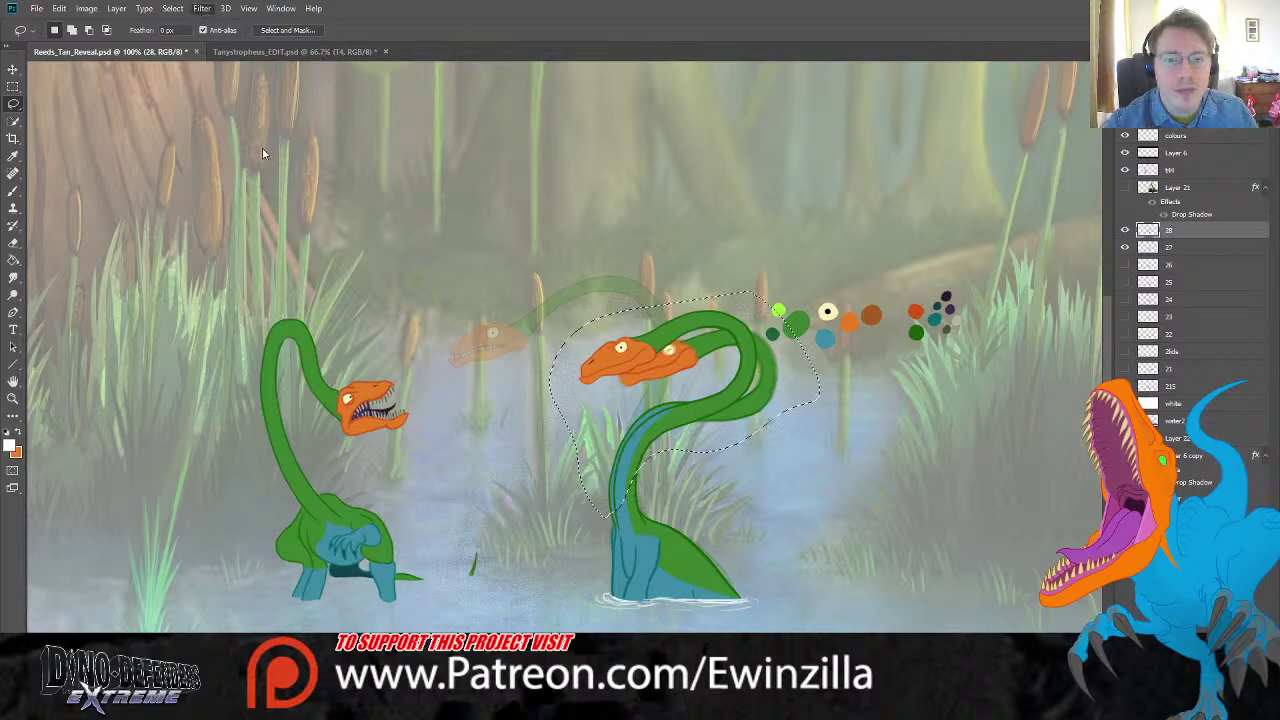
key("h")
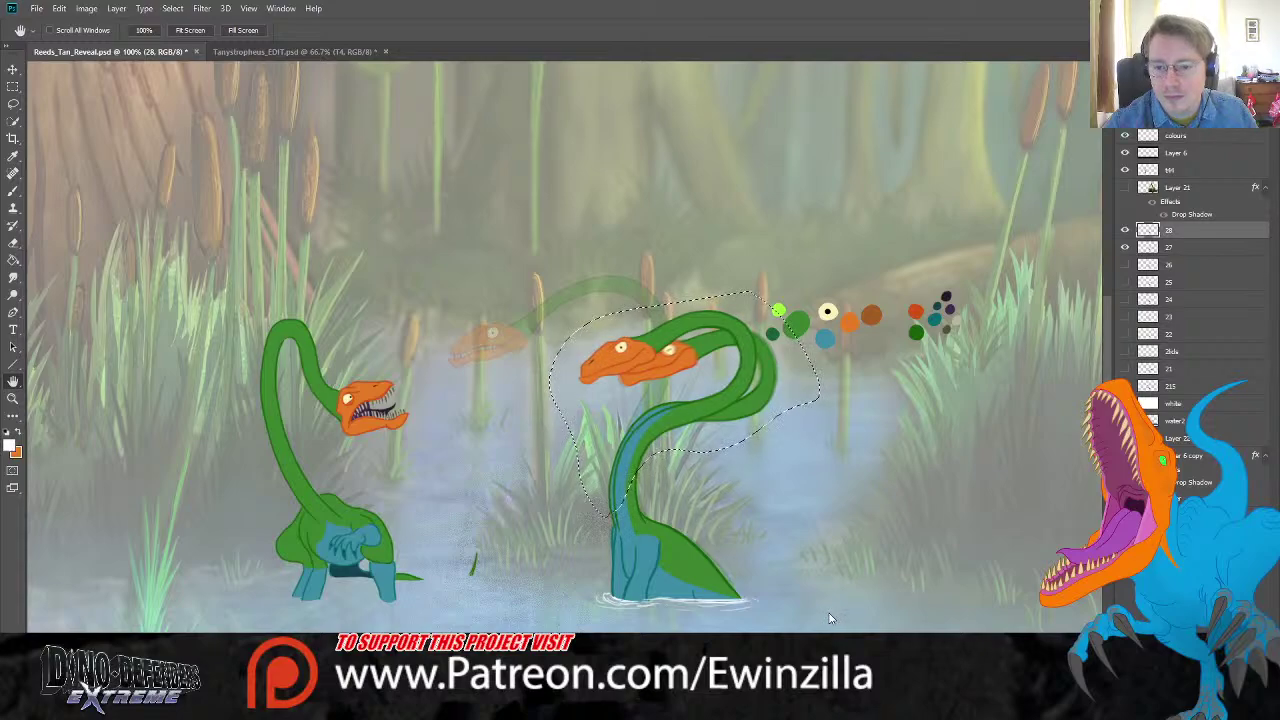
key("m")
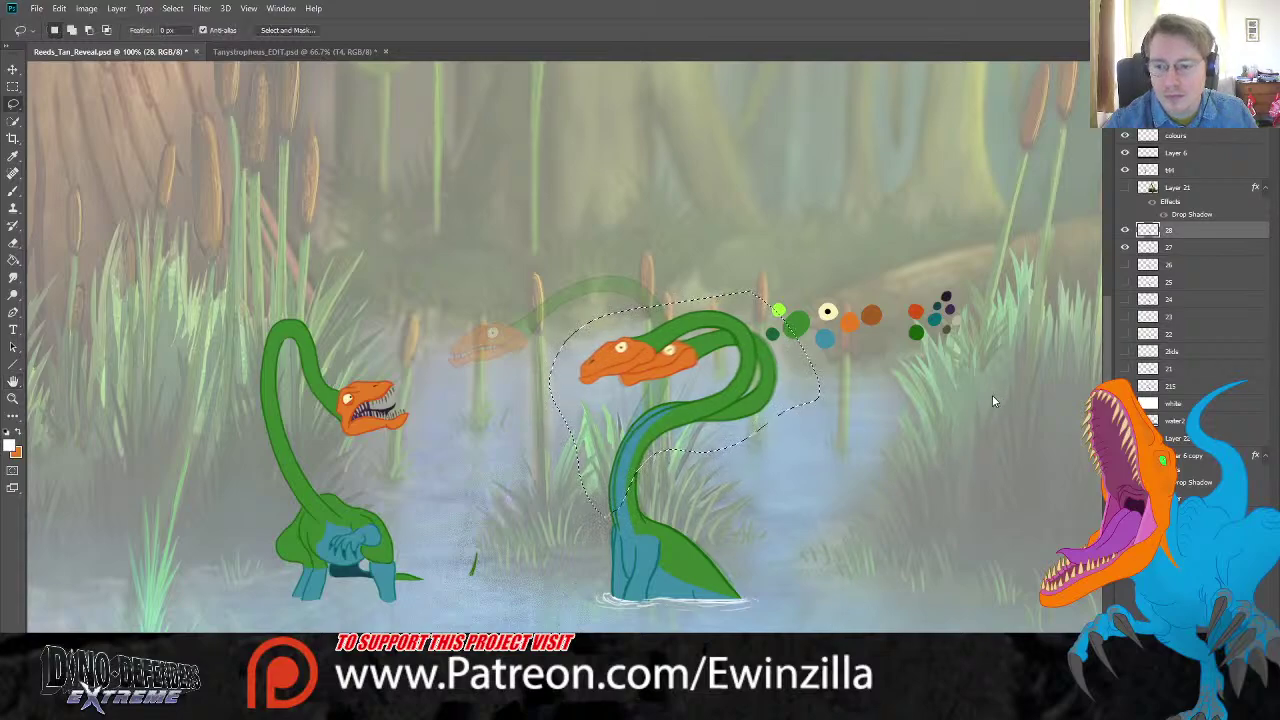
key("ctrl+d")
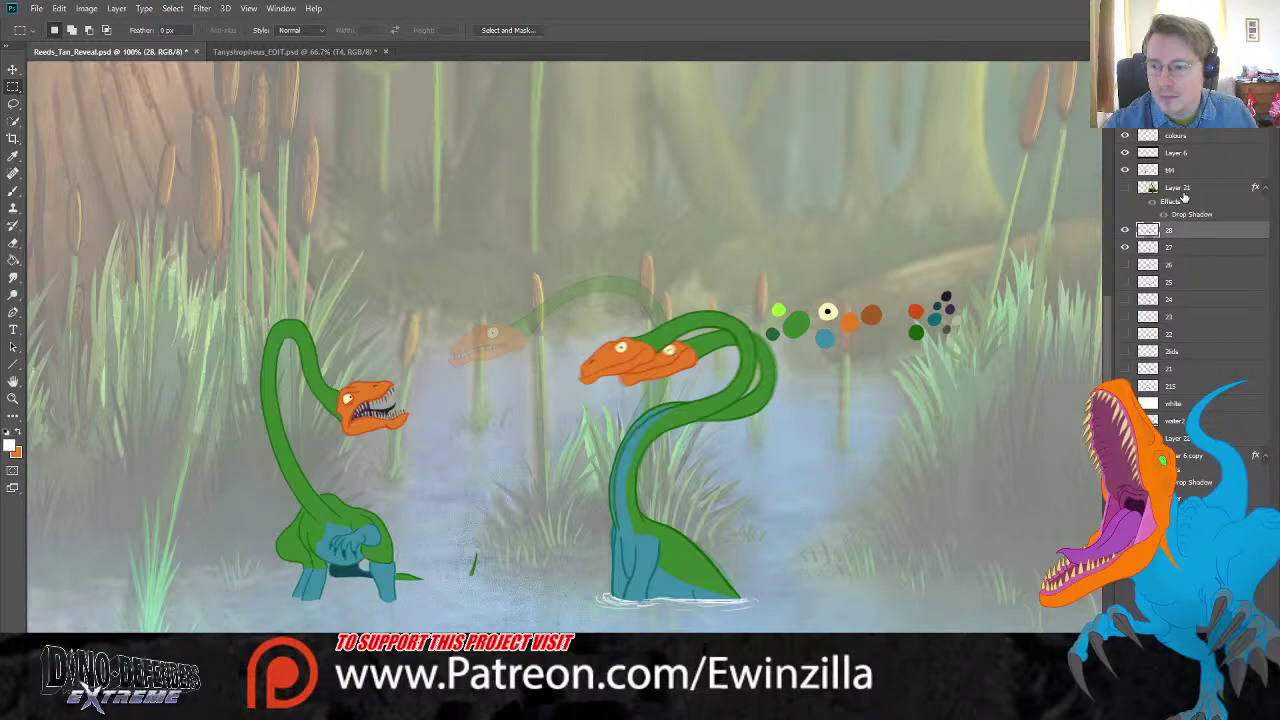
Step: Hide layer 27 and reduce layer 28's opacity to 50% as a faded reference for the following frame
left_click(1188, 248)
left_click(1124, 247)
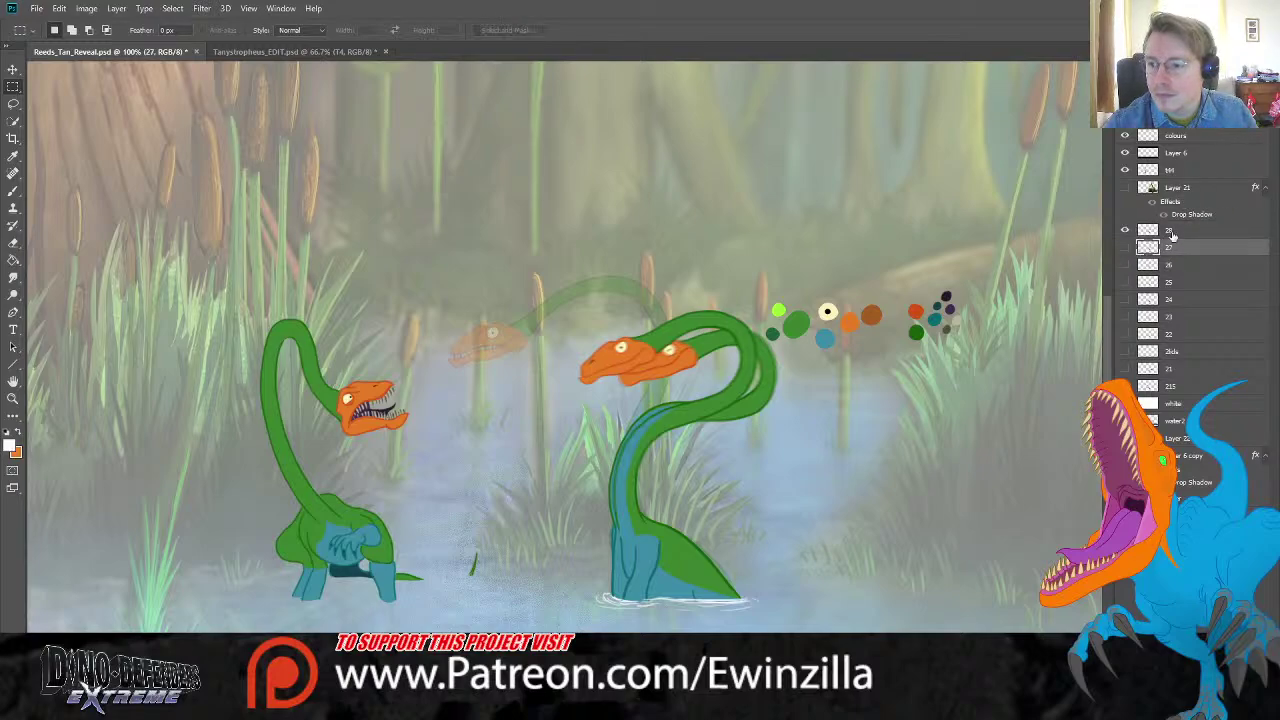
left_click(1186, 231)
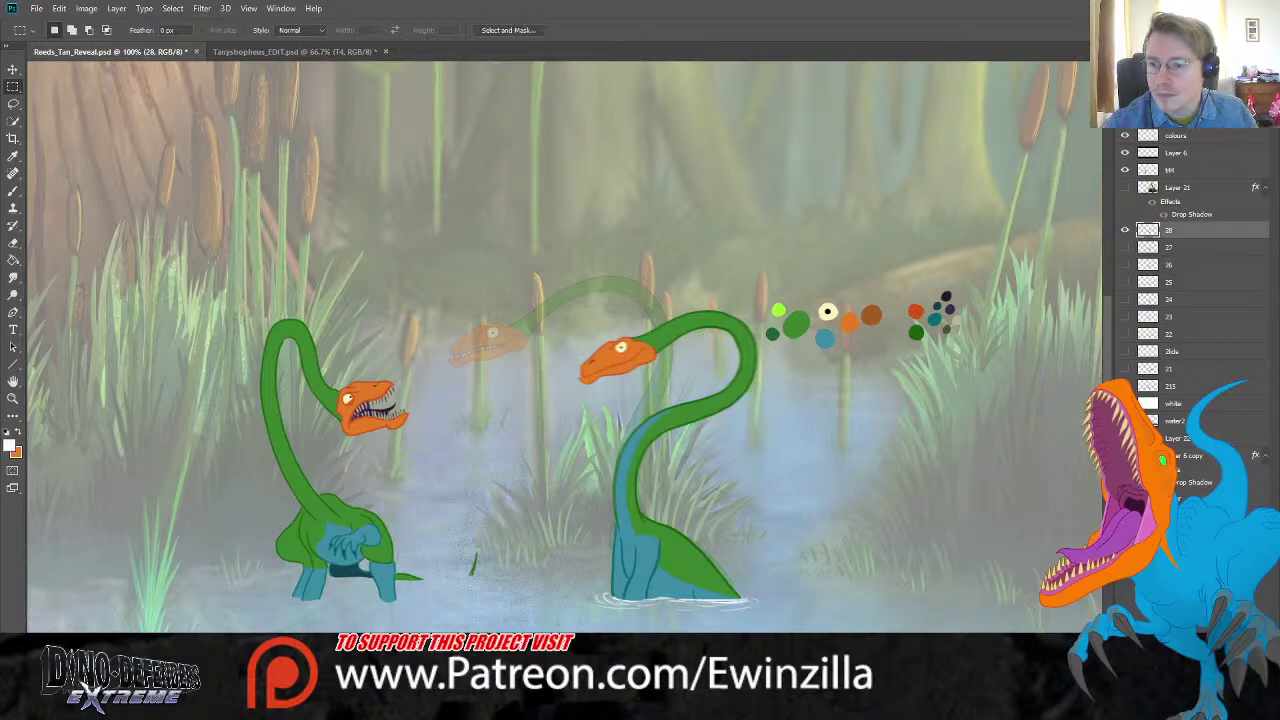
key("5")
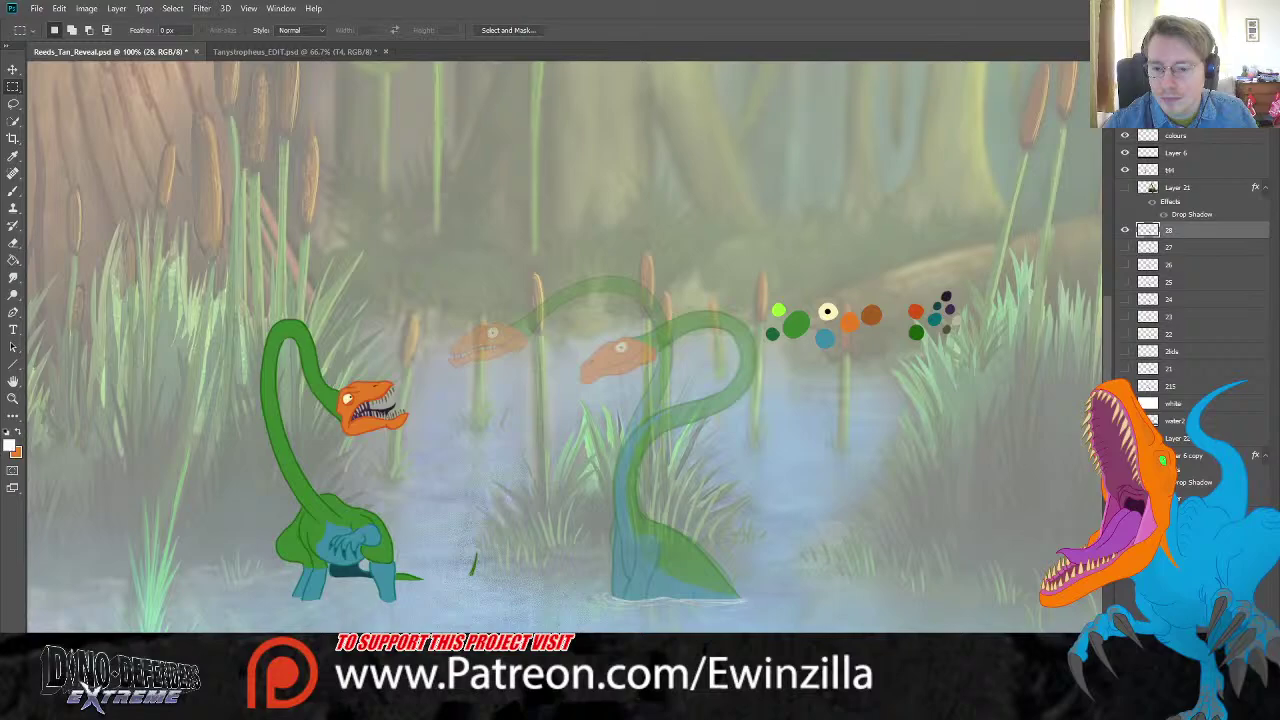
left_click(1125, 231)
left_click(1125, 231)
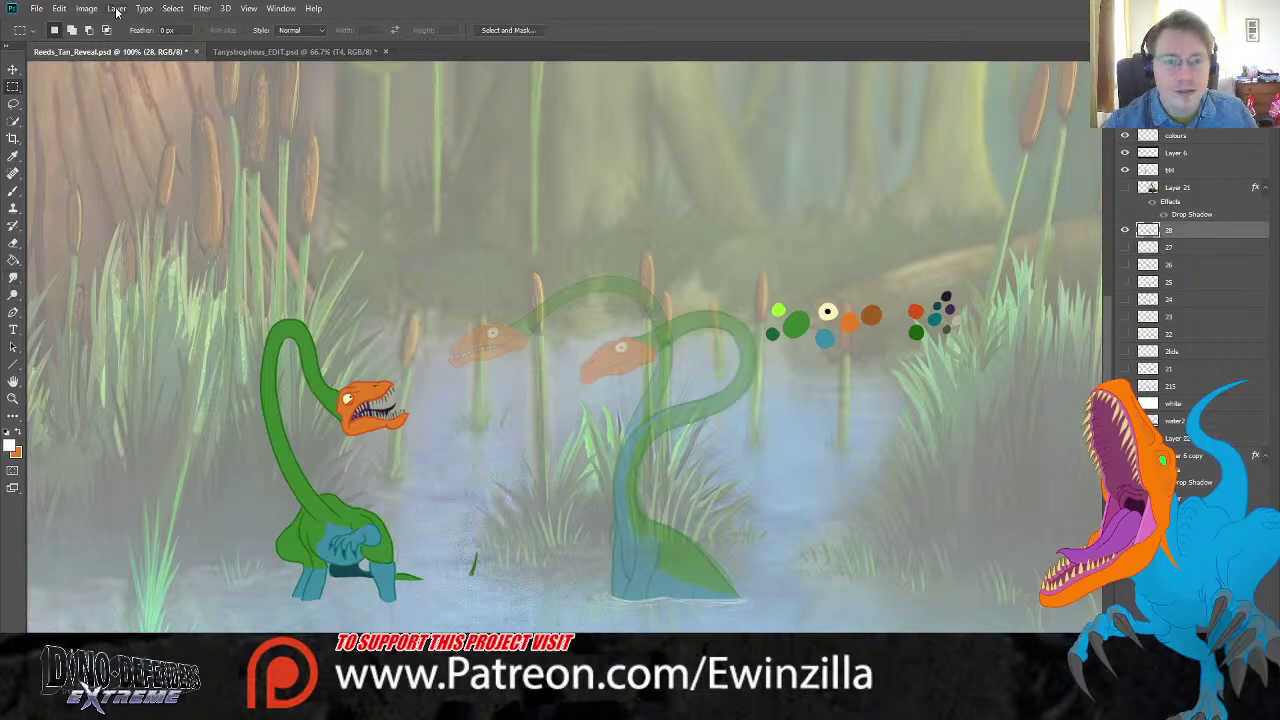
Step: Create a new layer named 29 above layer 28 and sample the dark teal palette swatch
left_click(306, 25)
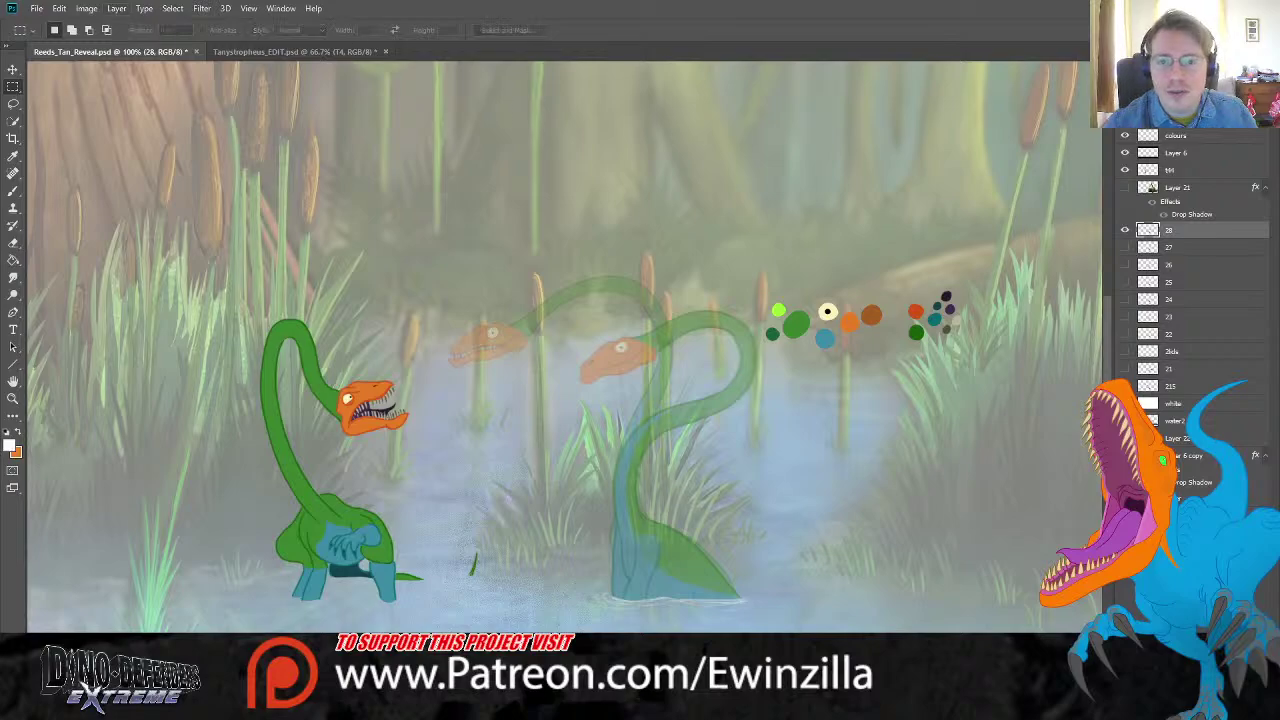
key("Return")
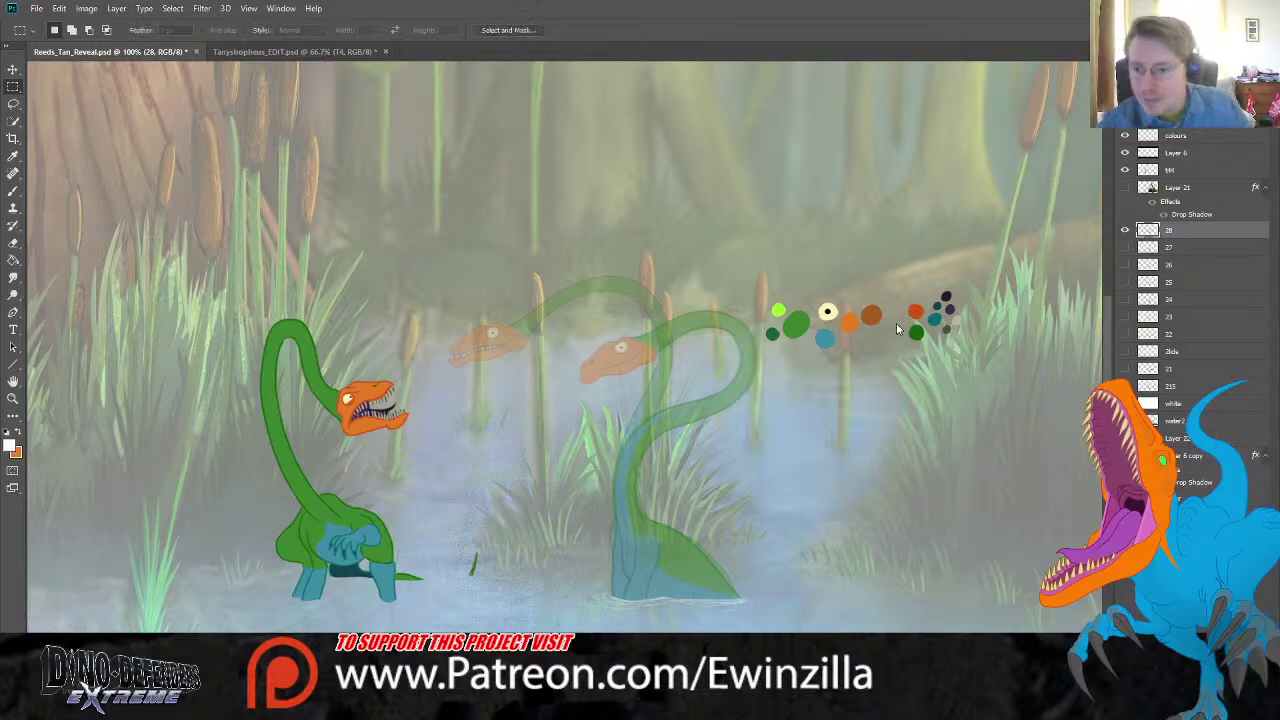
left_click(13, 155)
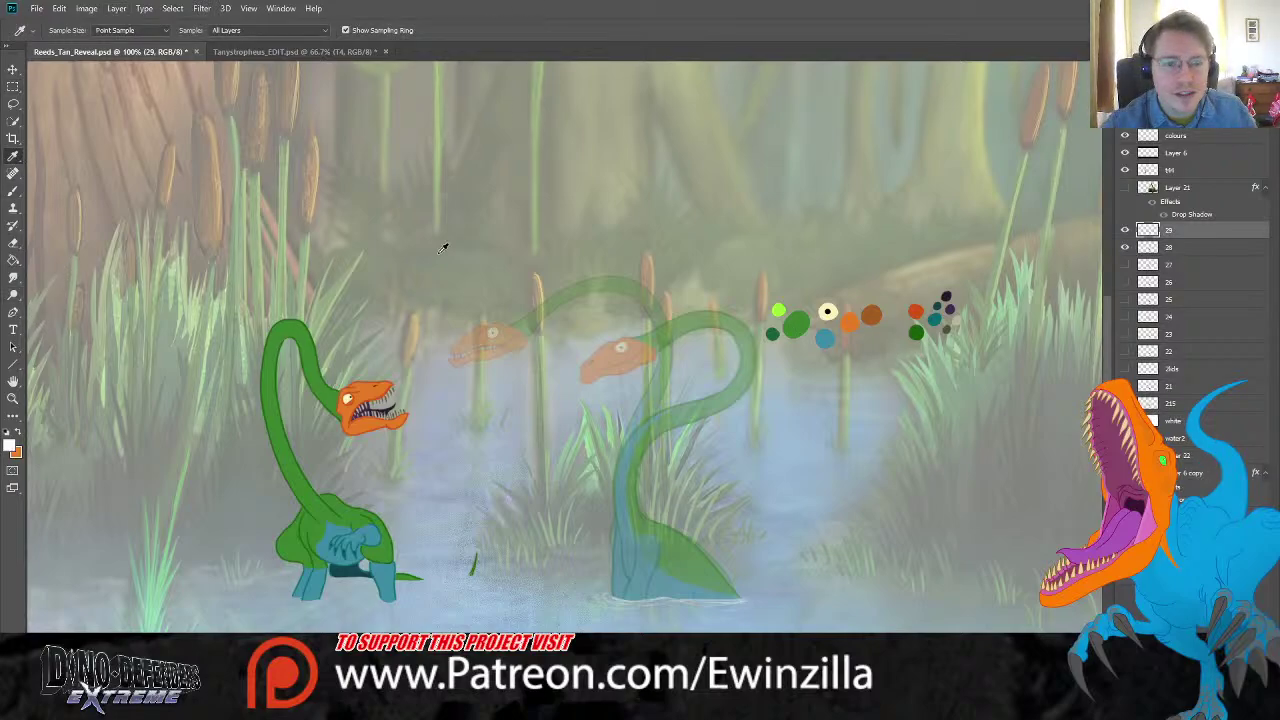
left_click(934, 319)
Step: Brush the two long teal outlines of the near front leg down to the waterline on layer 29
left_click(13, 398)
left_click(742, 560)
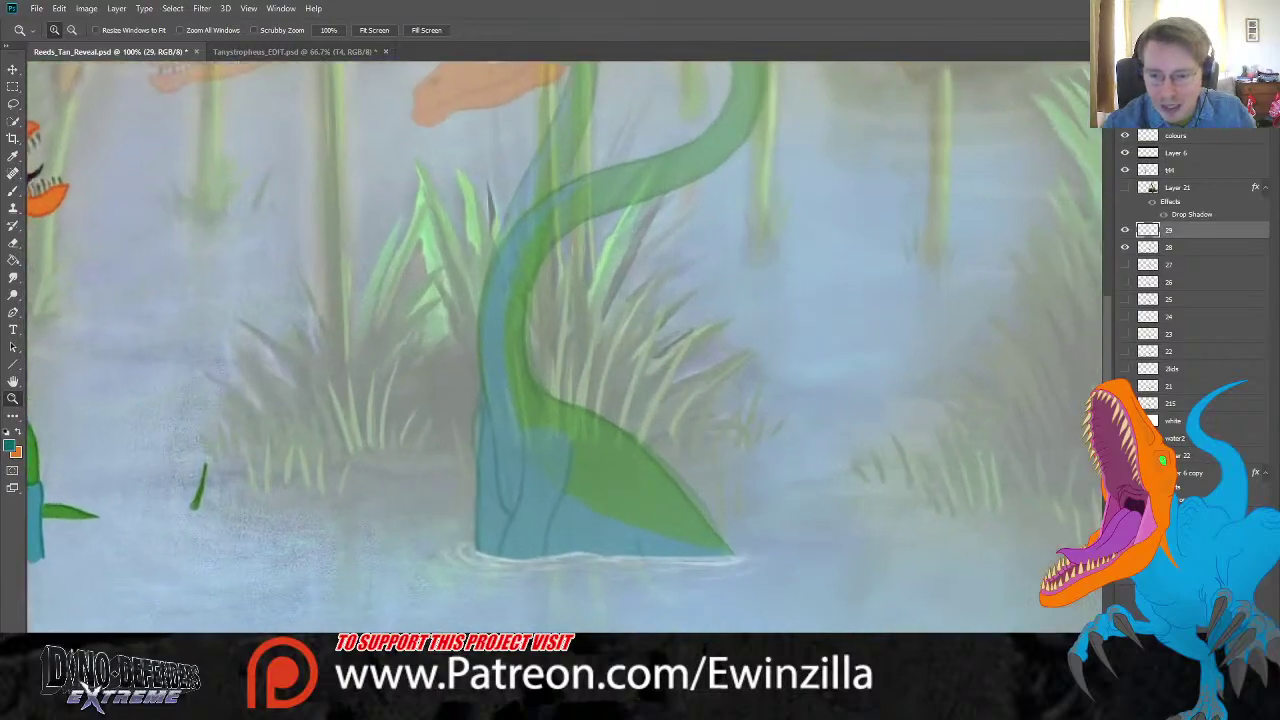
left_click(742, 560)
left_click(13, 191)
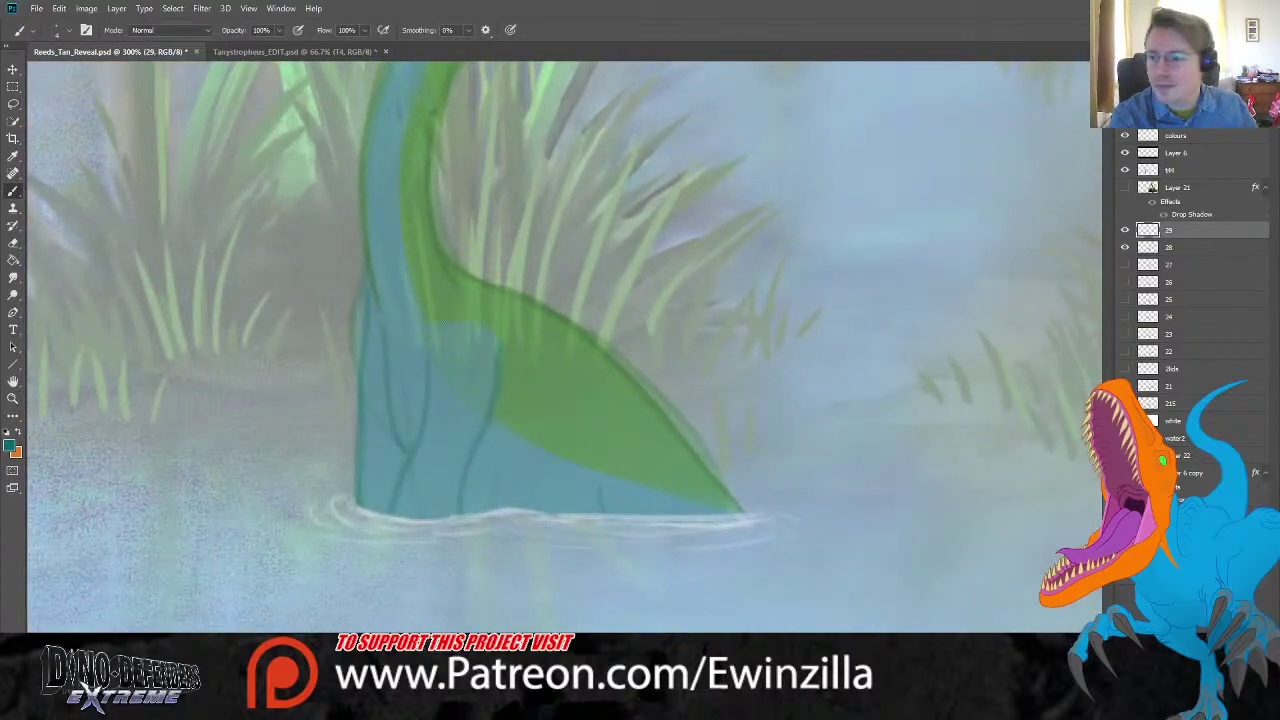
left_click_drag(409, 358, 406, 465)
key("ctrl+z")
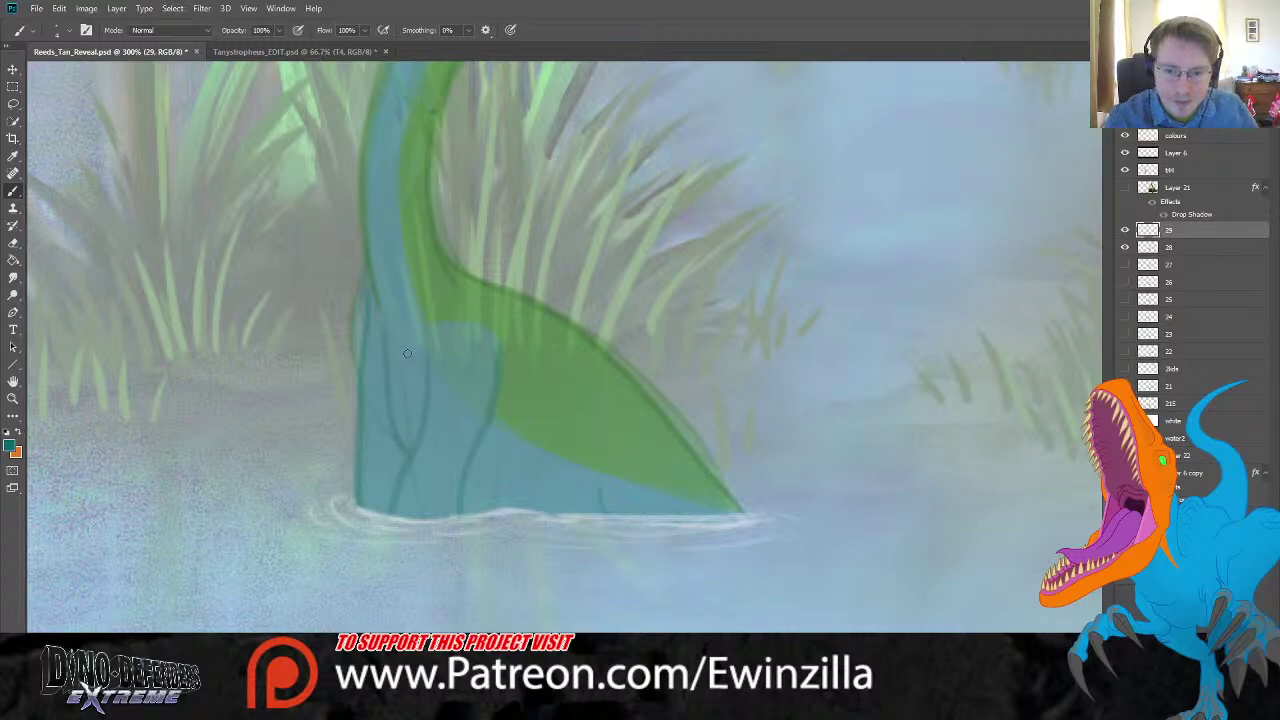
left_click_drag(412, 360, 424, 521)
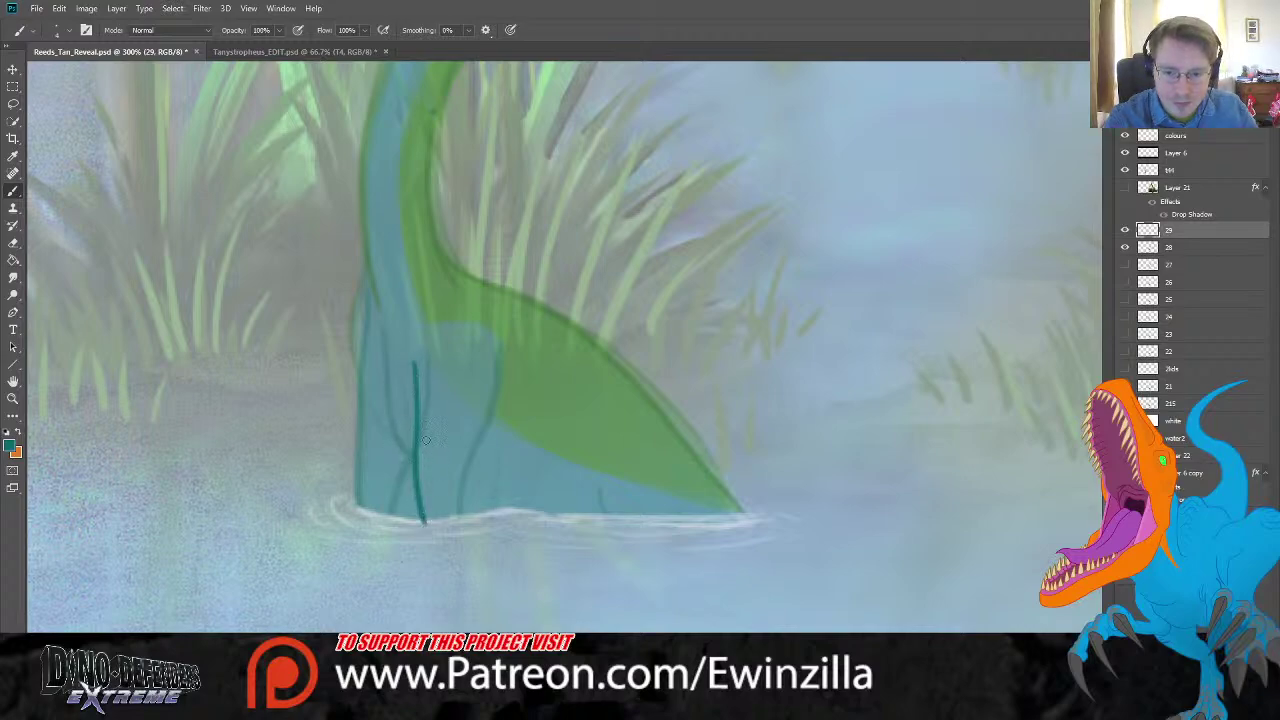
left_click_drag(483, 356, 477, 516)
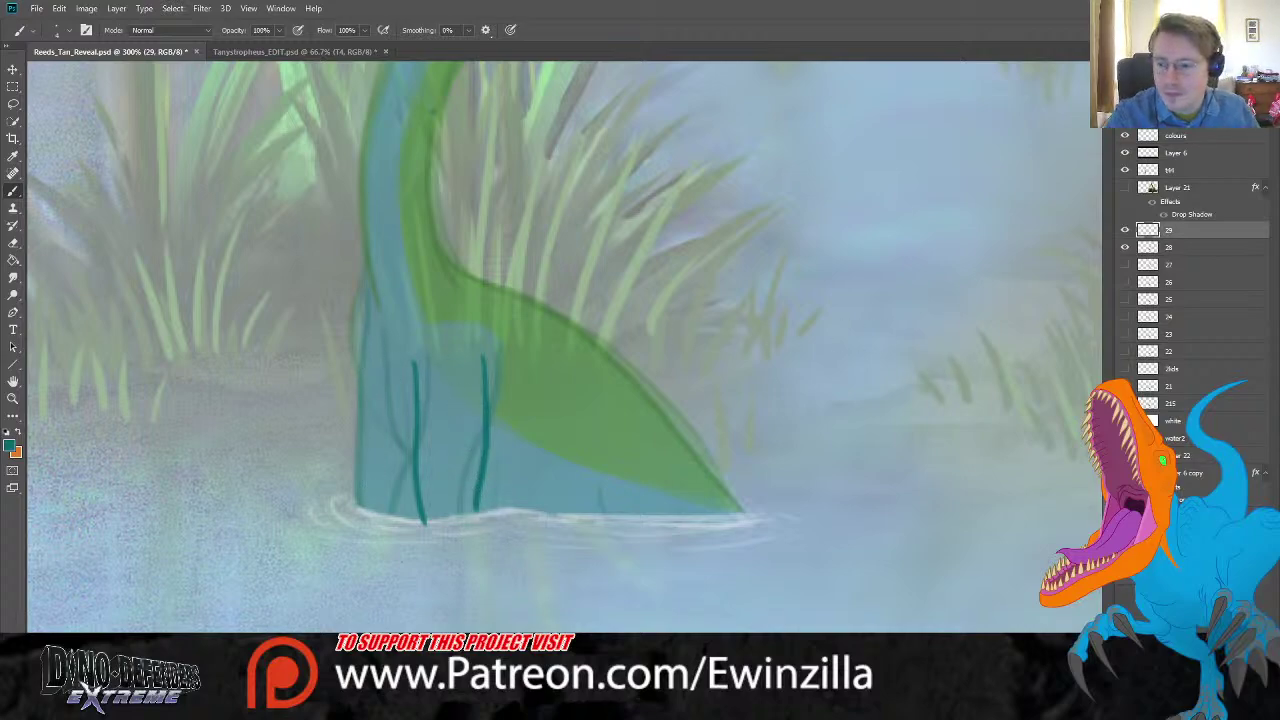
Step: Check the leg lines with layer 28 briefly hidden, then outline the far front leg and add a short belly mark at the waterline
left_click(1125, 402)
left_click(1125, 402)
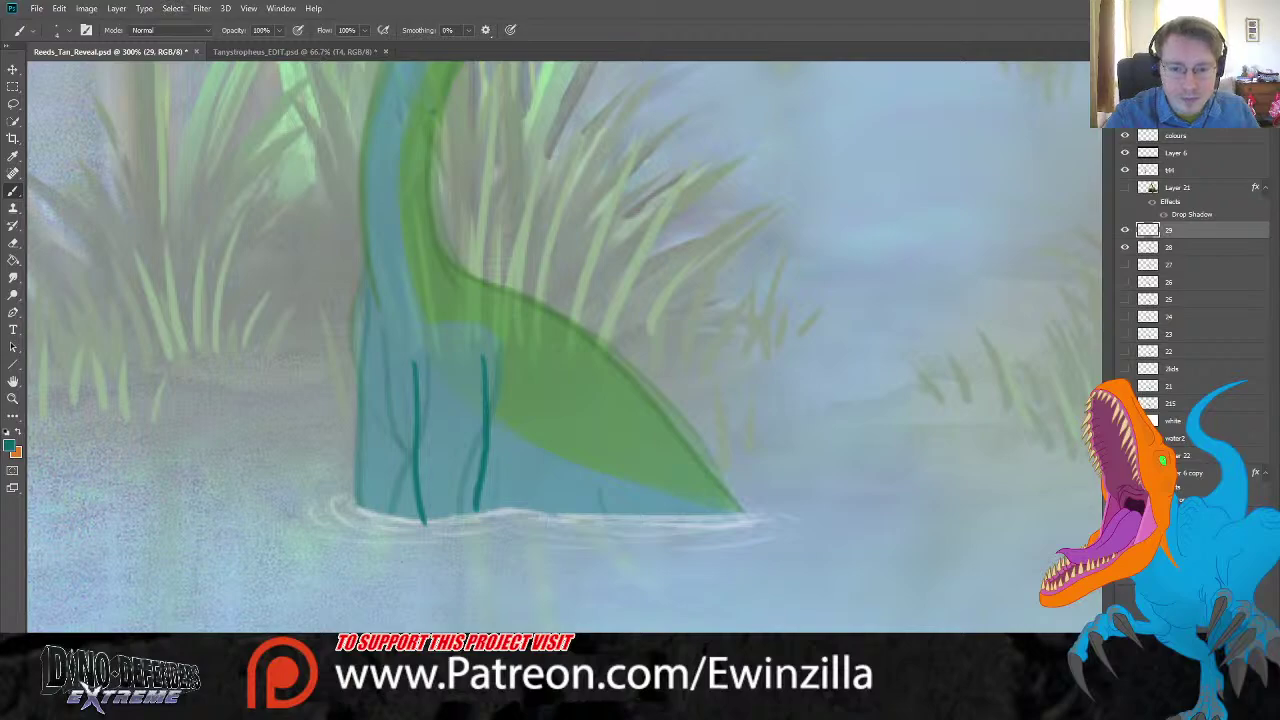
left_click(1125, 248)
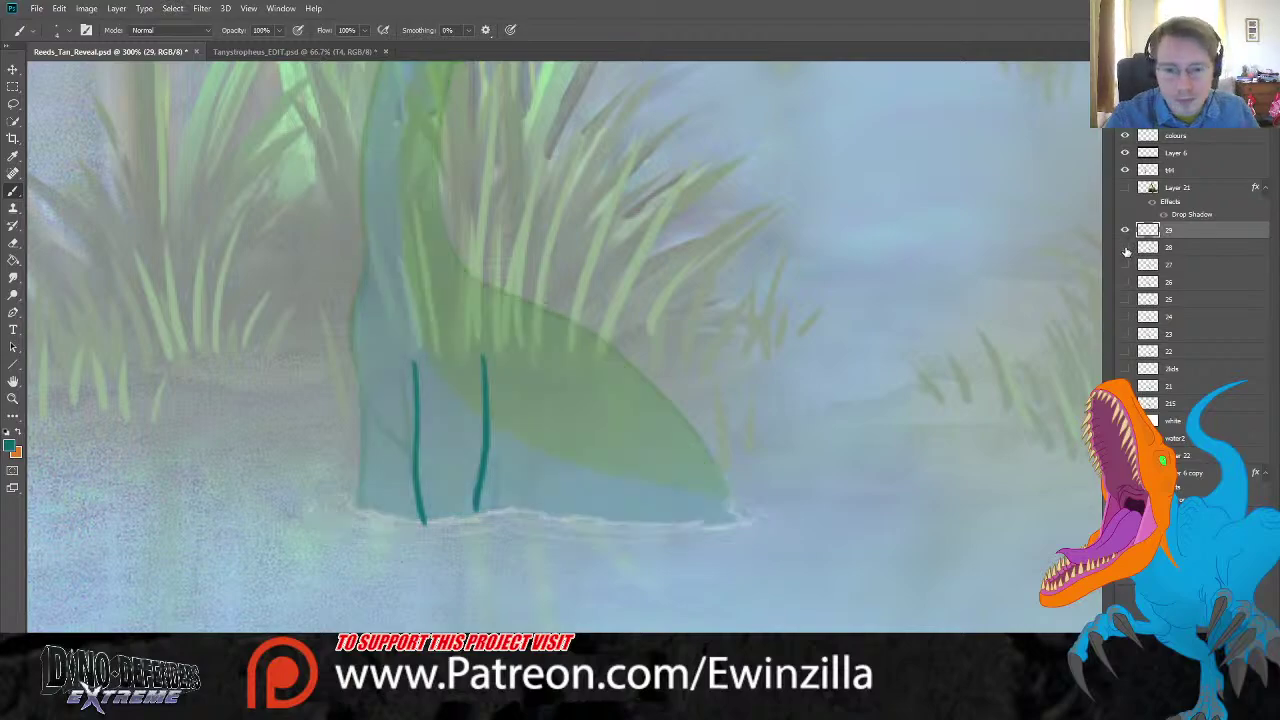
left_click(1125, 248)
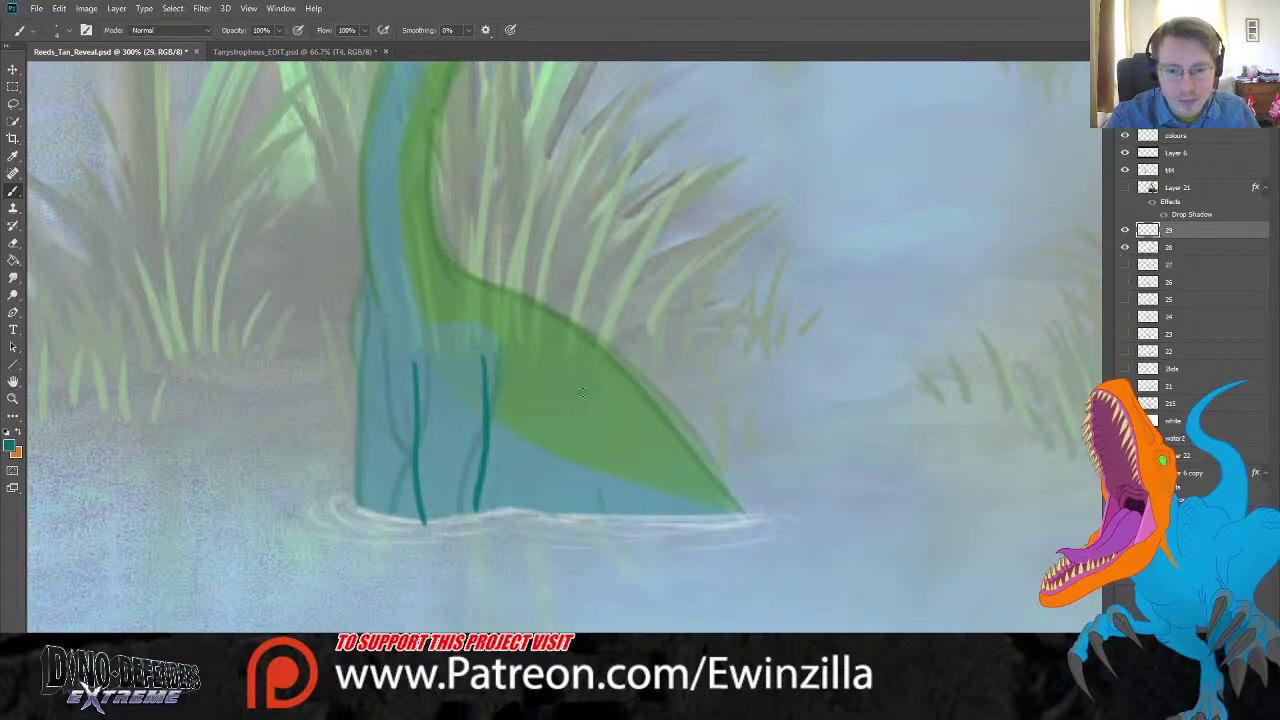
left_click_drag(357, 502, 361, 347)
mouse_move(415, 458)
left_mouse_down()
mouse_move(363, 382)
mouse_move(366, 280)
left_mouse_up()
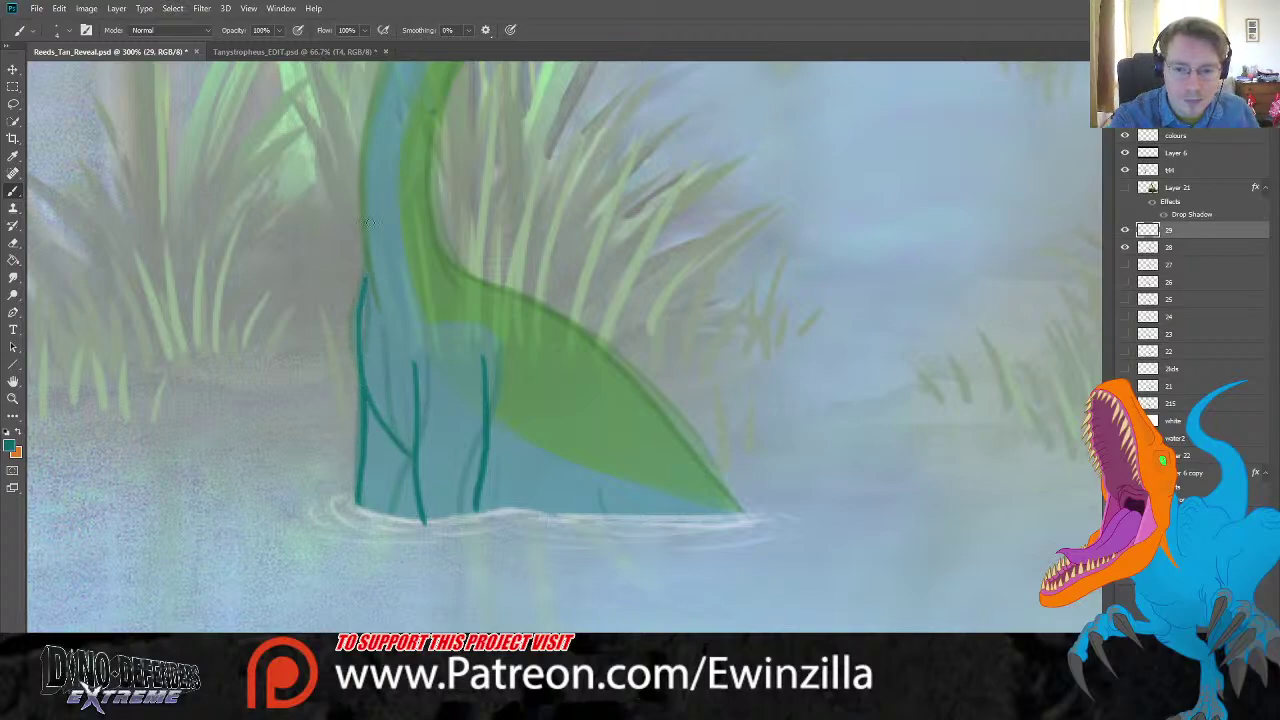
left_click_drag(600, 487, 606, 511)
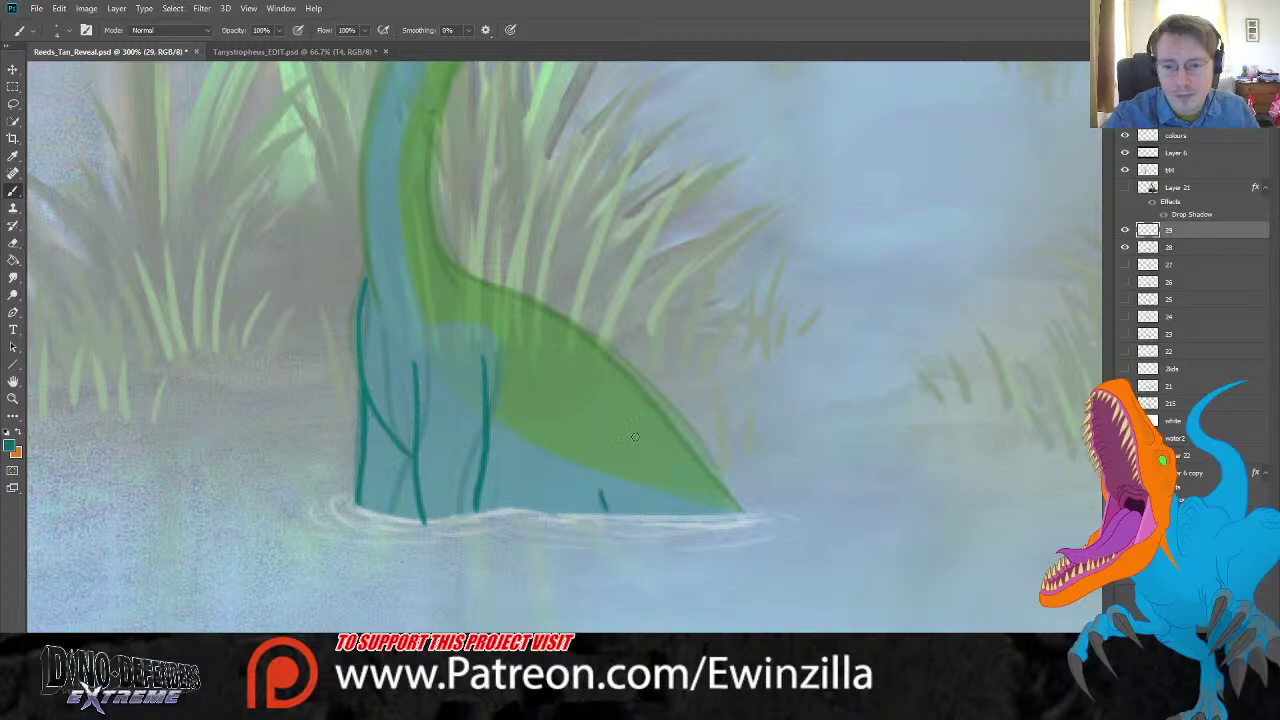
Step: Sample the dark green palette swatch and outline the creature's back from the rump up to the neck base
left_click(13, 398)
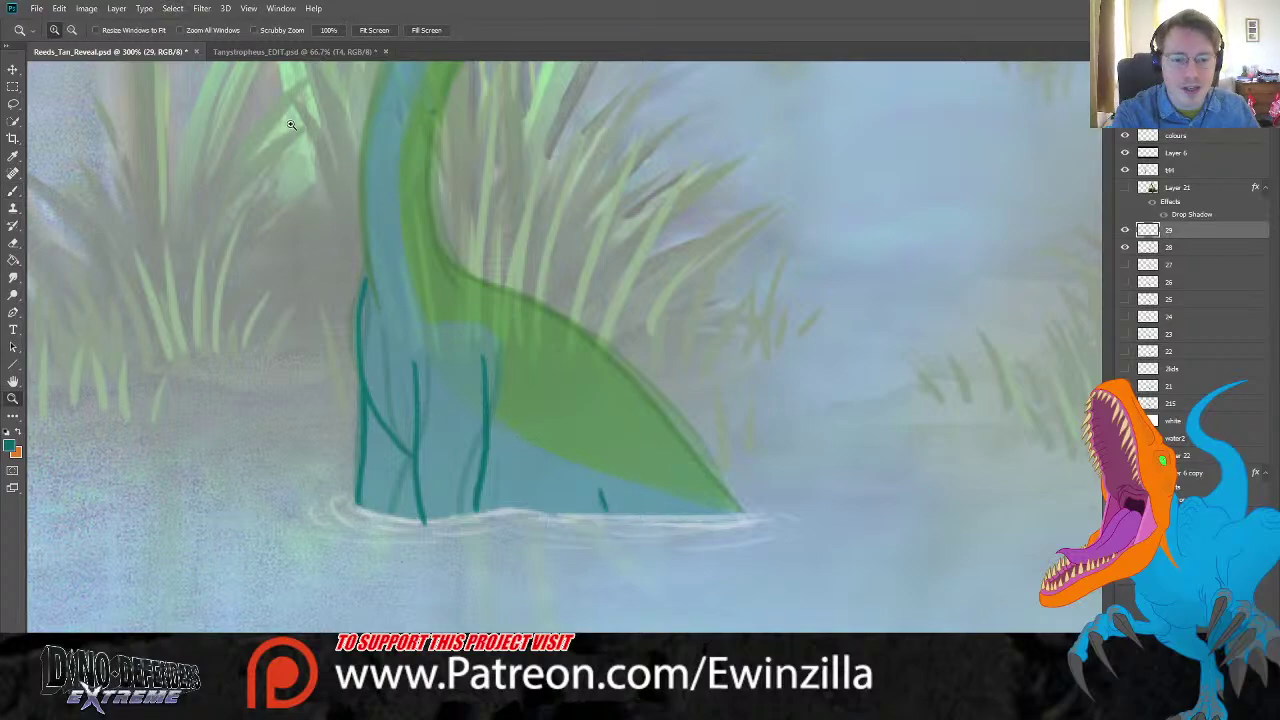
left_click(377, 30)
left_click(688, 512)
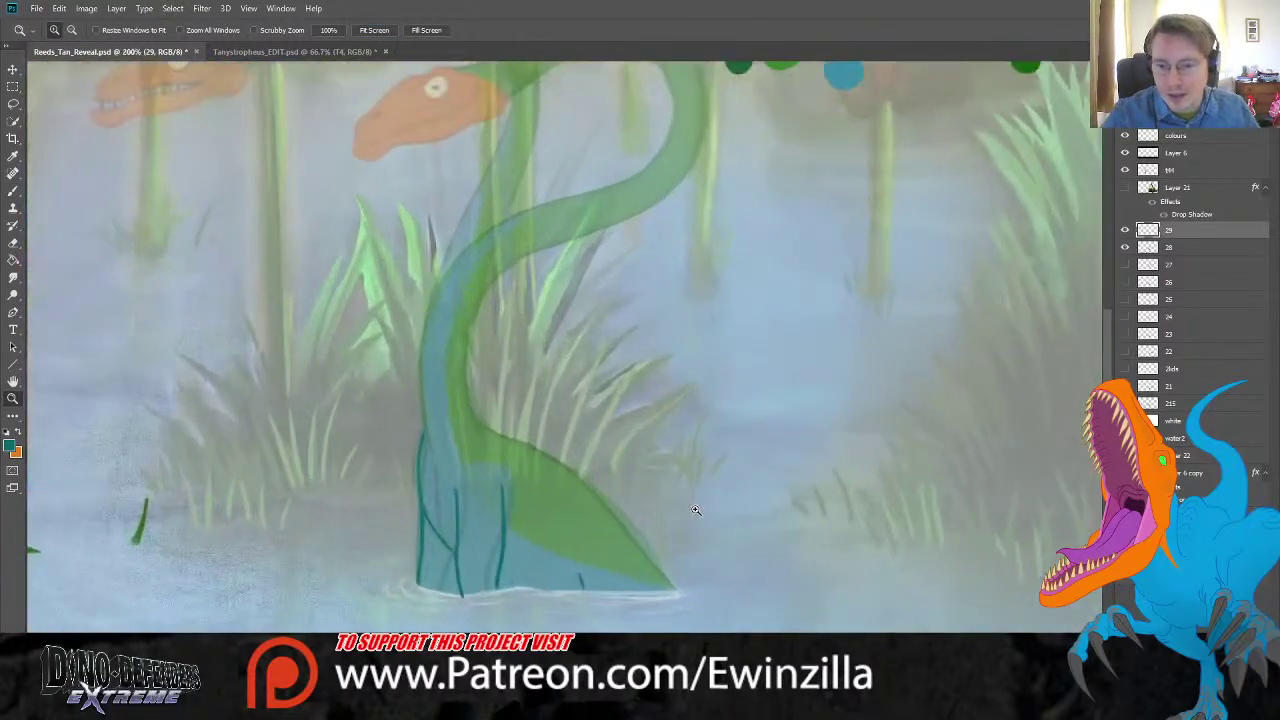
scroll(258, 208, "up", 3)
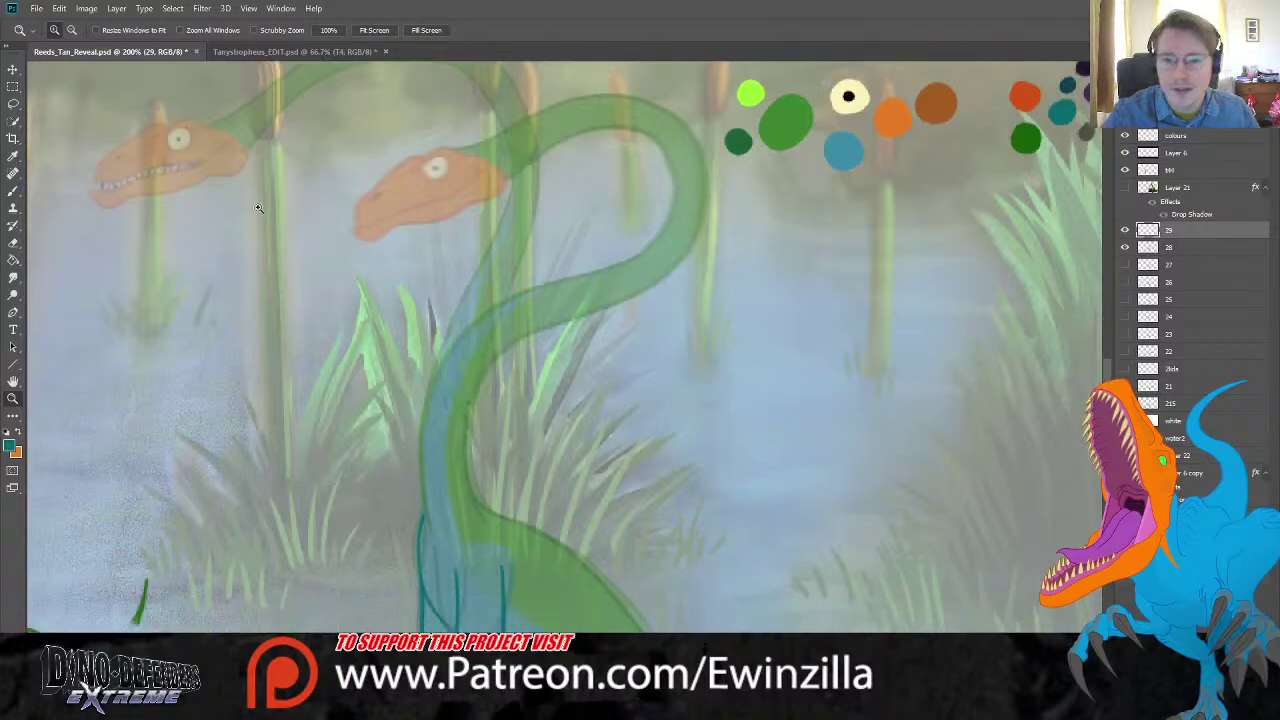
key("i")
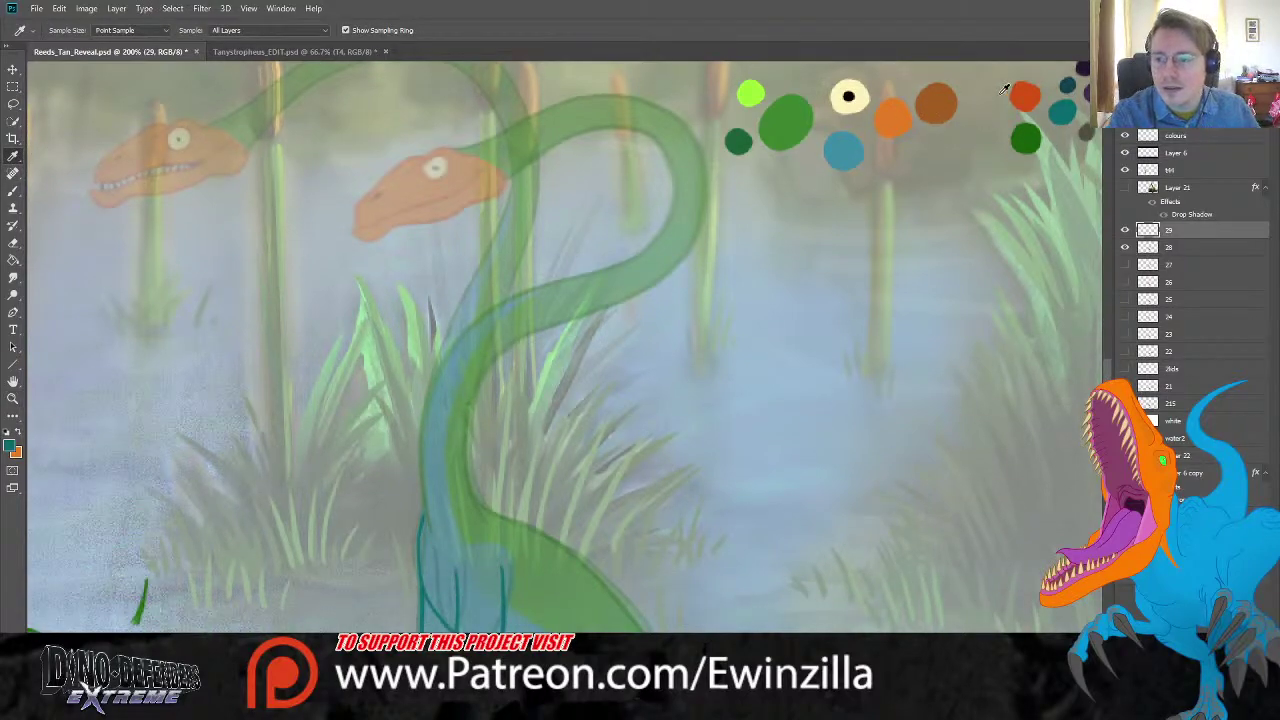
left_click(1030, 90)
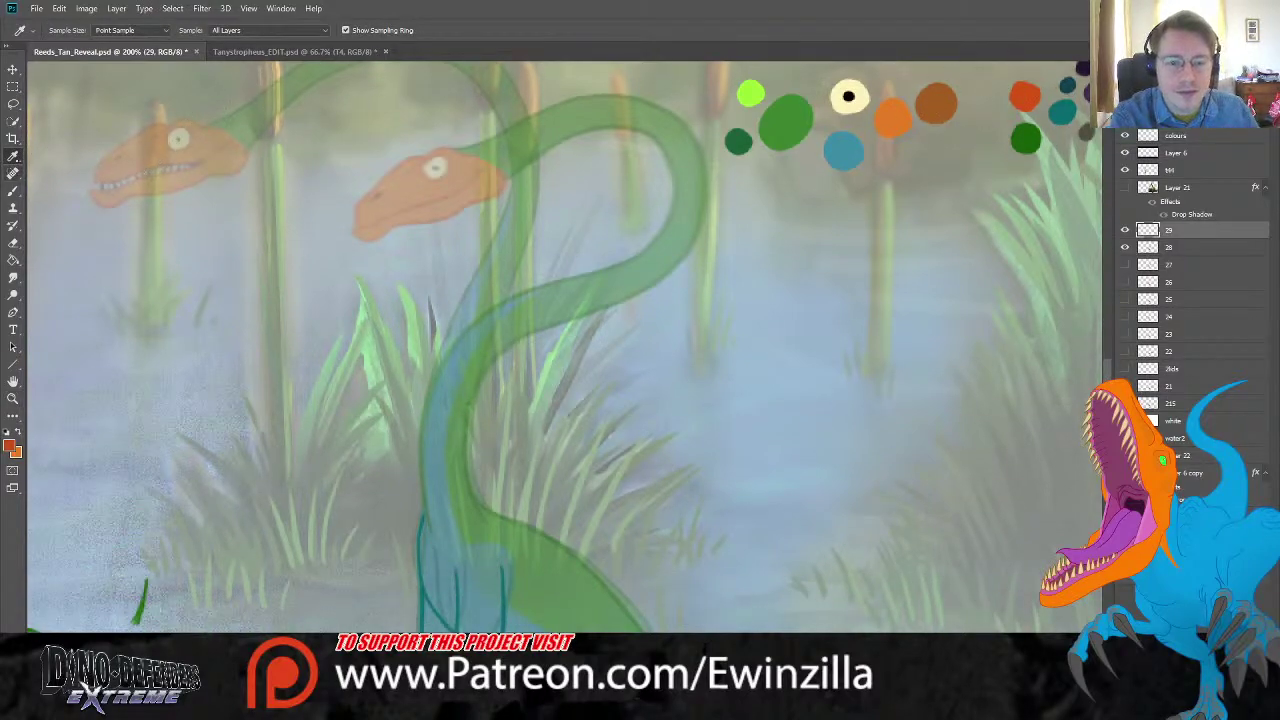
left_click(1030, 136)
key("b")
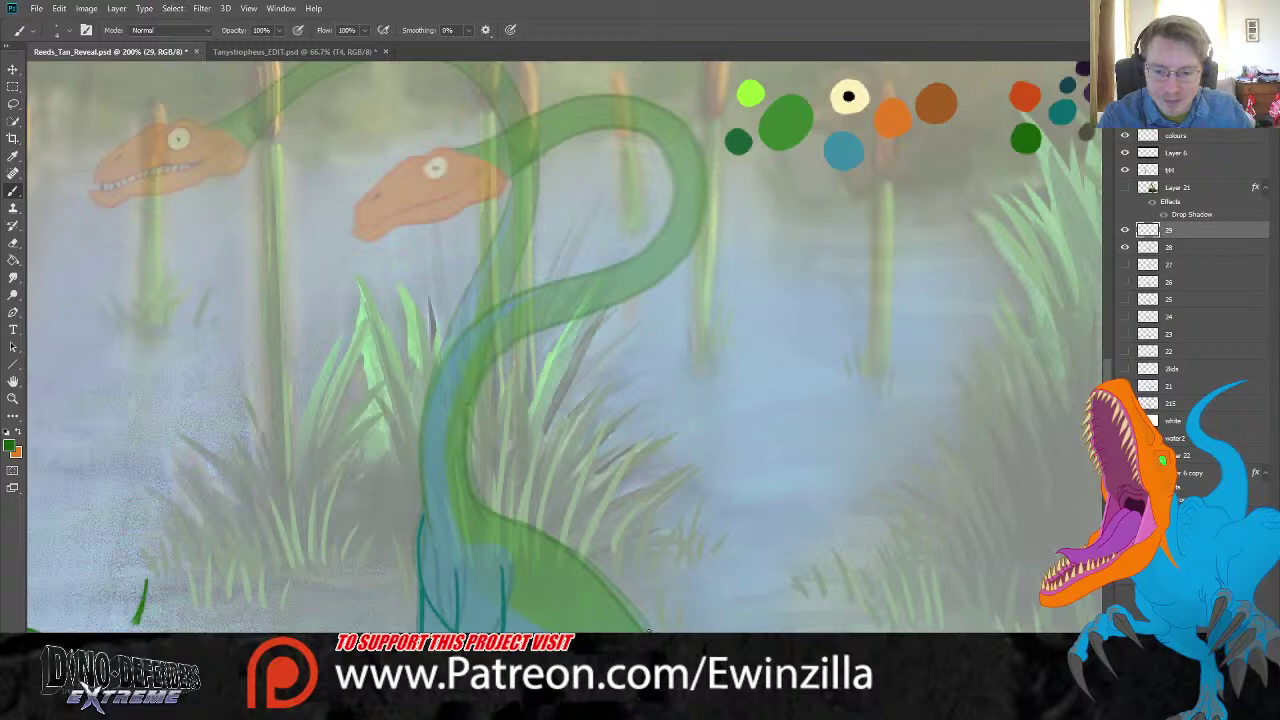
mouse_move(648, 630)
left_mouse_down()
mouse_move(565, 545)
mouse_move(478, 506)
left_mouse_up()
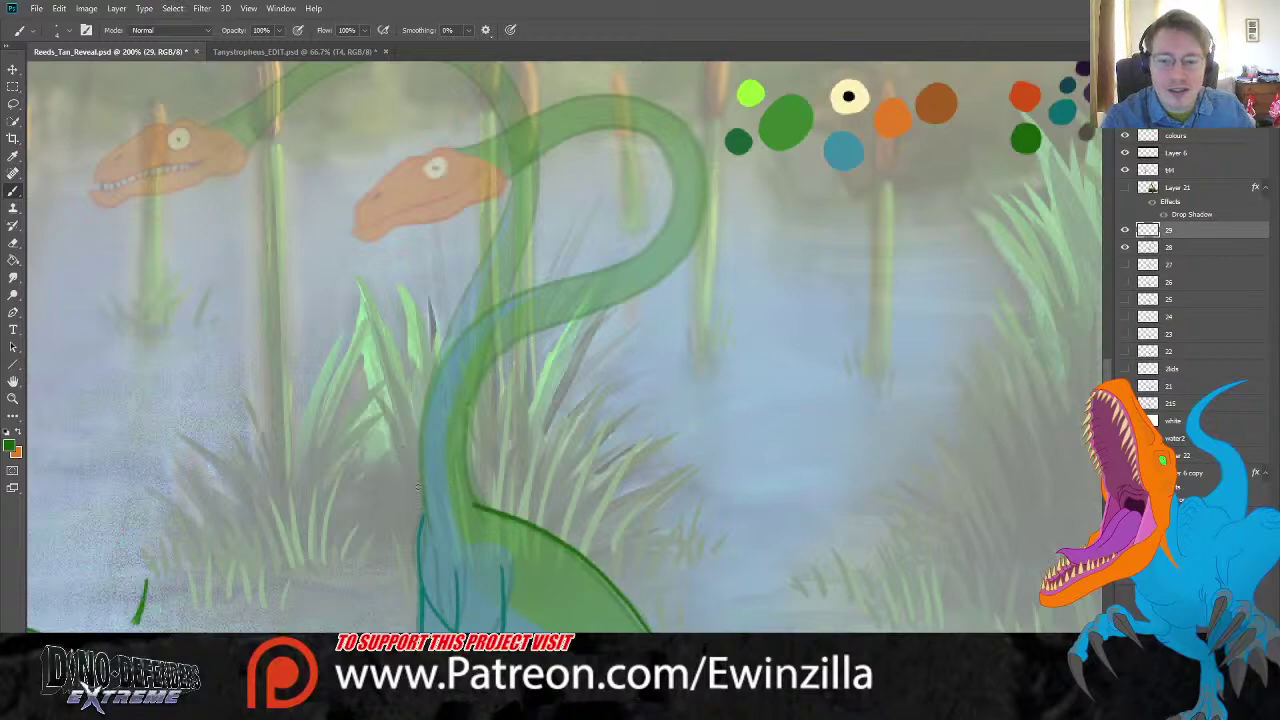
mouse_move(430, 530)
left_mouse_down()
mouse_move(421, 407)
mouse_move(446, 342)
mouse_move(483, 305)
mouse_move(596, 256)
mouse_move(632, 199)
mouse_move(619, 149)
mouse_move(582, 131)
mouse_move(520, 135)
mouse_move(448, 172)
left_mouse_up()
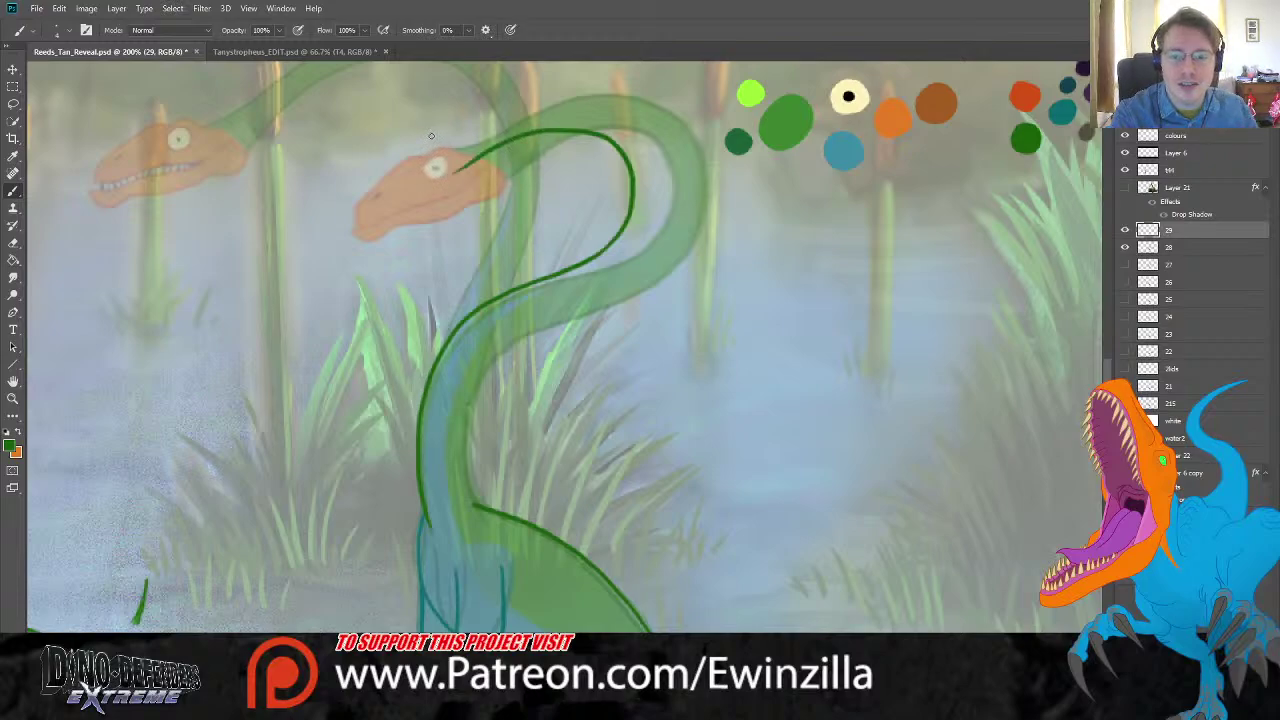
mouse_move(433, 138)
left_mouse_down()
mouse_move(548, 95)
mouse_move(623, 111)
mouse_move(657, 141)
mouse_move(672, 185)
mouse_move(643, 268)
left_mouse_up()
key("ctrl+z")
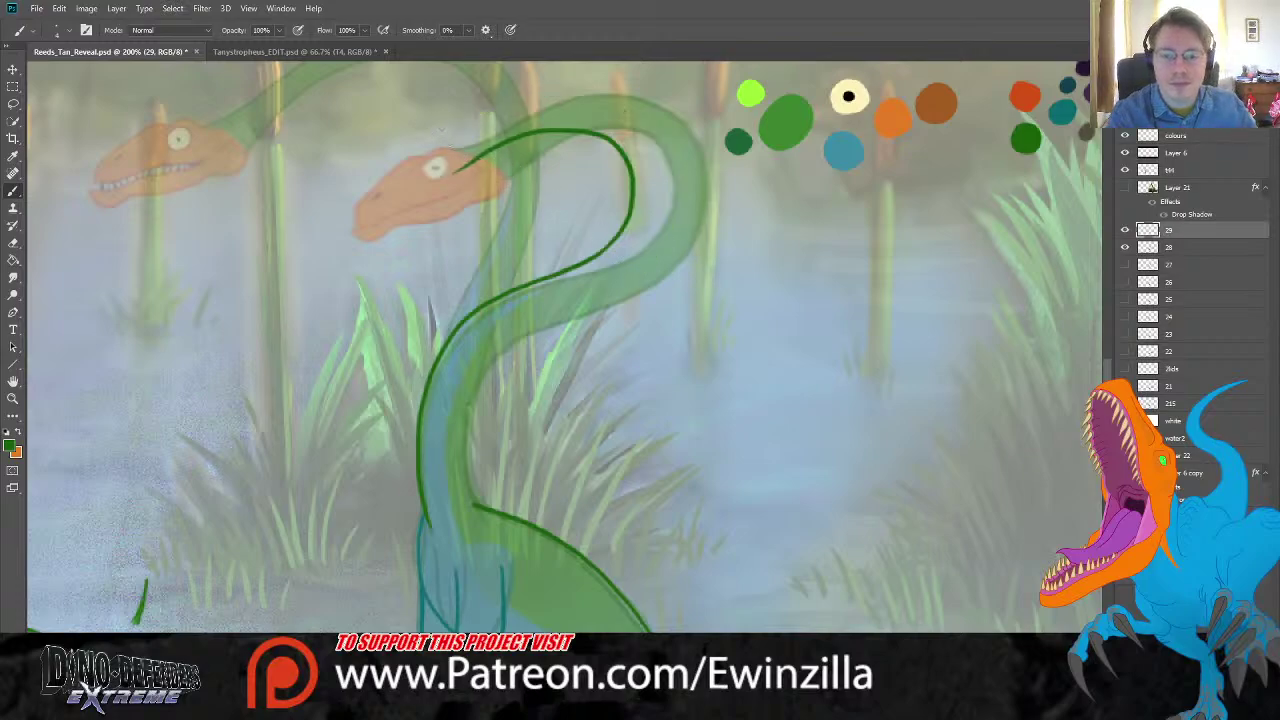
mouse_move(440, 146)
left_mouse_down()
mouse_move(510, 108)
mouse_move(594, 98)
mouse_move(622, 110)
left_mouse_up()
key("ctrl+z")
mouse_move(440, 143)
left_mouse_down()
mouse_move(534, 105)
mouse_move(596, 106)
mouse_move(656, 160)
mouse_move(648, 246)
mouse_move(608, 289)
mouse_move(484, 362)
mouse_move(455, 434)
mouse_move(517, 556)
left_mouse_up()
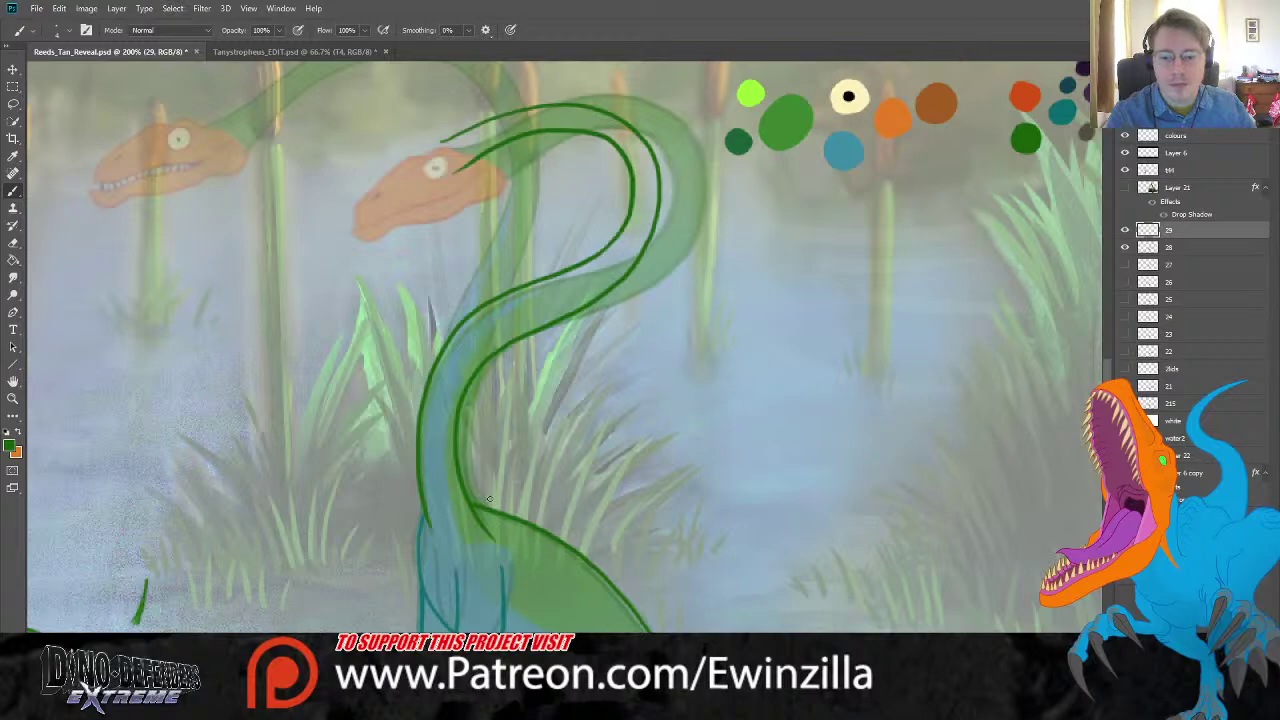
left_click(1124, 230)
left_click(1124, 230)
left_click(1124, 230)
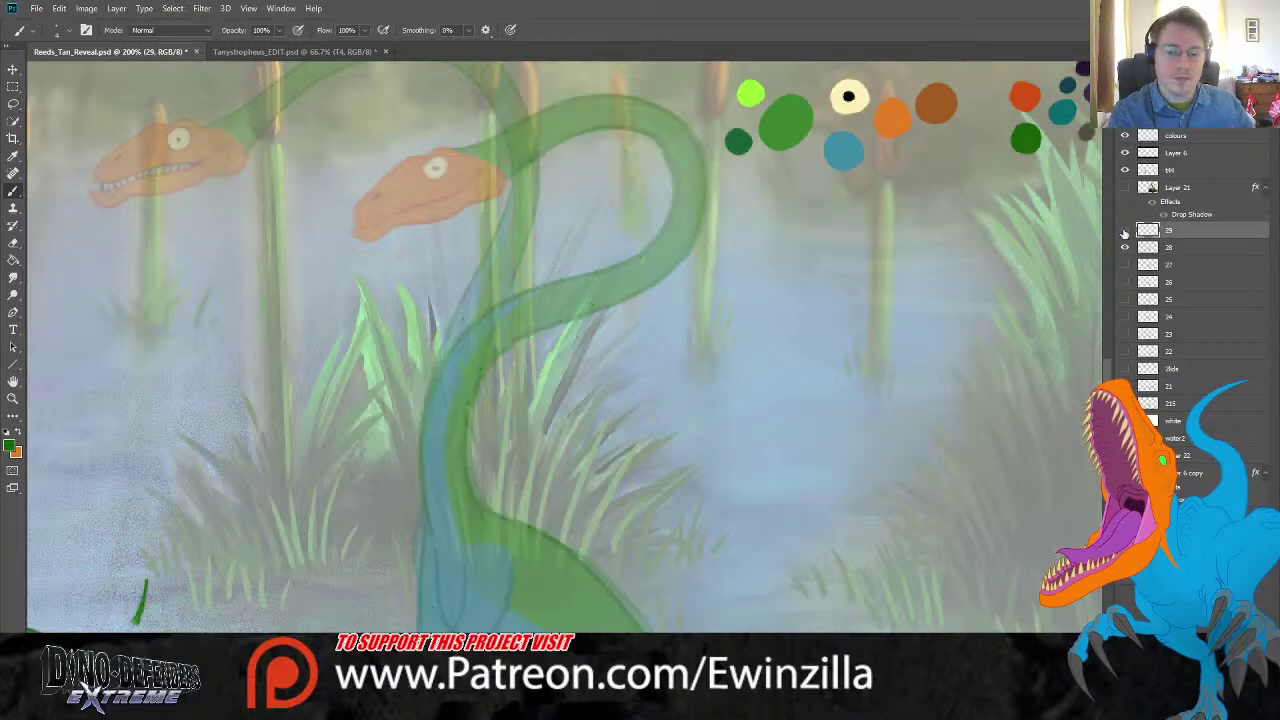
left_click(1124, 230)
left_click(1124, 230)
key("ctrl+z")
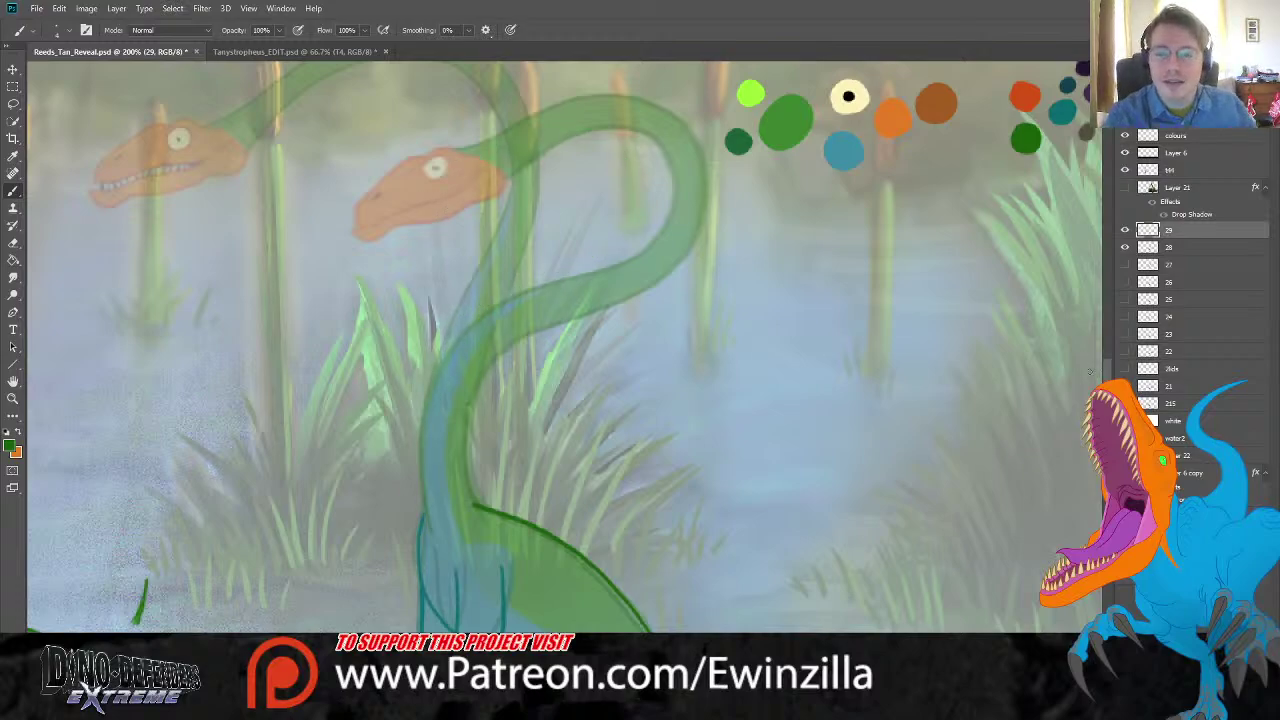
Step: Sample the red-orange palette swatch and outline the creature's head over the faded frame 28 head, including the eye, mouth line and lower jaw
scroll(570, 350, "up", 2)
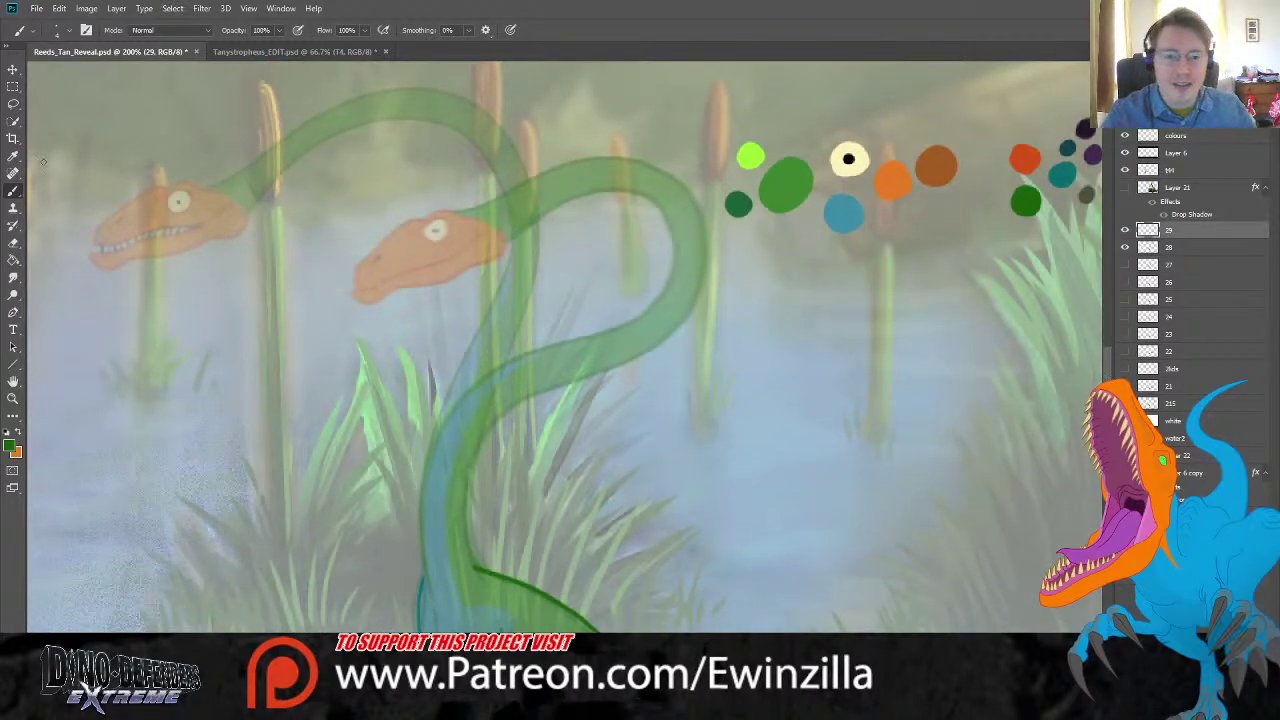
left_click(13, 156)
left_click(1028, 158)
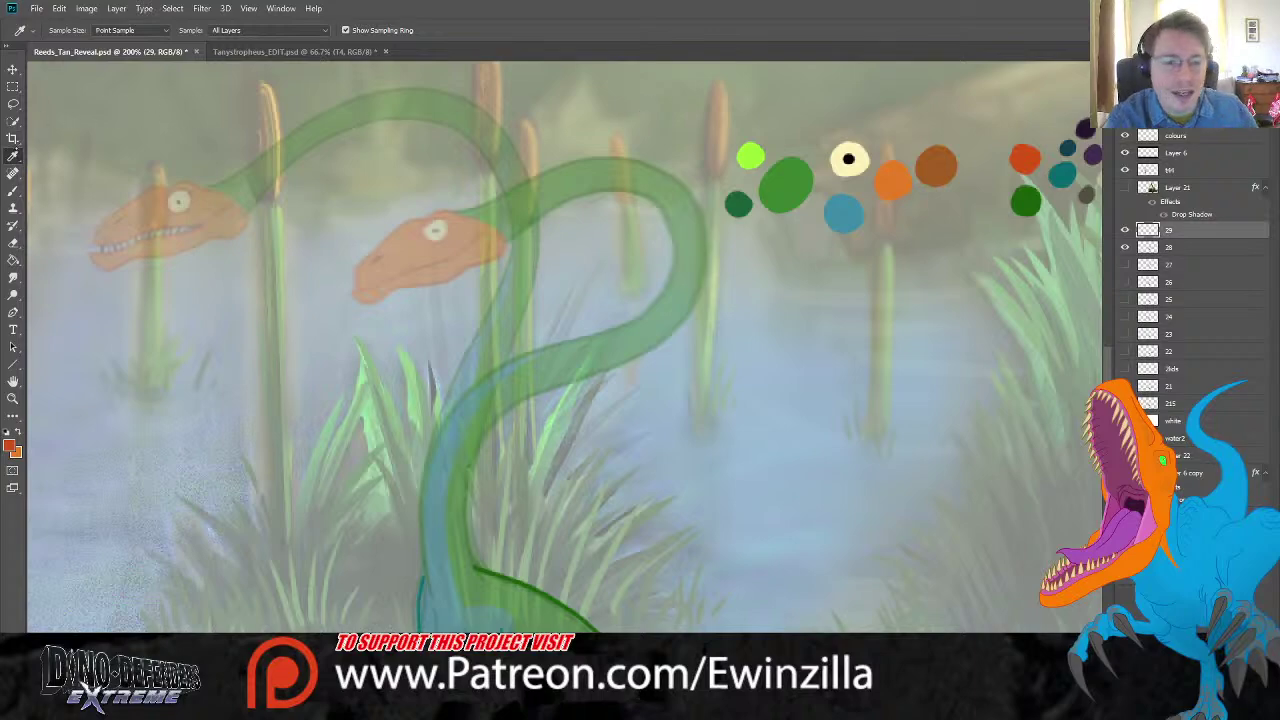
key("b")
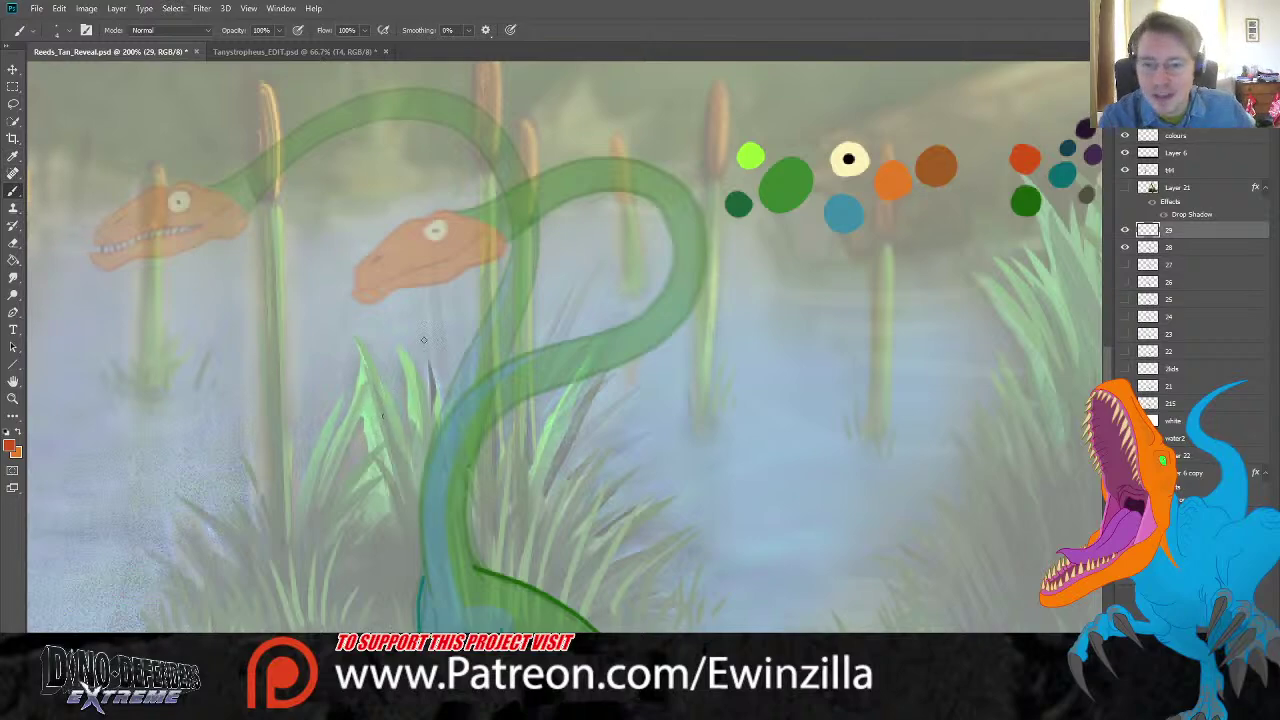
mouse_move(357, 287)
left_mouse_down()
mouse_move(413, 220)
mouse_move(465, 221)
mouse_move(424, 231)
left_mouse_up()
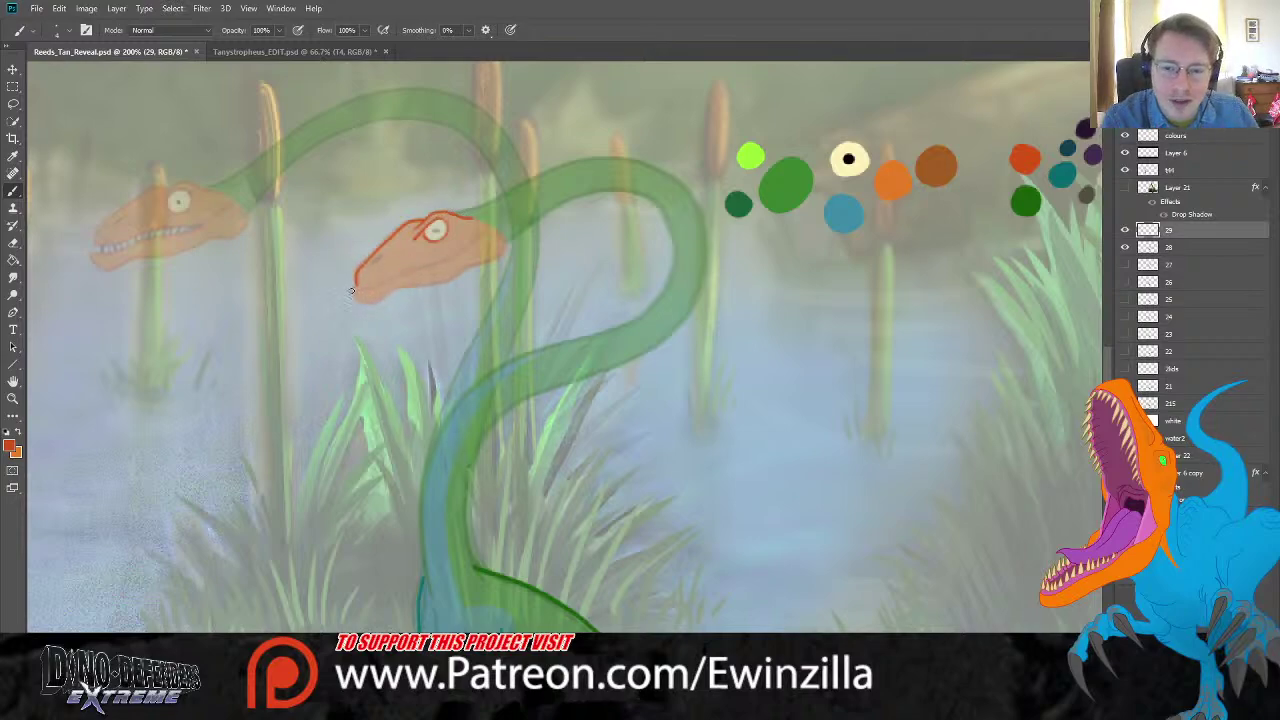
left_click_drag(351, 291, 488, 230)
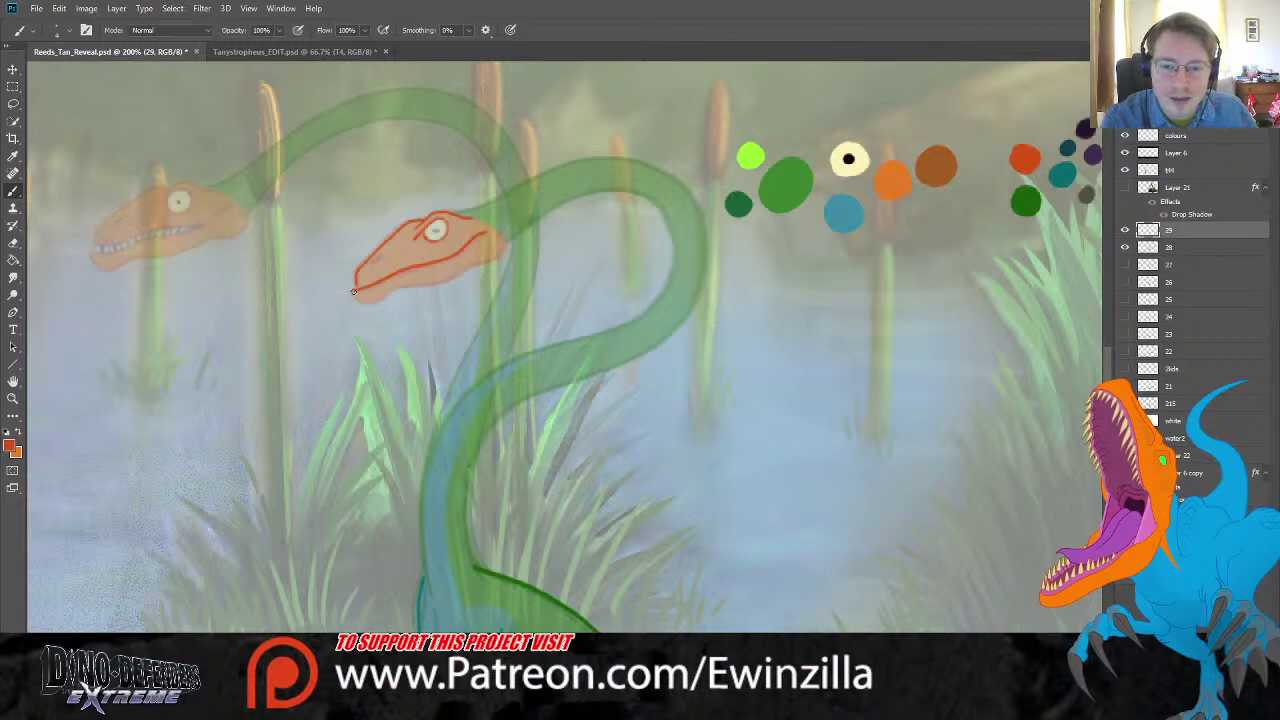
mouse_move(352, 291)
left_mouse_down()
mouse_move(430, 284)
mouse_move(488, 260)
mouse_move(502, 236)
left_mouse_up()
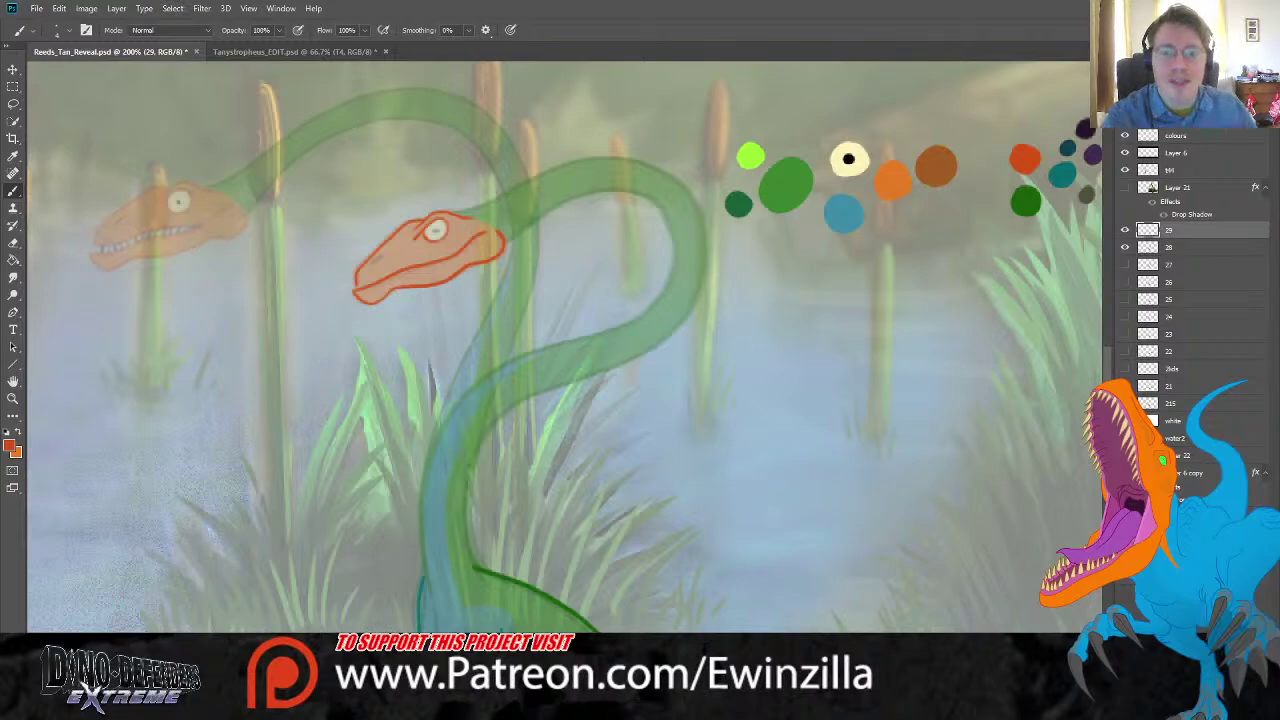
Step: Select the head line art, shift it forward beyond the snout of the faded frame 28 head, and rotate it about 2° clockwise
left_click(13, 86)
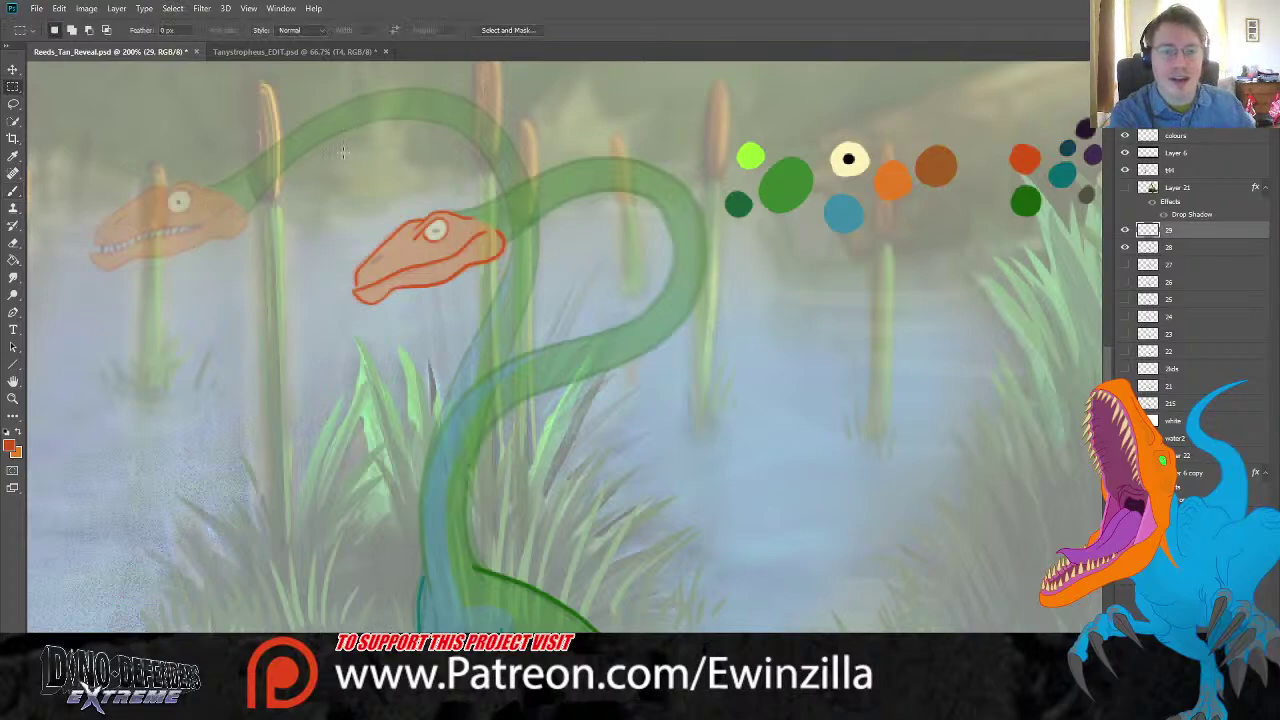
mouse_move(316, 182)
left_mouse_down()
mouse_move(500, 300)
mouse_move(584, 332)
left_mouse_up()
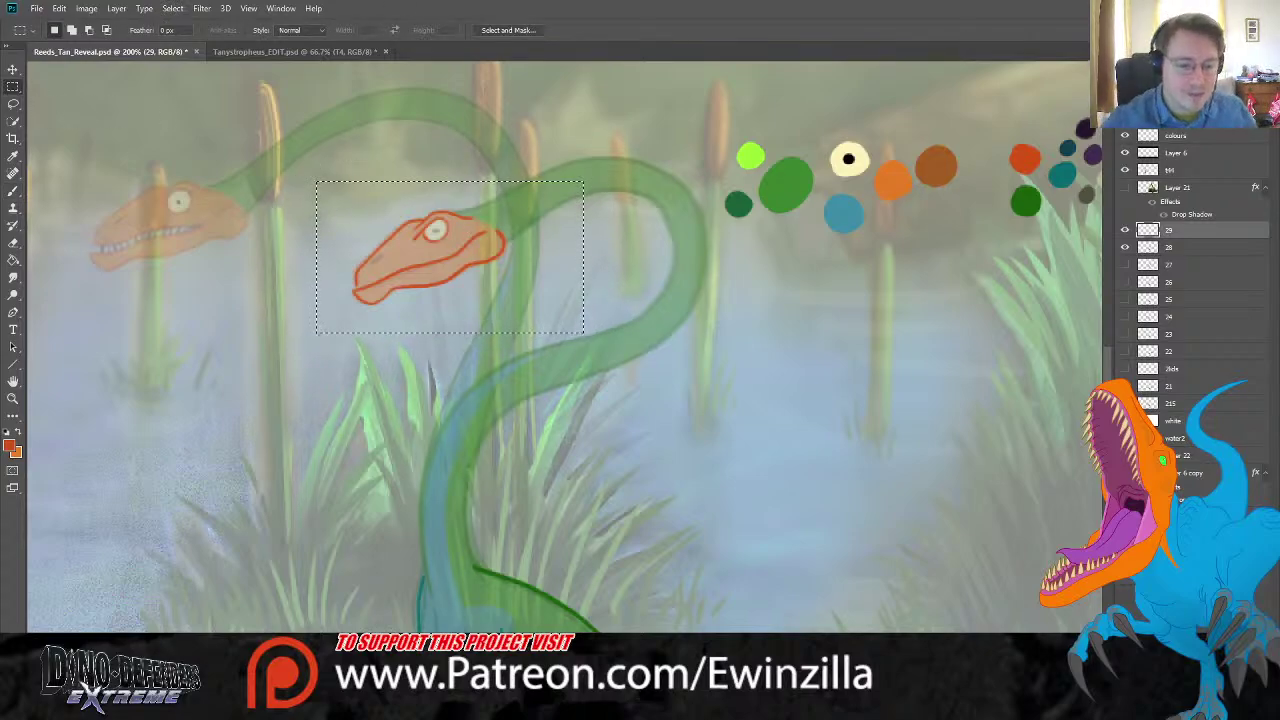
left_click(13, 69)
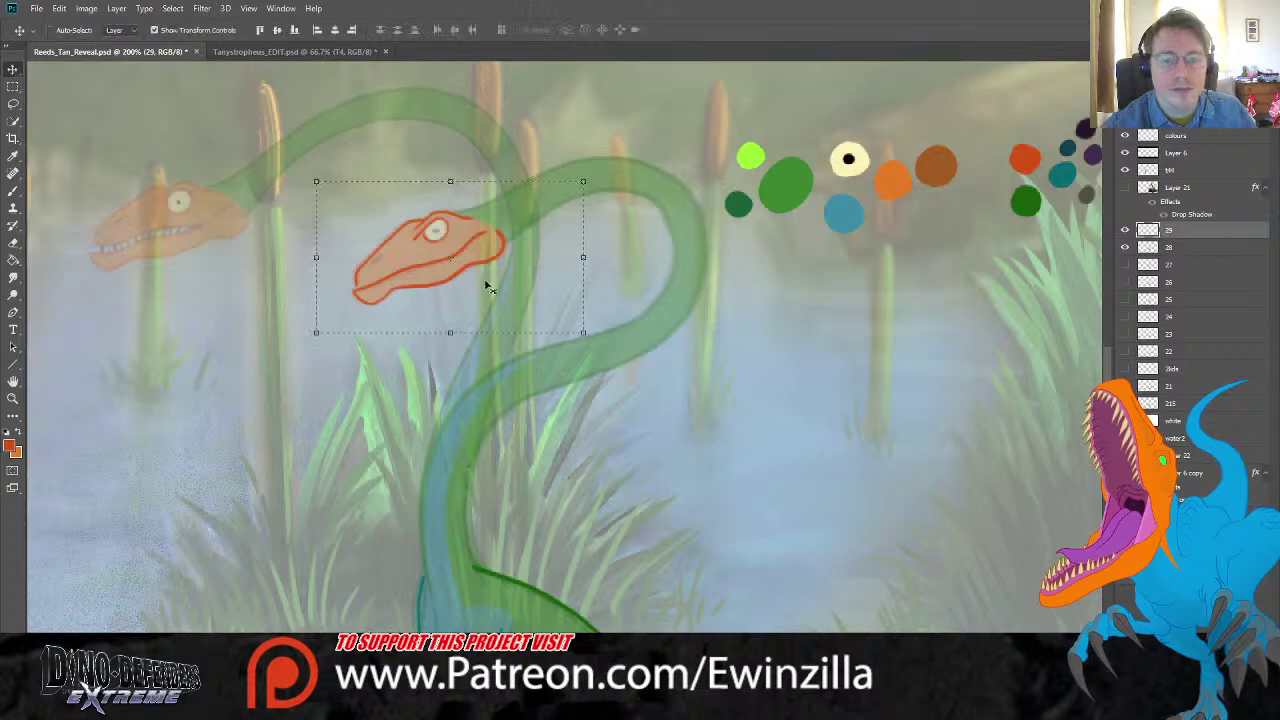
left_click_drag(490, 257, 397, 244)
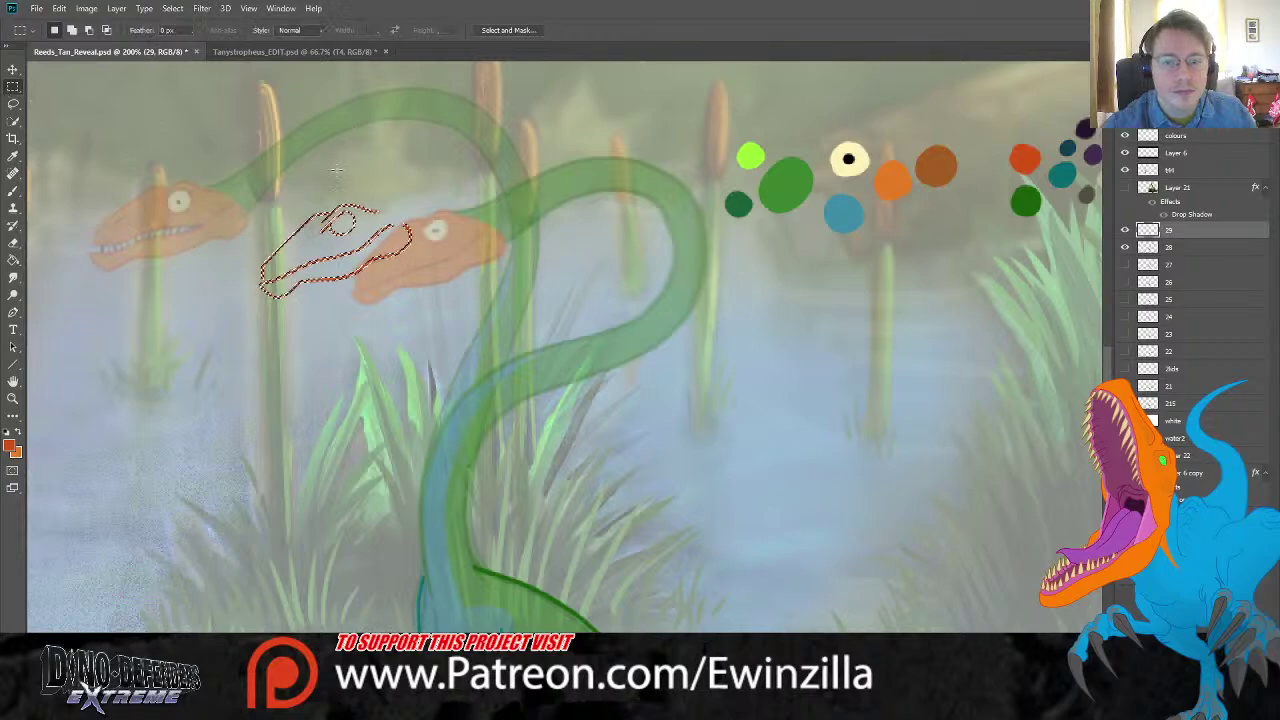
left_click_drag(446, 224, 448, 229)
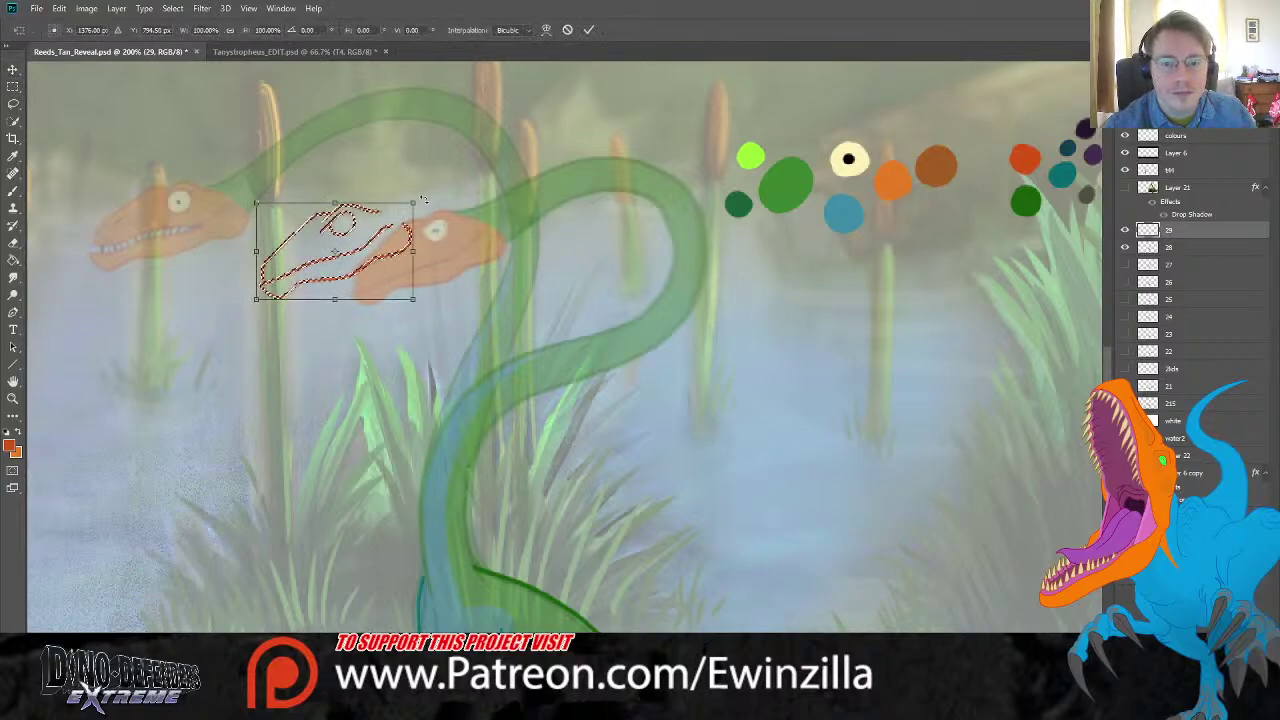
left_click(14, 89)
left_click(603, 282)
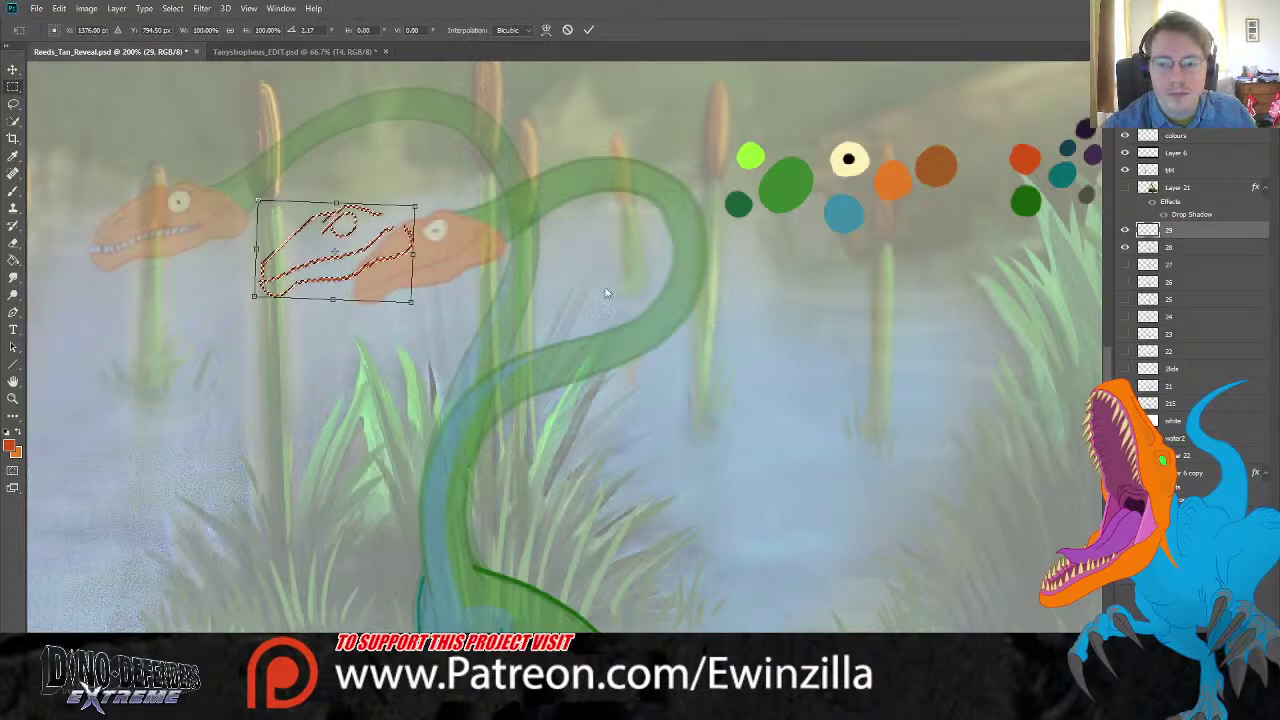
left_click(640, 314)
Step: Sample the dark green palette swatch for brushing the neck outlines
left_click(13, 156)
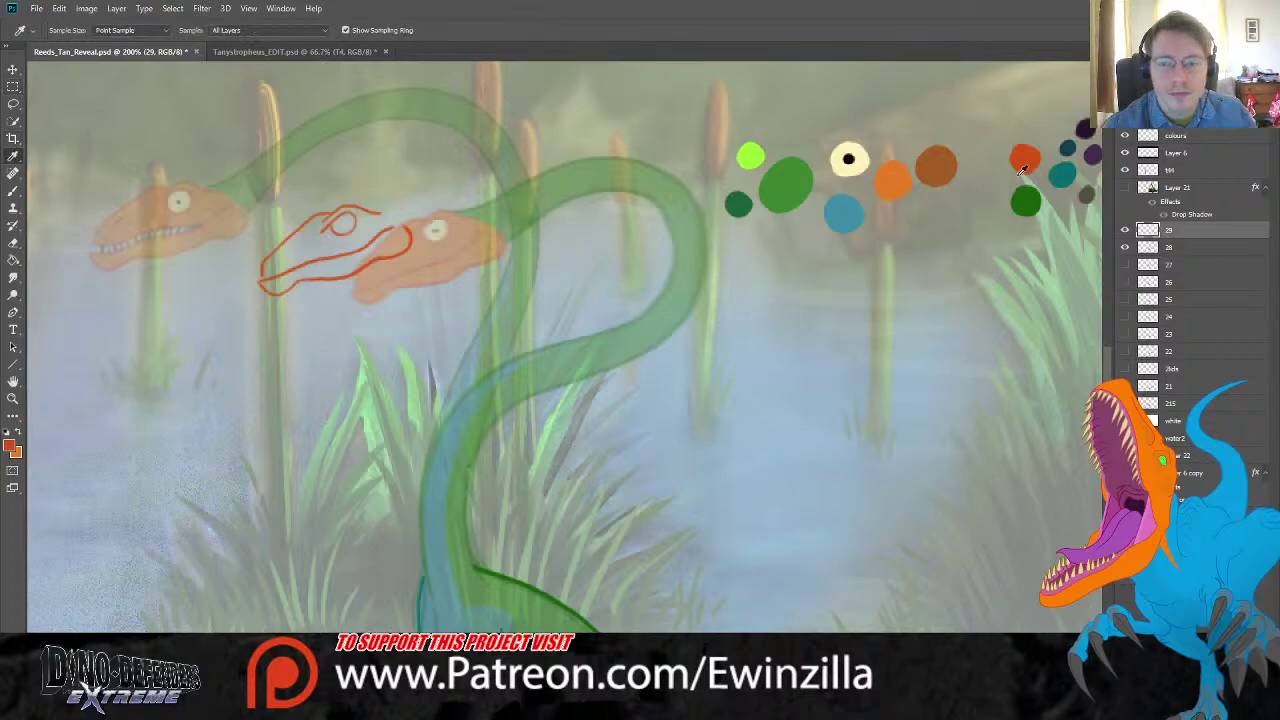
left_click(1026, 200)
left_click(13, 190)
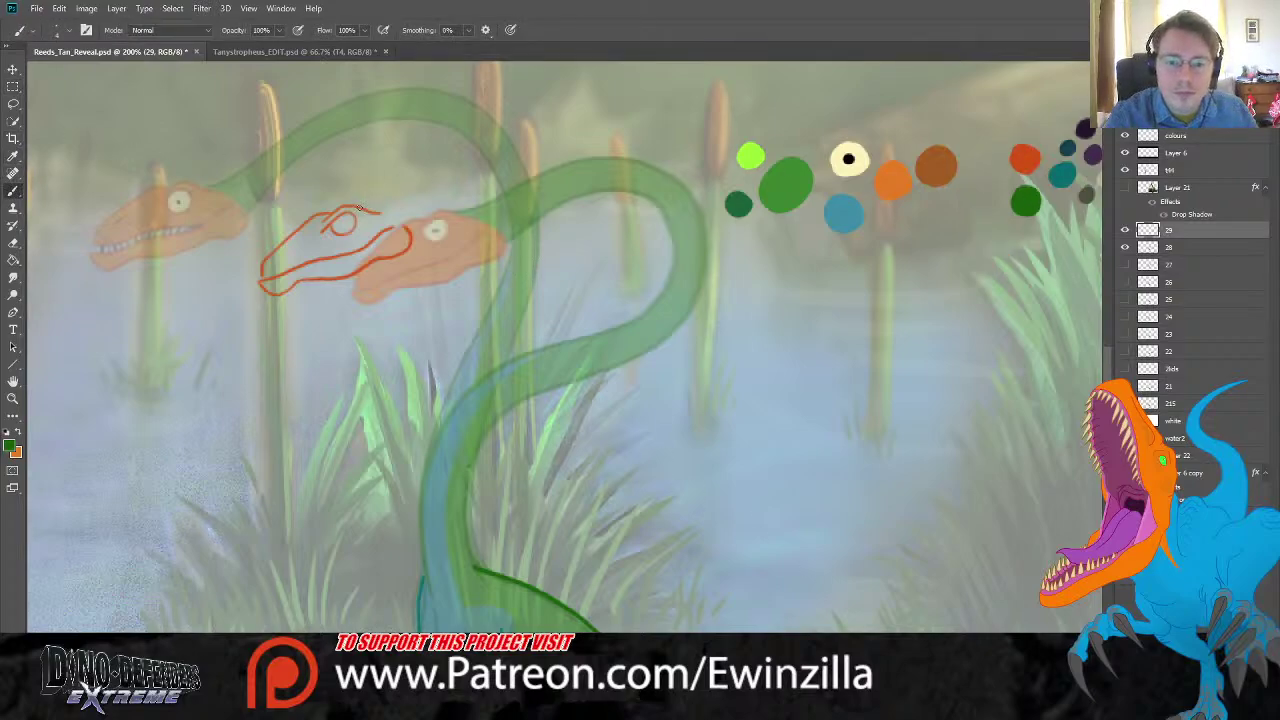
mouse_move(357, 206)
left_mouse_down()
mouse_move(554, 159)
mouse_move(593, 168)
mouse_move(635, 208)
mouse_move(627, 307)
mouse_move(477, 452)
left_mouse_up()
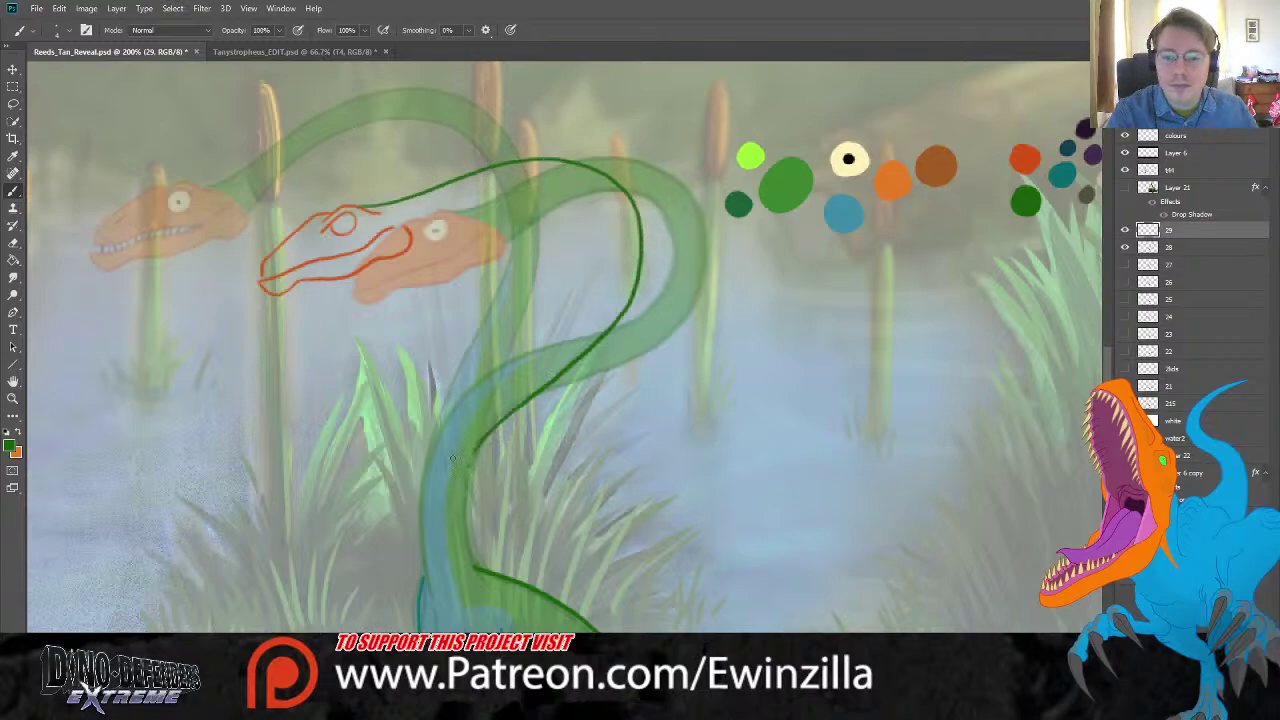
key("ctrl+z")
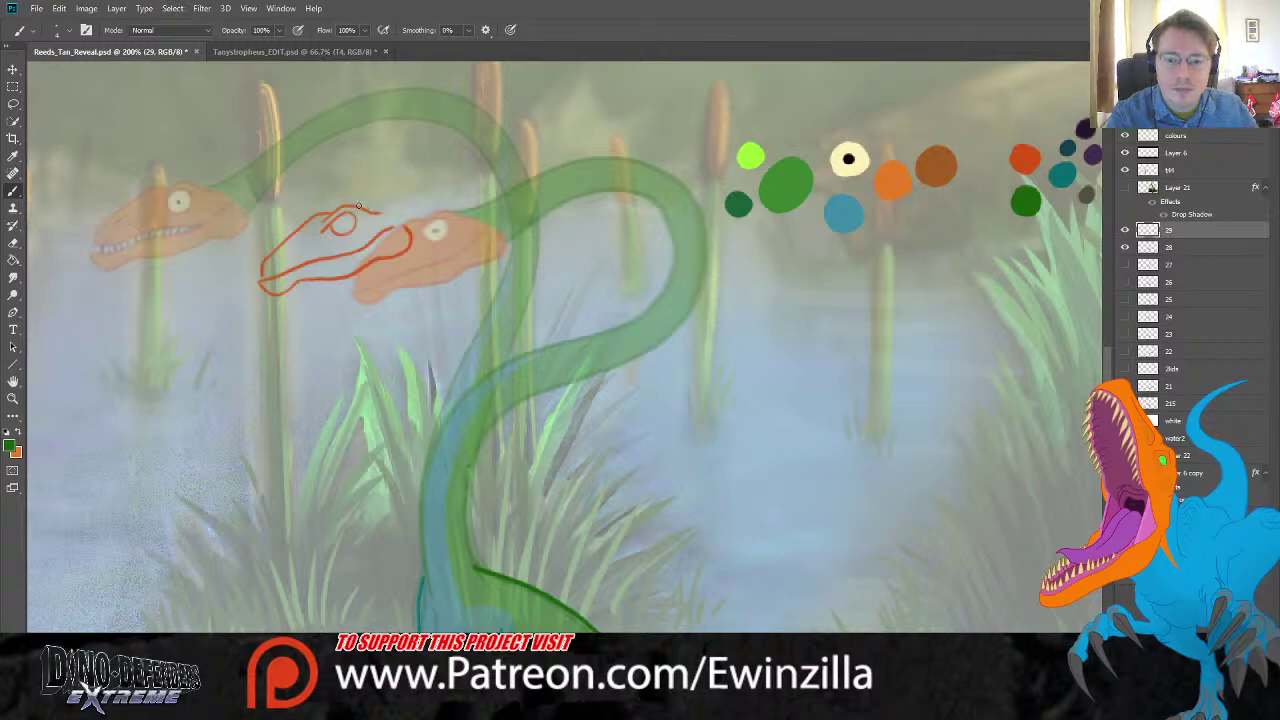
mouse_move(358, 206)
left_mouse_down()
mouse_move(528, 142)
mouse_move(608, 159)
mouse_move(648, 196)
mouse_move(640, 275)
mouse_move(569, 292)
left_mouse_up()
key("ctrl+z")
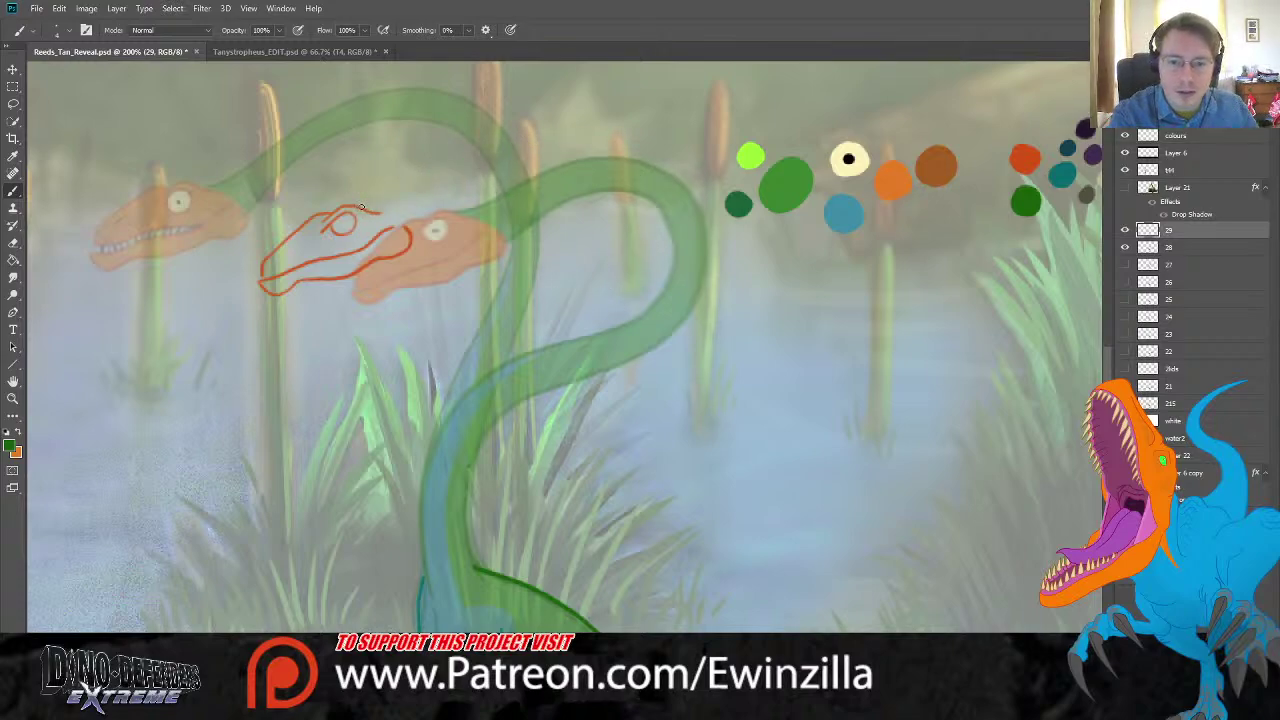
Step: Brush the outer neck outline from the back of the head over the arch to the back, and tidy its lower end with the Smudge tool
left_click_drag(362, 207, 502, 151)
mouse_move(568, 163)
left_mouse_down()
mouse_move(597, 188)
mouse_move(606, 264)
mouse_move(571, 346)
mouse_move(488, 459)
mouse_move(471, 549)
mouse_move(480, 582)
left_mouse_up()
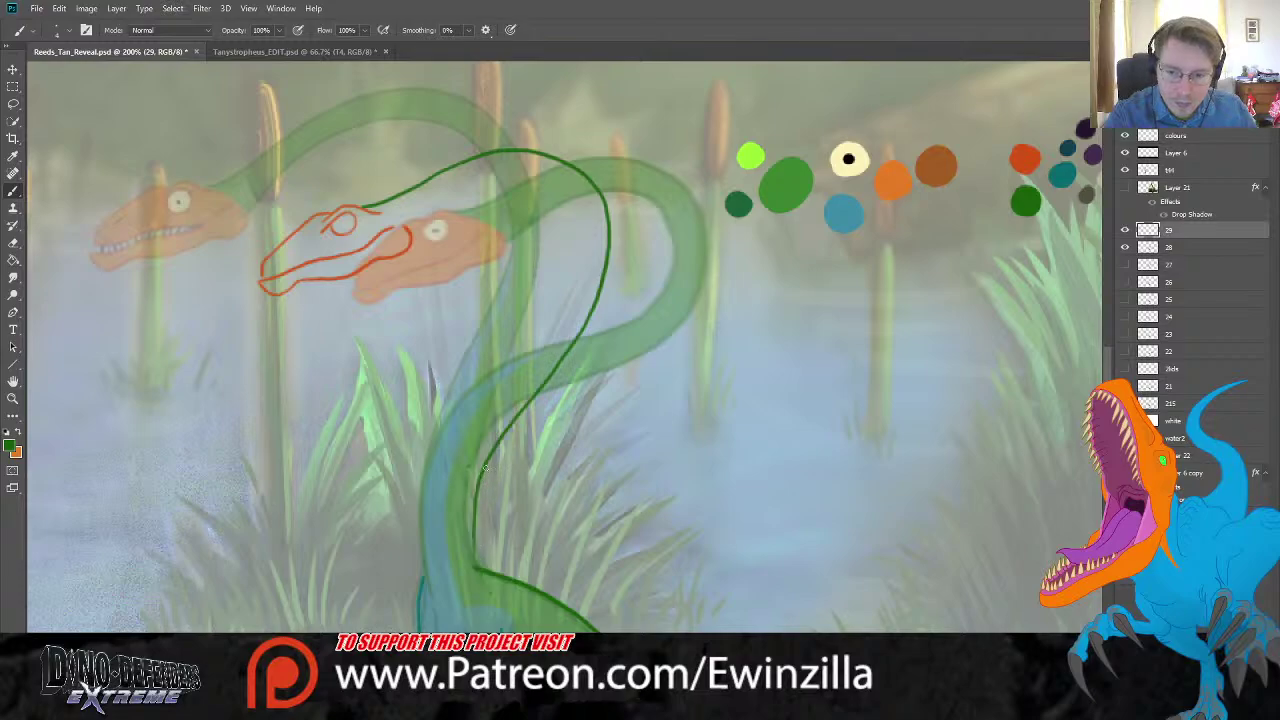
mouse_move(485, 462)
left_mouse_down()
mouse_move(470, 540)
mouse_move(488, 596)
left_mouse_up()
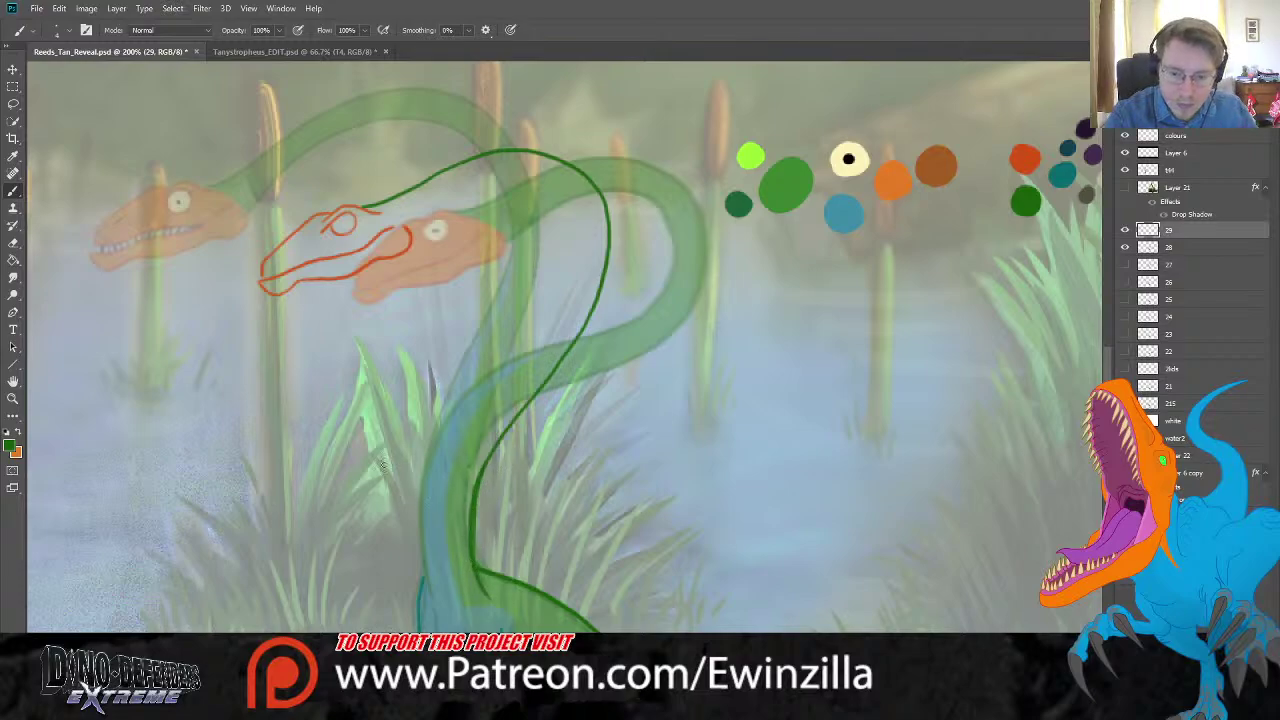
left_click(13, 277)
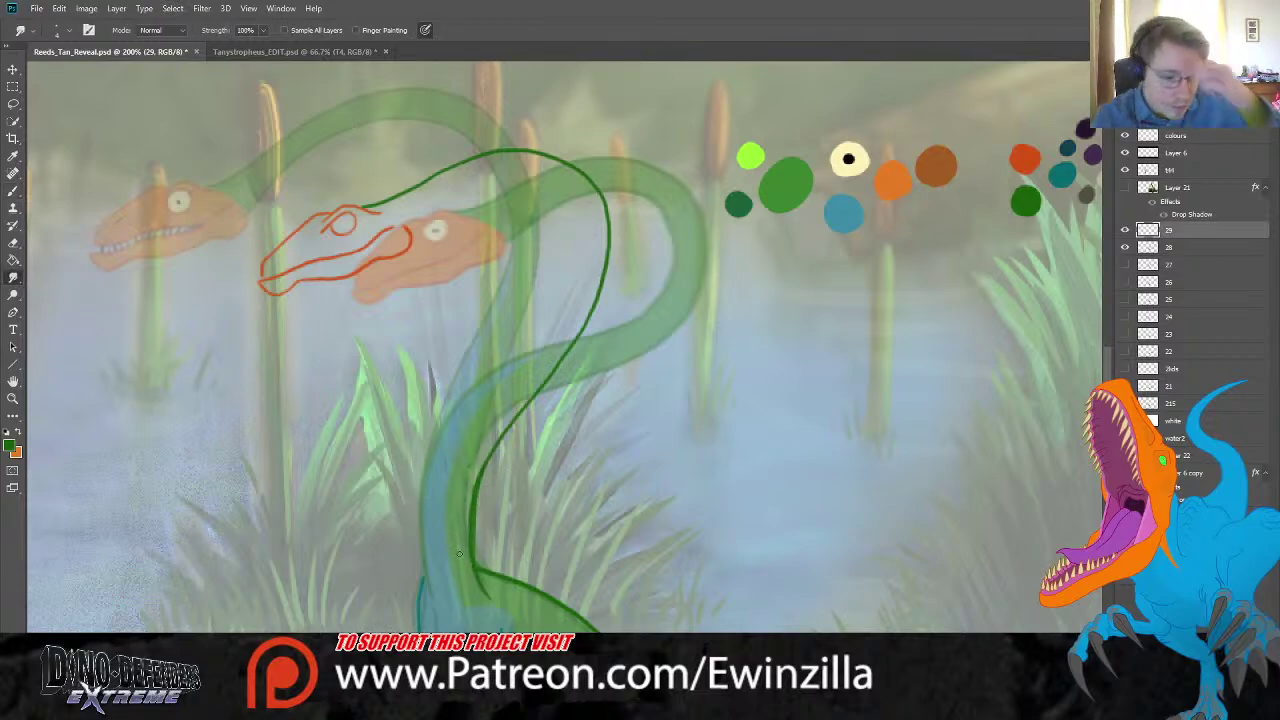
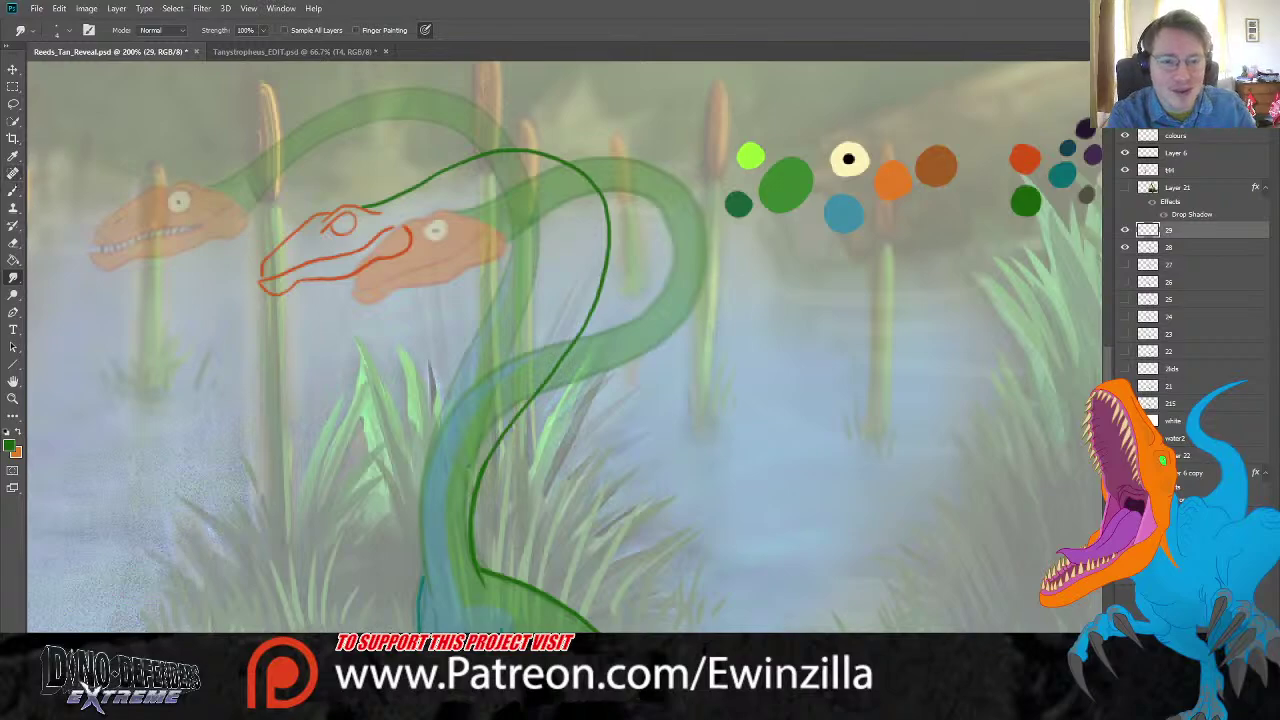
Step: Brush the inner neck outline from the jaw corner around the arch and down to the chest
key("b")
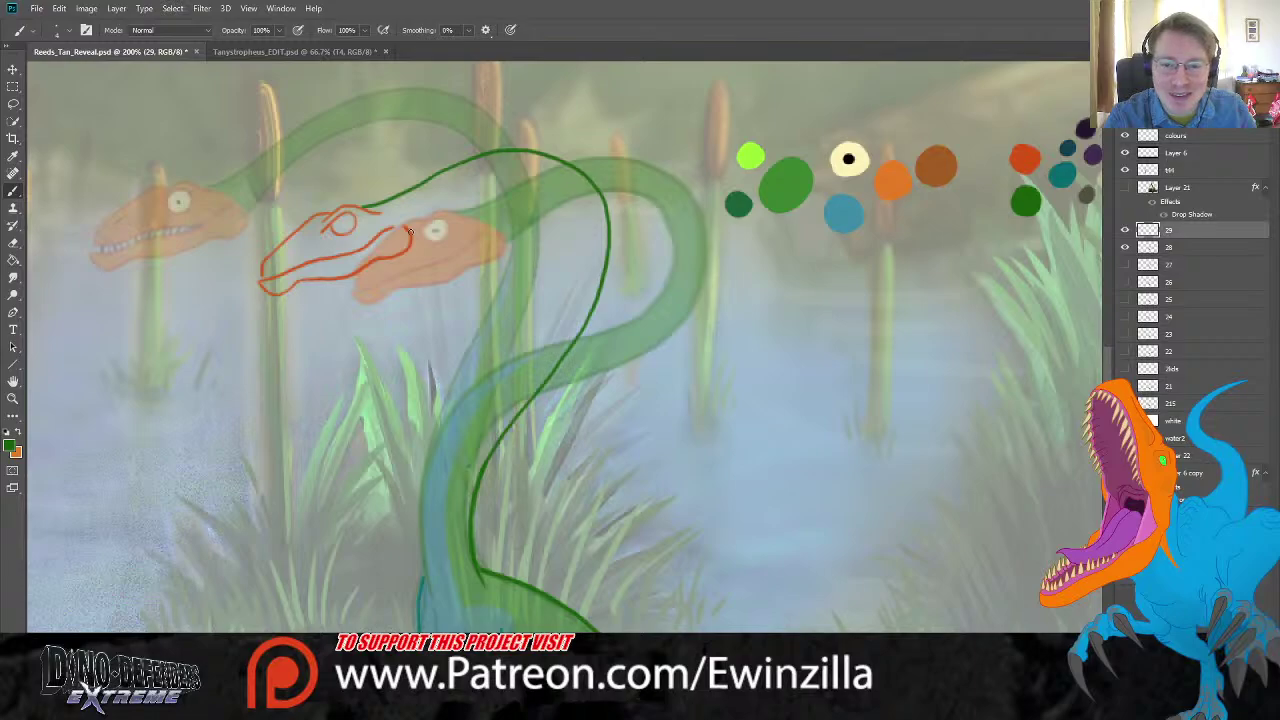
mouse_move(410, 232)
left_mouse_down()
mouse_move(482, 184)
mouse_move(540, 178)
mouse_move(575, 211)
mouse_move(561, 281)
left_mouse_up()
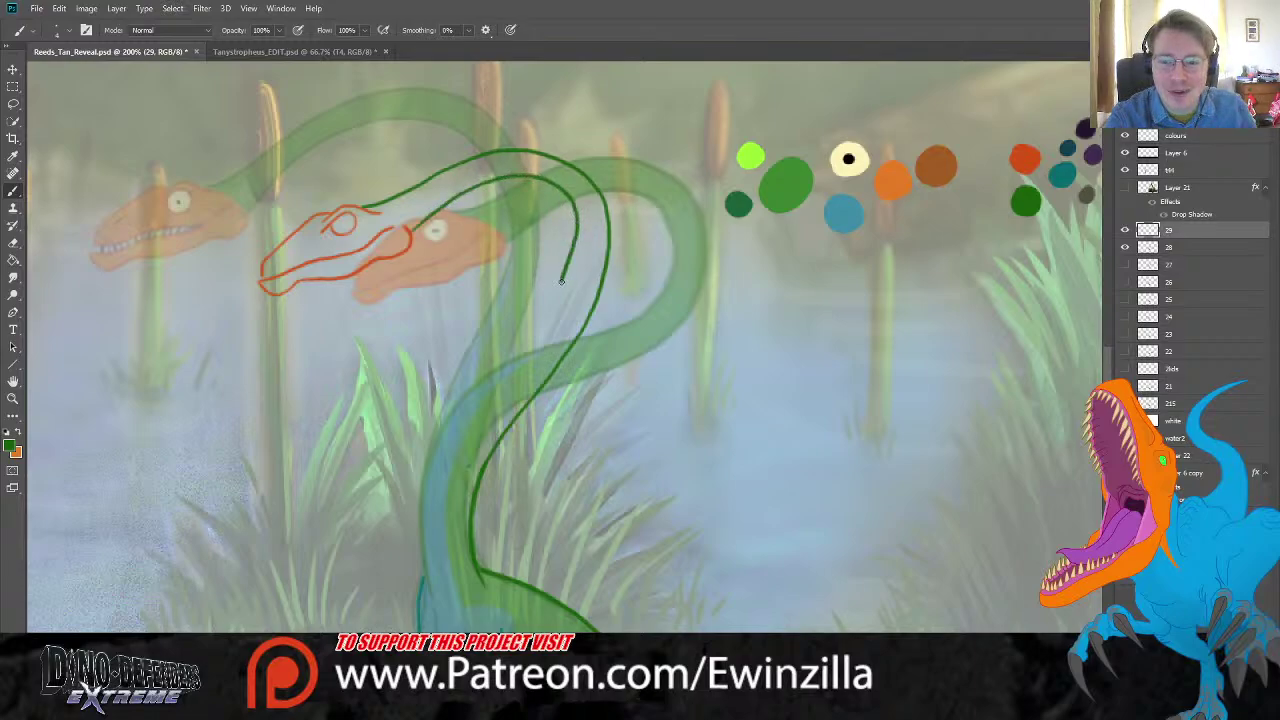
key("ctrl+z")
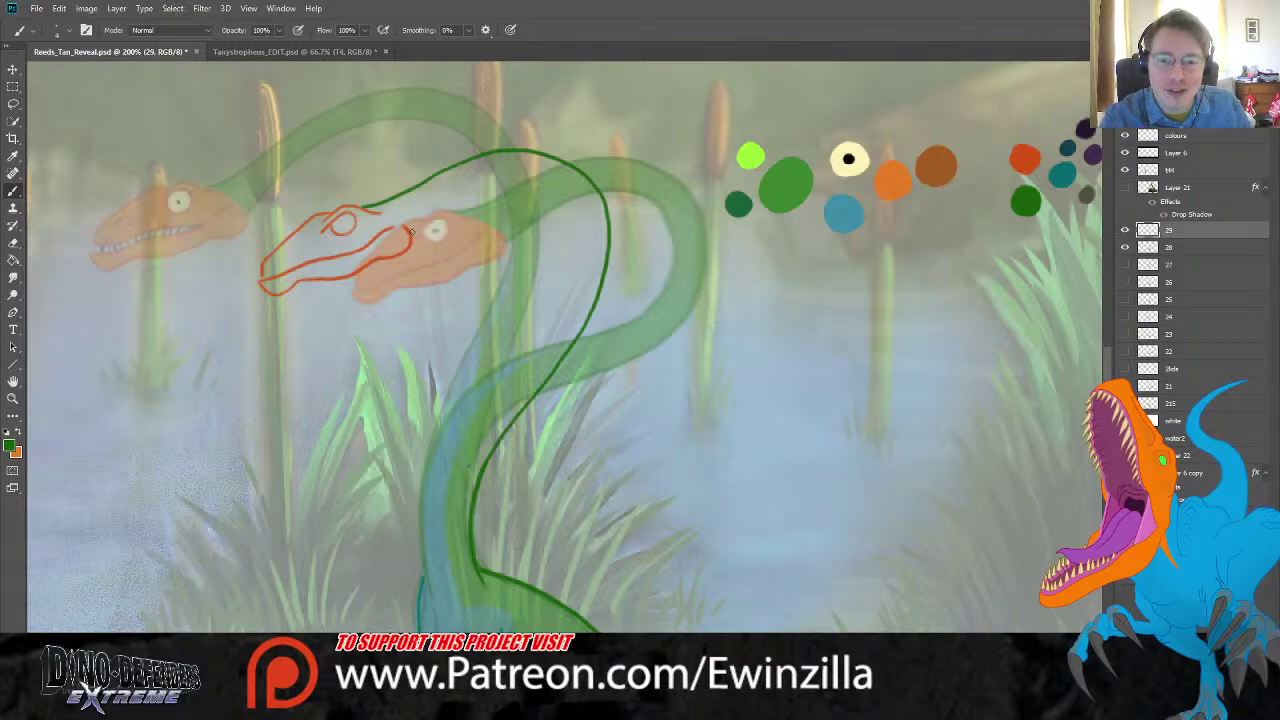
mouse_move(410, 232)
left_mouse_down()
mouse_move(472, 188)
mouse_move(513, 181)
mouse_move(548, 186)
mouse_move(575, 222)
mouse_move(558, 311)
mouse_move(442, 475)
mouse_move(425, 561)
mouse_move(438, 620)
left_mouse_up()
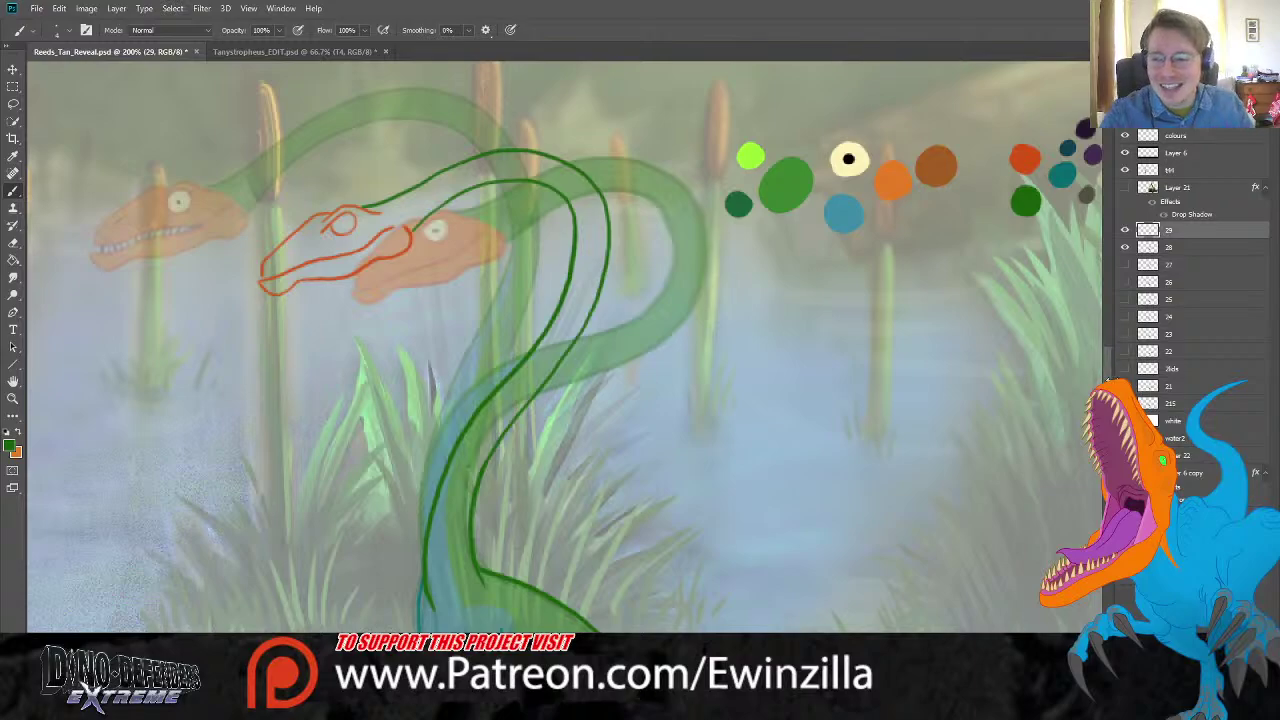
Step: Compare the new pose with frame 28 by toggling layer 29's visibility, and brush a fuller front neck line from the chest to mid-neck
scroll(567, 347, "down", 3)
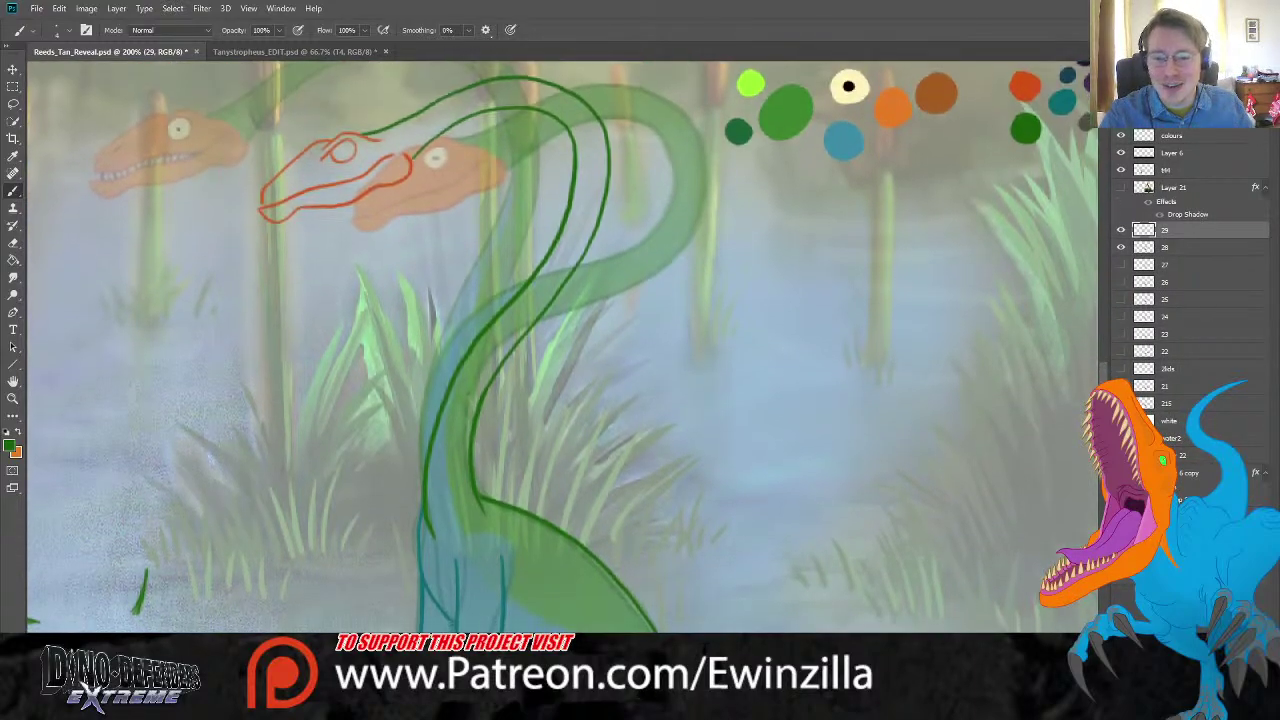
left_click(1121, 232)
left_click(1121, 232)
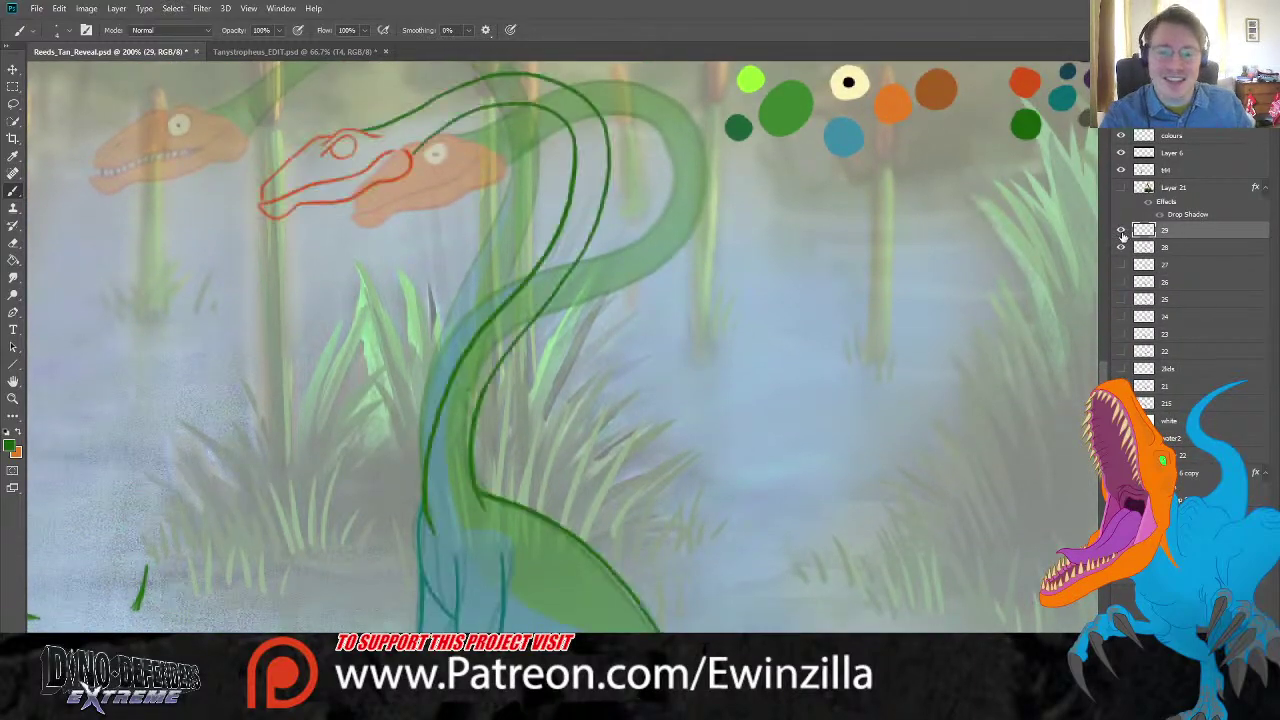
left_click(1121, 233)
left_click(1122, 235)
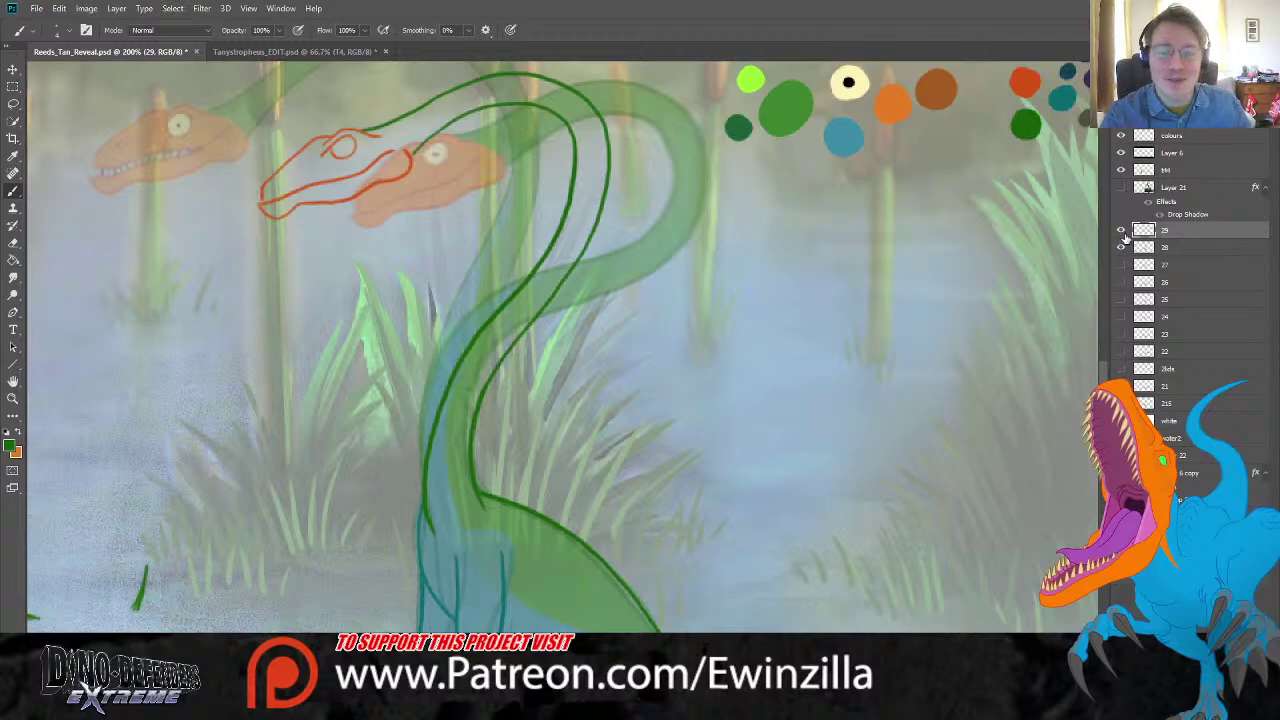
left_click(1122, 233)
left_click(1122, 233)
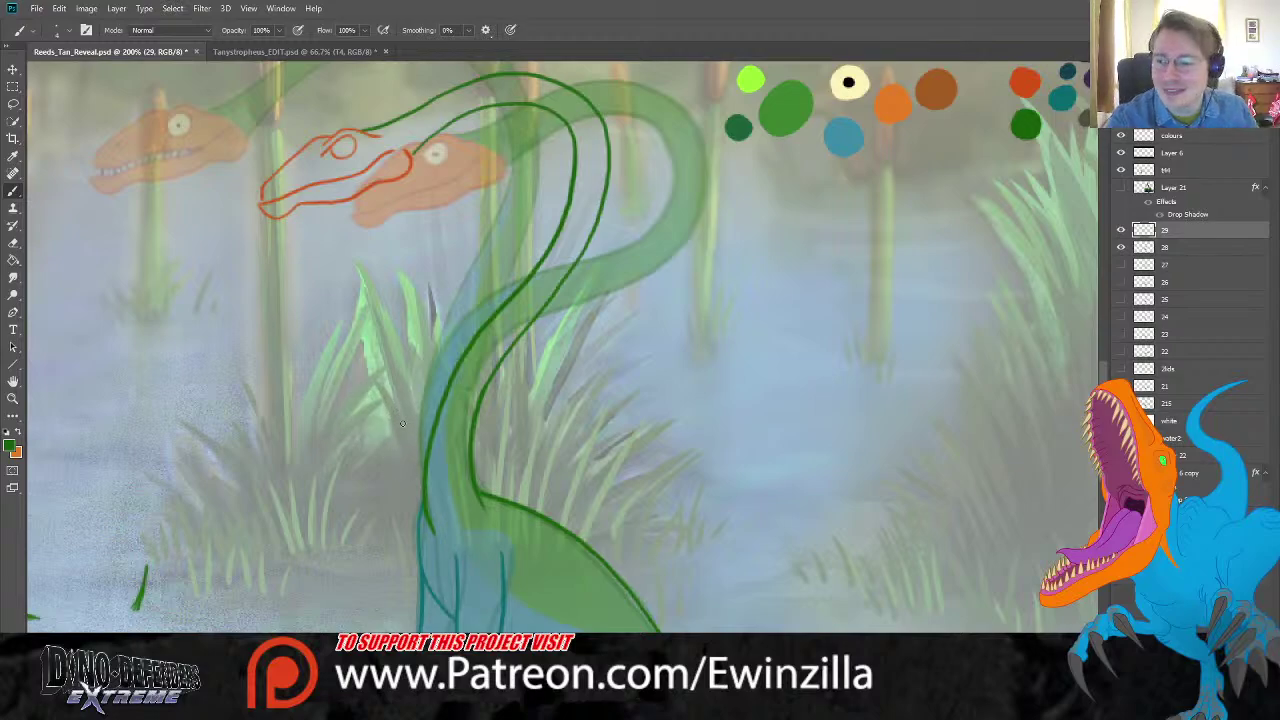
mouse_move(430, 522)
left_mouse_down()
mouse_move(428, 376)
mouse_move(455, 322)
mouse_move(561, 213)
mouse_move(431, 368)
mouse_move(421, 486)
mouse_move(432, 533)
left_mouse_up()
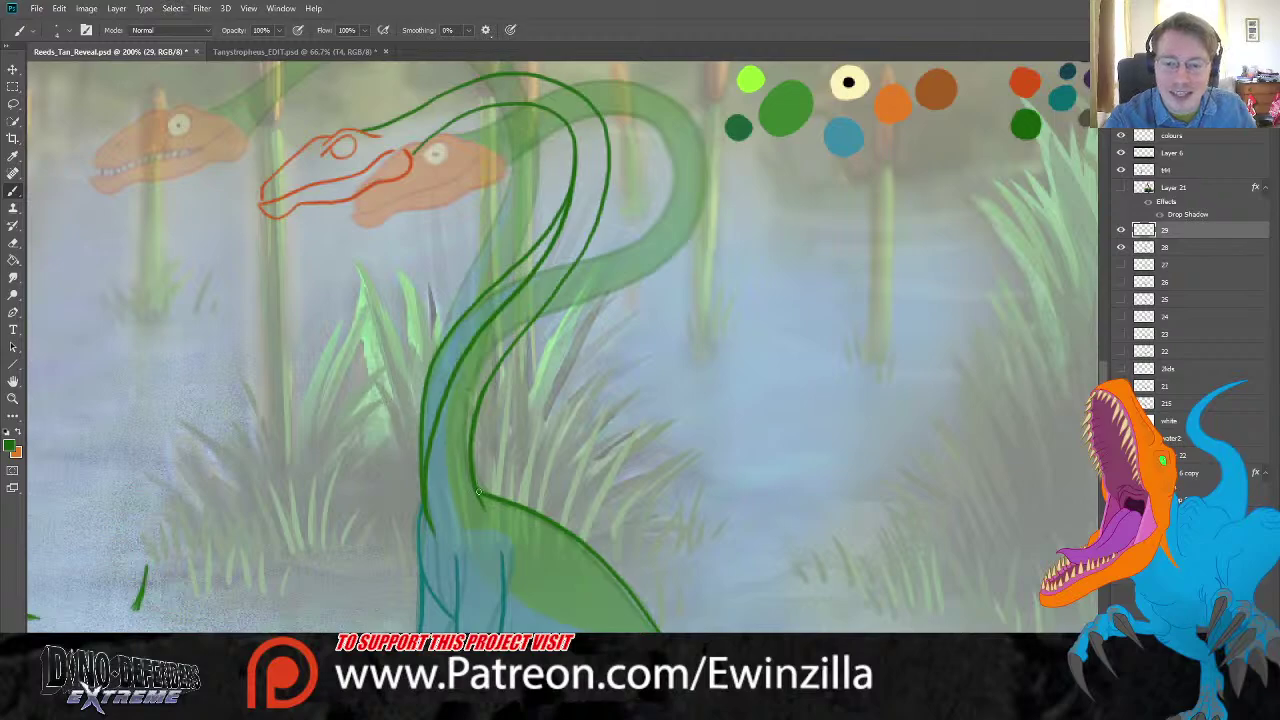
Step: Brush a new rear neck line from the base of the back up toward the arch, and smudge away the surplus old neck lines
mouse_move(478, 491)
left_mouse_down()
mouse_move(469, 379)
mouse_move(540, 281)
left_mouse_up()
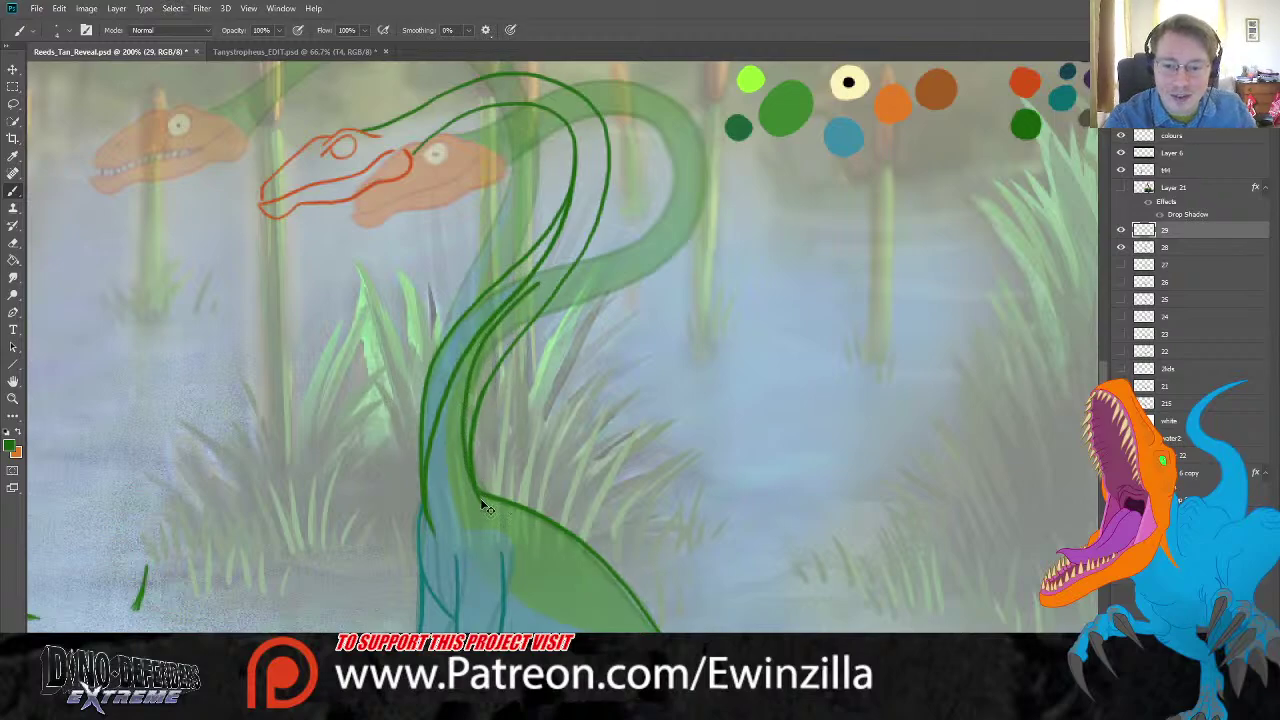
mouse_move(469, 449)
left_mouse_down()
mouse_move(483, 347)
mouse_move(550, 264)
left_mouse_up()
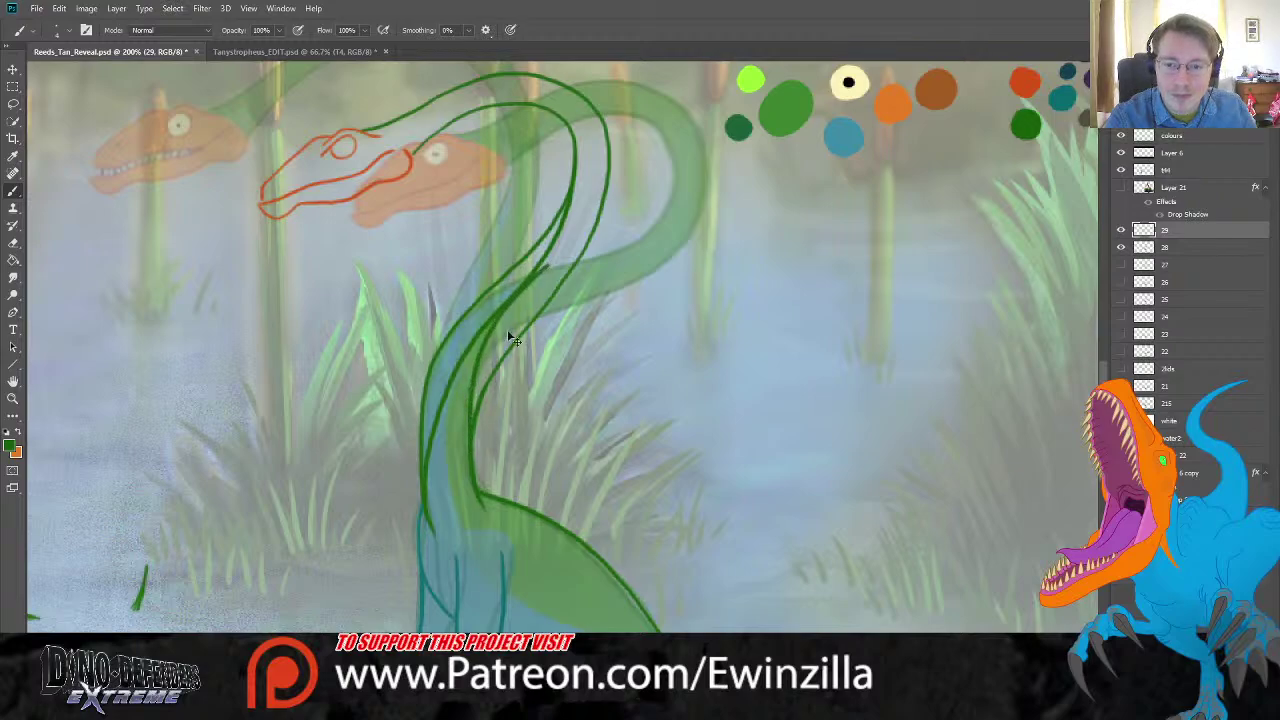
mouse_move(483, 503)
left_mouse_down()
mouse_move(469, 437)
mouse_move(479, 357)
mouse_move(598, 222)
left_mouse_up()
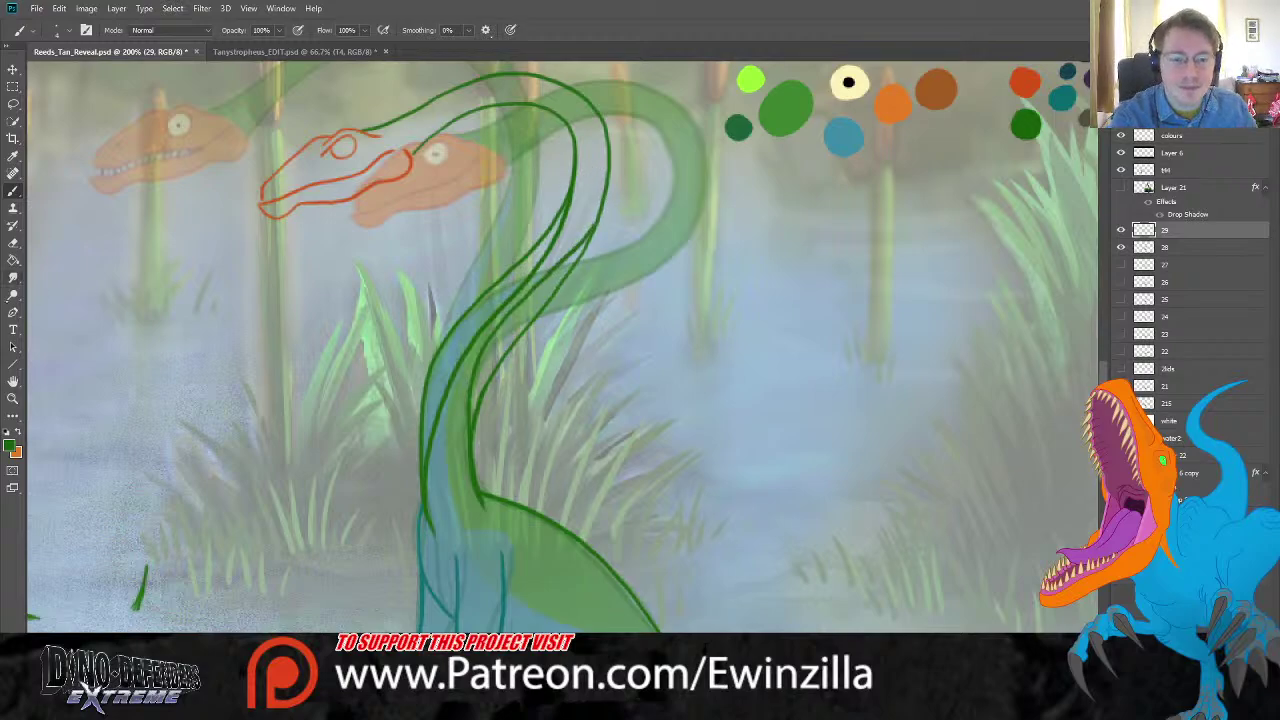
key("r")
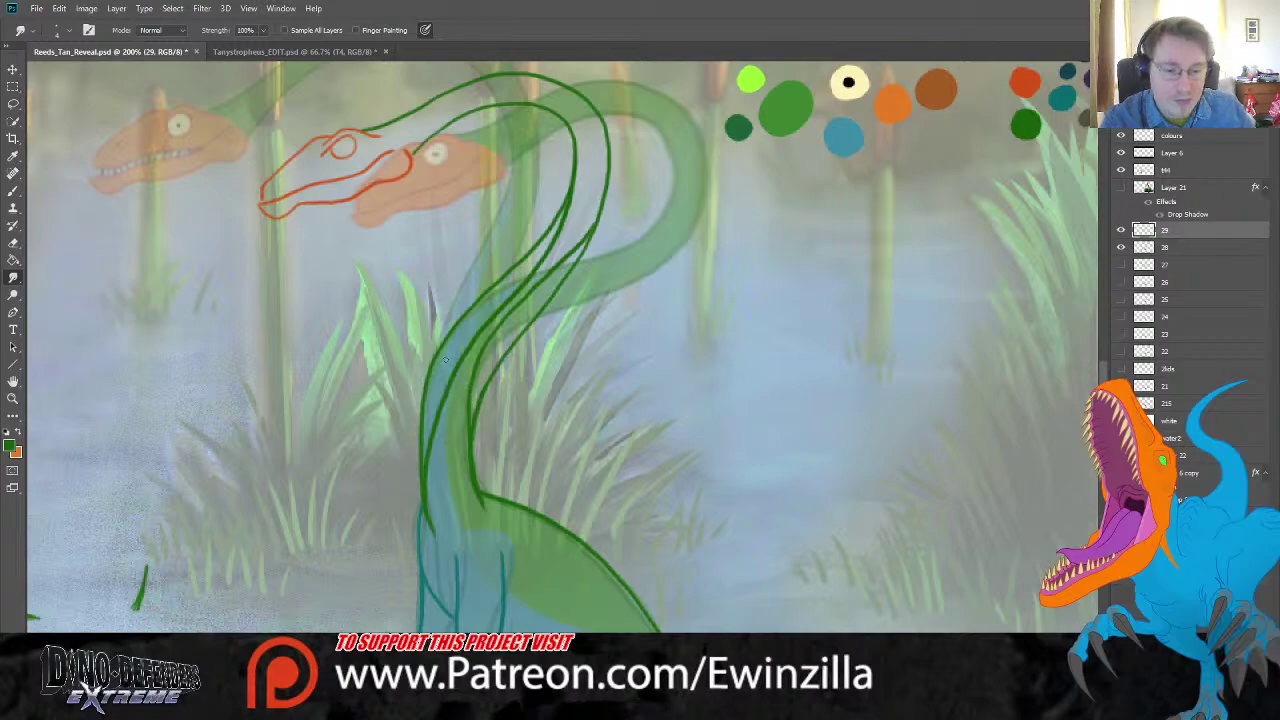
mouse_move(444, 470)
left_mouse_down()
mouse_move(440, 420)
mouse_move(432, 493)
left_mouse_up()
mouse_move(451, 383)
left_mouse_down()
mouse_move(488, 320)
mouse_move(460, 356)
mouse_move(564, 244)
mouse_move(556, 218)
mouse_move(558, 240)
mouse_move(568, 204)
mouse_move(584, 266)
mouse_move(596, 222)
mouse_move(565, 258)
mouse_move(587, 238)
left_mouse_up()
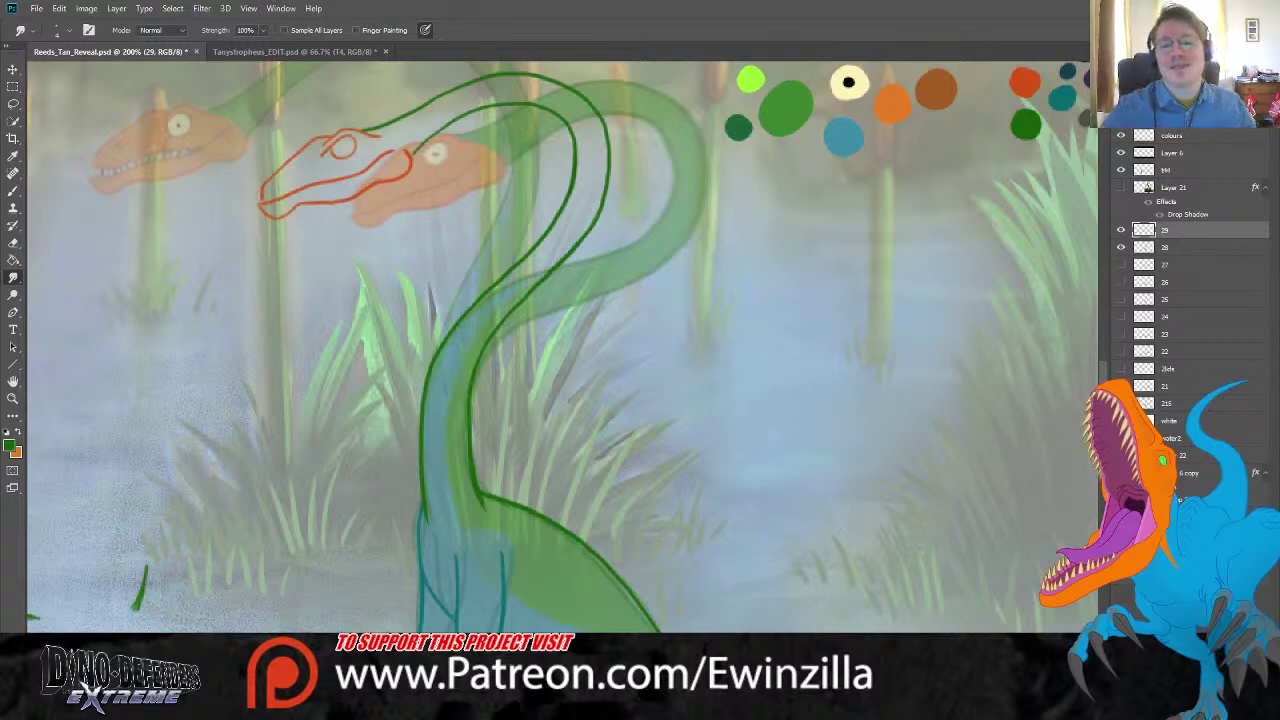
Step: Compare the frame 29 outline with the faded frame 28 pose by toggling layer 29's visibility
left_click(1121, 231)
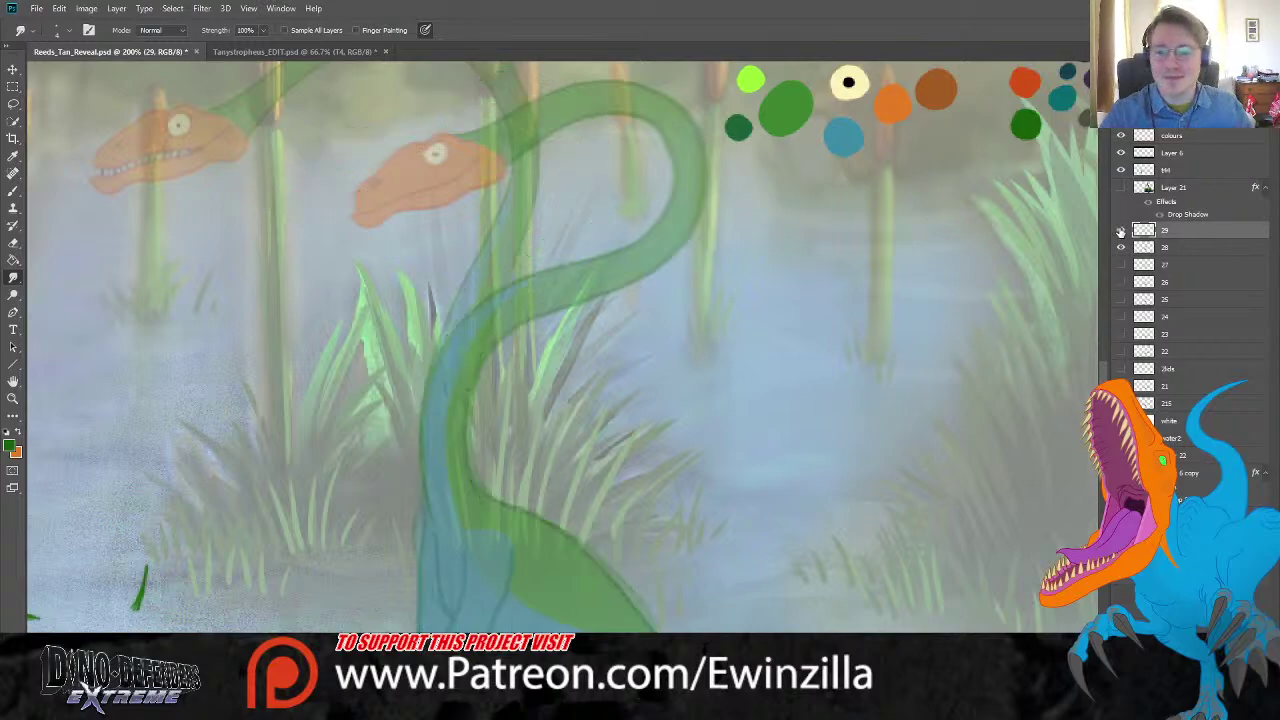
left_click(1121, 231)
left_click(1121, 231)
left_click(1121, 231)
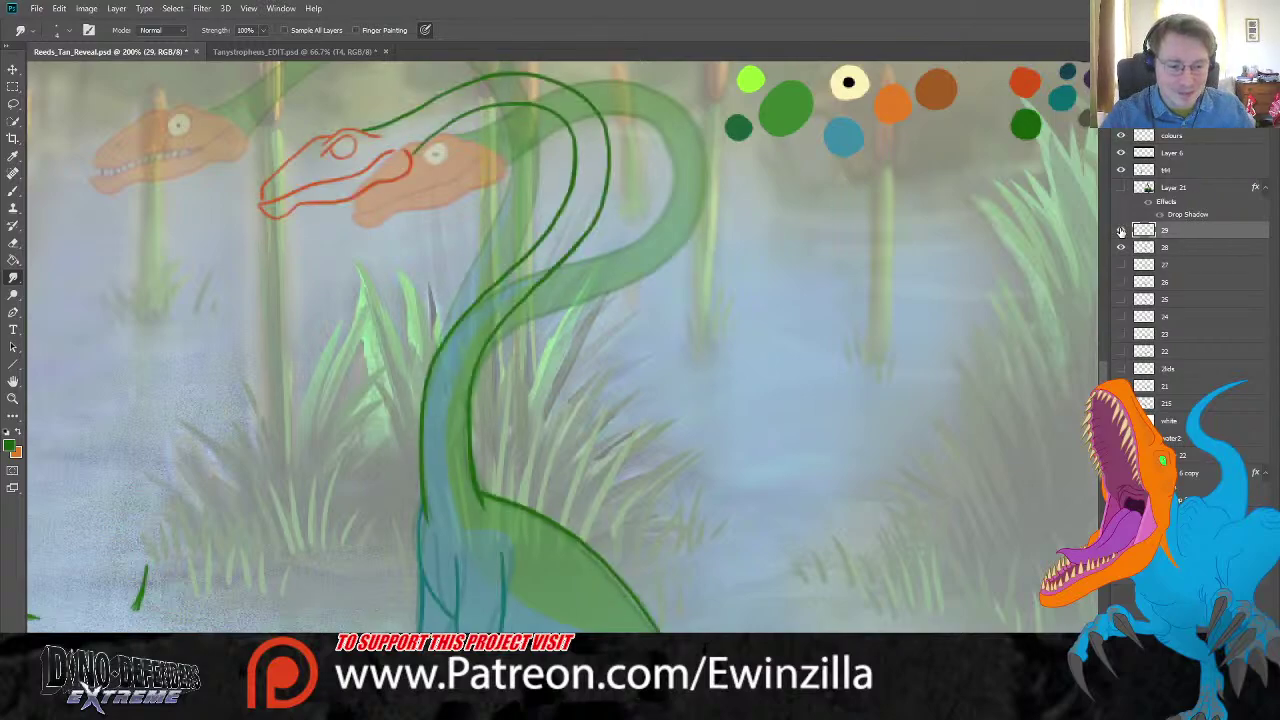
left_click(1121, 231)
left_click(1121, 231)
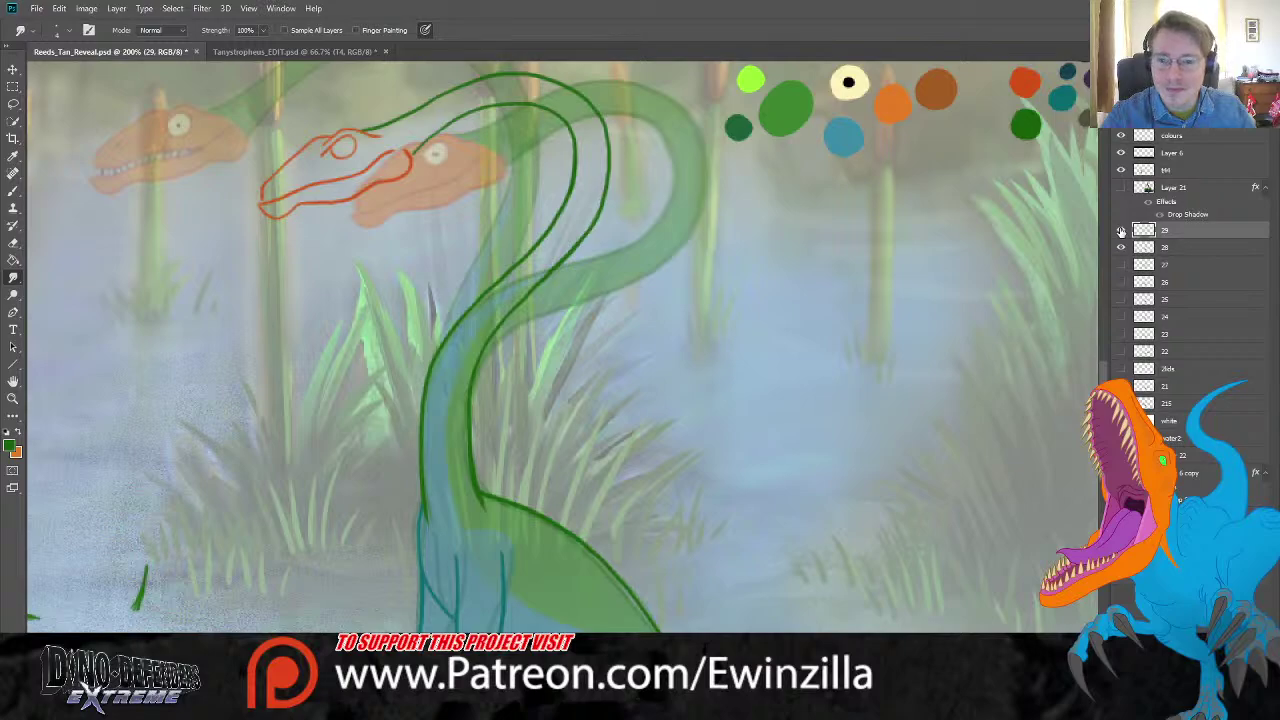
left_click(1121, 231)
left_click(1121, 231)
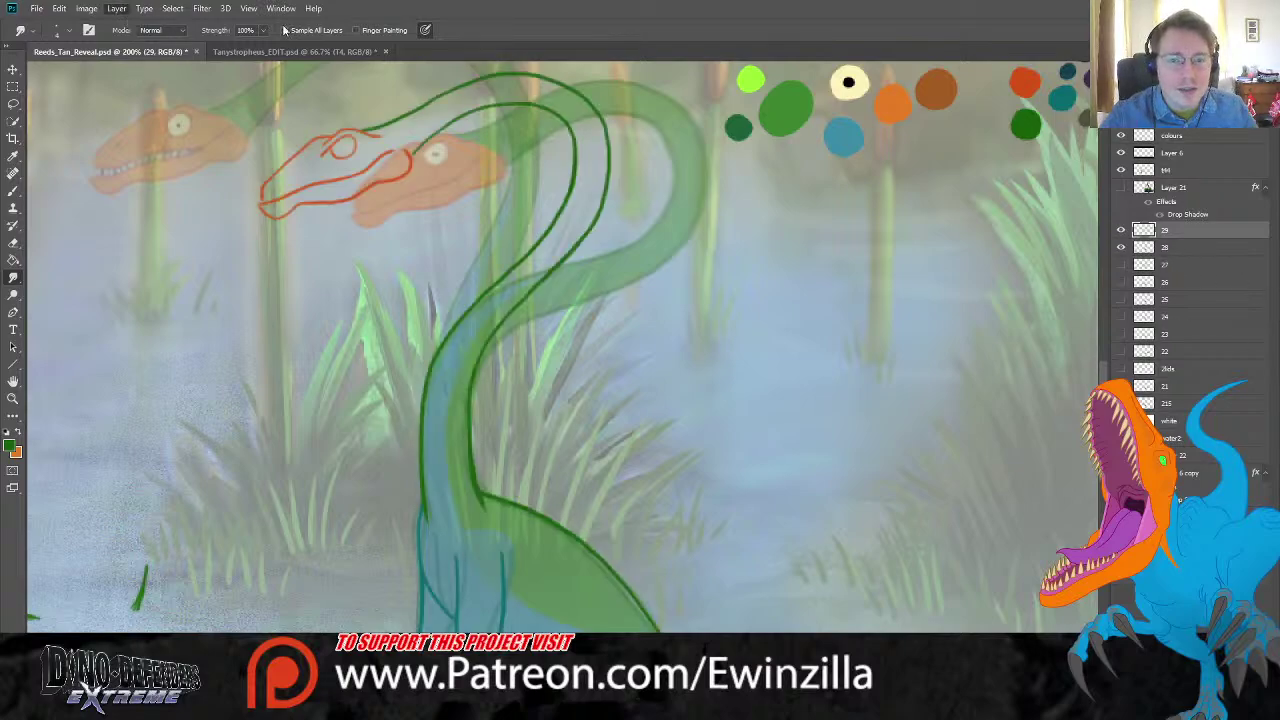
Step: Add a new layer directly beneath layer 29 and paint the head on it with the palette's orange, leaving the eye open
key("ctrl+shift+alt+n")
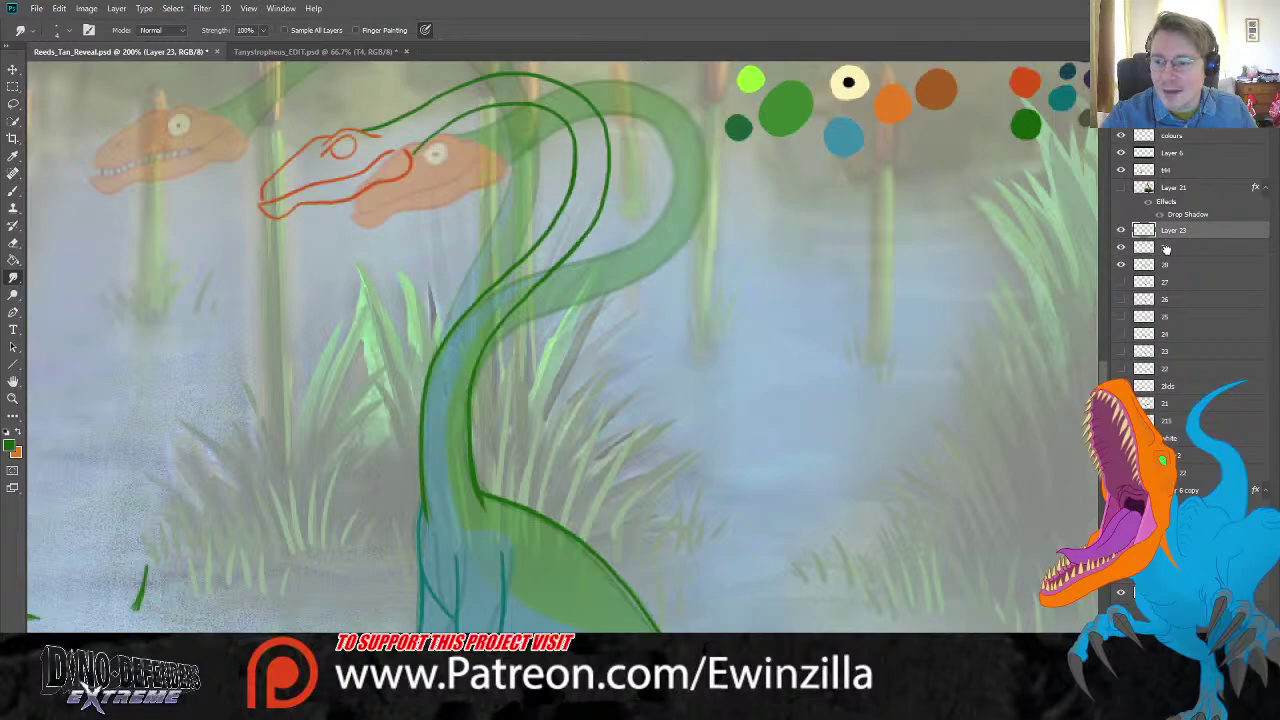
key("ctrl+bracketleft")
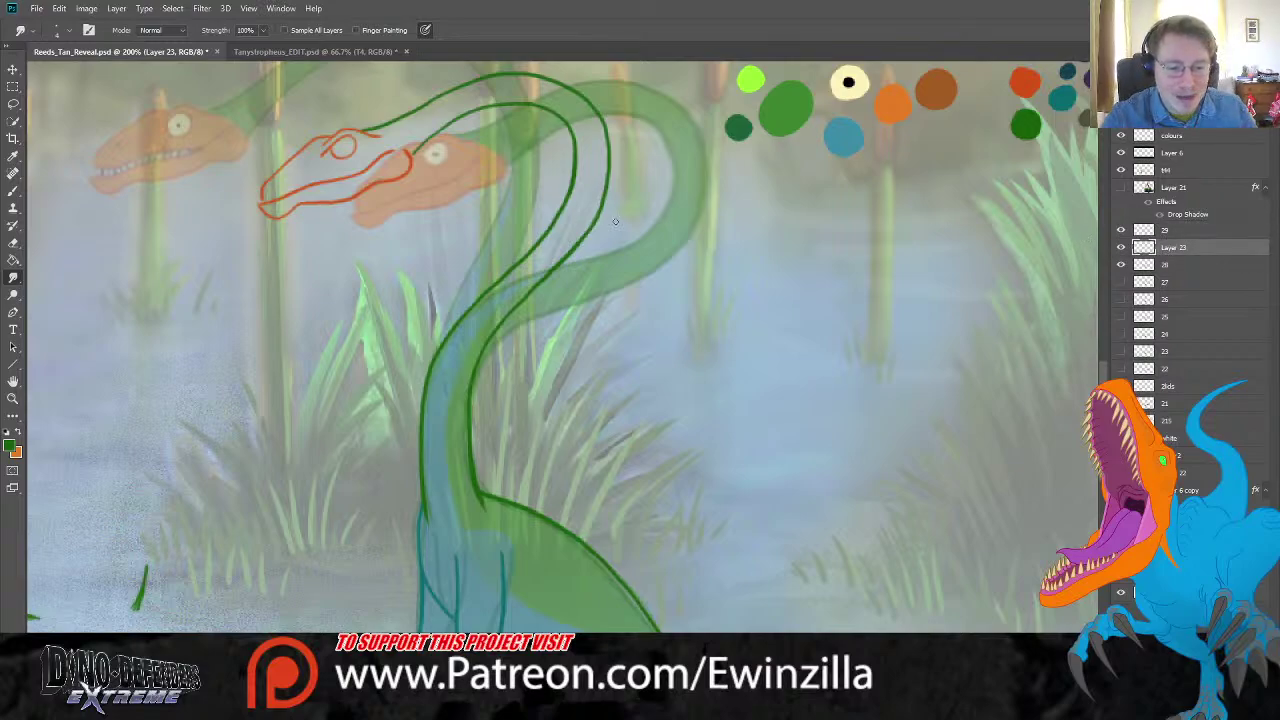
left_click(13, 157)
left_click(876, 100)
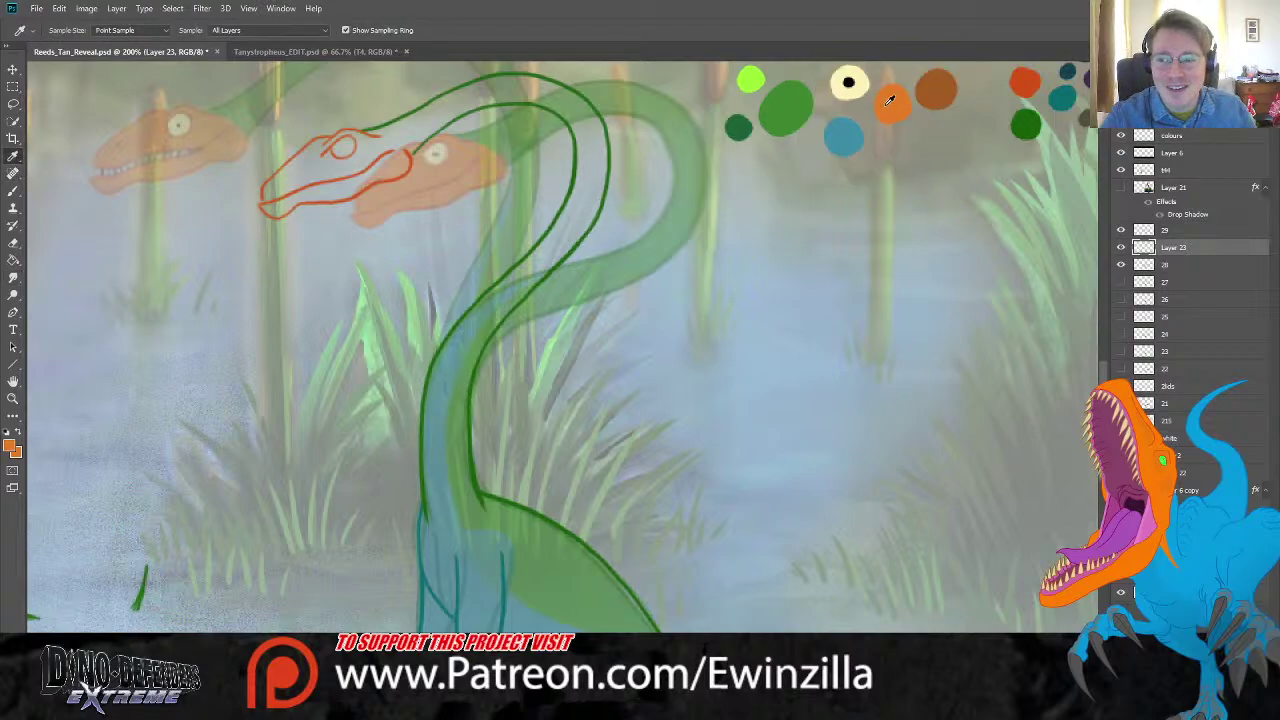
left_click(14, 192)
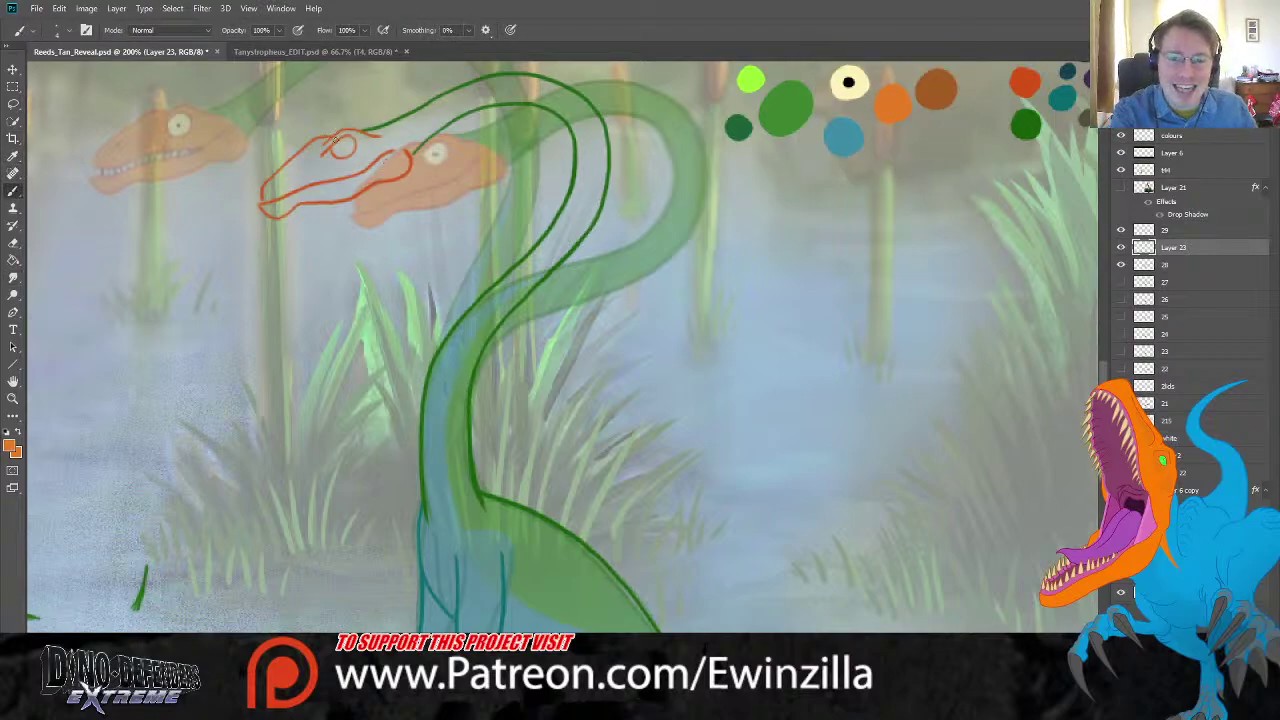
mouse_move(336, 138)
left_mouse_down()
mouse_move(403, 153)
mouse_move(356, 136)
mouse_move(369, 144)
mouse_move(331, 157)
mouse_move(359, 151)
mouse_move(351, 134)
mouse_move(360, 152)
mouse_move(392, 148)
mouse_move(368, 166)
mouse_move(397, 158)
mouse_move(381, 173)
mouse_move(405, 169)
mouse_move(308, 198)
mouse_move(337, 199)
mouse_move(294, 203)
mouse_move(325, 187)
mouse_move(264, 207)
mouse_move(276, 215)
mouse_move(288, 209)
mouse_move(269, 183)
mouse_move(326, 140)
left_mouse_up()
mouse_move(296, 163)
left_mouse_down()
mouse_move(296, 186)
mouse_move(340, 176)
mouse_move(316, 160)
left_mouse_up()
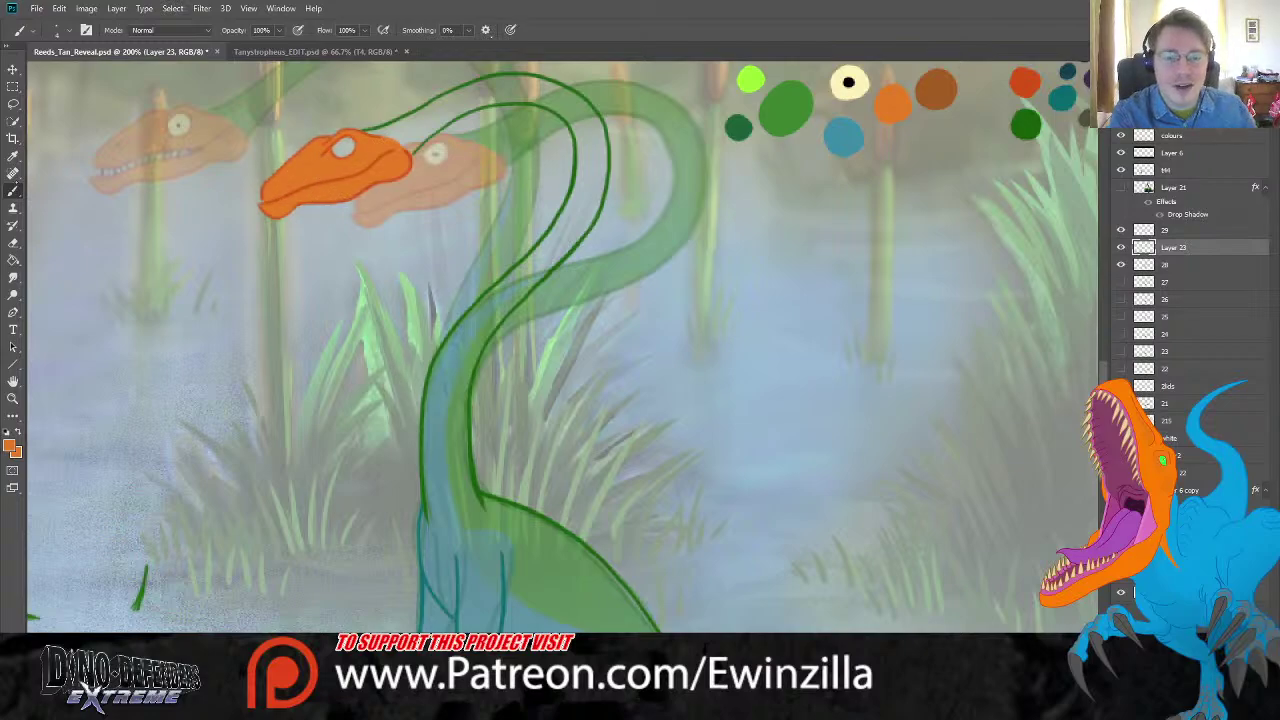
Step: Fill the eye with the palette's cream, and brush the pupil and nostril in the palette's black
key("i")
left_click(862, 88)
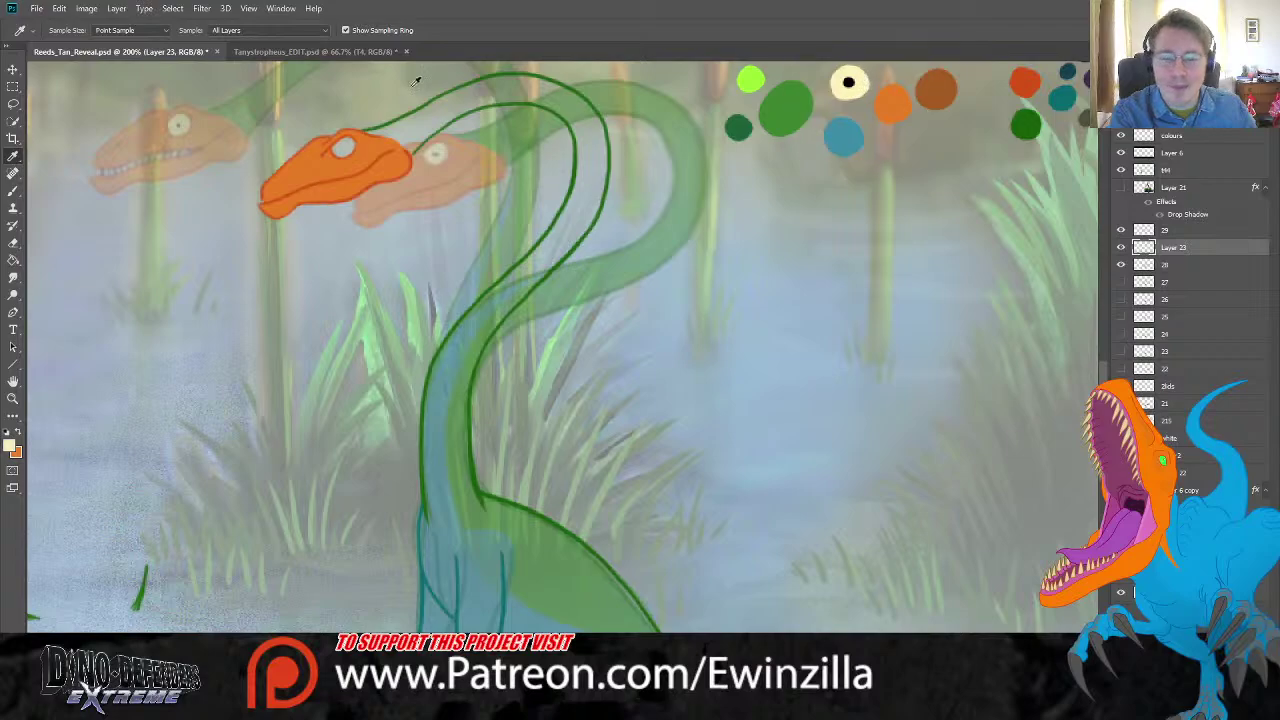
left_click(13, 260)
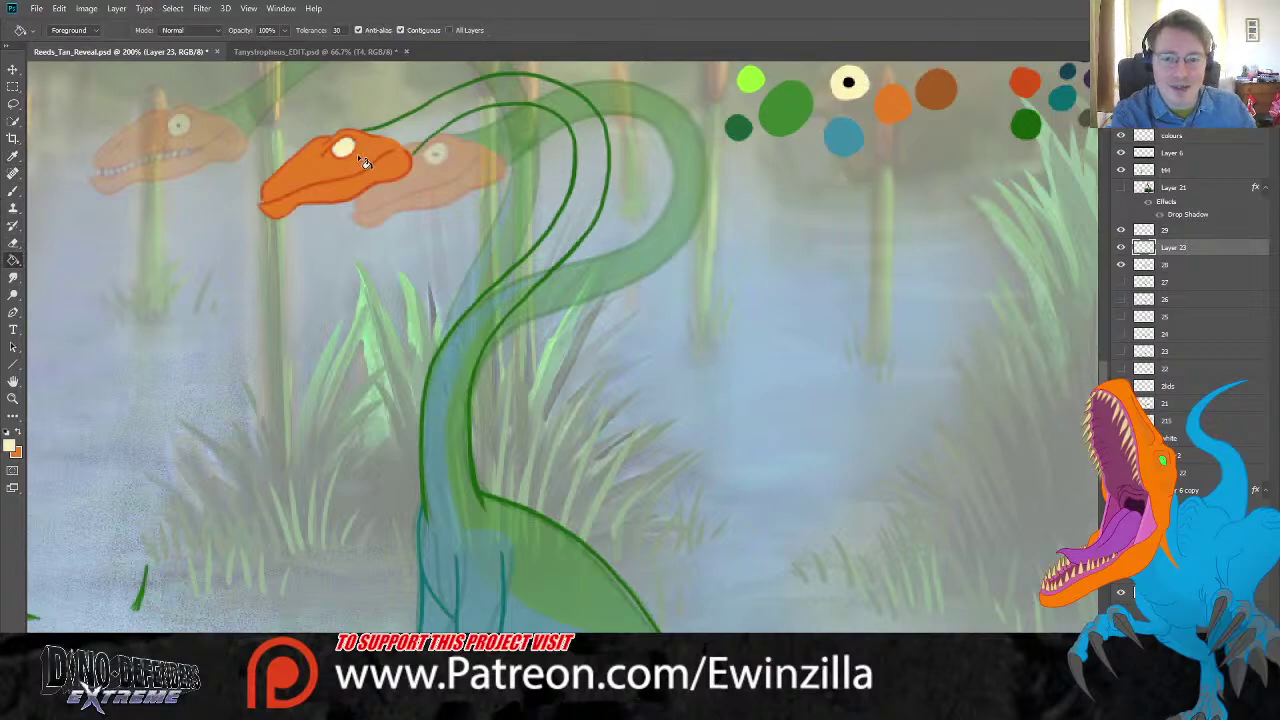
left_click(13, 155)
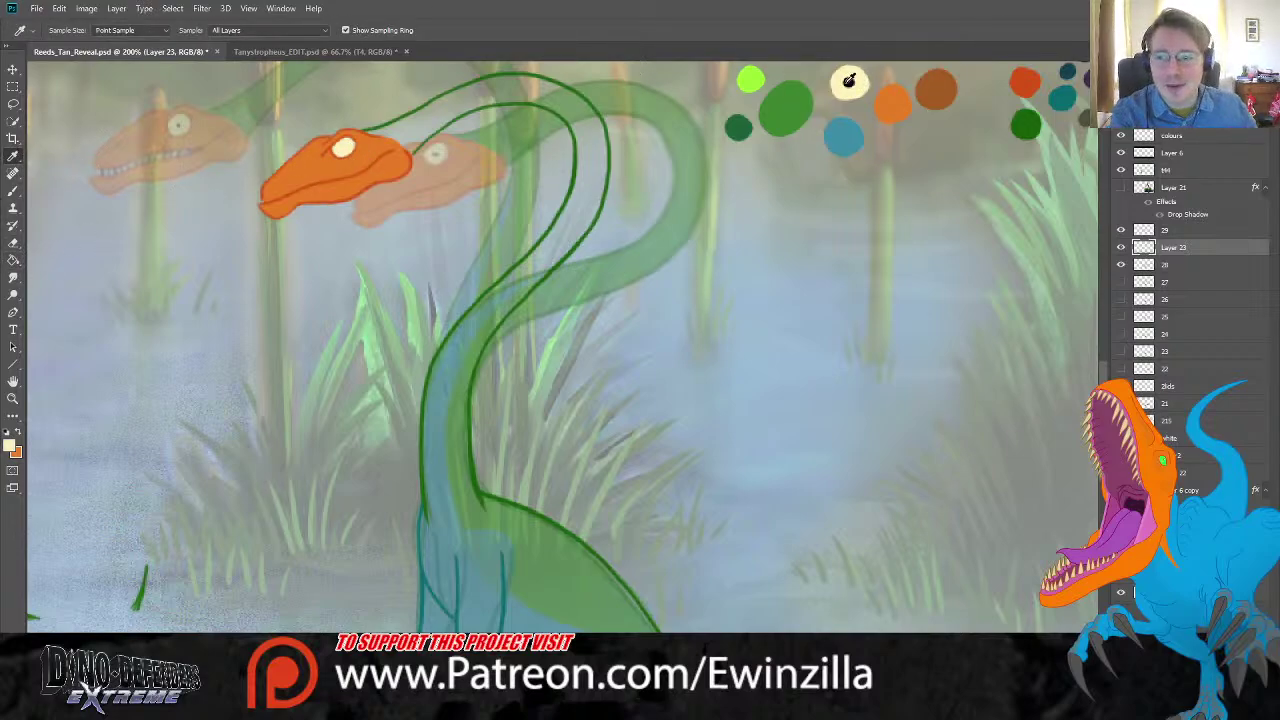
left_click(849, 82)
key("b")
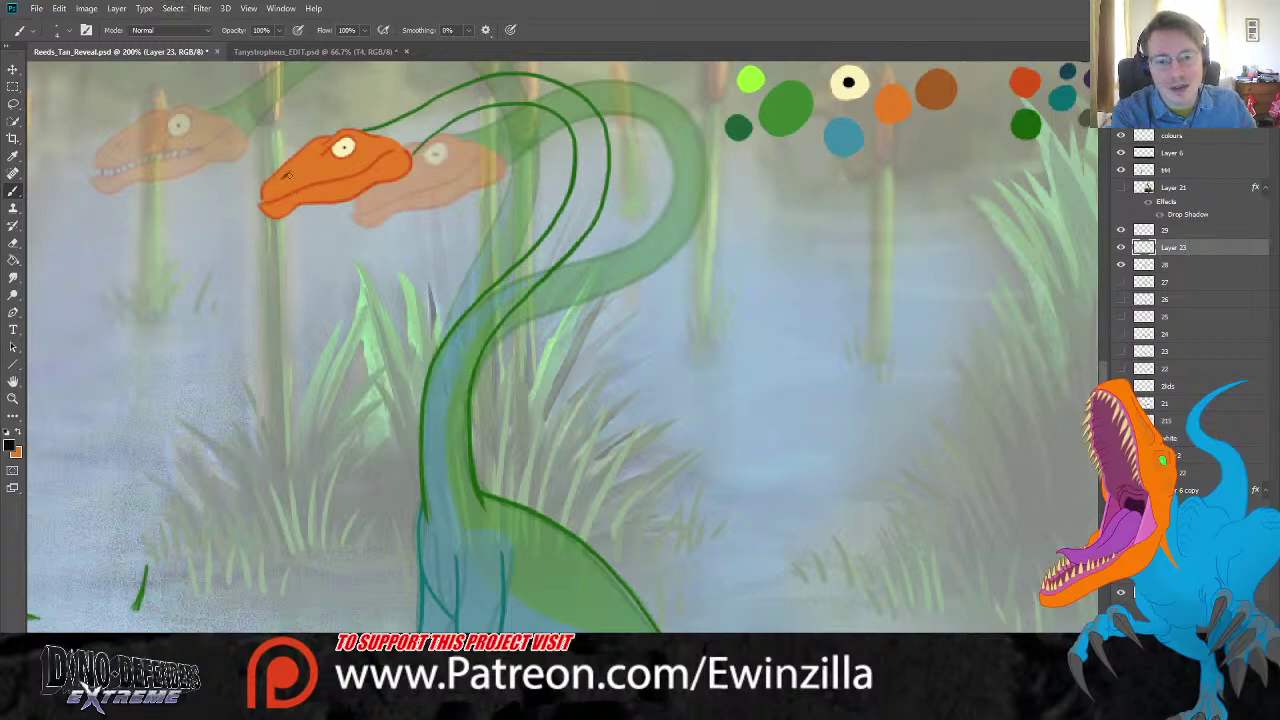
left_click(1120, 248)
left_click(1120, 248)
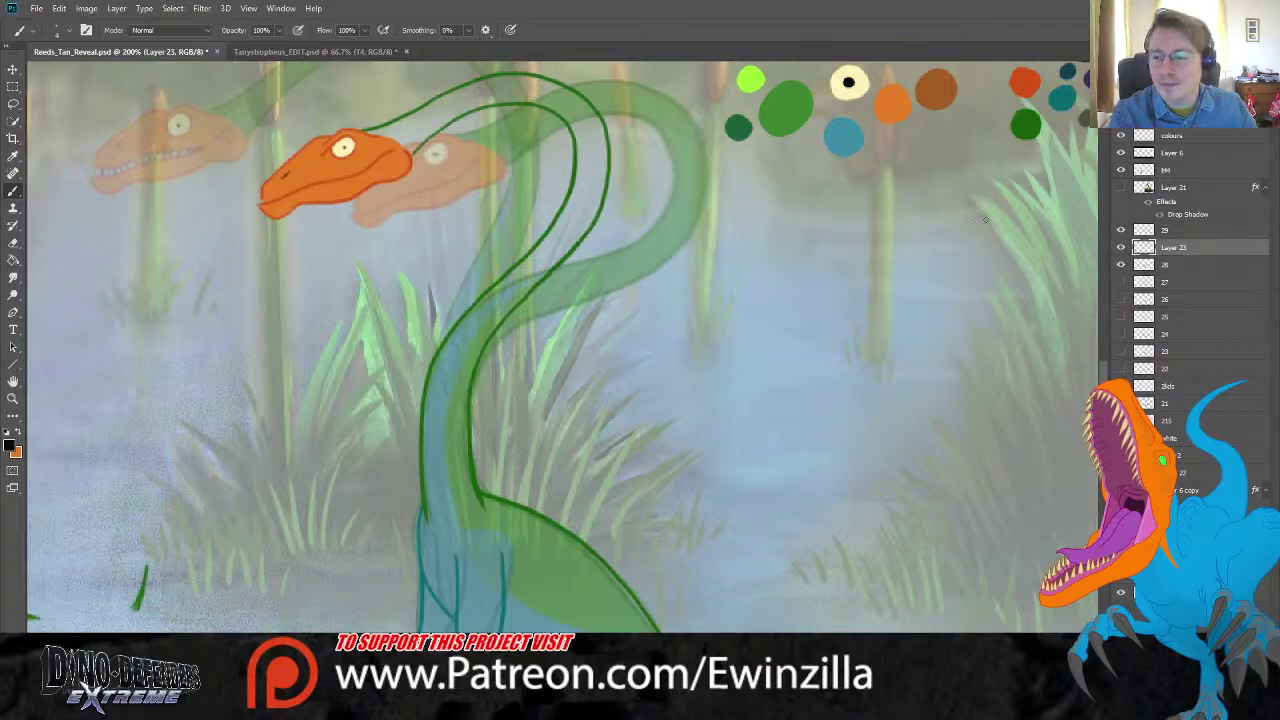
Step: Brush the palette's mid green inside the neck outline from the back of the head over the arch
left_click(13, 156)
left_click(800, 100)
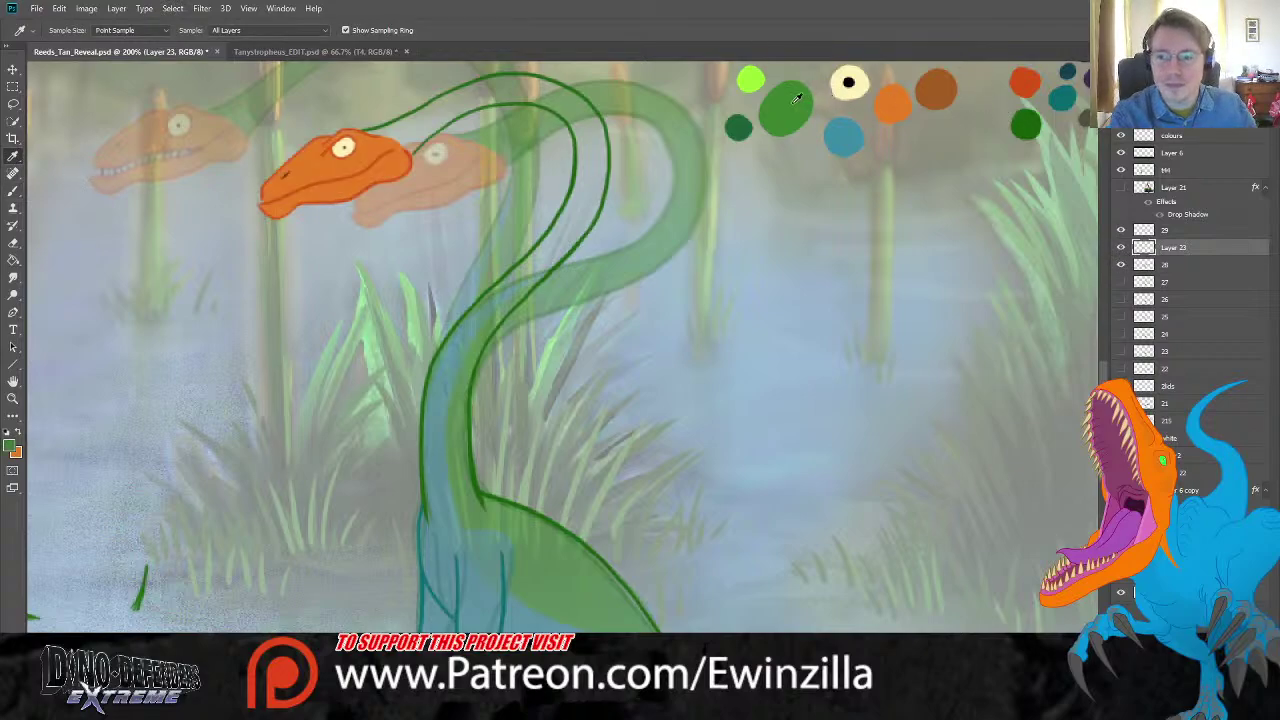
left_click(13, 190)
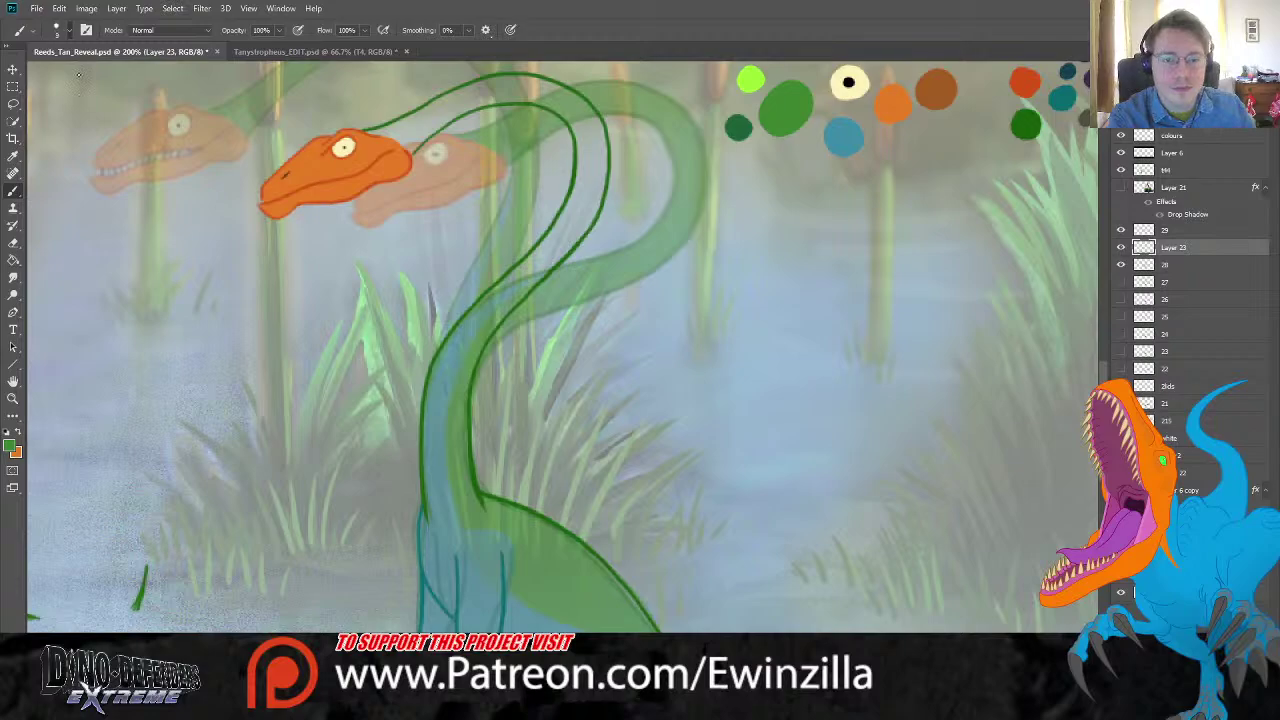
mouse_move(448, 132)
left_mouse_down()
mouse_move(470, 92)
mouse_move(410, 151)
mouse_move(365, 131)
mouse_move(390, 127)
mouse_move(410, 146)
mouse_move(420, 140)
mouse_move(396, 126)
mouse_move(408, 119)
mouse_move(468, 92)
mouse_move(445, 118)
mouse_move(515, 92)
mouse_move(475, 100)
left_mouse_up()
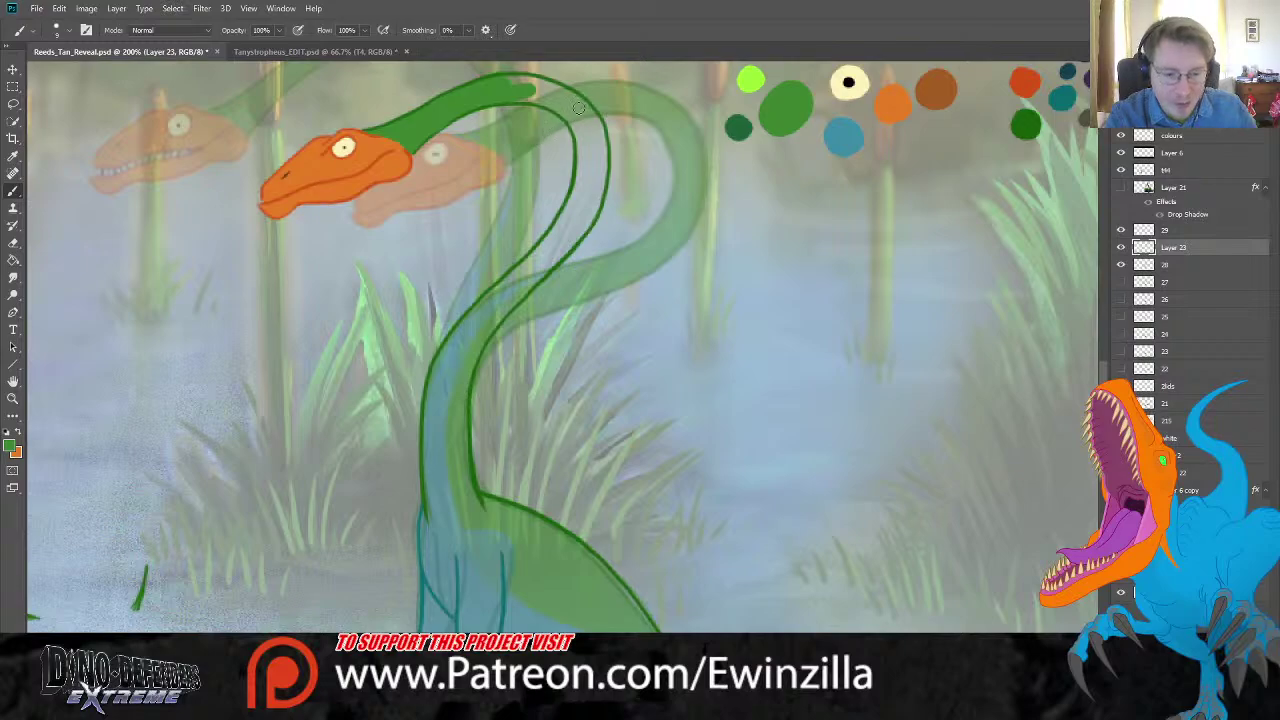
mouse_move(506, 94)
left_mouse_down()
mouse_move(555, 93)
mouse_move(507, 92)
mouse_move(531, 86)
mouse_move(585, 126)
mouse_move(591, 115)
mouse_move(600, 134)
left_mouse_up()
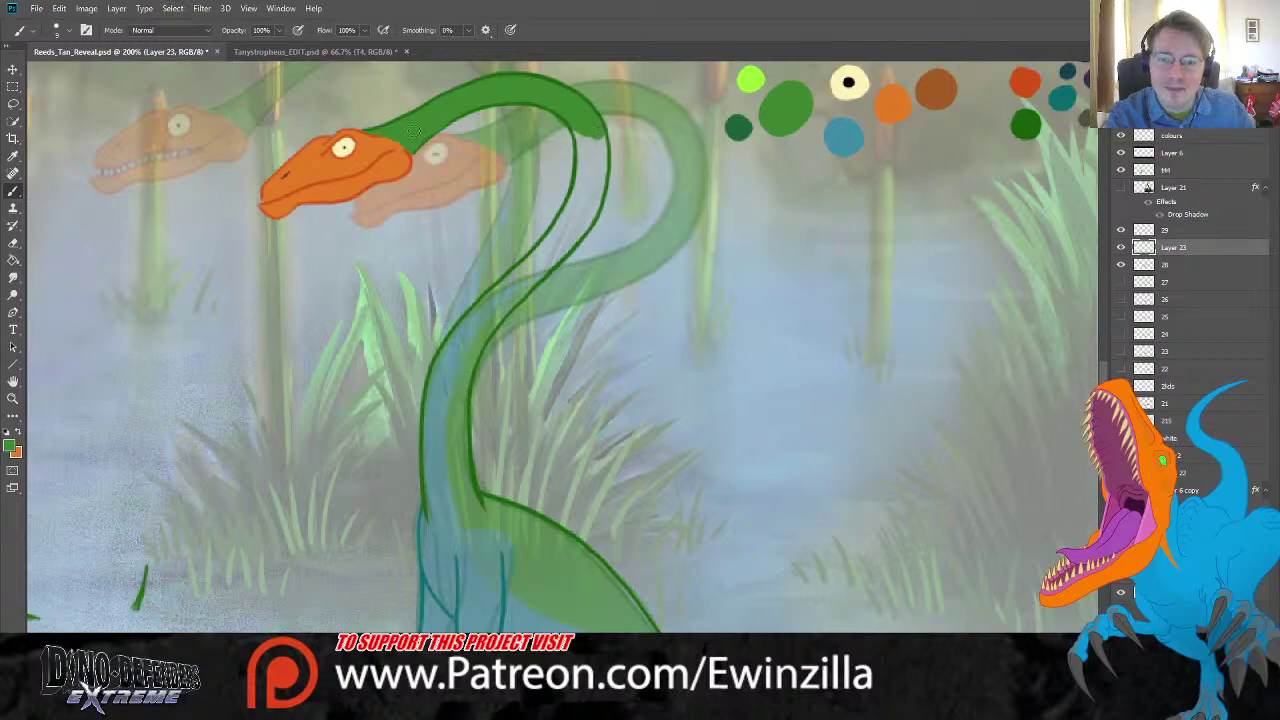
Step: Extend the green fill down the rear side of the neck to the shoulder and refine its edges with the Smudge tool
left_click(13, 277)
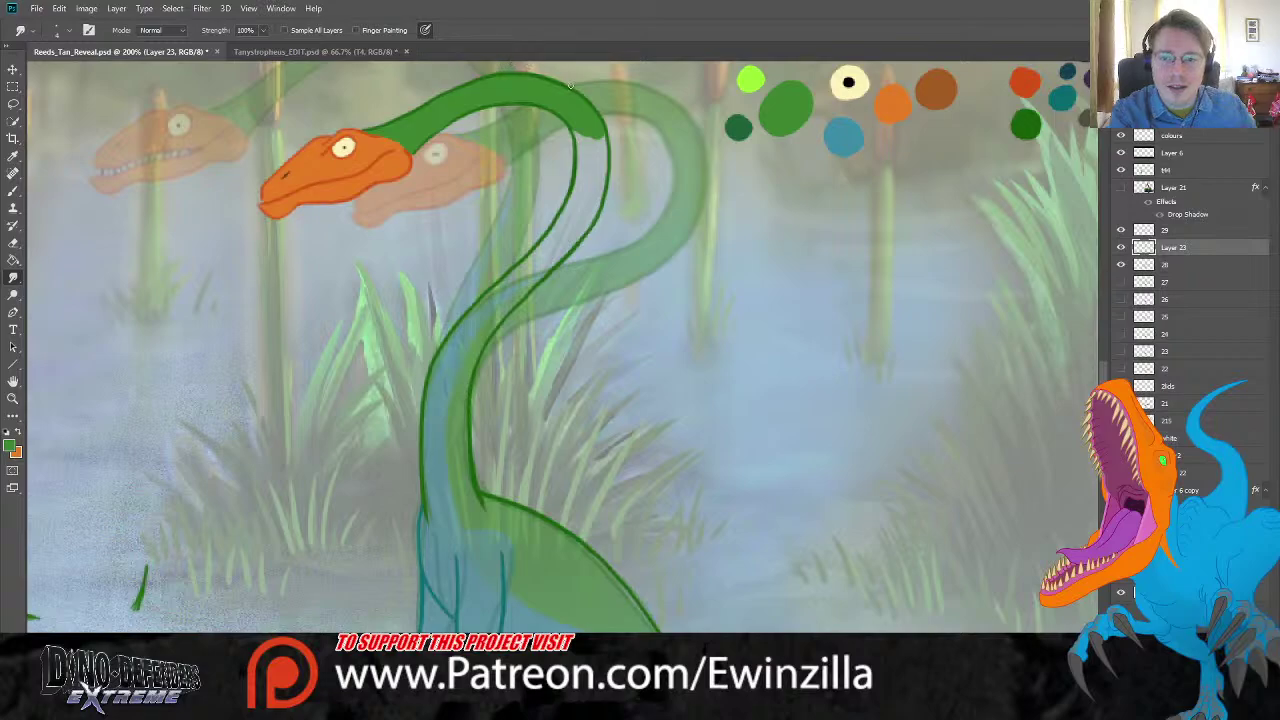
mouse_move(585, 134)
left_mouse_down()
mouse_move(586, 198)
mouse_move(593, 124)
mouse_move(604, 192)
mouse_move(607, 178)
left_mouse_up()
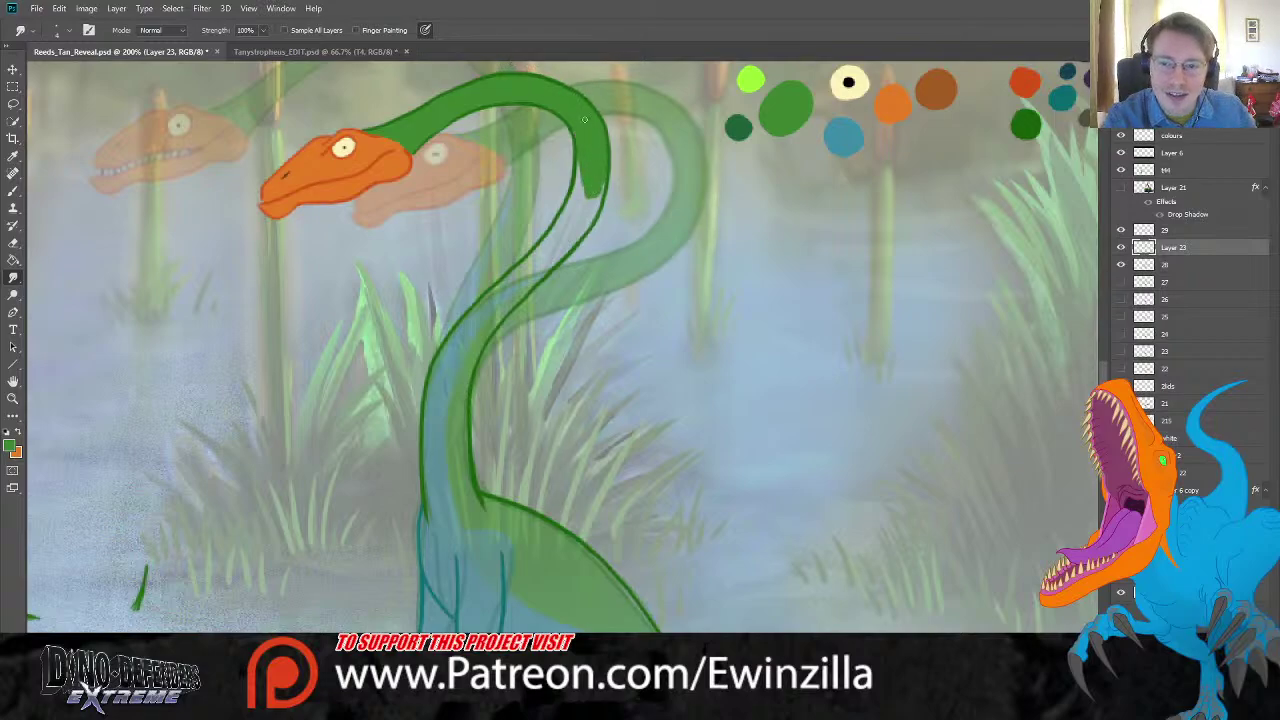
mouse_move(585, 120)
left_mouse_down()
mouse_move(589, 215)
mouse_move(602, 177)
mouse_move(601, 195)
mouse_move(584, 220)
mouse_move(589, 190)
mouse_move(573, 243)
mouse_move(583, 219)
mouse_move(546, 253)
mouse_move(587, 172)
mouse_move(573, 214)
mouse_move(580, 146)
mouse_move(552, 238)
mouse_move(495, 288)
mouse_move(552, 266)
mouse_move(498, 320)
mouse_move(508, 261)
mouse_move(457, 438)
mouse_move(477, 505)
mouse_move(461, 454)
mouse_move(468, 528)
mouse_move(497, 540)
mouse_move(508, 586)
mouse_move(535, 611)
mouse_move(590, 632)
left_mouse_up()
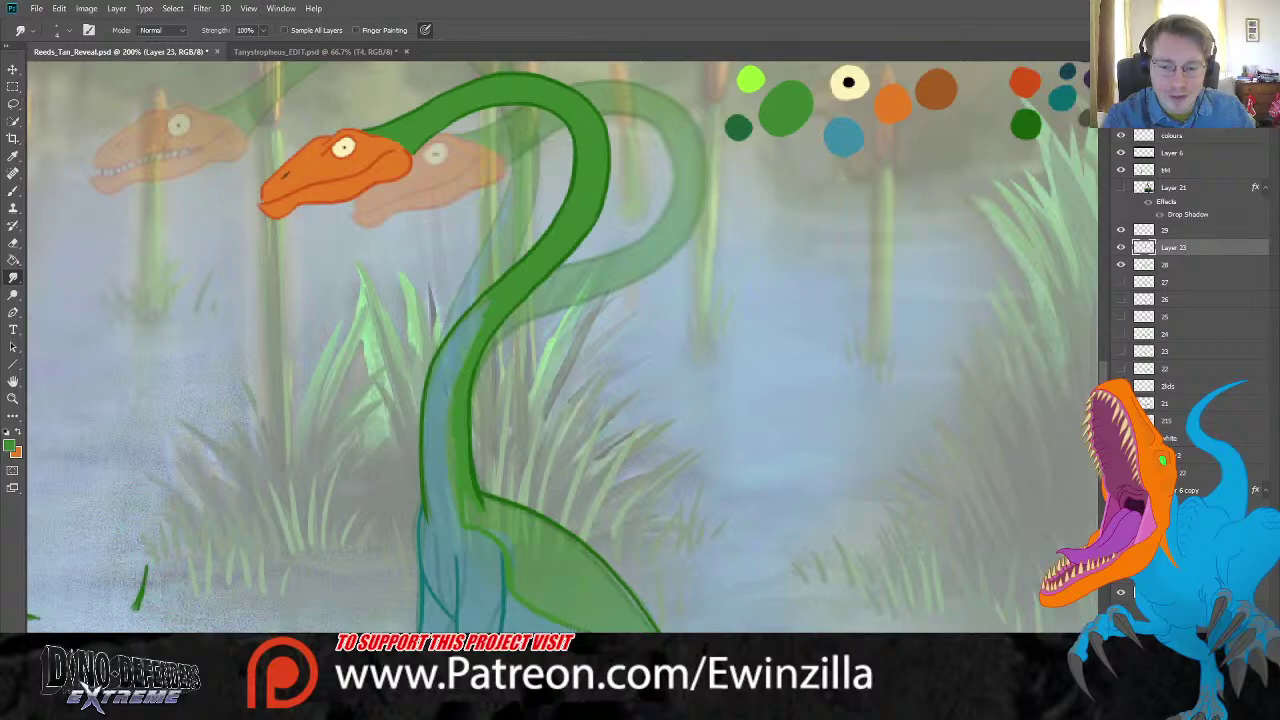
mouse_move(465, 488)
left_mouse_down()
mouse_move(463, 518)
mouse_move(454, 447)
mouse_move(460, 517)
left_mouse_up()
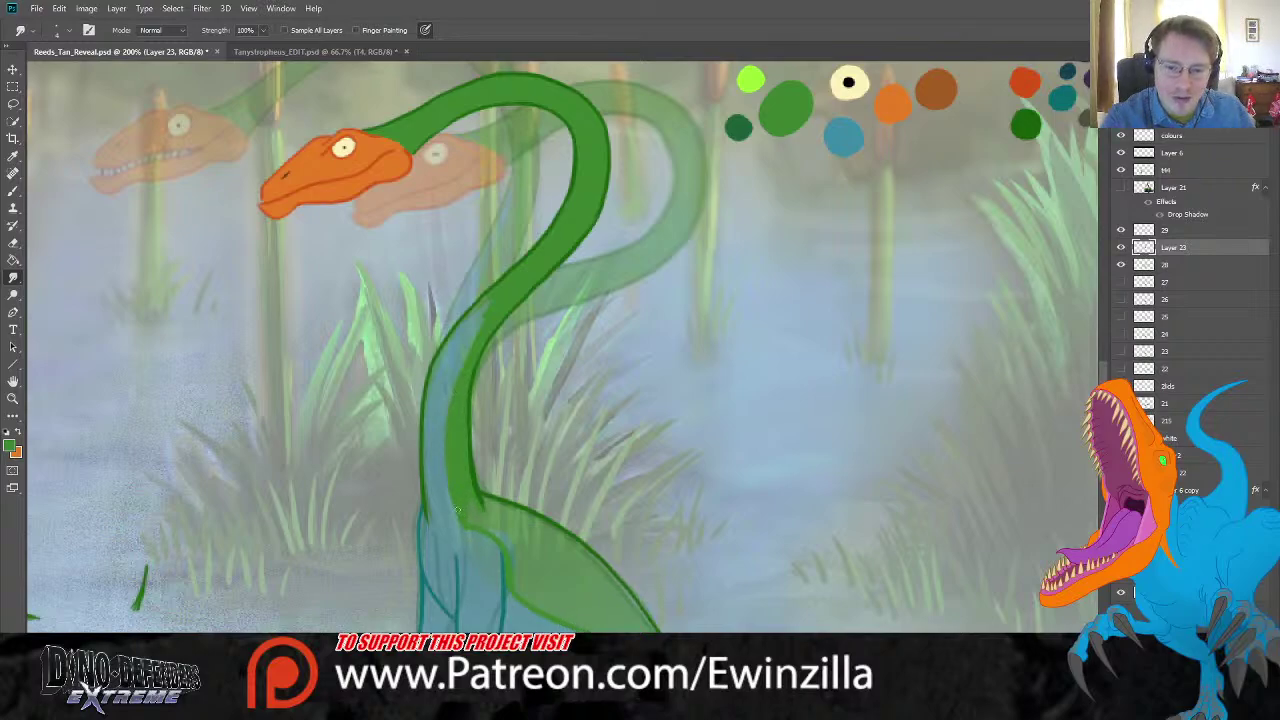
left_click_drag(493, 307, 453, 406)
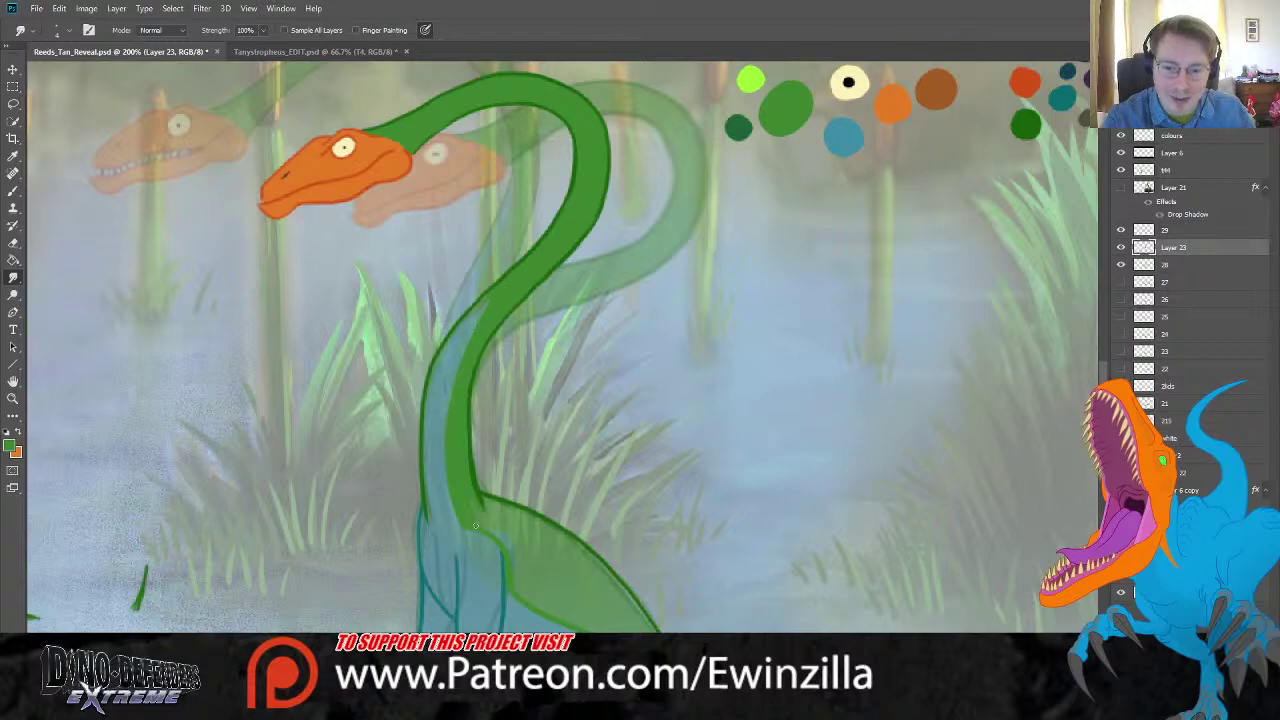
left_click_drag(475, 525, 483, 516)
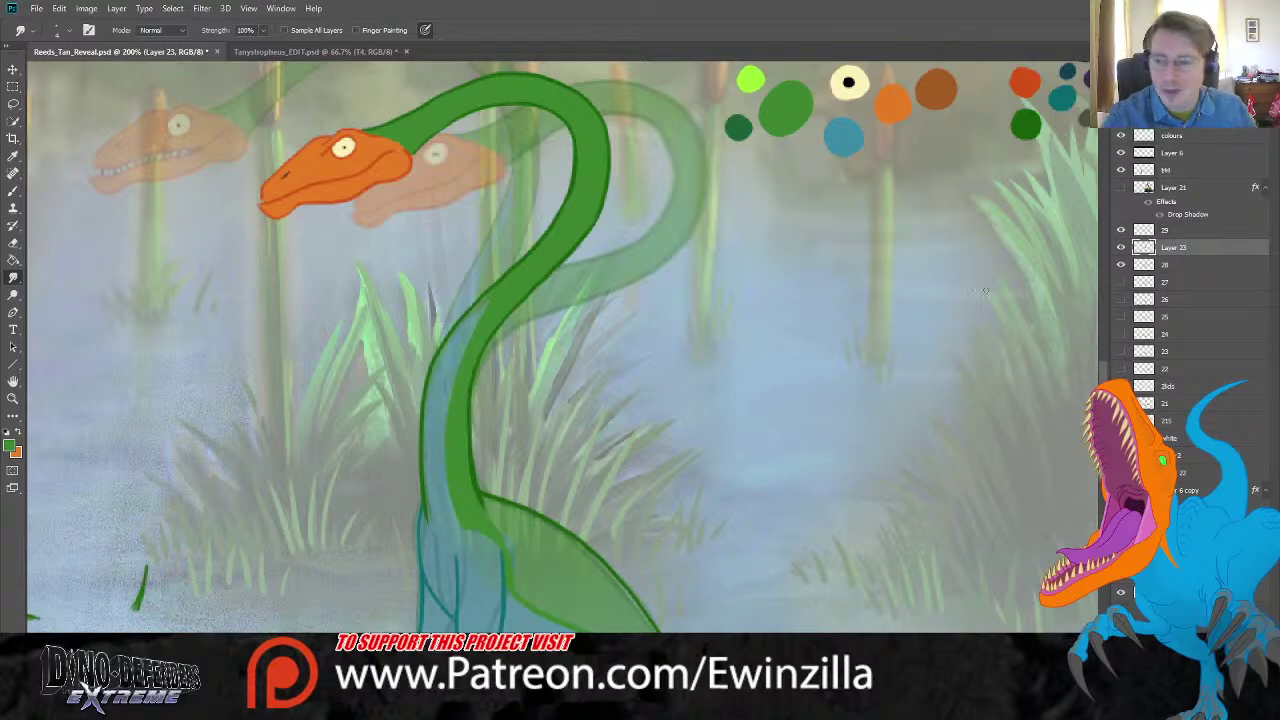
Step: Hide layer 28, smudge the green edge along the mid-neck clean, and brush the back in the same green
left_click(1121, 264)
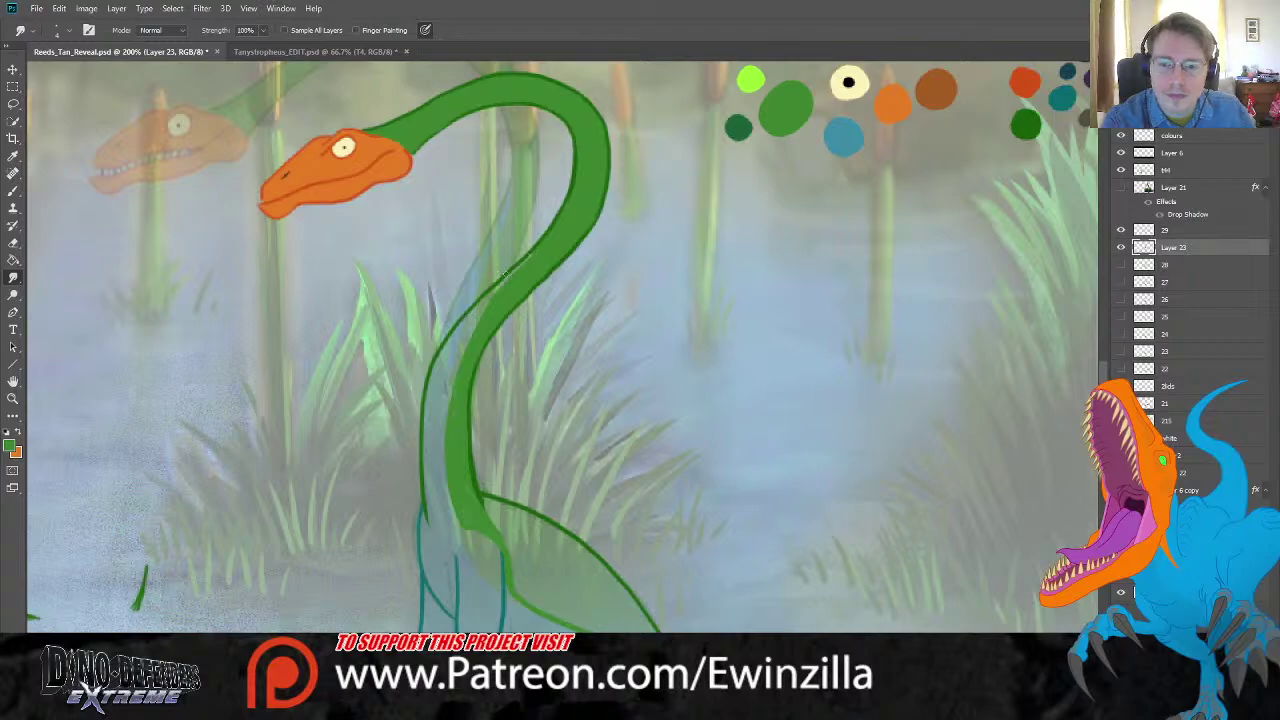
mouse_move(493, 290)
left_mouse_down()
mouse_move(555, 228)
mouse_move(474, 318)
left_mouse_up()
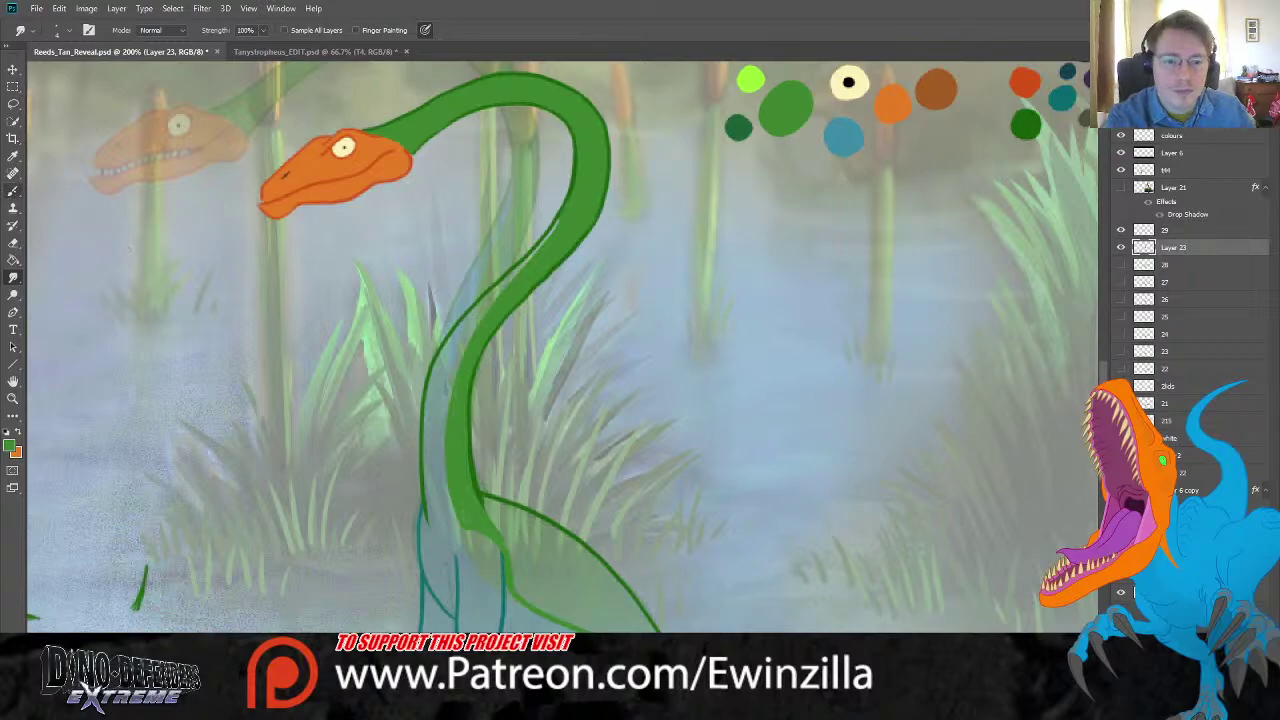
left_click(13, 190)
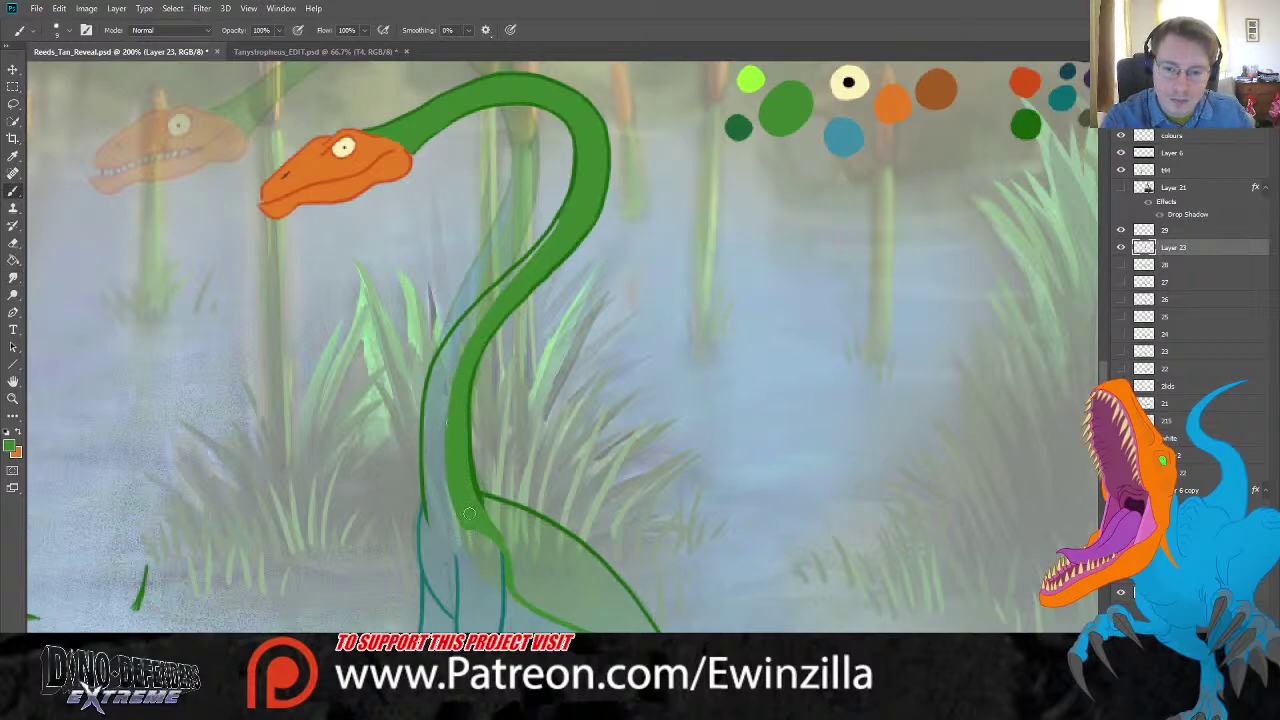
mouse_move(480, 520)
left_mouse_down()
mouse_move(541, 609)
mouse_move(593, 628)
mouse_move(591, 587)
mouse_move(530, 574)
mouse_move(575, 612)
mouse_move(566, 599)
mouse_move(626, 616)
mouse_move(553, 574)
mouse_move(478, 502)
mouse_move(533, 522)
mouse_move(610, 580)
mouse_move(534, 537)
mouse_move(567, 580)
left_mouse_up()
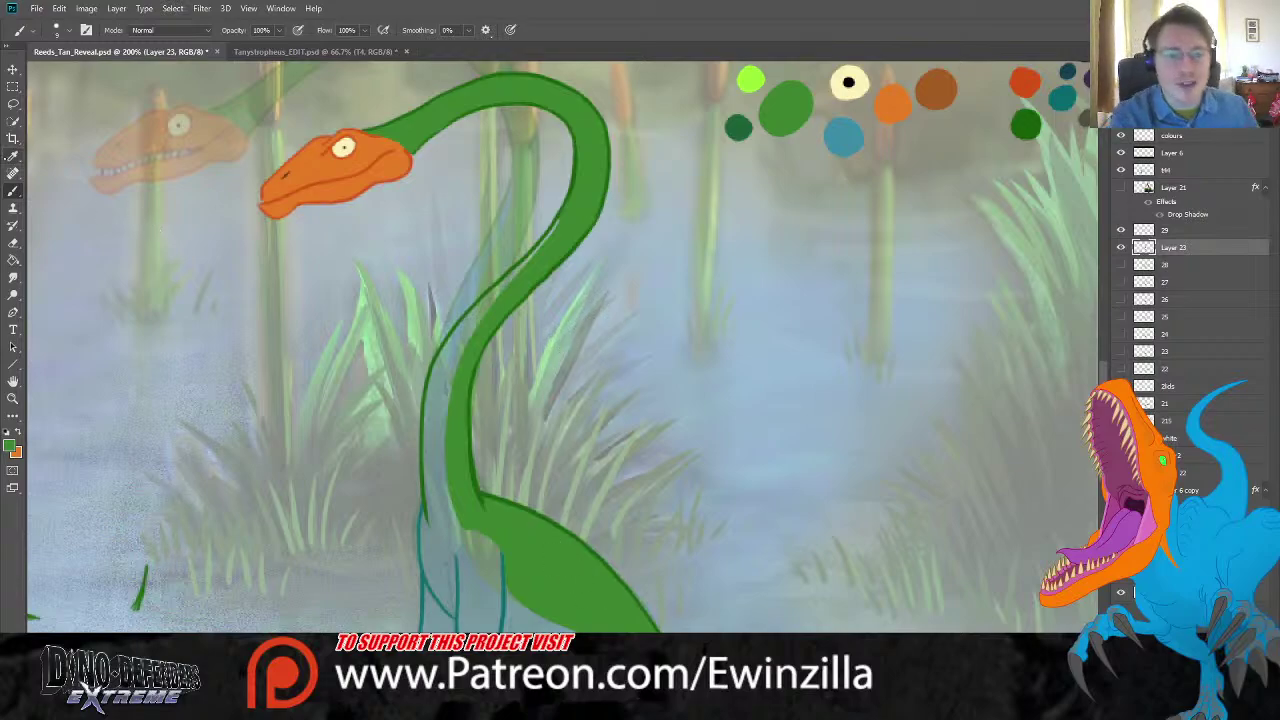
Step: Brush the palette's blue inside the outline down the front of the neck and over the chest and foreleg
left_click(13, 155)
left_click(838, 132)
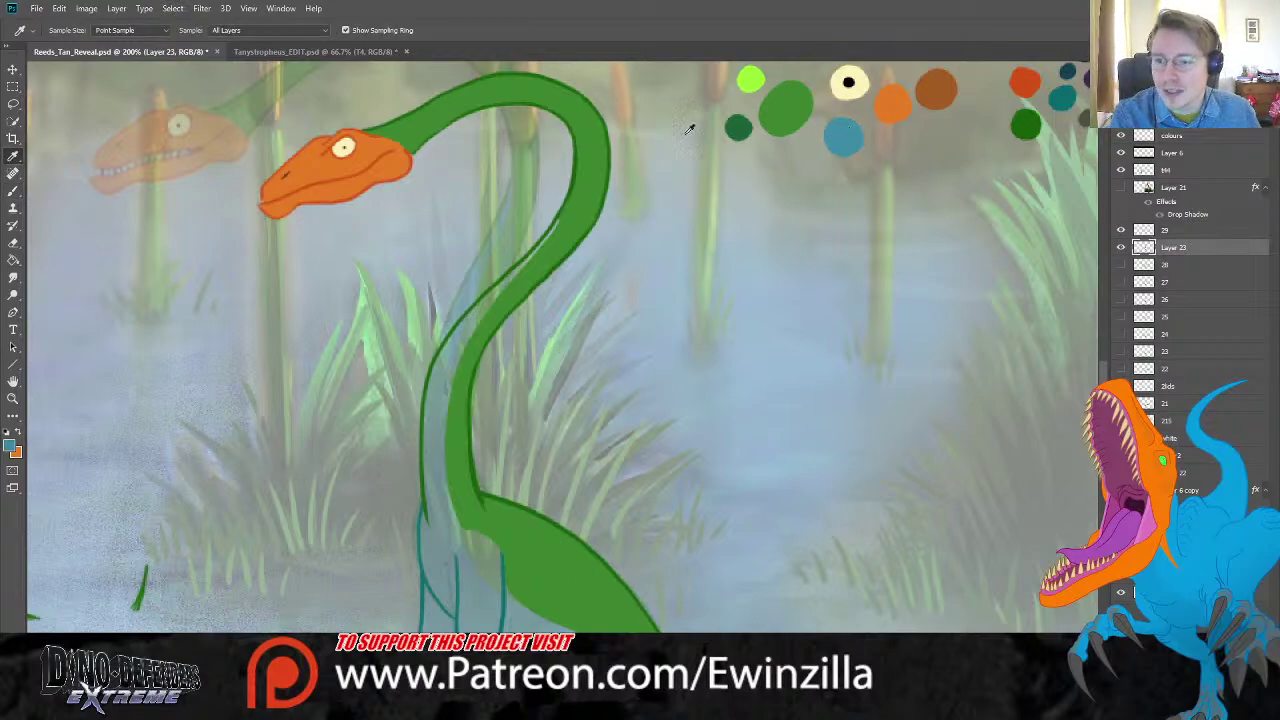
left_click(13, 190)
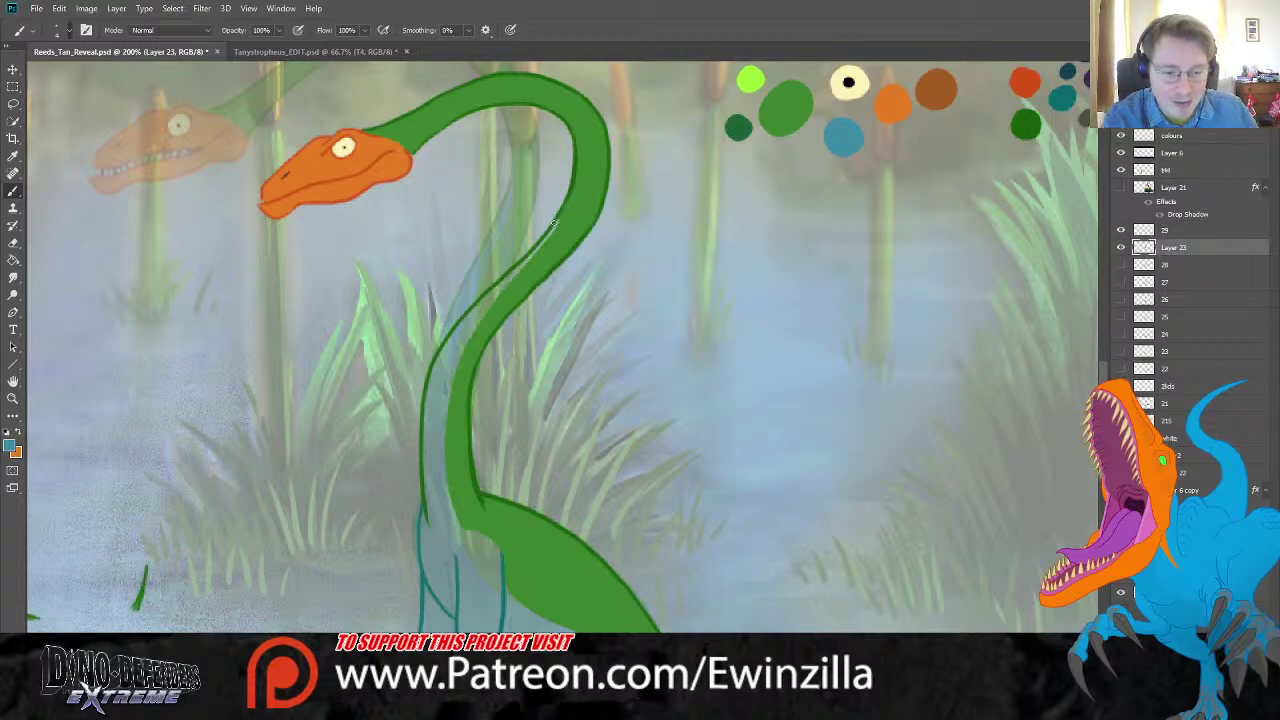
mouse_move(561, 220)
left_mouse_down()
mouse_move(473, 324)
mouse_move(541, 250)
mouse_move(476, 325)
mouse_move(519, 276)
mouse_move(440, 409)
mouse_move(503, 291)
mouse_move(442, 405)
mouse_move(477, 316)
mouse_move(445, 385)
mouse_move(523, 267)
left_mouse_up()
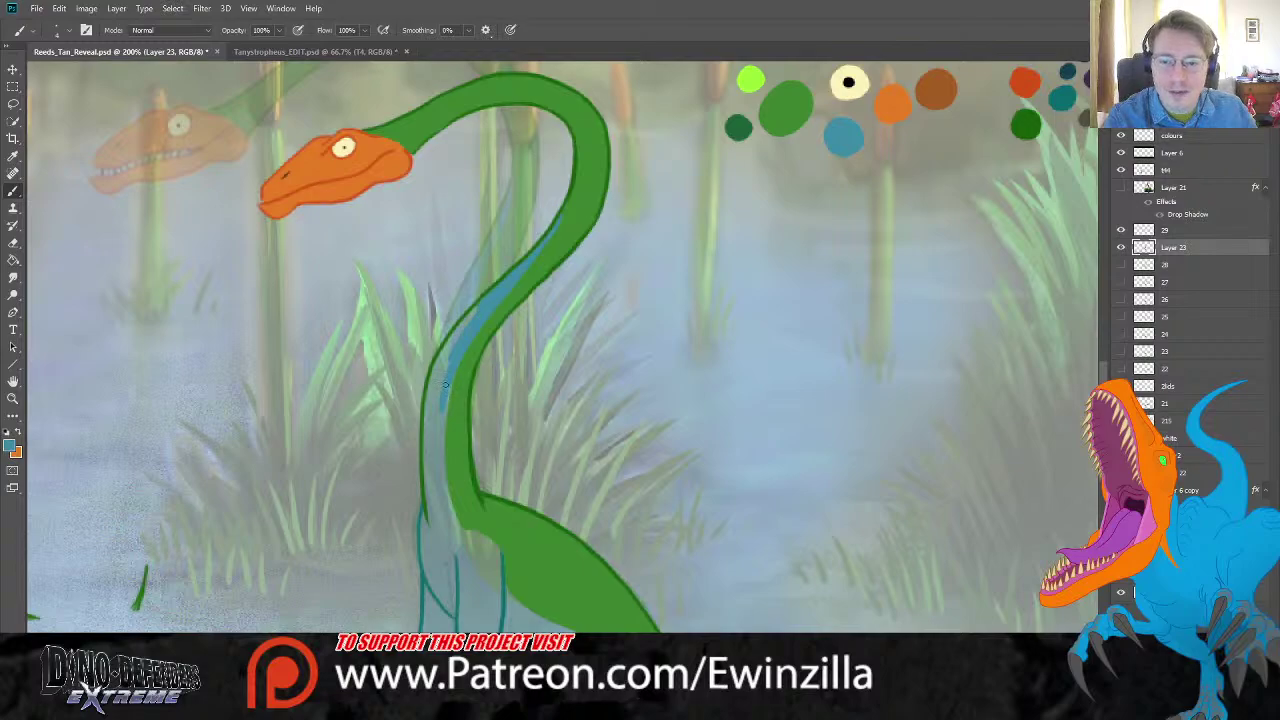
mouse_move(459, 347)
left_mouse_down()
mouse_move(482, 308)
mouse_move(432, 380)
left_mouse_up()
mouse_move(440, 430)
left_mouse_down()
mouse_move(436, 523)
mouse_move(427, 501)
mouse_move(430, 469)
mouse_move(445, 539)
mouse_move(437, 497)
mouse_move(462, 547)
mouse_move(441, 487)
mouse_move(468, 545)
left_mouse_up()
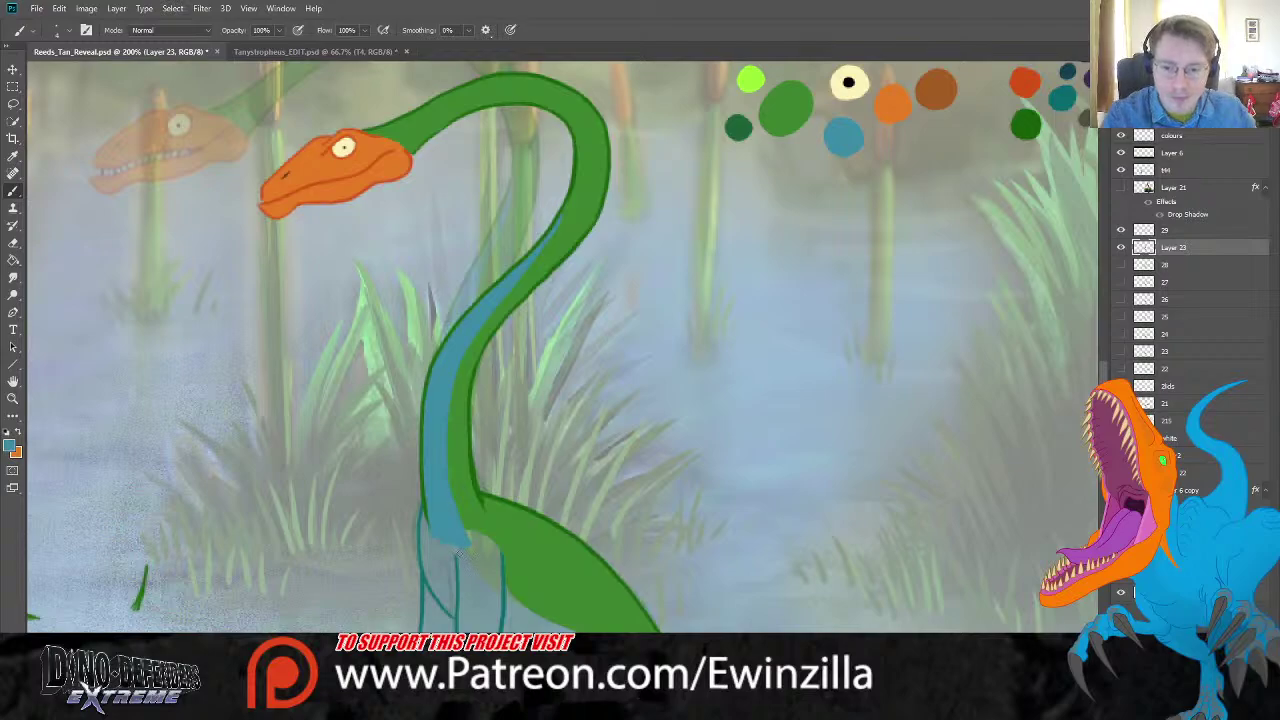
mouse_move(459, 553)
left_mouse_down()
mouse_move(499, 568)
mouse_move(479, 542)
mouse_move(485, 551)
mouse_move(466, 548)
mouse_move(487, 594)
mouse_move(493, 548)
mouse_move(495, 588)
left_mouse_up()
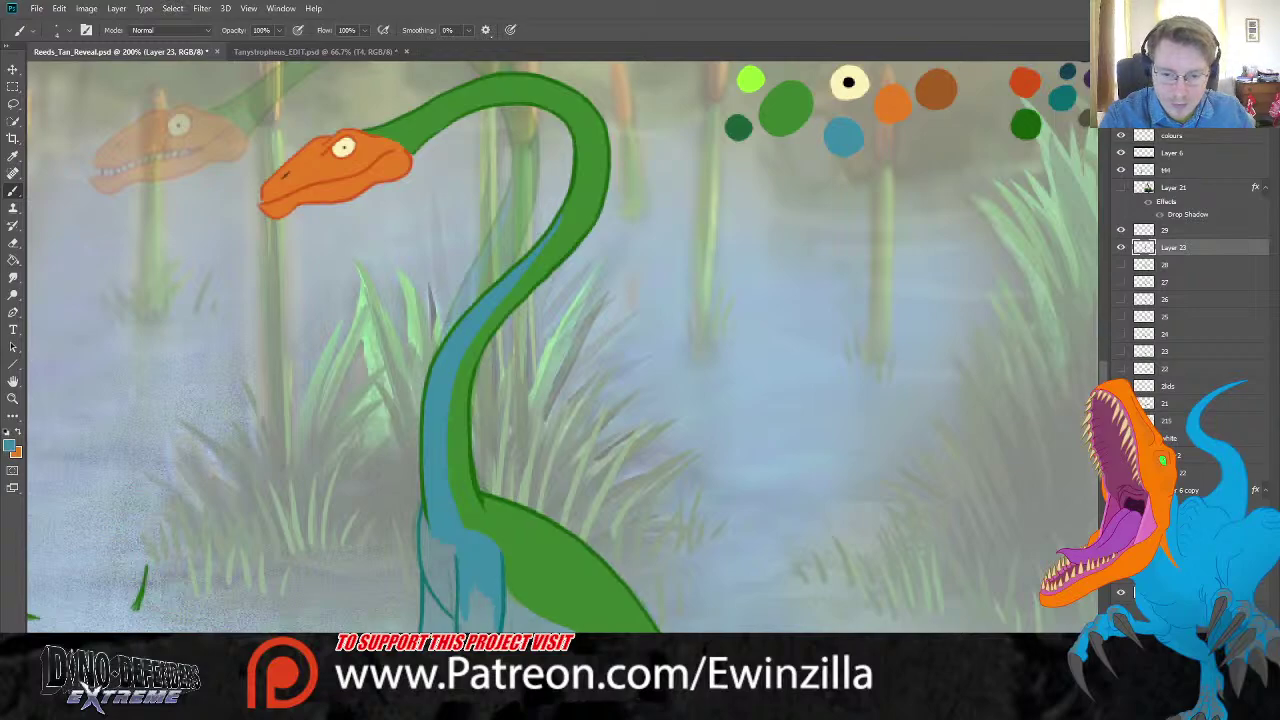
mouse_move(462, 628)
left_mouse_down()
mouse_move(477, 588)
mouse_move(477, 610)
mouse_move(496, 612)
mouse_move(469, 550)
mouse_move(431, 553)
mouse_move(457, 550)
mouse_move(452, 538)
mouse_move(458, 614)
mouse_move(438, 520)
mouse_move(430, 598)
mouse_move(427, 508)
left_mouse_up()
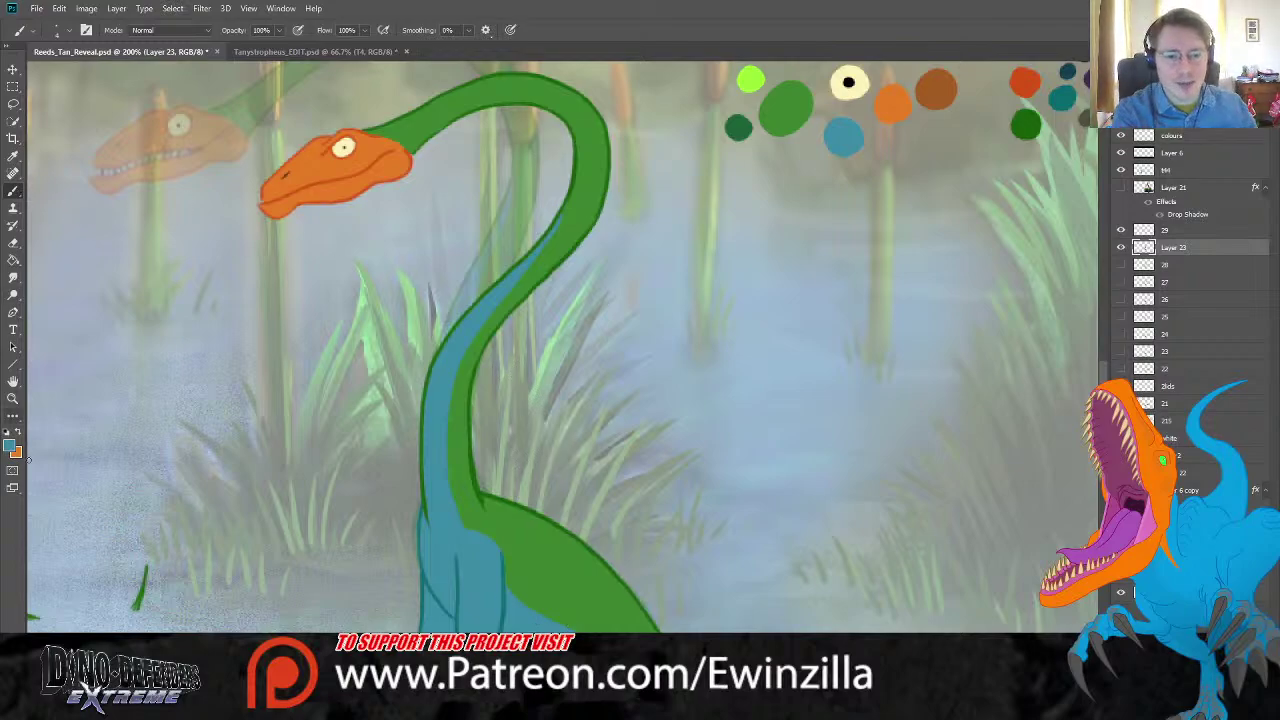
Step: Sample a pale colour for the brush, and merge the colour layer with line-art layer 29
key("i")
left_click(839, 456)
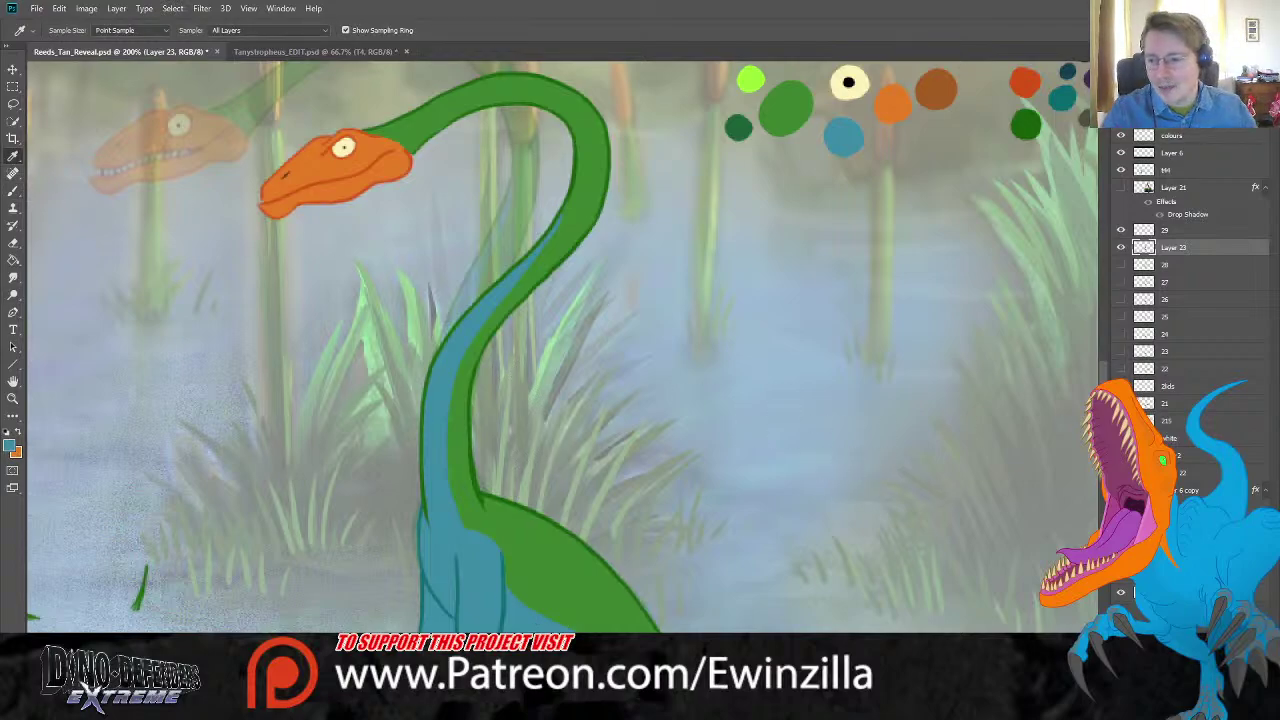
key("b")
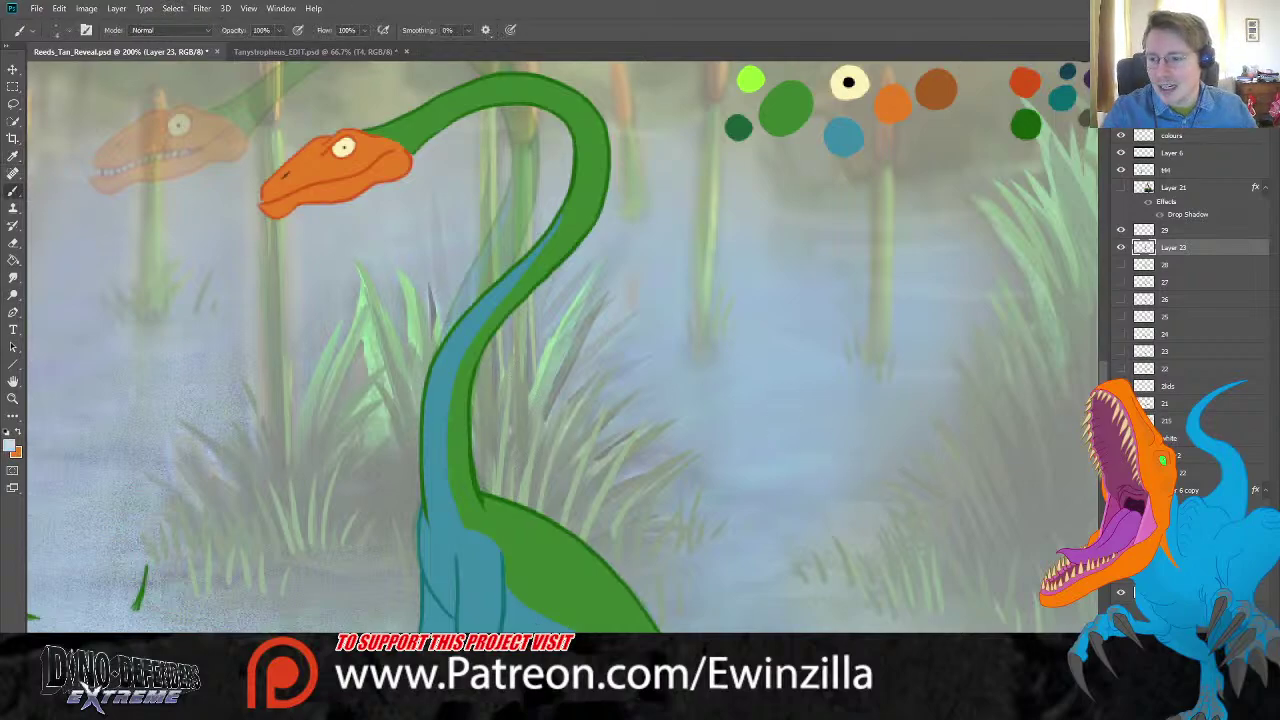
left_click(1150, 231)
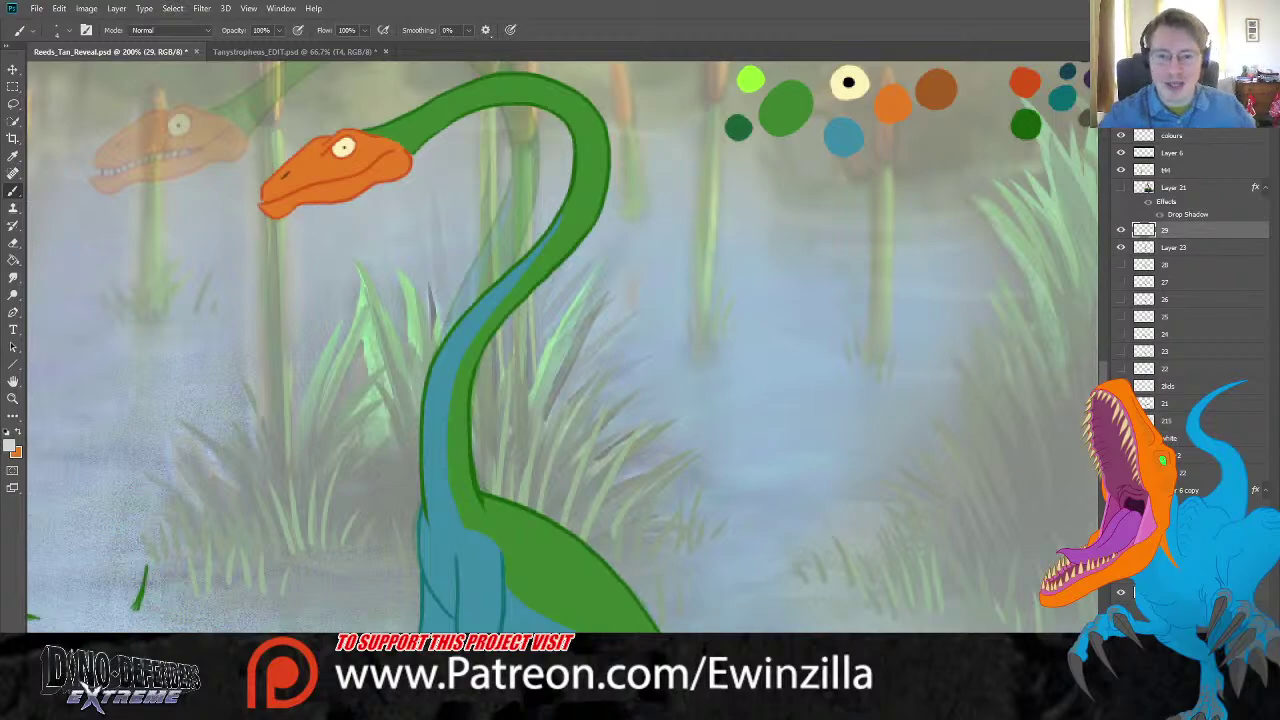
left_click(1175, 256, "shift")
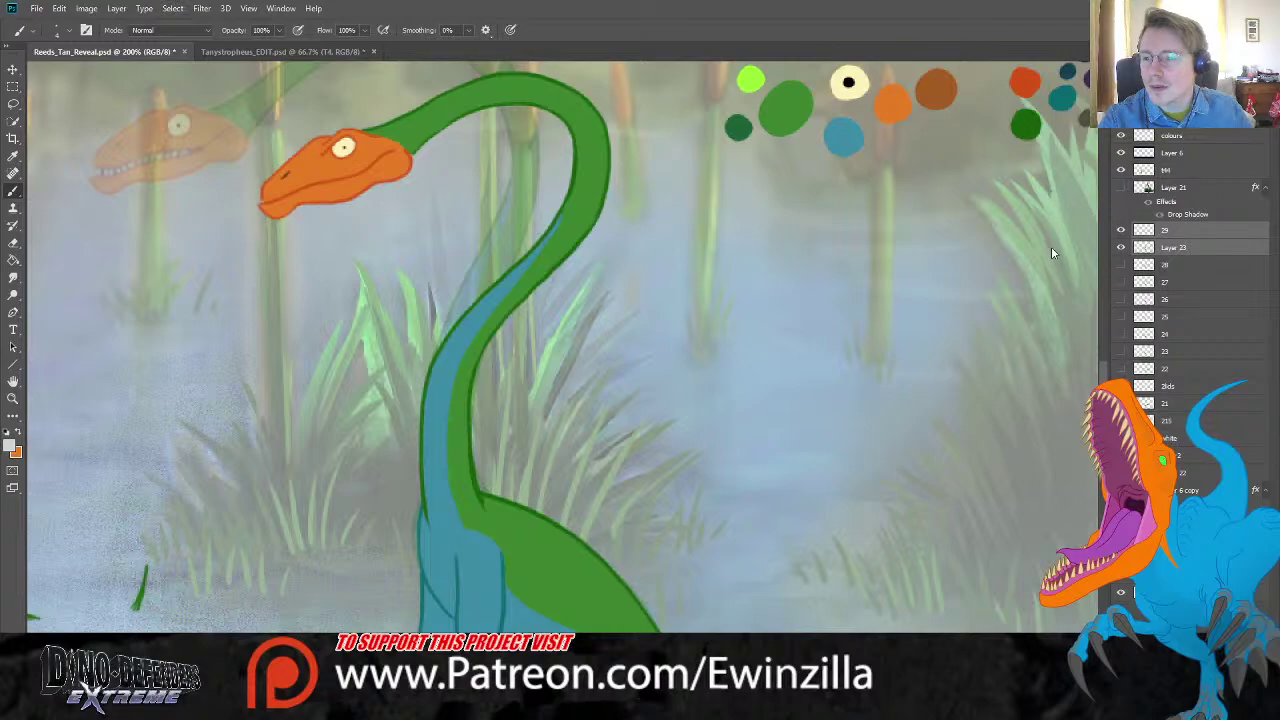
key("ctrl+e")
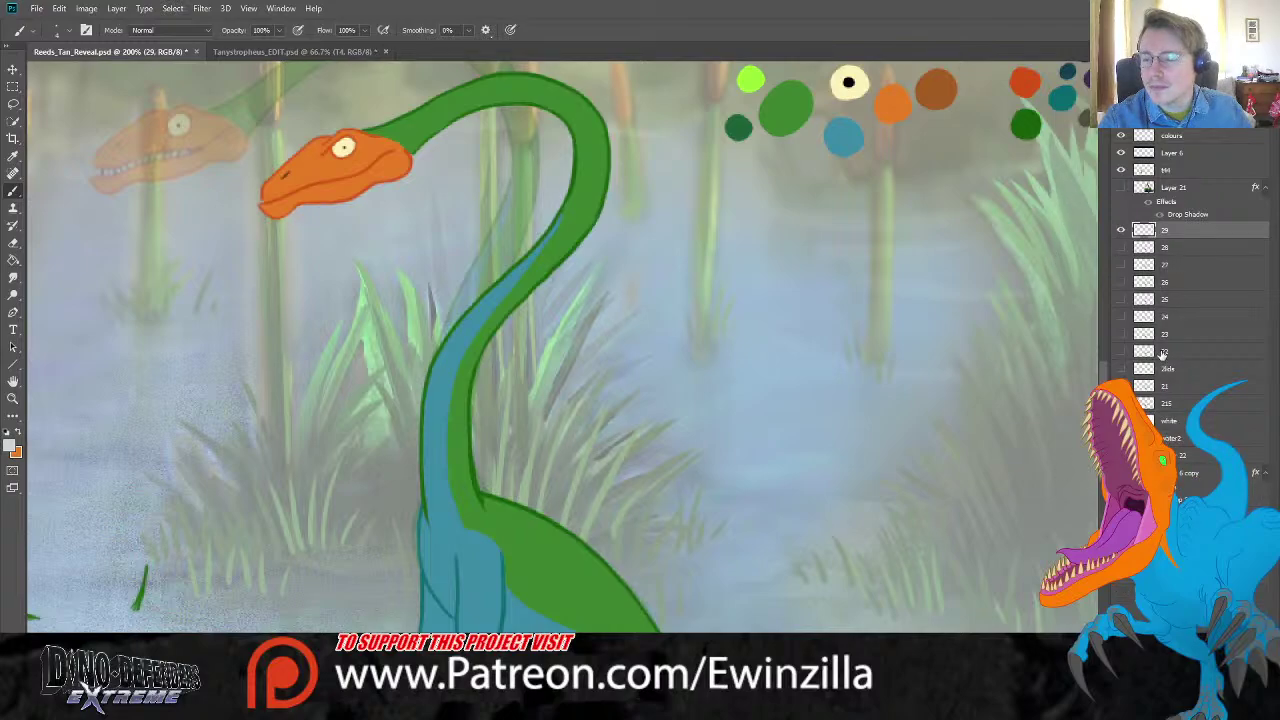
Step: Show layer 28 beneath layer 29 and raise layer 28 to full opacity
left_click(1121, 231)
left_click(1121, 247)
left_click(1121, 231)
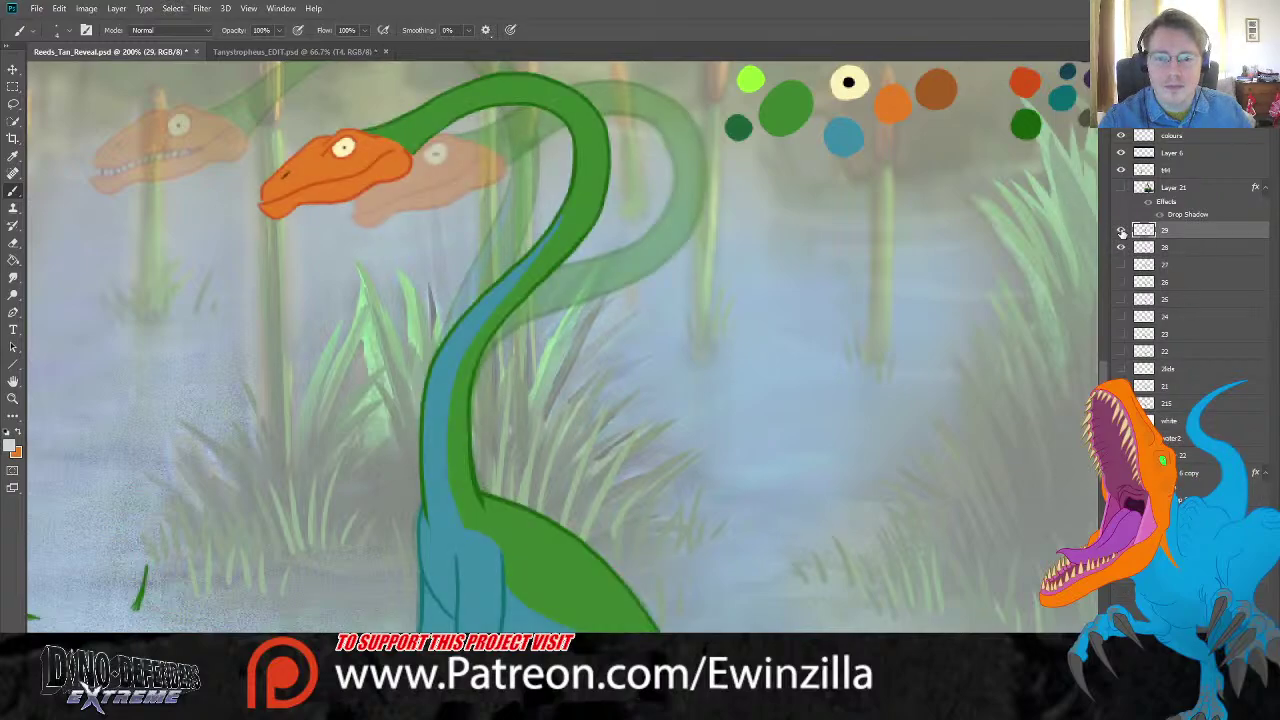
left_click(1168, 247)
left_click(1265, 103)
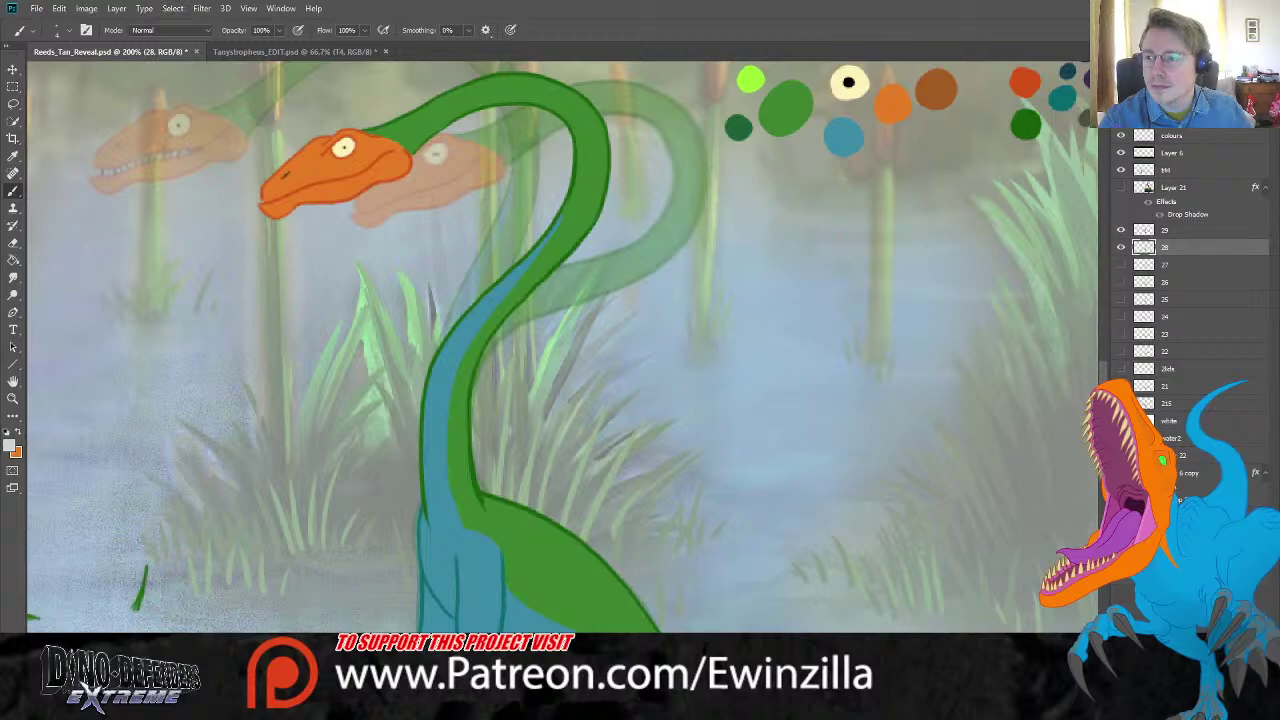
left_click_drag(1235, 119, 1274, 122)
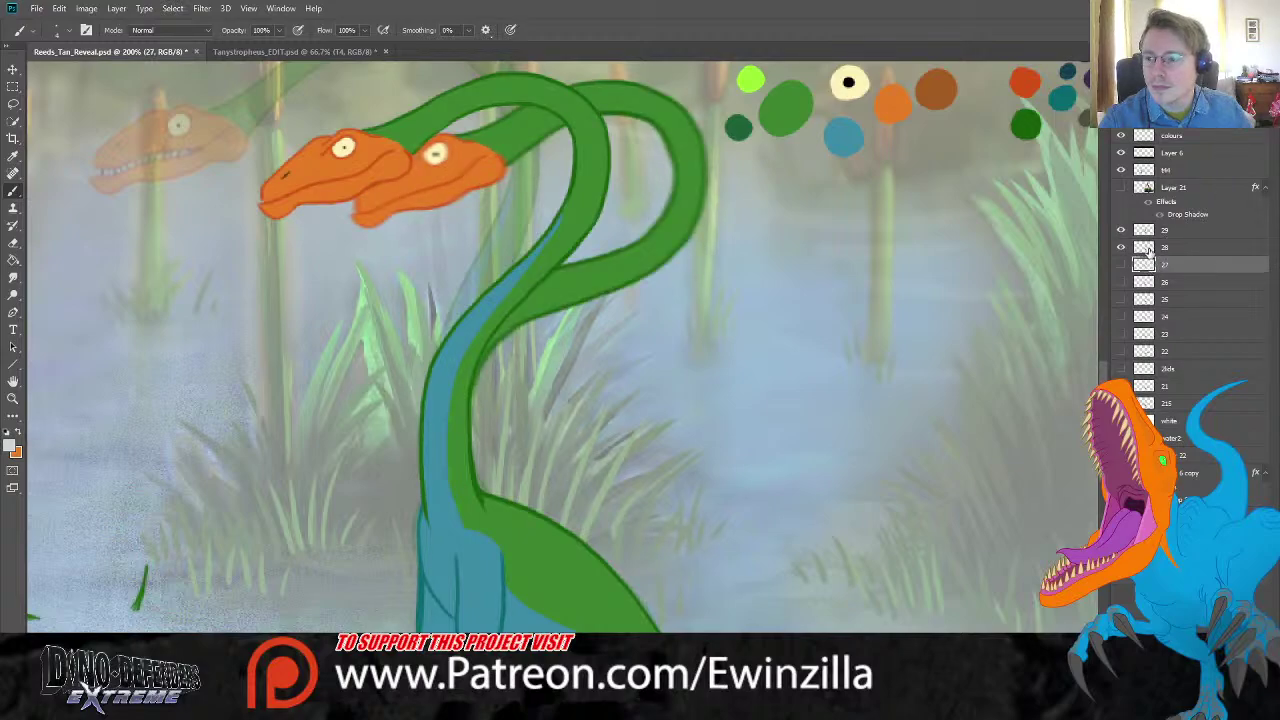
Step: Toggle the visibility of layers 28 and 29 to compare the two head and neck poses
left_click(1121, 247)
left_click(1121, 247)
left_click(1121, 231)
left_click(1121, 231)
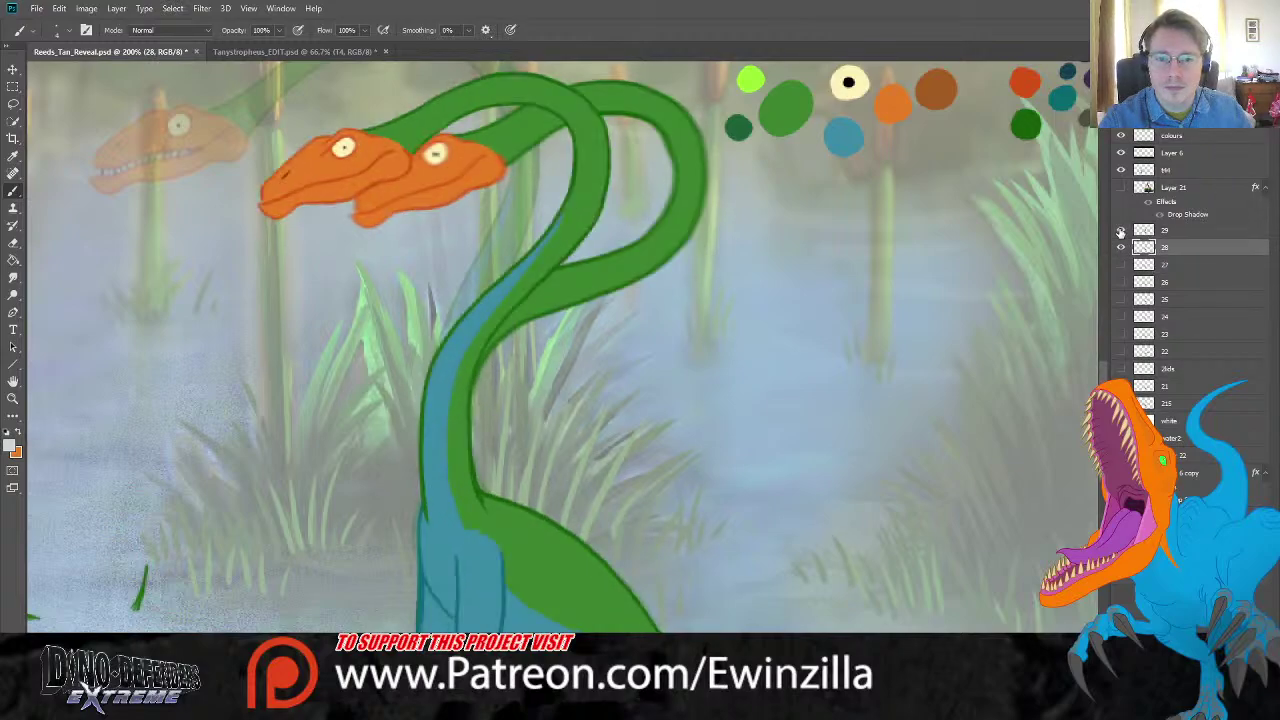
left_click(1121, 231)
left_click(1121, 231)
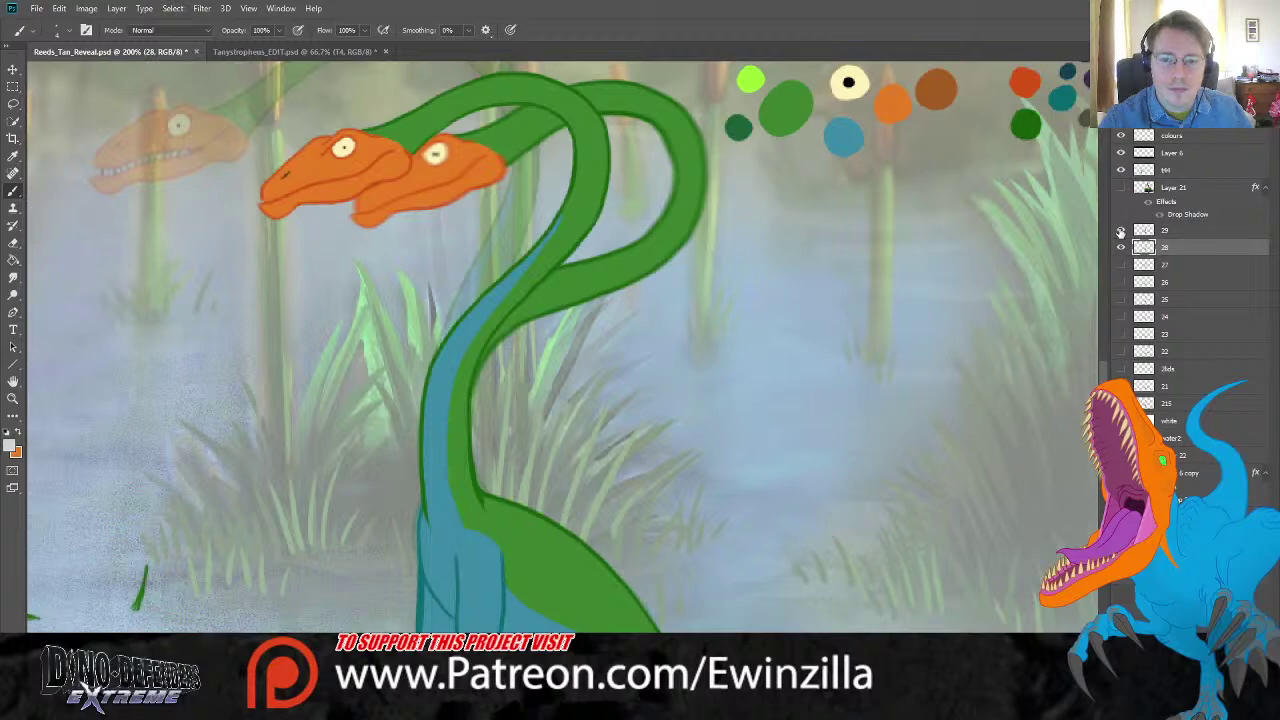
Step: Lasso around both heads and upper necks, and try a blur filter on layer 28
scroll(600, 180, "up", 2)
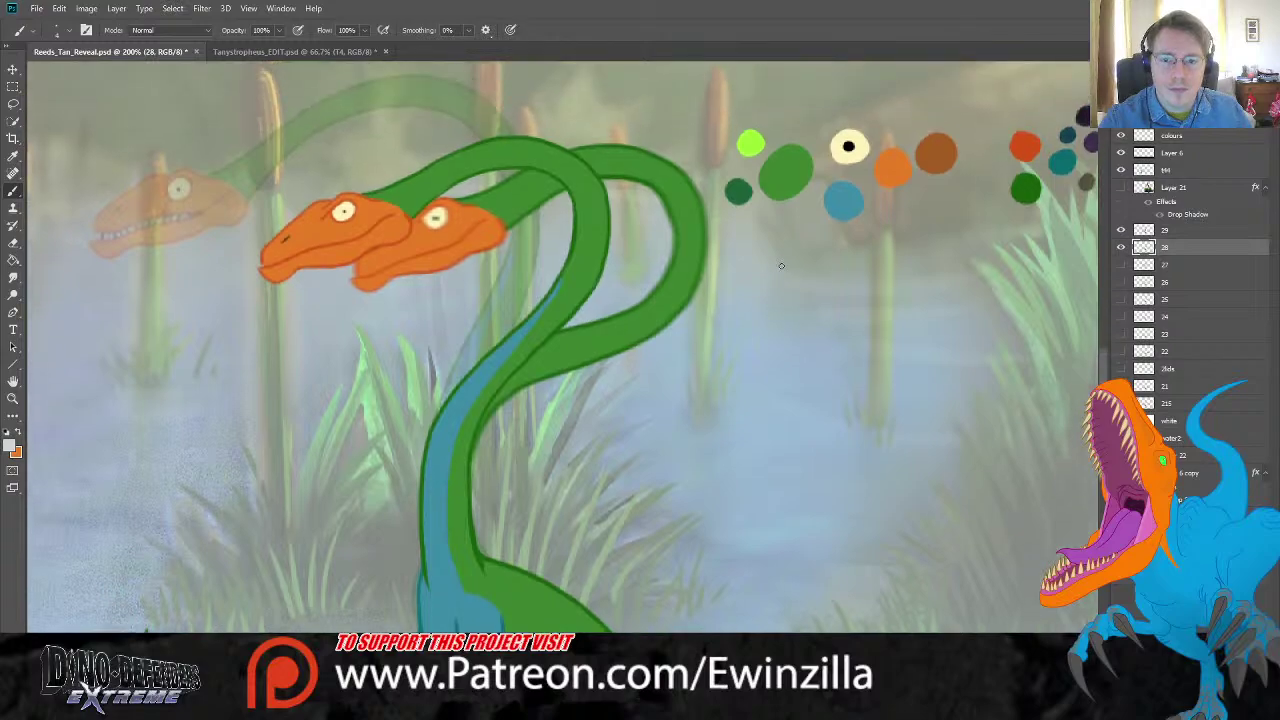
left_click(14, 106)
mouse_move(545, 108)
left_mouse_down()
mouse_move(274, 177)
mouse_move(203, 290)
mouse_move(364, 326)
mouse_move(451, 300)
mouse_move(531, 237)
mouse_move(566, 229)
mouse_move(560, 197)
mouse_move(577, 226)
mouse_move(576, 276)
mouse_move(556, 316)
mouse_move(496, 362)
mouse_move(459, 416)
mouse_move(458, 450)
mouse_move(558, 413)
mouse_move(671, 188)
mouse_move(581, 114)
mouse_move(545, 108)
left_mouse_up()
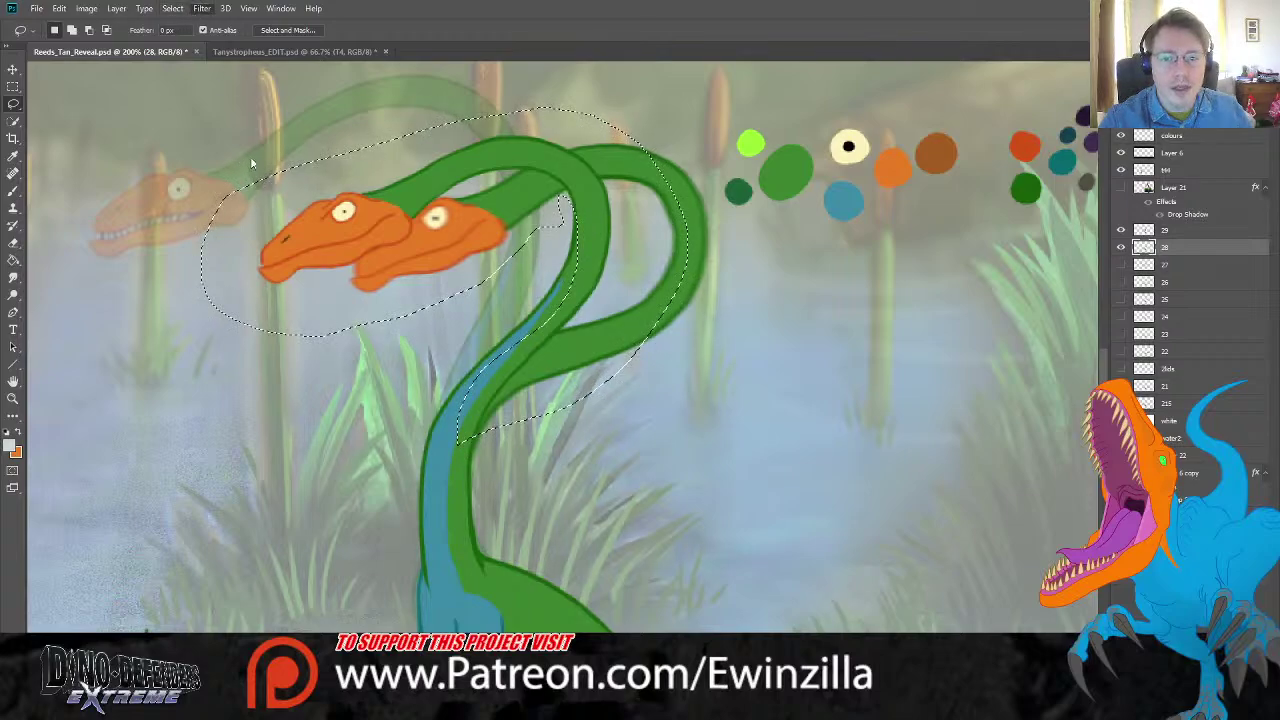
key("h")
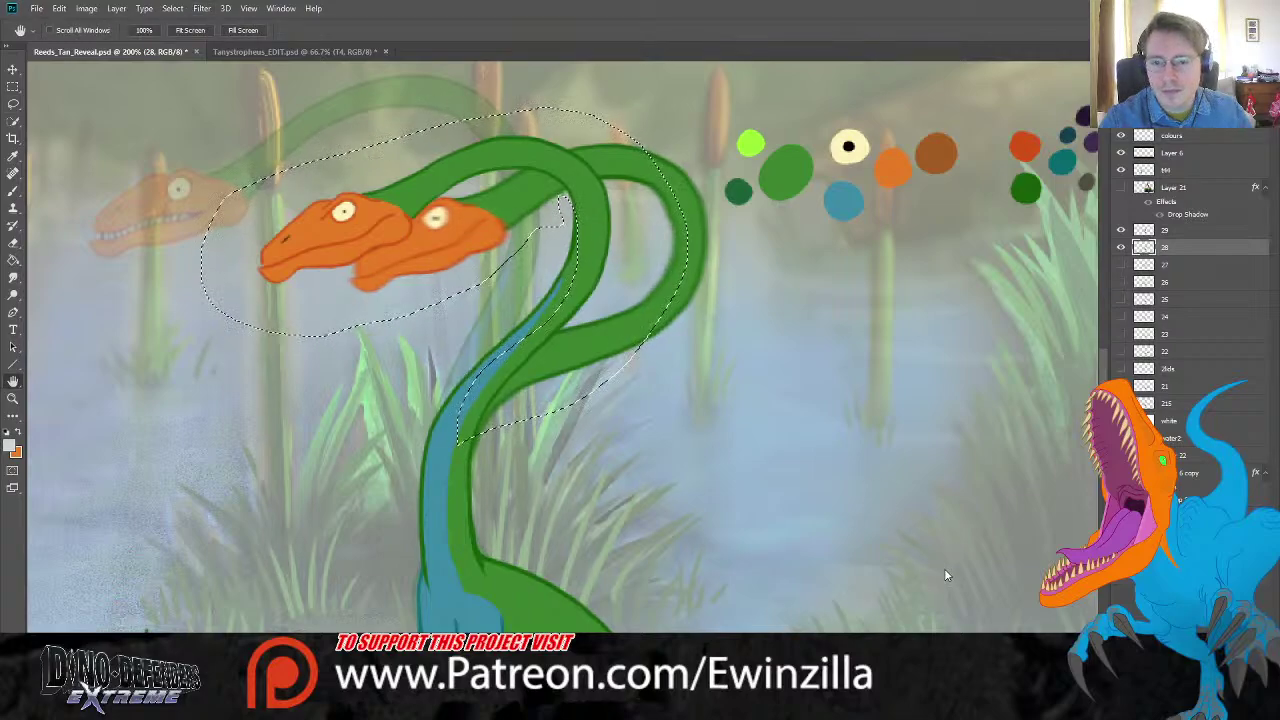
Step: Copy the lassoed head and upper neck from layer 29, paste them as a new layer, and undo the paste
key("l")
left_click(1170, 230)
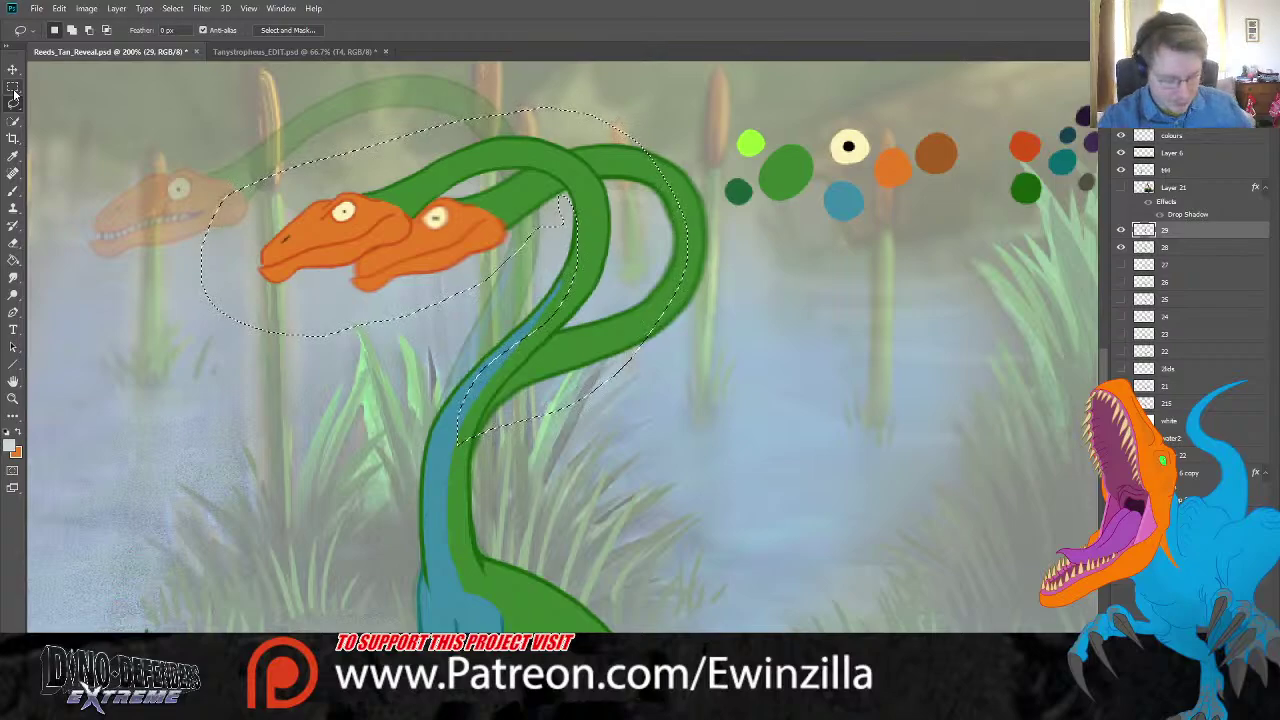
key("ctrl+j")
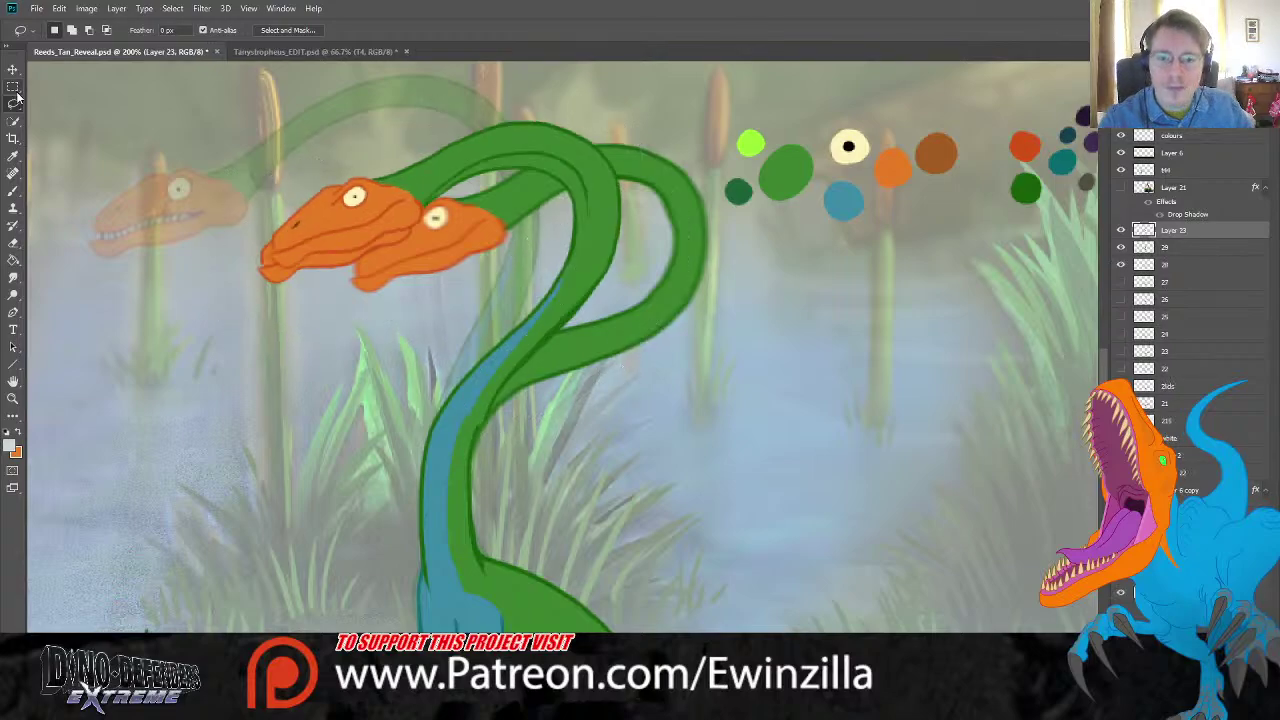
left_click(1121, 232)
left_click(1170, 250)
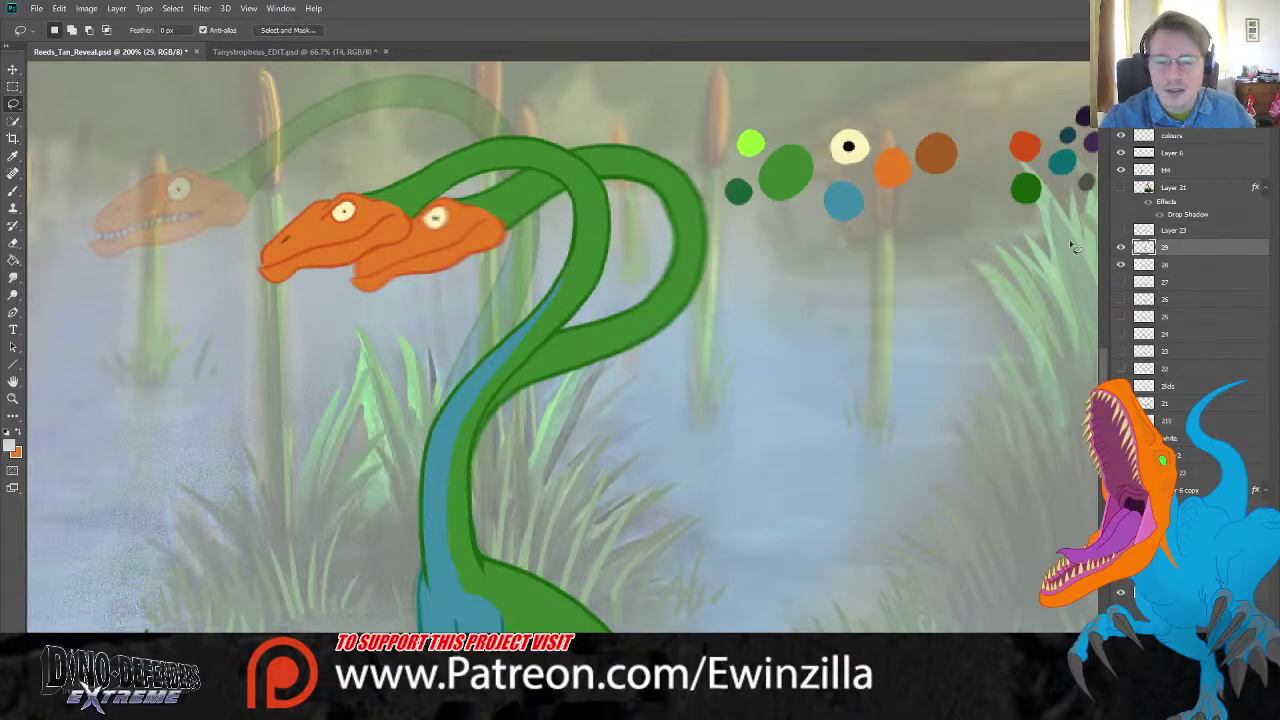
key("ctrl+z")
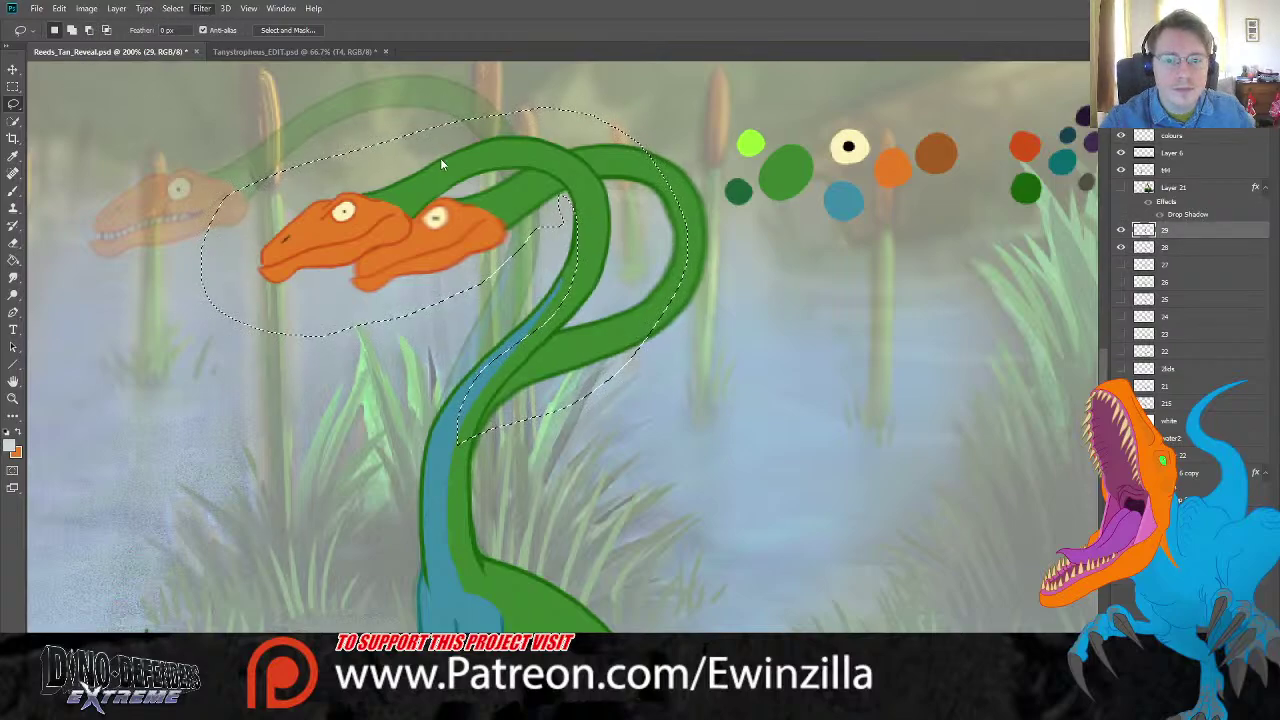
Step: Apply the blur filter to the lassoed head and upper neck on layer 29, and clear the selection
key("h")
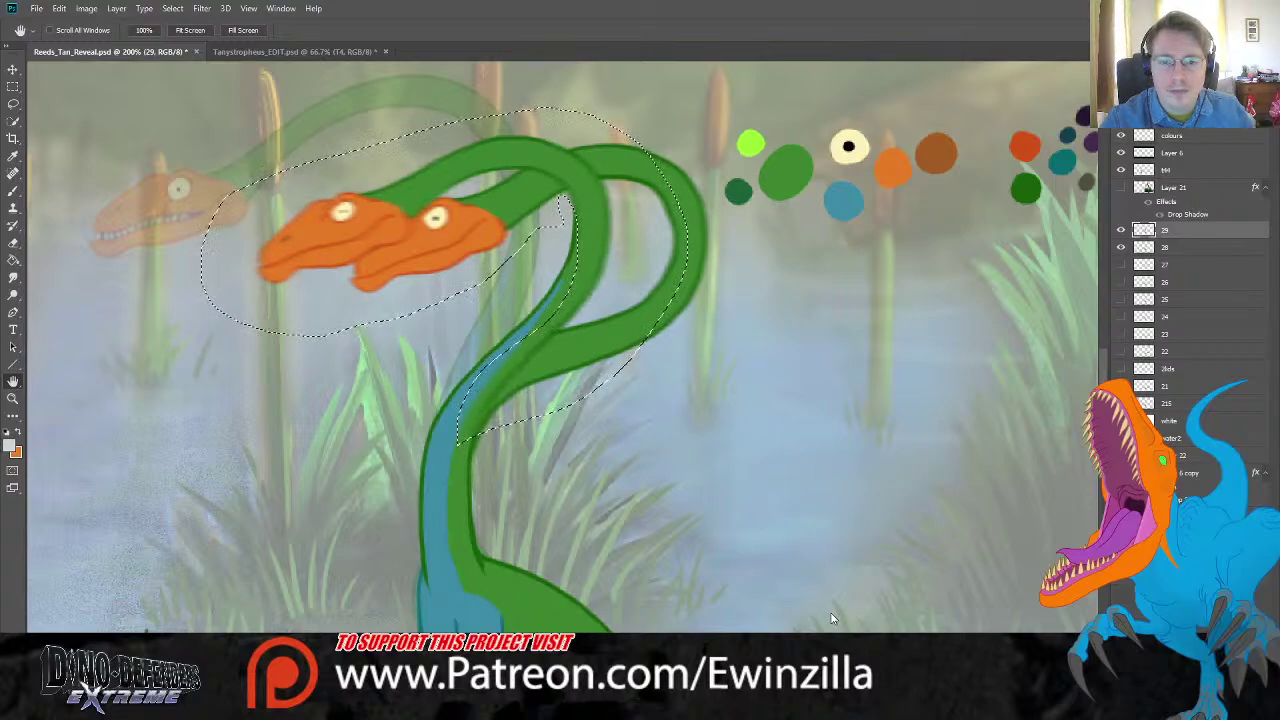
key("l")
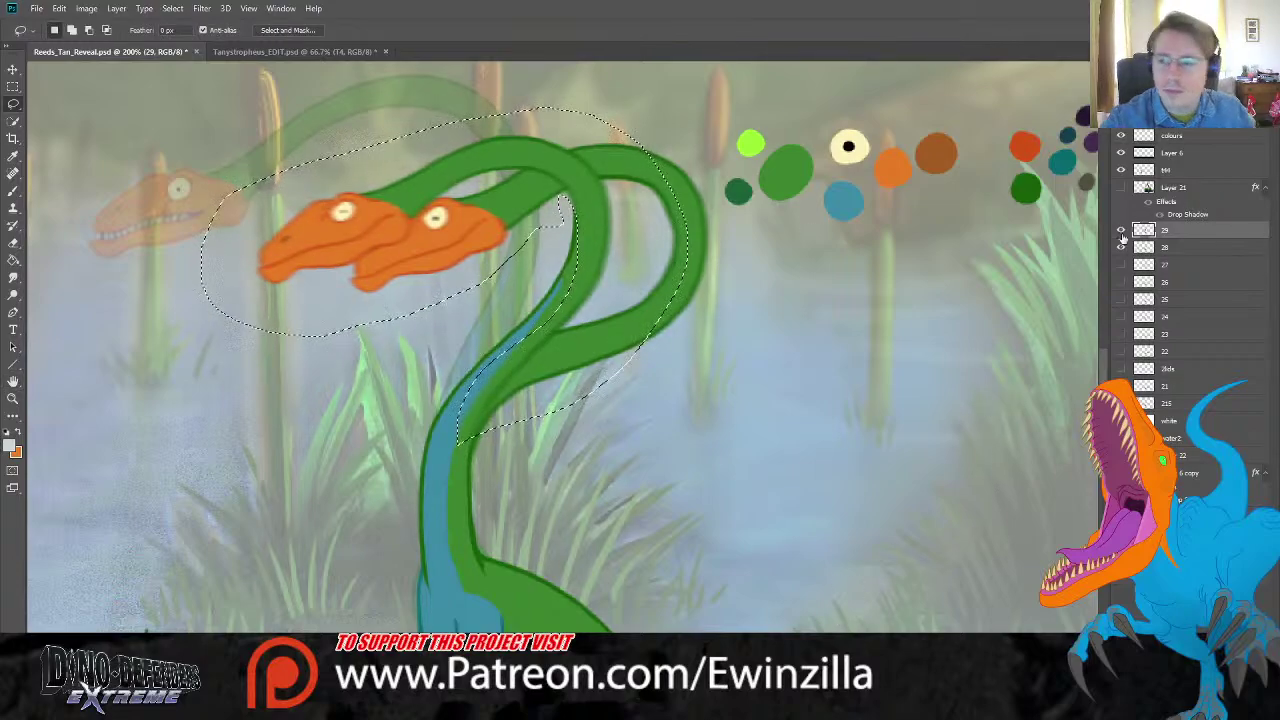
left_click(1121, 188)
left_click(1121, 188)
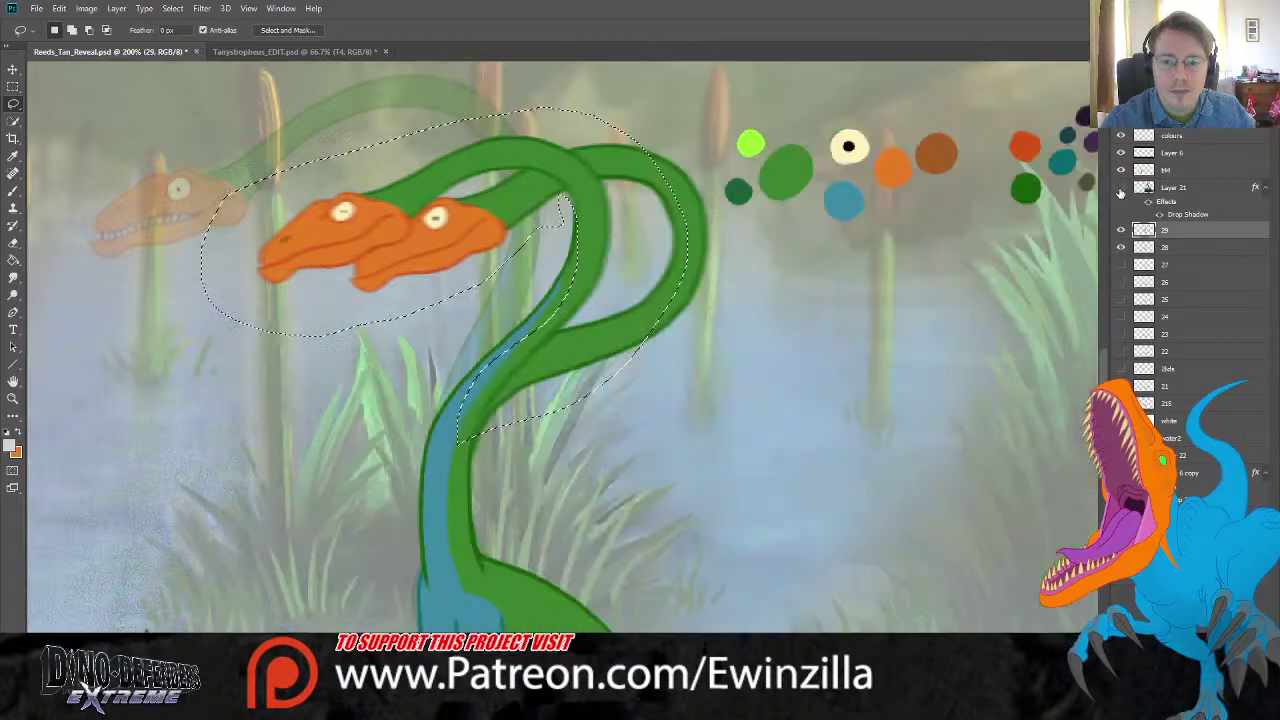
key("m")
key("ctrl+d")
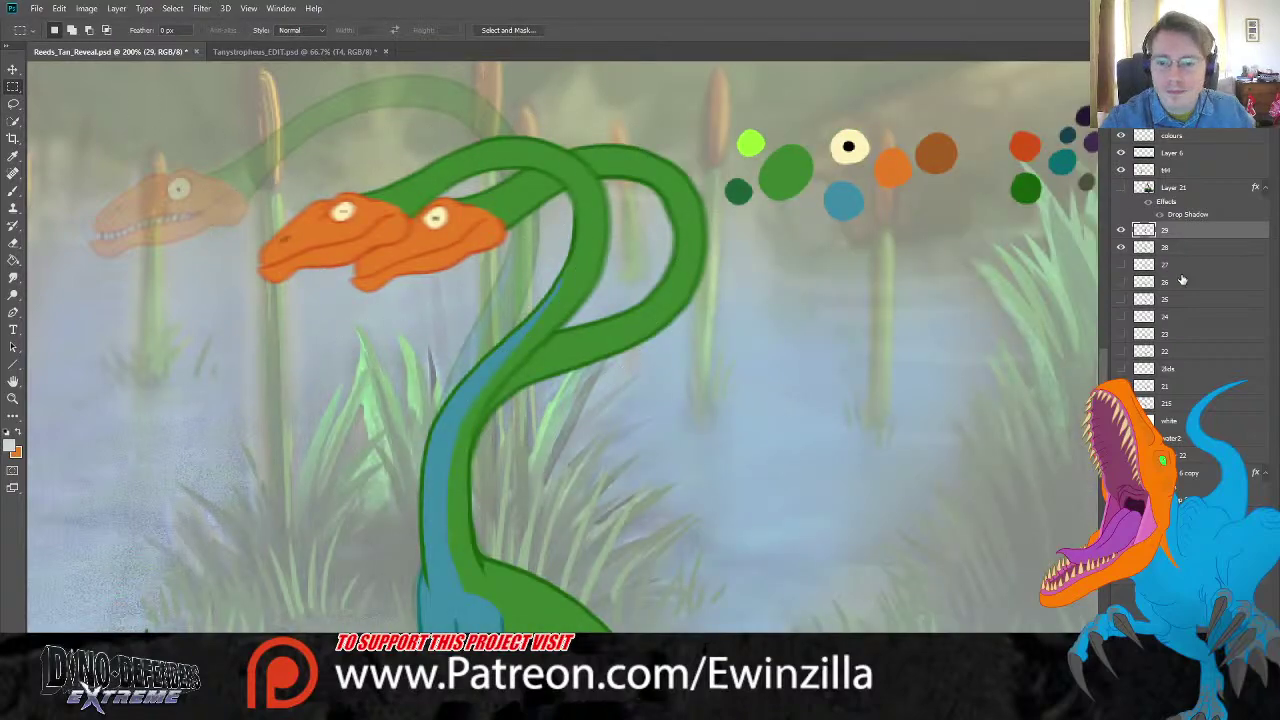
Step: Hide layer 28 and set layer 29's opacity to 40%
left_click(1121, 248)
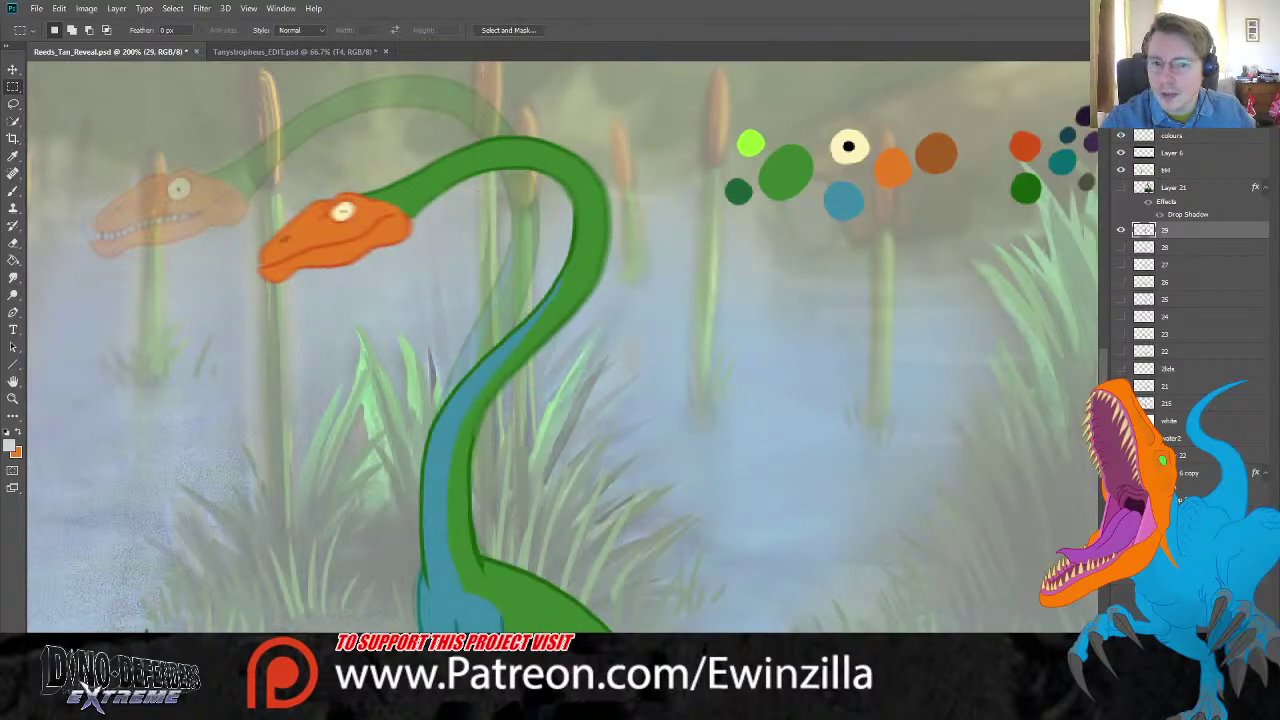
key("4")
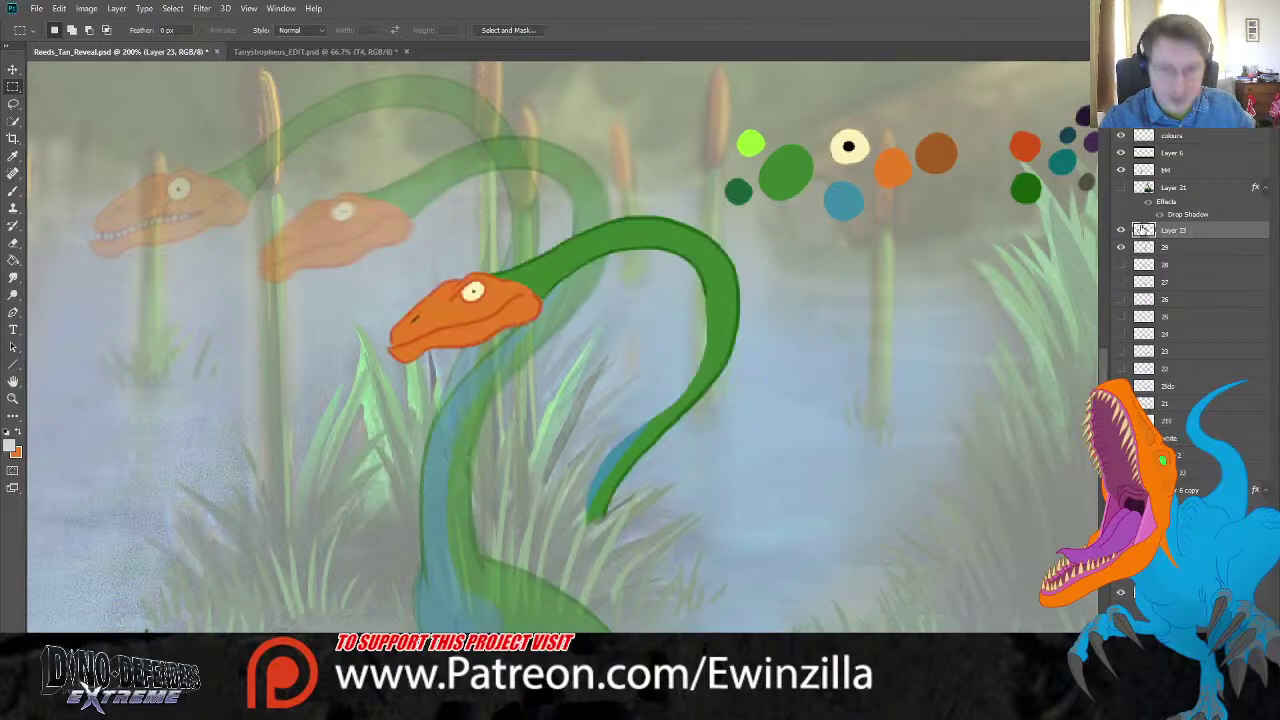
Step: Paste the copied head and neck as a new layer, and place them between the two faded poses, scaled to about 101.6% and rotated 7.24°
key("ctrl+v")
left_click(13, 69)
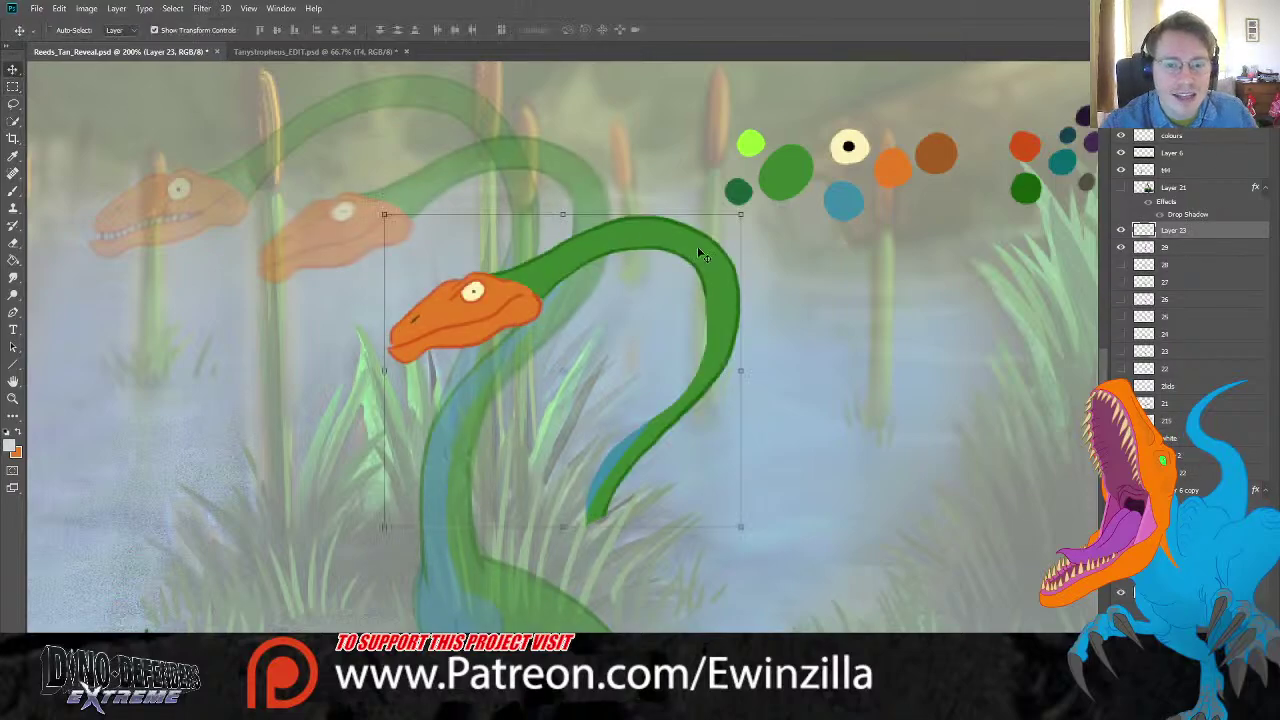
left_click_drag(739, 213, 703, 246)
left_click_drag(560, 330, 353, 202)
left_click_drag(620, 122, 647, 190)
left_click_drag(501, 171, 484, 192)
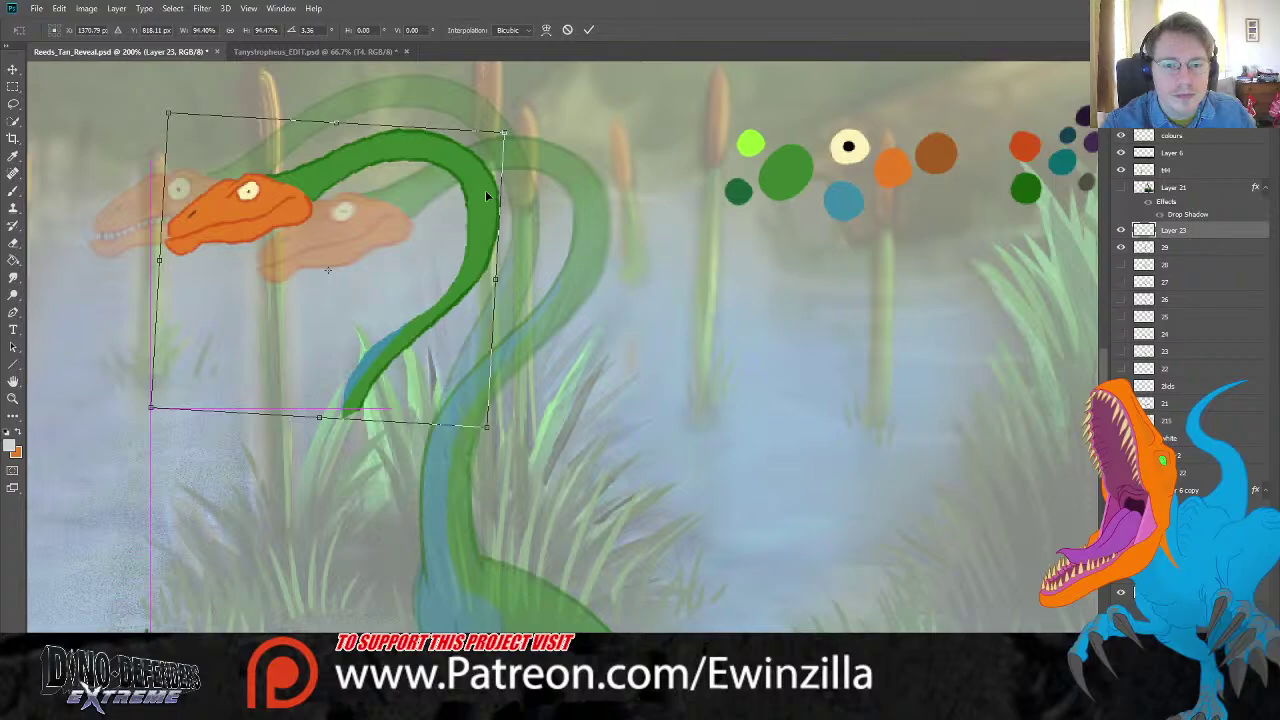
left_click_drag(514, 132, 534, 124)
mouse_move(488, 161)
left_mouse_down()
mouse_move(494, 191)
mouse_move(408, 152)
mouse_move(449, 120)
mouse_move(490, 173)
left_mouse_up()
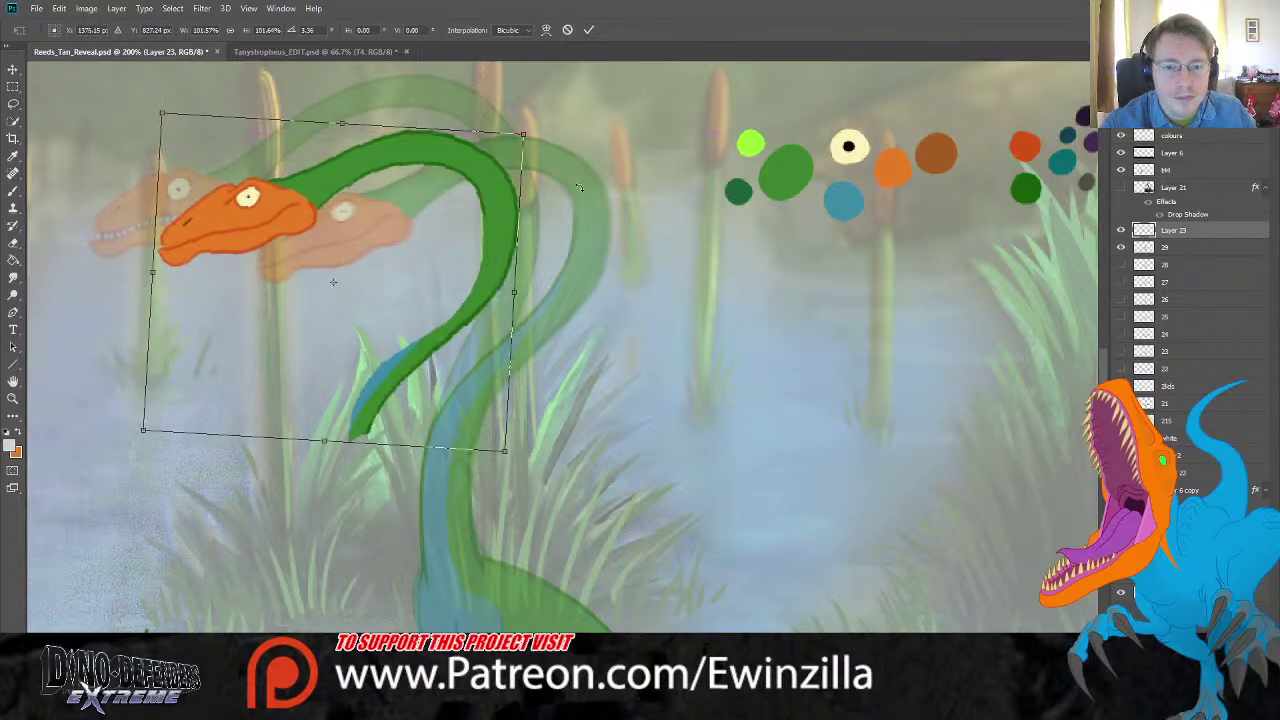
left_click_drag(581, 186, 587, 203)
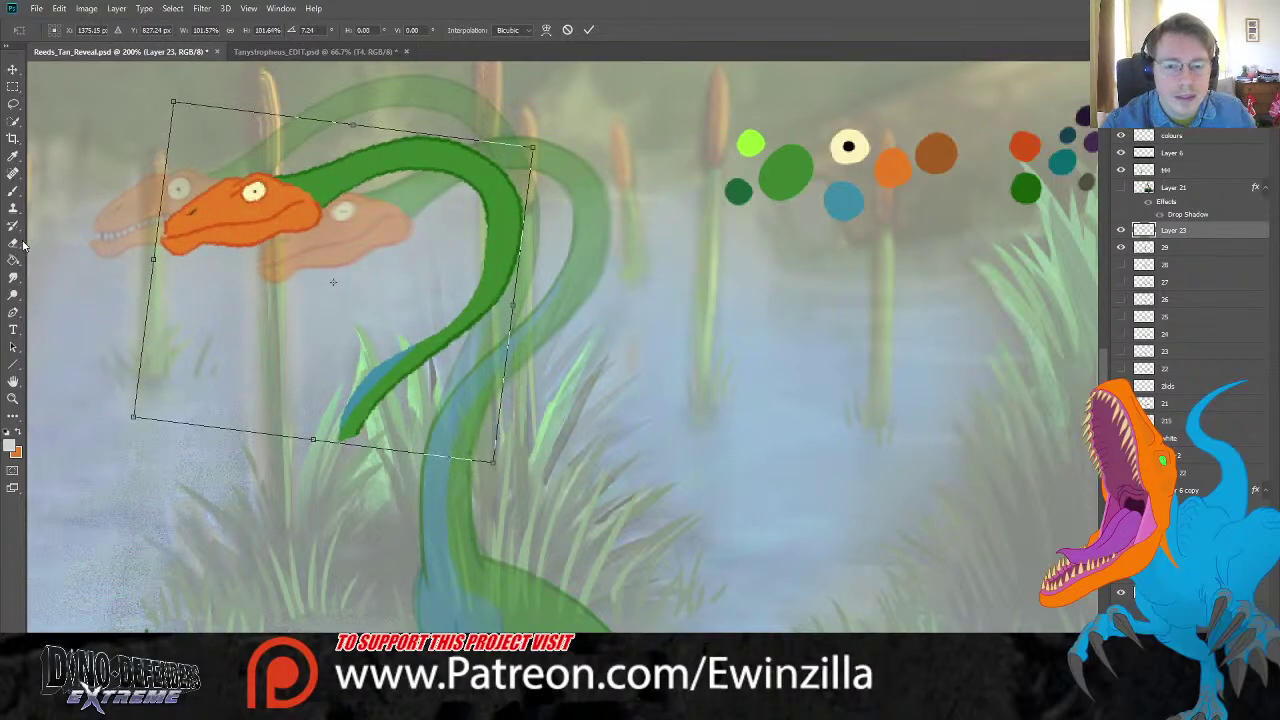
Step: Apply the transform and erase the pasted neck, leaving only the orange head on the new layer
key("e")
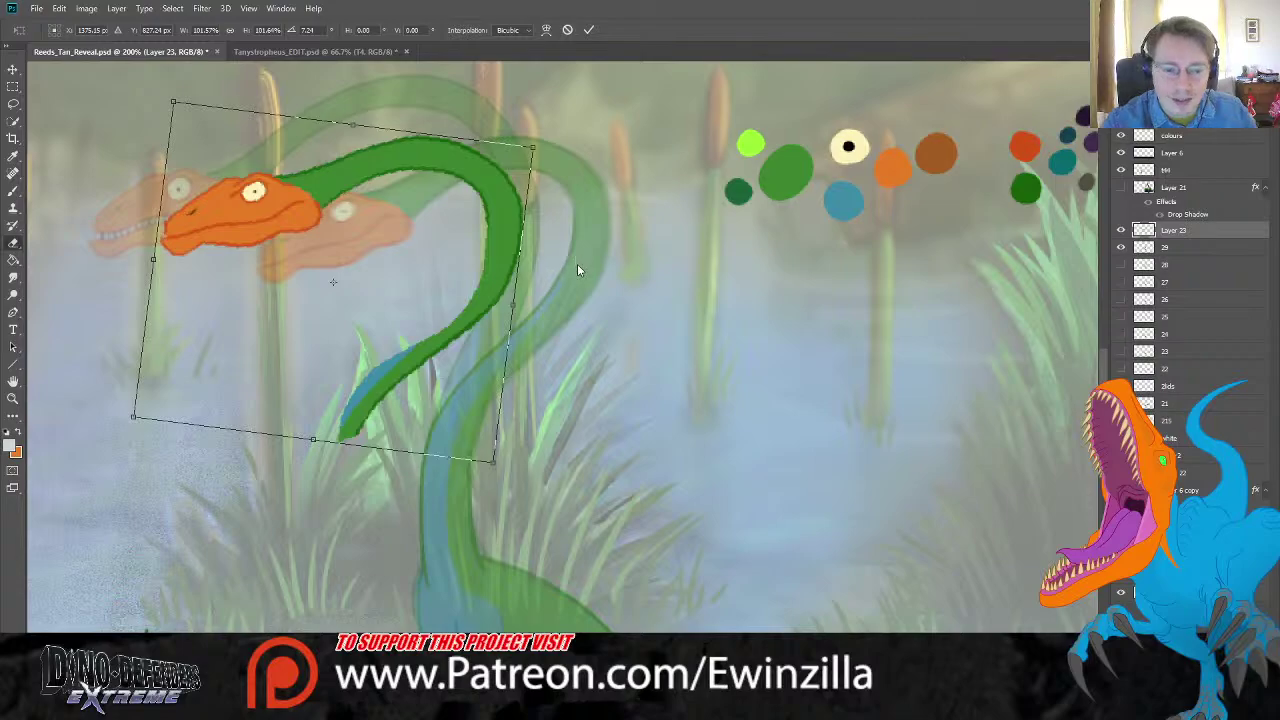
mouse_move(382, 337)
left_mouse_down()
mouse_move(368, 392)
mouse_move(390, 382)
mouse_move(372, 385)
mouse_move(363, 360)
mouse_move(351, 371)
mouse_move(357, 357)
mouse_move(335, 472)
left_mouse_up()
mouse_move(462, 303)
left_mouse_down()
mouse_move(482, 235)
mouse_move(455, 135)
mouse_move(405, 115)
mouse_move(383, 170)
mouse_move(355, 180)
mouse_move(277, 148)
mouse_move(314, 163)
mouse_move(350, 205)
left_mouse_up()
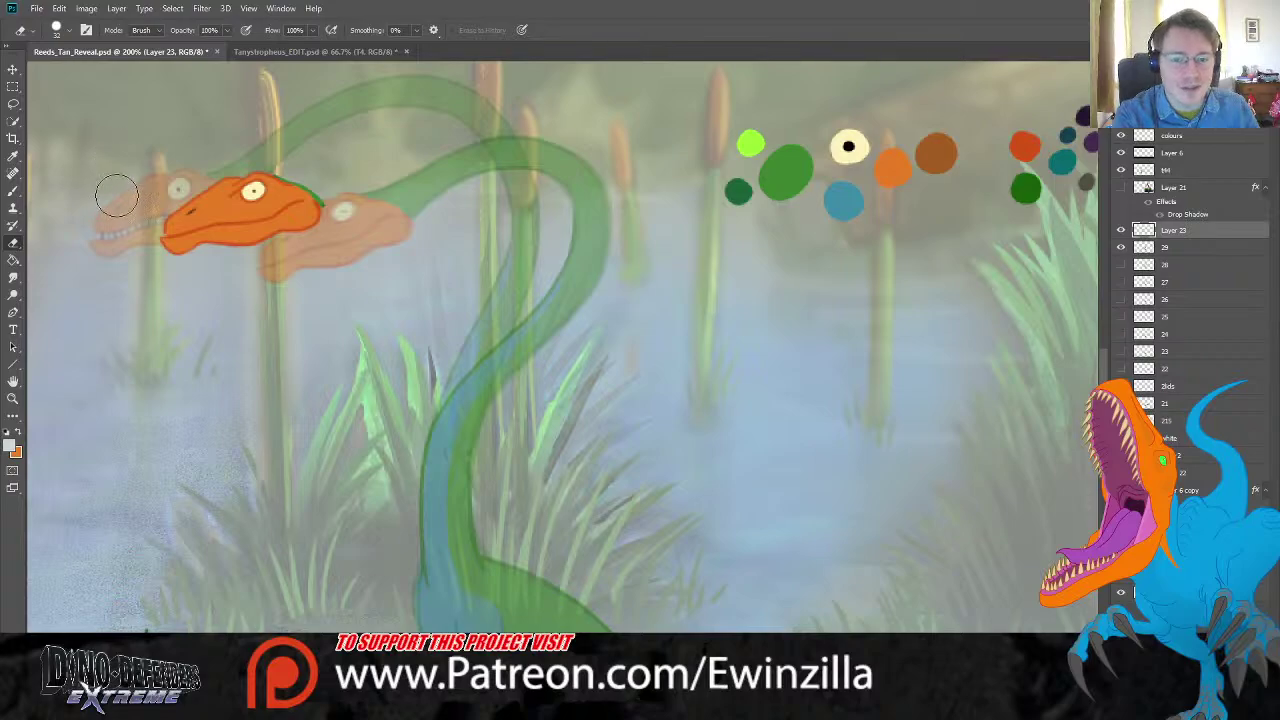
Step: Lasso the lower jaw of the new orange head, rotate it -1.32° to open the mouth slightly, and clear the selection
left_click(13, 103)
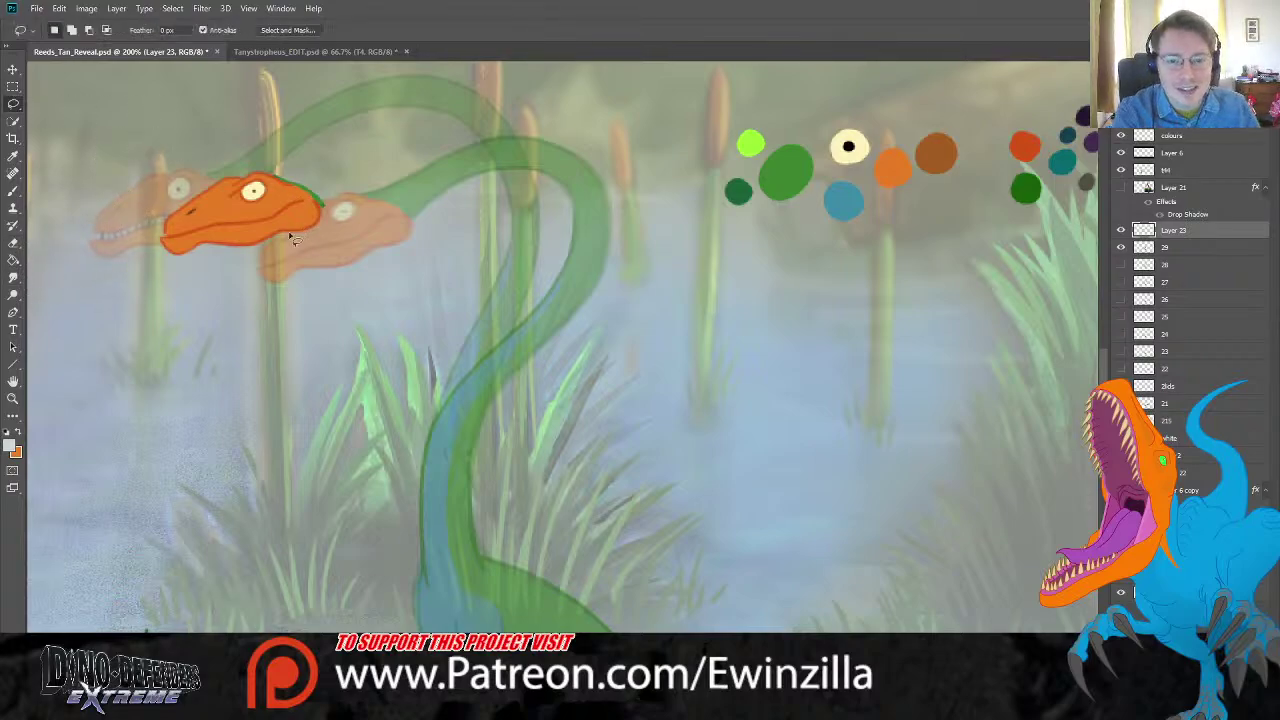
mouse_move(184, 270)
left_mouse_down()
mouse_move(151, 243)
mouse_move(303, 199)
mouse_move(326, 219)
mouse_move(318, 250)
left_mouse_up()
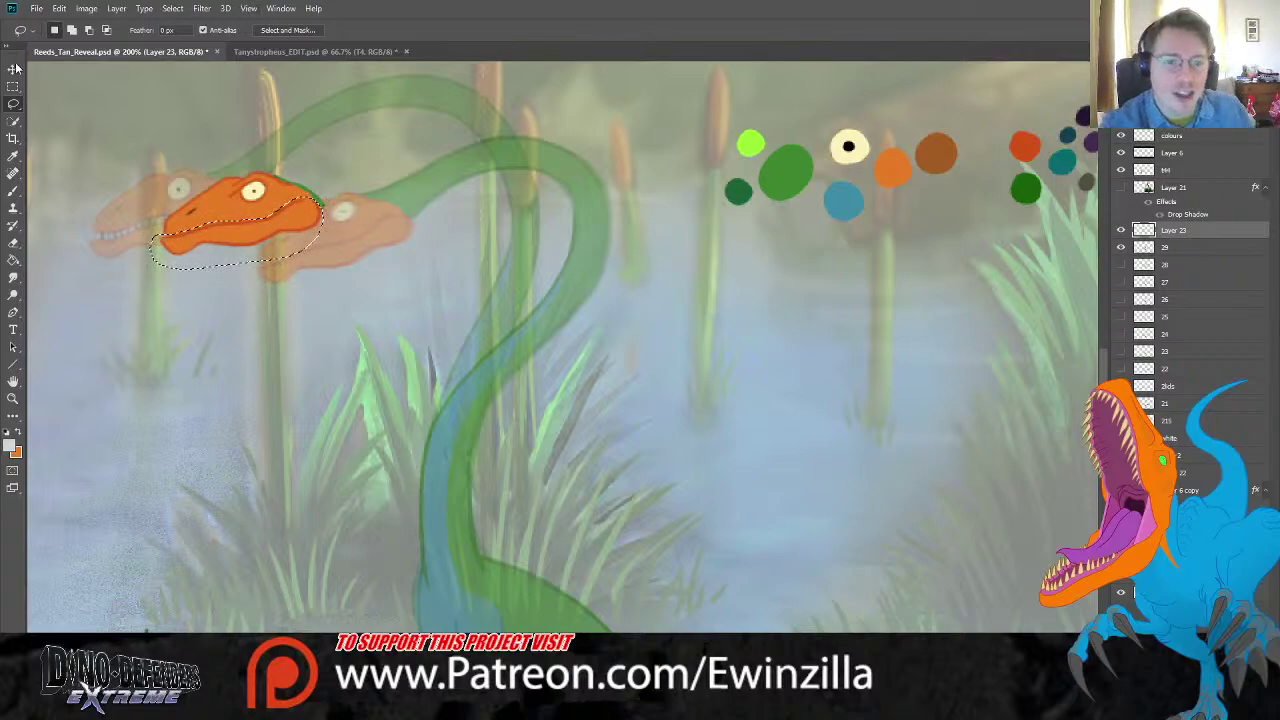
key("ctrl+t")
left_click_drag(298, 222, 302, 218)
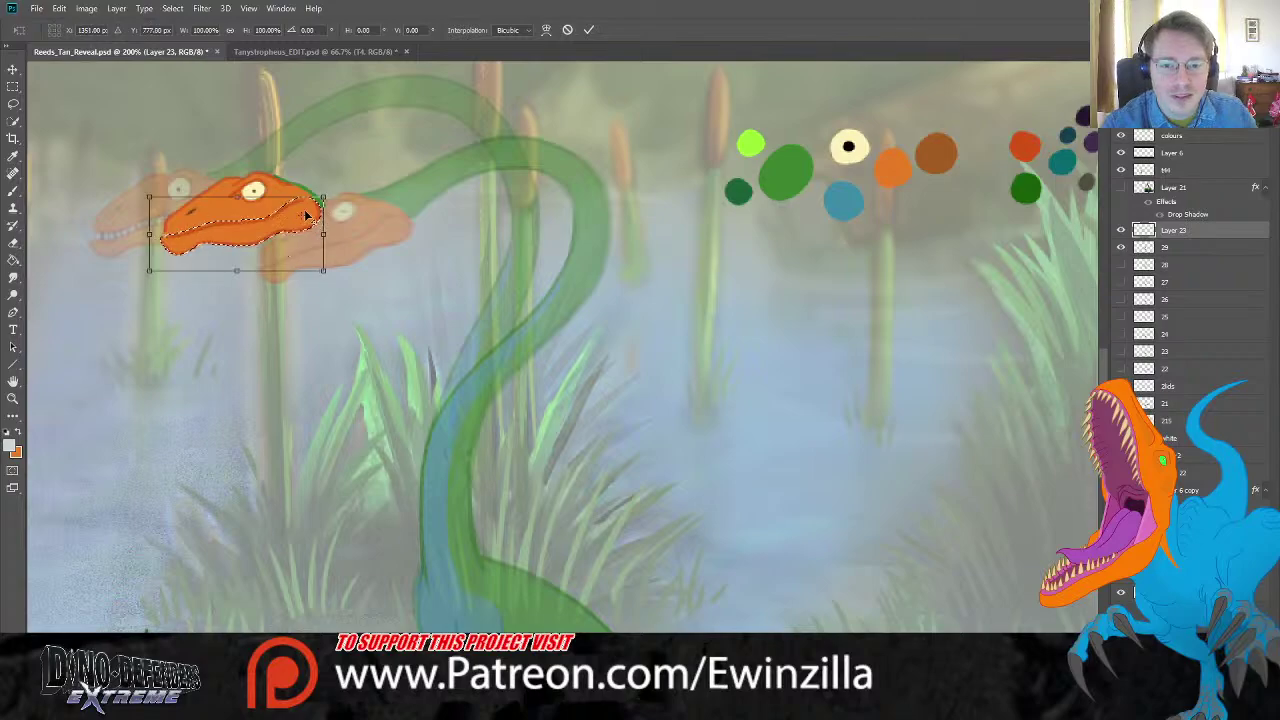
left_click_drag(360, 186, 370, 178)
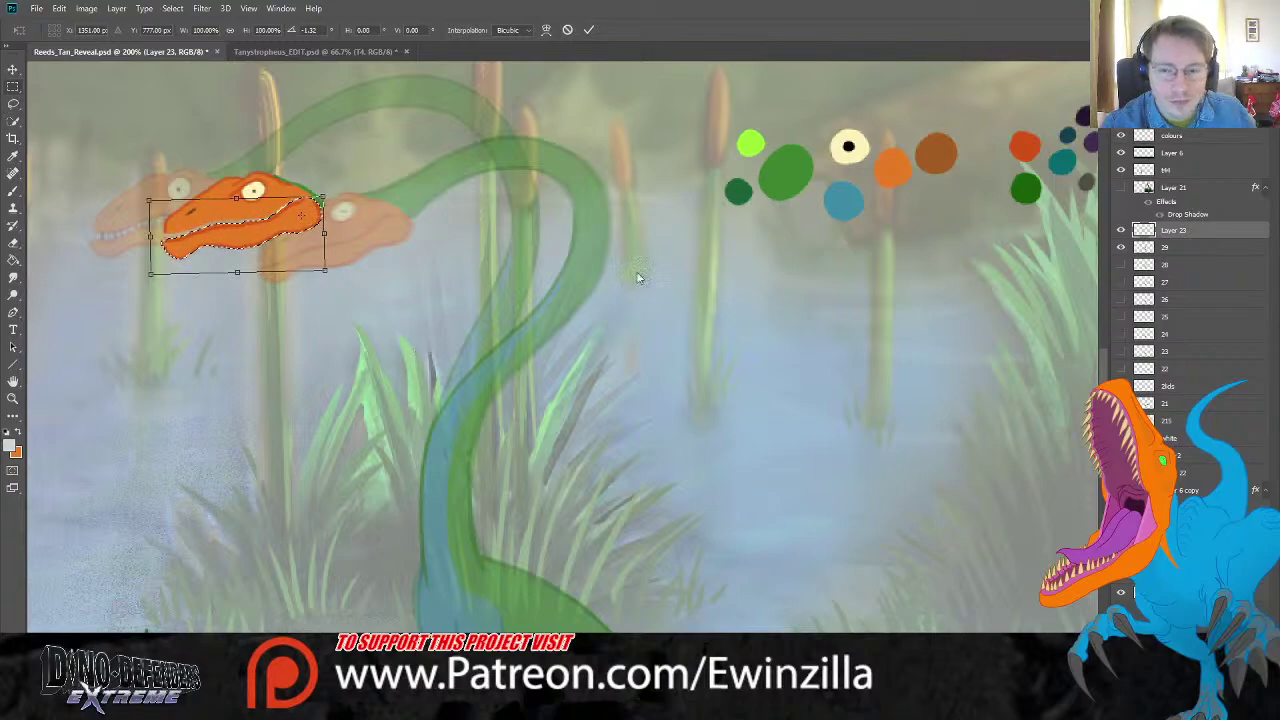
key("Return")
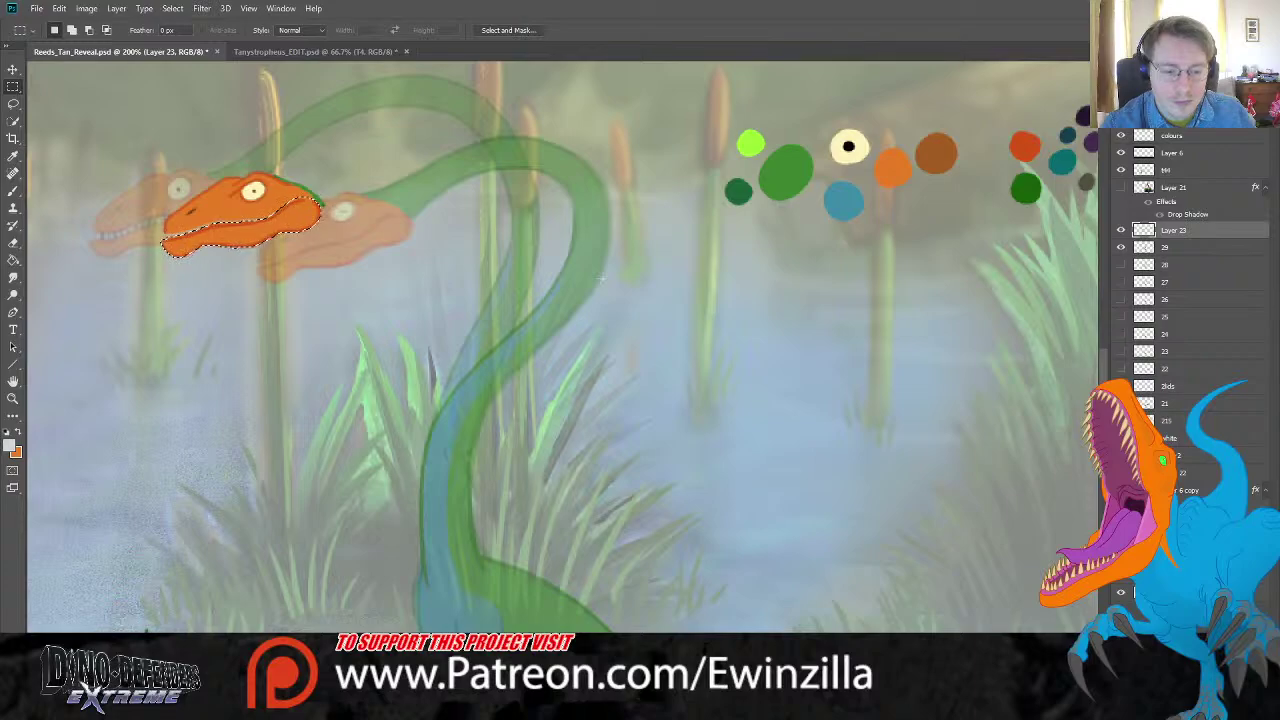
key("ctrl+d")
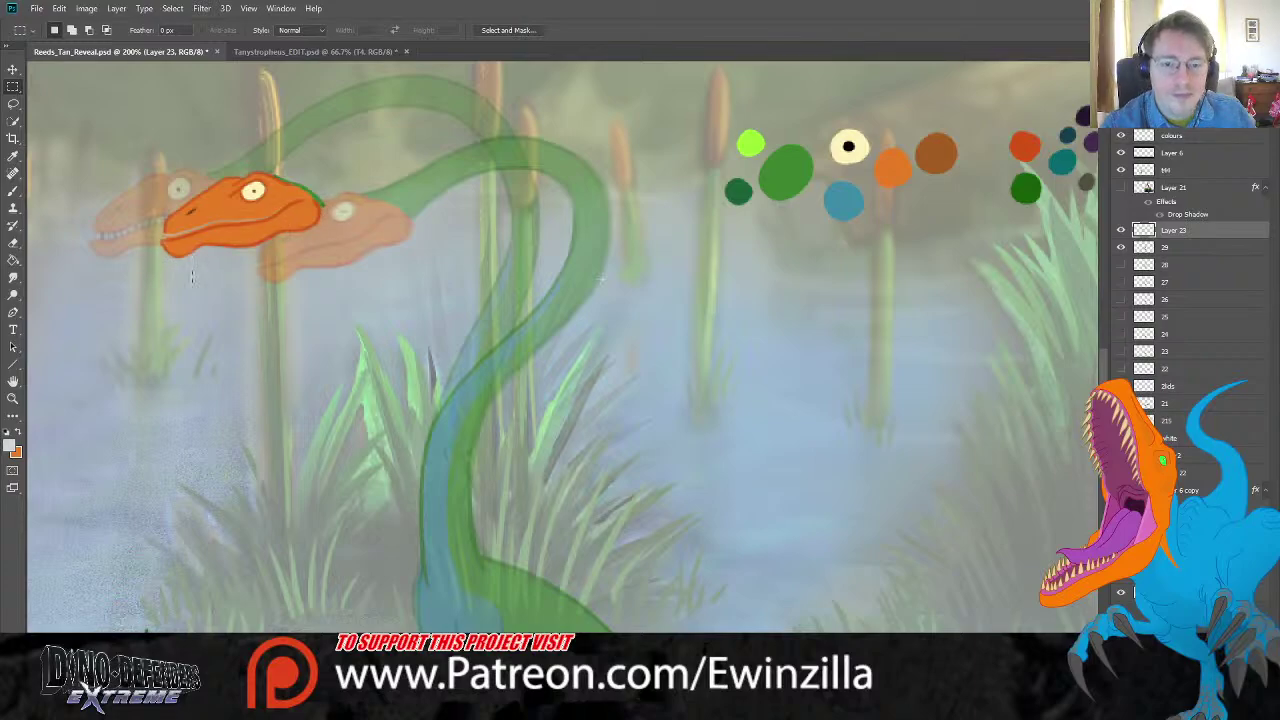
Step: Sample the head's red-orange outline colour and redraw the upper jaw's lip line along the mouth opening
left_click(13, 399)
left_click_drag(164, 215, 123, 220)
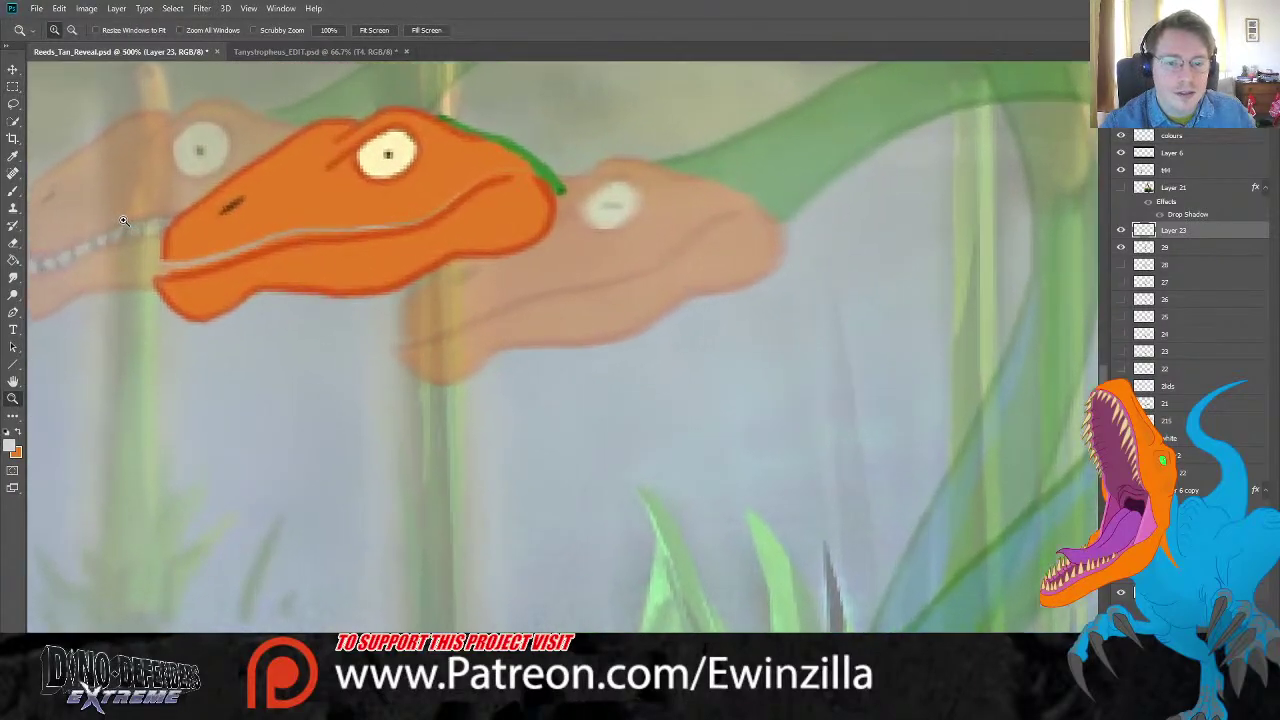
left_click(13, 193)
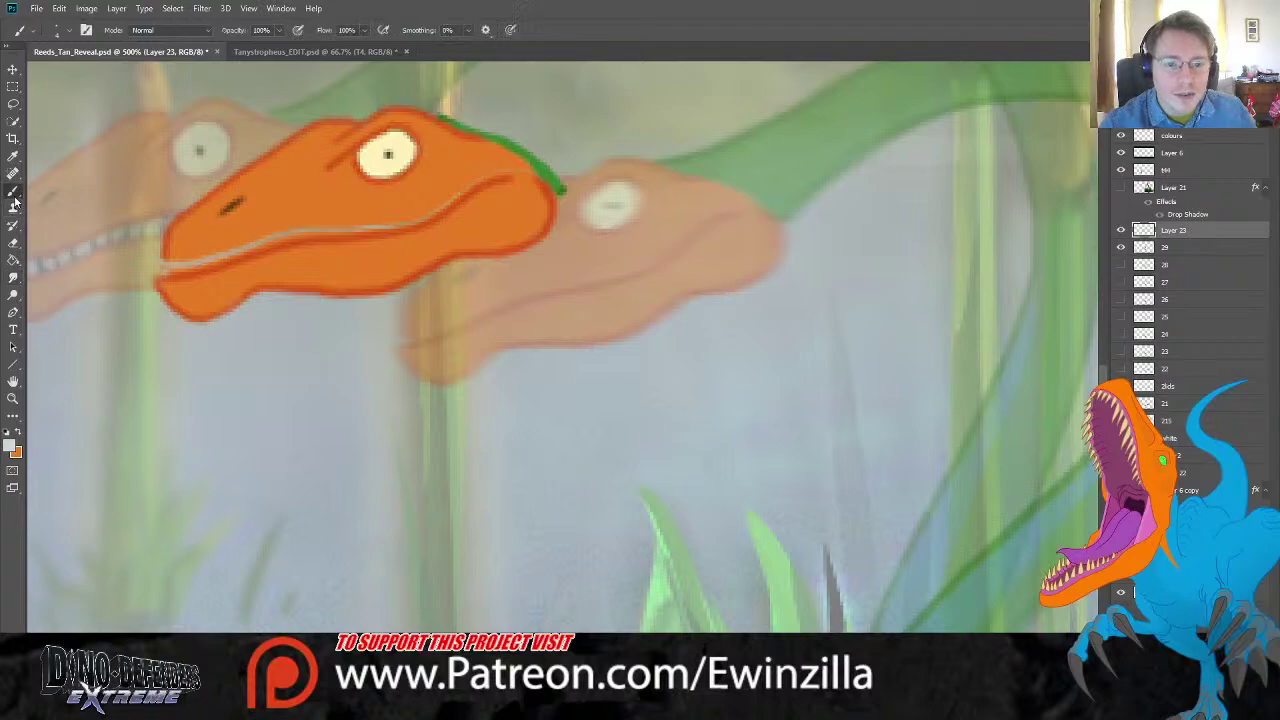
left_click(13, 157)
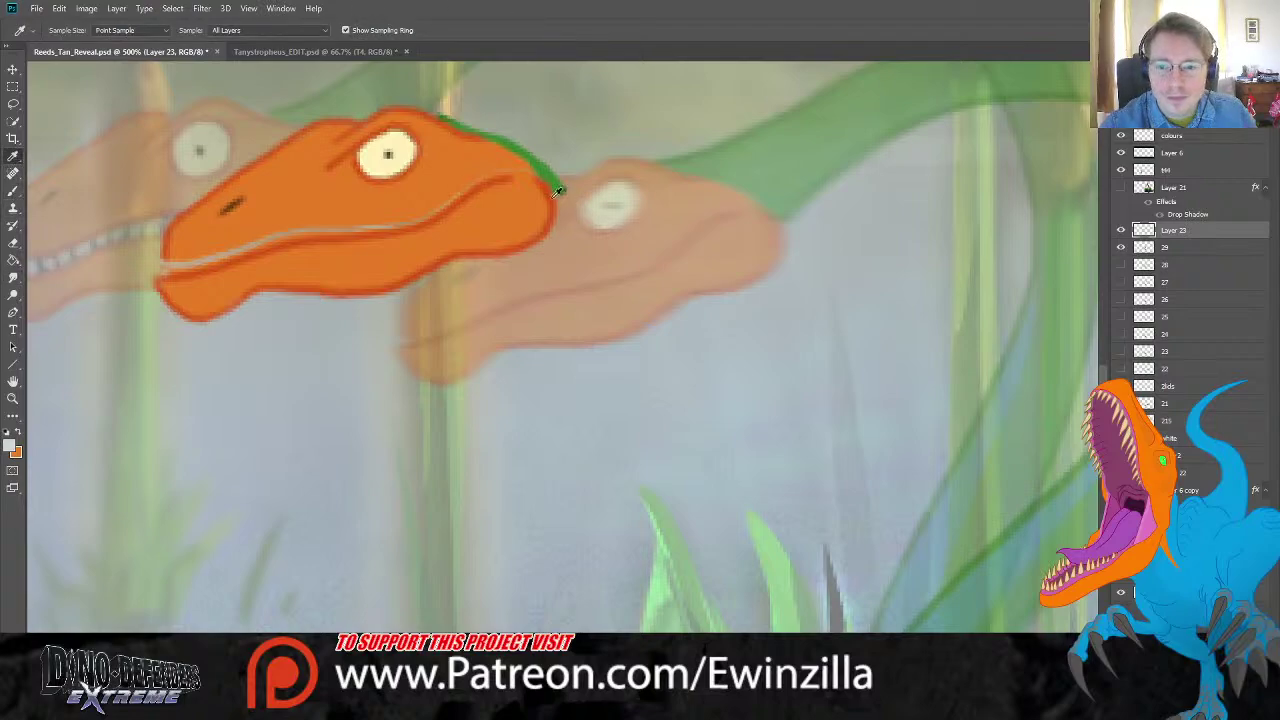
left_click(557, 192)
left_click(13, 193)
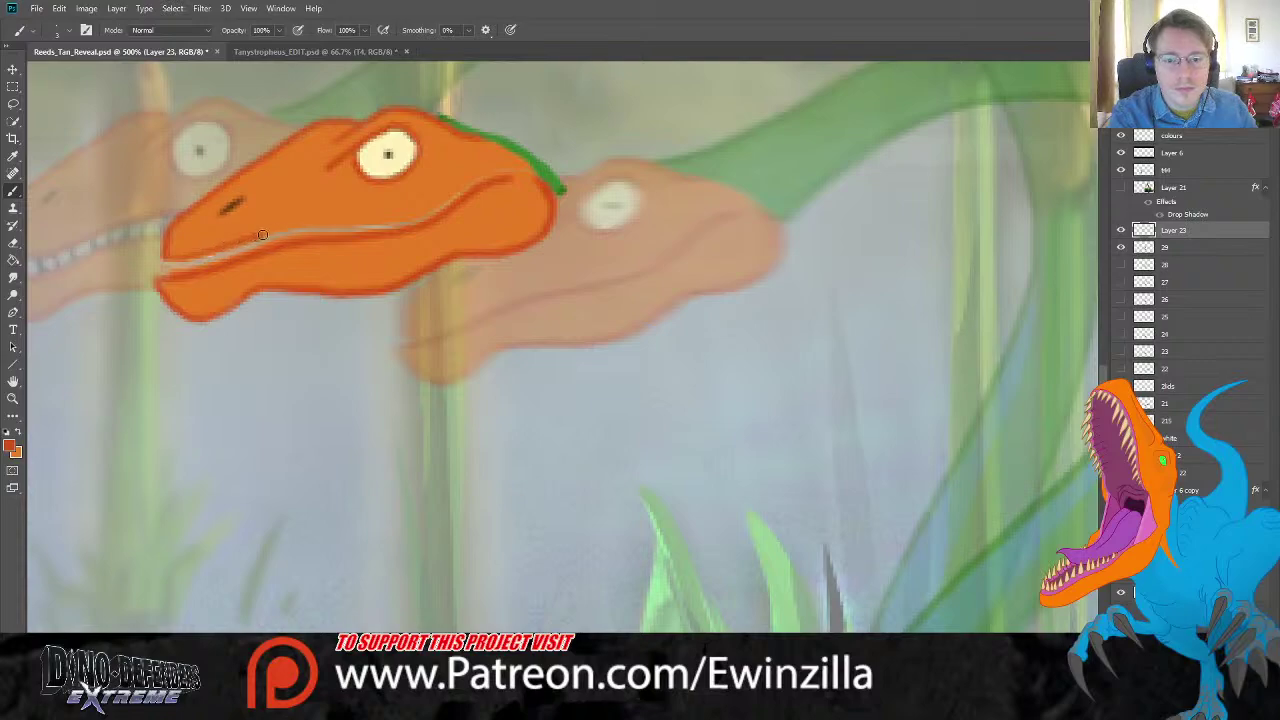
mouse_move(262, 235)
left_mouse_down()
mouse_move(415, 215)
mouse_move(515, 175)
left_mouse_up()
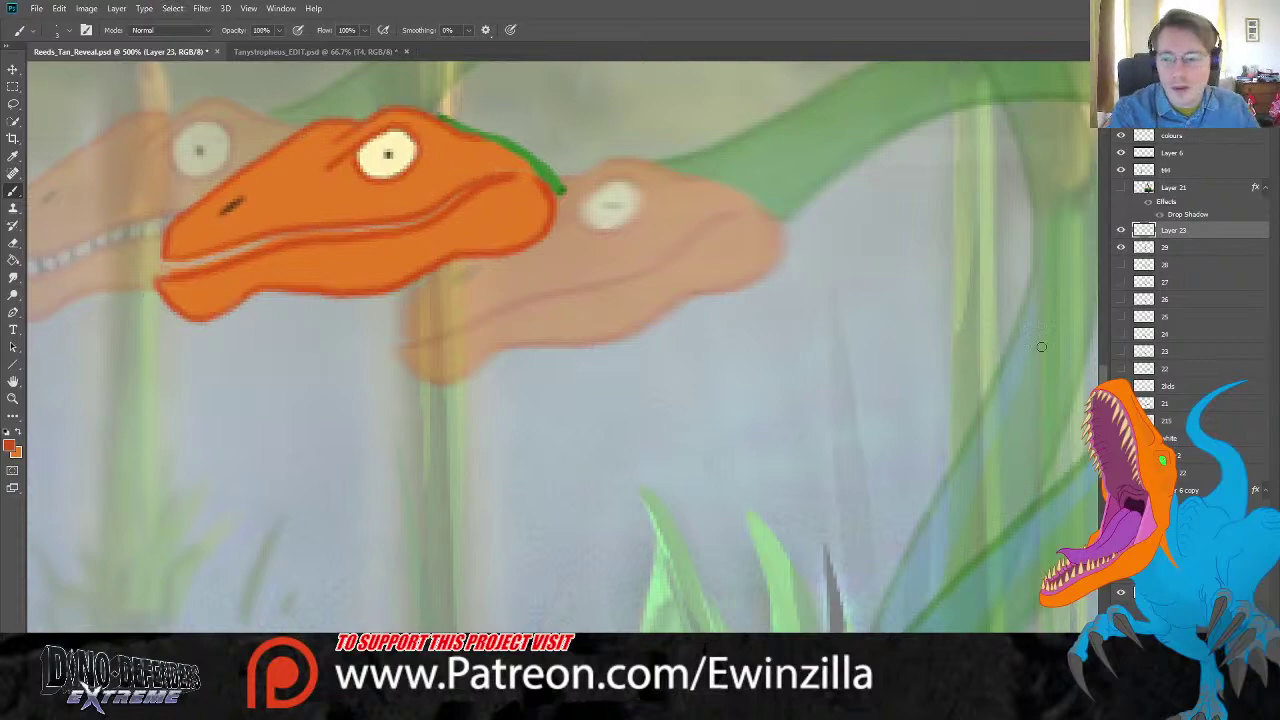
Step: Sample the purple palette swatch and paint the inside of the open mouth from the snout to the jaw corner
scroll(567, 347, "up", 3)
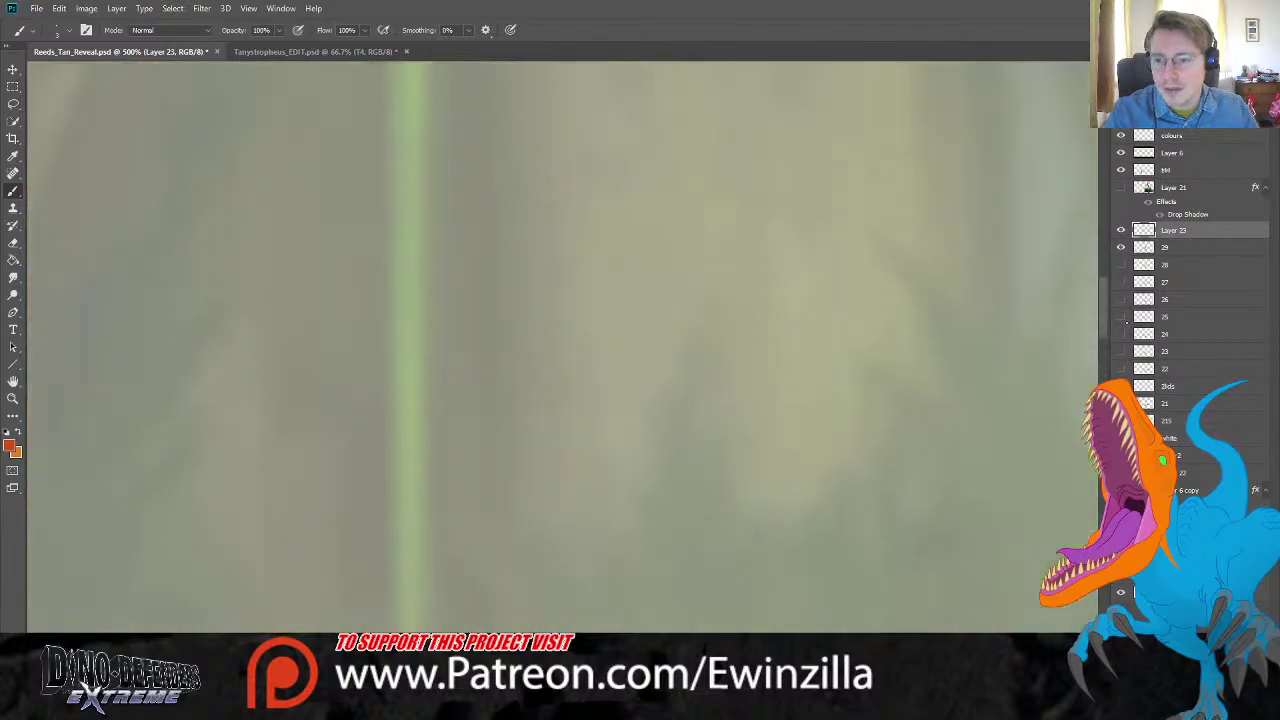
left_click_drag(480, 686, 720, 686)
left_click(13, 156)
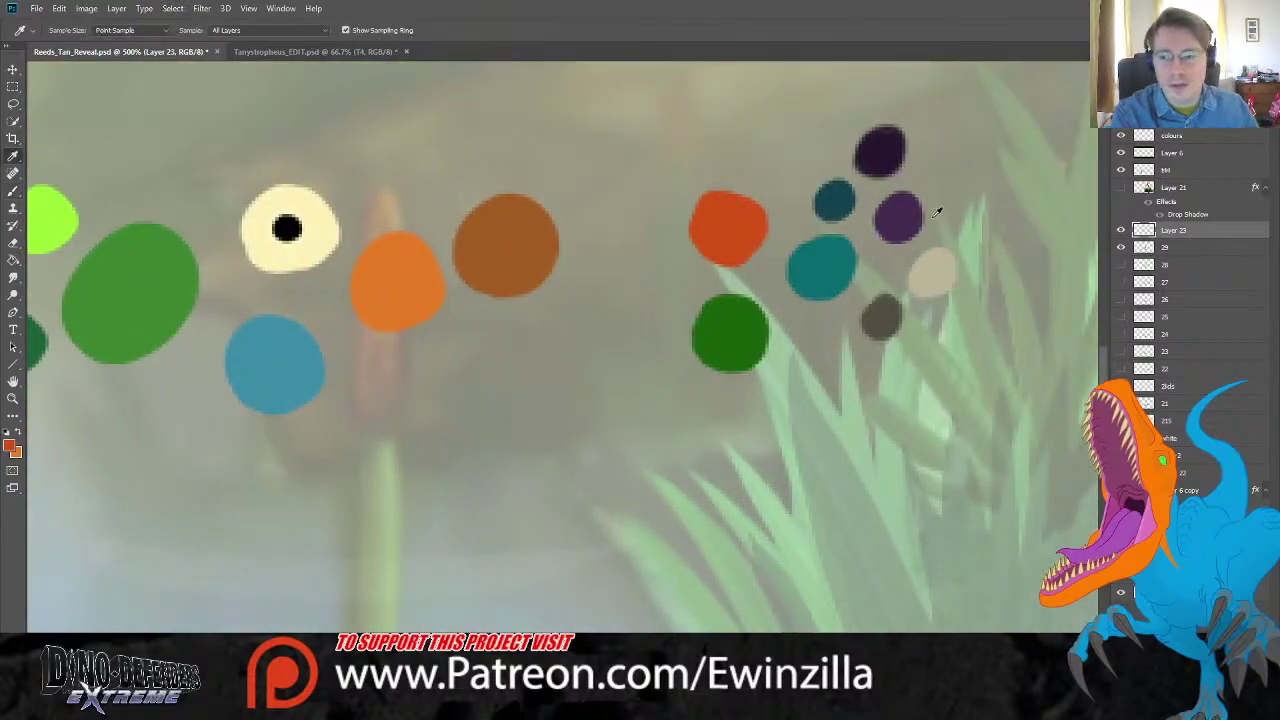
left_click_drag(720, 686, 480, 686)
left_click(13, 190)
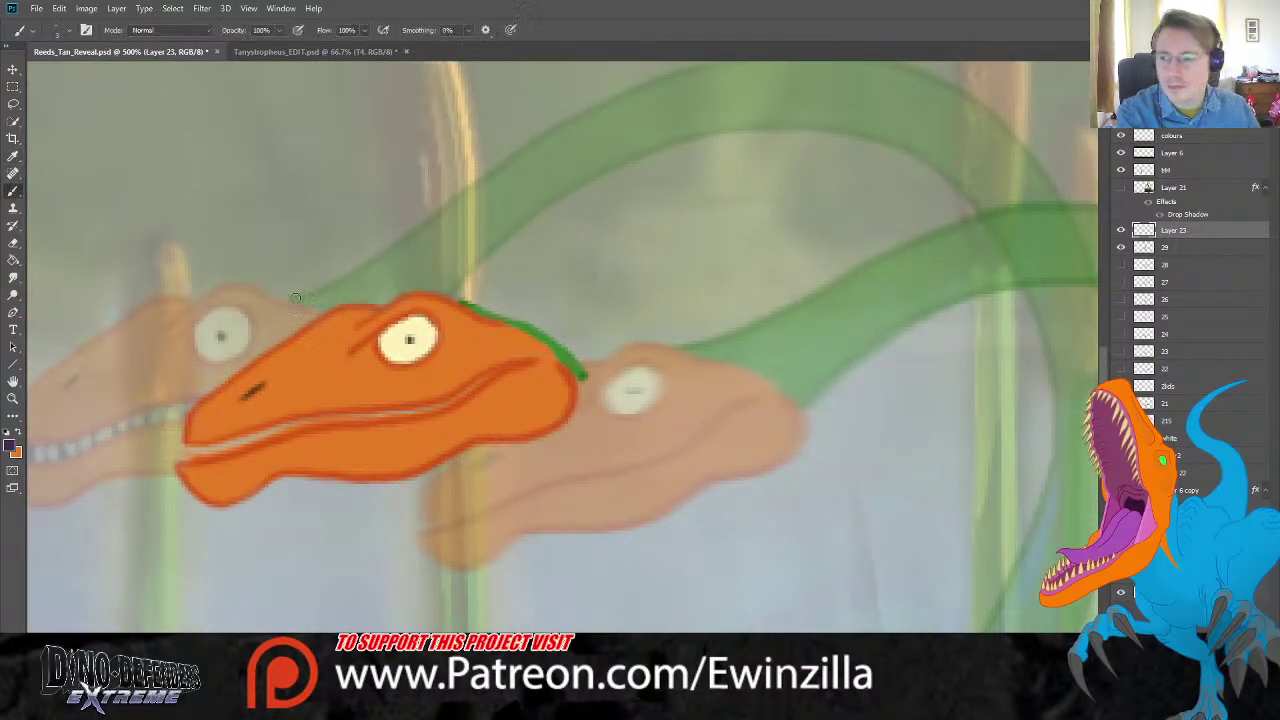
mouse_move(190, 449)
left_mouse_down()
mouse_move(411, 413)
mouse_move(515, 364)
left_mouse_up()
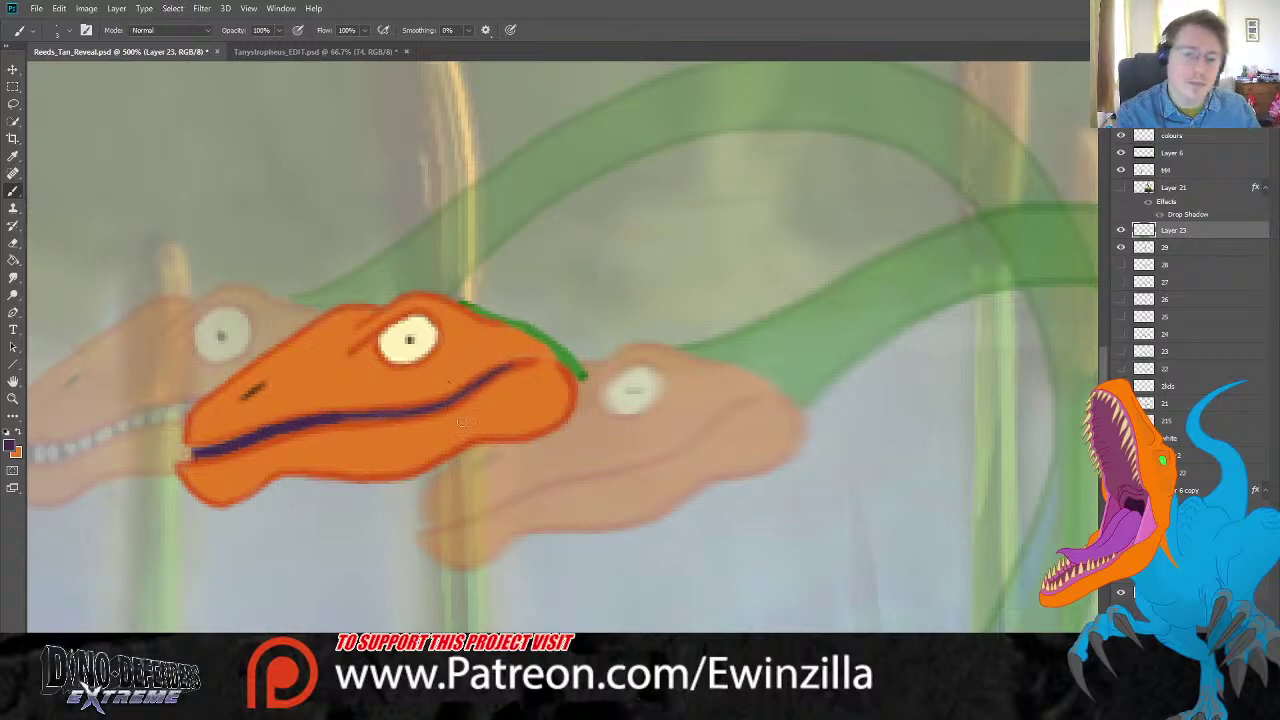
Step: Sample the beige palette swatch and paint a row of small teeth along the purple mouth gap
scroll(449, 382, "left", 5)
scroll(449, 382, "right", 18)
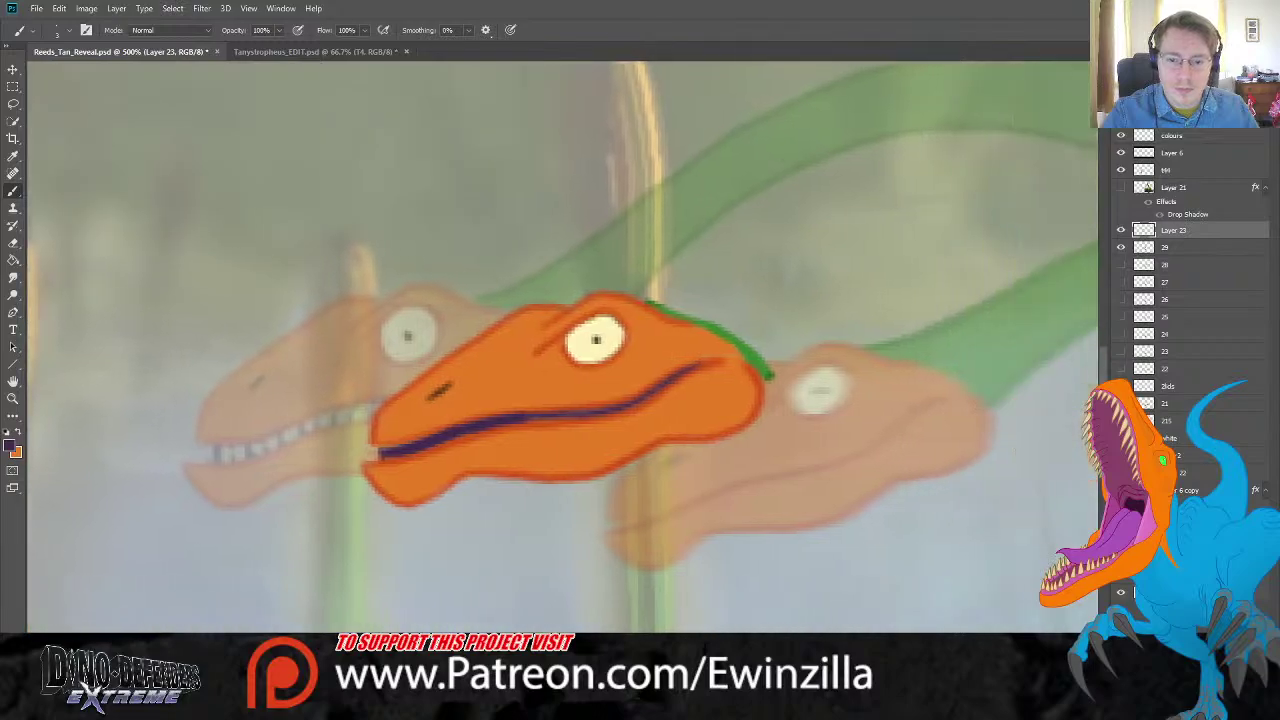
scroll(563, 347, "right", 4)
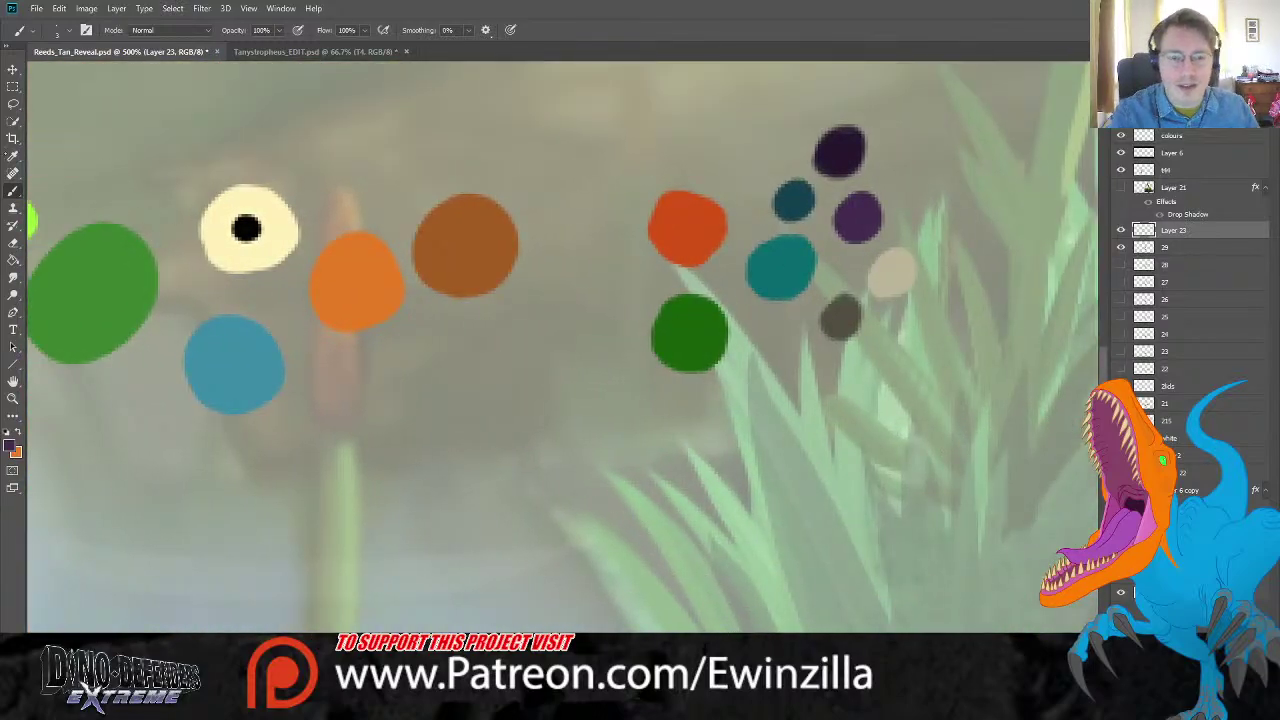
key("i")
left_click(910, 285)
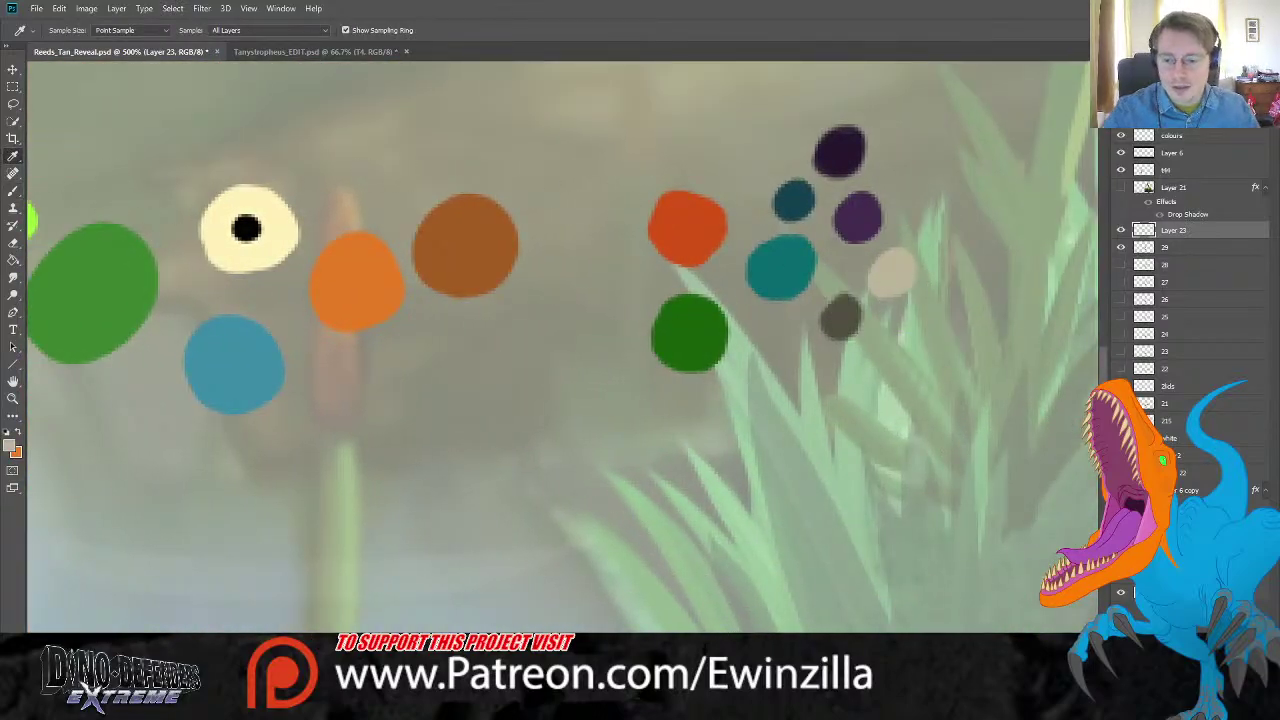
scroll(563, 347, "left", 20)
scroll(563, 347, "right", 10)
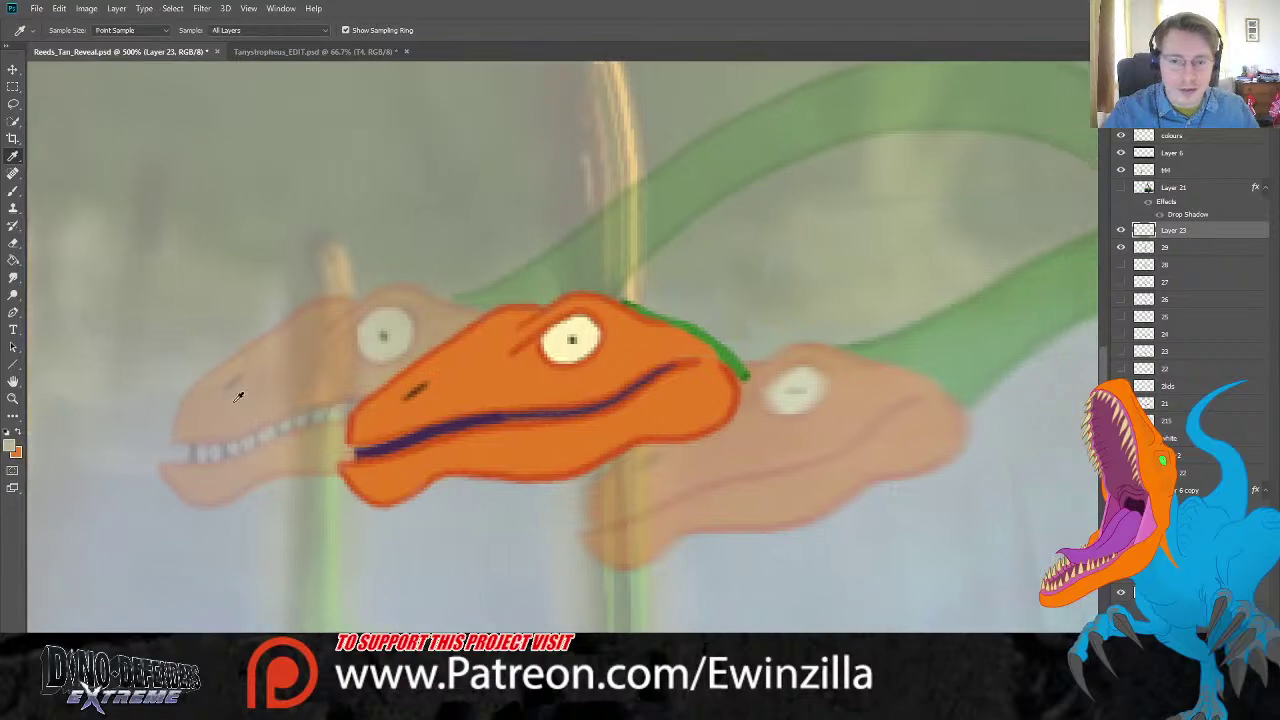
left_click(13, 190)
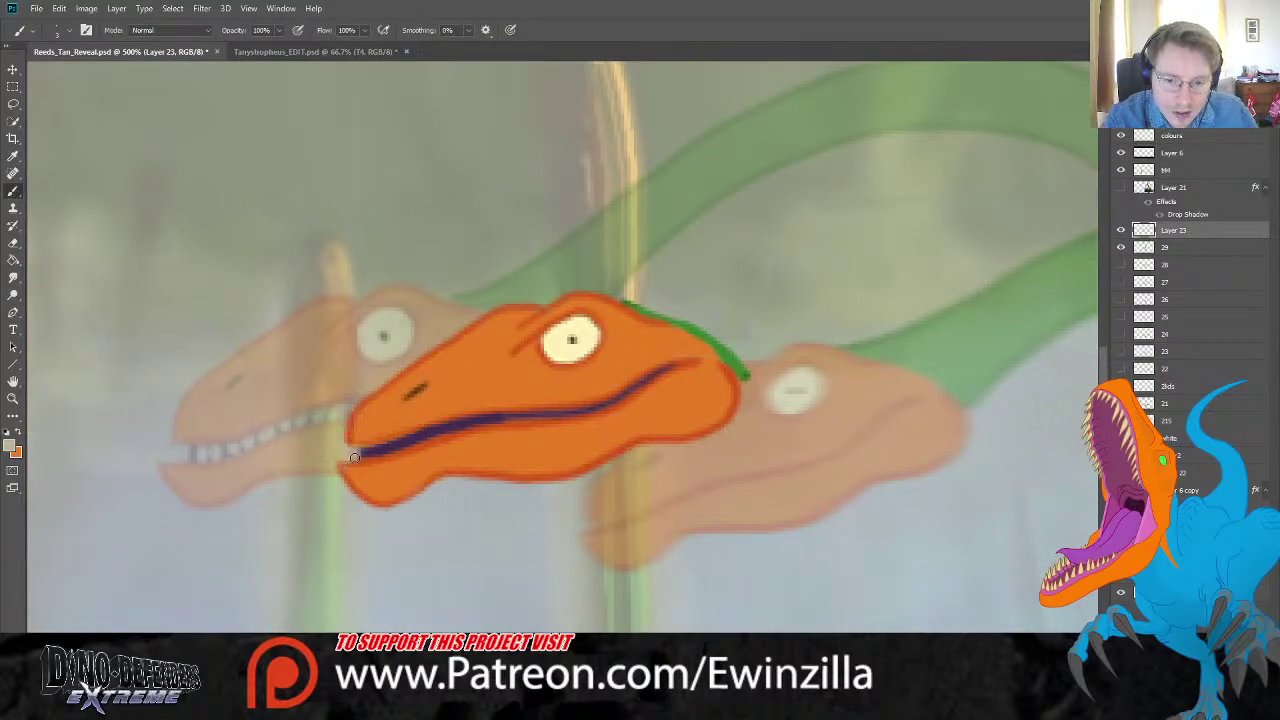
mouse_move(354, 457)
left_mouse_down()
mouse_move(445, 426)
mouse_move(428, 428)
mouse_move(605, 405)
left_mouse_up()
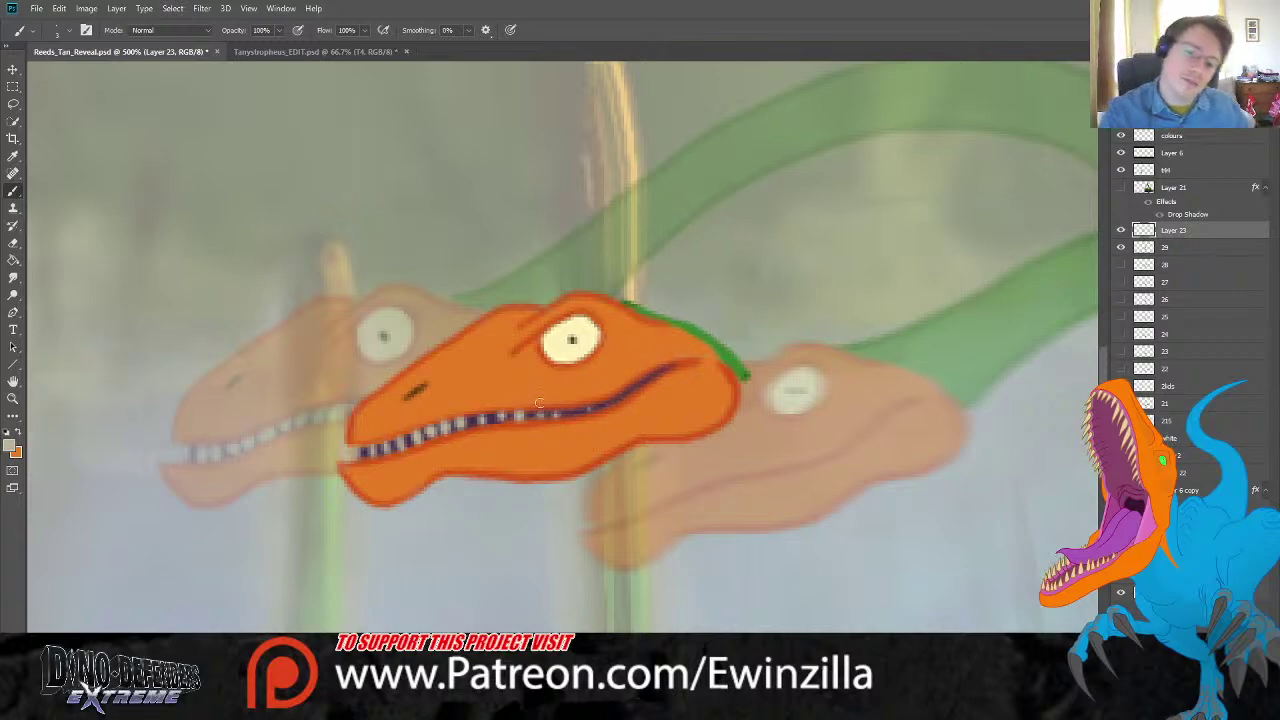
Step: Sample the red-orange outline colour again and repaint the mouth corner and lower lip line around the teeth
left_click(13, 277)
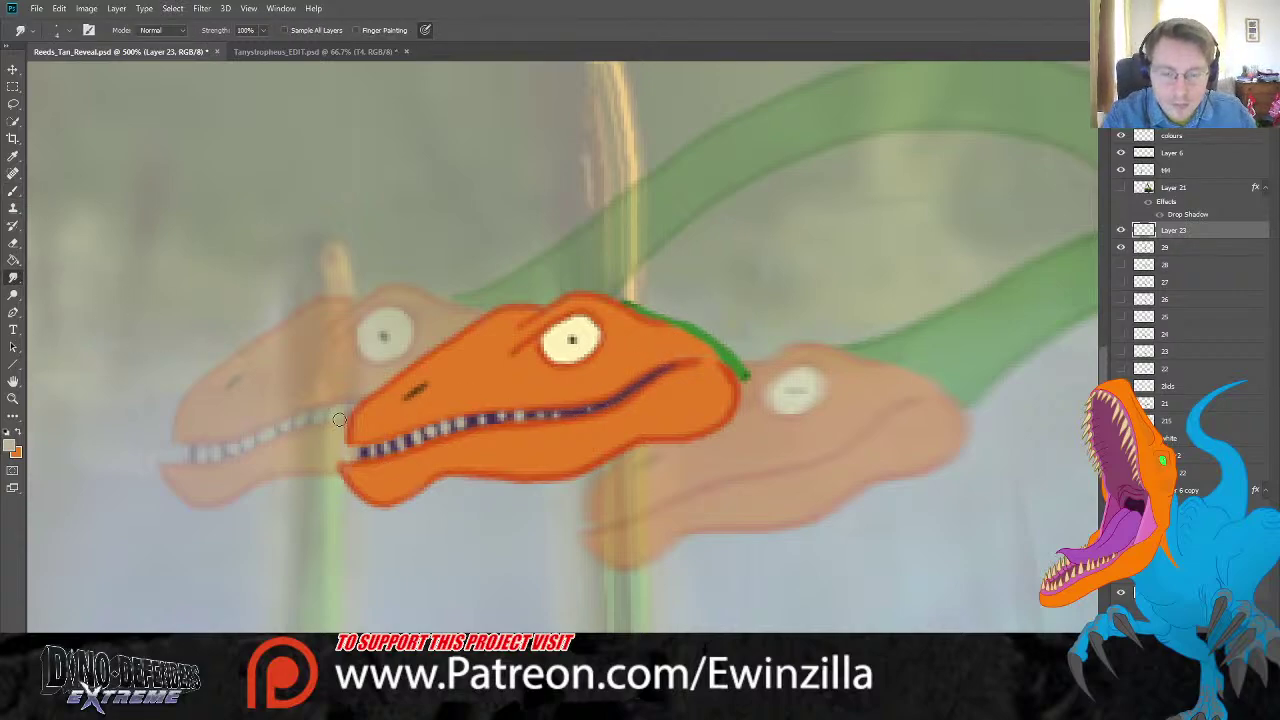
left_click(13, 155)
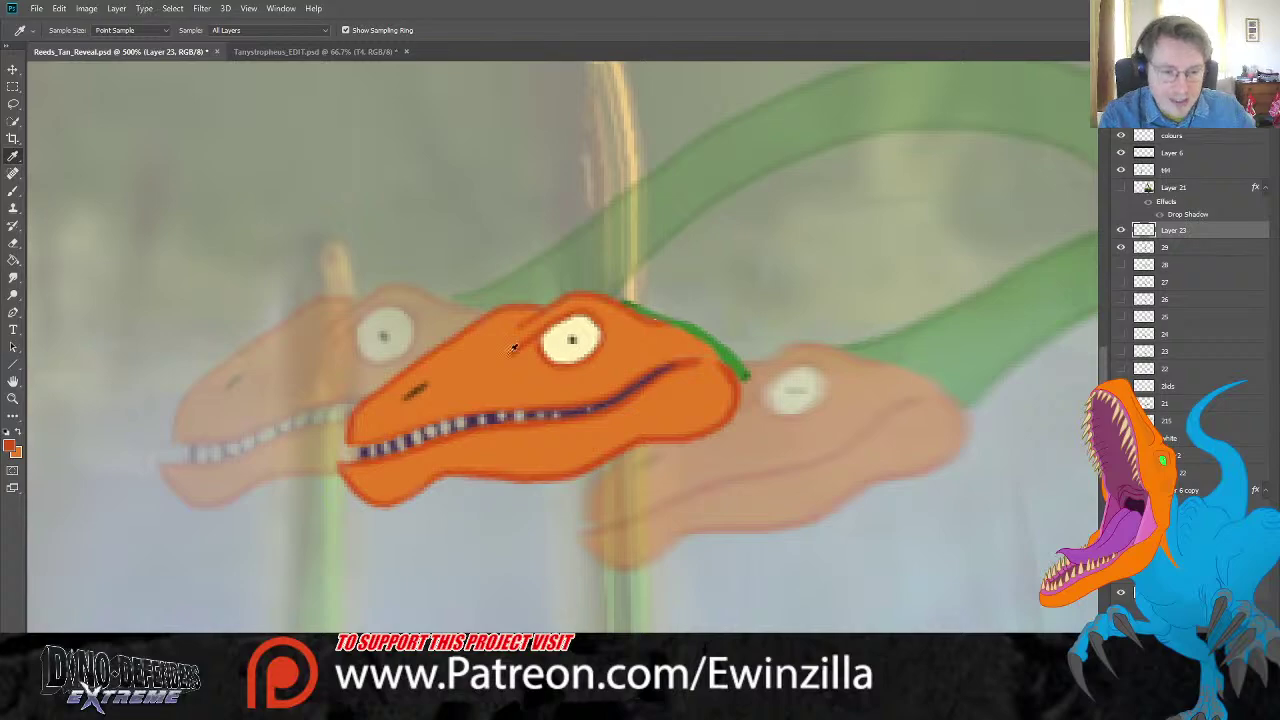
left_click(13, 190)
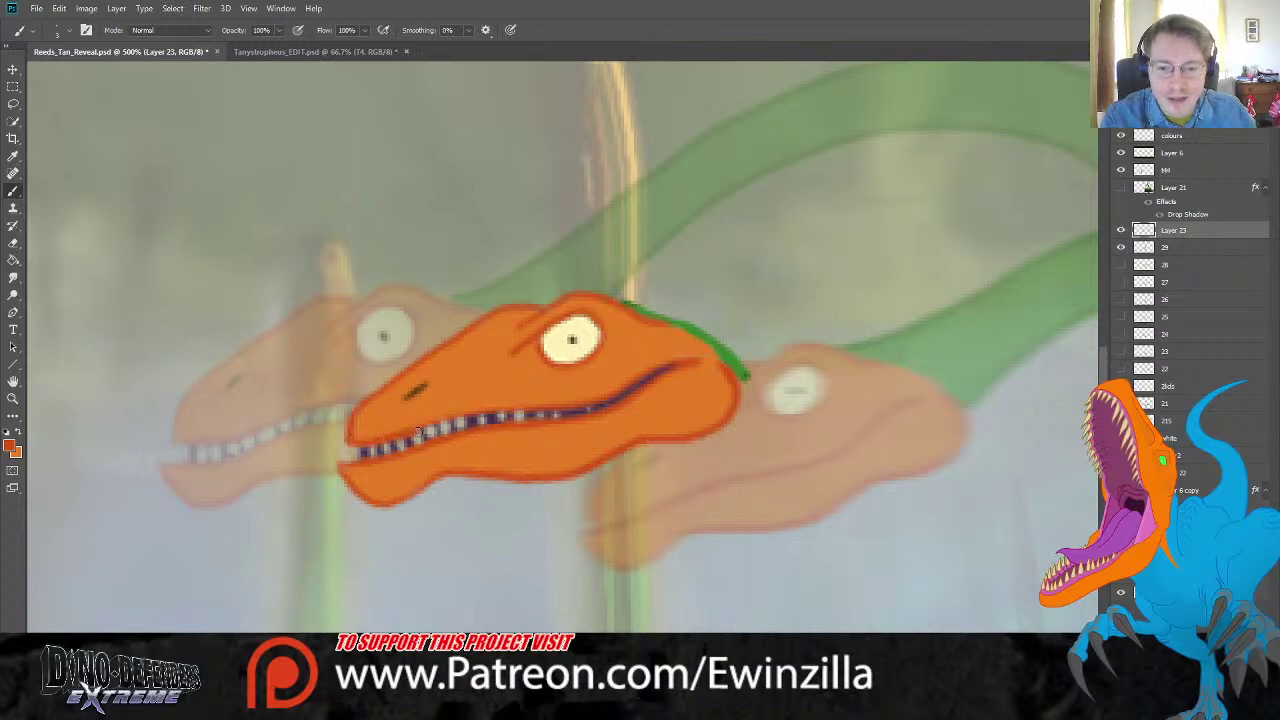
left_click_drag(622, 393, 700, 360)
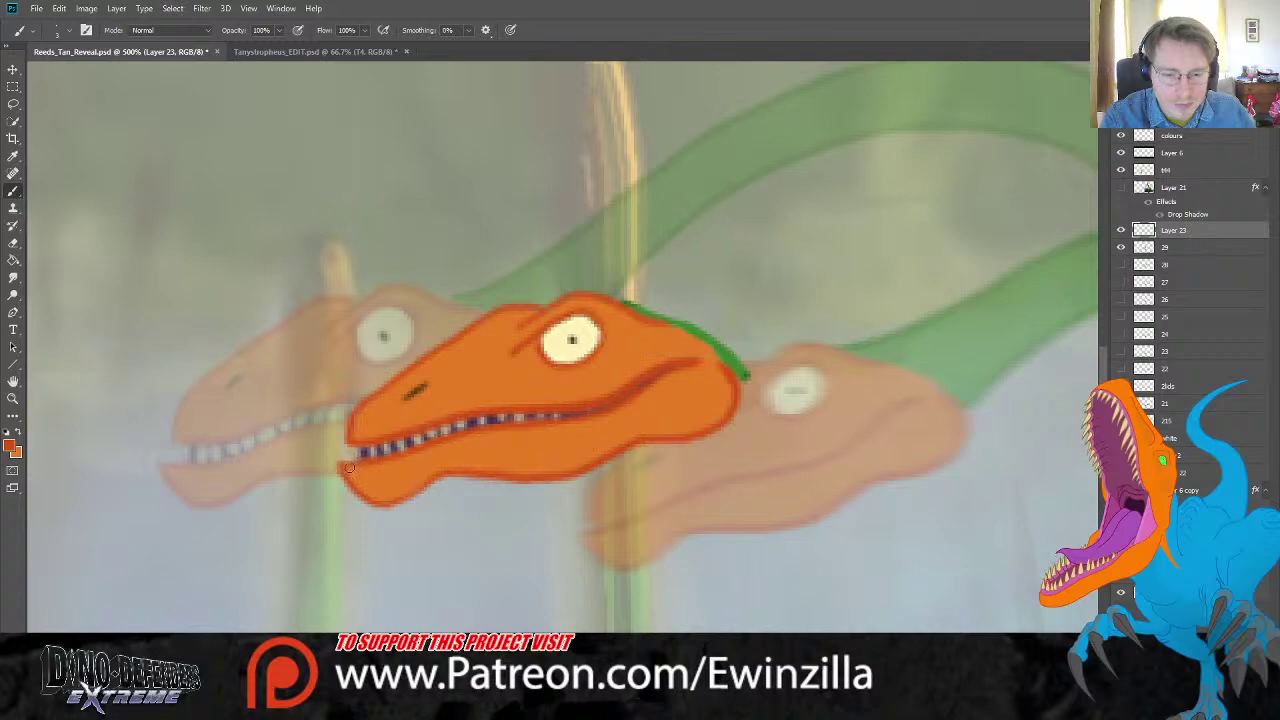
left_click_drag(341, 470, 385, 458)
mouse_move(452, 430)
left_mouse_down()
mouse_move(592, 414)
mouse_move(702, 363)
left_mouse_up()
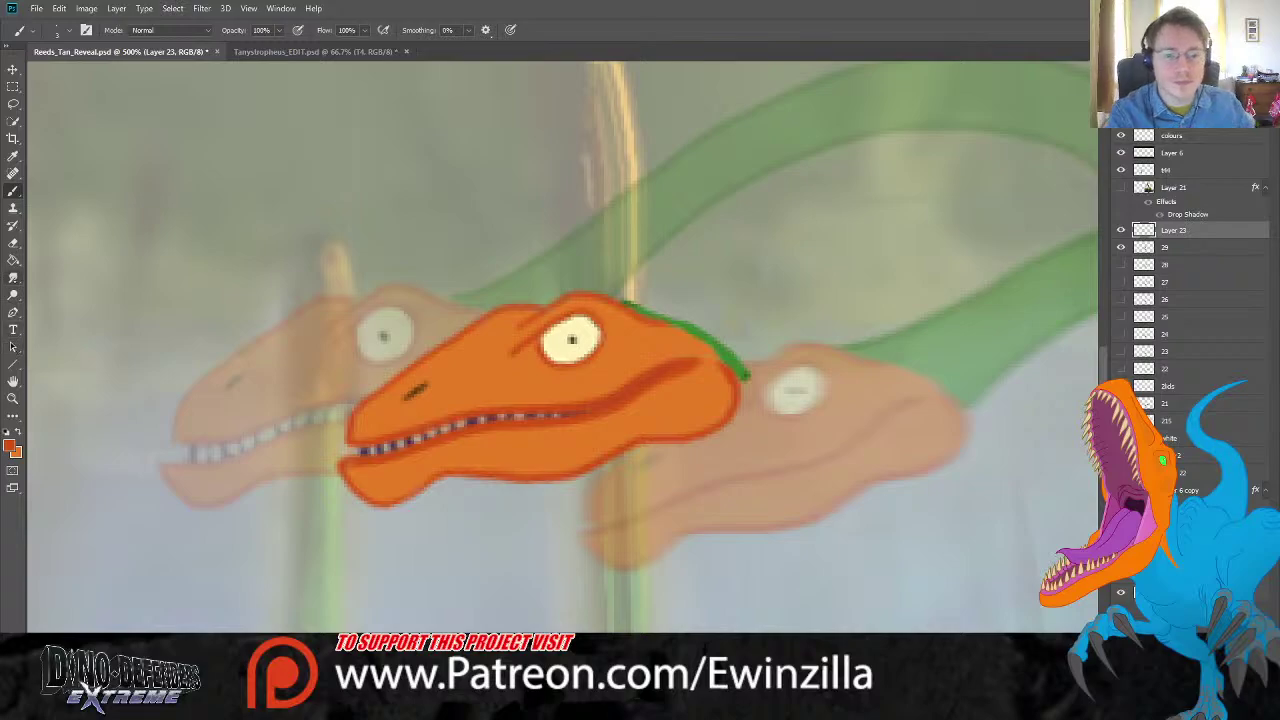
left_click(13, 277)
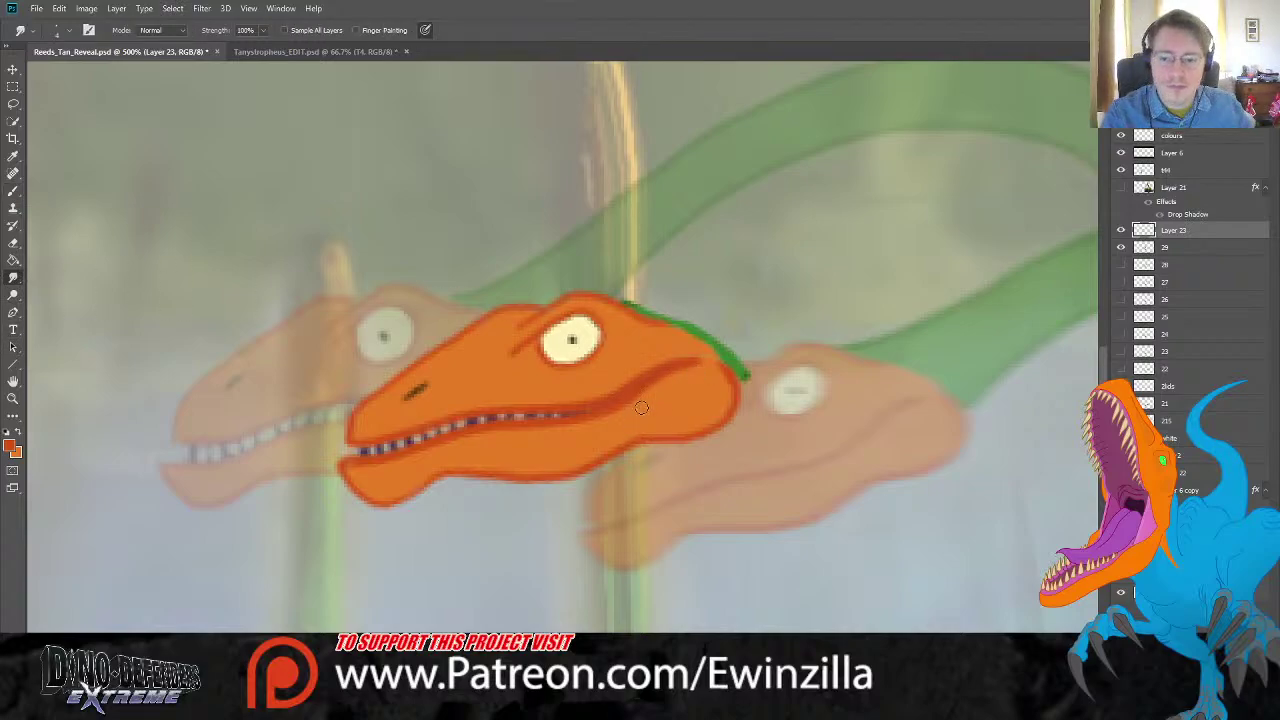
Step: Sample the dark green palette swatch and ready the Brush
left_click(13, 397)
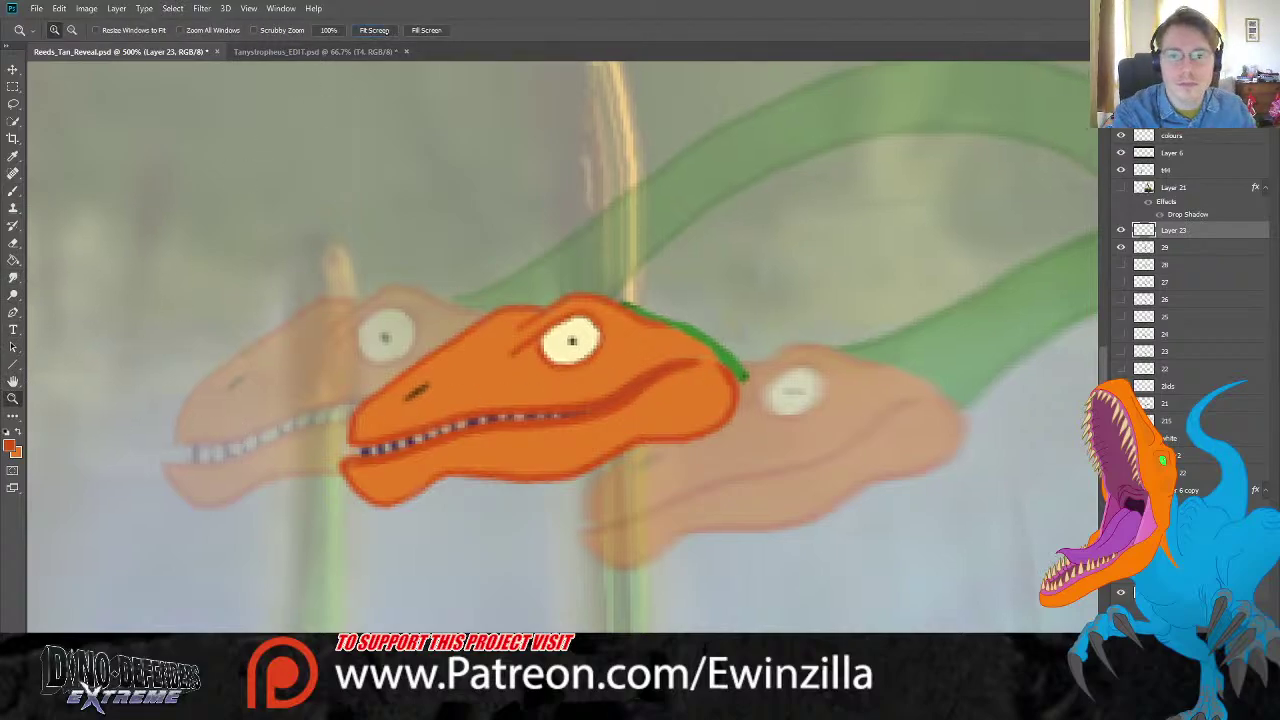
left_click(374, 30)
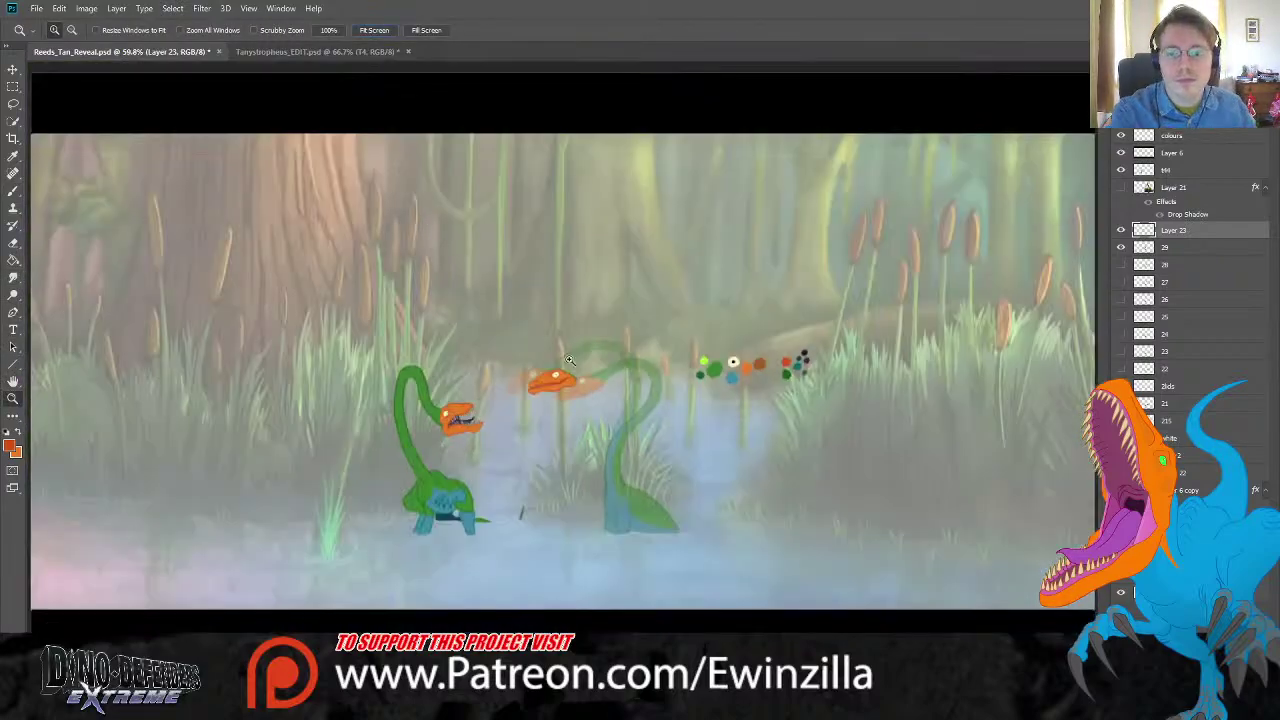
left_click(628, 438)
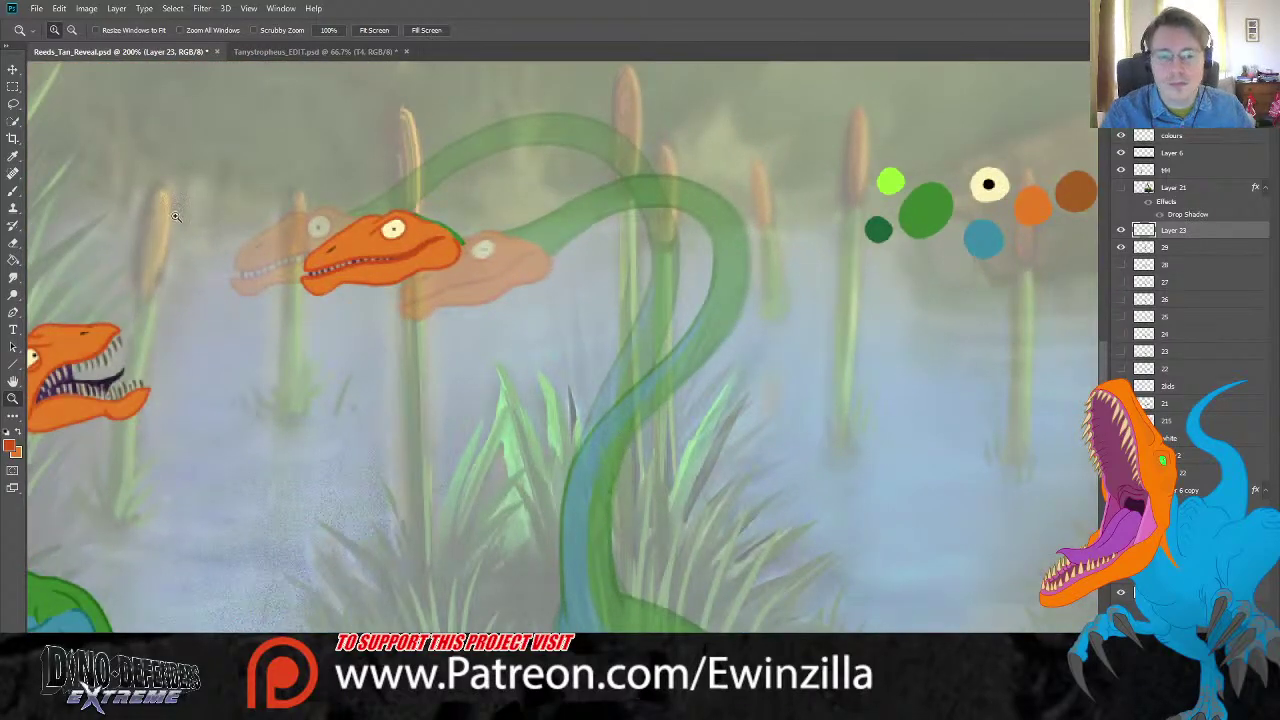
key("i")
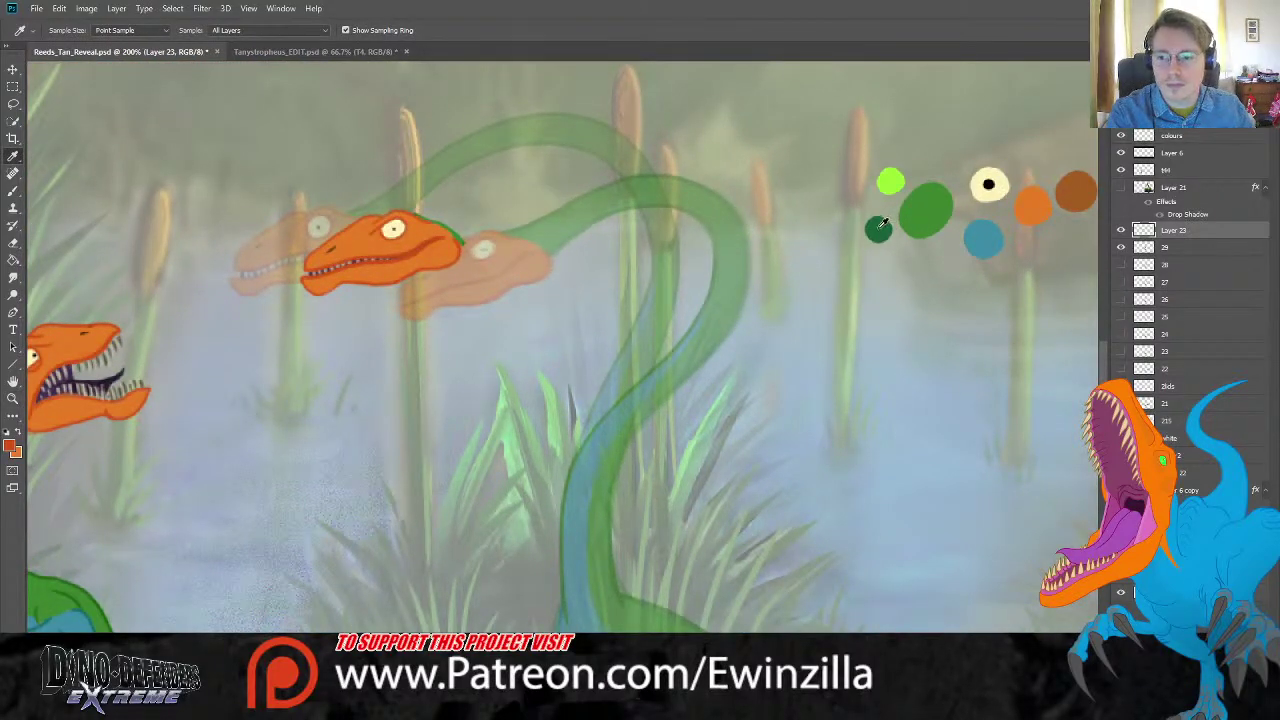
scroll(851, 366, "right", 5)
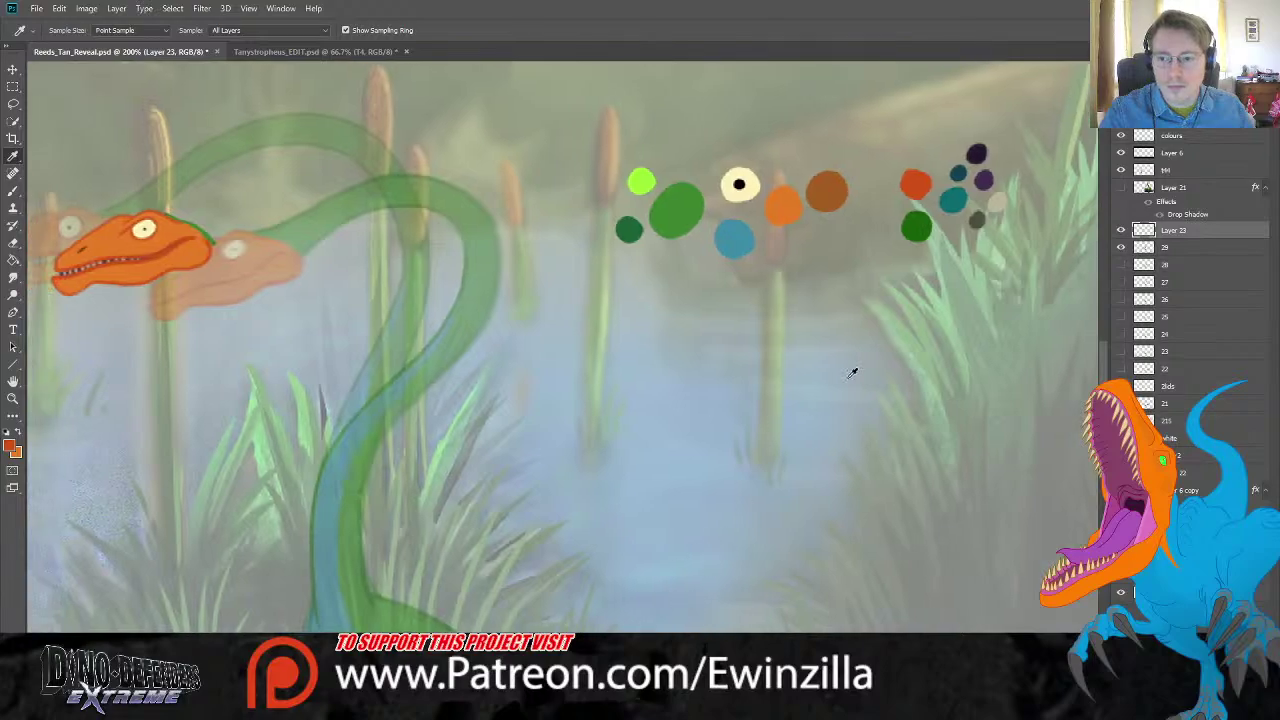
left_click(920, 225)
left_click(13, 190)
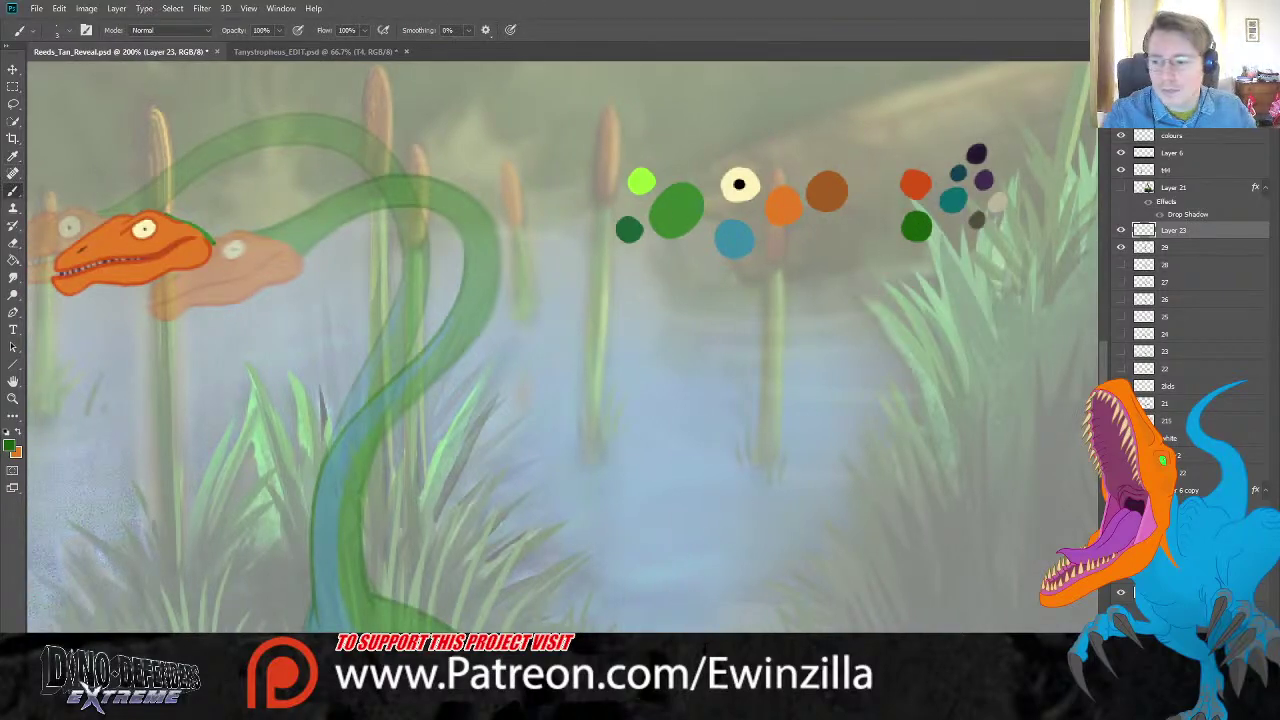
Step: Hide layer 29 and sample the teal palette swatch for the Brush
scroll(583, 603, "down", 3)
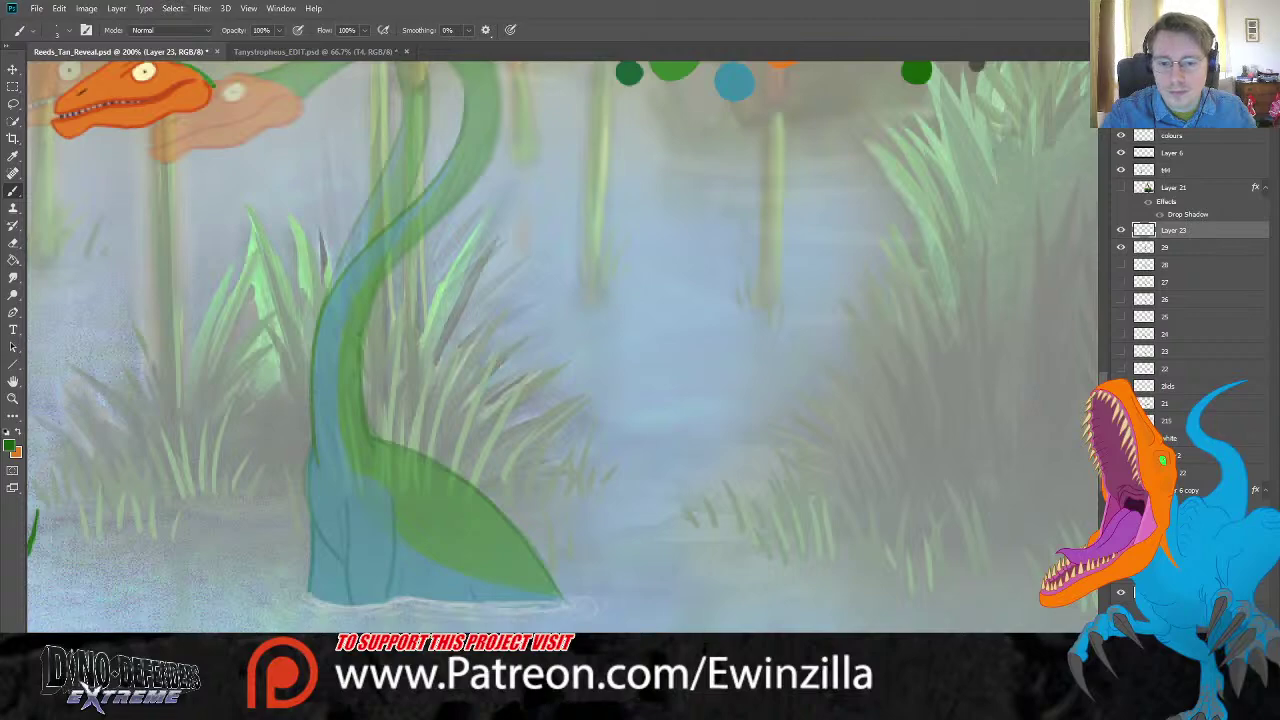
left_click(1121, 248)
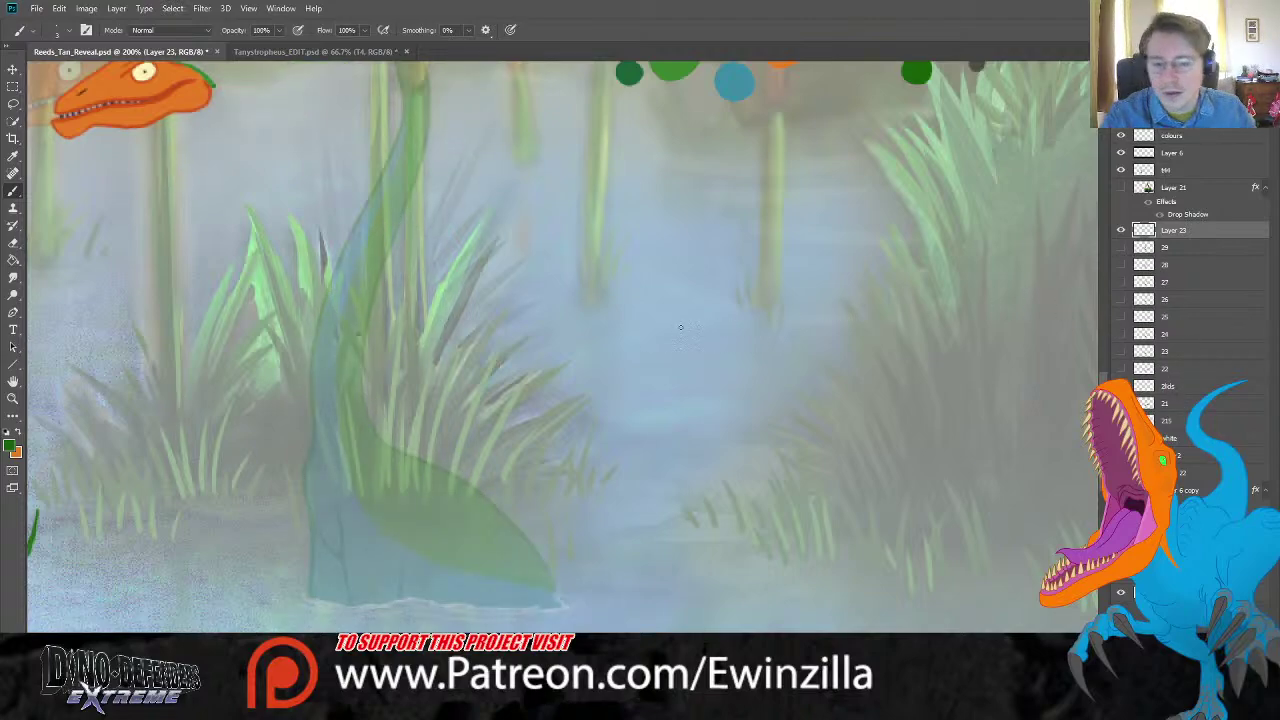
key("i")
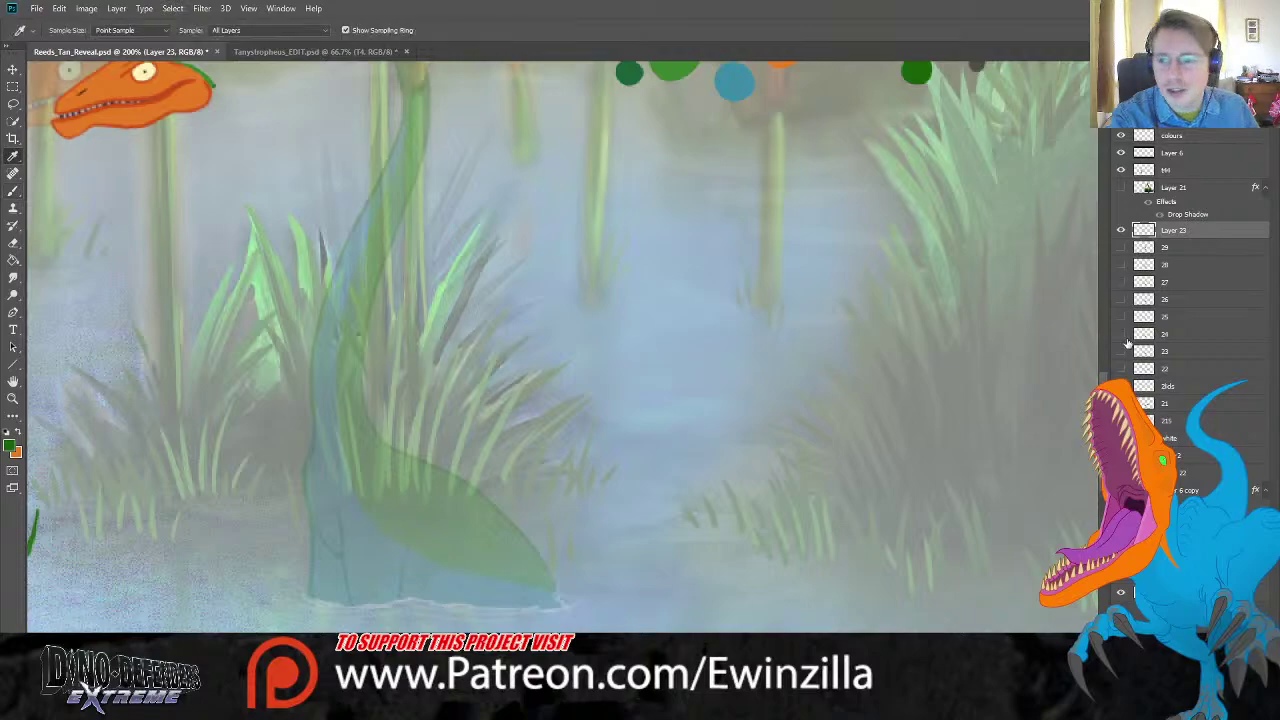
scroll(1063, 386, "right", 1)
left_click(1063, 386)
scroll(560, 346, "up", 3)
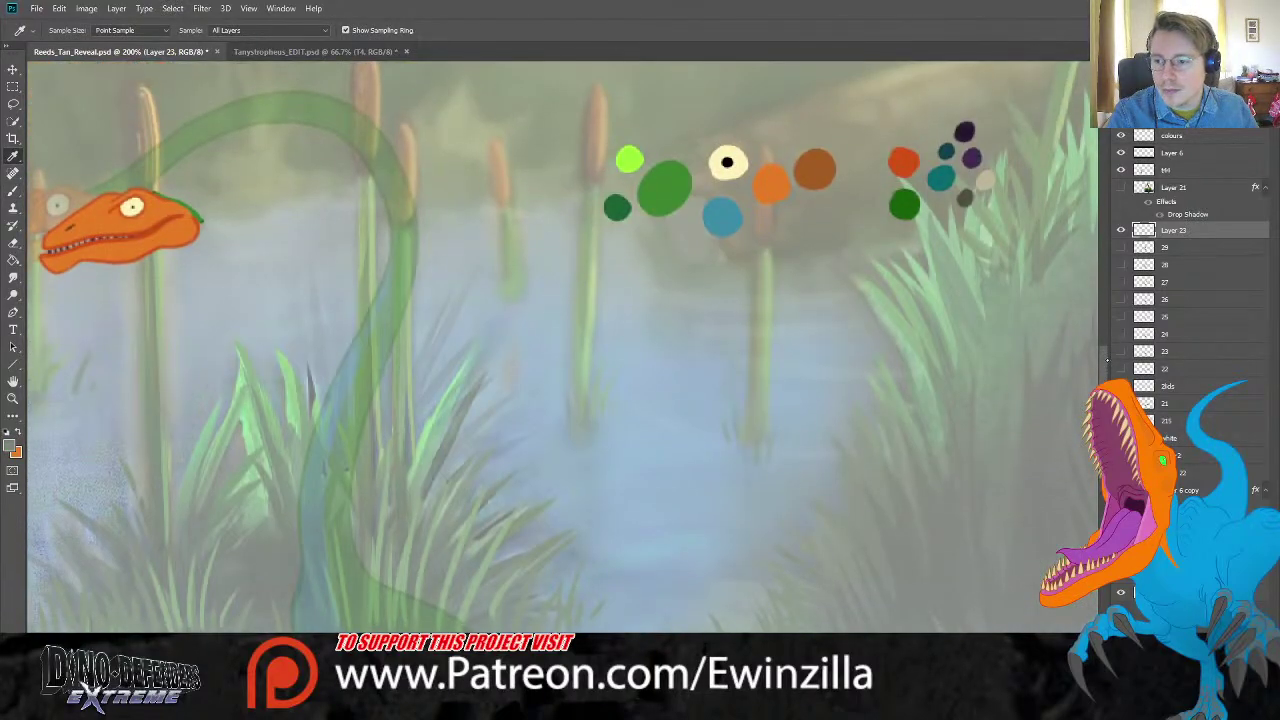
left_click(946, 160)
scroll(297, 263, "down", 5)
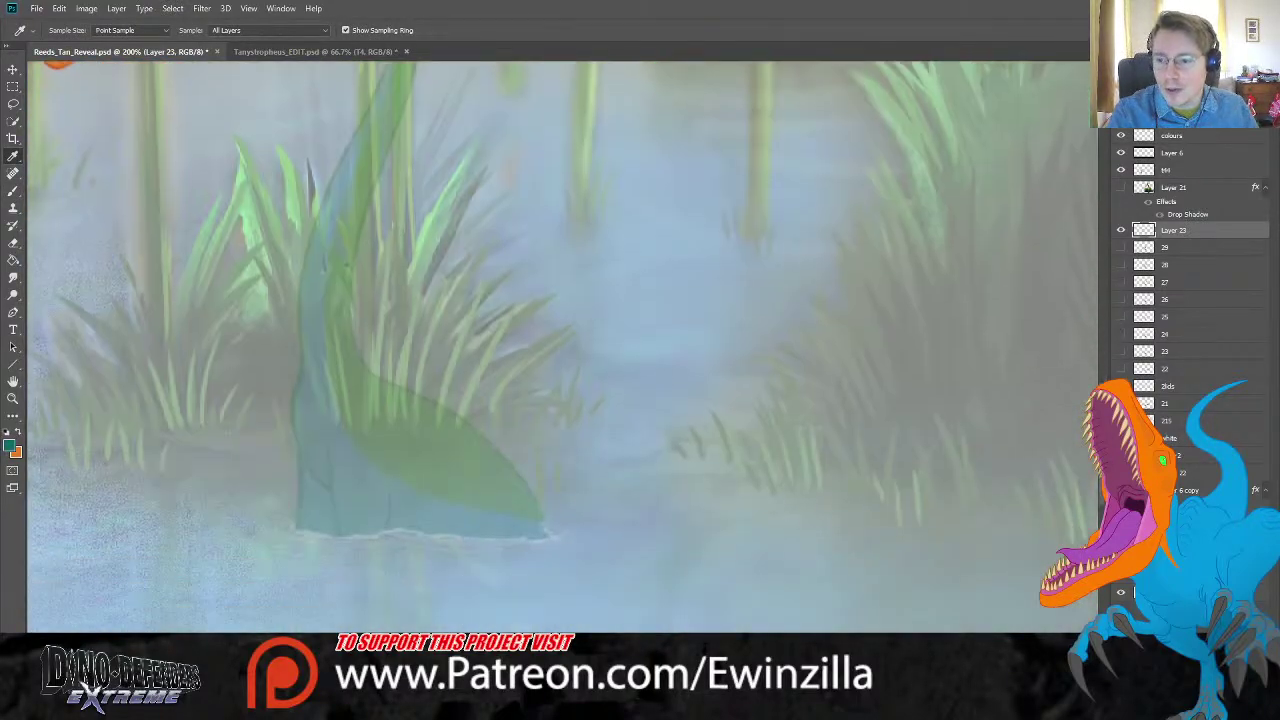
key("b")
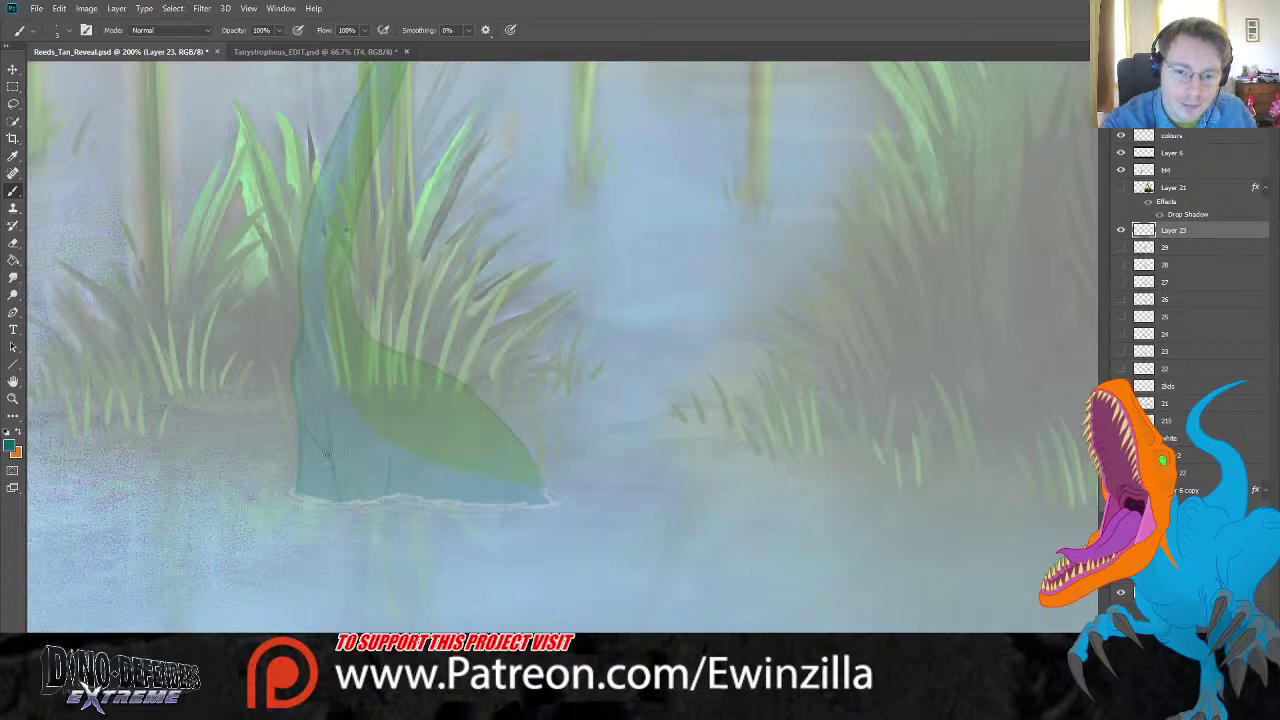
Step: Paint teal outlines along the front of the neck base and chest, plus the leg lines down to the waterline
left_click_drag(326, 450, 292, 394)
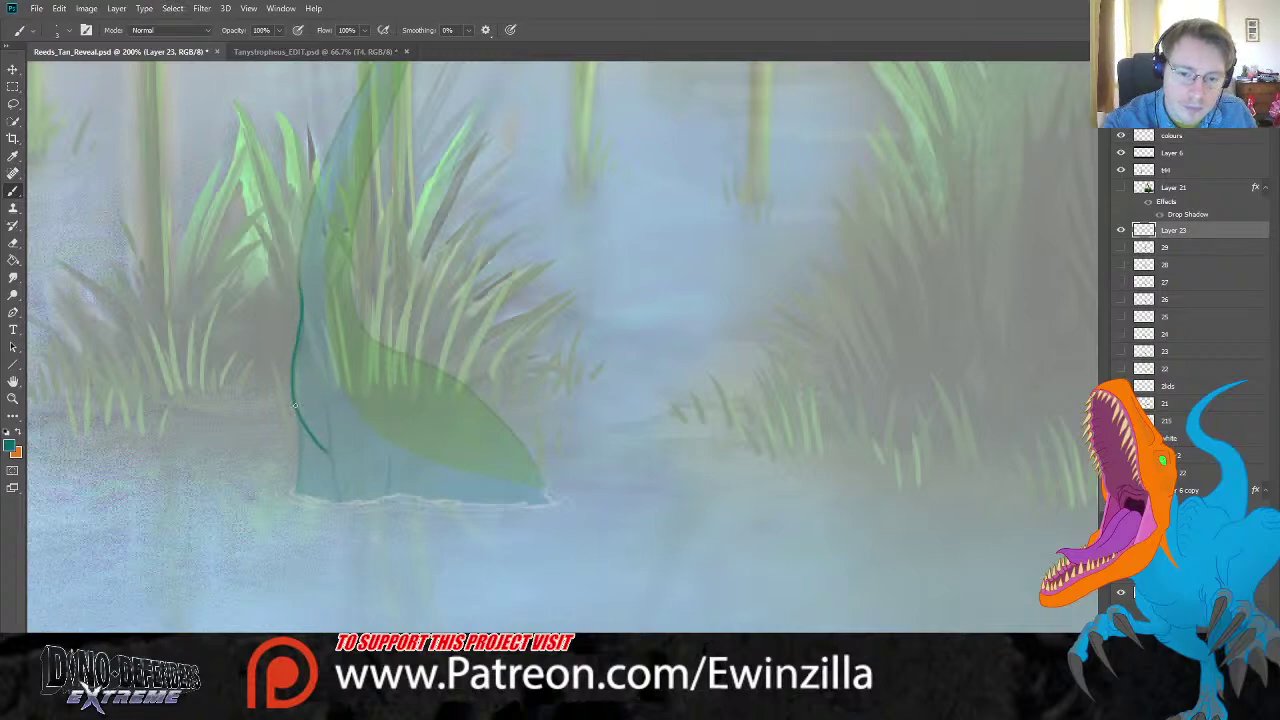
left_click_drag(295, 404, 299, 474)
left_click_drag(326, 404, 339, 491)
left_click_drag(389, 455, 385, 492)
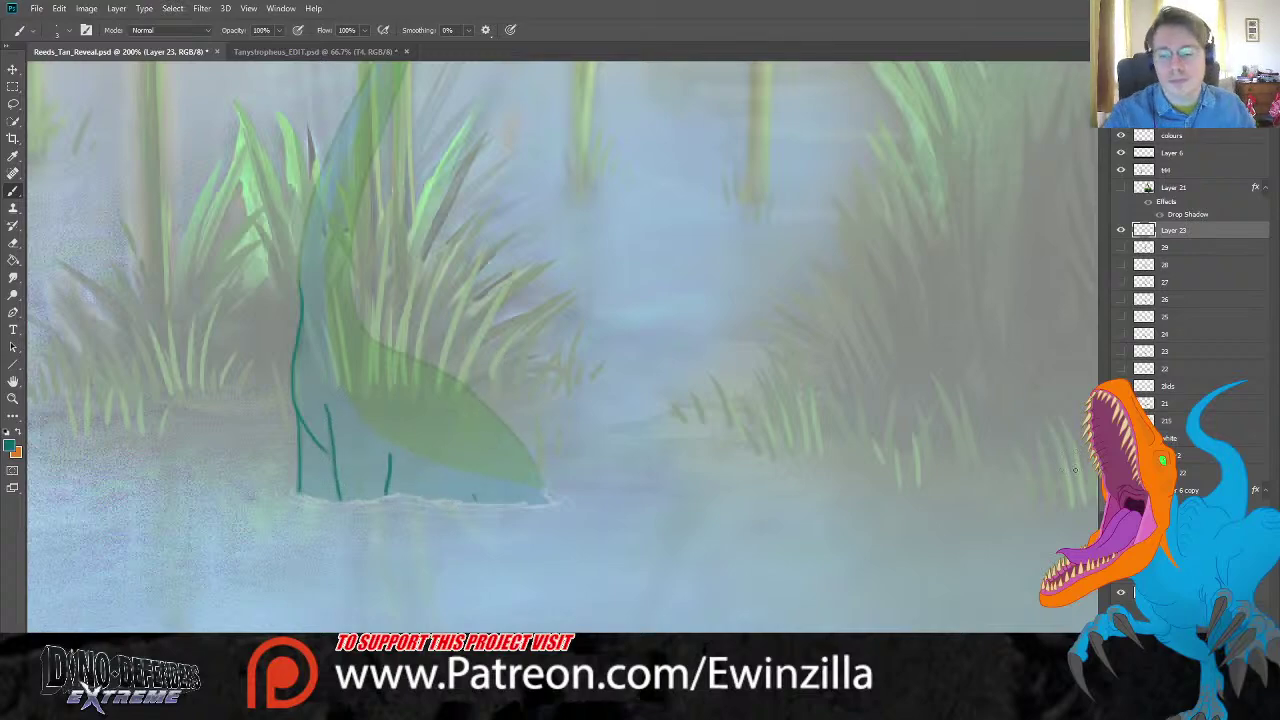
Step: Sample the dark green palette swatch and outline the back from the neck base down to the waterline
scroll(653, 366, "up", 5)
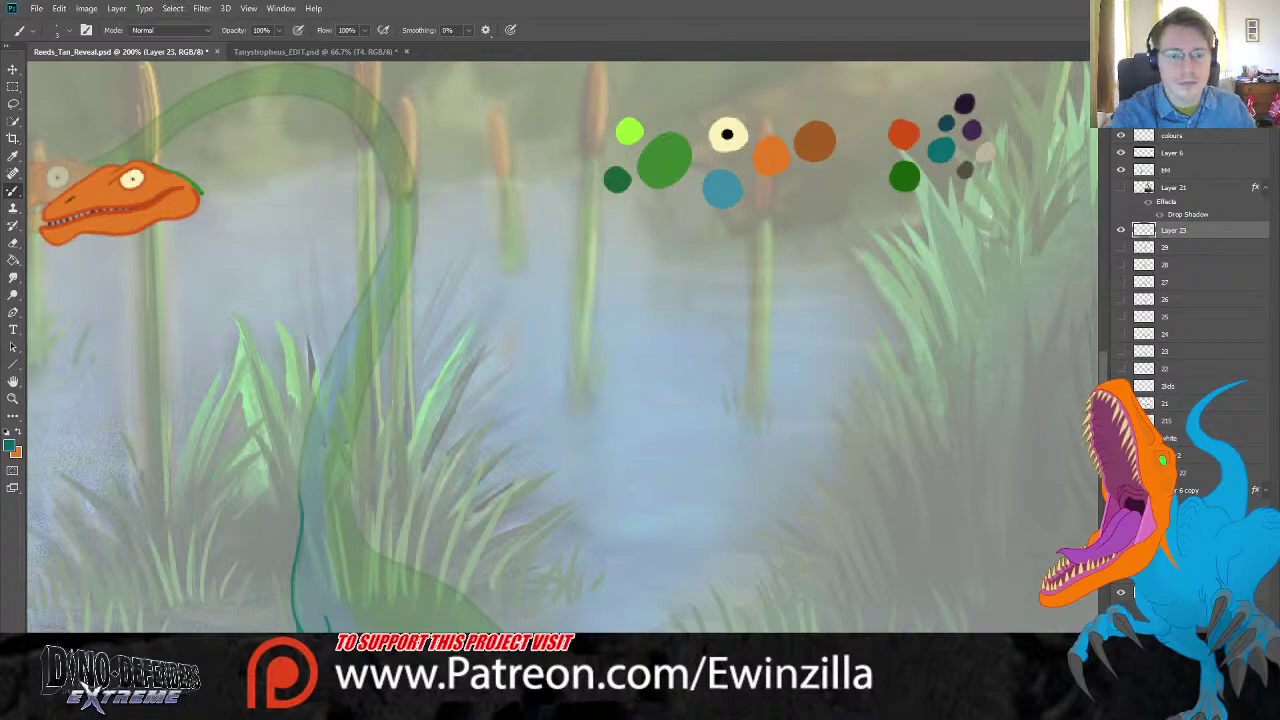
key("i")
left_click(908, 177)
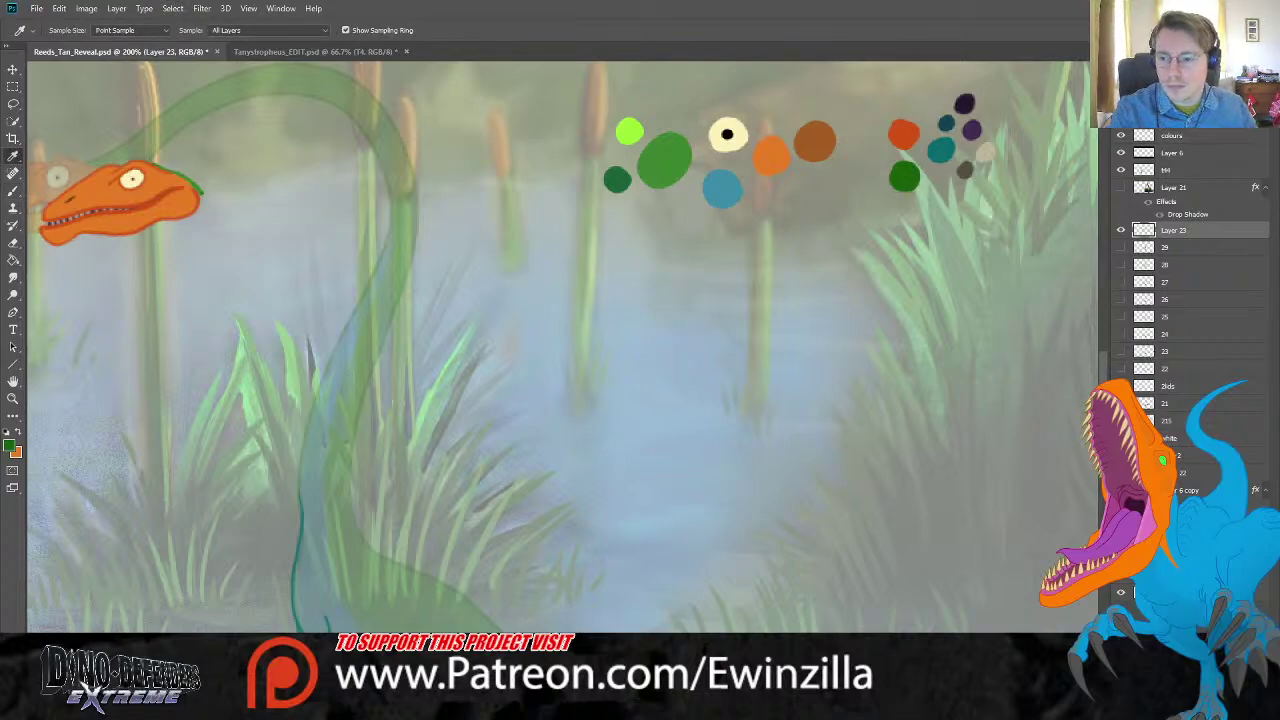
scroll(560, 350, "down", 3)
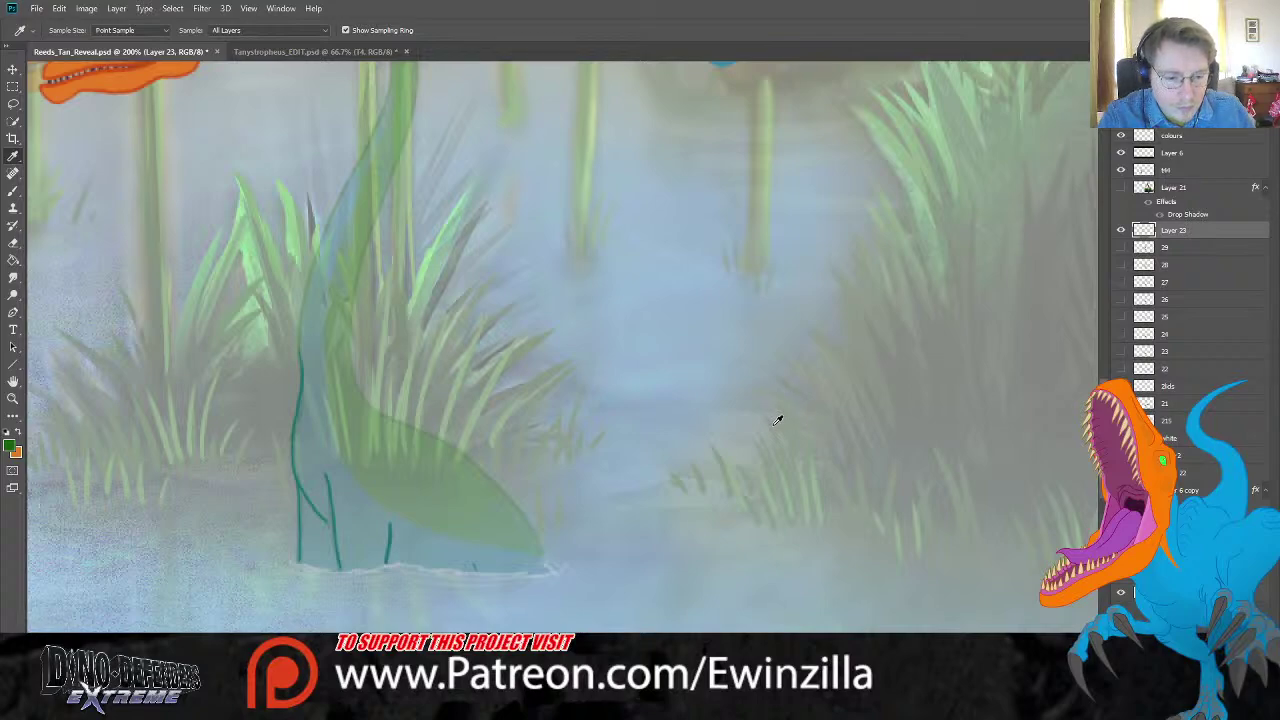
key("b")
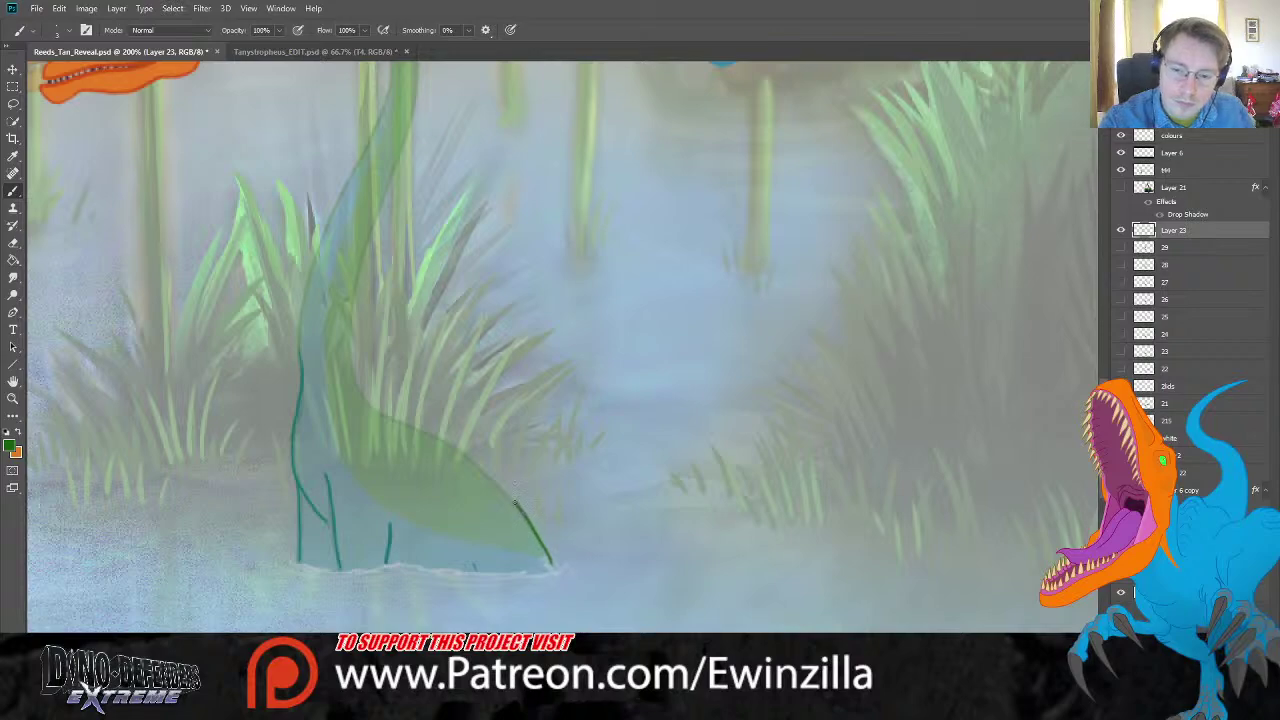
left_click_drag(468, 456, 393, 412)
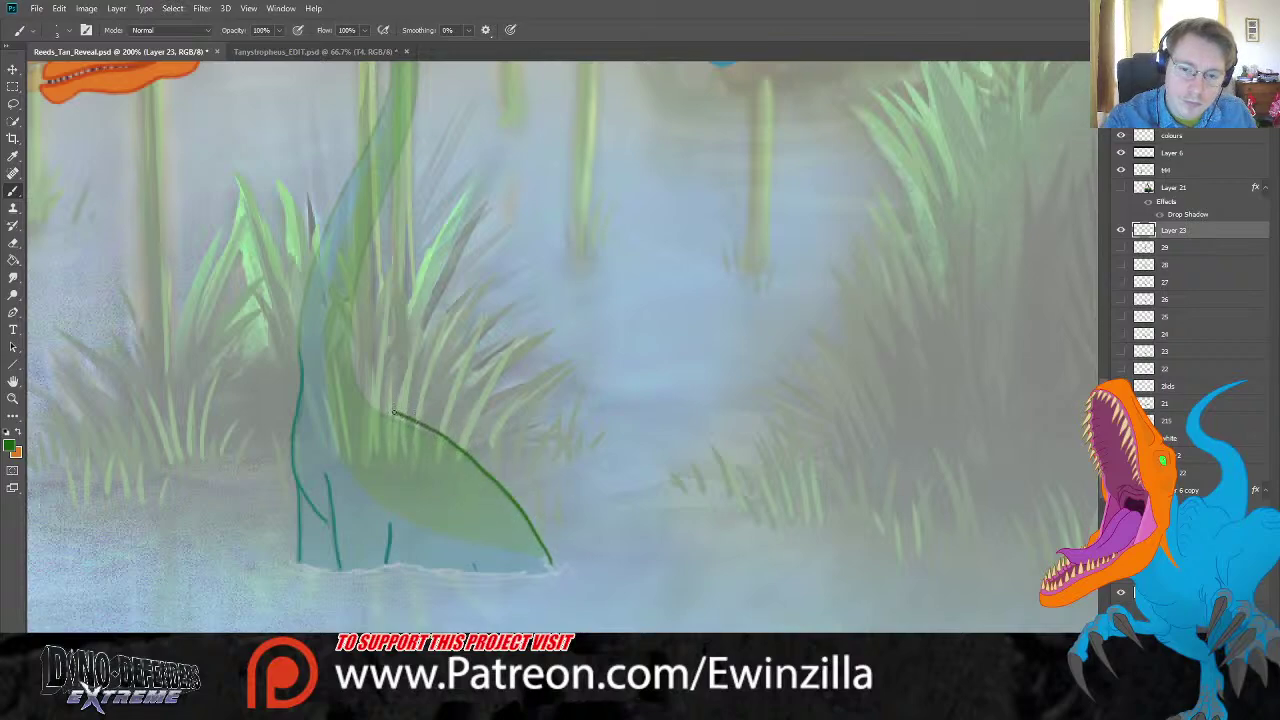
key("ctrl+z")
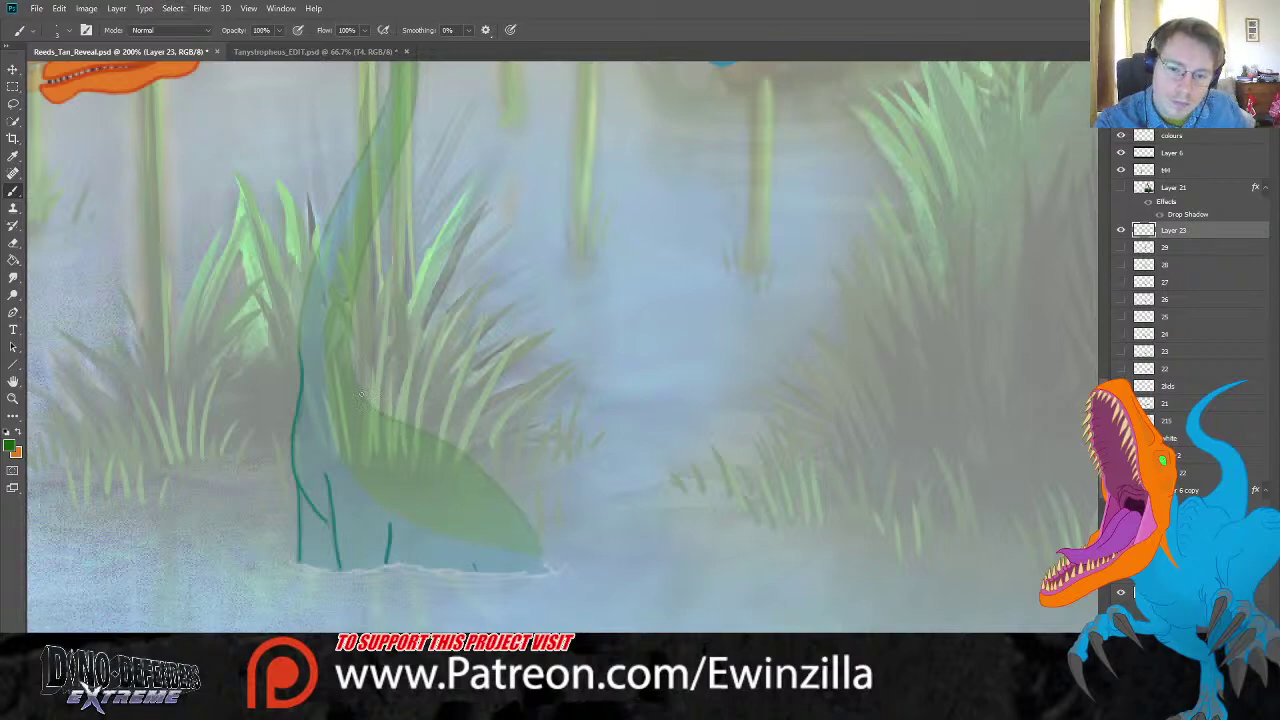
mouse_move(435, 437)
left_mouse_down()
mouse_move(482, 469)
mouse_move(548, 565)
left_mouse_up()
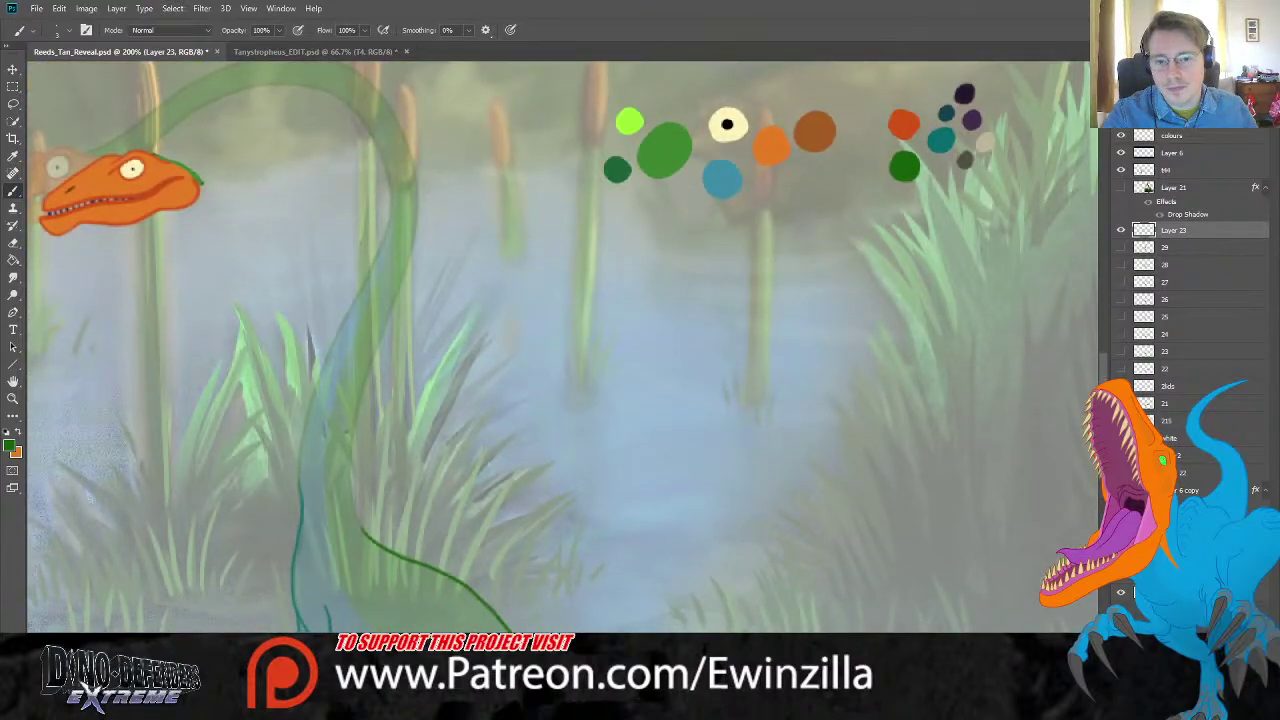
Step: Show layer 29 again and rename the working layer as 210
left_click(1120, 248)
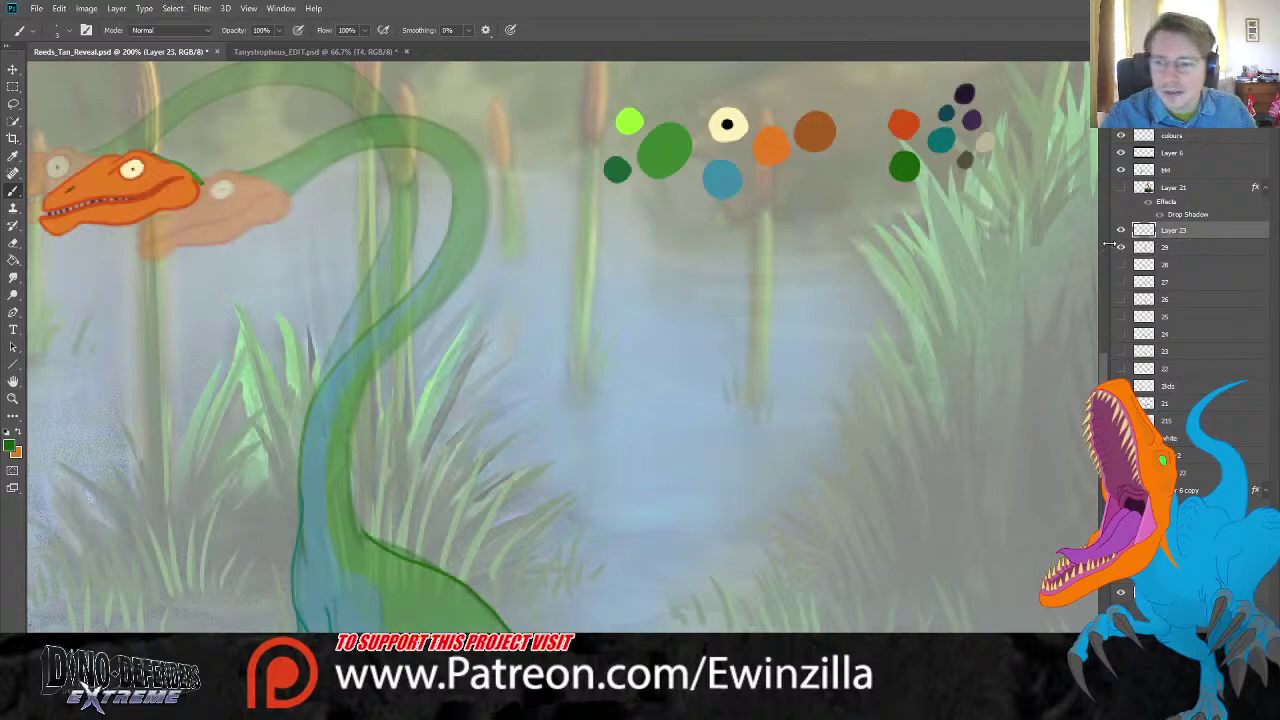
double_click(1176, 231)
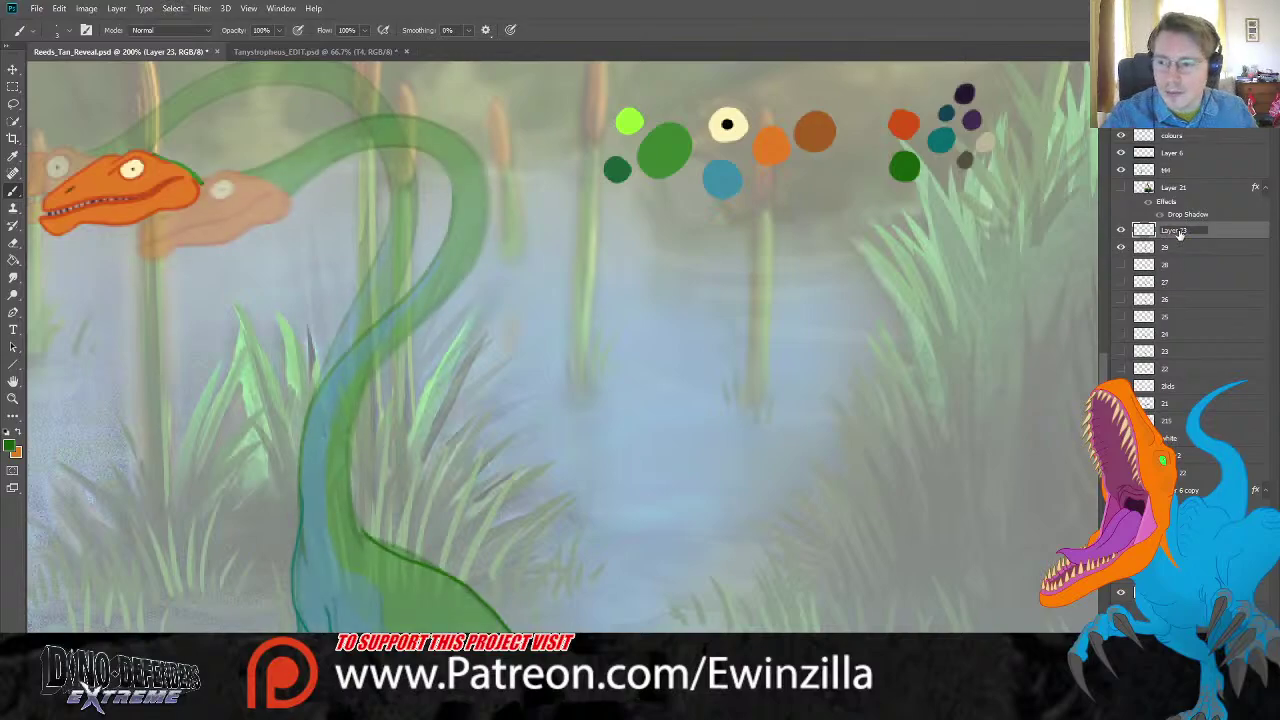
left_click(1121, 247)
left_click(1121, 247)
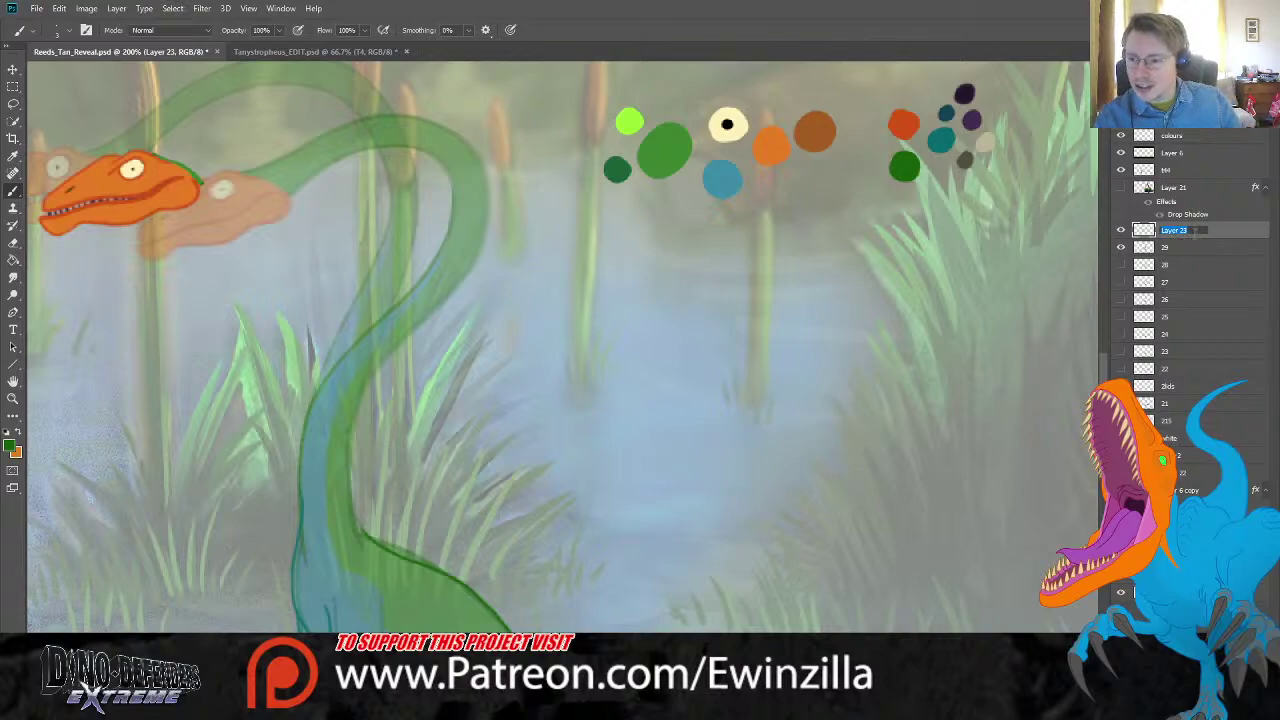
type("210")
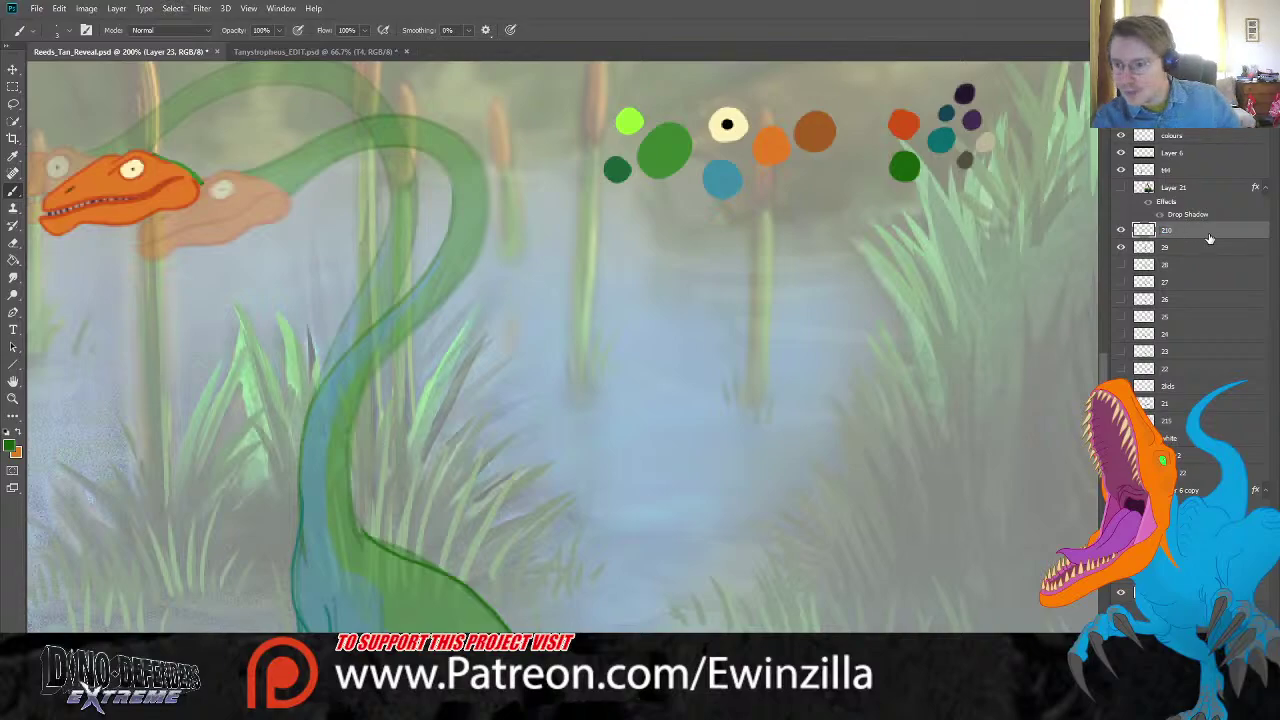
key("Return")
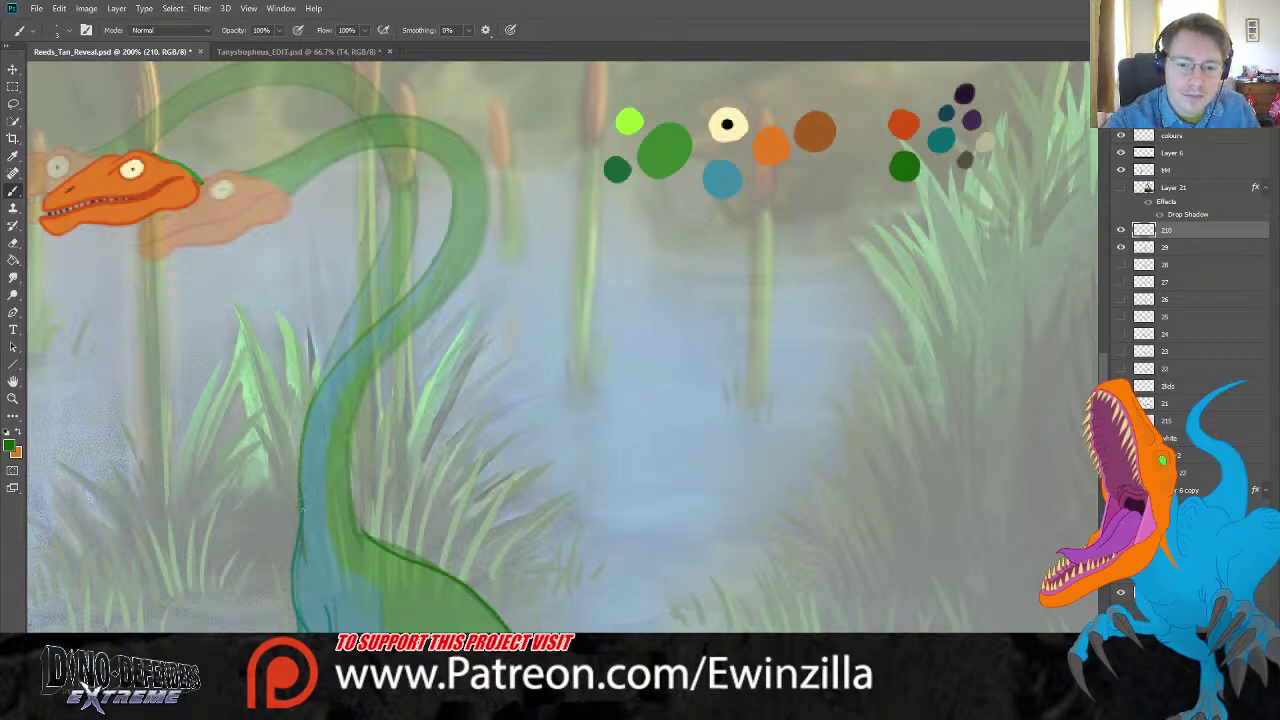
Step: Paint the neck's underside contour in dark green from the chest up over the curve to the back of the head
mouse_move(300, 506)
left_mouse_down()
mouse_move(300, 428)
mouse_move(397, 258)
mouse_move(400, 173)
mouse_move(378, 143)
mouse_move(338, 128)
mouse_move(273, 139)
mouse_move(217, 172)
mouse_move(199, 141)
mouse_move(309, 96)
mouse_move(425, 142)
left_mouse_up()
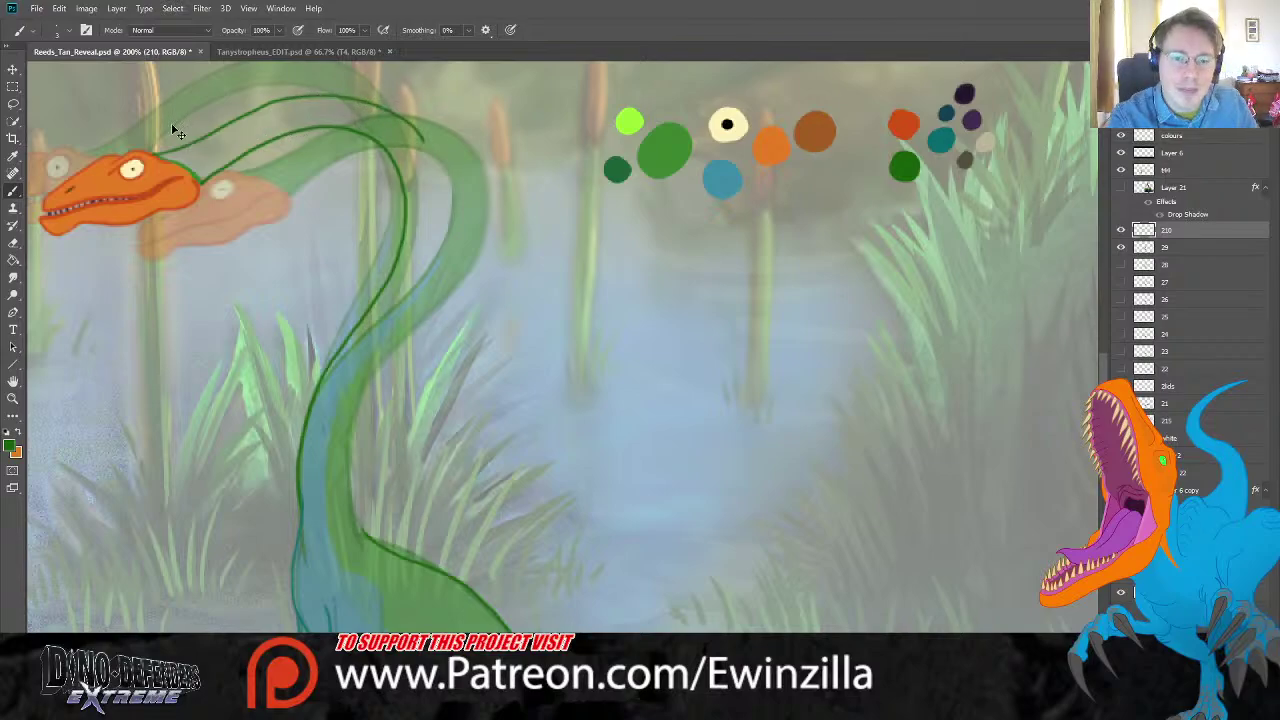
key("ctrl+z")
mouse_move(154, 151)
left_mouse_down()
mouse_move(293, 102)
mouse_move(347, 103)
mouse_move(424, 144)
mouse_move(455, 240)
left_mouse_up()
key("ctrl+z")
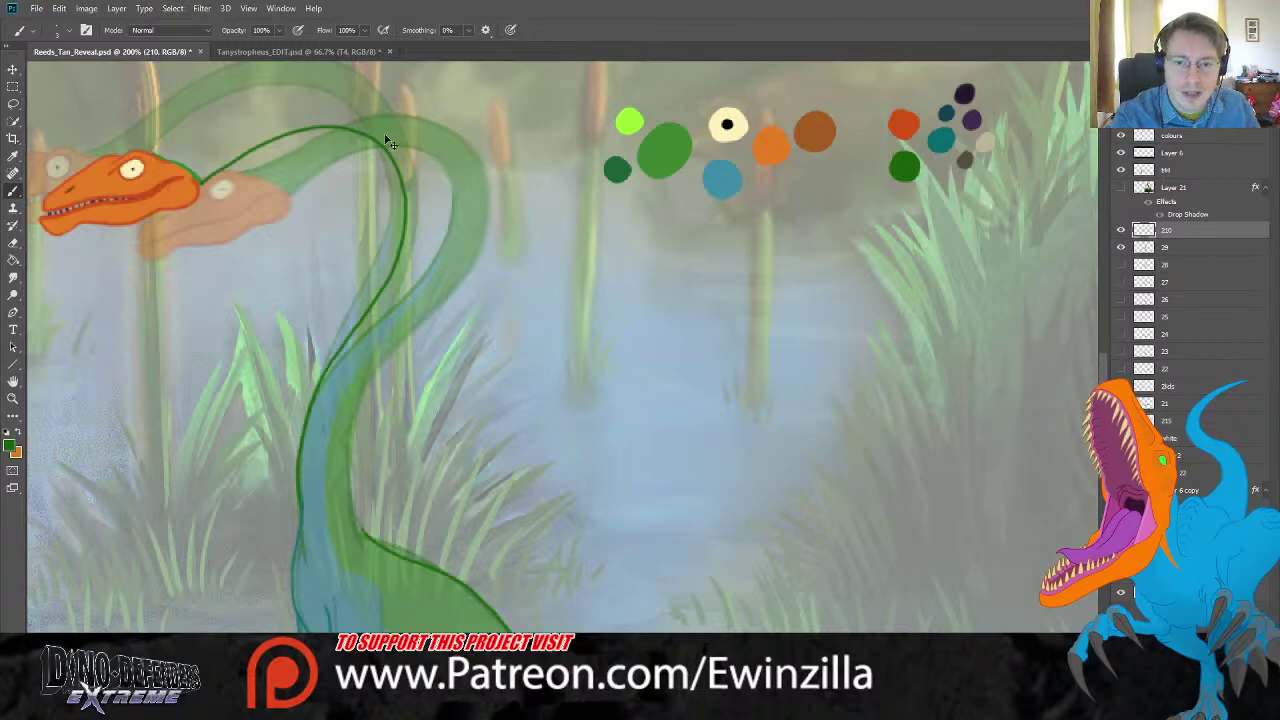
left_click_drag(155, 152, 275, 110)
key("ctrl+z")
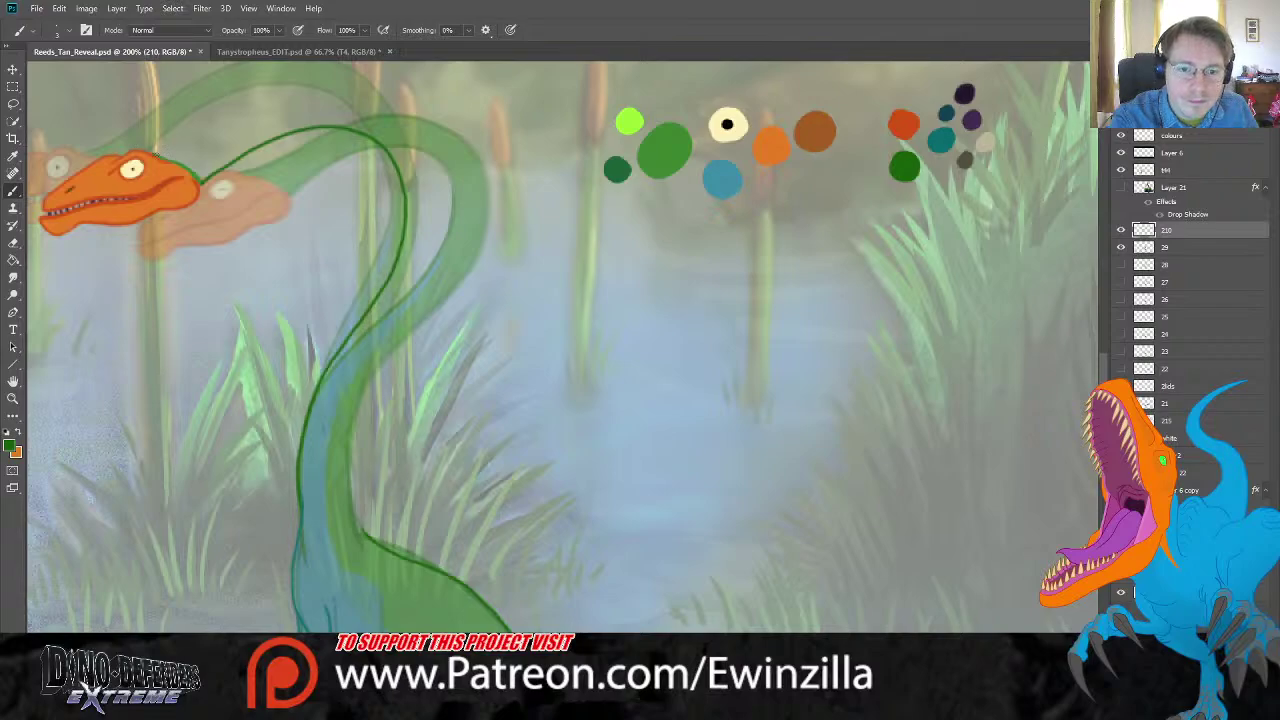
Step: Paint the neck's upper contour in dark green from the top of the head around the curve down to the back
left_click_drag(155, 152, 245, 117)
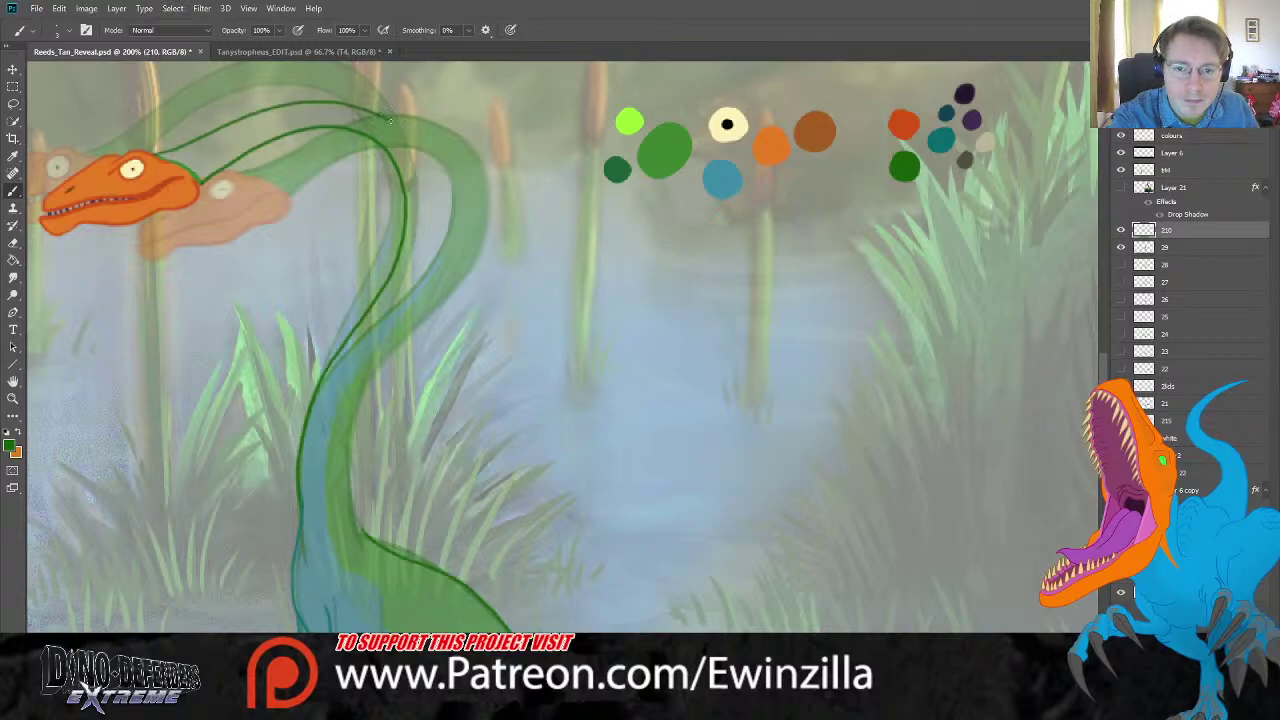
mouse_move(390, 120)
left_mouse_down()
mouse_move(430, 175)
mouse_move(434, 207)
mouse_move(349, 399)
mouse_move(344, 456)
mouse_move(366, 547)
left_mouse_up()
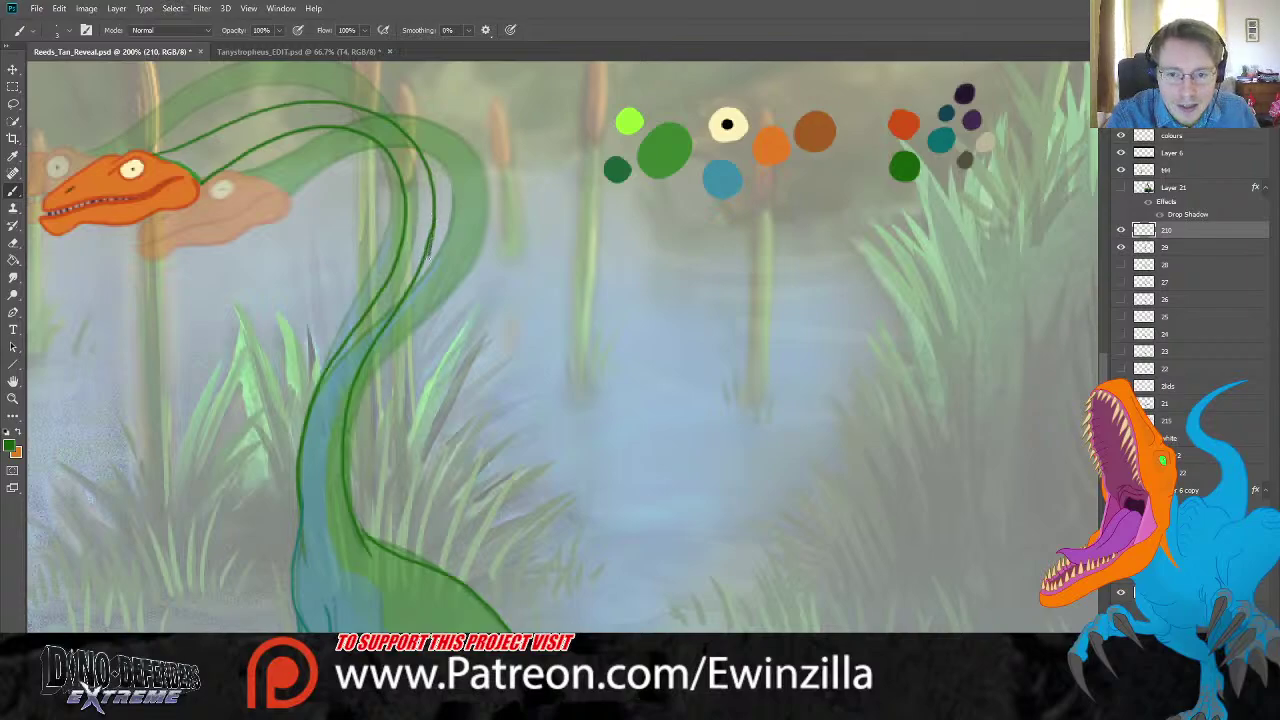
mouse_move(428, 257)
left_mouse_down()
mouse_move(349, 433)
mouse_move(357, 538)
left_mouse_up()
key("ctrl+z")
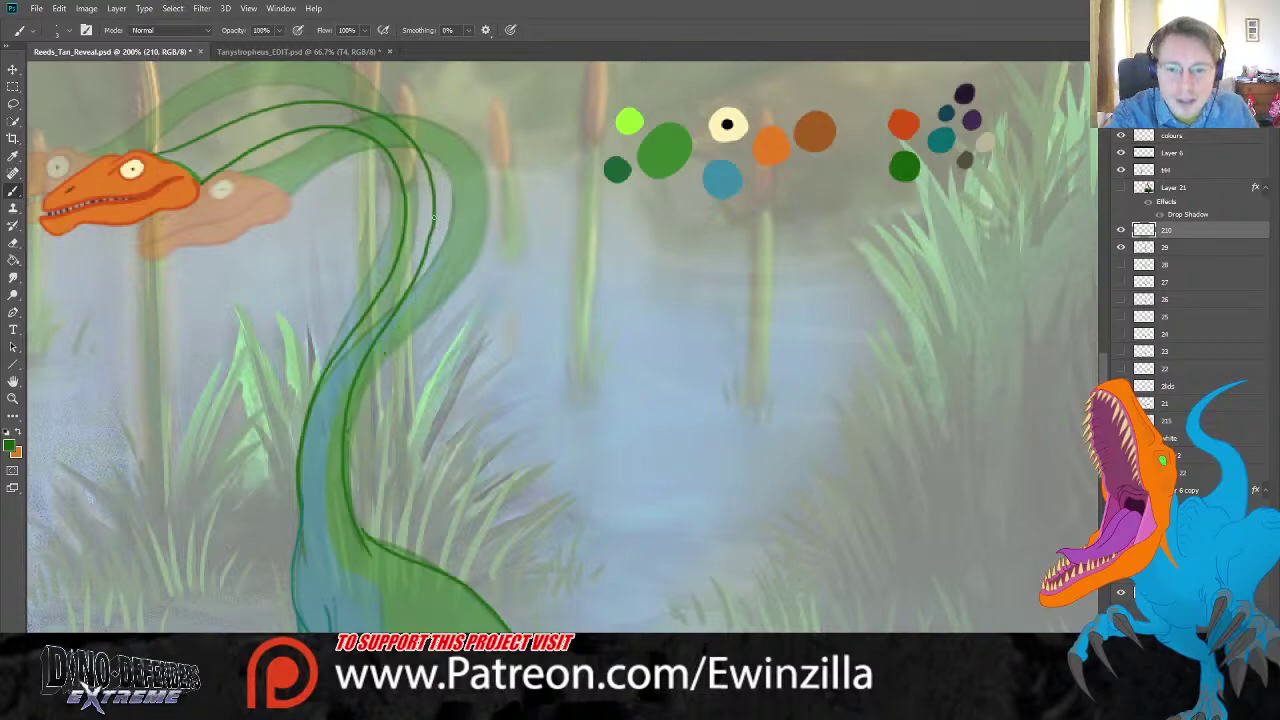
left_click_drag(432, 208, 430, 258)
key("ctrl+z")
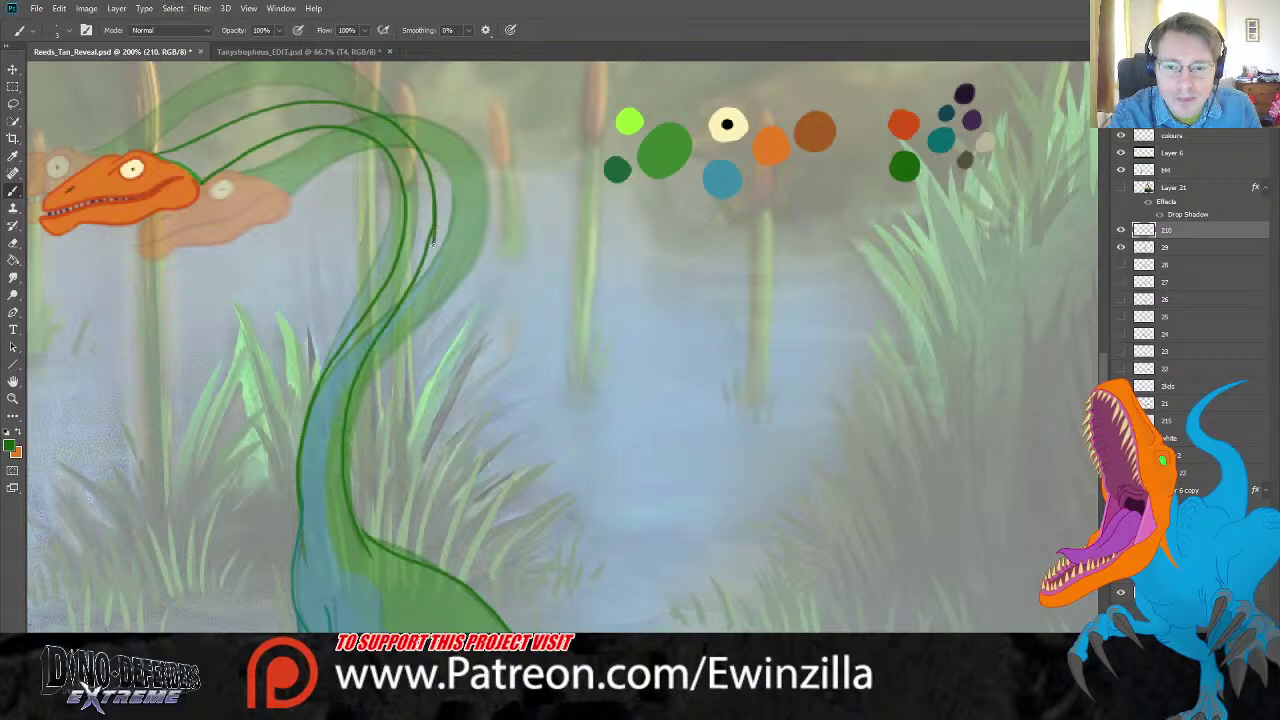
left_click_drag(433, 200, 419, 302)
key("ctrl+z")
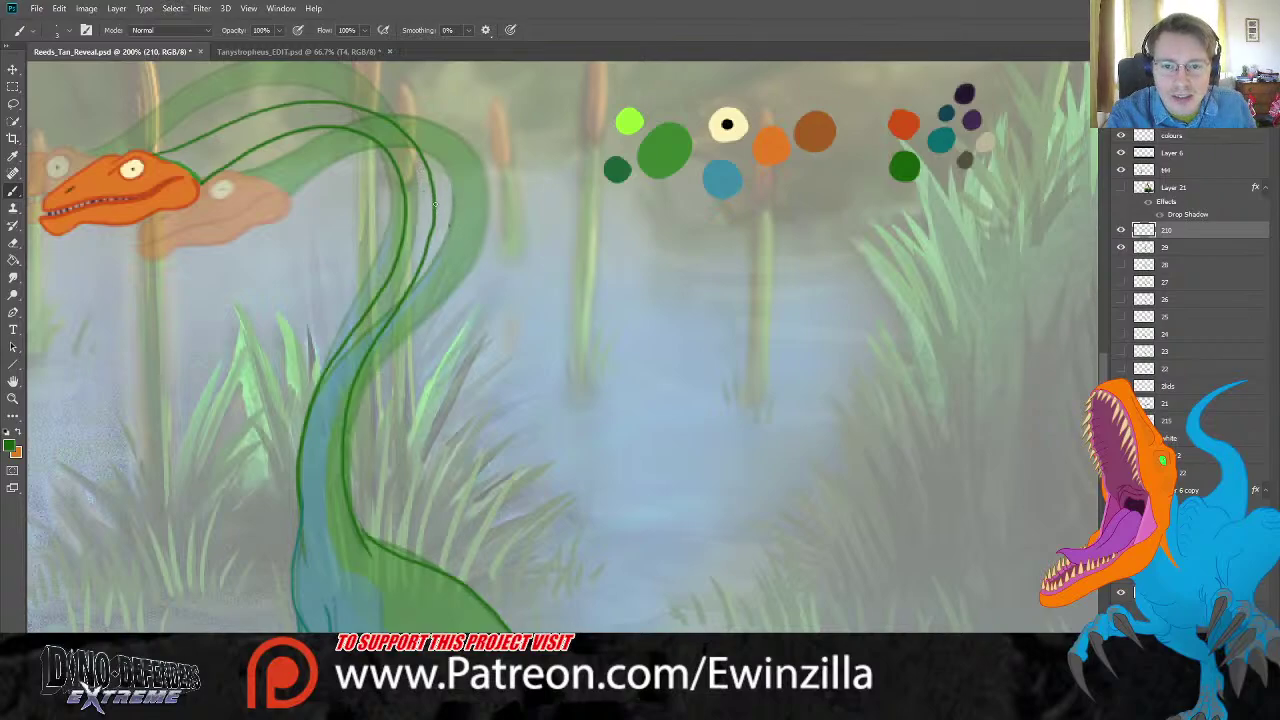
Step: Draw the dark green outer neck line from the upper bend towards the body, and clean up both lower neck outlines with the Smudge tool
mouse_move(433, 197)
left_mouse_down()
mouse_move(426, 268)
mouse_move(358, 395)
mouse_move(345, 478)
left_mouse_up()
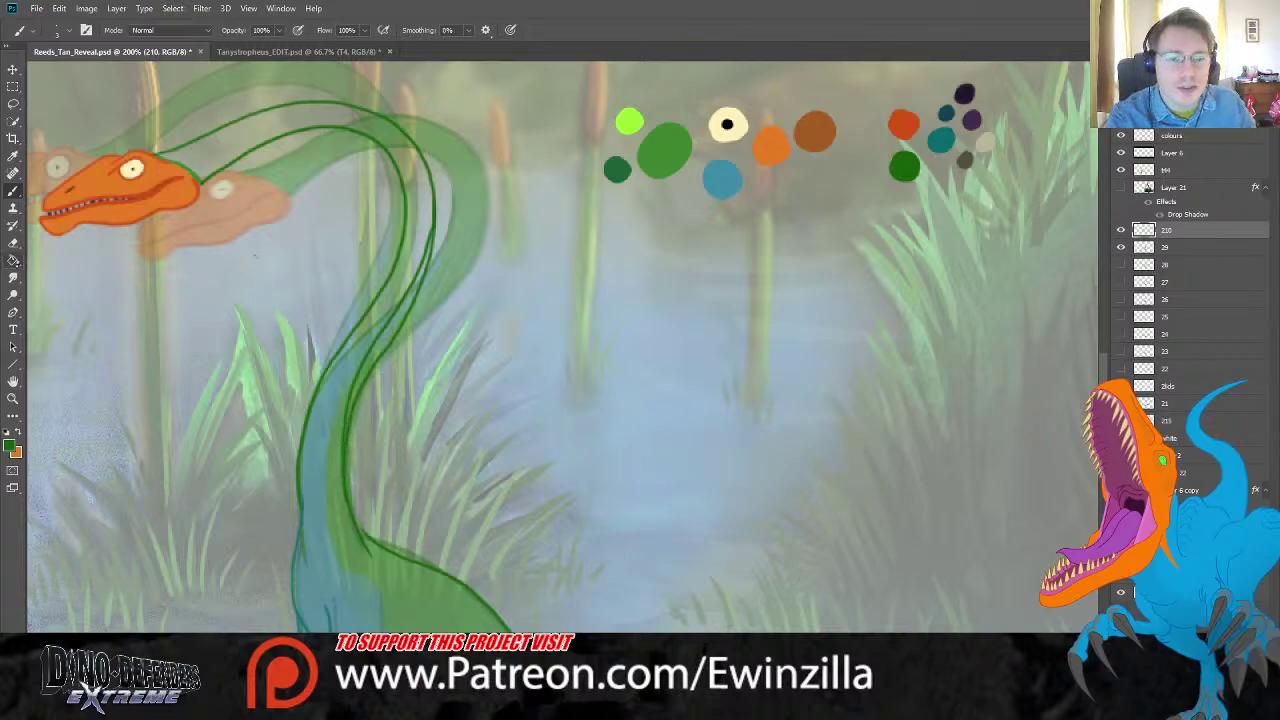
key("r")
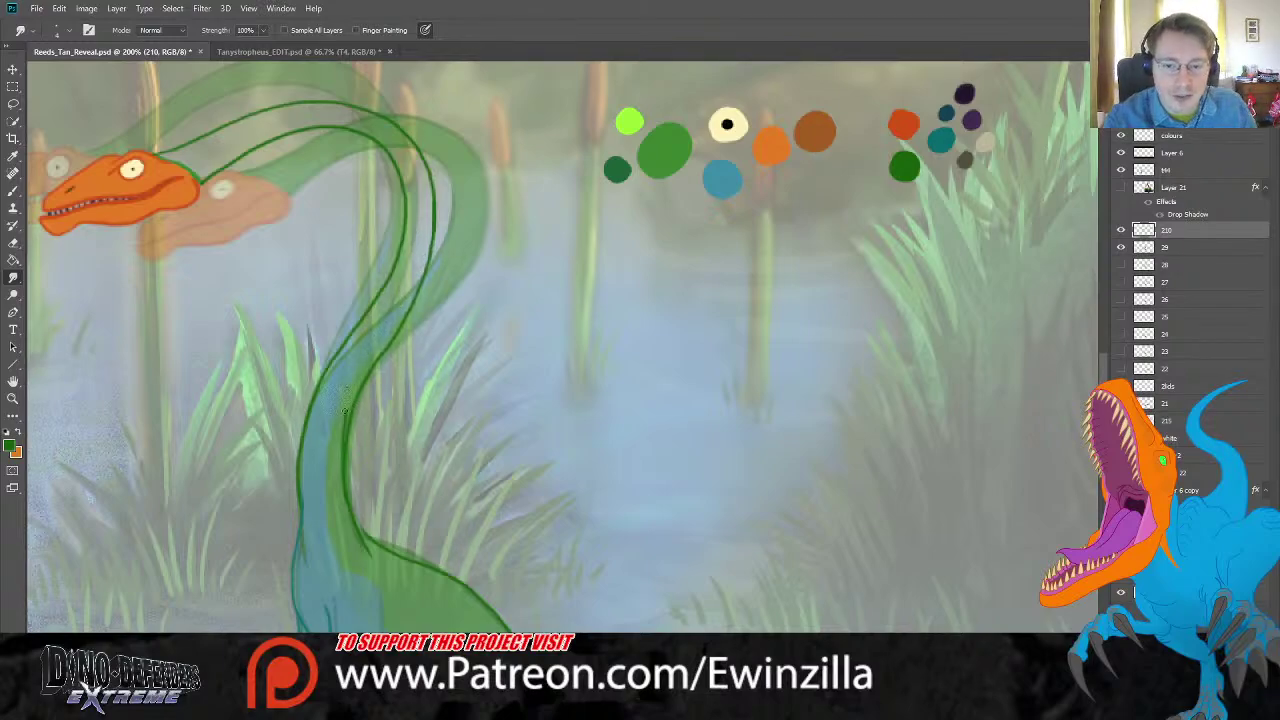
left_click_drag(345, 410, 340, 483)
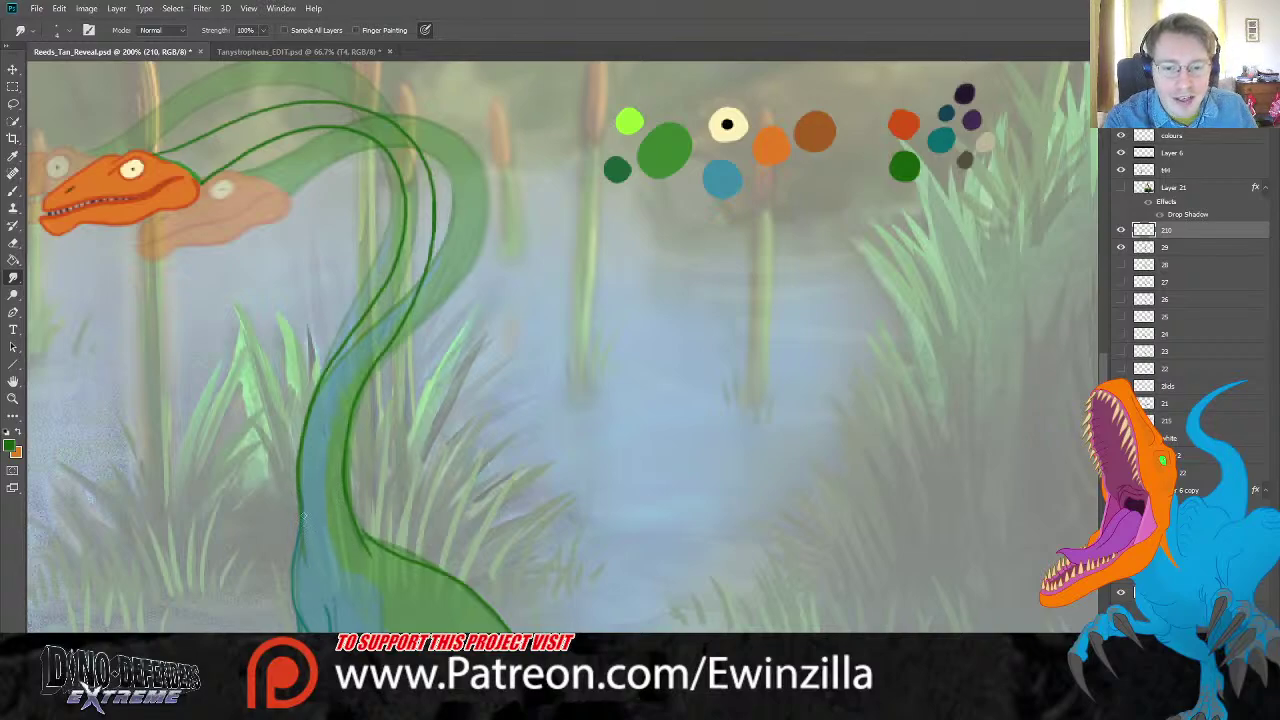
left_click_drag(303, 516, 303, 524)
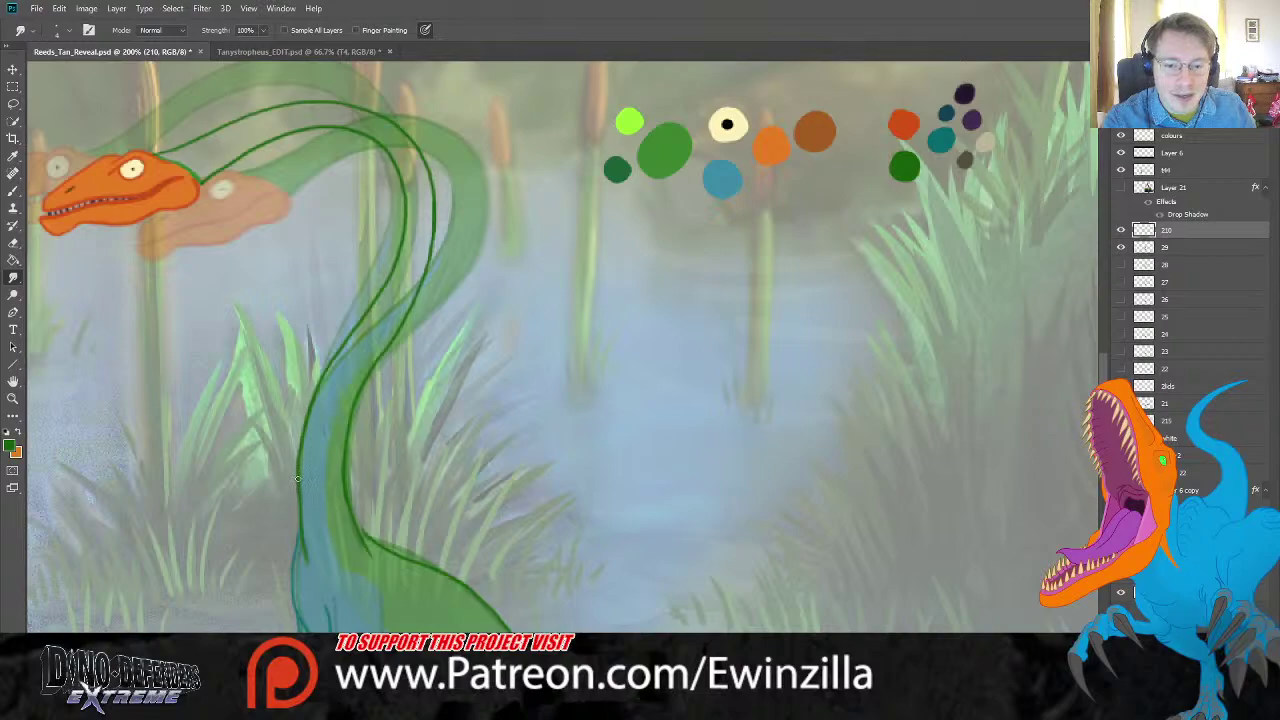
left_click_drag(297, 479, 301, 516)
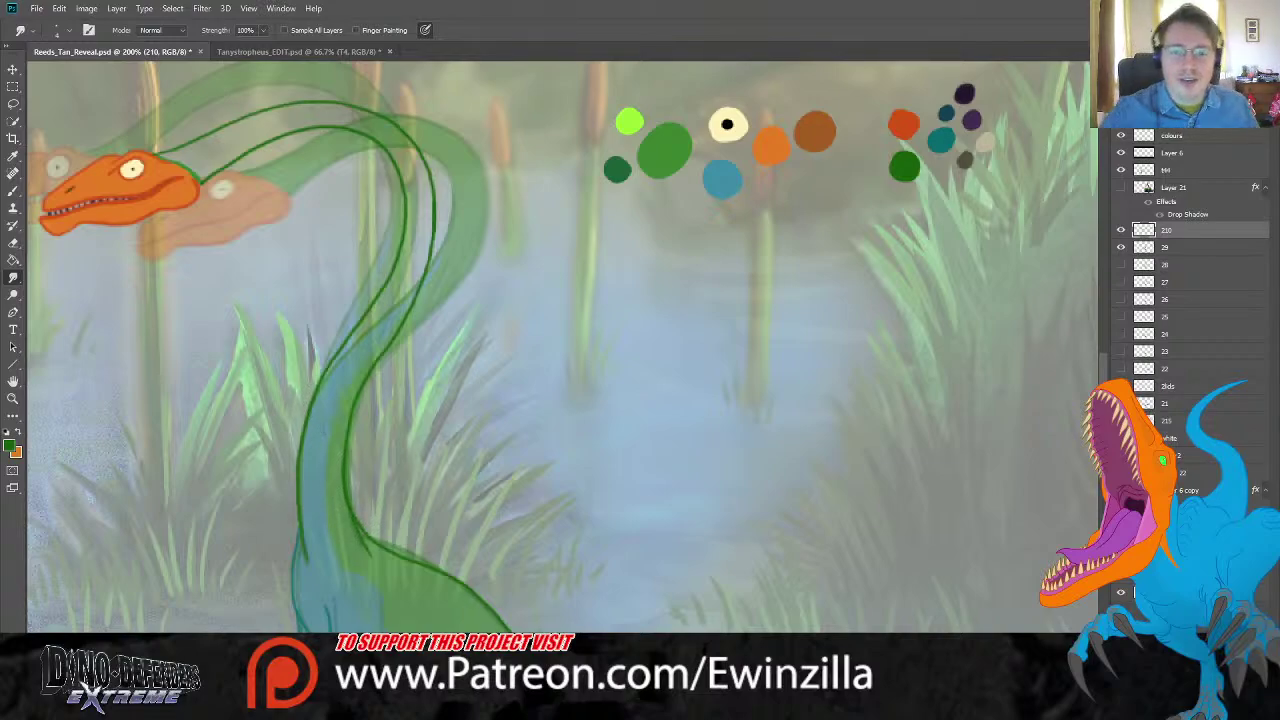
Step: Toggle layer 210 off and on to compare the new neck pose with the frame beneath it
left_click(1120, 230)
left_click(1120, 230)
left_click(1120, 230)
left_click(1120, 230)
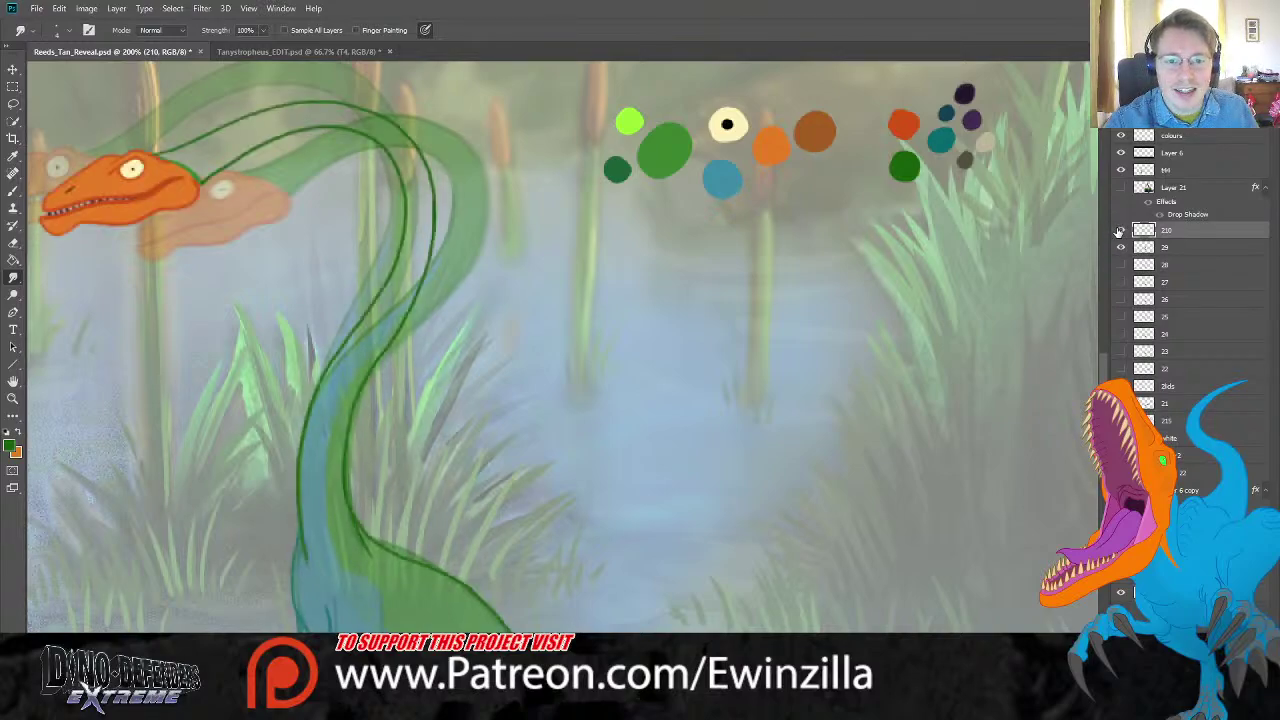
left_click(1120, 230)
left_click(1120, 230)
scroll(902, 395, "down", 5)
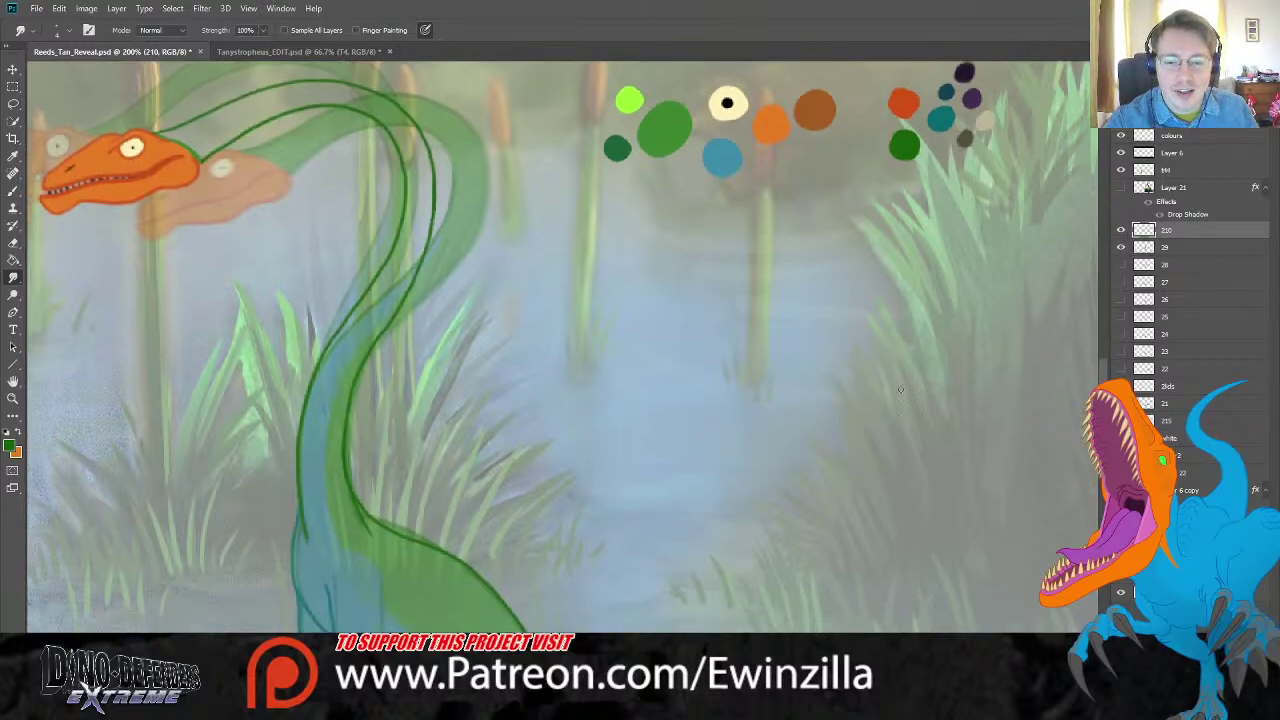
scroll(902, 395, "up", 4)
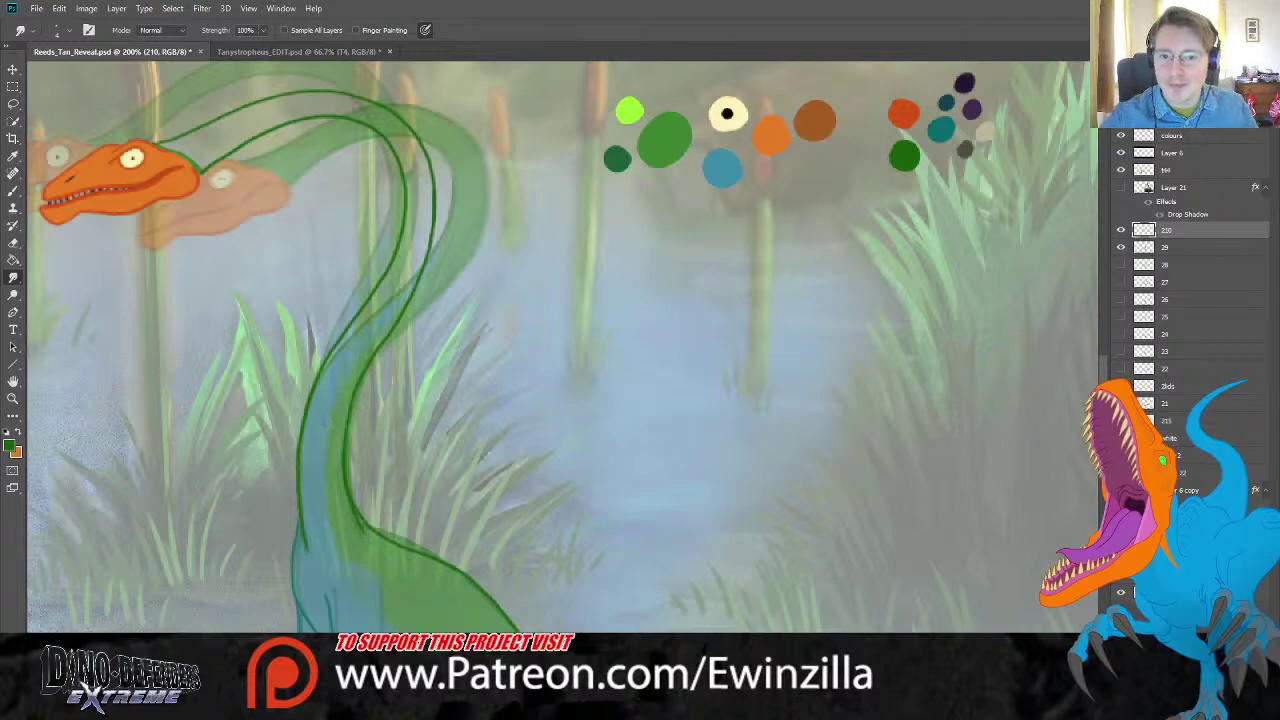
Step: Compare against the previous frame by toggling layer 29, and leave that layer hidden
left_click(1170, 247)
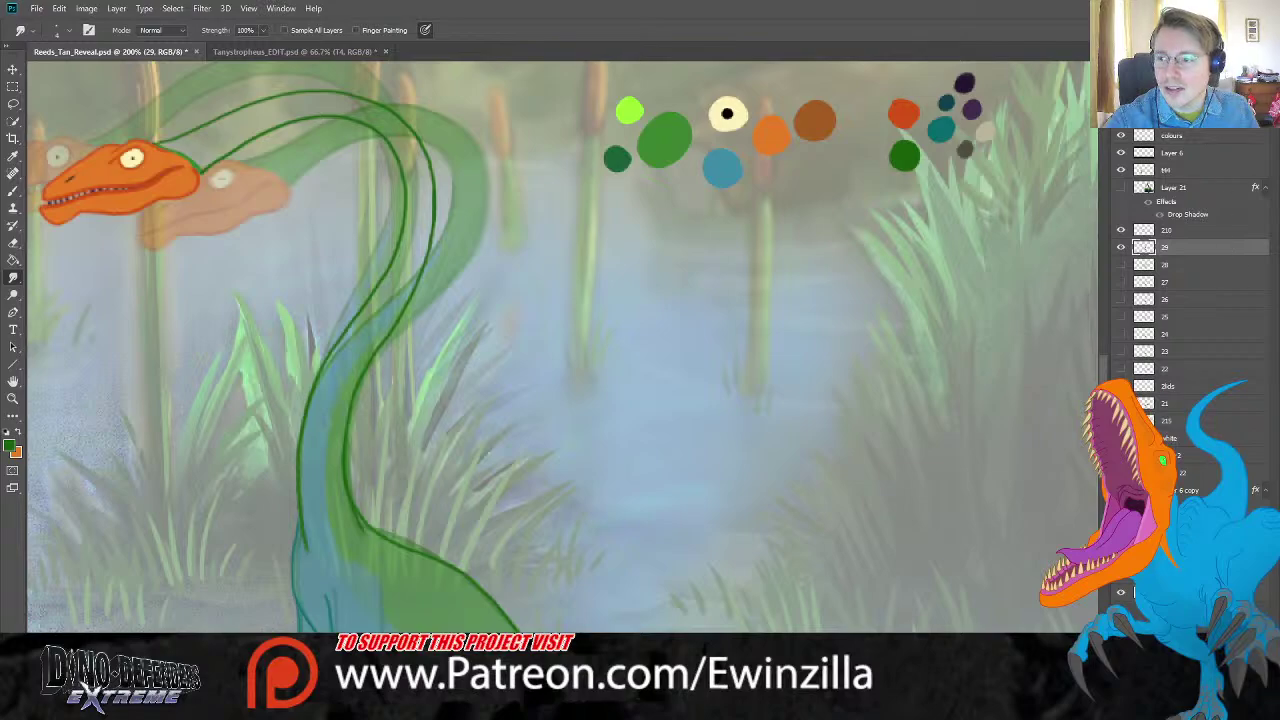
left_click(1121, 248)
left_click(1121, 248)
left_click(1121, 248)
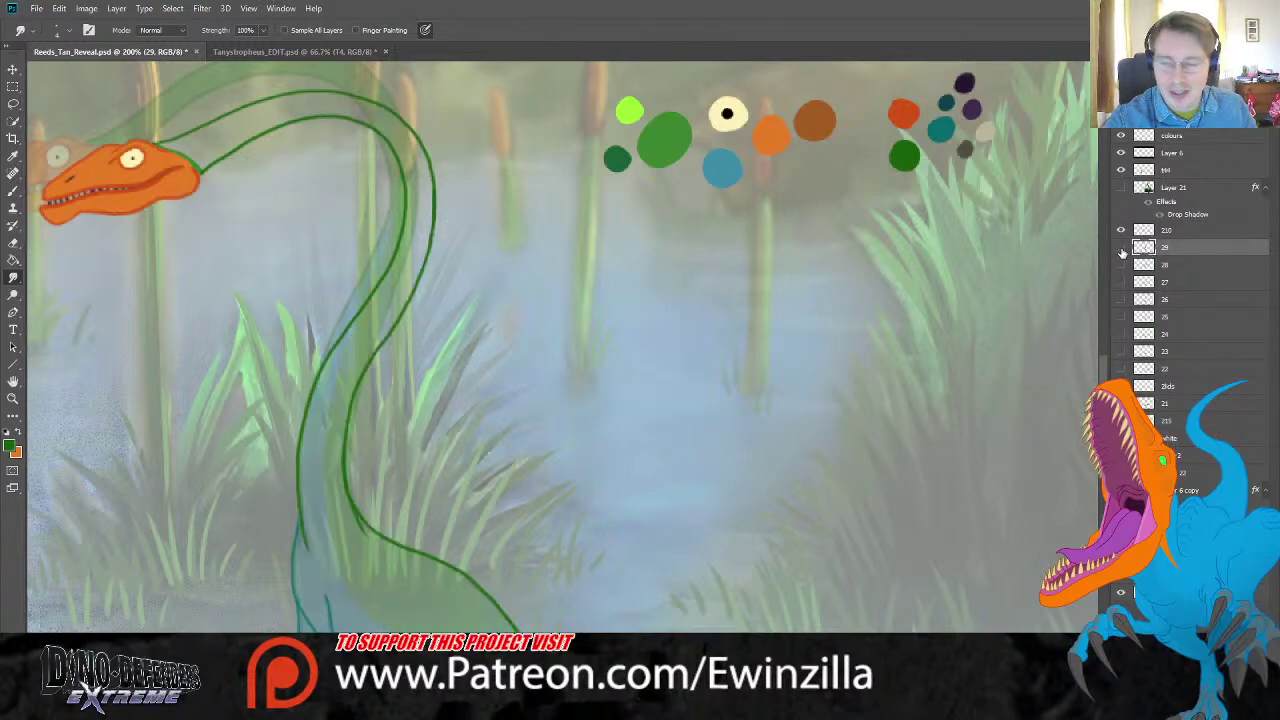
Step: Add a new empty layer directly beneath layer 210 for the creature's colours
left_click(1172, 231)
left_click_drag(501, 237, 609, 237)
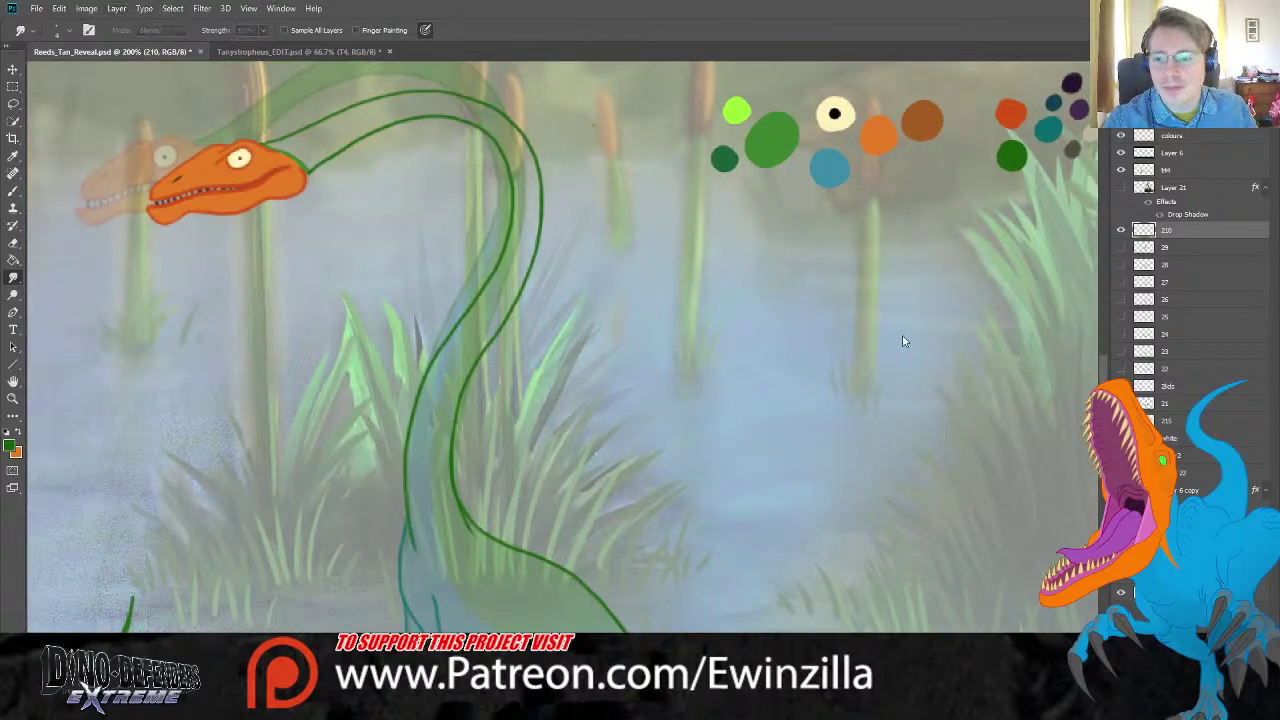
key("ctrl+shift+alt+n")
left_click_drag(1205, 236, 1199, 250)
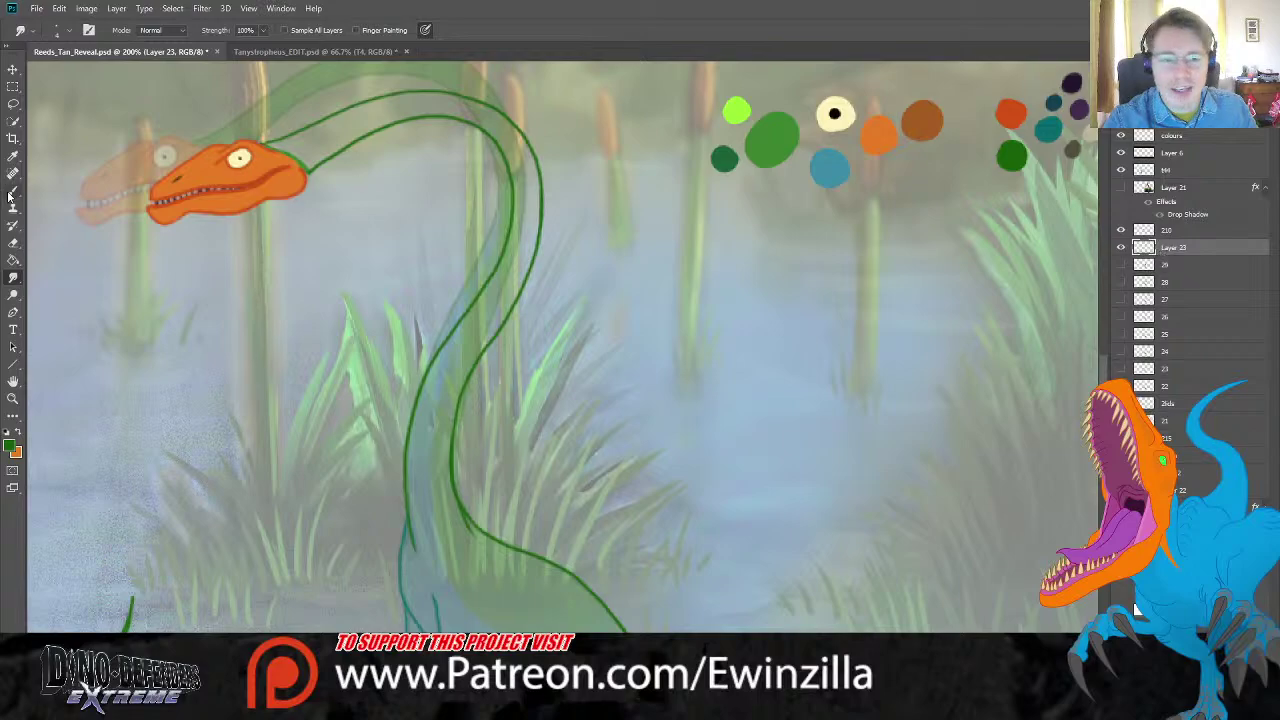
Step: Sample the large mid-green swatch and paint the upper neck from the back of the head around to the bend
key("i")
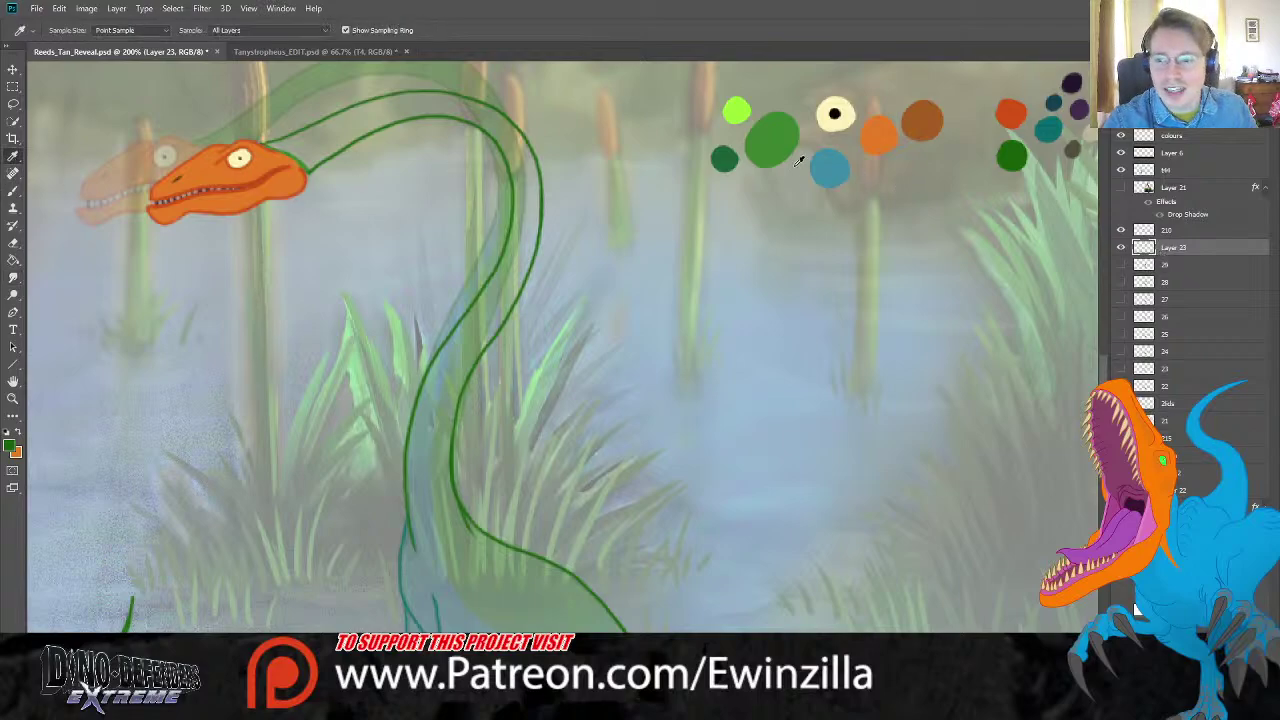
left_click(18, 189)
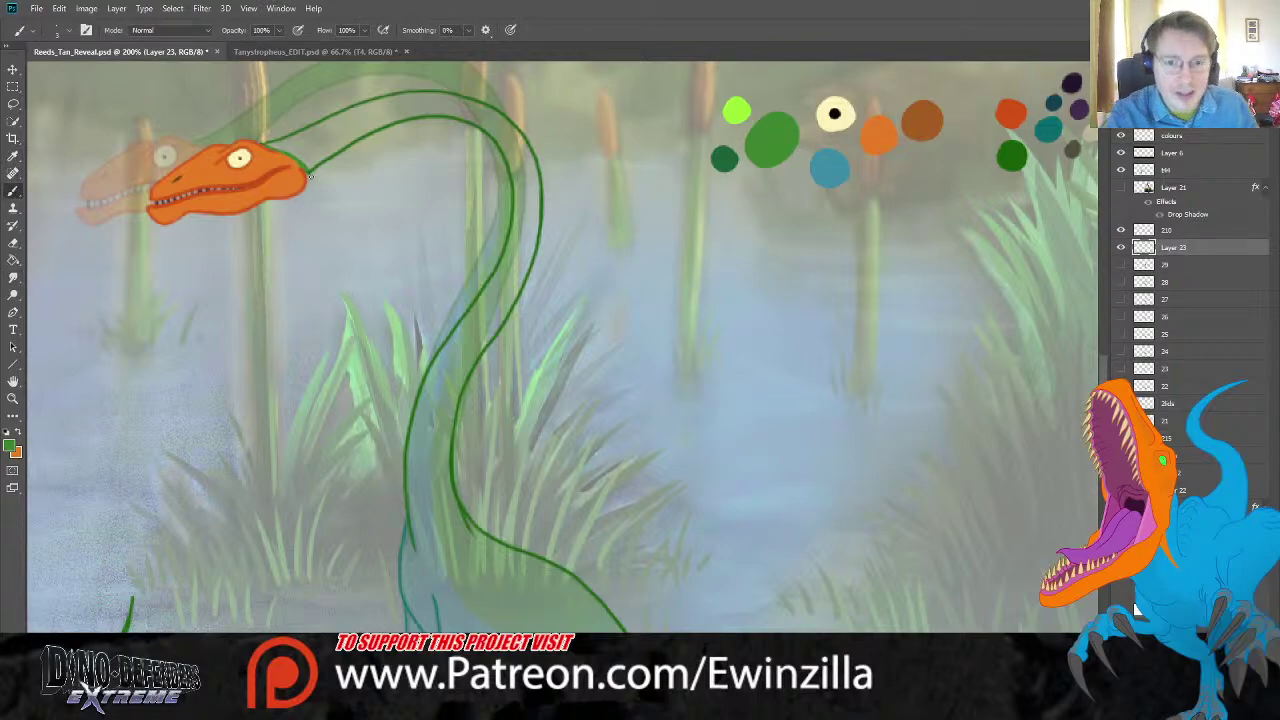
mouse_move(338, 133)
left_mouse_down()
mouse_move(266, 145)
mouse_move(348, 128)
left_mouse_up()
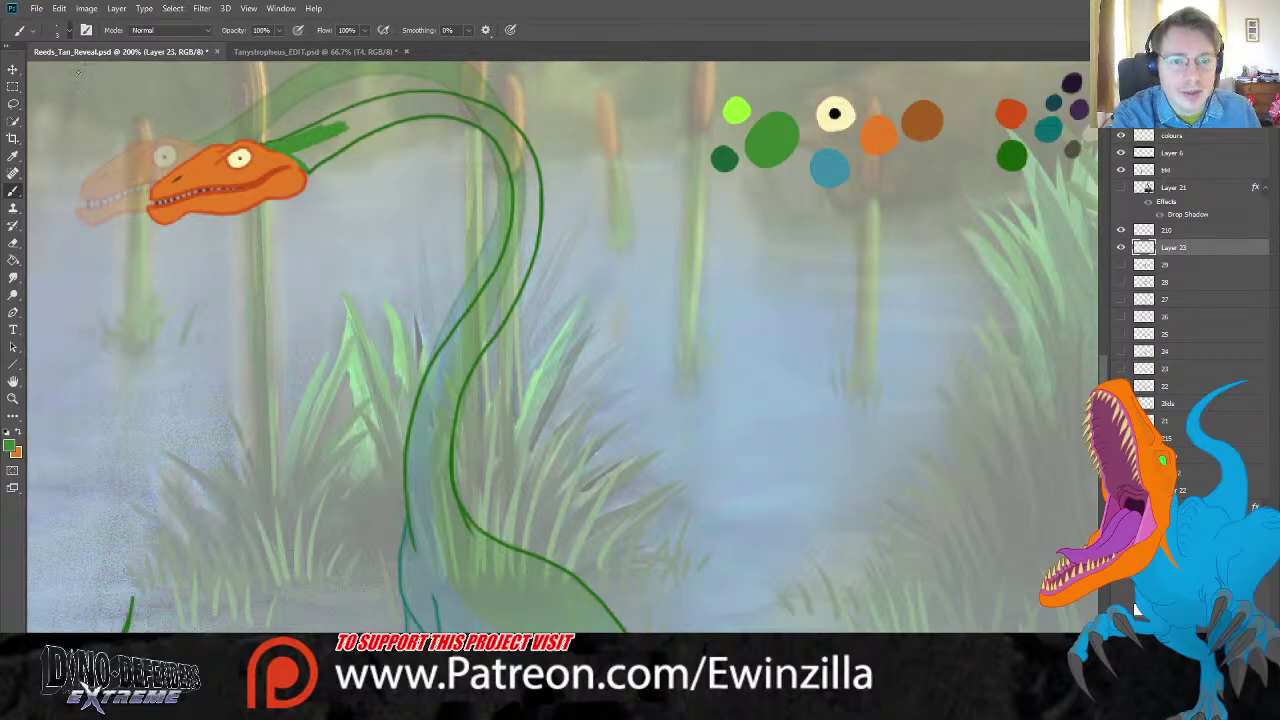
mouse_move(305, 136)
left_mouse_down()
mouse_move(351, 124)
mouse_move(299, 151)
mouse_move(308, 162)
mouse_move(325, 150)
mouse_move(292, 149)
mouse_move(359, 126)
mouse_move(344, 140)
mouse_move(397, 96)
left_mouse_up()
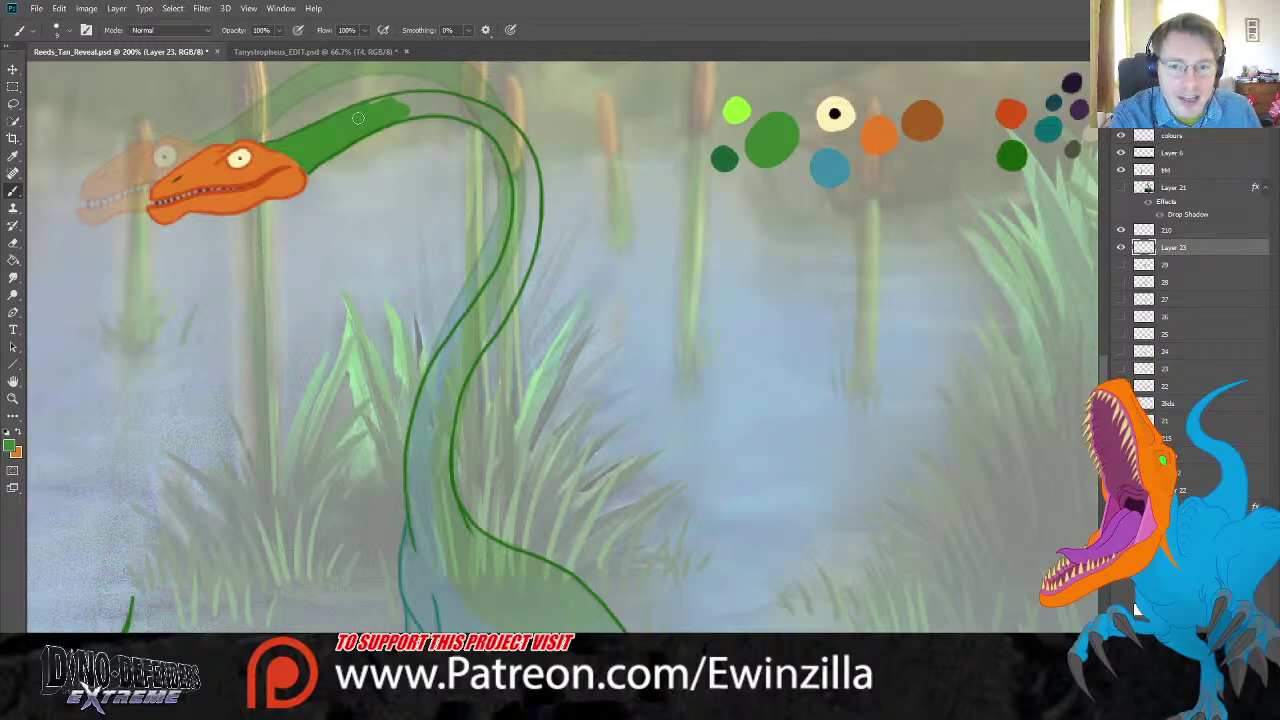
mouse_move(360, 115)
left_mouse_down()
mouse_move(440, 106)
mouse_move(427, 99)
mouse_move(485, 118)
mouse_move(477, 108)
mouse_move(503, 148)
mouse_move(486, 110)
mouse_move(513, 161)
mouse_move(500, 134)
mouse_move(517, 200)
mouse_move(499, 280)
left_mouse_up()
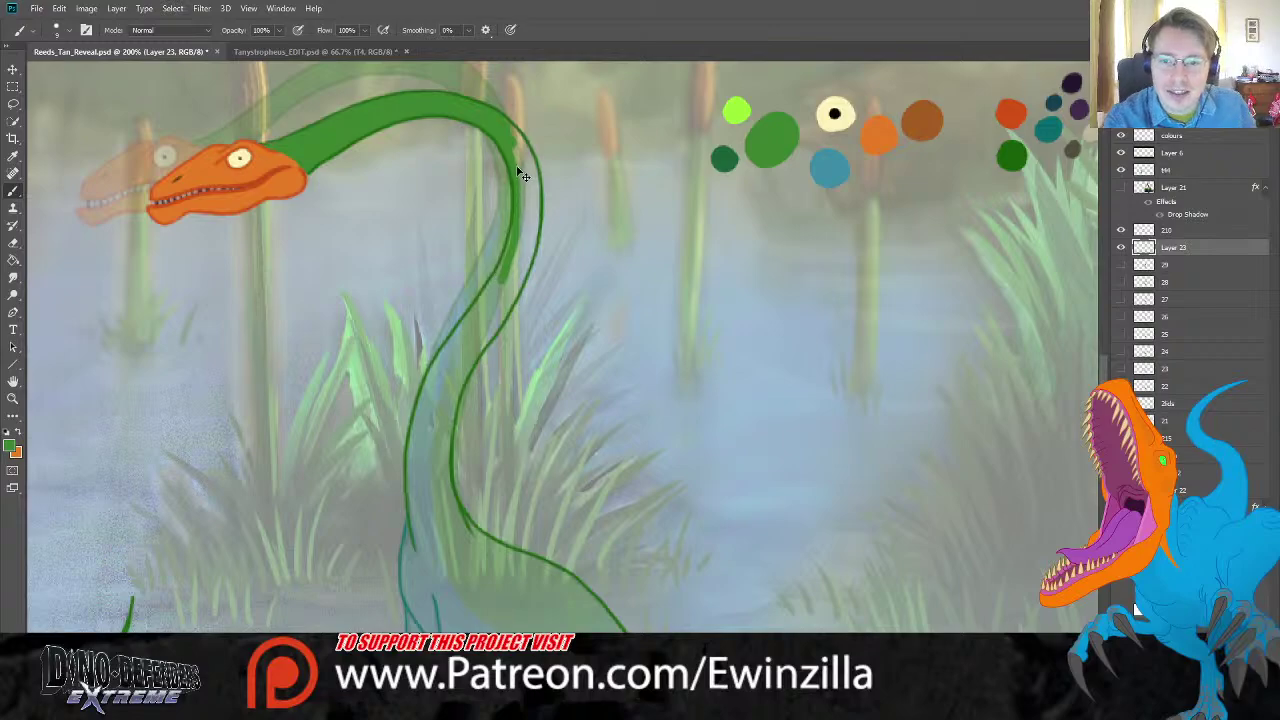
Step: Undo the last stroke and paint the back half of the neck and the creature's back green within the outline
key("ctrl+z")
mouse_move(500, 136)
left_mouse_down()
mouse_move(518, 189)
mouse_move(516, 249)
mouse_move(458, 365)
mouse_move(437, 476)
mouse_move(456, 575)
mouse_move(515, 632)
left_mouse_up()
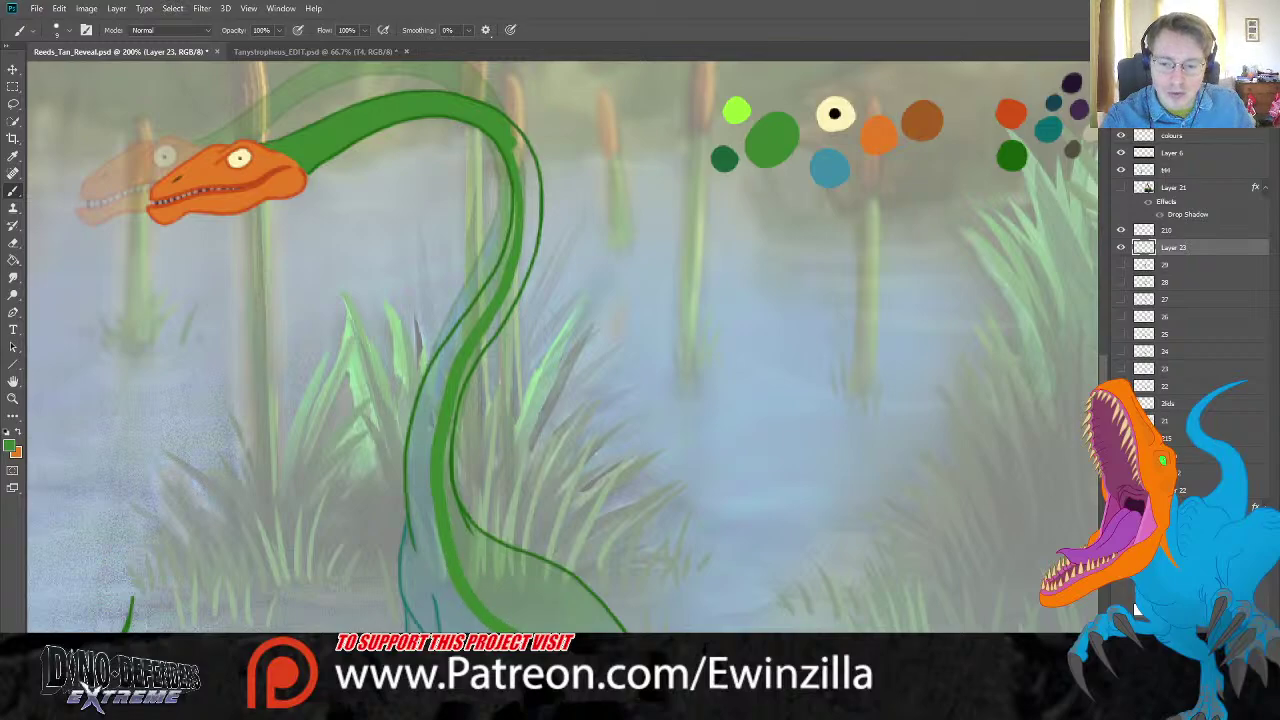
mouse_move(615, 628)
left_mouse_down()
mouse_move(585, 602)
mouse_move(568, 626)
mouse_move(534, 597)
mouse_move(520, 615)
mouse_move(485, 590)
mouse_move(470, 575)
mouse_move(560, 601)
mouse_move(576, 588)
mouse_move(566, 580)
mouse_move(590, 605)
mouse_move(502, 550)
mouse_move(522, 578)
mouse_move(455, 515)
mouse_move(476, 570)
mouse_move(449, 471)
left_mouse_up()
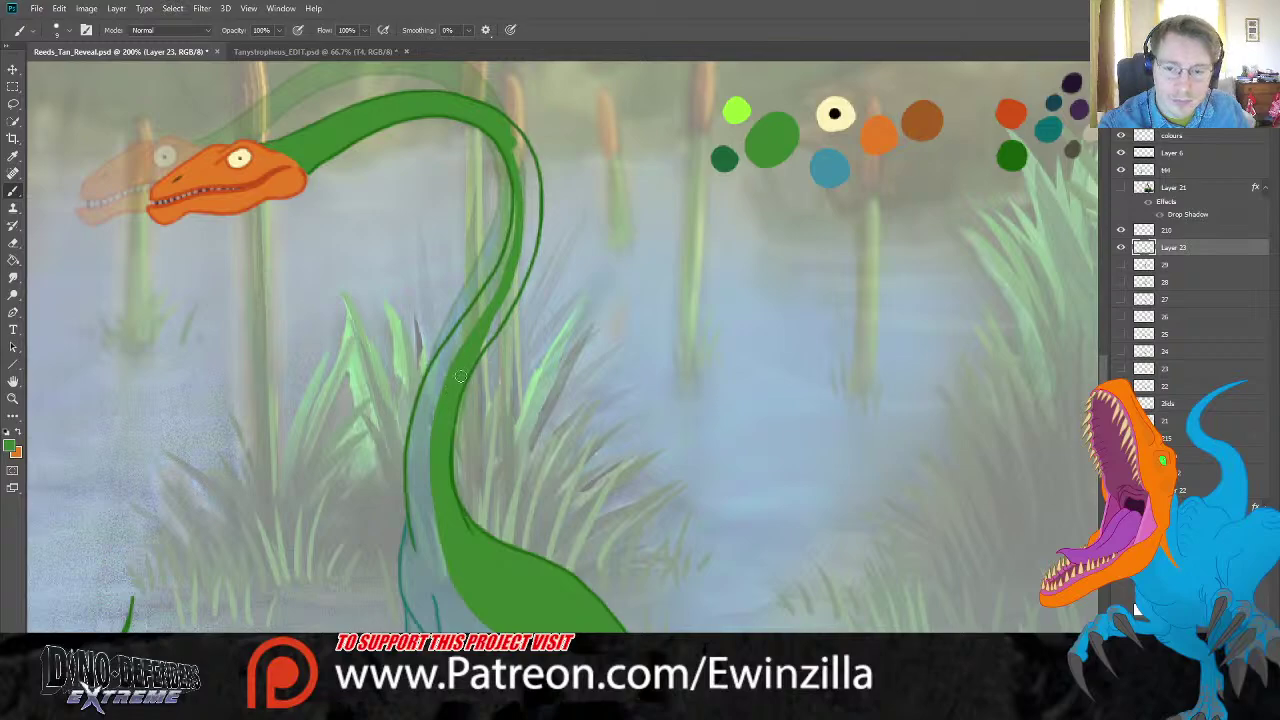
mouse_move(458, 376)
left_mouse_down()
mouse_move(524, 262)
mouse_move(530, 180)
mouse_move(504, 130)
left_mouse_up()
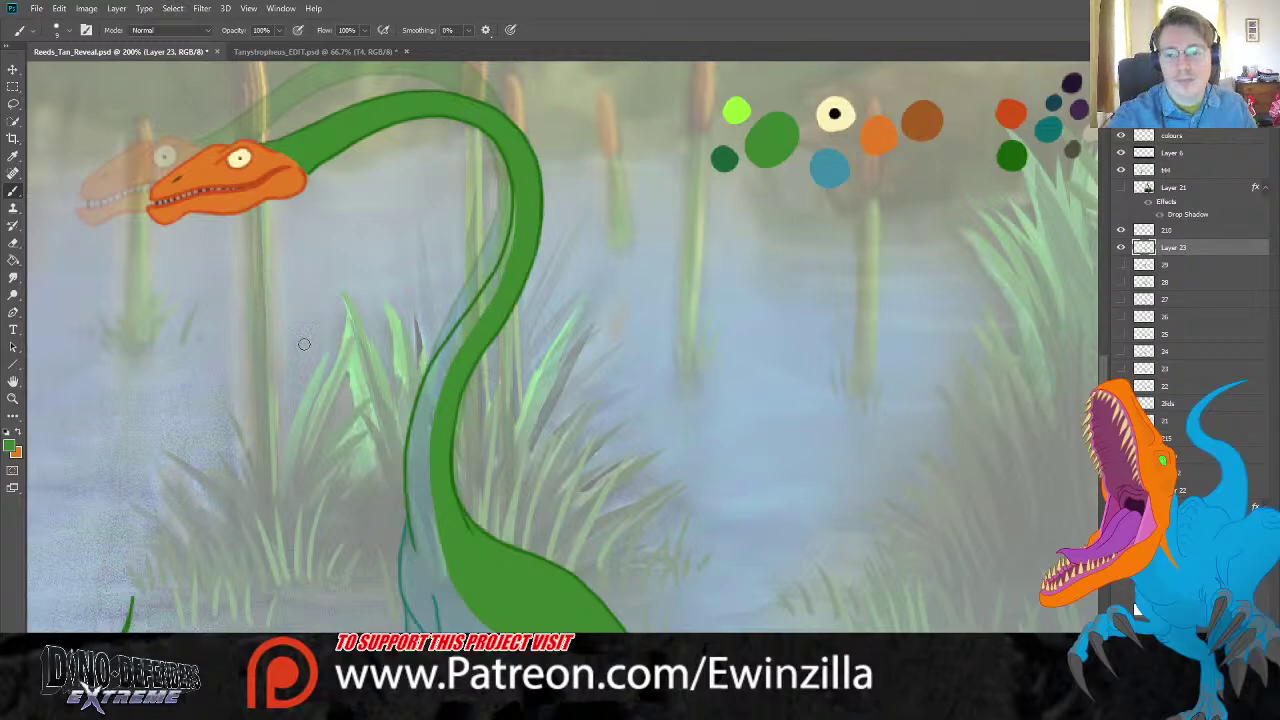
Step: Sample the blue swatch and paint a blue strip along the throat side of the neck below the bend
left_click(13, 277)
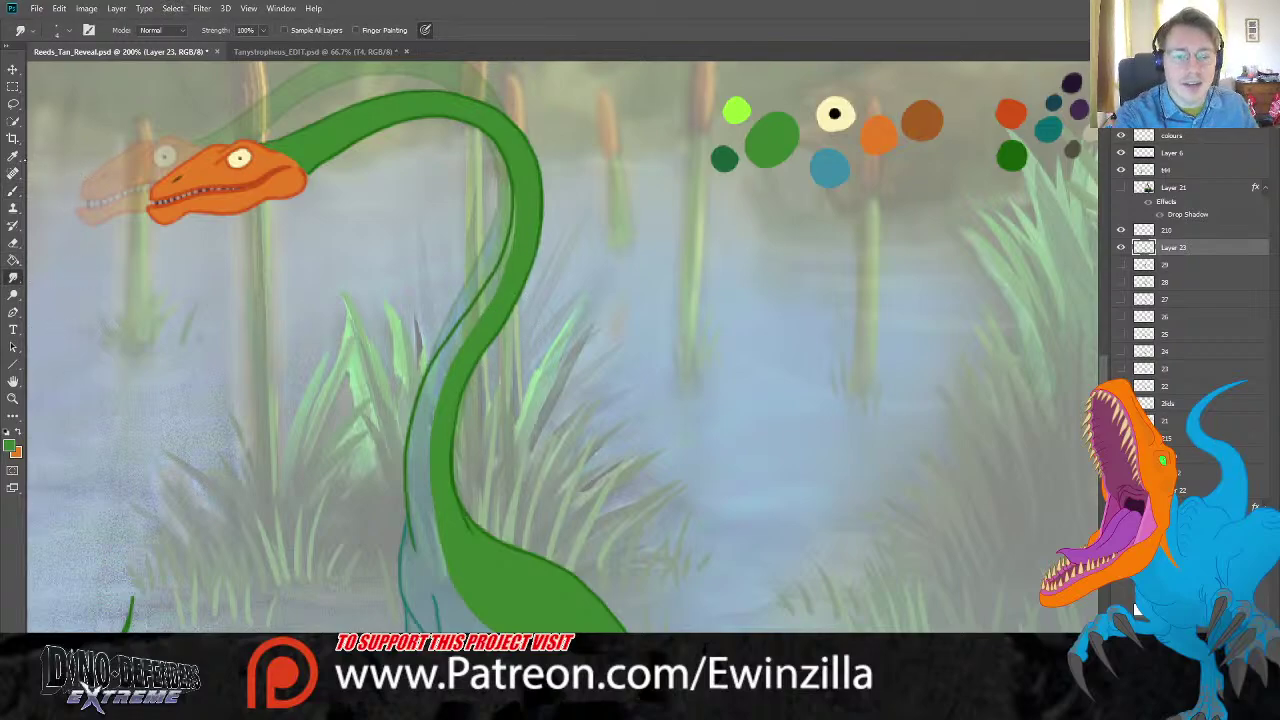
left_click(13, 155)
left_click(836, 155)
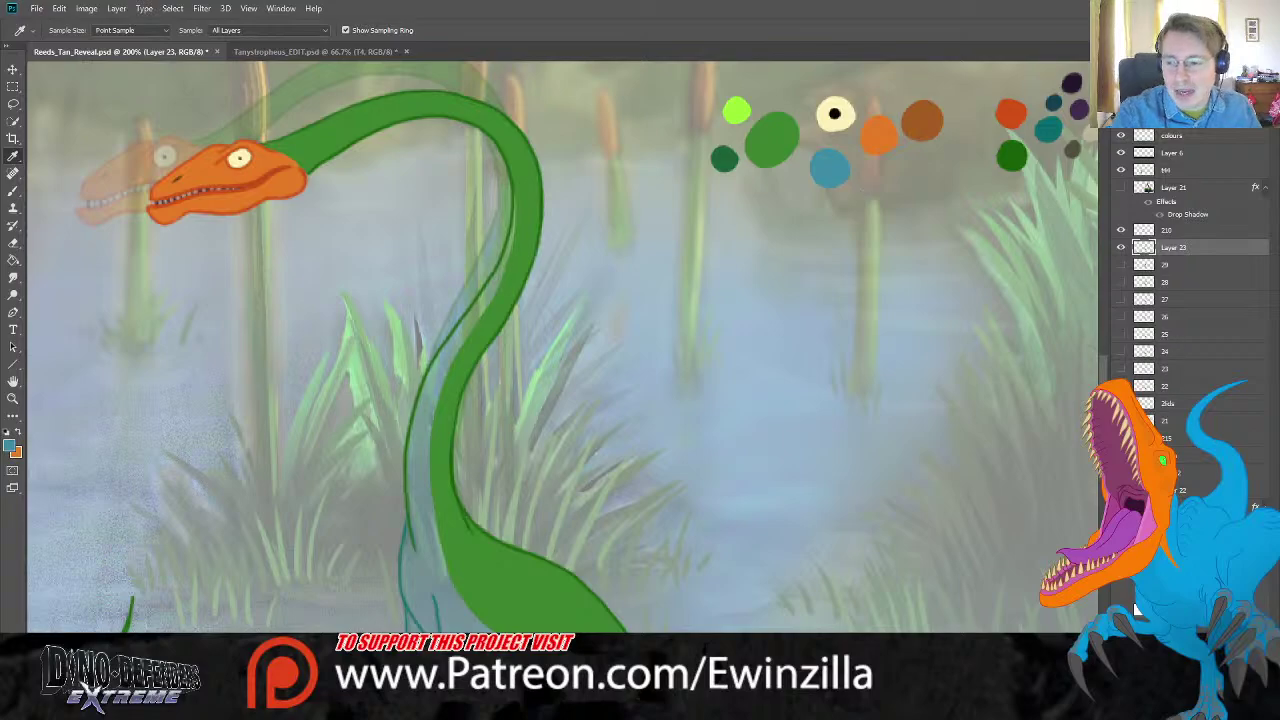
scroll(568, 347, "down", 2)
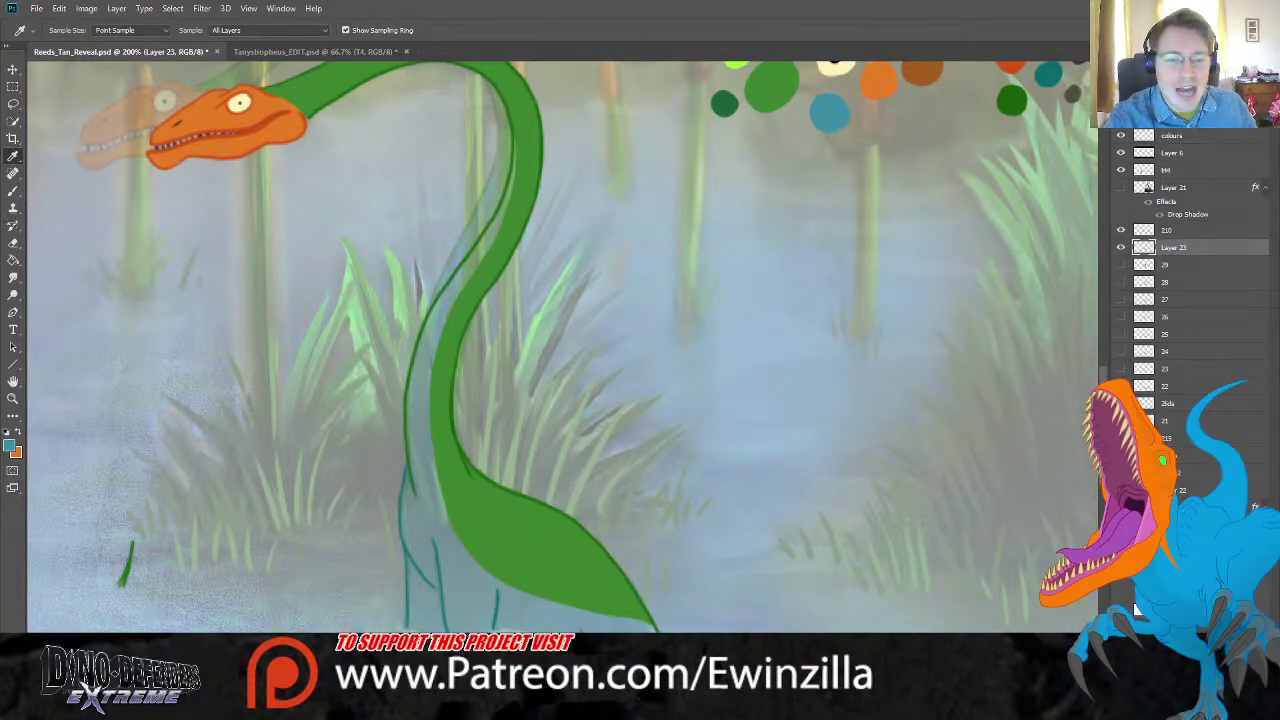
left_click(13, 277)
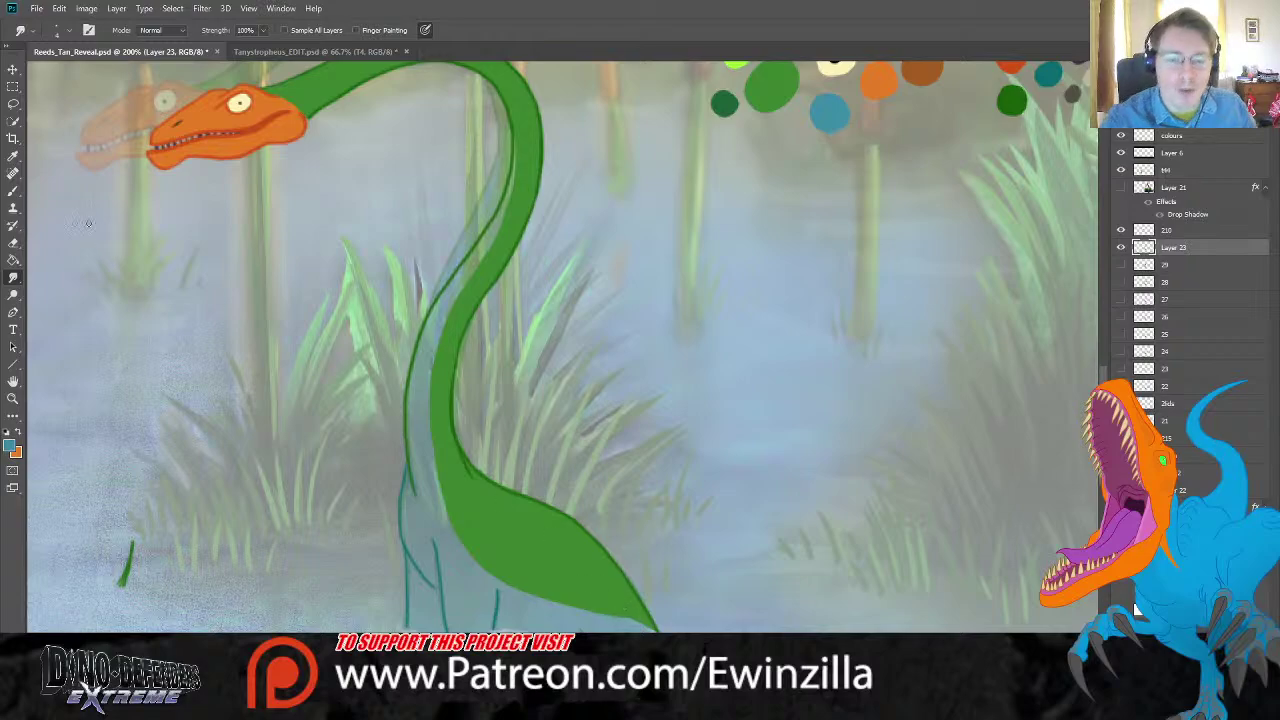
left_click(13, 155)
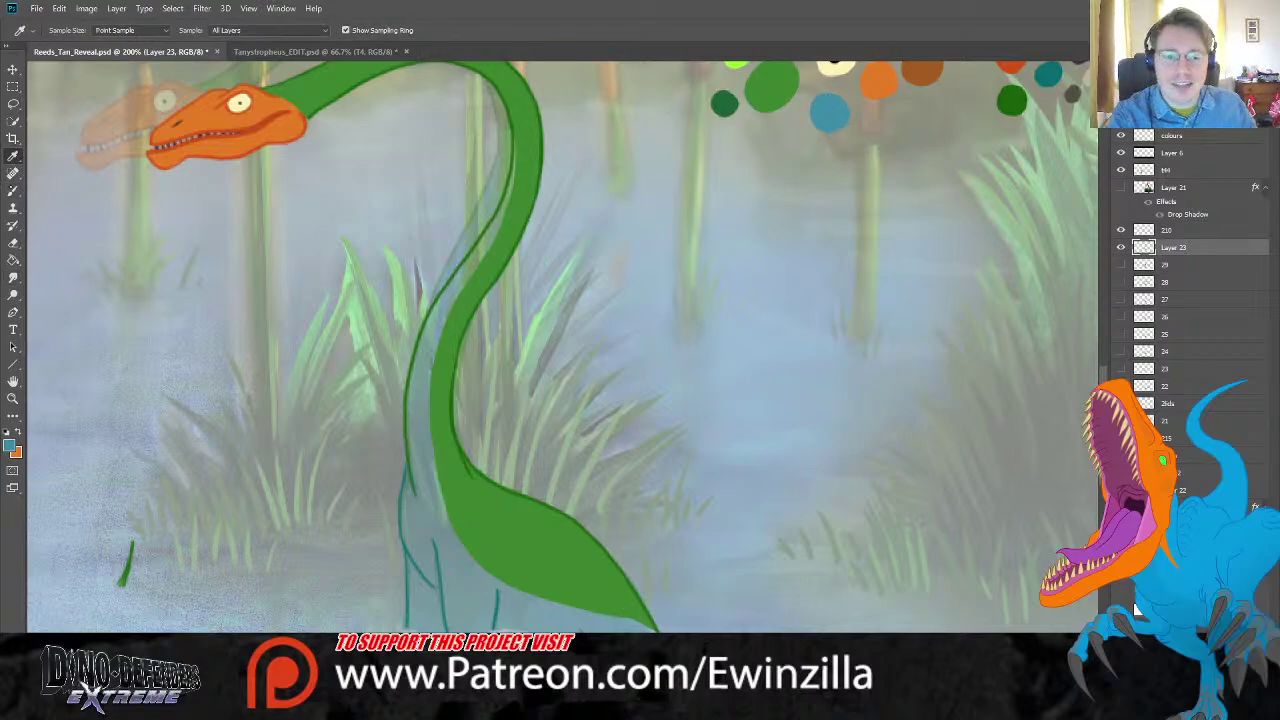
left_click(13, 190)
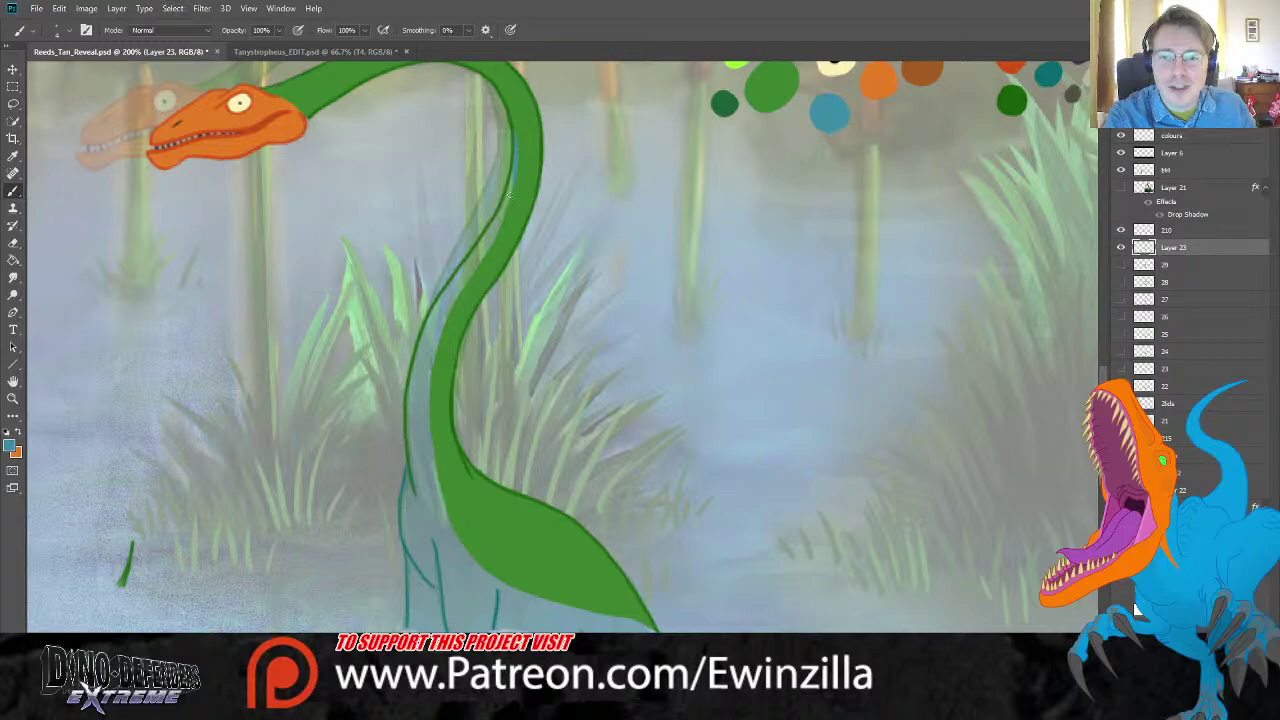
mouse_move(514, 168)
left_mouse_down()
mouse_move(476, 270)
mouse_move(508, 213)
mouse_move(445, 295)
mouse_move(479, 262)
left_mouse_up()
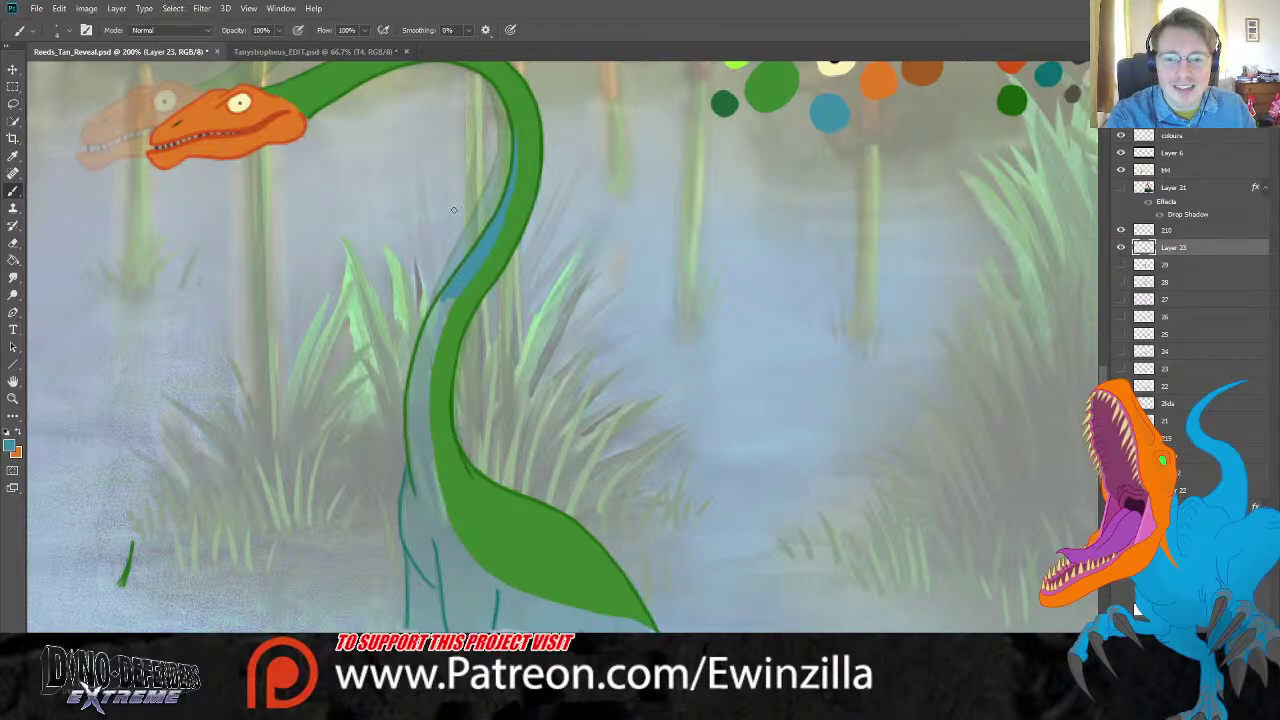
Step: Smudge the blue strip's edge against the green and pull the blue down the front of the lower neck
key("r")
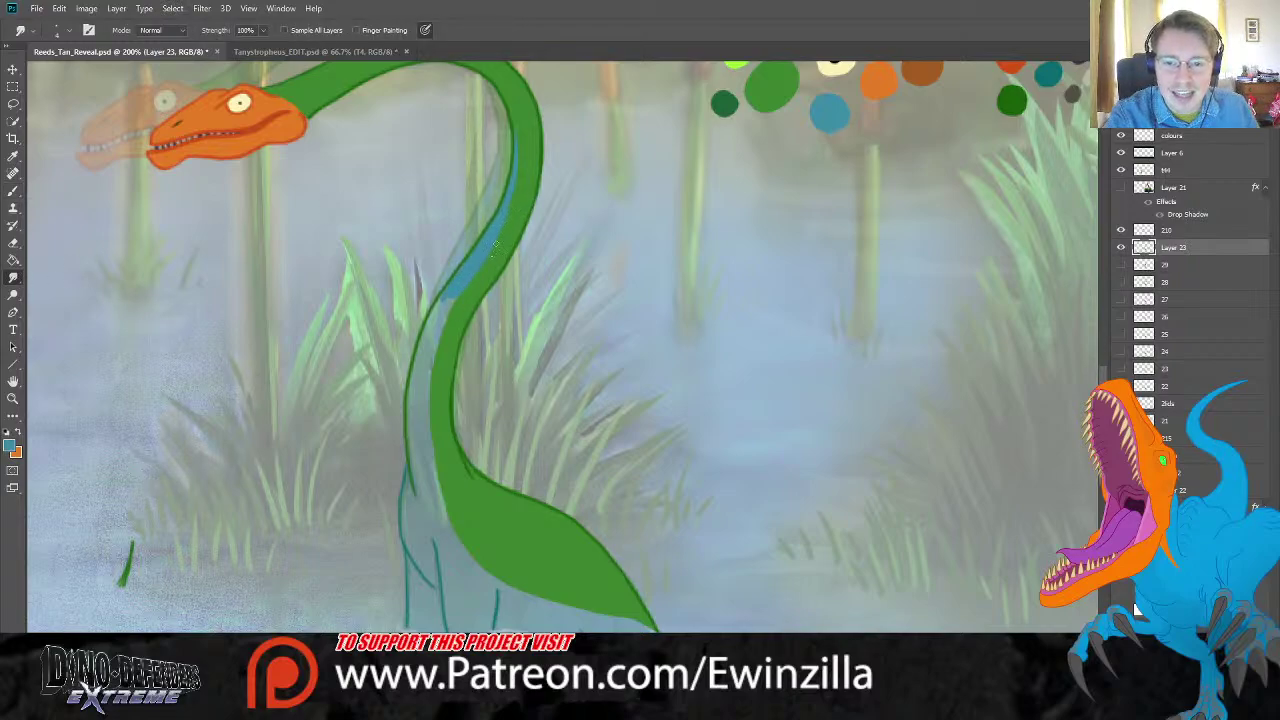
mouse_move(510, 224)
left_mouse_down()
mouse_move(476, 276)
mouse_move(488, 264)
left_mouse_up()
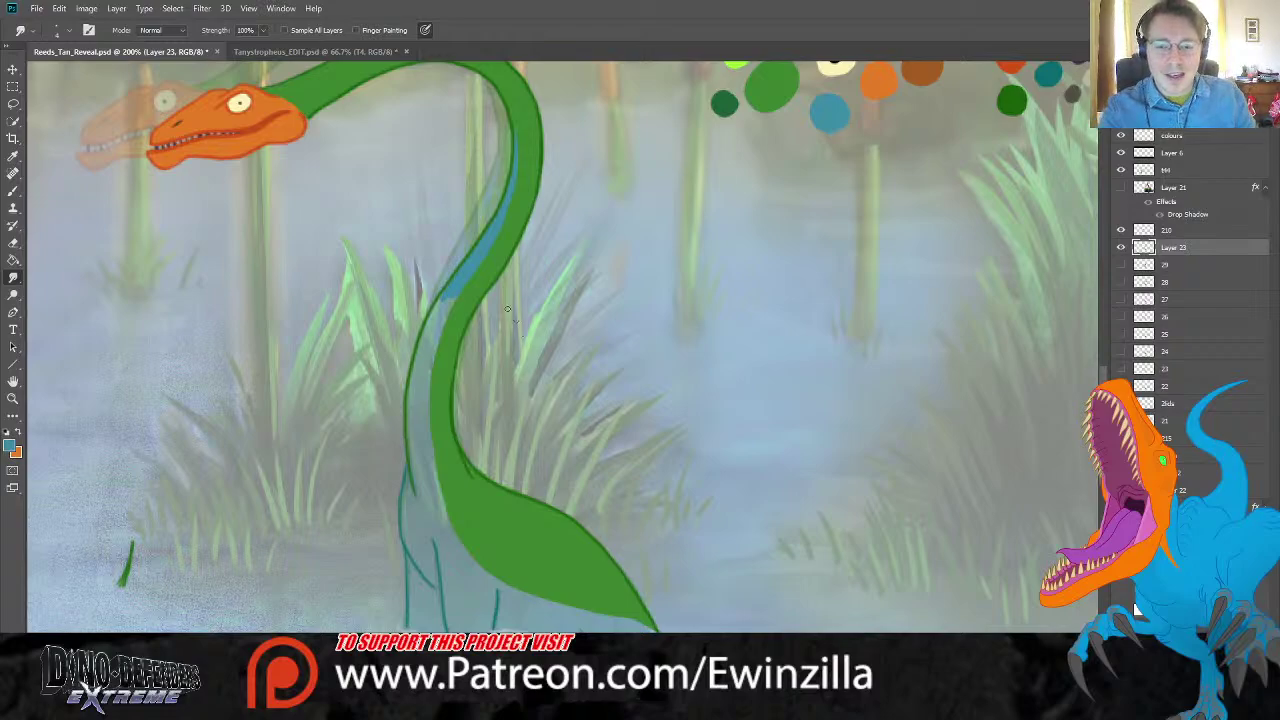
left_click_drag(446, 298, 418, 366)
left_click_drag(436, 324, 419, 428)
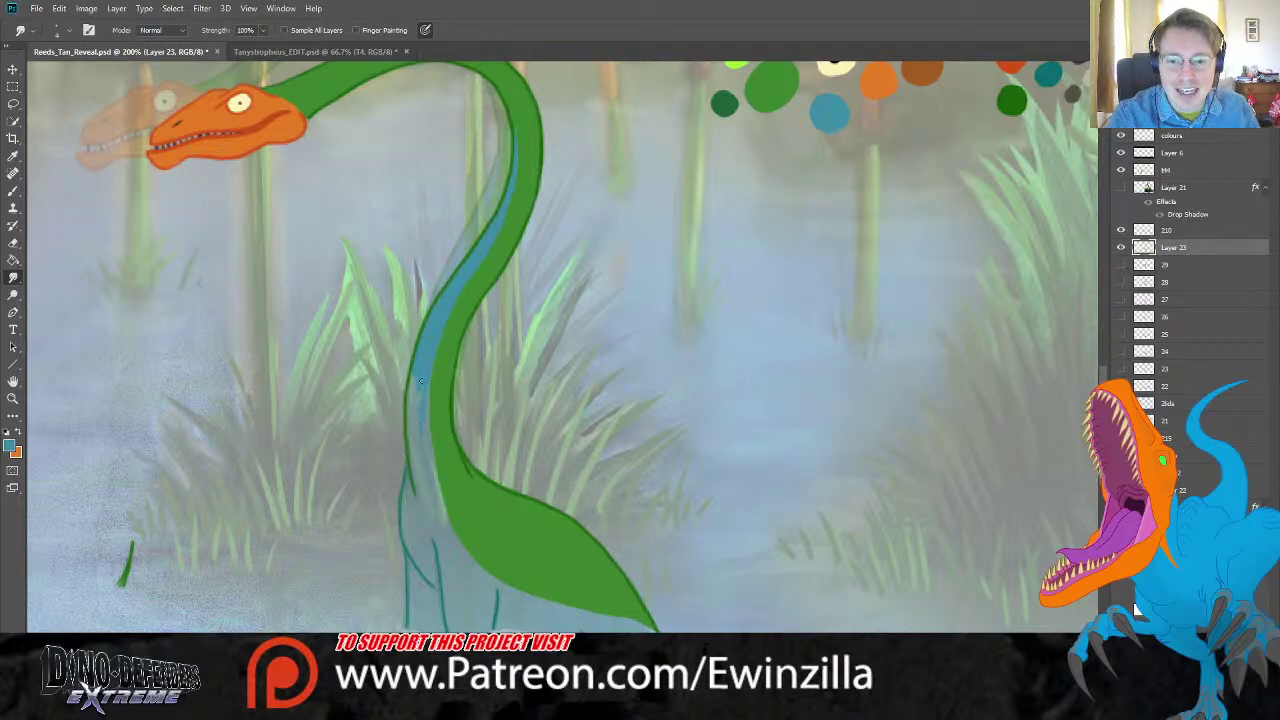
left_click_drag(433, 338, 428, 496)
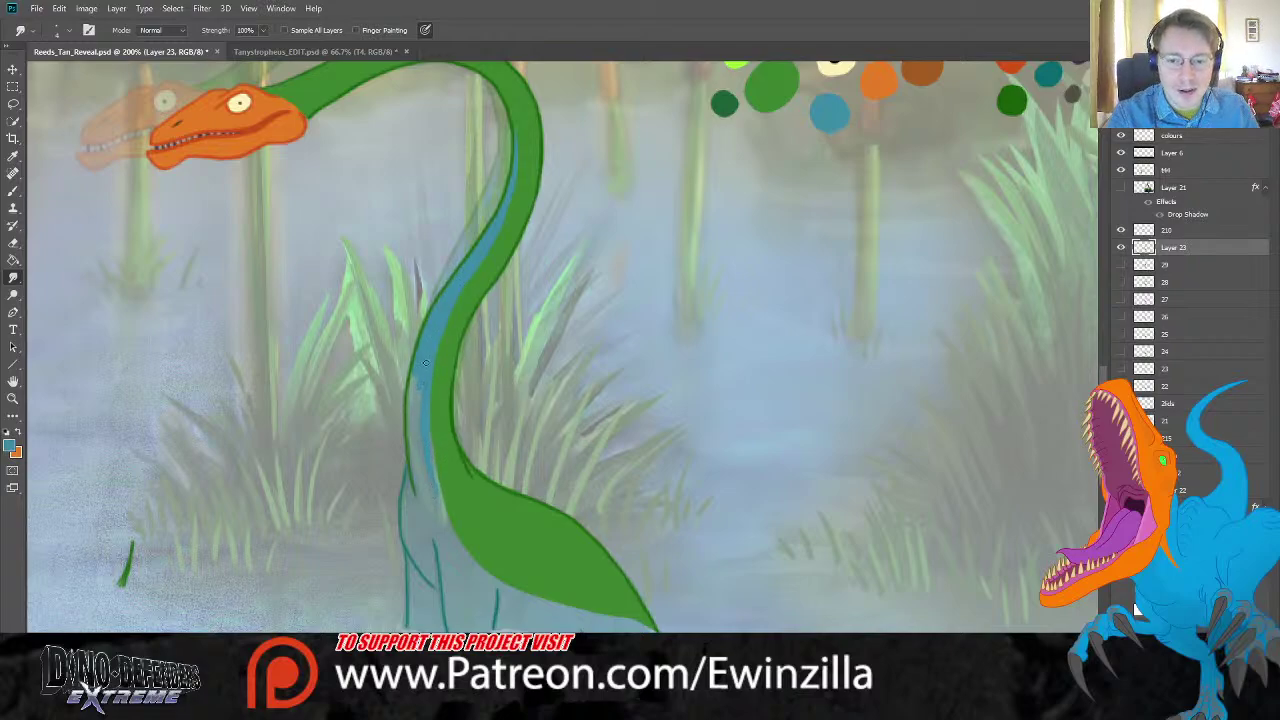
Step: Extend the blue with the Smudge tool along the chest and the lower edge of the green body
left_click_drag(423, 418, 442, 518)
mouse_move(432, 462)
left_mouse_down()
mouse_move(442, 526)
mouse_move(431, 421)
mouse_move(428, 454)
mouse_move(472, 567)
mouse_move(448, 521)
mouse_move(501, 587)
mouse_move(450, 517)
mouse_move(477, 568)
mouse_move(467, 552)
mouse_move(554, 609)
mouse_move(496, 585)
mouse_move(590, 615)
left_mouse_up()
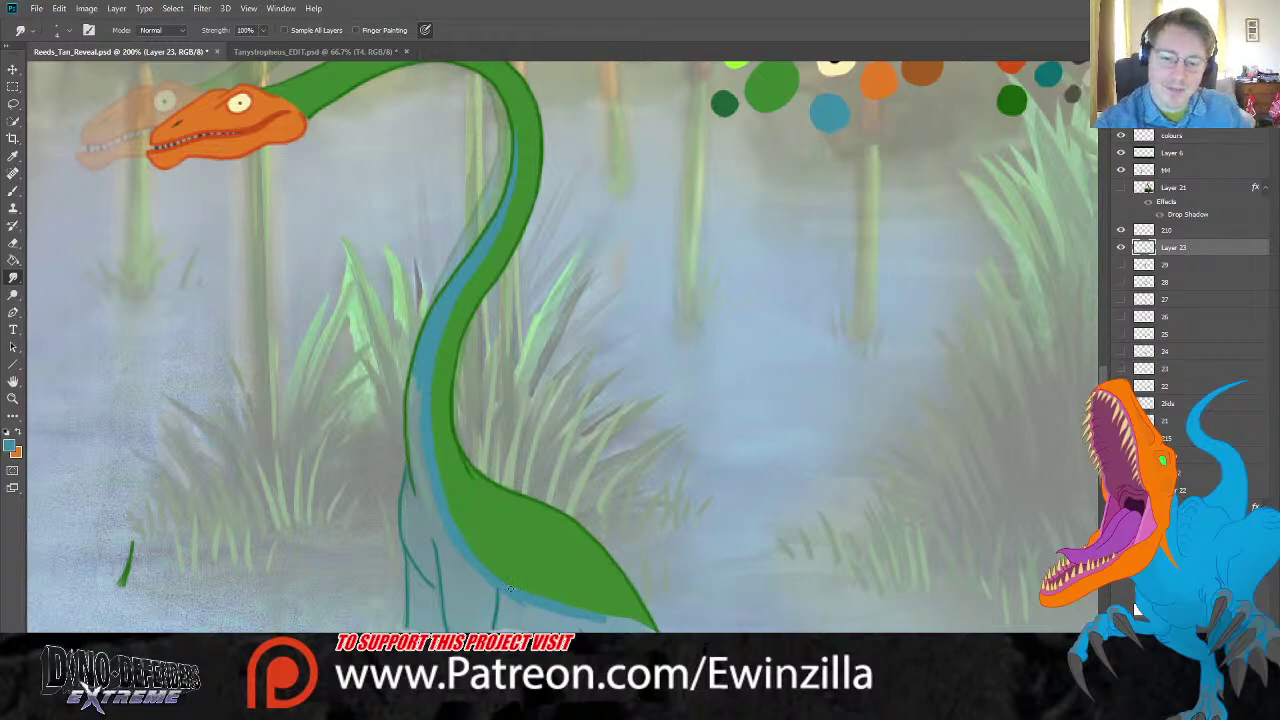
mouse_move(545, 602)
left_mouse_down()
mouse_move(611, 622)
mouse_move(527, 580)
mouse_move(512, 592)
mouse_move(484, 582)
mouse_move(565, 619)
mouse_move(656, 632)
left_mouse_up()
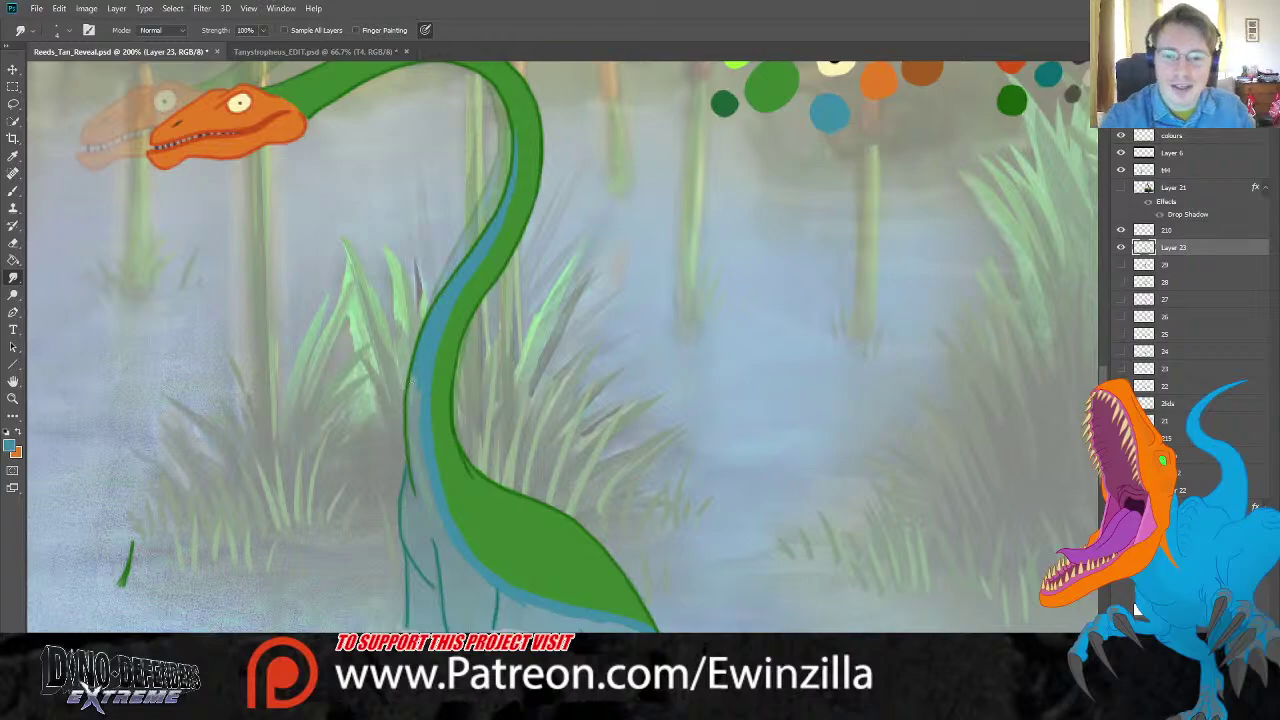
Step: Smudge the blue to cover the gaps along the front of the lower neck and down the creature's front limb
mouse_move(411, 383)
left_mouse_down()
mouse_move(426, 490)
mouse_move(408, 416)
left_mouse_up()
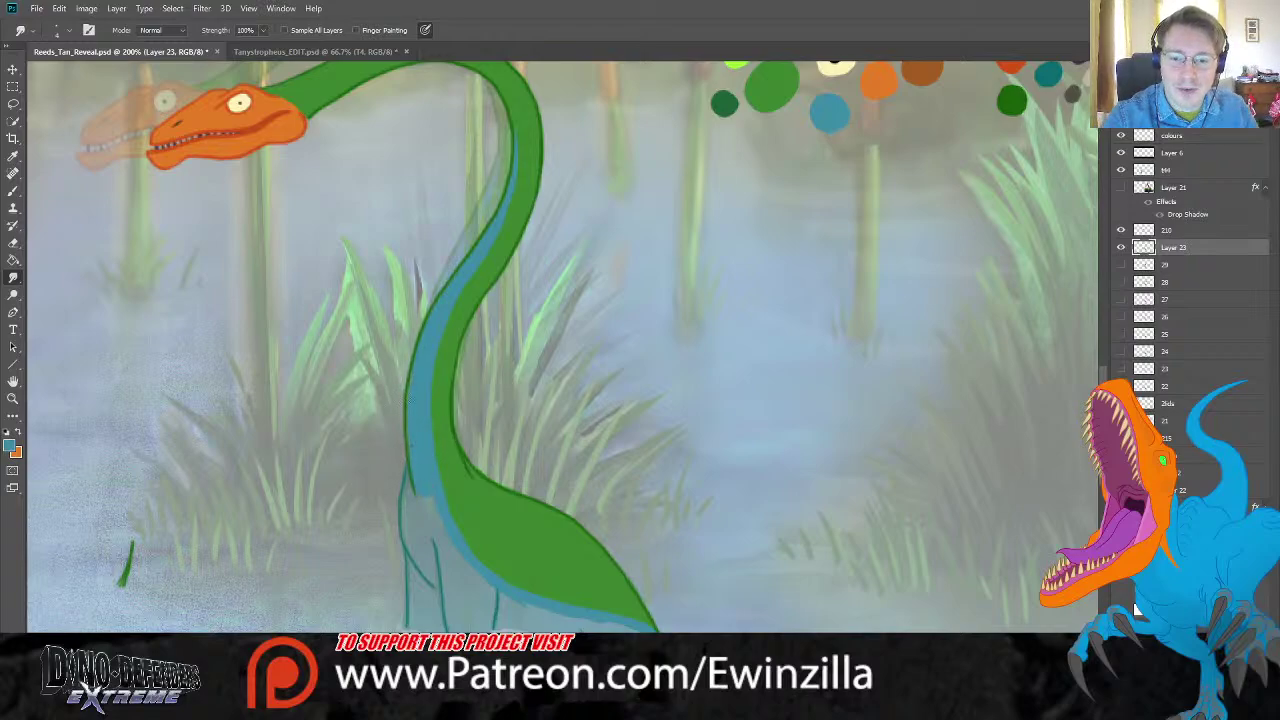
mouse_move(414, 502)
left_mouse_down()
mouse_move(418, 456)
mouse_move(407, 525)
mouse_move(403, 506)
mouse_move(436, 592)
mouse_move(413, 573)
mouse_move(416, 598)
mouse_move(408, 527)
mouse_move(411, 590)
left_mouse_up()
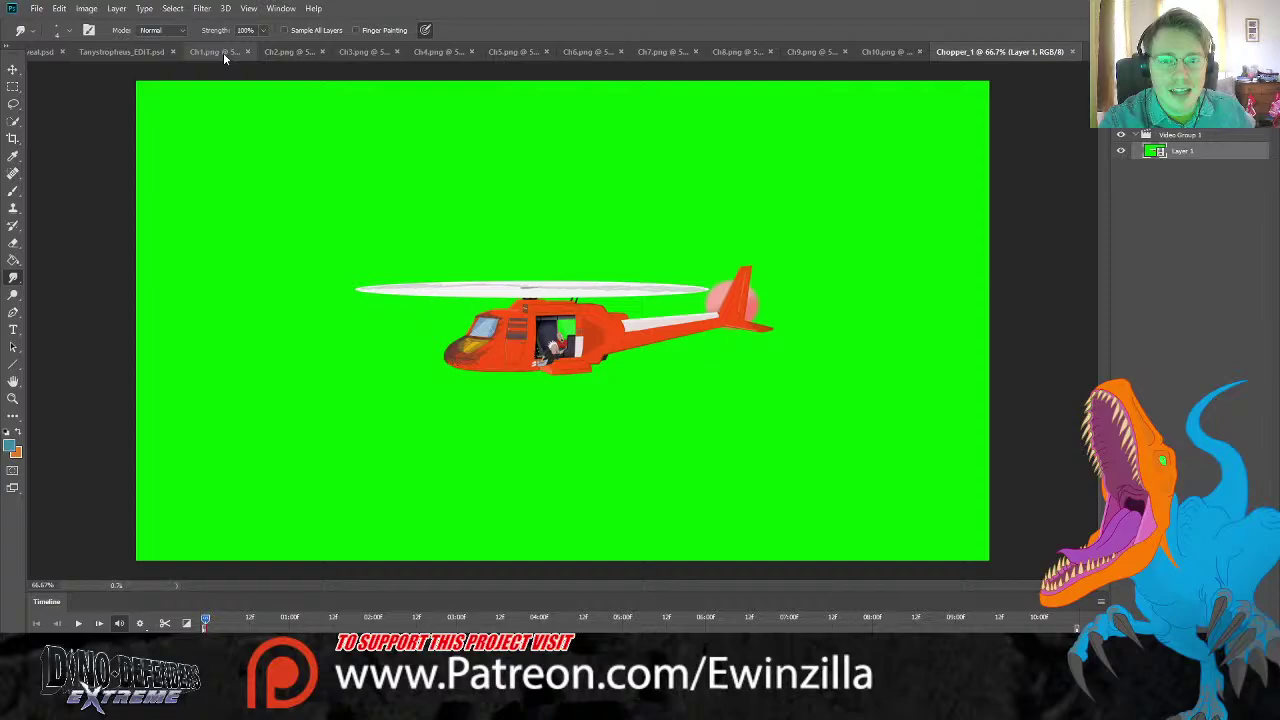
Step: Switch to the Ch1.png helicopter image and examine the seated figure in the open cabin at 200%
left_click(223, 52)
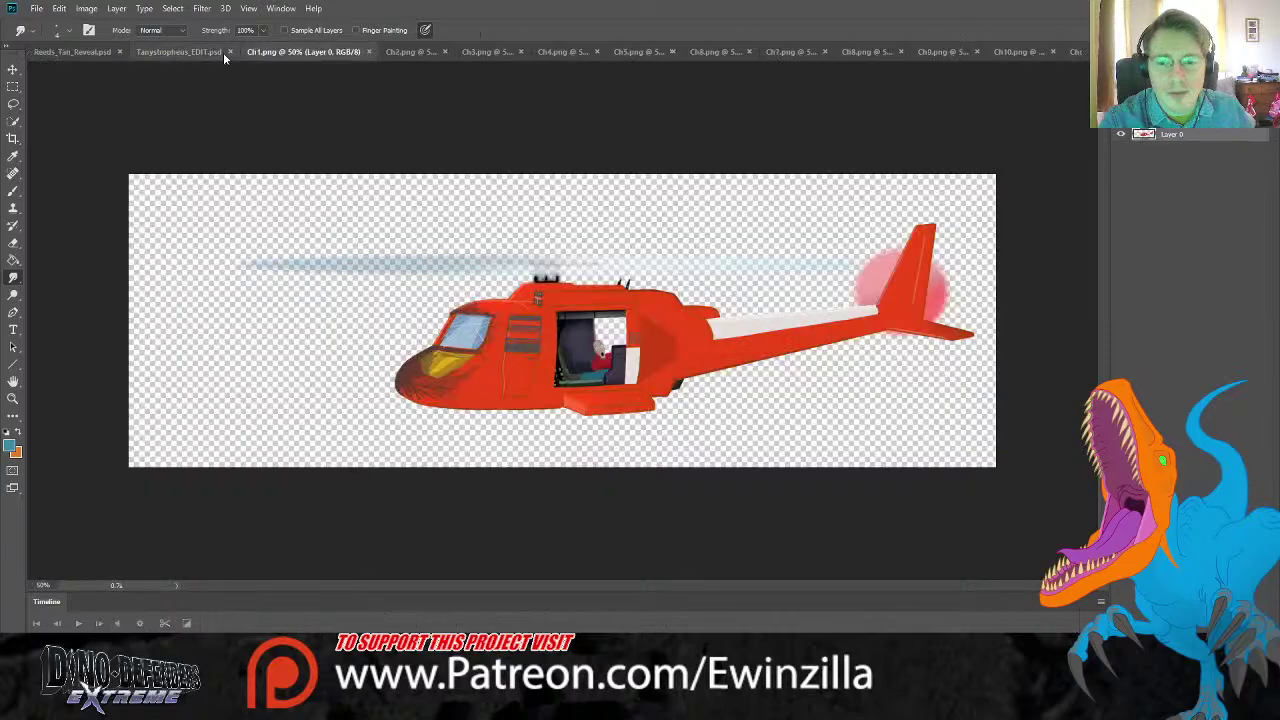
left_click(13, 398)
left_click(614, 379)
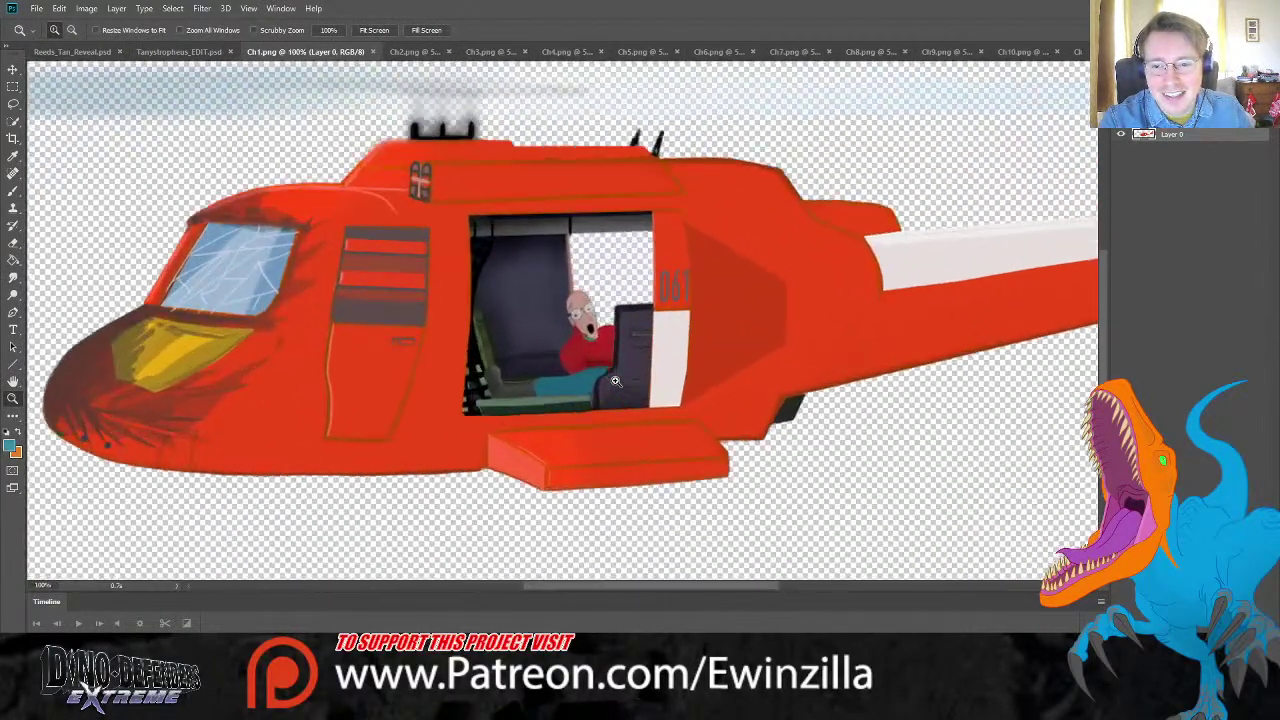
left_click(616, 381)
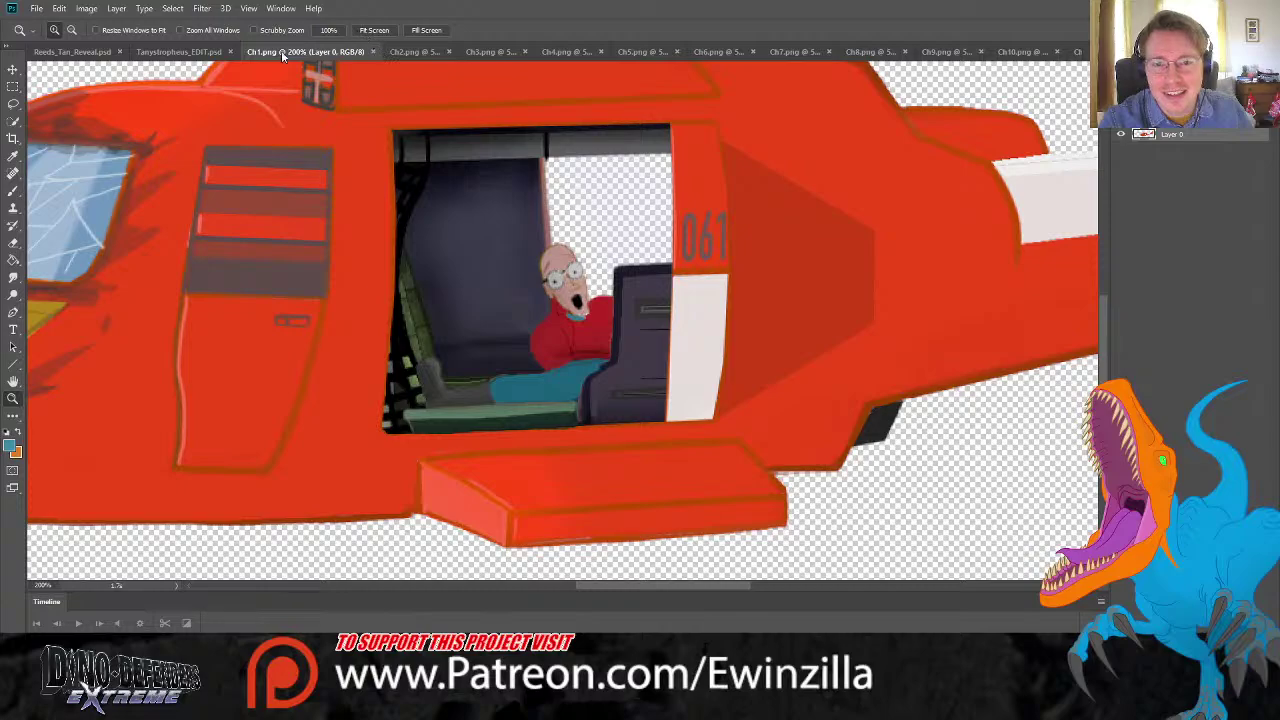
Step: Look at the helicopter angles in Ch3.png and Ch2.png, and close Ch1.png, Ch2.png and Ch3.png
left_click(374, 52)
left_click(341, 54)
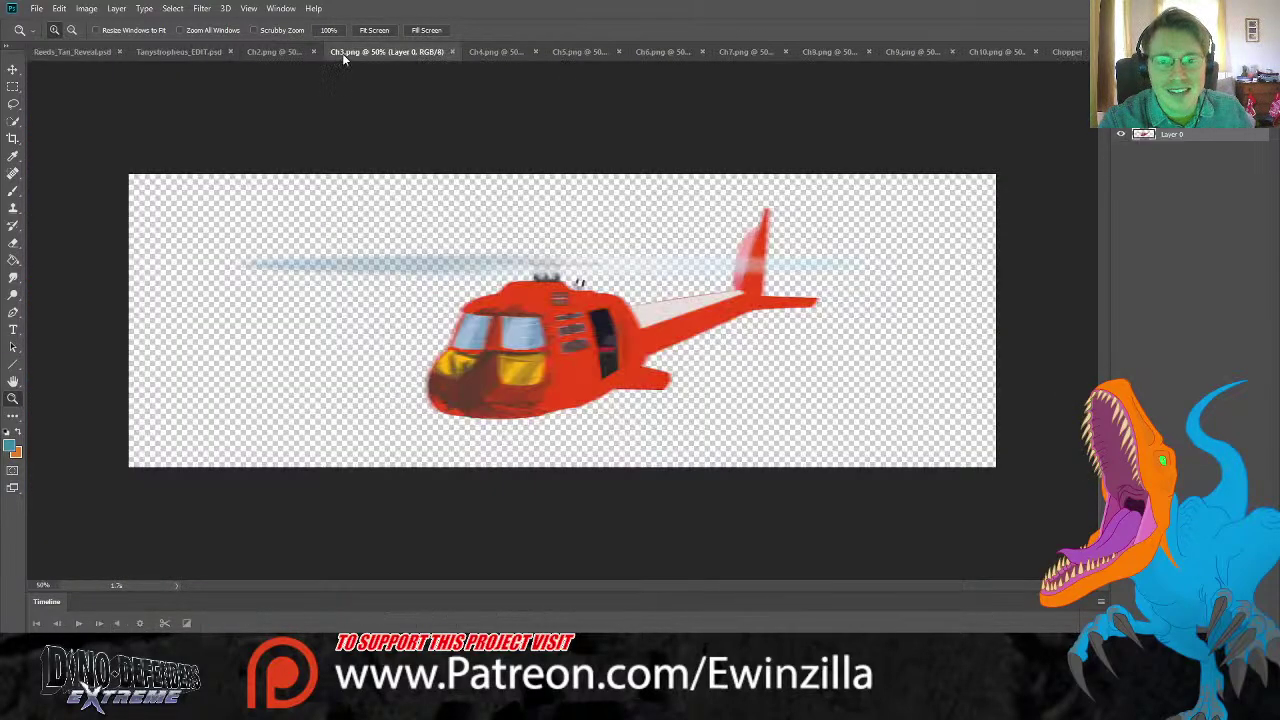
left_click(277, 52)
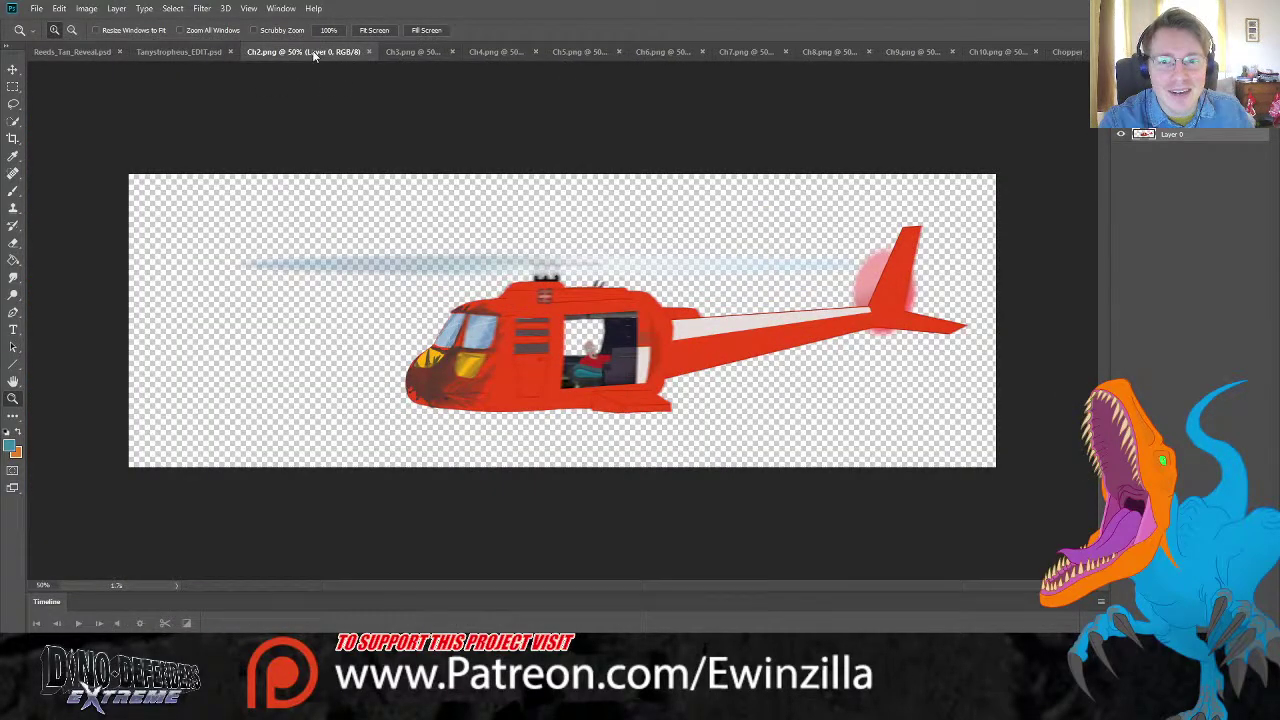
left_click(368, 51)
left_click(368, 52)
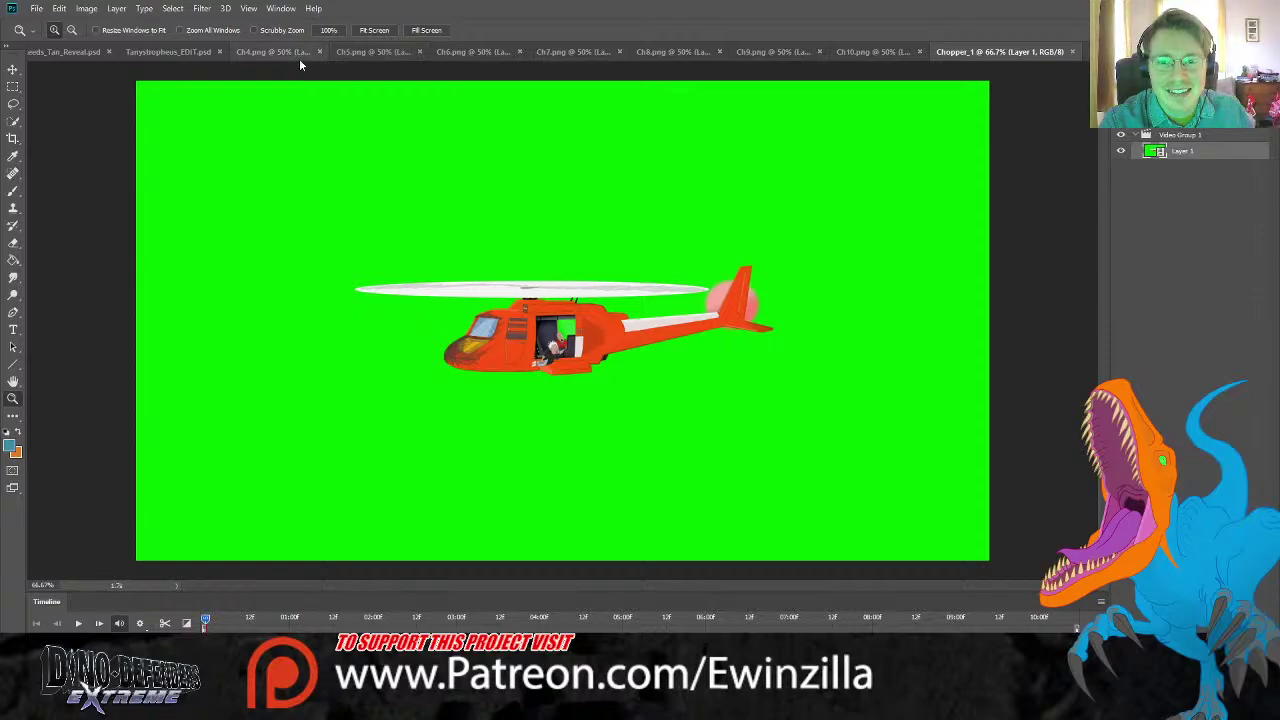
Step: Close the remaining helicopter images Ch4.png to Ch10.png, keeping the Chopper_1 document open
left_click(299, 55)
left_click(368, 52)
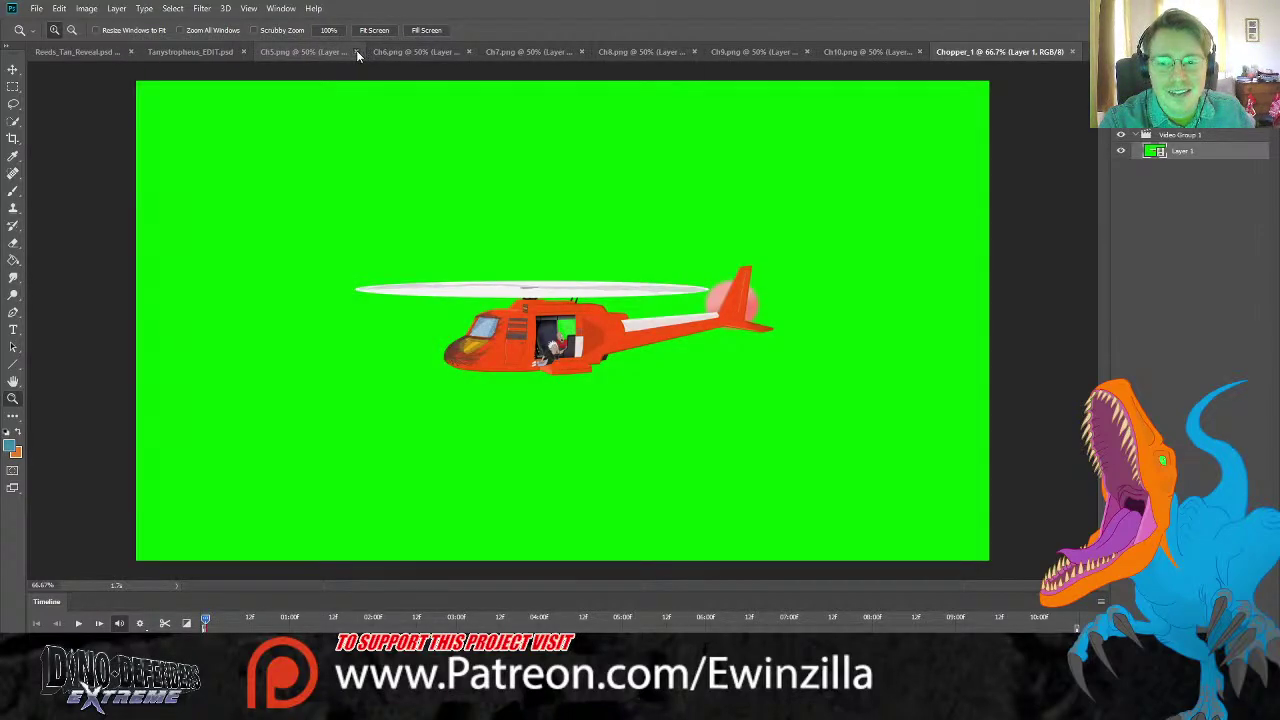
left_click(356, 51)
left_click(404, 55)
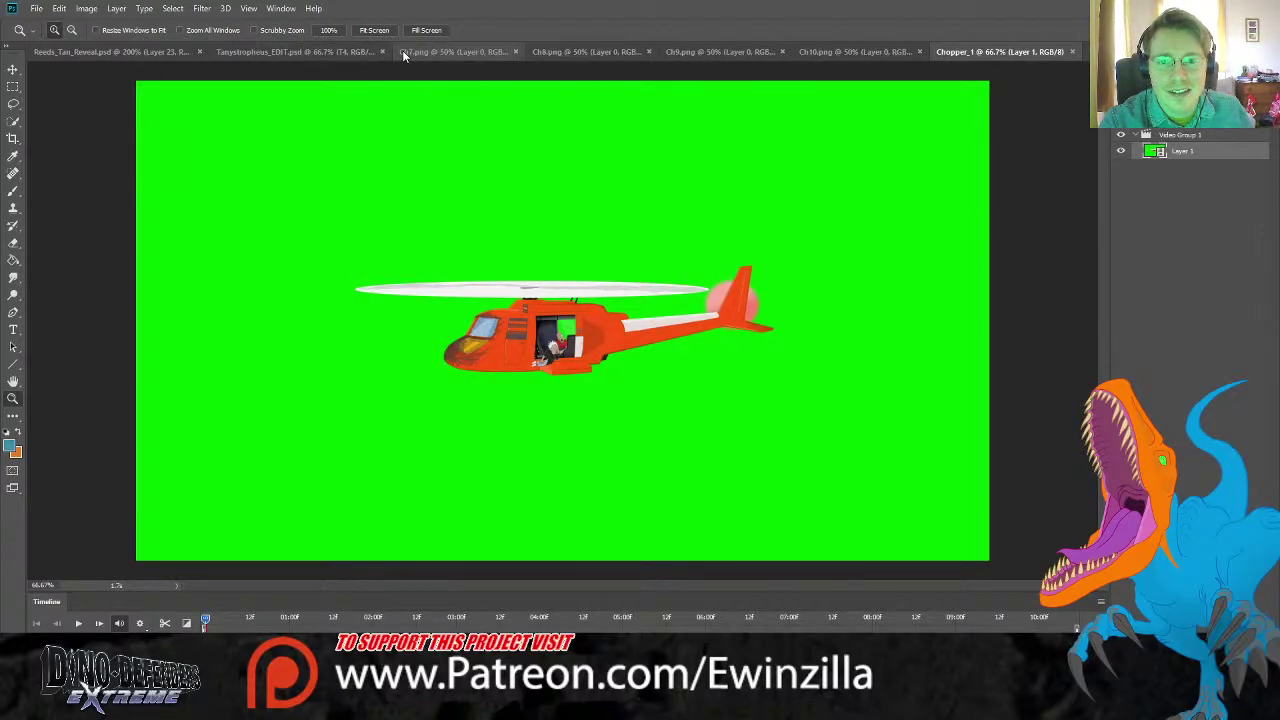
left_click(514, 52)
left_click(544, 52)
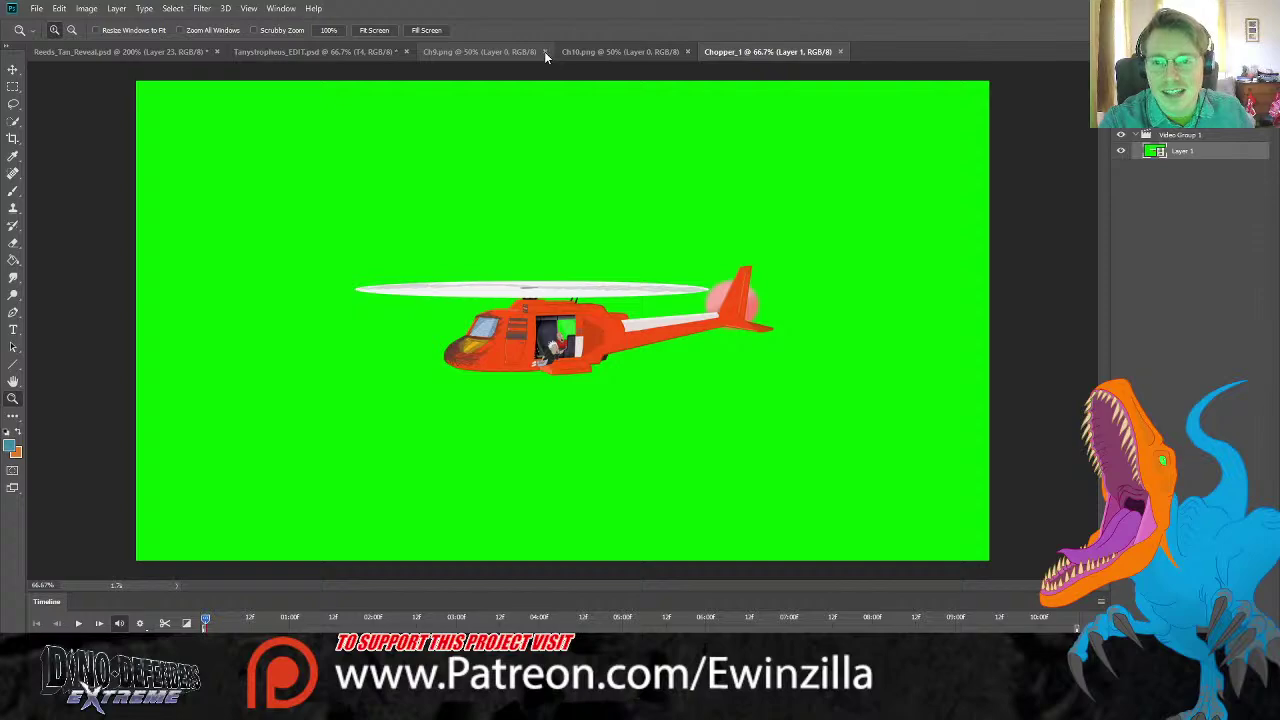
left_click(545, 51)
left_click(552, 52)
Step: Examine the Chopper_1 helicopter up close, scrub just past 01:00 to its front view and play the turning animation at 50%
left_click(583, 350)
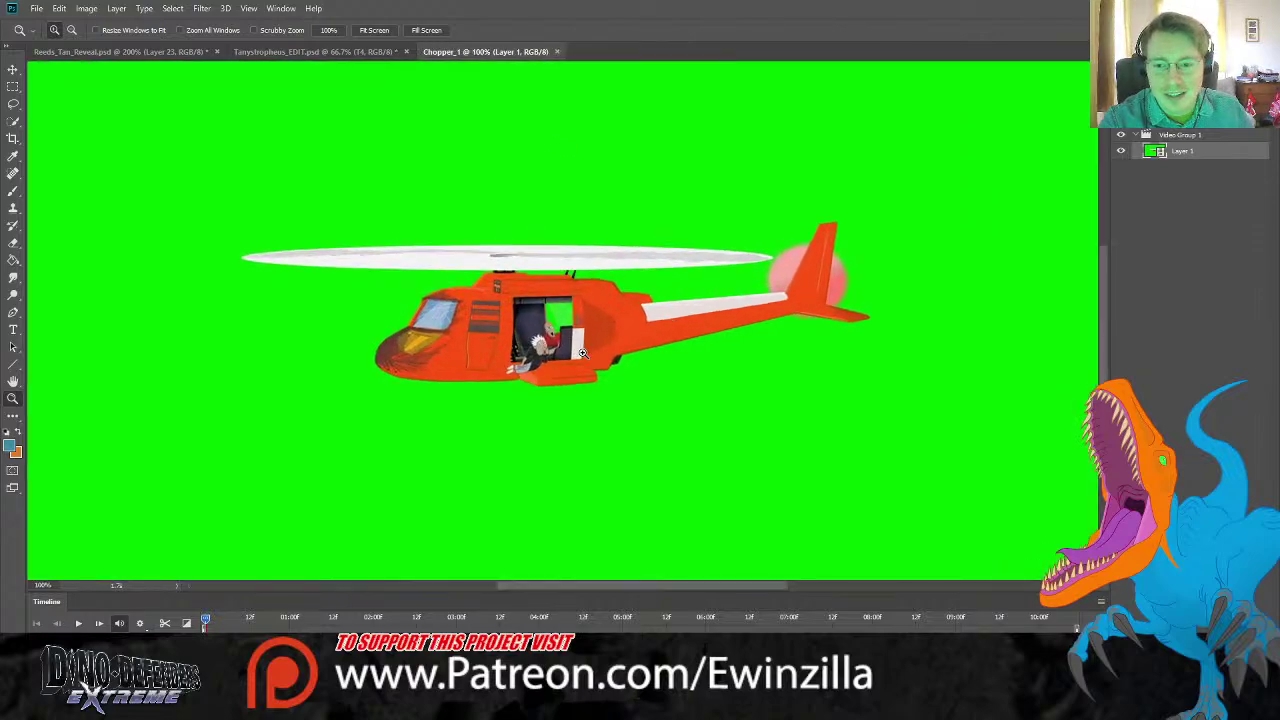
left_click(583, 352)
left_click(441, 238, "alt")
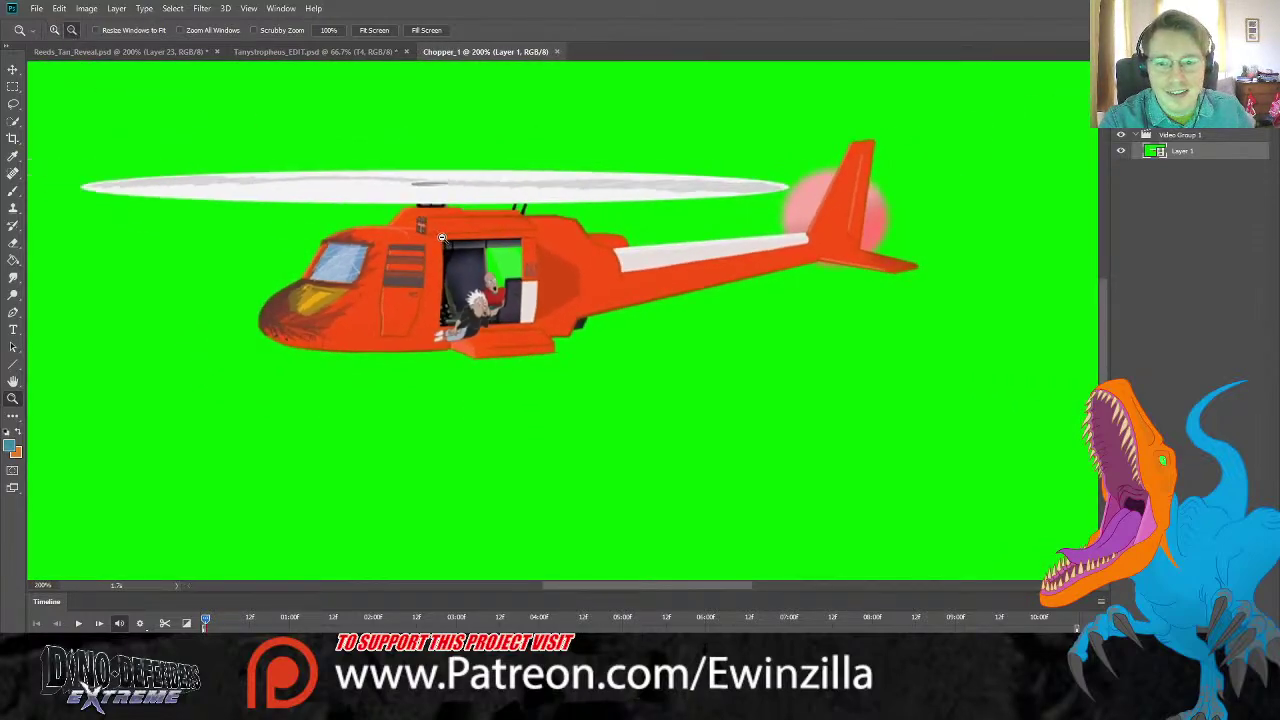
left_click(441, 238, "alt")
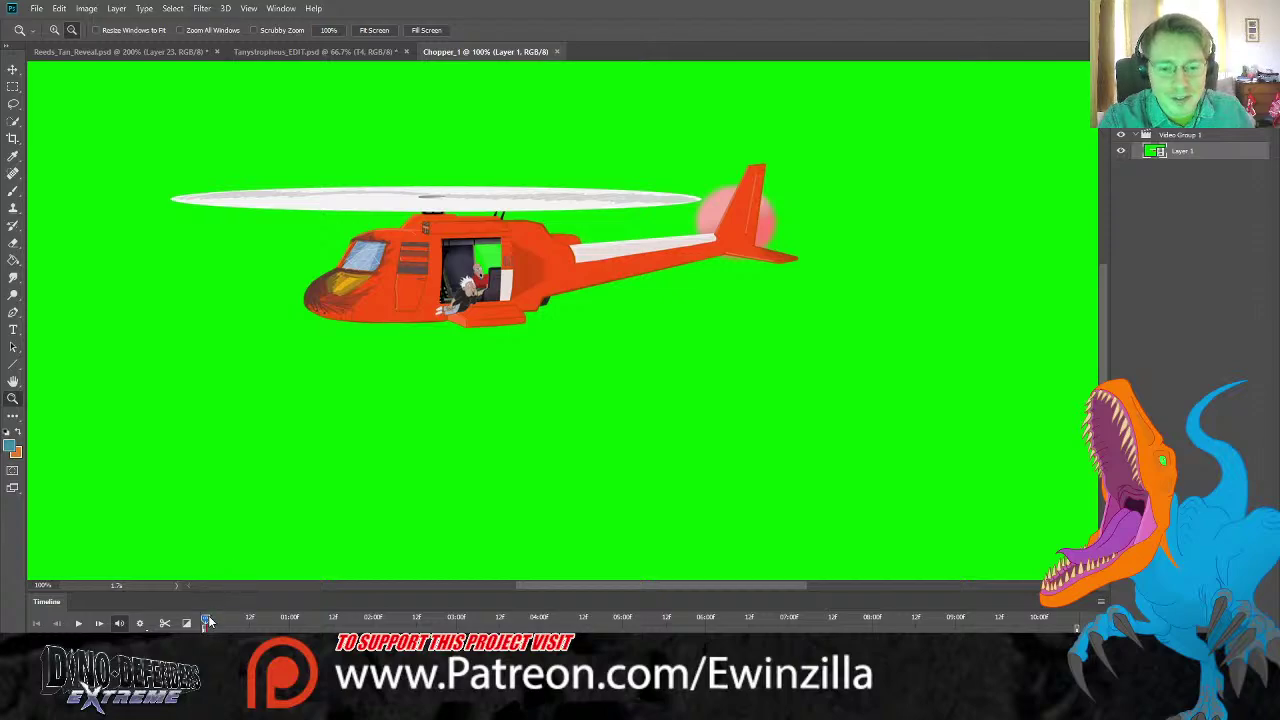
left_click_drag(208, 622, 299, 620)
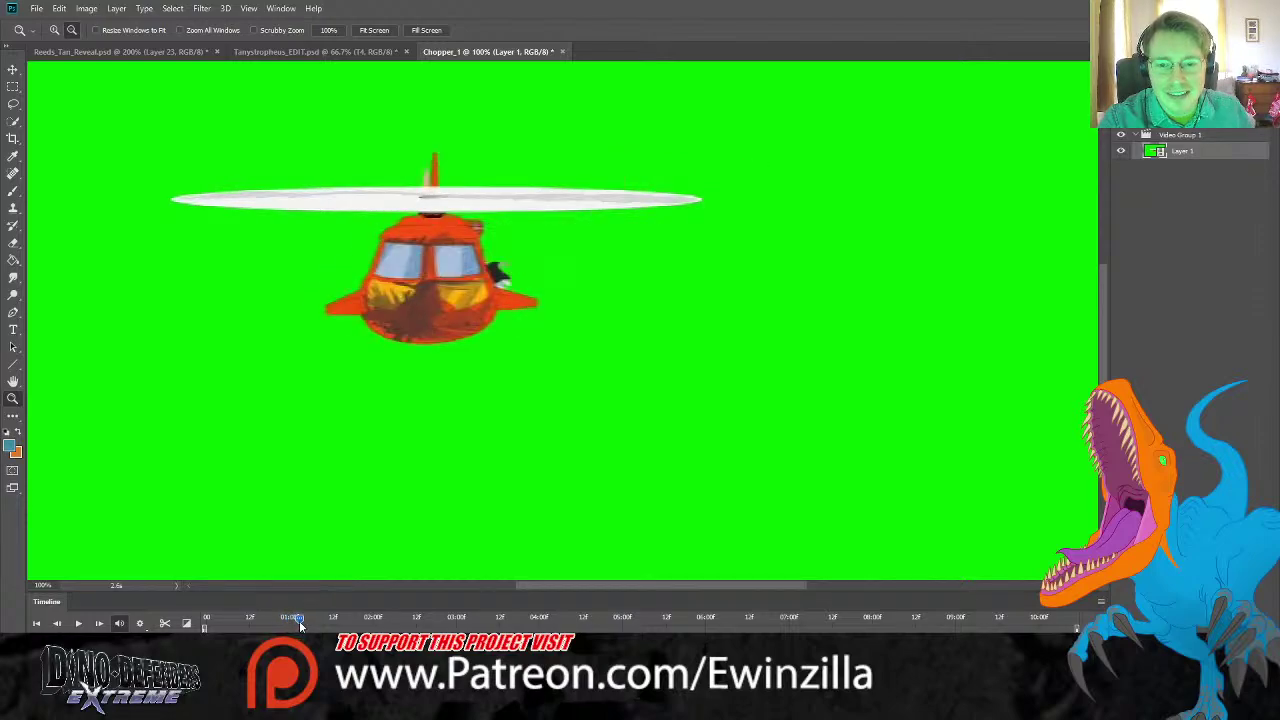
key("ctrl+minus")
key("ctrl+minus")
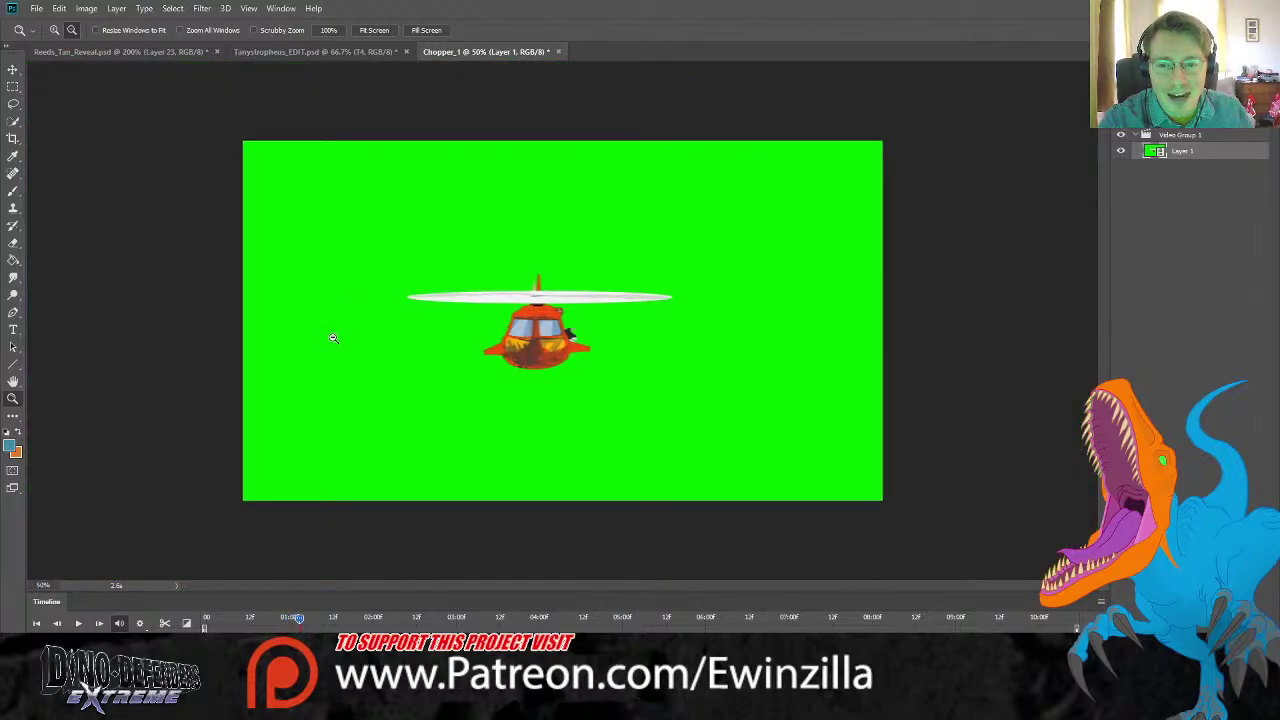
left_click(79, 623)
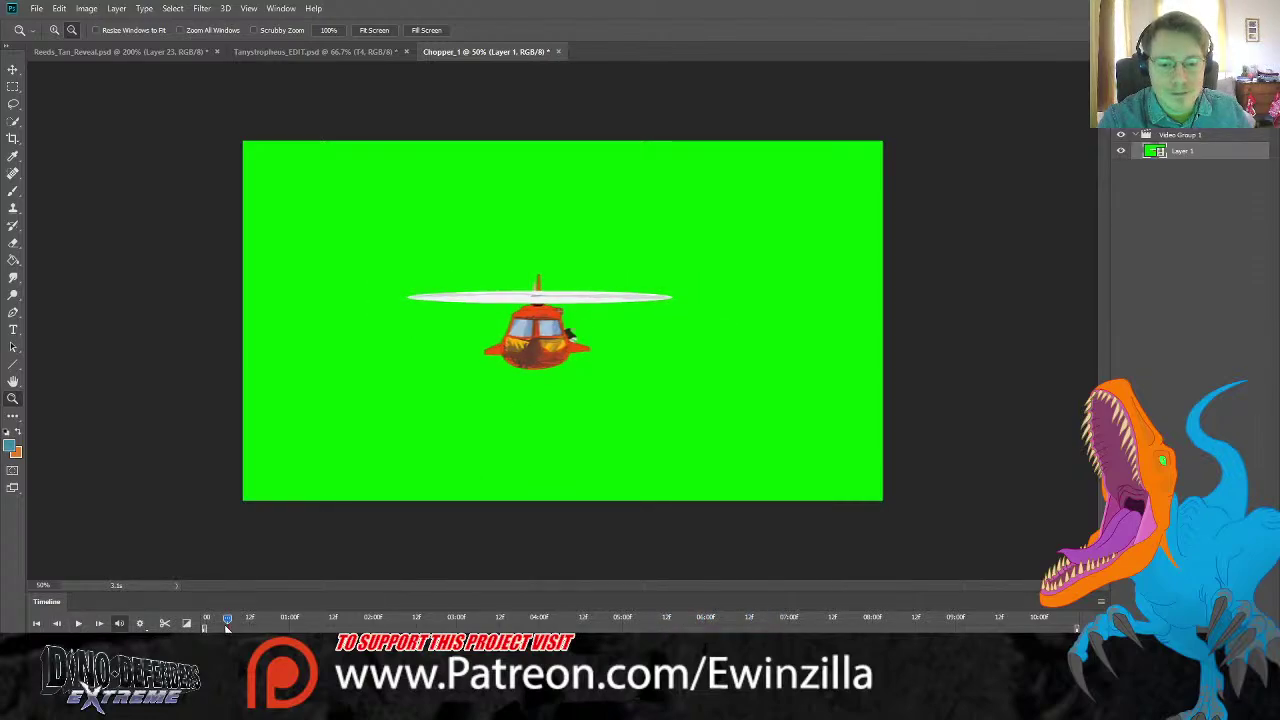
left_click(78, 623)
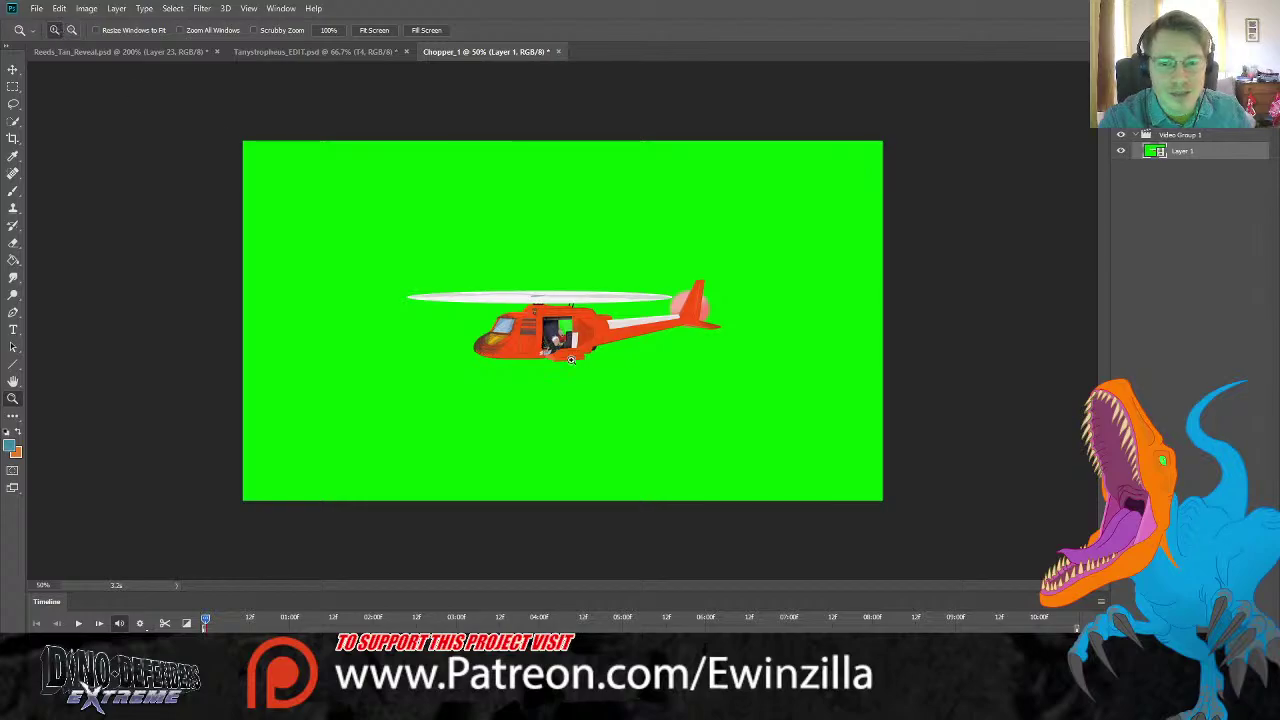
Step: Play the Chopper_1 animation at 200%, scrub back to about 04:12 and examine the figures in the open doorway at 400%
key("ctrl+equal")
key("ctrl+equal")
key("ctrl+equal")
left_click(79, 623)
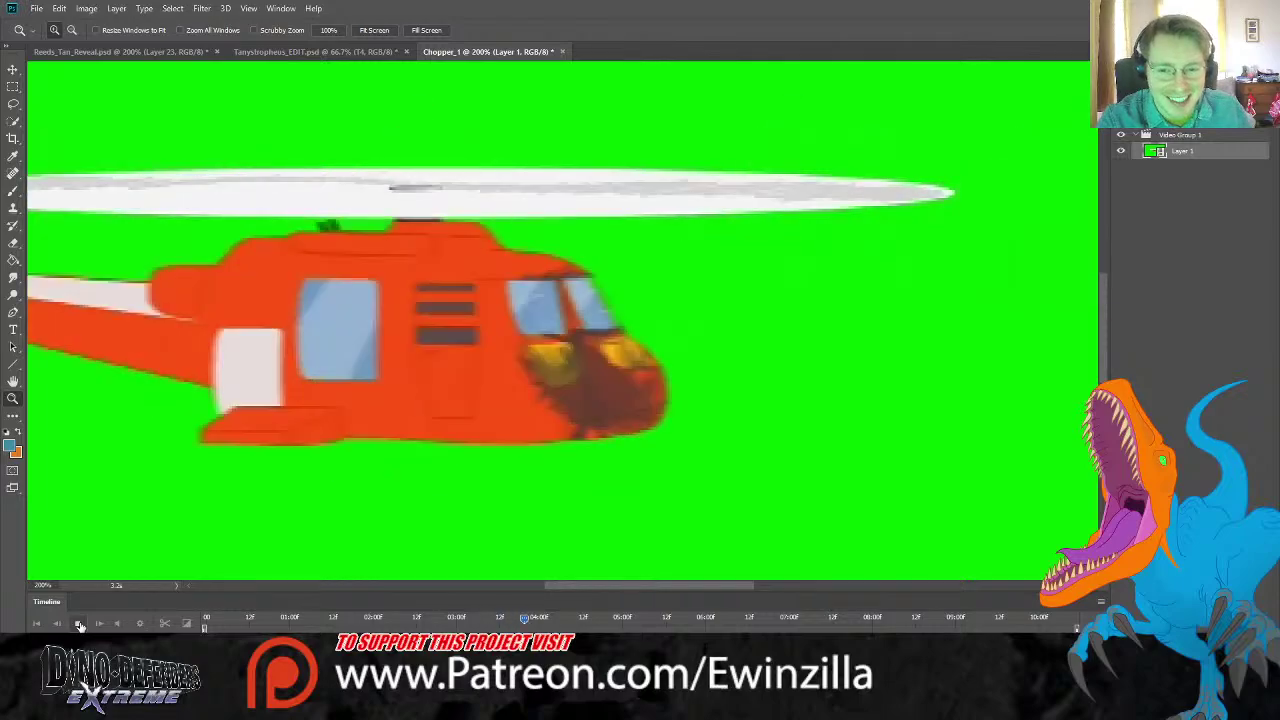
left_click(80, 625)
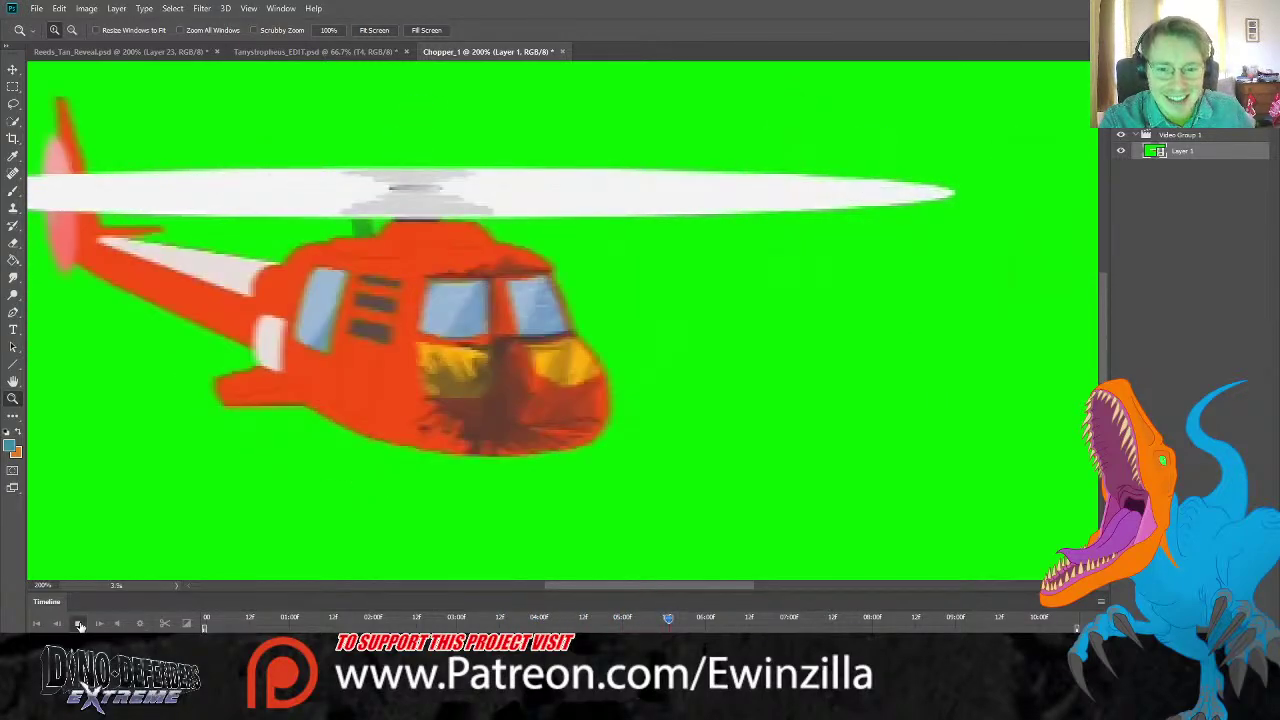
left_click_drag(673, 622, 580, 625)
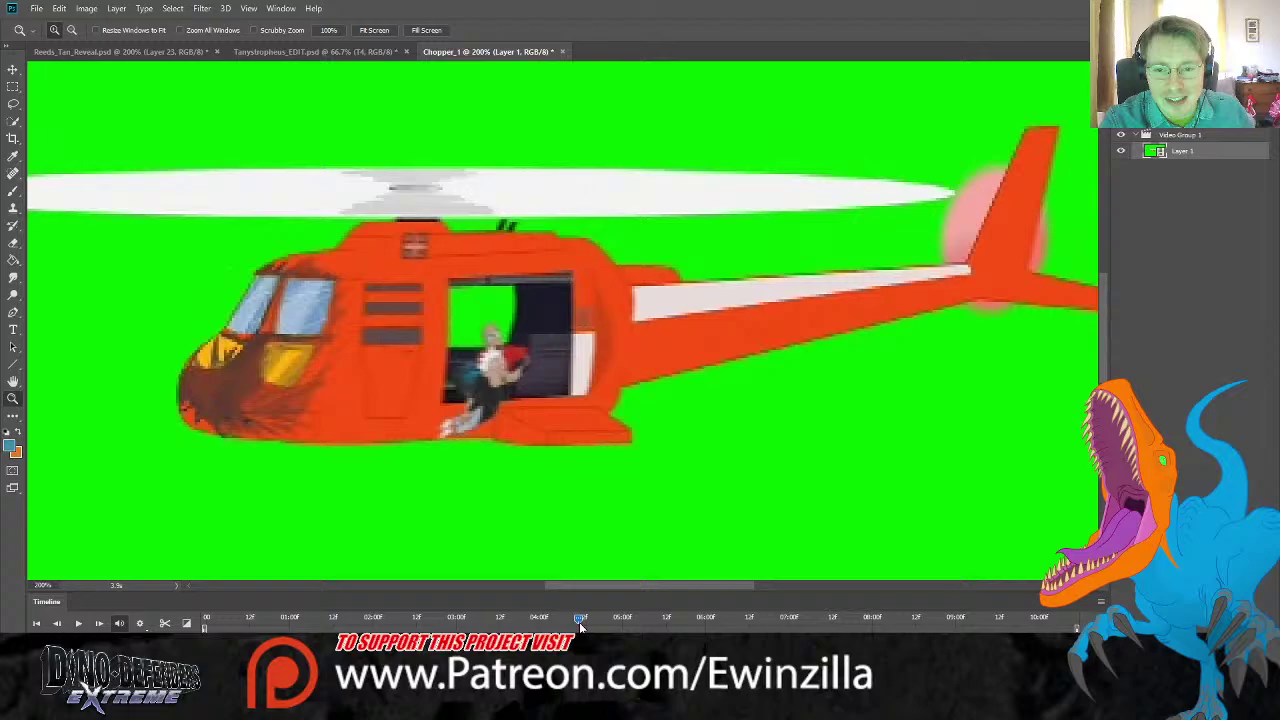
left_click(471, 305)
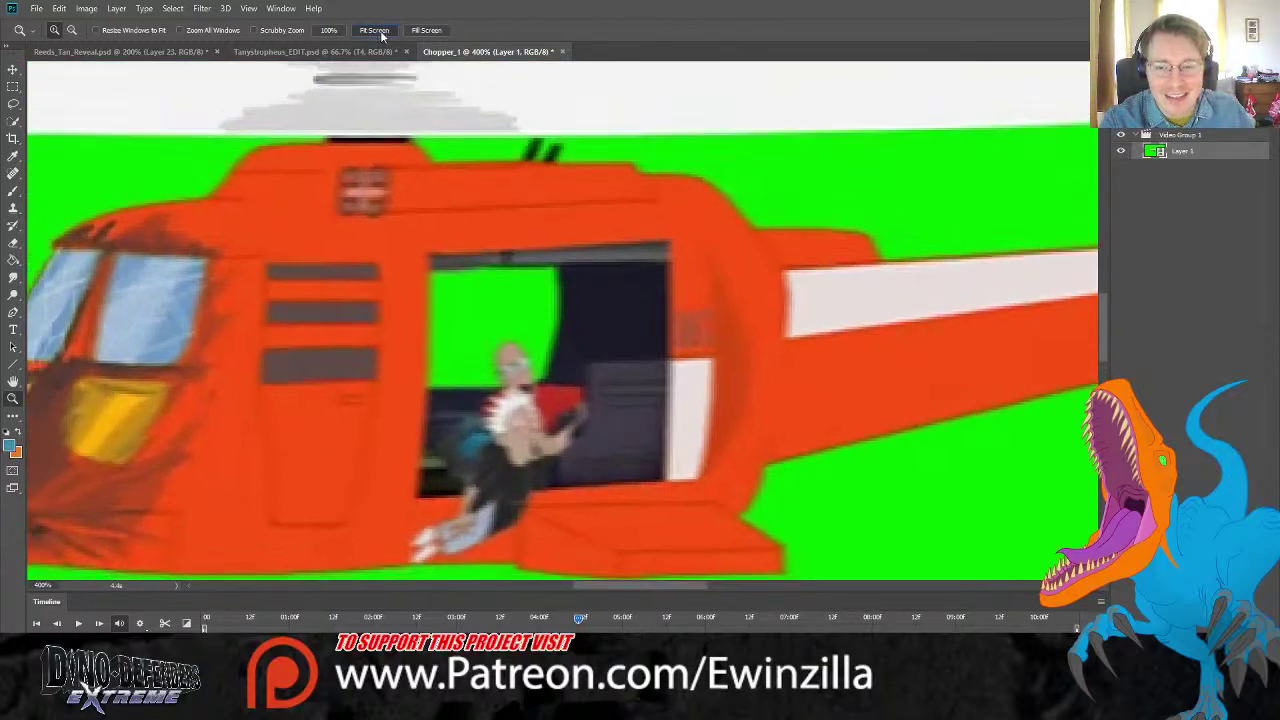
left_click(380, 32)
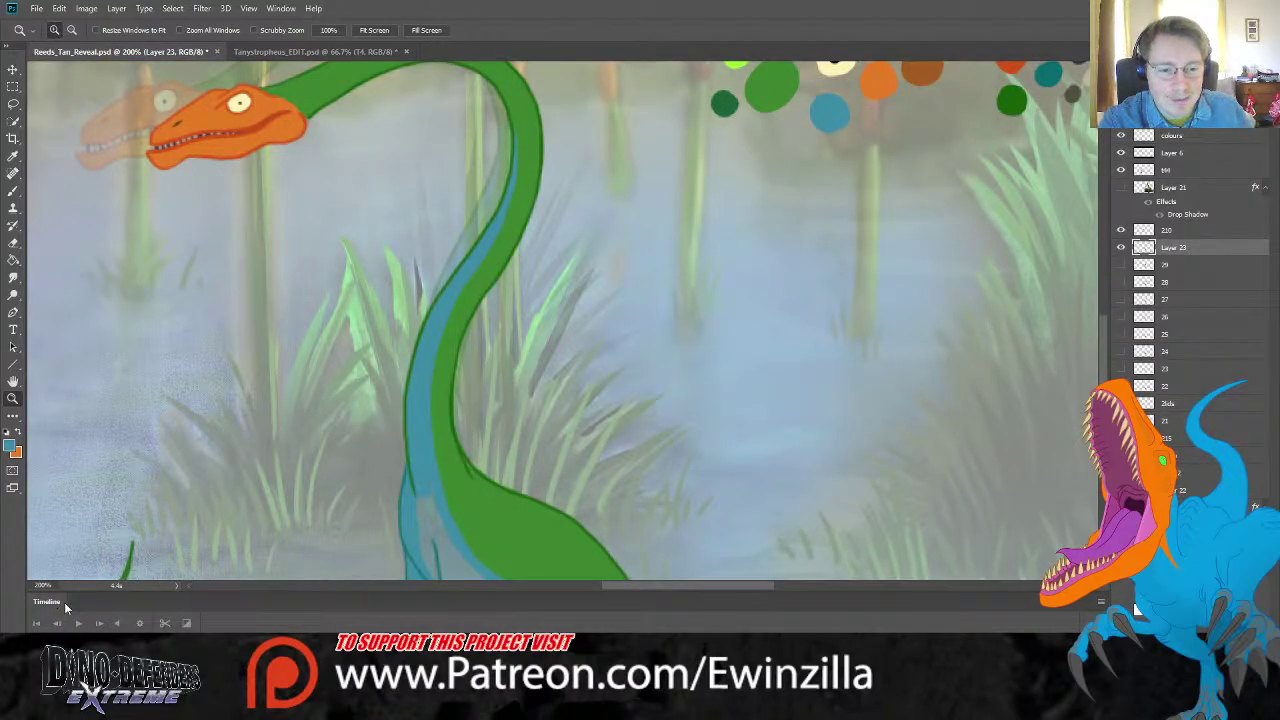
Step: Collapse the timeline, paint the creature's chest and underside blue down to the waterline, and smudge the blue over the remaining gaps
double_click(66, 605)
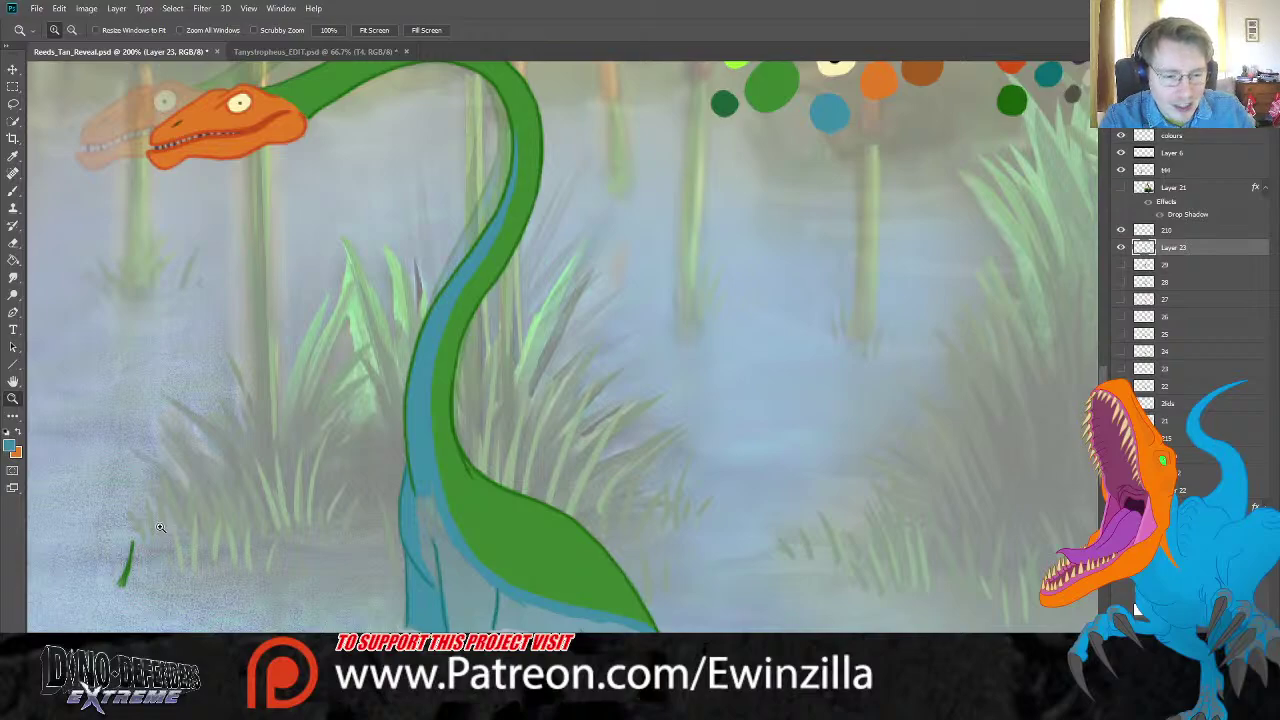
scroll(160, 527, "down", 2)
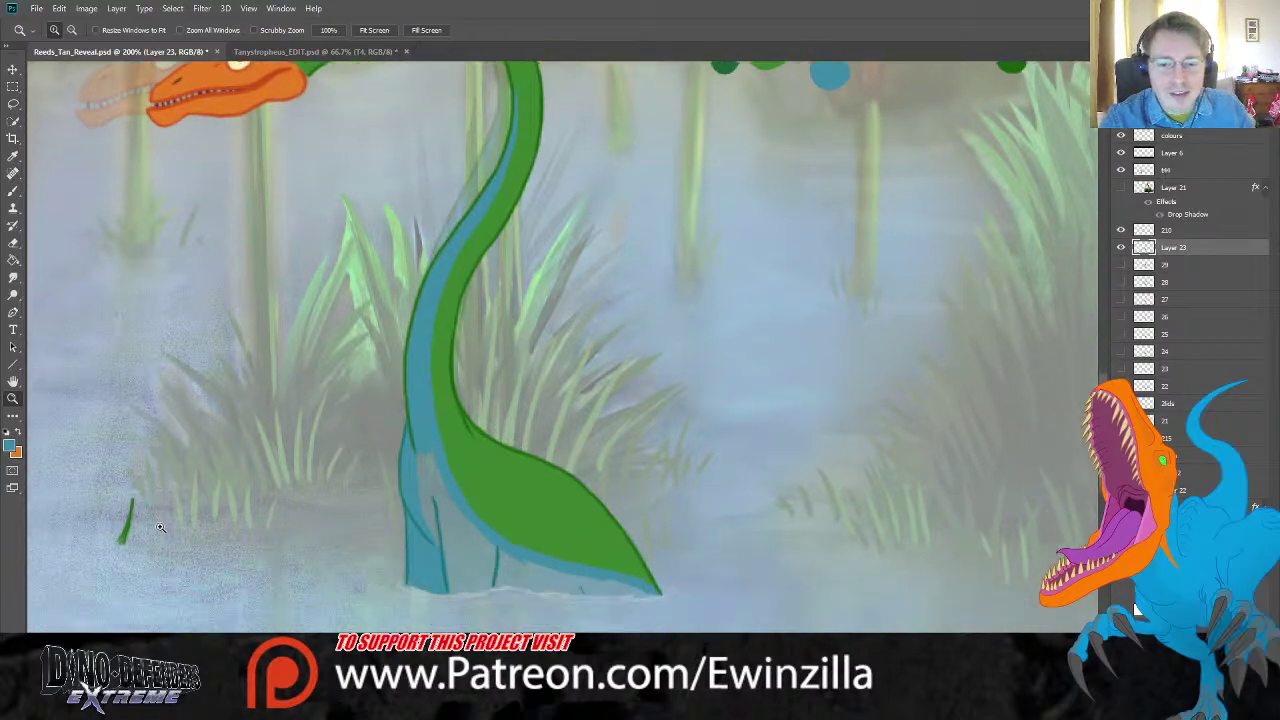
left_click(13, 192)
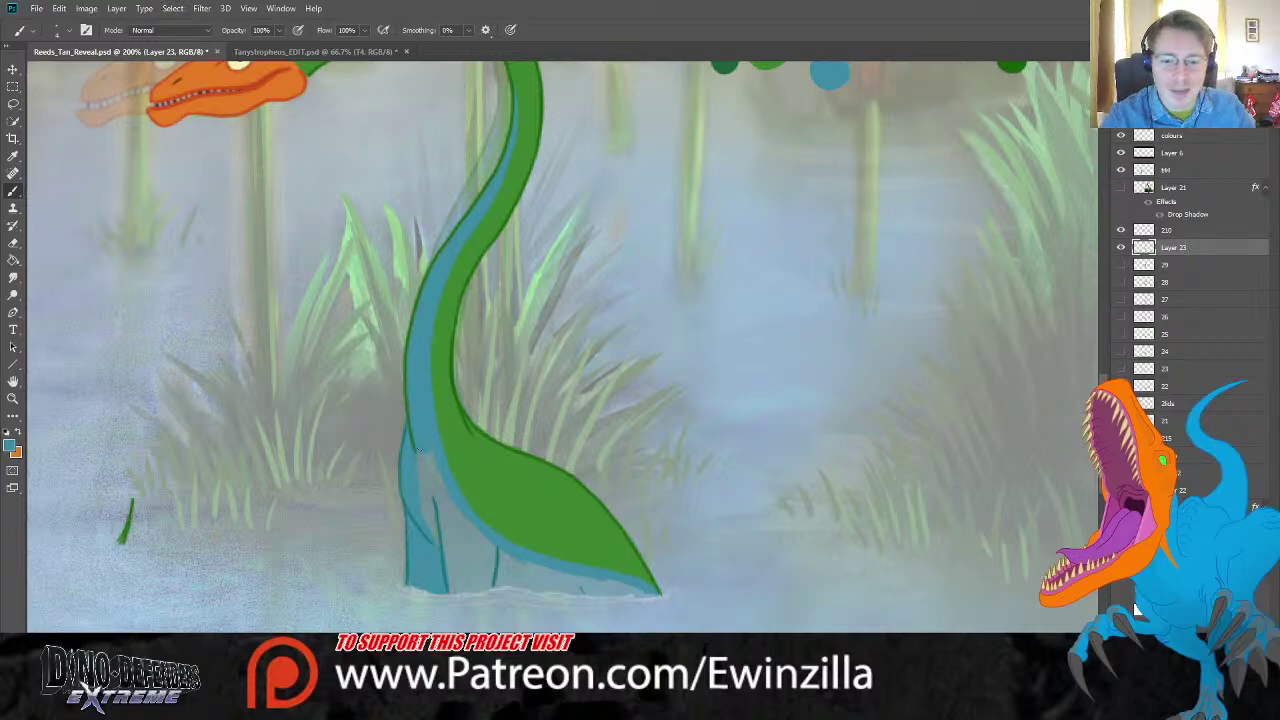
left_click_drag(420, 452, 430, 526)
mouse_move(430, 460)
left_mouse_down()
mouse_move(454, 539)
mouse_move(431, 461)
mouse_move(452, 558)
left_mouse_up()
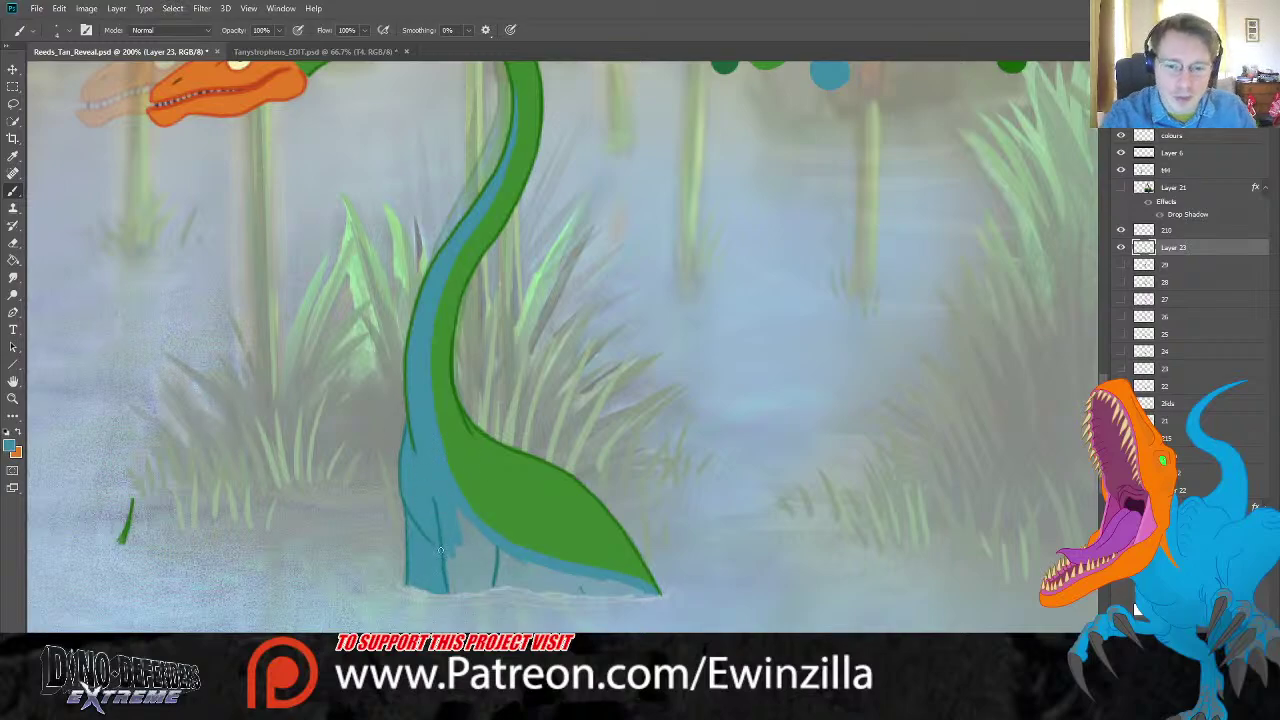
mouse_move(410, 576)
left_mouse_down()
mouse_move(432, 592)
mouse_move(650, 590)
mouse_move(488, 592)
mouse_move(498, 586)
left_mouse_up()
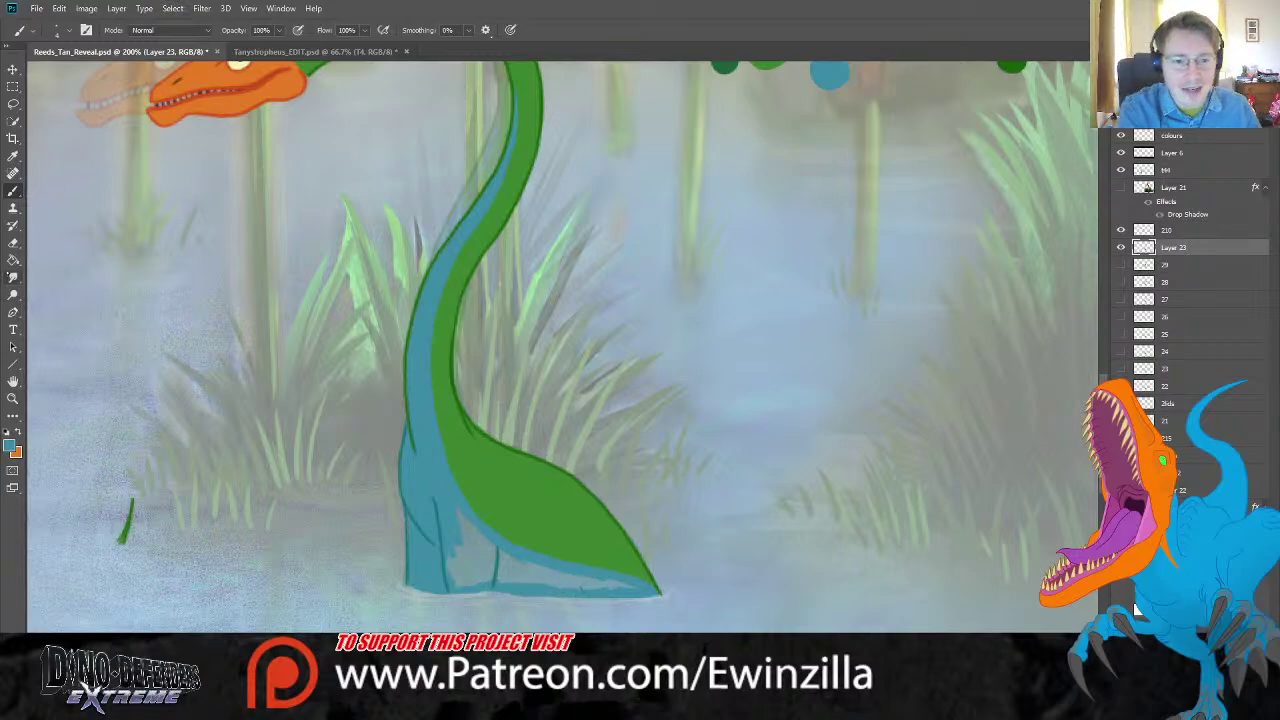
left_click(13, 277)
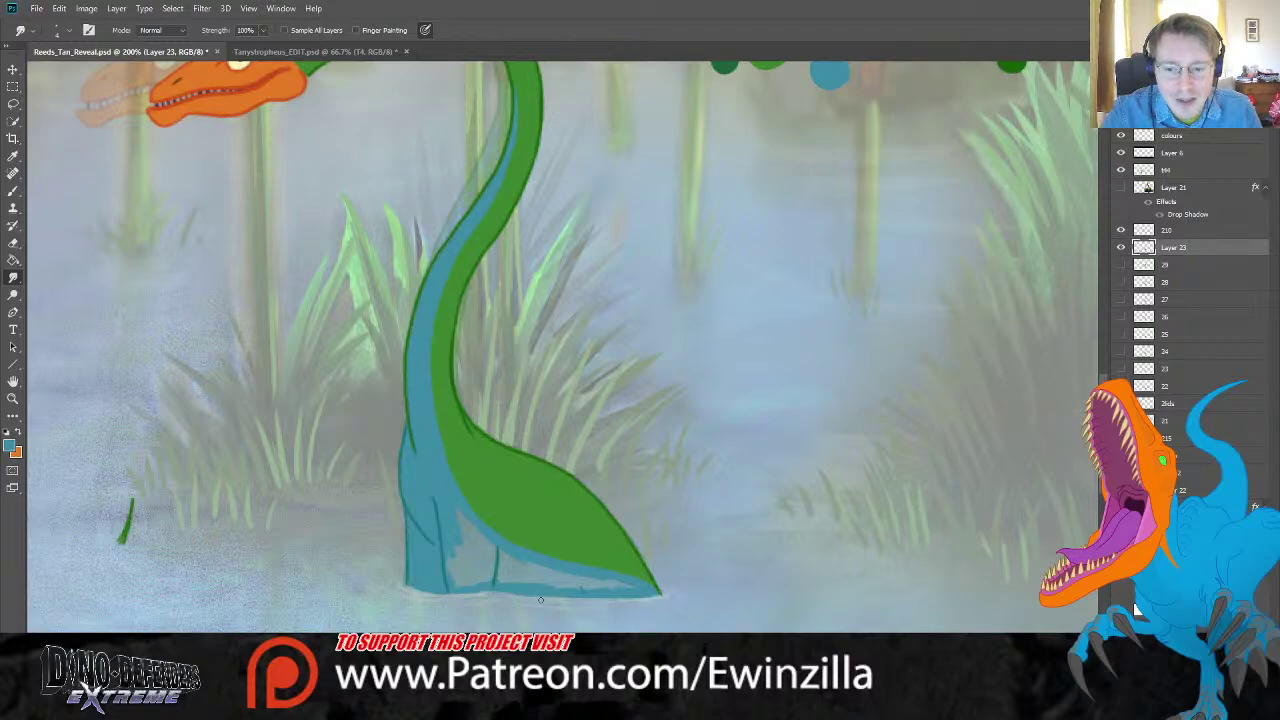
mouse_move(451, 552)
left_mouse_down()
mouse_move(460, 586)
mouse_move(471, 582)
mouse_move(471, 514)
mouse_move(485, 579)
mouse_move(497, 577)
mouse_move(486, 535)
mouse_move(507, 584)
mouse_move(527, 579)
mouse_move(505, 556)
mouse_move(580, 589)
mouse_move(565, 564)
mouse_move(620, 584)
left_mouse_up()
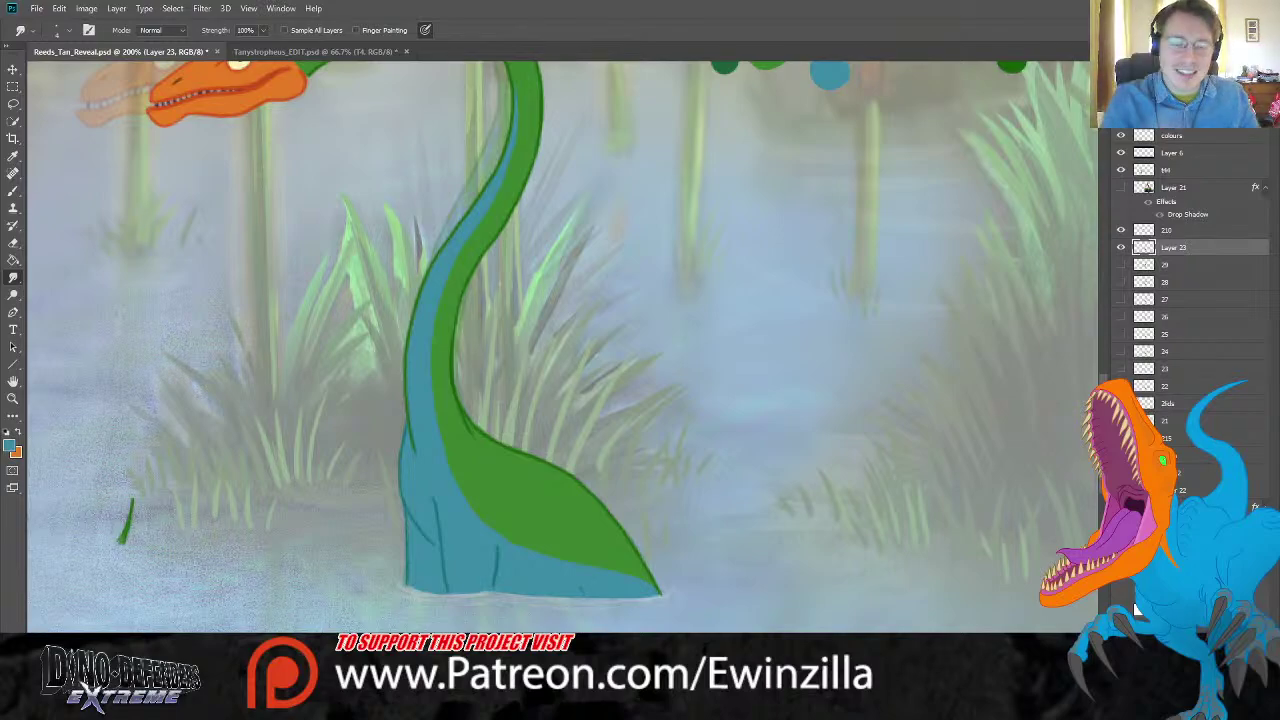
Step: Sample a pale colour from the water and brush white ripples along the waterline around the creature's base
key("b")
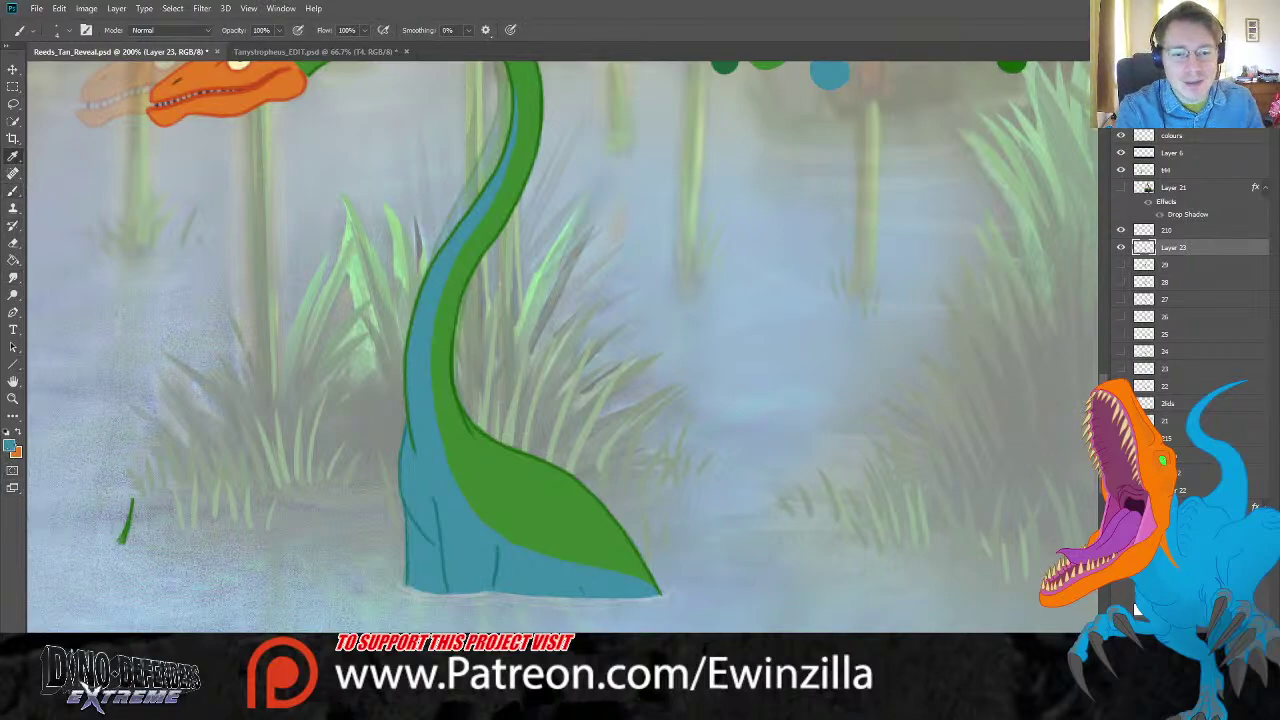
left_click(432, 614, "alt")
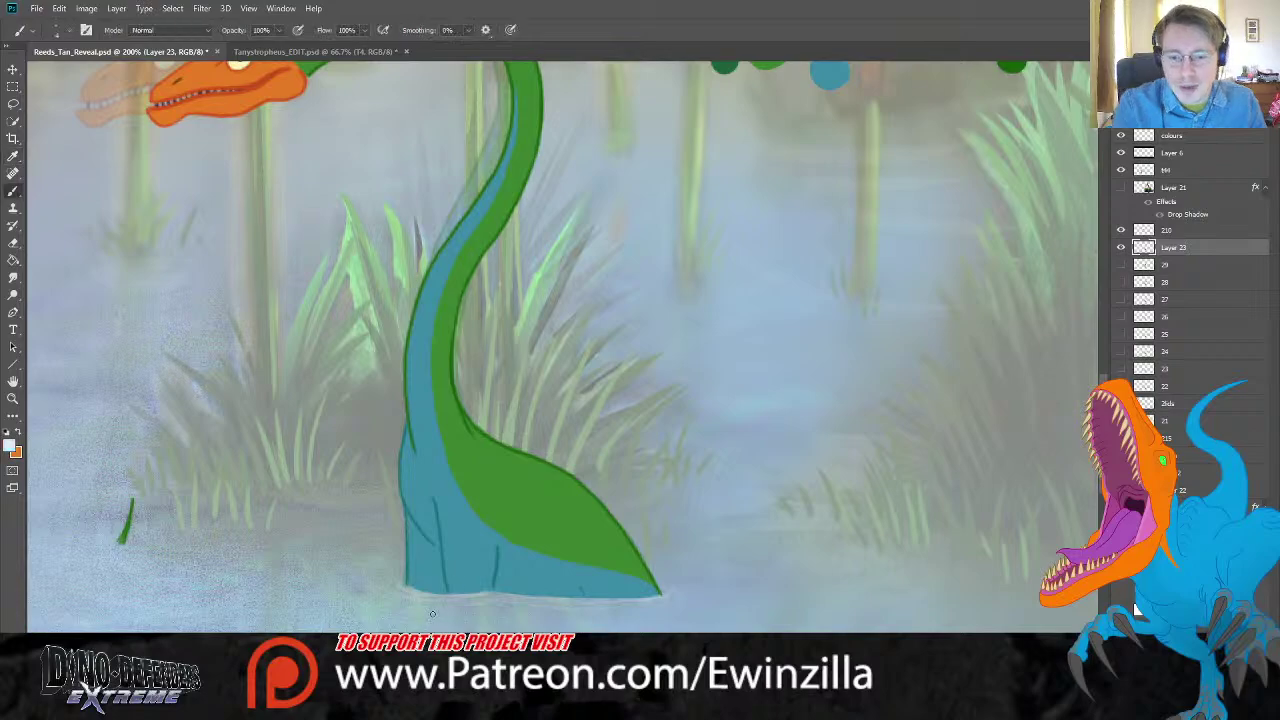
mouse_move(406, 585)
left_mouse_down()
mouse_move(442, 592)
mouse_move(403, 580)
mouse_move(429, 597)
mouse_move(411, 590)
mouse_move(660, 596)
left_mouse_up()
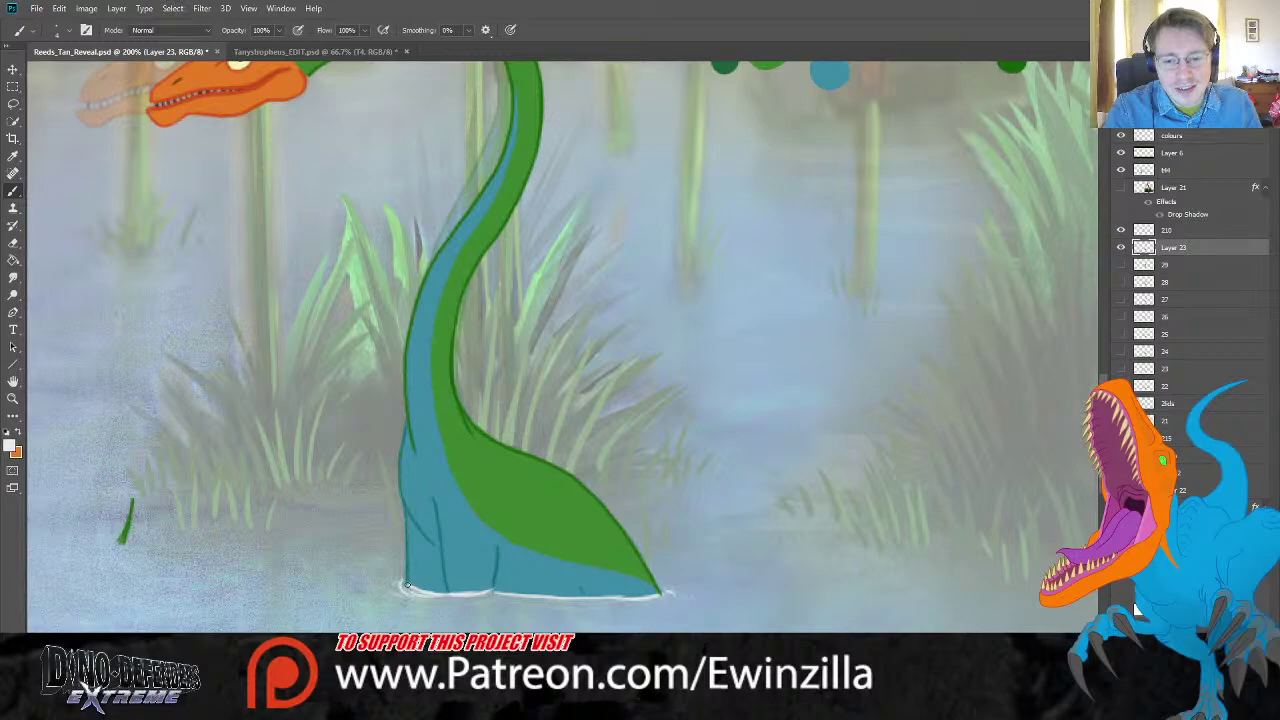
left_click_drag(455, 602, 665, 602)
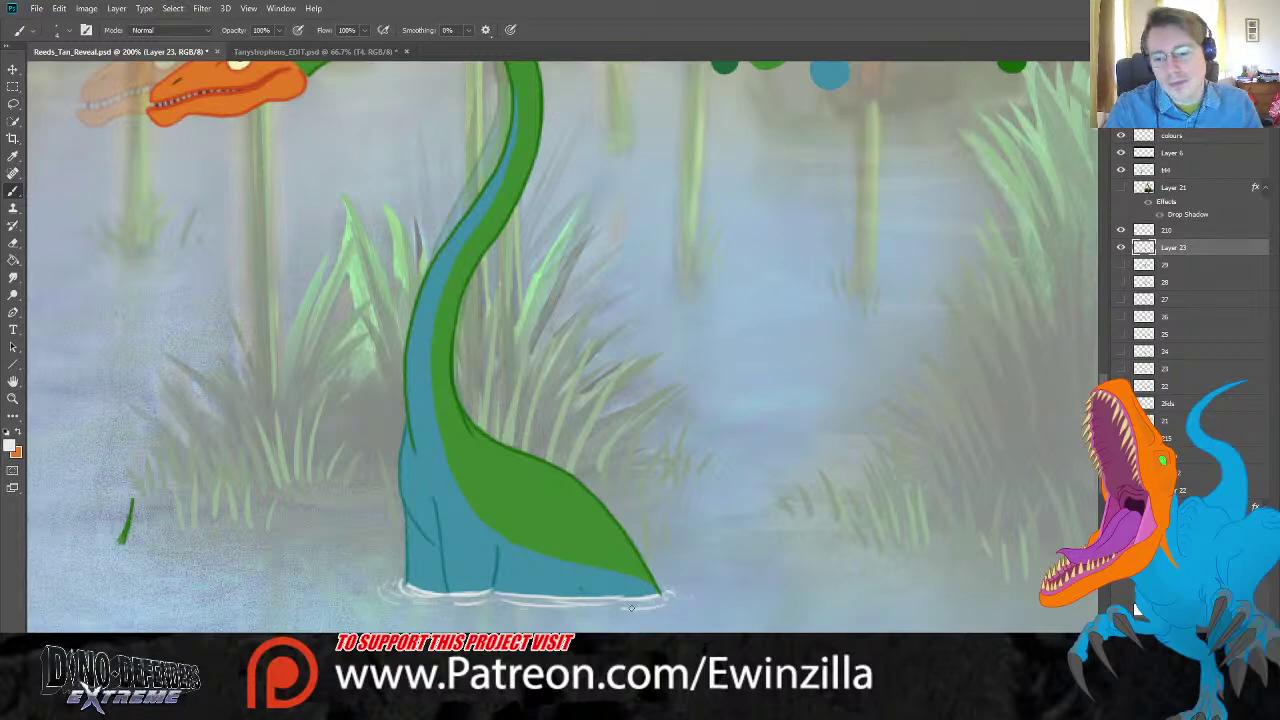
left_click(13, 398)
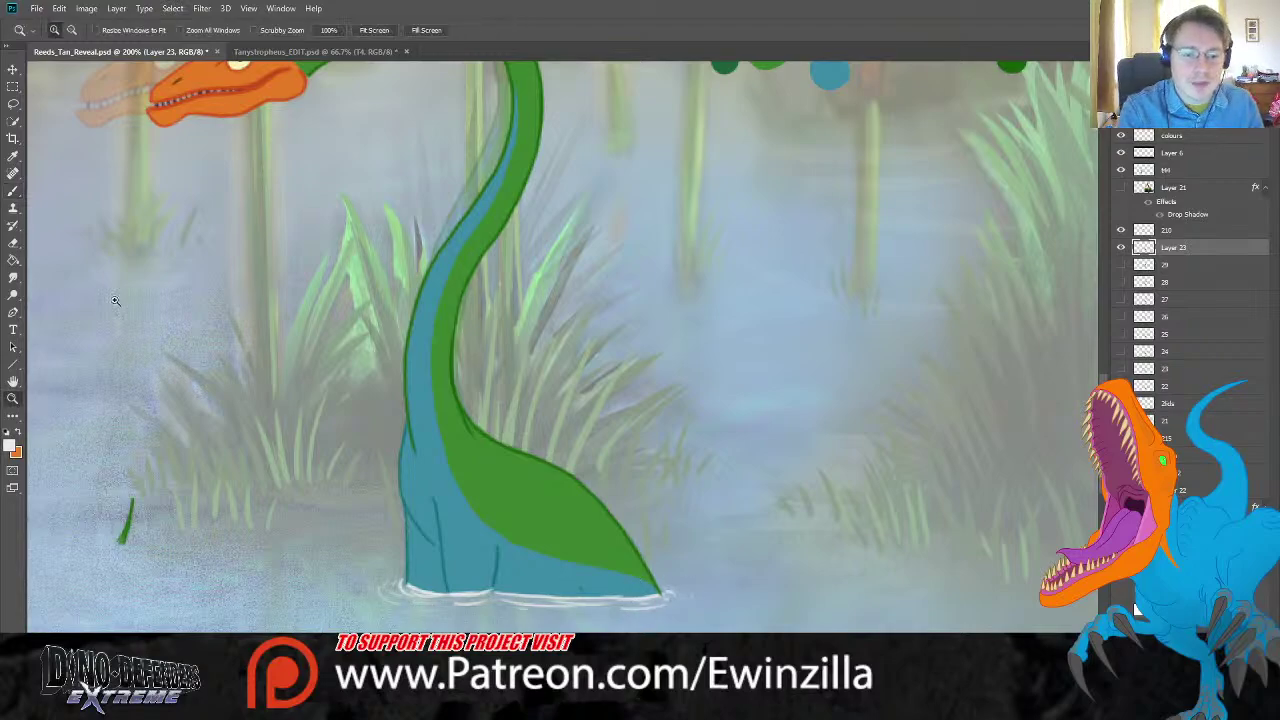
Step: Move the 215 frame layer directly above layer 210 and rename it 211
key("ctrl+0")
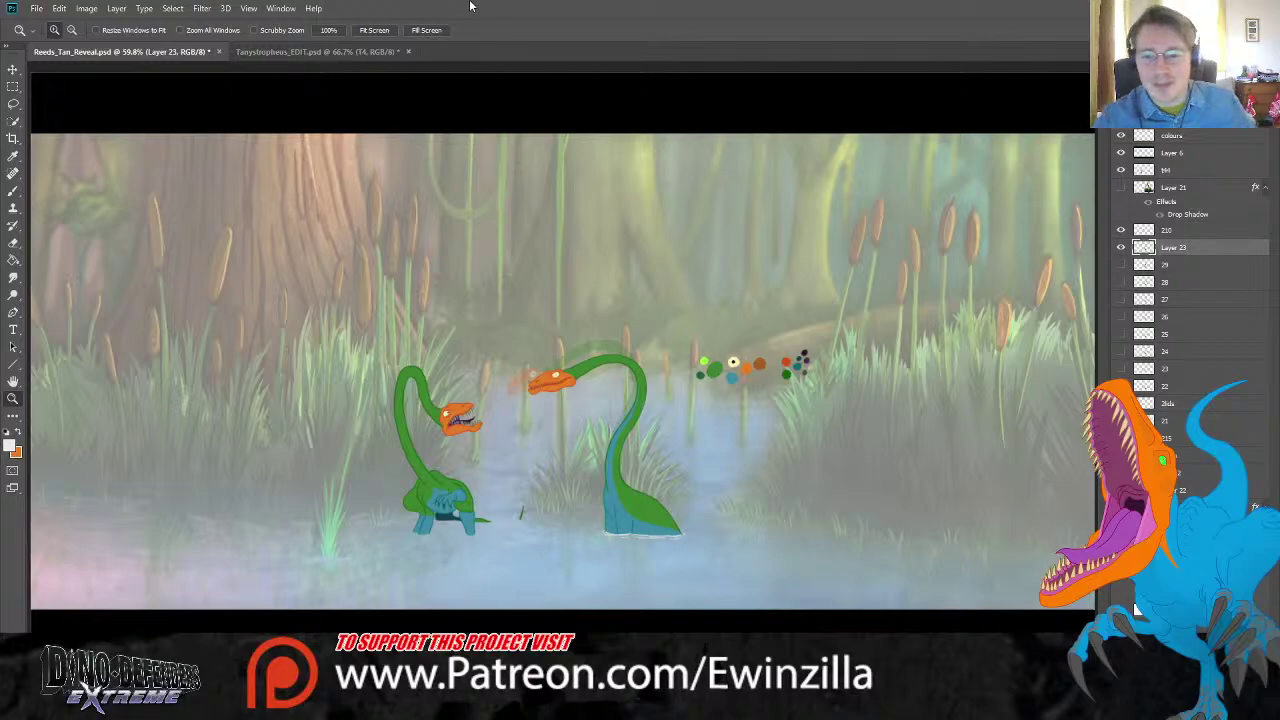
left_click(662, 470)
left_click(662, 470)
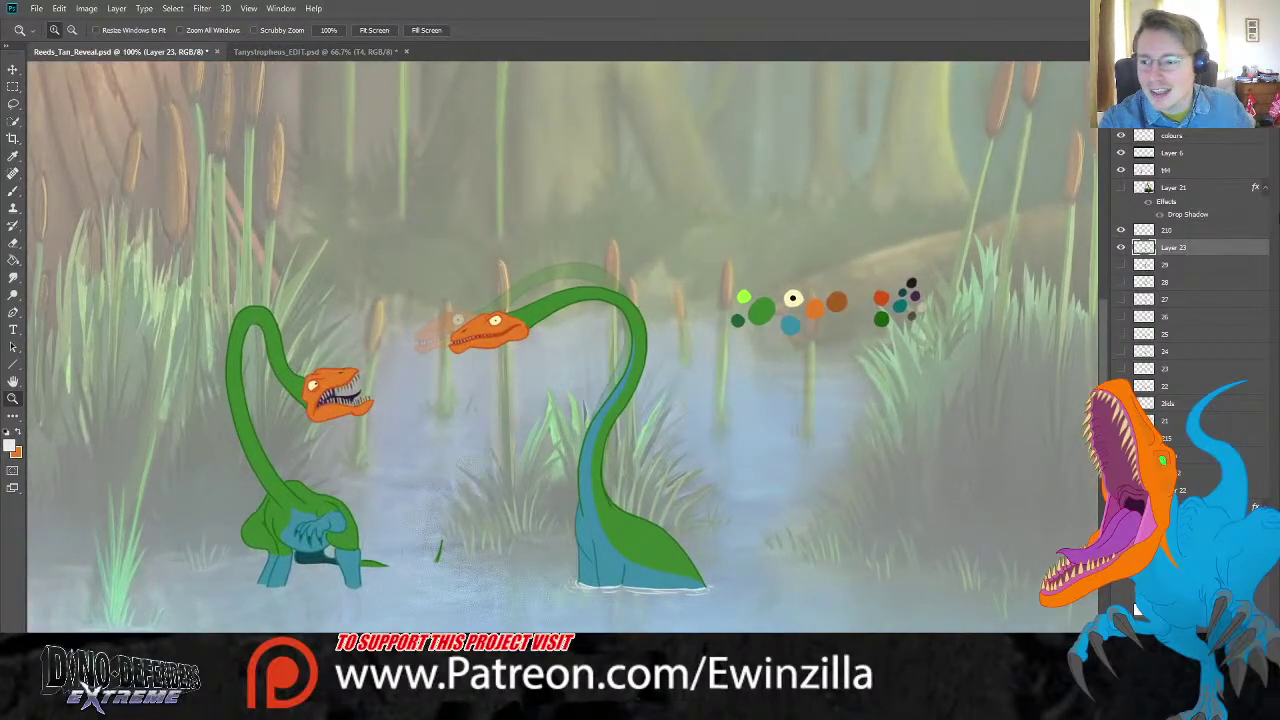
left_click(1163, 232)
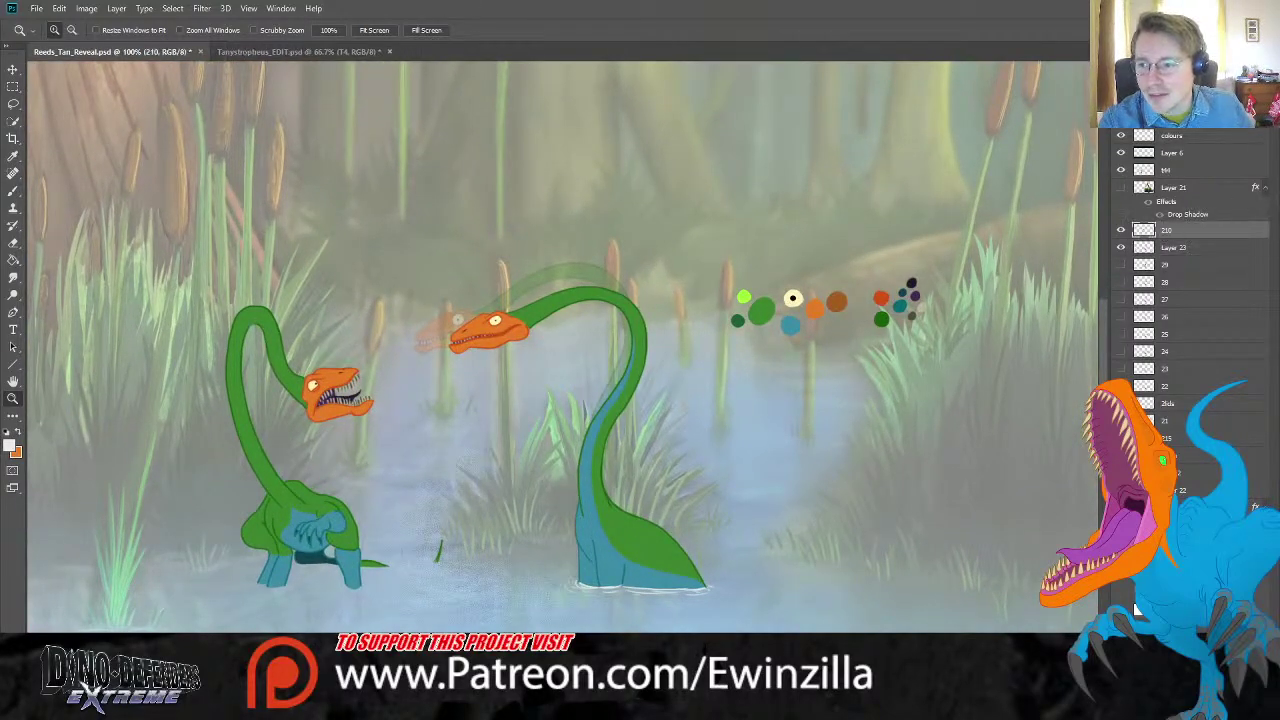
key("ctrl+j")
double_click(1167, 231)
type("211")
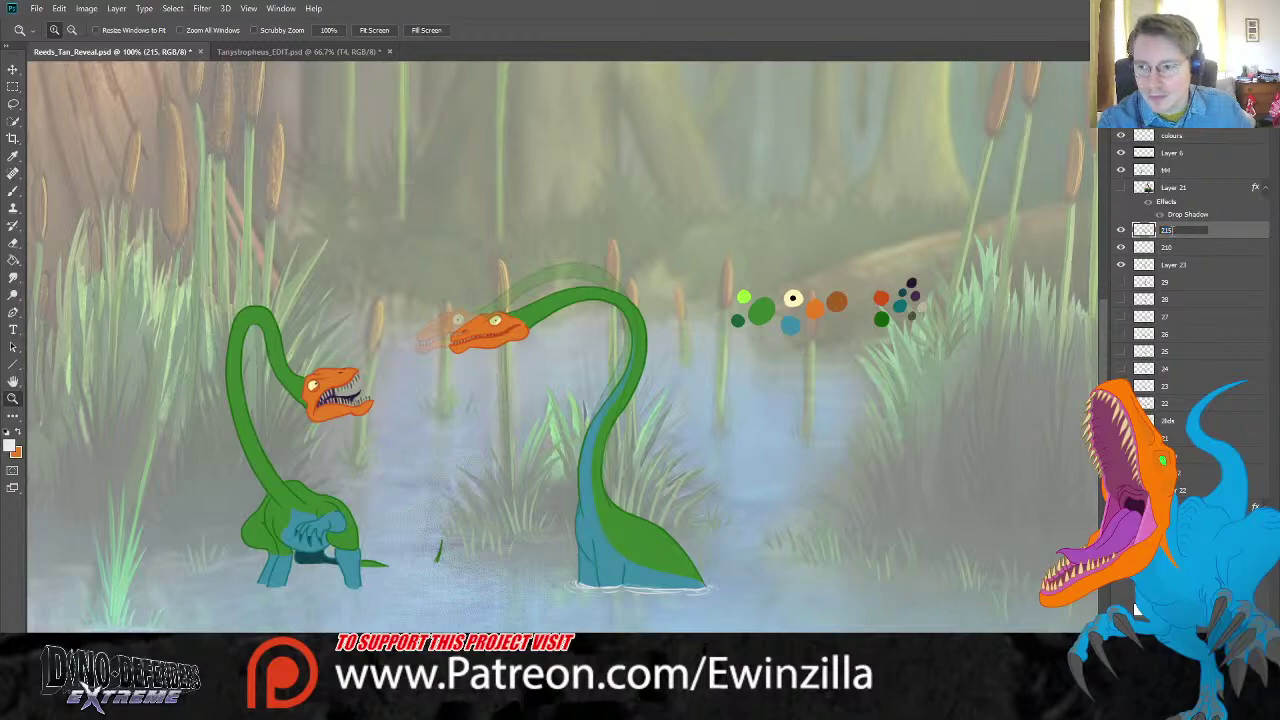
key("Return")
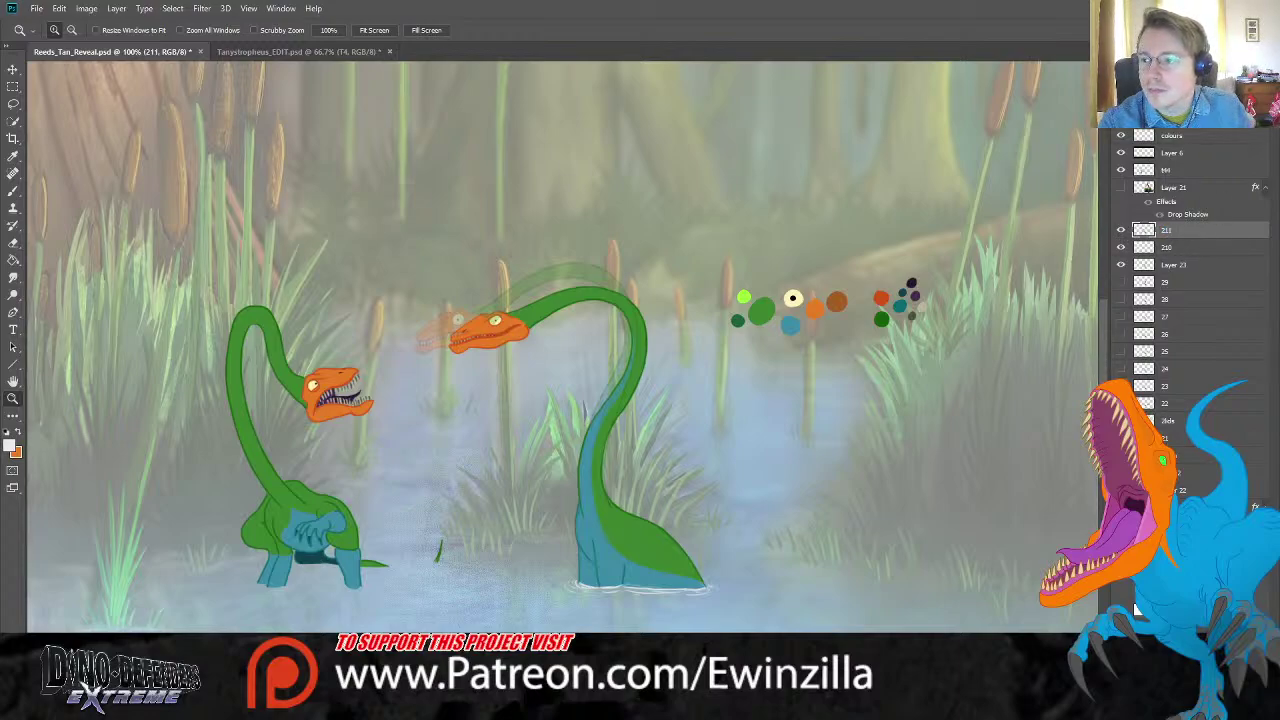
Step: Show the 211 layer at full opacity and toggle its visibility to compare its pose with frame 210
left_click(1120, 230)
left_click(1120, 230)
left_click(1120, 230)
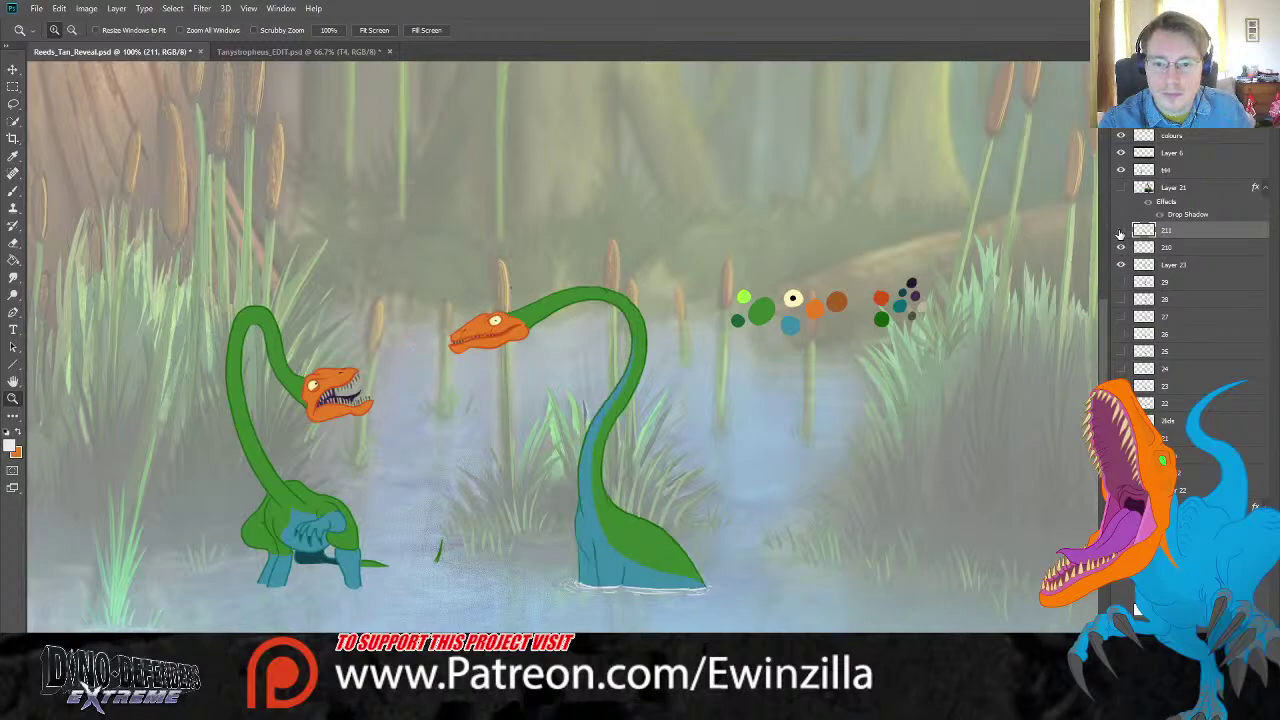
left_click(1120, 230)
left_click(1120, 230)
left_click(1120, 230)
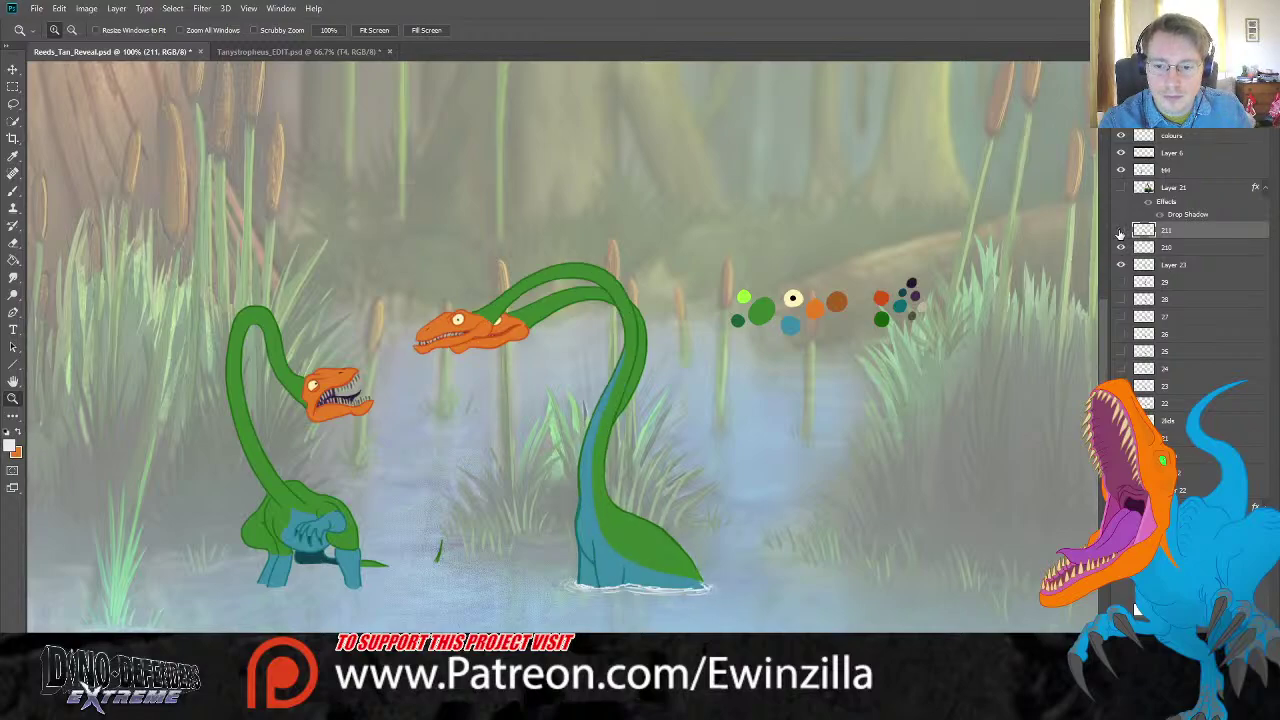
left_click(1120, 230)
left_click(1120, 230)
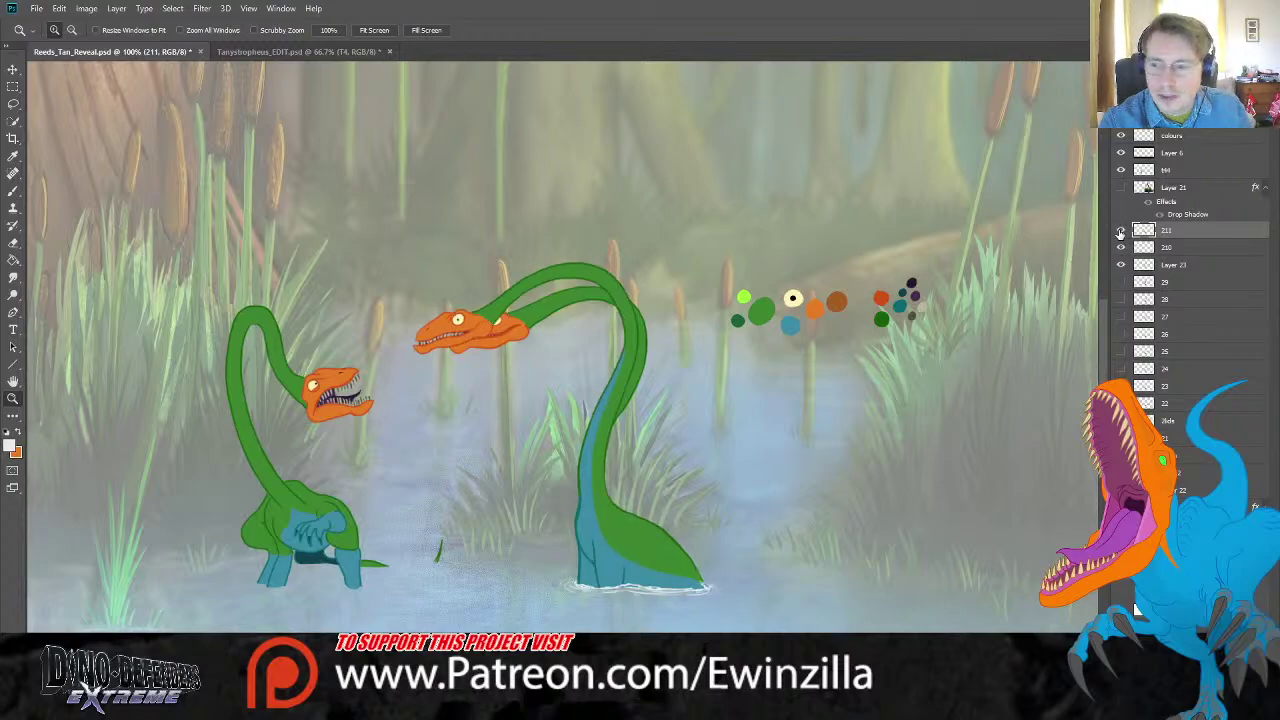
left_click(1120, 230)
Step: Rename the 211 layer as 212
double_click(1182, 231)
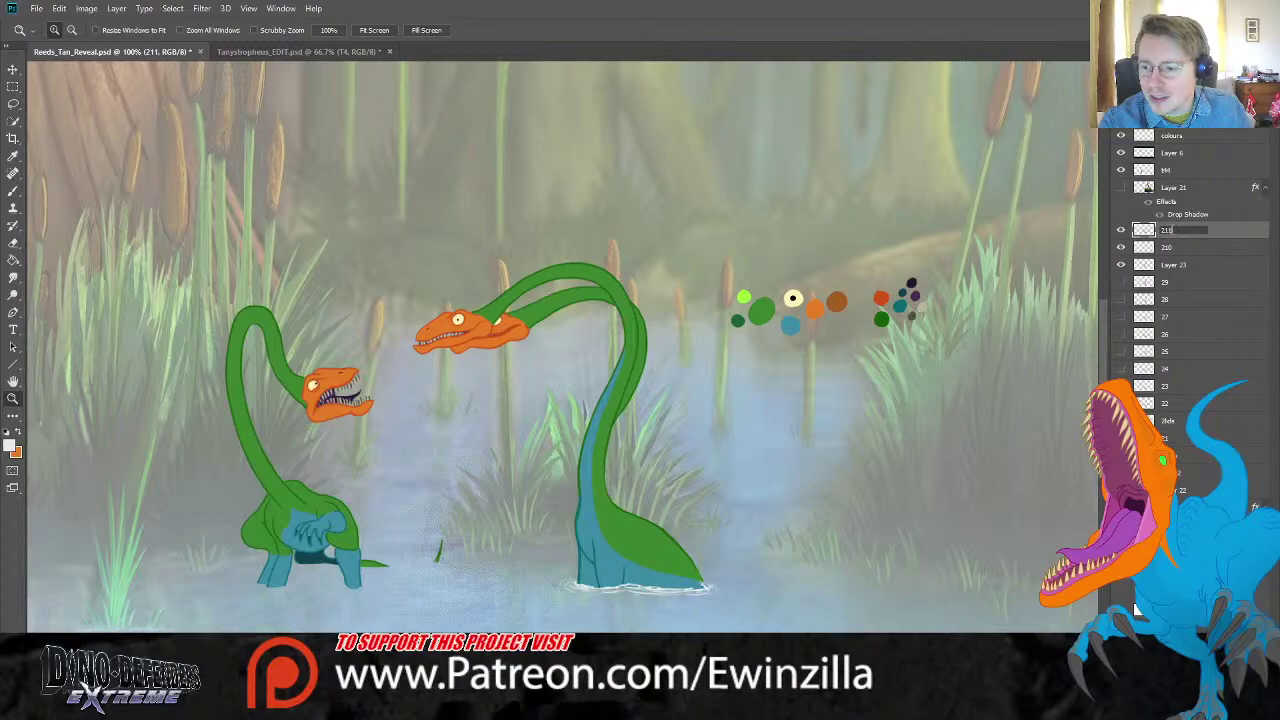
type("212")
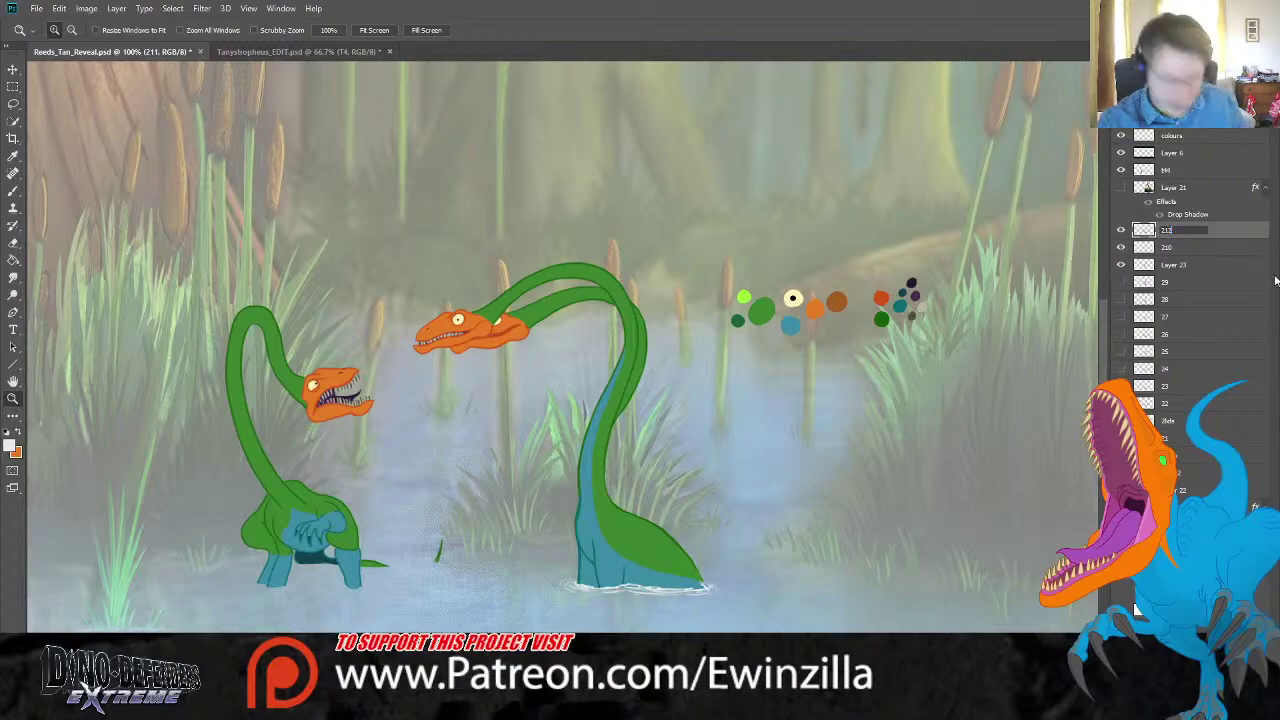
key("Return")
Step: Merge the Layer 23 colouring with the 210 outline layer and check the combined frame by toggling its visibility
left_click(1182, 265)
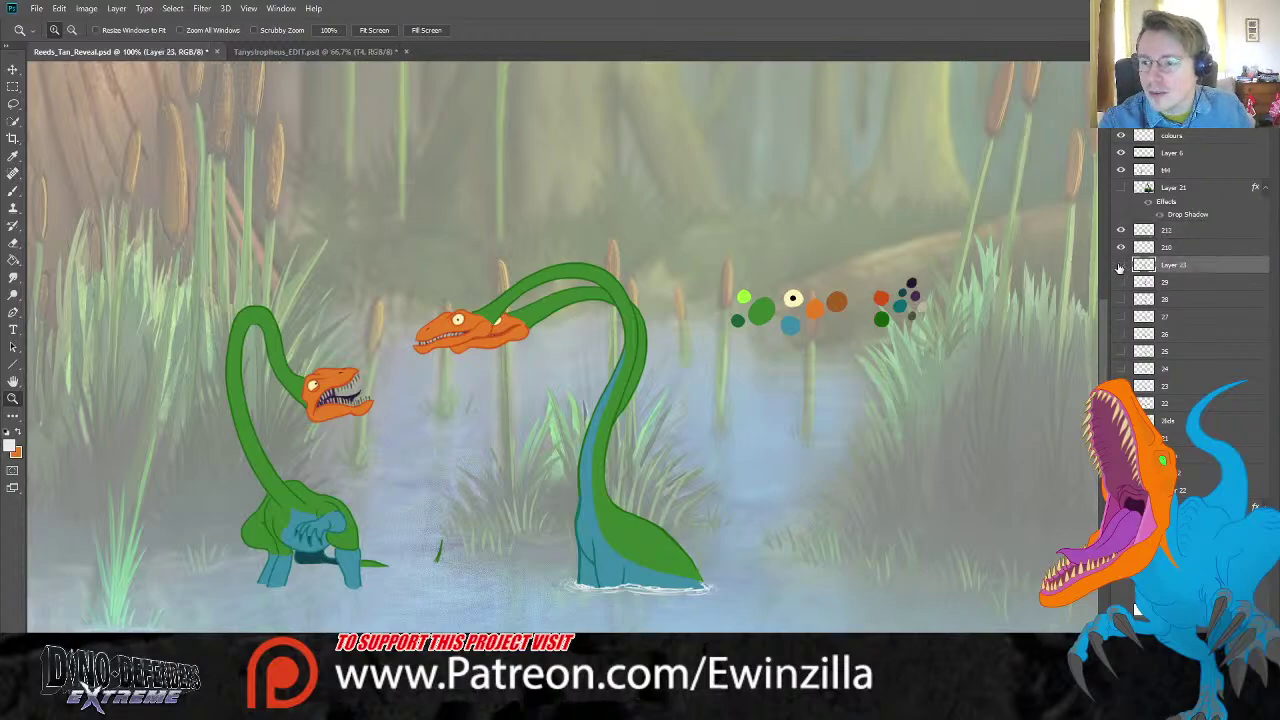
left_click(1120, 264)
left_click(1120, 264)
left_click(1176, 250, "shift")
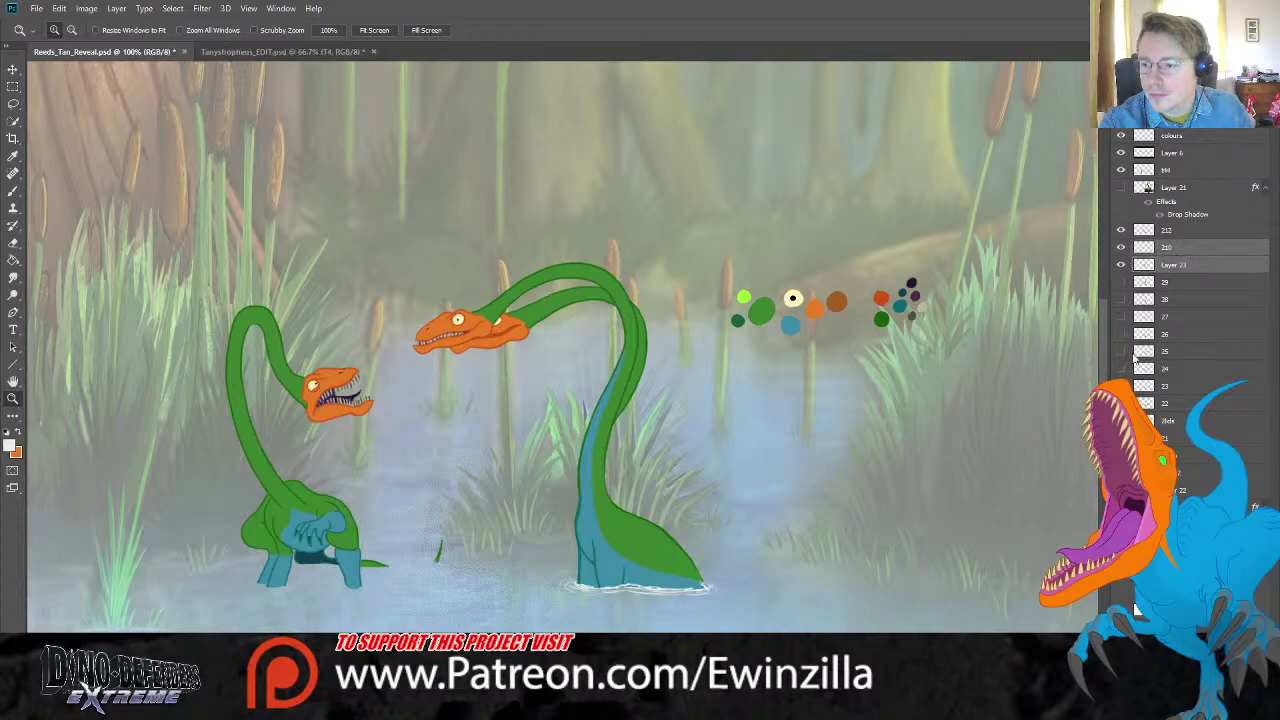
key("ctrl+e")
left_click(1120, 248)
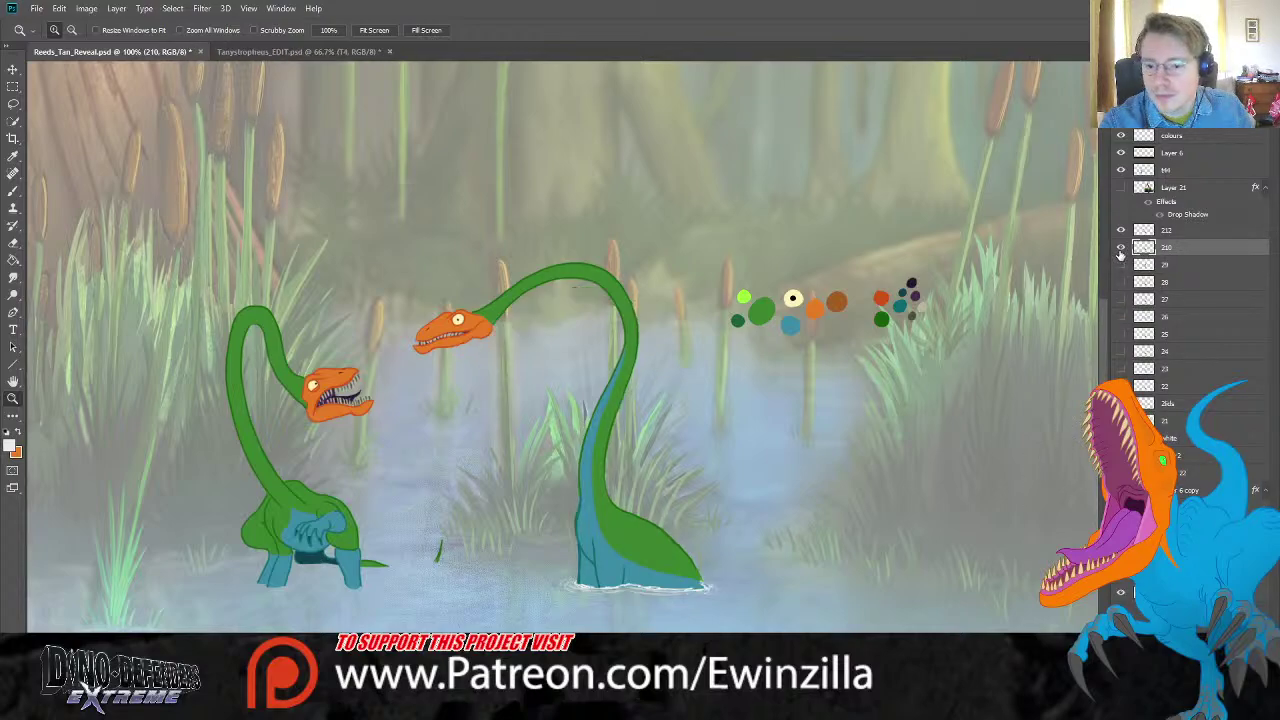
left_click(1120, 248)
Step: Set the opacity of layers 210 and 212 to 50% so both poses serve as onion-skin guides
left_click(1166, 231)
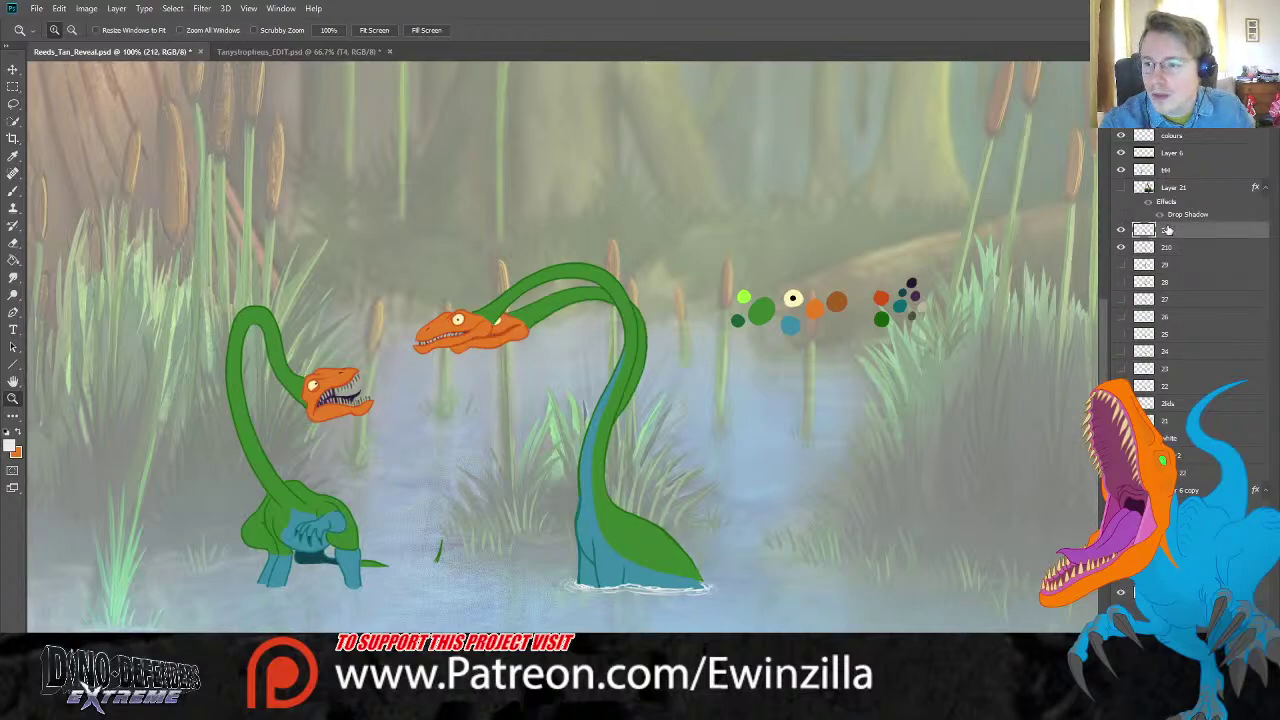
left_click(1167, 249)
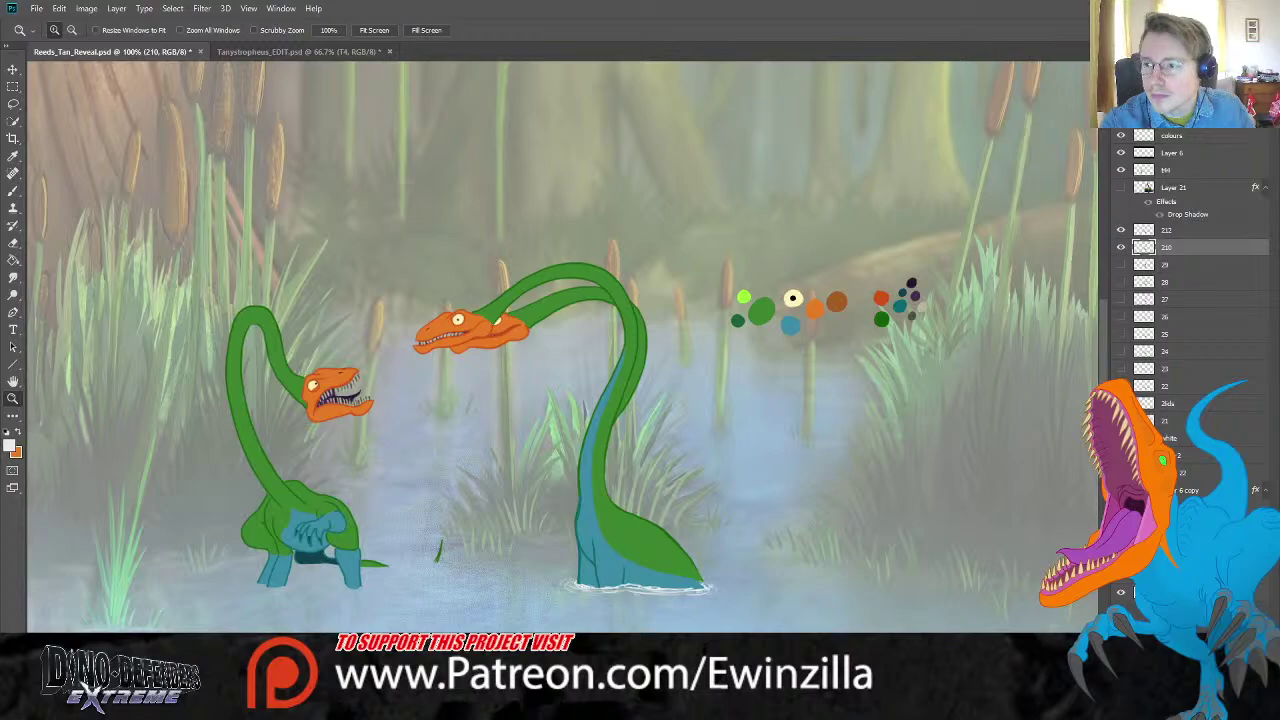
key("5")
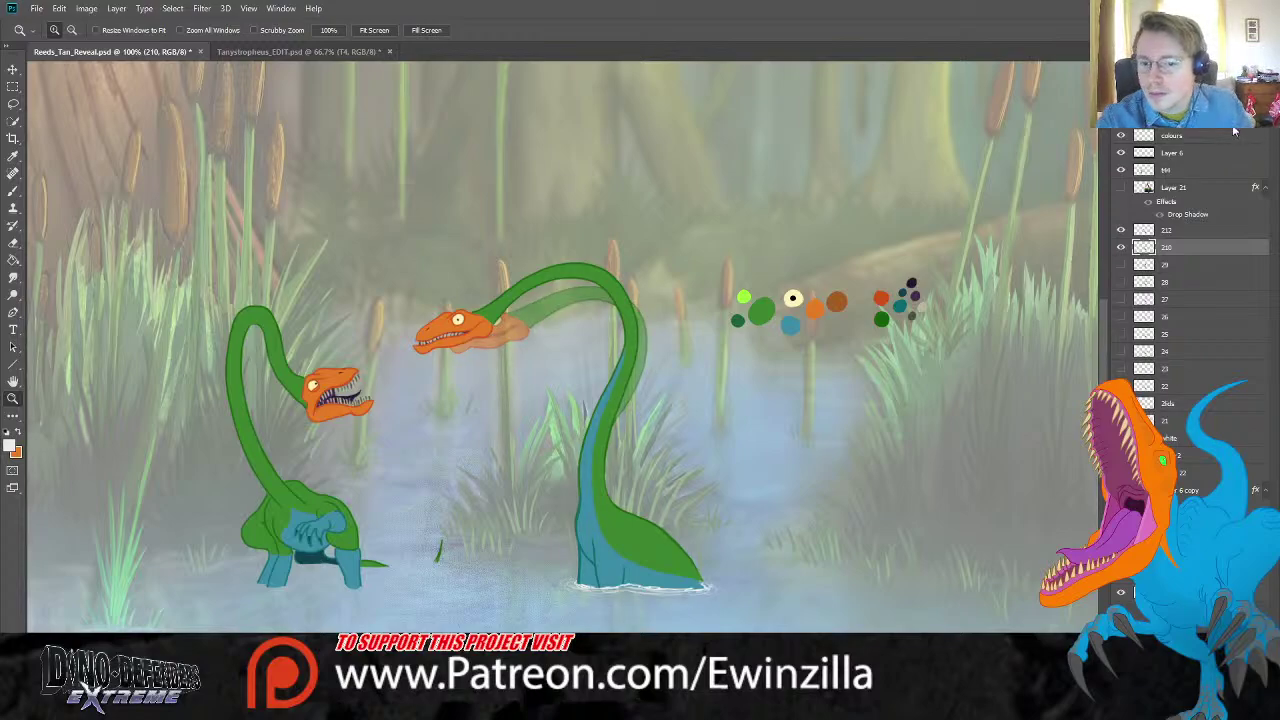
left_click(1166, 231)
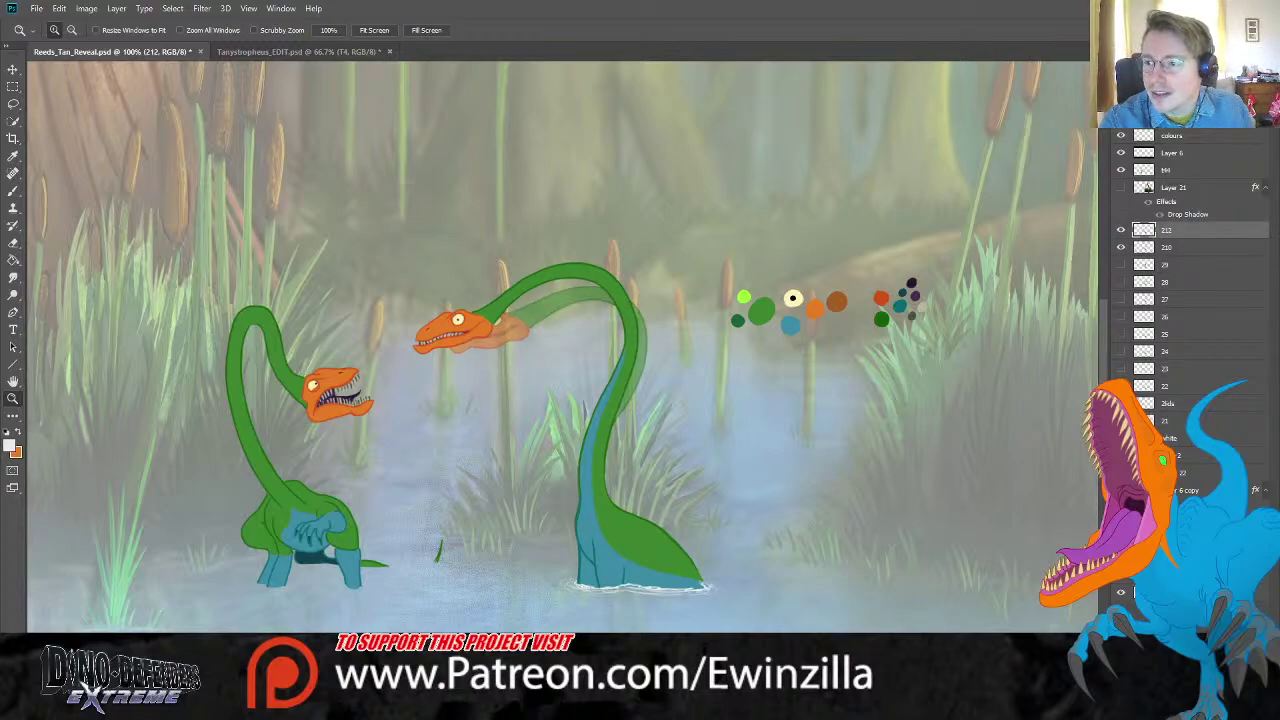
key("5")
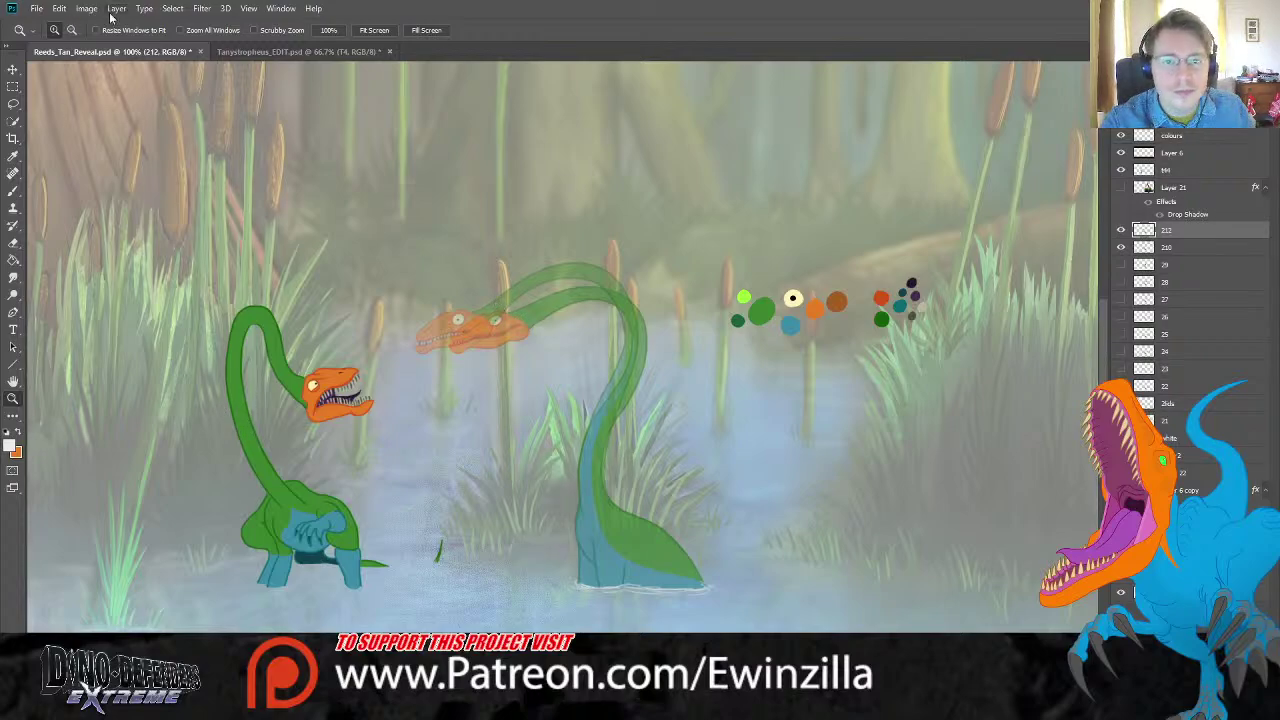
Step: Add a new layer above 212 and name it 211
left_click(897, 325)
double_click(1174, 231)
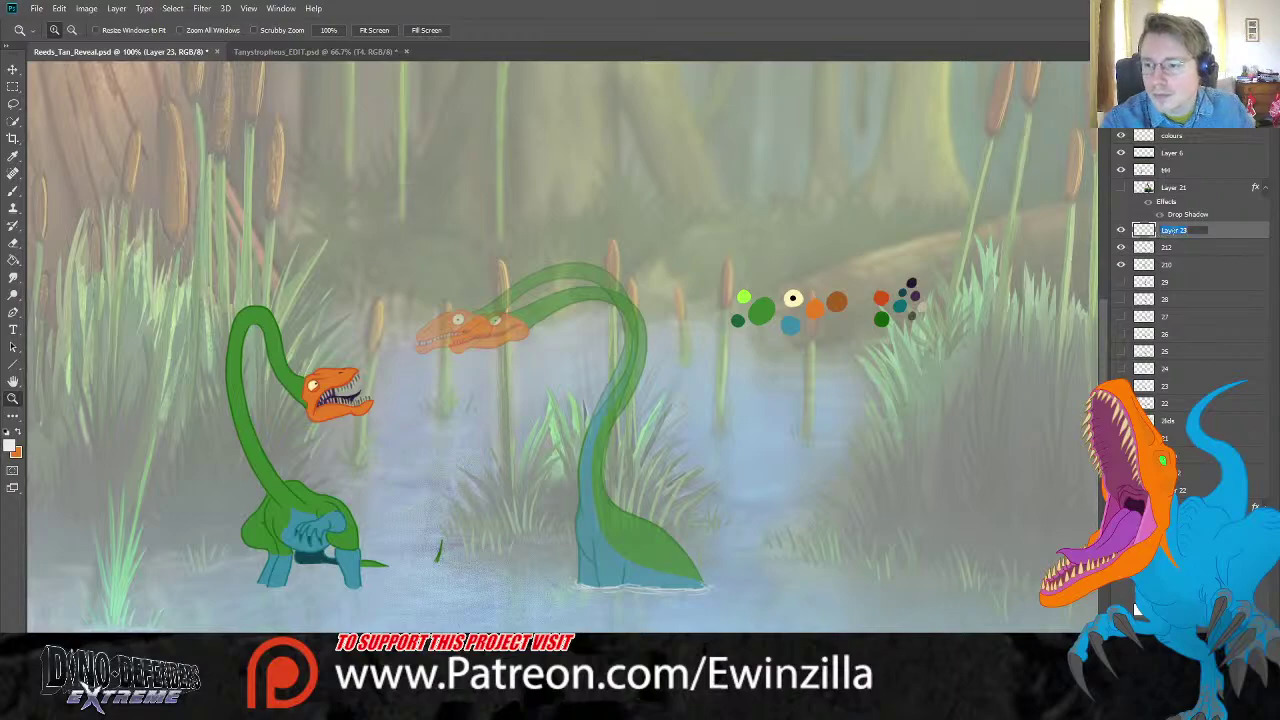
type("211")
key("Return")
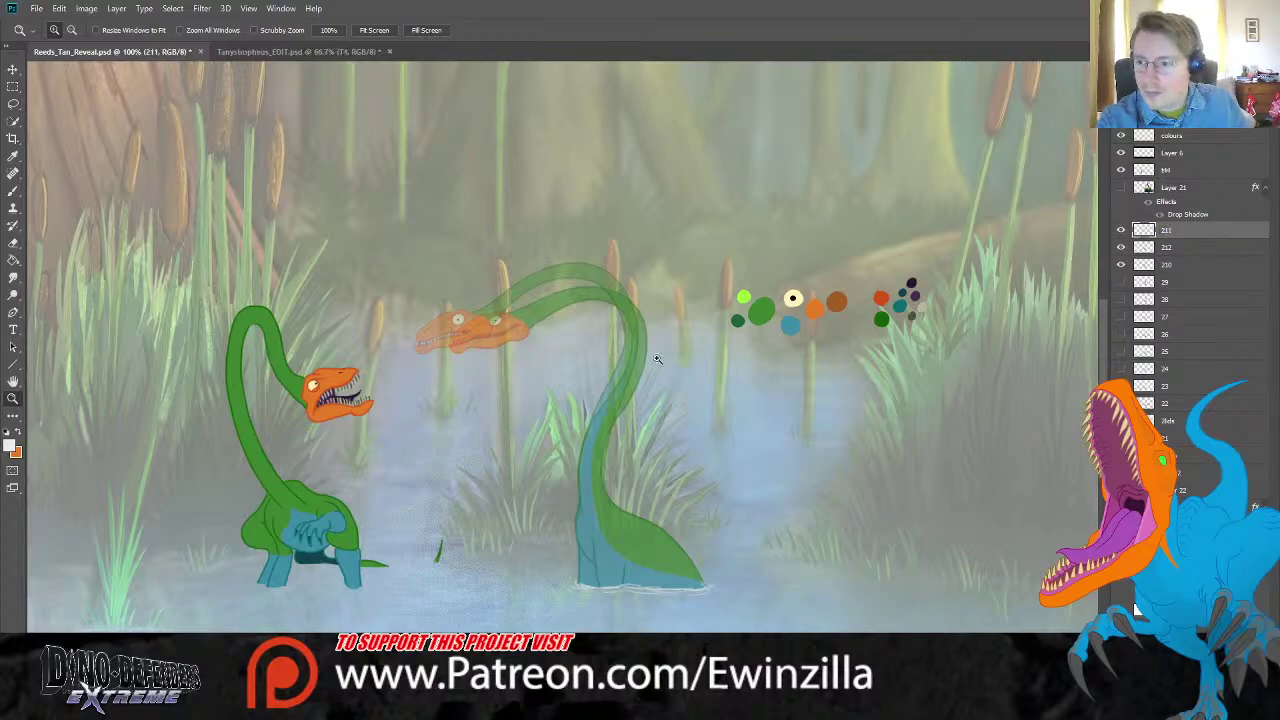
Step: Sample the red-orange outline colour from the palette and brush the brow and eye outlines over the faded 212 head
left_click(584, 378)
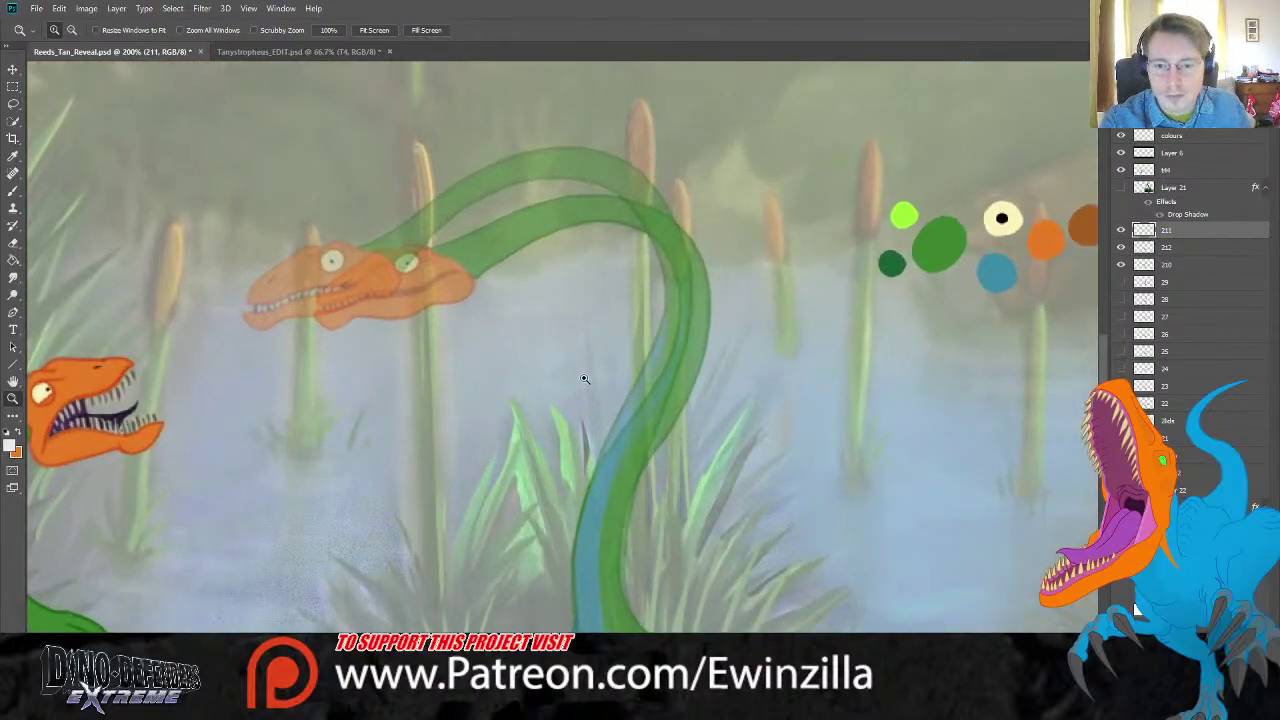
left_click(13, 157)
scroll(562, 347, "right", 5)
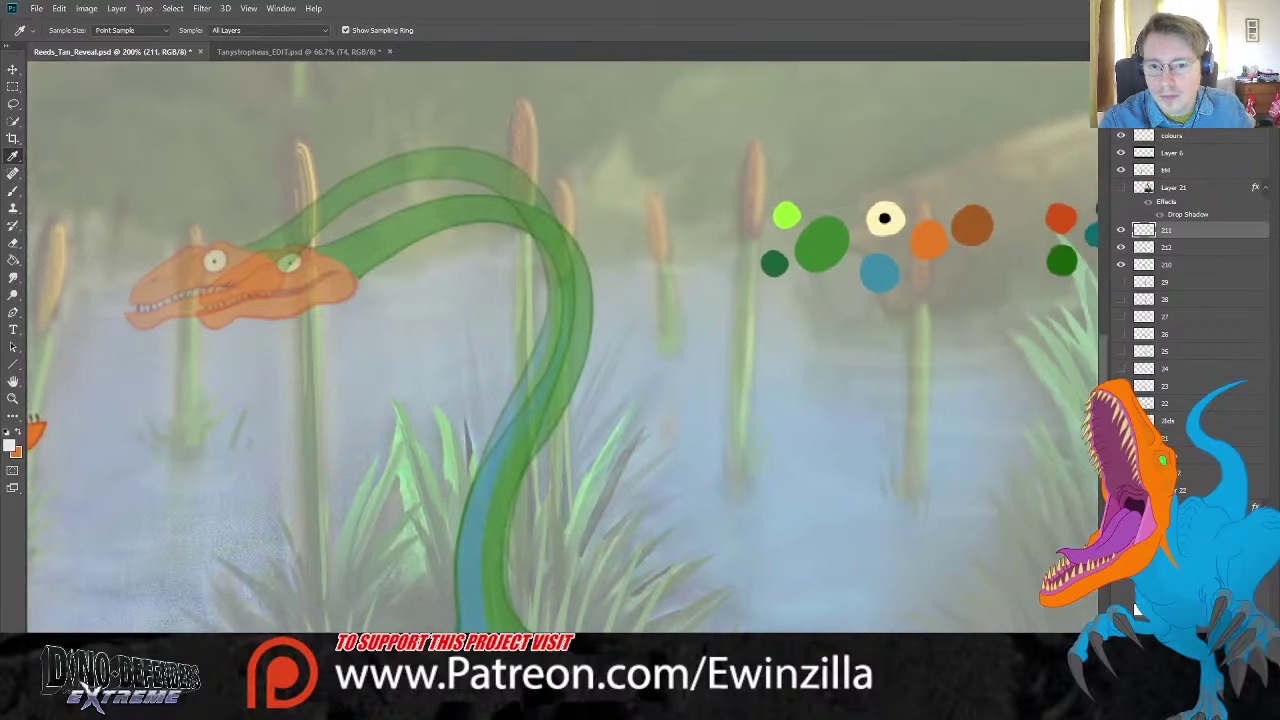
left_click(1064, 212)
scroll(562, 347, "left", 4)
scroll(368, 460, "left", 3)
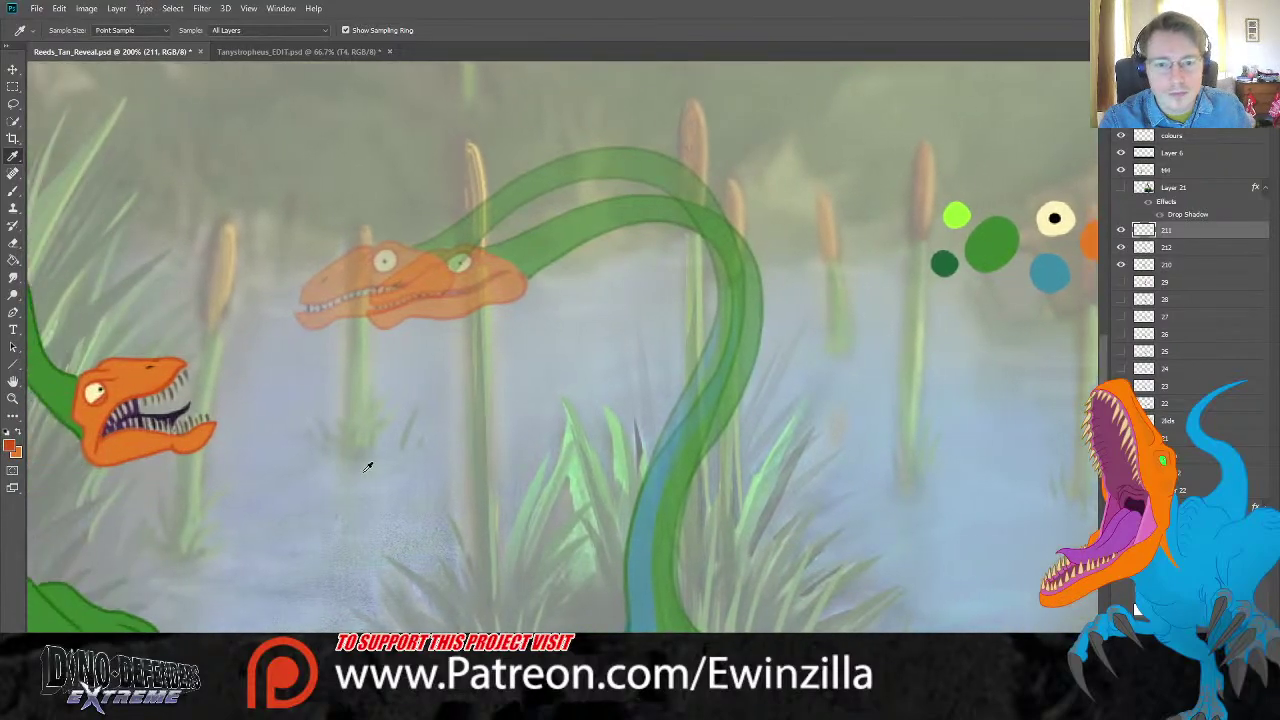
left_click(13, 190)
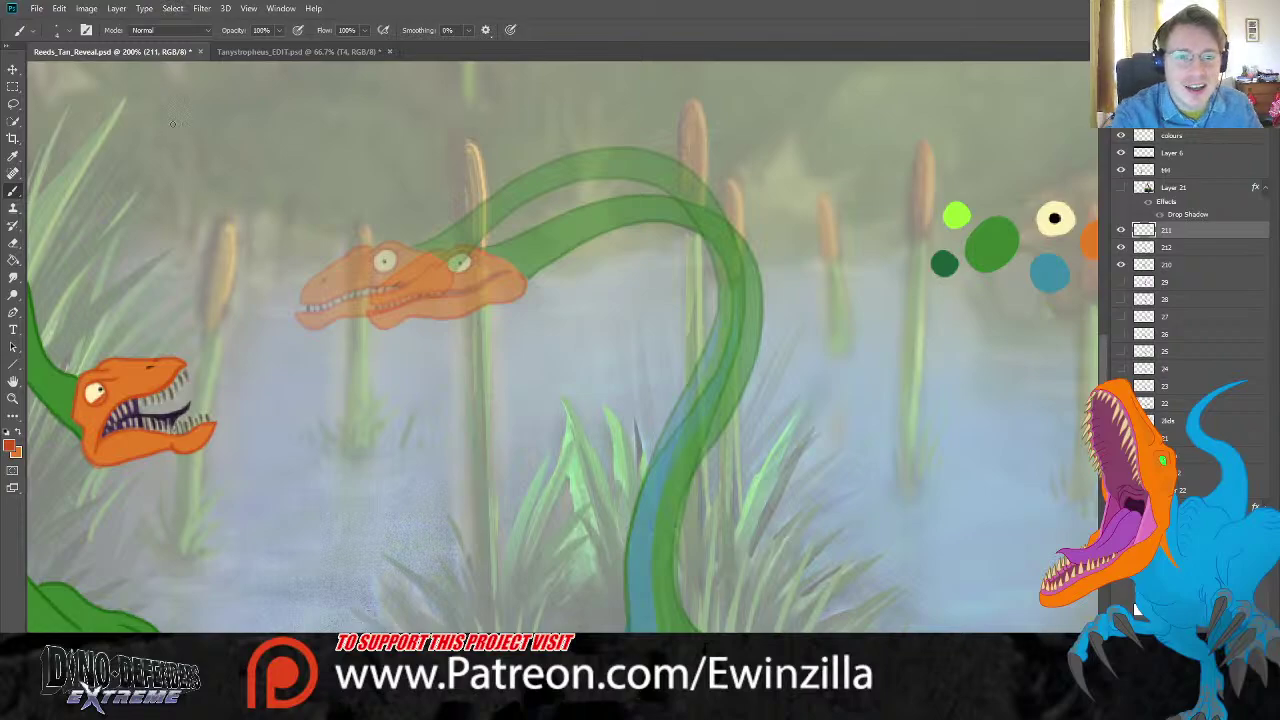
mouse_move(359, 261)
left_mouse_down()
mouse_move(382, 242)
mouse_move(426, 253)
left_mouse_up()
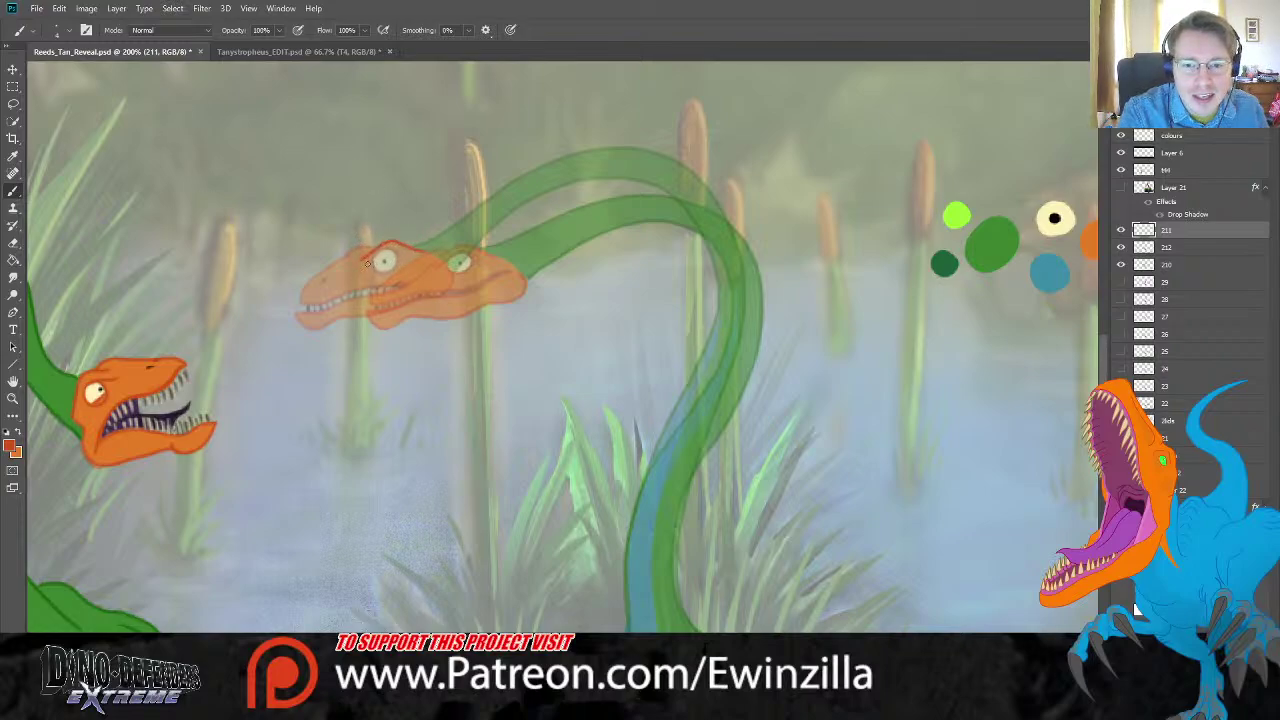
mouse_move(364, 262)
left_mouse_down()
mouse_move(384, 247)
mouse_move(395, 268)
mouse_move(372, 264)
left_mouse_up()
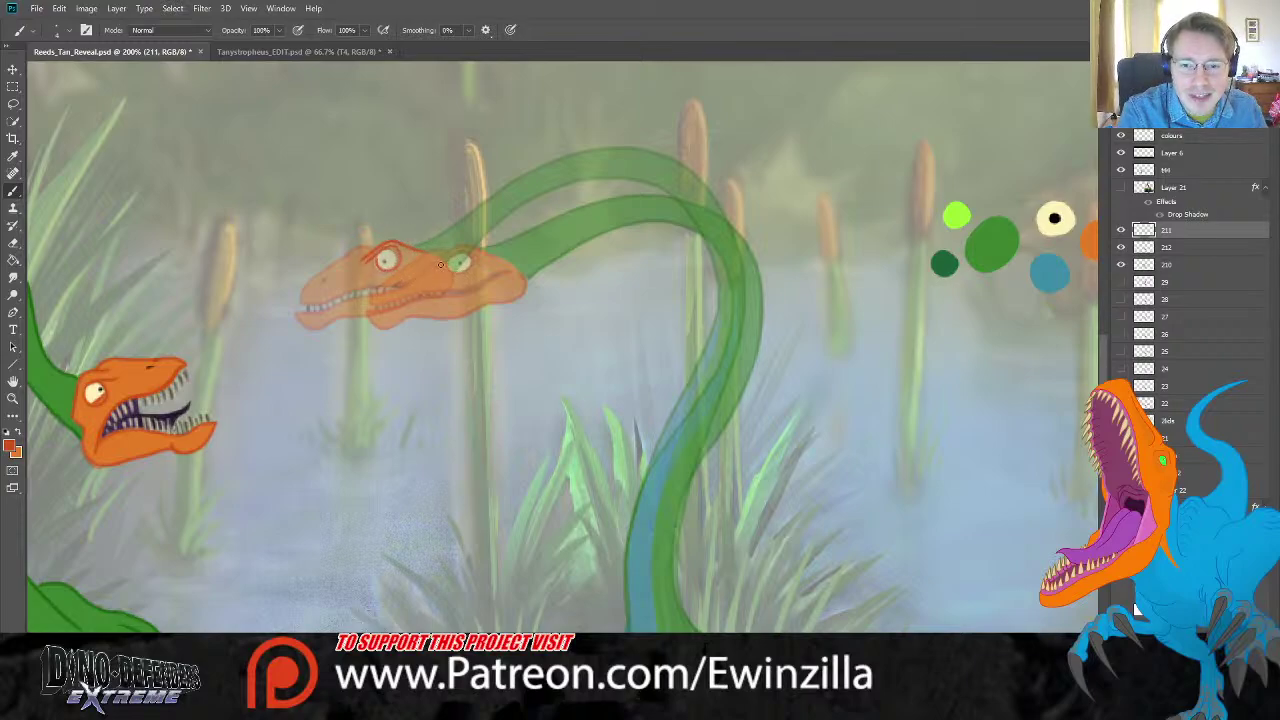
Step: Hide layer 210 and trace the snout, mouth line and lower jaw of the 212 head on layer 211
left_click(1120, 264)
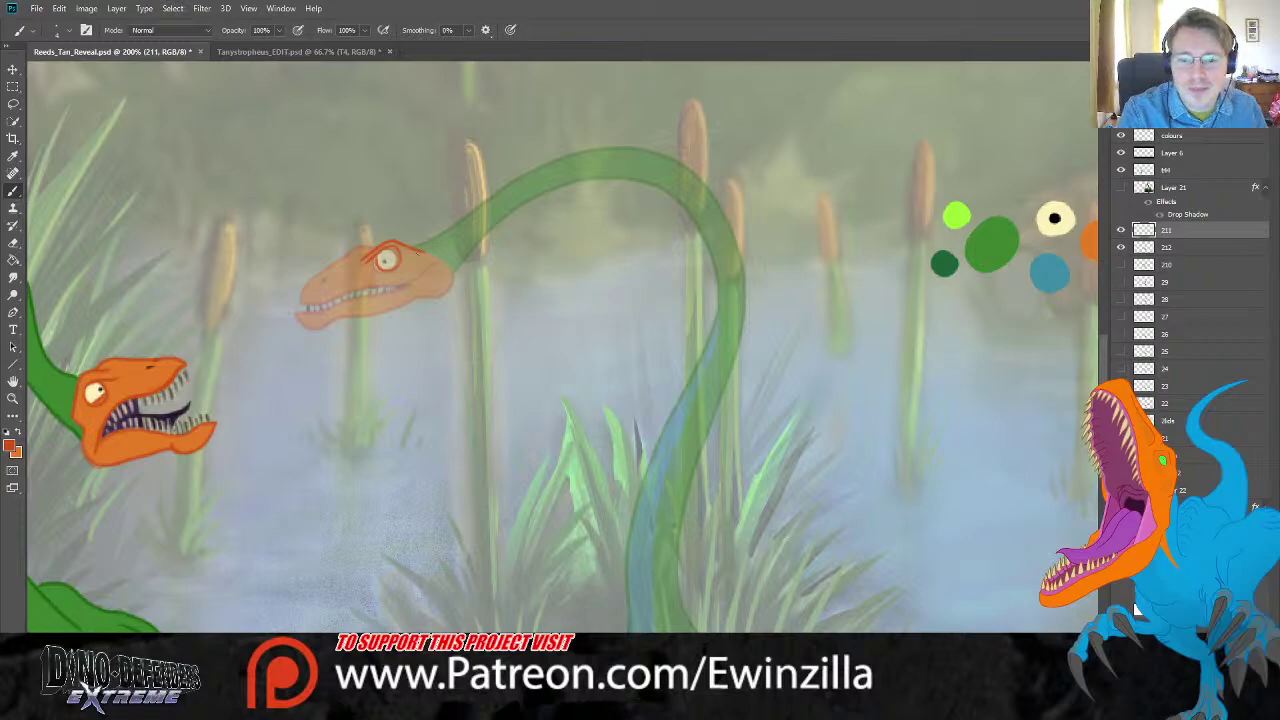
mouse_move(437, 263)
left_mouse_down()
mouse_move(405, 284)
mouse_move(302, 298)
mouse_move(353, 249)
mouse_move(384, 252)
left_mouse_up()
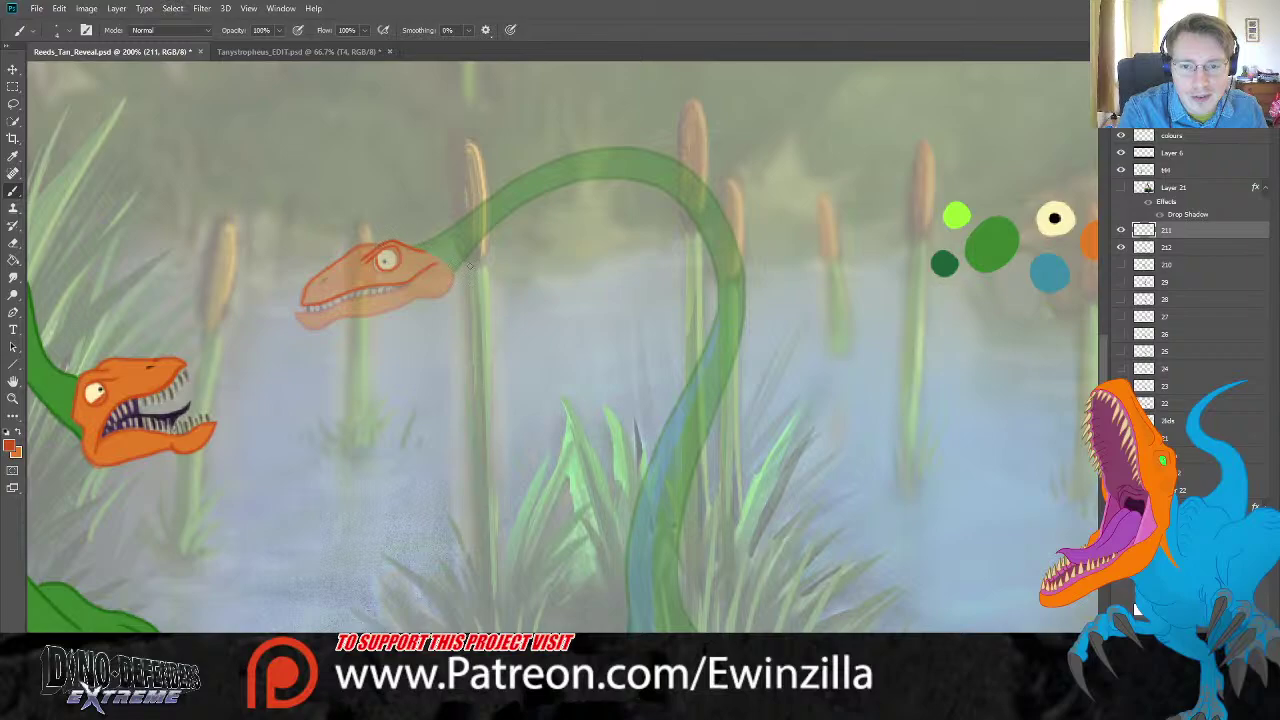
left_click_drag(296, 314, 412, 279)
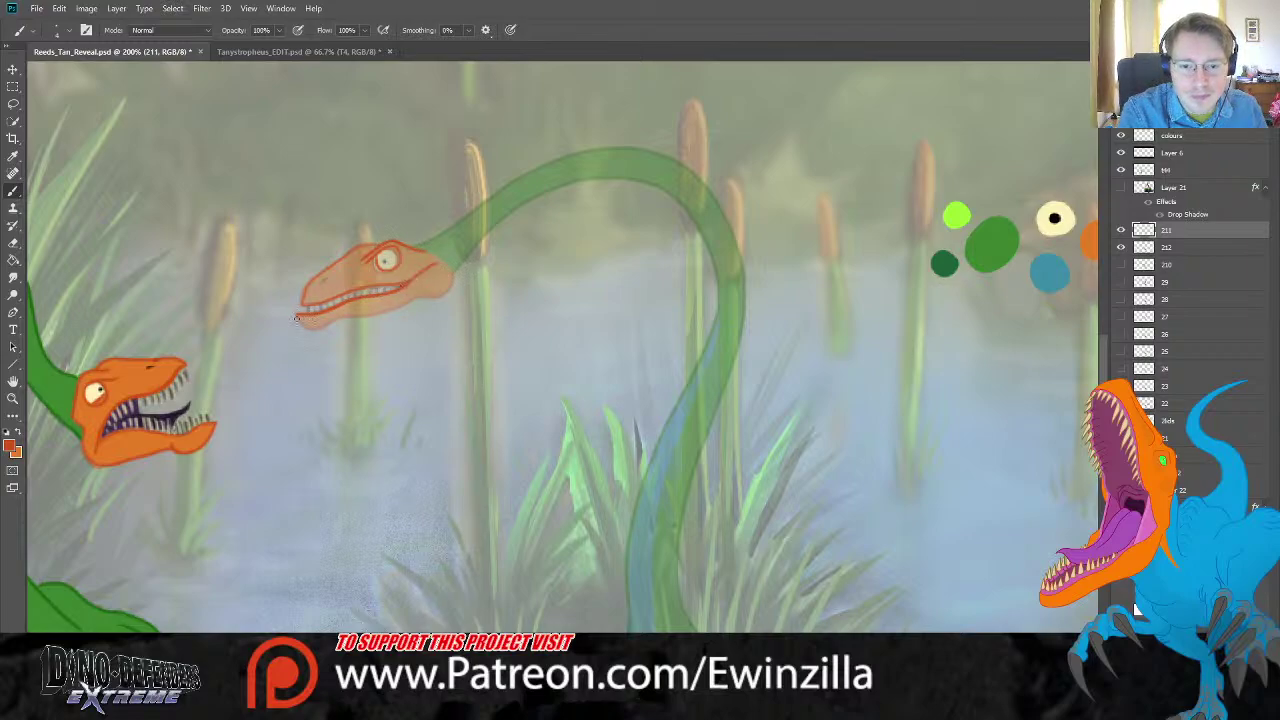
mouse_move(296, 318)
left_mouse_down()
mouse_move(444, 294)
mouse_move(455, 260)
left_mouse_up()
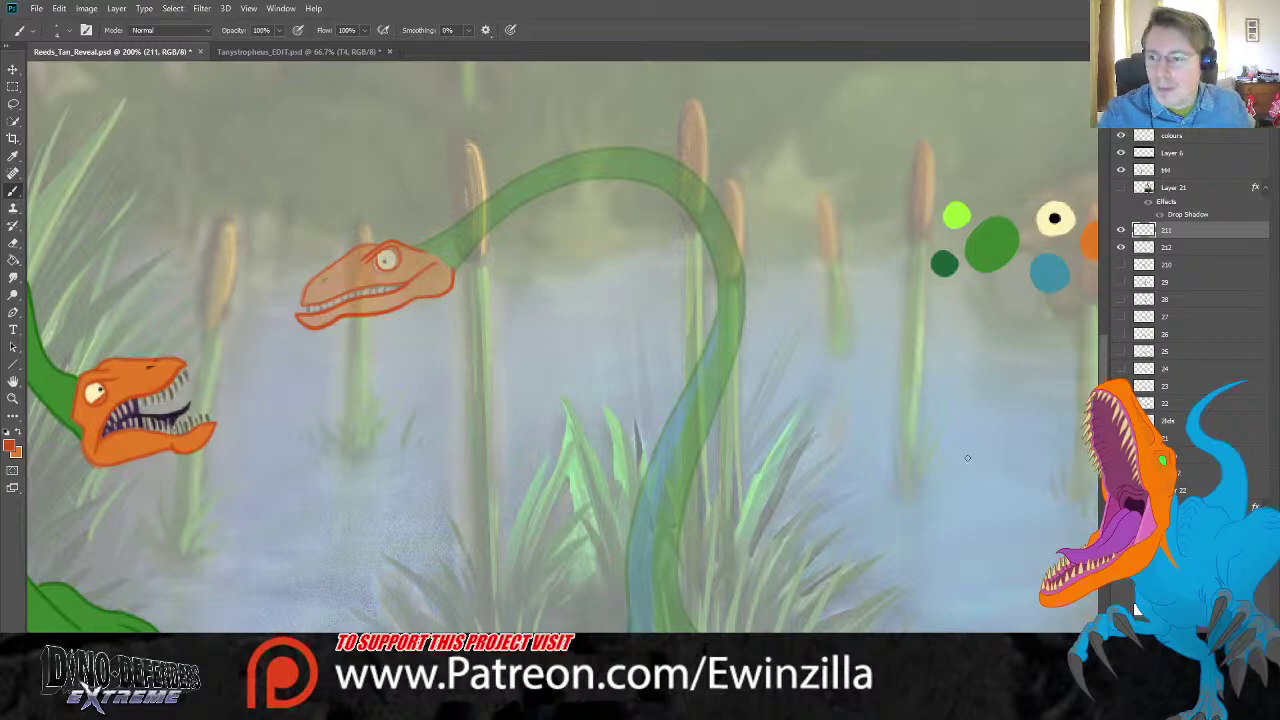
Step: Show layer 210 again and move the traced head outline midway between the 212 and 210 heads
left_click(1121, 265)
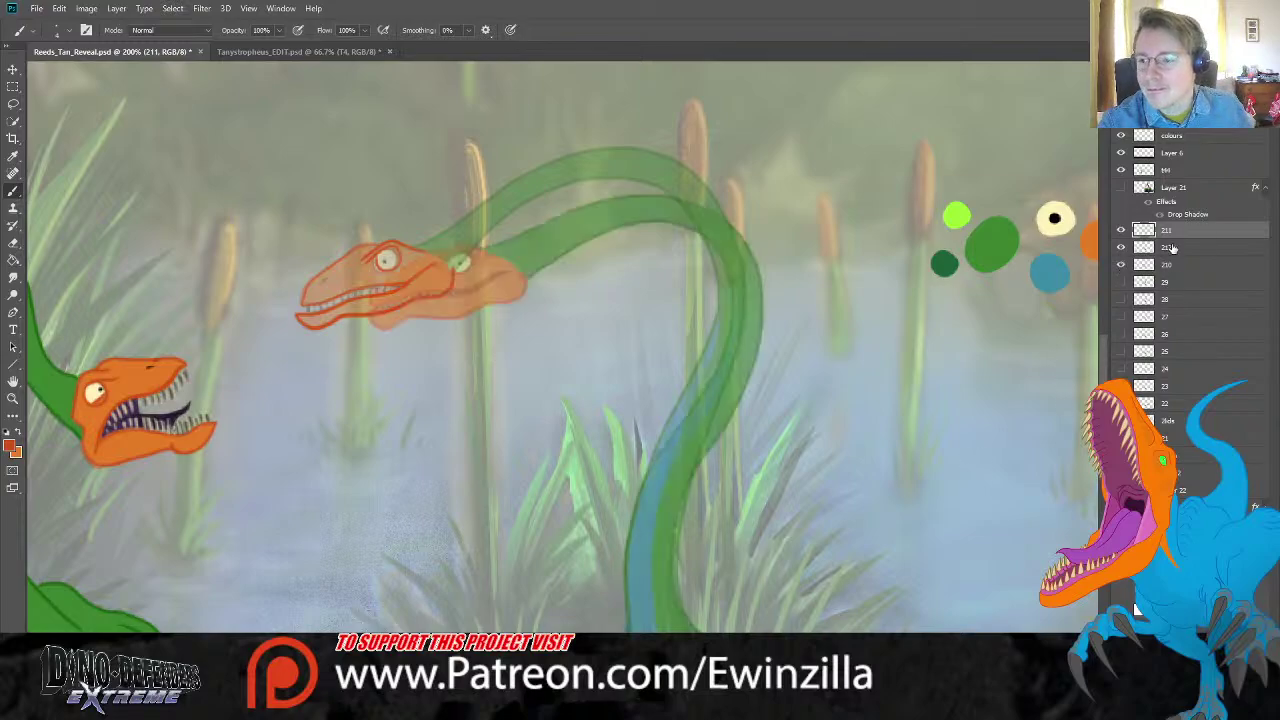
left_click(14, 70)
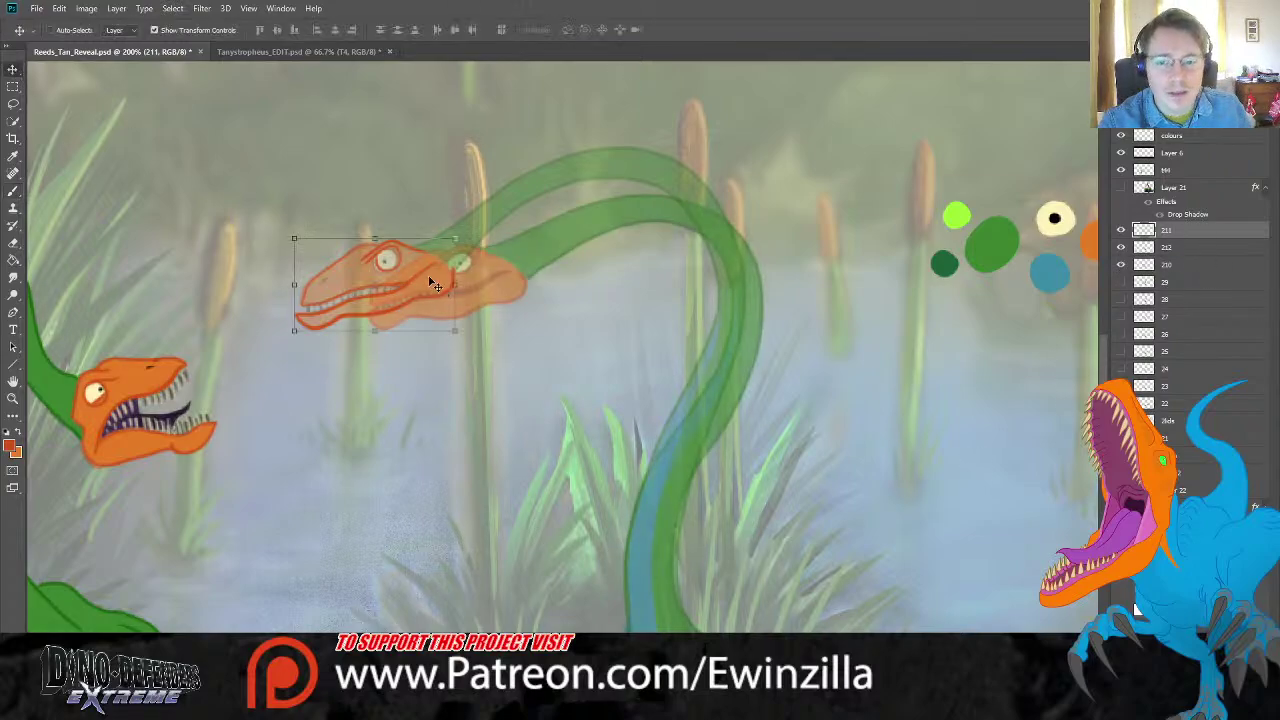
left_click_drag(428, 268, 458, 268)
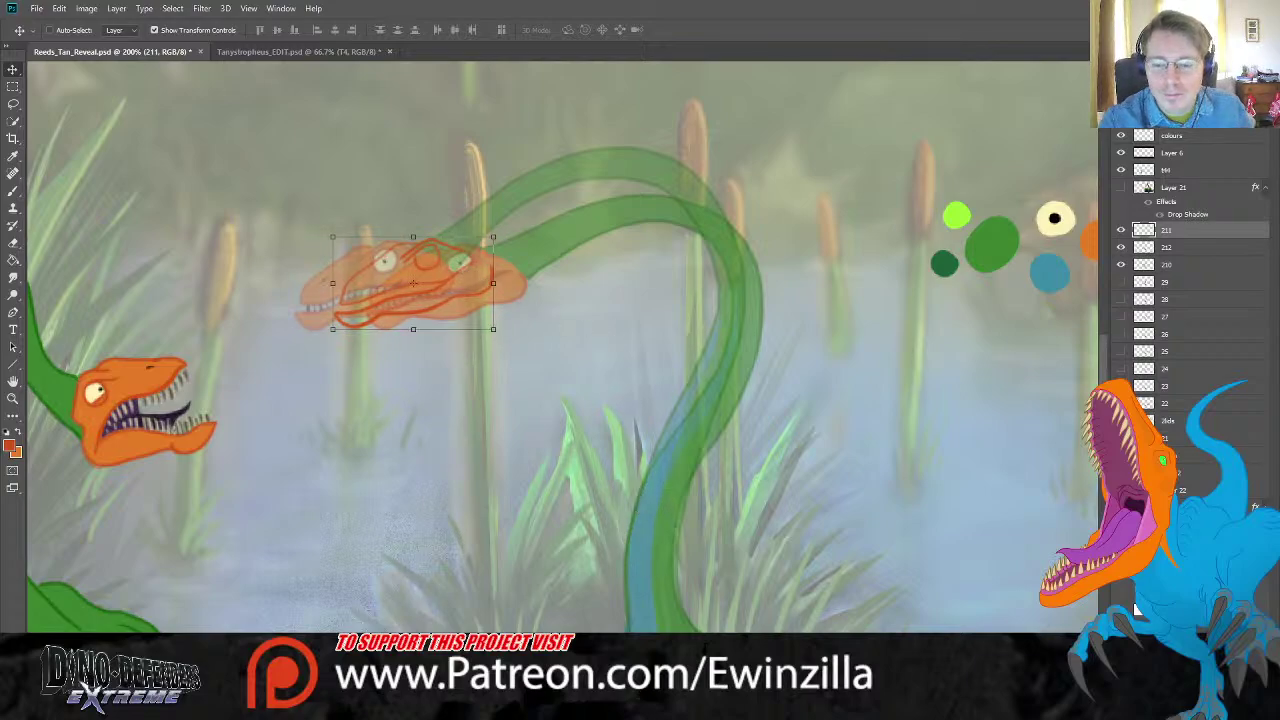
Step: Sample the dark green outline colour from the palette and brush the outer neck line from behind the head over the arch towards the body
scroll(562, 349, "right", 4)
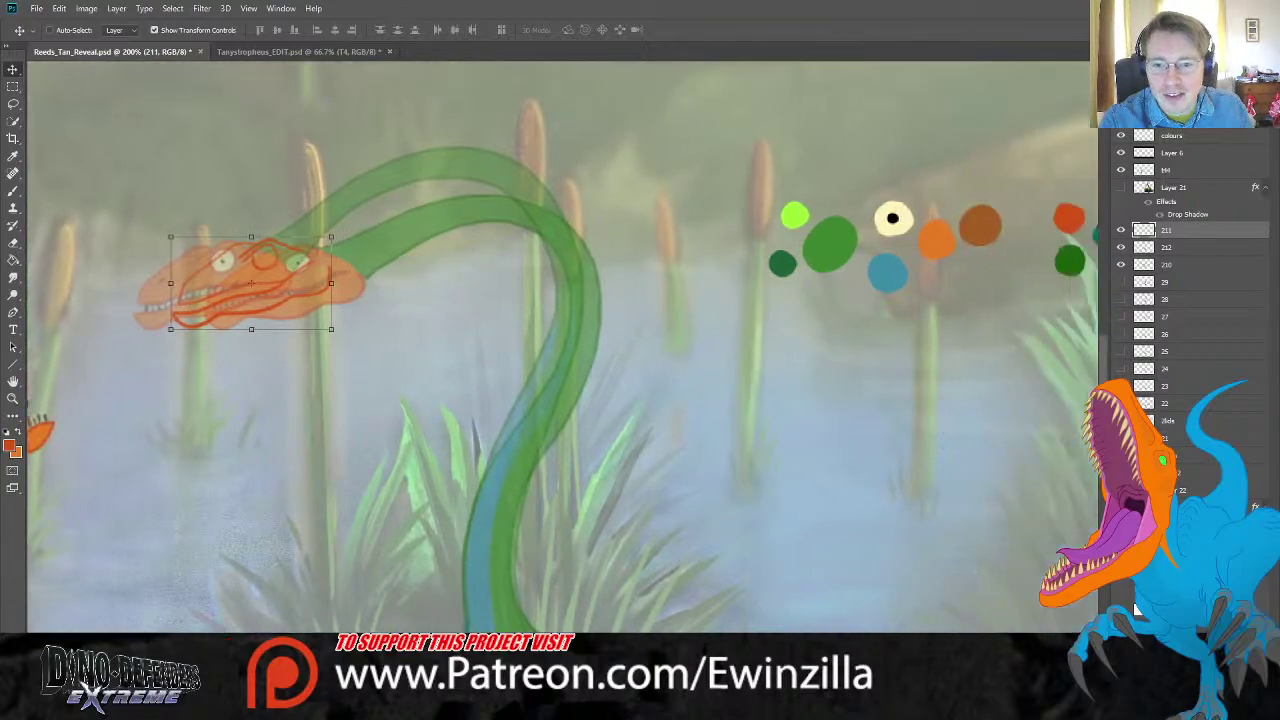
left_click(13, 155)
left_click(1070, 258)
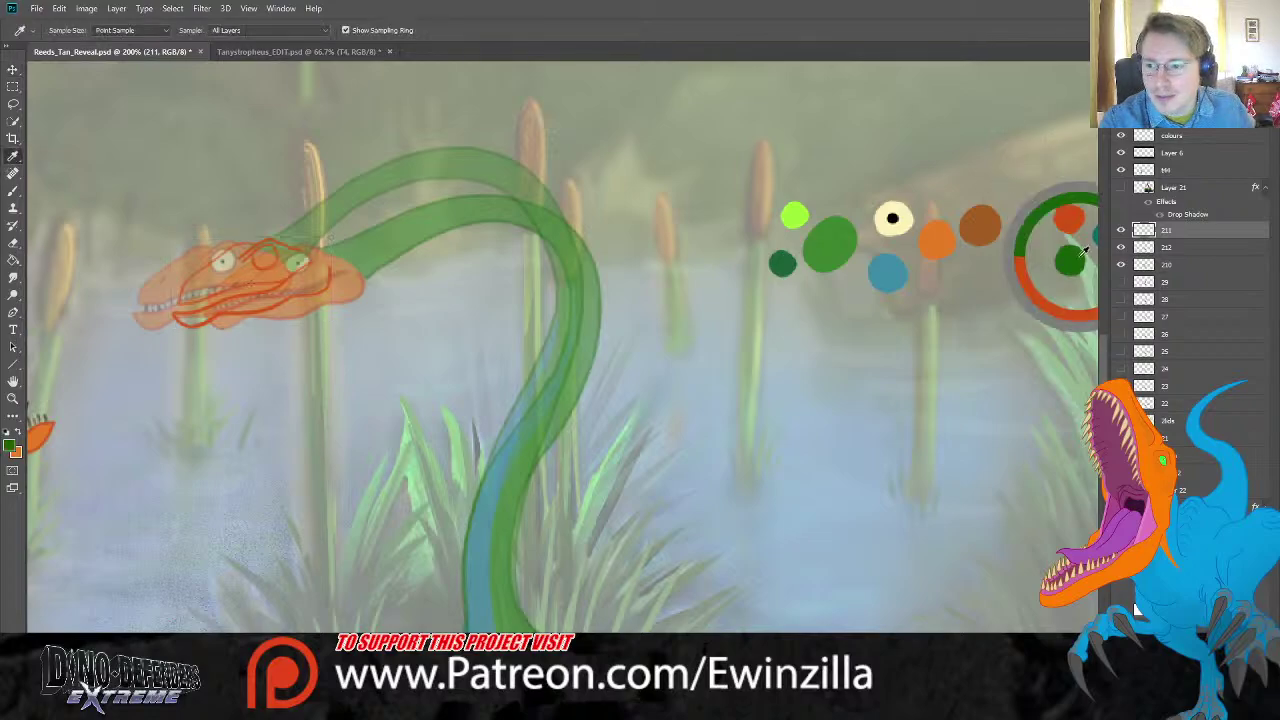
left_click(15, 191)
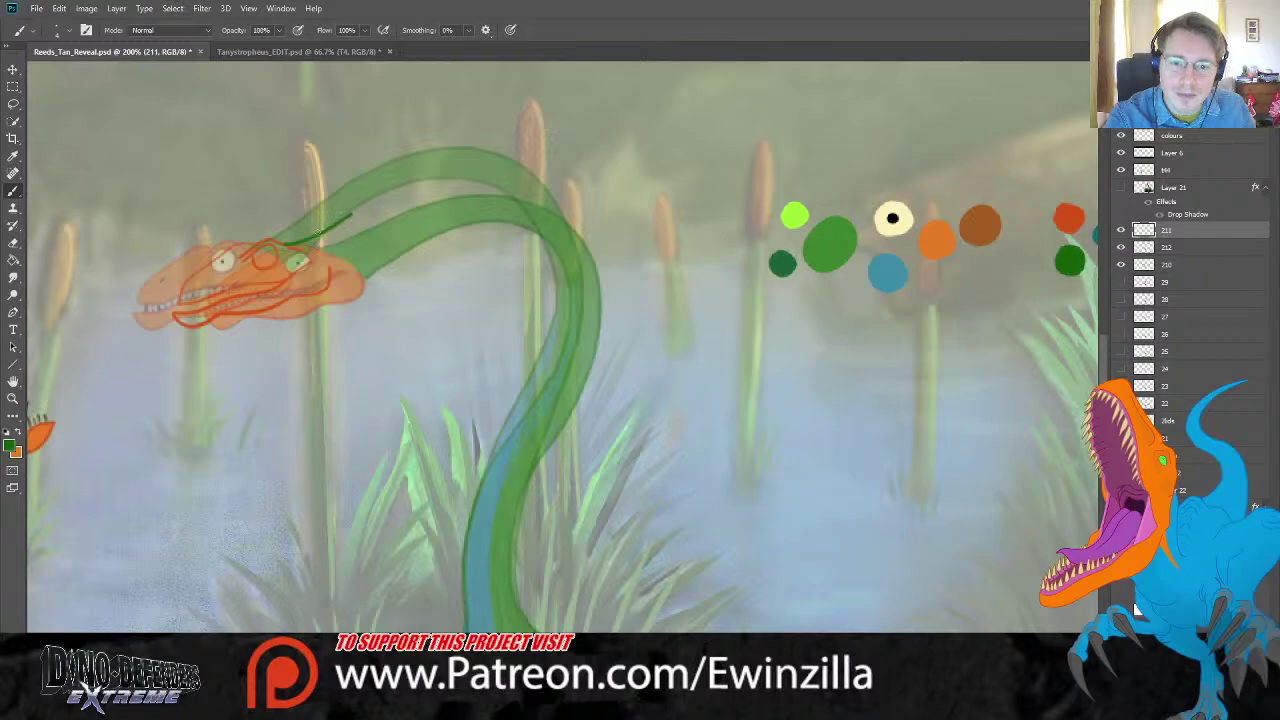
mouse_move(292, 244)
left_mouse_down()
mouse_move(402, 177)
mouse_move(462, 170)
mouse_move(520, 189)
mouse_move(556, 222)
mouse_move(584, 285)
mouse_move(583, 334)
mouse_move(500, 540)
left_mouse_up()
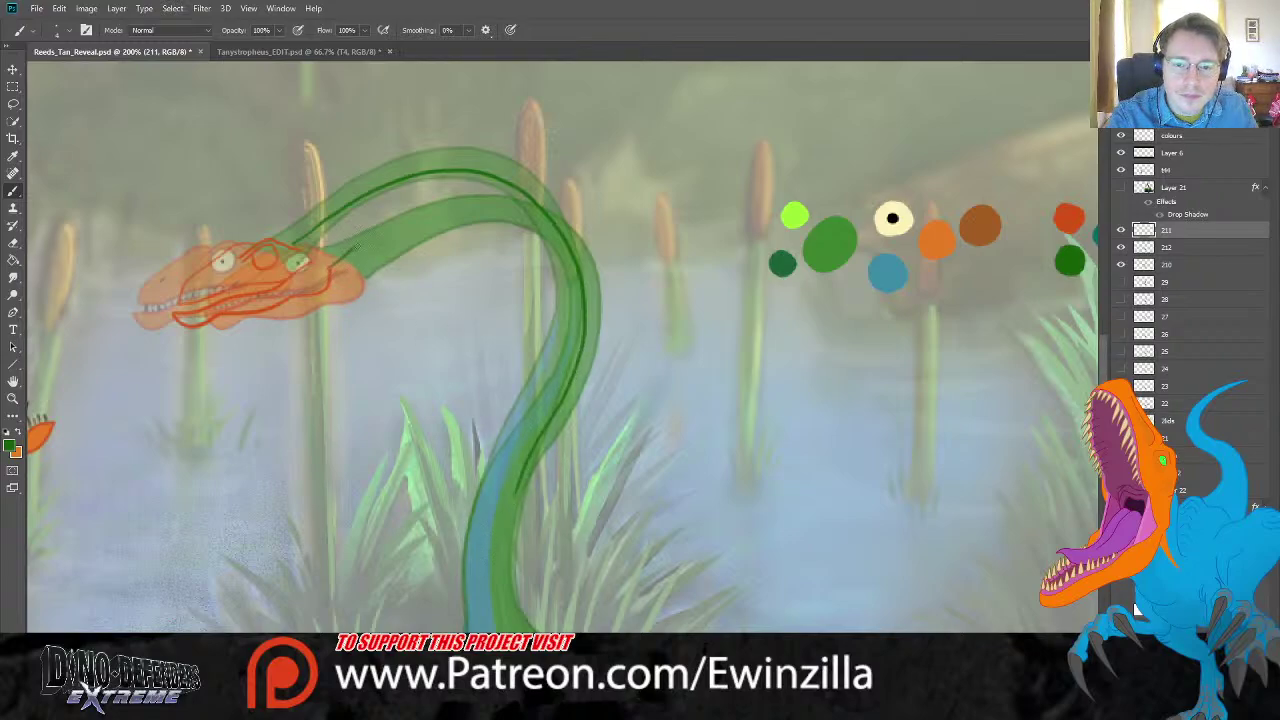
mouse_move(342, 253)
left_mouse_down()
mouse_move(422, 202)
mouse_move(470, 204)
mouse_move(536, 232)
mouse_move(562, 295)
mouse_move(537, 378)
mouse_move(482, 468)
mouse_move(507, 450)
mouse_move(482, 470)
mouse_move(510, 458)
left_mouse_up()
key("ctrl+z")
key("ctrl+z")
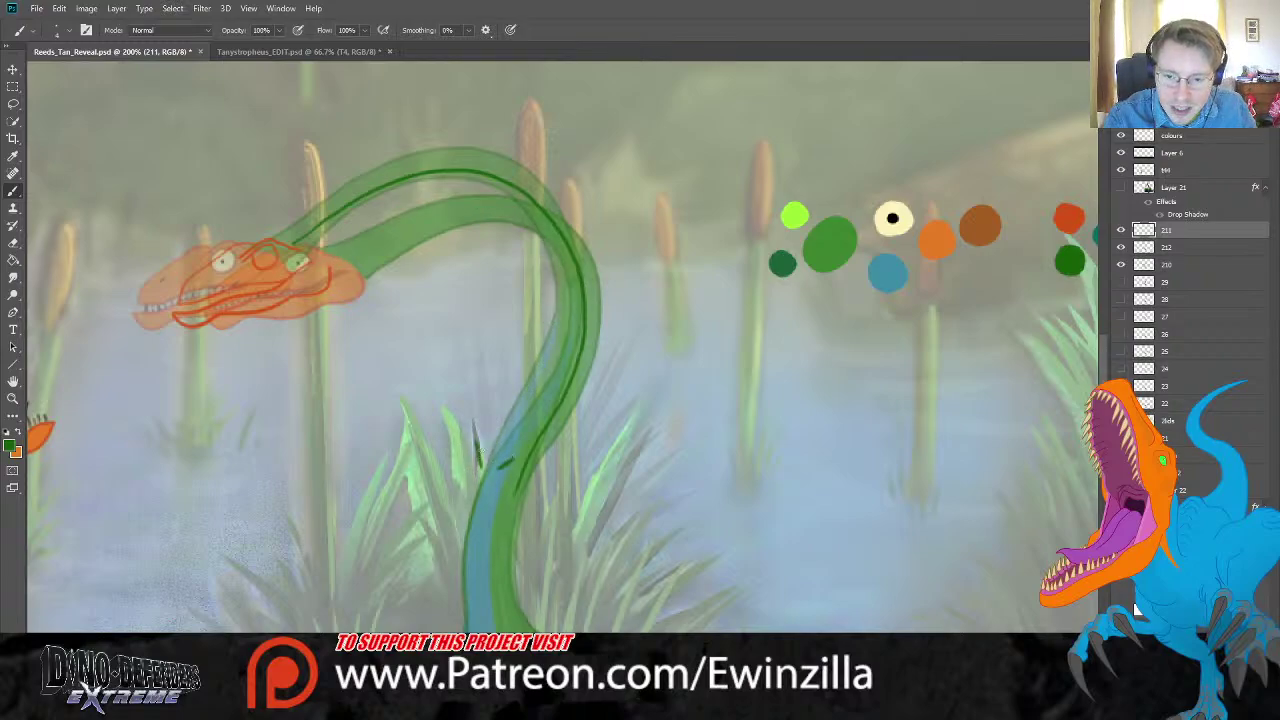
key("ctrl+z")
key("ctrl+z")
left_click_drag(462, 410, 488, 456)
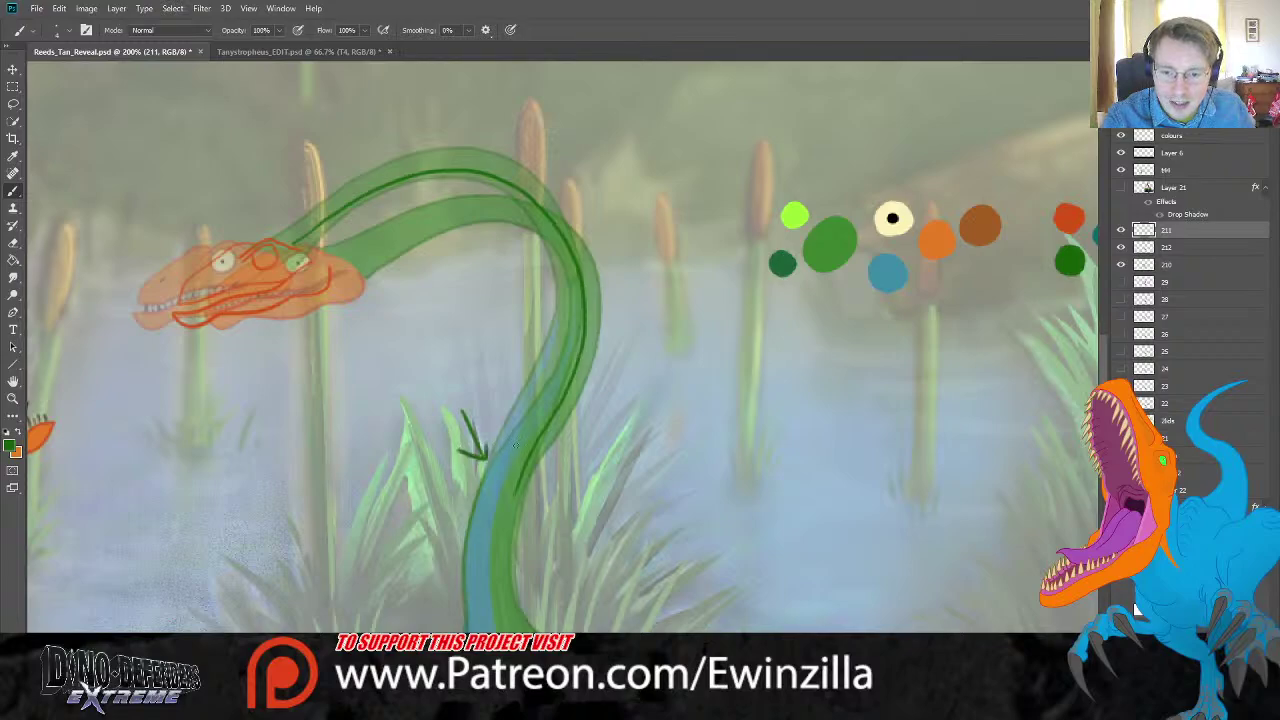
key("ctrl+z")
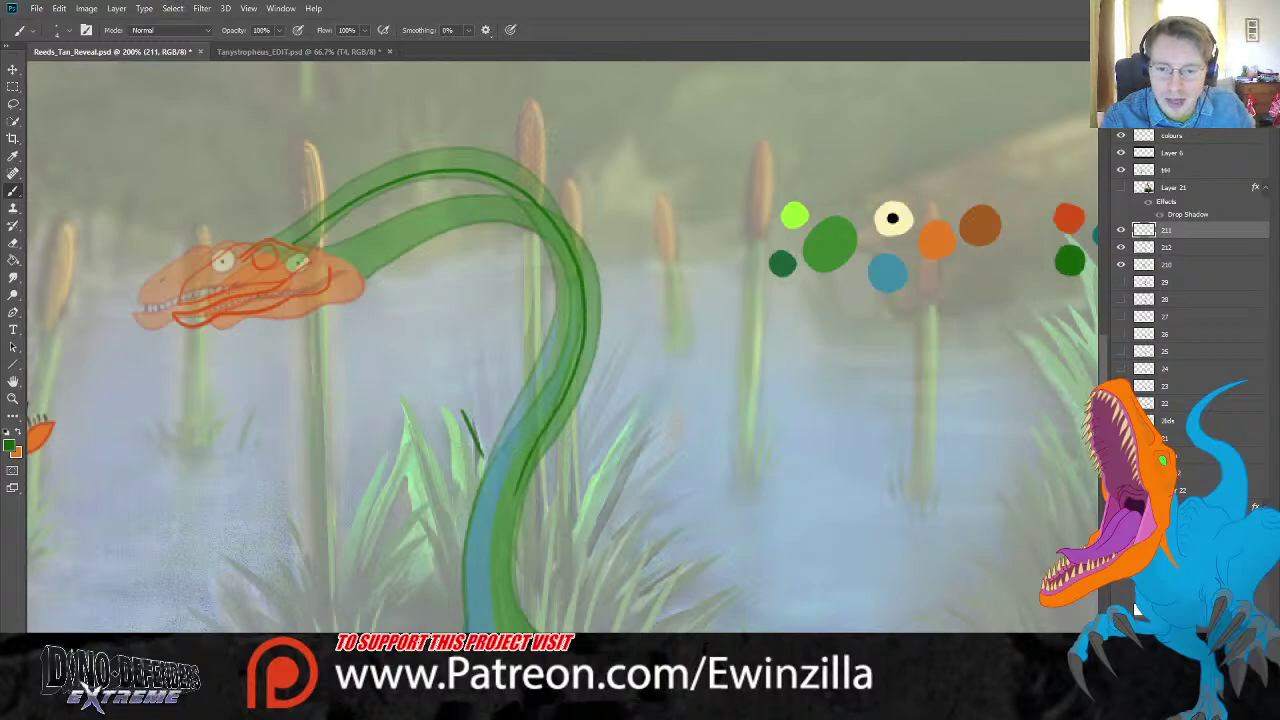
key("ctrl+z")
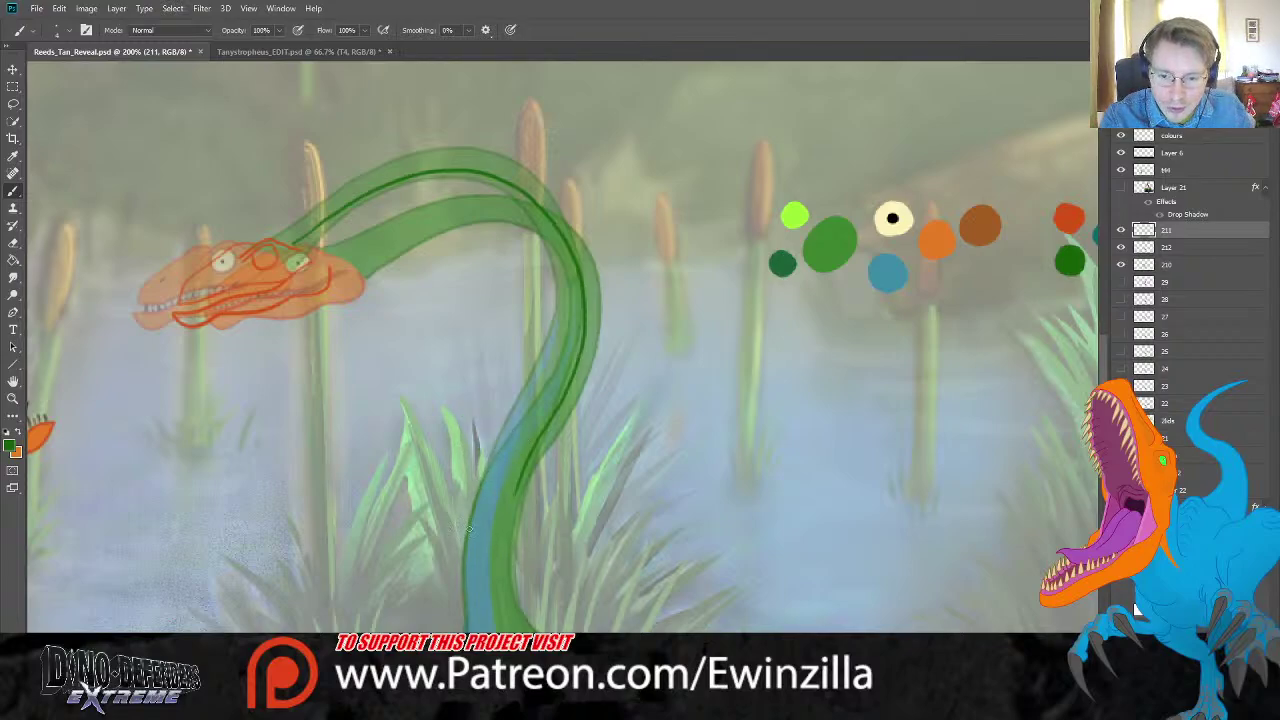
left_click_drag(468, 530, 560, 330)
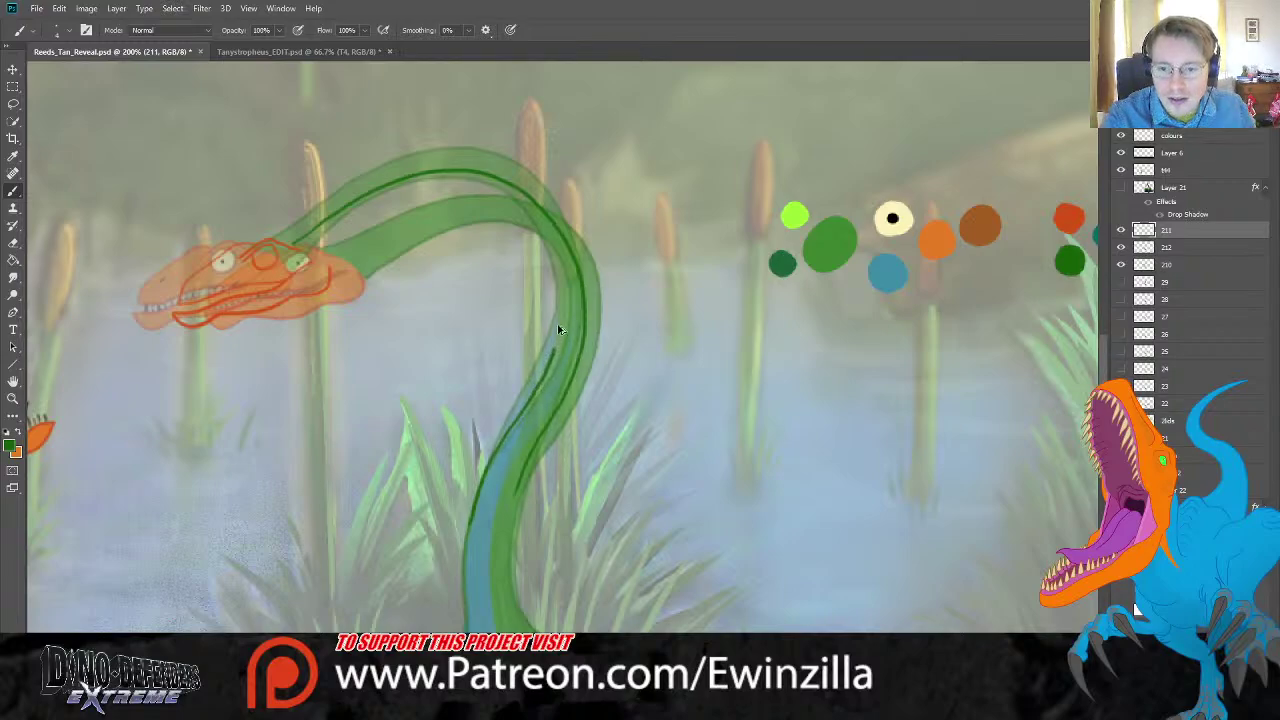
key("ctrl+z")
Step: Brush the inner neck line from the lower neck around the bend to the back of the jaw, and remove the overlapping stray stroke
mouse_move(474, 503)
left_mouse_down()
mouse_move(550, 365)
mouse_move(564, 296)
mouse_move(521, 220)
mouse_move(481, 204)
mouse_move(413, 222)
left_mouse_up()
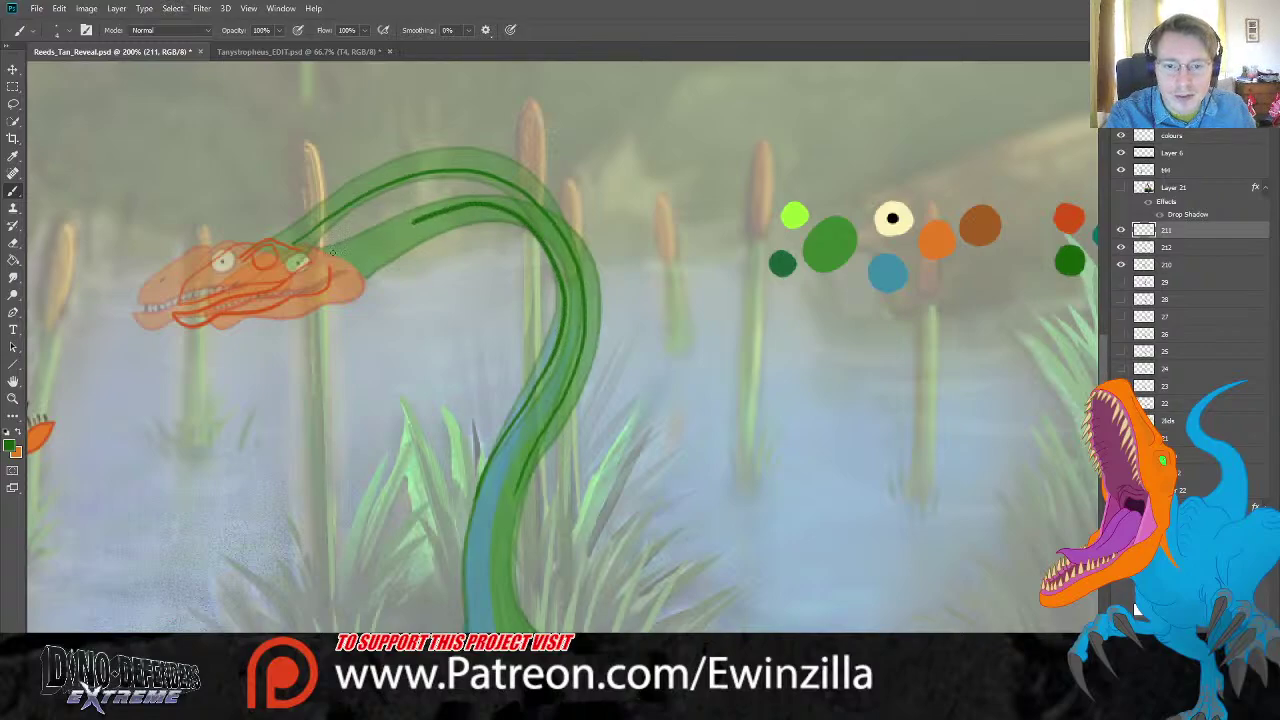
mouse_move(331, 271)
left_mouse_down()
mouse_move(414, 202)
mouse_move(494, 200)
mouse_move(518, 213)
left_mouse_up()
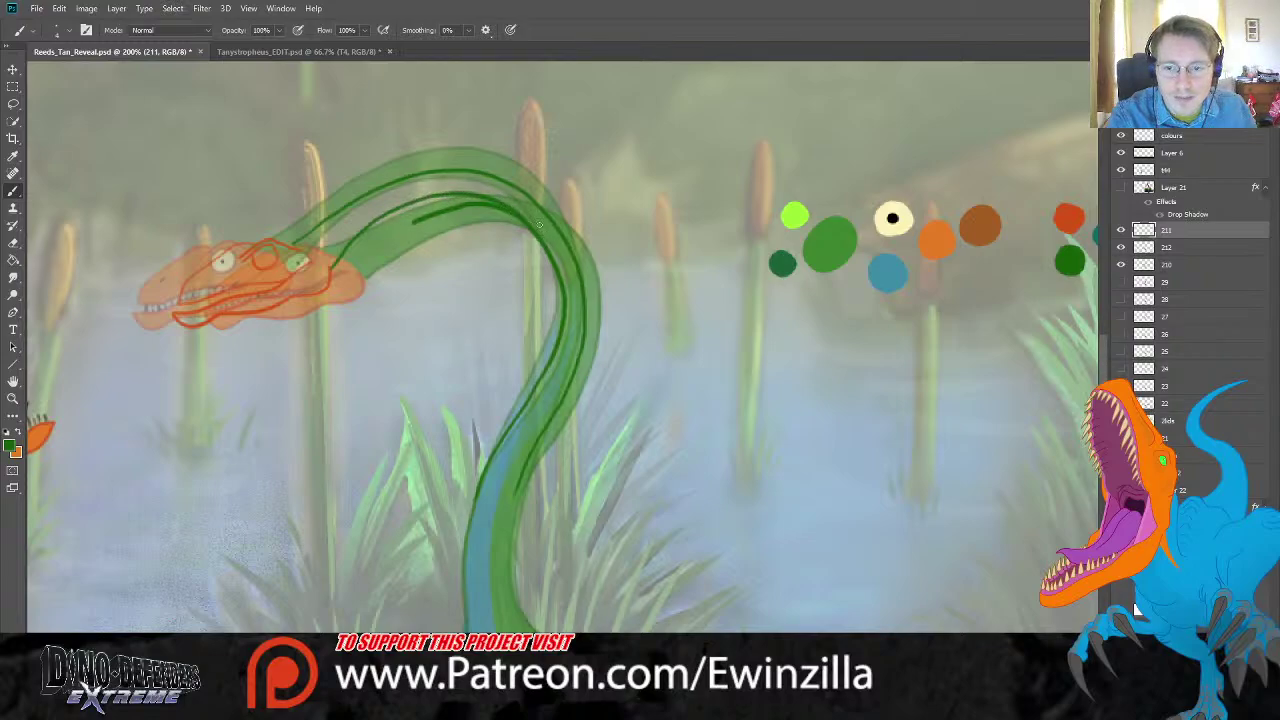
key("r")
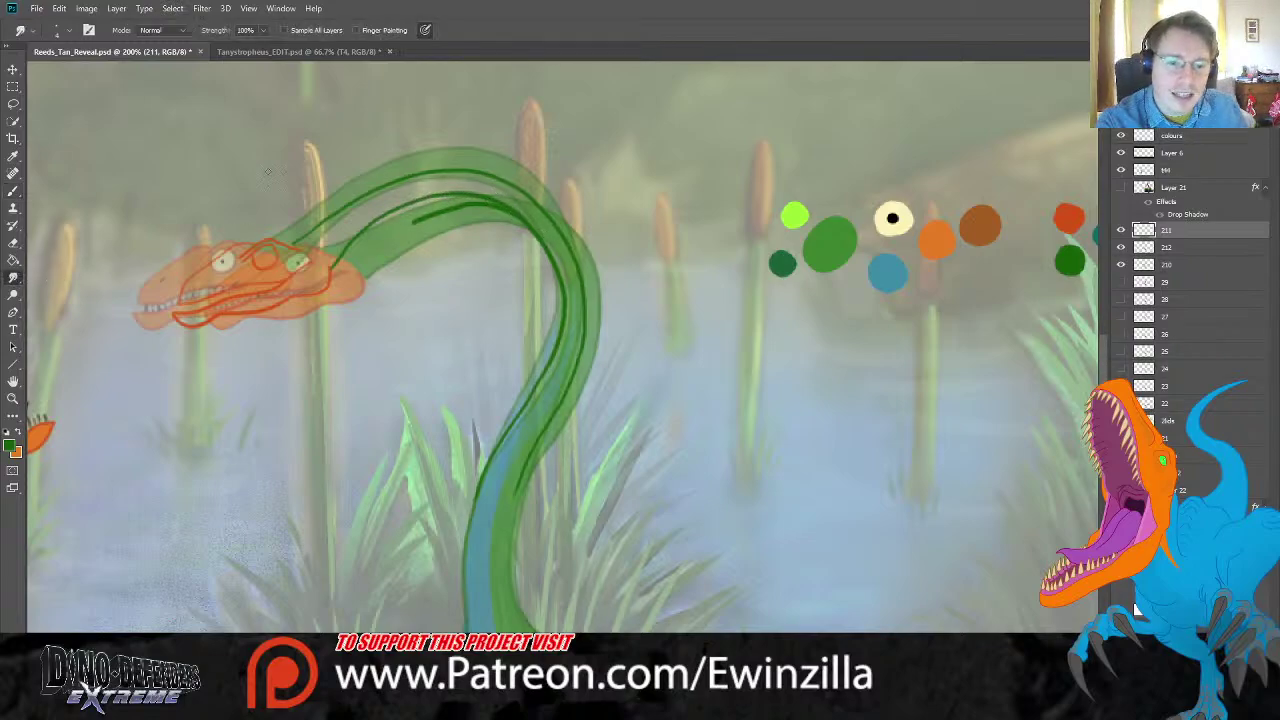
mouse_move(410, 224)
left_mouse_down()
mouse_move(470, 215)
mouse_move(413, 221)
mouse_move(473, 205)
mouse_move(541, 232)
left_mouse_up()
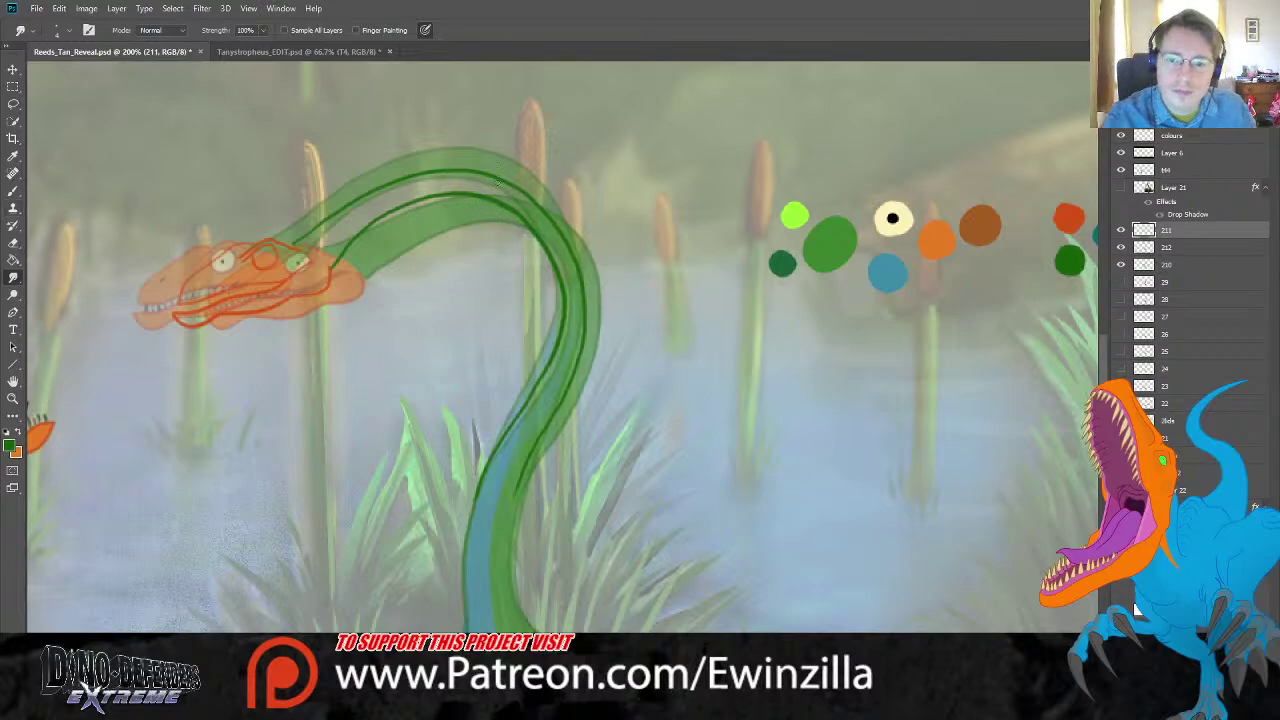
Step: Remove the outer neck line beyond the part nearest the head and redraw it over the arch and down to the body
mouse_move(500, 186)
left_mouse_down()
mouse_move(457, 167)
mouse_move(371, 190)
left_mouse_up()
mouse_move(532, 188)
left_mouse_down()
mouse_move(579, 273)
mouse_move(586, 314)
mouse_move(588, 288)
mouse_move(582, 343)
mouse_move(515, 497)
mouse_move(526, 470)
mouse_move(487, 492)
left_mouse_up()
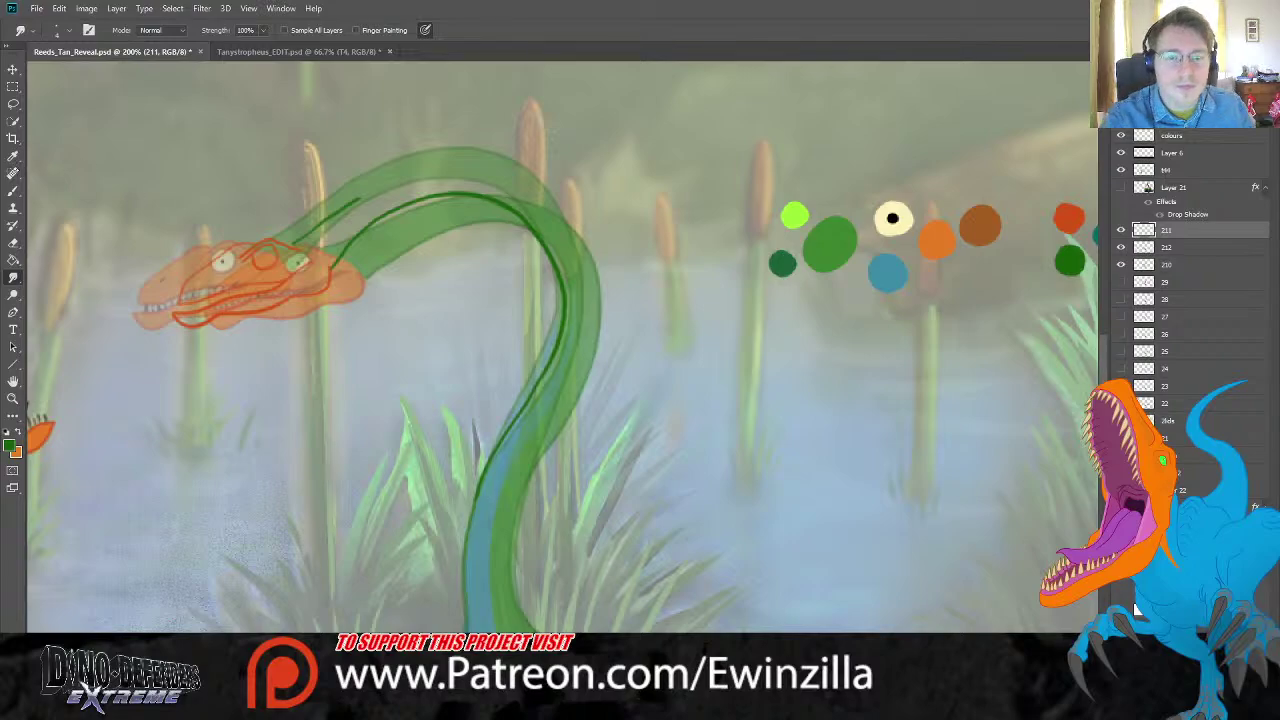
key("b")
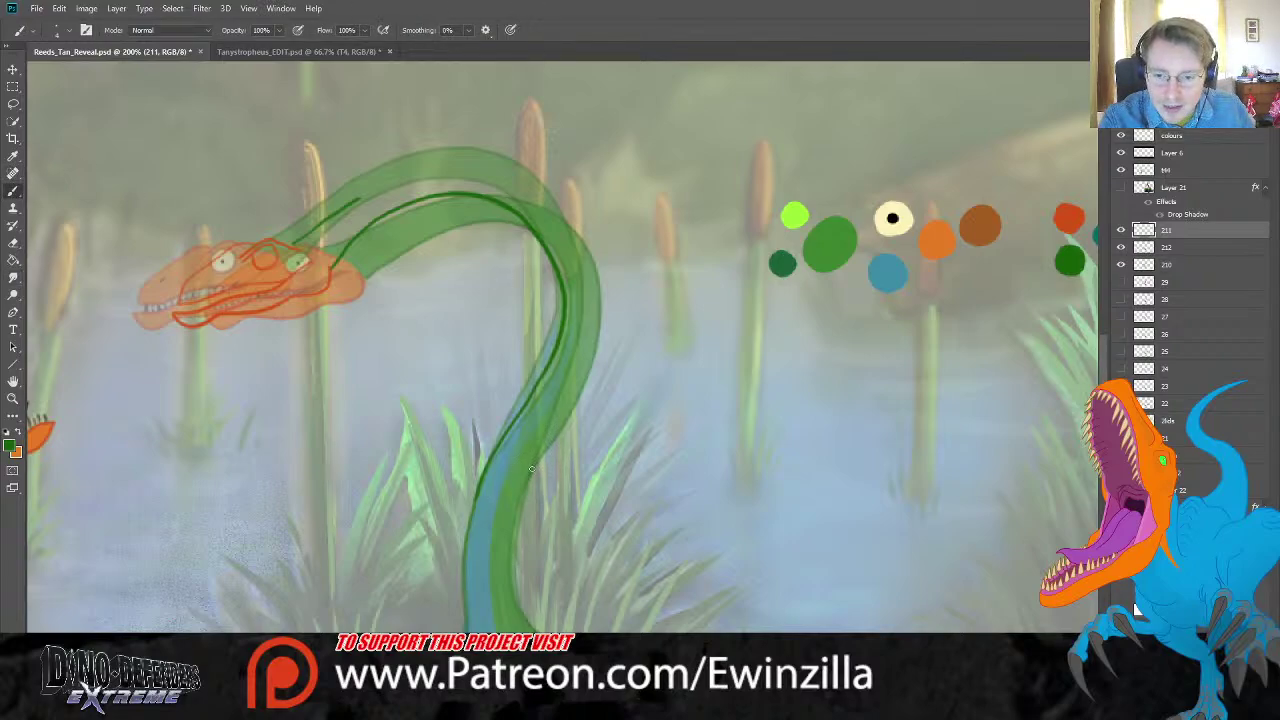
mouse_move(532, 468)
left_mouse_down()
mouse_move(593, 321)
mouse_move(583, 249)
mouse_move(556, 207)
mouse_move(506, 170)
mouse_move(441, 162)
mouse_move(368, 190)
mouse_move(320, 230)
left_mouse_up()
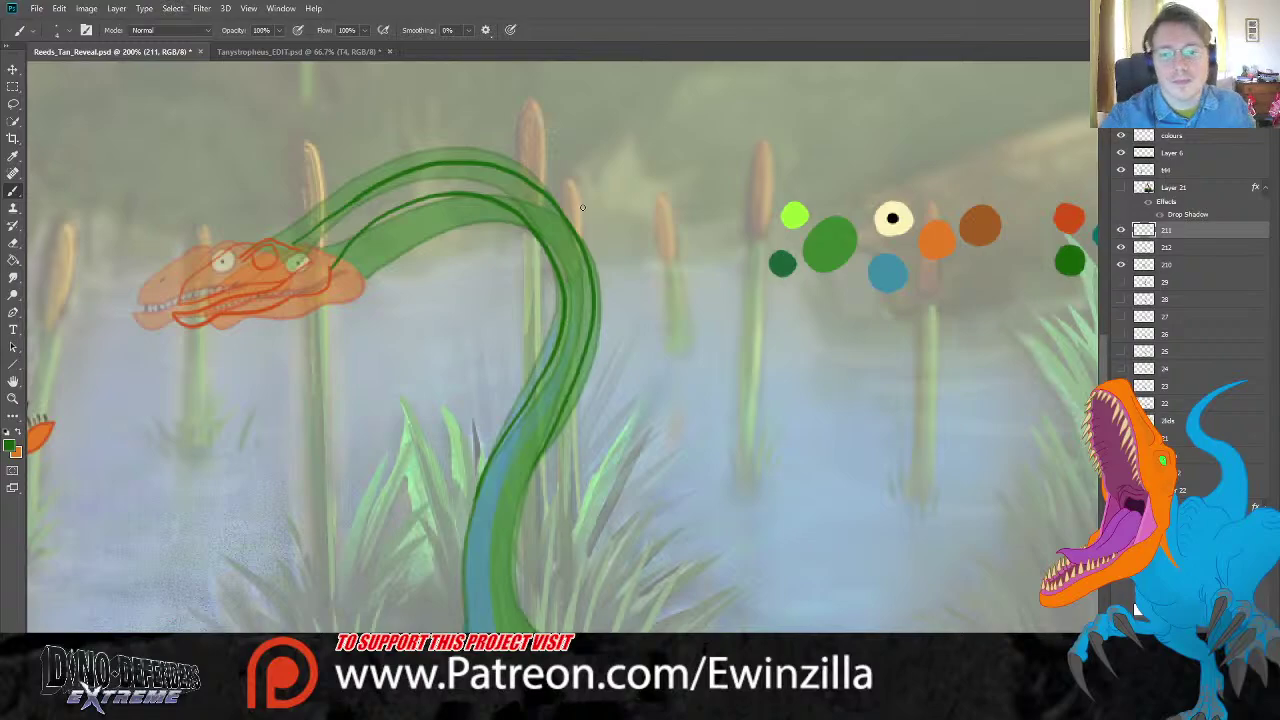
key("ctrl+z")
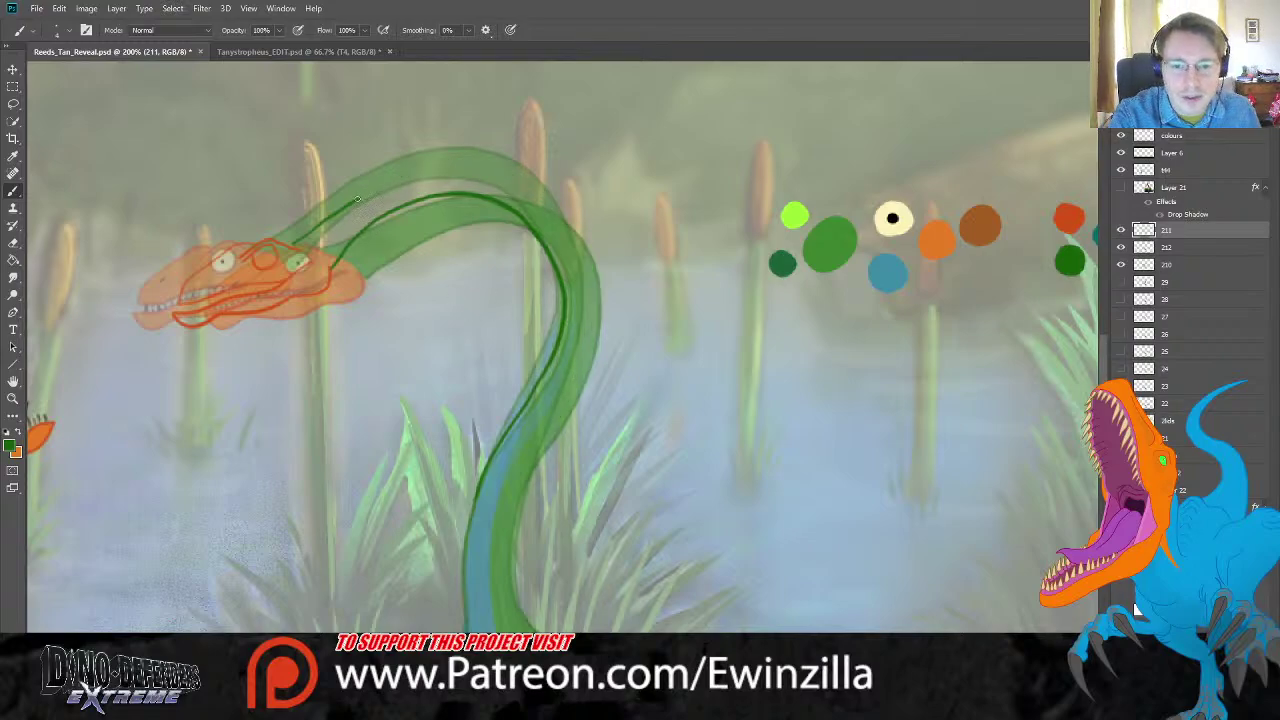
left_click_drag(355, 201, 456, 172)
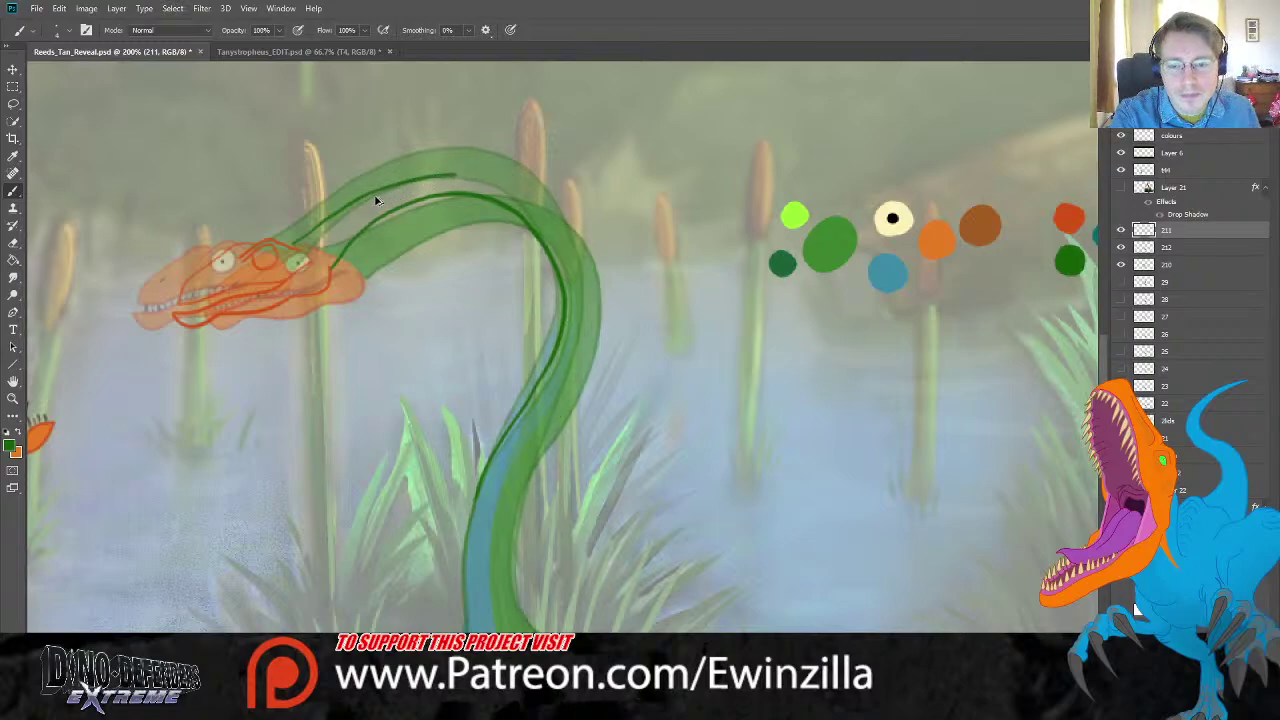
key("ctrl+z")
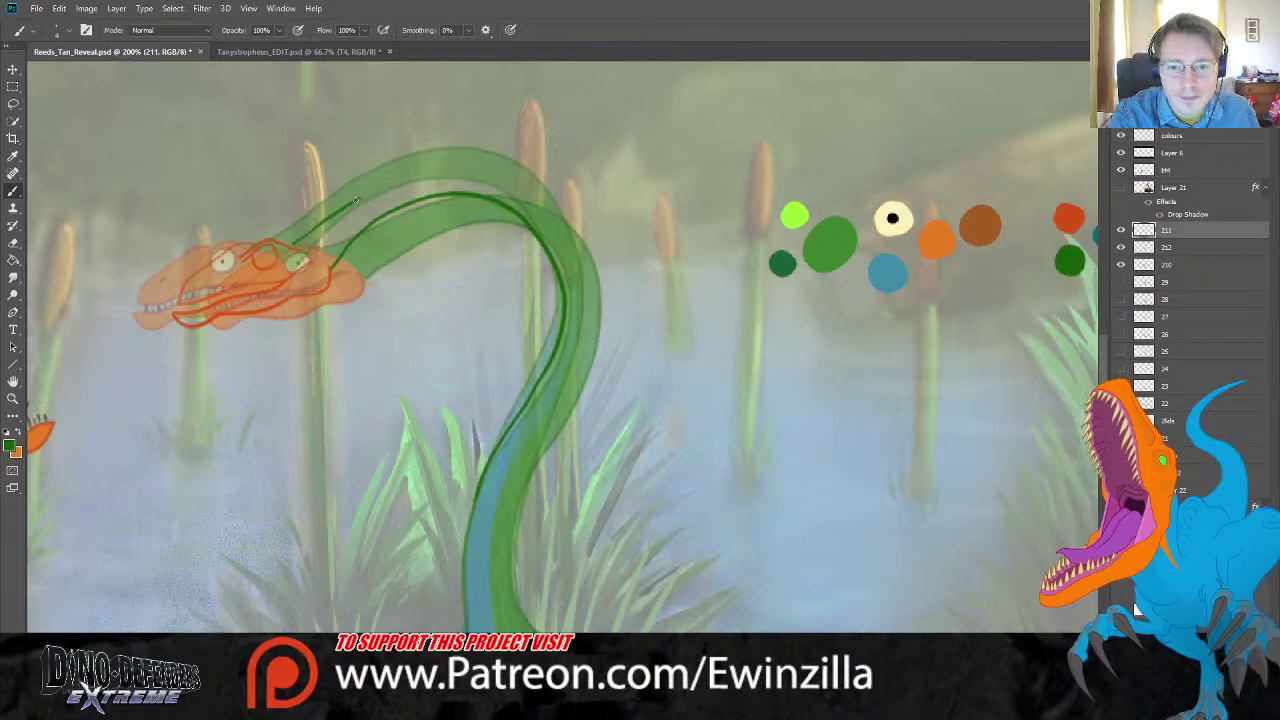
mouse_move(355, 201)
left_mouse_down()
mouse_move(429, 175)
mouse_move(493, 175)
mouse_move(543, 199)
mouse_move(580, 245)
mouse_move(582, 360)
mouse_move(521, 494)
left_mouse_up()
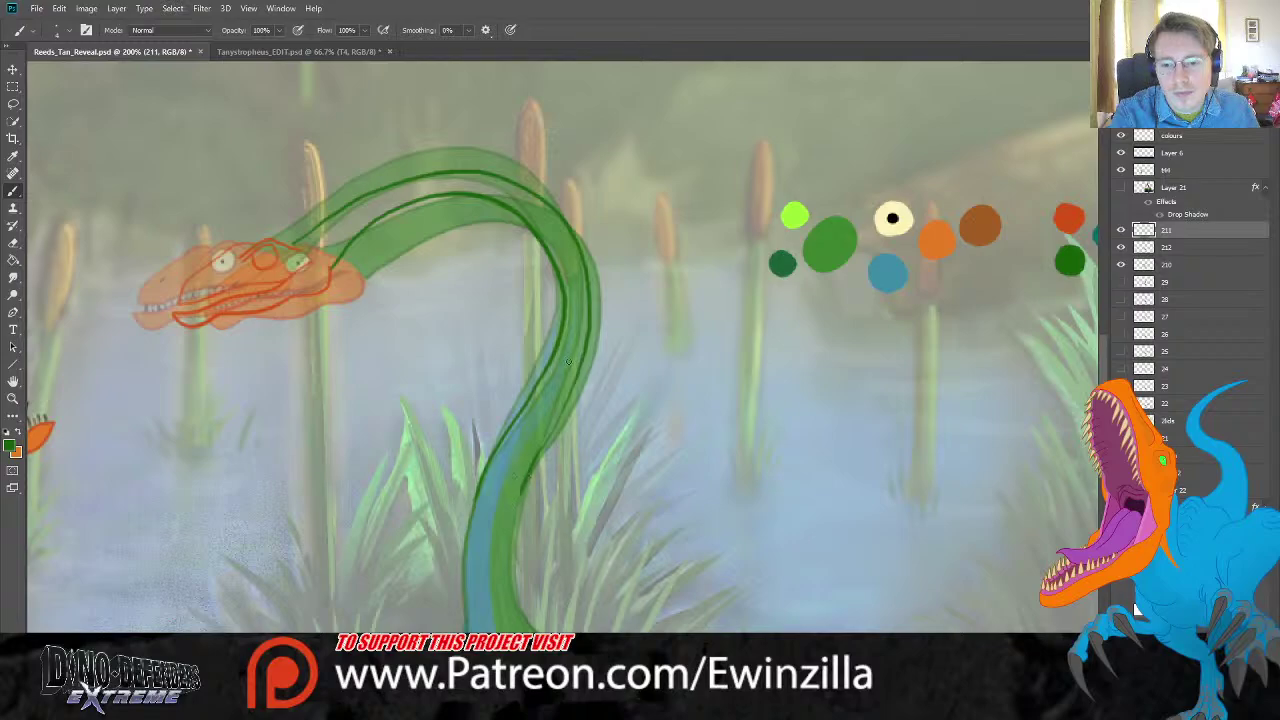
mouse_move(572, 378)
left_mouse_down()
mouse_move(516, 508)
mouse_move(516, 608)
left_mouse_up()
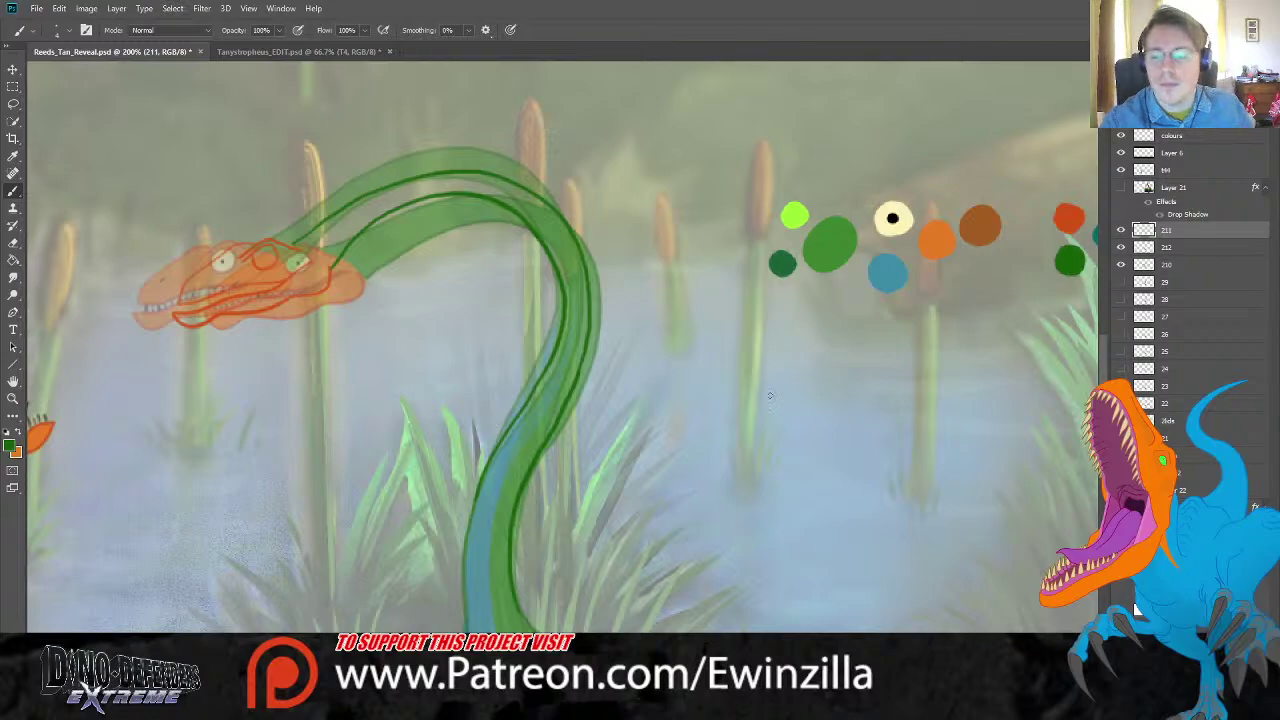
Step: Lasso the body and lower neck on layer 212, copy them onto a new layer and align the copy over the original body
scroll(770, 396, "down", 2)
left_click(1180, 247)
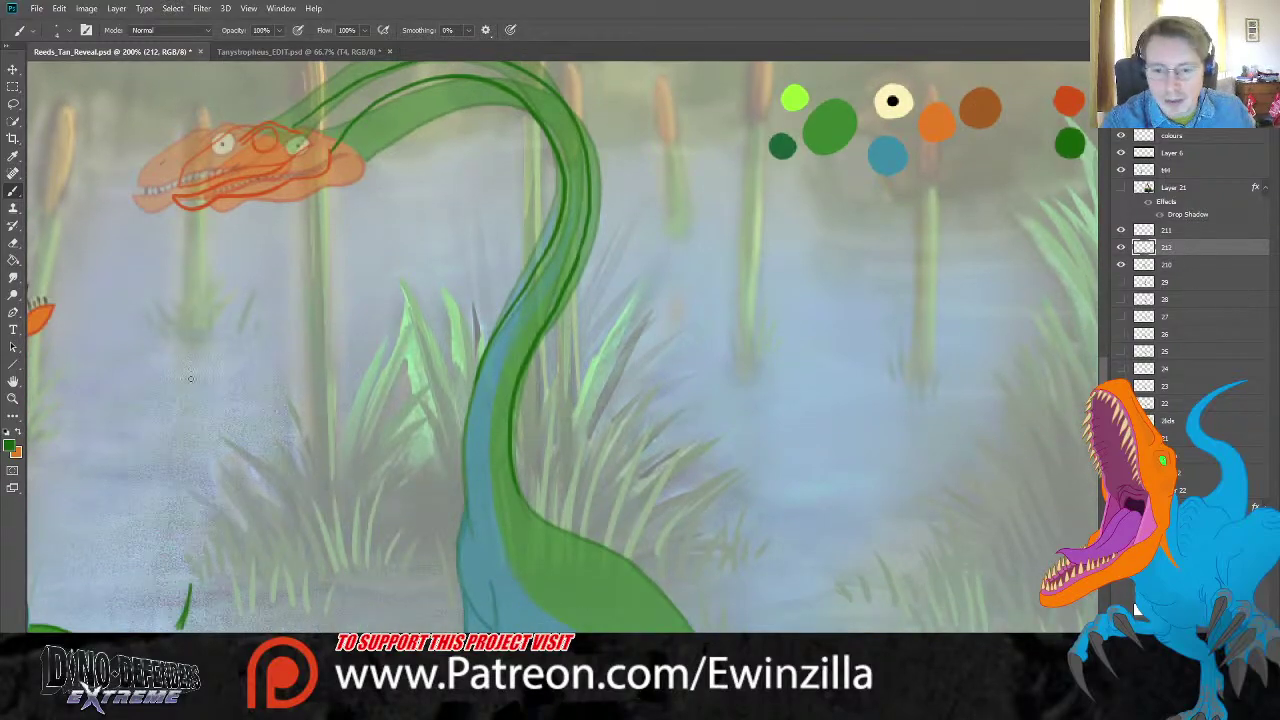
scroll(190, 378, "down", 1)
left_click(13, 103)
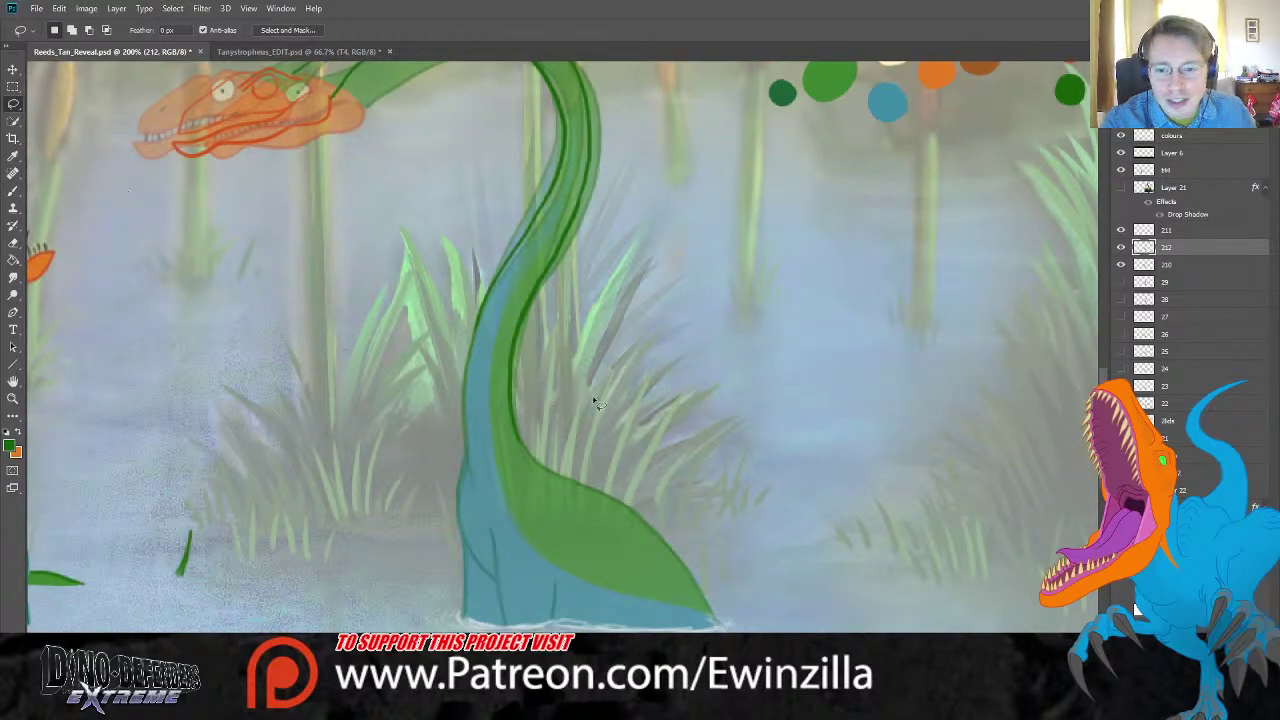
mouse_move(559, 416)
left_mouse_down()
mouse_move(524, 435)
mouse_move(473, 319)
mouse_move(376, 628)
left_mouse_up()
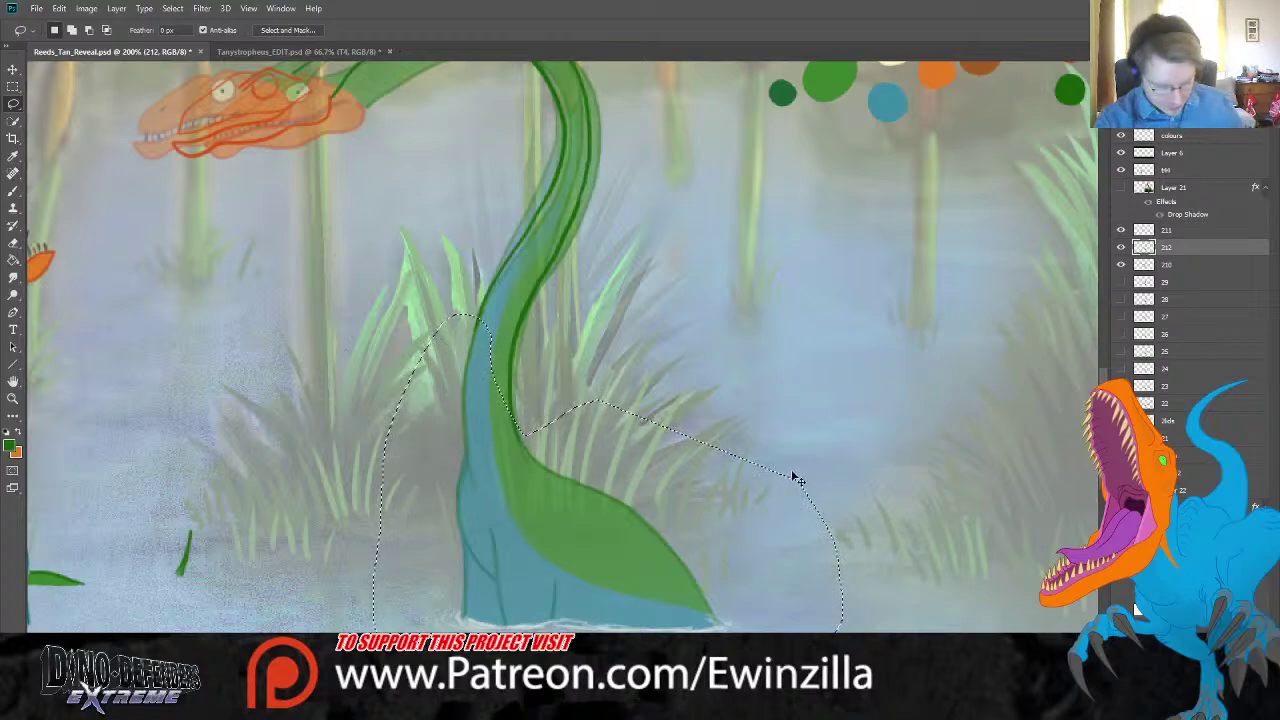
key("ctrl+j")
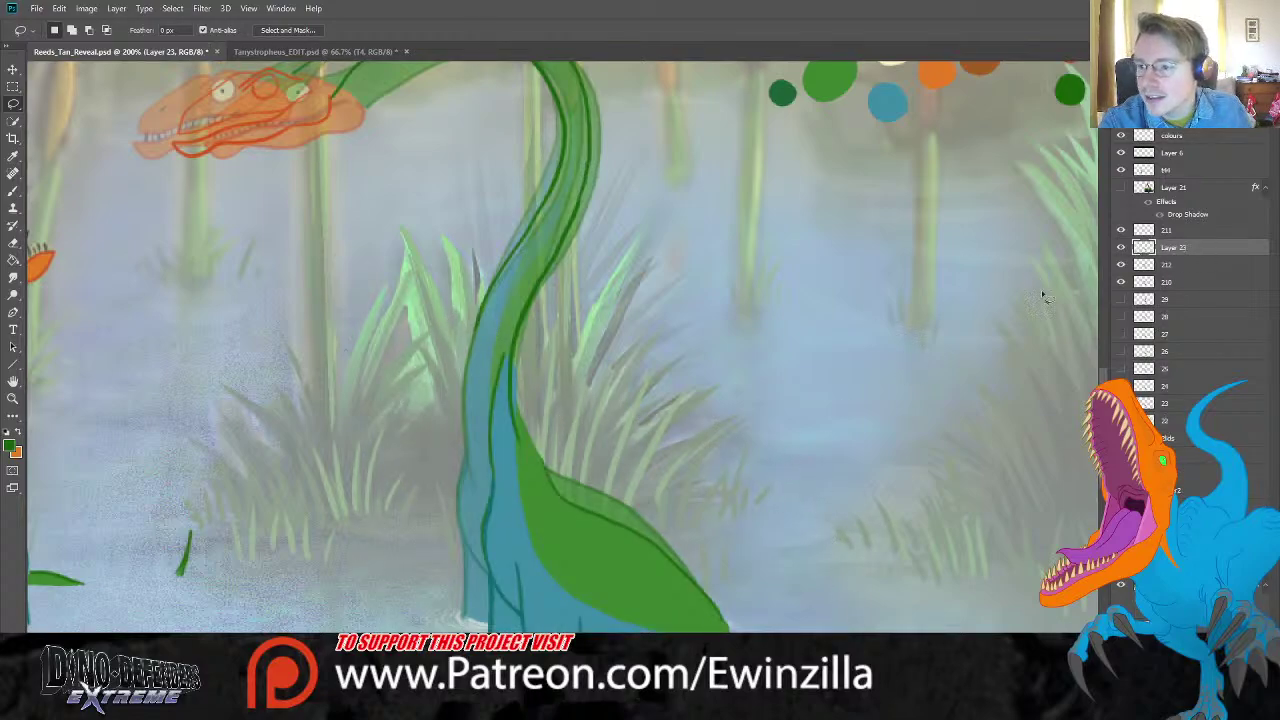
key("v")
left_click_drag(630, 507, 600, 467)
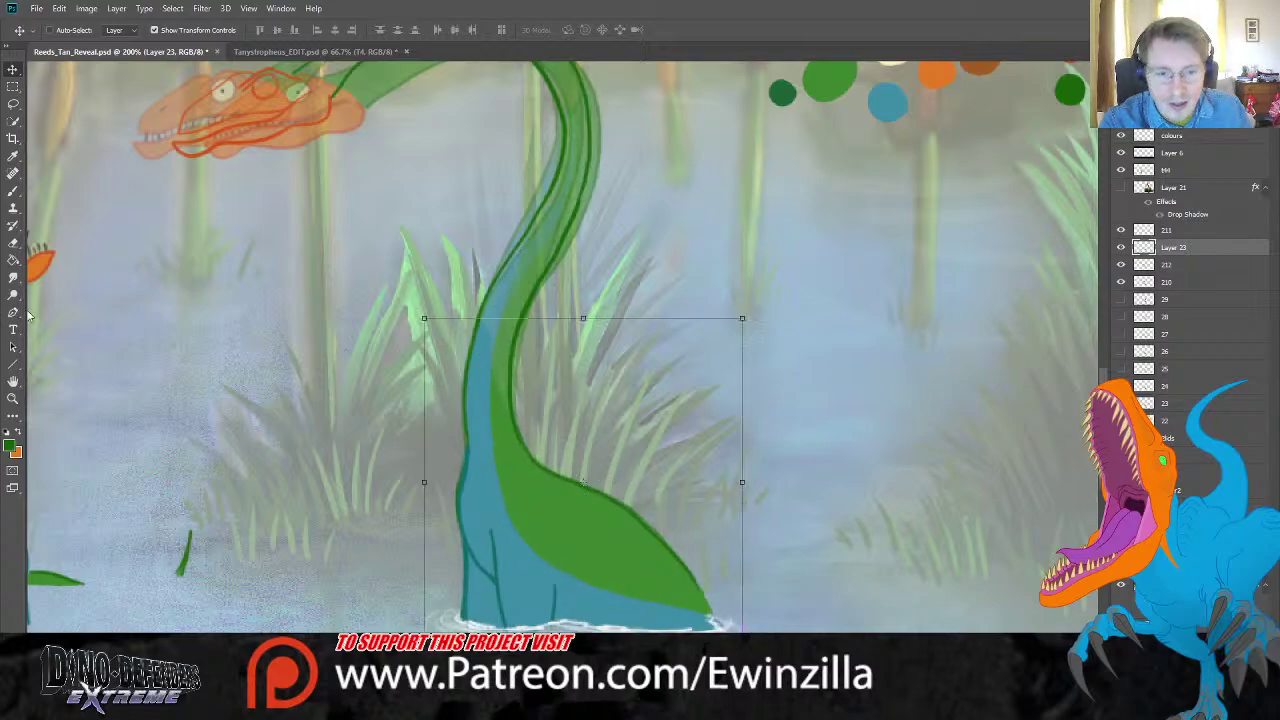
Step: Hide layer 210 so only the faded 212 frame remains as a guide under the new neck outline
left_click(14, 246)
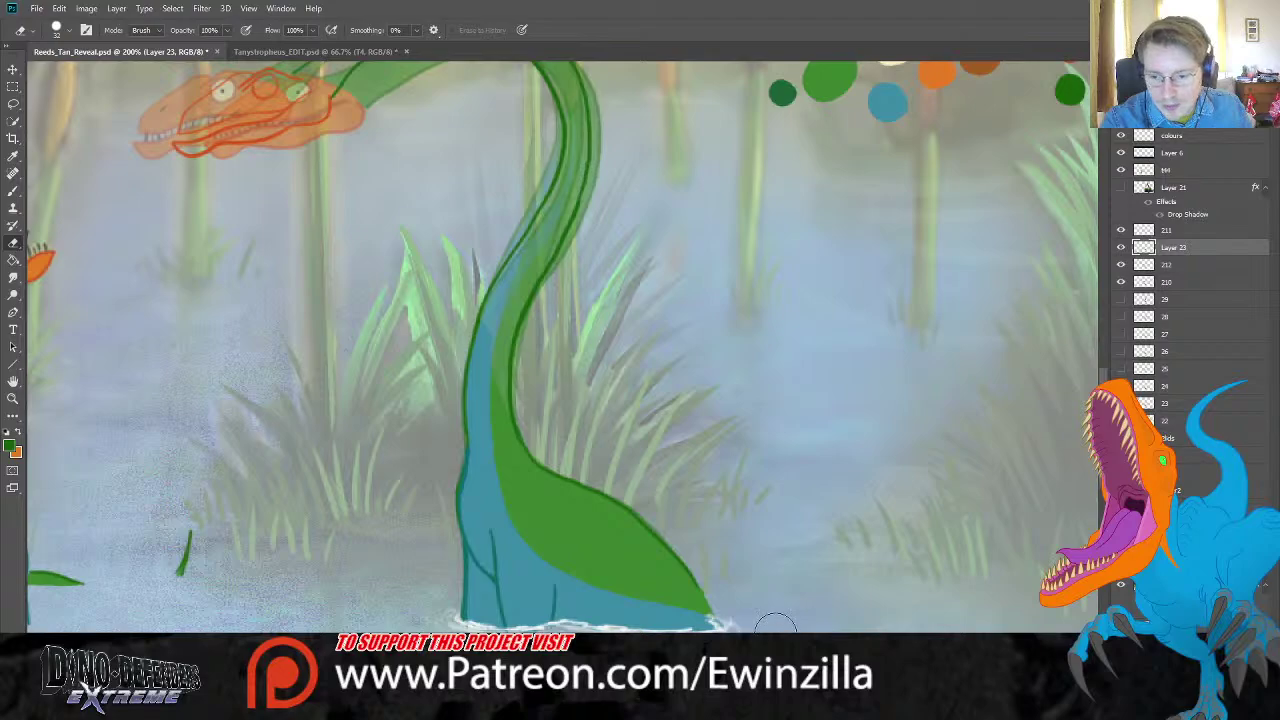
left_click(1140, 284)
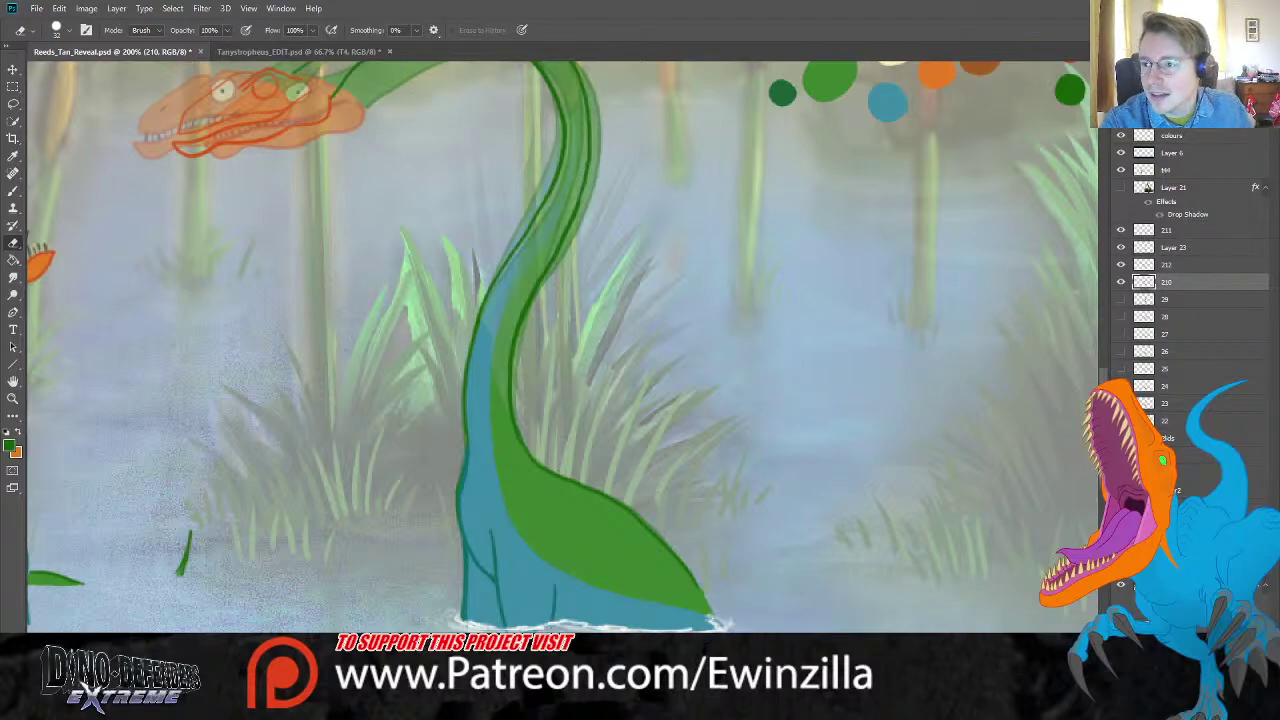
left_click(1120, 282)
left_click(1166, 266)
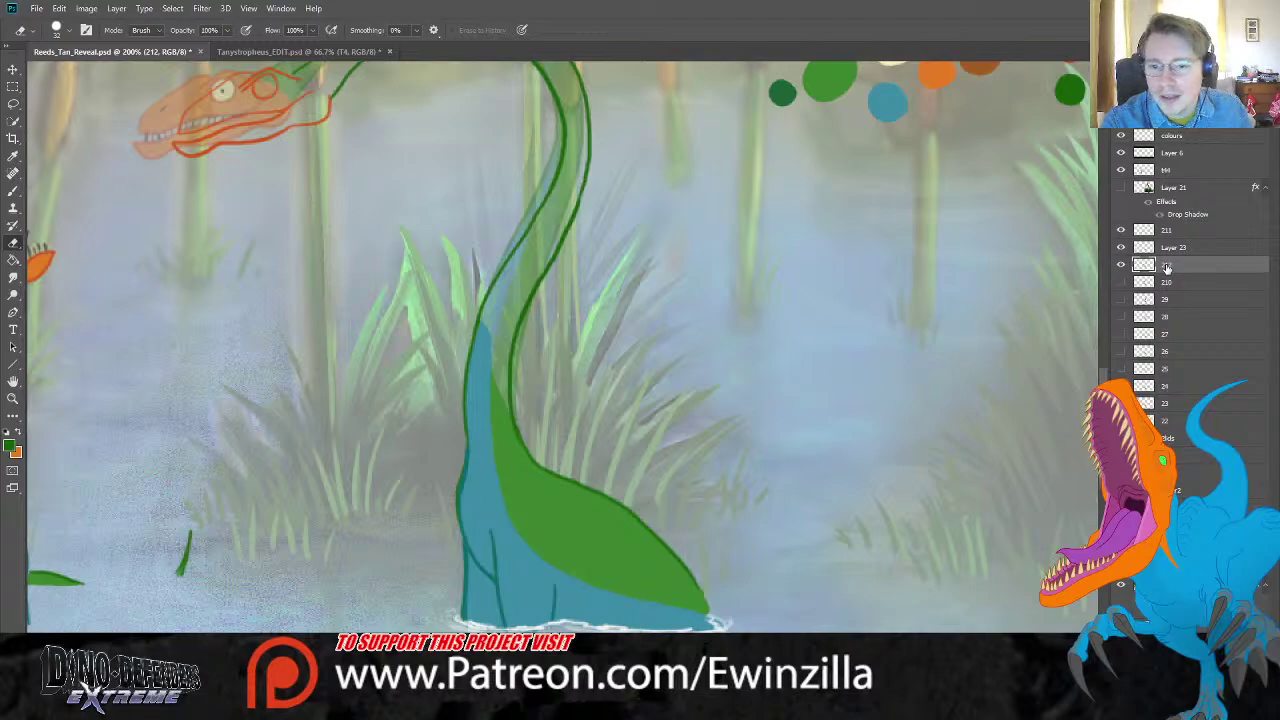
scroll(1031, 314, "up", 3)
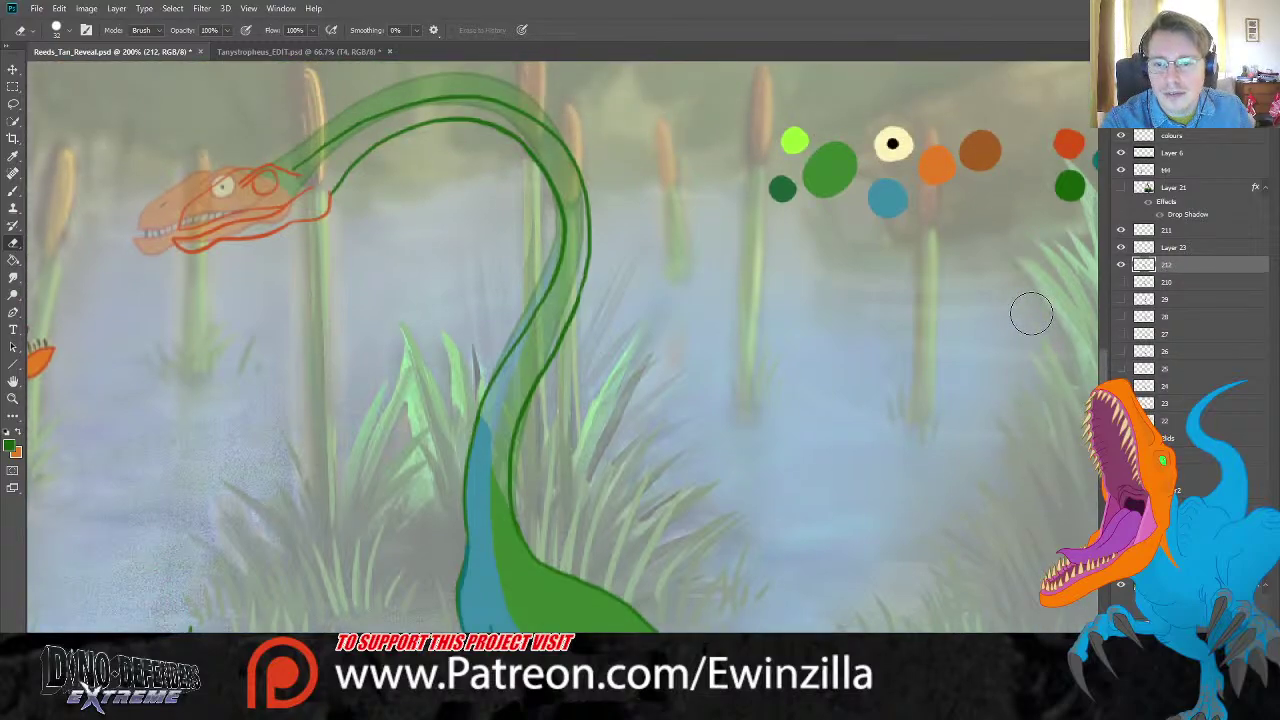
Step: Paint the inner strip of the lower neck blue on Layer 23 using the palette blue, and smudge its upper end into a taper
left_click(1176, 247)
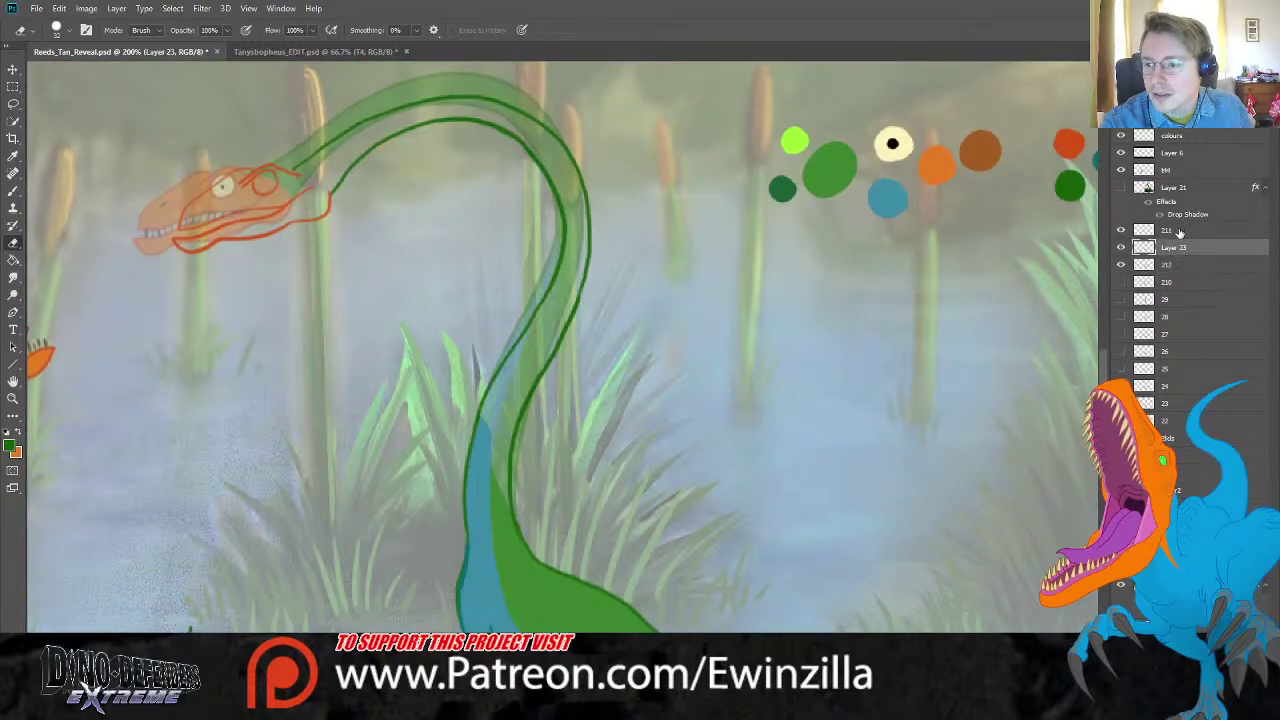
left_click(1180, 231, "shift")
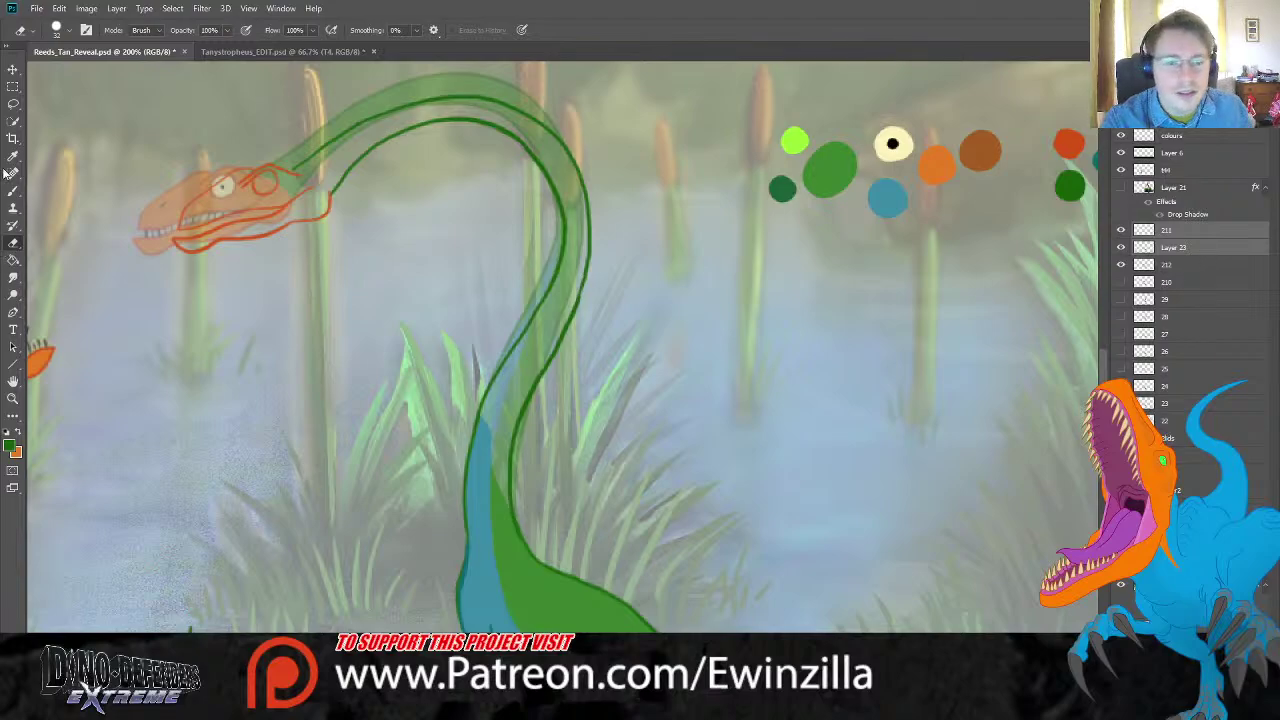
key("i")
left_click(890, 195)
left_click(13, 190)
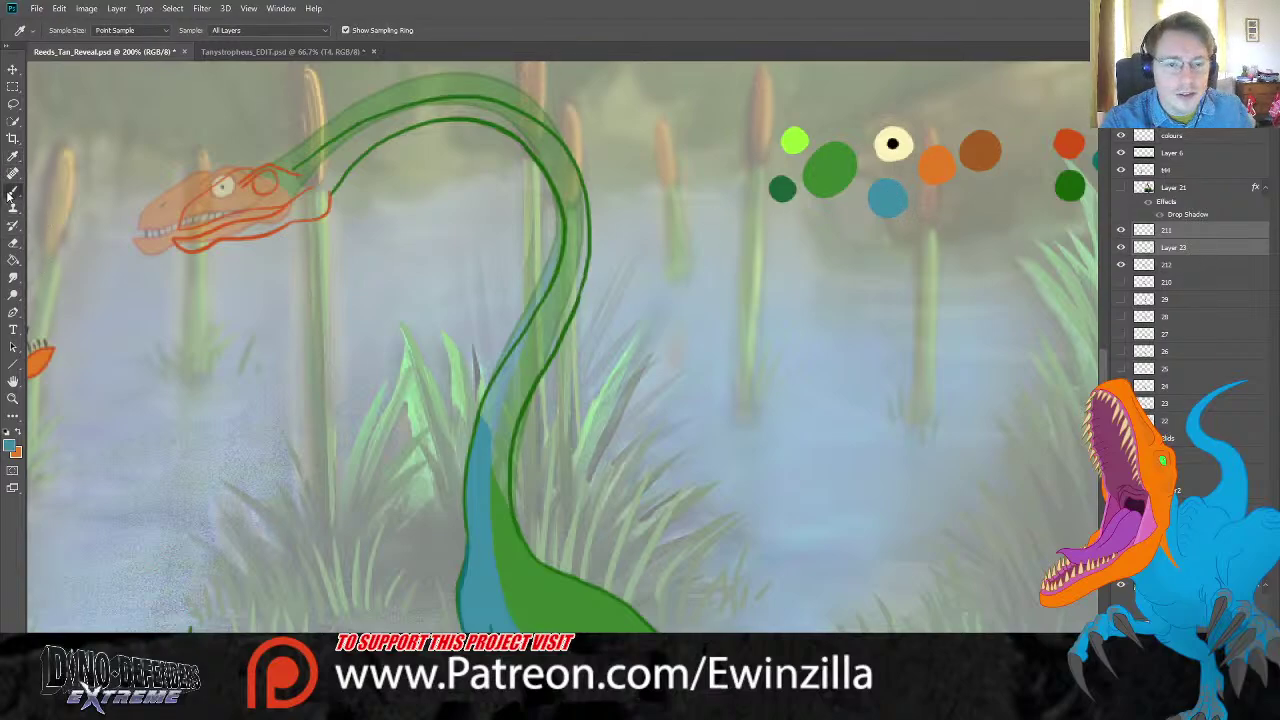
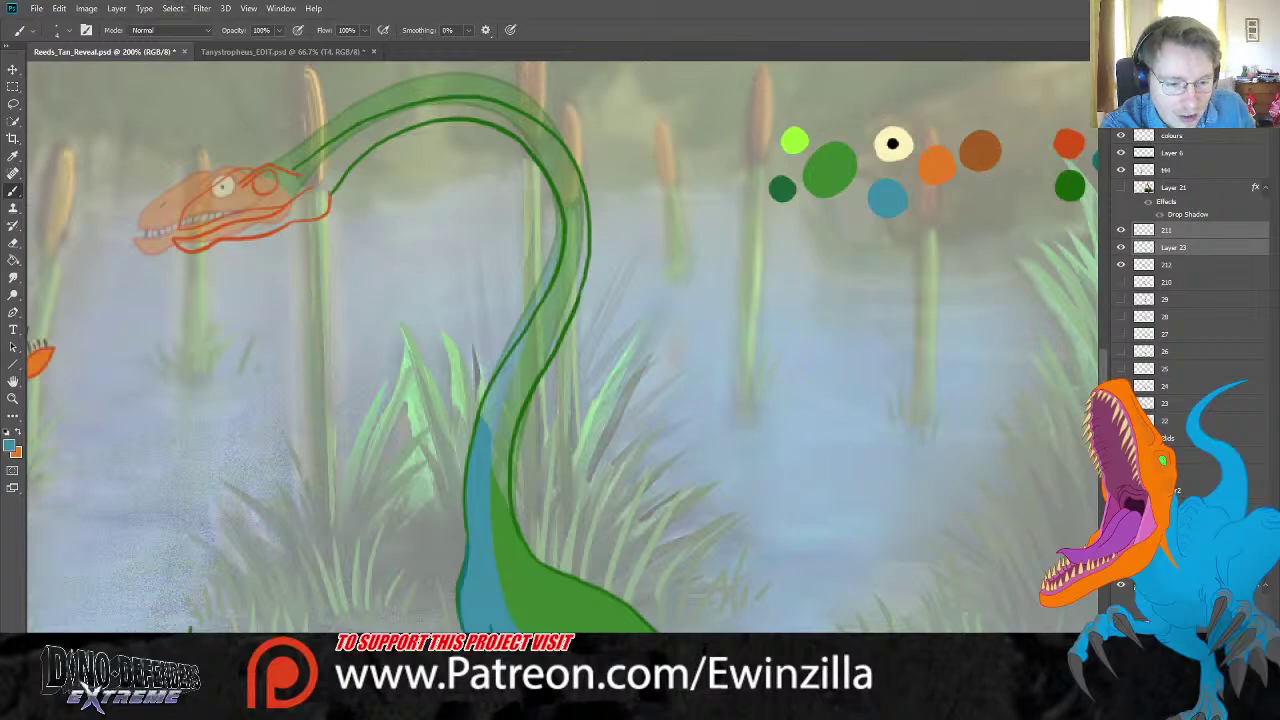
left_click(1165, 247)
left_click(1121, 247)
left_click(1121, 247)
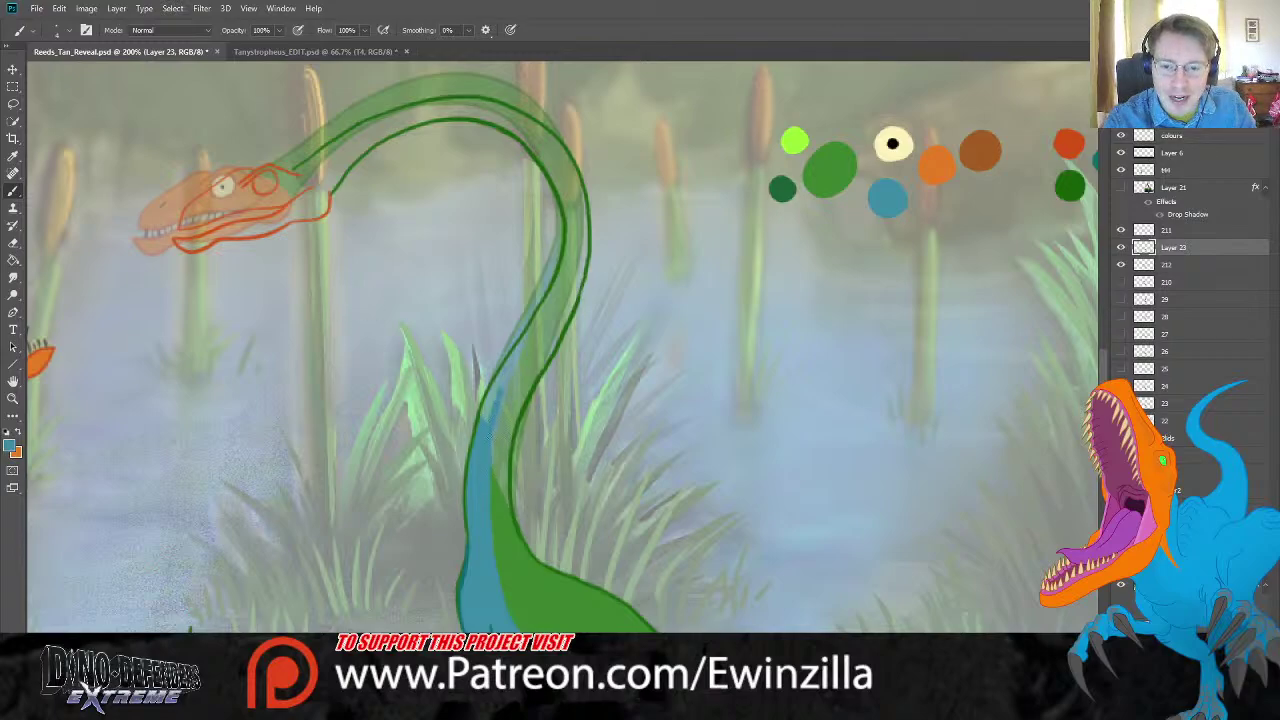
mouse_move(498, 403)
left_mouse_down()
mouse_move(489, 445)
mouse_move(516, 355)
mouse_move(484, 408)
left_mouse_up()
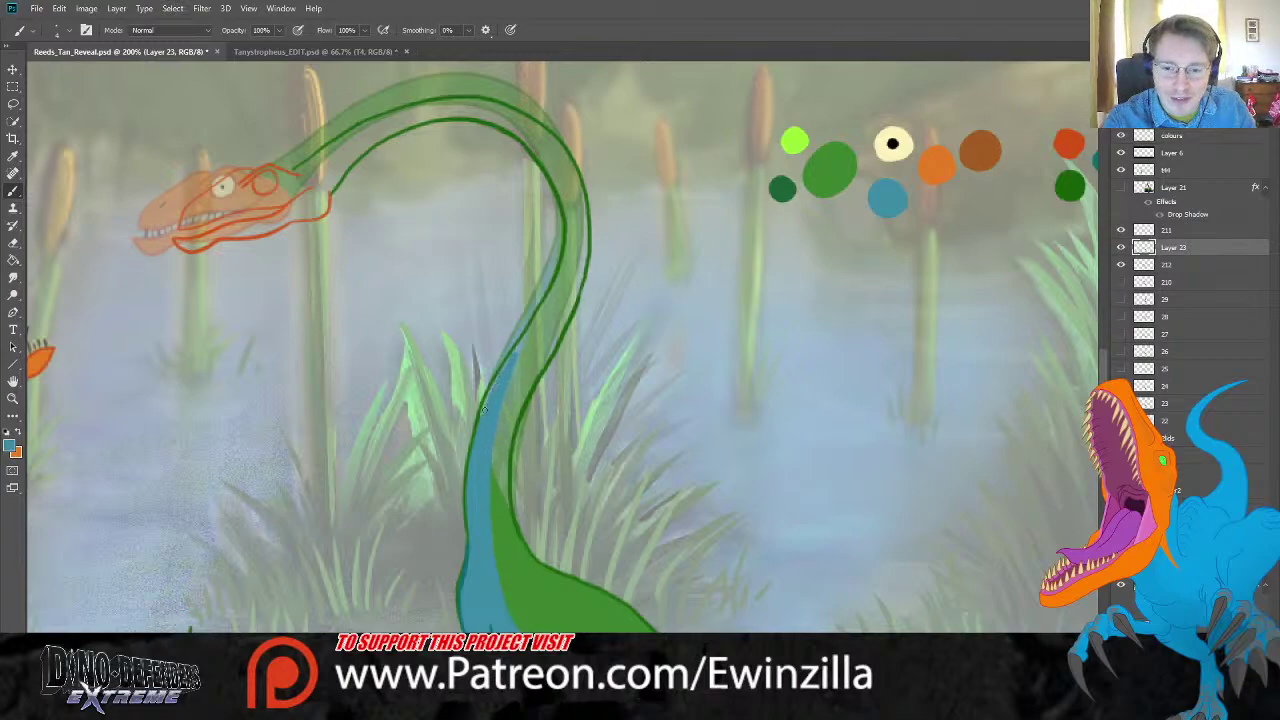
mouse_move(514, 350)
left_mouse_down()
mouse_move(501, 378)
mouse_move(568, 242)
mouse_move(504, 398)
left_mouse_up()
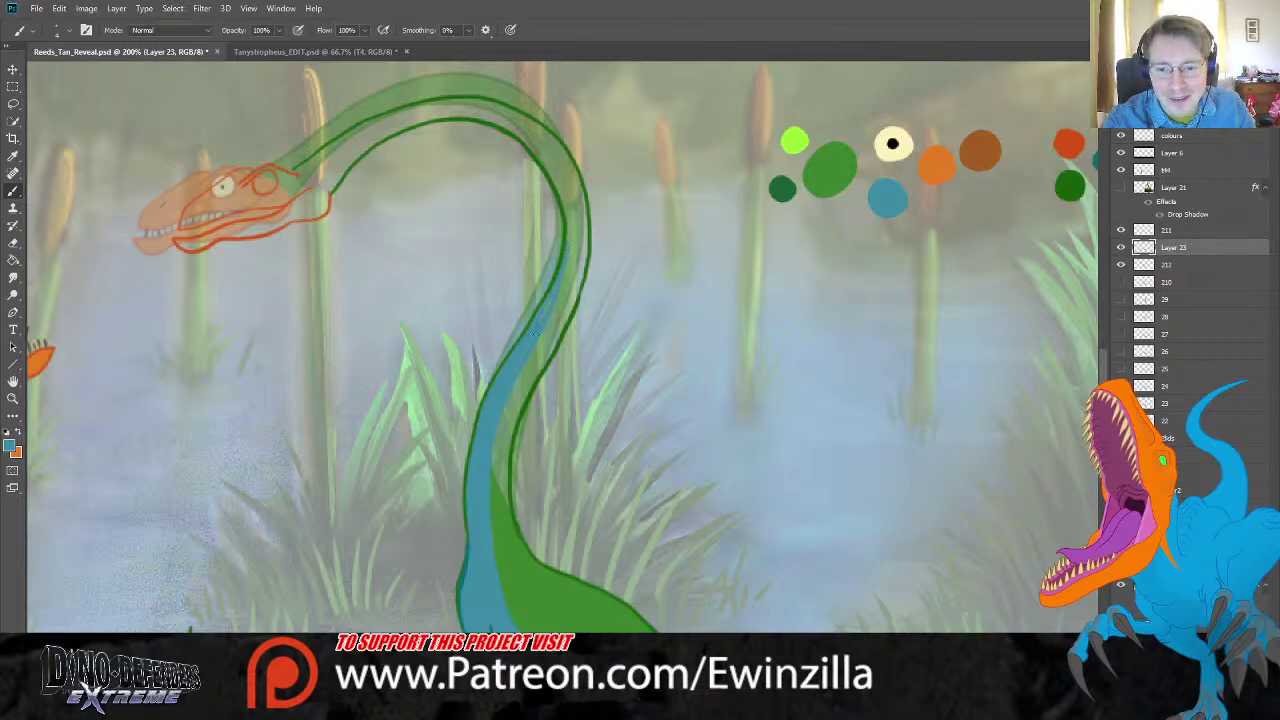
left_click(13, 277)
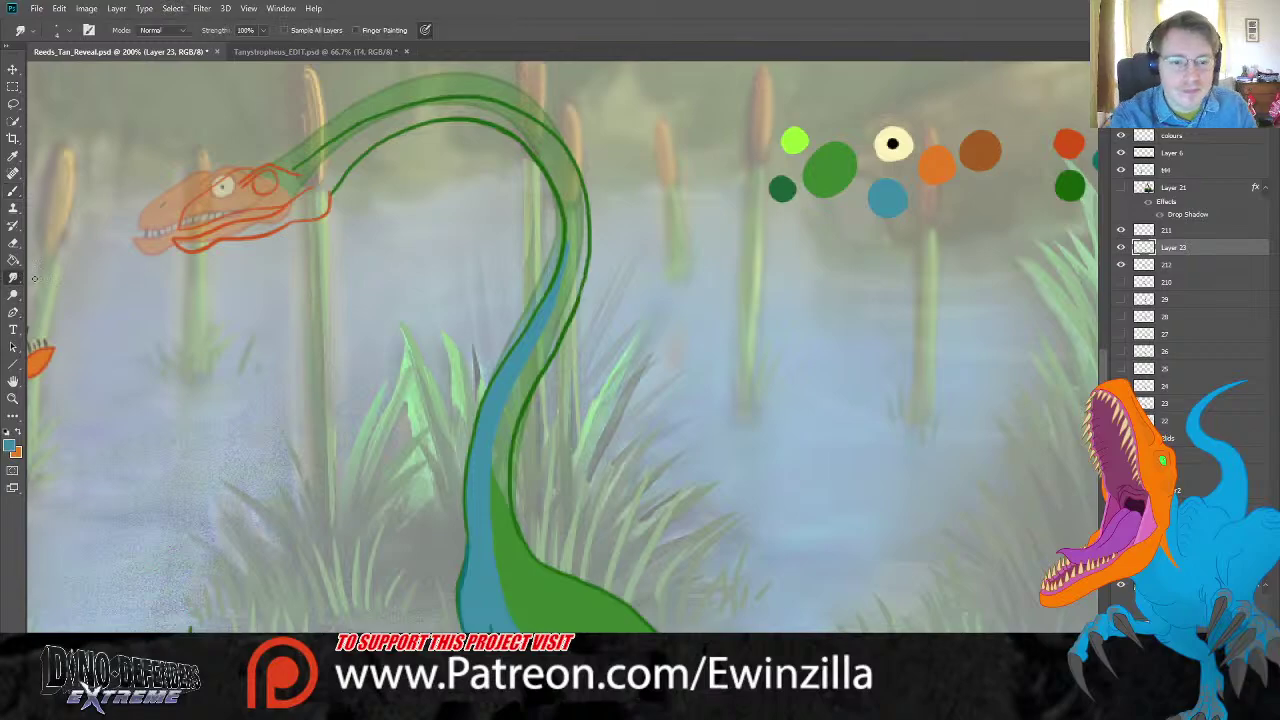
mouse_move(557, 291)
left_mouse_down()
mouse_move(499, 437)
mouse_move(526, 358)
left_mouse_up()
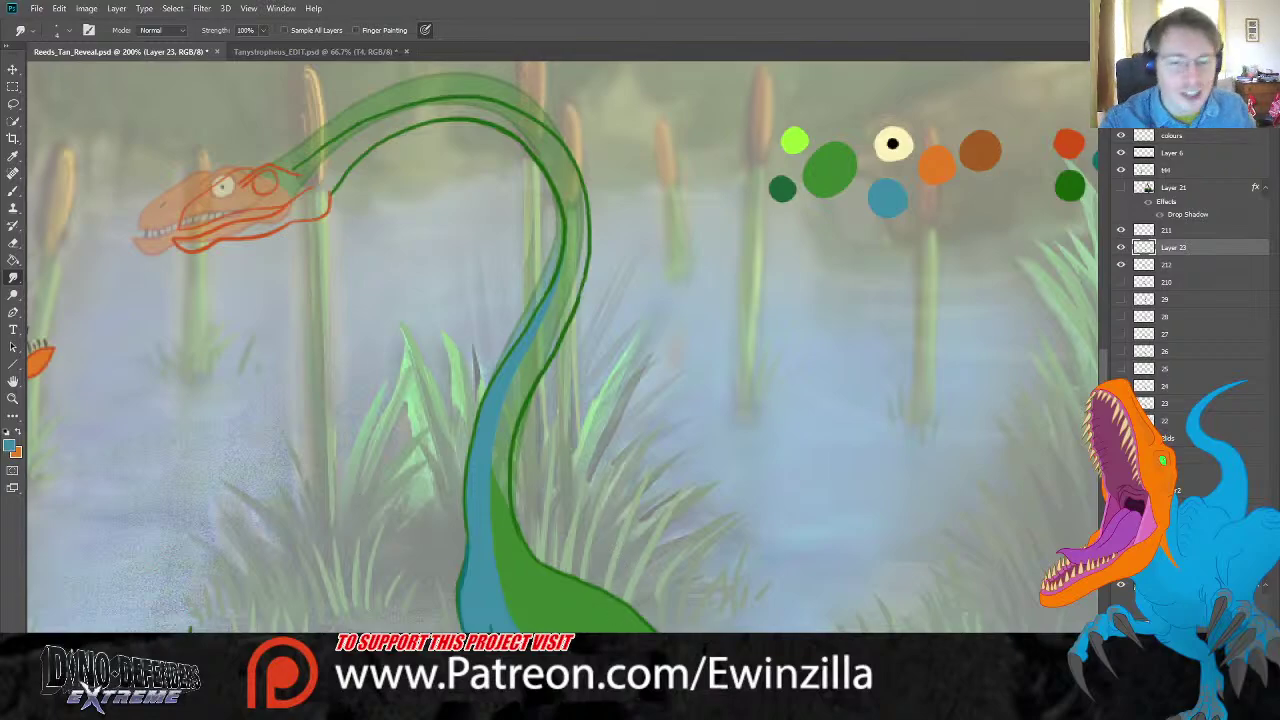
Step: Paint the lower neck beside the blue strip with the palette's mid green, continuing up to the start of the arch
left_click(13, 157)
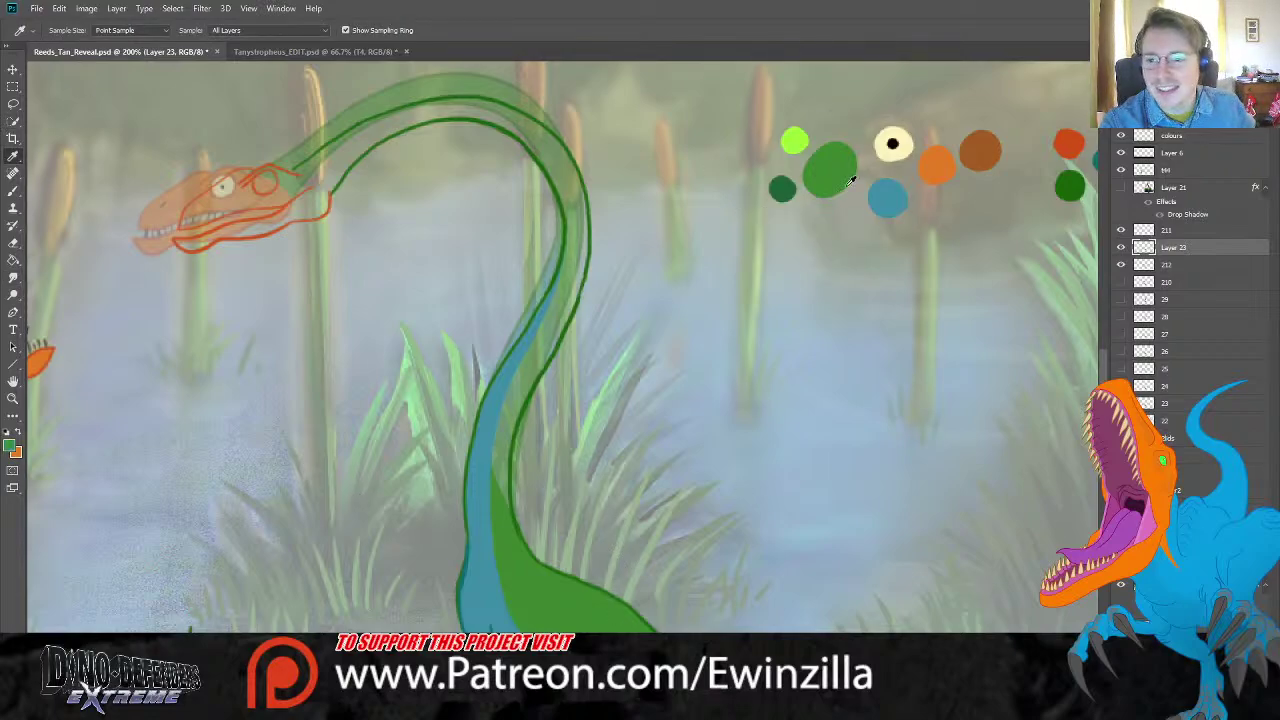
left_click(848, 181)
left_click(13, 191)
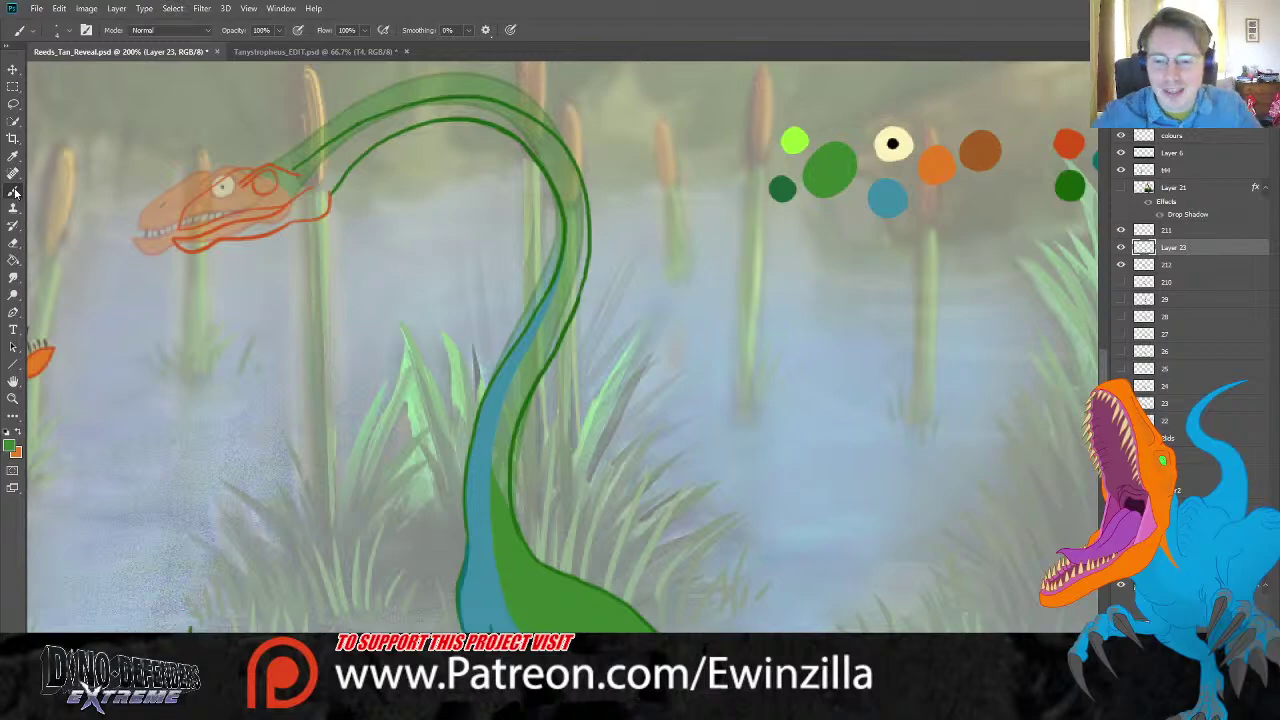
mouse_move(493, 484)
left_mouse_down()
mouse_move(500, 460)
mouse_move(503, 490)
mouse_move(494, 463)
left_mouse_up()
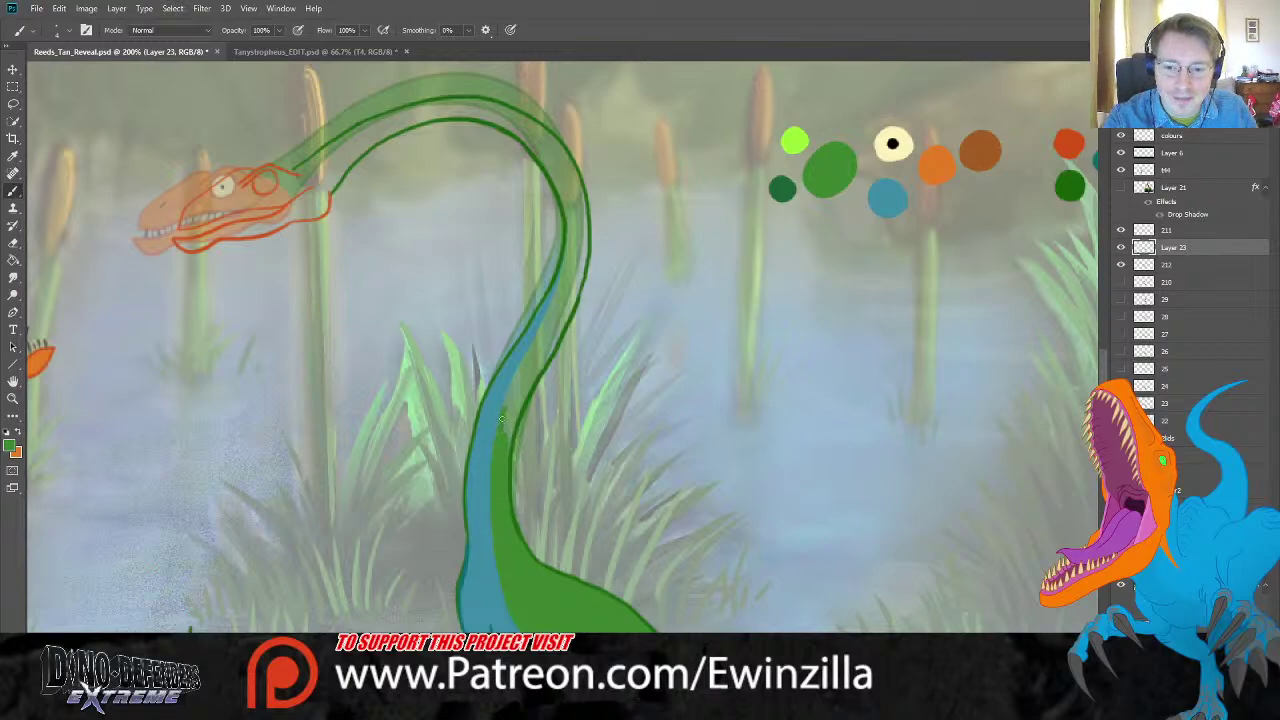
mouse_move(511, 386)
left_mouse_down()
mouse_move(525, 360)
mouse_move(501, 427)
mouse_move(545, 335)
mouse_move(506, 453)
left_mouse_up()
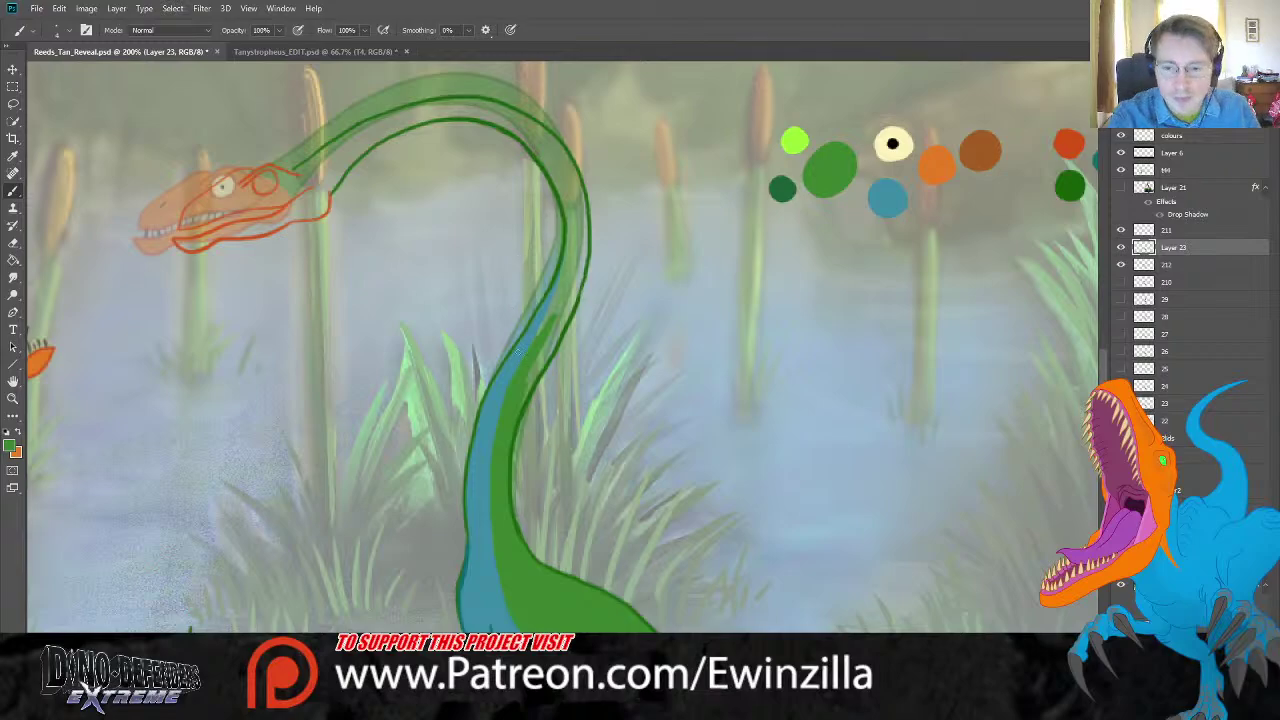
mouse_move(545, 362)
left_mouse_down()
mouse_move(565, 316)
mouse_move(528, 363)
mouse_move(577, 229)
mouse_move(565, 319)
mouse_move(585, 268)
mouse_move(583, 224)
mouse_move(565, 274)
mouse_move(570, 178)
mouse_move(583, 237)
left_mouse_up()
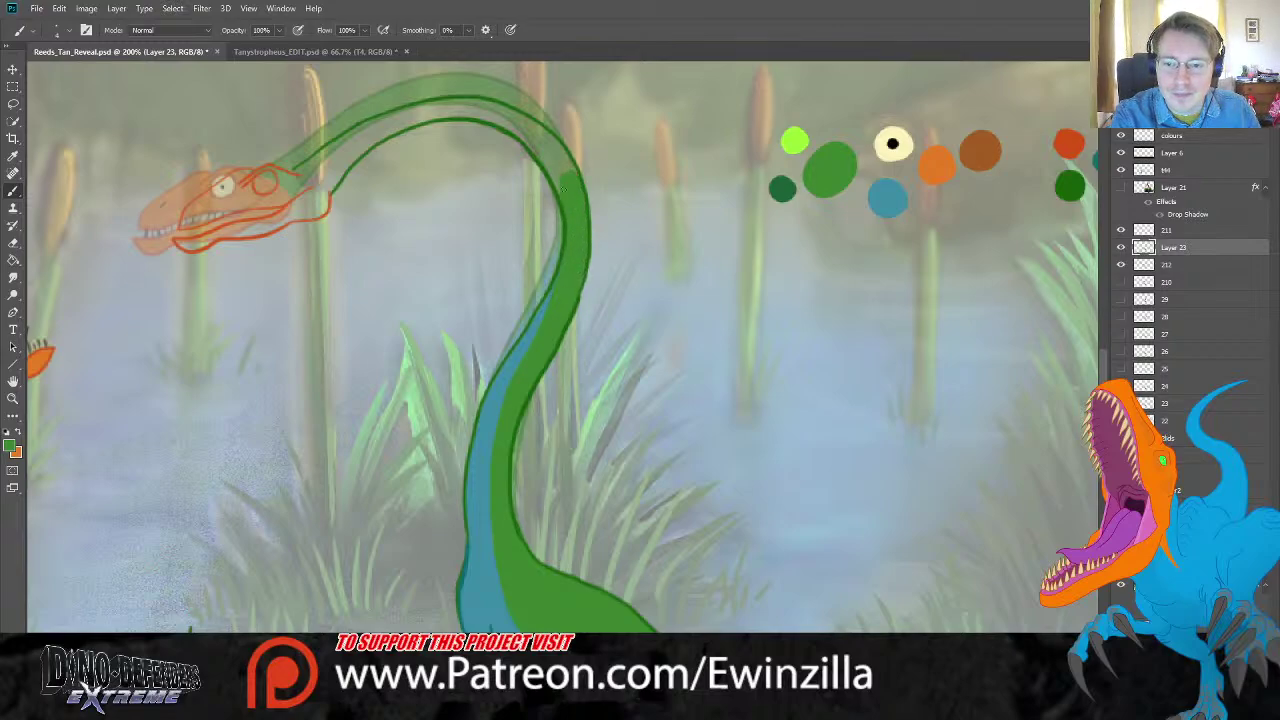
mouse_move(562, 185)
left_mouse_down()
mouse_move(532, 132)
mouse_move(566, 170)
mouse_move(562, 150)
left_mouse_up()
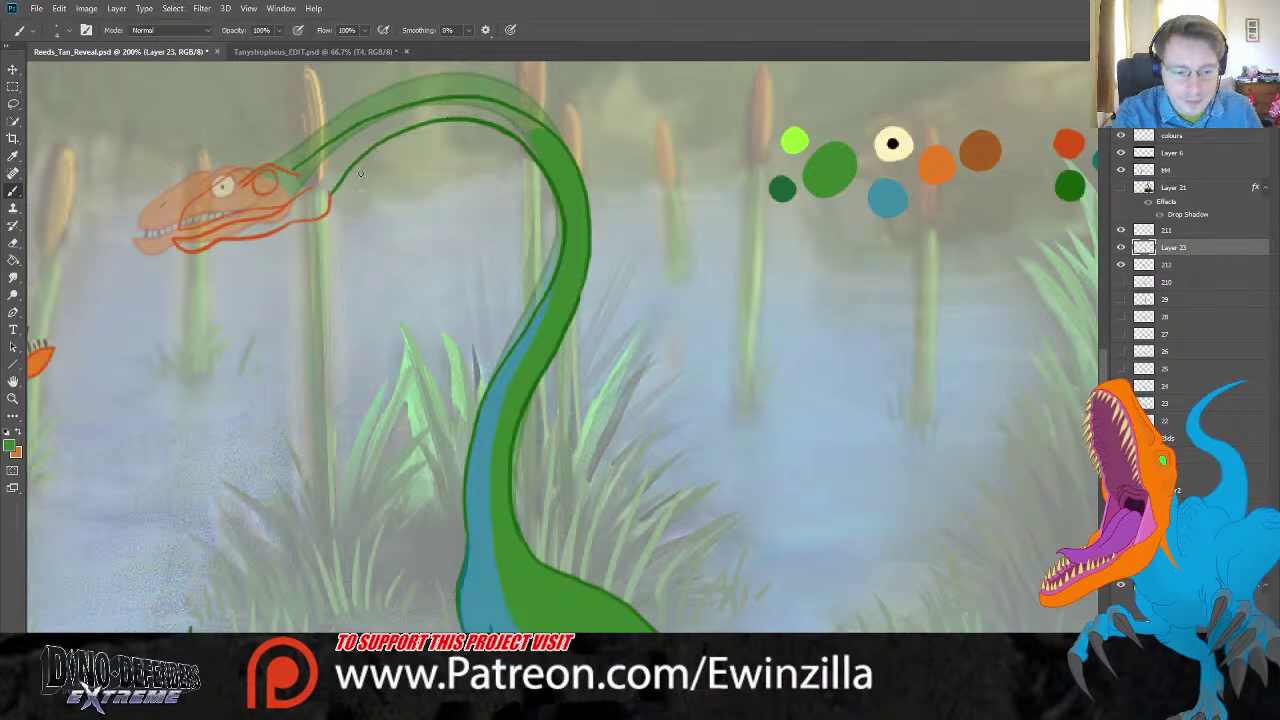
Step: Fill the arched upper neck with the same green, from the back of the head over to the painted bend
left_click_drag(332, 141, 324, 157)
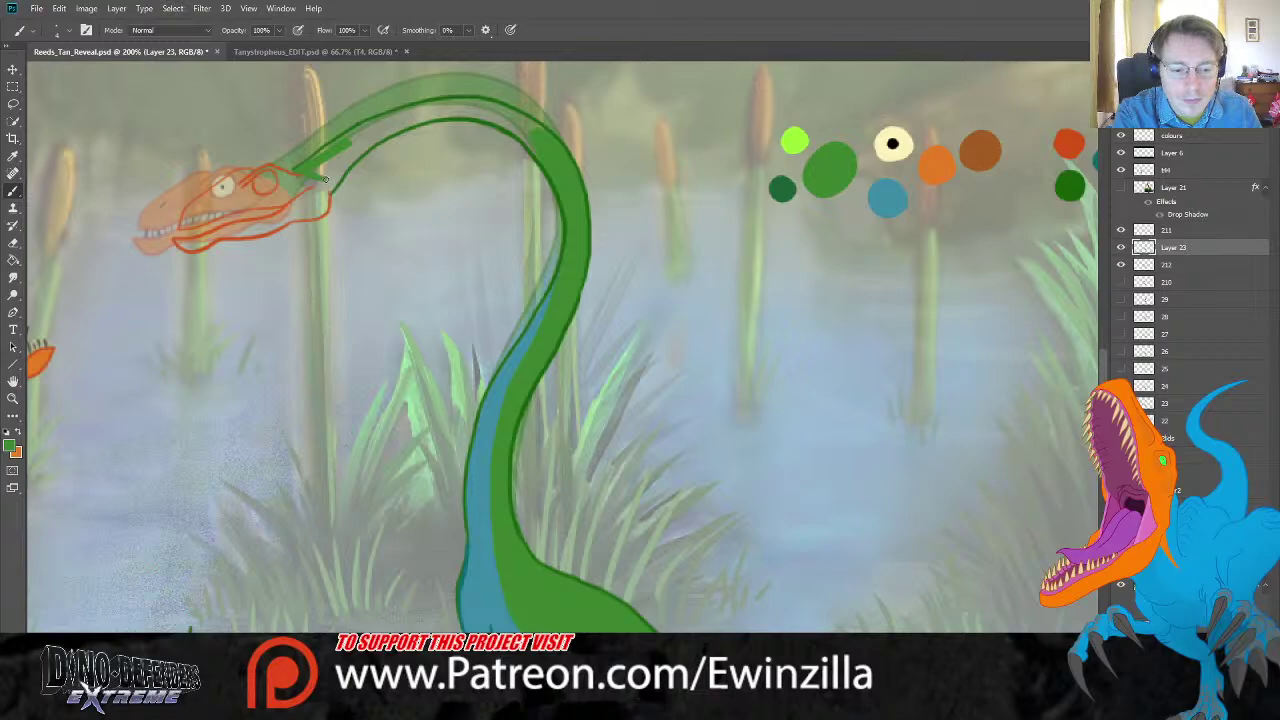
mouse_move(334, 162)
left_mouse_down()
mouse_move(316, 174)
mouse_move(334, 186)
mouse_move(351, 156)
mouse_move(332, 160)
mouse_move(360, 134)
mouse_move(312, 160)
mouse_move(355, 128)
mouse_move(424, 114)
mouse_move(400, 130)
mouse_move(398, 116)
mouse_move(466, 104)
mouse_move(446, 108)
mouse_move(445, 125)
left_mouse_up()
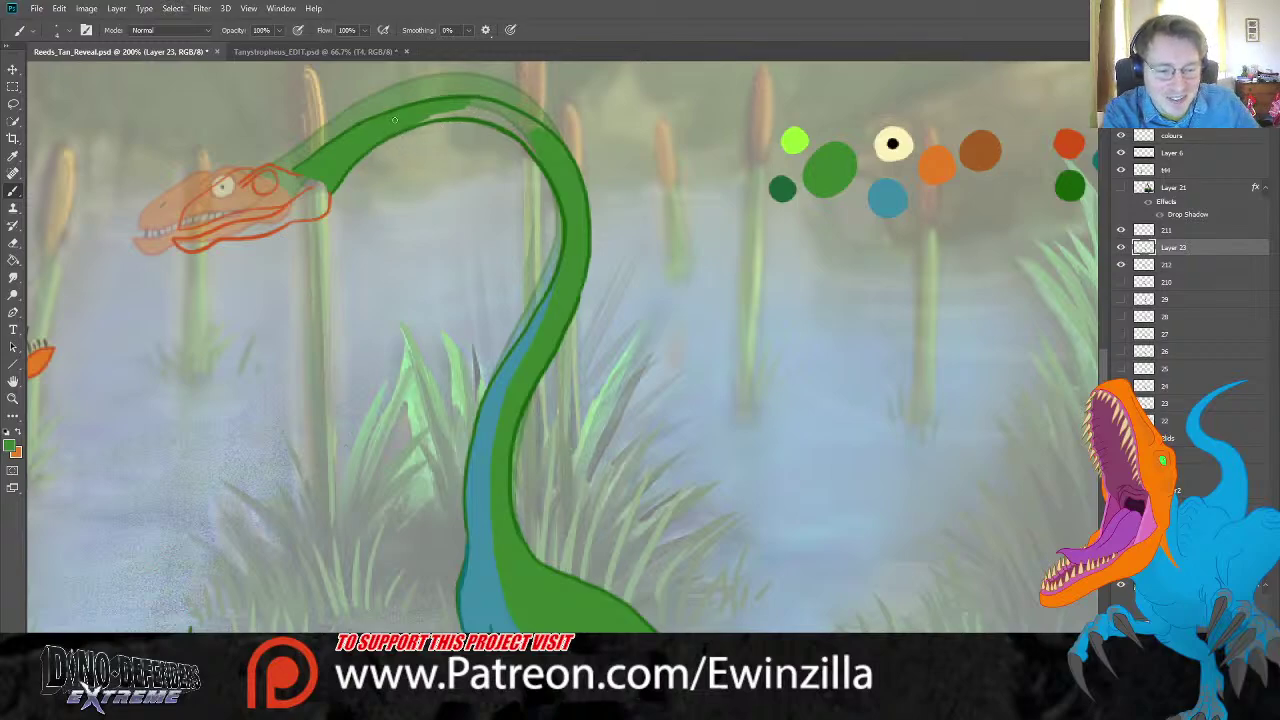
mouse_move(428, 116)
left_mouse_down()
mouse_move(505, 110)
mouse_move(476, 101)
mouse_move(557, 144)
mouse_move(522, 134)
left_mouse_up()
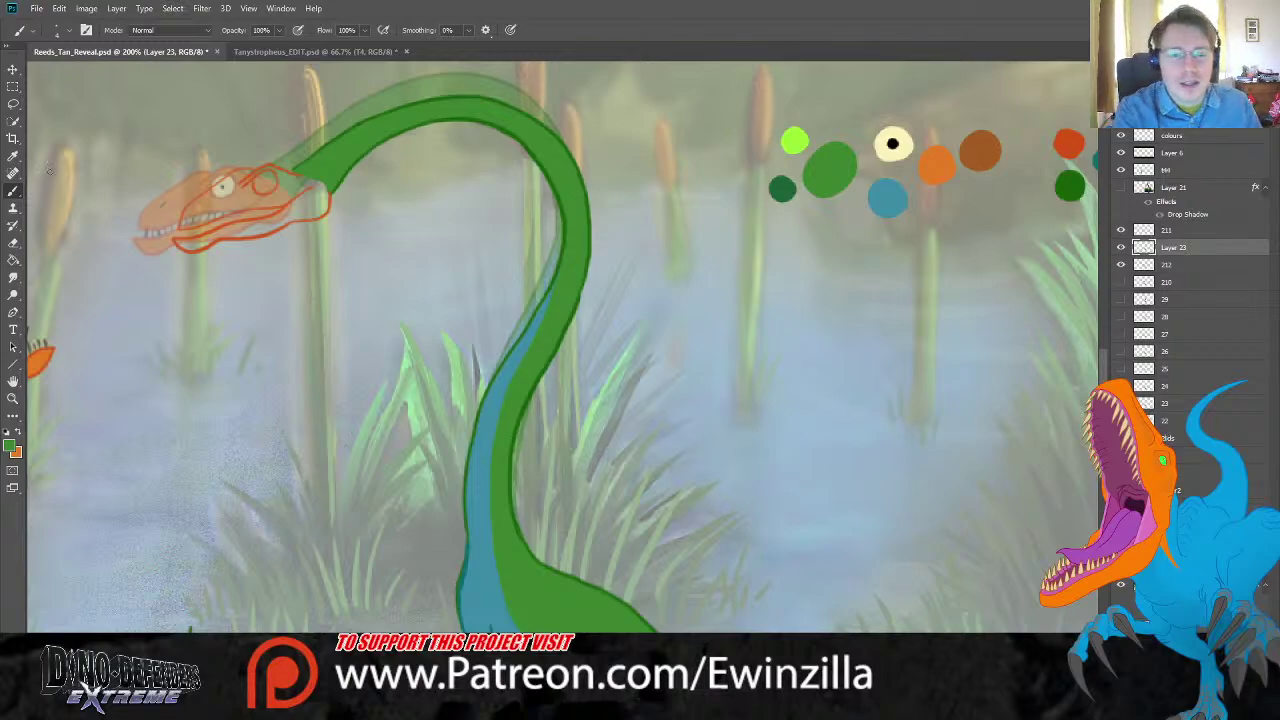
Step: Paint the upper head and lower jaw with the palette's bright orange, leaving the eye and mouth gap open
key("i")
left_click(950, 162)
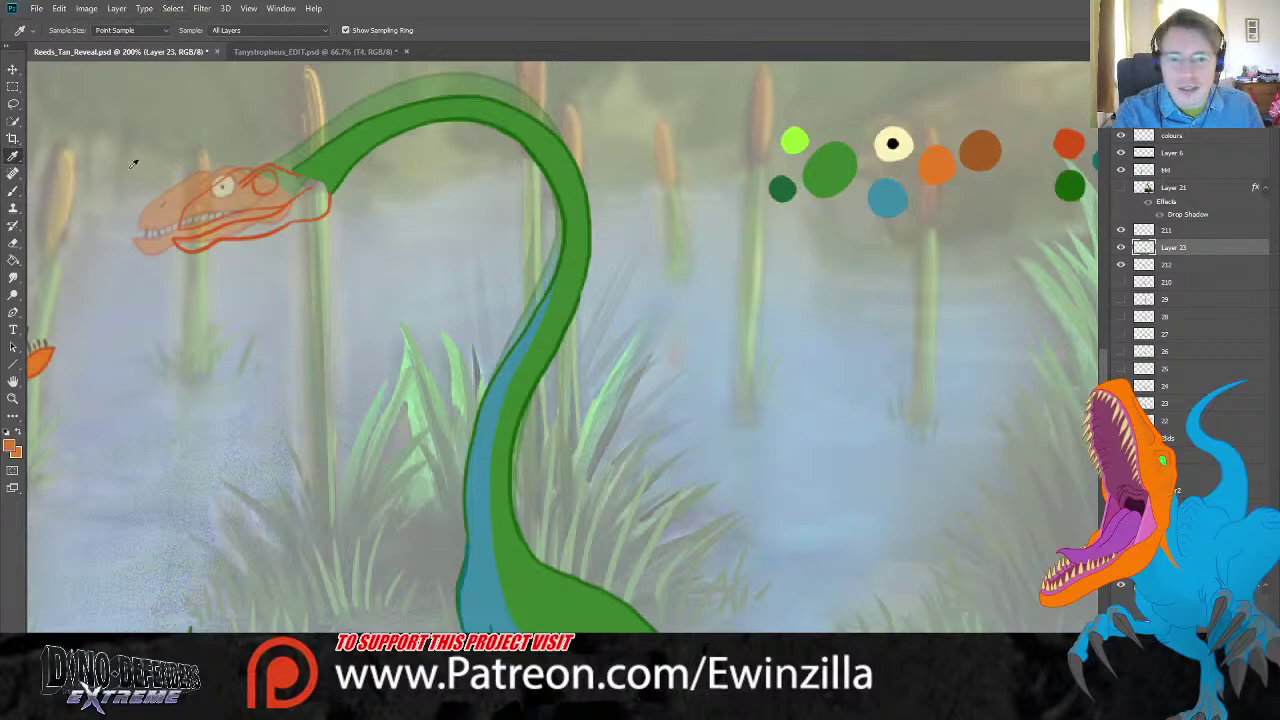
left_click(13, 189)
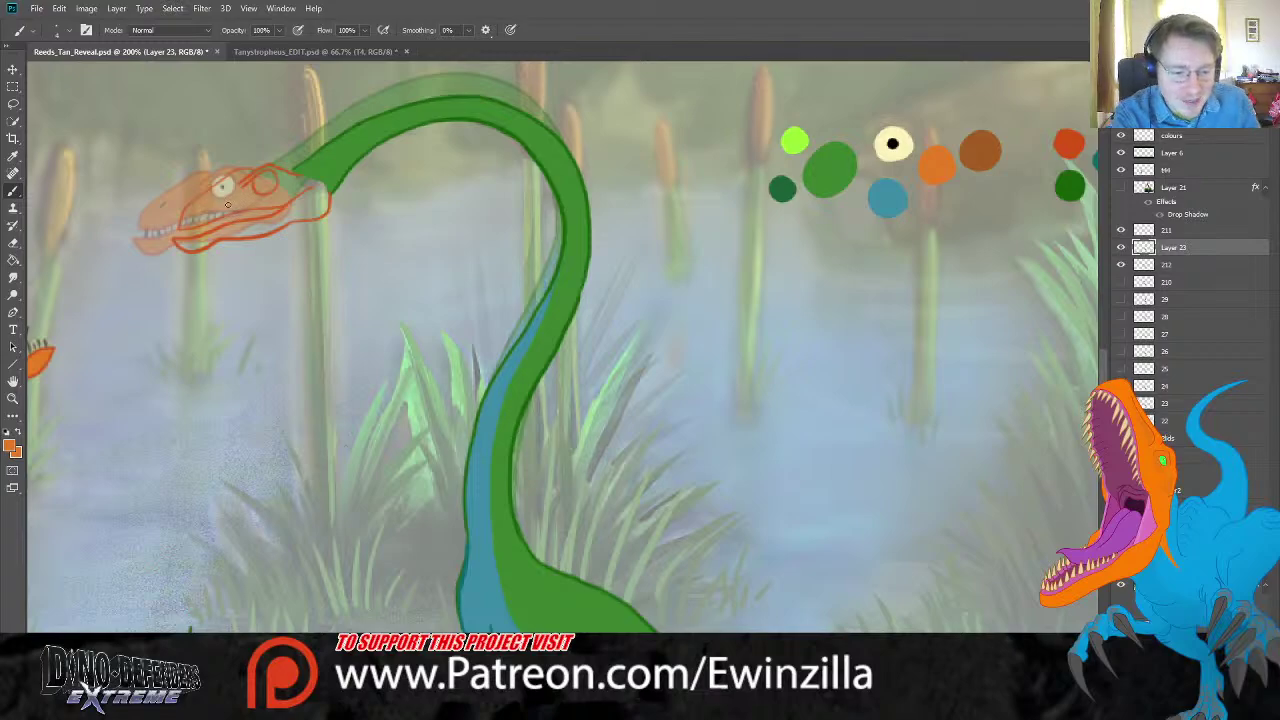
left_click_drag(293, 193, 214, 210)
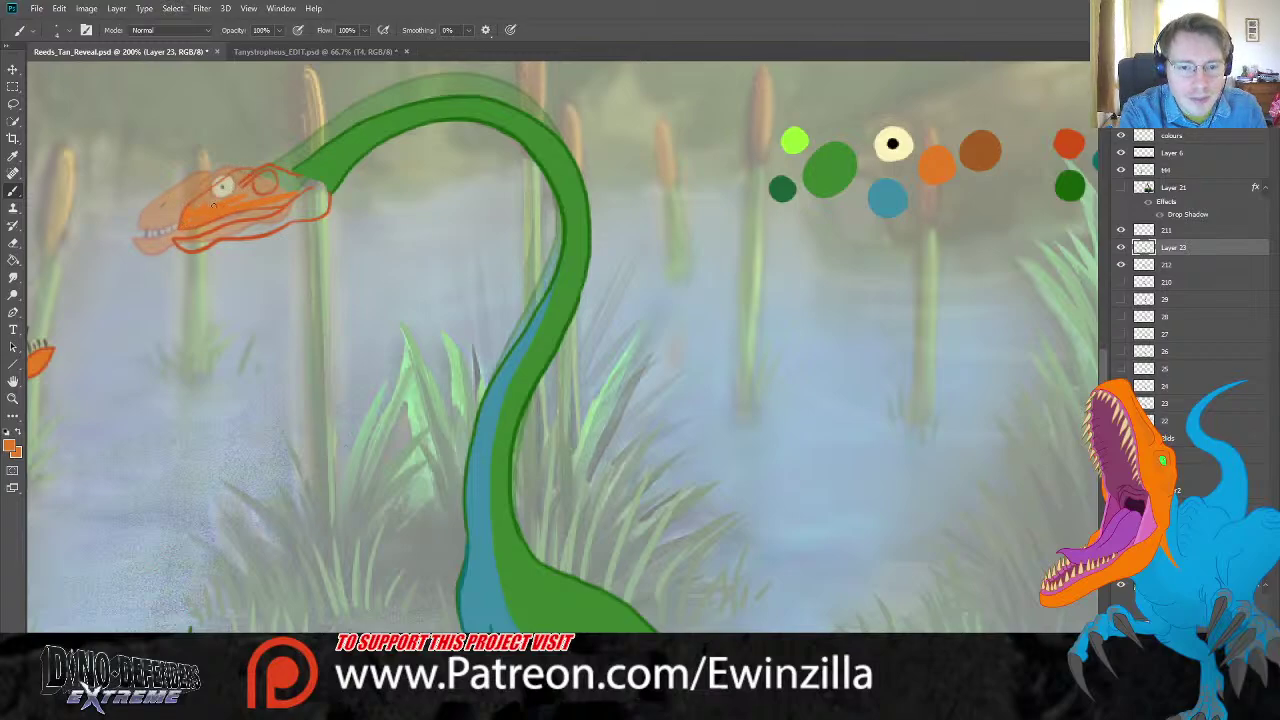
mouse_move(226, 184)
left_mouse_down()
mouse_move(206, 198)
mouse_move(242, 181)
left_mouse_up()
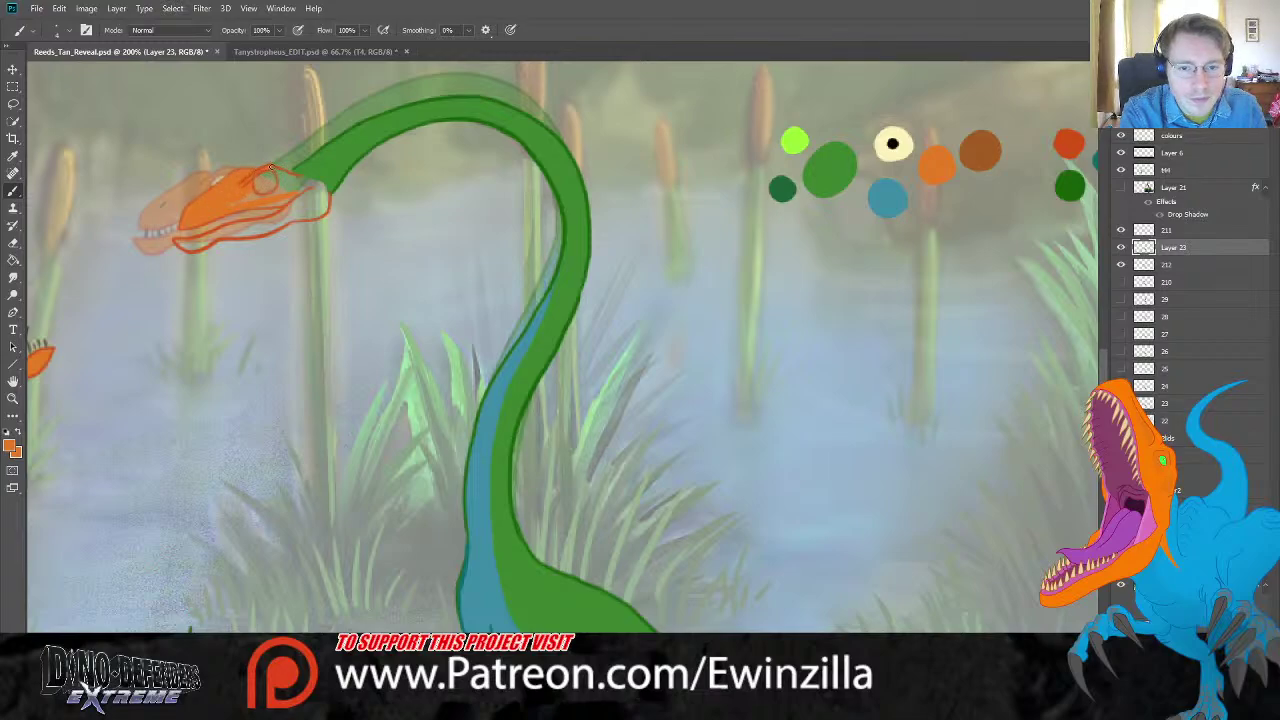
mouse_move(280, 182)
left_mouse_down()
mouse_move(225, 206)
mouse_move(292, 198)
mouse_move(283, 174)
mouse_move(326, 194)
mouse_move(291, 184)
mouse_move(315, 188)
mouse_move(179, 242)
left_mouse_up()
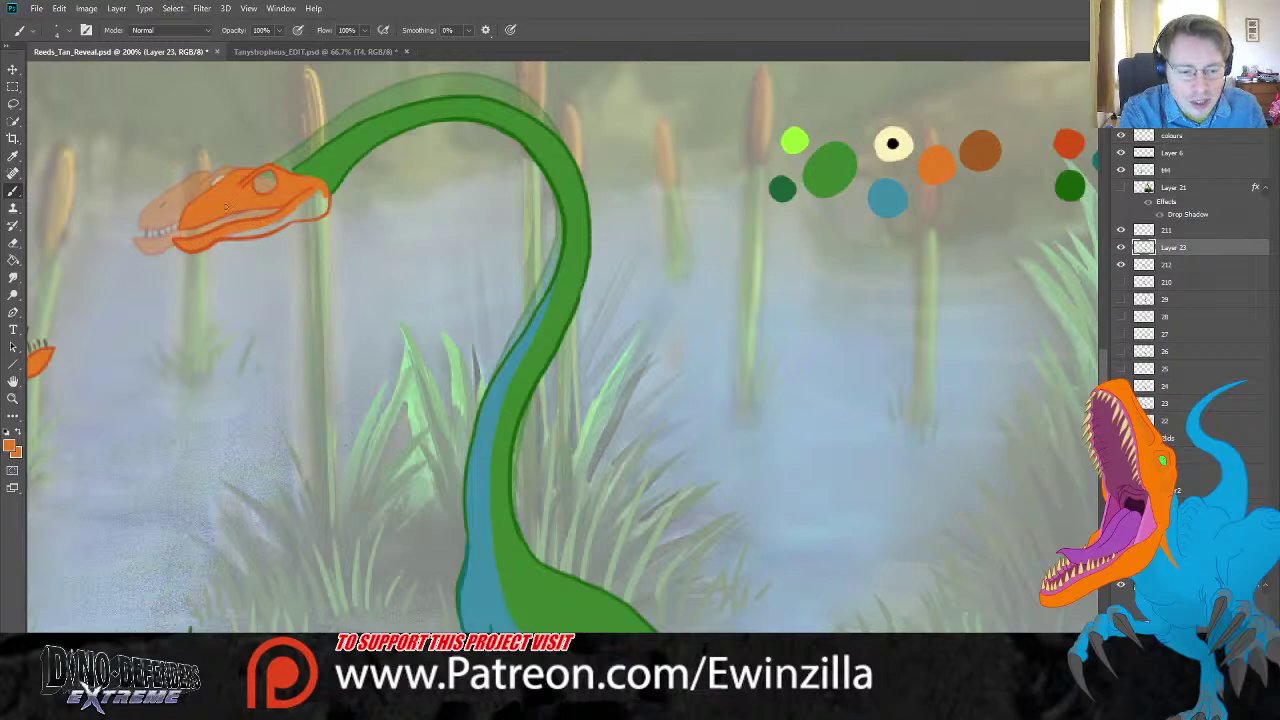
mouse_move(203, 240)
left_mouse_down()
mouse_move(311, 215)
mouse_move(326, 192)
mouse_move(294, 217)
mouse_move(310, 185)
left_mouse_up()
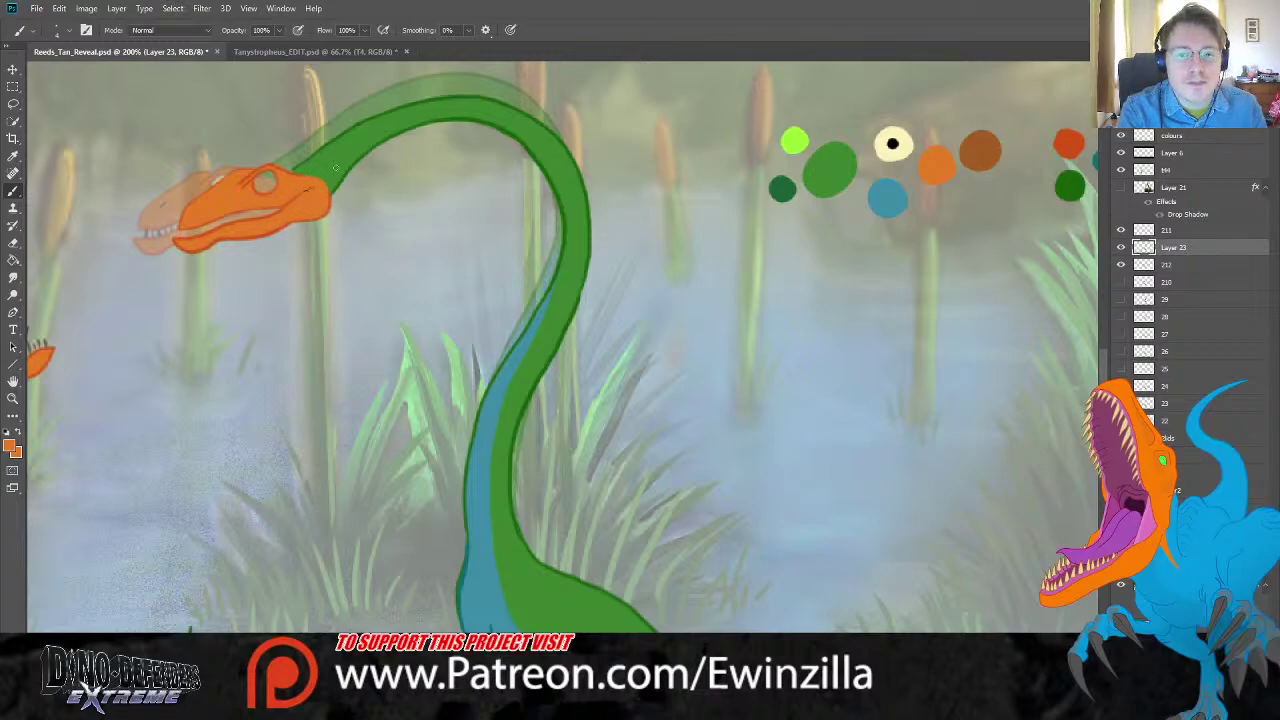
Step: Fill the eye with the palette's cream and dot a black pupil in its centre
key("i")
left_click(888, 148)
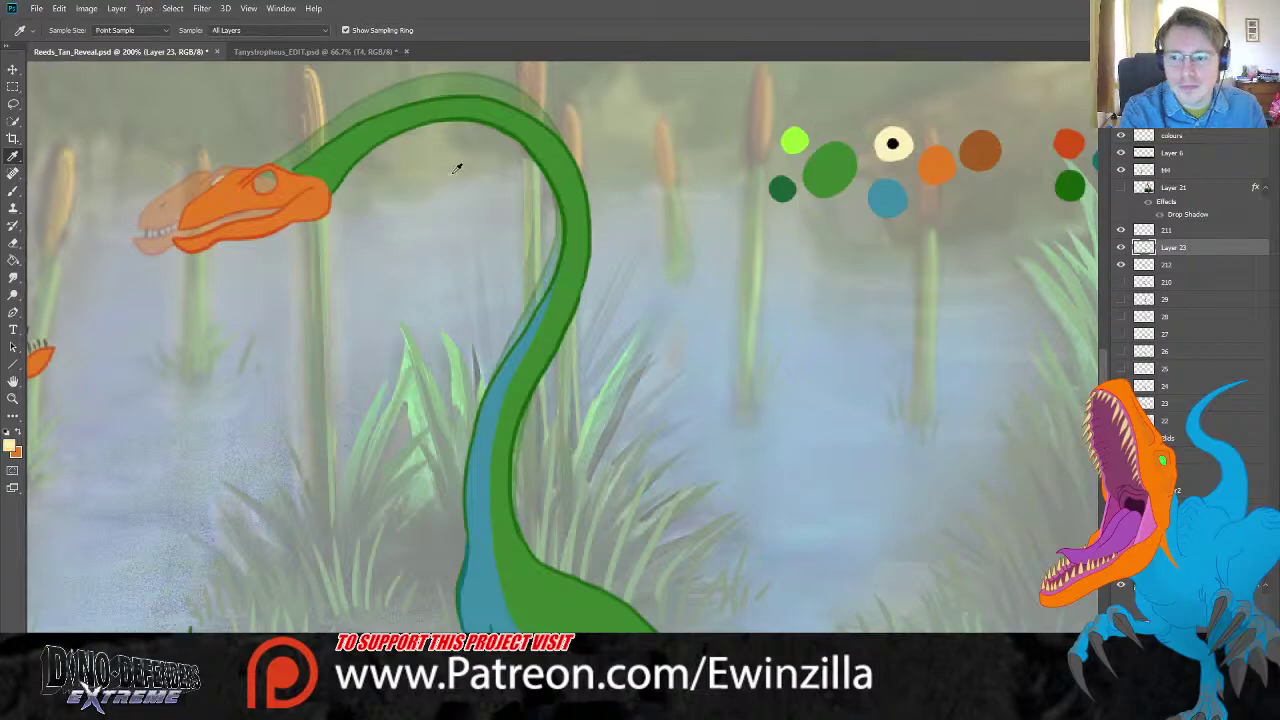
key("g")
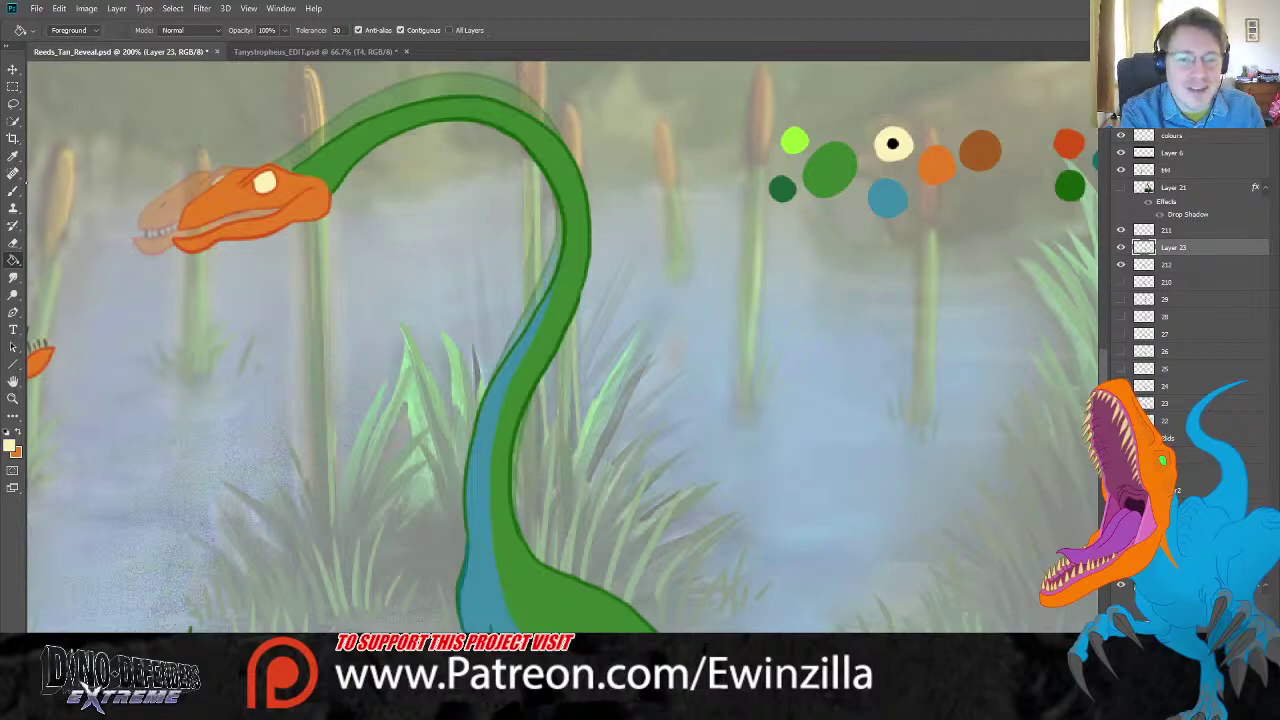
key("i")
left_click(892, 142)
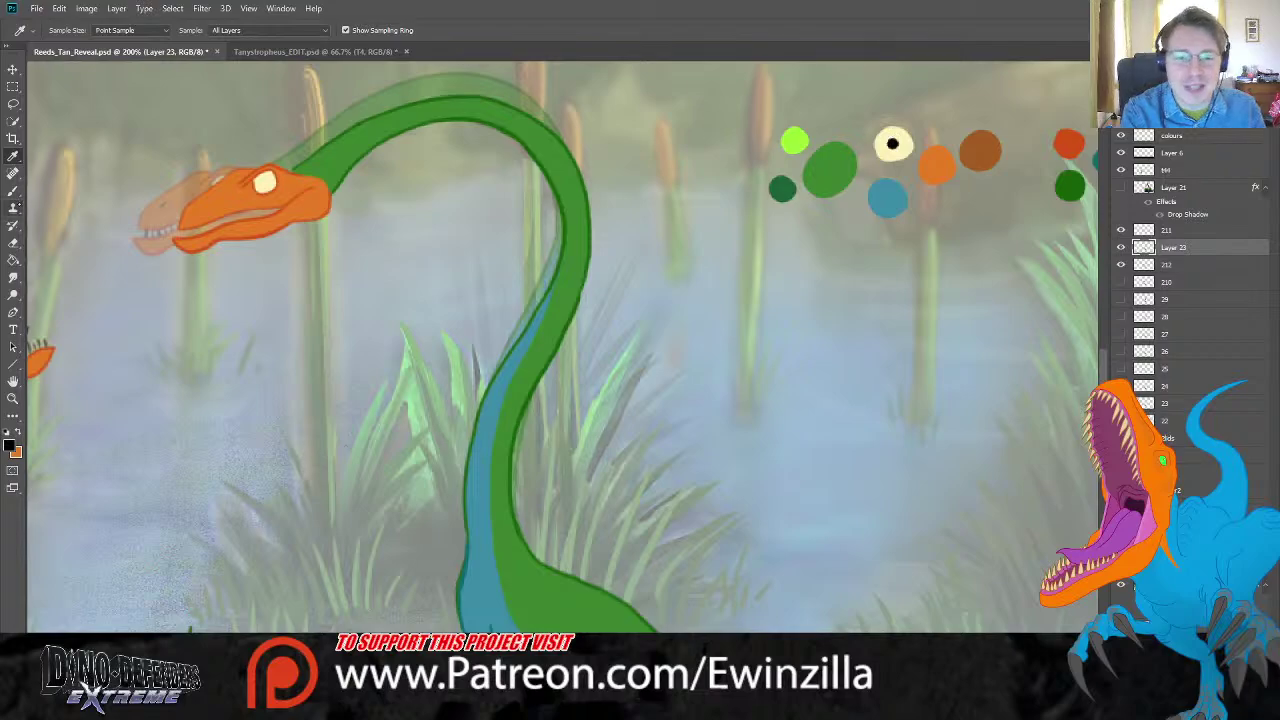
key("b")
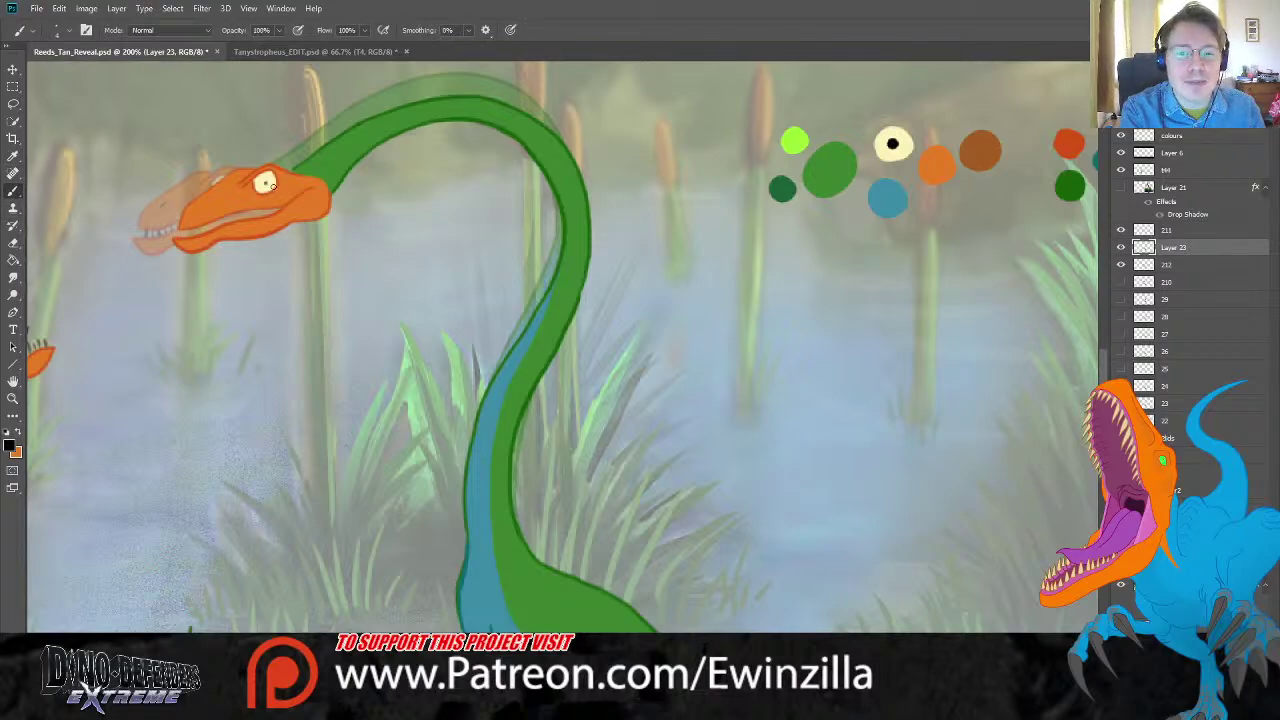
left_click(265, 182)
Step: Paint the gap between the jaws with the dark purple from the palette
key("i")
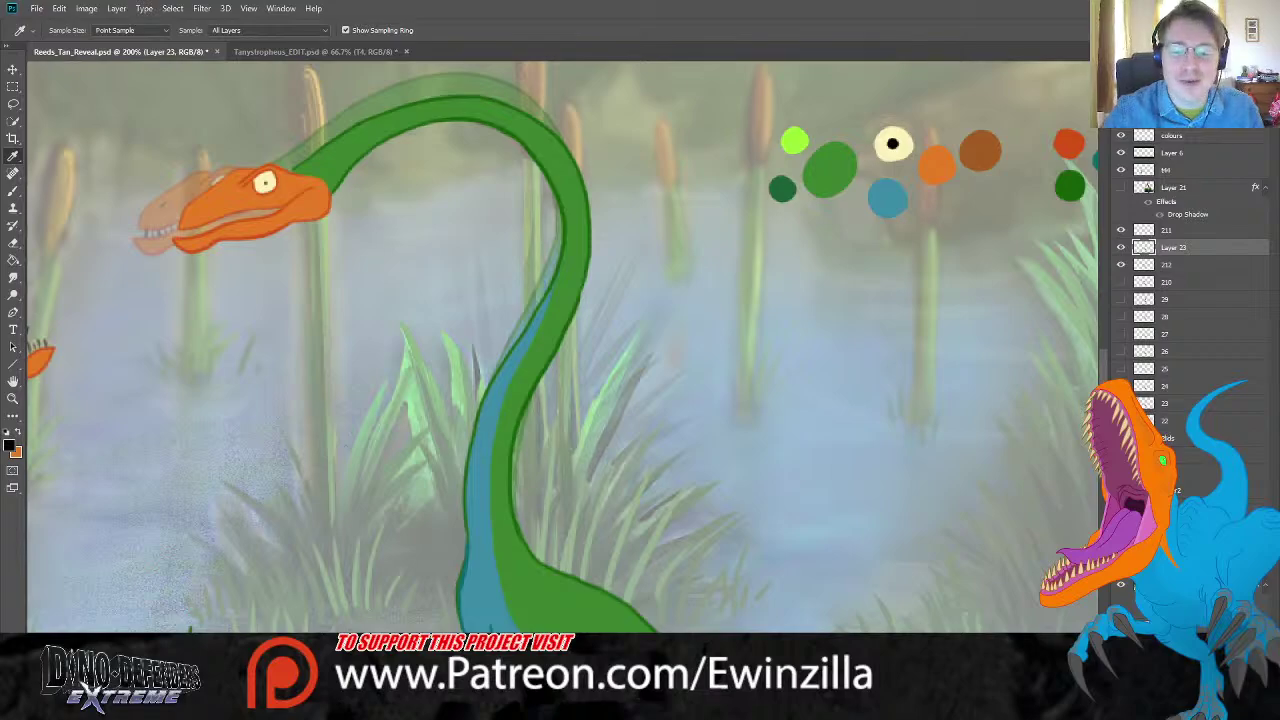
scroll(803, 306, "right", 3)
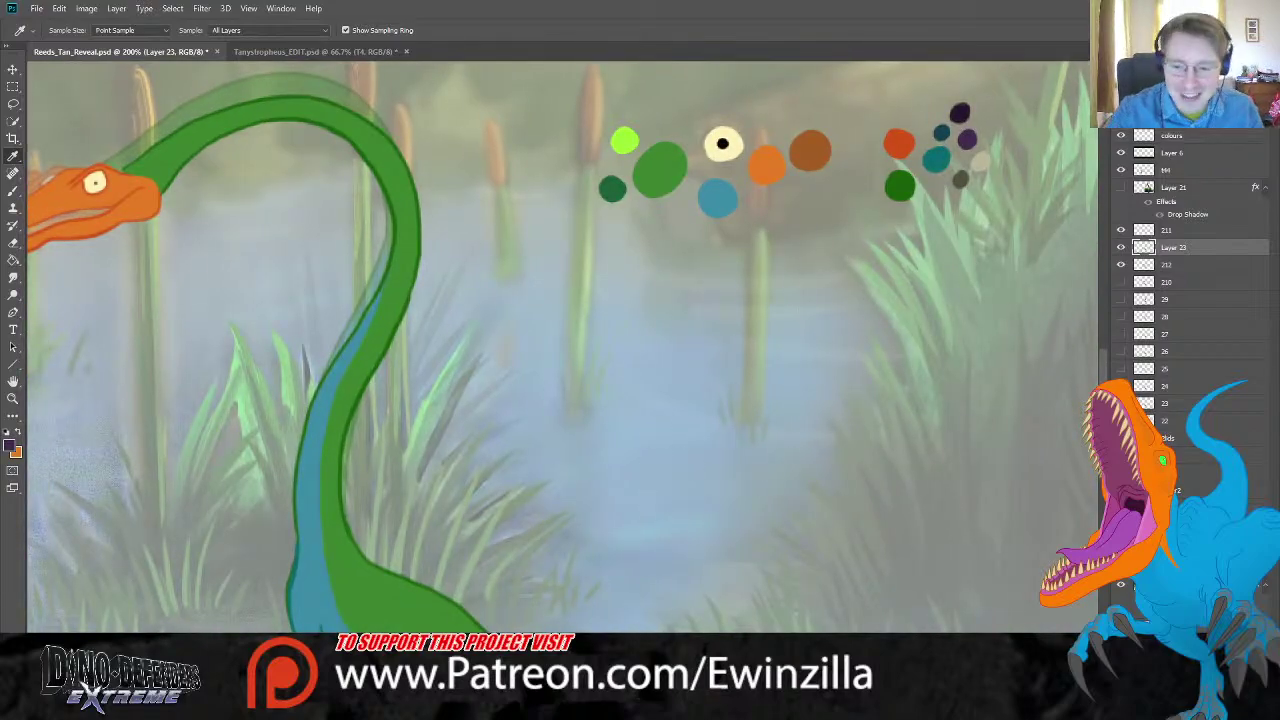
scroll(562, 348, "left", 3)
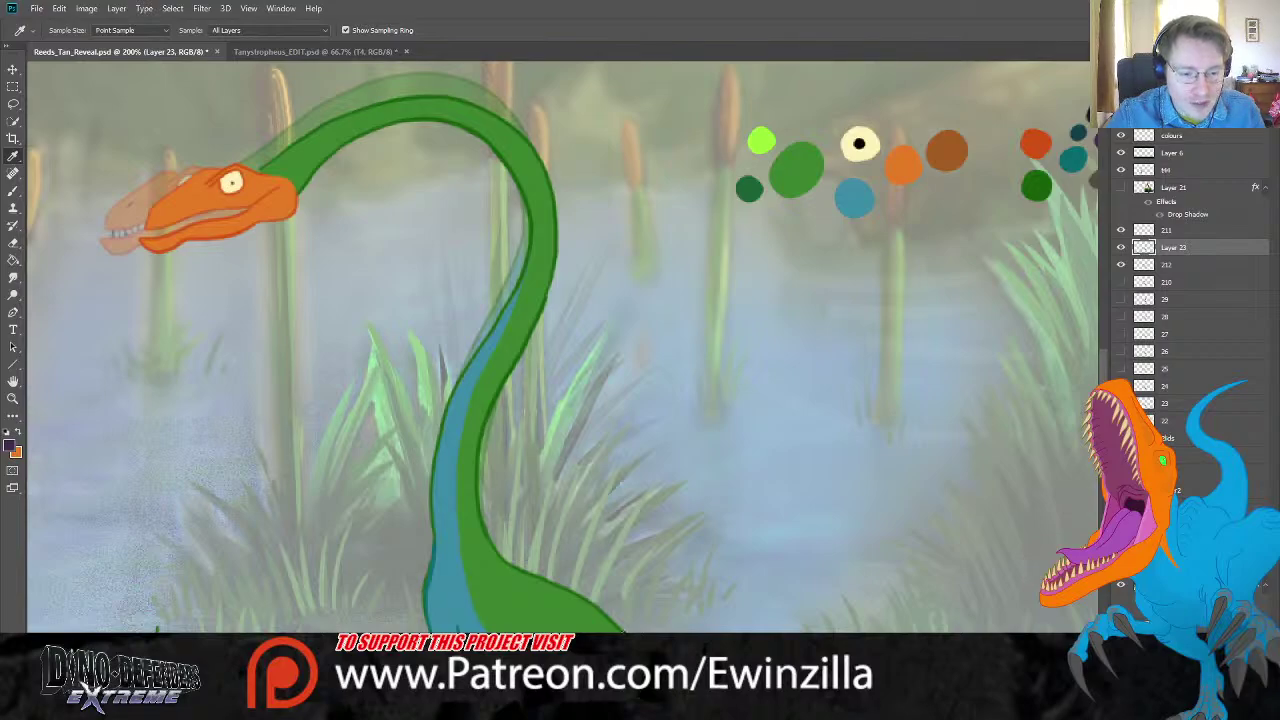
left_click(13, 190)
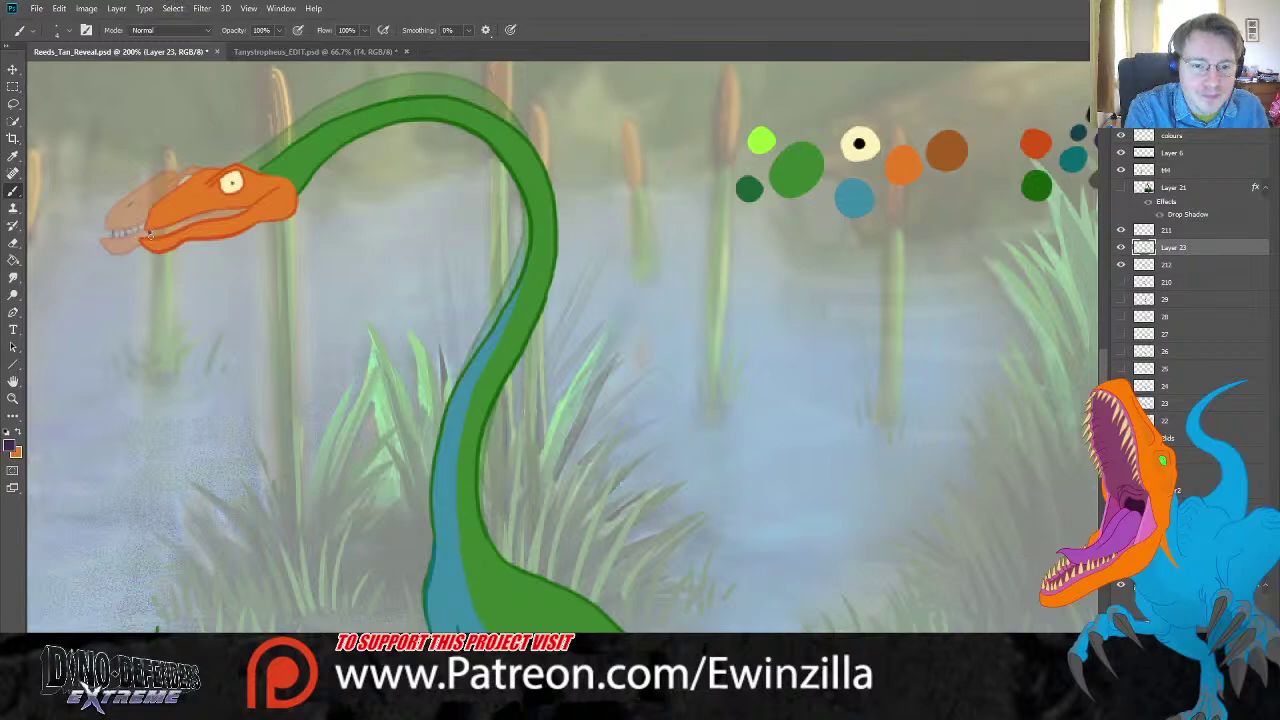
left_click_drag(149, 233, 270, 196)
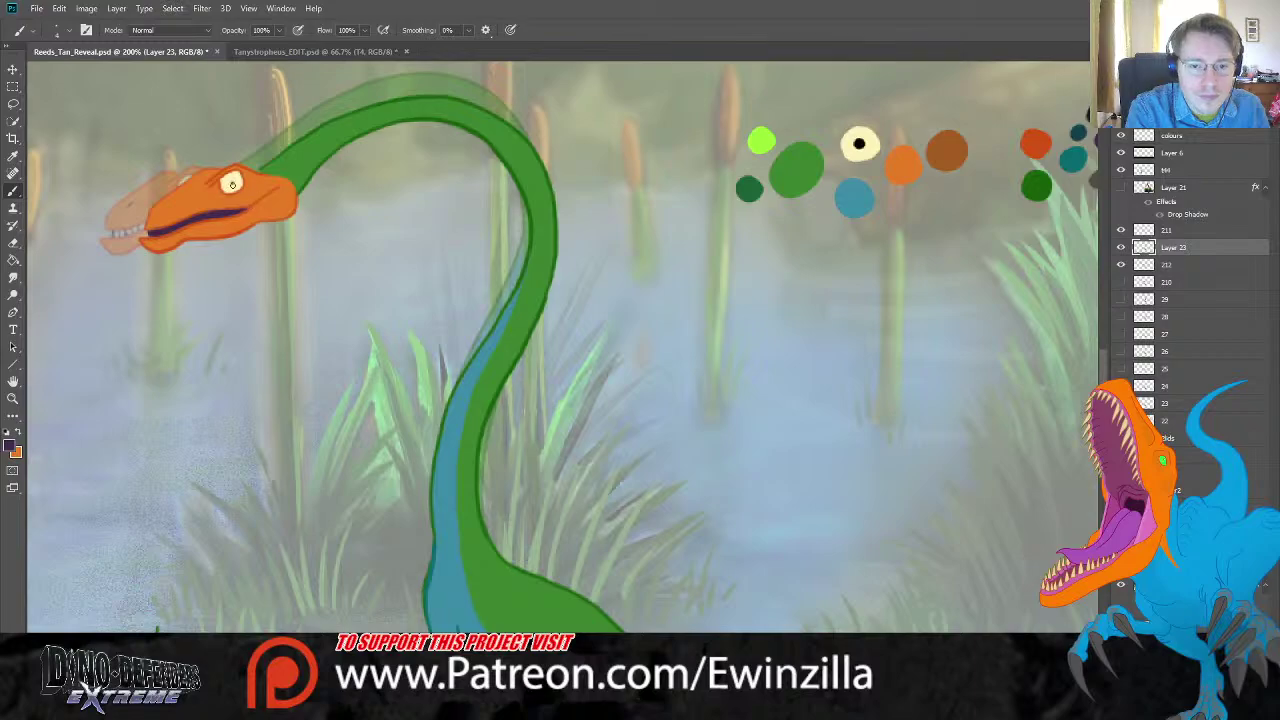
key("r")
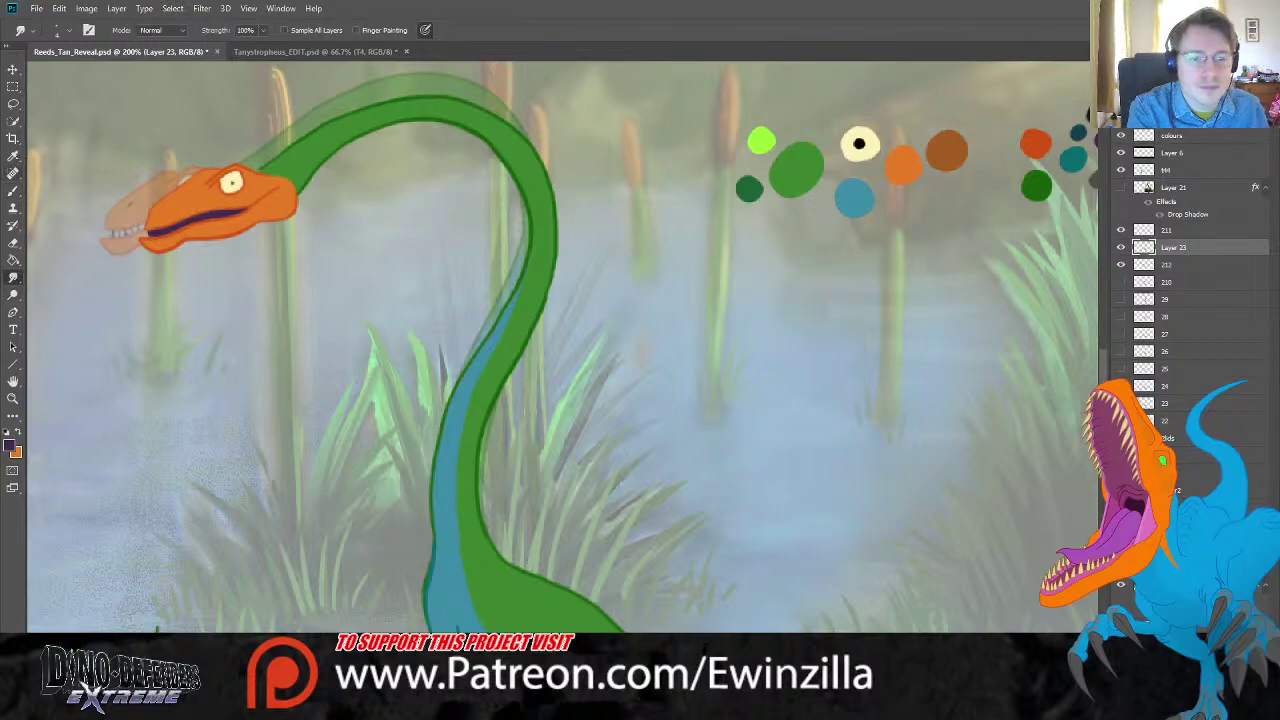
Step: Paint a row of small teeth along the mouth of the new head using the palette's pale beige
key("i")
scroll(846, 330, "right", 2)
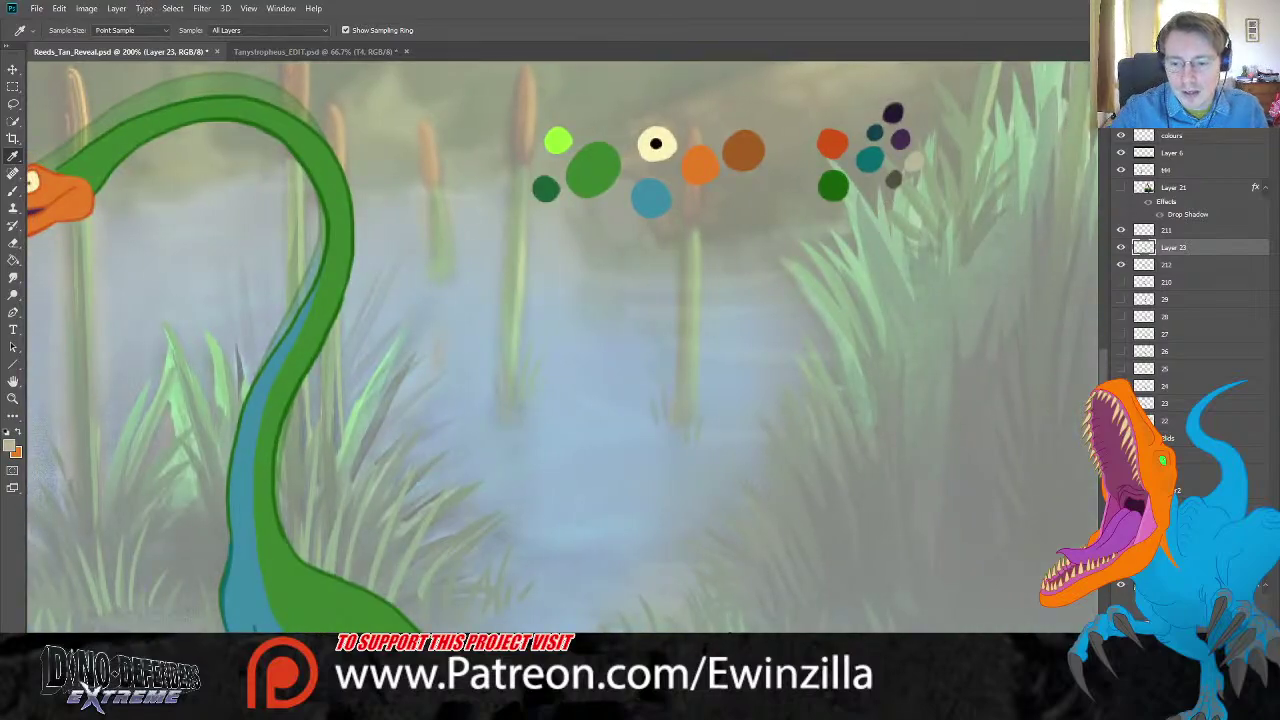
scroll(662, 582, "left", 3)
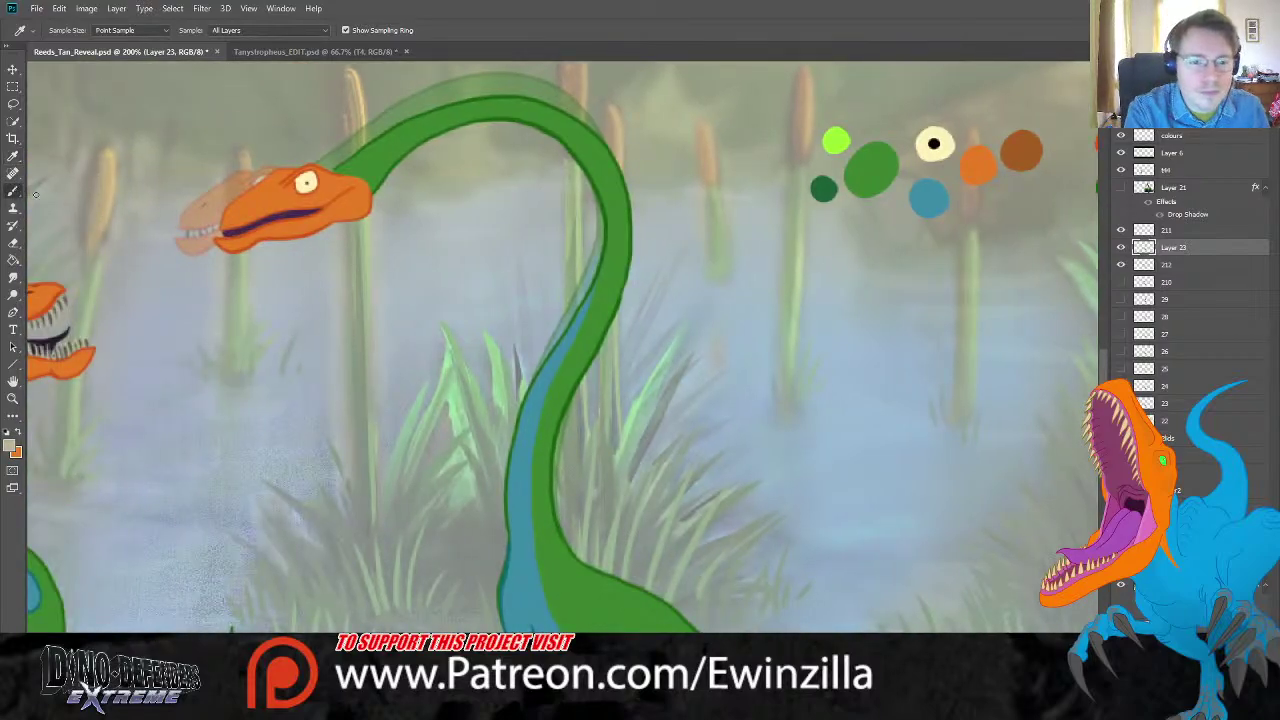
key("b")
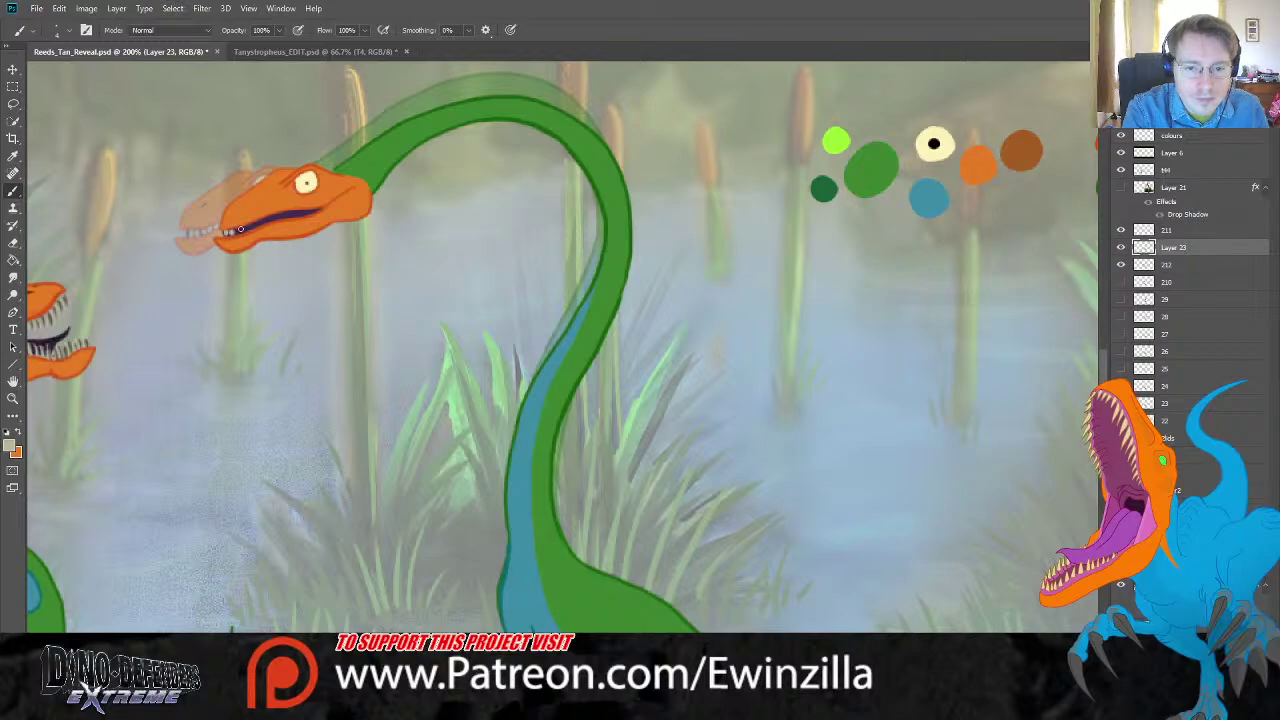
left_click_drag(240, 229, 318, 210)
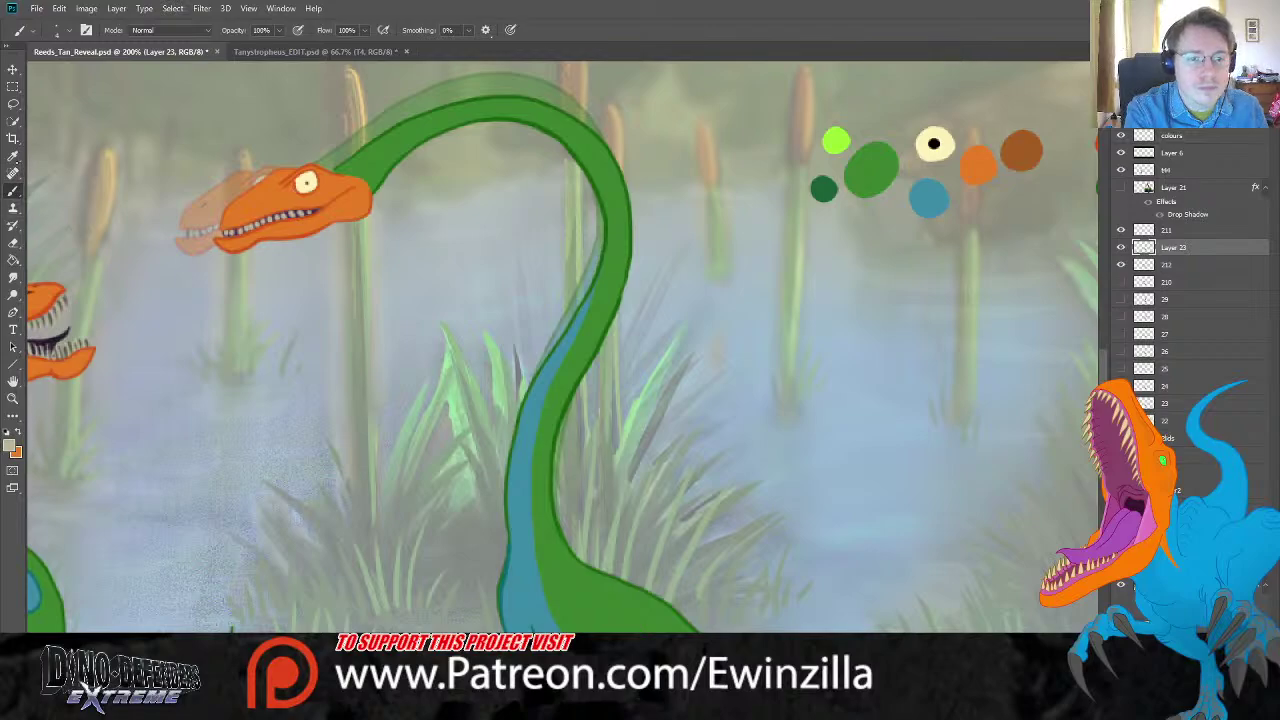
Step: Merge Layer 23 with frame layer 211 into one layer
key("i")
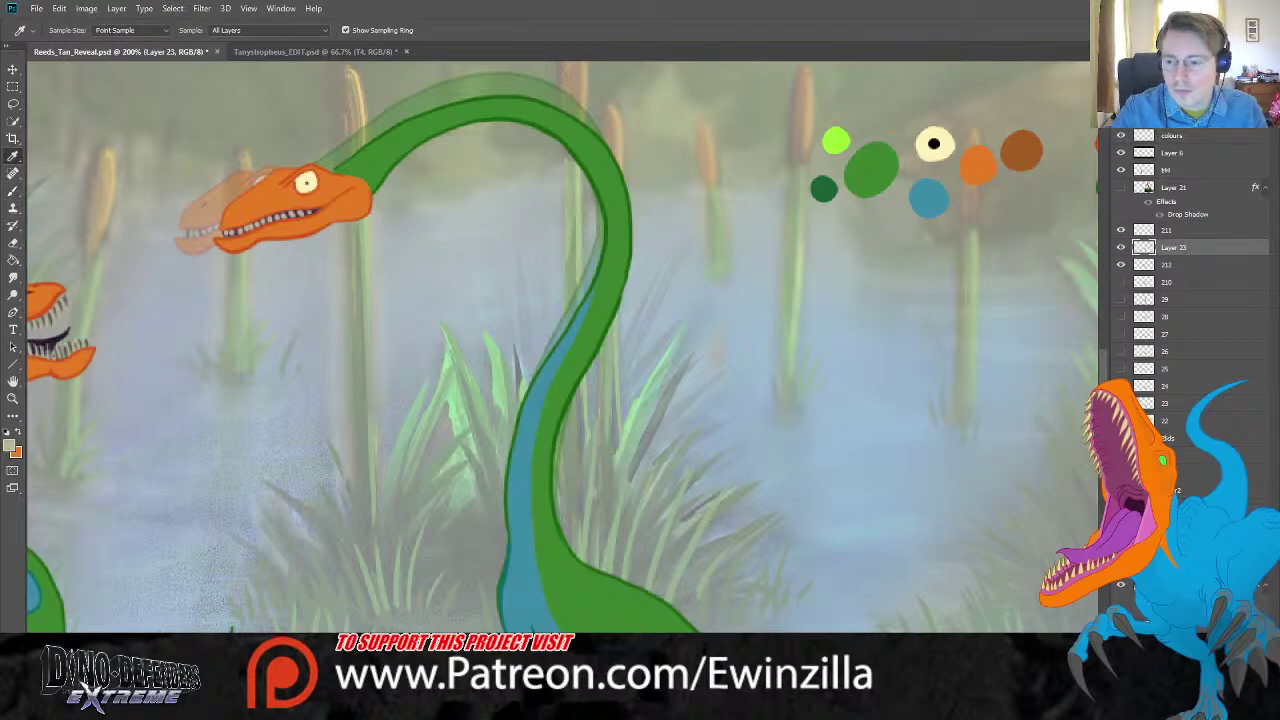
left_click(375, 274)
key("b")
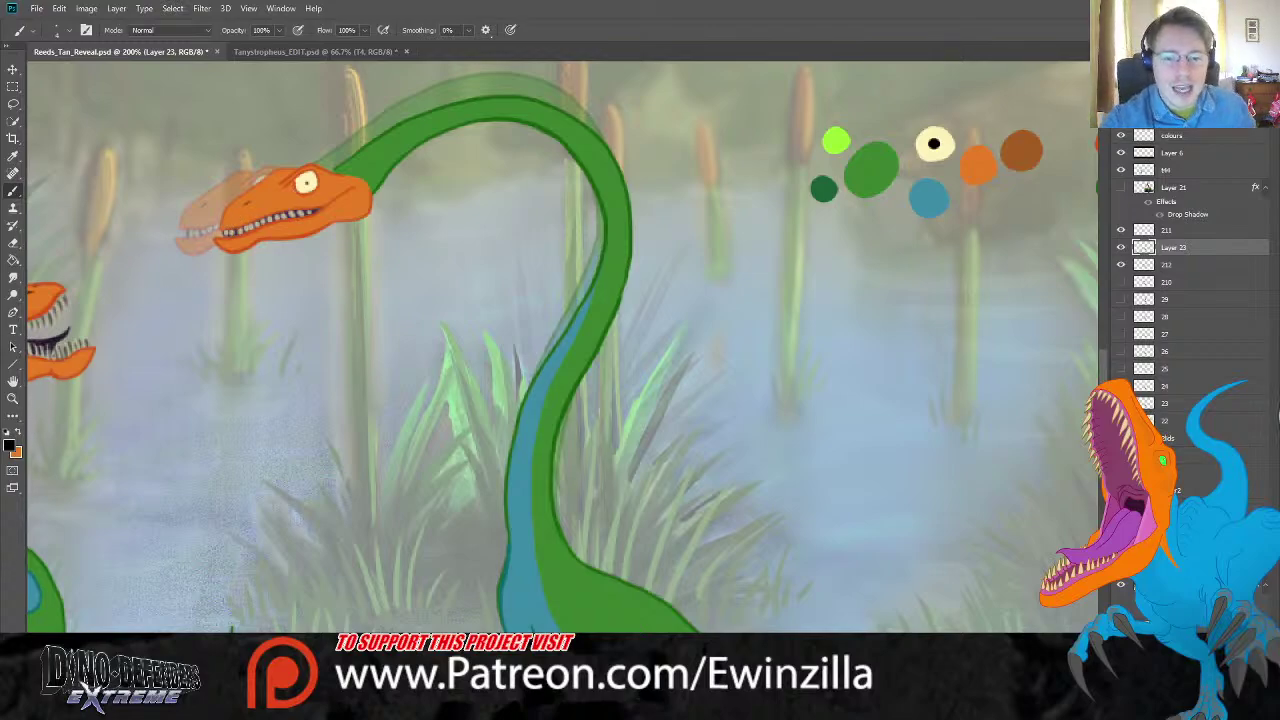
left_click(1176, 232, "shift")
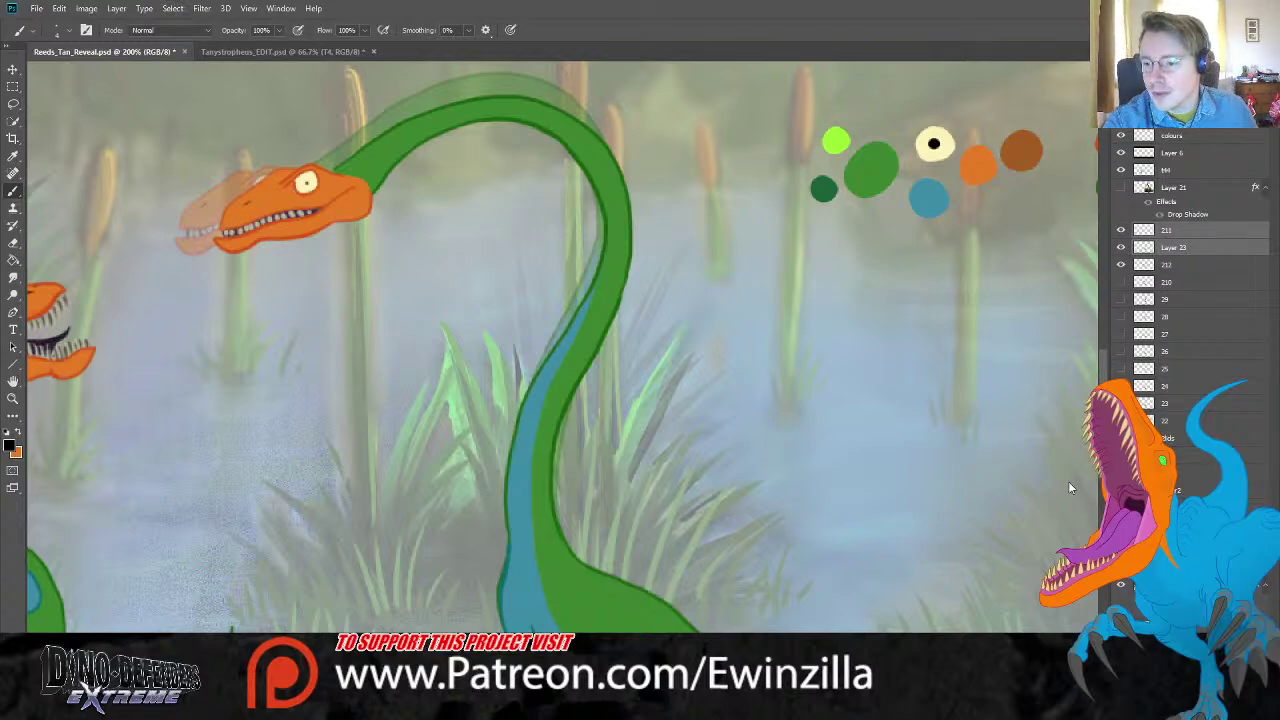
key("ctrl+e")
left_click(13, 87)
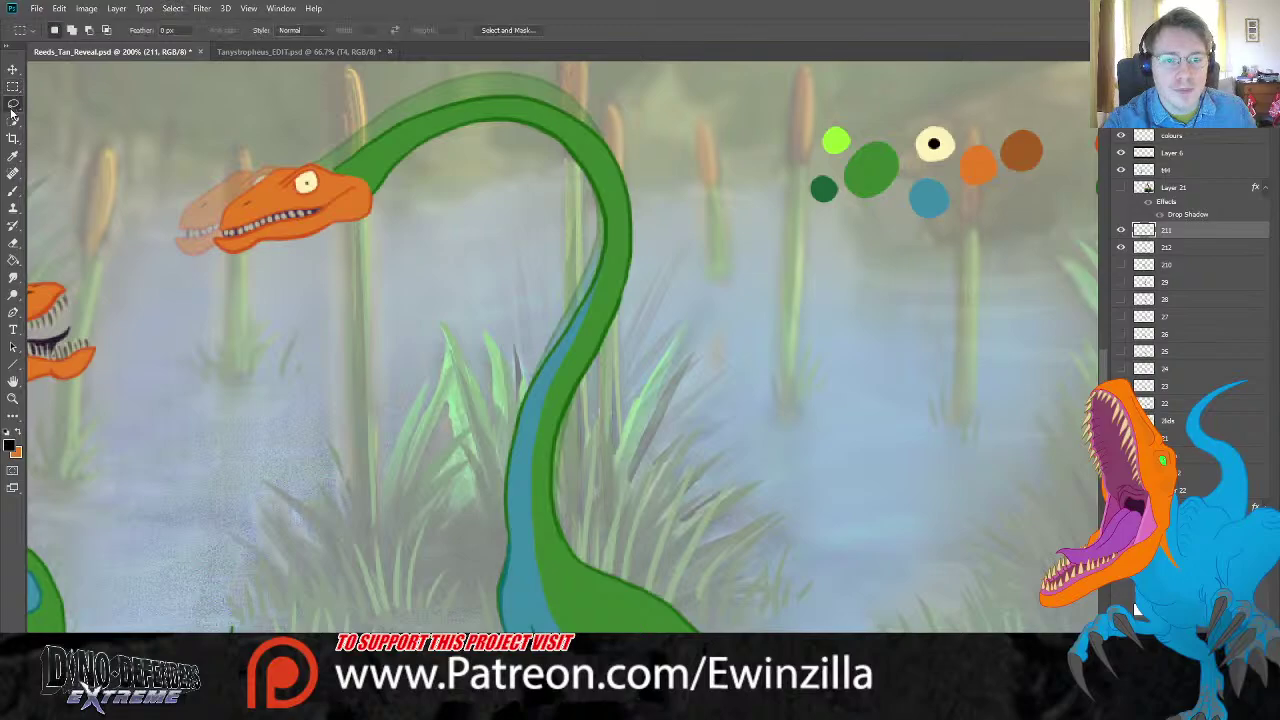
left_click(13, 106)
mouse_move(366, 108)
left_mouse_down()
mouse_move(292, 172)
mouse_move(376, 203)
mouse_move(488, 165)
mouse_move(587, 222)
mouse_move(600, 260)
mouse_move(589, 318)
mouse_move(544, 445)
mouse_move(619, 360)
mouse_move(628, 90)
mouse_move(395, 62)
left_mouse_up()
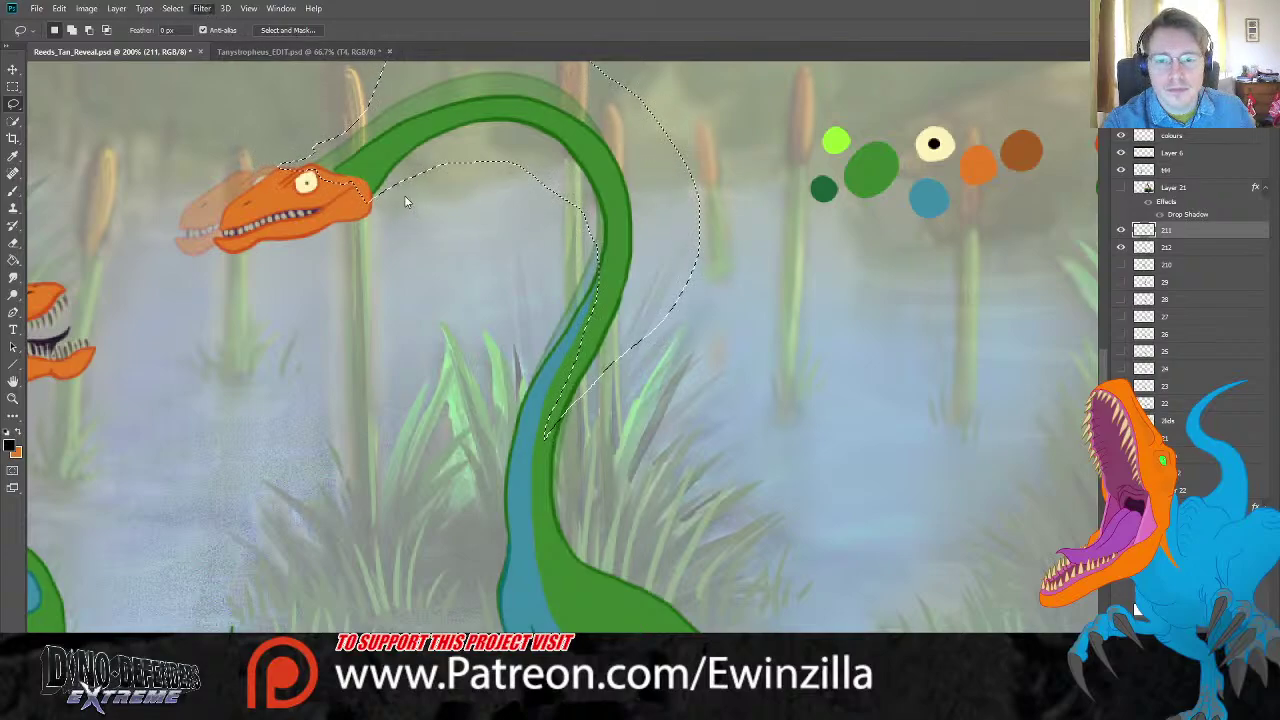
key("h")
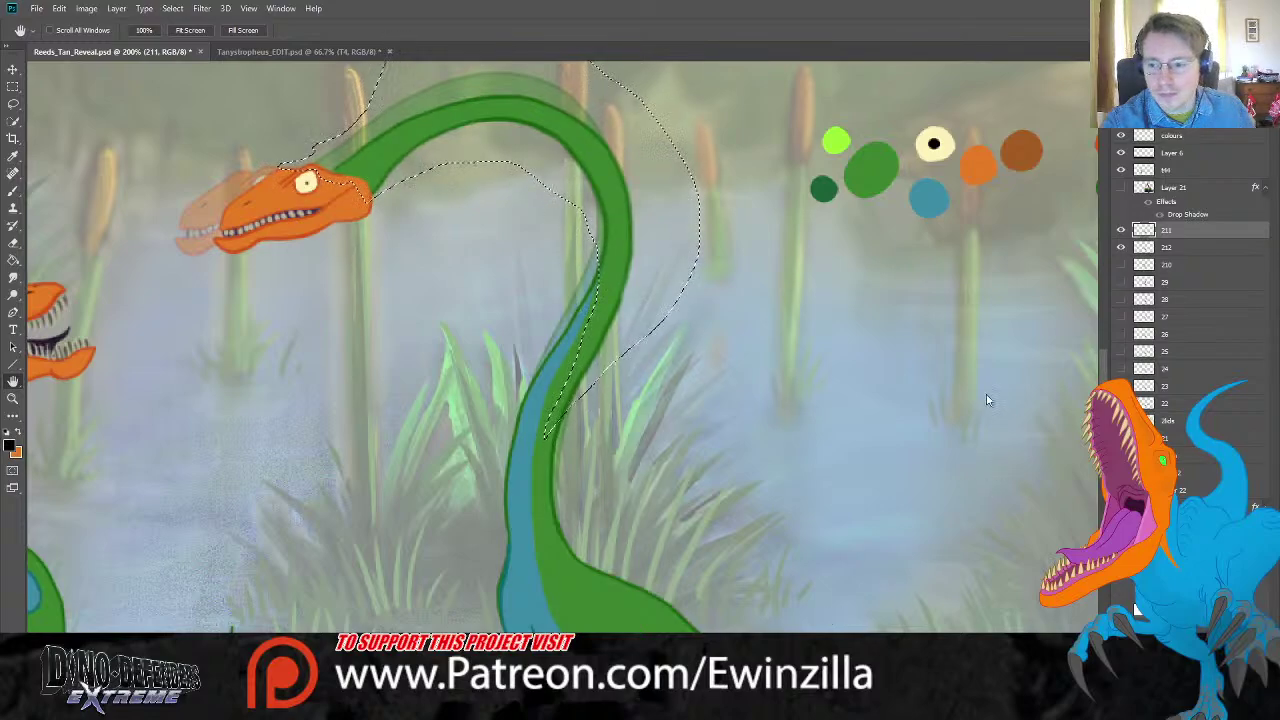
key("l")
left_click(13, 86)
key("ctrl+d")
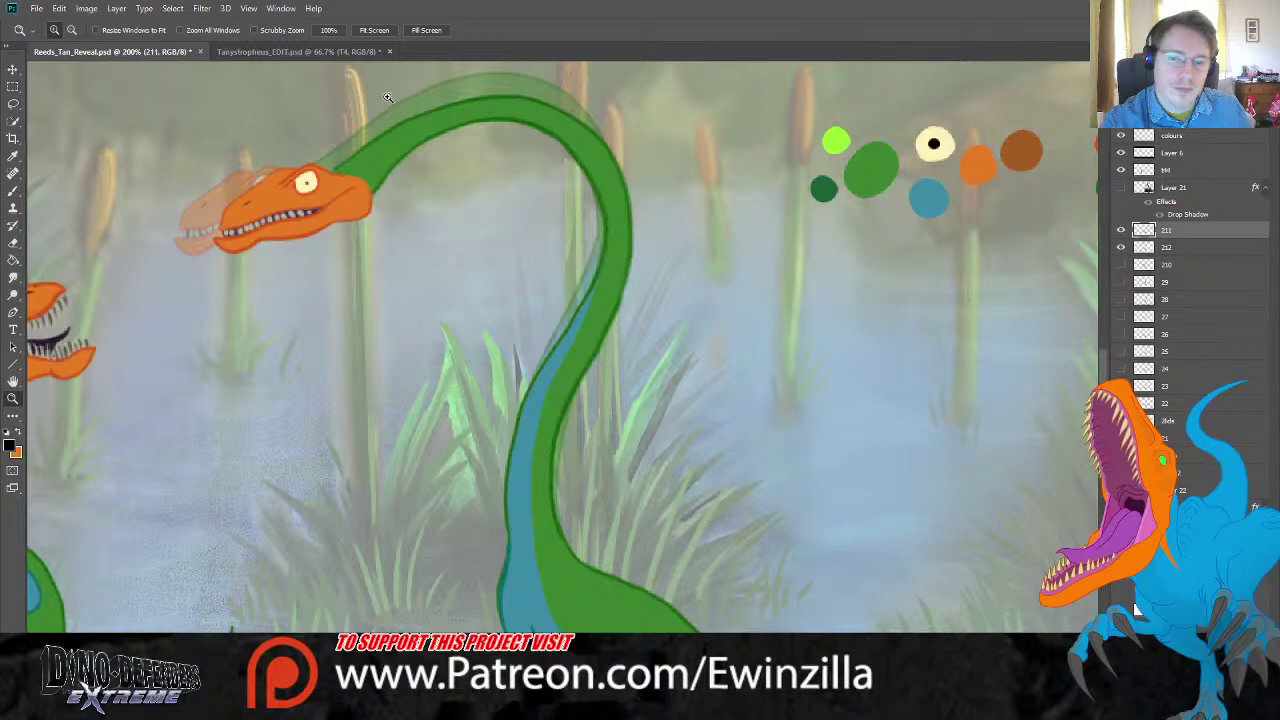
Step: Fit the whole scene on screen and move layer 212 above layer 211
left_click(374, 30)
left_click(1223, 247)
left_click_drag(1170, 228, 1170, 230)
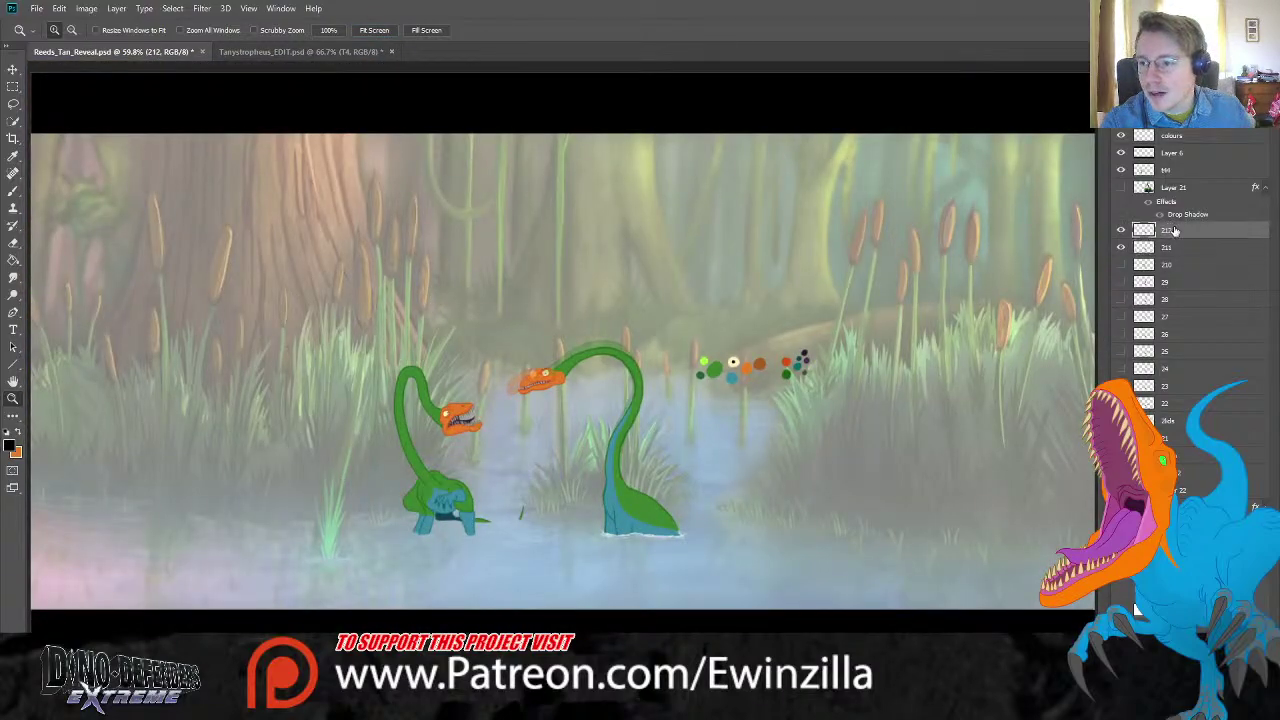
Step: Toggle the visibility of layers 211 and 212 to compare the two poses
left_click(1121, 247)
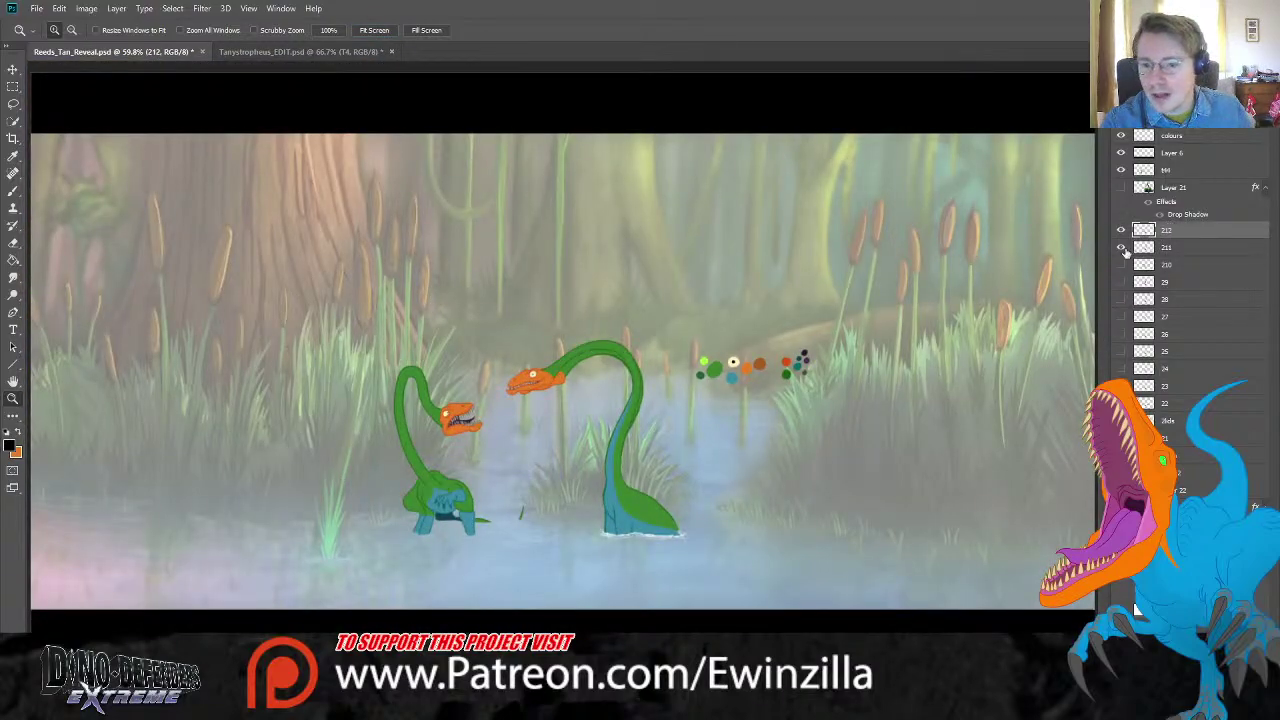
left_click(1121, 231)
left_click(1121, 231)
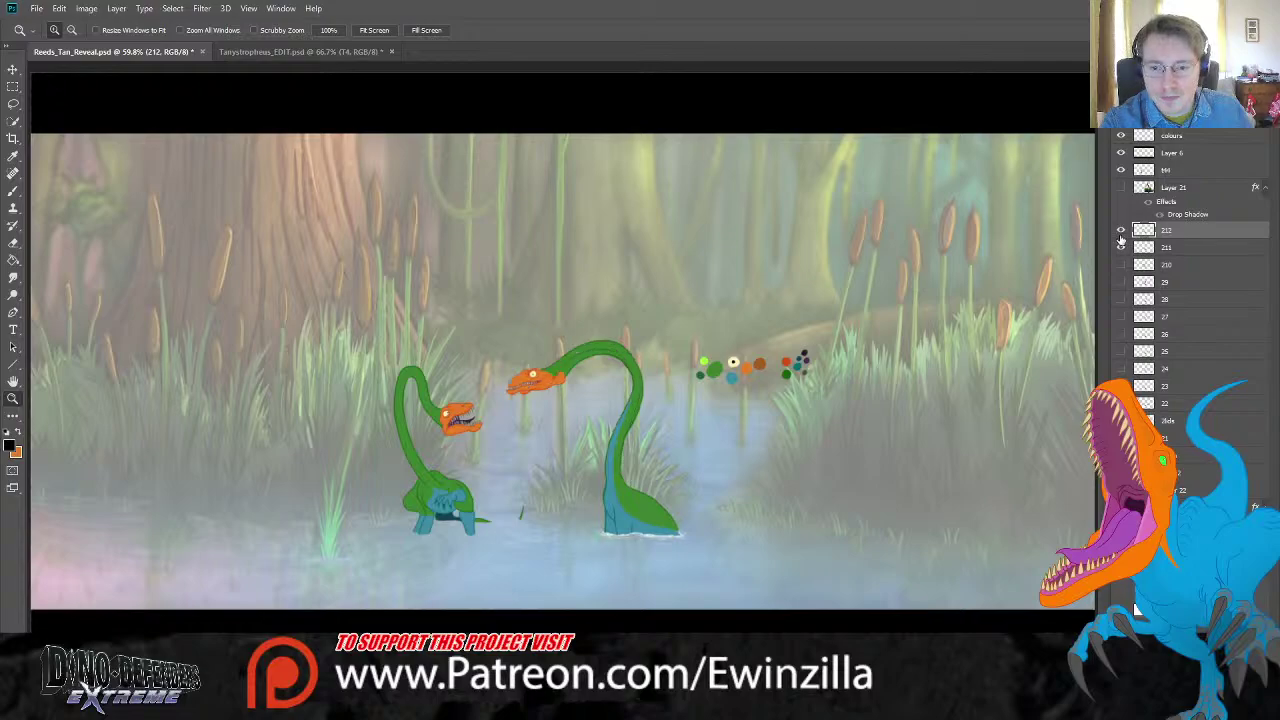
left_click(1121, 231)
left_click(1121, 231)
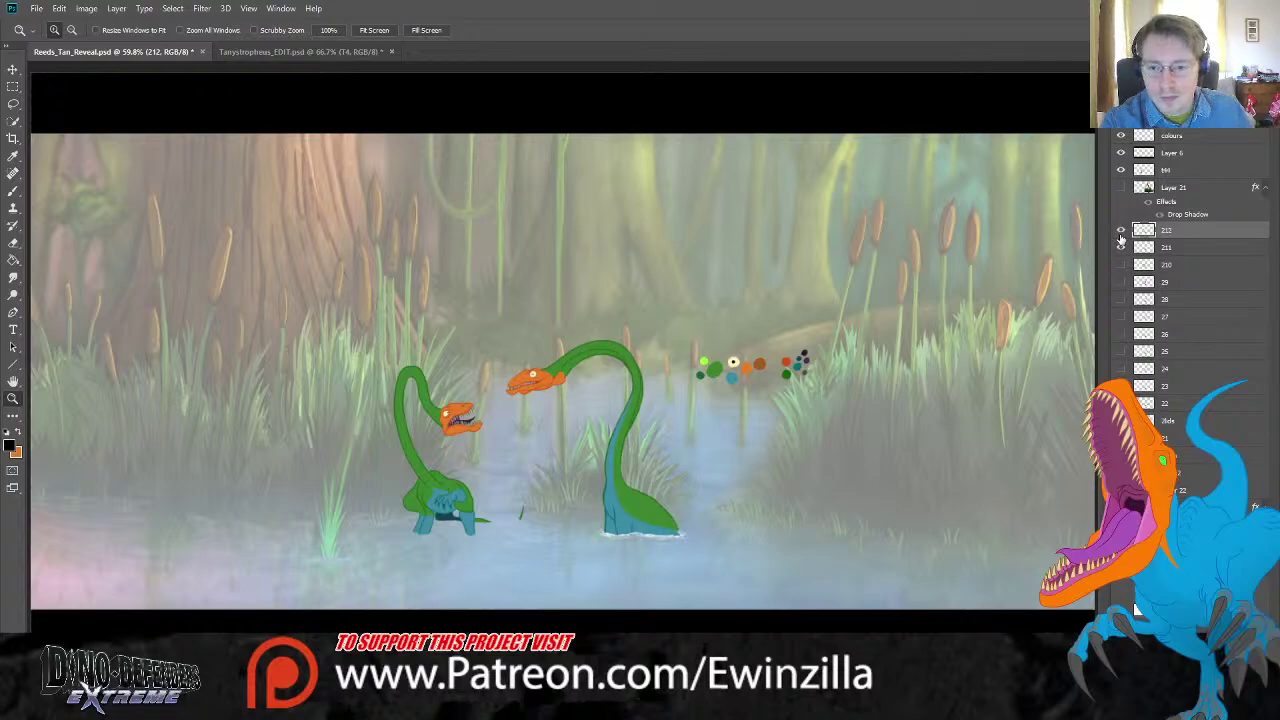
left_click(1121, 231)
Step: Flip through the frames from 211 down to 22 one at a time to check the neck's movement
left_click(1121, 248)
left_click(1121, 265)
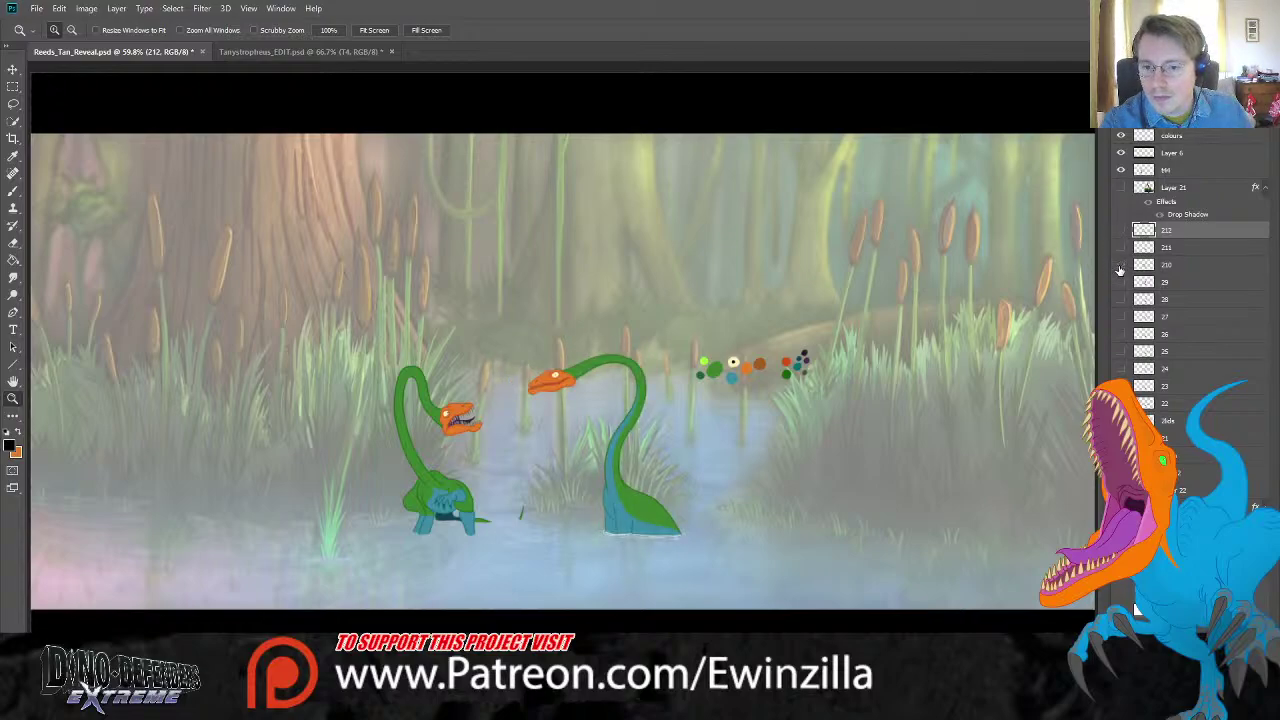
left_click(1120, 267)
left_click(1121, 283)
left_click(1121, 283)
left_click(1122, 300)
left_click(1122, 300)
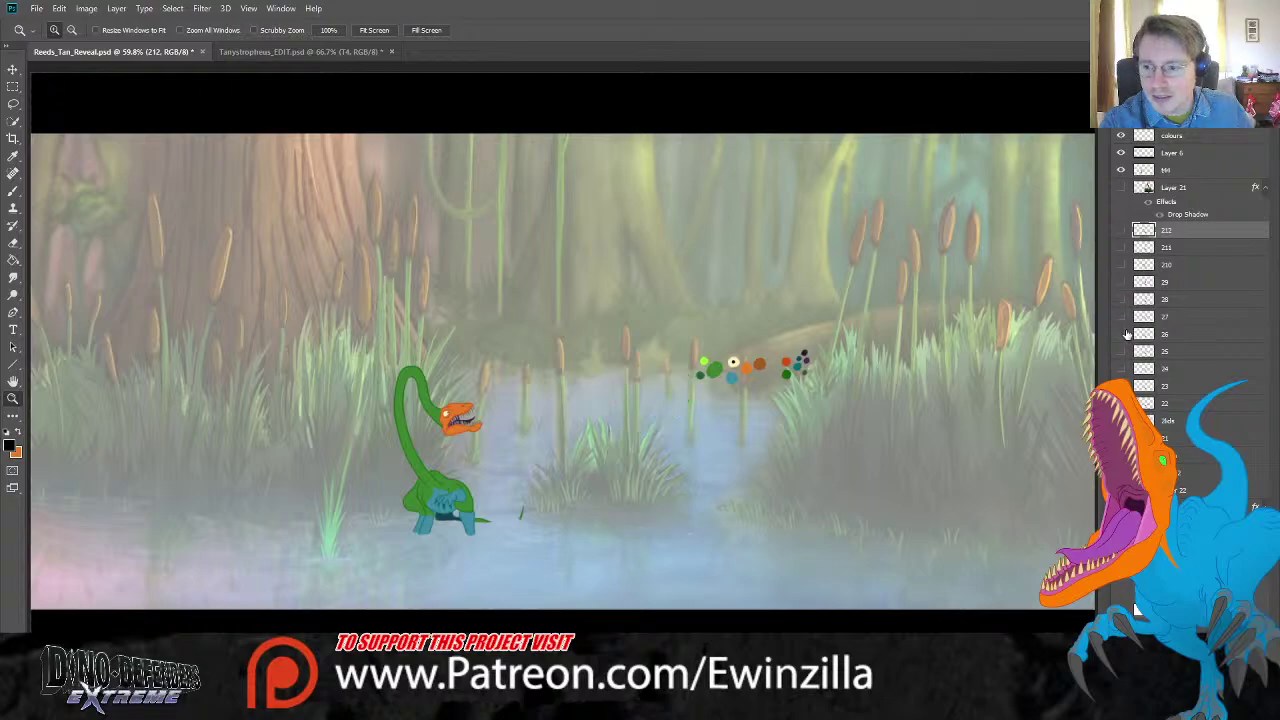
left_click(1121, 316)
left_click(1121, 316)
left_click(1121, 334)
left_click(1121, 334)
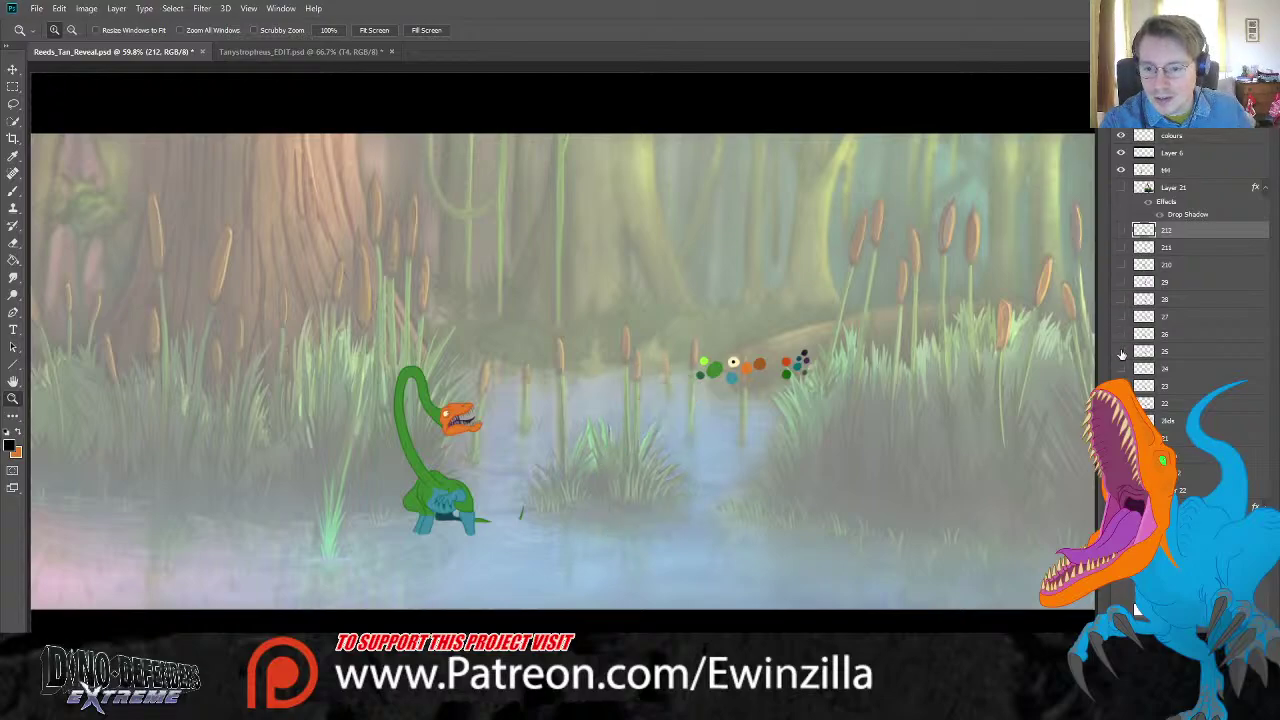
left_click(1121, 352)
left_click(1121, 352)
left_click(1121, 369)
left_click(1121, 369)
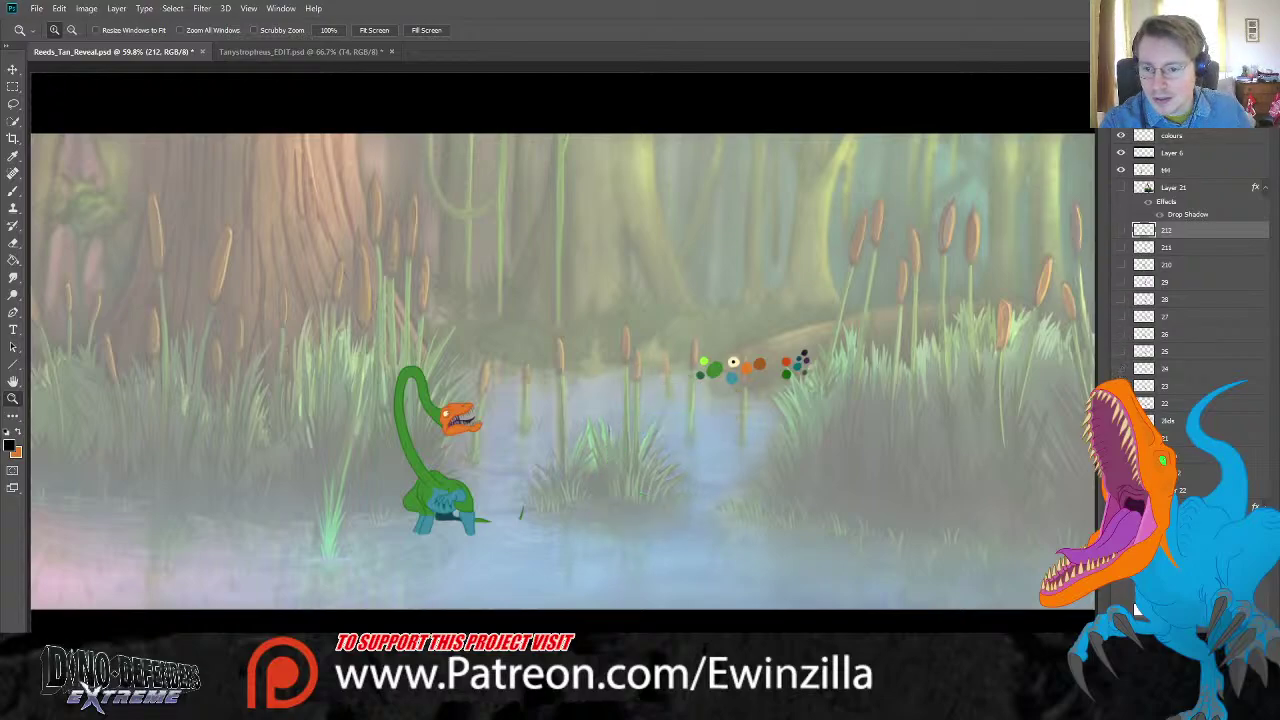
left_click(1121, 386)
left_click(1121, 386)
left_click(1121, 403)
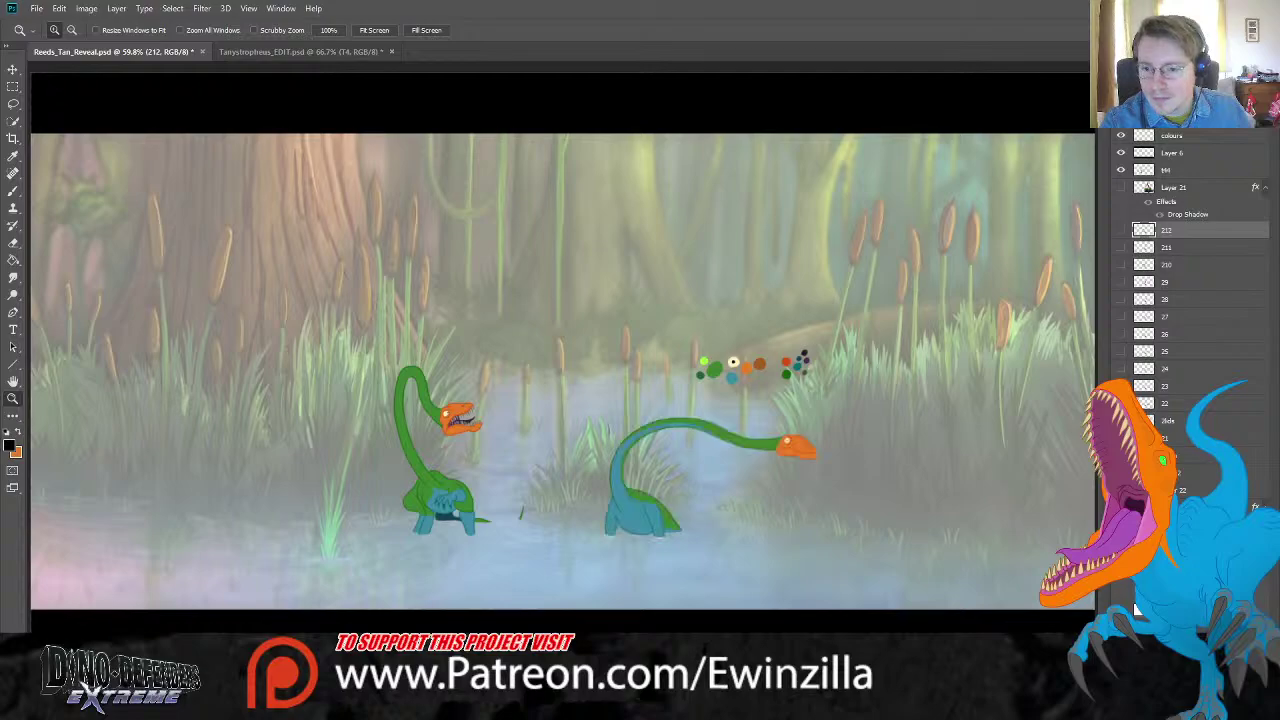
left_click(1121, 403)
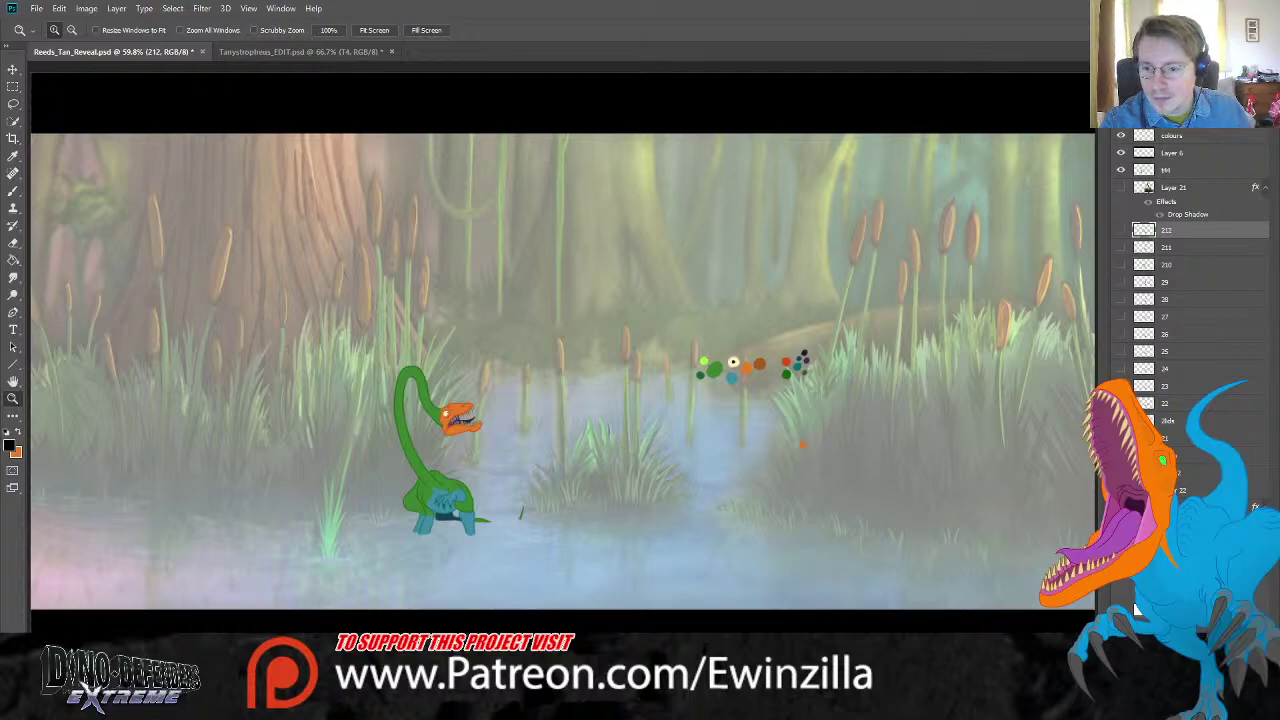
Step: Make all the long-necked reptile's frame layers from 21 up to 212 visible together
left_click(1121, 369)
left_click(1121, 352)
left_click(1121, 335)
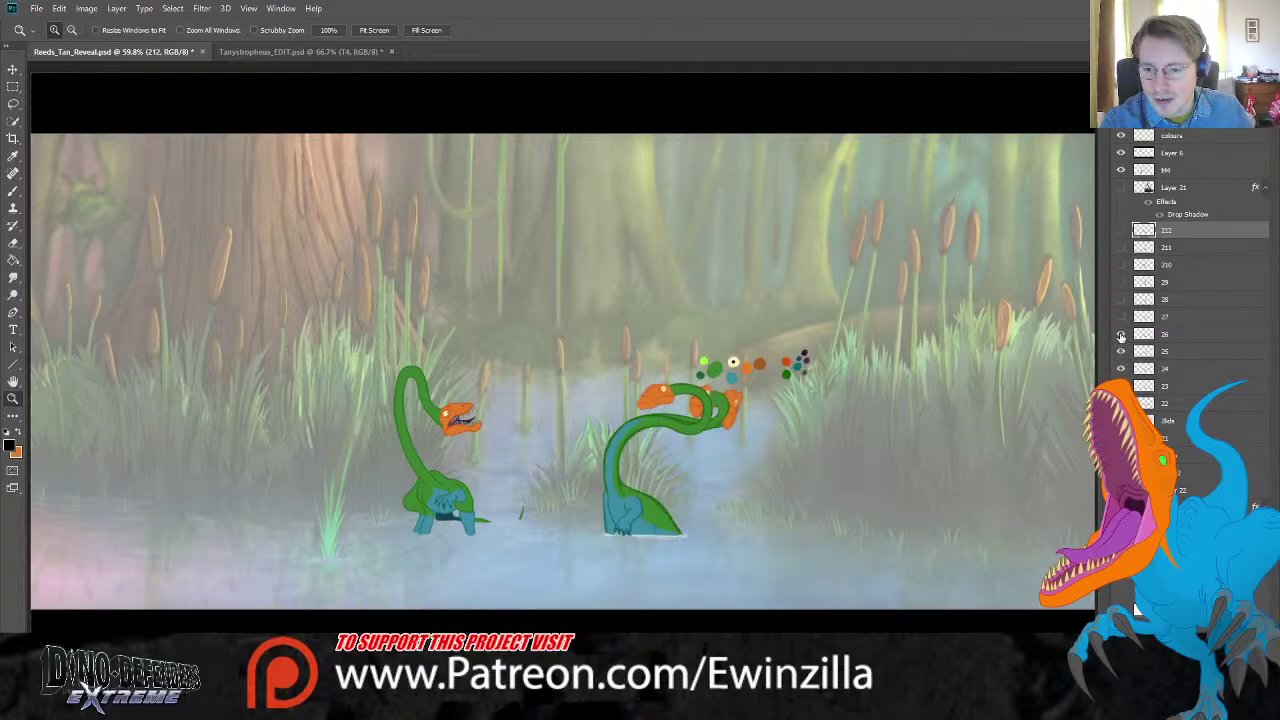
left_click(1121, 335)
left_click(1121, 352)
left_click(1121, 352)
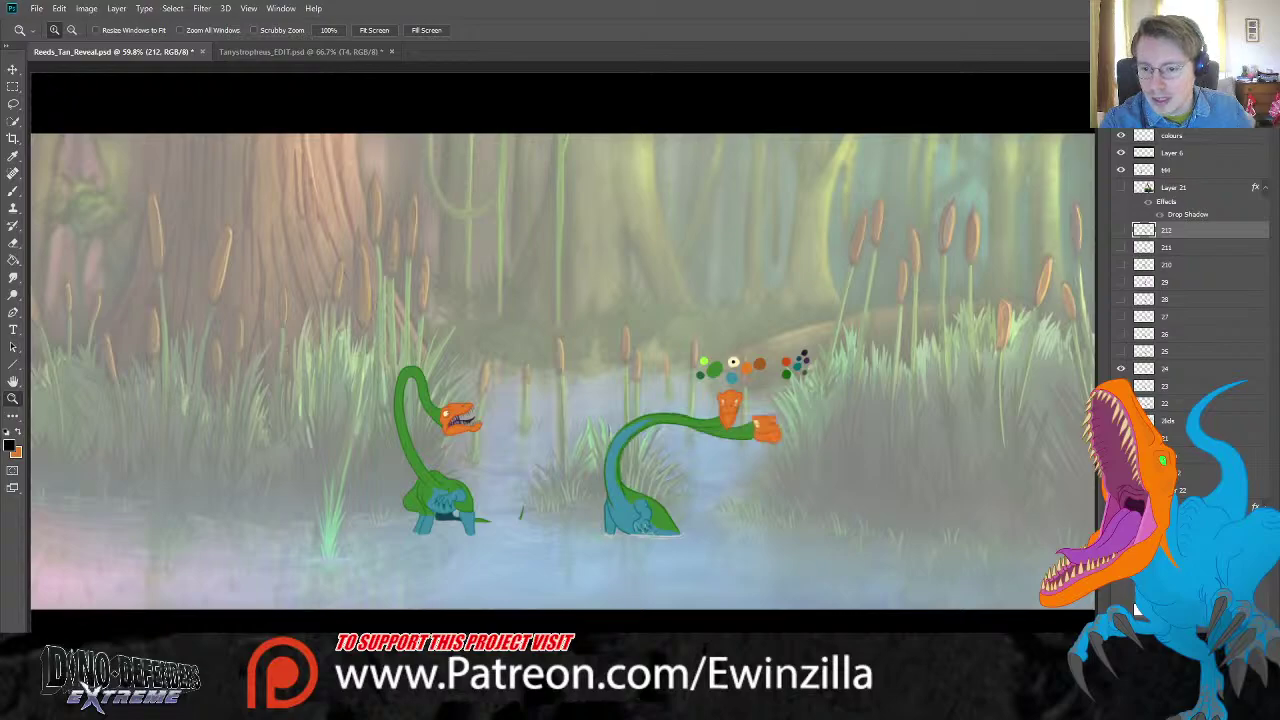
left_click(1121, 352)
left_click_drag(1121, 386, 1121, 403)
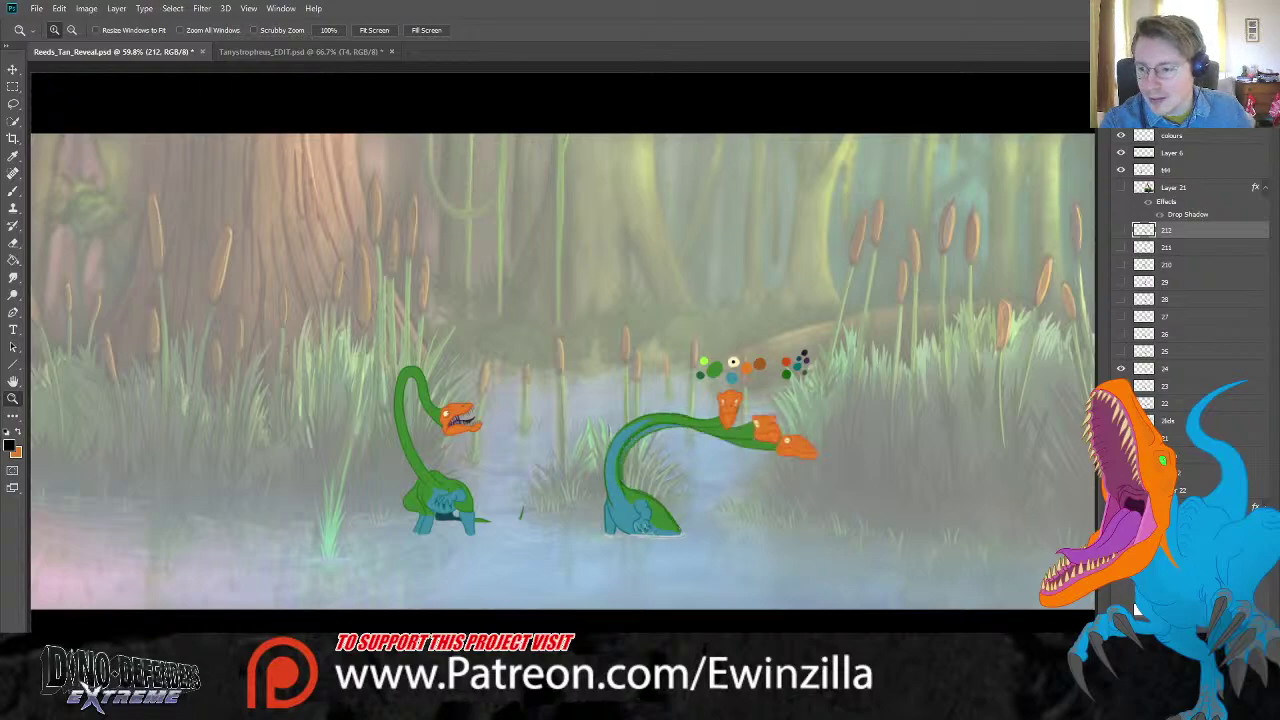
left_click(1121, 438)
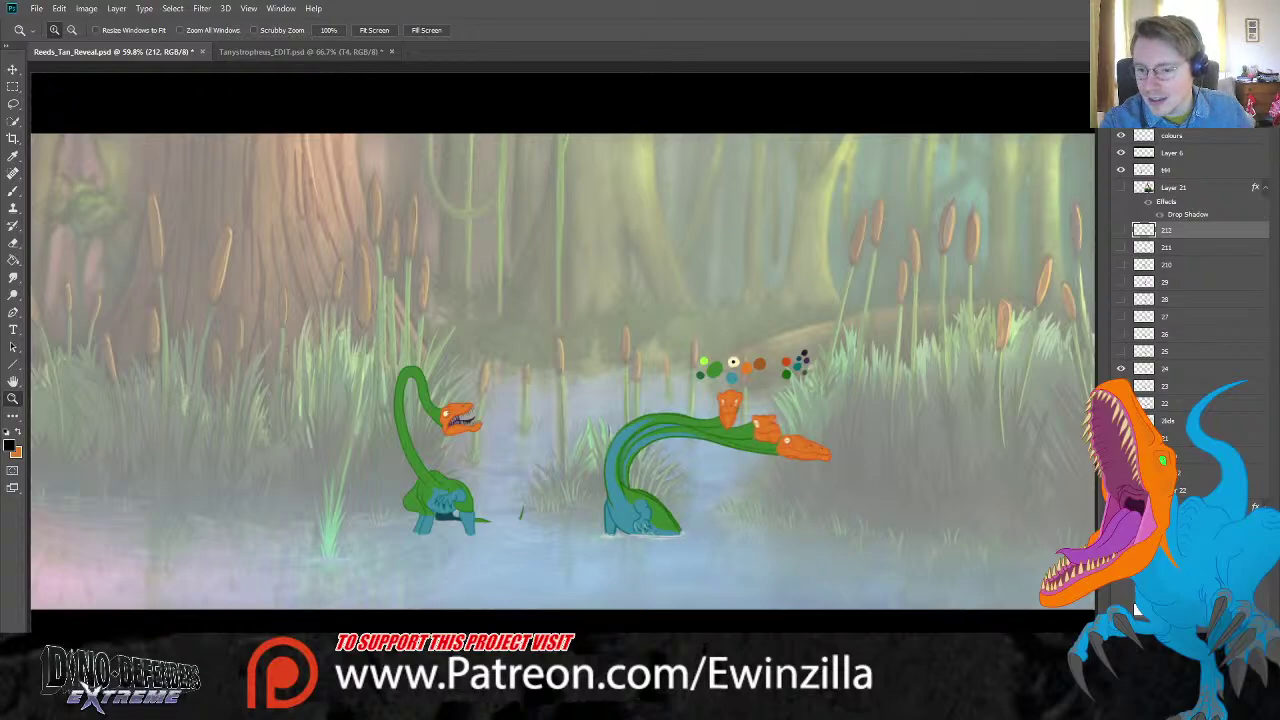
left_click_drag(1121, 355, 1118, 235)
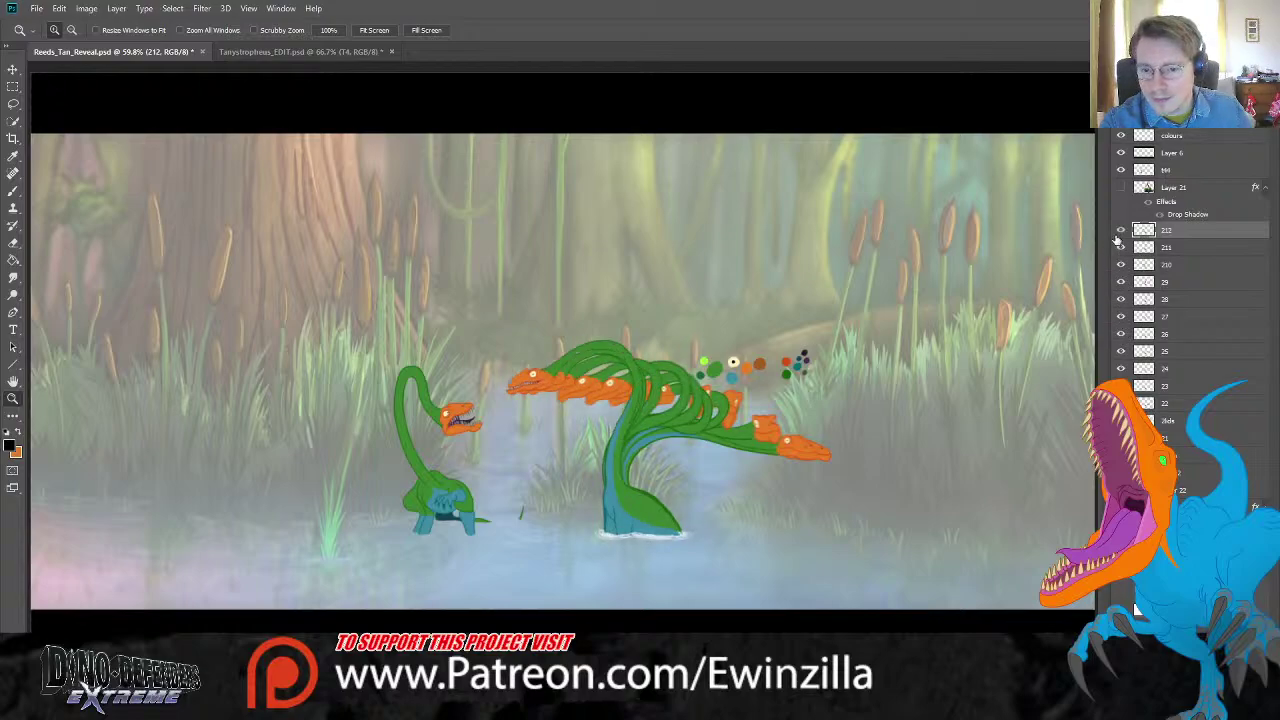
Step: Delete every layer except the frame layers 21 to 212 and 2lids, including the background, palette and second animal
left_click(1176, 139)
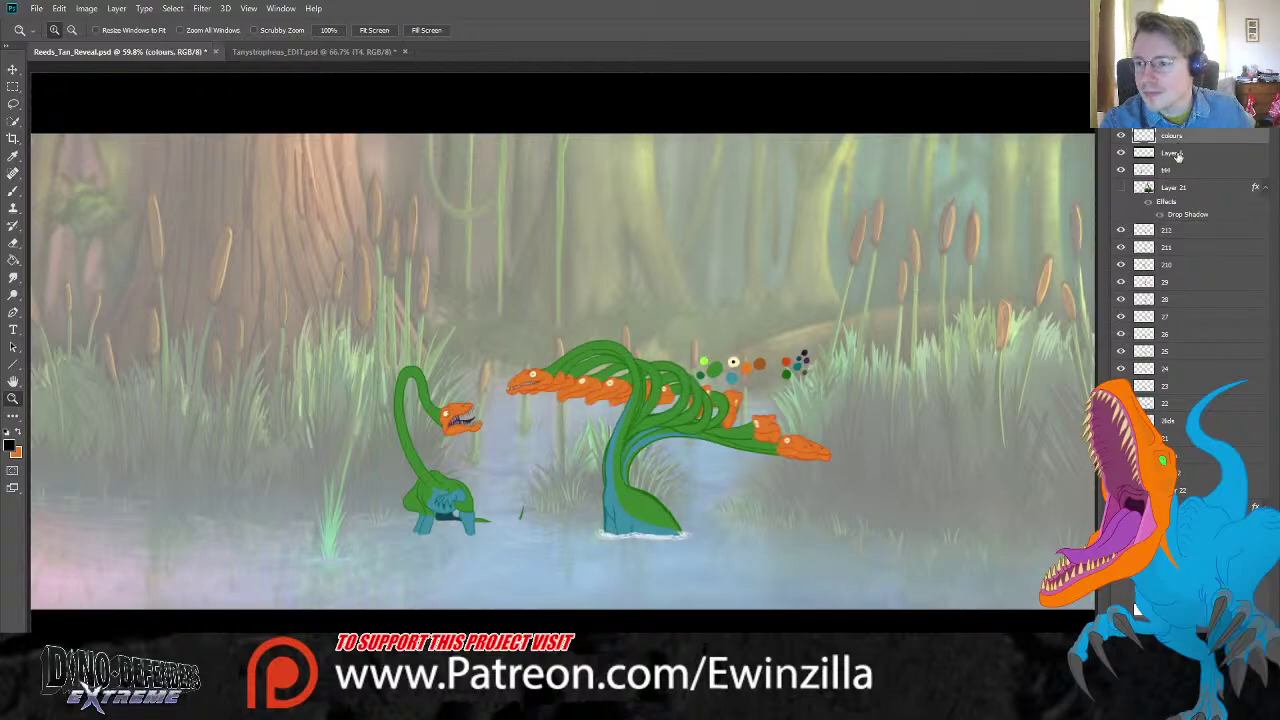
left_click(1180, 607, "shift")
left_click(1182, 234, "ctrl")
left_click(1174, 251, "ctrl")
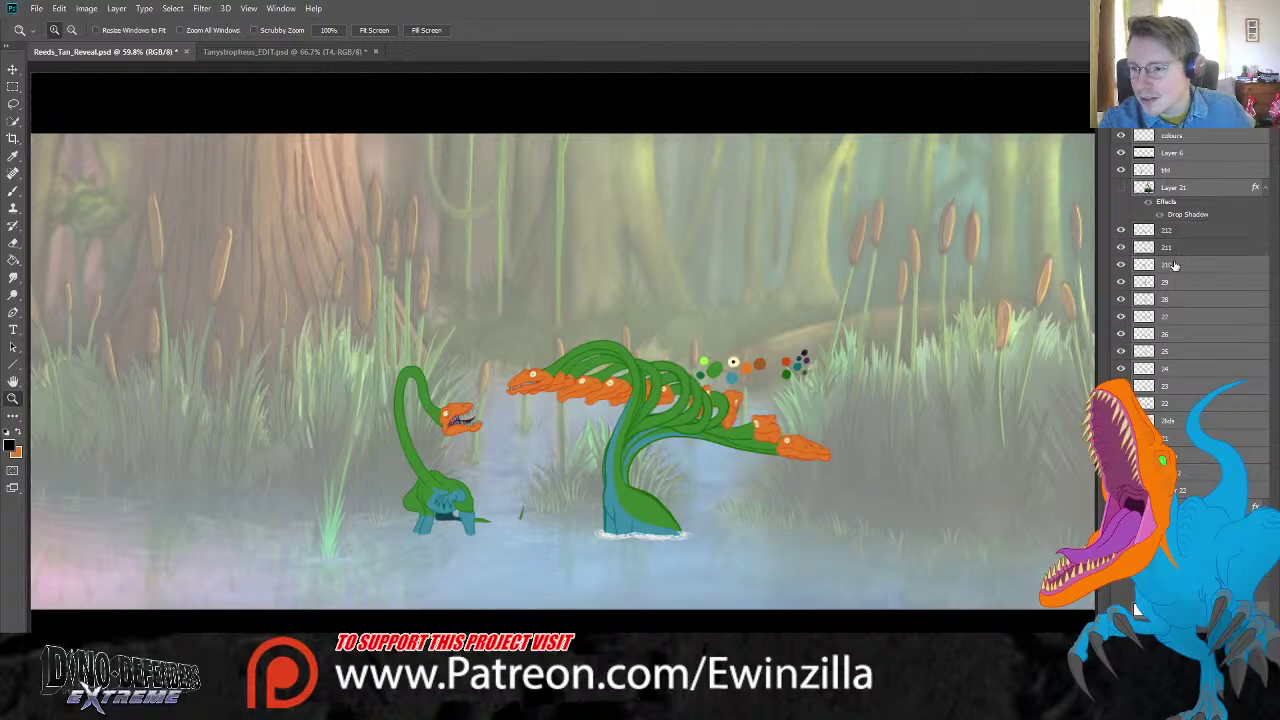
left_click(1173, 267, "ctrl")
left_click(1176, 288, "ctrl")
left_click(1175, 300, "ctrl")
left_click(1175, 317, "ctrl")
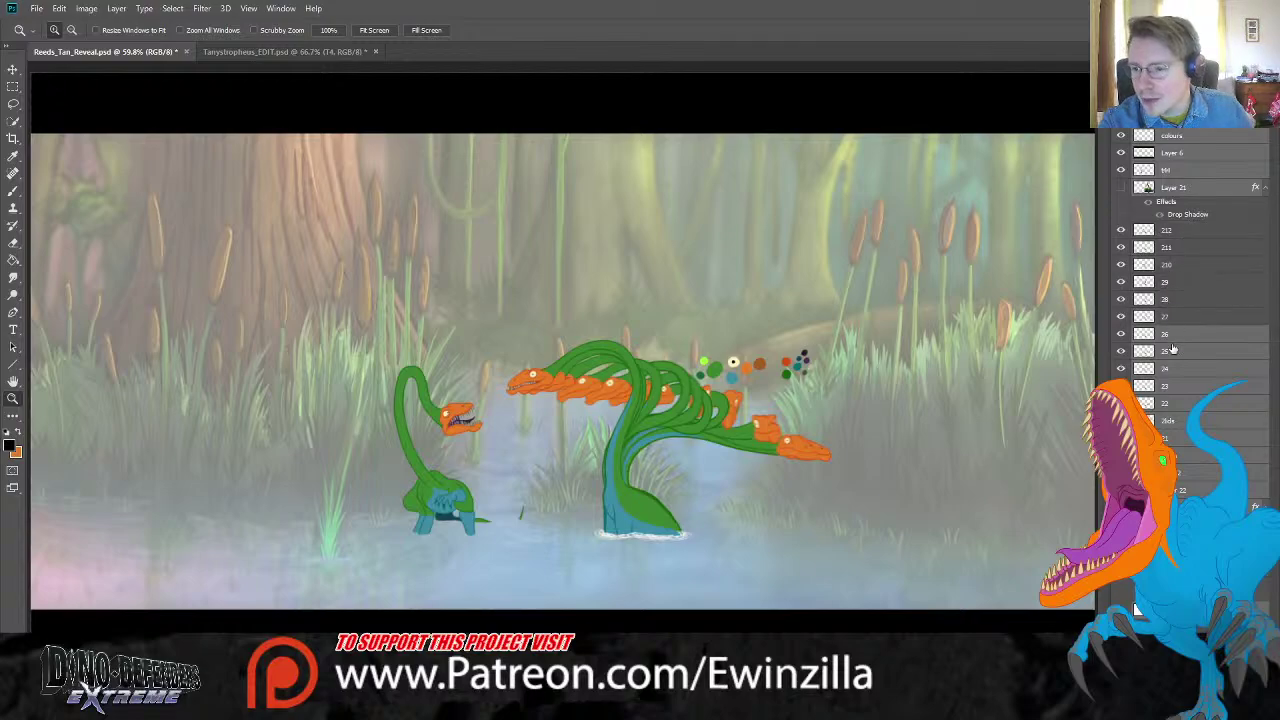
left_click(1175, 334, "ctrl")
left_click(1175, 355, "ctrl")
left_click(1176, 370, "ctrl")
left_click(1177, 388, "ctrl")
left_click(1177, 404, "ctrl")
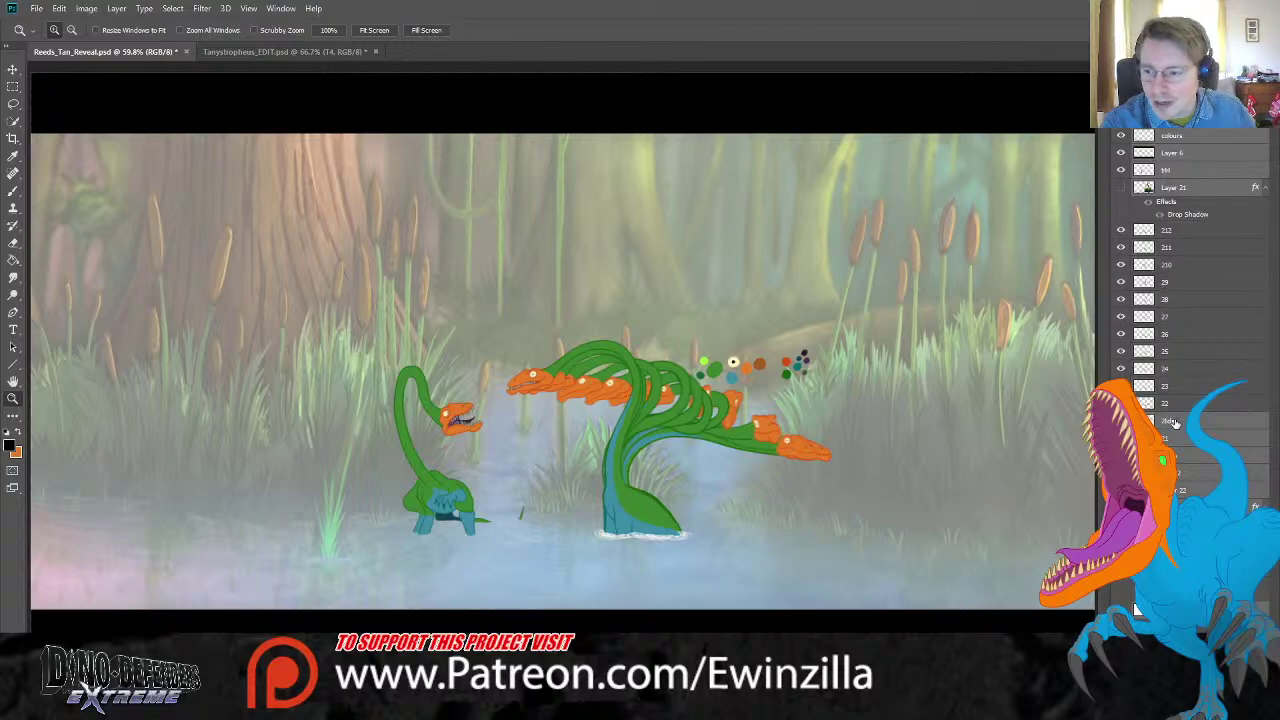
left_click(1177, 422, "ctrl")
left_click(1176, 440, "ctrl")
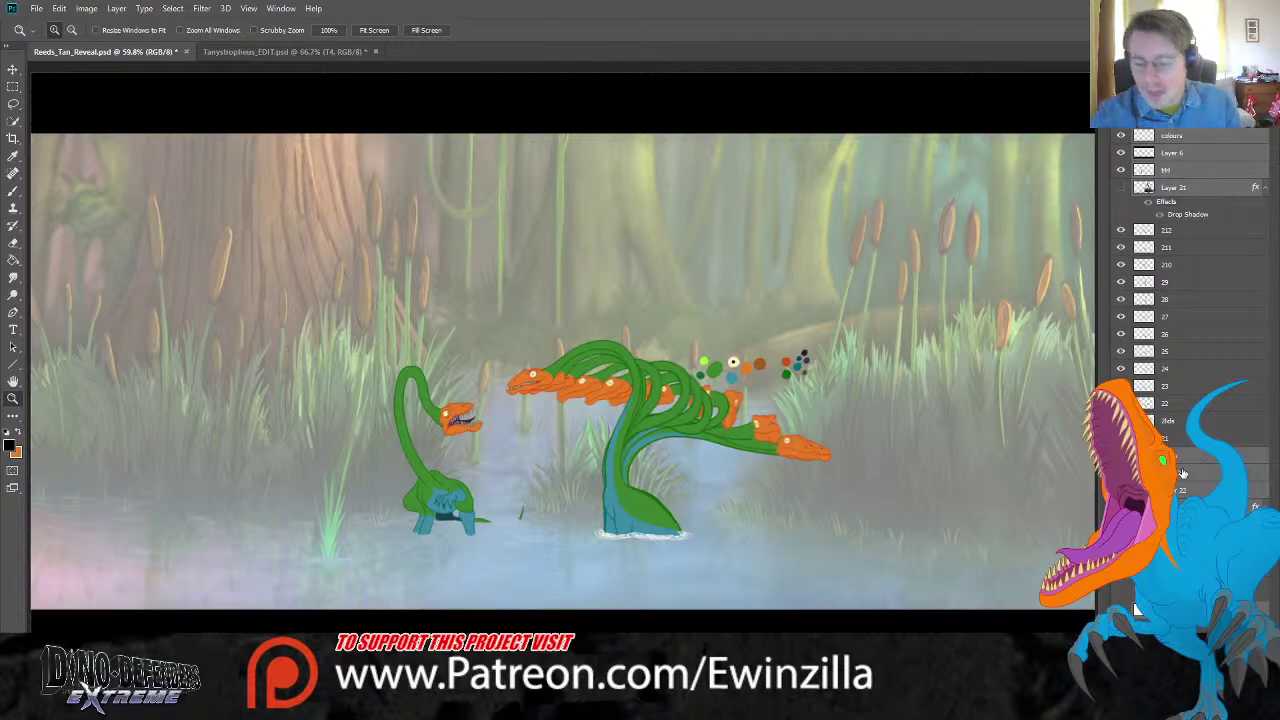
key("Delete")
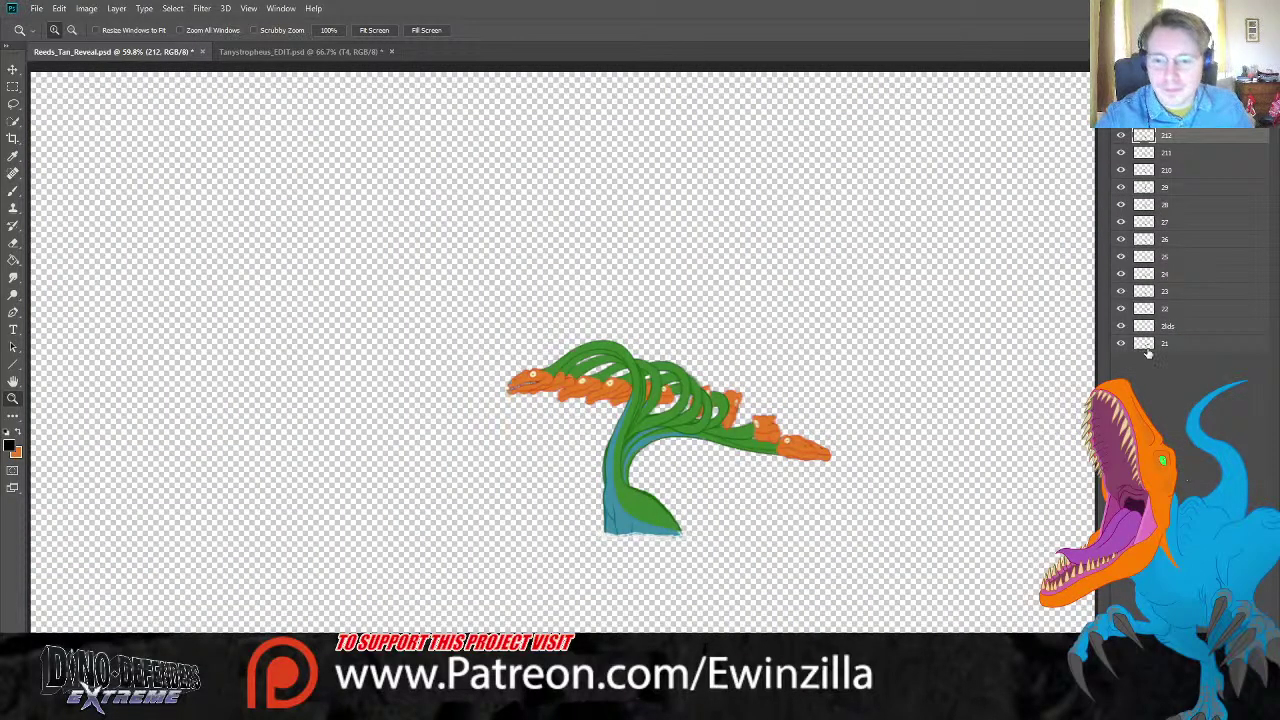
left_click(783, 477)
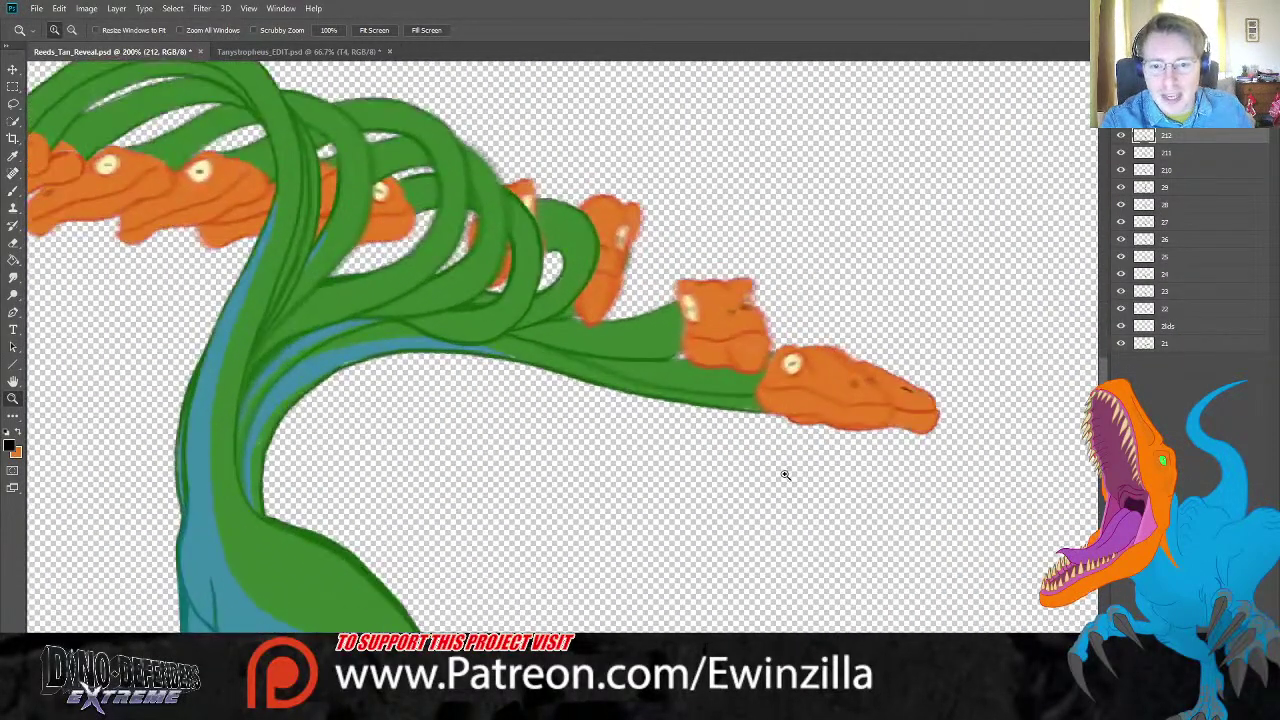
scroll(572, 574, "left", 5)
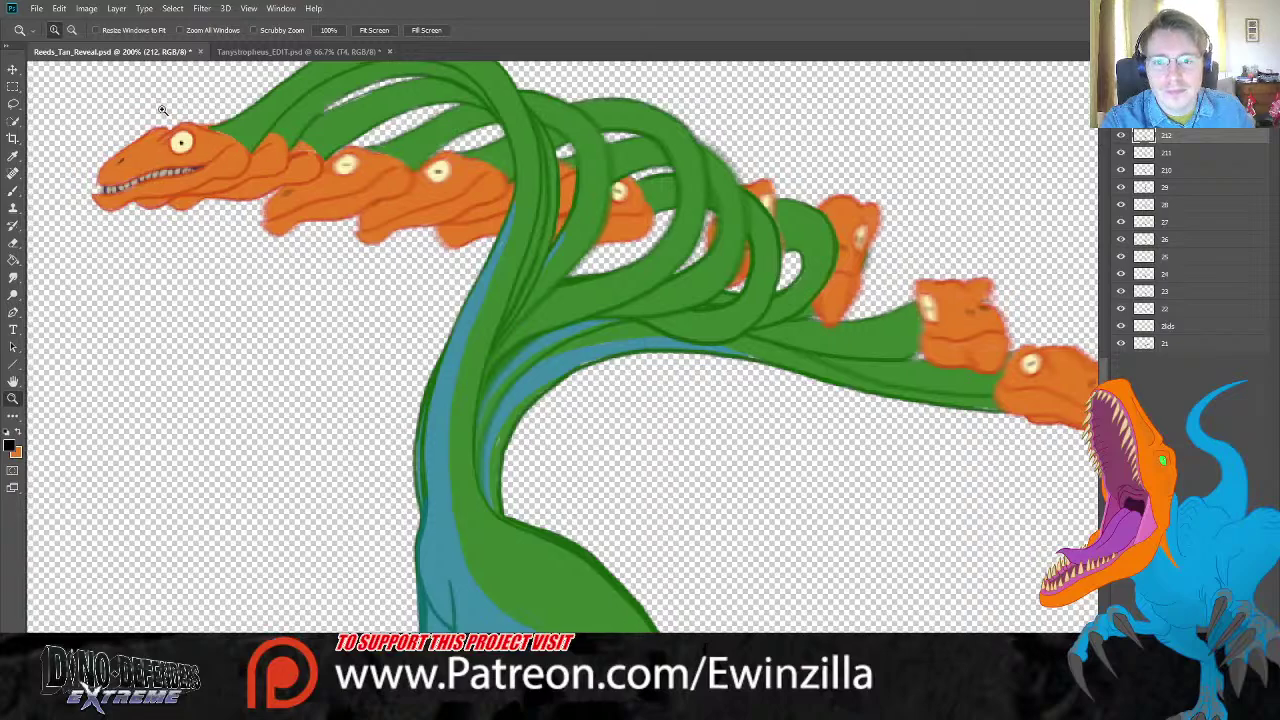
left_click(459, 388, "alt")
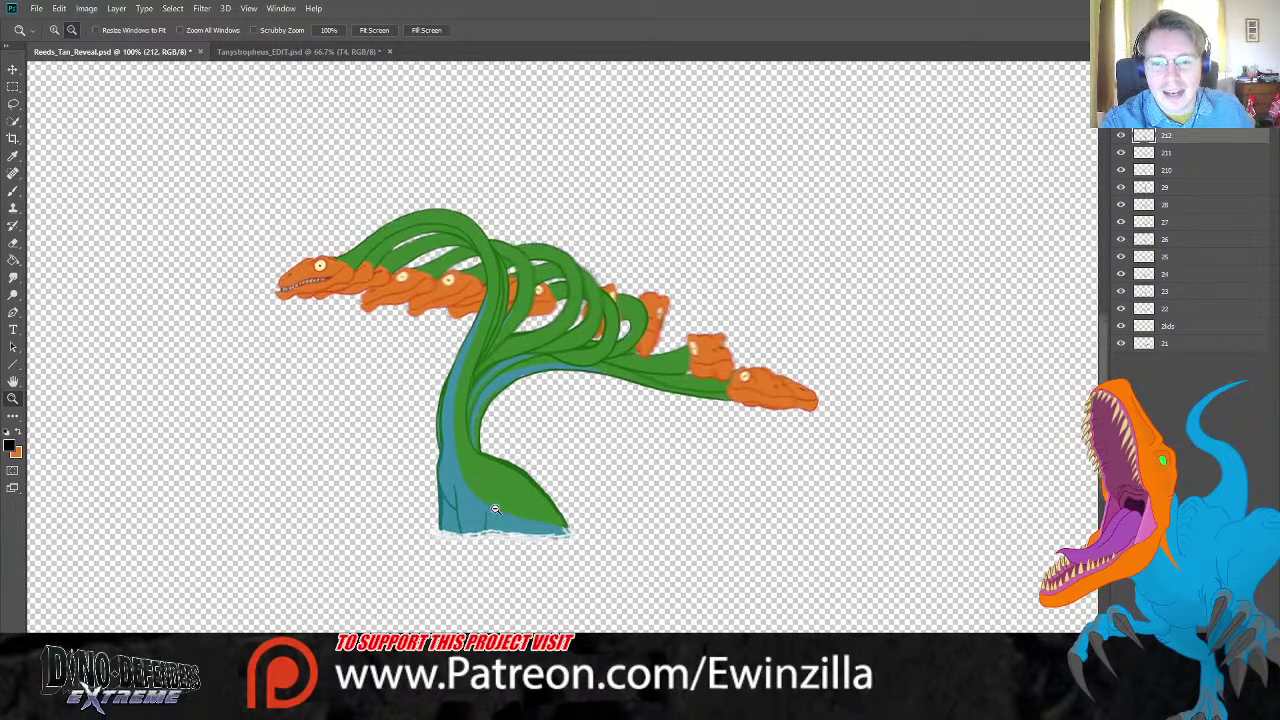
scroll(495, 510, "down", 1)
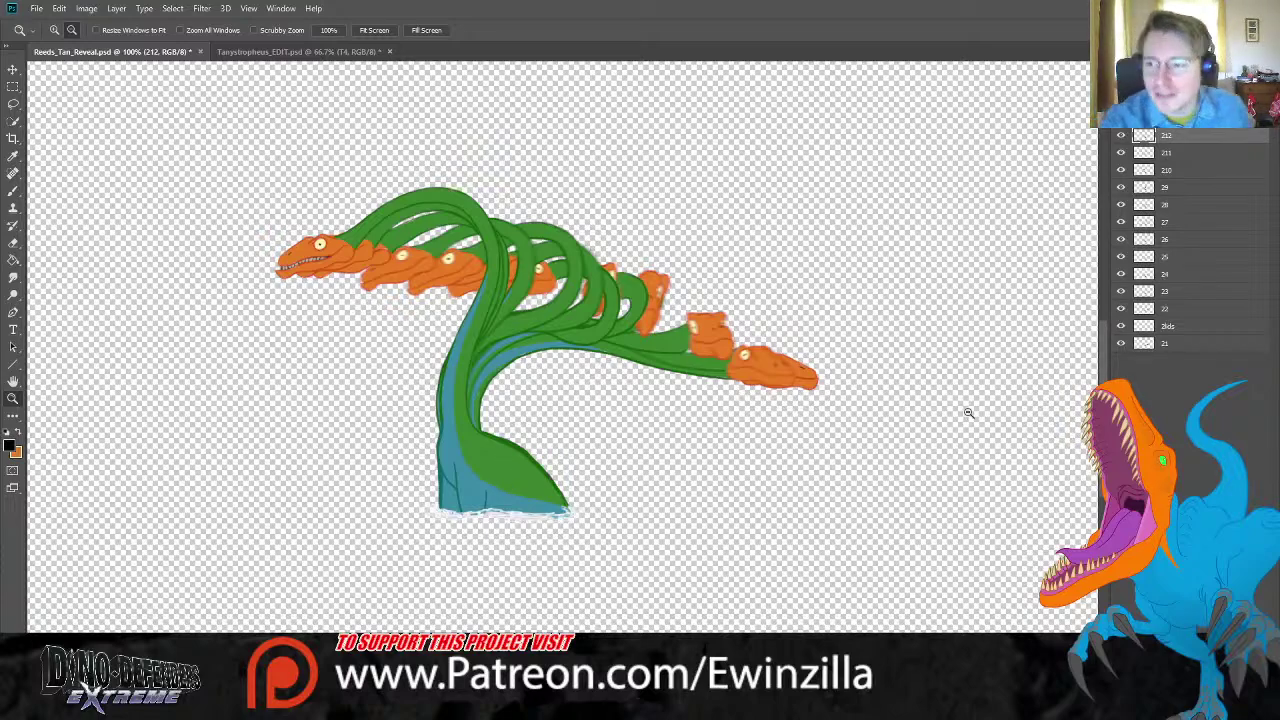
left_click(1181, 325)
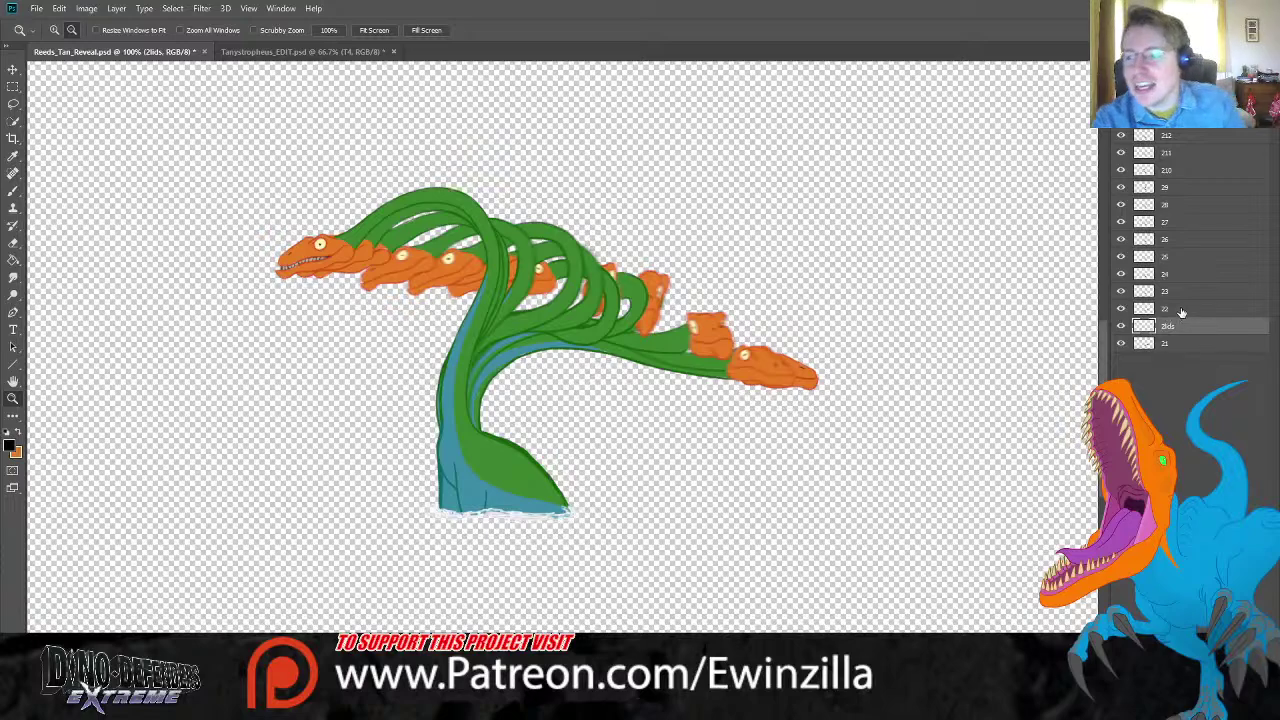
left_click(1179, 137, "shift")
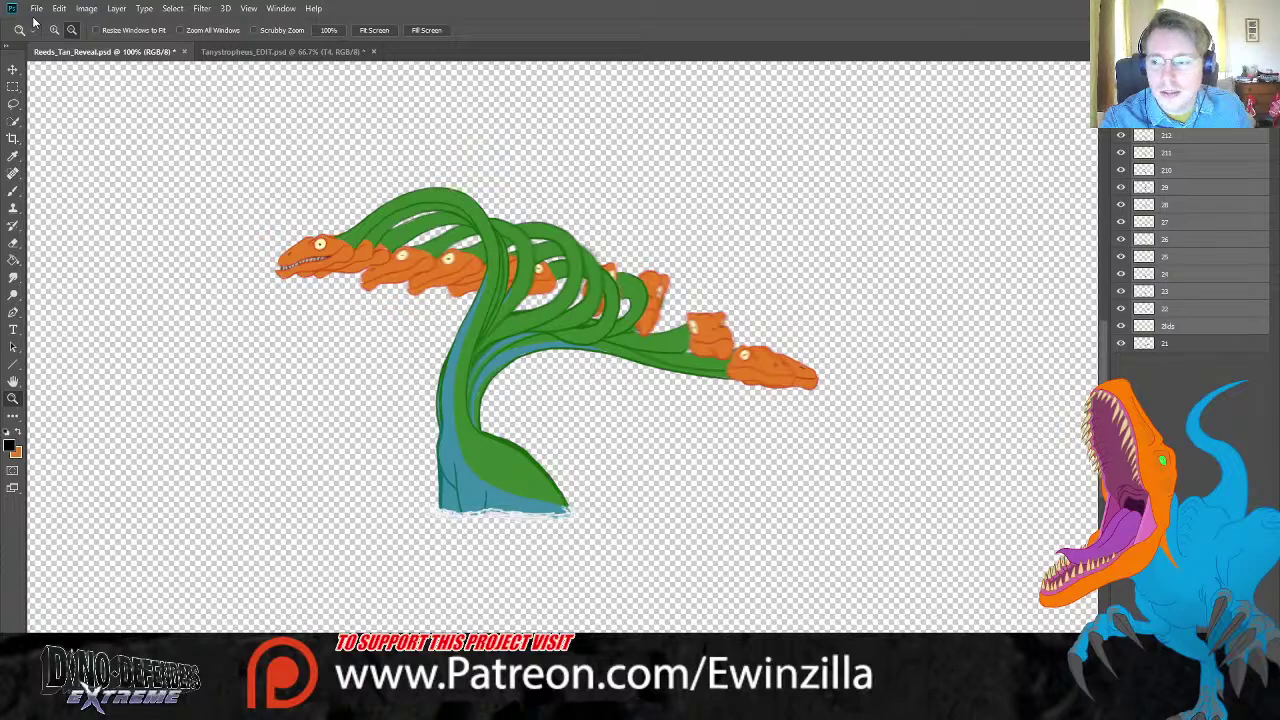
key("ctrl+z")
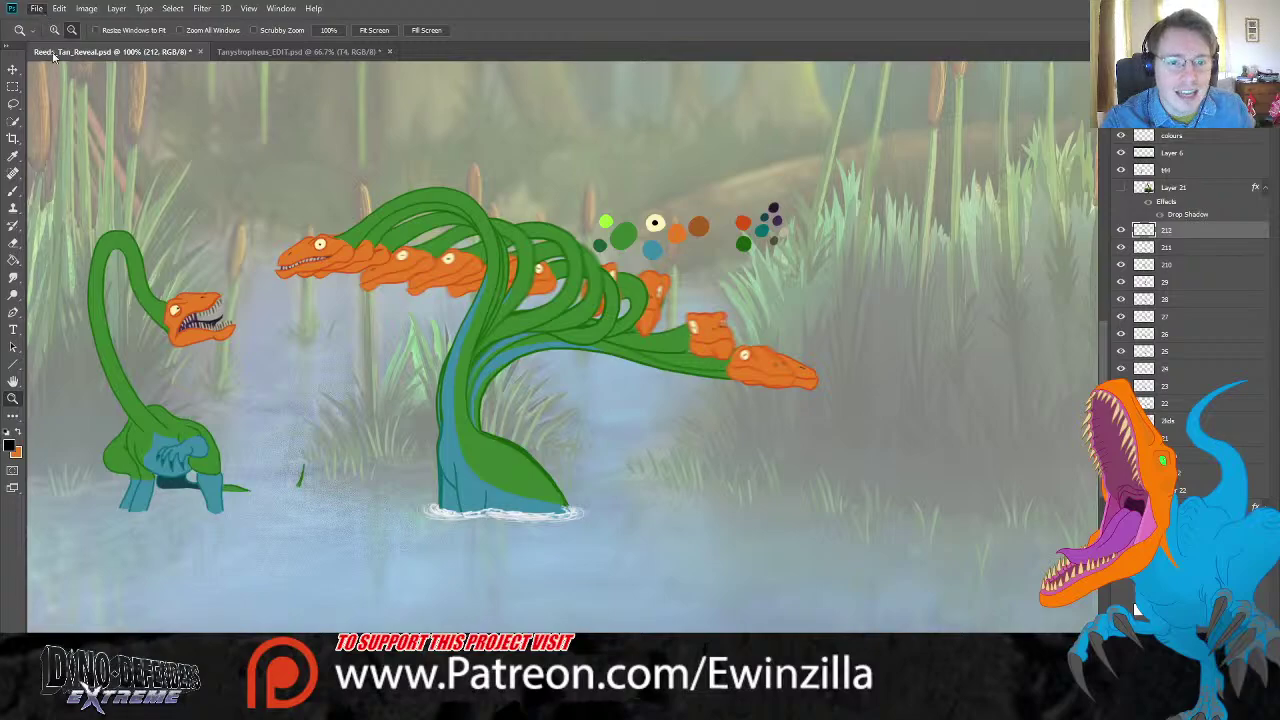
key("ctrl+s")
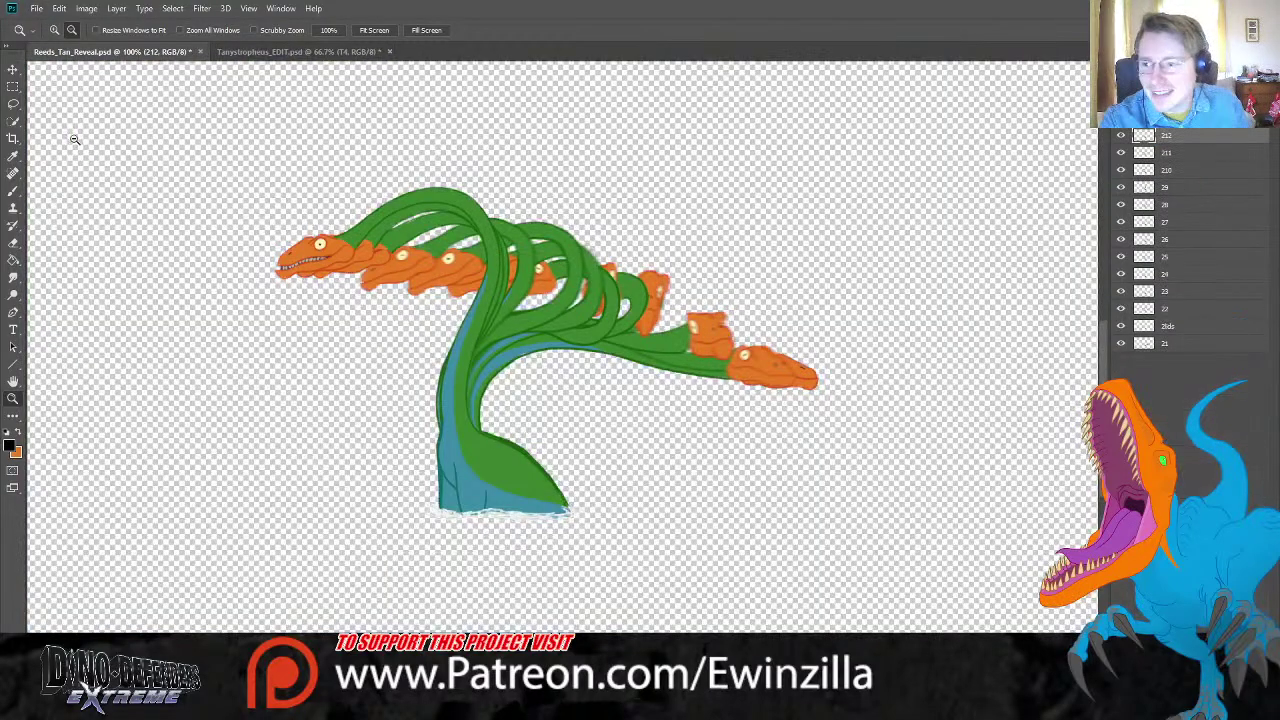
Step: Isolate frame layer 21 by deleting layers 22 to 212 and 2lids, and check its neck and body up close
left_click(1185, 325, "shift")
key("Delete")
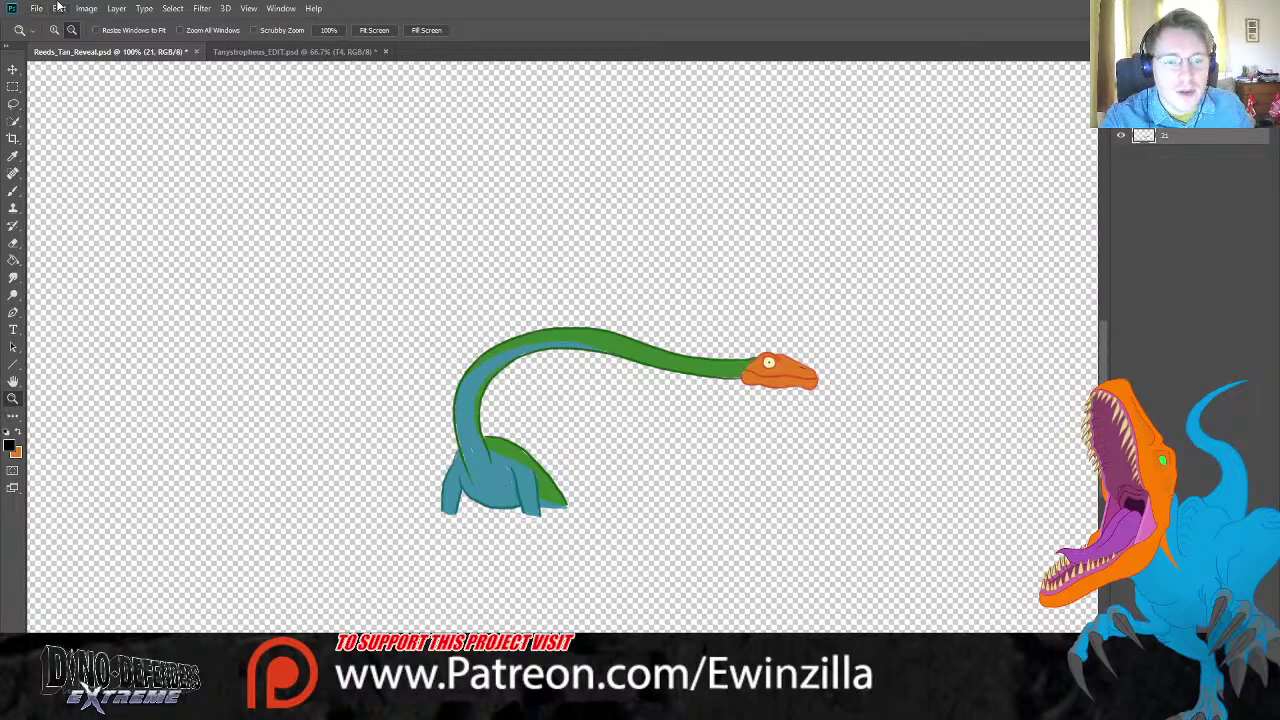
left_click(502, 462)
left_click(502, 462)
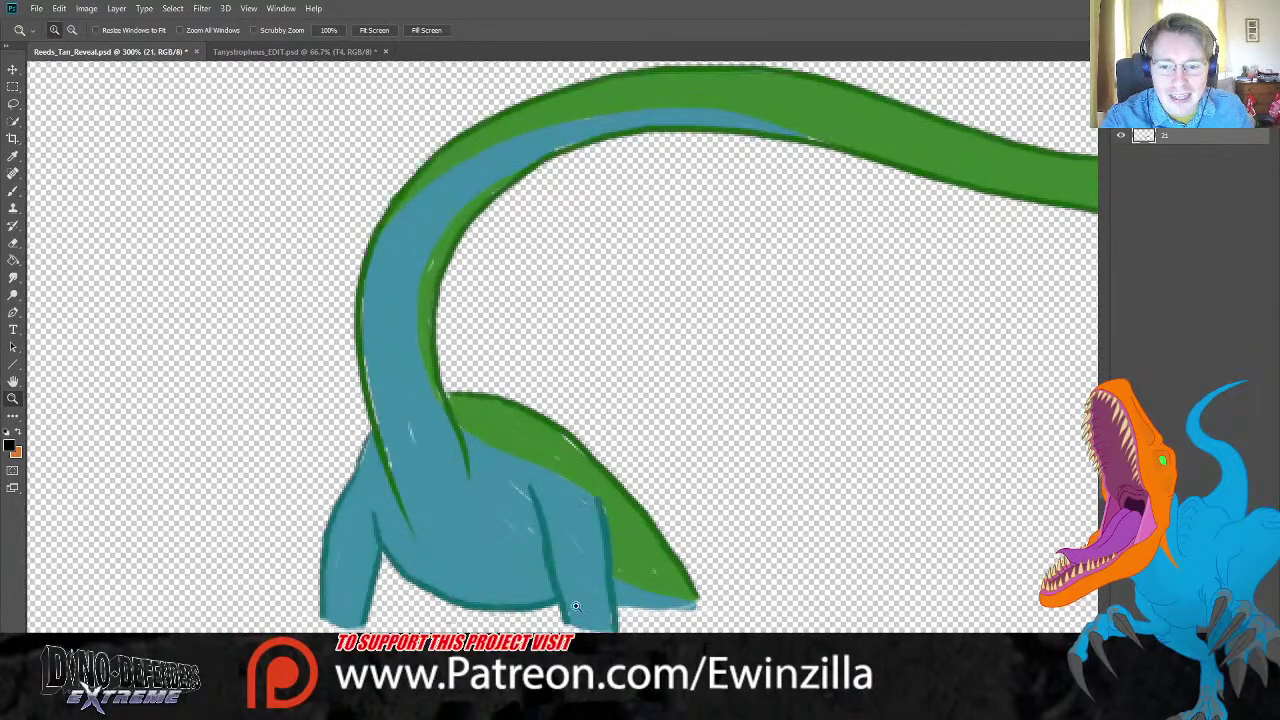
left_click(535, 522)
left_click(515, 540)
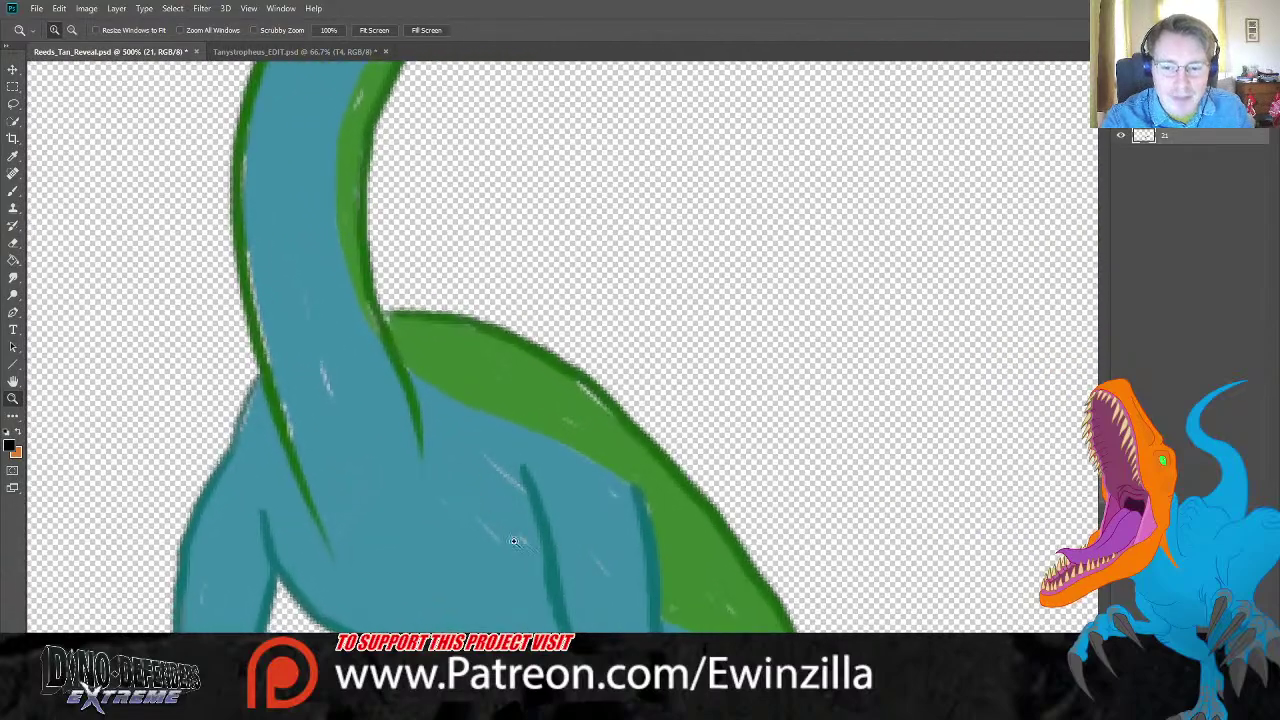
left_click(374, 30)
left_click(690, 519)
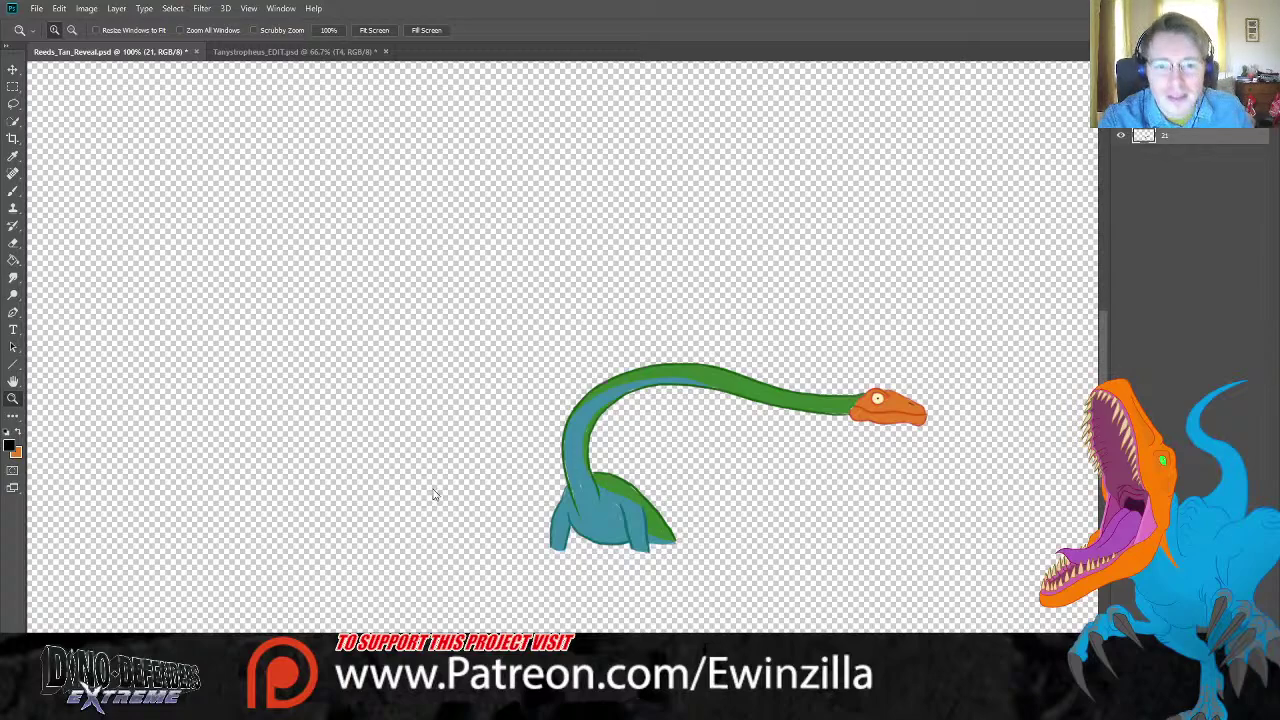
left_click(648, 540)
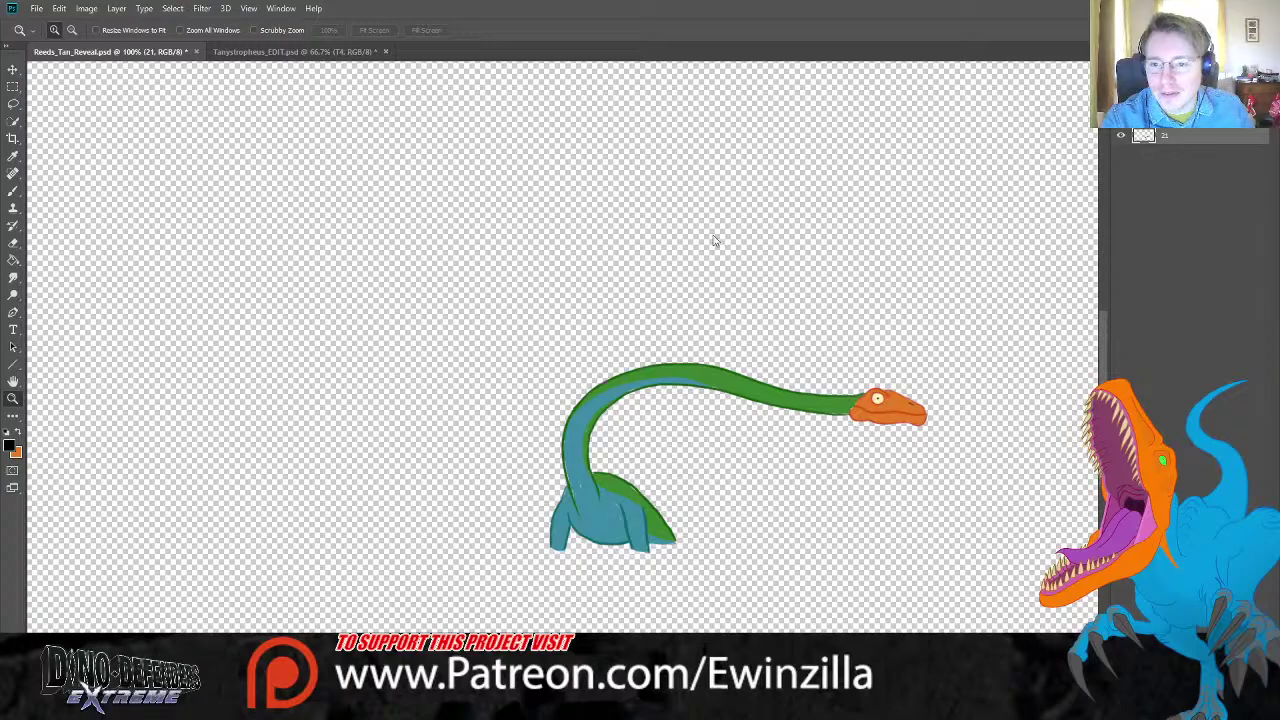
Step: Restore the deleted frames and isolate the 2lids layer by deleting frame layers 21 to 212
left_click(1120, 135, "alt")
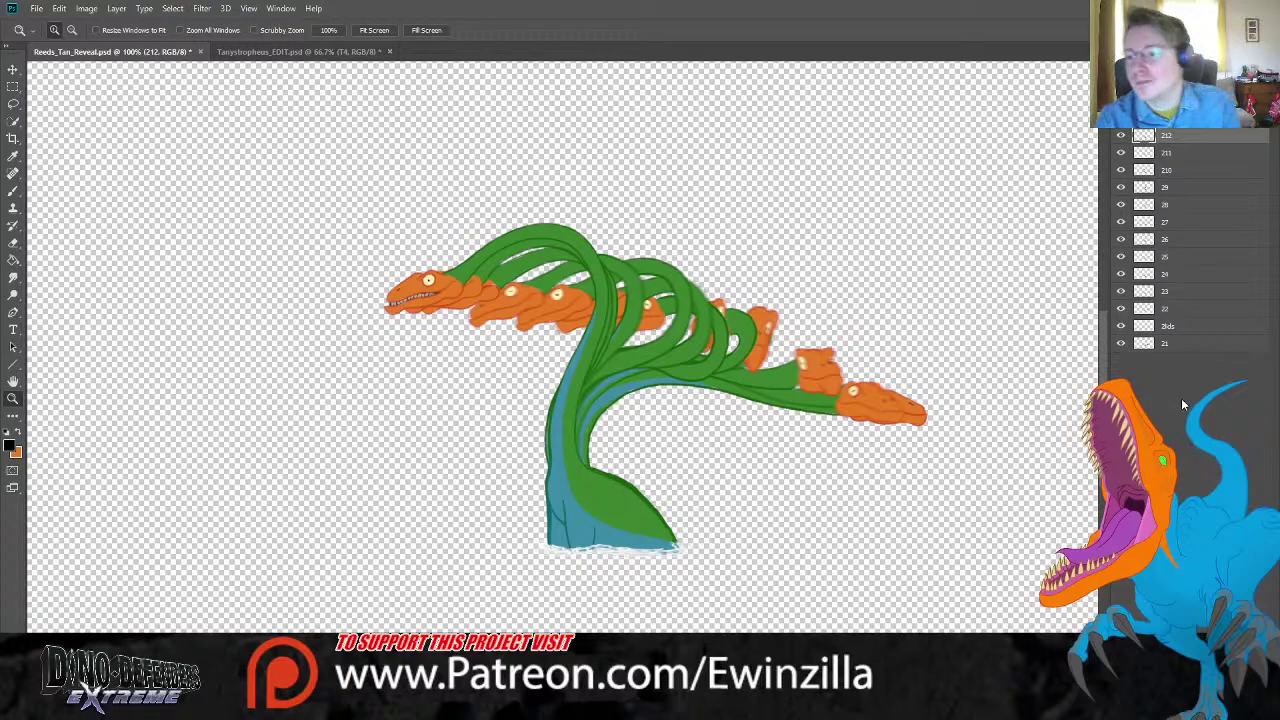
left_click(1170, 344)
key("Delete")
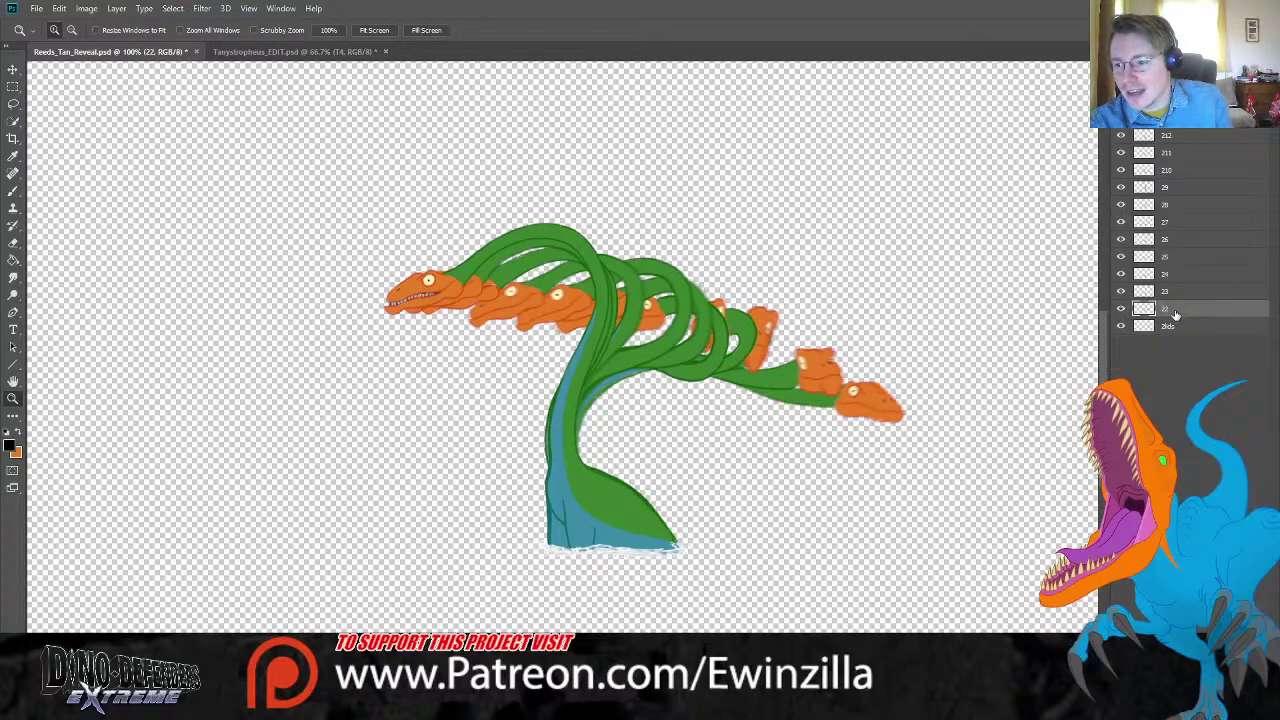
left_click(1172, 145, "shift")
key("Delete")
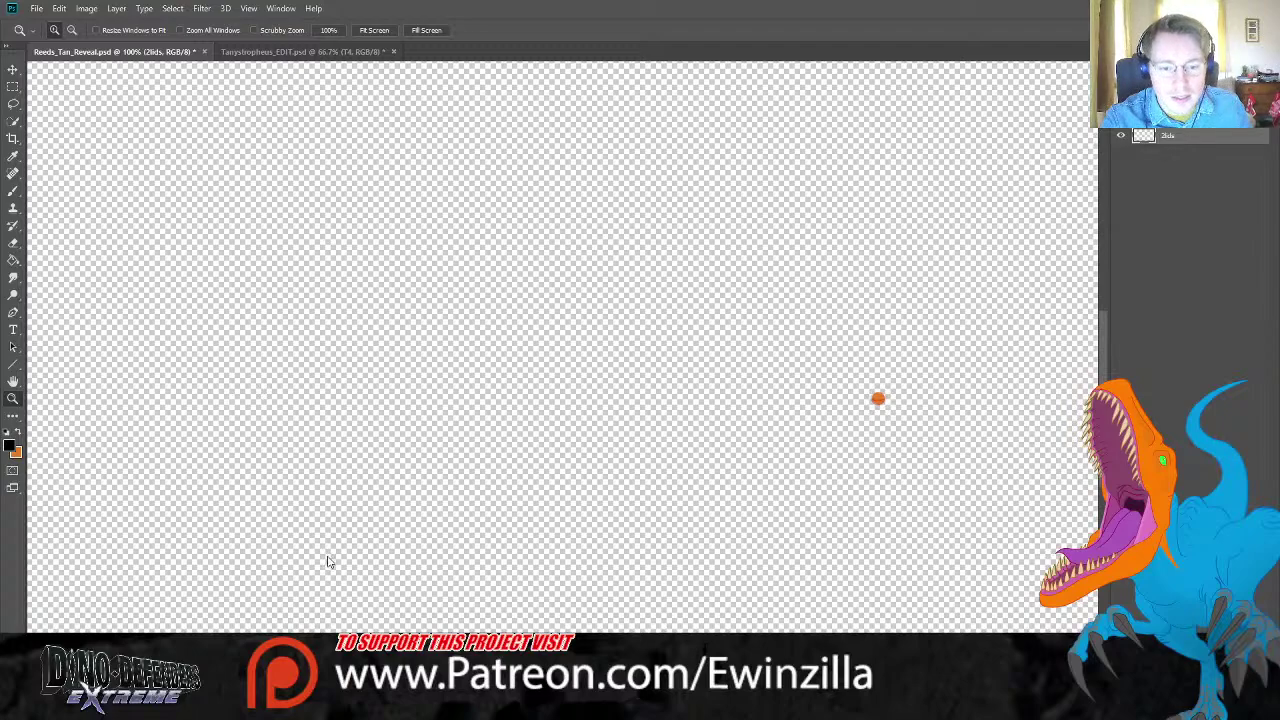
Step: Restore frame layers 22 to 212 and isolate layer 22 by deleting 2lids and layers 23 to 212
key("ctrl+s")
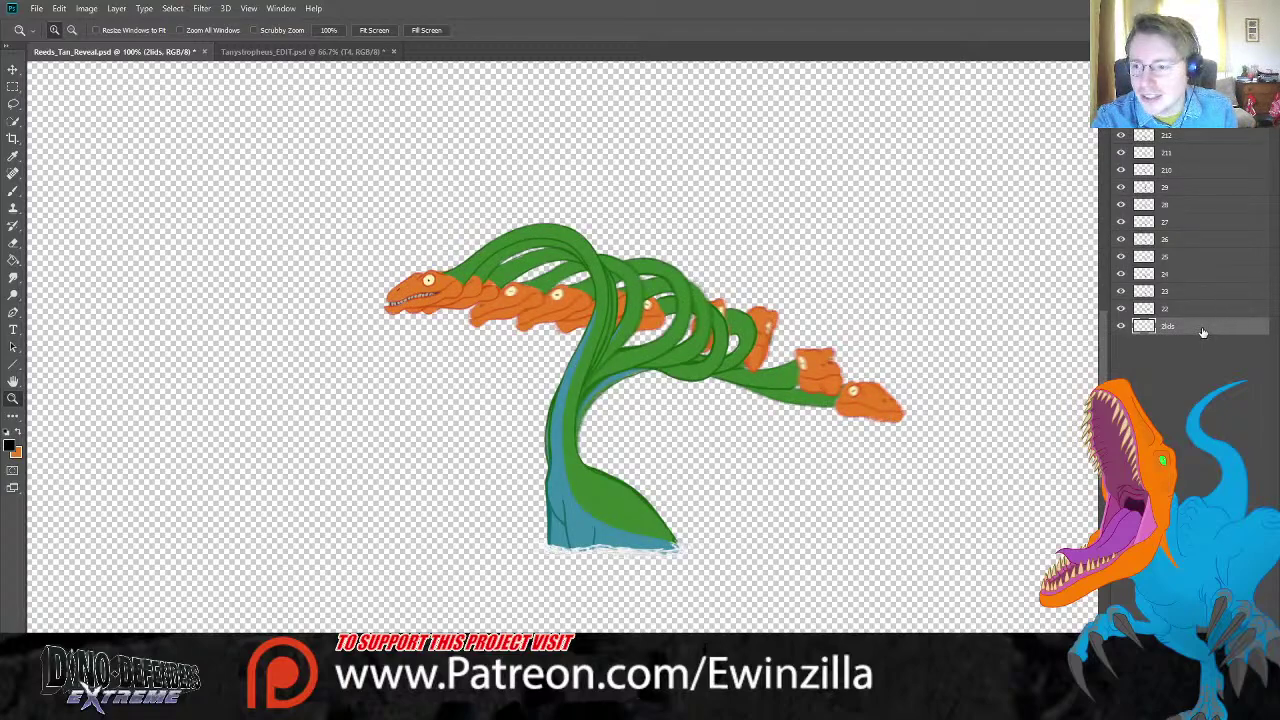
key("Delete")
left_click(1186, 134, "shift")
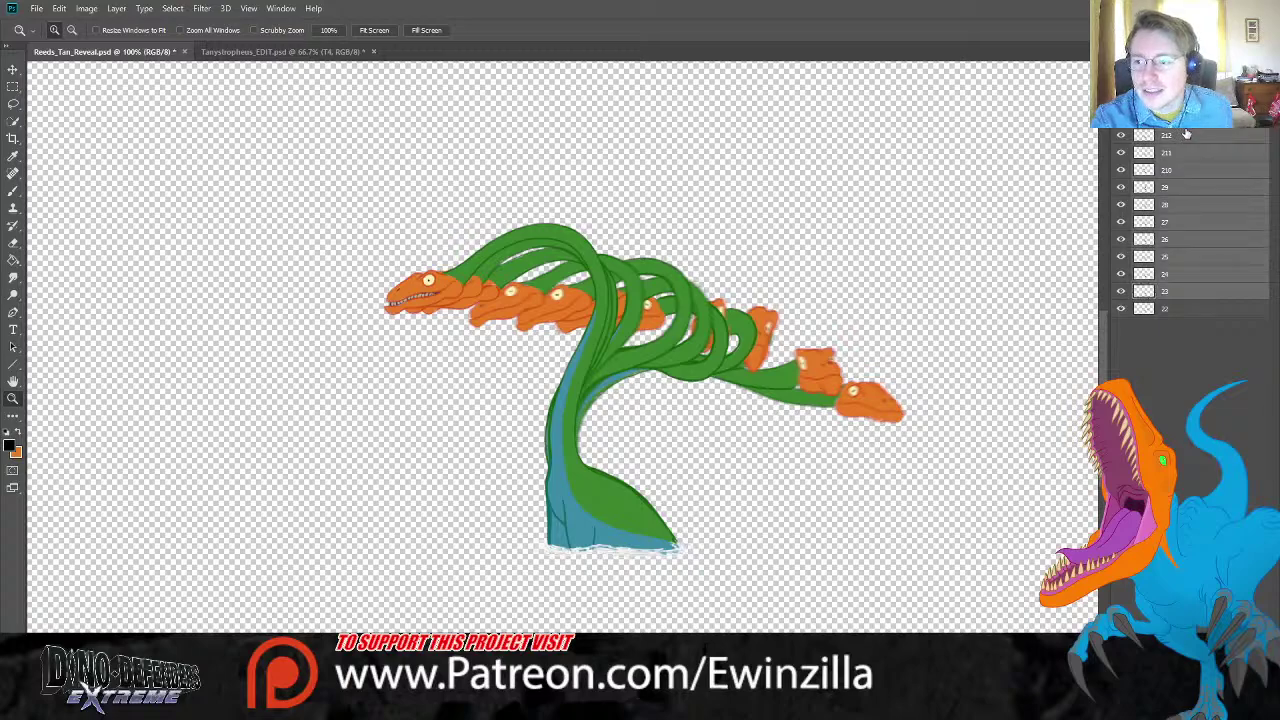
key("Delete")
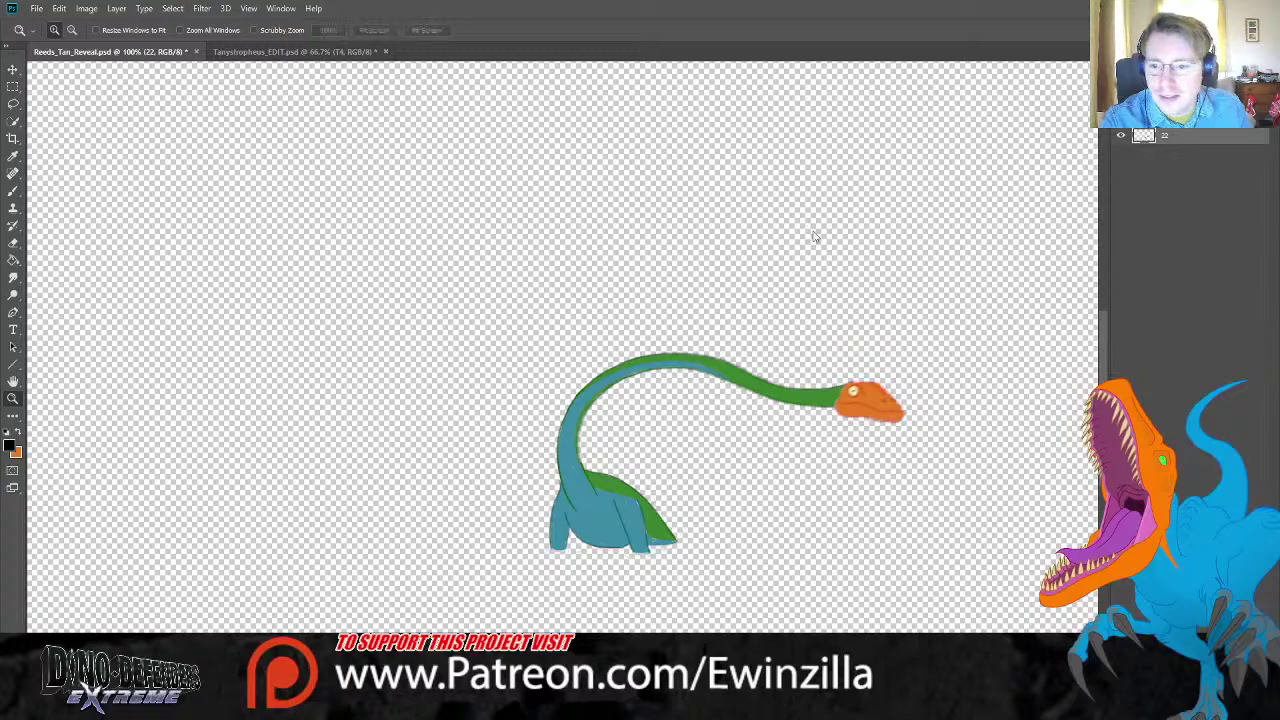
Step: Restore the deleted frames, keep only frame layer 23 by deleting layers 22 and 24 to 212, and save it as a separate file
key("ctrl+z")
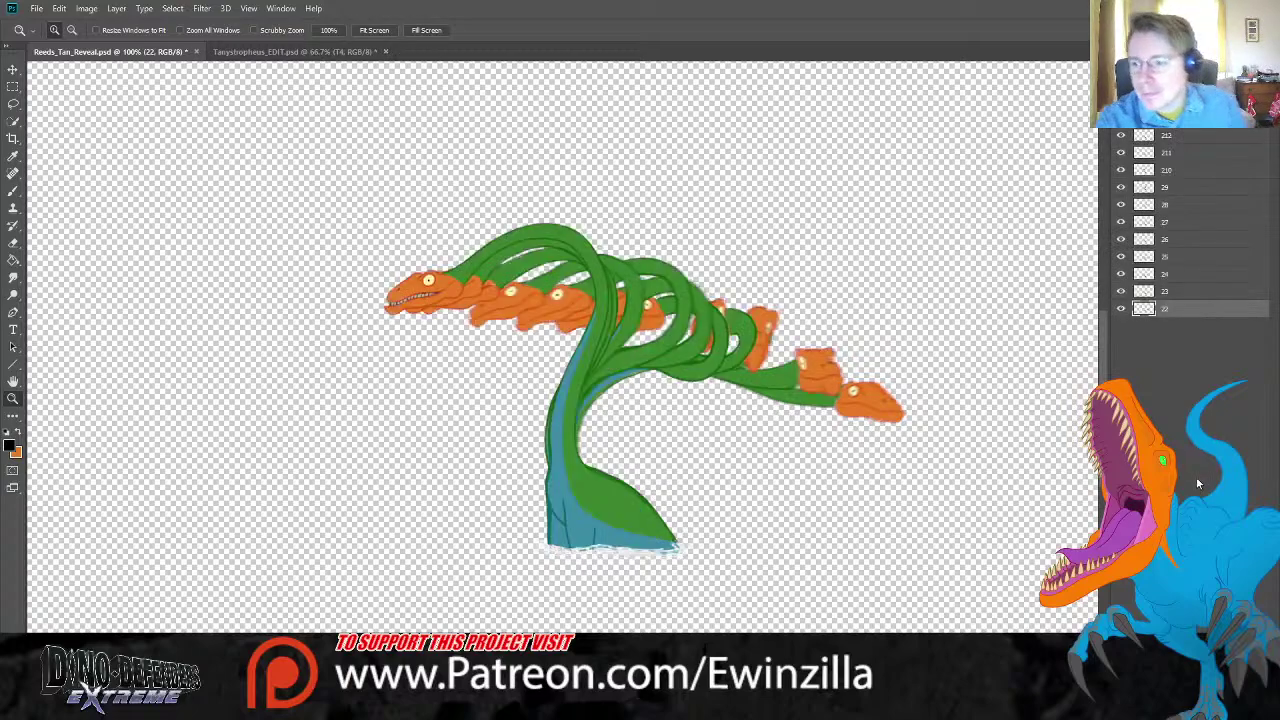
key("Delete")
left_click(1177, 275)
left_click(1177, 158, "shift")
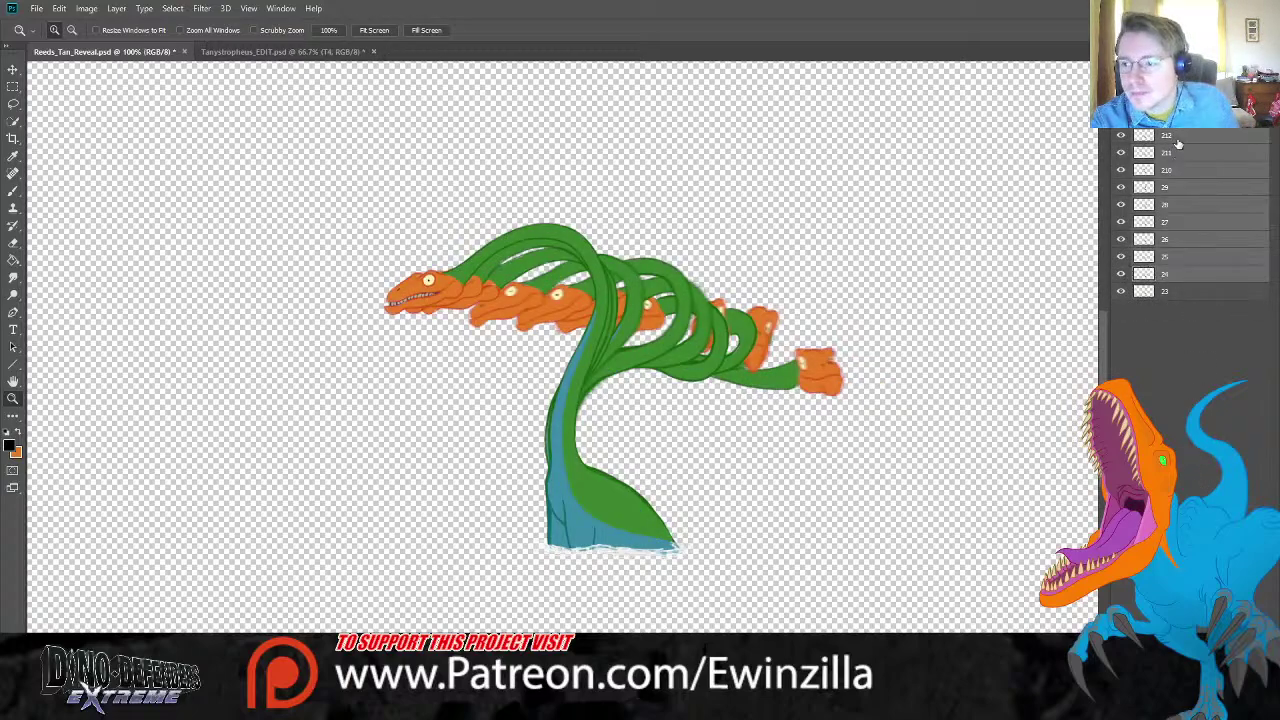
key("Delete")
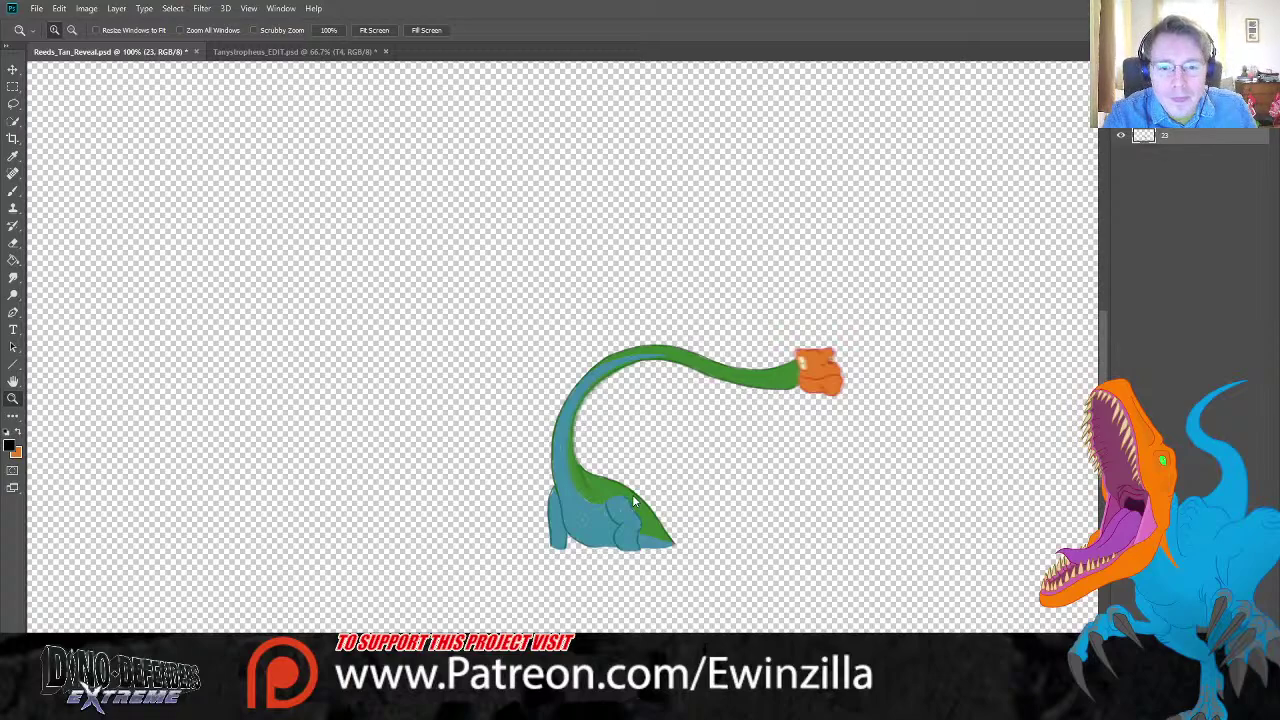
key("ctrl+shift+s")
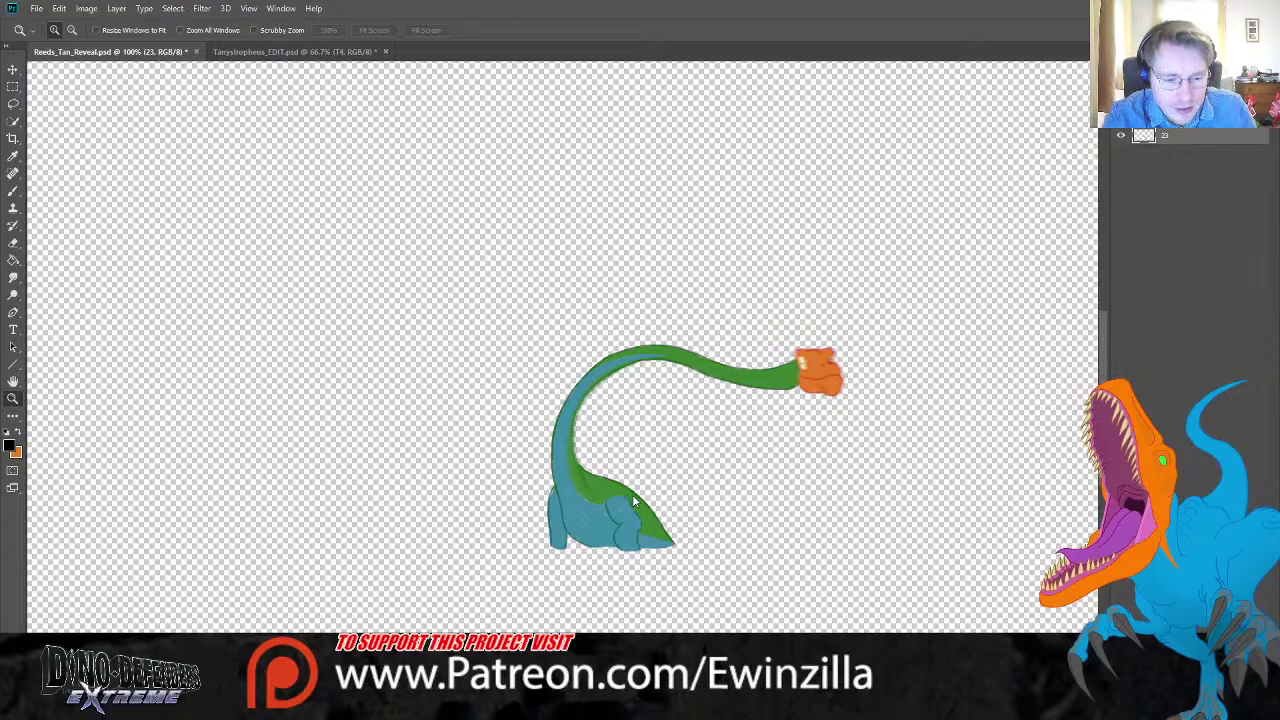
left_click(744, 223)
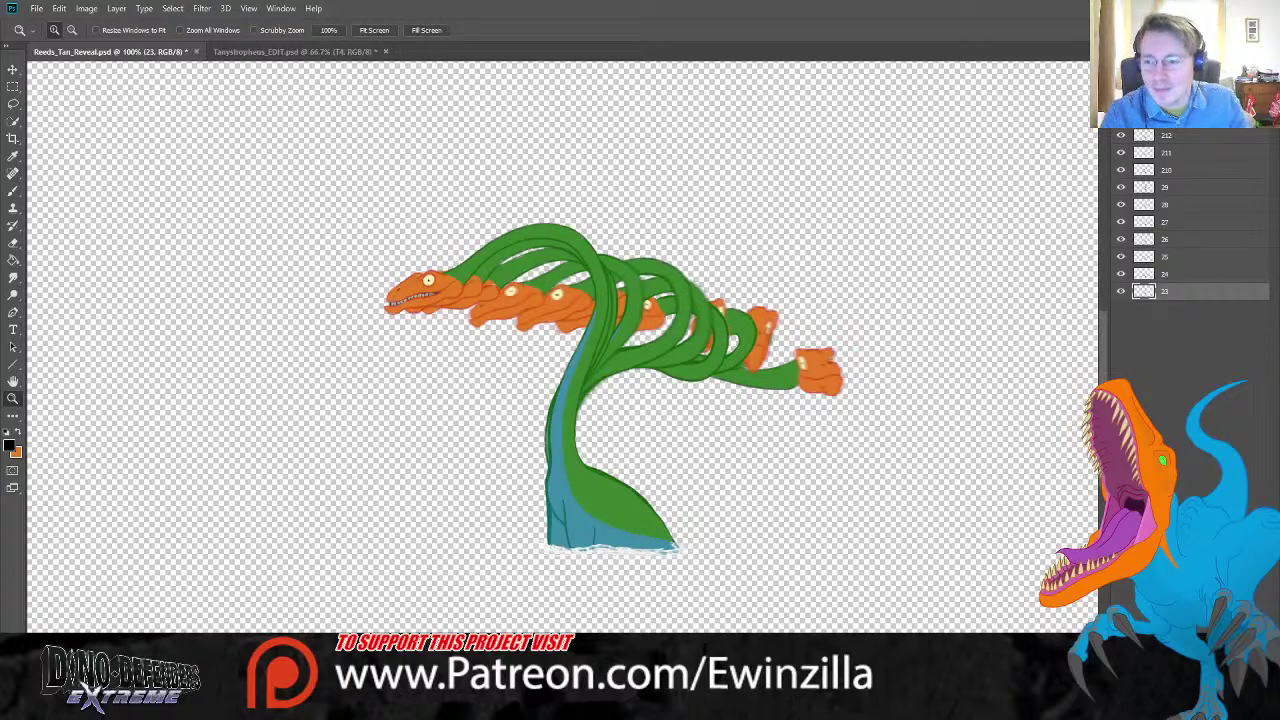
Step: Isolate frame layer 24 by deleting layer 23 and layers 25 to 212
key("Delete")
left_click(1186, 256)
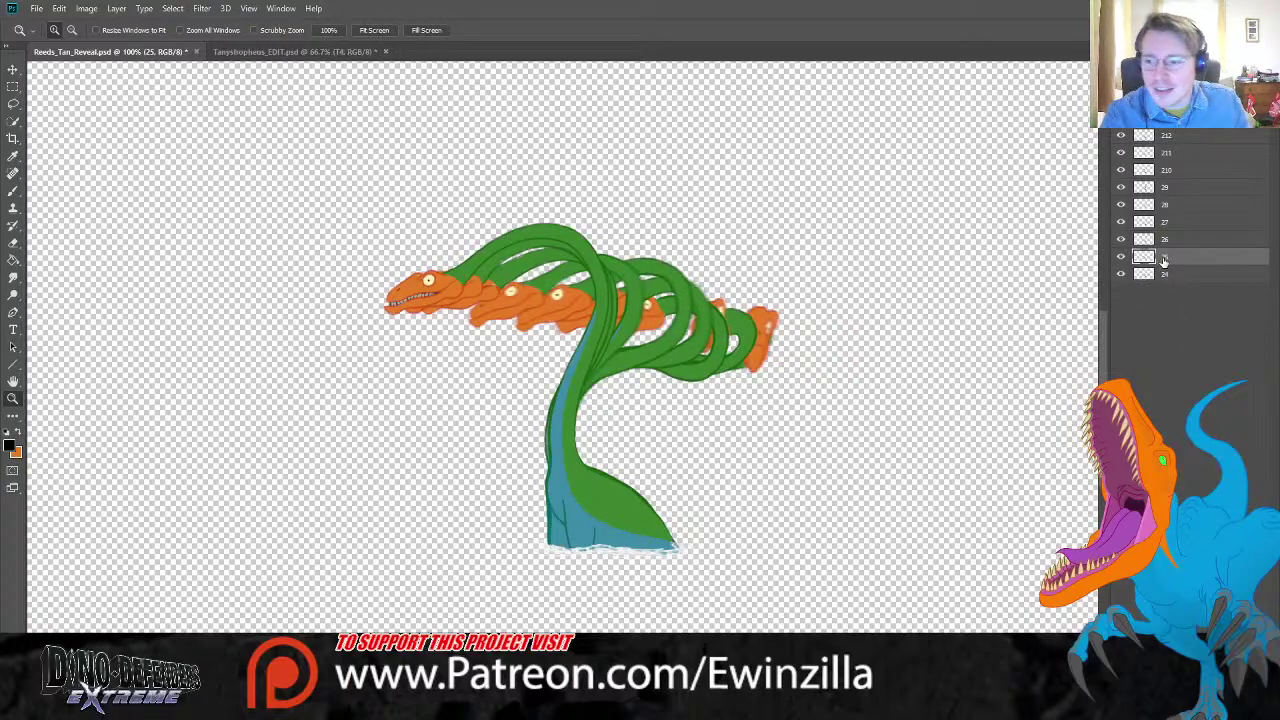
left_click(1189, 146, "shift")
key("Delete")
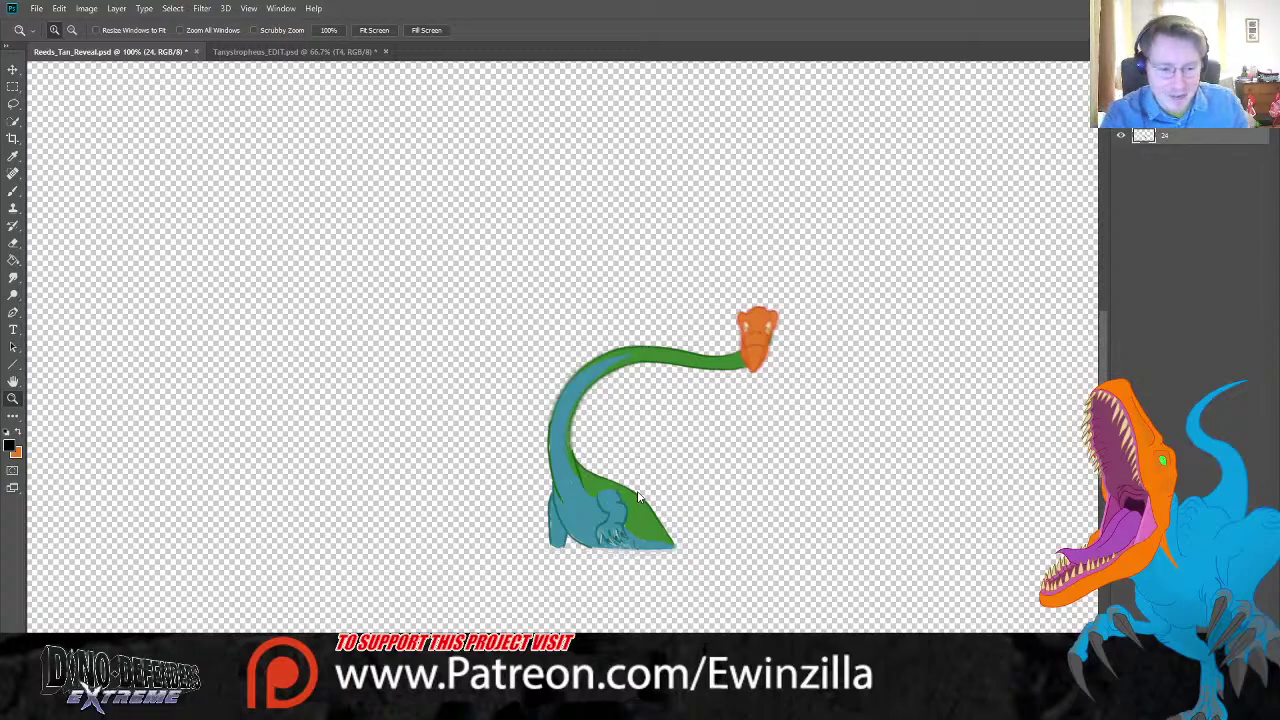
Step: Restore frame layers 25 to 212 and isolate layer 25 by deleting layer 24 and layers 26 to 212
key("ctrl+s")
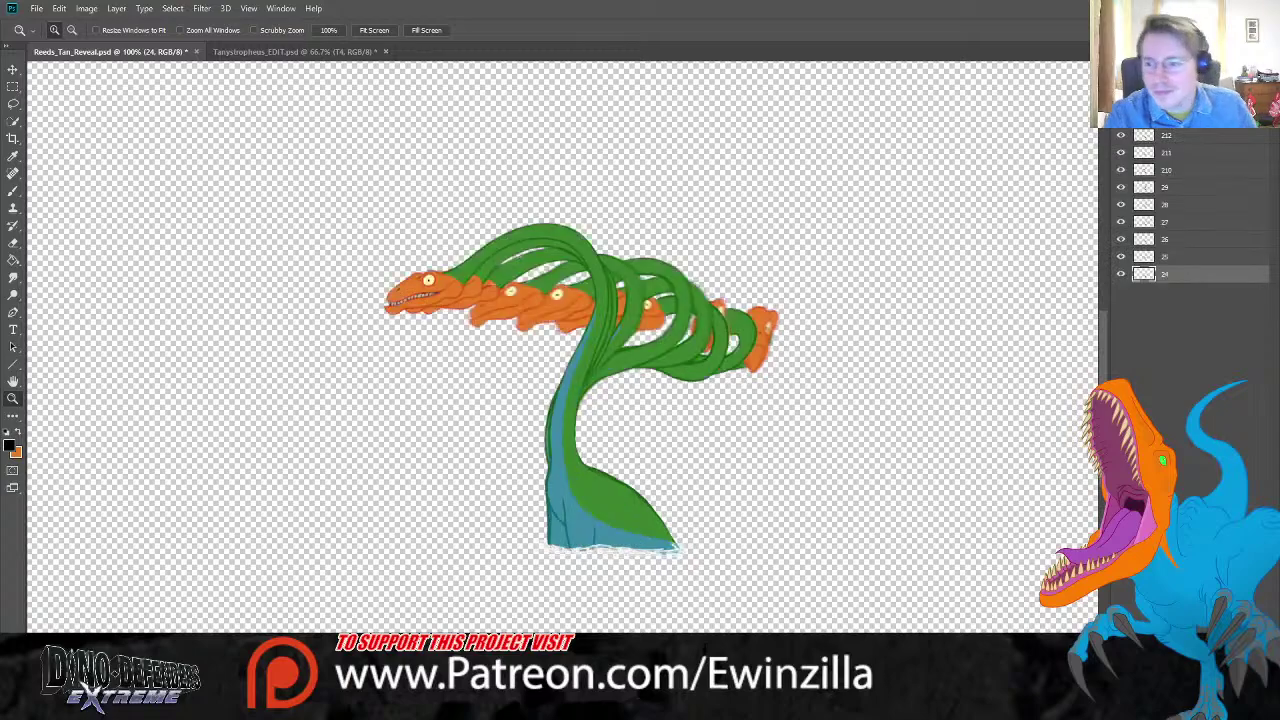
left_click(1168, 248)
left_click(1169, 165, "shift")
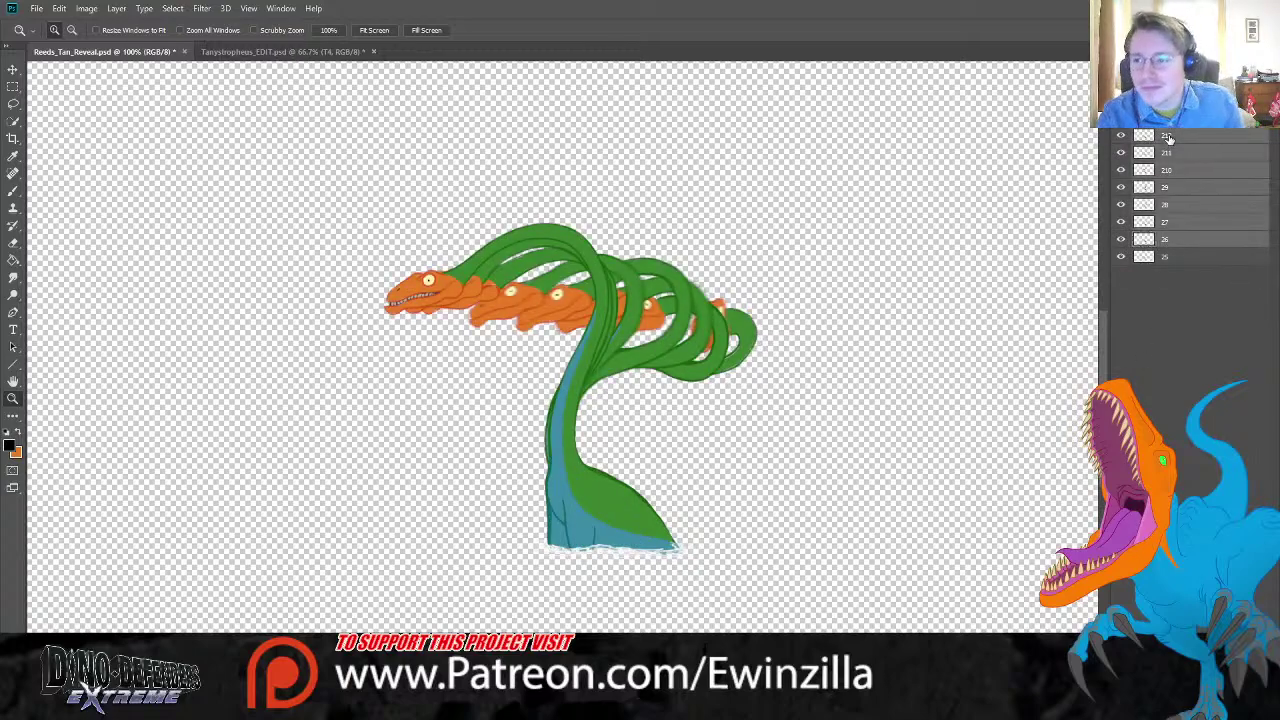
key("Delete")
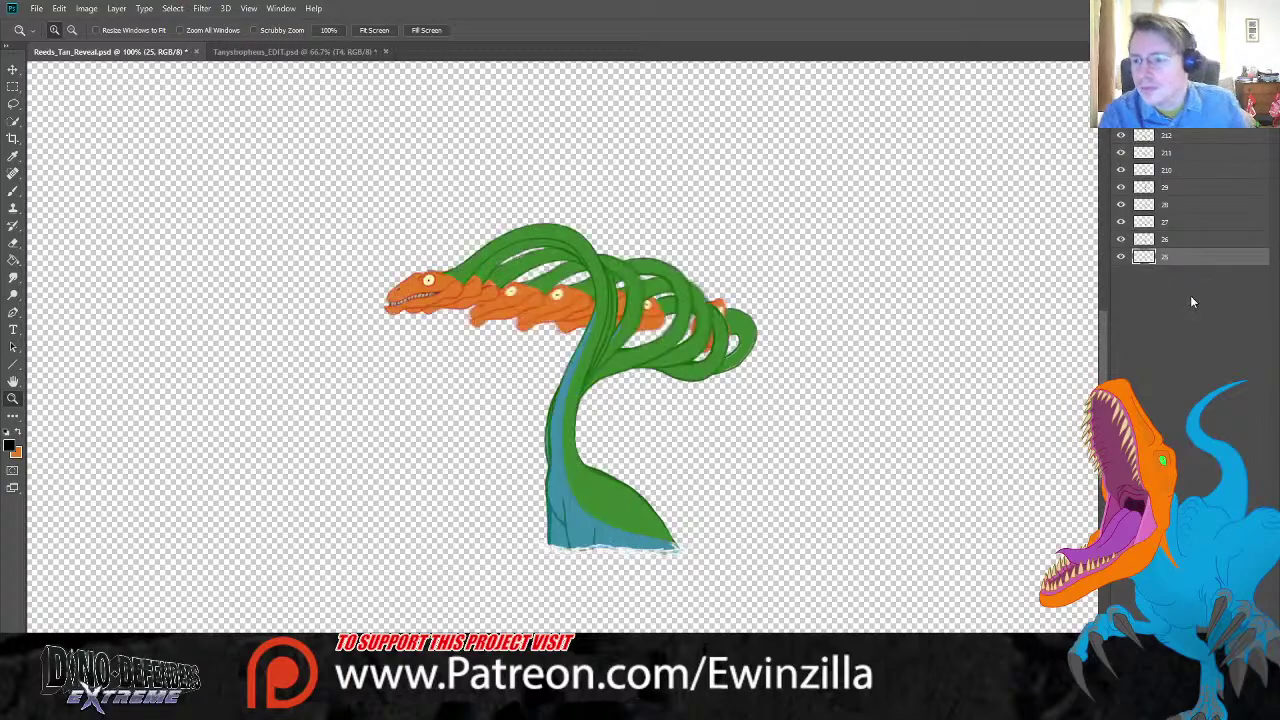
Step: Isolate frame layer 26 by deleting layer 25 and layers 27 to 212
key("Delete")
left_click(1180, 222)
left_click(1177, 134, "shift")
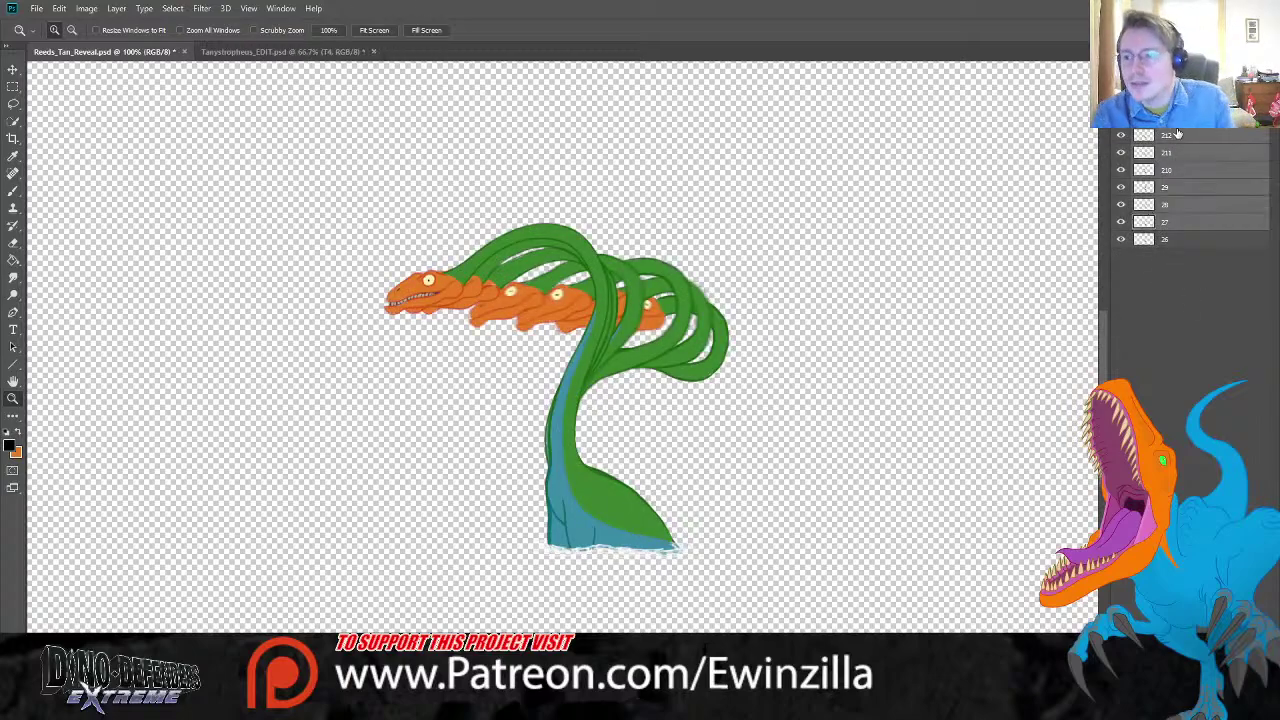
key("Delete")
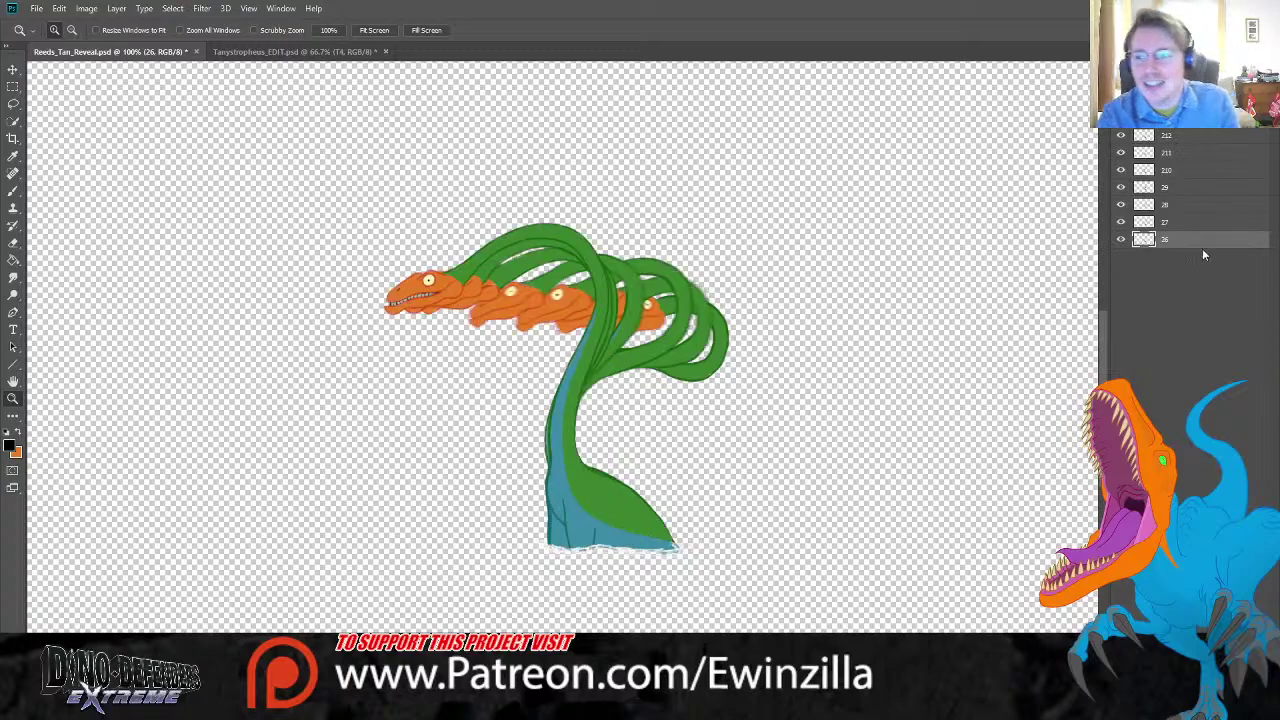
Step: Isolate frame layer 27 by deleting layer 26 and layers 28 to 212
key("Delete")
left_click(1175, 208)
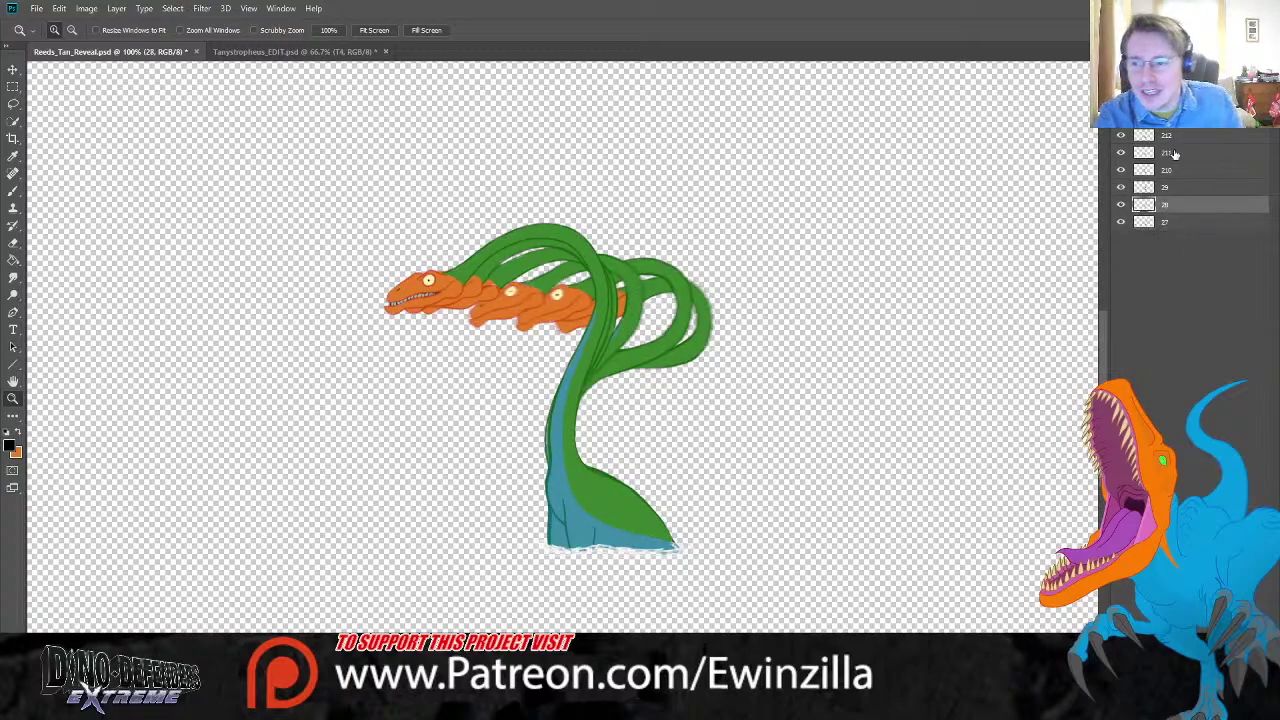
left_click(1175, 139, "shift")
key("Delete")
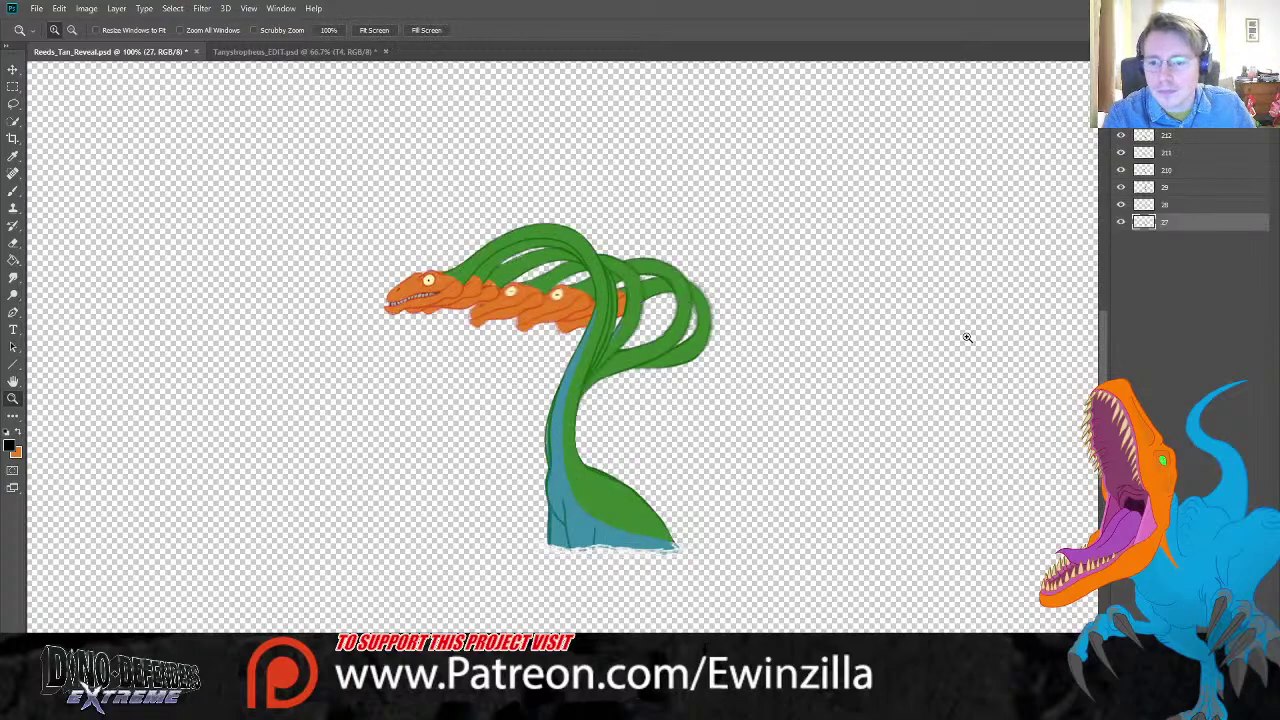
Step: Isolate frame layer 28 by deleting layer 27 and layers 29 to 212, and restore the frames above it
key("Delete")
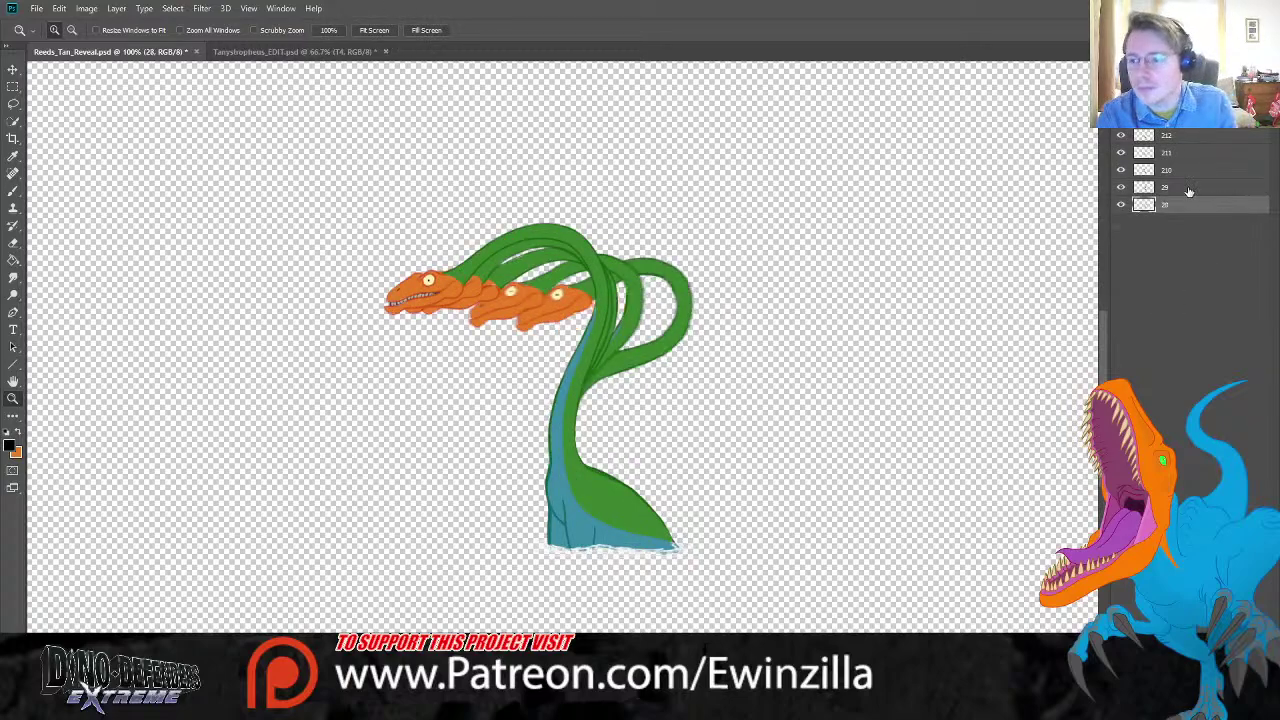
key("Delete")
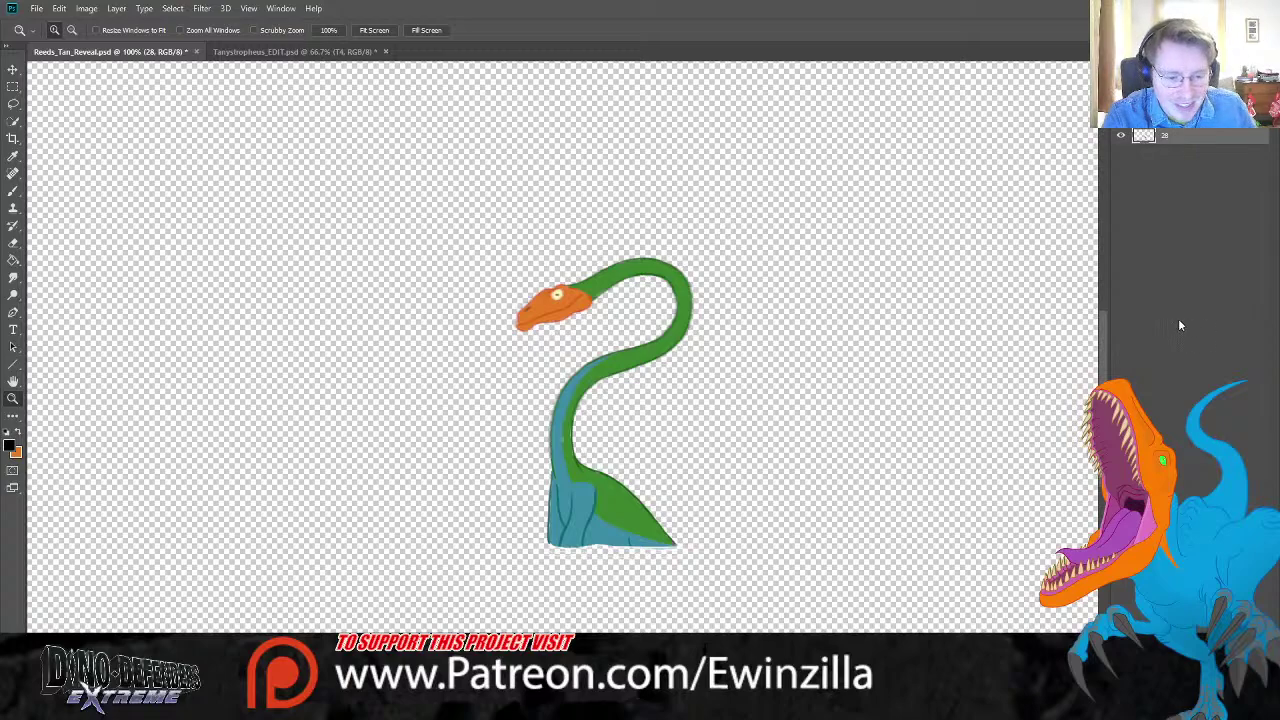
key("ctrl+z")
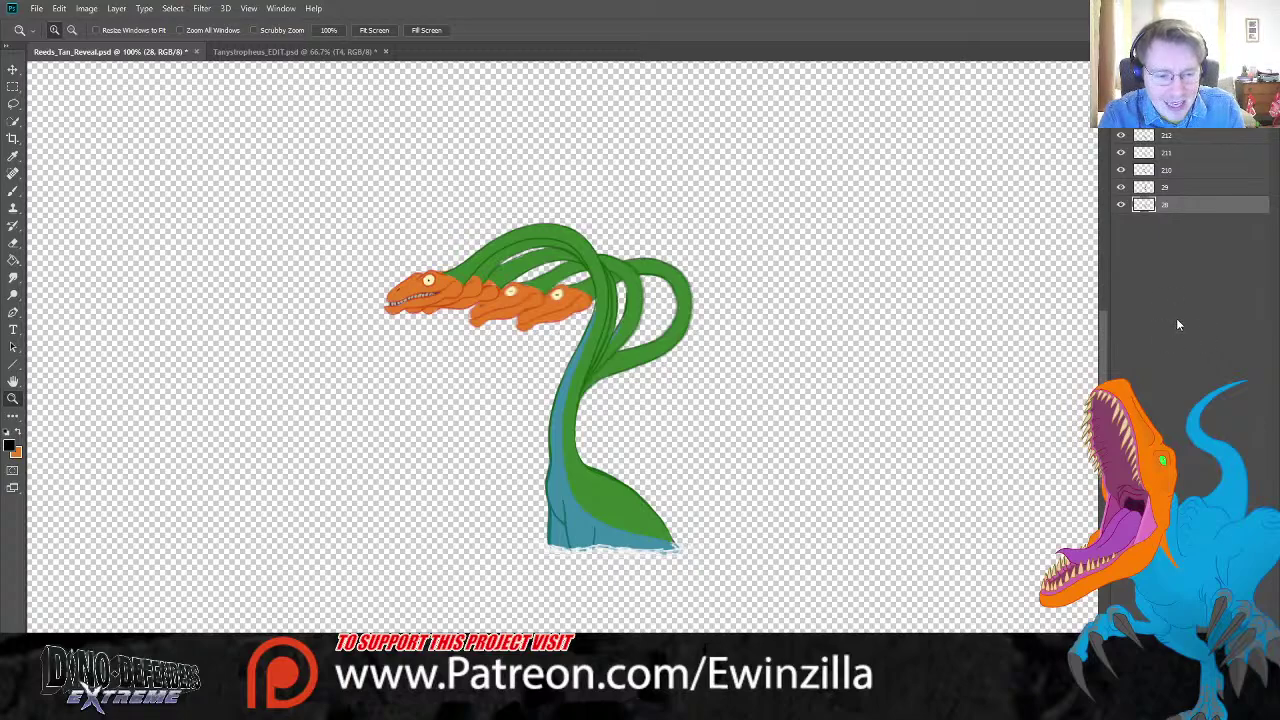
Step: Isolate frame layer 29 by deleting layer 28 and layers 210 to 212
key("Delete")
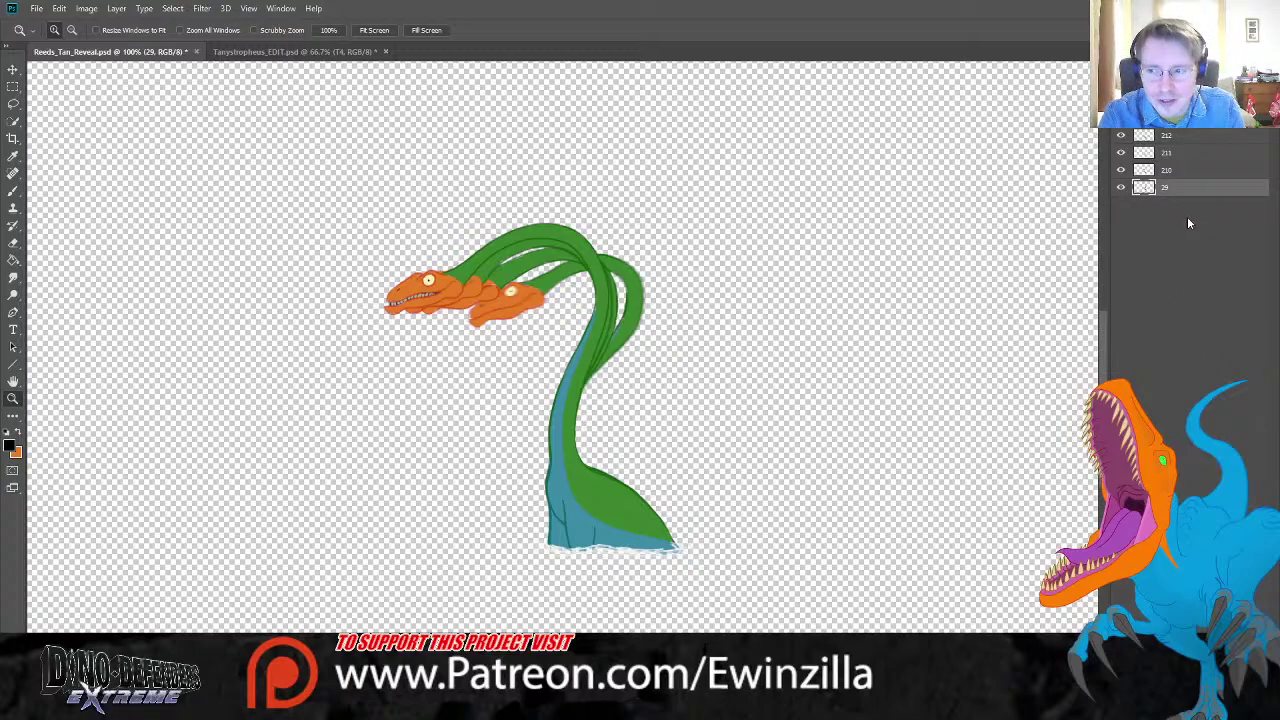
left_click(1166, 170)
left_click(1168, 137, "shift")
key("Delete")
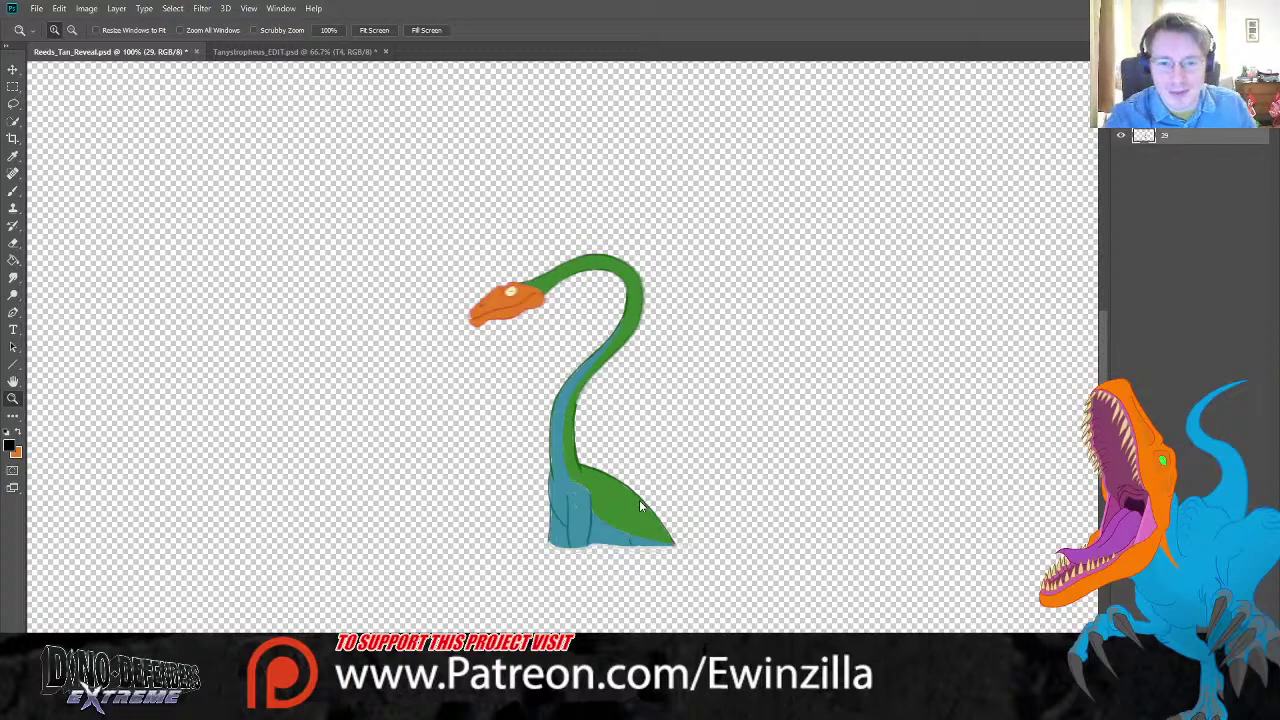
Step: Save frame 29 and isolate frame layer 210 by deleting layers 29, 211 and 212
key("ctrl+s")
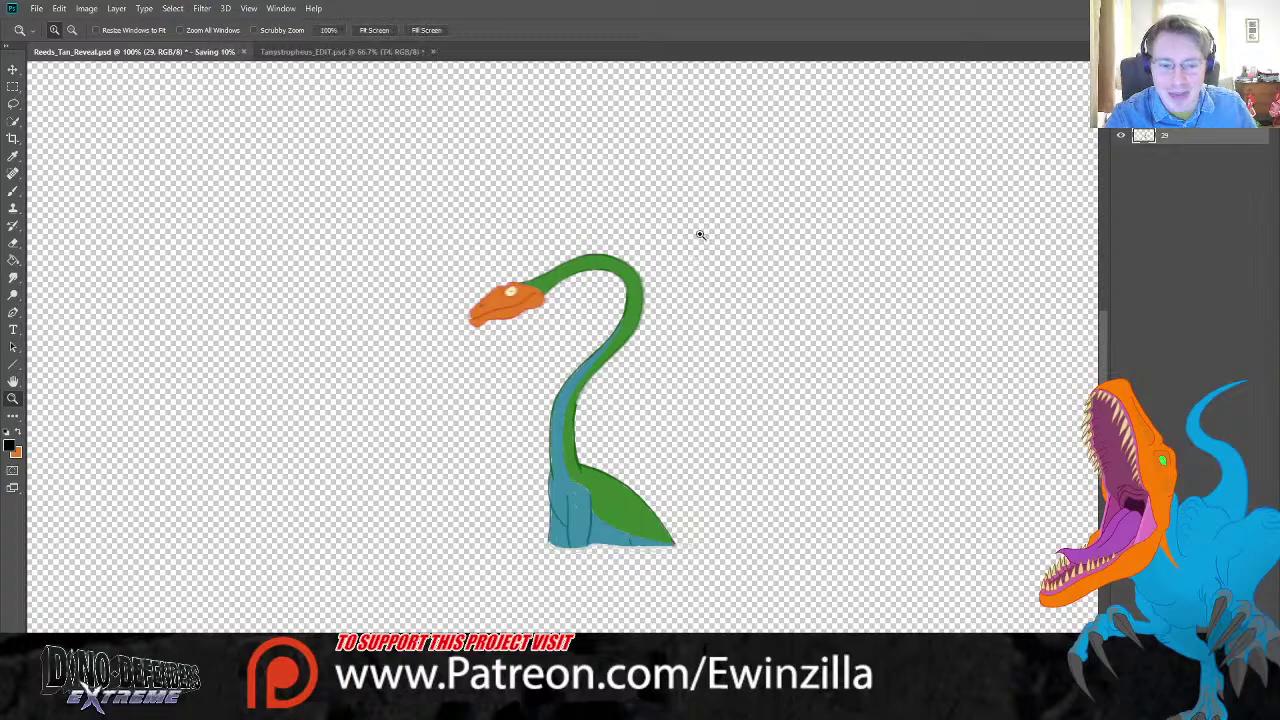
key("ctrl+z")
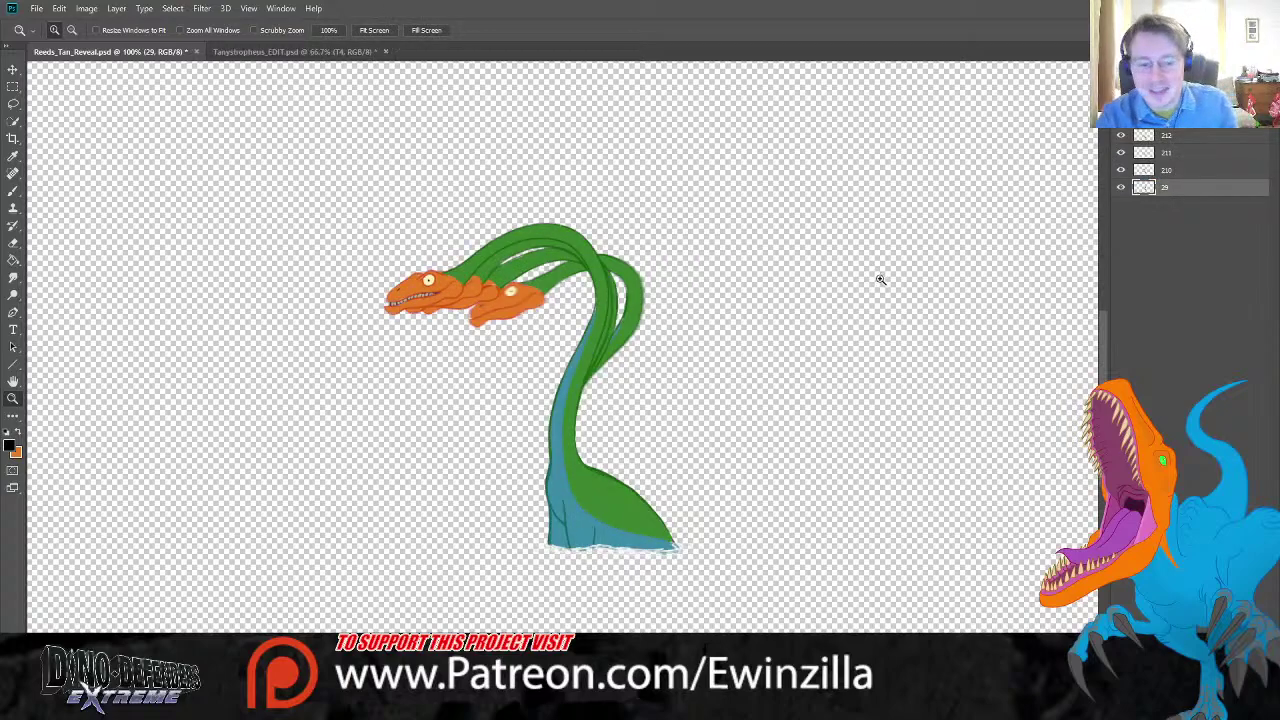
key("Delete")
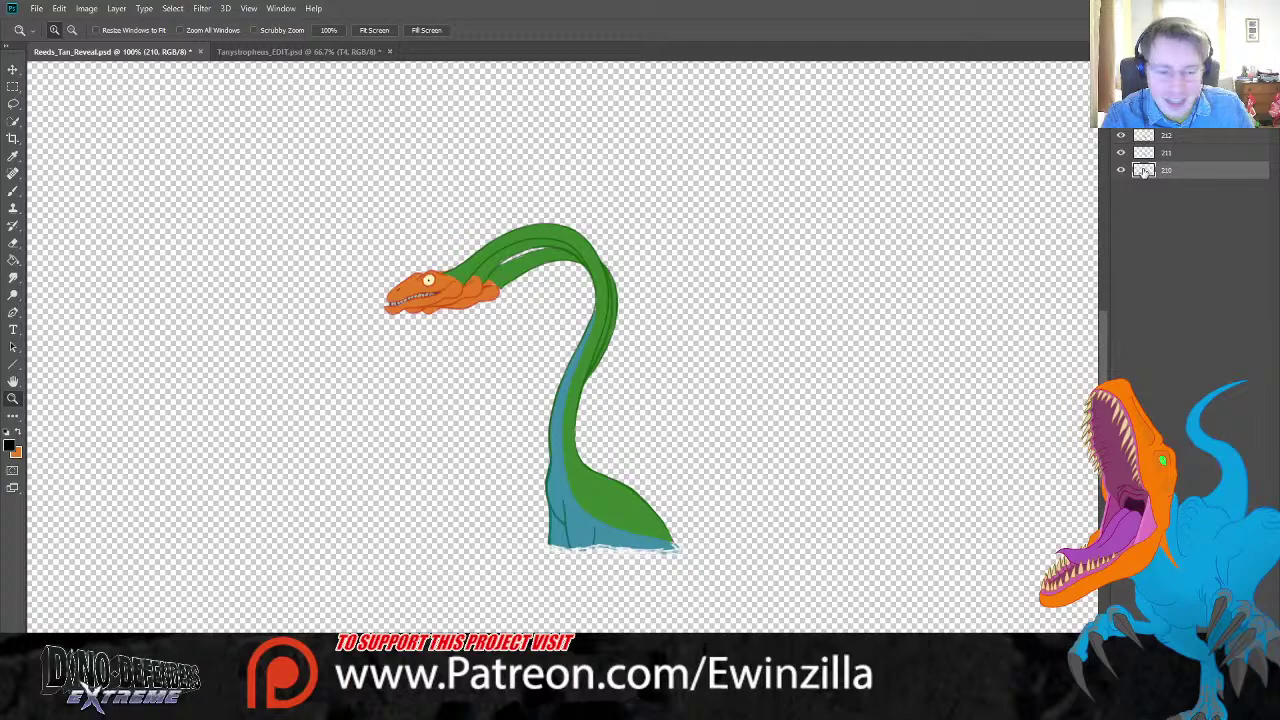
left_click(1168, 137)
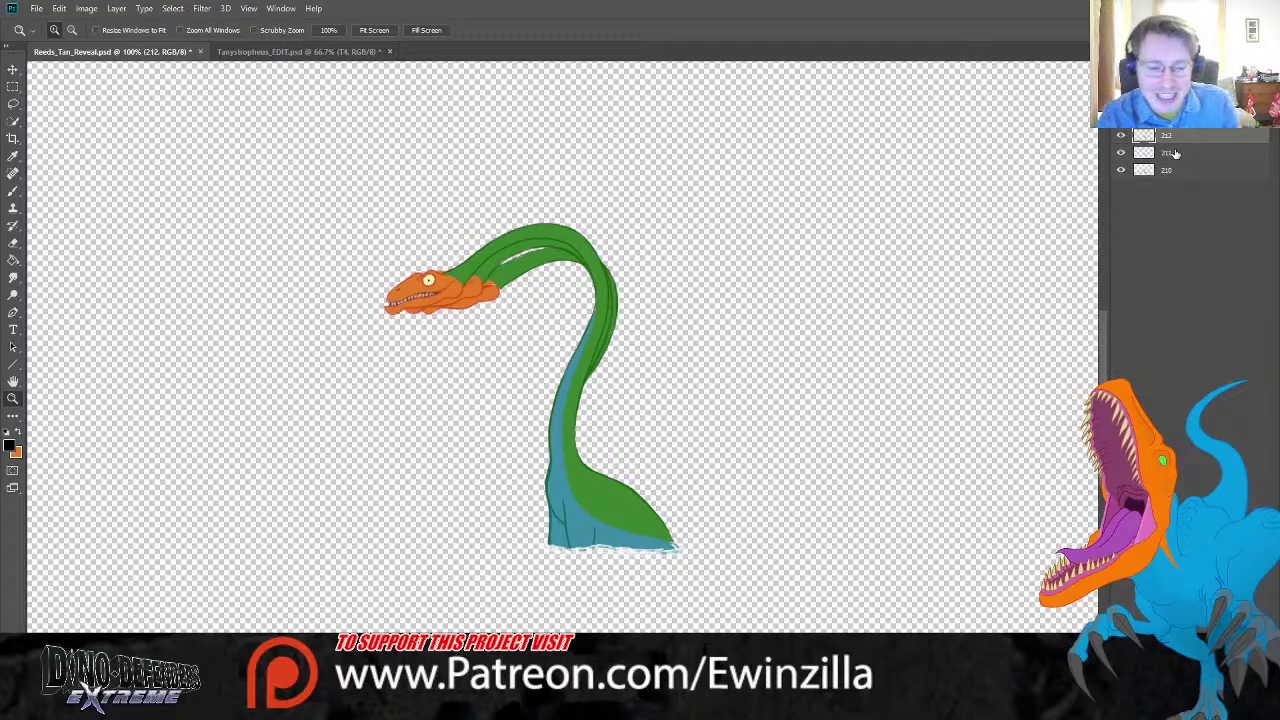
key("Delete")
key("Delete")
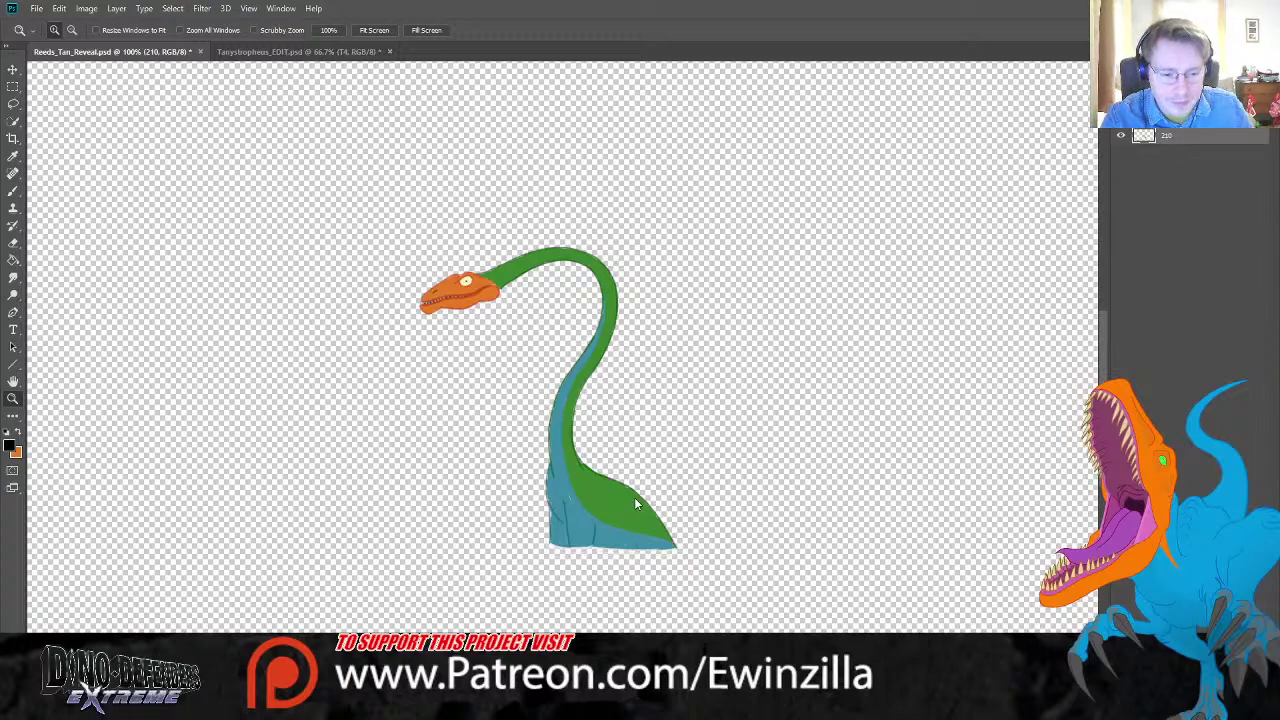
Step: Save frame 210 as a separate file, and isolate frame layers 211 and 212 one after the other
key("ctrl+shift+s")
key("Return")
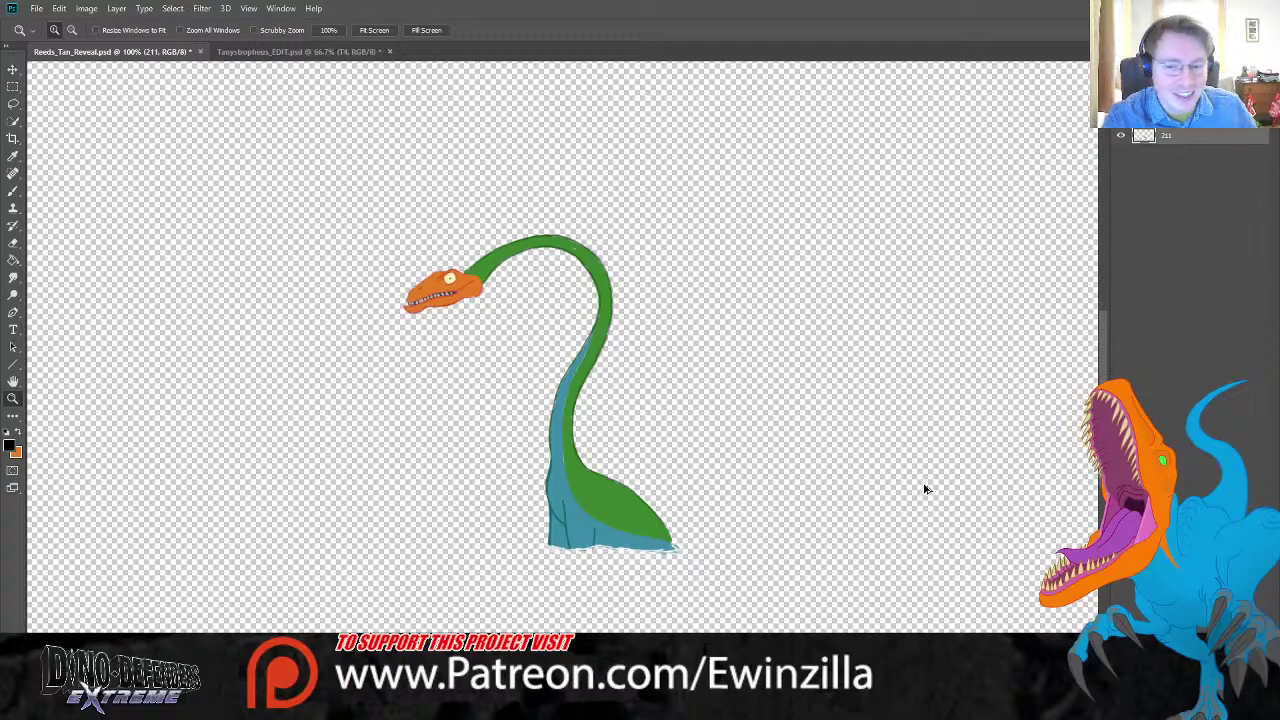
key("ctrl+z")
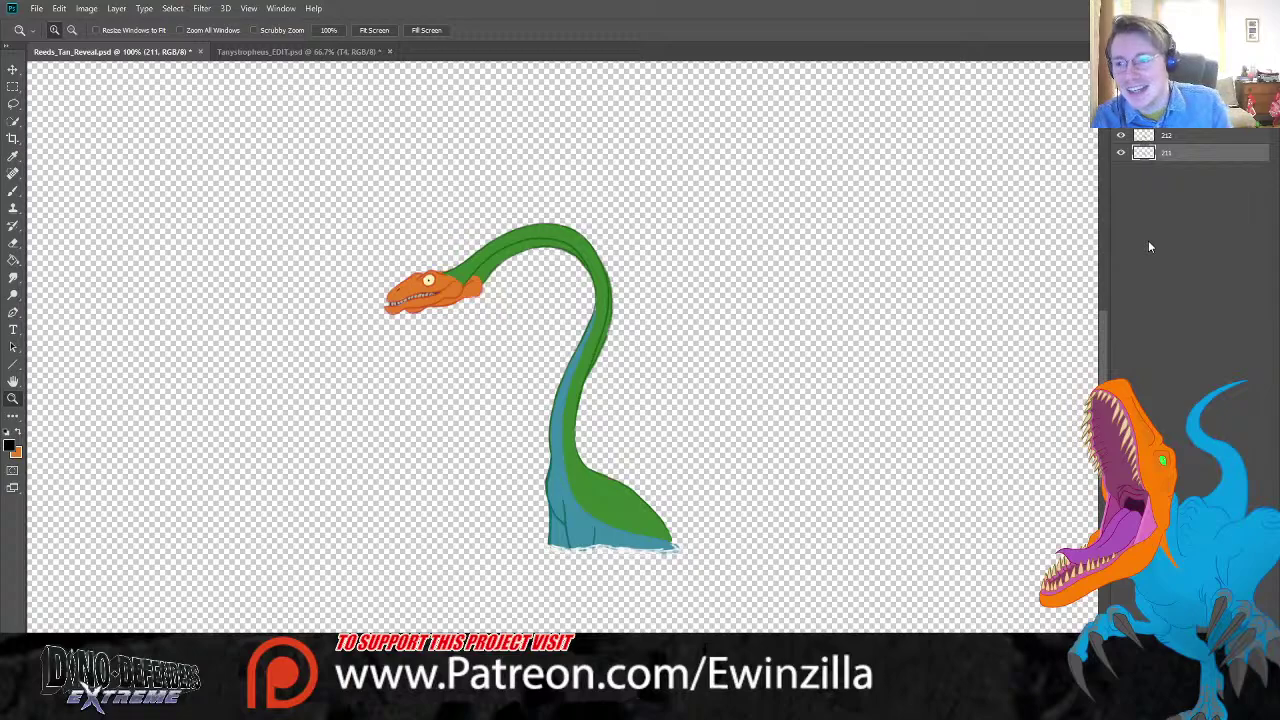
key("ctrl+z")
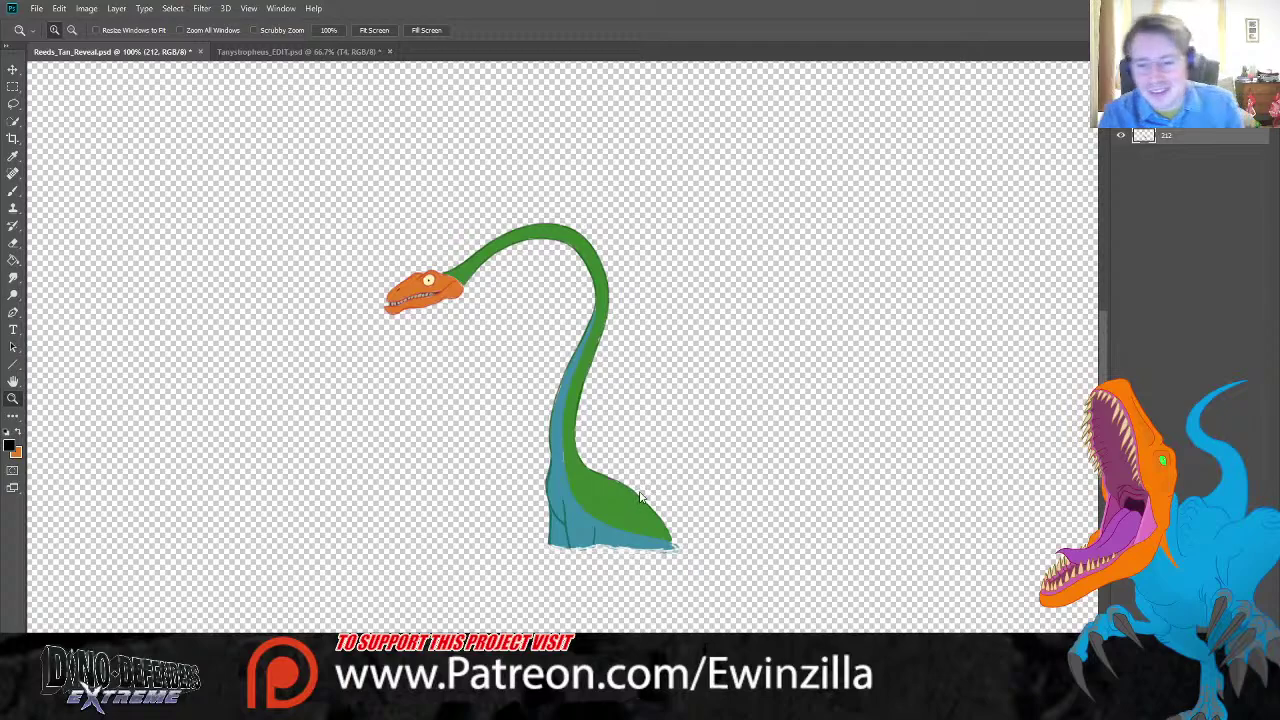
Step: Restore the full layer stack of Reeds_Tan_Reveal.psd with the swamp background and save the document
key("space")
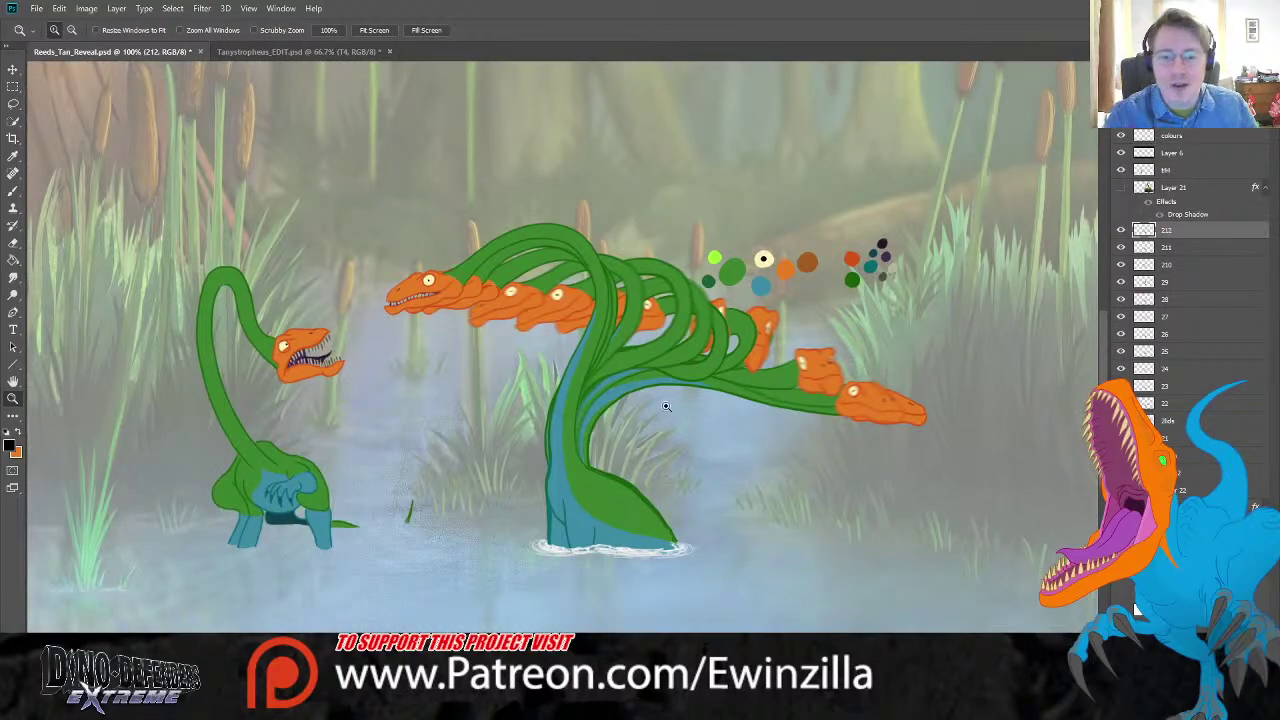
left_click(374, 30)
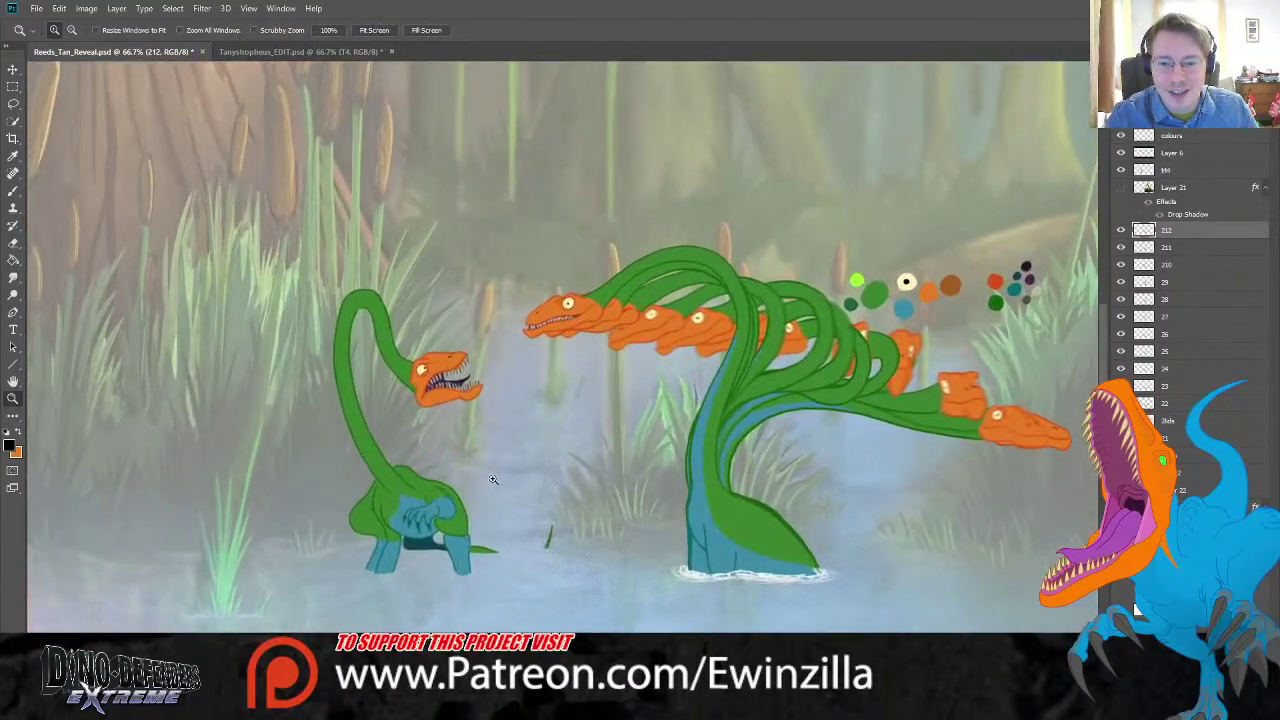
left_click(466, 478)
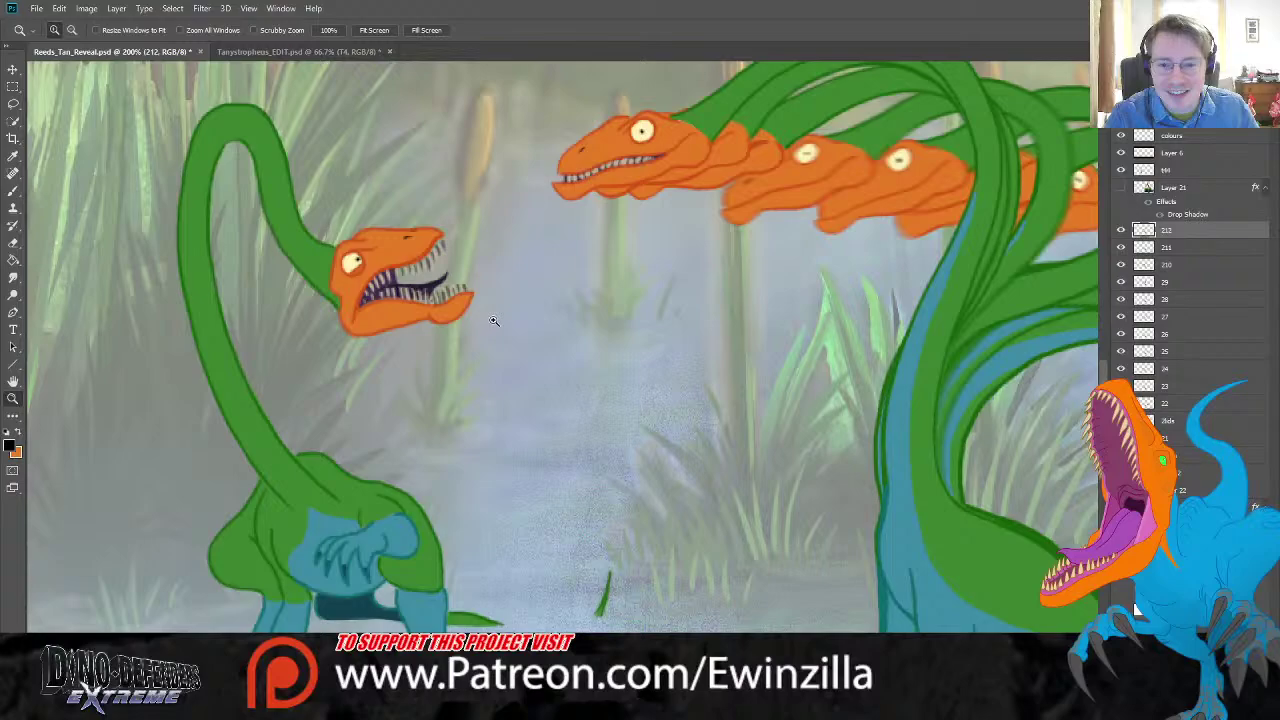
left_click(374, 30)
left_click(552, 452)
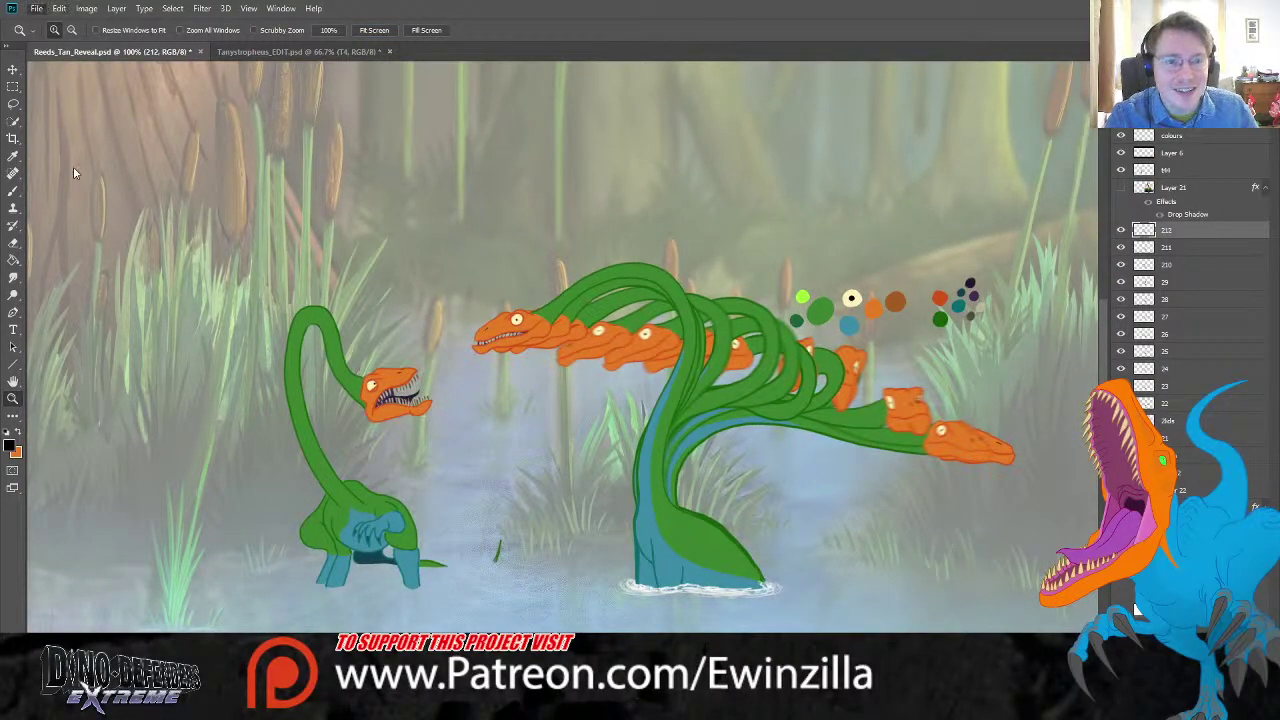
key("ctrl+s")
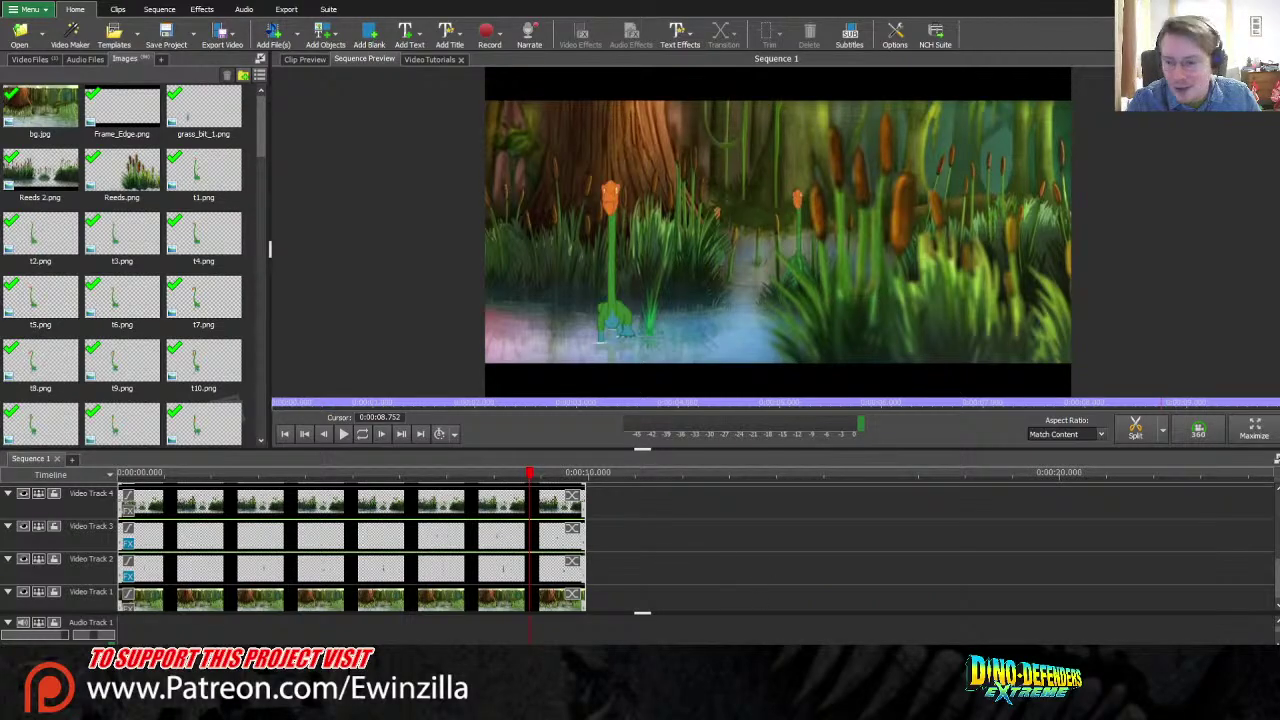
Step: Switch to VideoPad and examine the reptile animation and the frame clips on Video Tracks 5 to 8 of Sequence 1
scroll(640, 545, "up", 3)
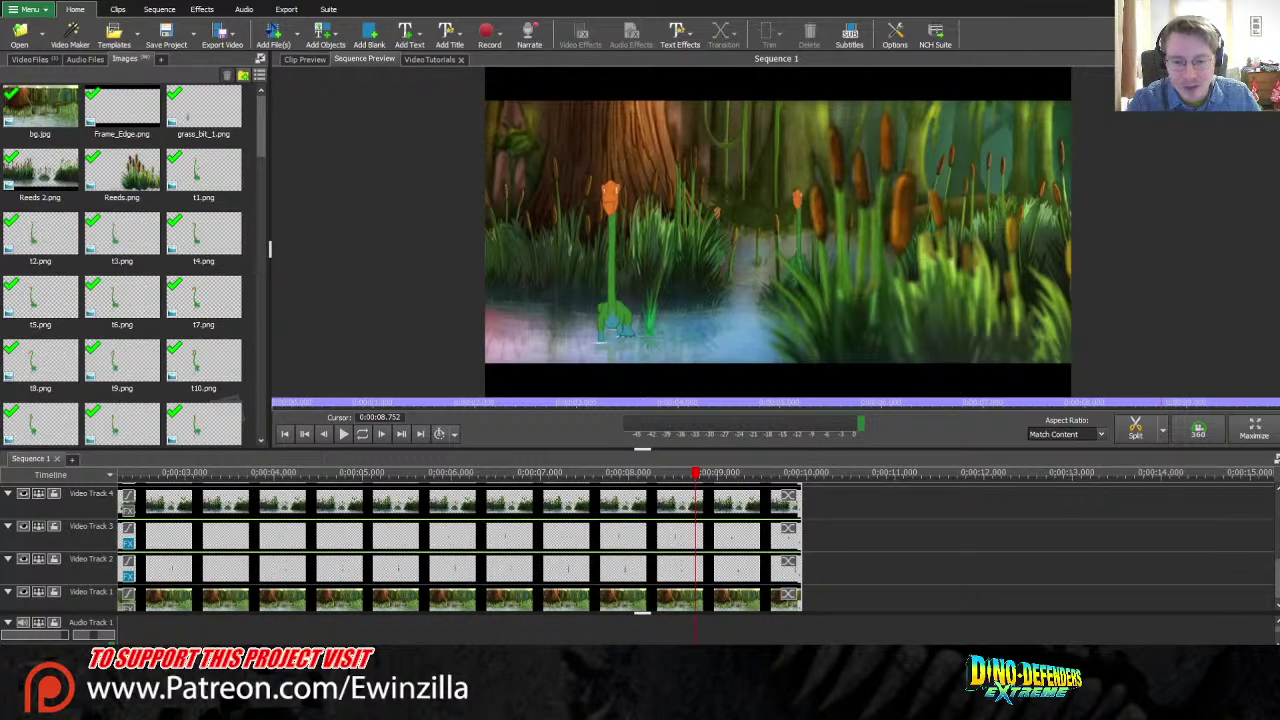
scroll(640, 545, "up", 3)
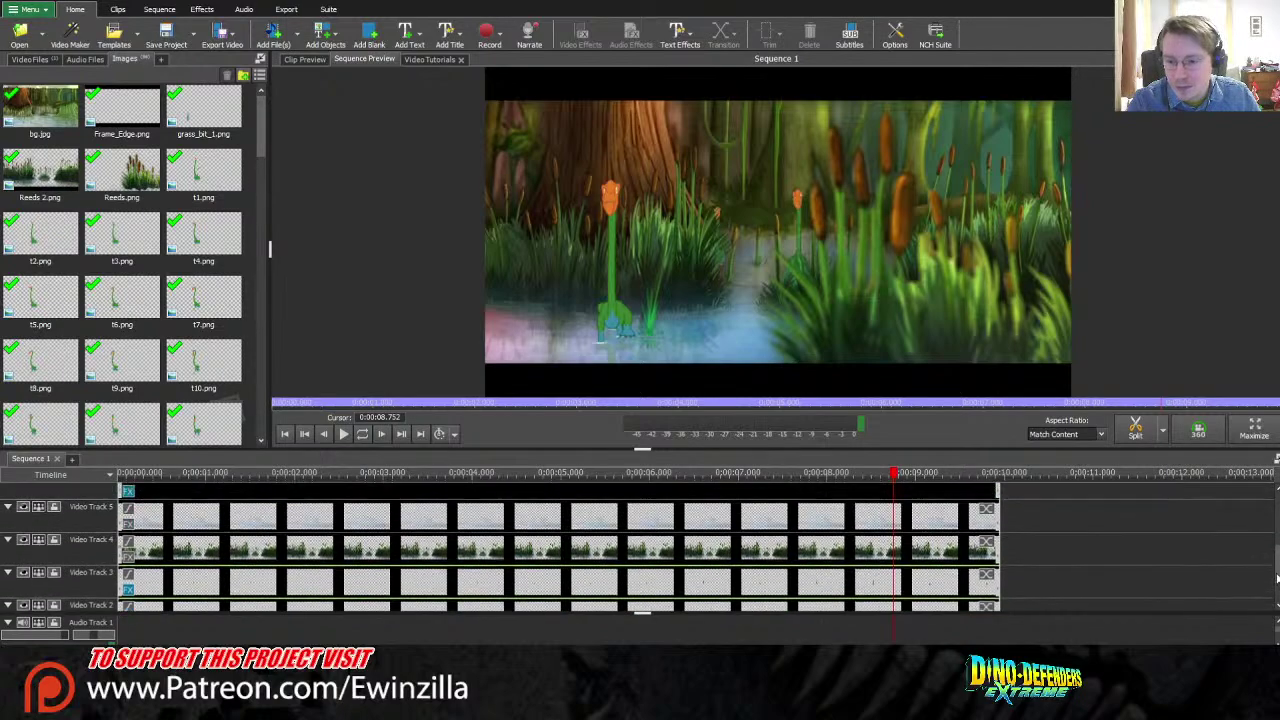
left_click_drag(1276, 592, 1276, 548)
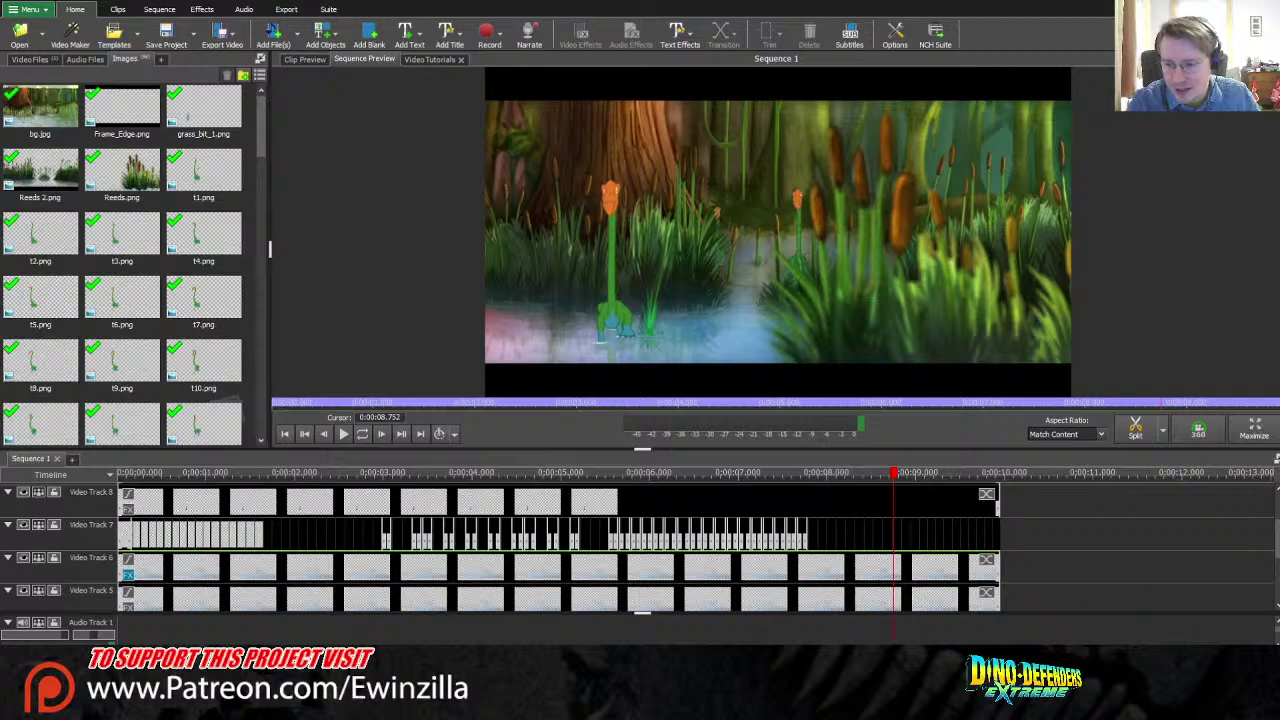
scroll(766, 540, "up", 3)
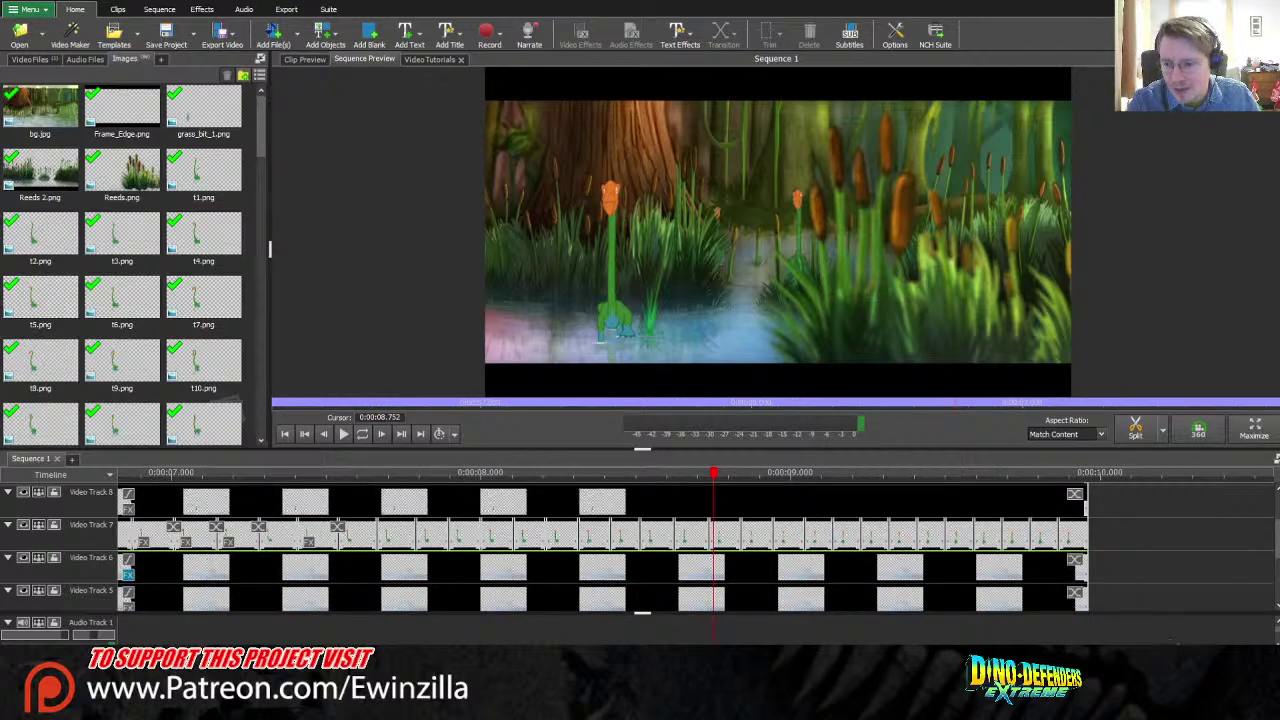
scroll(713, 540, "down", 2)
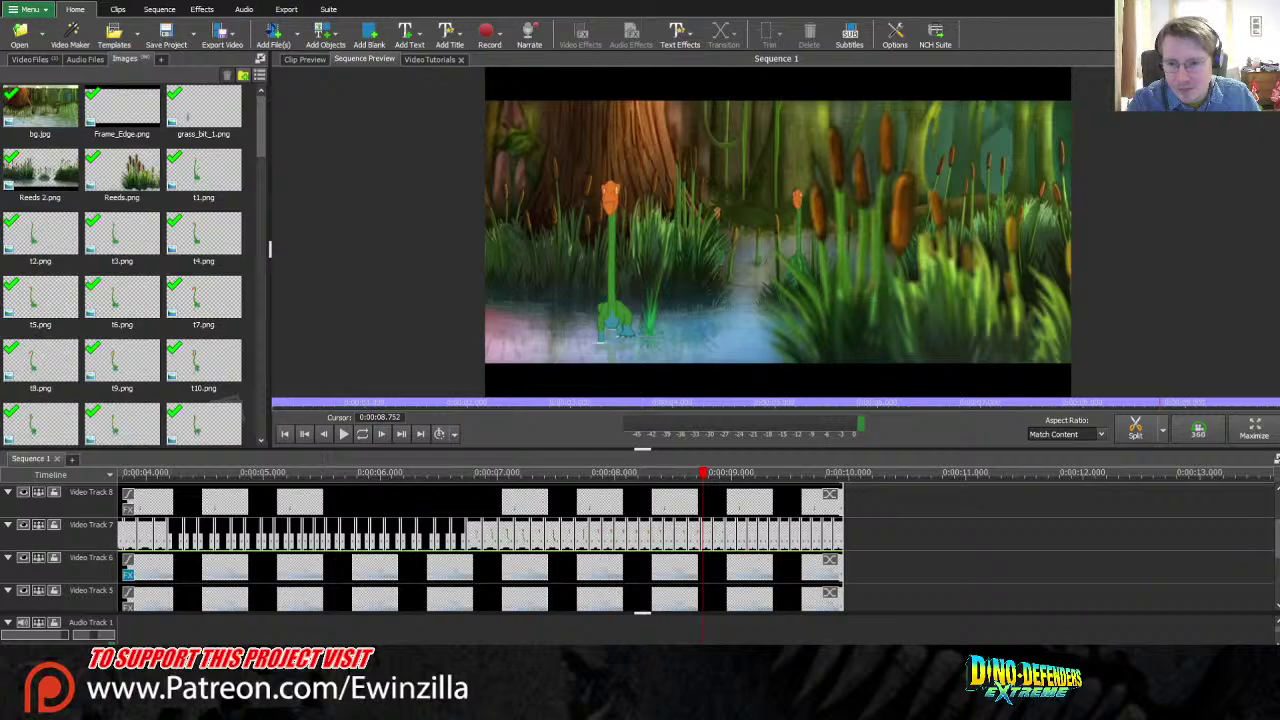
scroll(713, 540, "down", 1)
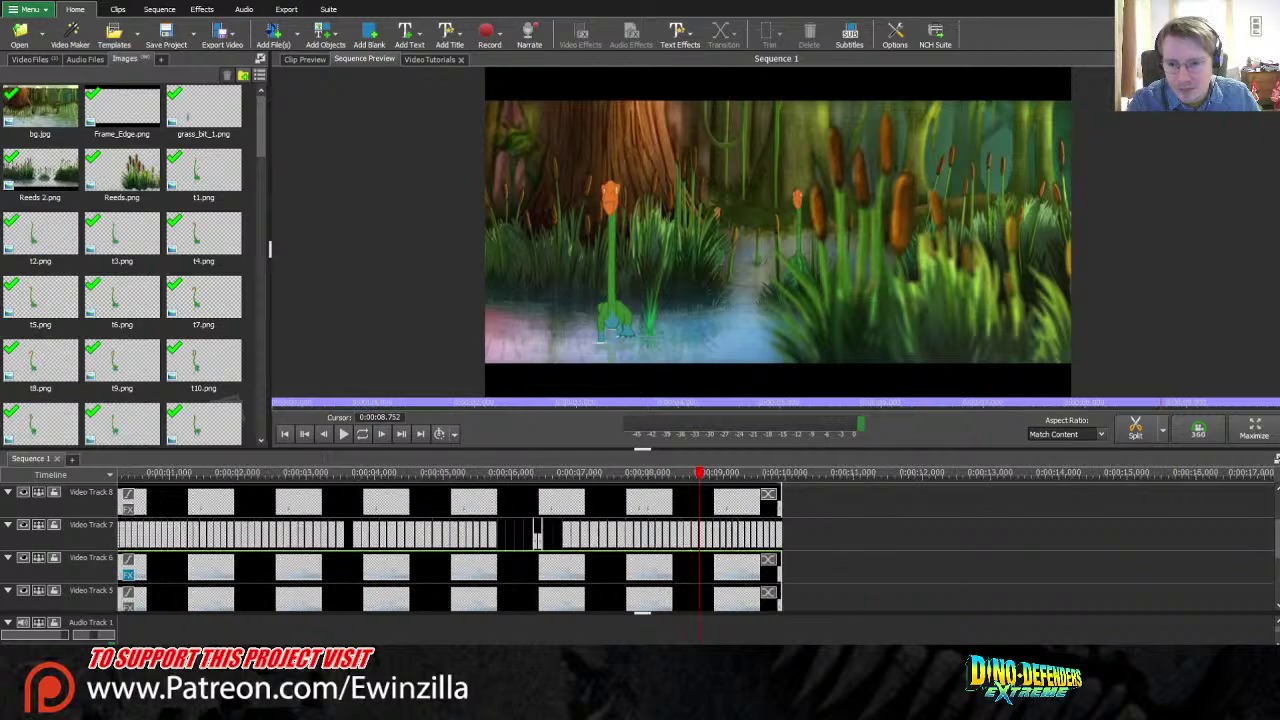
left_click(531, 474)
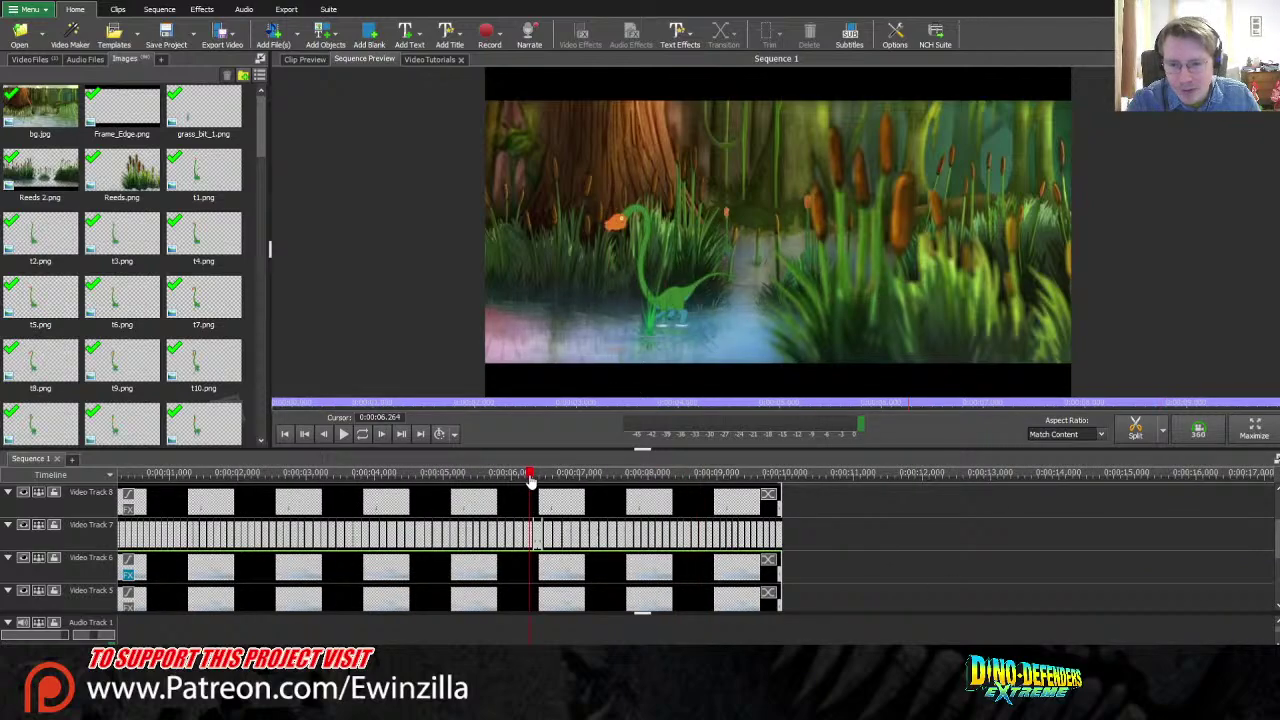
left_click_drag(1277, 548, 1277, 516)
left_click_drag(653, 563, 651, 516)
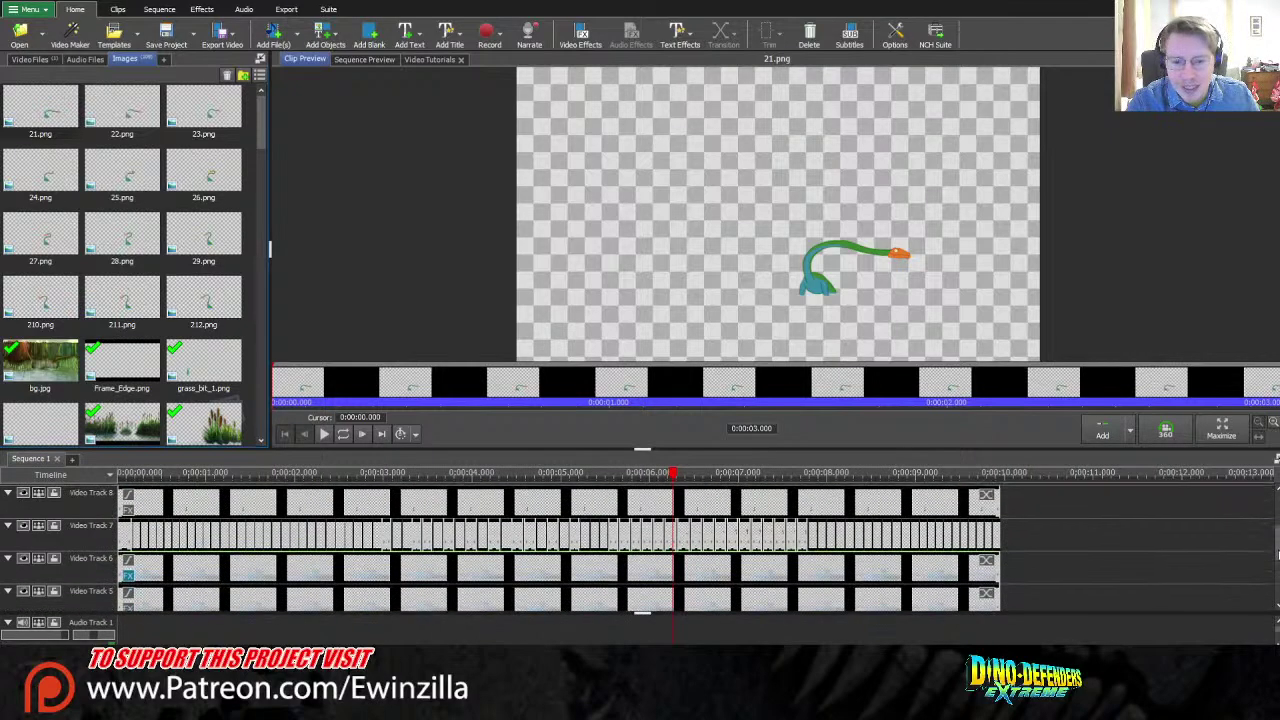
left_click_drag(365, 478, 531, 497)
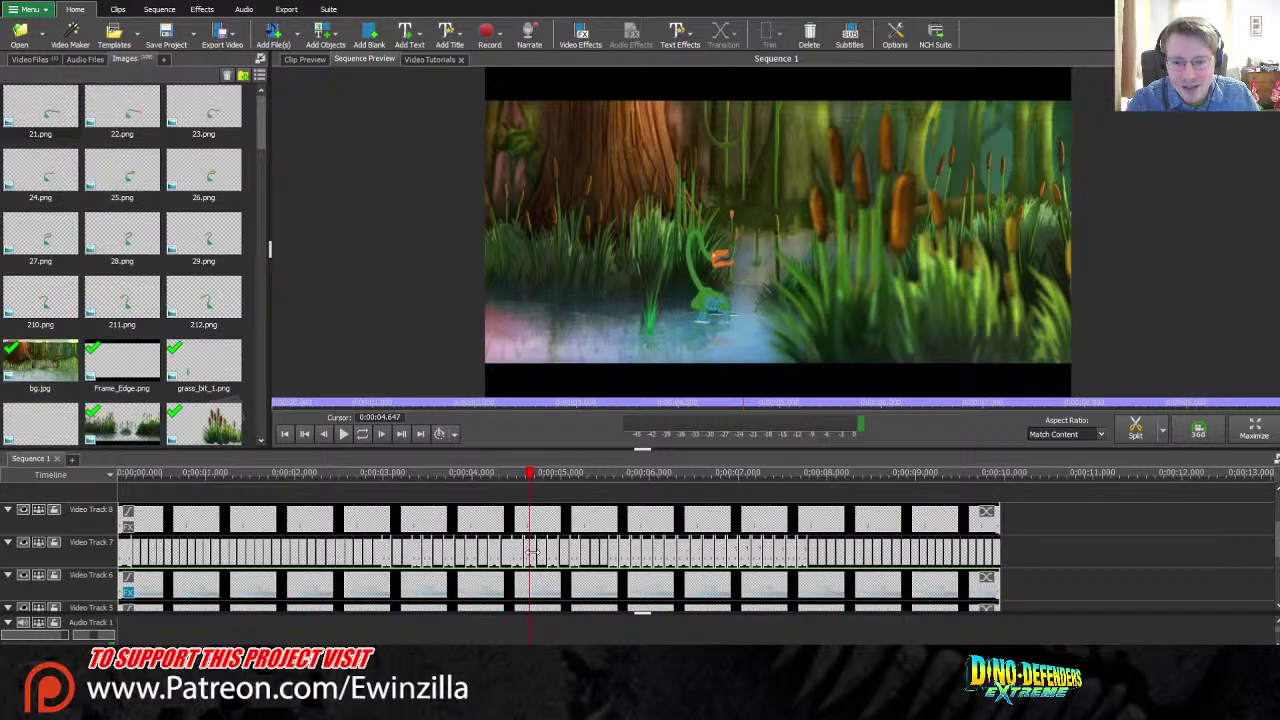
Step: Place 21.png on Video Track 9 from the start of the sequence and extend it to about 3.9 seconds
left_click(60, 118)
scroll(550, 510, "up", 2)
left_click_drag(551, 508, 552, 510)
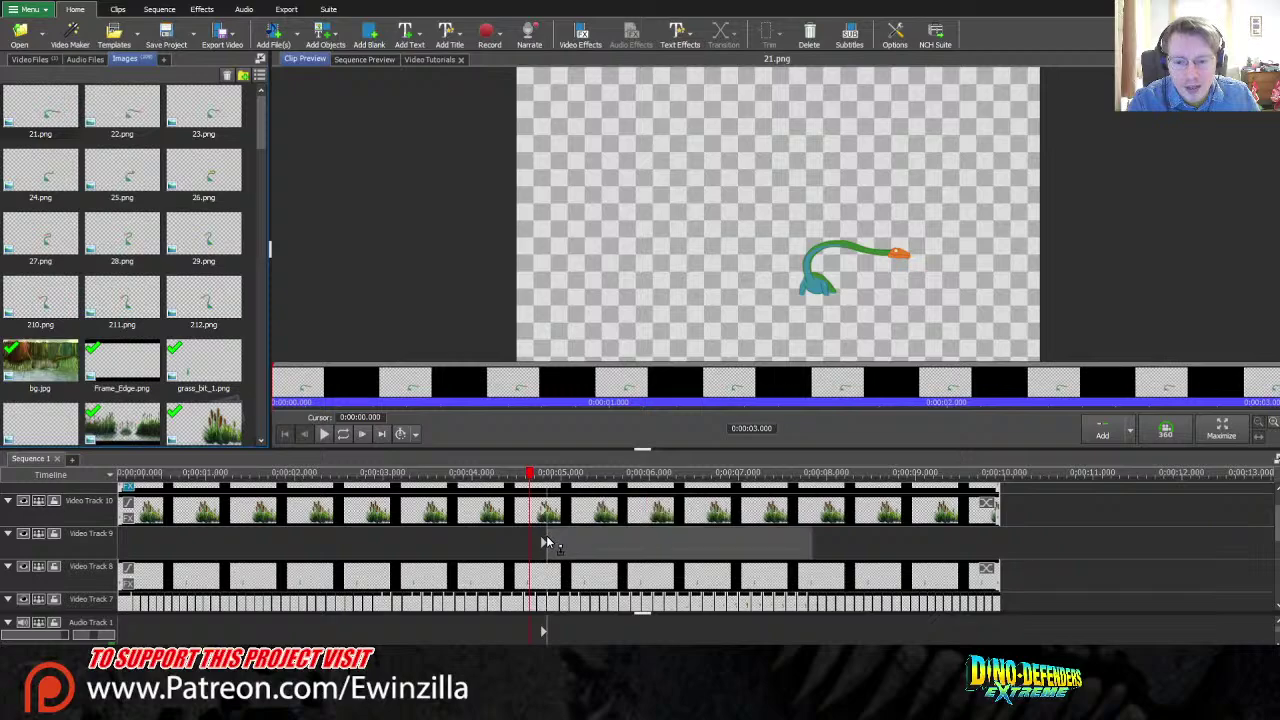
left_click_drag(651, 489, 462, 602)
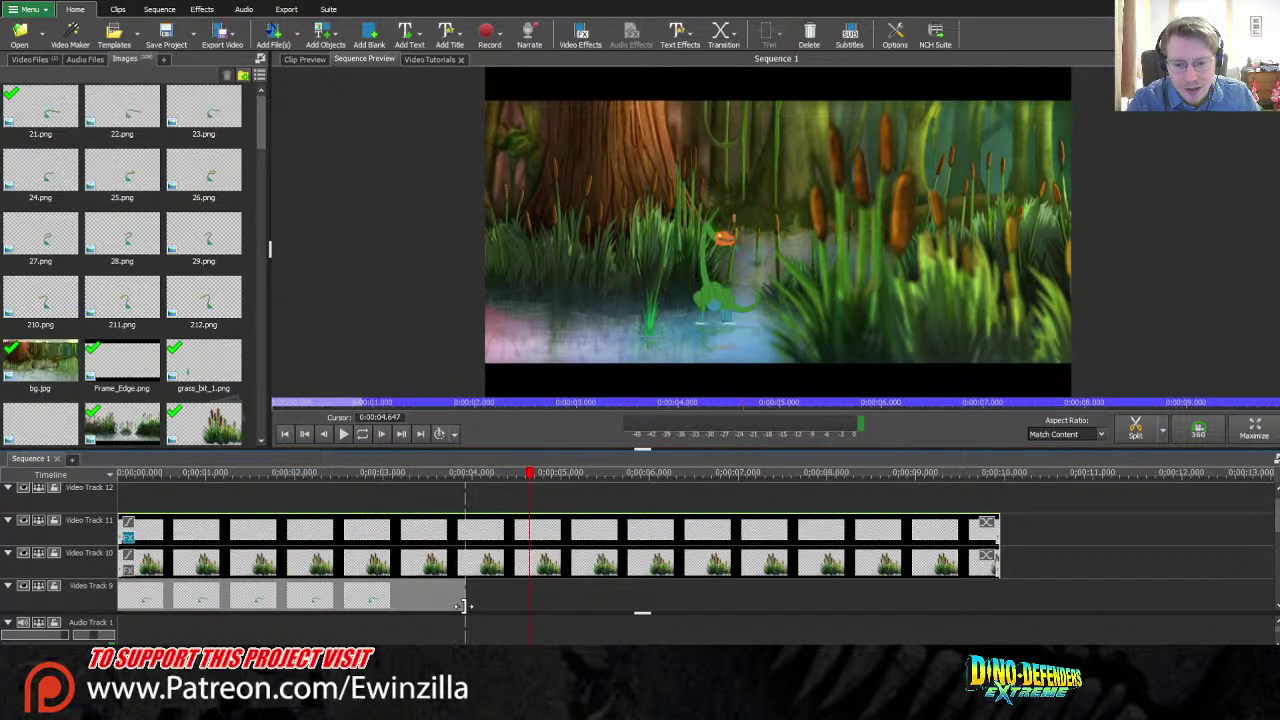
Step: Return the playhead to the sequence start and move the black frame-edge and reeds clips up to Video Tracks 12 and 11
scroll(460, 550, "down", 2)
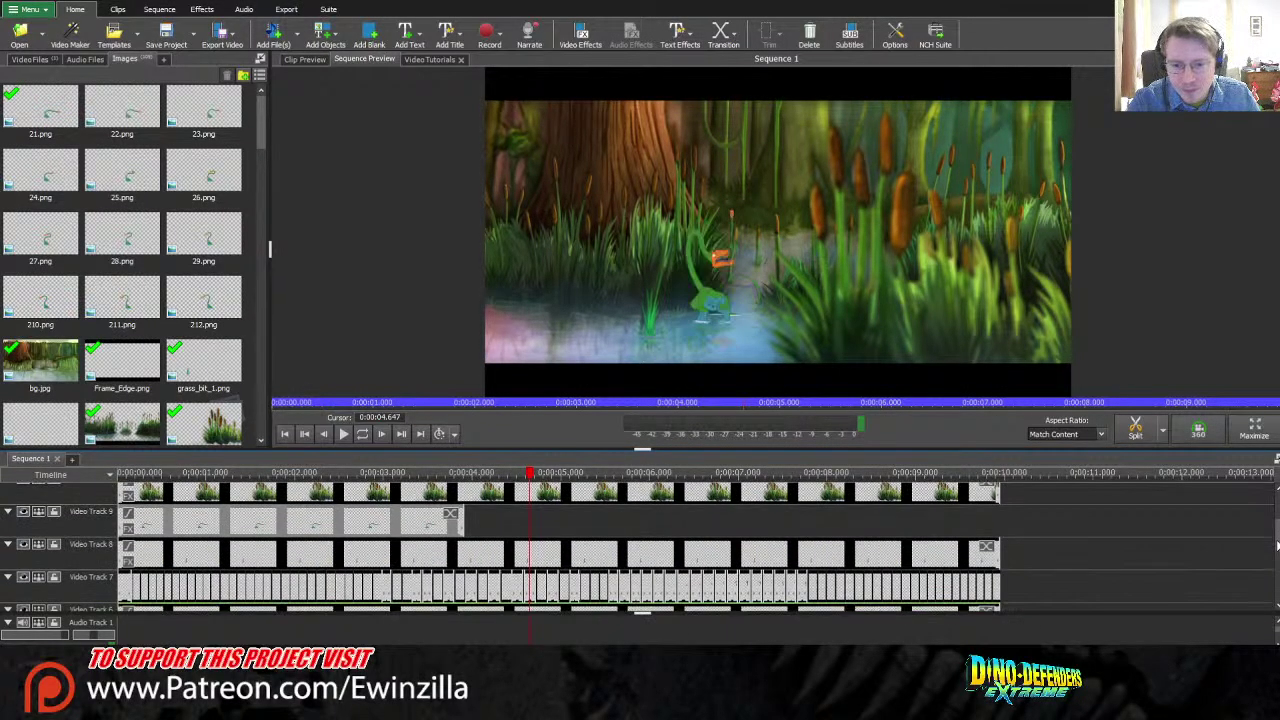
left_click(414, 476)
left_click_drag(414, 478, 118, 480)
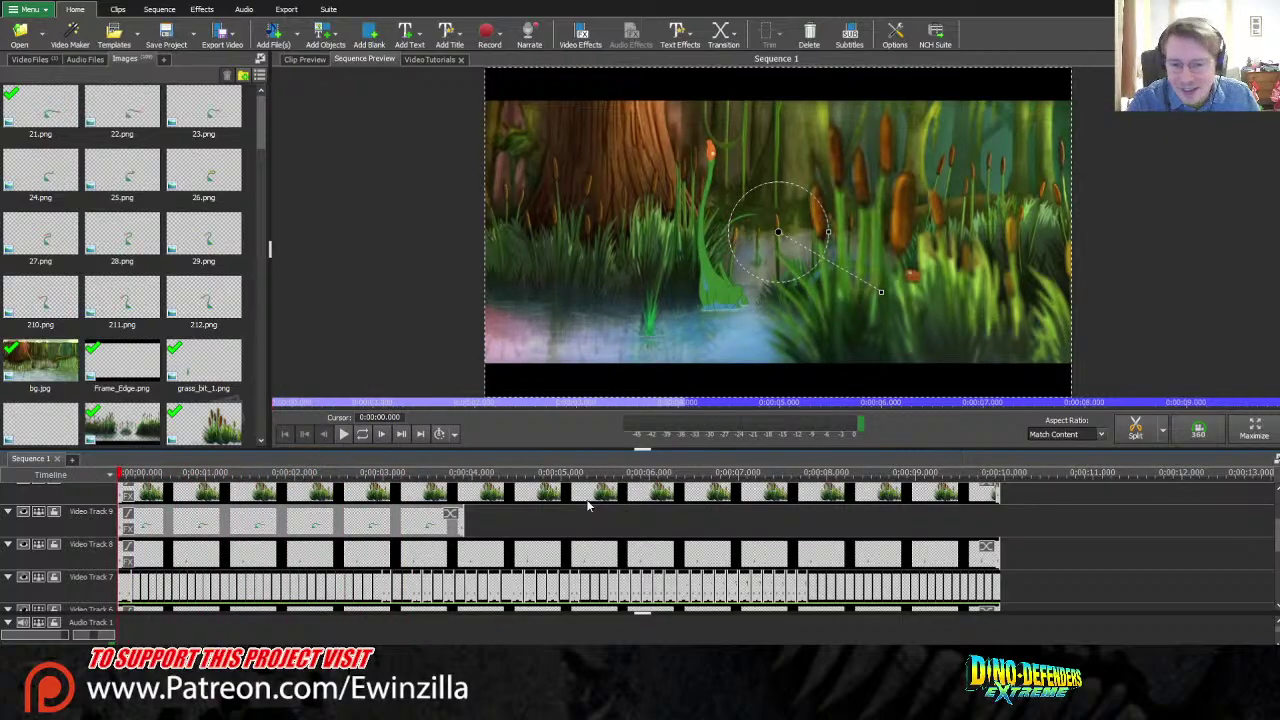
scroll(590, 530, "up", 2)
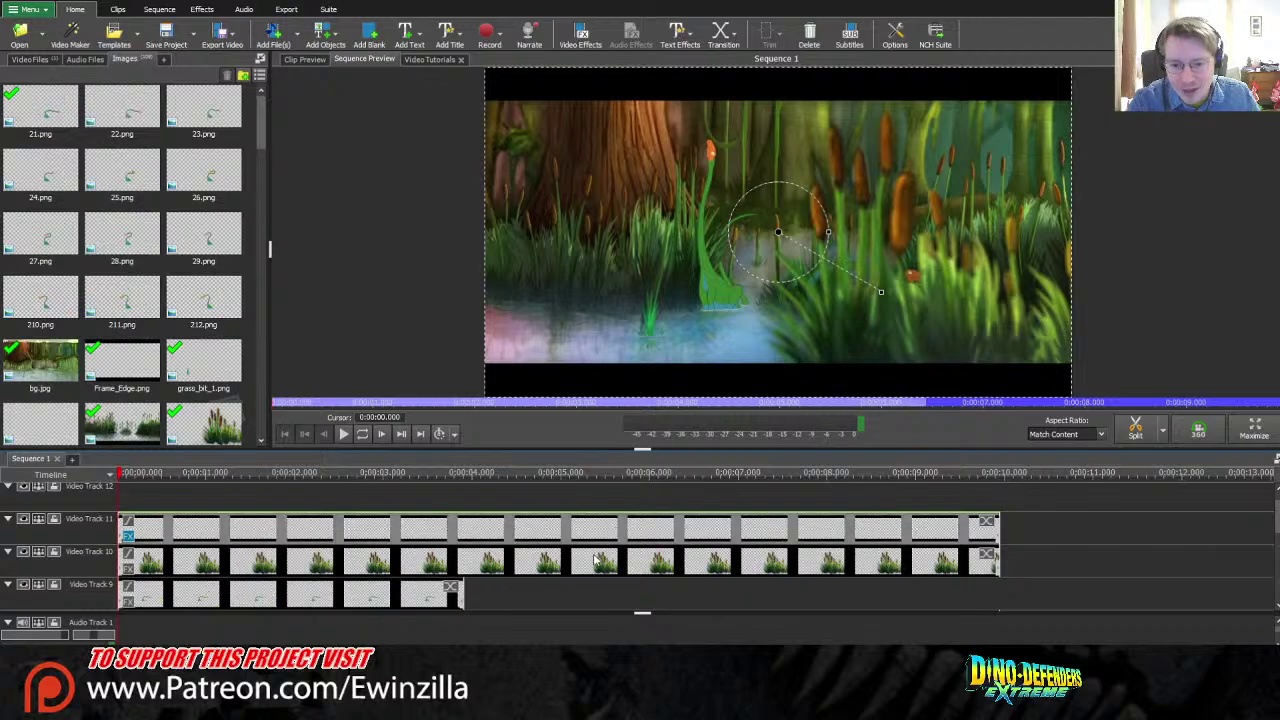
left_click_drag(590, 525, 588, 513)
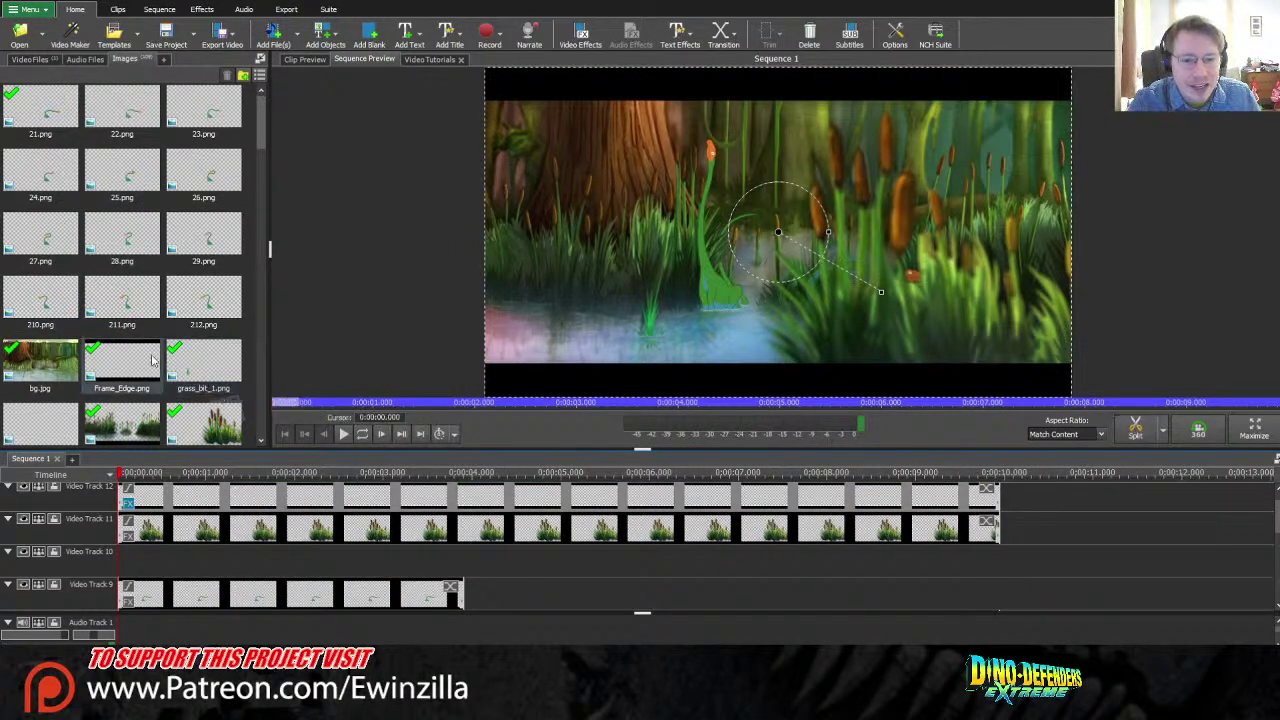
Step: Add LID.png to the timeline and position it on the empty Video Track 10 at the start of the sequence
scroll(60, 380, "down", 1)
left_click_drag(44, 383, 527, 568)
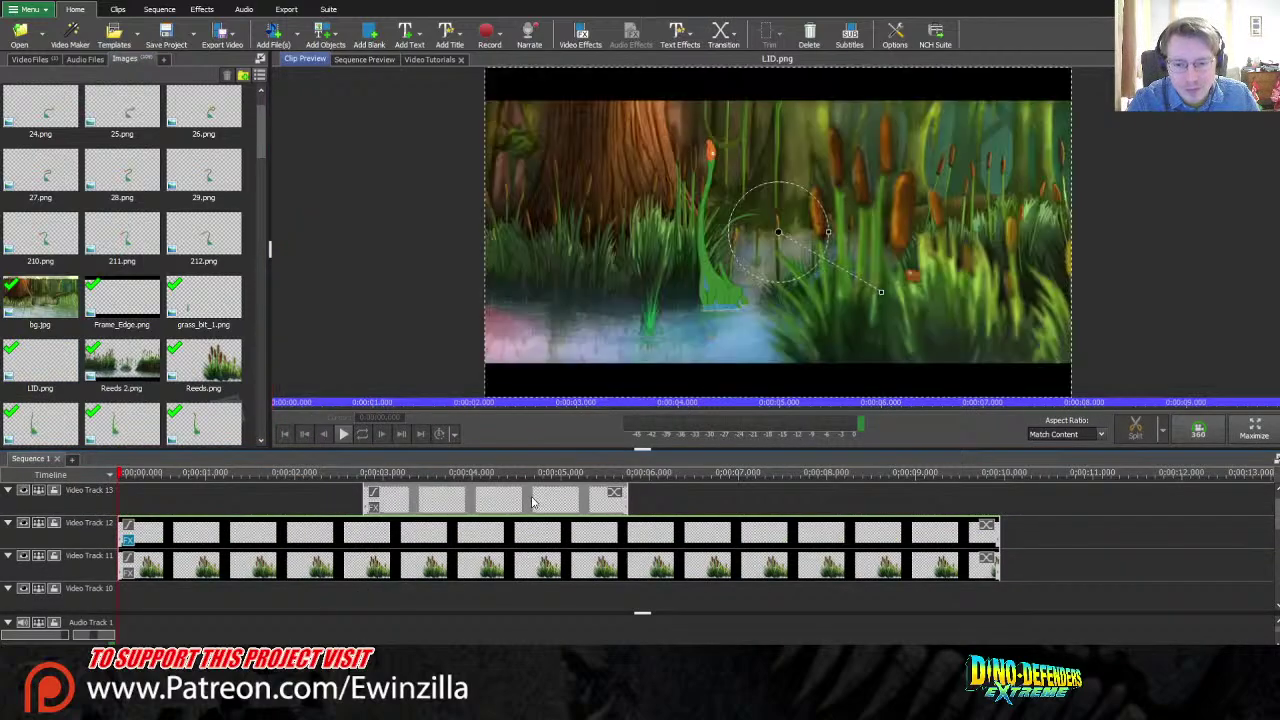
scroll(1275, 535, "down", 1)
scroll(1277, 530, "up", 1)
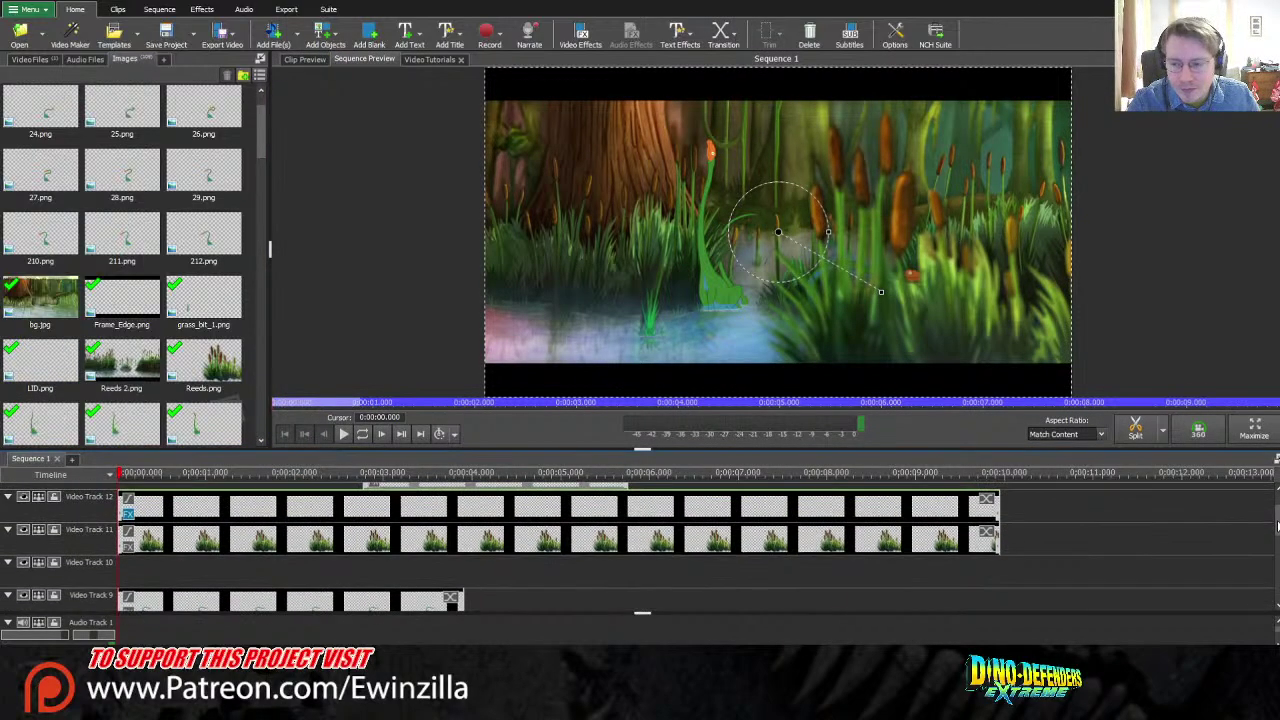
left_click_drag(587, 493, 387, 593)
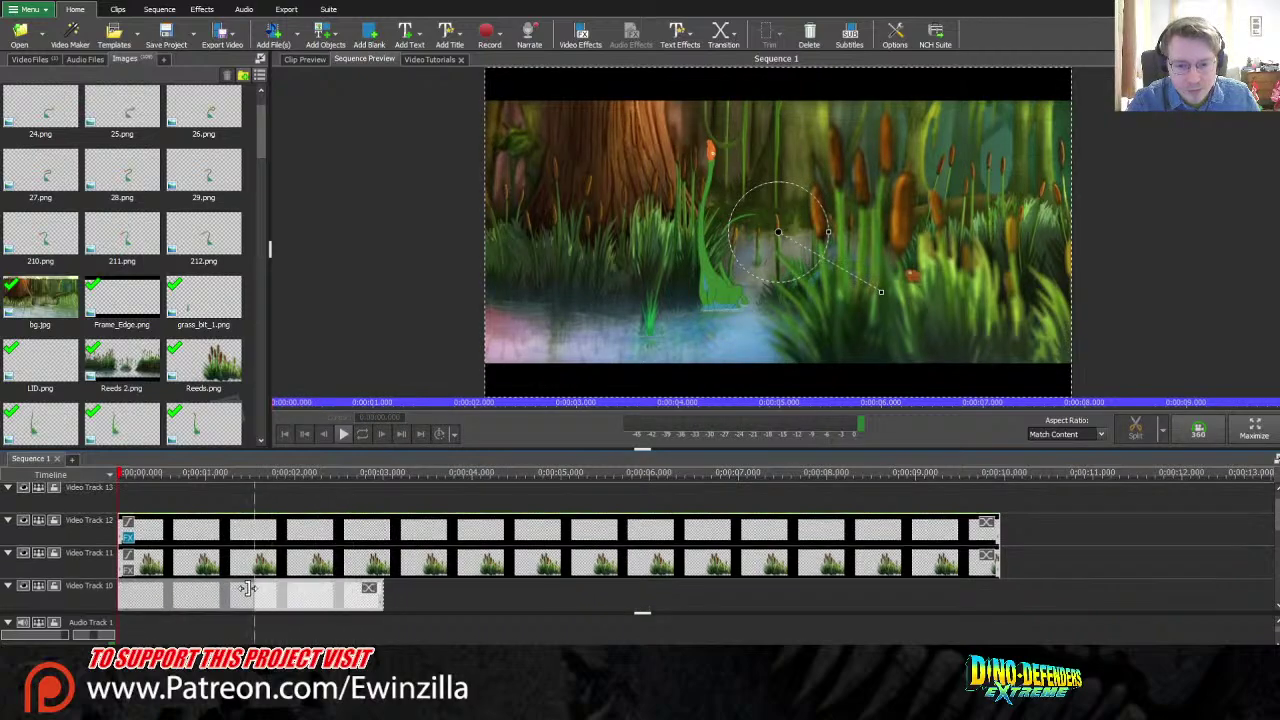
Step: Shorten the LID.png clip on Video Track 10 so it ends at about 1.1 seconds
left_click_drag(290, 607, 288, 604)
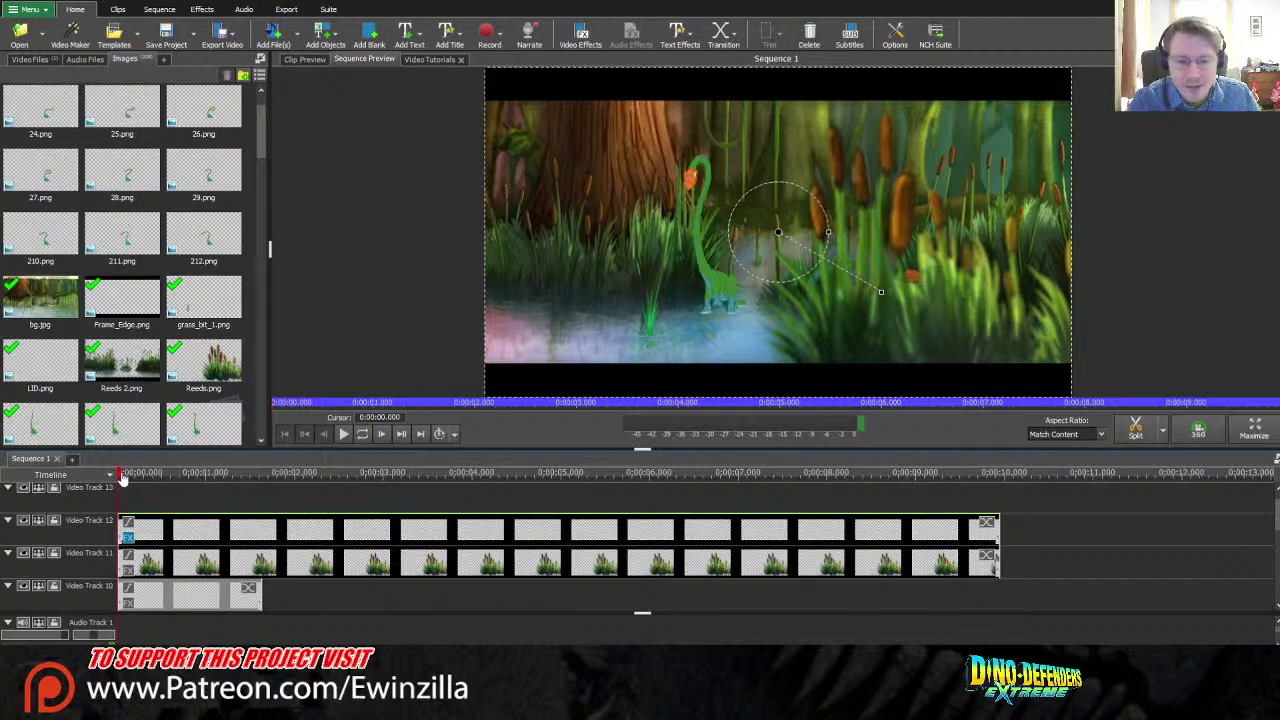
left_click_drag(119, 478, 265, 507)
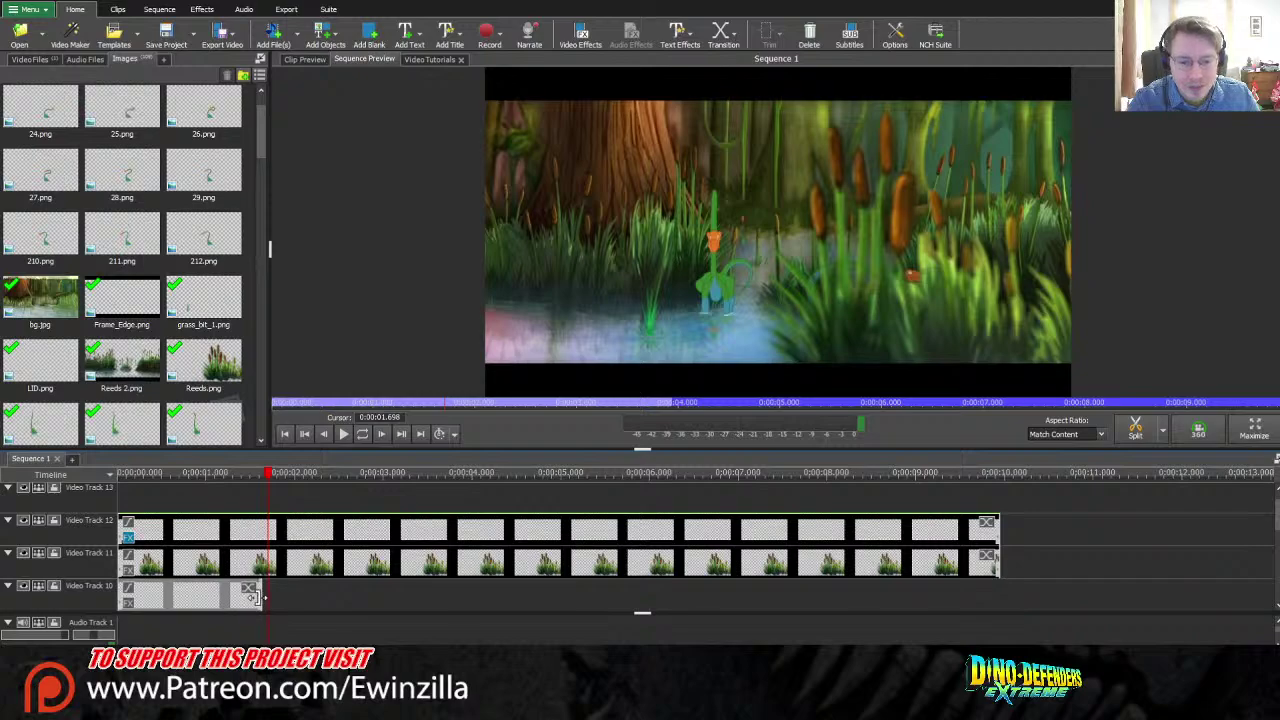
left_click_drag(258, 598, 213, 600)
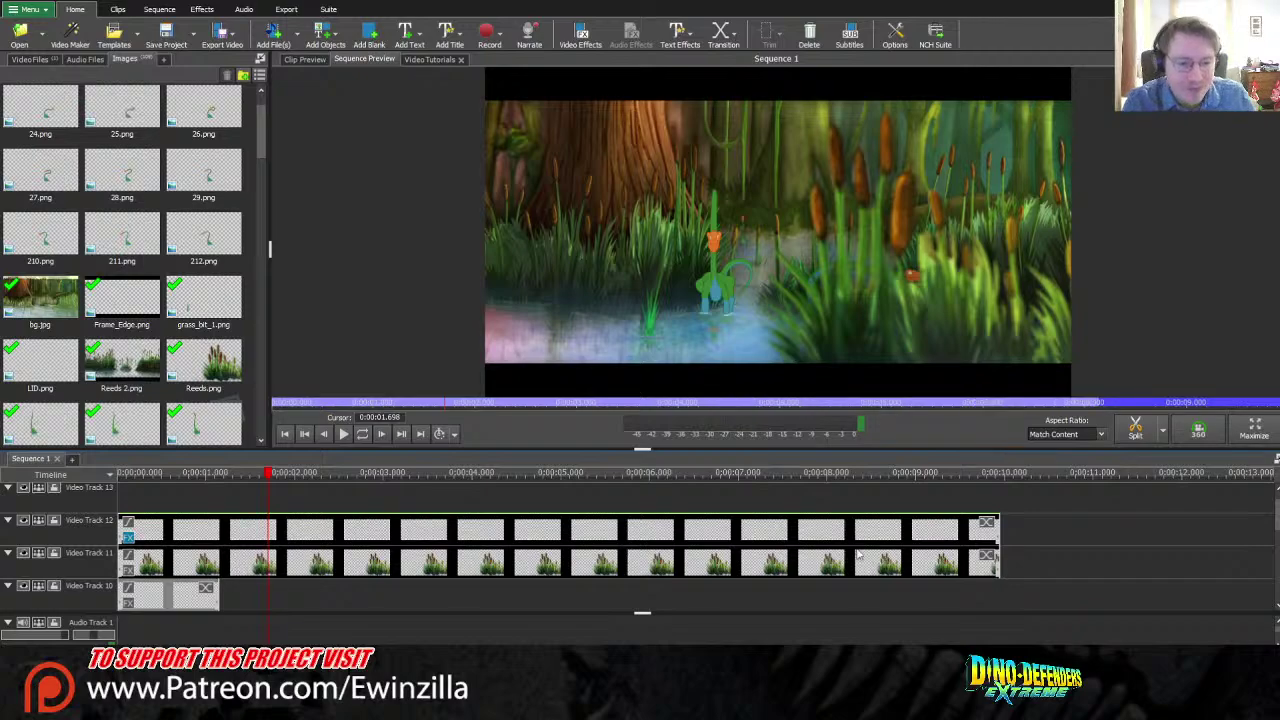
scroll(70, 540, "down", 2)
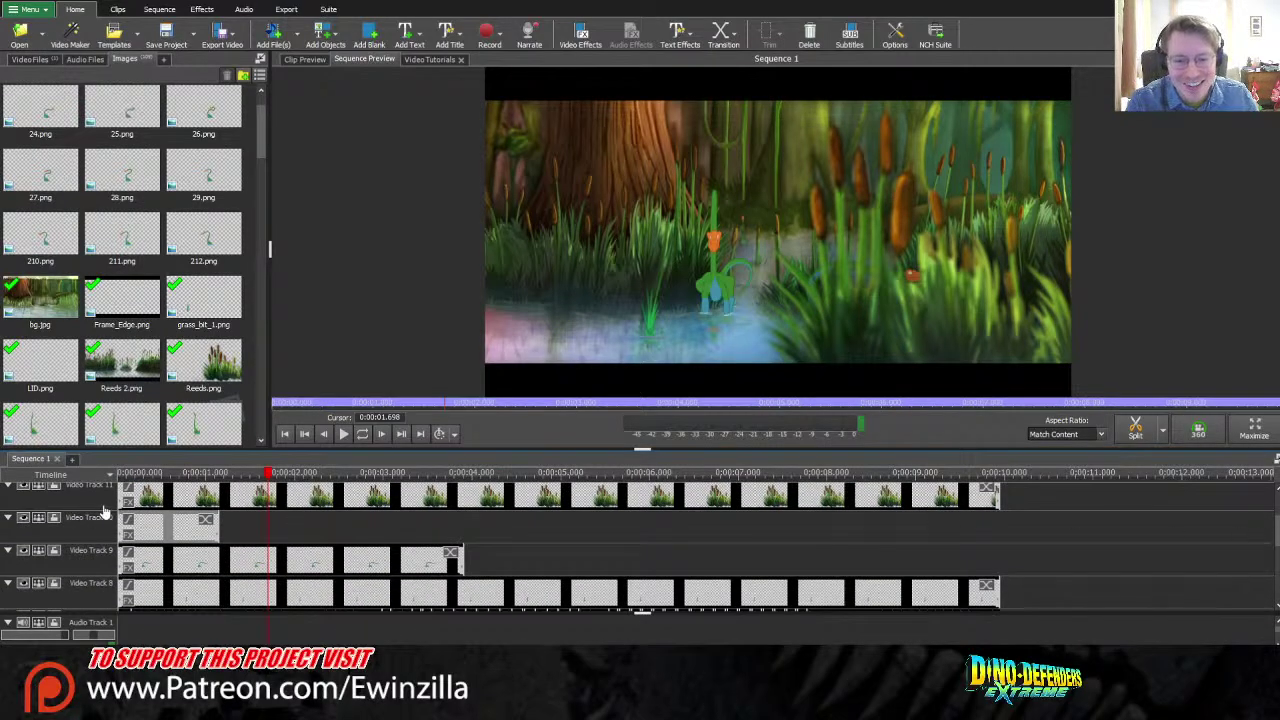
Step: Play the sequence from the start to about 2 seconds to check the eyelid timing
key("Home")
left_click(342, 433)
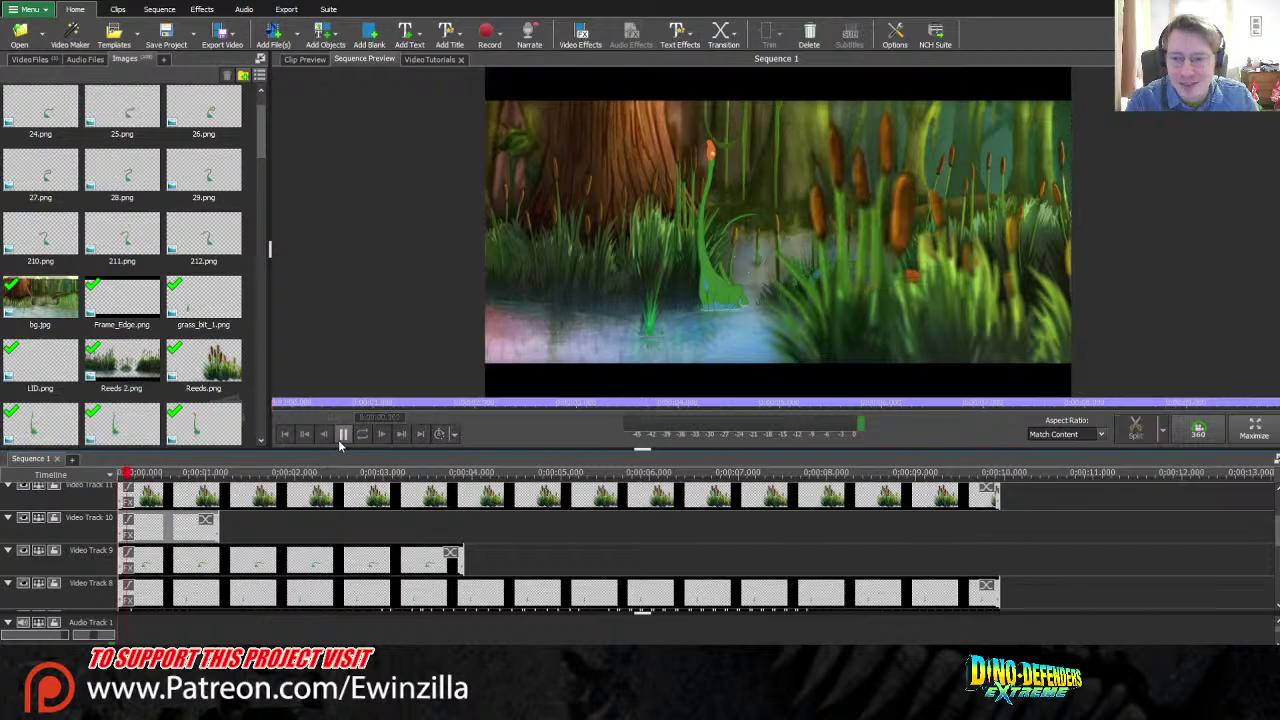
left_click(341, 439)
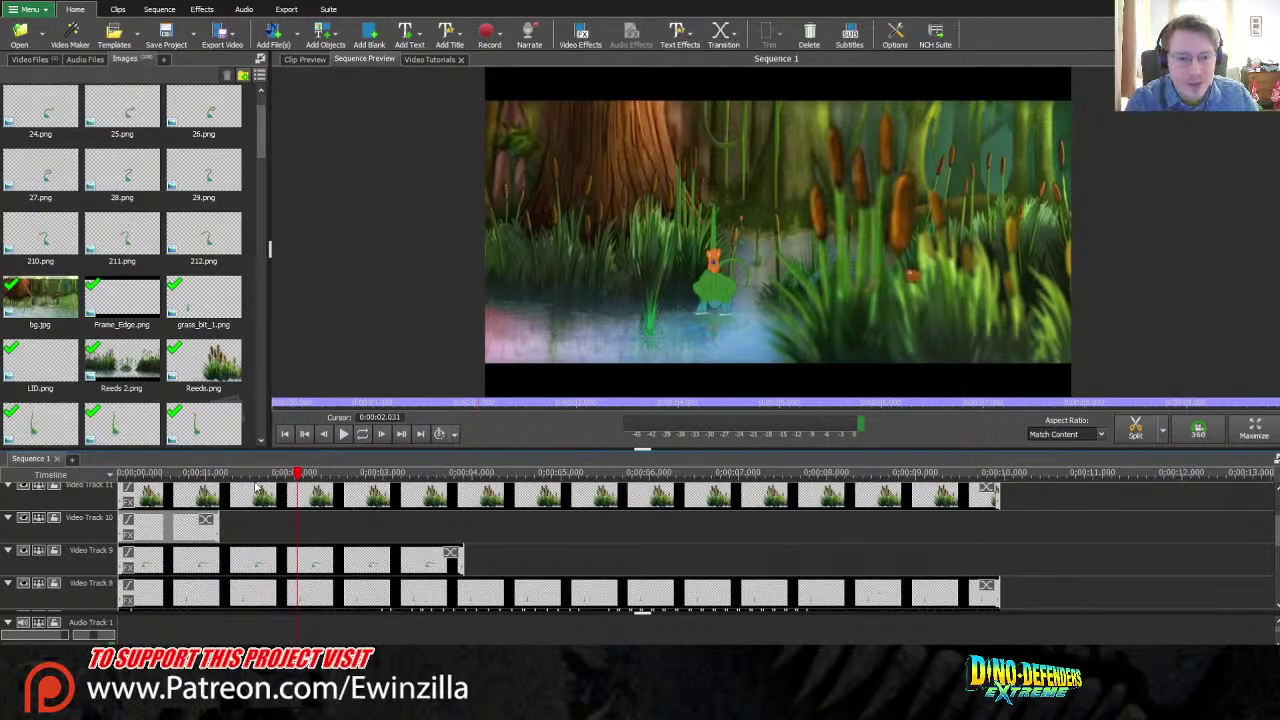
Step: Duplicate the LID.png clip on Video Track 10, shorten the copy to about 0.2 seconds and start it at about 1.35 seconds
scroll(205, 550, "down", 1)
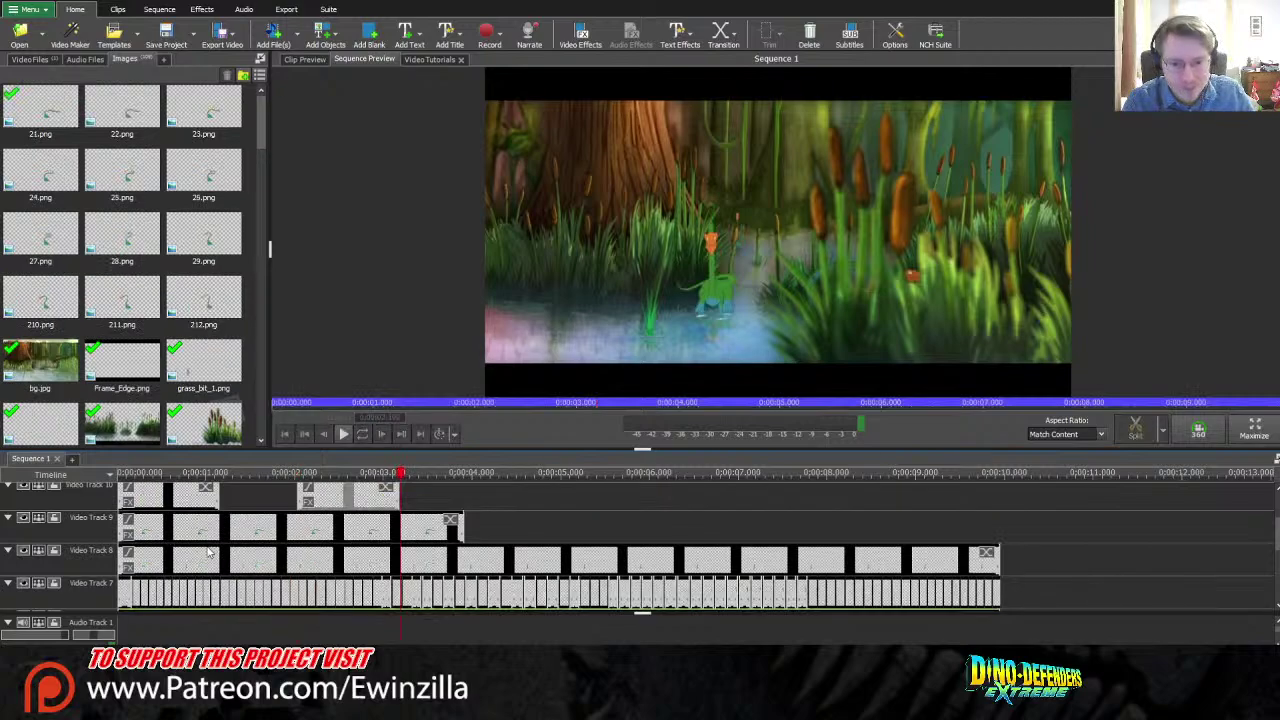
left_click(397, 507)
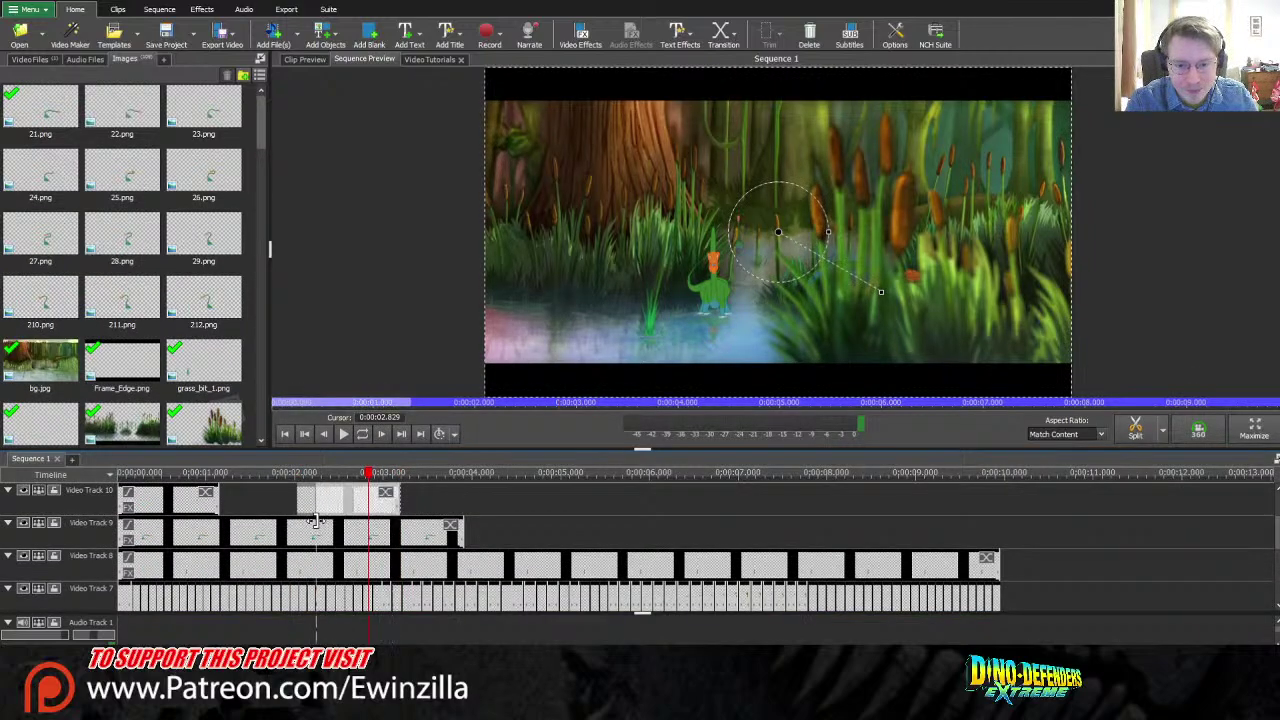
left_click_drag(313, 518, 250, 505)
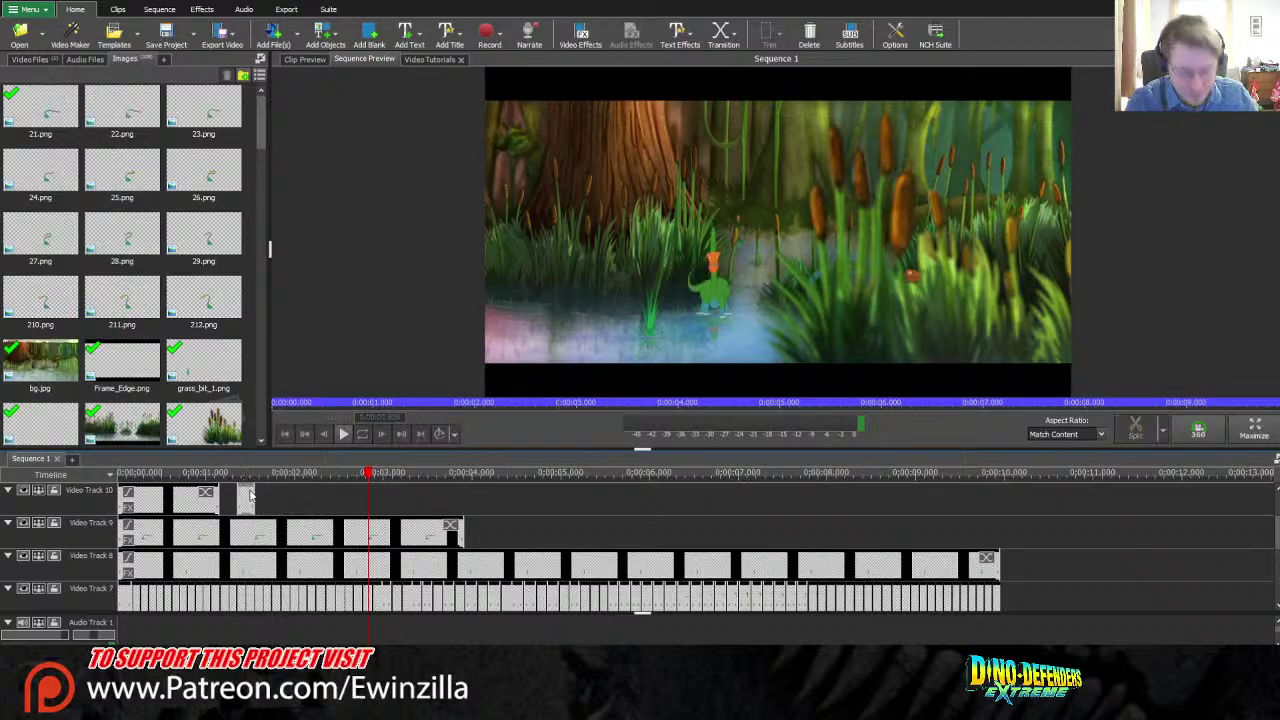
Step: Paste another short LID.png clip at about 3.34 seconds on Video Track 10 and trim it to about 0.1 seconds
left_click(414, 485)
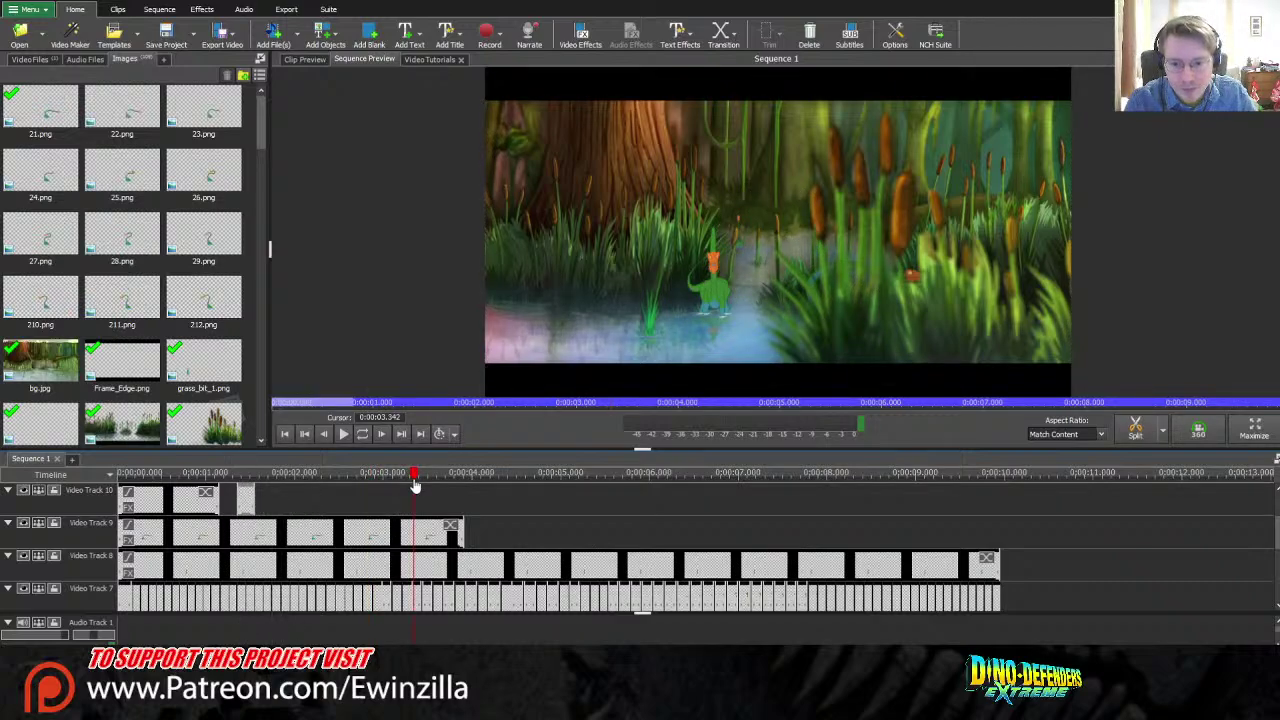
key("ctrl+v")
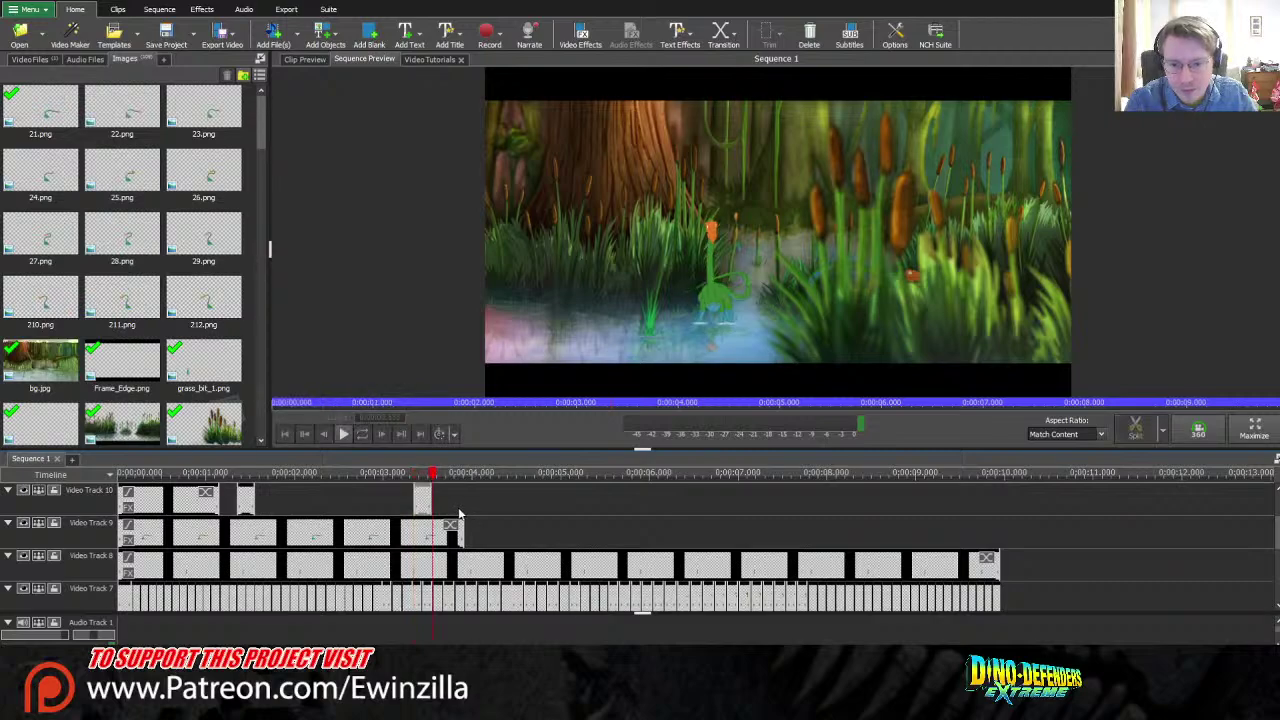
left_click(420, 497)
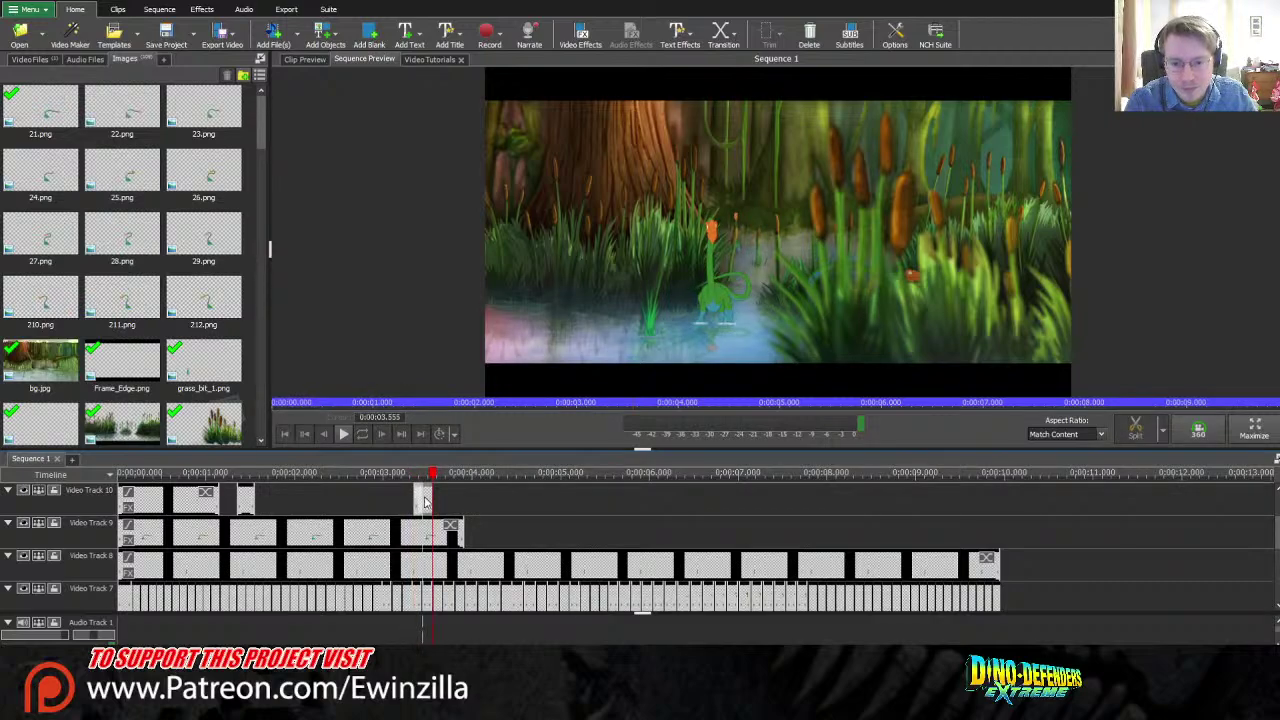
left_click(400, 498)
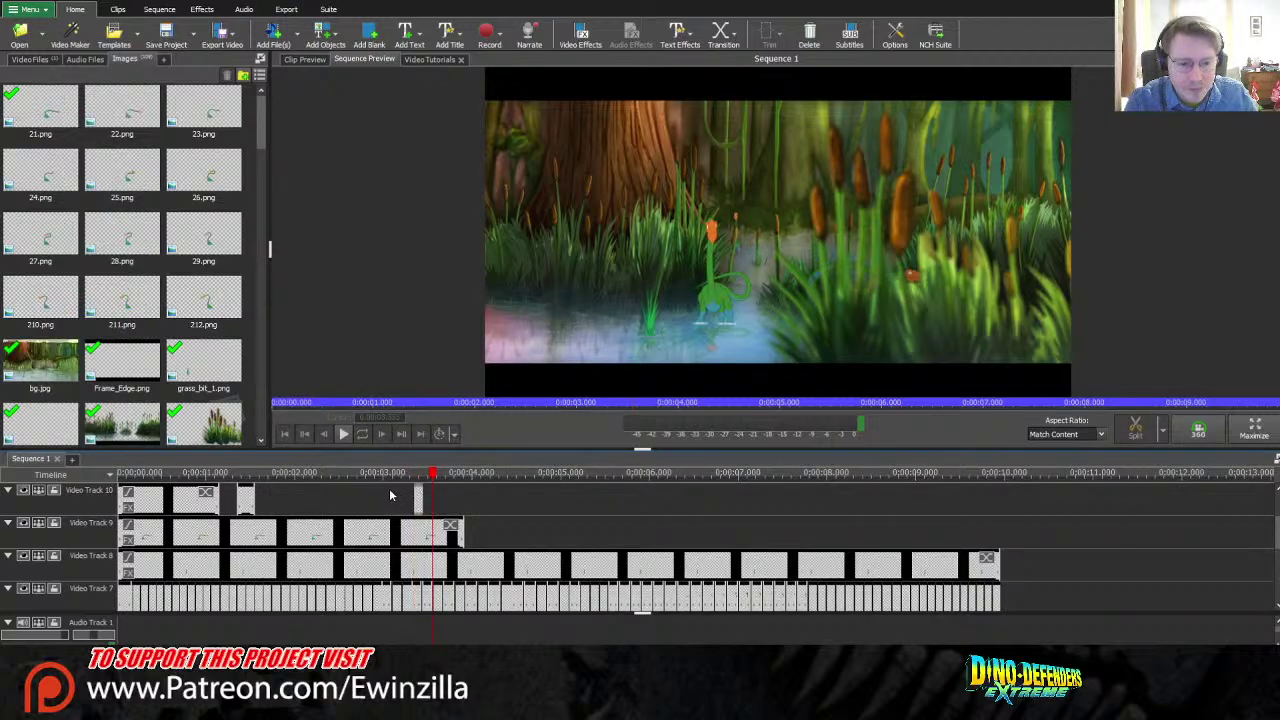
left_click(390, 495)
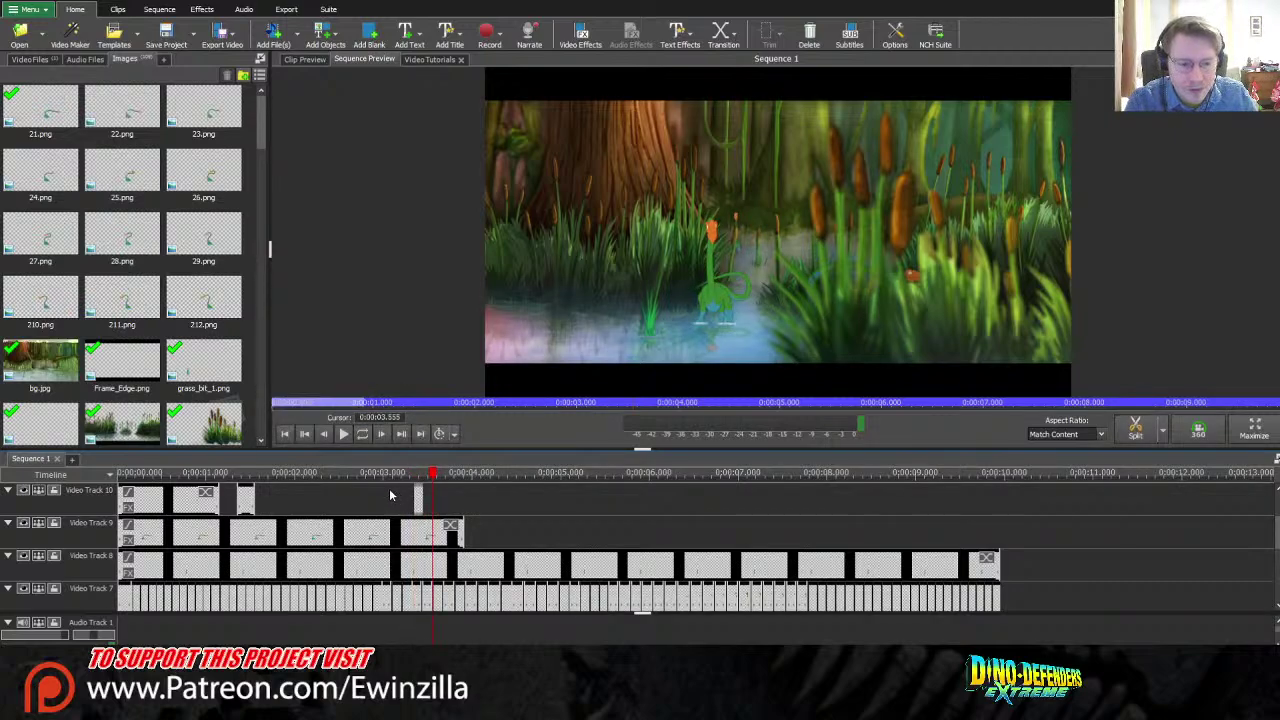
Step: Play the sequence from the start to about 4 seconds to review the added blinks
left_click(285, 434)
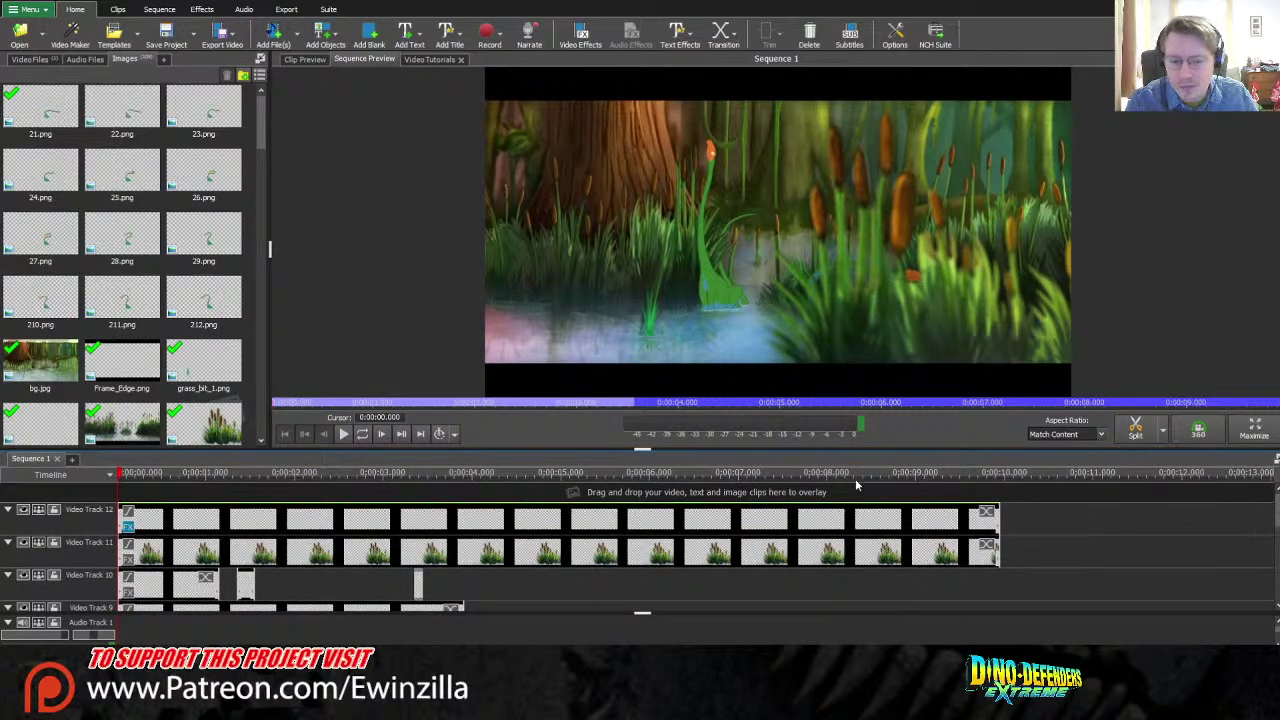
left_click(345, 438)
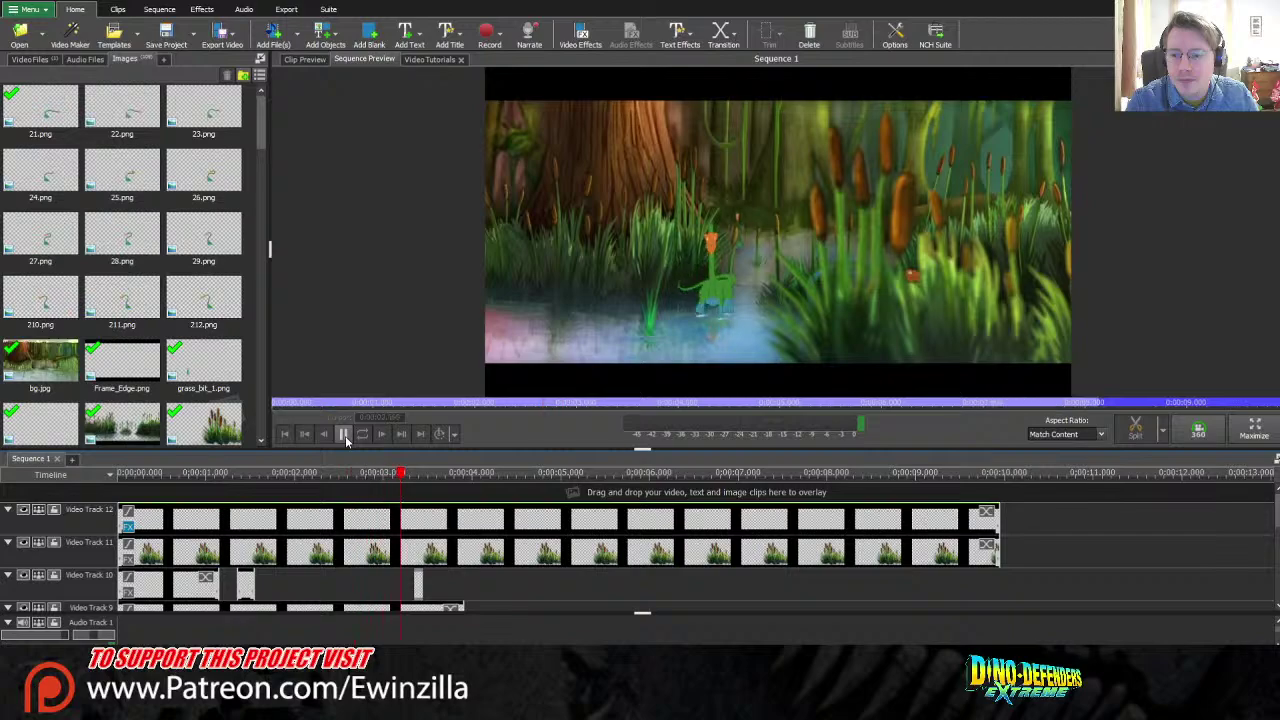
left_click(344, 437)
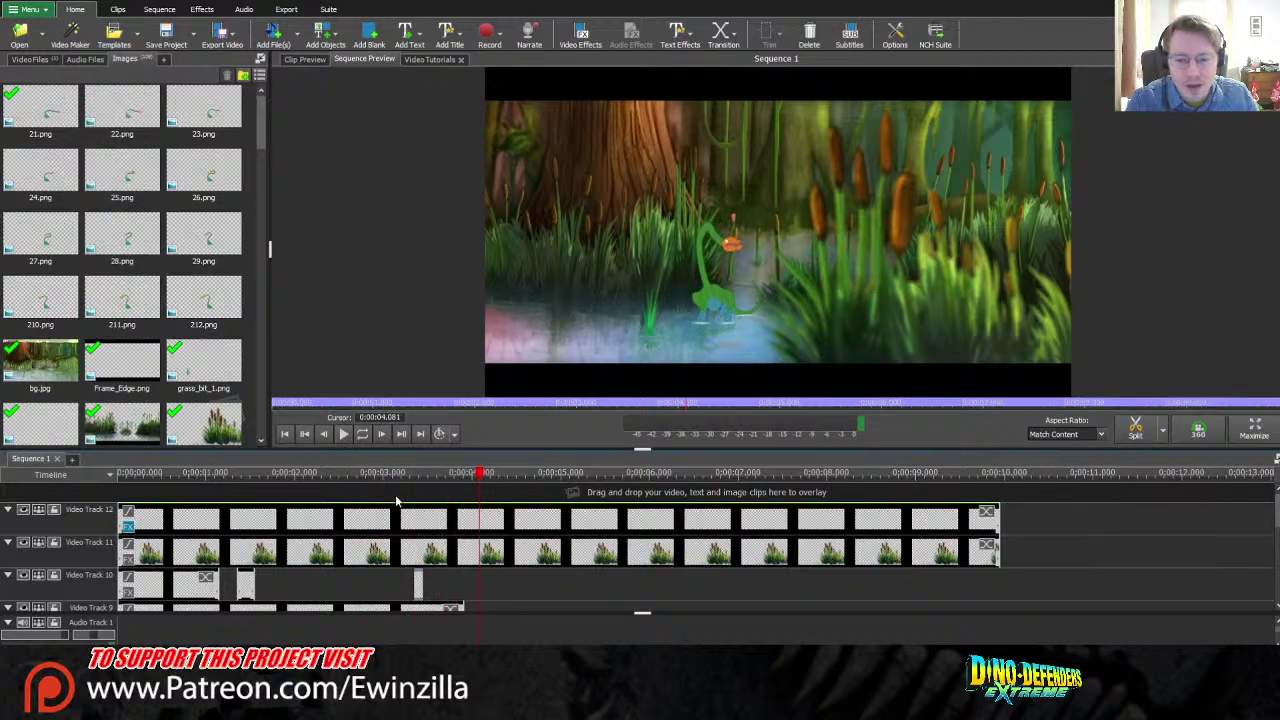
Step: Trim the 21.png clip on Video Track 9 so it ends at about 3.5 seconds
left_click_drag(476, 487, 429, 485)
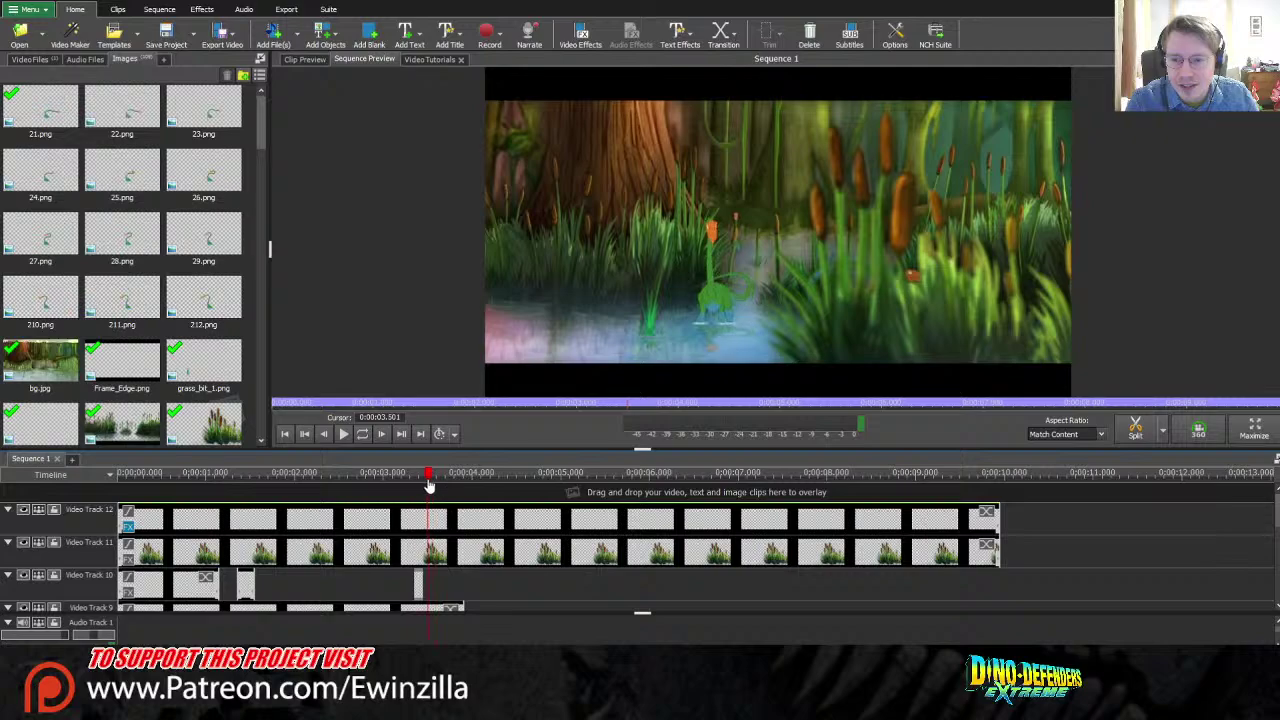
left_click_drag(1275, 514, 1277, 530)
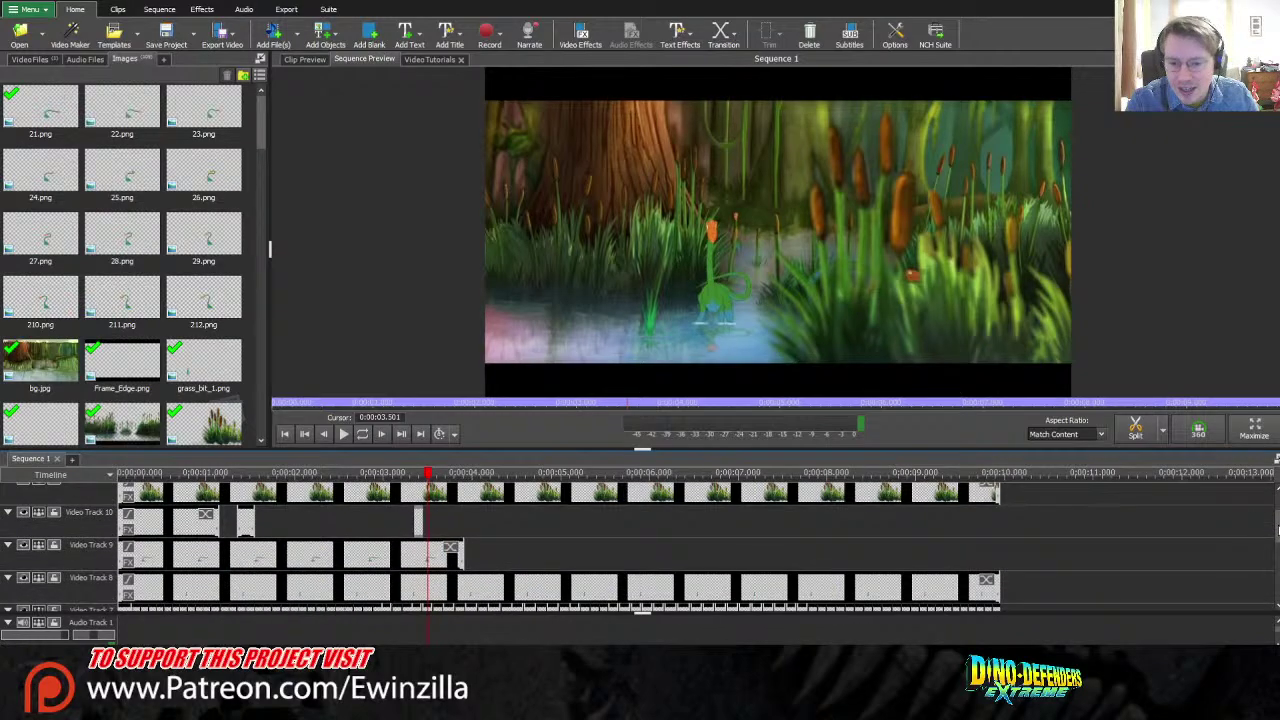
left_click(456, 556)
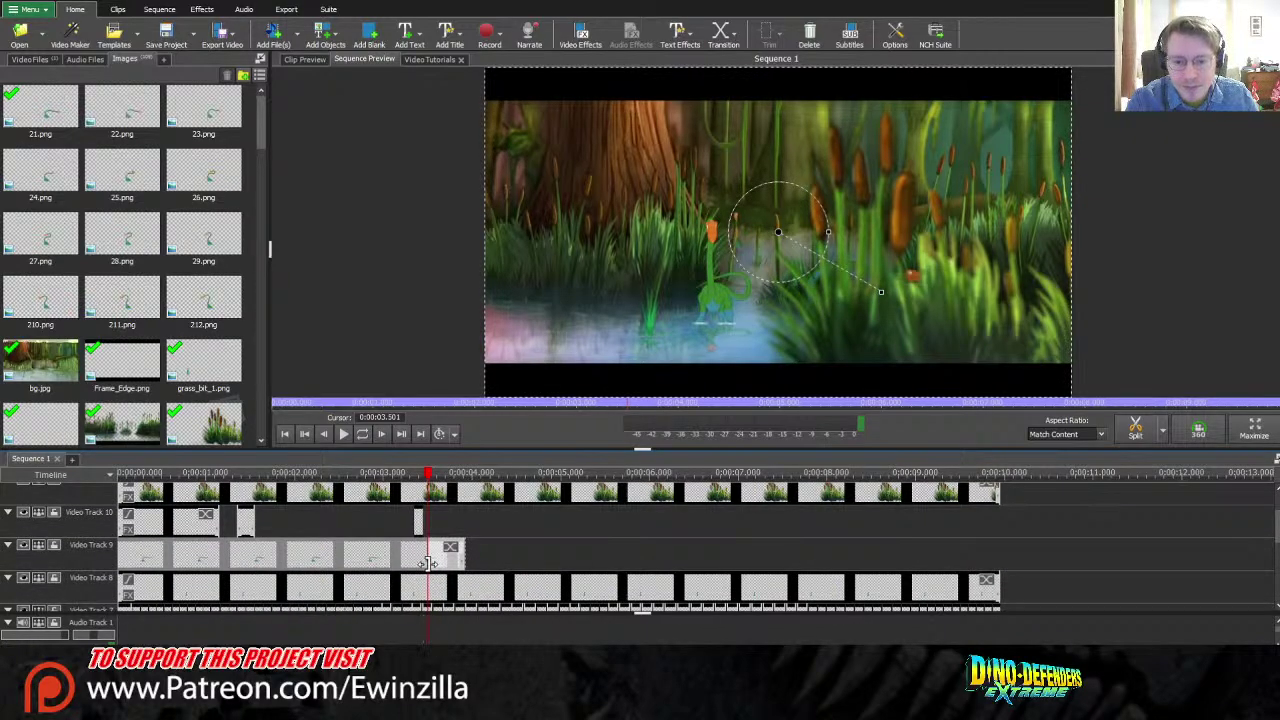
left_click_drag(427, 563, 425, 563)
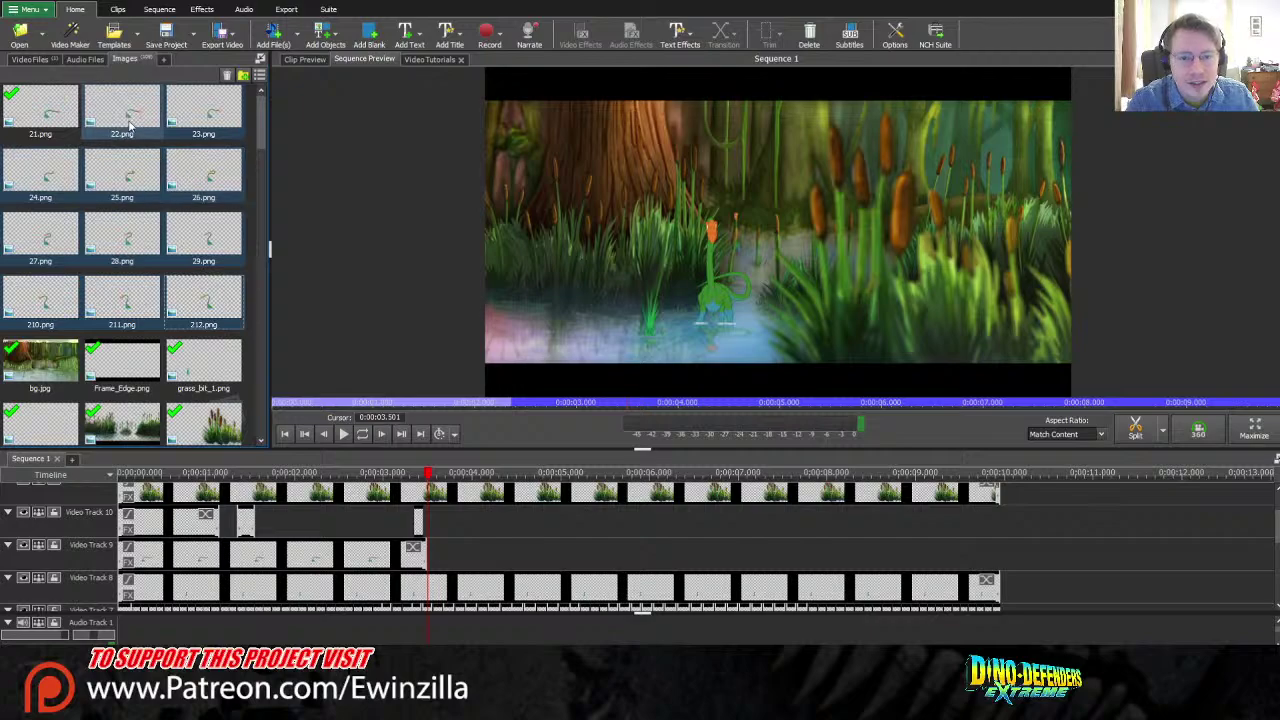
Step: Add 22.png through 212.png to the timeline after the frame-edge clip on Video Track 12
scroll(1036, 544, "up", 1)
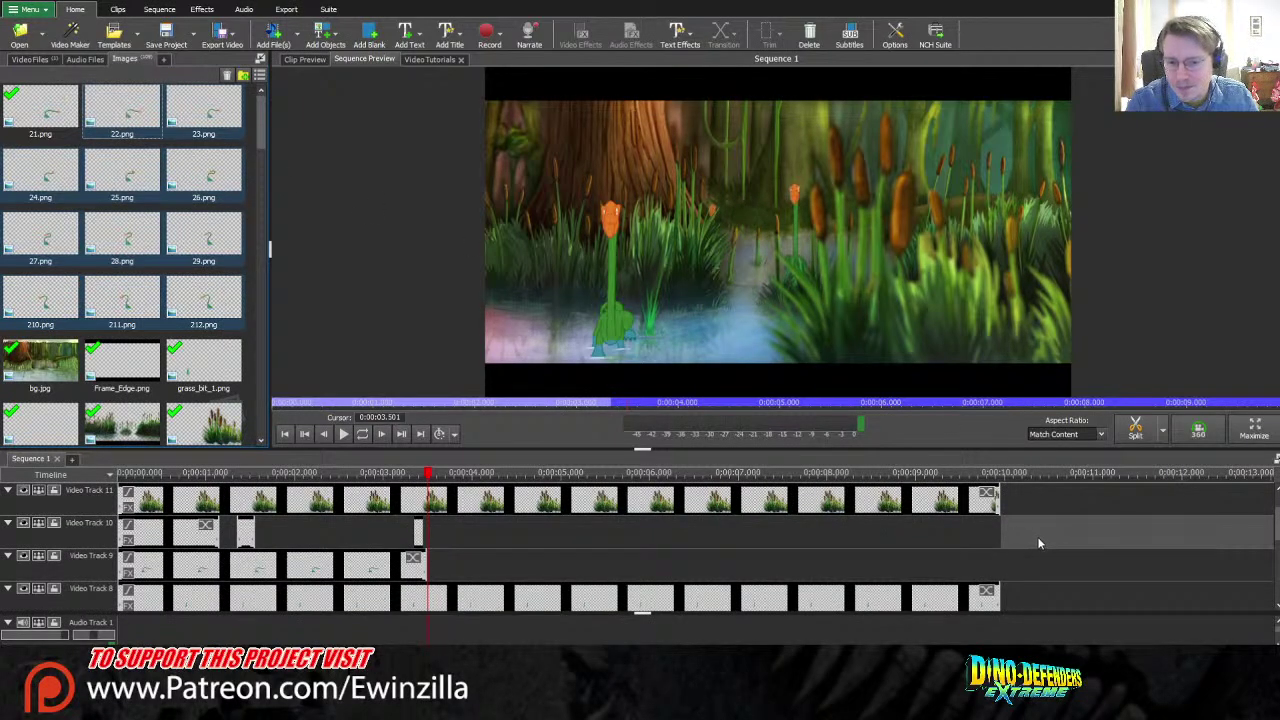
key("ctrl+a")
scroll(1030, 540, "down", 3)
scroll(640, 545, "up", 2)
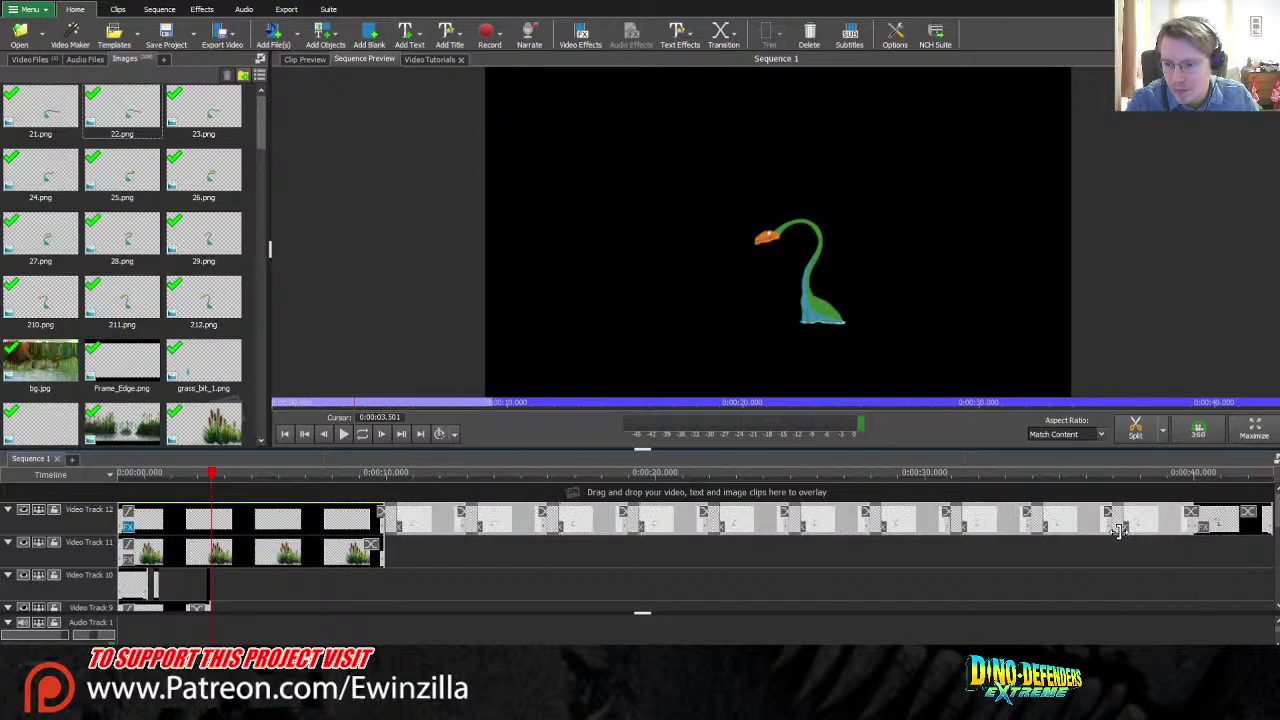
Step: Shorten the 22.png to 211.png clips to about 0.44 seconds each and move the series through 212.png onto Video Track 9 directly after 21.png
left_click_drag(1120, 530, 1090, 541)
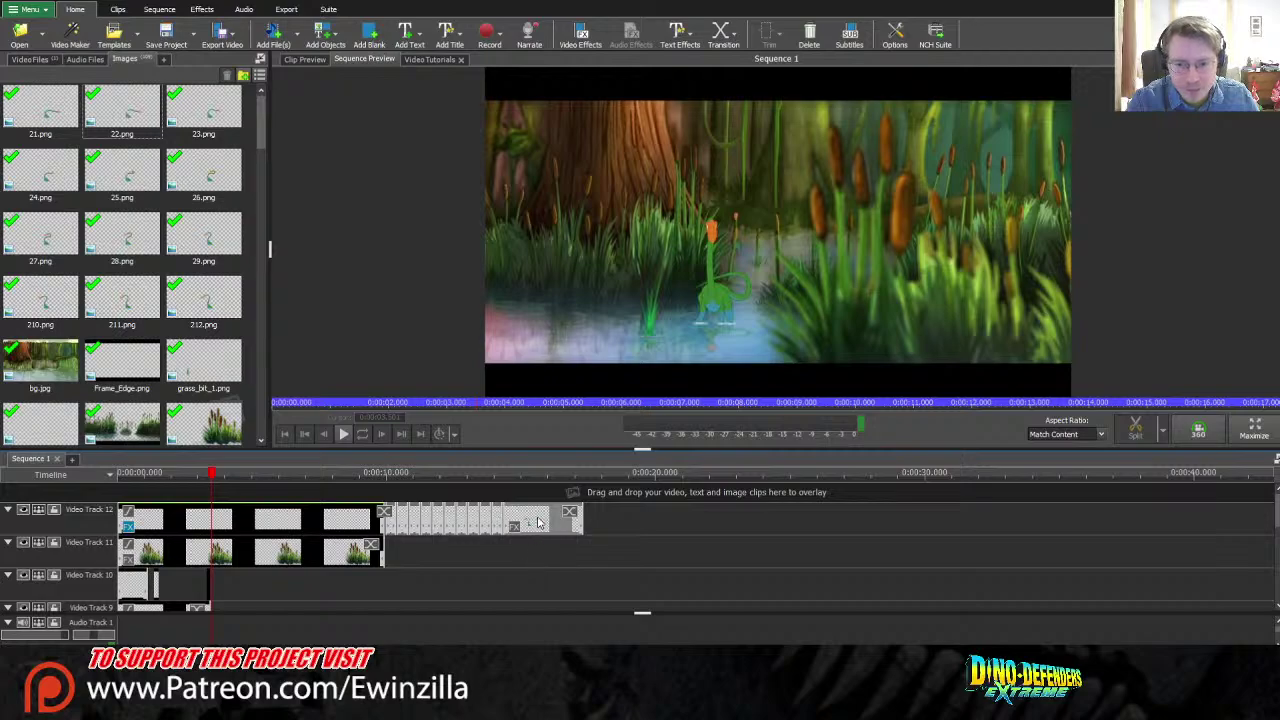
left_click_drag(537, 522, 365, 610)
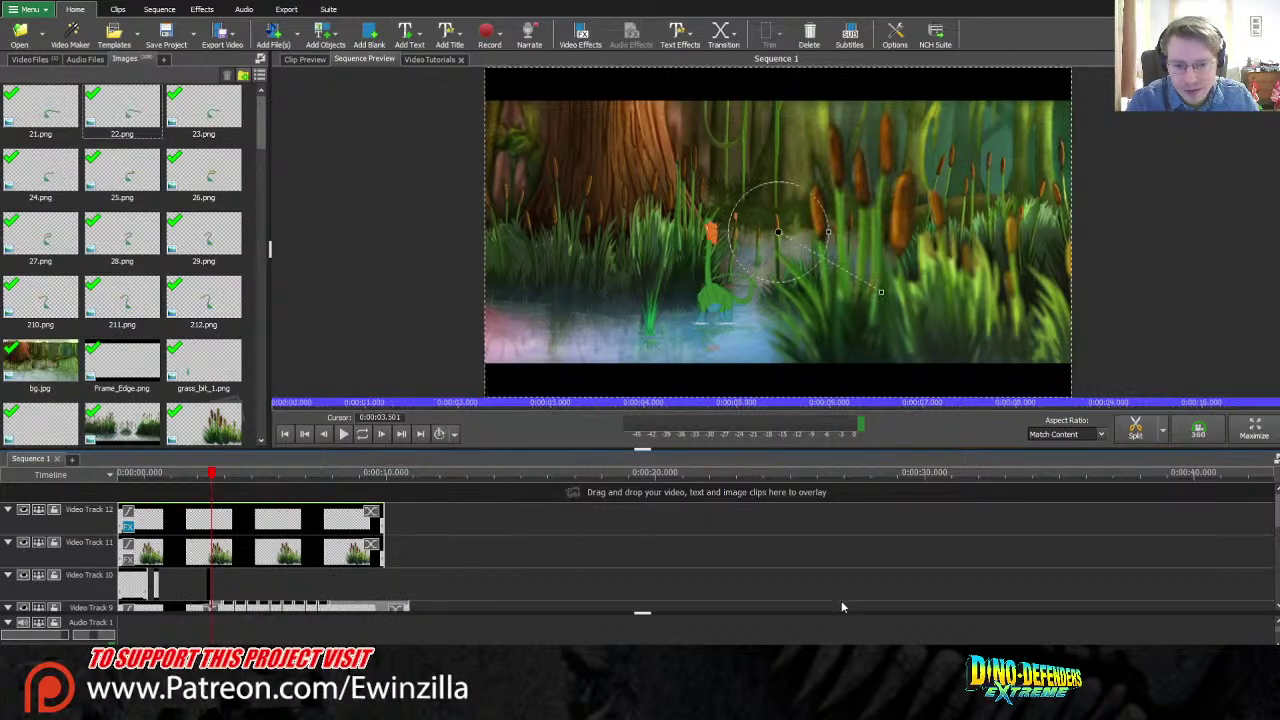
scroll(960, 600, "down", 3)
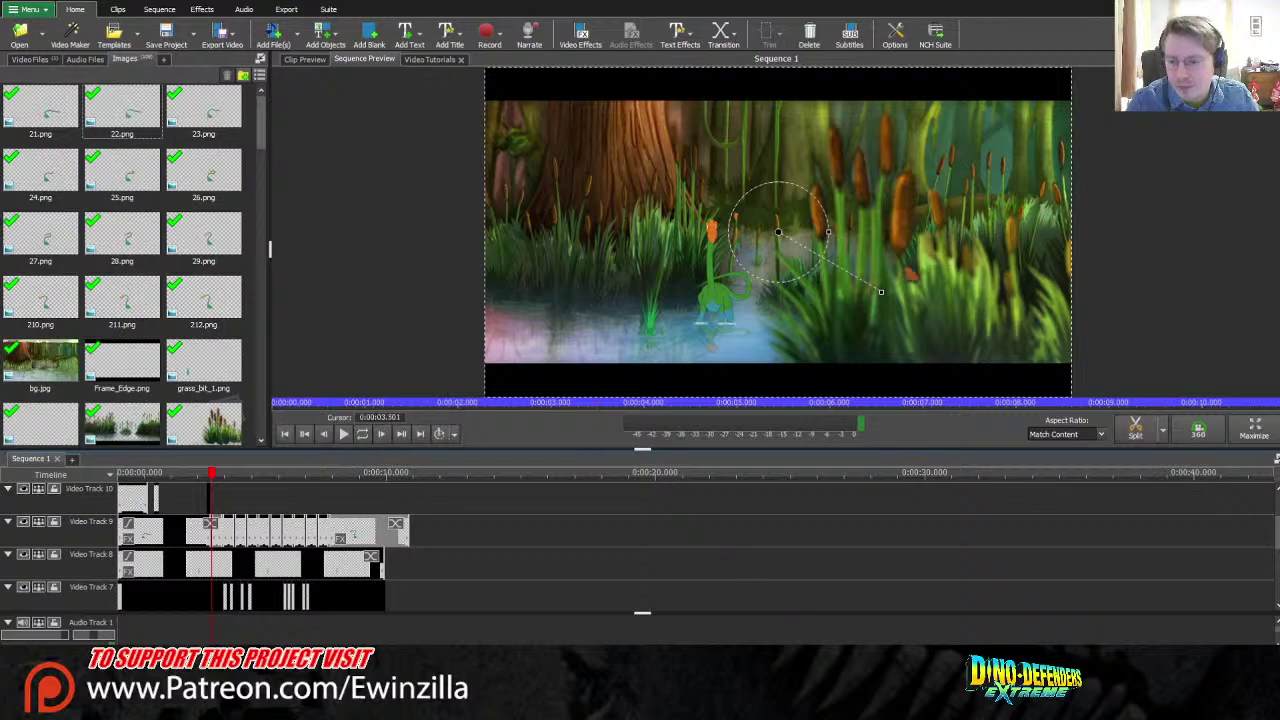
scroll(1075, 638, "up", 5)
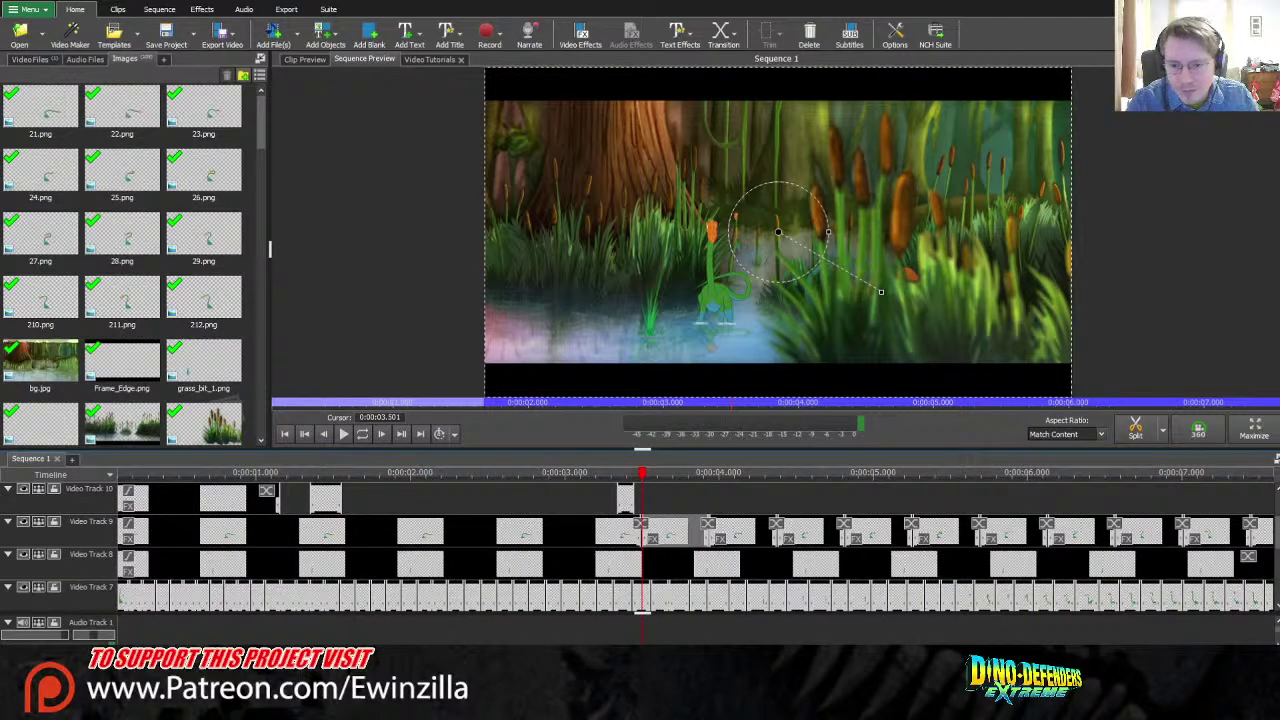
scroll(560, 577, "down", 4)
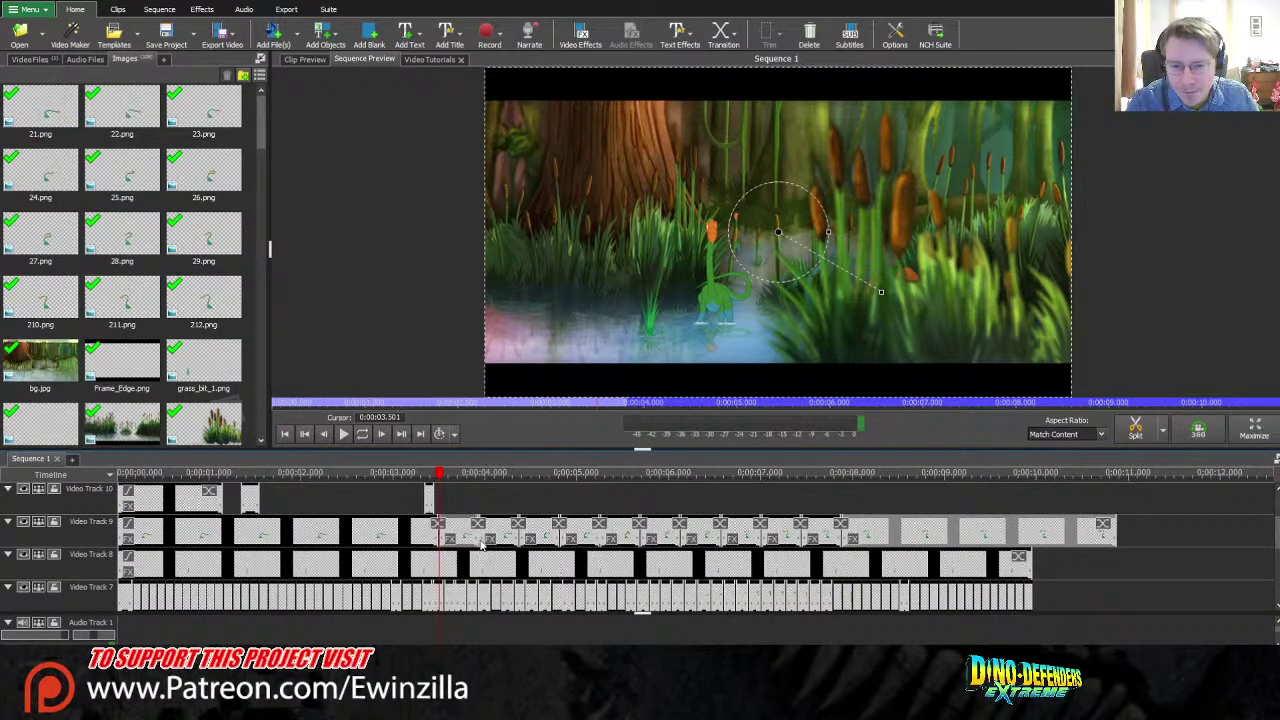
Step: Review the neck movement, and shorten the 22.png to 211.png clips on Video Track 9 to about 0.15 seconds each
left_click(666, 500)
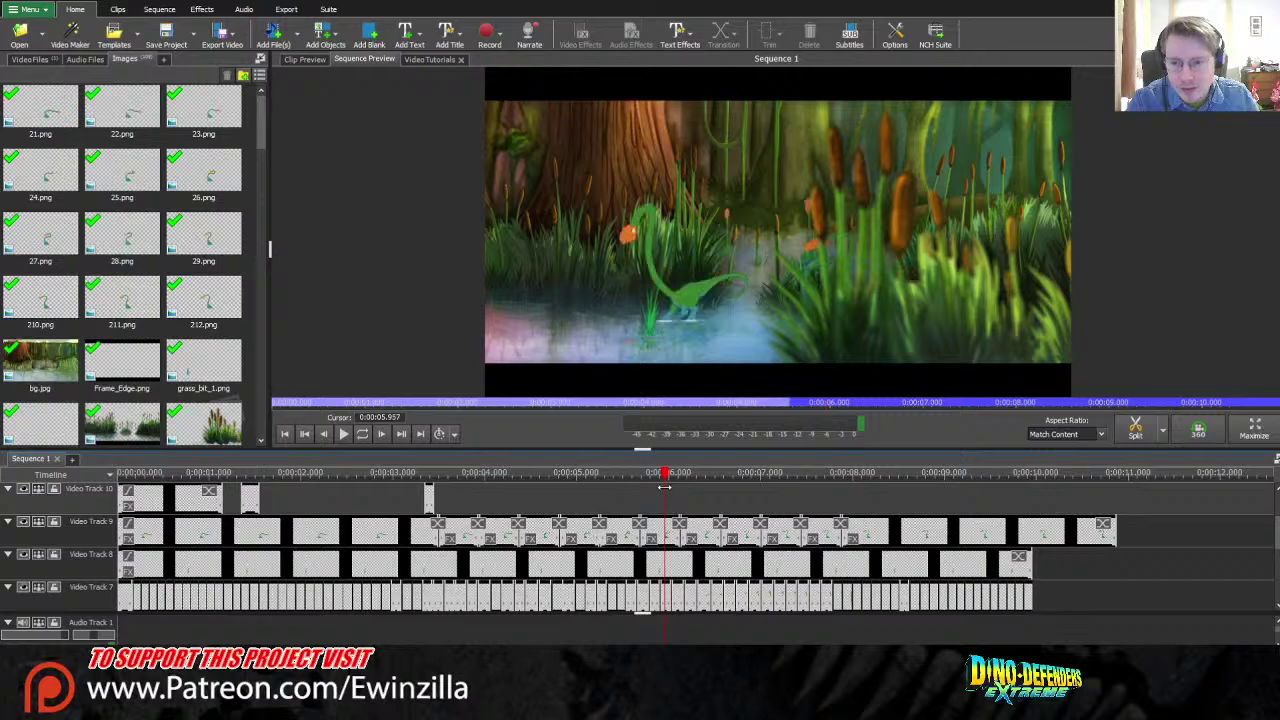
left_click_drag(663, 488, 552, 503)
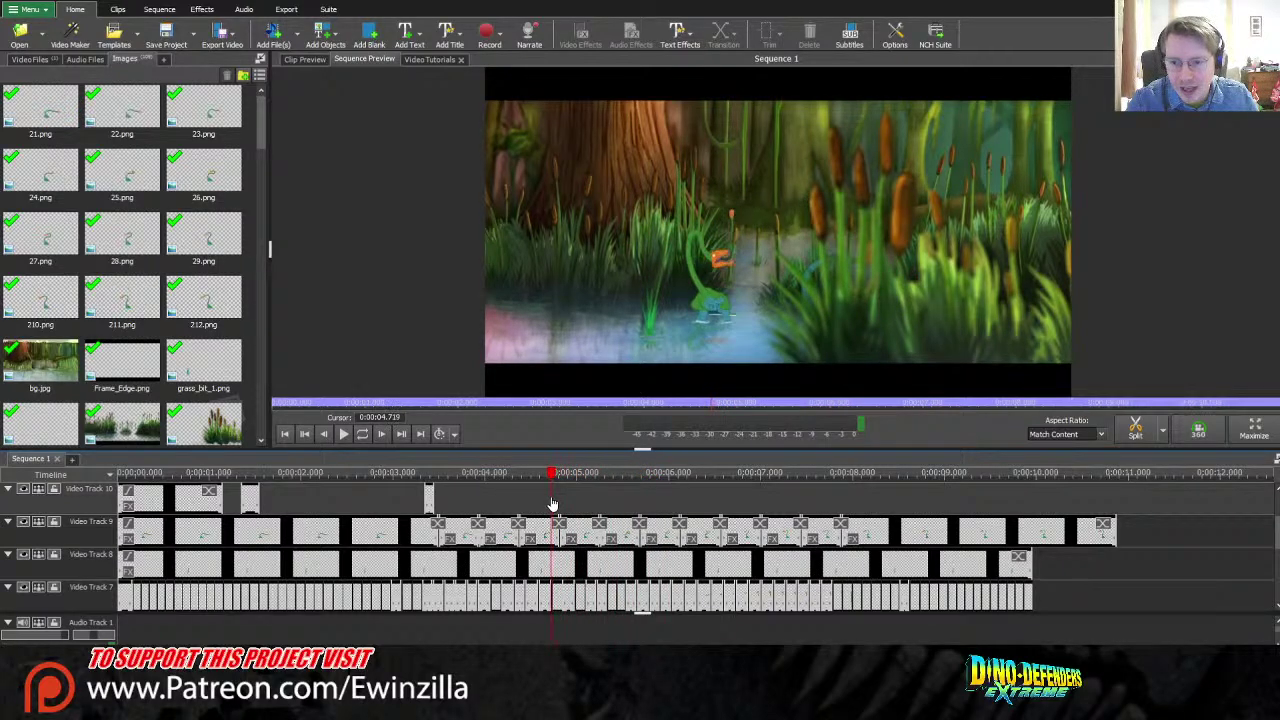
left_click(828, 541)
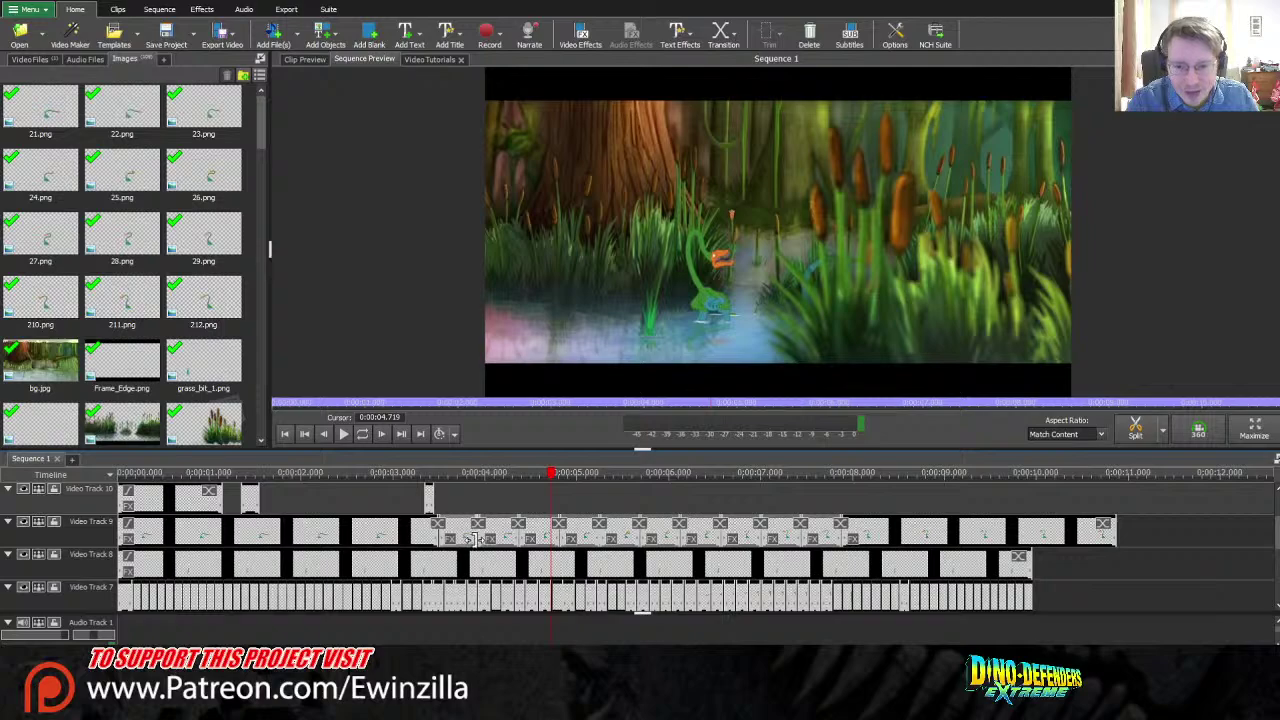
left_click_drag(474, 538, 453, 541)
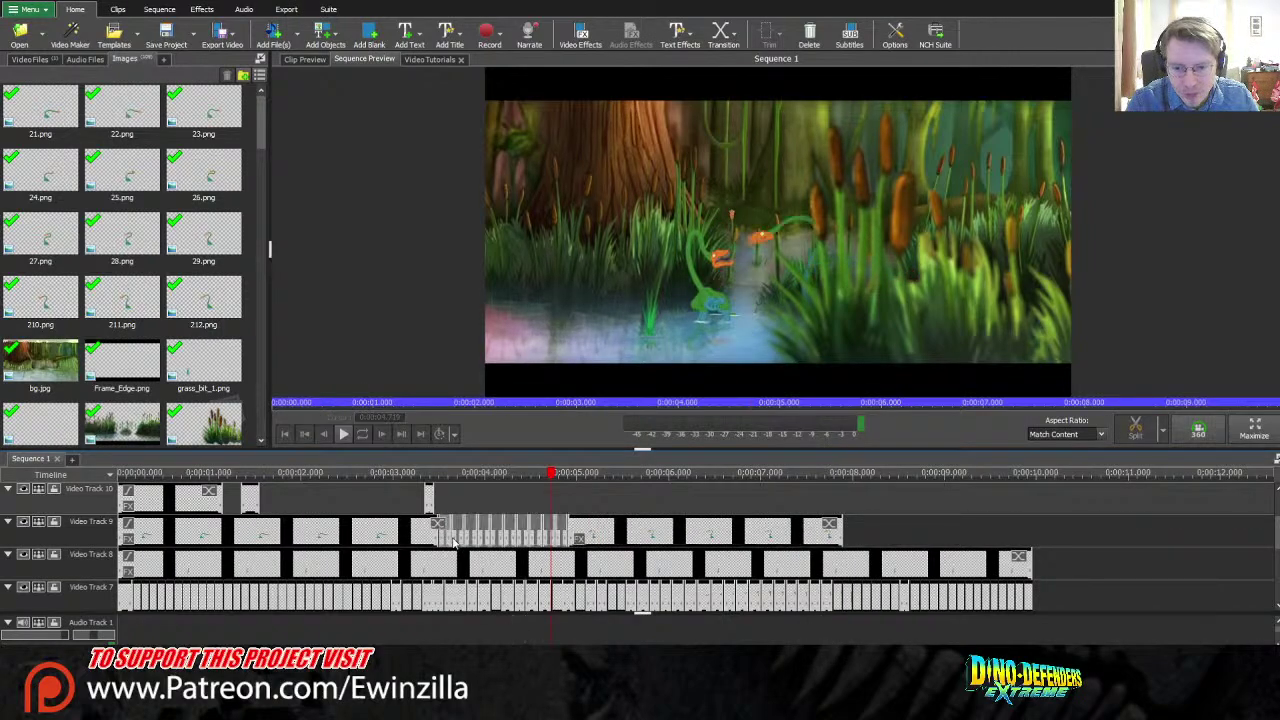
Step: Play the sequence from the start to nearly 6 seconds to judge the speed of the second reptile's neck movement
left_click_drag(470, 488, 120, 490)
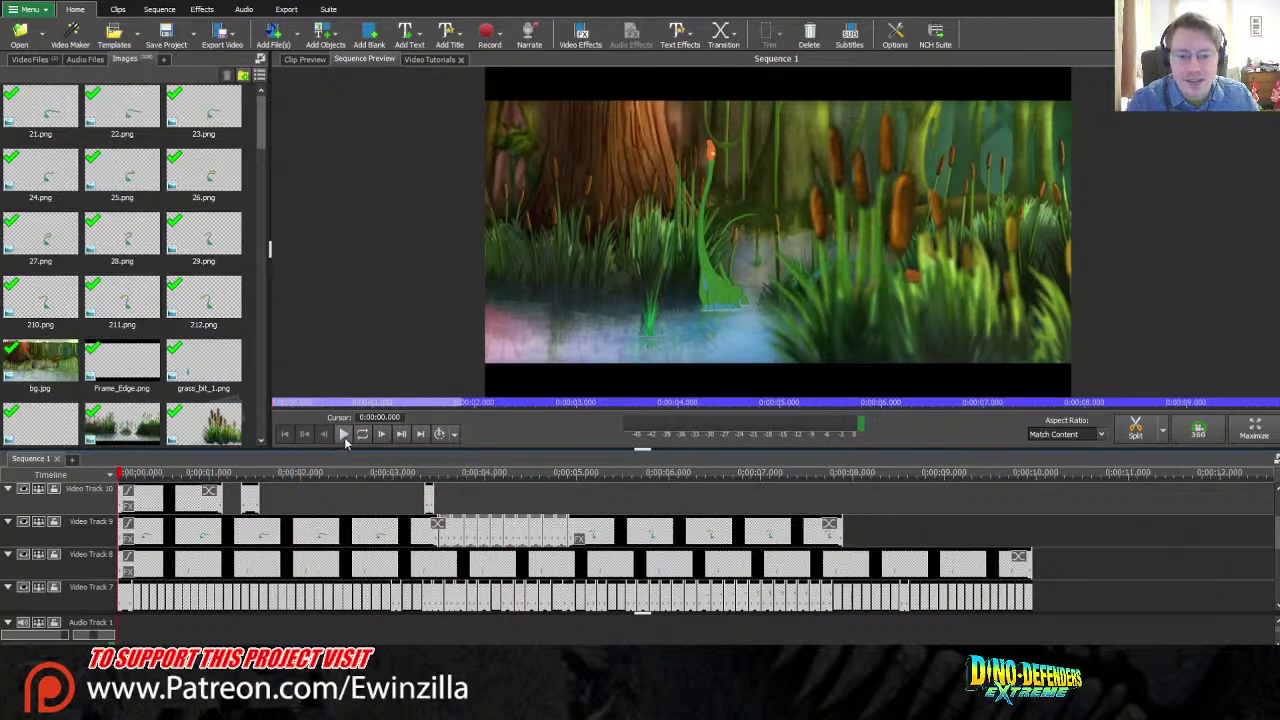
left_click(343, 434)
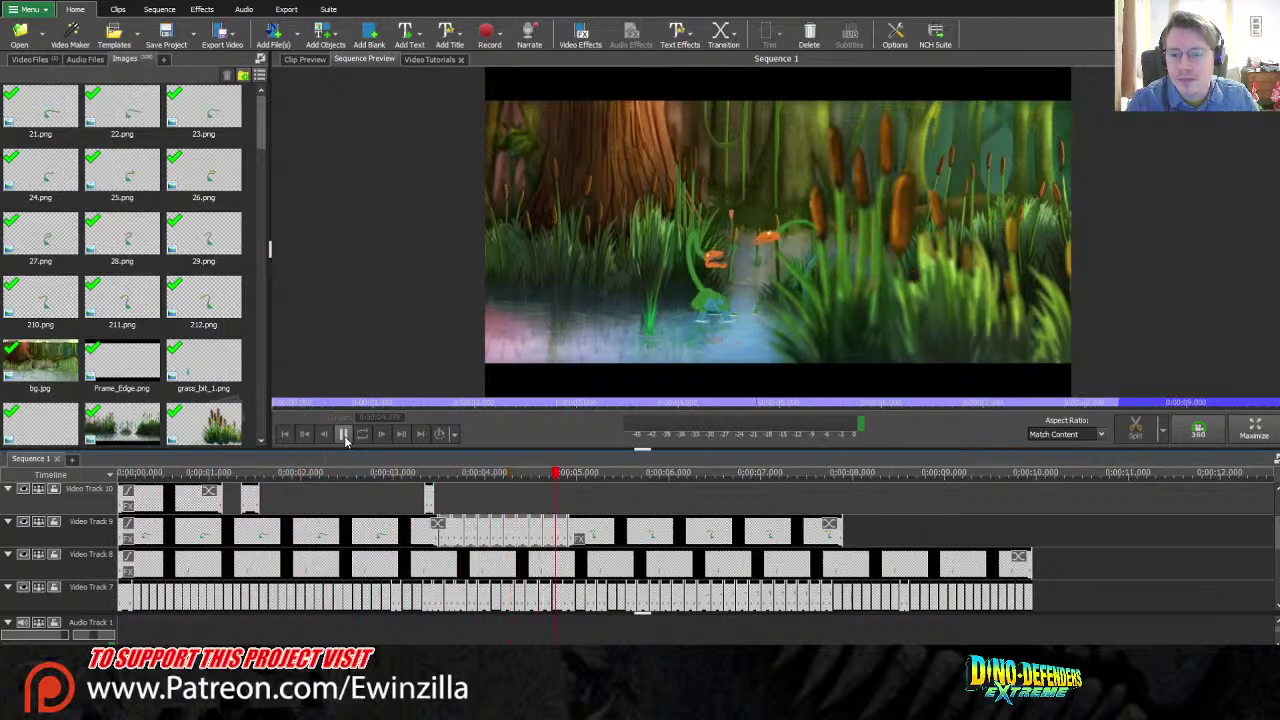
left_click(343, 434)
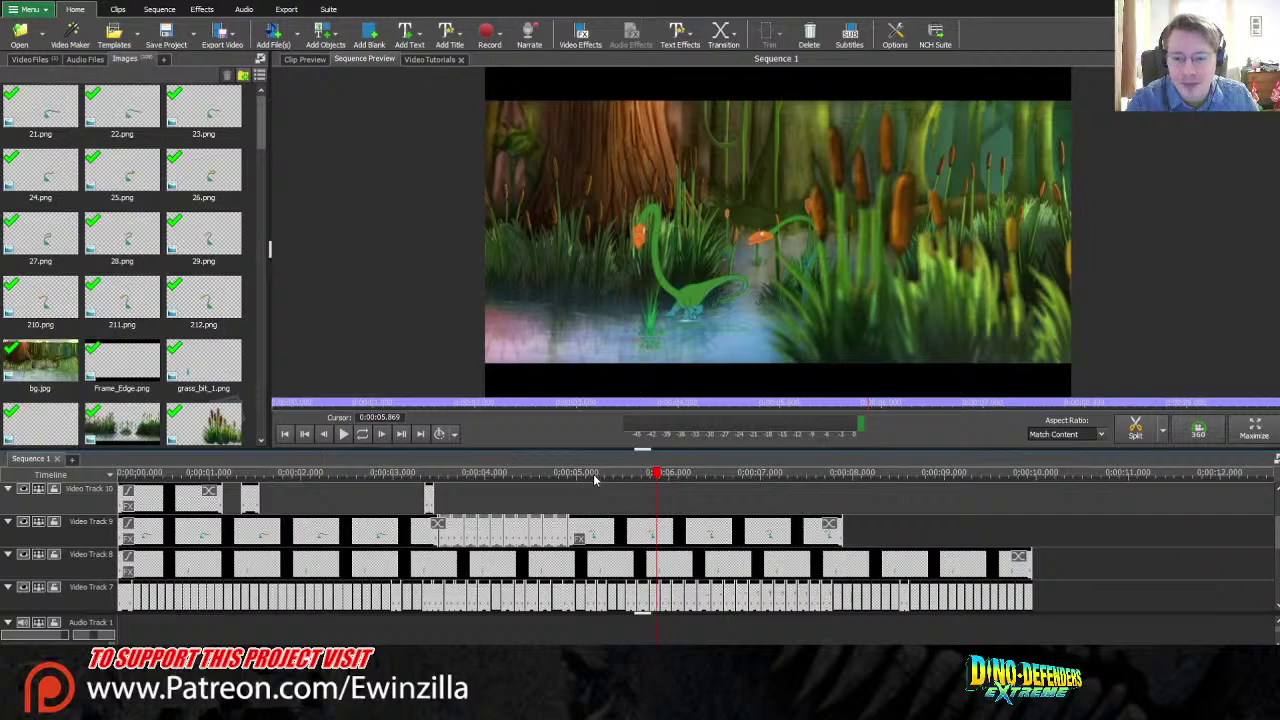
Step: Shorten the 22.png to 211.png clips on Video Track 9 to about 0.08 seconds each and scrub back to about 3 seconds
left_click_drag(594, 480, 540, 487)
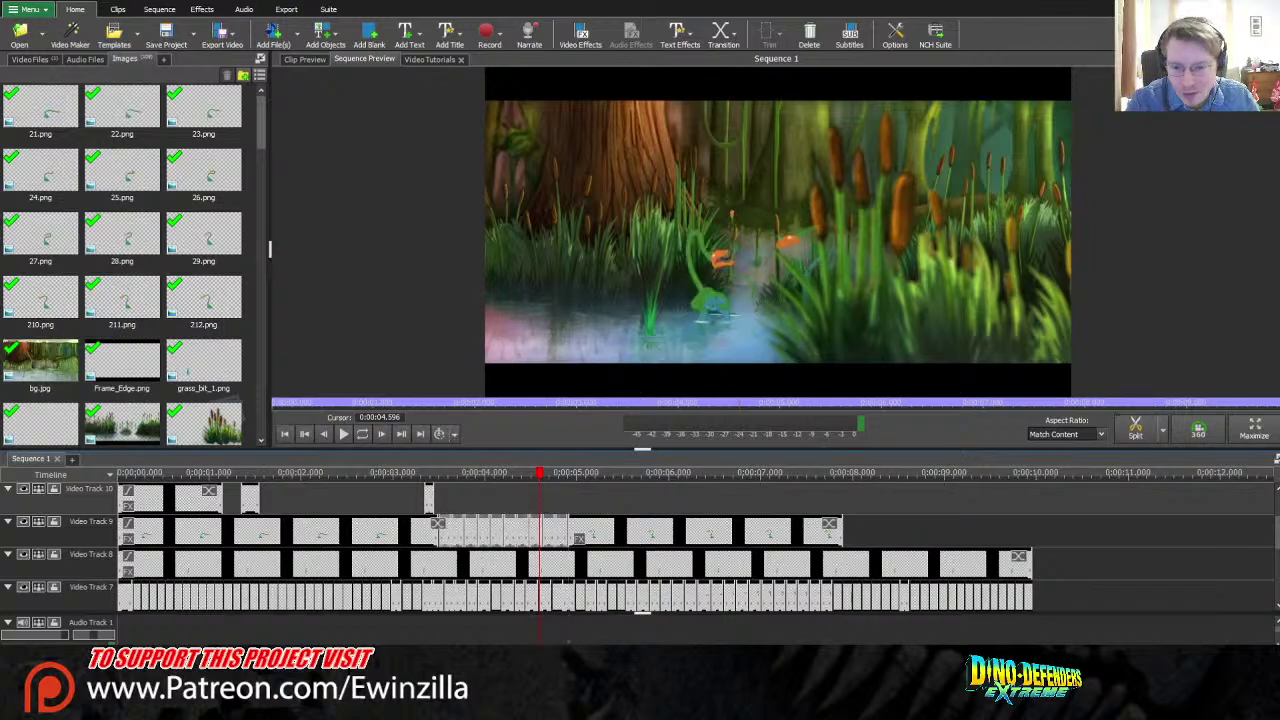
scroll(306, 560, "up", 2)
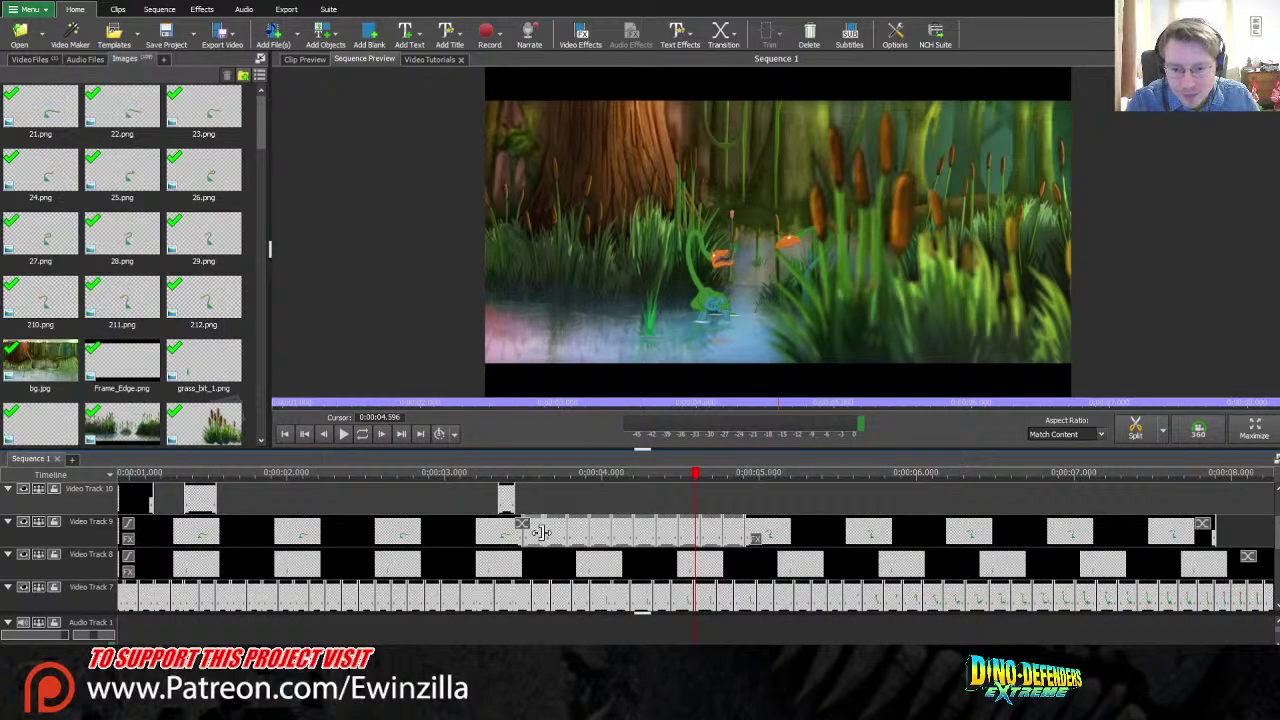
left_click_drag(531, 534, 537, 540)
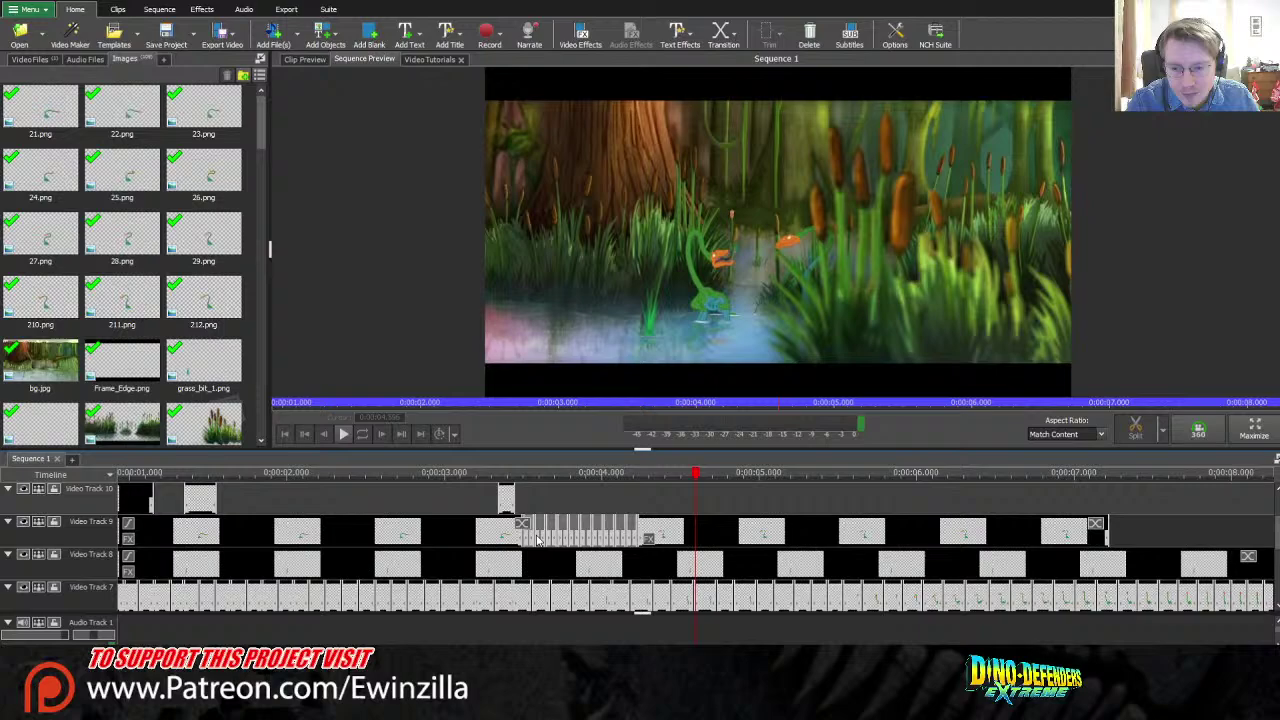
left_click(616, 476)
left_click_drag(580, 487, 440, 489)
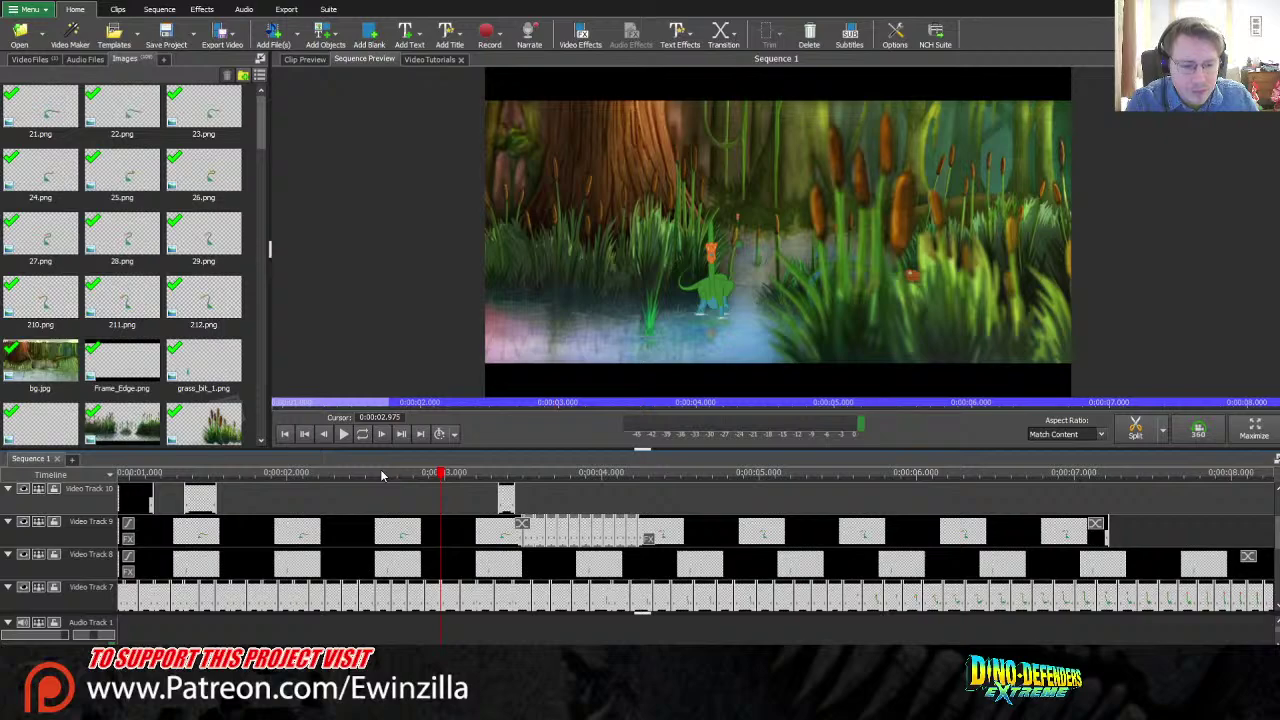
Step: Replay the section from about 2 seconds to just past 5 seconds several times to judge the faster neck movement of the second reptile
left_click(292, 472)
left_click(343, 433)
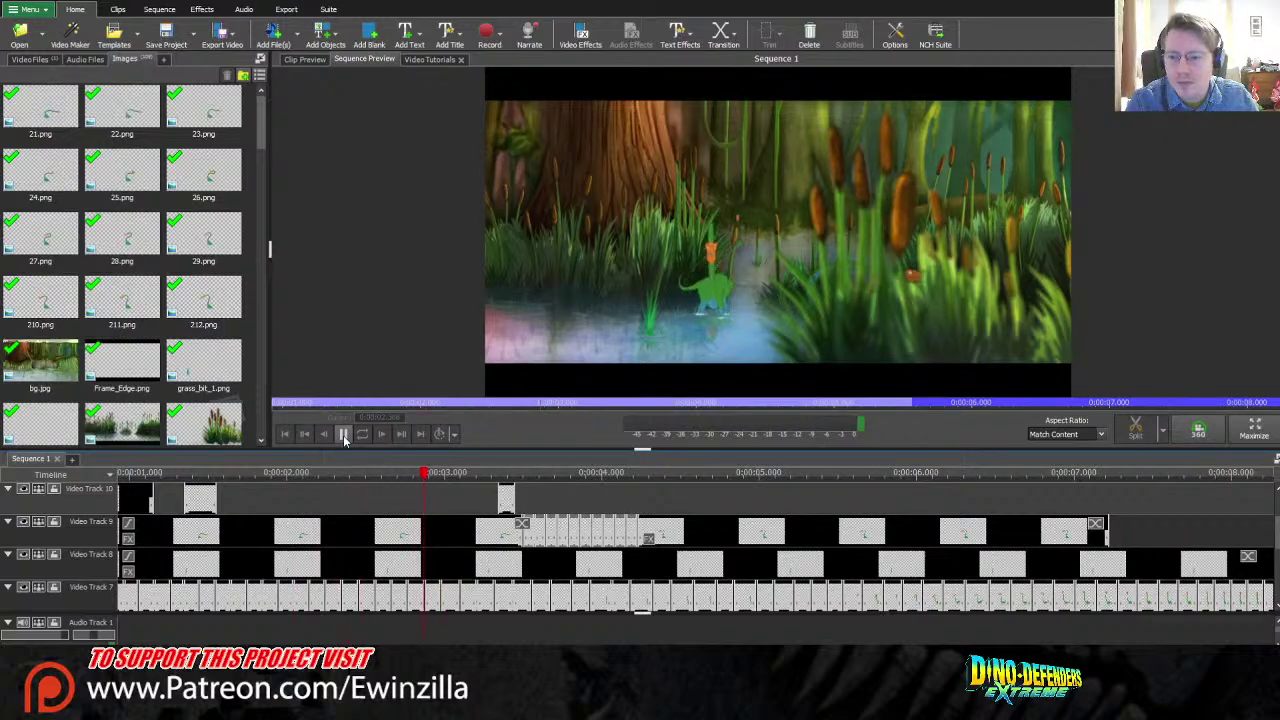
left_click(343, 433)
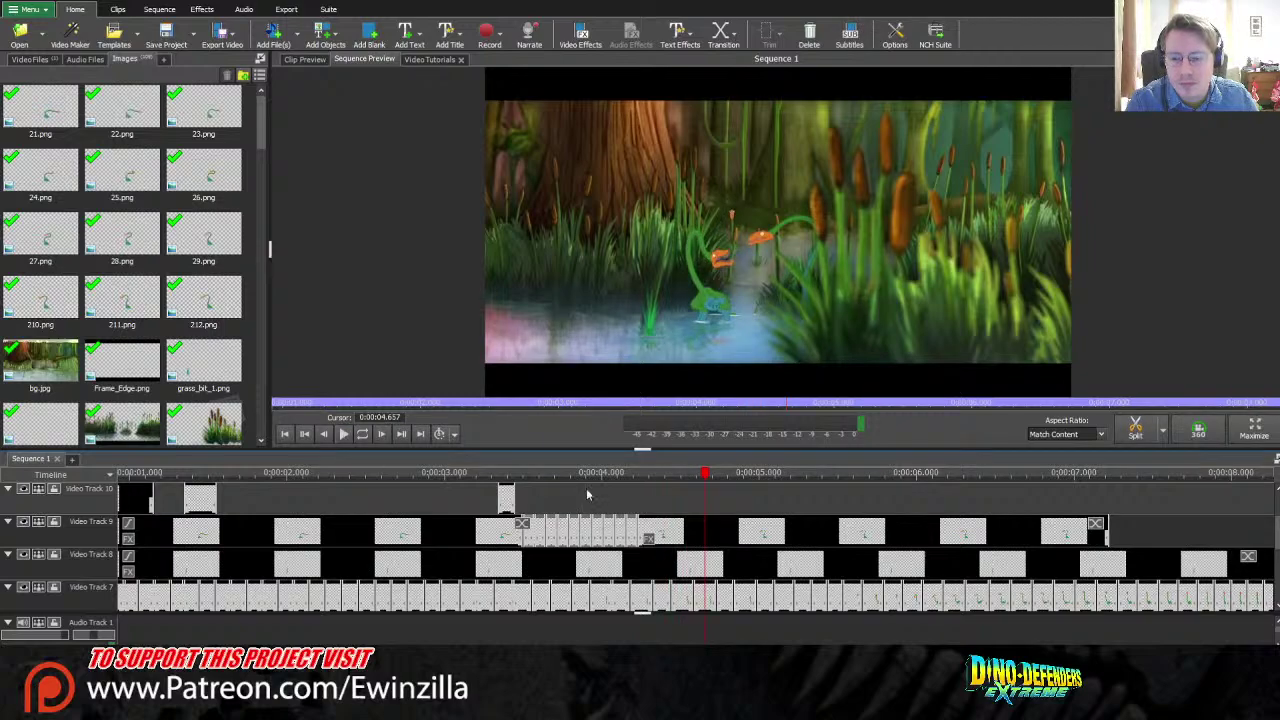
left_click_drag(633, 479, 337, 471)
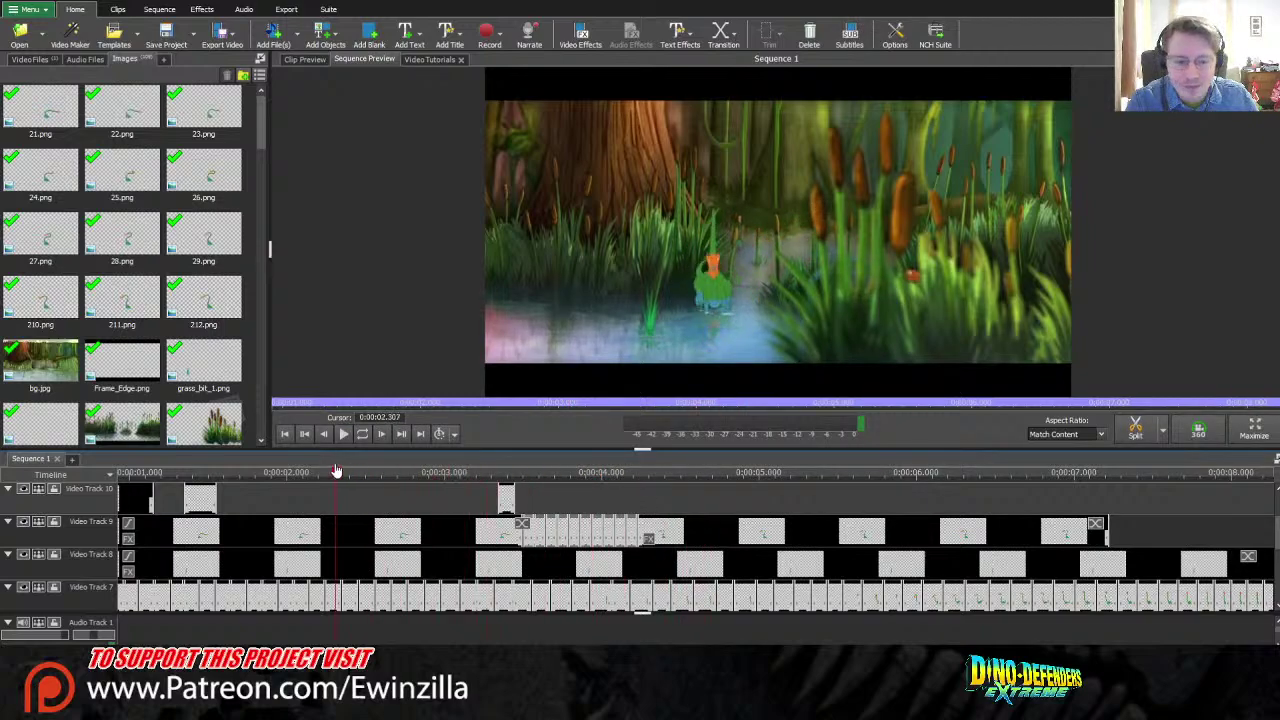
left_click(343, 433)
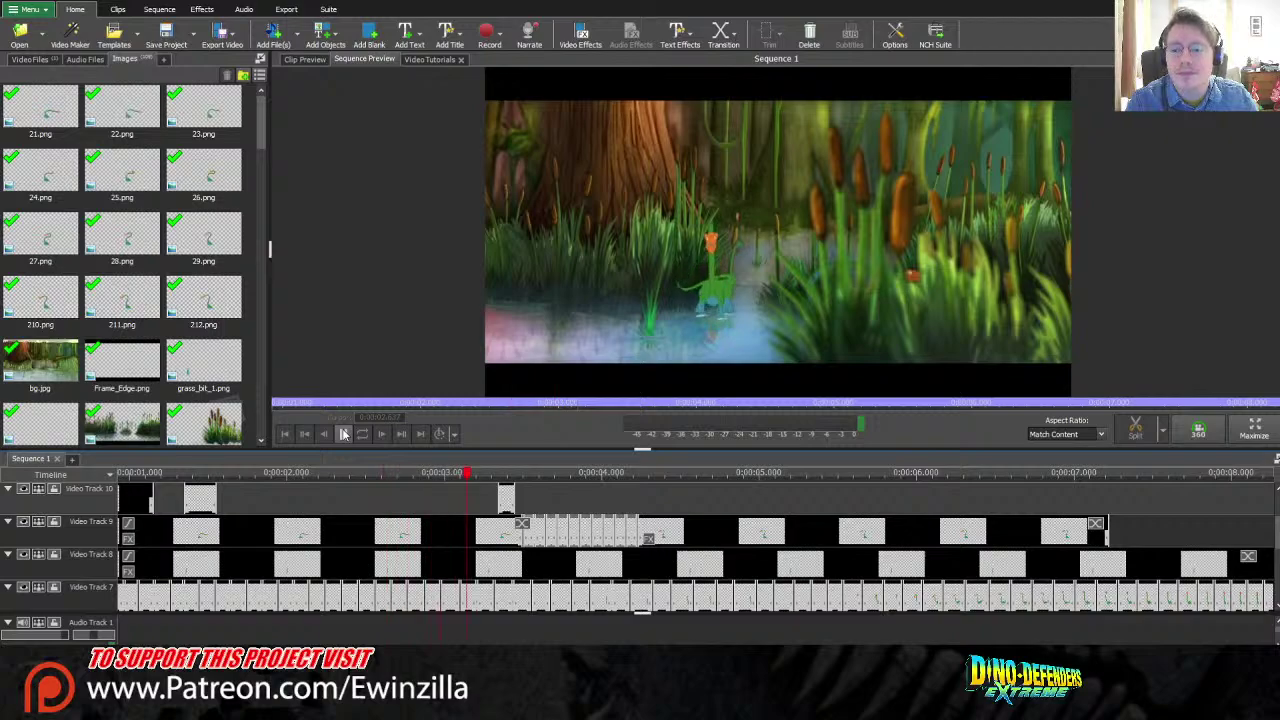
left_click(343, 433)
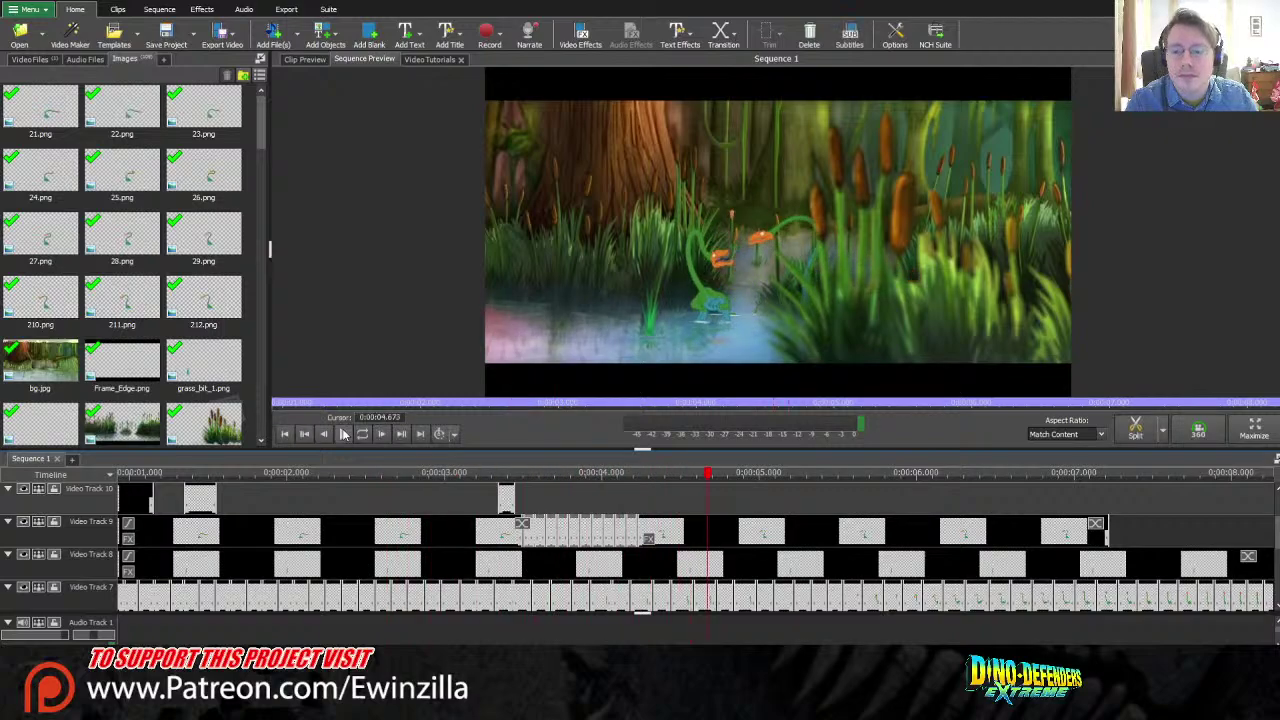
left_click_drag(535, 476, 484, 482)
left_click(343, 433)
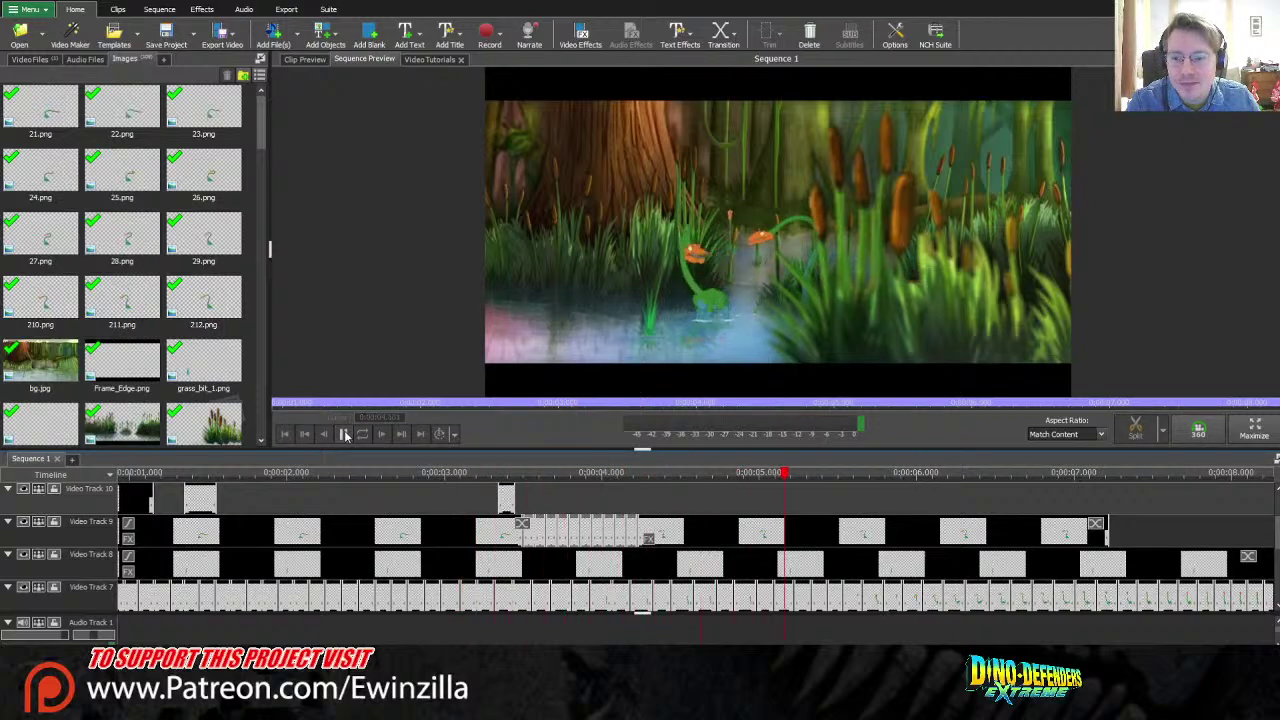
left_click(344, 434)
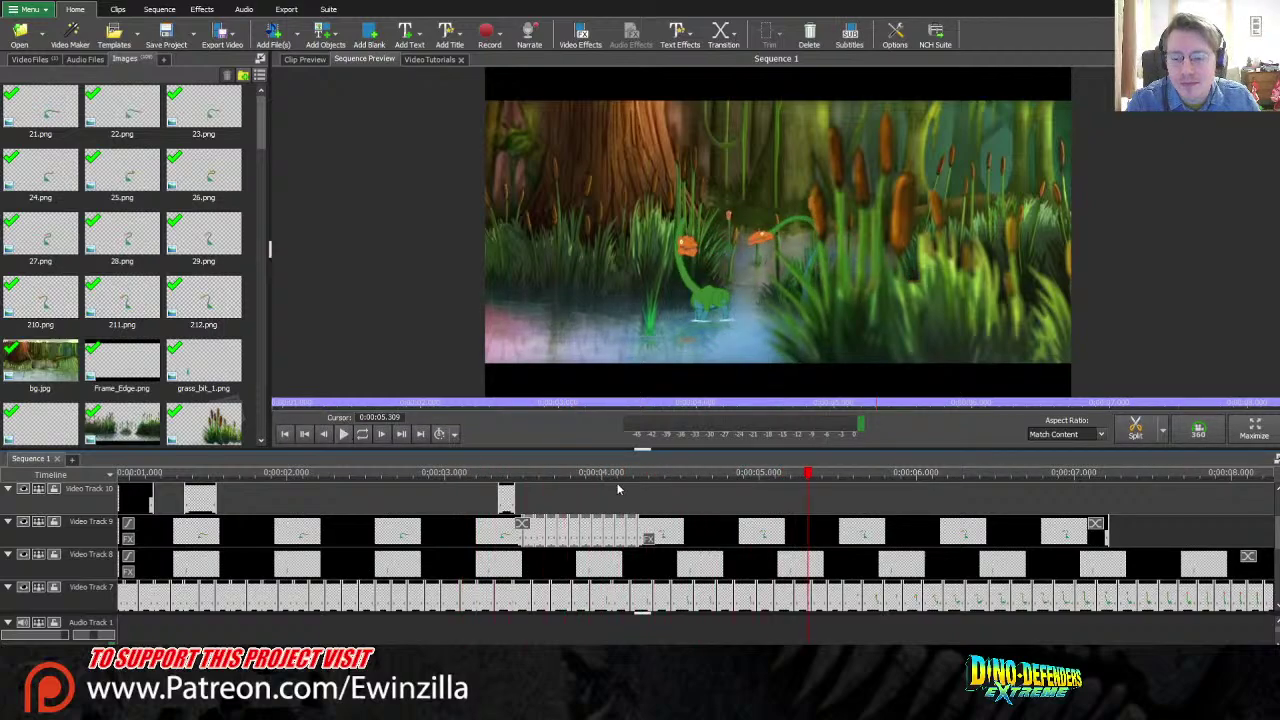
Step: Play the sequence from the start to nearly 6 seconds to check the neck movement within the whole scene
left_click_drag(617, 489, 3, 475)
scroll(696, 547, "down", 4)
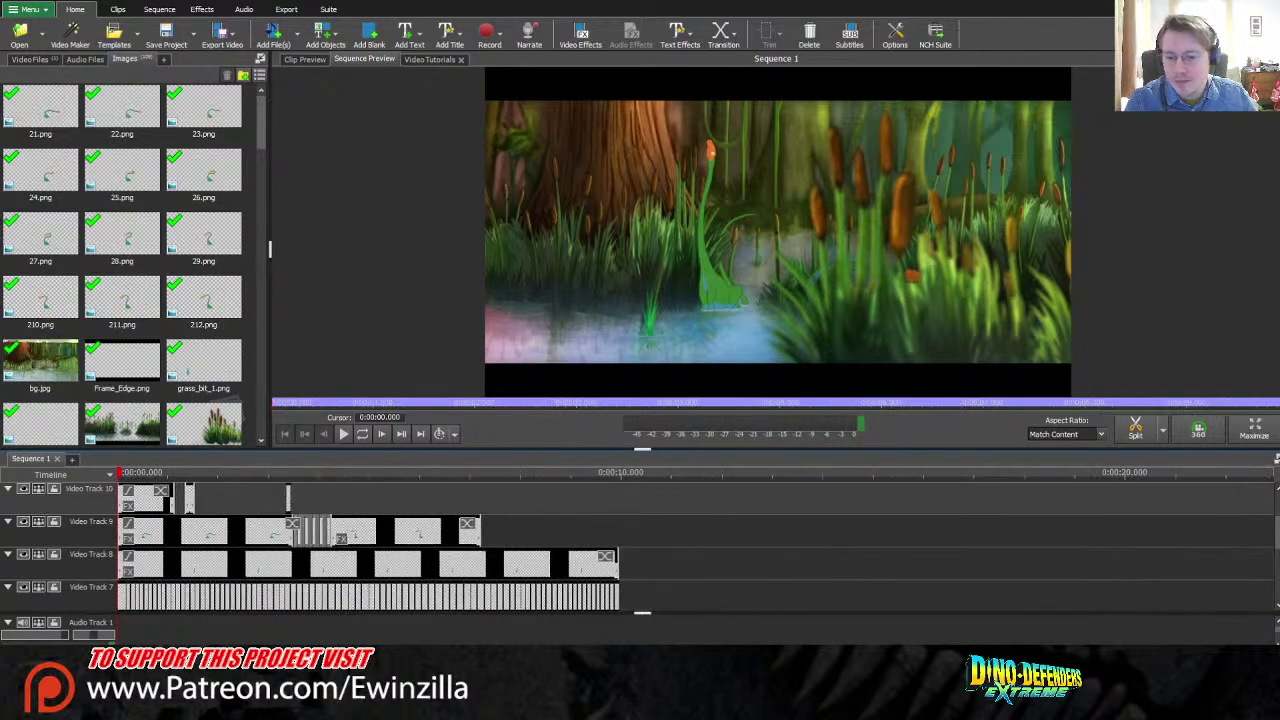
left_click(341, 435)
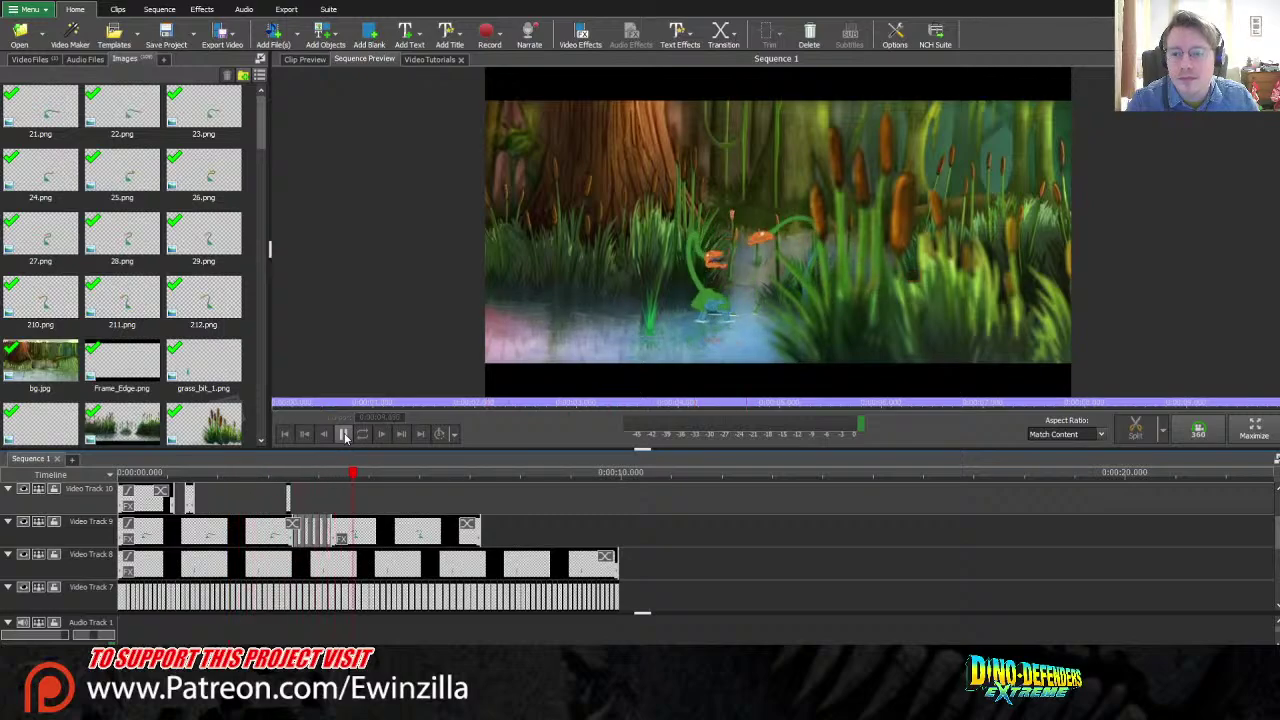
left_click(343, 435)
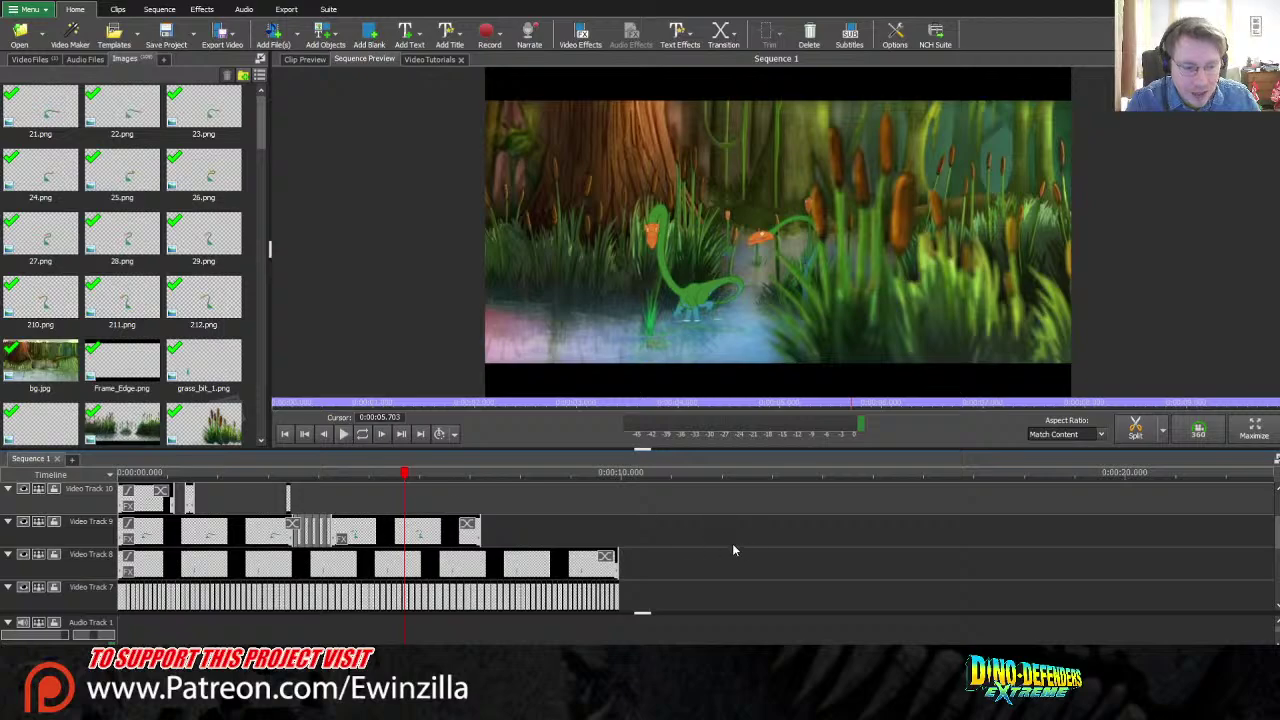
Step: Lengthen the 22.png to 211.png clips on Video Track 9 to about 0.09 seconds each
scroll(695, 550, "up", 3)
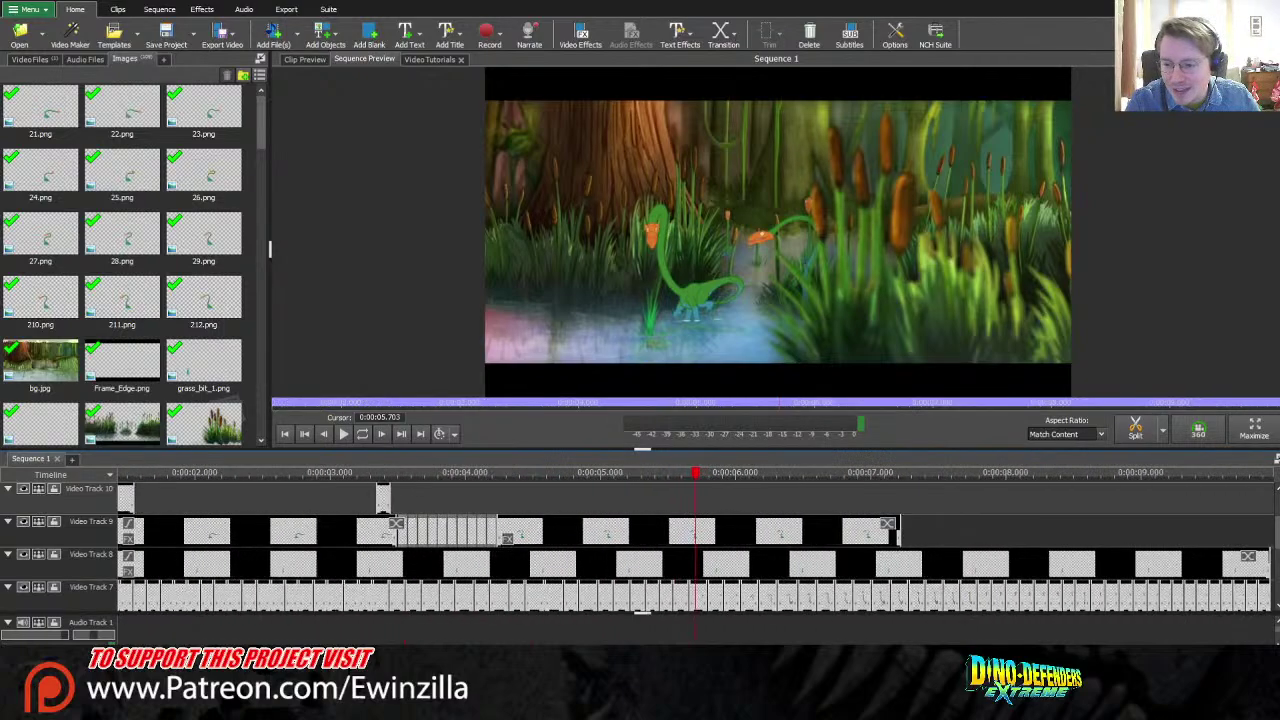
left_click_drag(405, 478, 422, 480)
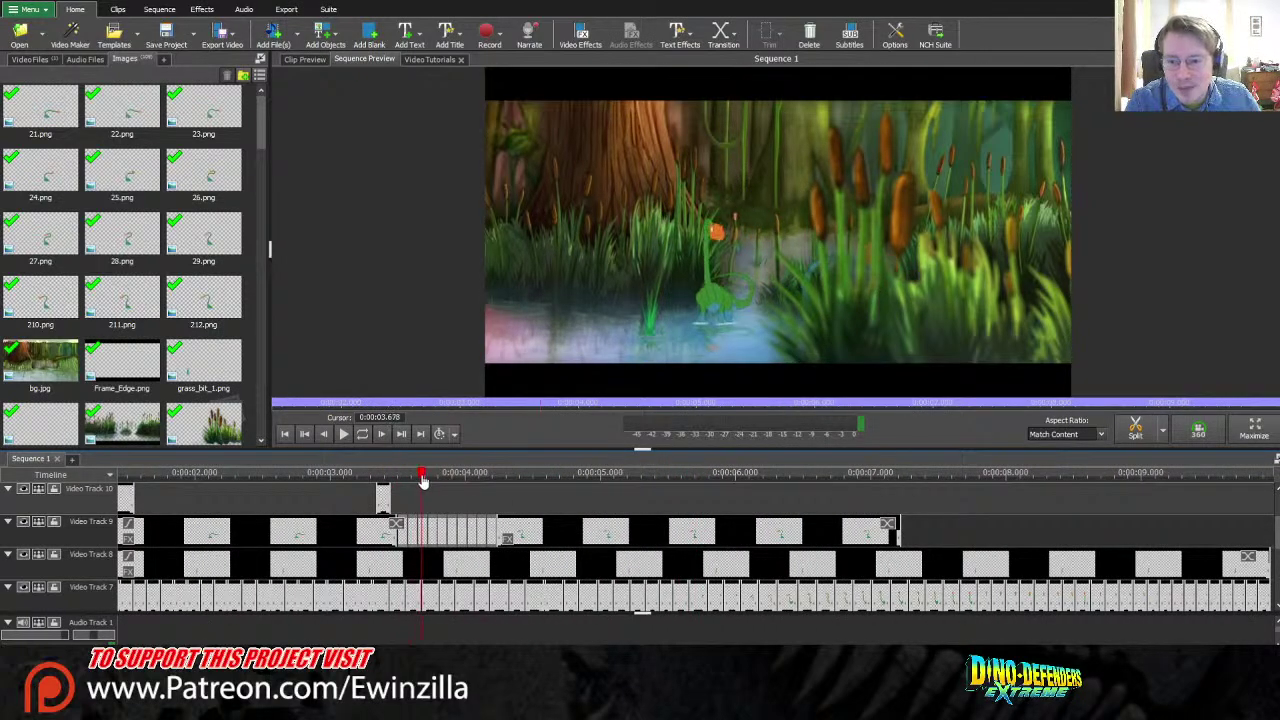
scroll(670, 537, "up", 3)
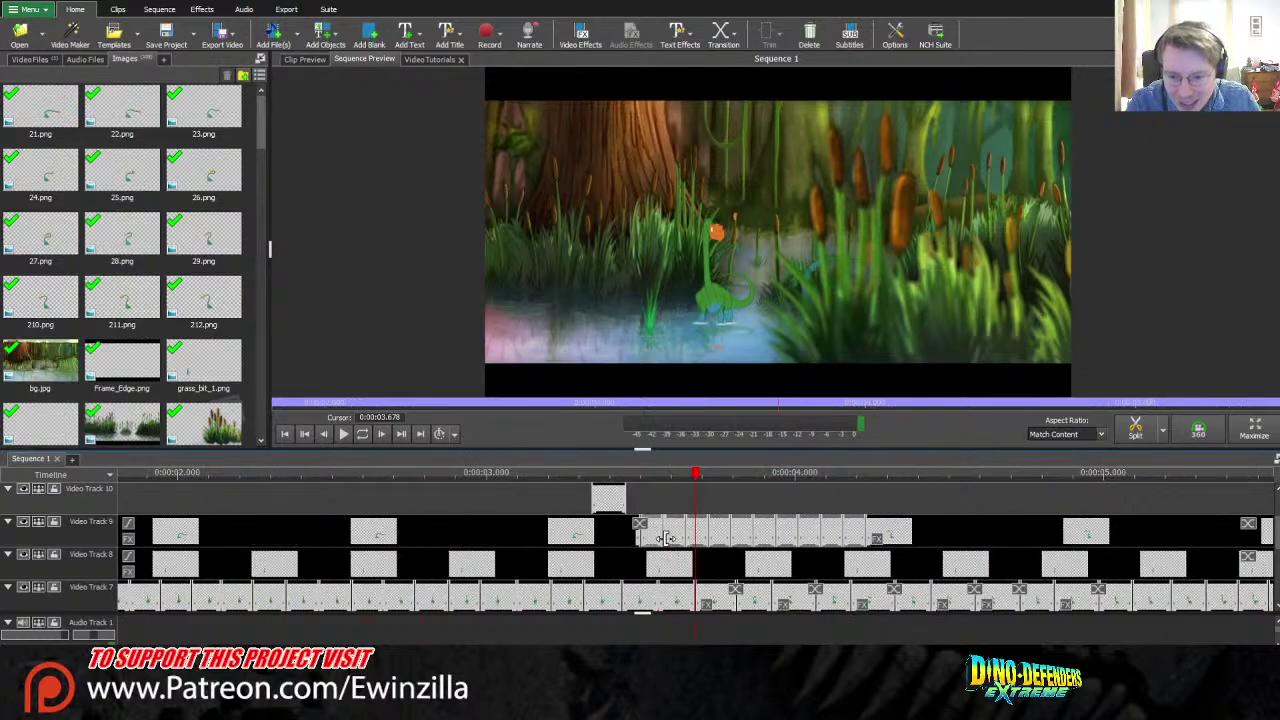
left_click_drag(670, 537, 674, 542)
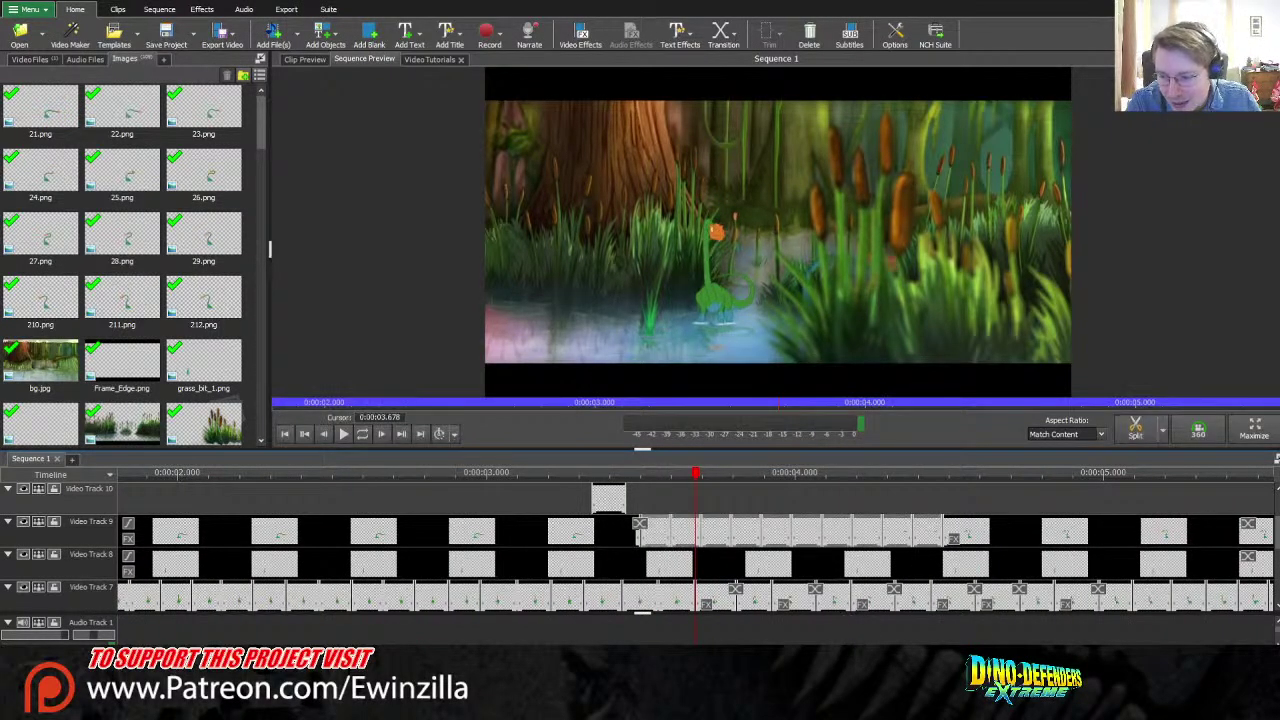
scroll(596, 552, "up", 4)
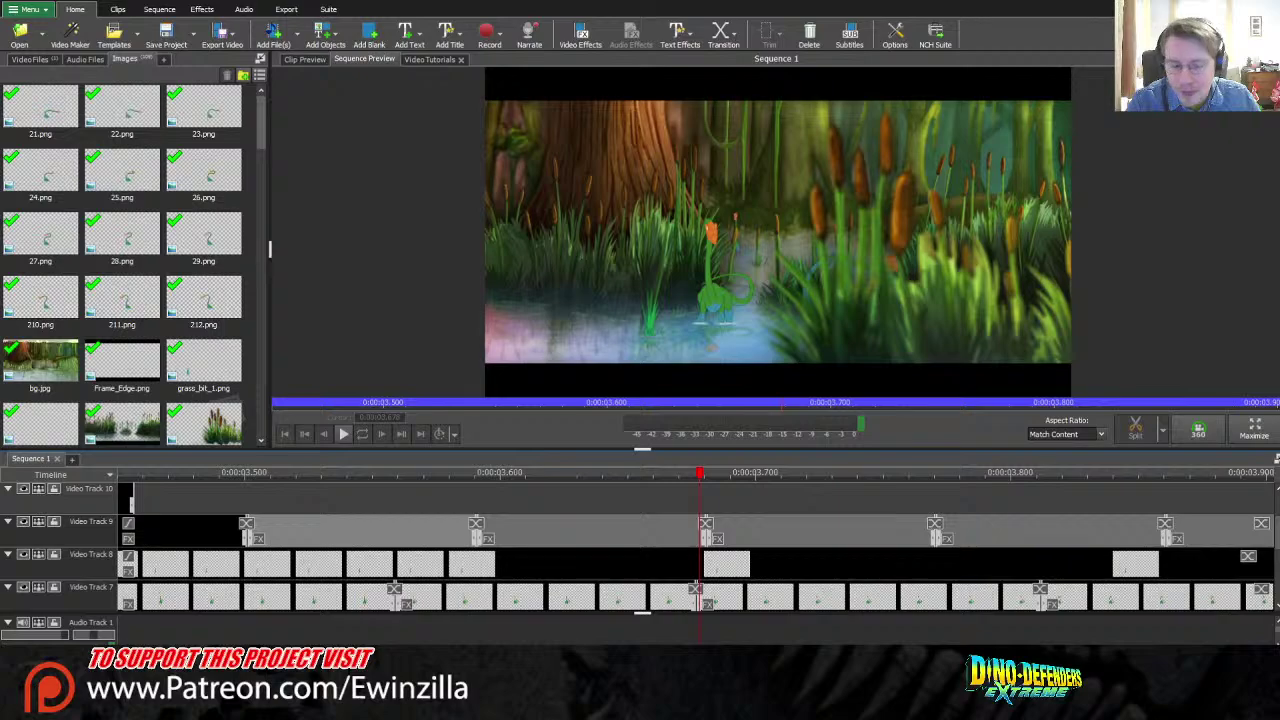
scroll(696, 546, "down", 10)
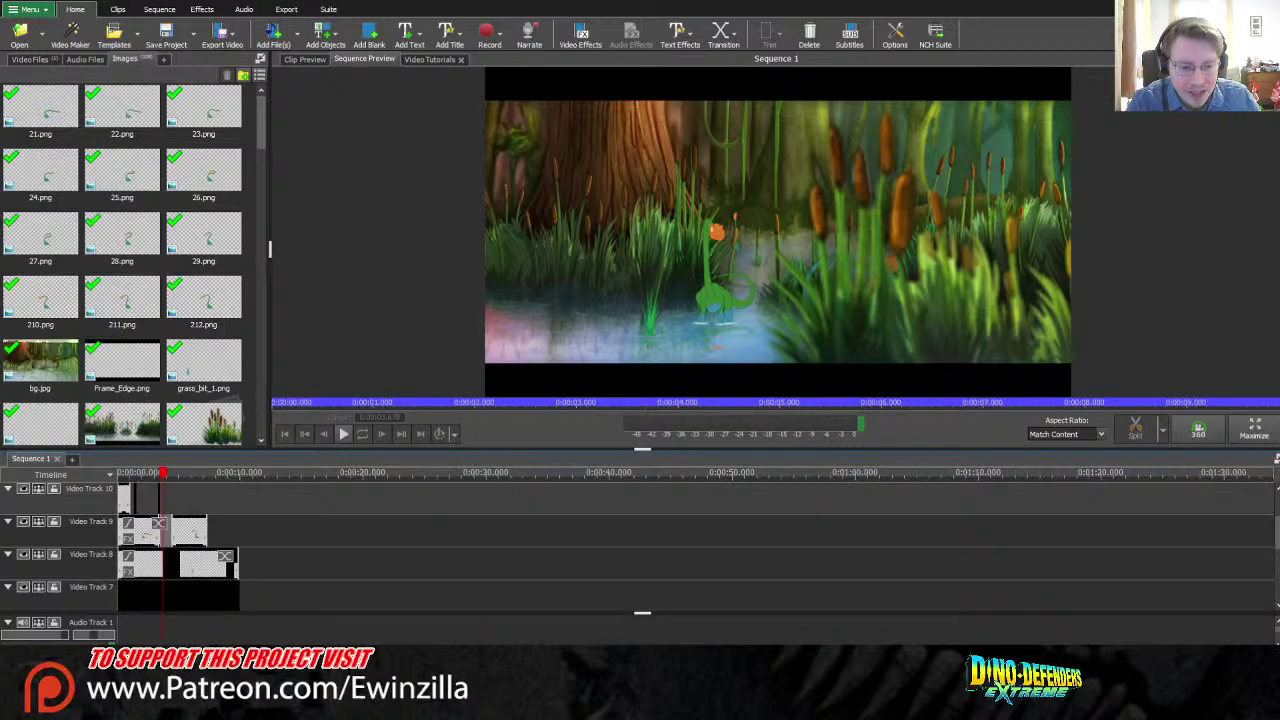
scroll(696, 546, "up", 10)
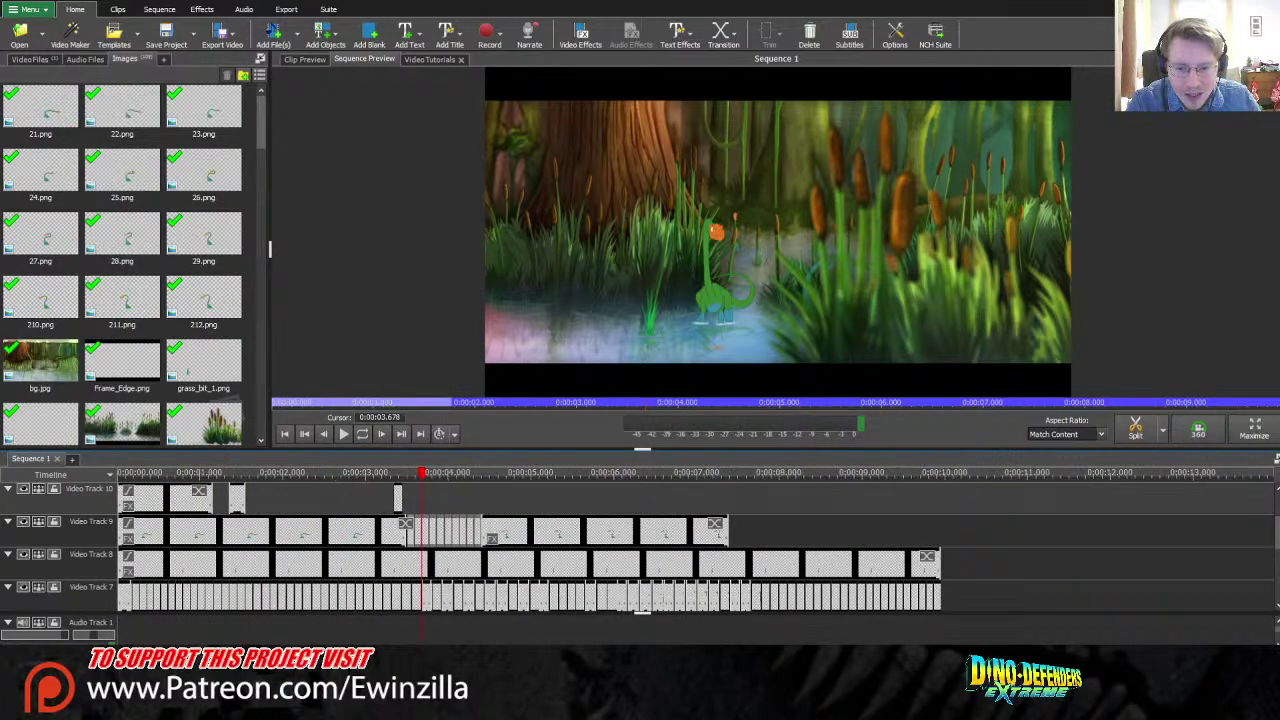
scroll(466, 467, "up", 3)
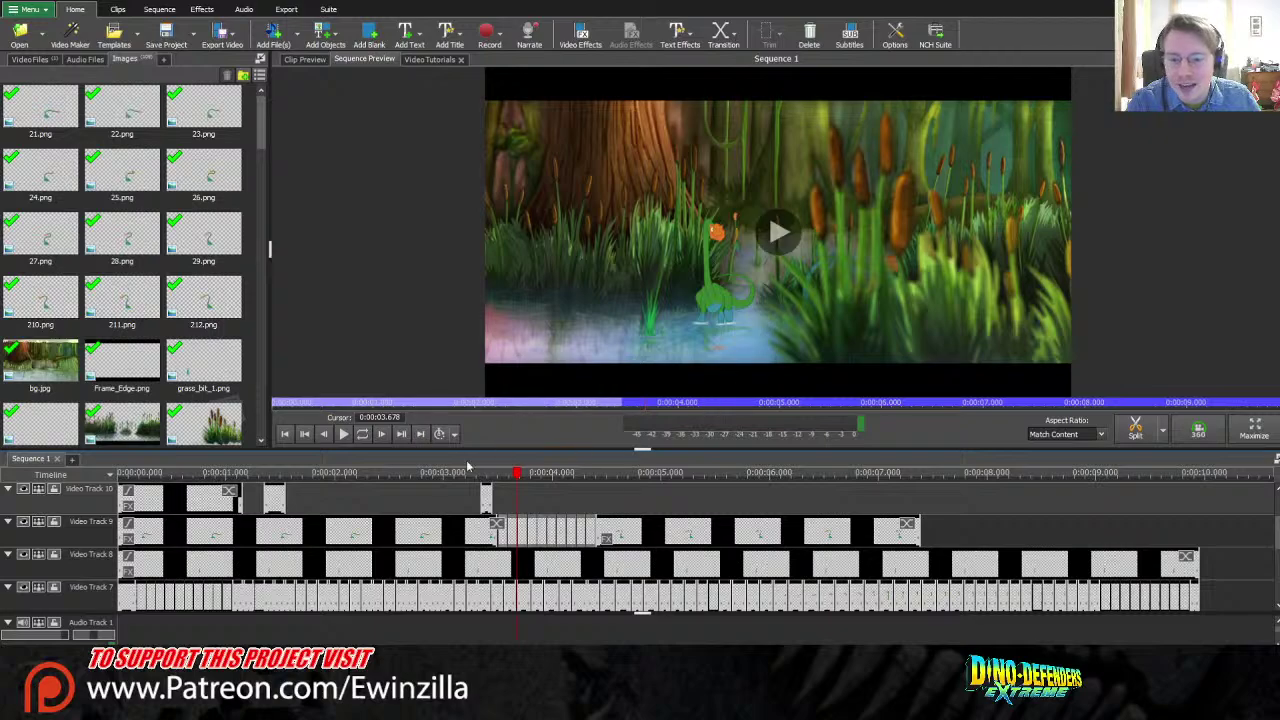
Step: Scrub through the retimed neck movement and play the sequence twice from the start to judge its speed
left_click_drag(483, 485, 627, 483)
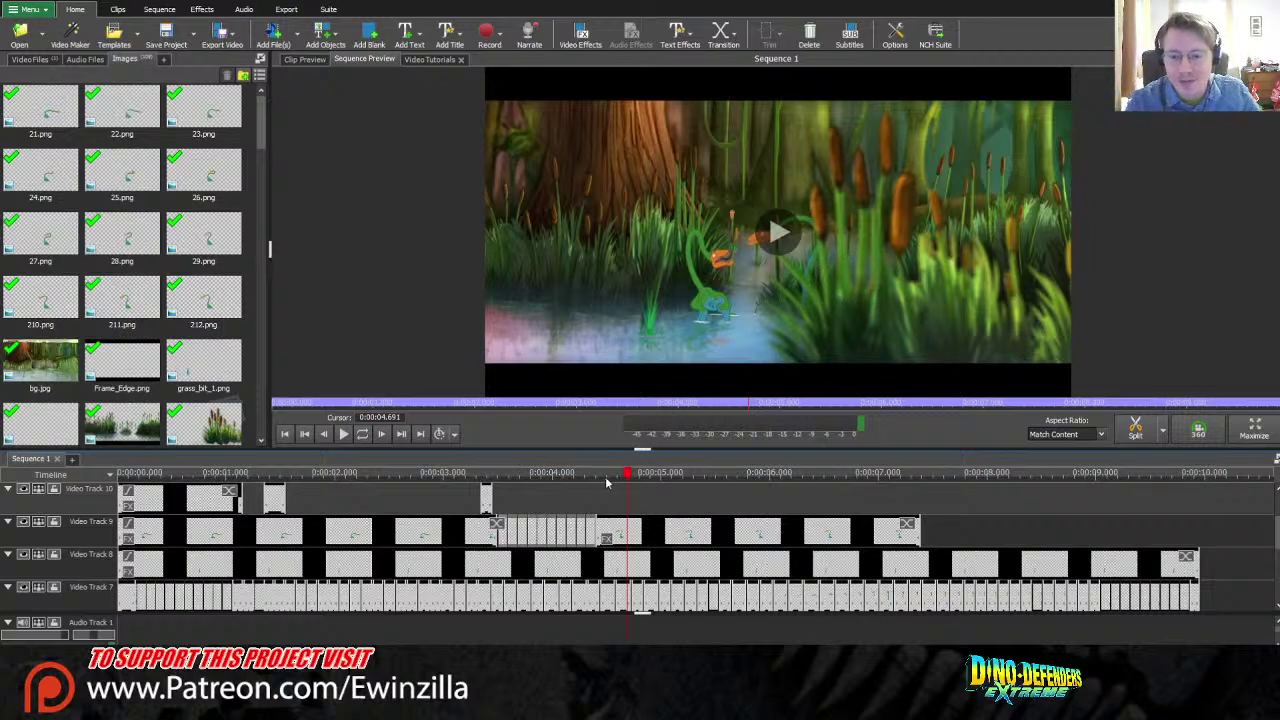
left_click_drag(605, 476, 329, 477)
key("Home")
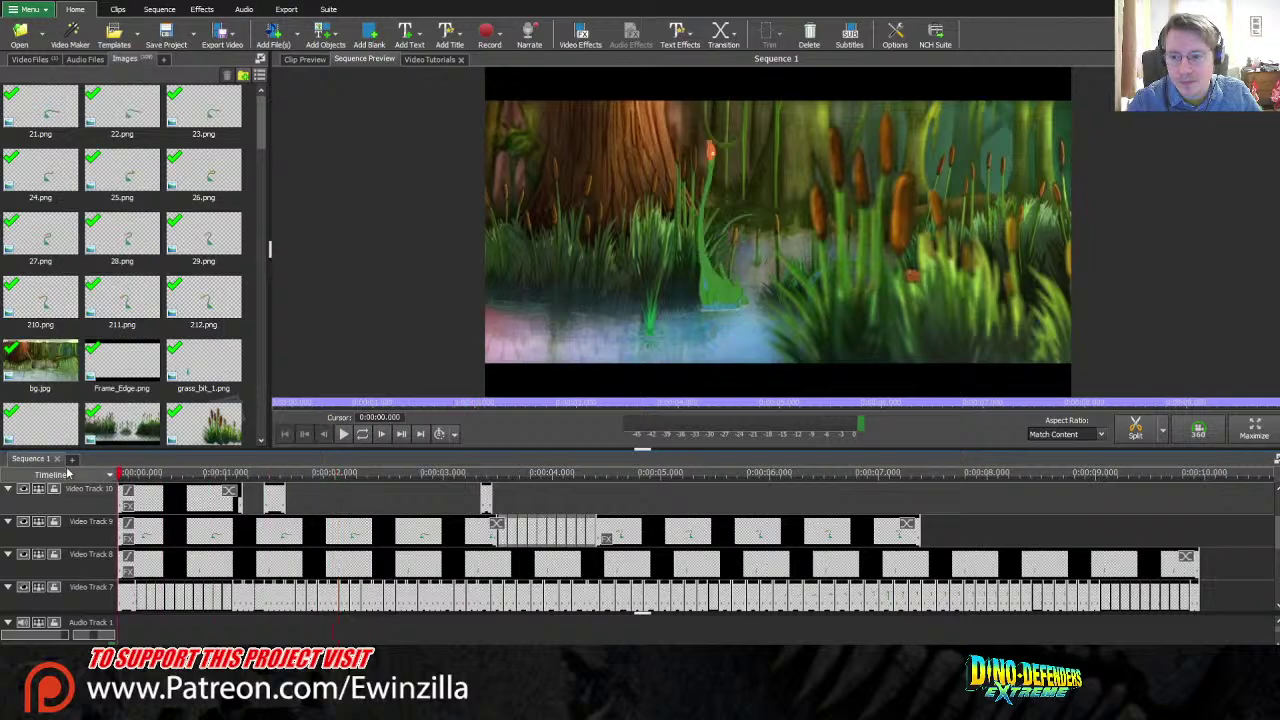
left_click(343, 436)
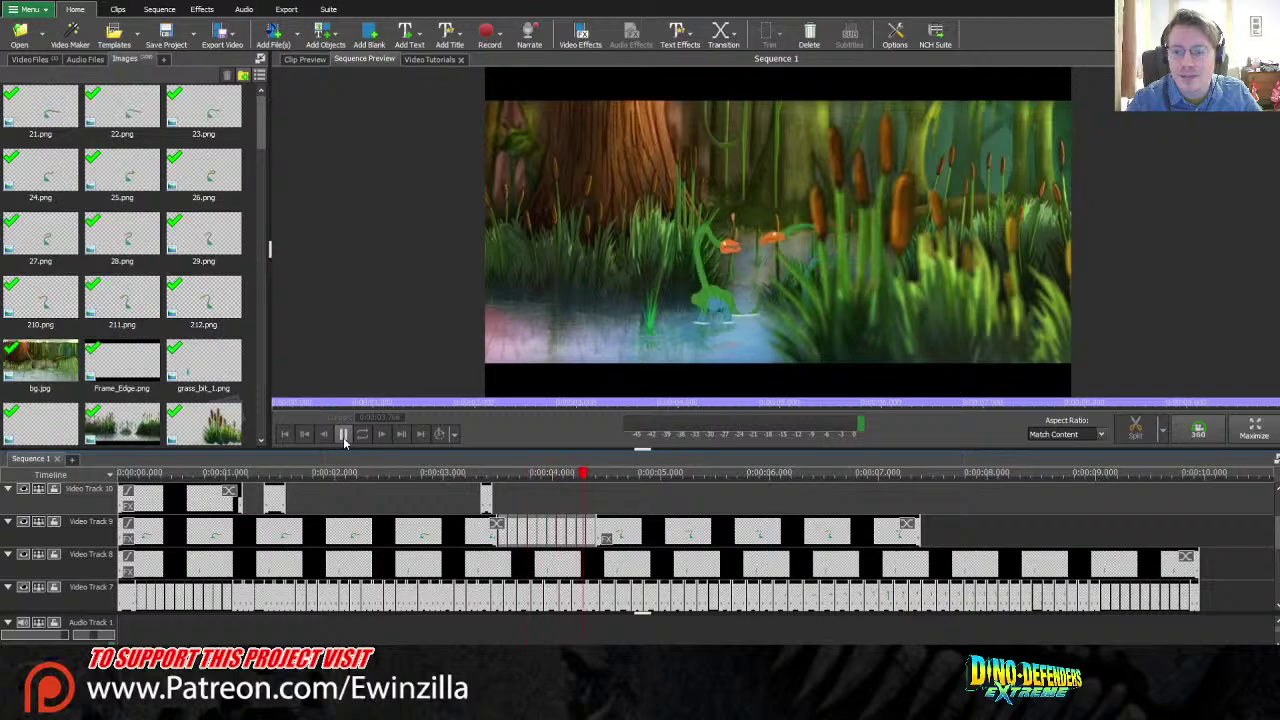
left_click(343, 436)
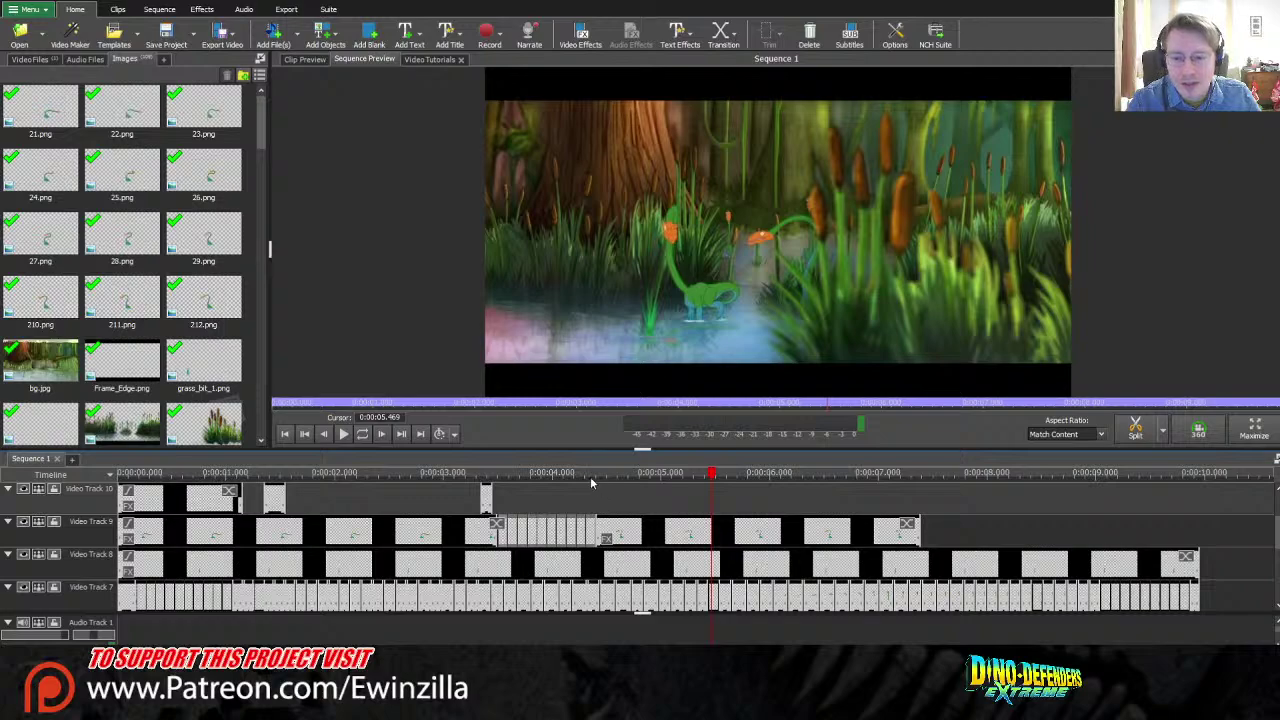
left_click_drag(574, 478, 118, 486)
left_click(342, 434)
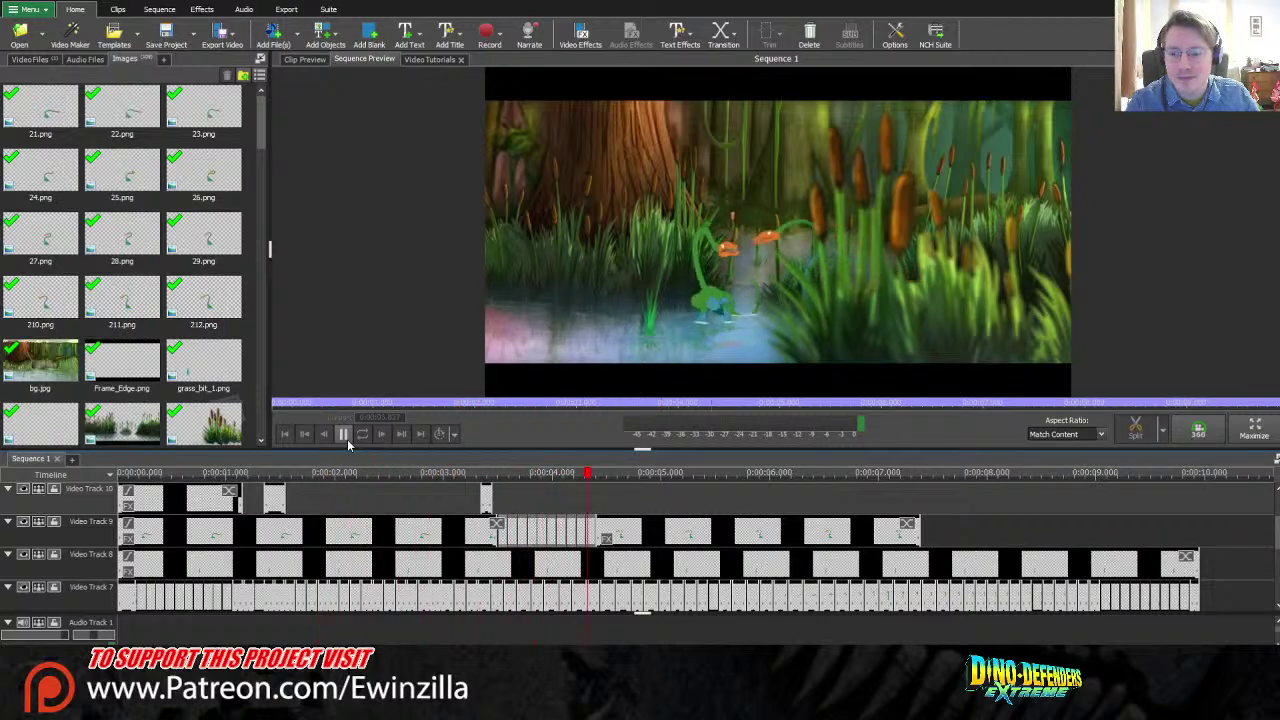
left_click(347, 440)
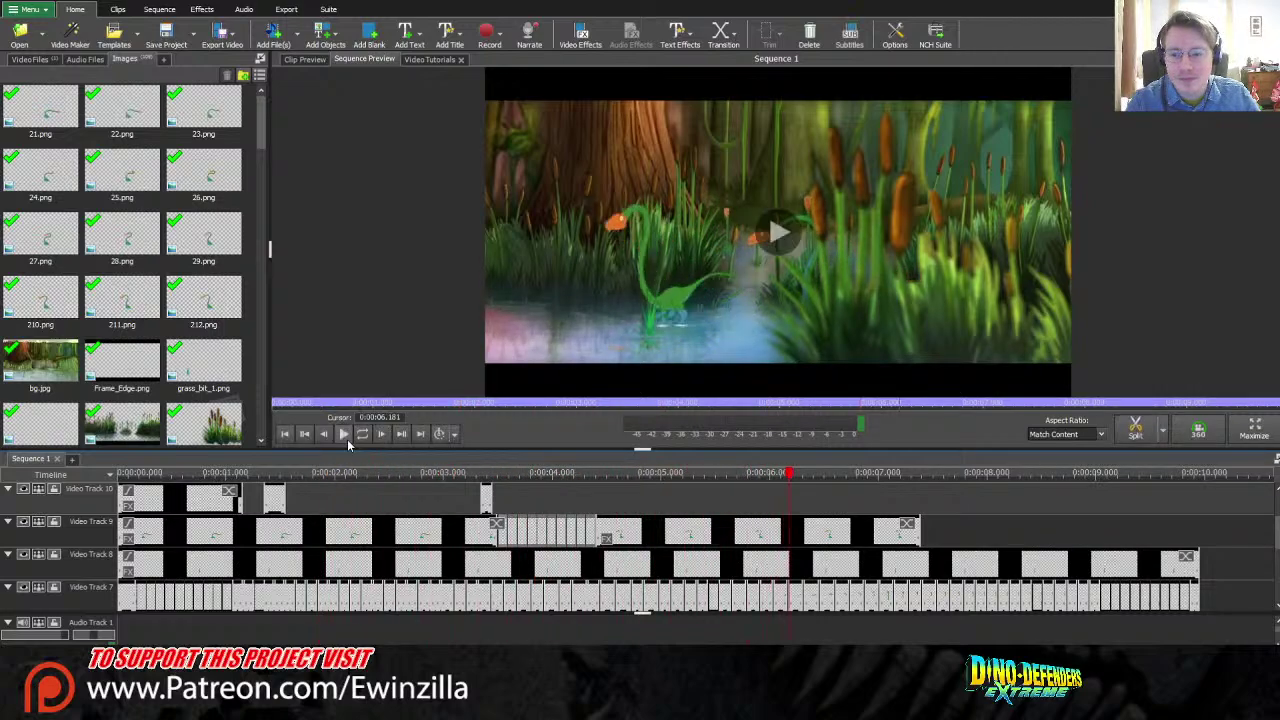
Step: Replay the sequence from the start to just past 5 seconds and scrub between about 4.5 and 5 seconds to examine both reptiles' heads
left_click_drag(482, 478, 122, 482)
left_click(343, 434)
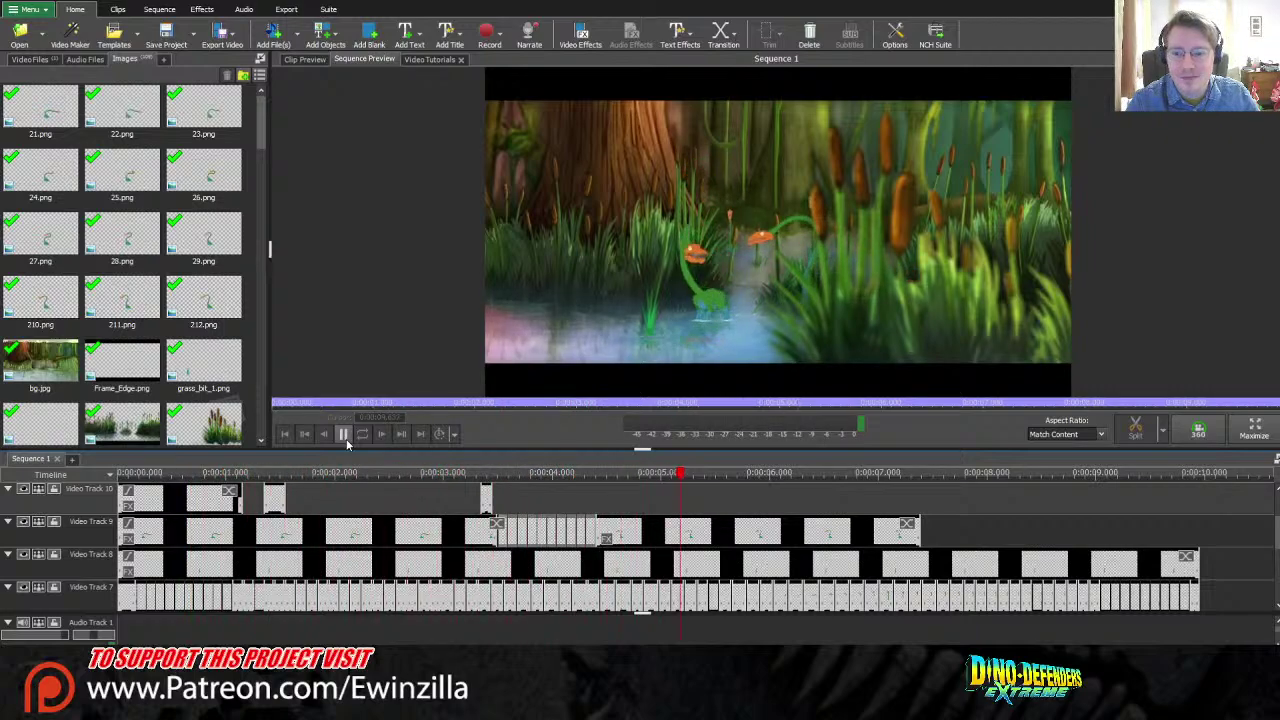
left_click(345, 436)
left_click(602, 476)
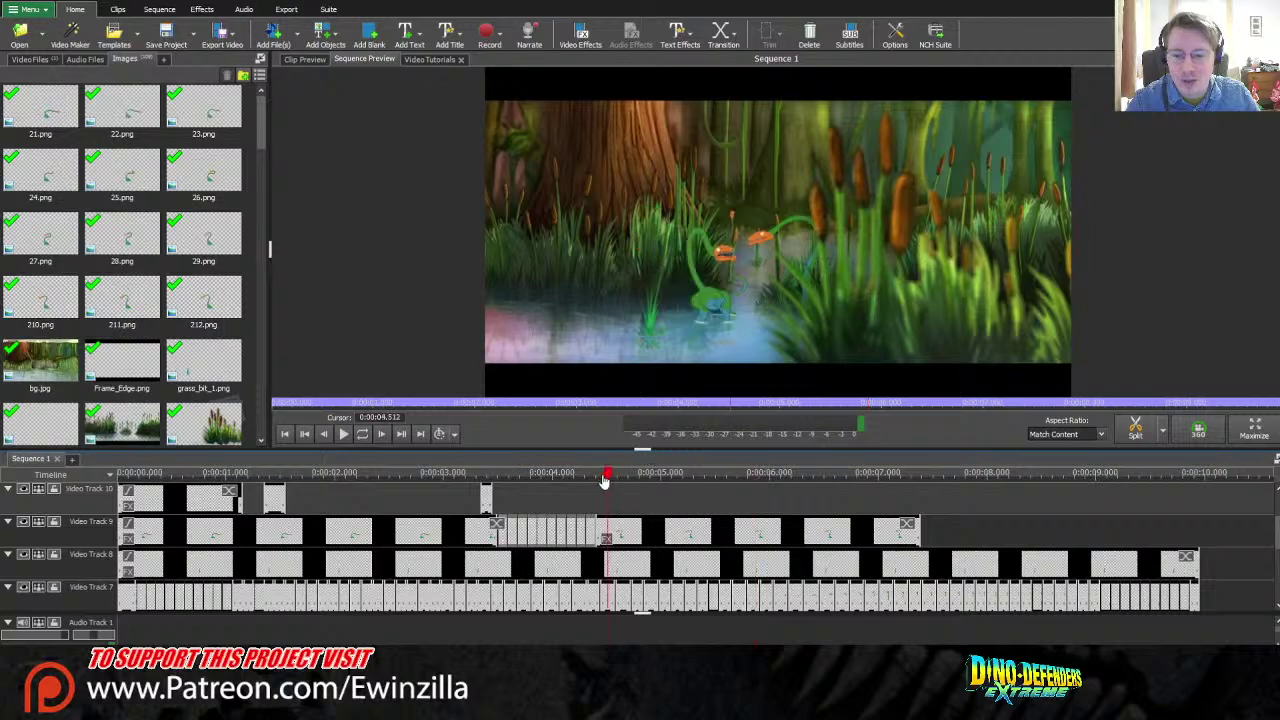
left_click_drag(602, 478, 657, 477)
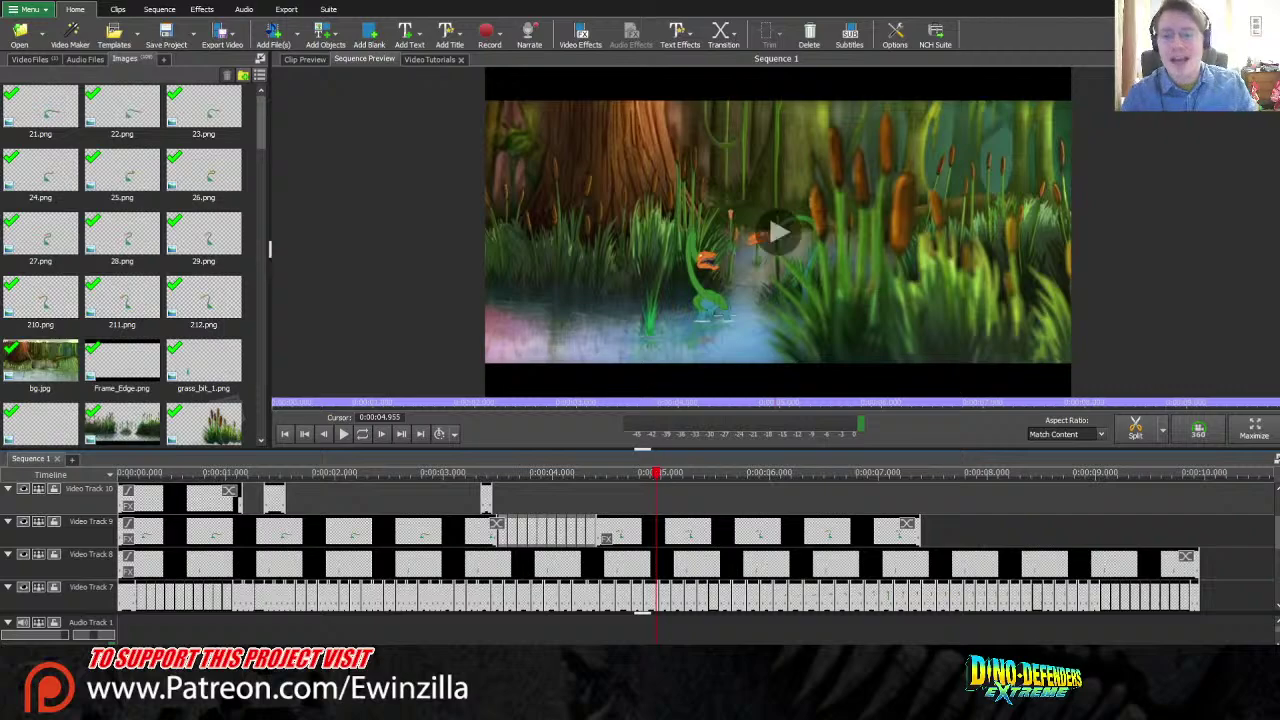
Step: Select the timeline range from about 2 to 5.9 seconds and play that section
left_click_drag(495, 478, 755, 500)
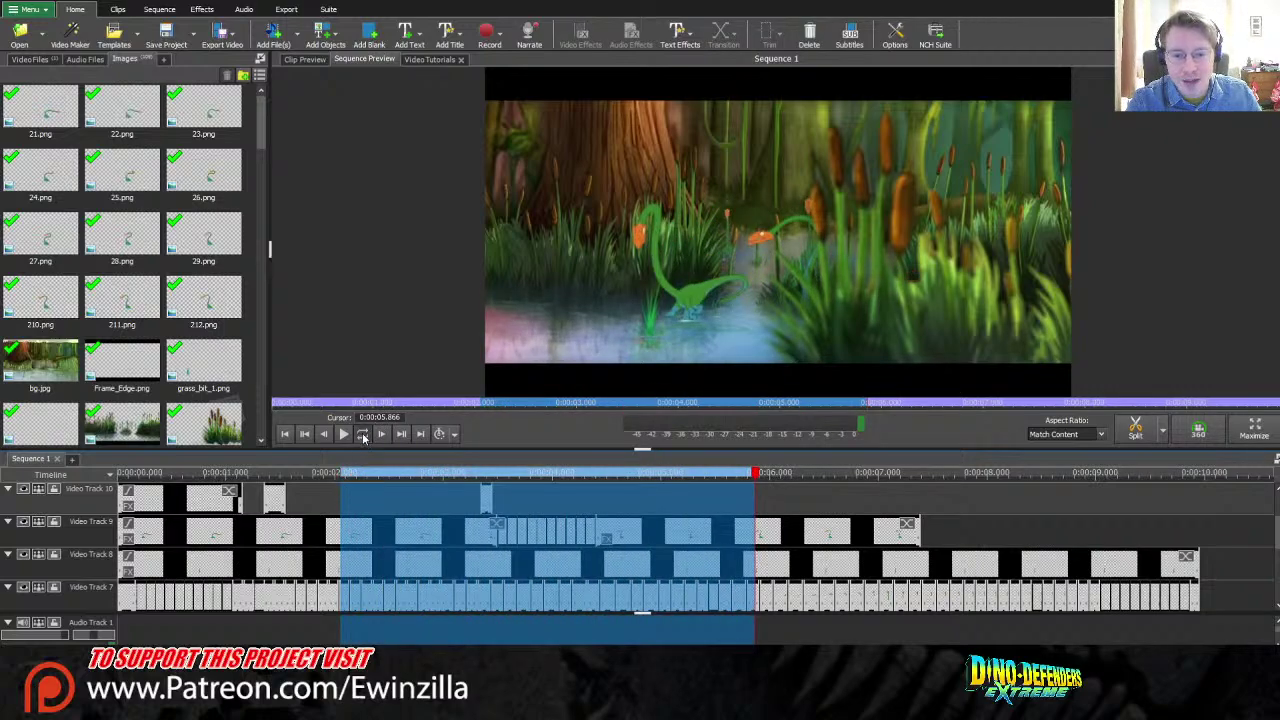
left_click(343, 434)
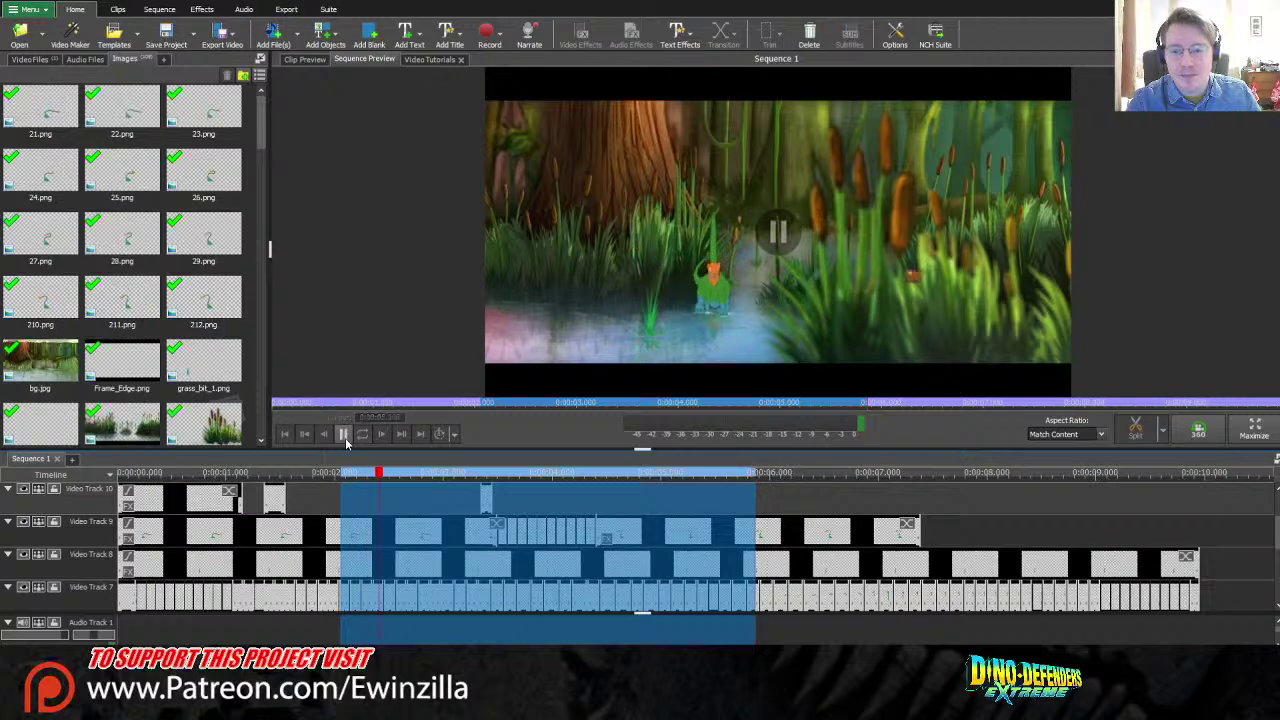